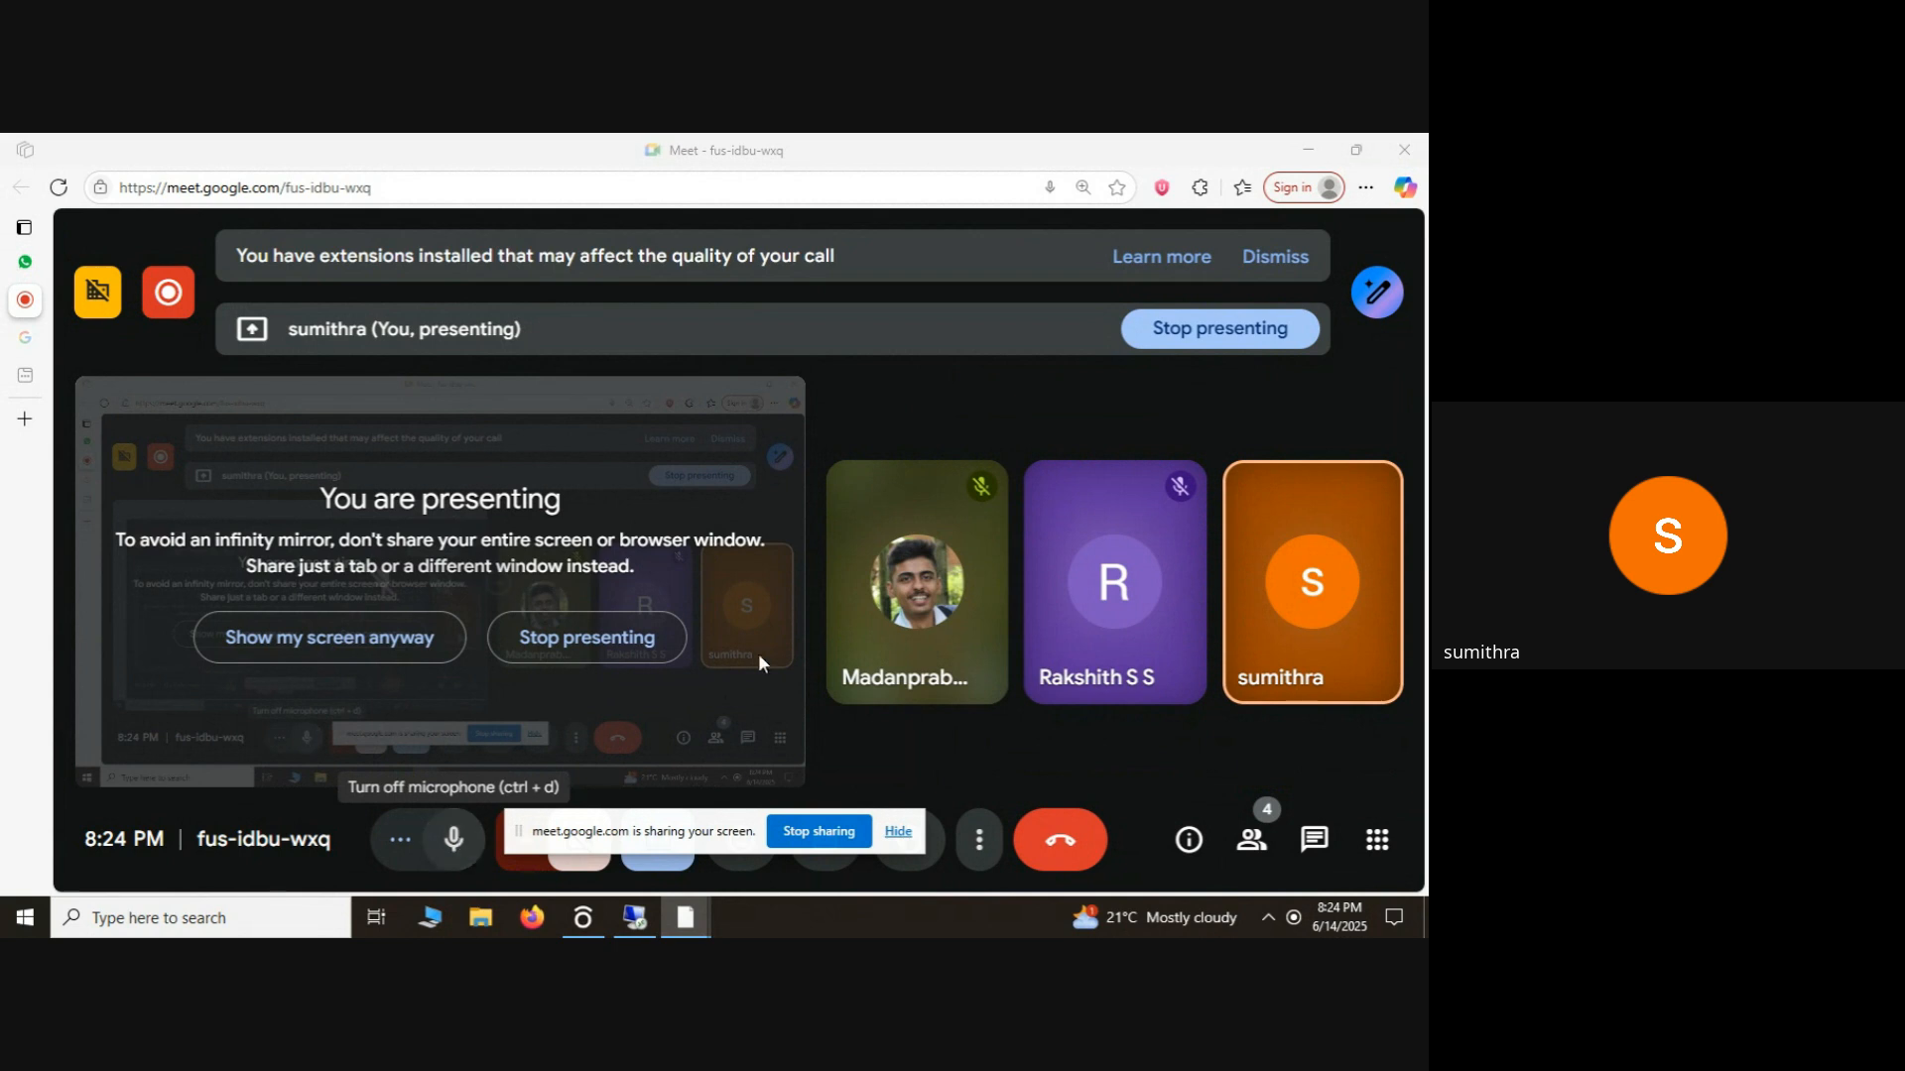
Switch to the remote desktop session and minimize the Excel workbook to bring up the SAP purchase order.
click(1307, 148)
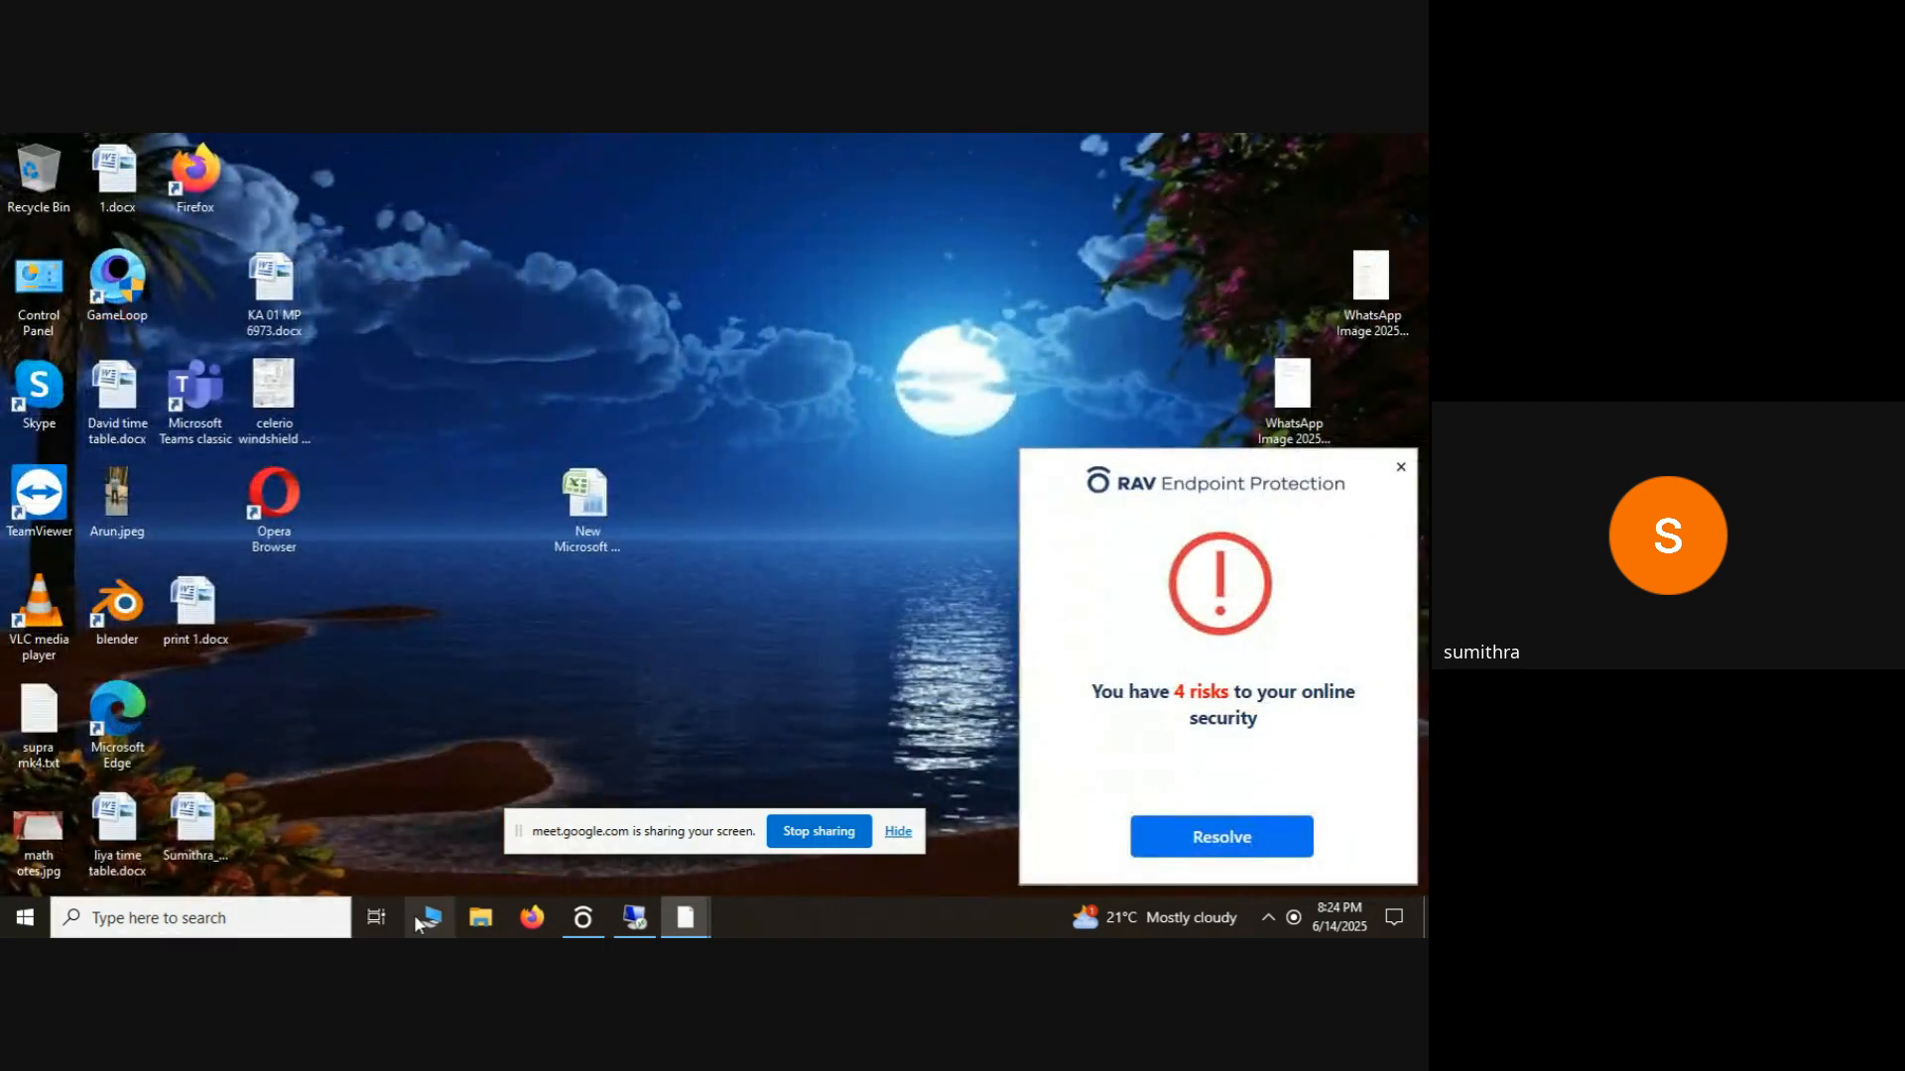
mouse_move(643, 917)
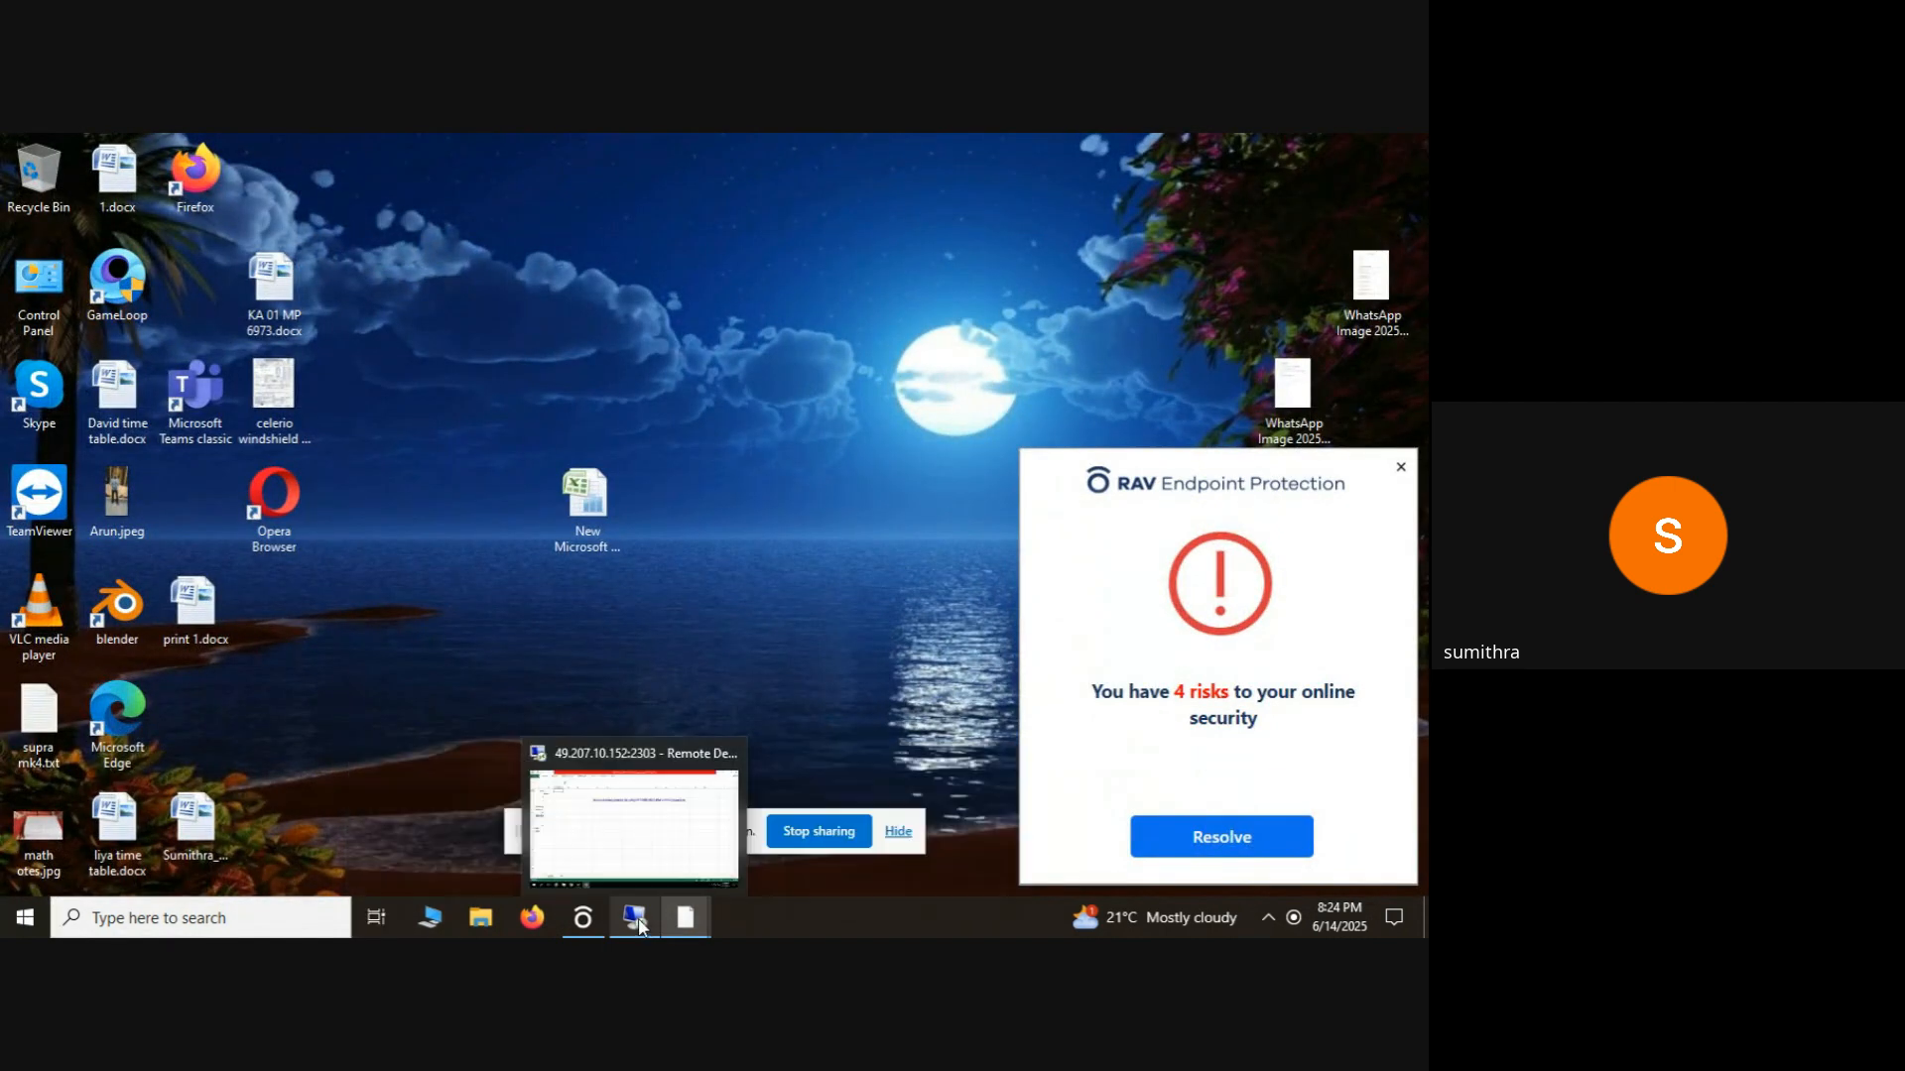
click(640, 851)
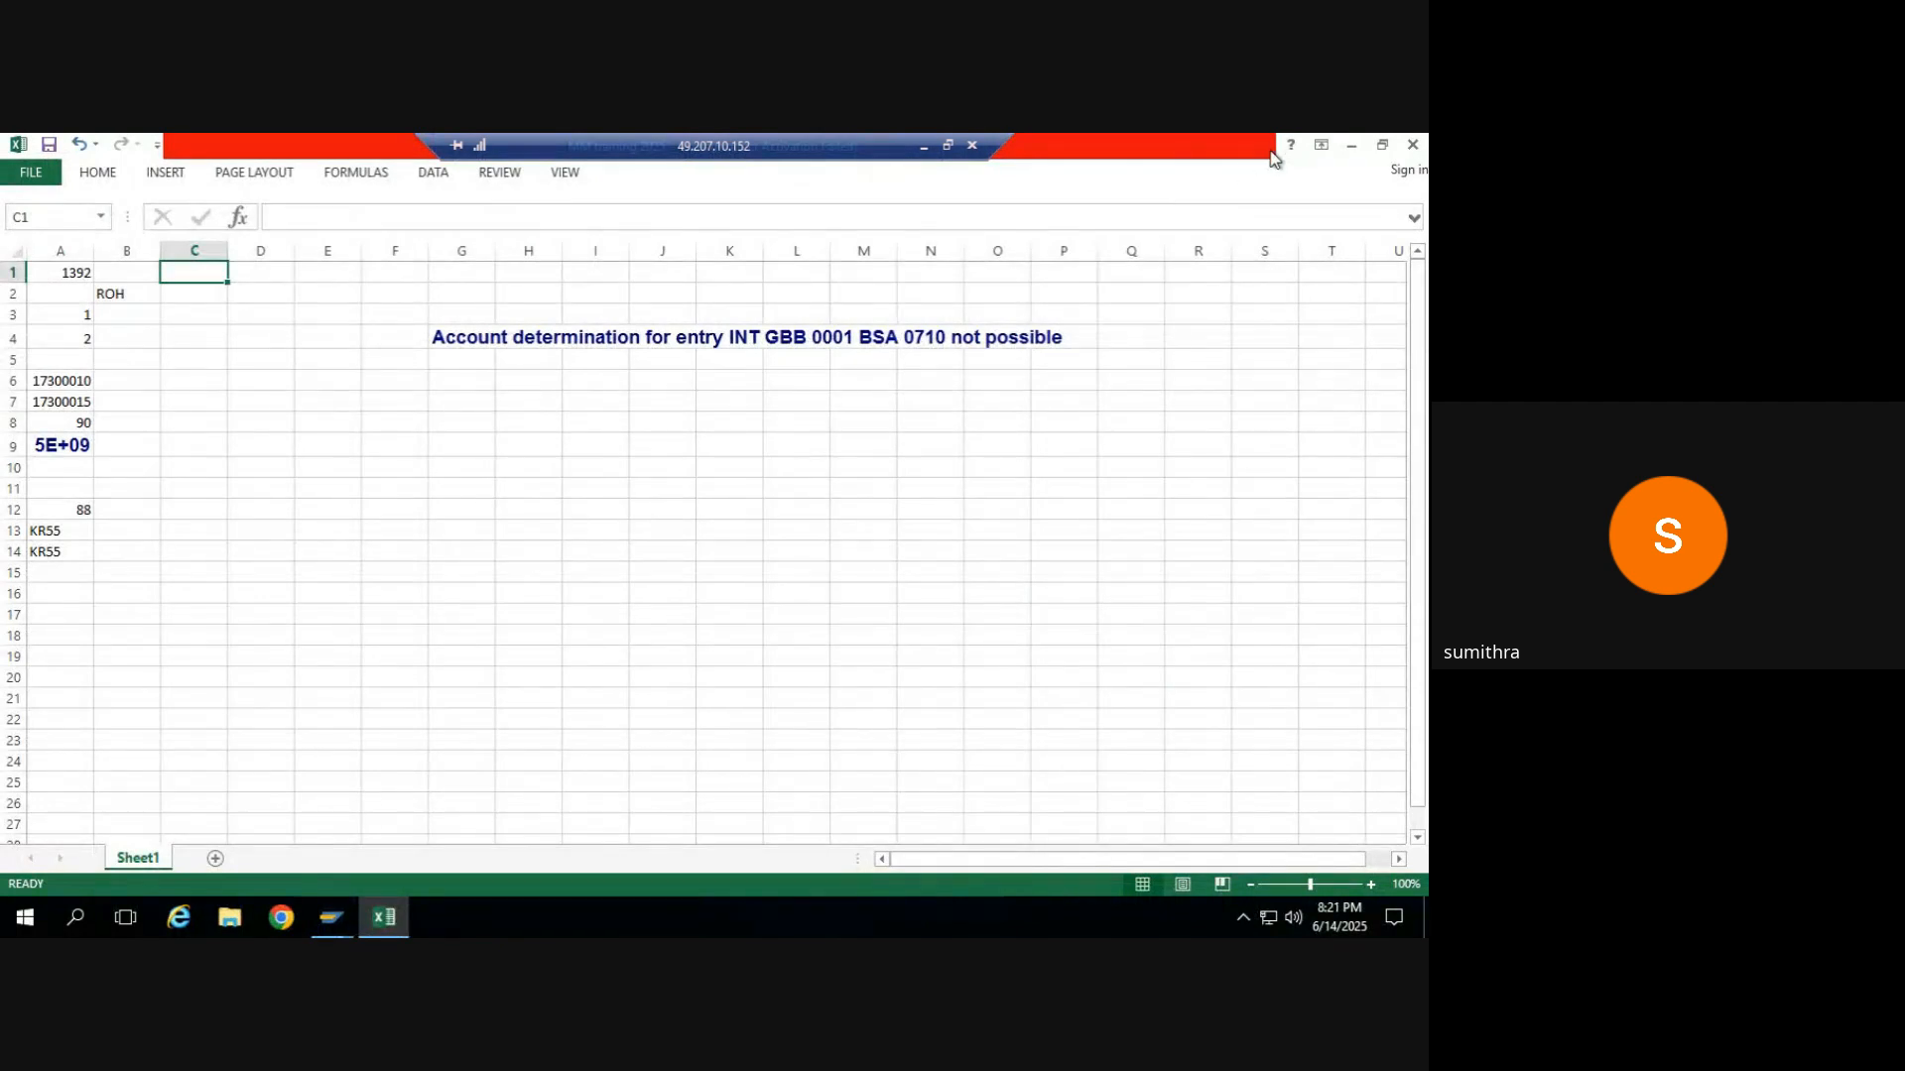
click(1352, 147)
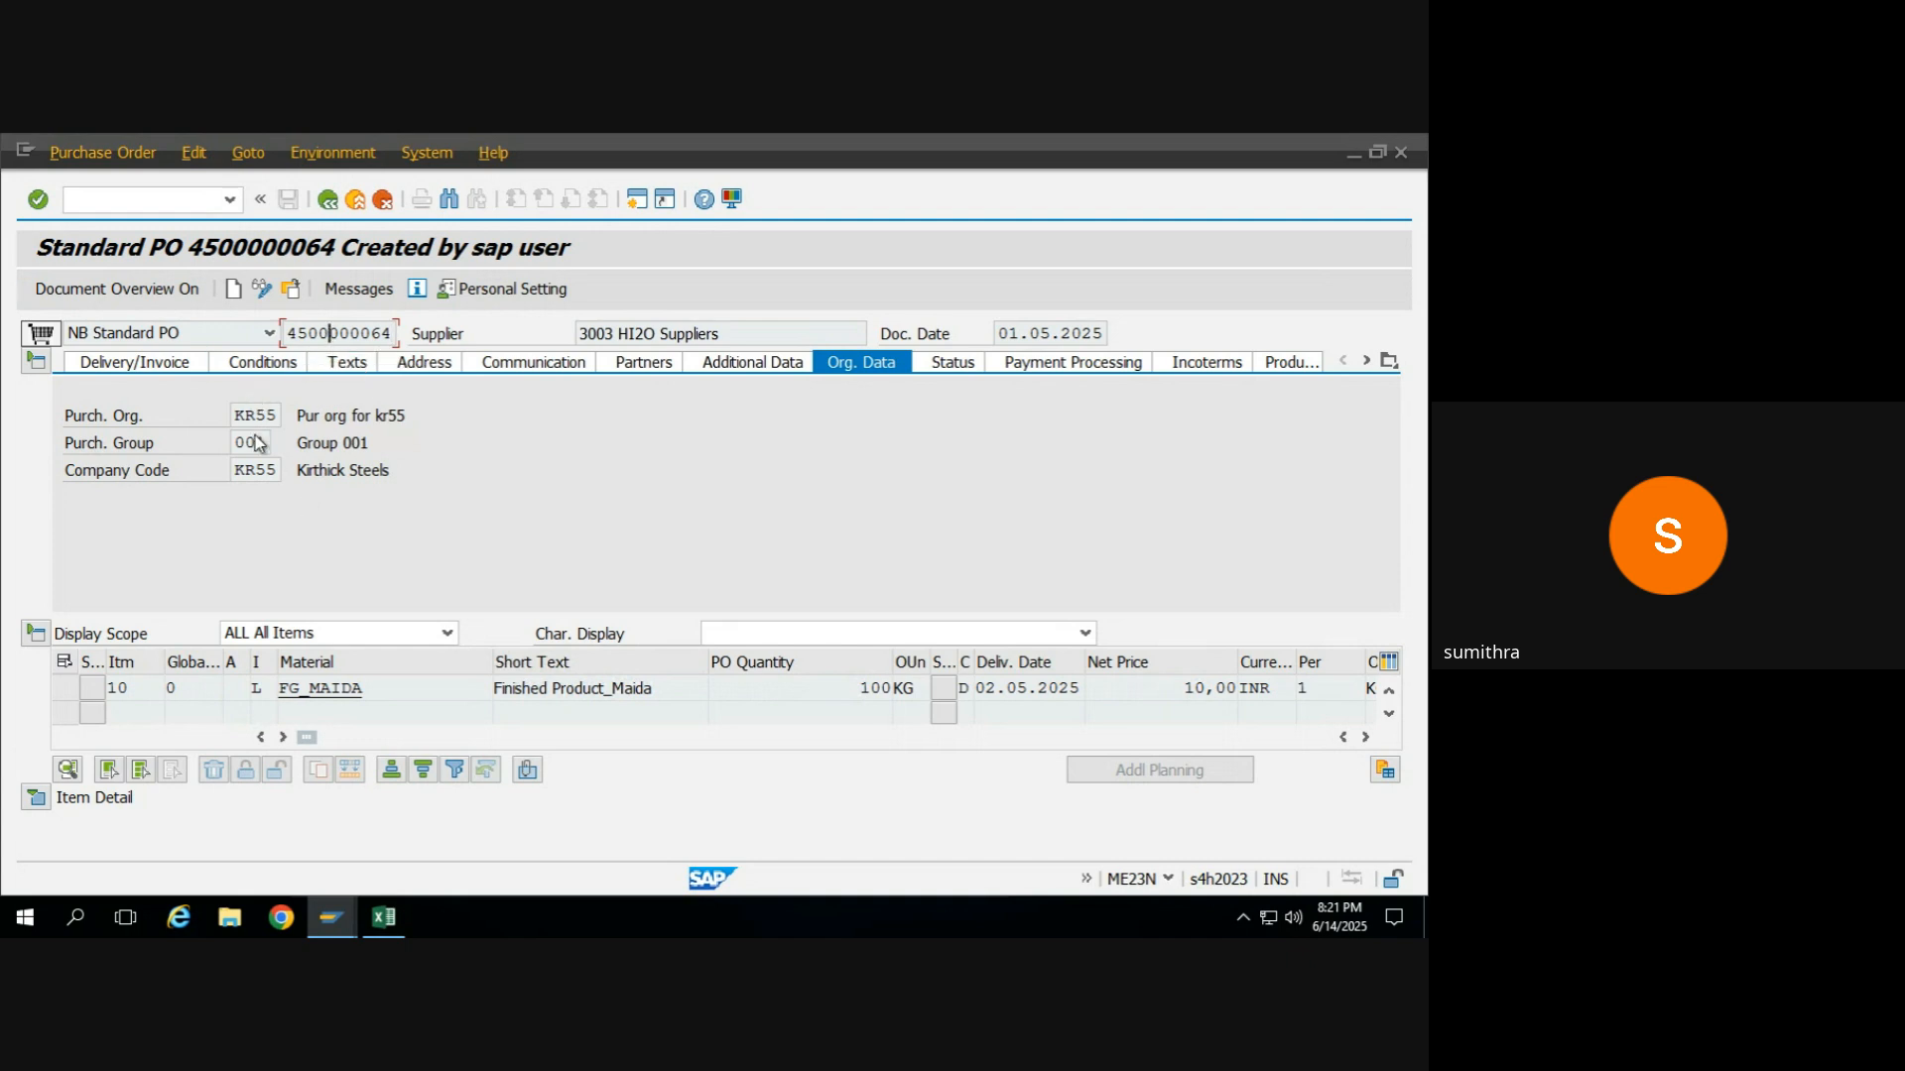
Collapse the purchase order header and expand the item detail of the FG_MAIDA item to inspect its purchase order history.
click(258, 687)
click(38, 362)
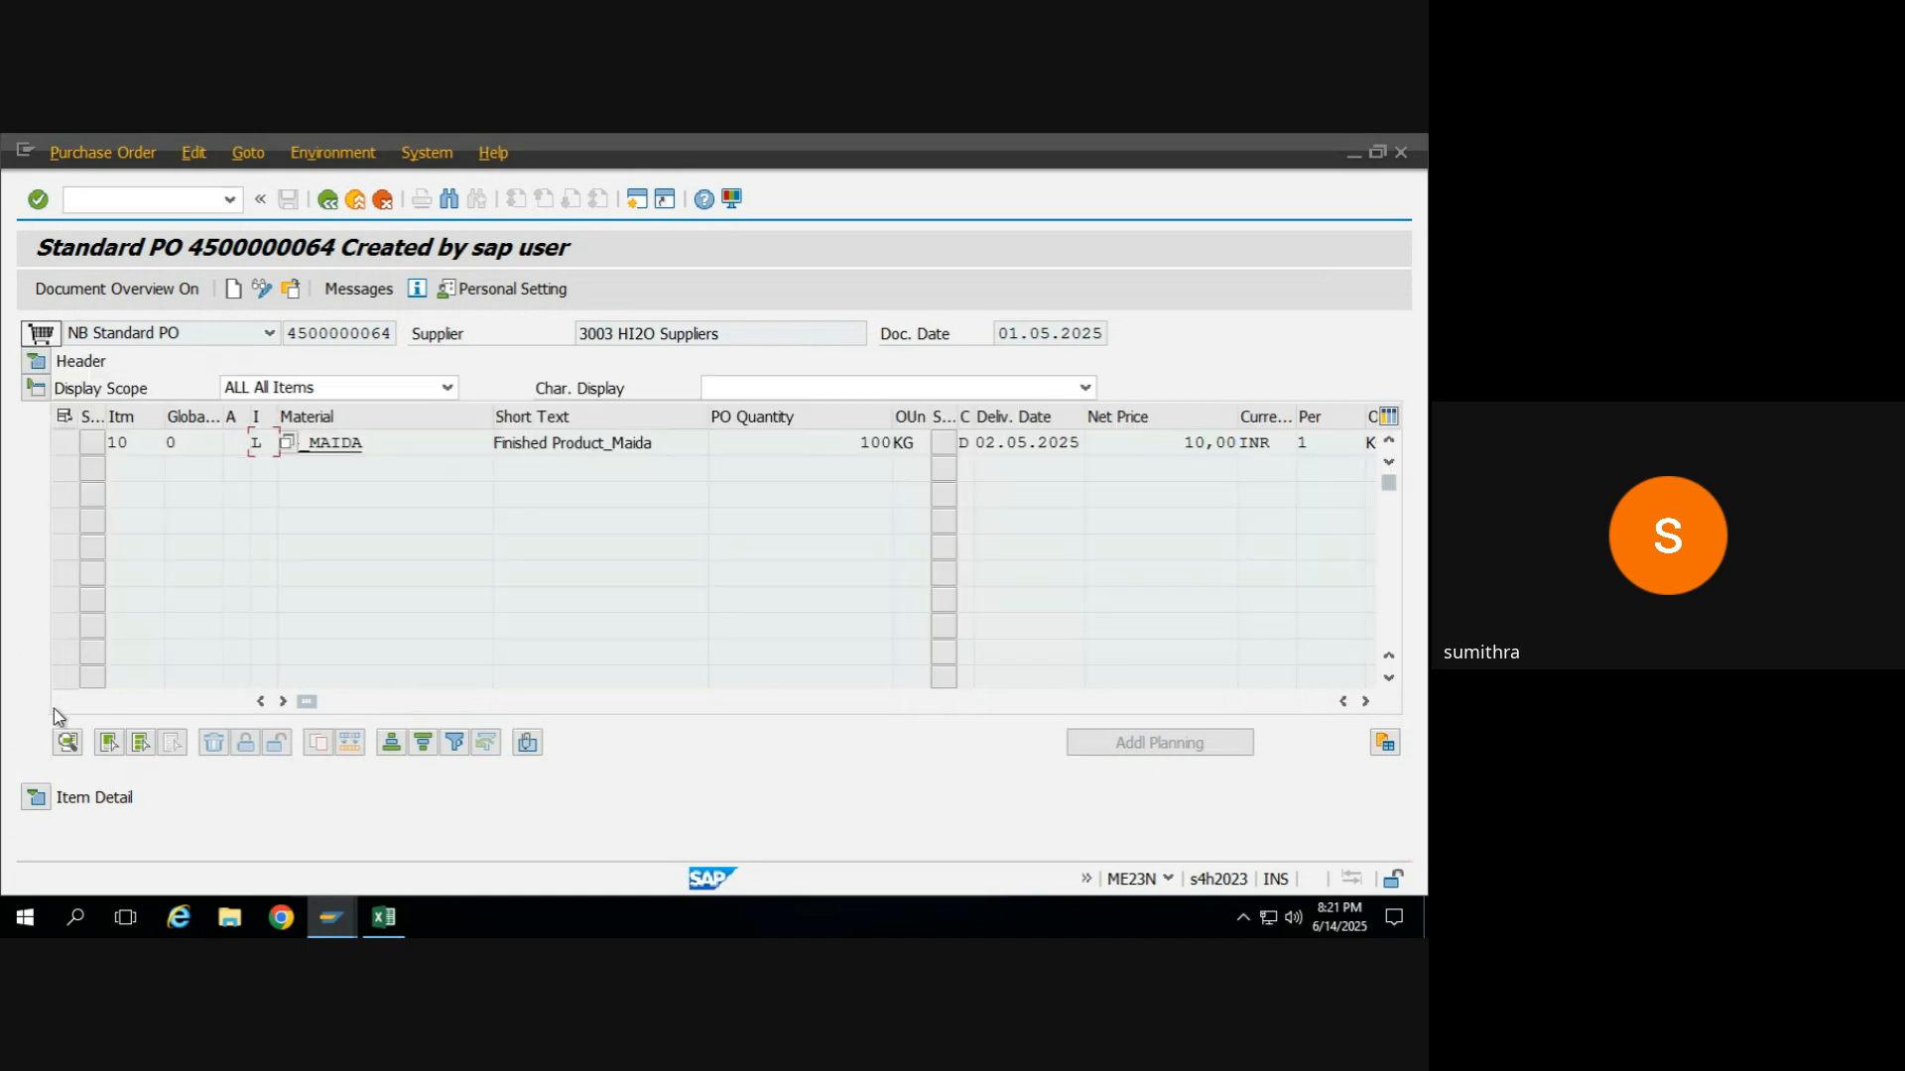
click(38, 798)
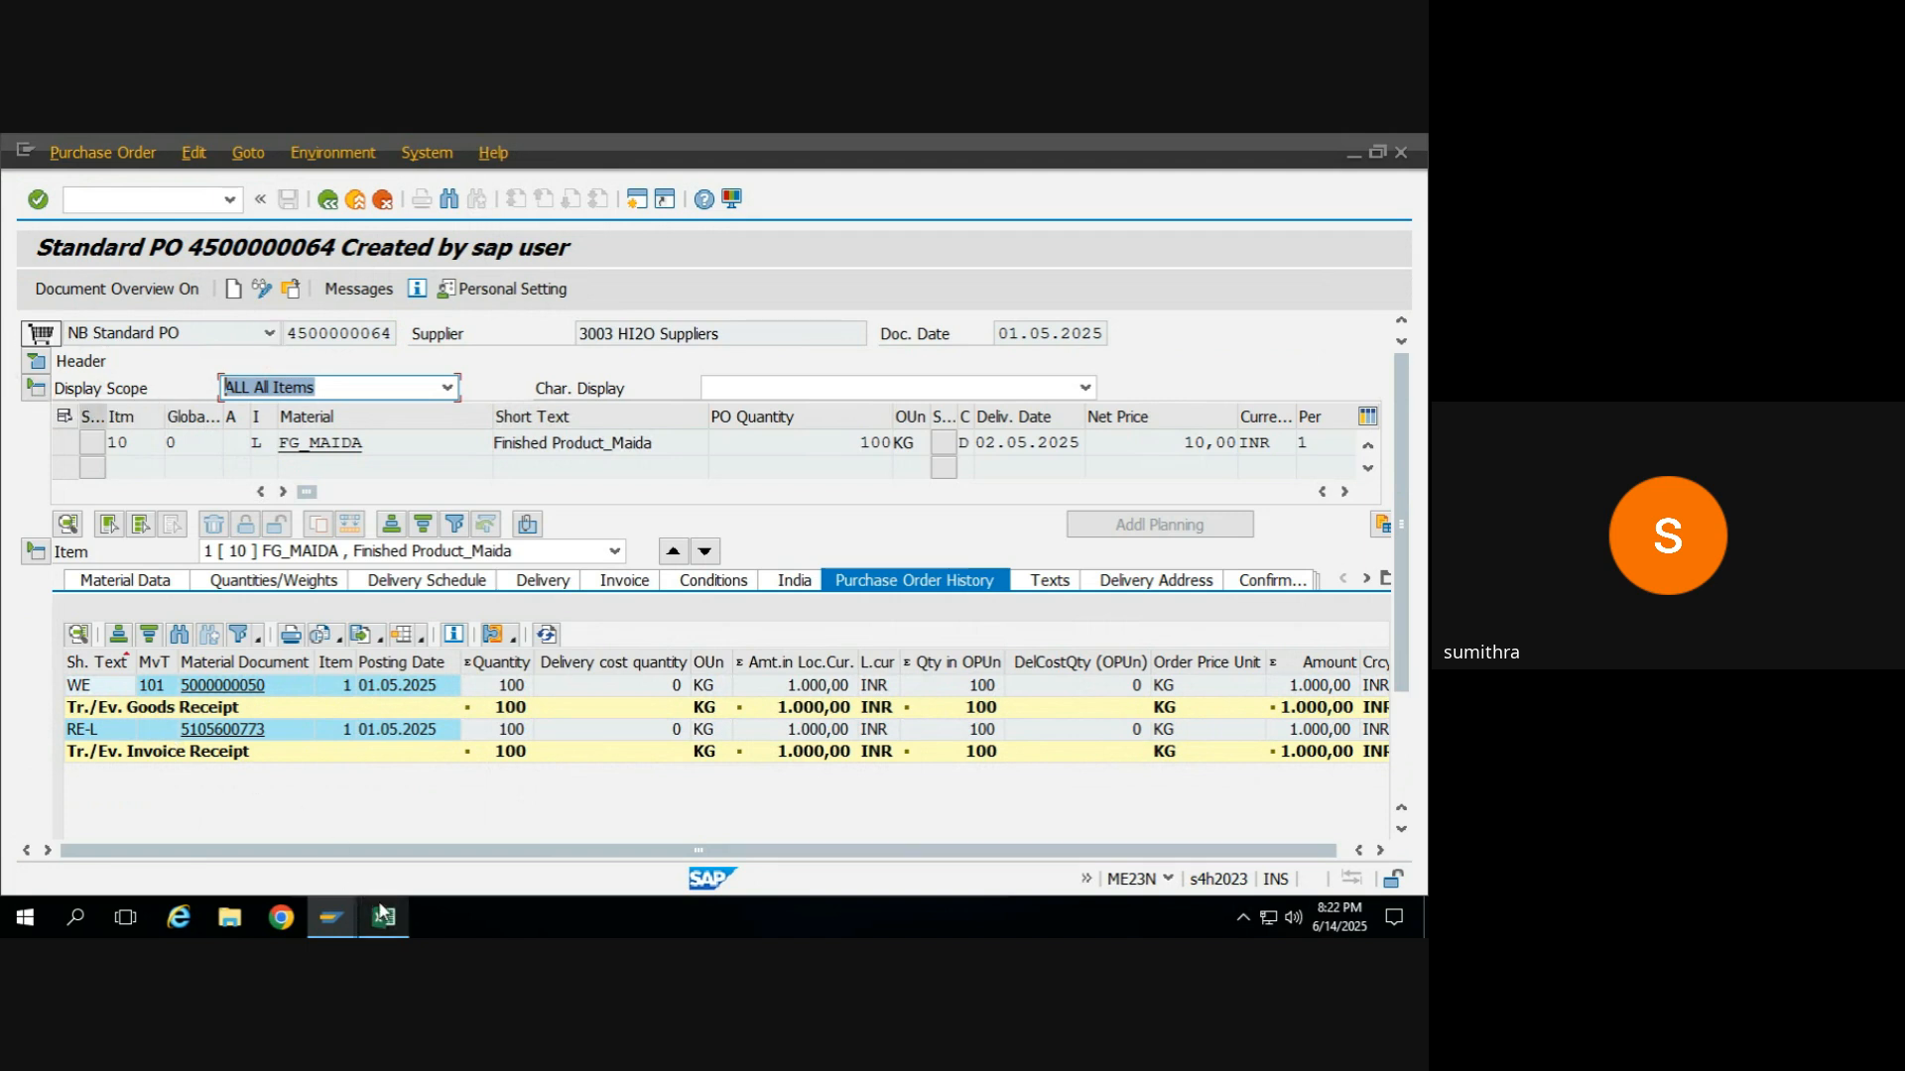
Switch to the MM training 2025 workbook in Excel and enter the heading "Subcontracting order" in cell E9.
mouse_move(382, 912)
click(382, 831)
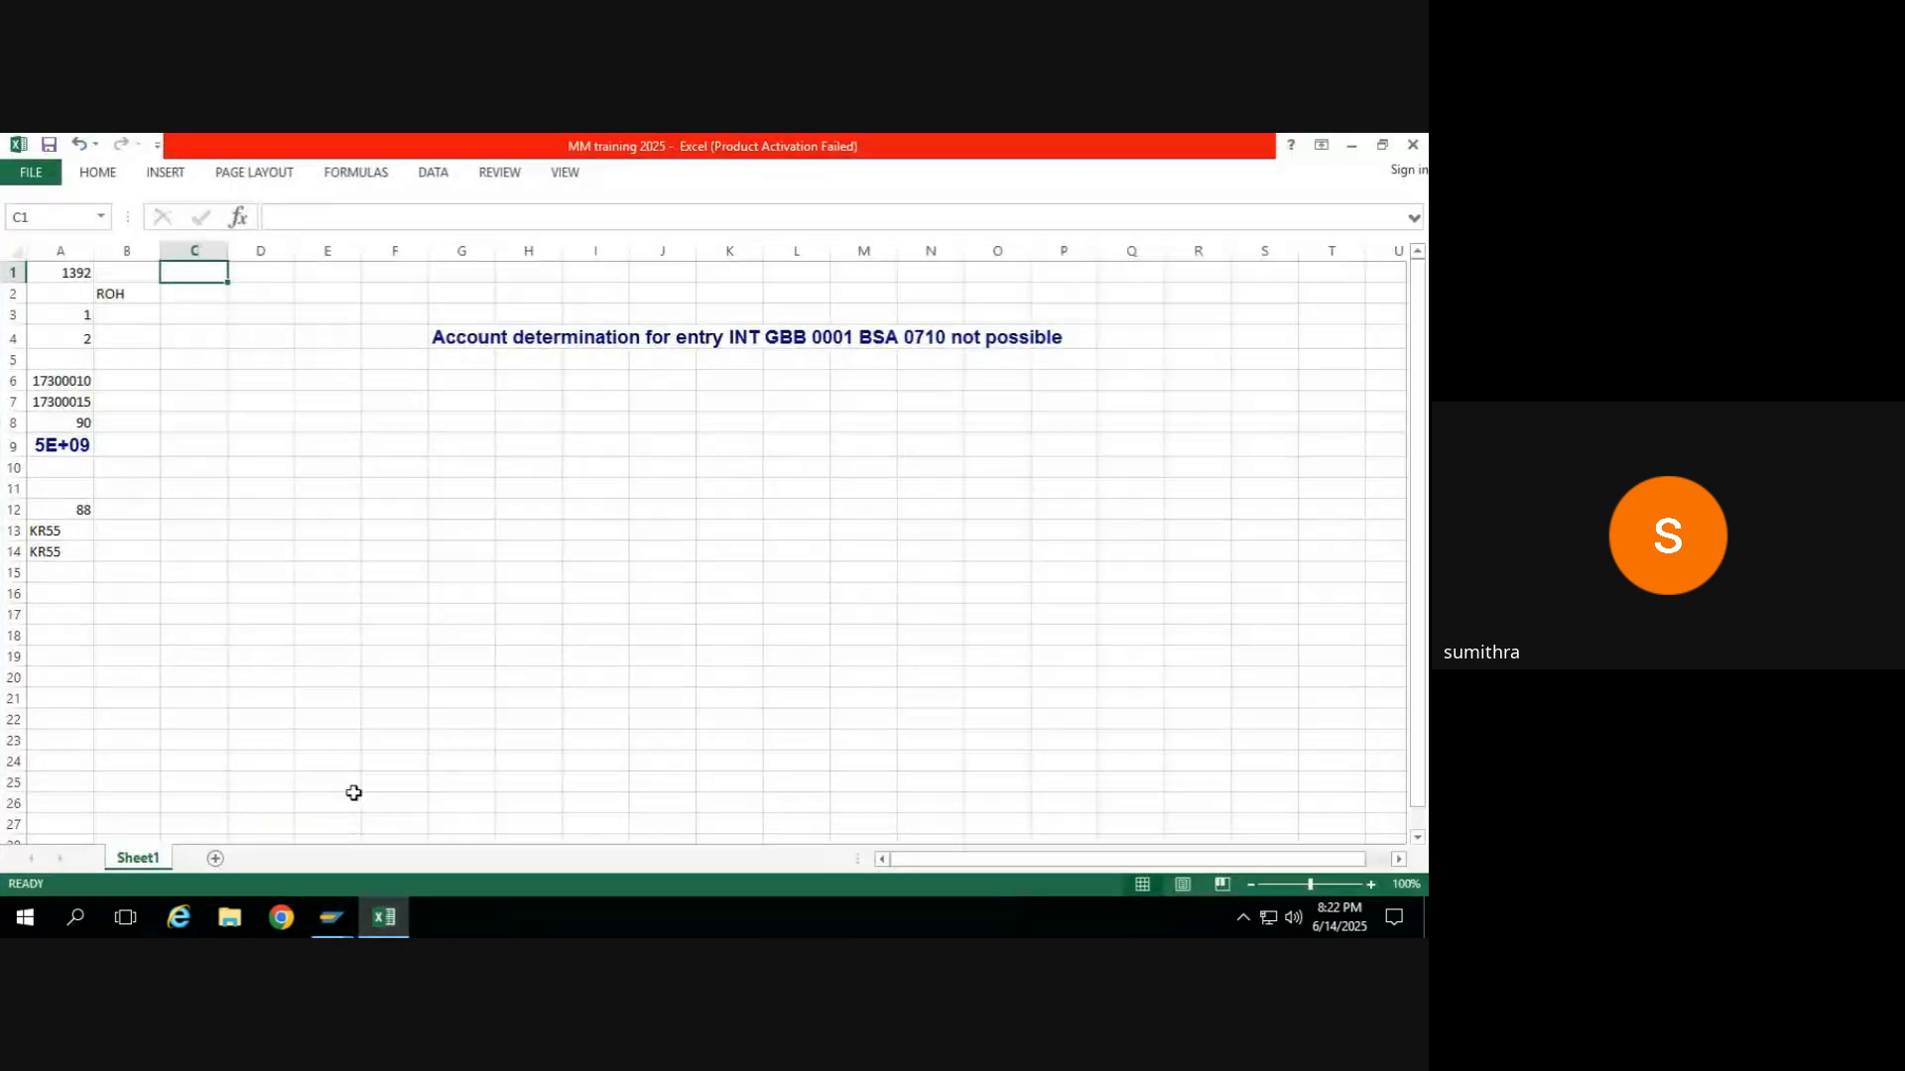
click(74, 569)
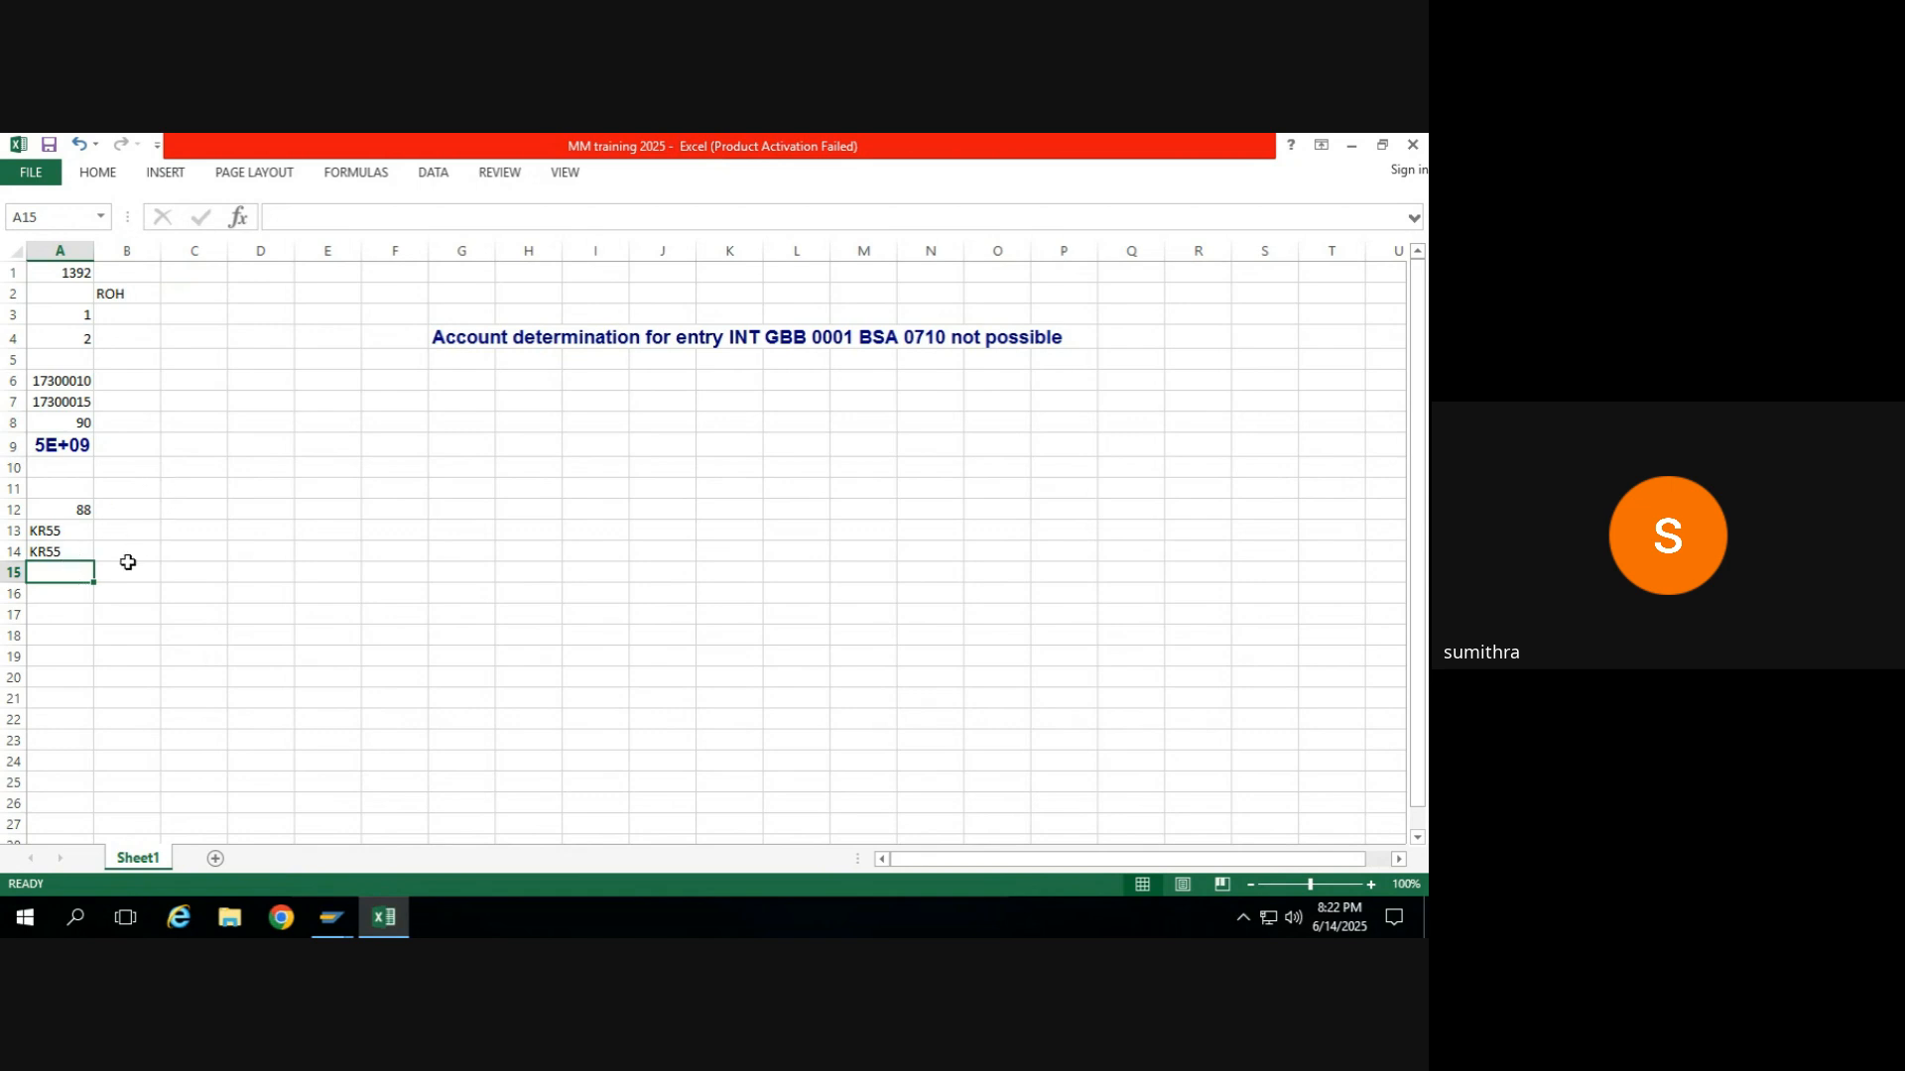
click(301, 436)
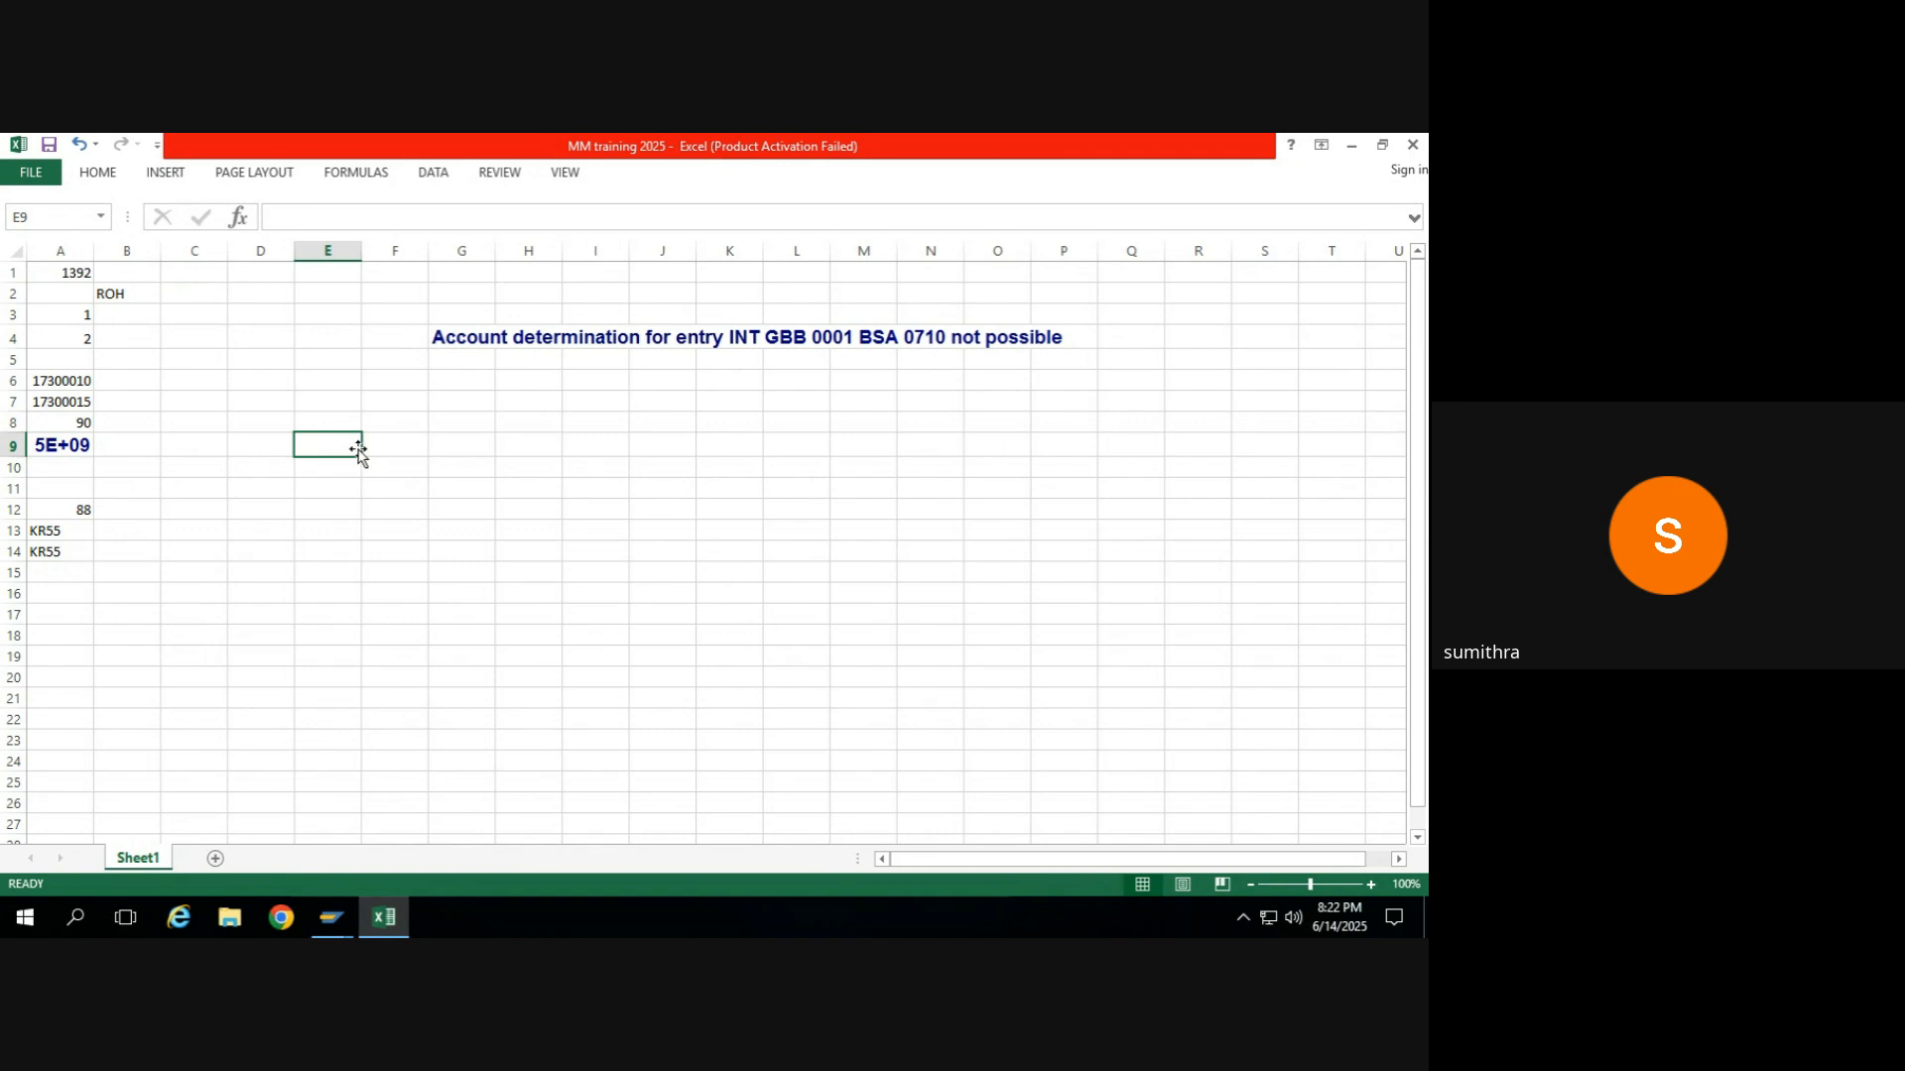
text(Subco)
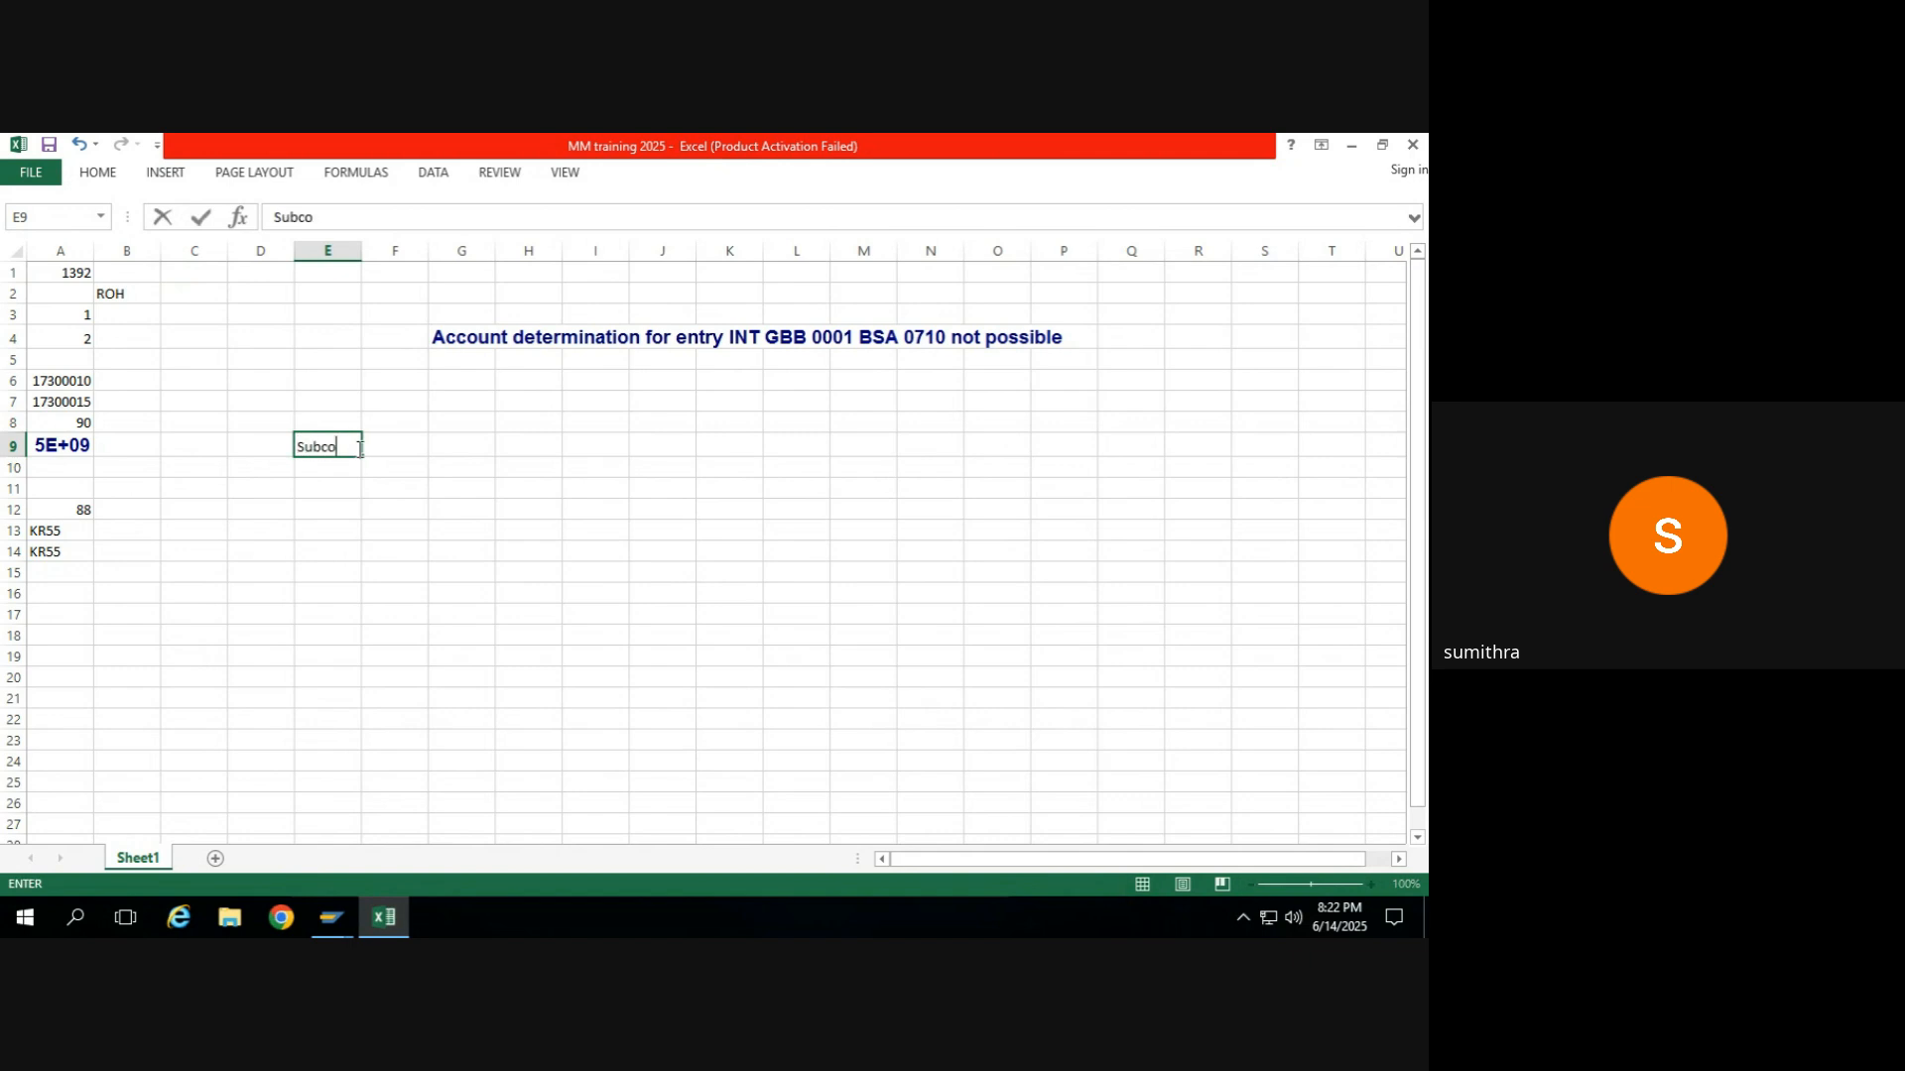
text(ntracting order)
key(Return)
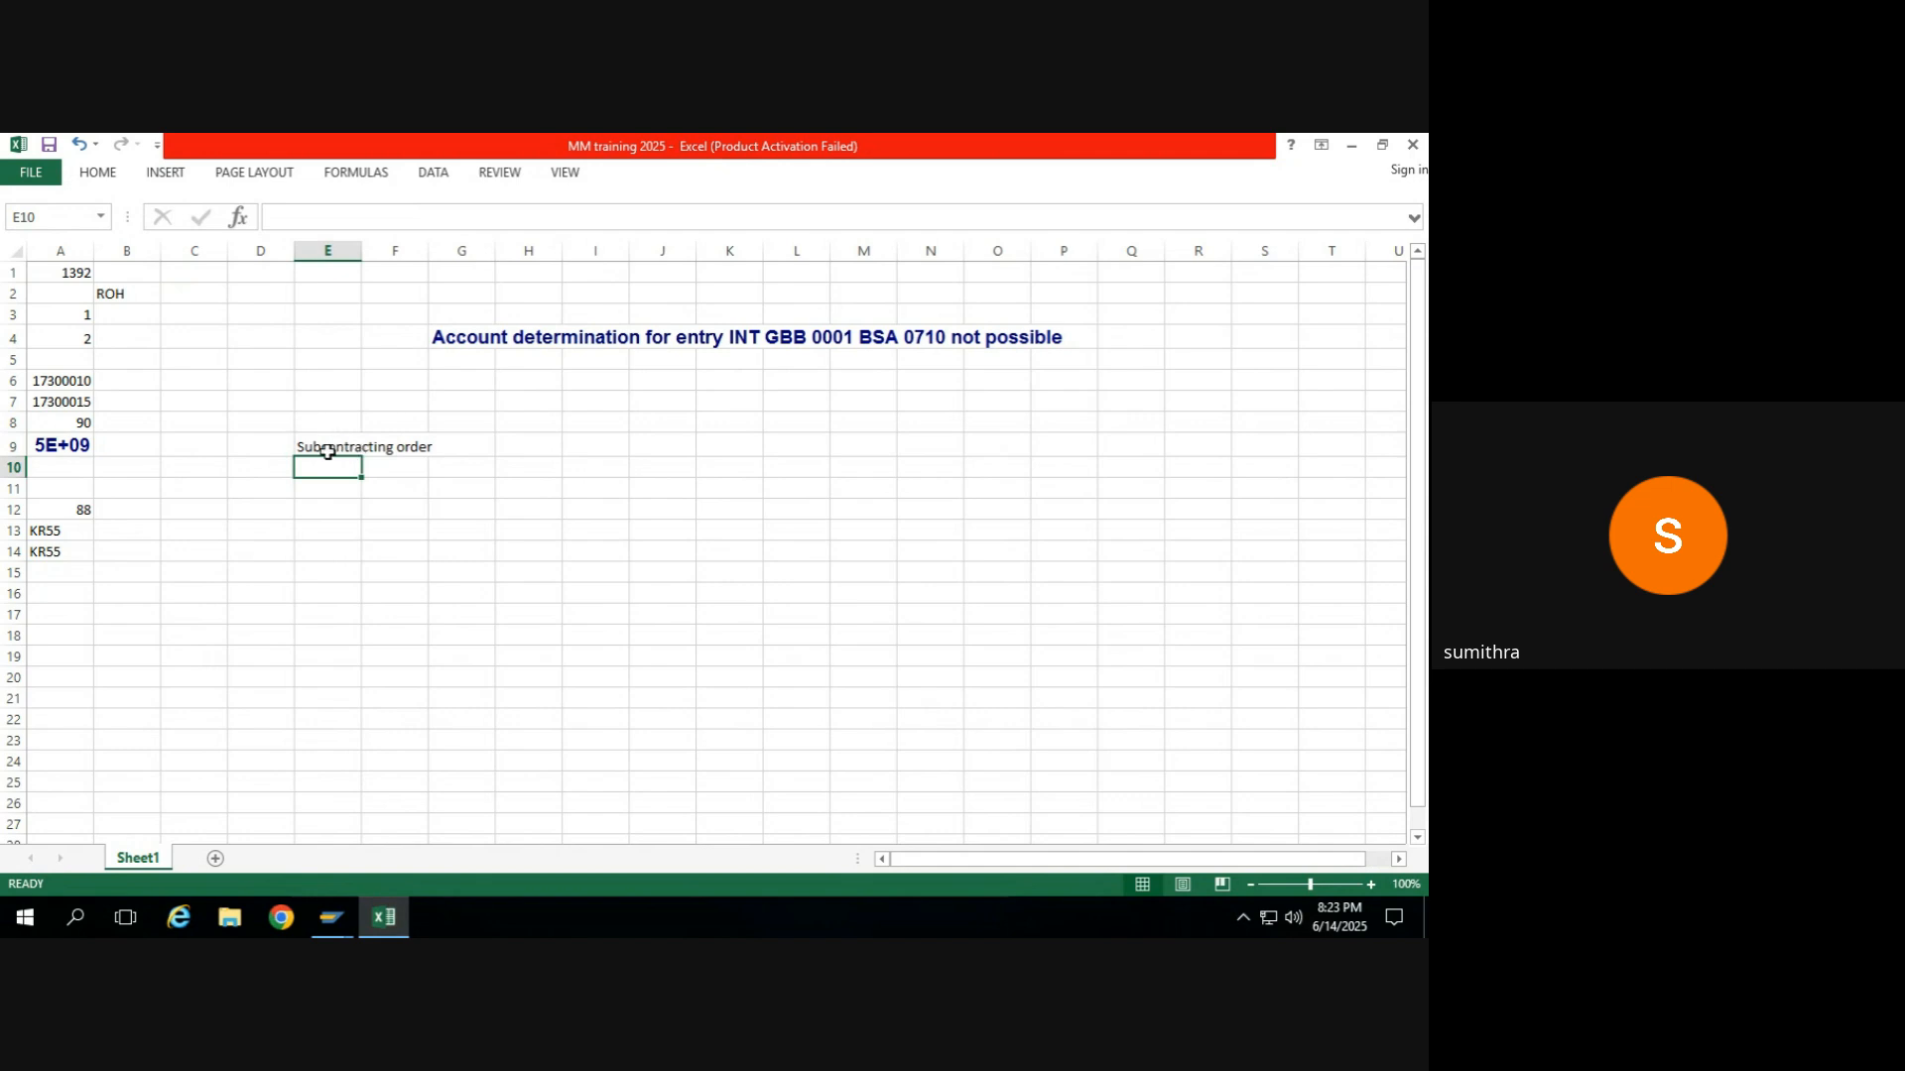
Enter the label "Prerequsite" in cell F10, below the subcontracting heading.
click(358, 448)
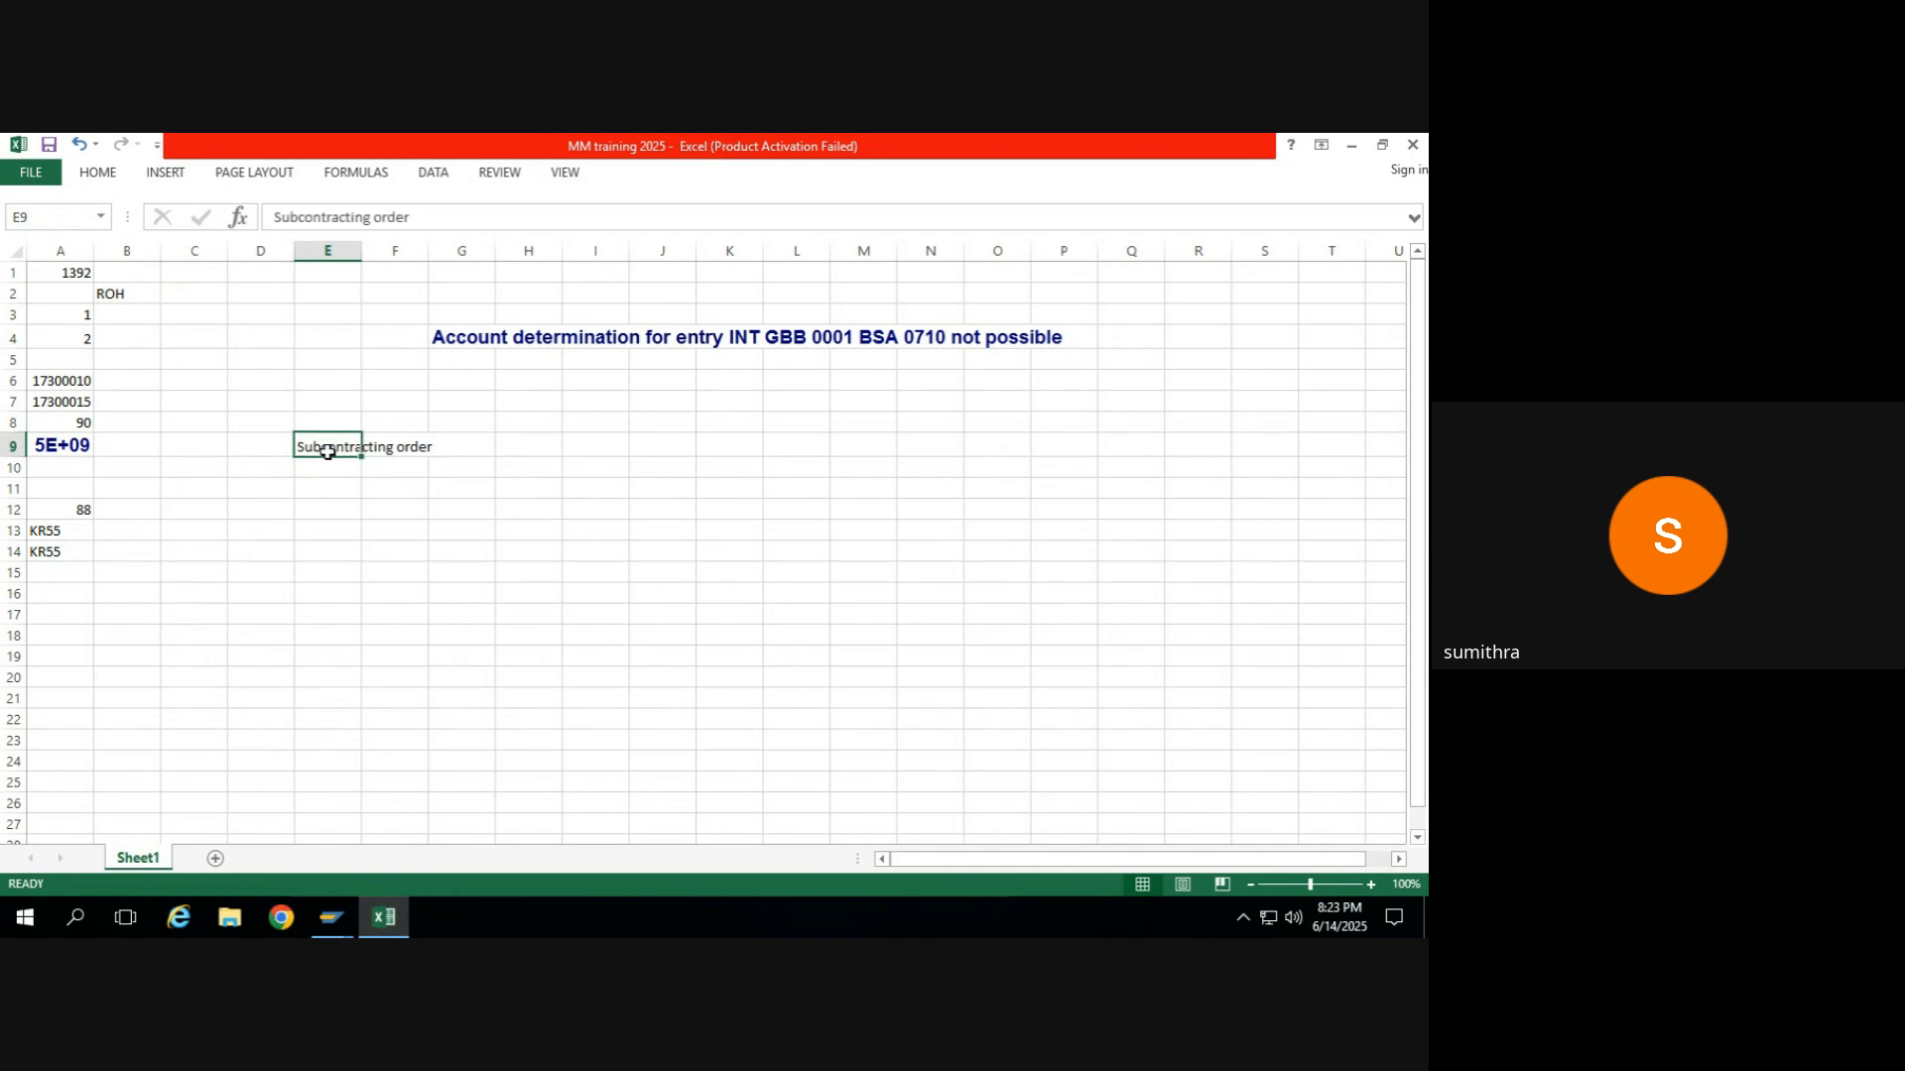
click(413, 445)
key(Right)
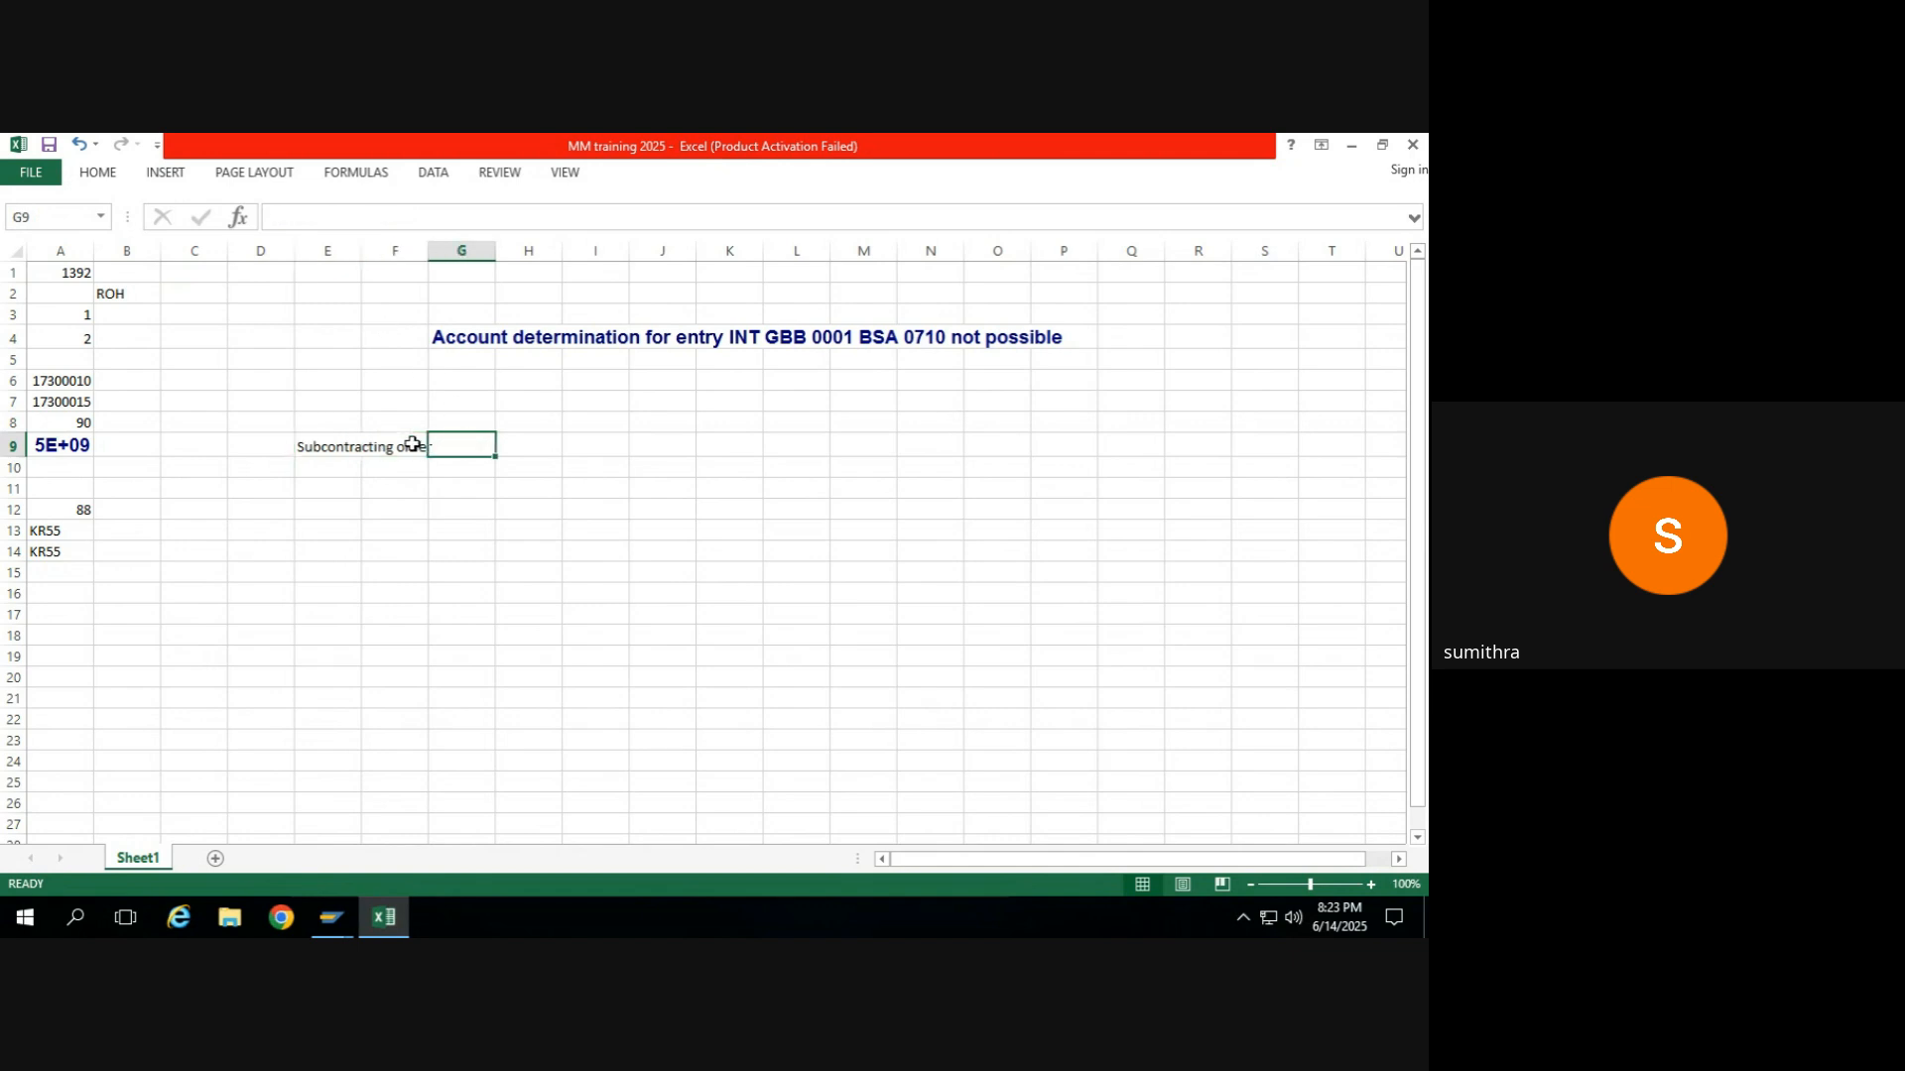
key(Left)
key(Down)
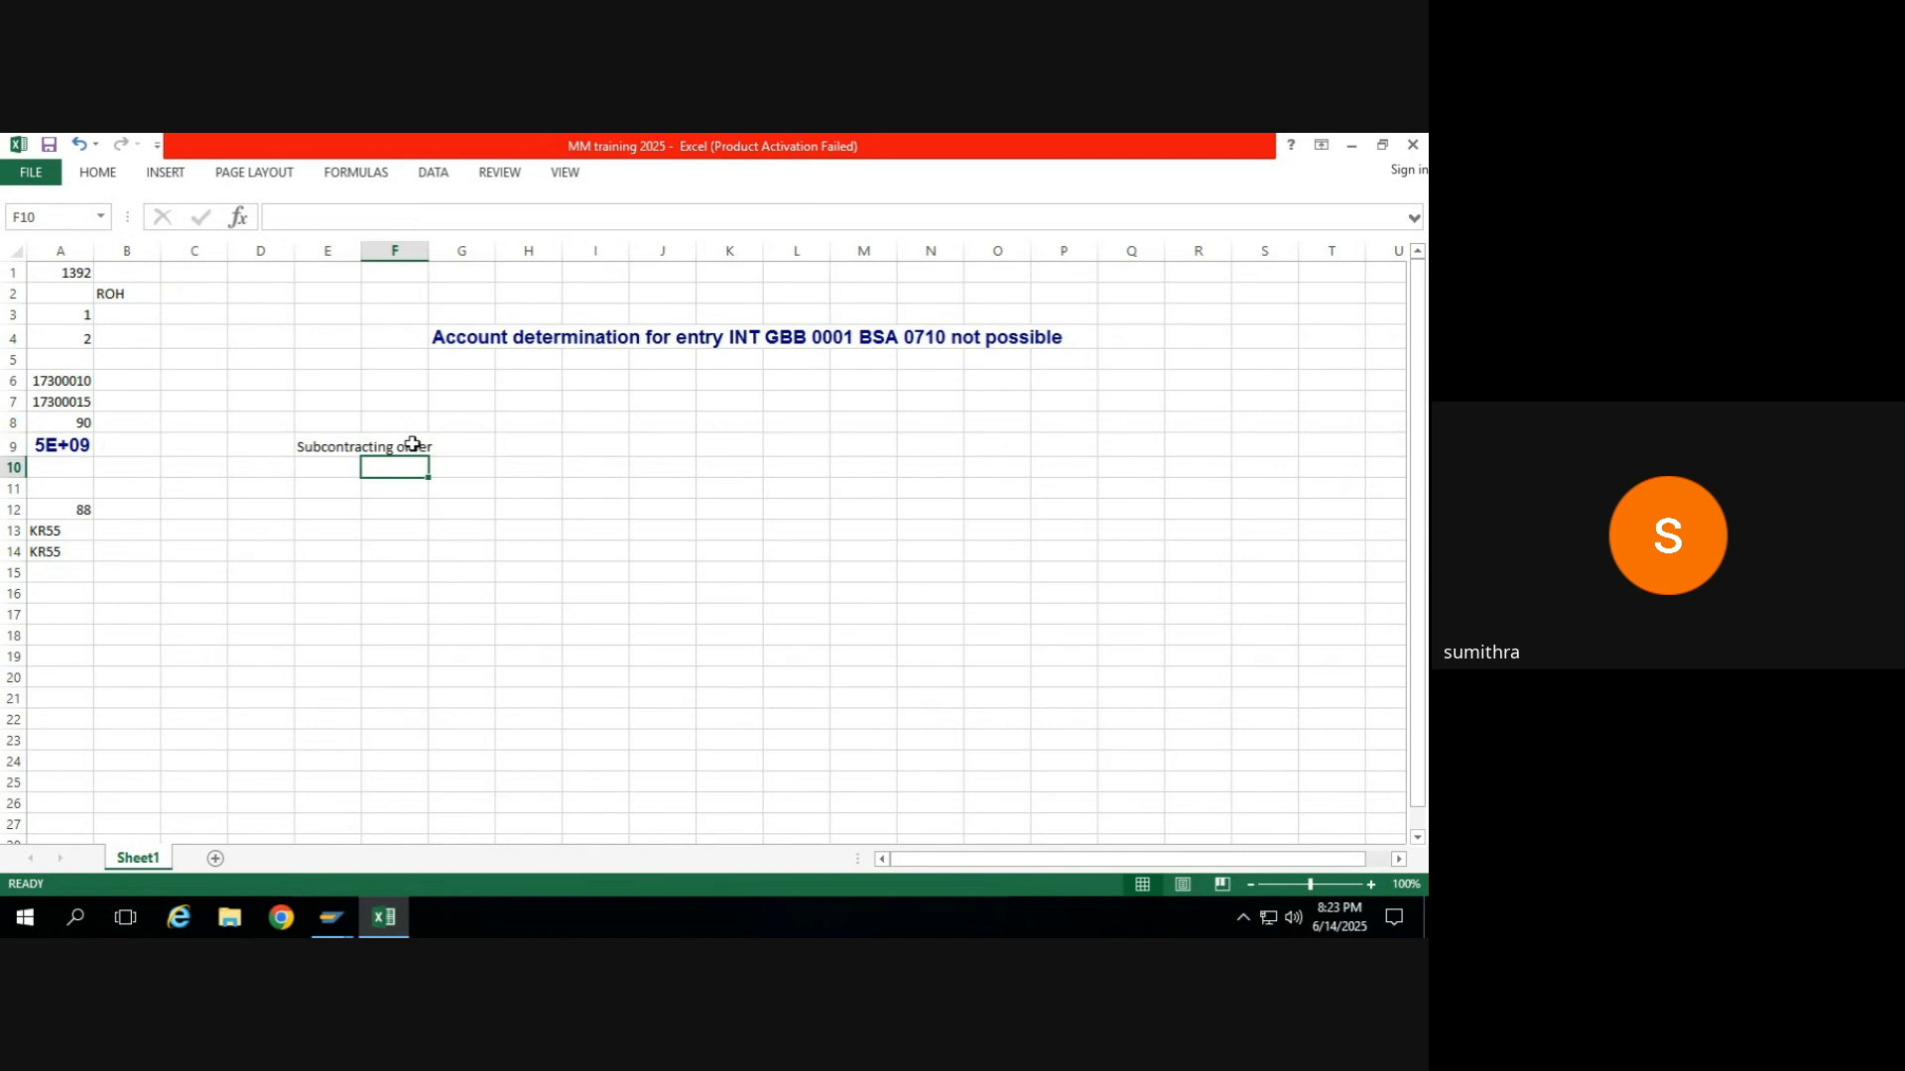
text(Prerequsiti)
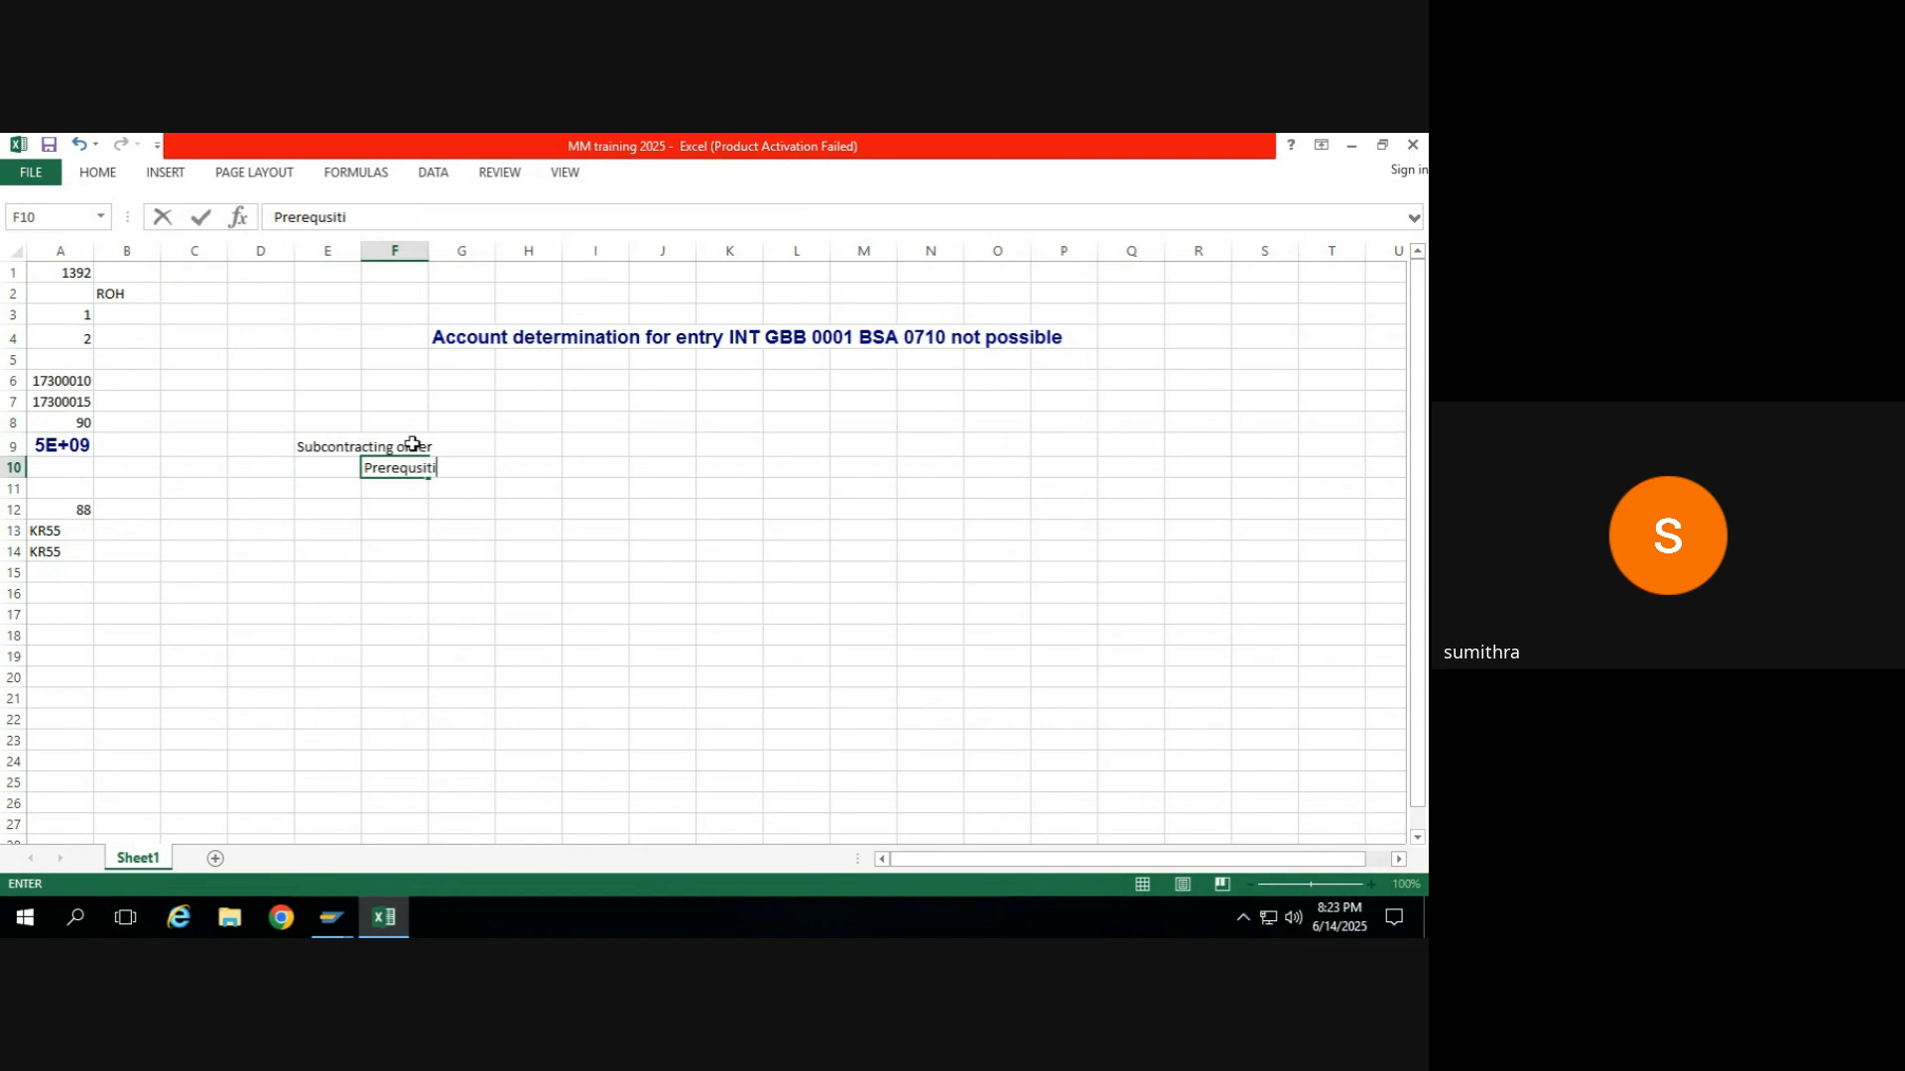
key(Page_Down)
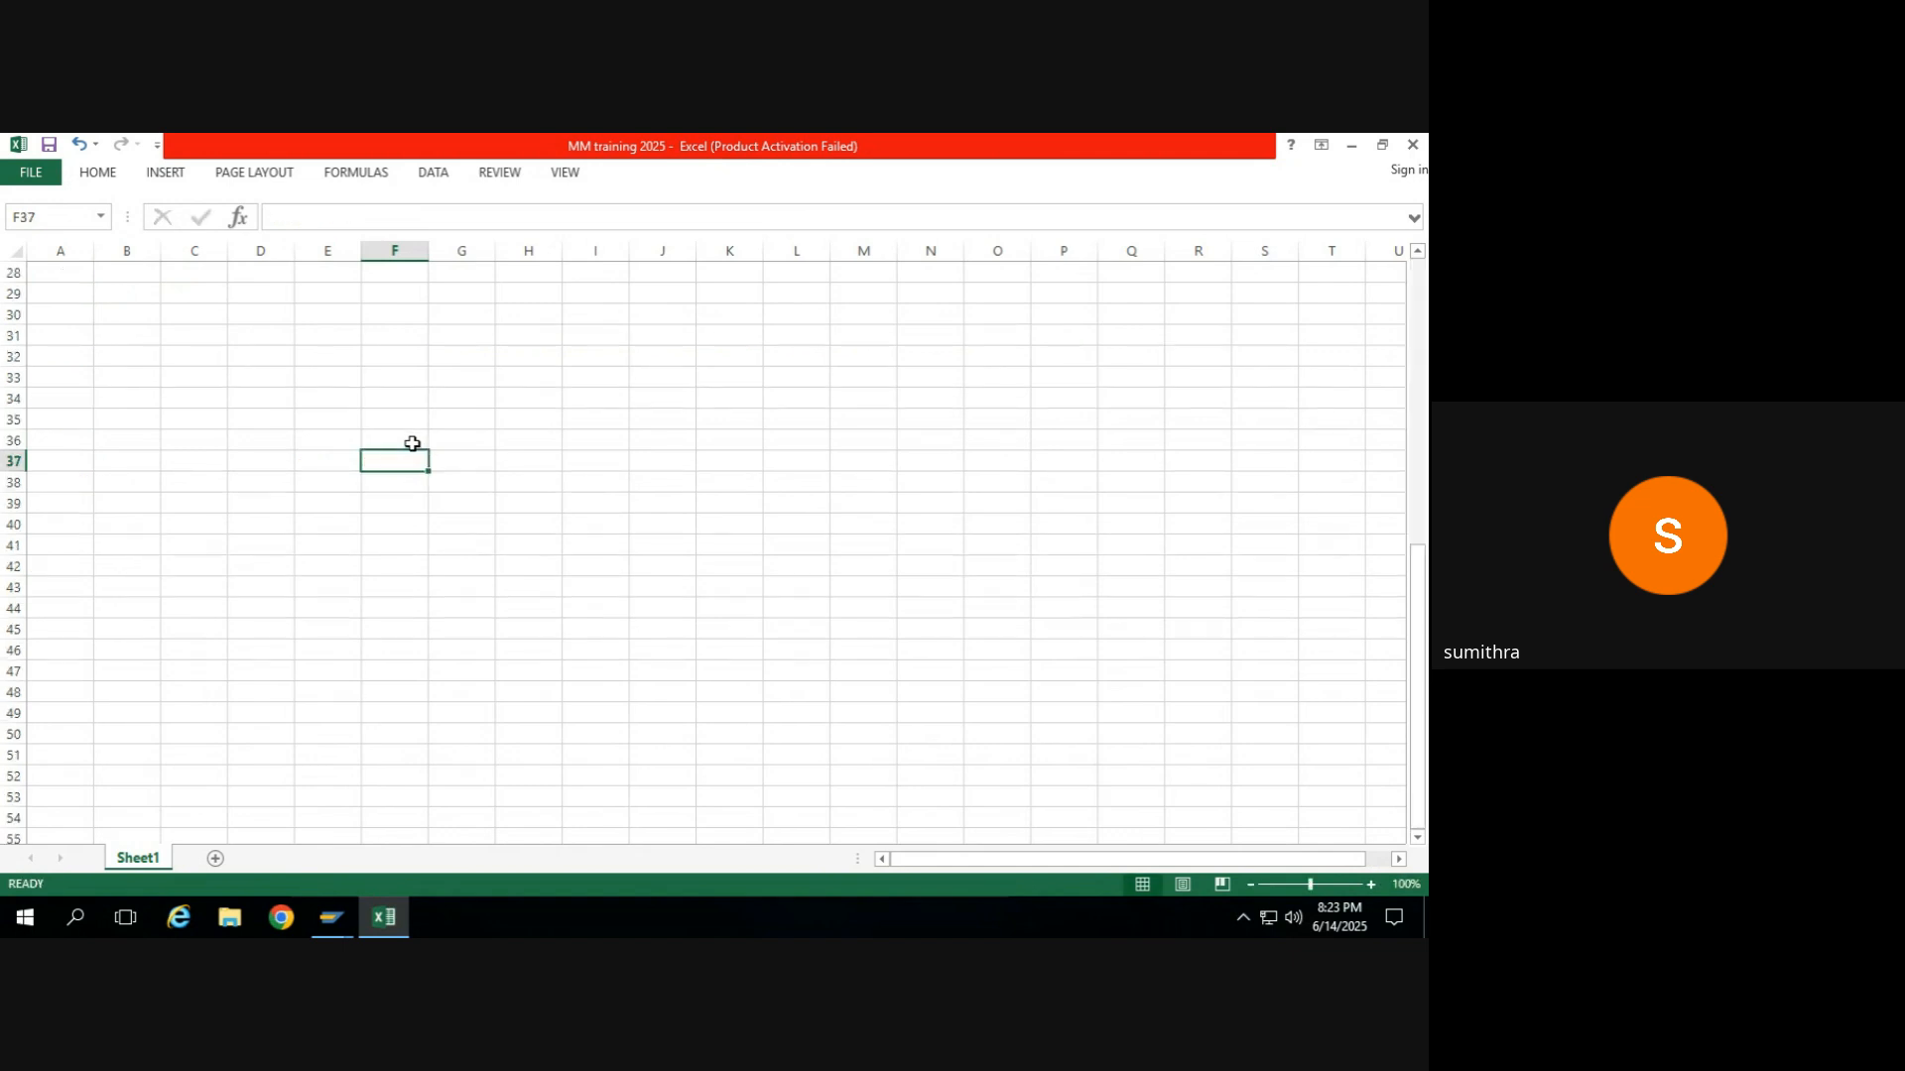
key(Page_Up)
key(Up)
scroll(412, 443, up, 1)
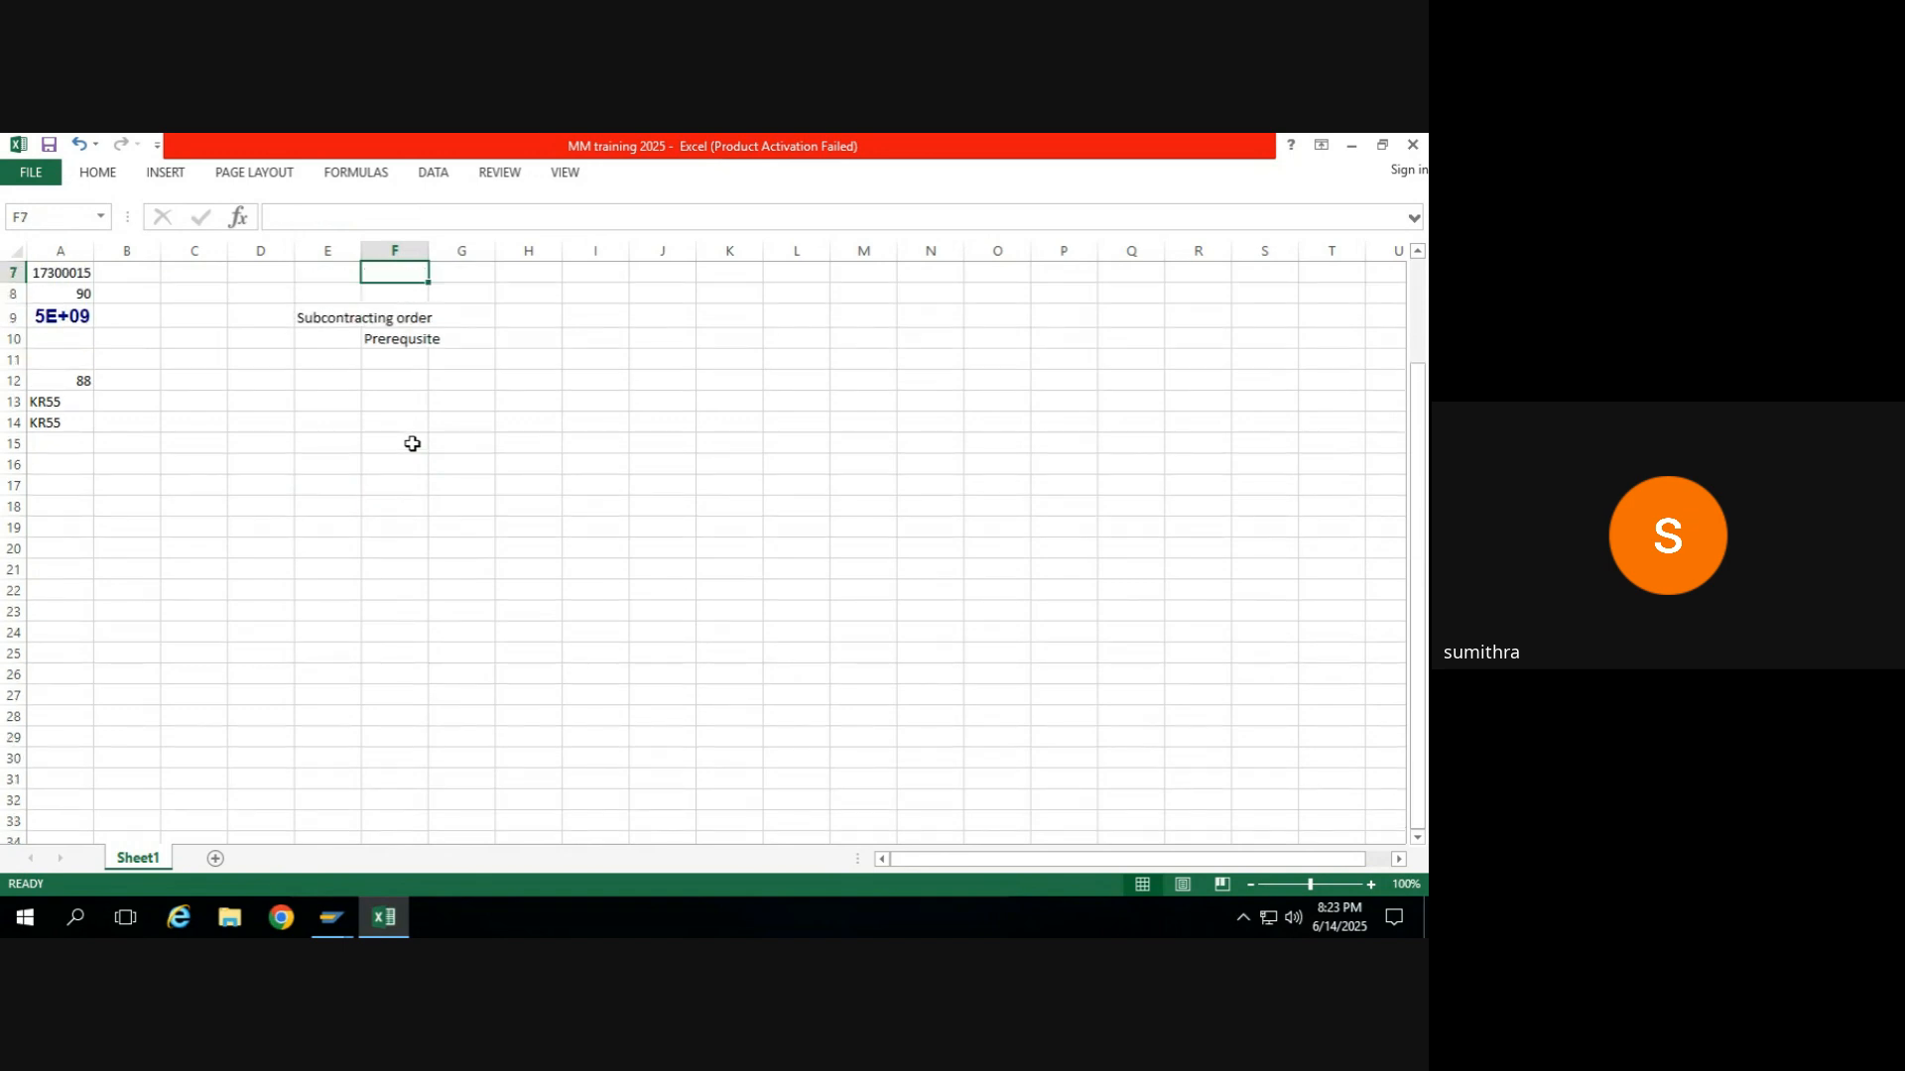
List "materila" in cell G10 and "vendor" in cell G11 as prerequisites.
key(Down)
key(Right)
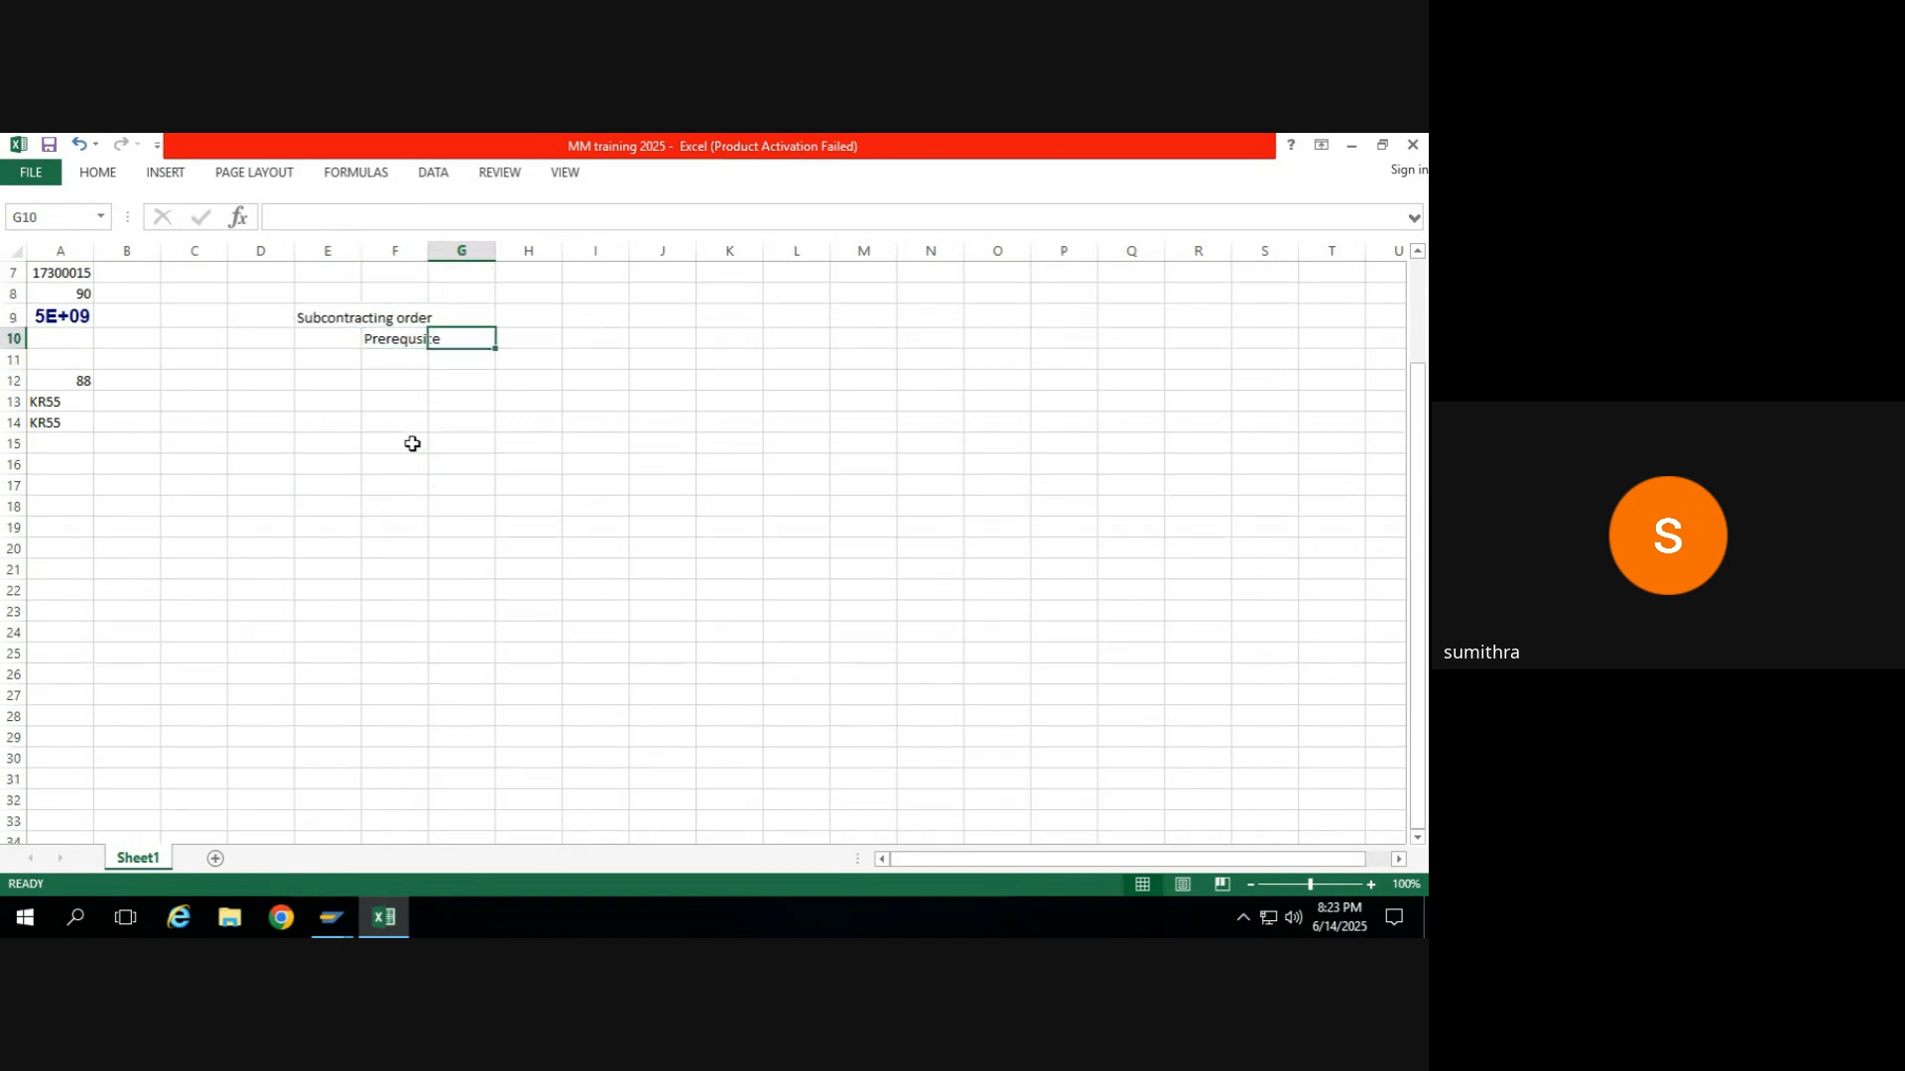
text(materila)
key(Return)
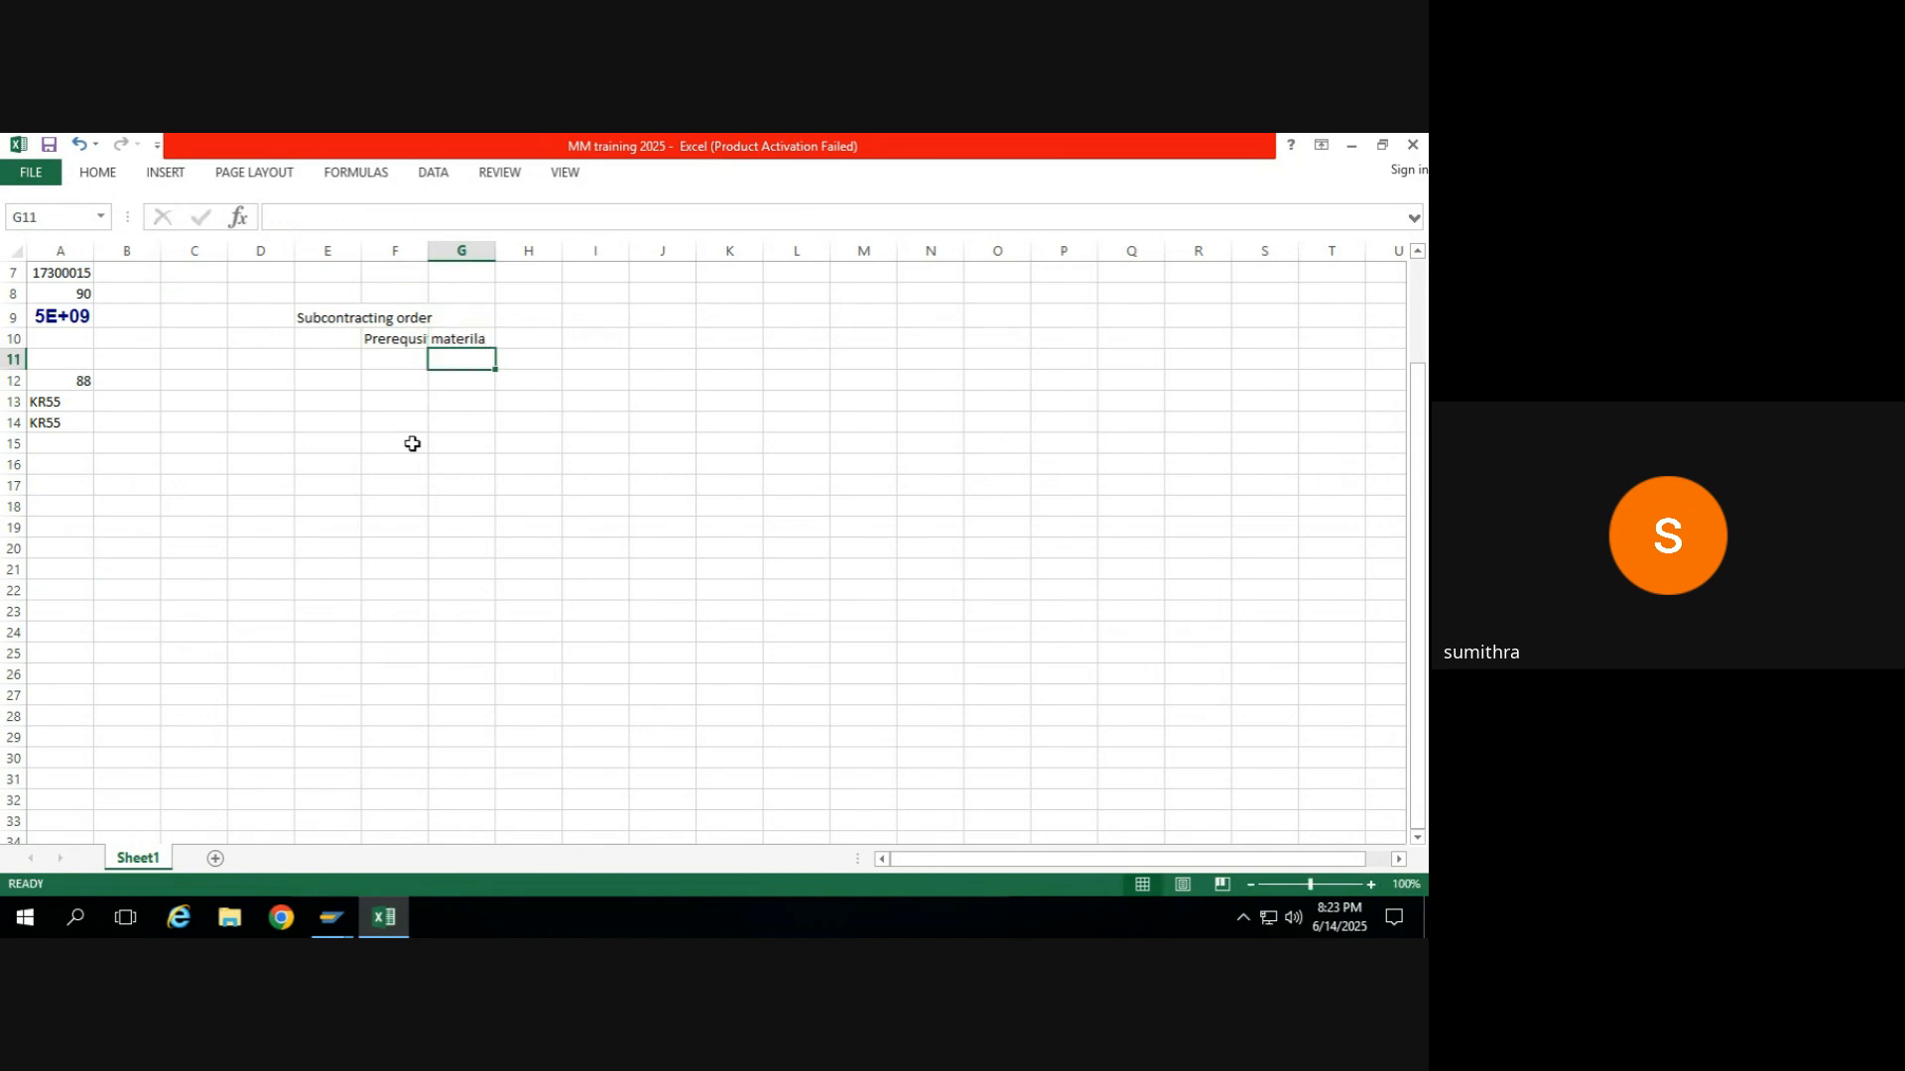
text(vendor)
key(Return)
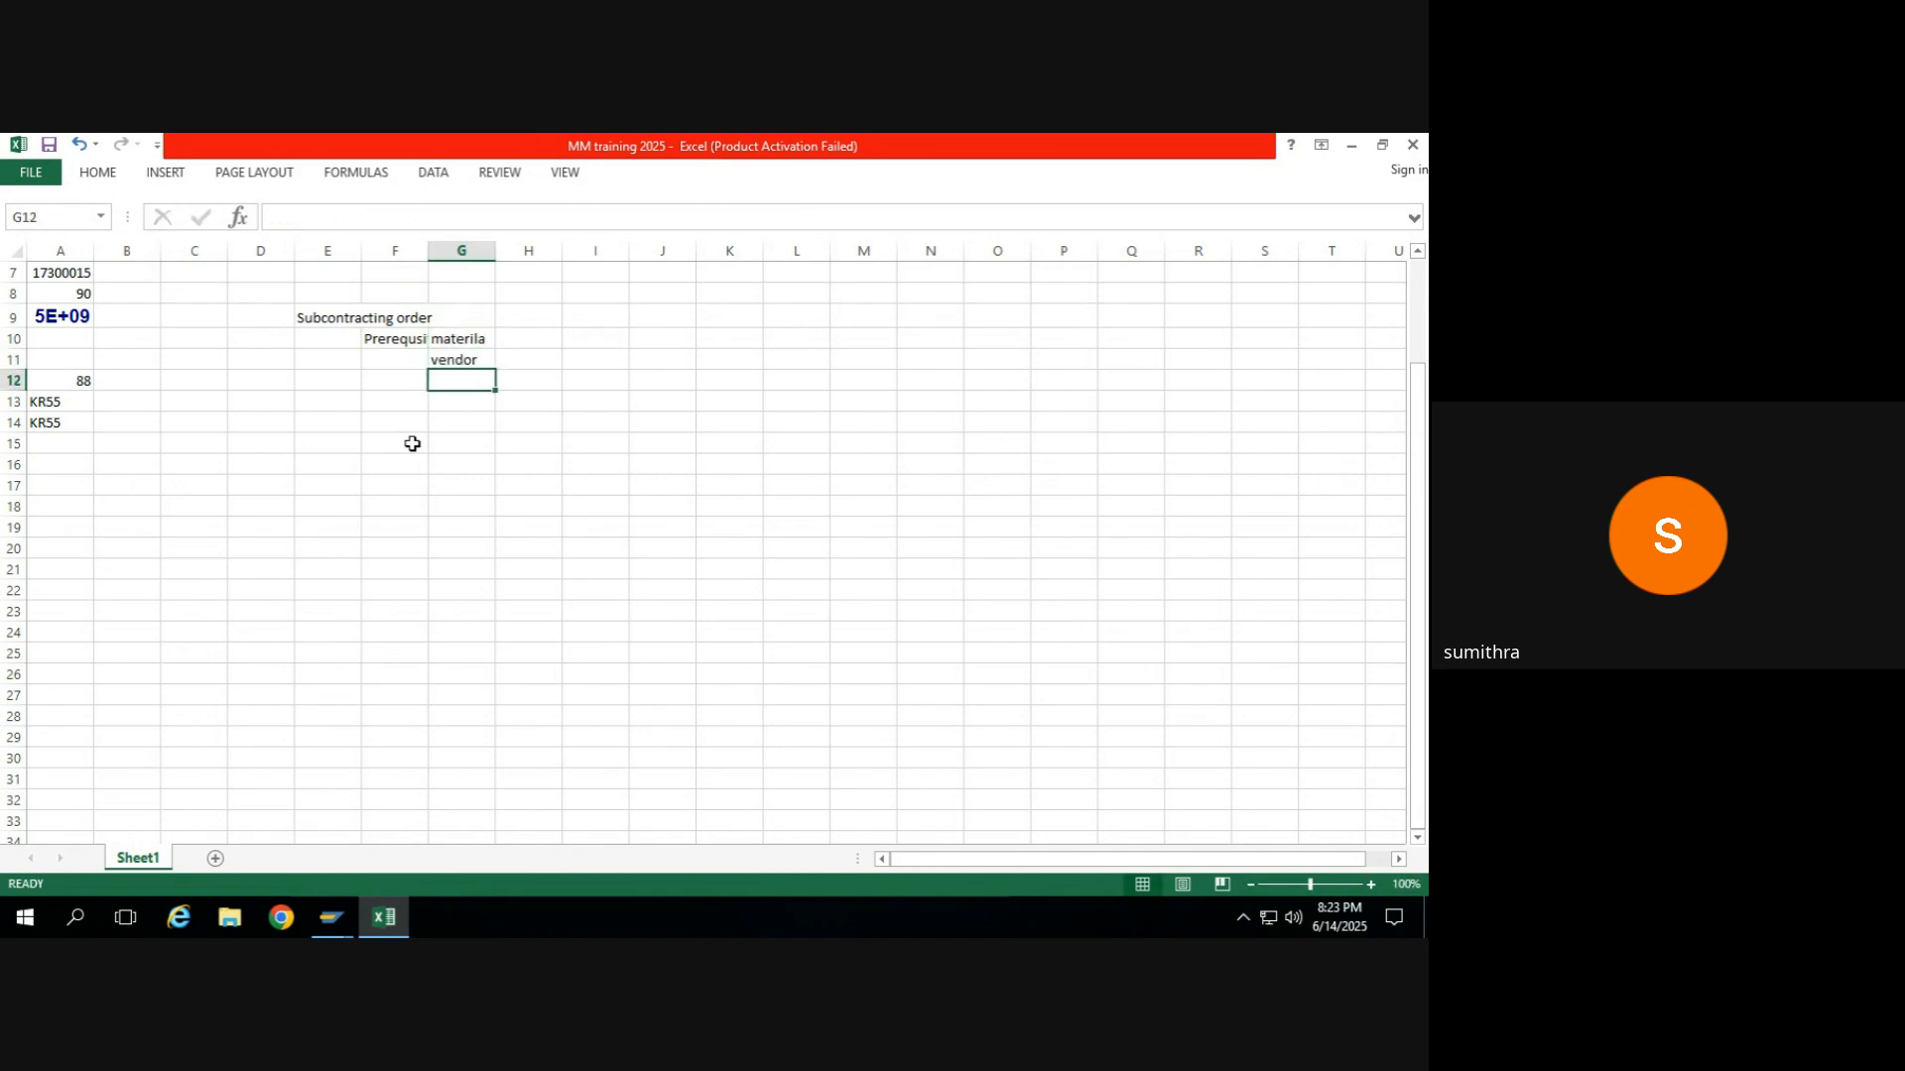
Add "PIR" in cell G12 and "Source list" in cell G13 to the prerequisites list.
text(PR)
key(BackSpace)
text(i)
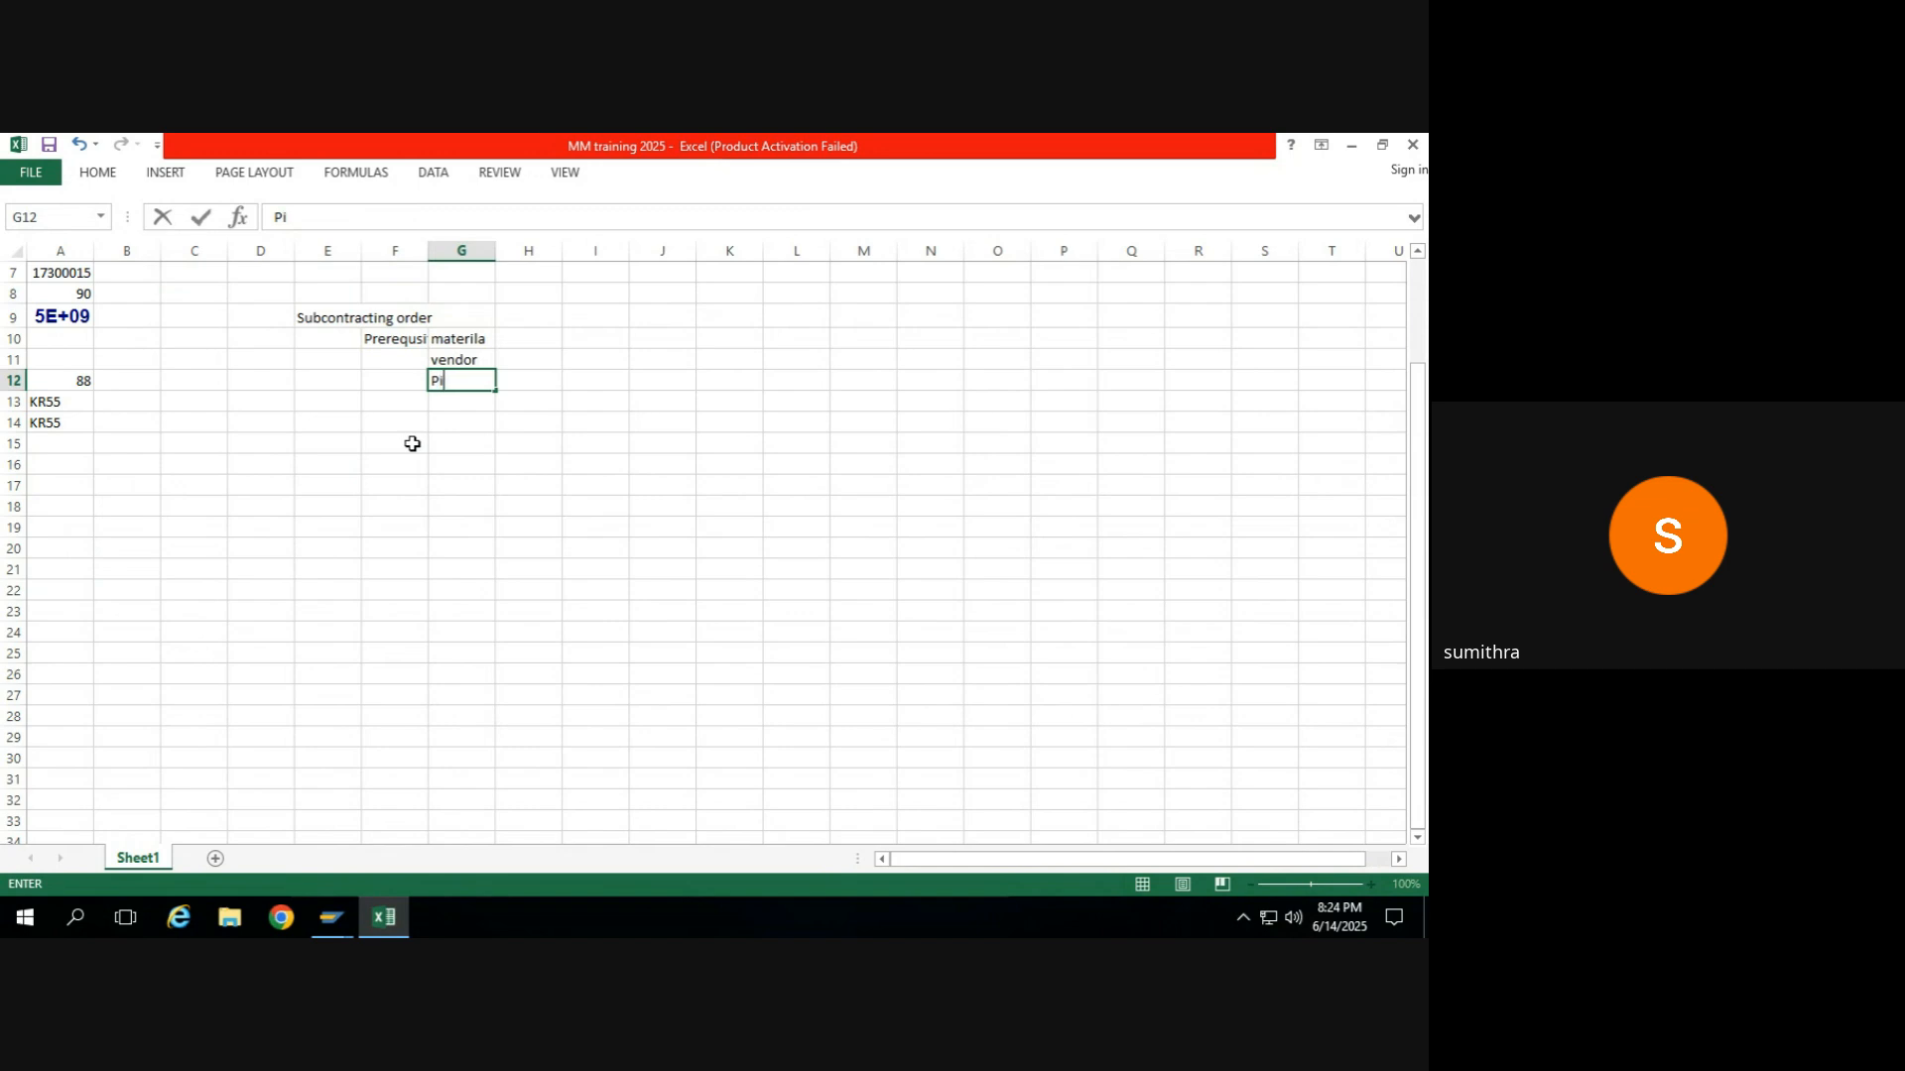
text(R)
key(BackSpace)
key(BackSpace)
text(lR)
key(Return)
text(S)
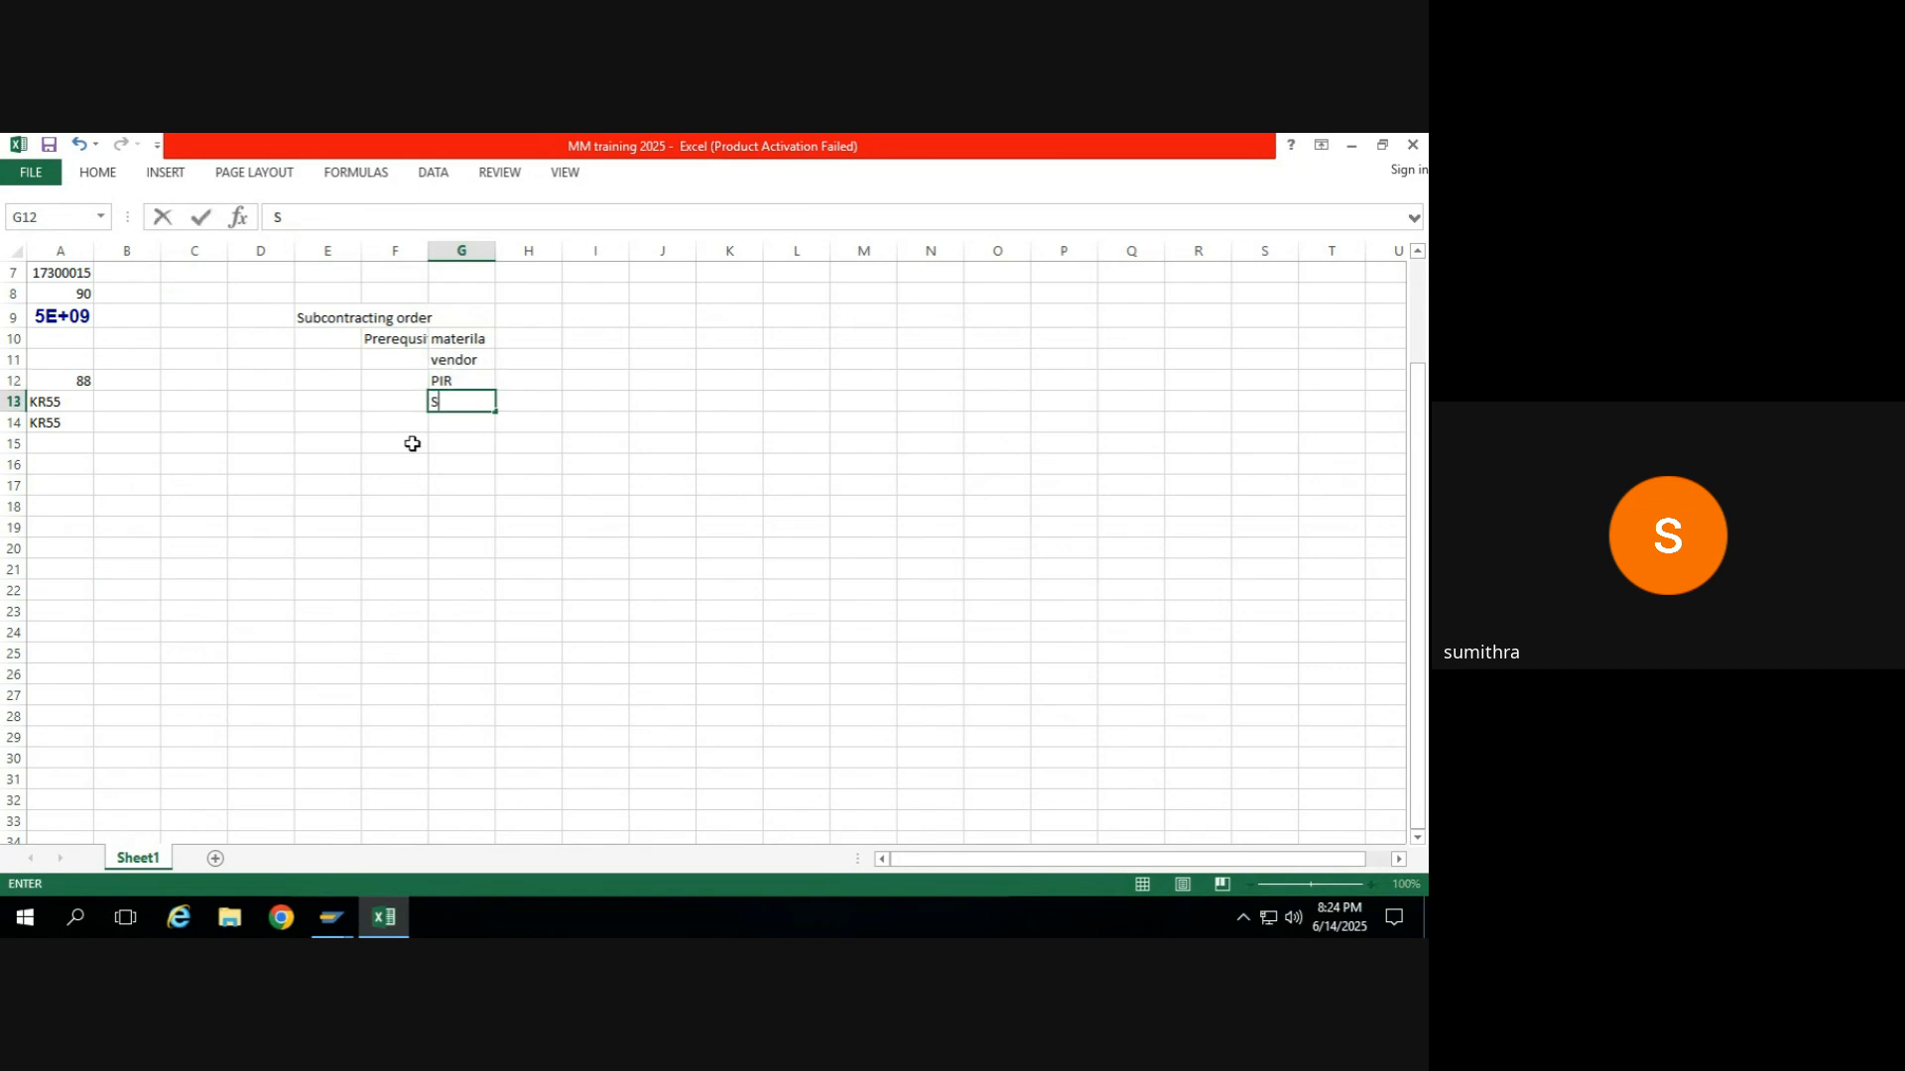
text(ource list)
key(Return)
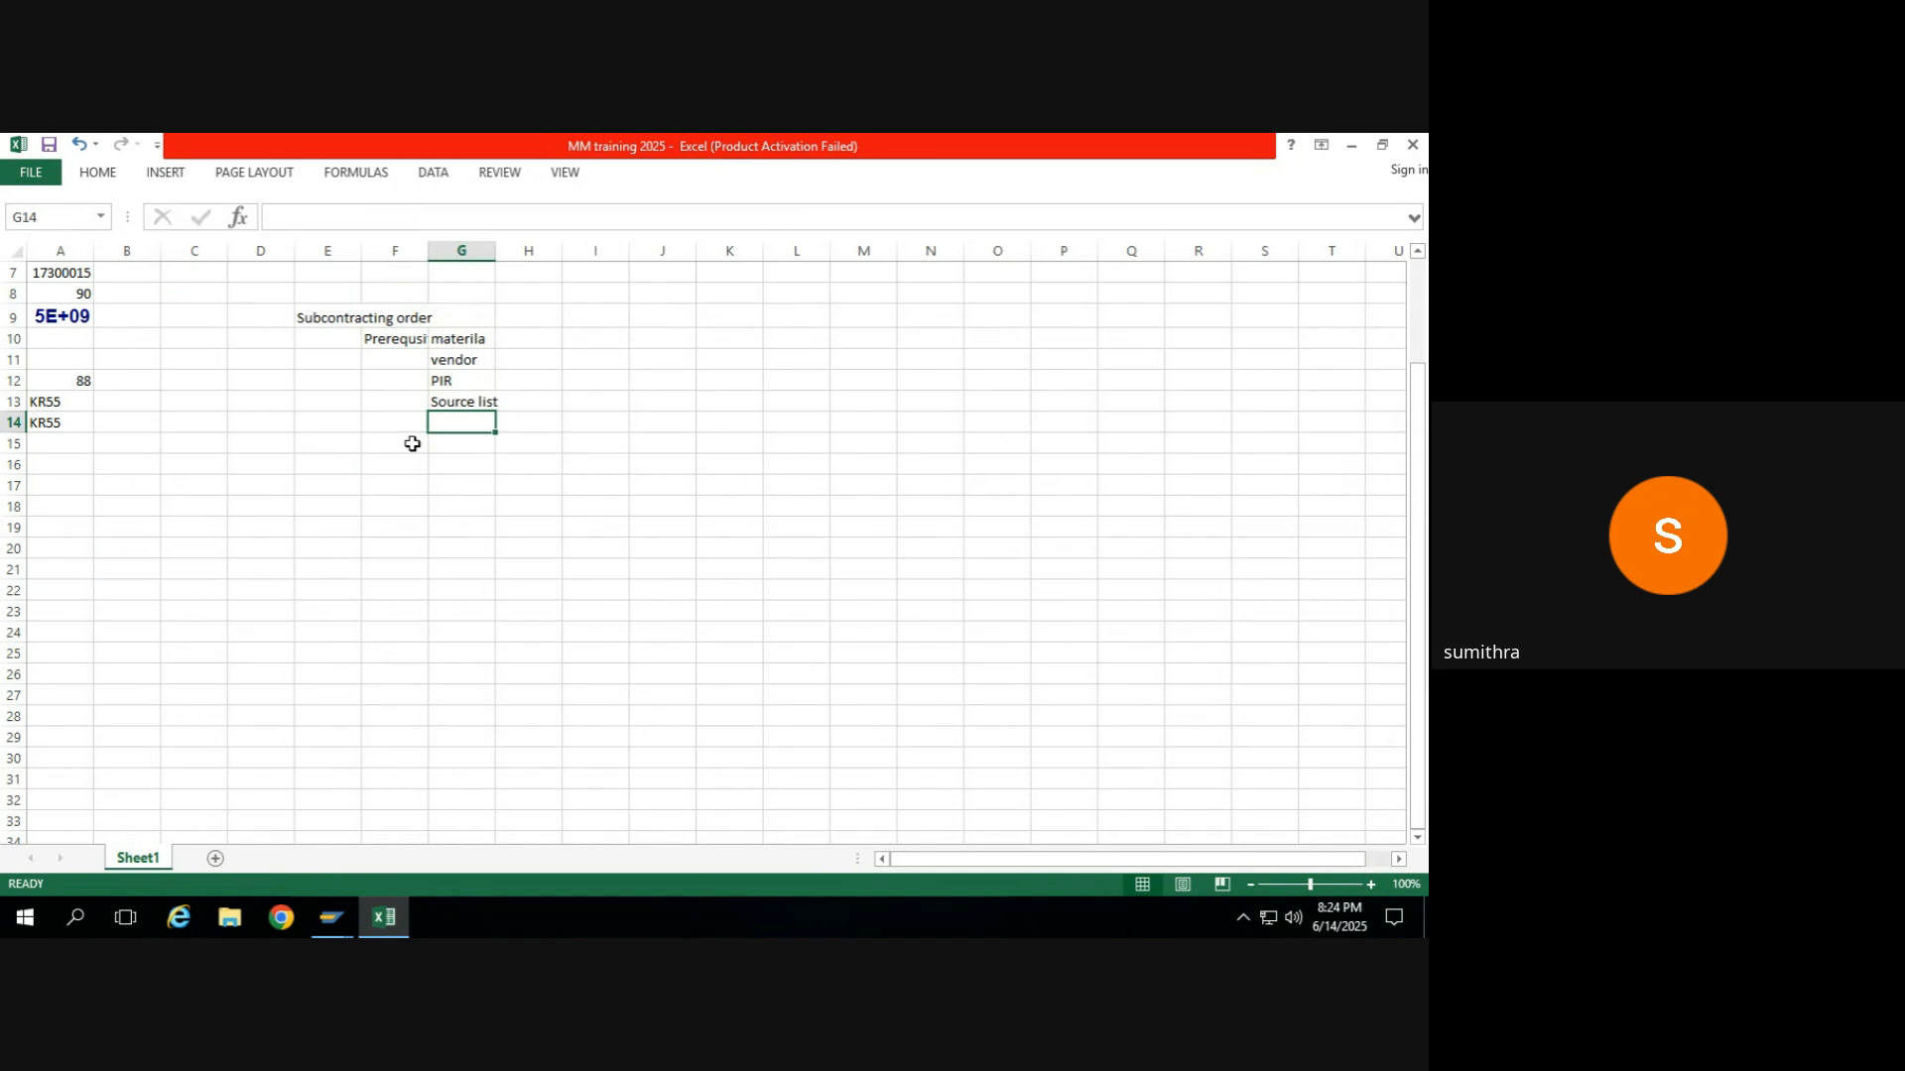
Leave G14 blank and enter the process steps "PO", "GR" and "IR" in cells G15 to G17.
key(Down)
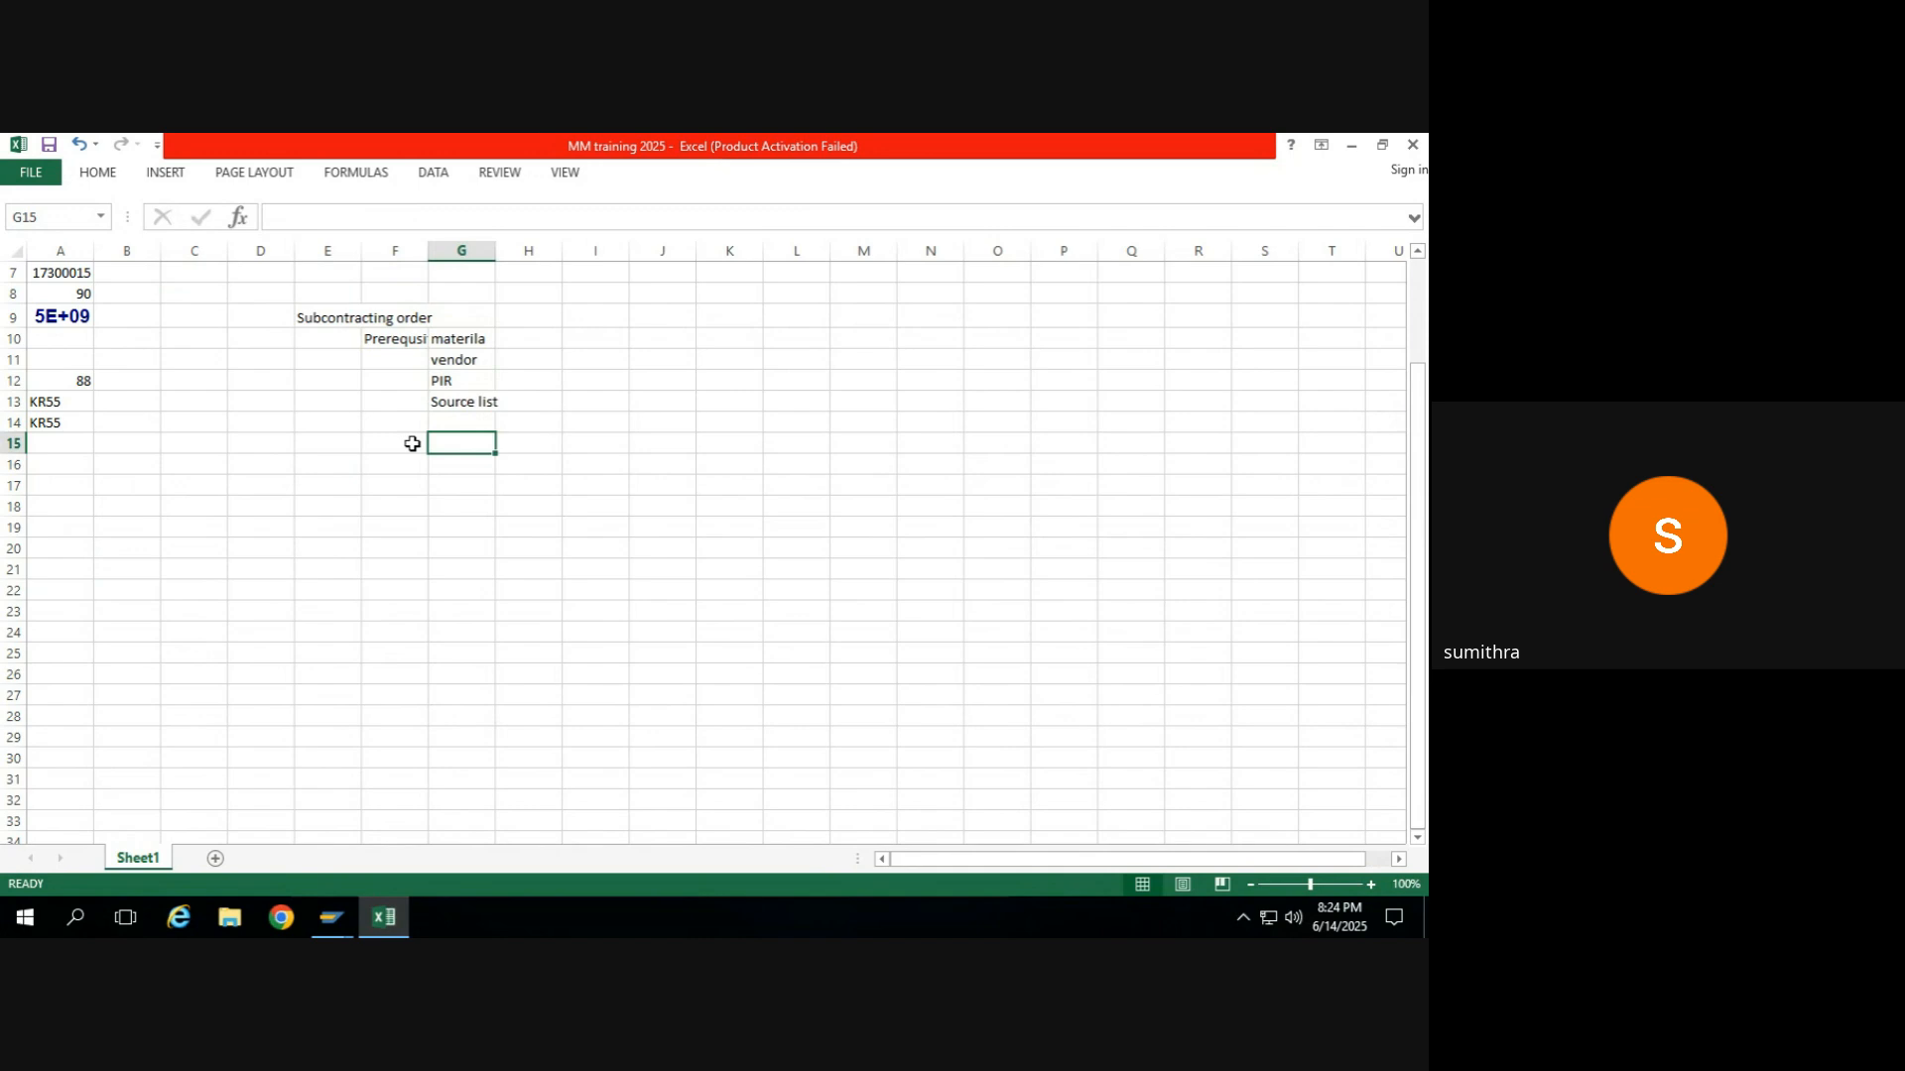
key(Up)
key(Down)
text(PO)
key(Return)
text(GR)
key(Return)
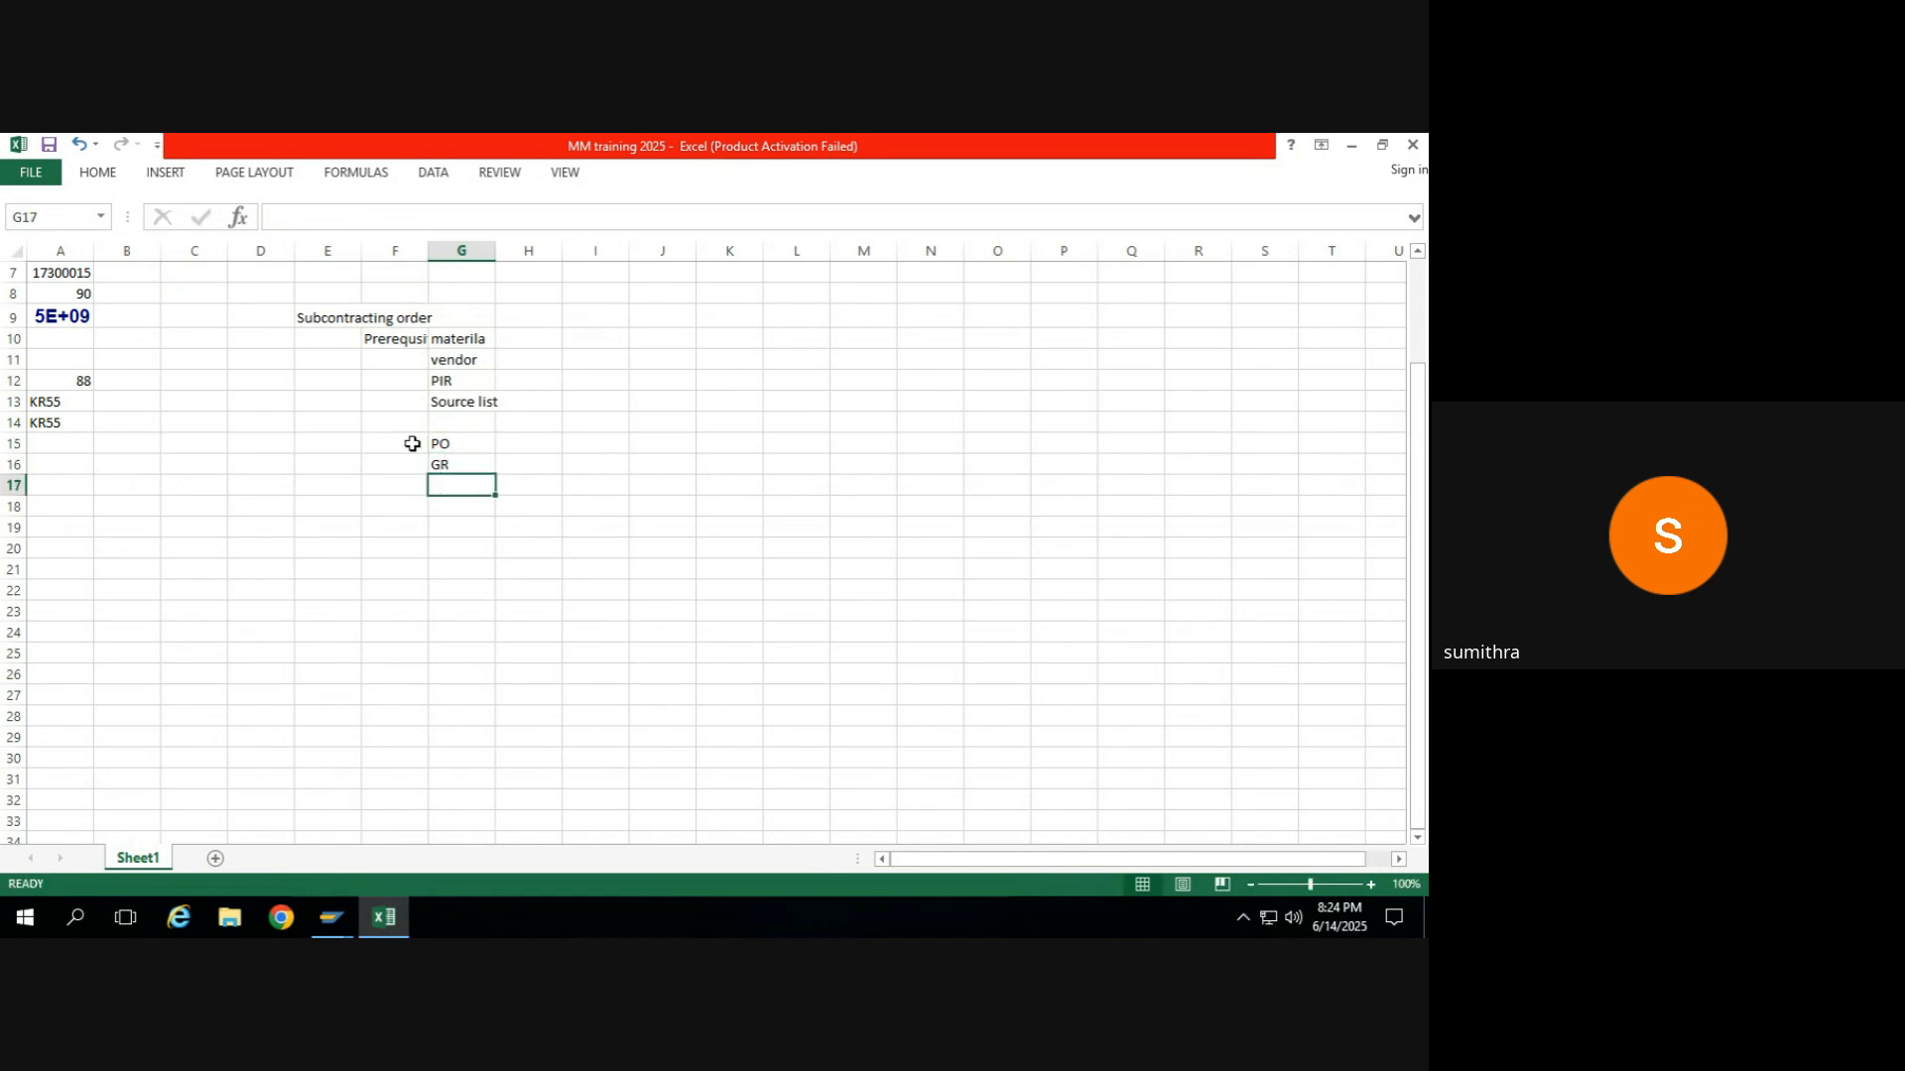
text(IR)
key(Return)
Review the subcontracting prerequisites and the PO, GR and IR entries listed in column G.
key(Up)
key(Up)
key(Up)
key(Down)
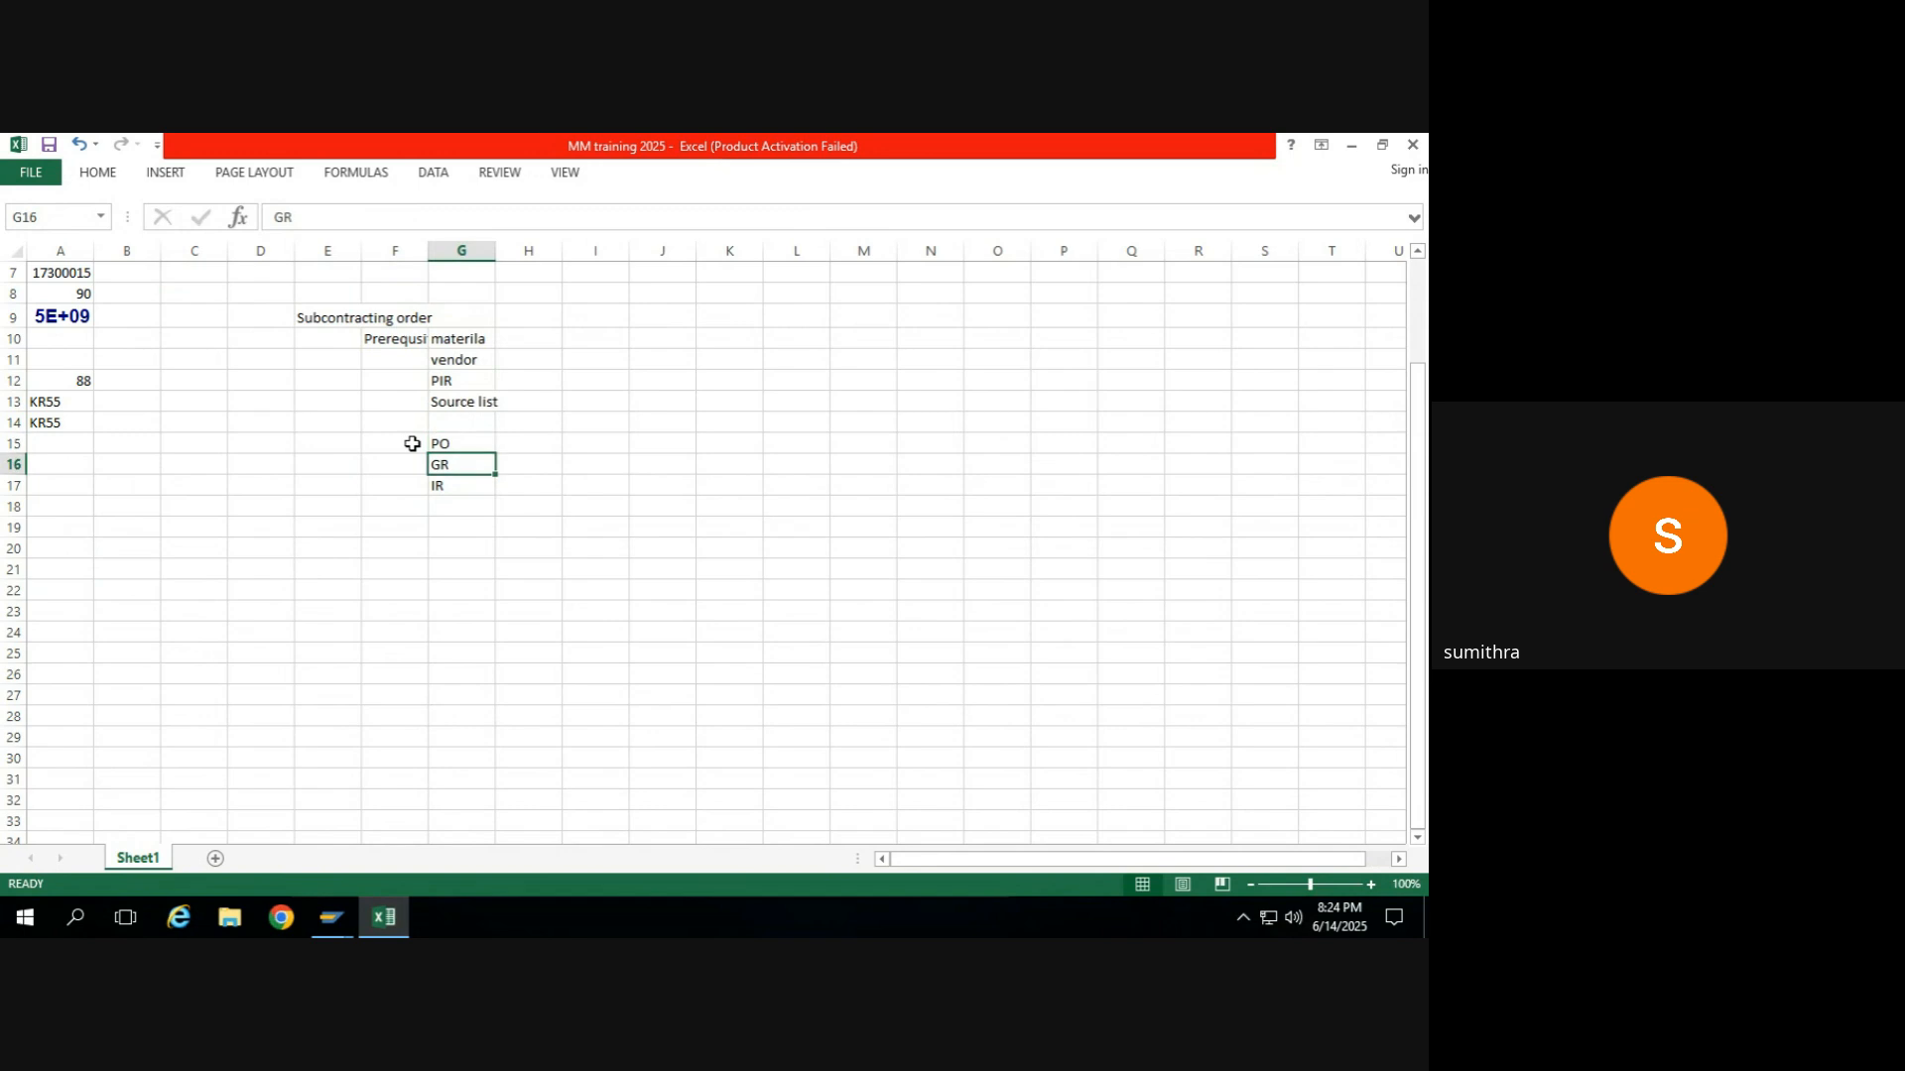
key(Down)
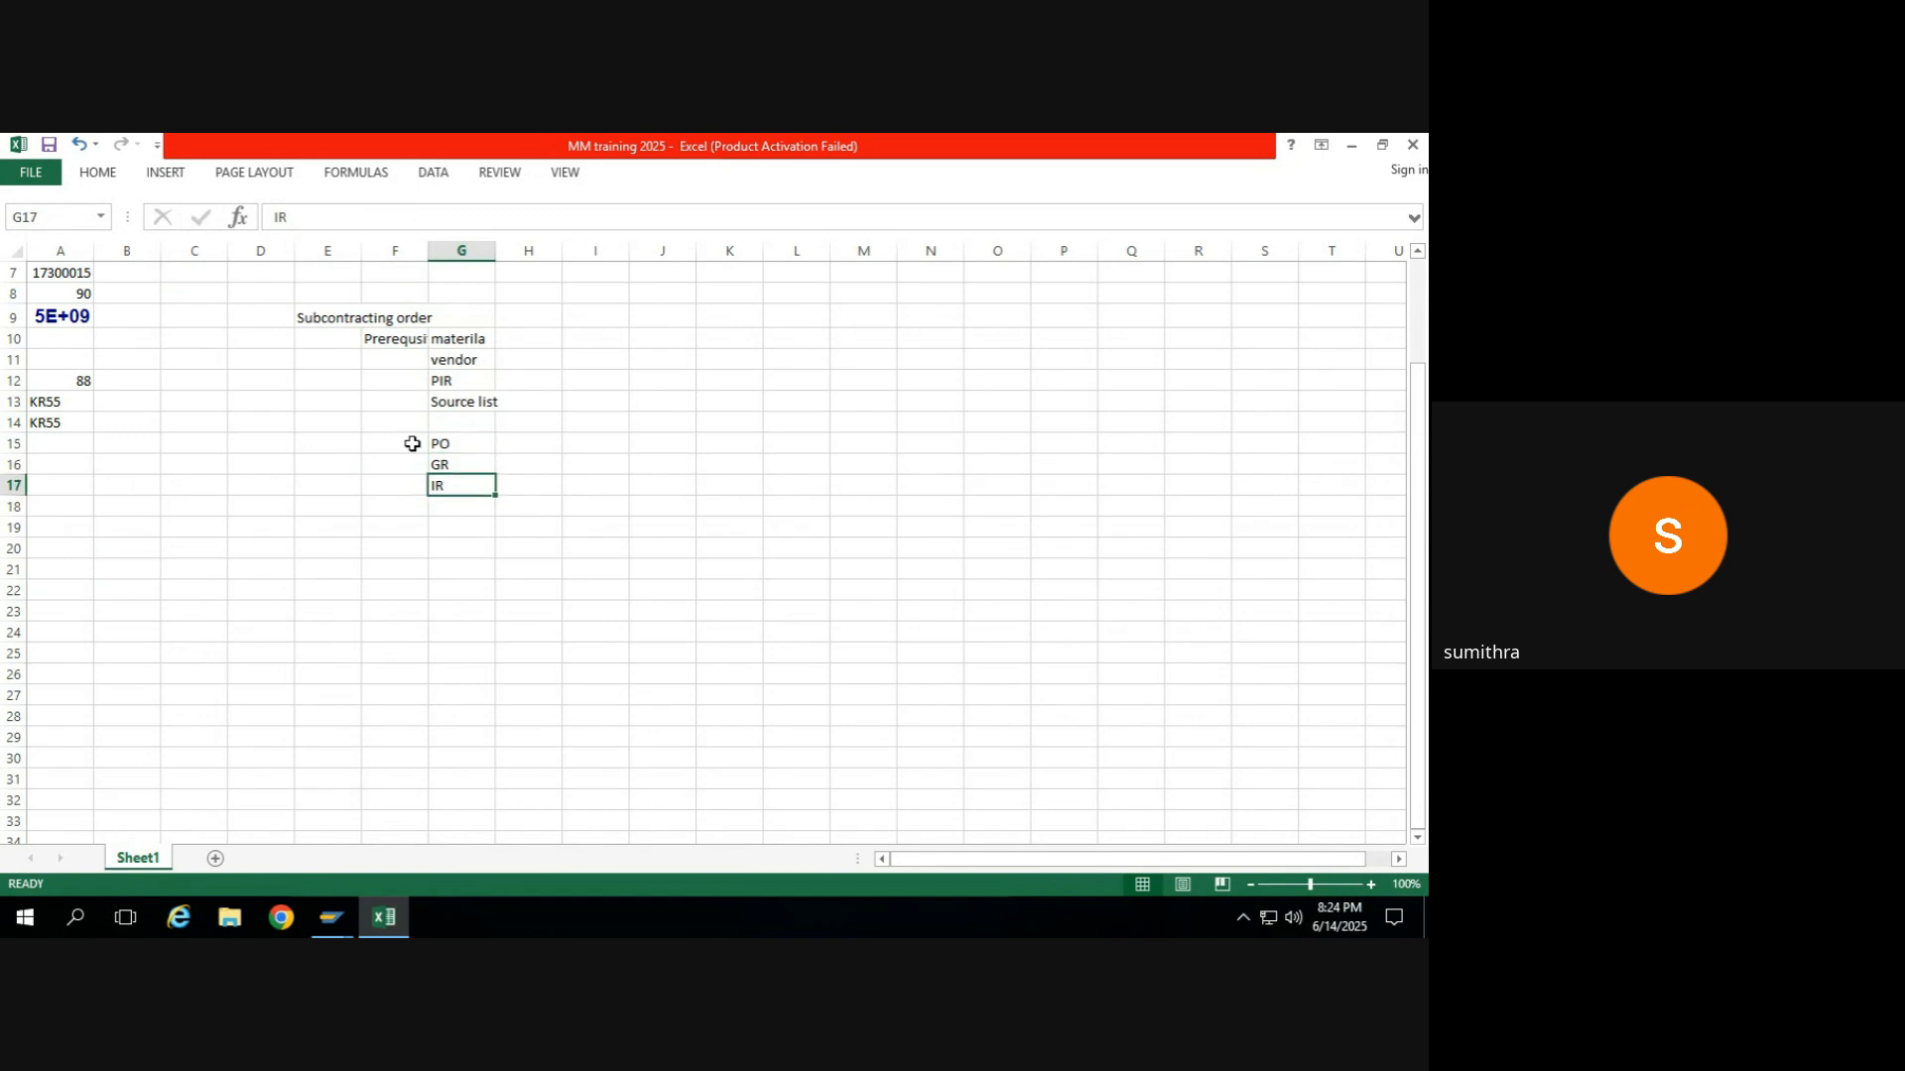
key(Up)
key(Up)
key(Up)
key(Up)
key(Up)
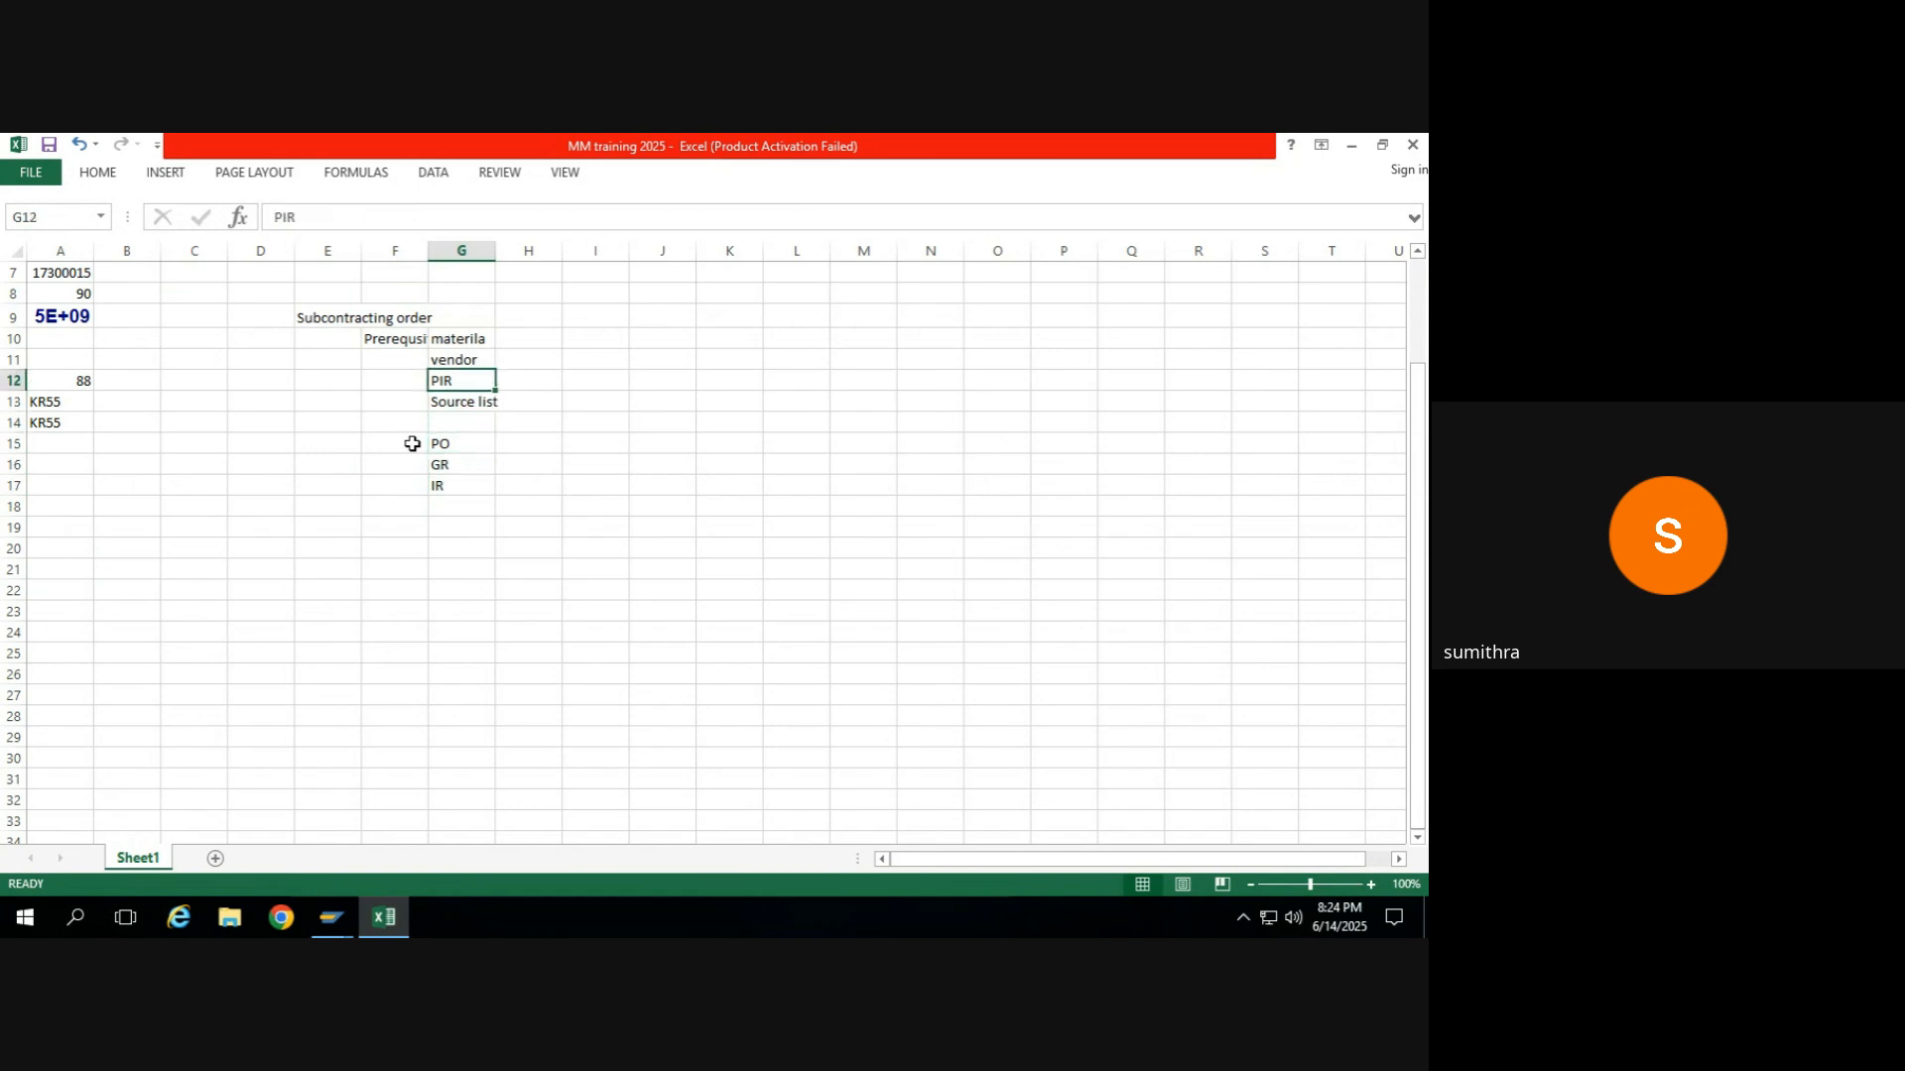
key(Down)
key(Down)
key(Down)
key(Down)
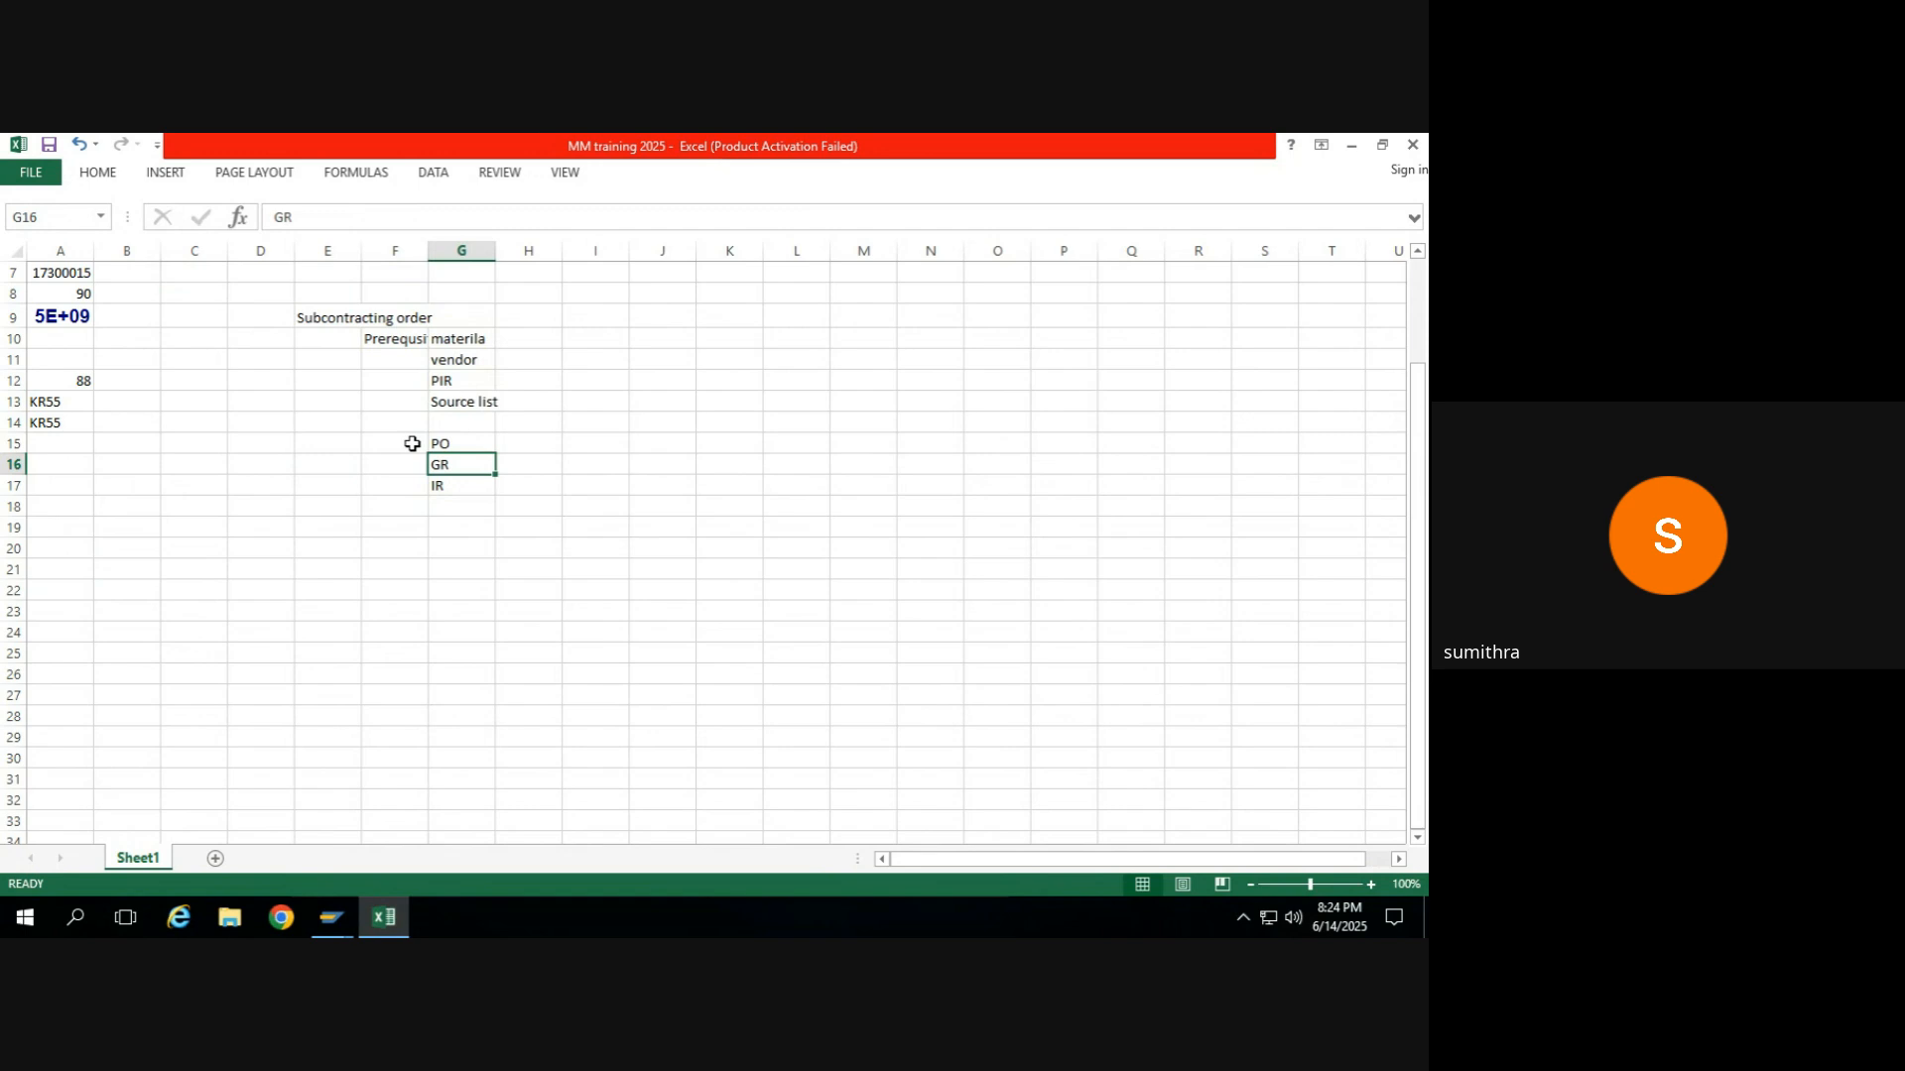
key(Down)
key(Down)
key(Down)
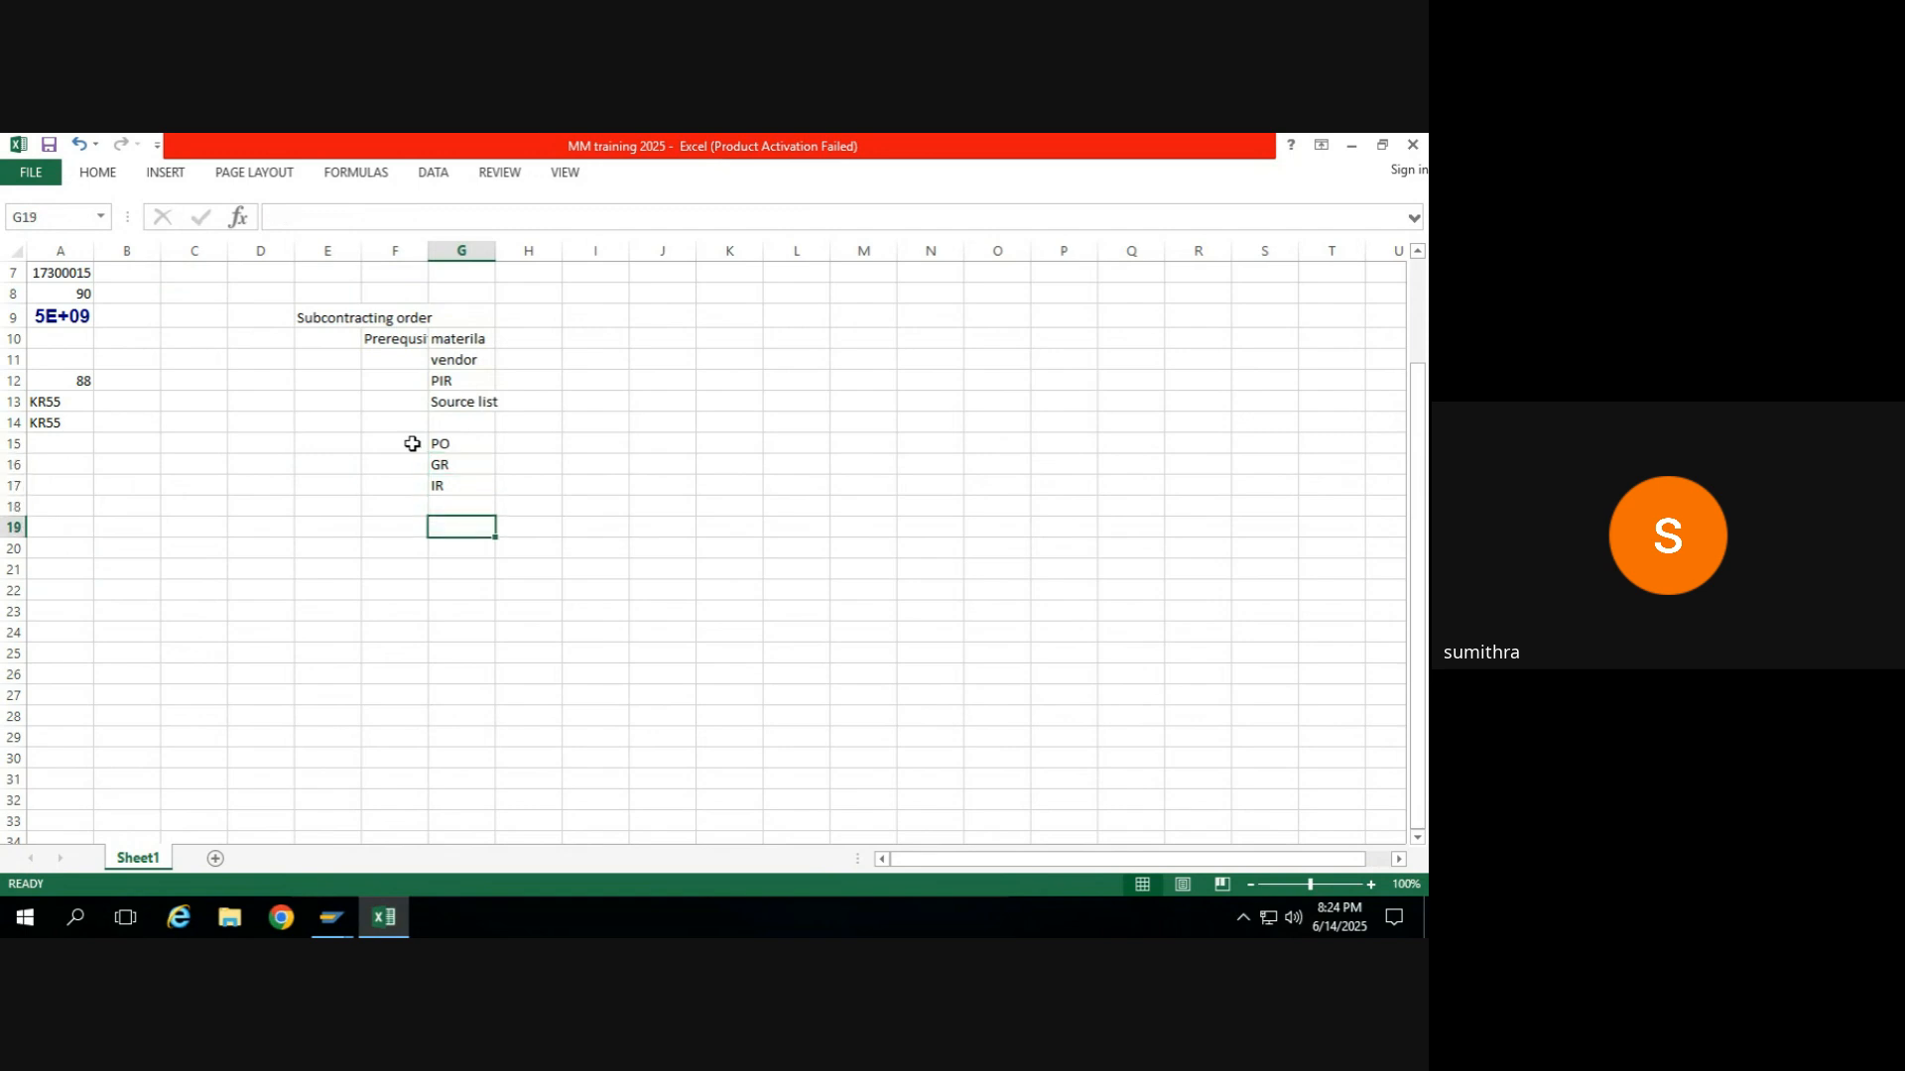
click(474, 442)
click(462, 468)
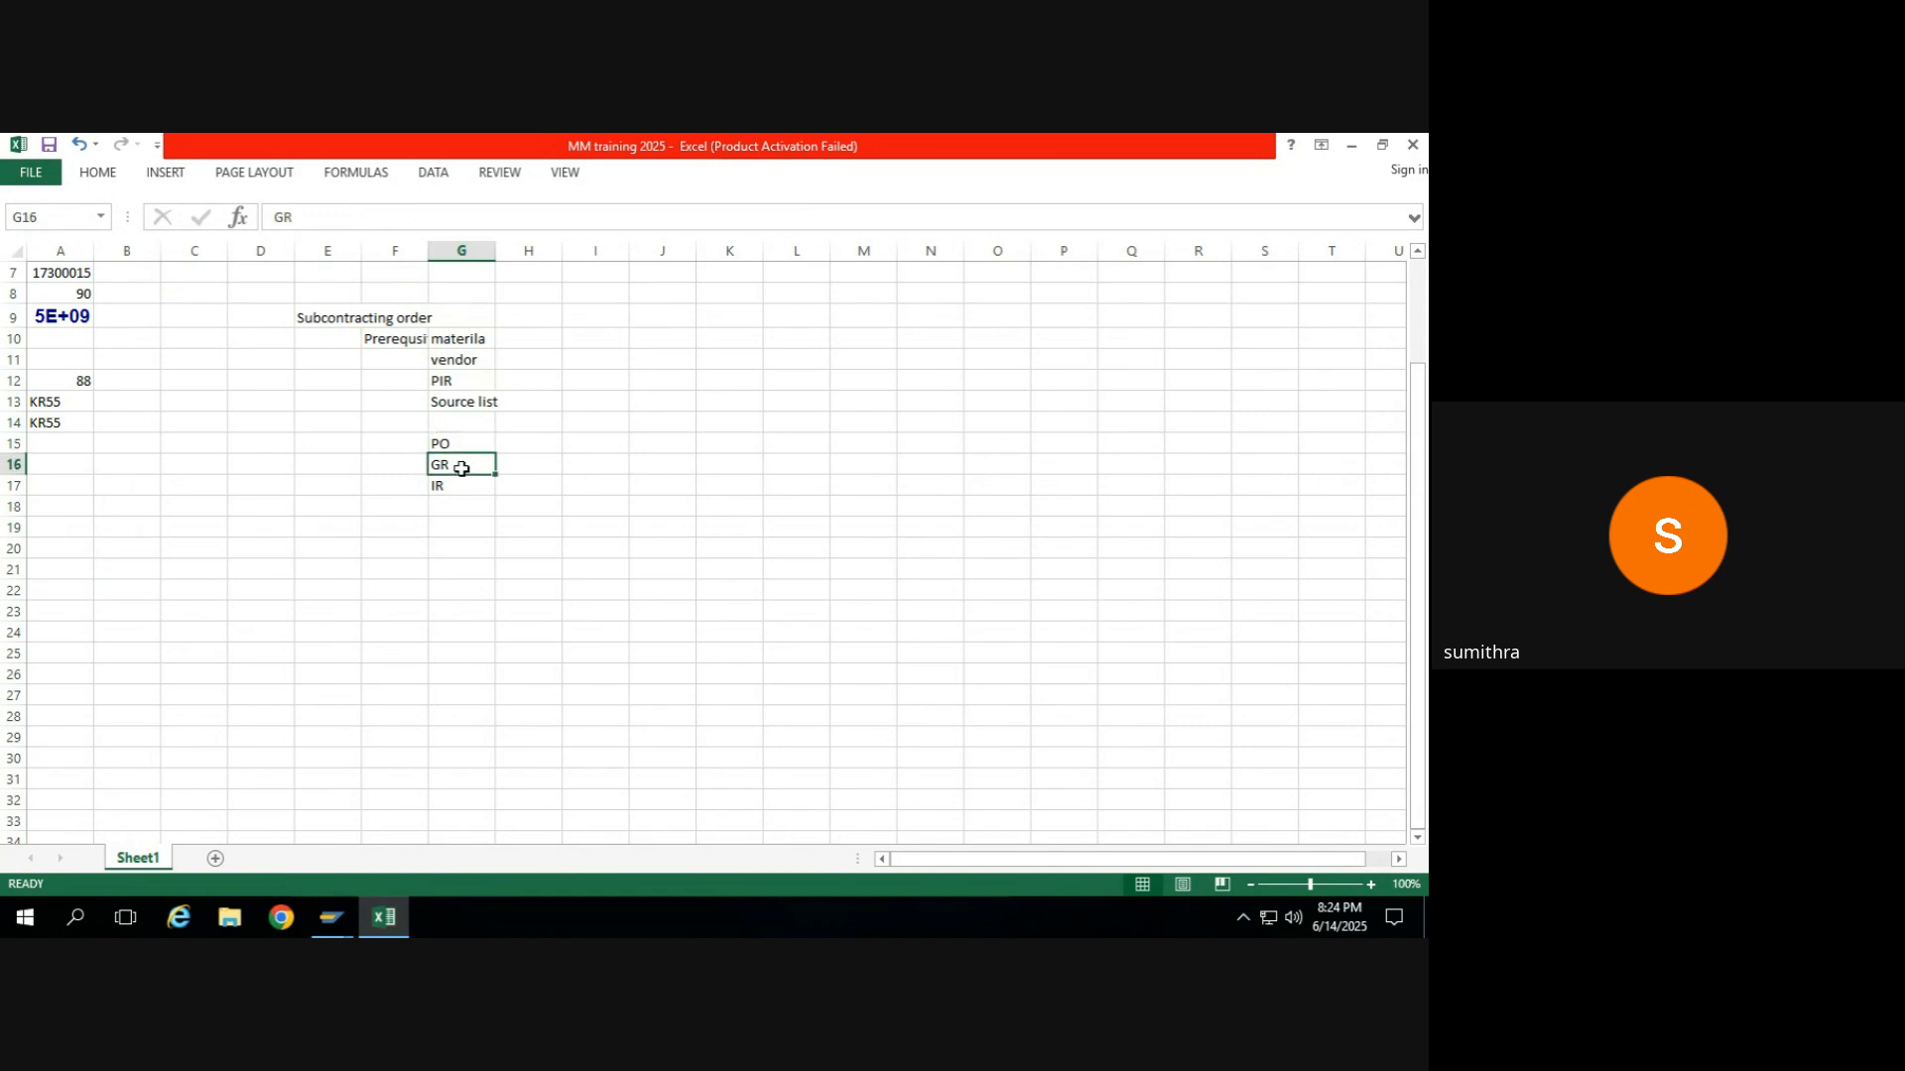
click(471, 334)
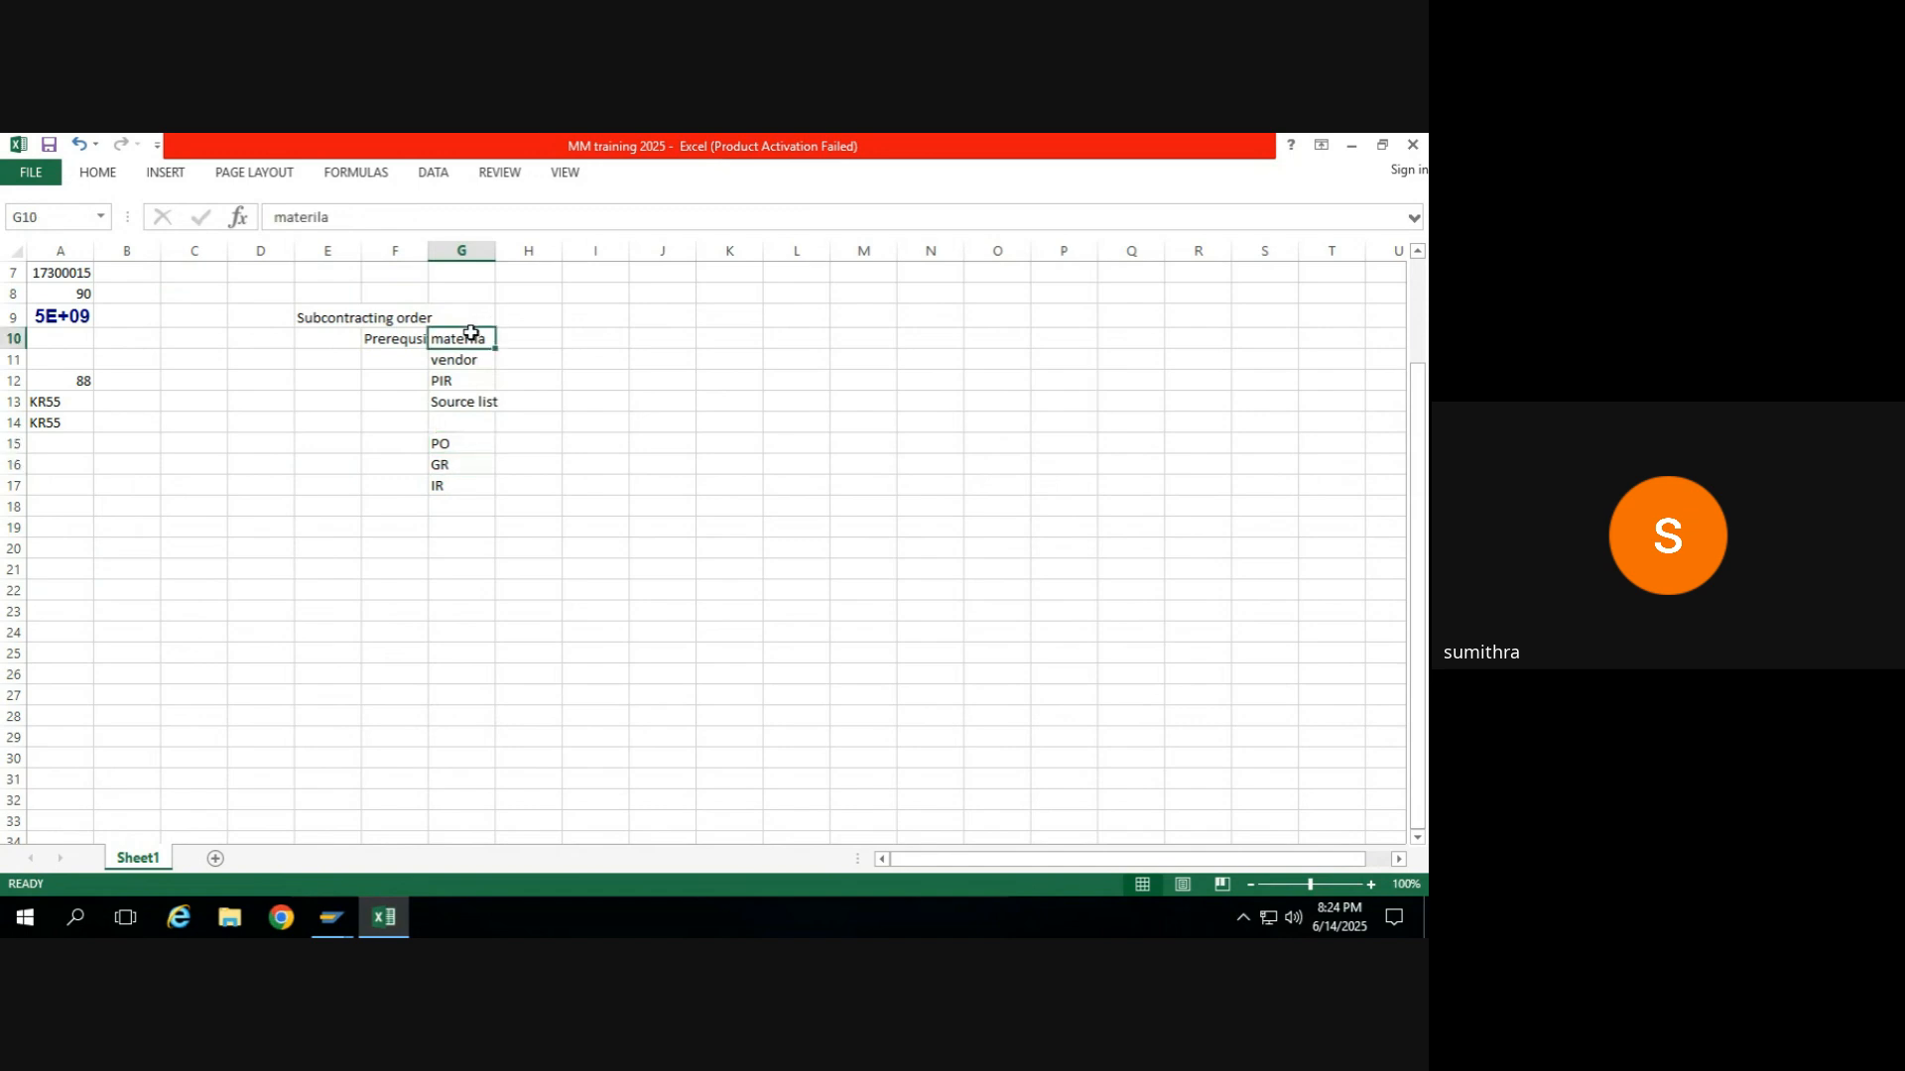
click(465, 363)
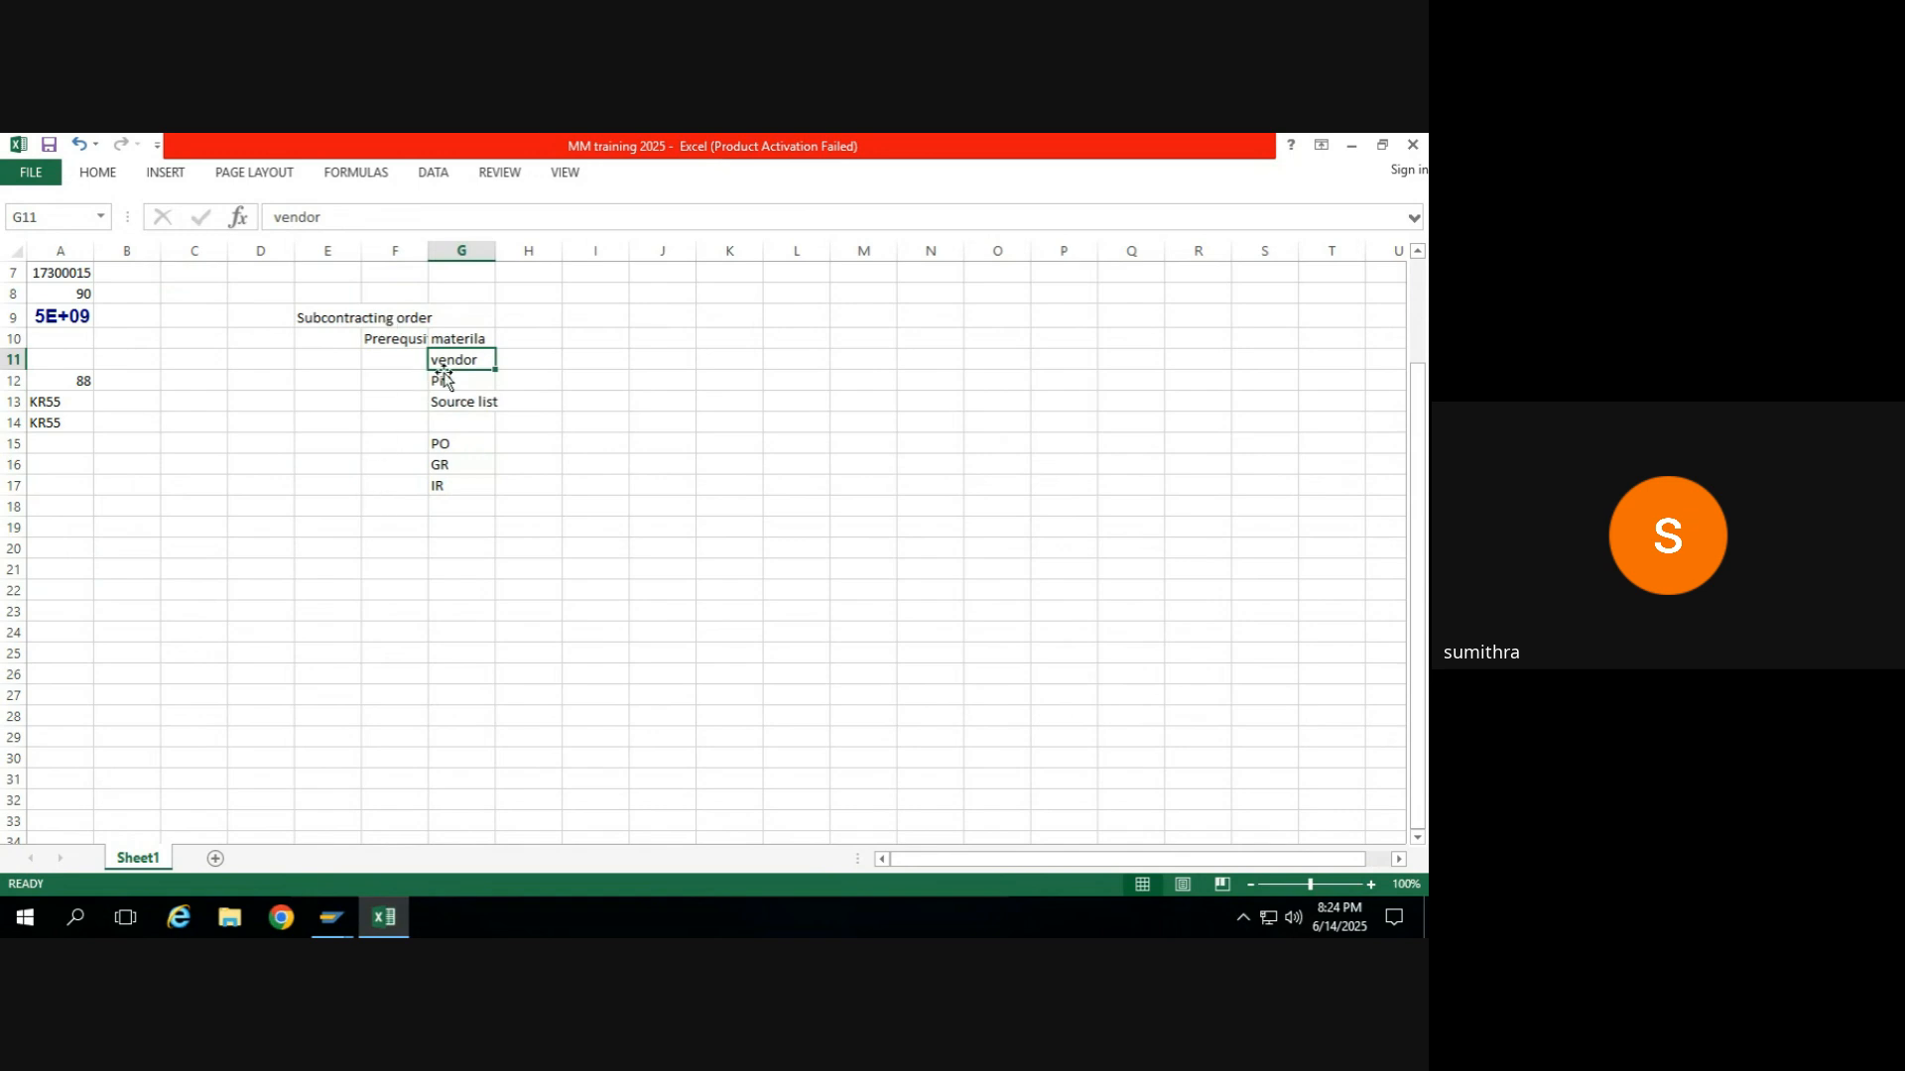
Switch back to the SAP window displaying the standard purchase order.
mouse_move(322, 931)
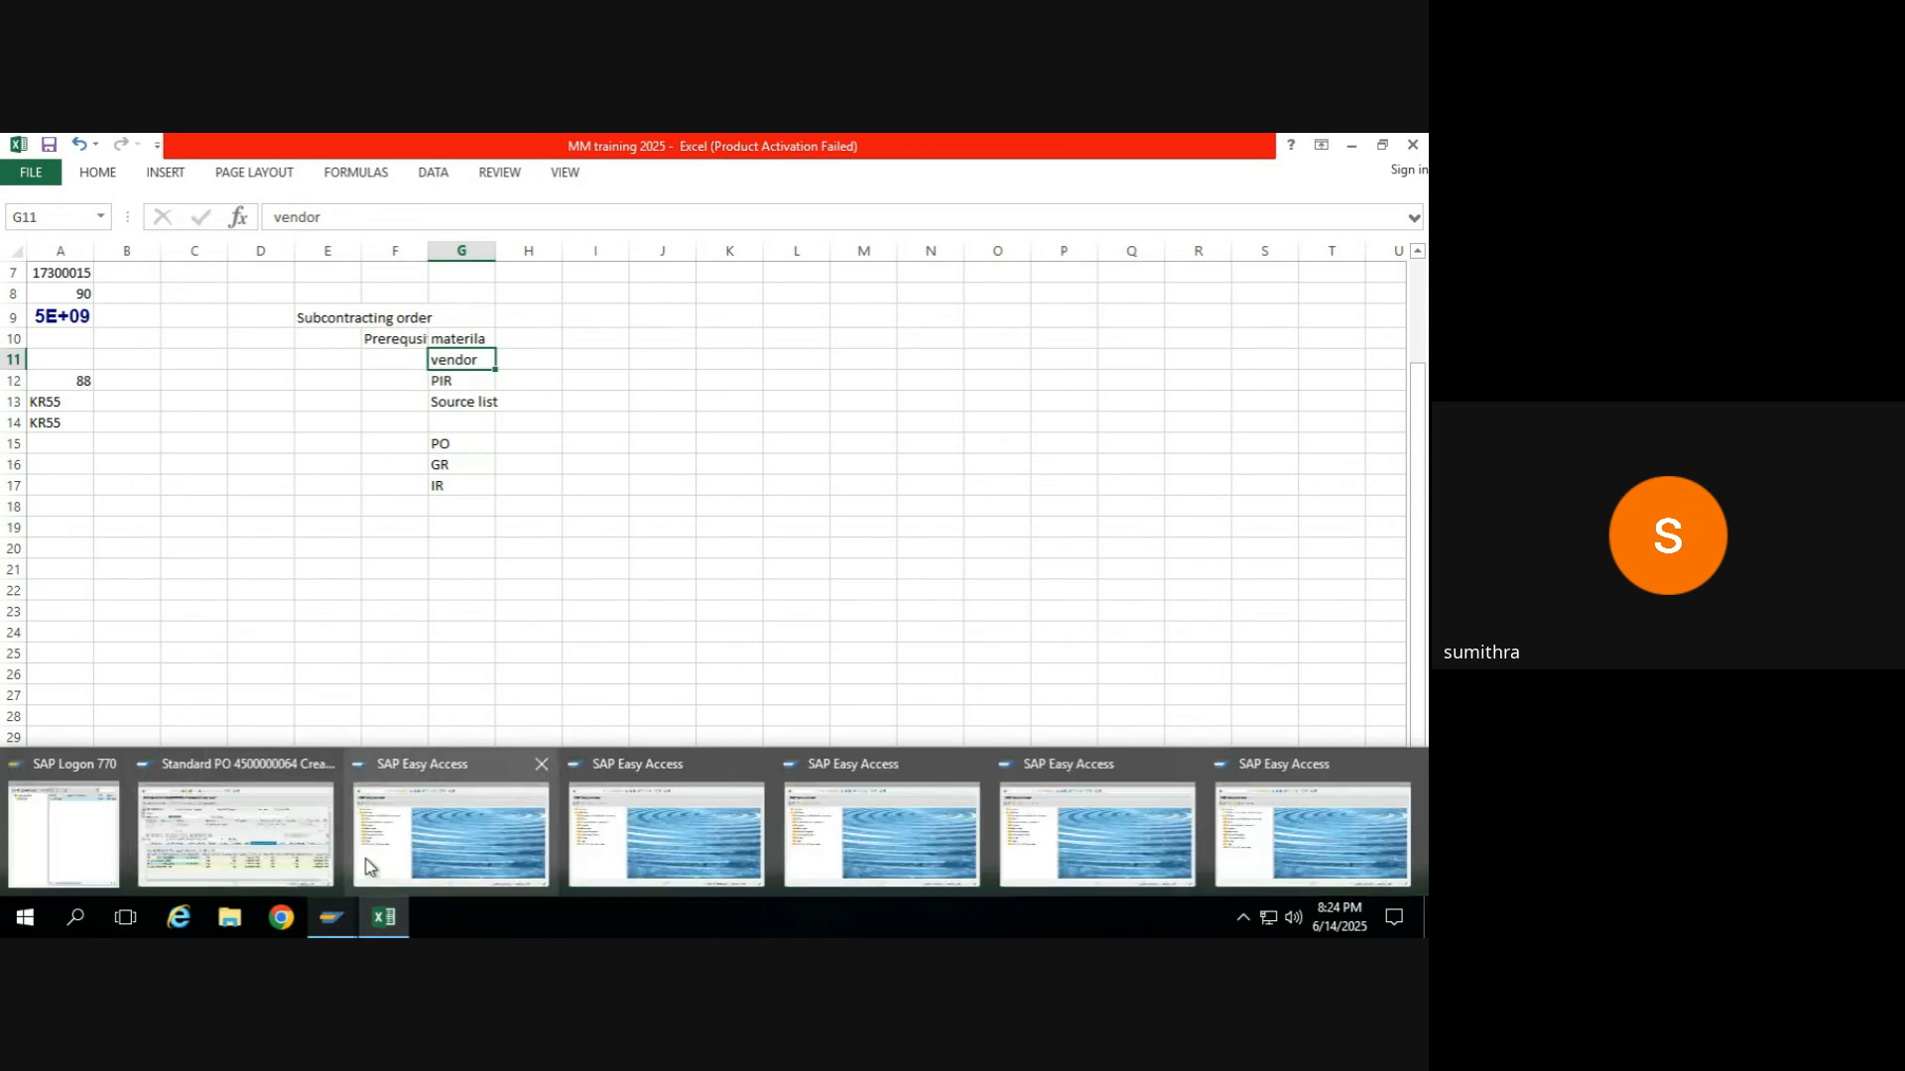
click(246, 843)
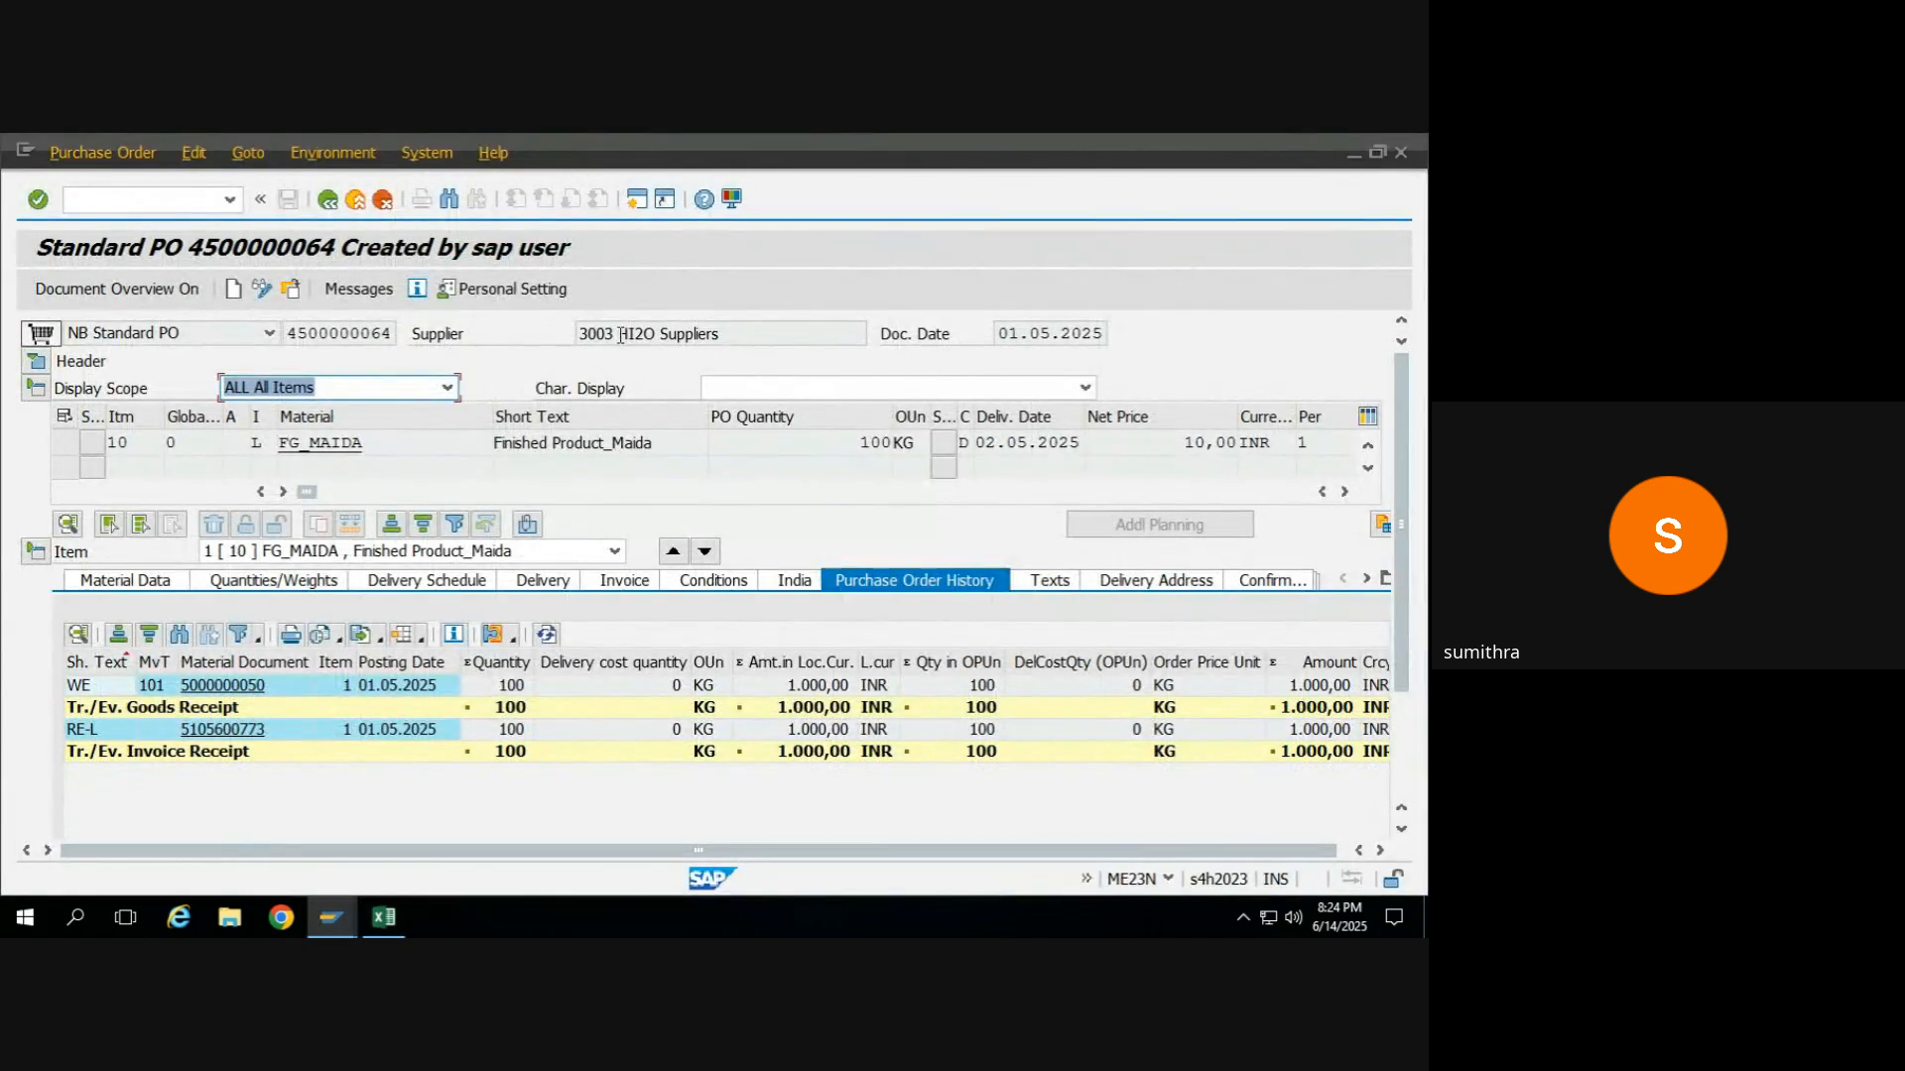
Copy supplier number 3003 from the purchase order into cell H11 beside "vendor" in the Excel sheet.
drag(612, 333, 581, 332)
key(ctrl+c)
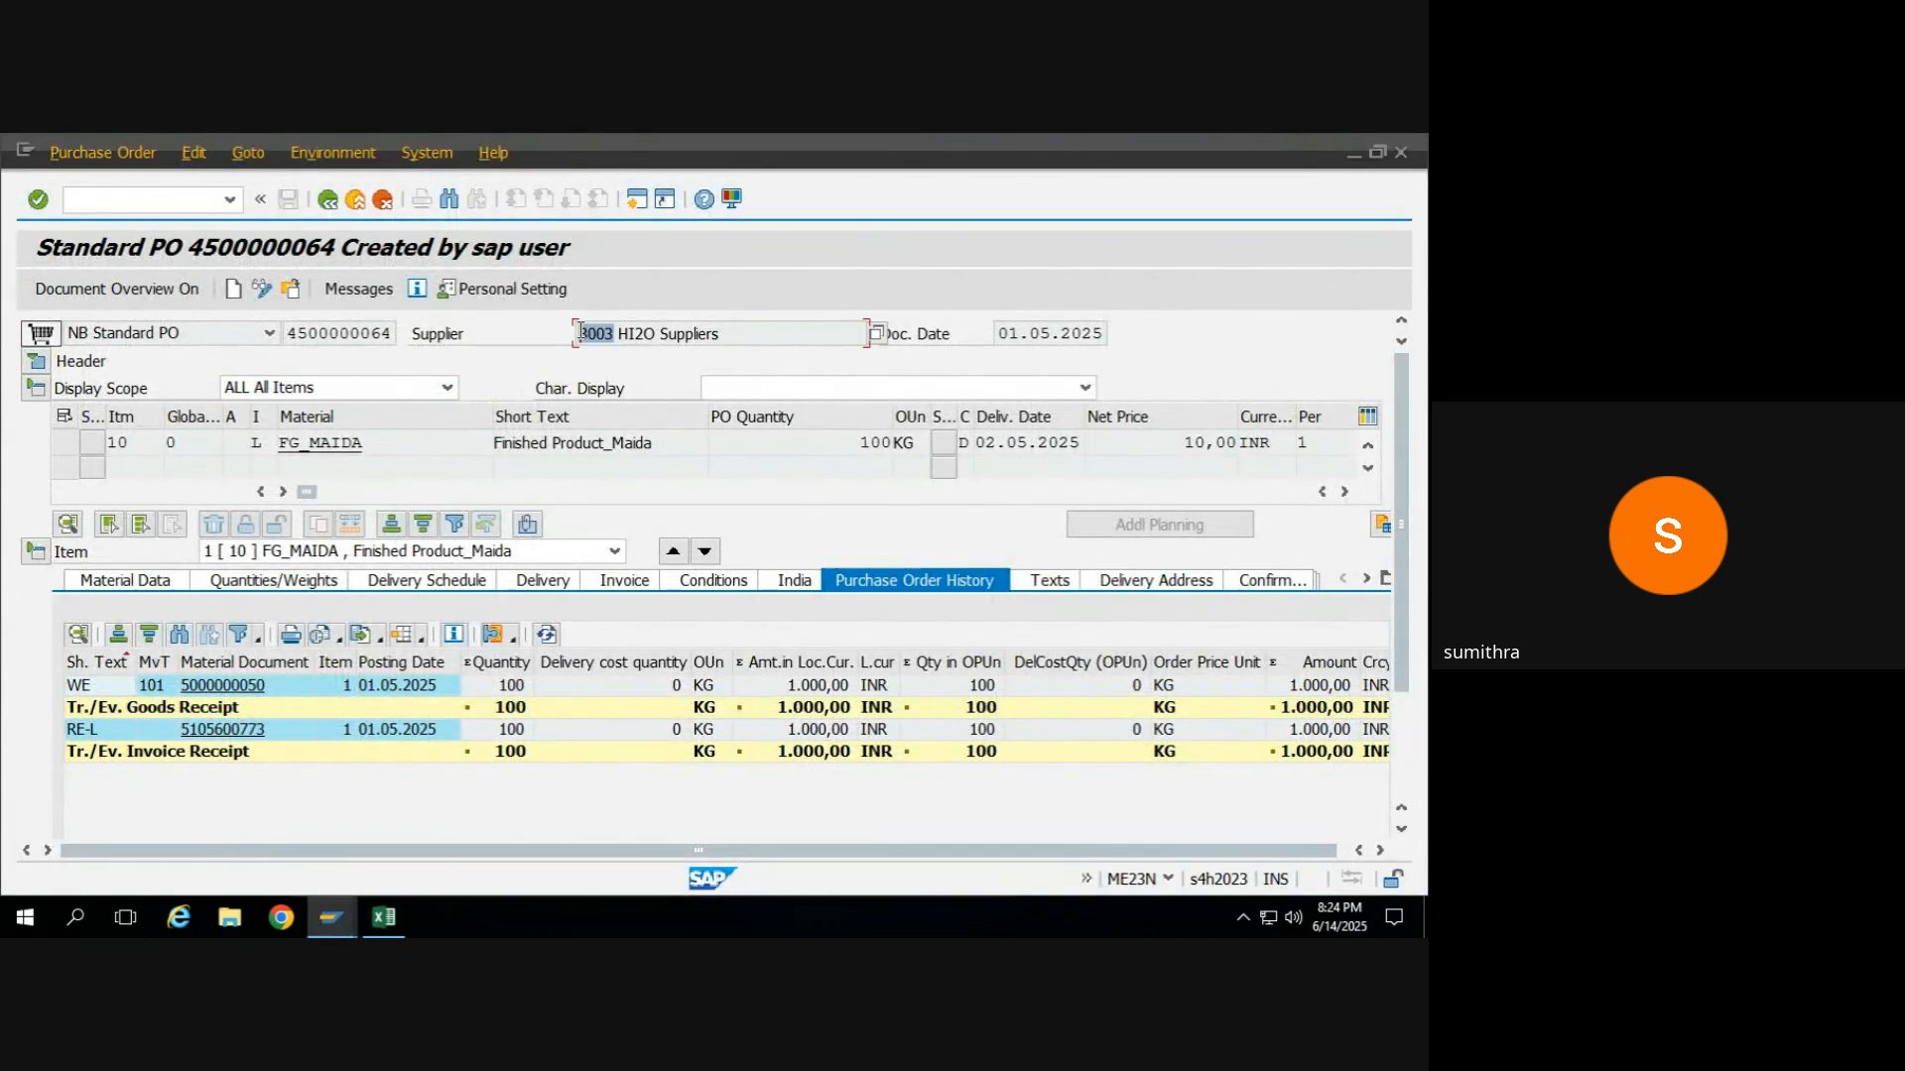
click(581, 333)
key(super)
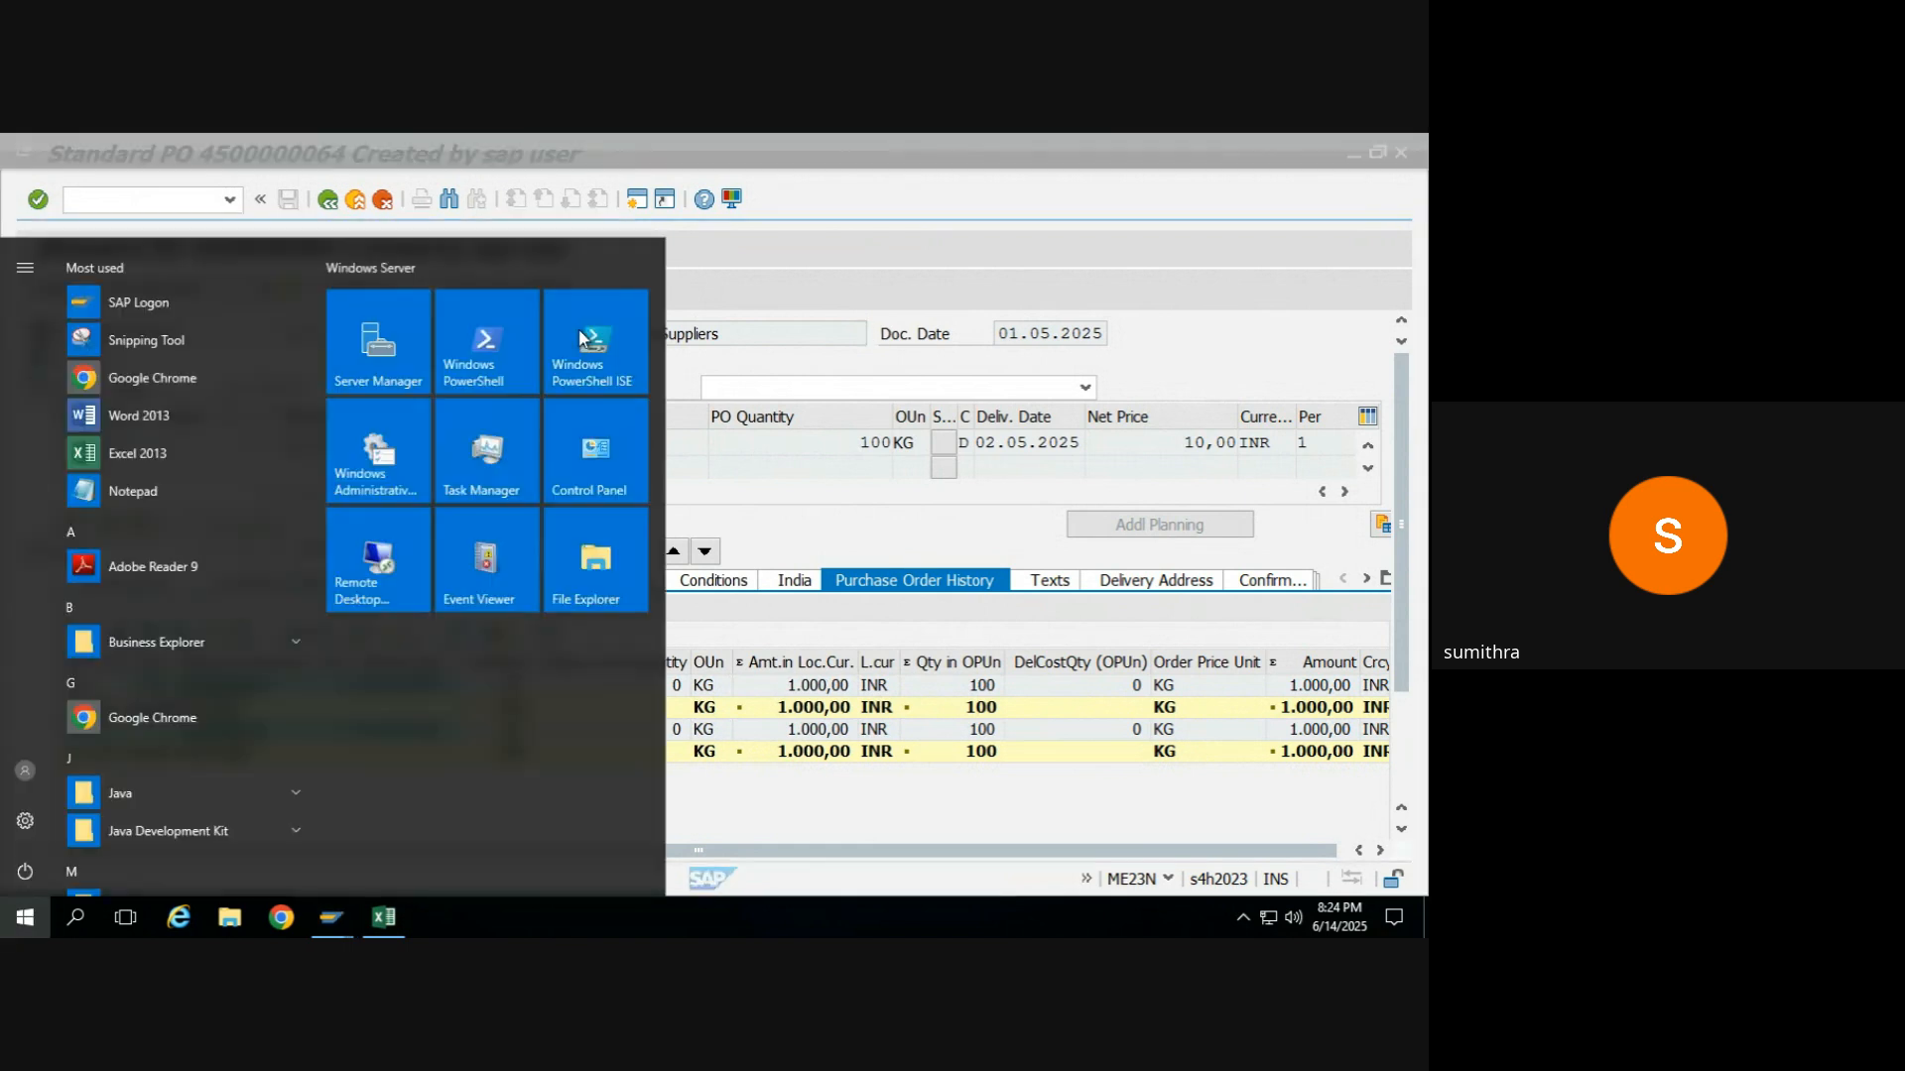
click(855, 340)
key(alt+Tab)
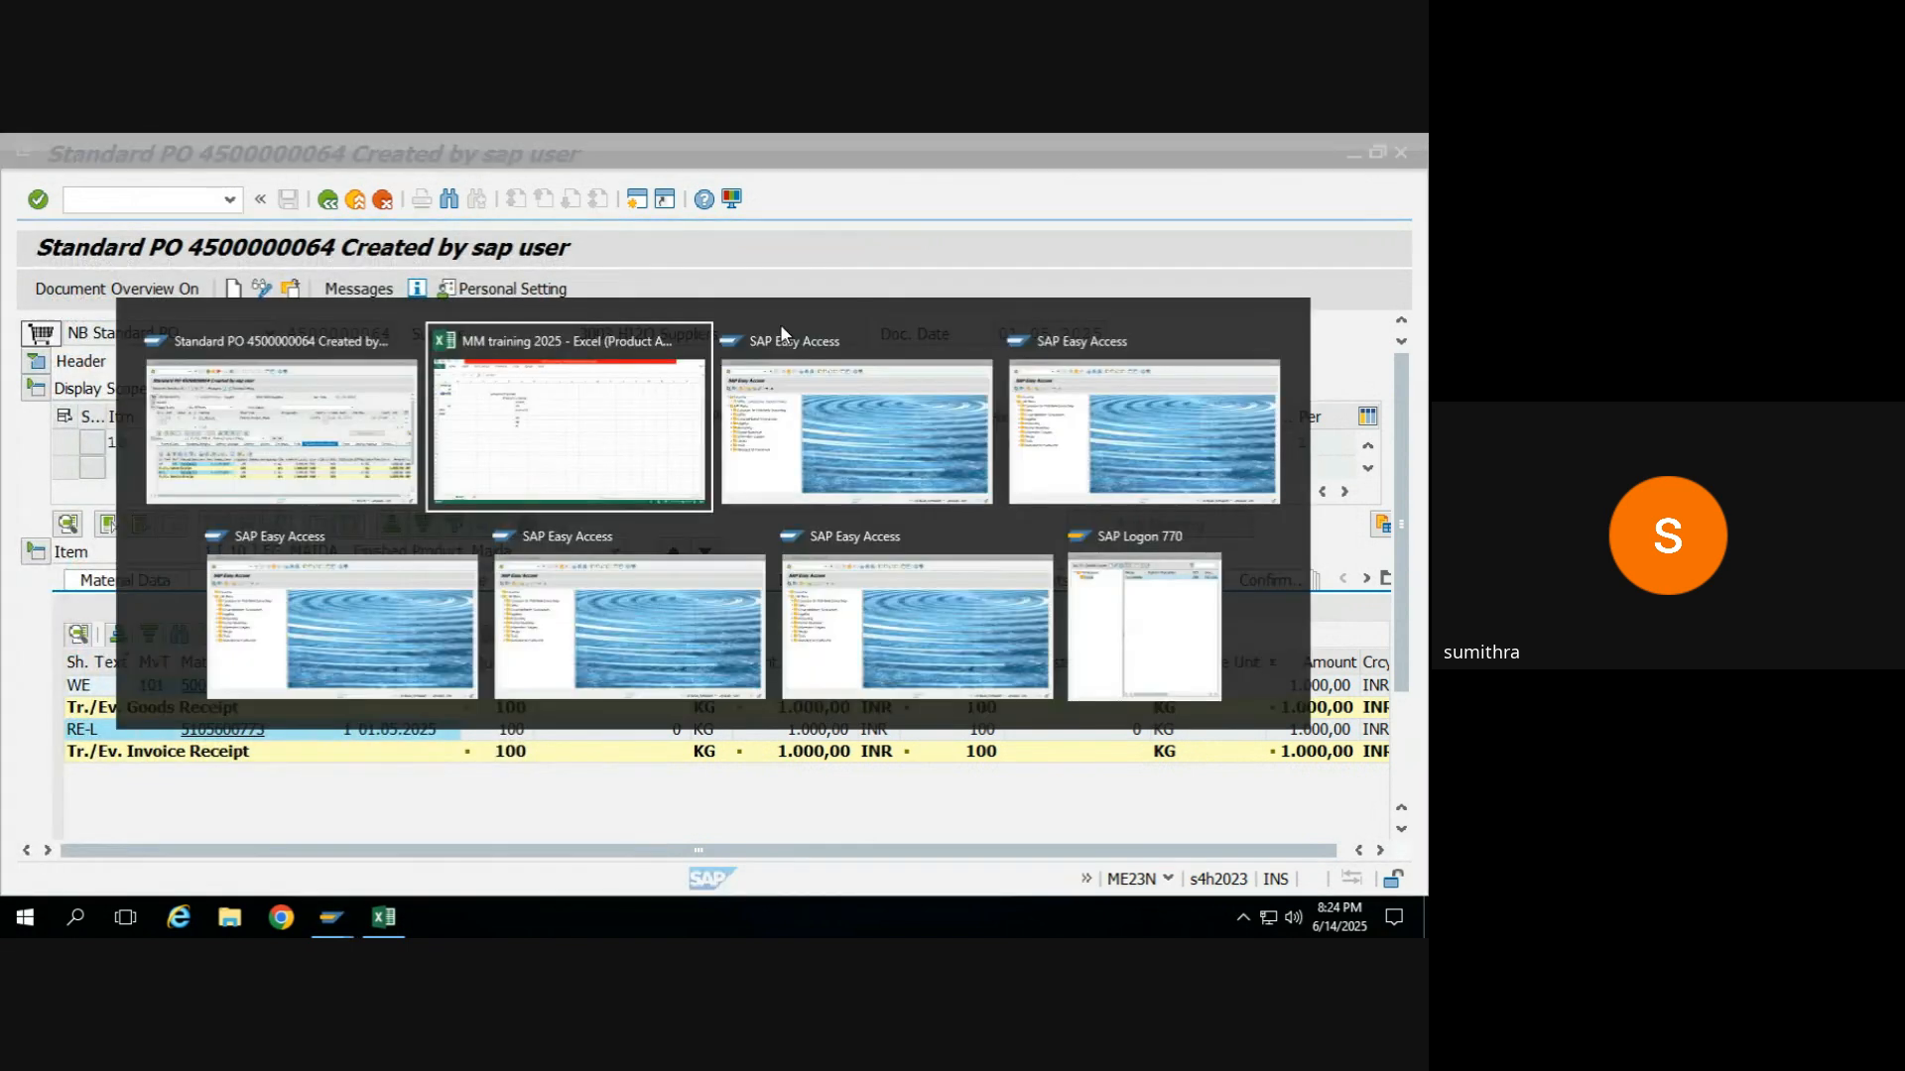
click(527, 359)
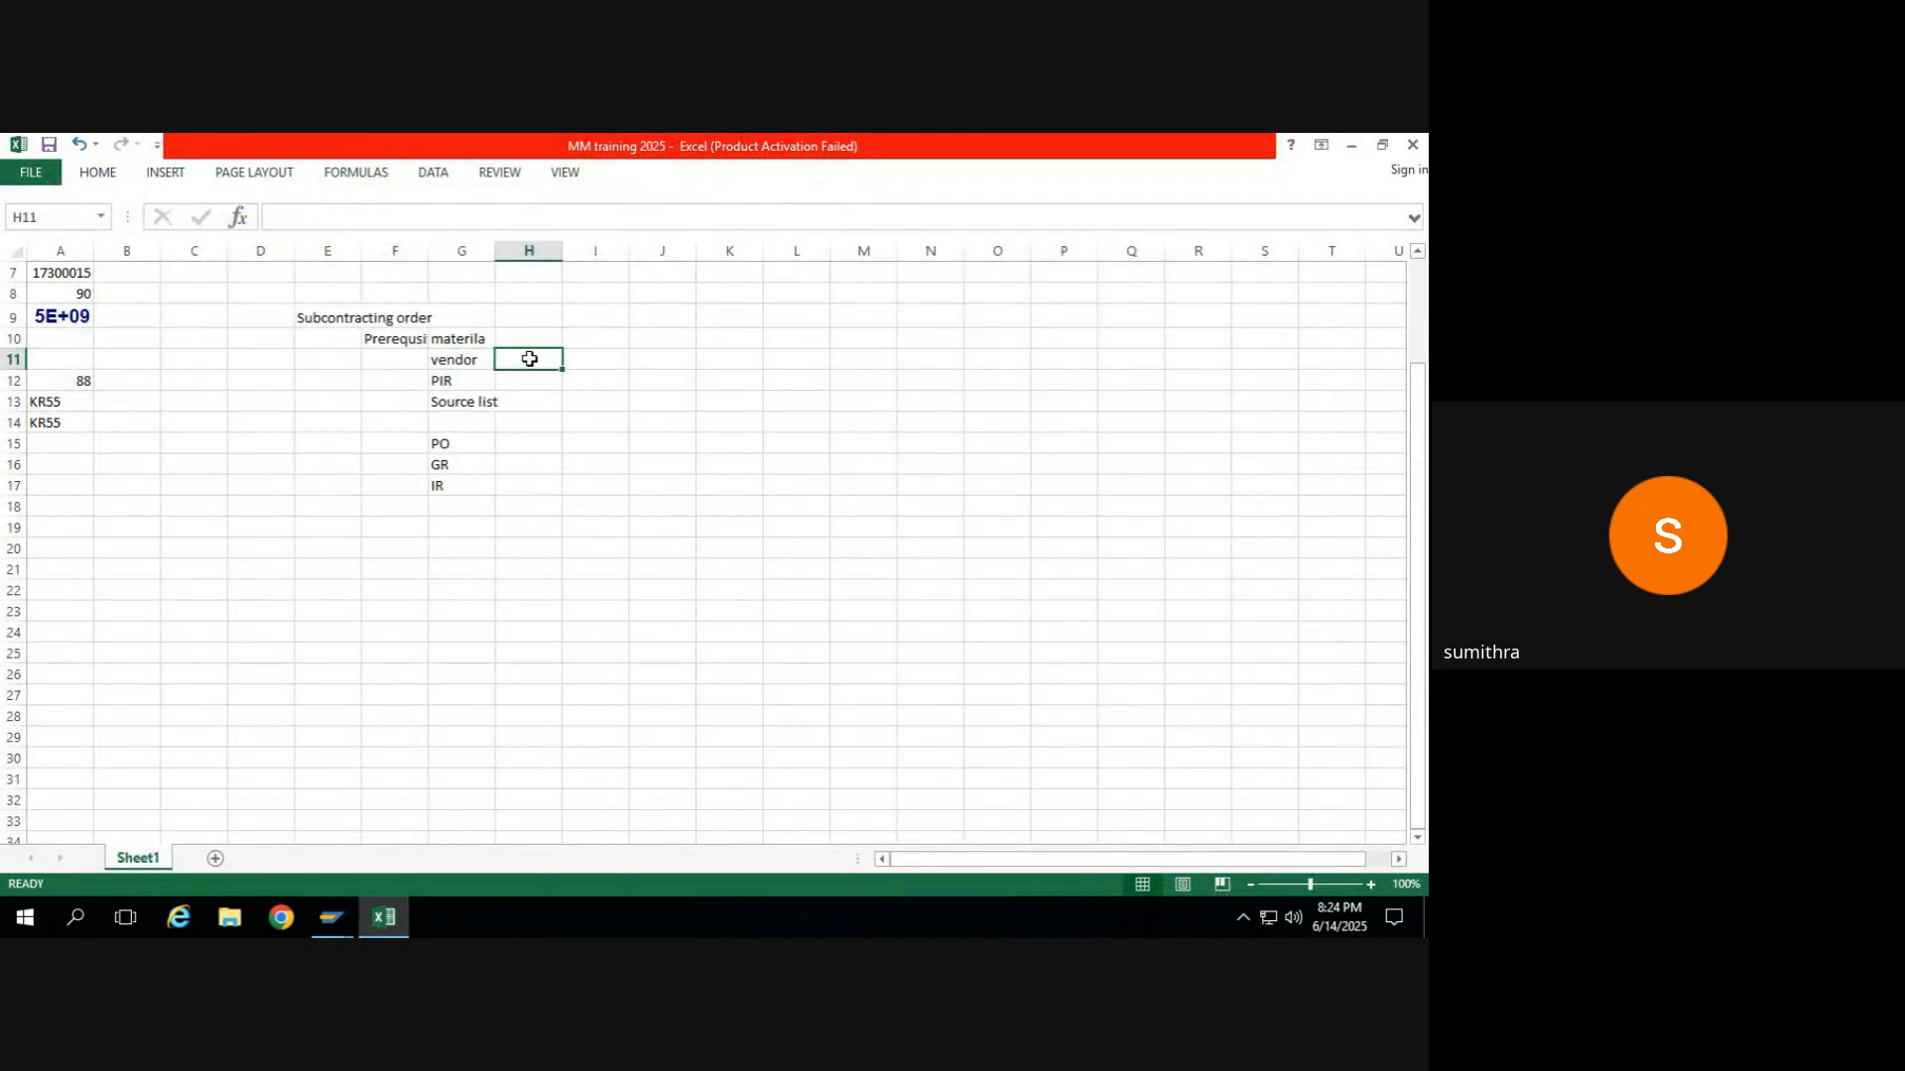
key(ctrl+v)
click(442, 387)
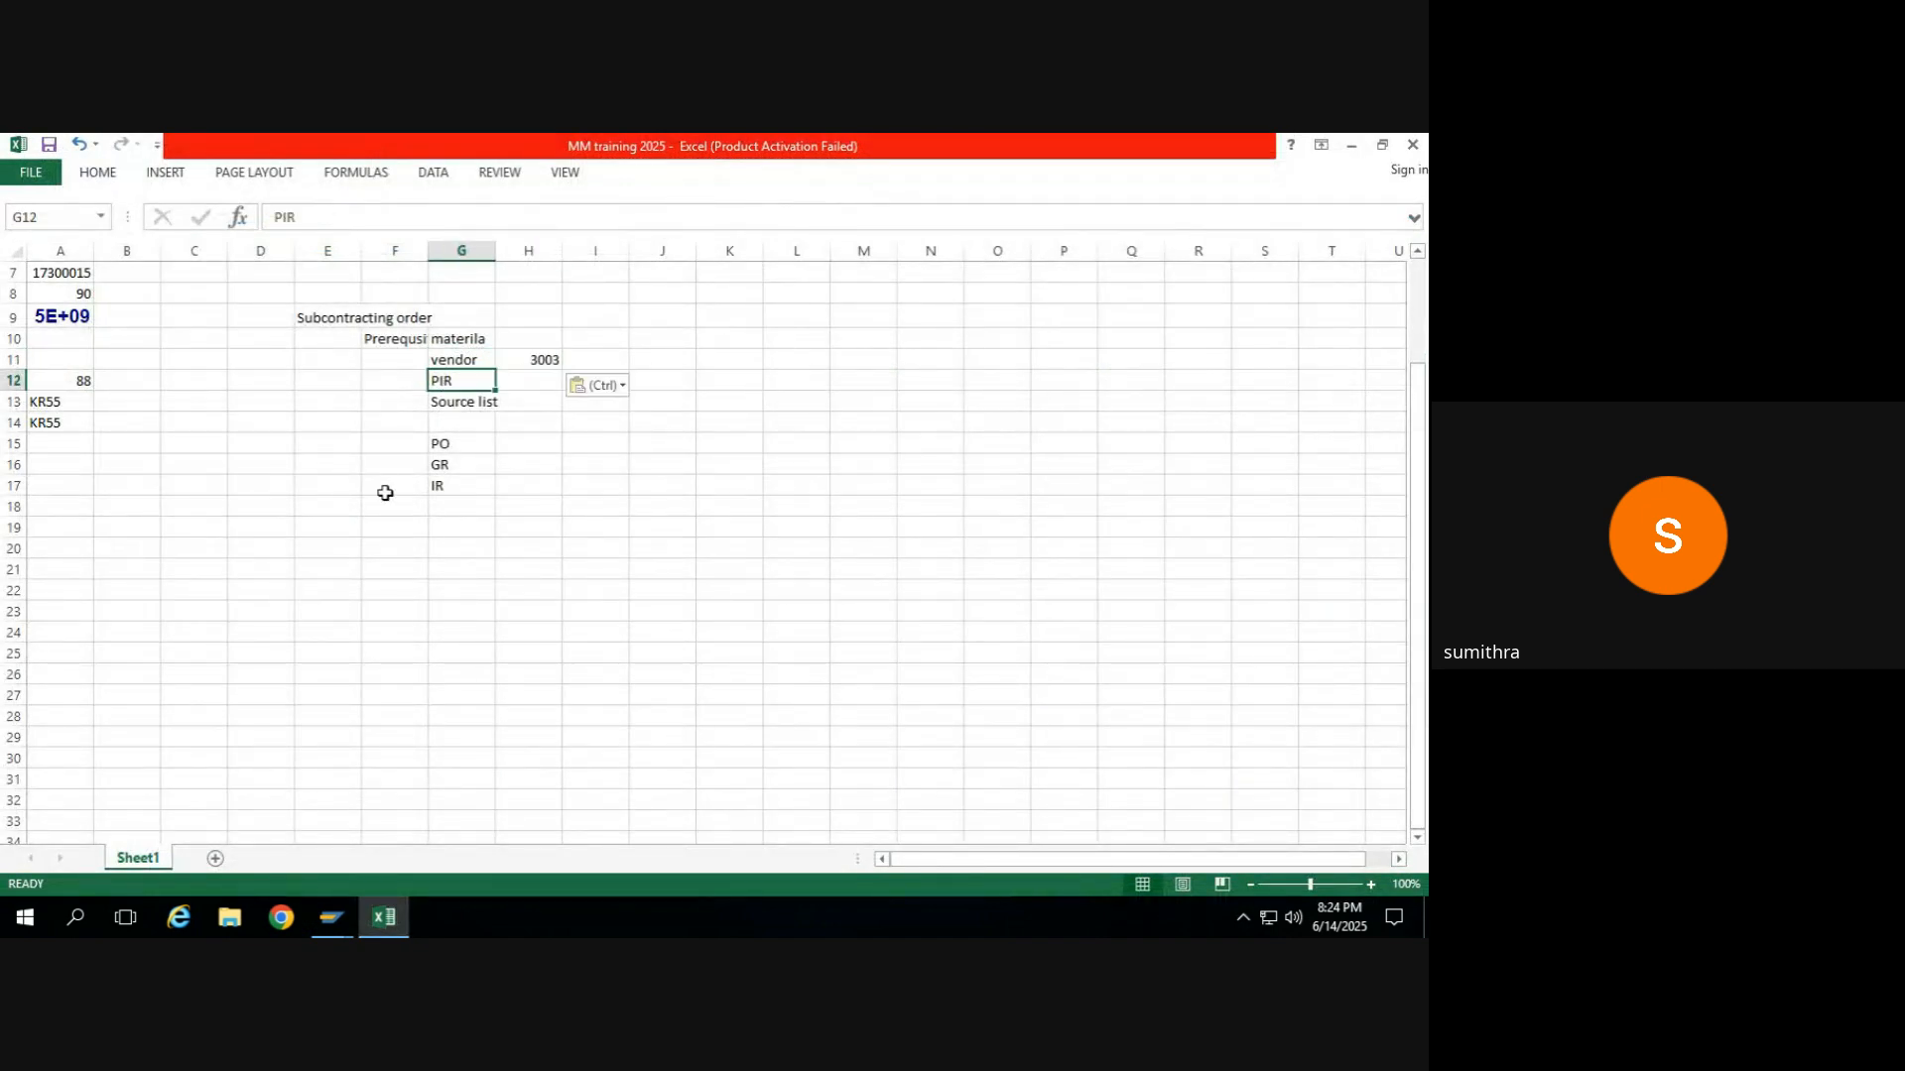
key(alt+Tab)
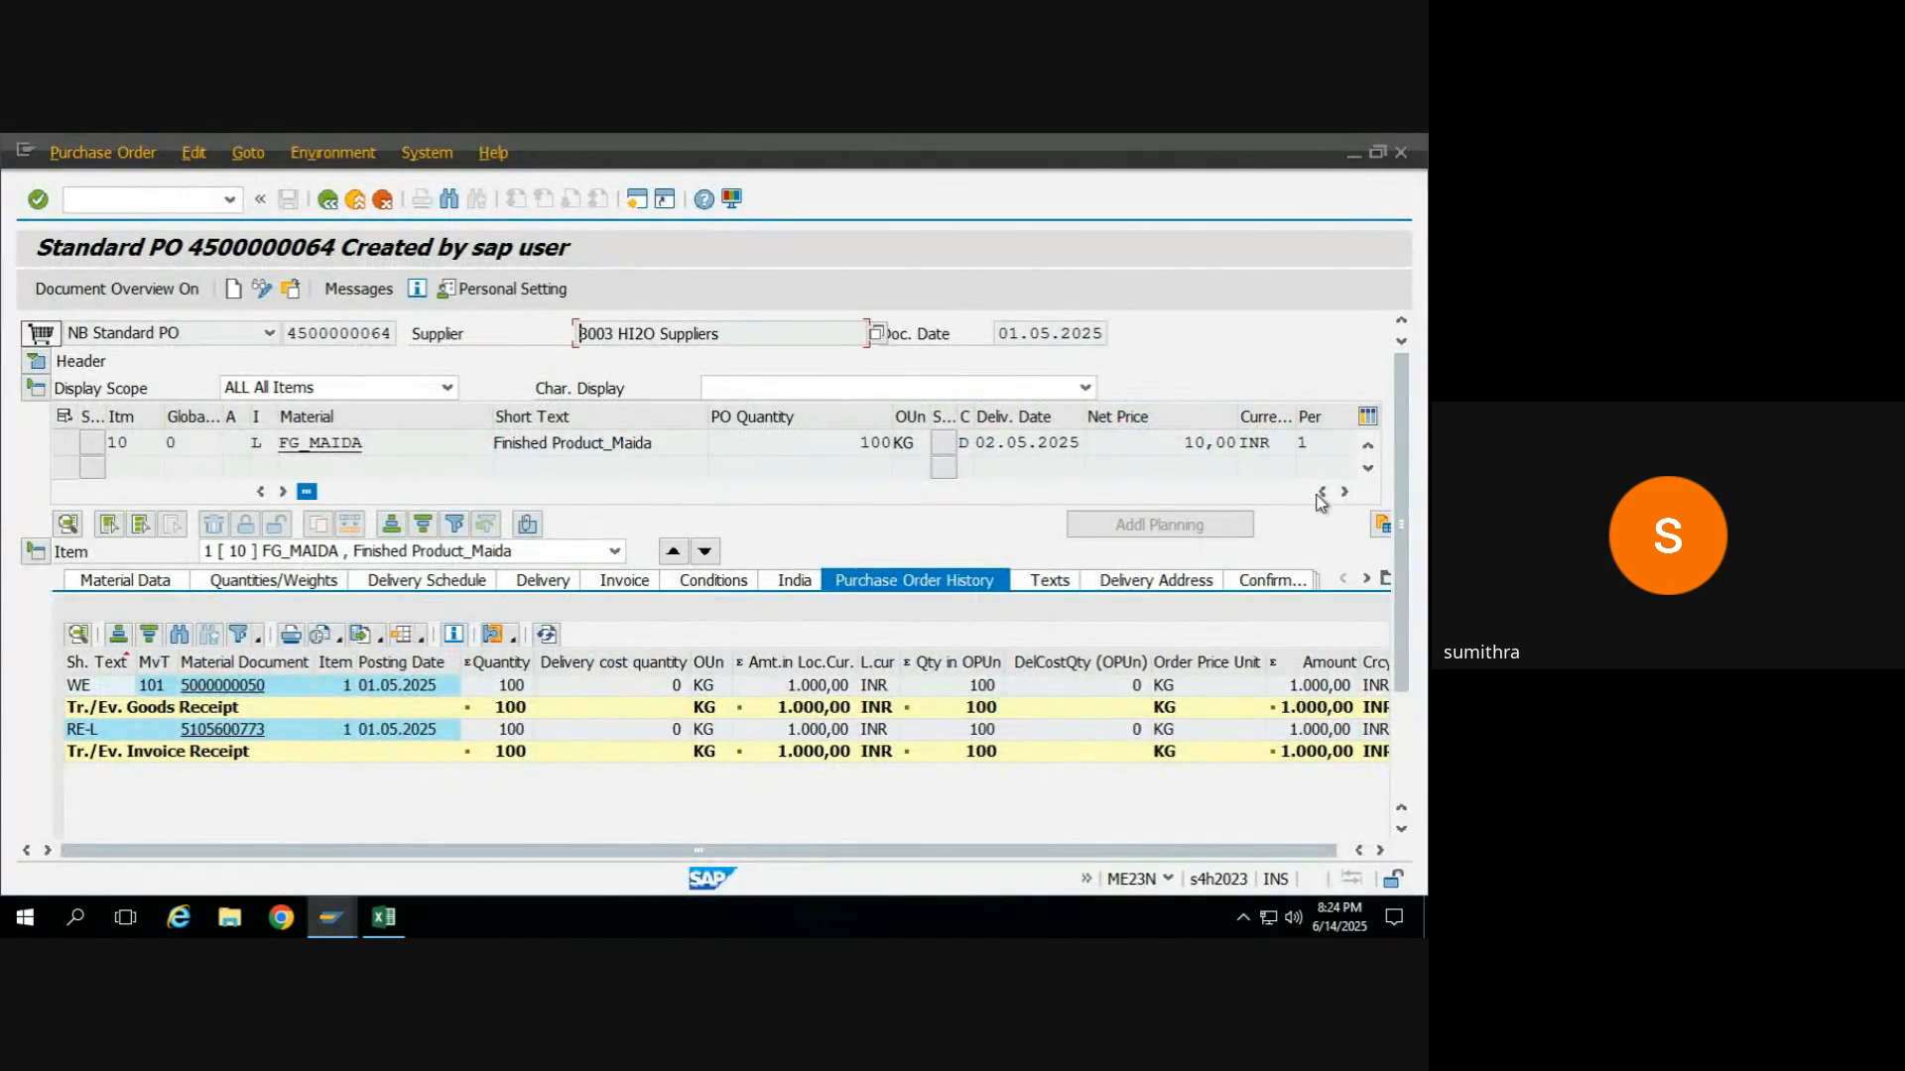
click(1346, 491)
click(1346, 491)
click(1346, 491)
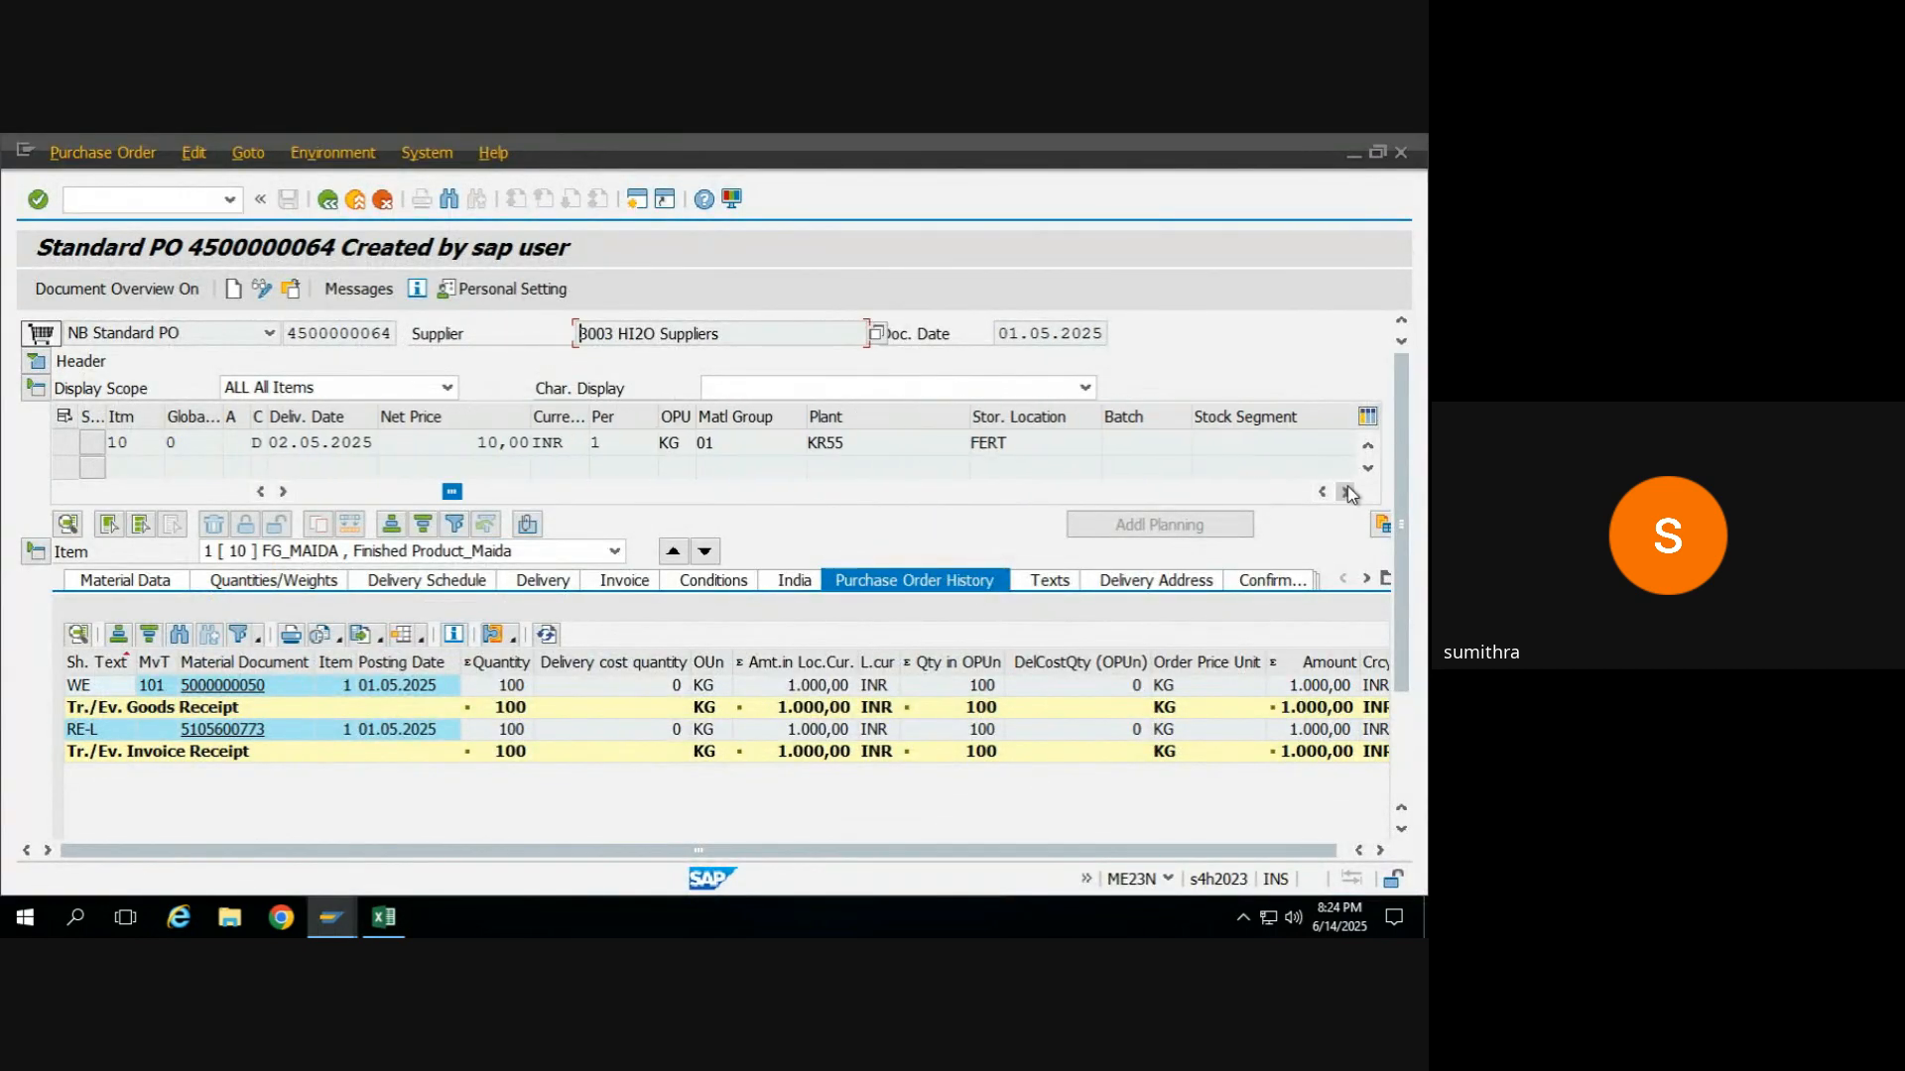
click(1346, 491)
click(1347, 491)
click(1347, 491)
click(1346, 491)
click(1347, 491)
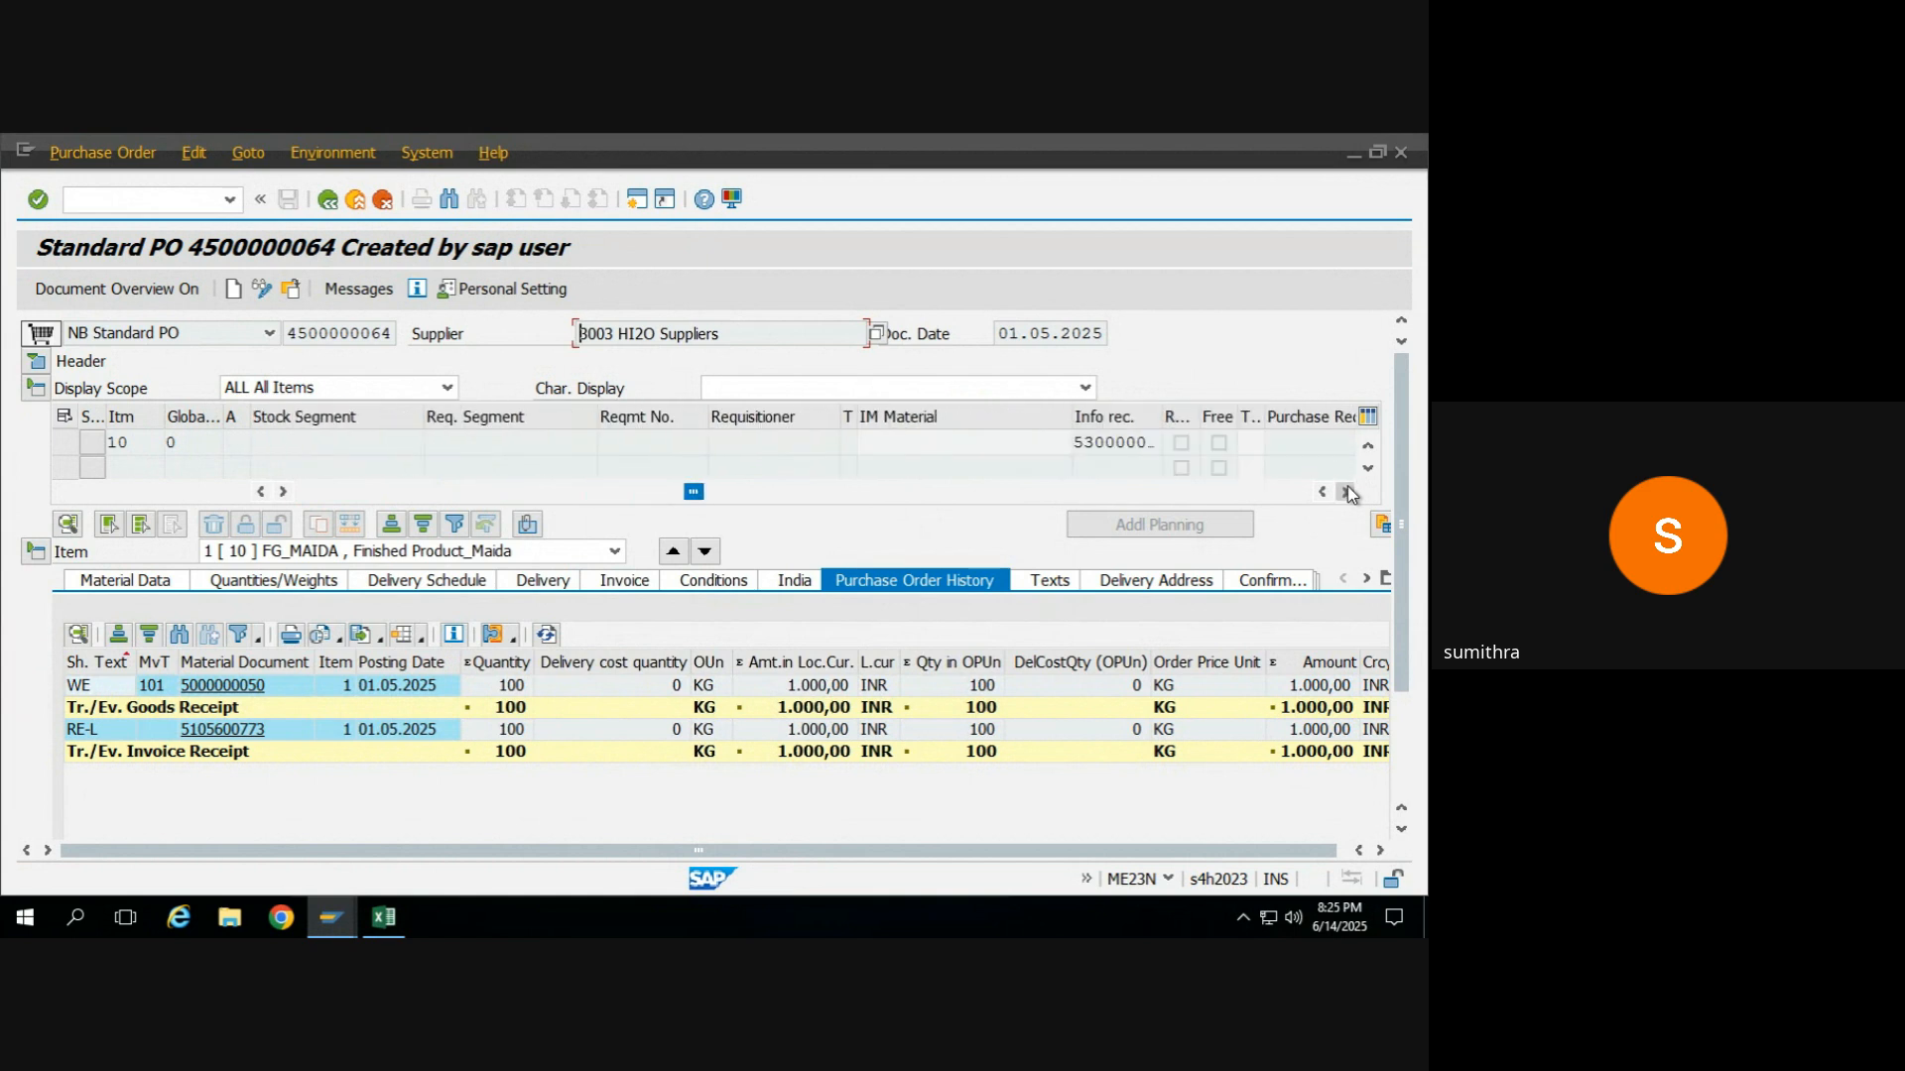
click(1346, 491)
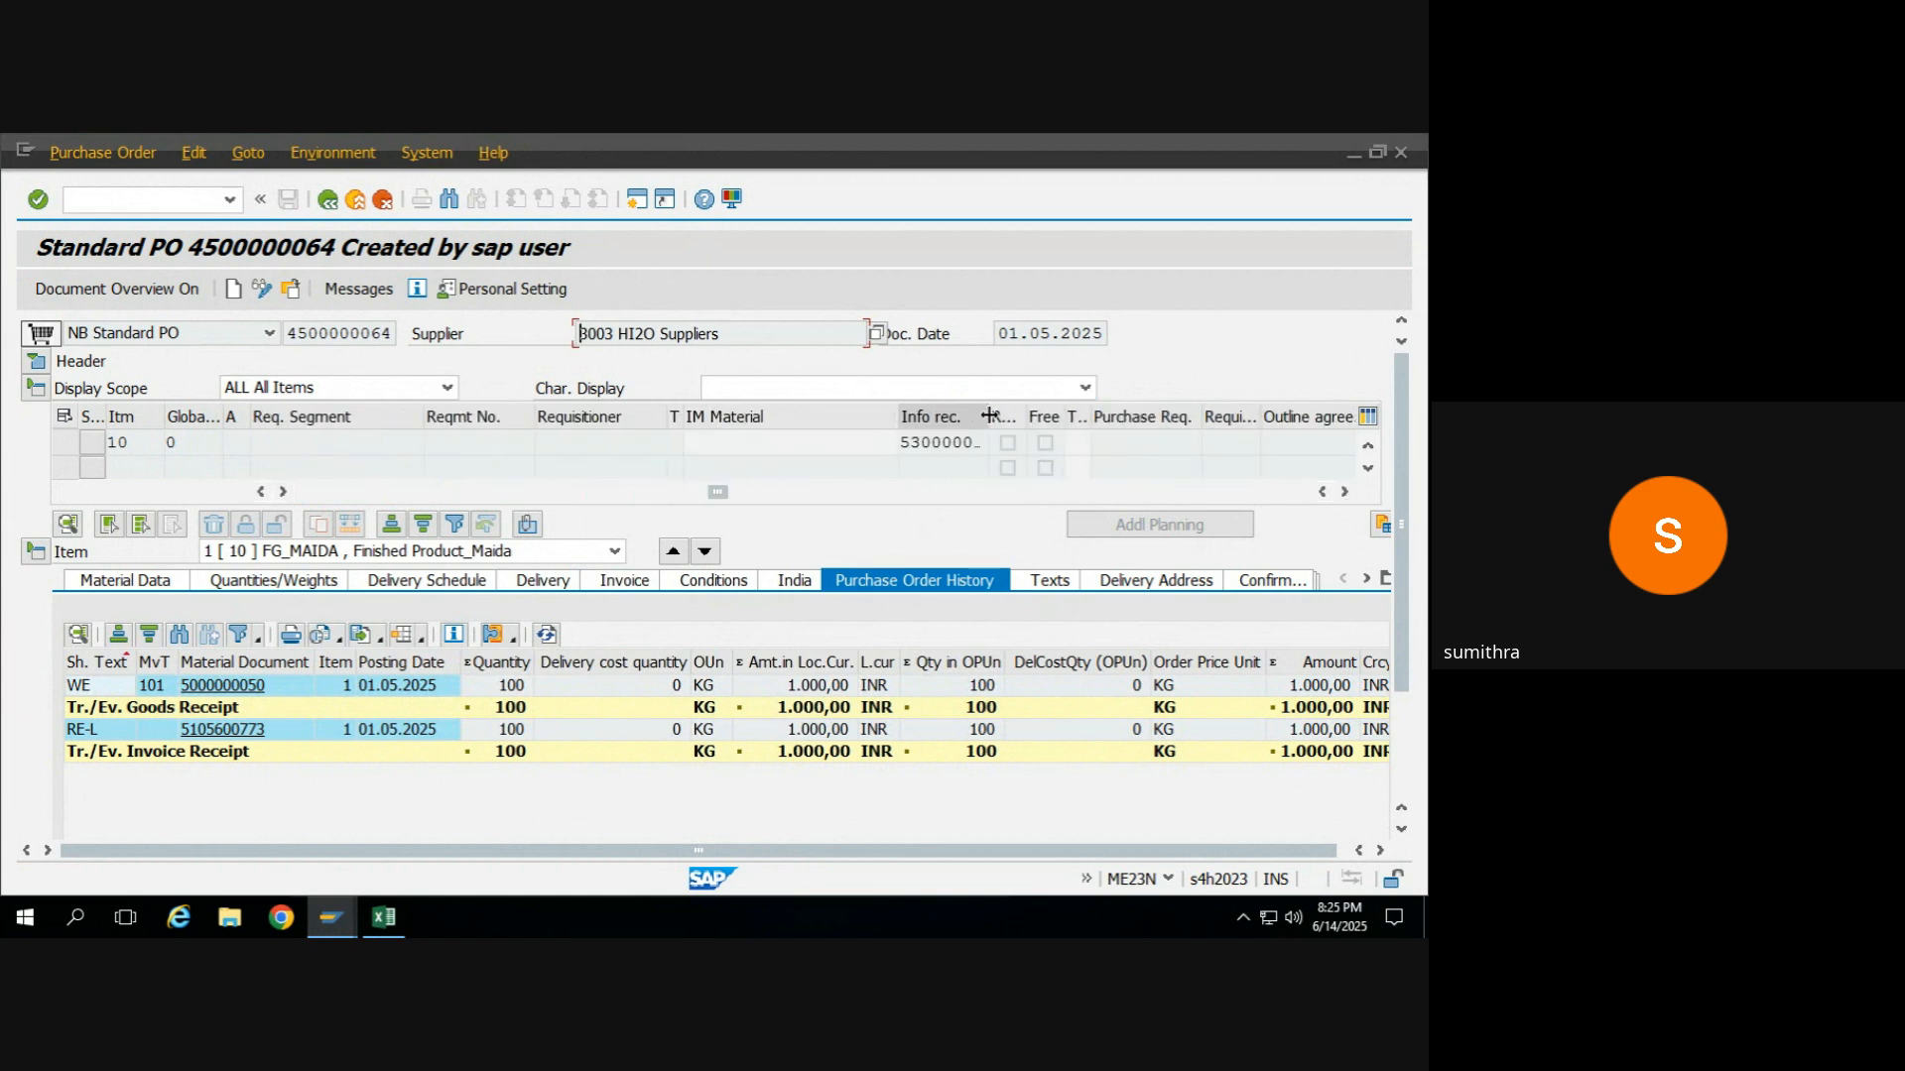
drag(989, 415, 898, 452)
key(ctrl+c)
click(897, 452)
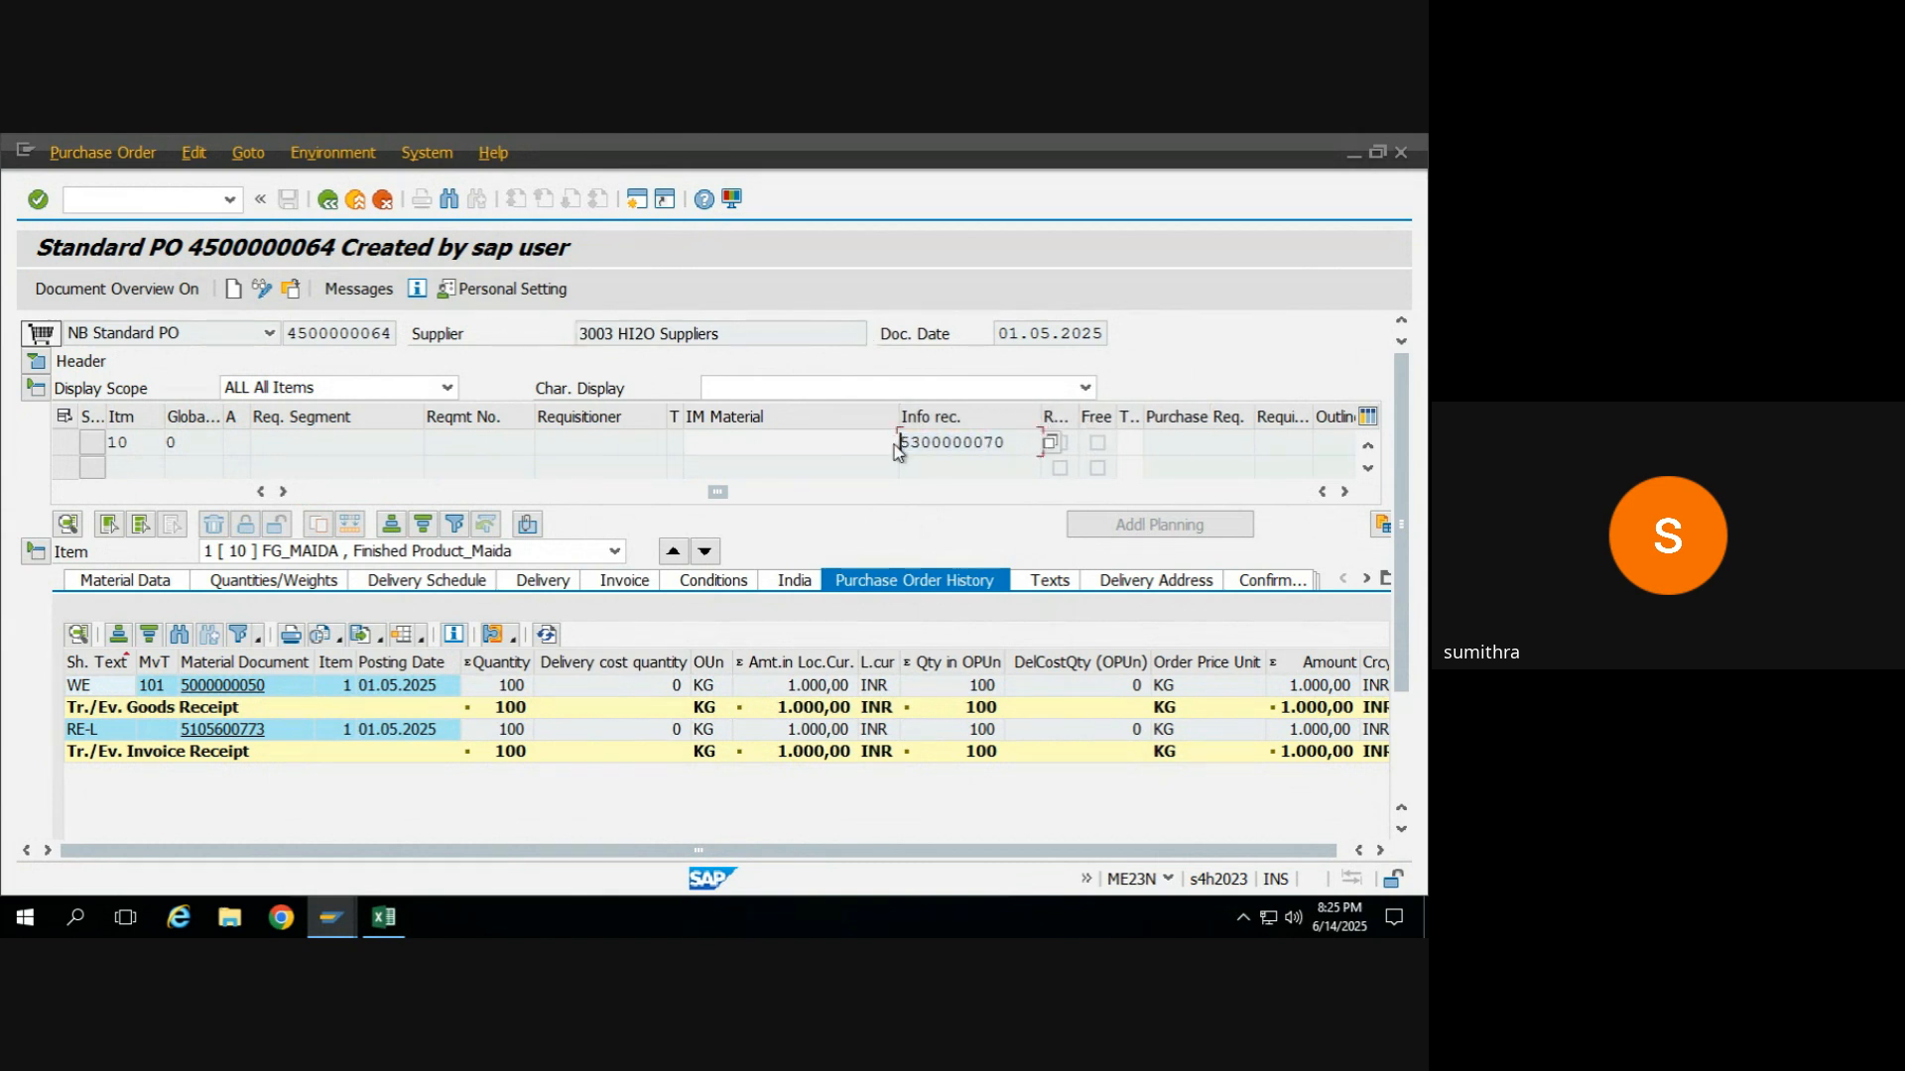
Switch to Excel and paste the info record number into cell H12 beside "PIR".
key(alt+Tab)
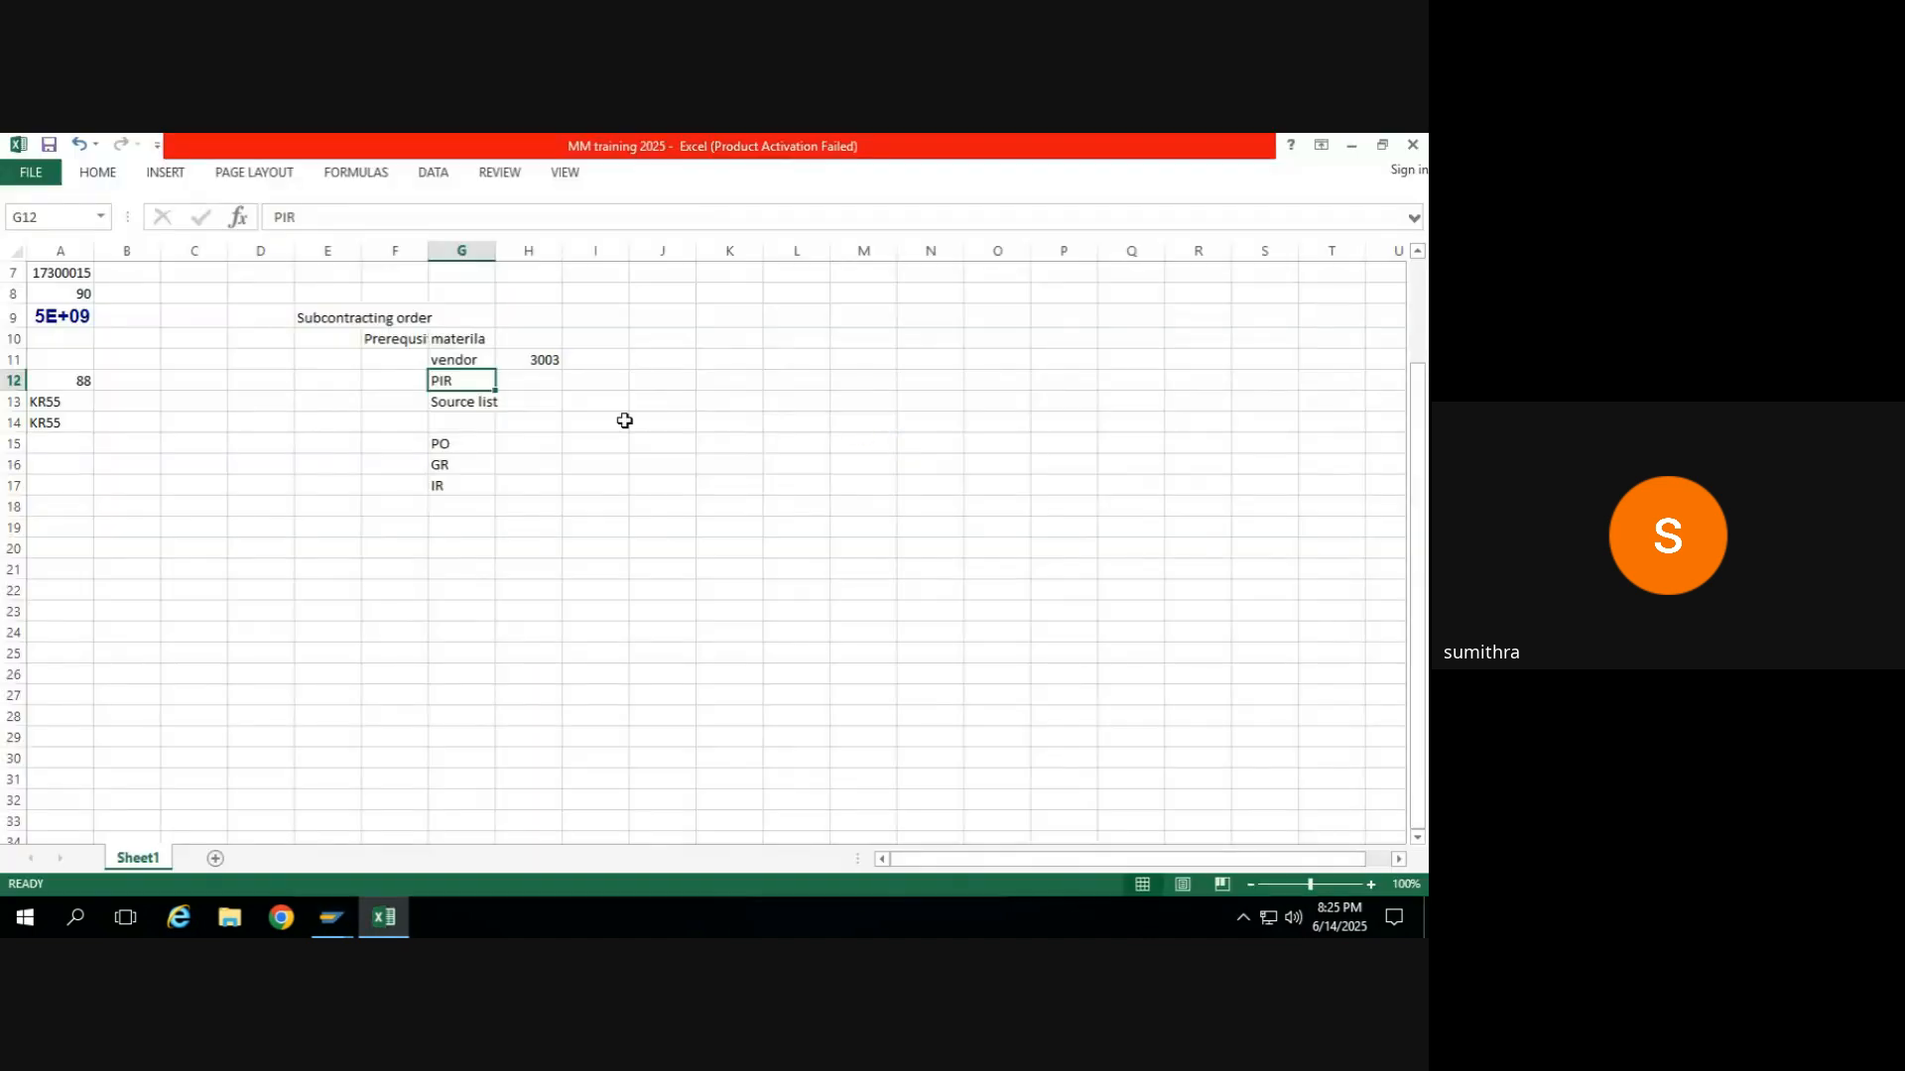
click(524, 379)
key(ctrl+v)
click(462, 402)
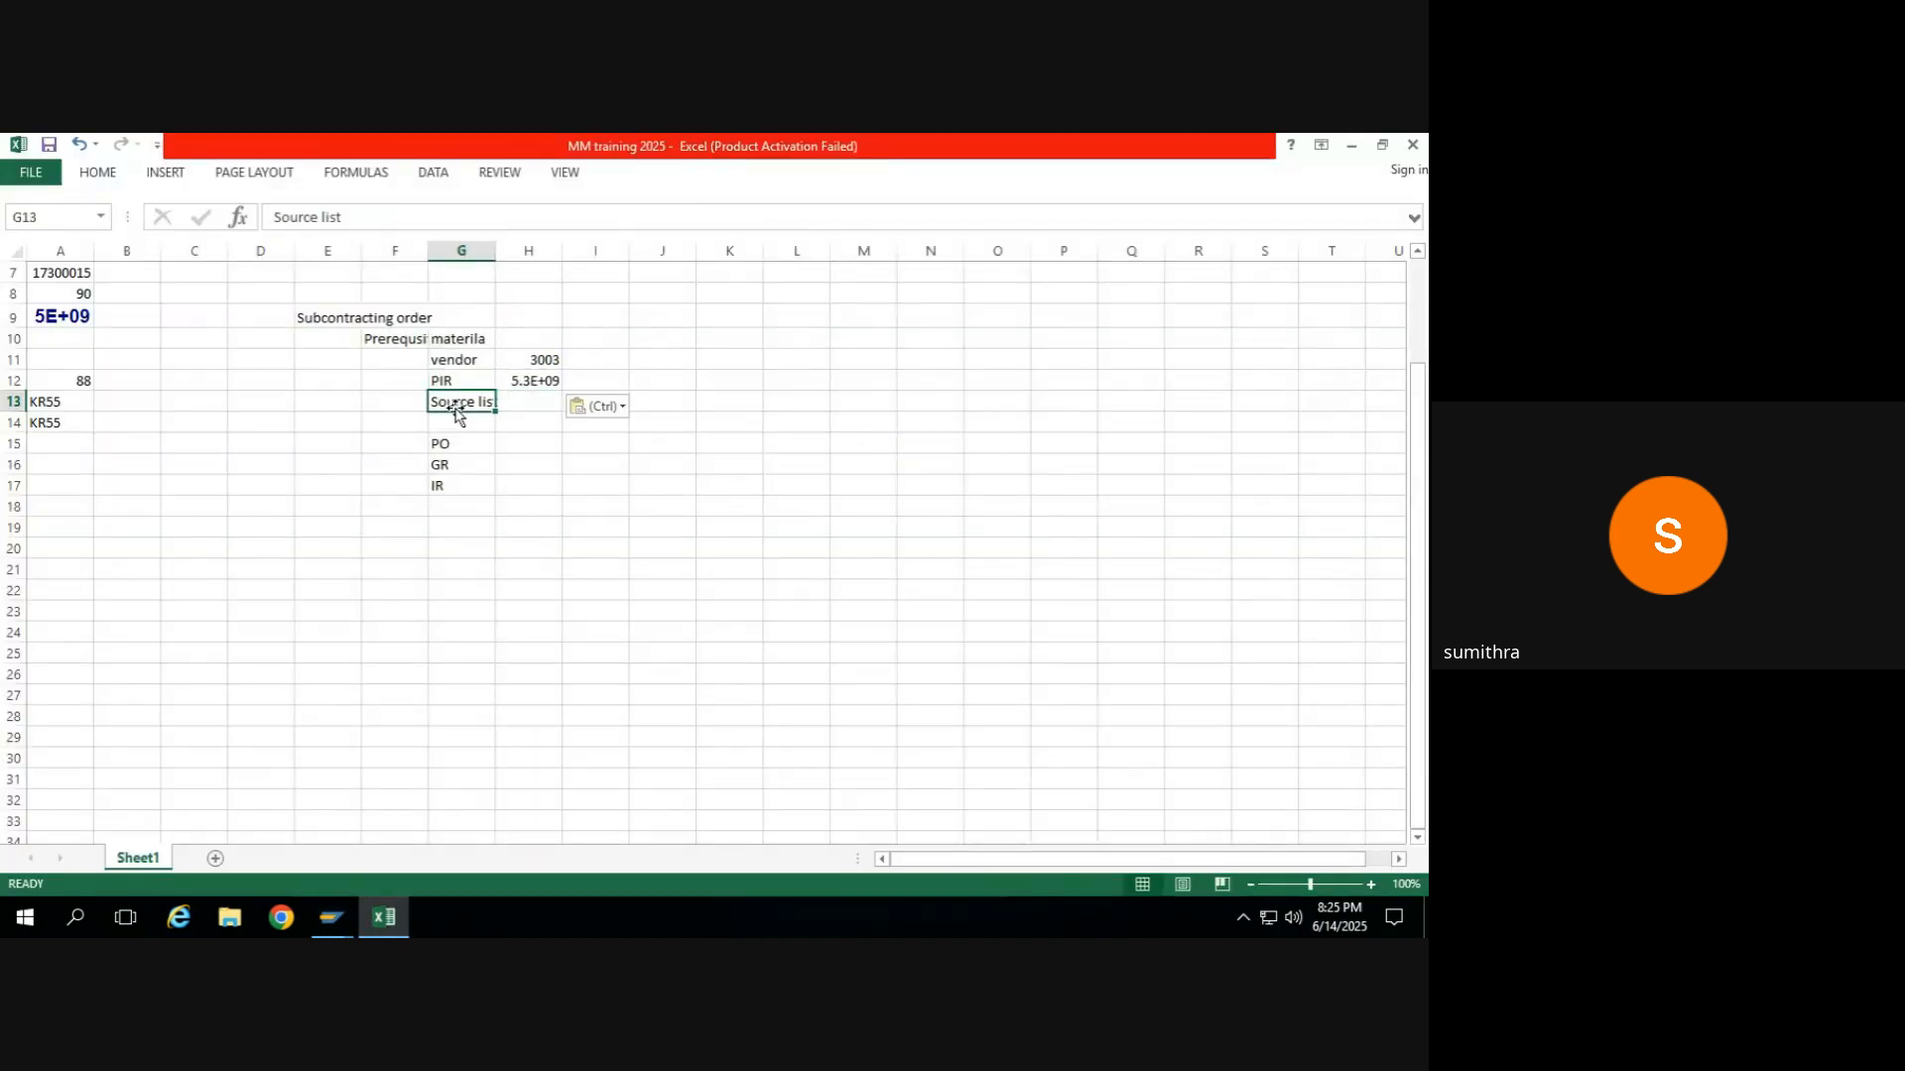
Select cell H13 in Excel, return to SAP and open a new session with transaction ME01.
key(alt+Tab)
key(alt+Tab)
click(520, 406)
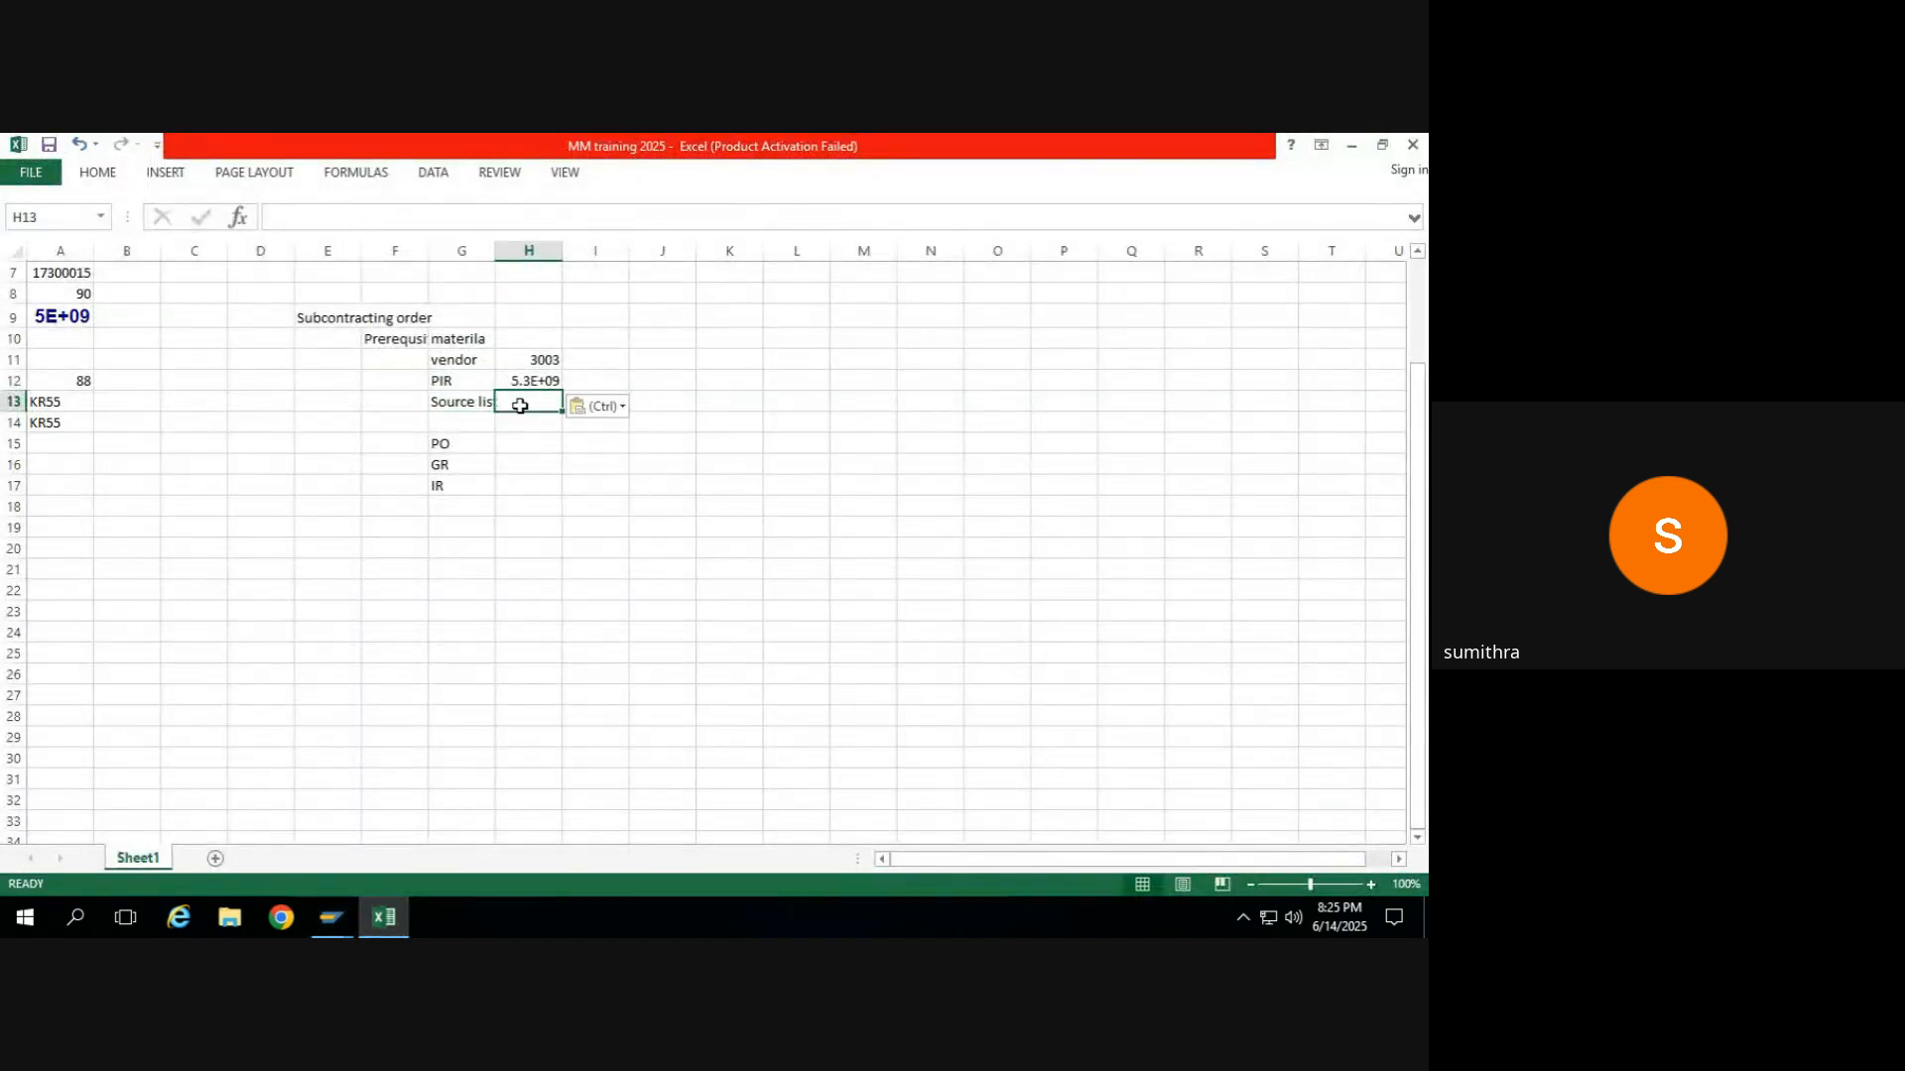
key(alt+Tab)
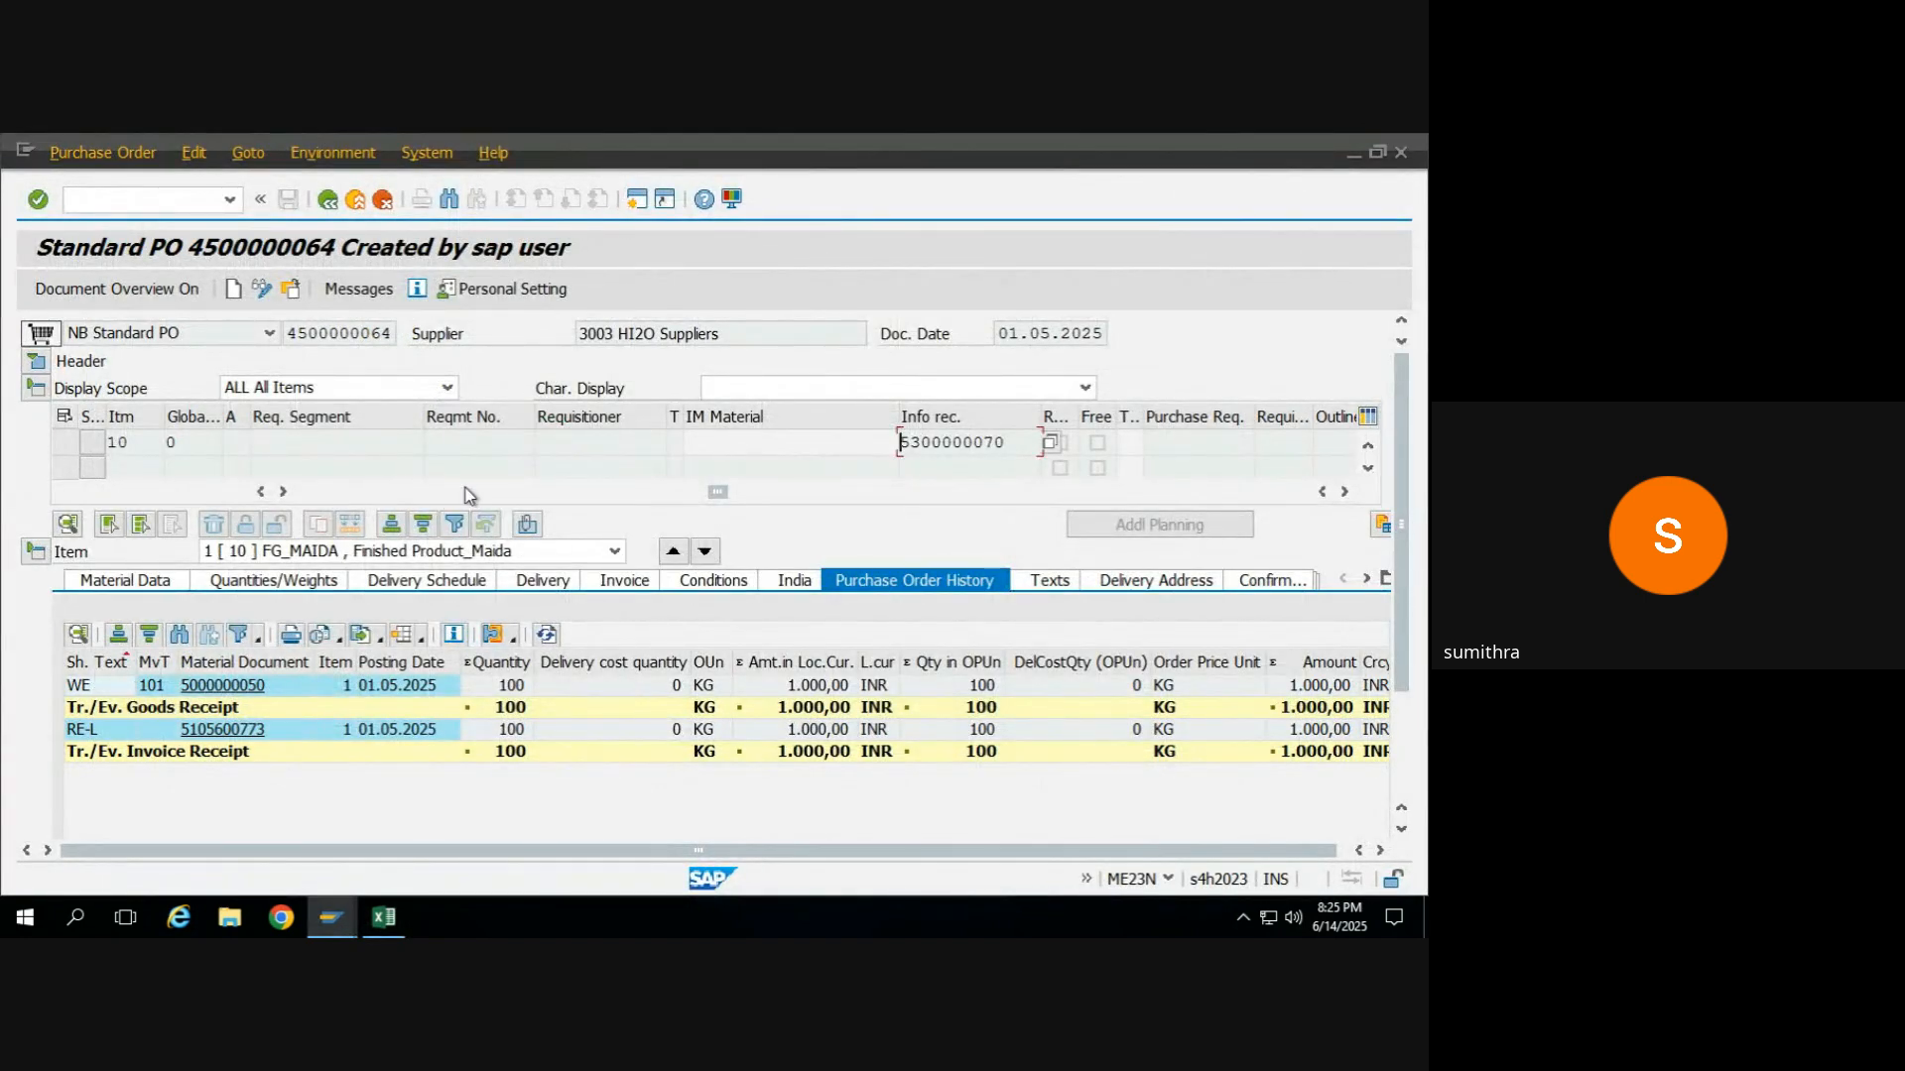
click(643, 207)
text(me01)
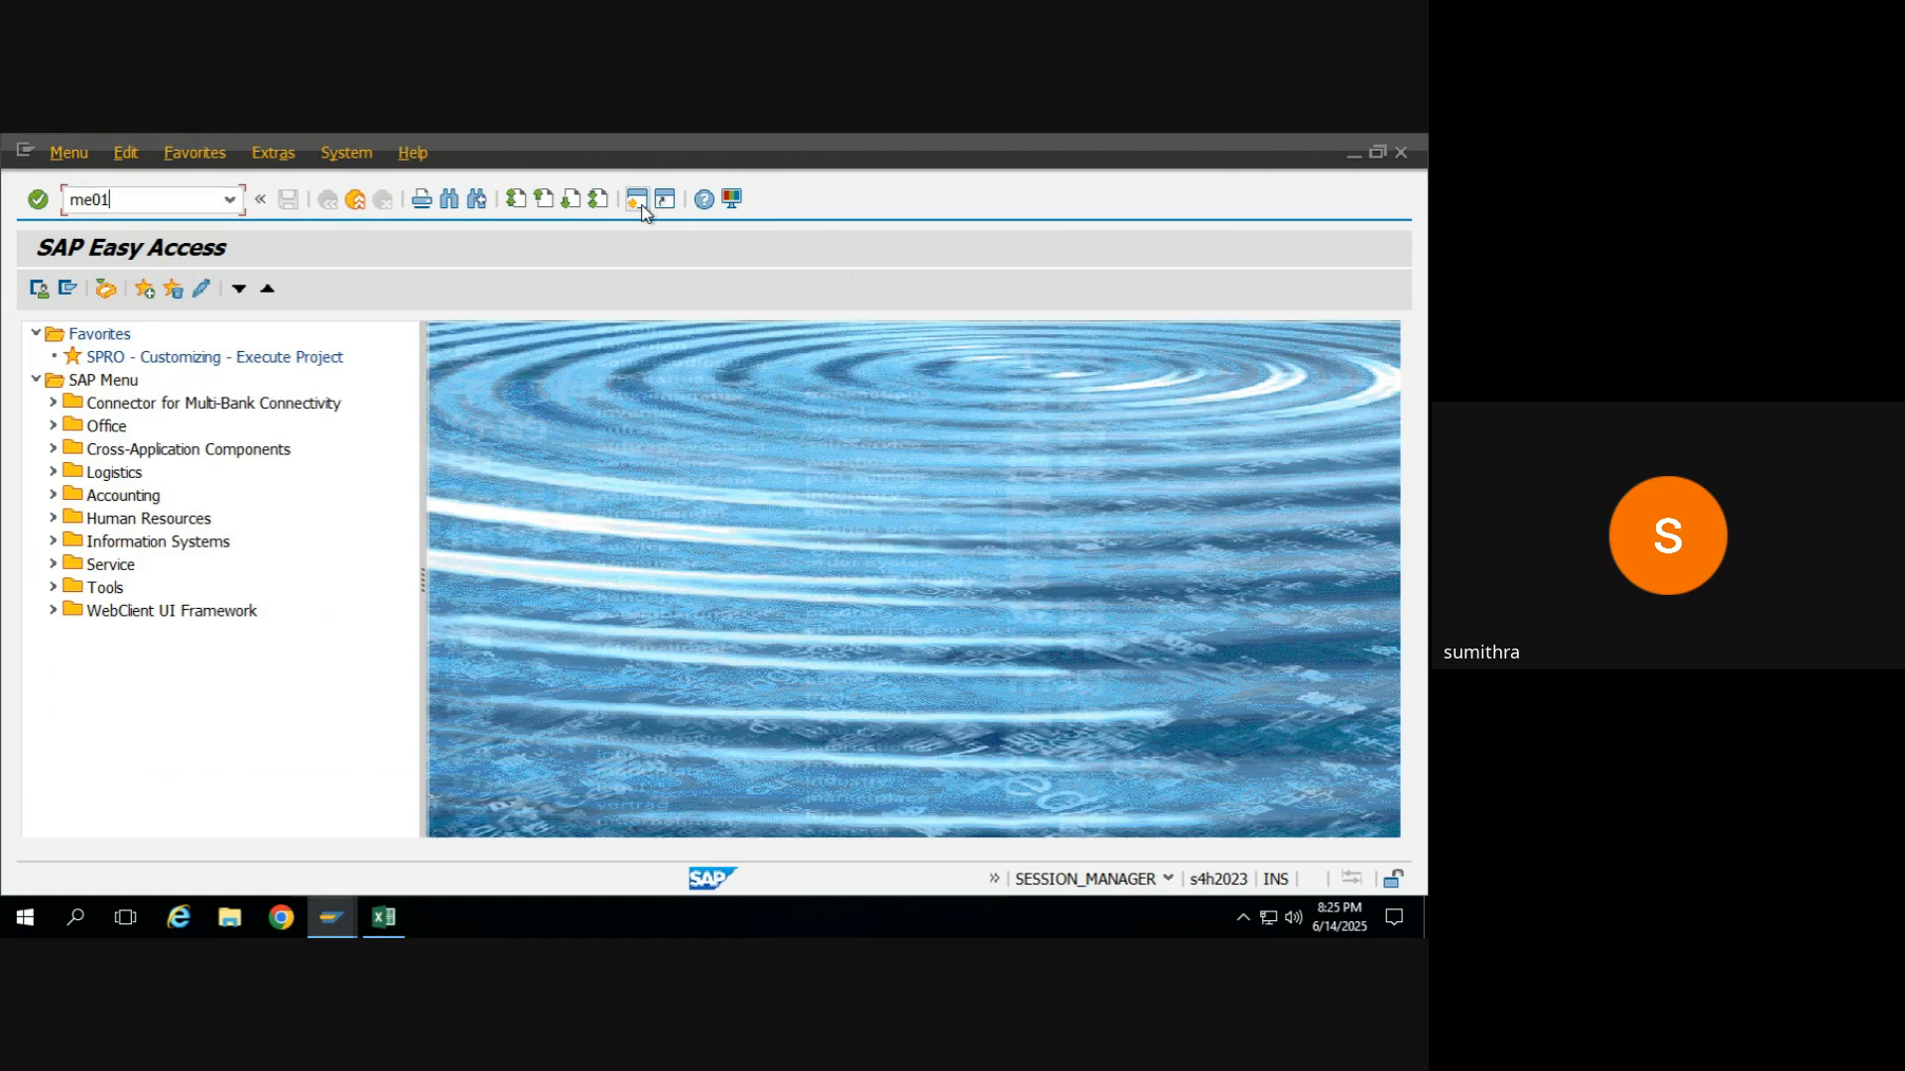
Copy material FG_MAIDA from the purchase order item into the Material field of the Maintain Source List screen.
key(alt+Tab)
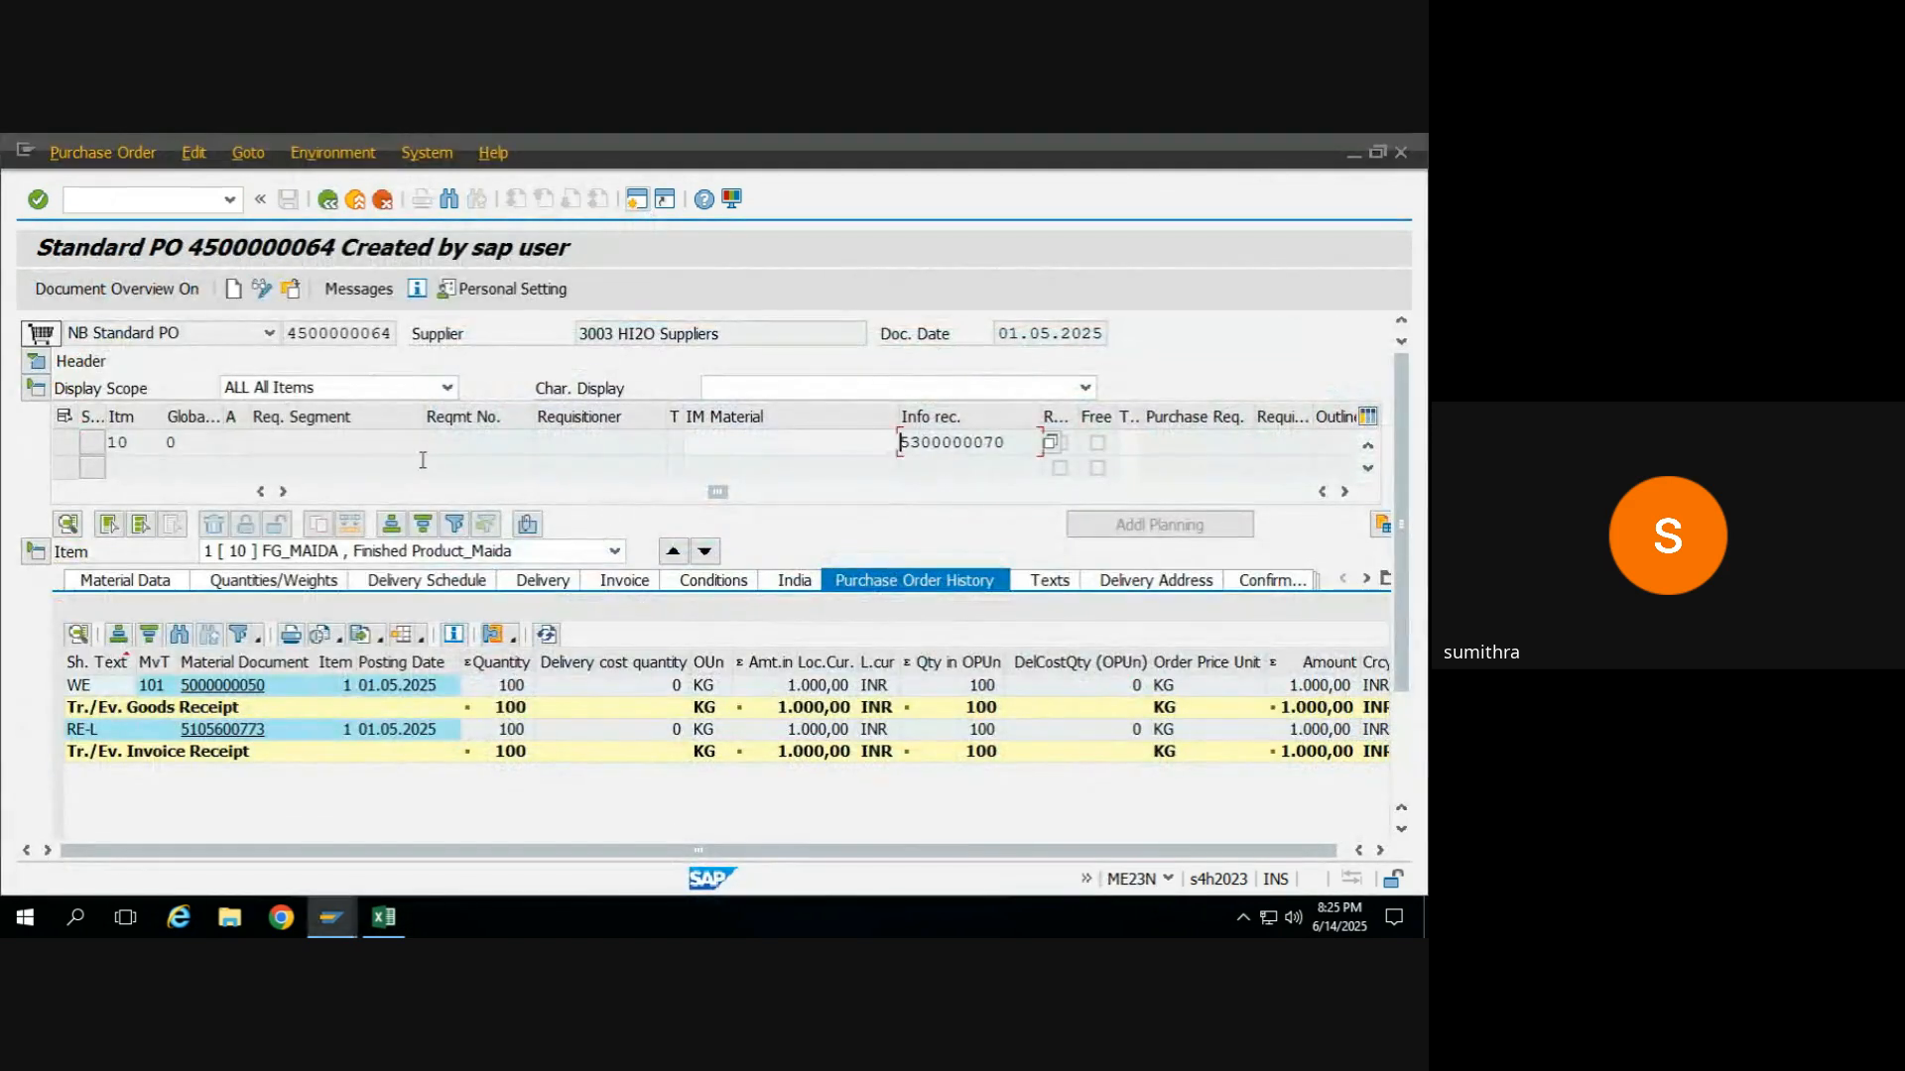
drag(720, 493, 260, 458)
click(361, 443)
key(alt+Tab)
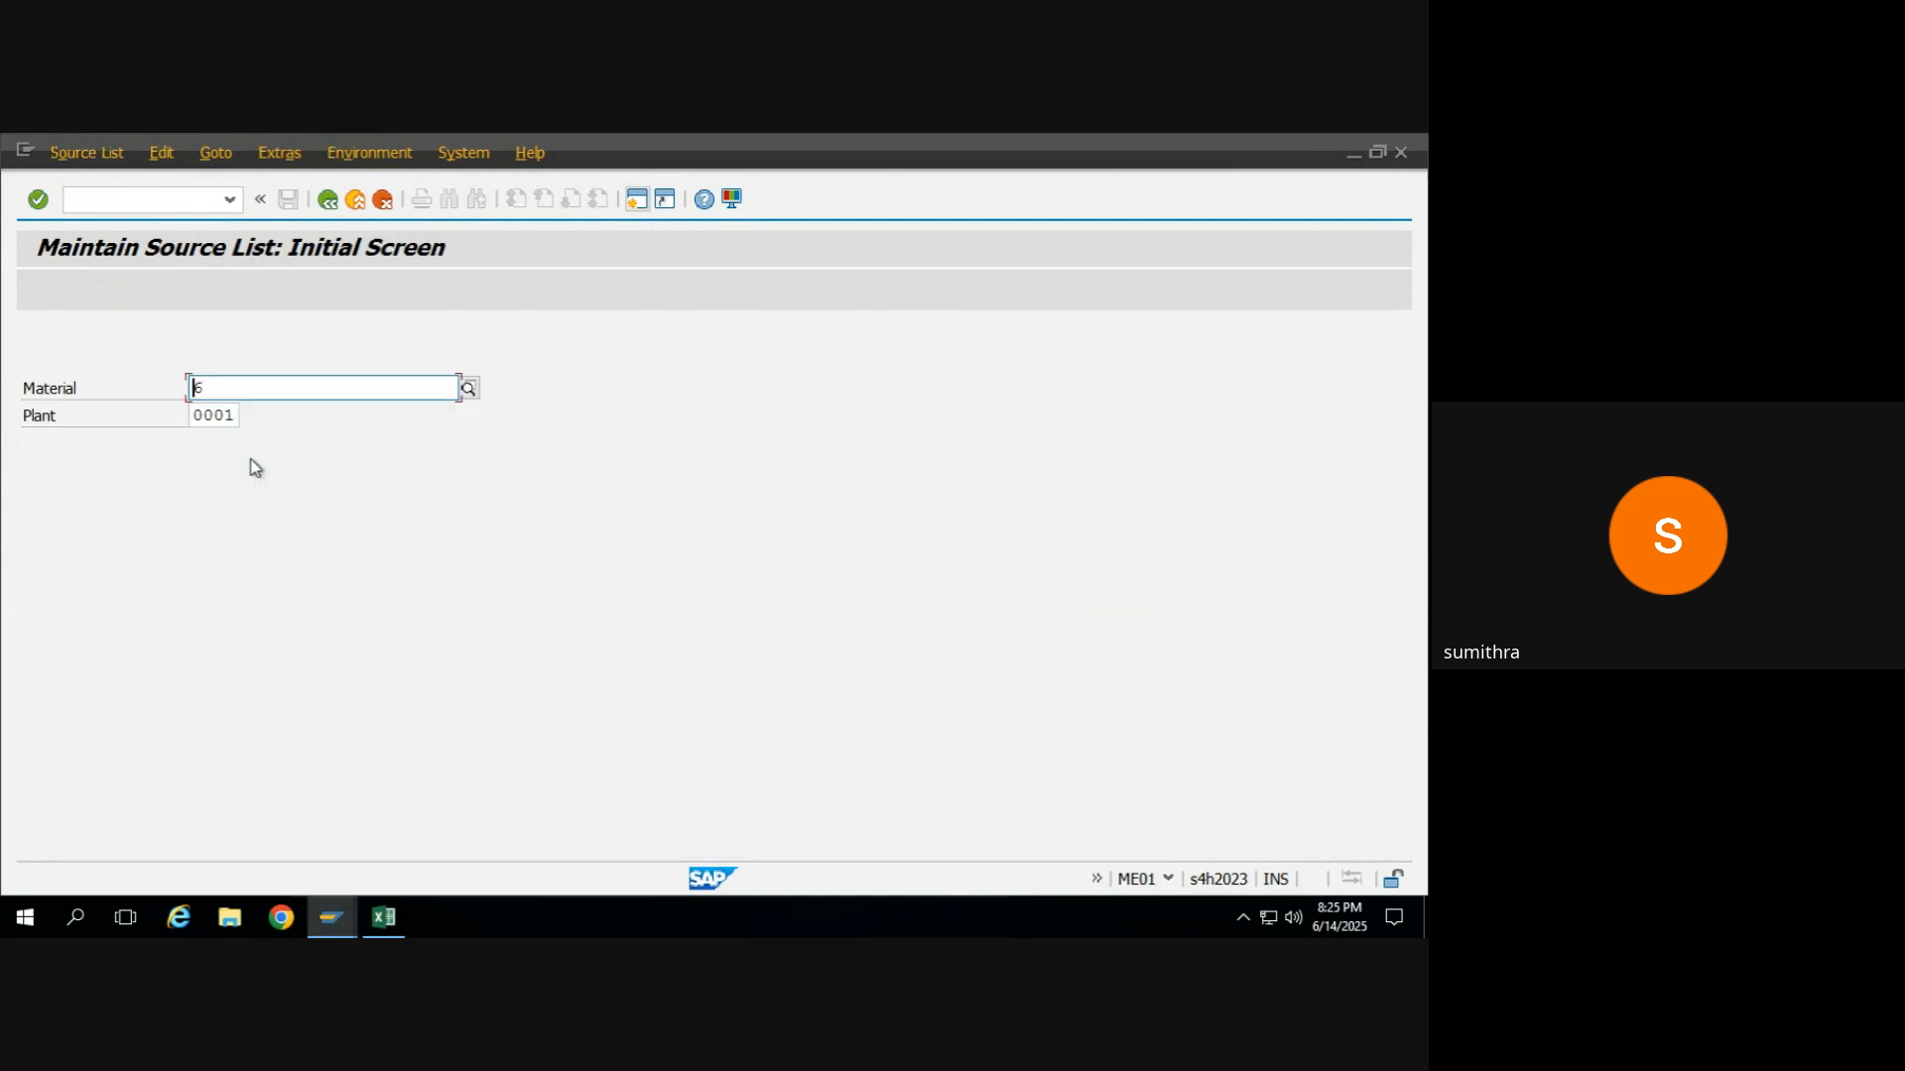
text(FG_MAIDA)
Look up the plant in the purchase order item, set the source list plant to KR55 and open the overview.
key(alt+Tab)
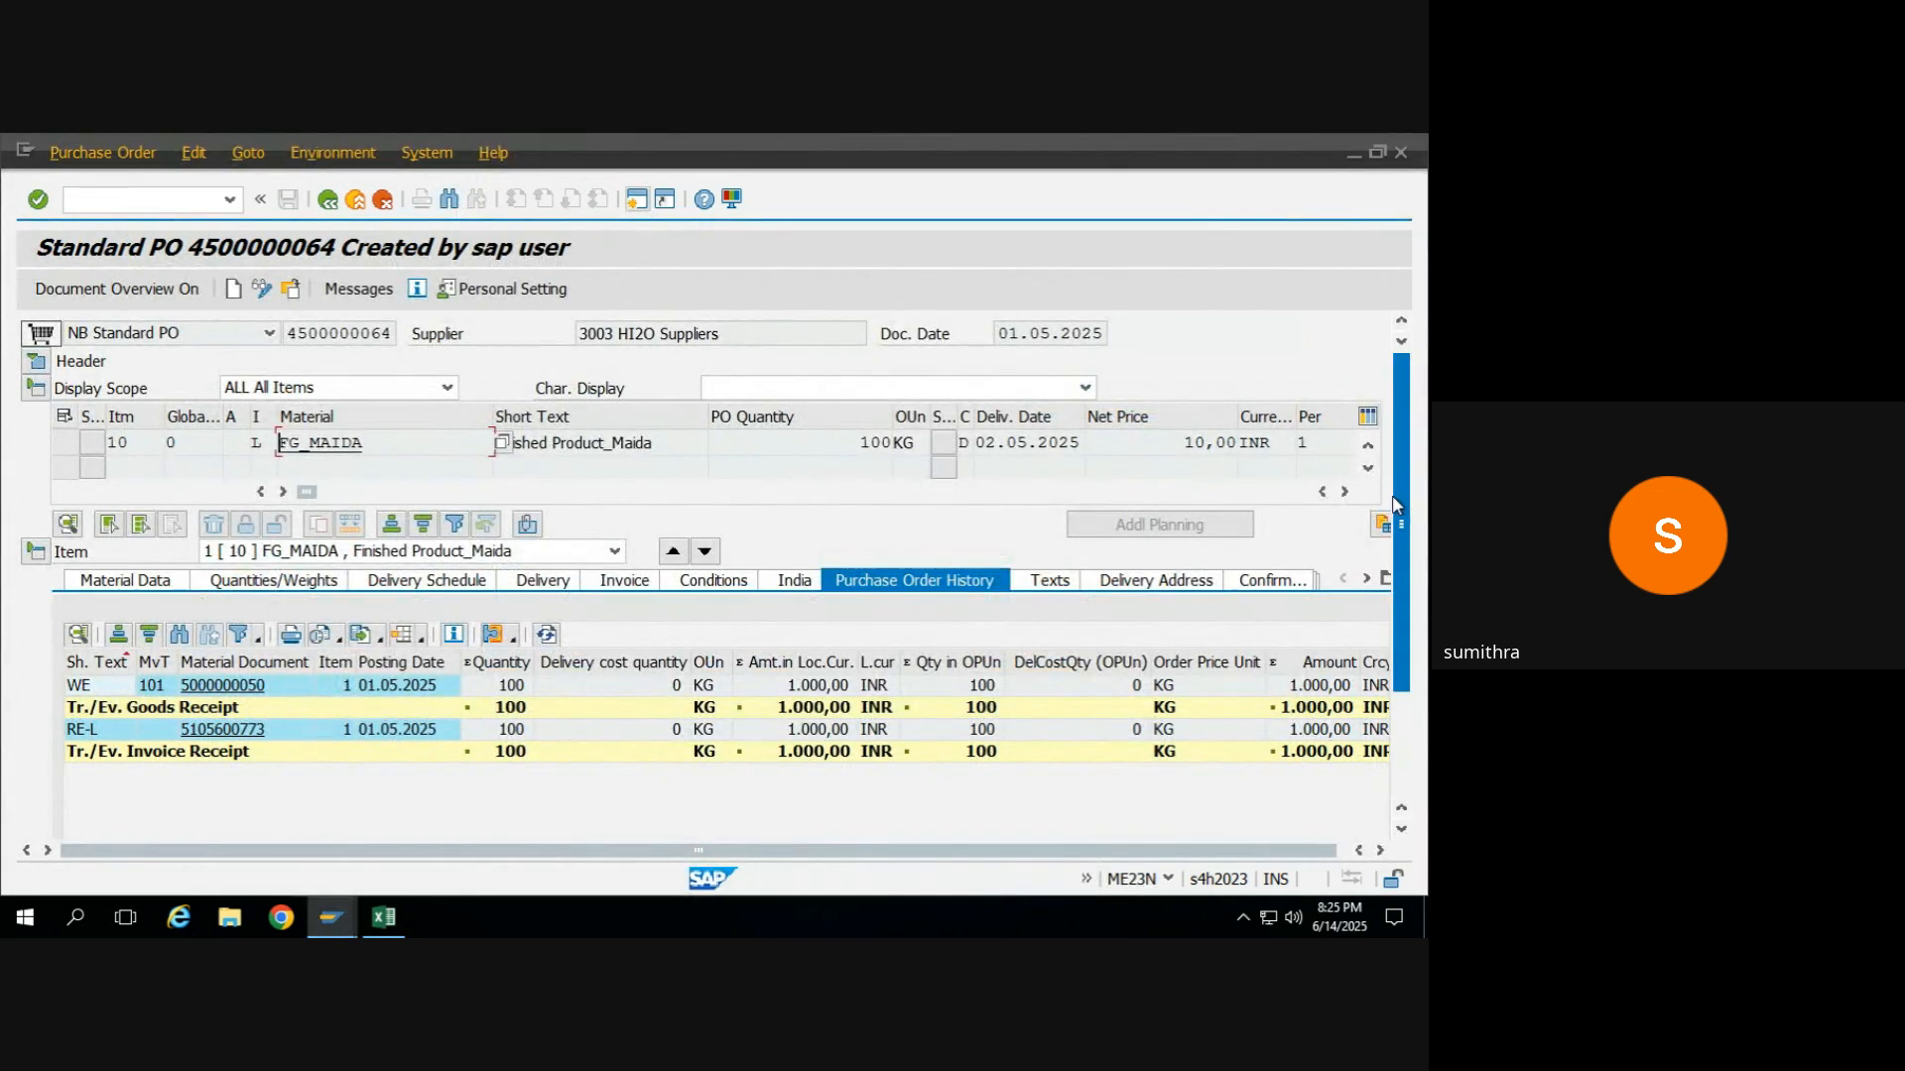
click(1344, 491)
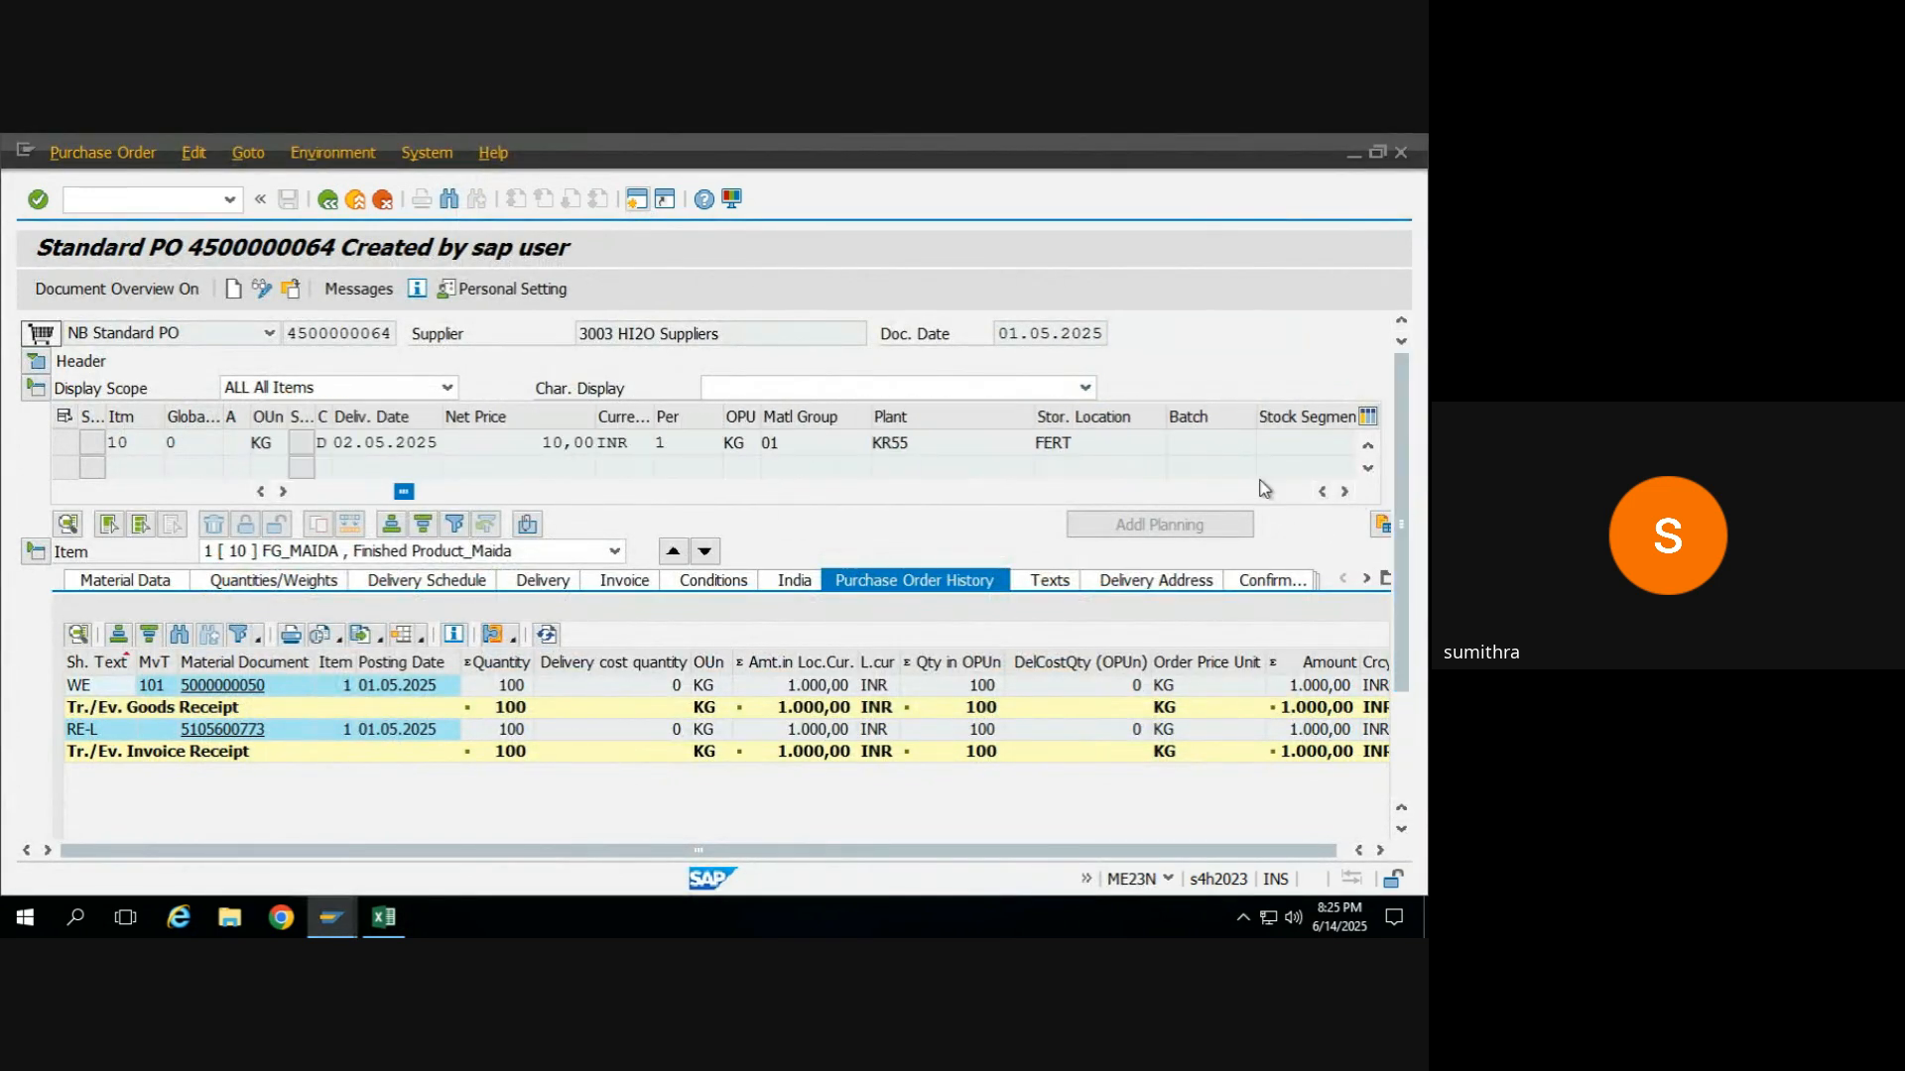
double_click(937, 438)
drag(925, 444, 871, 453)
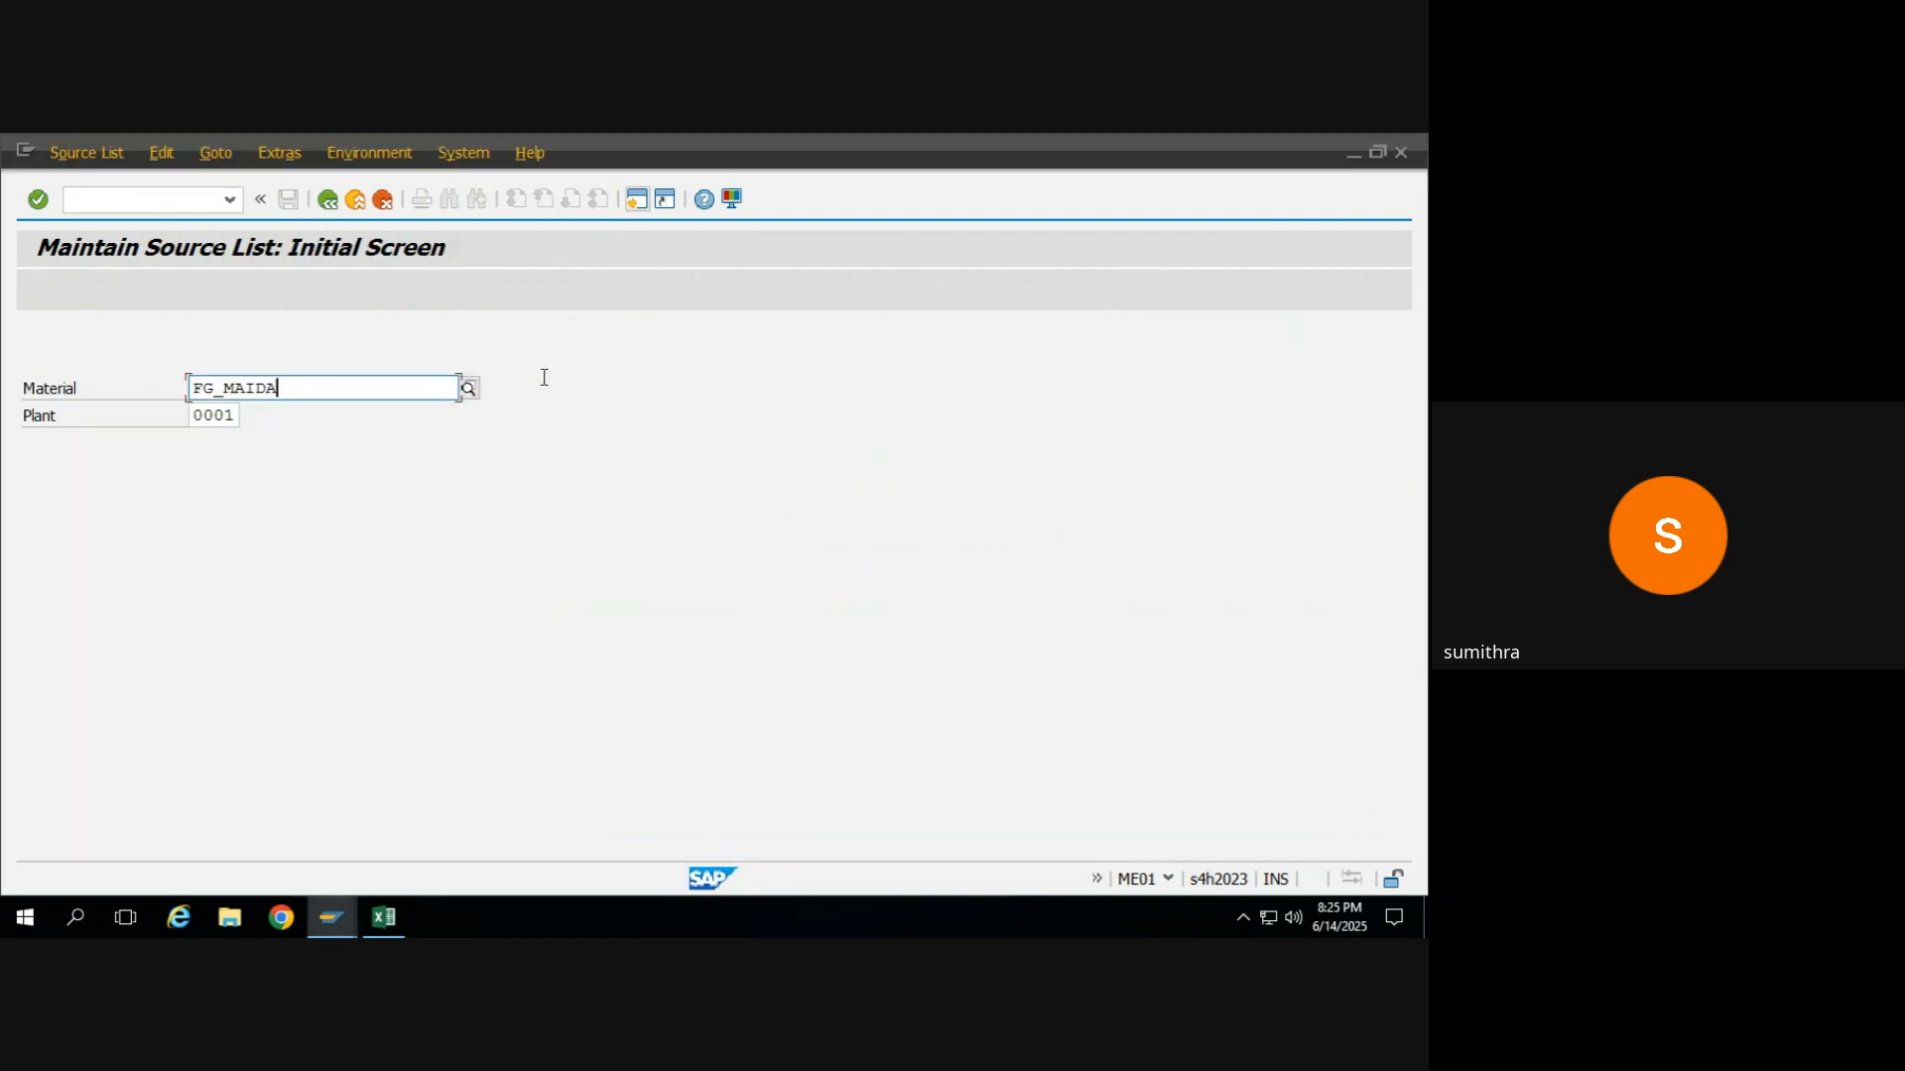
click(236, 415)
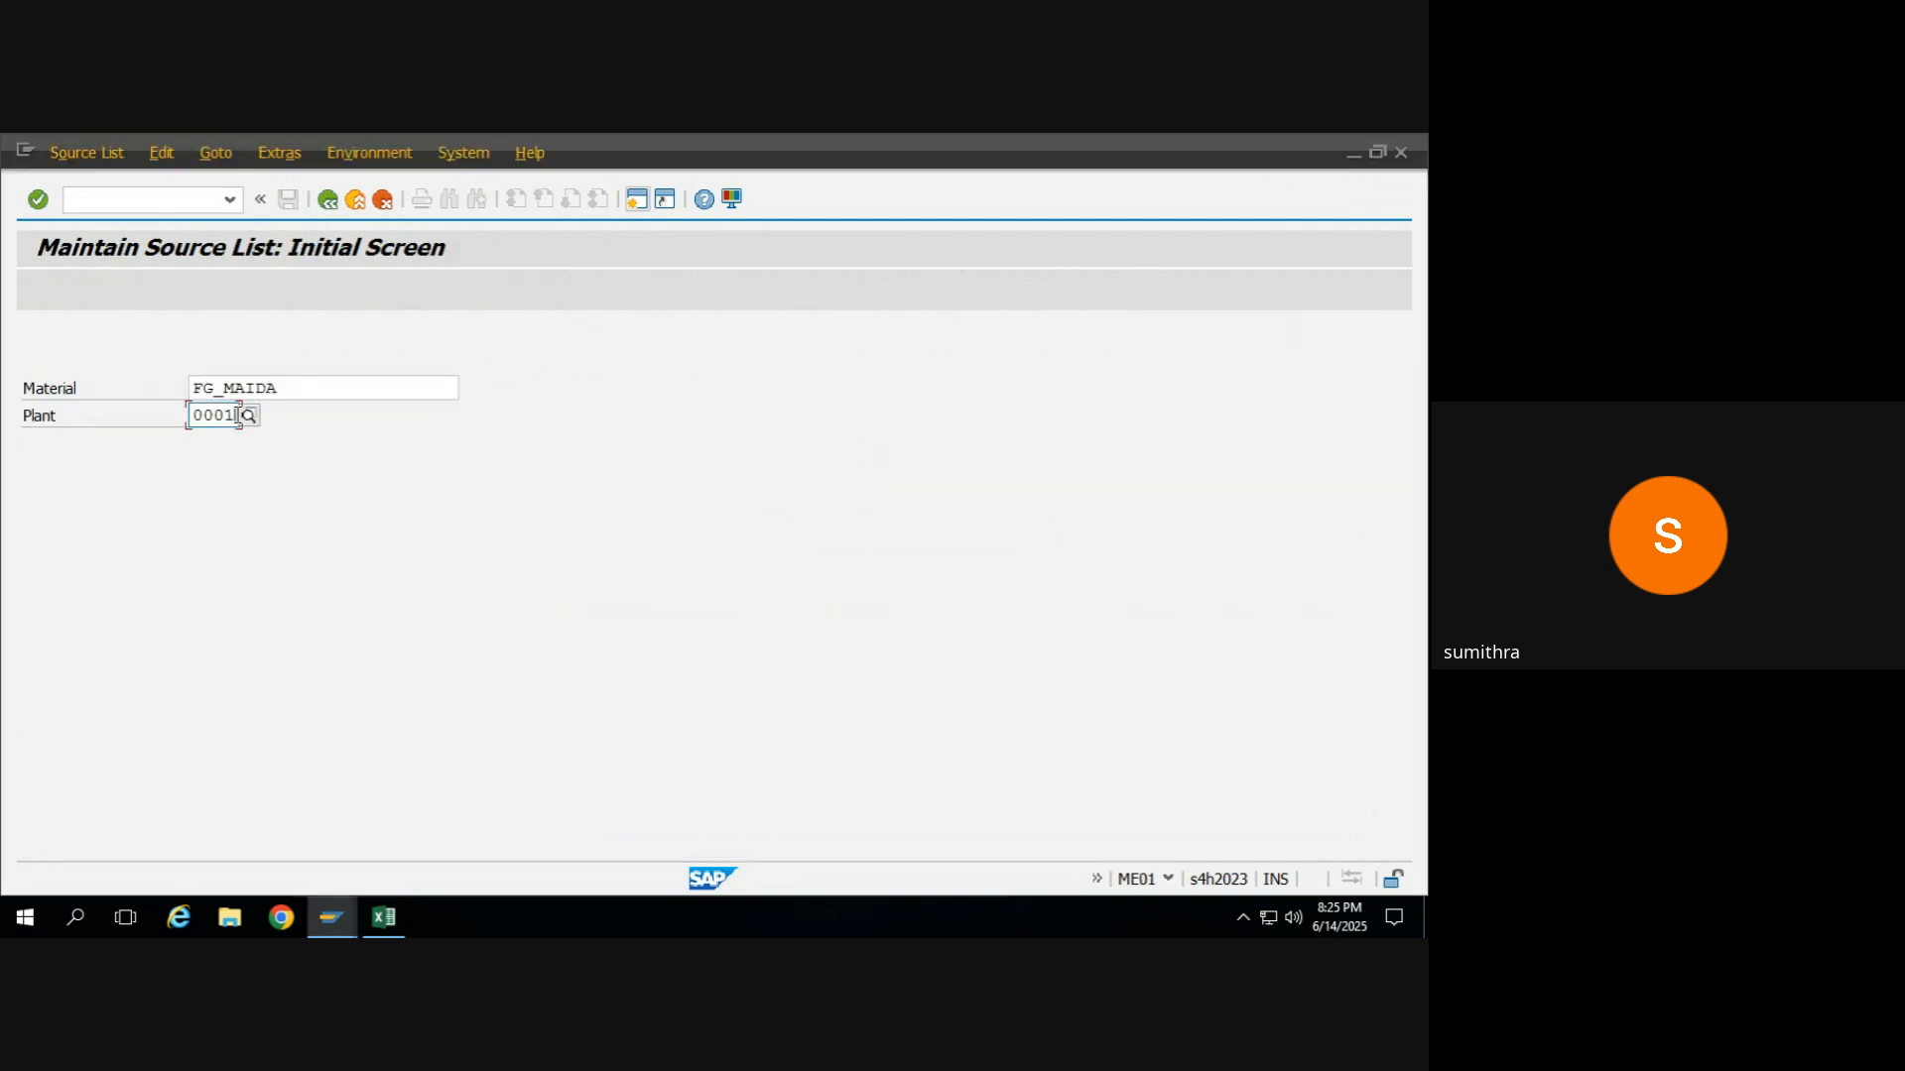
key(BackSpace)
key(BackSpace)
key(BackSpace)
key(BackSpace)
text(KR55)
key(Return)
key(Return)
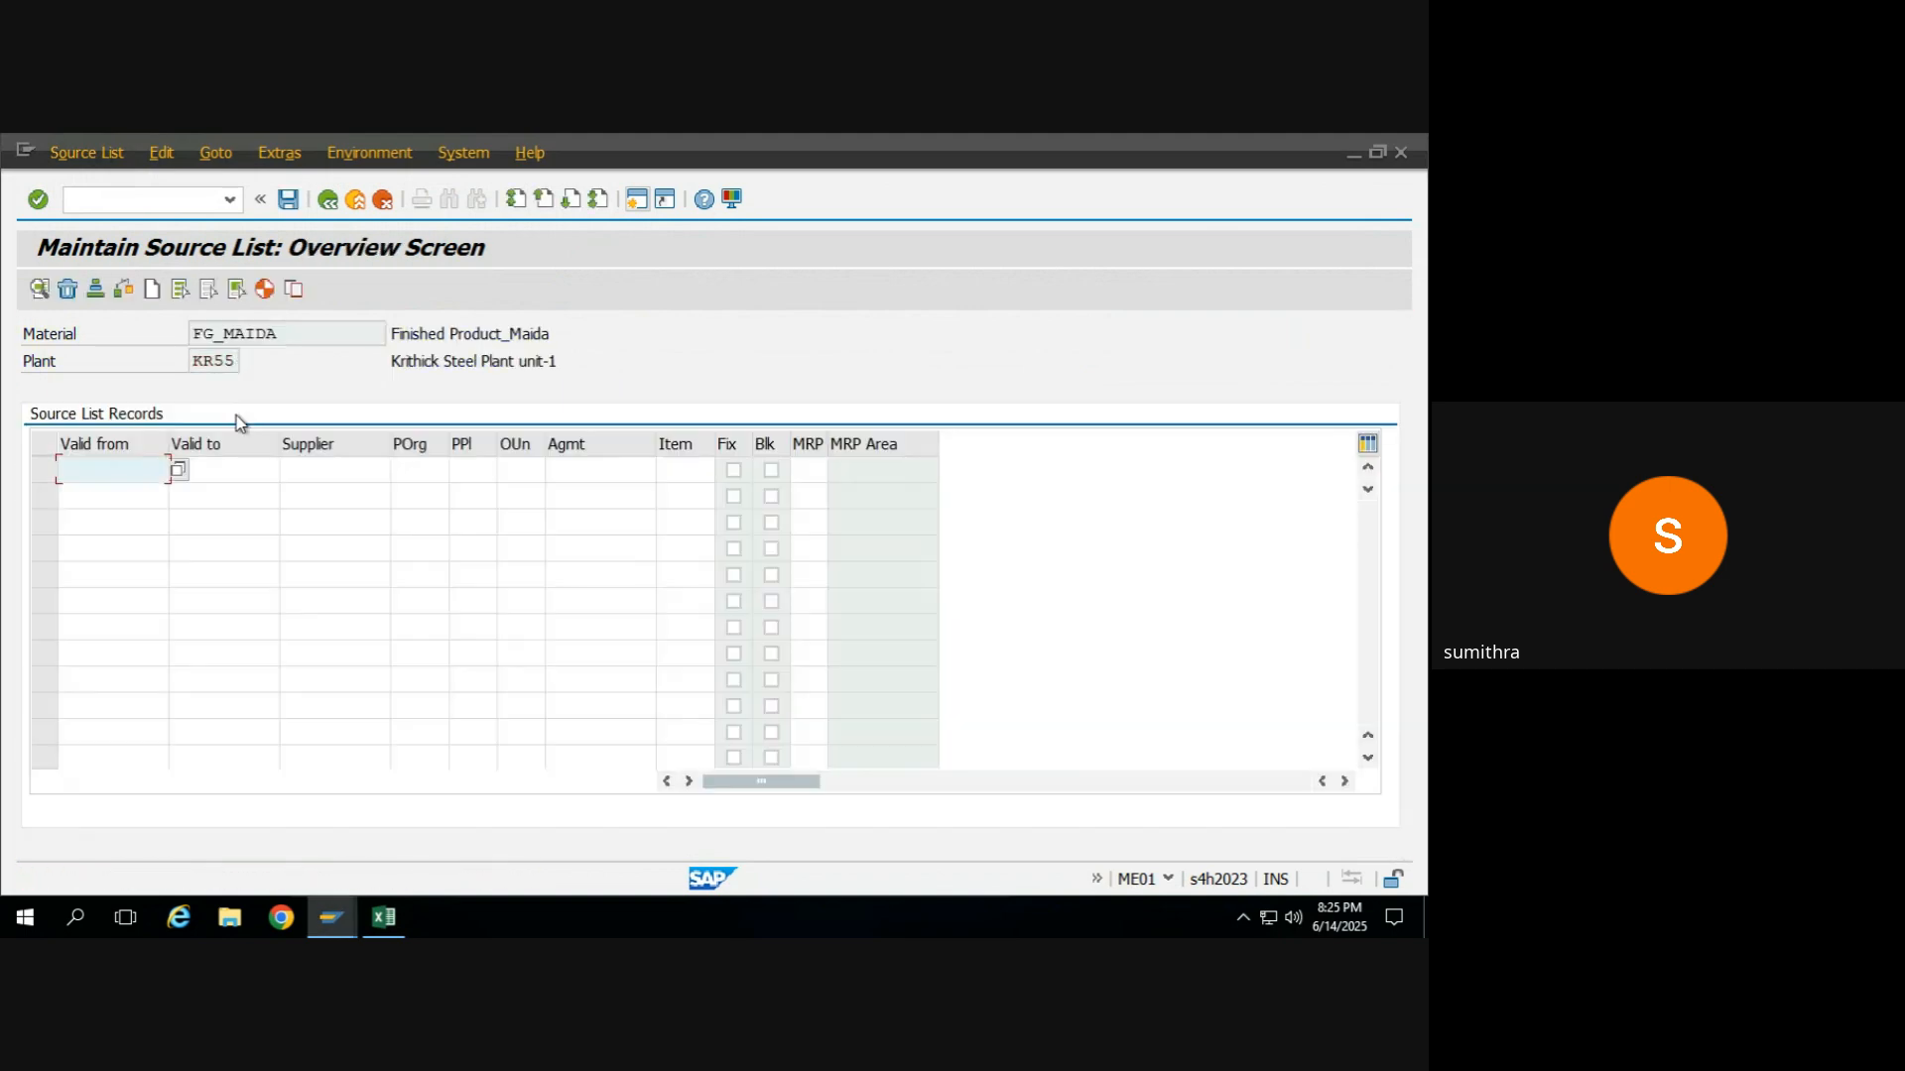
Set the first source list record's validity from 14.06.2025 to 14.06.2099.
click(180, 475)
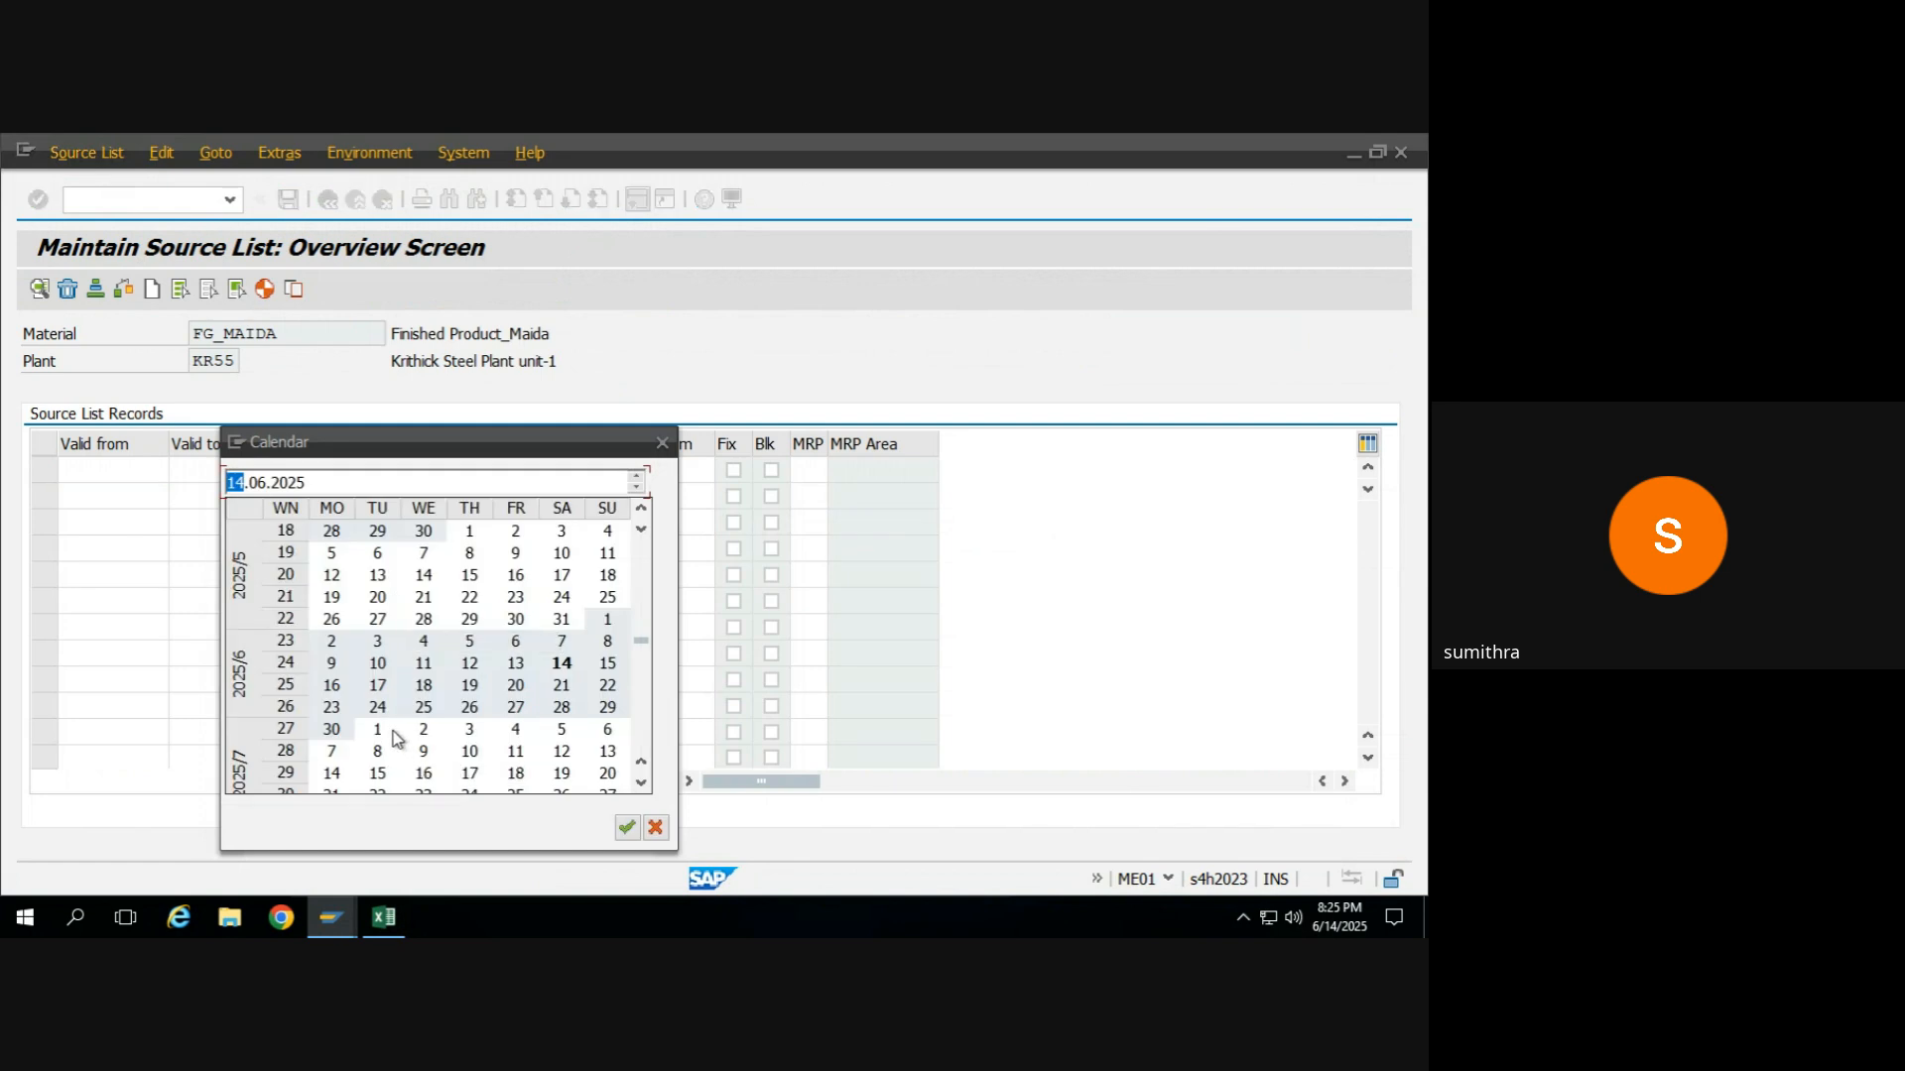
double_click(563, 663)
key(ctrl+c)
click(250, 464)
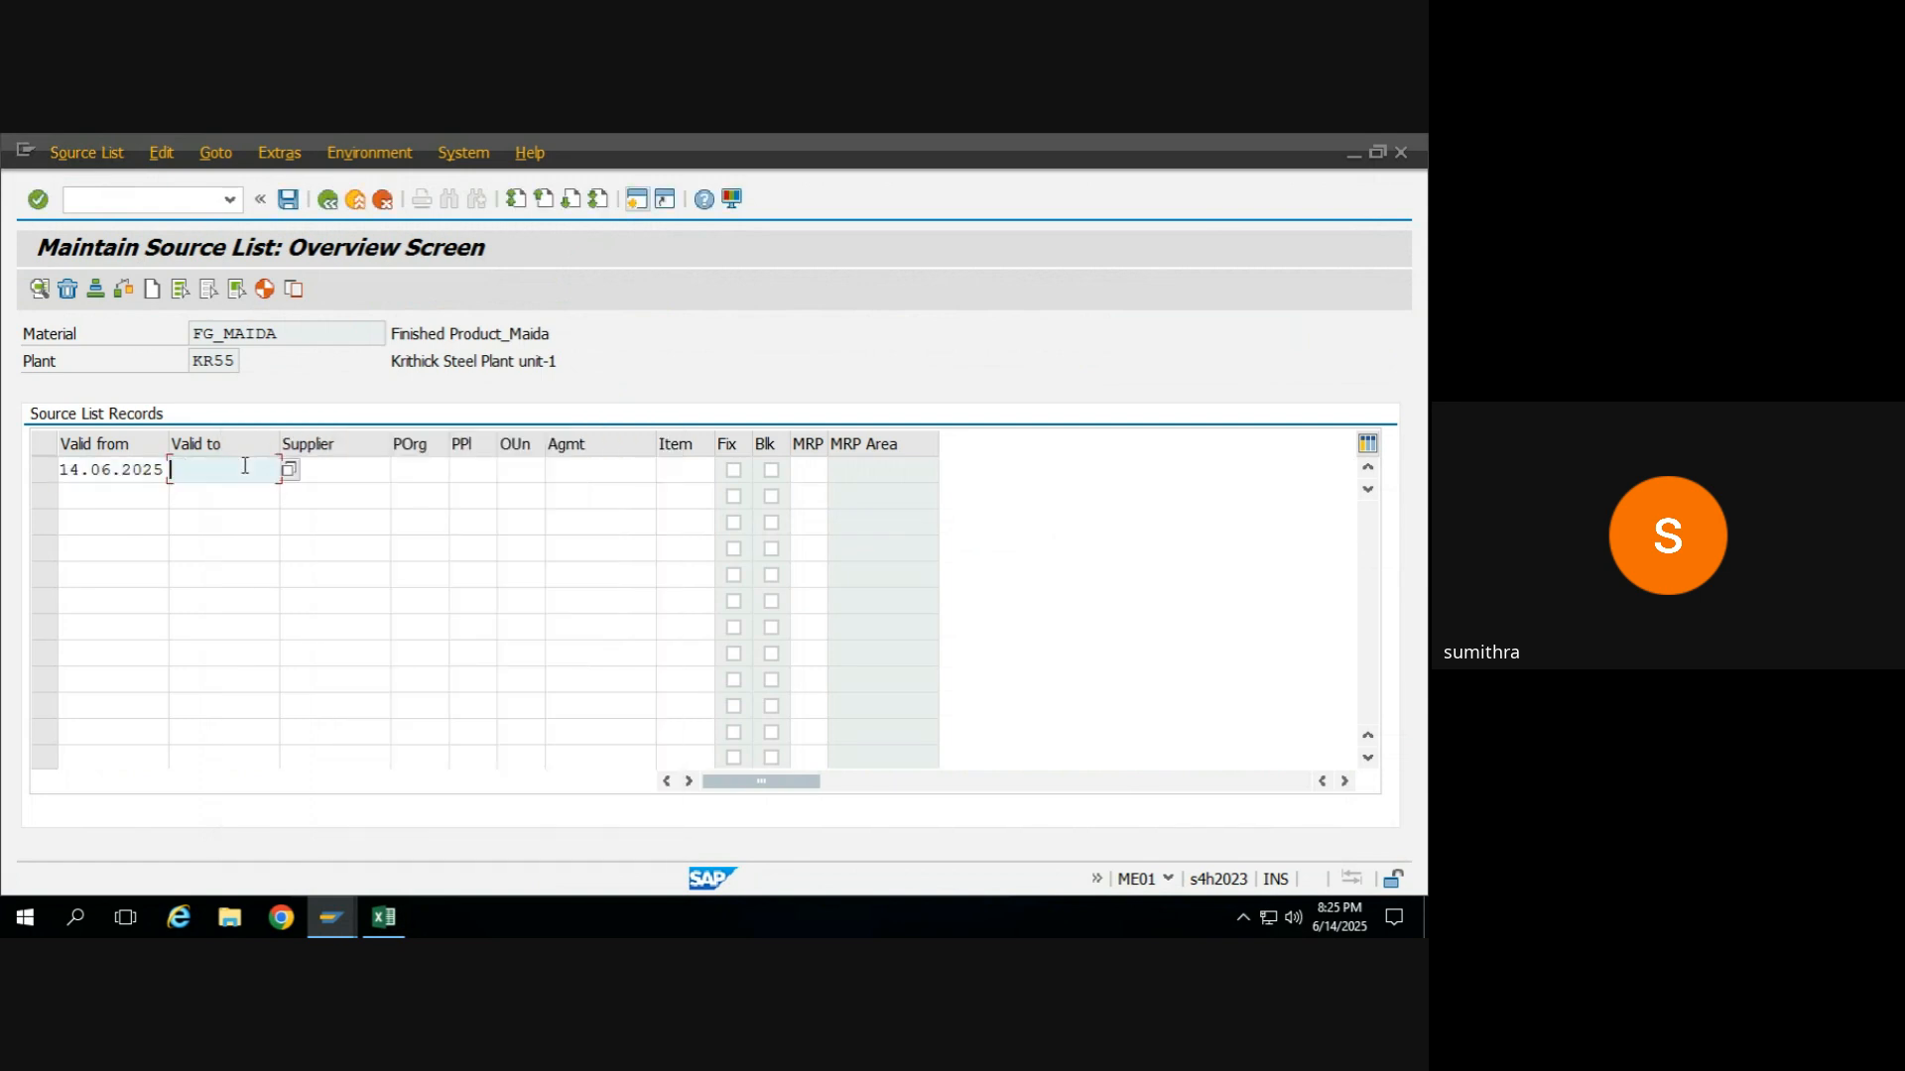
click(132, 468)
double_click(133, 466)
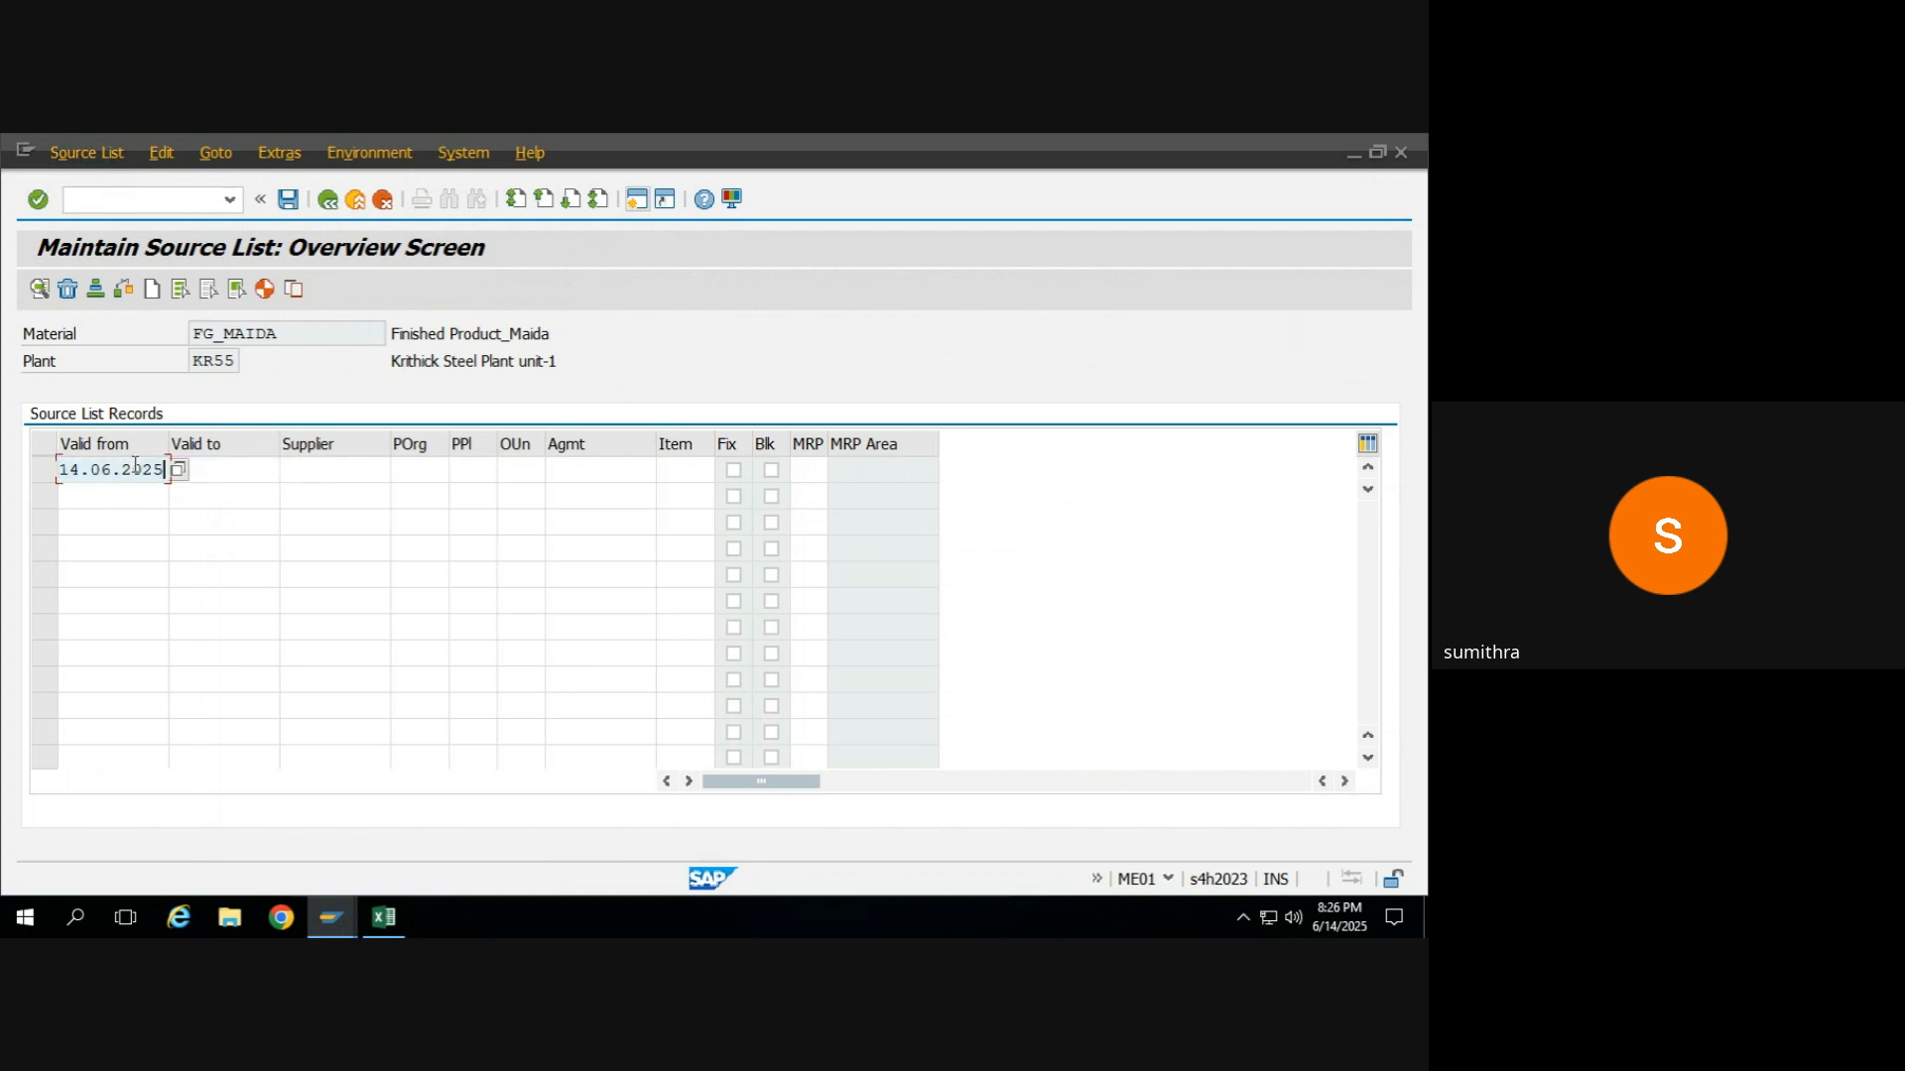
click(211, 483)
key(ctrl+v)
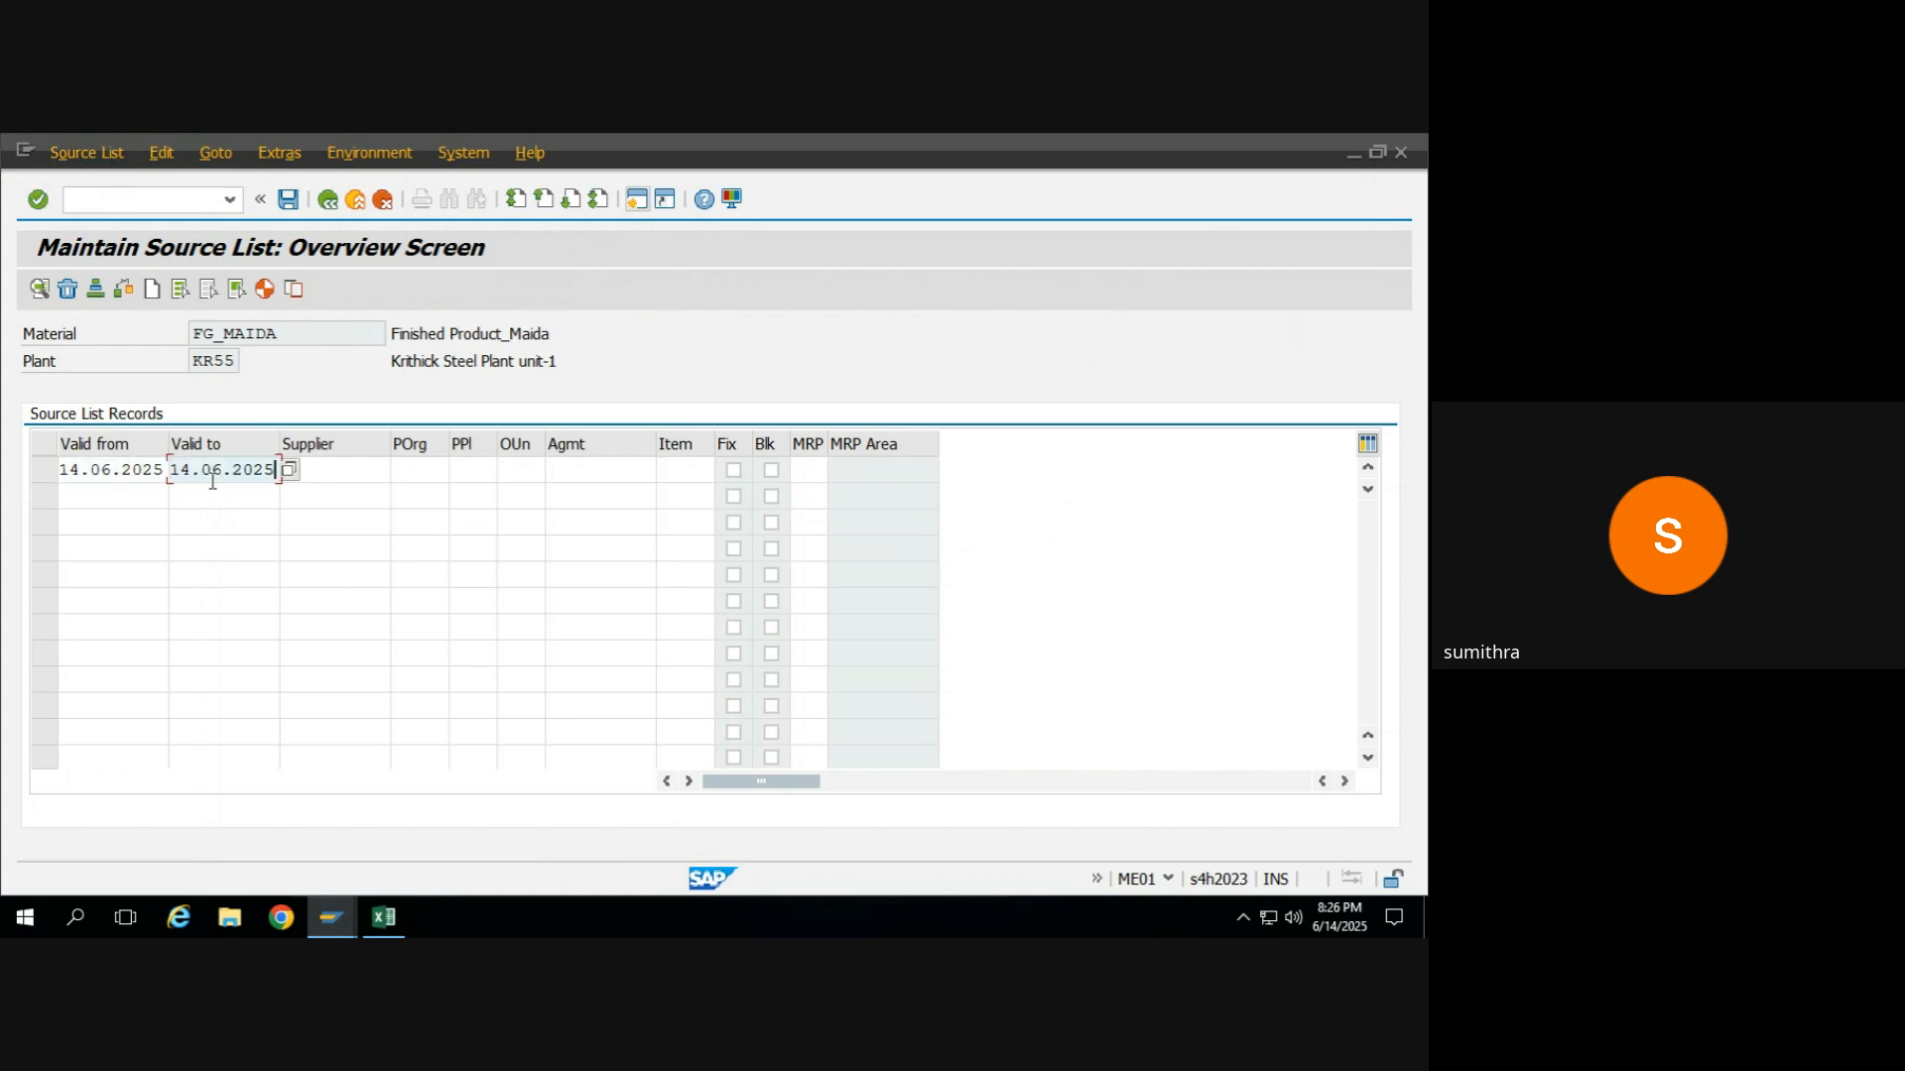
key(BackSpace)
key(BackSpace)
text(99)
key(Tab)
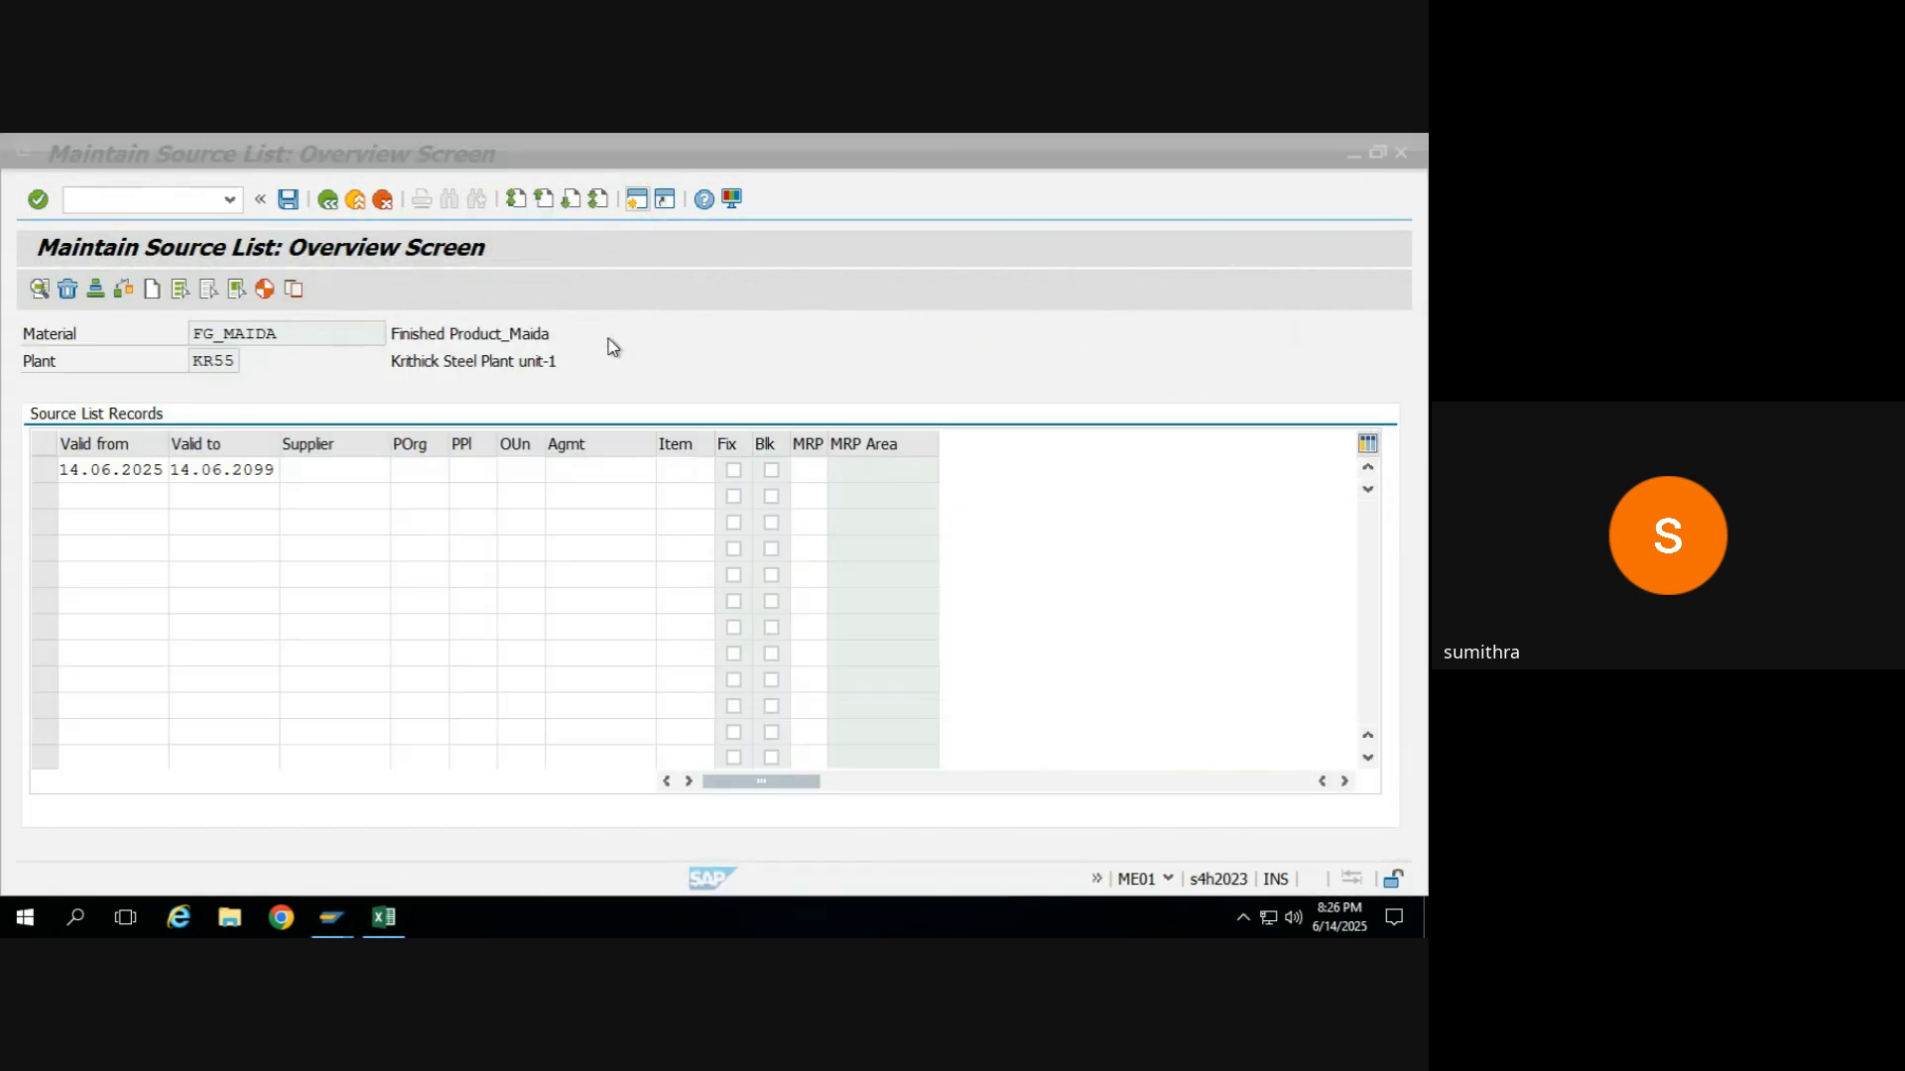
Enter supplier 3003 and purchasing organization KR55 in the source list record, referring to the purchase order header's organizational data.
text(3003)
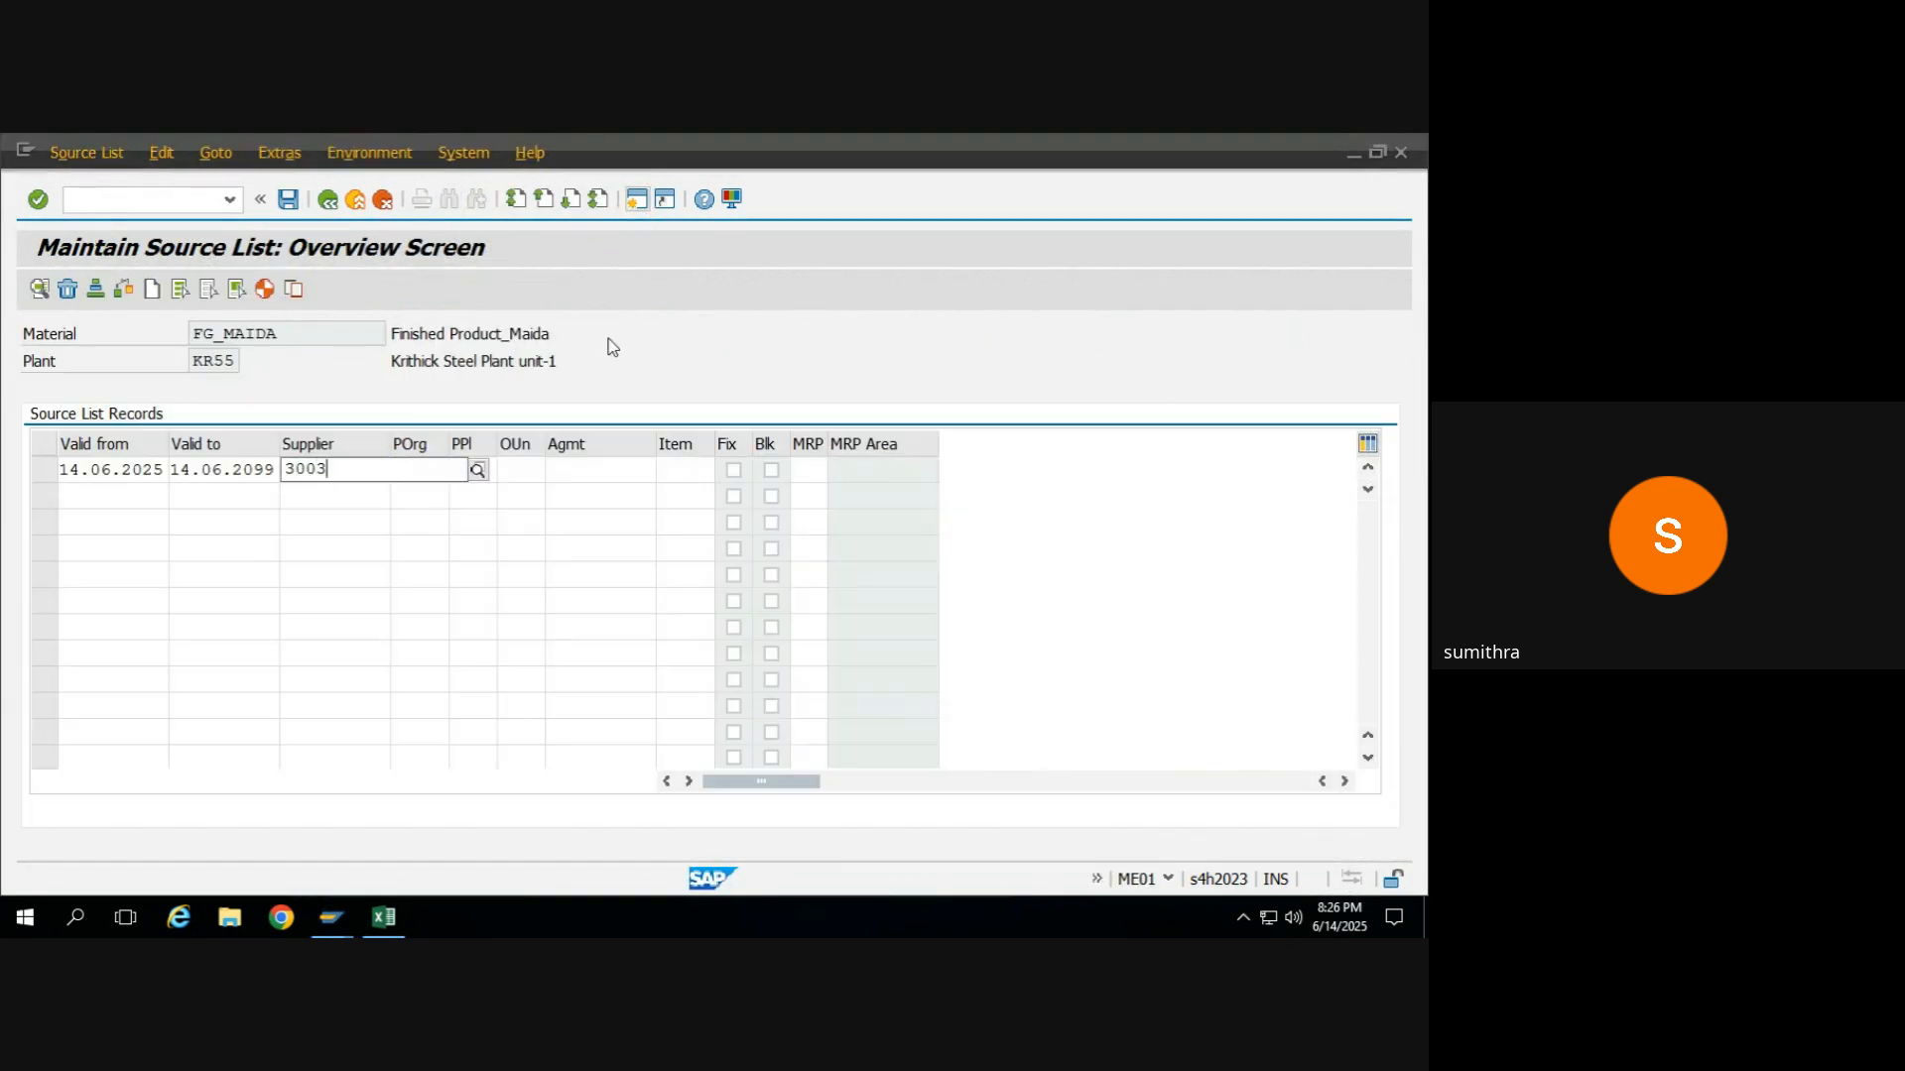
key(Tab)
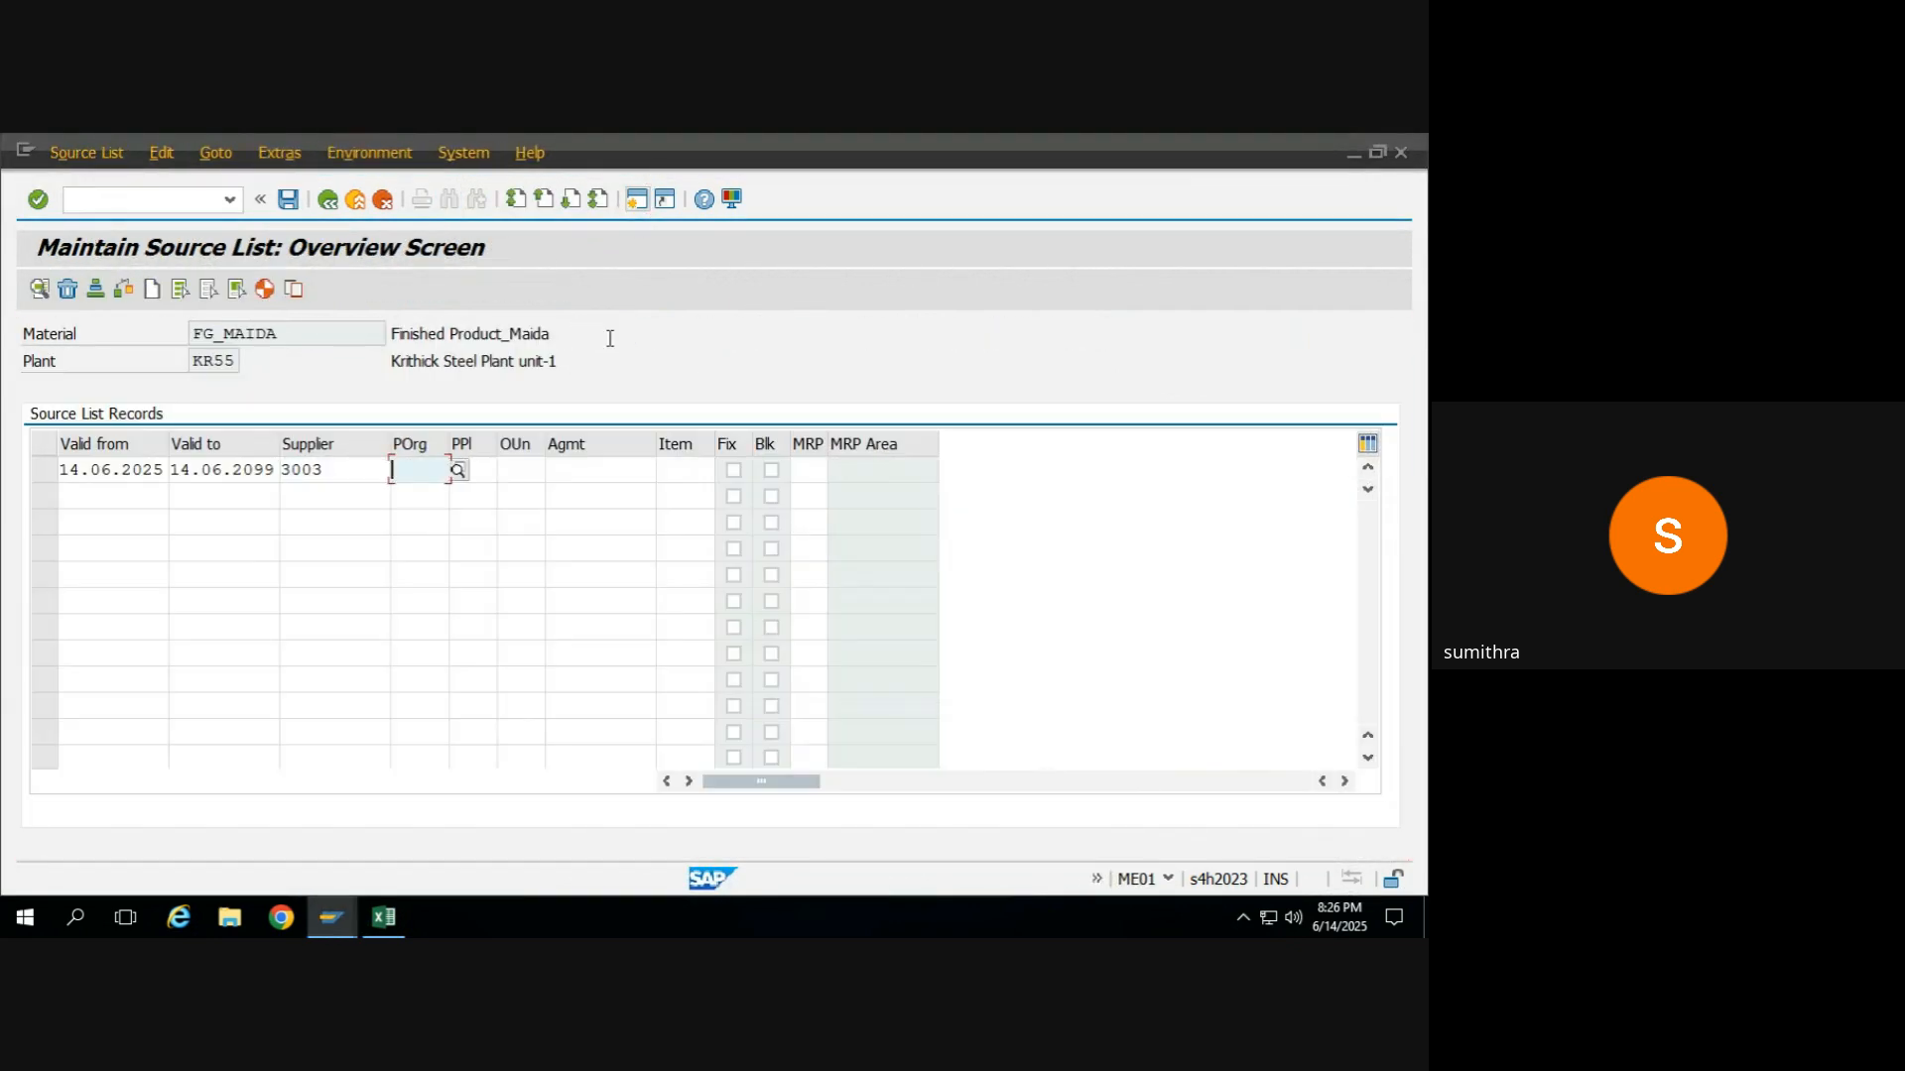
key(alt+Tab)
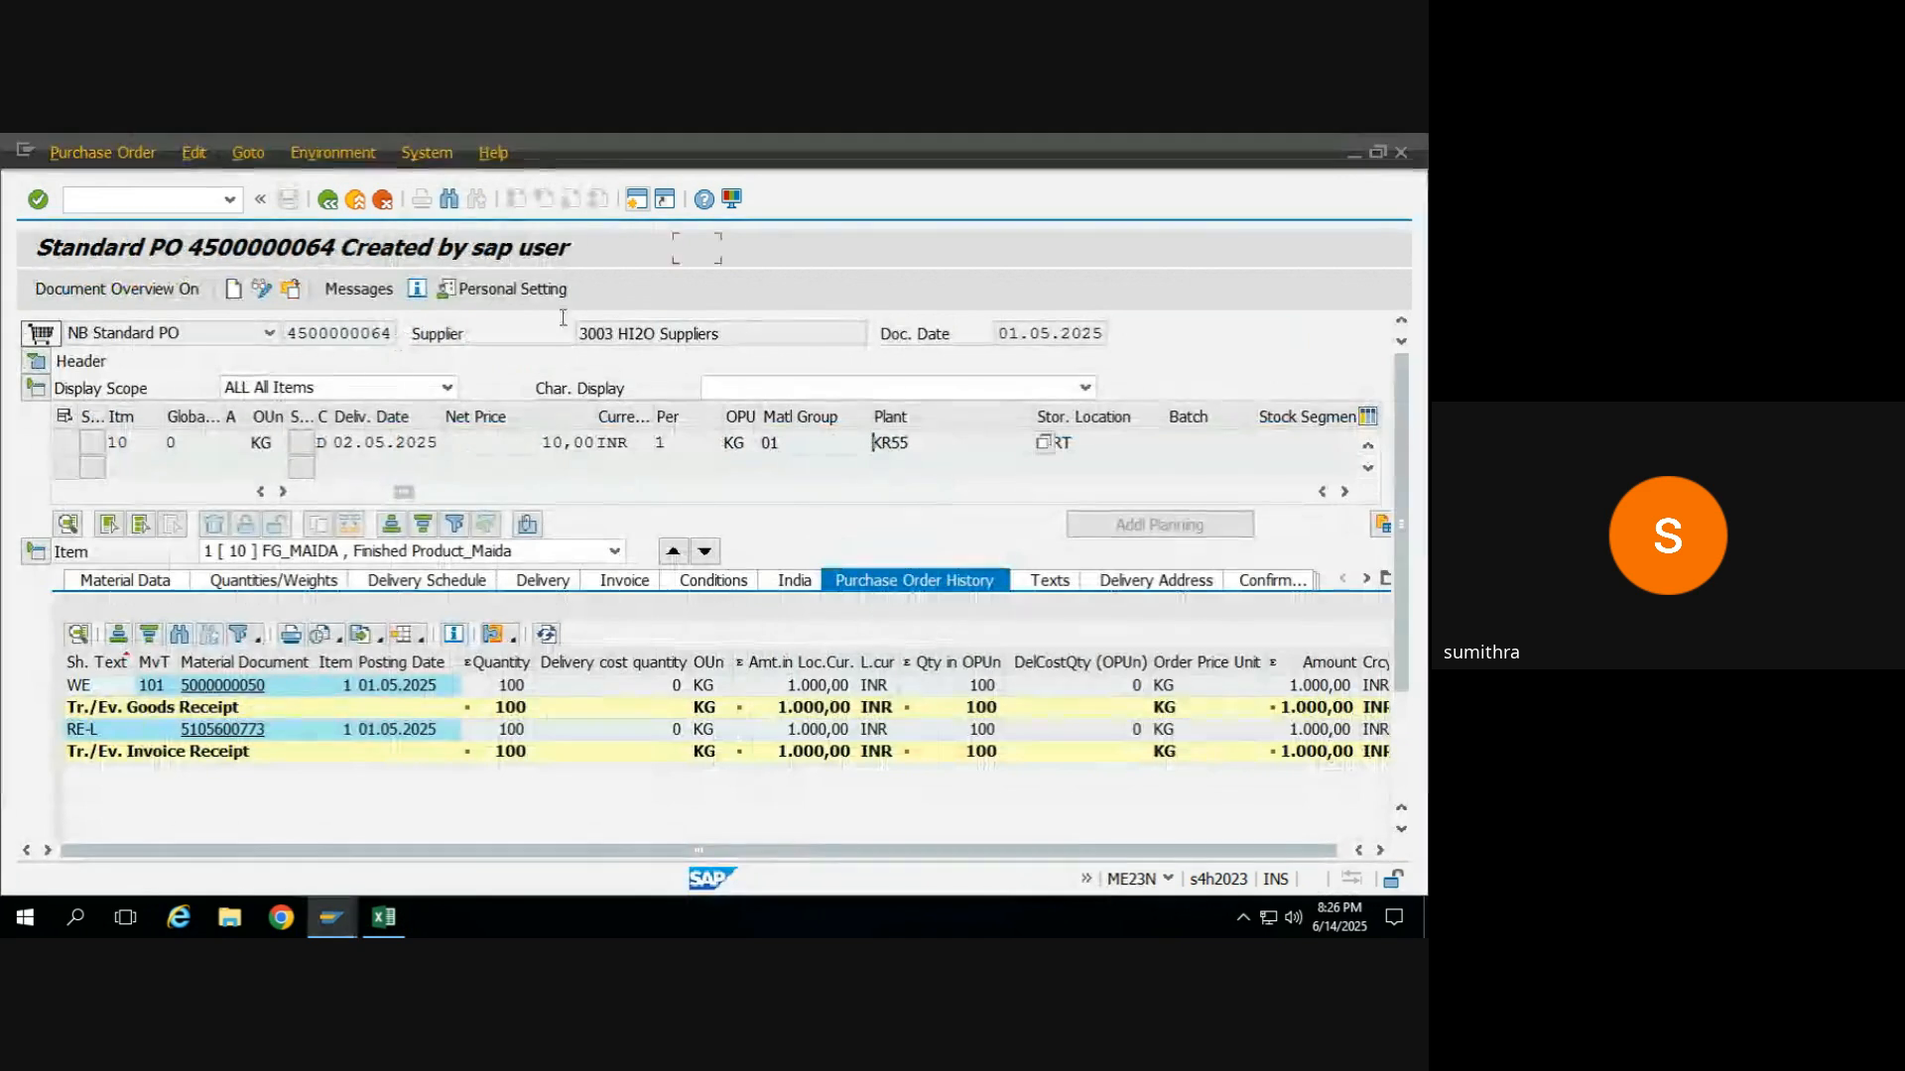
click(40, 361)
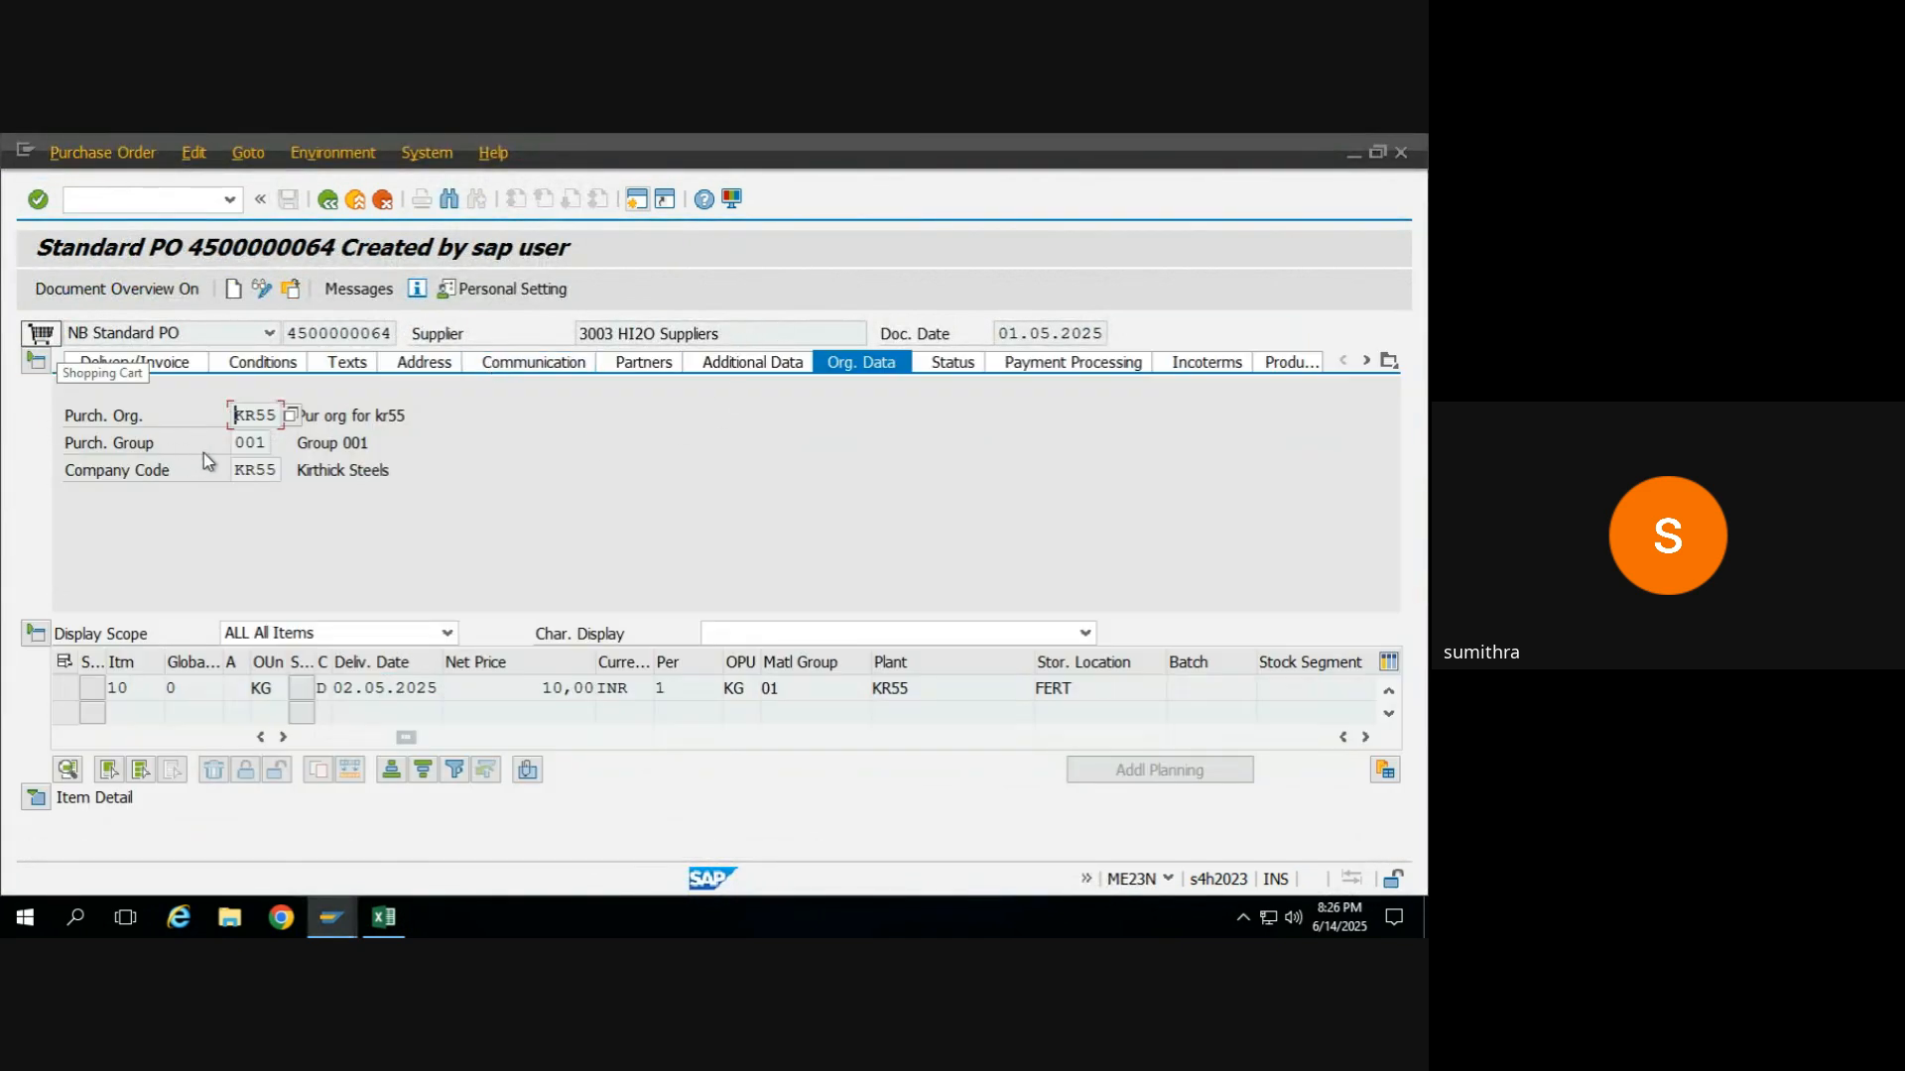
key(alt+Tab)
text(KR)
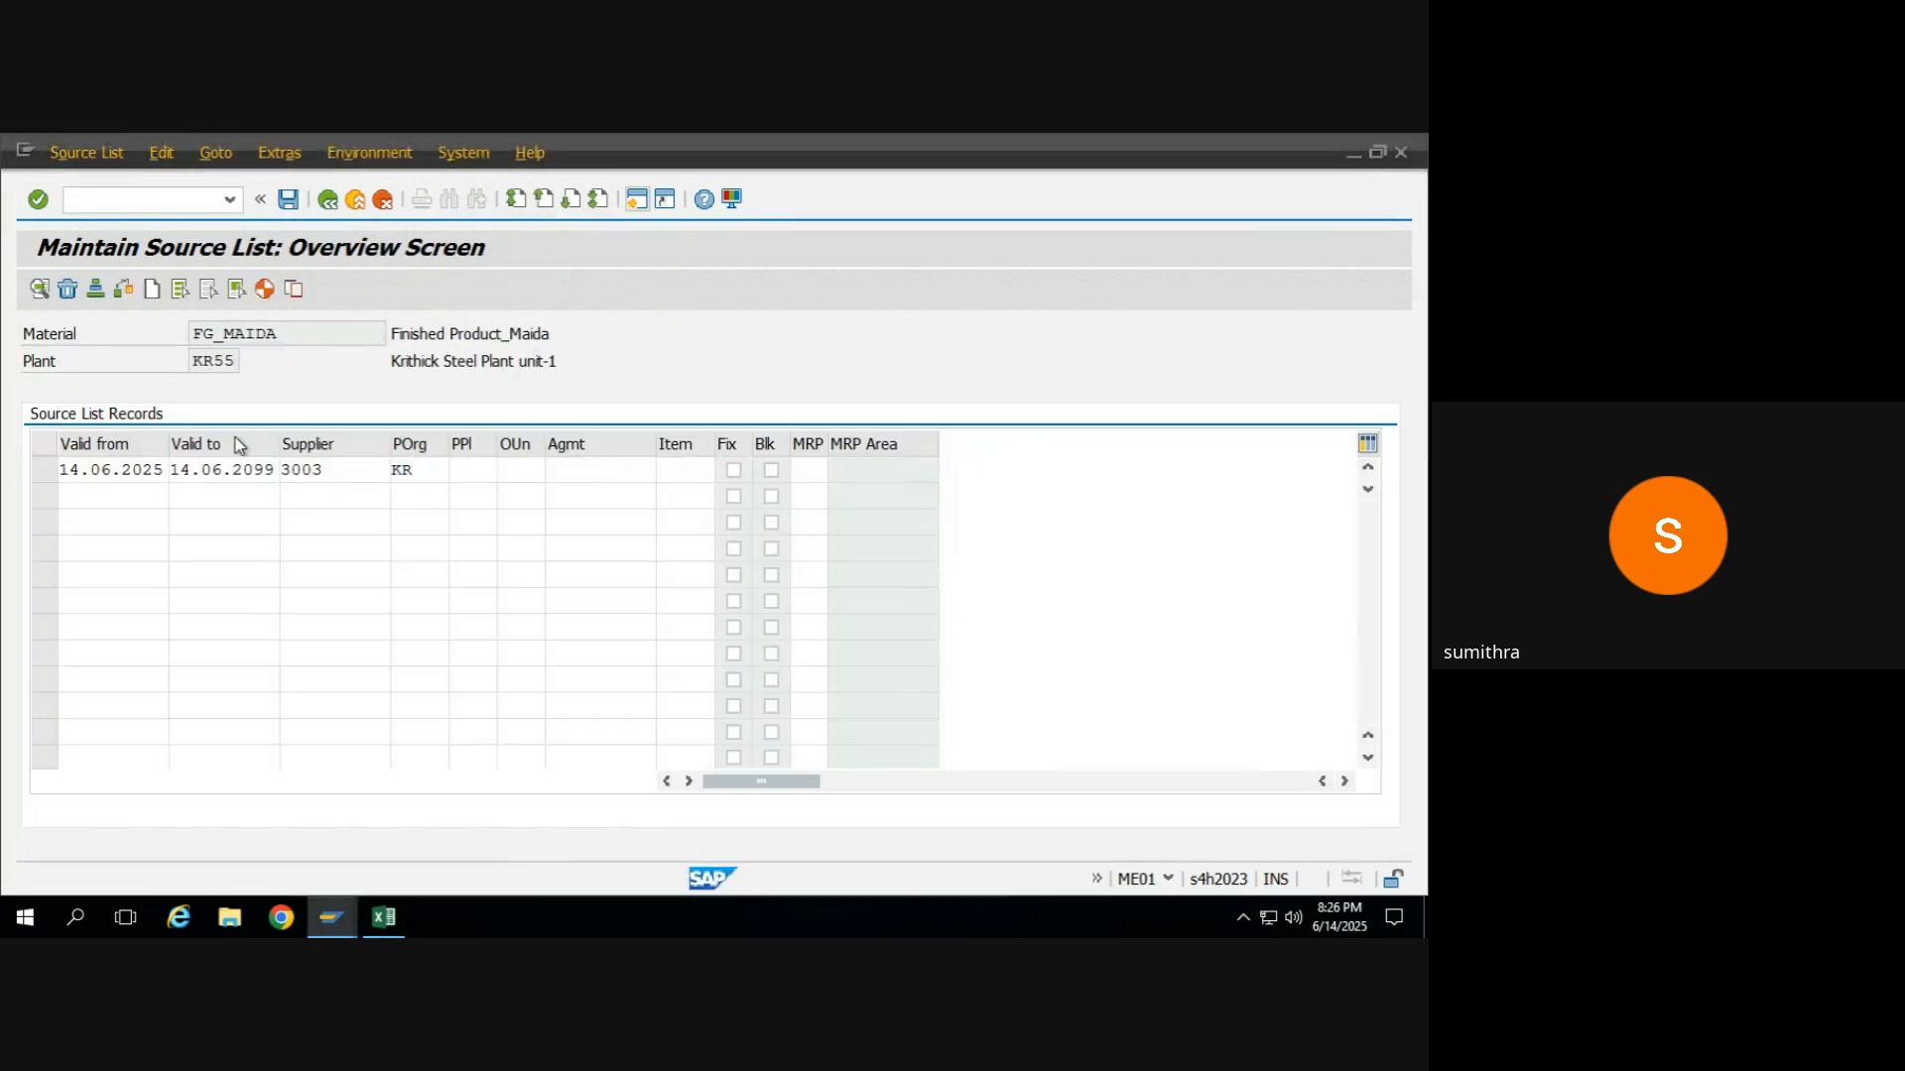
key(Return)
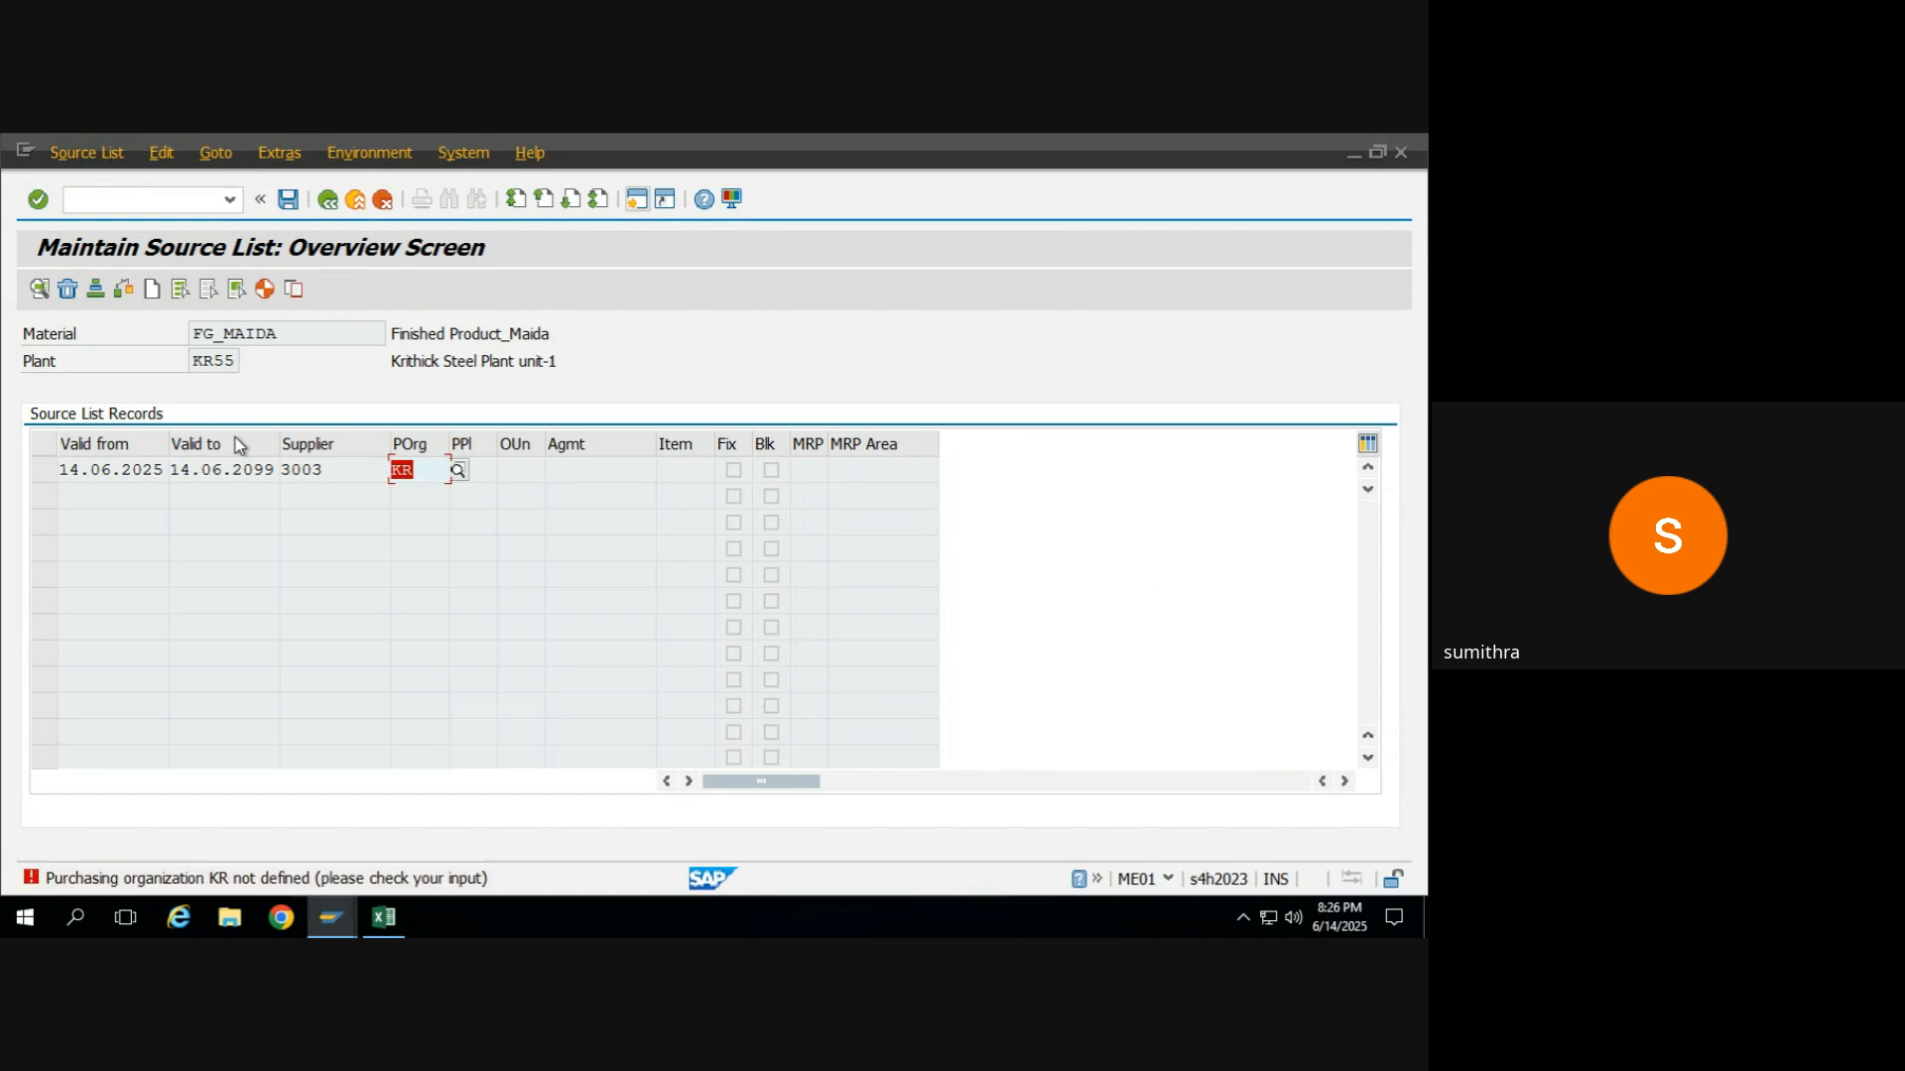
key(F4)
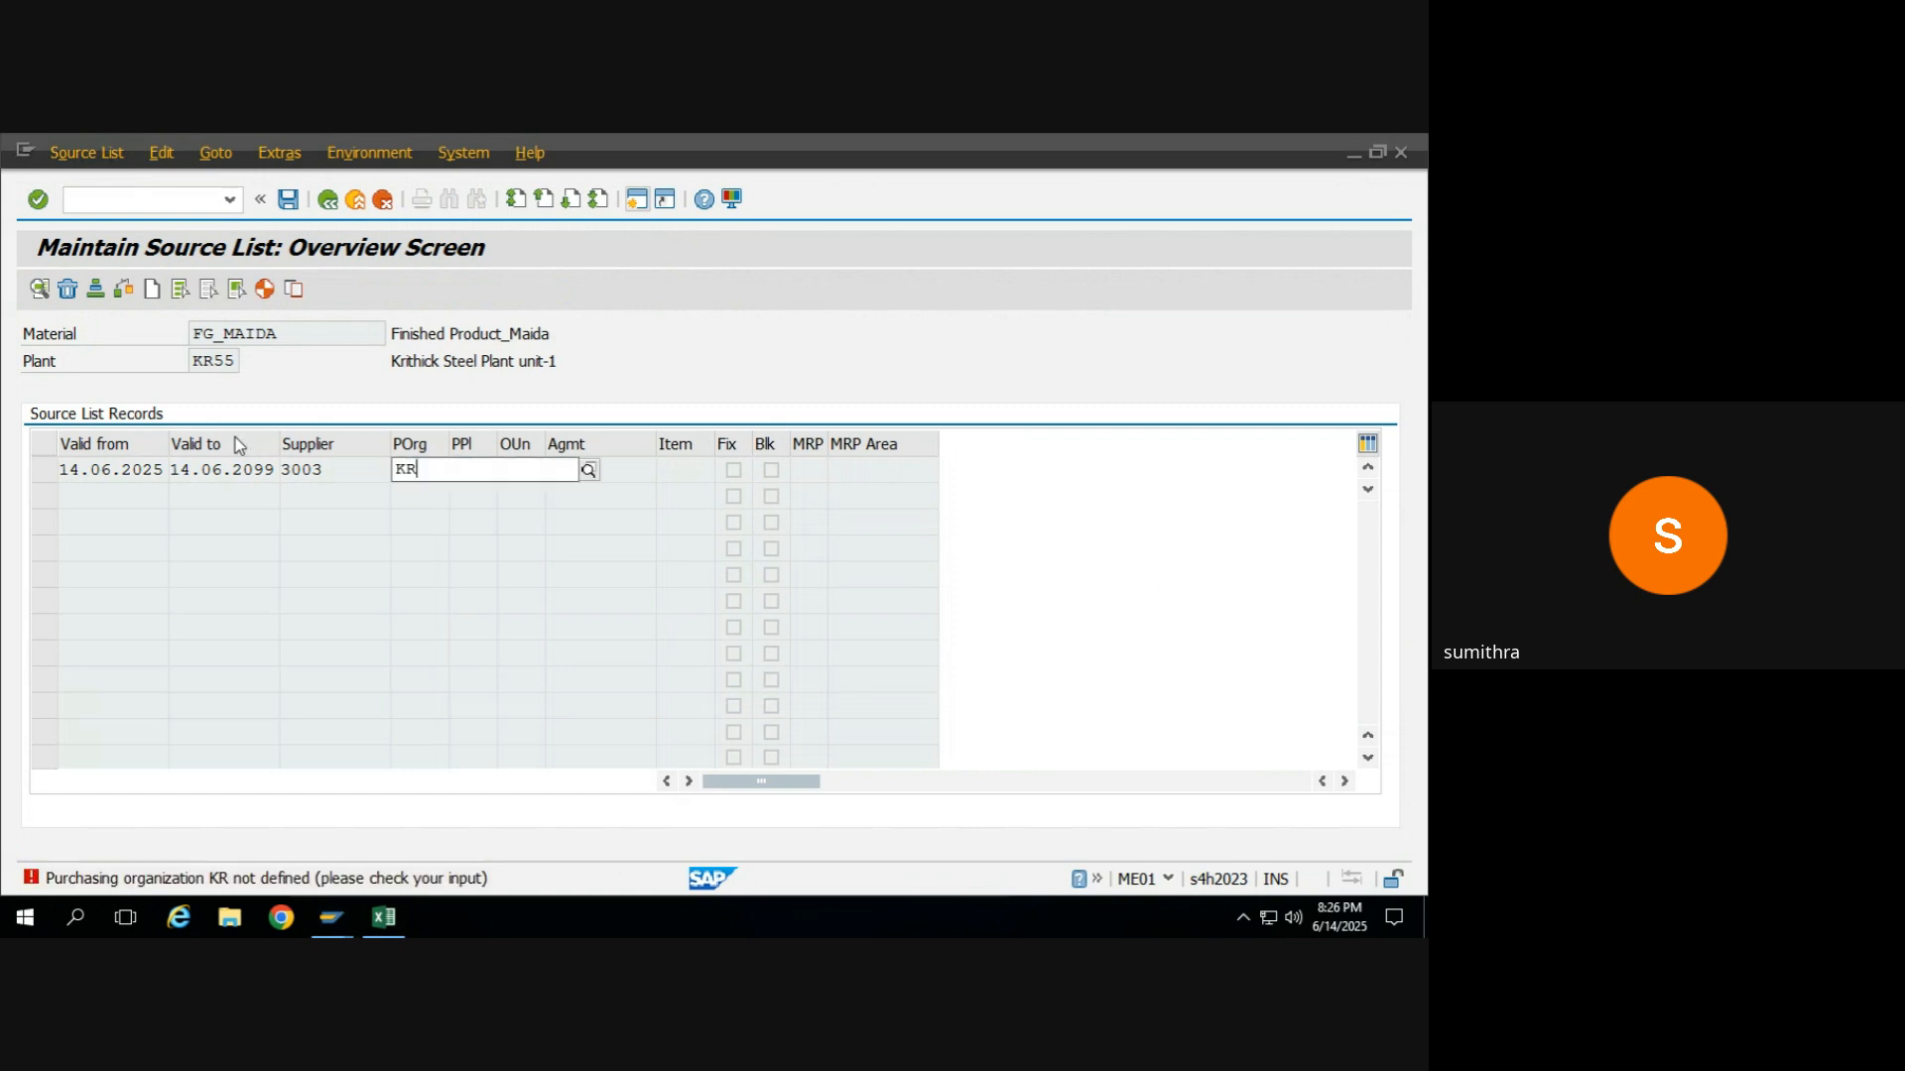
key(Return)
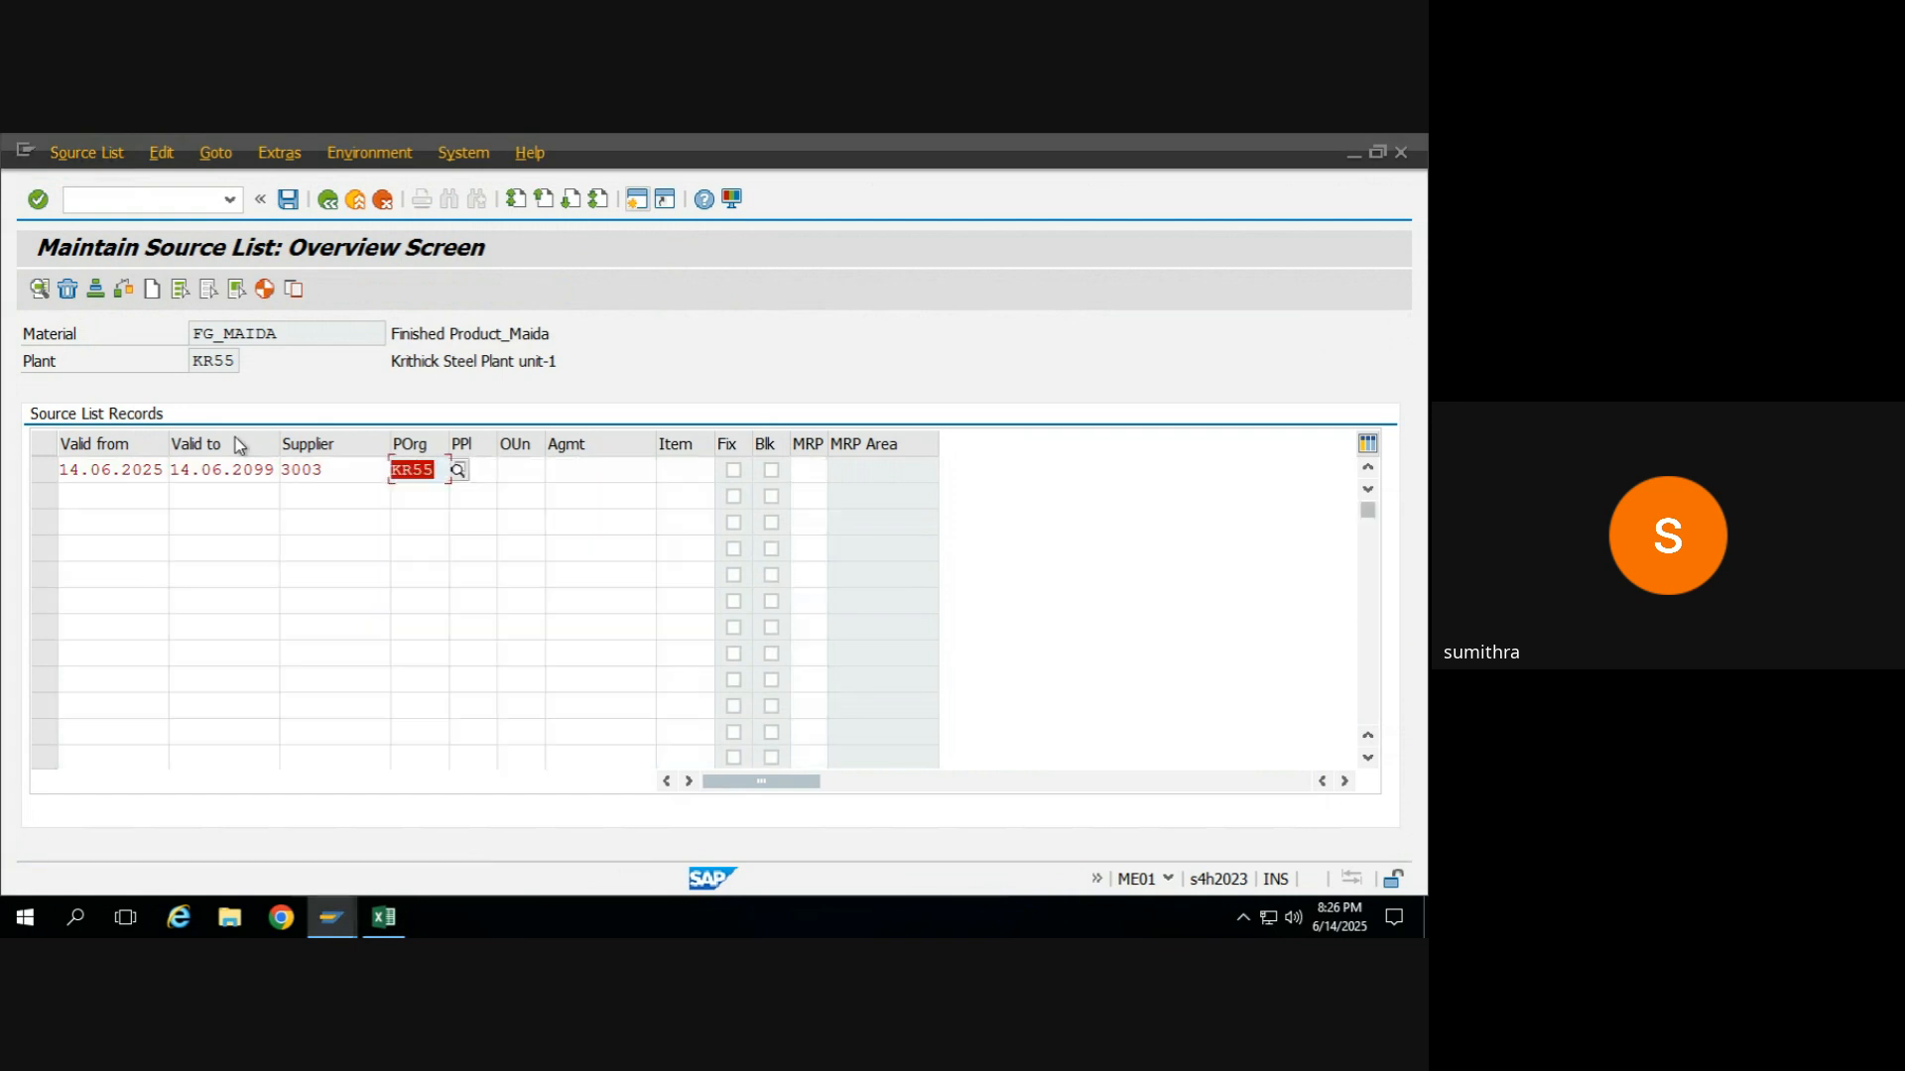
Save the source list of FG_MAIDA for plant KR55 and leave source list maintenance.
click(293, 200)
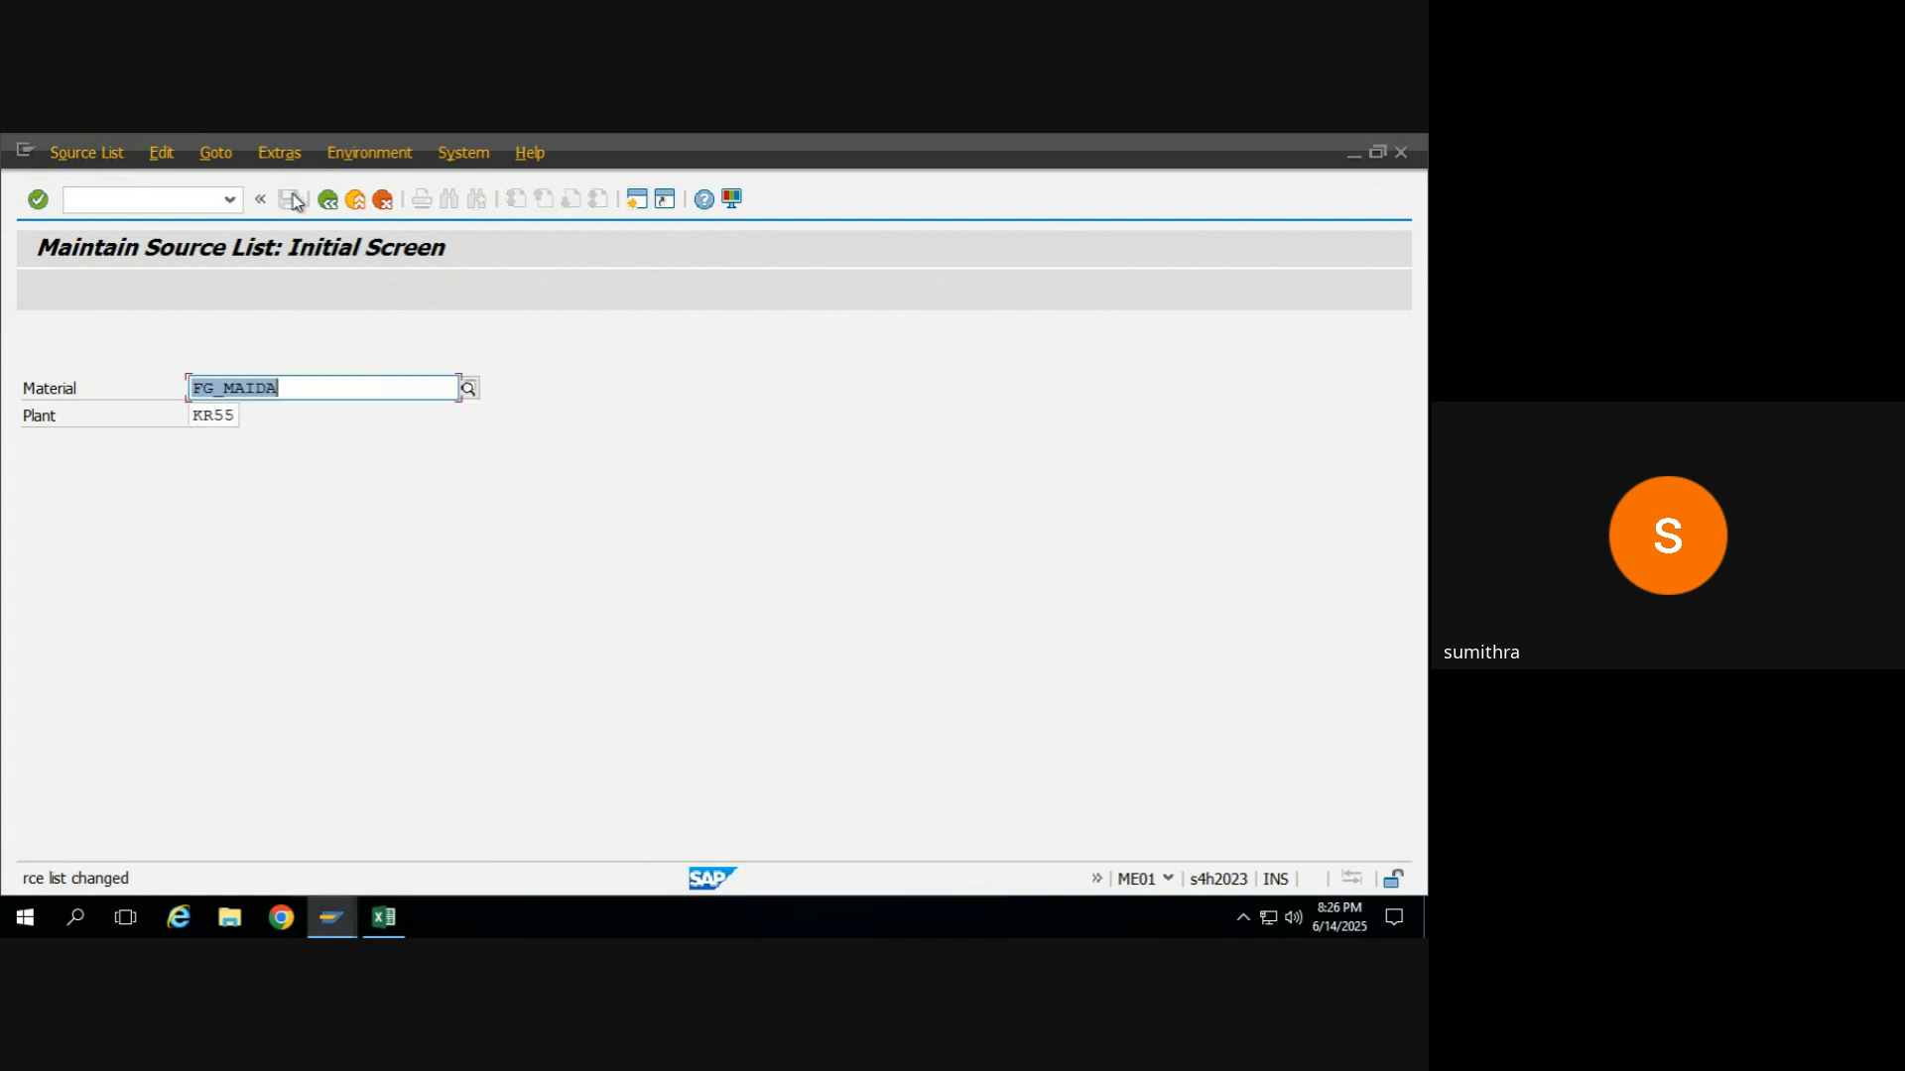
click(327, 201)
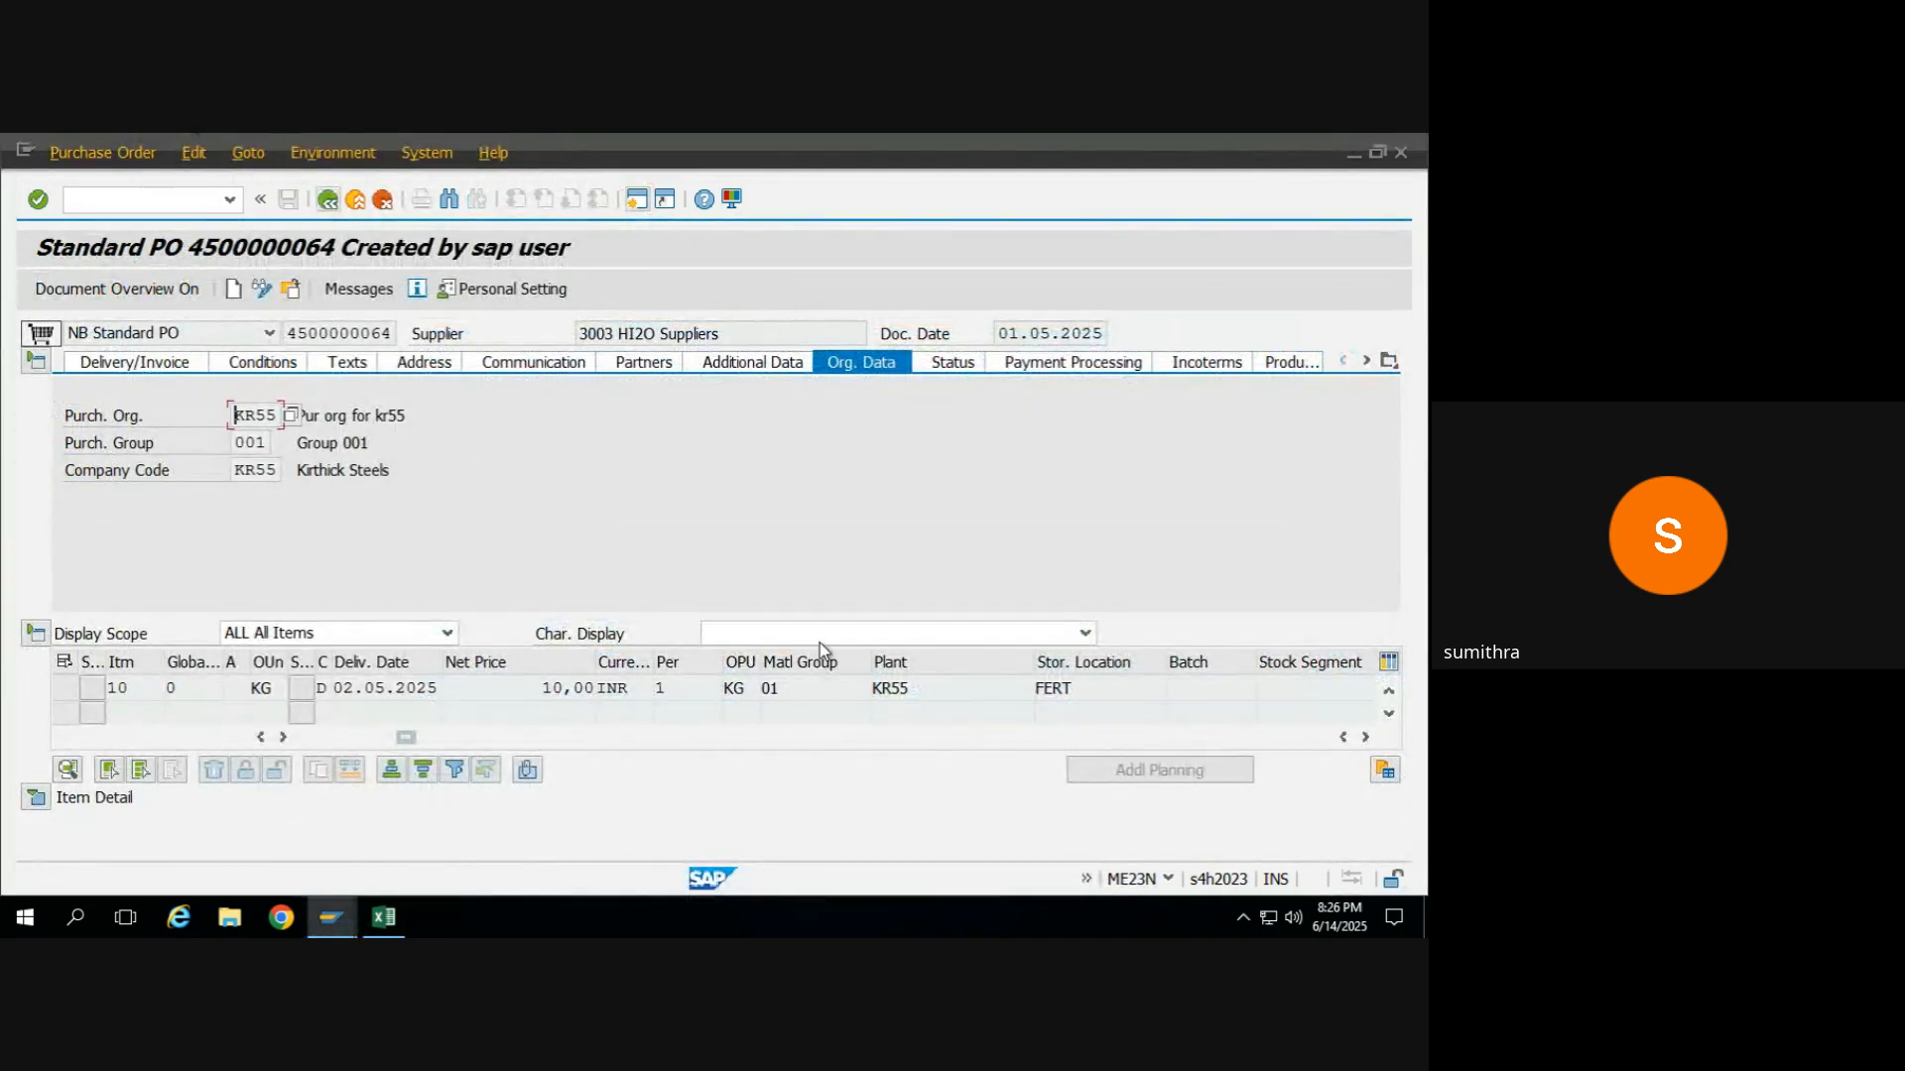
Open the purchasing info record linked to item 10 of the standard purchase order.
click(1365, 736)
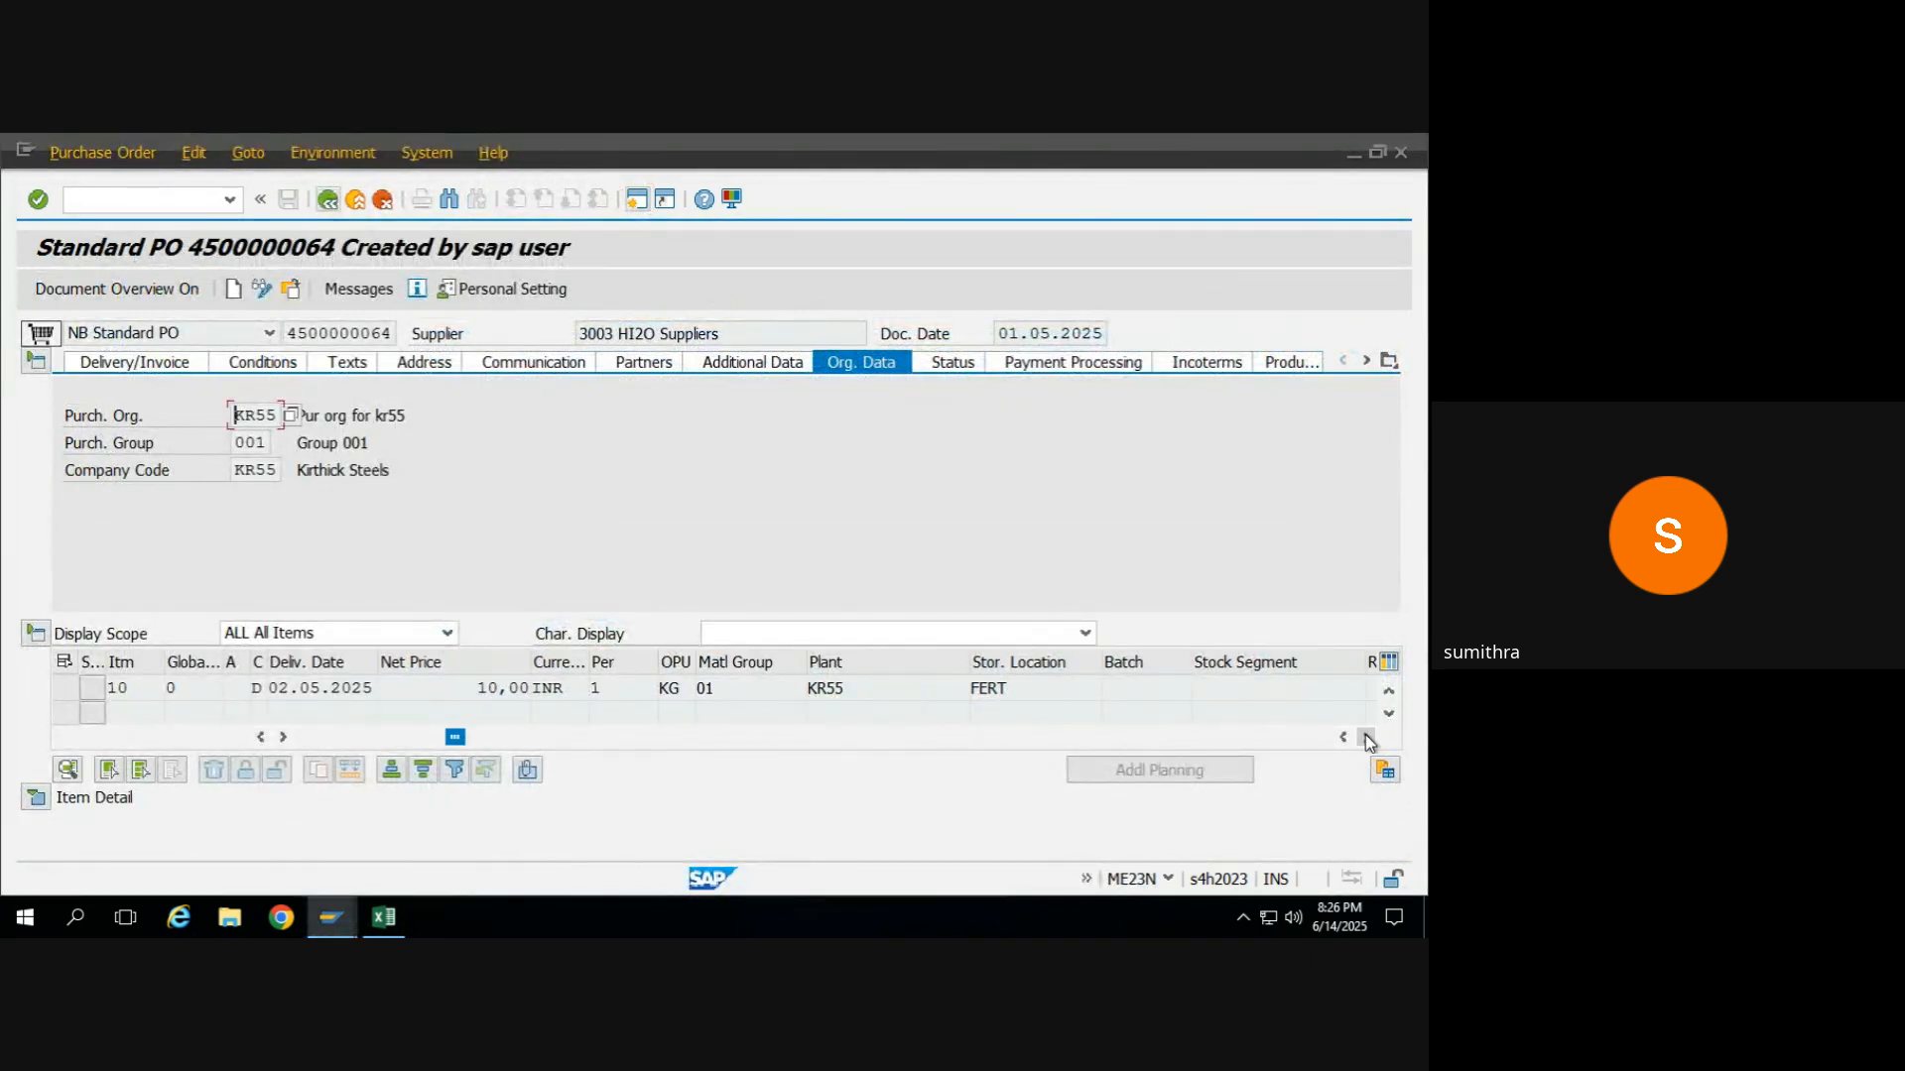
click(1365, 736)
click(1365, 736)
click(1365, 736)
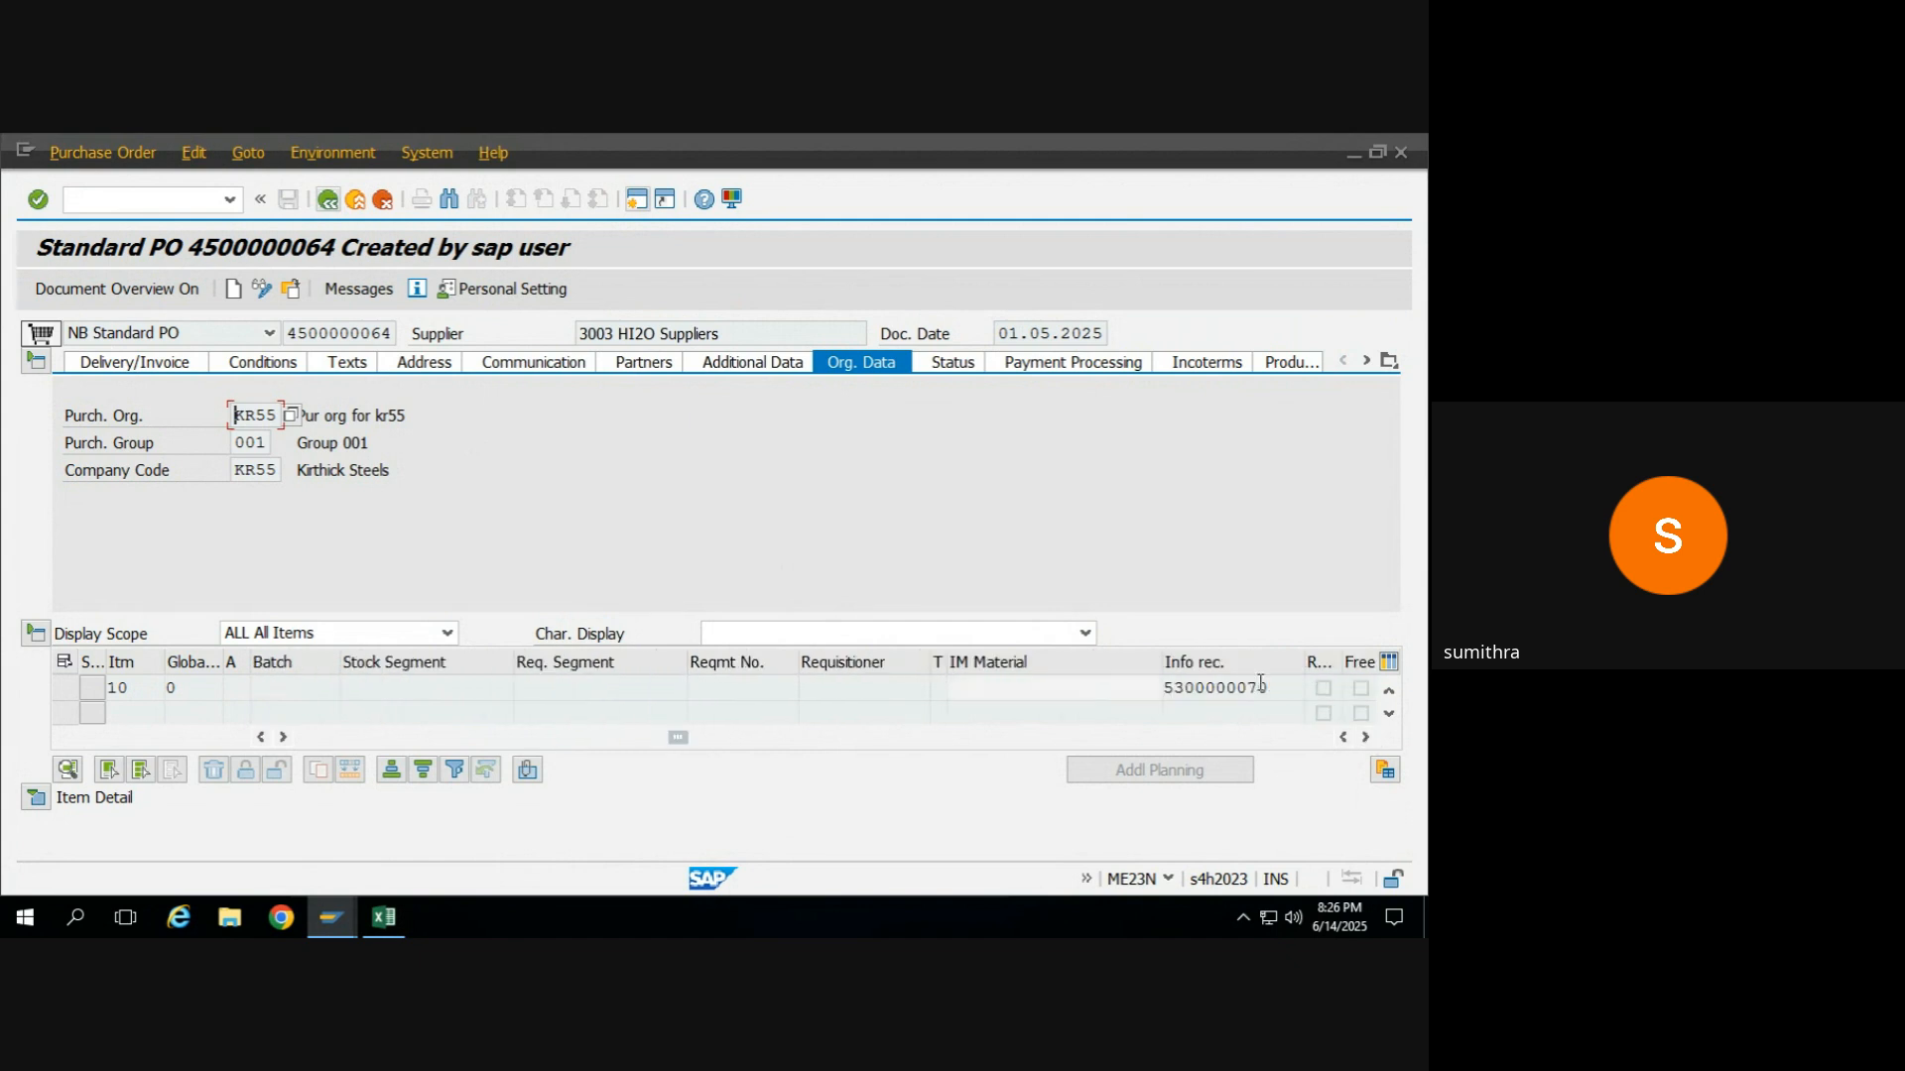
double_click(1201, 687)
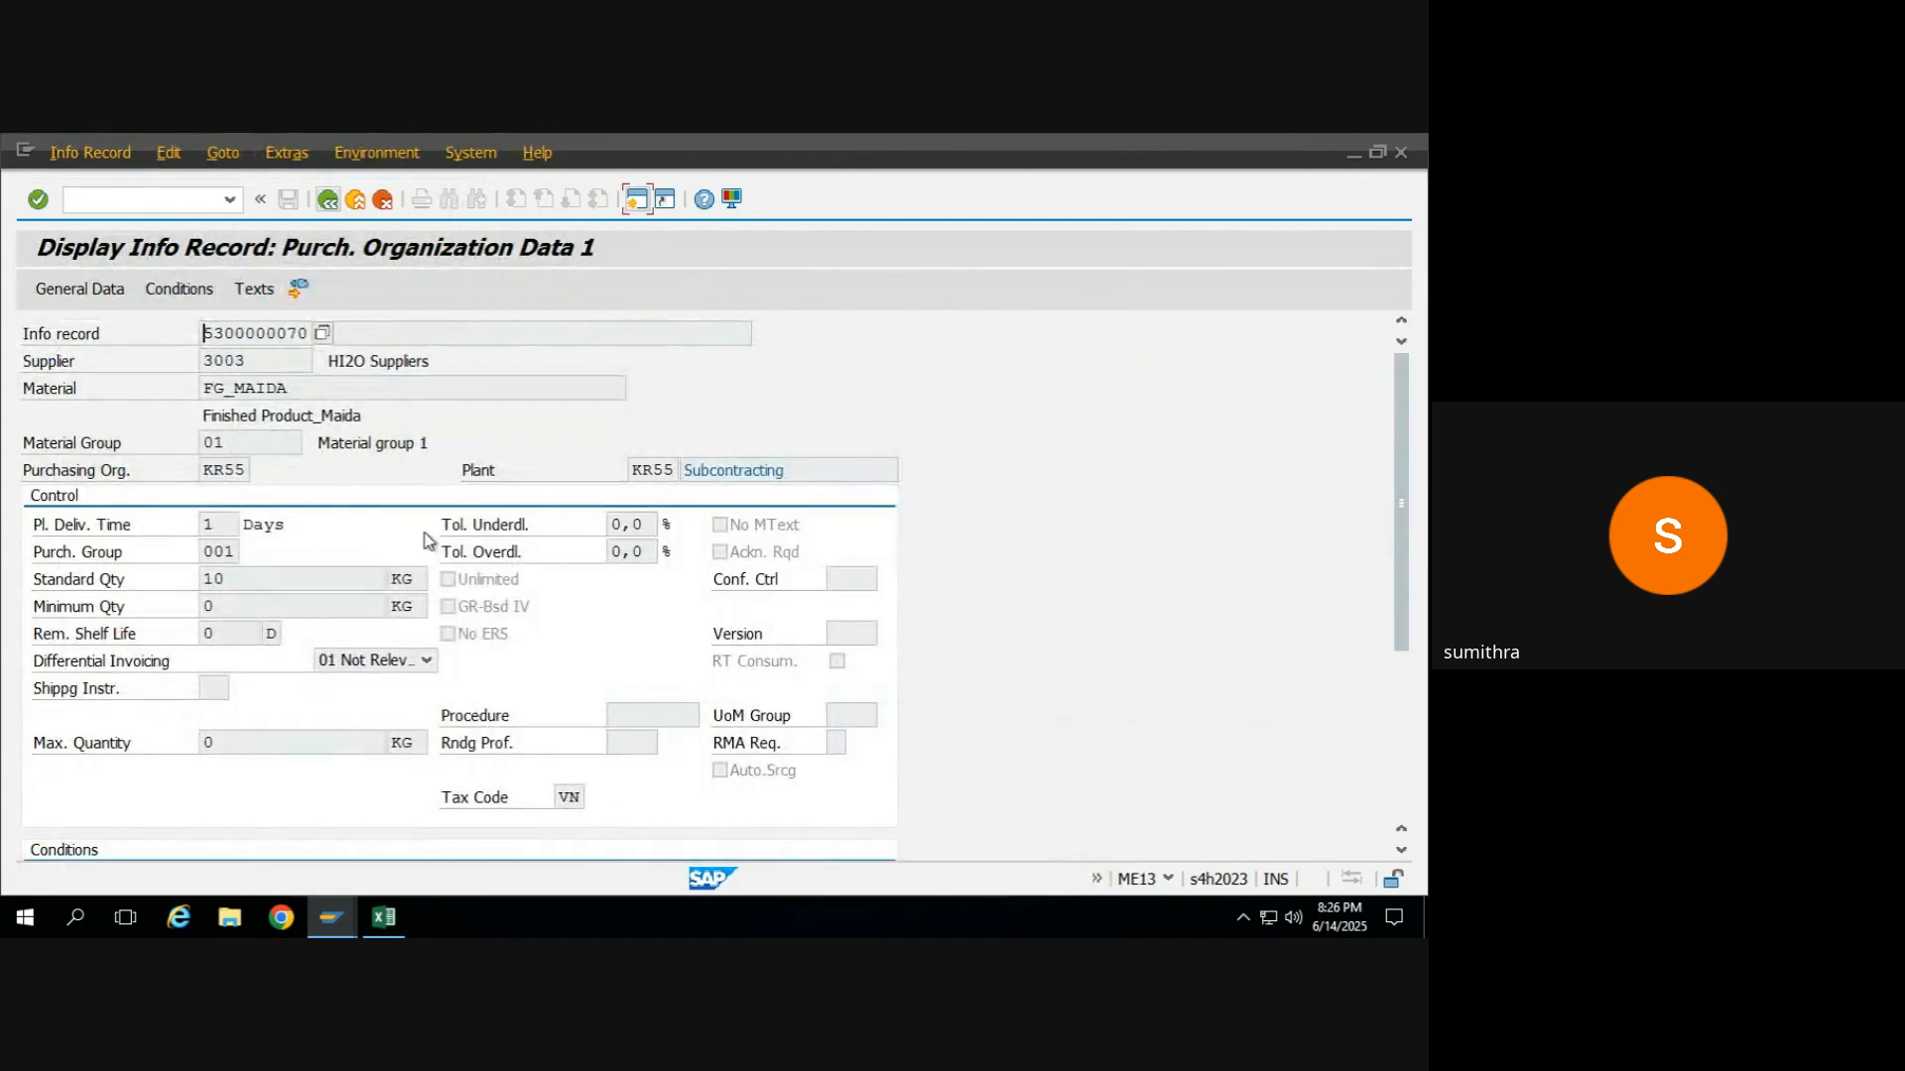
Review the info record's material, supplier, purchasing organization, gross price condition and info category.
click(289, 388)
click(263, 349)
click(227, 472)
click(182, 294)
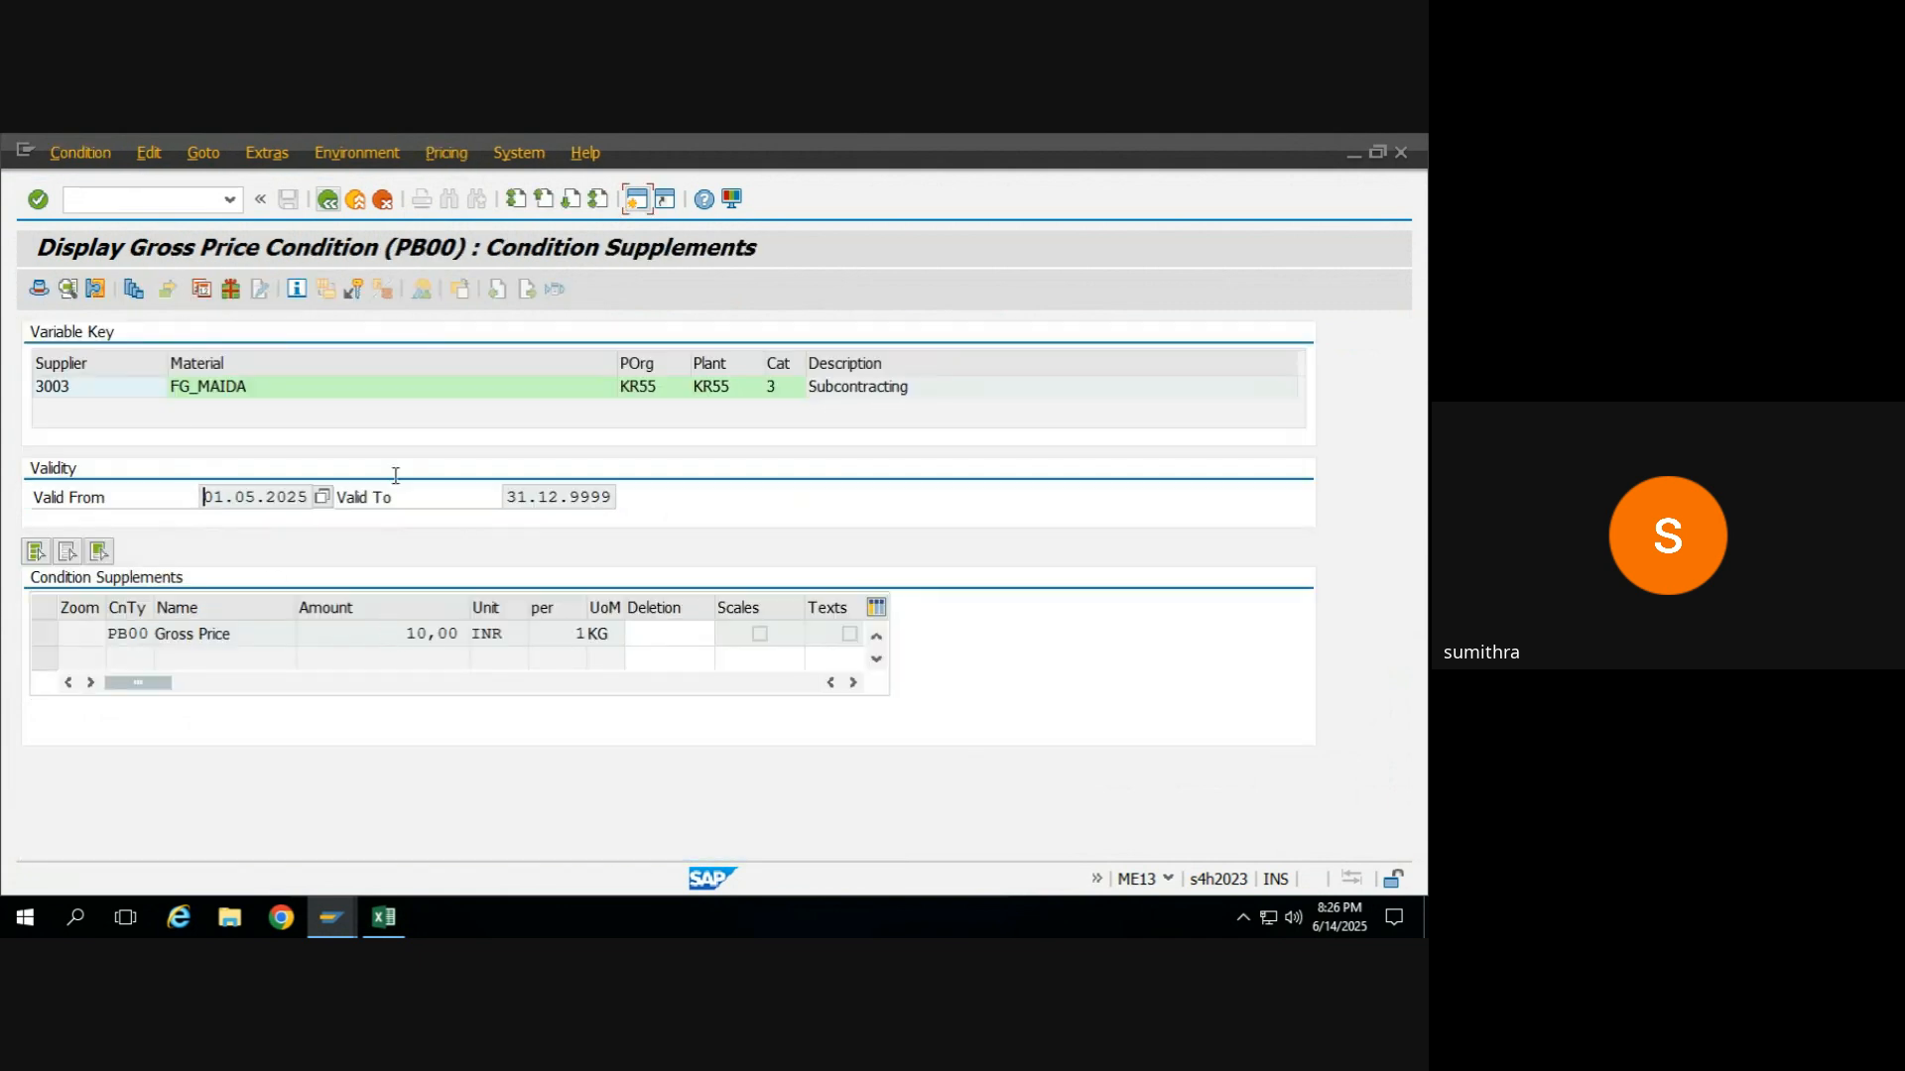
click(327, 200)
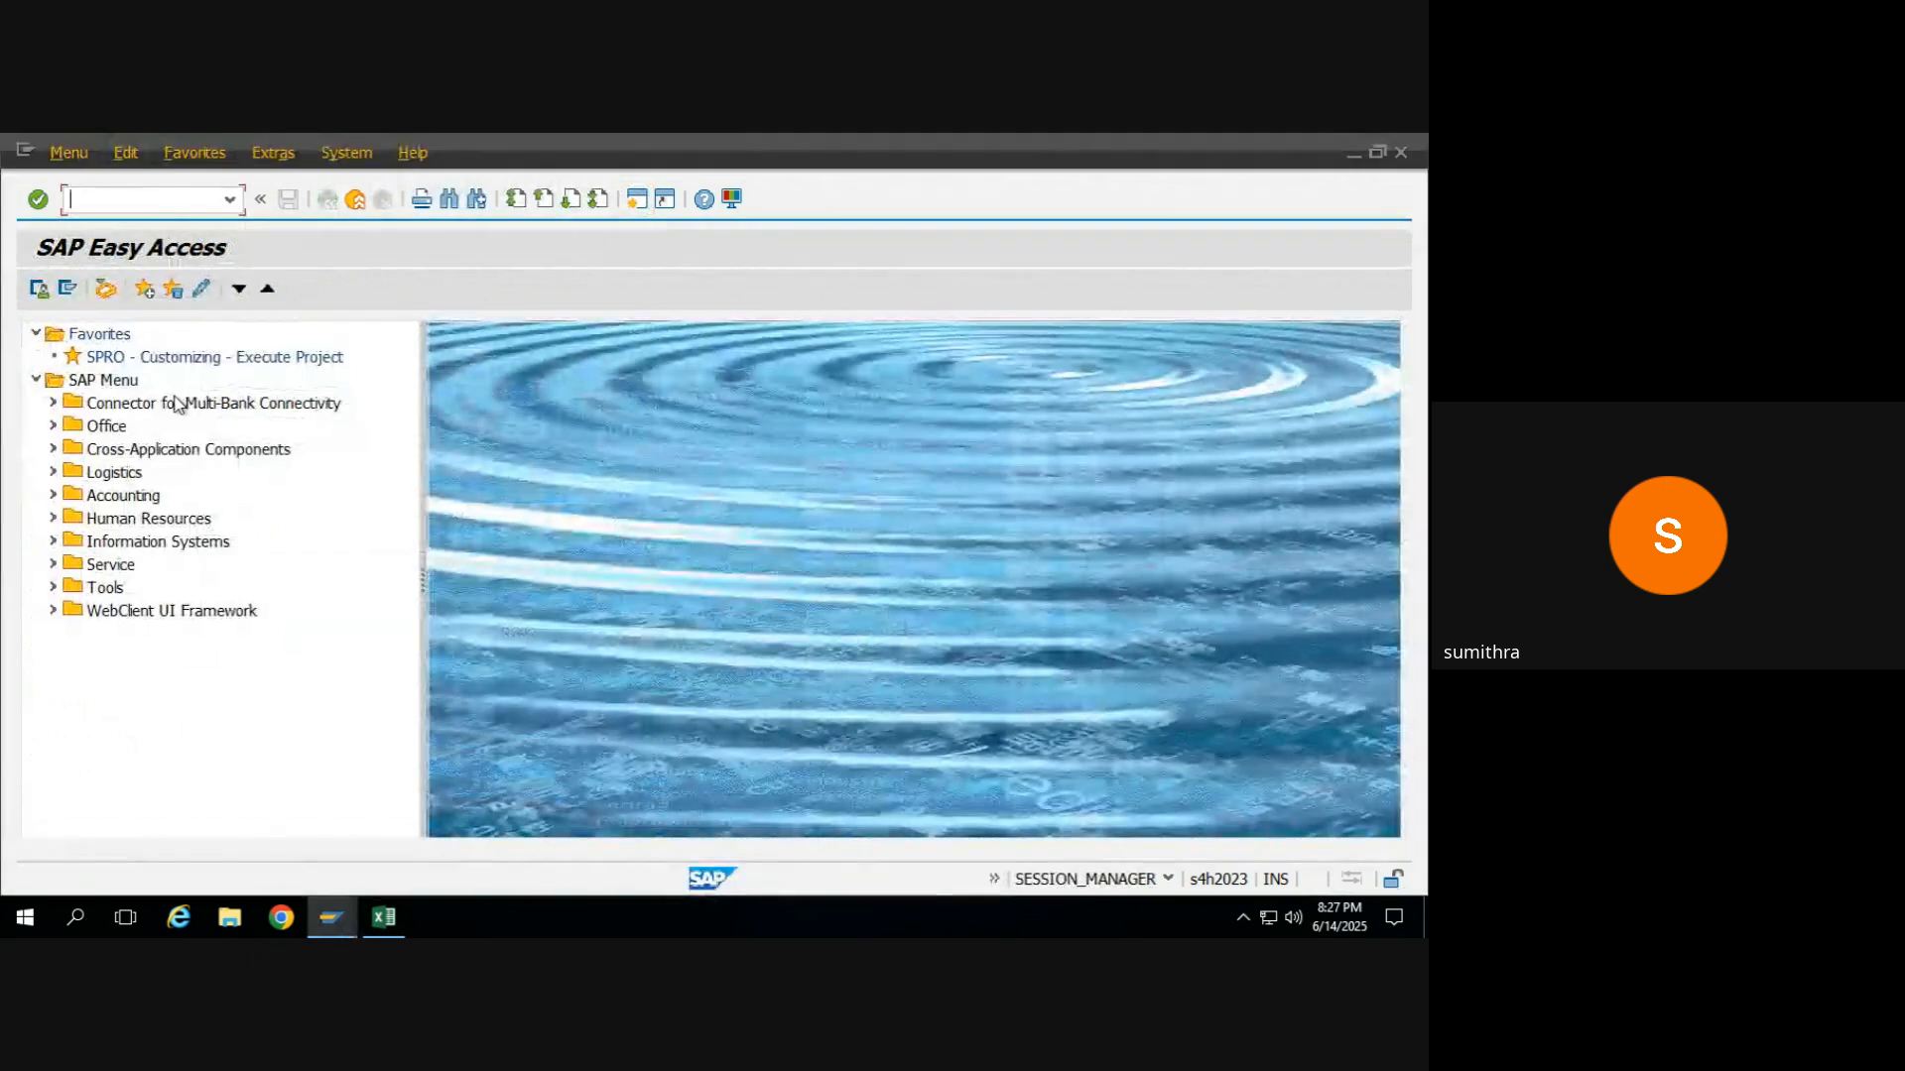
key(alt+Tab)
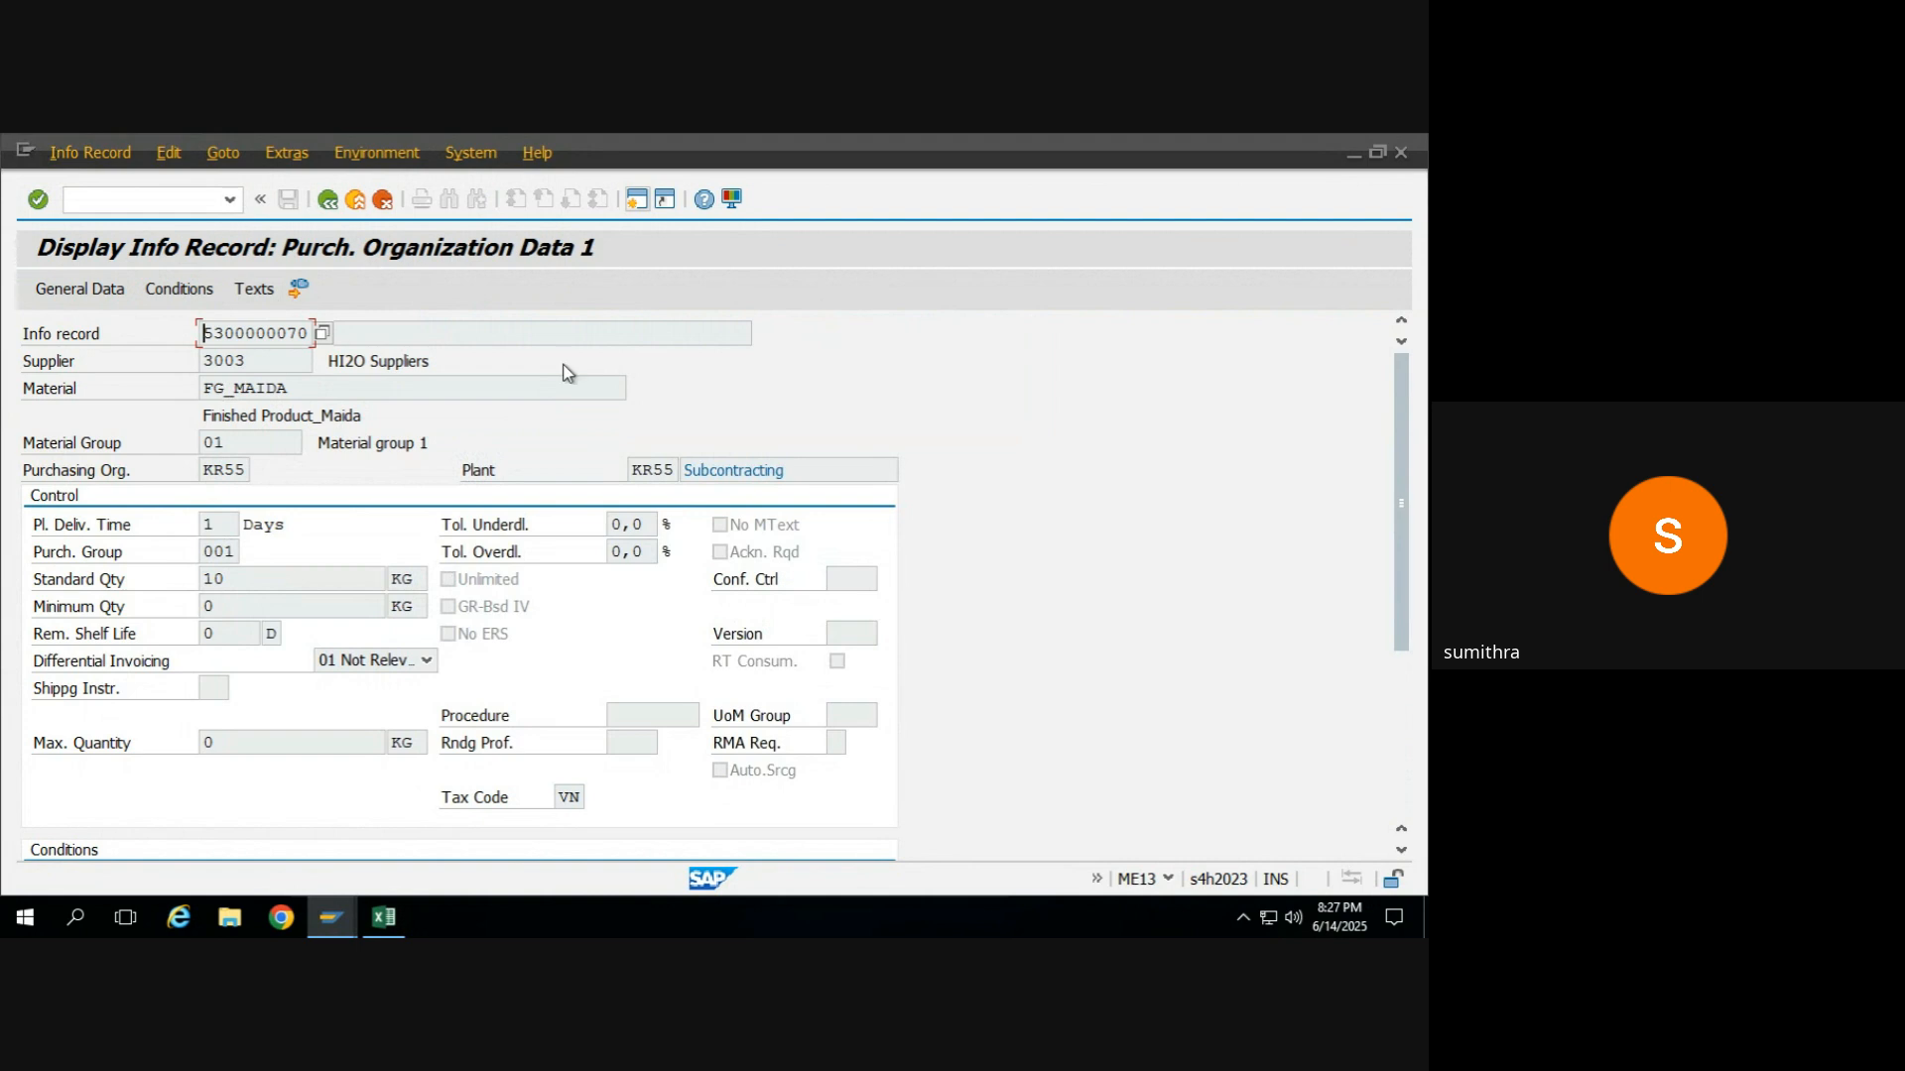
click(809, 470)
drag(808, 470, 677, 476)
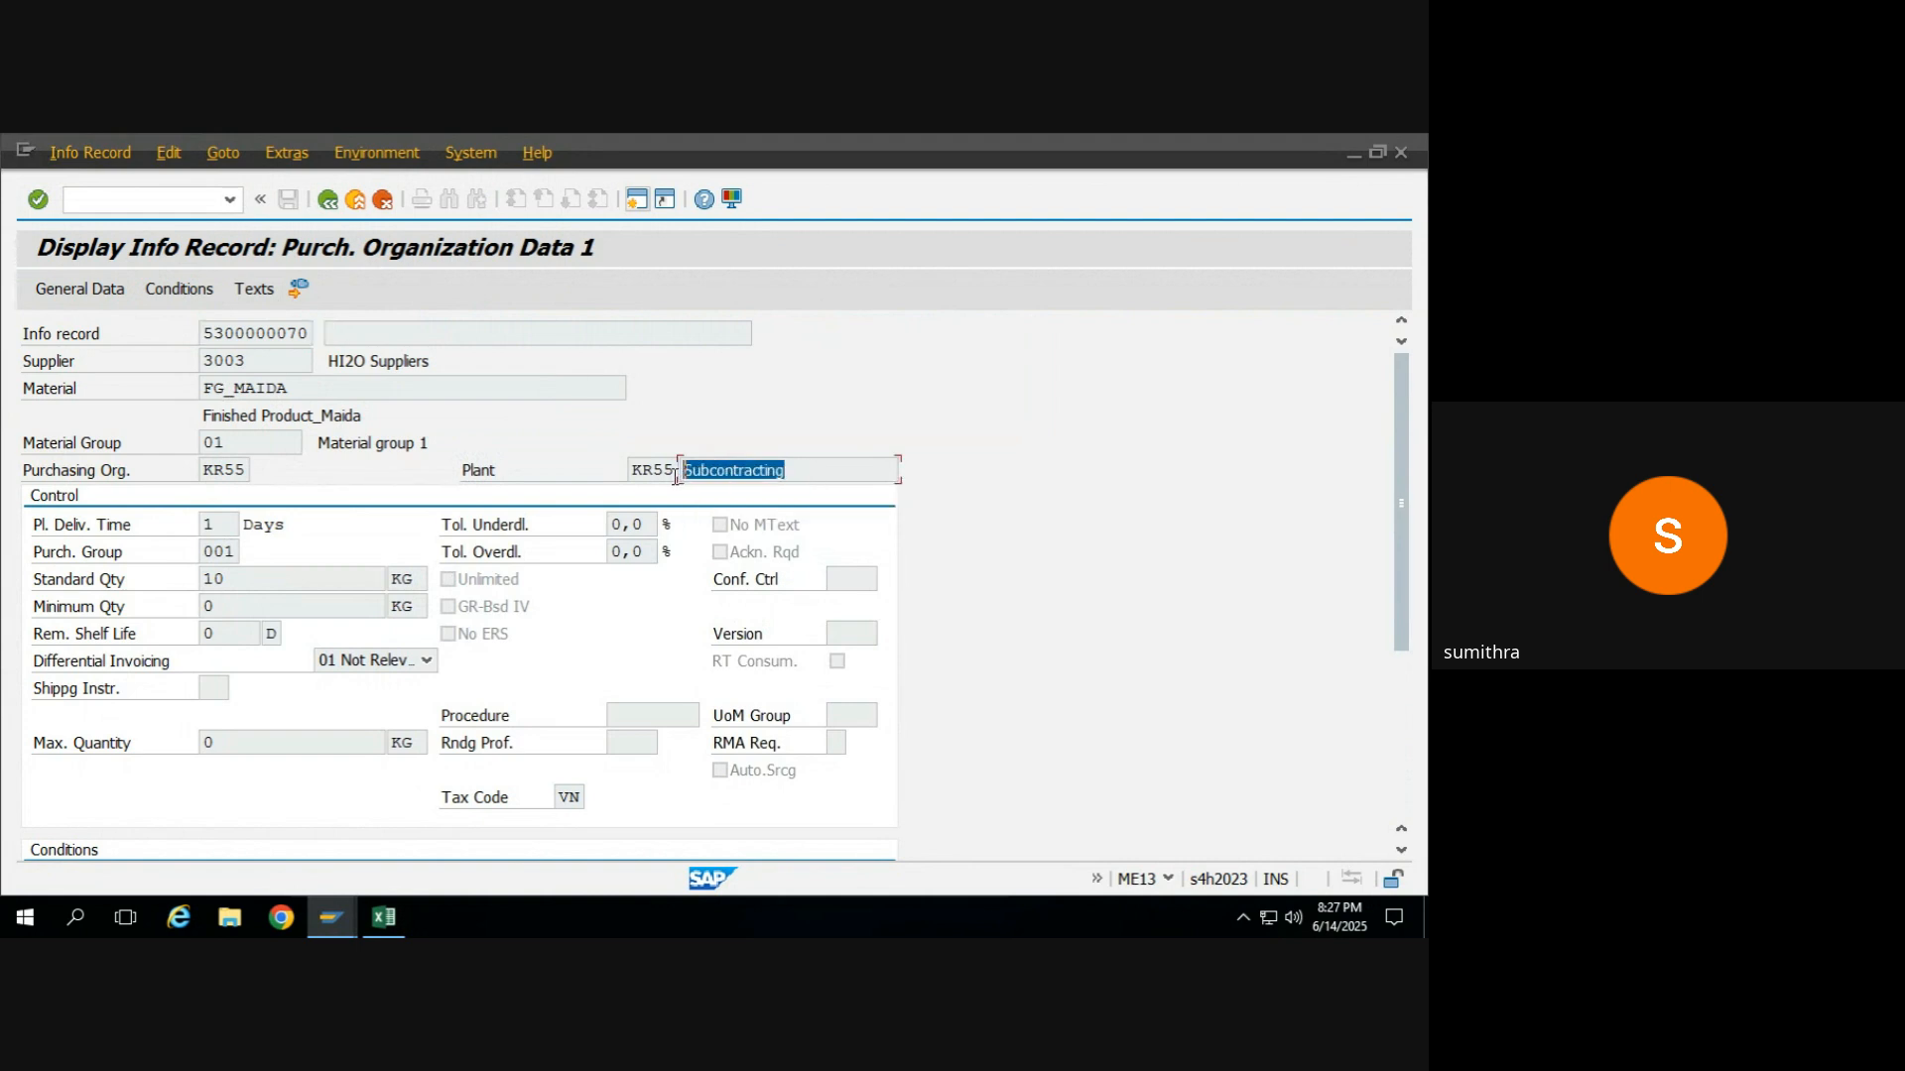
Open the subcontracting info record in change mode with transaction ME12 and show its Purch. Organization Data 1.
click(151, 210)
text(/nme12)
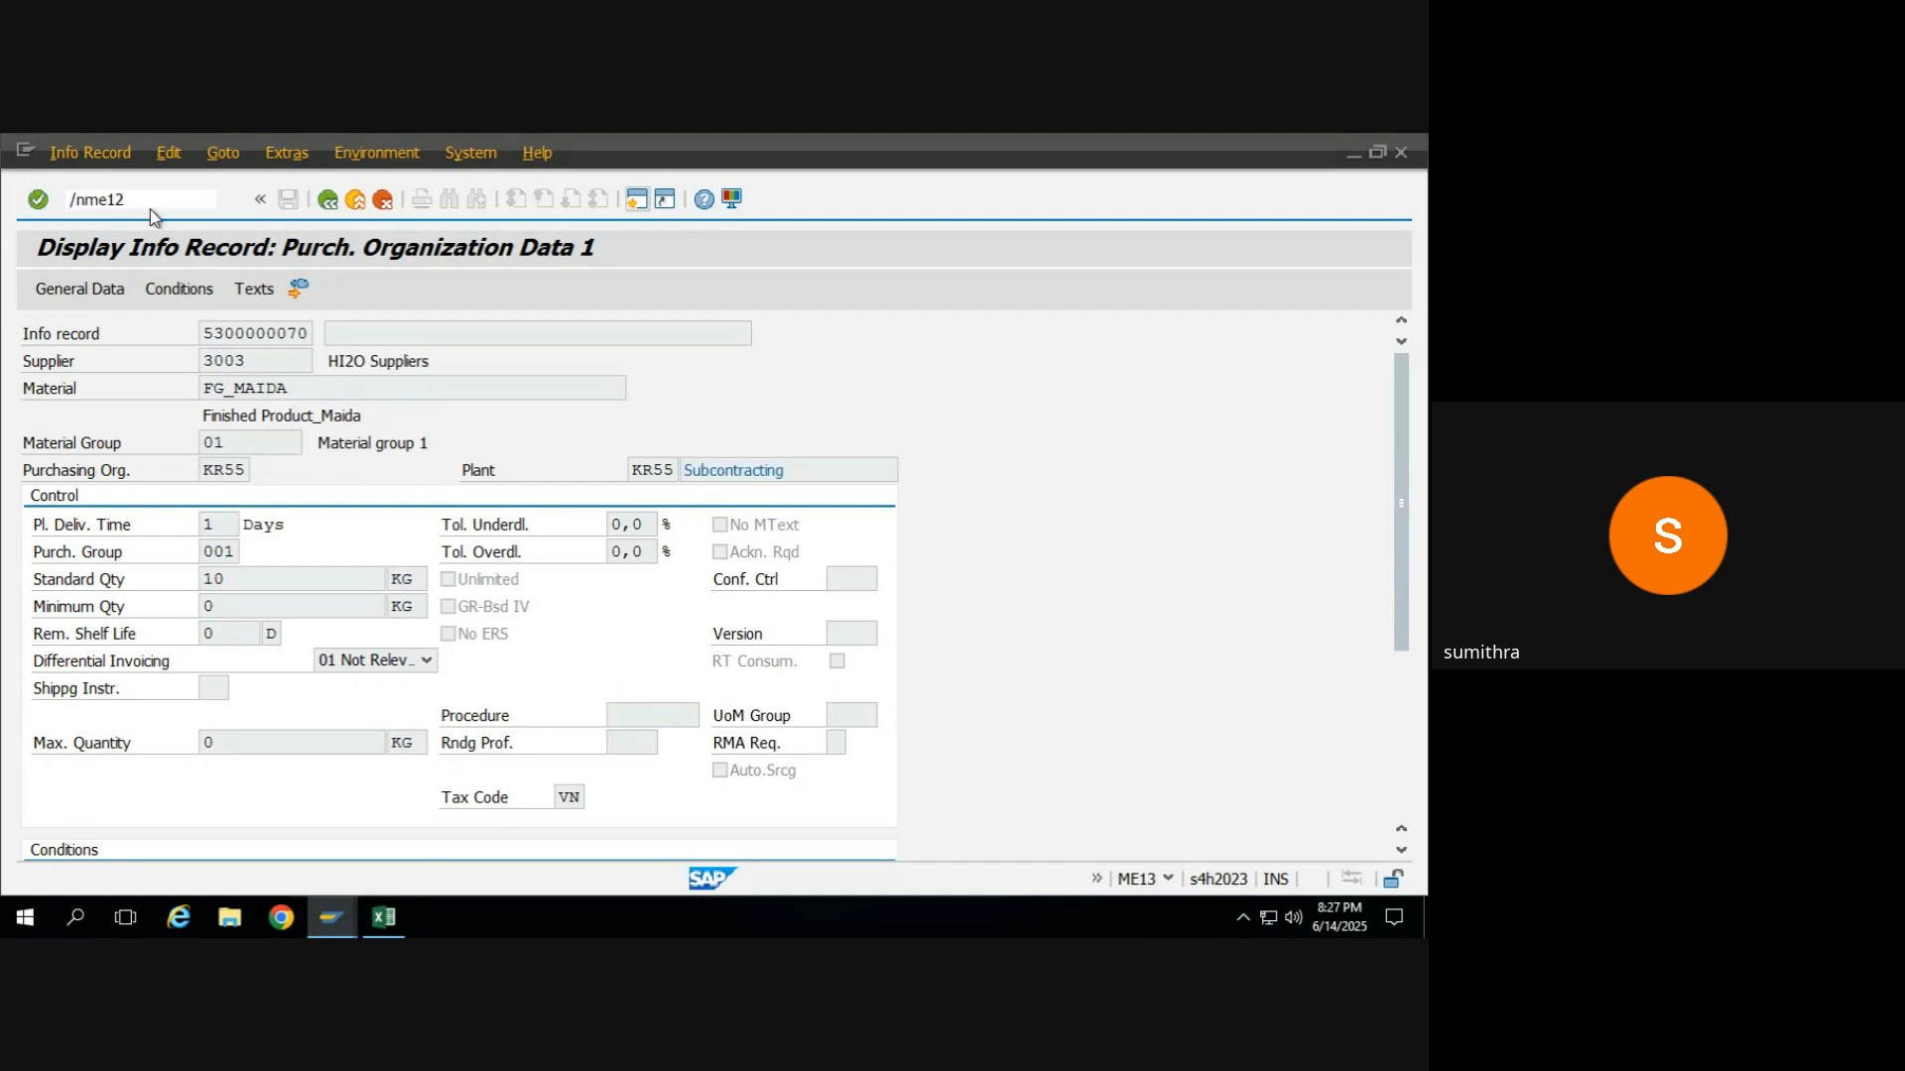
key(Return)
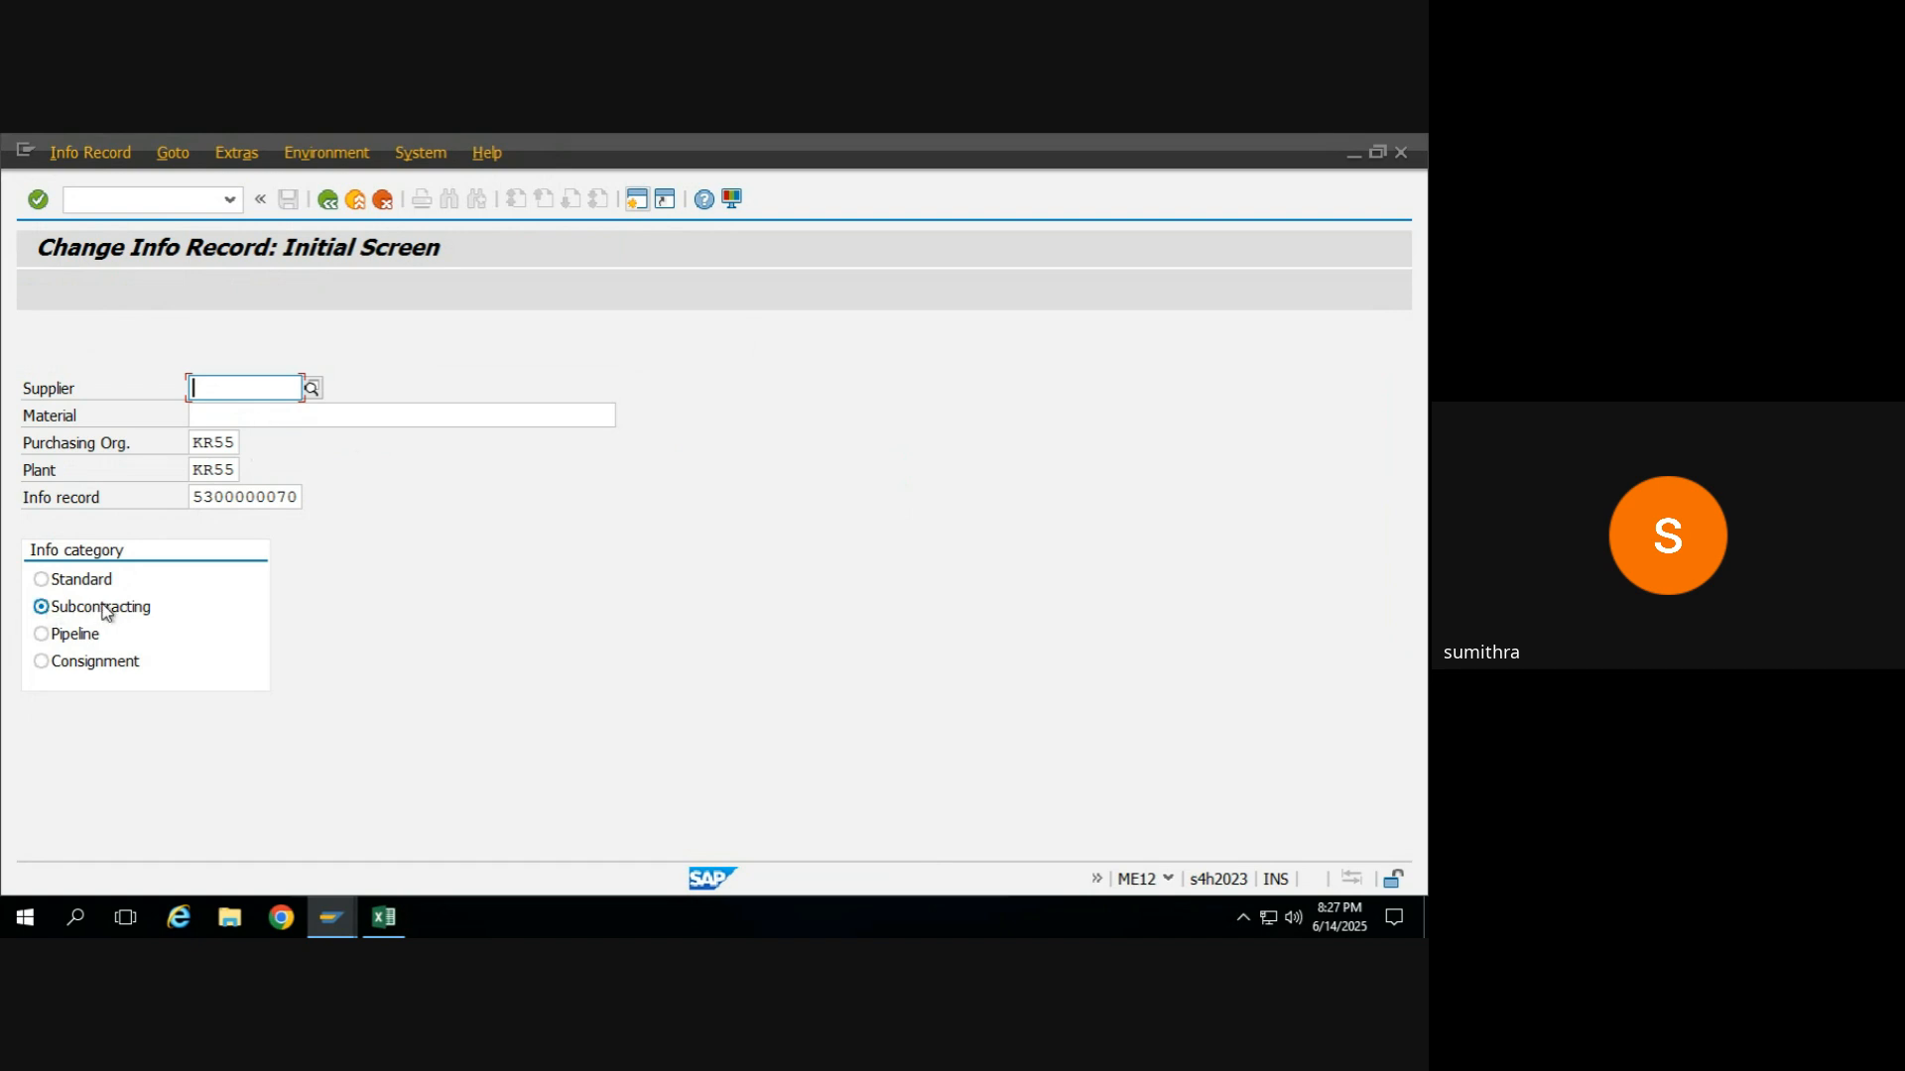
key(Return)
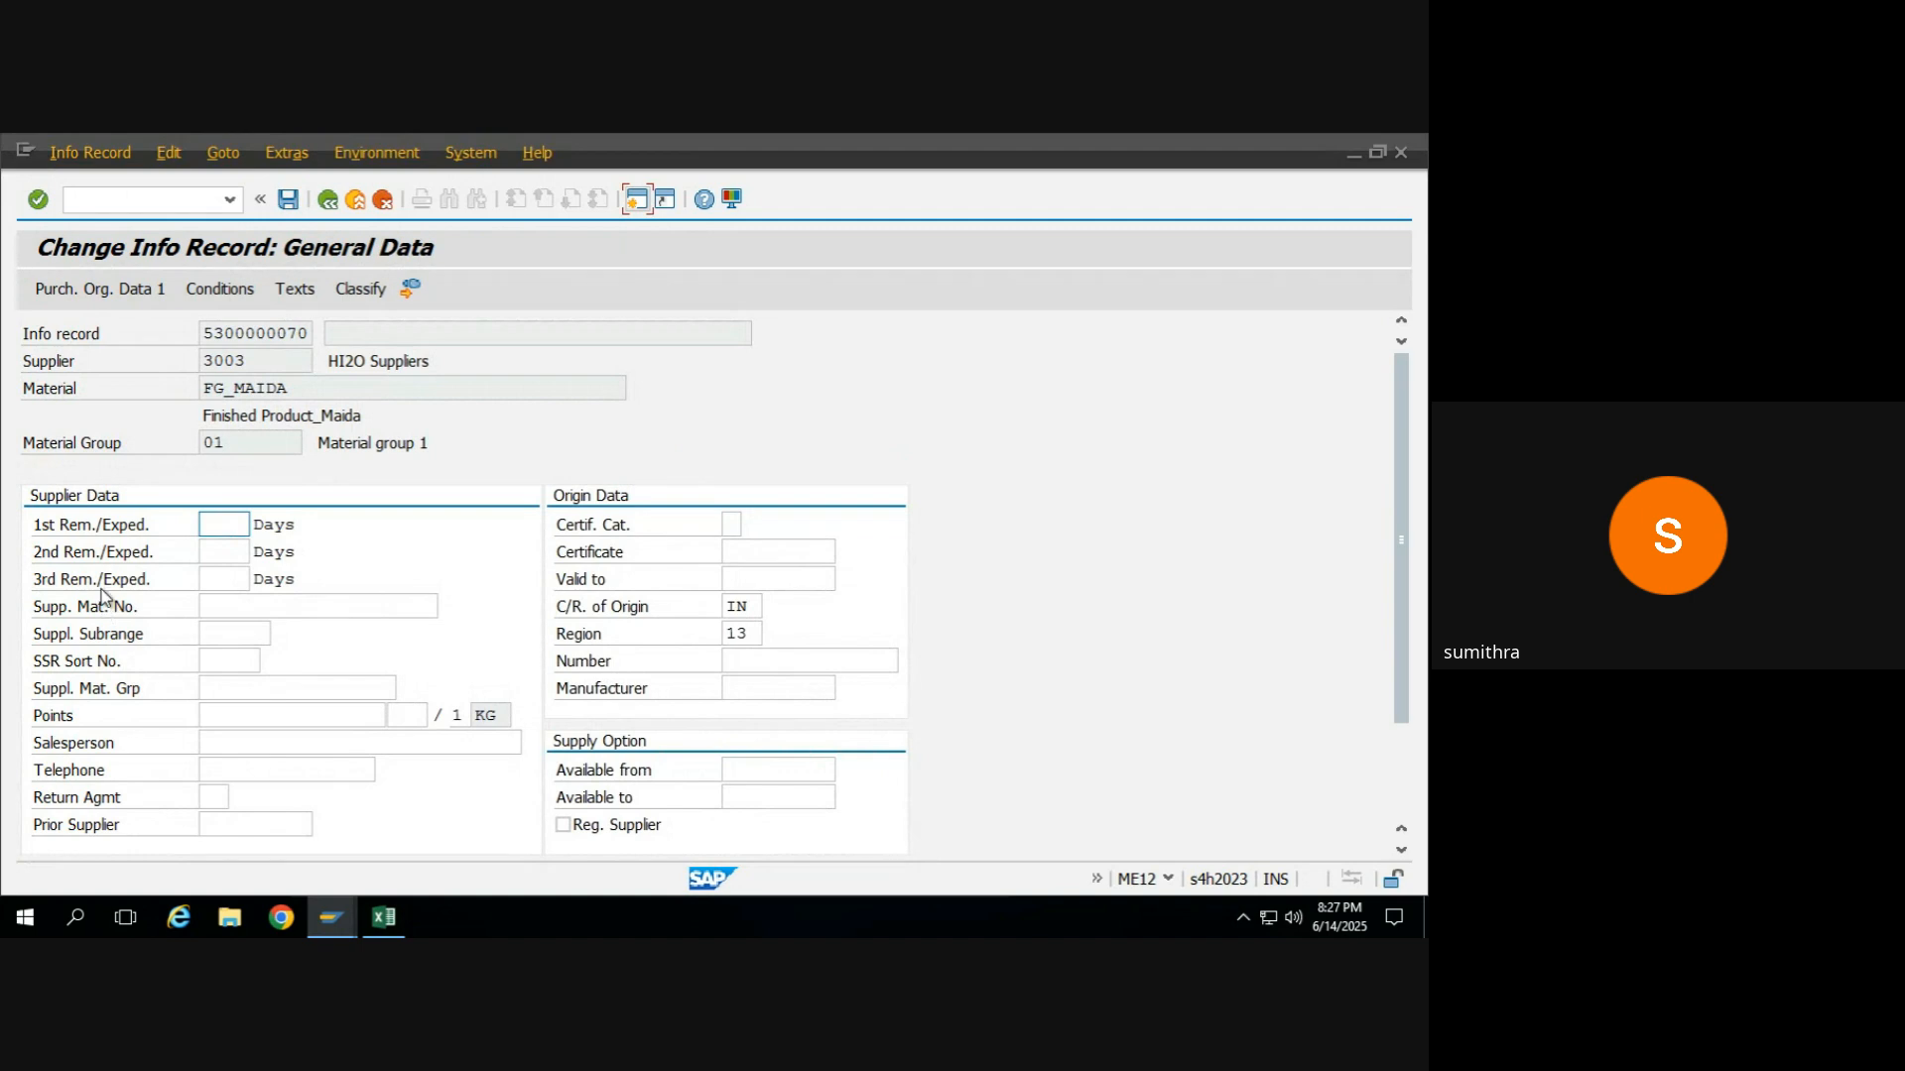
click(69, 288)
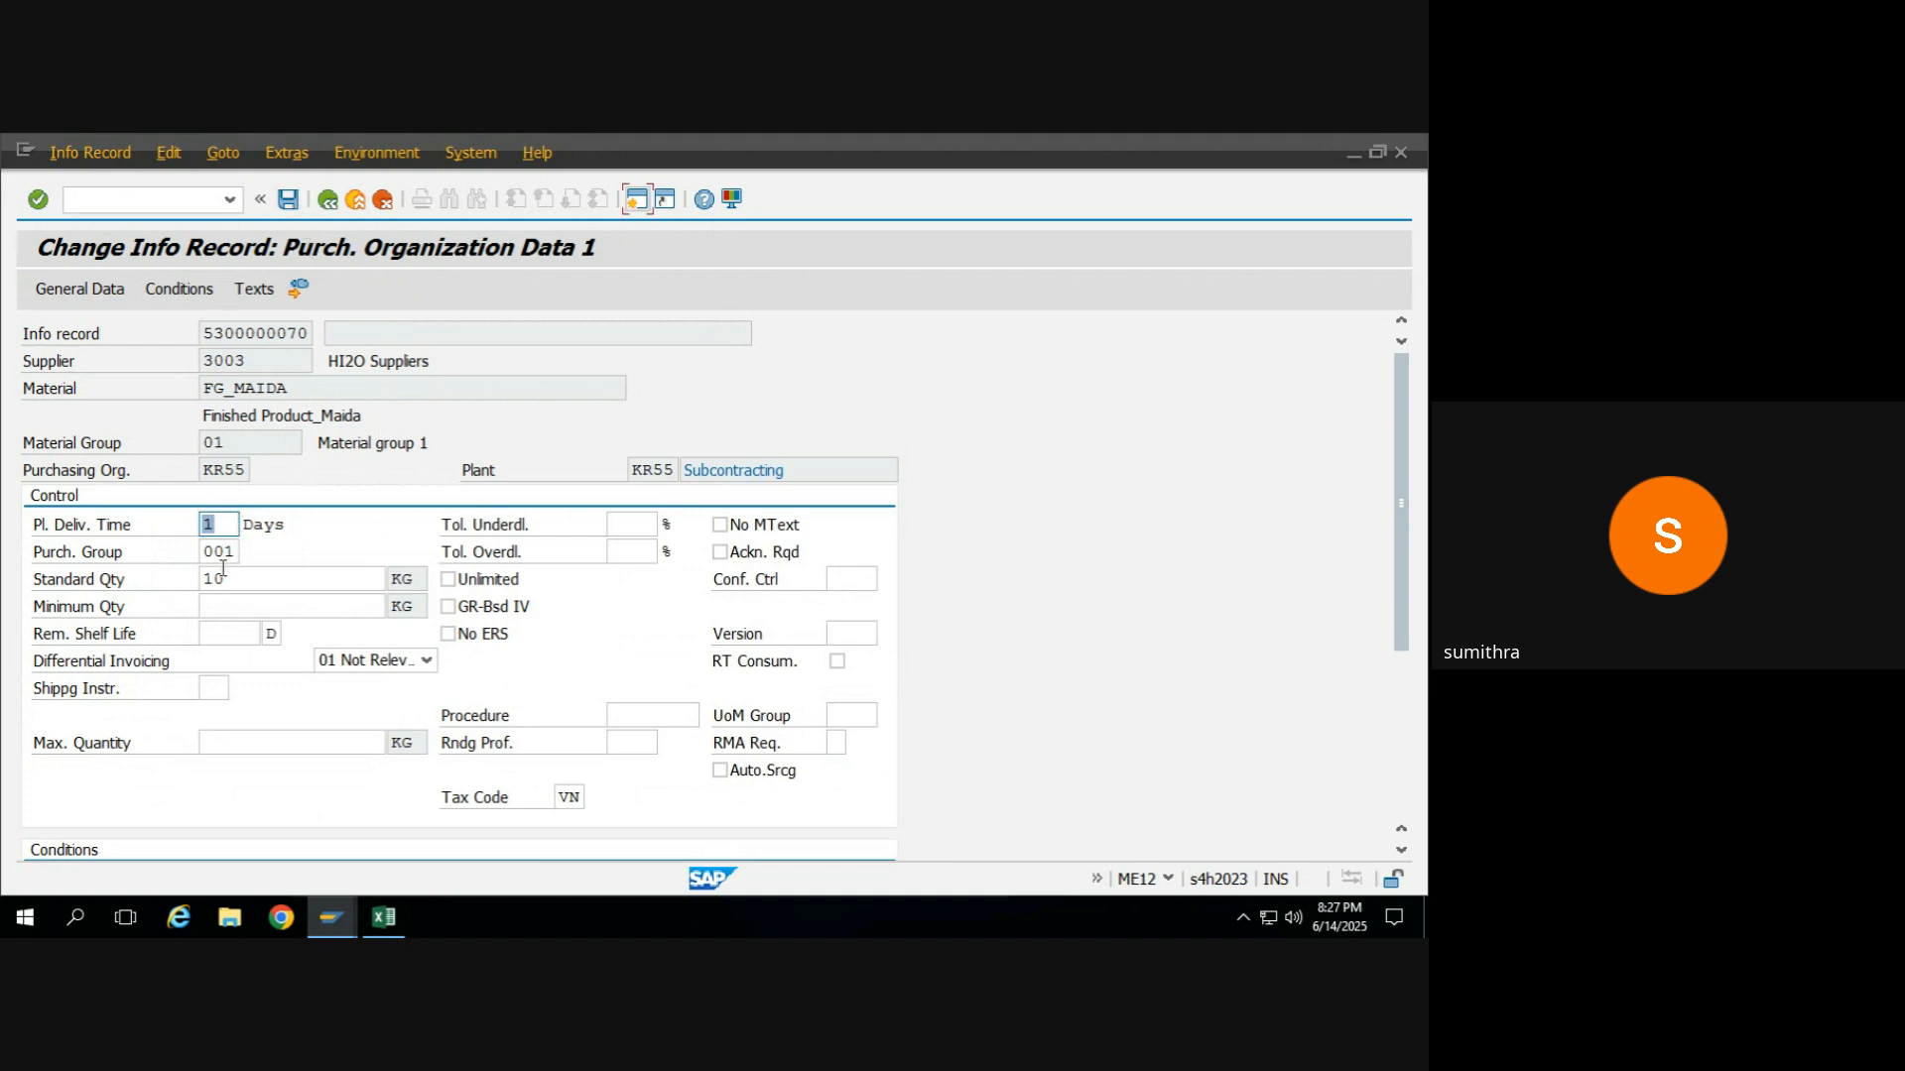
Set the info record's planned delivery time to 2 days and save the record.
click(231, 517)
key(BackSpace)
text(2)
click(287, 200)
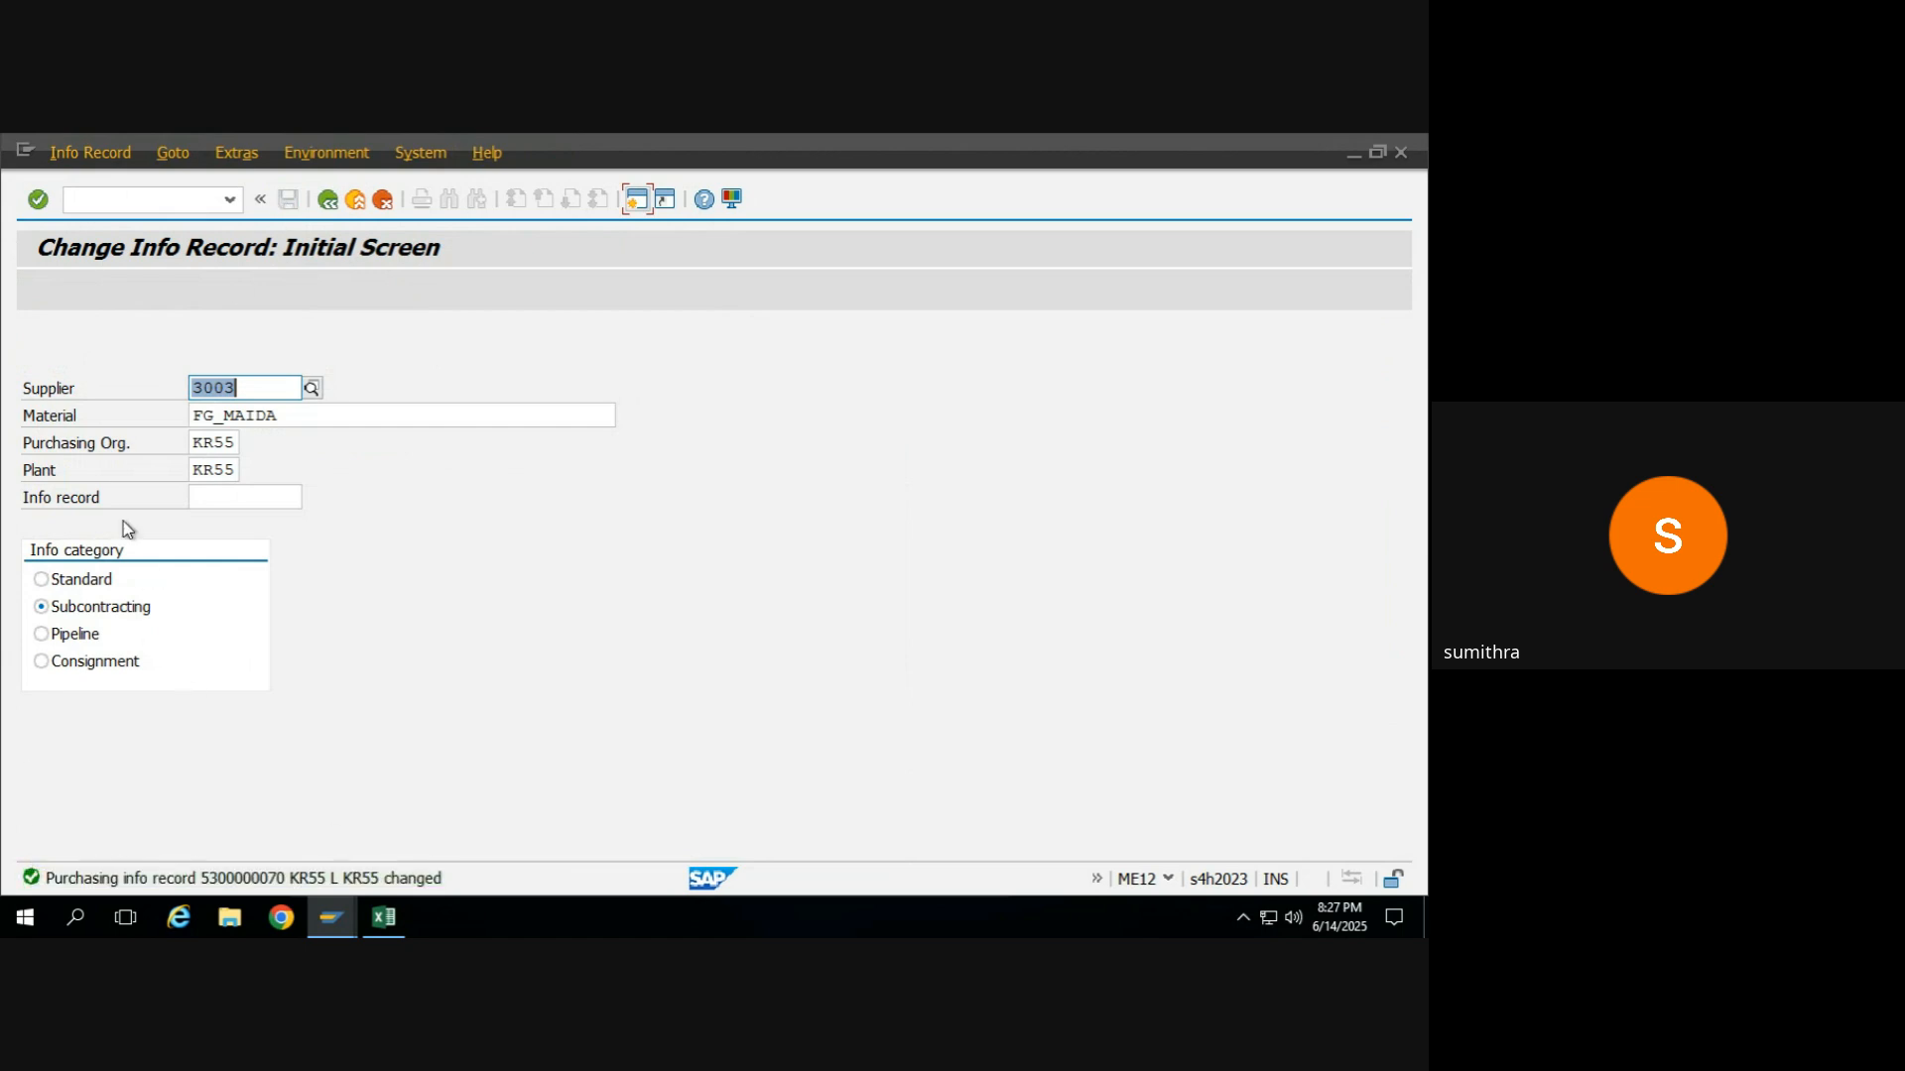
Switch to Excel and review the vendor, source list and material entries of the subcontracting prerequisites.
key(alt+Tab)
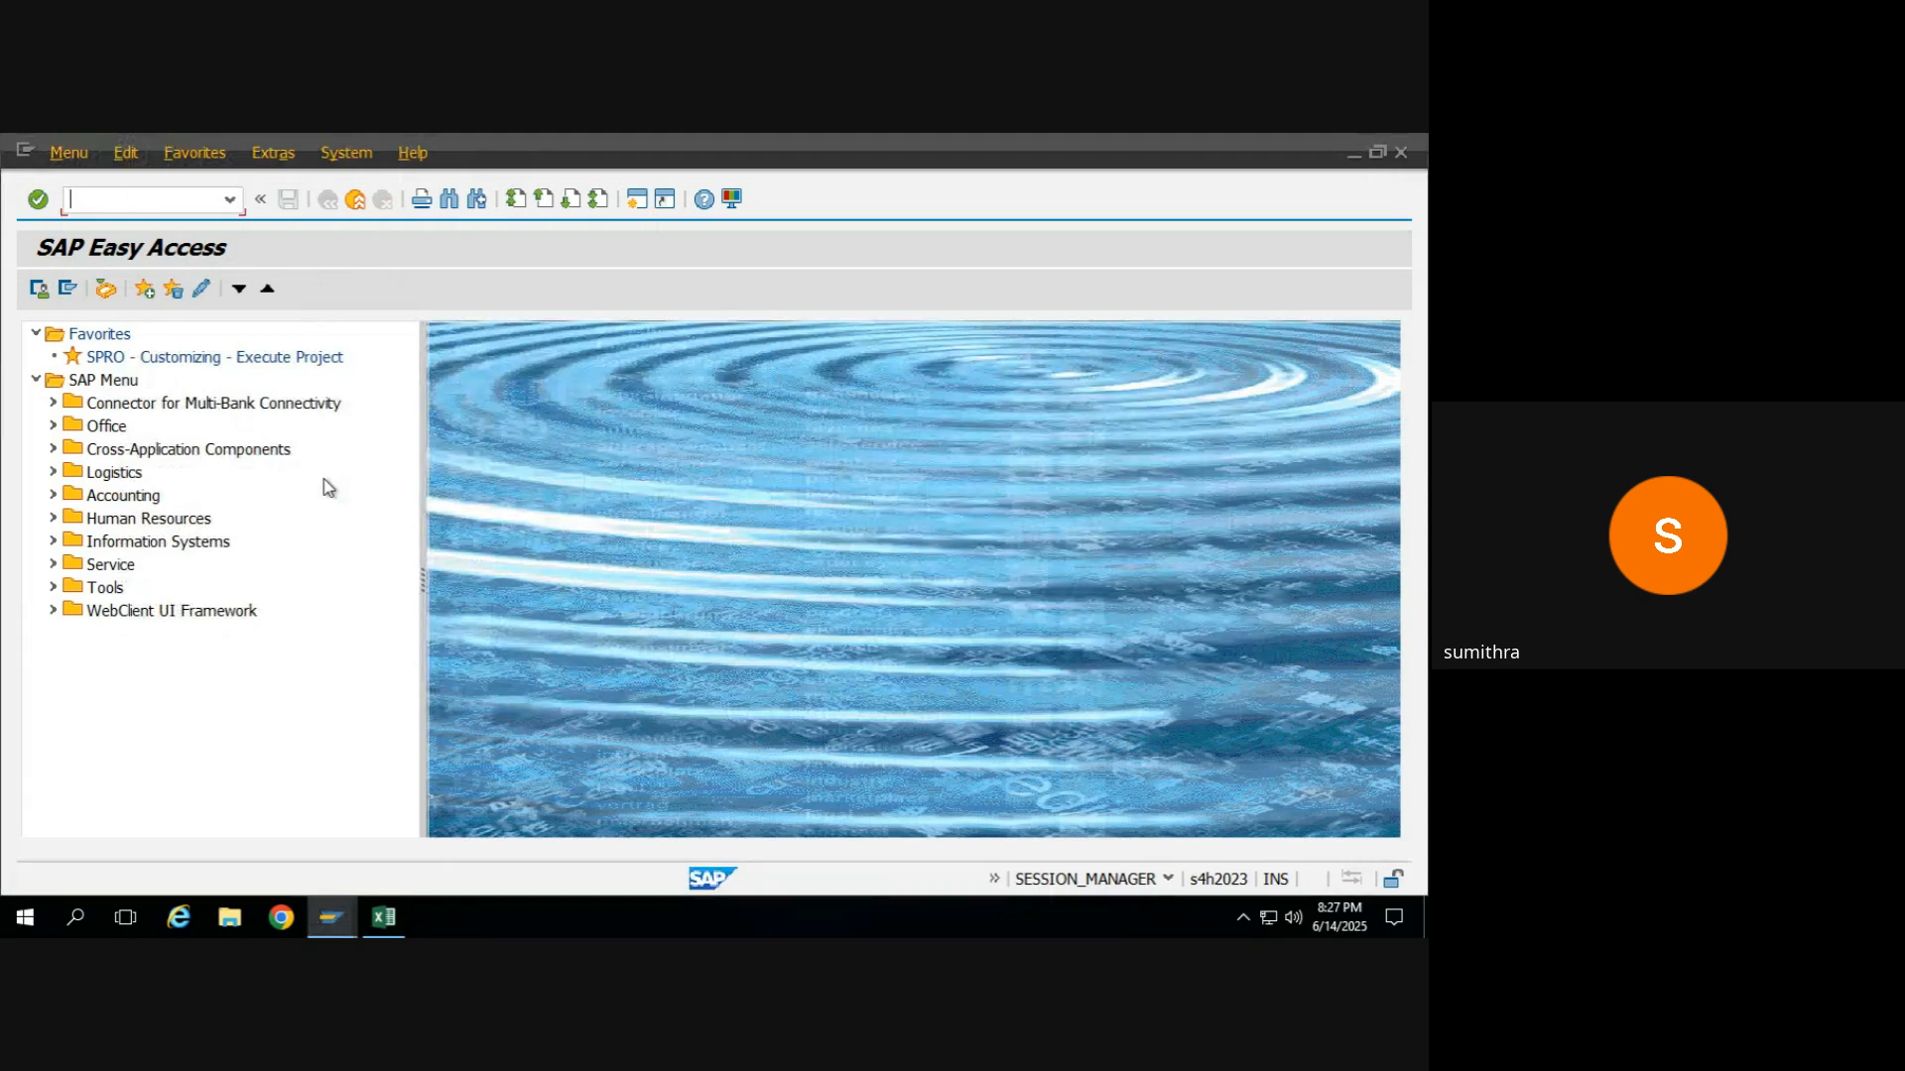
key(alt+Tab)
key(alt+Tab)
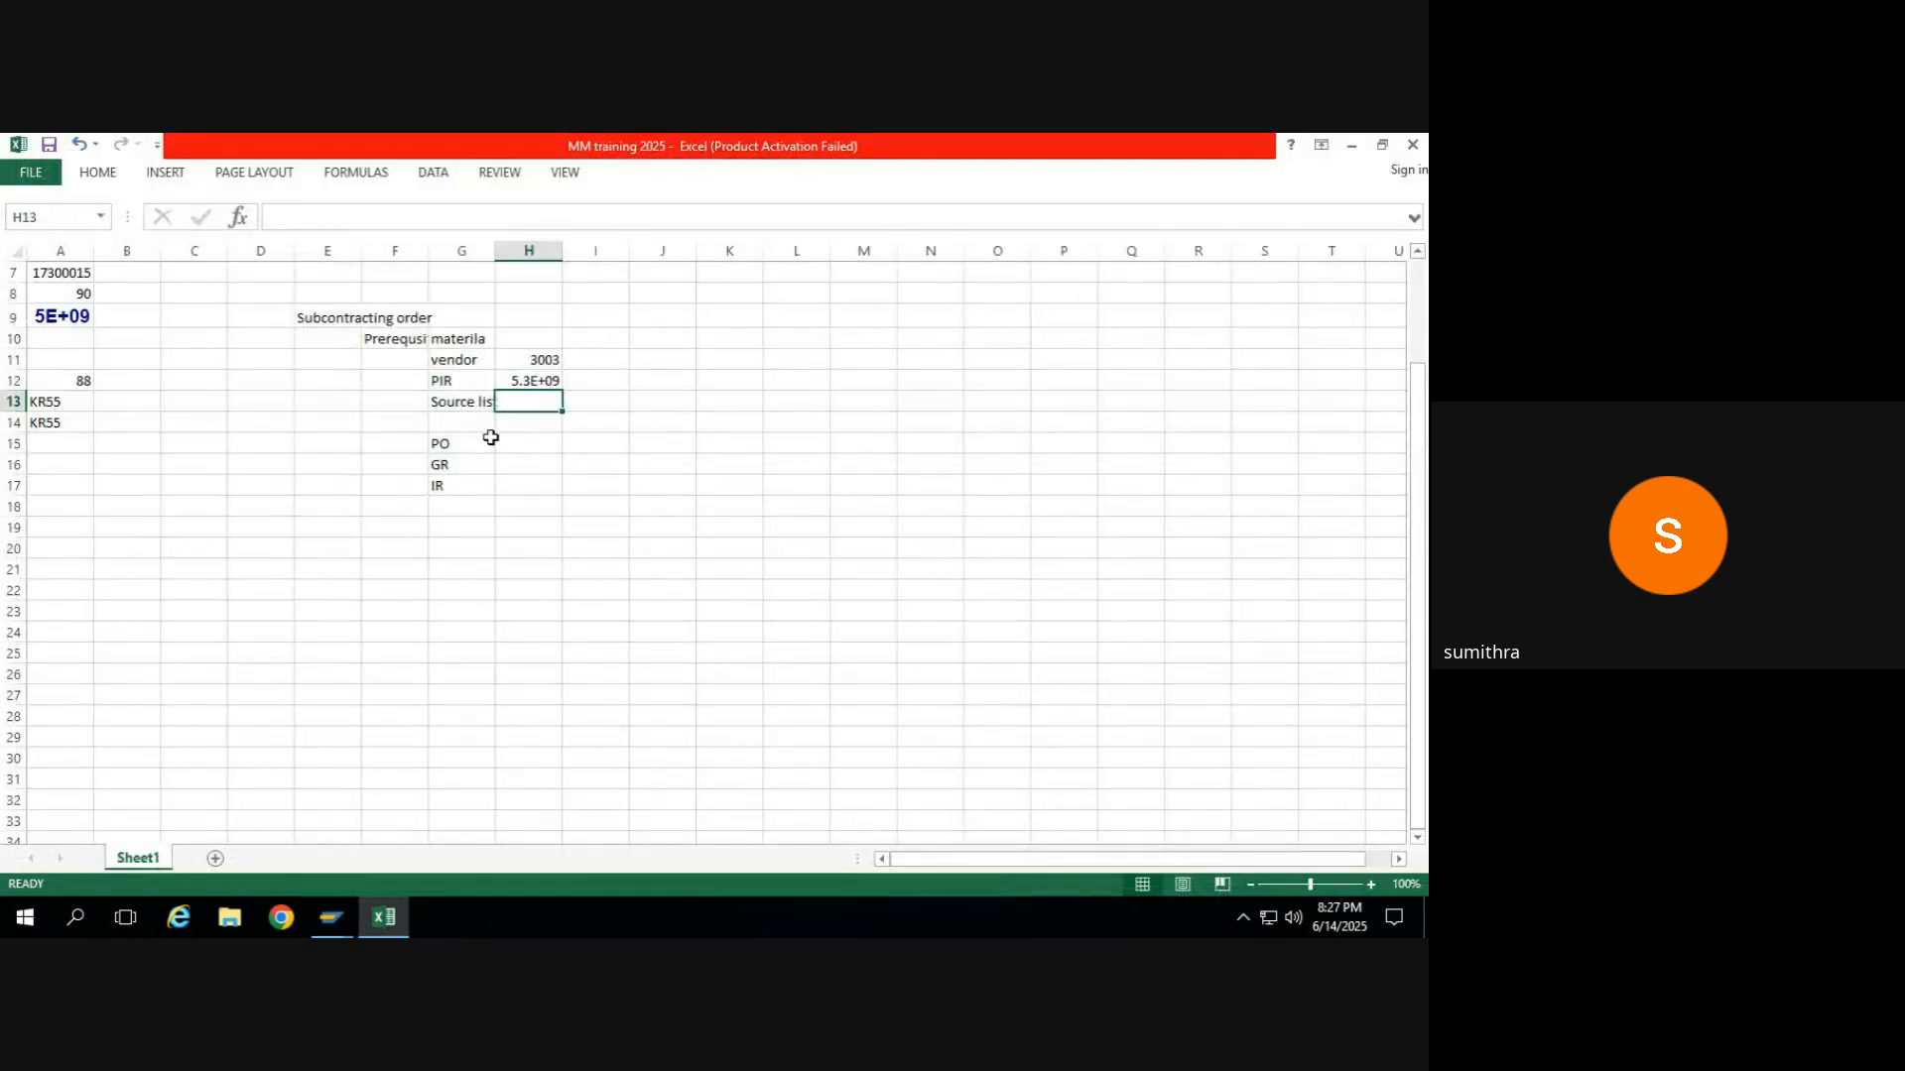
click(552, 359)
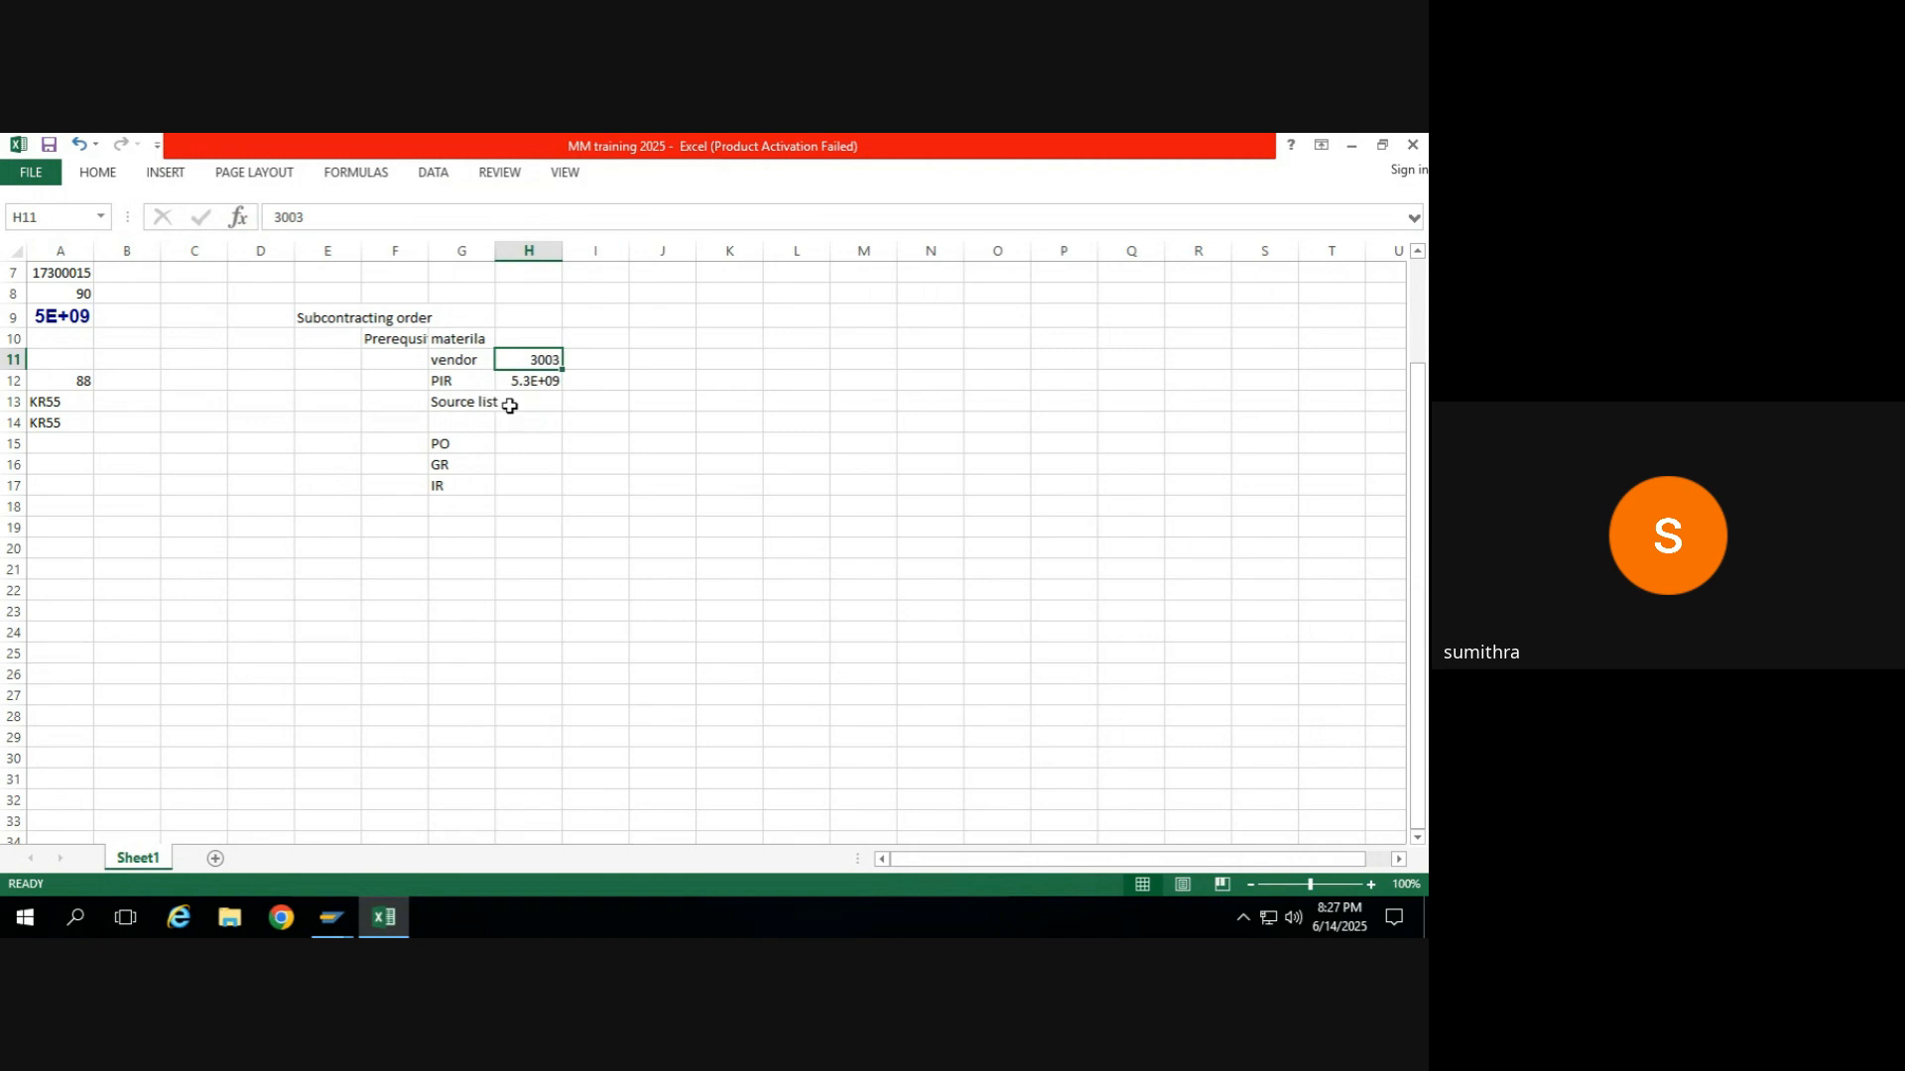
click(518, 403)
click(462, 340)
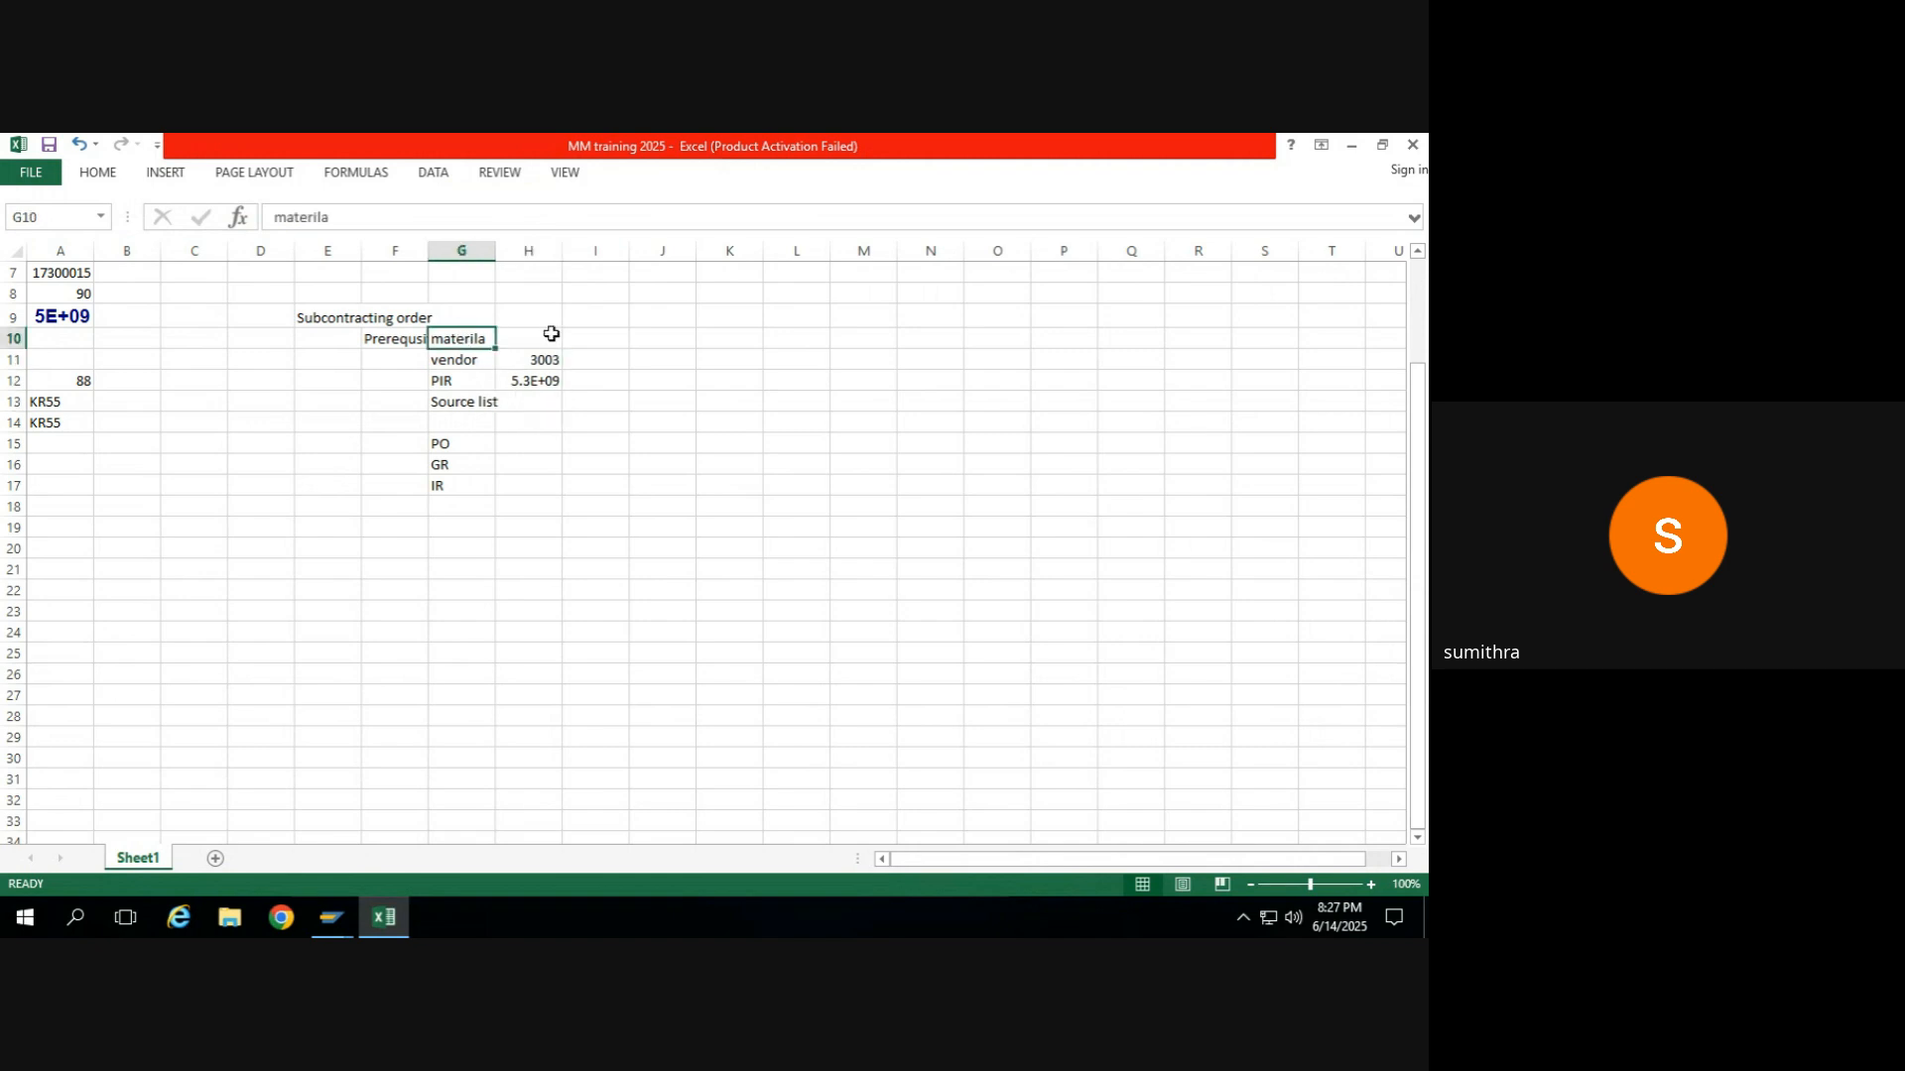
click(548, 335)
Return to SAP, leave the info record change and start purchase order creation with transaction ME21N.
key(alt+Tab)
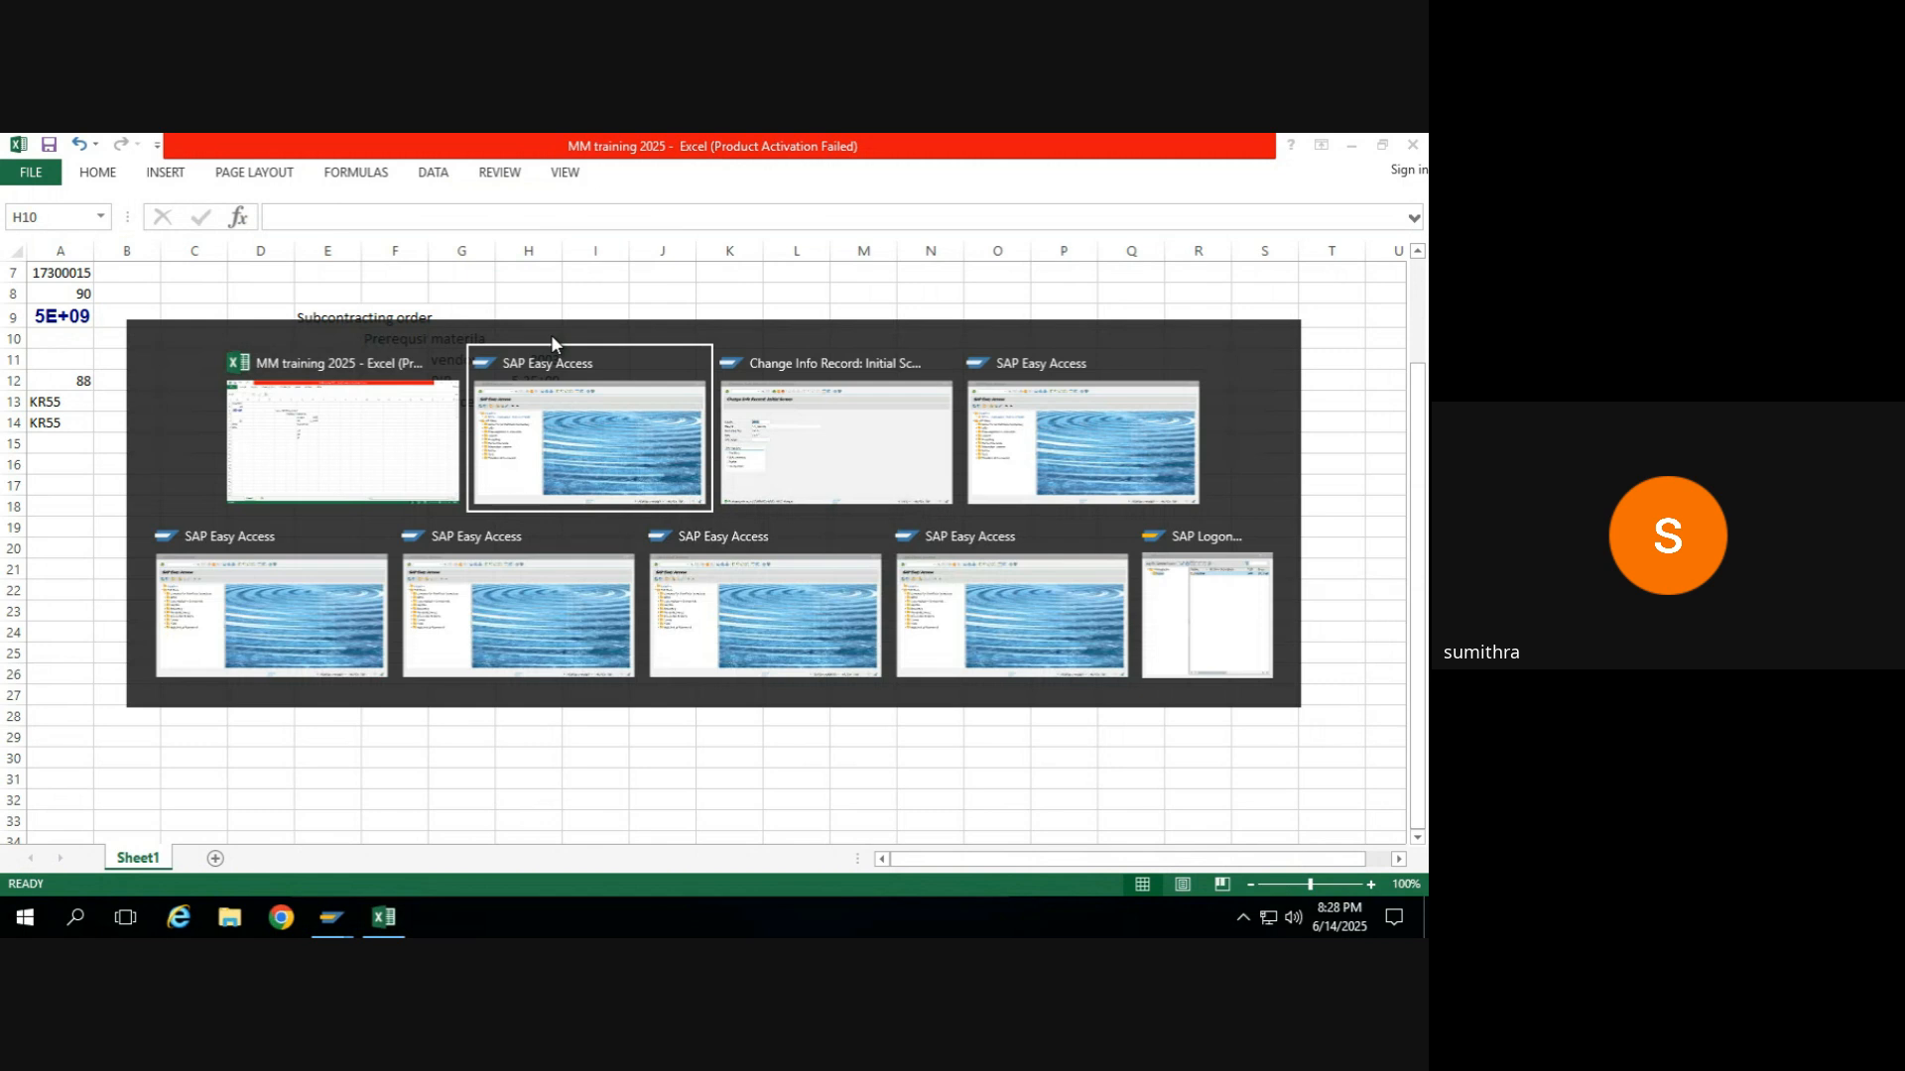
key(alt+Tab)
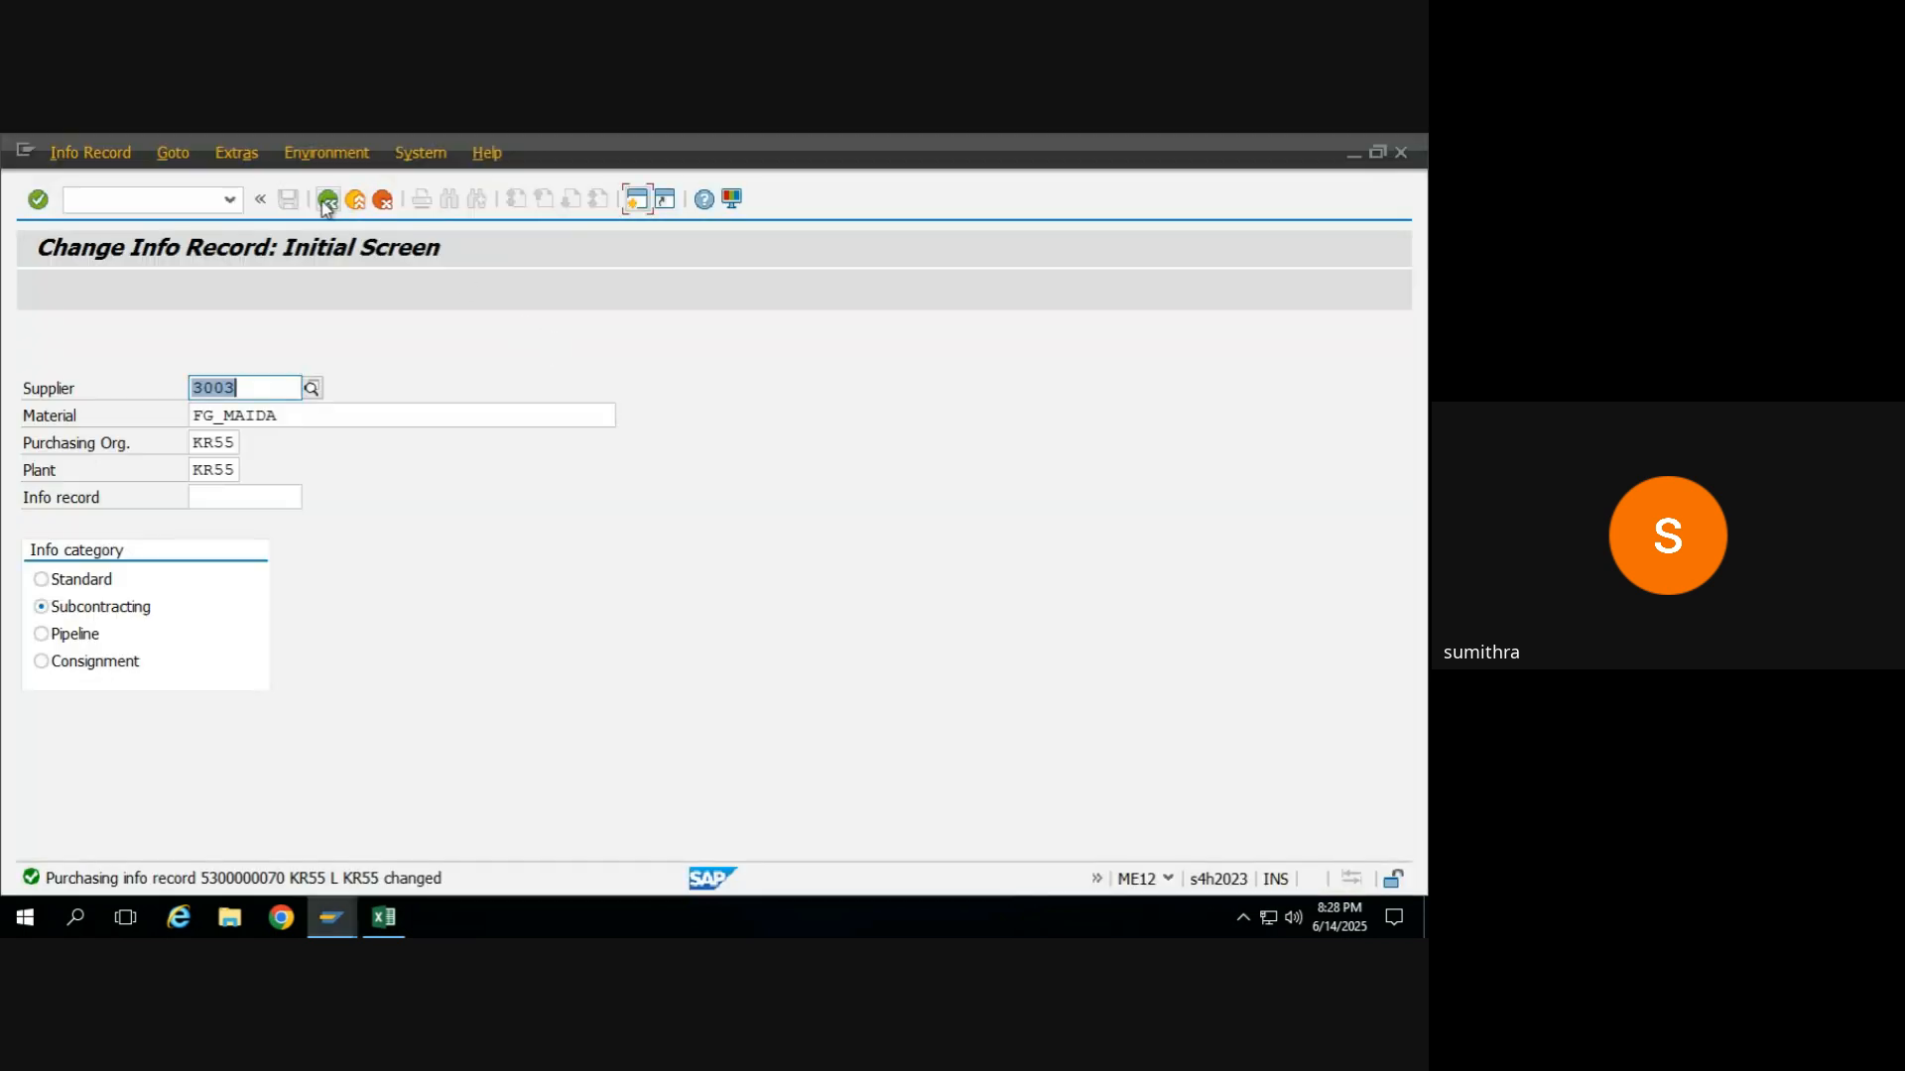
click(326, 201)
text(me21n)
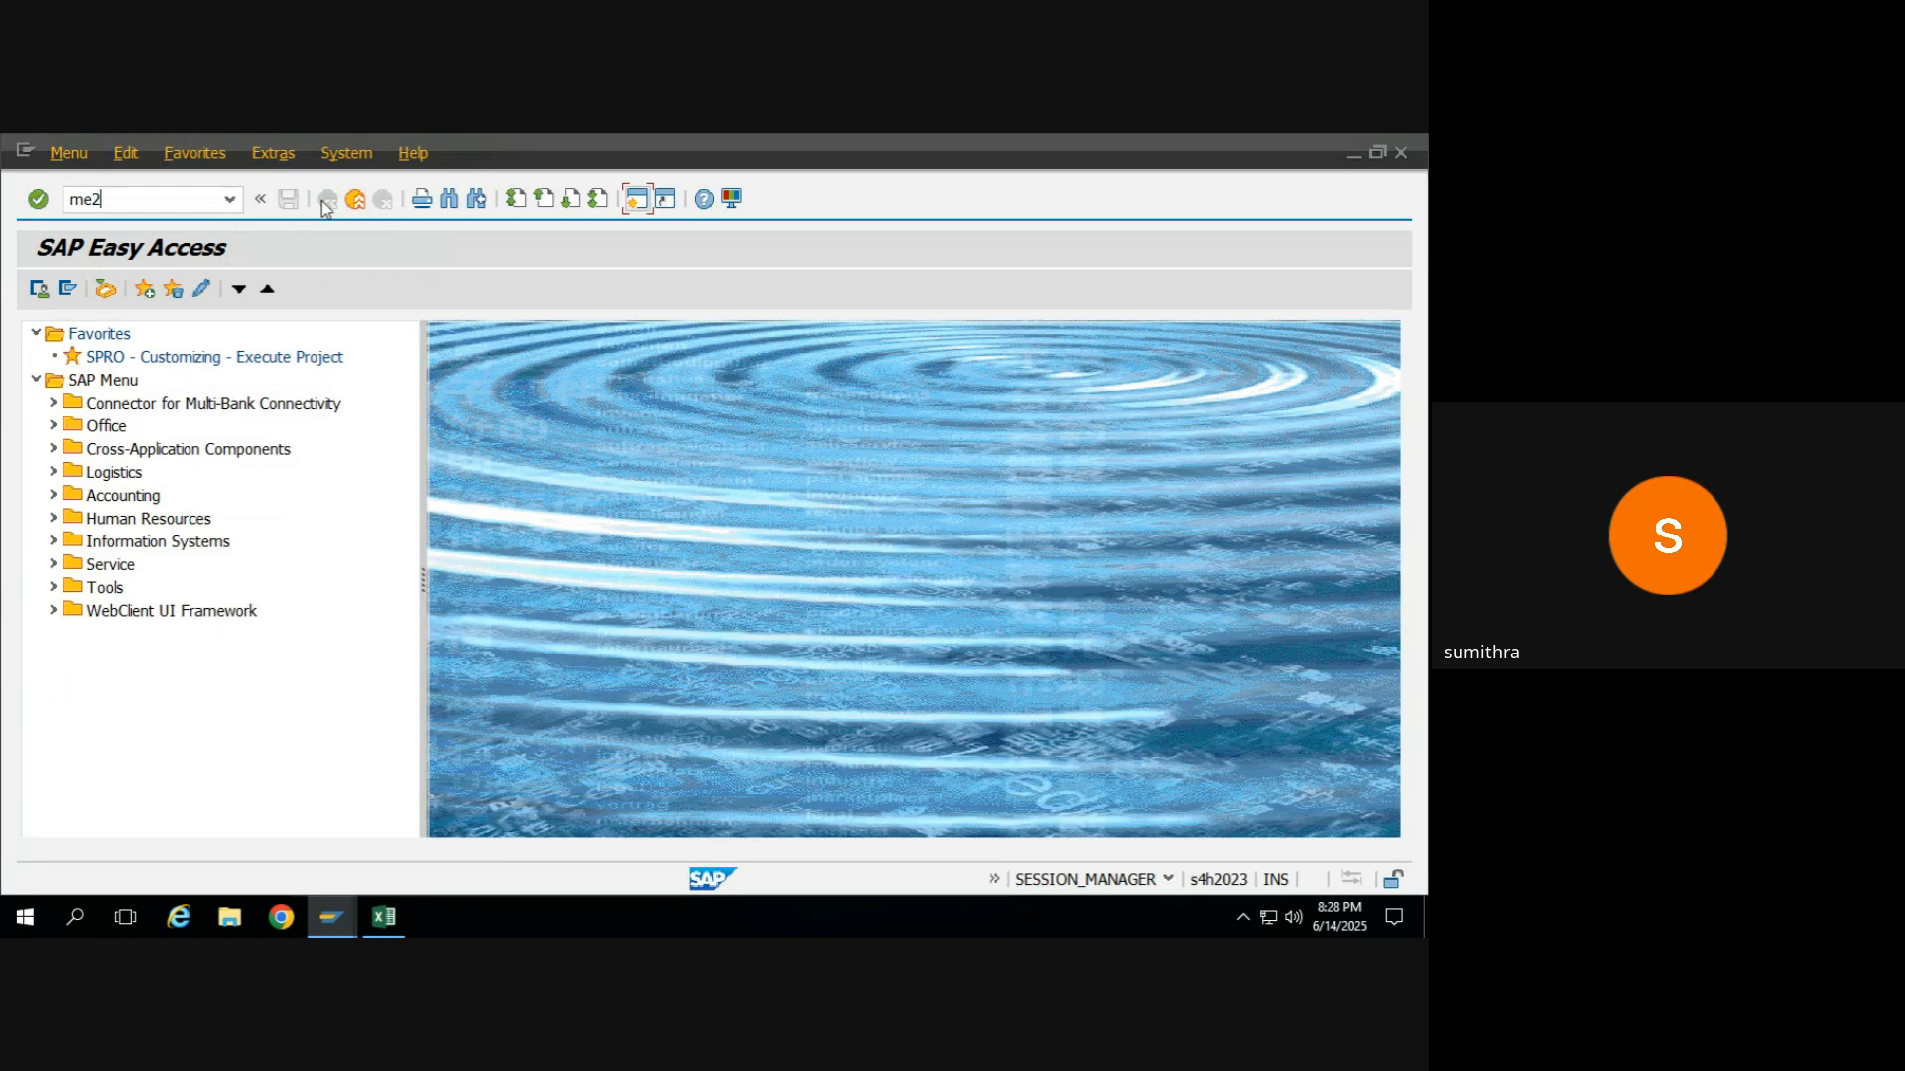
key(Return)
Look through the reference values in column A of the Excel training sheet.
key(alt+Tab)
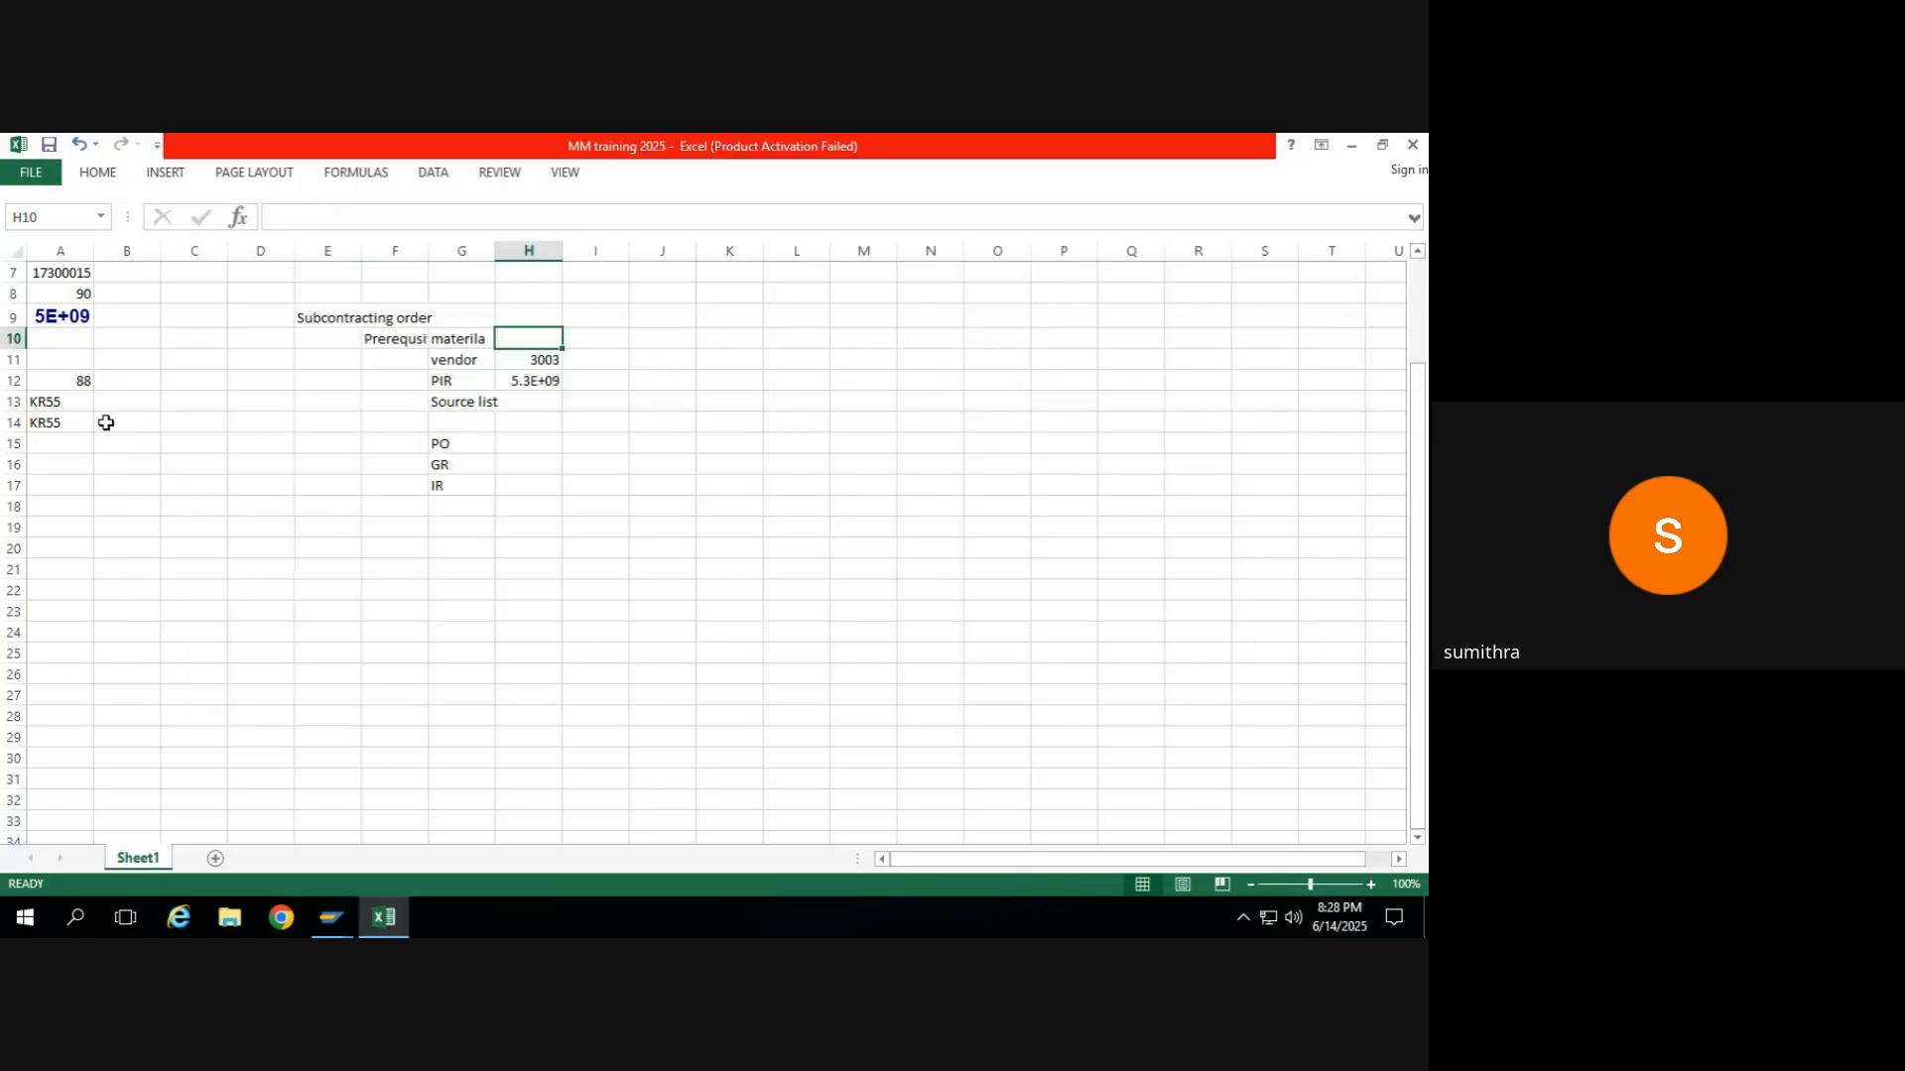
click(77, 438)
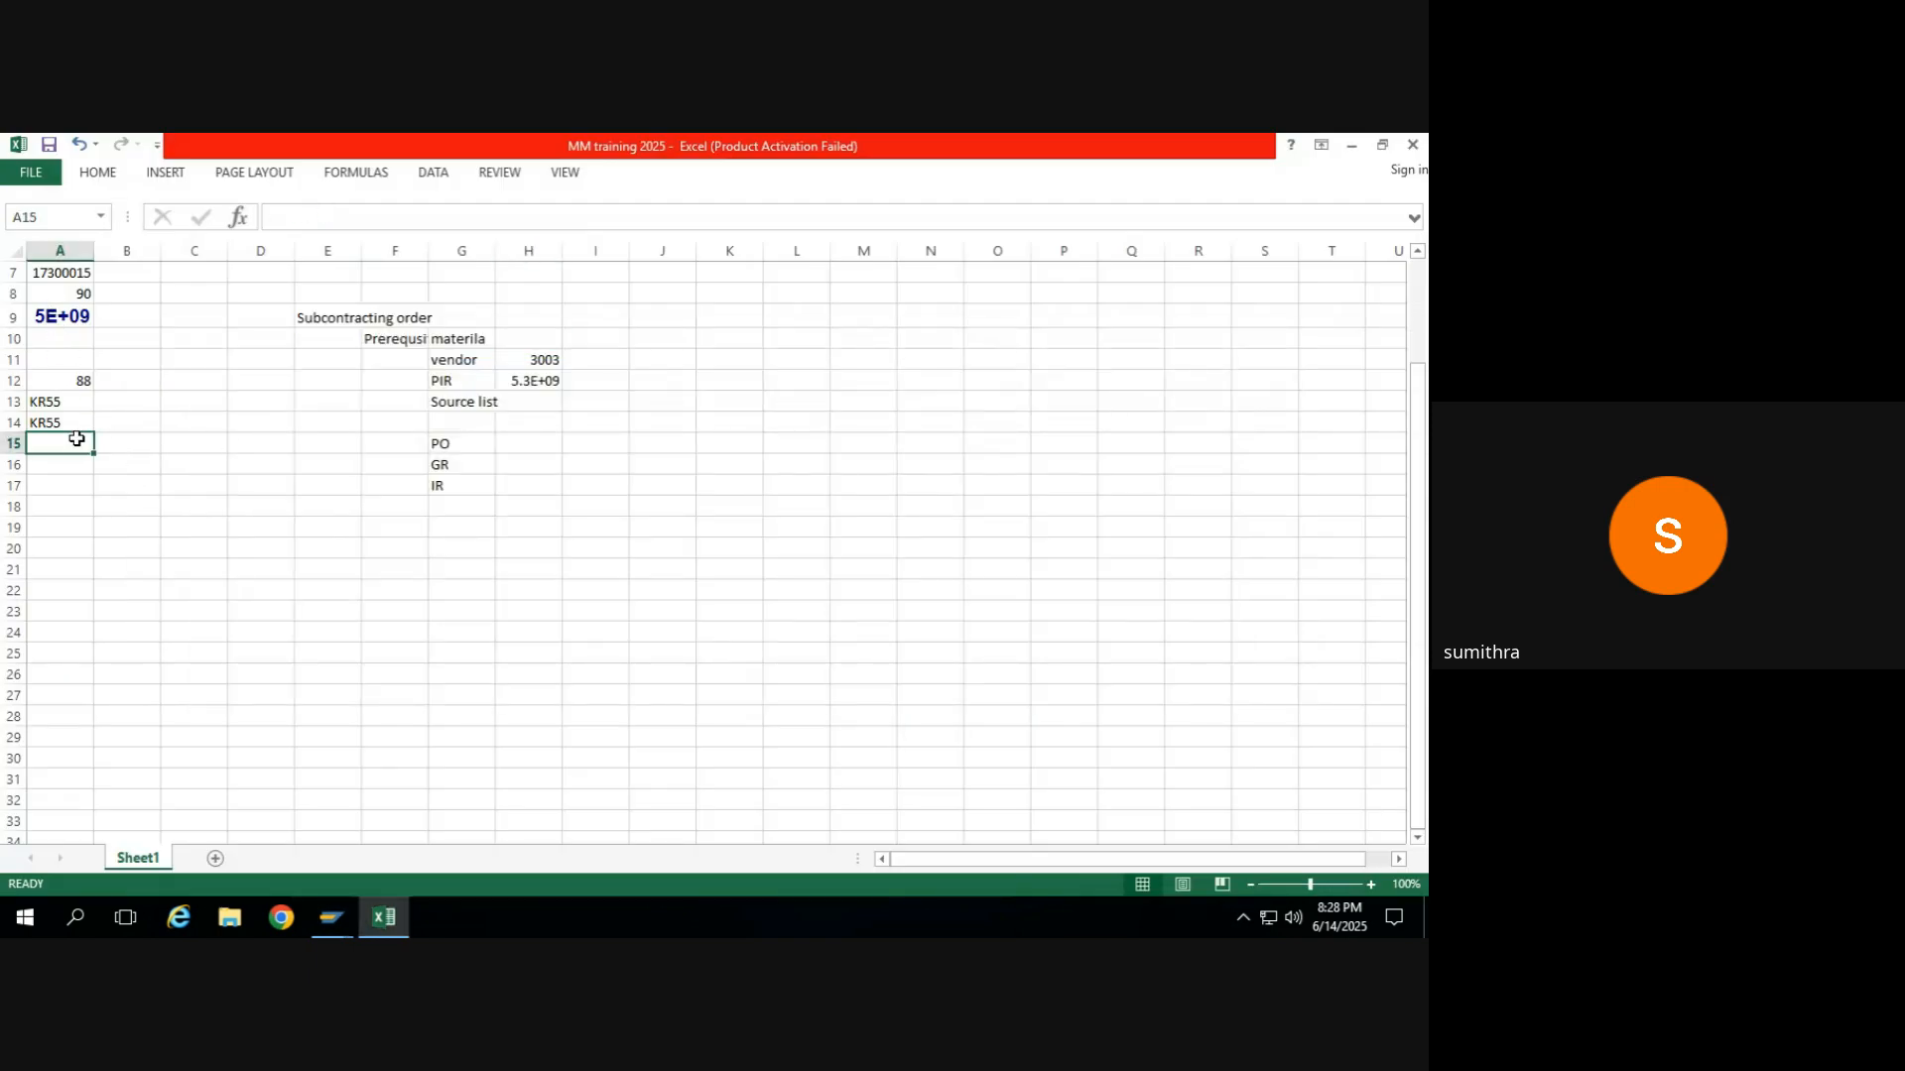
scroll(76, 438, up, 2)
In the existing SAP purchase order, collapse the header and examine item 10's material, item category, price, plant and storage location.
key(alt+Tab)
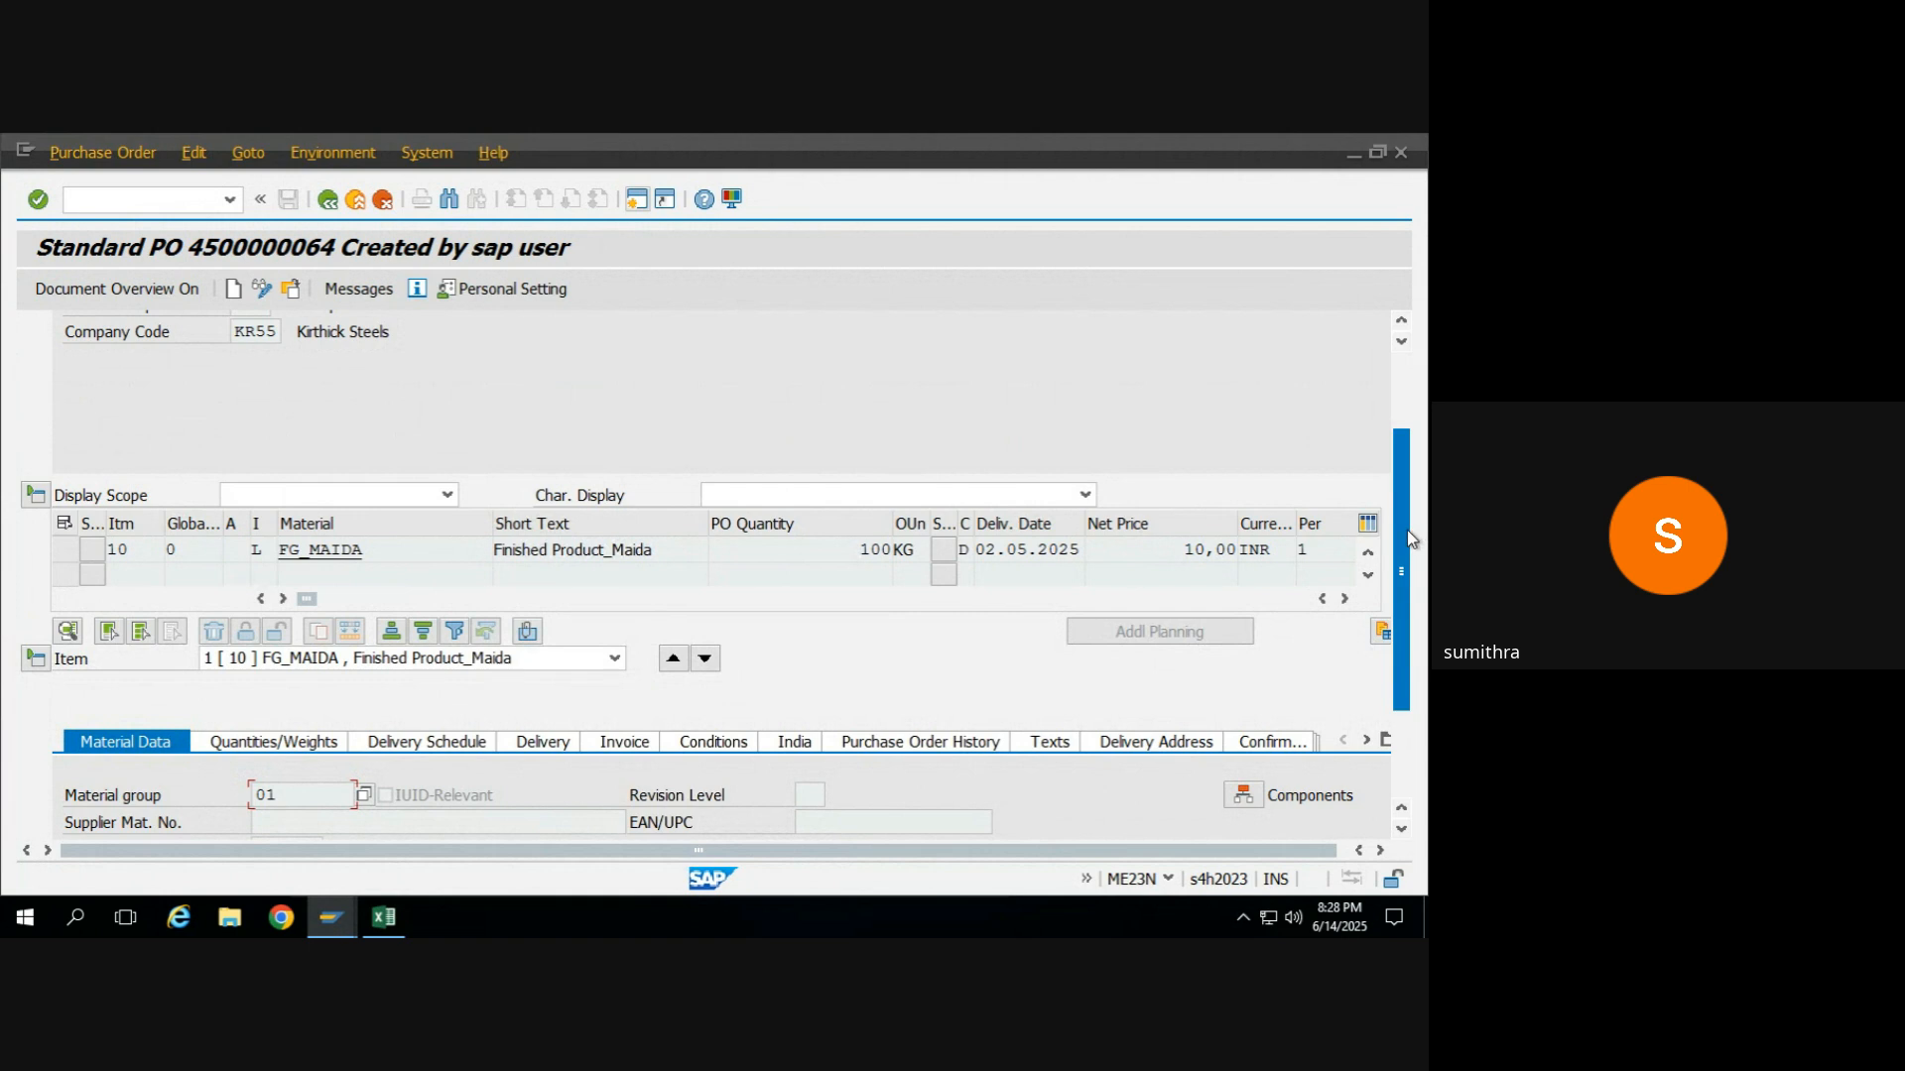
drag(1403, 528, 1405, 409)
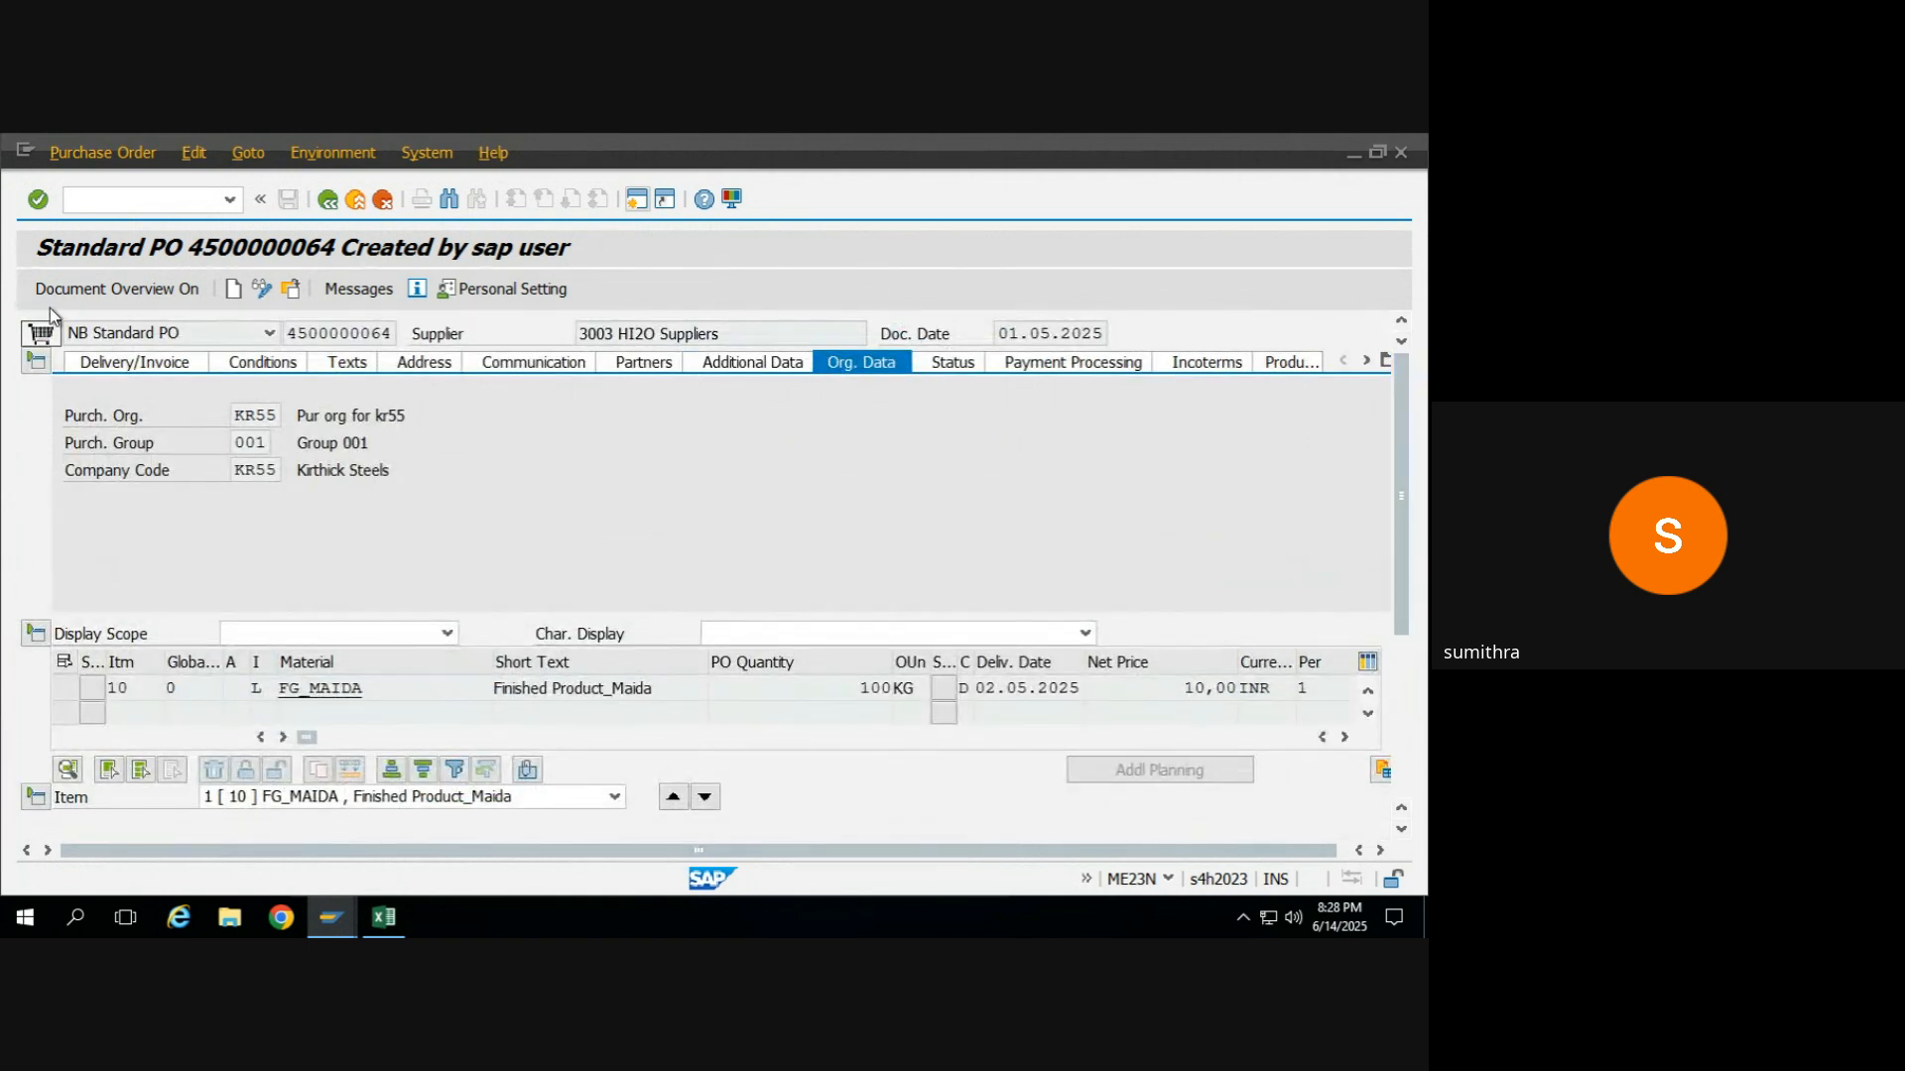
click(37, 363)
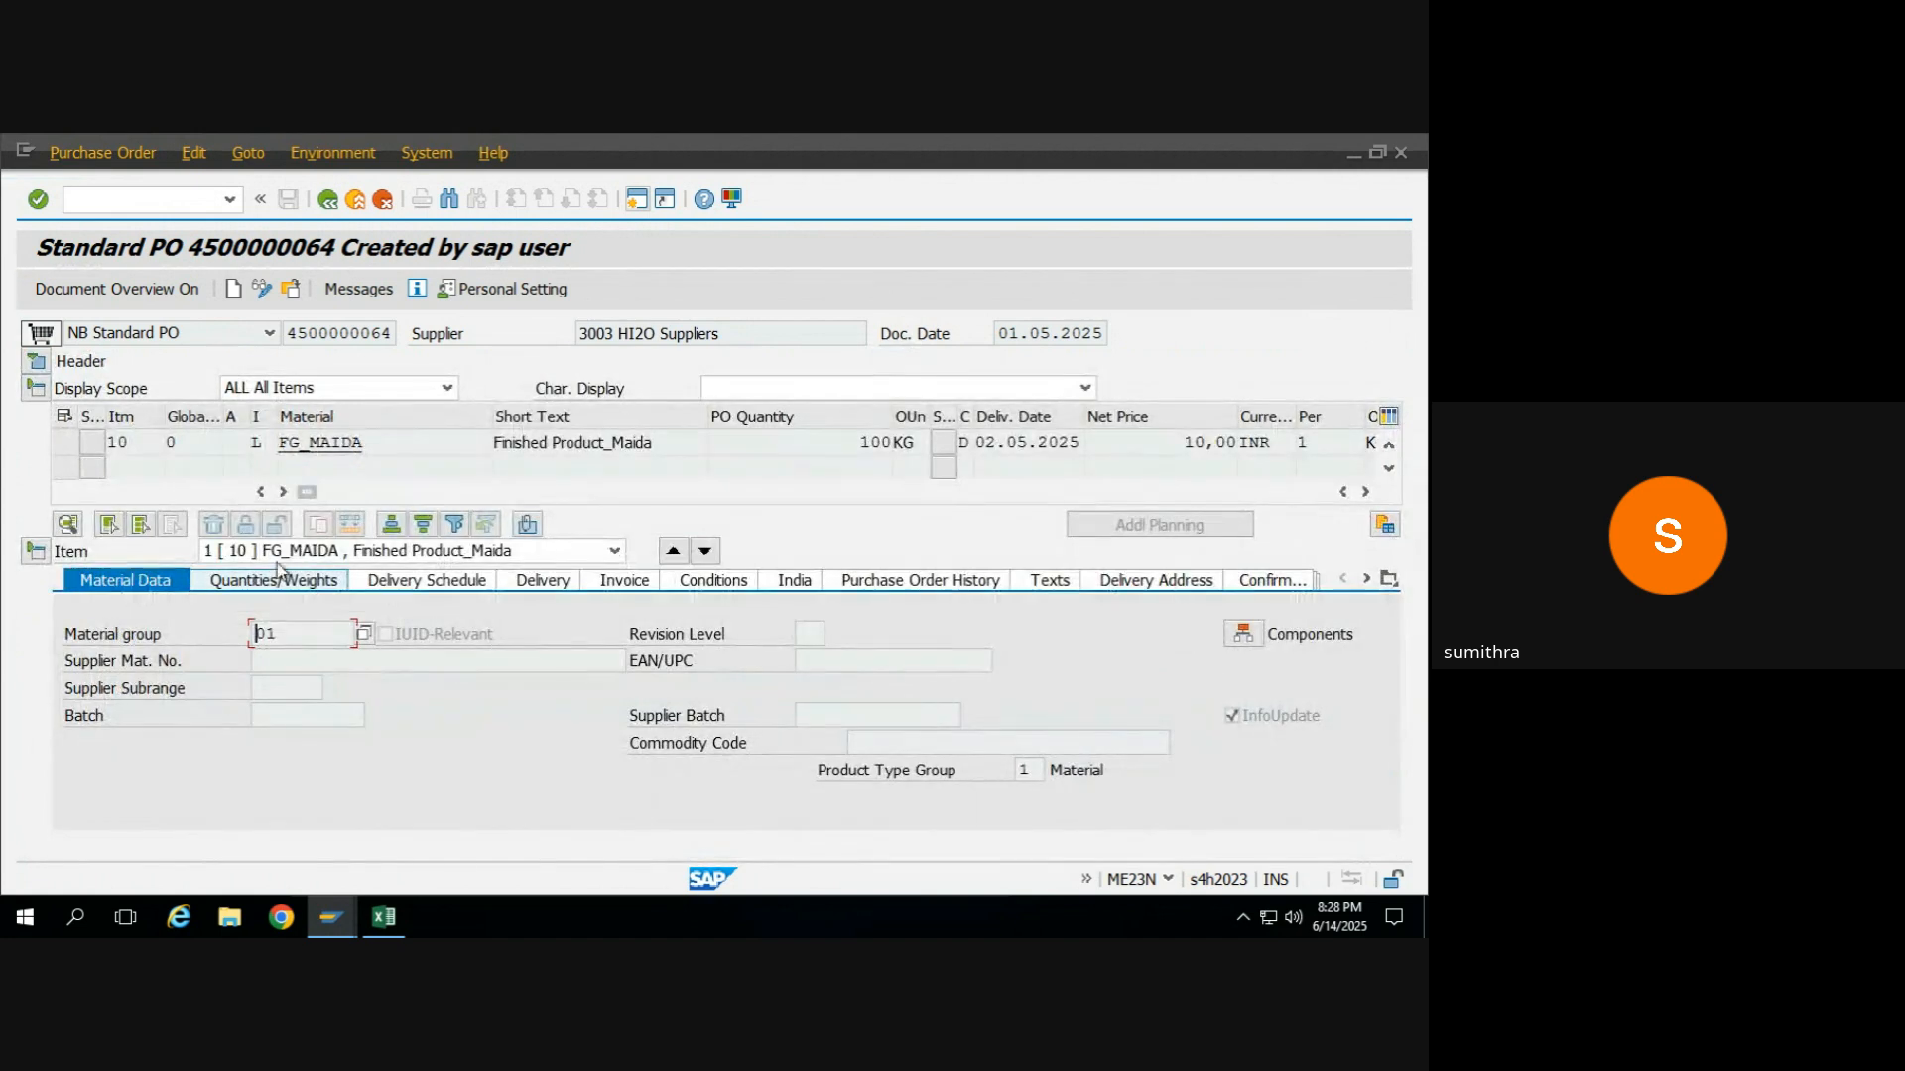
drag(394, 436, 280, 436)
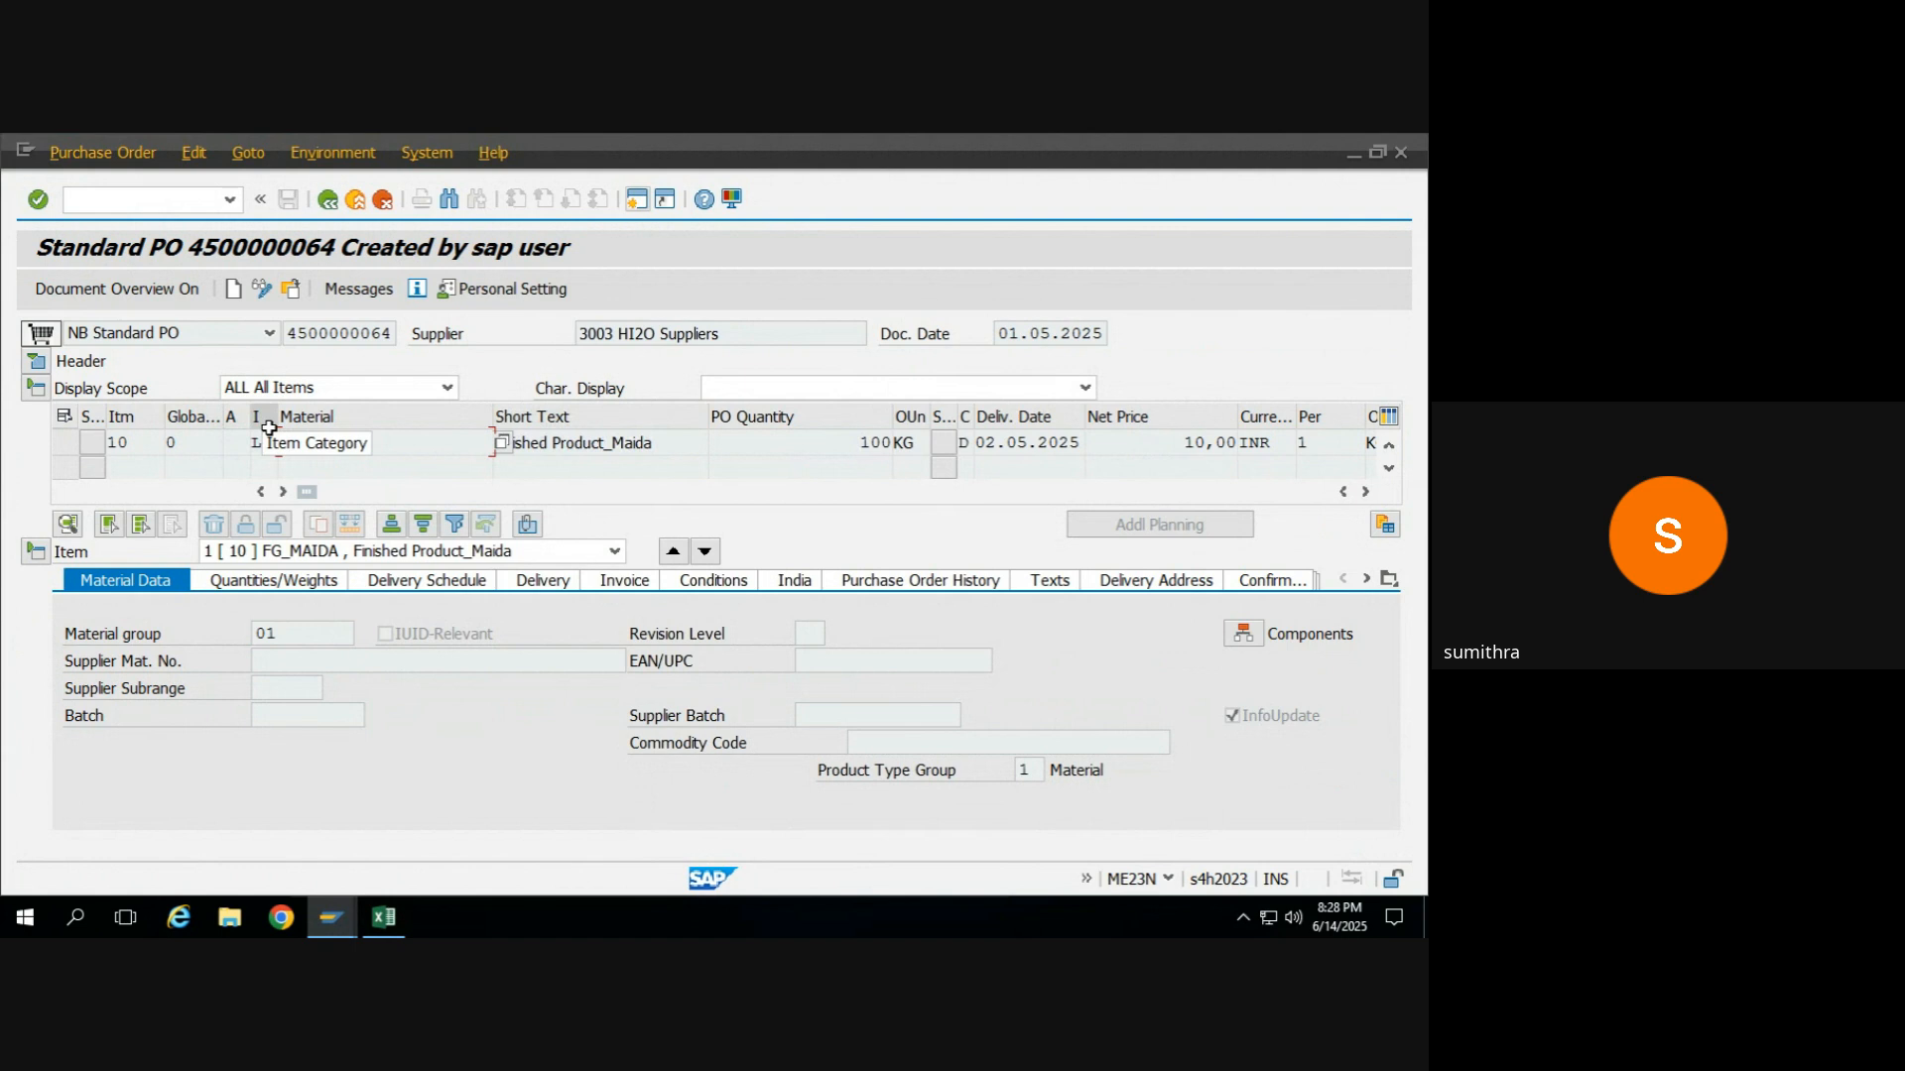
click(393, 444)
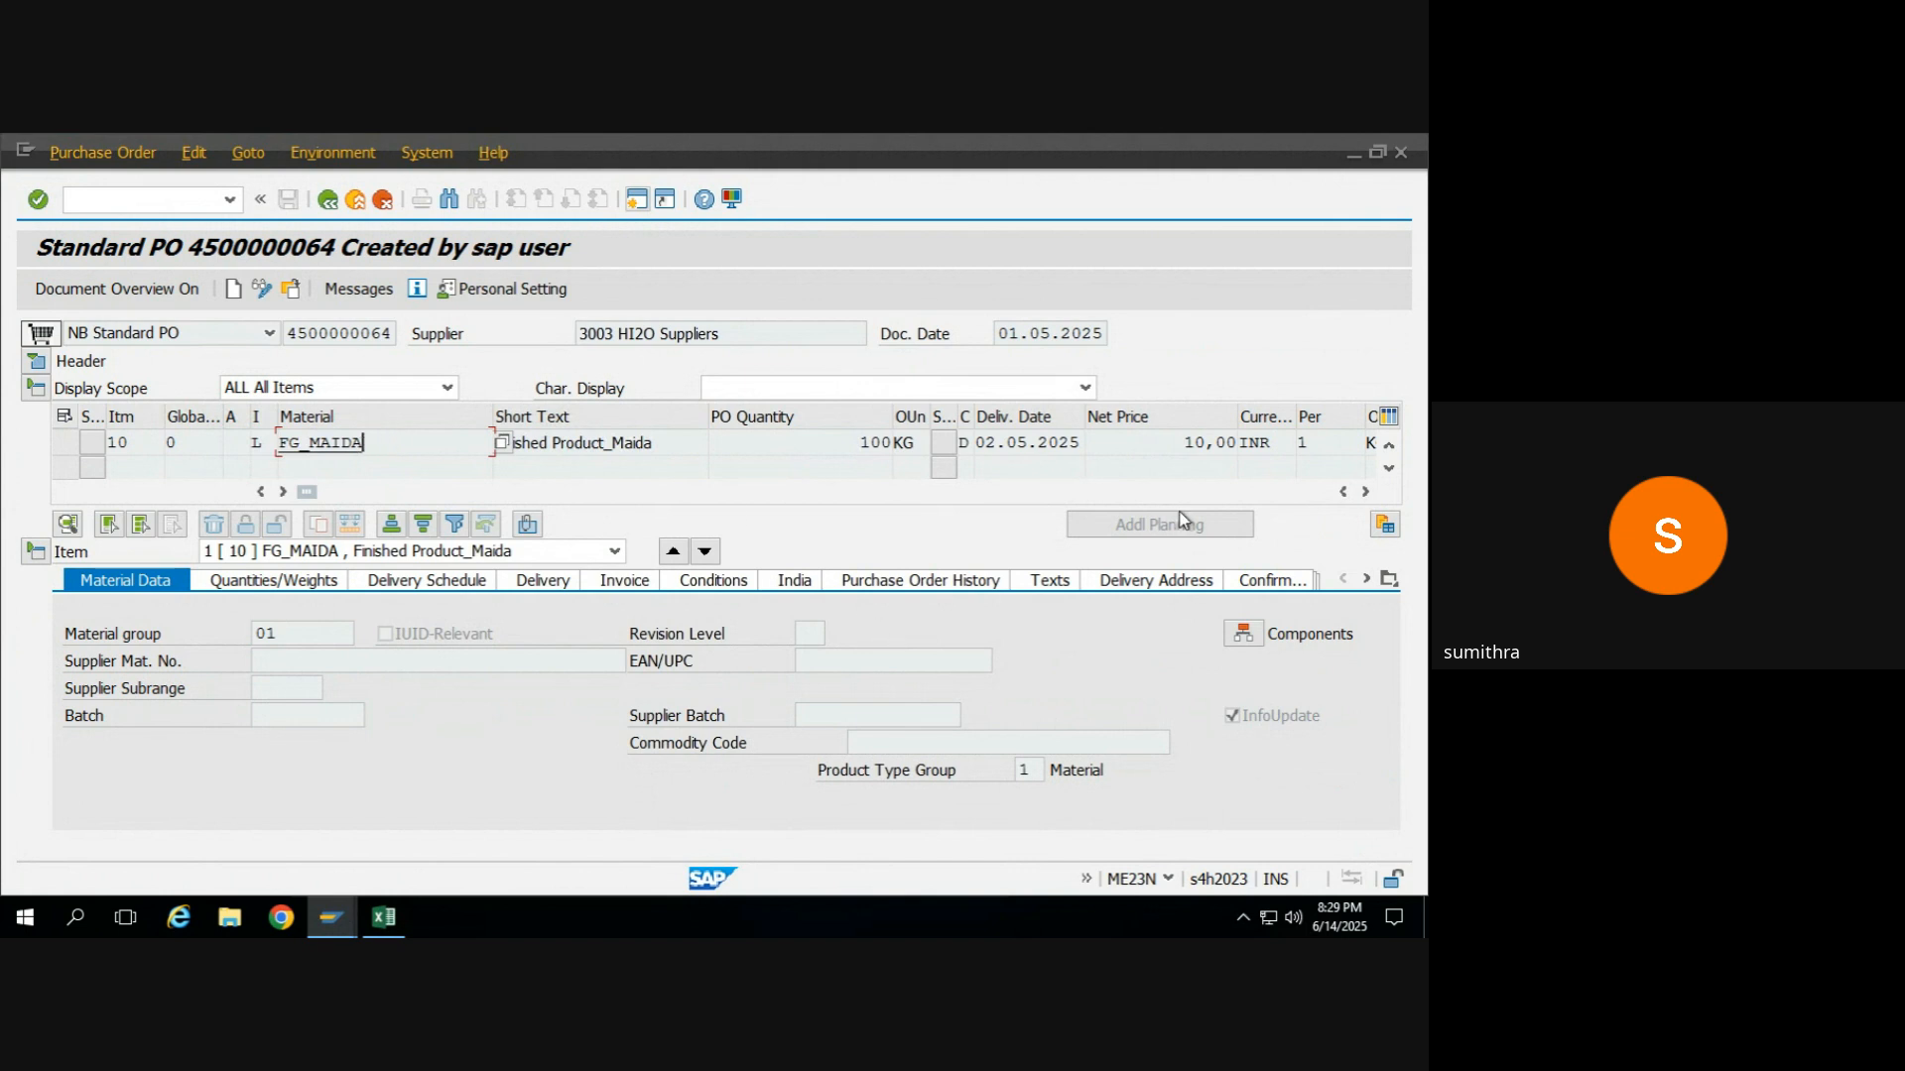
click(1368, 492)
click(1368, 492)
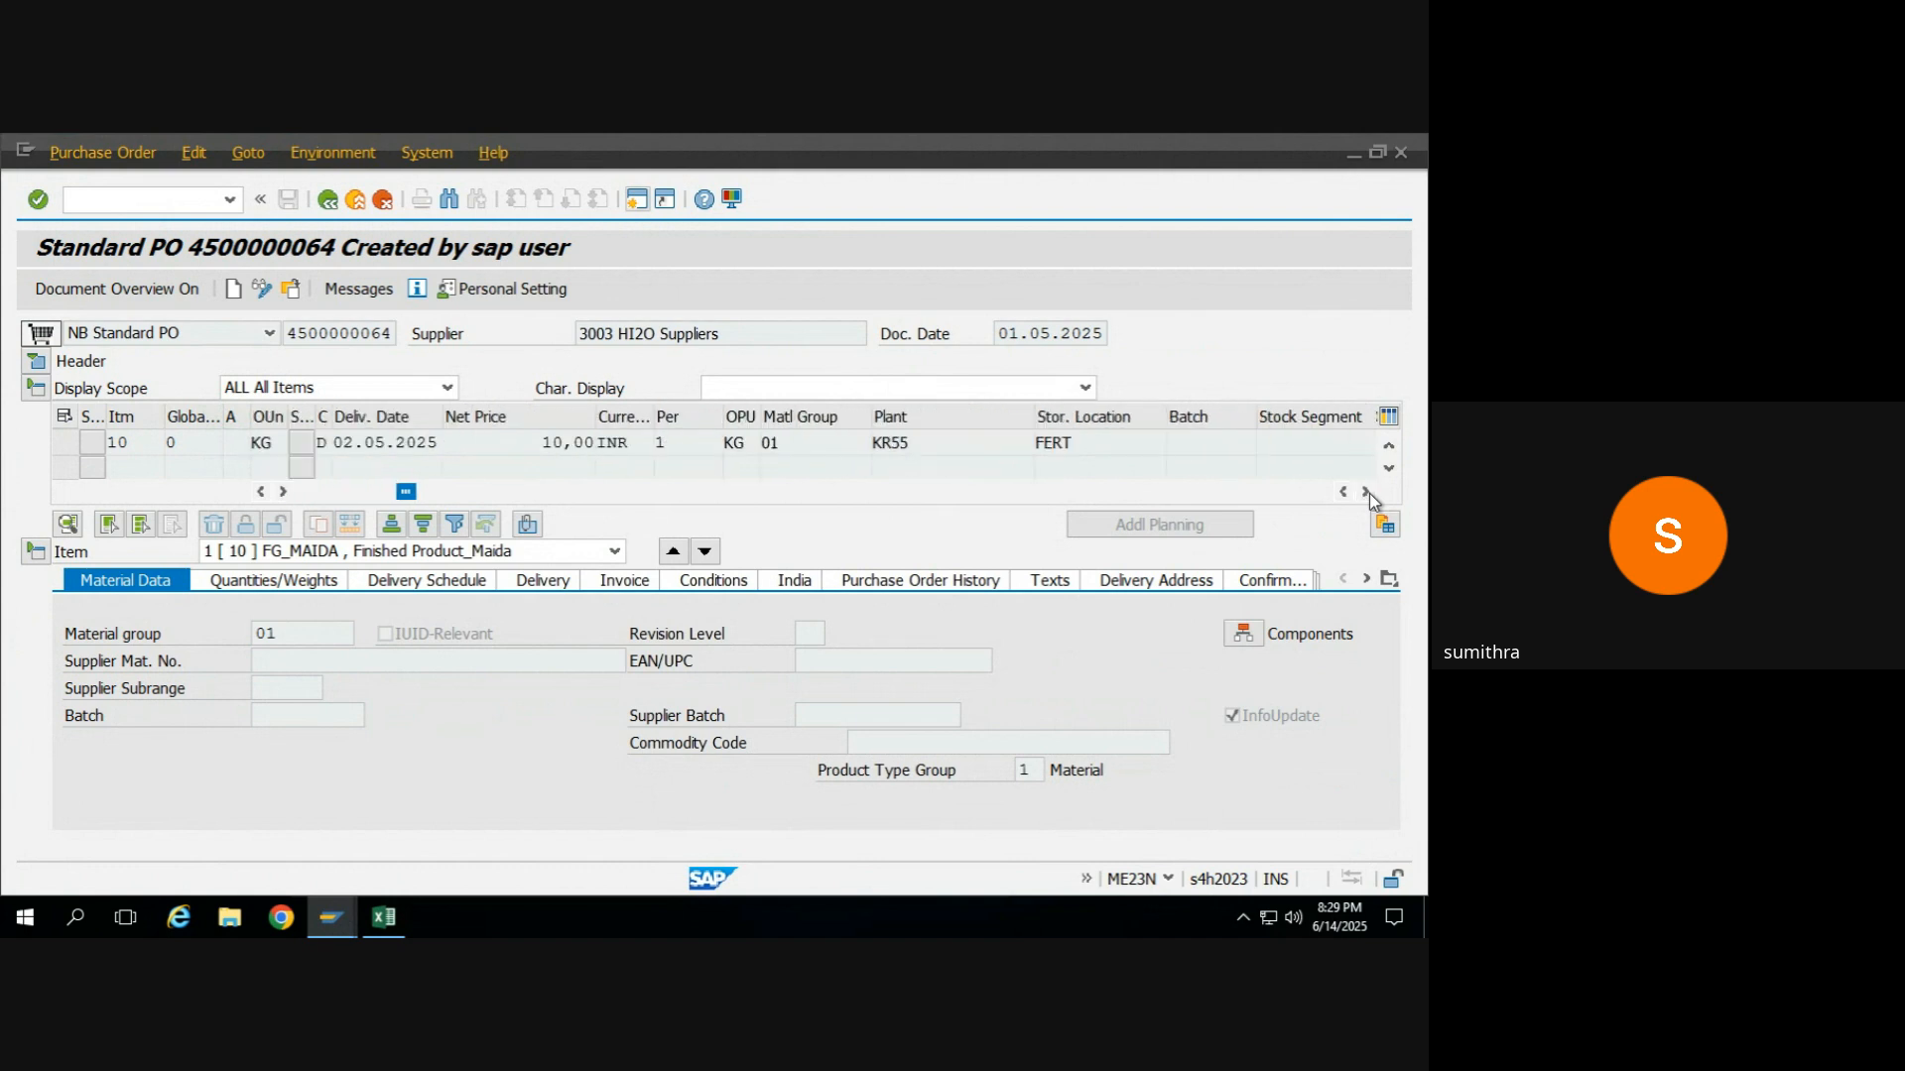
click(1368, 492)
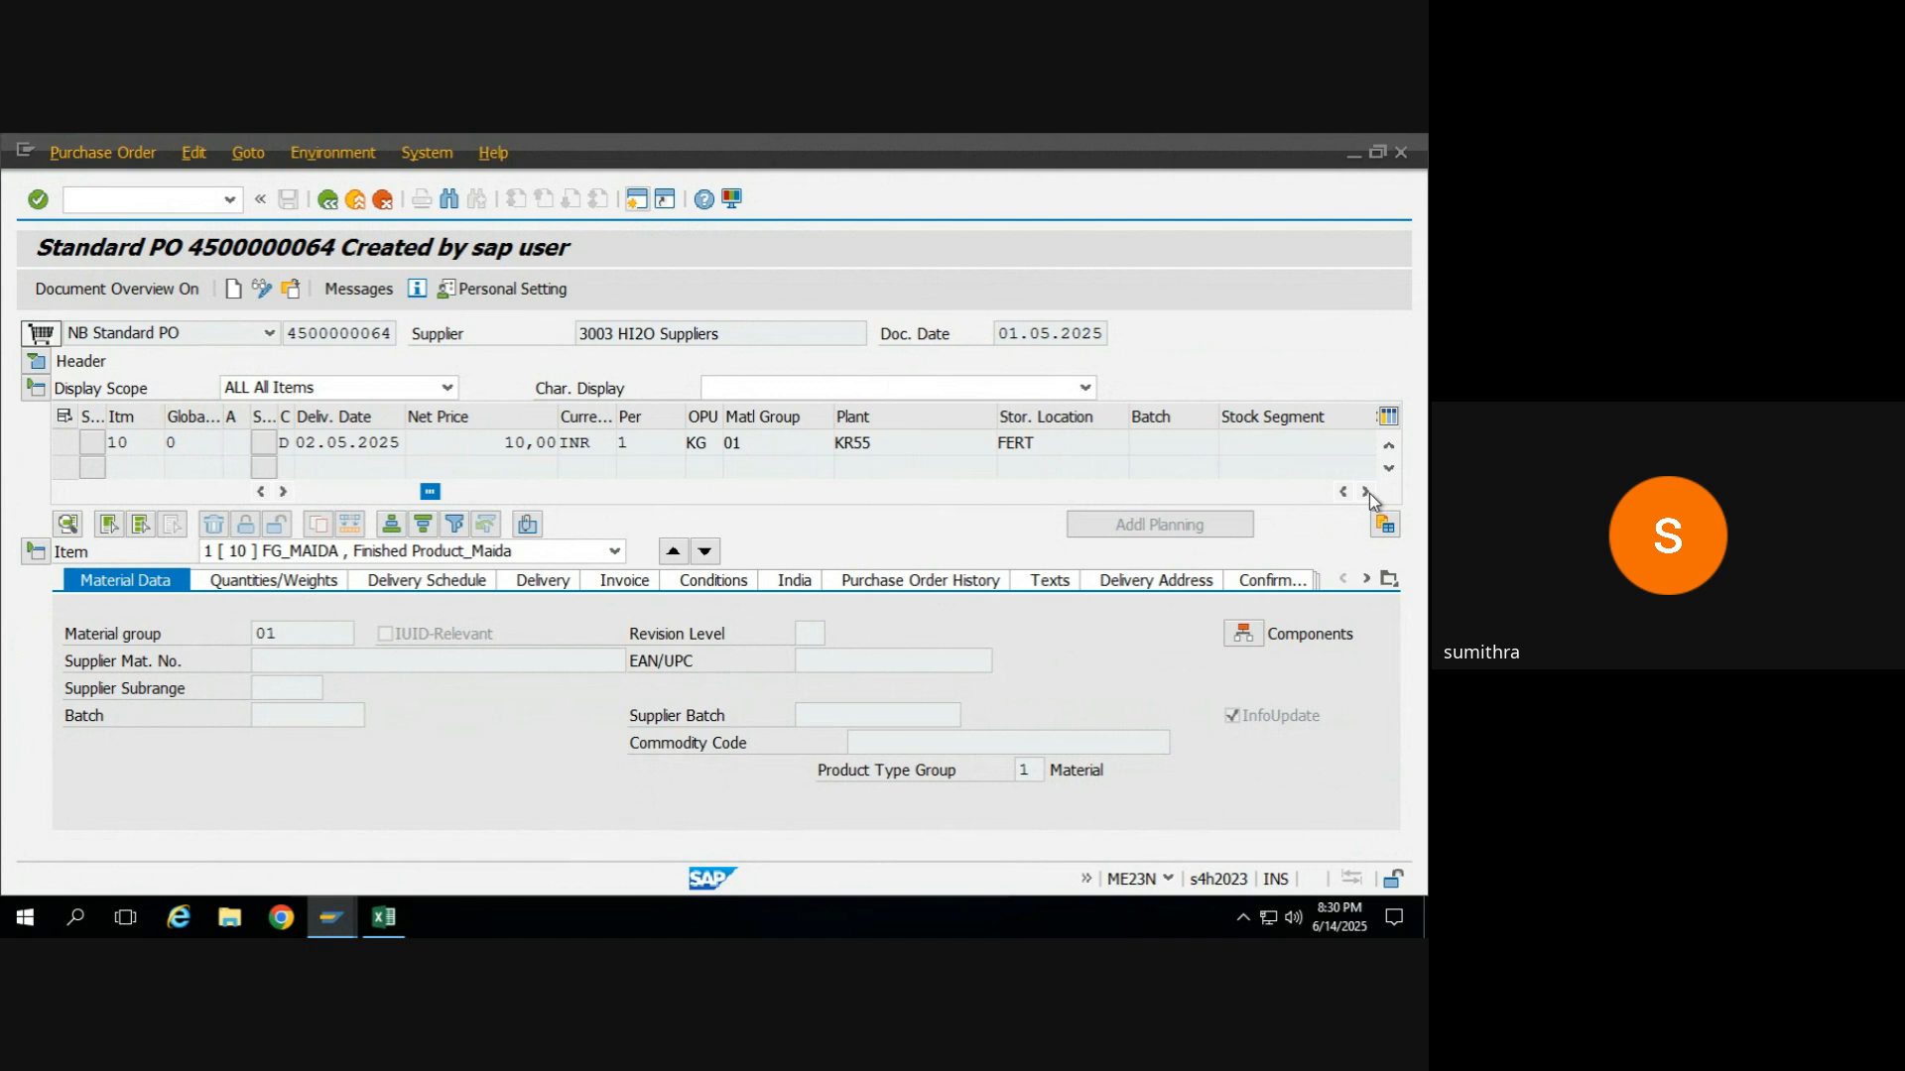
Open the bill of material components of item FG_MAIDA and examine the component RM_WHEAT.
click(1248, 637)
click(238, 496)
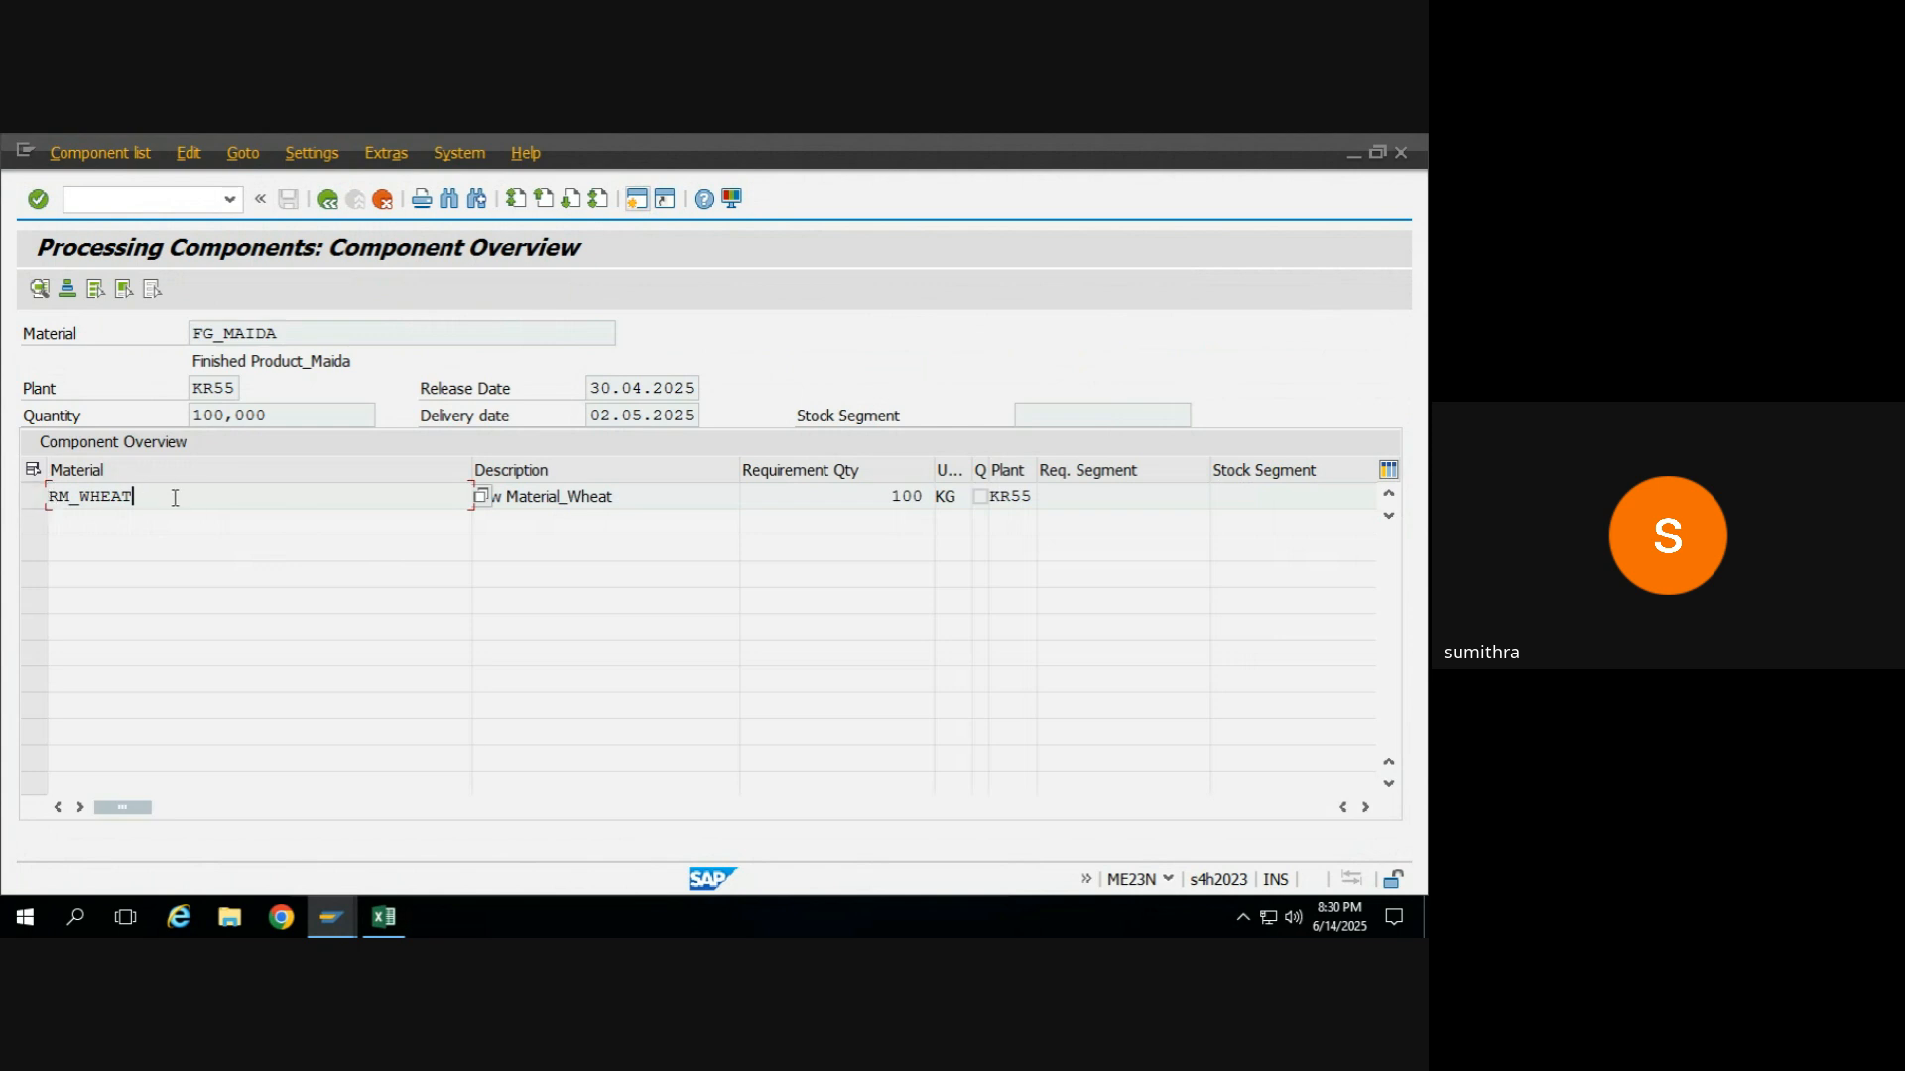
drag(159, 503, 51, 500)
Return to the purchase order item to point out FG_MAIDA, and reopen its component overview.
click(334, 203)
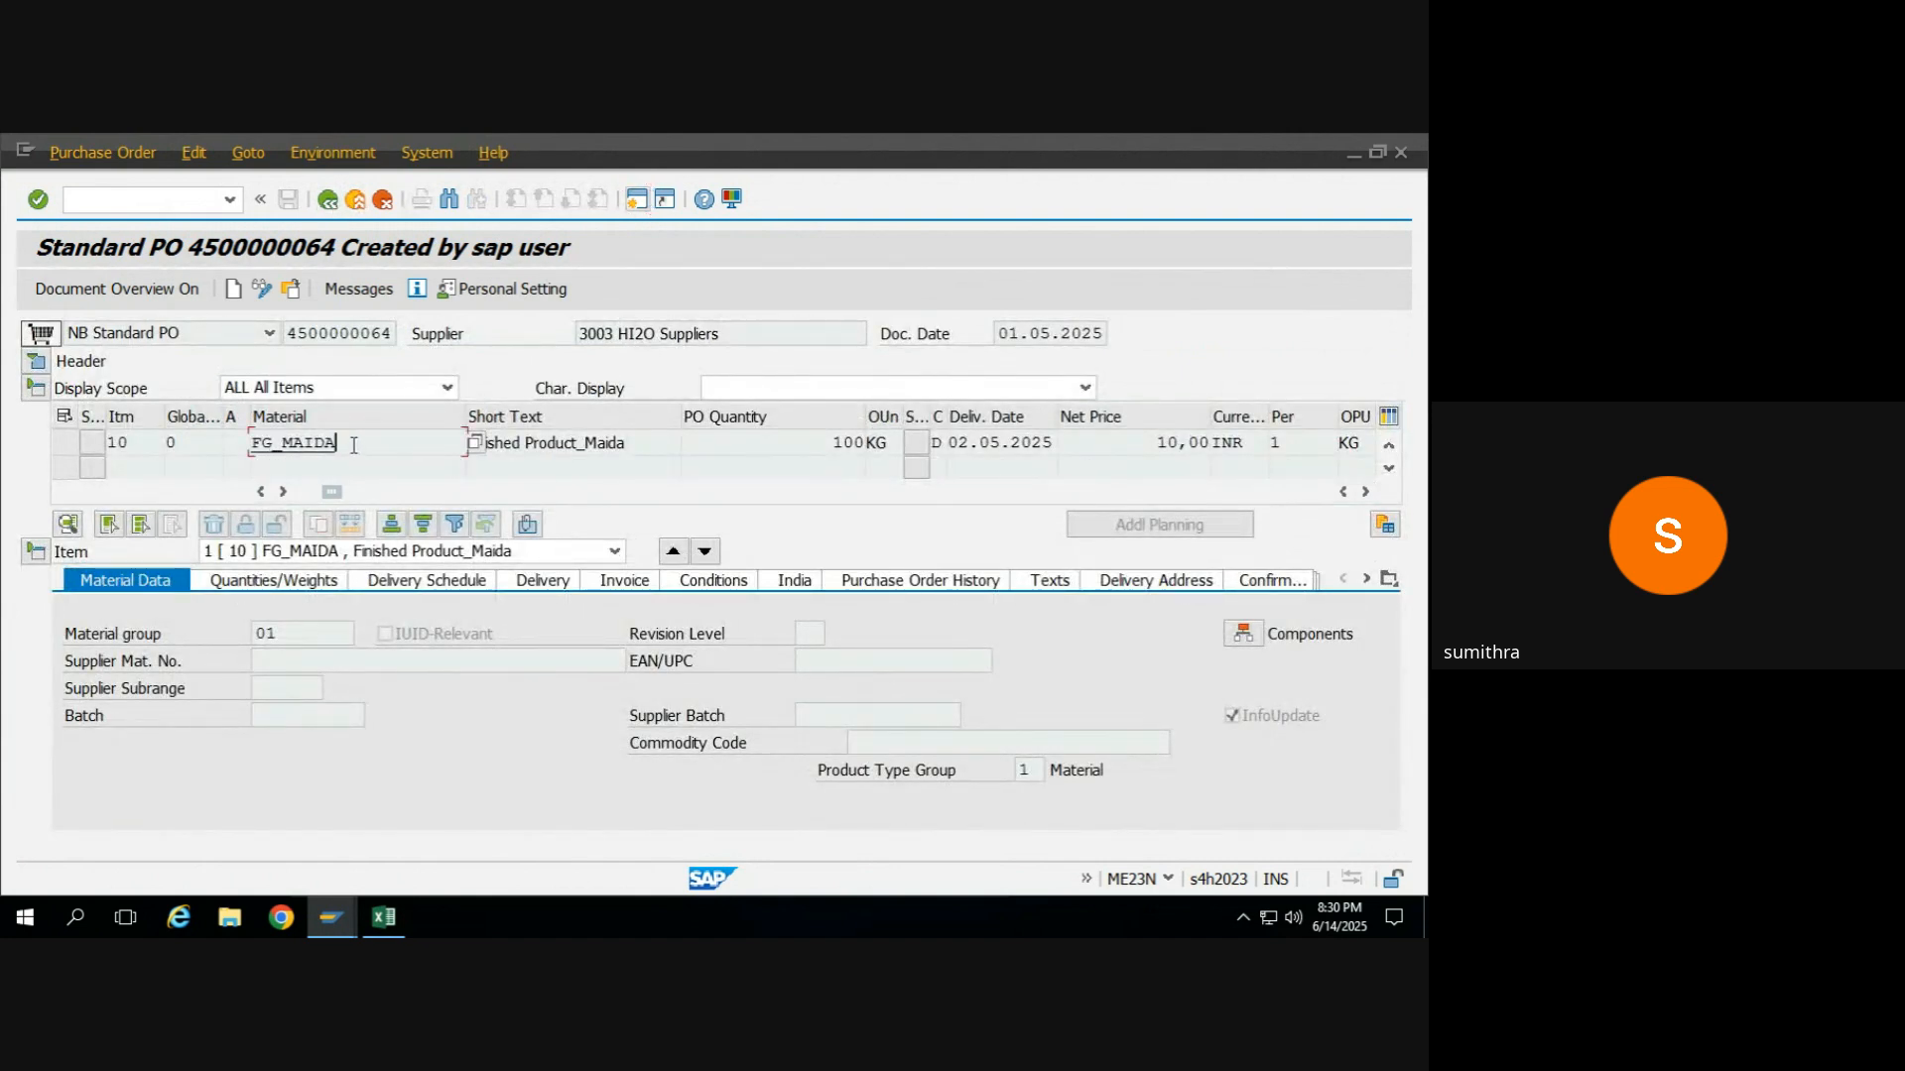
drag(350, 448, 226, 458)
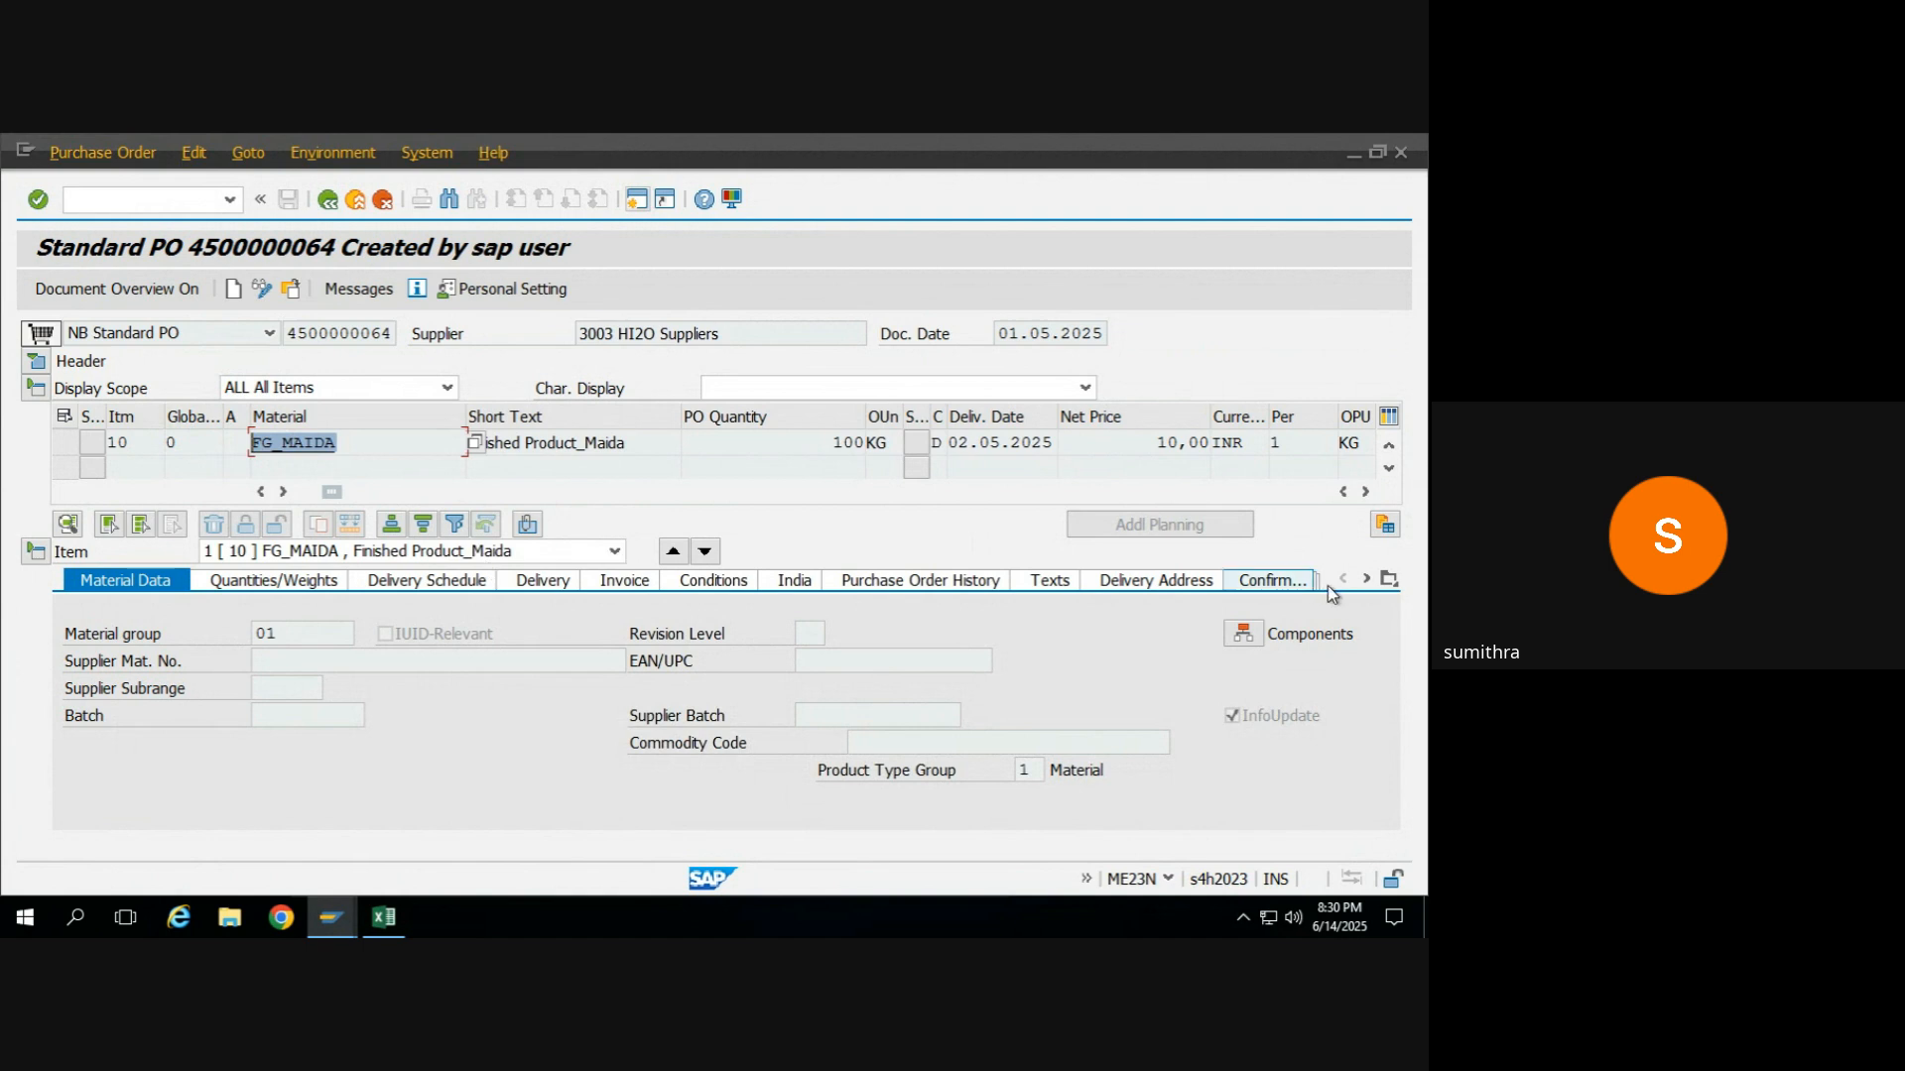
click(1246, 634)
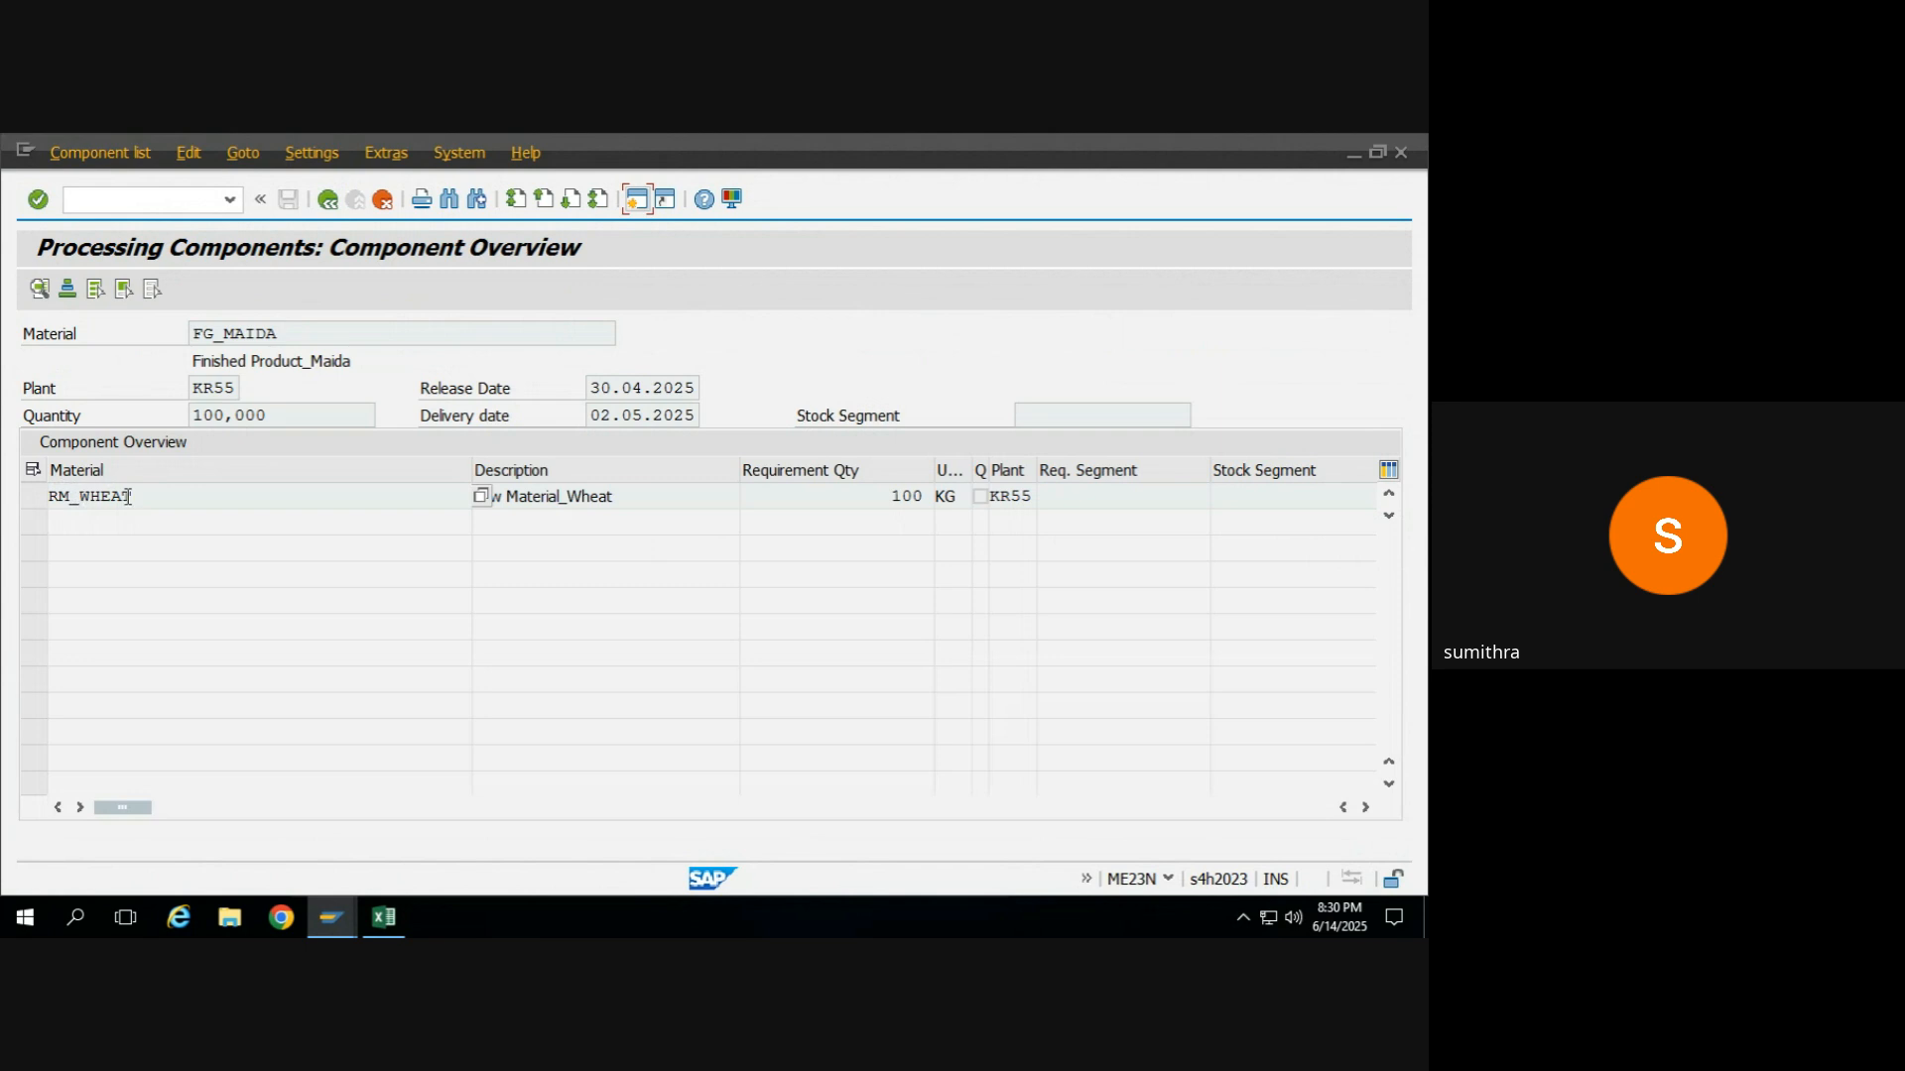
Return to the purchase order from the component overview and copy item 10's material FG_MAIDA.
click(334, 202)
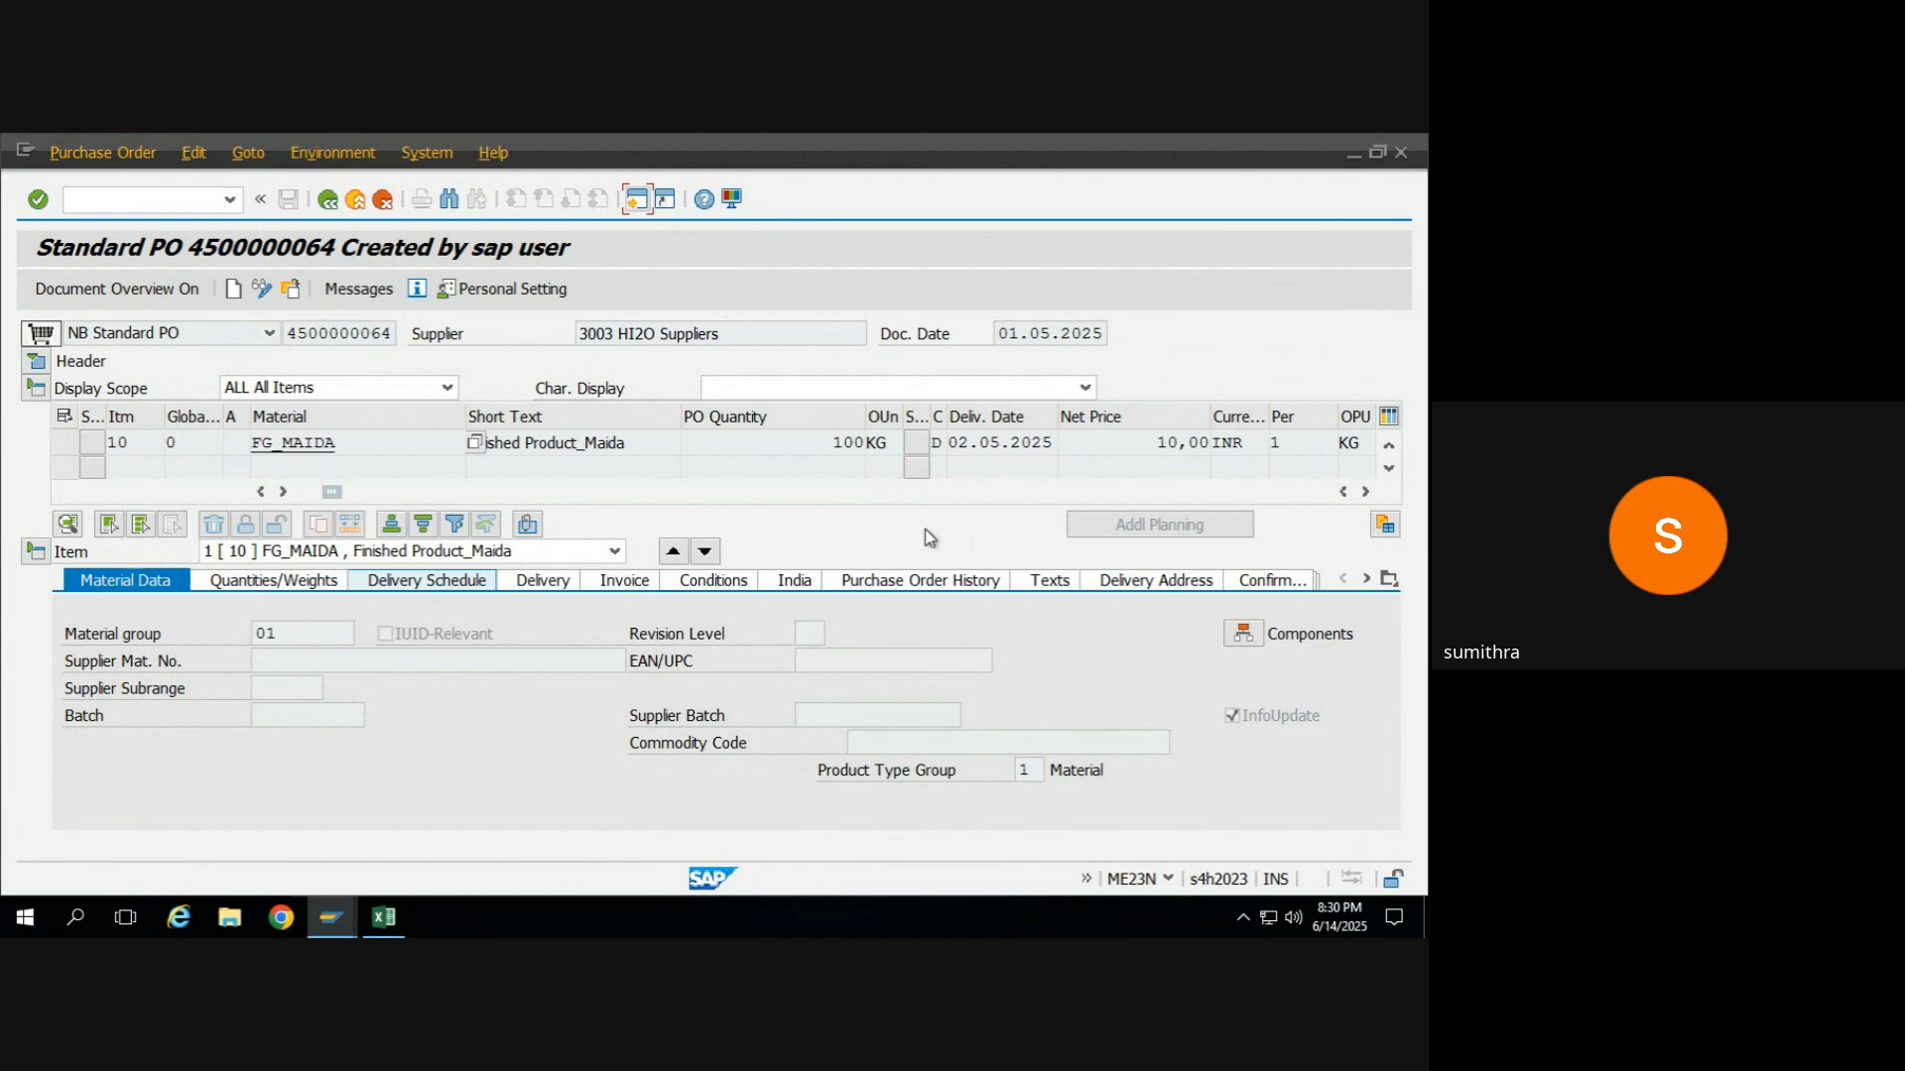
click(380, 438)
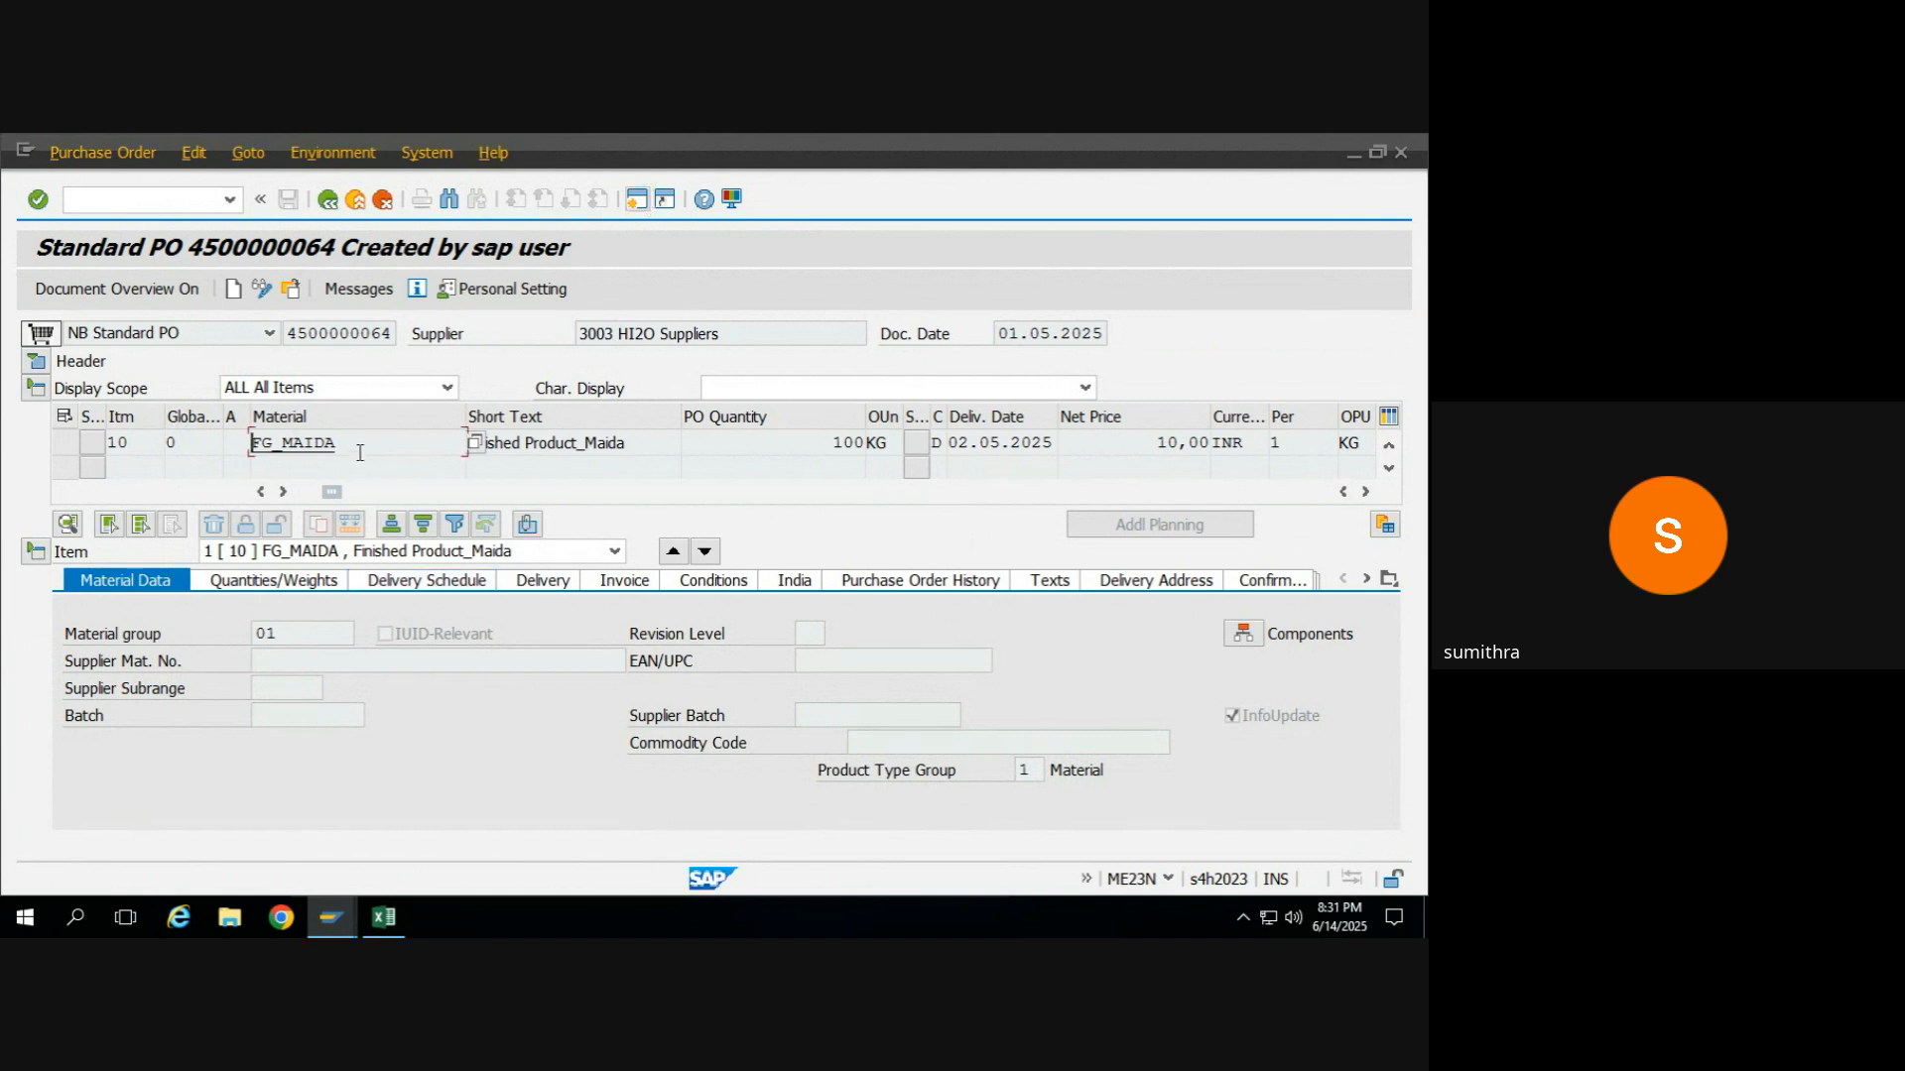
drag(363, 448, 227, 445)
key(ctrl+c)
Switch to the Excel training sheet and enter FERT in cell H10 beside the material prerequisite.
key(alt+Tab)
click(467, 472)
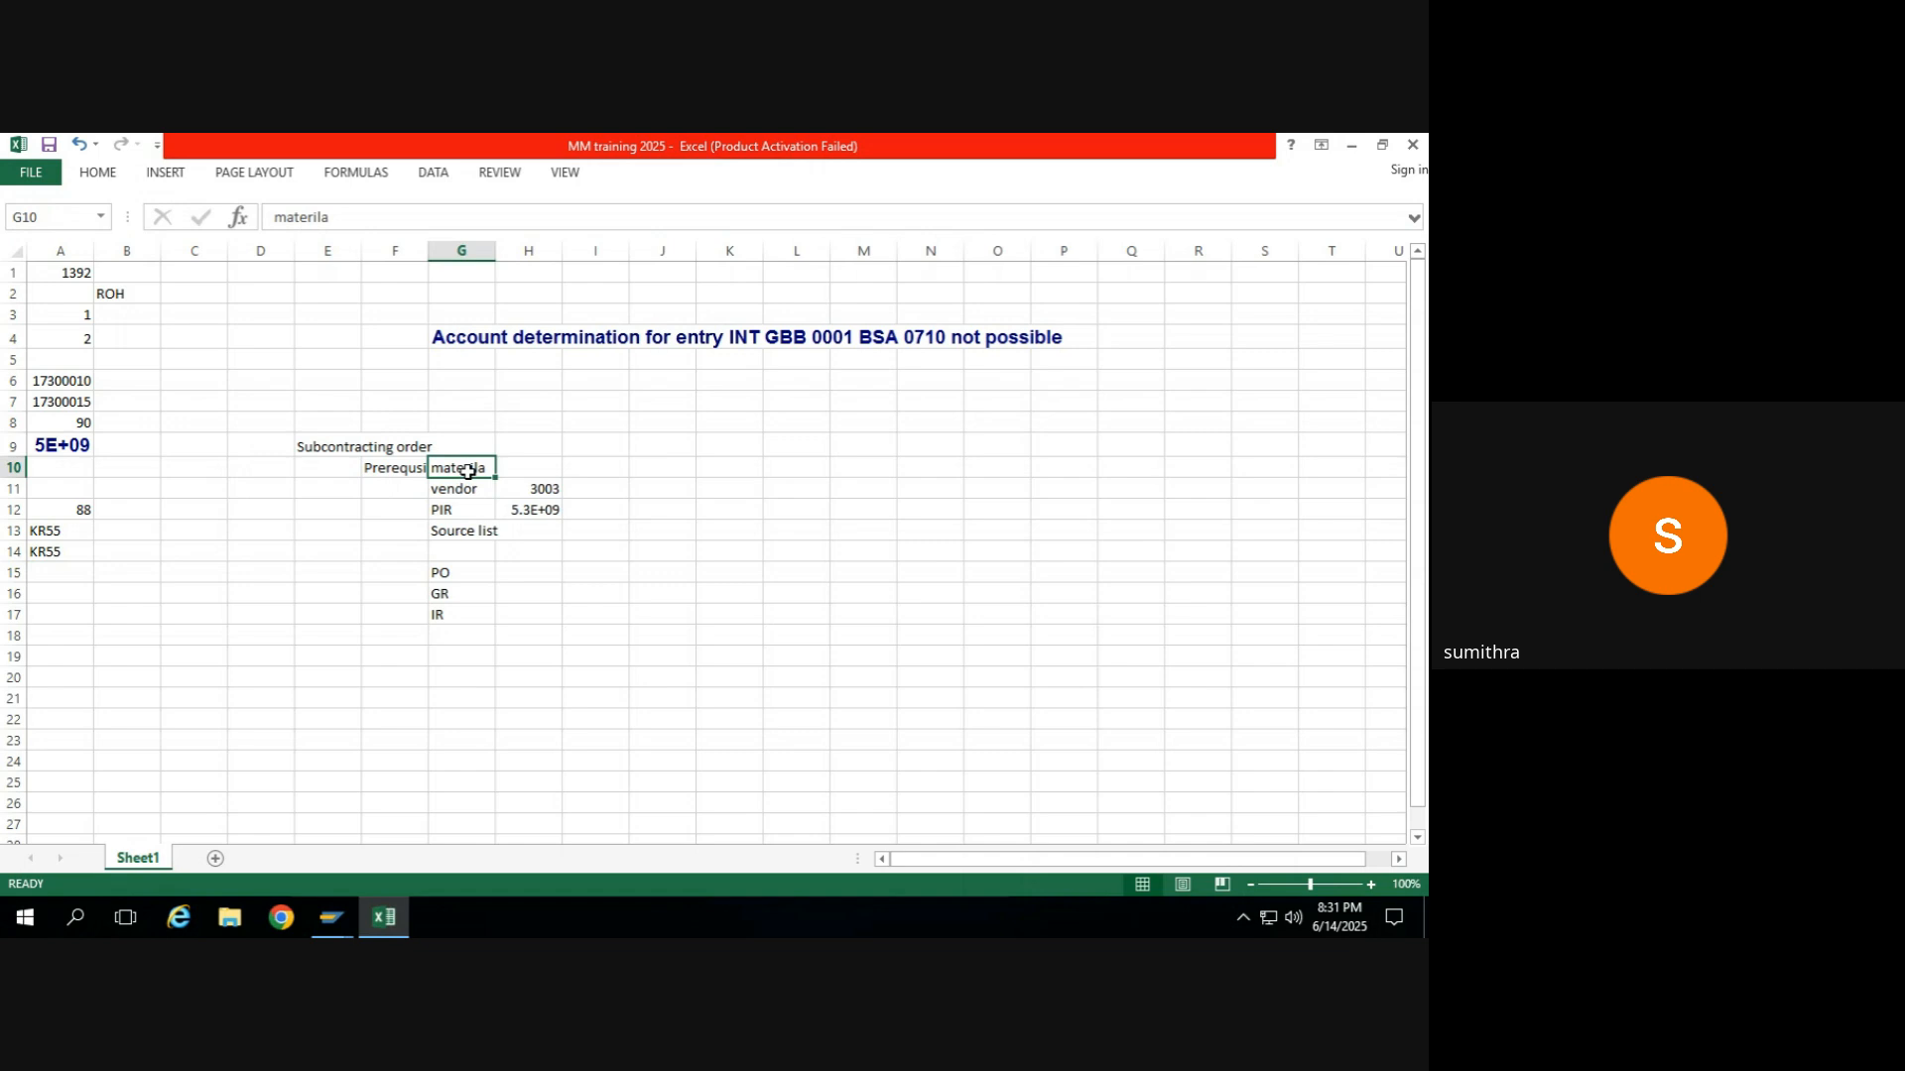
key(Page_Down)
key(ctrl+Up)
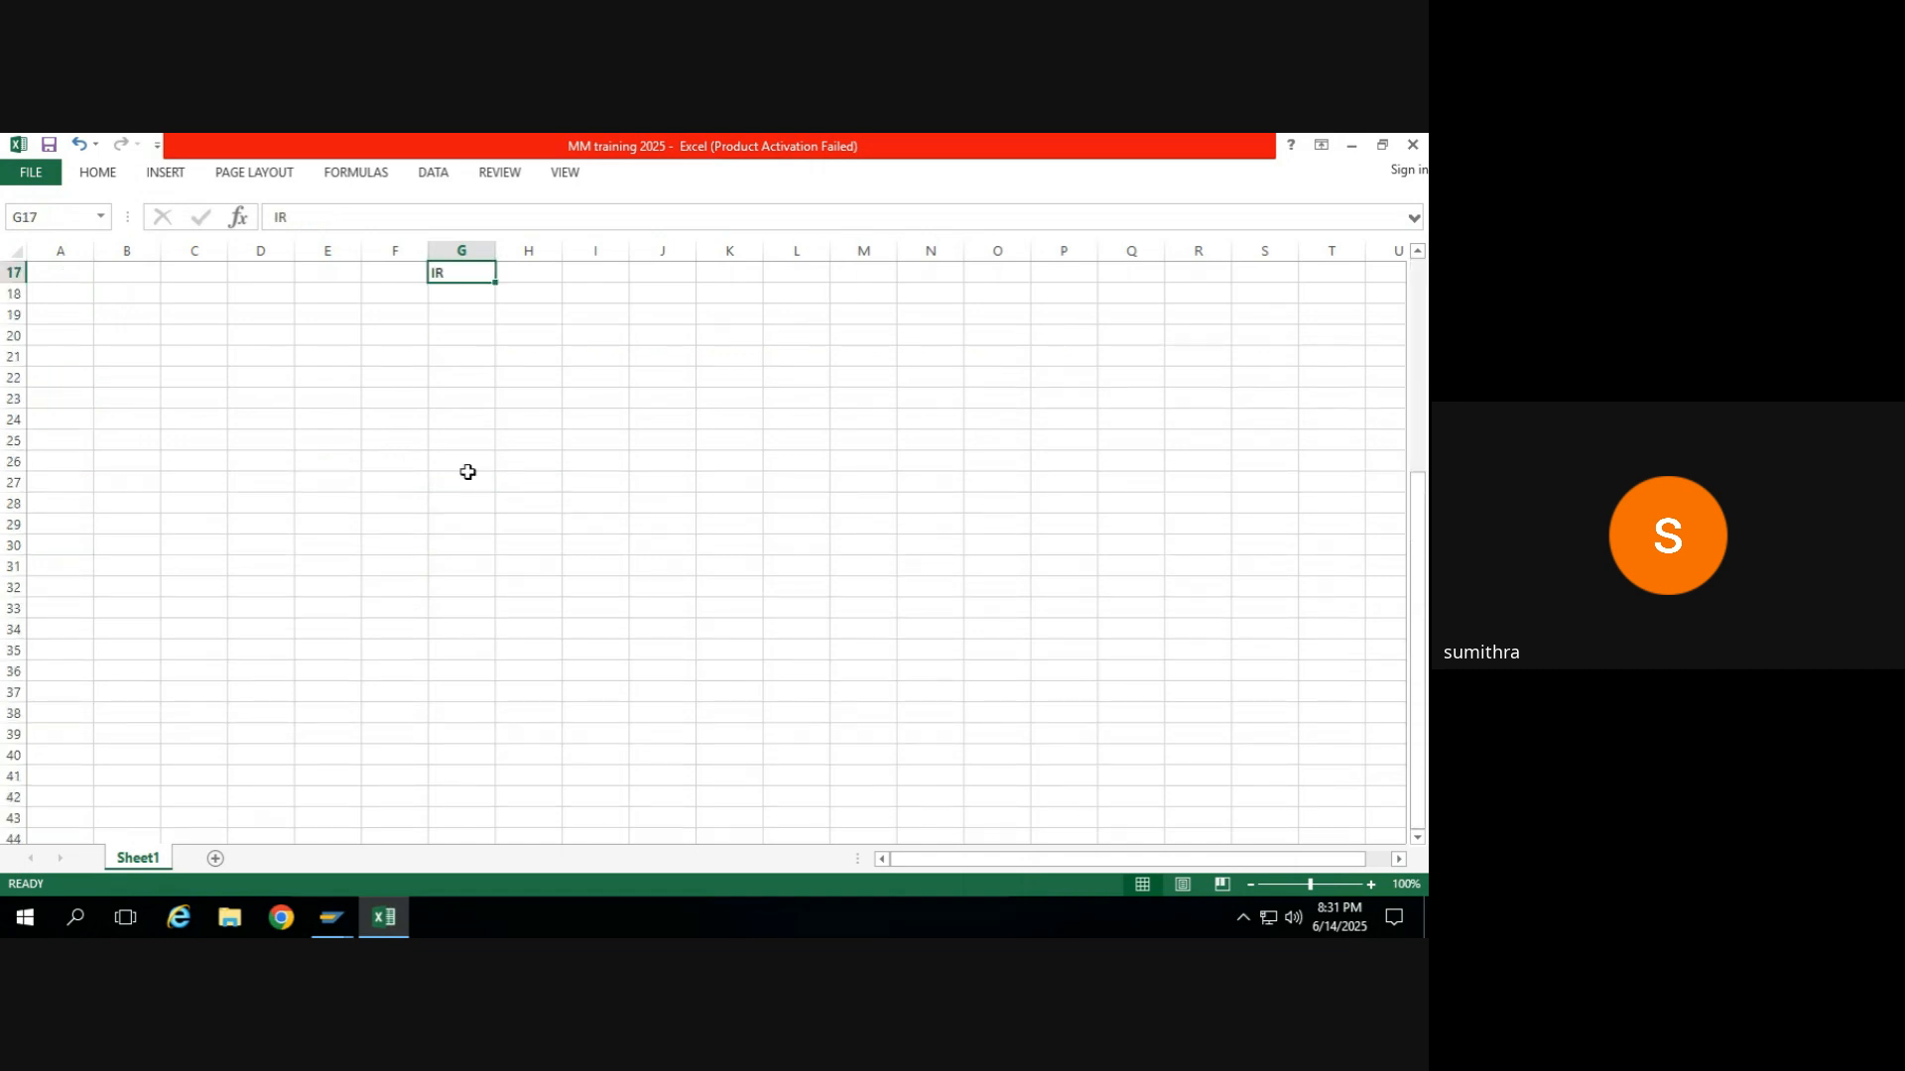
key(Up)
key(Up)
key(ctrl+Up)
key(ctrl+Up)
key(Up)
key(Up)
key(Up)
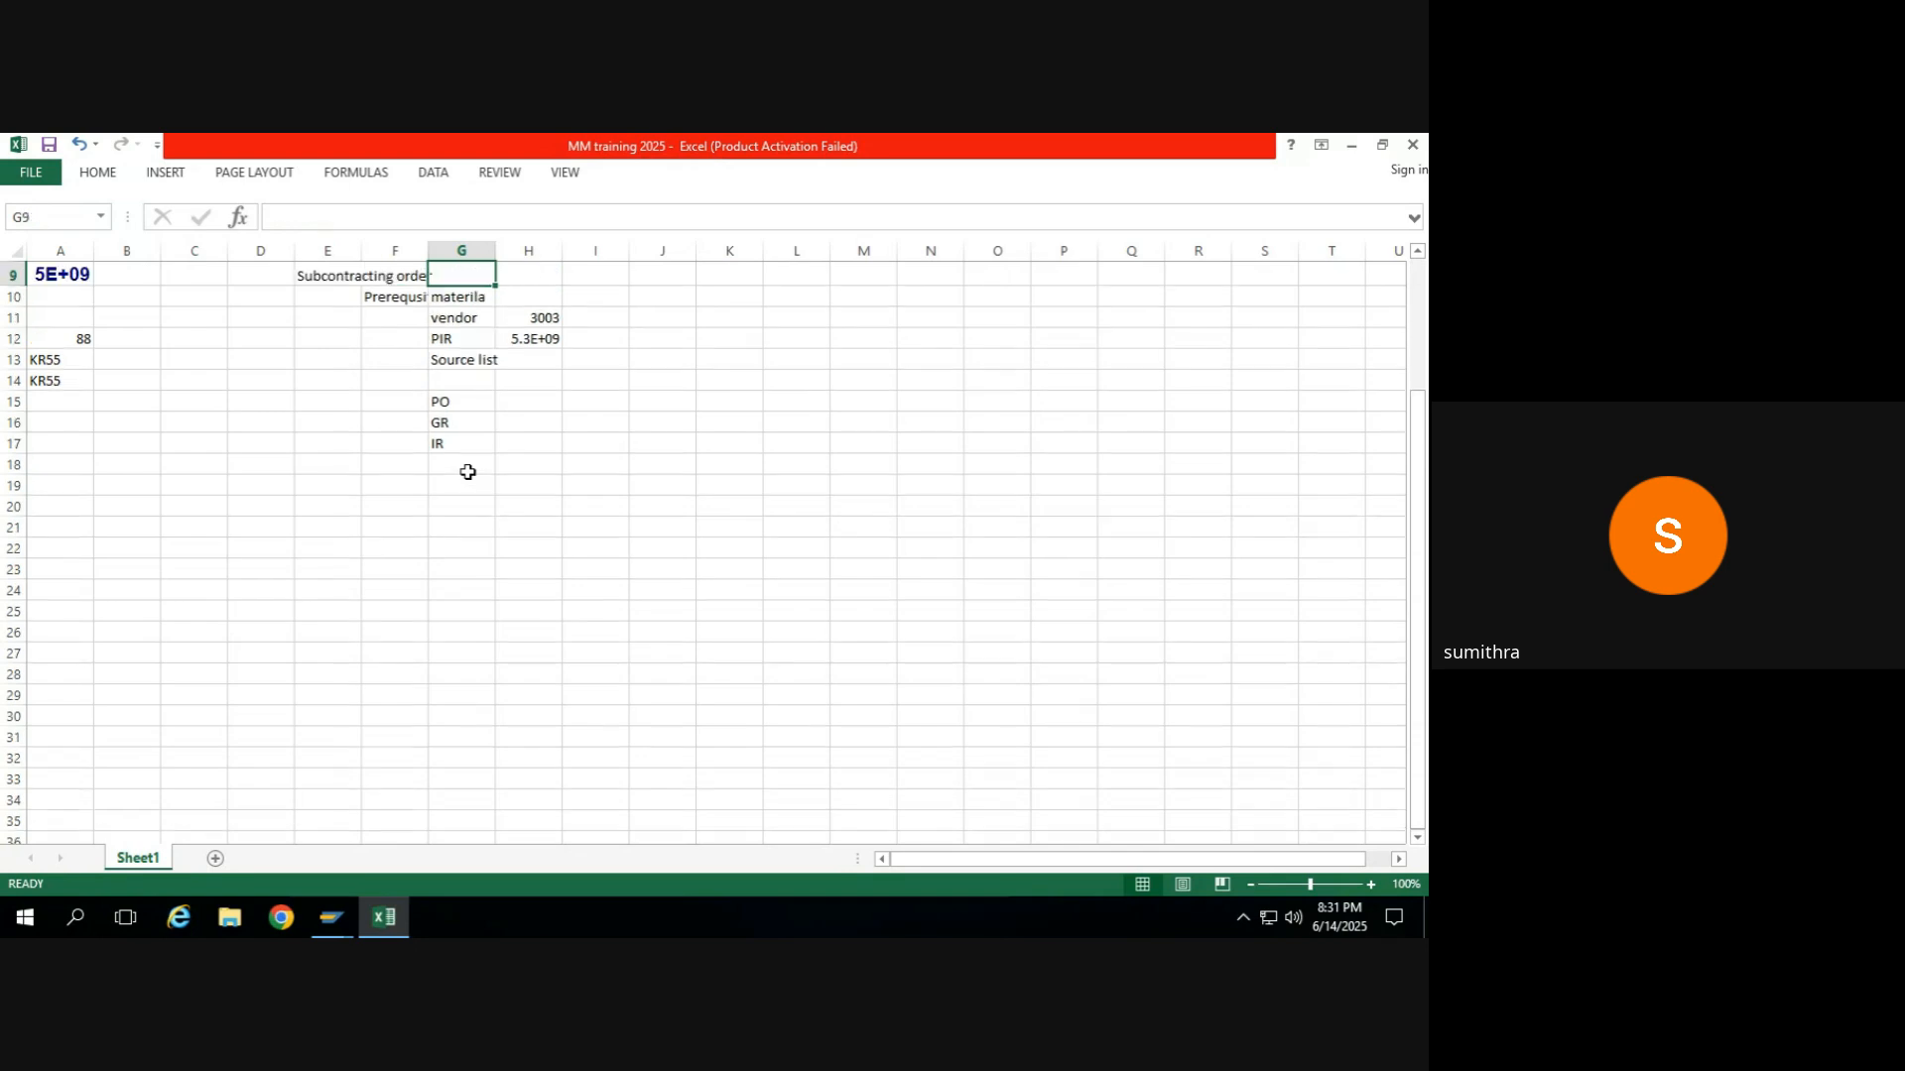
key(Down)
key(Down)
key(Right)
text(F)
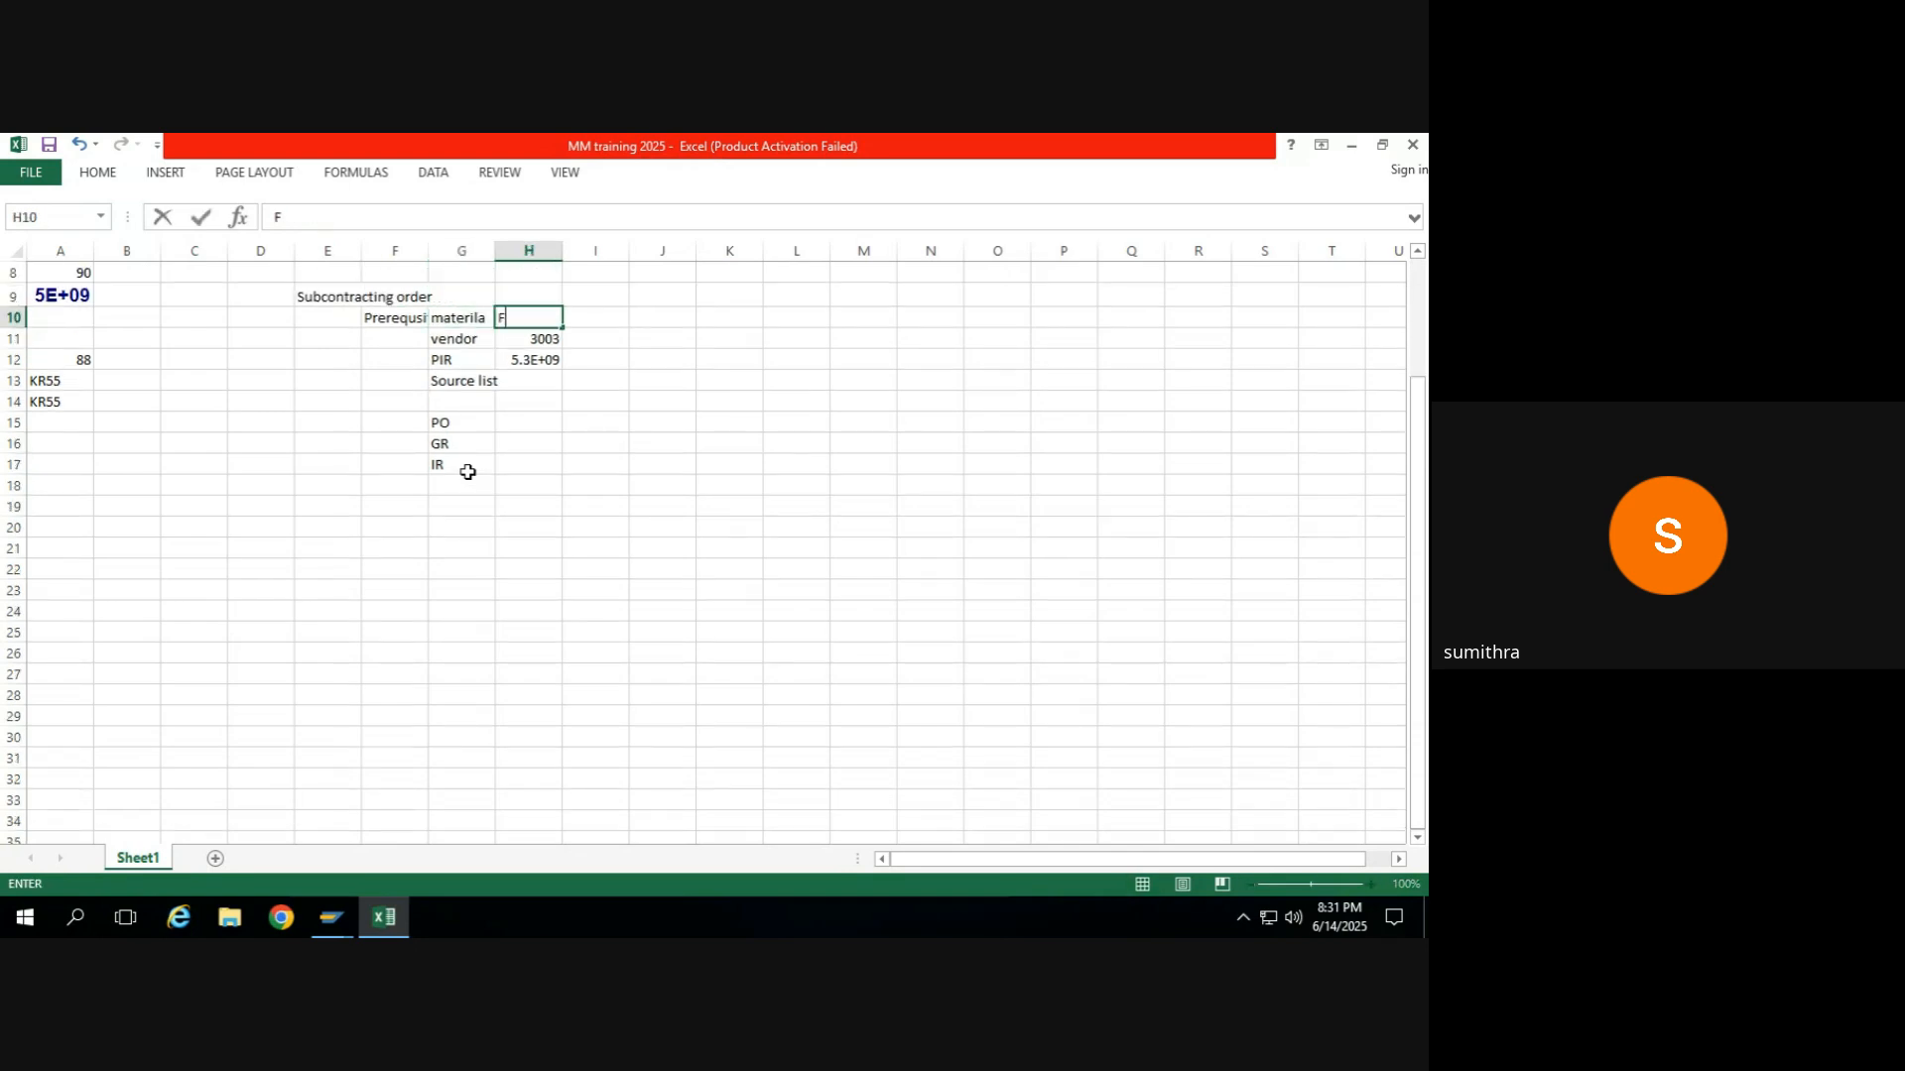
text(ERT)
Paste the copied material FG_MAIDA into cell I10 beside FERT.
key(Page_Down)
key(ctrl+Up)
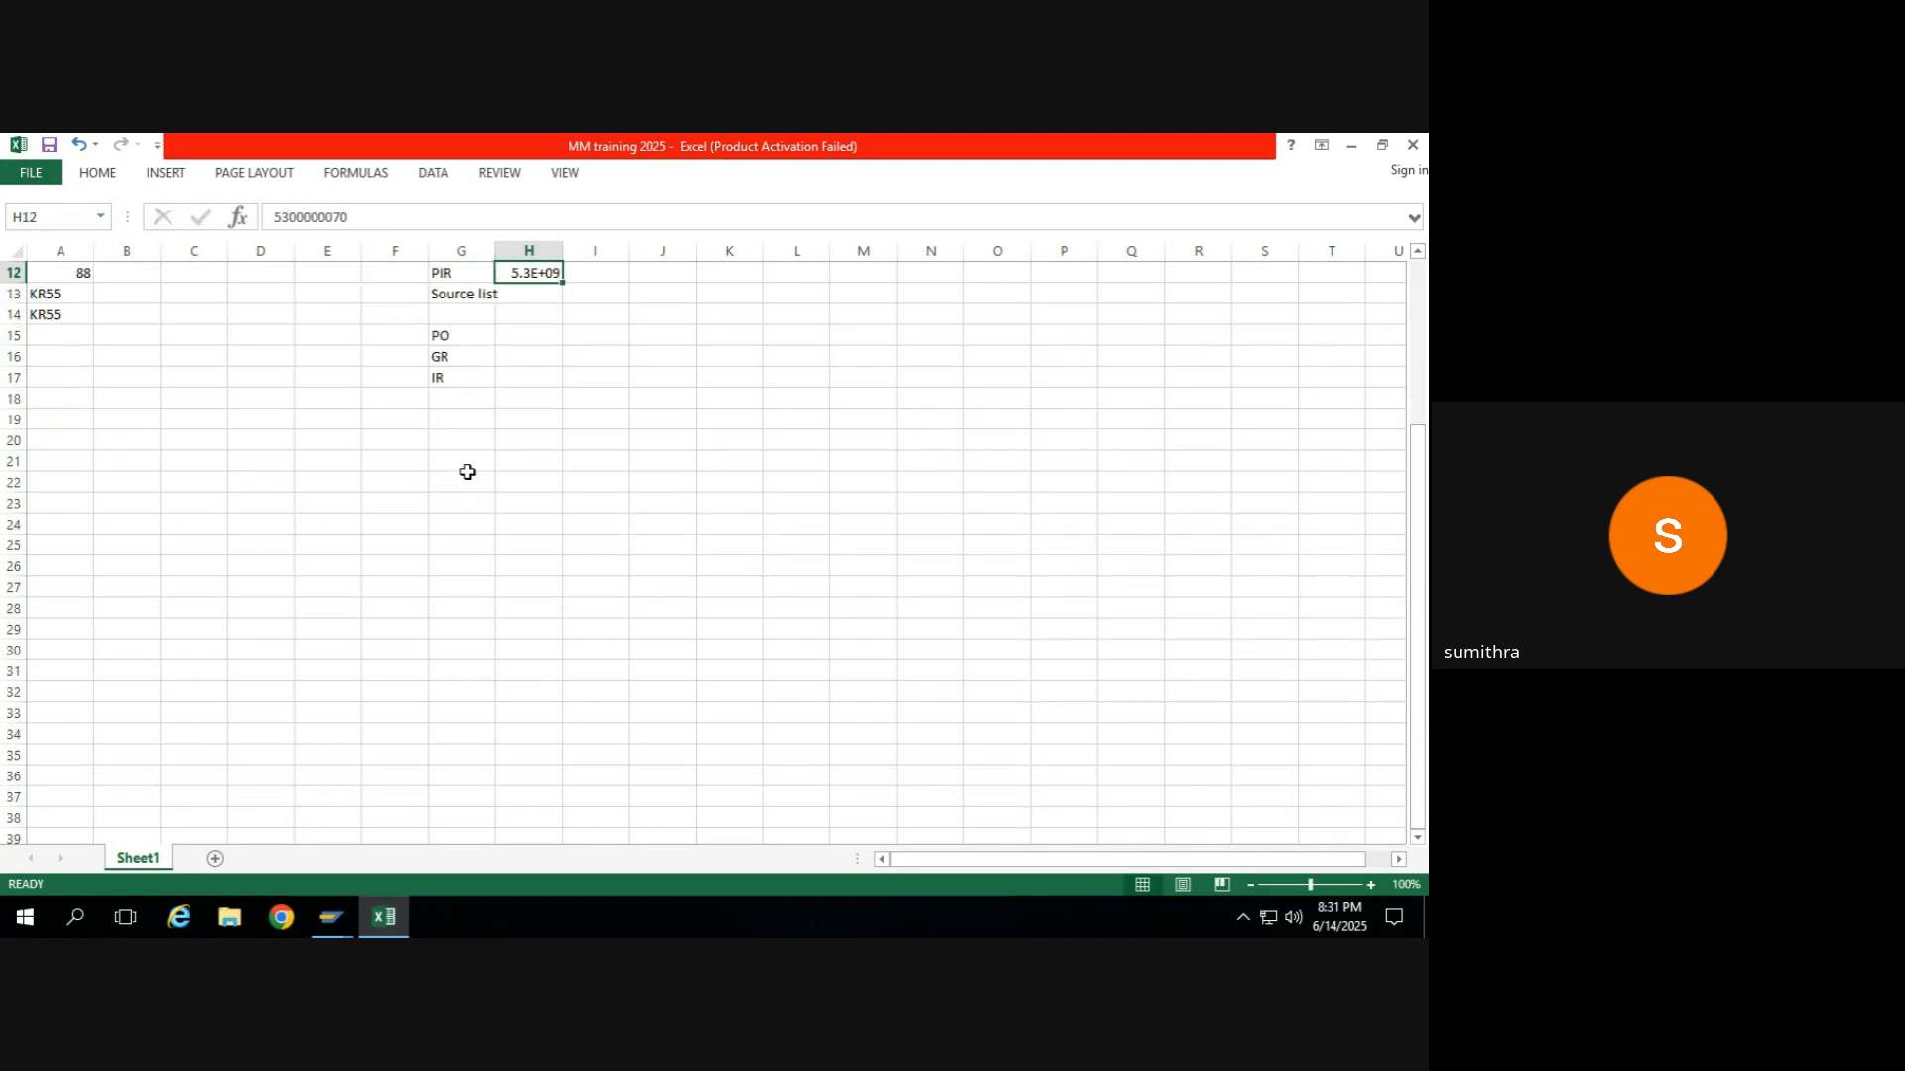
key(Up)
key(Up)
key(Up)
key(Up)
key(Down)
key(Down)
key(Right)
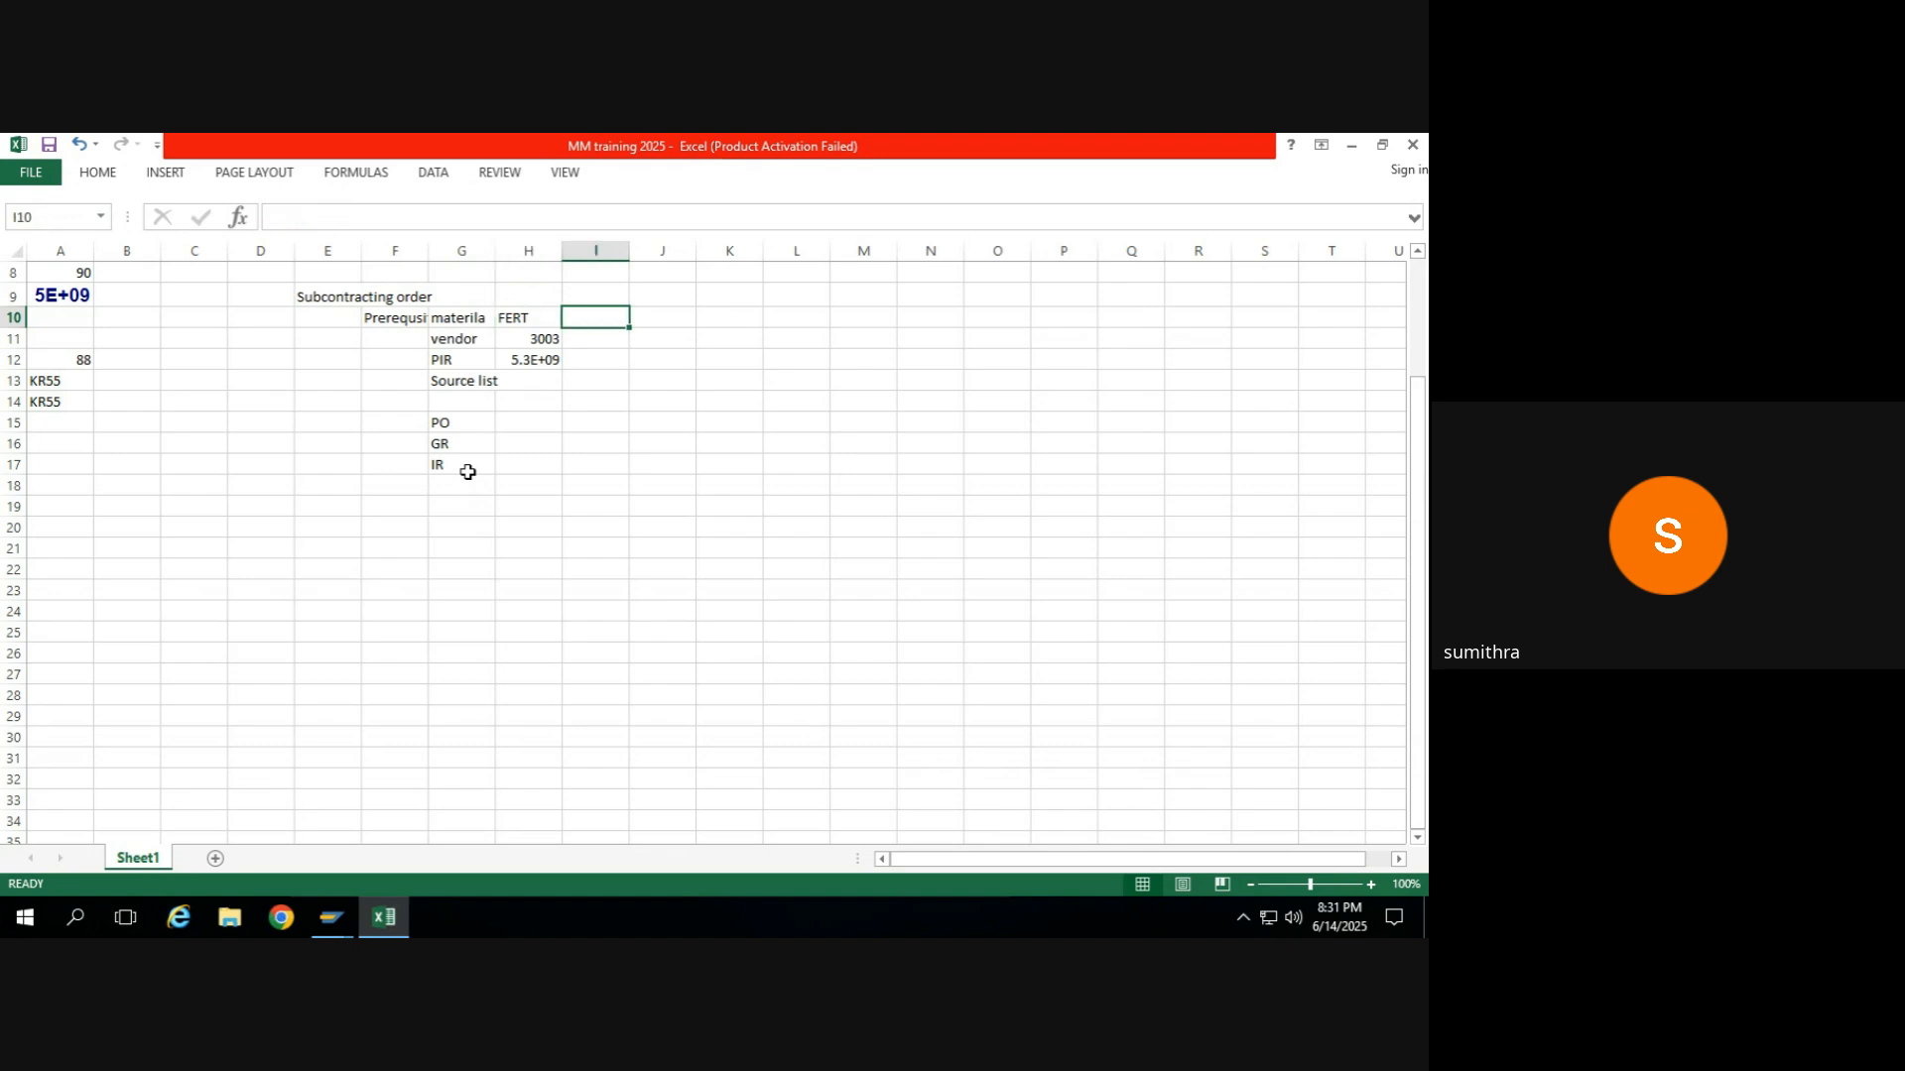
key(ctrl+v)
Enter the raw material type ROH in cell K10 of the same prerequisite row.
key(Right)
key(Right)
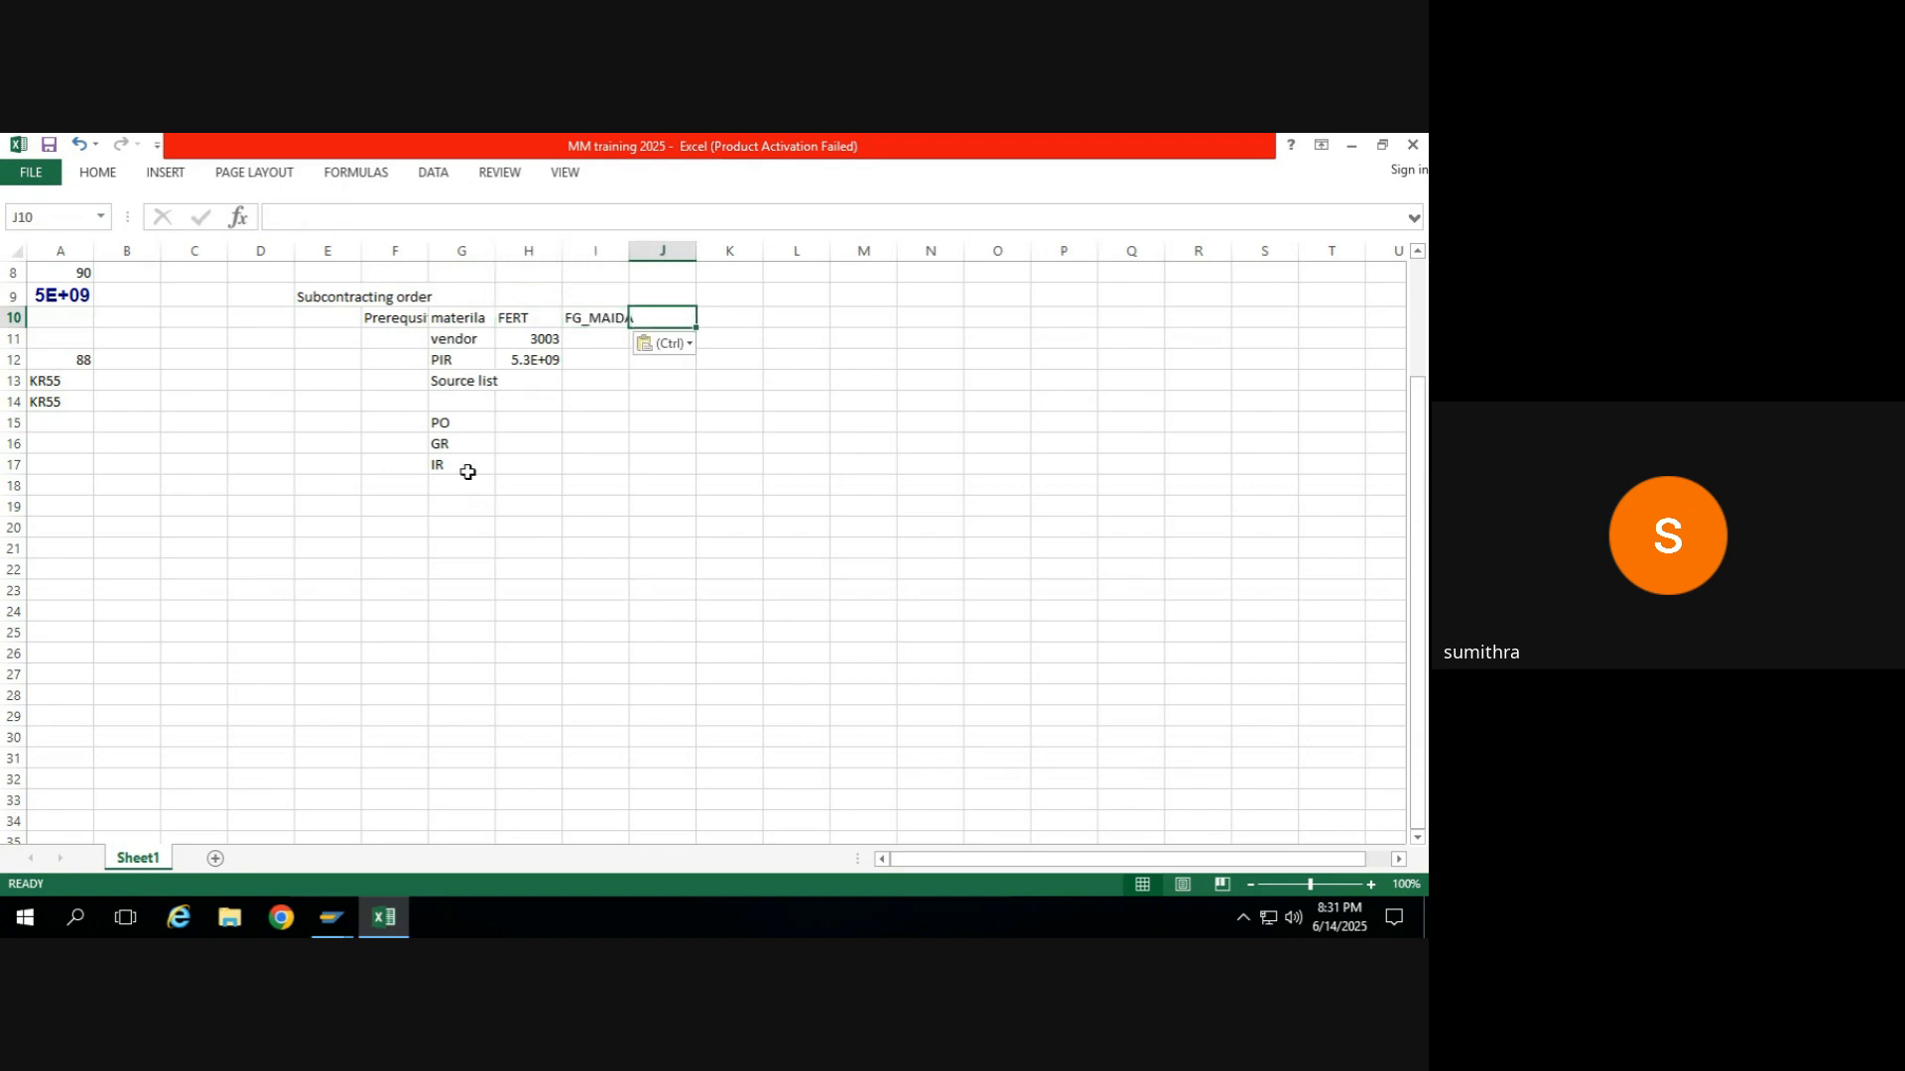
text(ROH)
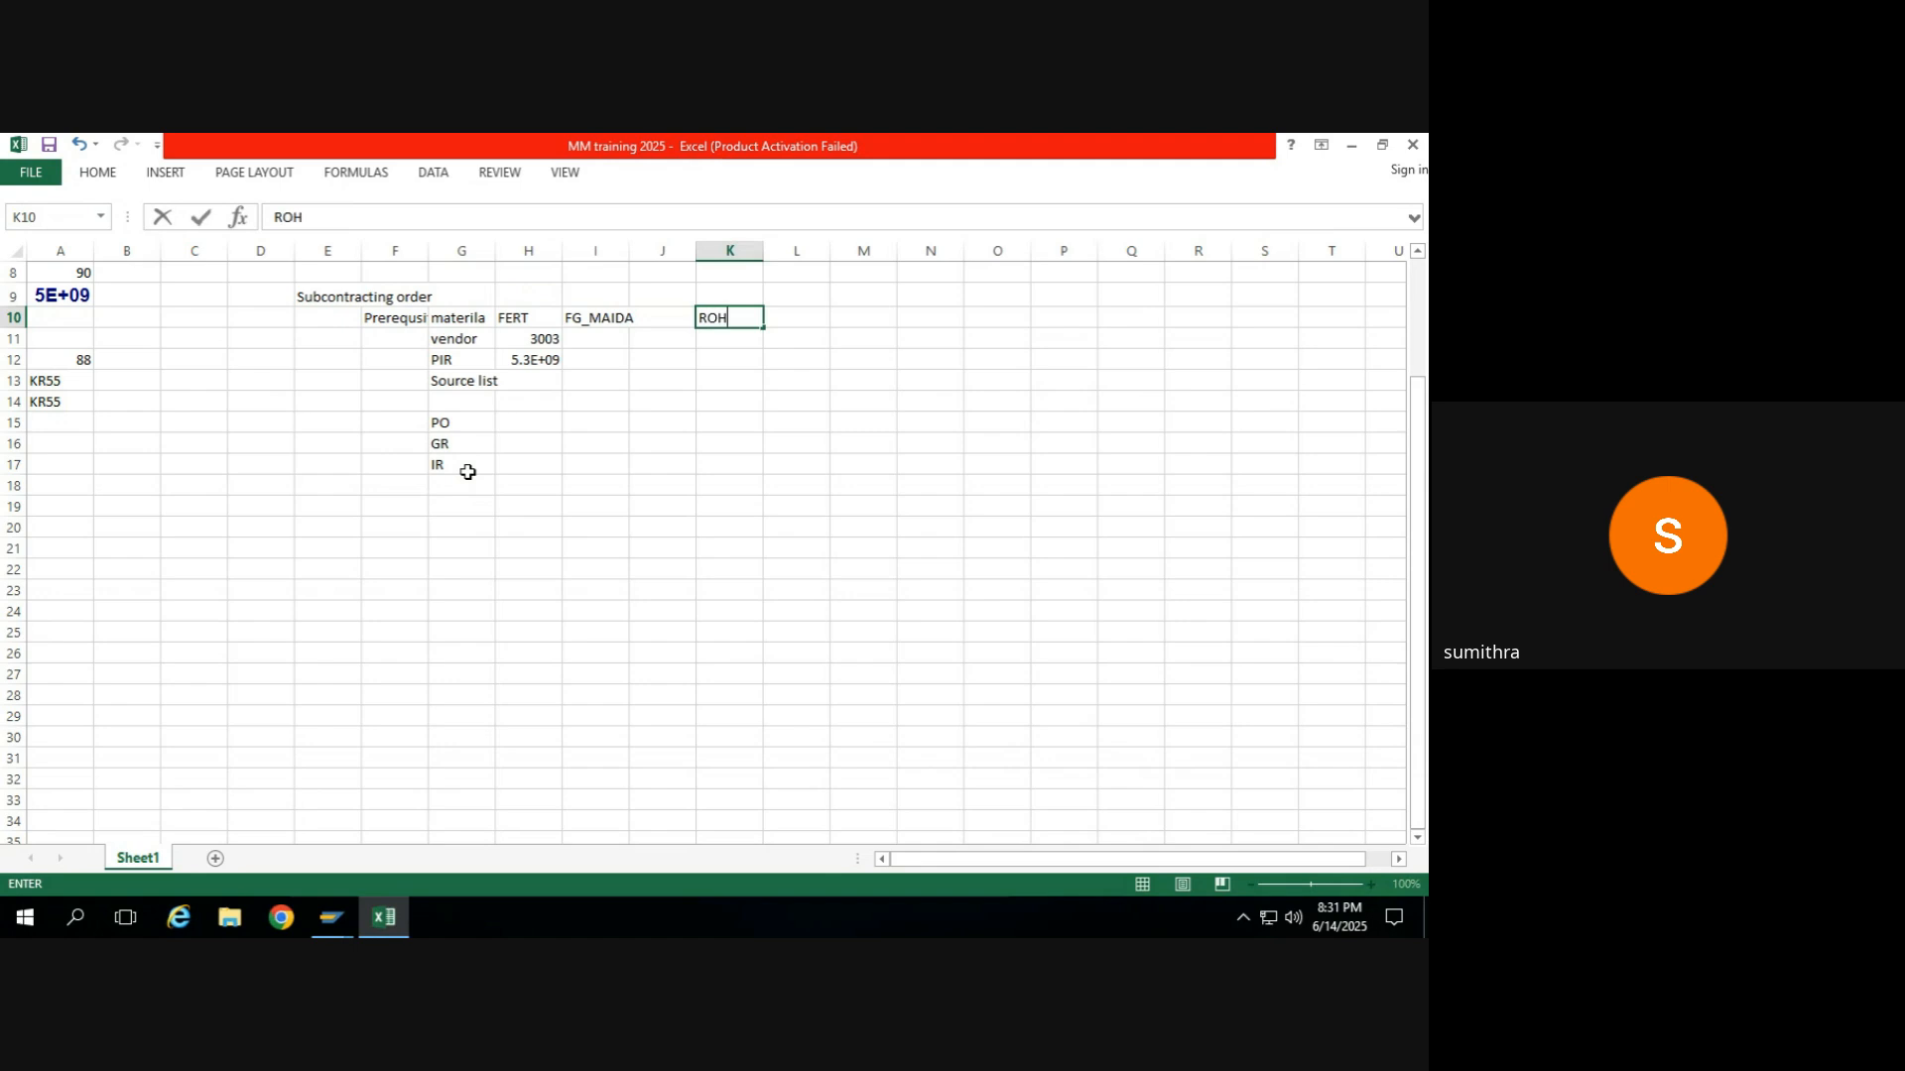
Copy FG_MAIDA from cell I10 to L10 beside ROH and change the copy to RM_MAIDA.
click(590, 316)
key(ctrl+c)
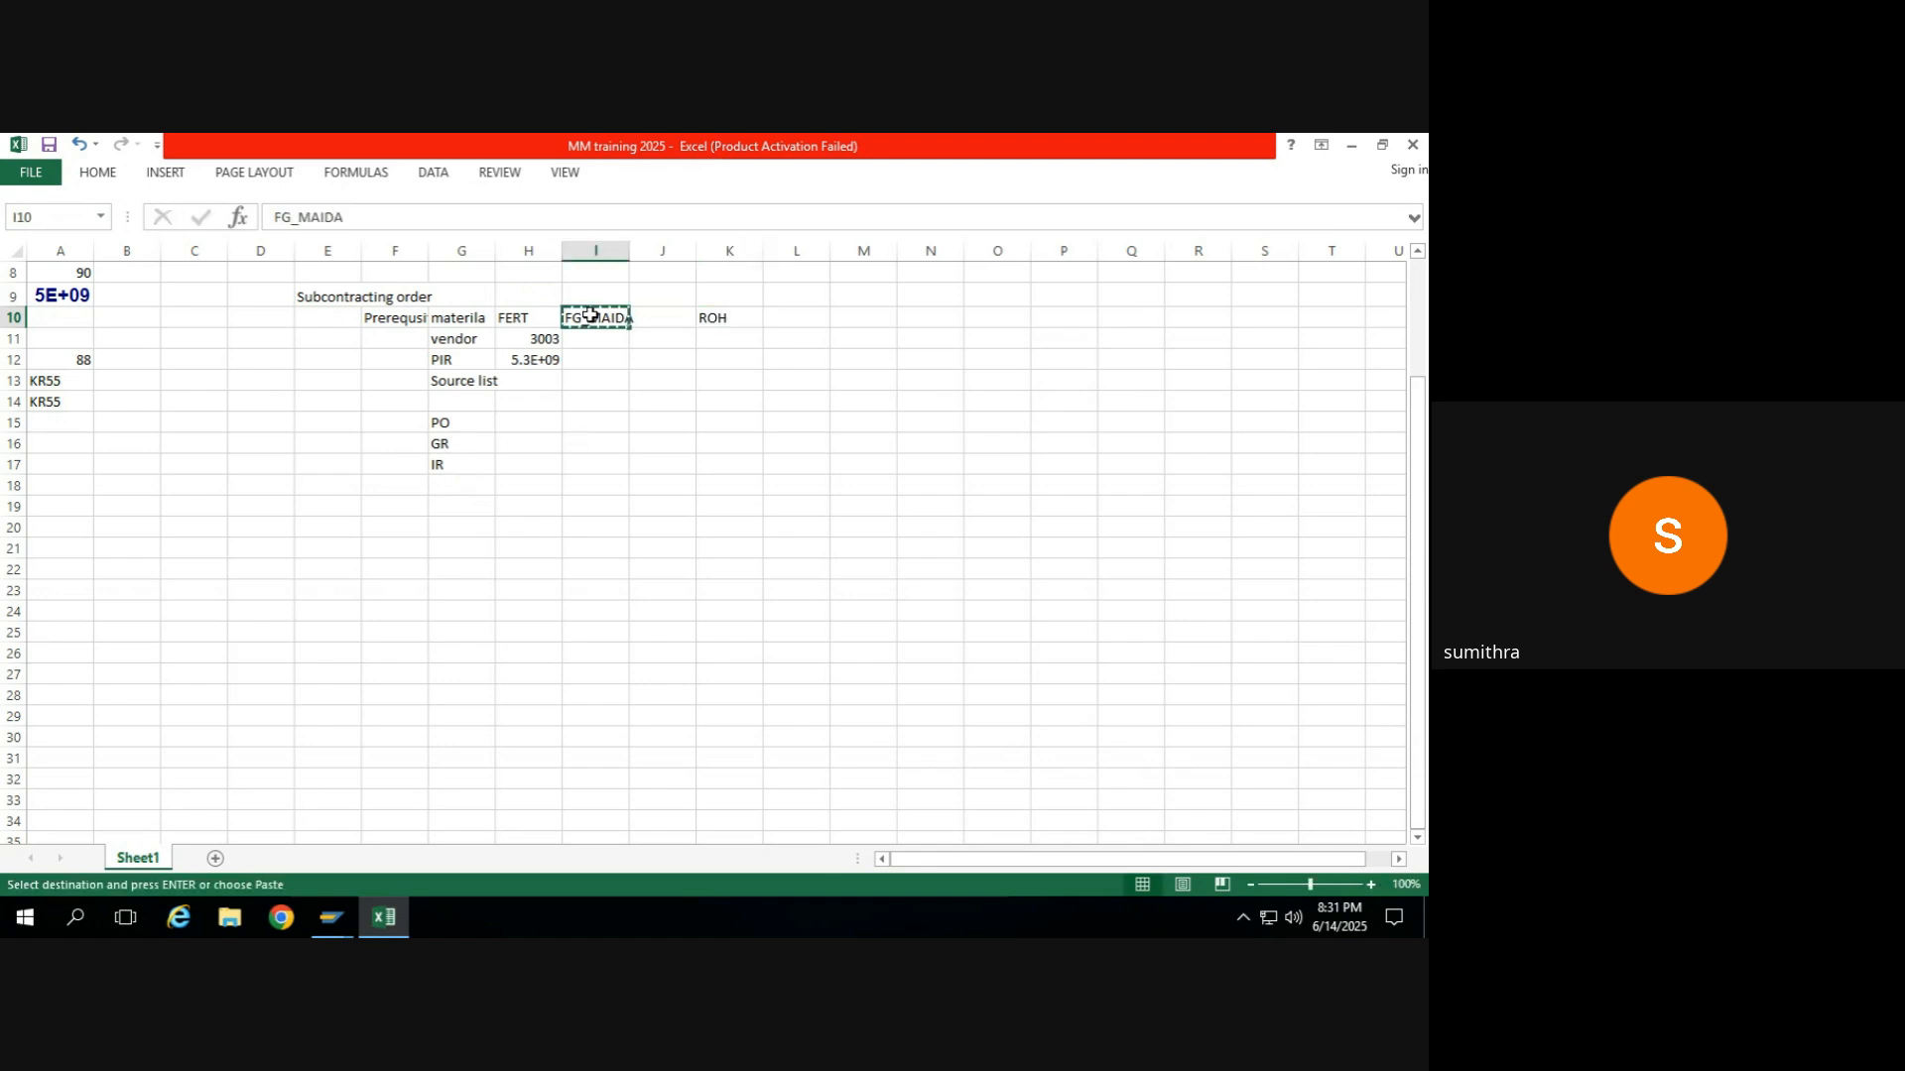
click(775, 318)
key(ctrl+v)
click(282, 219)
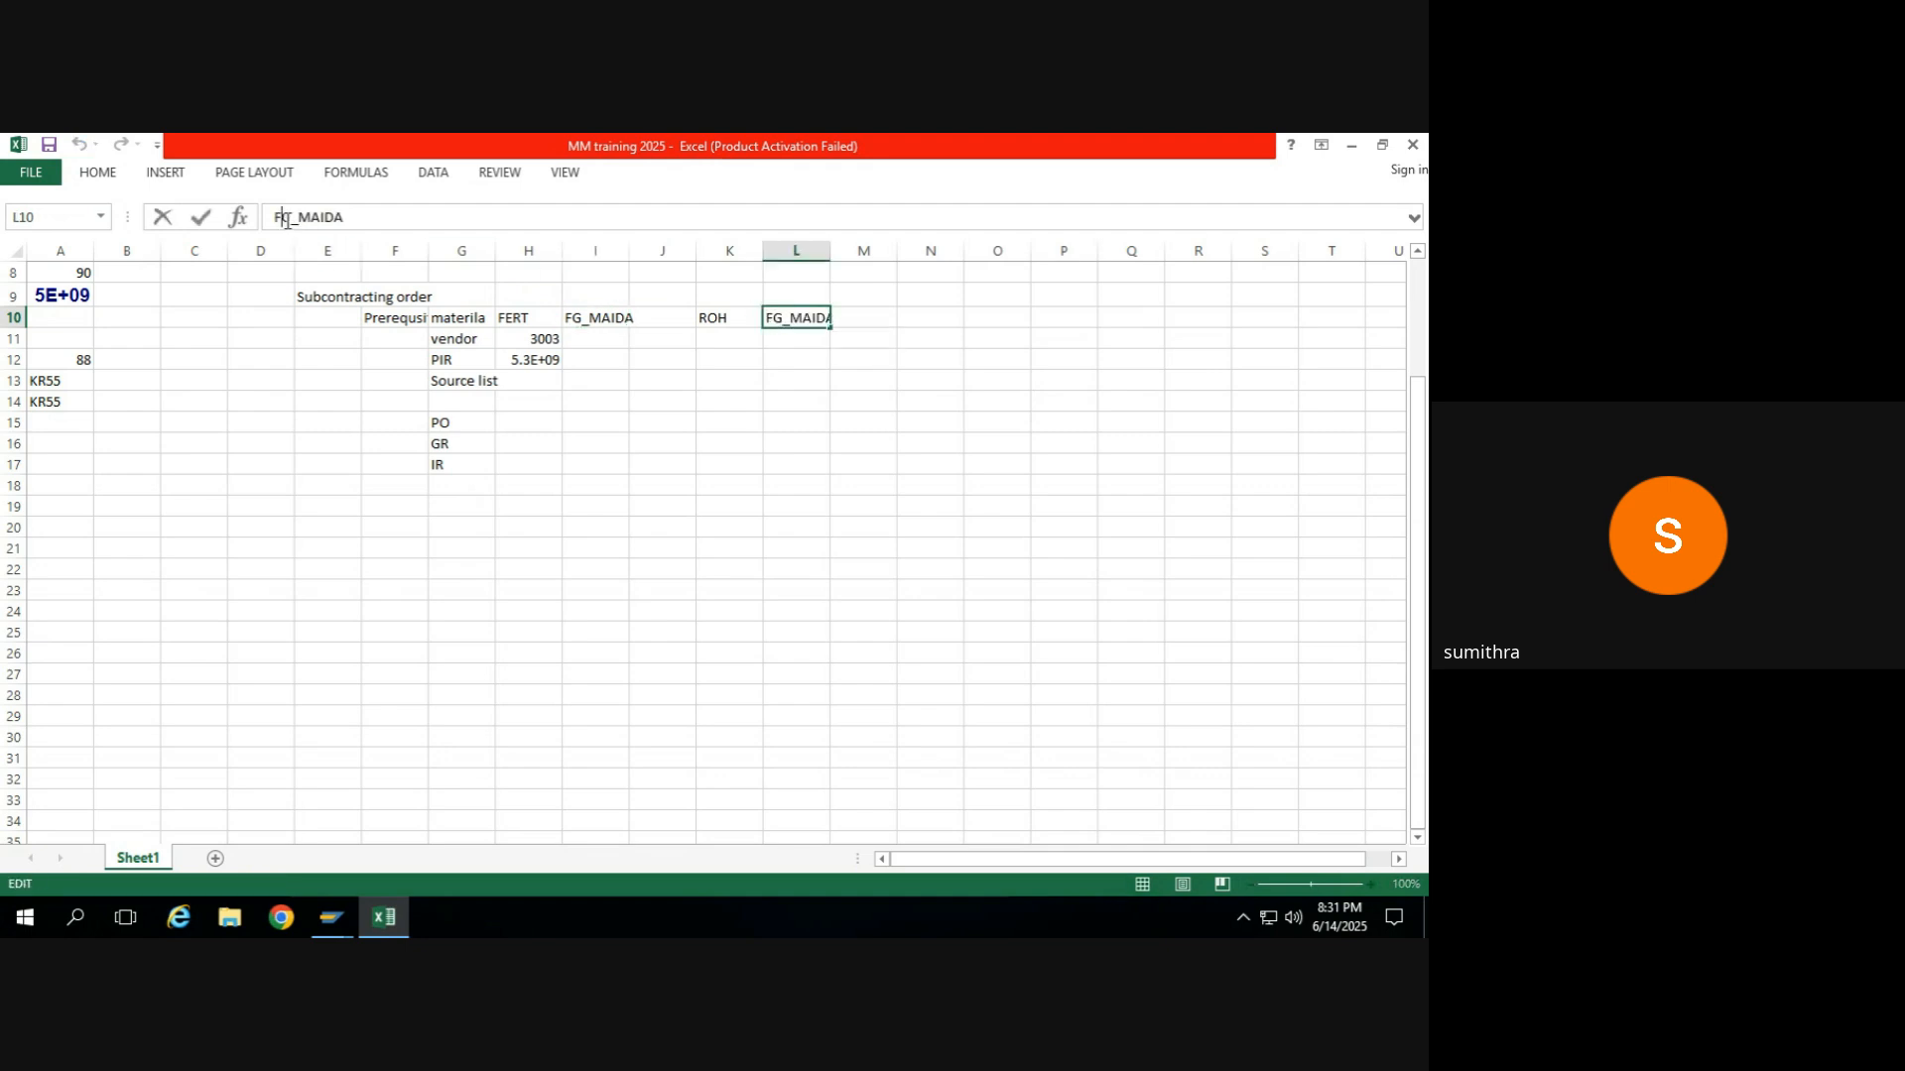
key(BackSpace)
text(RM)
key(Delete)
click(652, 311)
Switch to the SAP purchase order, examine the component overview of item FG_MAIDA, and return to Excel.
key(alt+Tab)
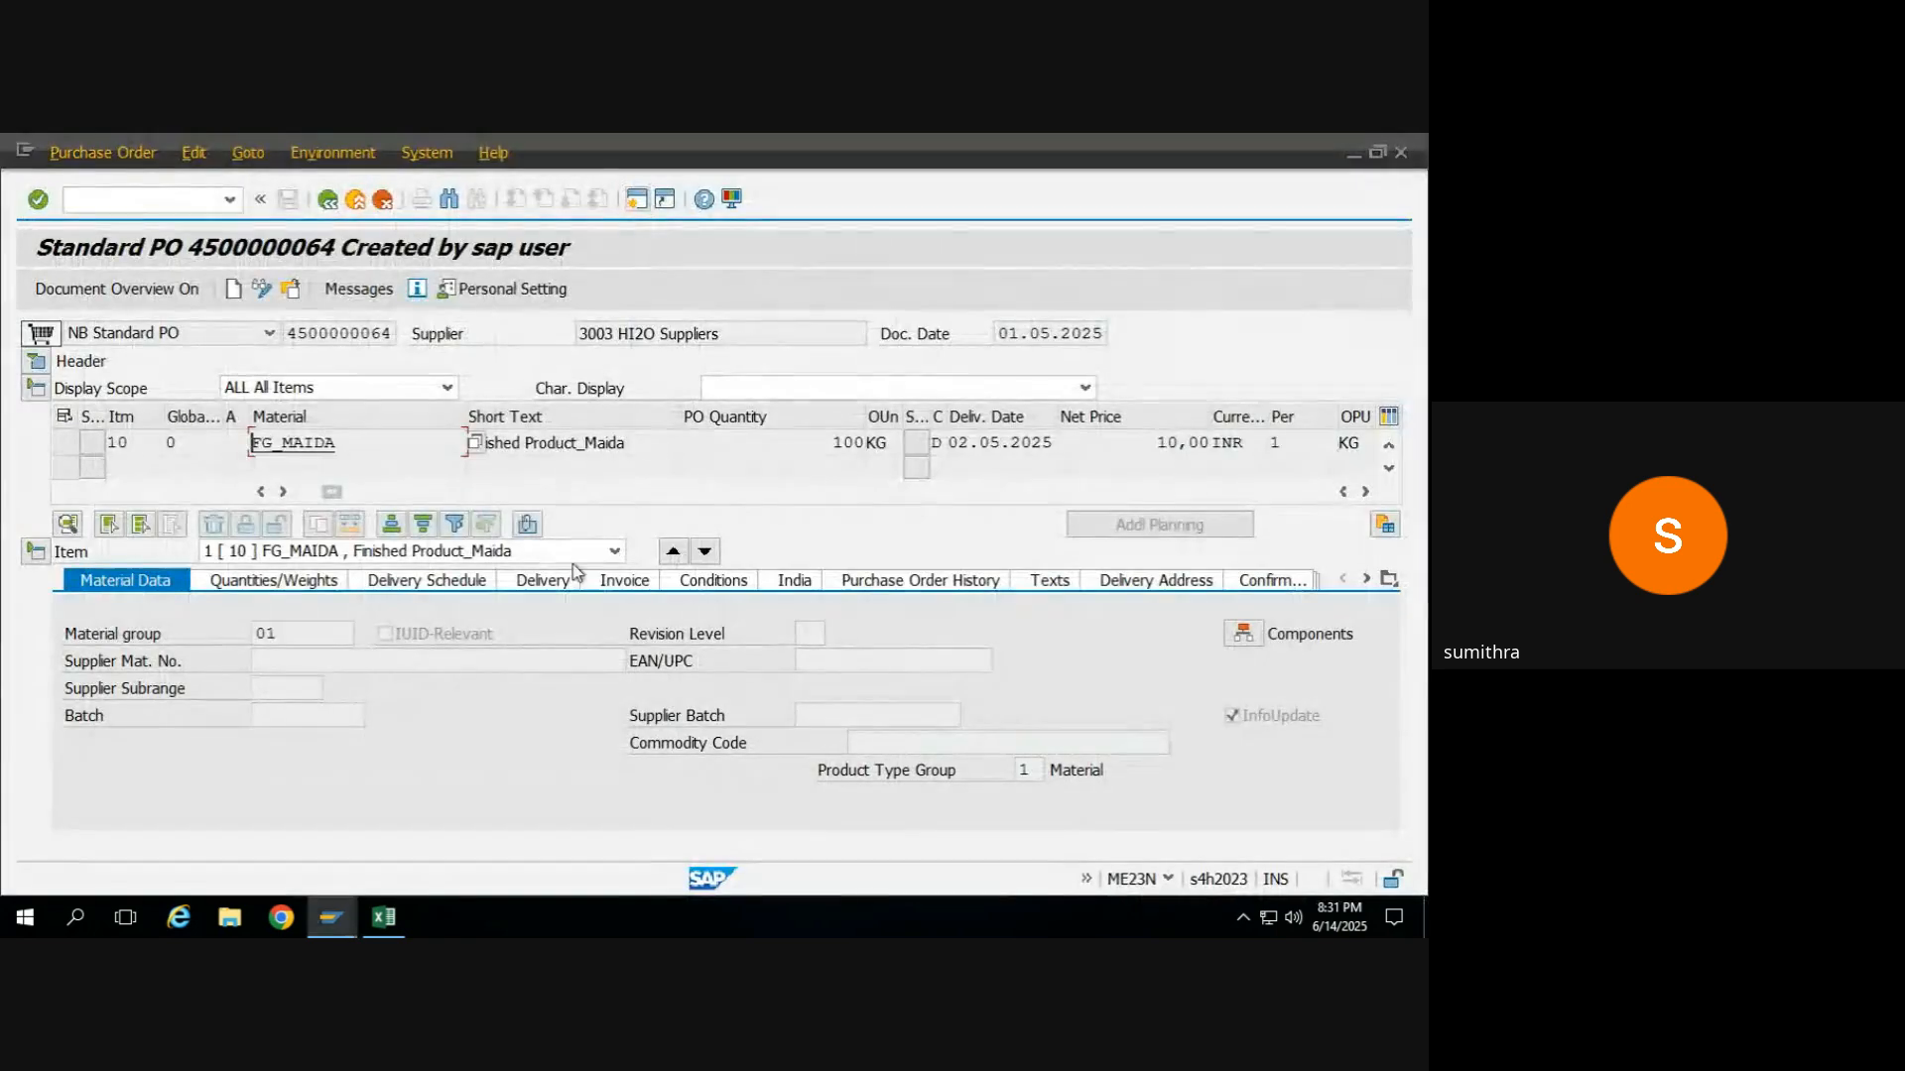
click(1242, 635)
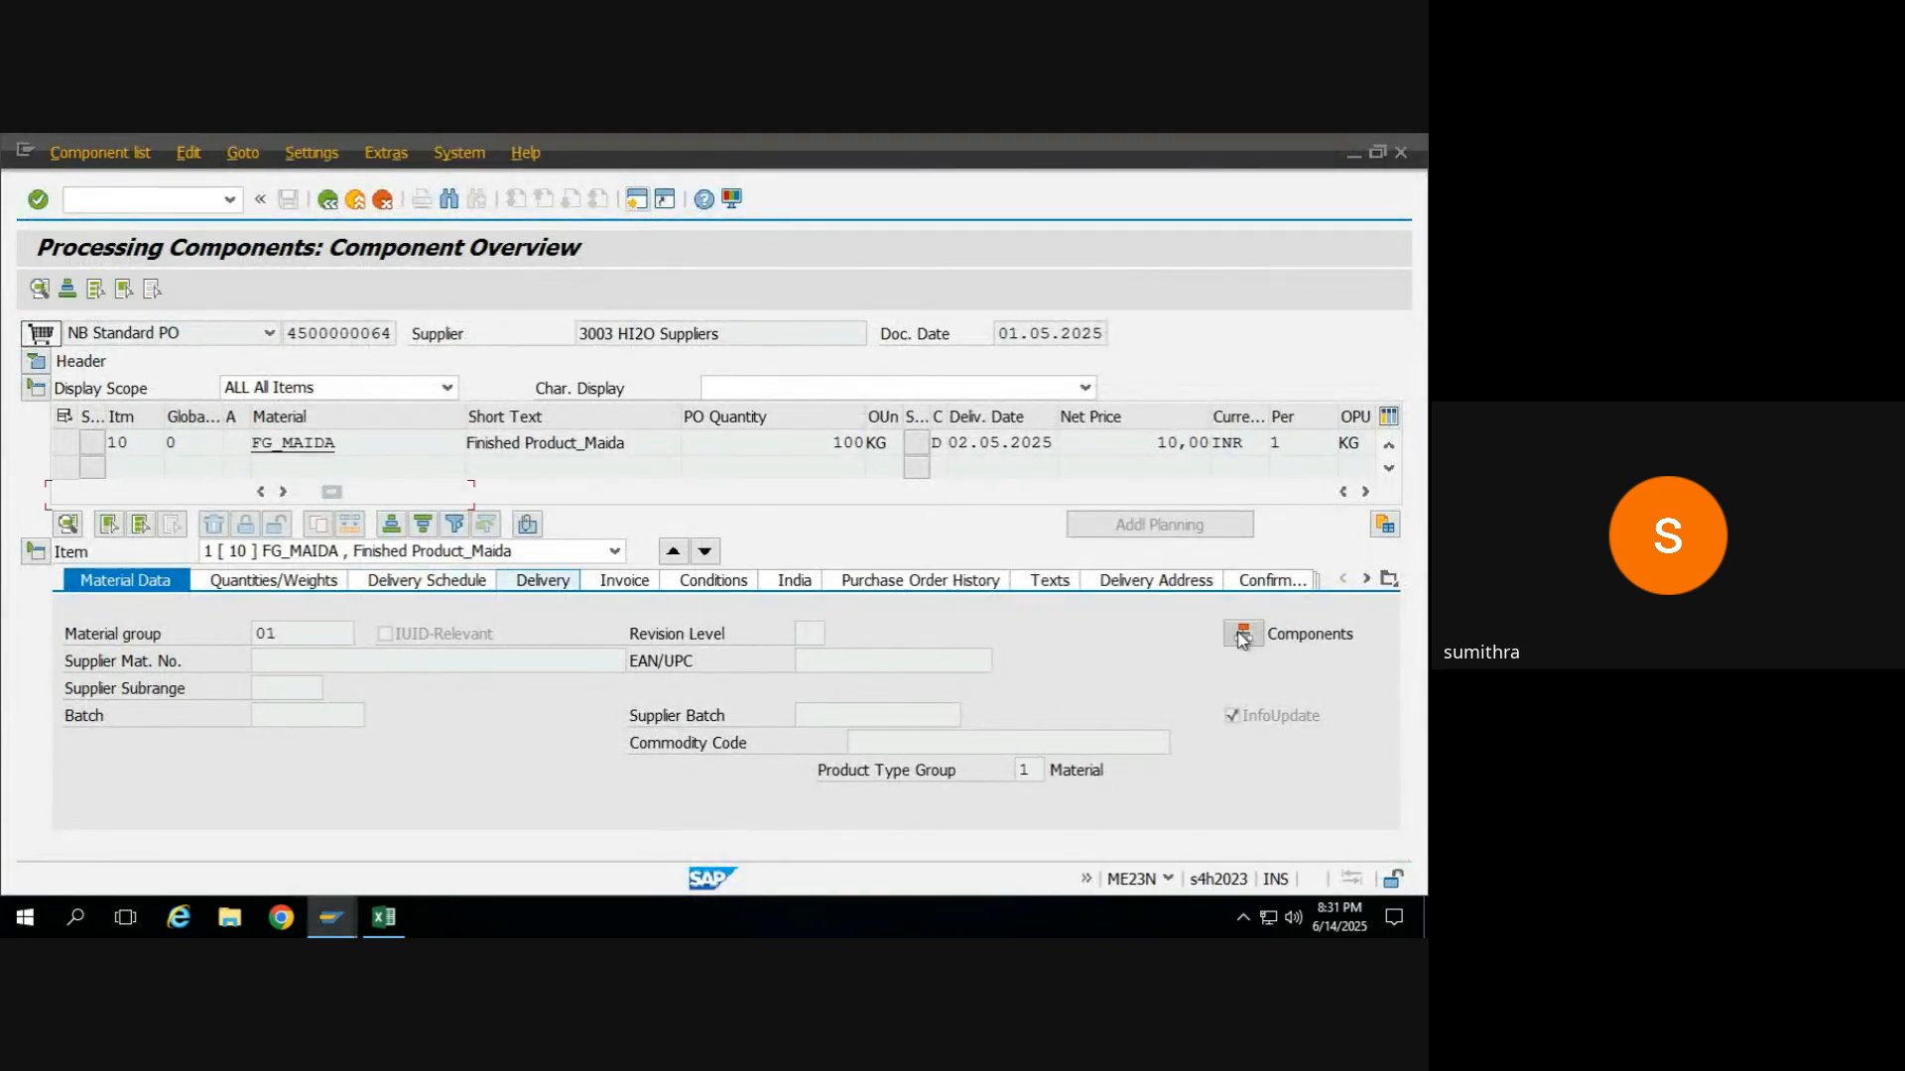
click(327, 199)
key(alt+Tab)
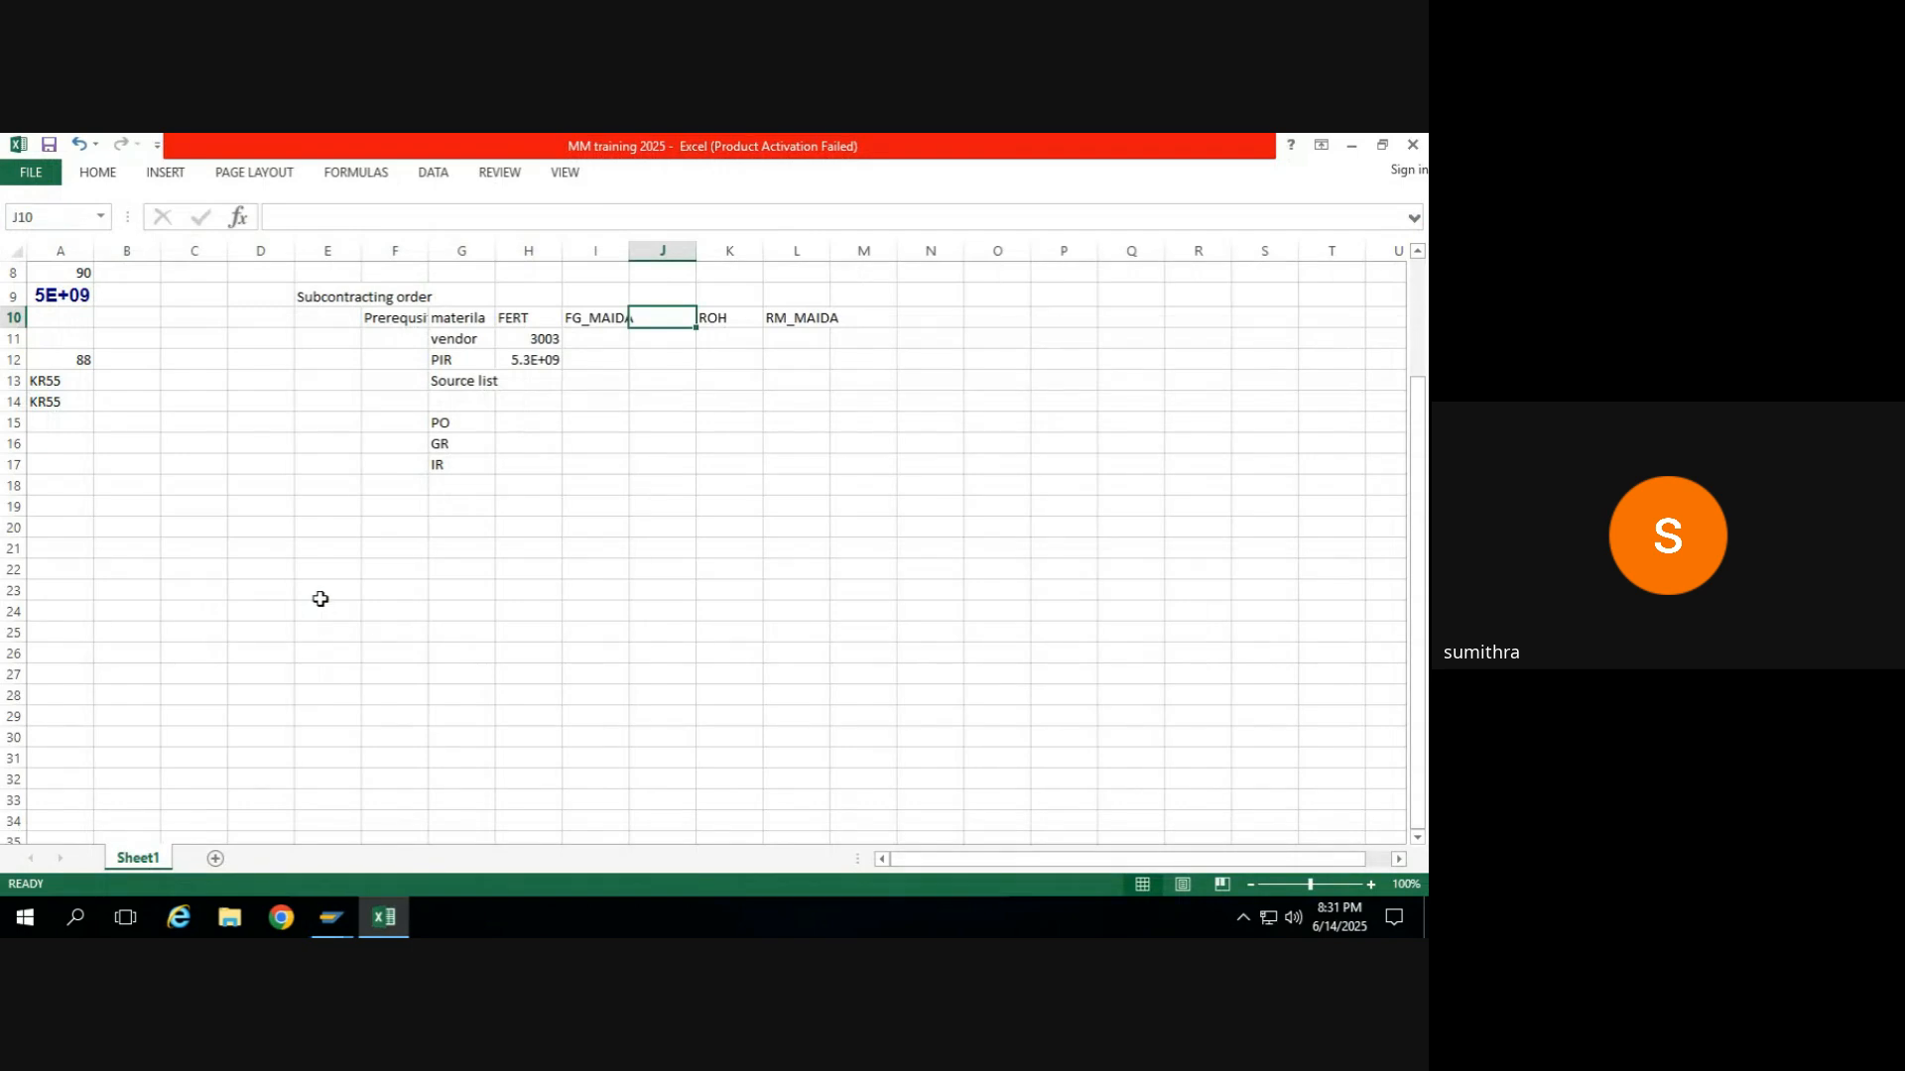
Mark the source list prerequisite as done in cell H13 and select the PO entry below it.
click(539, 378)
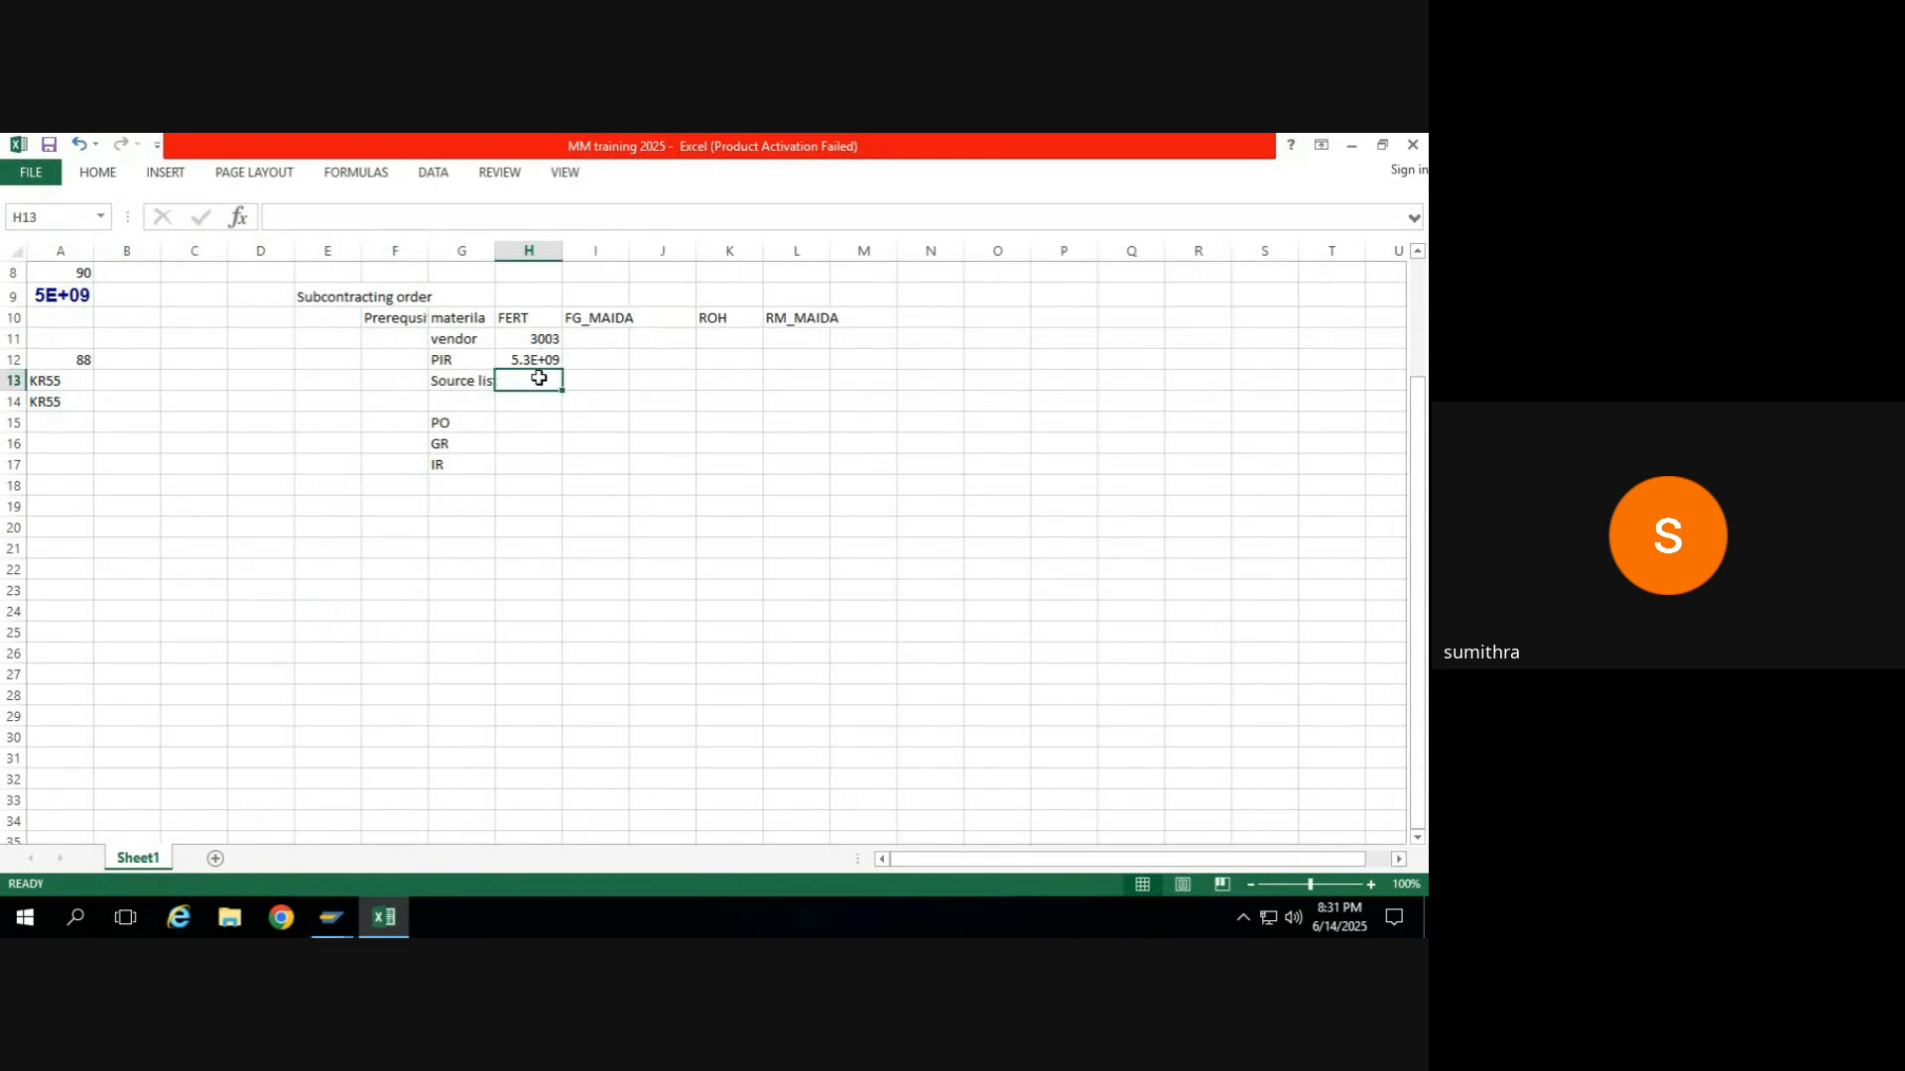
text(done)
key(Return)
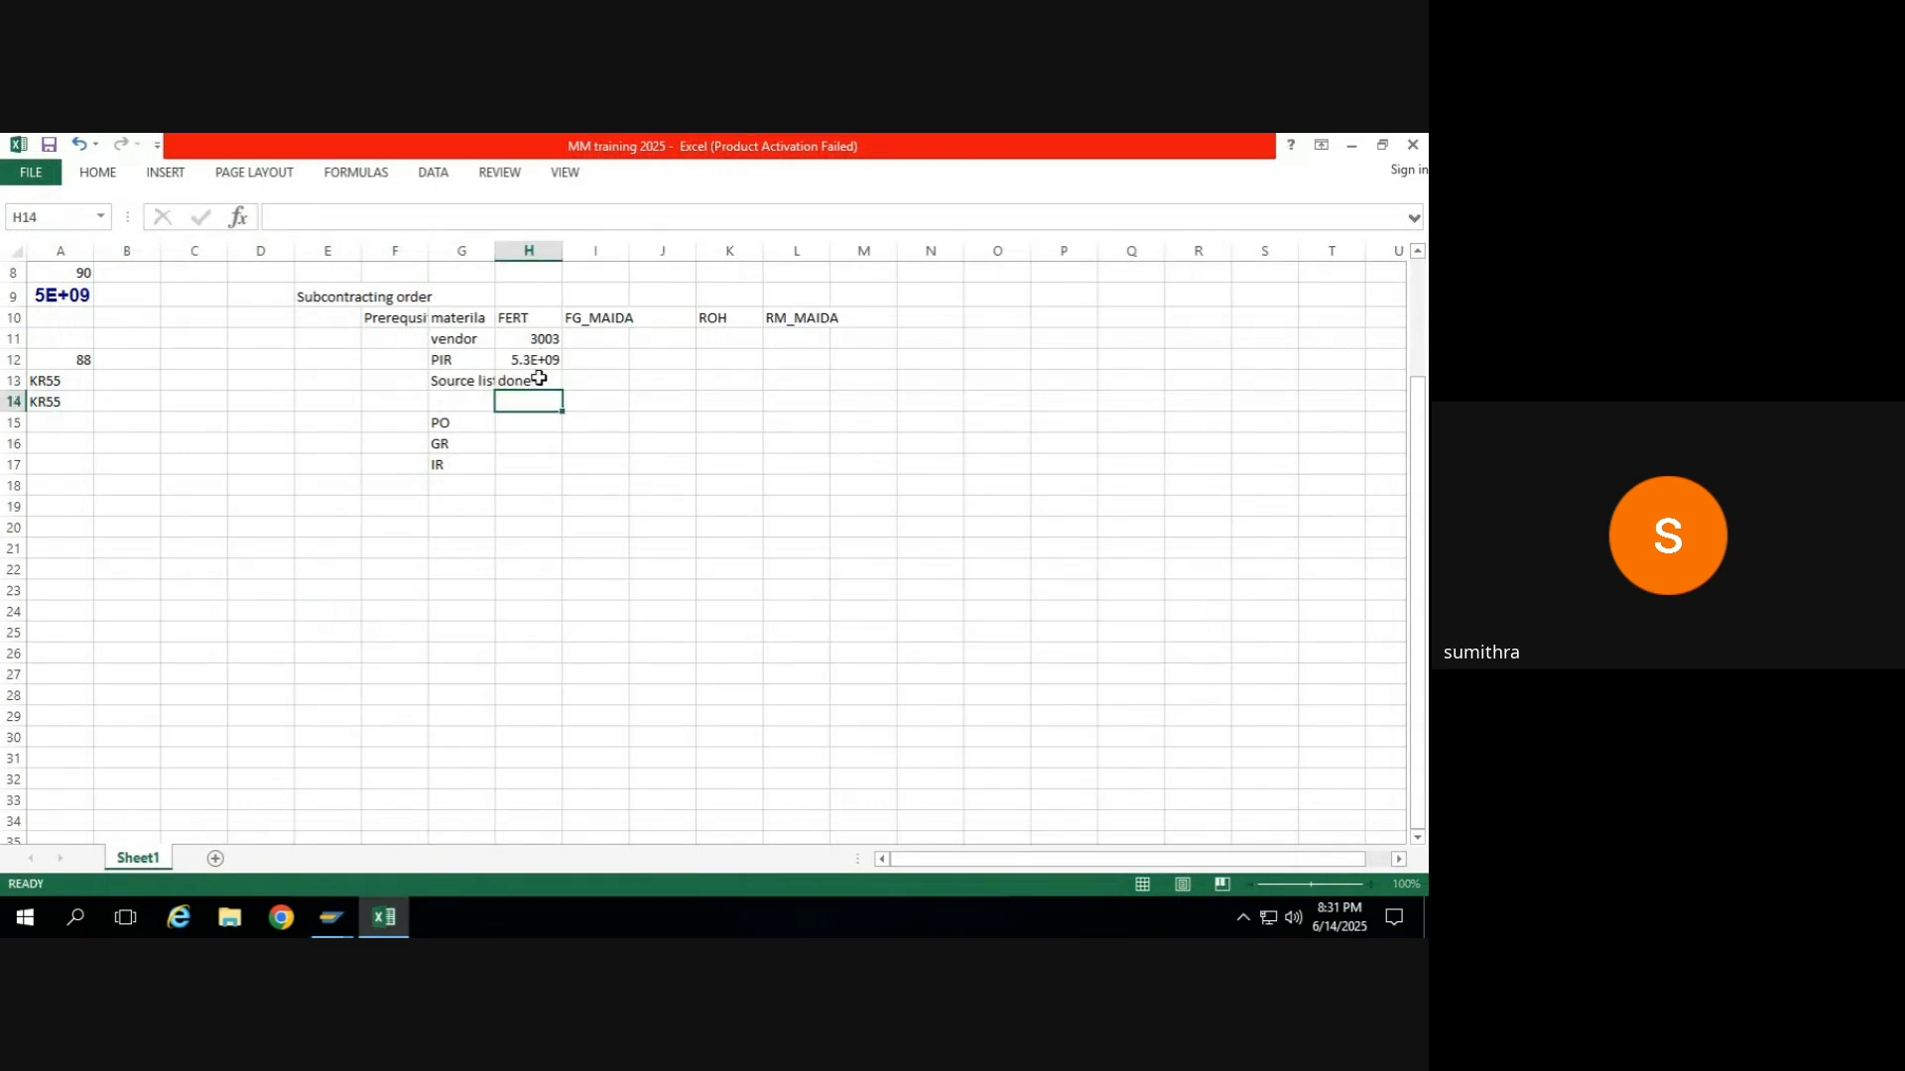
click(466, 421)
Review the purchase order item's component RM_WHEAT once more in SAP and open a new SAP session.
key(alt+Tab)
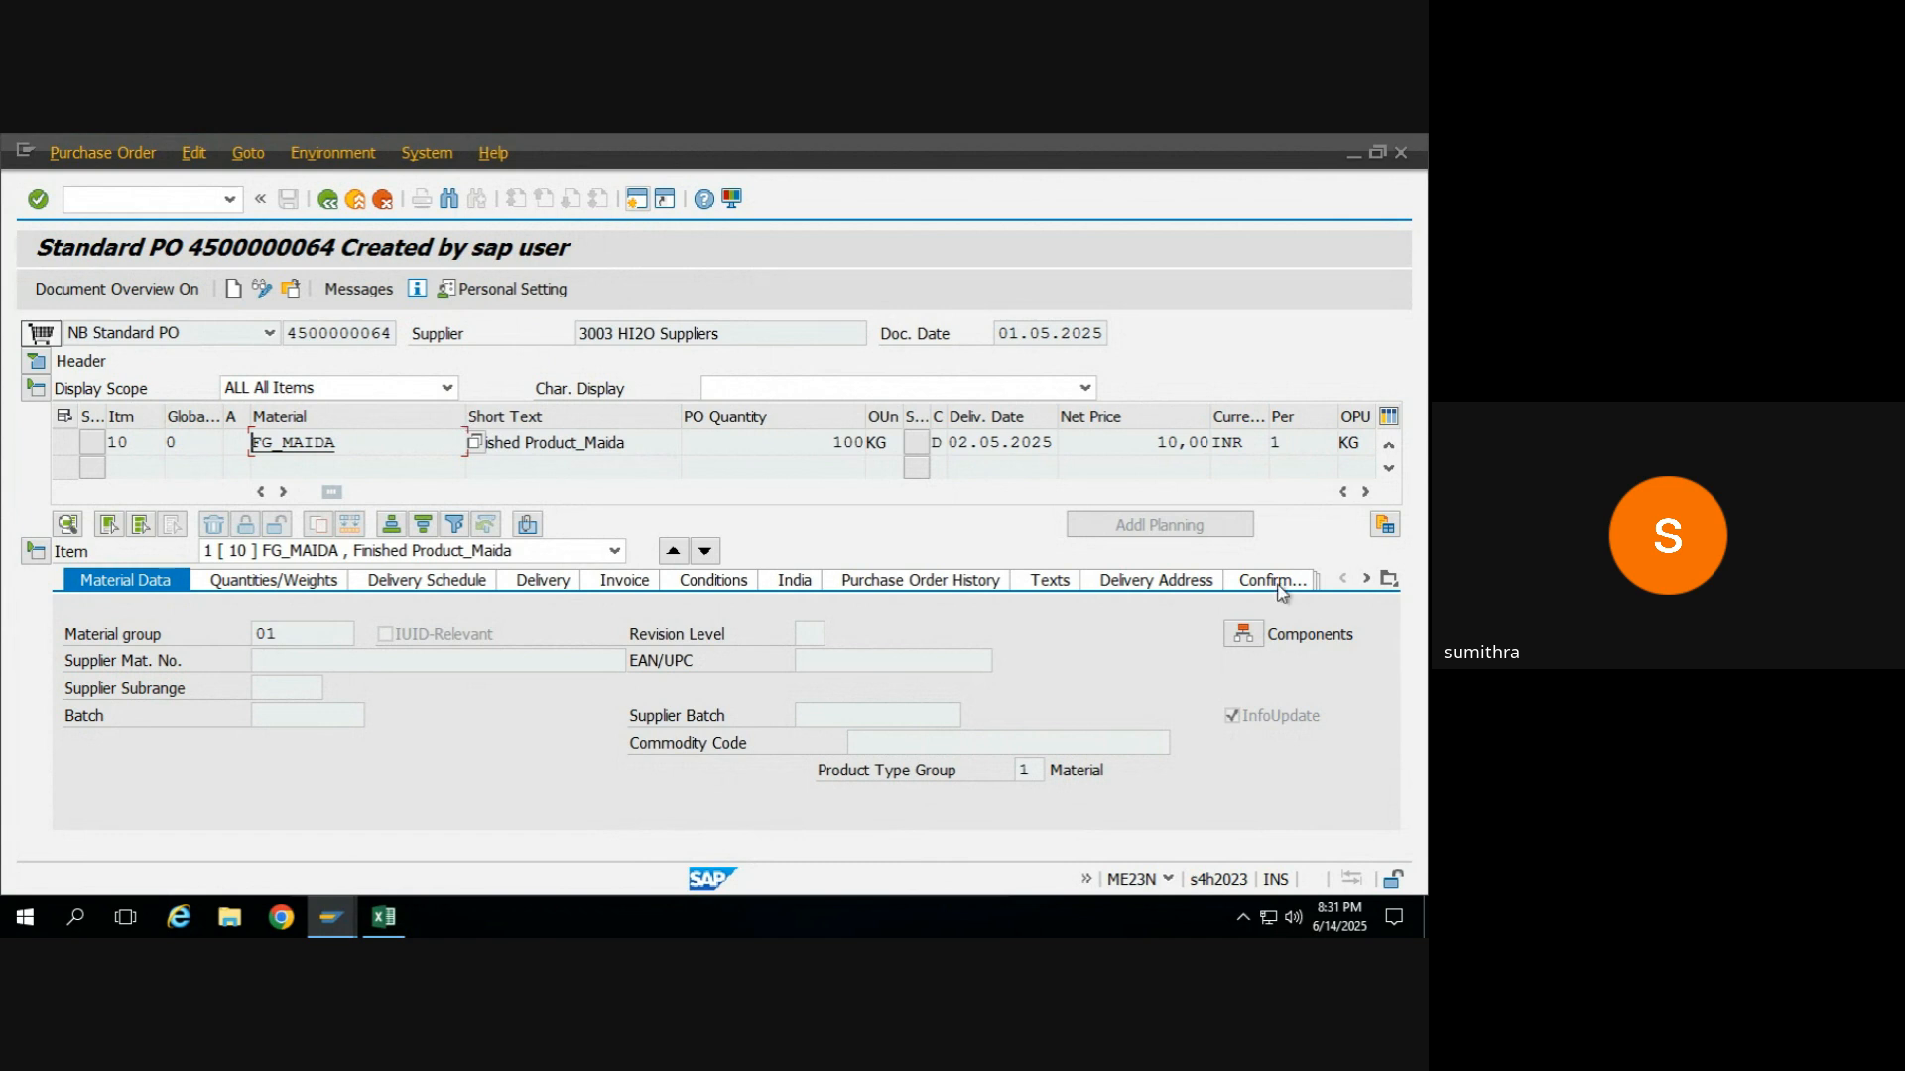
click(1248, 634)
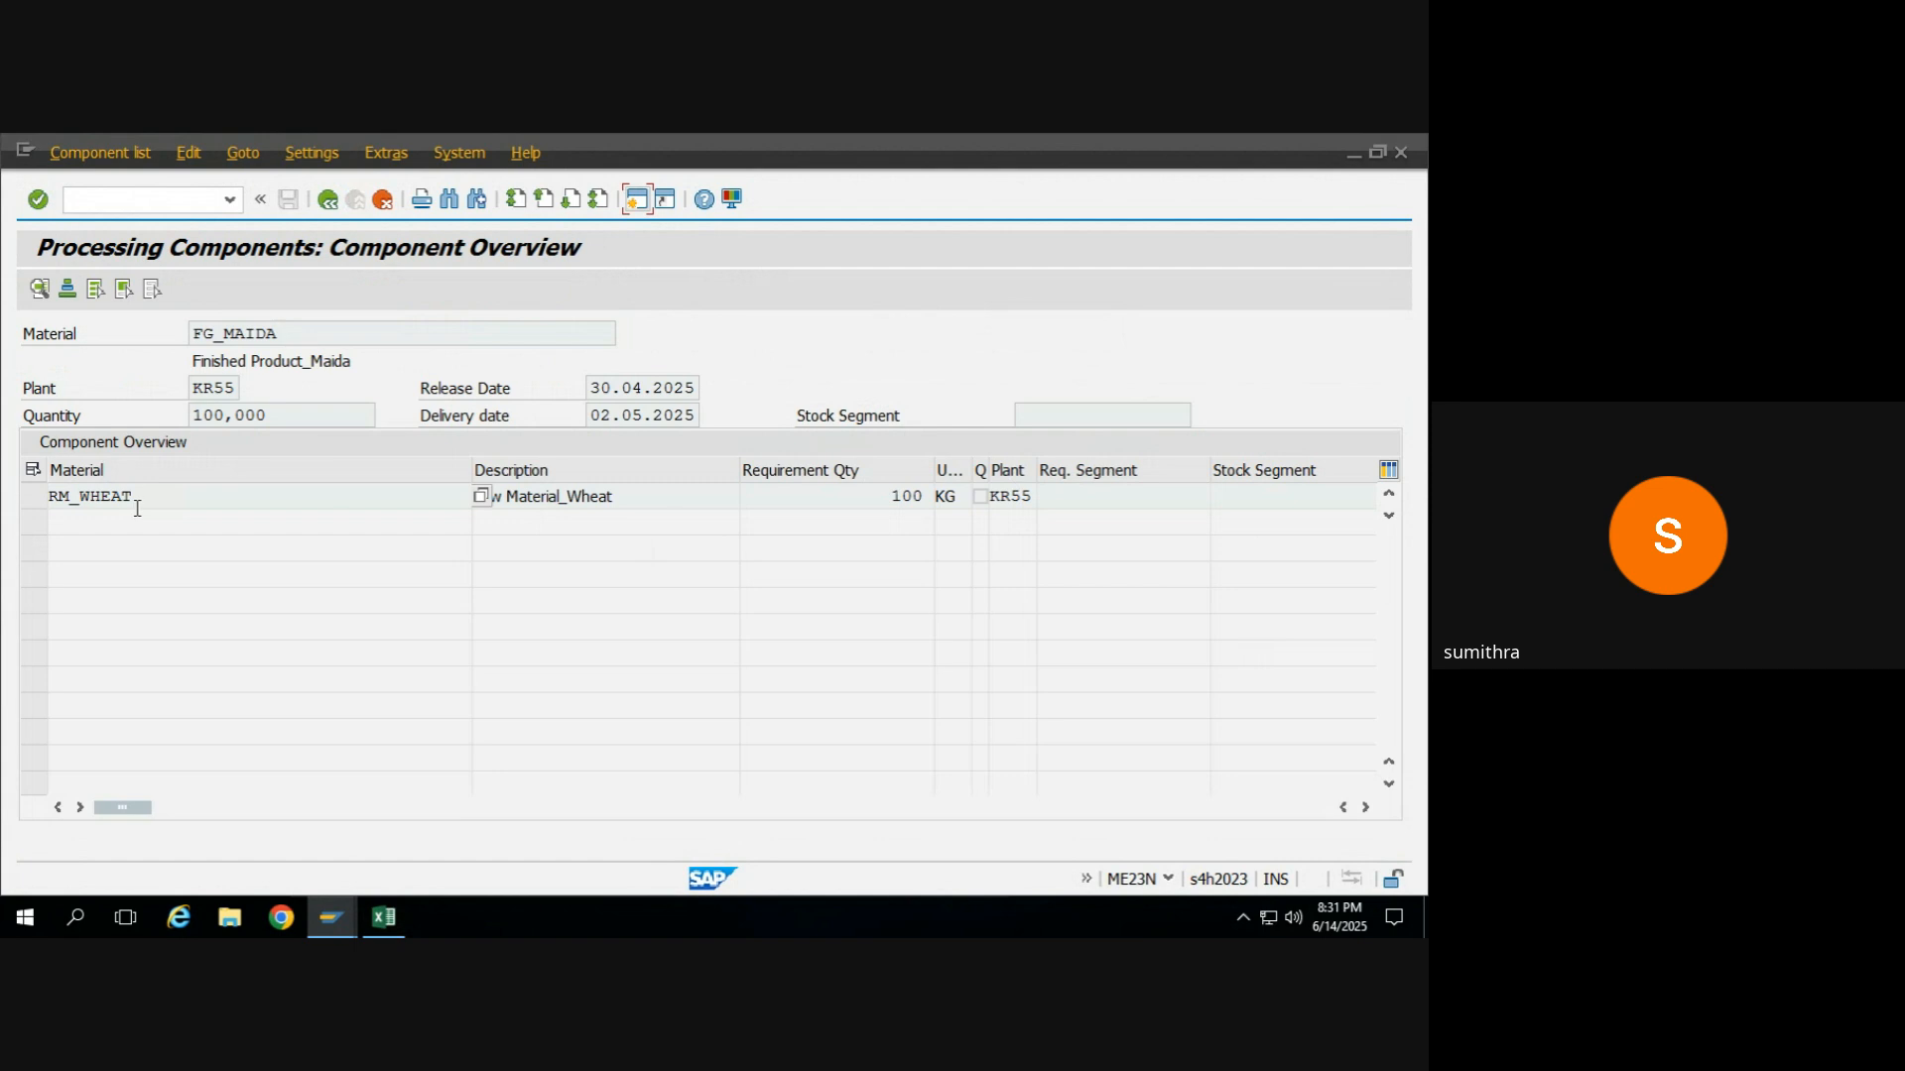
click(327, 201)
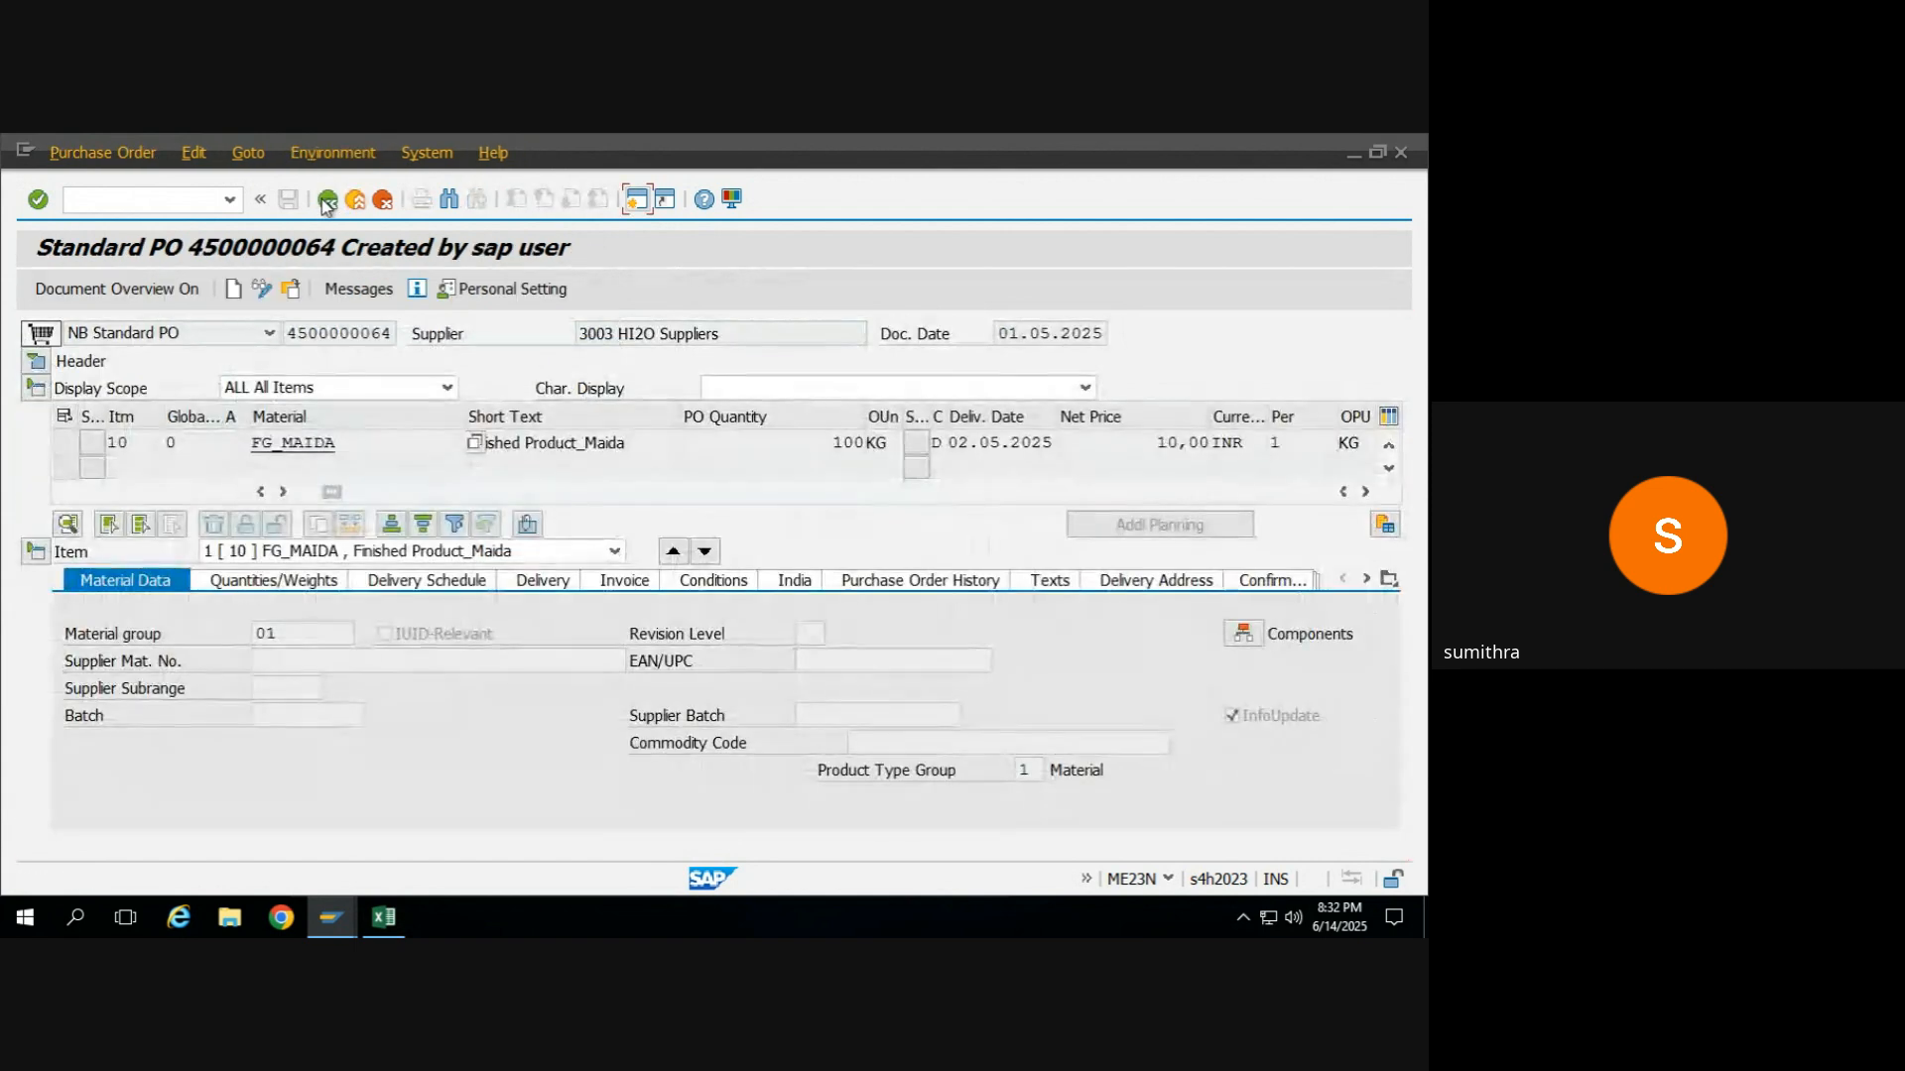
click(636, 201)
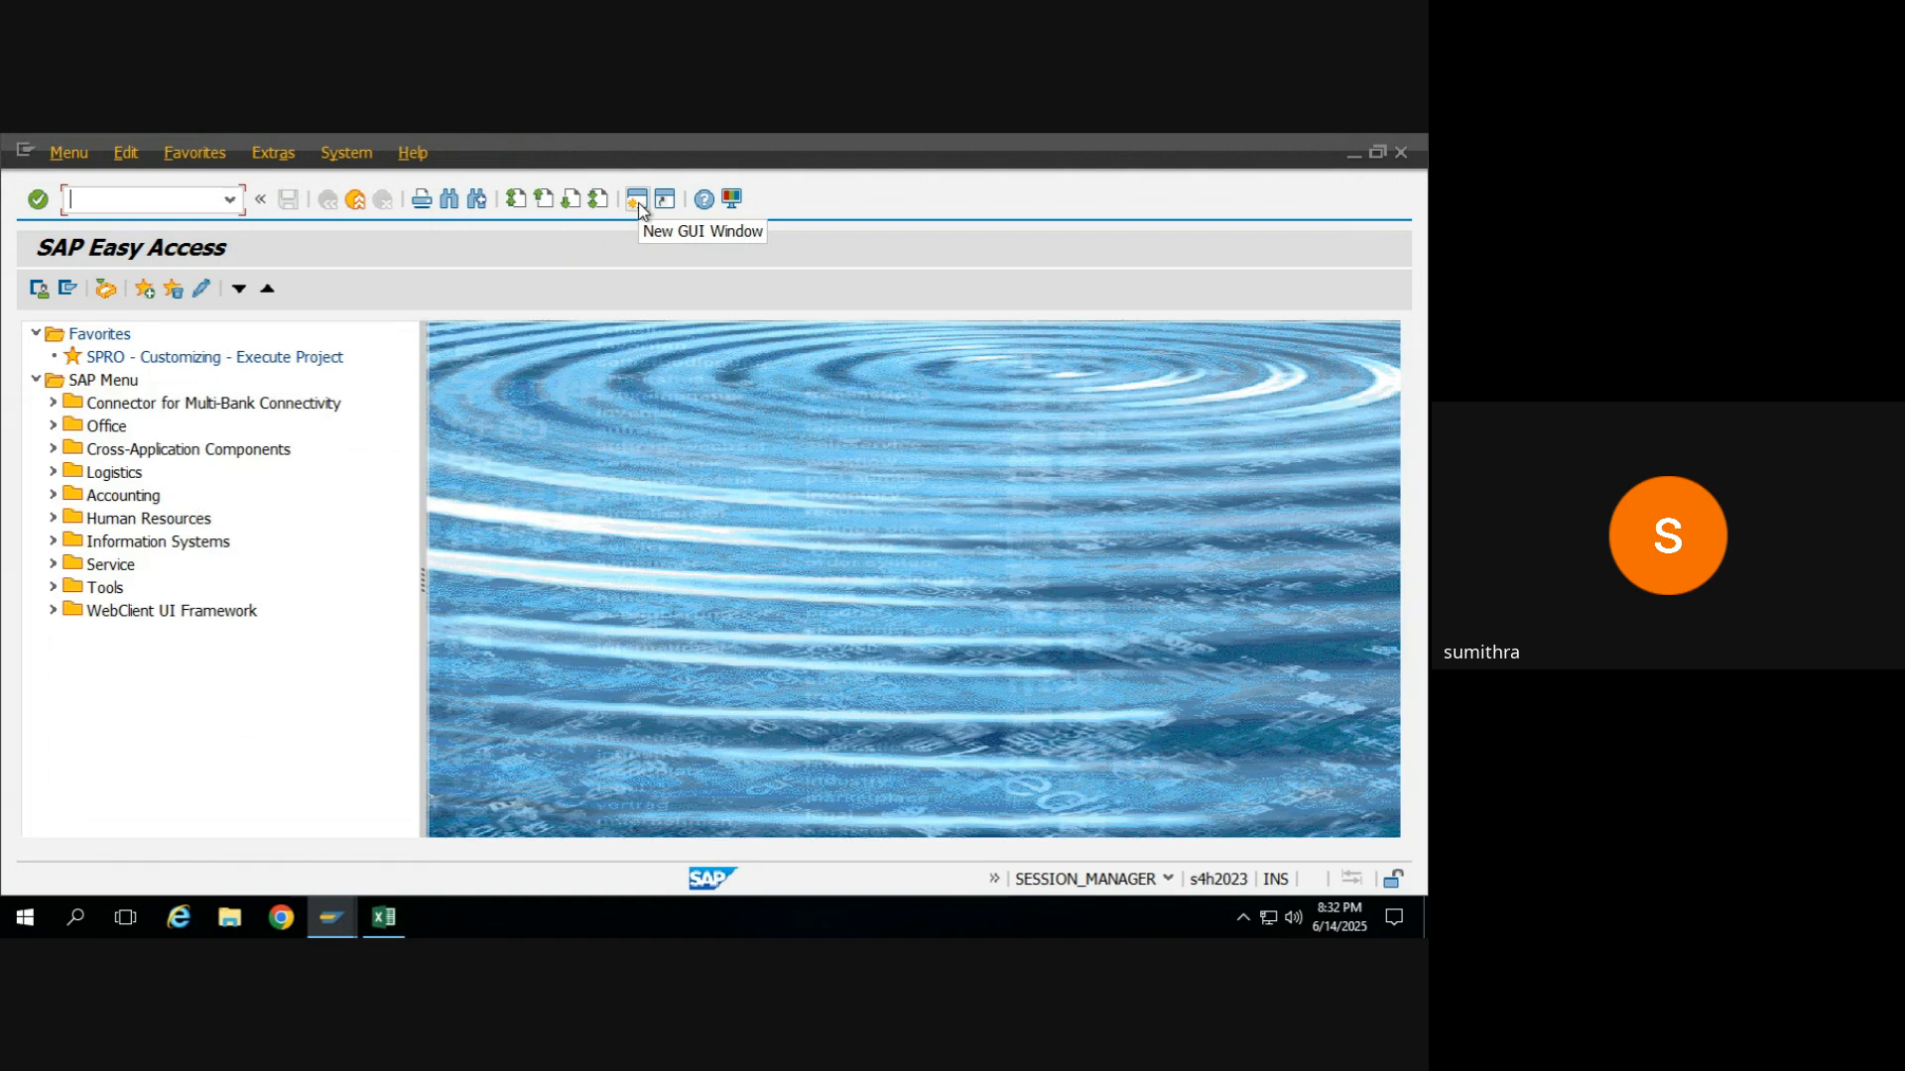
In the Excel sheet, add the note "Check the stock" in cell F19 and transaction code MMBE in G19.
key(alt+Tab)
key(alt+Tab)
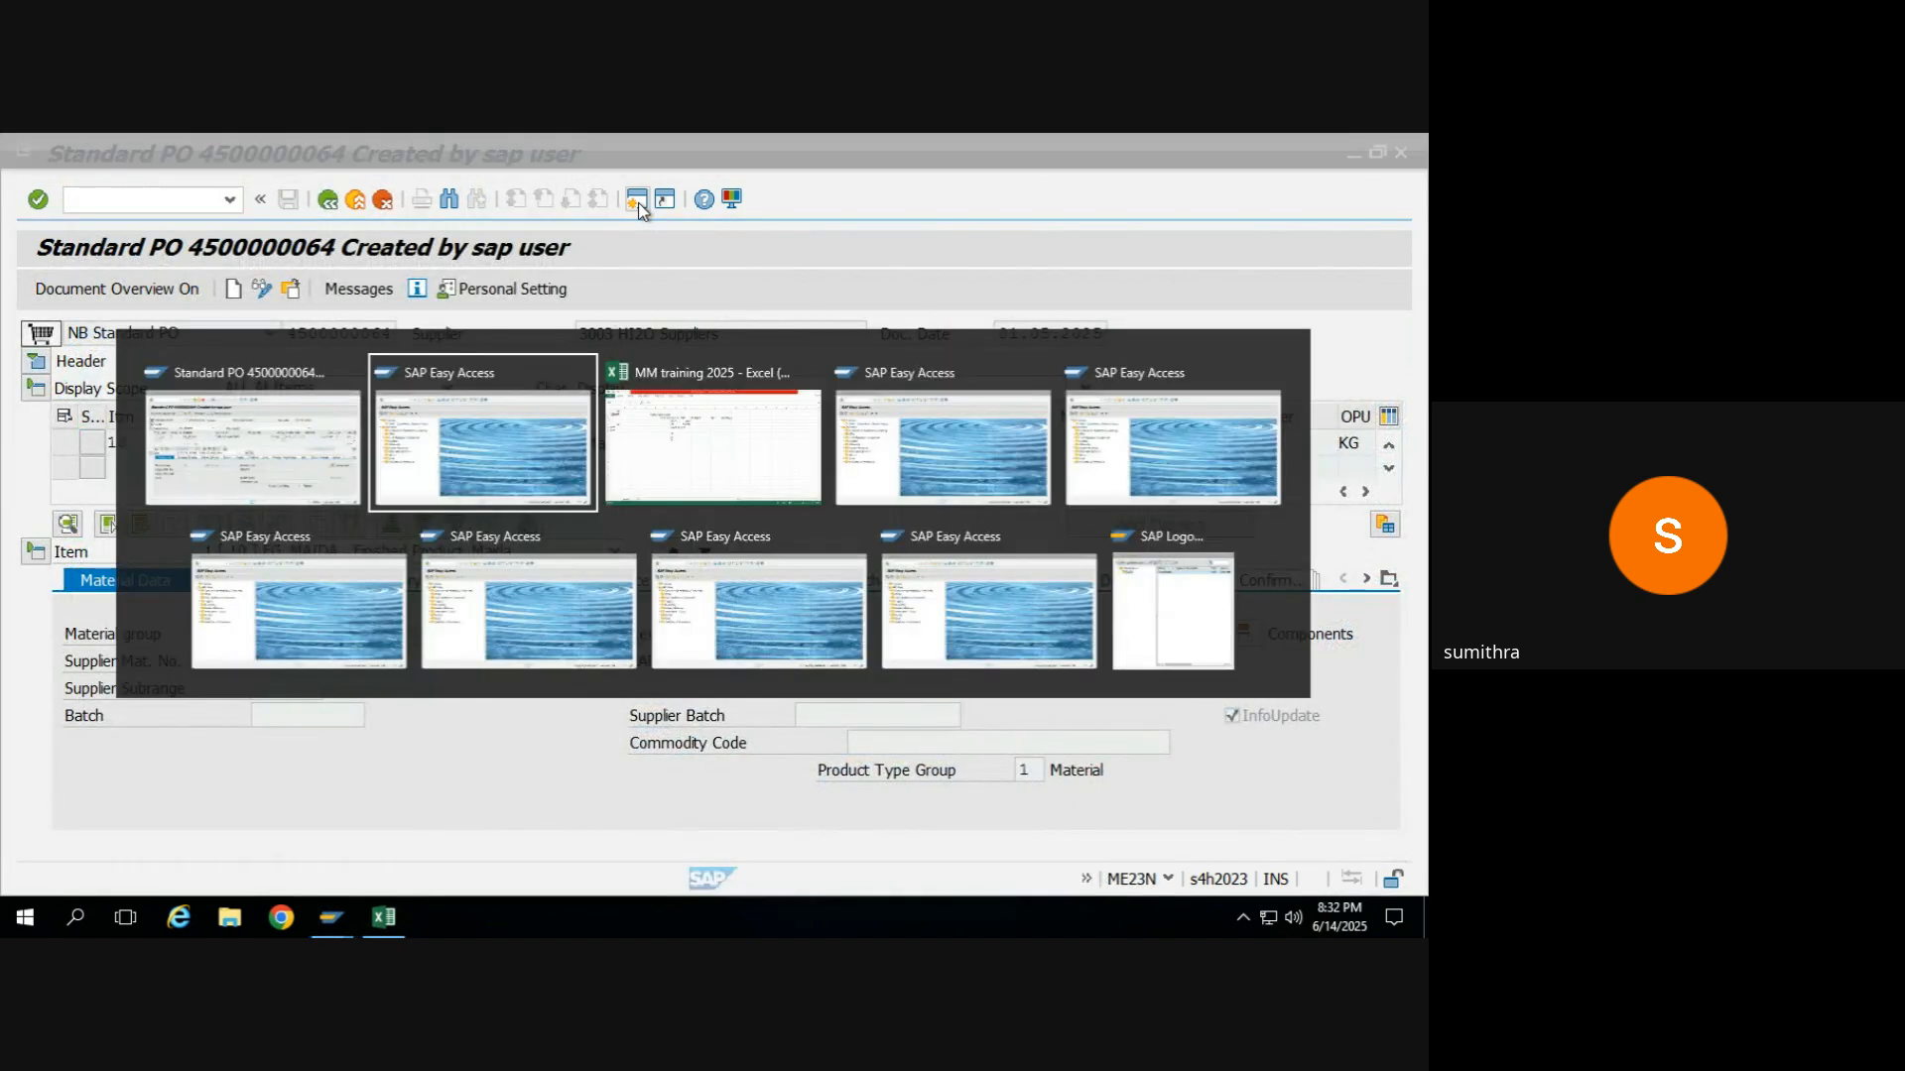
key(alt+Tab)
key(Down)
key(Down)
key(Down)
key(Down)
key(Left)
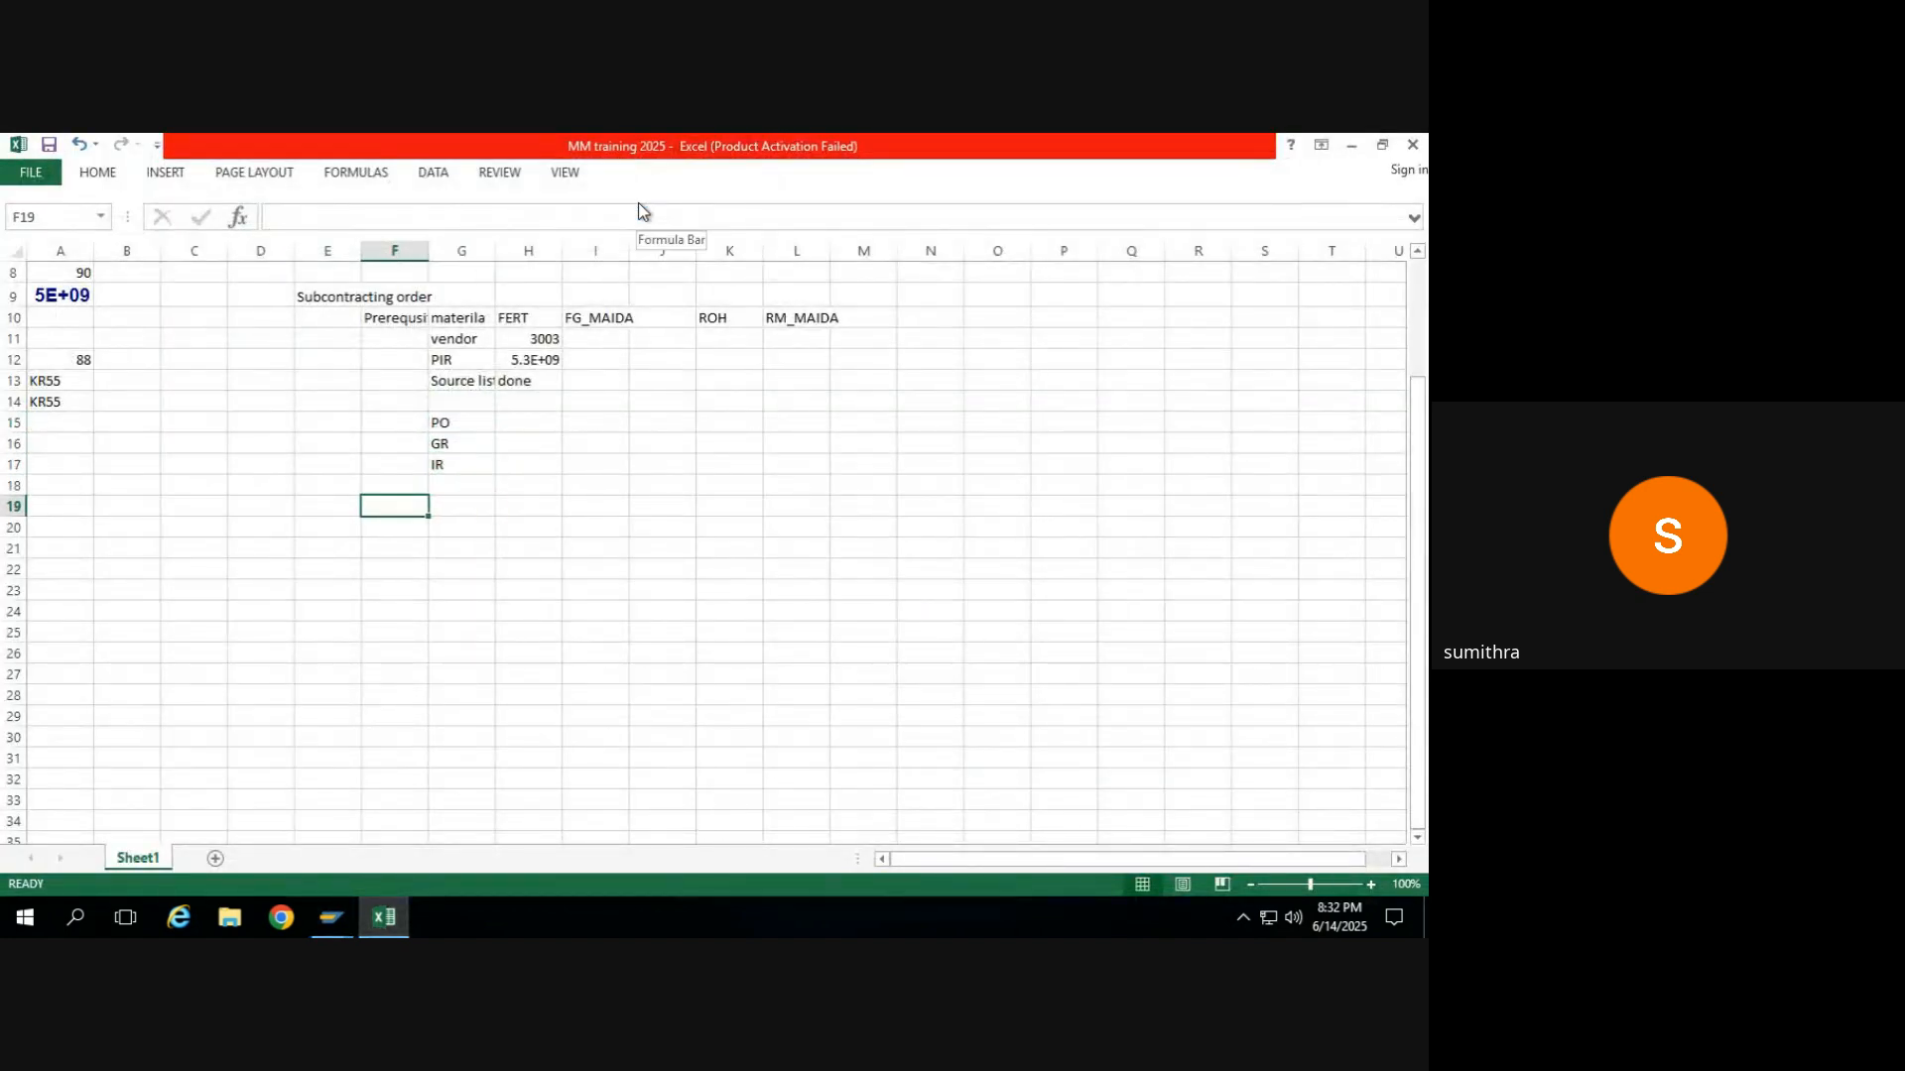
text(Check the stock)
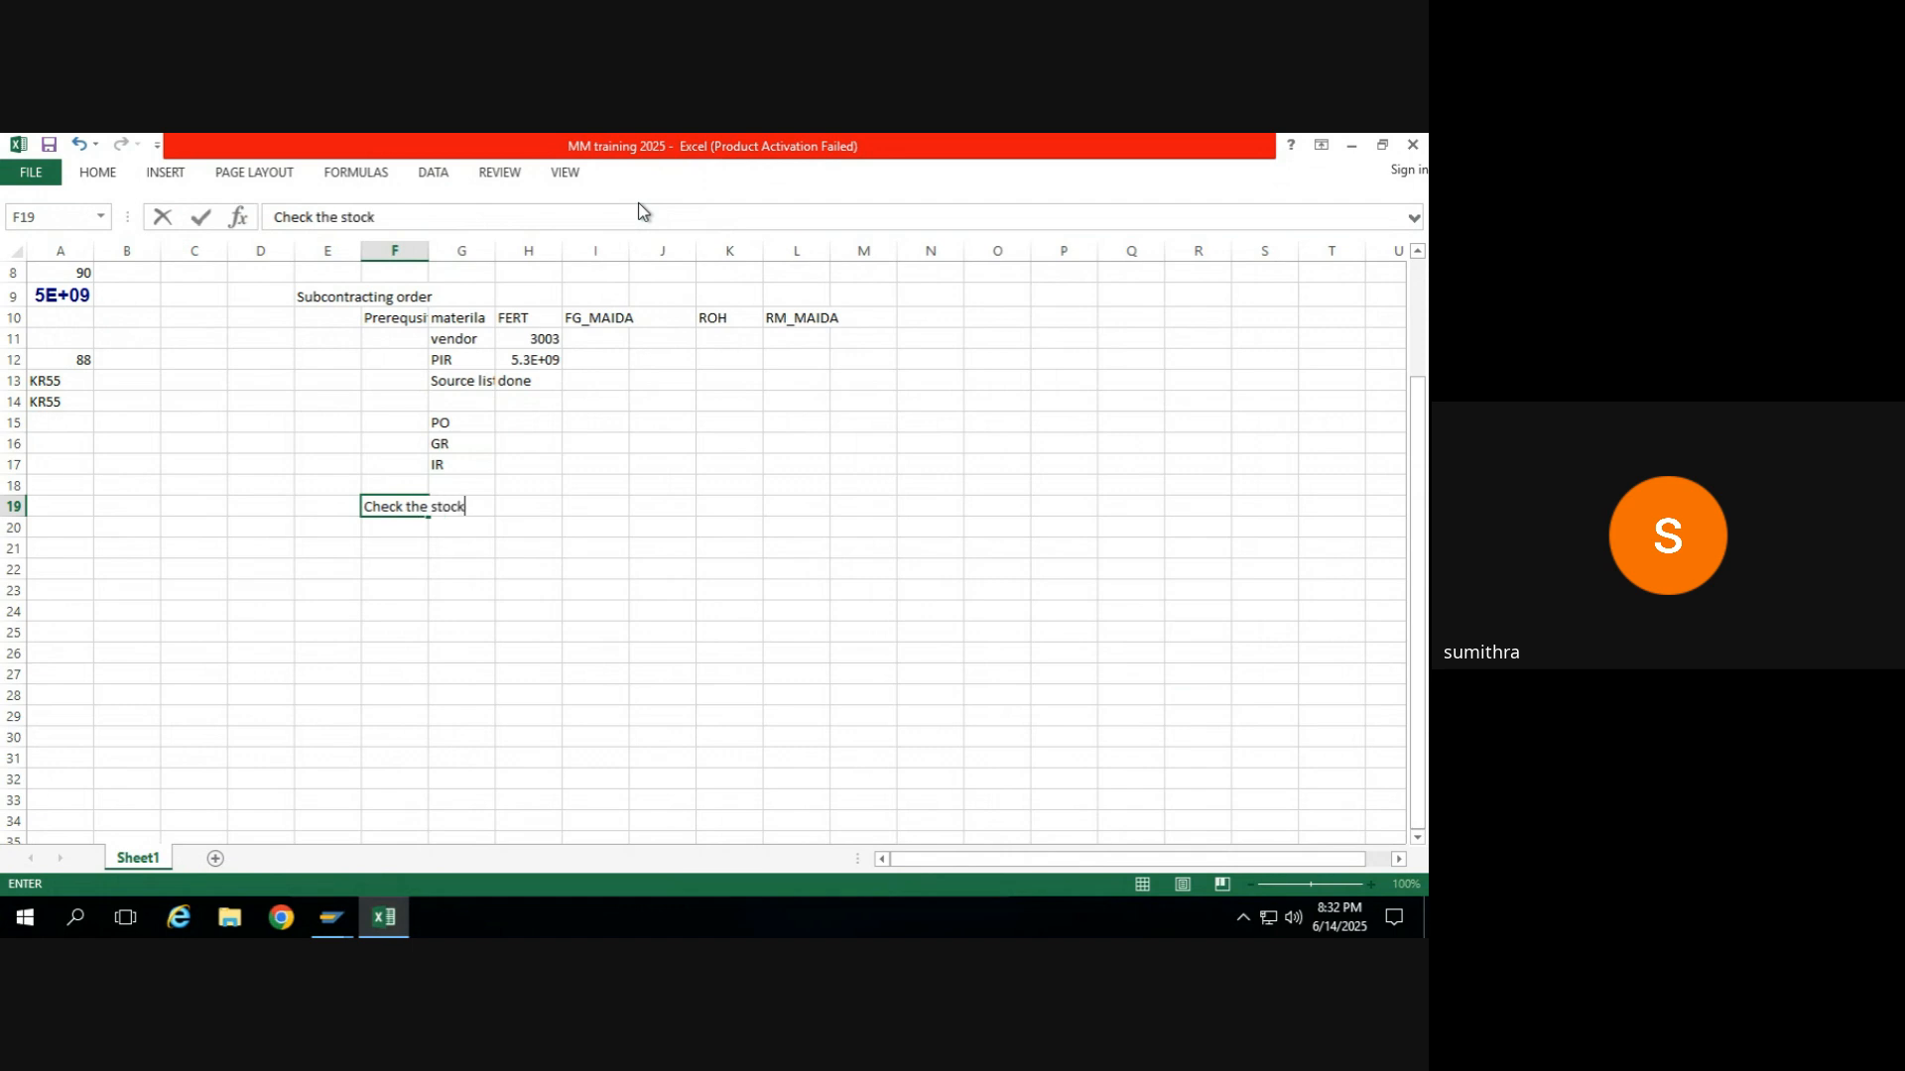
key(Page_Down)
key(ctrl+Up)
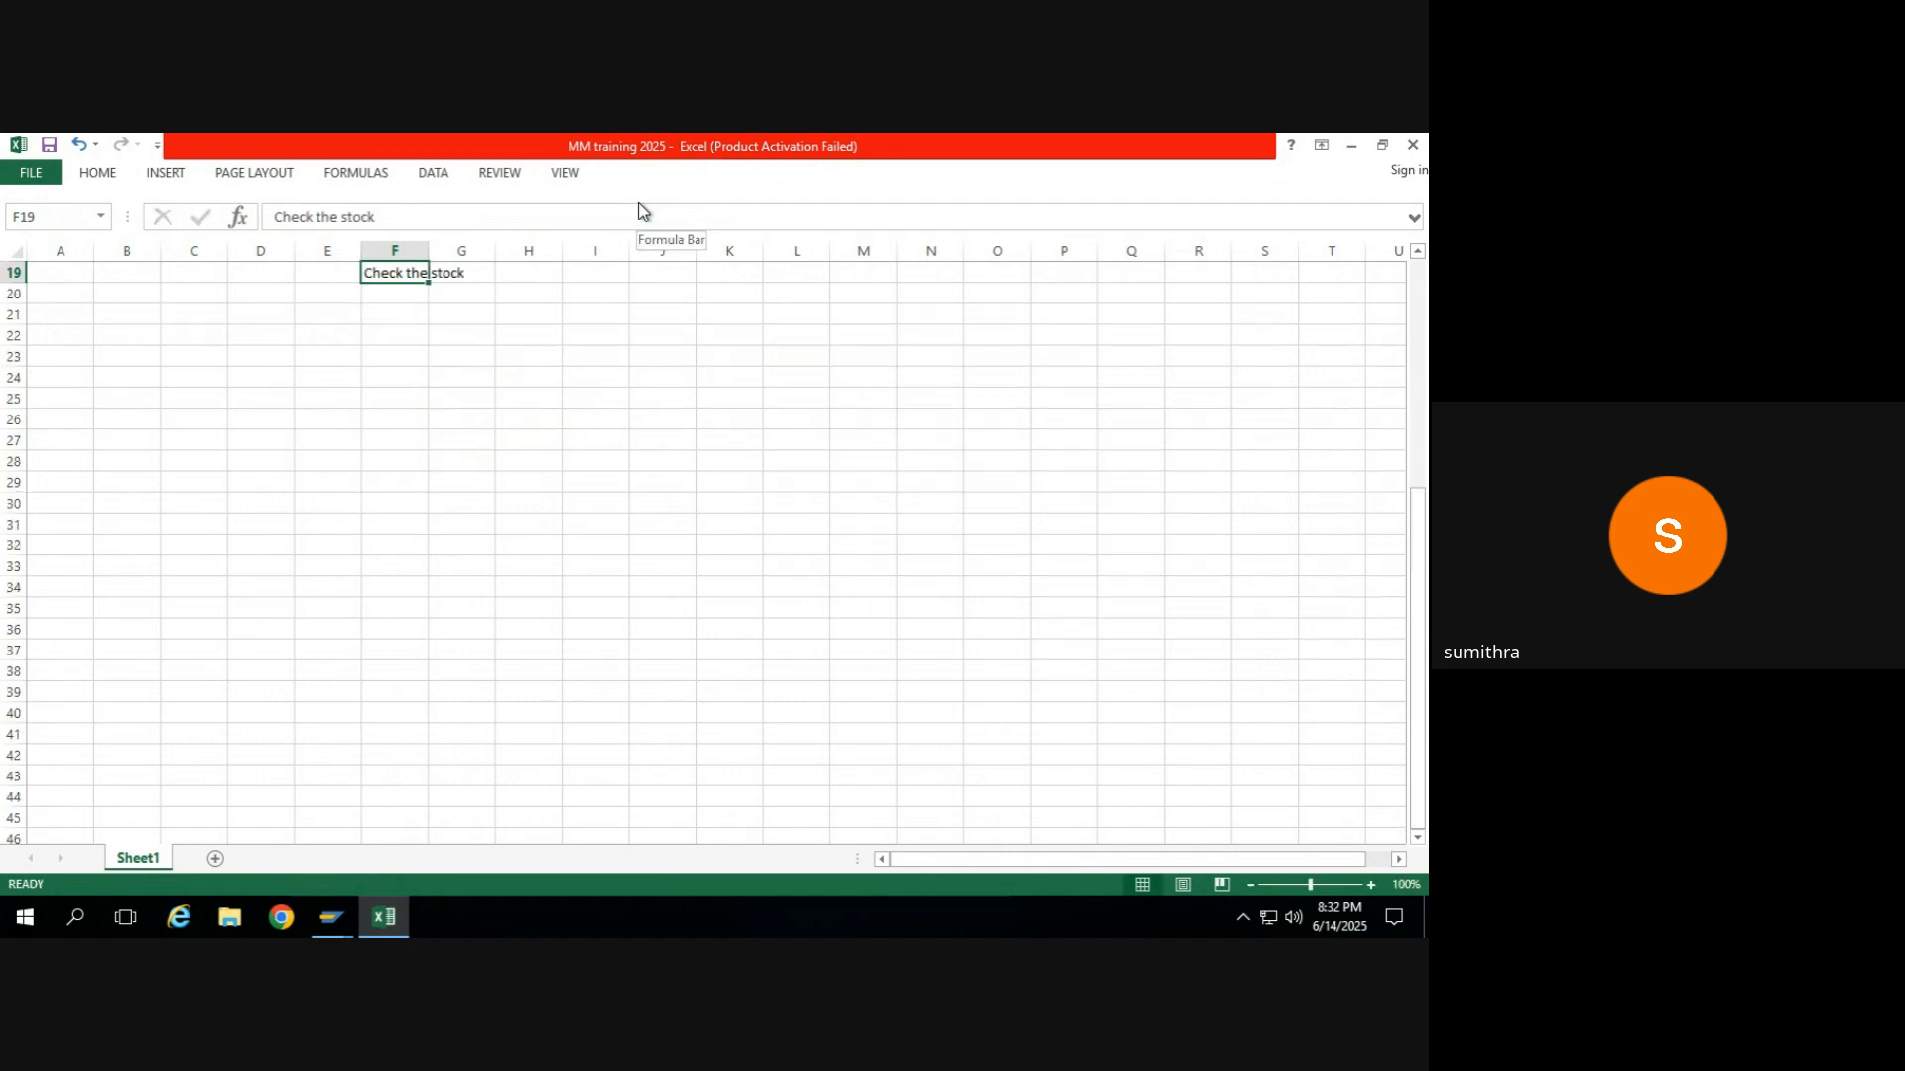
key(Right)
text(MMBE)
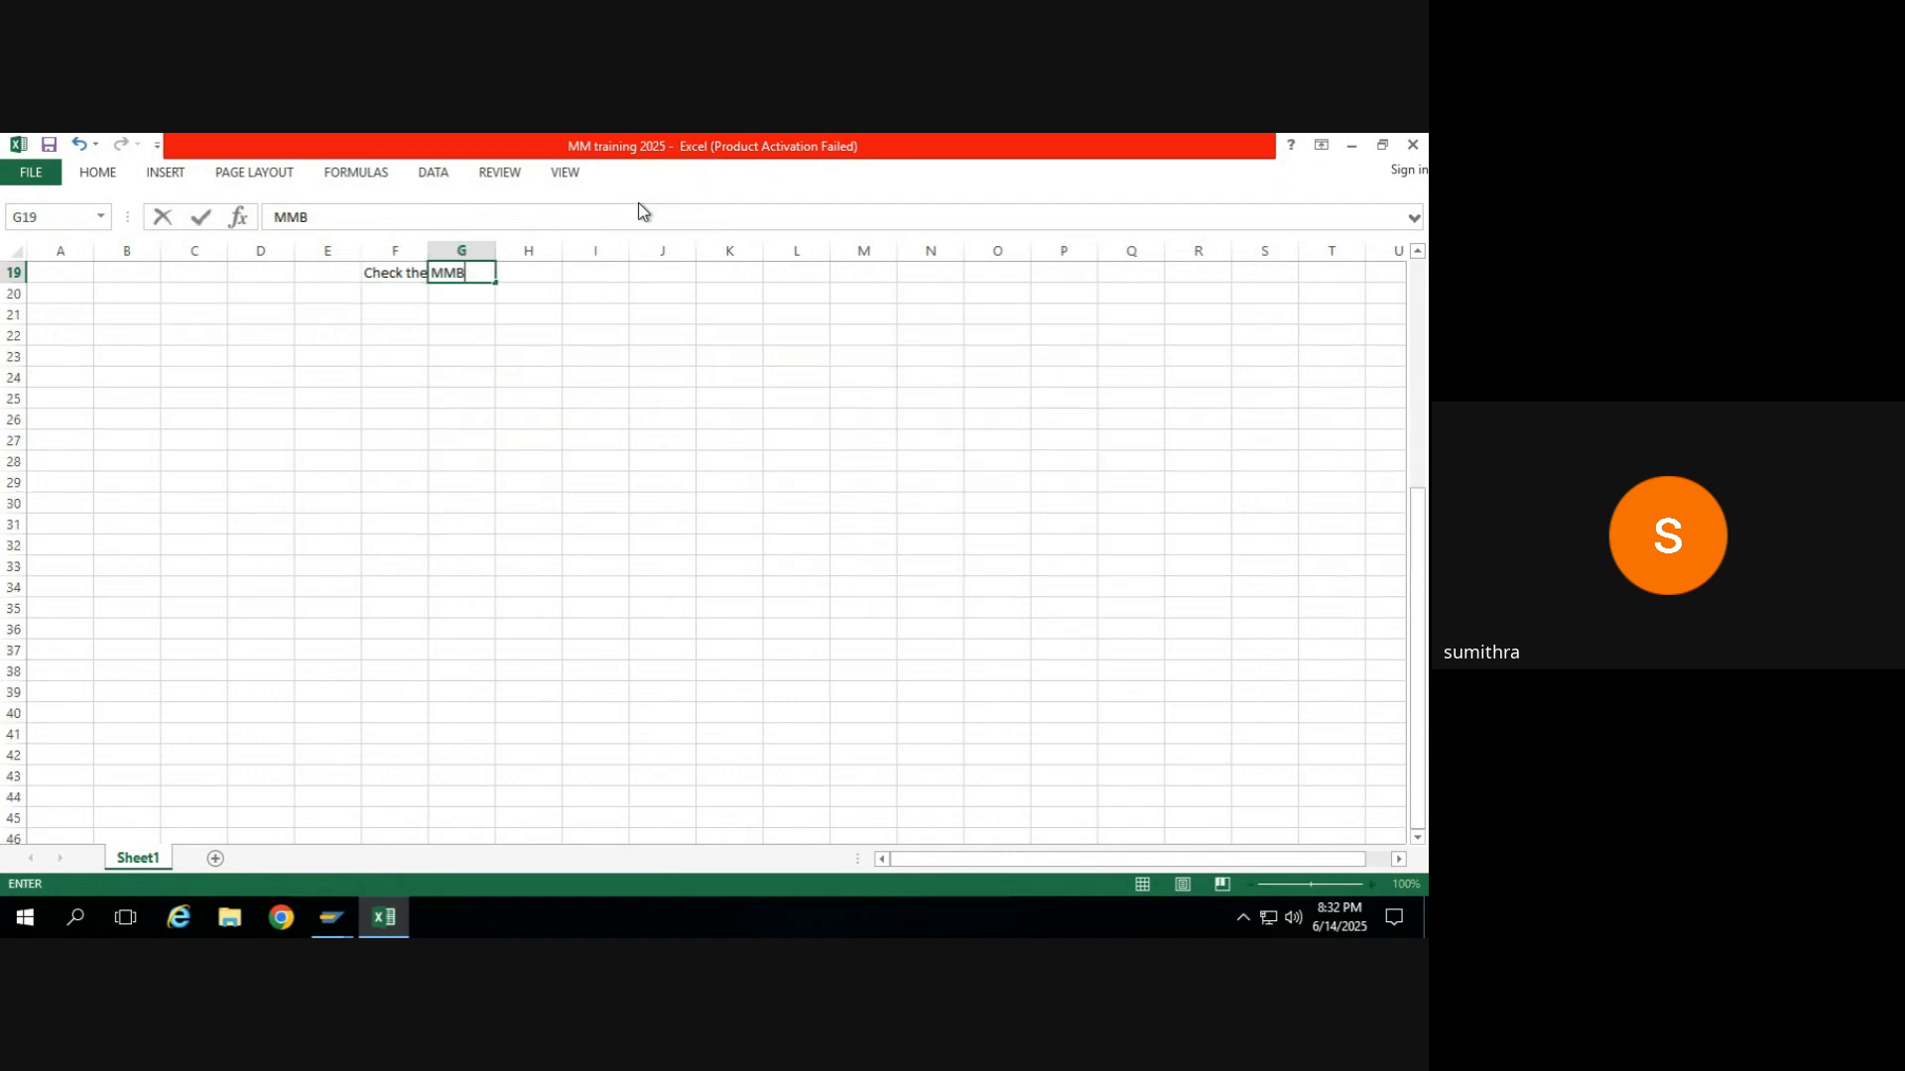
key(Return)
Switch to an SAP Easy Access session and open the stock overview with transaction mmbe.
key(alt+Tab)
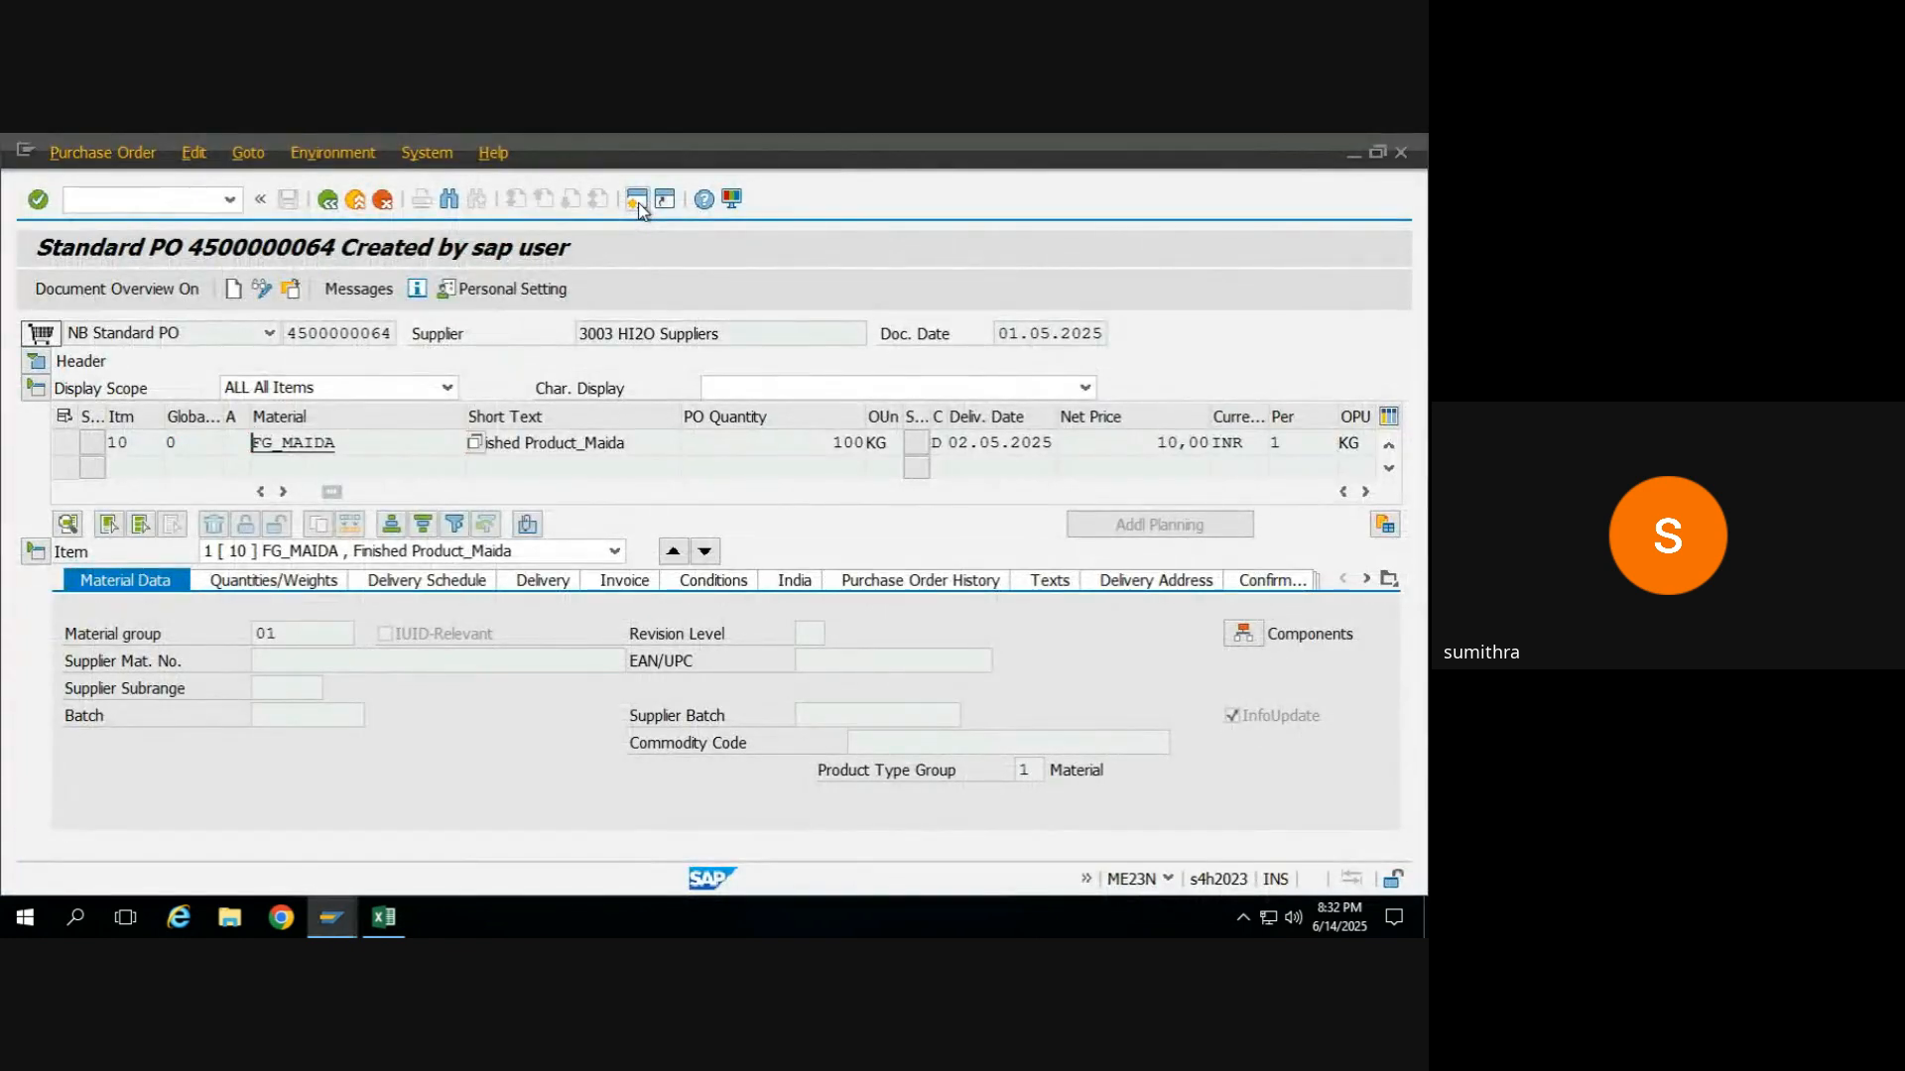
key(alt+Tab)
key(alt+Tab)
key(alt+Tab)
key(alt+Tab)
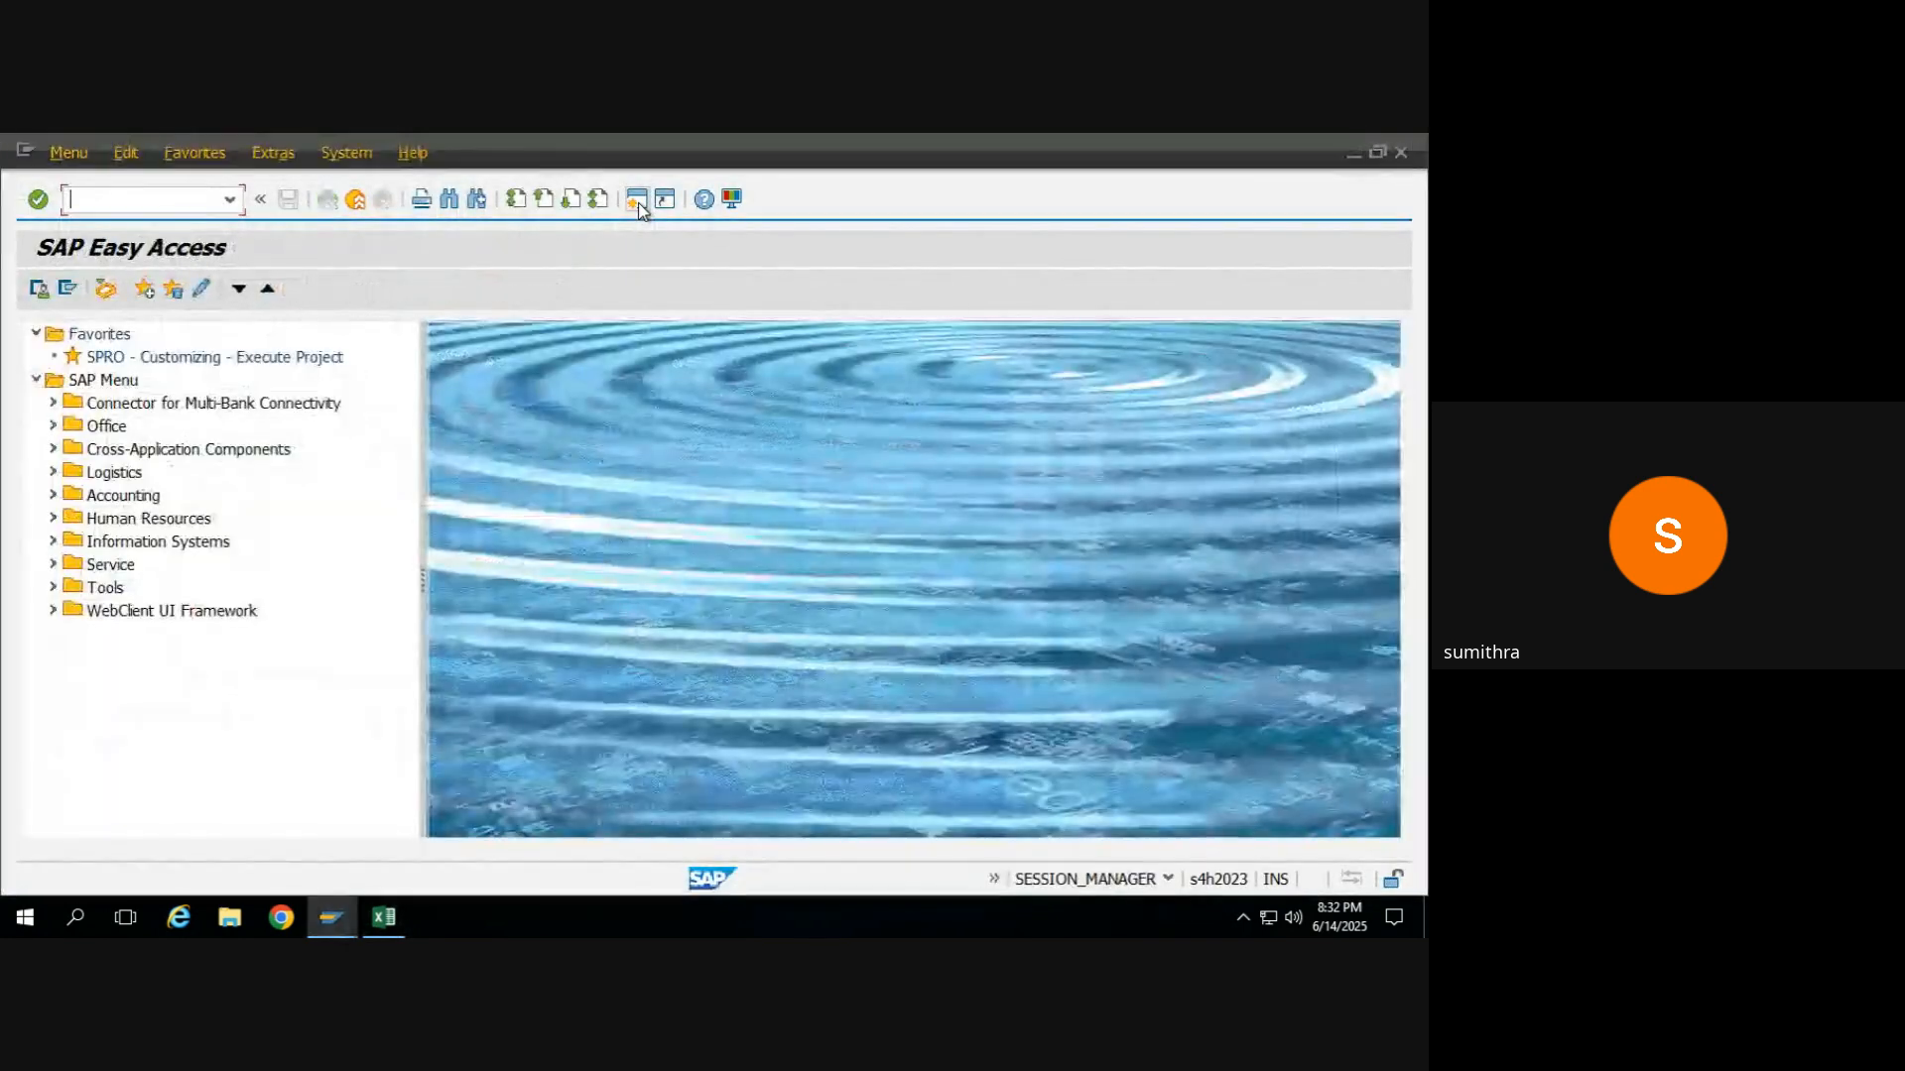
text(mmbe)
key(Return)
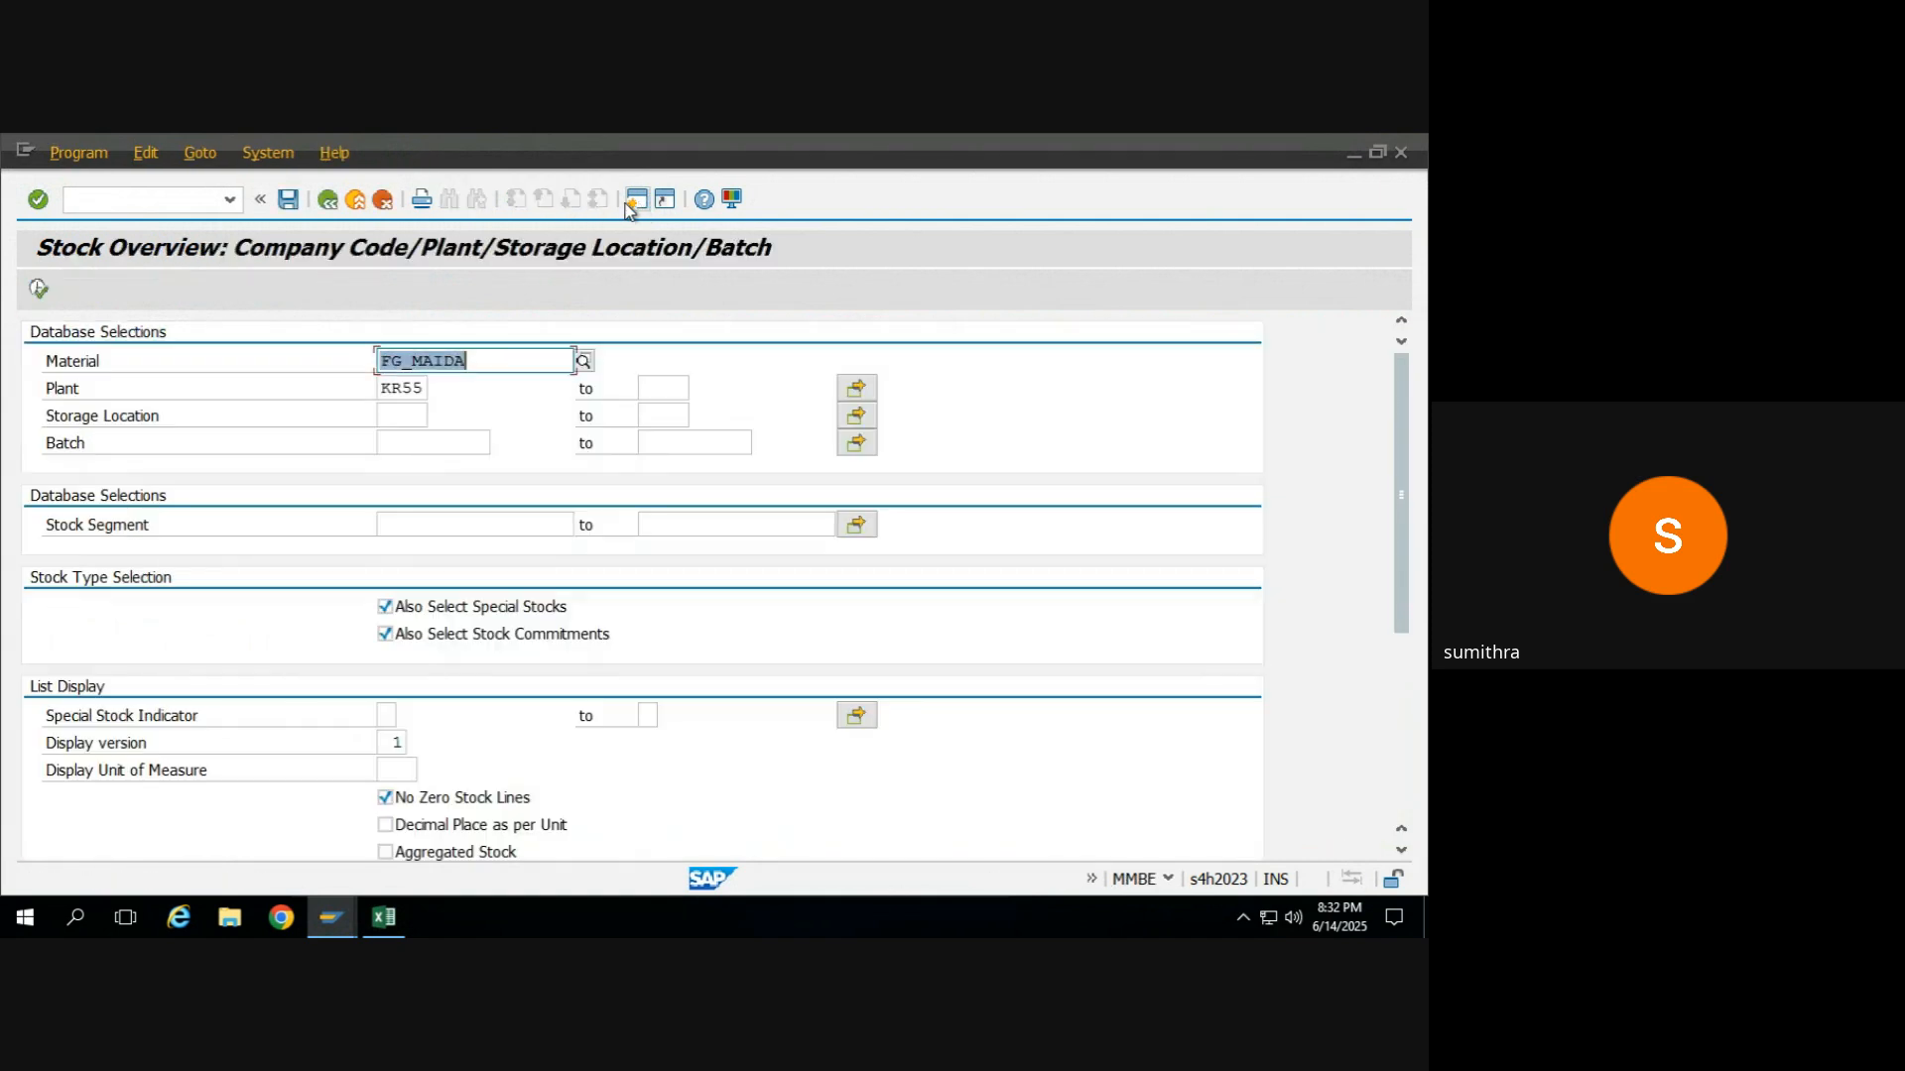
Try to display the stock overview of material RM_MAIDA in plant KR55, and switch back to the purchase order.
click(411, 363)
key(Left)
key(End)
key(BackSpace)
key(BackSpace)
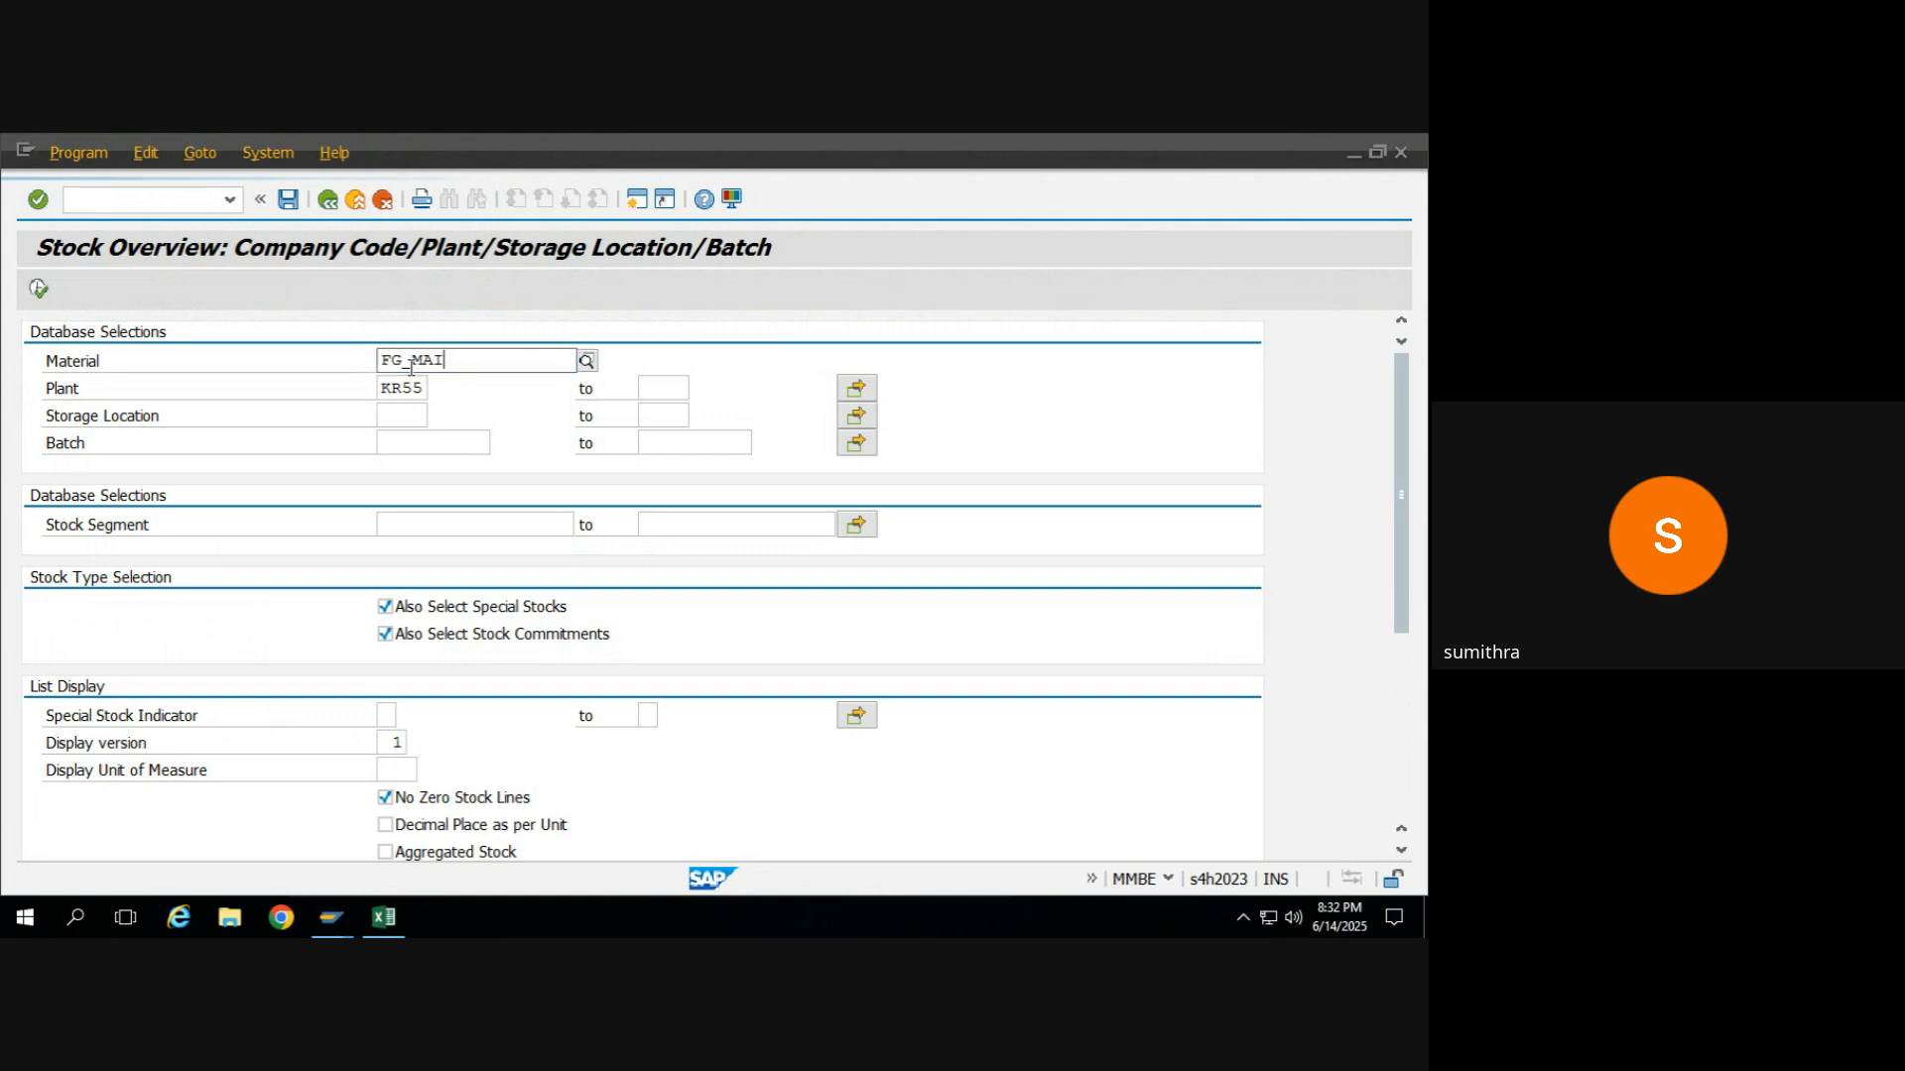
text(DA)
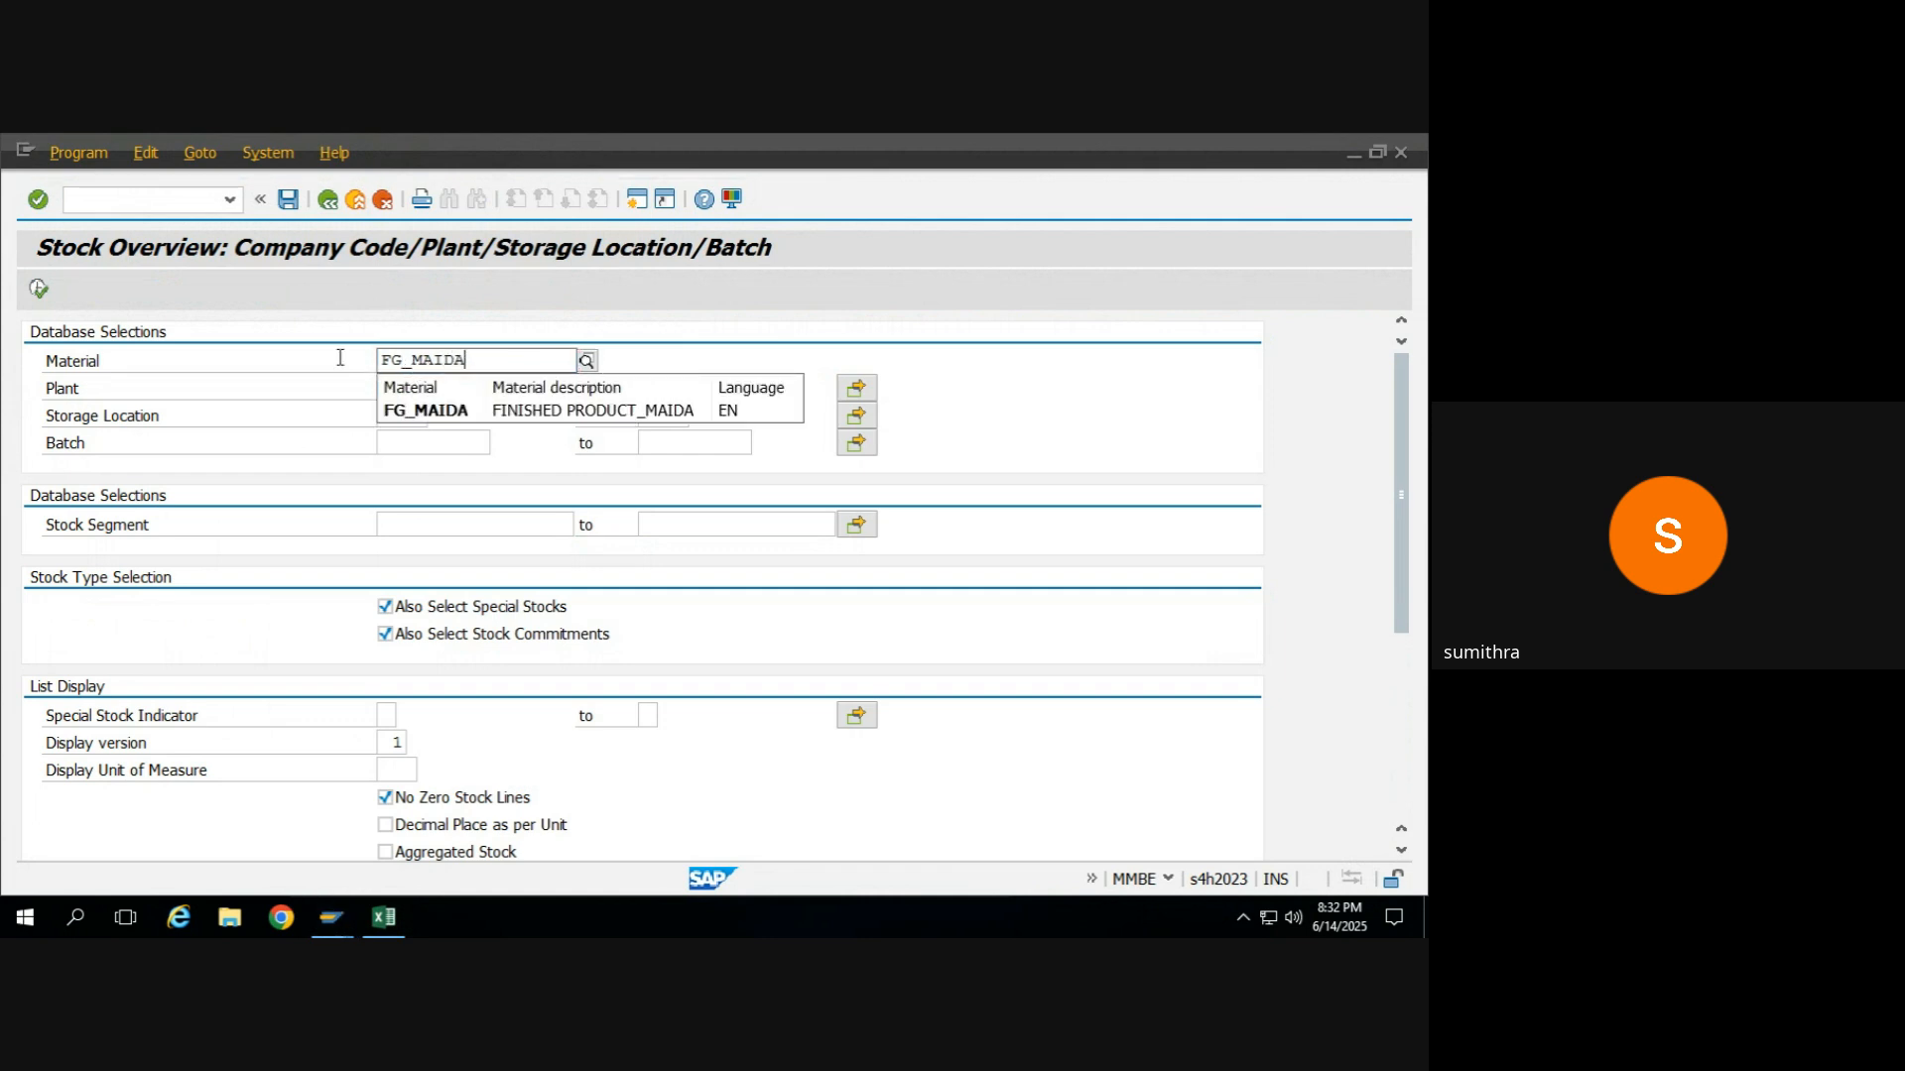
click(385, 359)
key(Delete)
key(Delete)
text(RM)
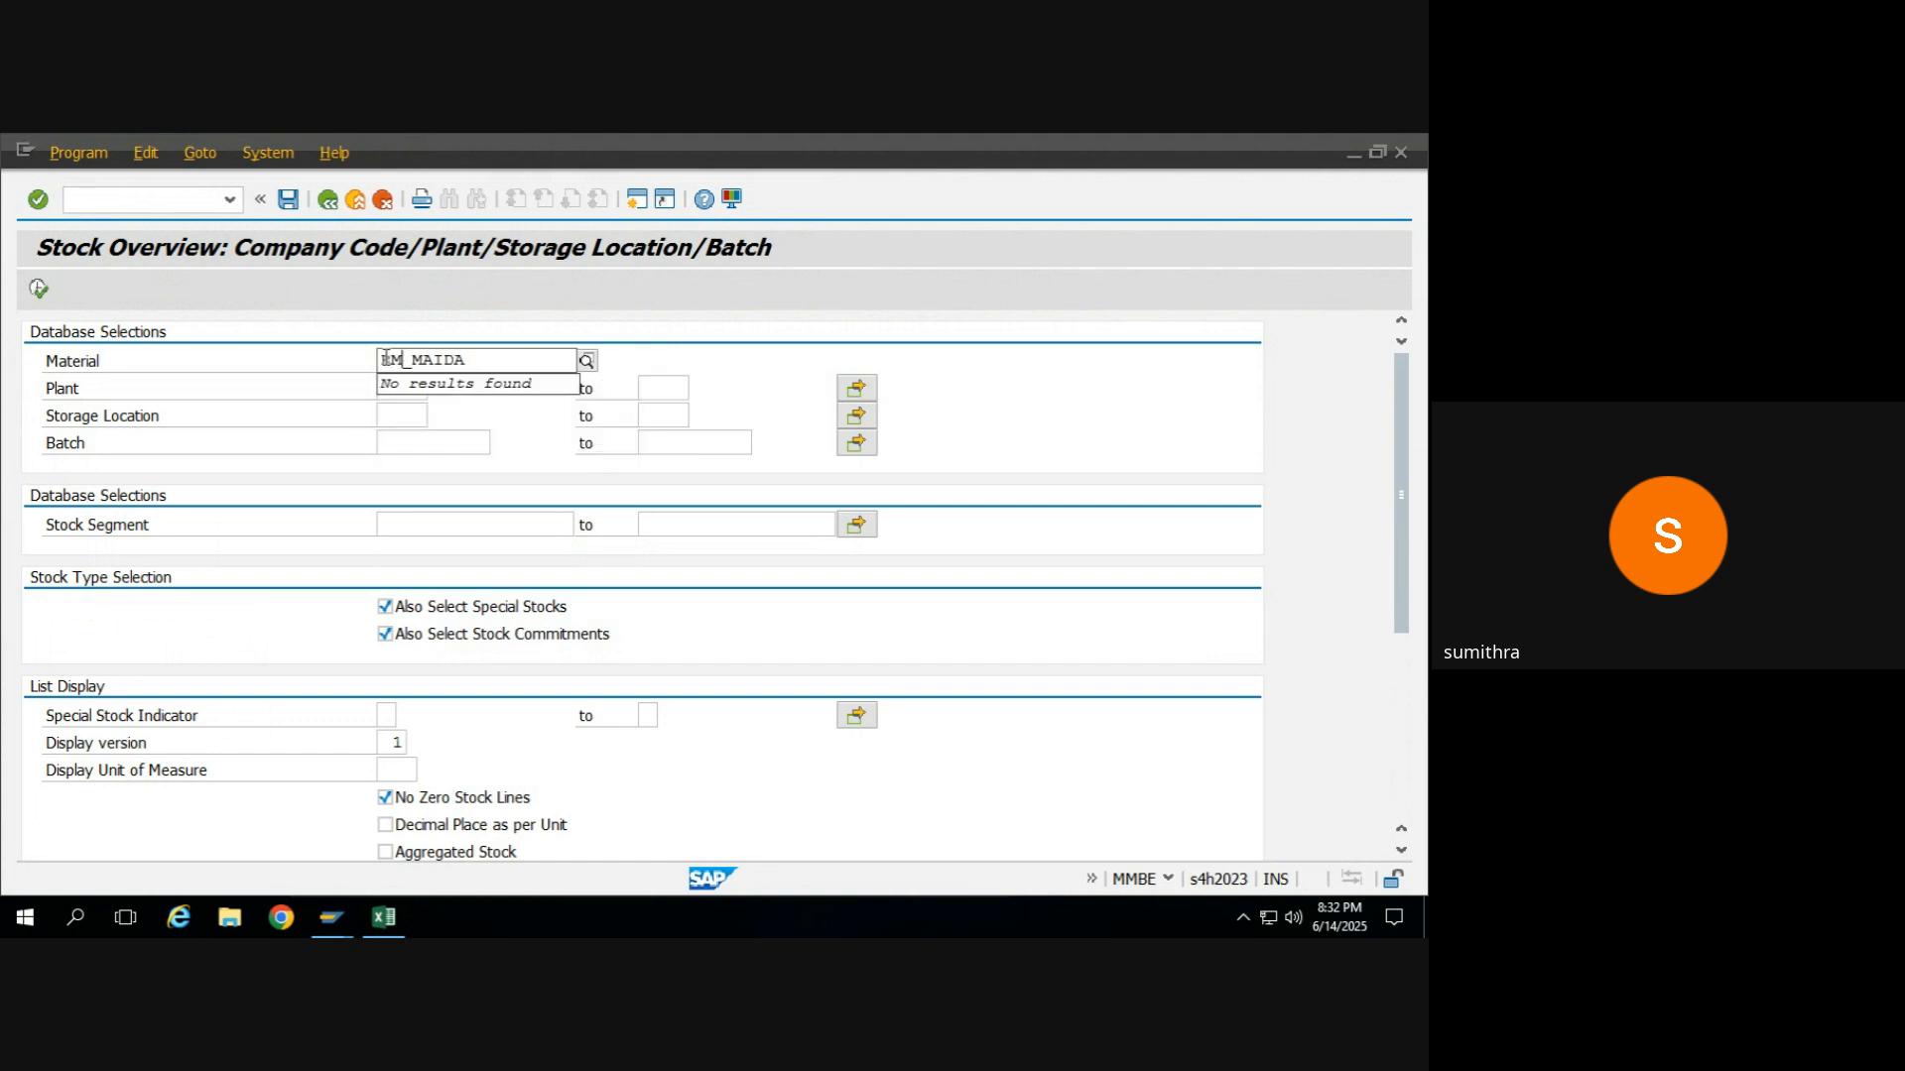
key(Return)
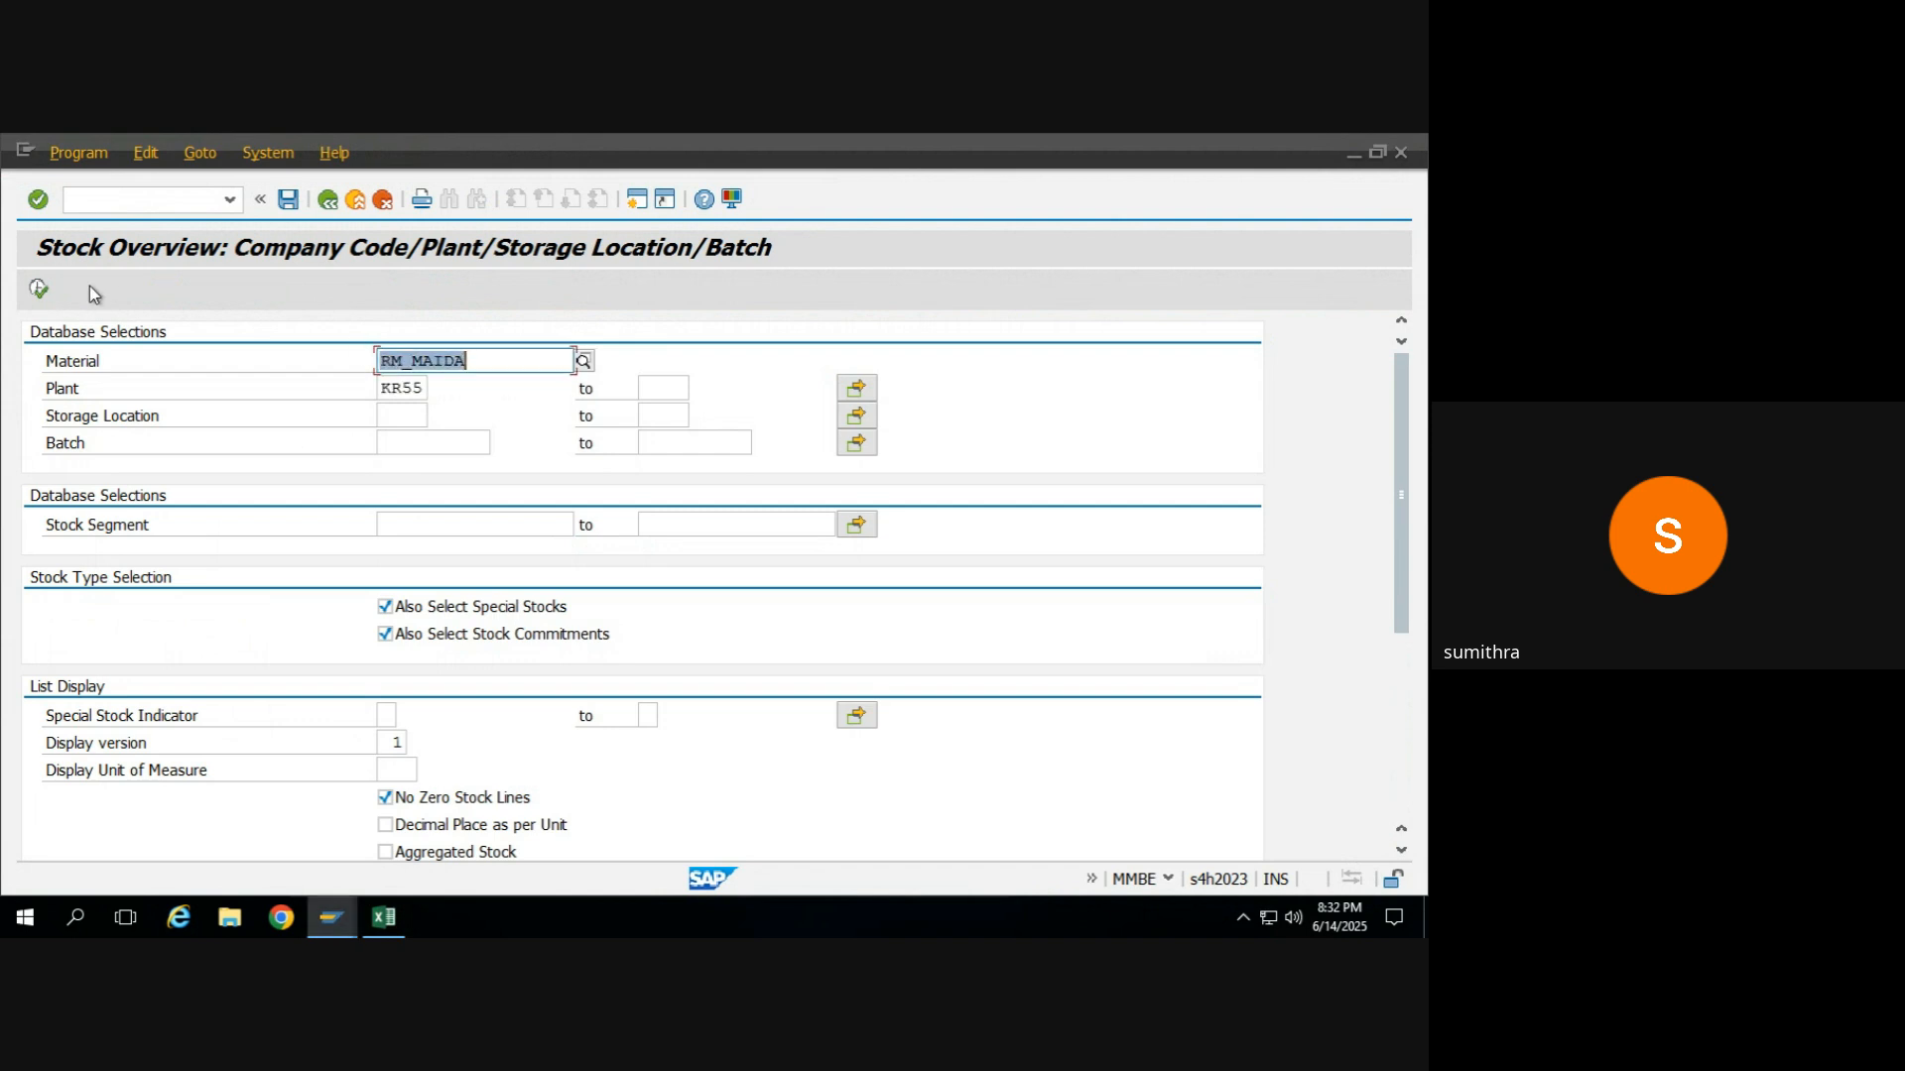
click(44, 291)
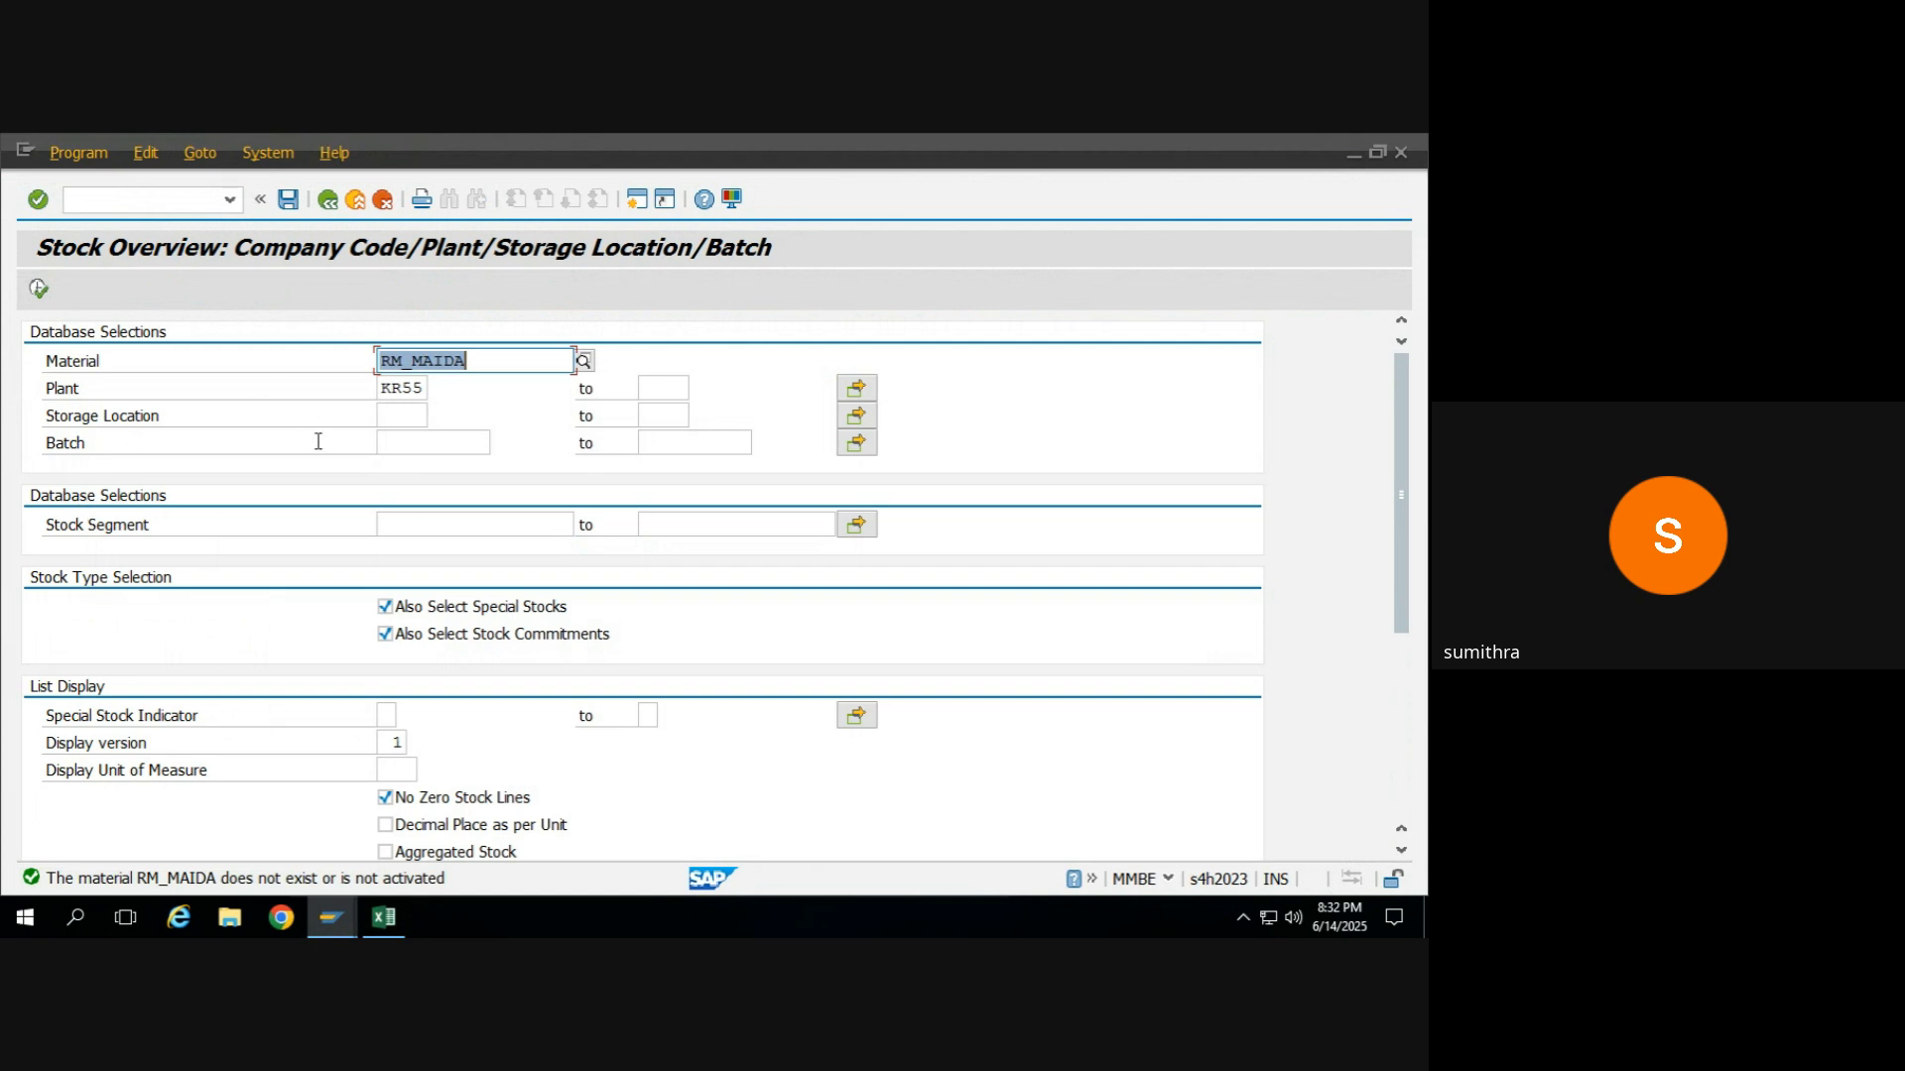
key(alt+Tab)
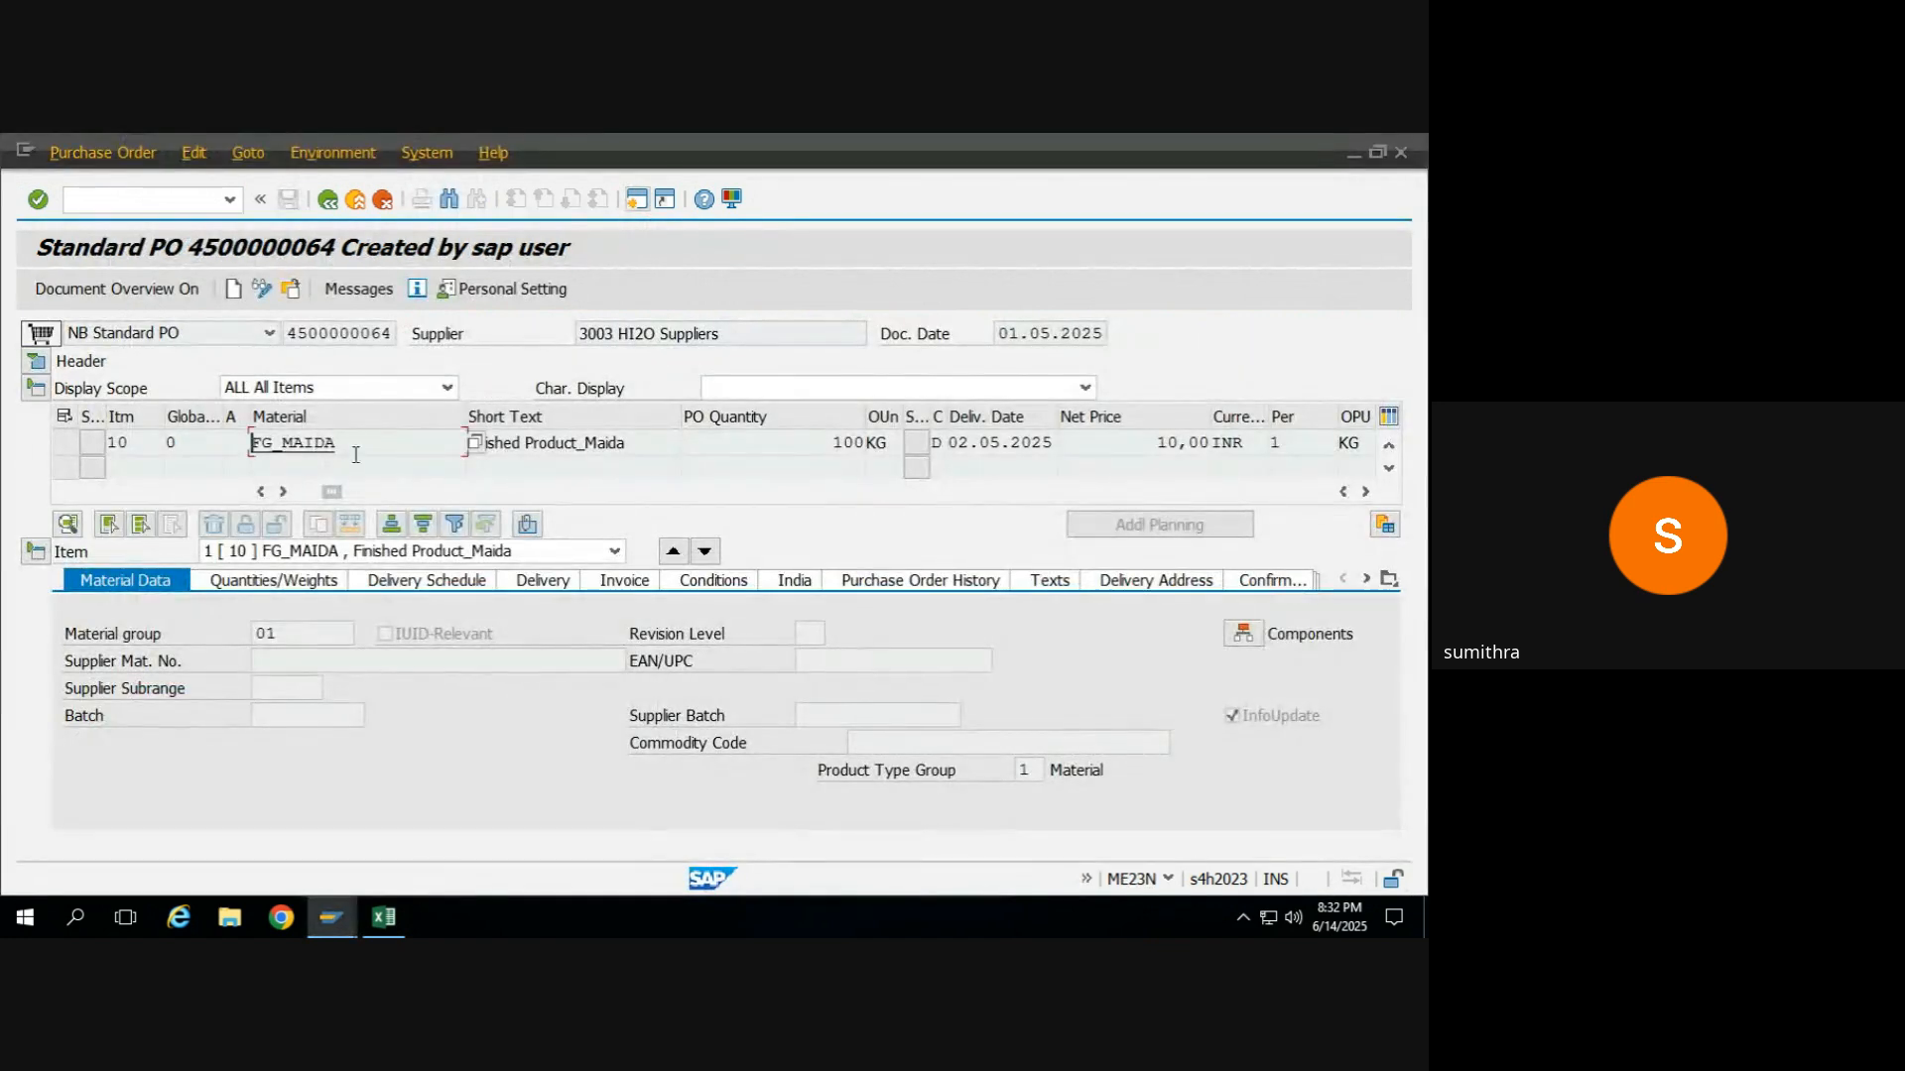
Copy component RM_WHEAT from the purchase order item's component list and display its stock overview in plant KR55.
click(1251, 635)
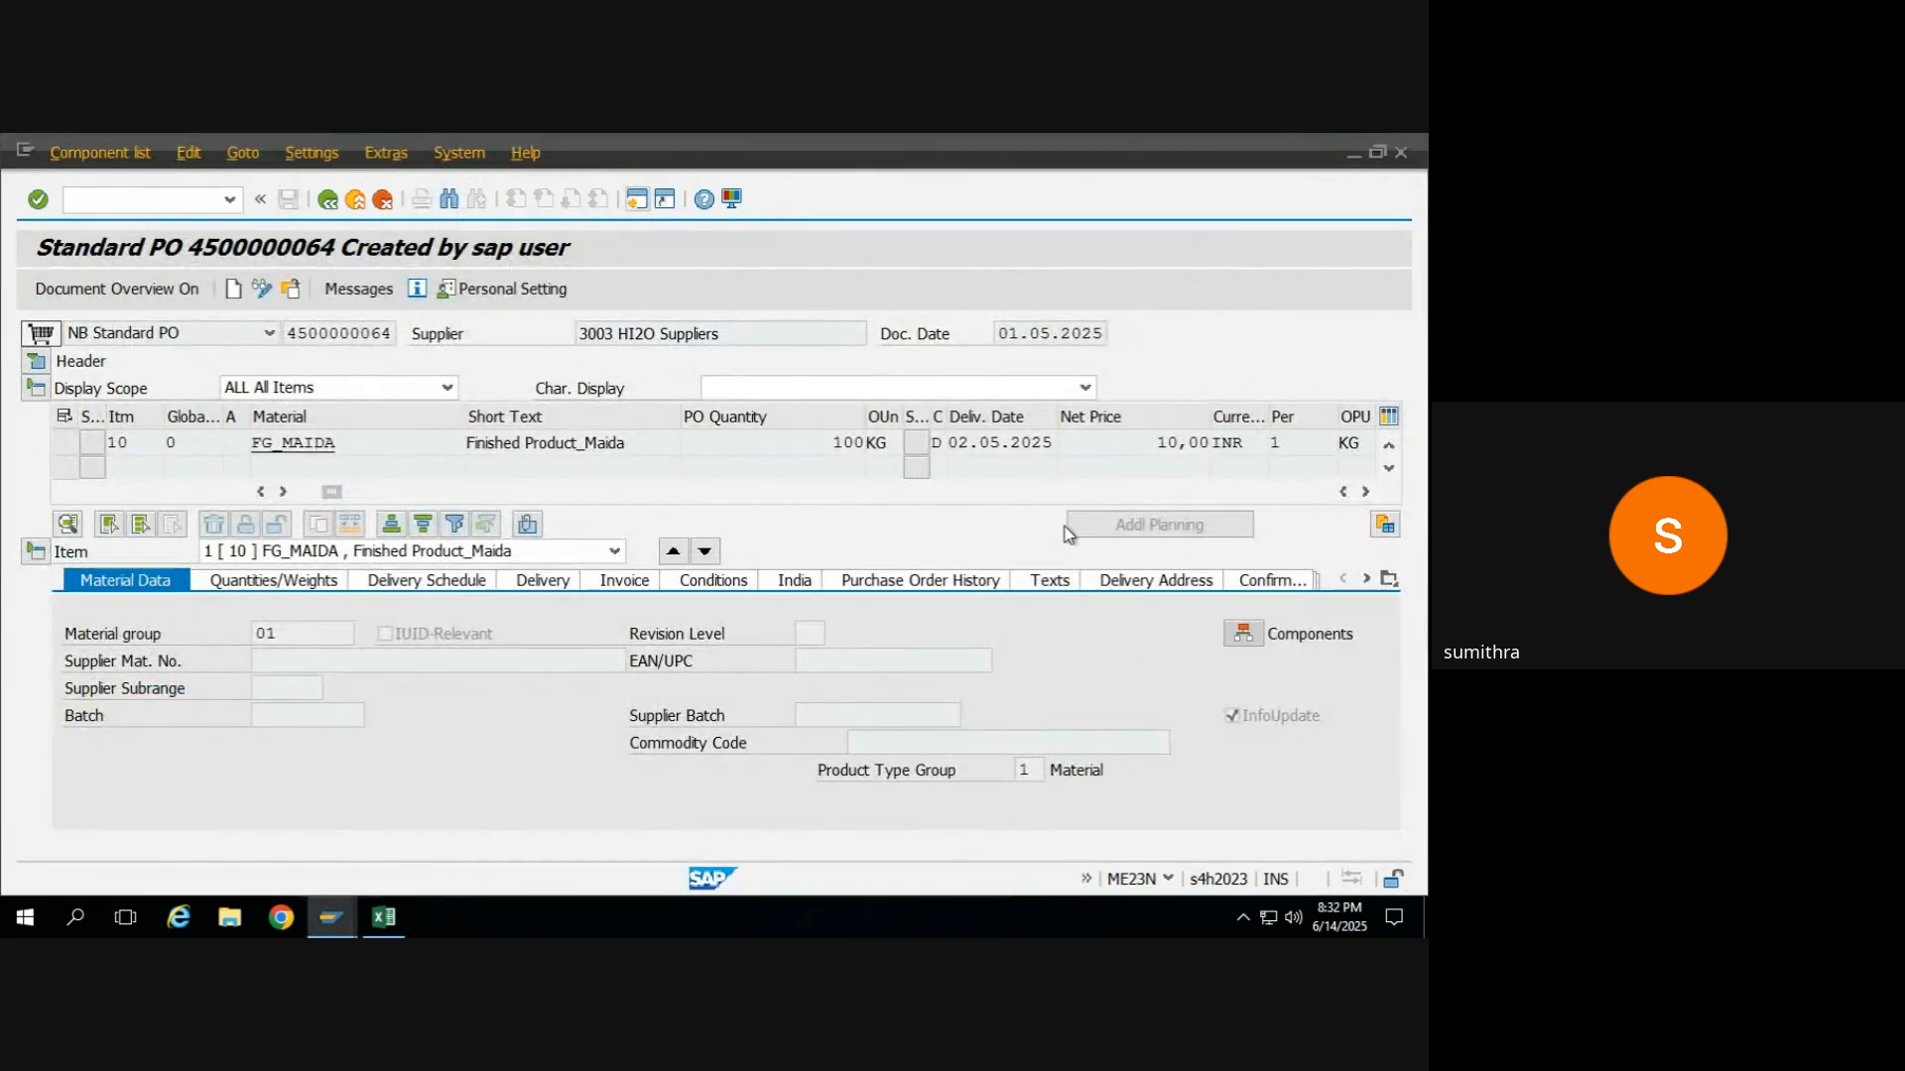
double_click(179, 489)
key(ctrl+c)
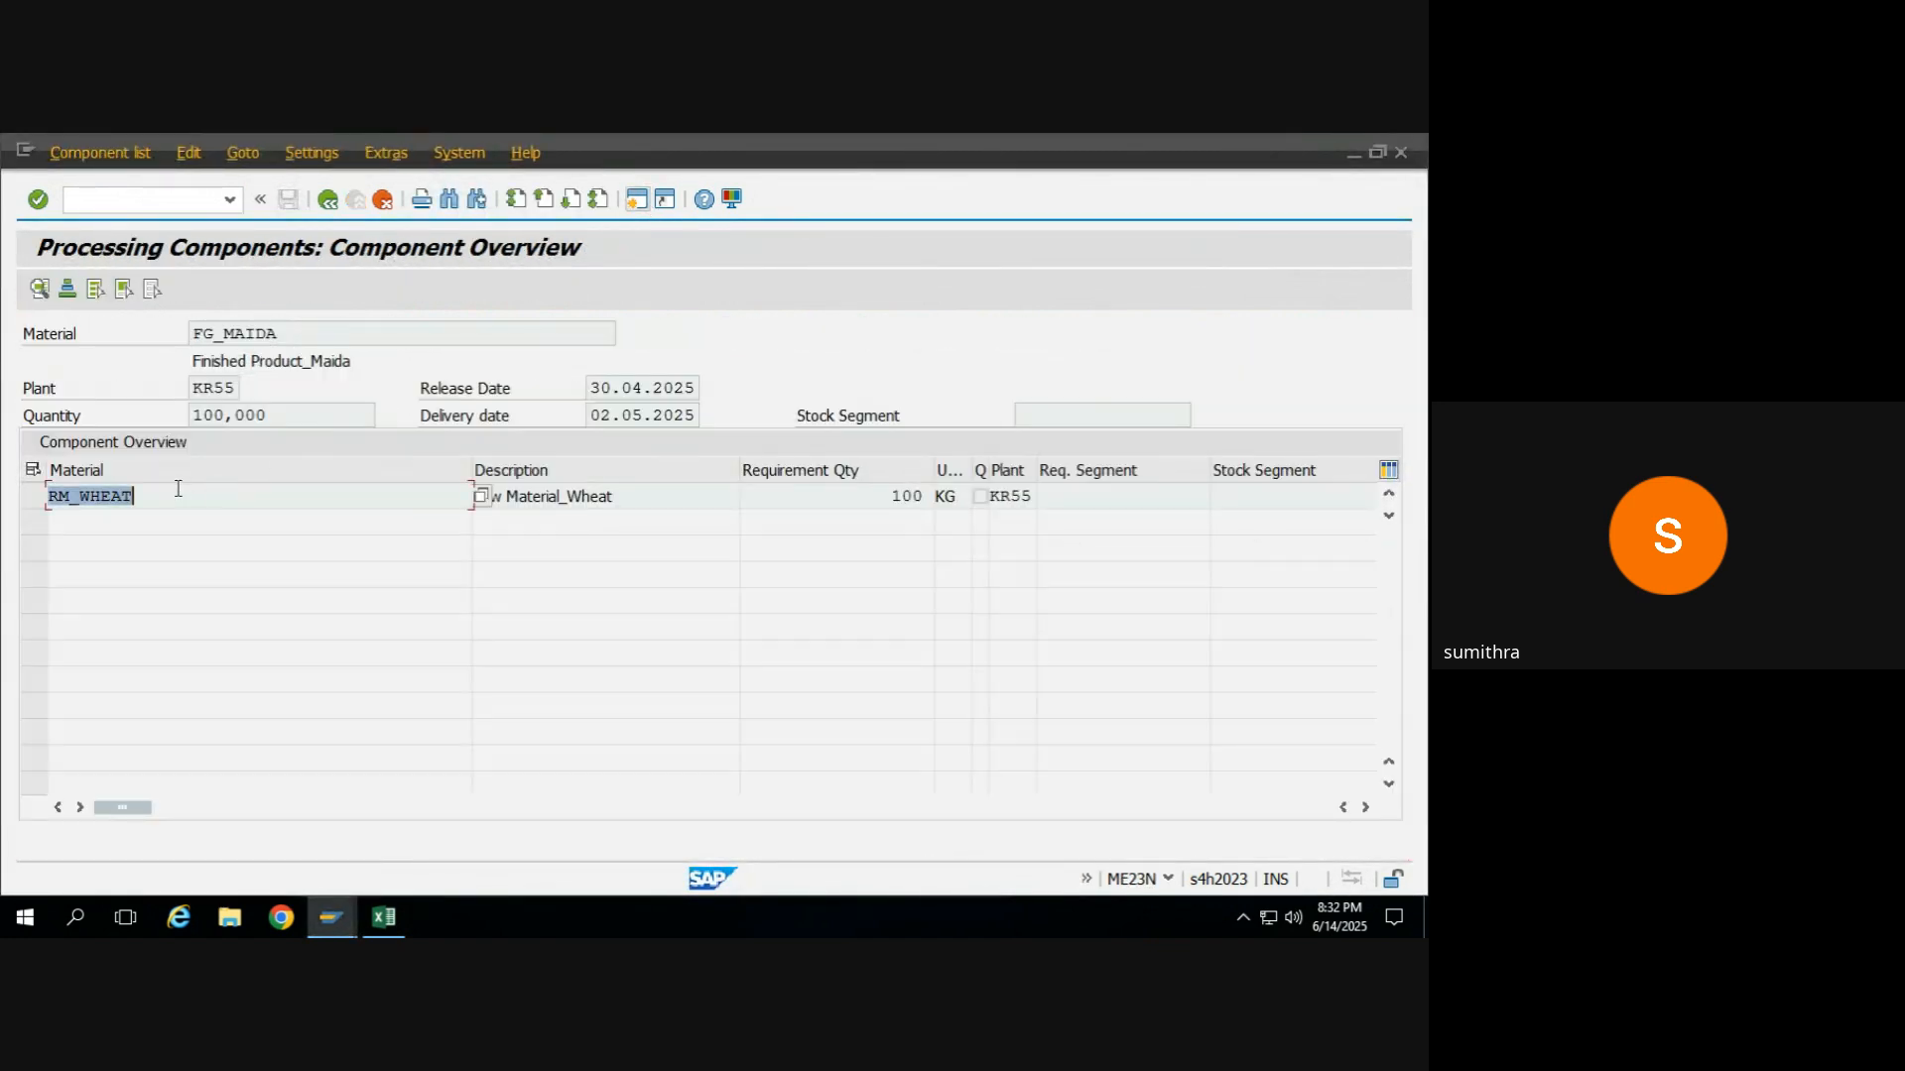
key(alt+Tab)
key(ctrl+v)
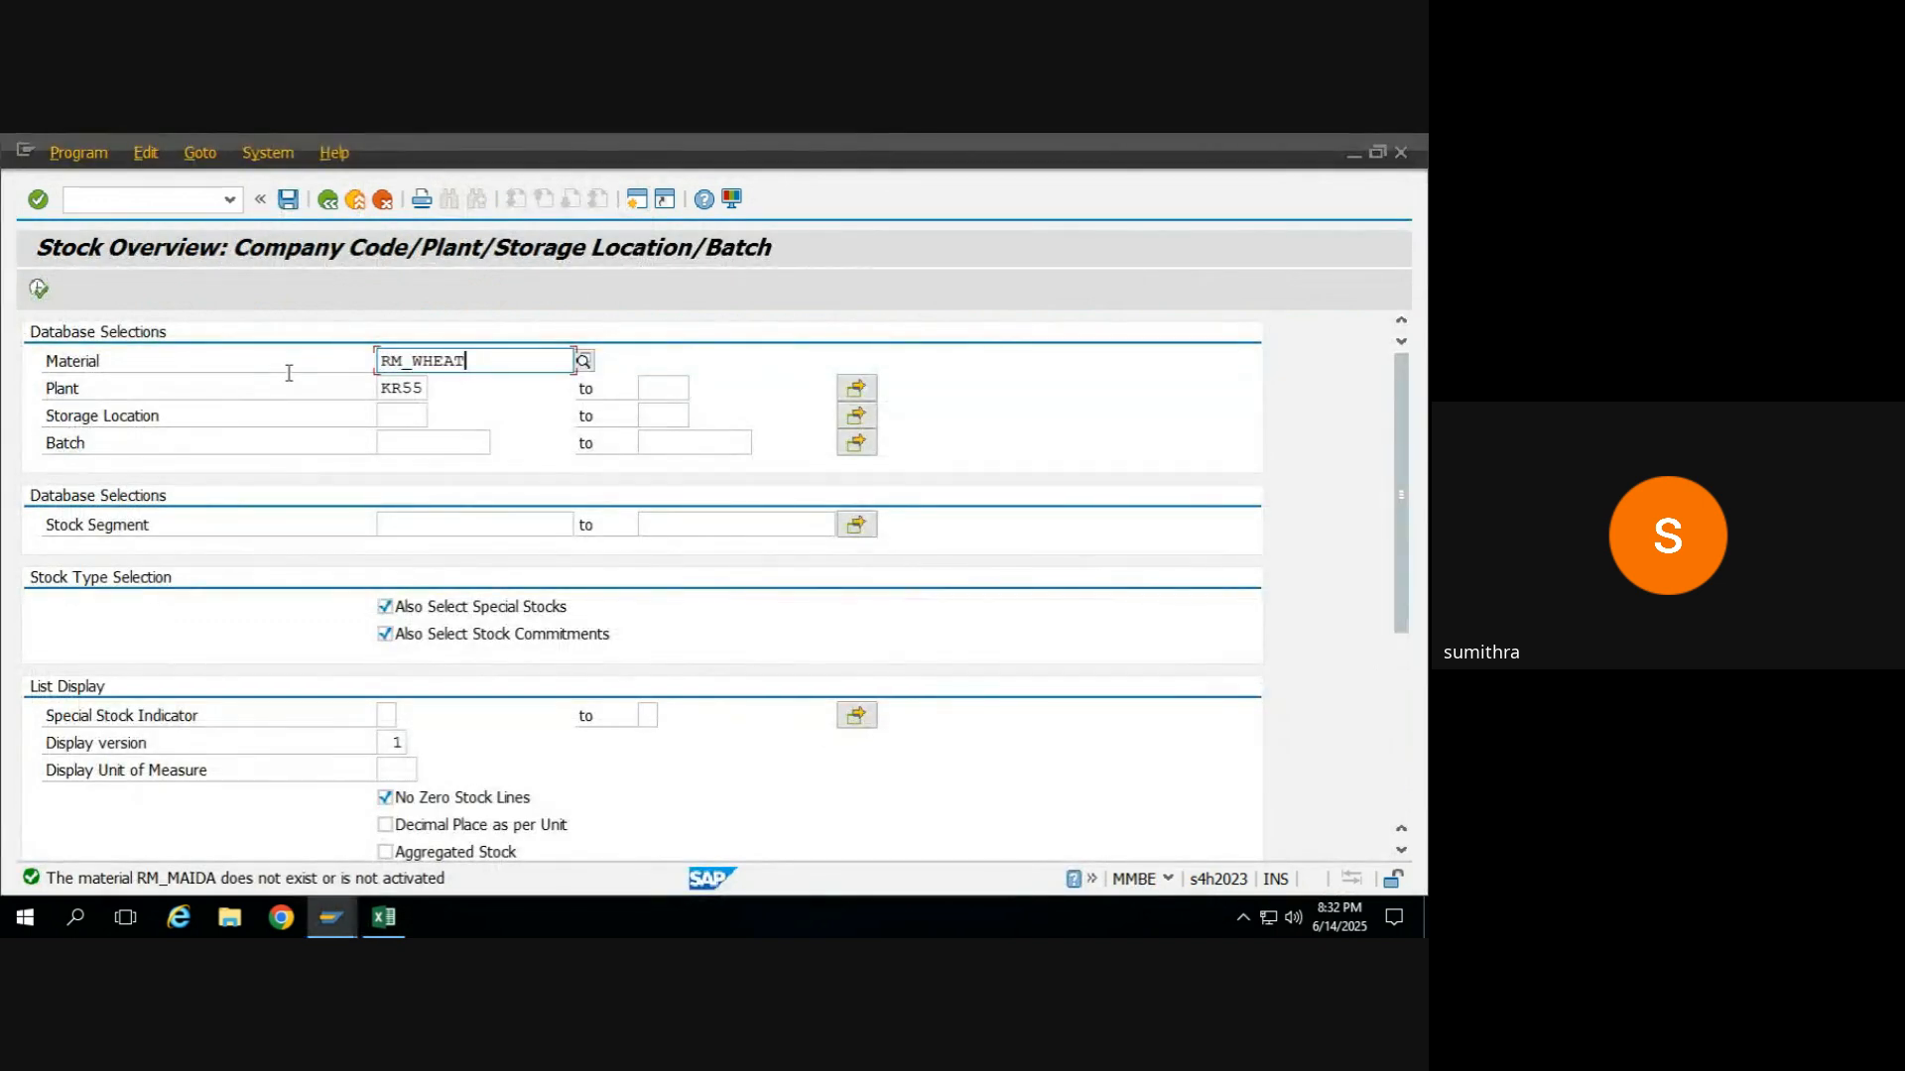
click(39, 289)
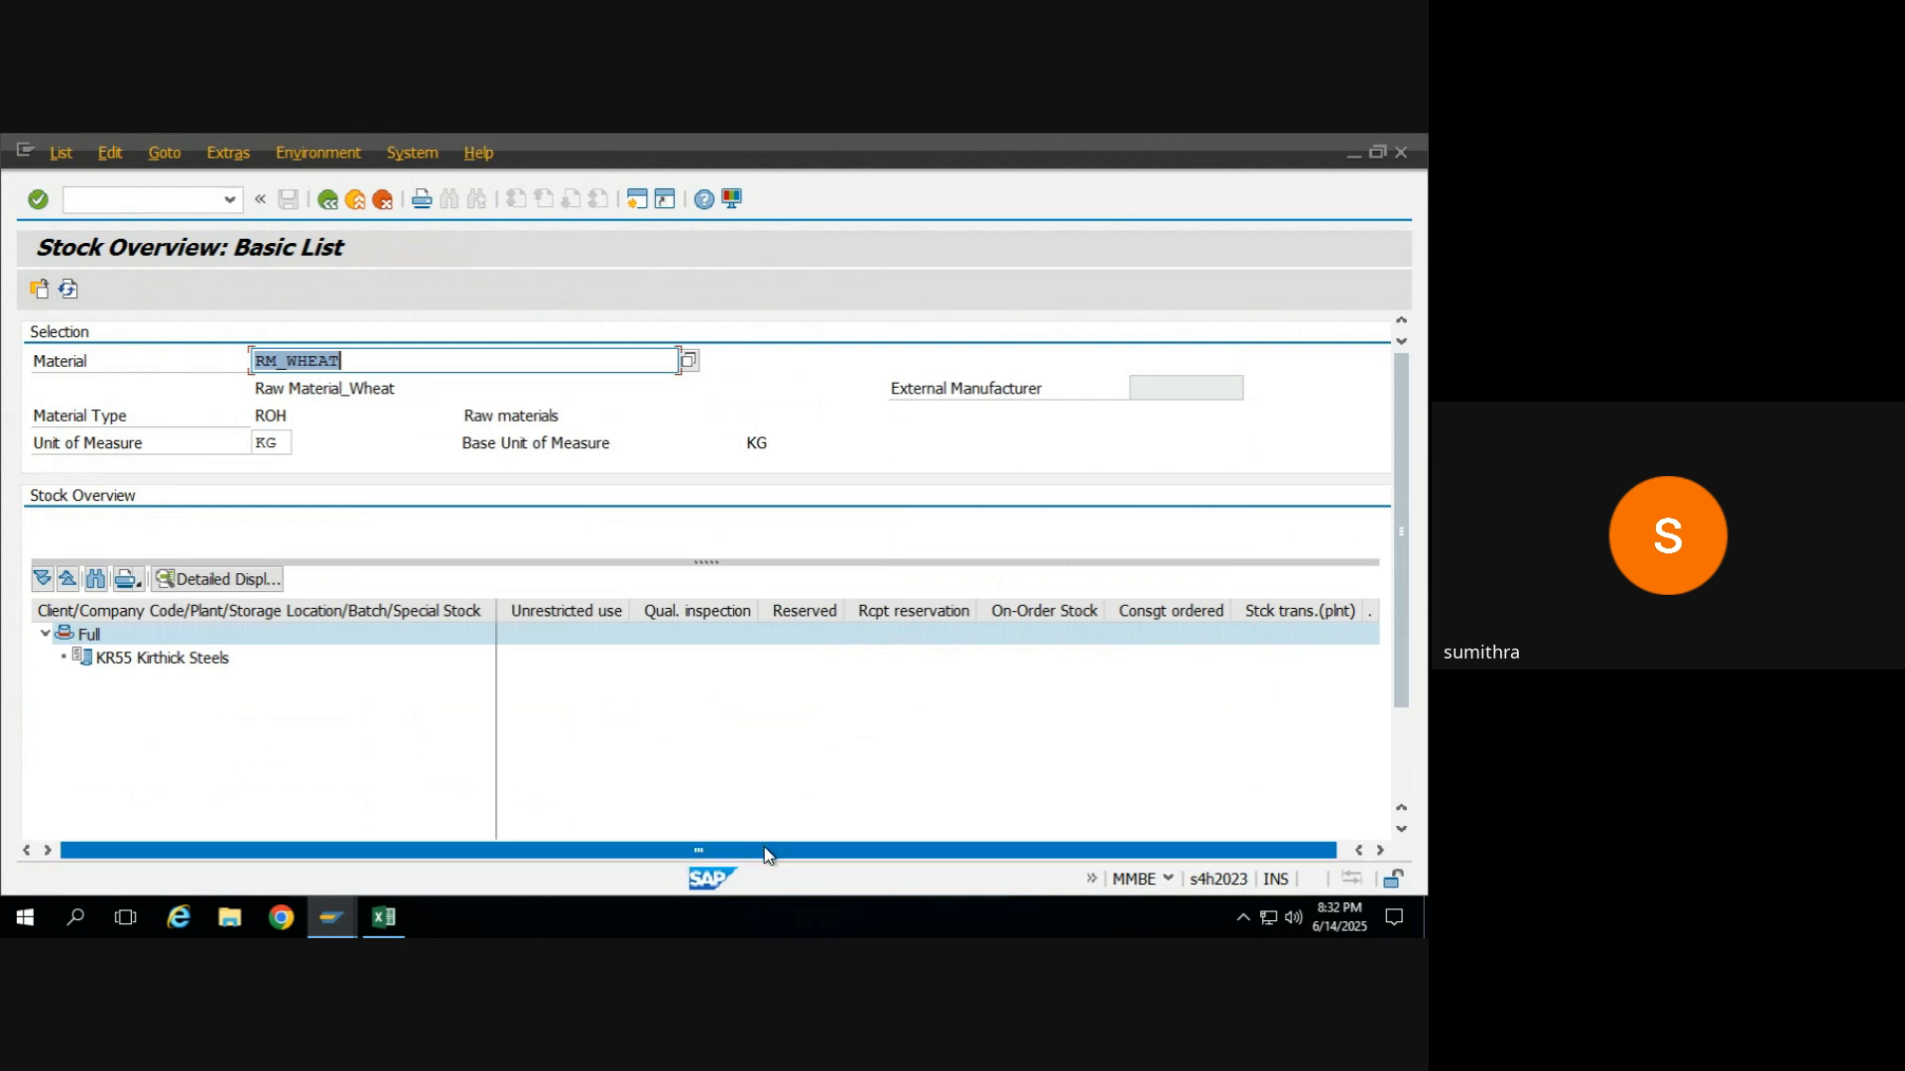
drag(766, 850, 965, 886)
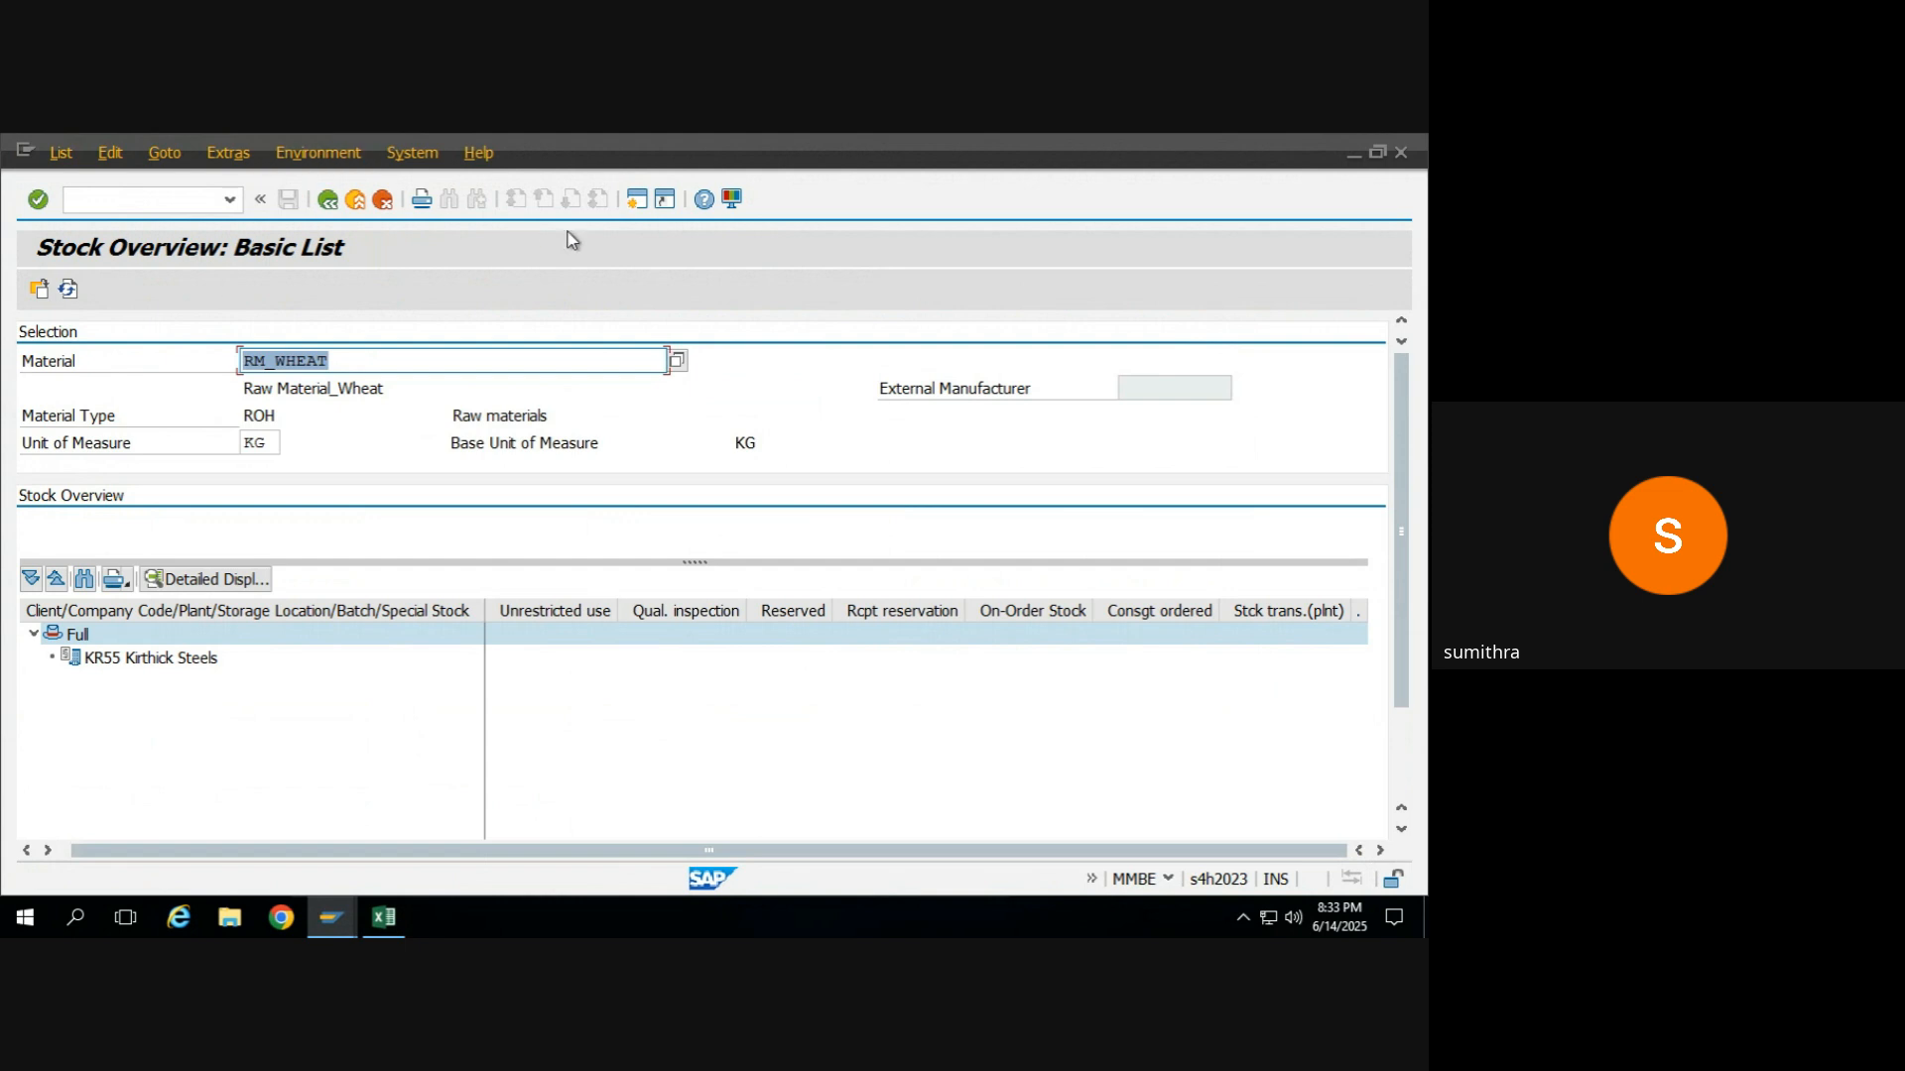
Open transaction MIGO in a new SAP session and set the action to A07 Goods Issue.
click(637, 200)
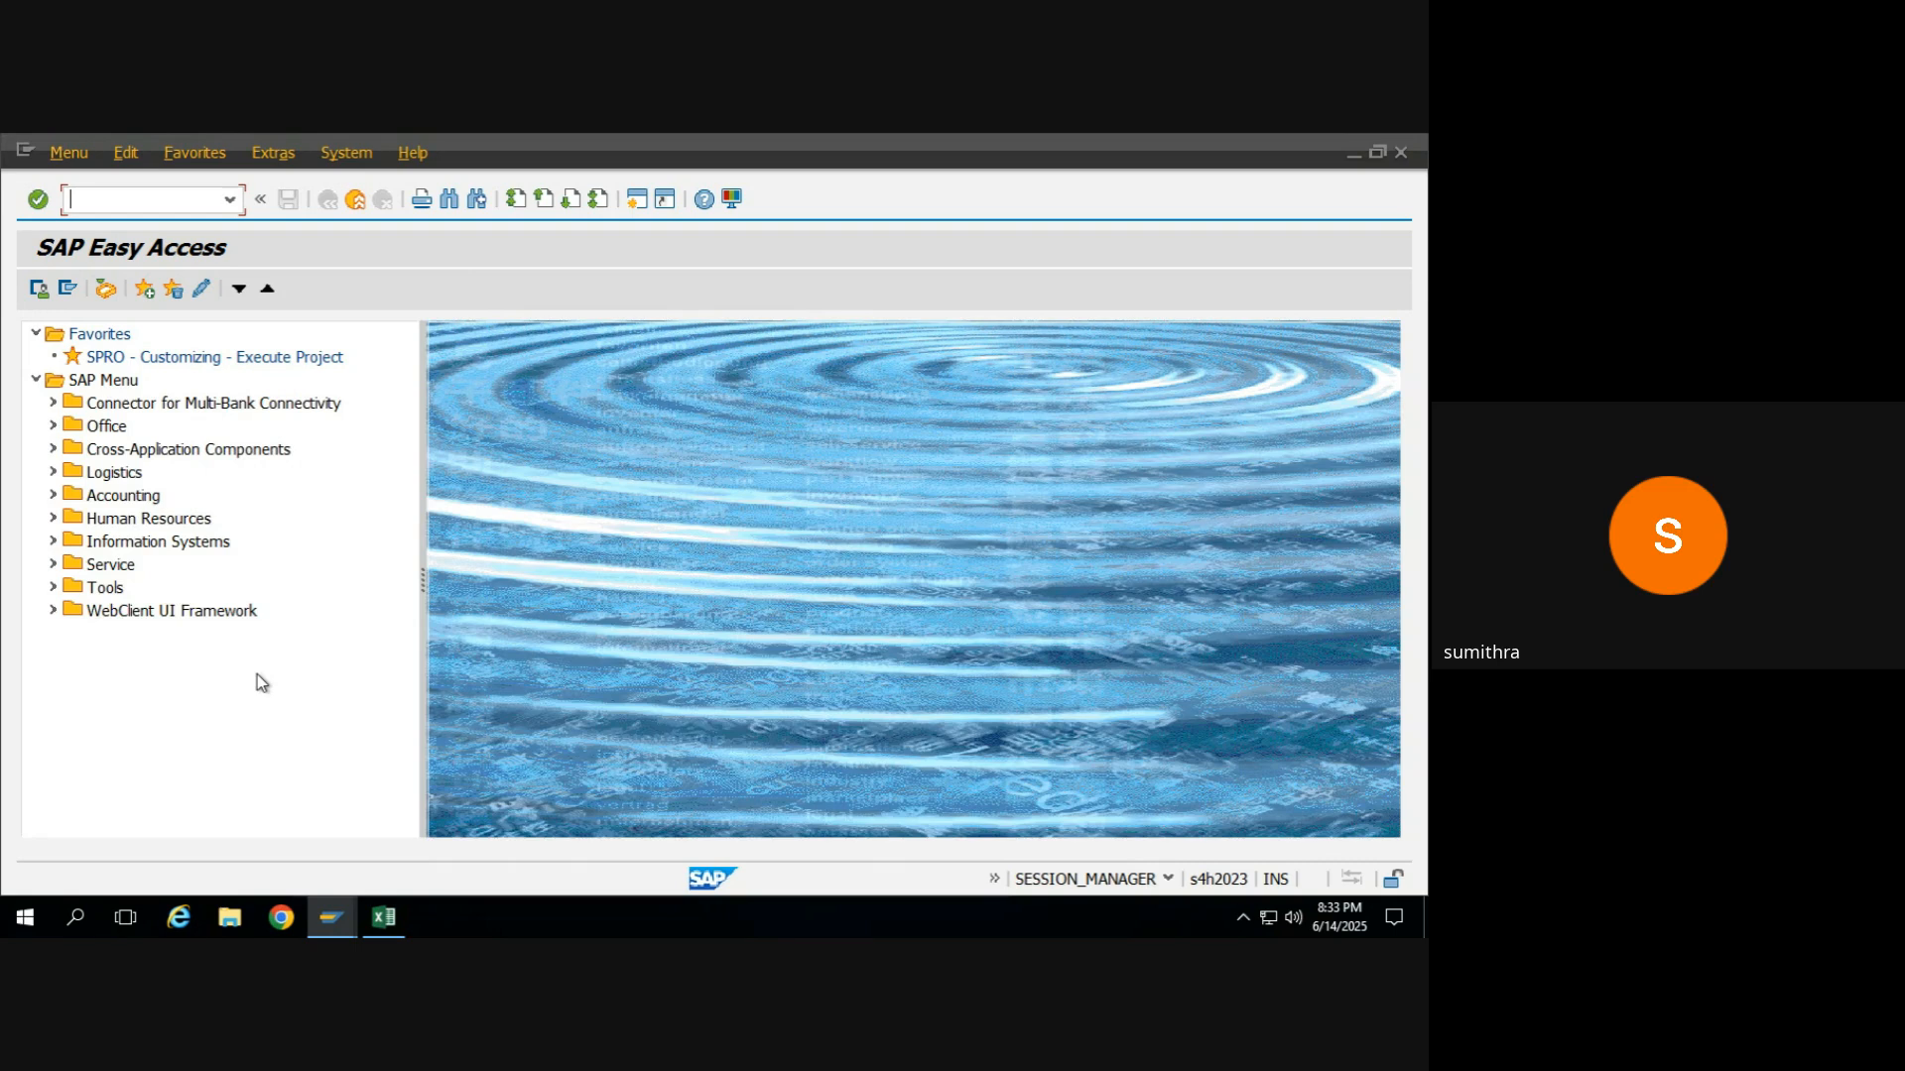
text(MIGO)
key(Return)
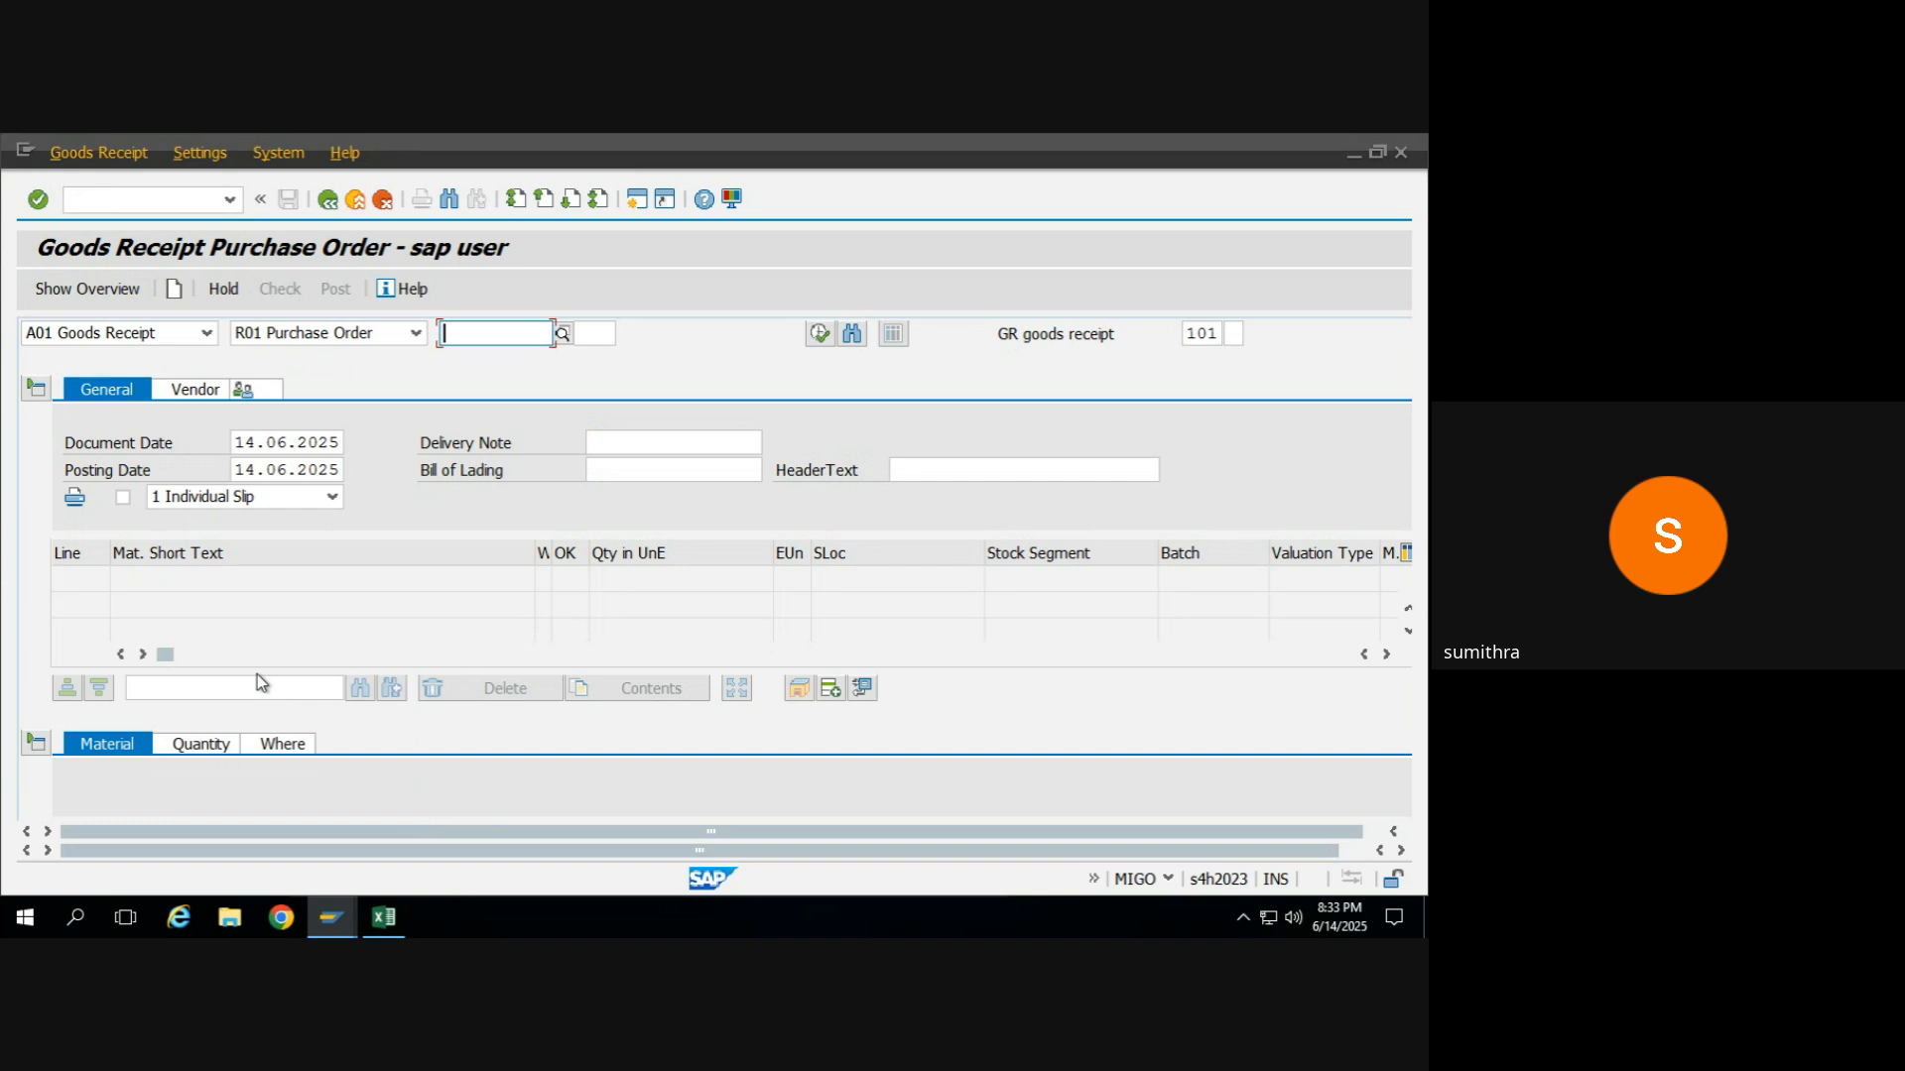
click(206, 333)
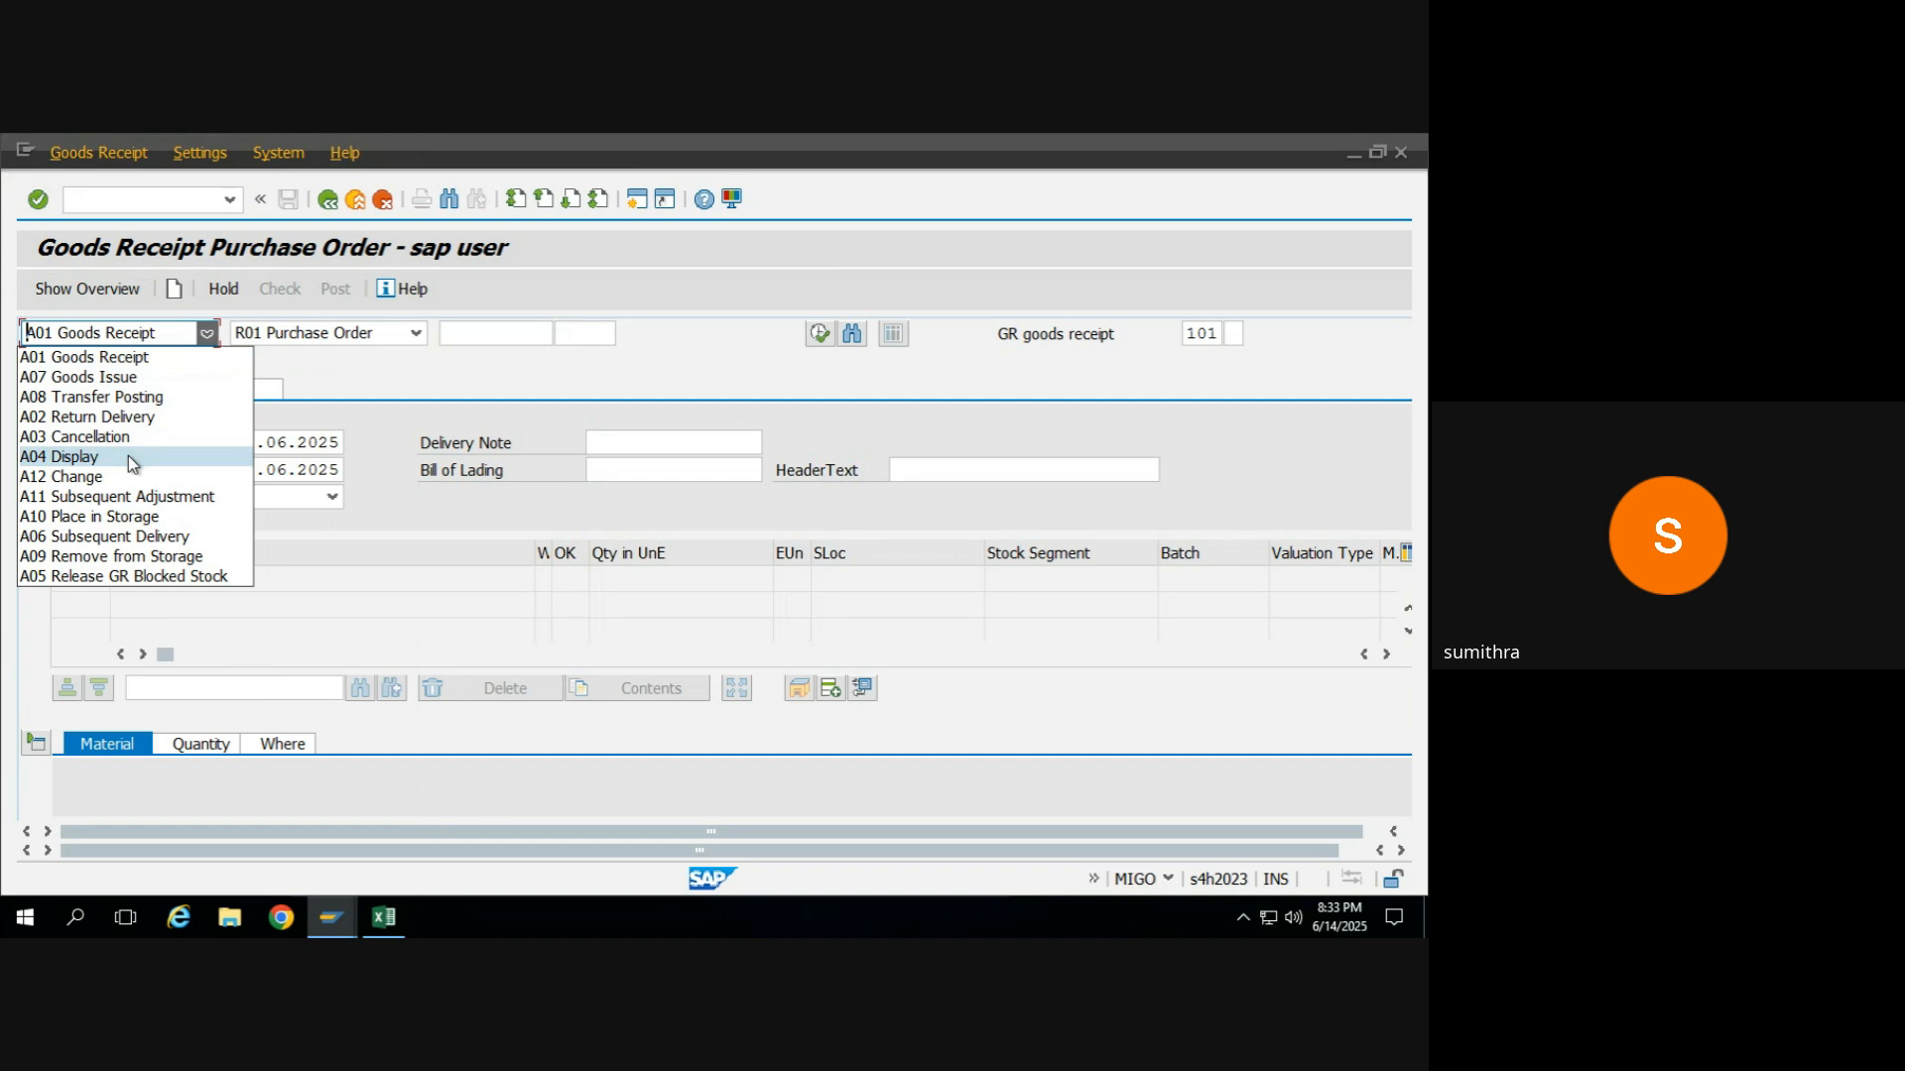
click(146, 376)
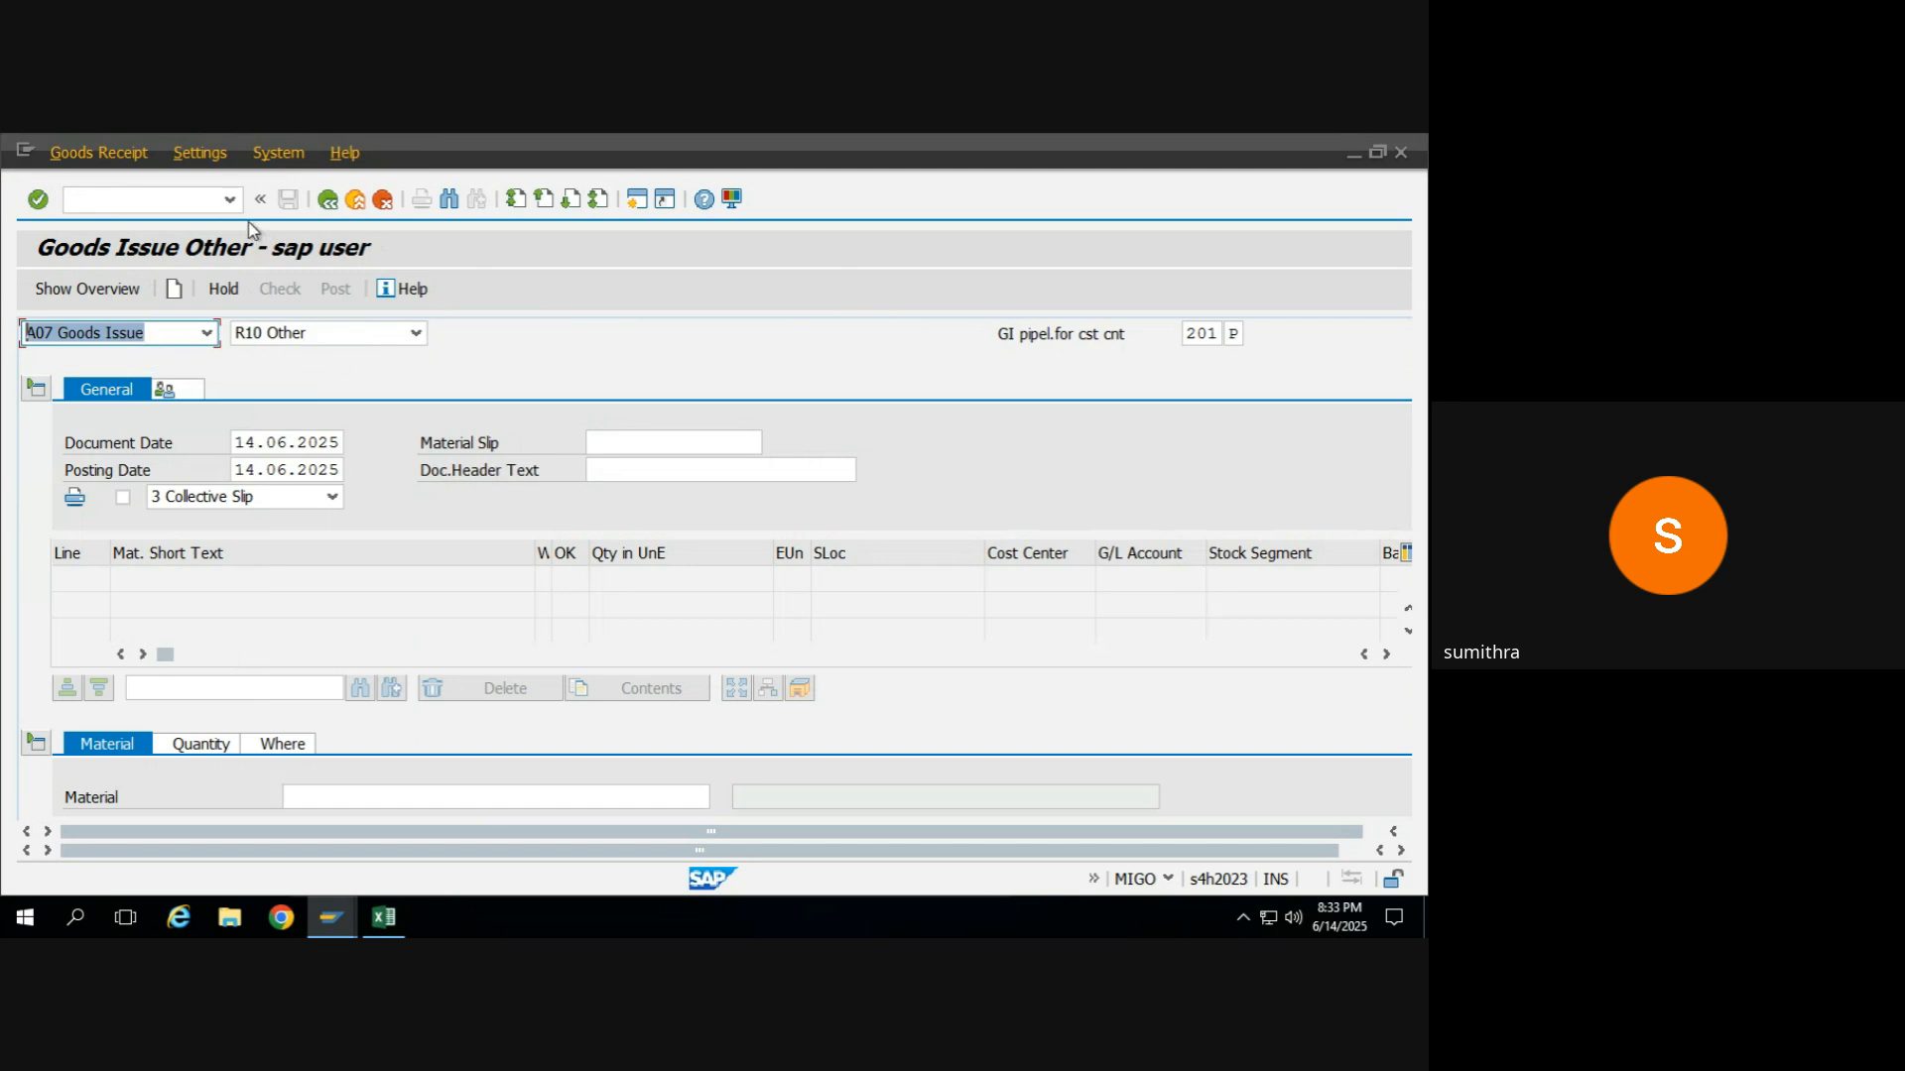
click(229, 201)
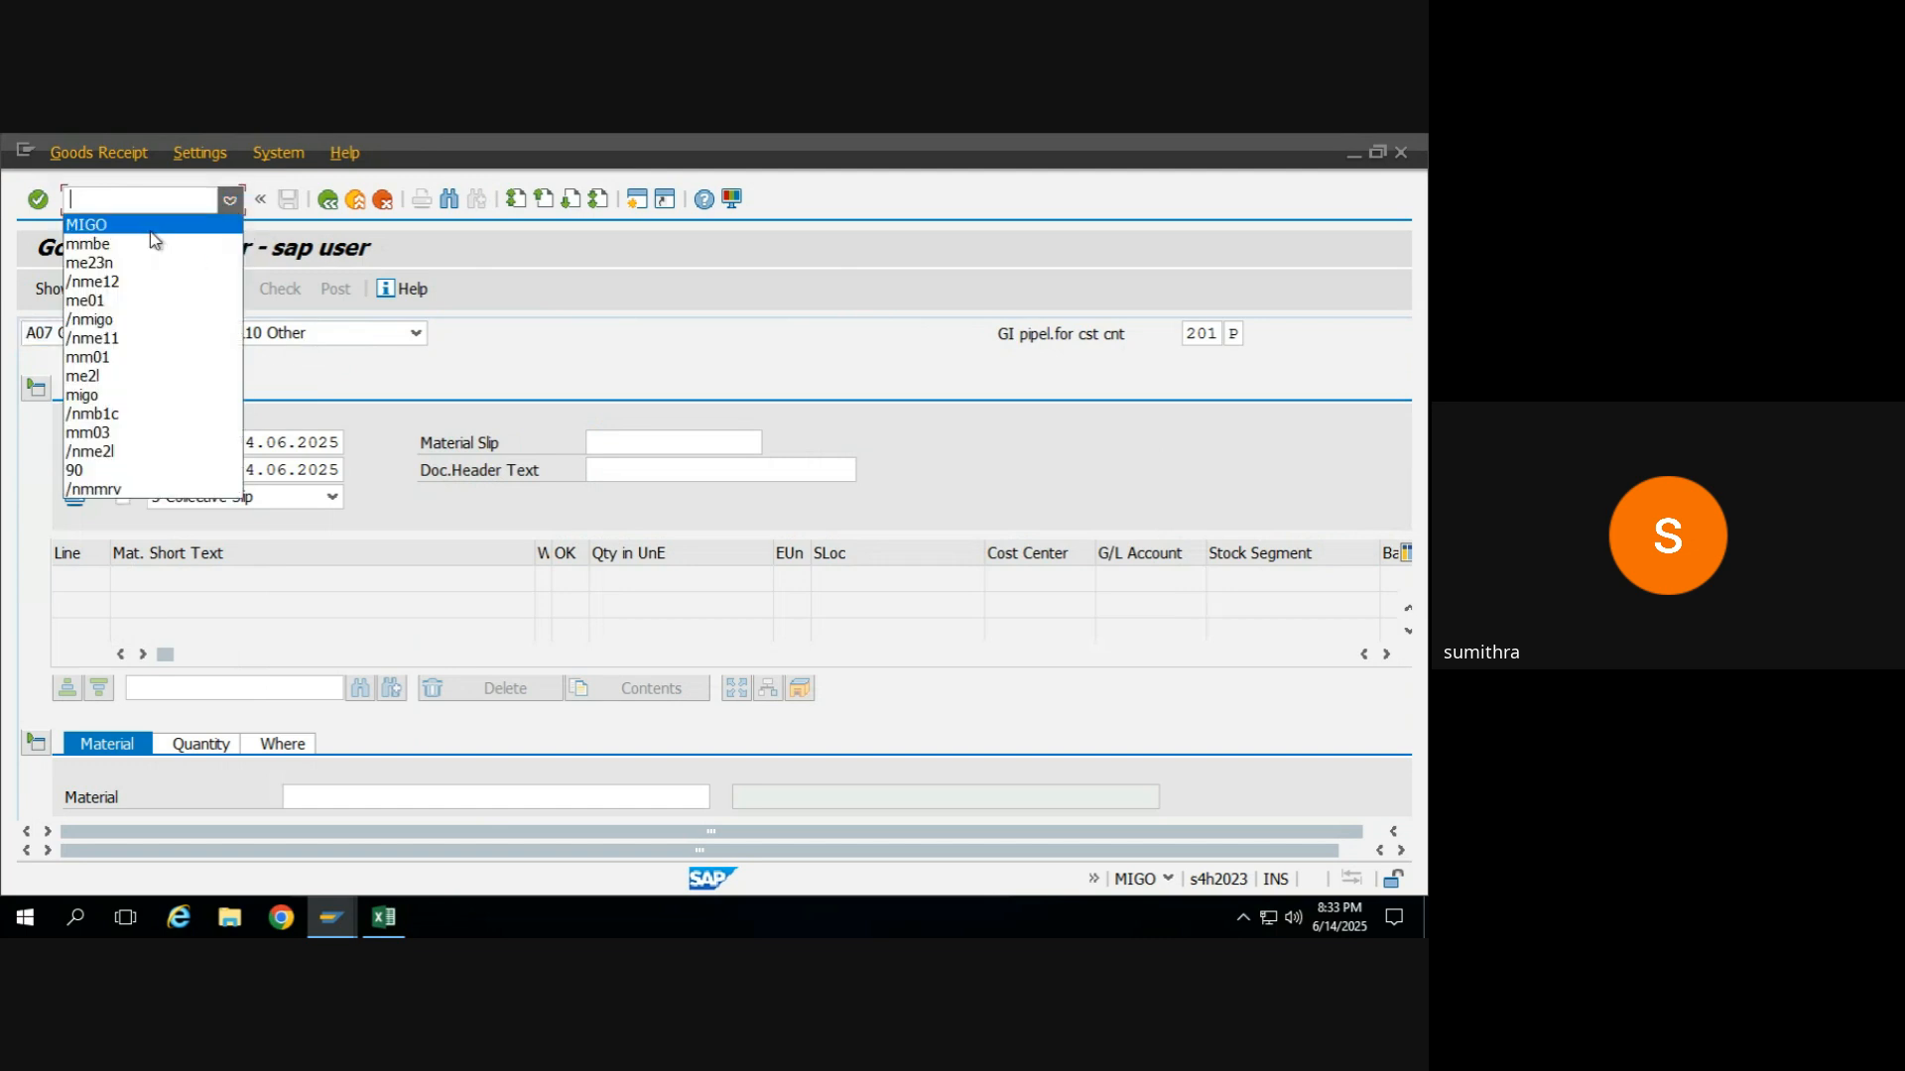
click(374, 360)
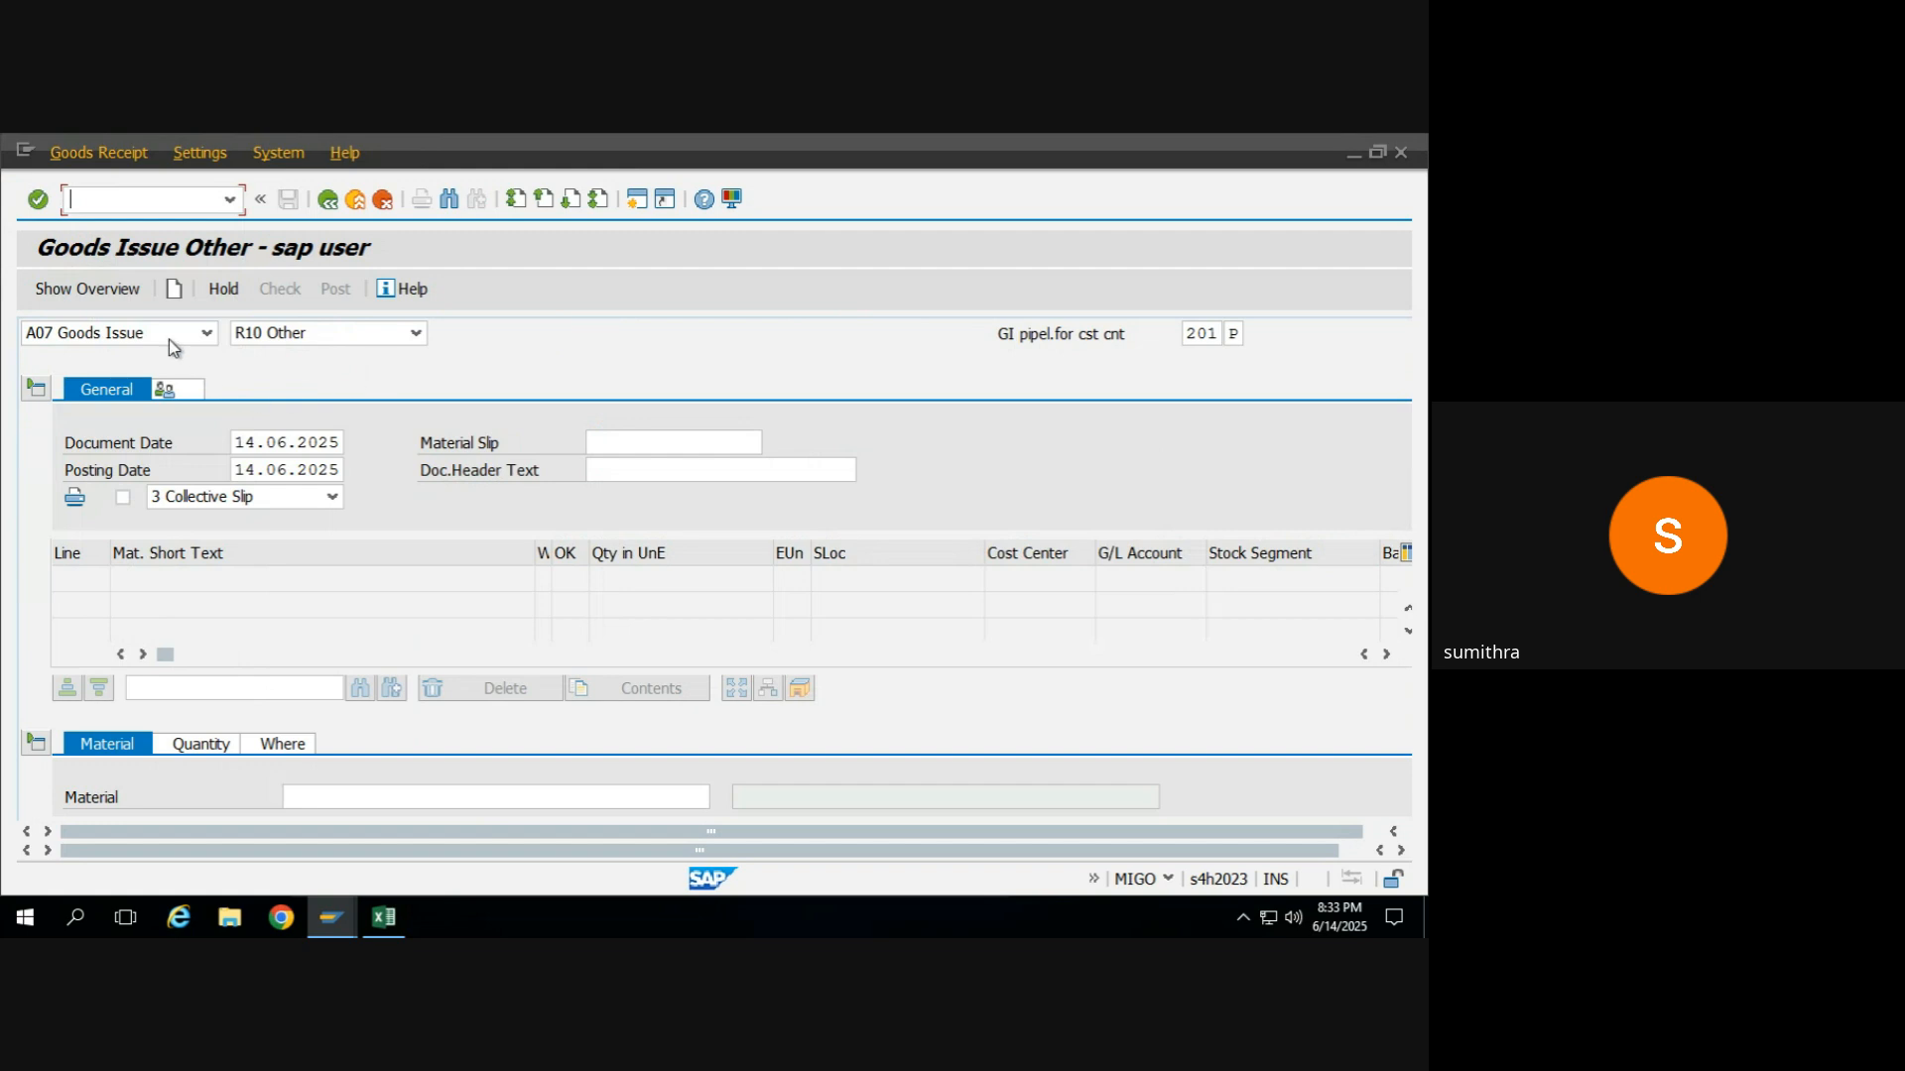
click(337, 333)
click(337, 333)
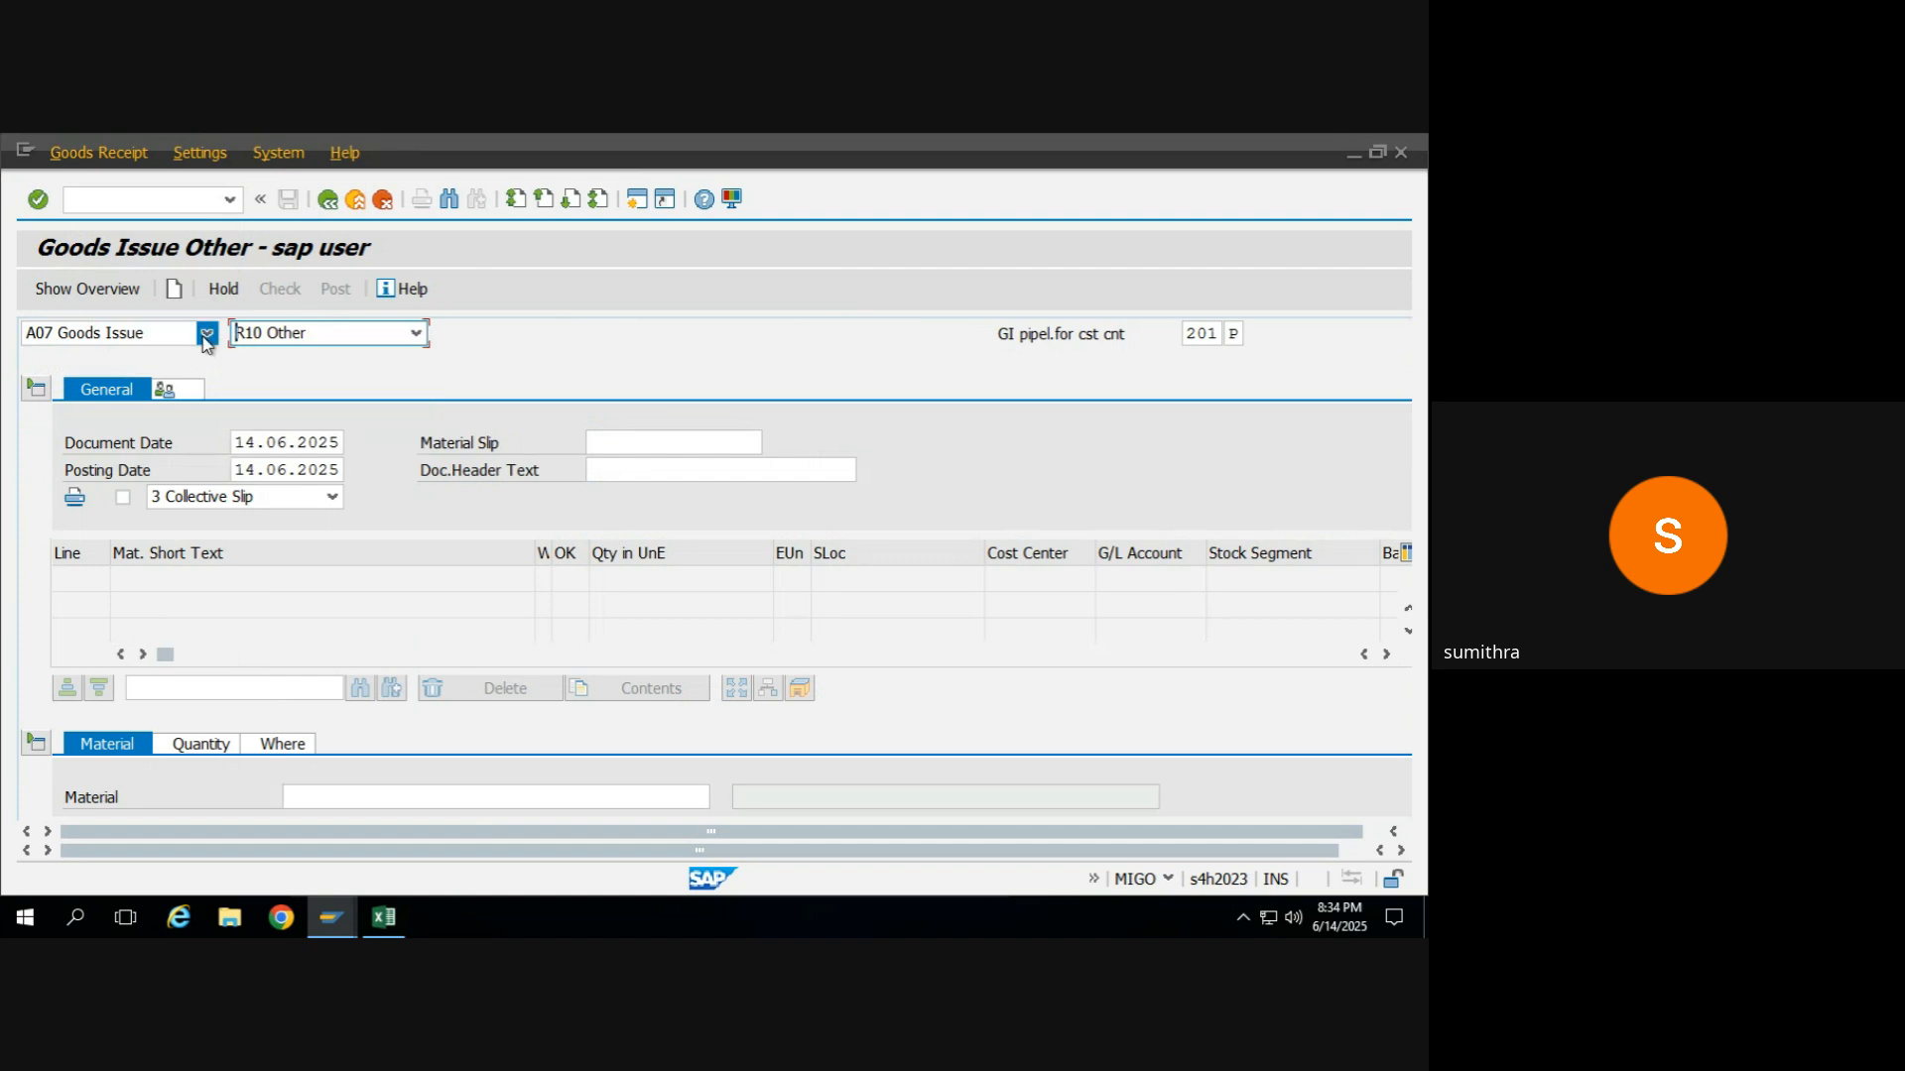
click(207, 333)
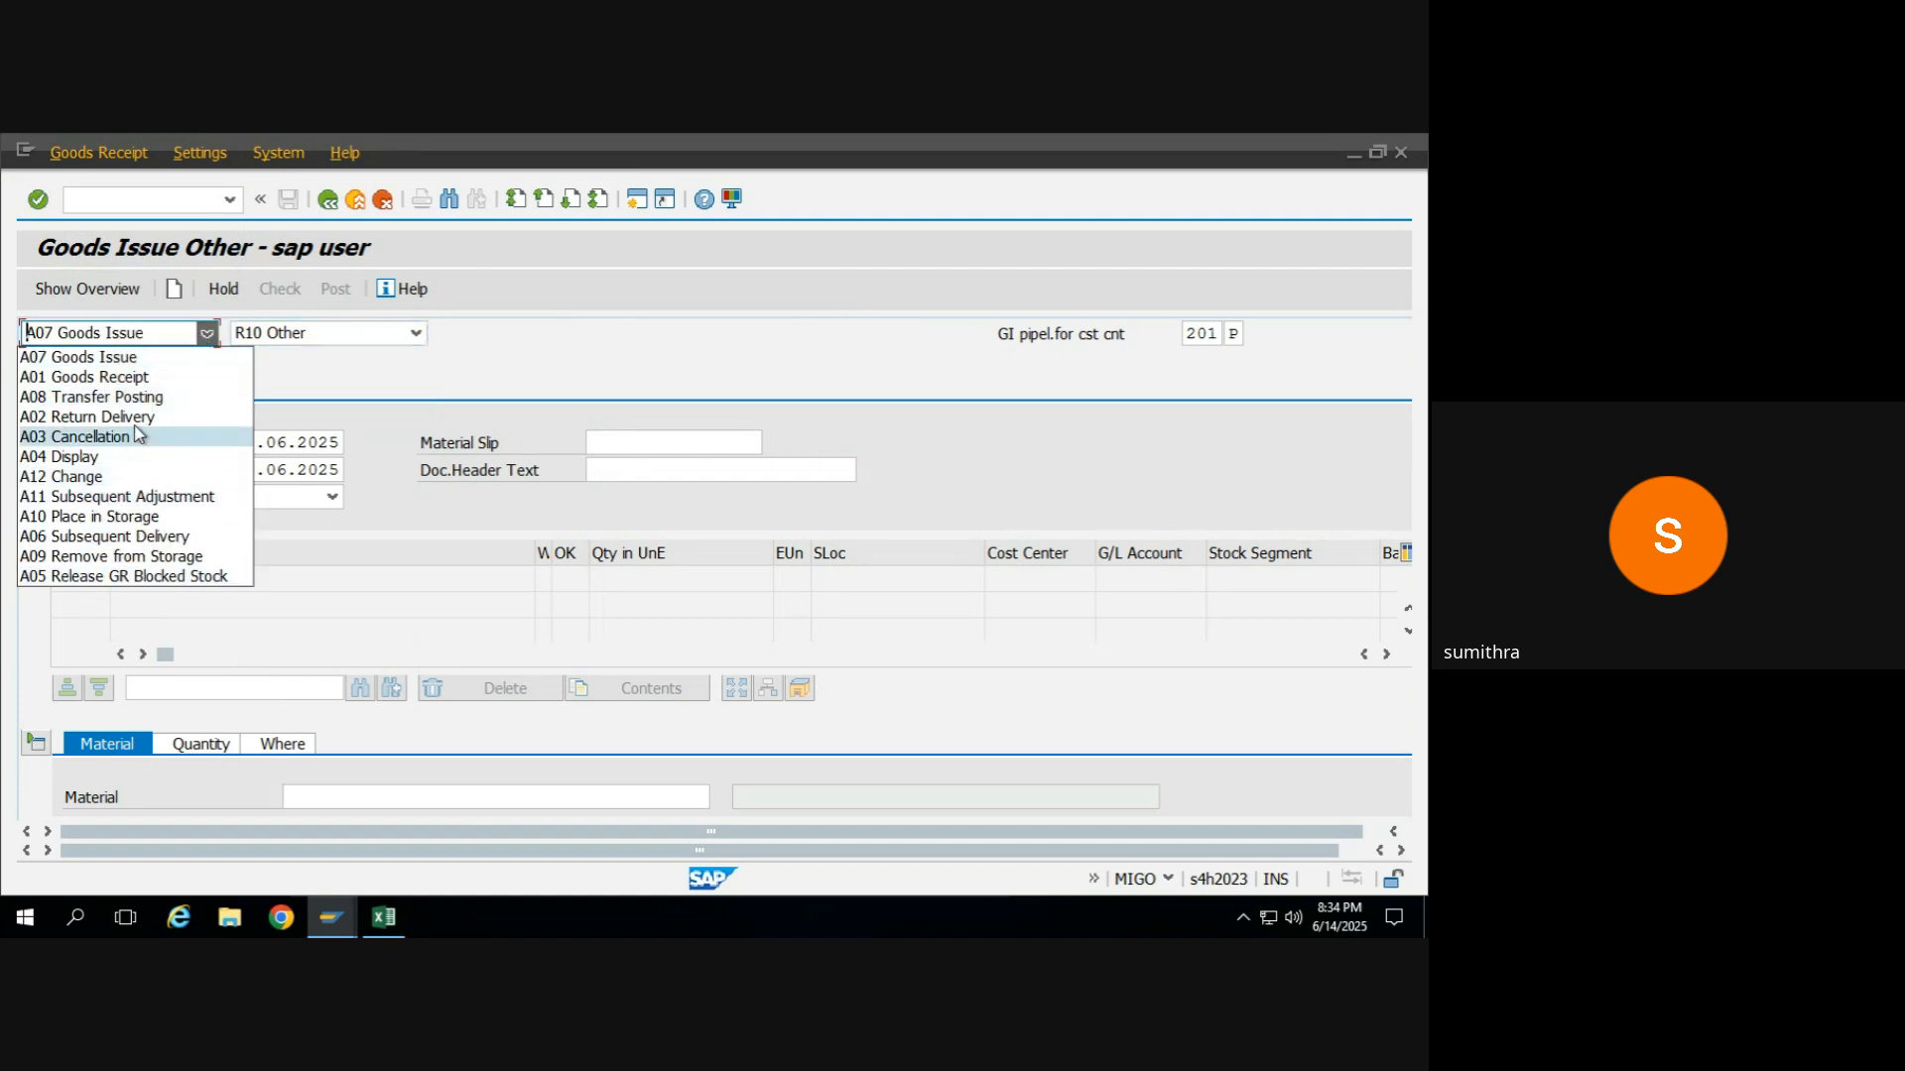
click(118, 362)
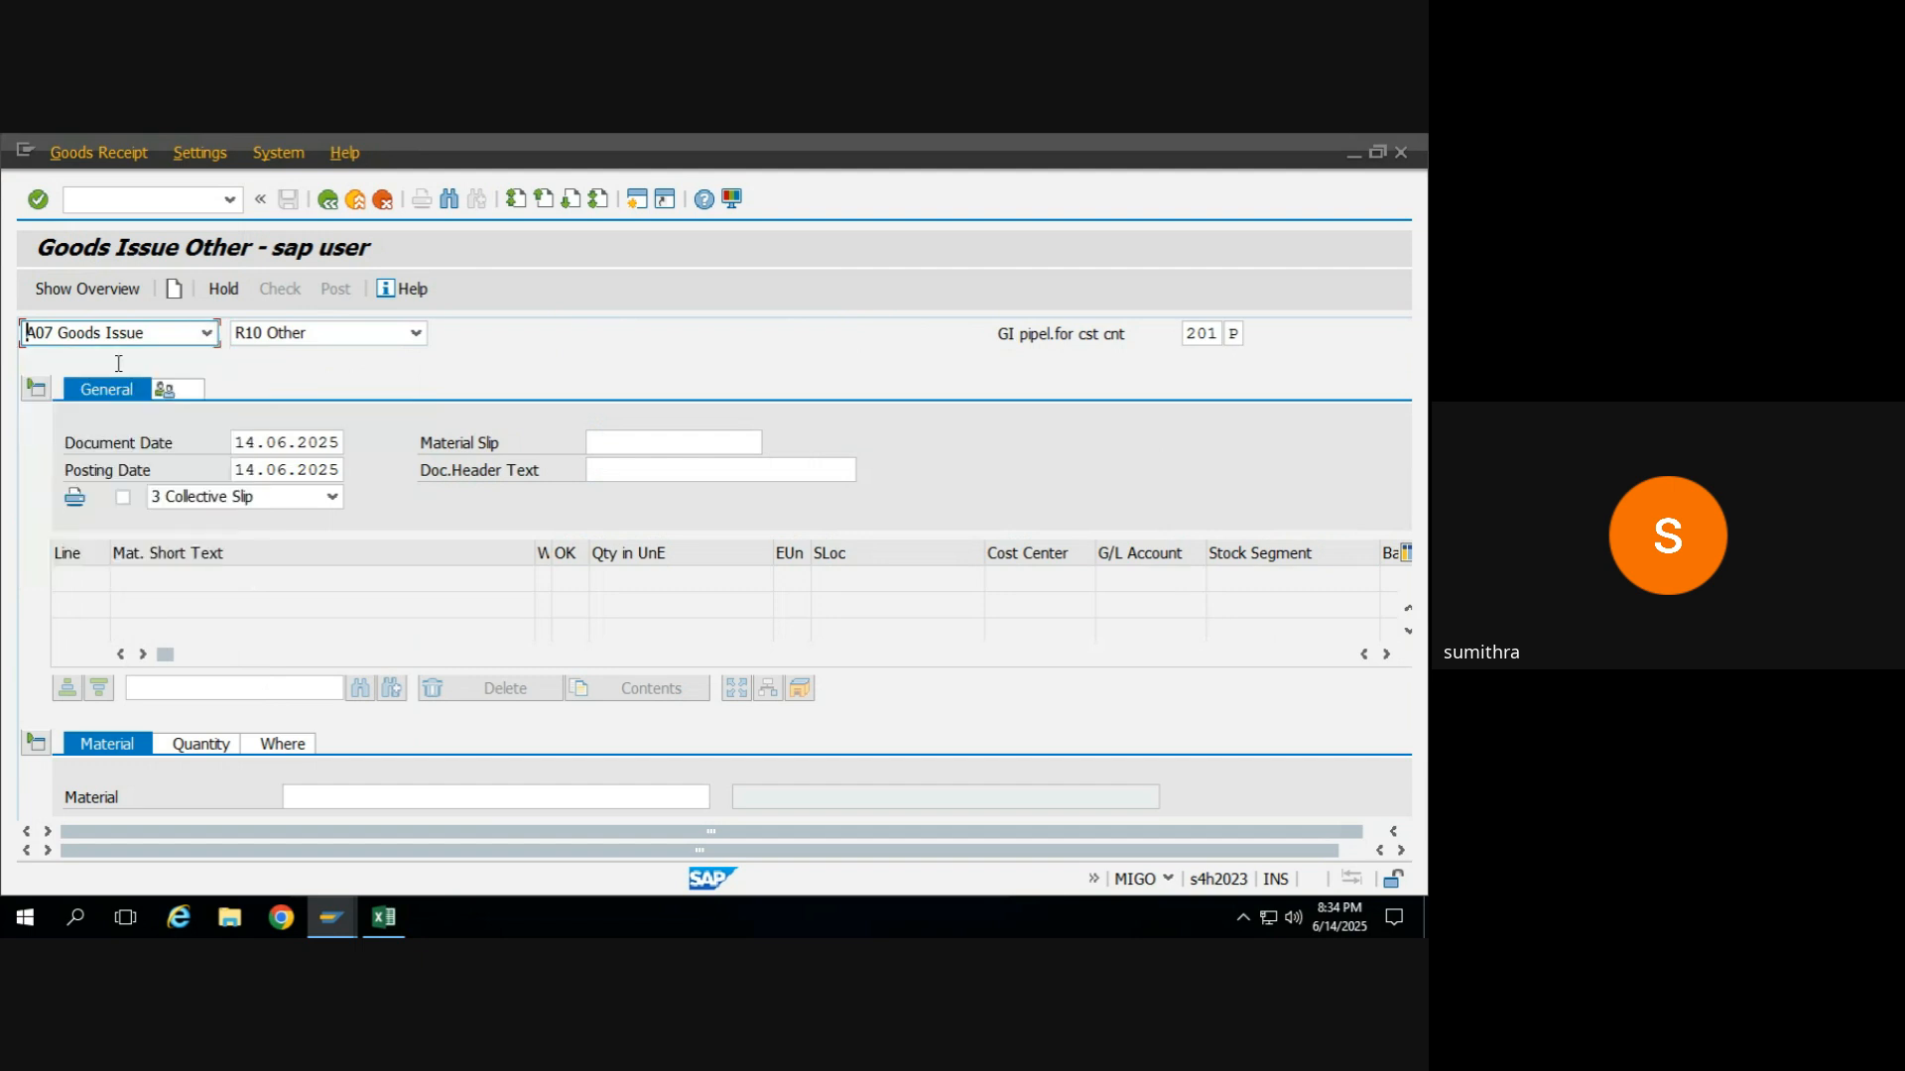
Set the movement type of the goods issue to 561 in place of the default one.
click(1208, 336)
key(BackSpace)
key(BackSpace)
key(BackSpace)
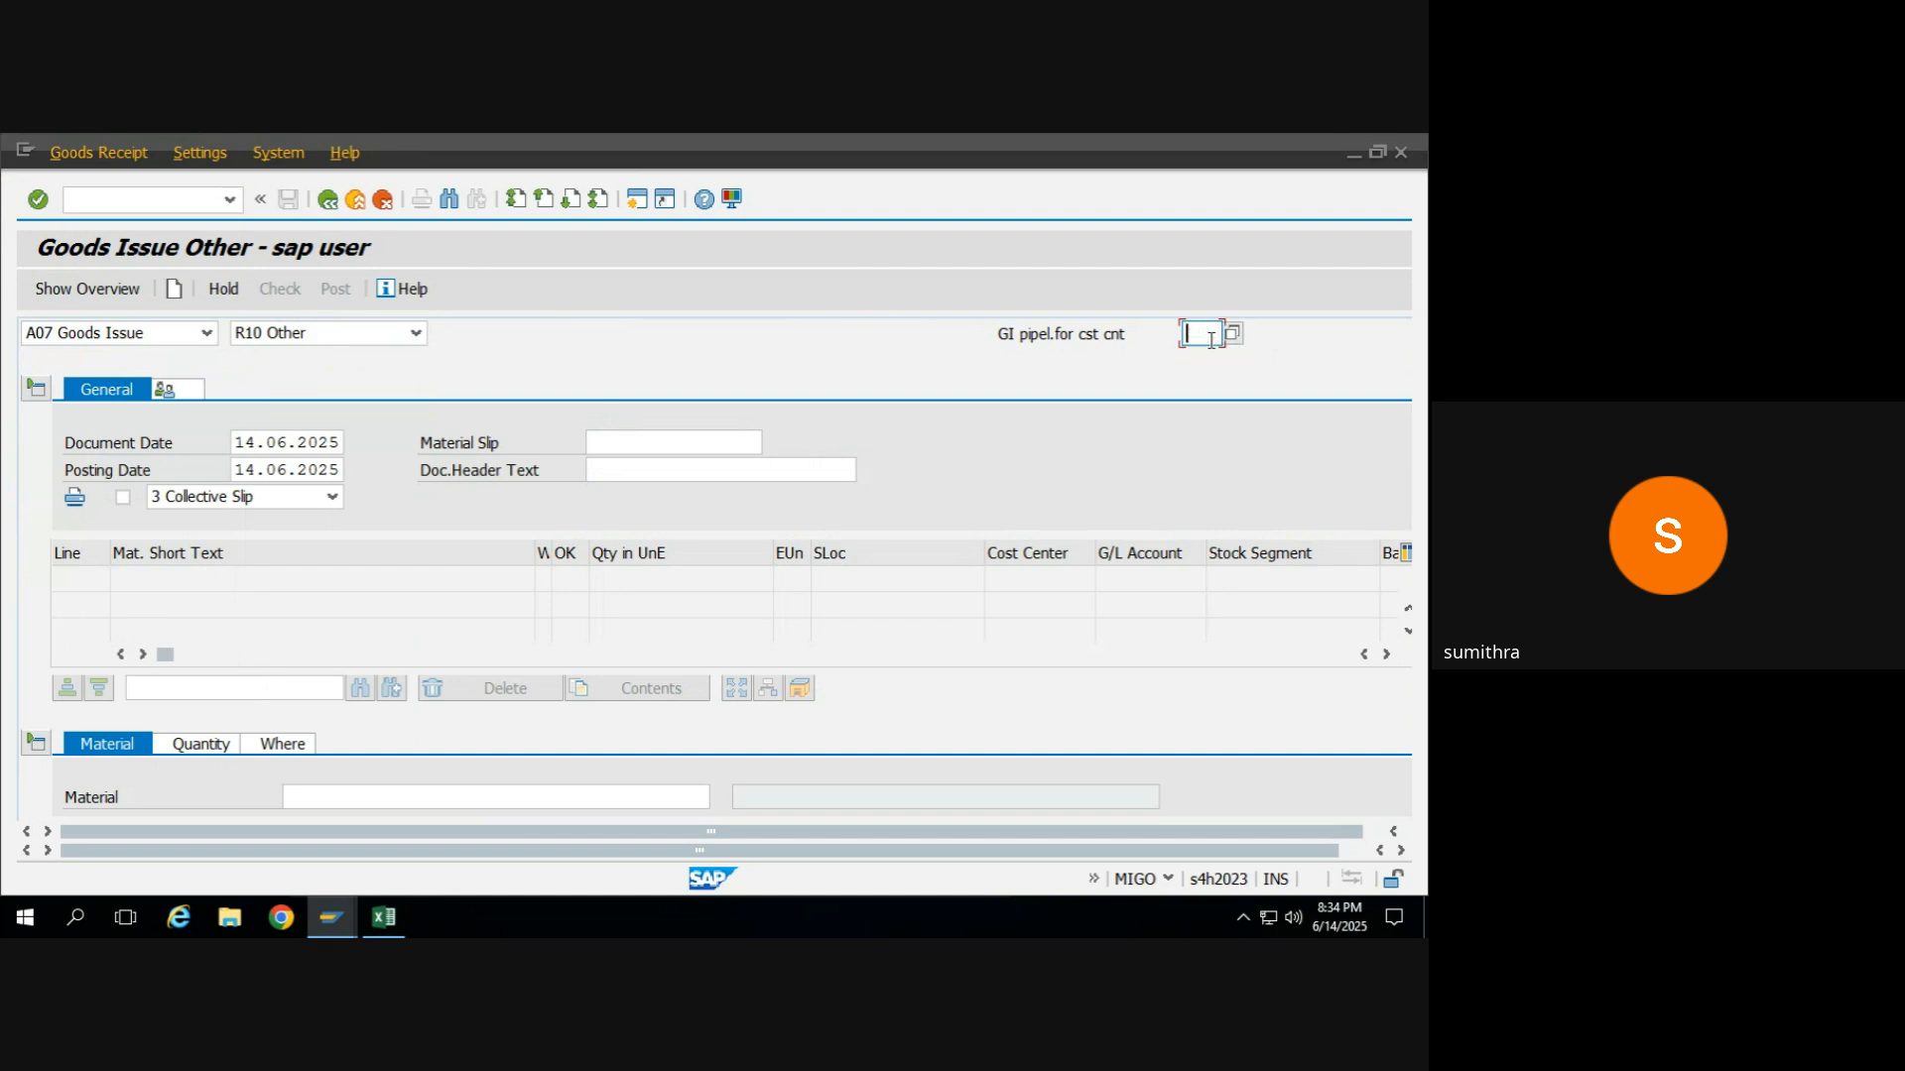
text(561)
key(Return)
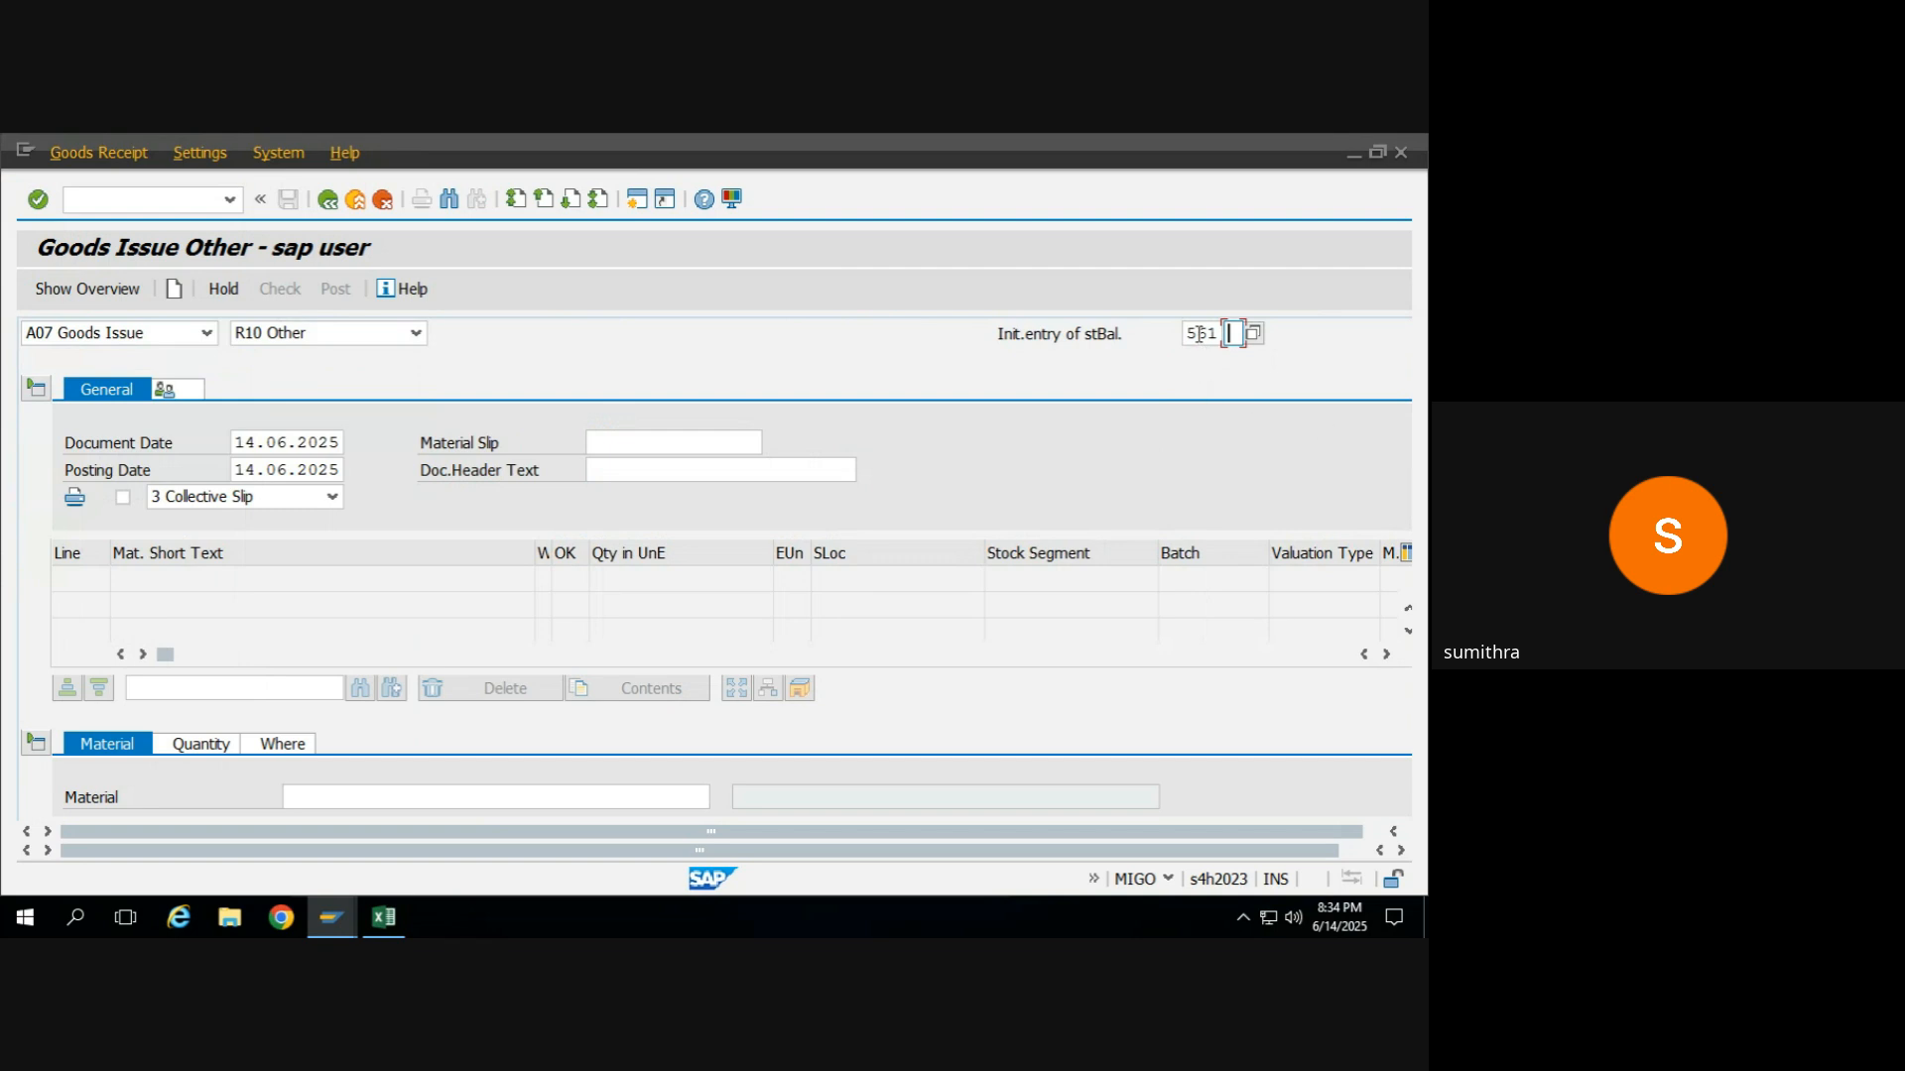
In the Excel sheet, add the note "Initial stock load" in cell F21 and transaction code MIGO in G21.
mouse_move(384, 917)
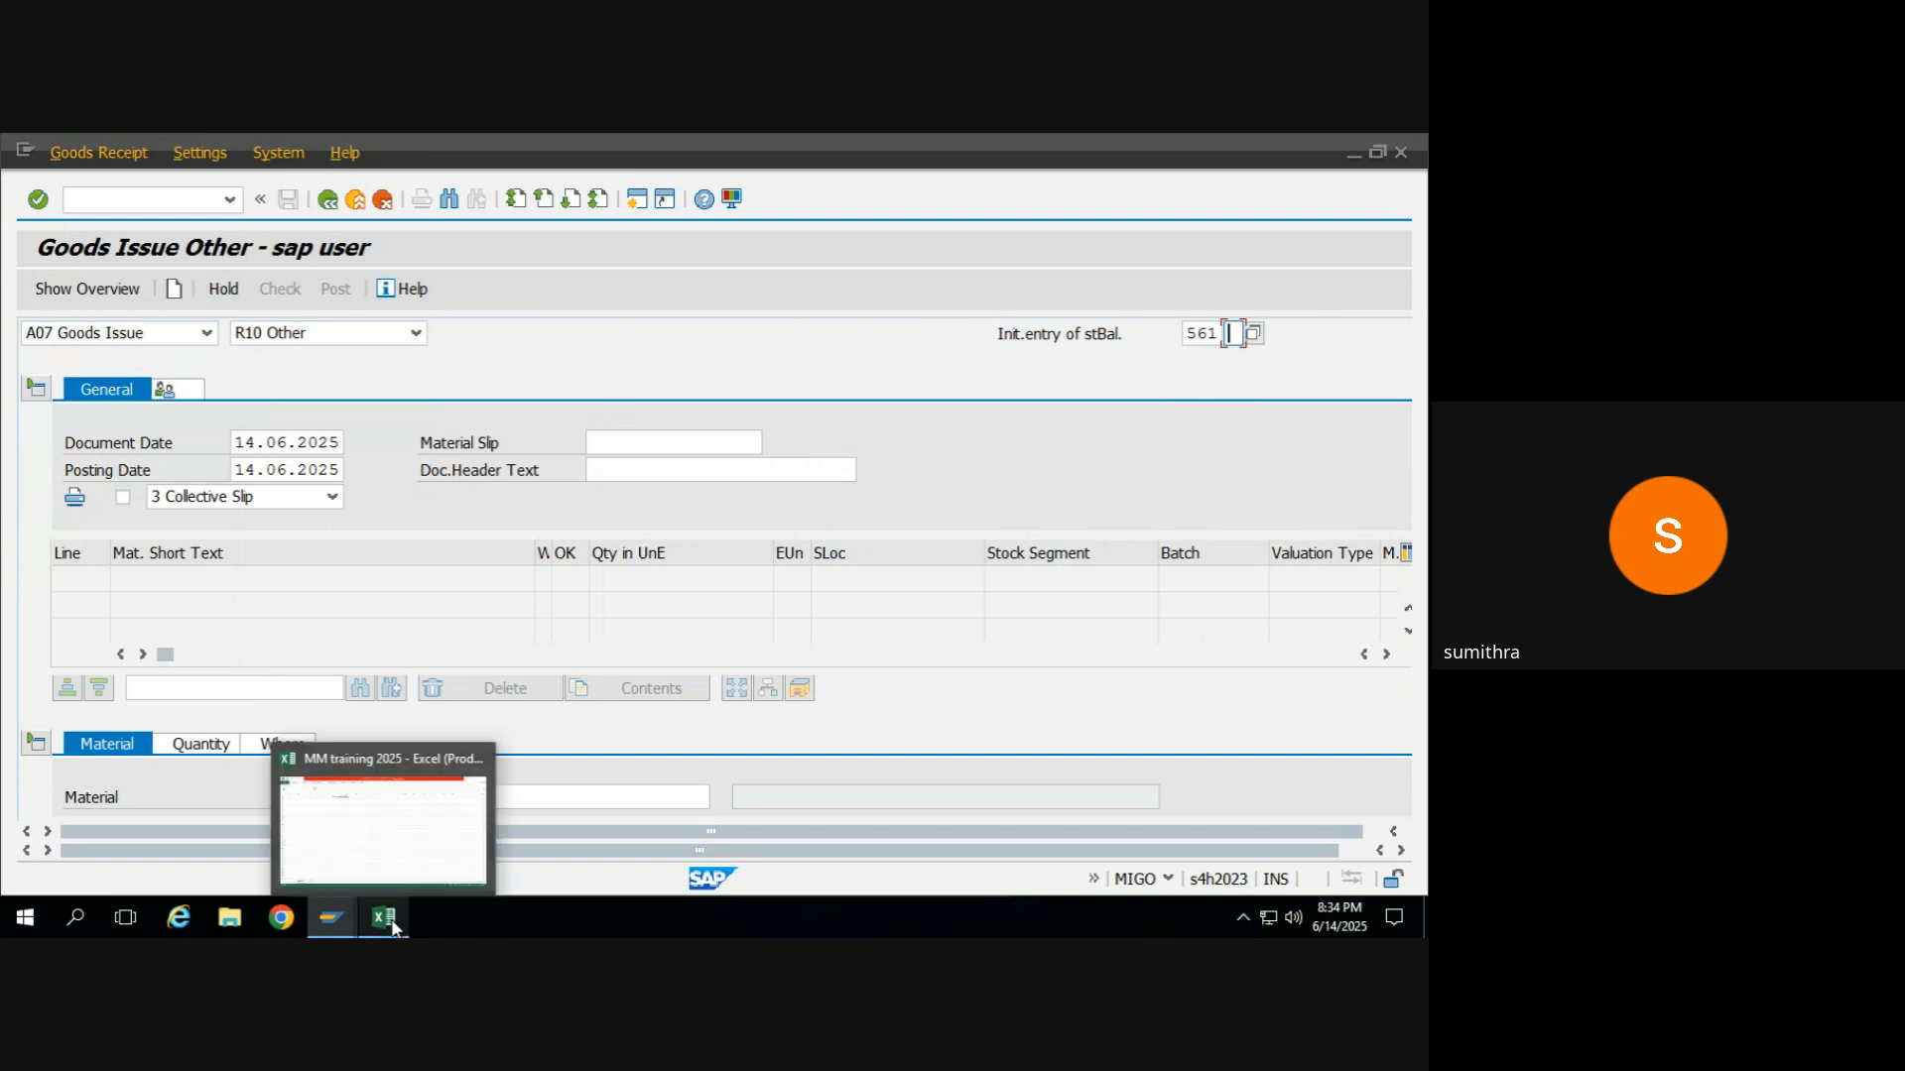
click(402, 859)
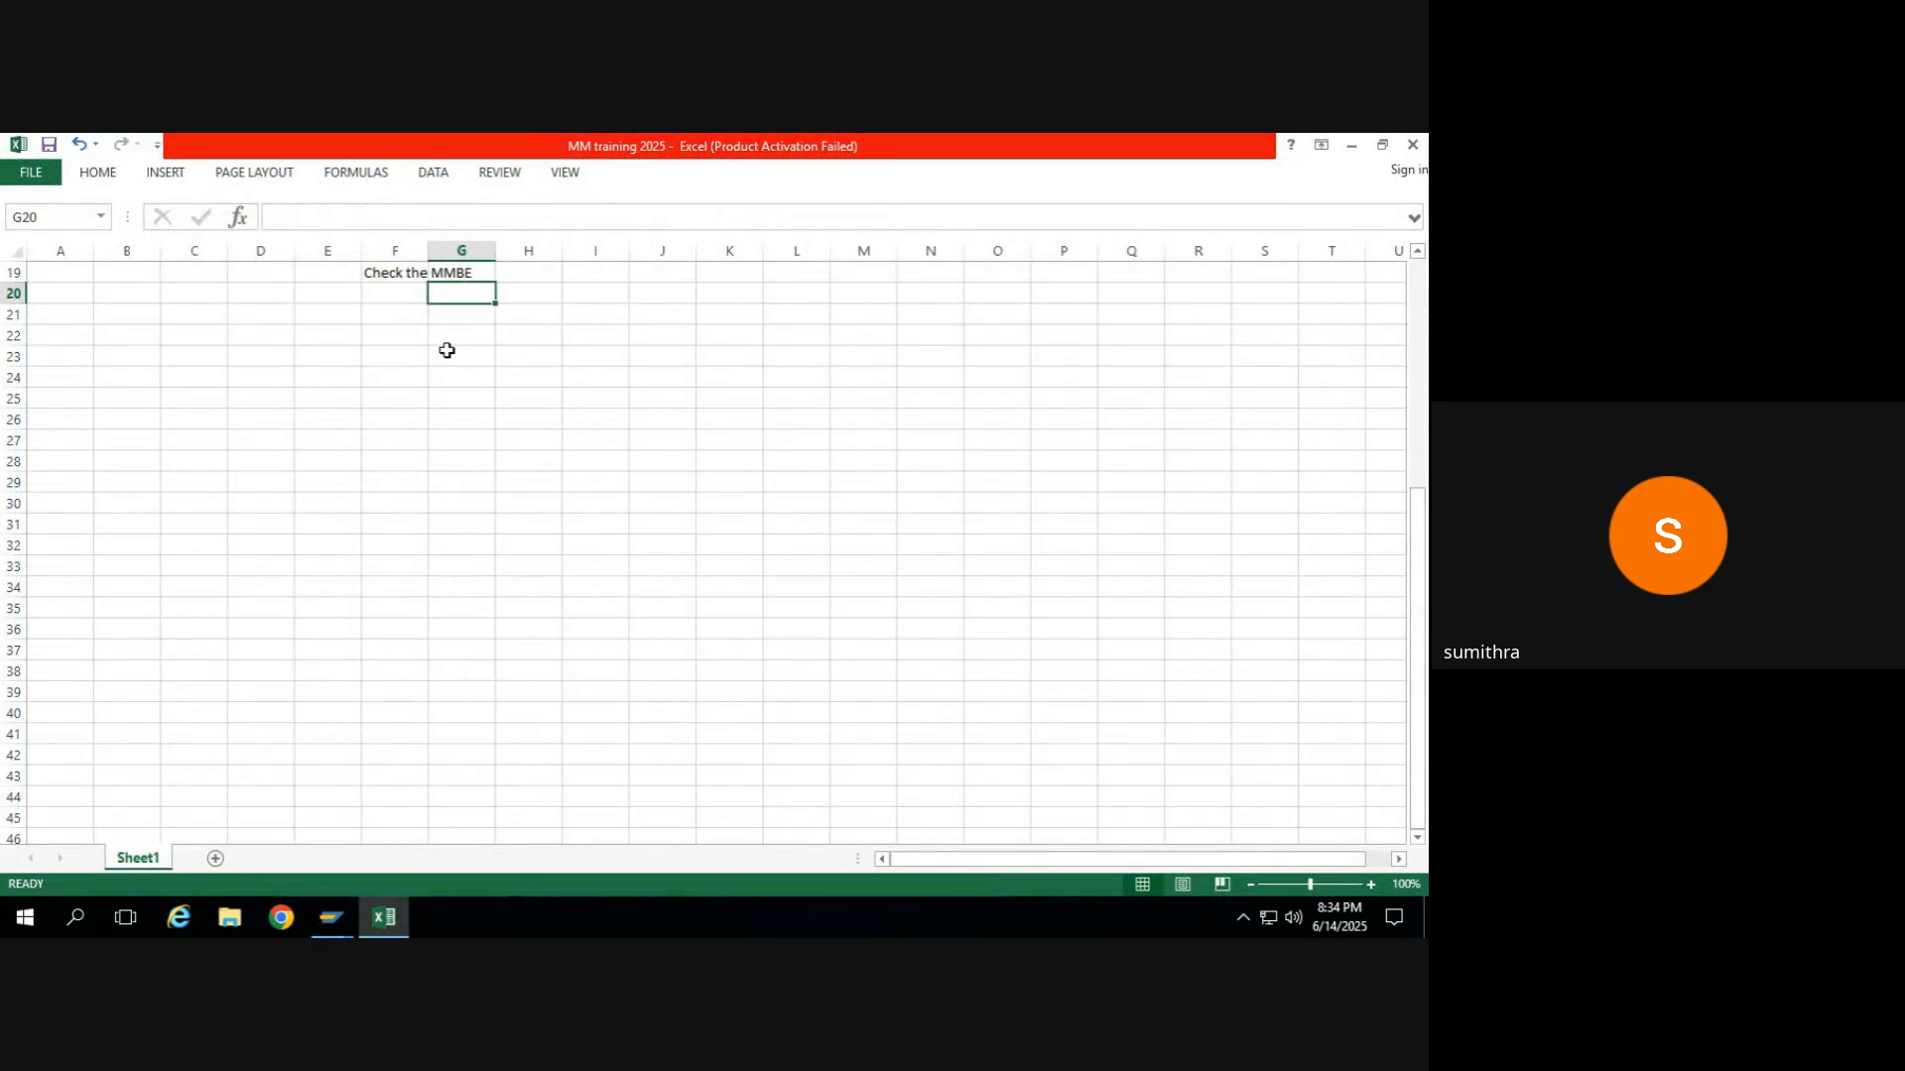
click(398, 315)
text(Init)
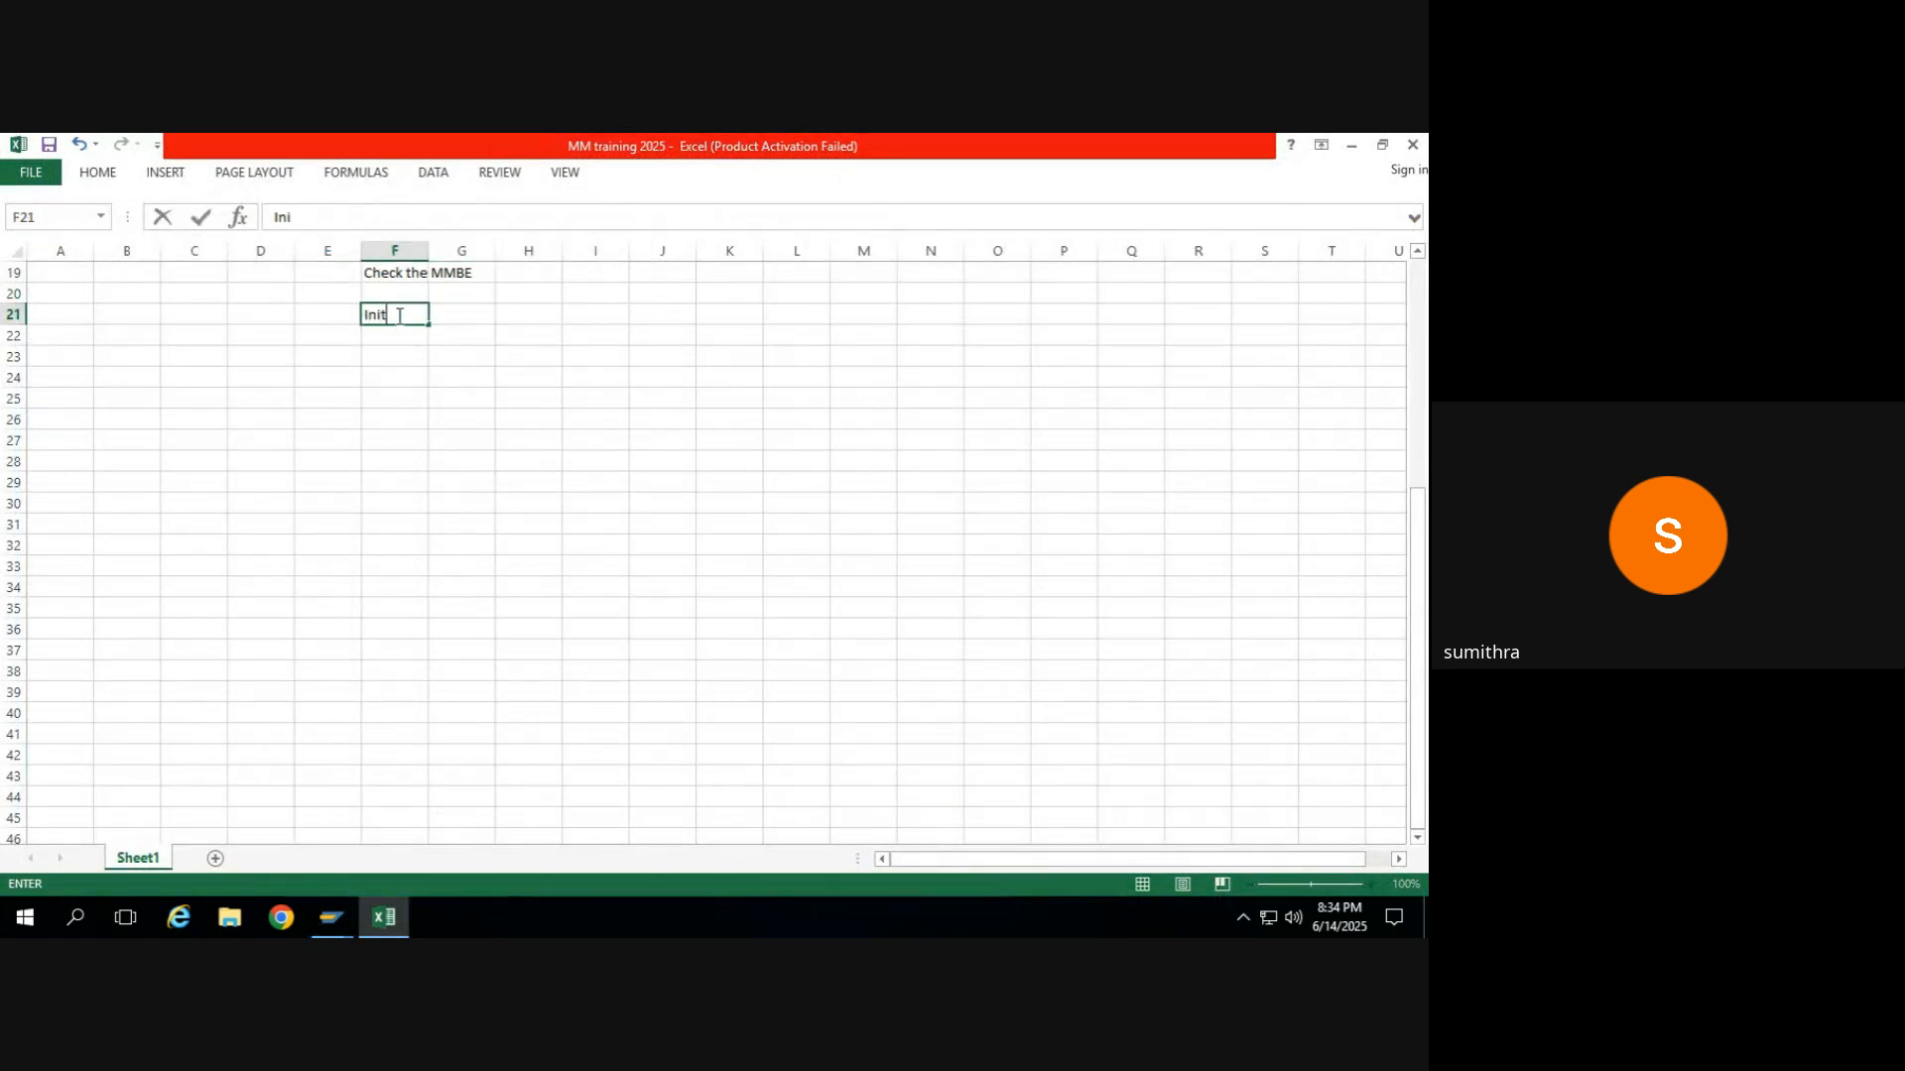
text(ial stock load)
key(Page_Down)
key(Page_Up)
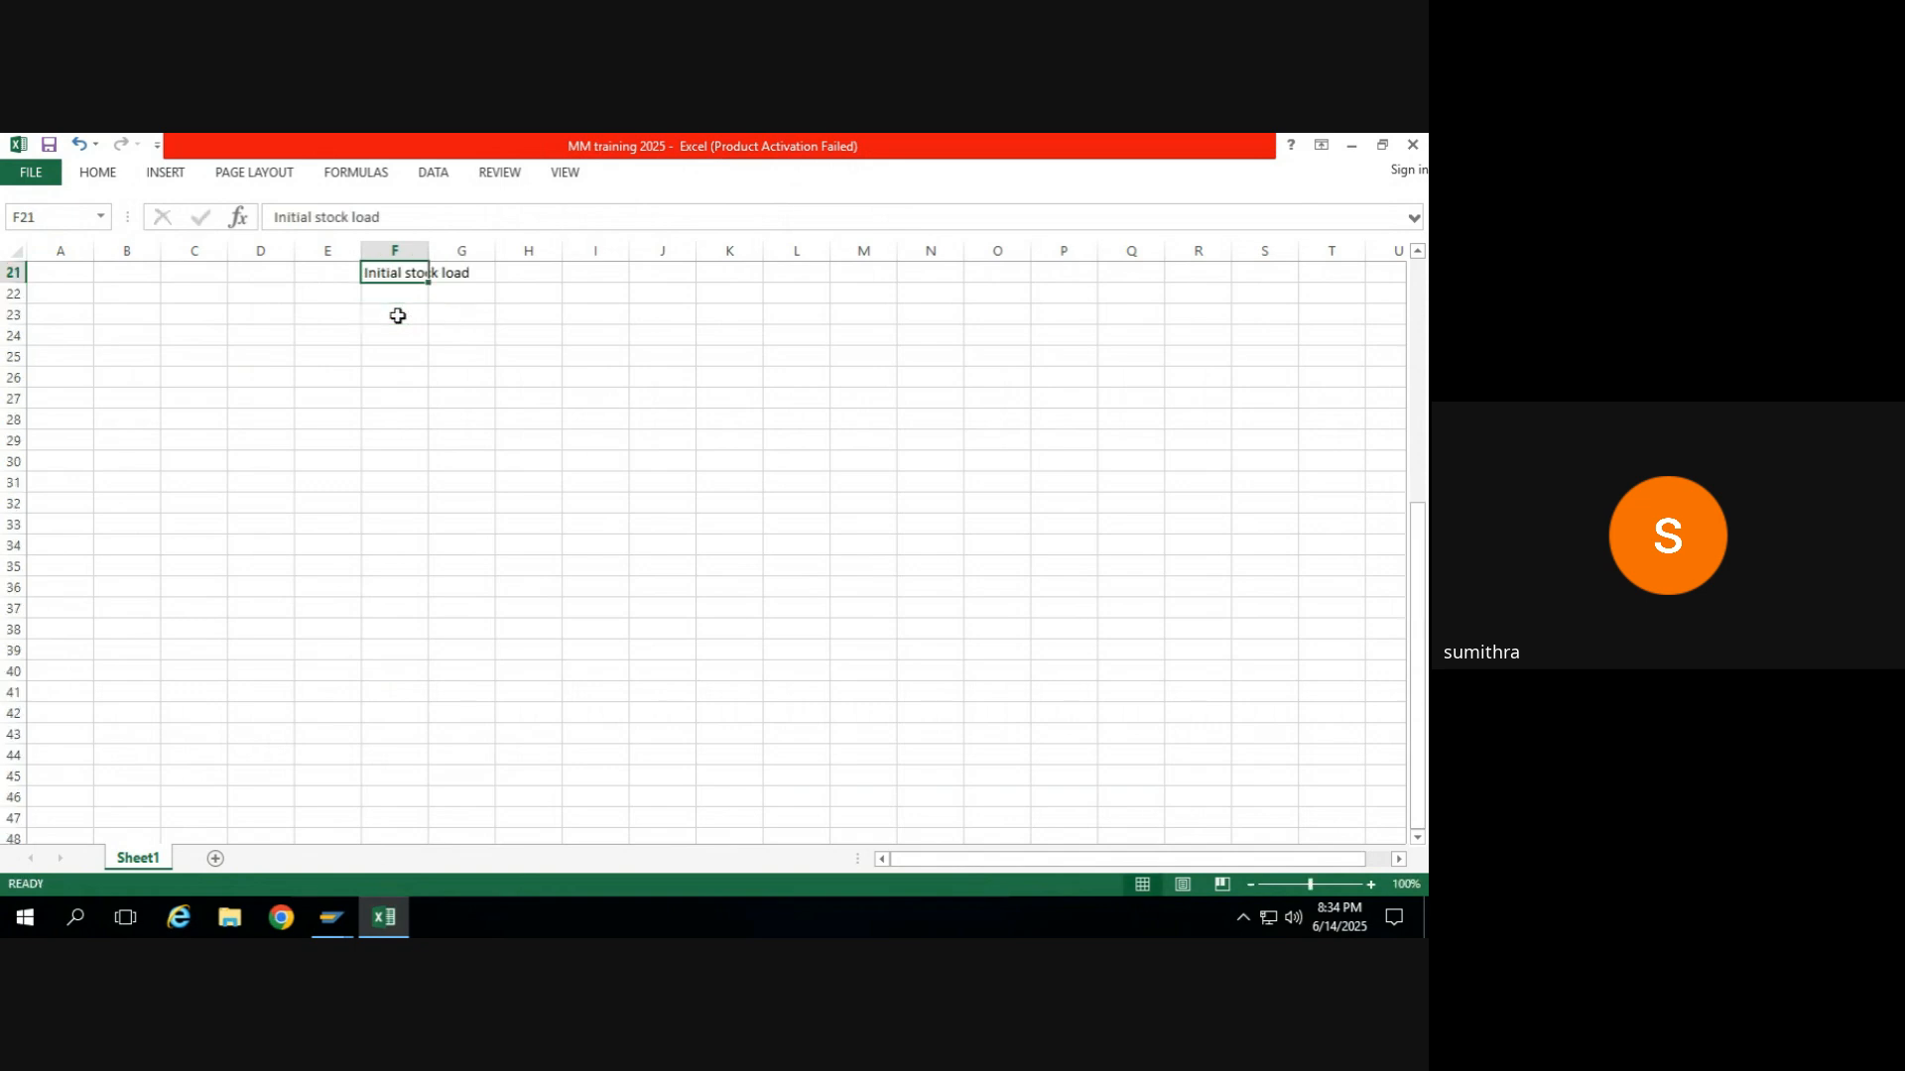
key(Right)
text(MI)
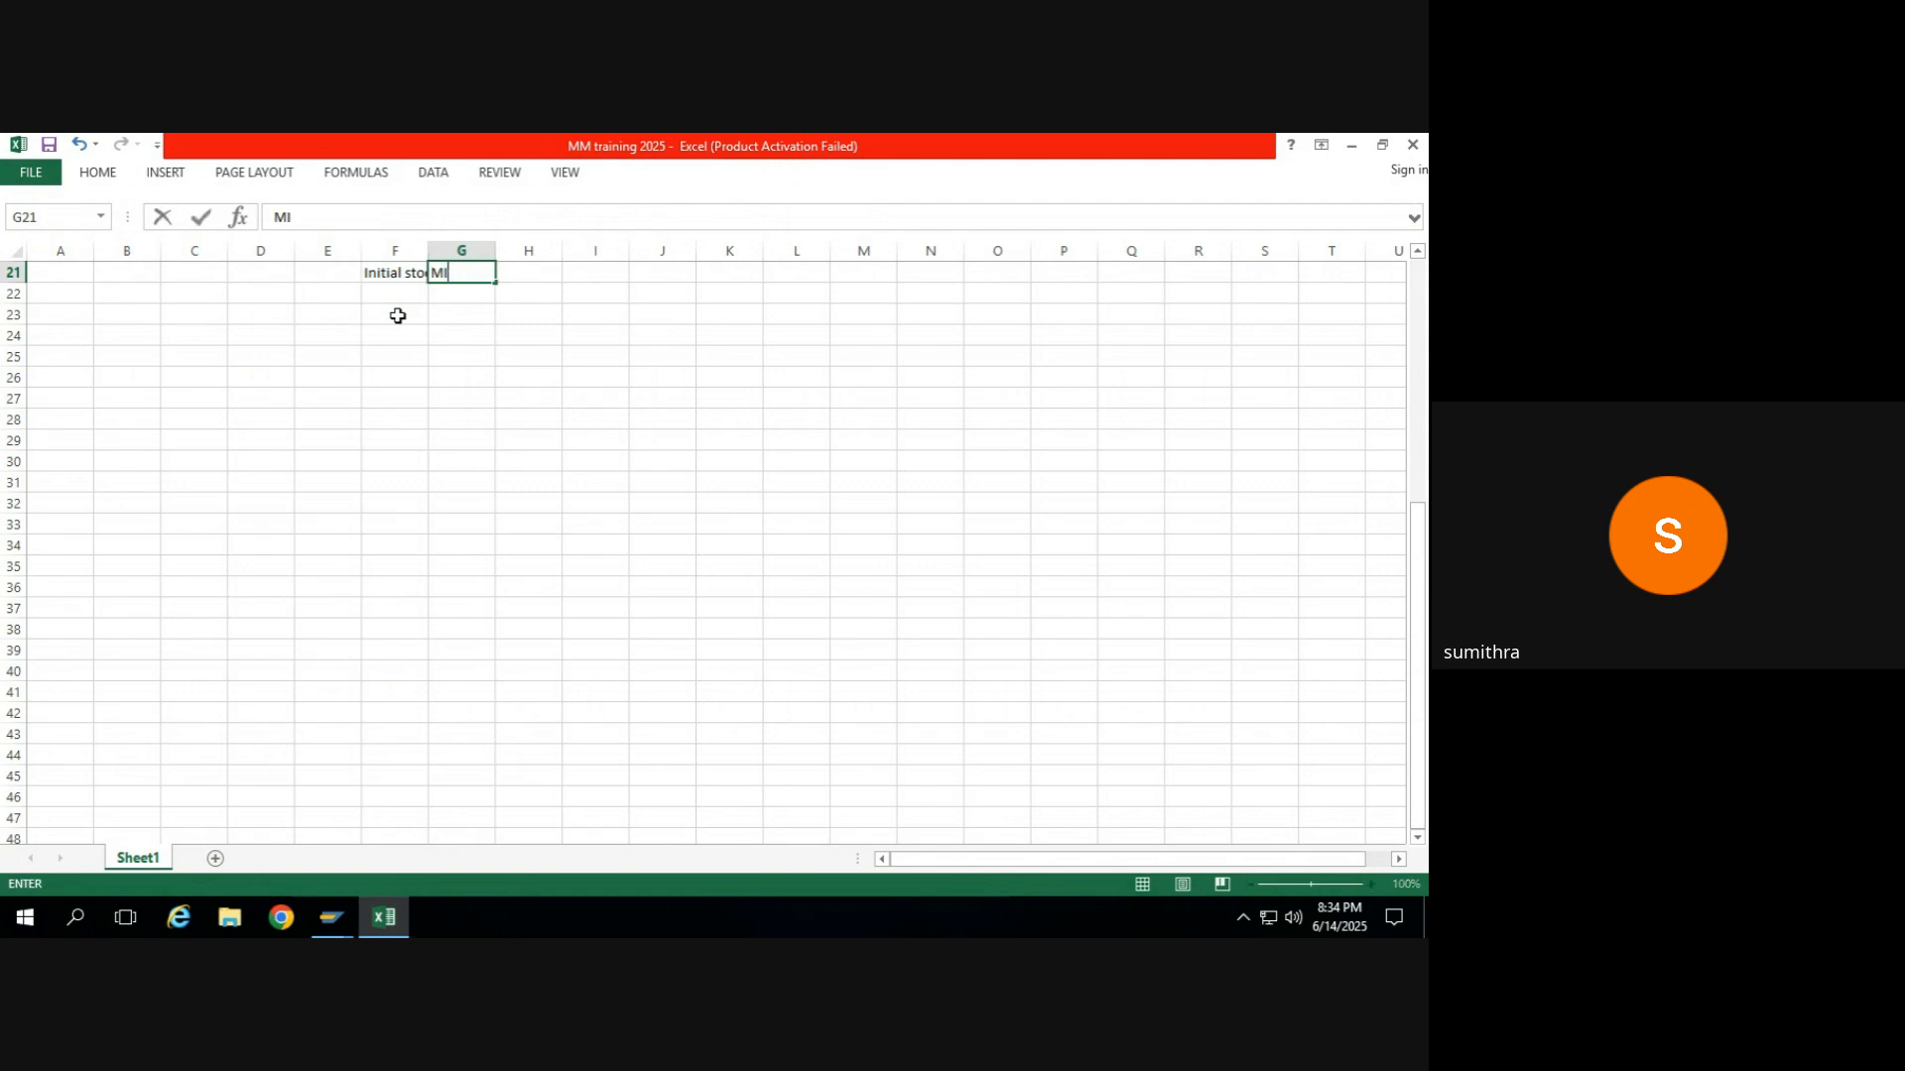
text(GO)
key(Return)
Enter "Goods Issue" in cell G22 and movement type 561 in H22.
text(G)
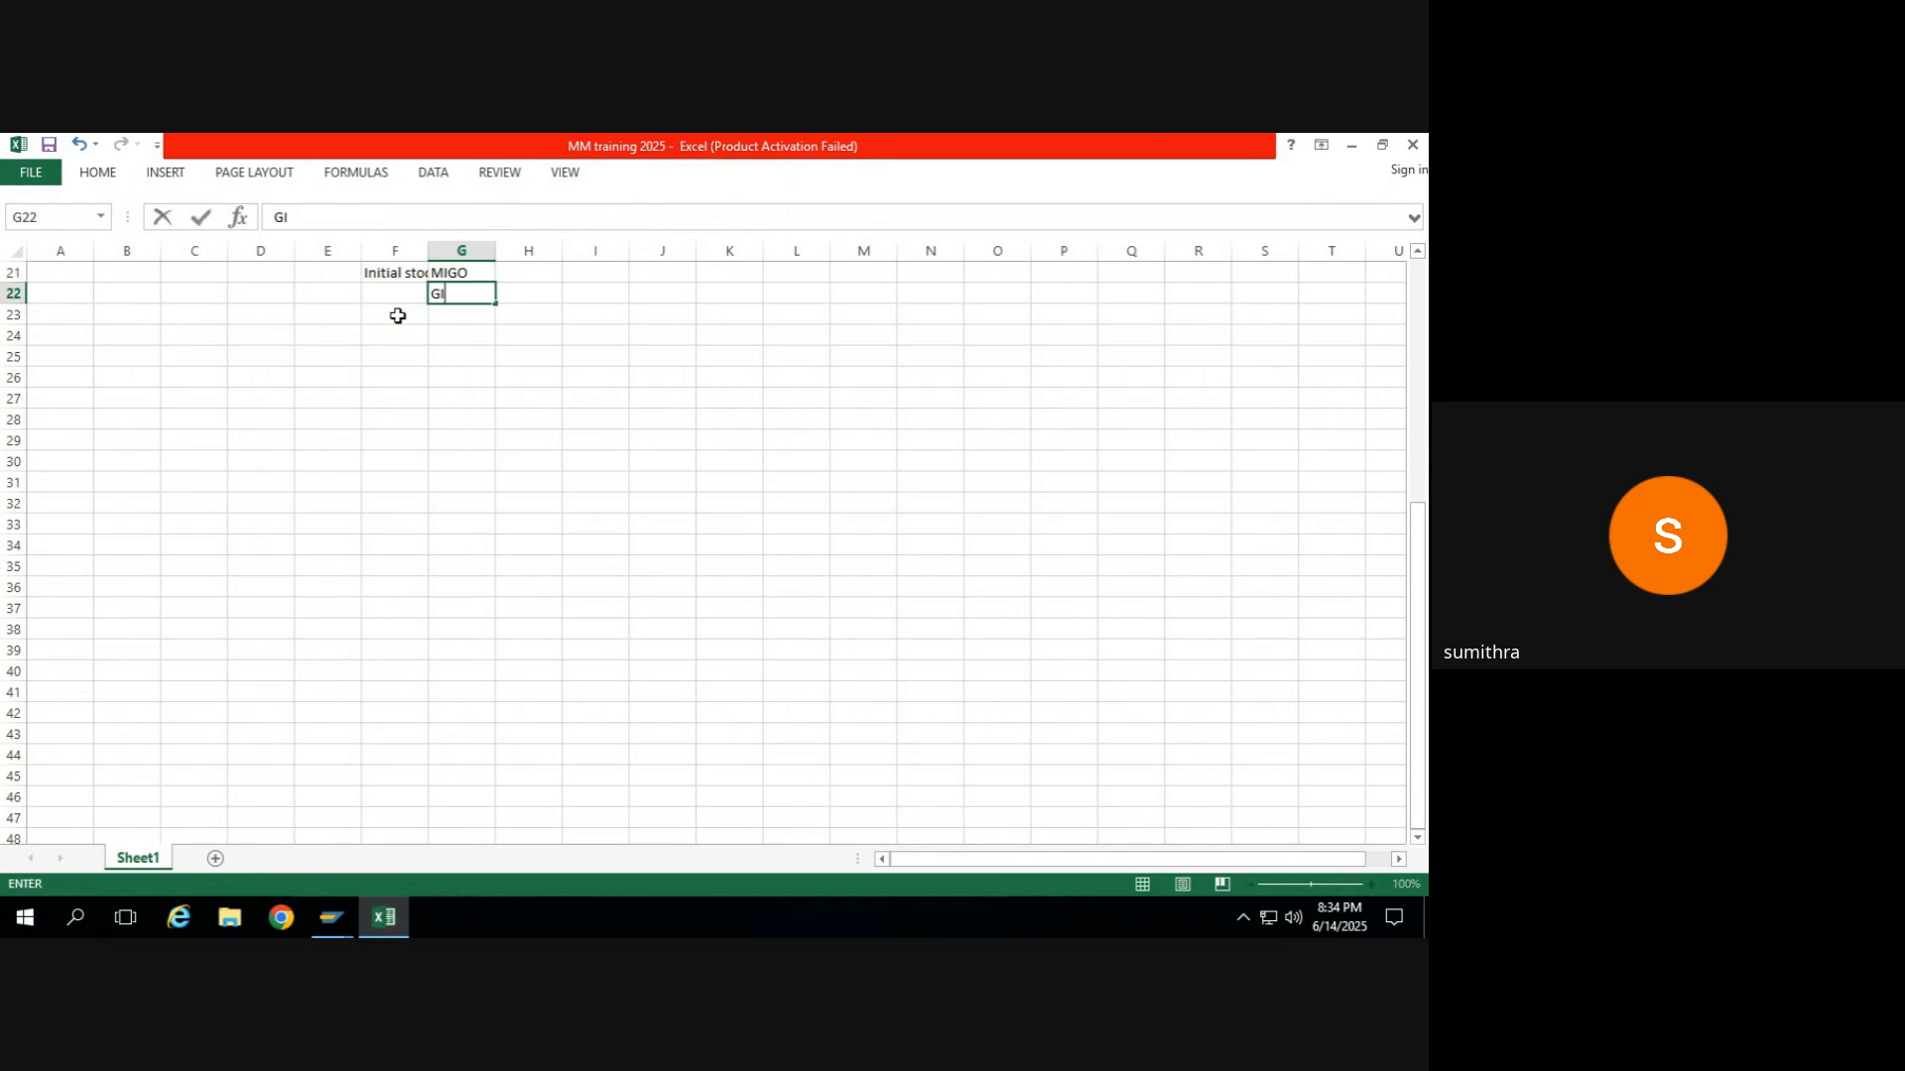
text(oods Issue)
key(Tab)
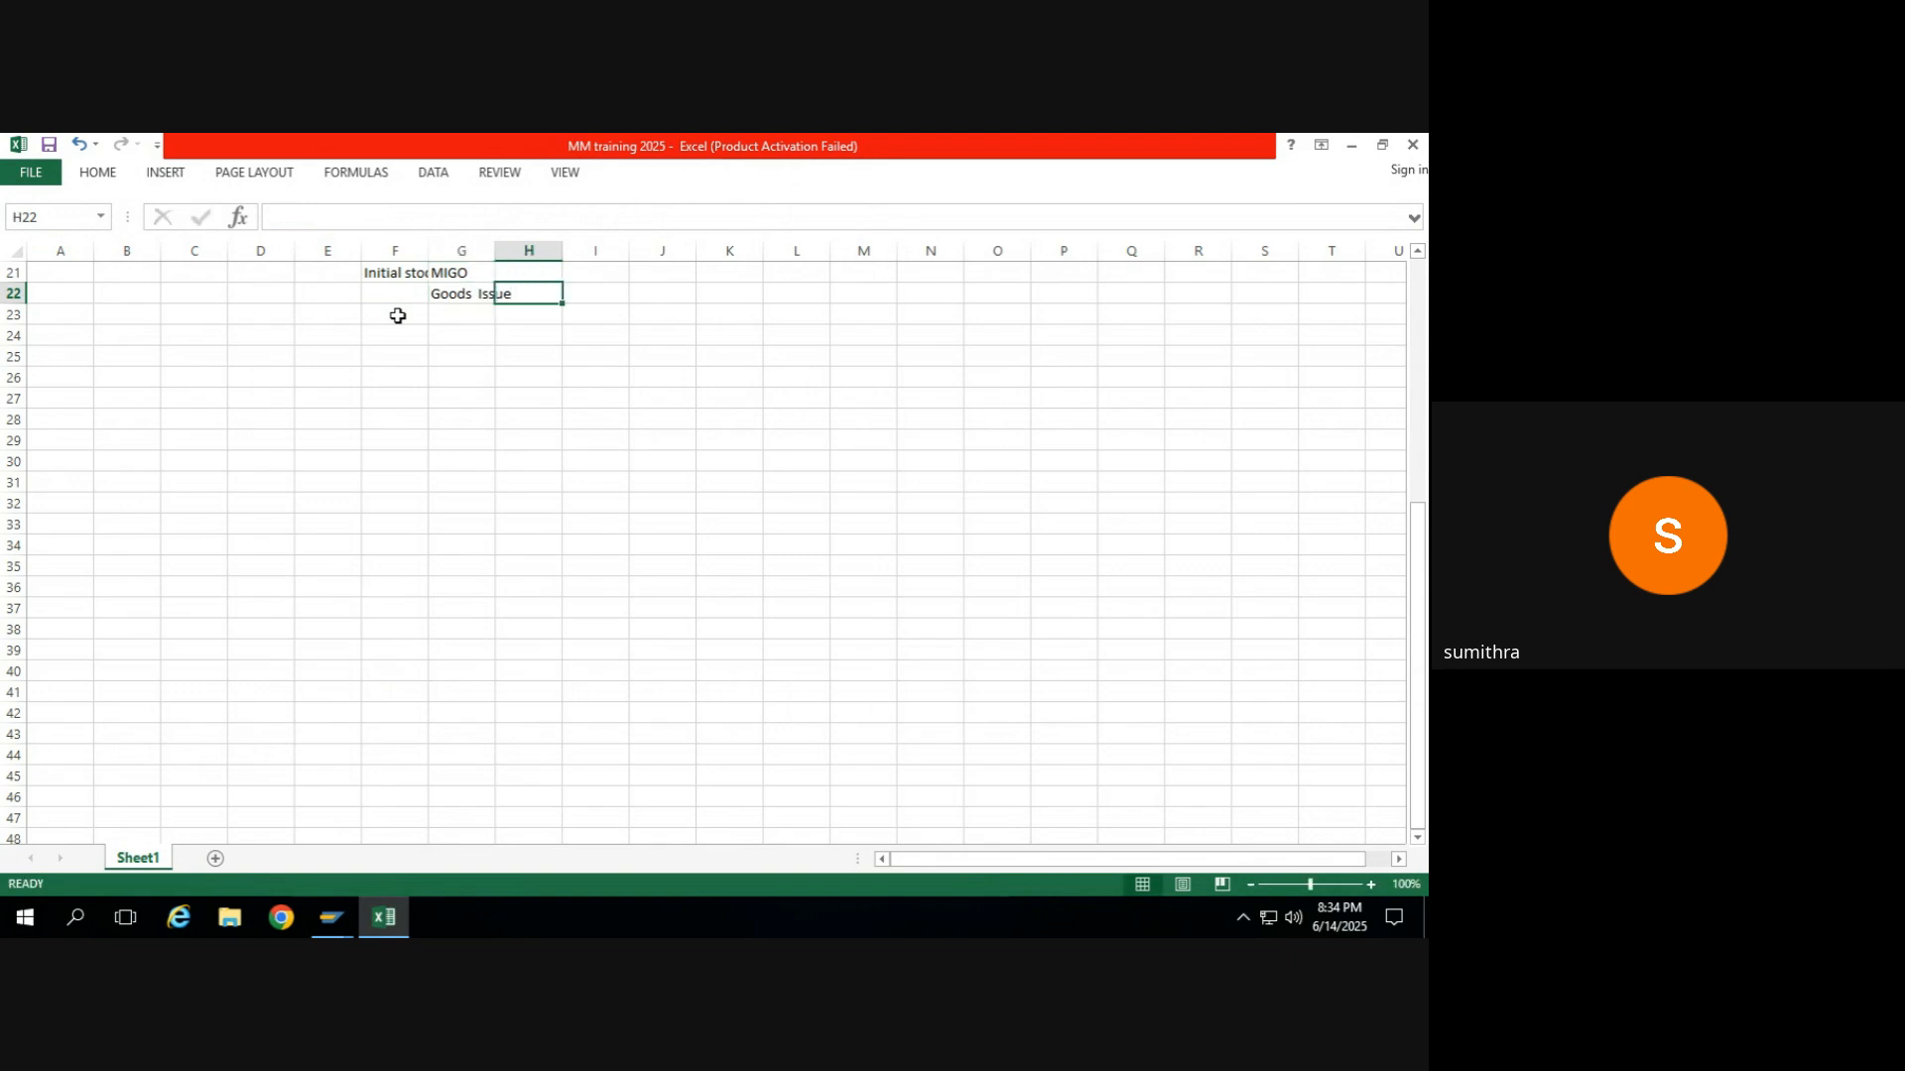
text(561)
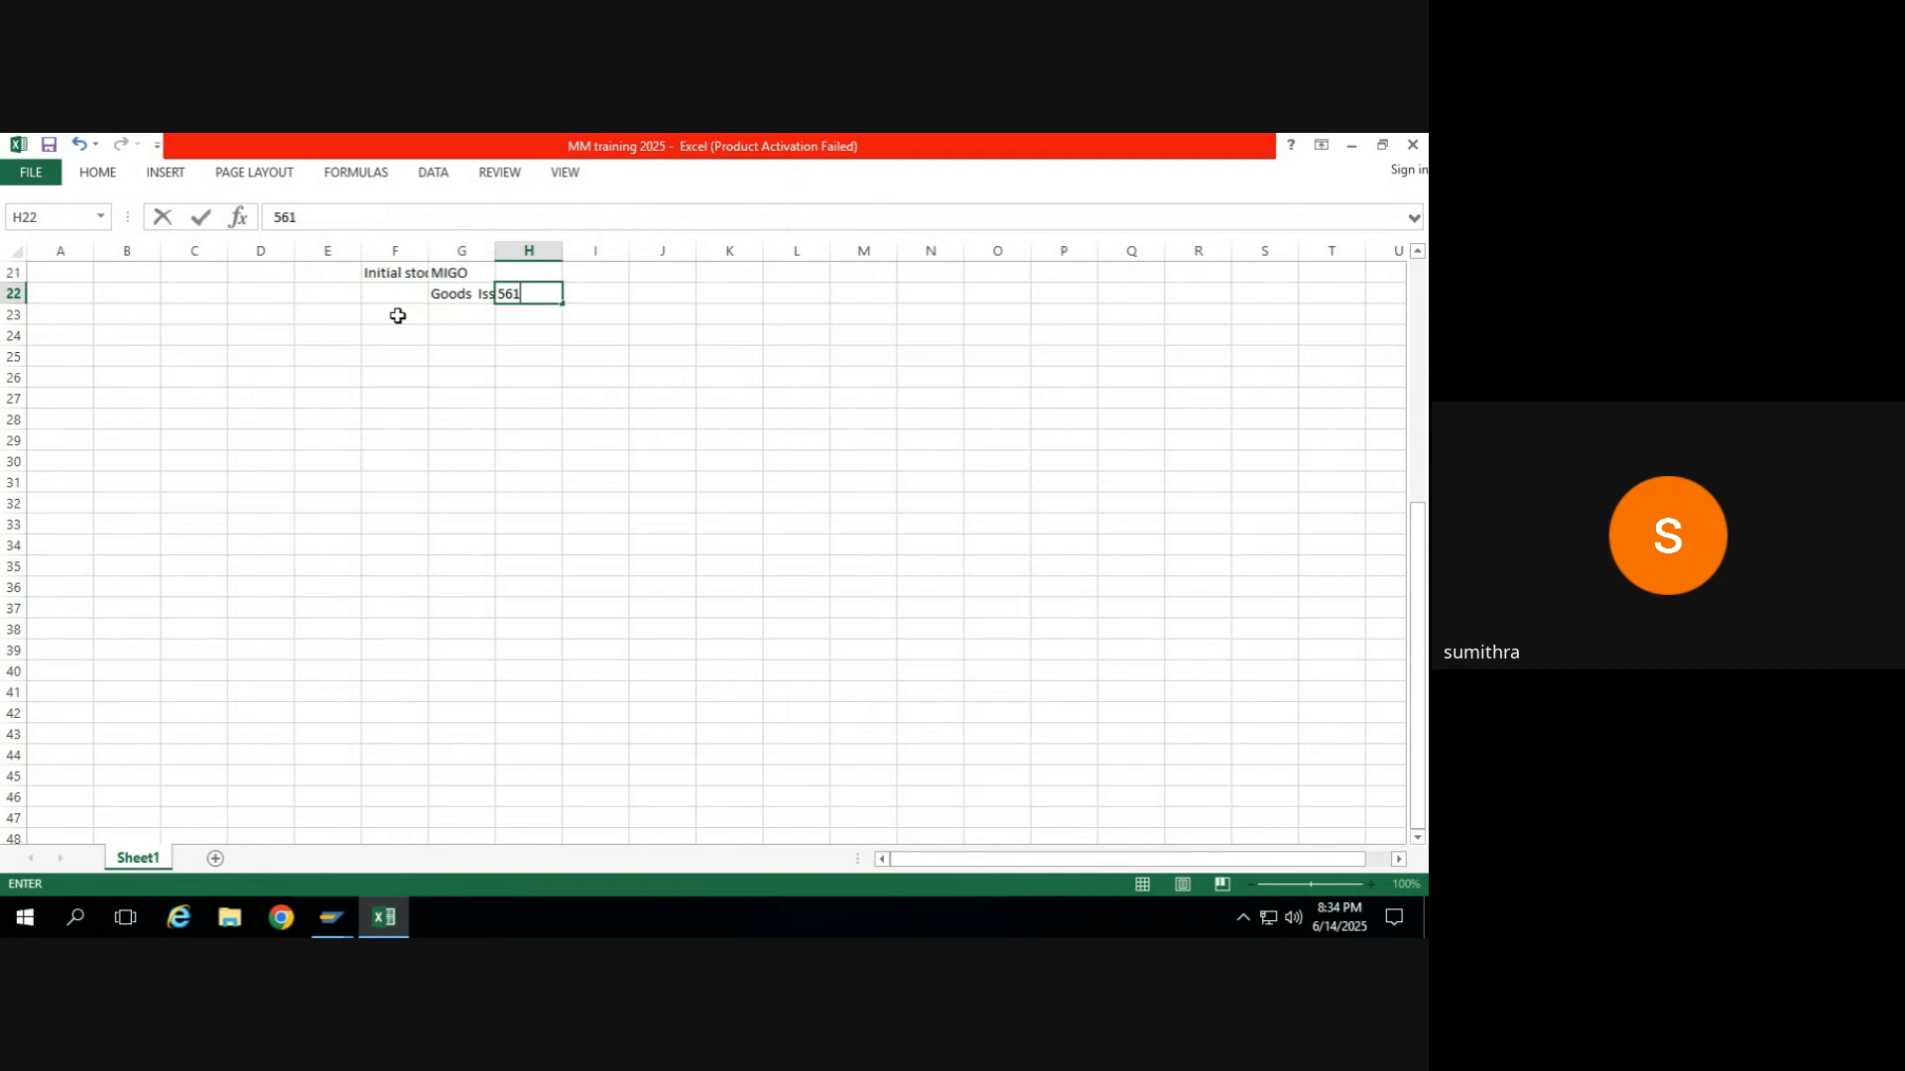
key(Up)
key(Down)
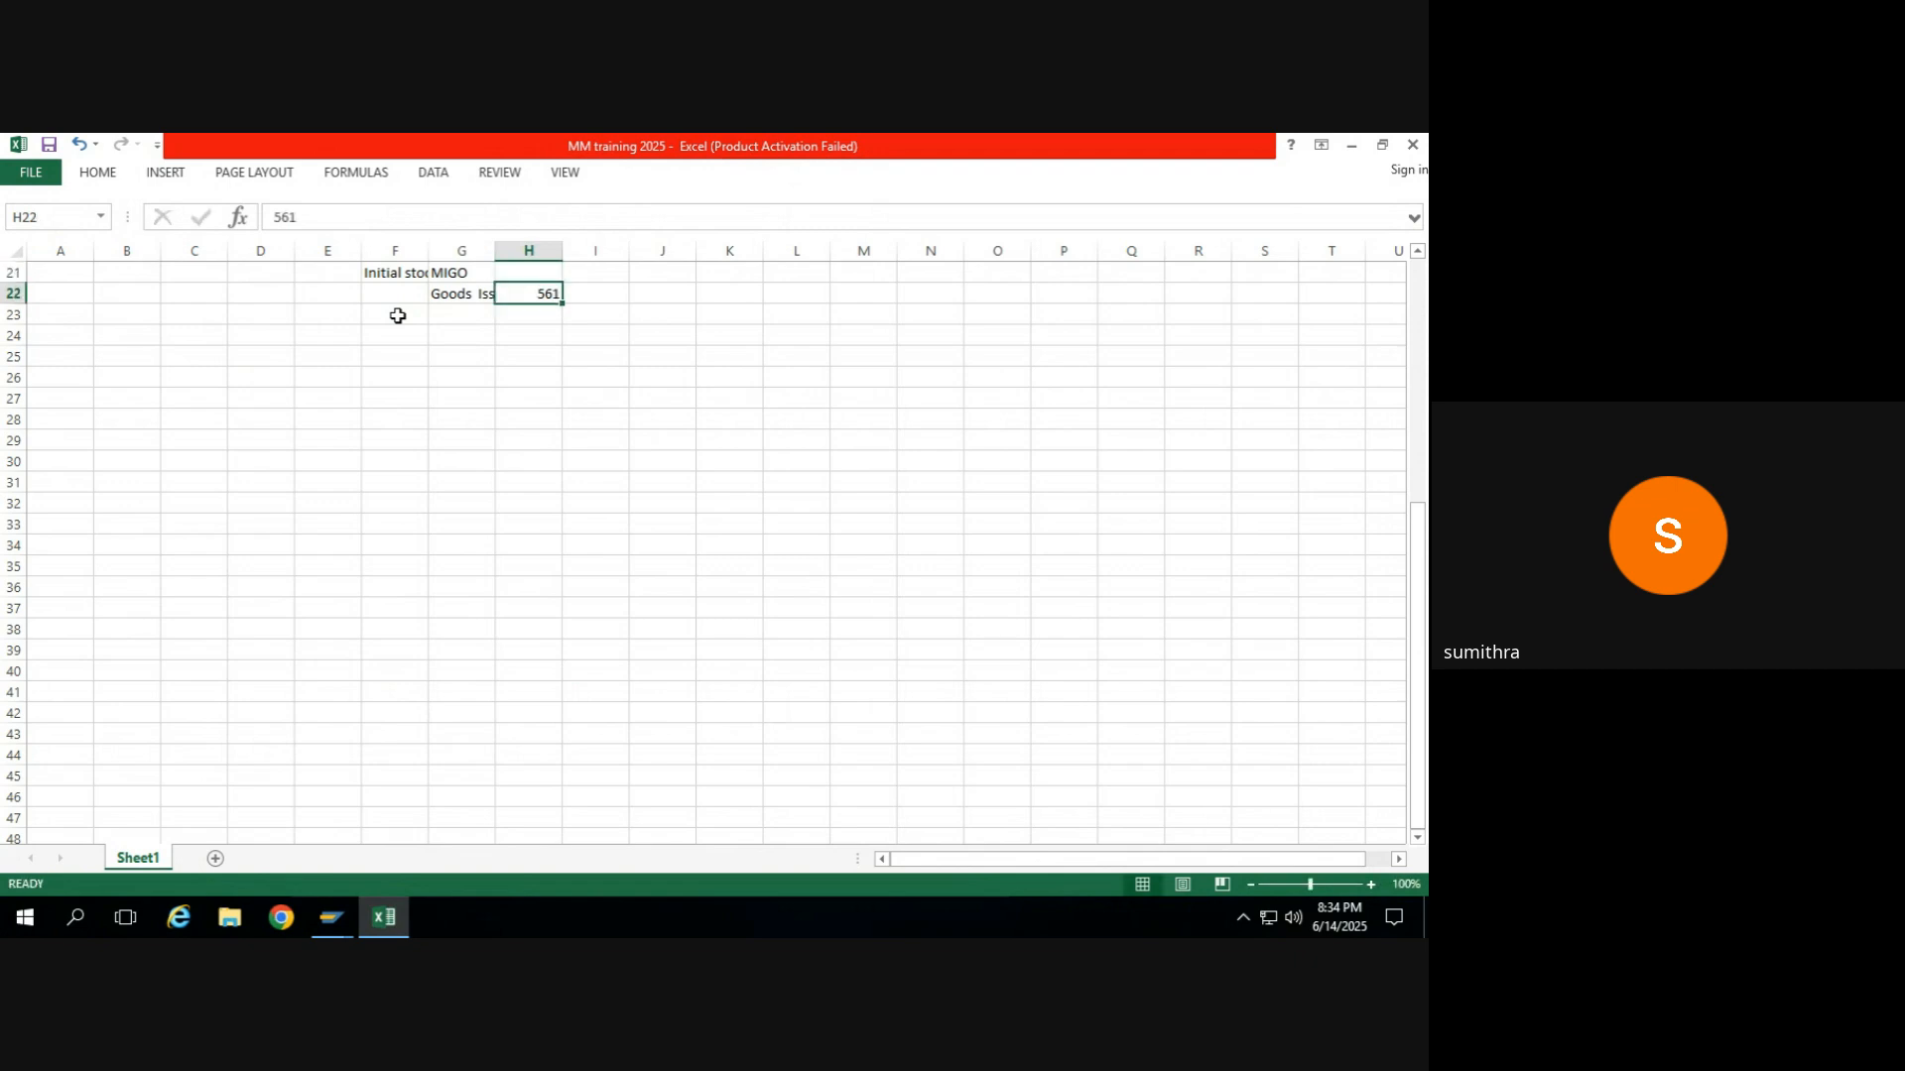
Switch to the SAP goods issue session, try to open transaction /nmb1c from it, and close the message.
key(alt+Tab)
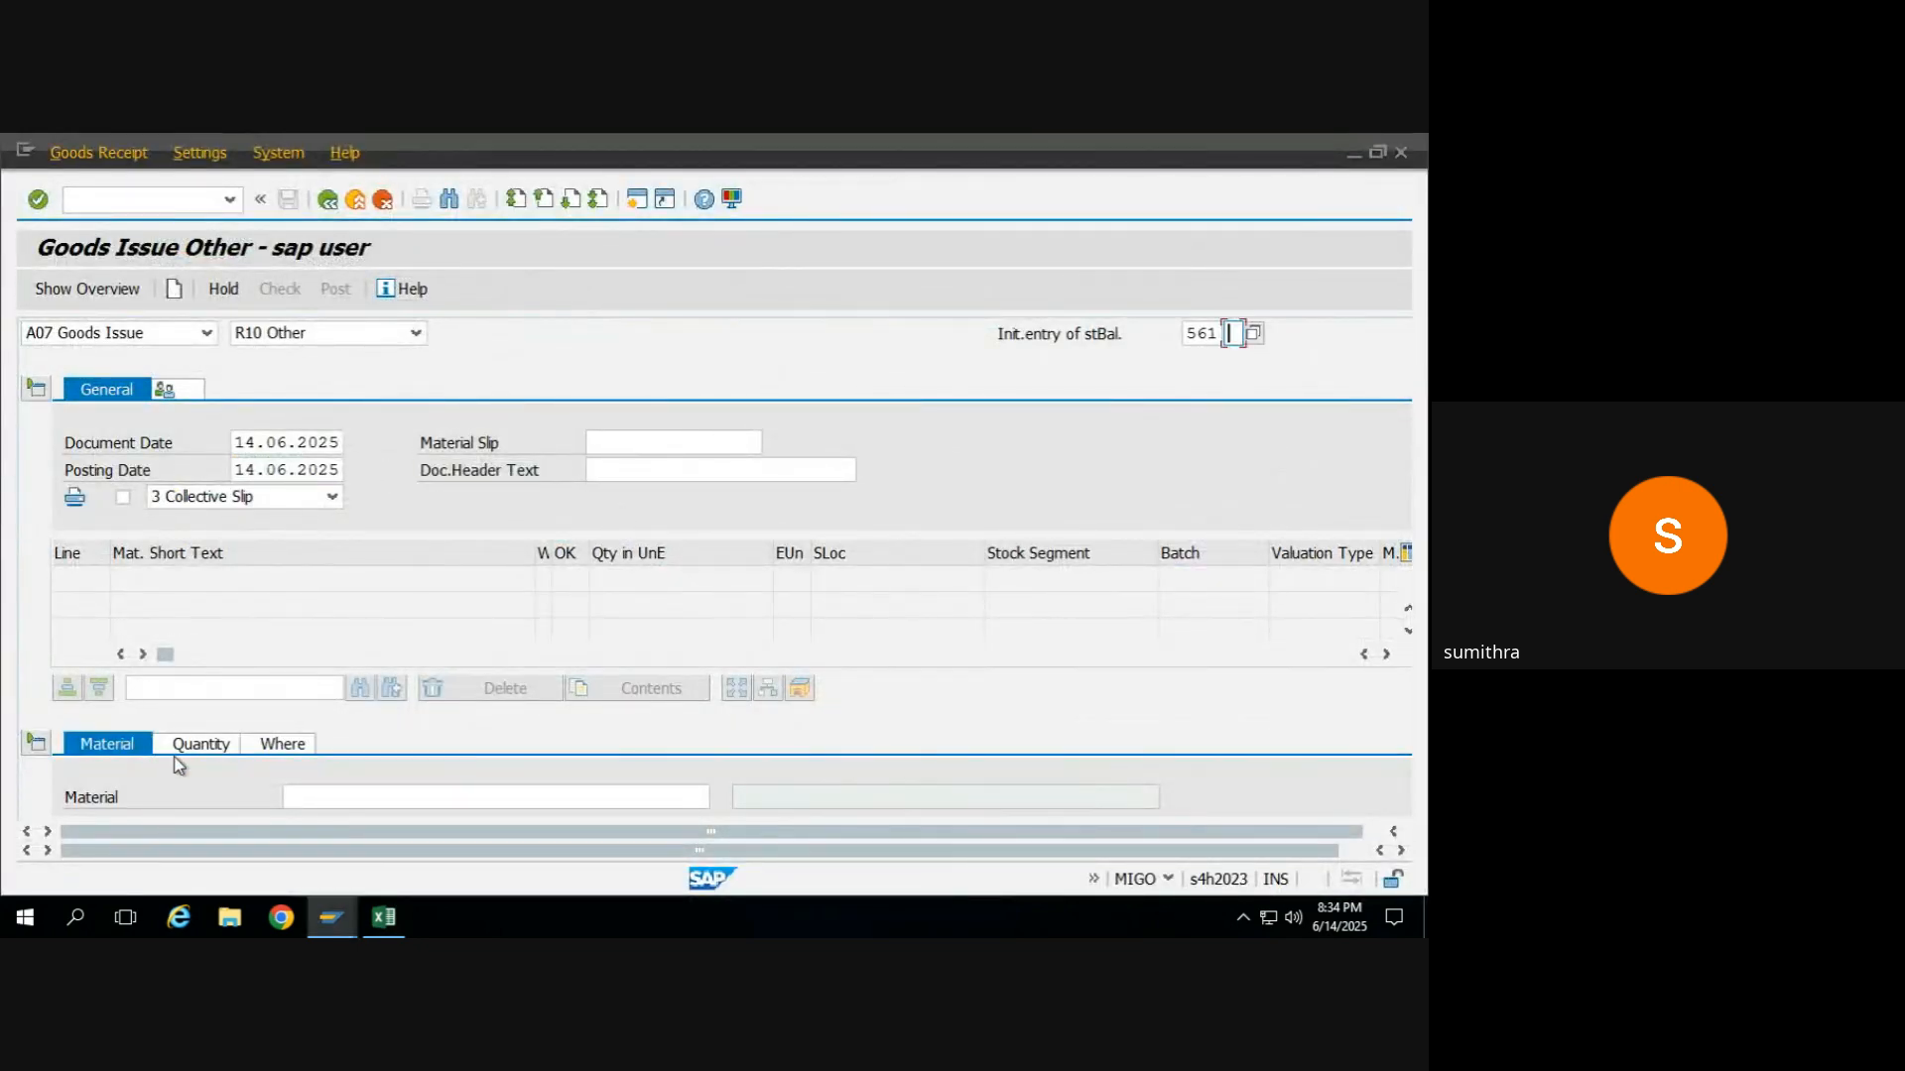
click(145, 202)
text(/nmb1c)
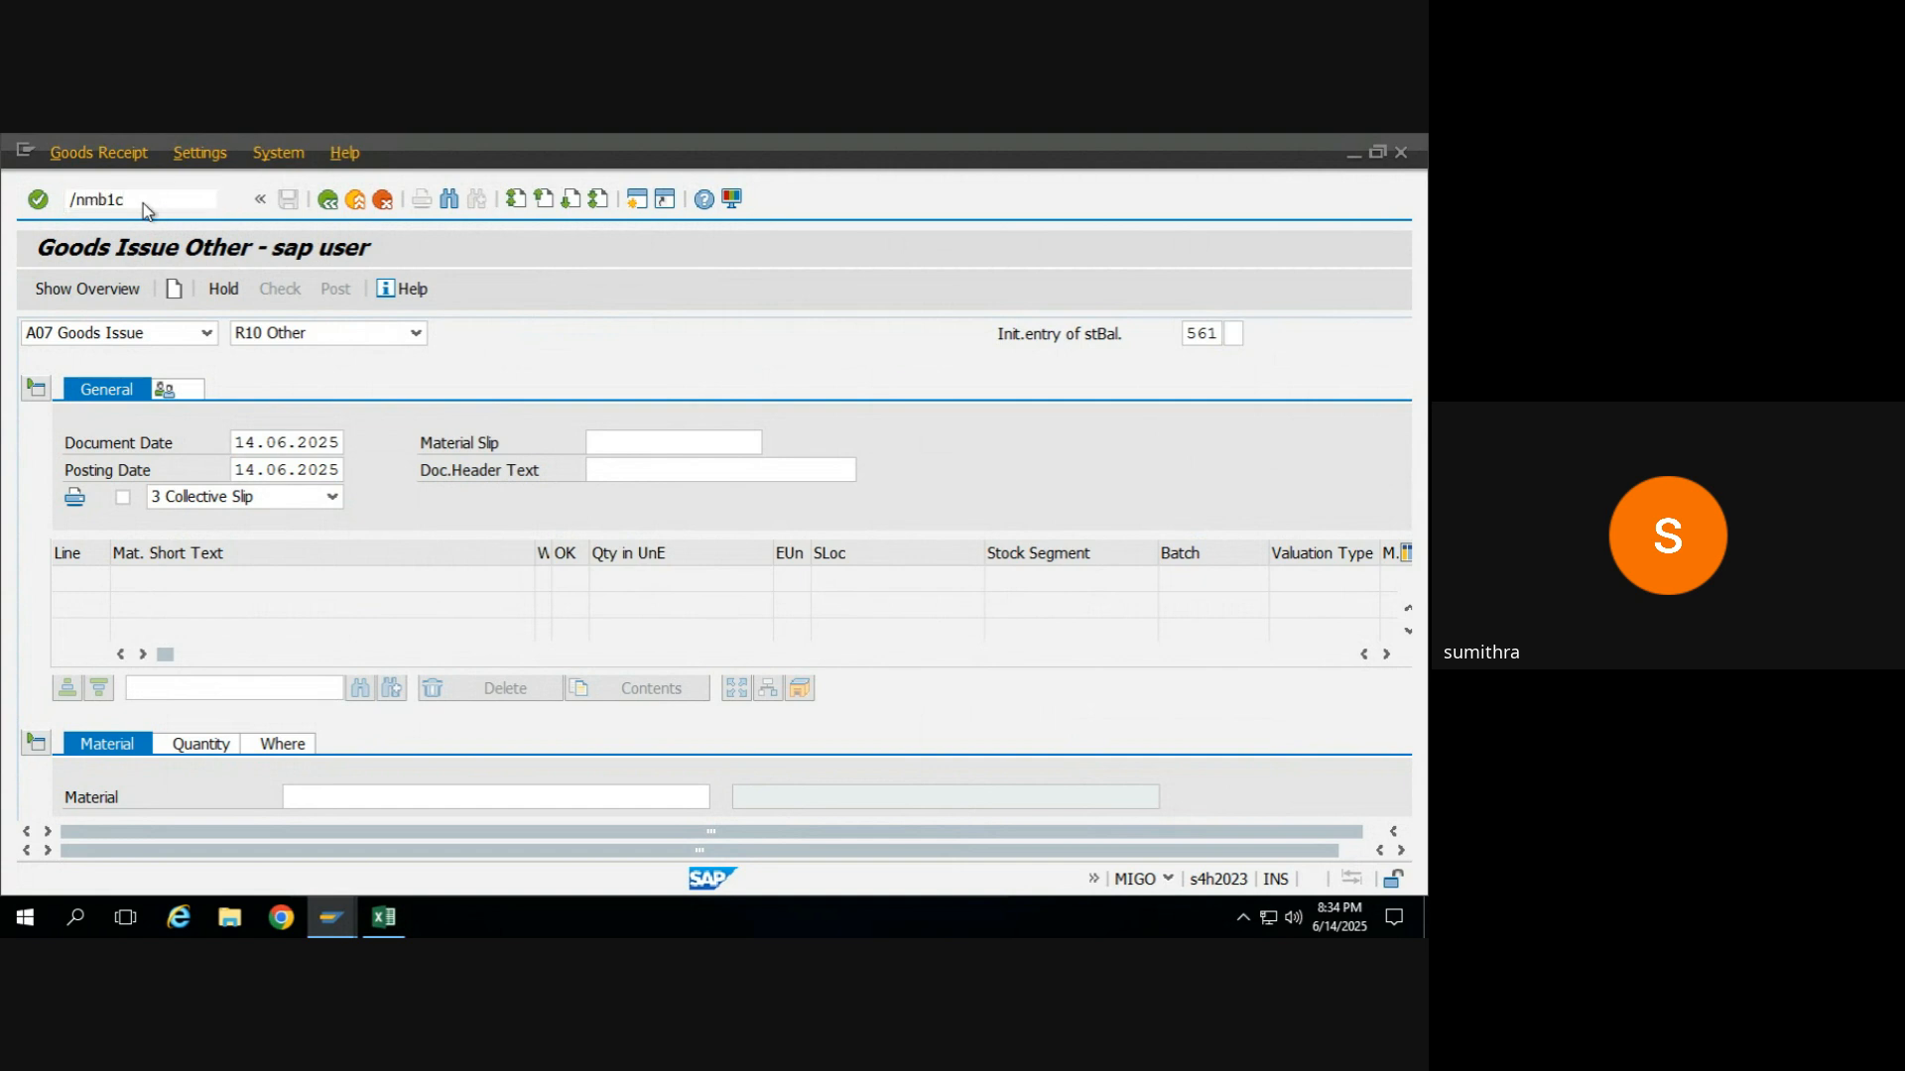
key(Return)
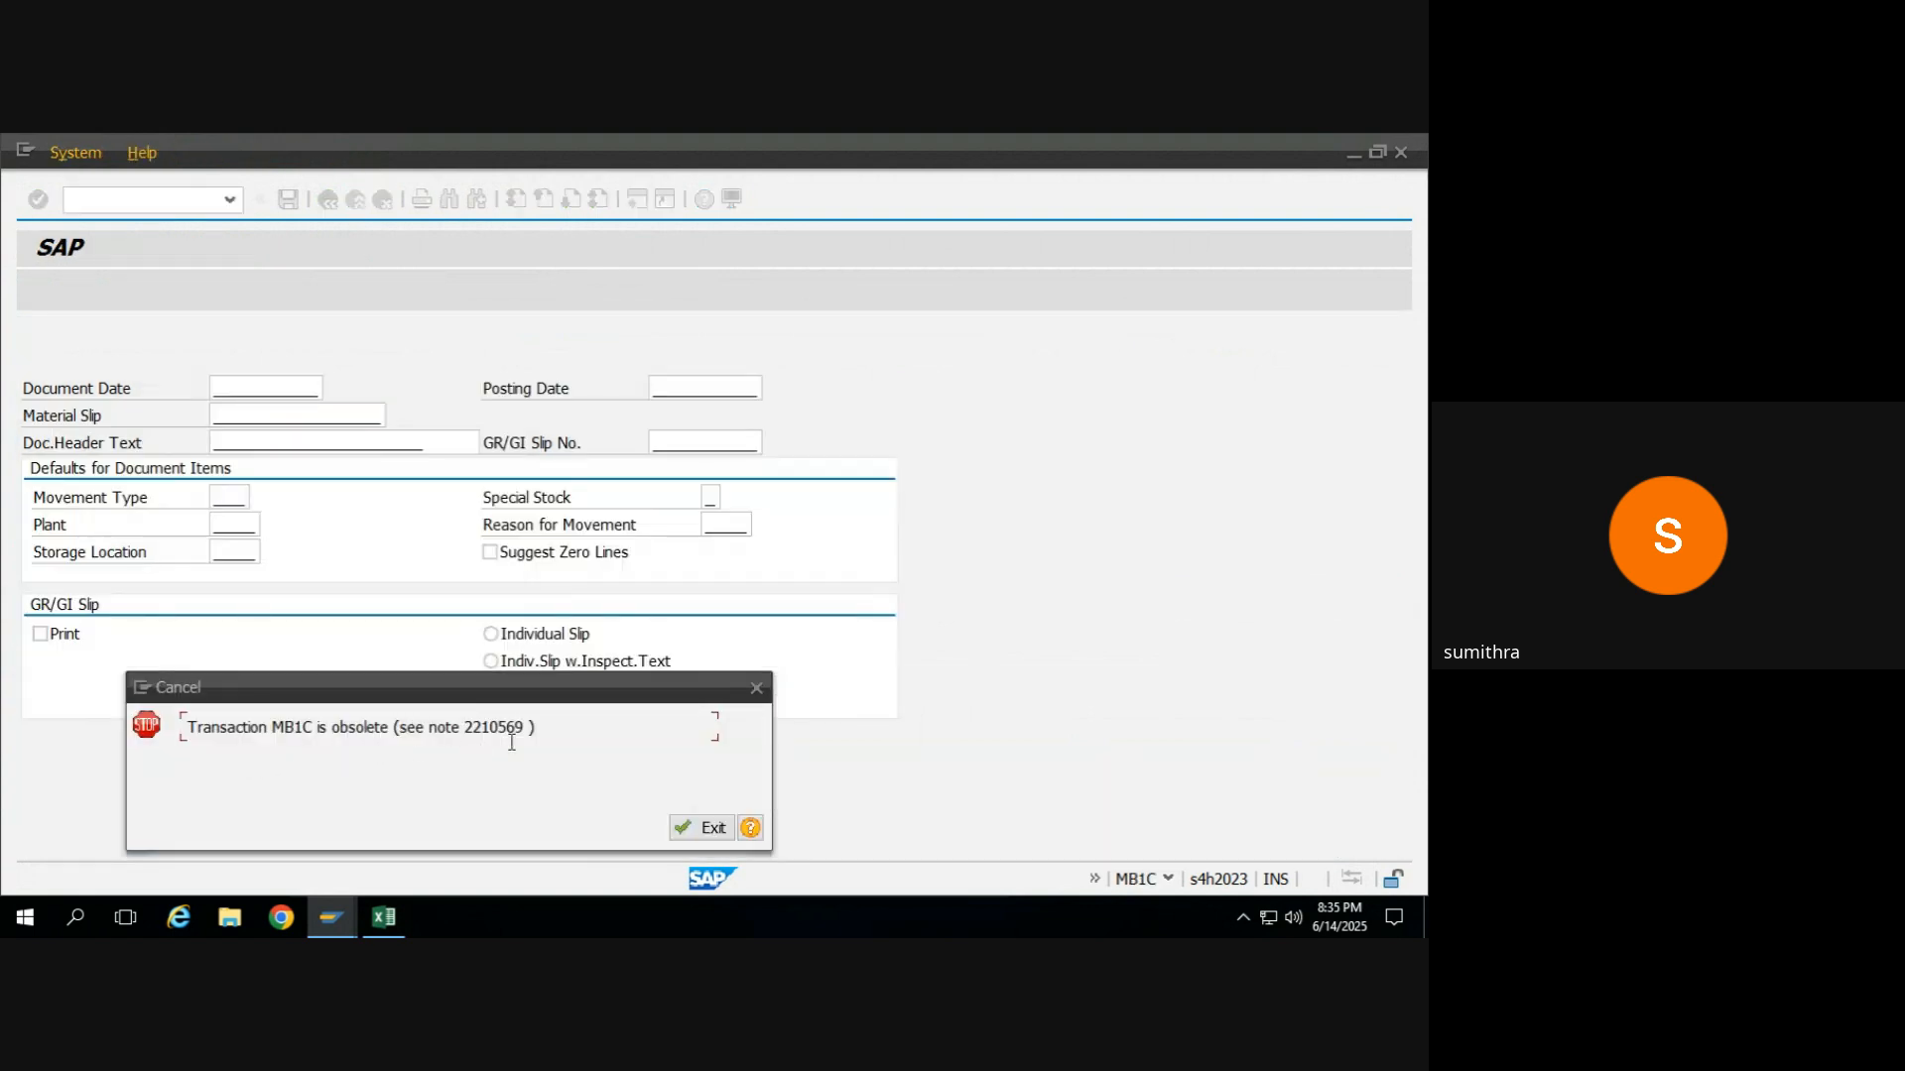
click(758, 690)
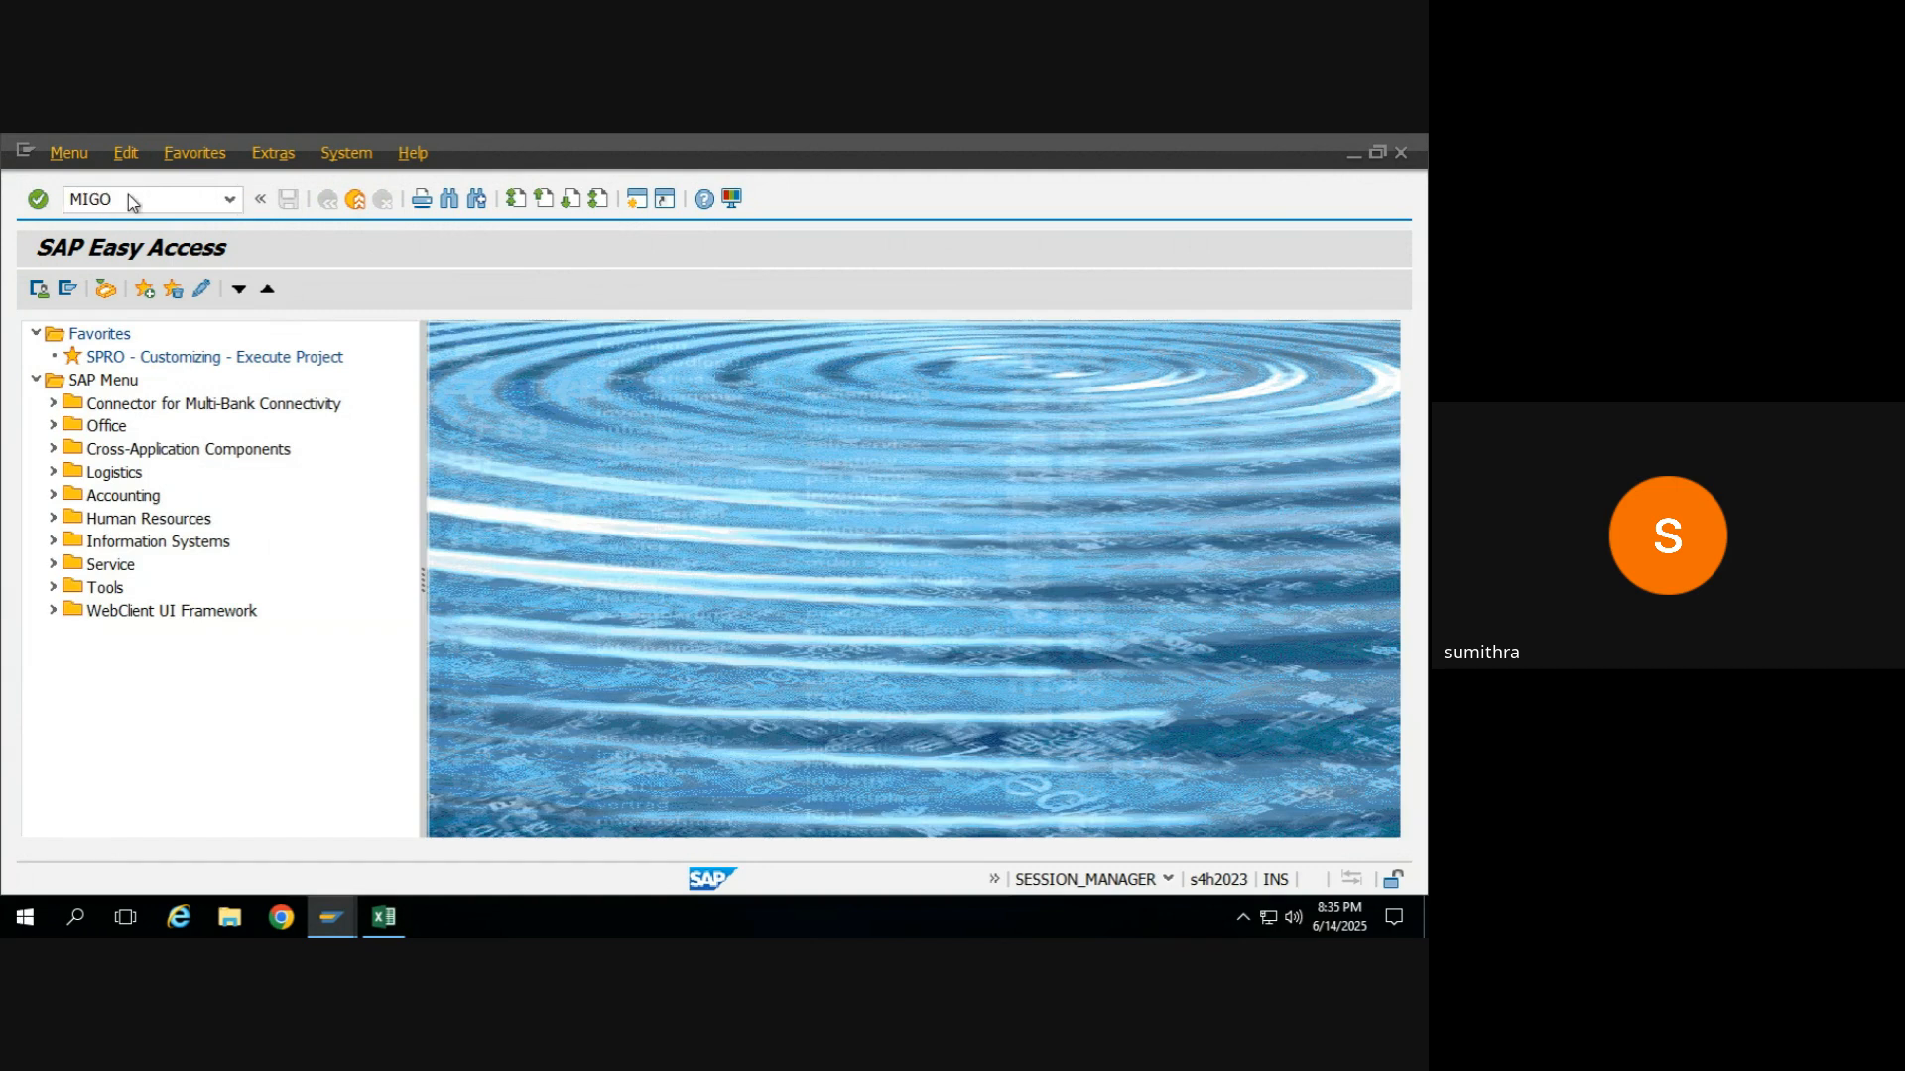
Reopen transaction MIGO, collapse the header data and go to the item's material entry.
key(Return)
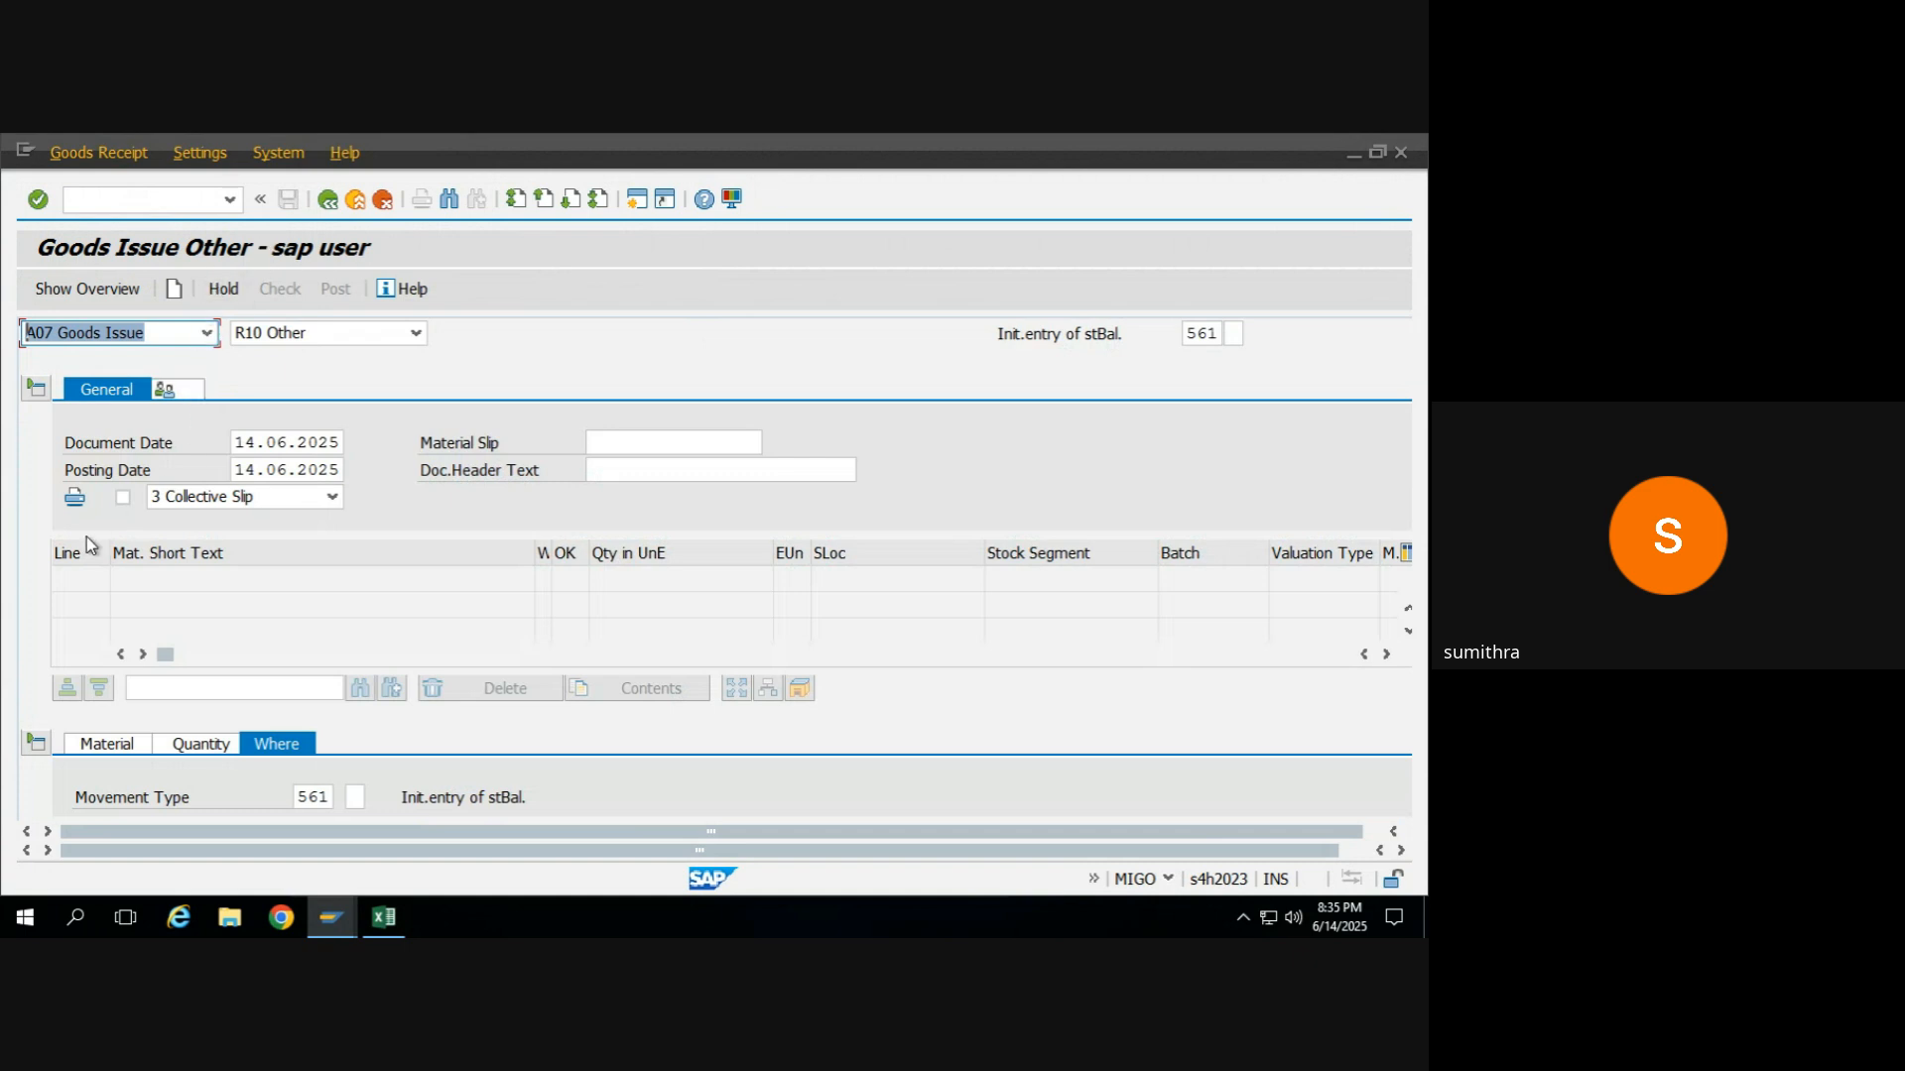
click(37, 391)
click(107, 640)
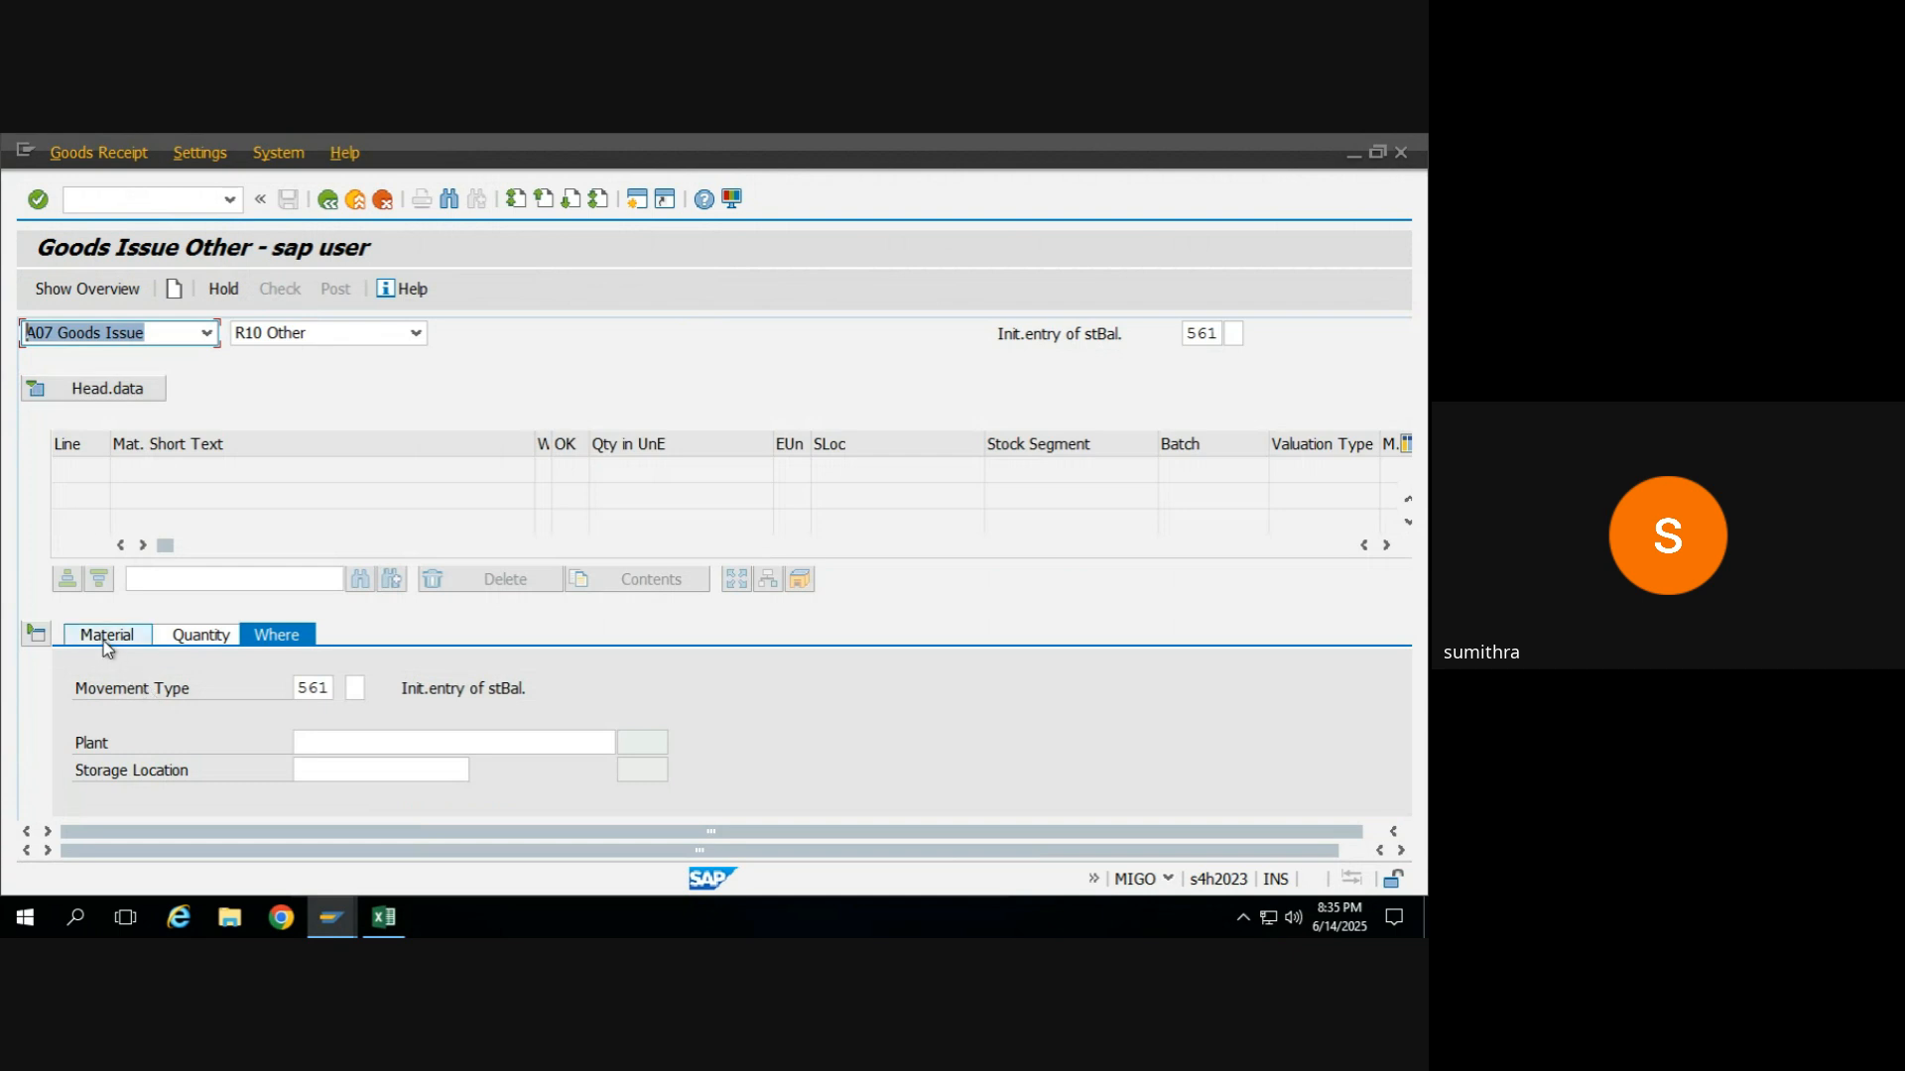
click(311, 692)
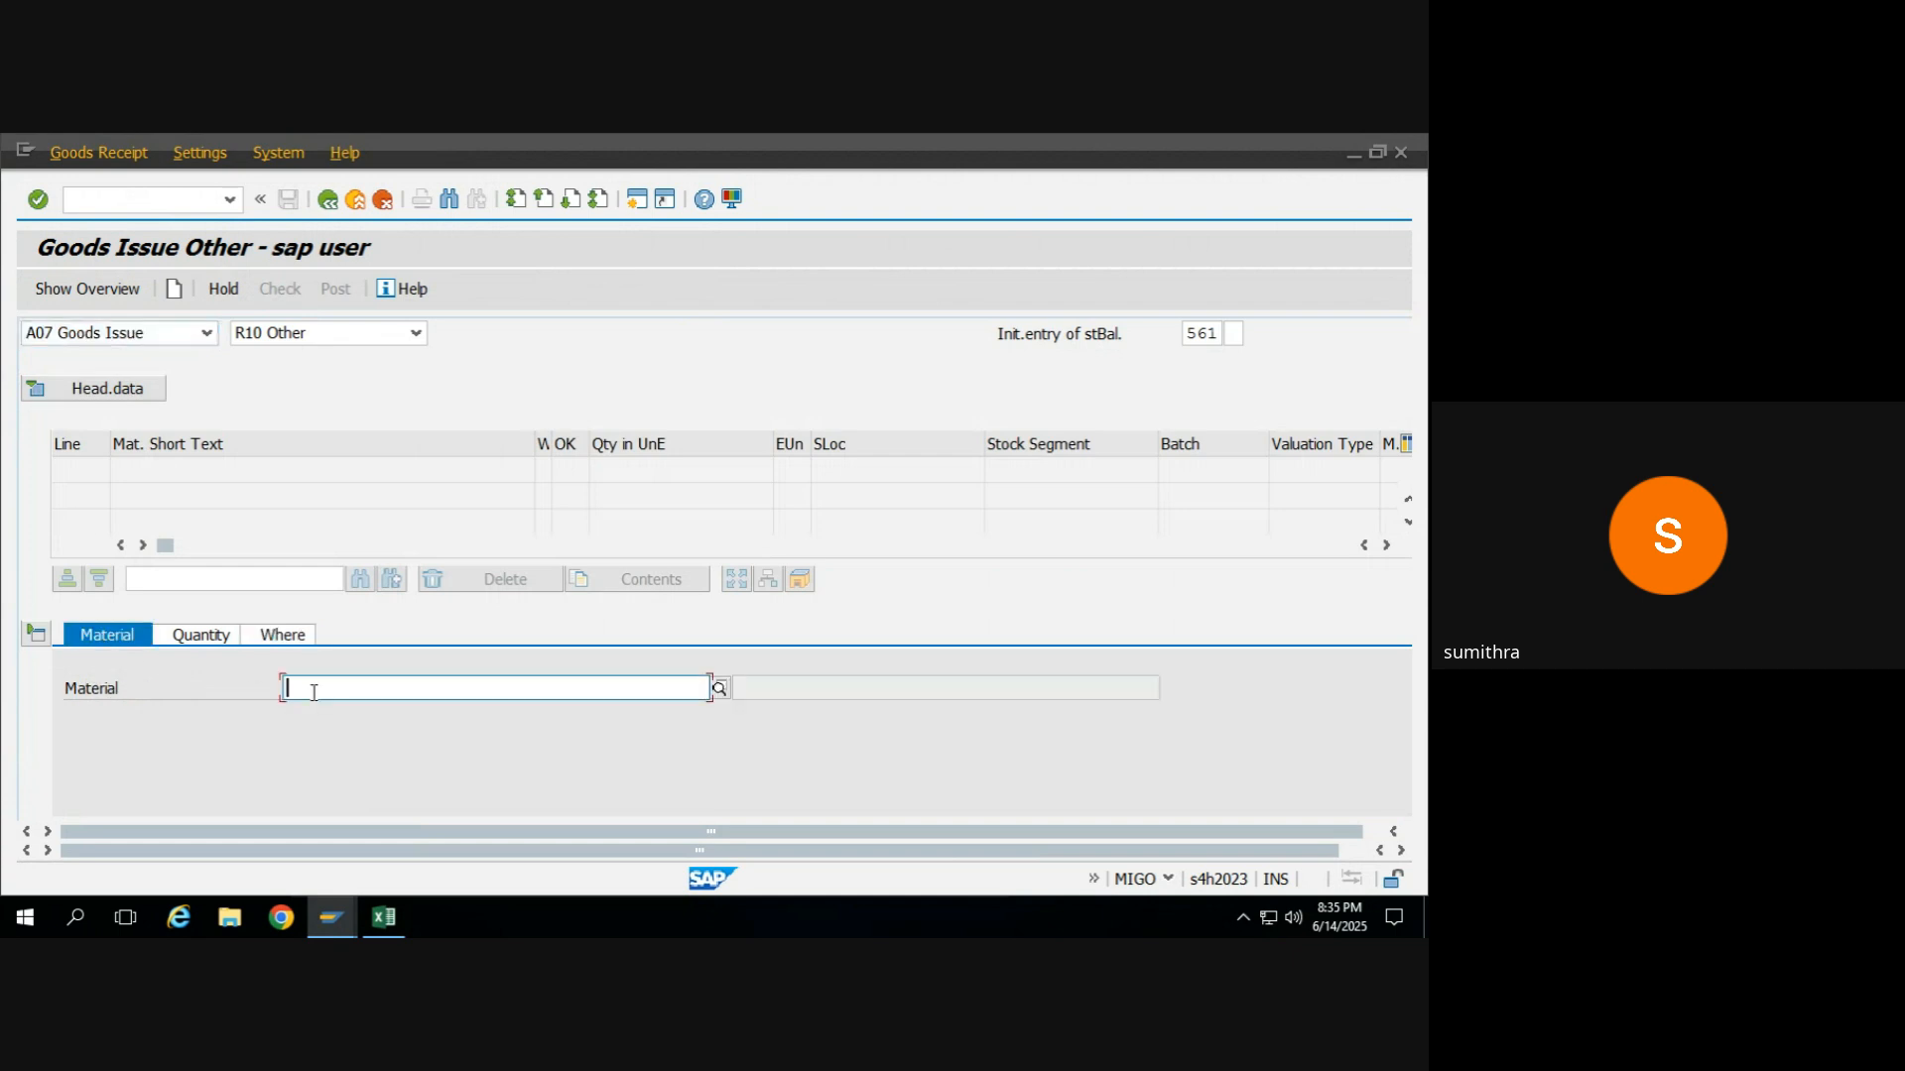
Copy material RM_WHEAT from the stock overview session and enter it as the item's material in the MIGO goods issue.
key(alt+Tab)
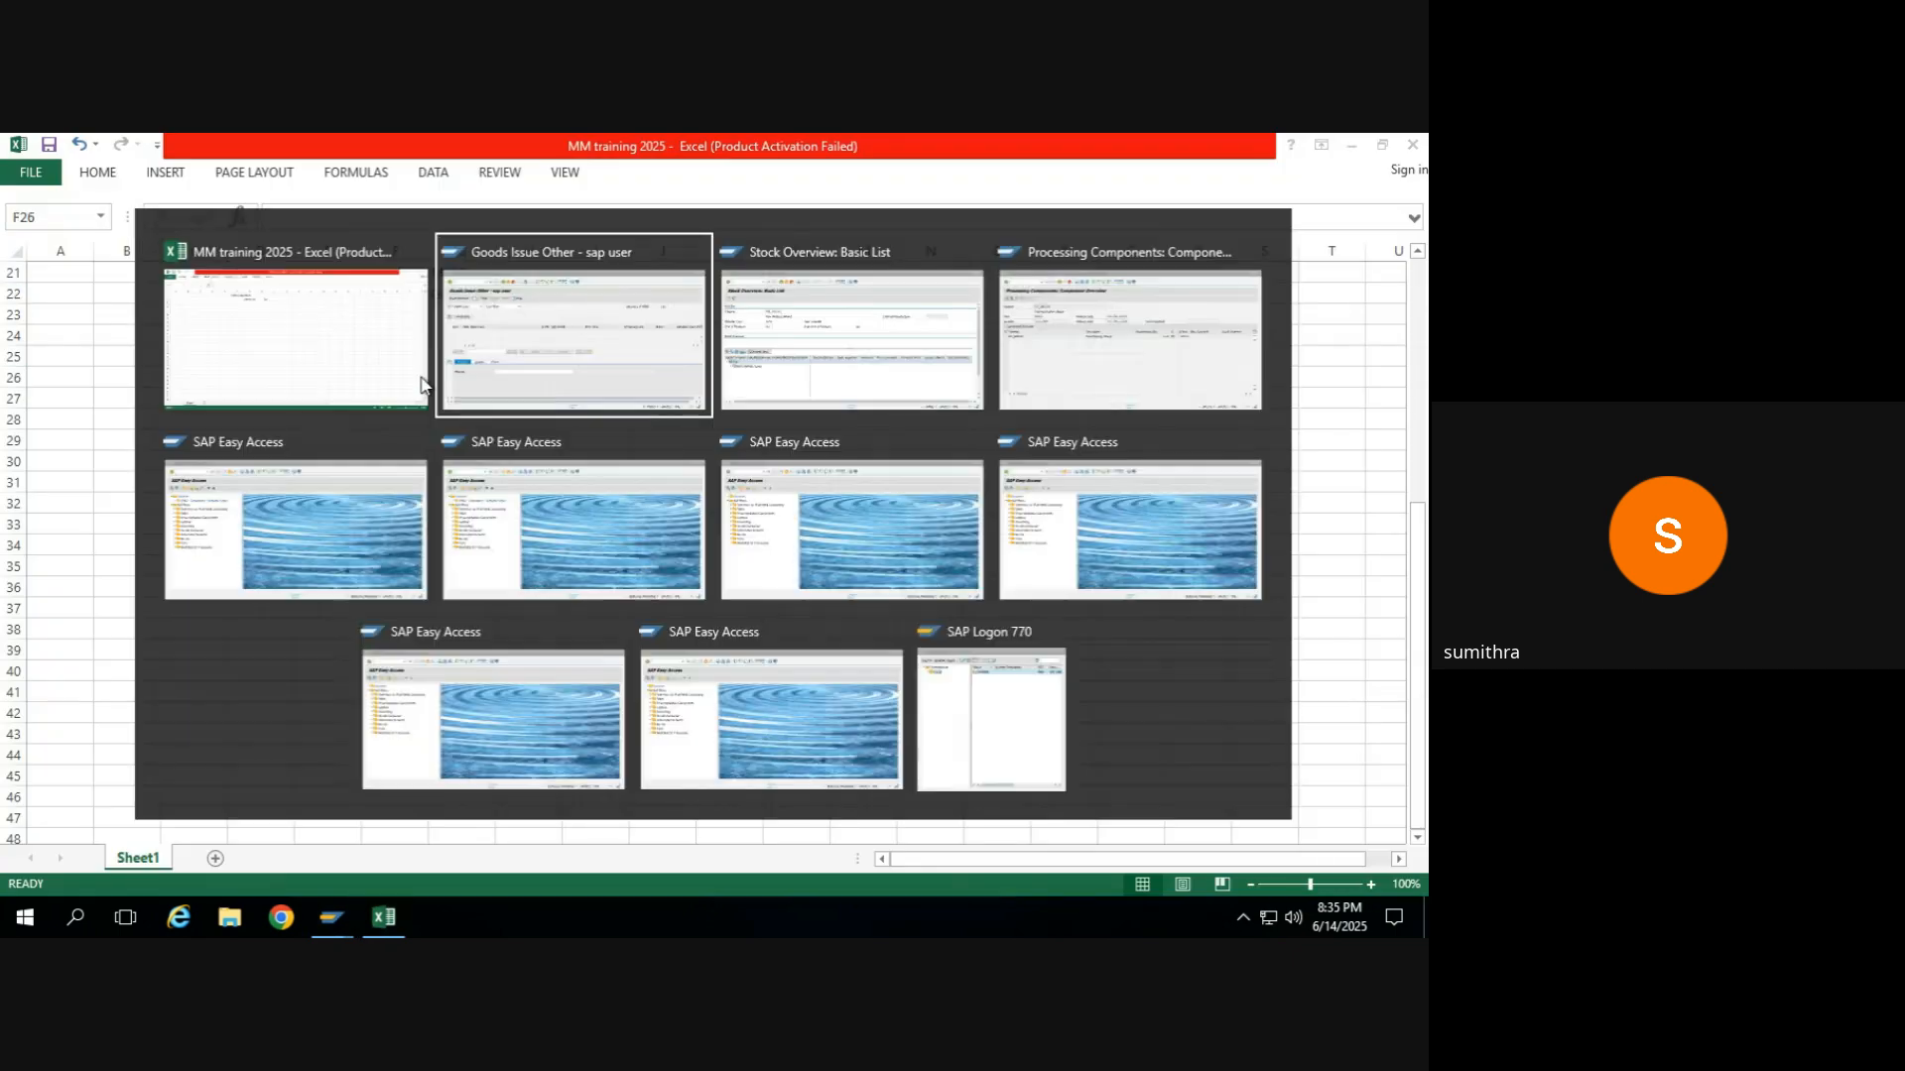
key(alt+Tab)
key(Tab)
double_click(353, 363)
key(ctrl+c)
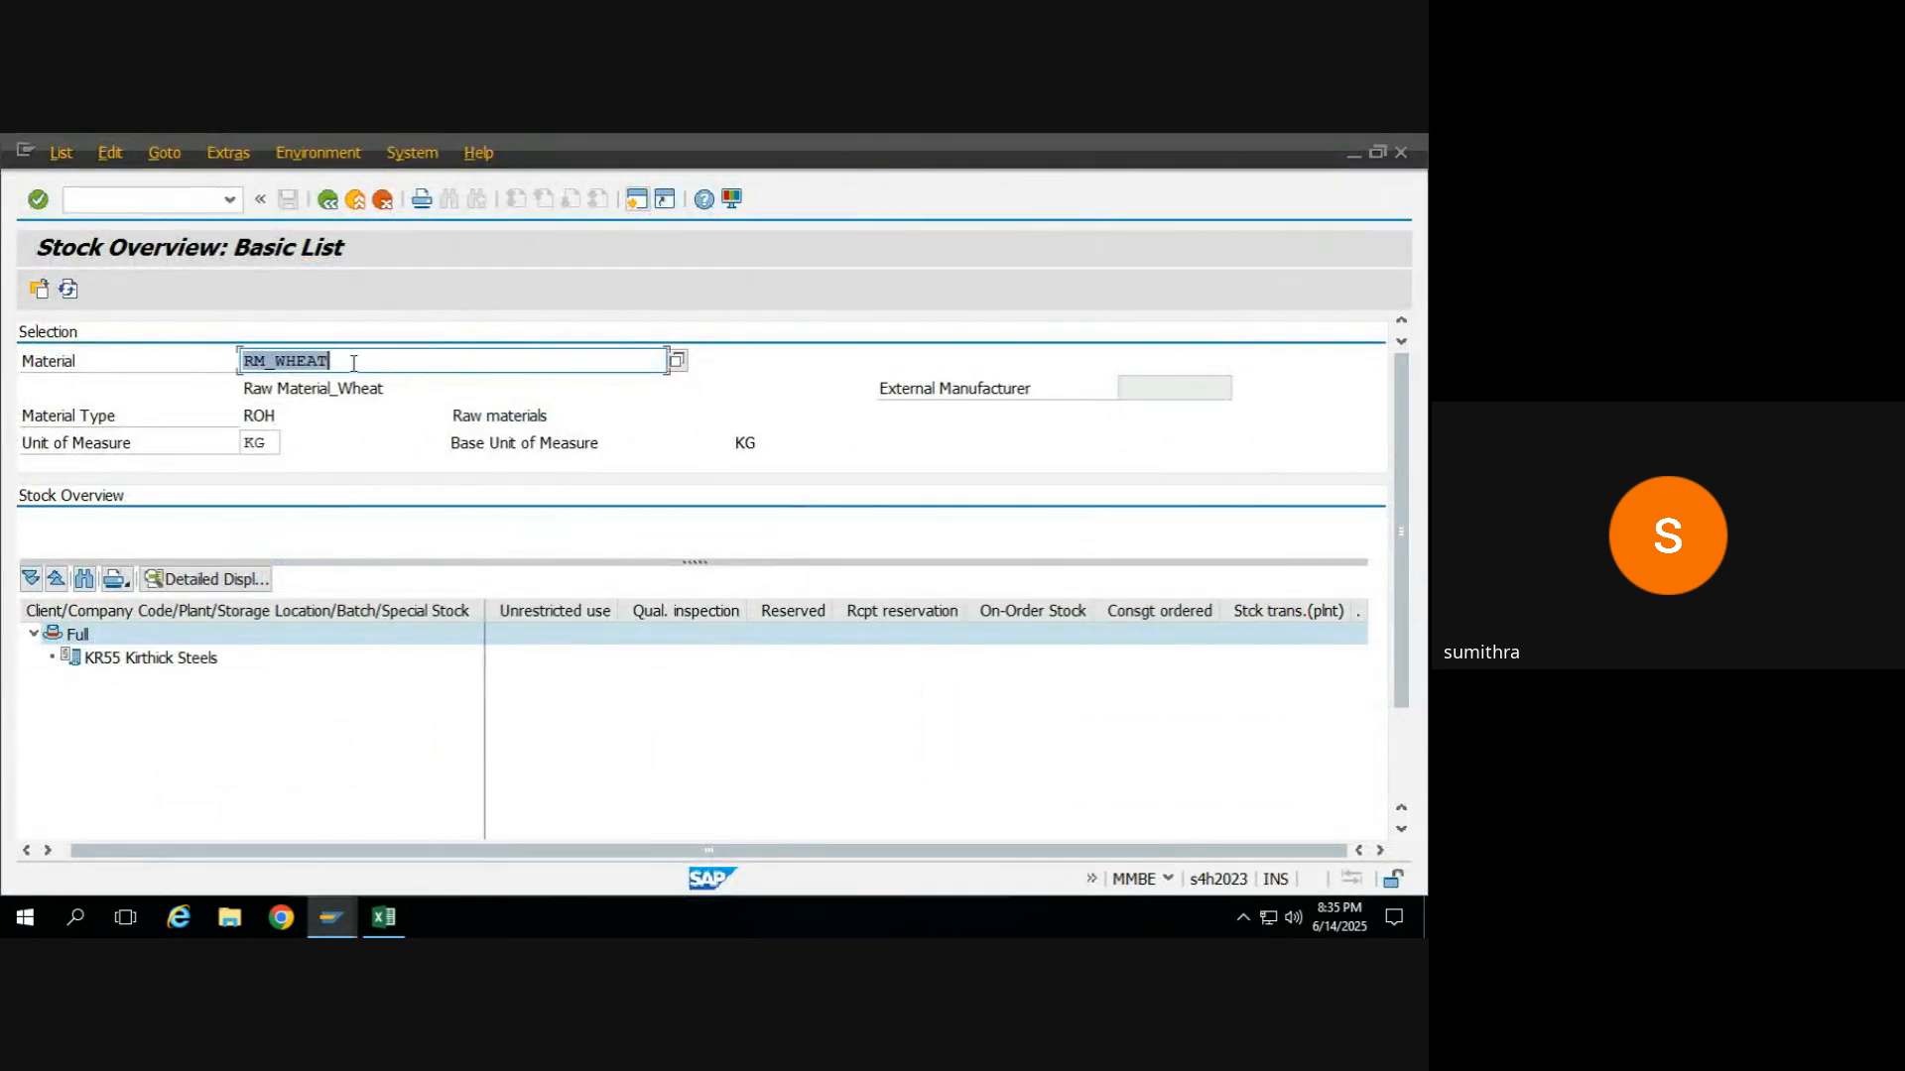
key(alt+Tab)
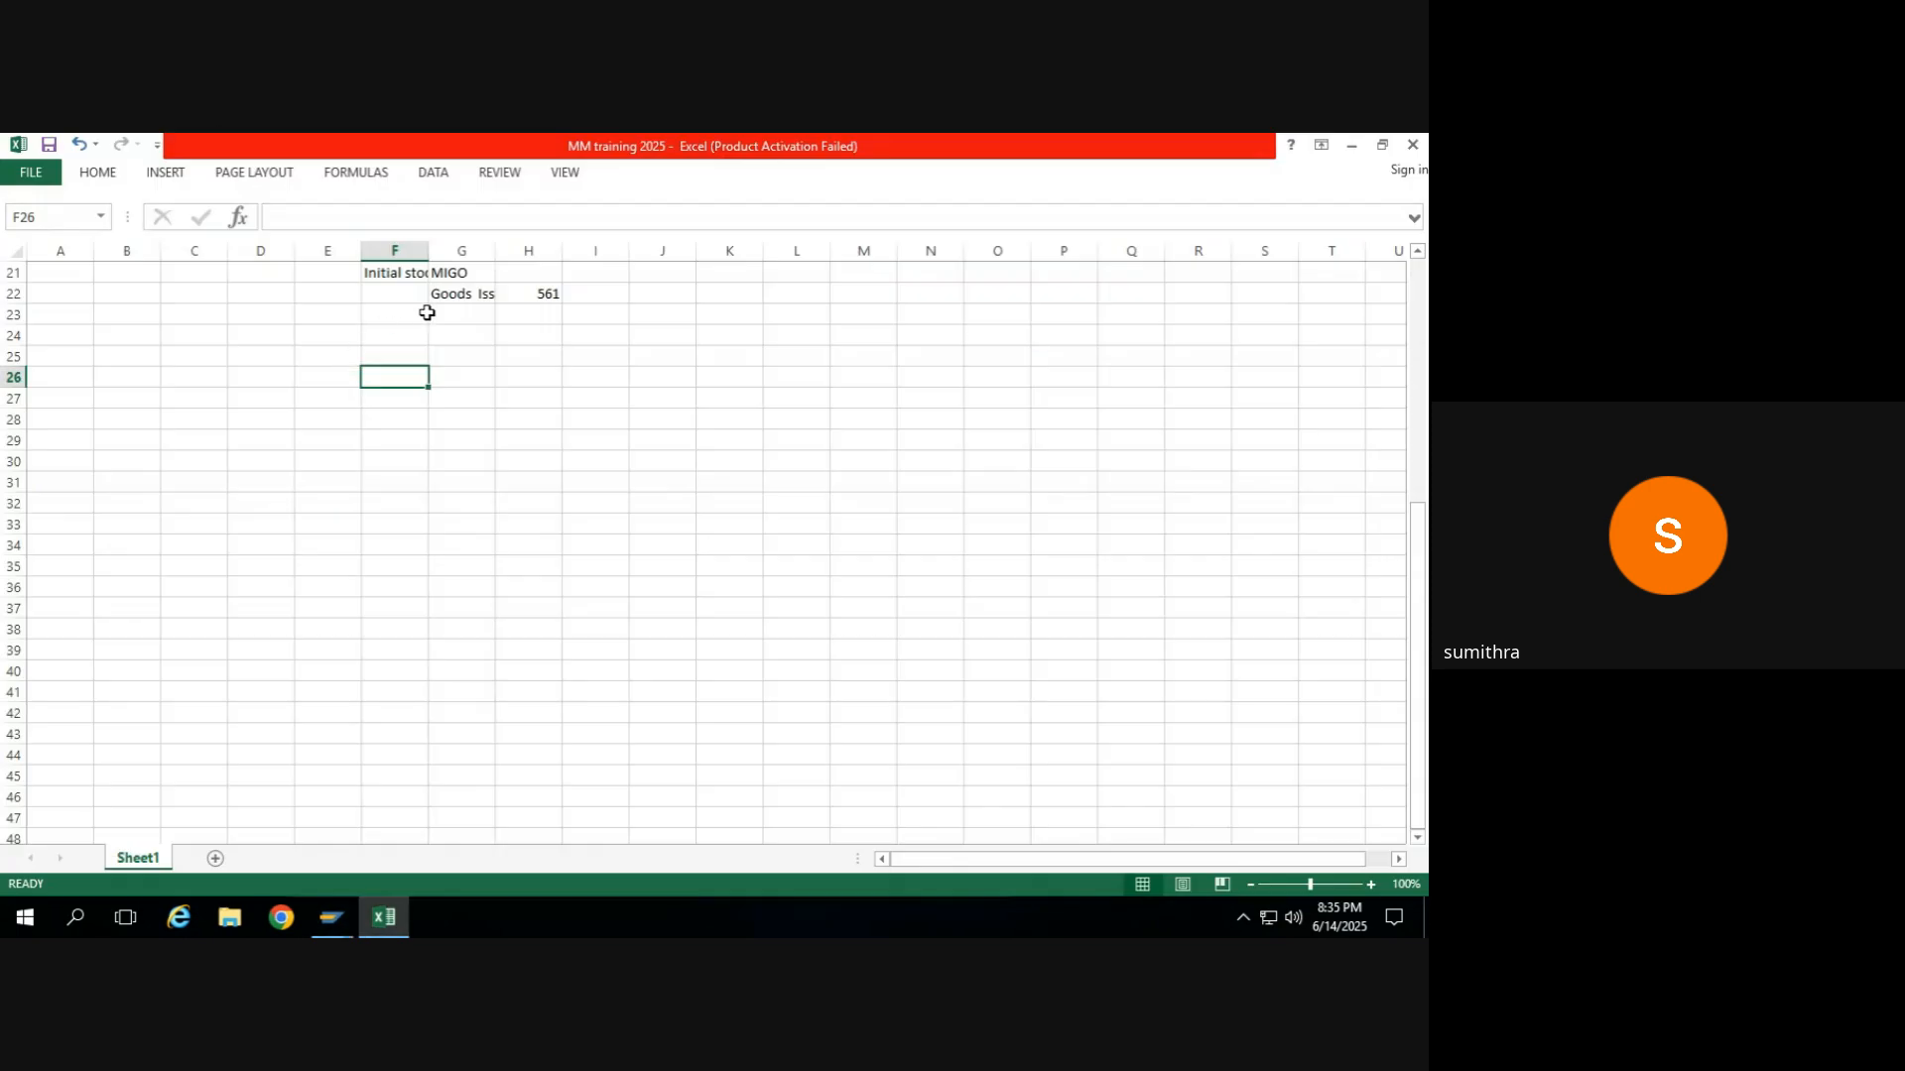
key(alt+Tab)
key(Tab)
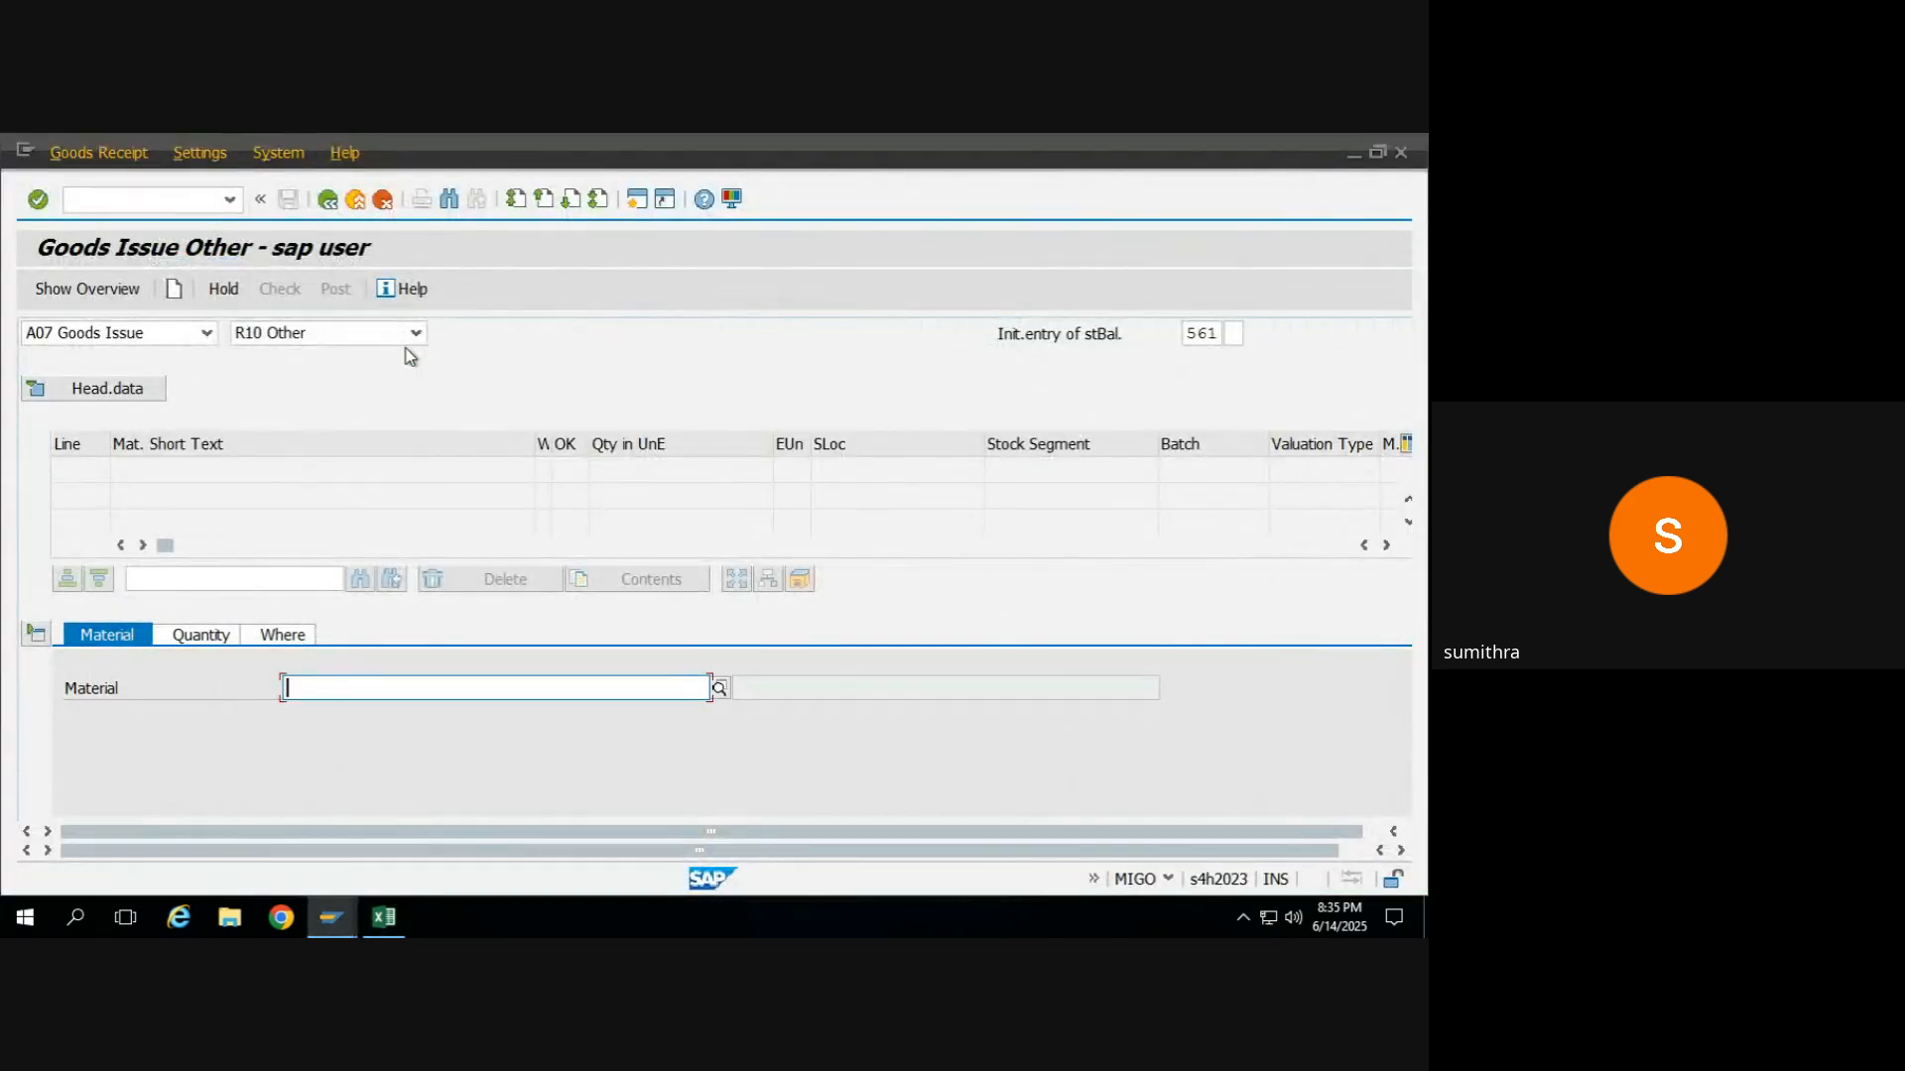
key(ctrl+v)
key(Return)
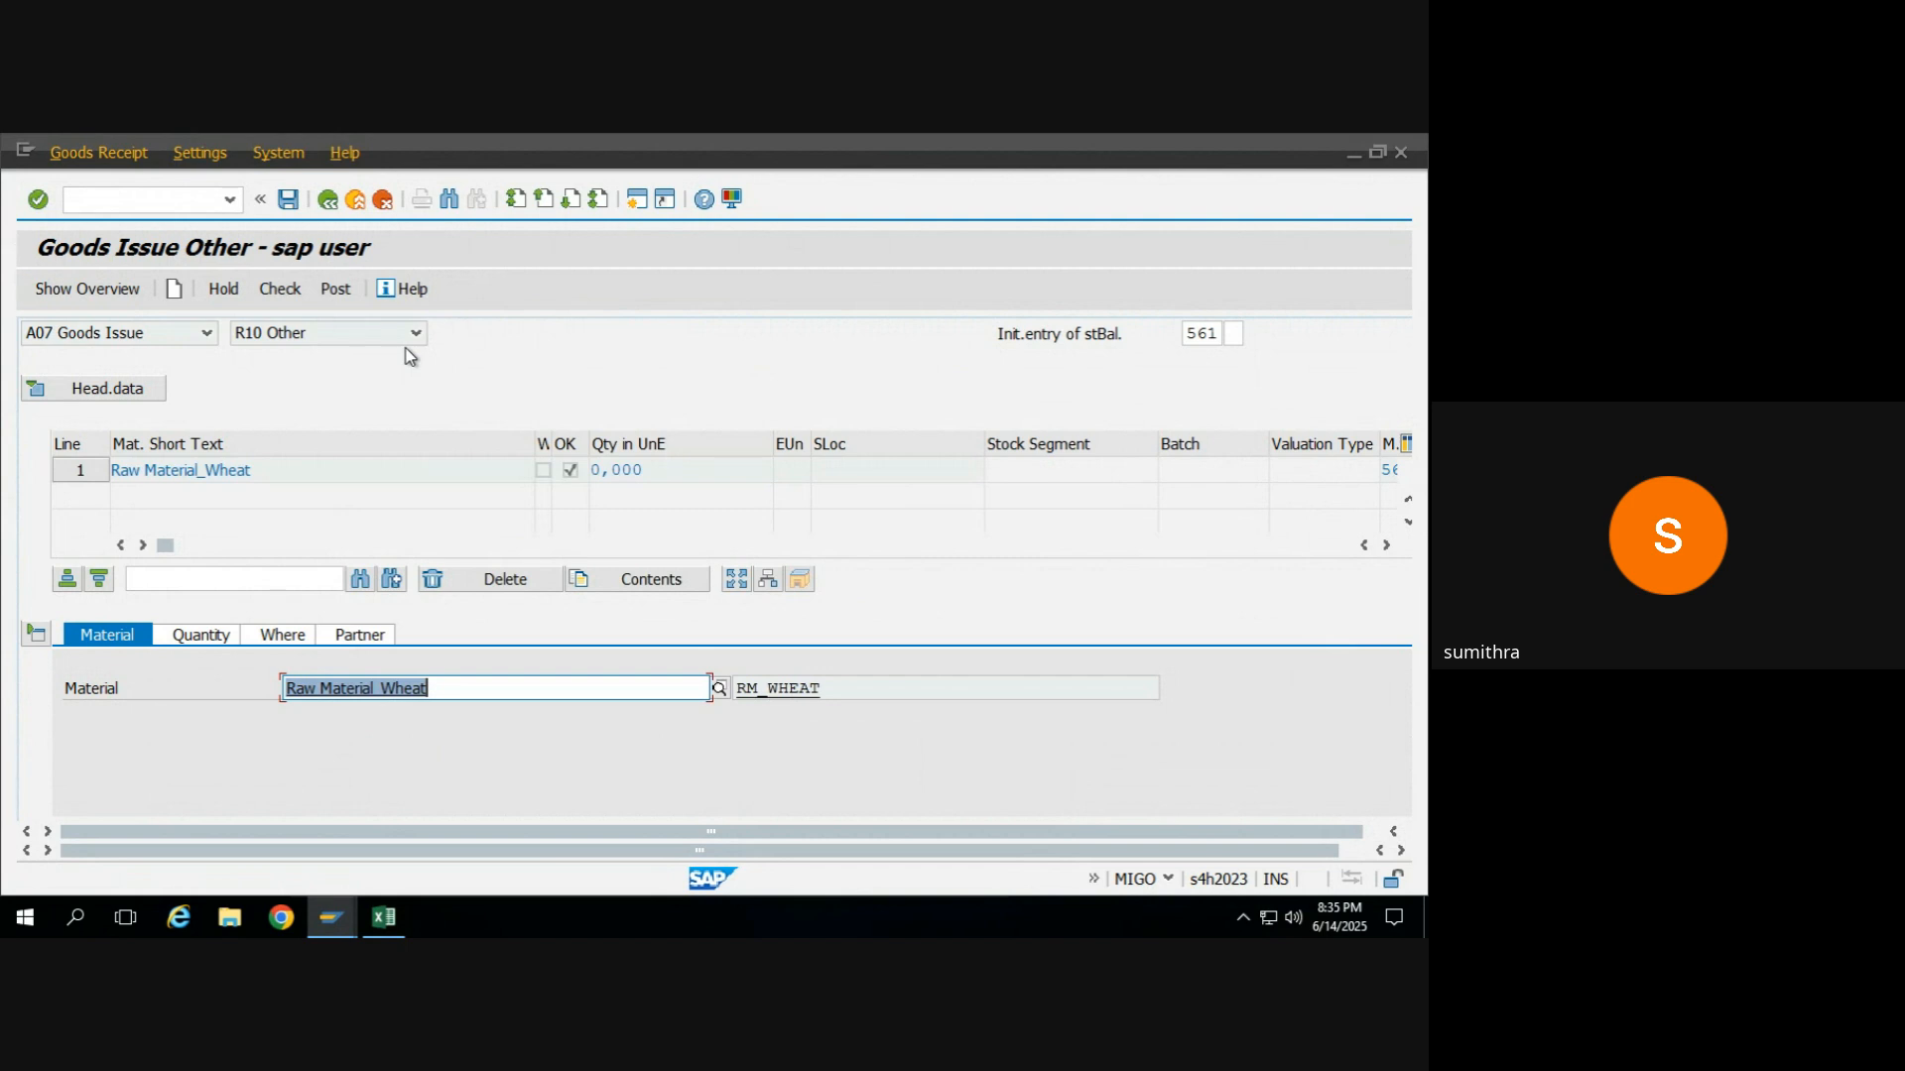
Set the wheat item's quantity in unit of entry to 10 and its plant to KR55.
click(196, 639)
text(10)
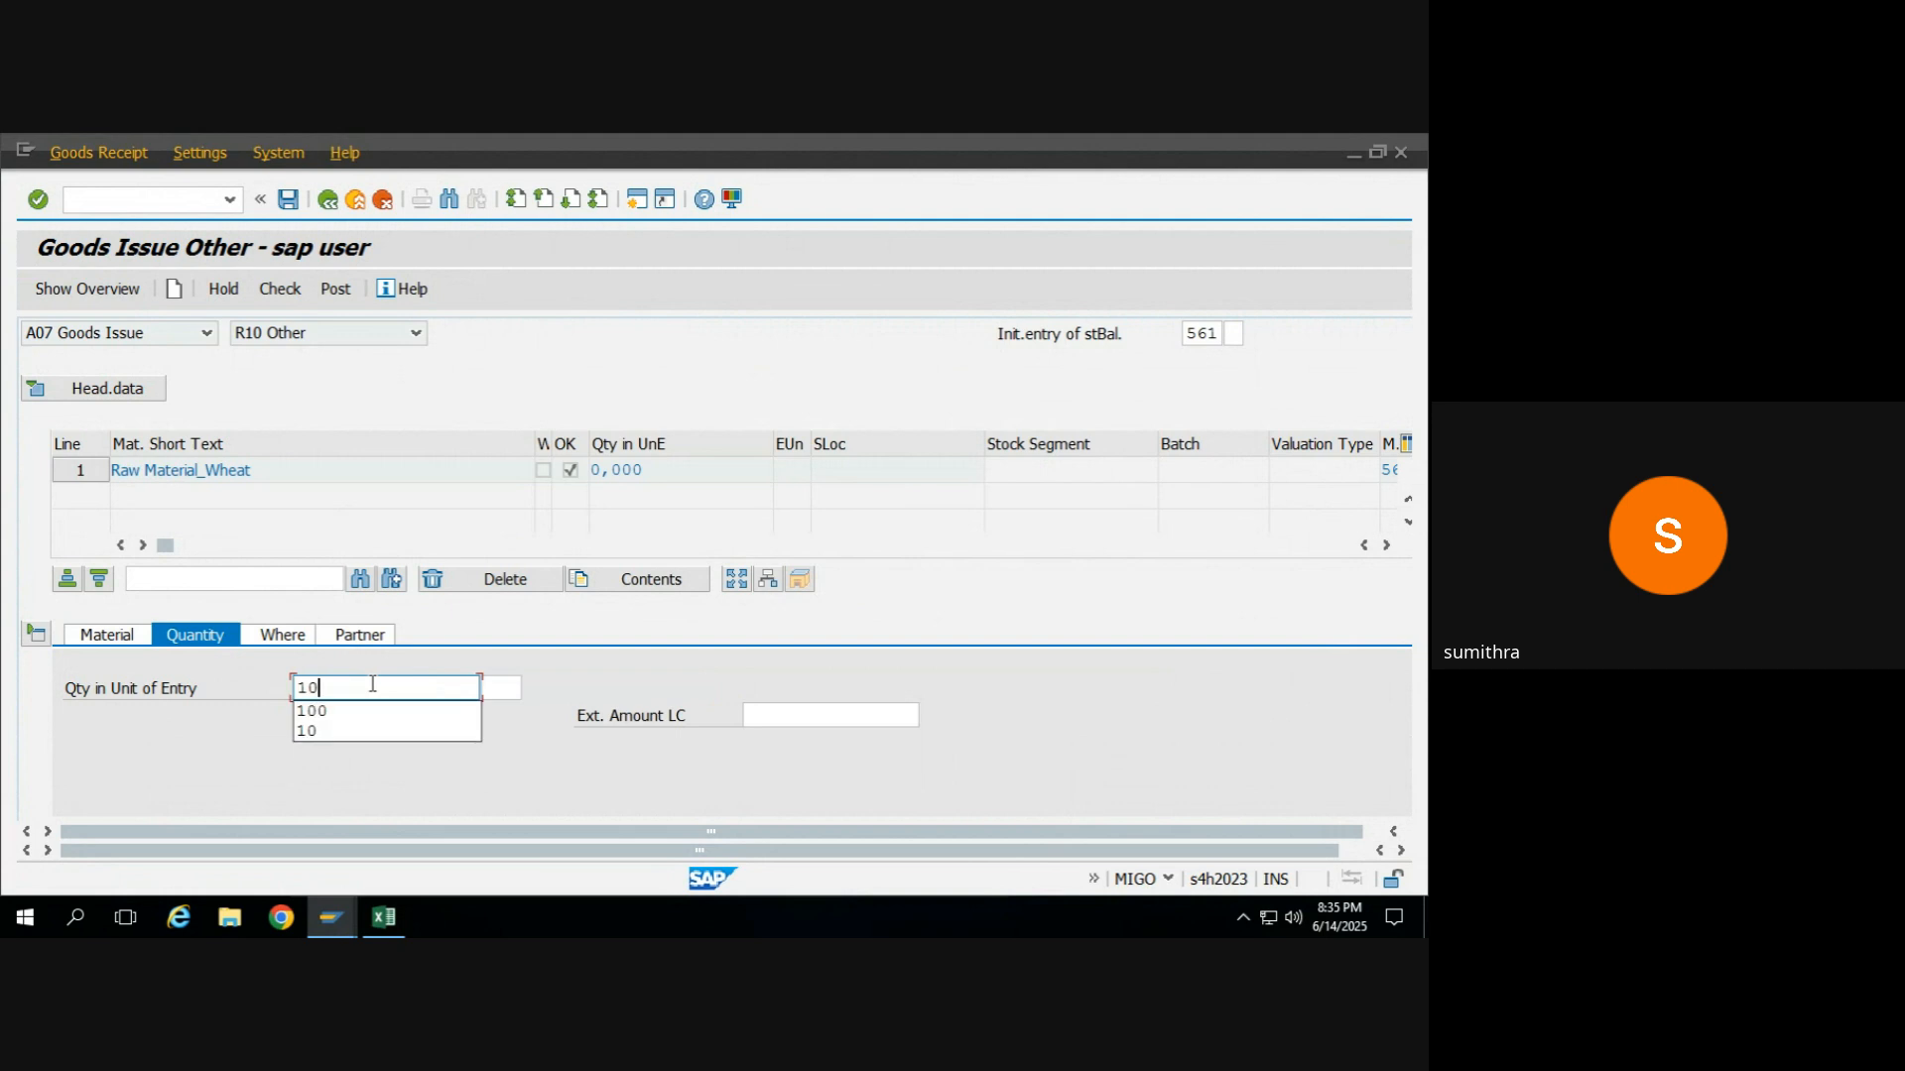
key(Return)
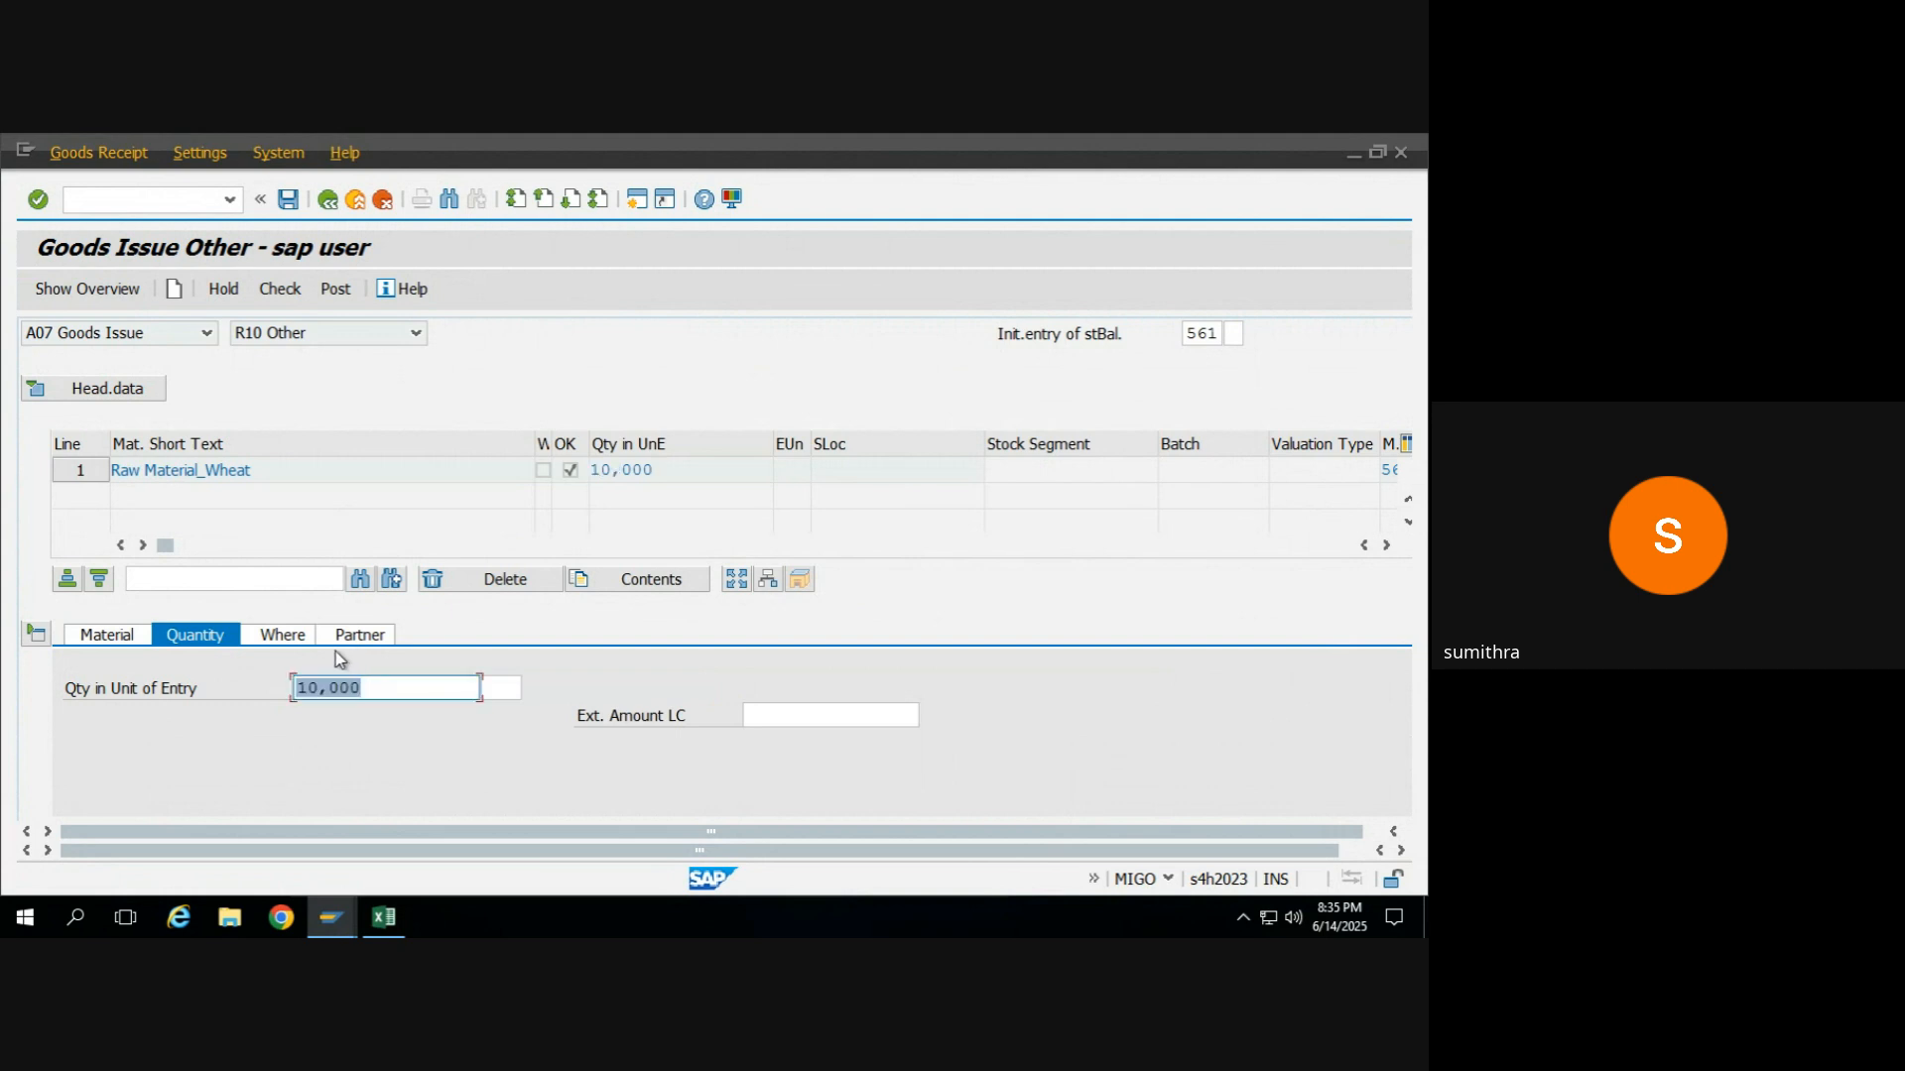
click(298, 640)
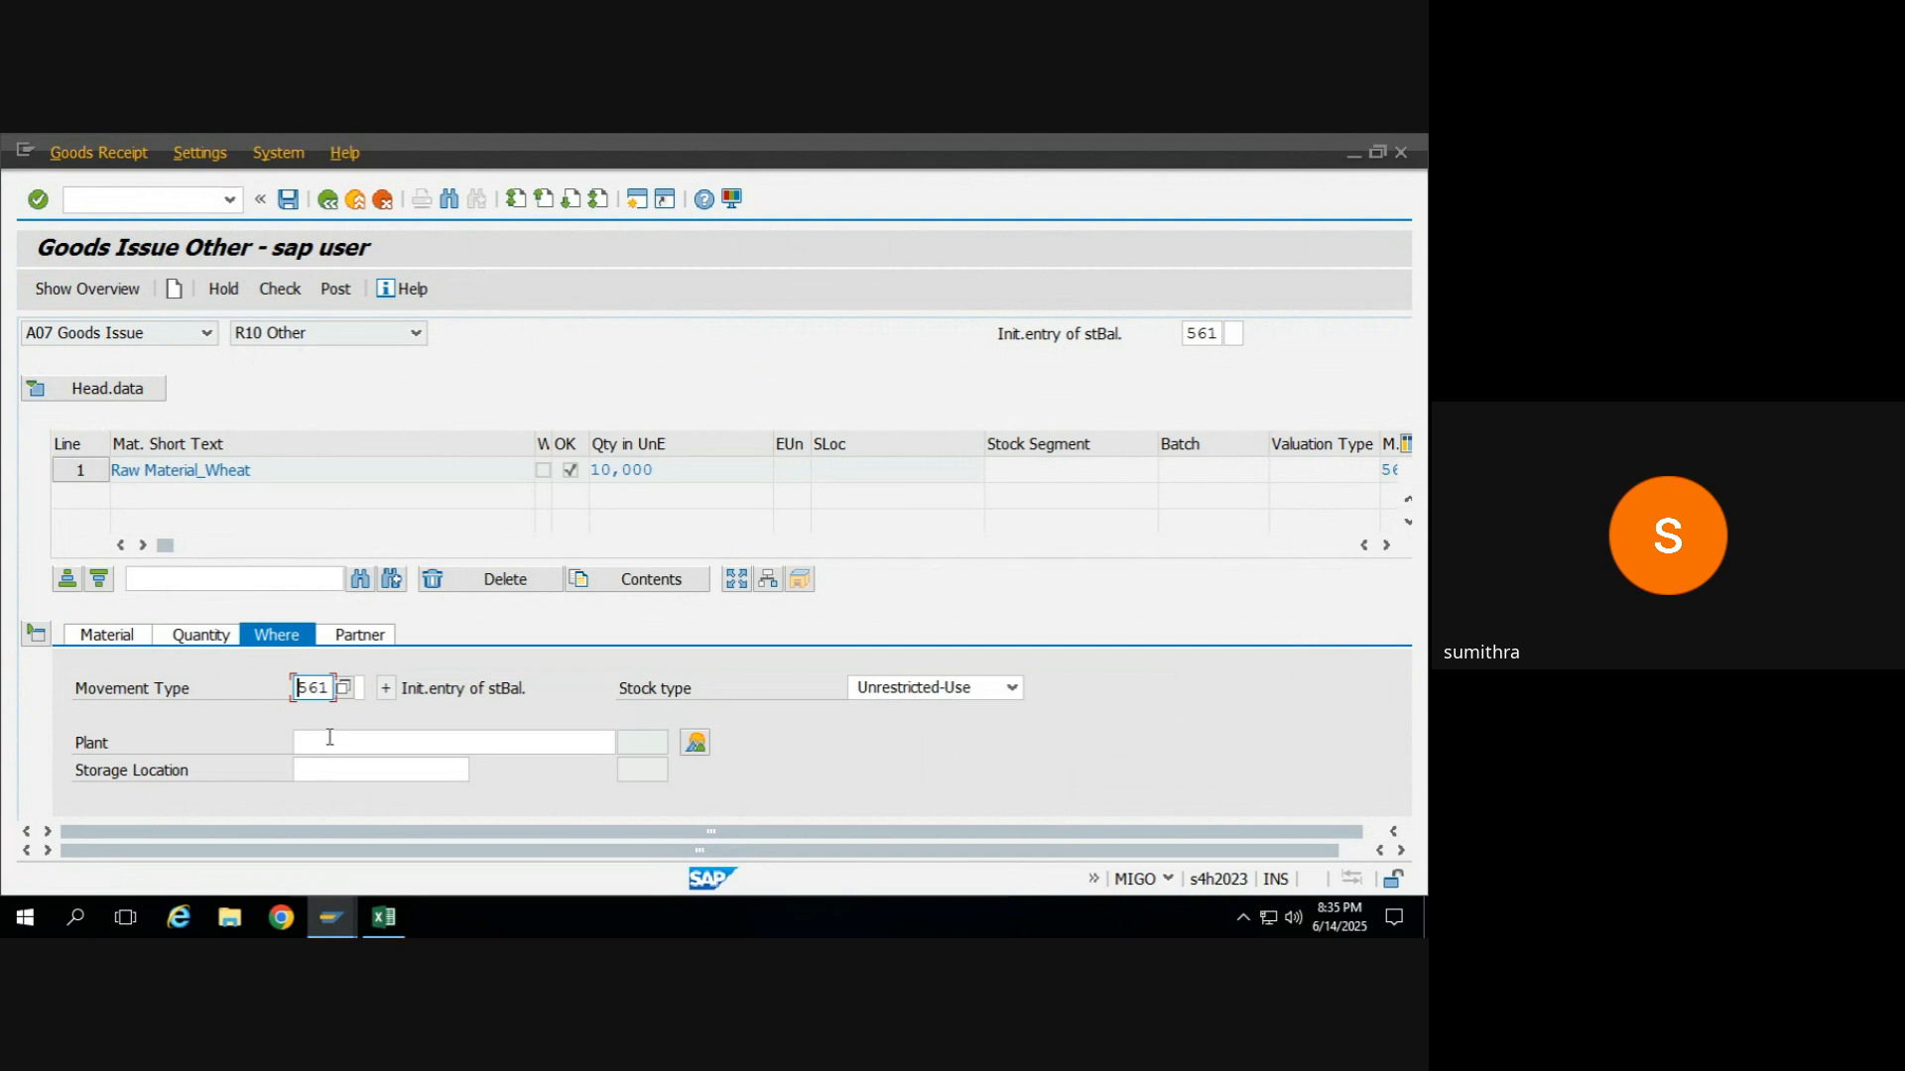
click(330, 739)
text(kr55)
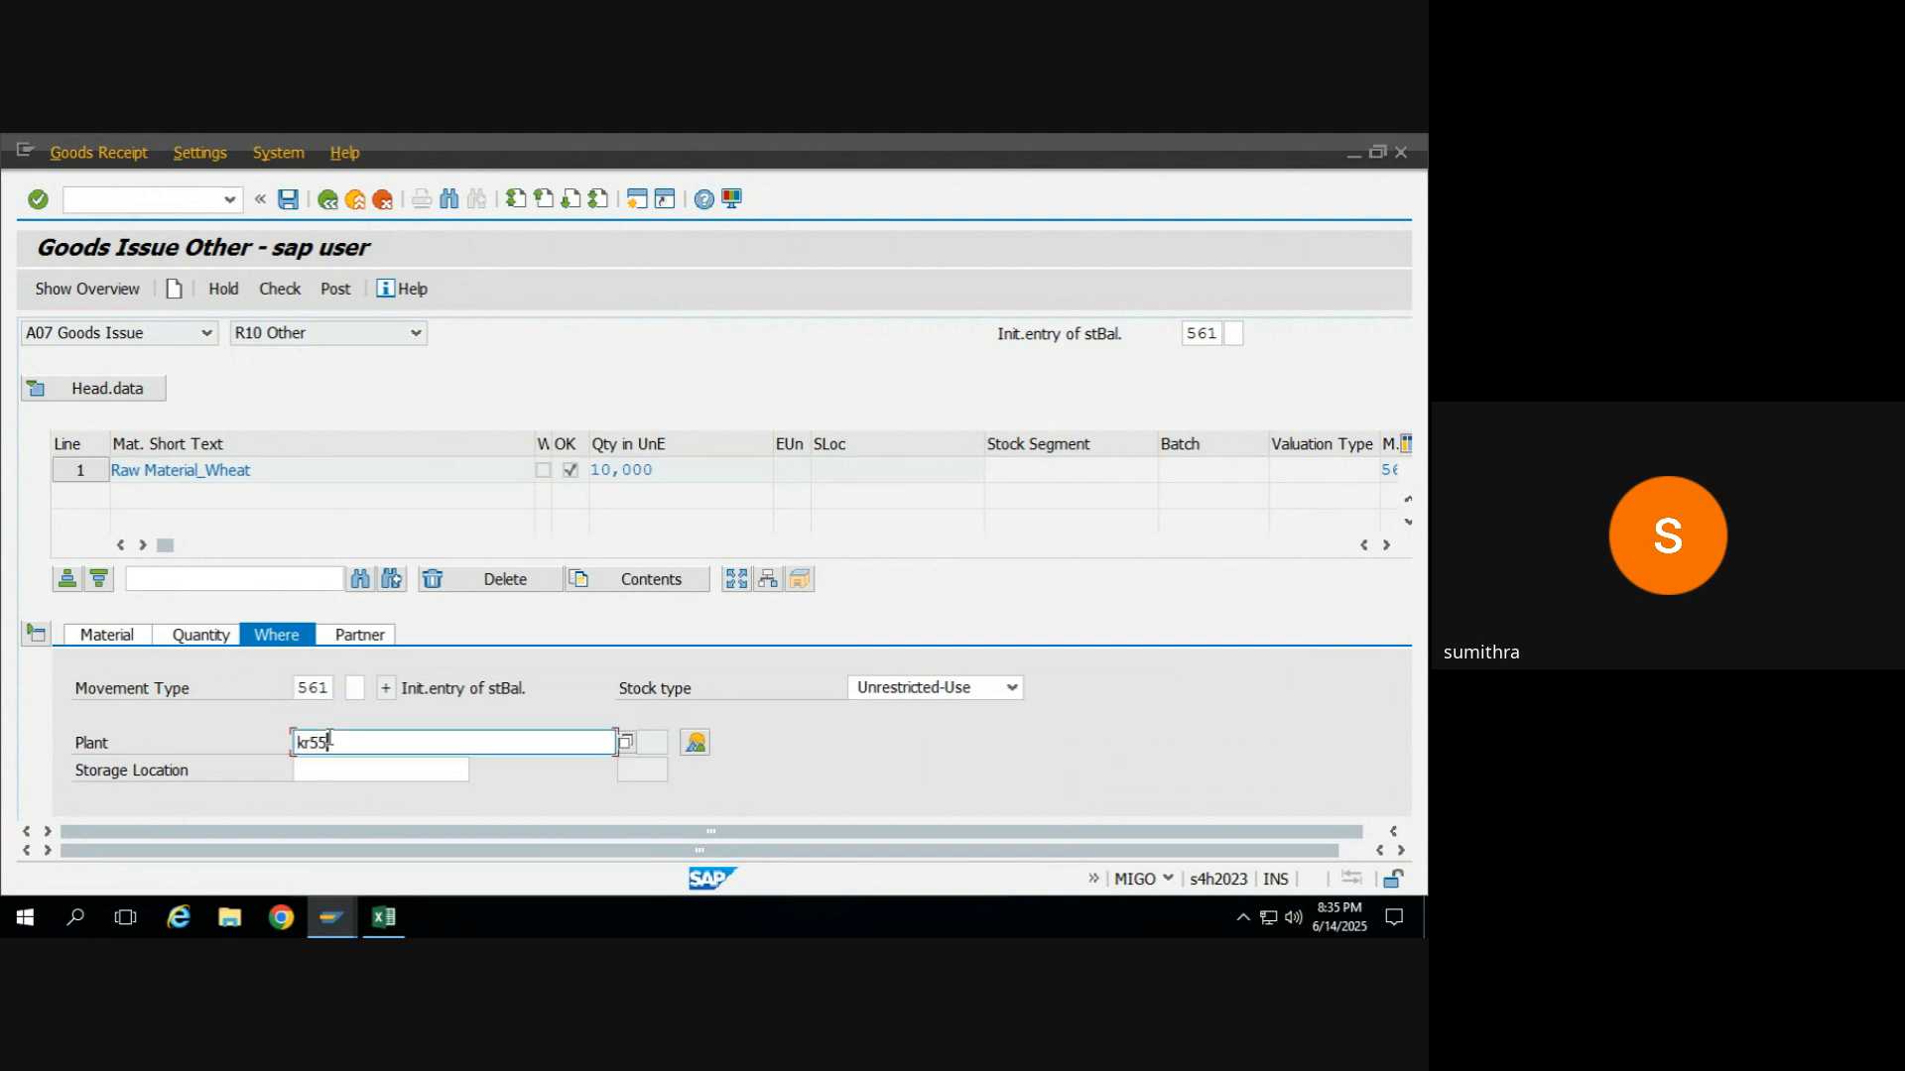
key(Return)
click(391, 774)
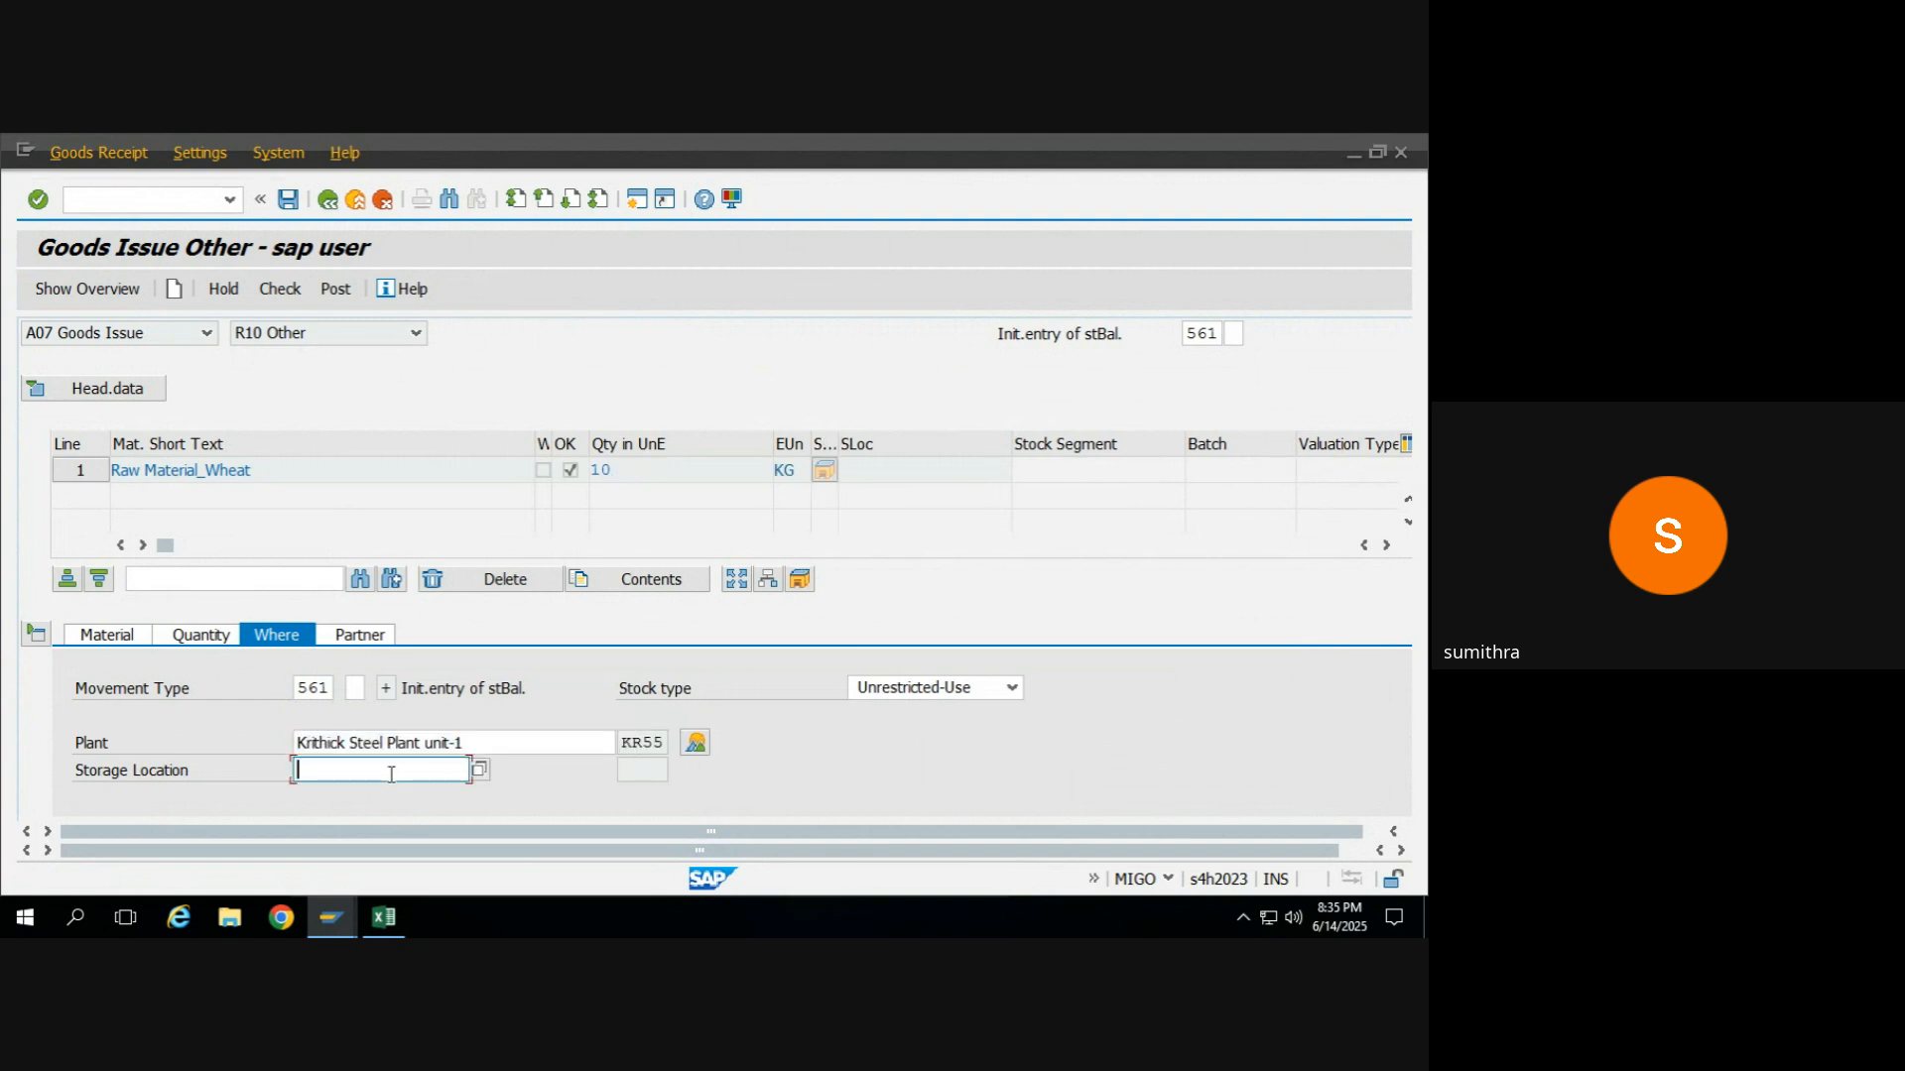
click(468, 770)
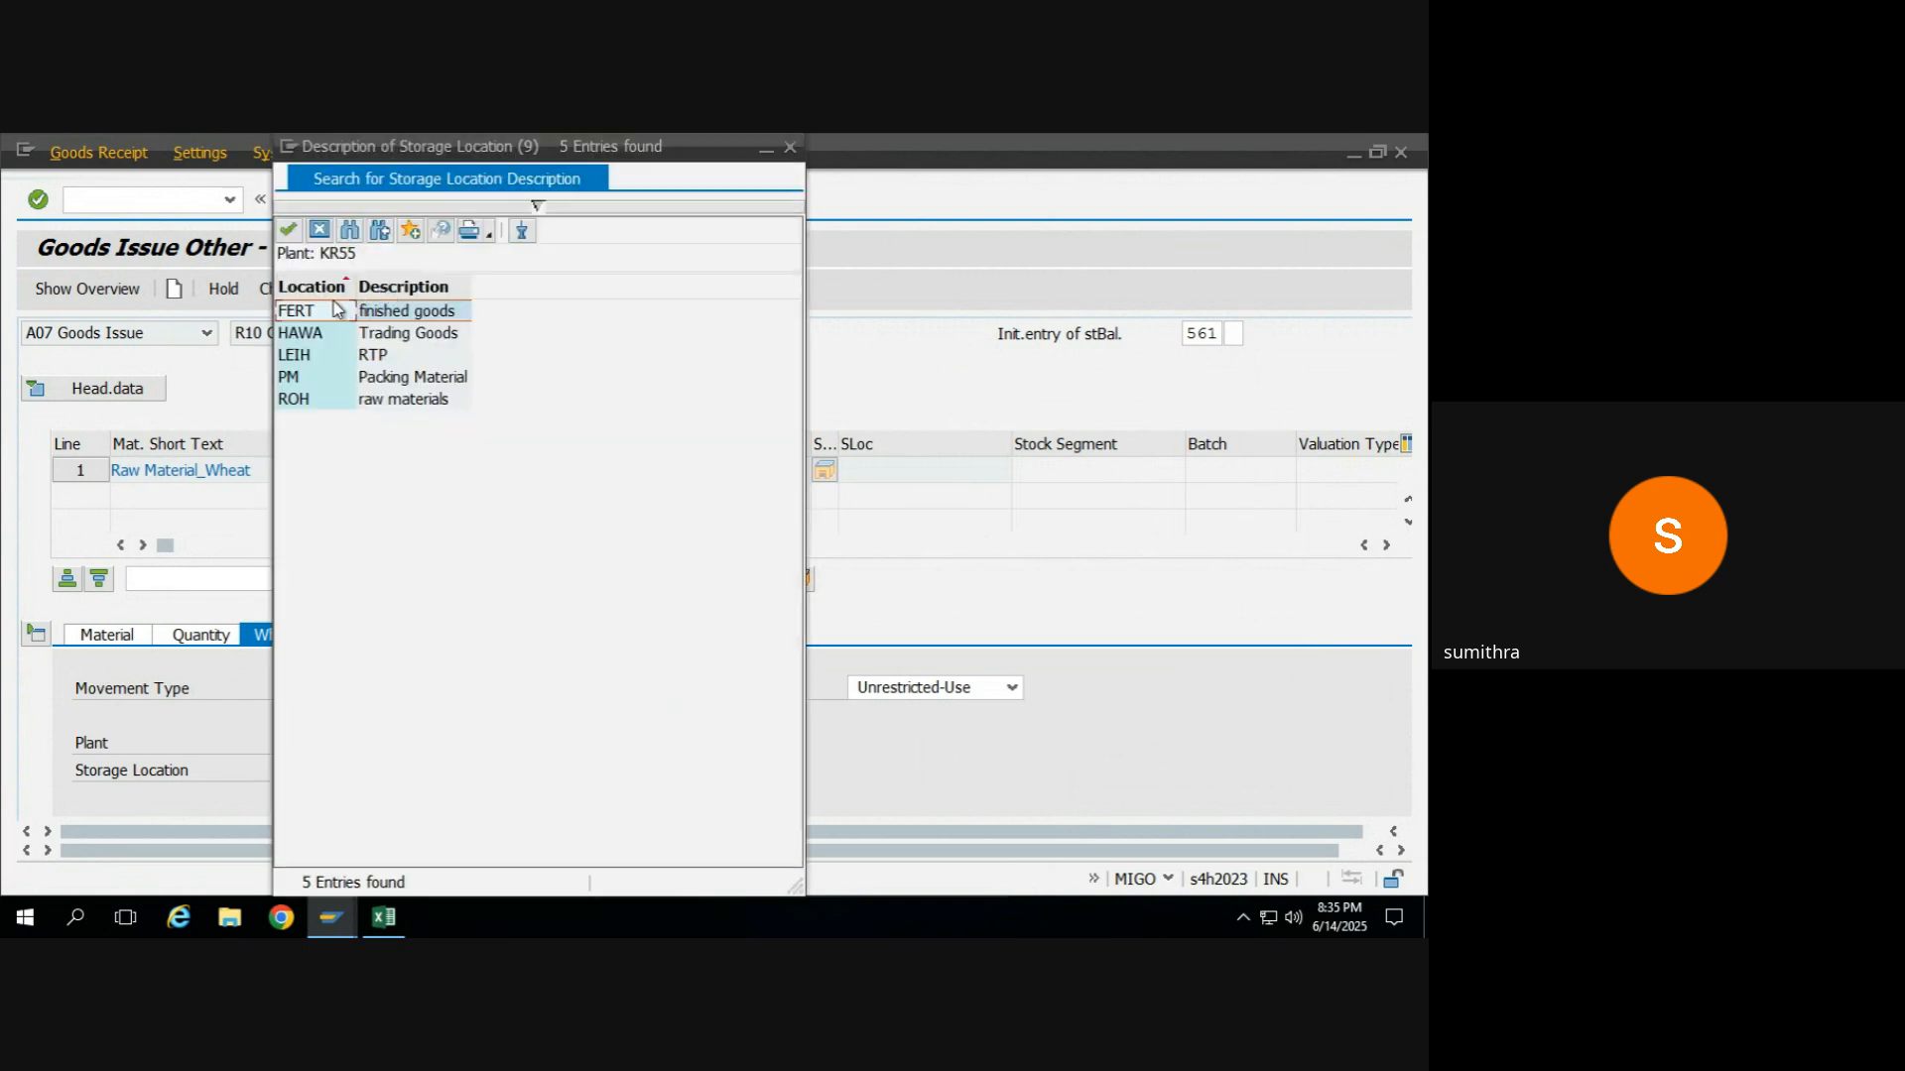
double_click(304, 356)
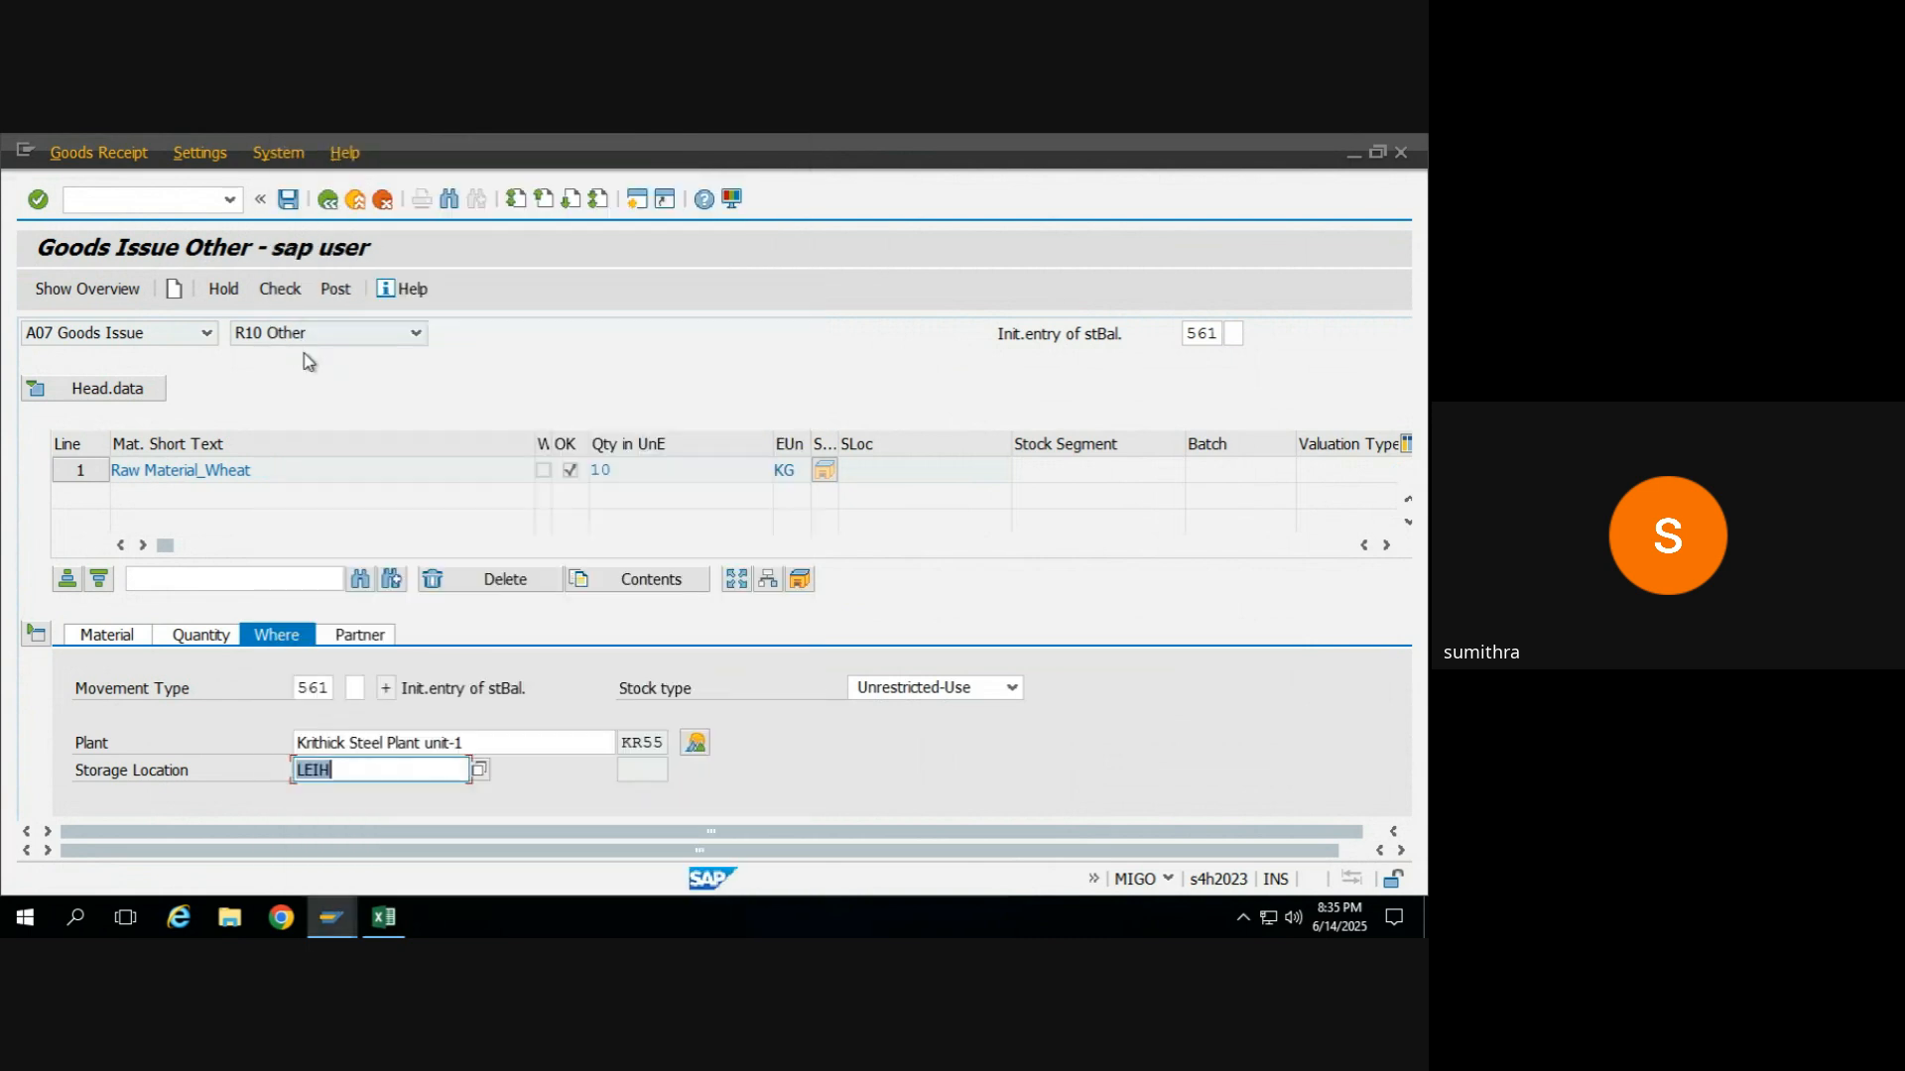
click(481, 775)
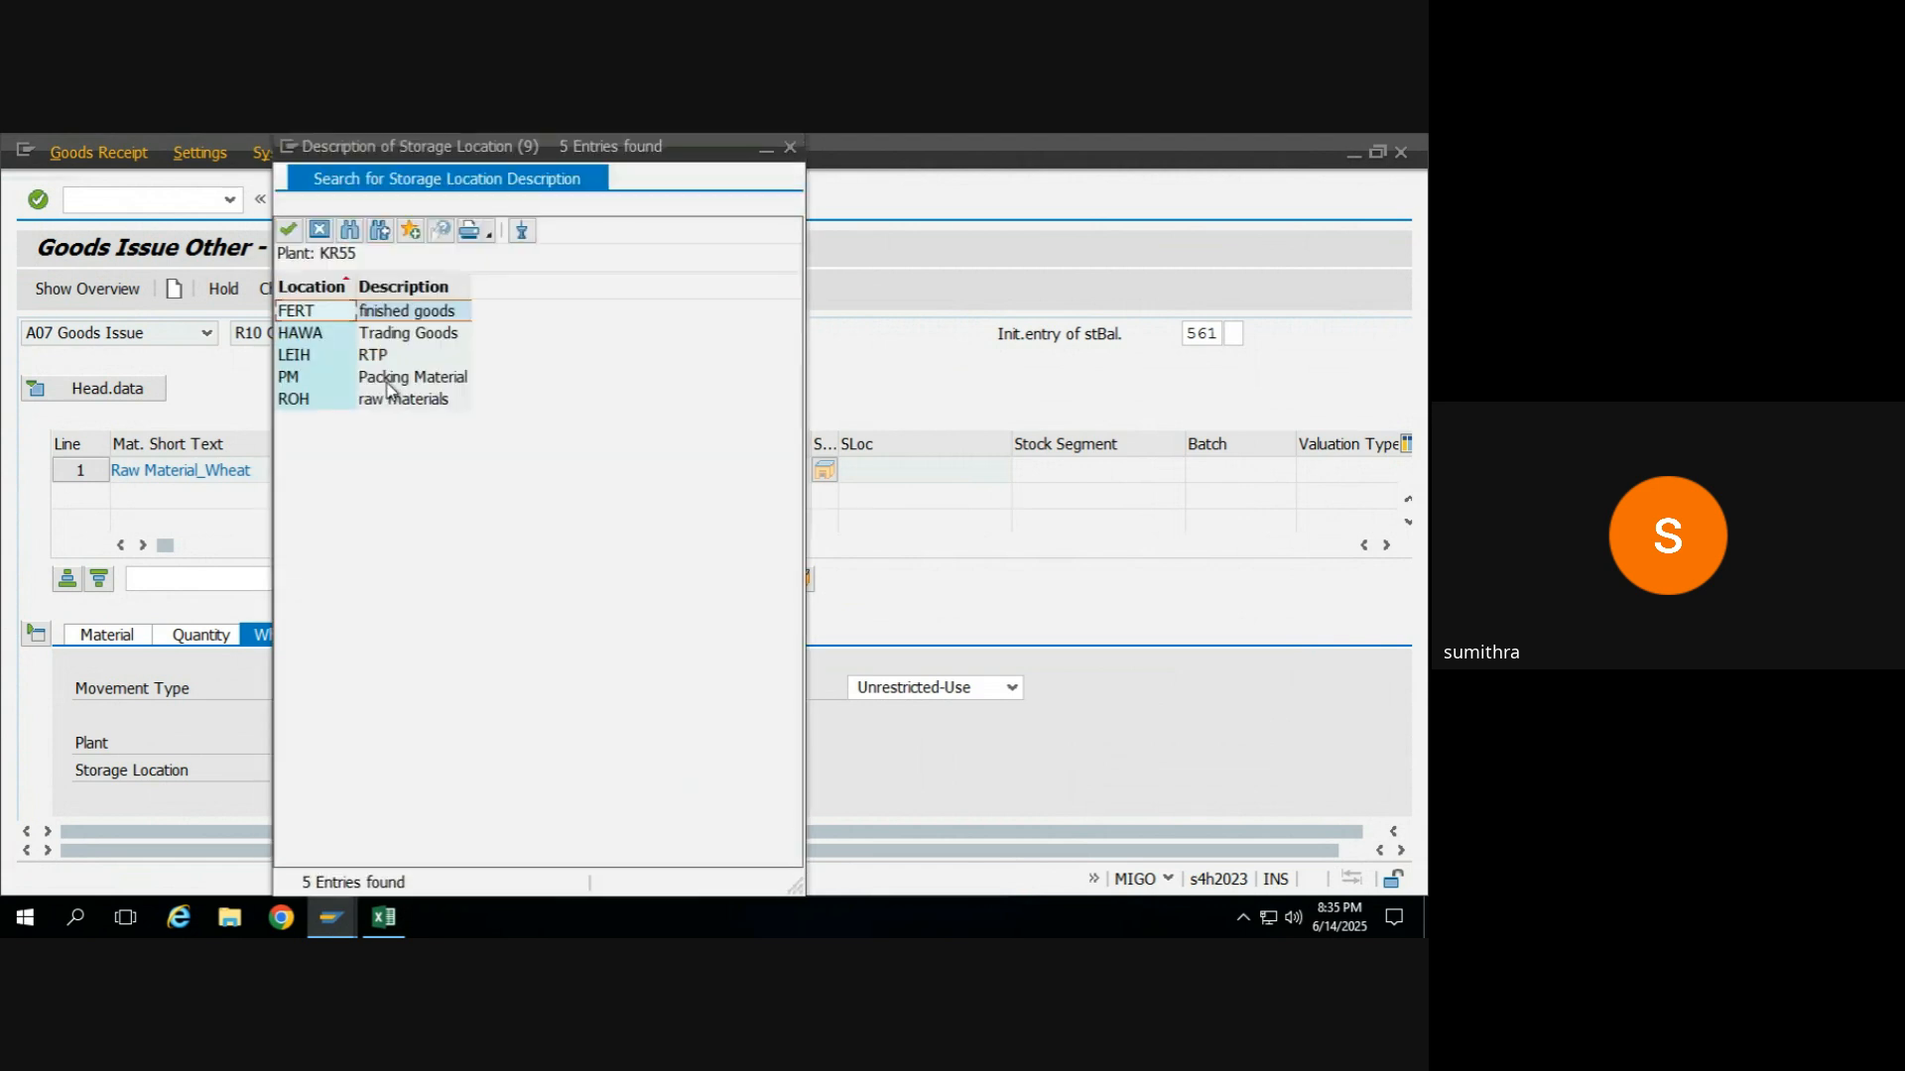
double_click(405, 331)
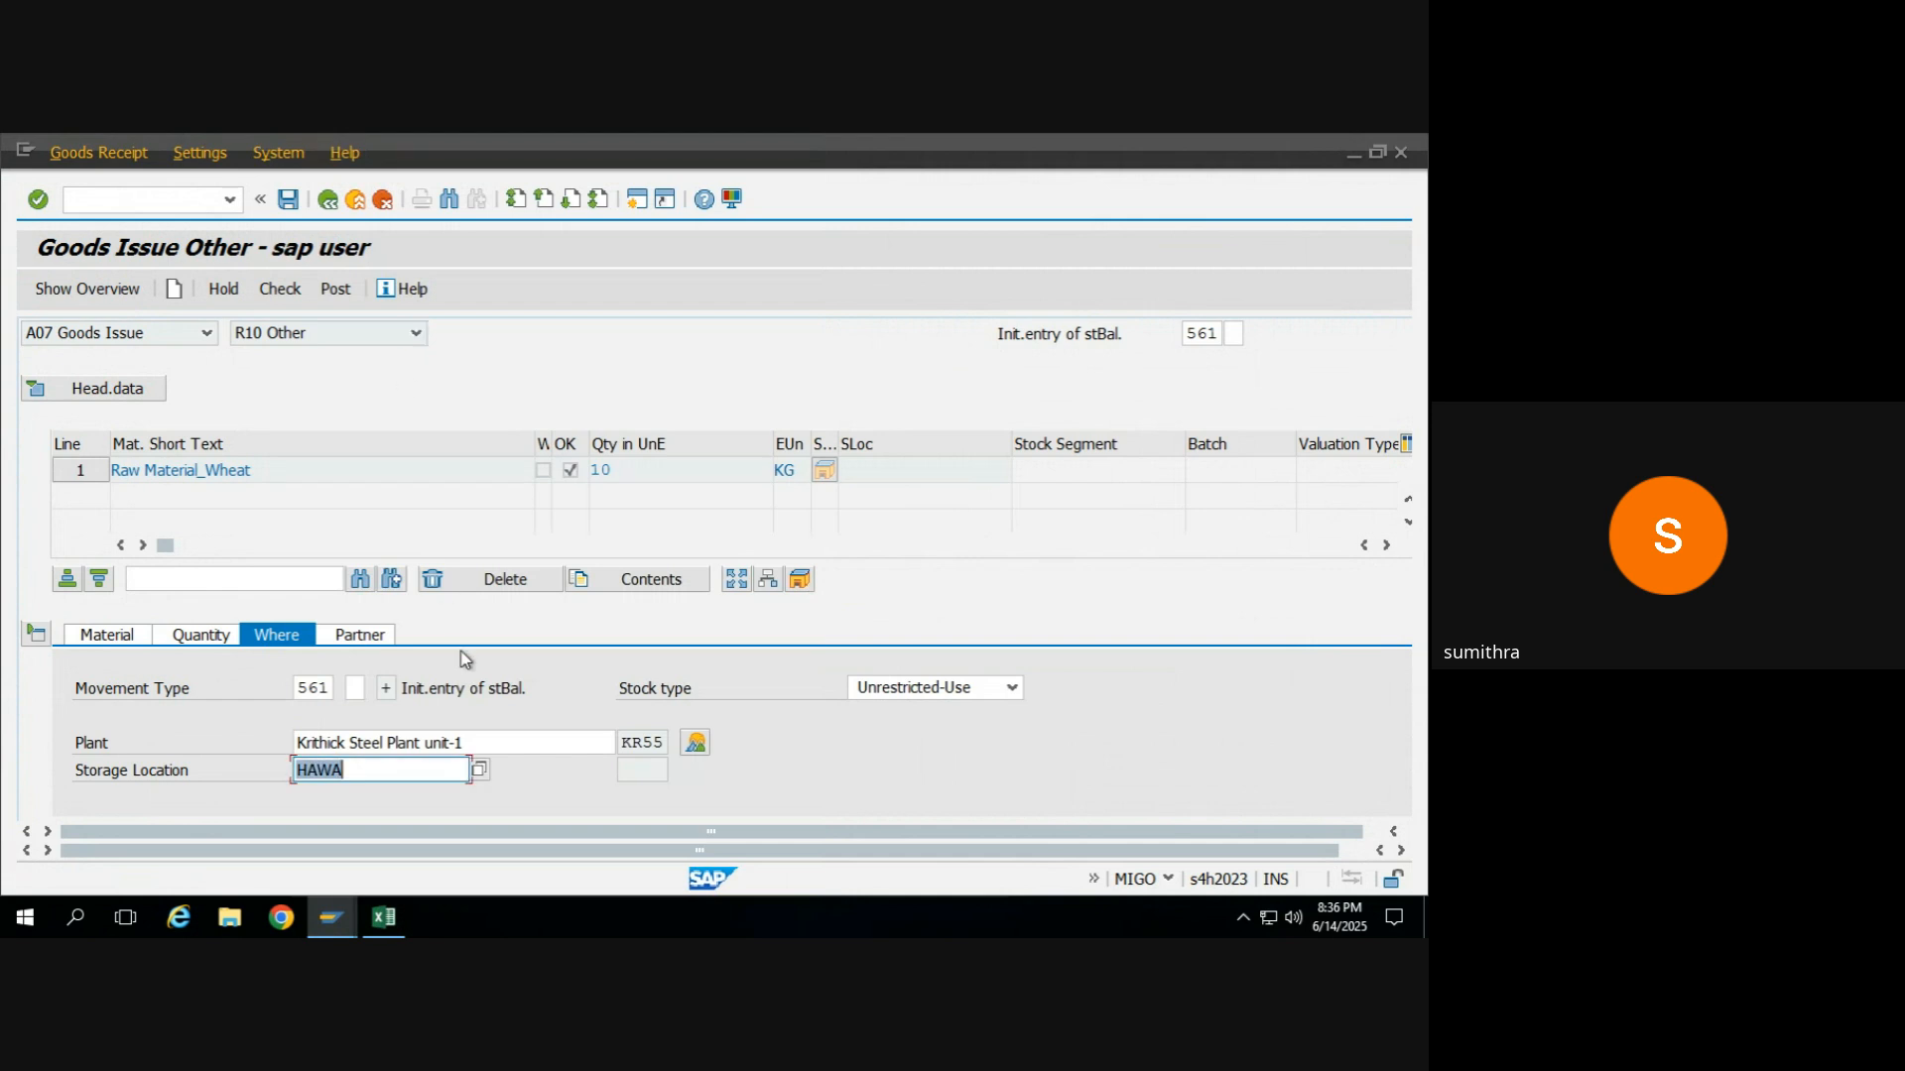
Assign storage location ROH (raw materials) to the item and run the document check.
click(480, 773)
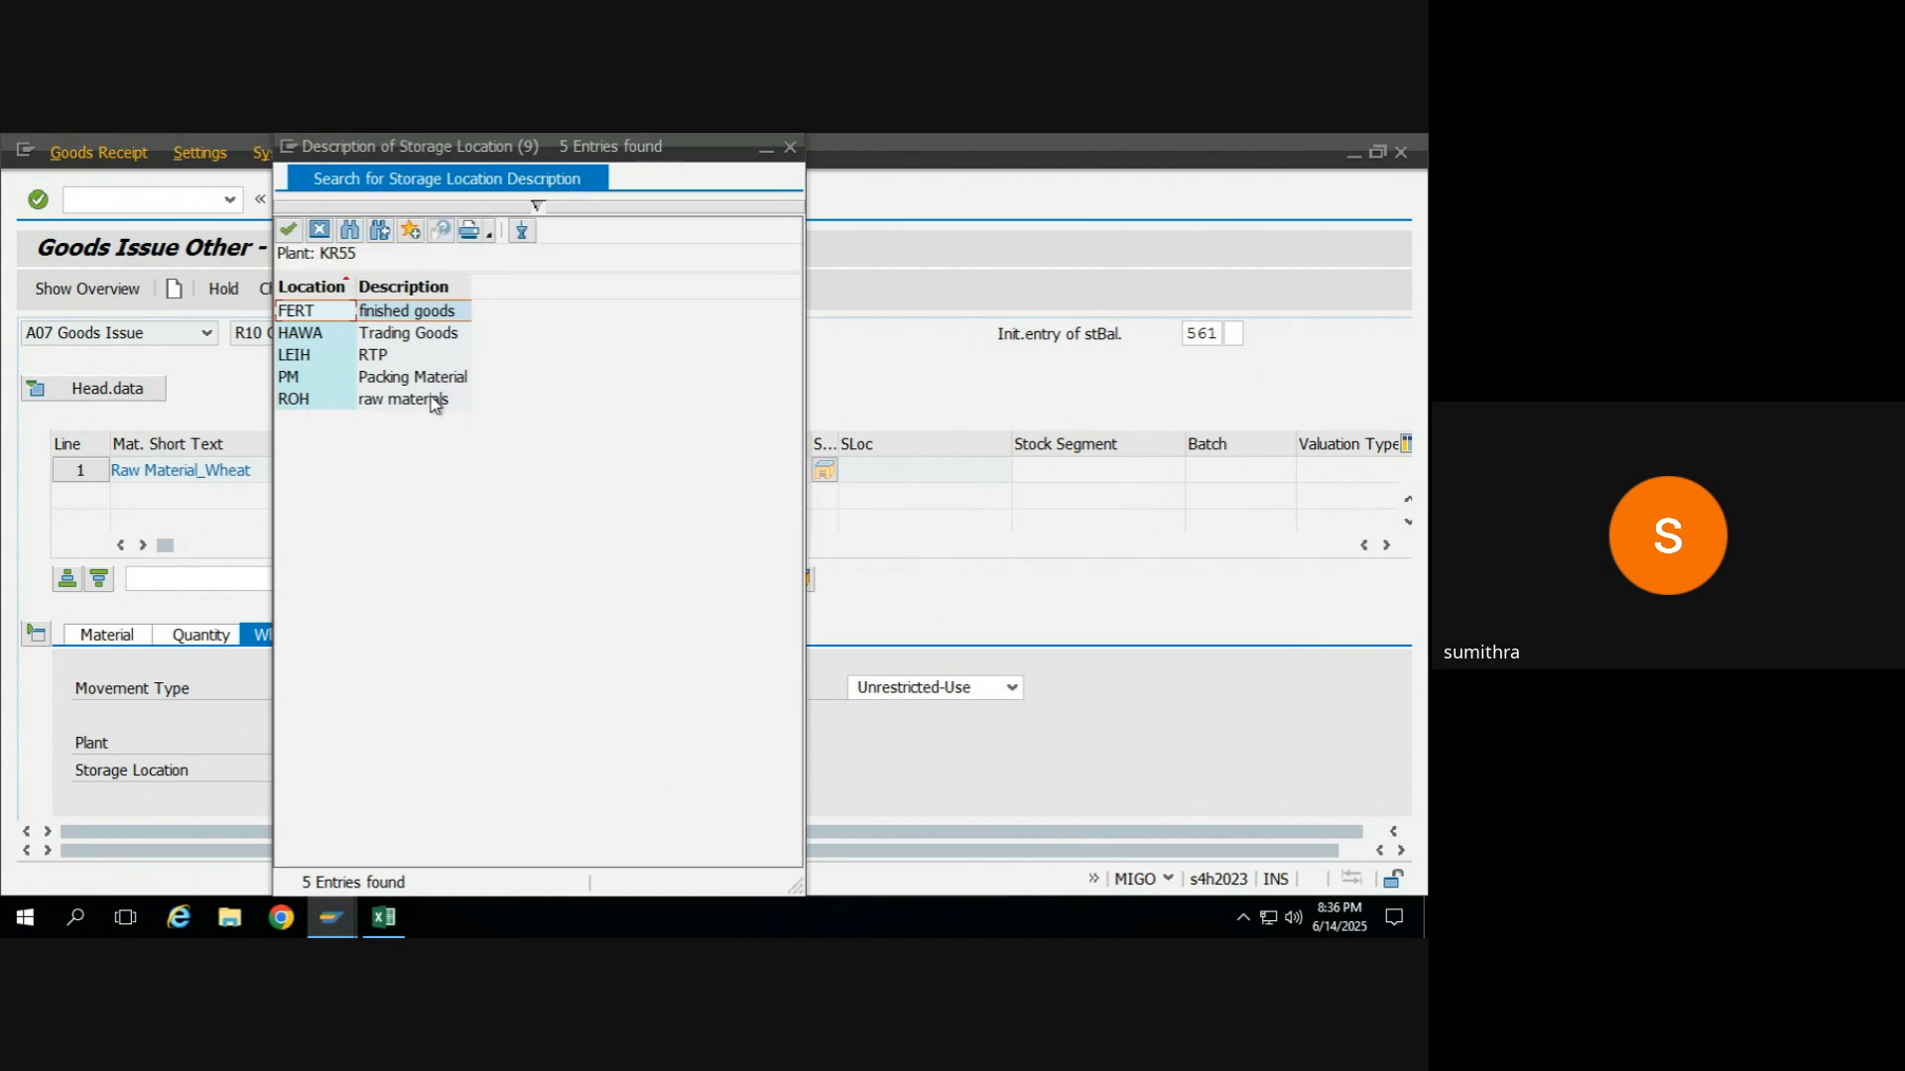
double_click(434, 397)
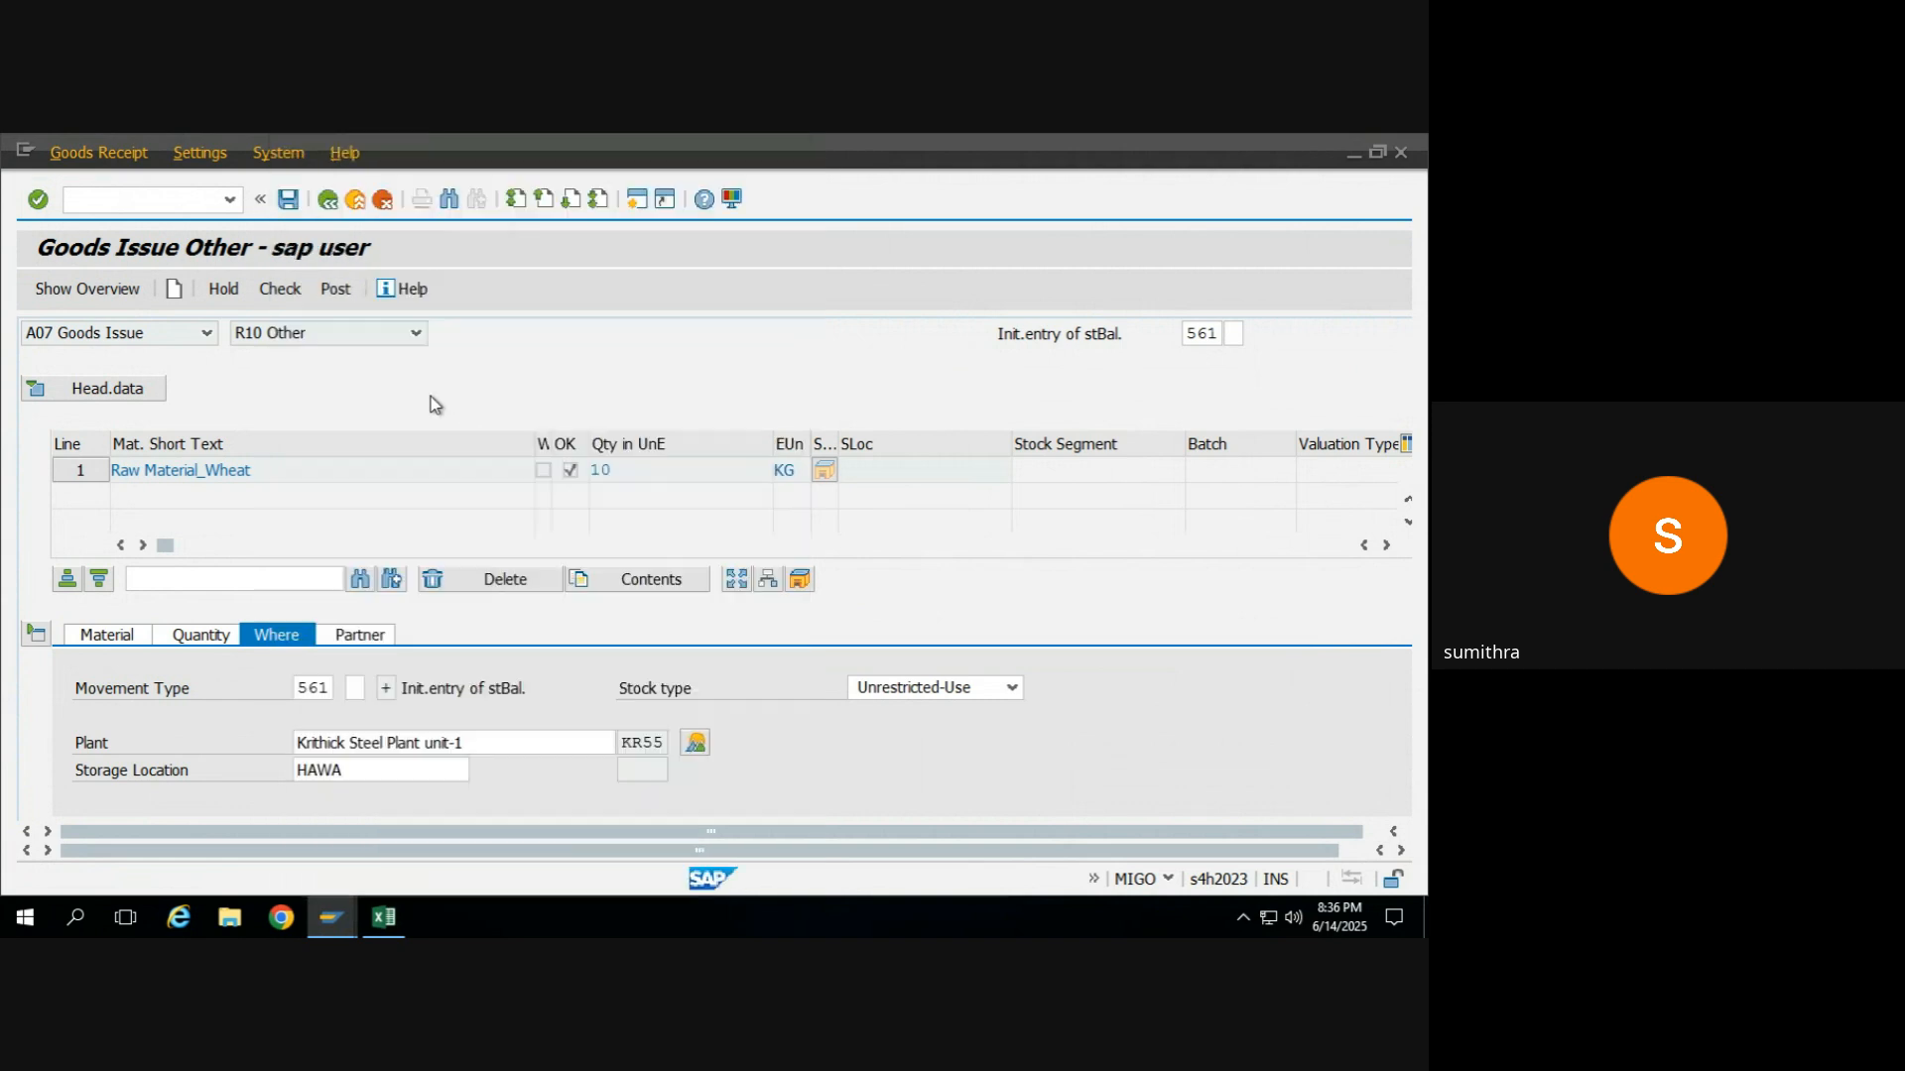
click(270, 295)
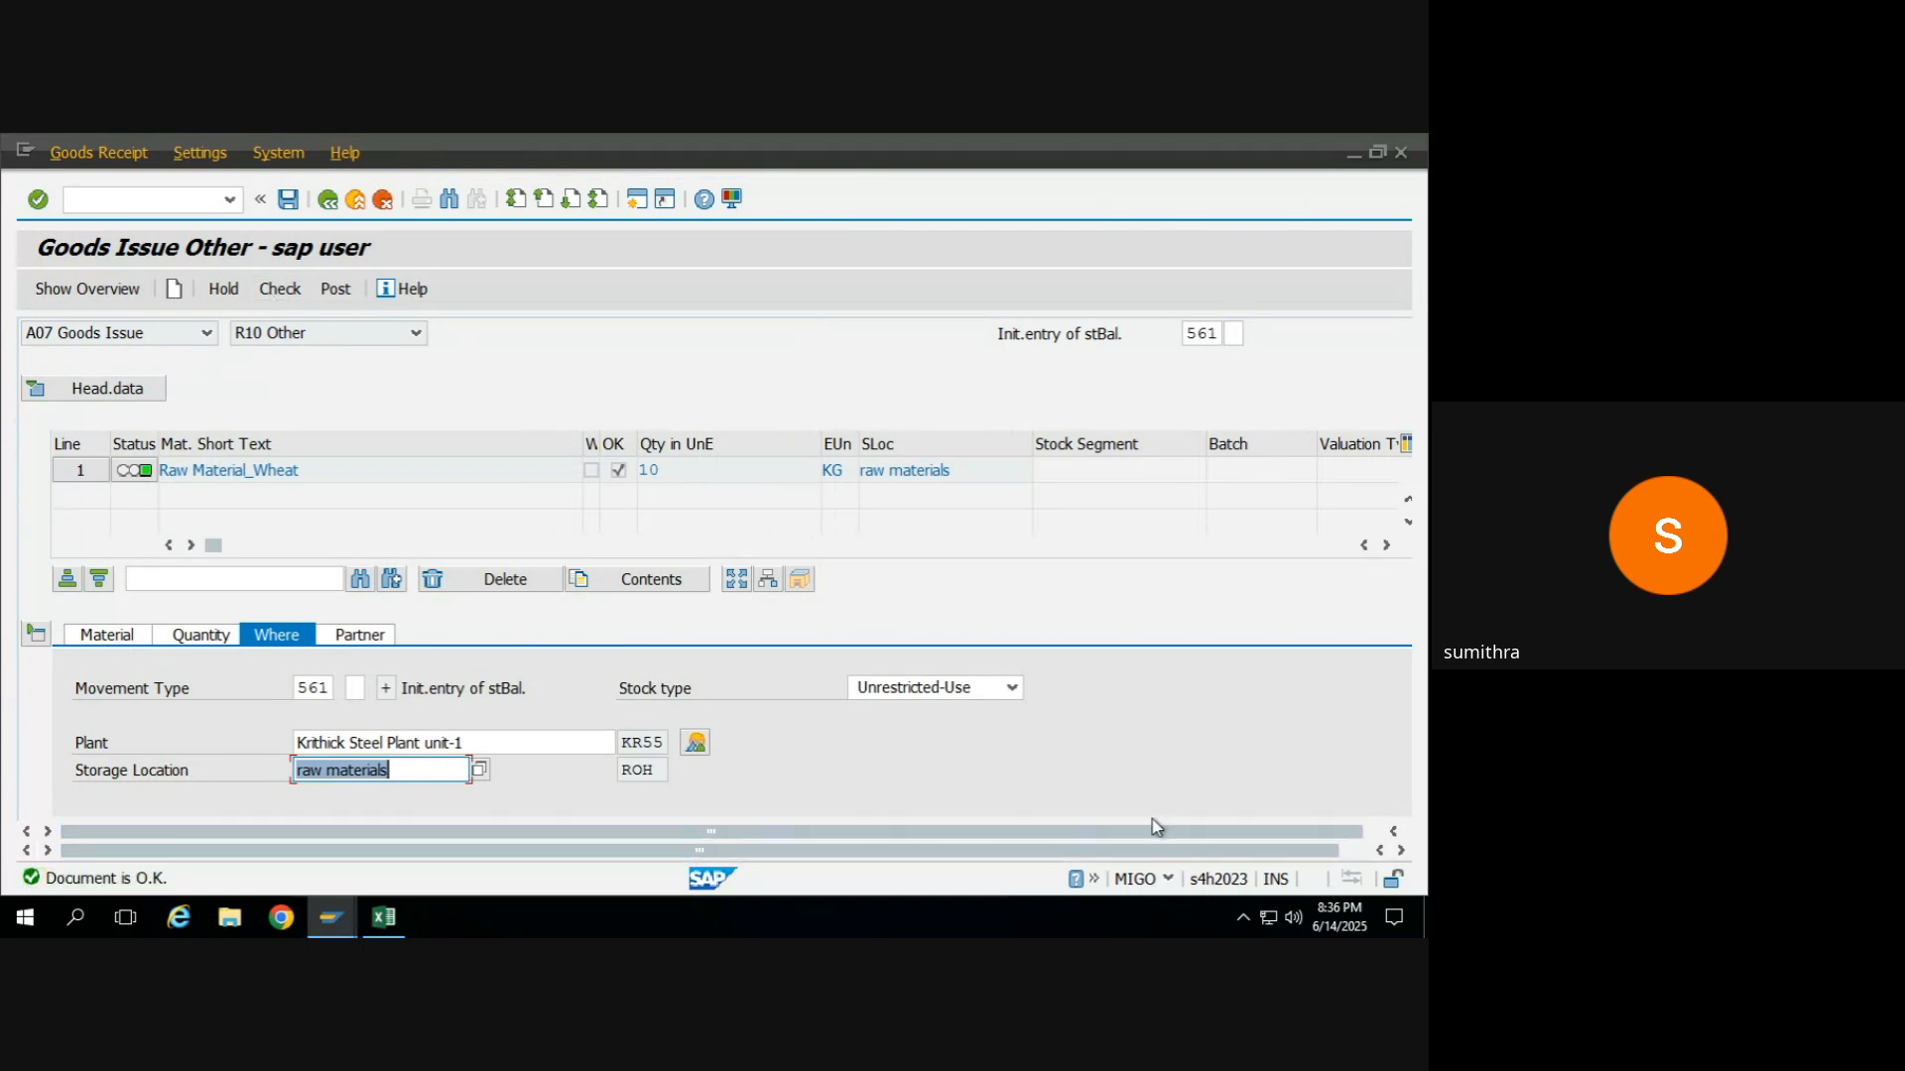
Post the initial stock entry for the wheat item.
scroll(1137, 851, right, 1)
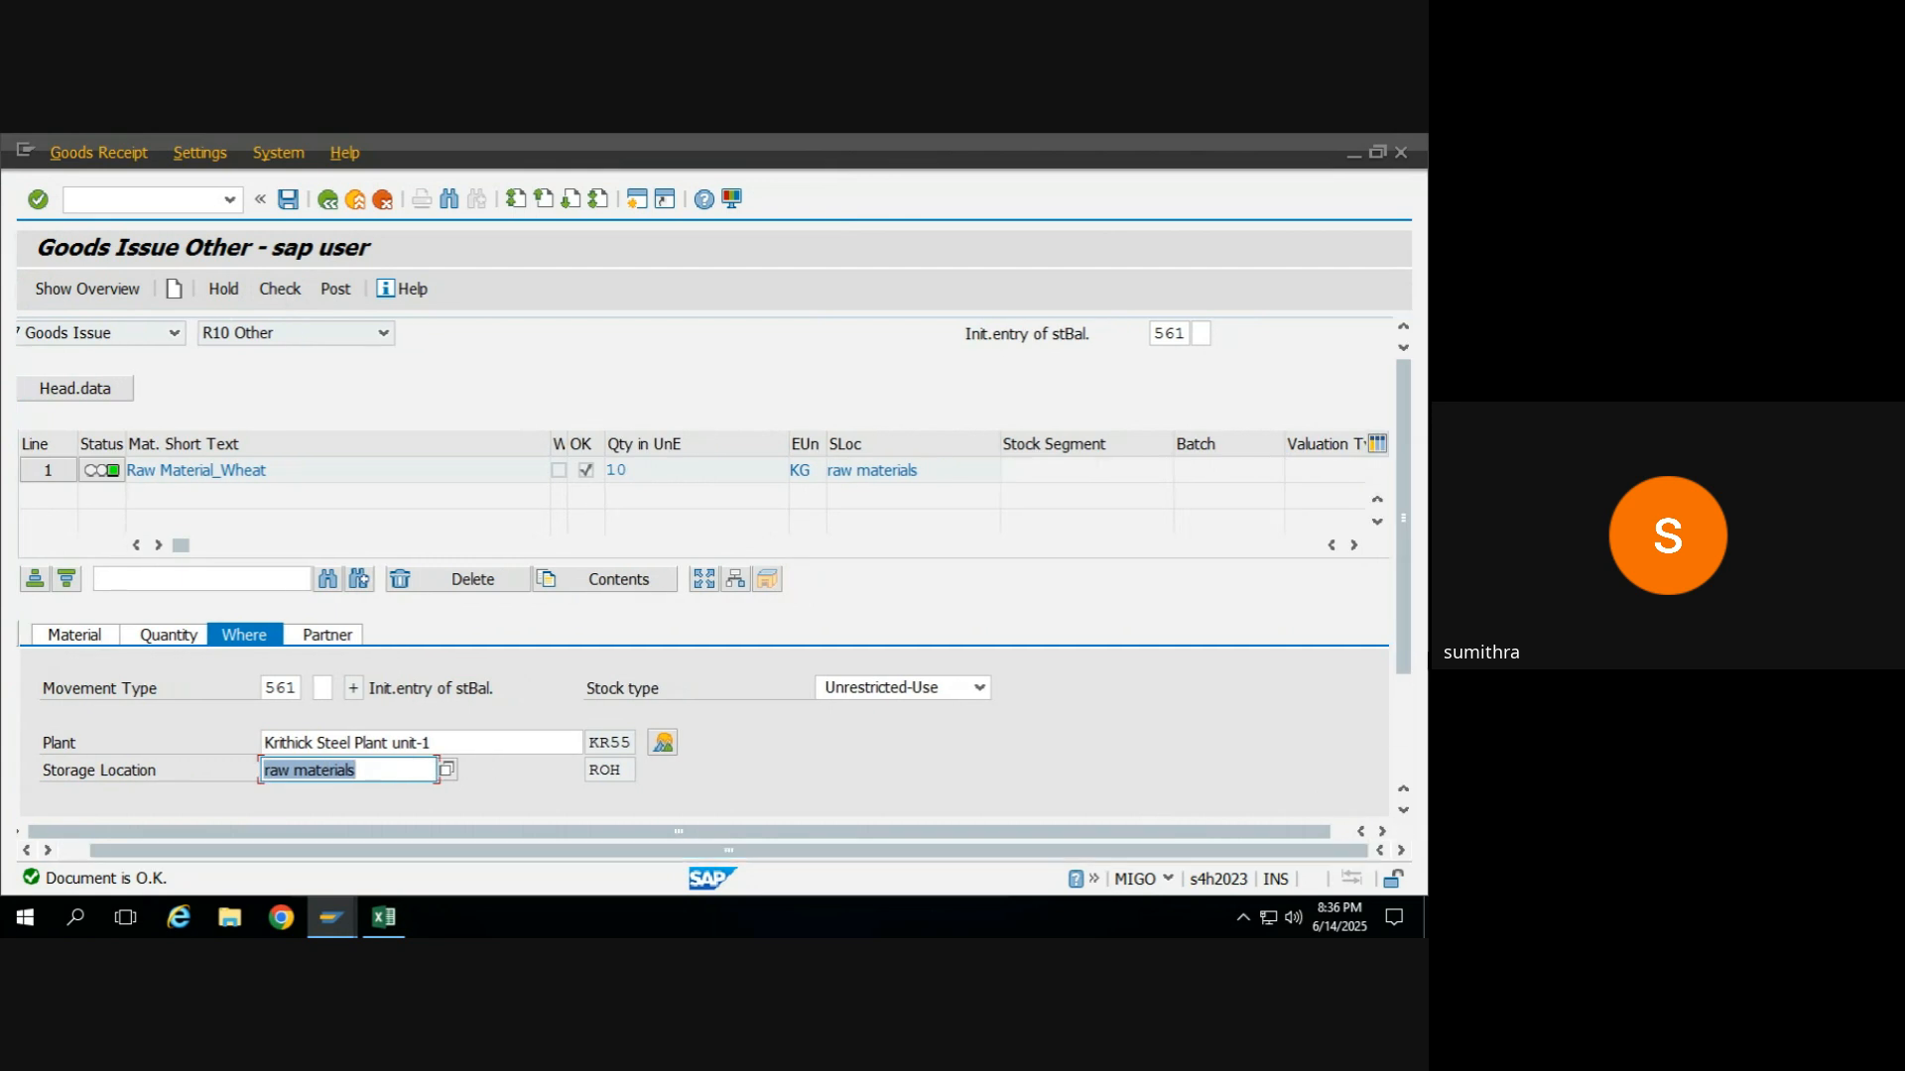
scroll(1407, 641, down, 2)
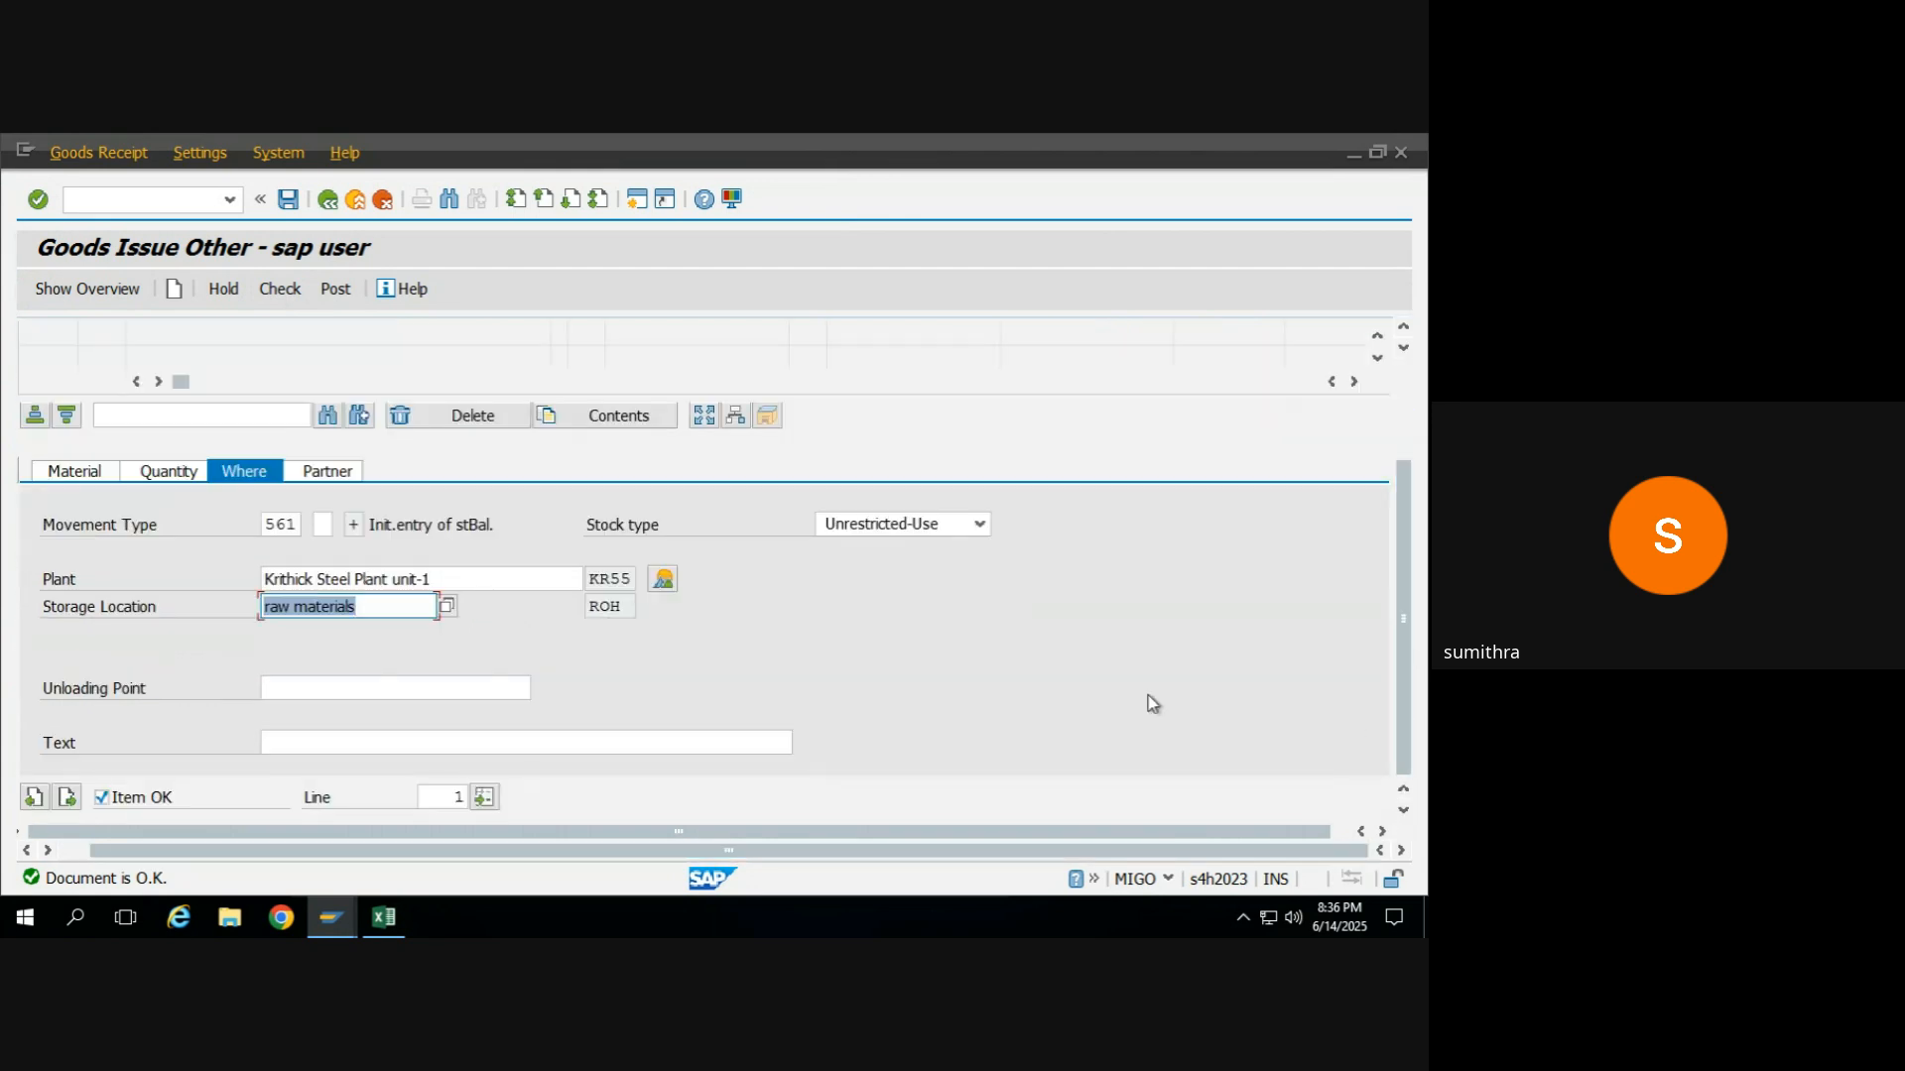
click(338, 295)
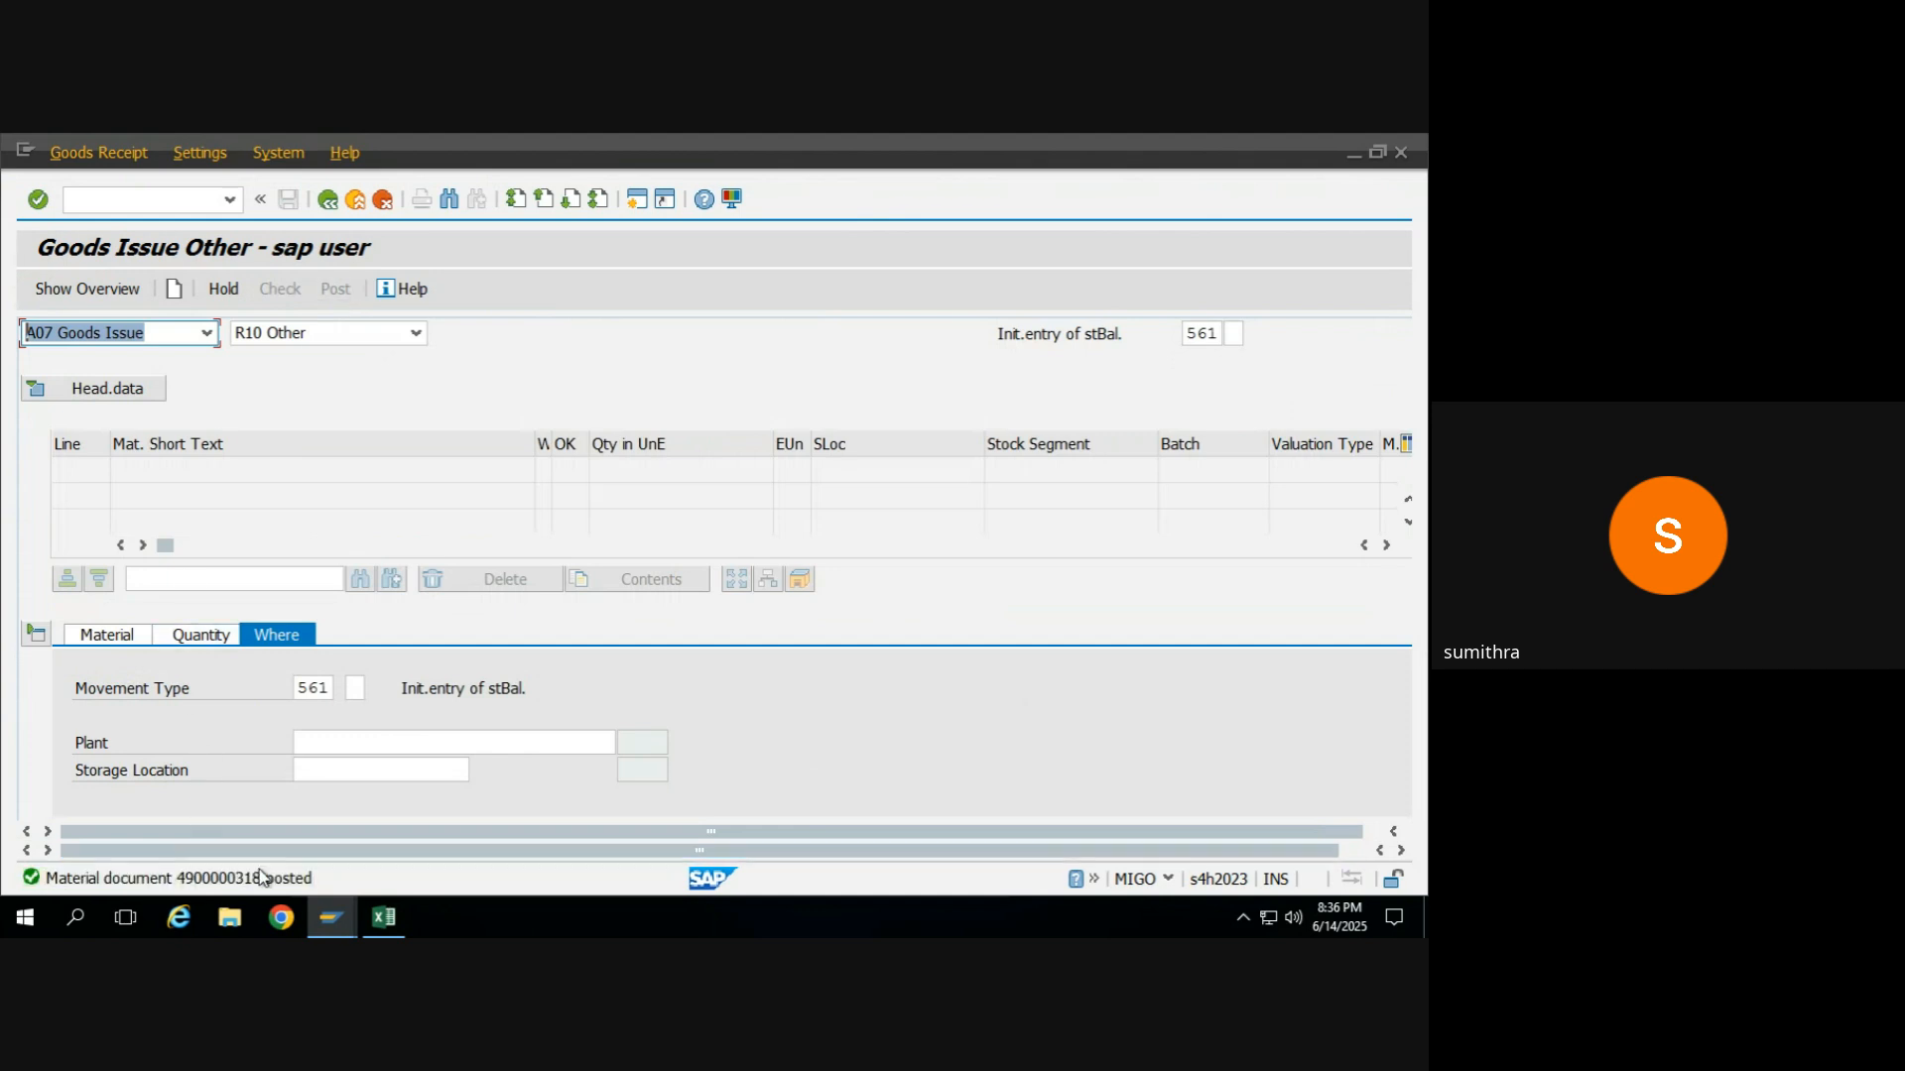
Switch to the stock overview session, refresh the list for RM_WHEAT and examine the unrestricted-use stock in storage location ROH.
key(alt+Tab)
key(alt+Tab)
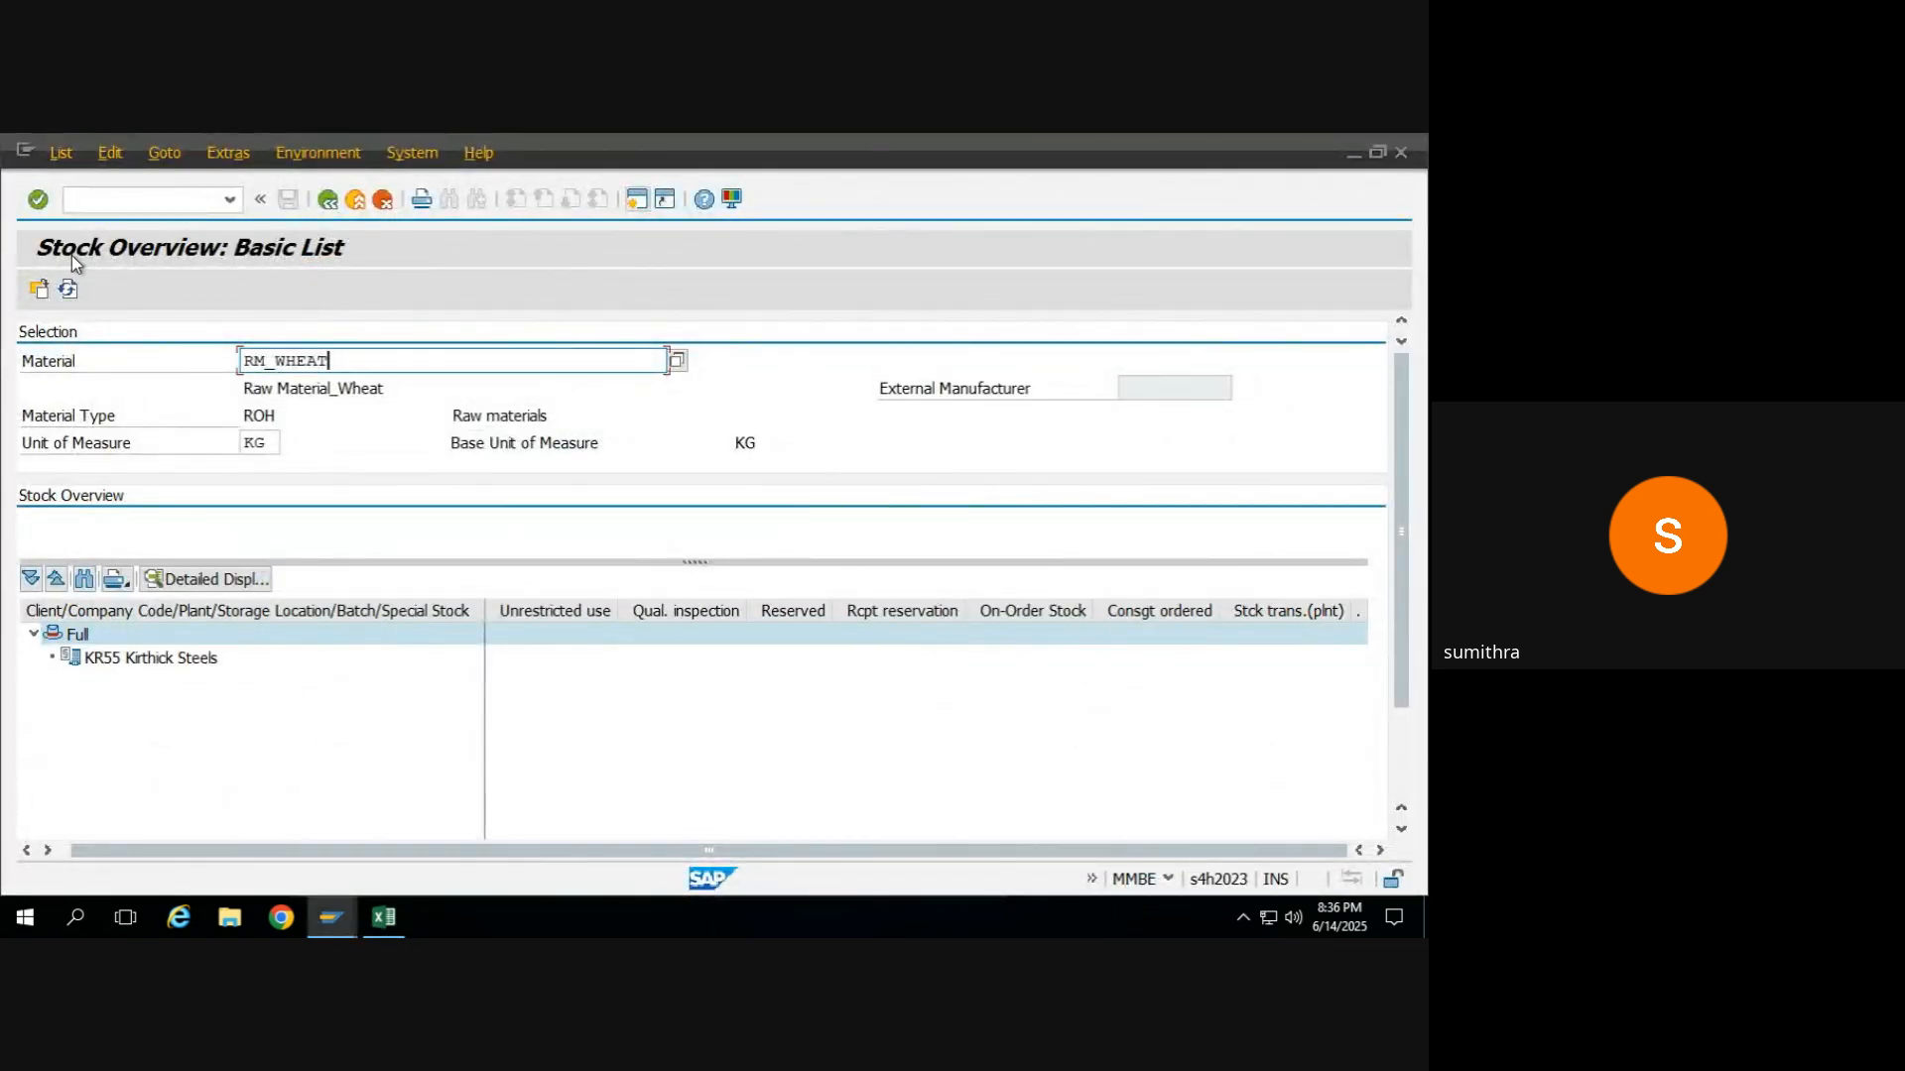
click(68, 290)
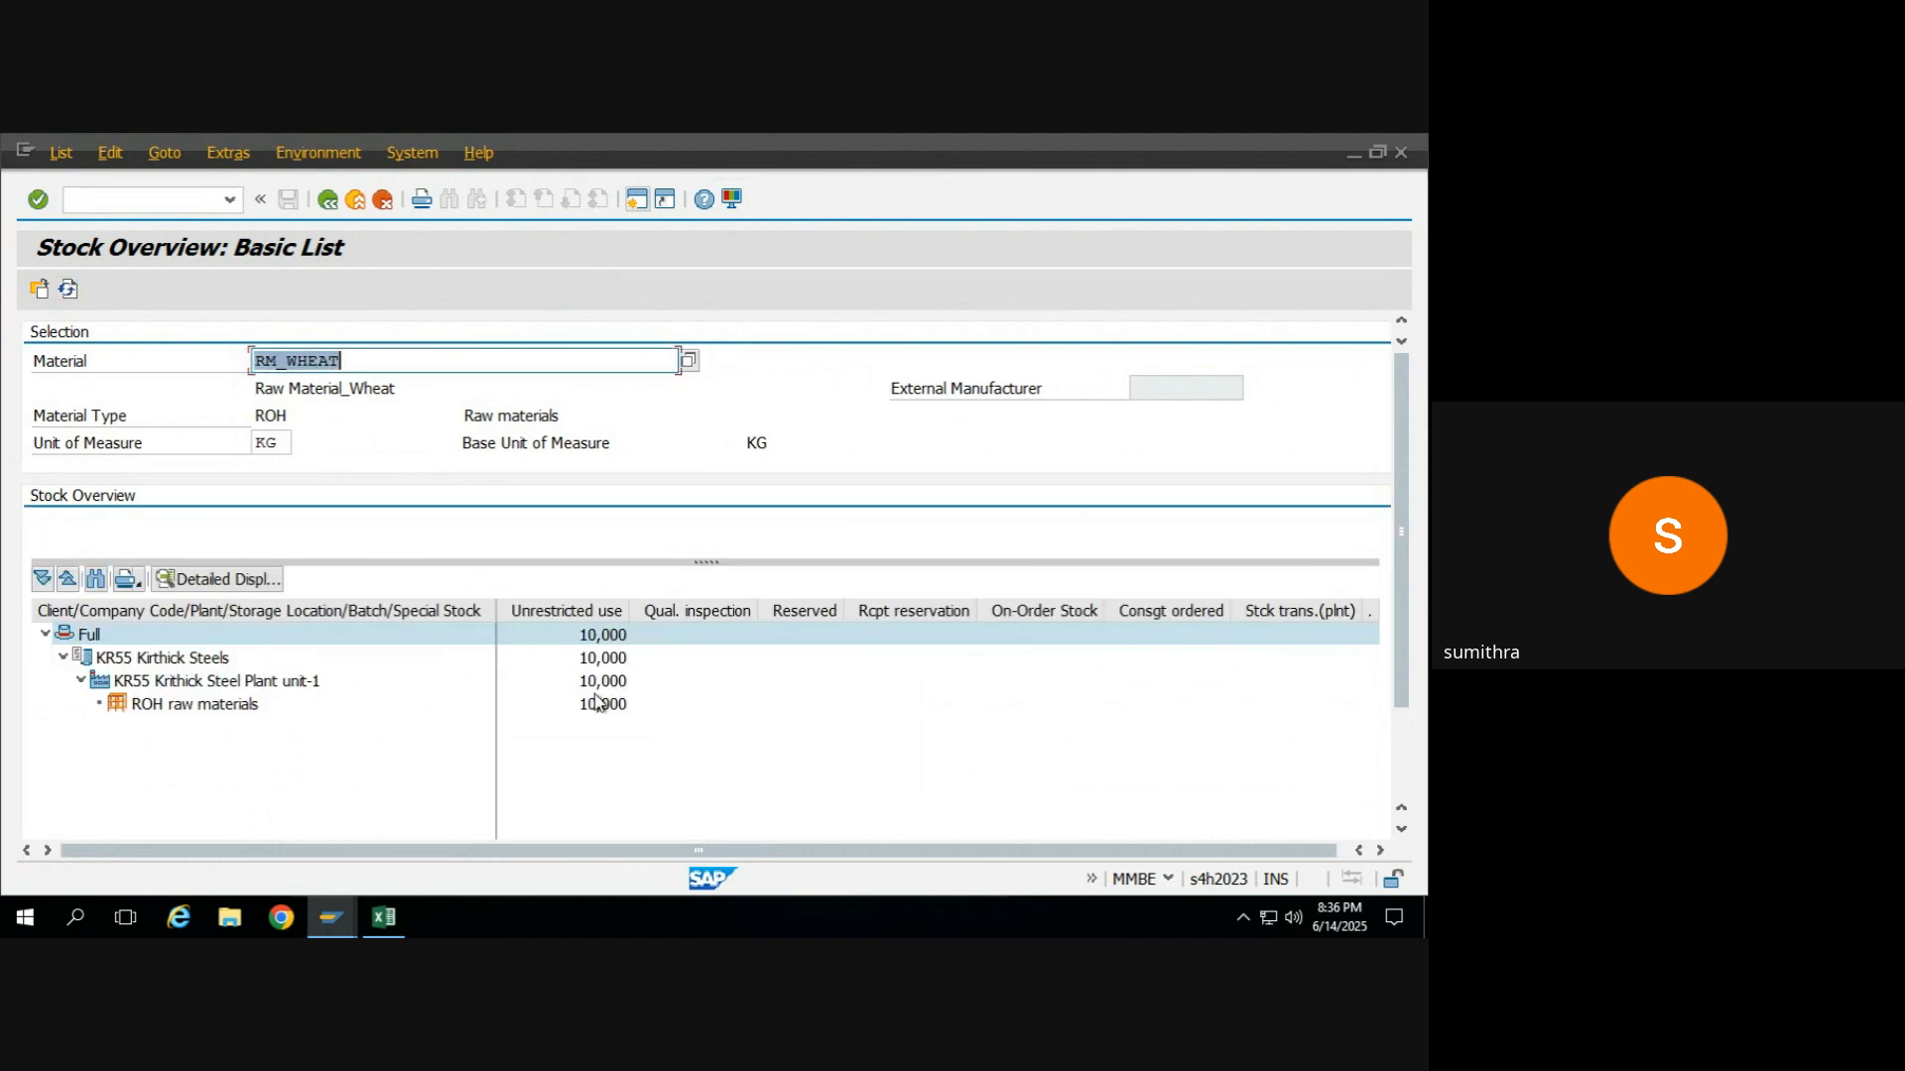
click(599, 705)
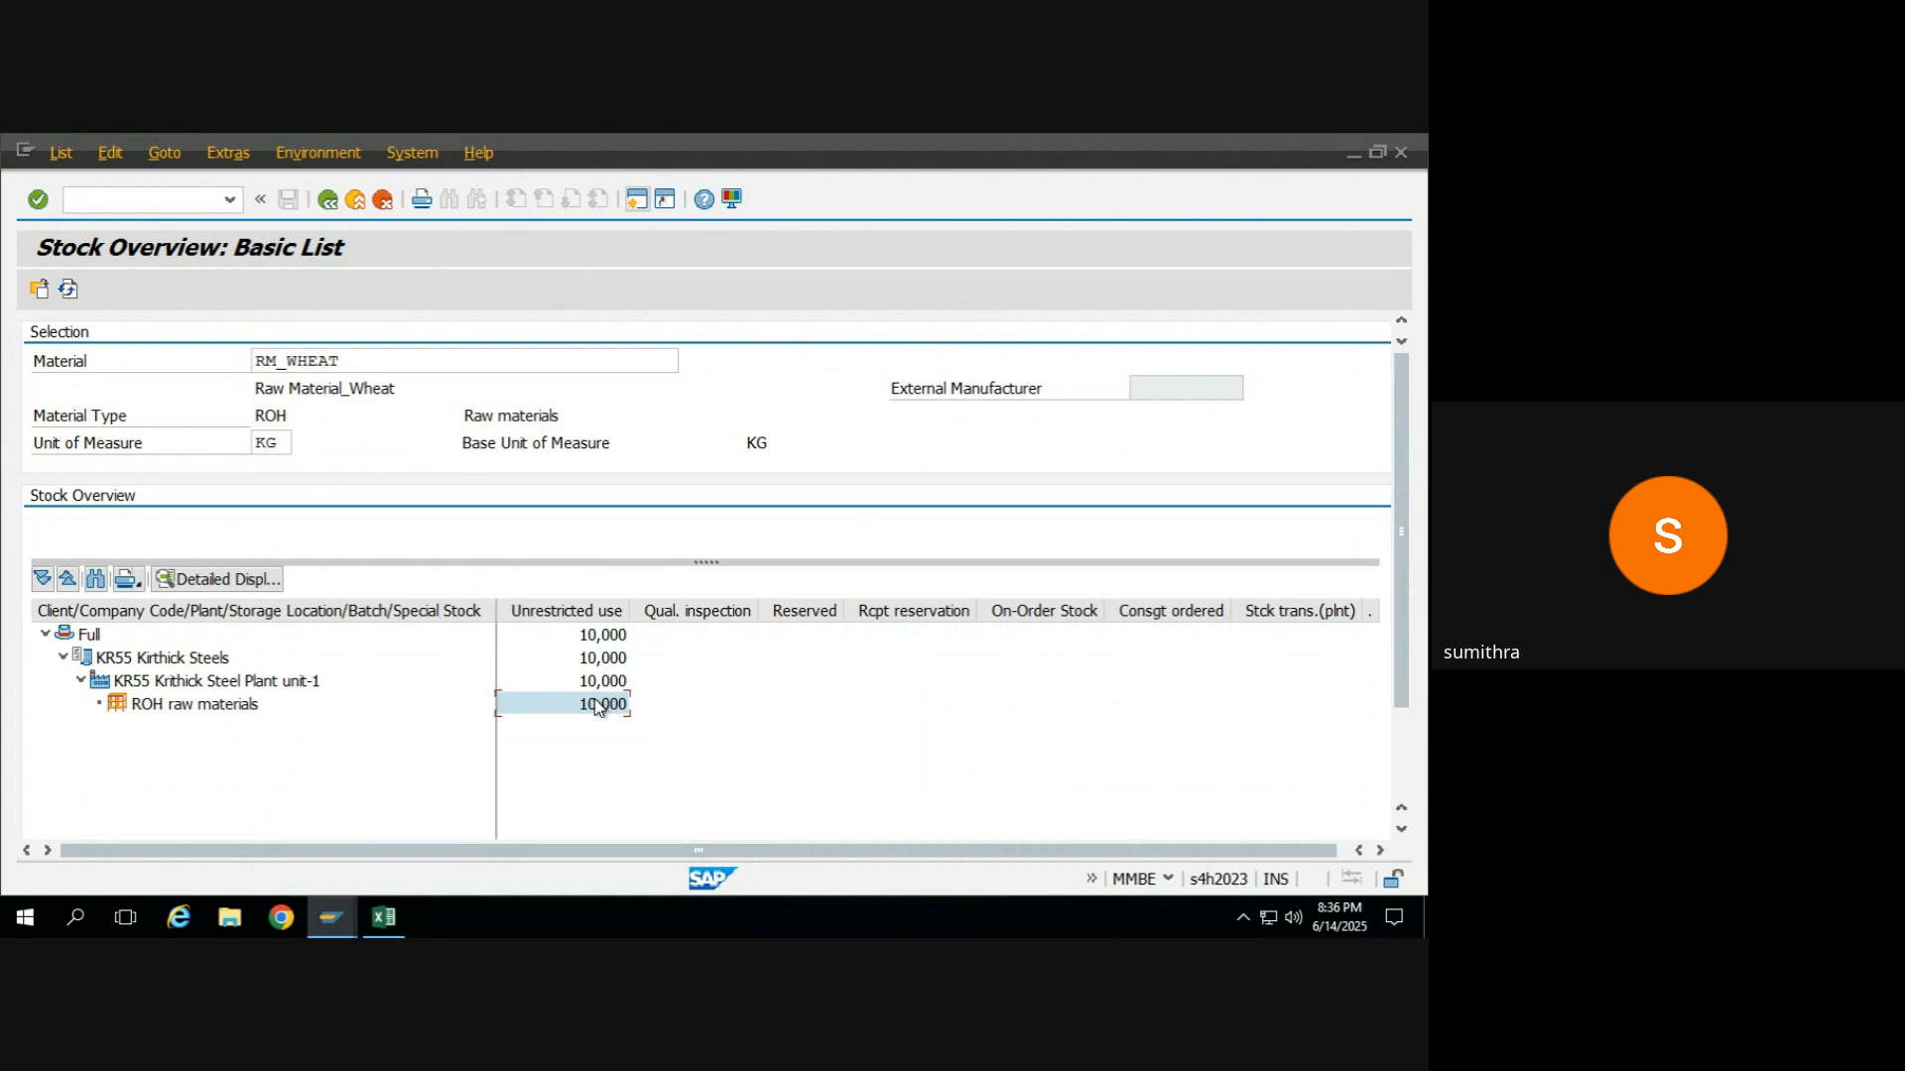
Exit the stock overview and the MIGO goods issue, returning both sessions to SAP Easy Access.
click(331, 201)
click(328, 200)
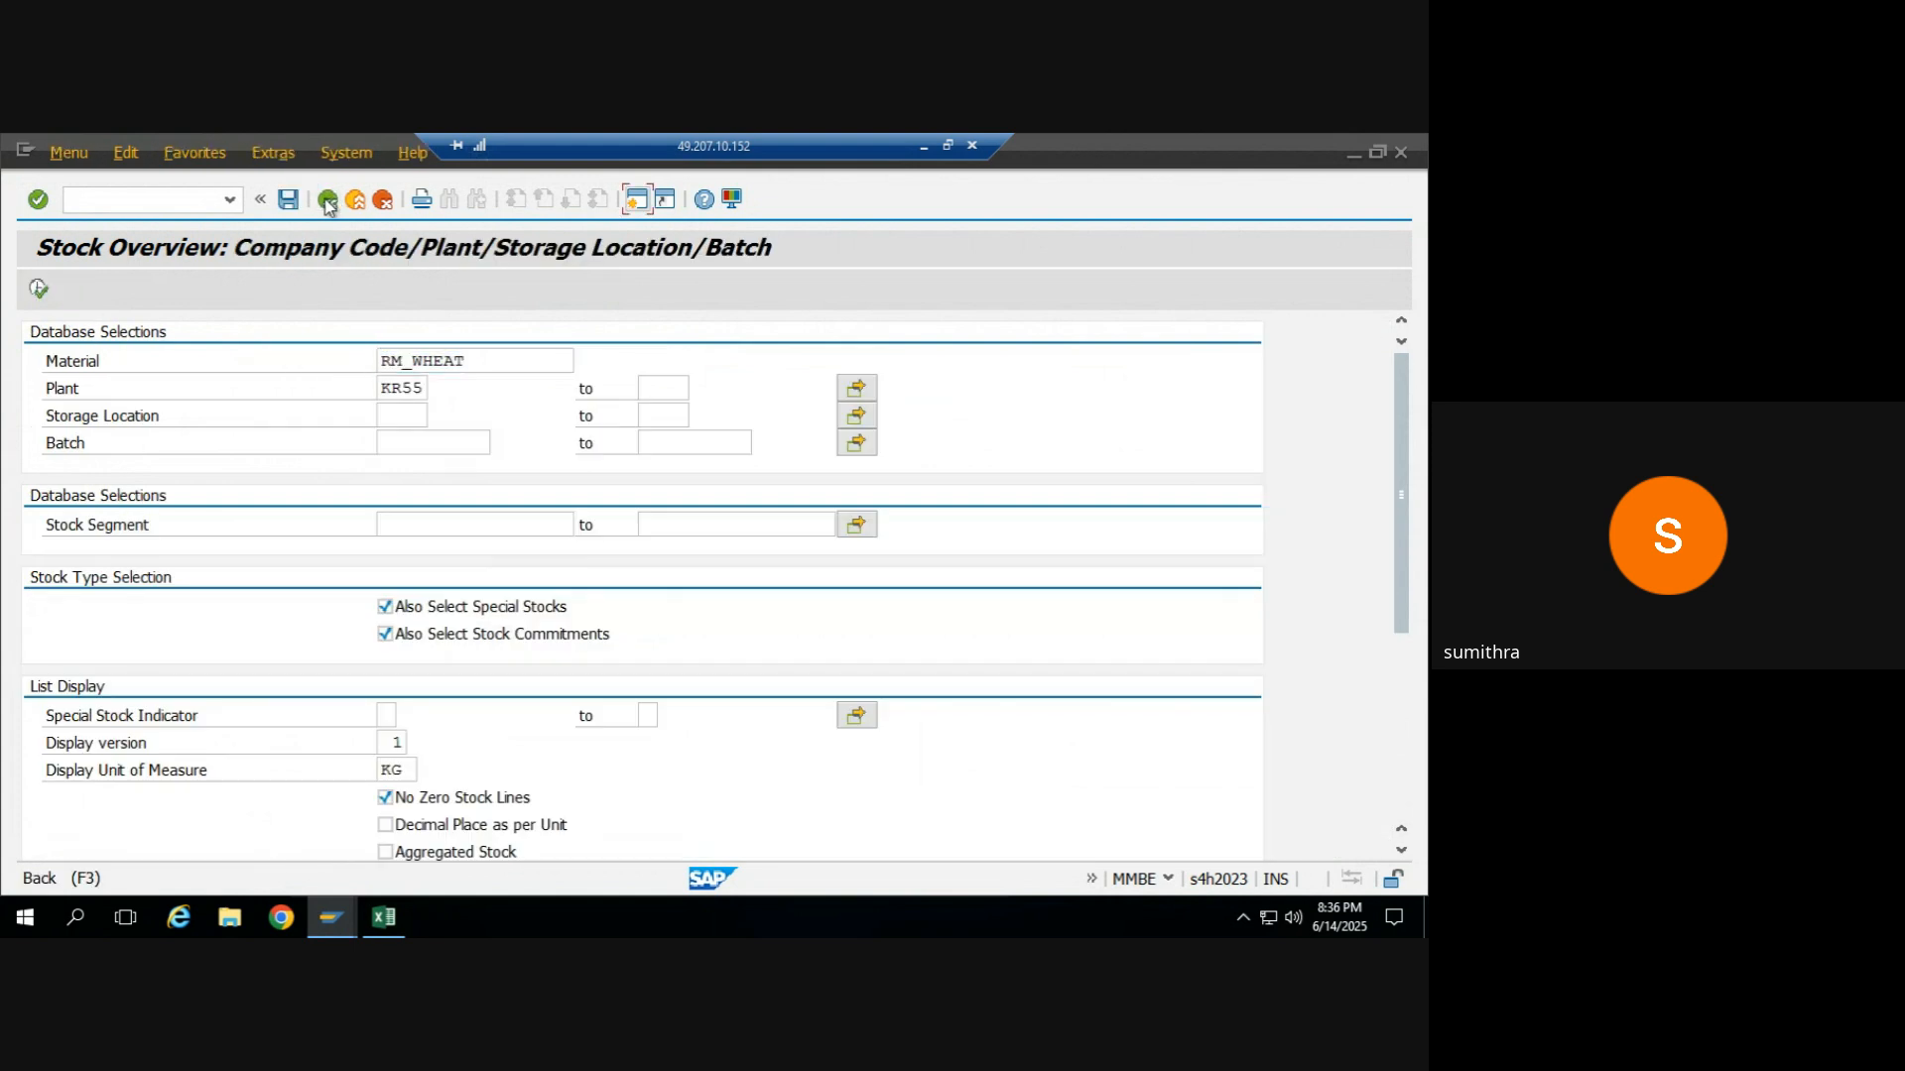
key(alt+Tab)
key(alt+Tab)
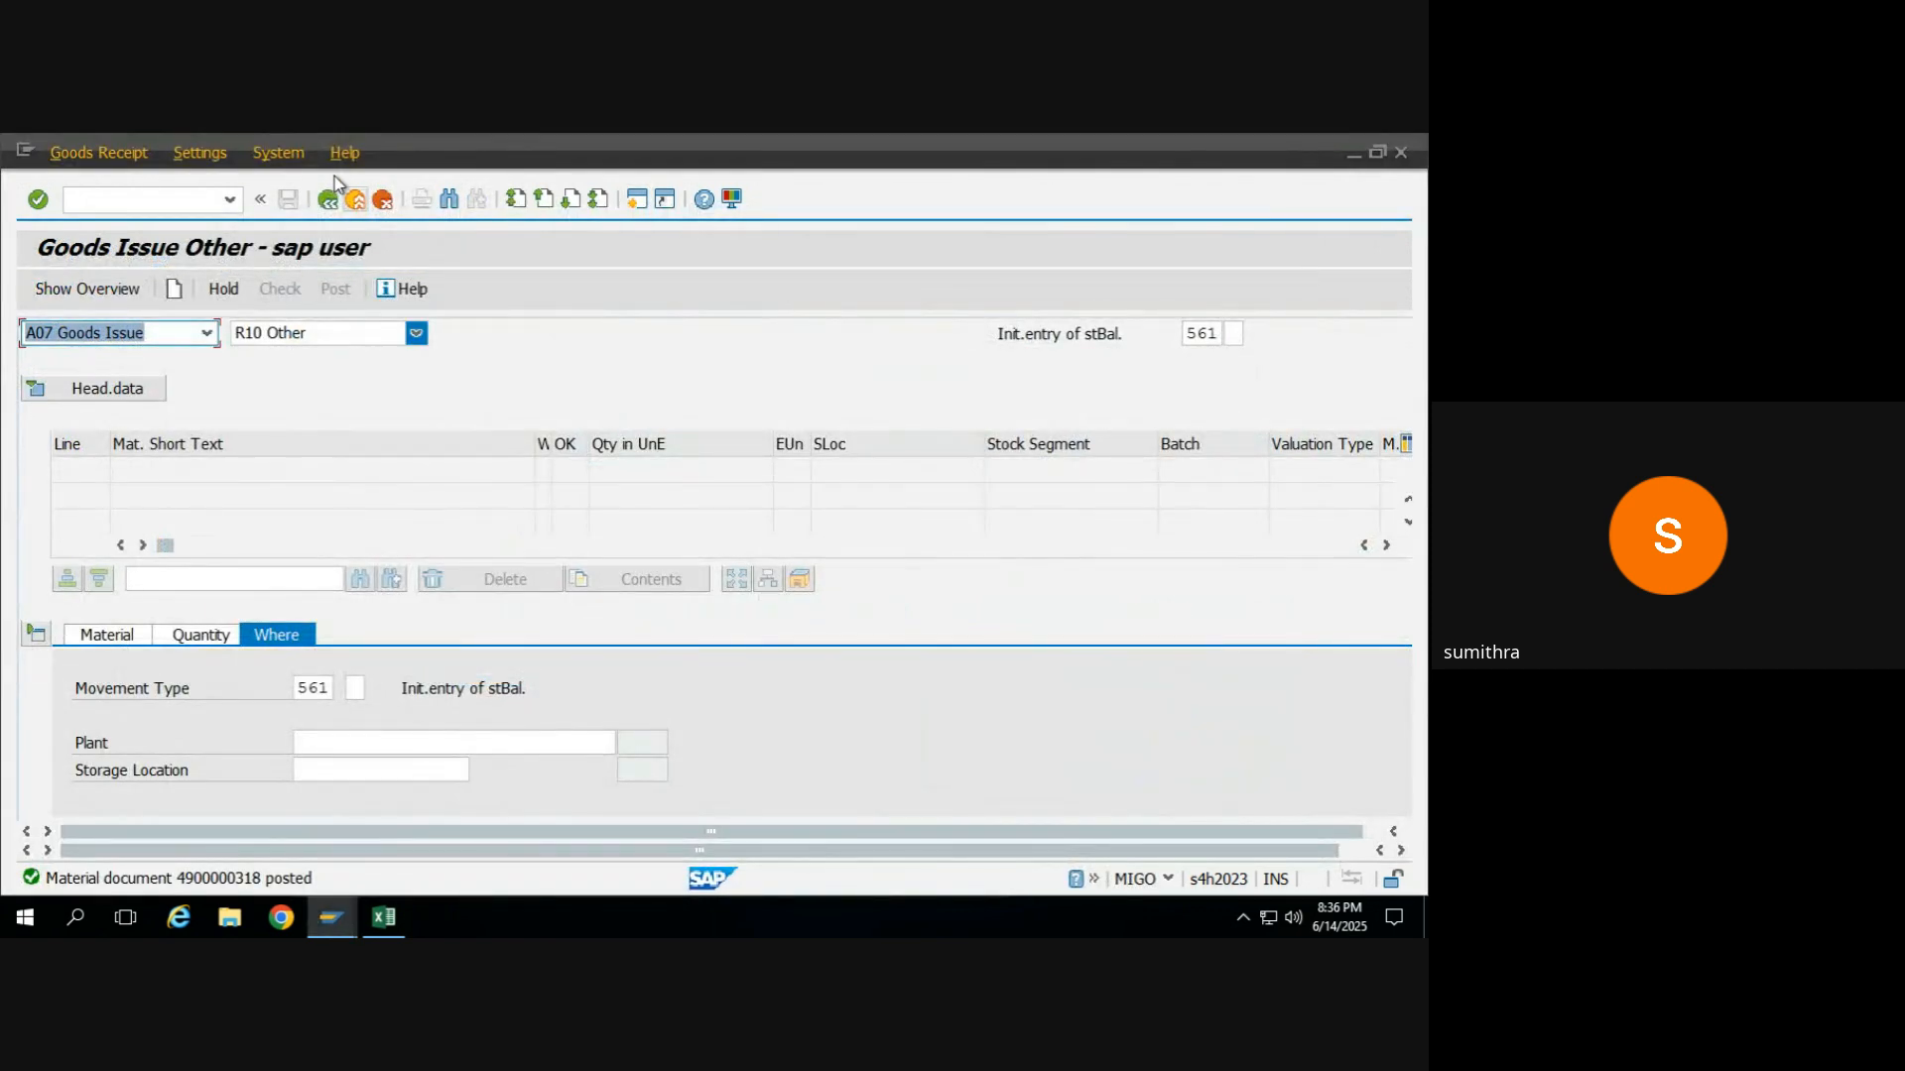
click(329, 200)
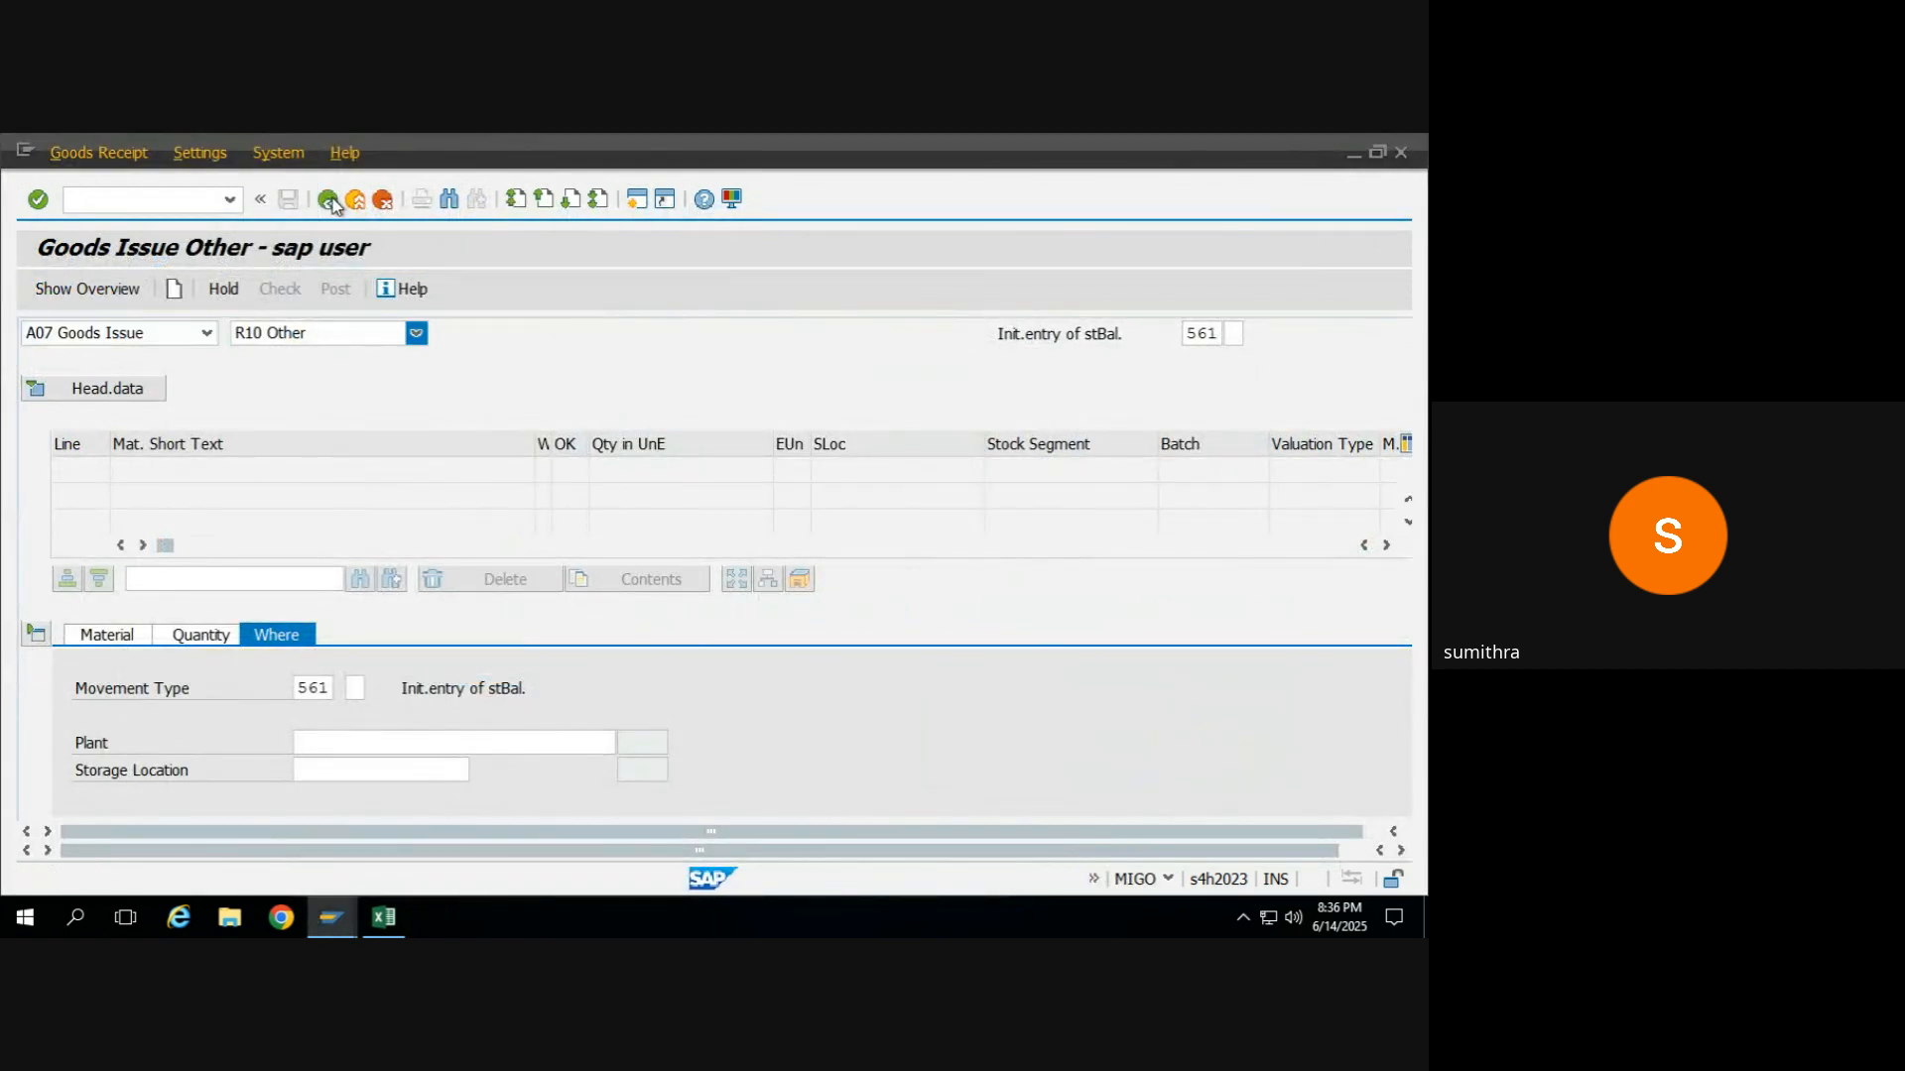
Switch to an SAP Easy Access session and open transaction ME21N to create a purchase order.
key(alt+Tab)
key(Tab)
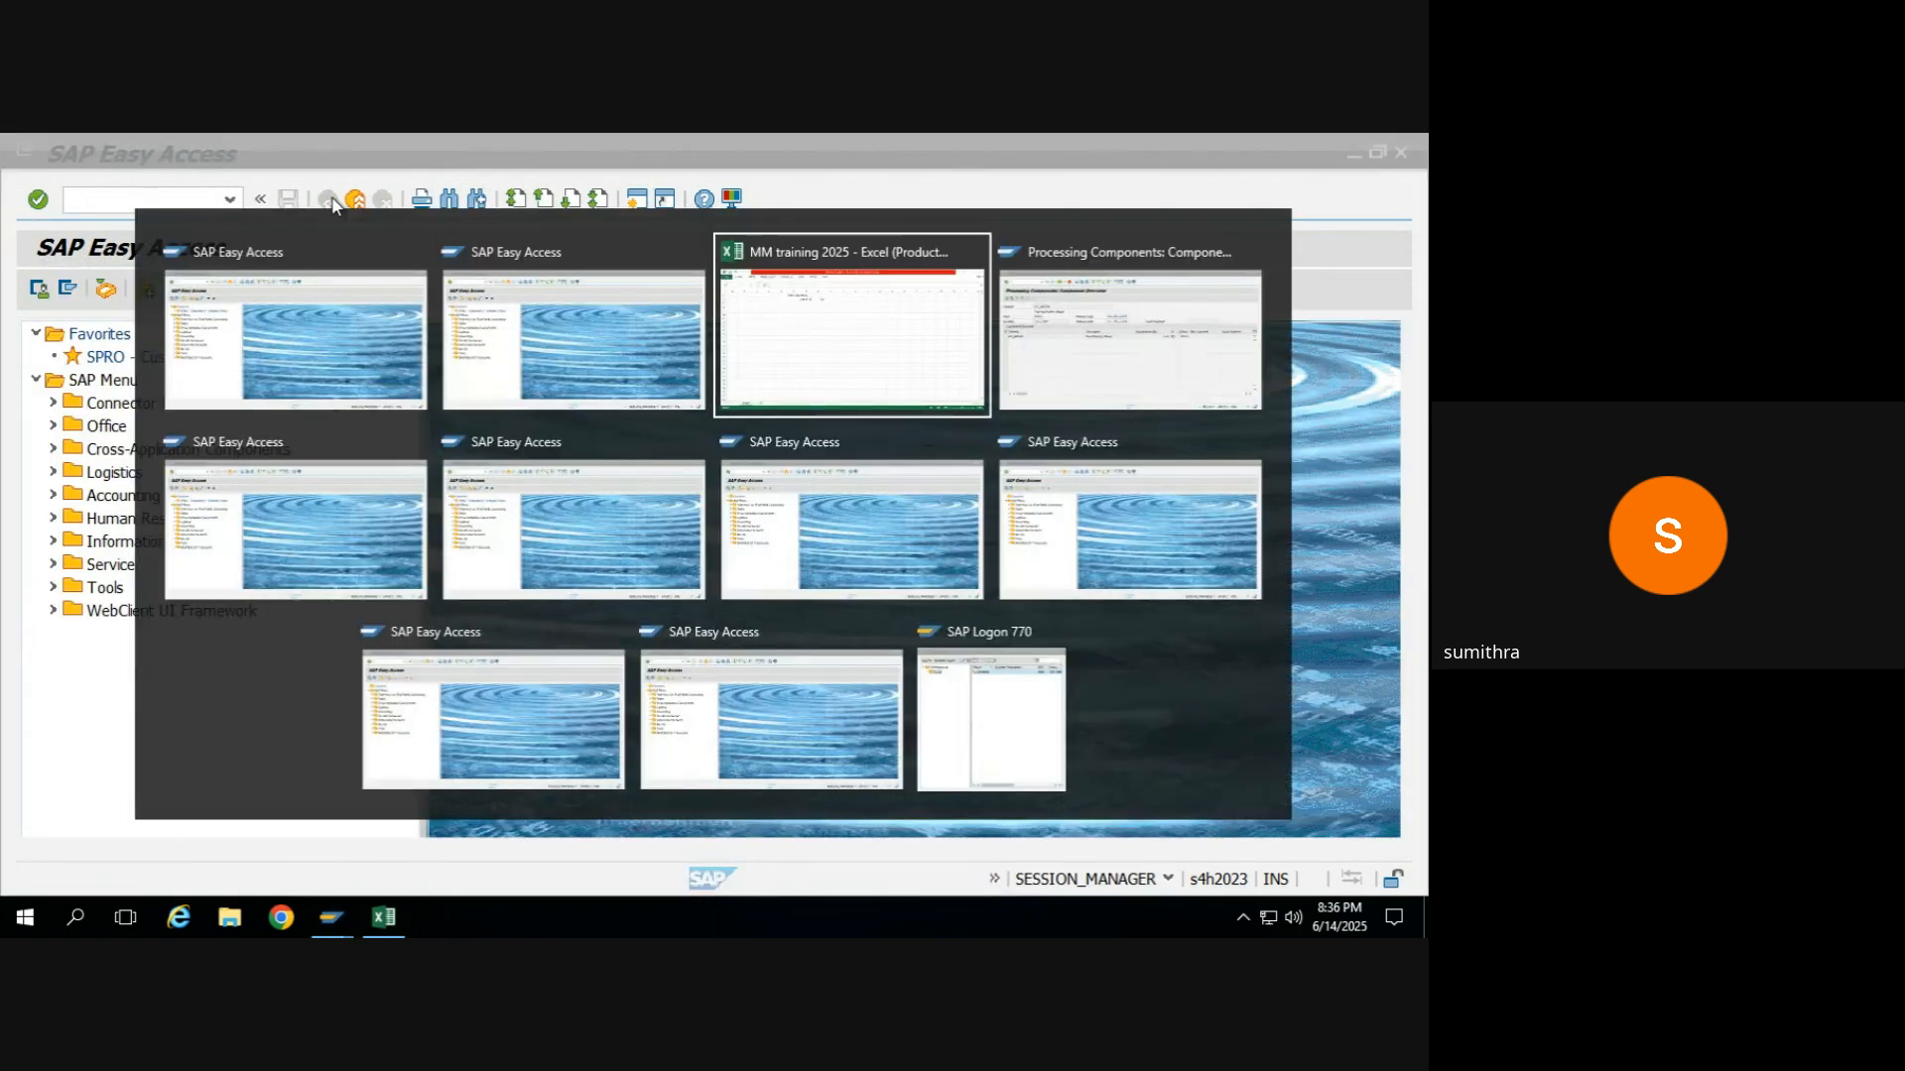
key(alt+Tab)
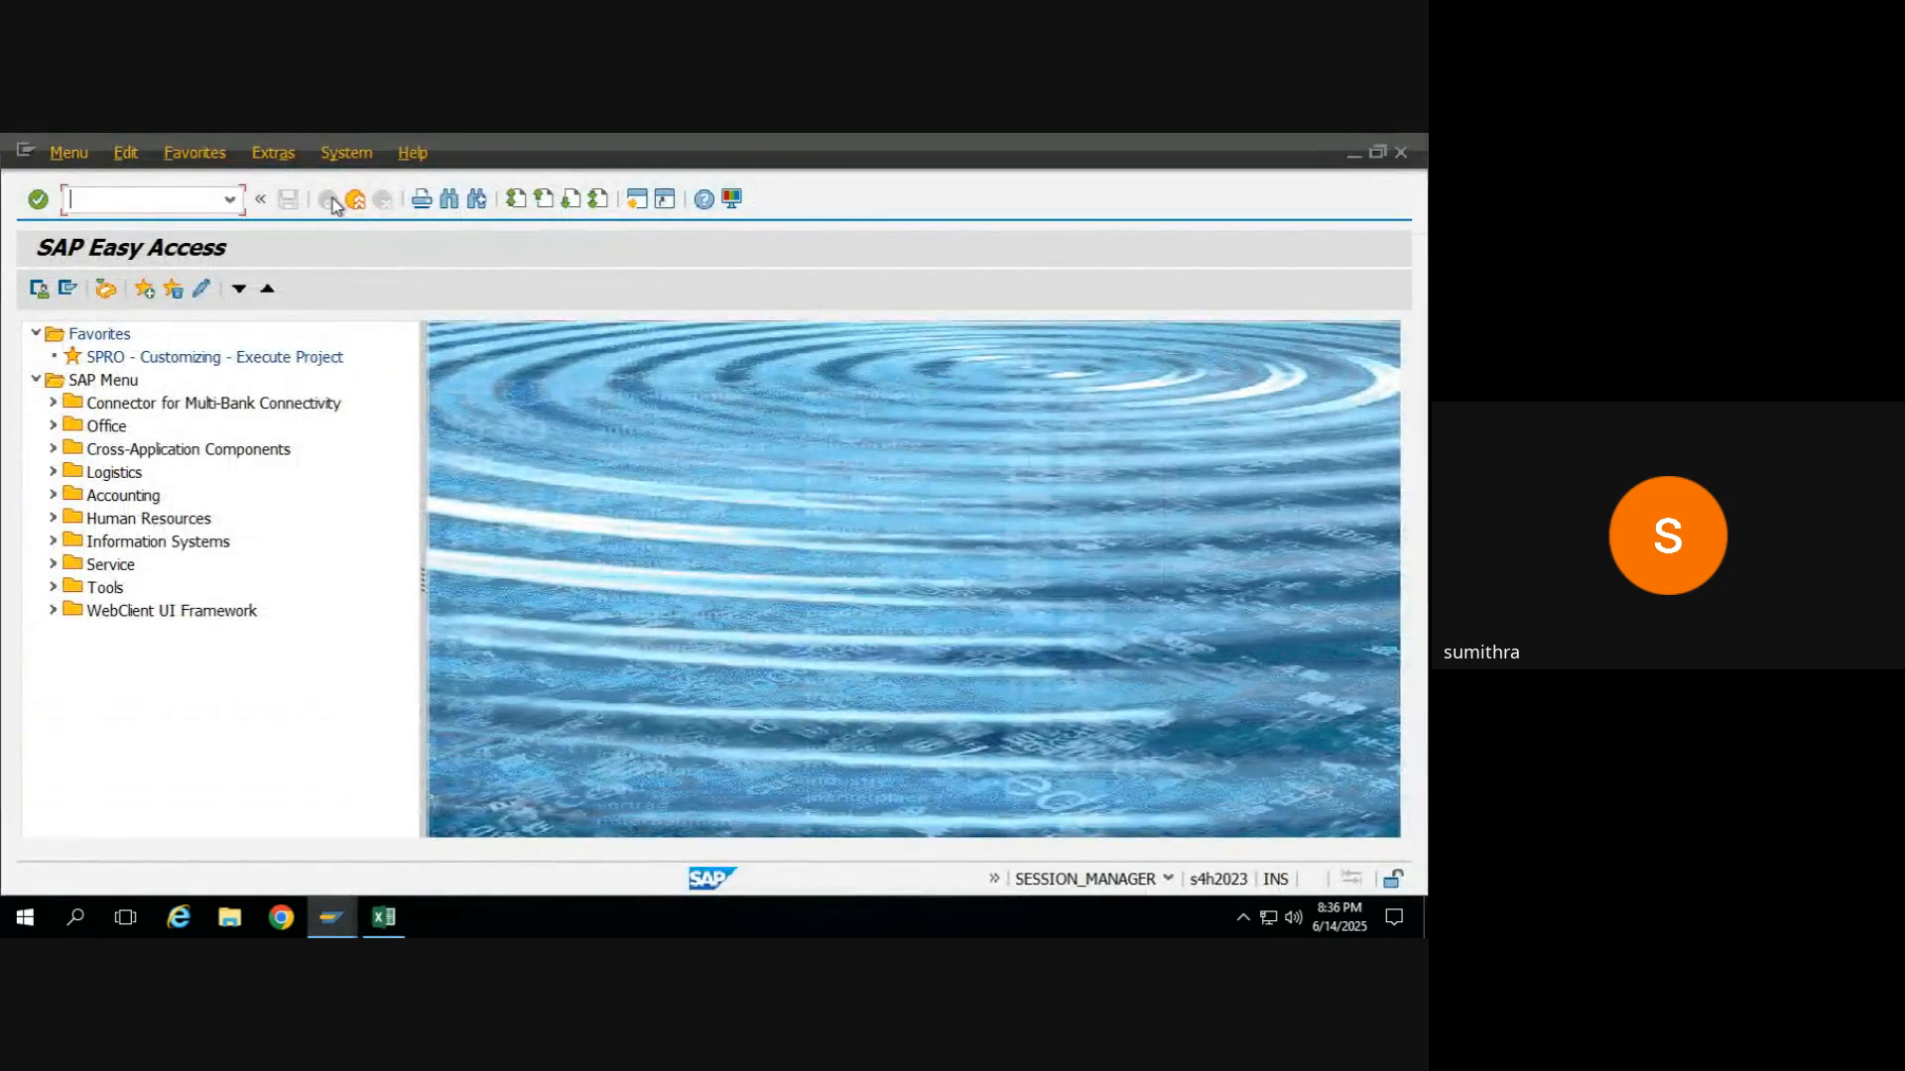
text(me21n)
key(Return)
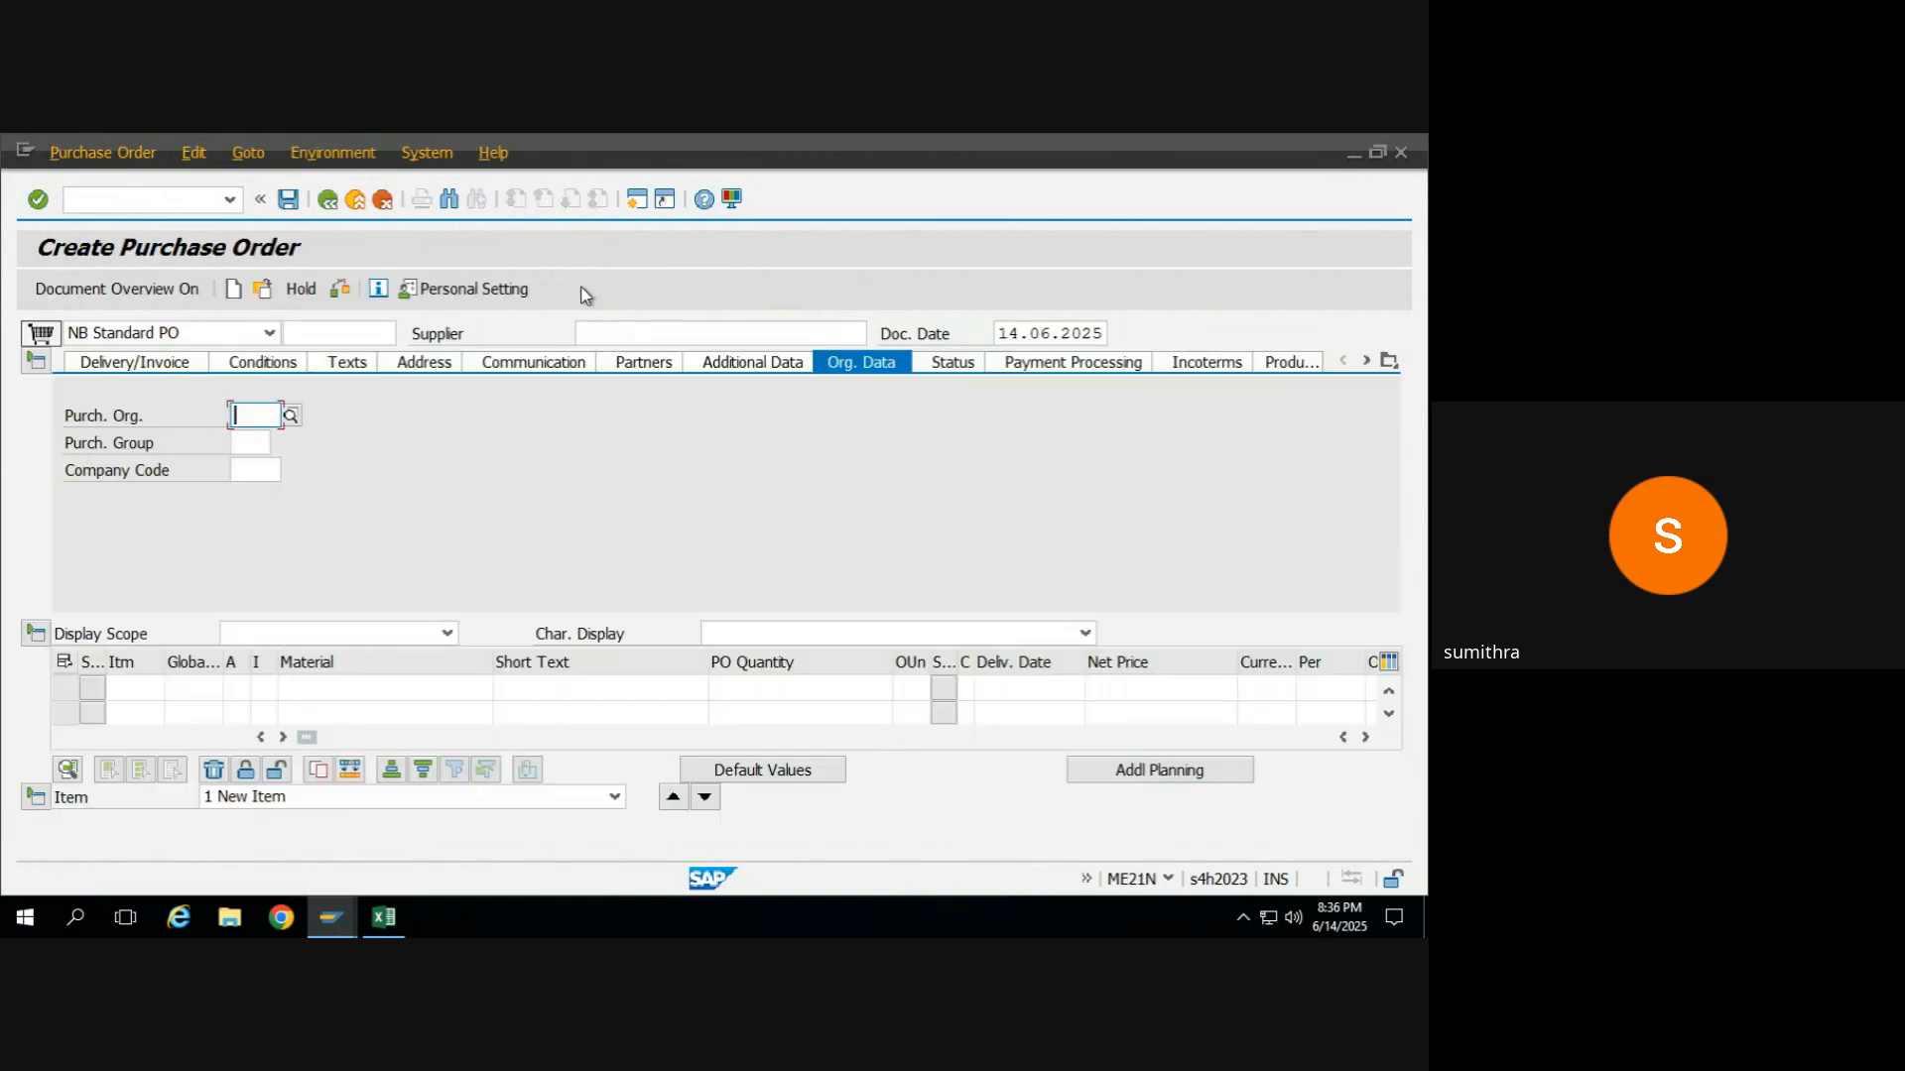
Enter supplier 3003 (HI2O Suppliers) in the purchase order header.
click(594, 327)
text(3)
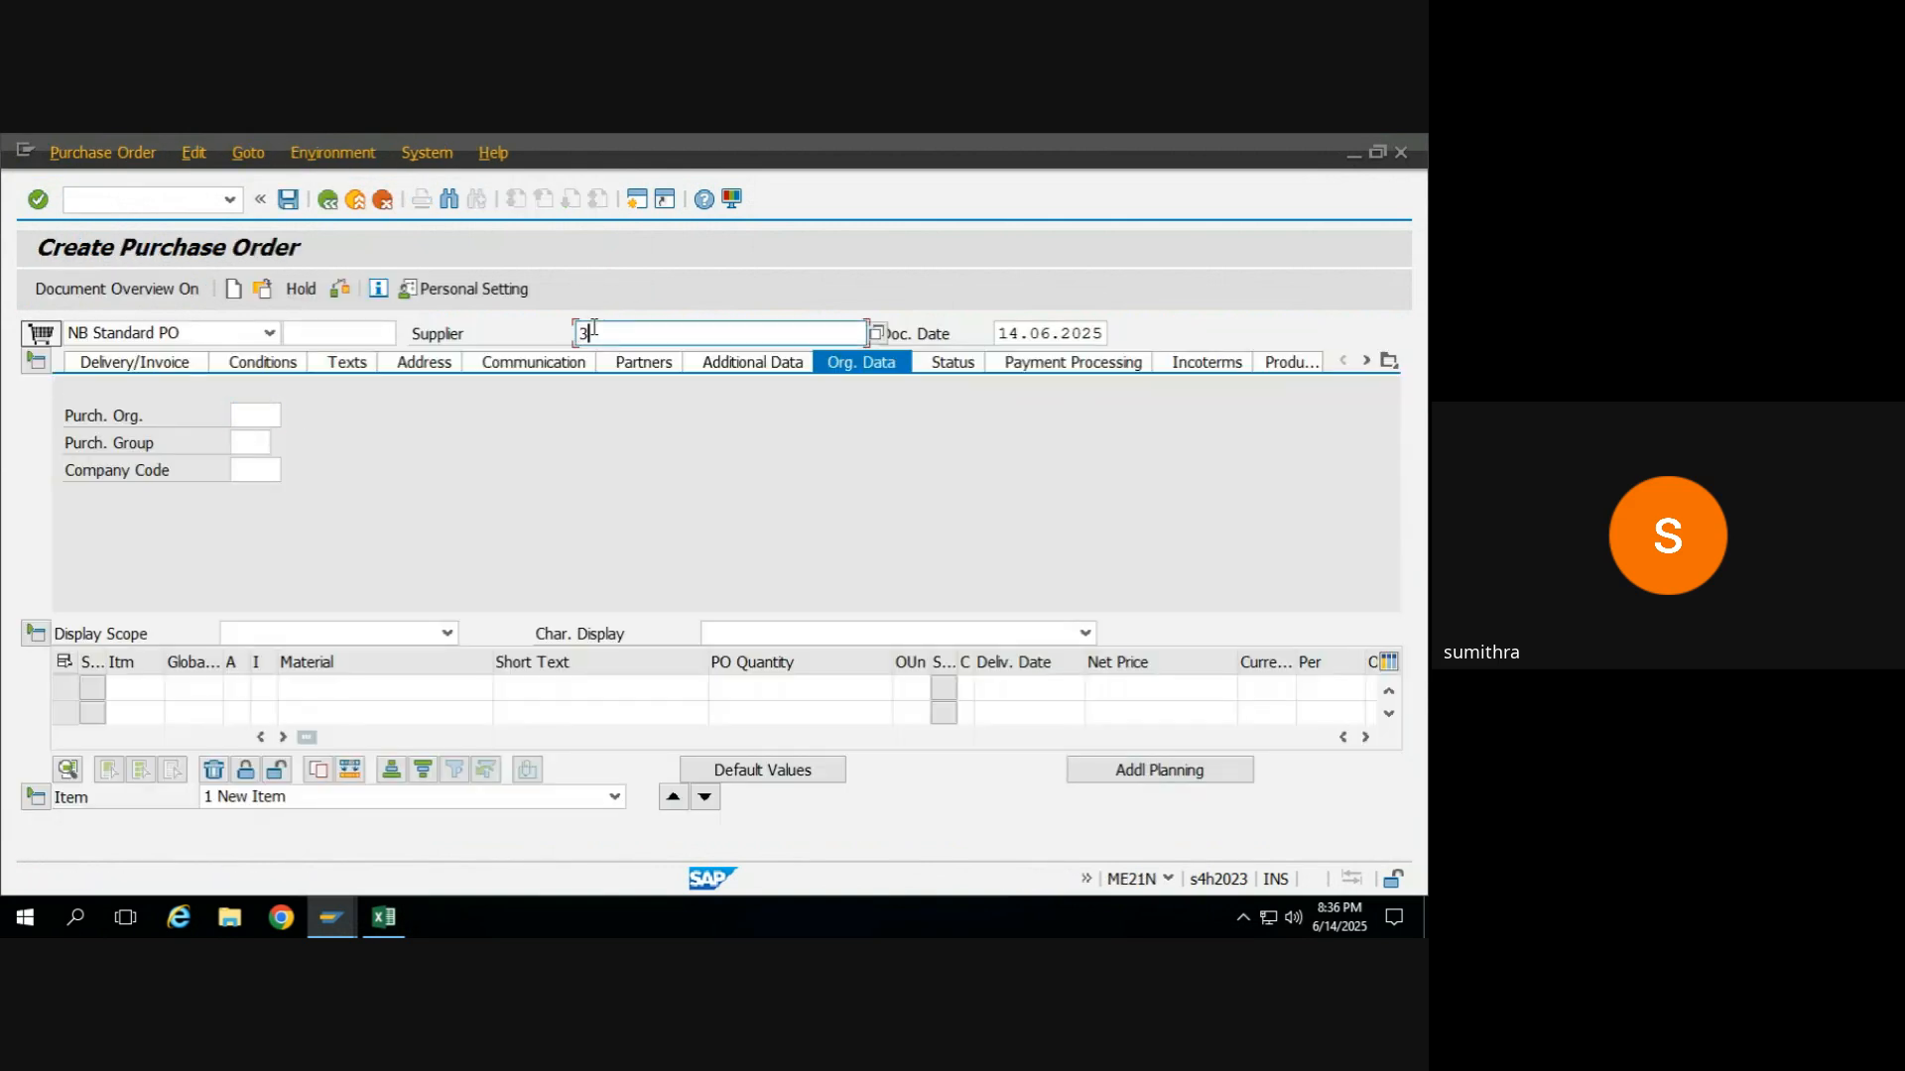
text(003)
key(Return)
Set the purchasing organization to KR55 in the organizational data and go to the first item's material entry.
click(256, 416)
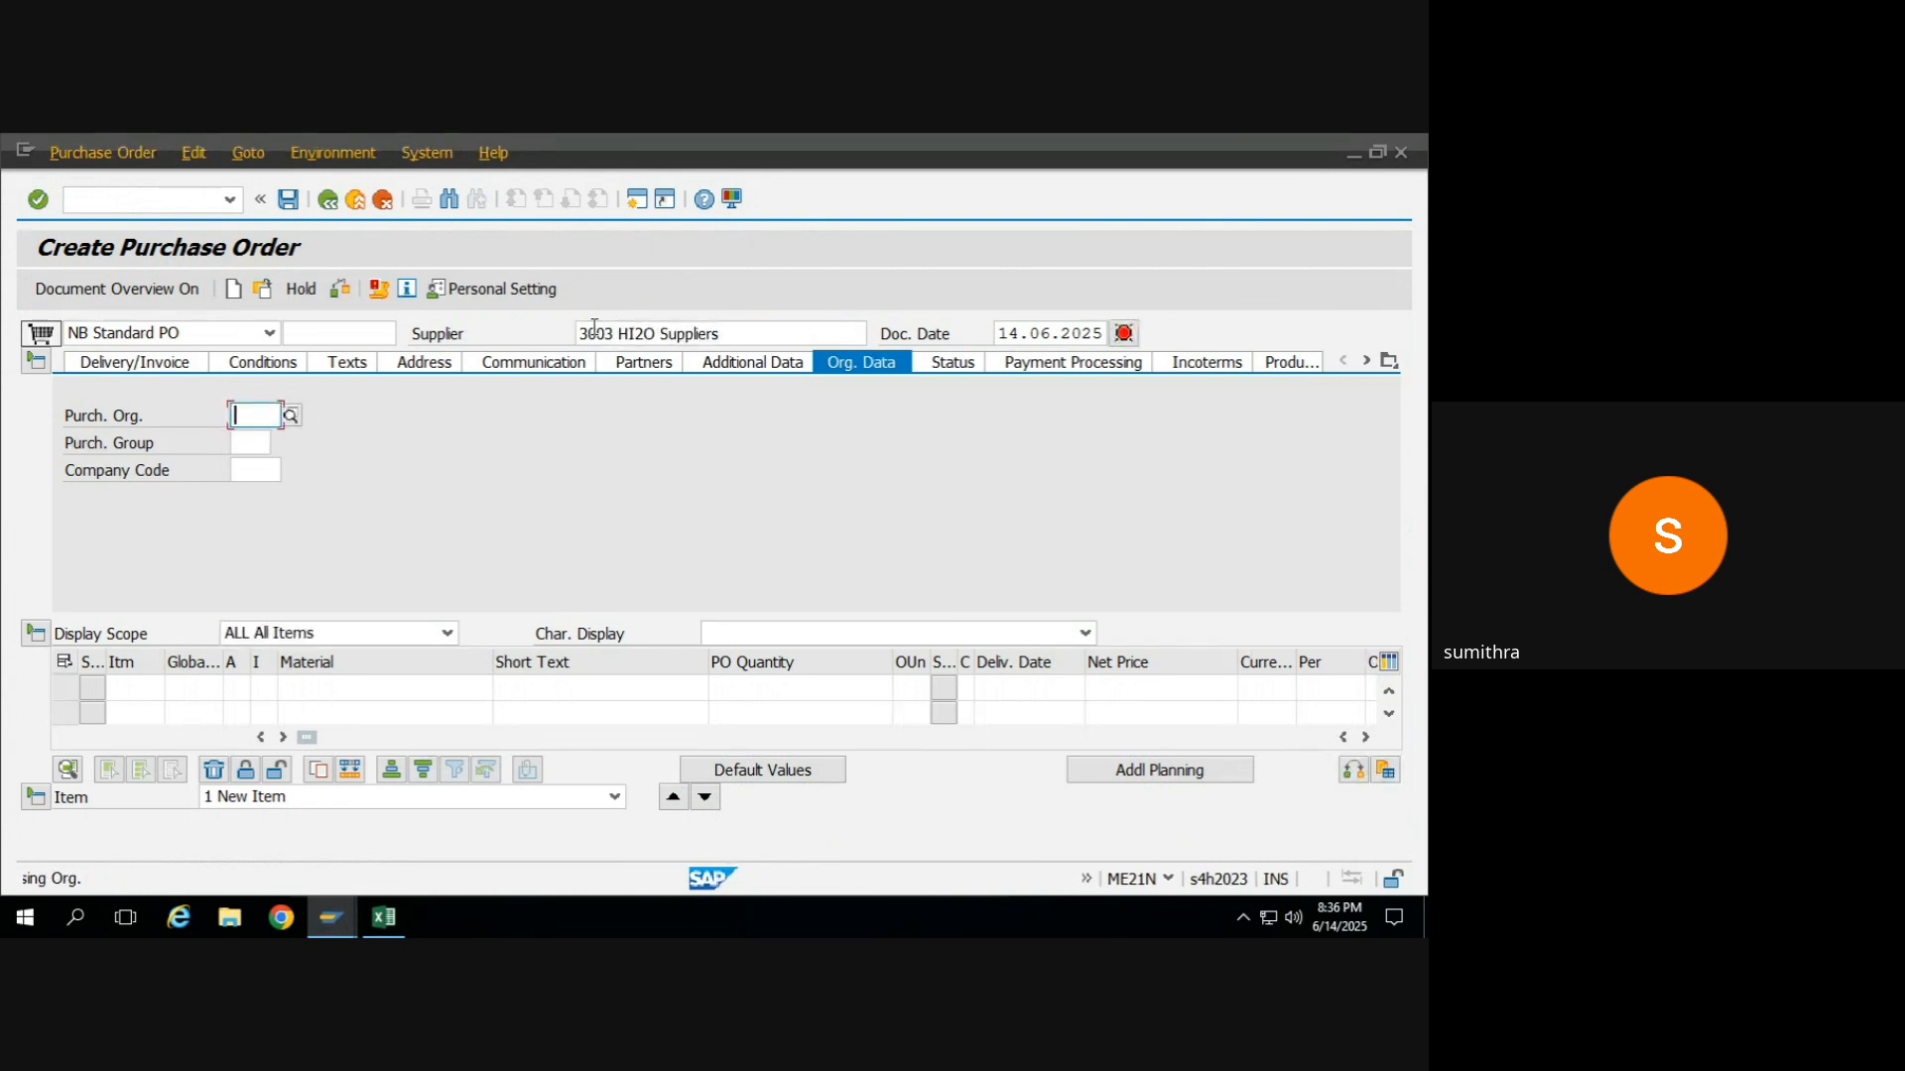
click(268, 427)
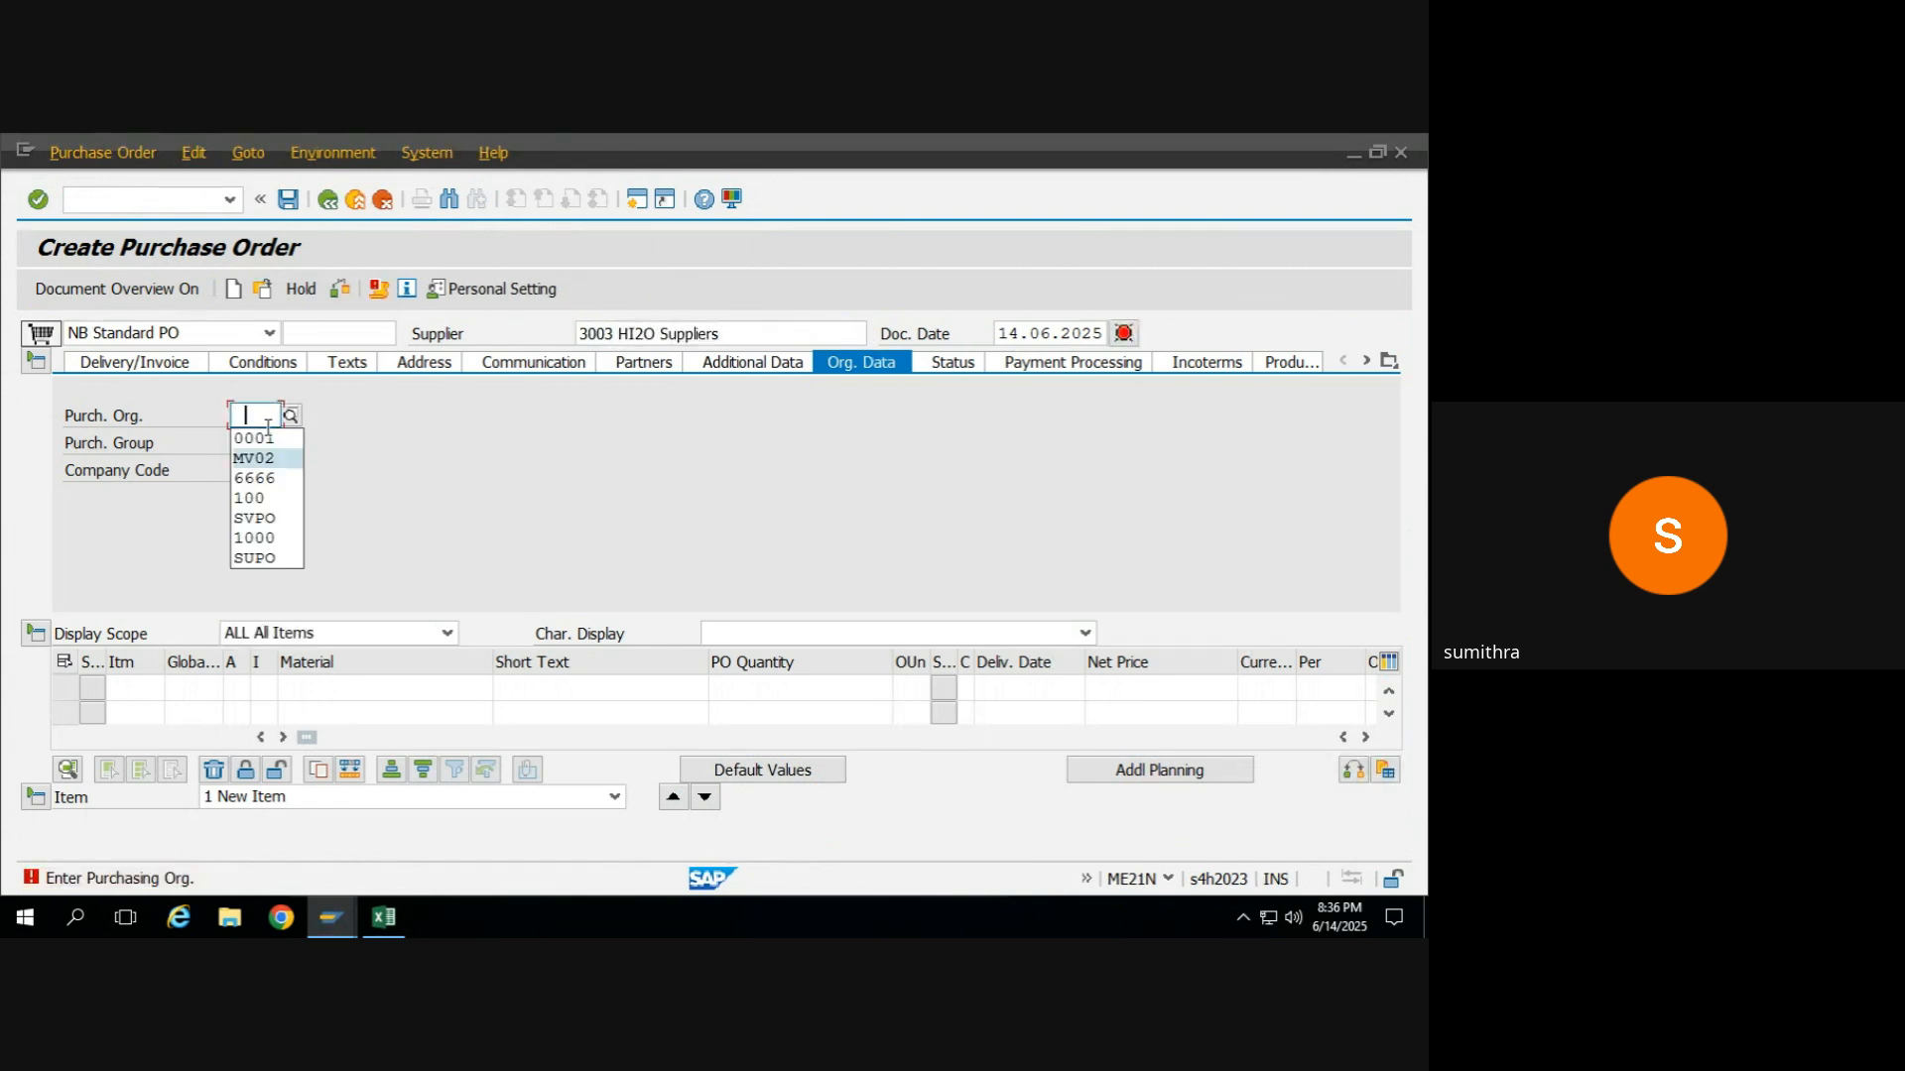
text(KR55)
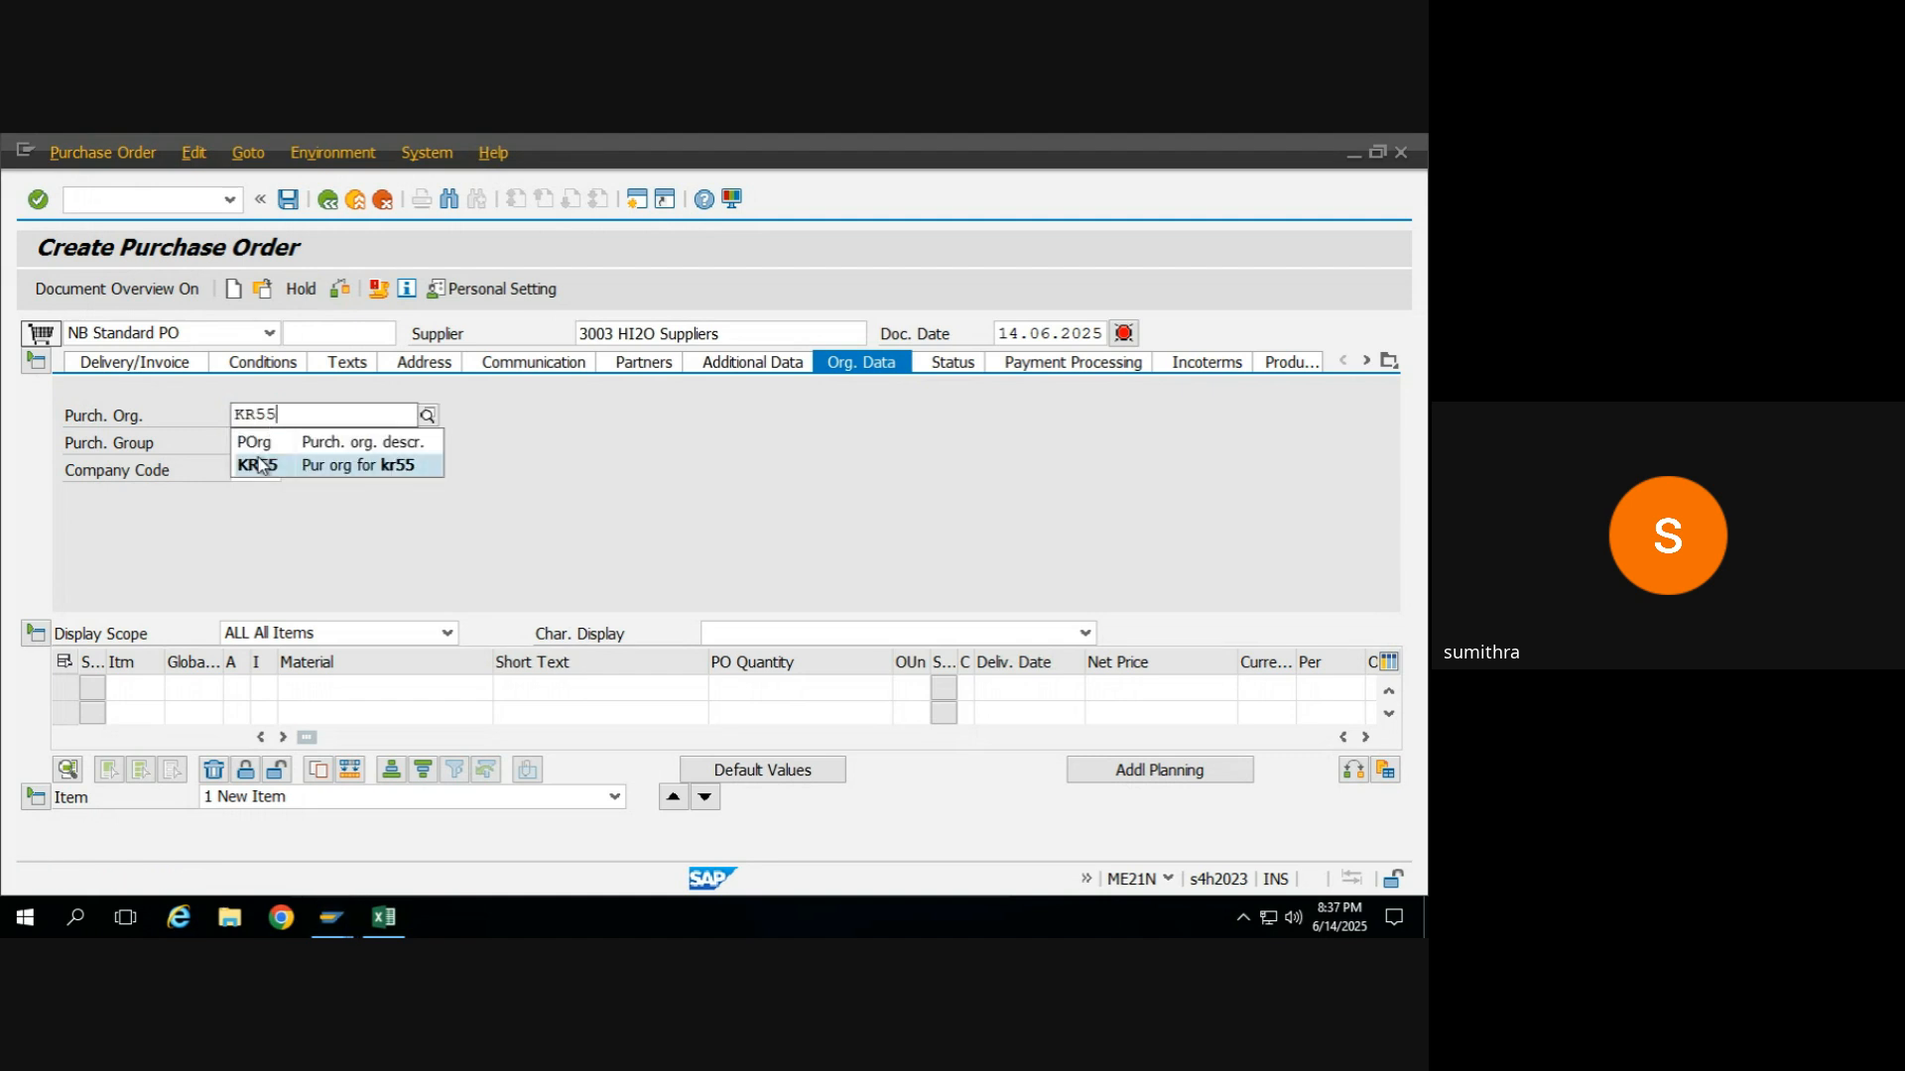
click(254, 470)
click(254, 472)
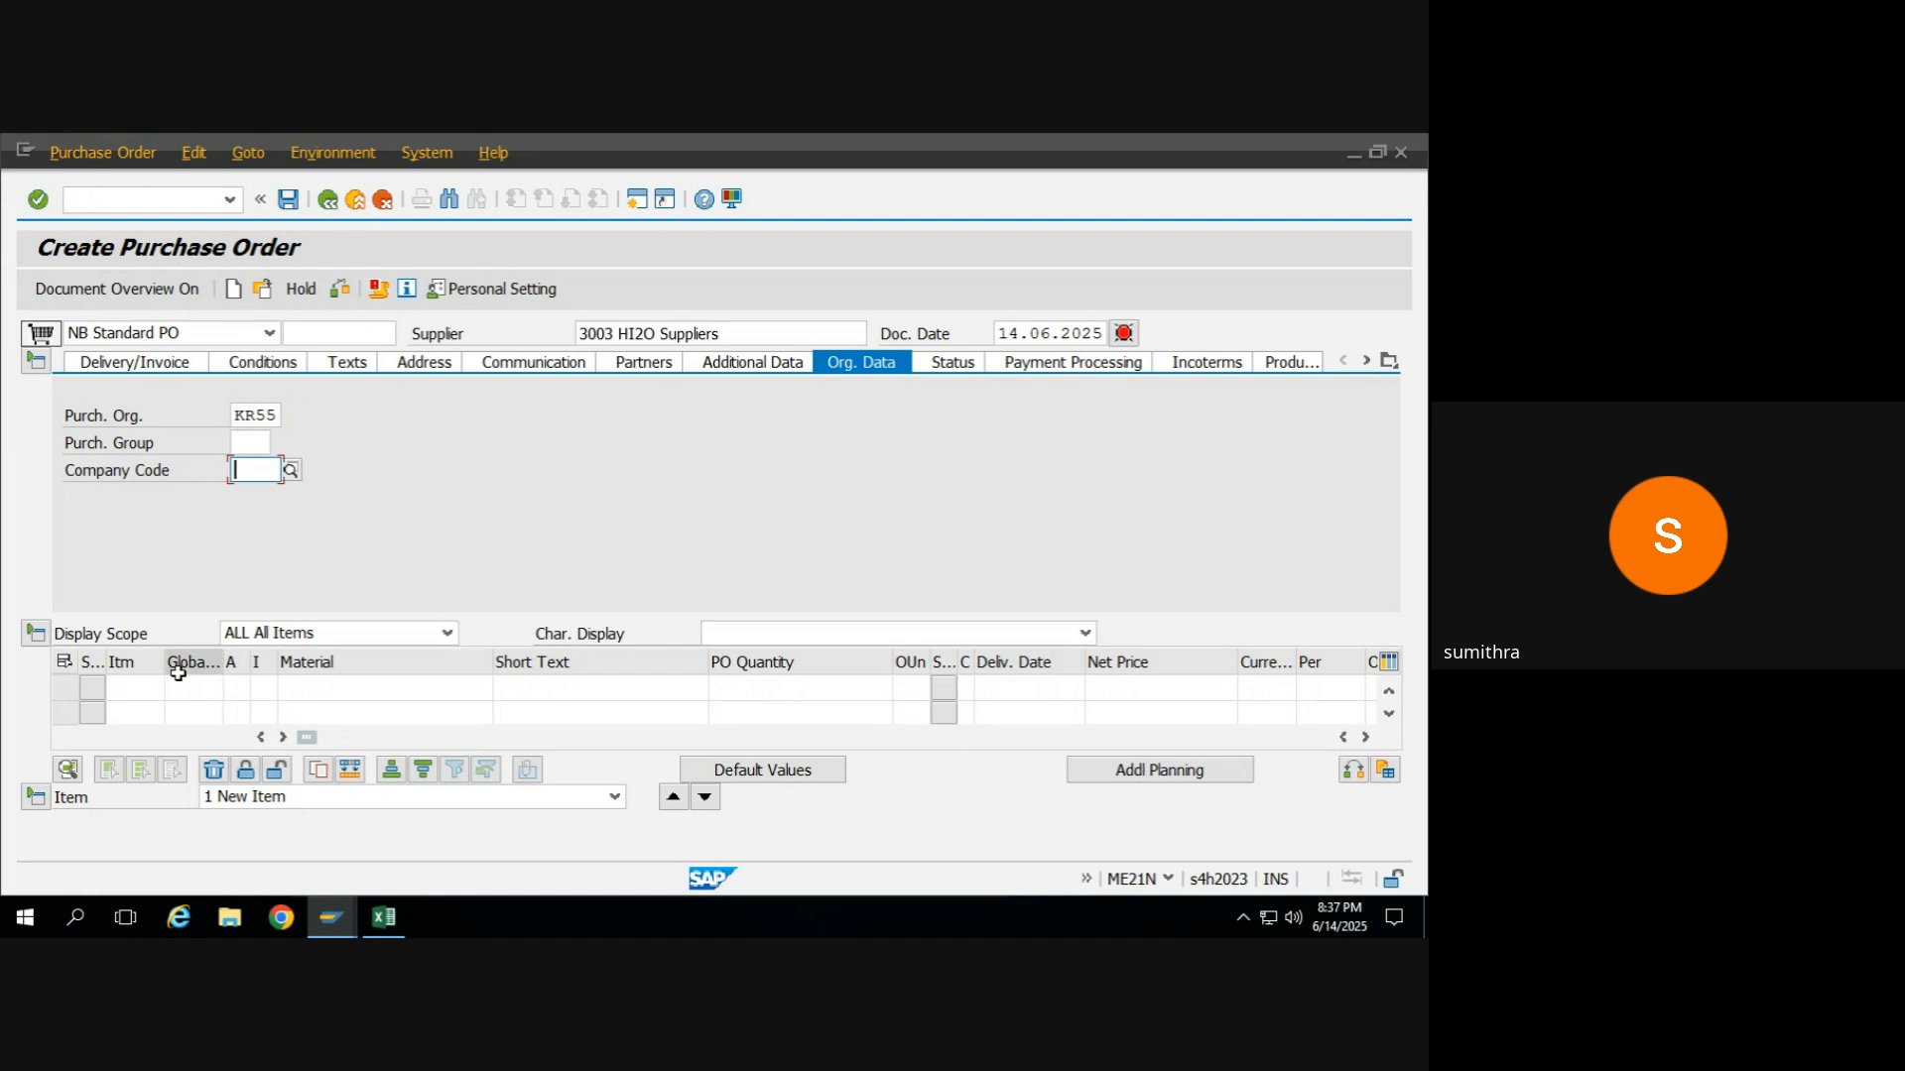
click(314, 686)
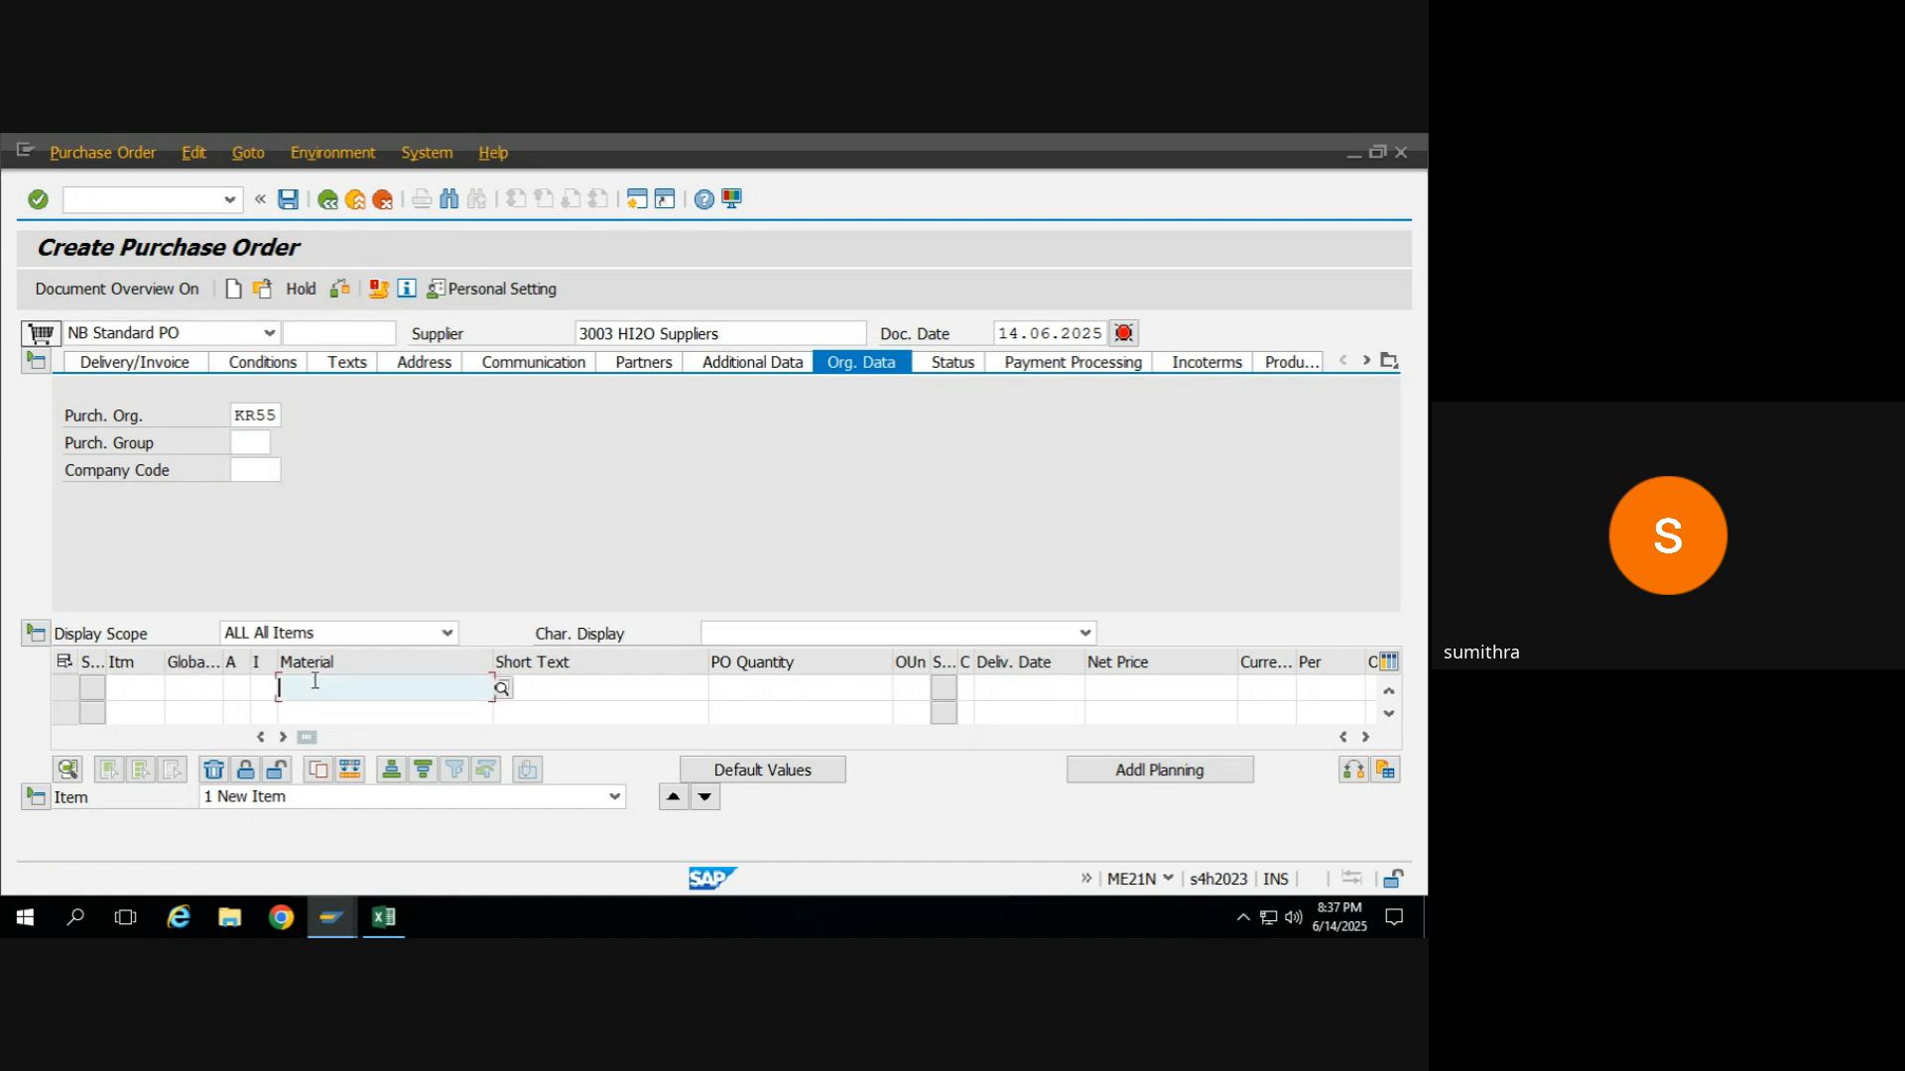
Switch to the MM training 2025 Excel workbook and copy the finished material code FG_MAIDA from the subcontracting notes.
key(alt+Tab)
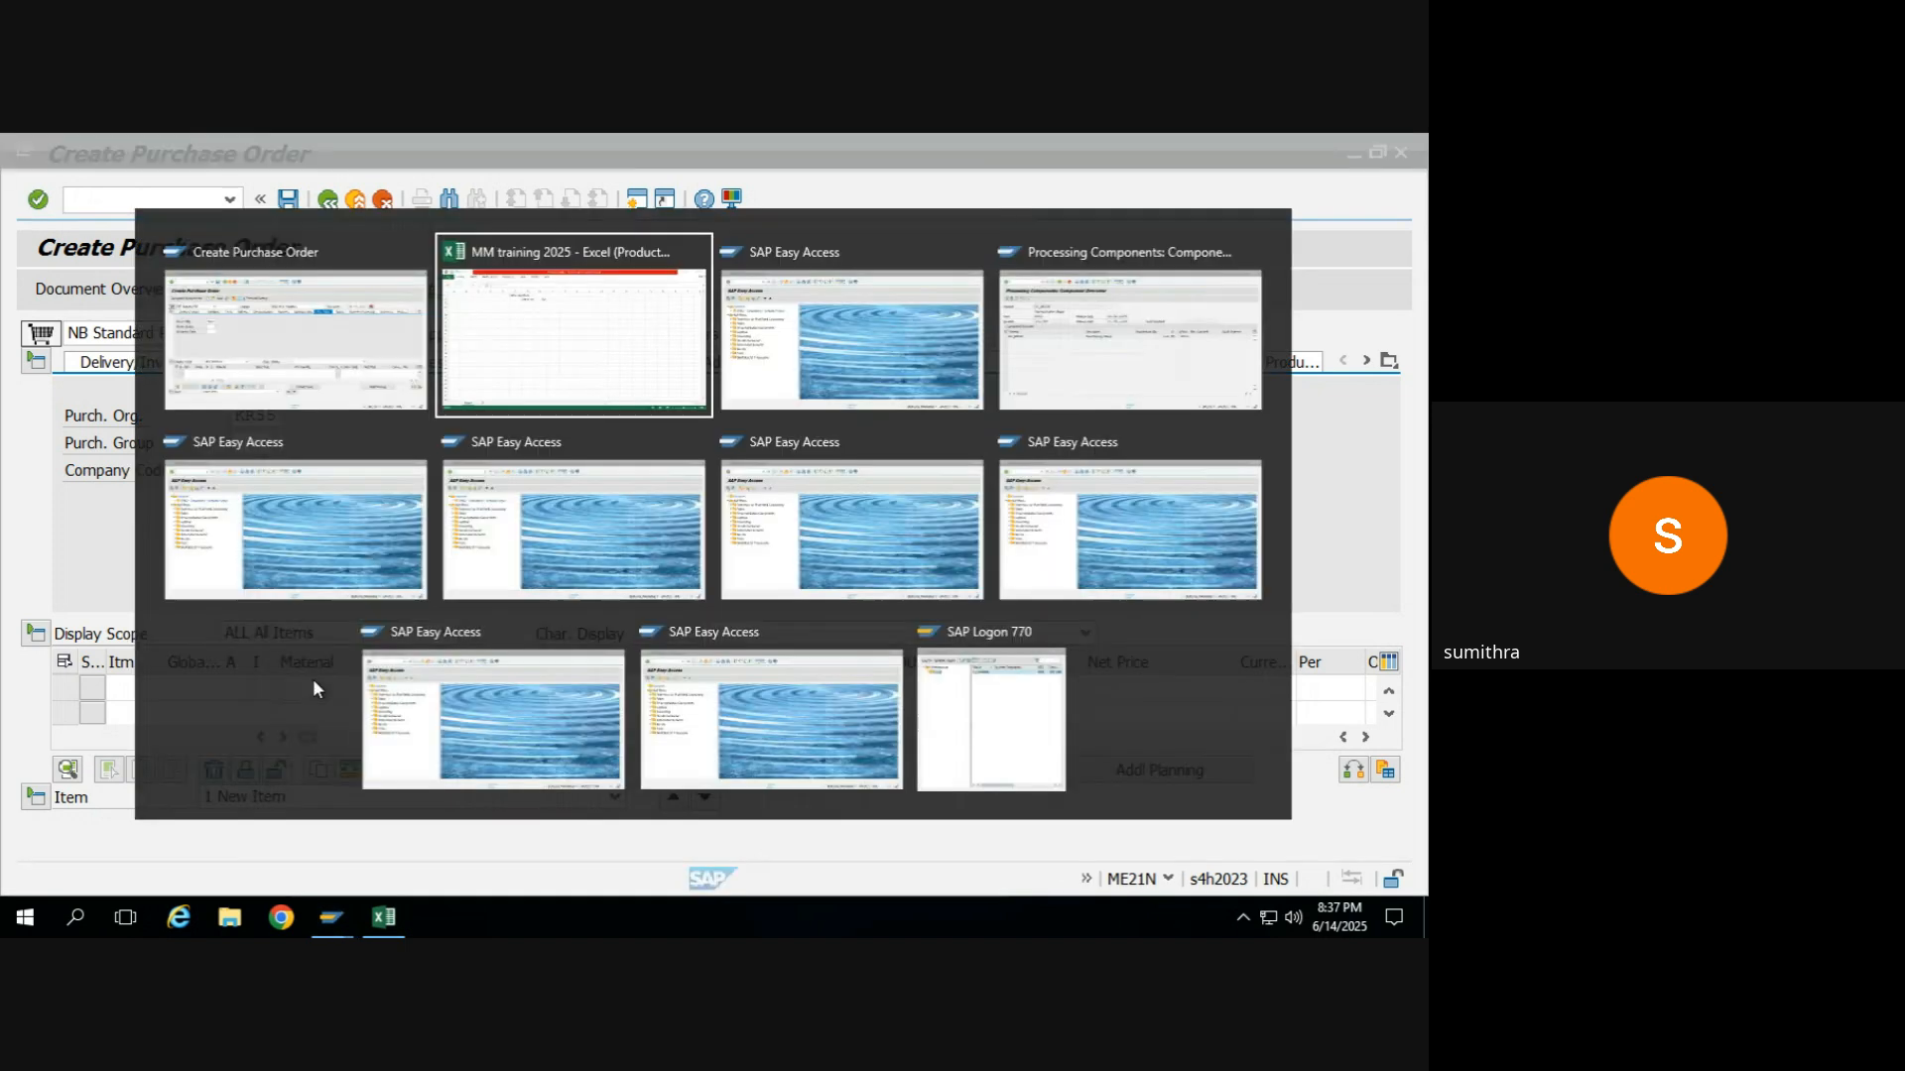
key(alt+Tab)
key(alt+Tab)
key(alt+Tab)
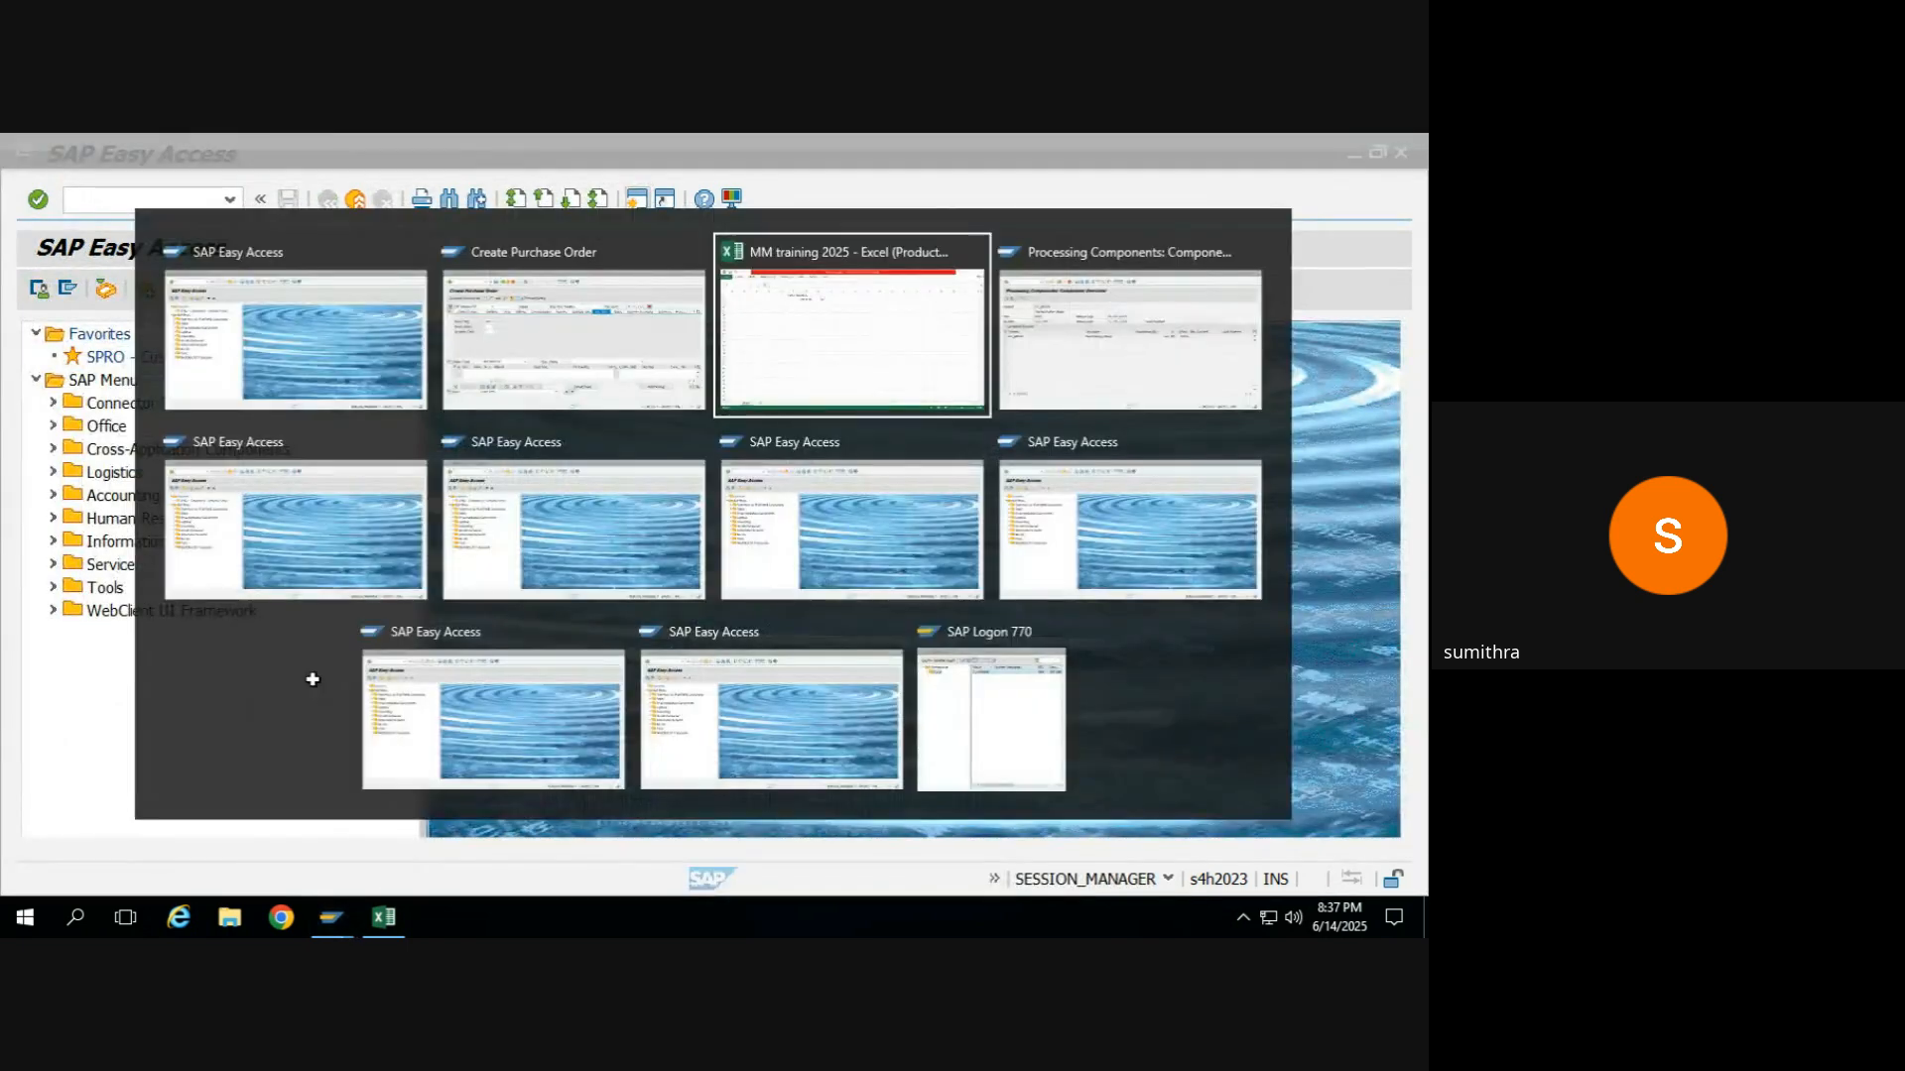
click(488, 425)
key(Up)
key(Up)
key(Up)
key(Up)
key(Up)
key(Up)
key(Up)
key(Up)
key(Up)
key(Up)
key(Up)
key(Up)
key(Up)
key(Up)
key(Up)
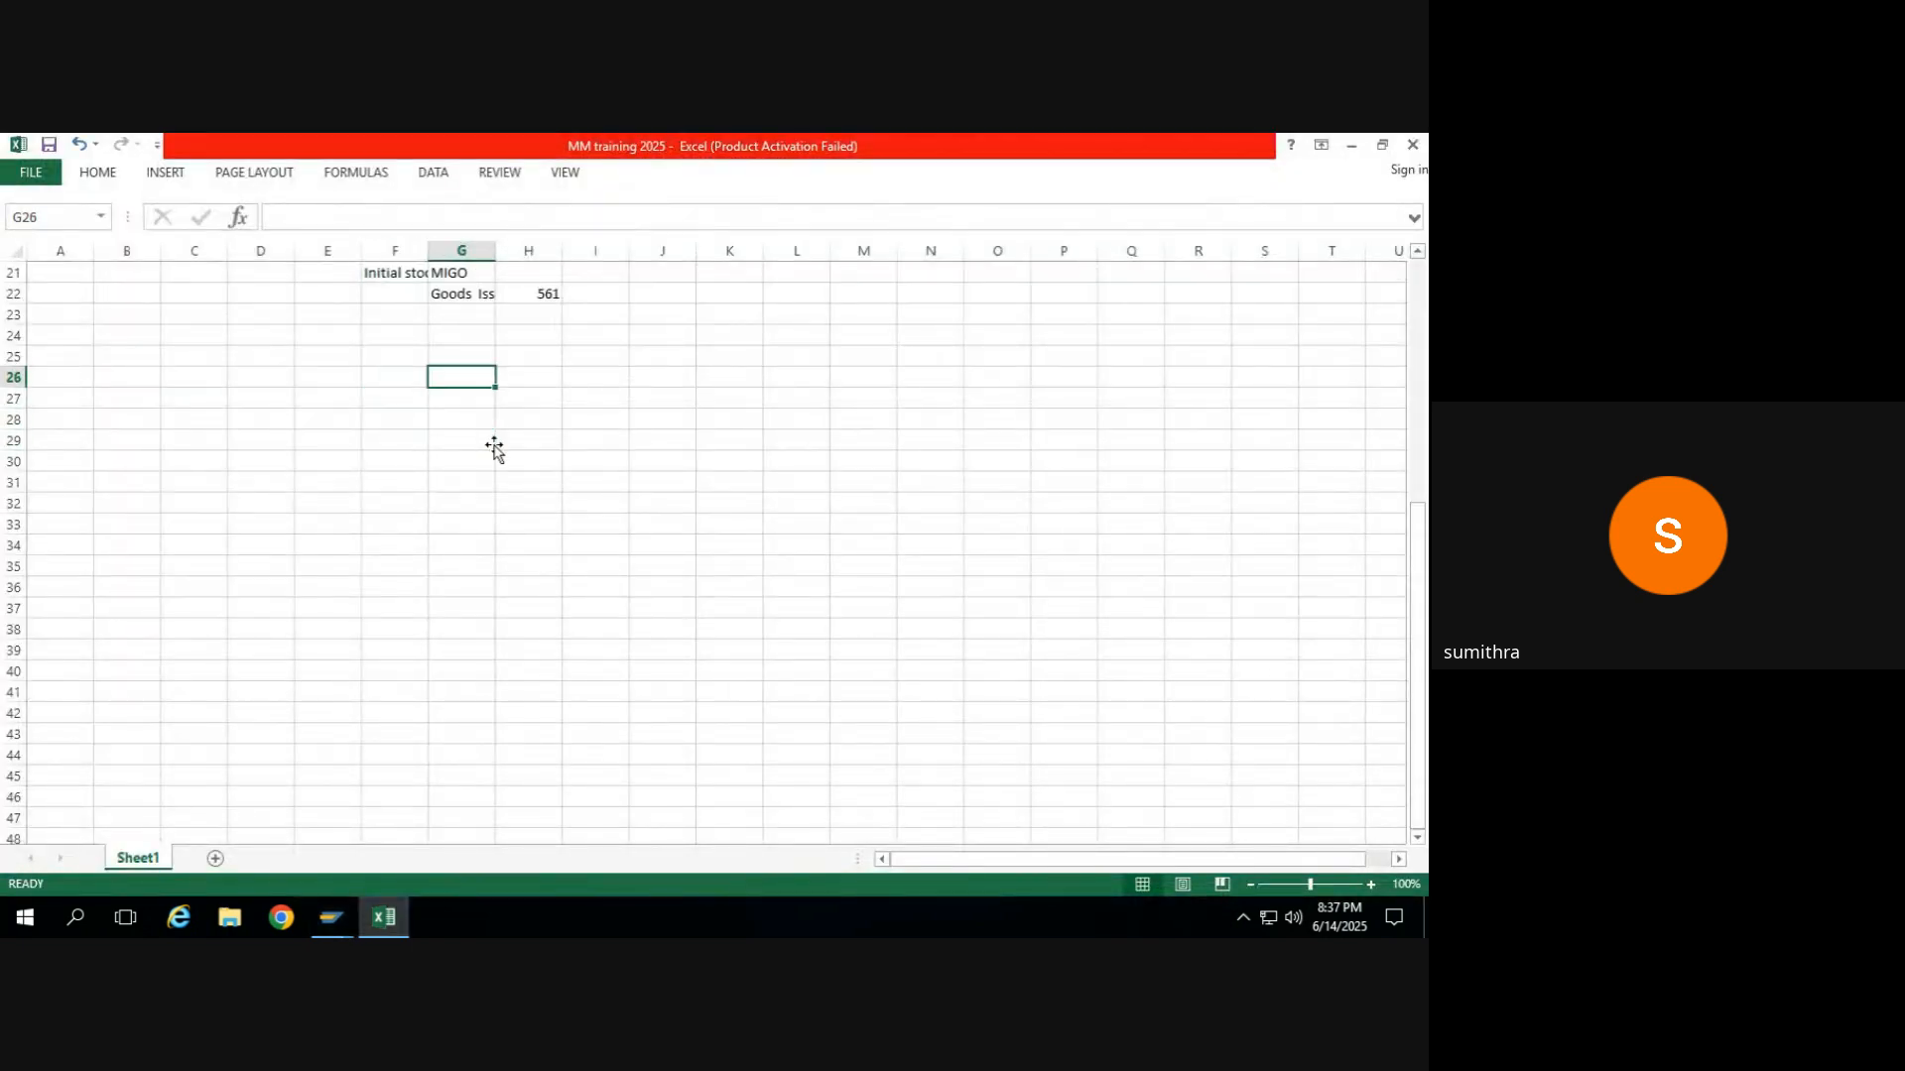
key(Up)
key(Up)
key(Up)
key(Up)
key(Up)
key(Up)
key(Up)
key(Up)
key(Up)
key(Up)
key(Up)
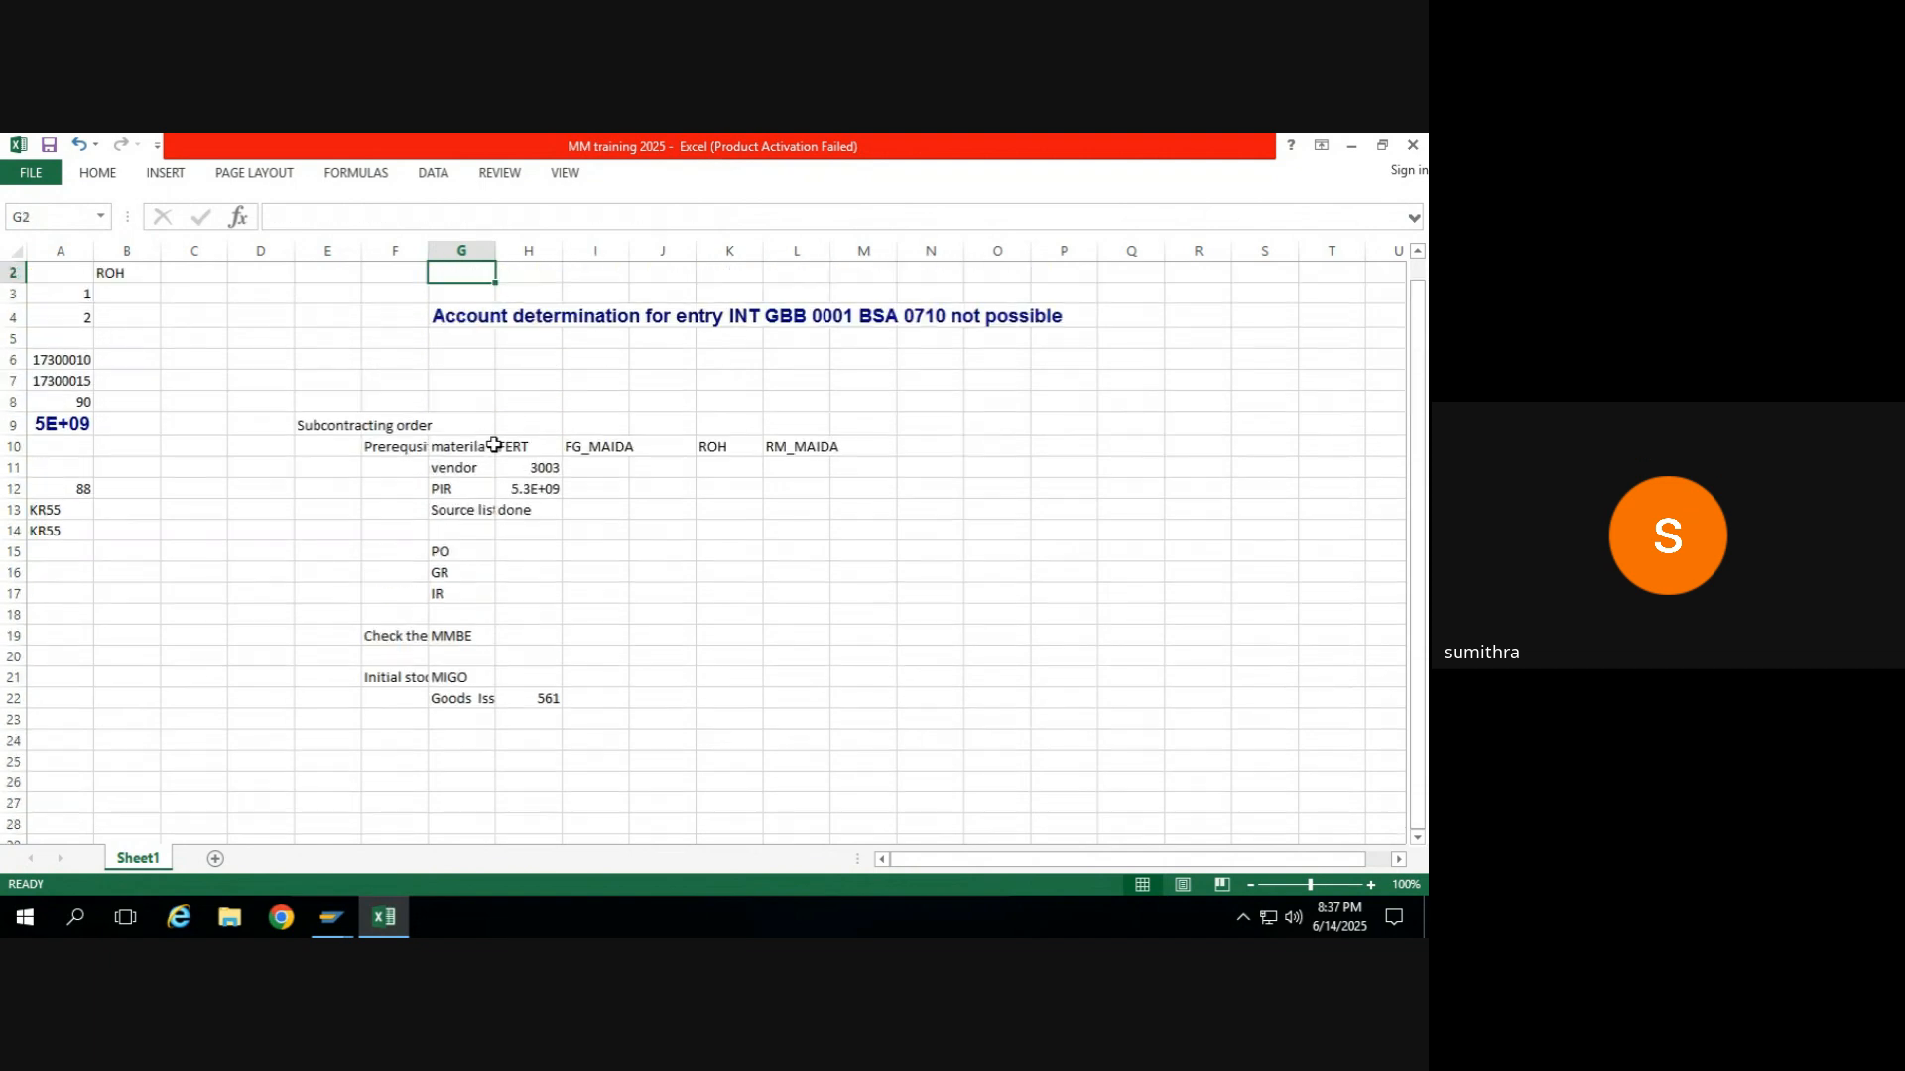
click(572, 449)
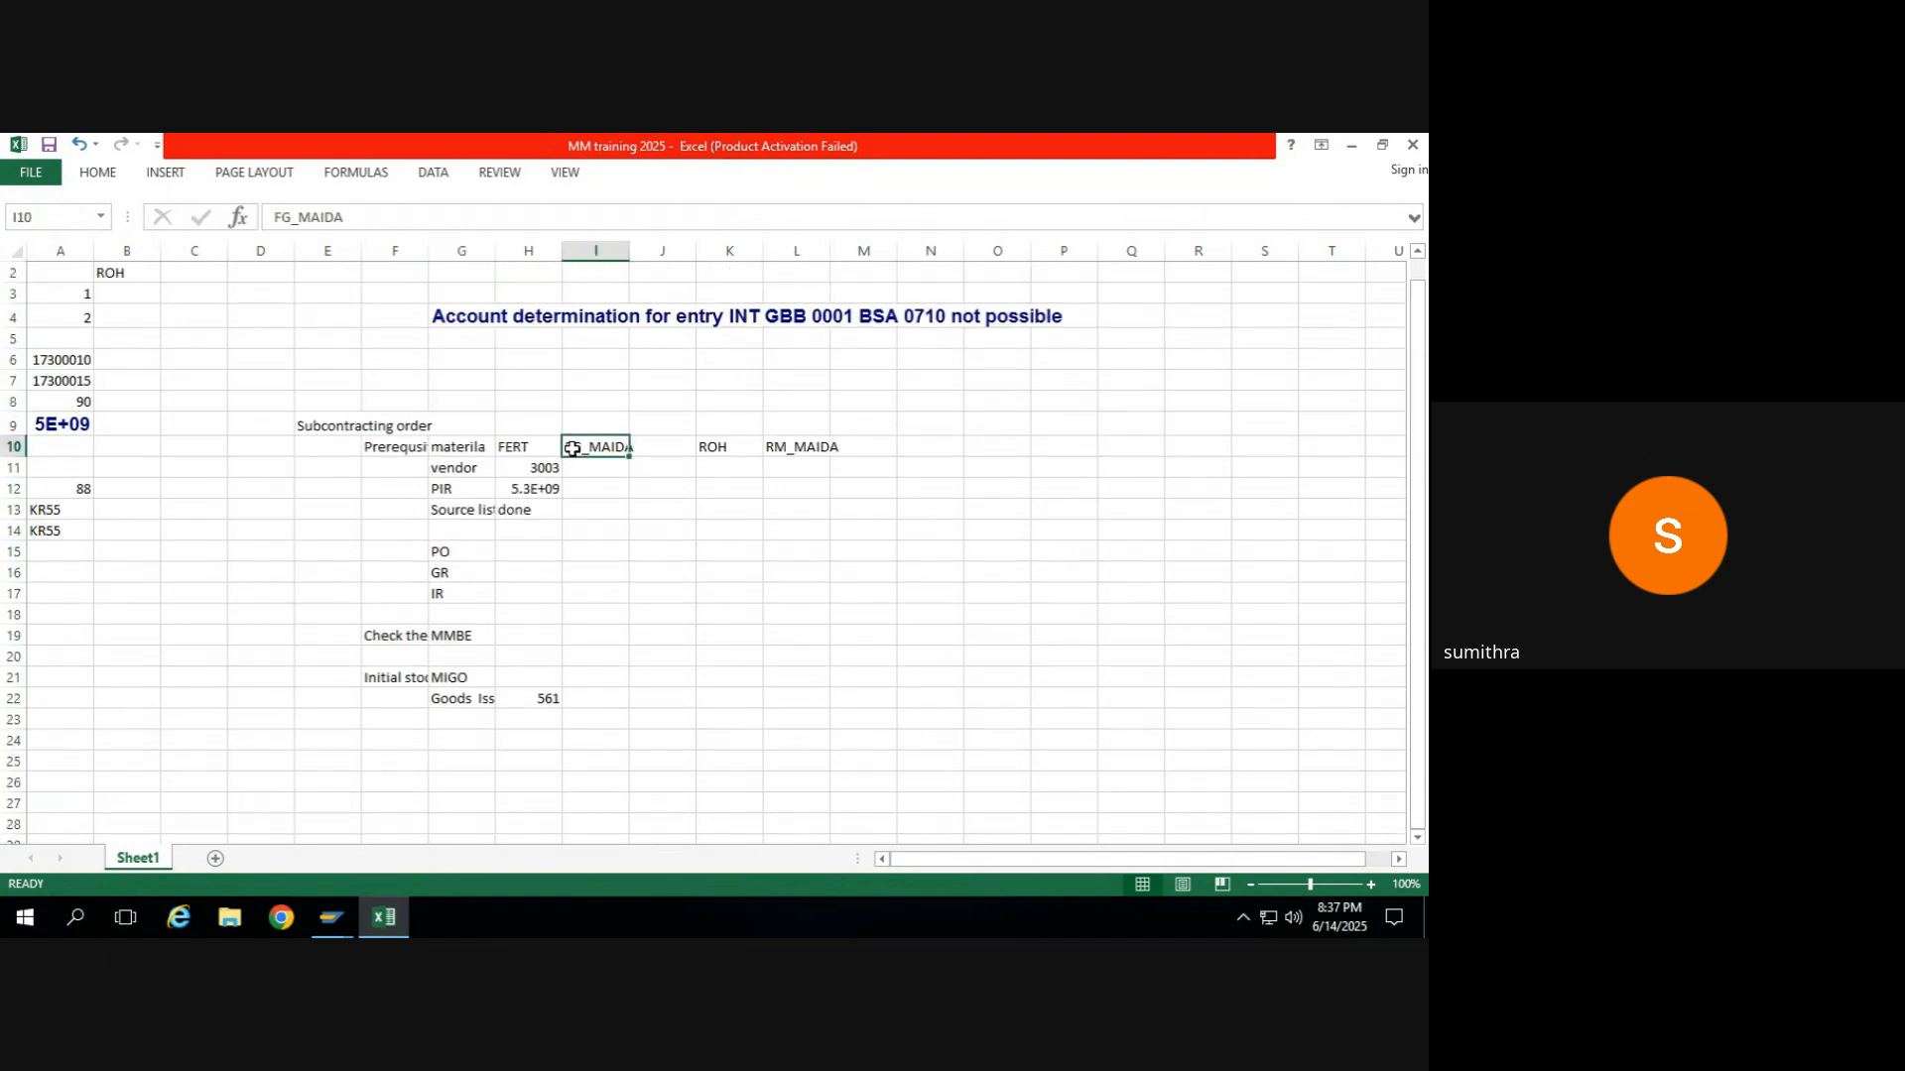
key(ctrl+c)
Return to the SAP purchase order and enter material FG_MAIDA with a PO quantity of 1 in the first item.
key(alt+Tab)
key(alt+Tab)
key(alt+Tab)
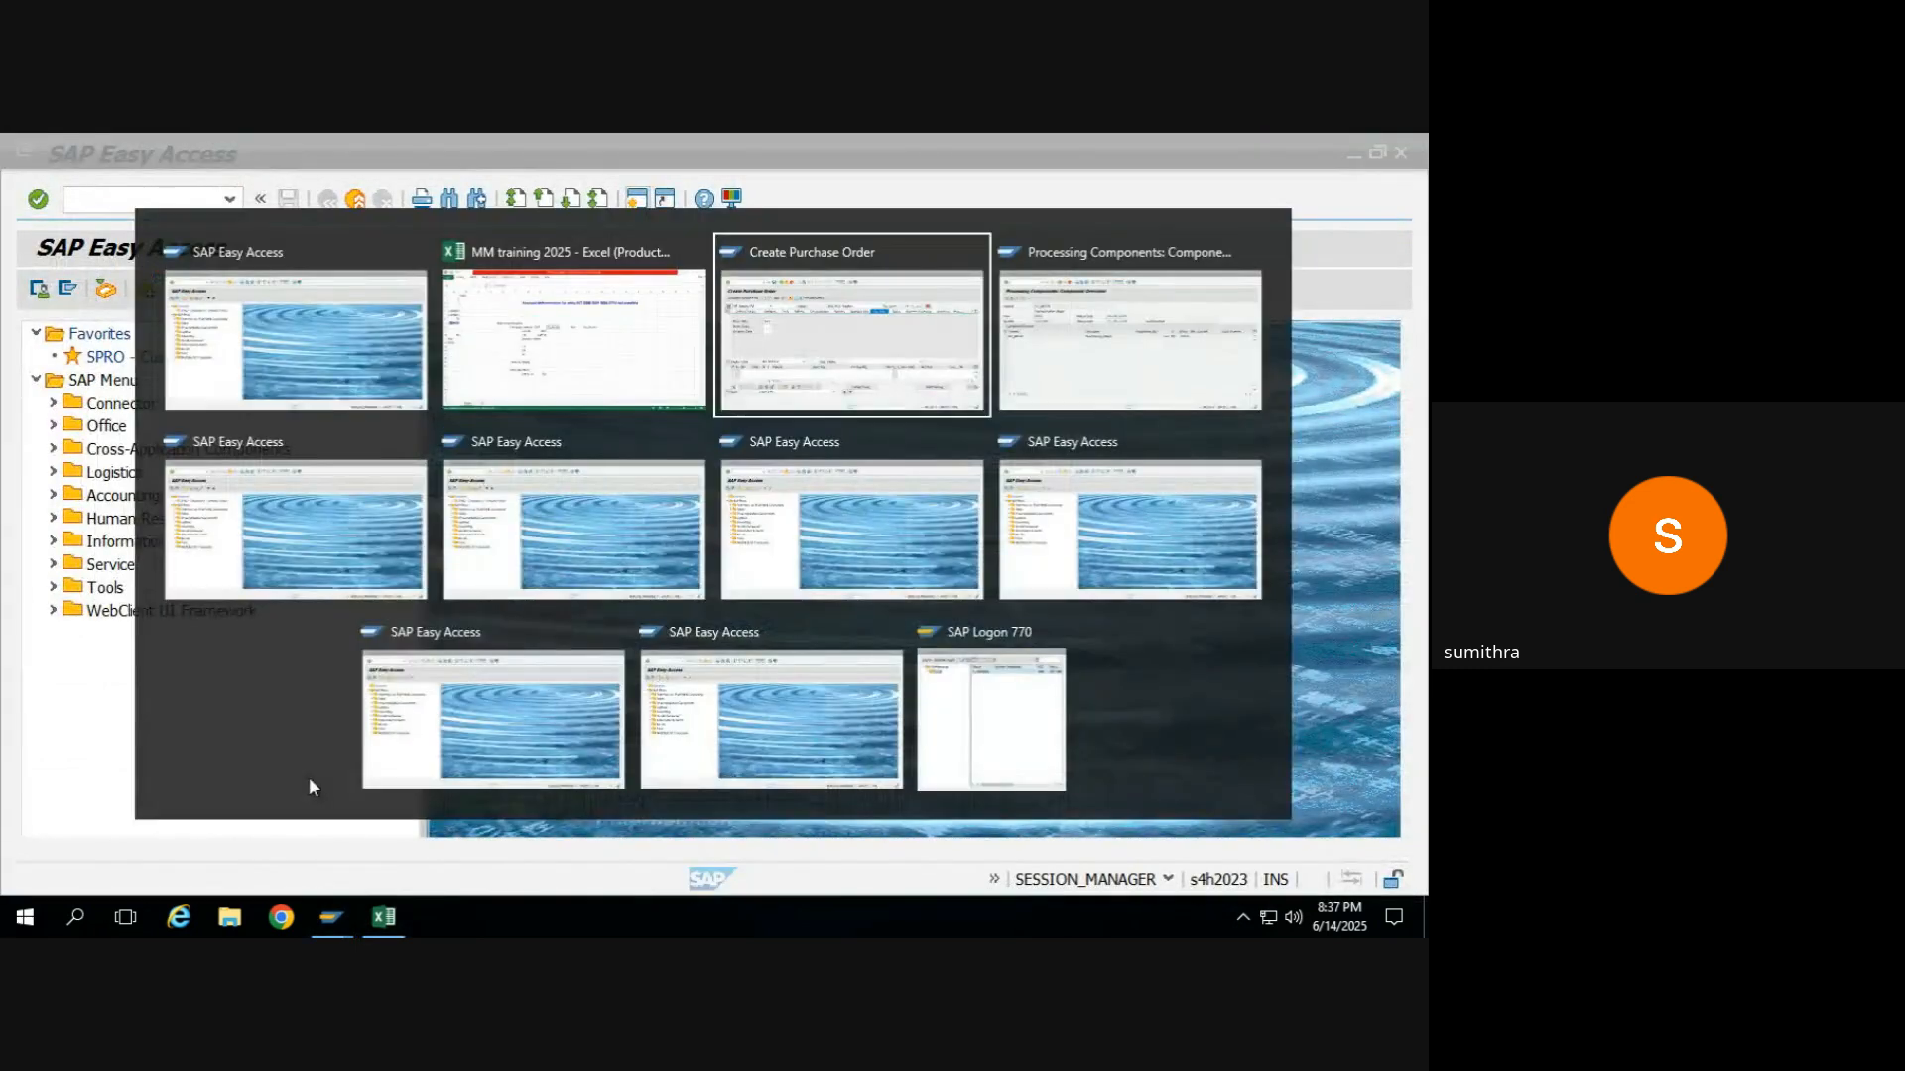
key(ctrl+v)
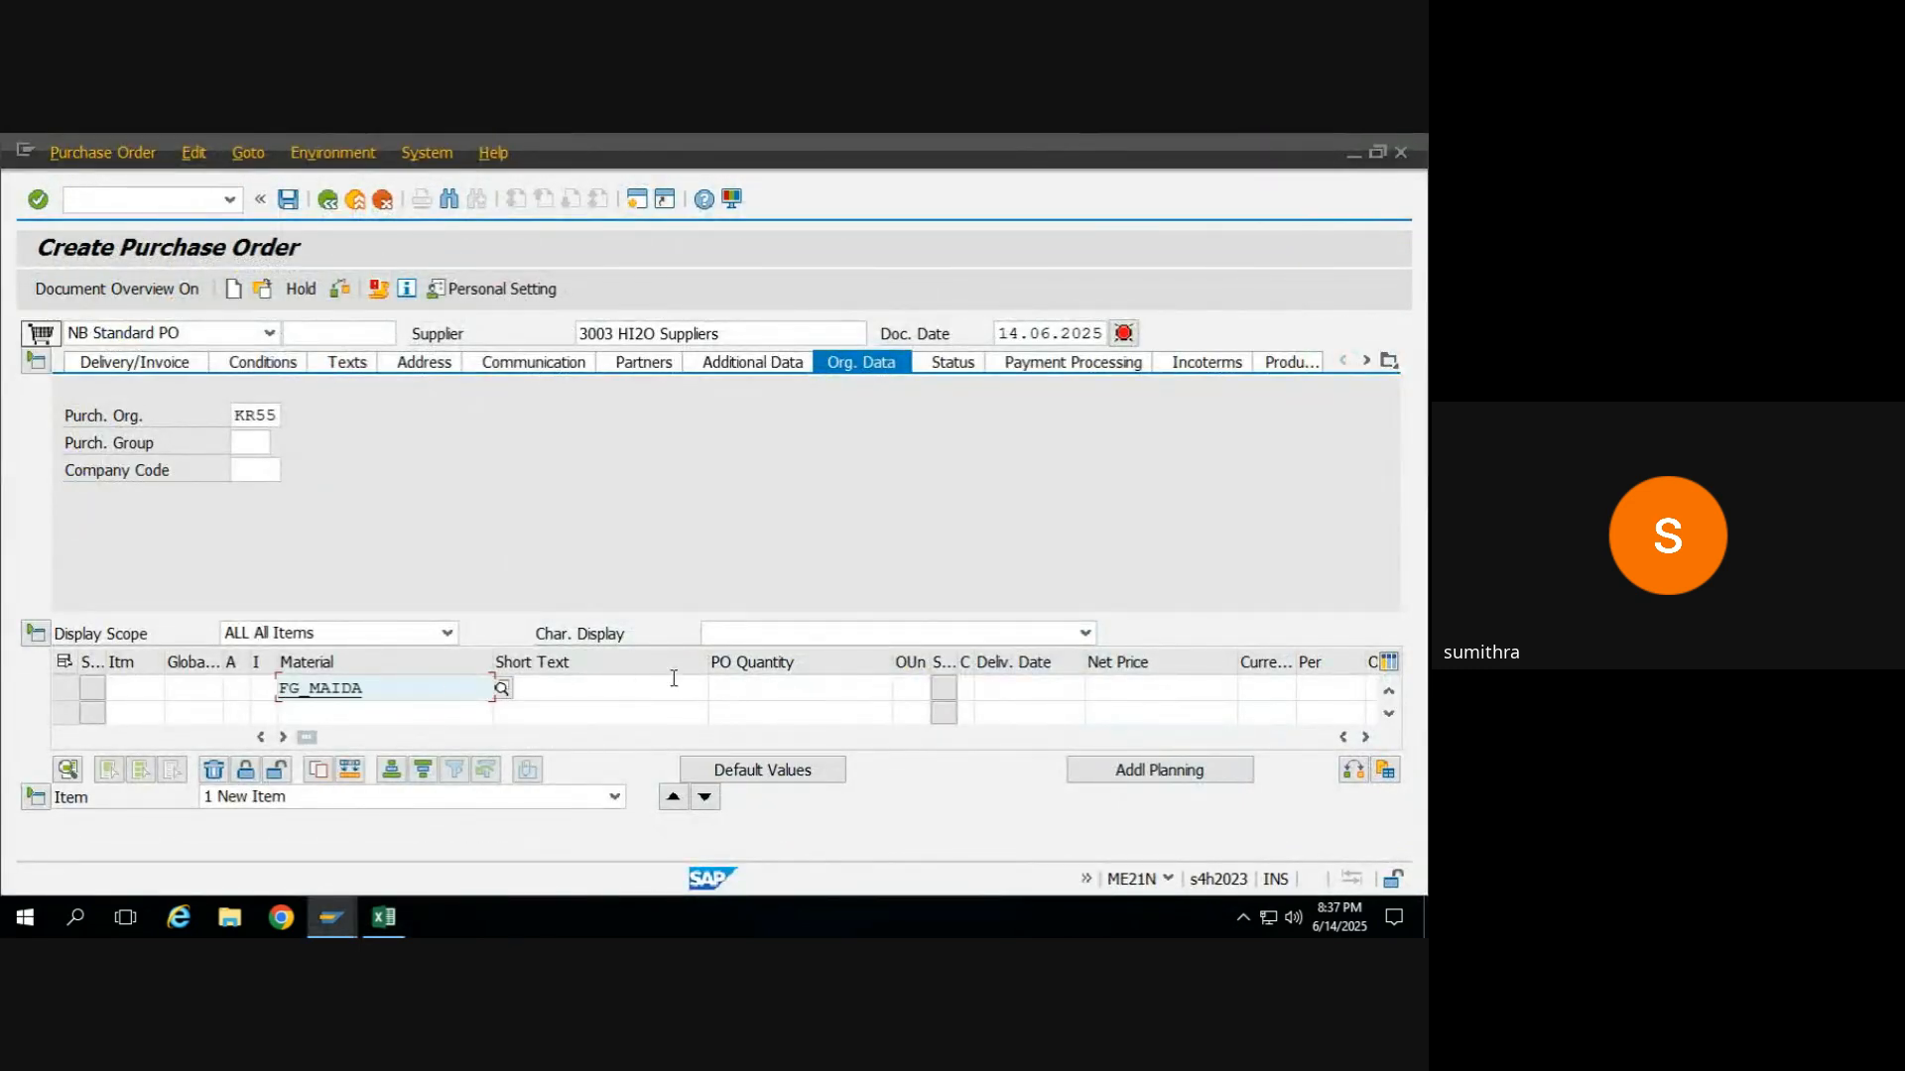
click(716, 687)
text(1)
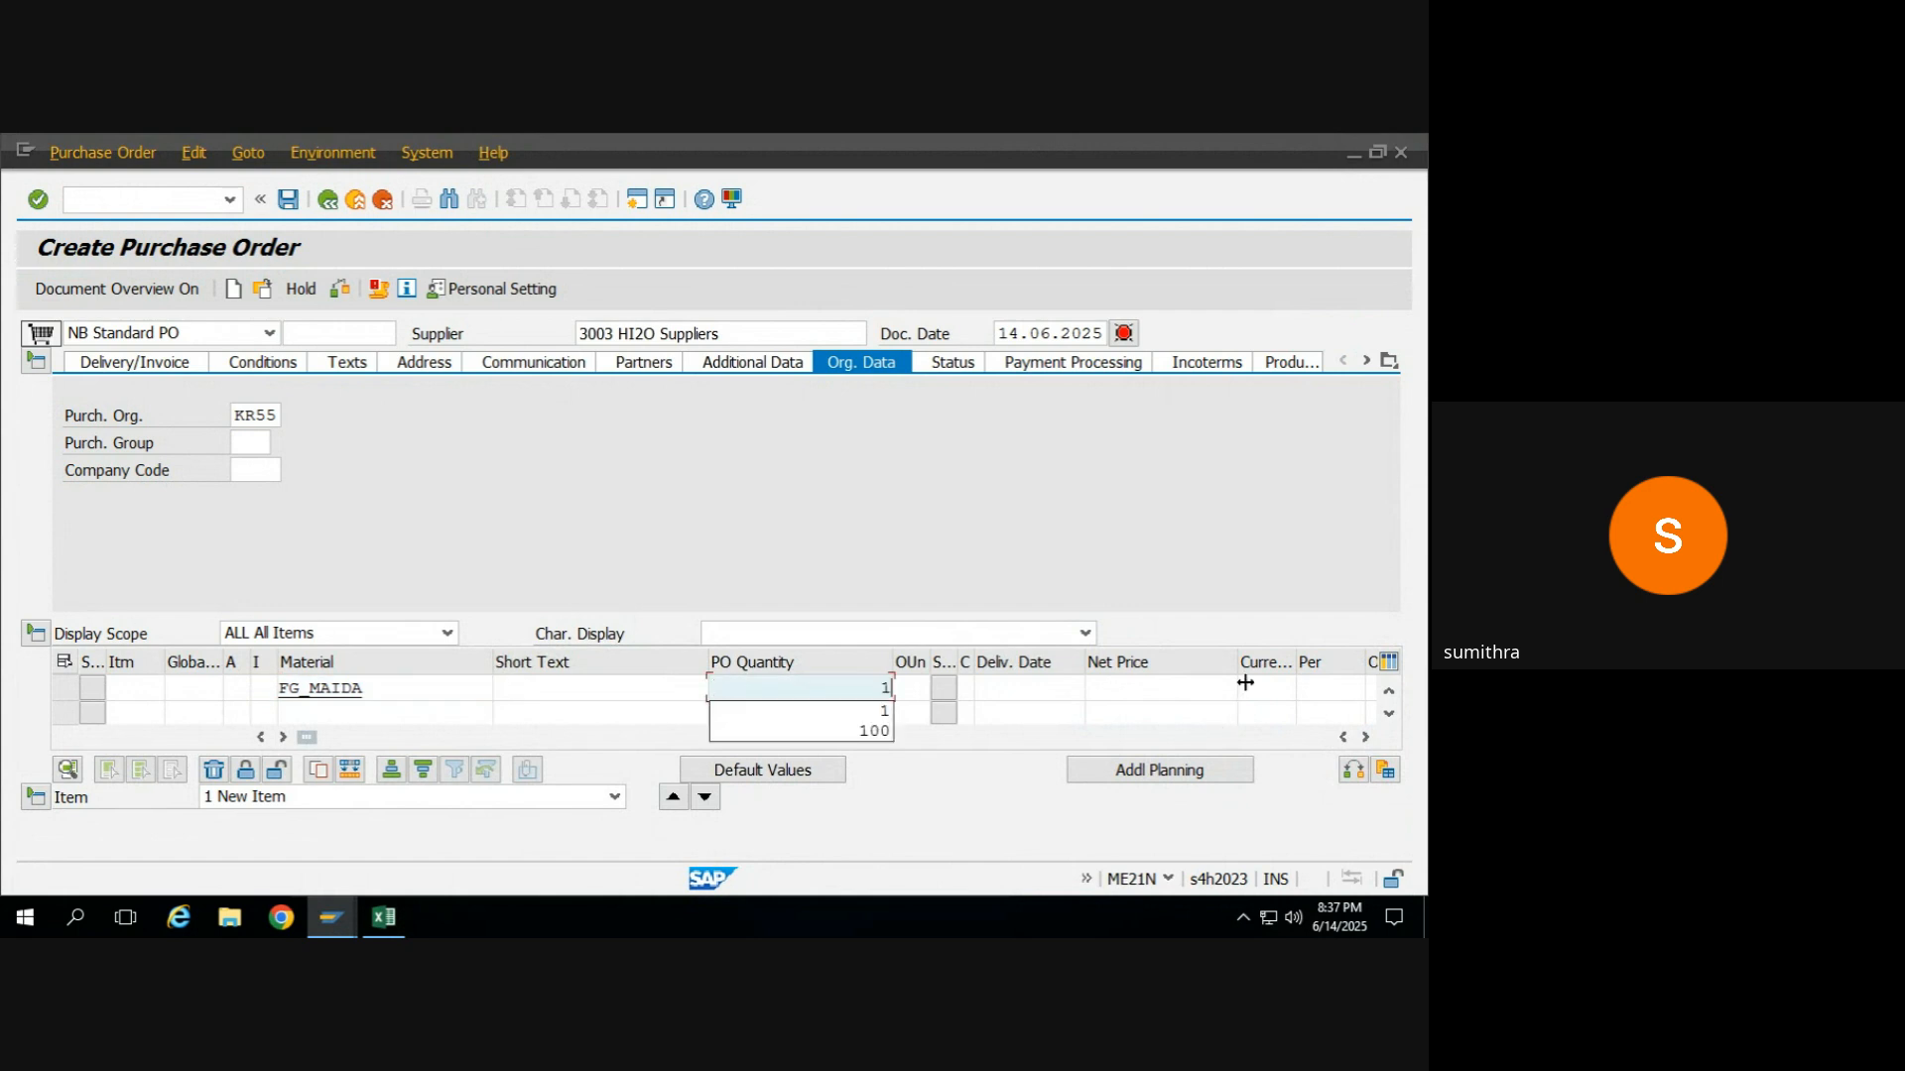
Set the first item's plant to KR55 and have the item checked.
click(1365, 739)
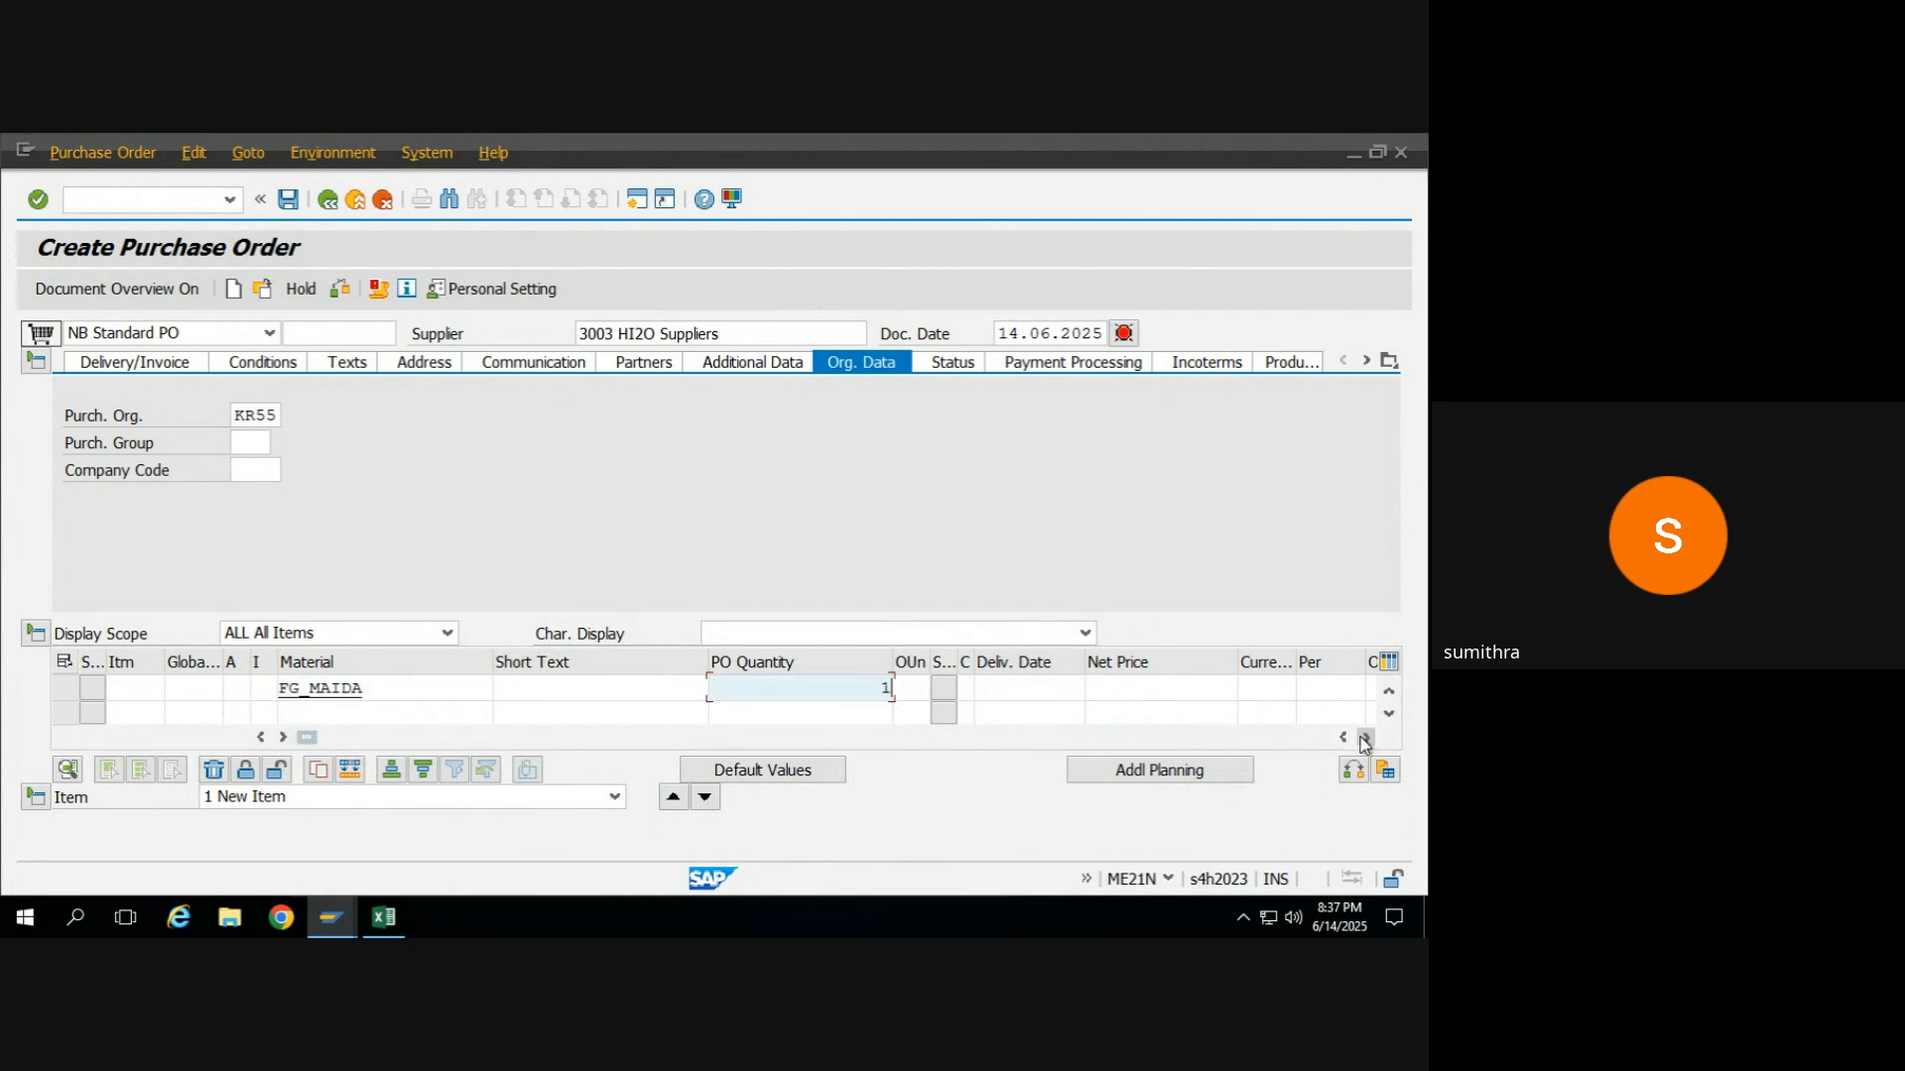
click(1365, 739)
click(1365, 740)
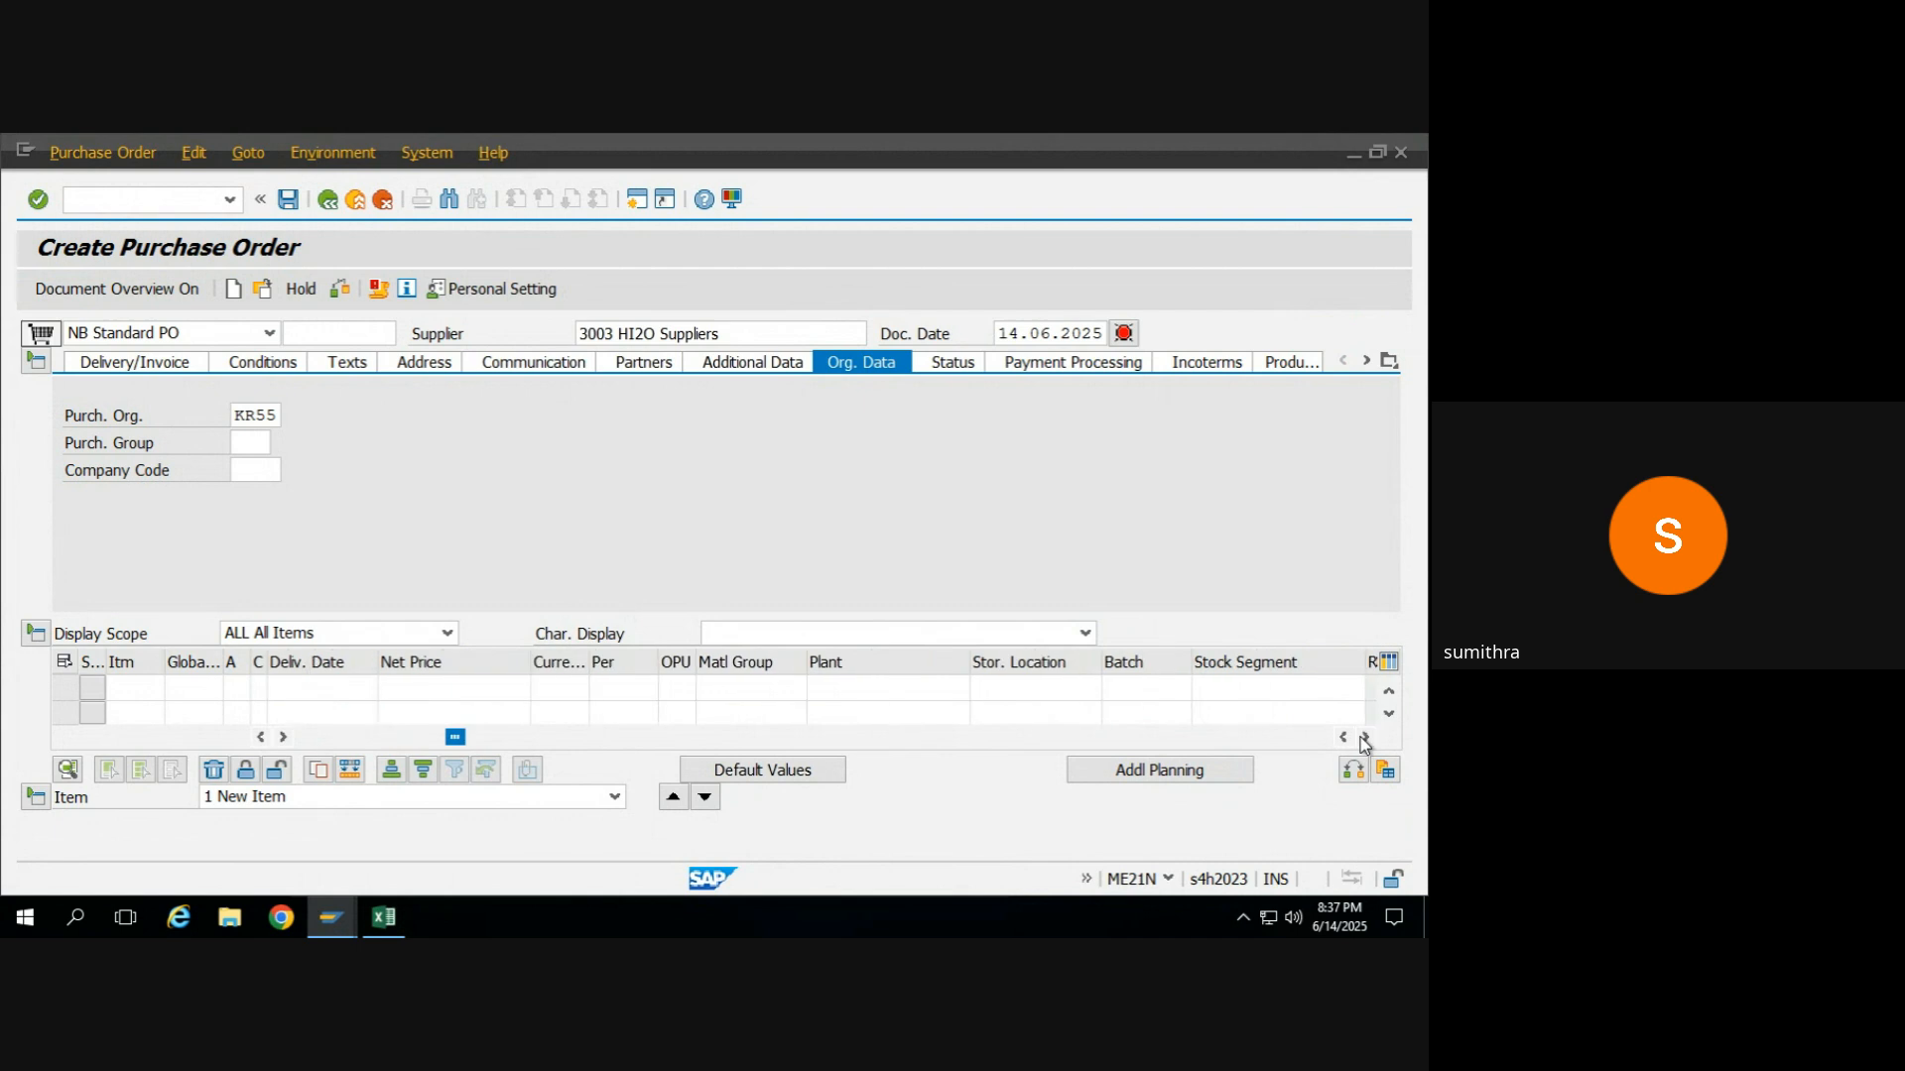
click(893, 684)
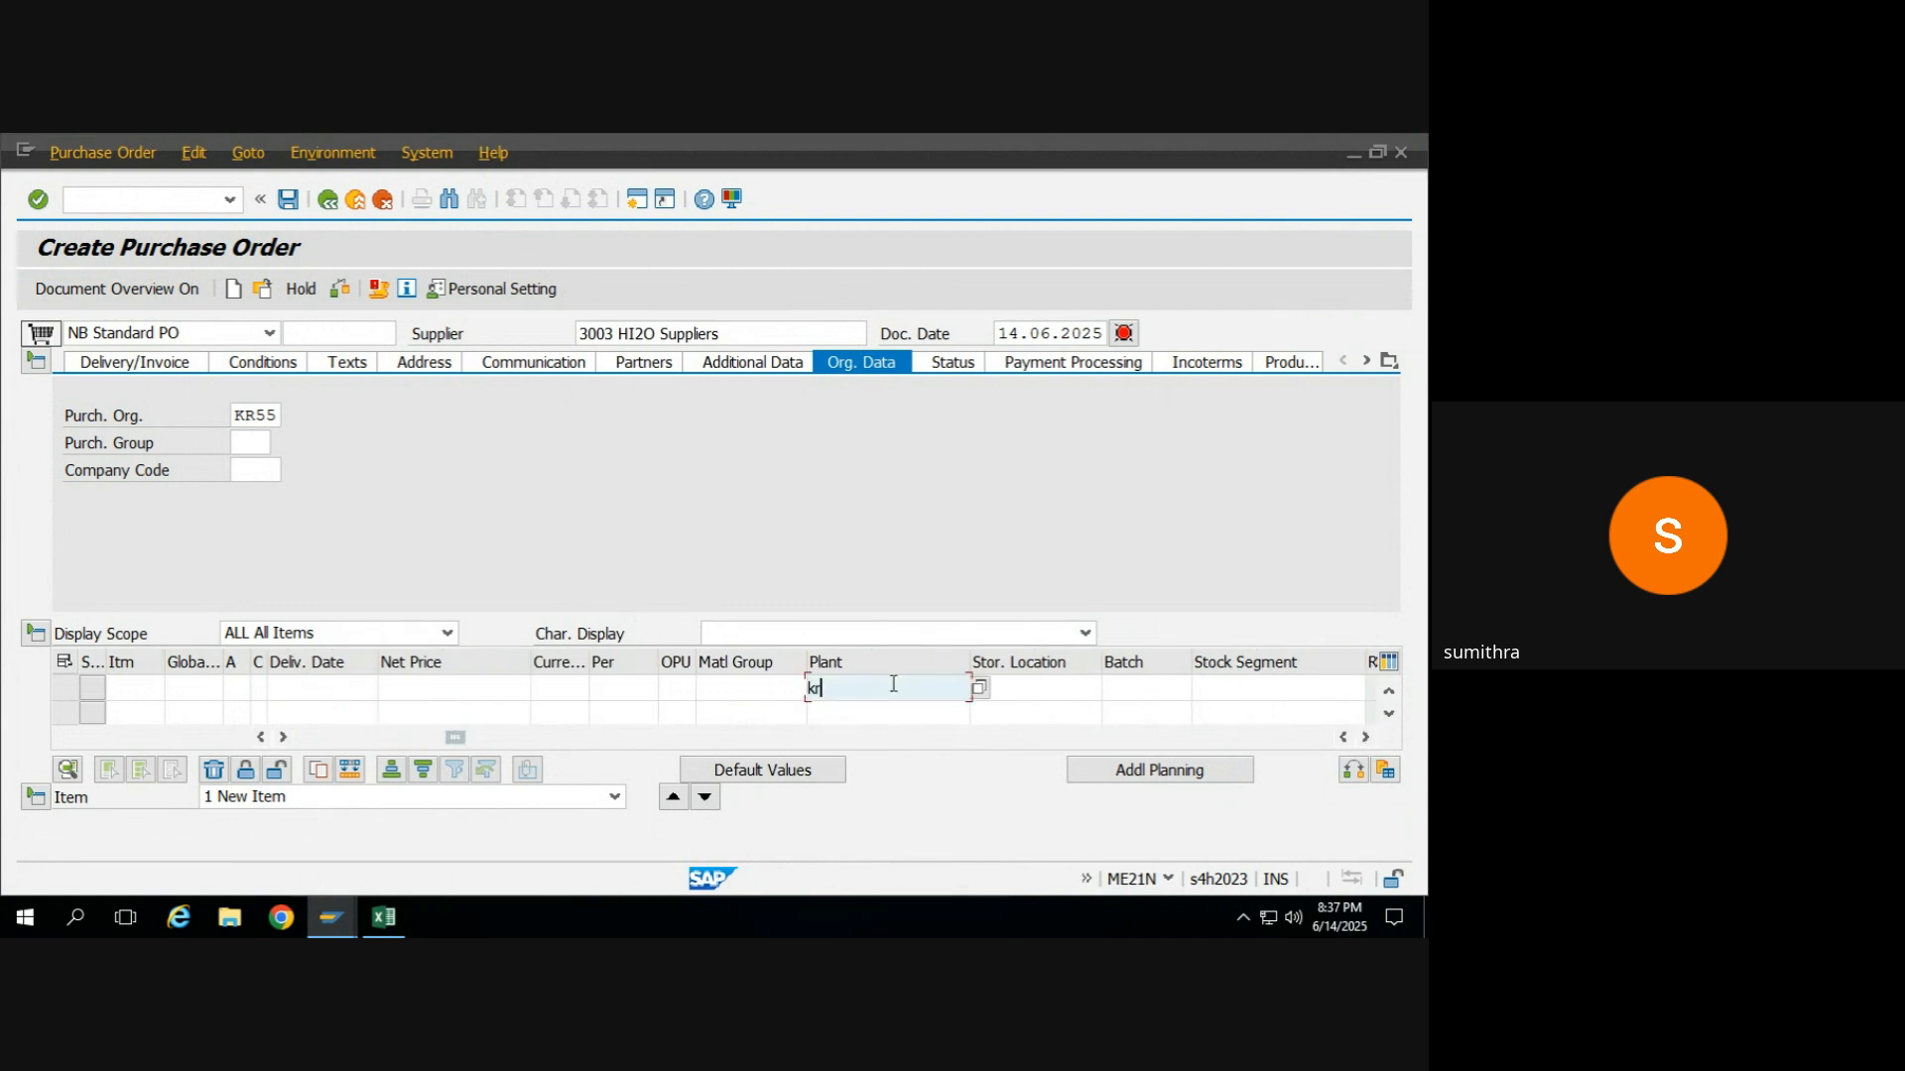
key(Return)
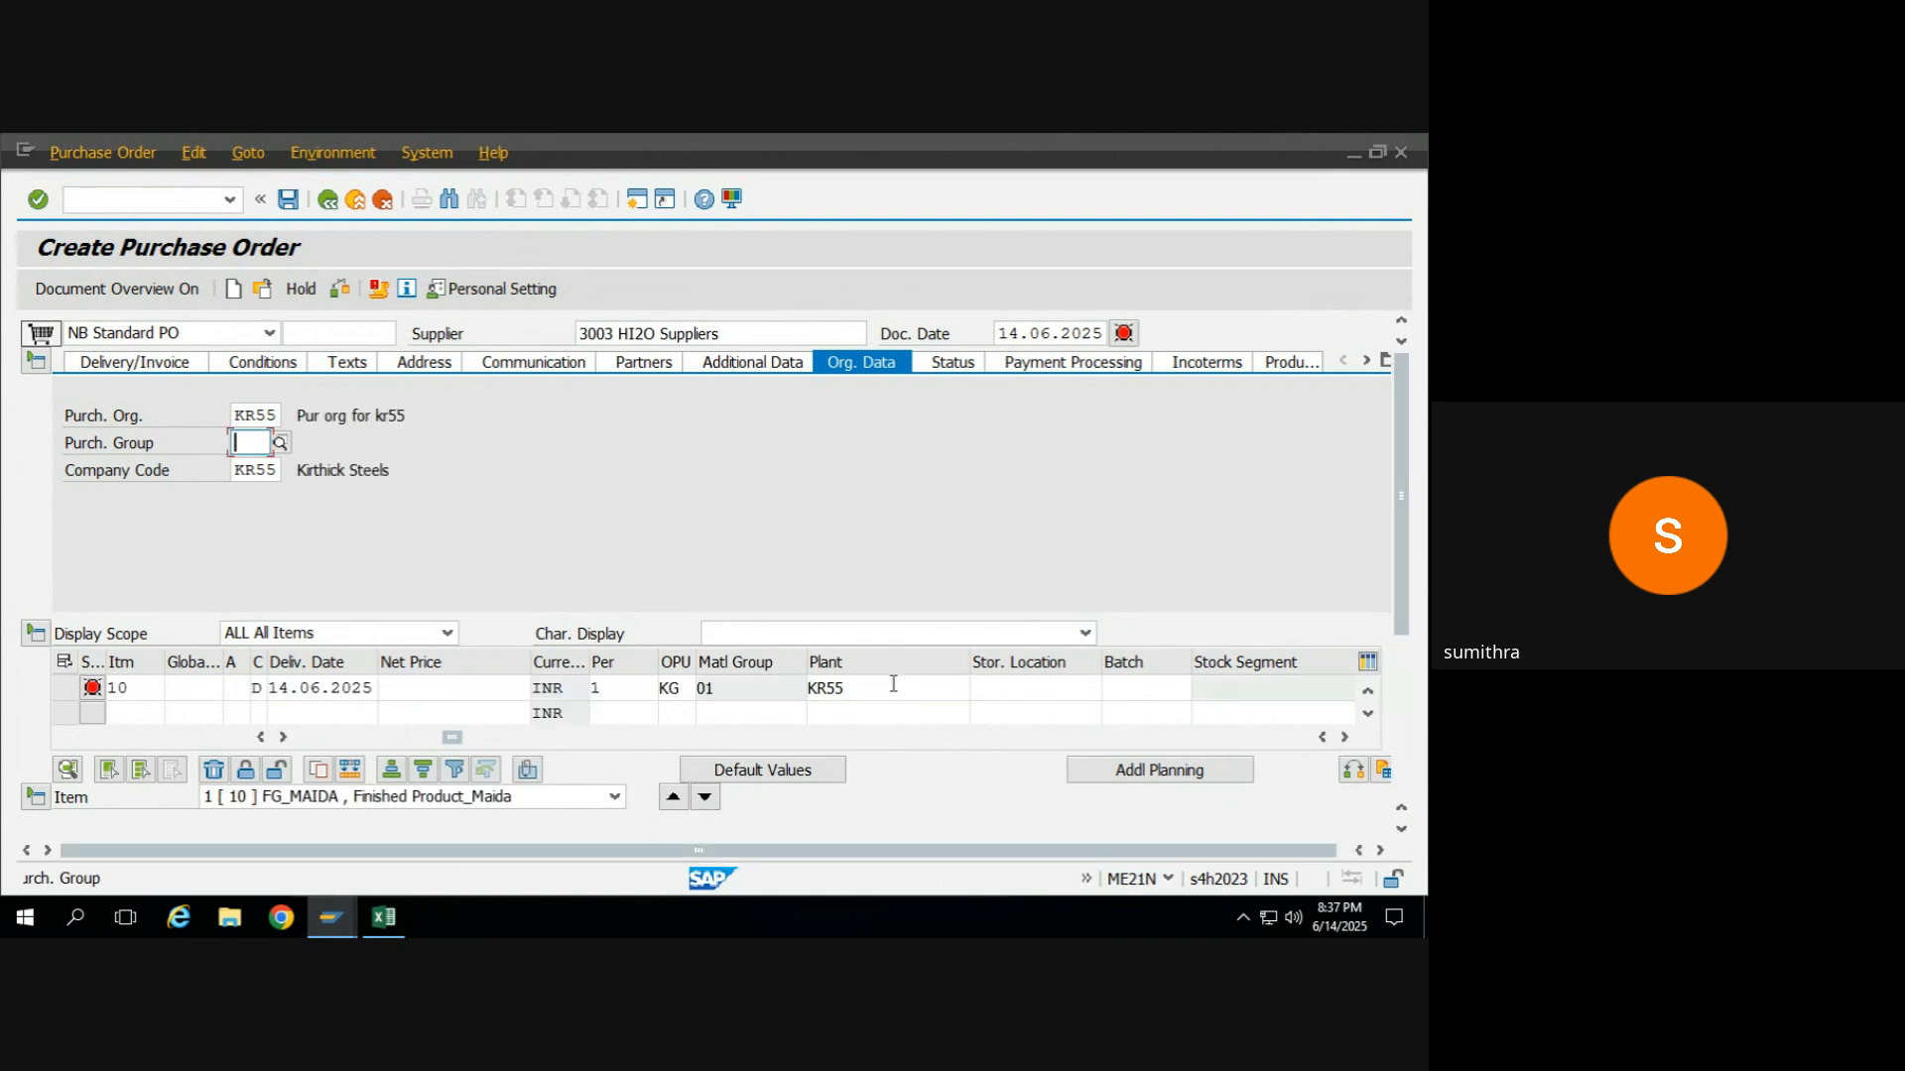
Set the purchasing group to 001 in the header's organizational data.
click(862, 687)
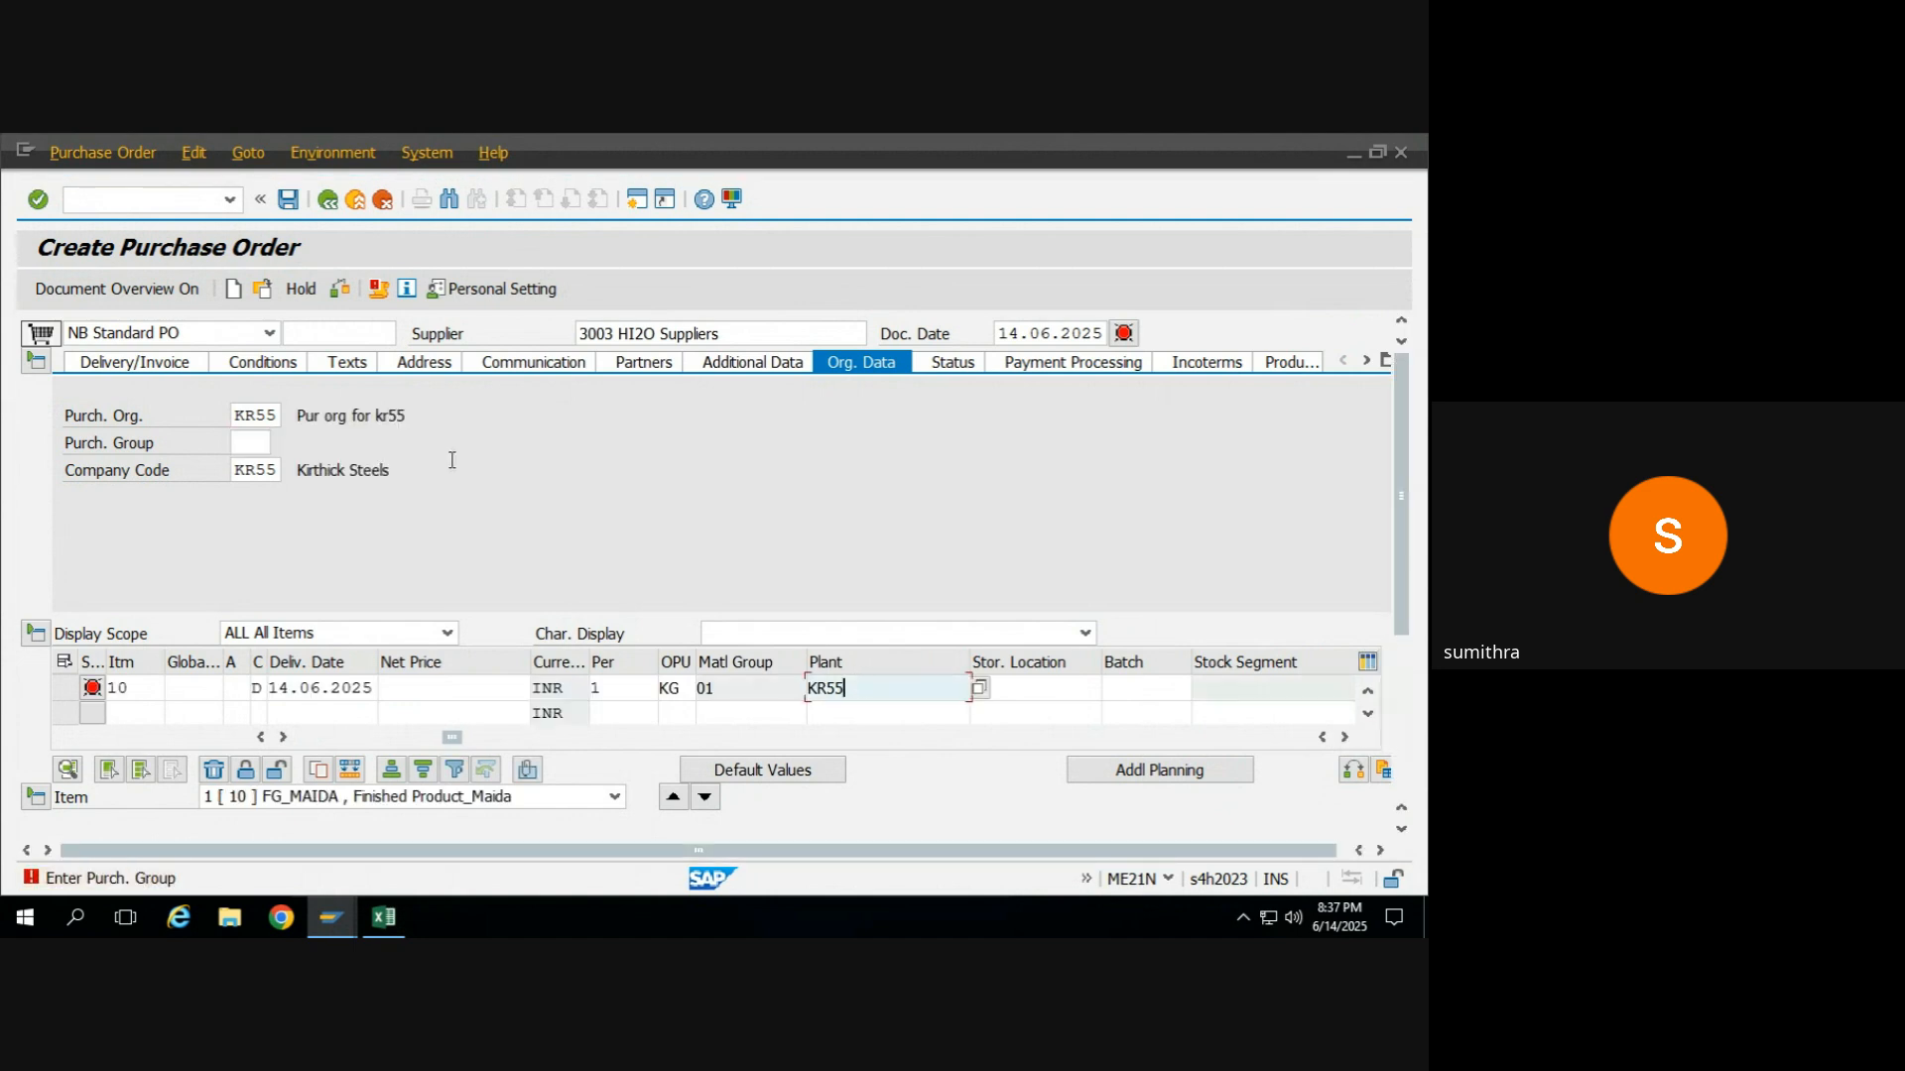
click(249, 471)
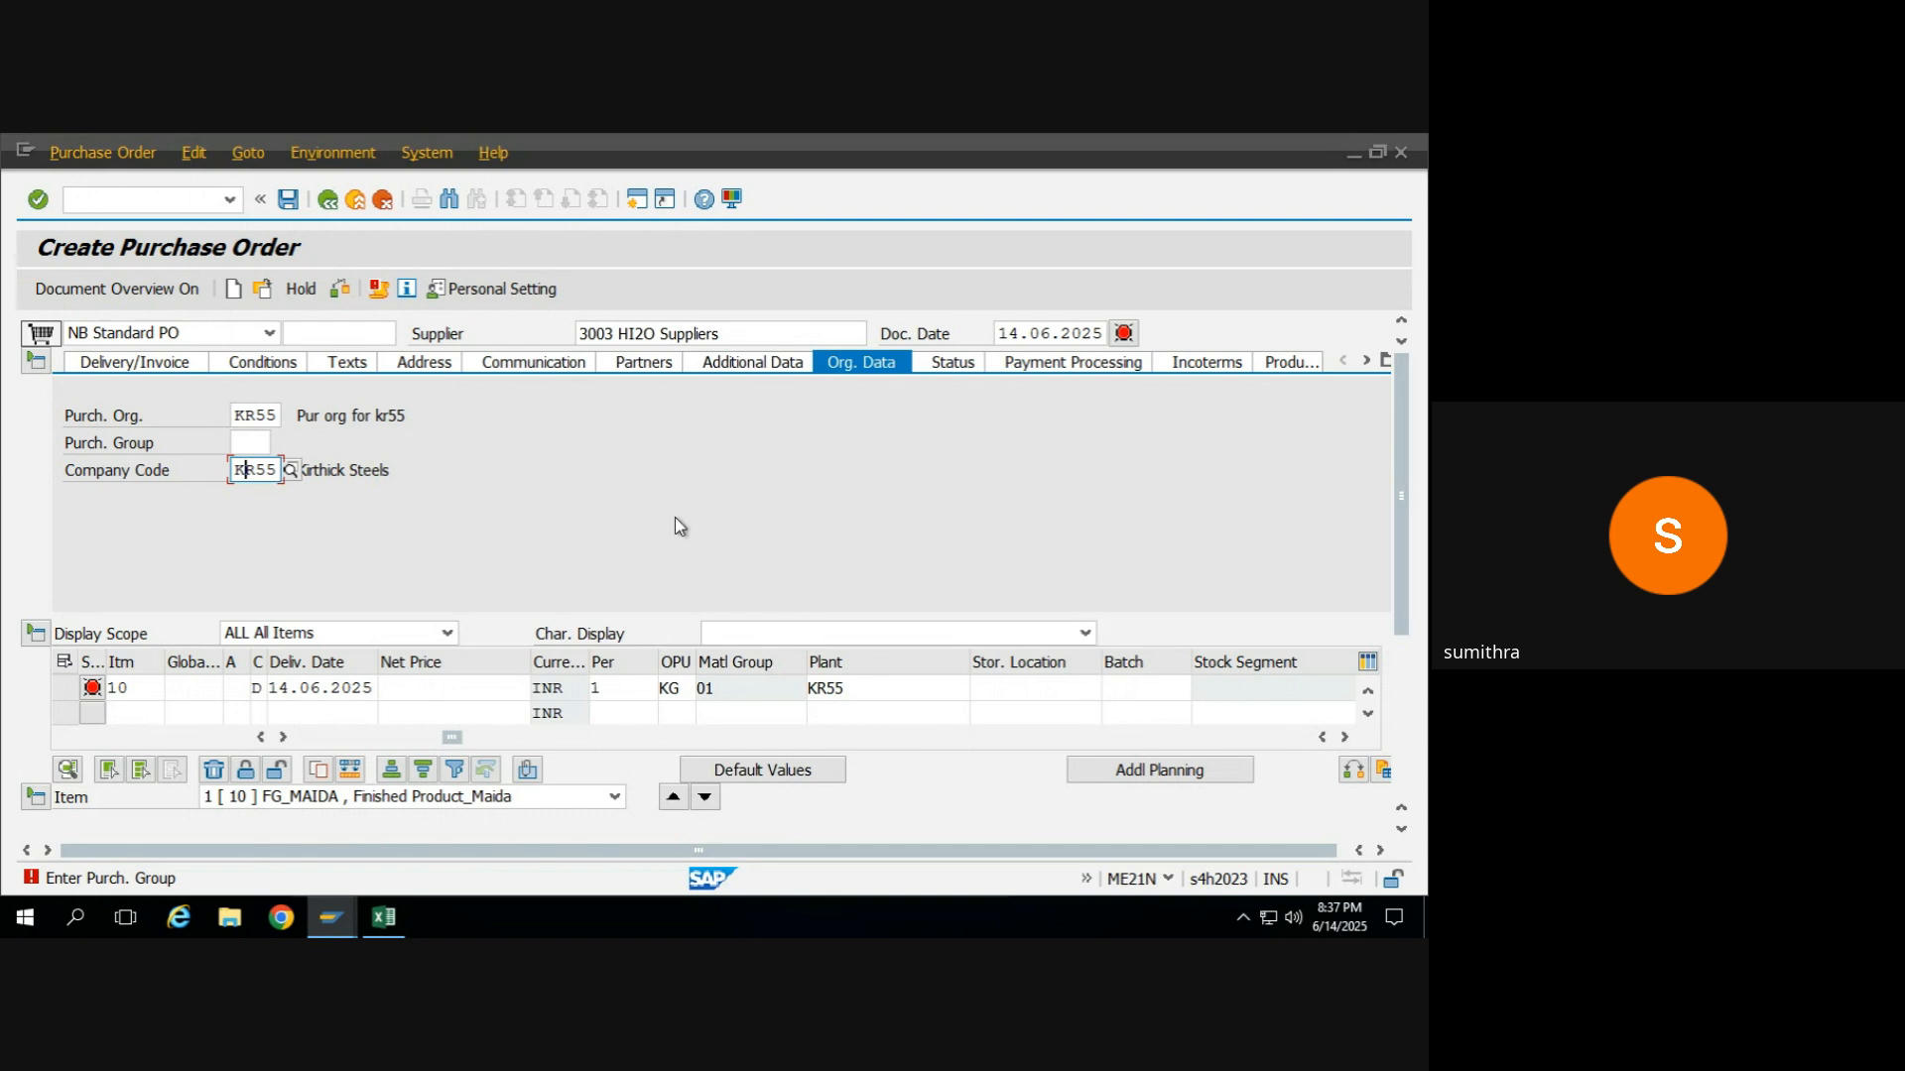
click(869, 698)
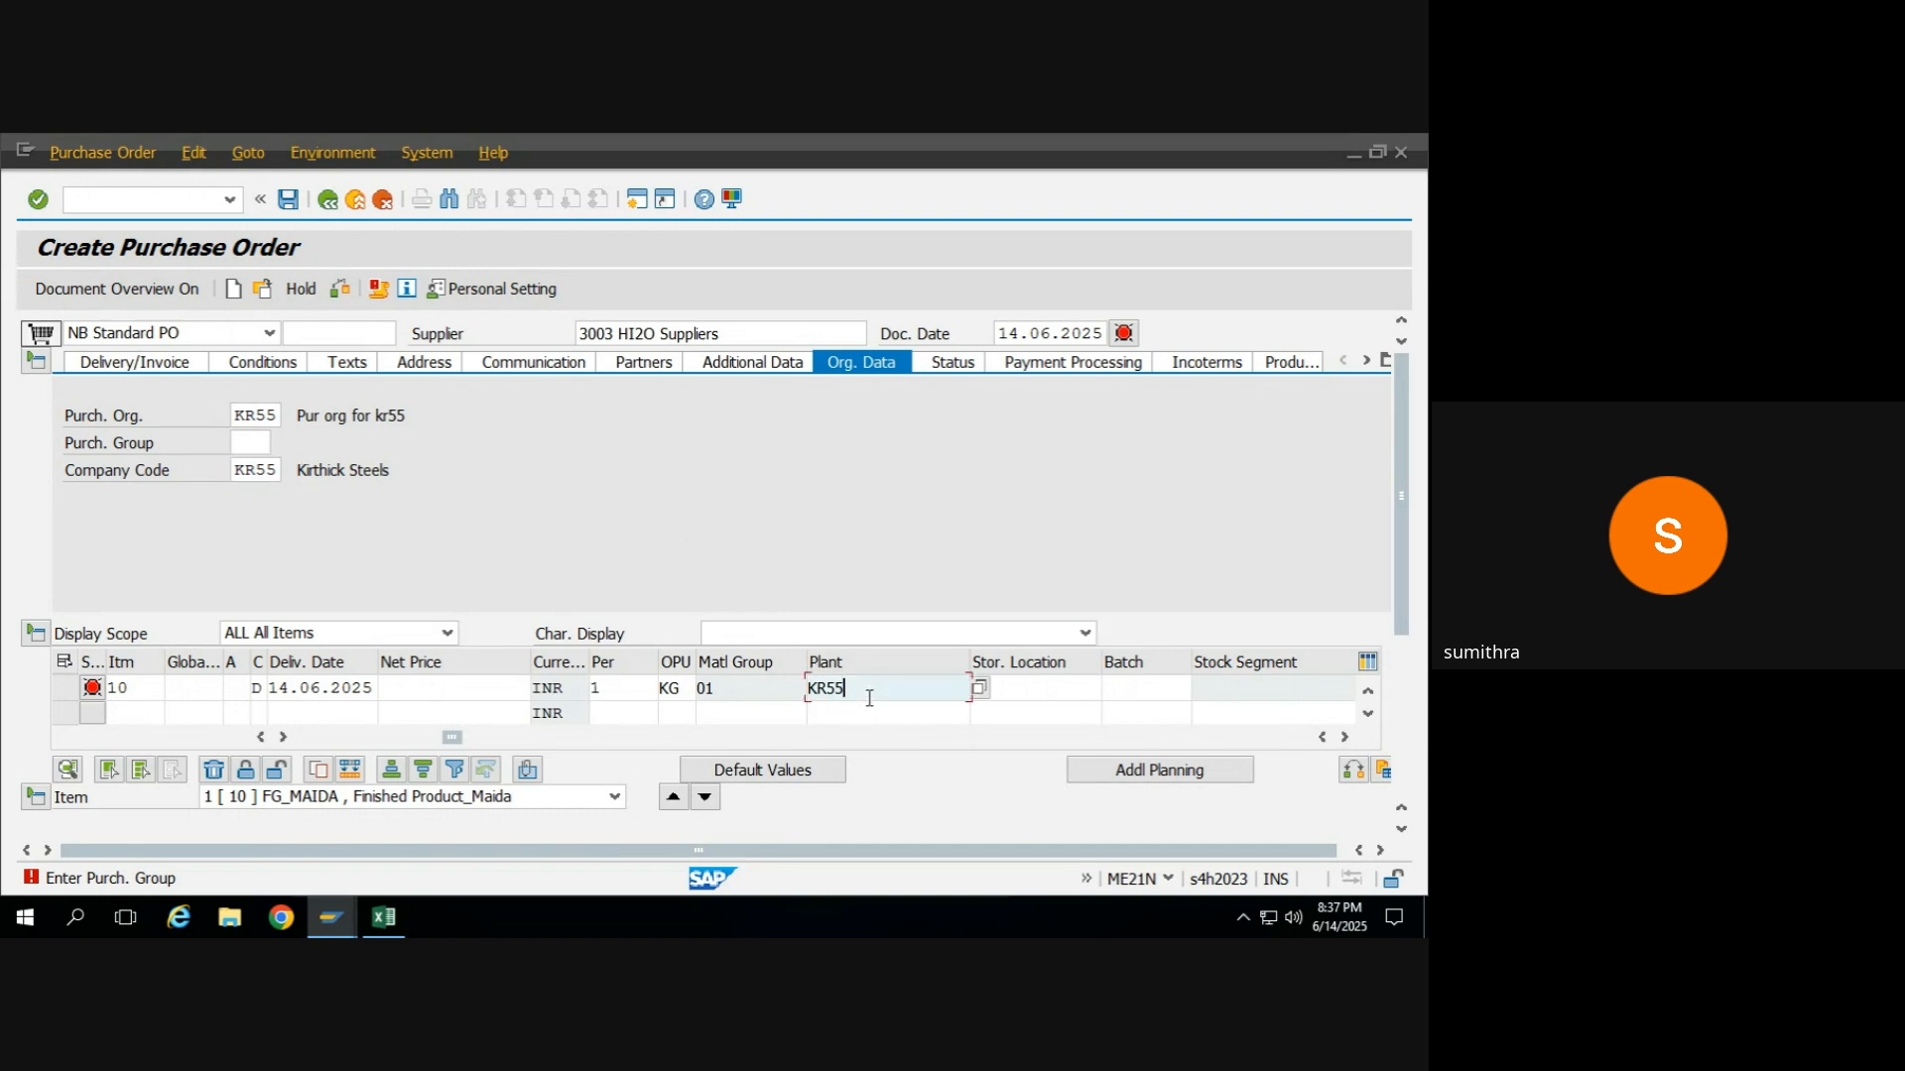
click(242, 448)
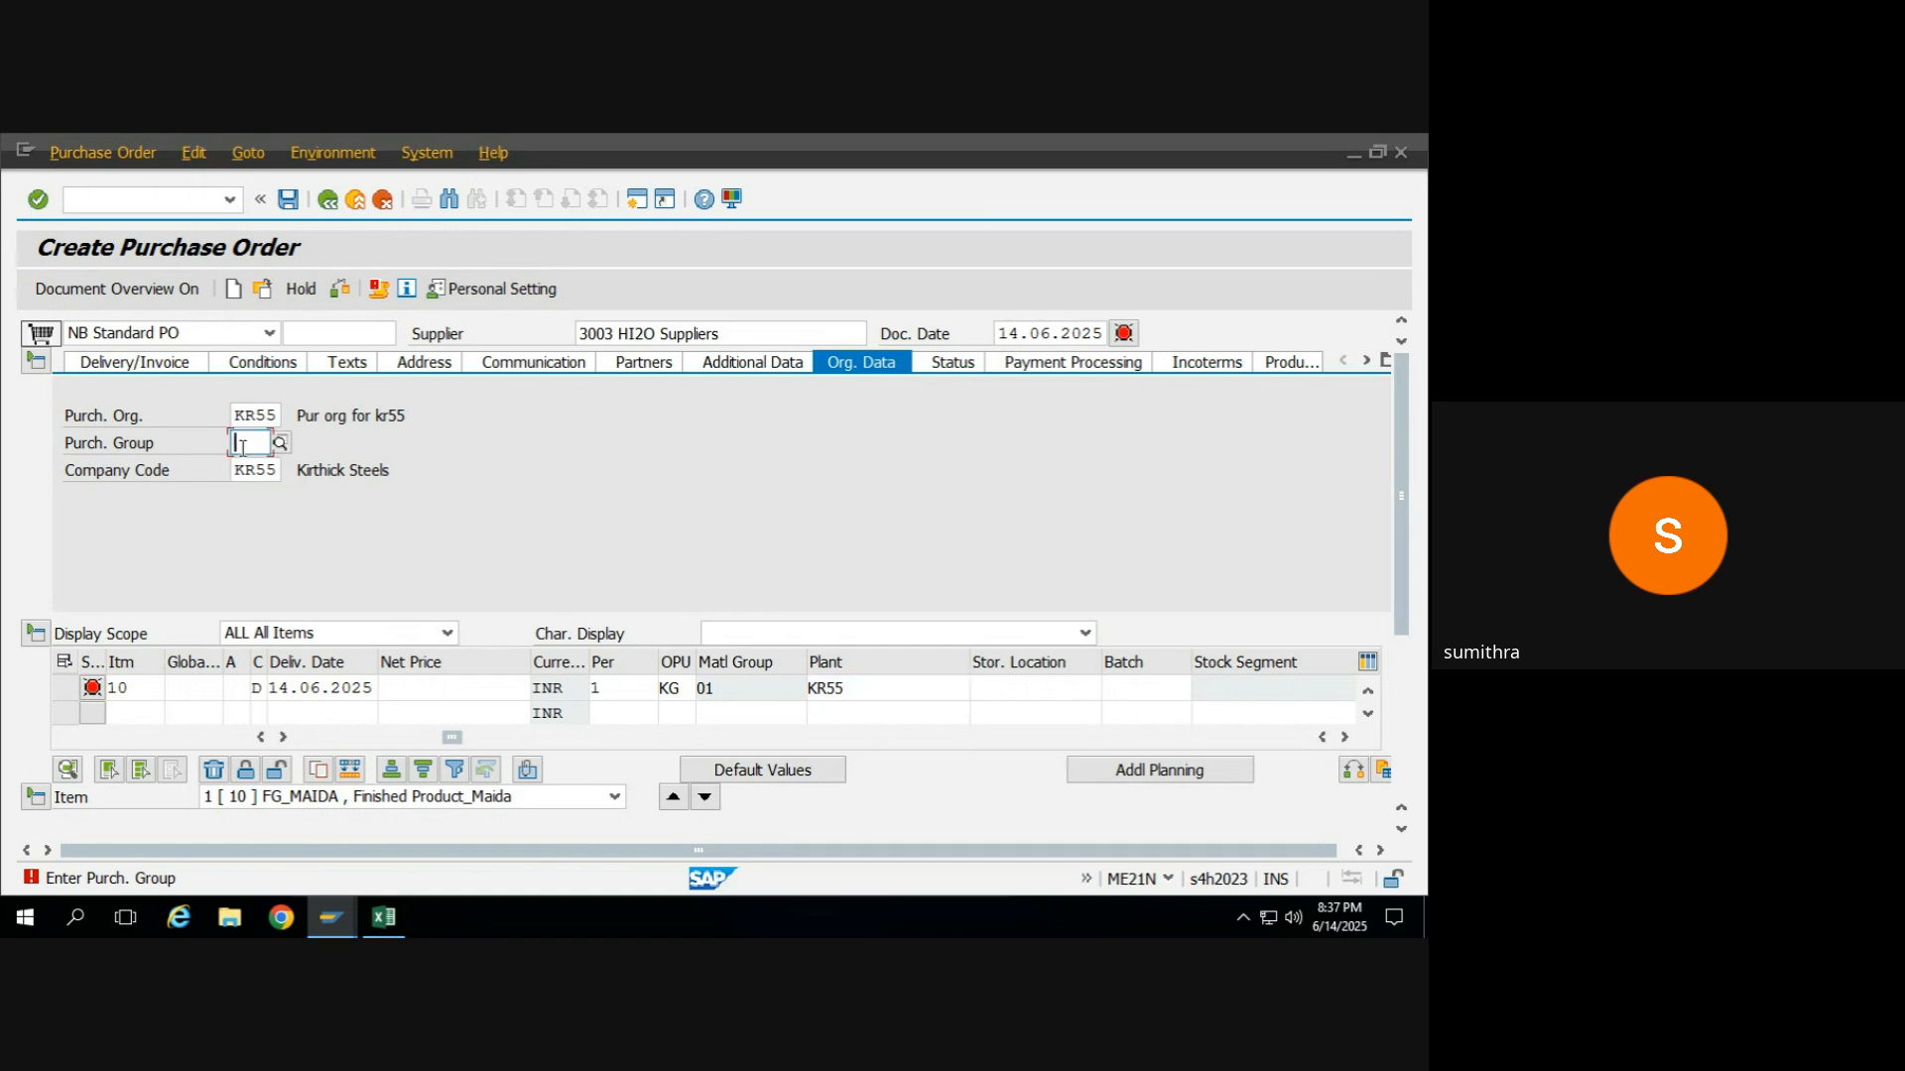
text(001)
key(Return)
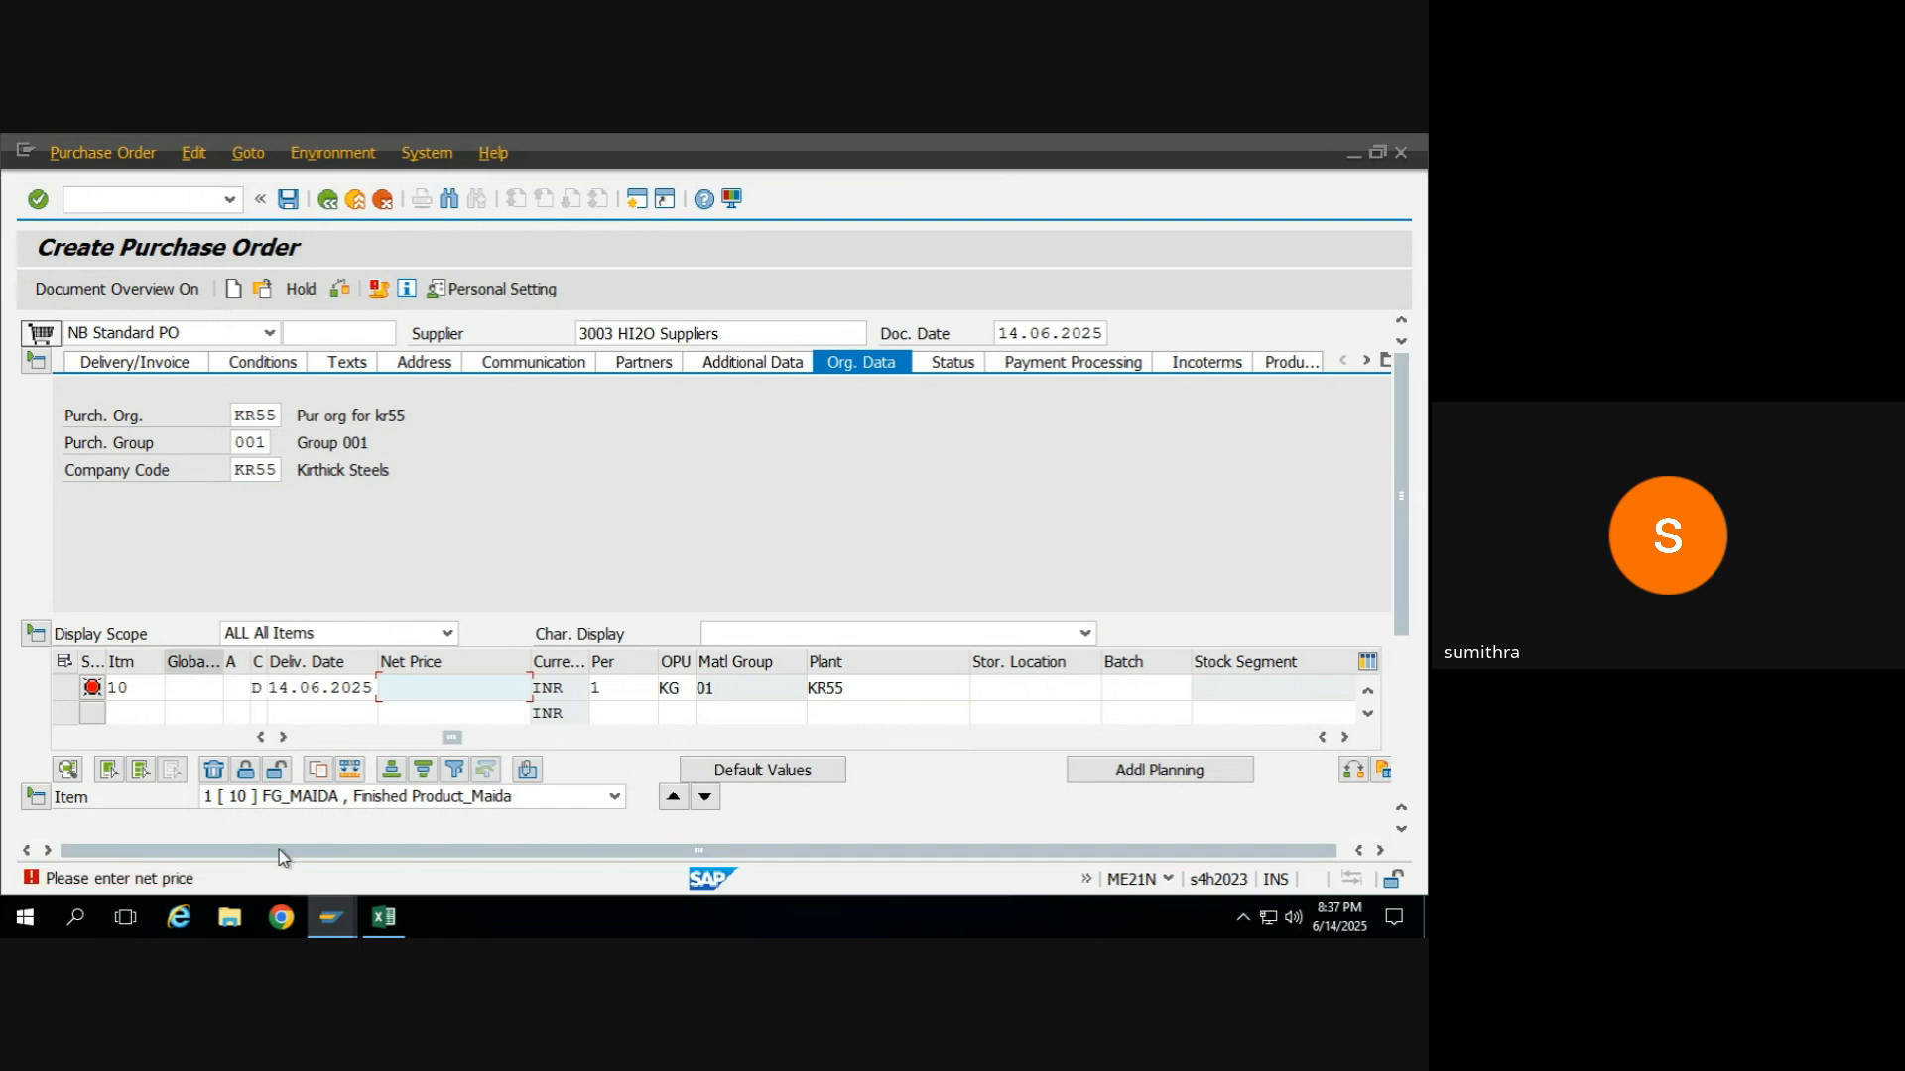
text(1)
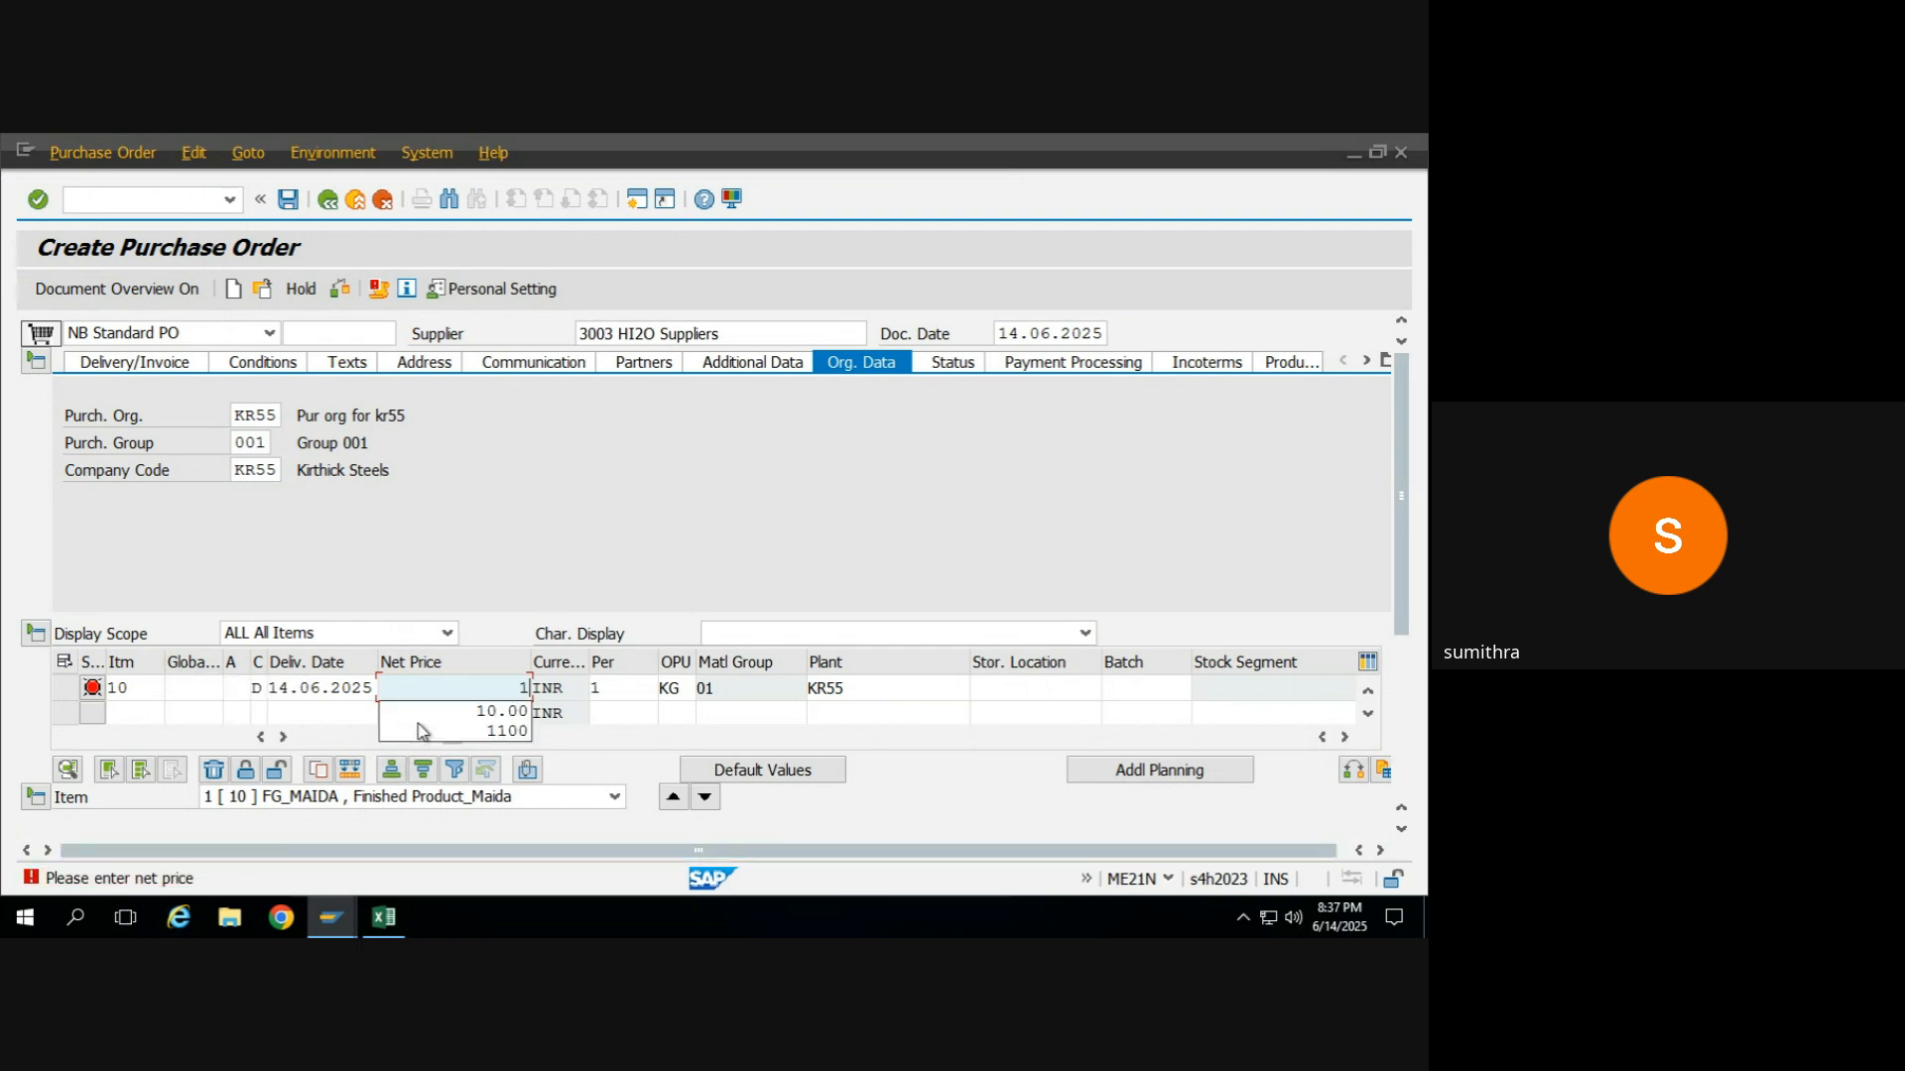
text(00)
key(Return)
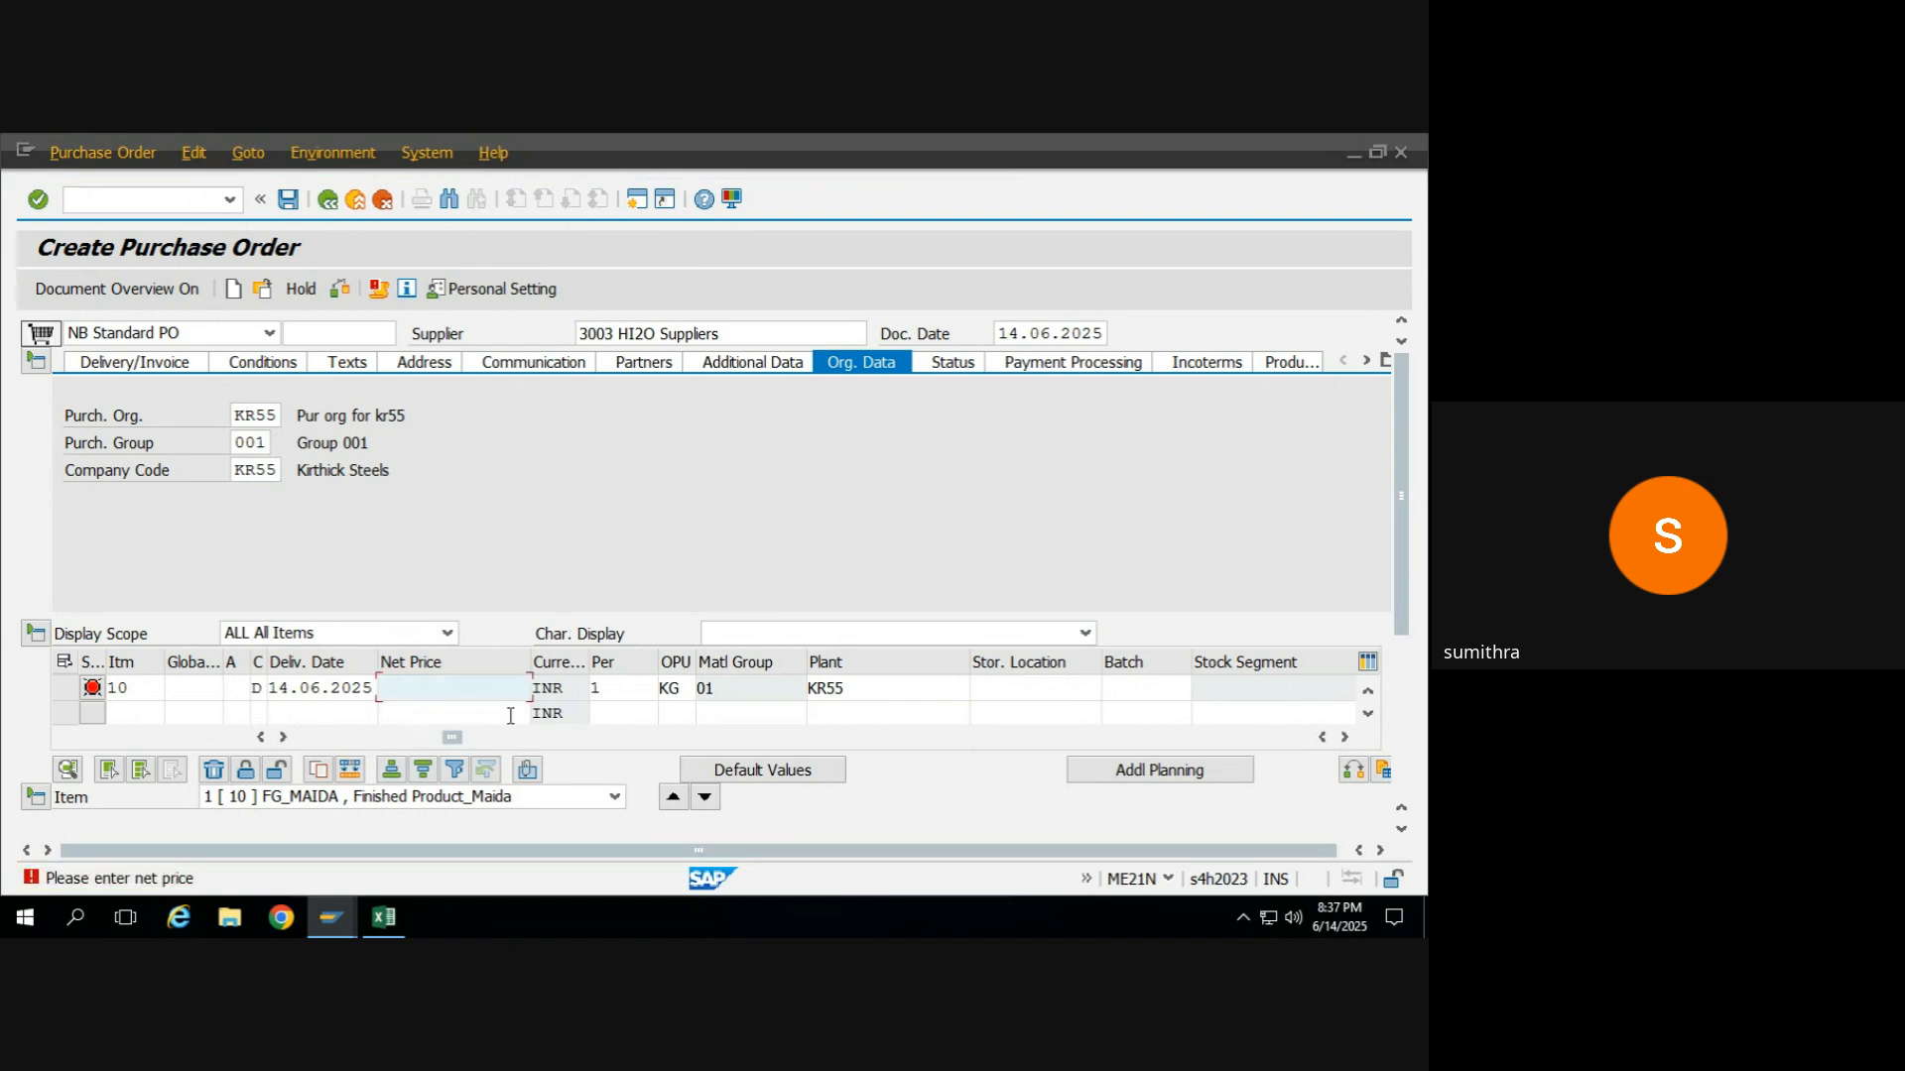
Open the info record assigned to the first item to check it, and return to the purchase order.
click(1345, 738)
click(1345, 738)
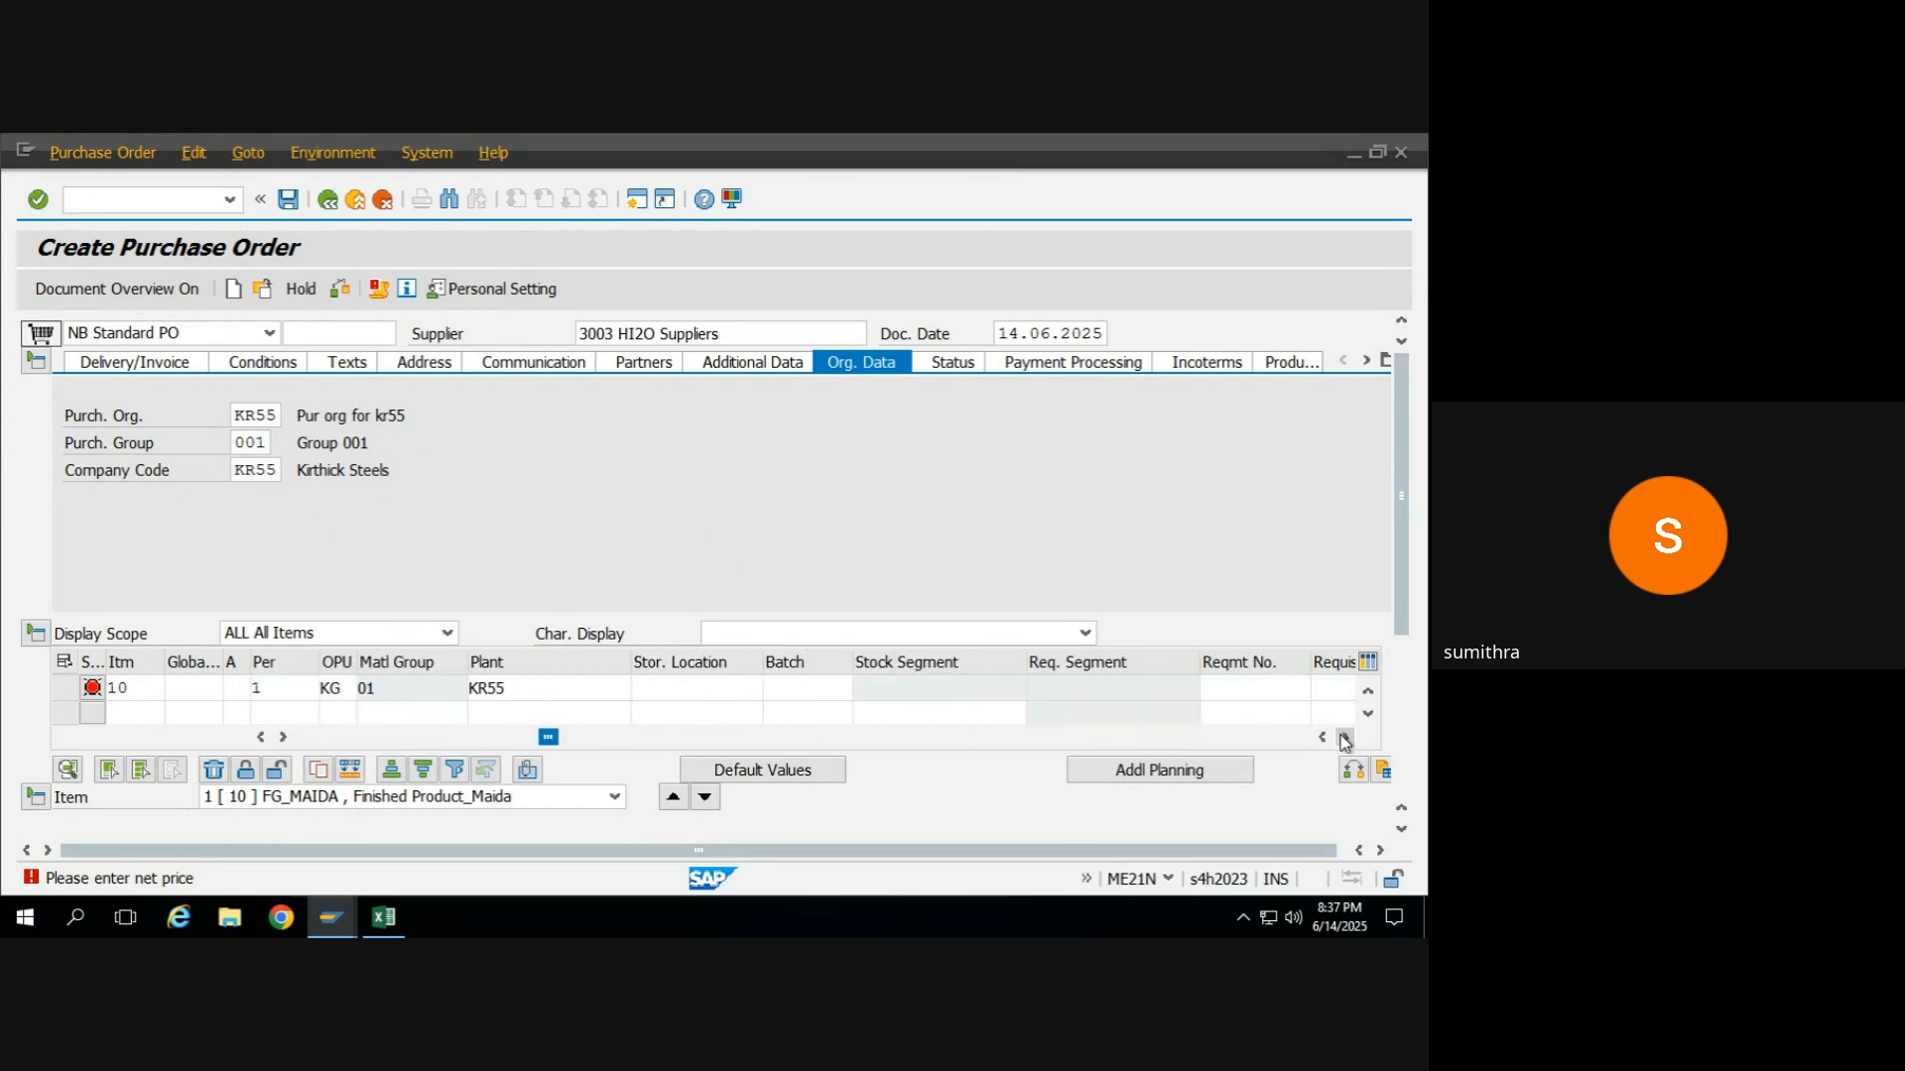
click(1345, 738)
click(1344, 739)
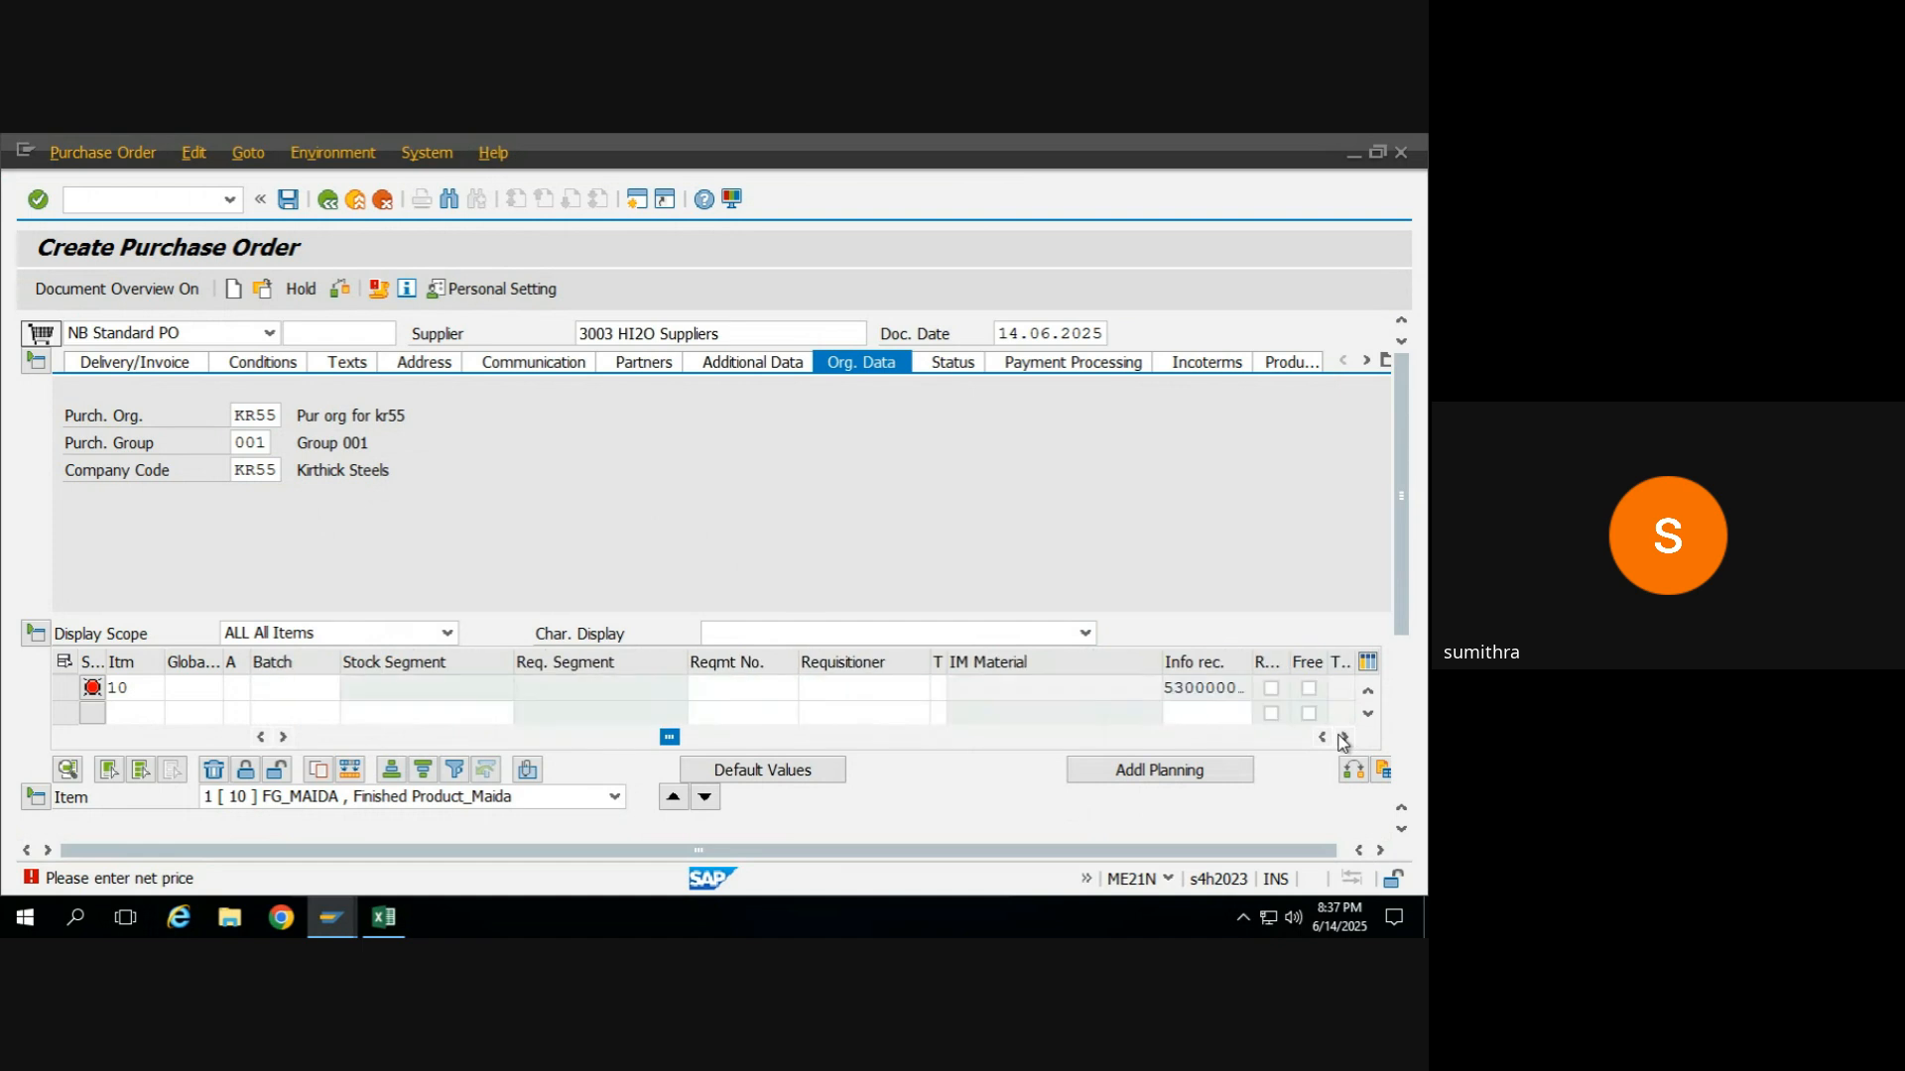
double_click(1225, 687)
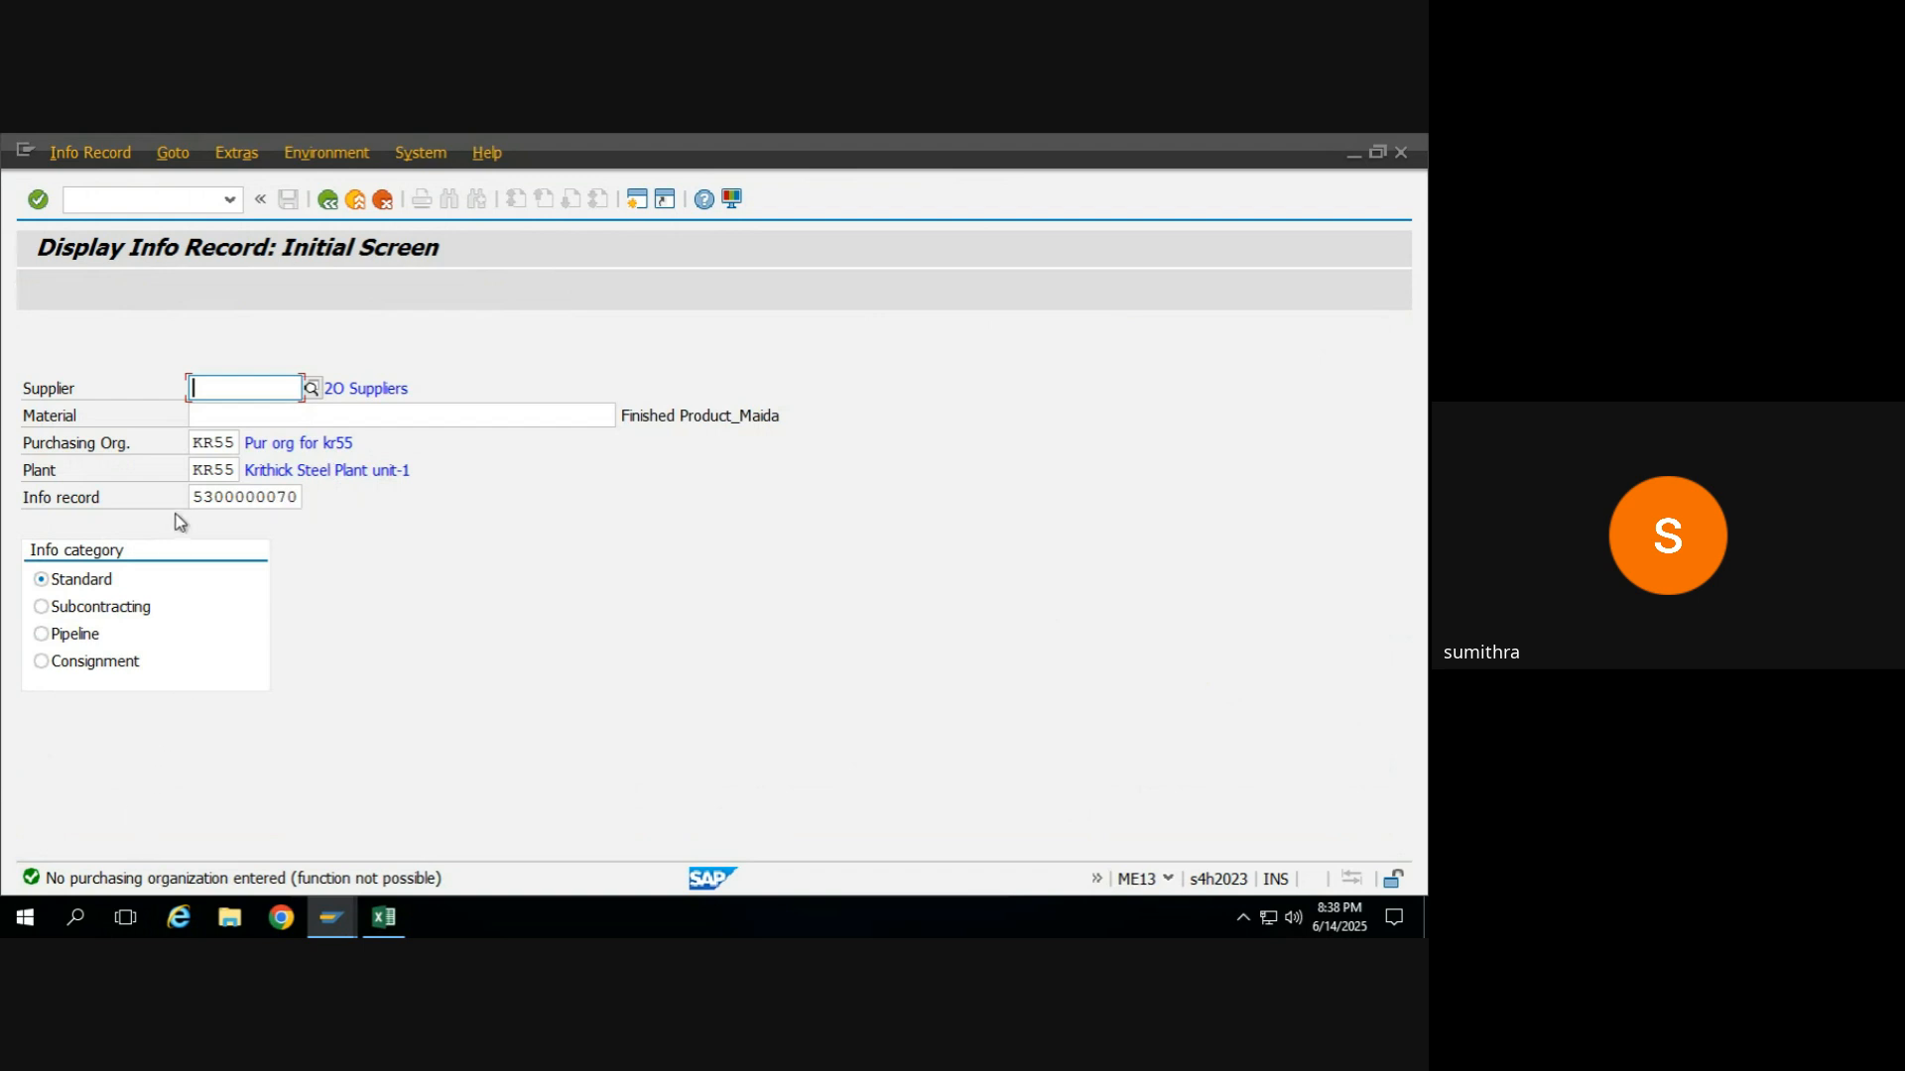
click(336, 200)
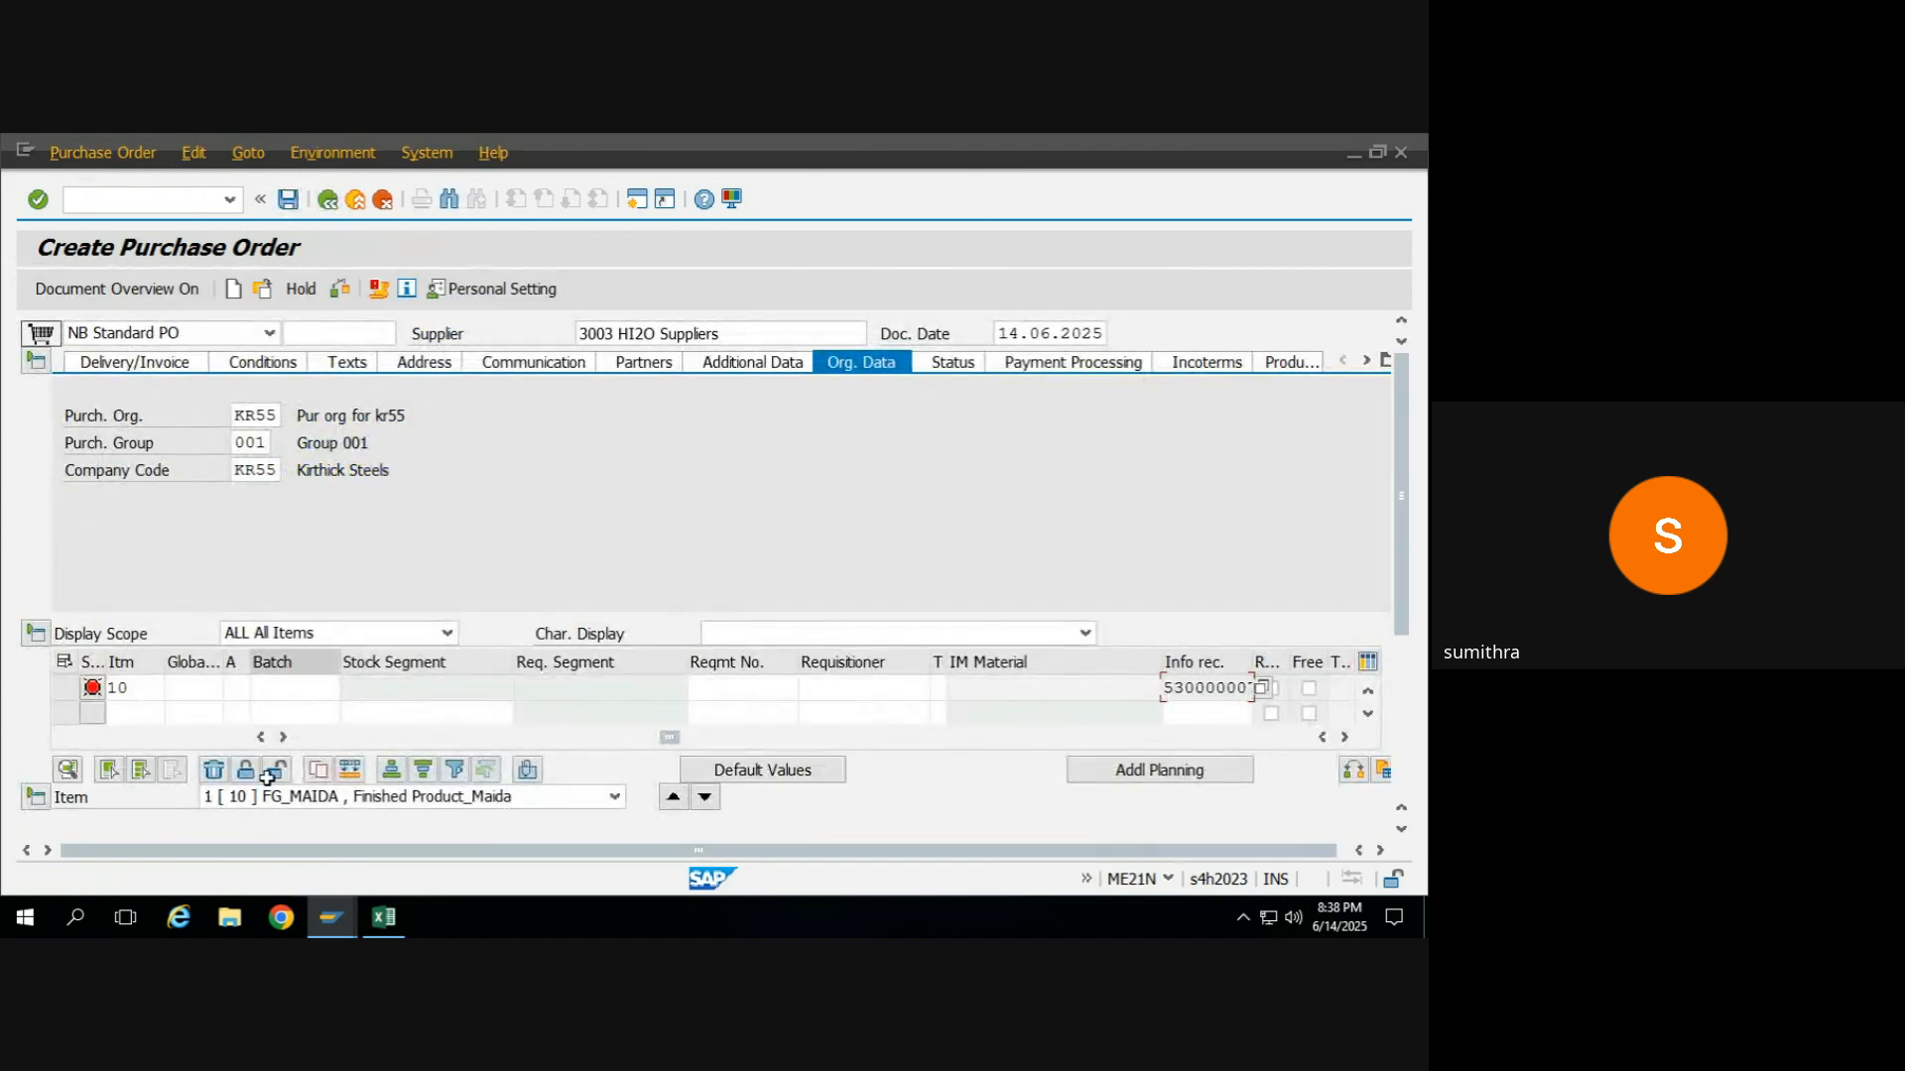
Choose item category L (Subcontracting) for the FG_MAIDA item from the list of possible values.
drag(669, 746, 303, 746)
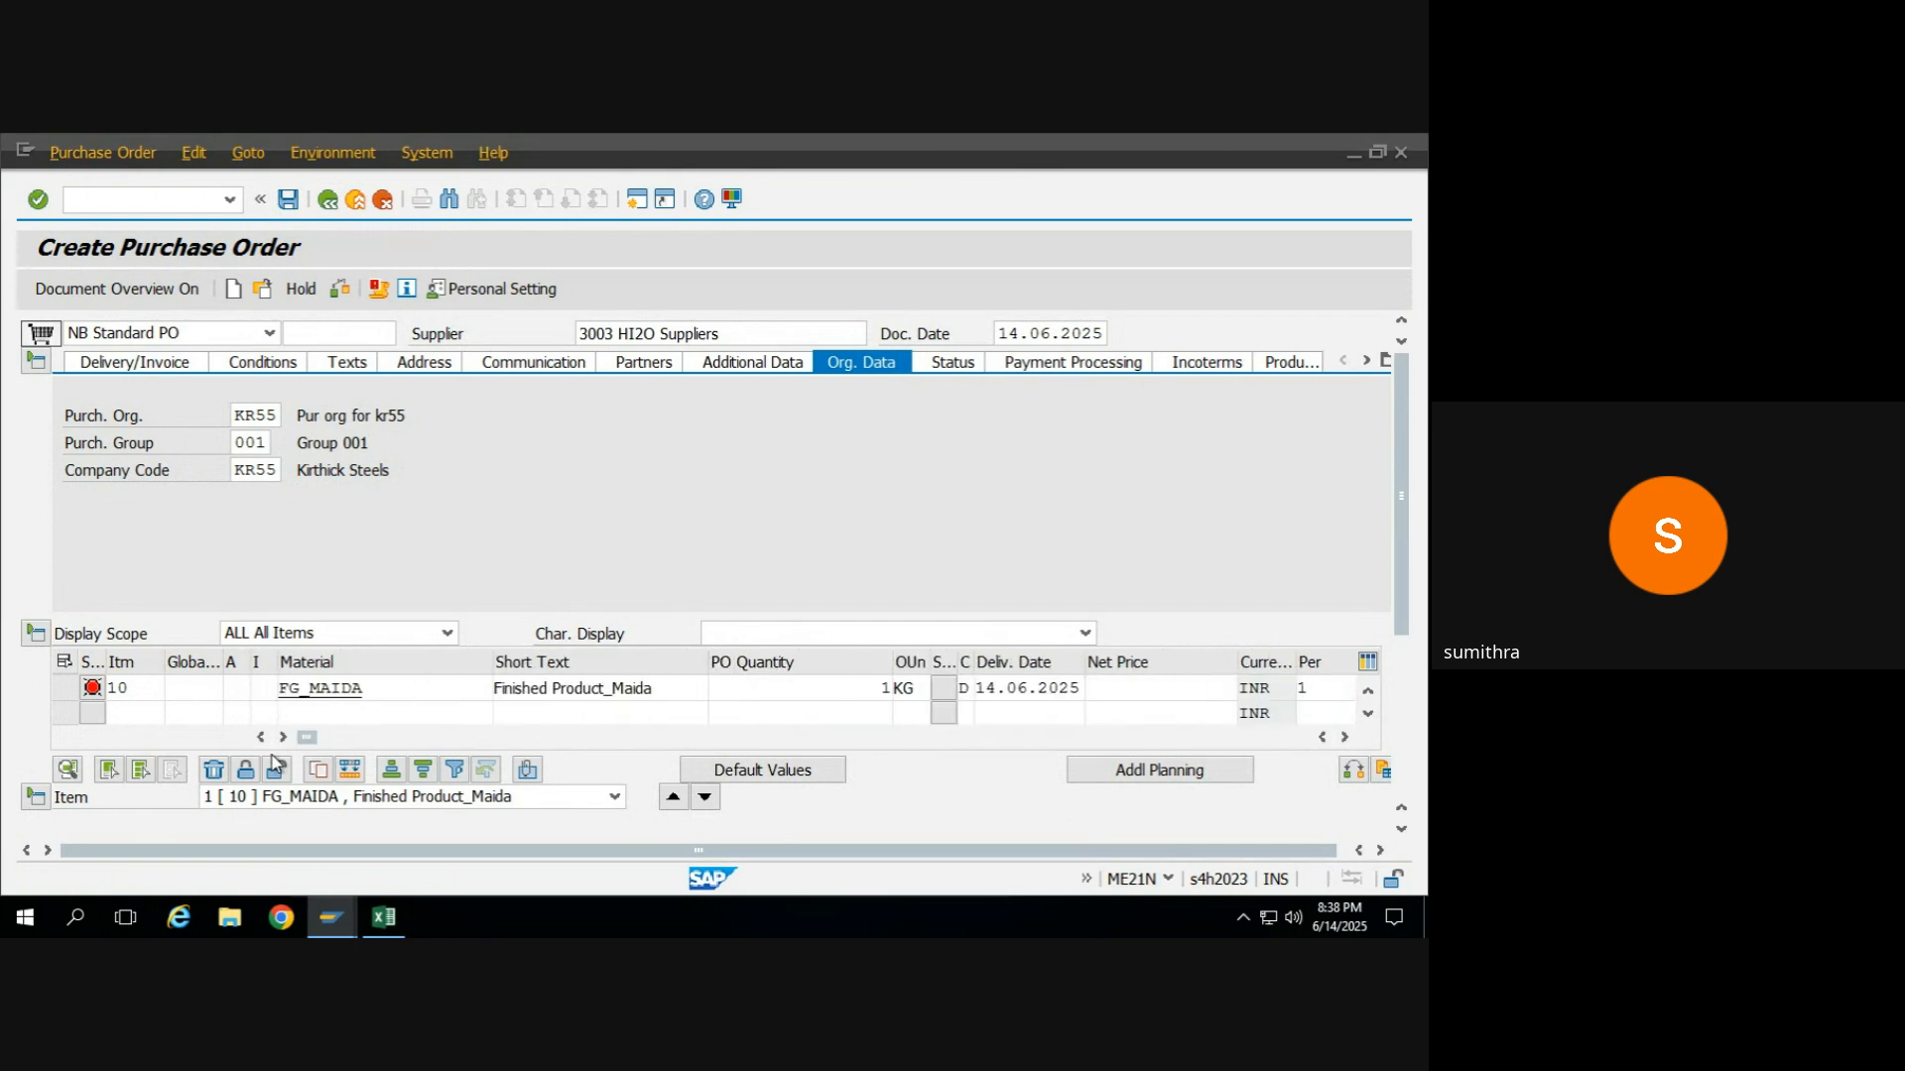
click(237, 687)
click(377, 688)
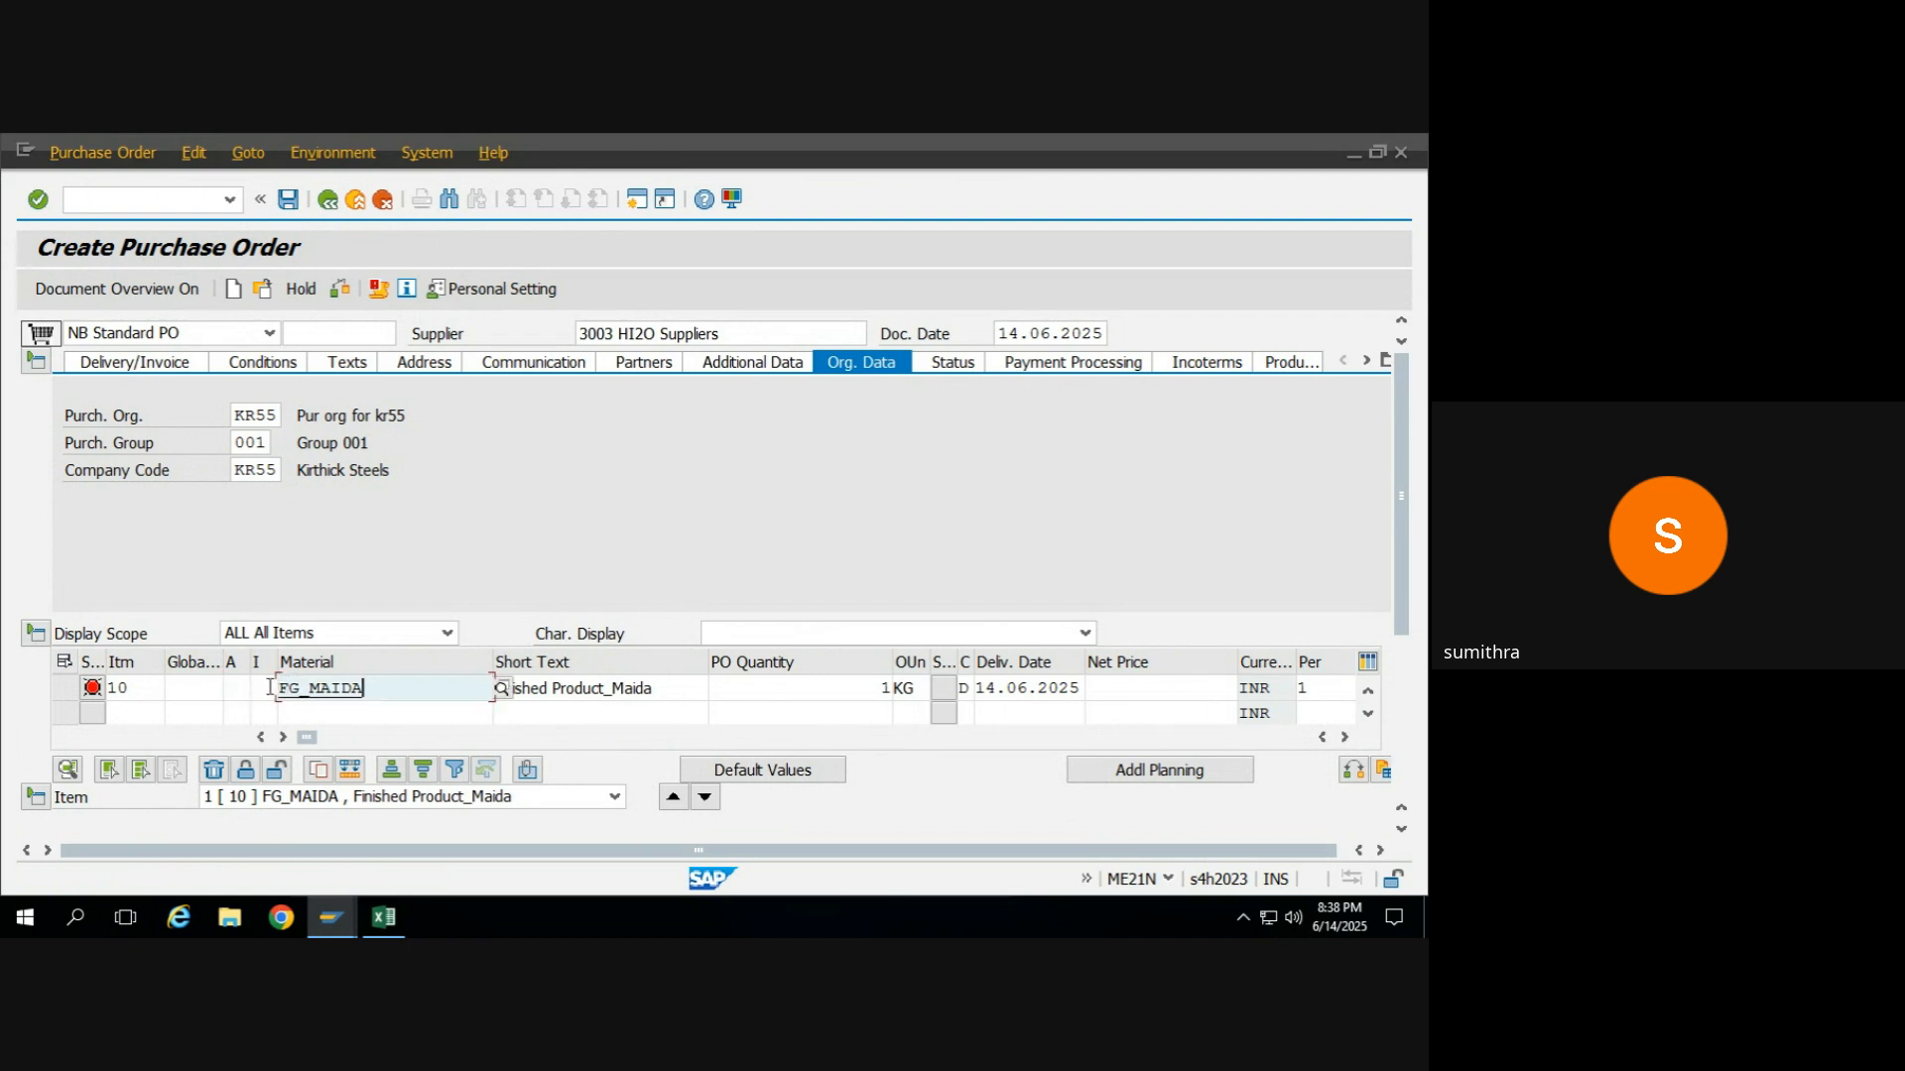
click(269, 687)
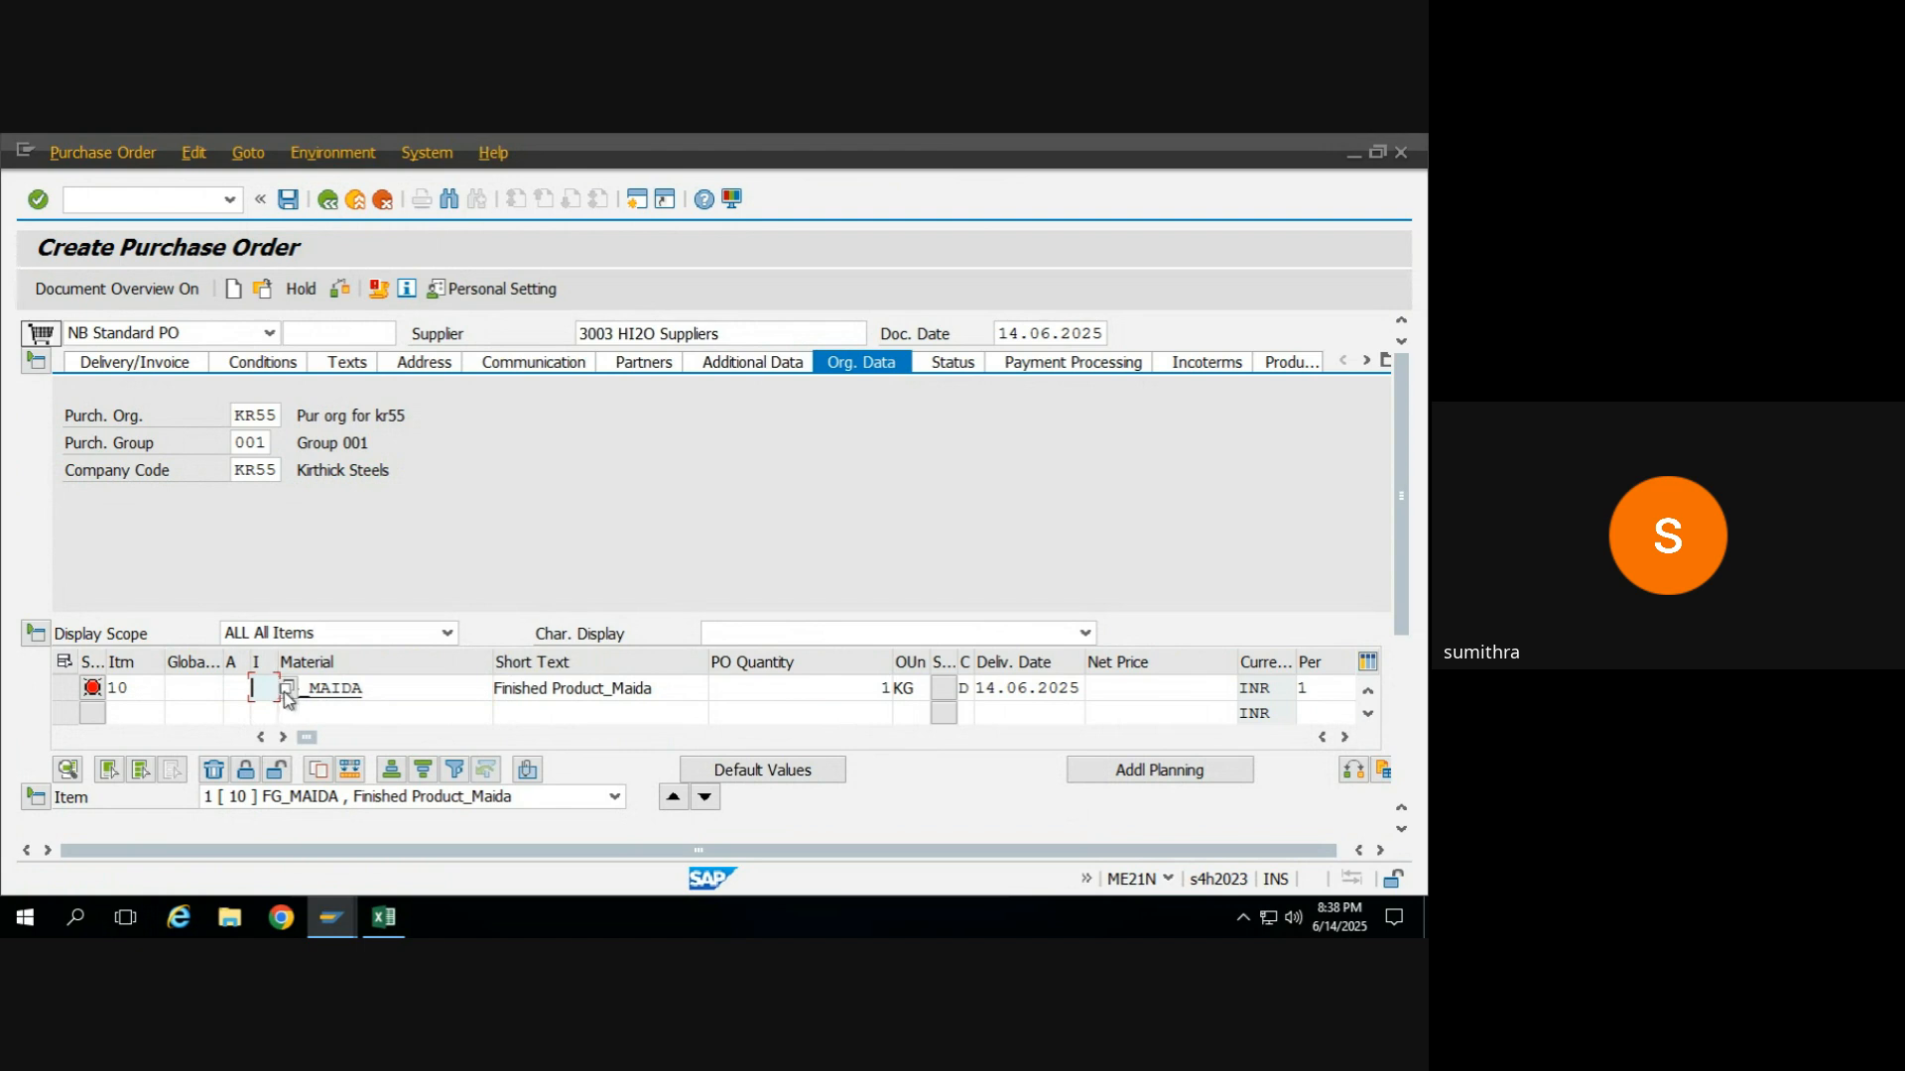
click(282, 688)
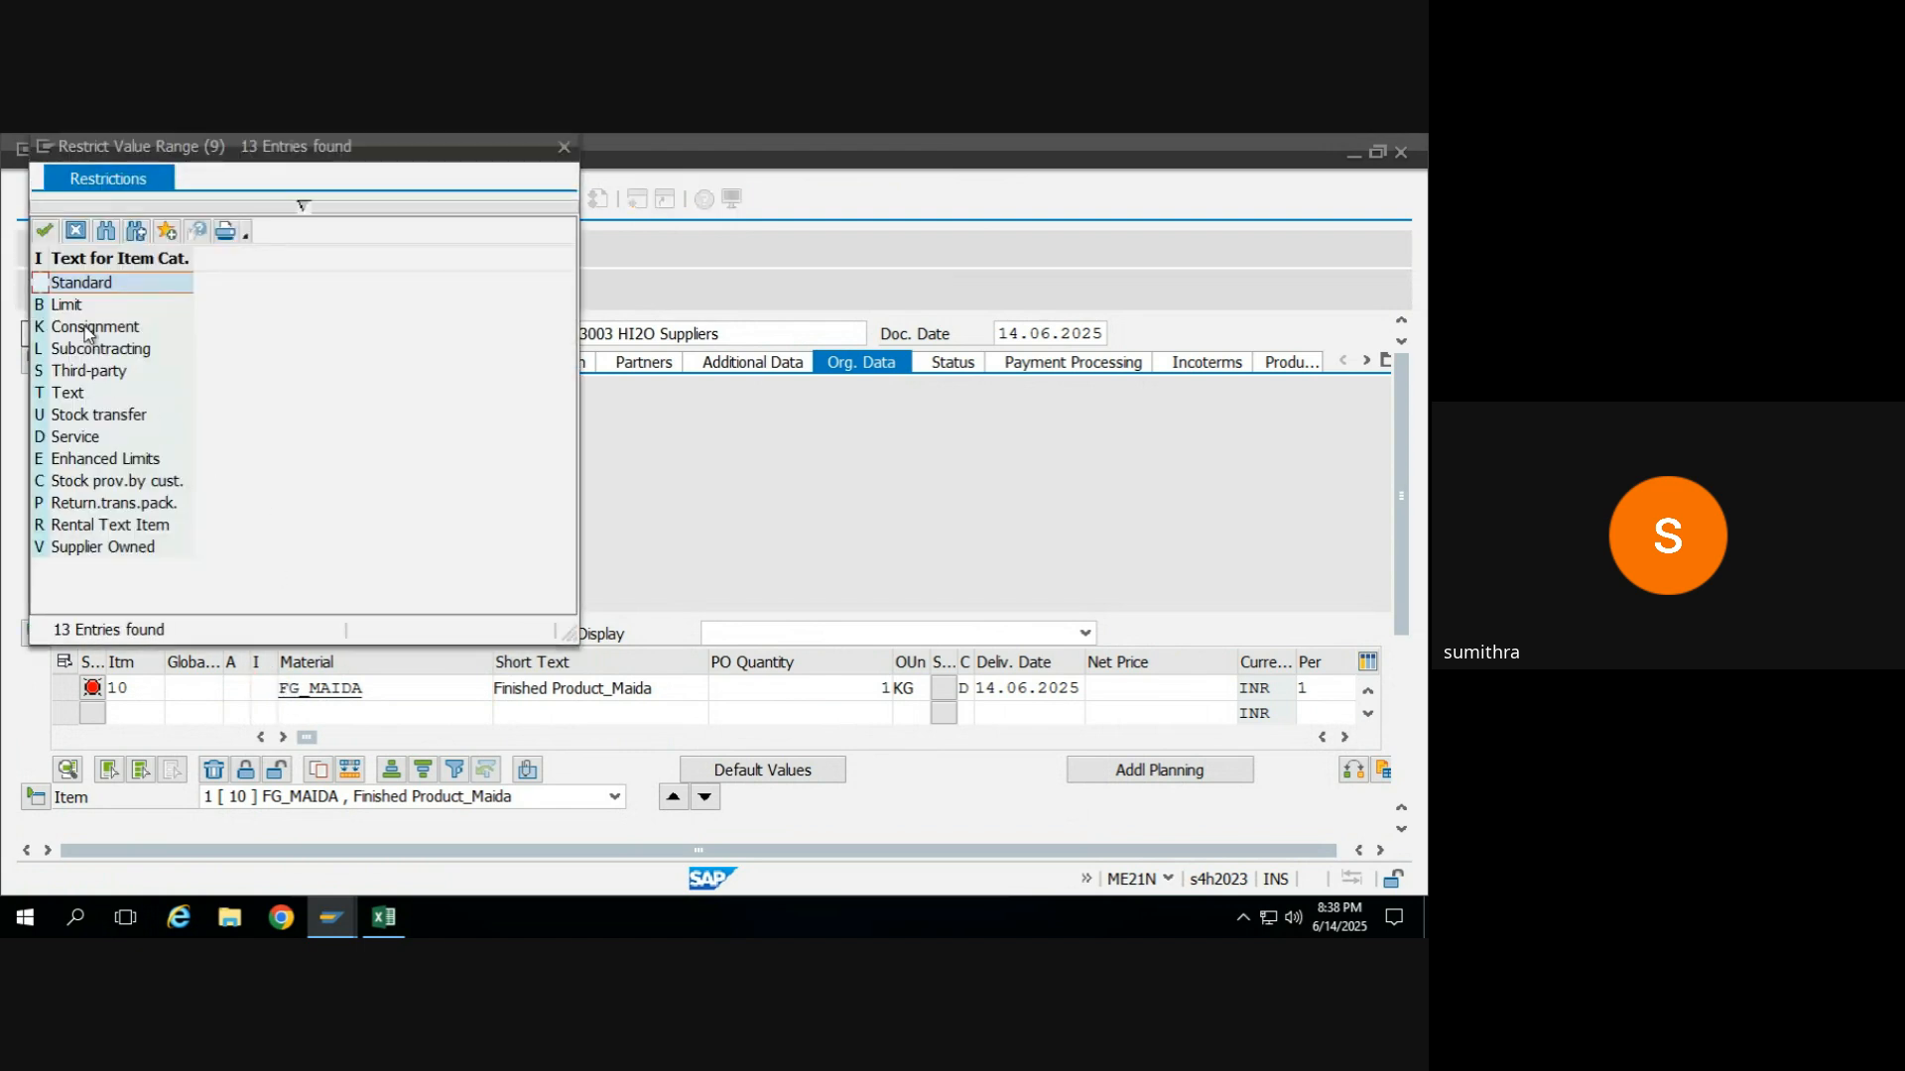
click(86, 353)
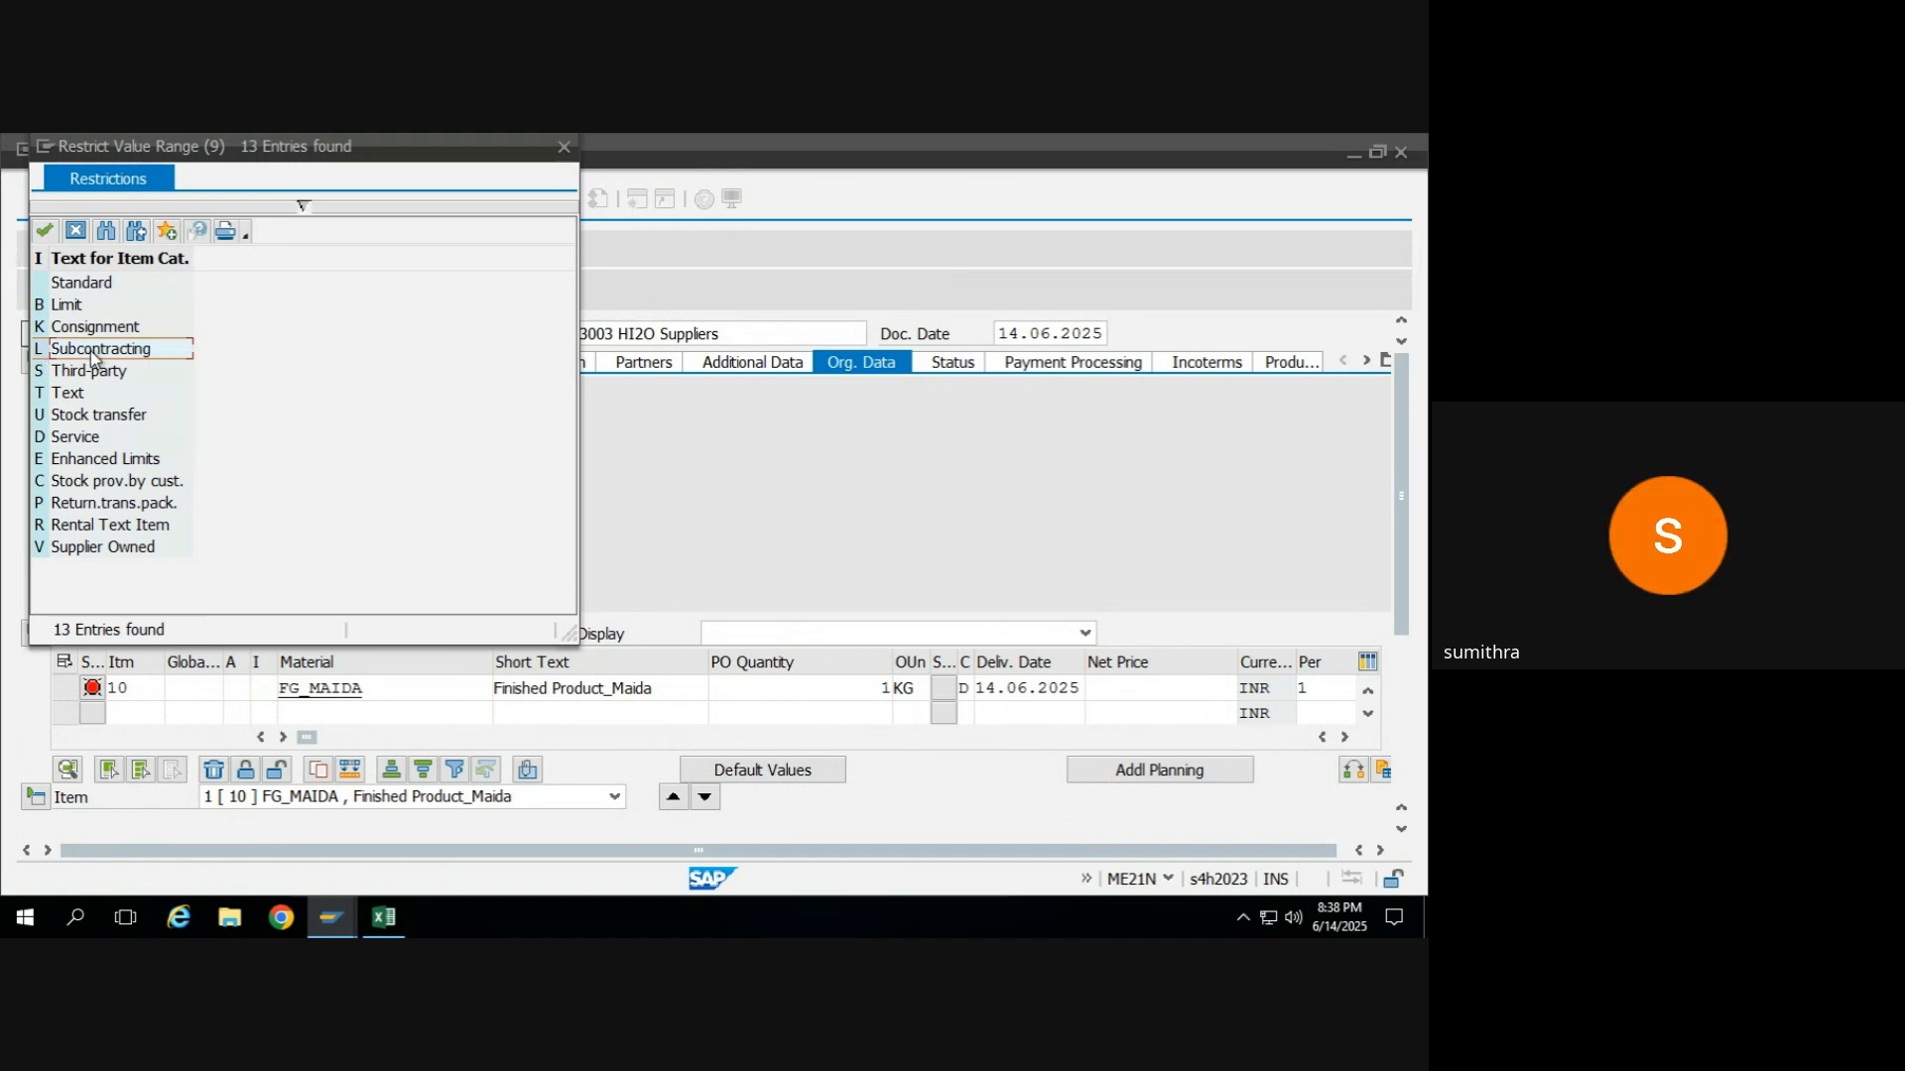
Apply the Subcontracting category (L) to the FG_MAIDA item and have the item data checked.
double_click(40, 352)
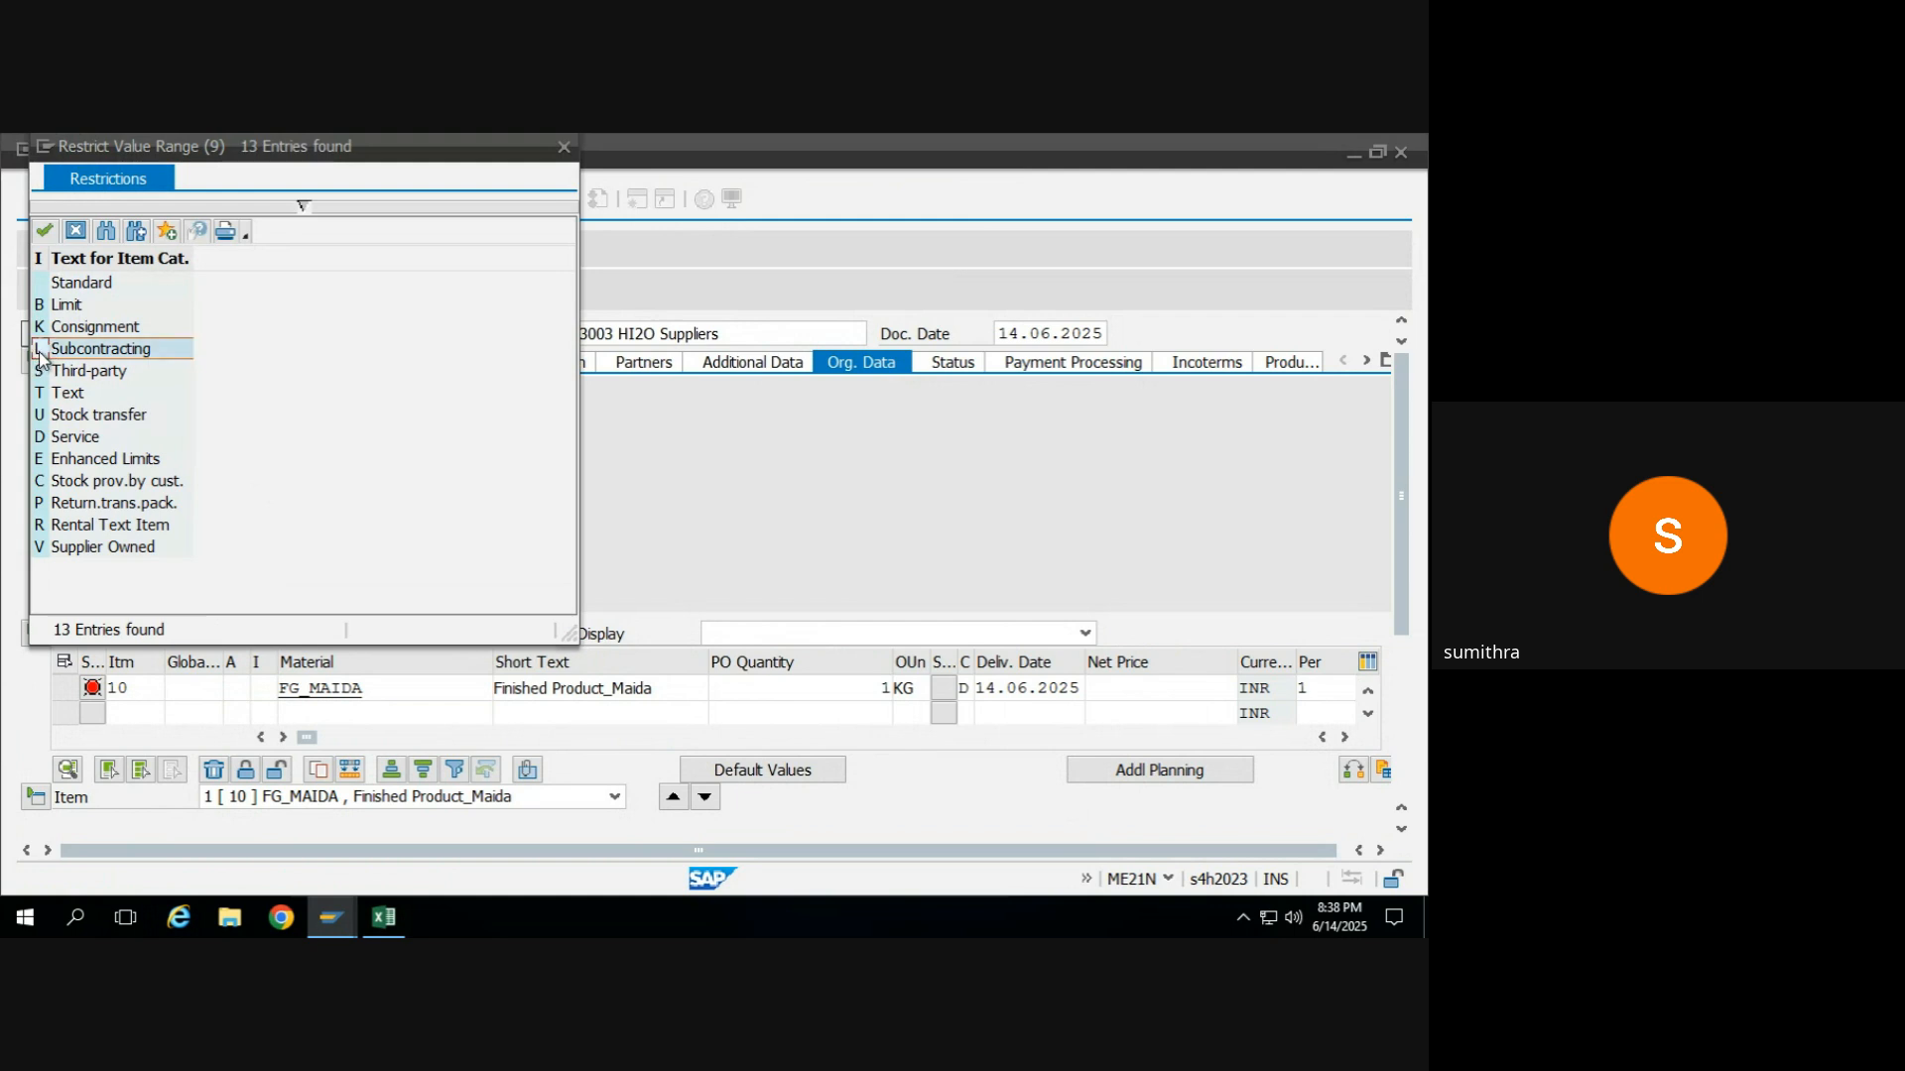
key(Return)
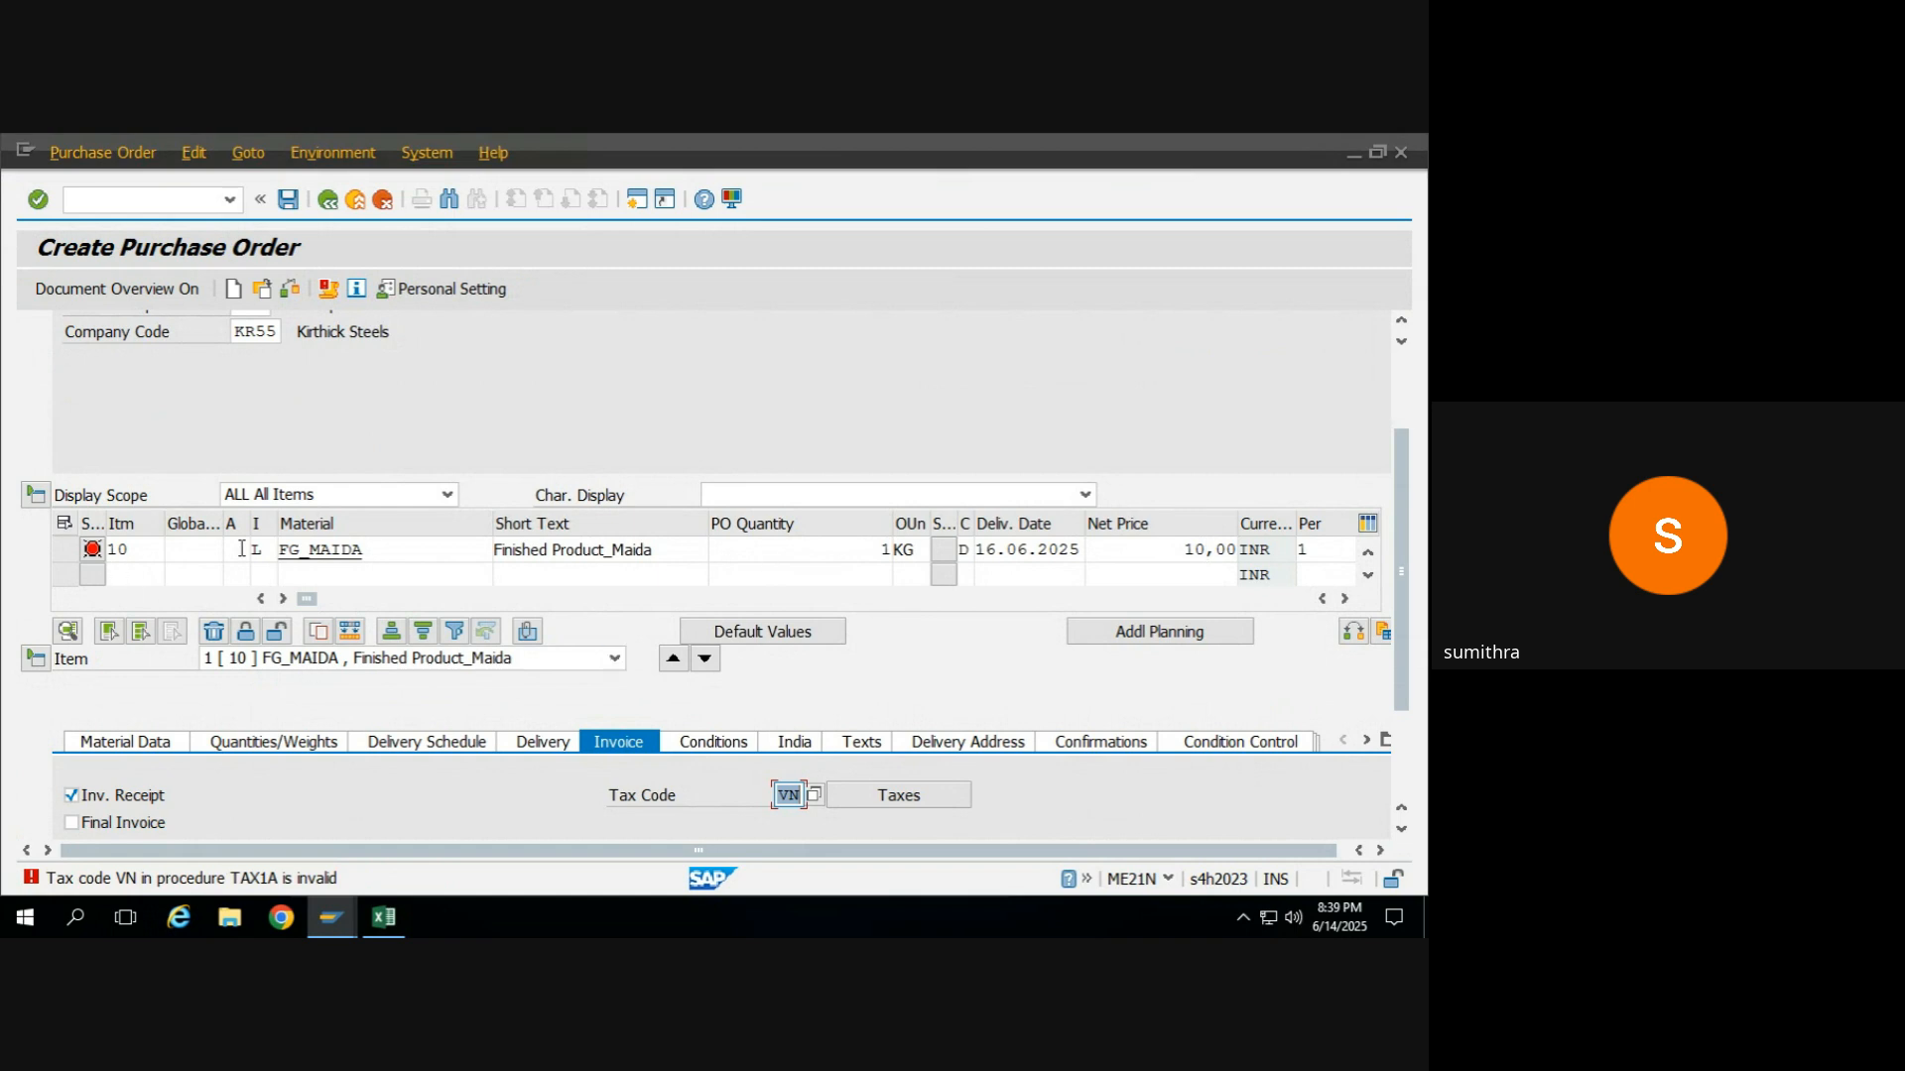
click(273, 553)
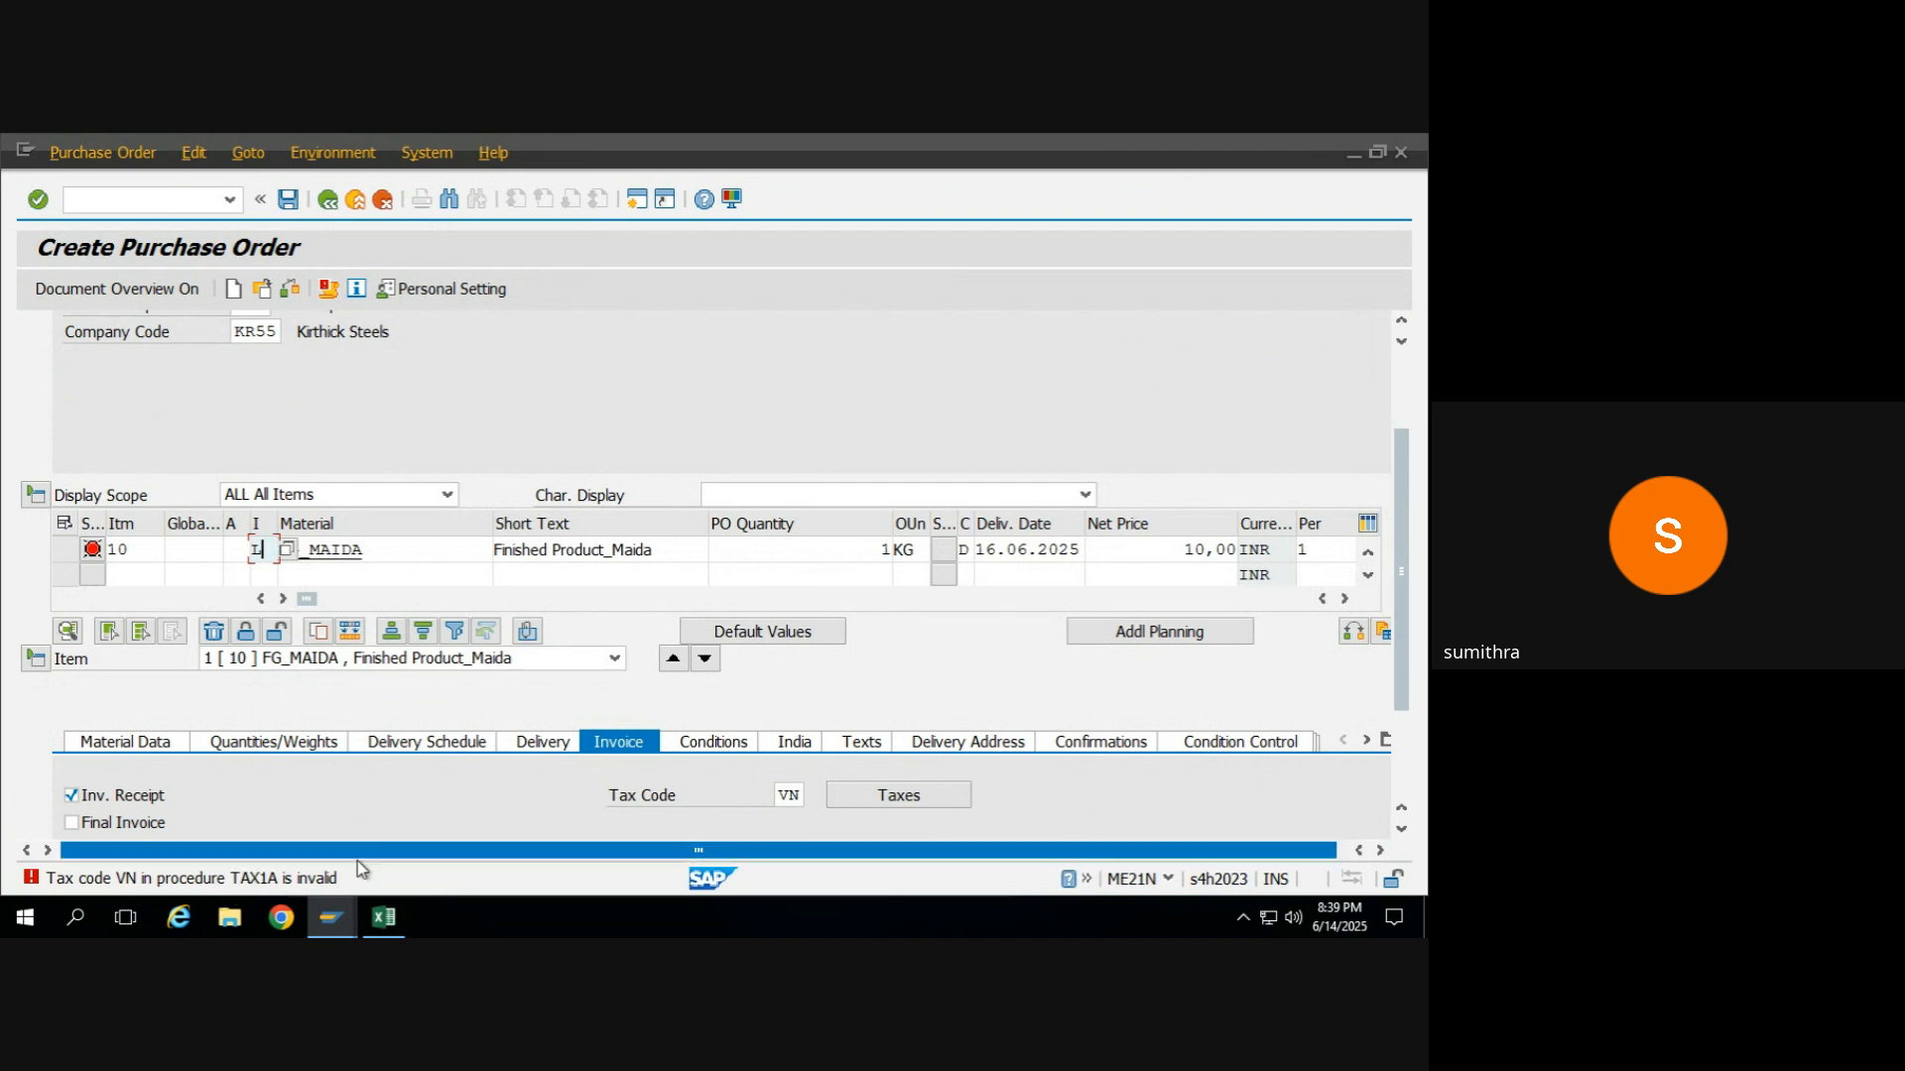
Try tax codes 11 and GO from the list of possible values in the item's invoice data.
click(796, 795)
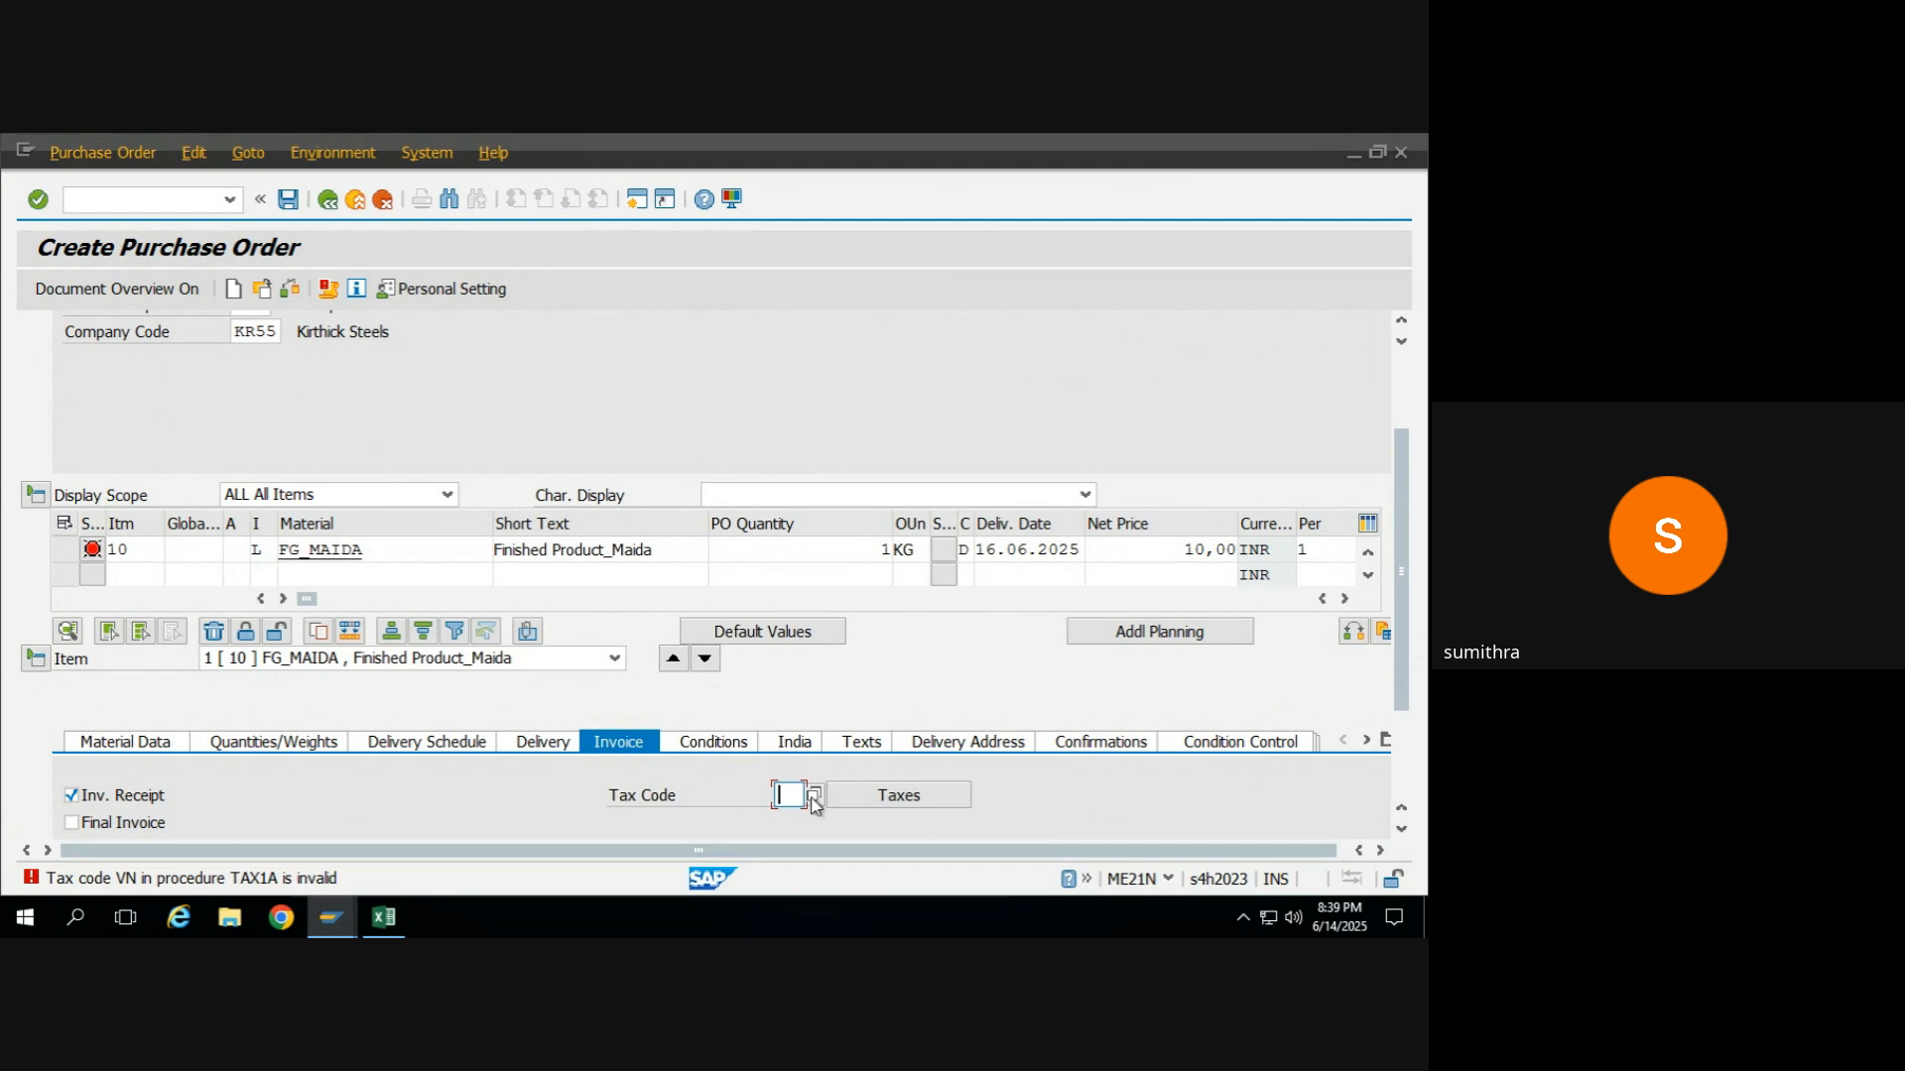
click(813, 797)
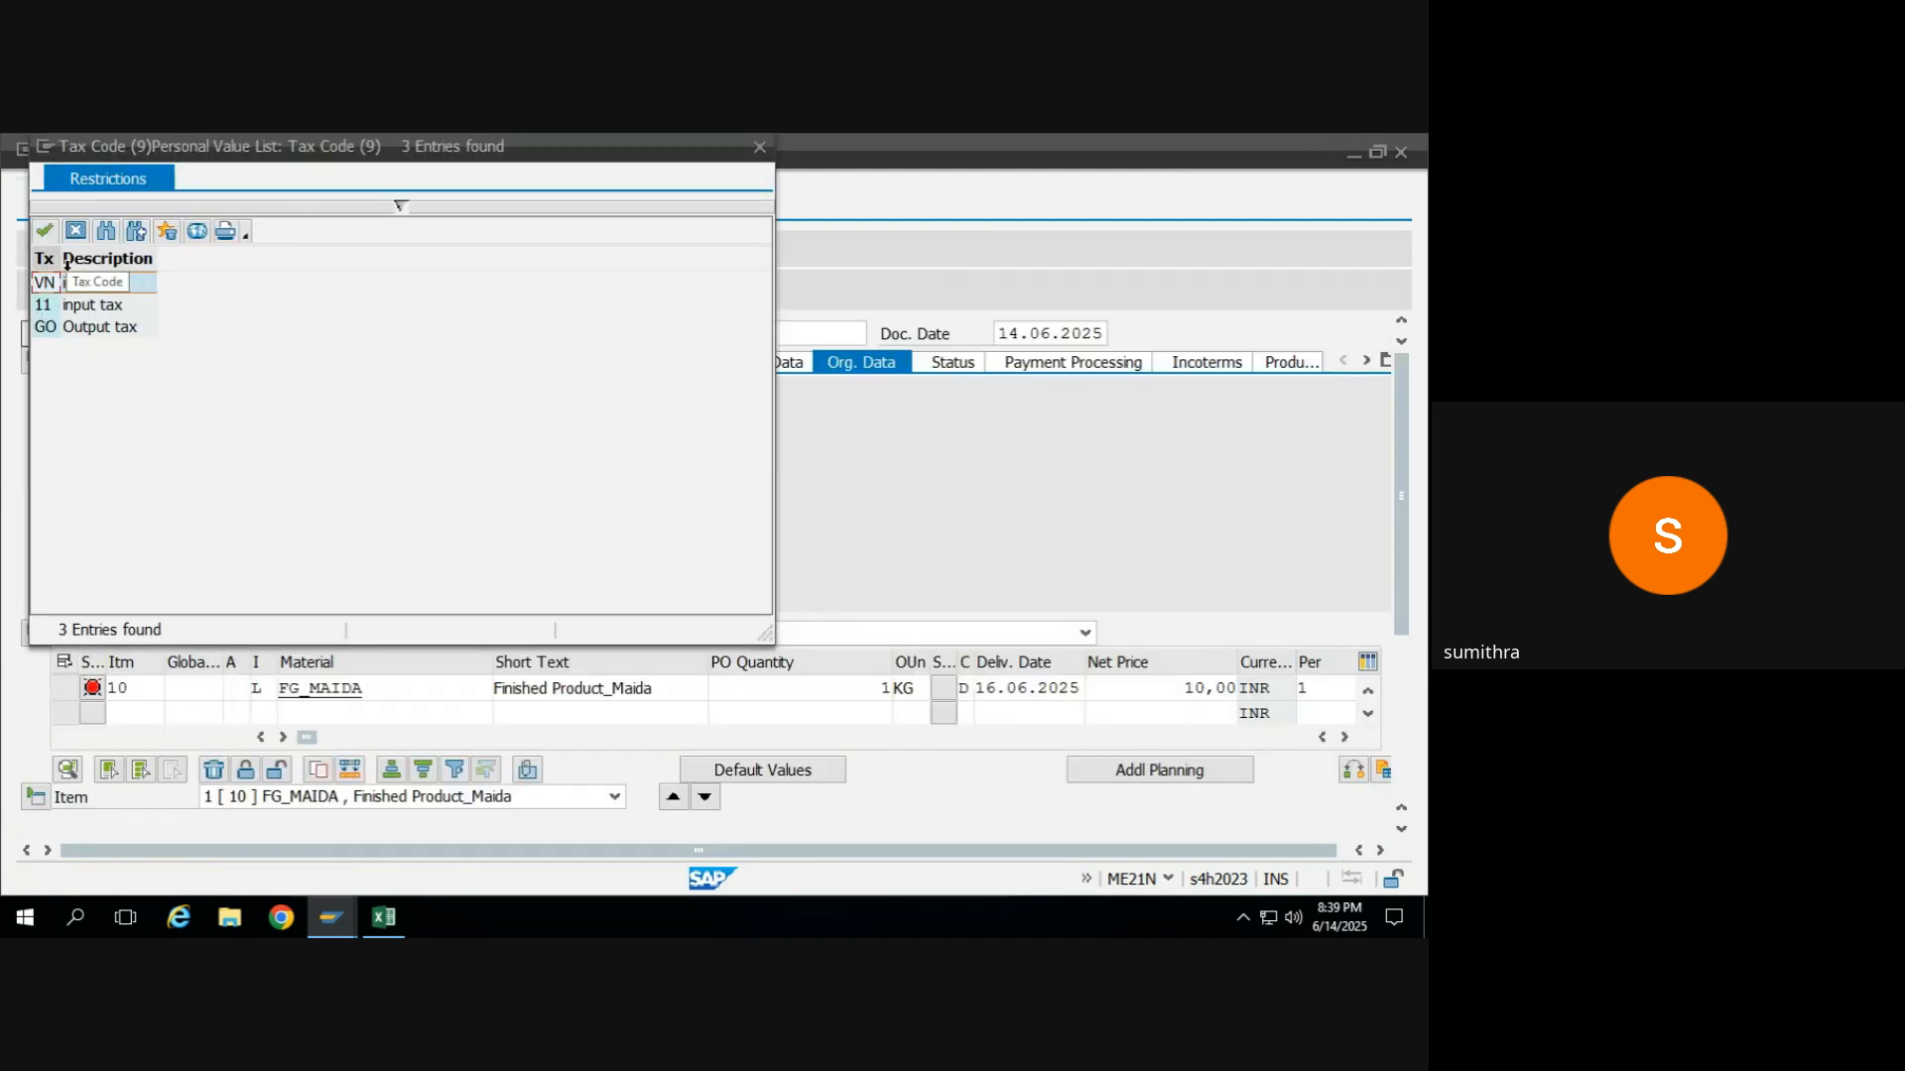
double_click(47, 306)
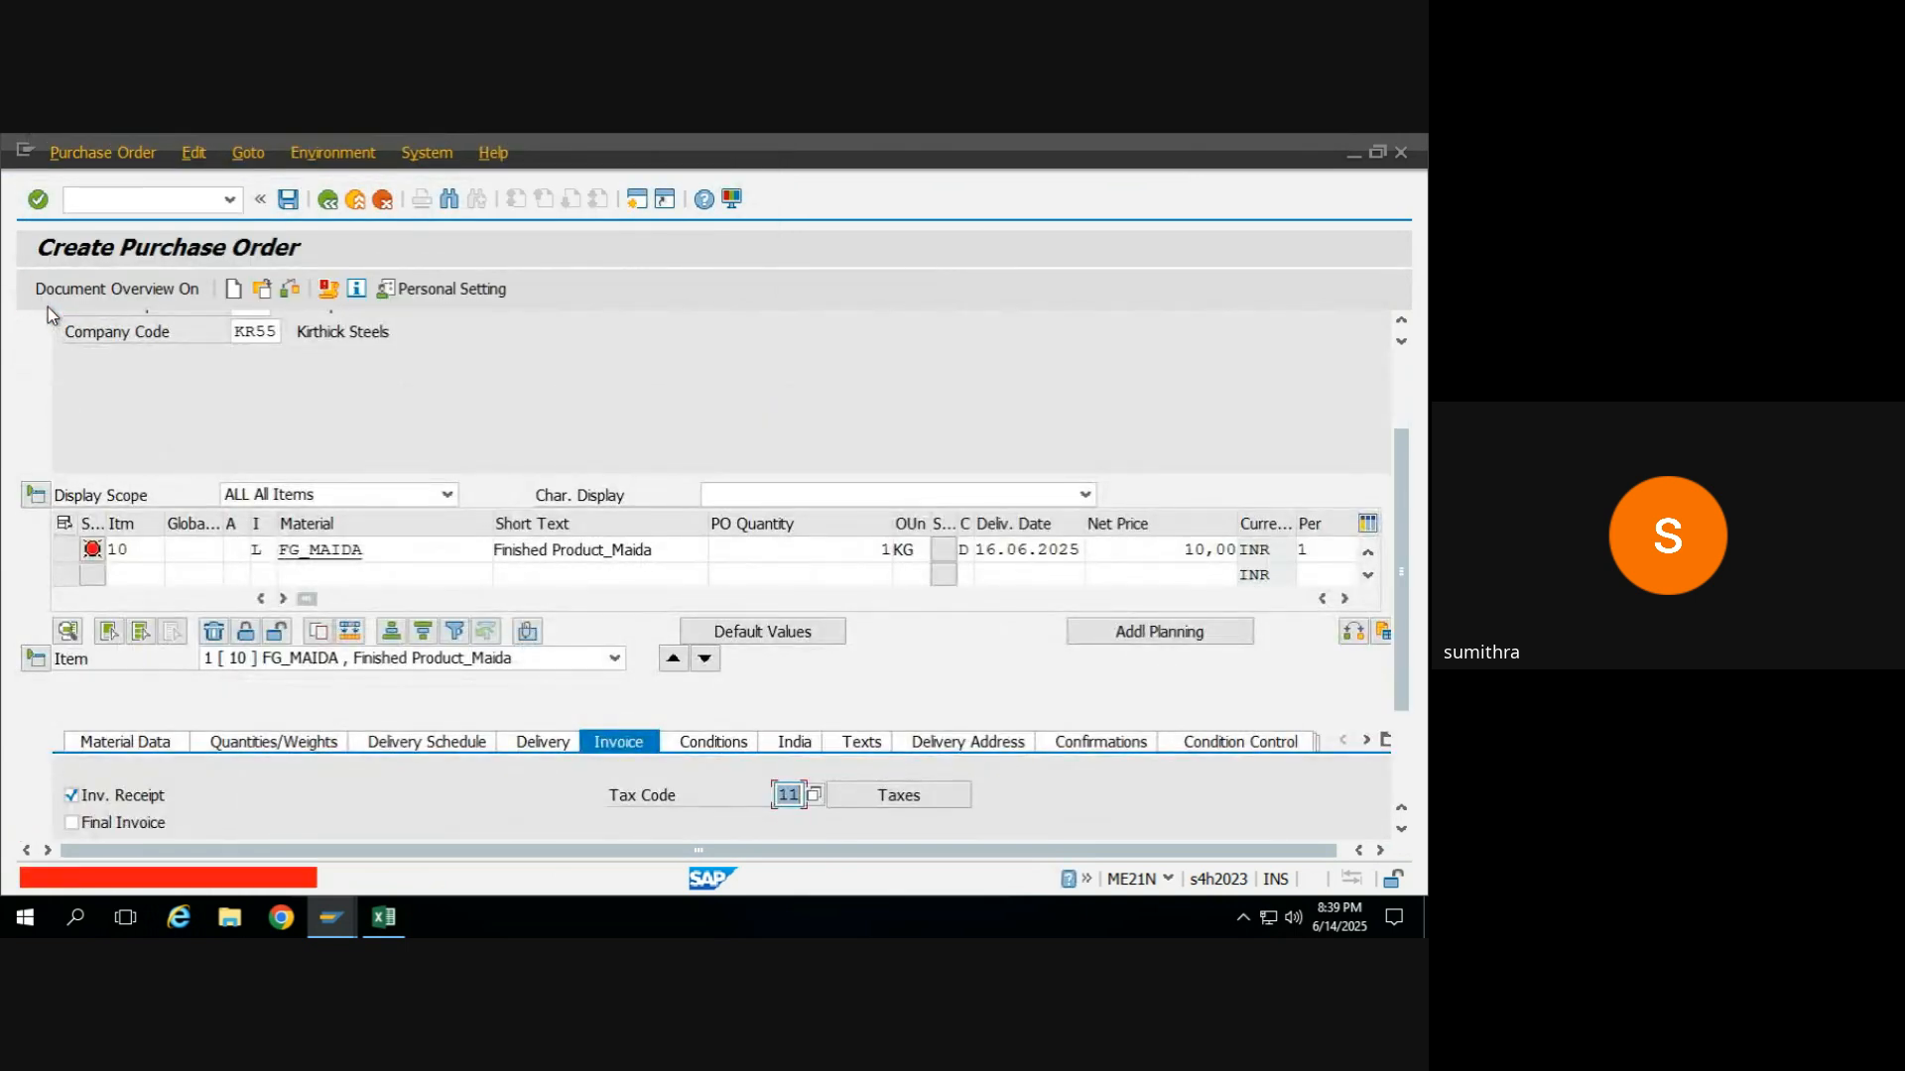
click(813, 796)
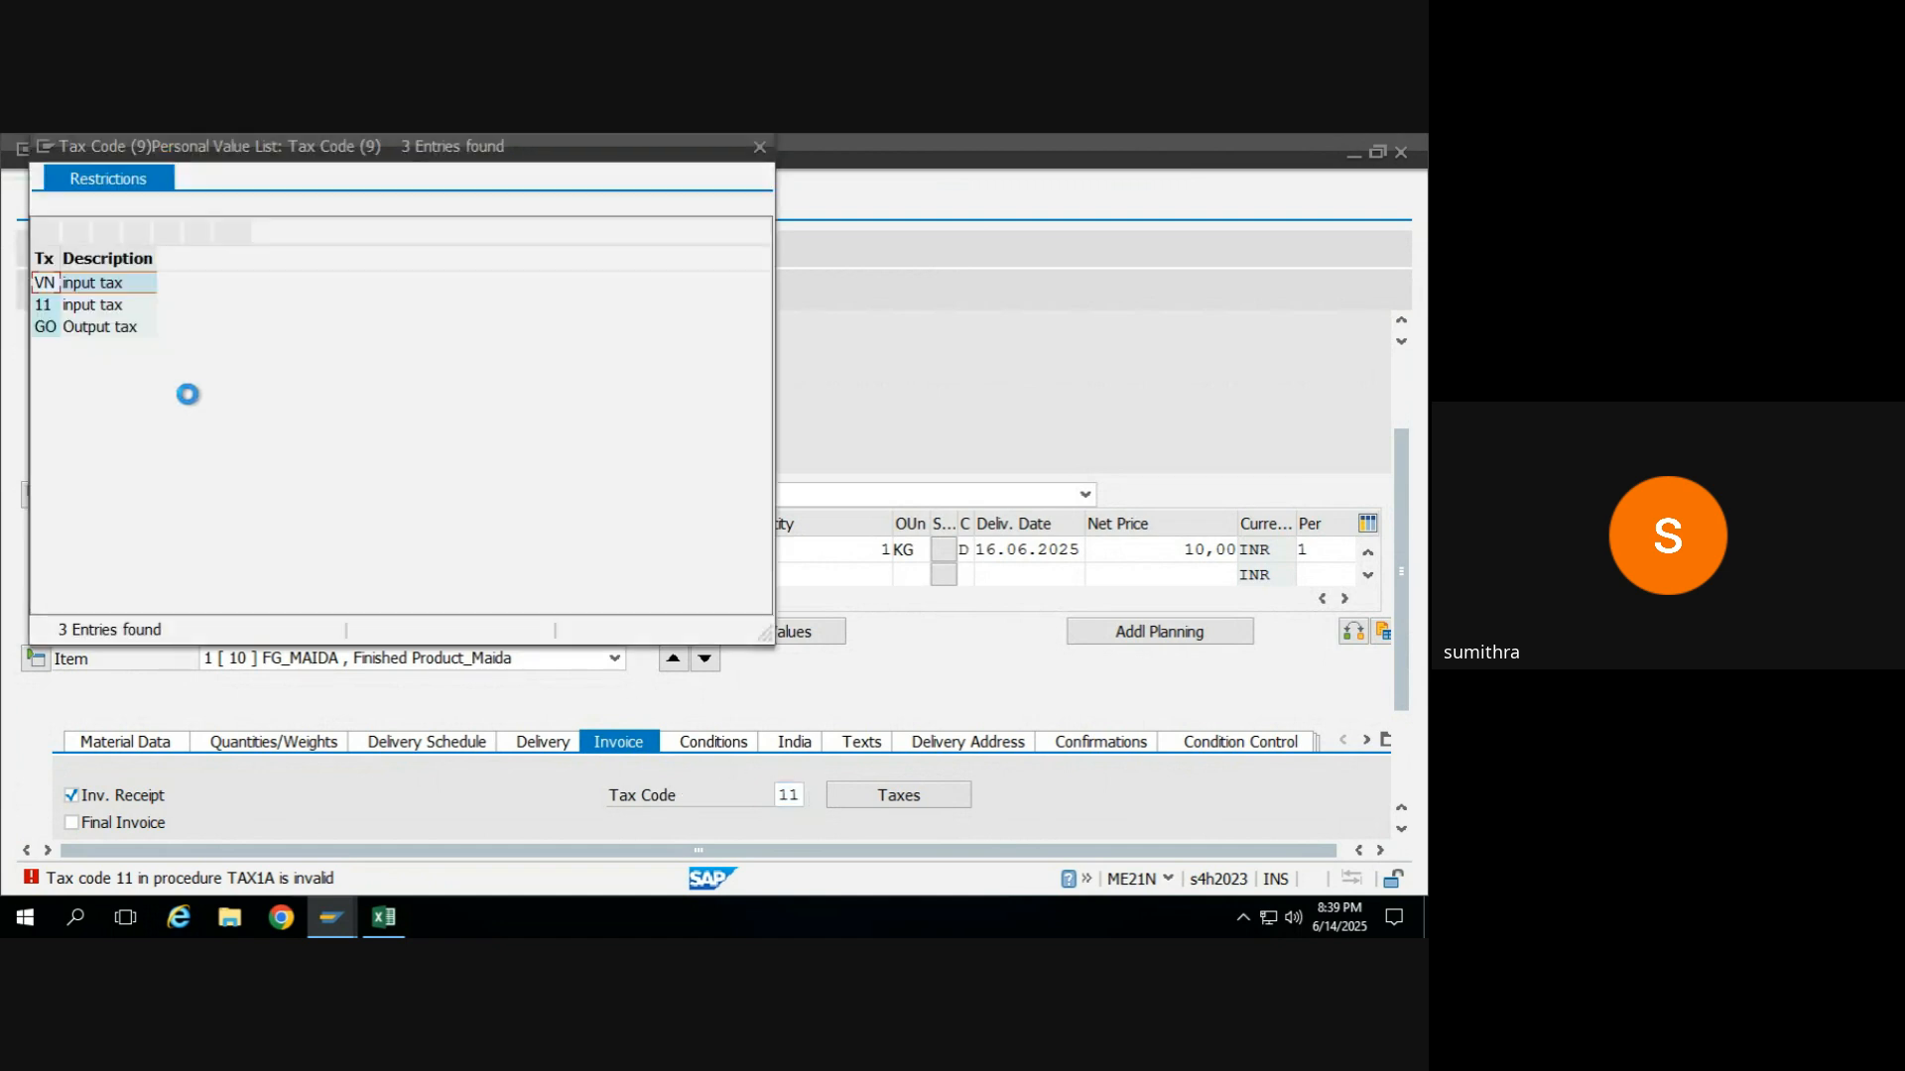
click(86, 330)
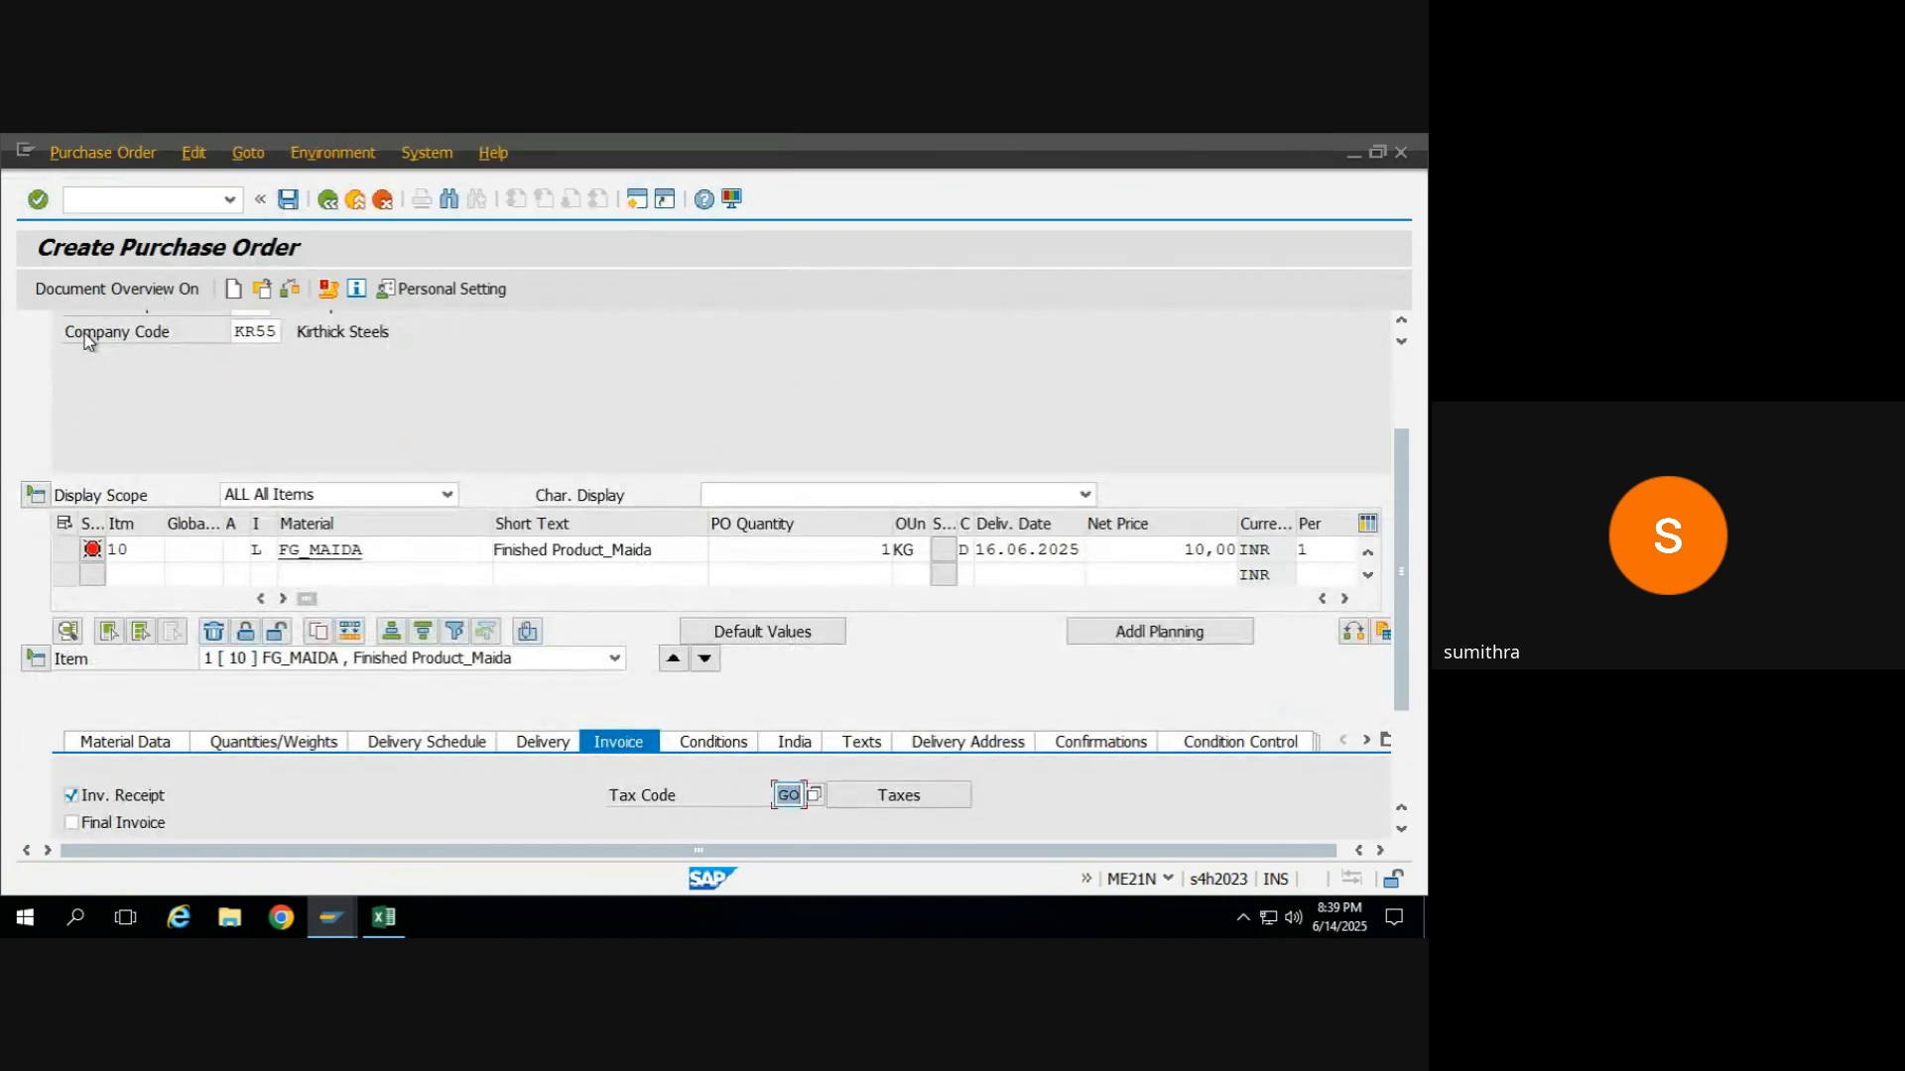
key(Return)
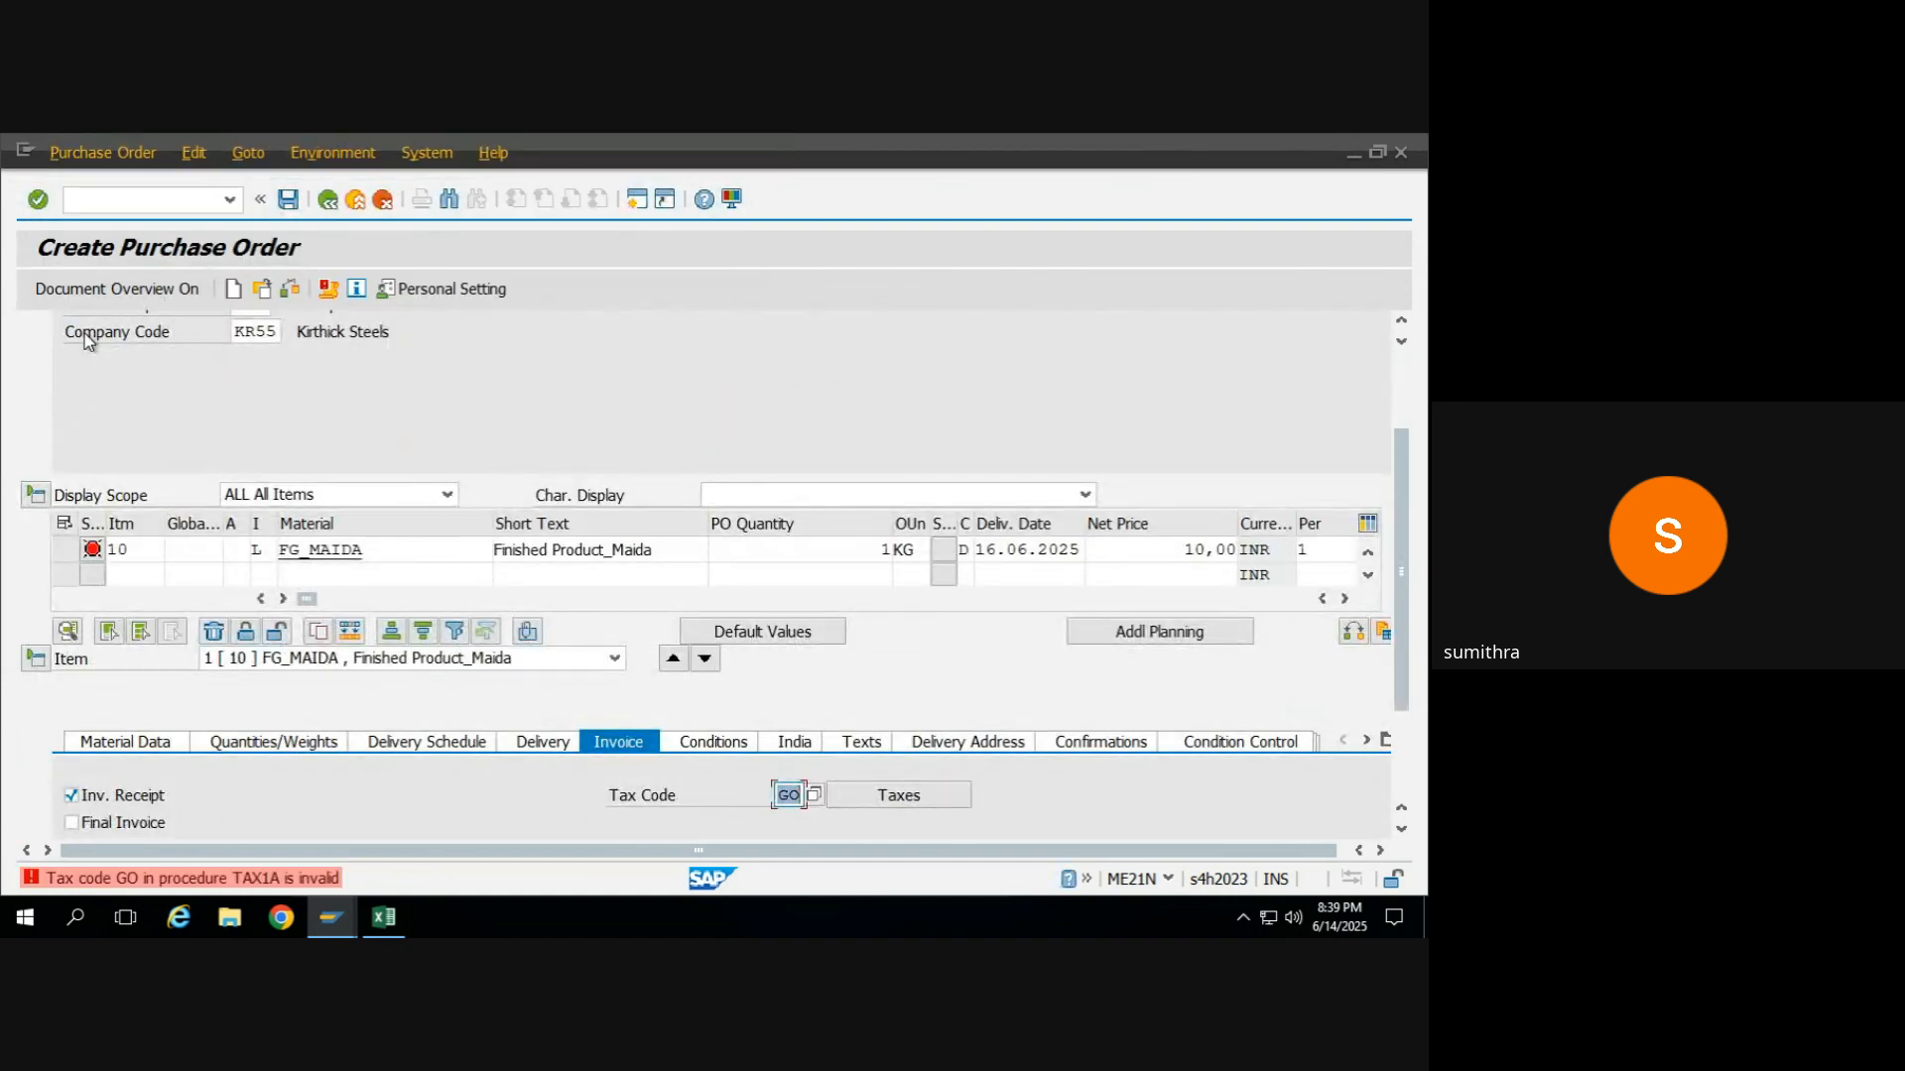
Look up the tax code in the invoice data of the existing FG_MAIDA purchase order, and return to the new order.
key(alt+Tab)
key(alt+Tab)
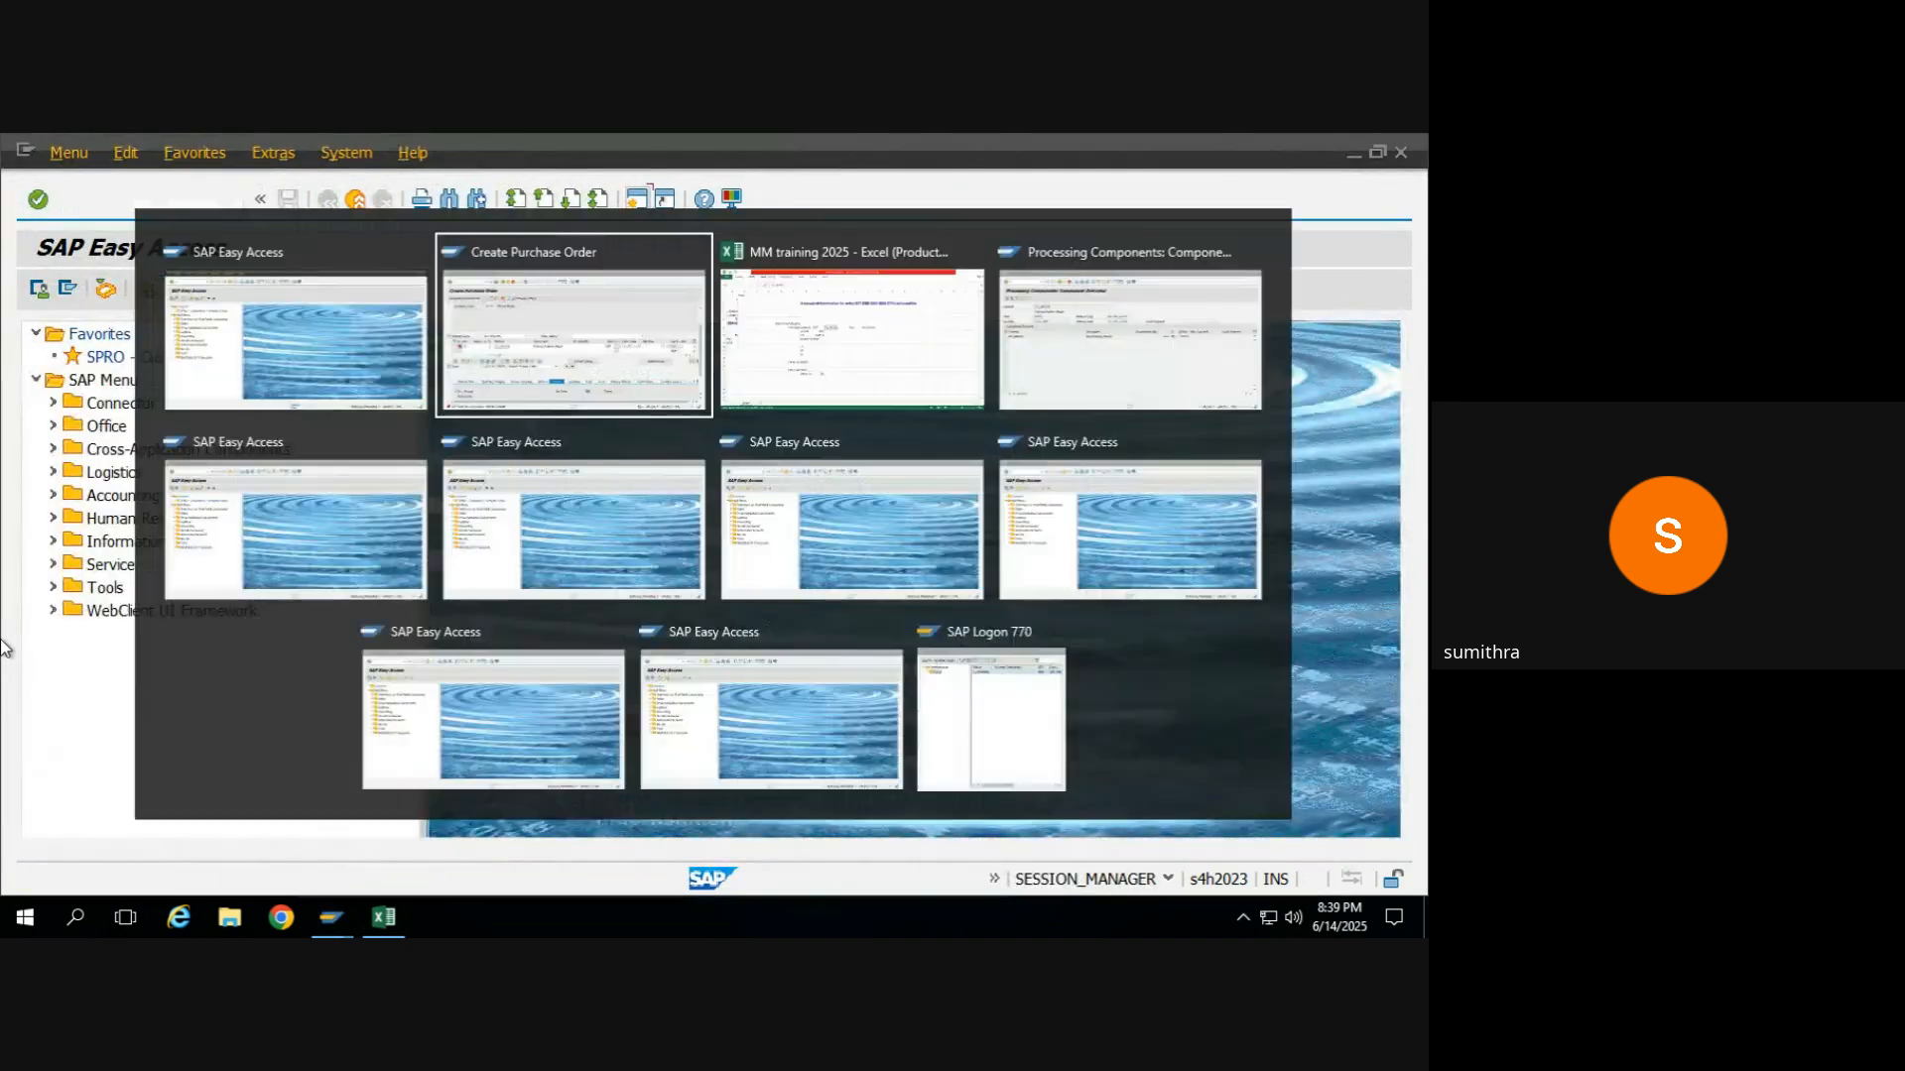
key(alt+Tab)
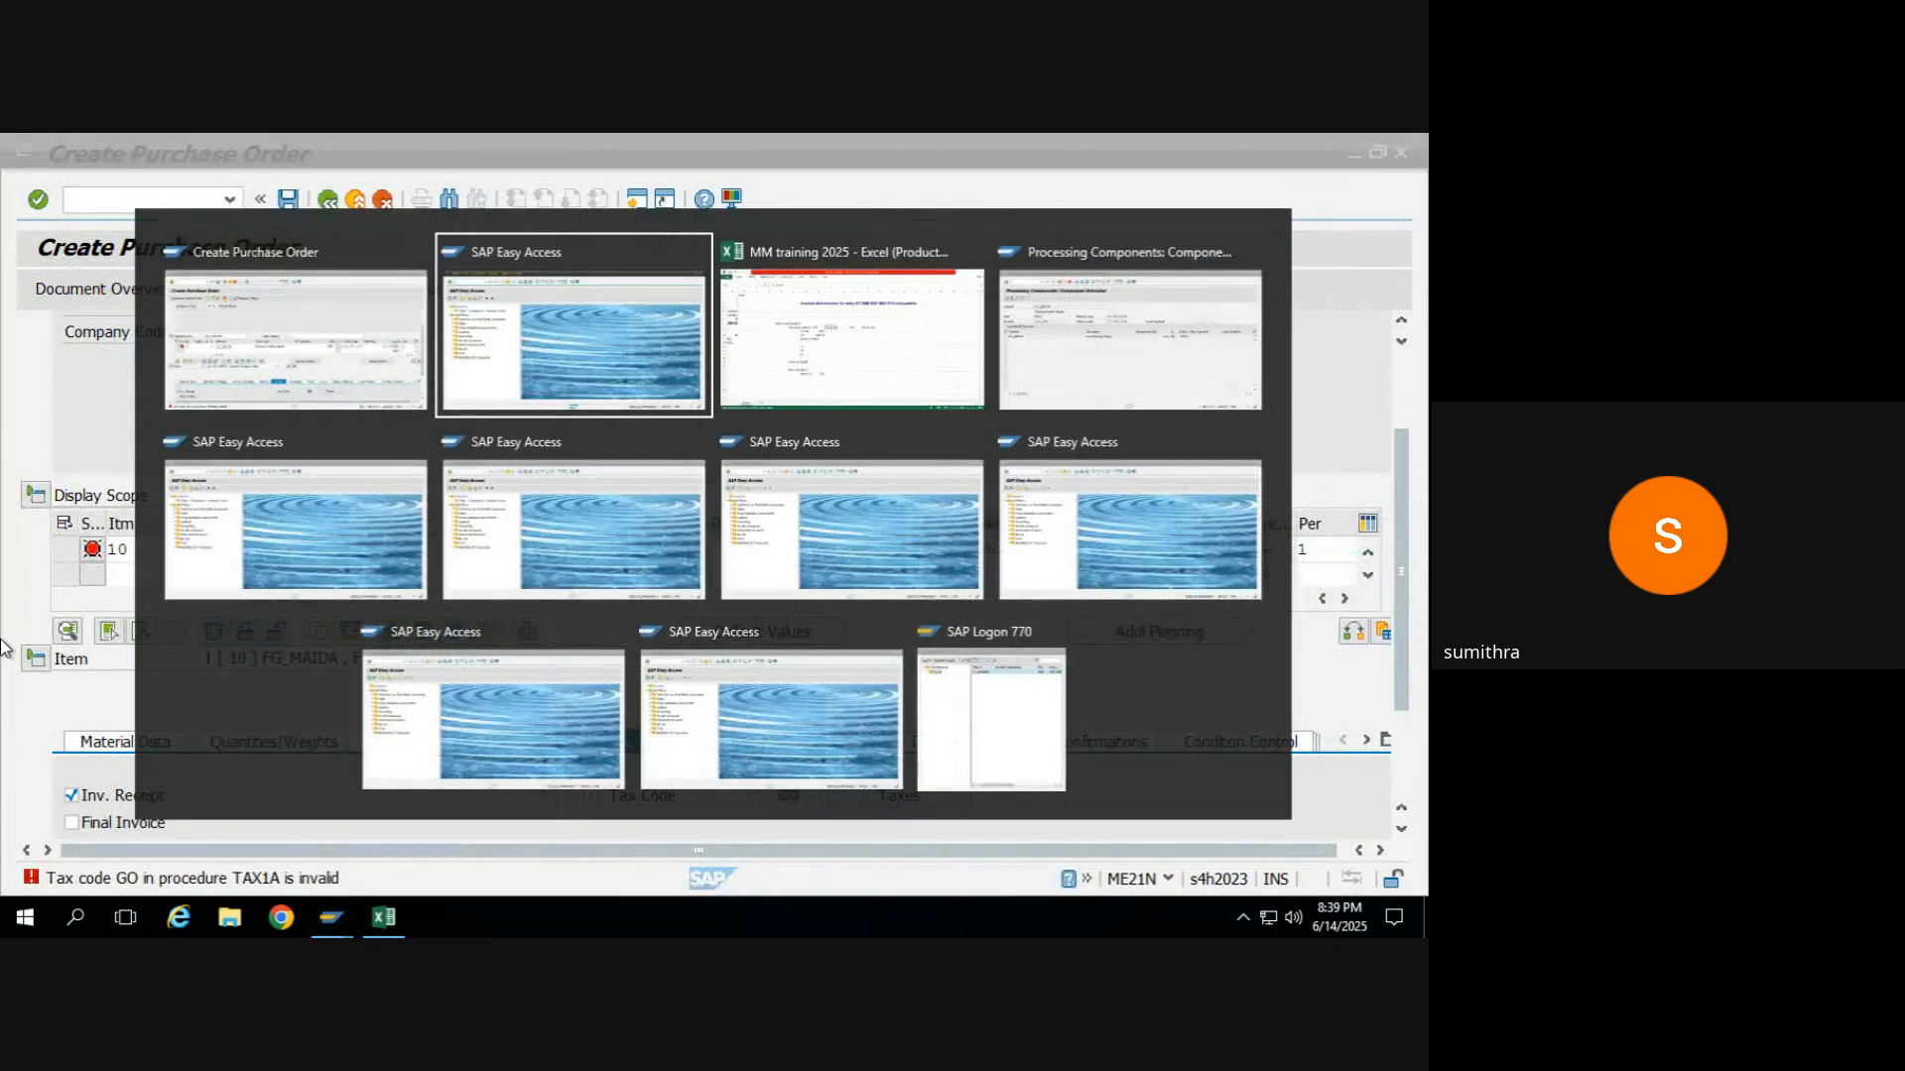
key(alt+Tab)
key(alt+Tab)
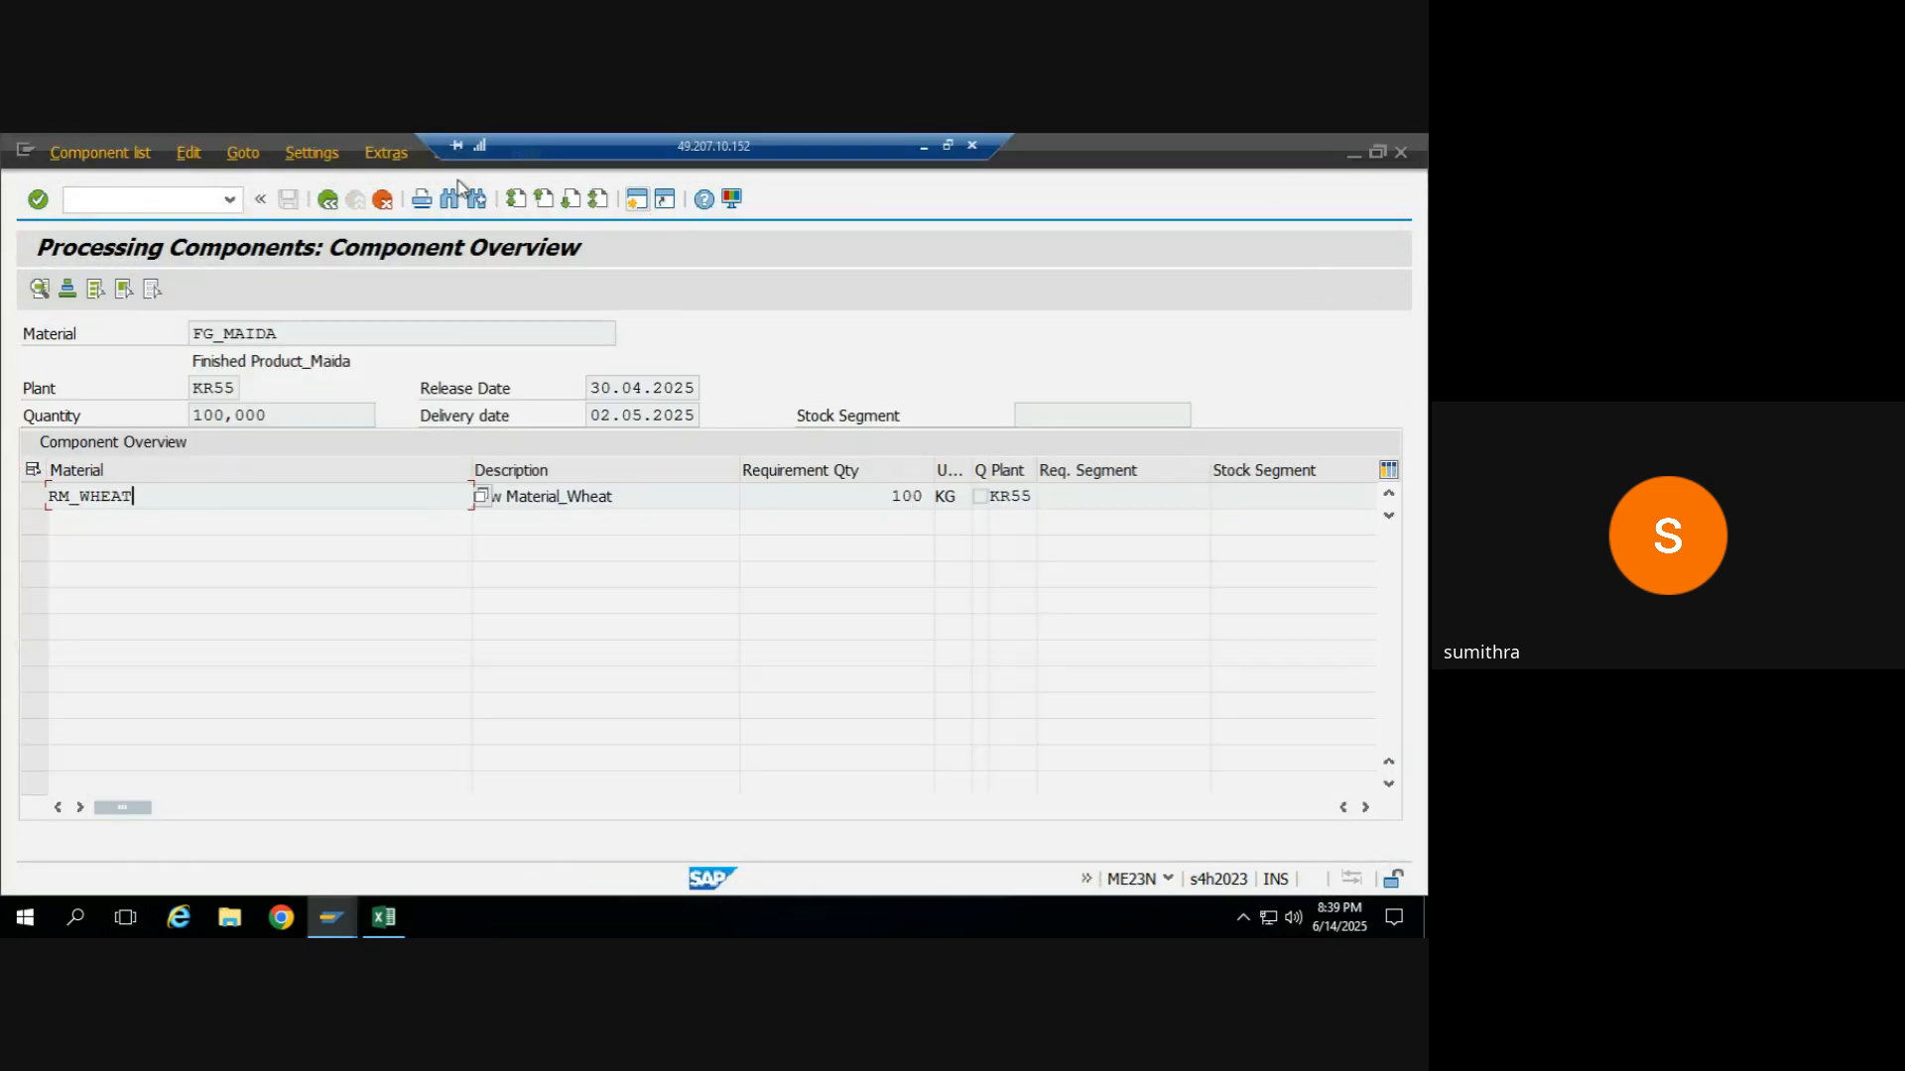
click(328, 199)
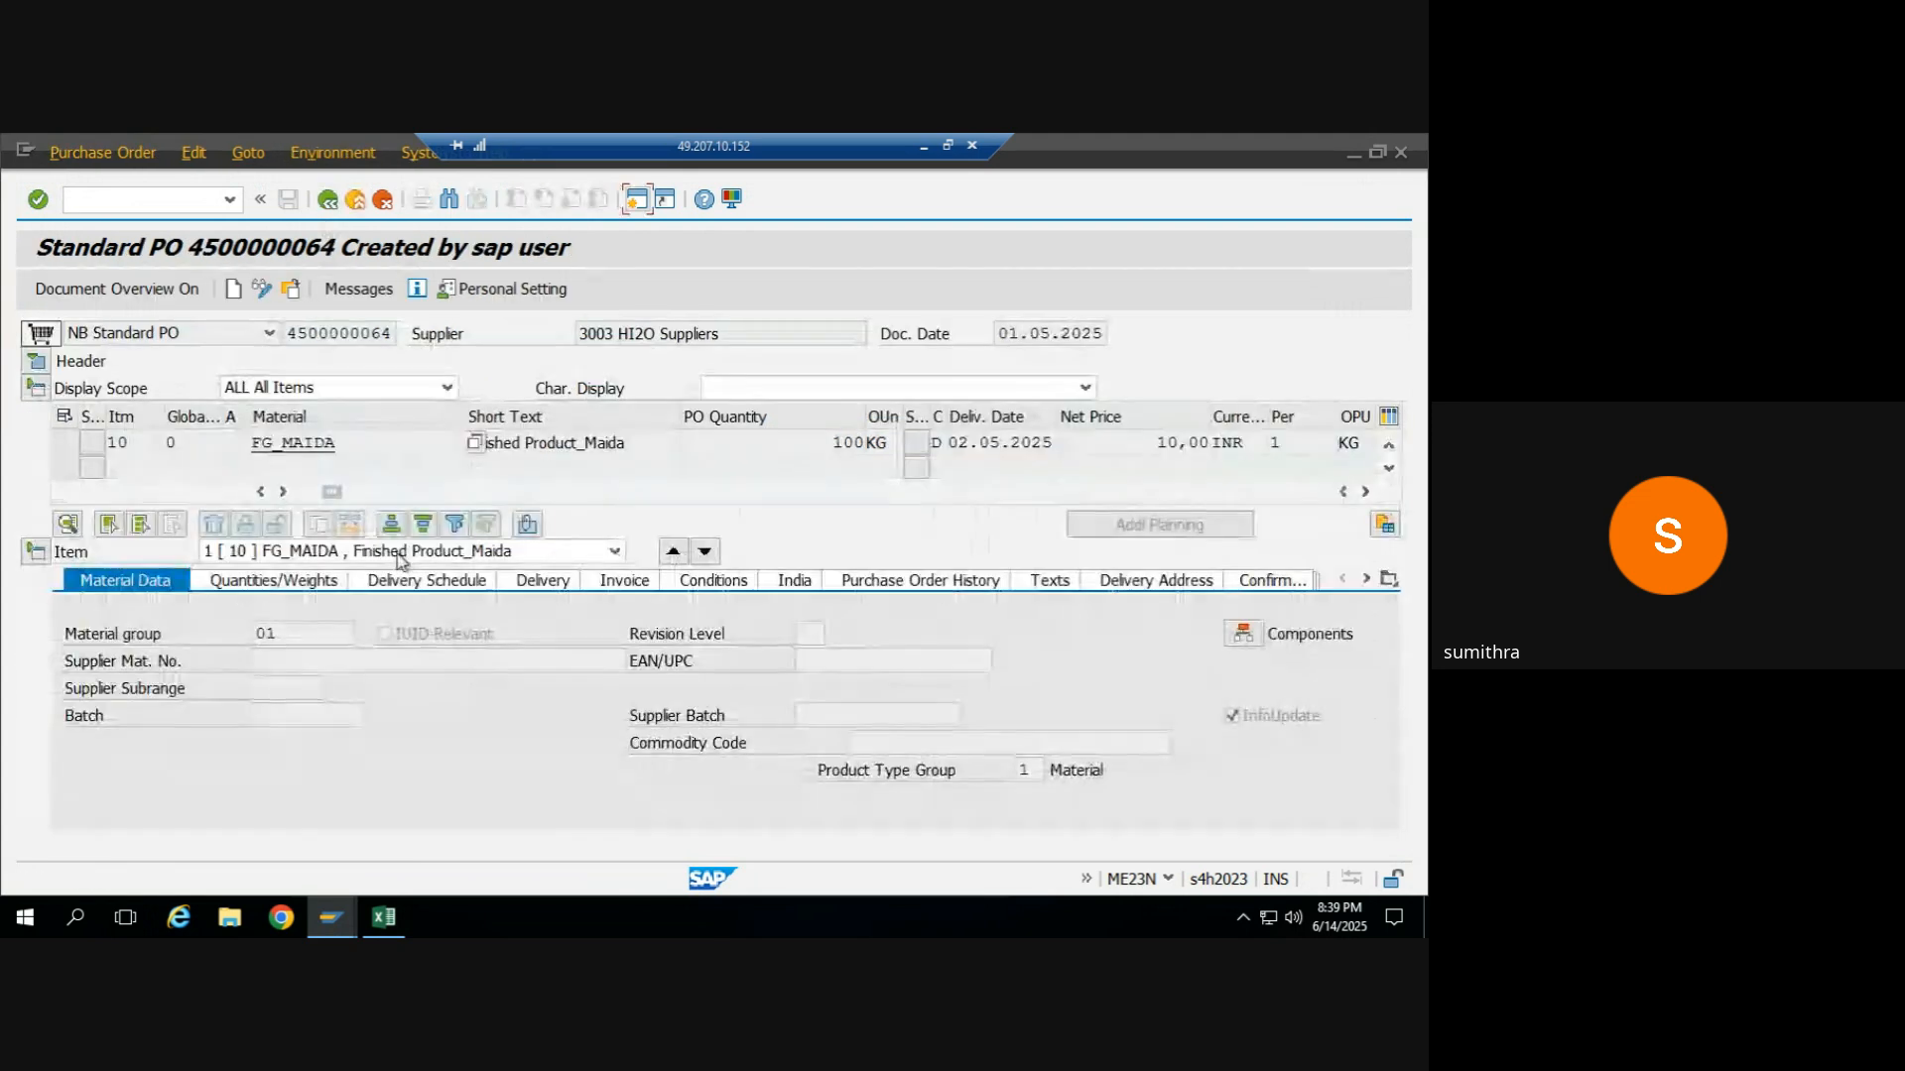
click(625, 582)
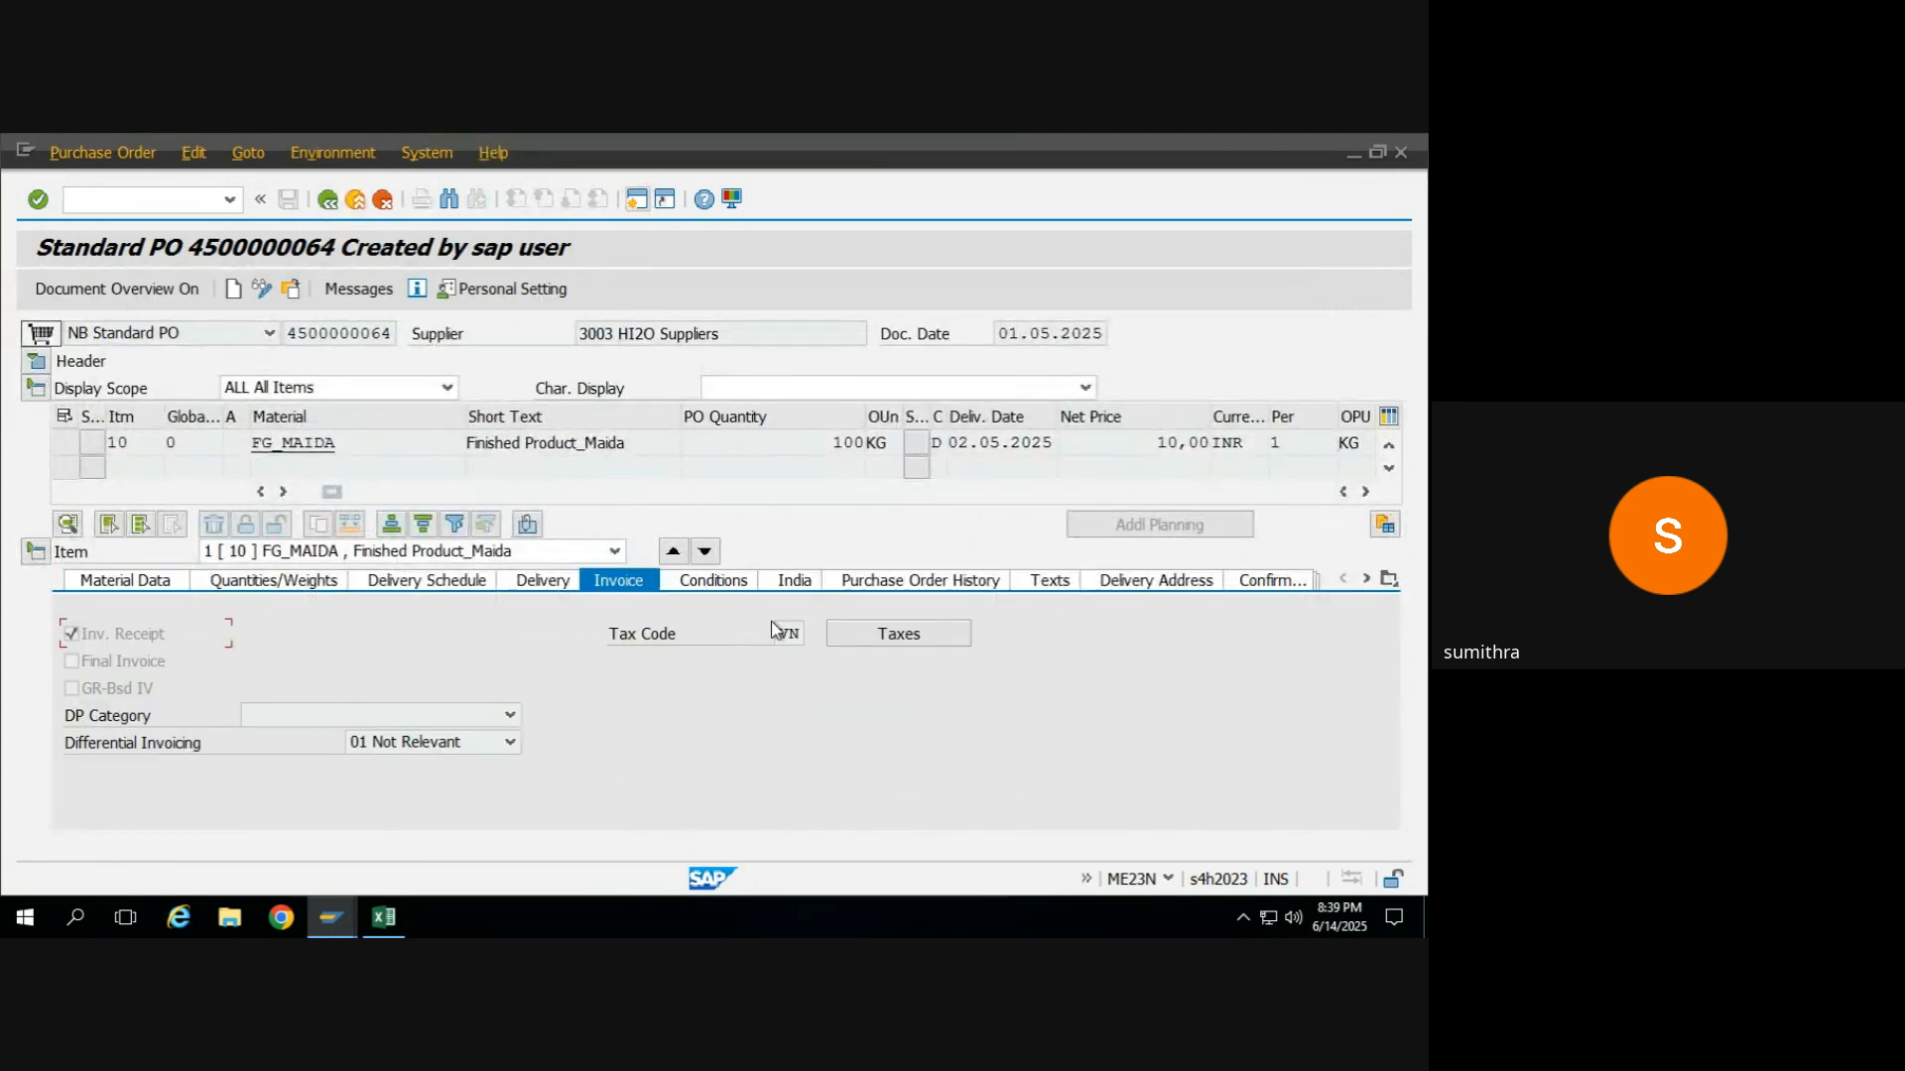
key(alt+Tab)
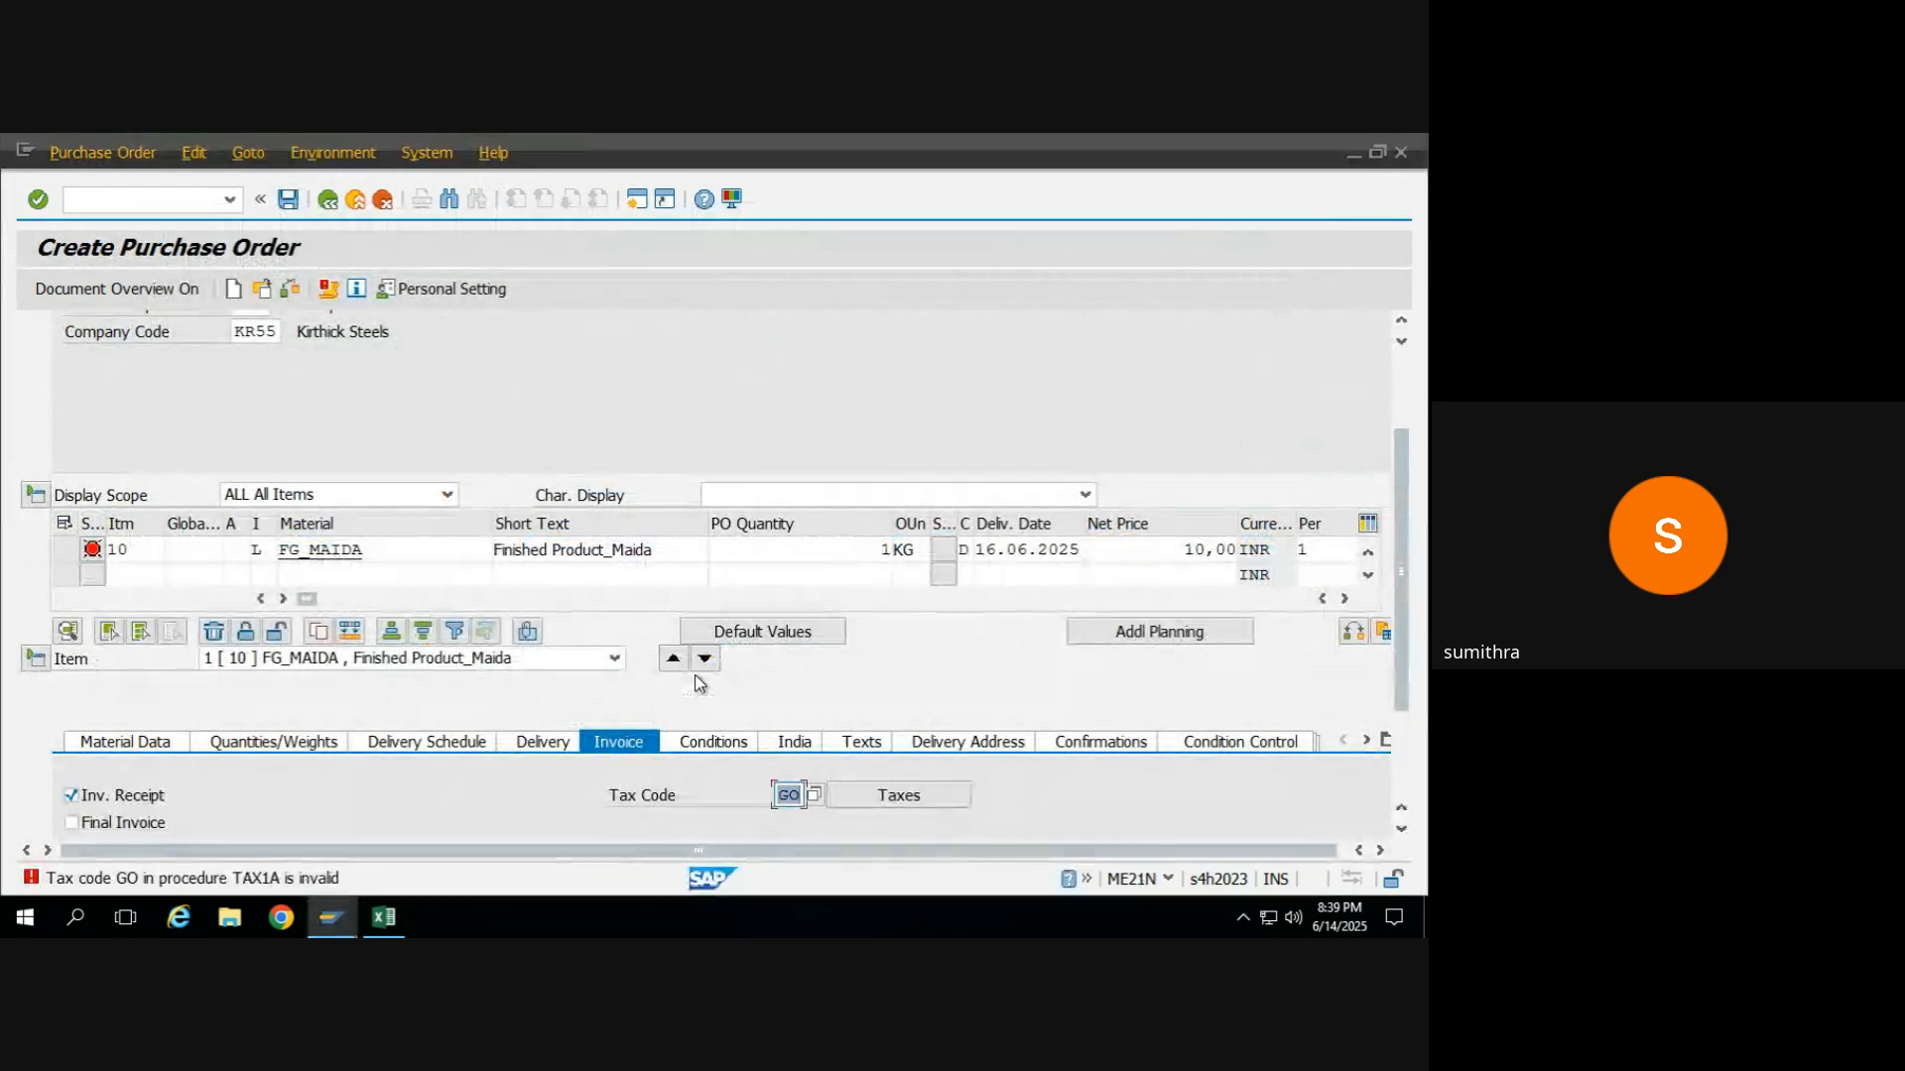
Set the FG_MAIDA item's tax code to VN and collapse the purchase order header.
text(VN)
key(Return)
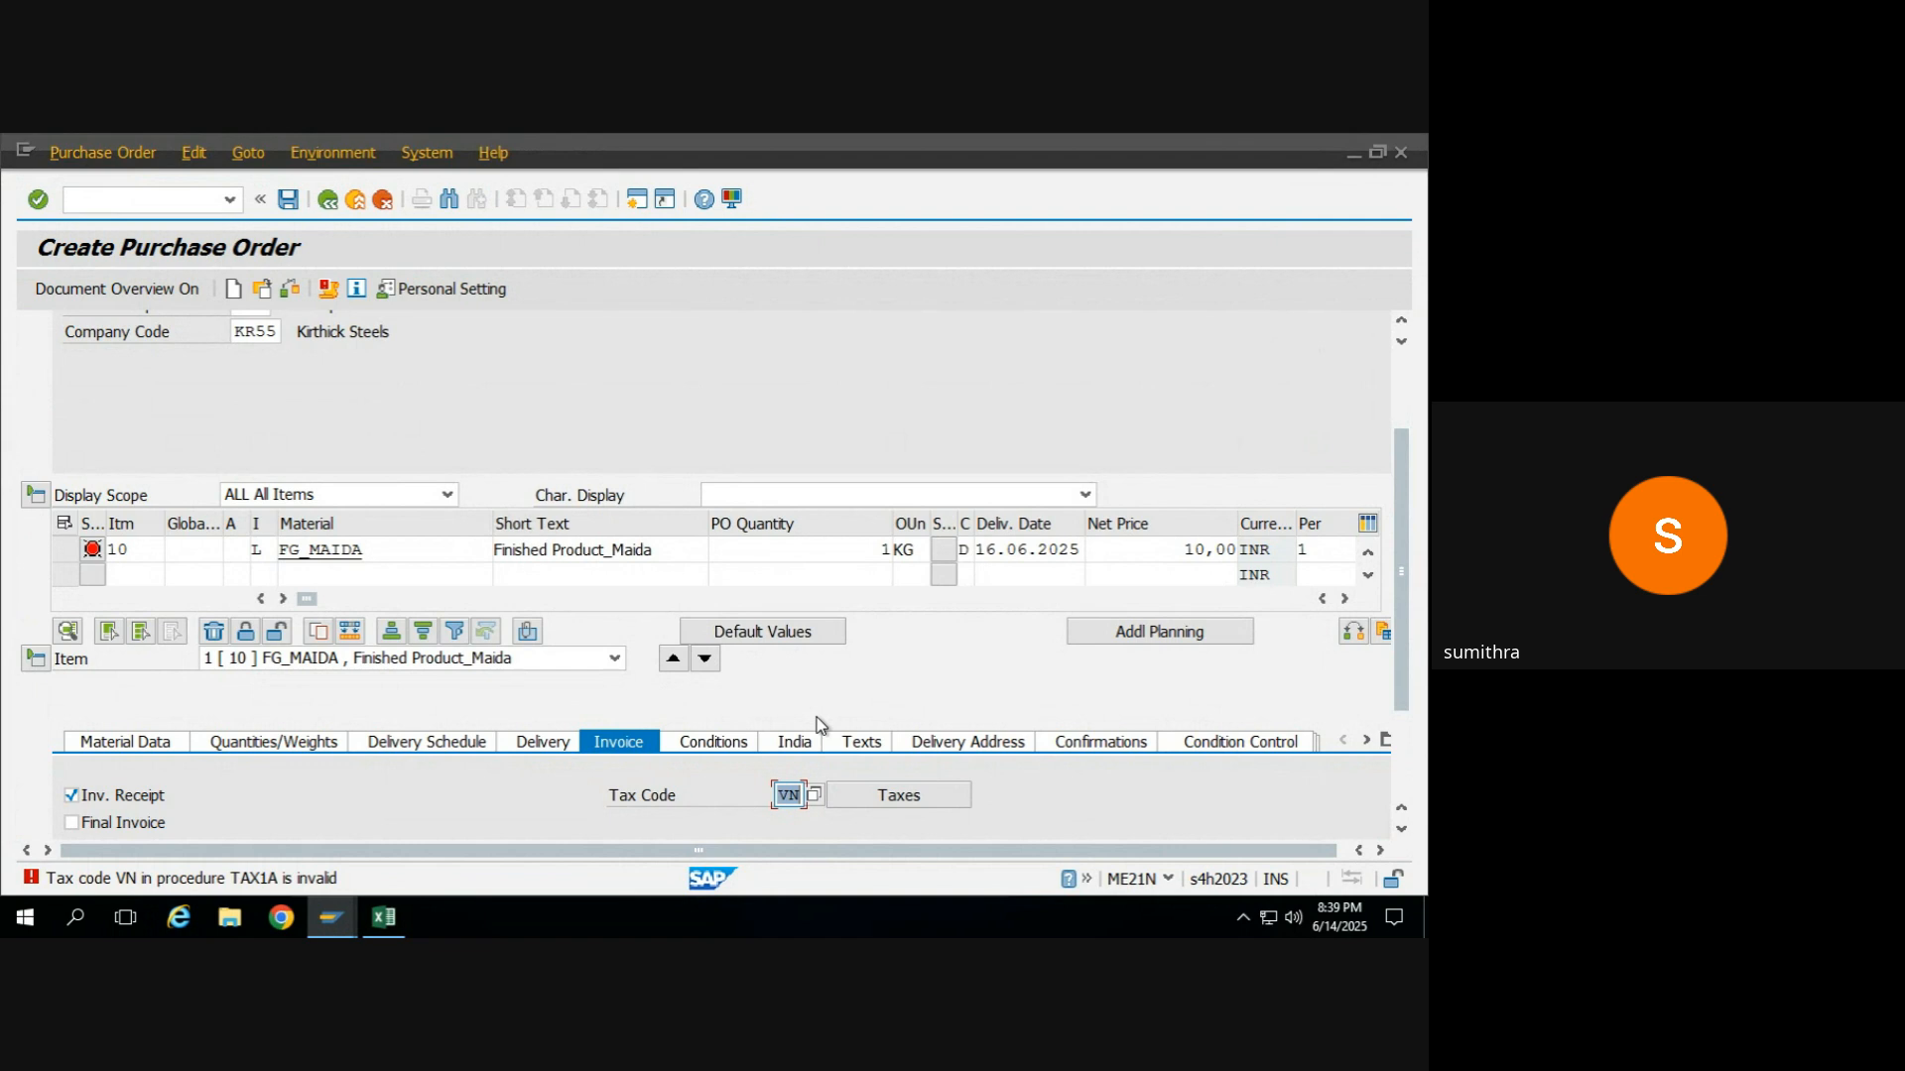
click(899, 803)
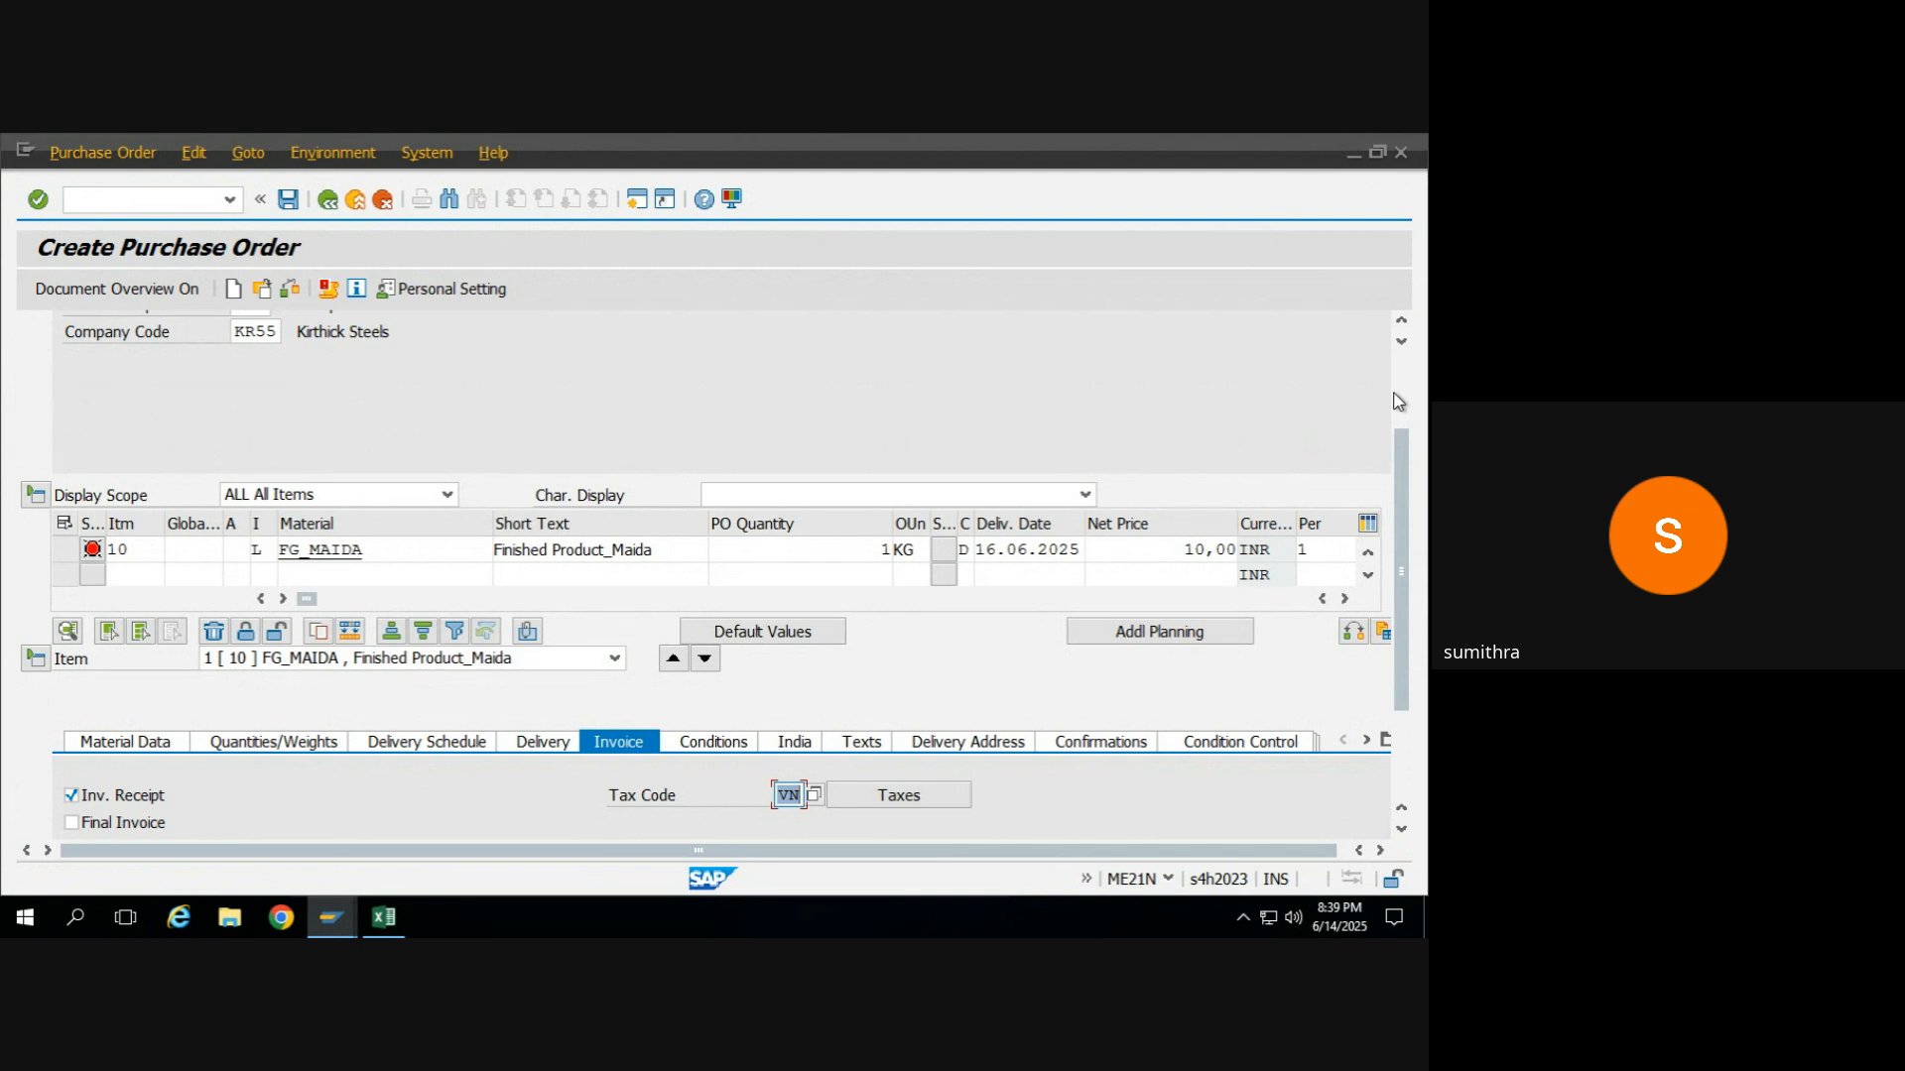
scroll(1397, 455, up, 3)
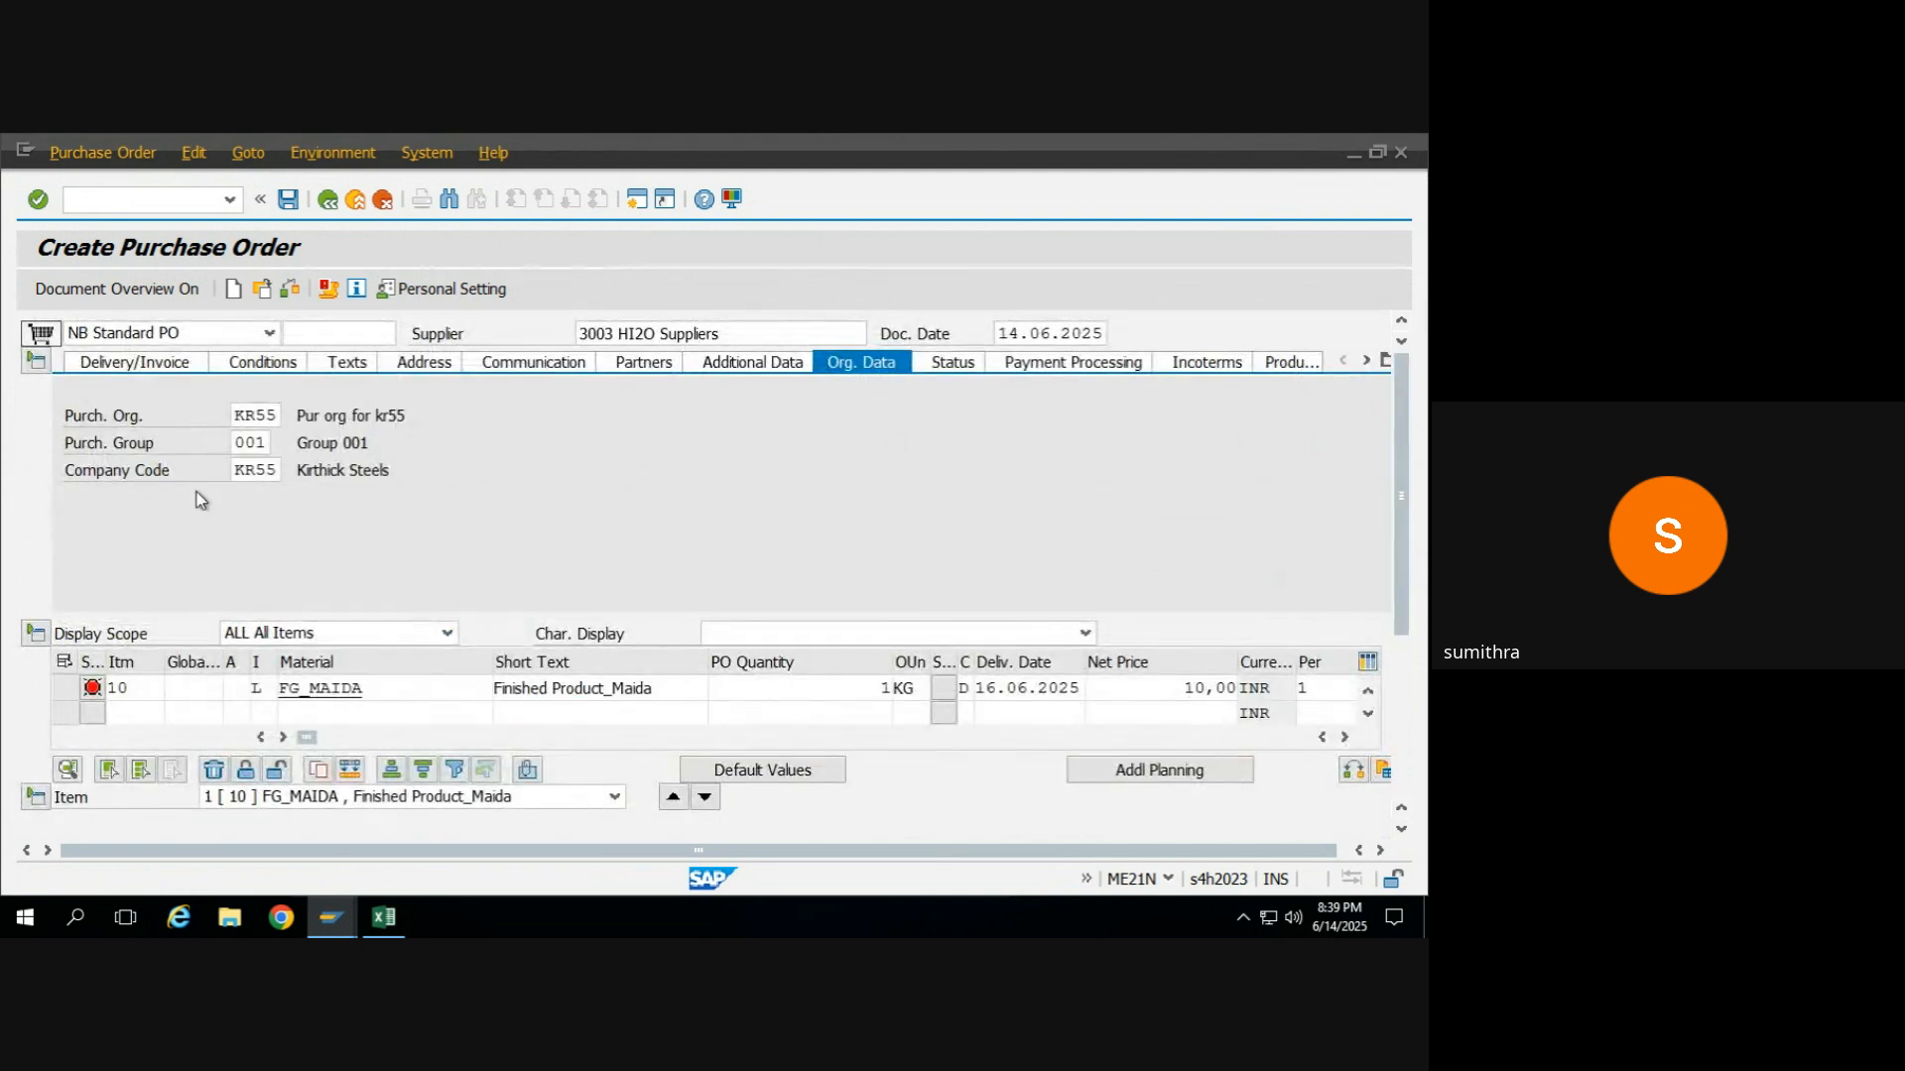
click(36, 363)
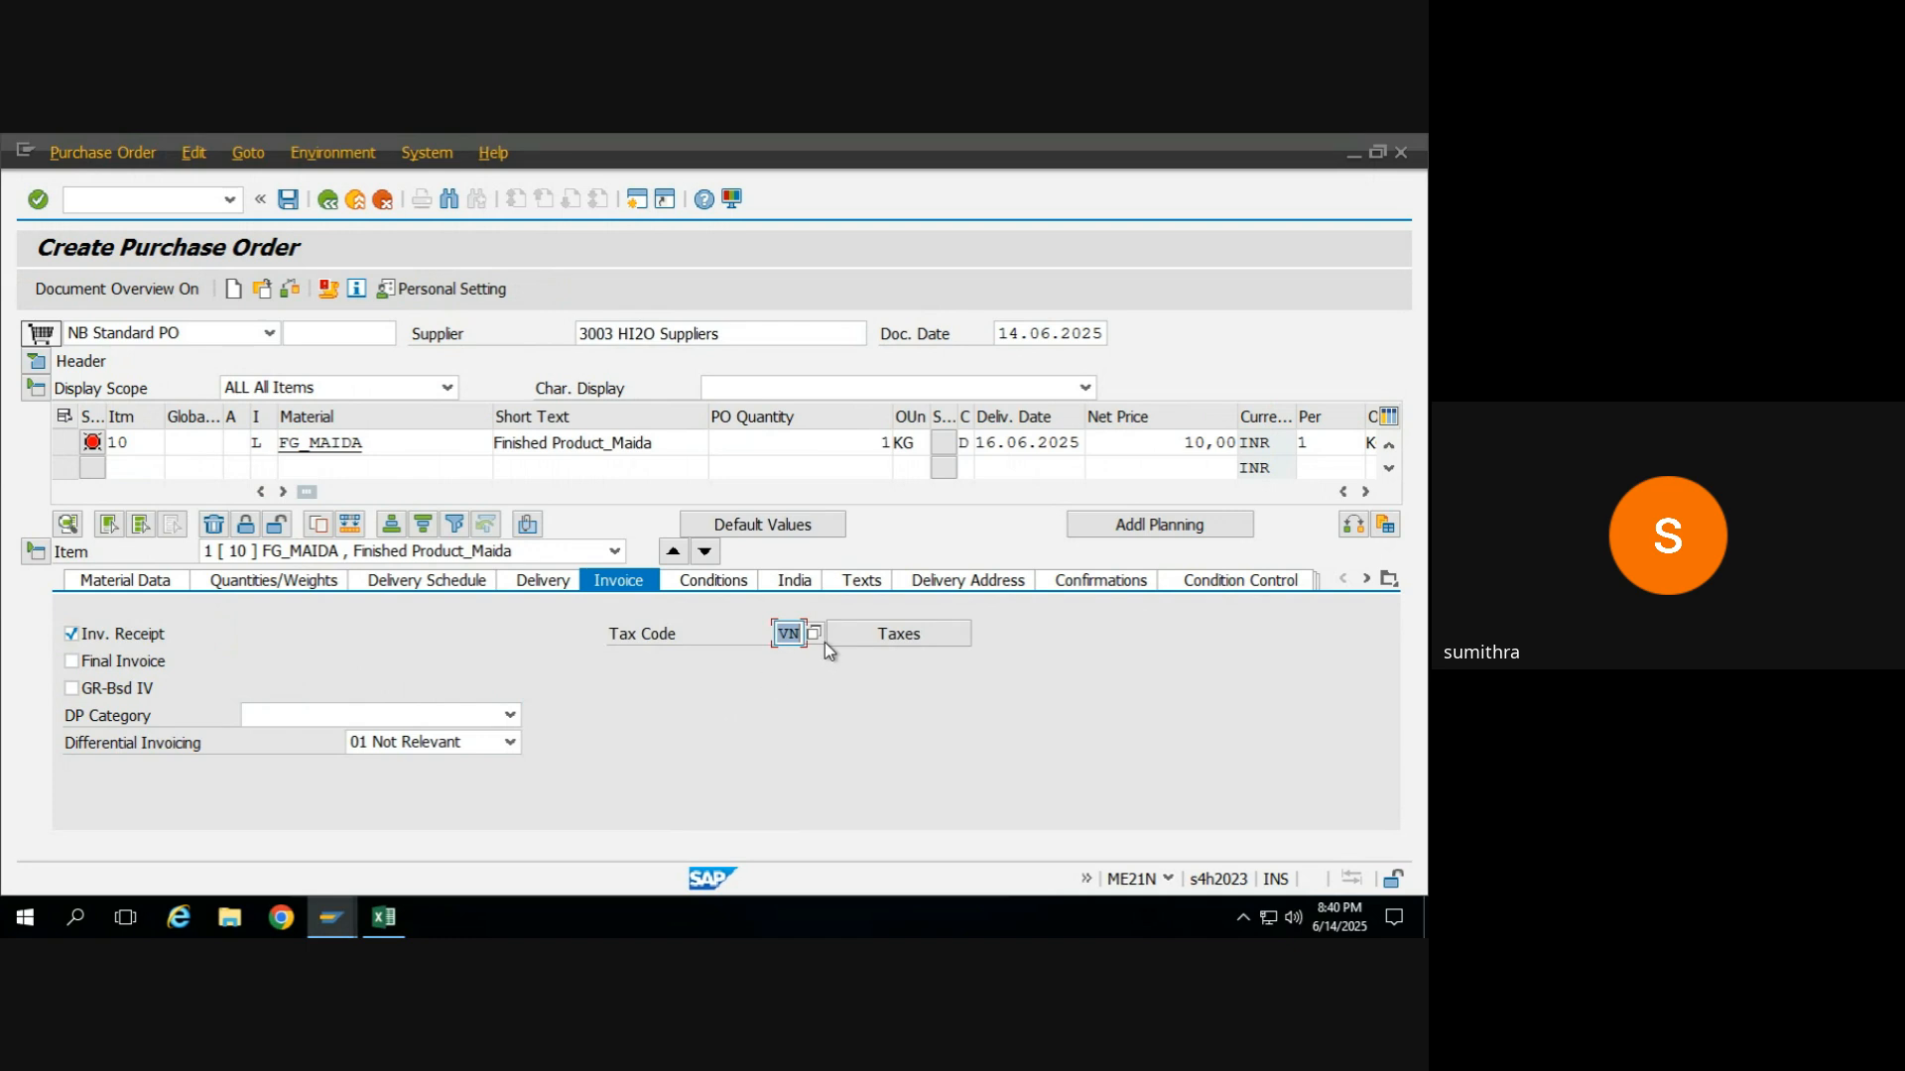
Recheck the FG_MAIDA item, review its list of messages, and close the list.
key(Return)
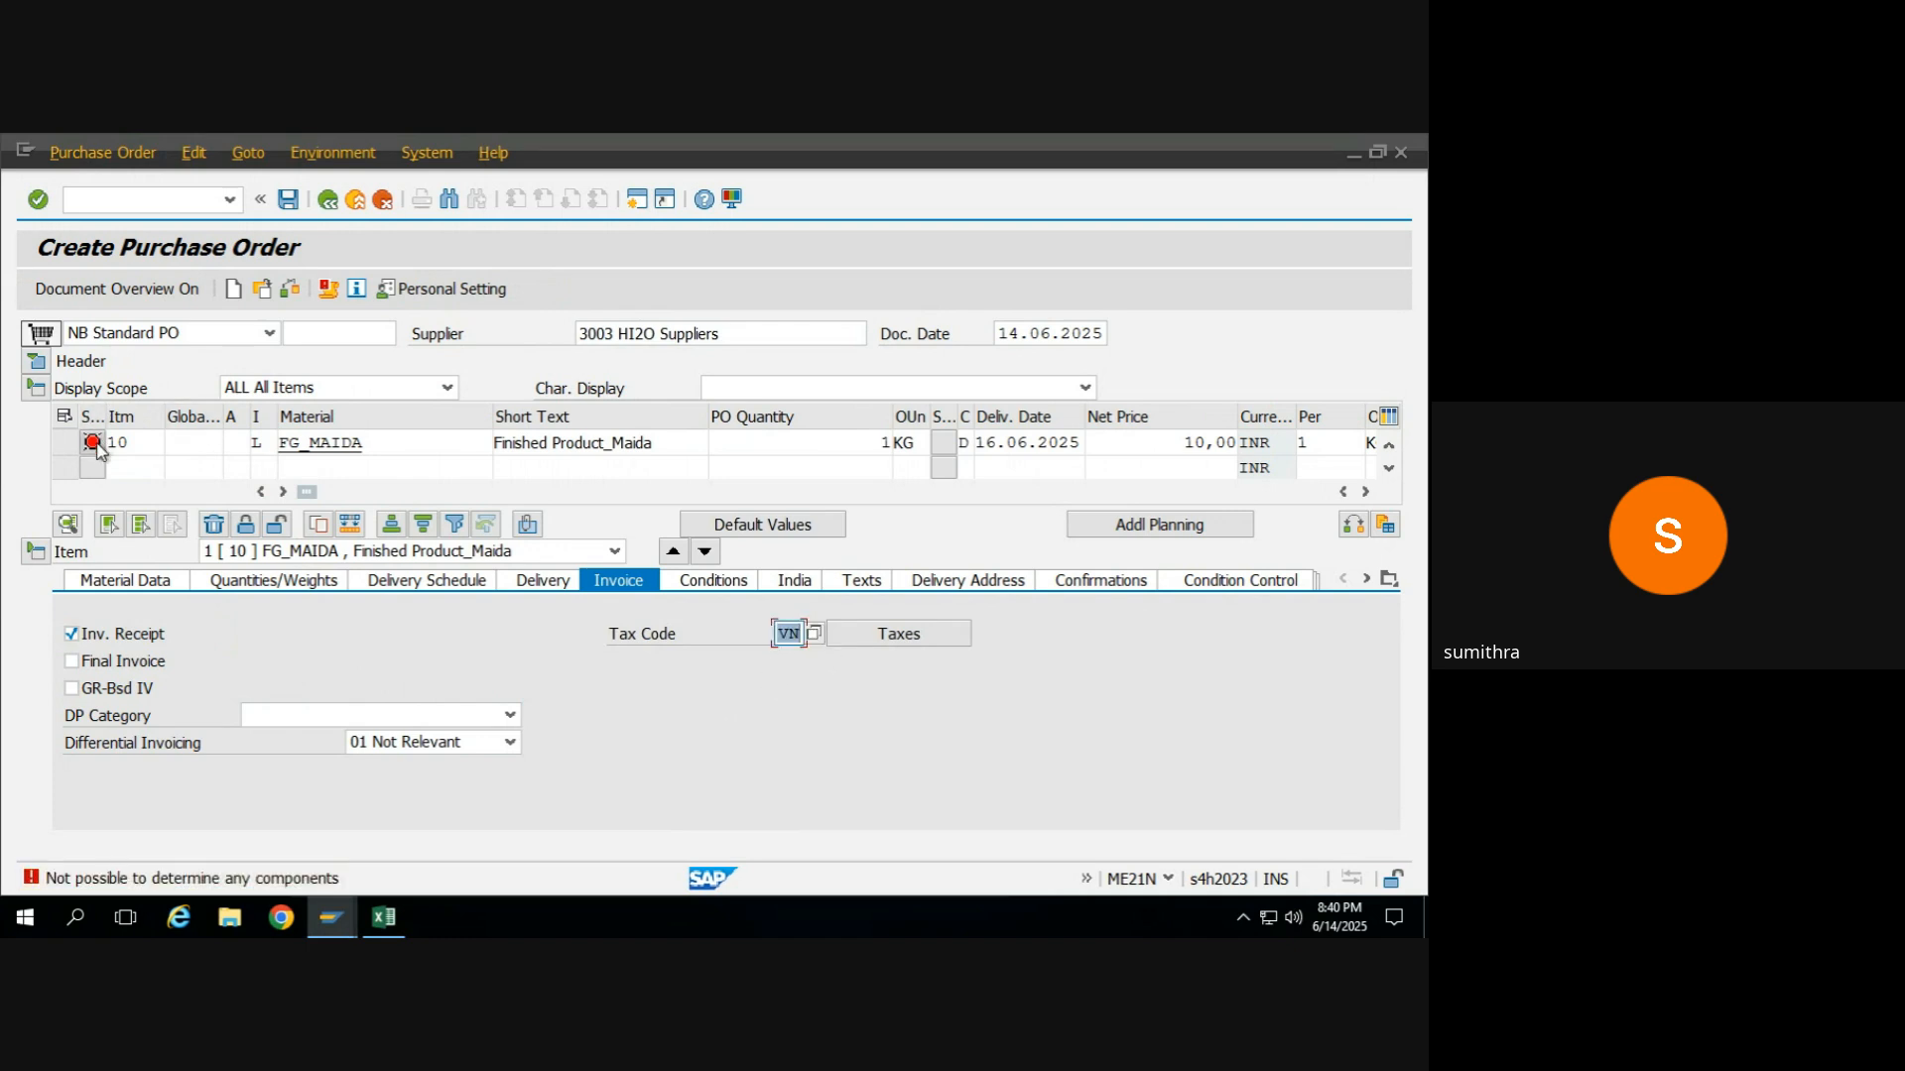
click(93, 444)
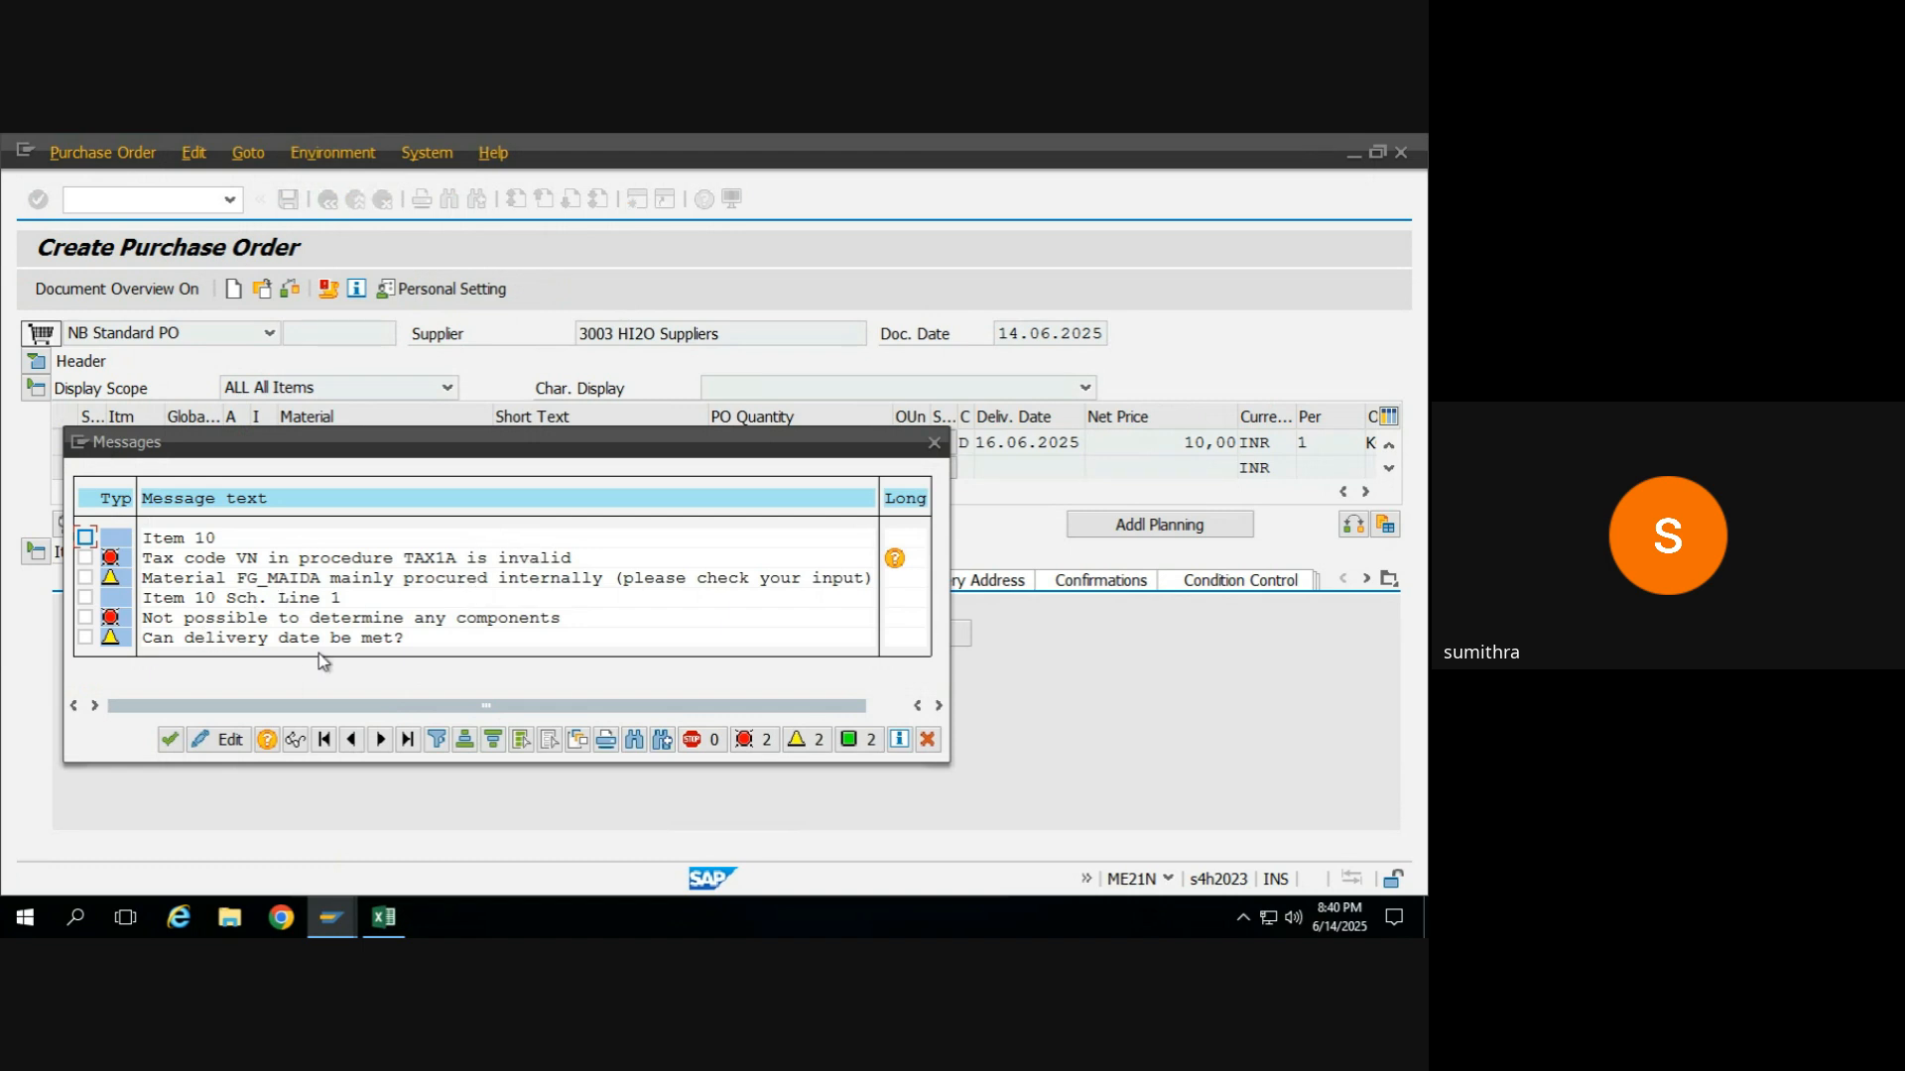
click(929, 741)
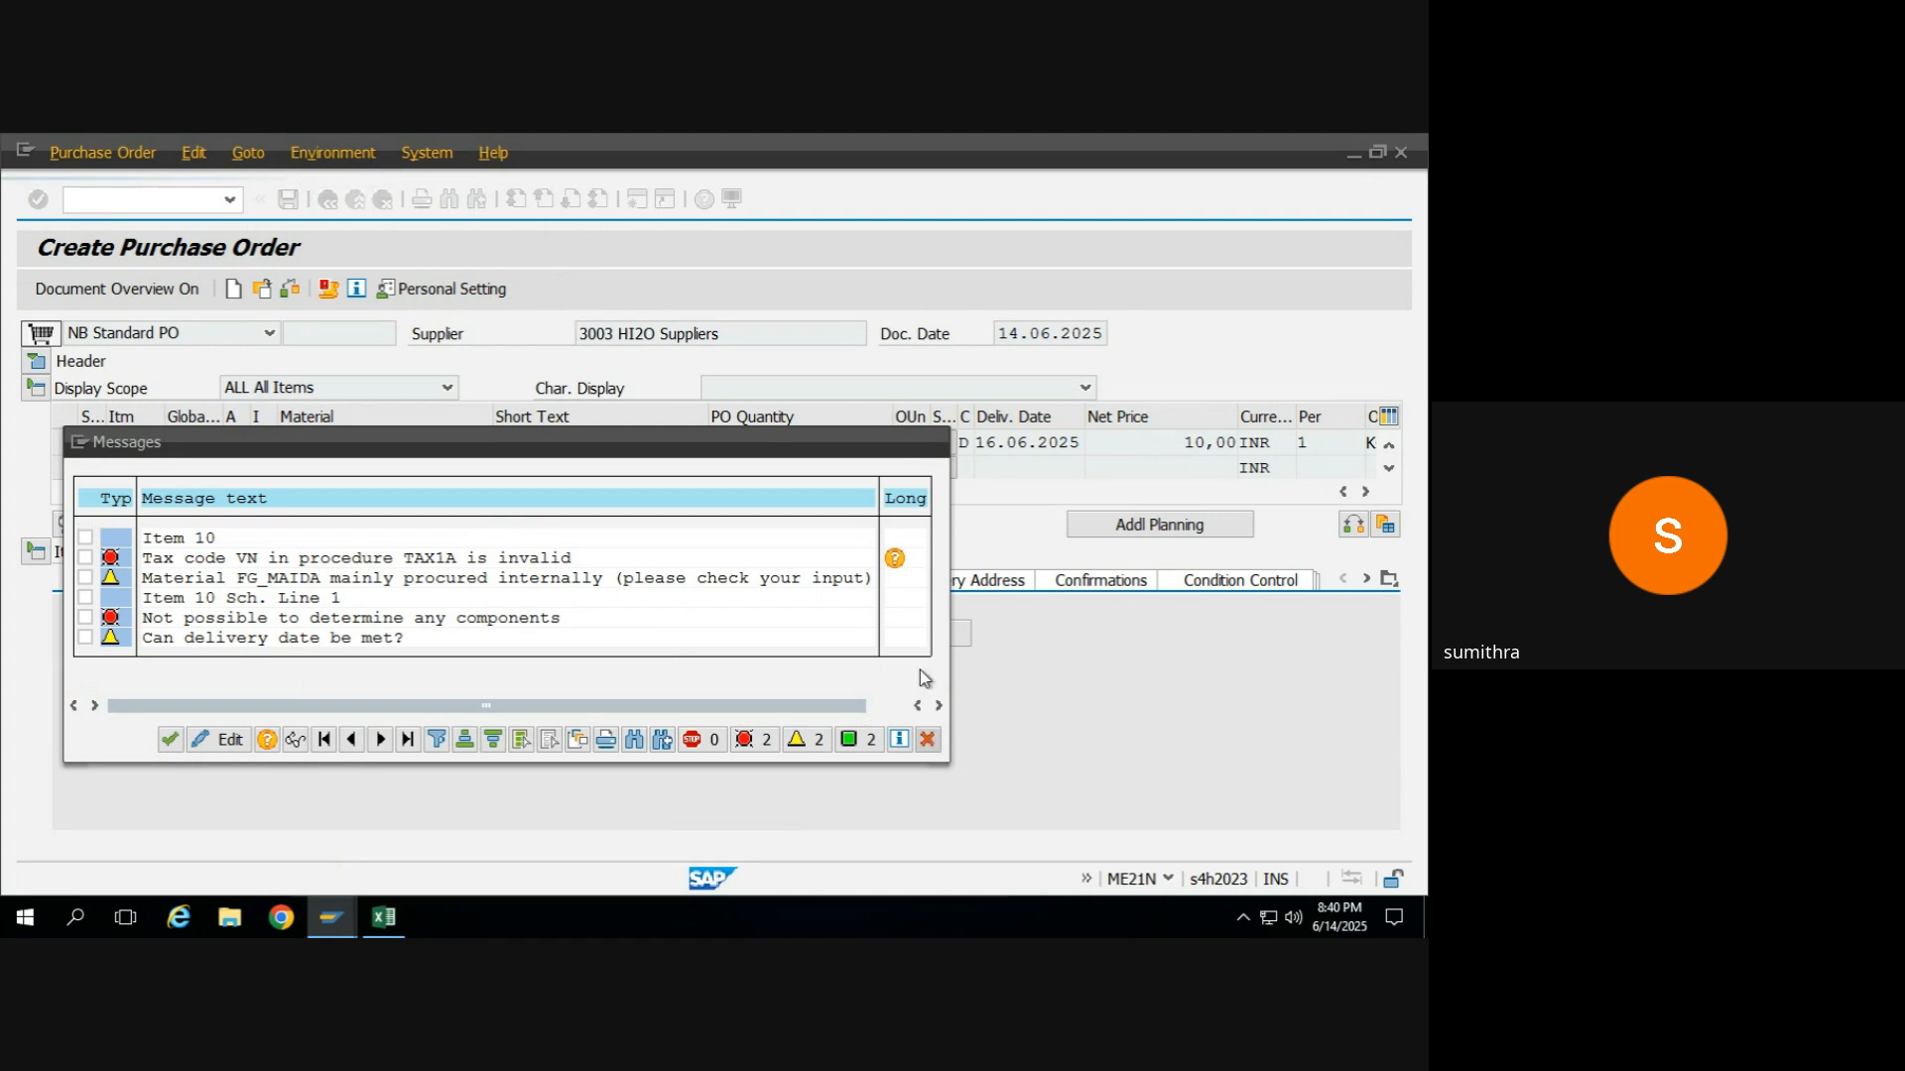
Open component entry for the FG_MAIDA item, and bring up the existing purchase order's material data for reference.
click(109, 583)
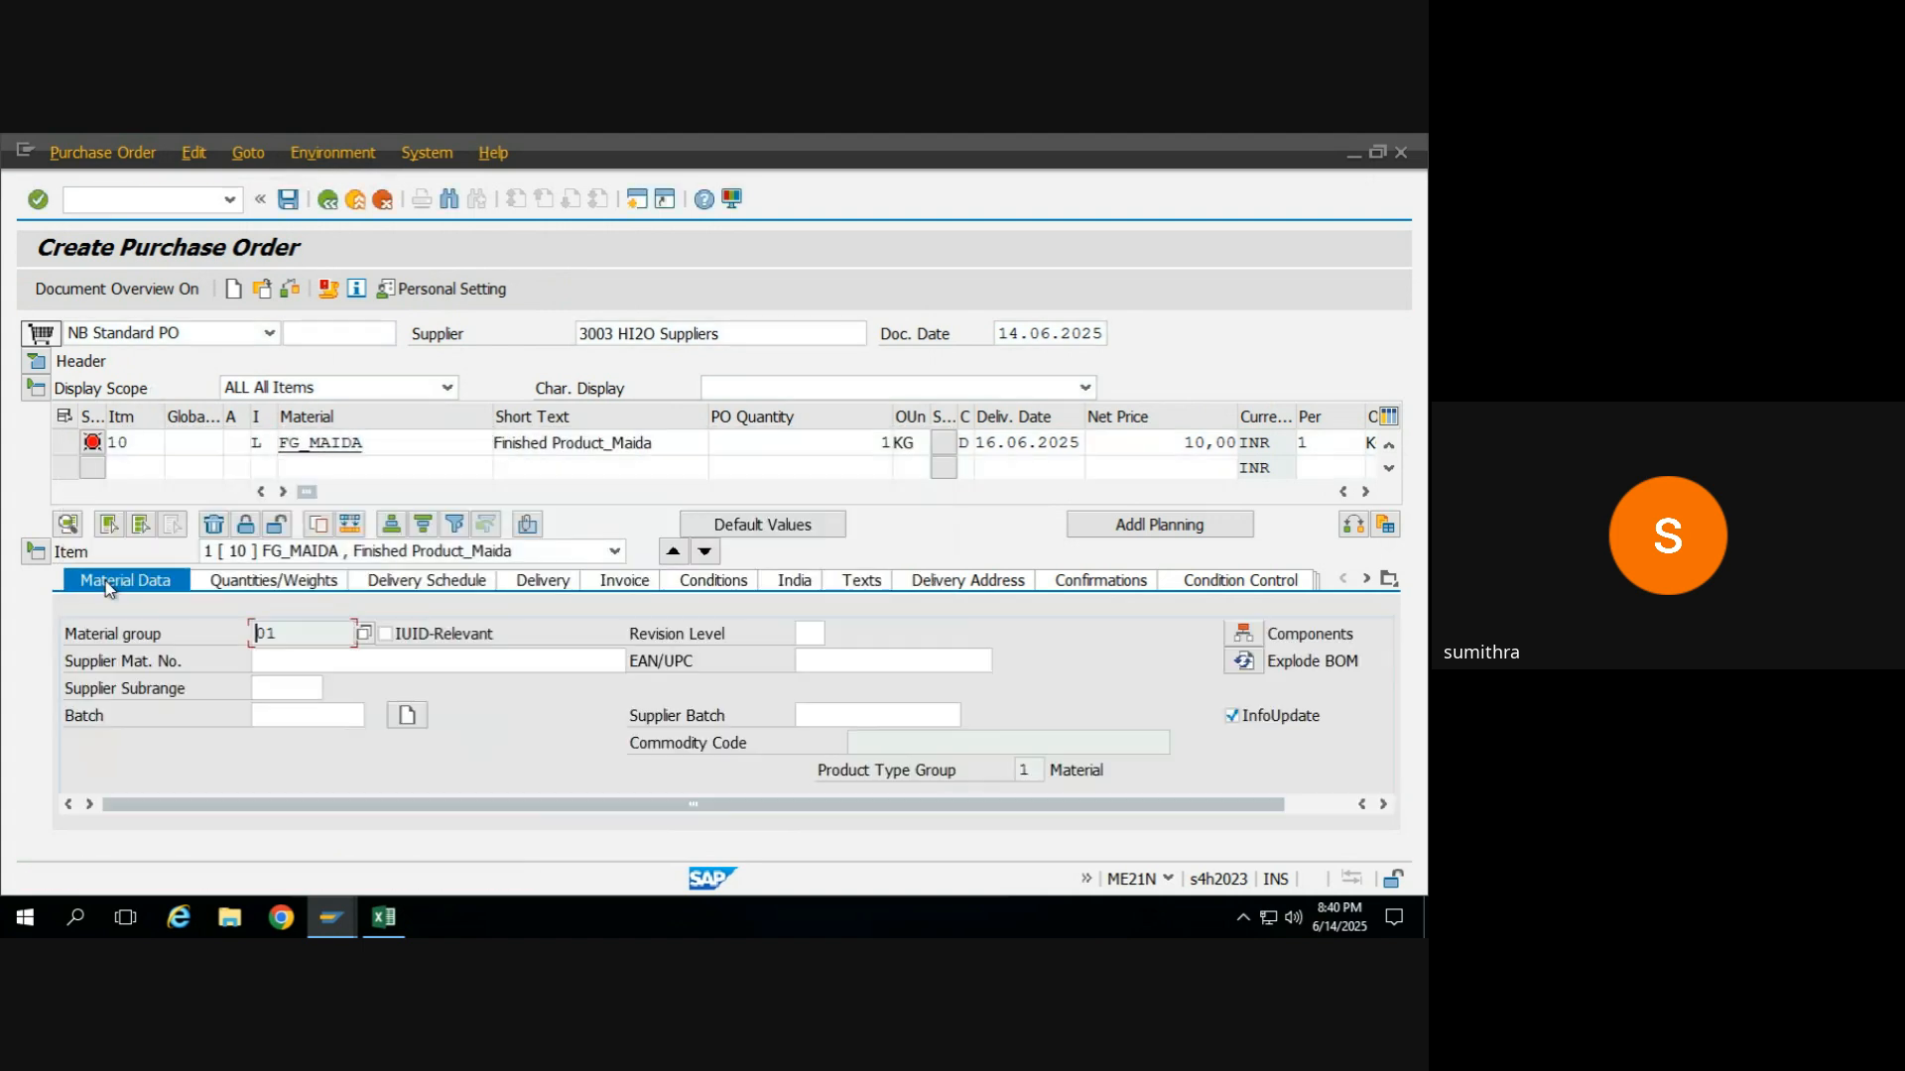
click(1245, 640)
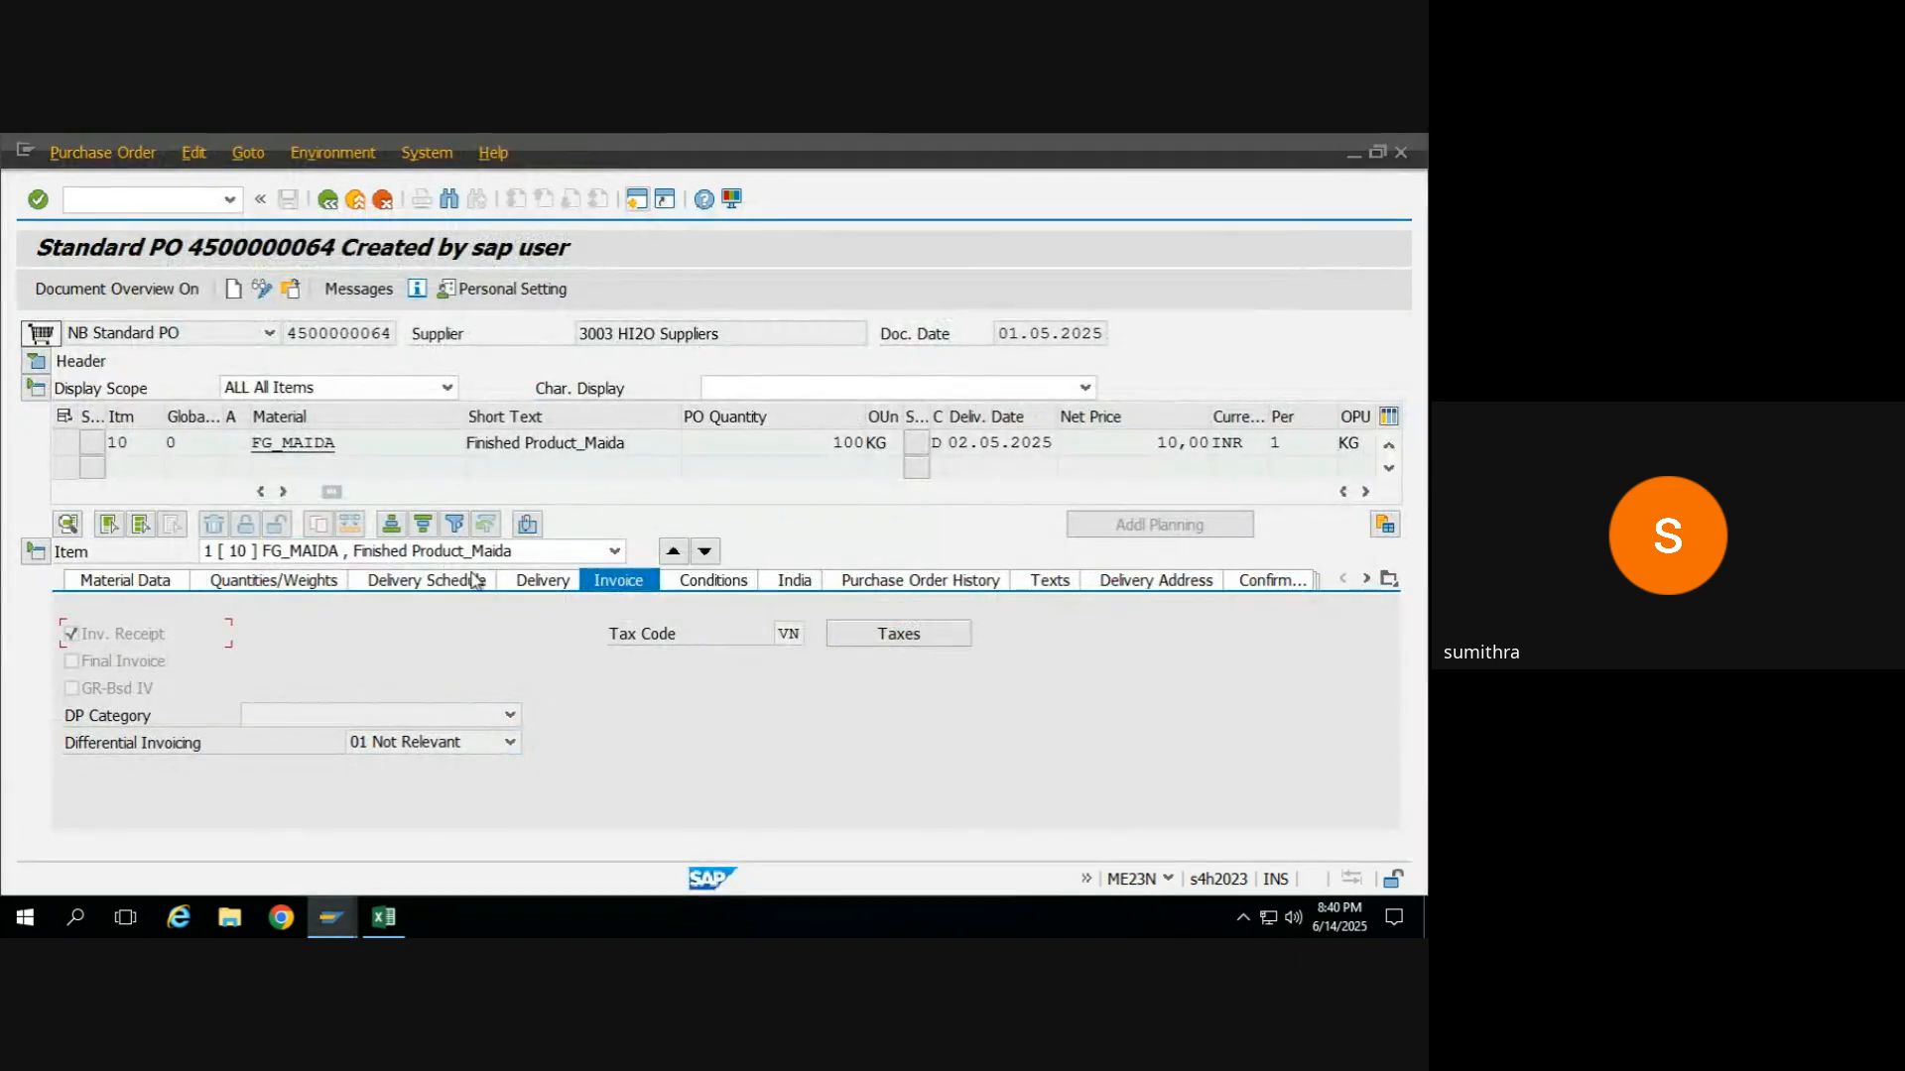
click(111, 580)
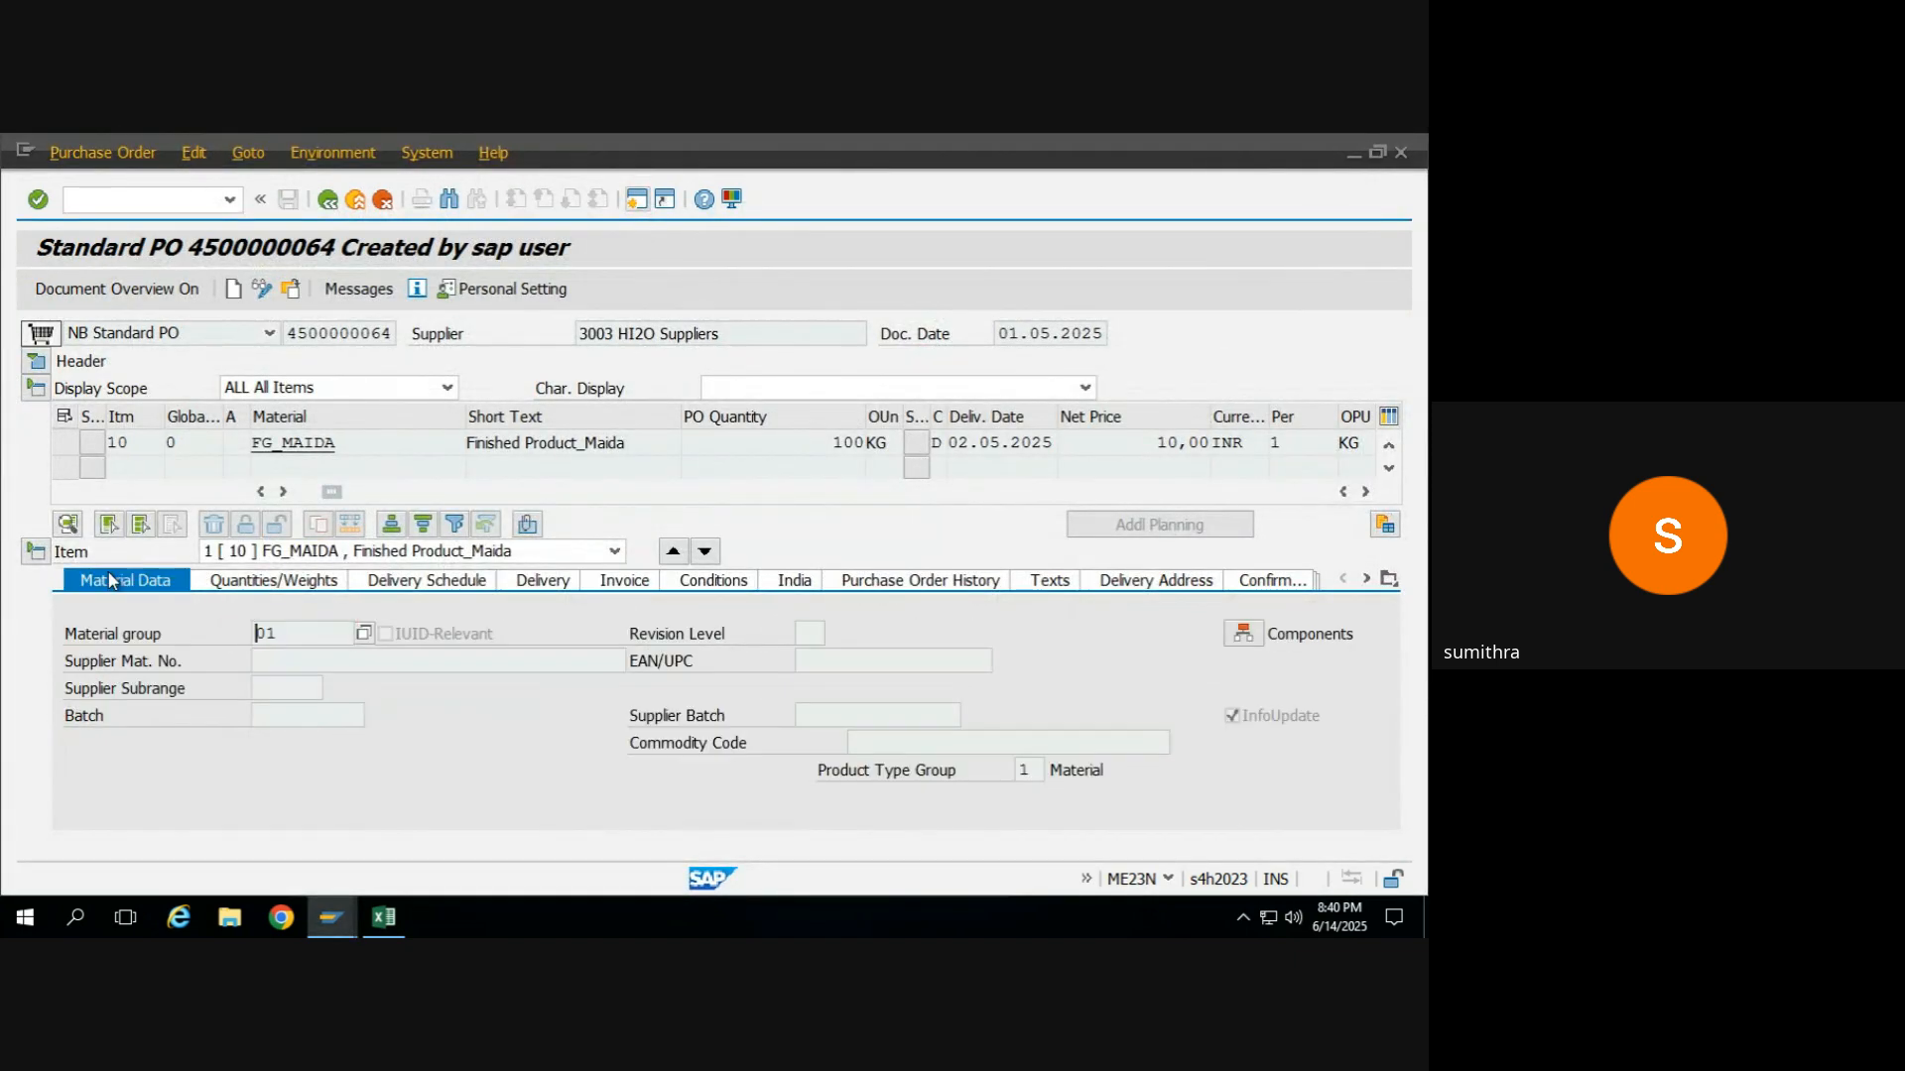
Copy the raw material code RM_MAIDA from the Excel training sheet into the first component row of the new order.
key(alt+Tab)
key(alt+Tab)
key(alt+Tab)
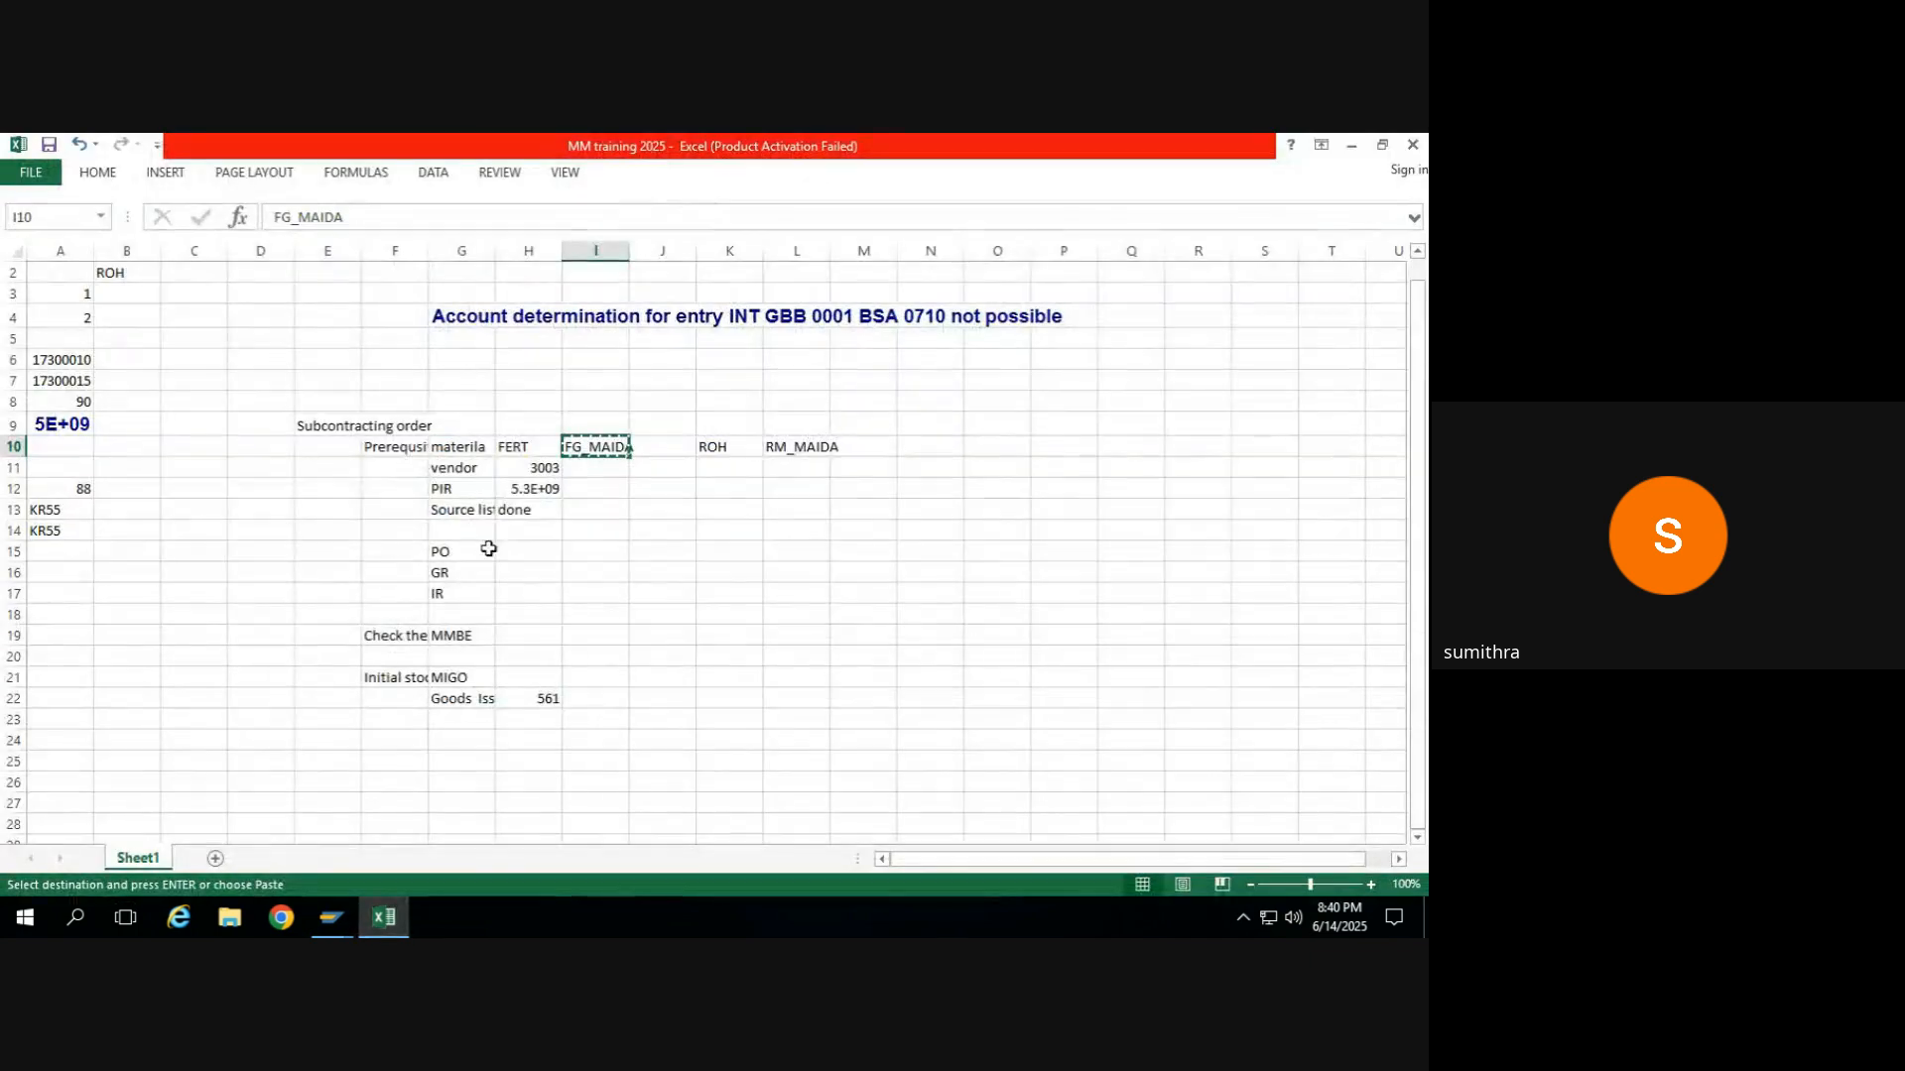
click(796, 446)
key(ctrl+c)
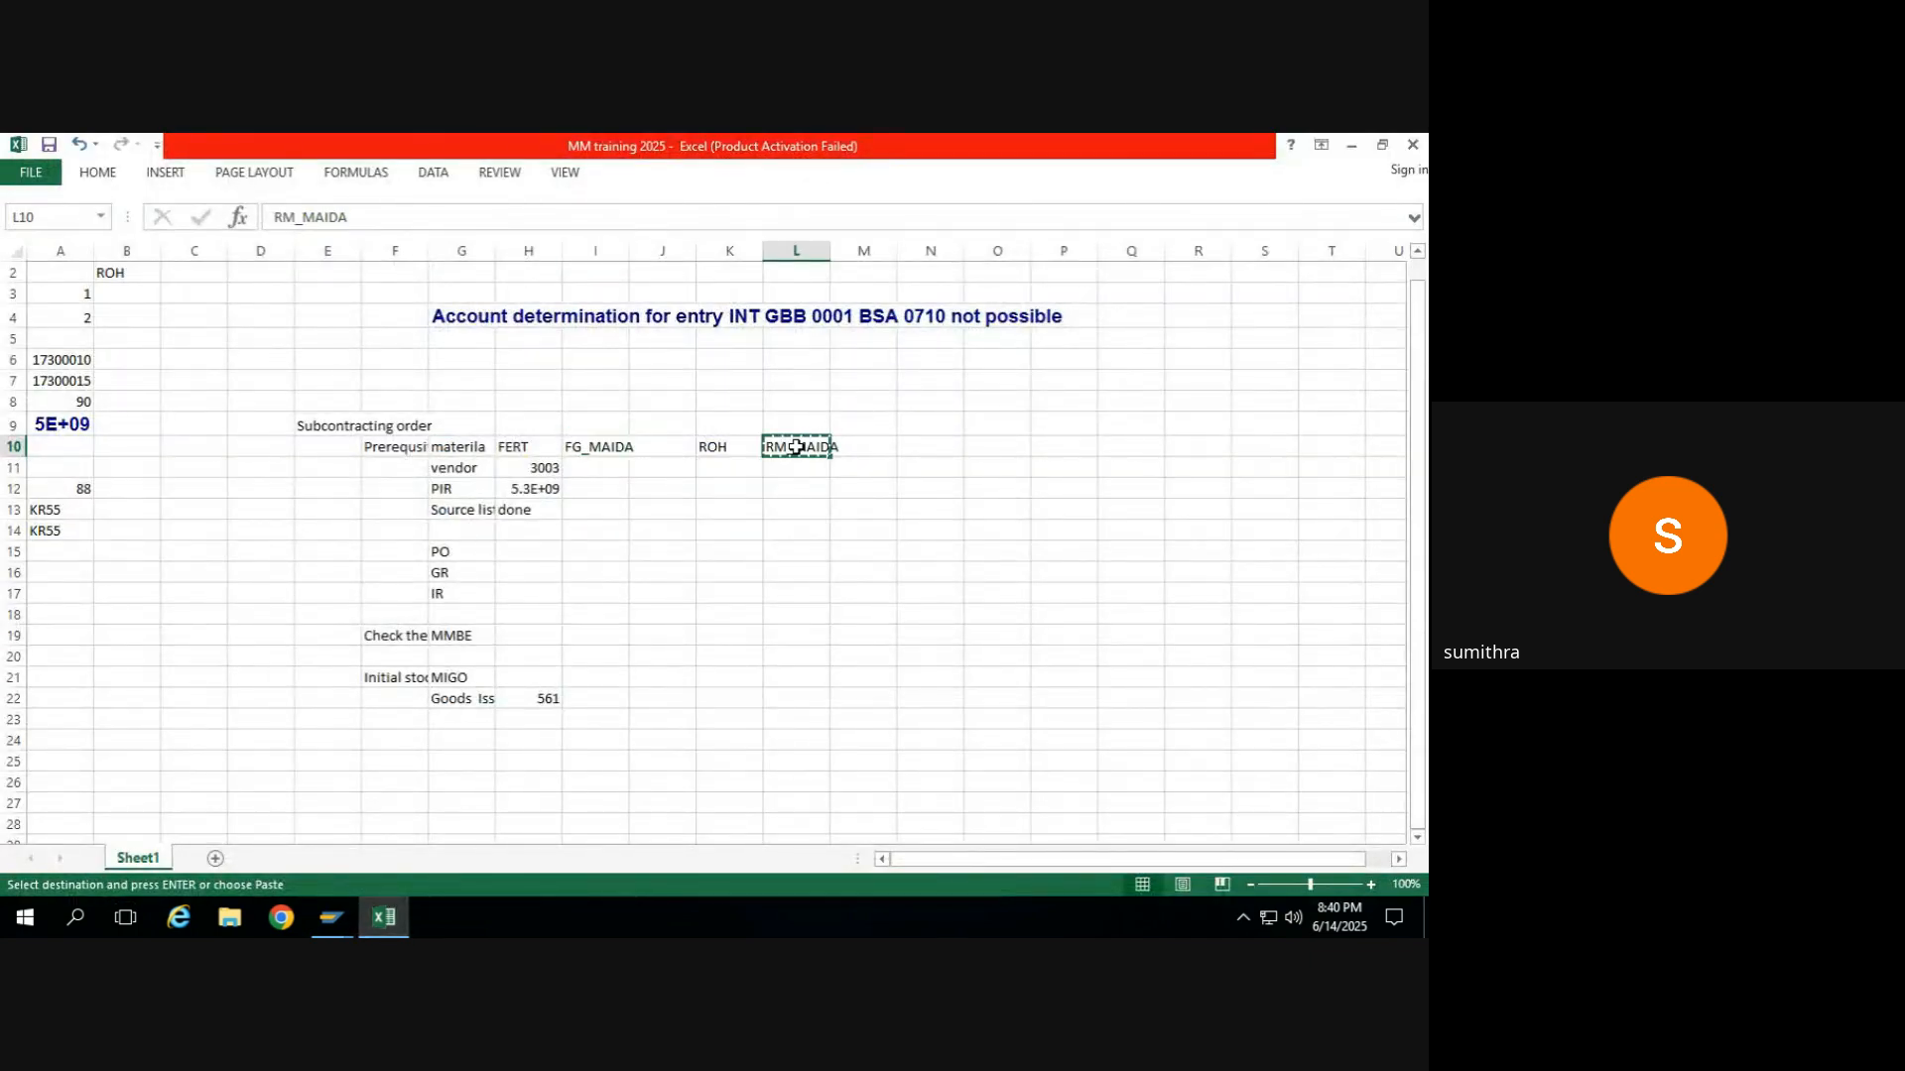
key(alt+Tab)
key(alt+Tab)
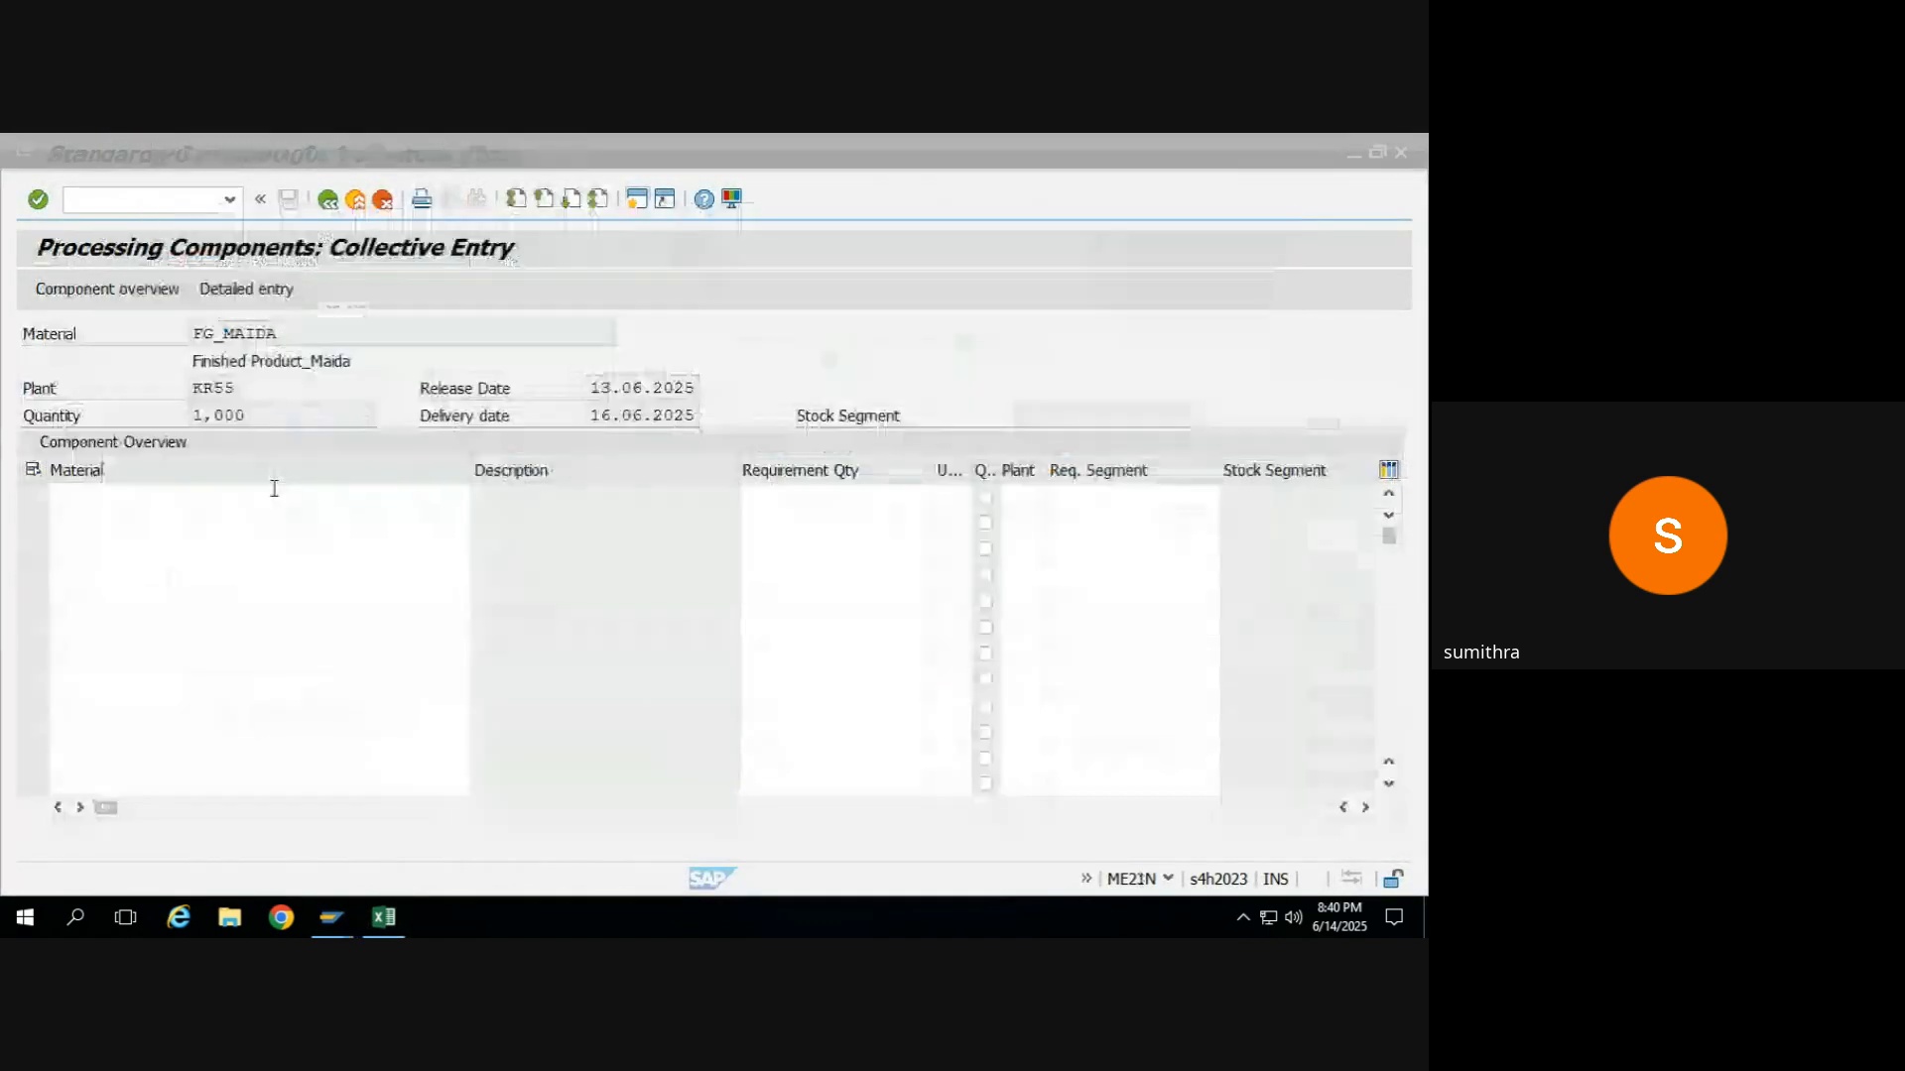
click(275, 495)
key(ctrl+v)
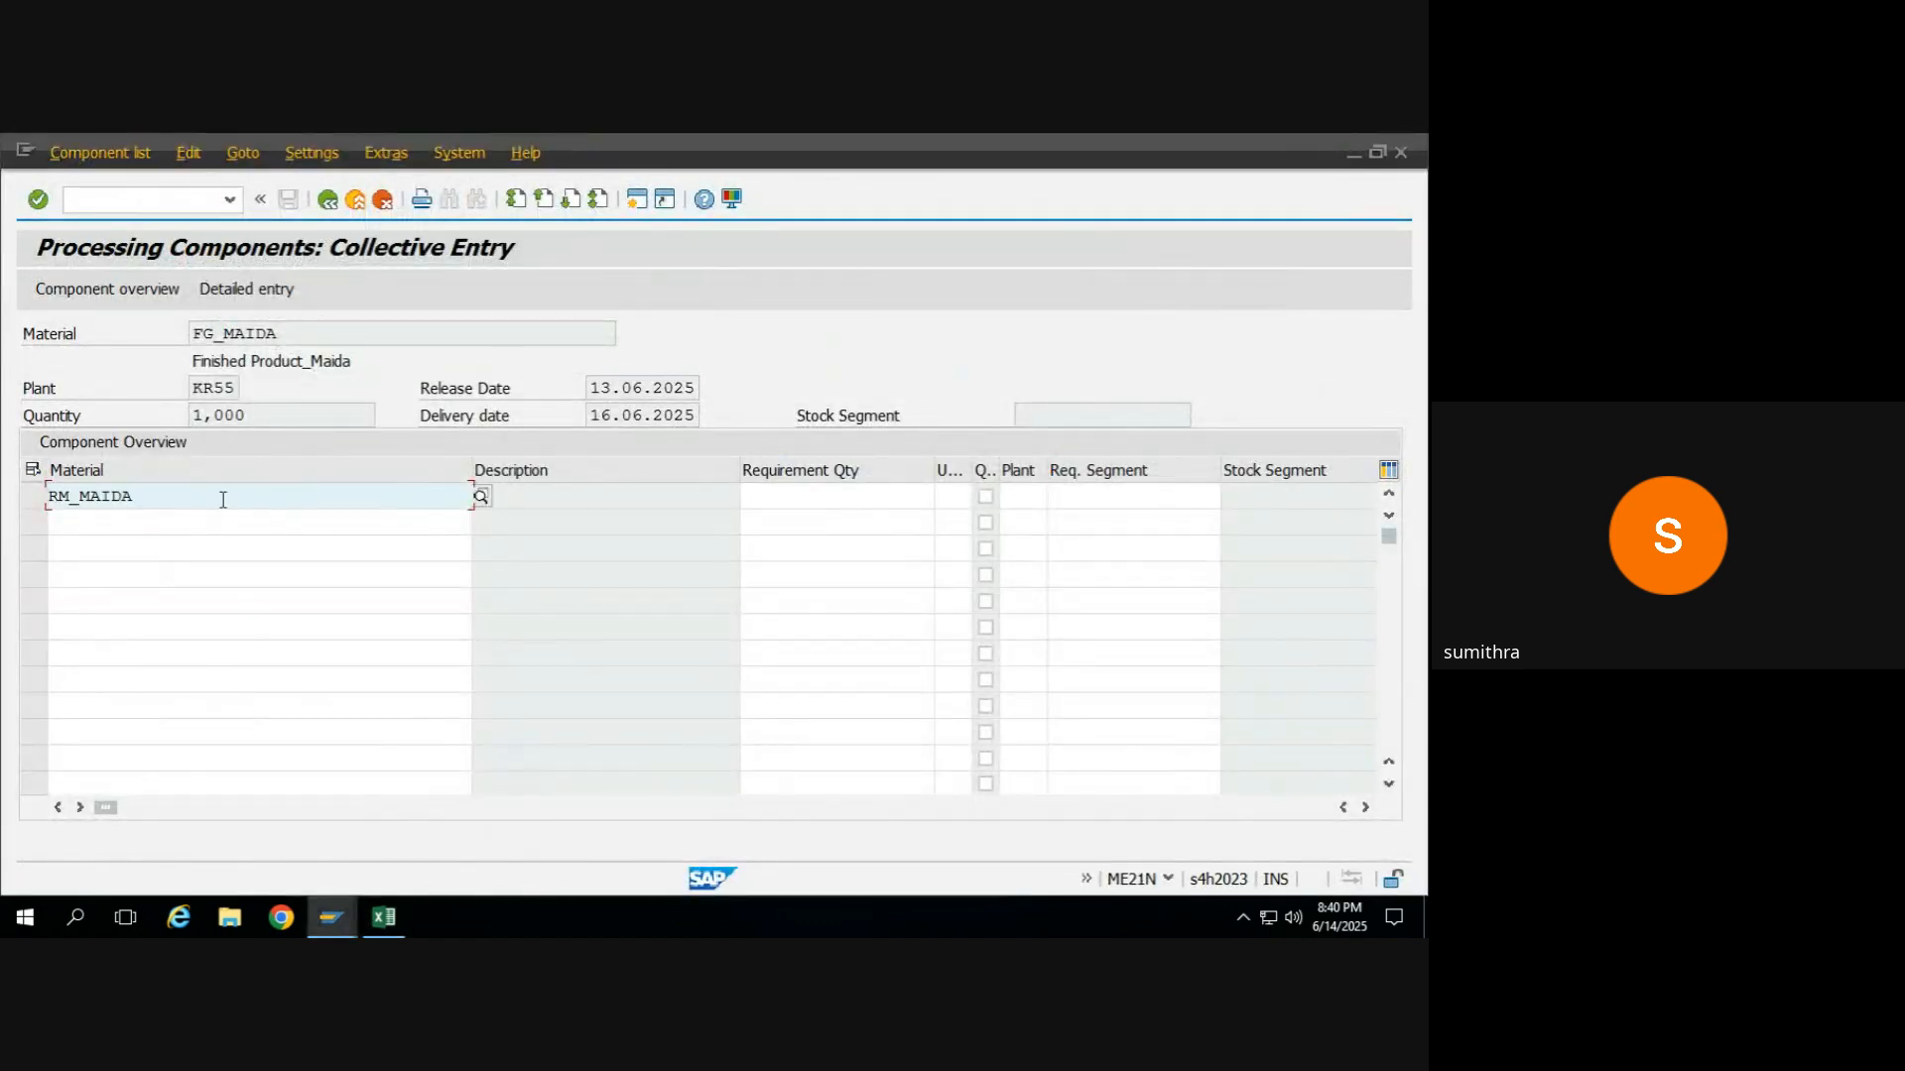
Change the first component to RM_wheat with a requirement quantity of 1, and return to the purchase order.
key(BackSpace)
key(BackSpace)
key(BackSpace)
text(wheat)
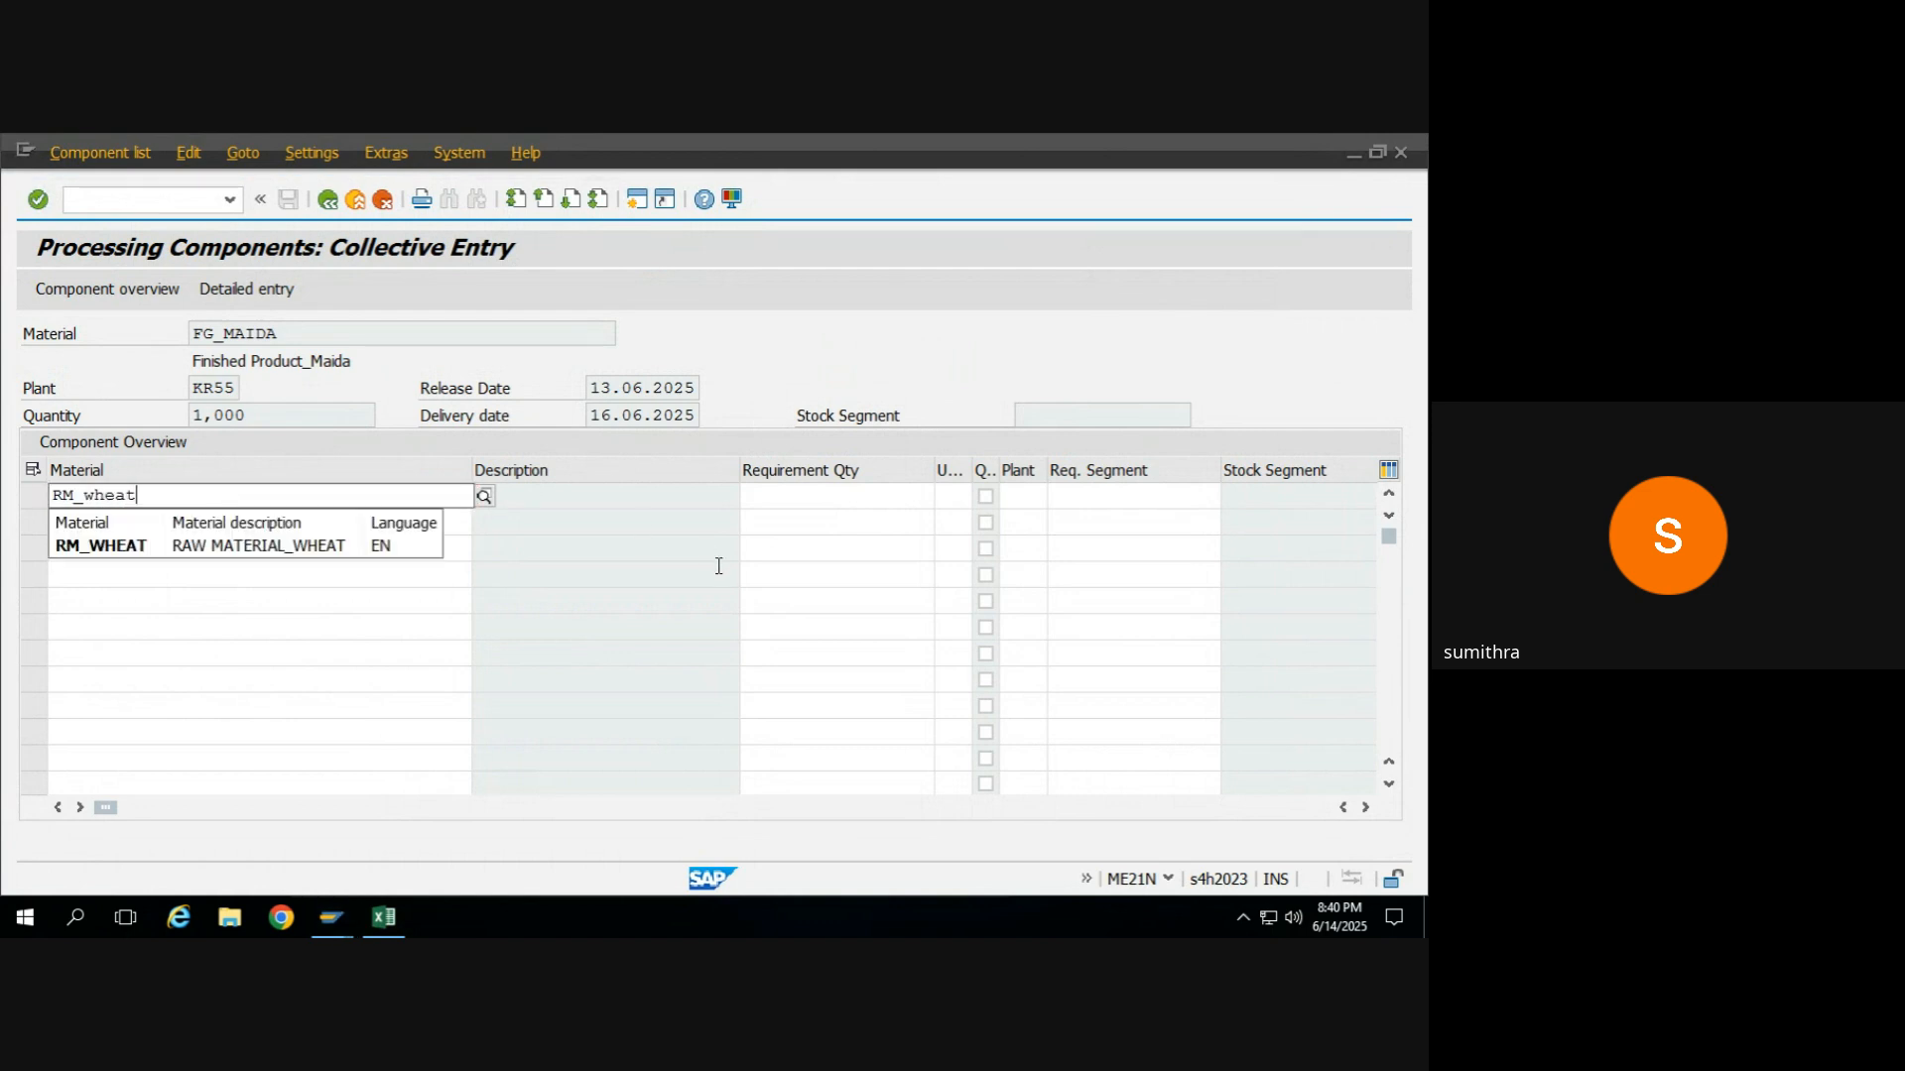
click(815, 497)
text(1)
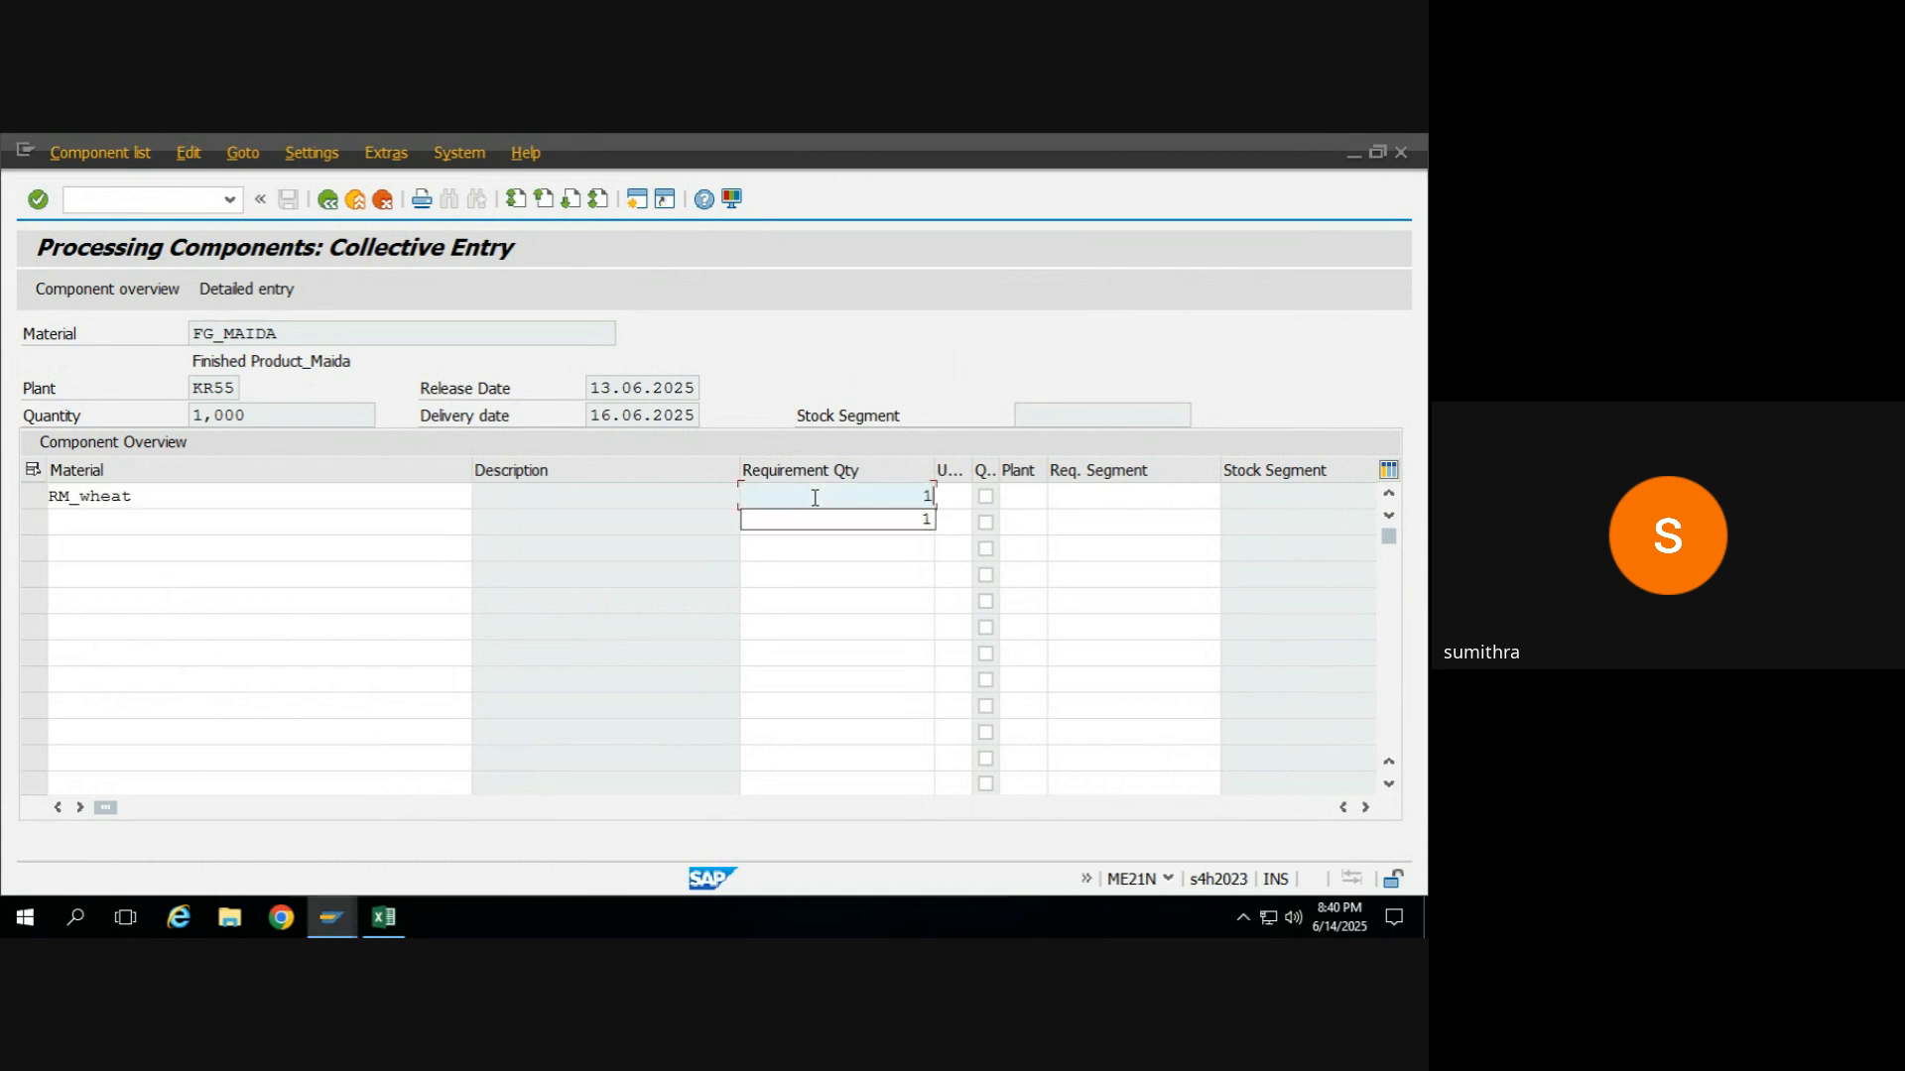
key(Return)
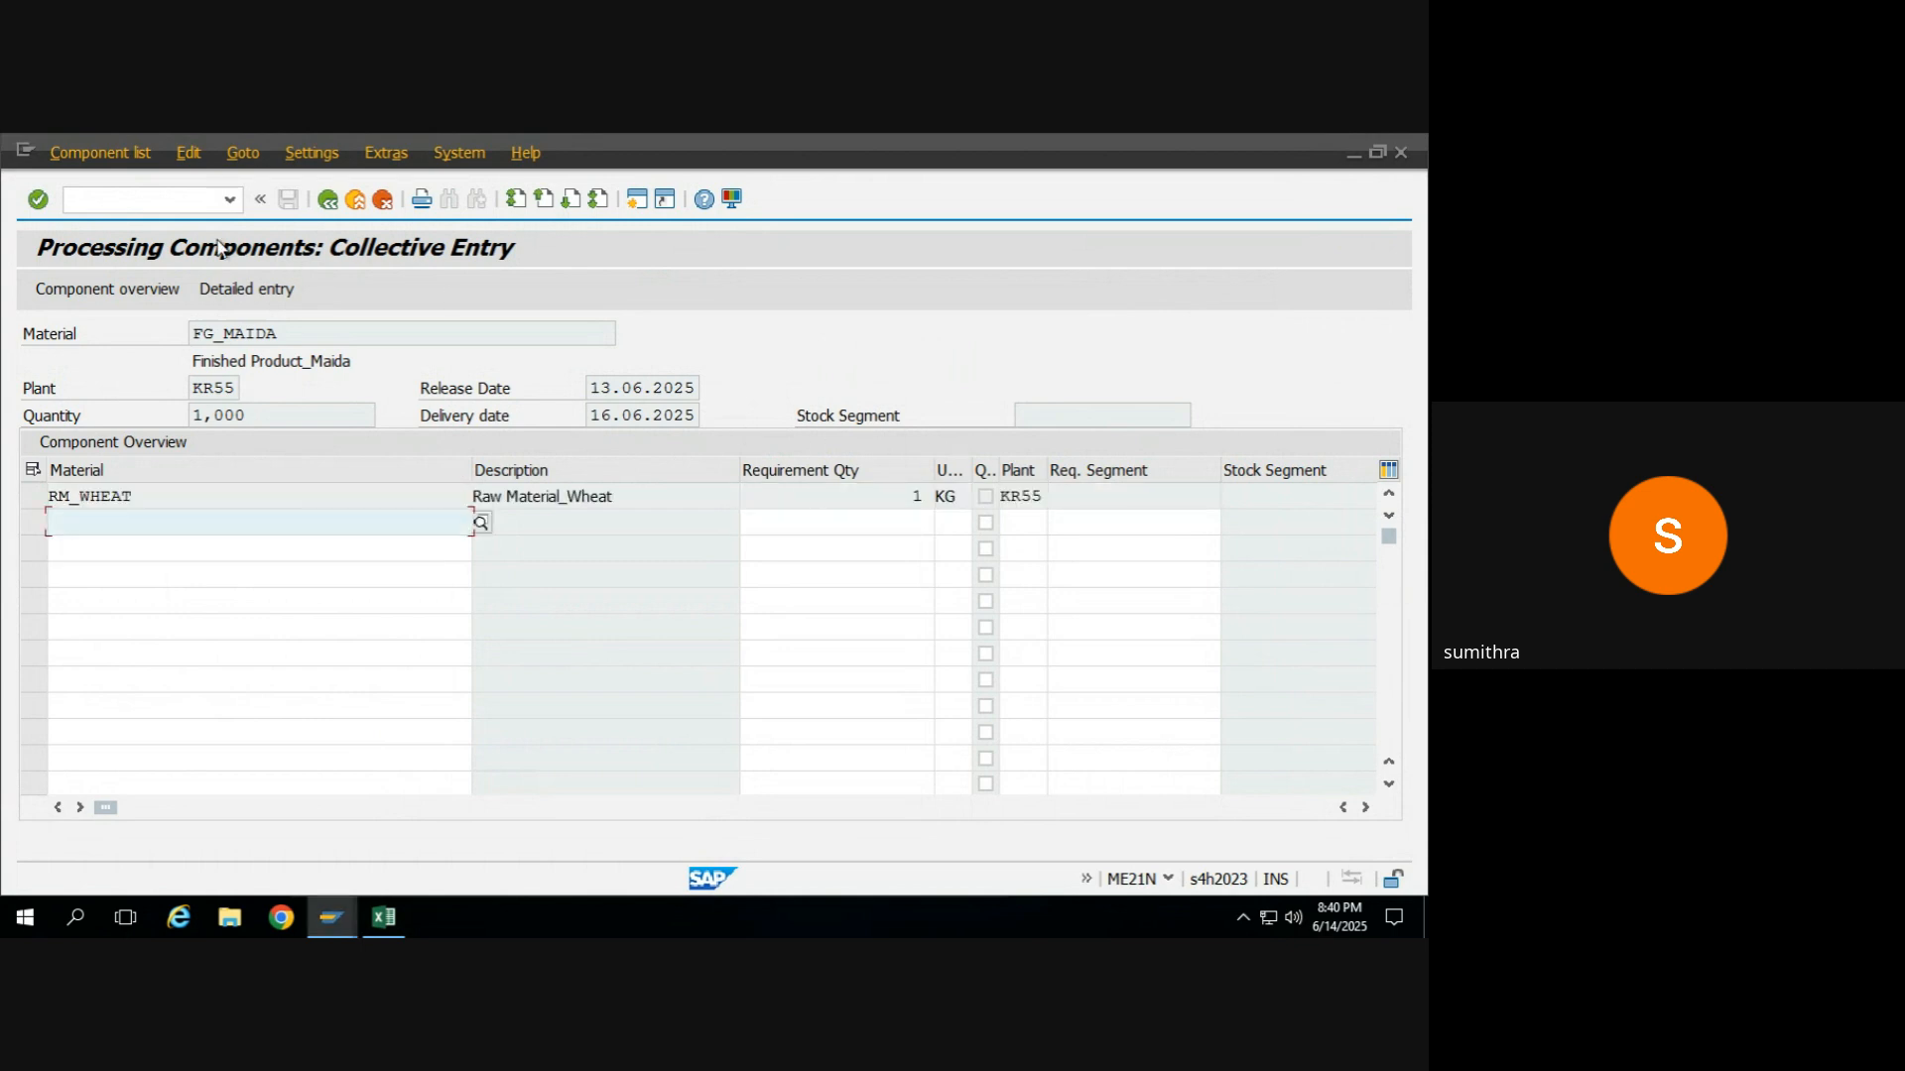
click(327, 200)
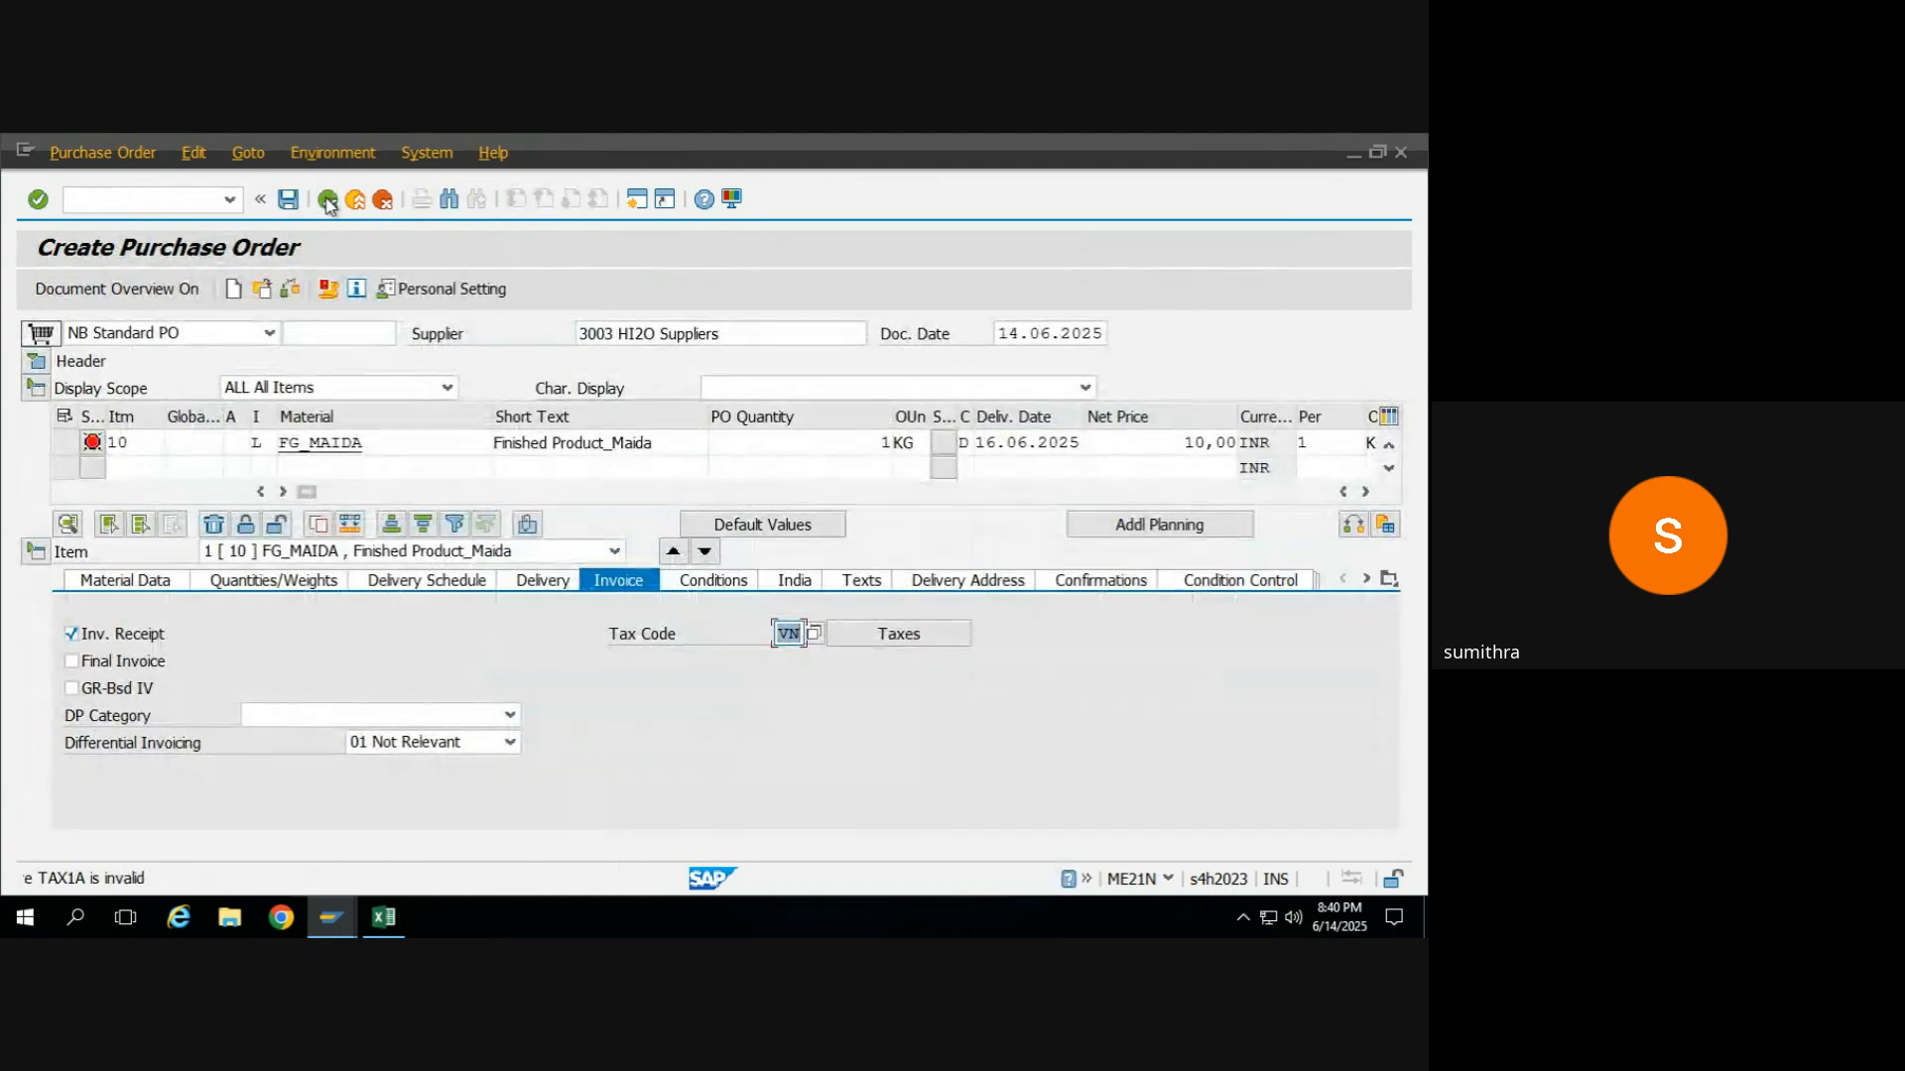
Open the FG_MAIDA item's messages and read the detailed explanation of the tax code error.
click(92, 442)
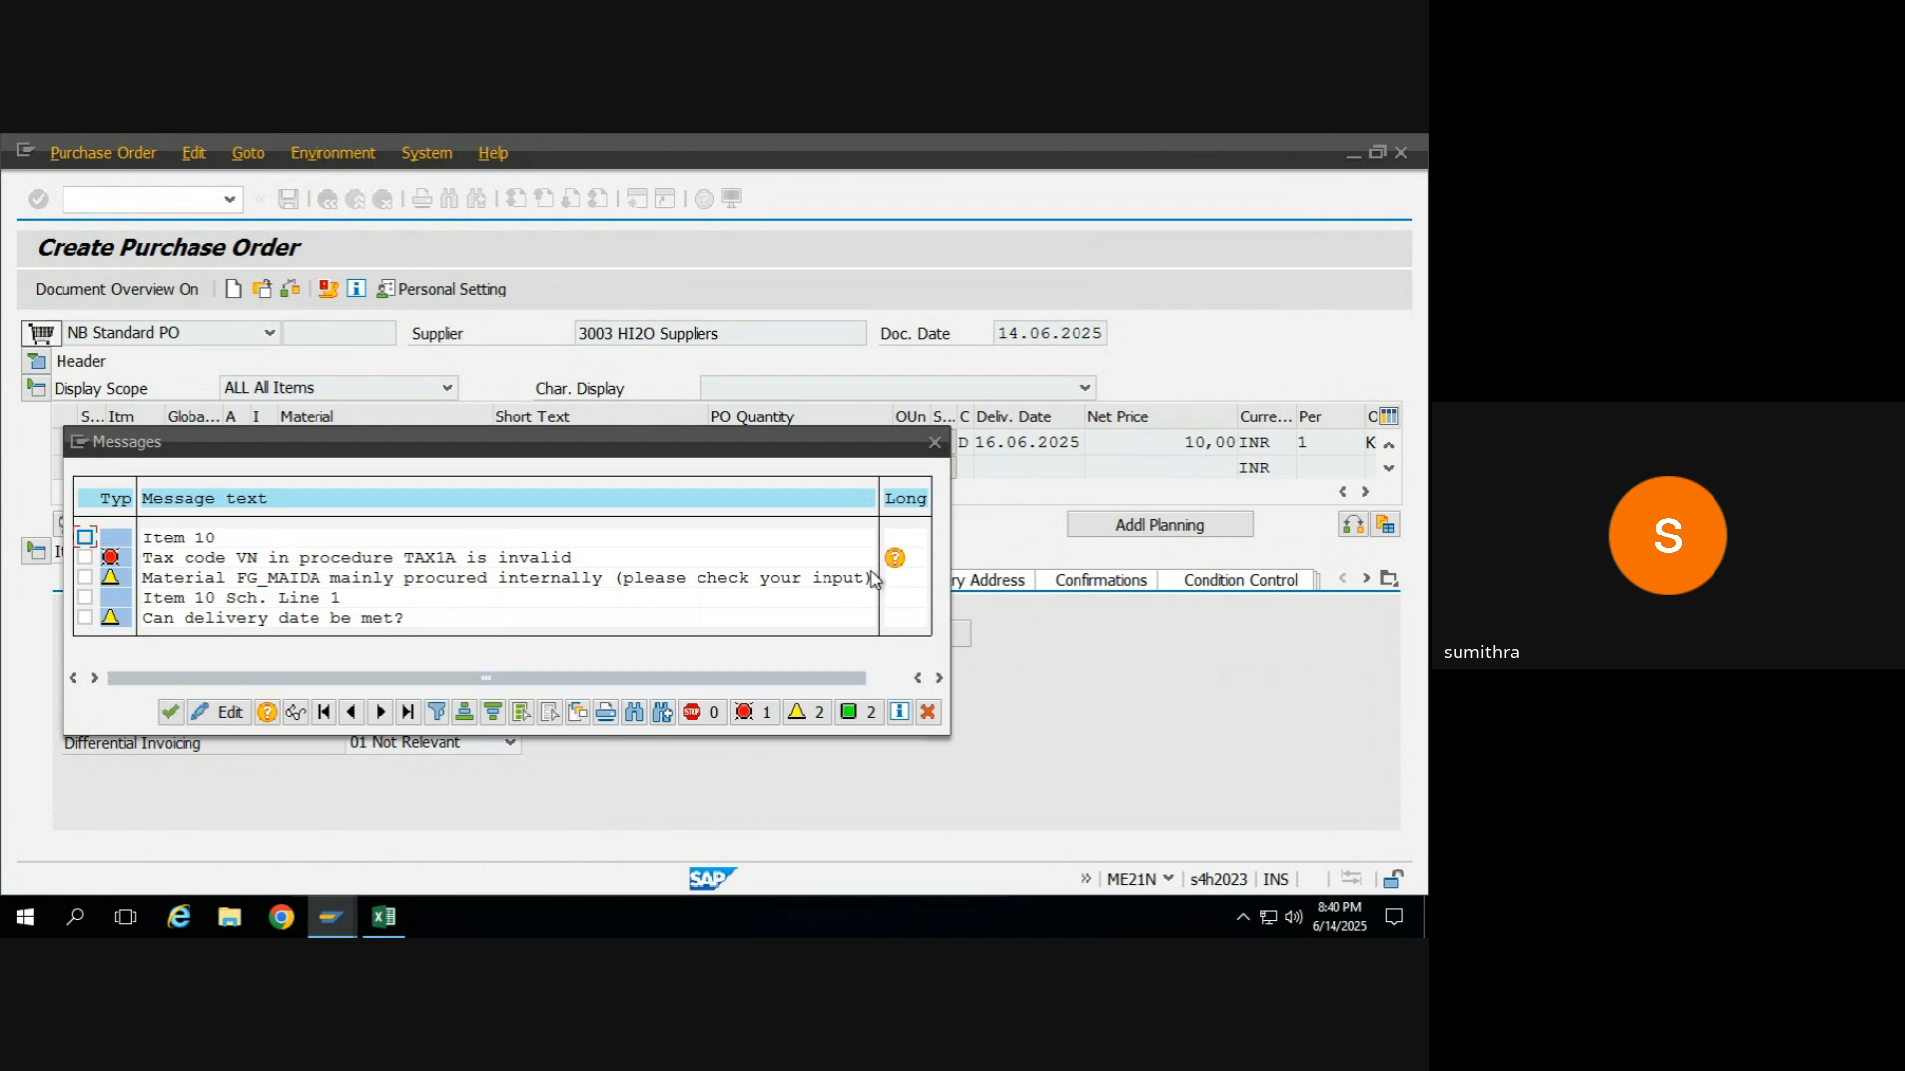
click(895, 558)
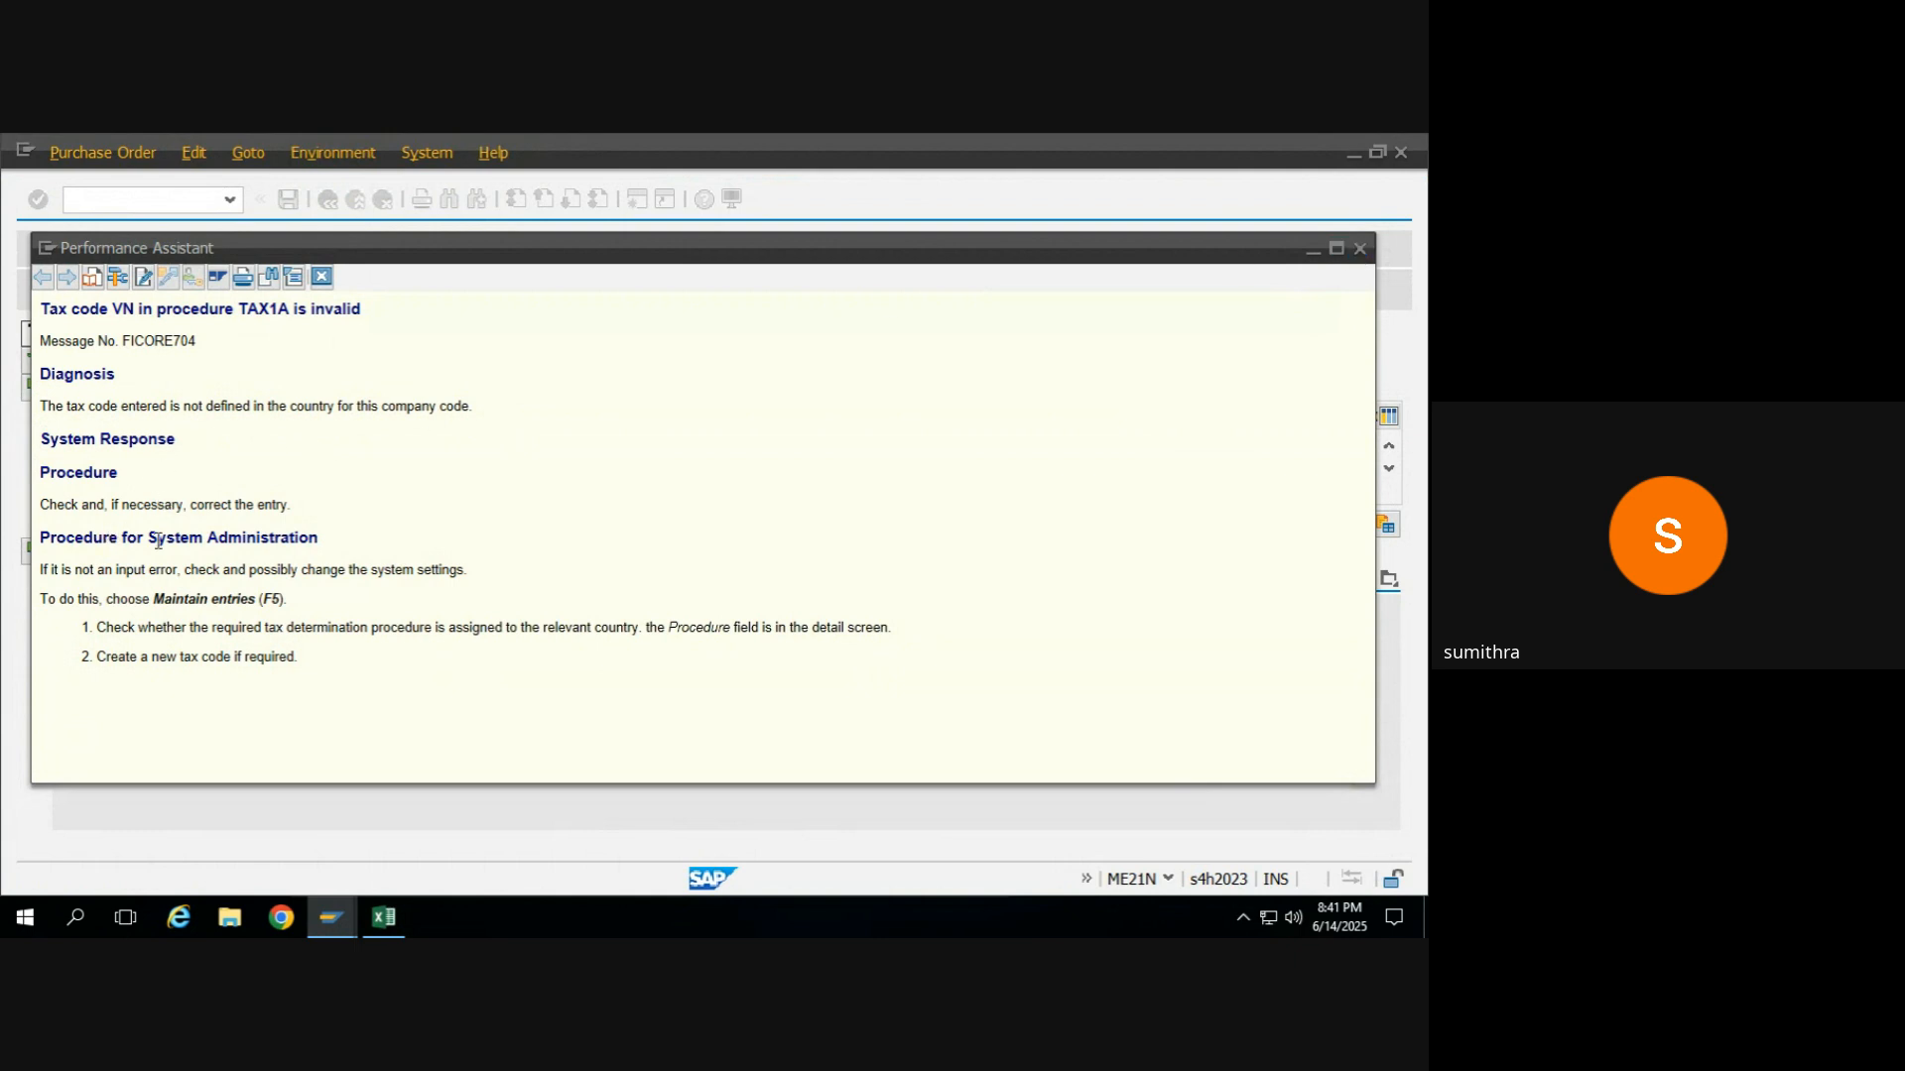
Close the error explanation, reselect input tax code VN for the FG_MAIDA item, and check the purchase order.
click(1360, 249)
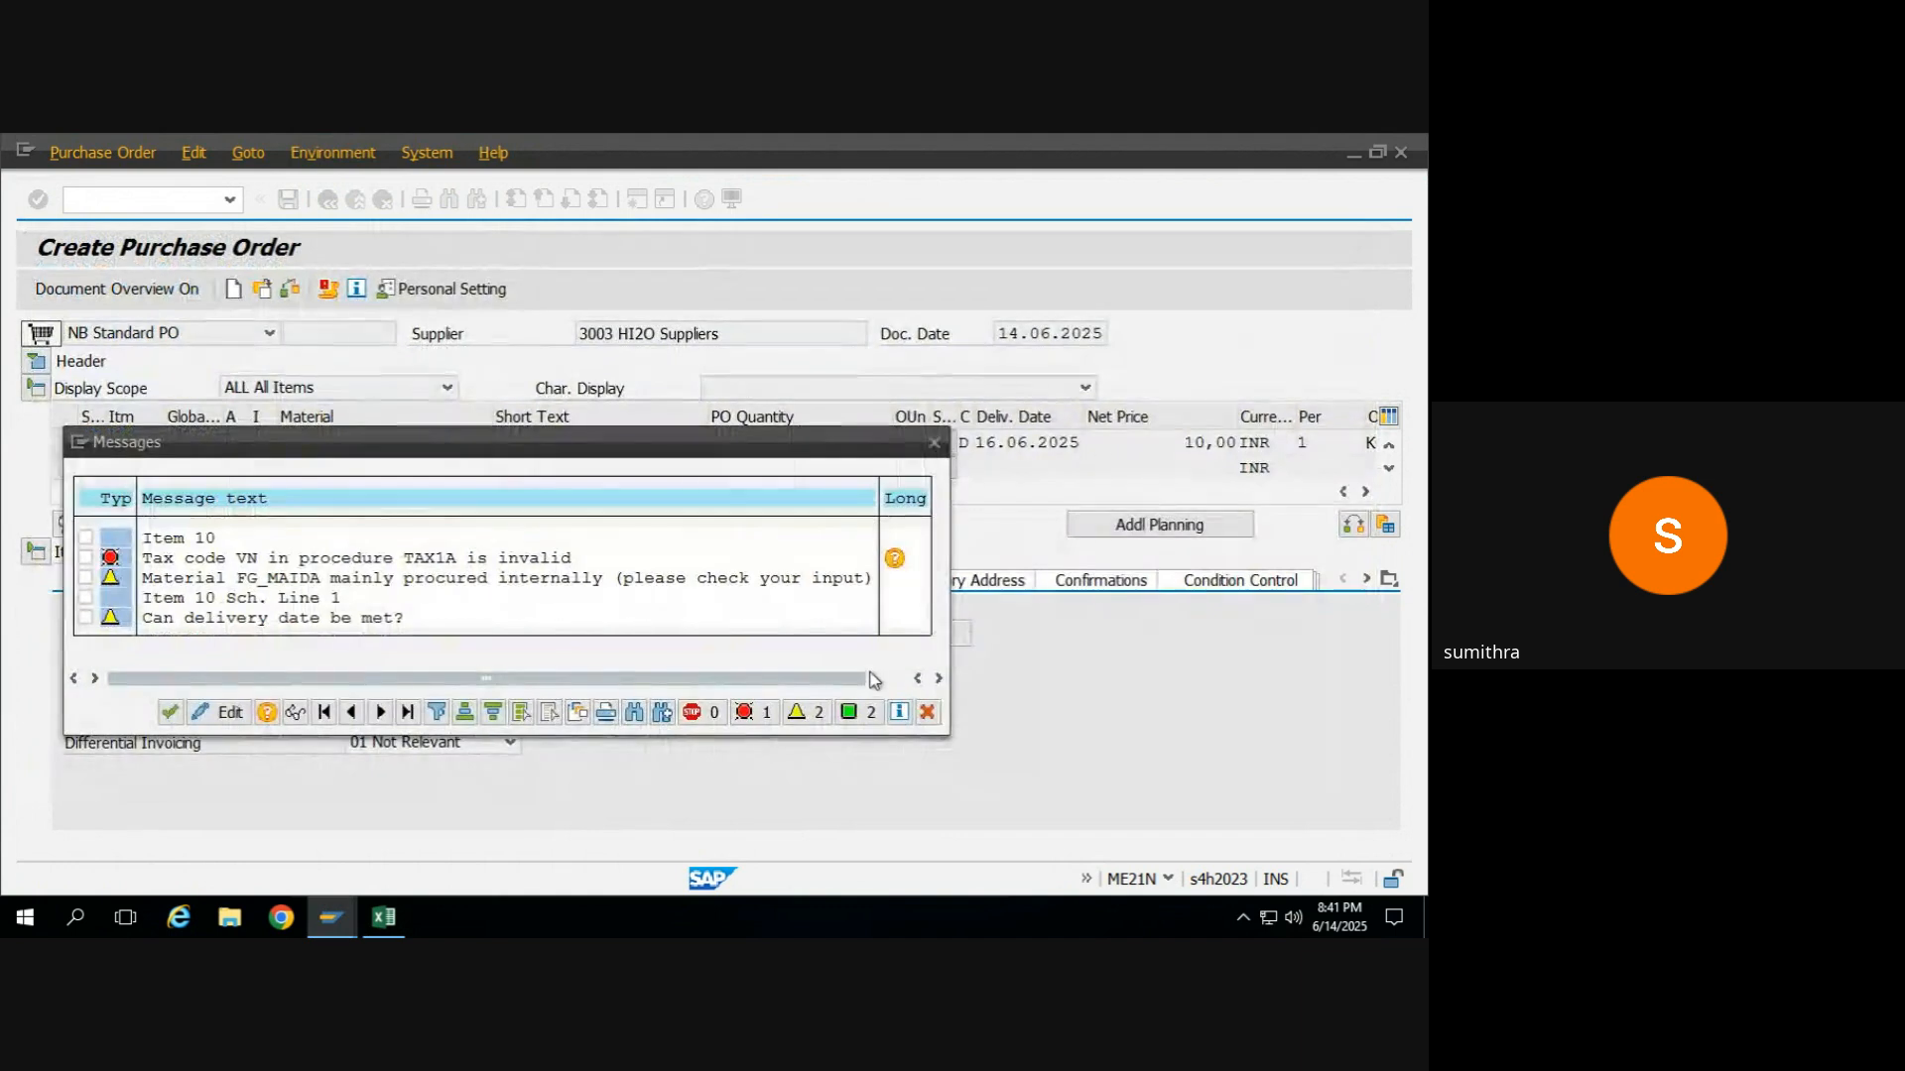
click(926, 713)
click(801, 634)
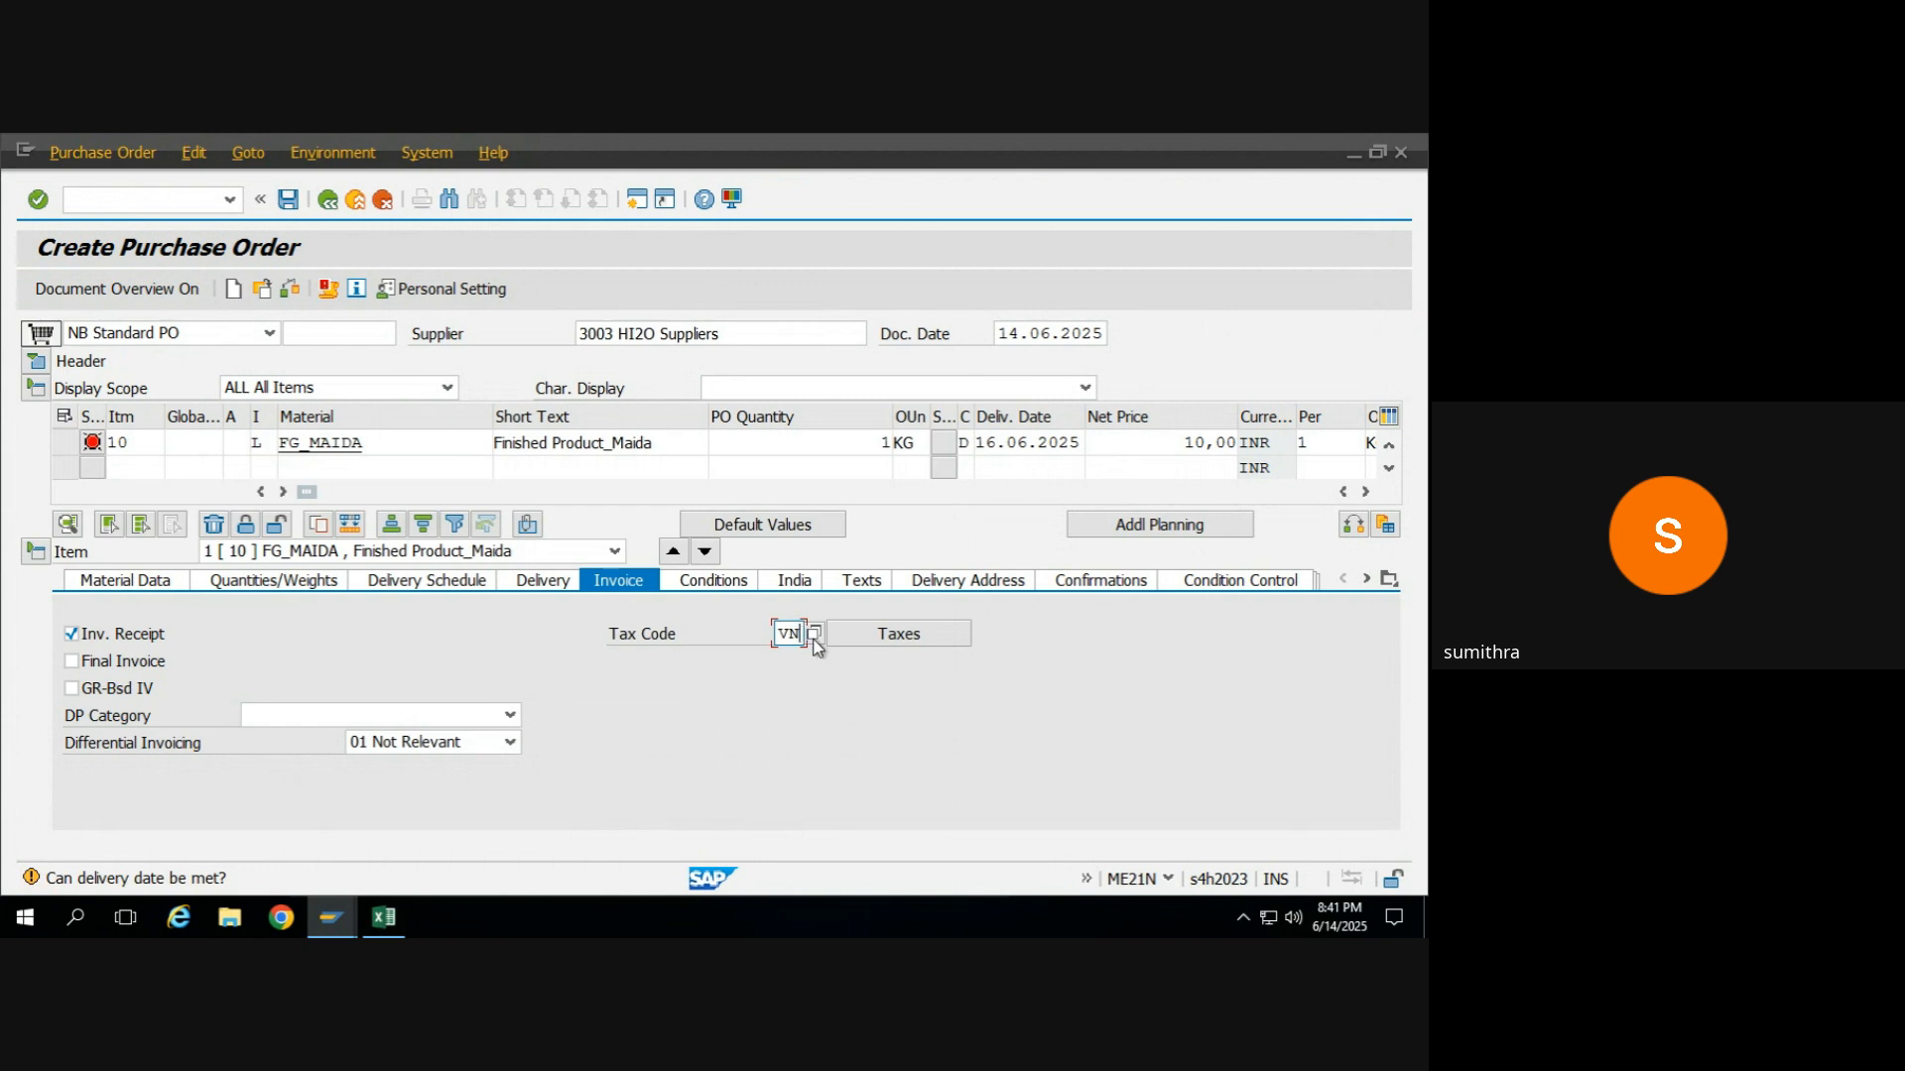
click(814, 635)
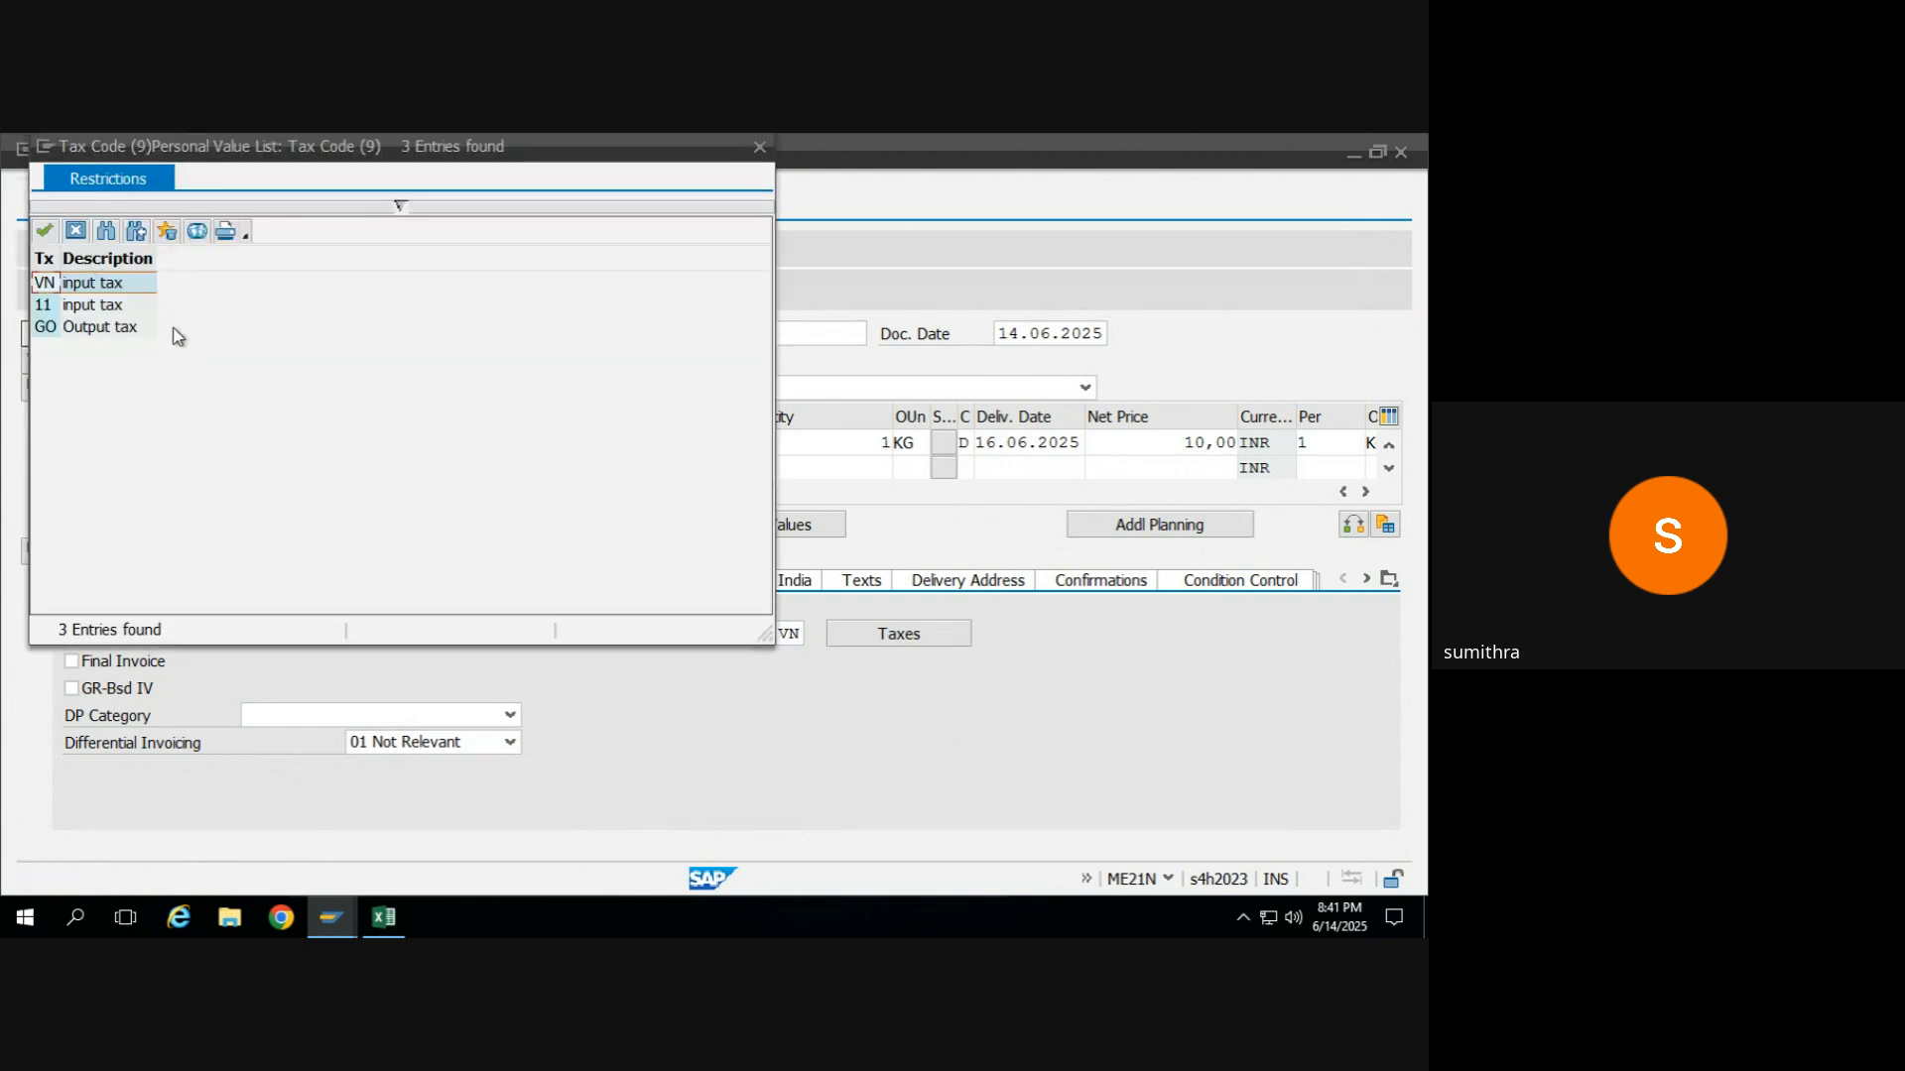
double_click(47, 285)
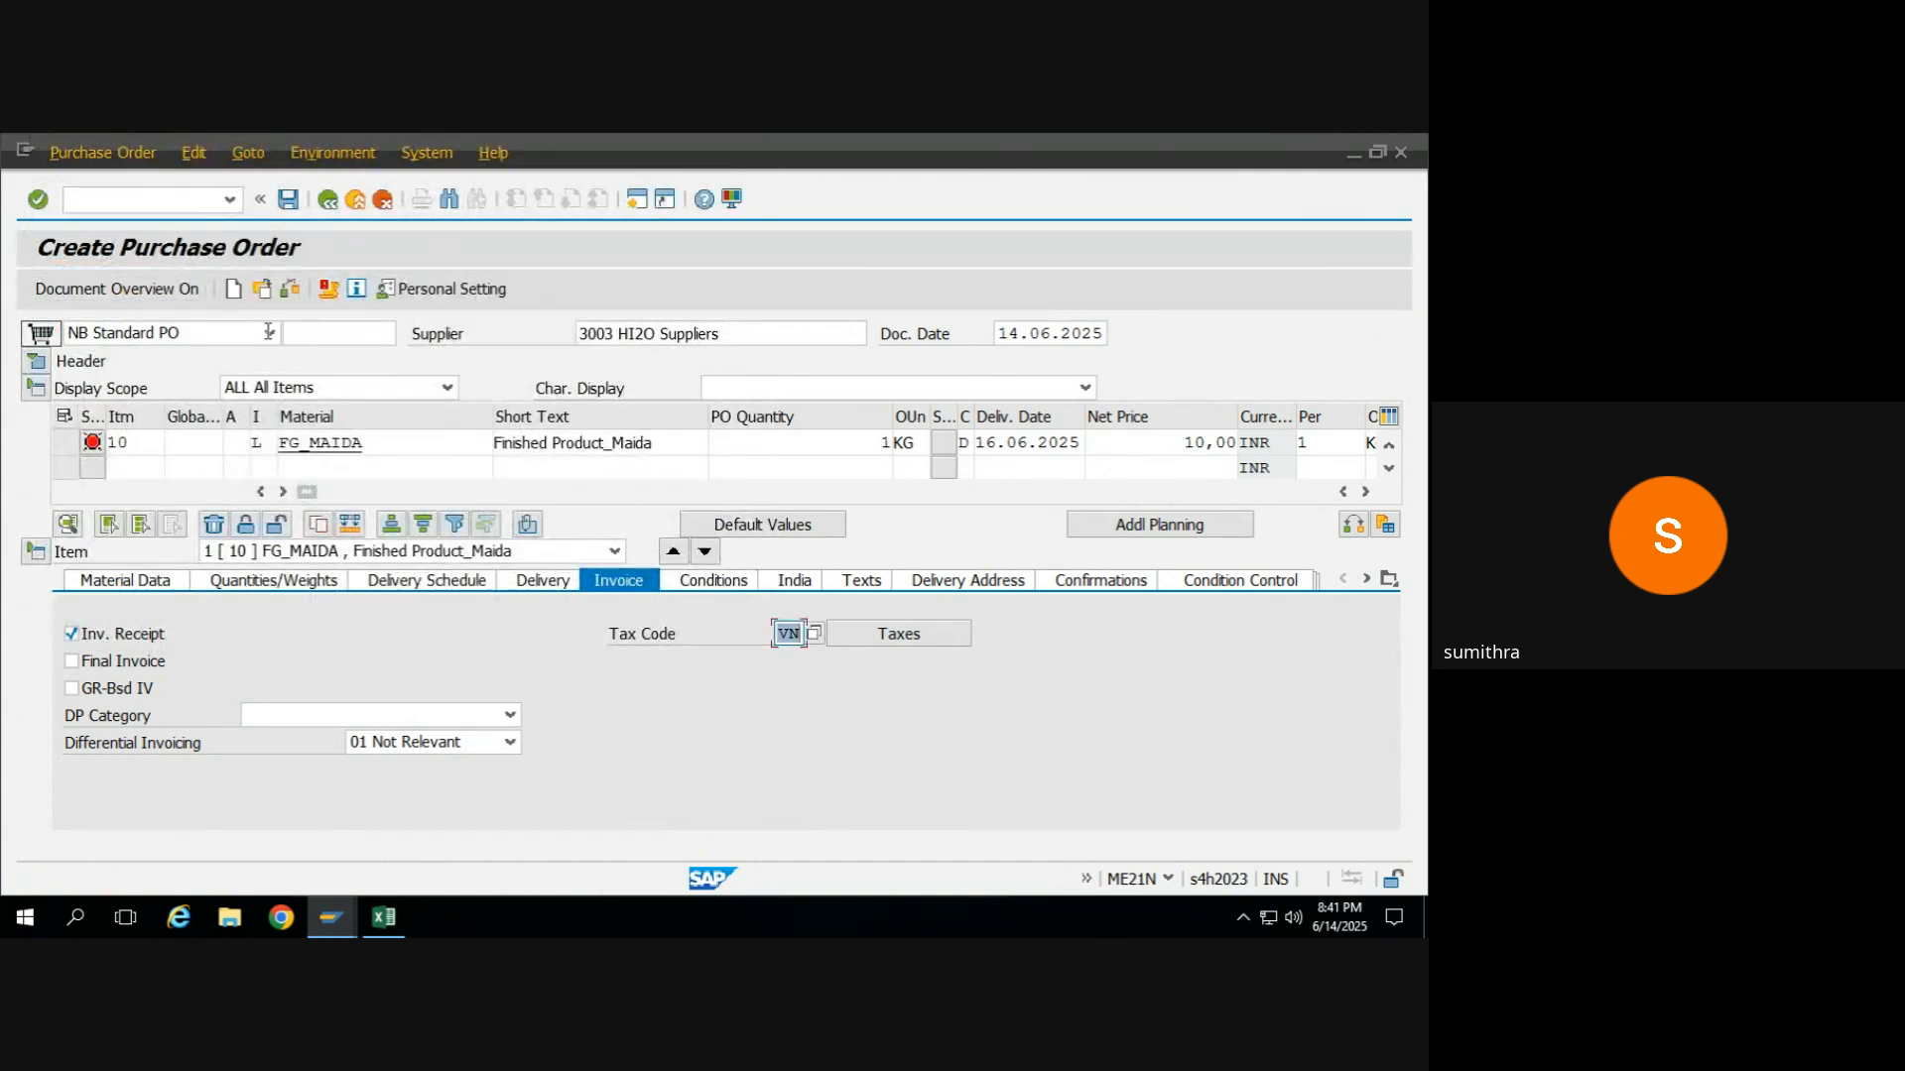
click(289, 290)
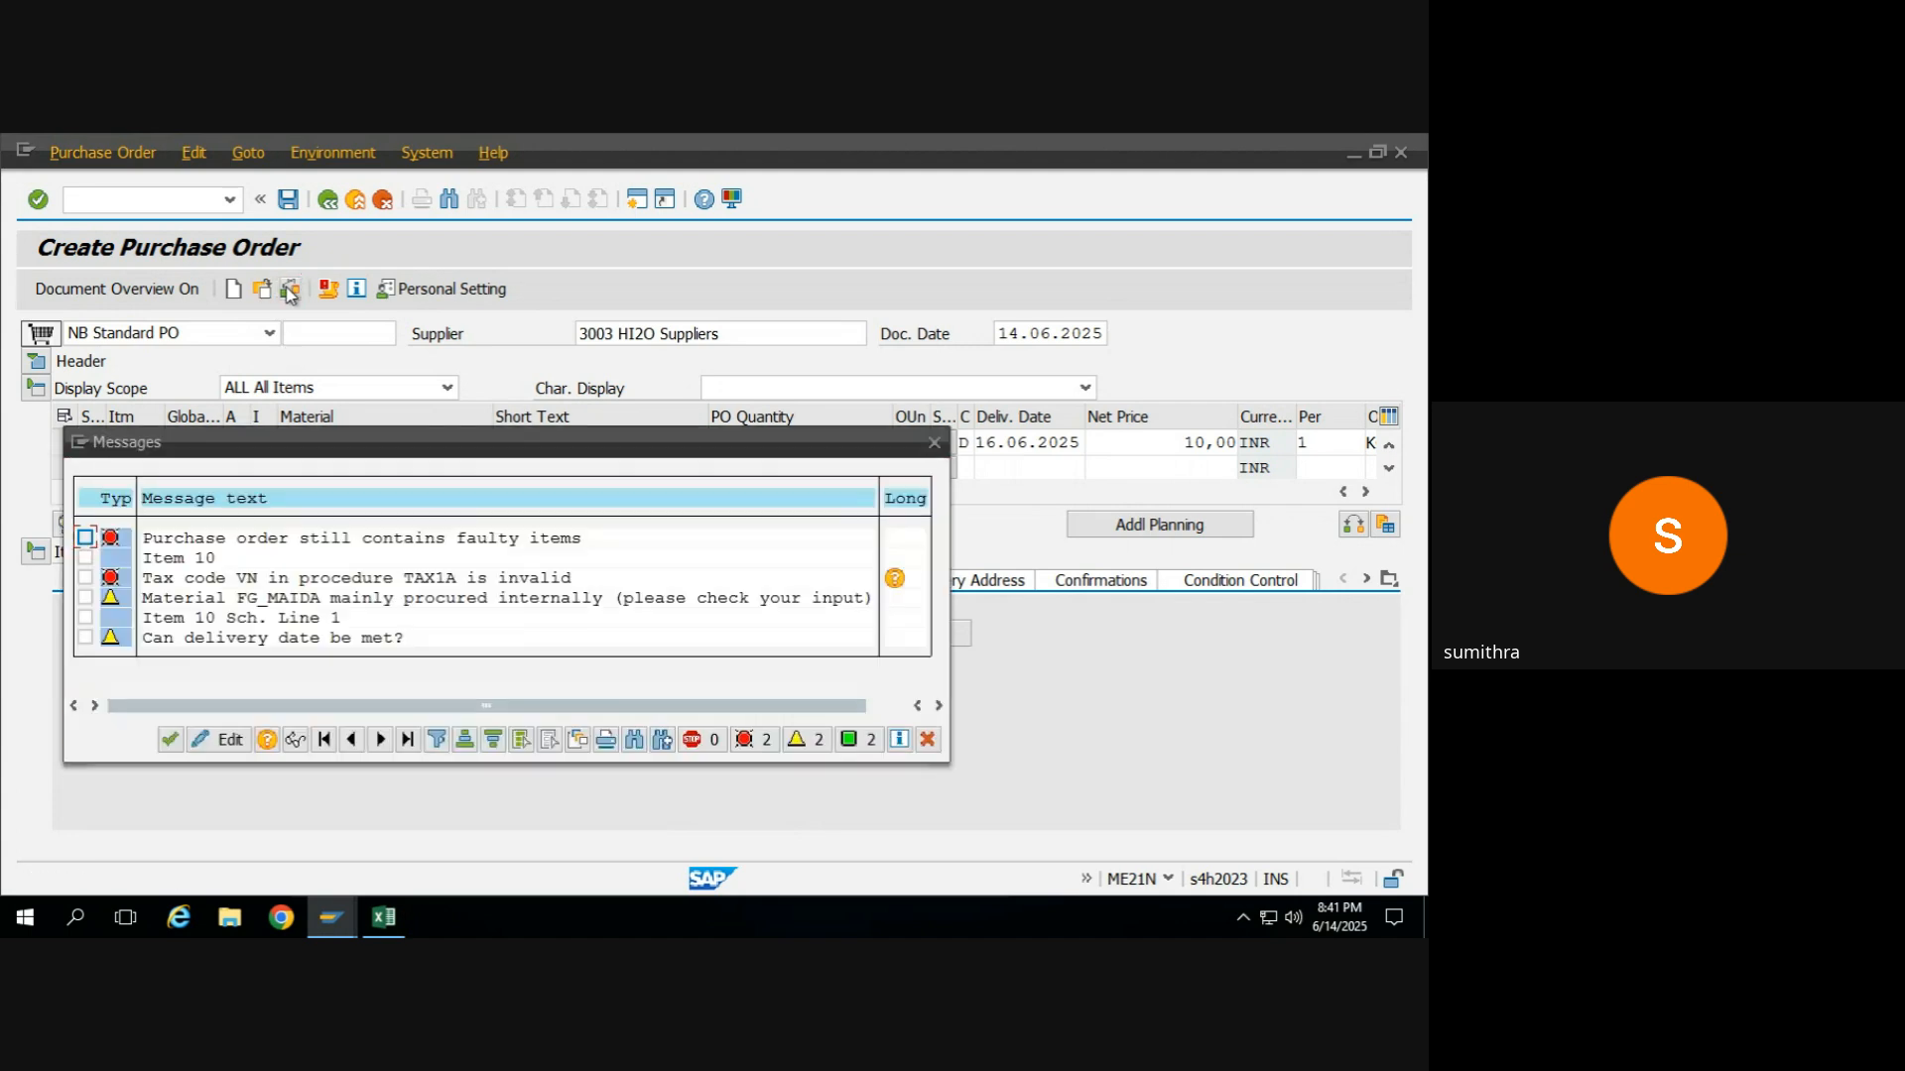
click(170, 740)
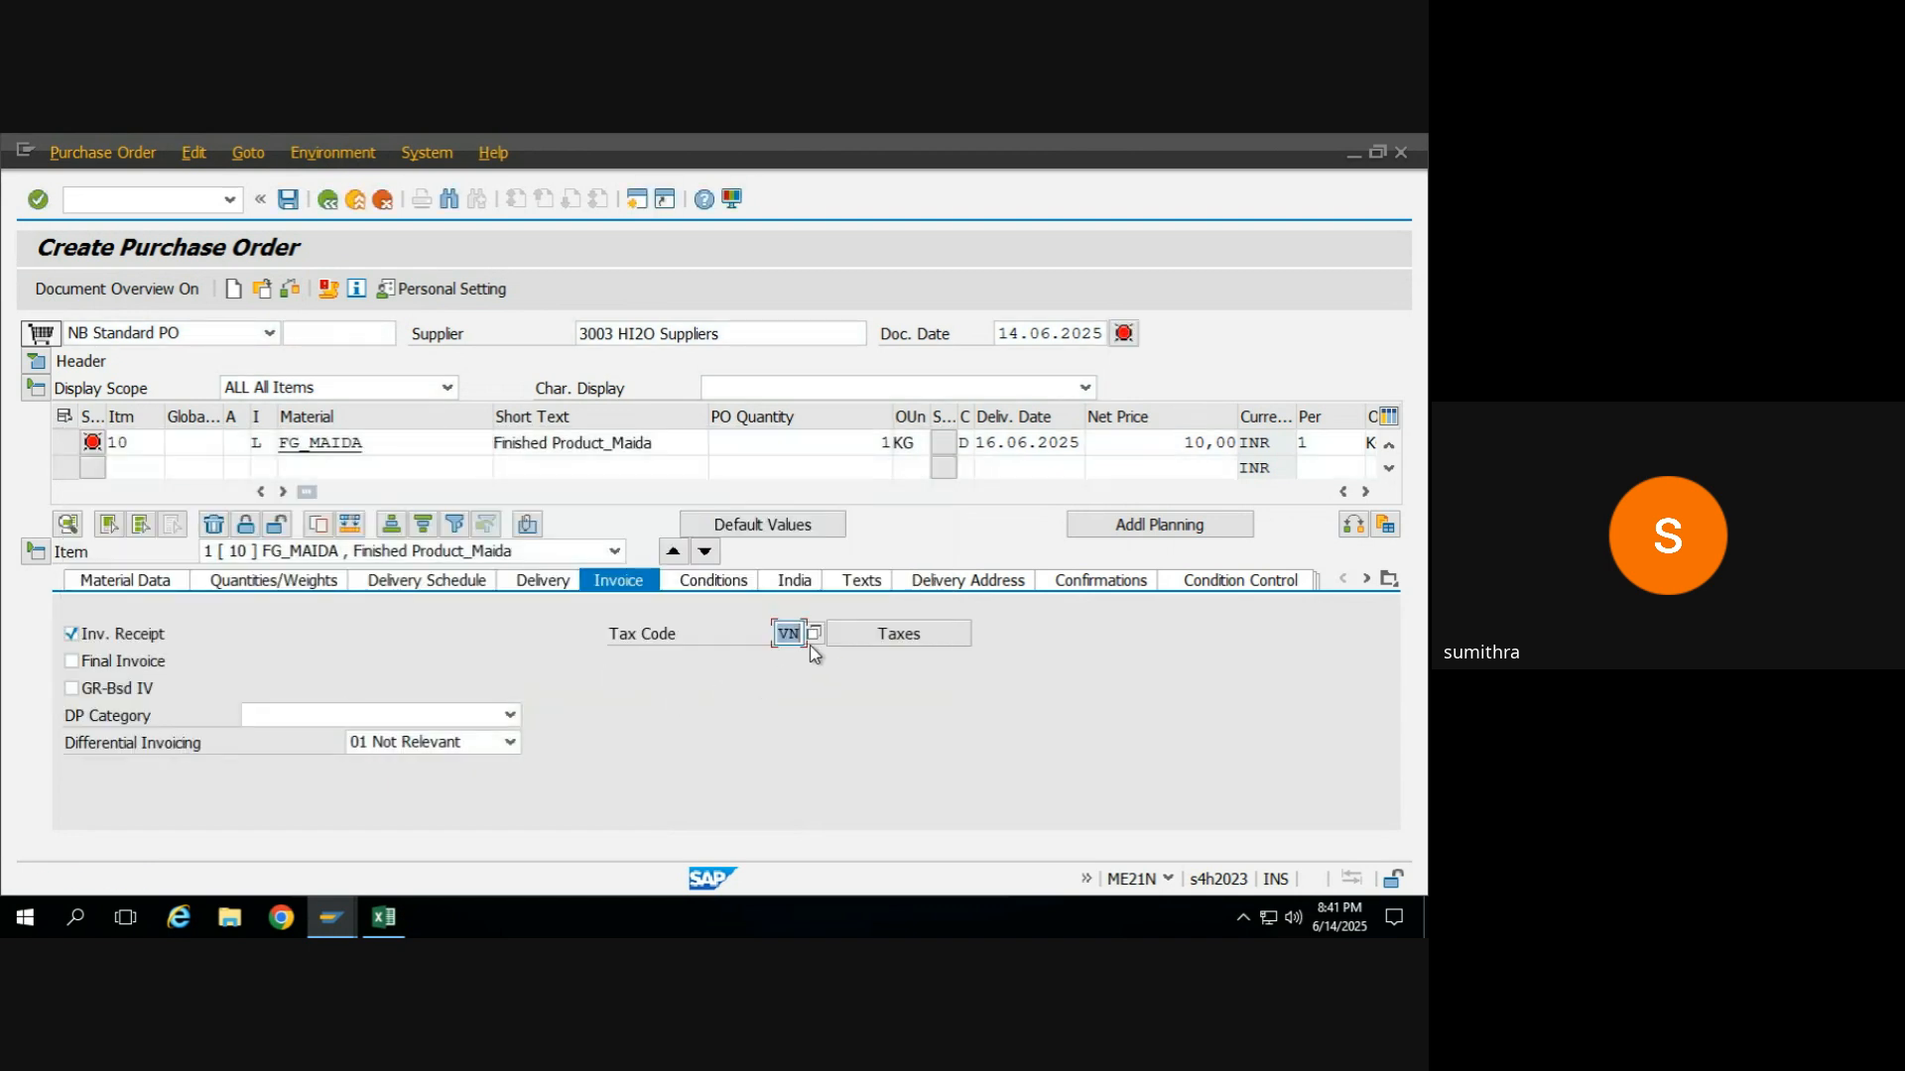
Clear the FG_MAIDA item's tax code, check the purchase order again, and open the item's material data.
key(Return)
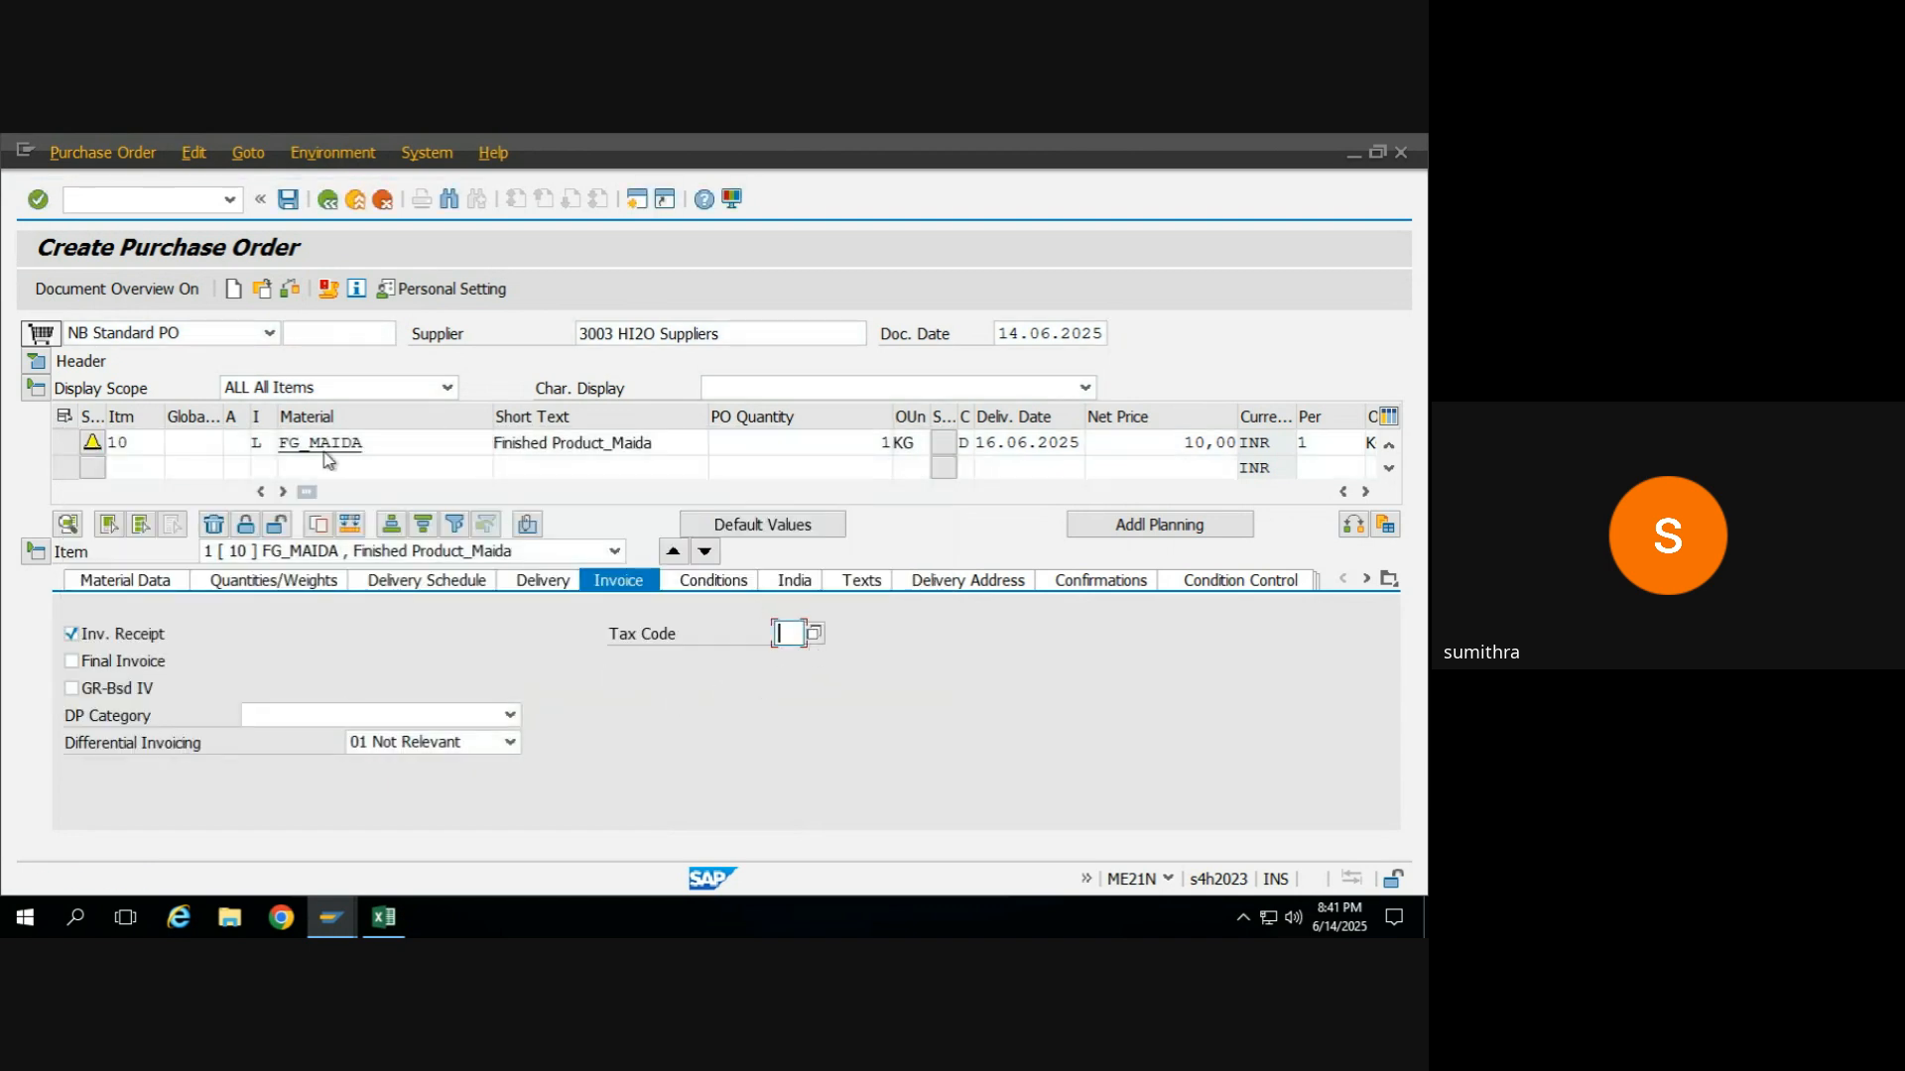
click(287, 290)
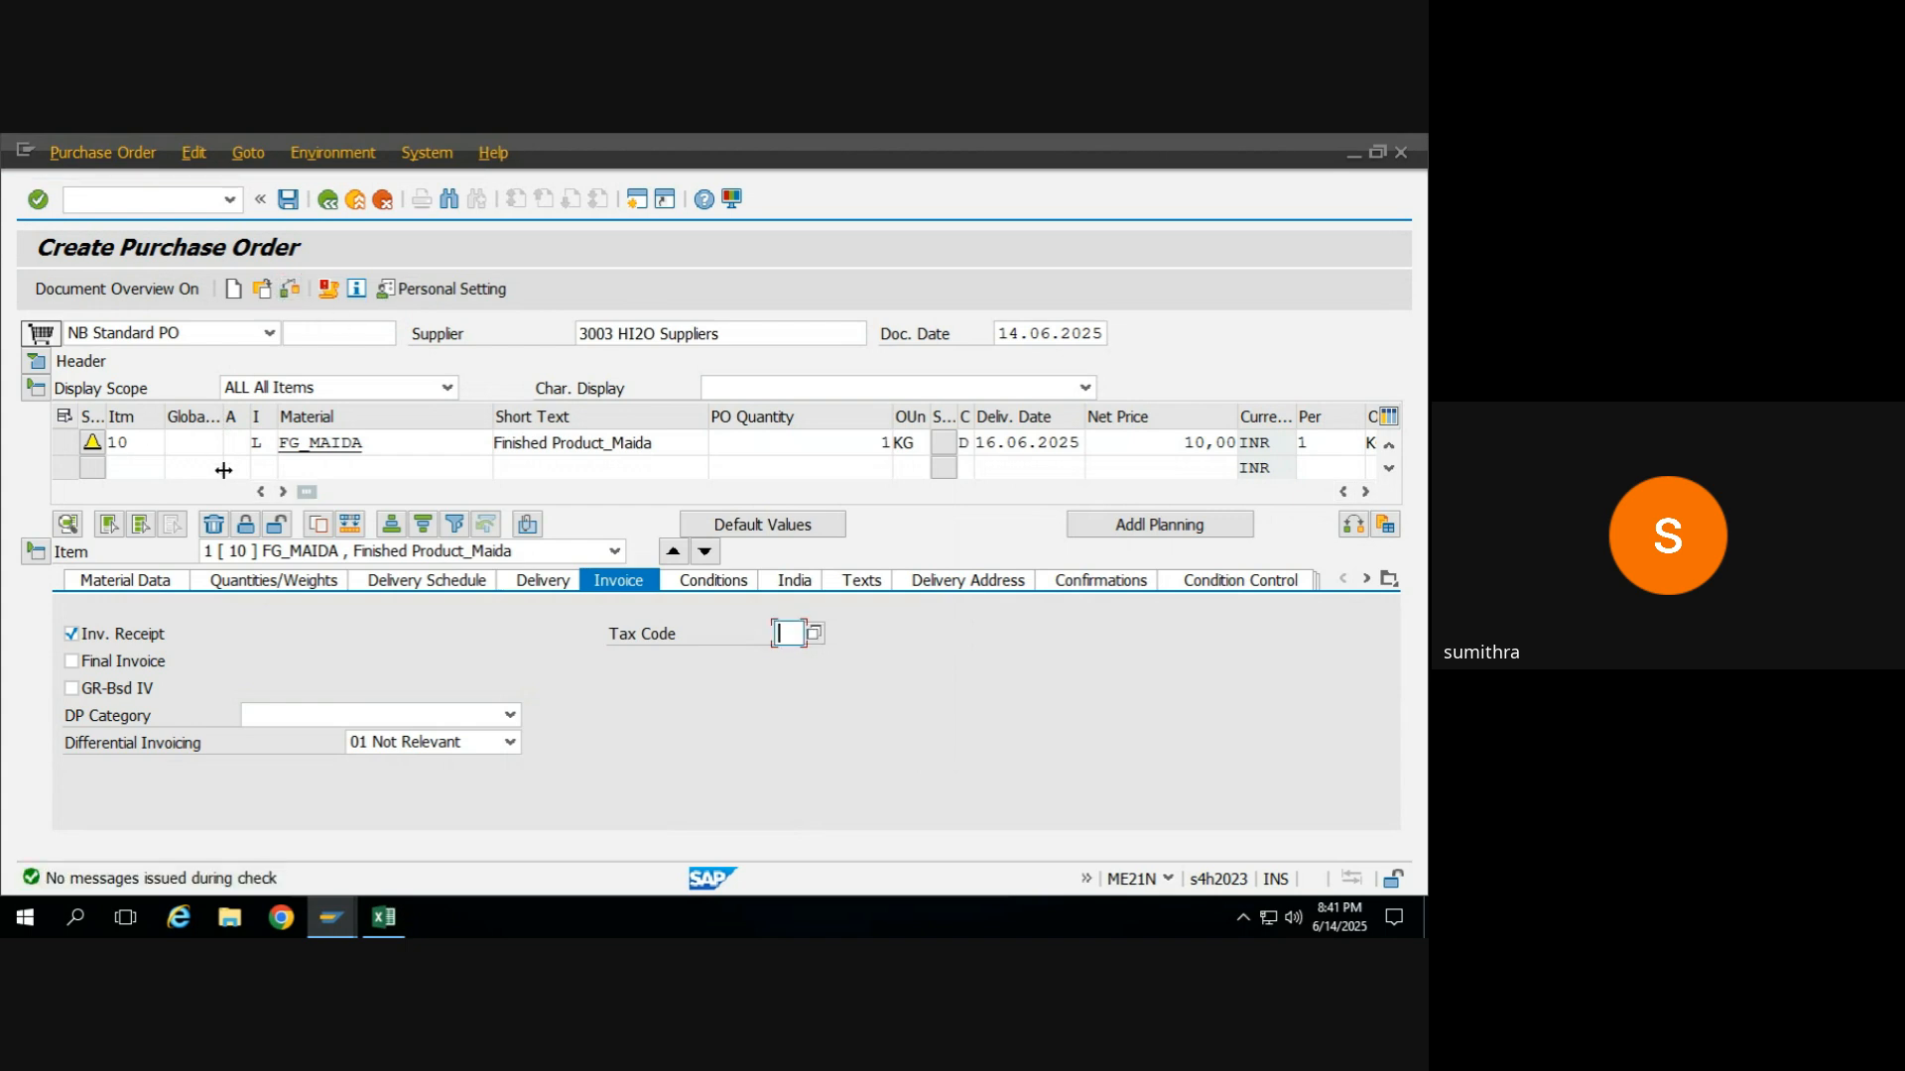
click(273, 445)
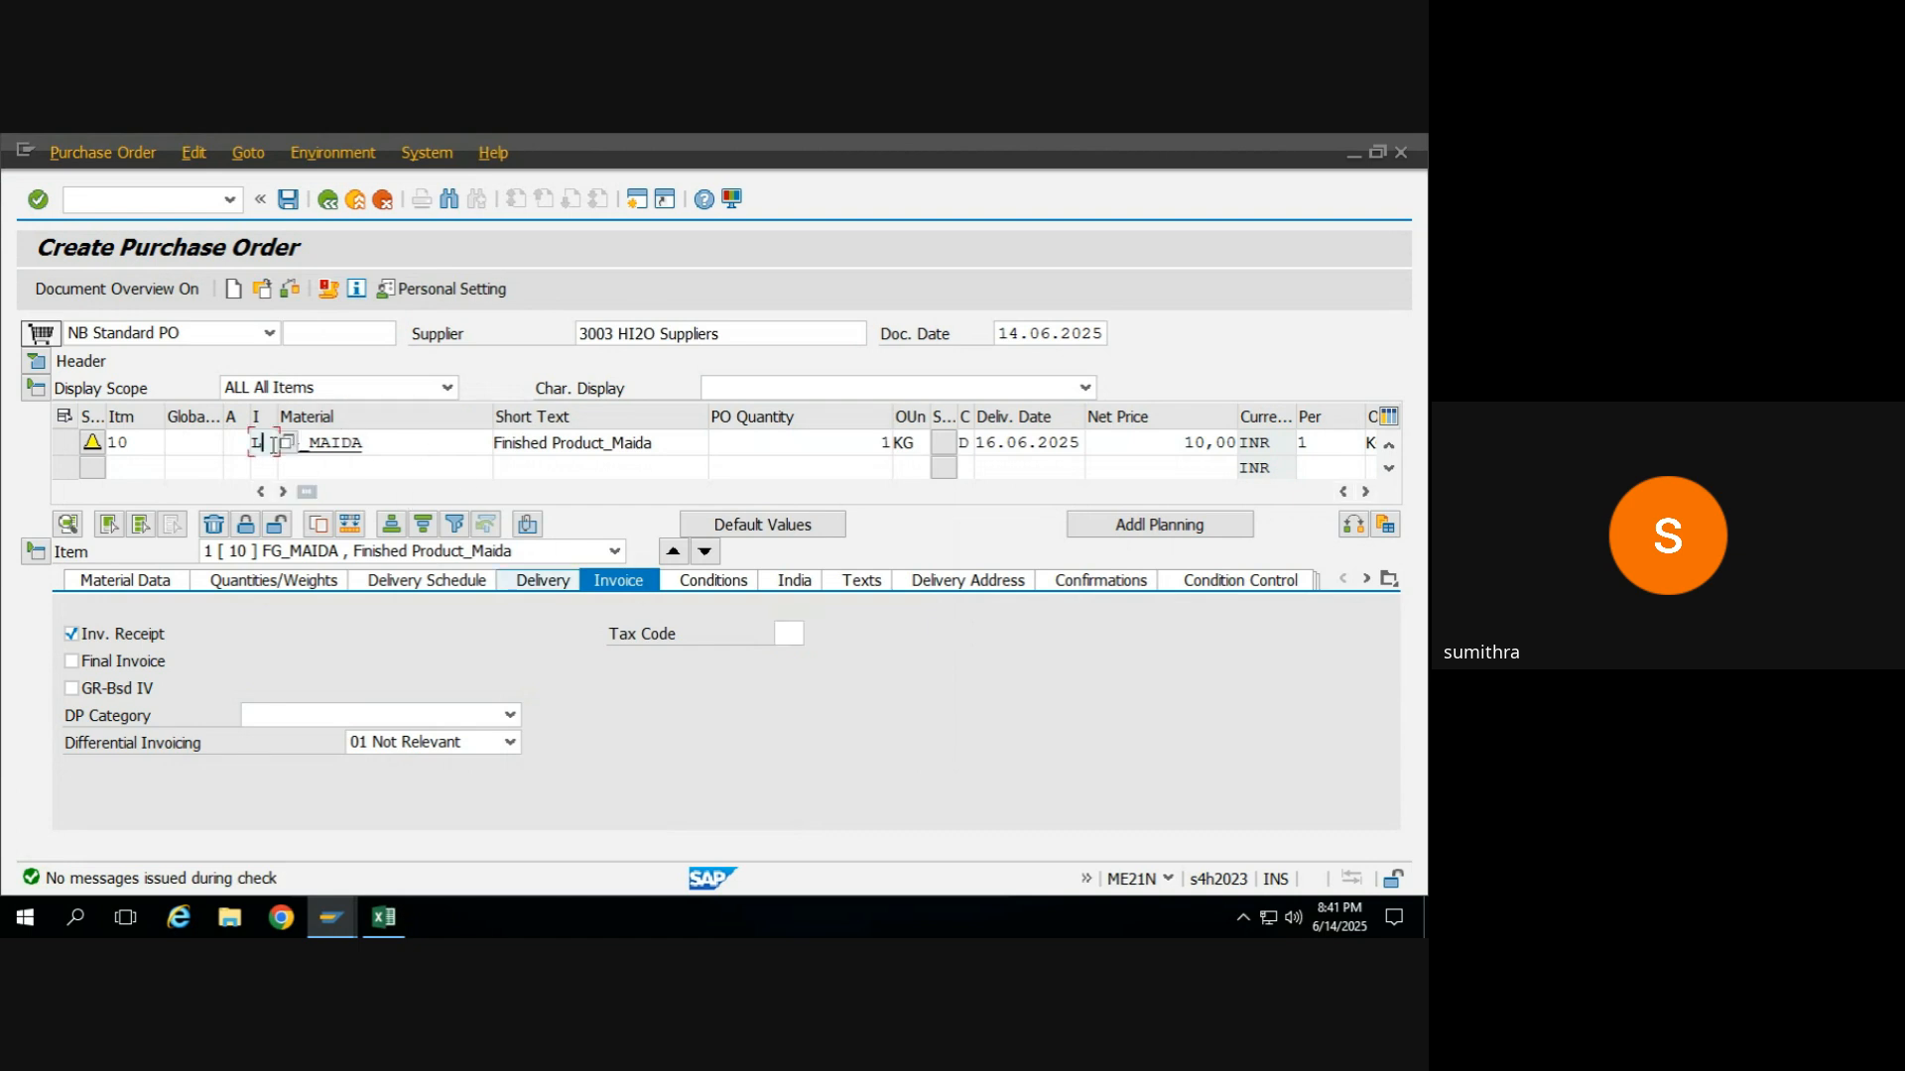
click(418, 446)
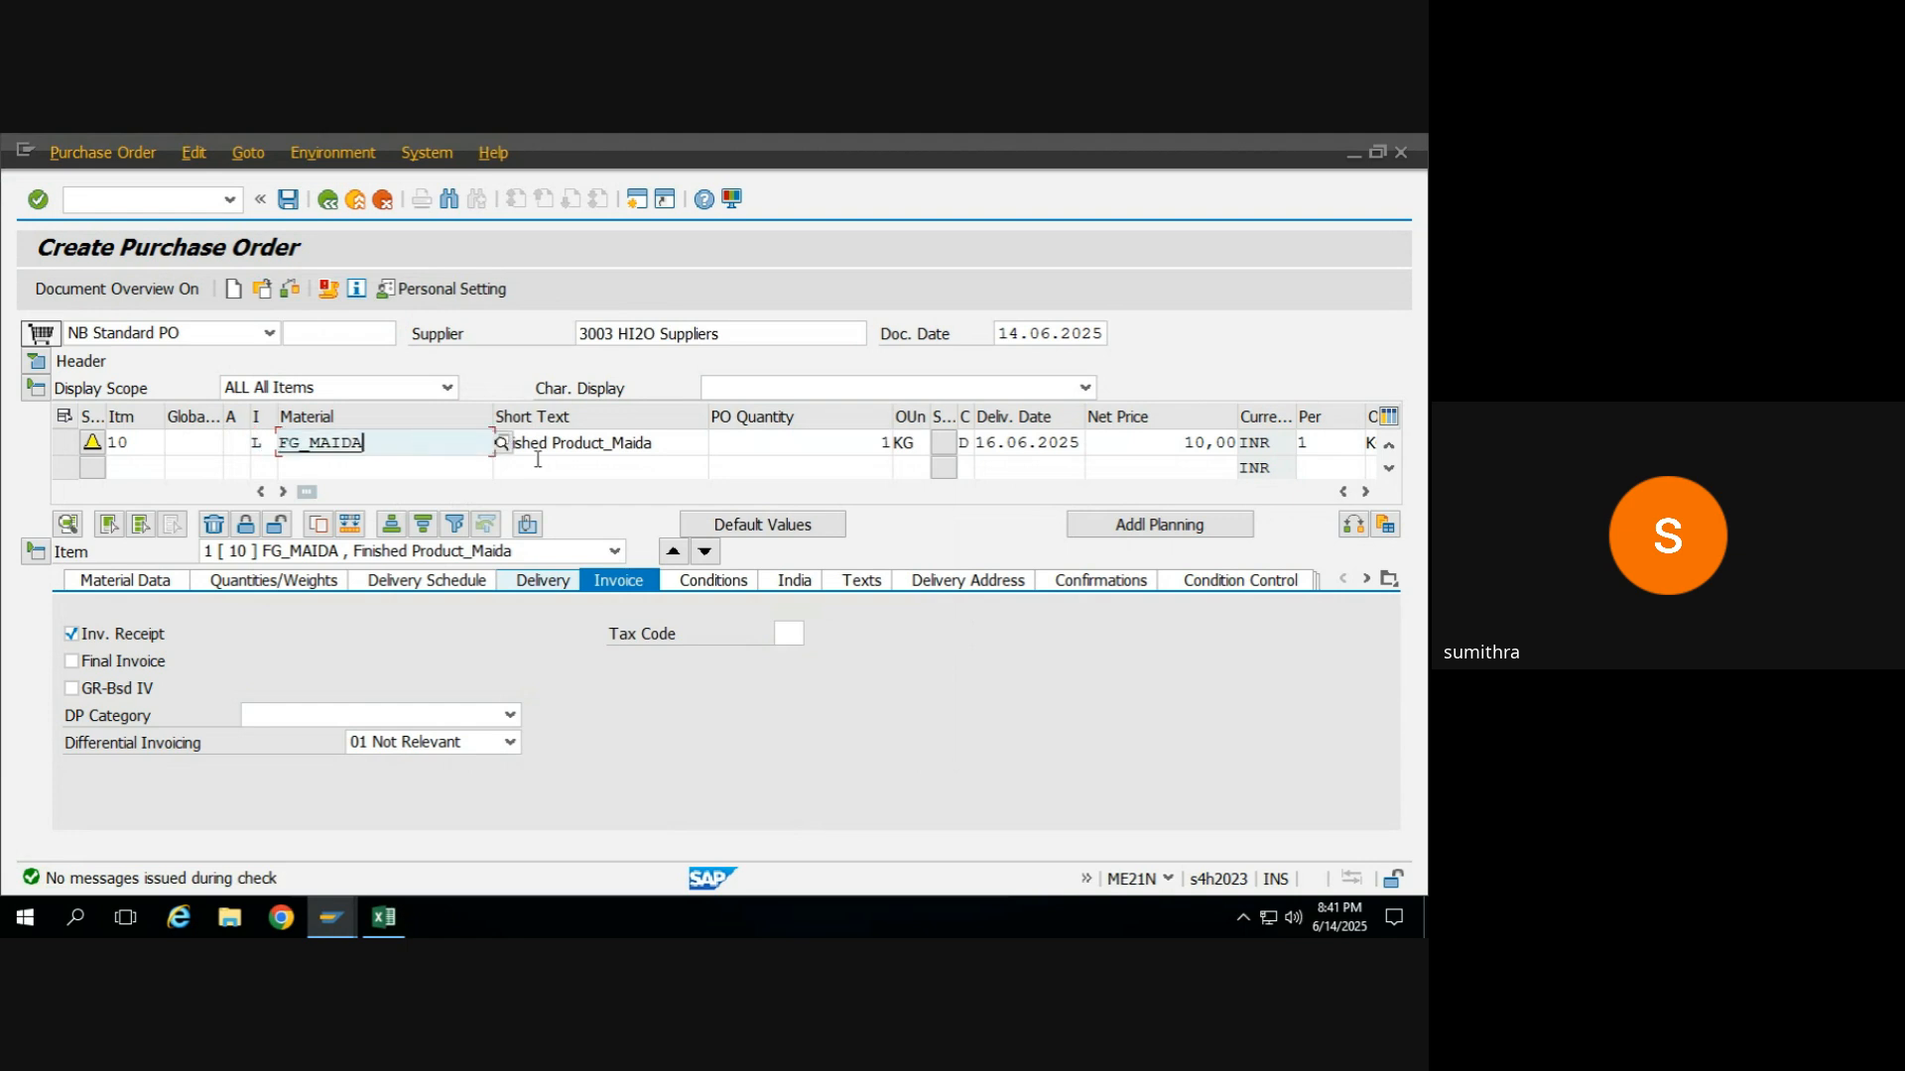
click(143, 585)
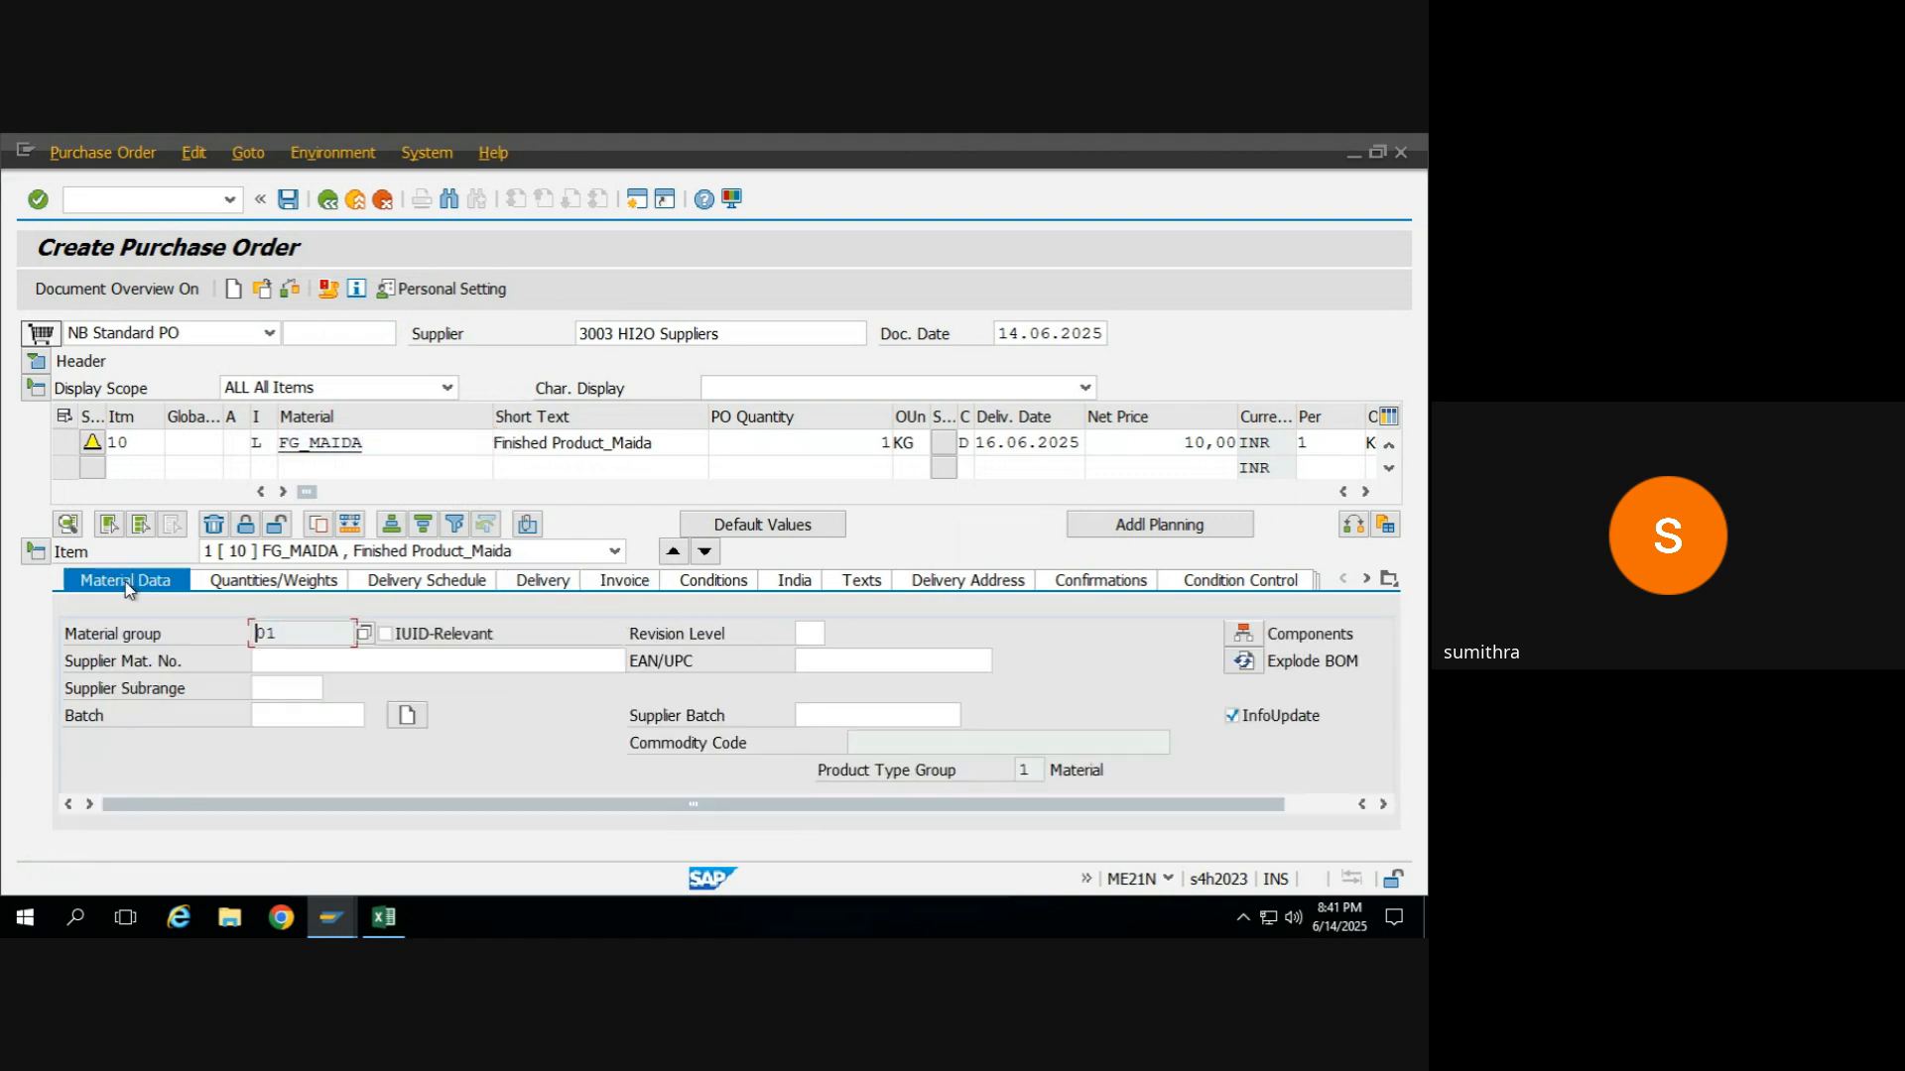
Remove the FG_MAIDA item's category and re-enter it as L for subcontracting.
click(260, 445)
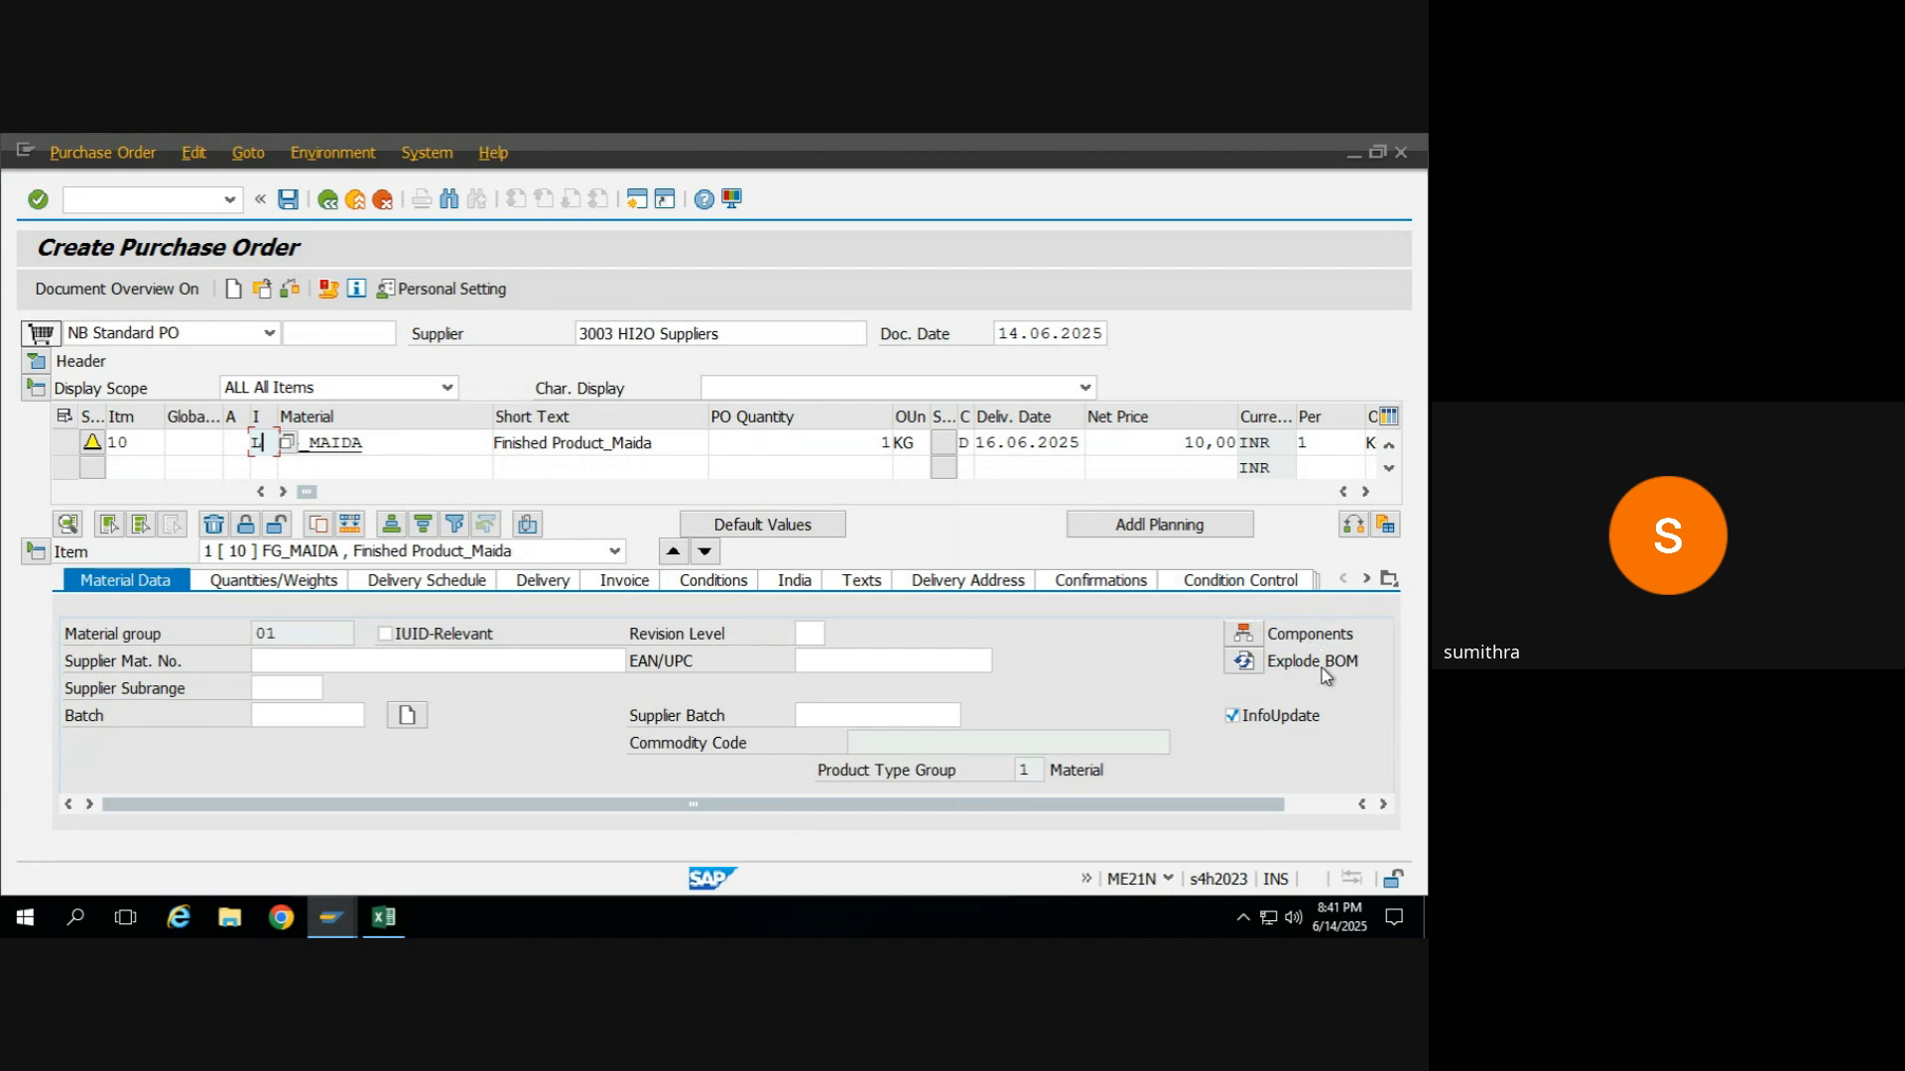
key(BackSpace)
key(Return)
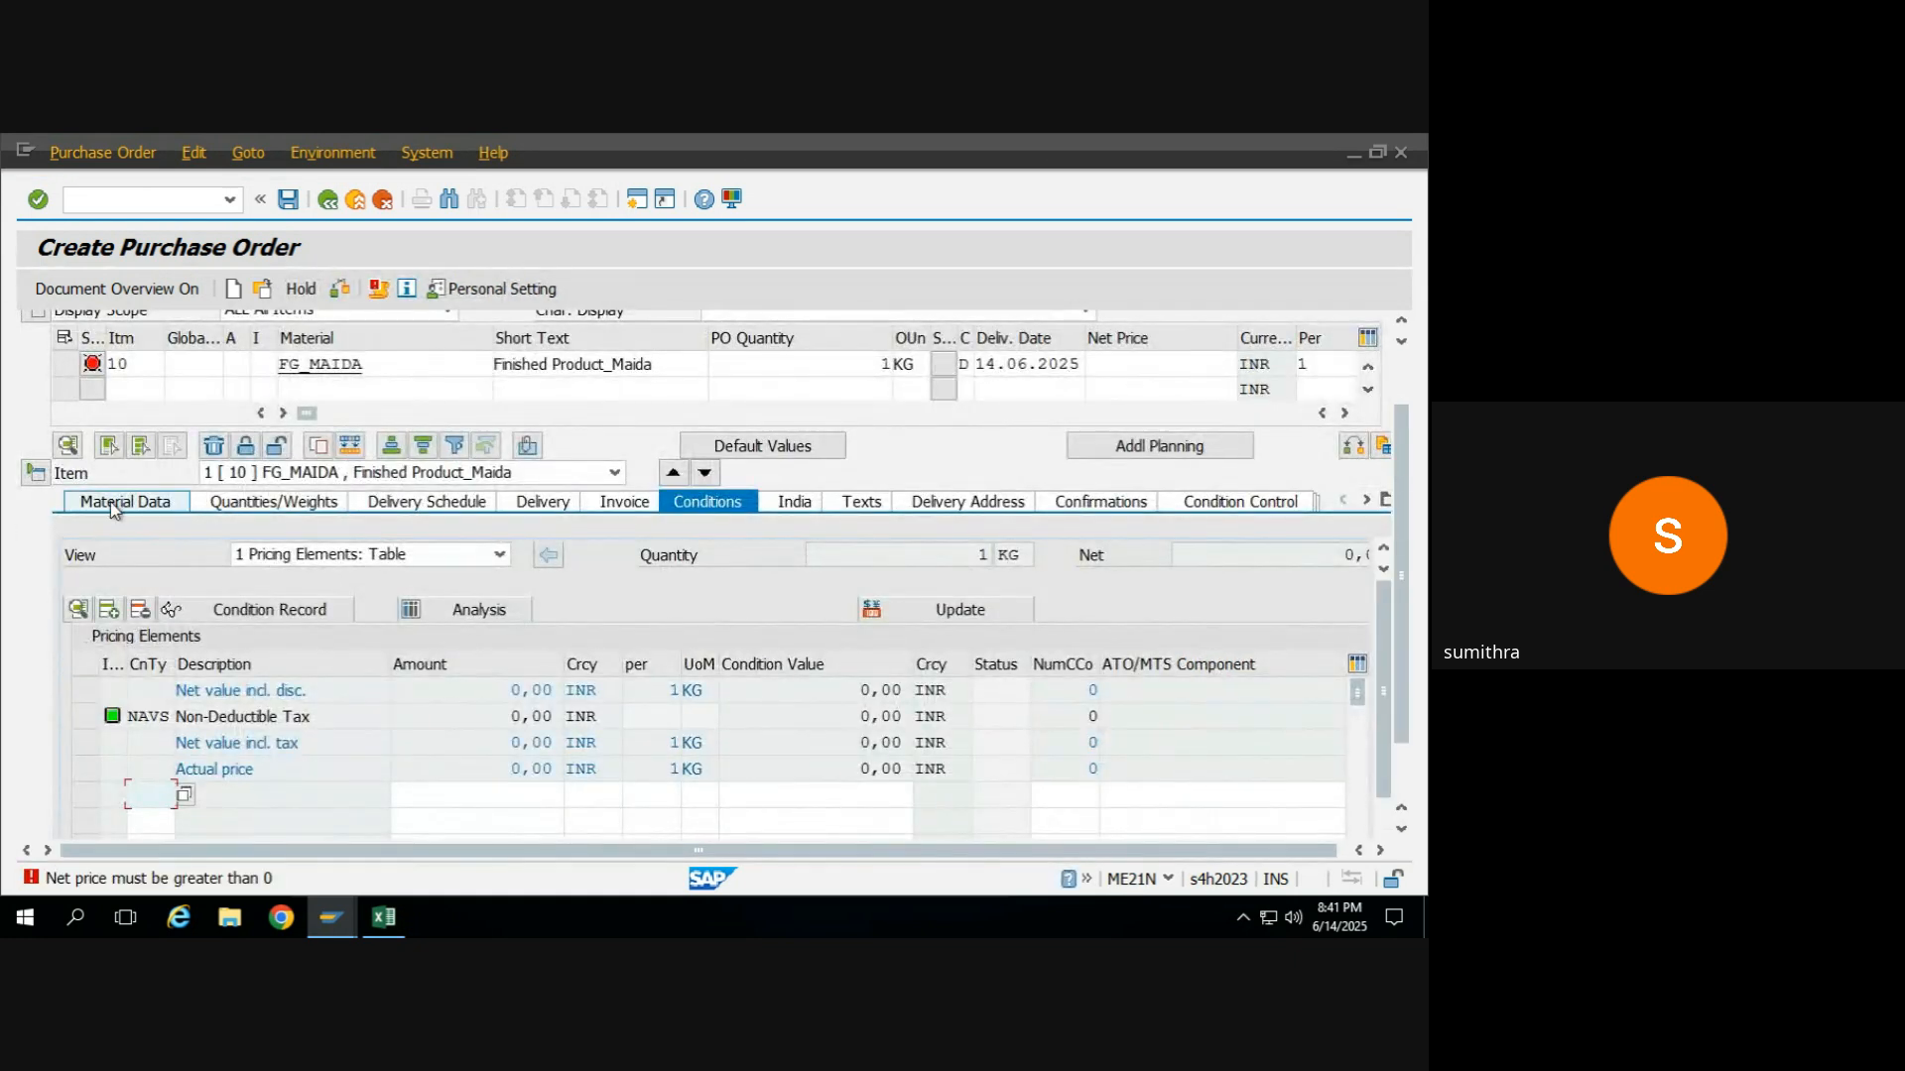
click(112, 504)
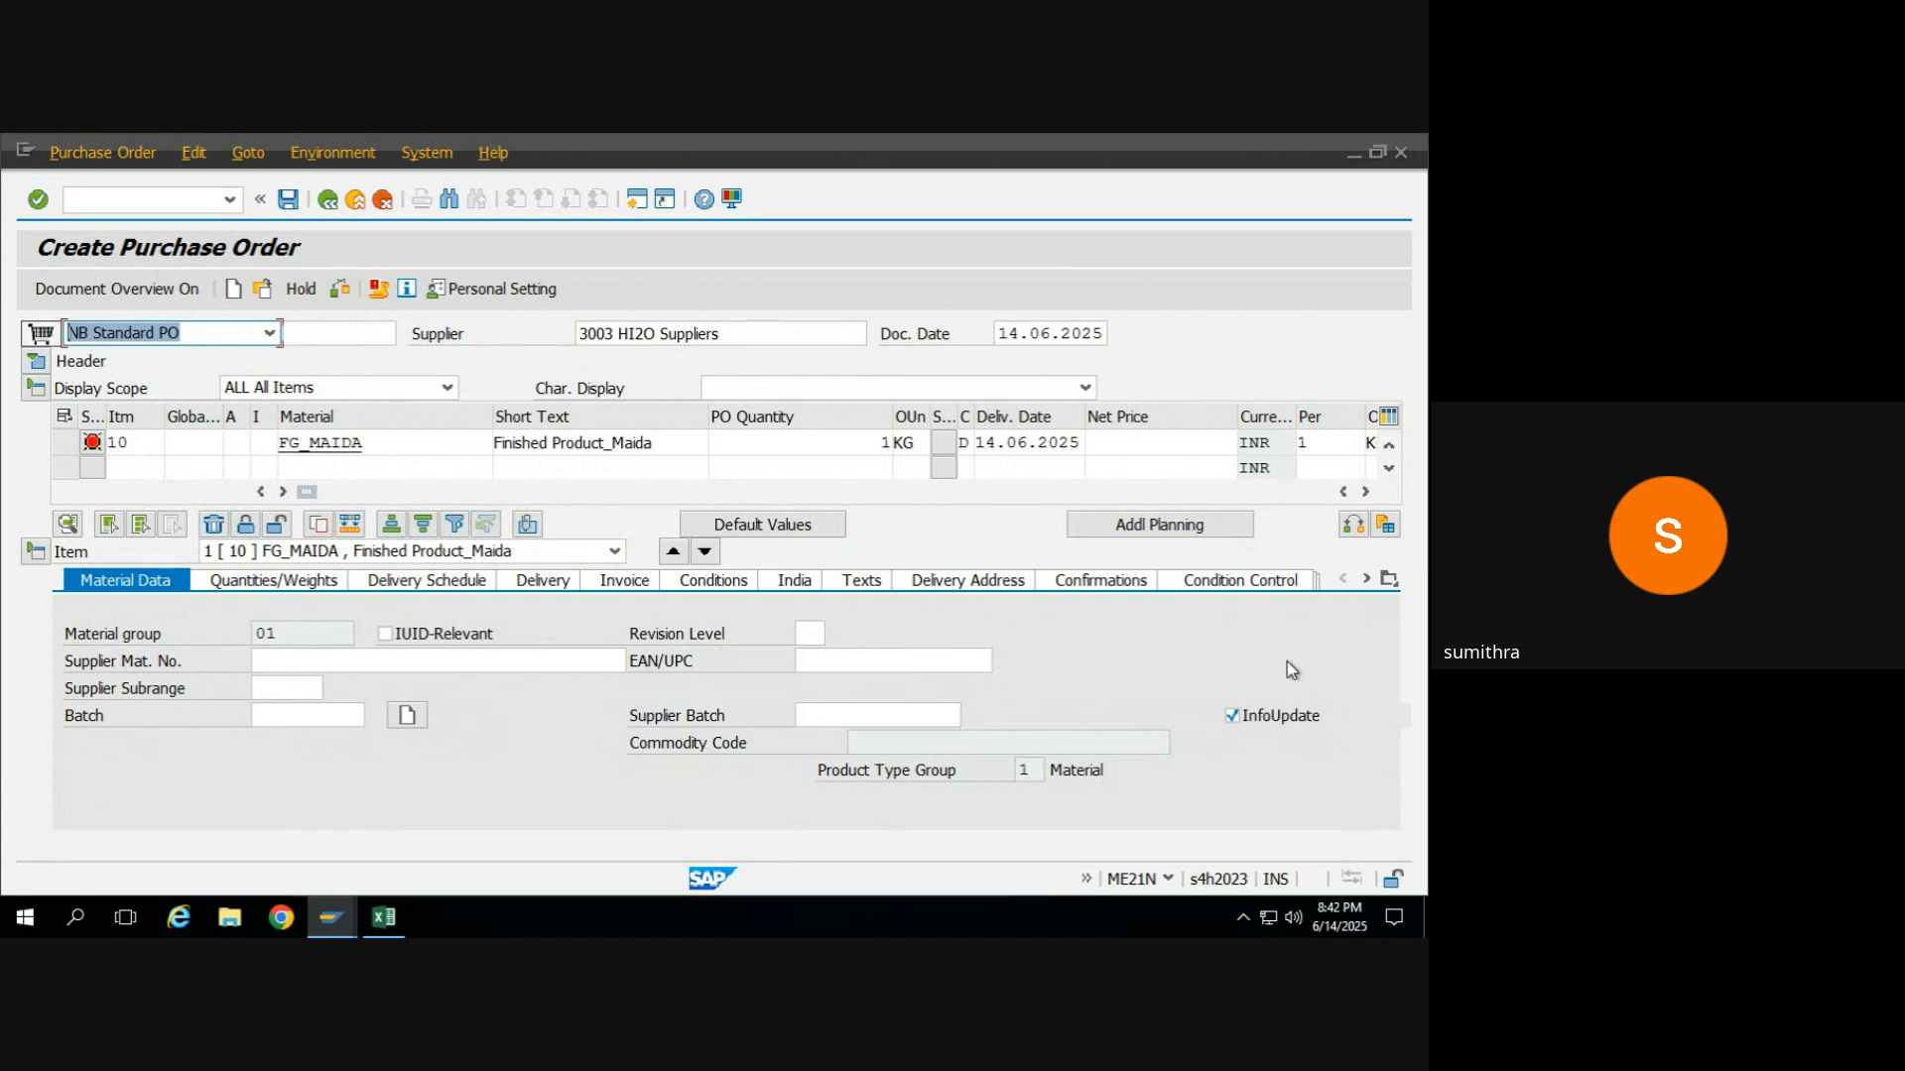
click(254, 446)
text(L)
key(Return)
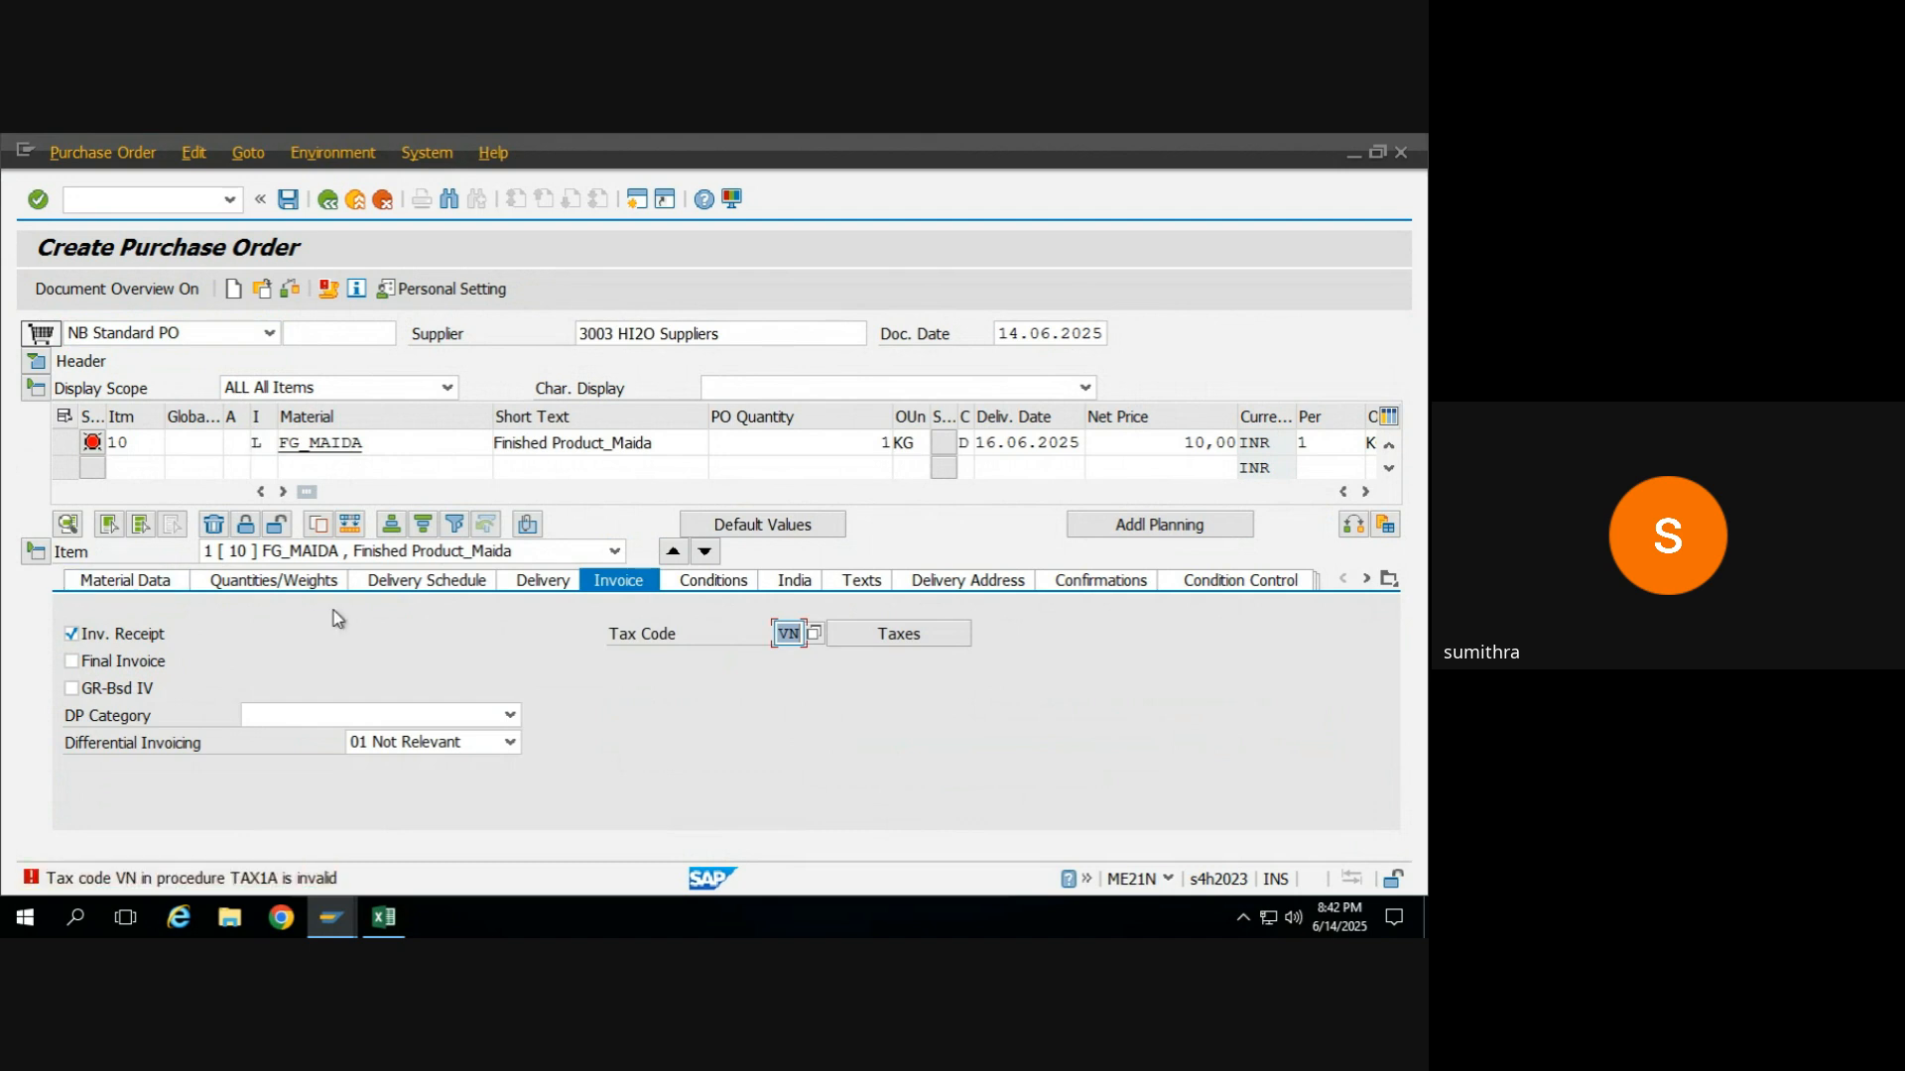
Clear the tax code in the FG_MAIDA item's invoice data and review the item's messages from its material data.
key(Delete)
key(Return)
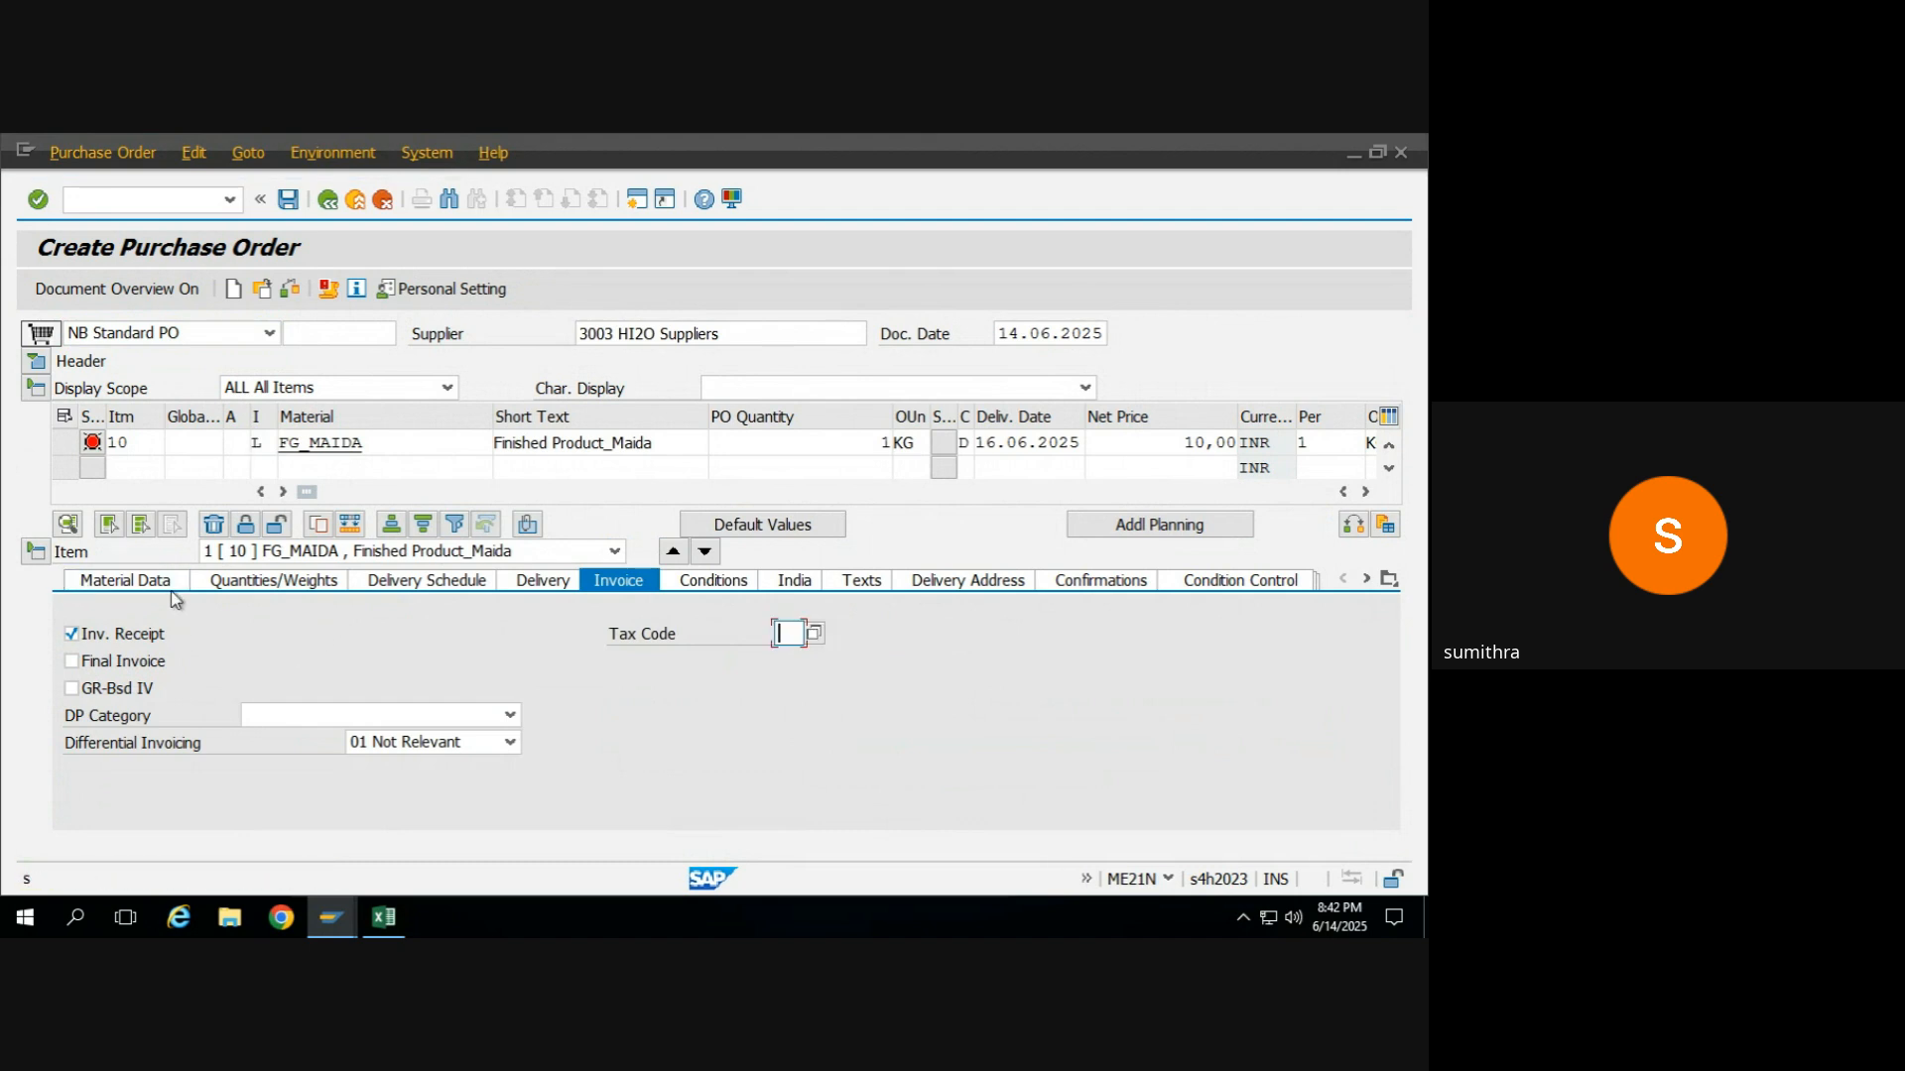
click(167, 582)
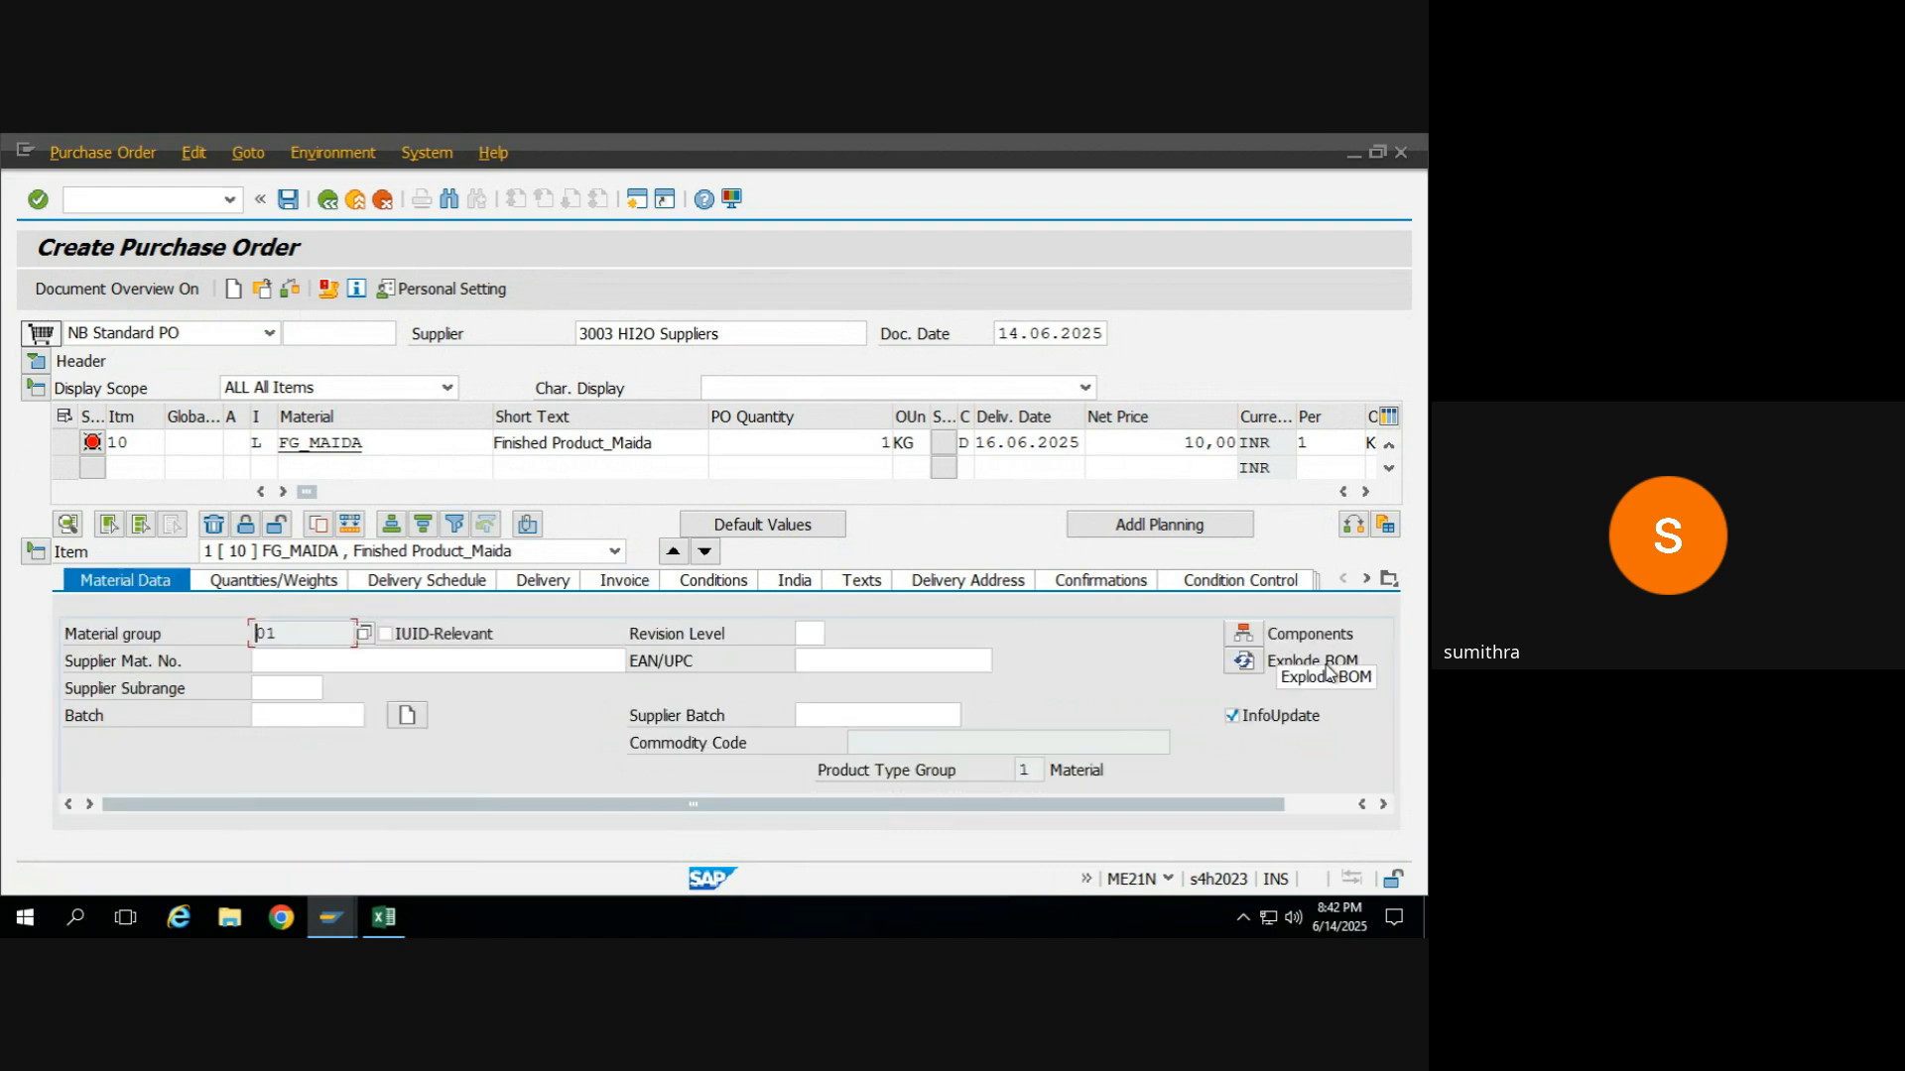
click(94, 443)
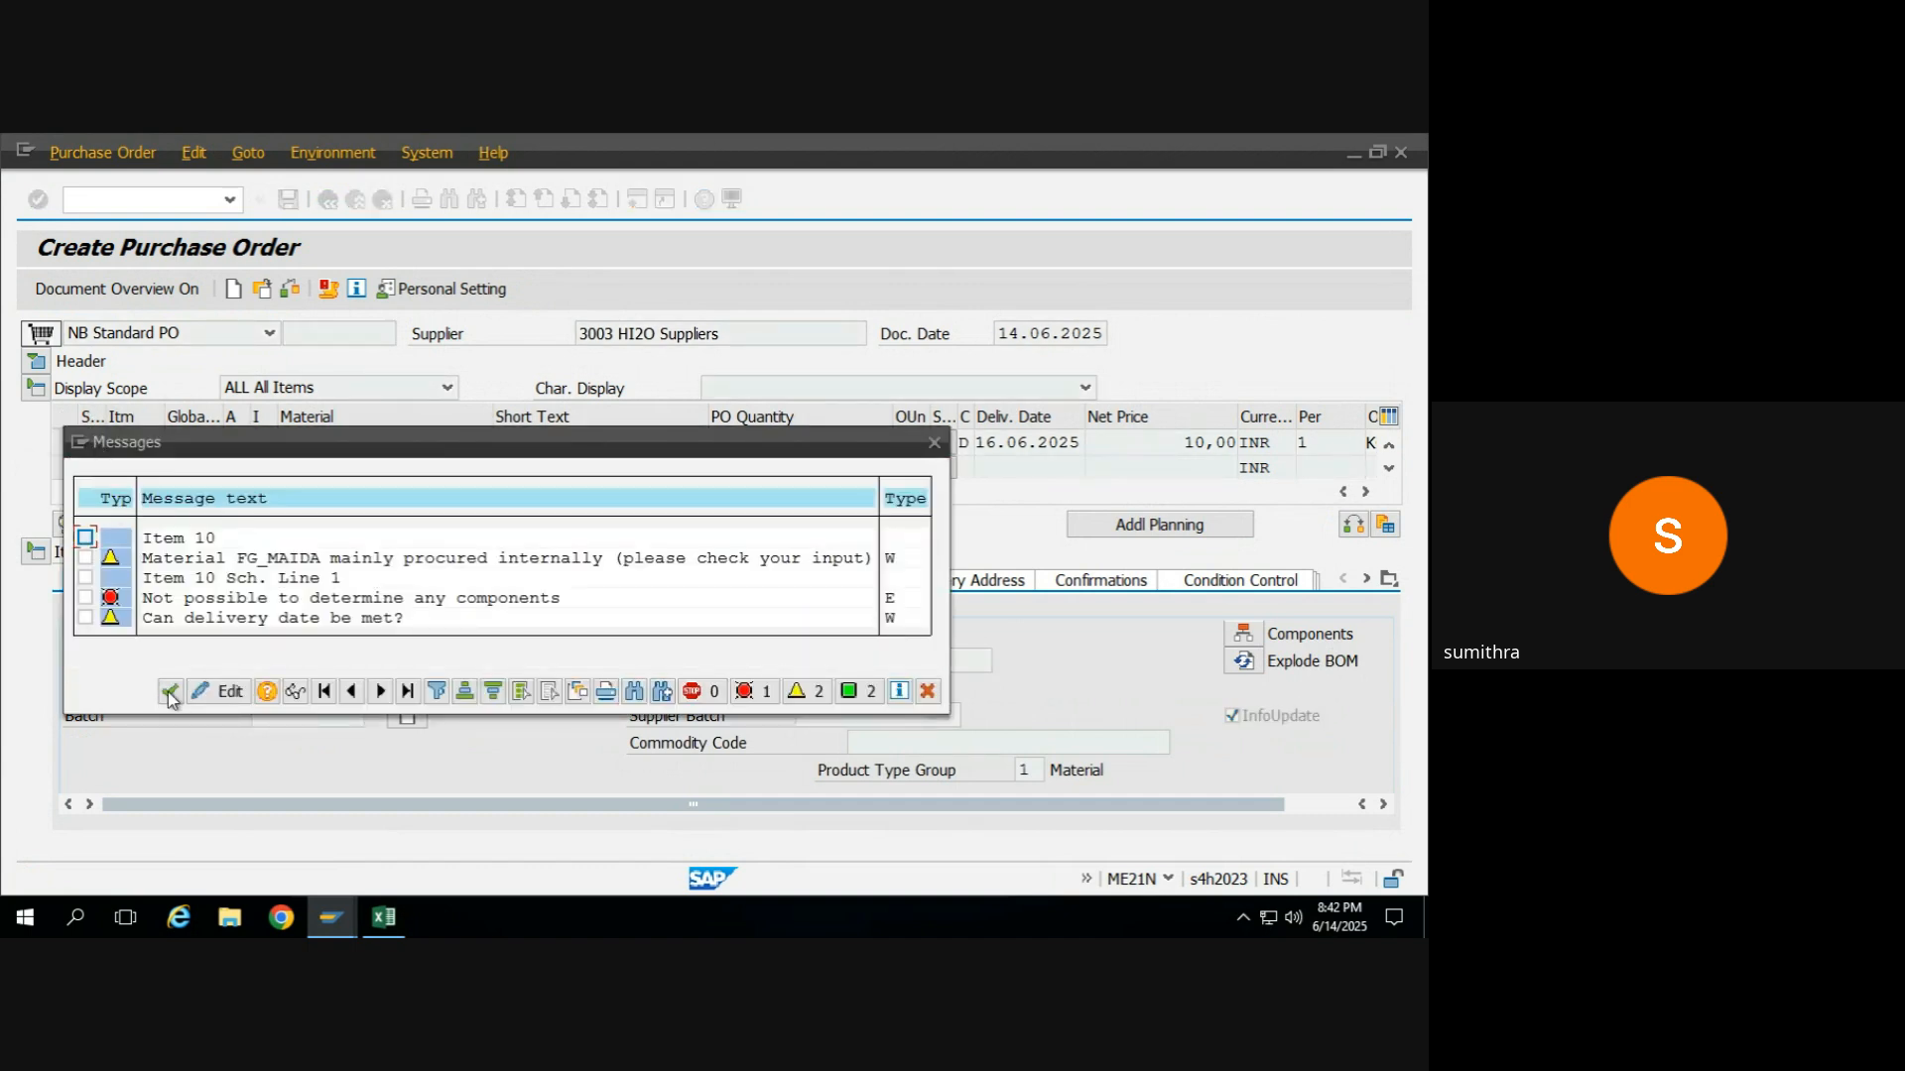
click(167, 691)
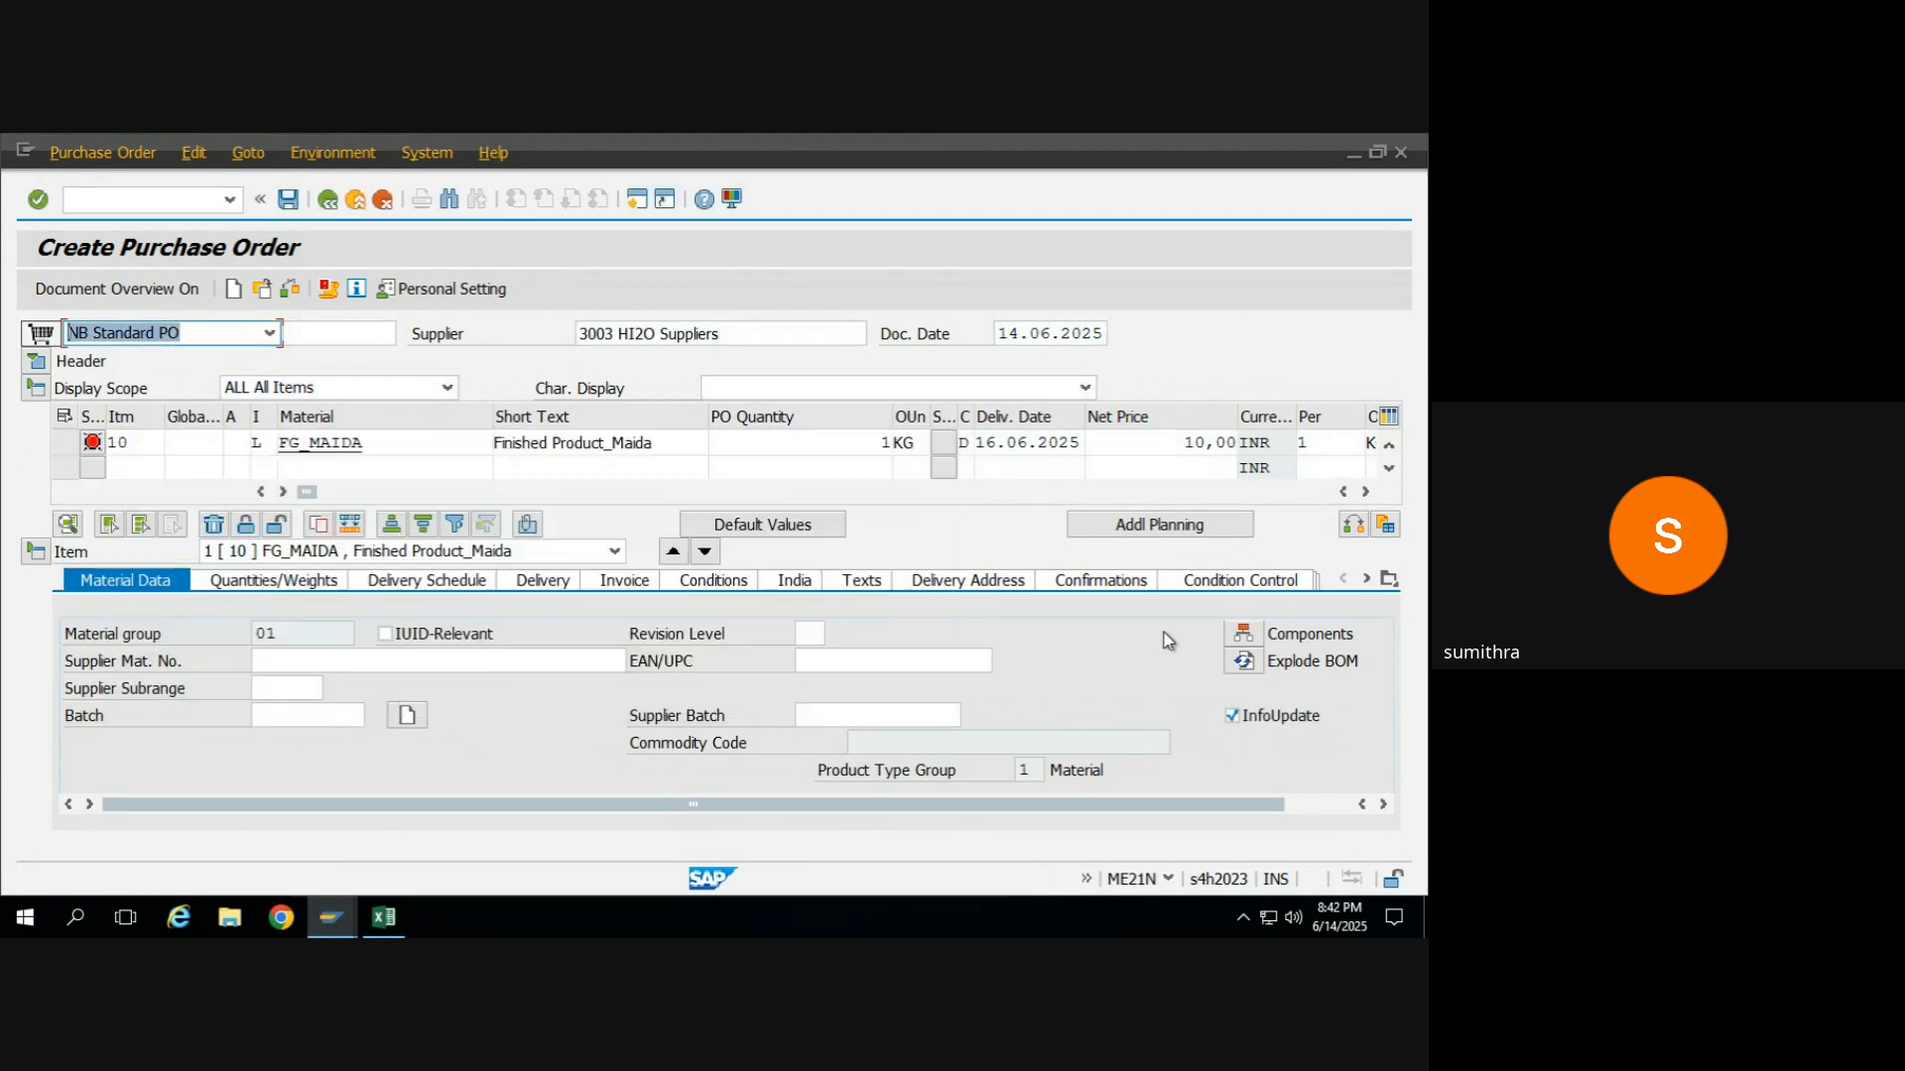
Enter RM_wheat as the FG_MAIDA item's first component with a requirement quantity of 1, and return to the purchase order.
click(1245, 633)
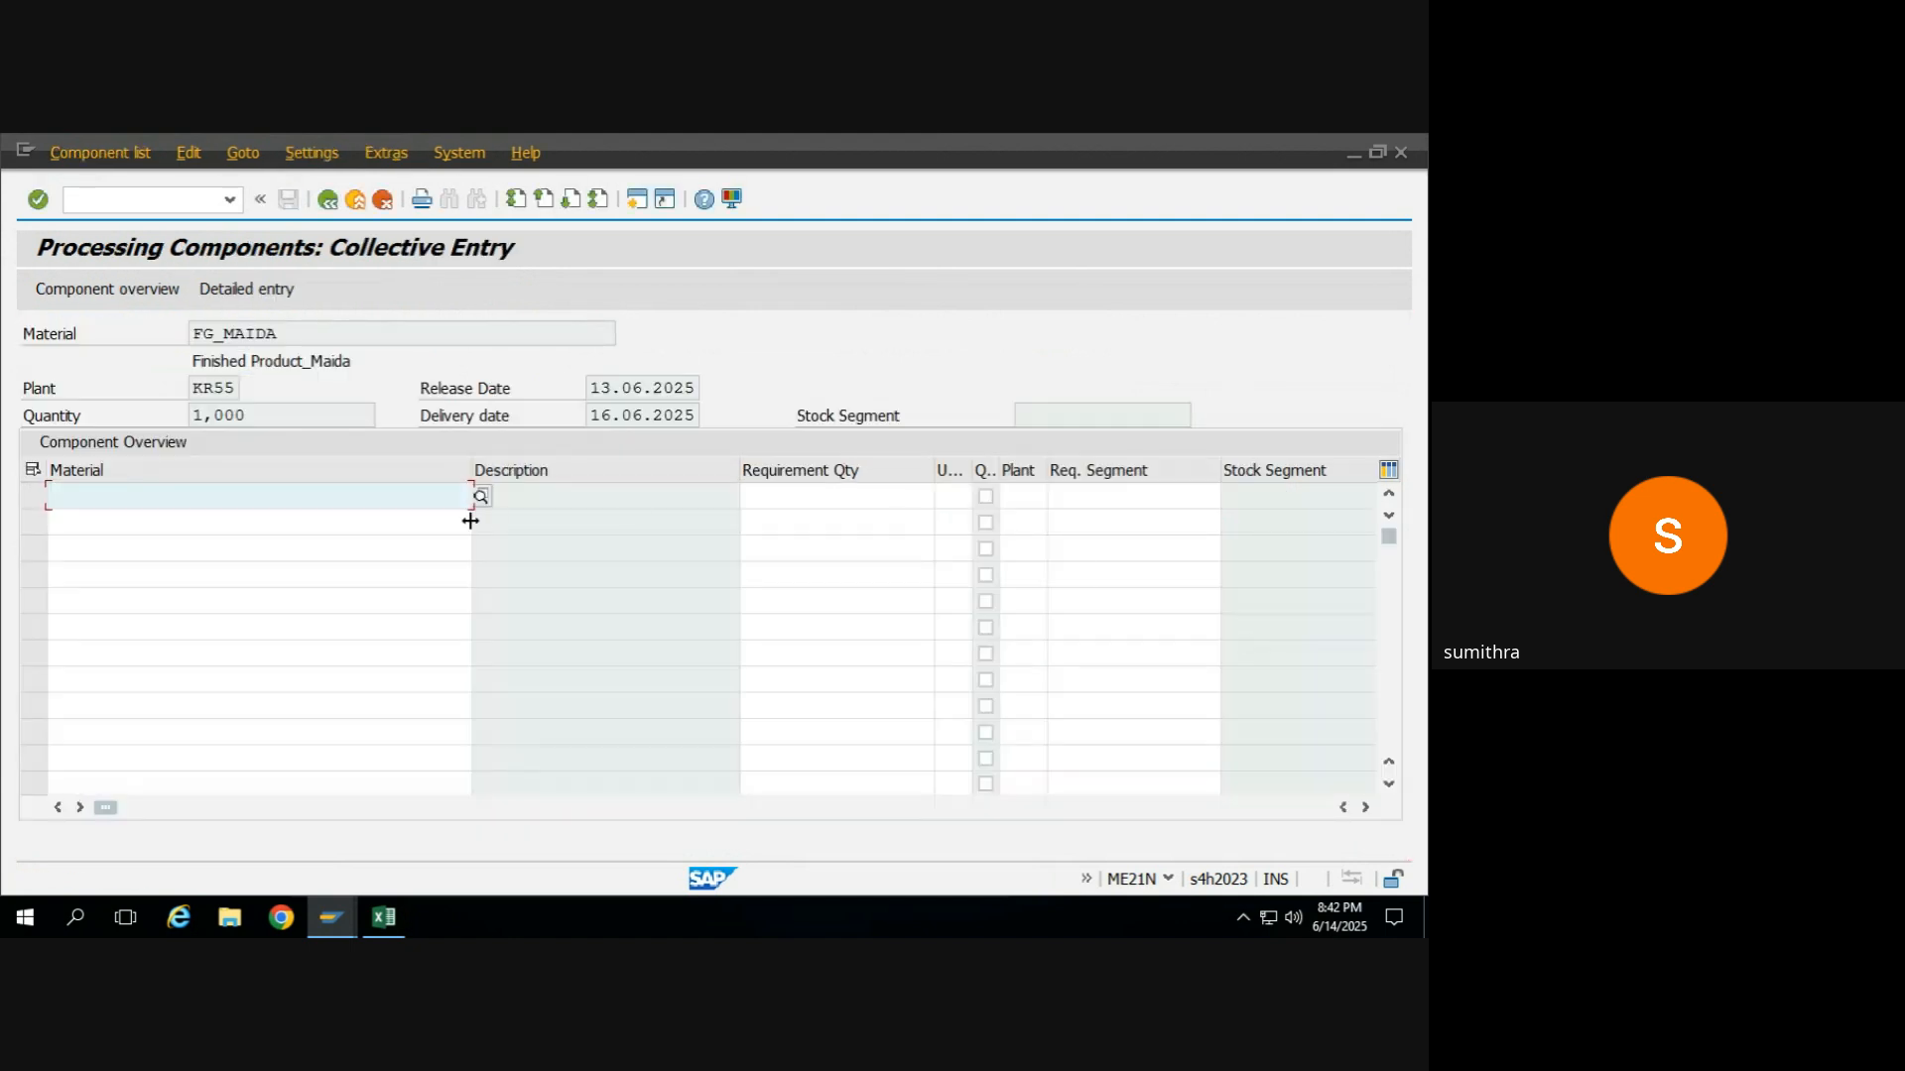
text(RM_MAIDA)
key(Return)
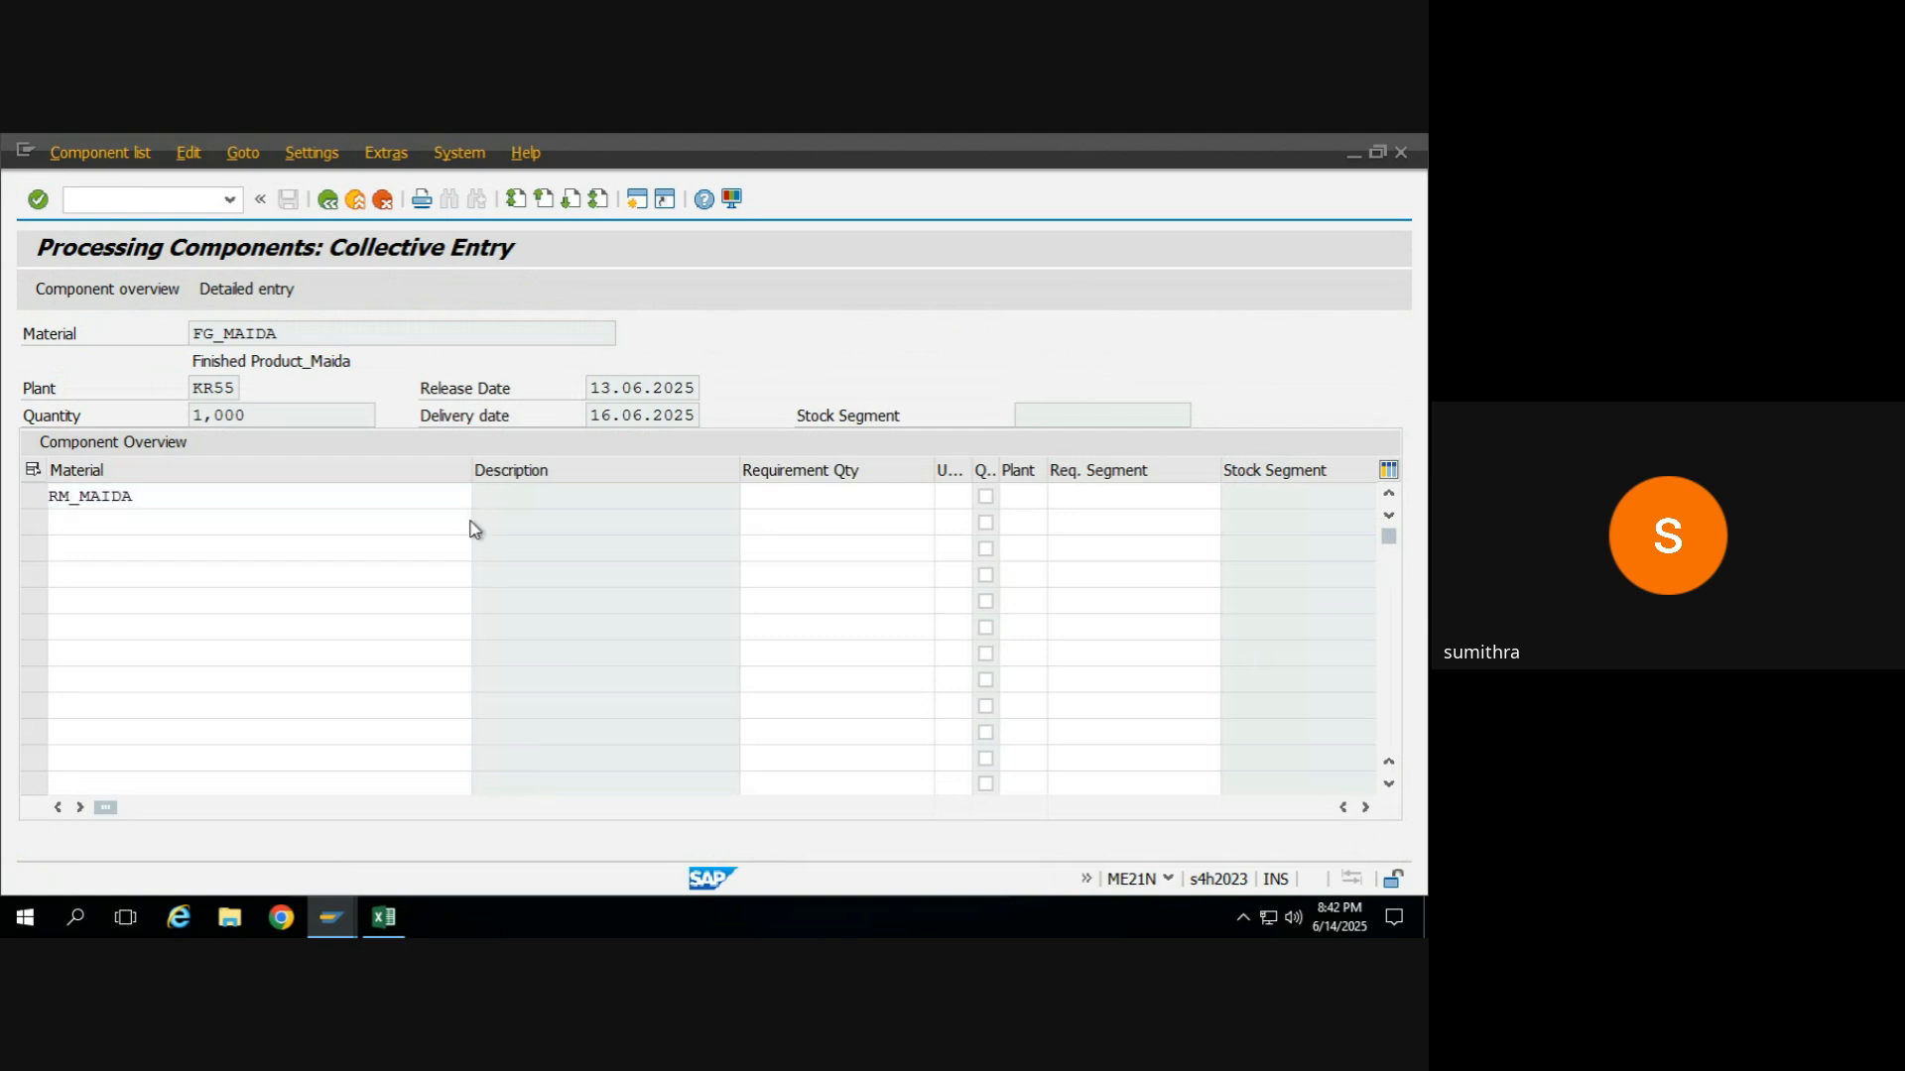
key(BackSpace)
key(BackSpace)
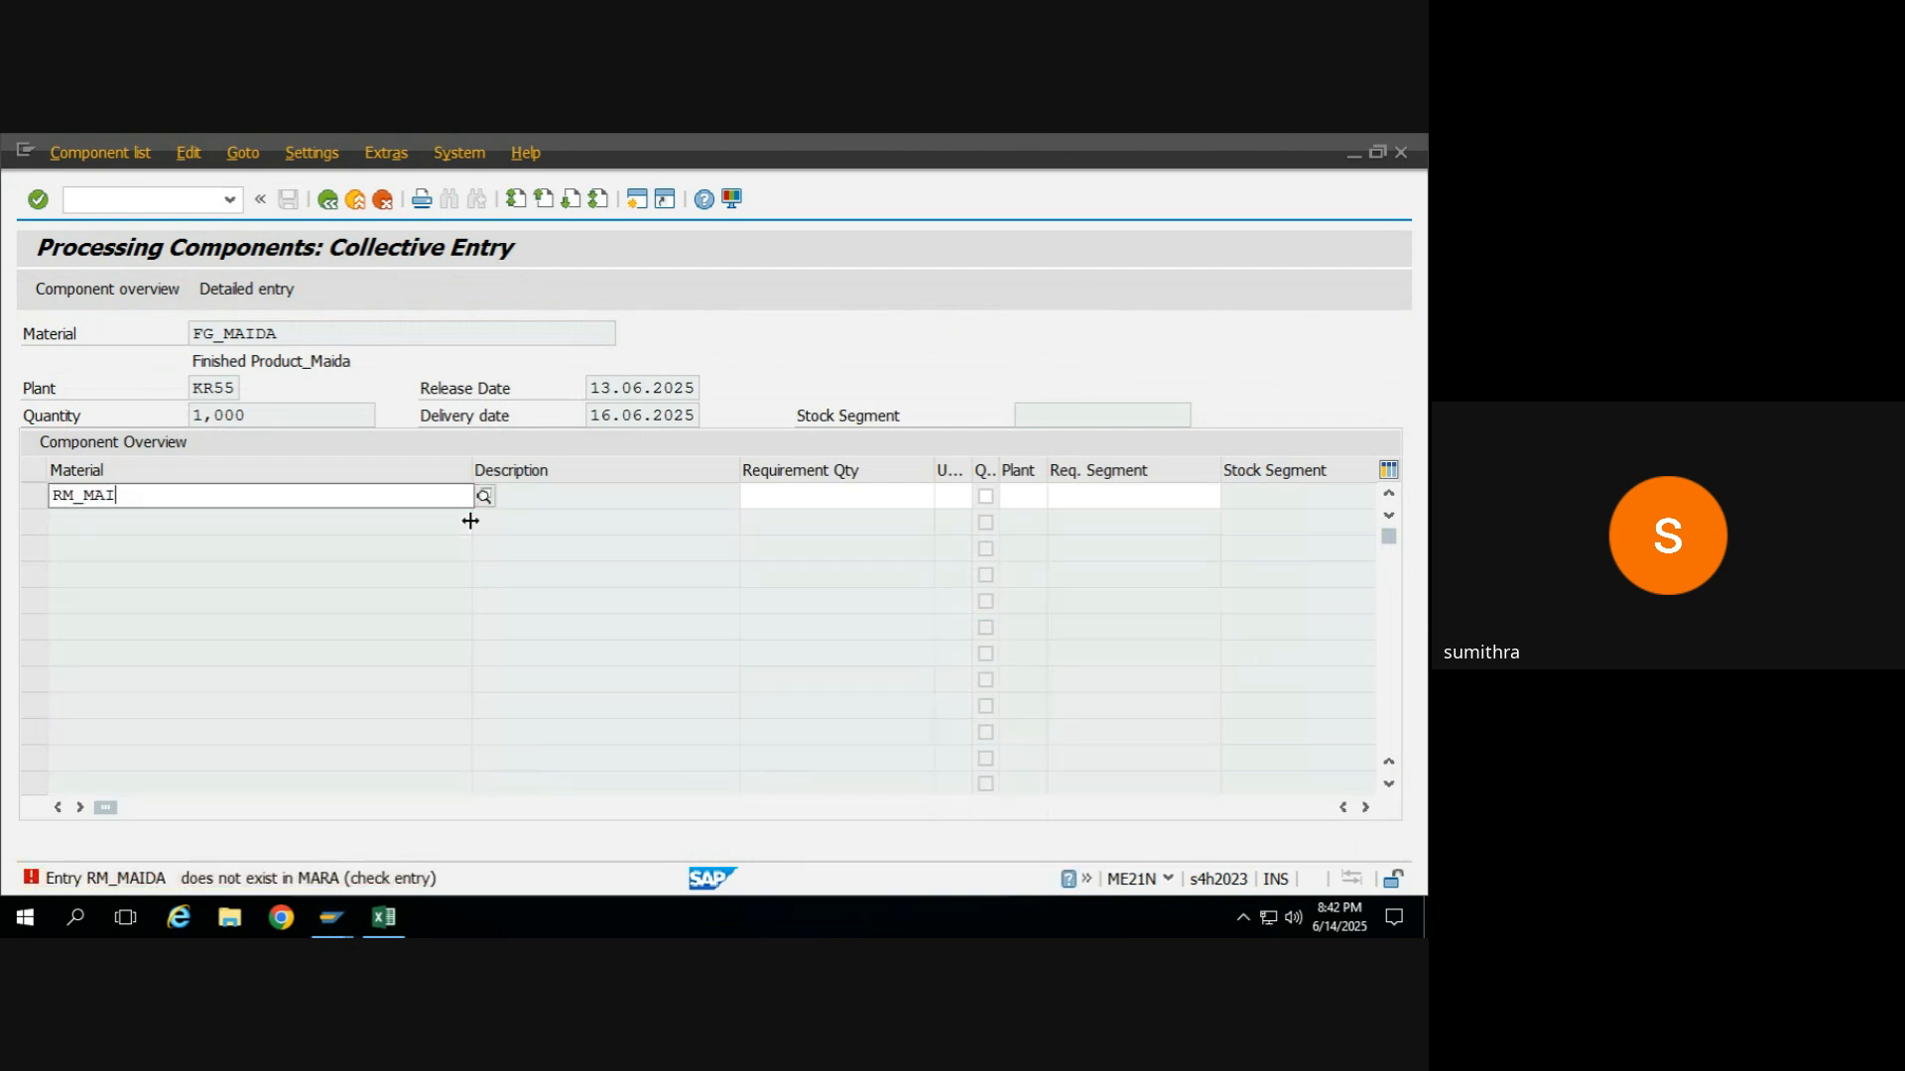
key(BackSpace)
text(wheat)
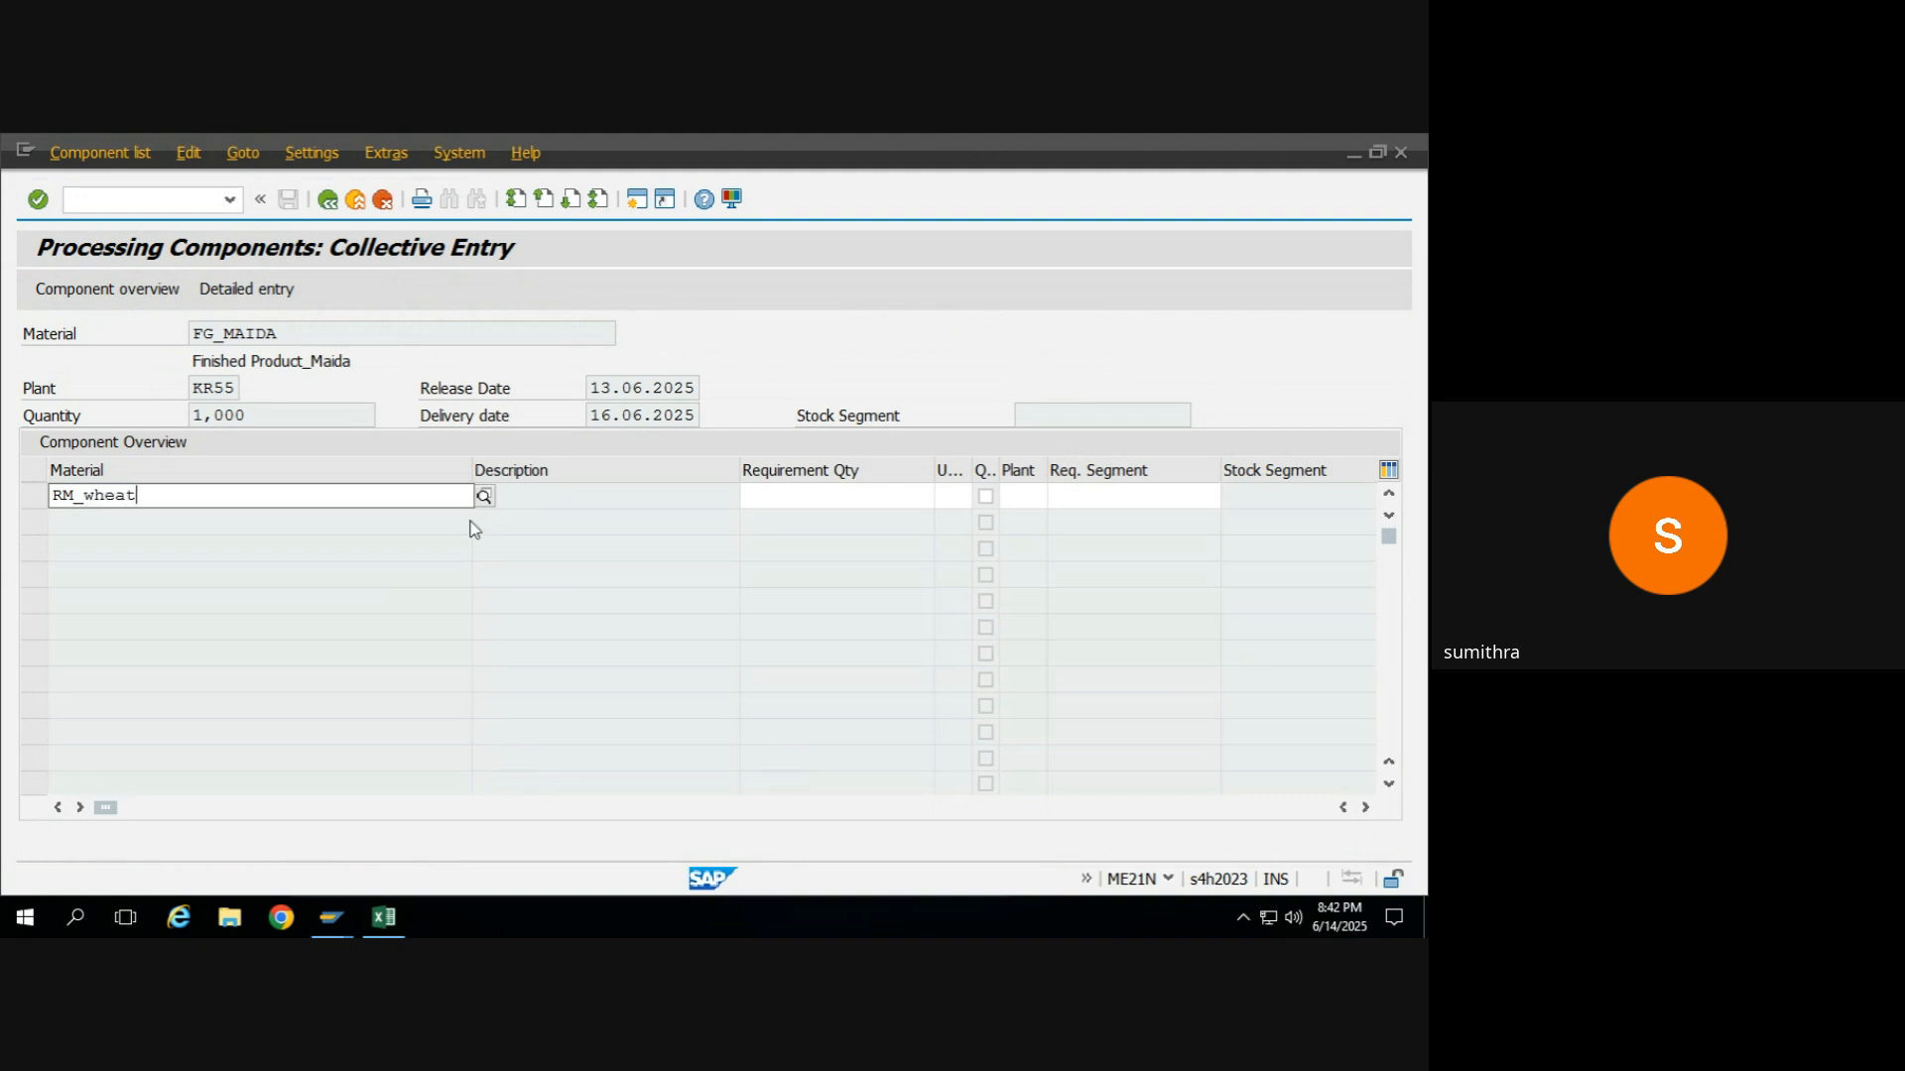
key(Return)
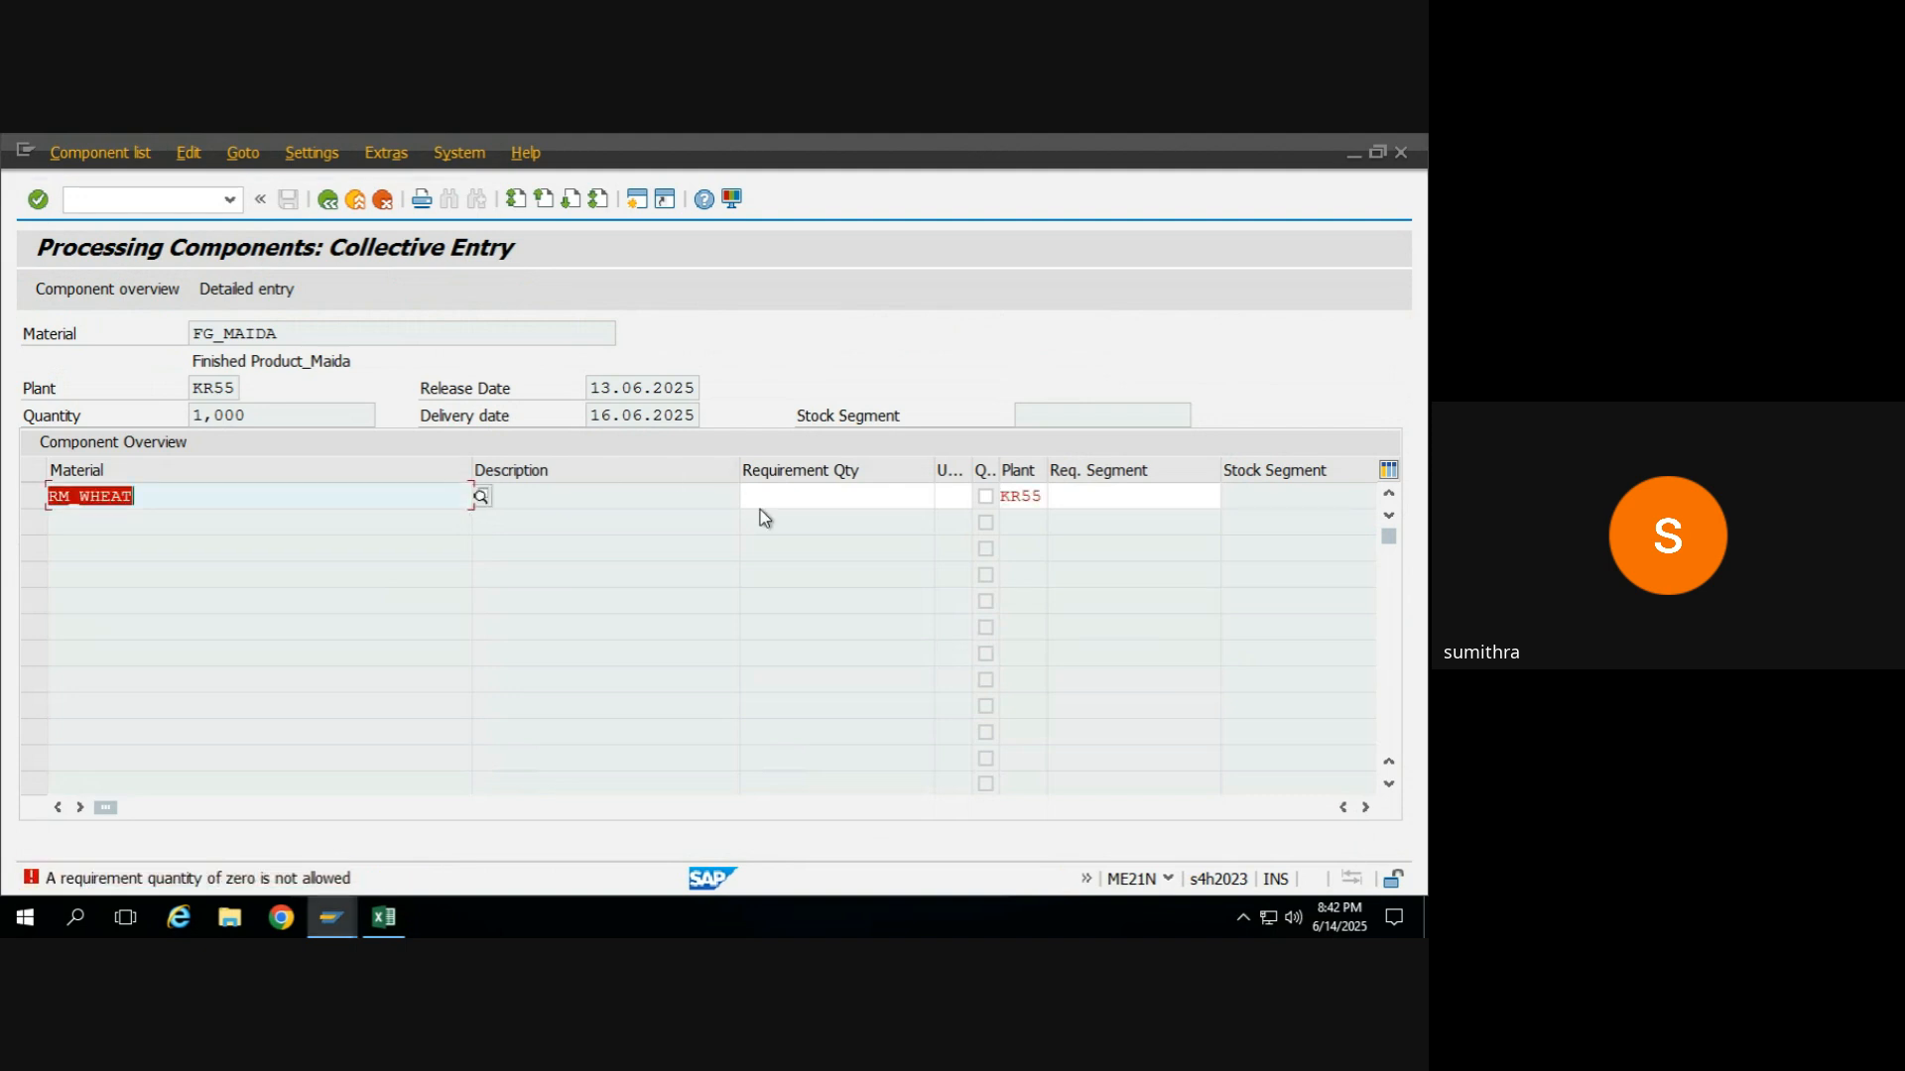
click(759, 491)
text(1)
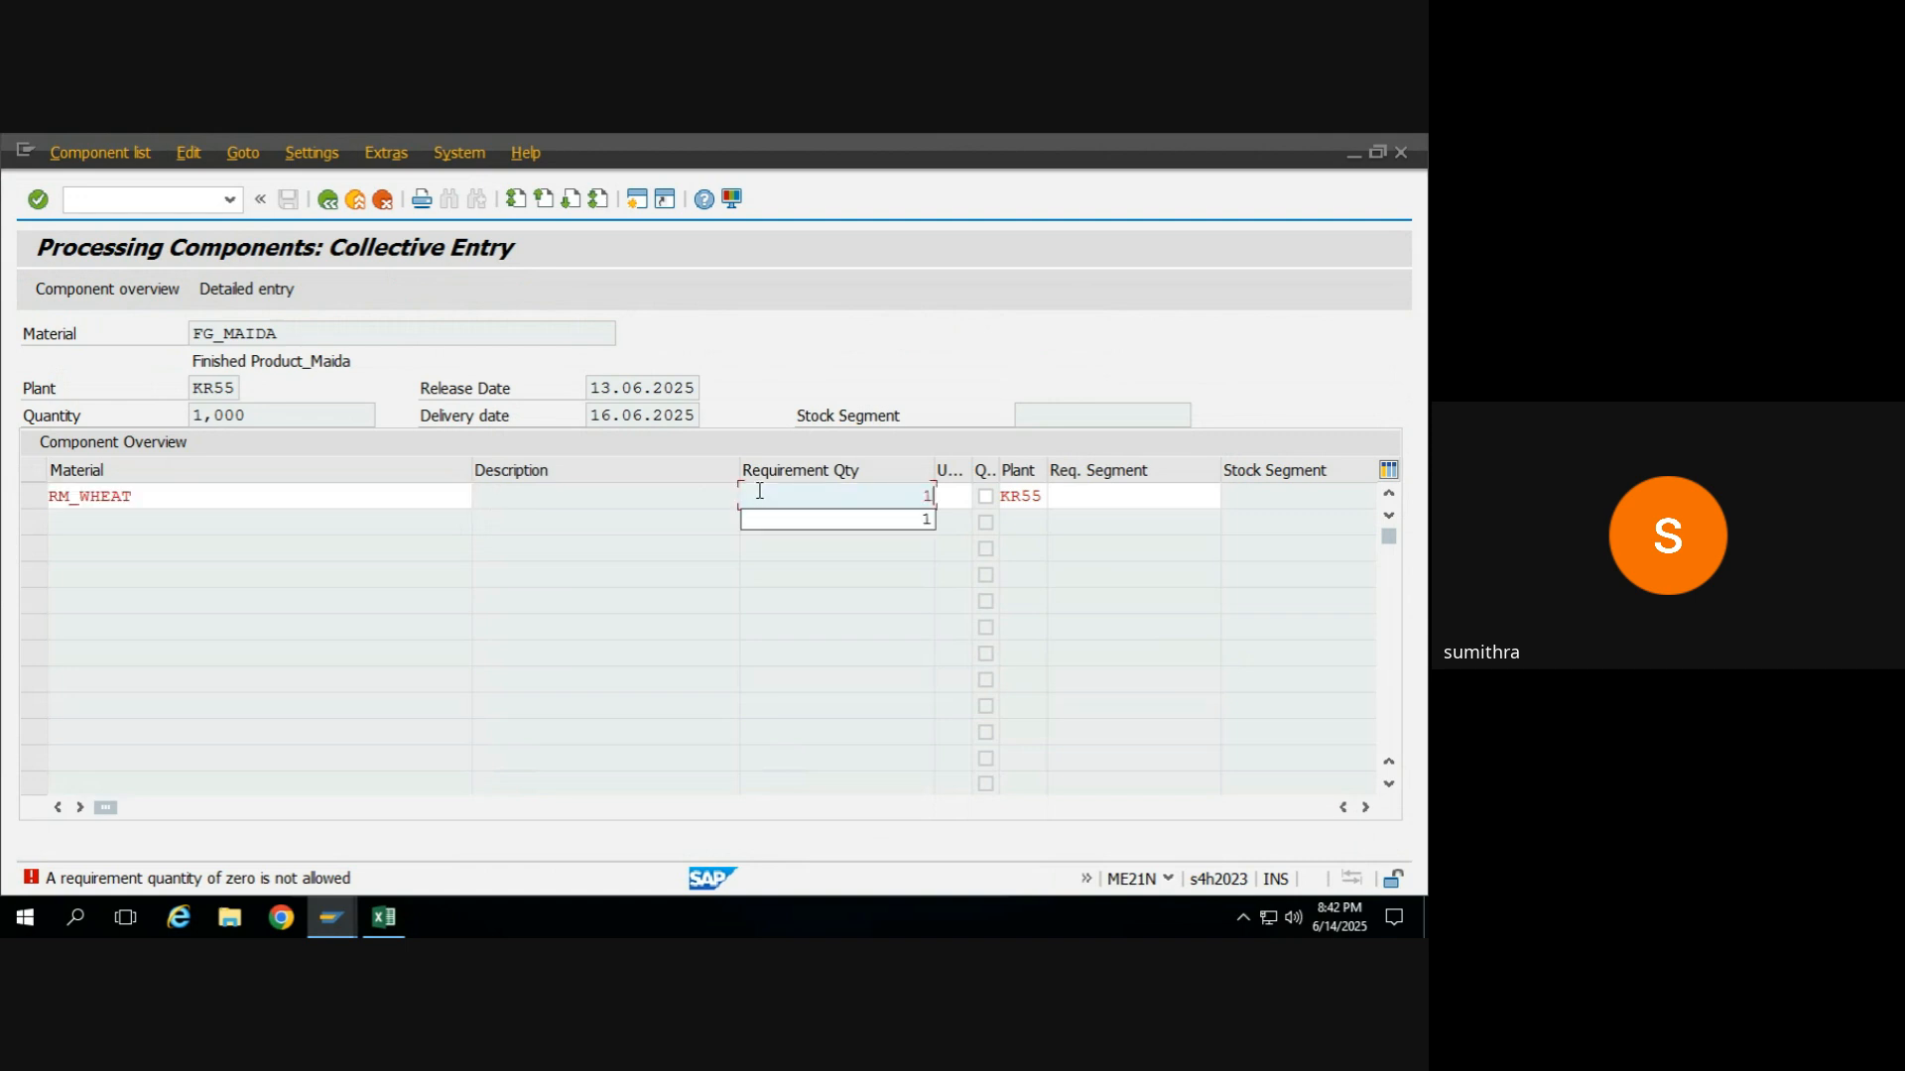
key(Return)
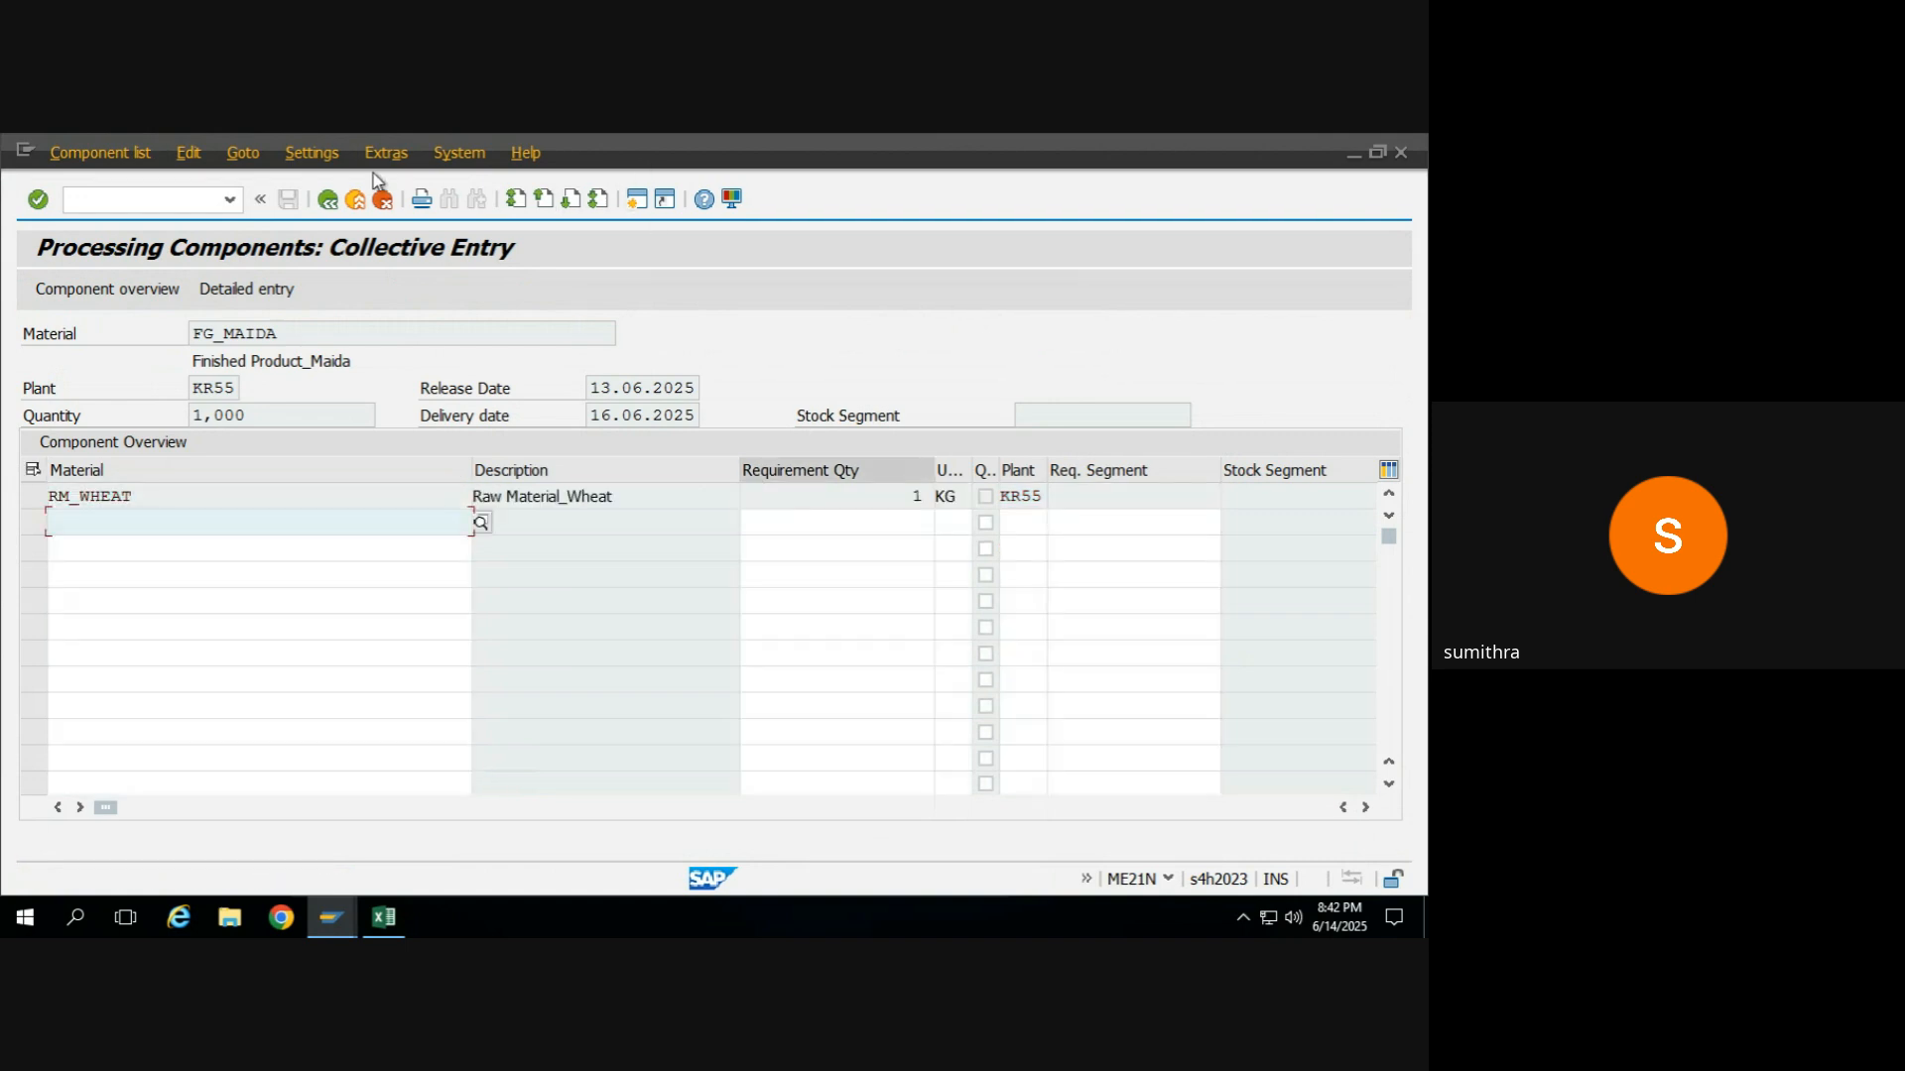
click(327, 200)
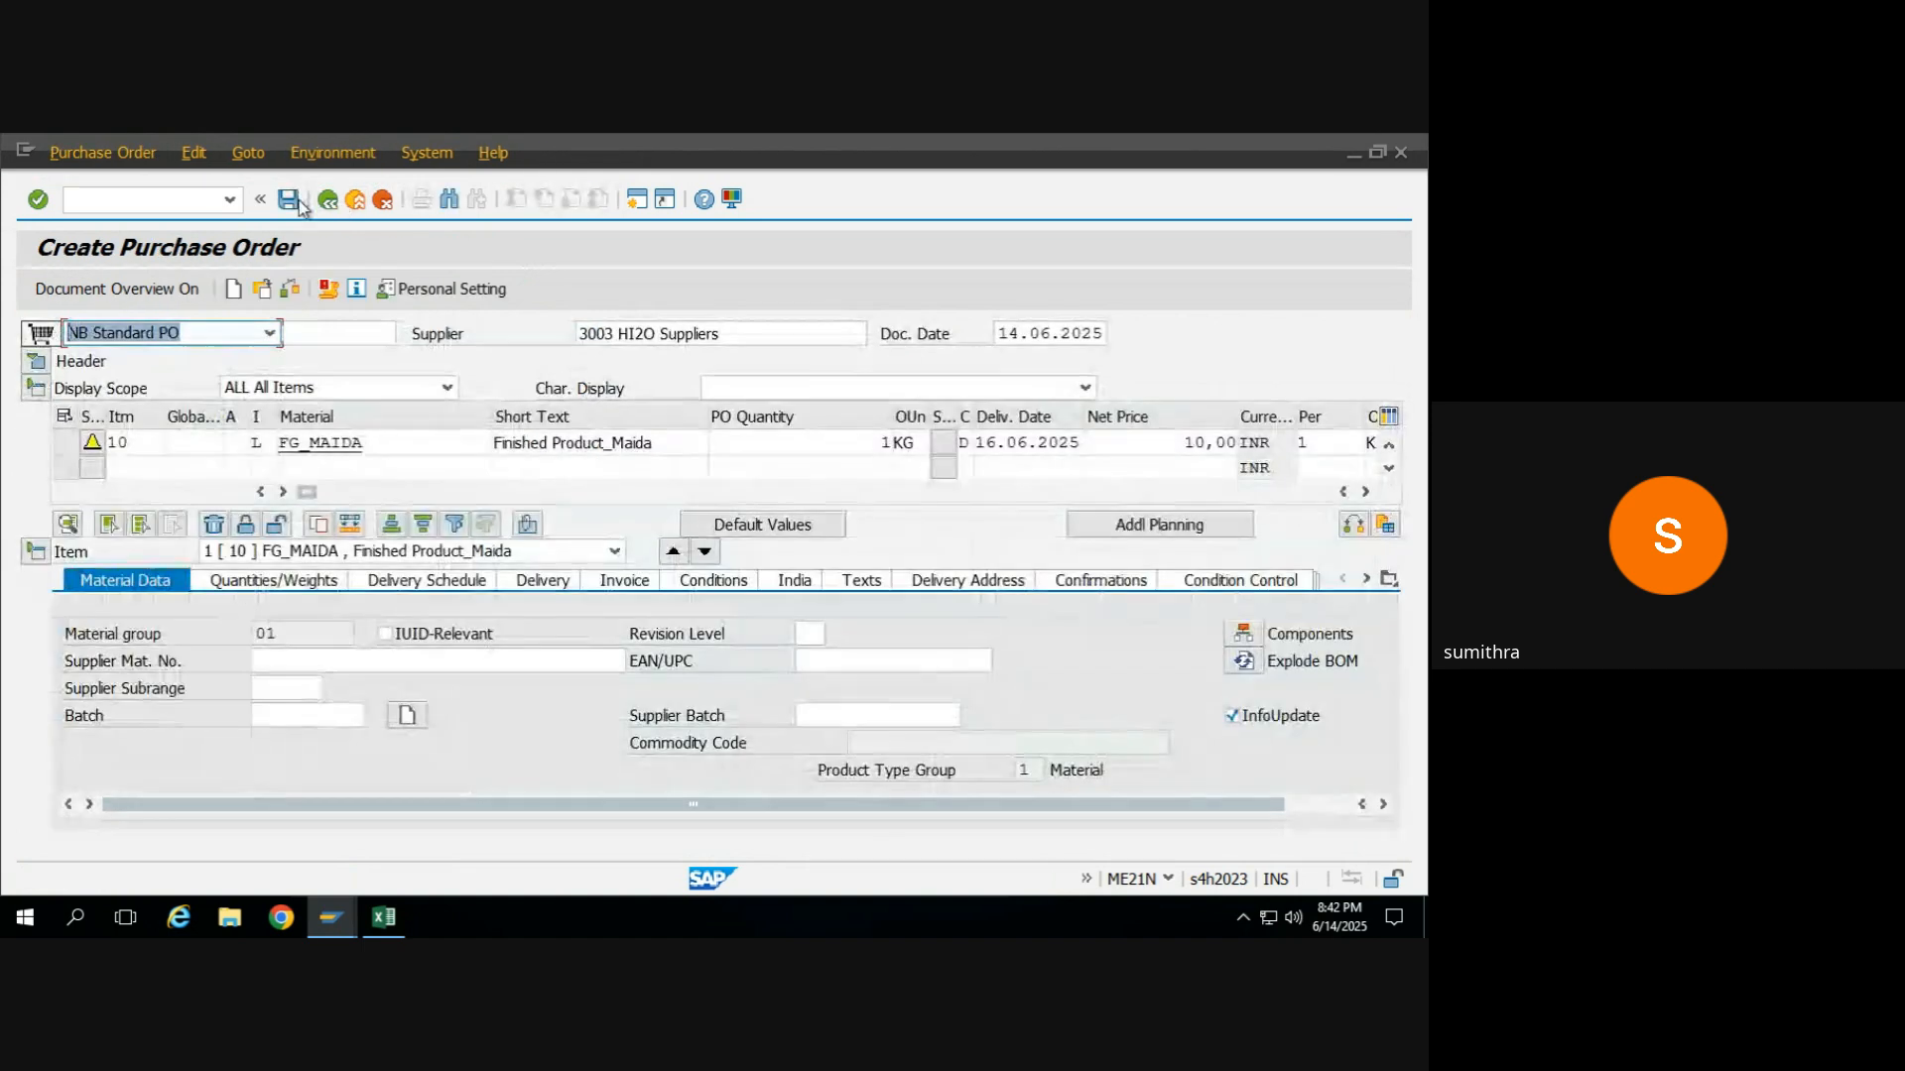
Set the FG_MAIDA item's purchase order quantity to 2 KG.
click(811, 447)
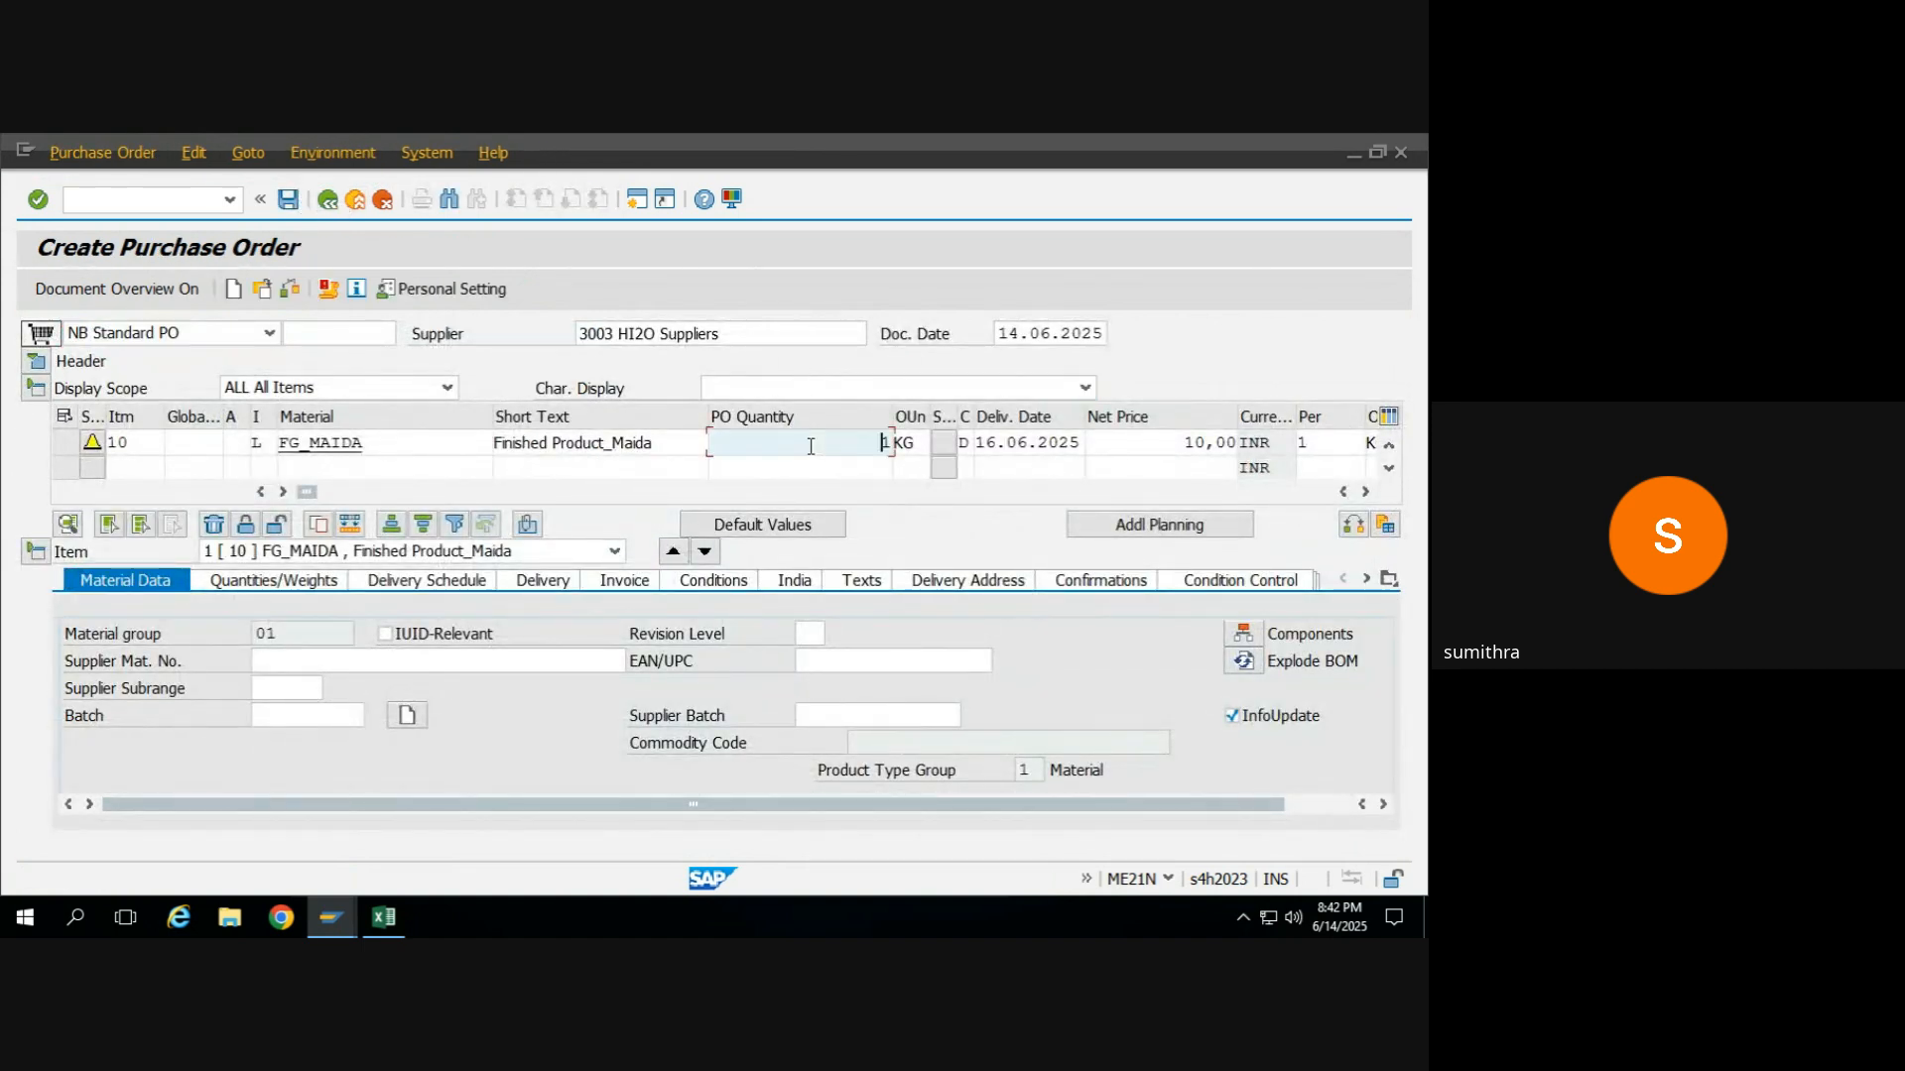
double_click(810, 447)
click(272, 442)
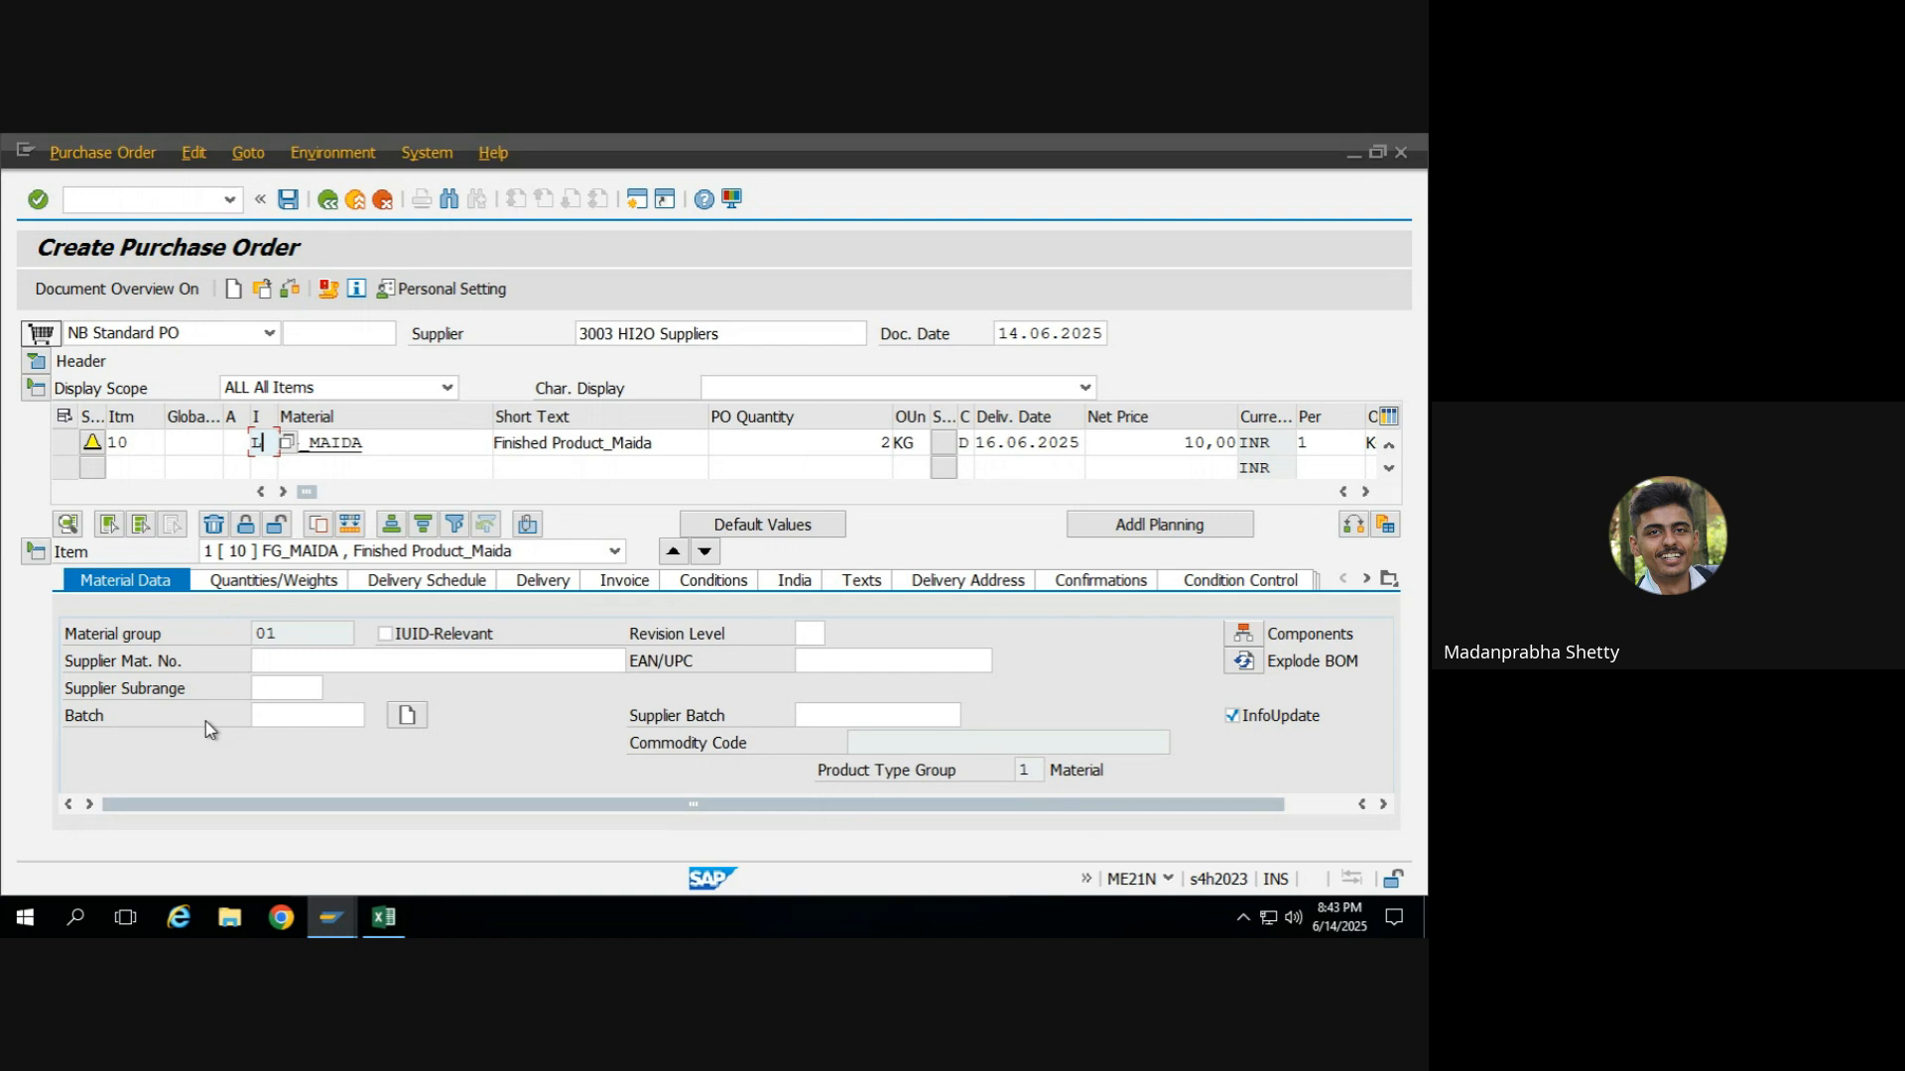
mouse_move(843, 142)
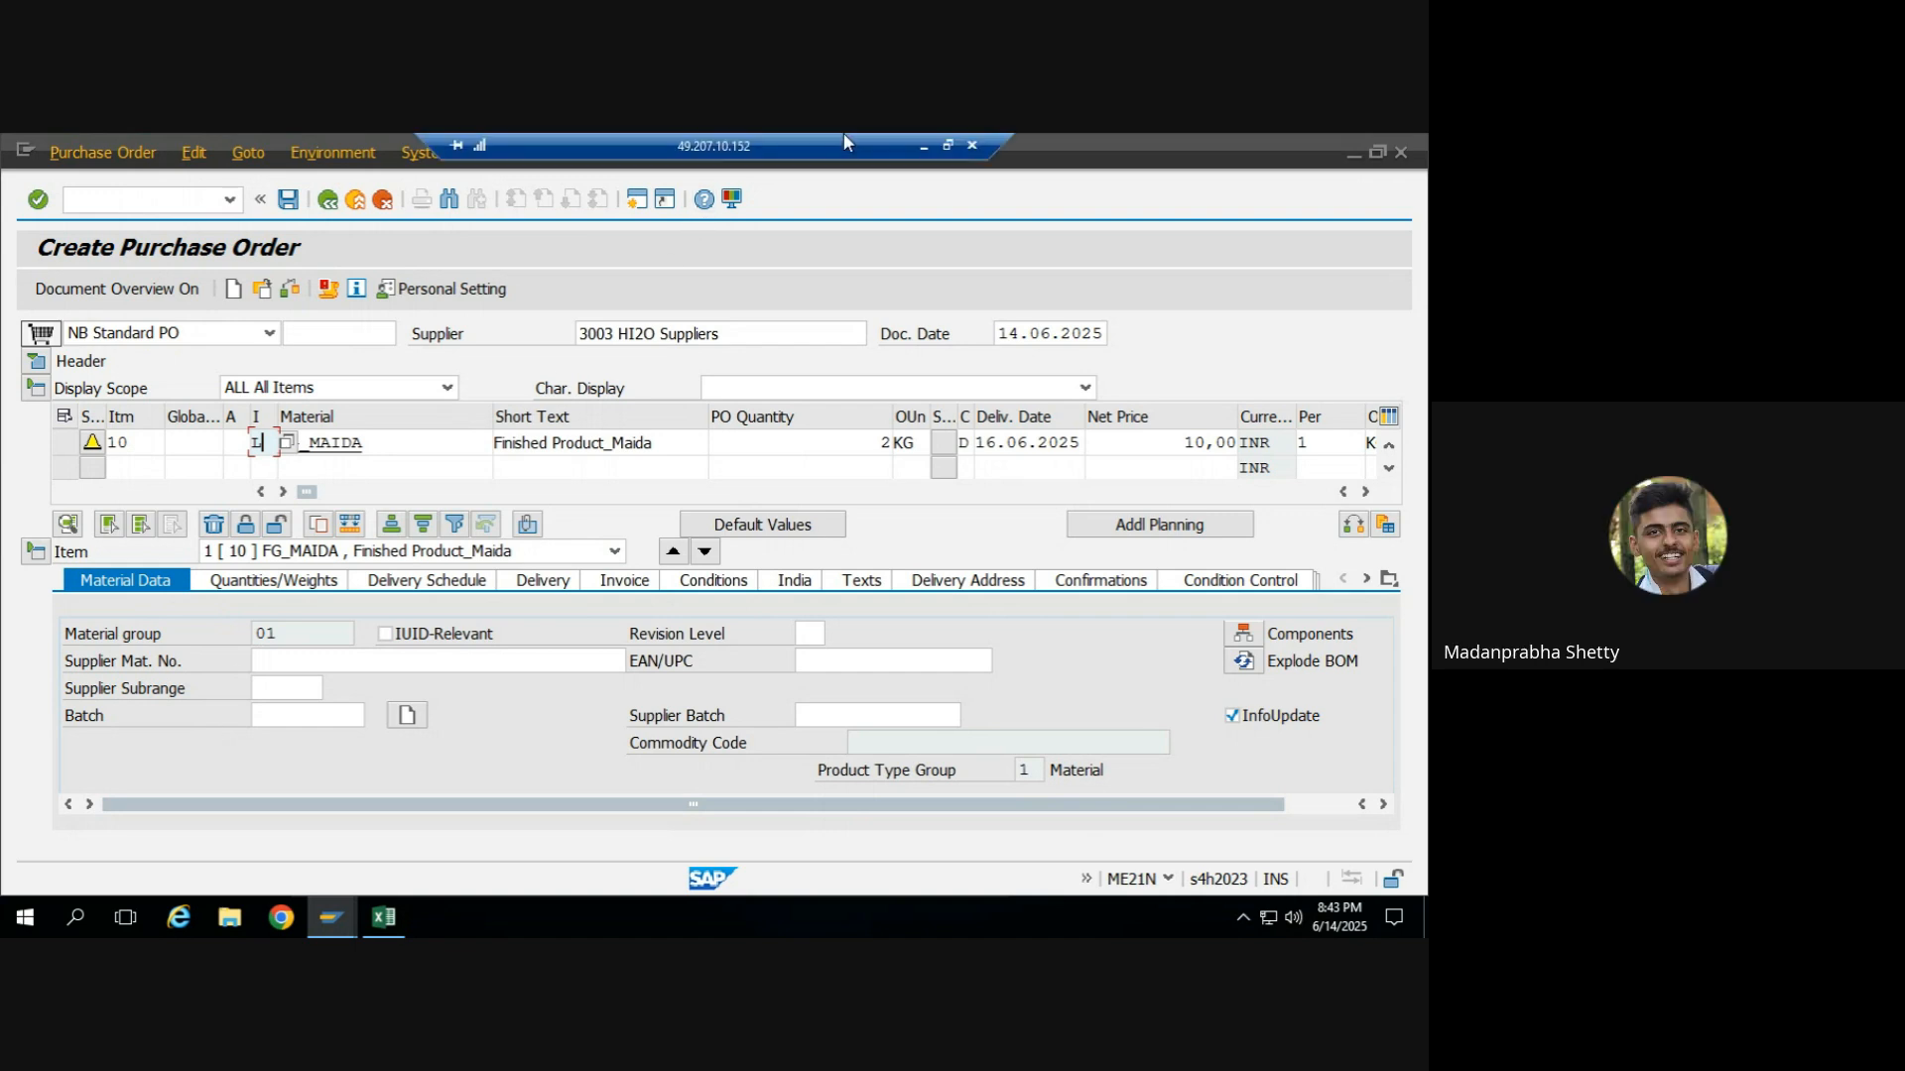
click(925, 145)
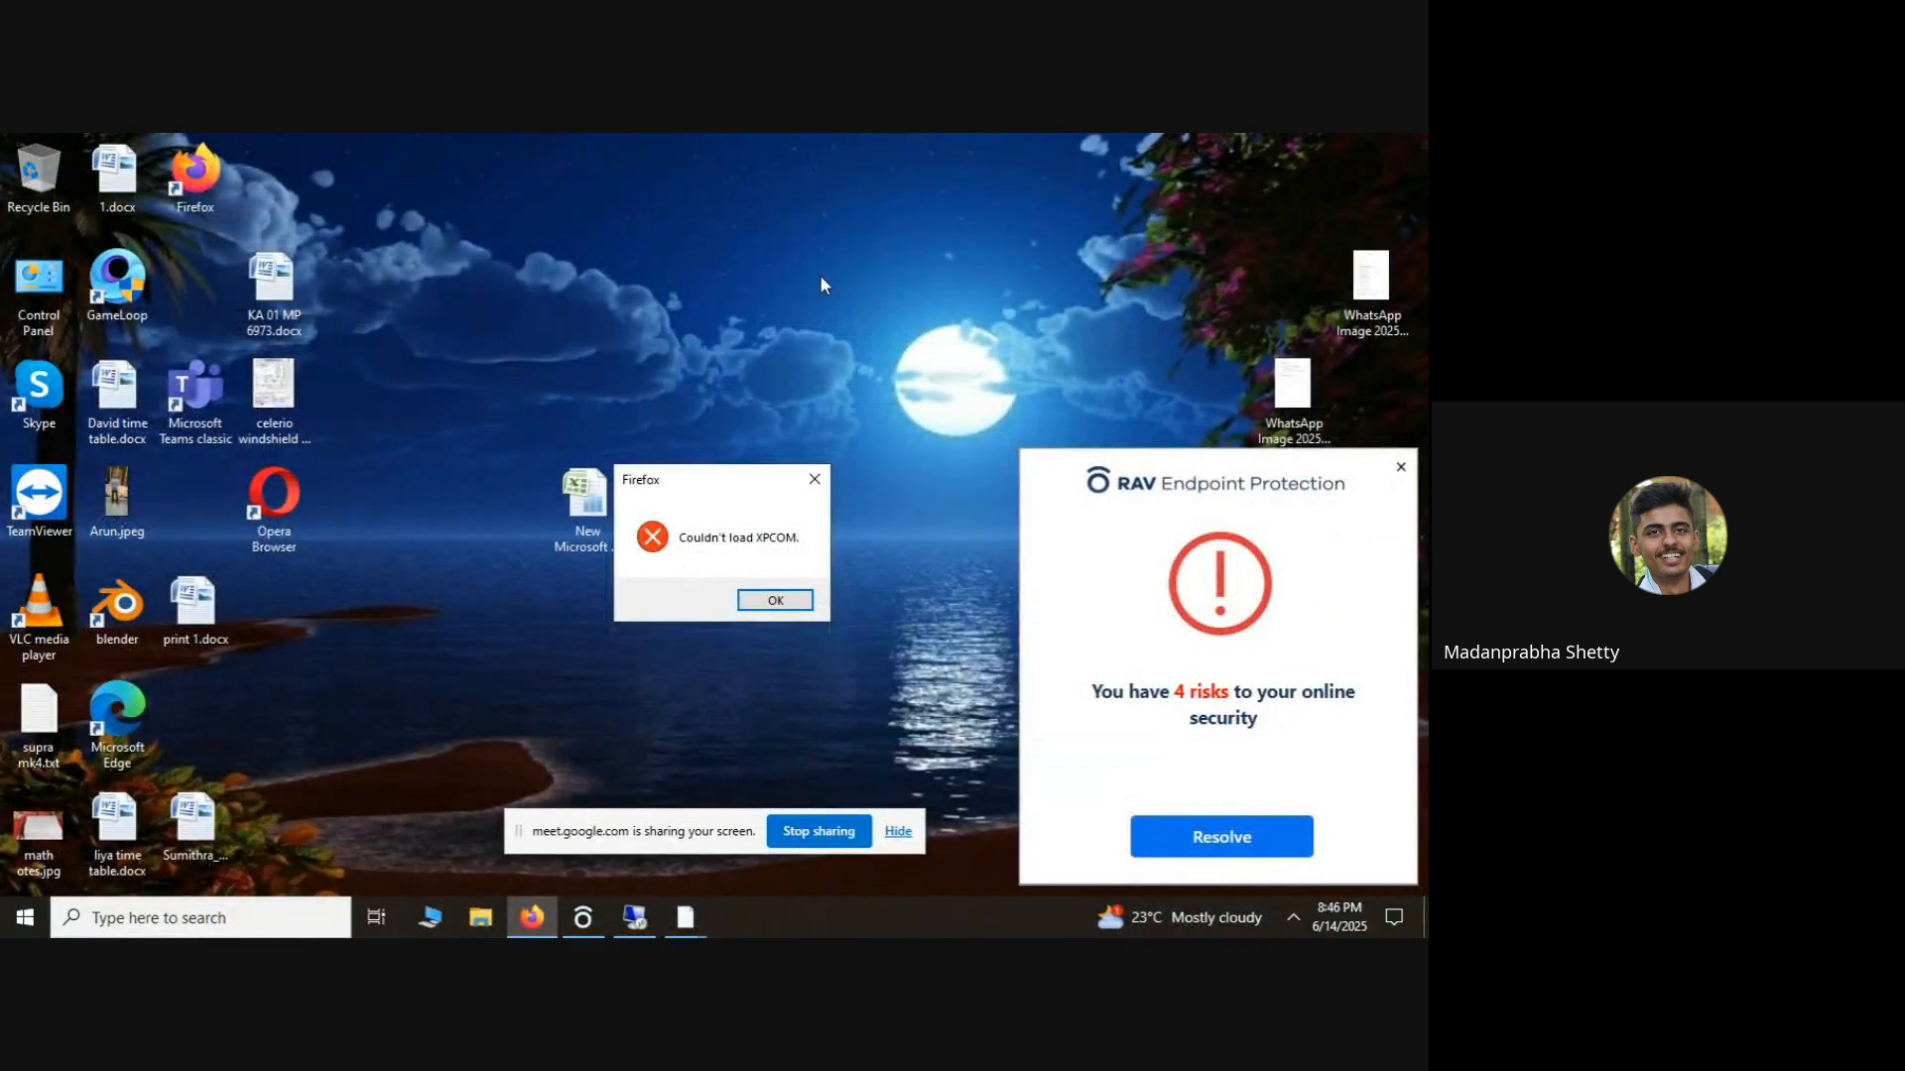
mouse_move(617, 928)
click(812, 484)
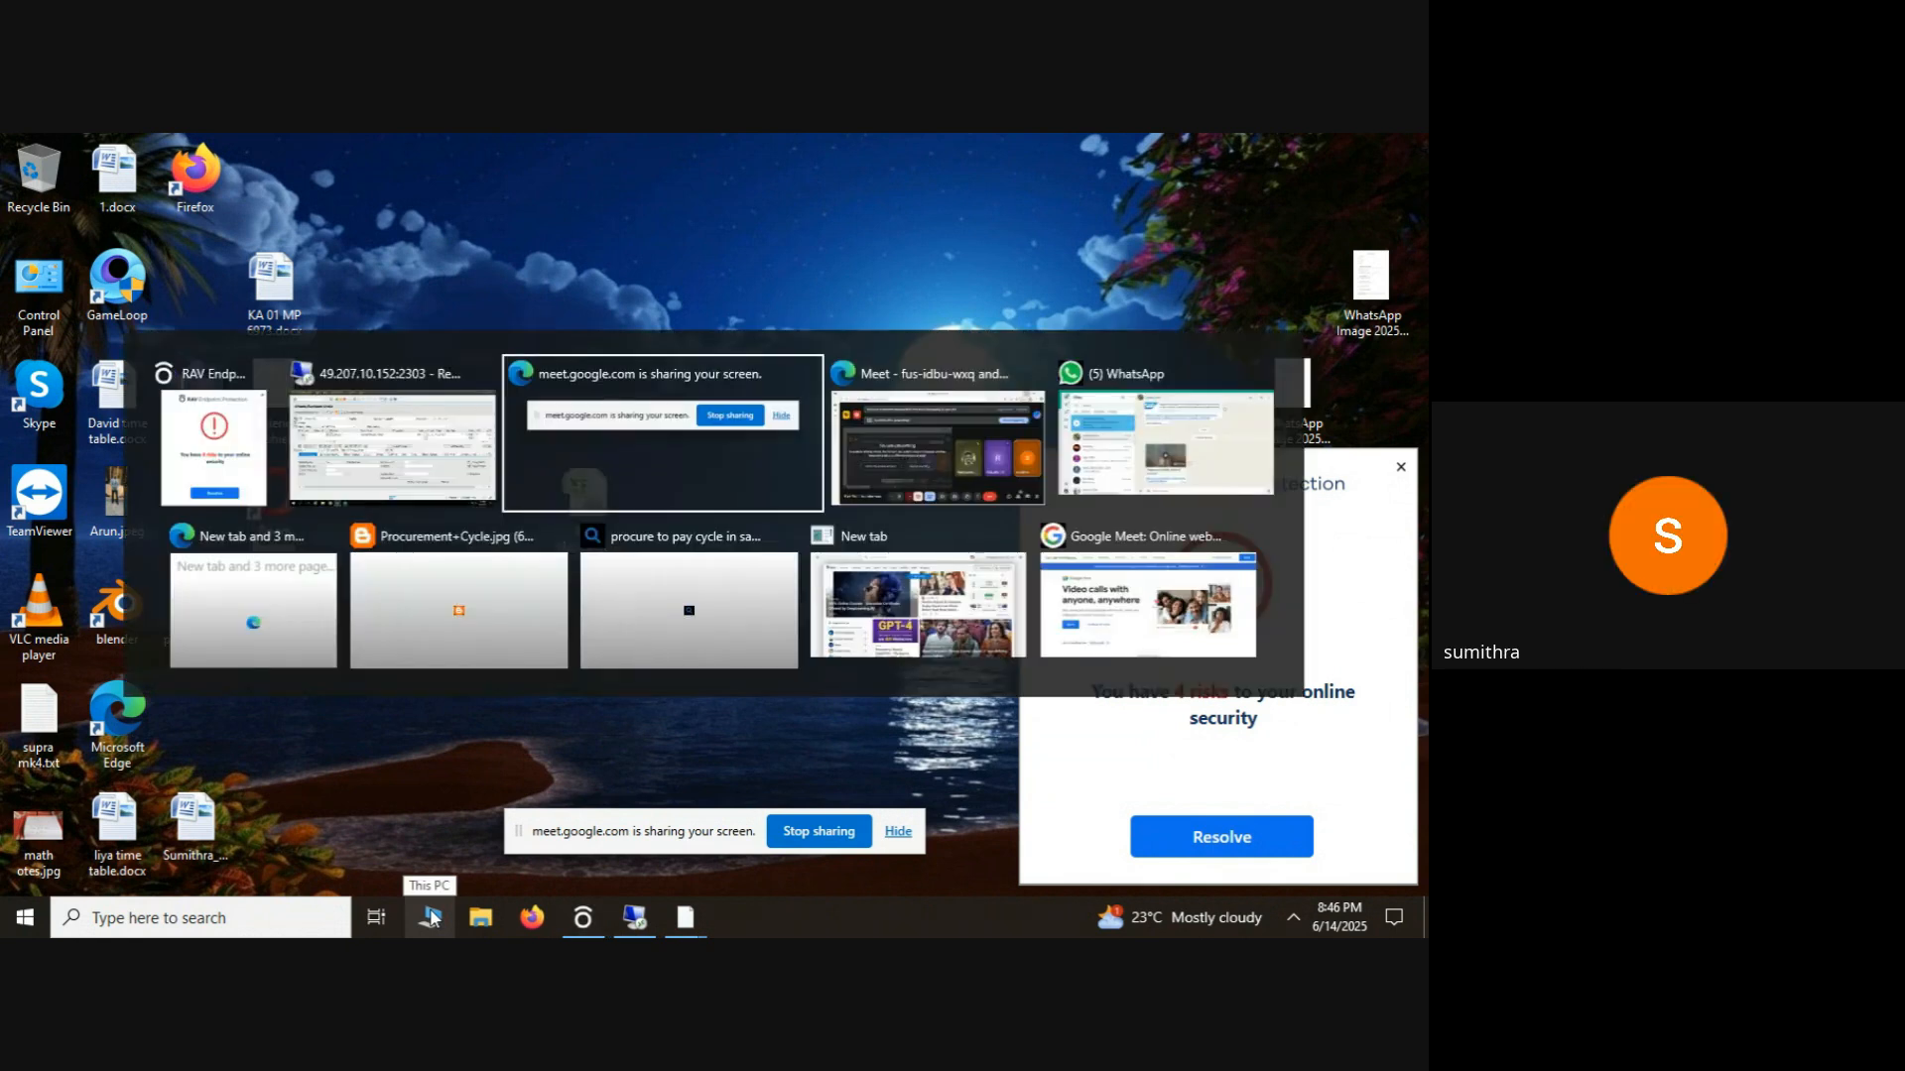
click(431, 918)
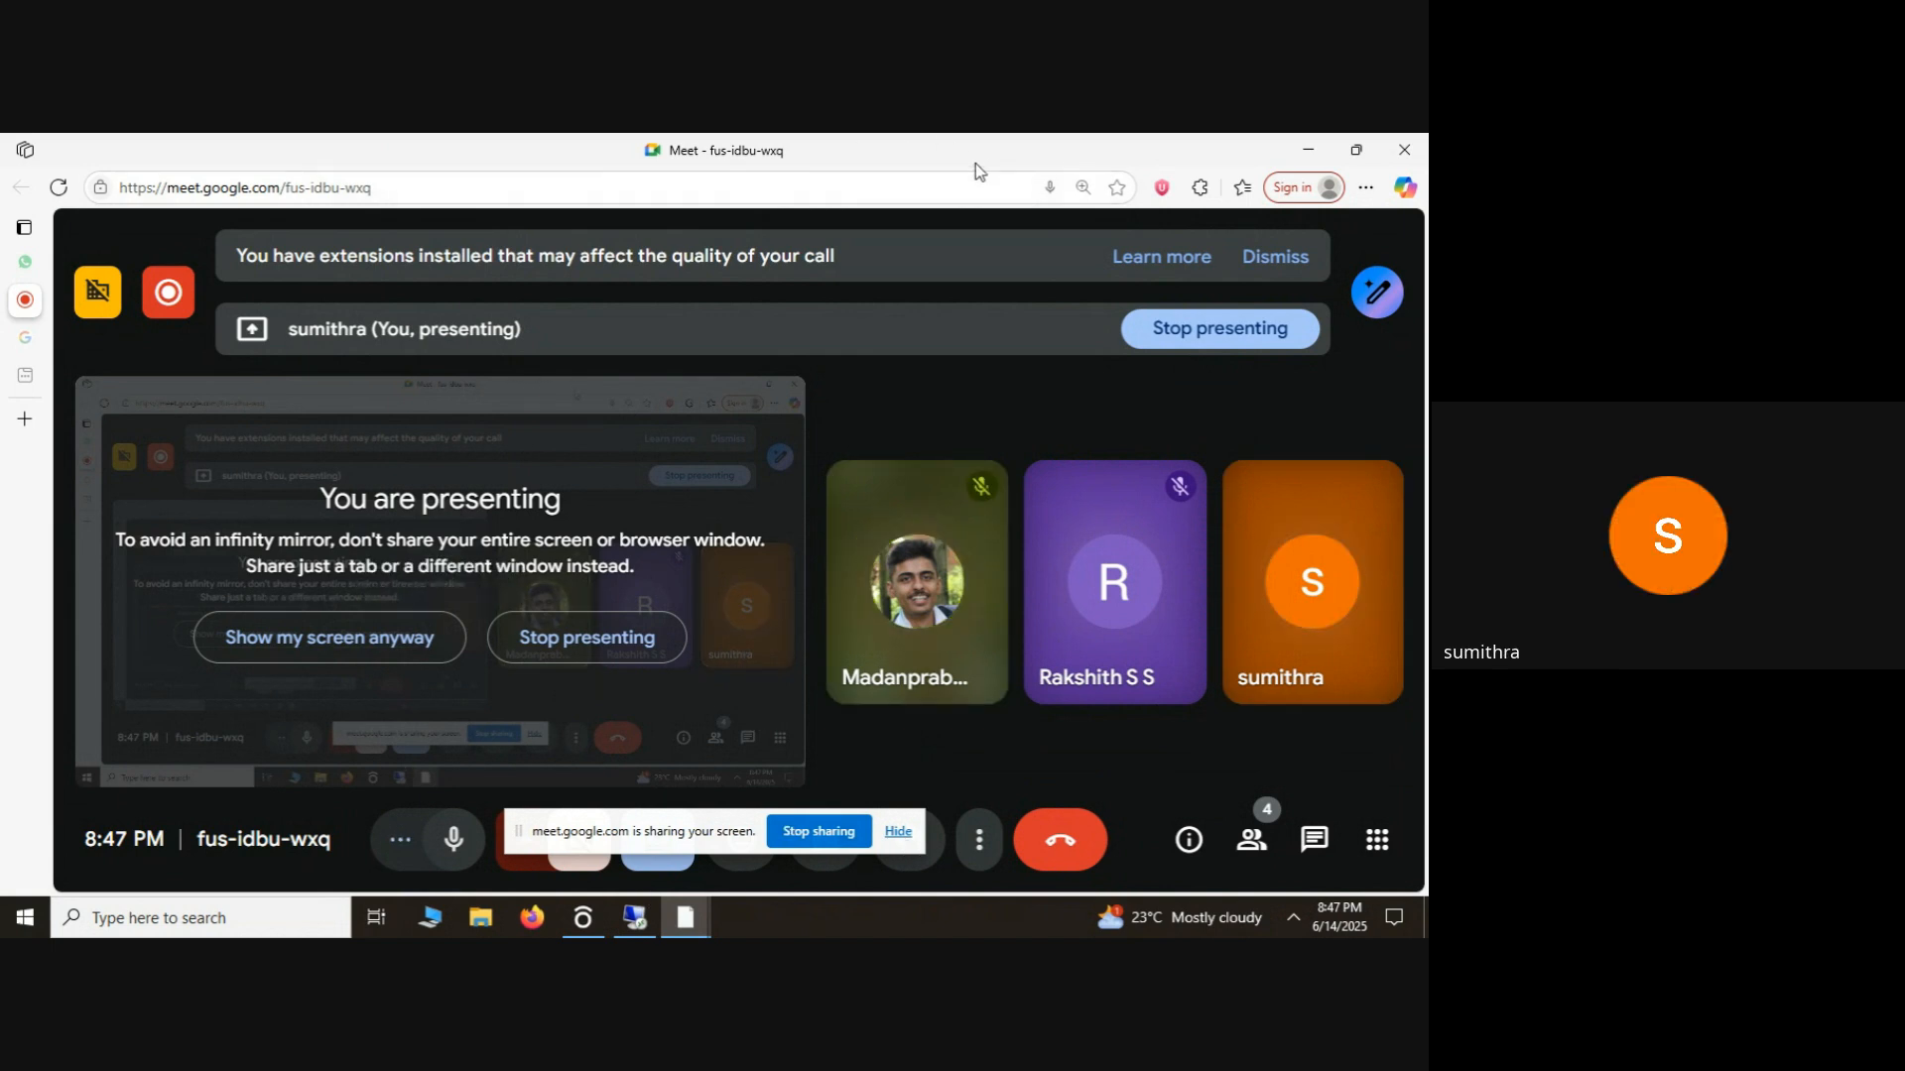
Switch back to the SAP remote session and save the FG_MAIDA subcontracting purchase order.
key(alt+Tab)
key(alt+Tab)
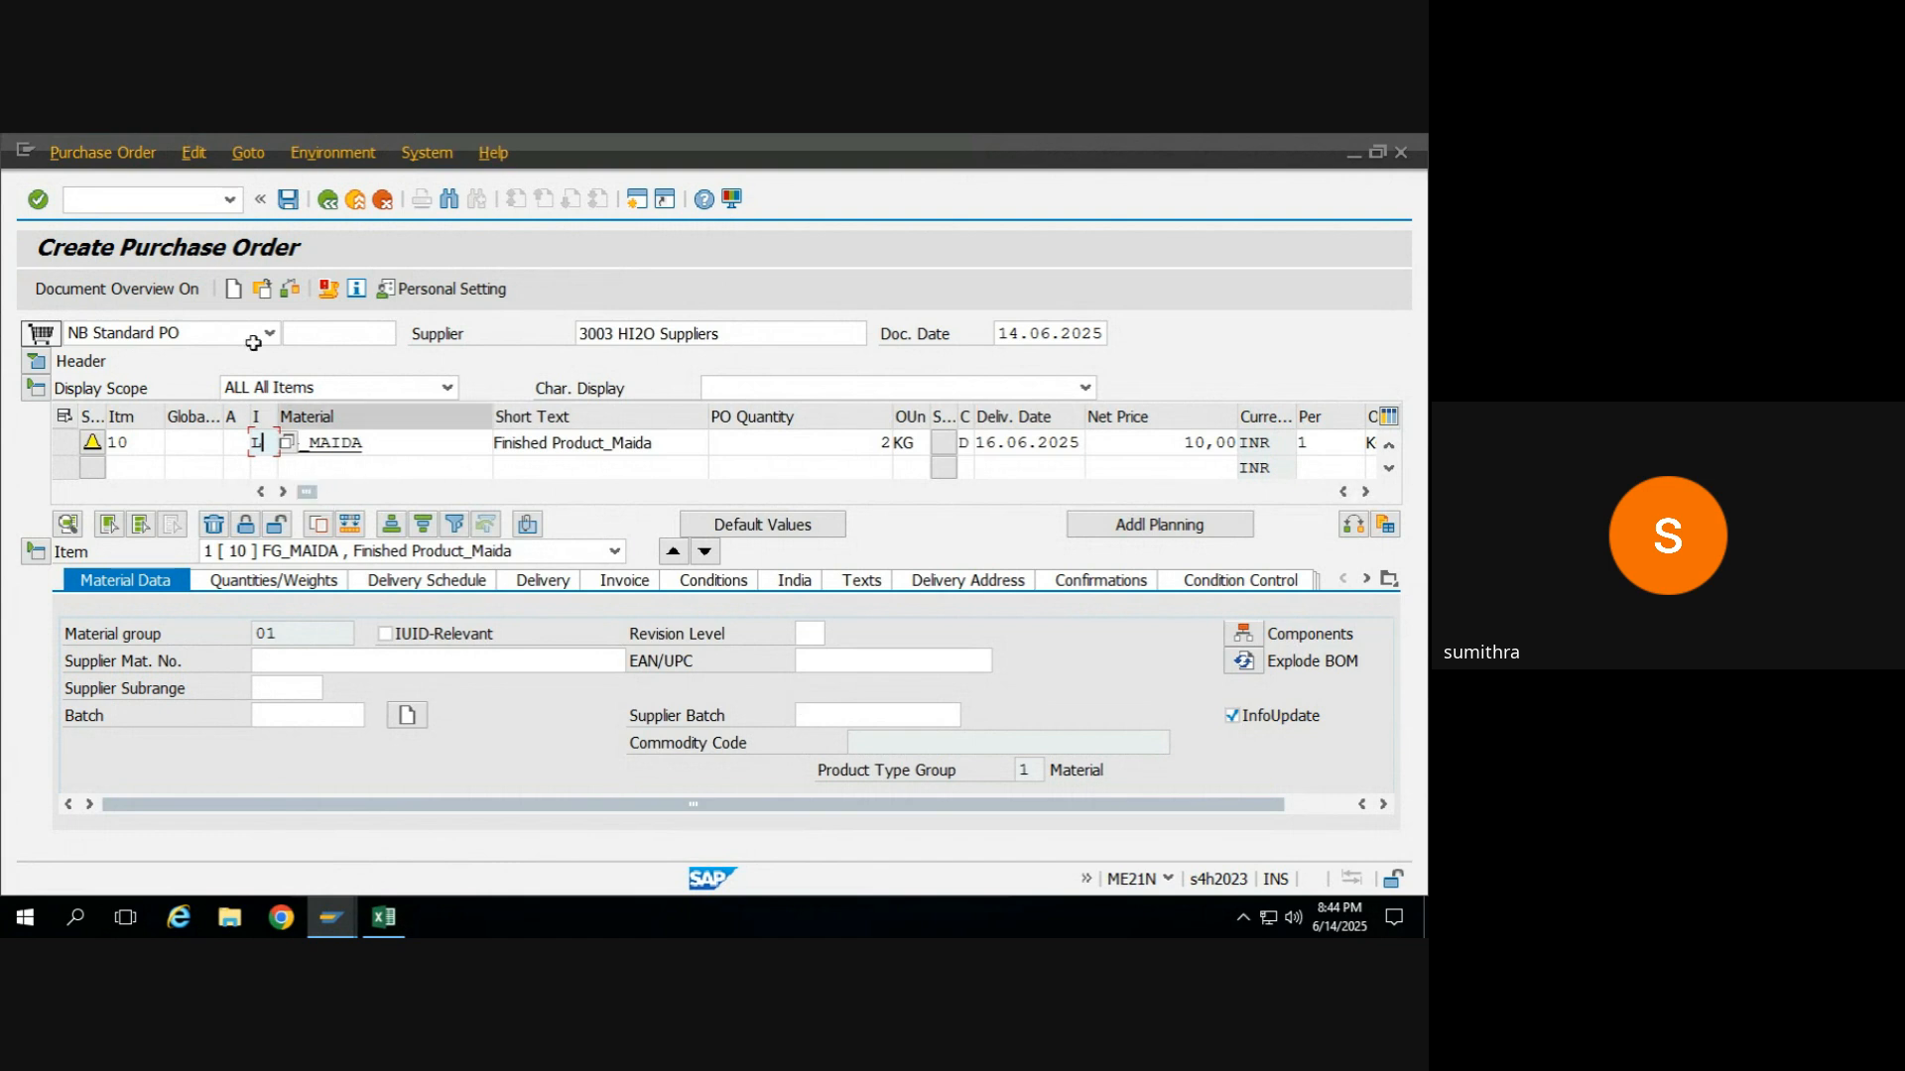
click(290, 203)
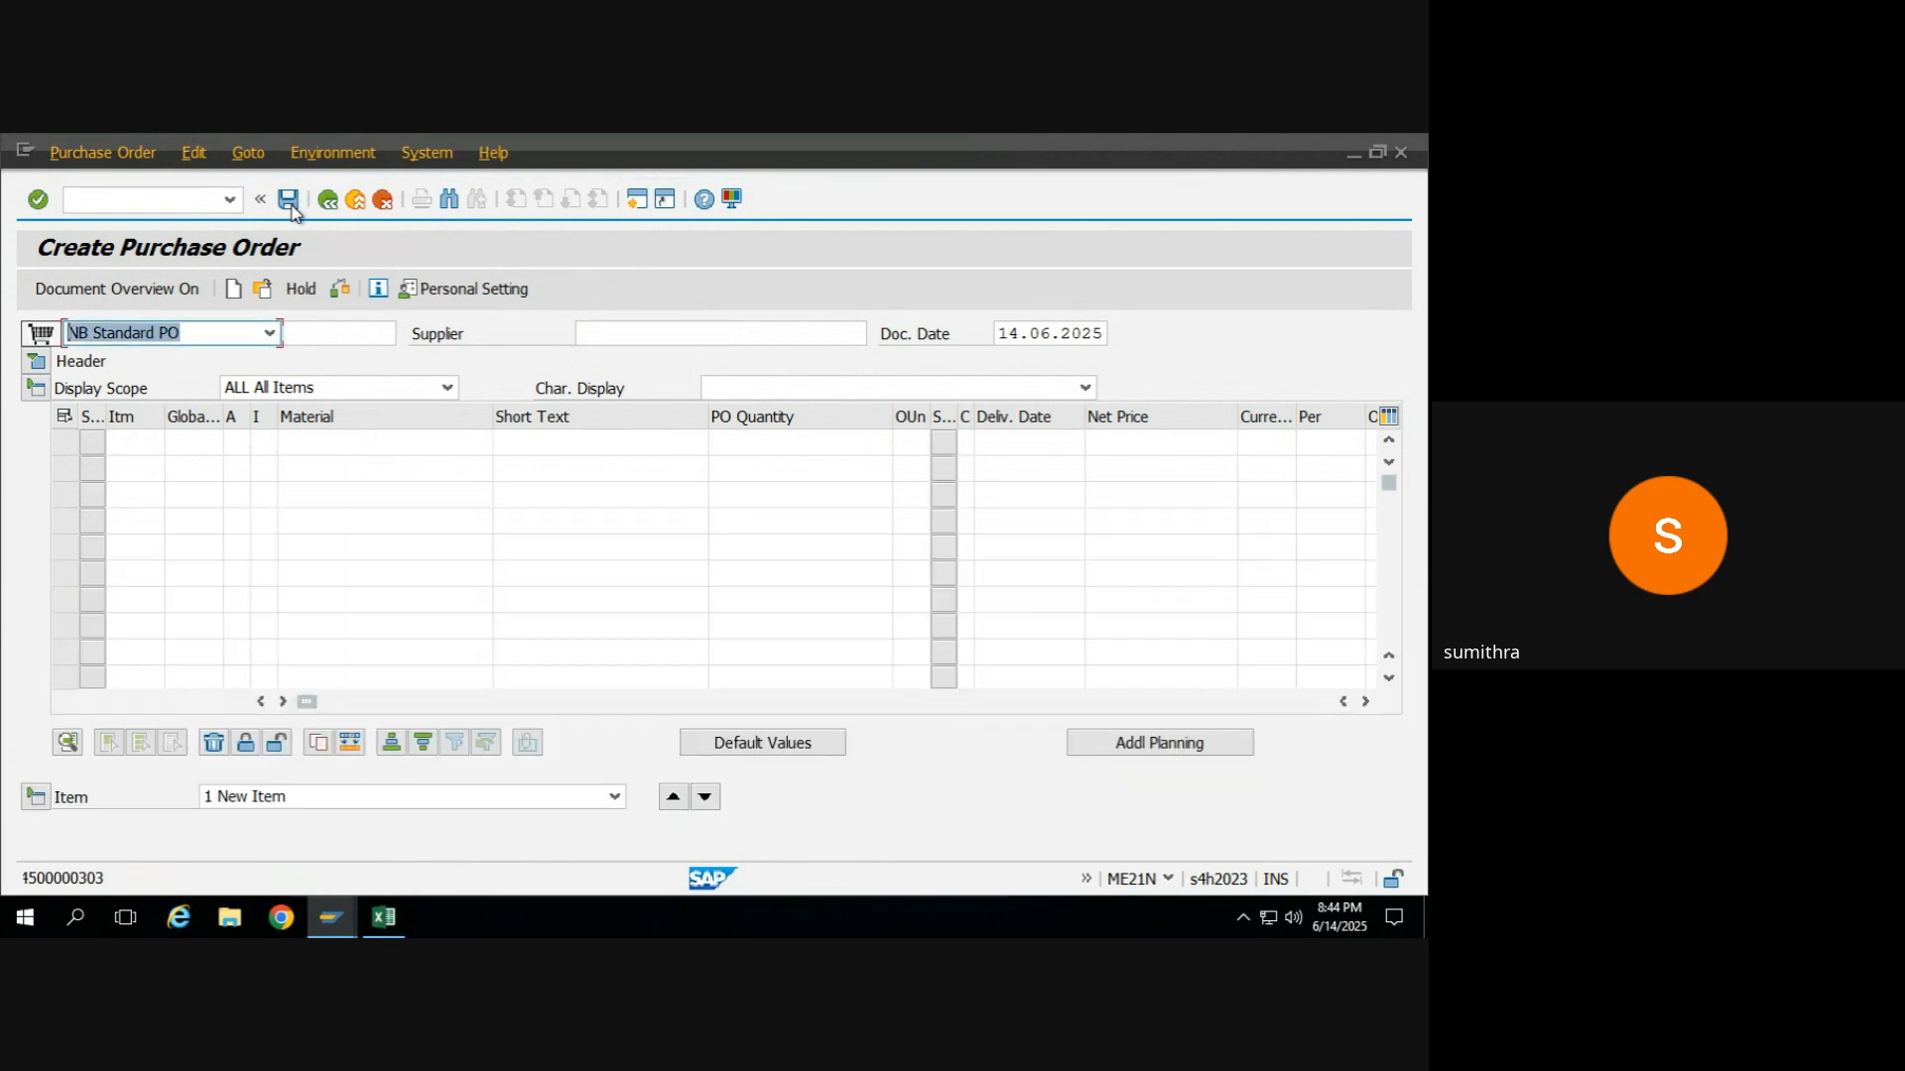
Copy the saved purchase order's number into the cell beside PO in the Excel sheet and fit column H to its contents.
click(262, 290)
key(ctrl+c)
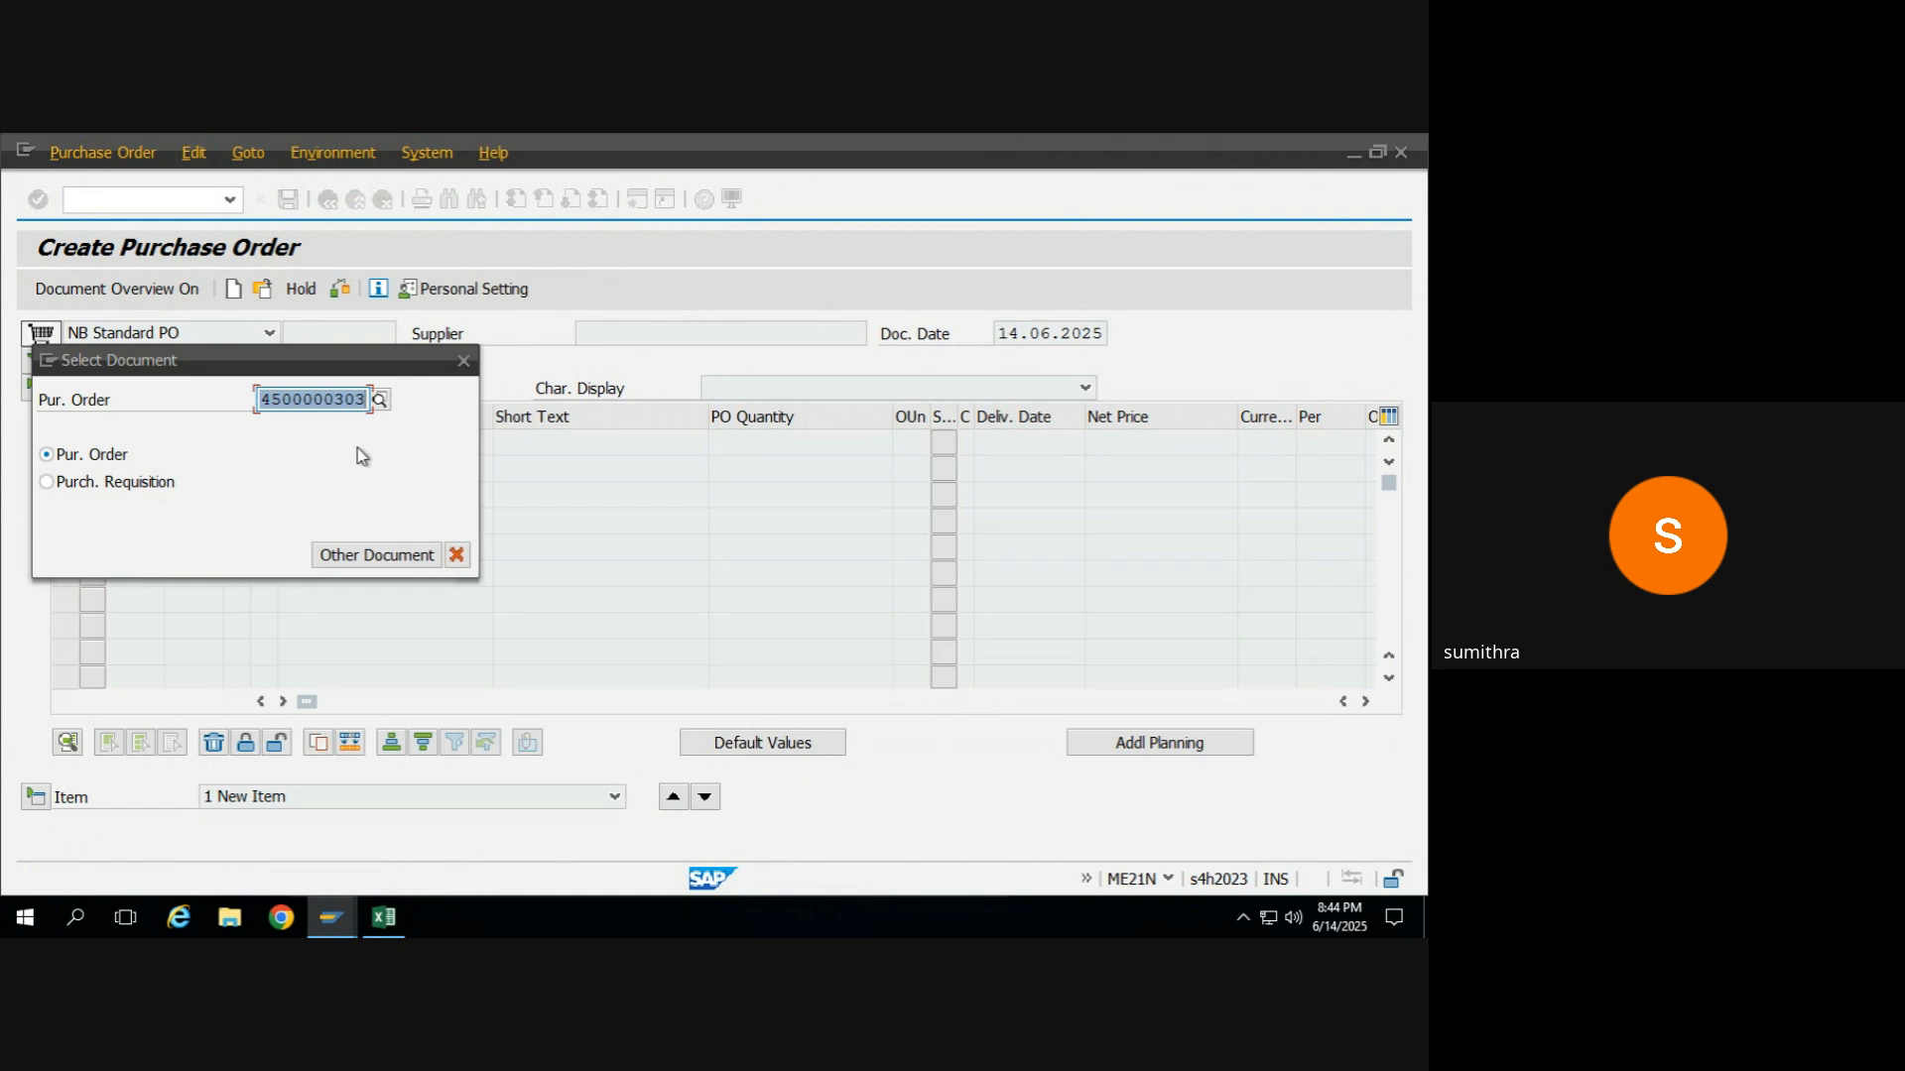
key(Right)
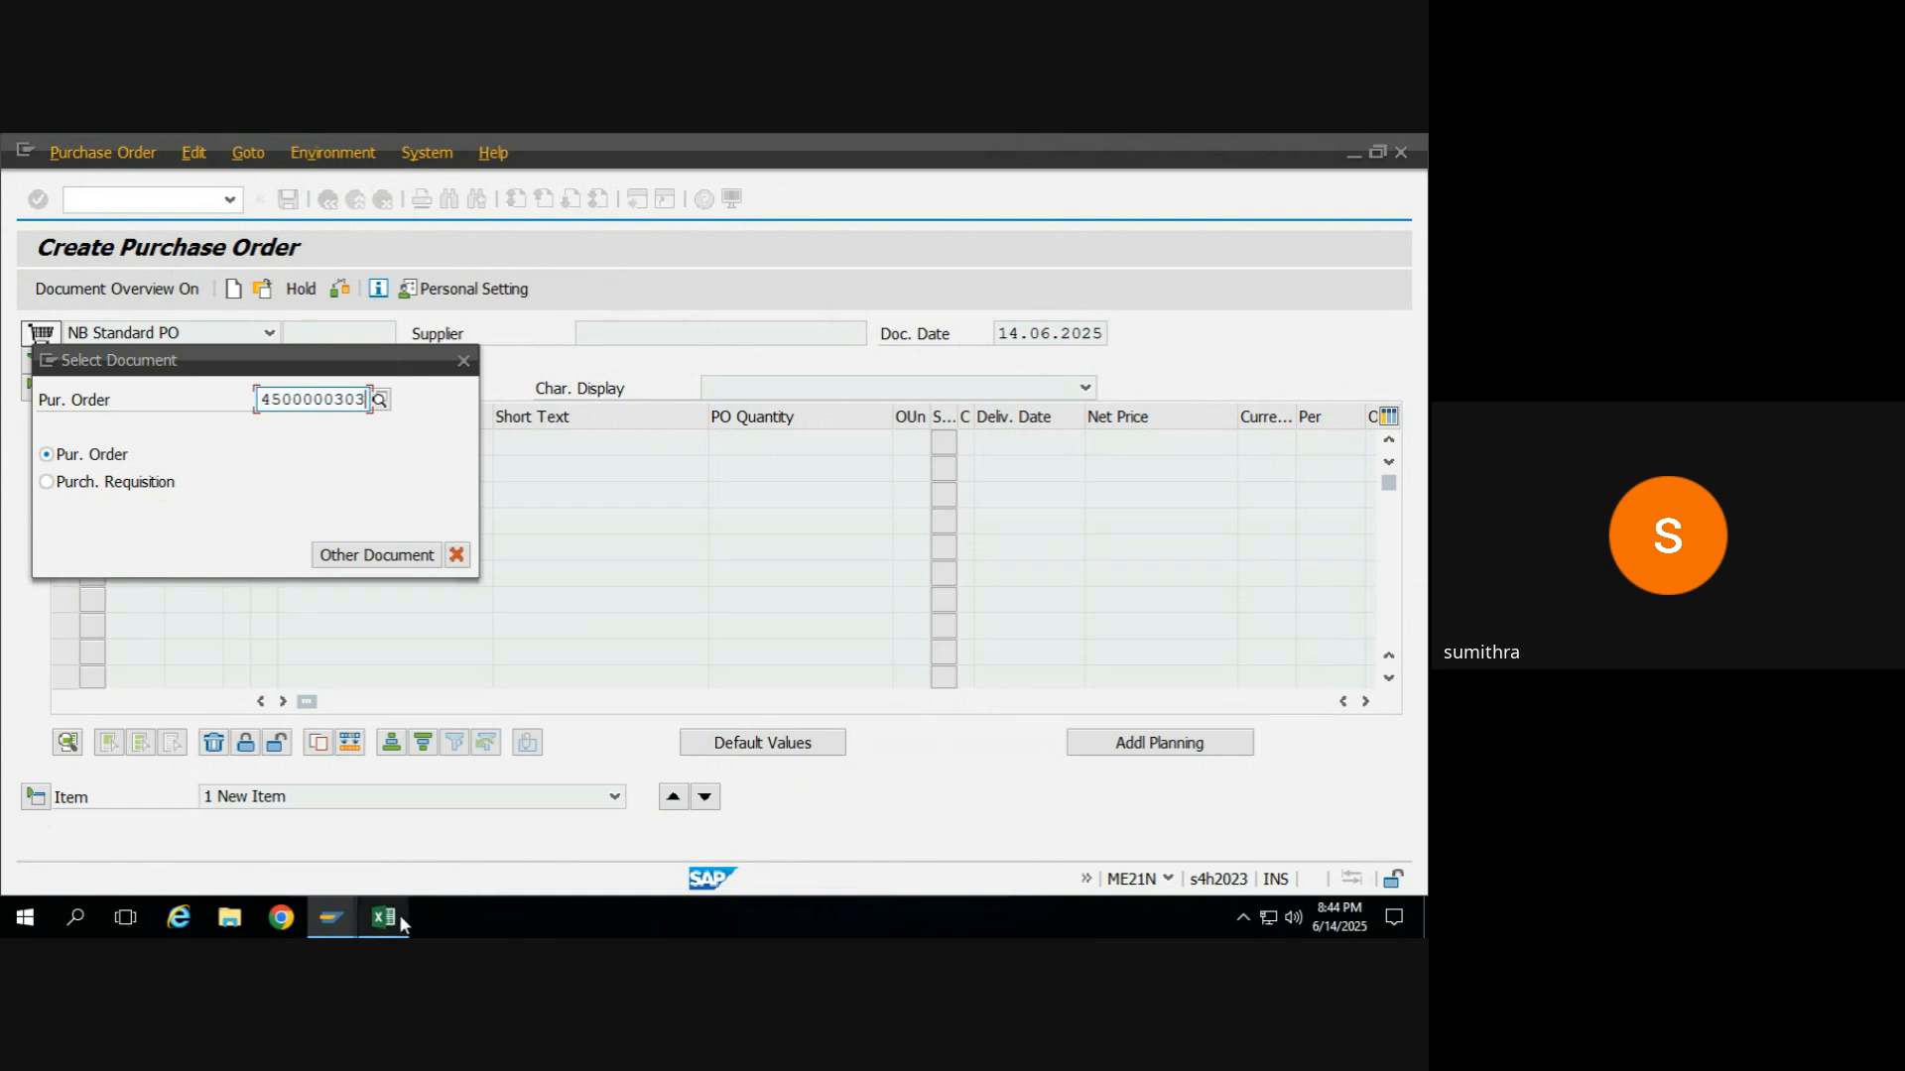
click(373, 811)
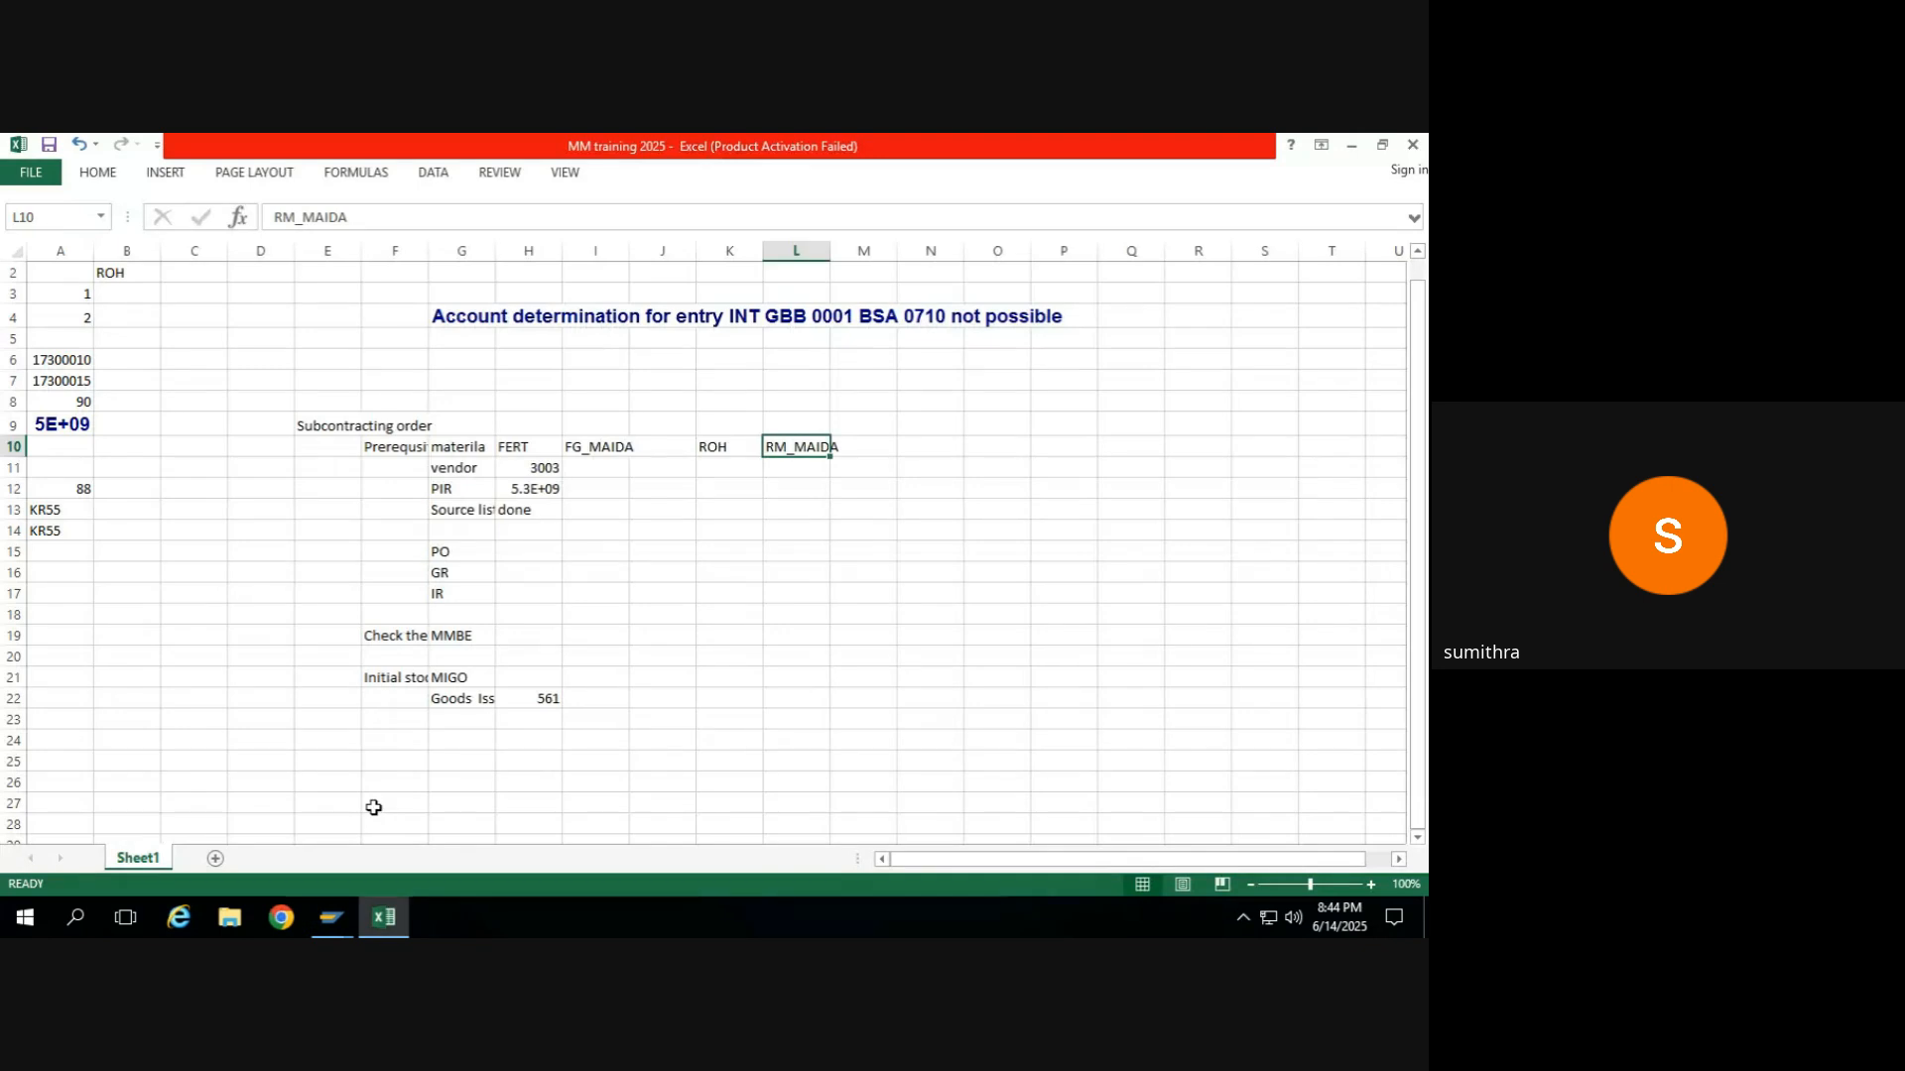
click(537, 552)
key(ctrl+v)
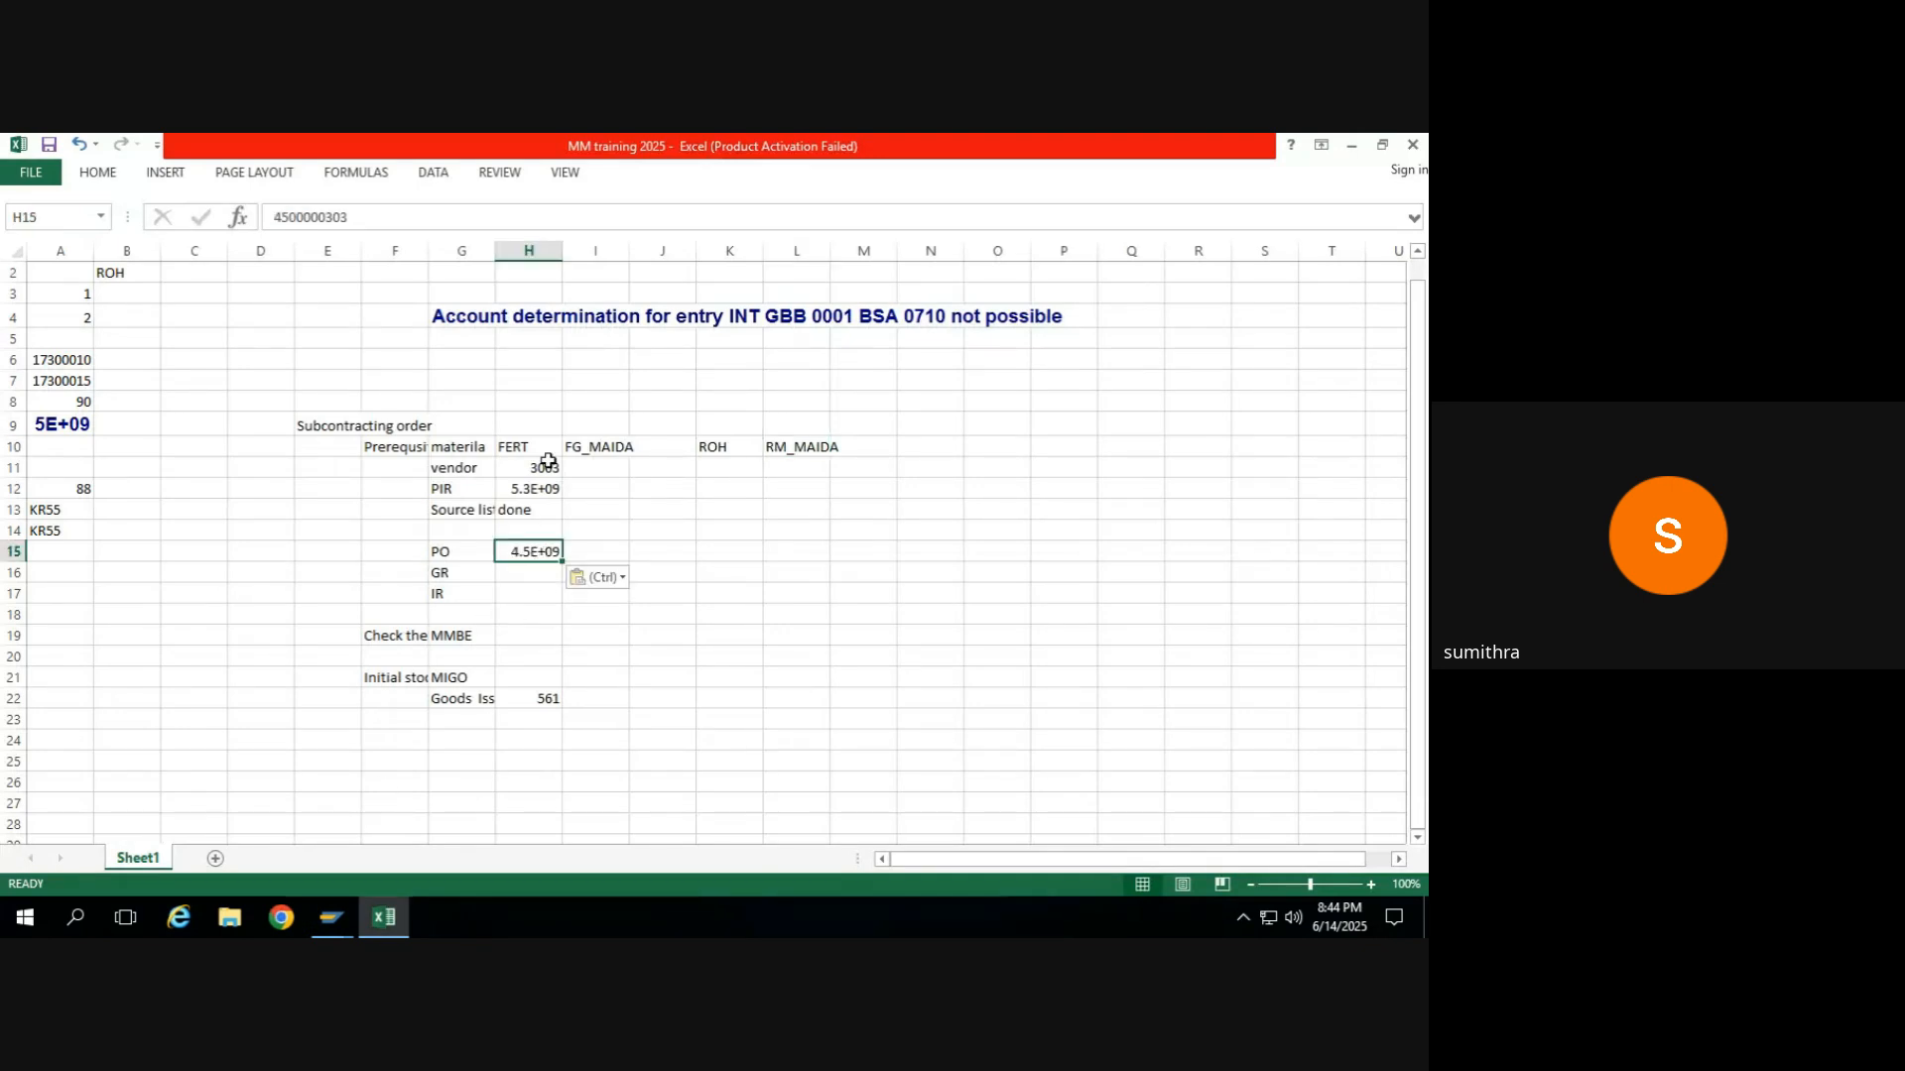
double_click(562, 251)
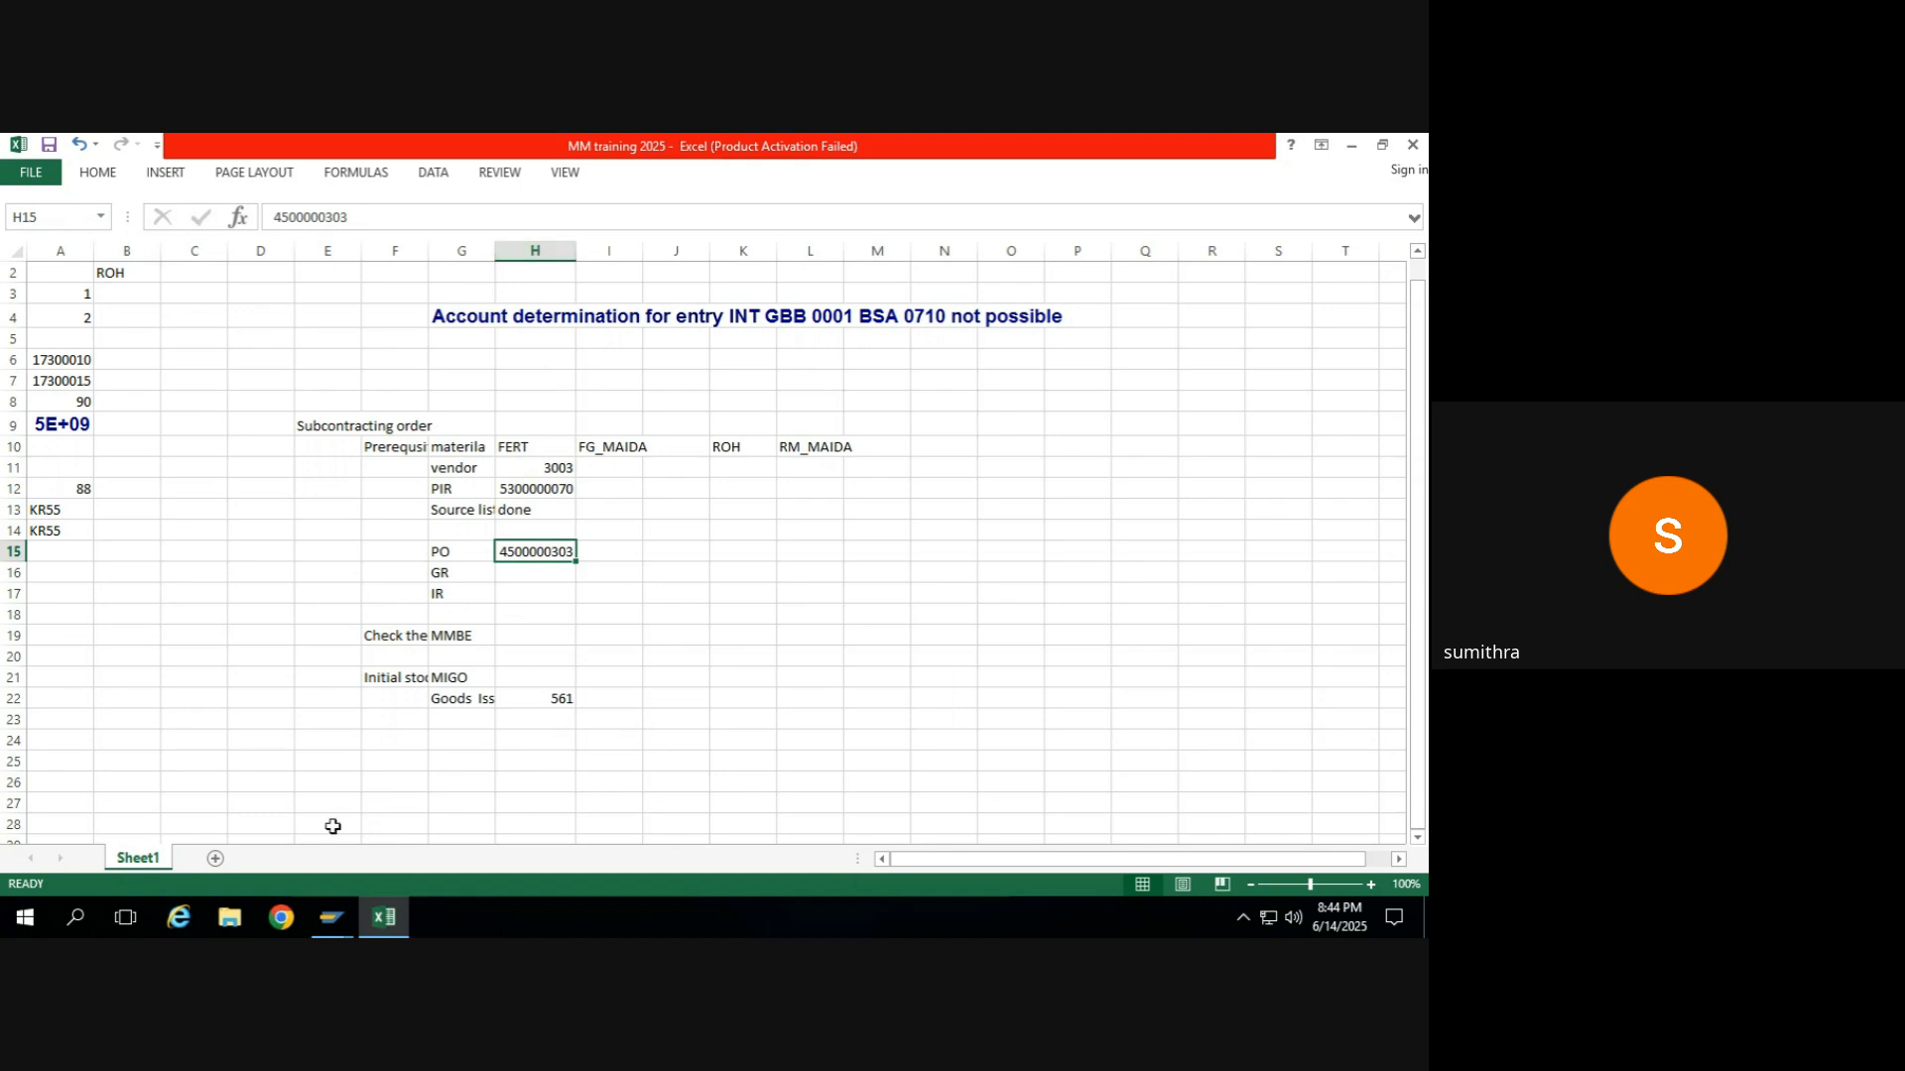
Close four spare SAP Easy Access session windows.
mouse_move(330, 922)
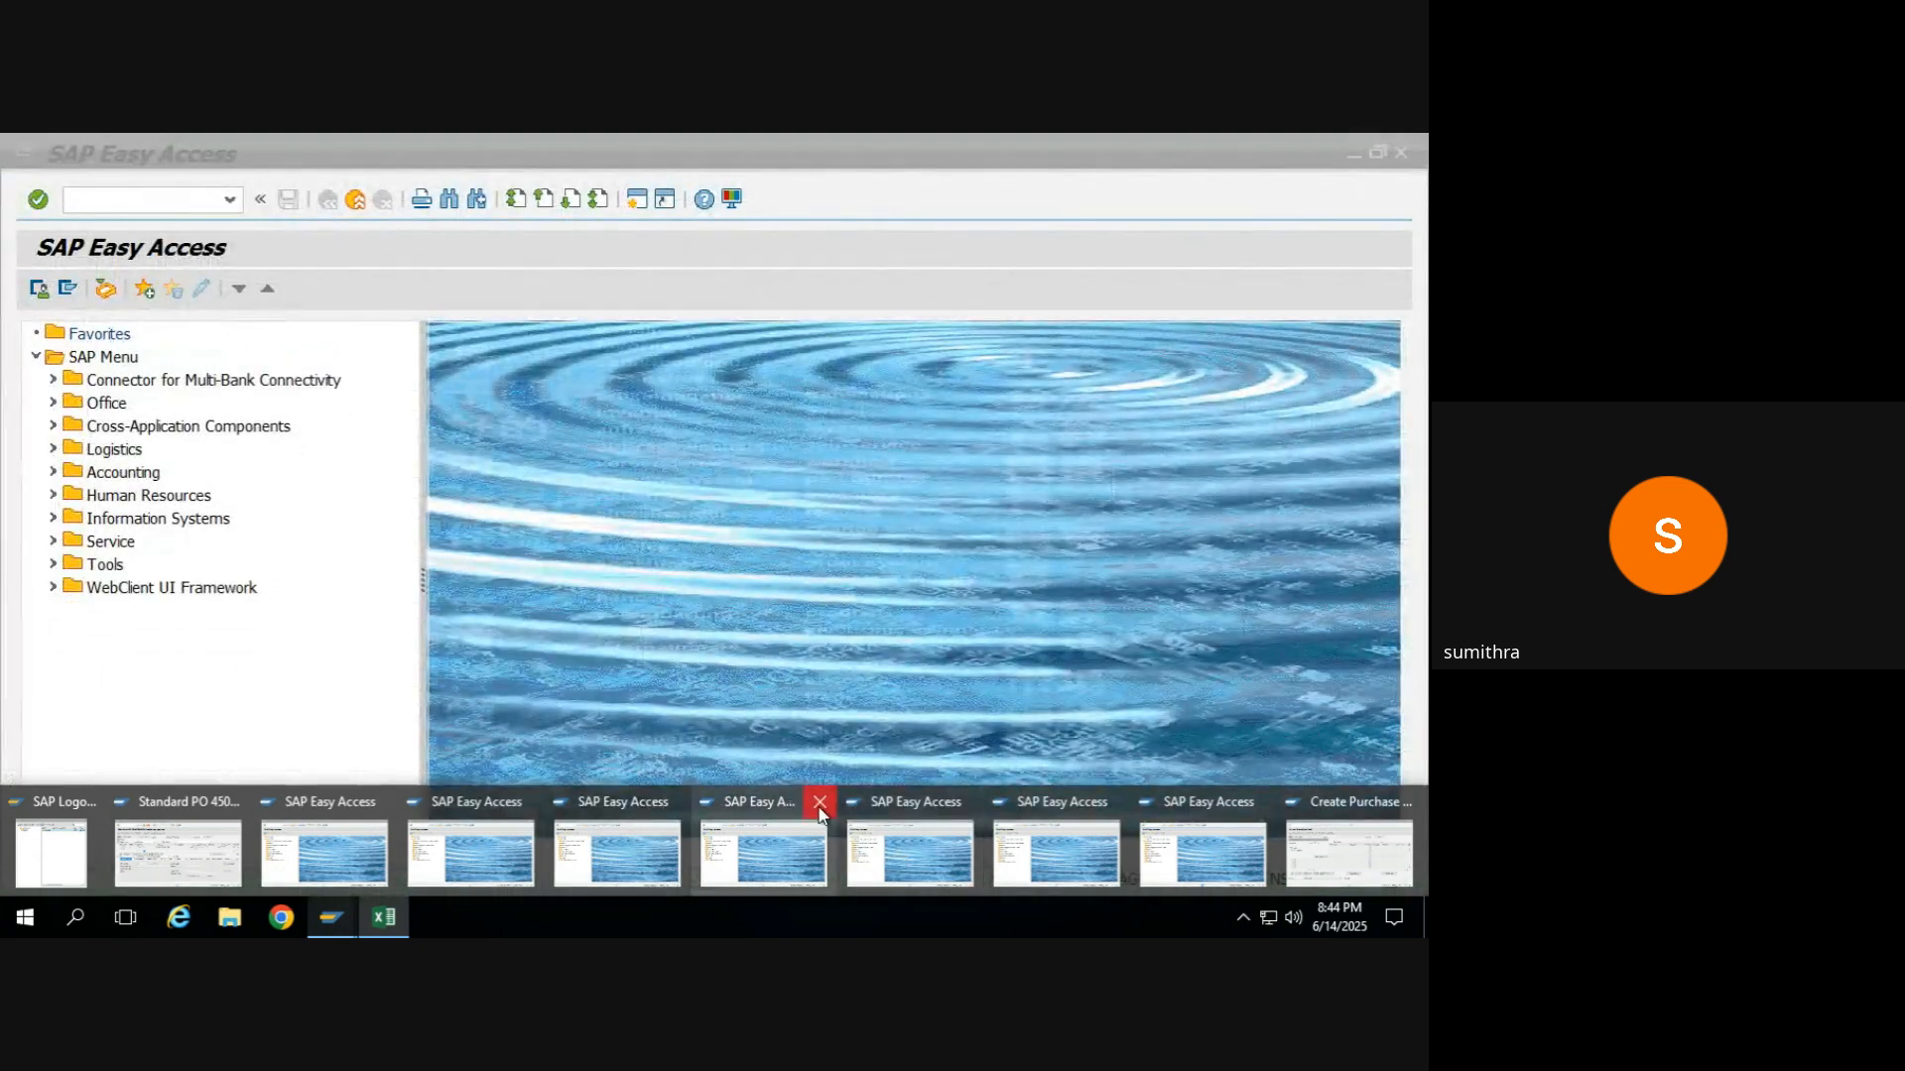
click(819, 811)
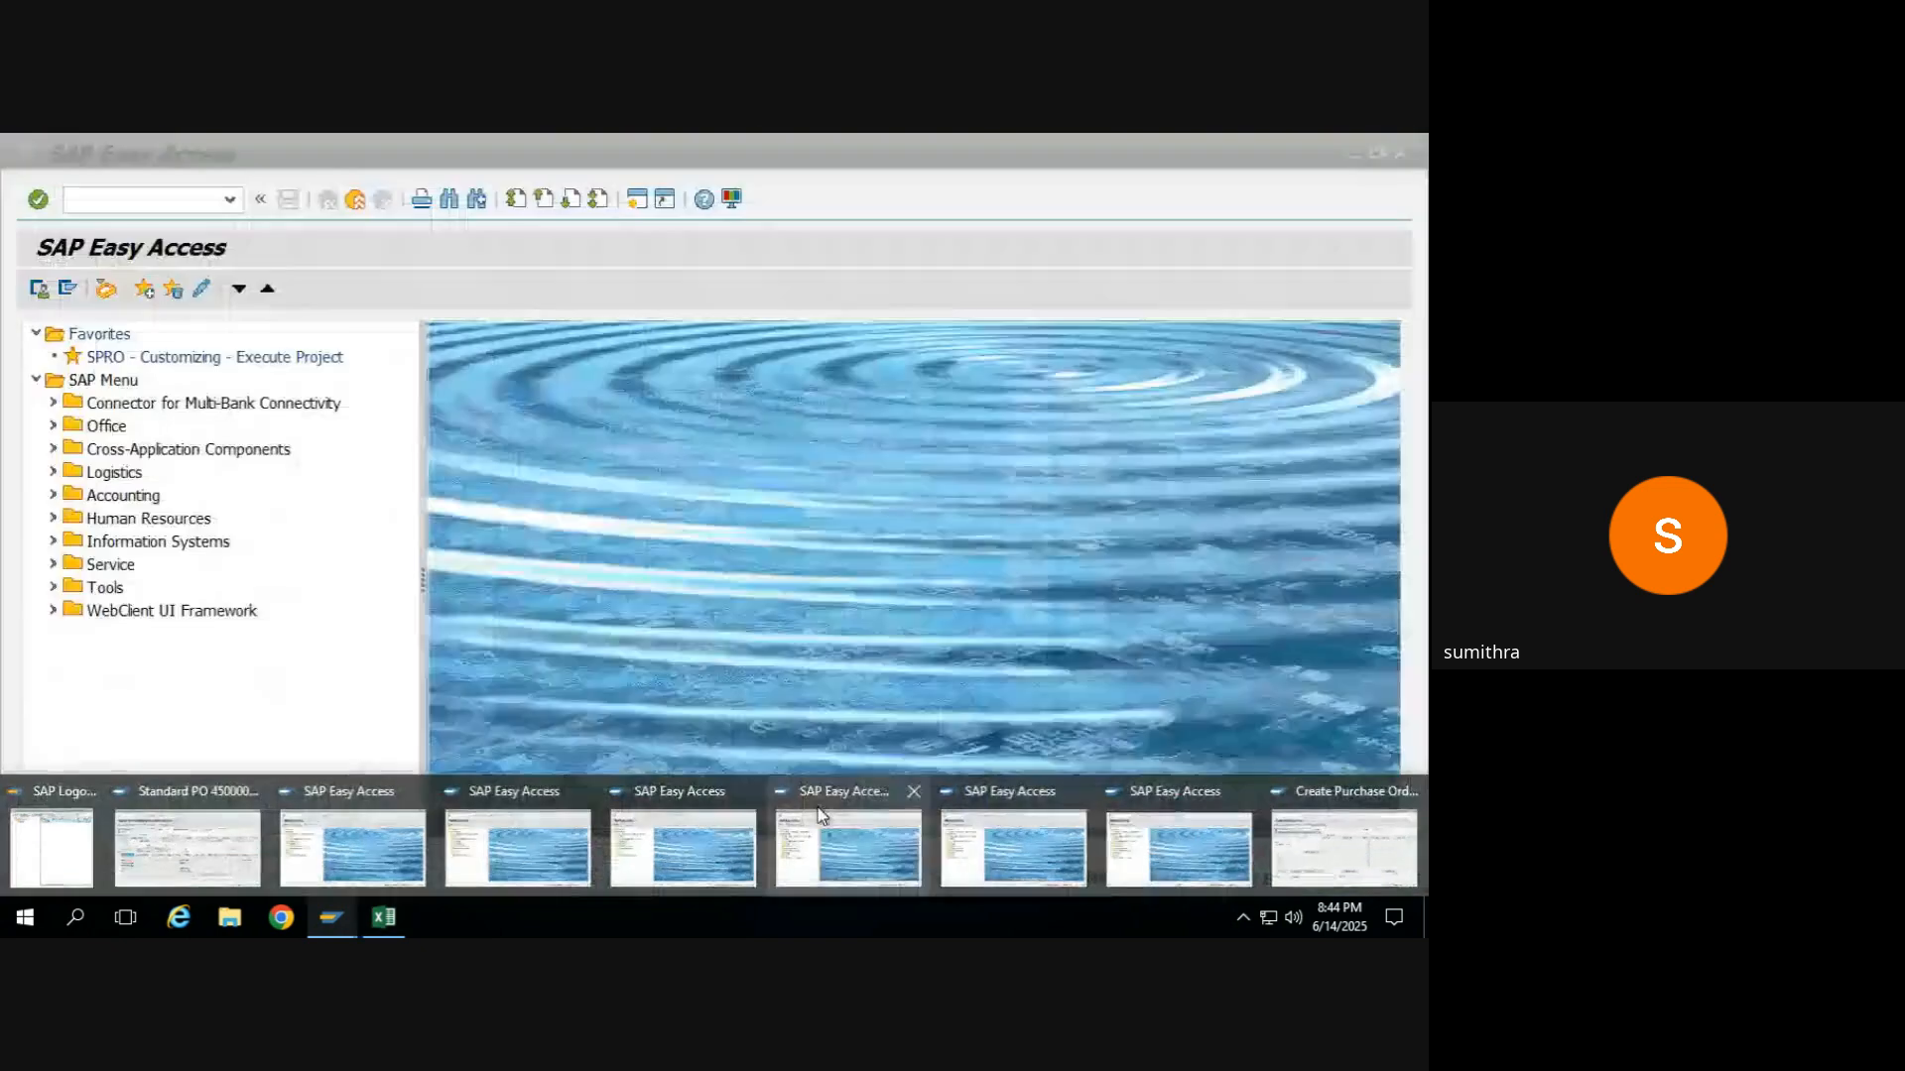
click(927, 794)
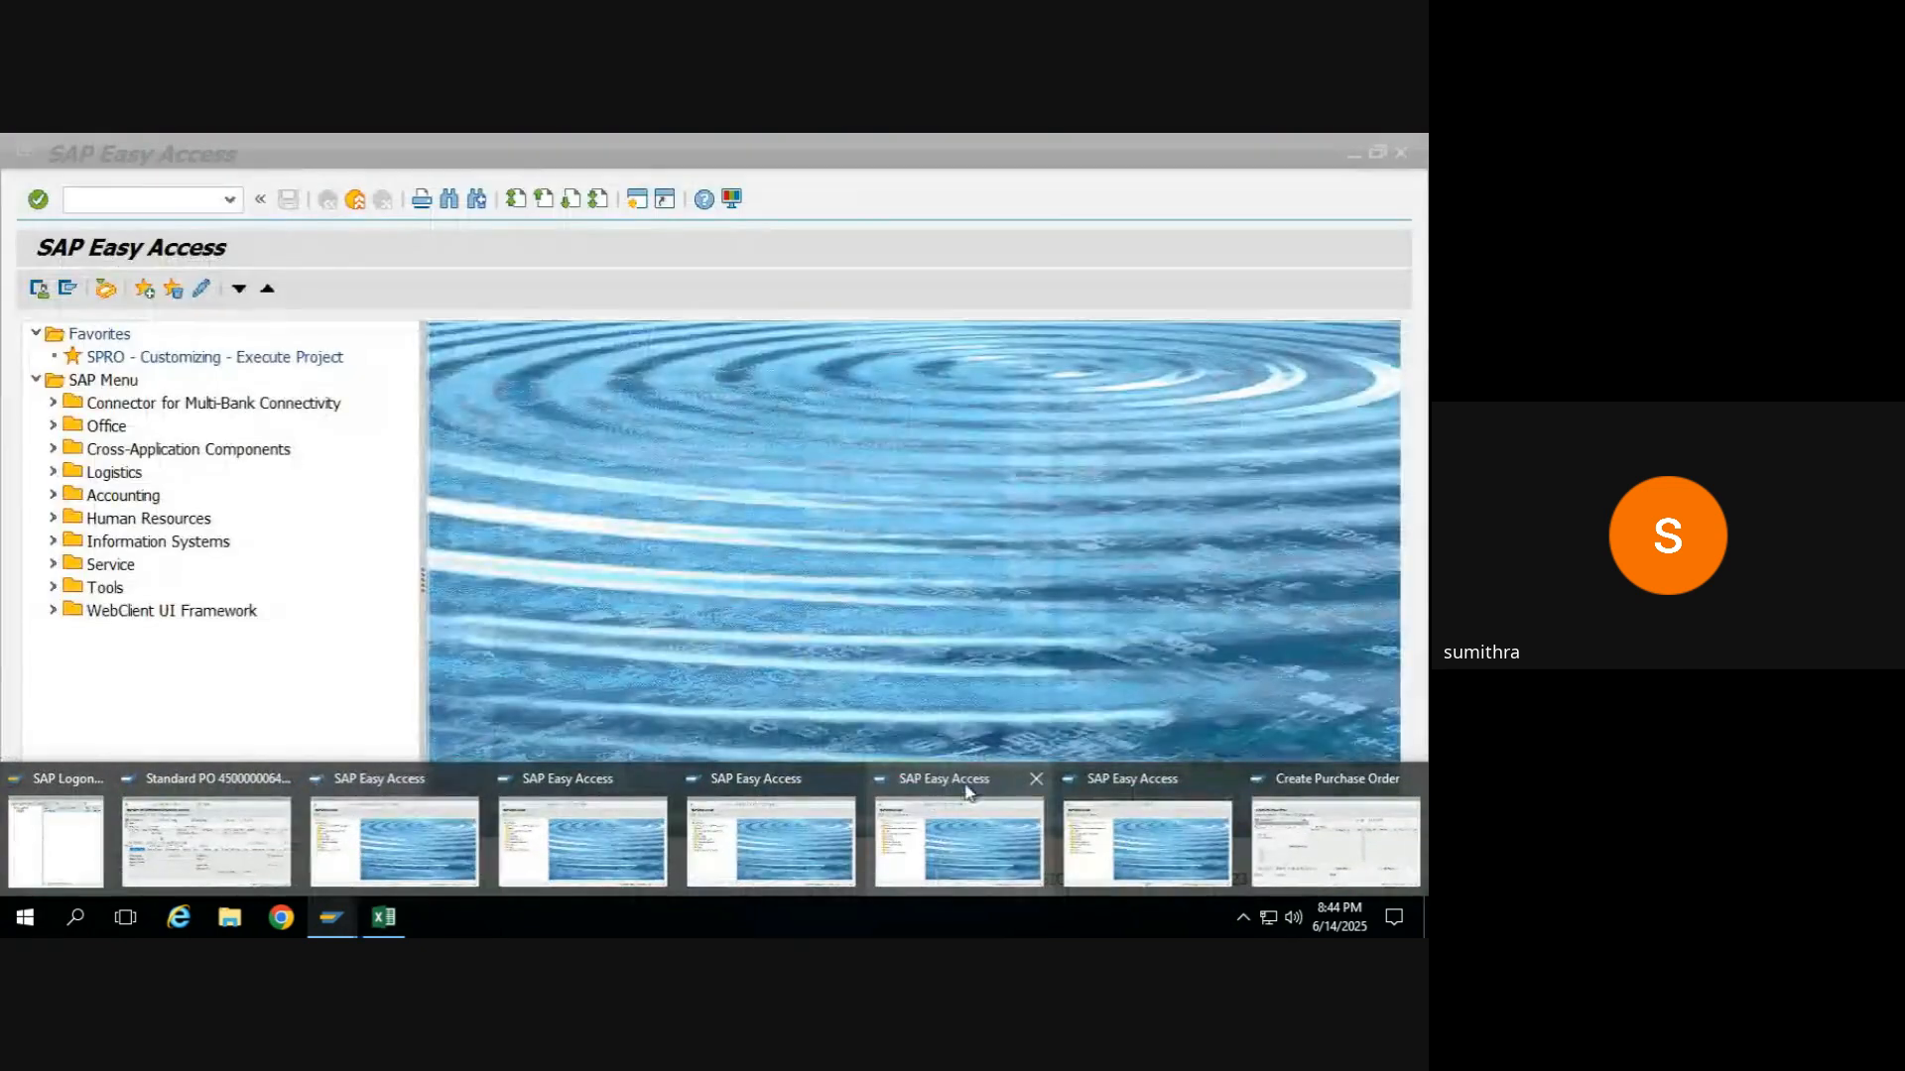
click(1034, 780)
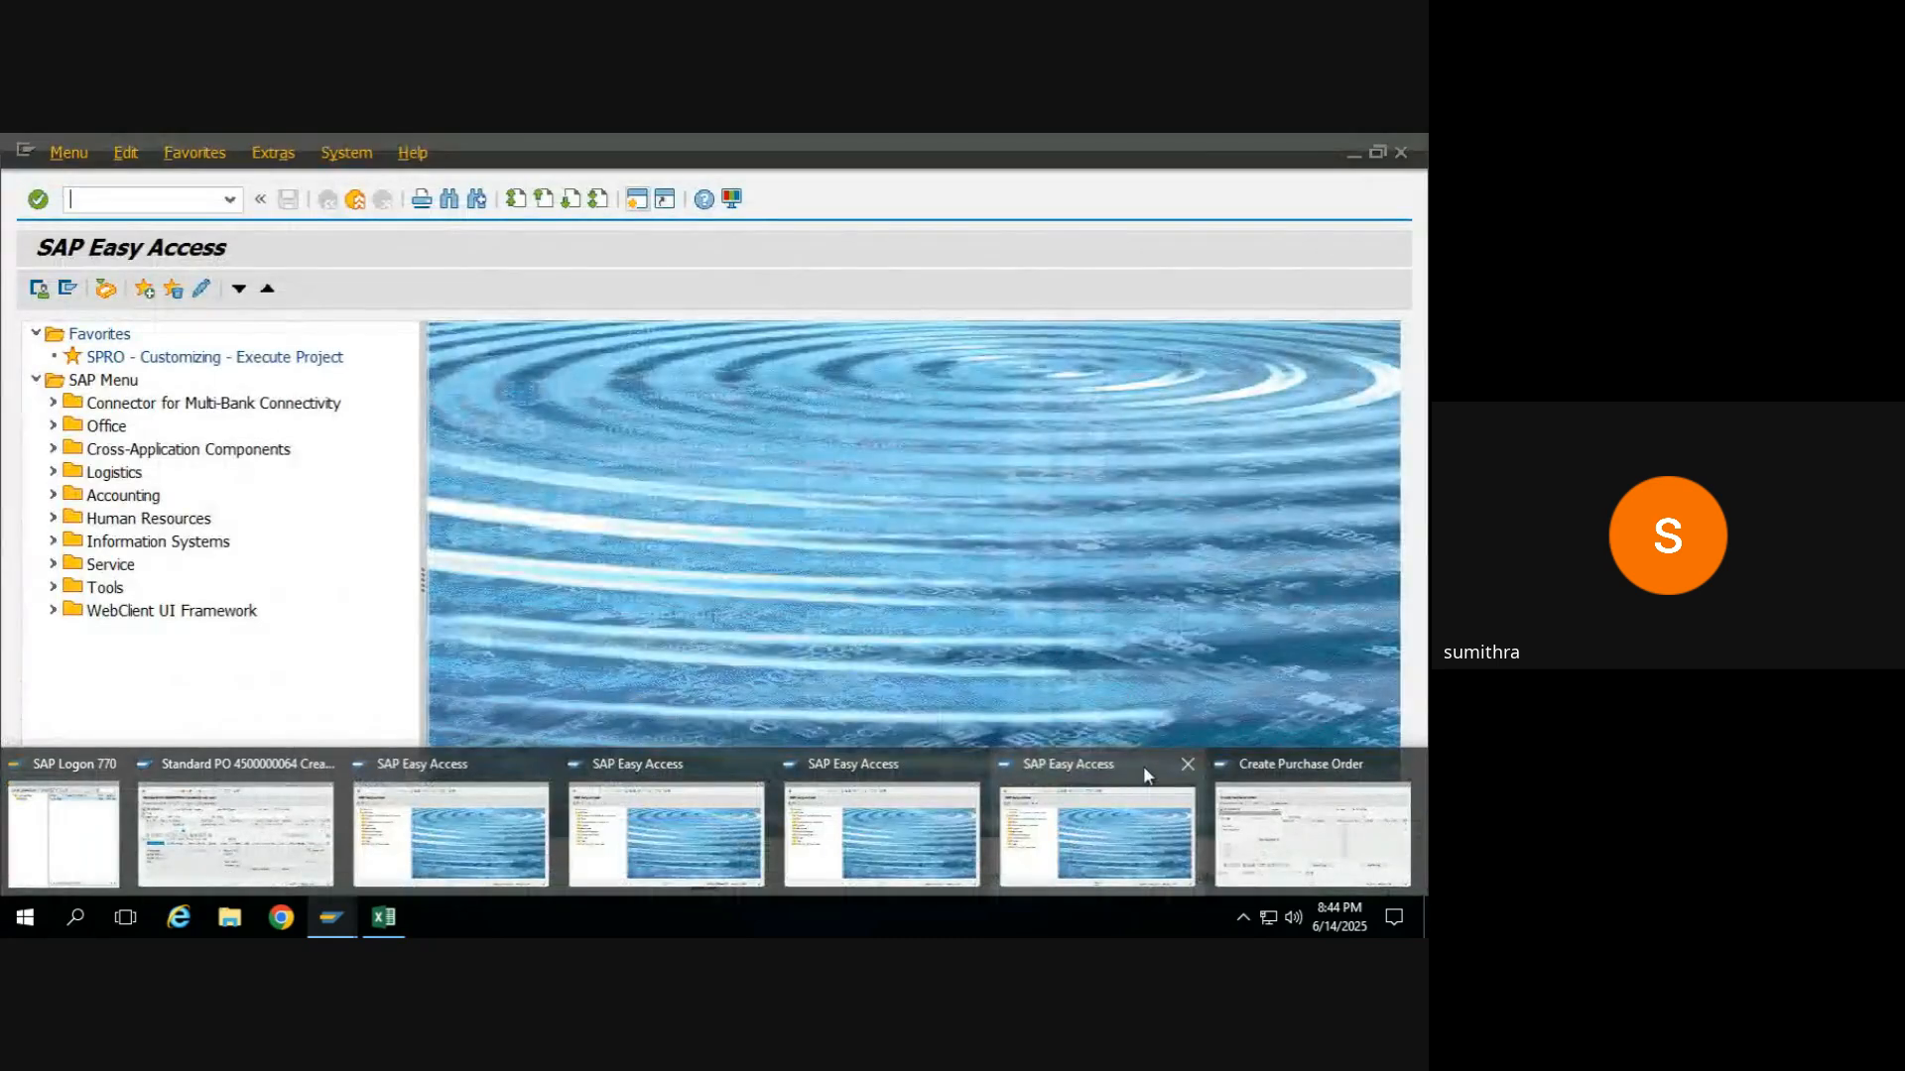
click(1183, 770)
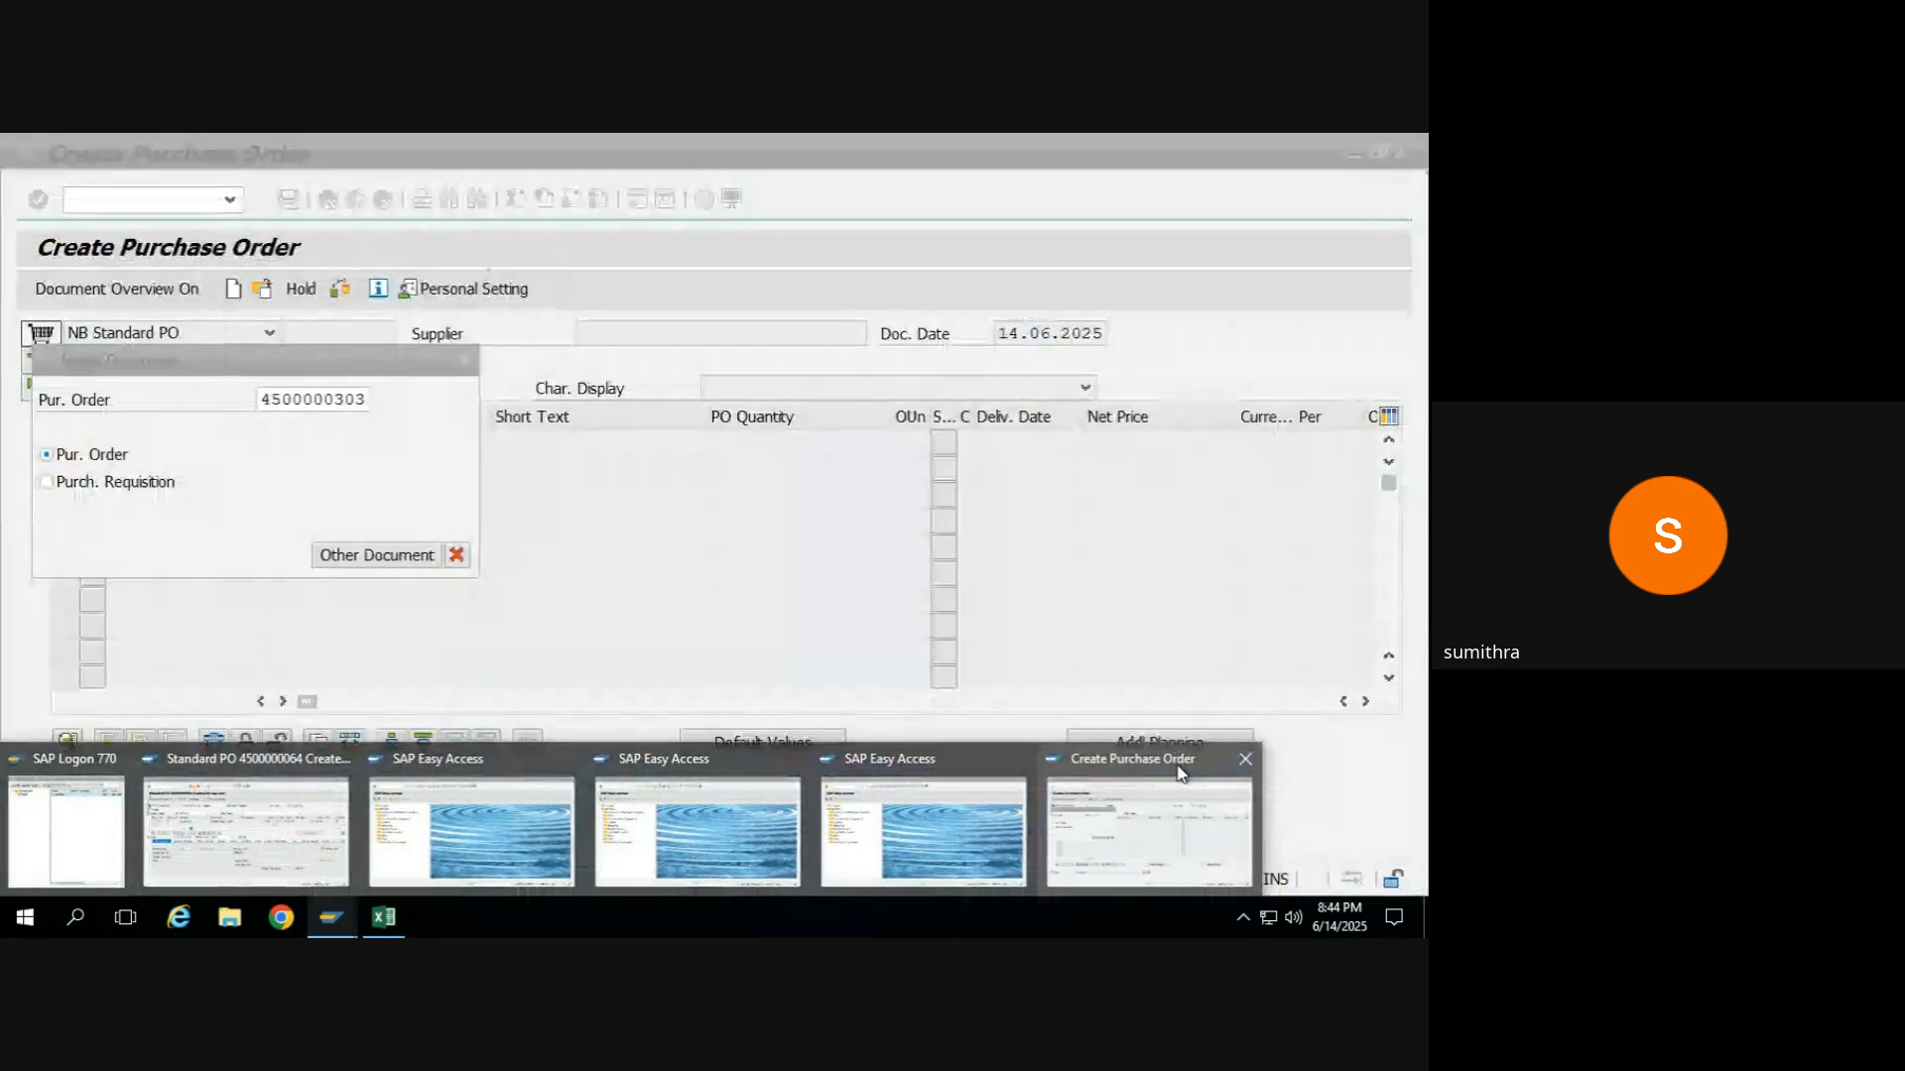
Cancel the document selection, leave purchase order creation, and start transaction MIGO.
click(457, 555)
click(328, 202)
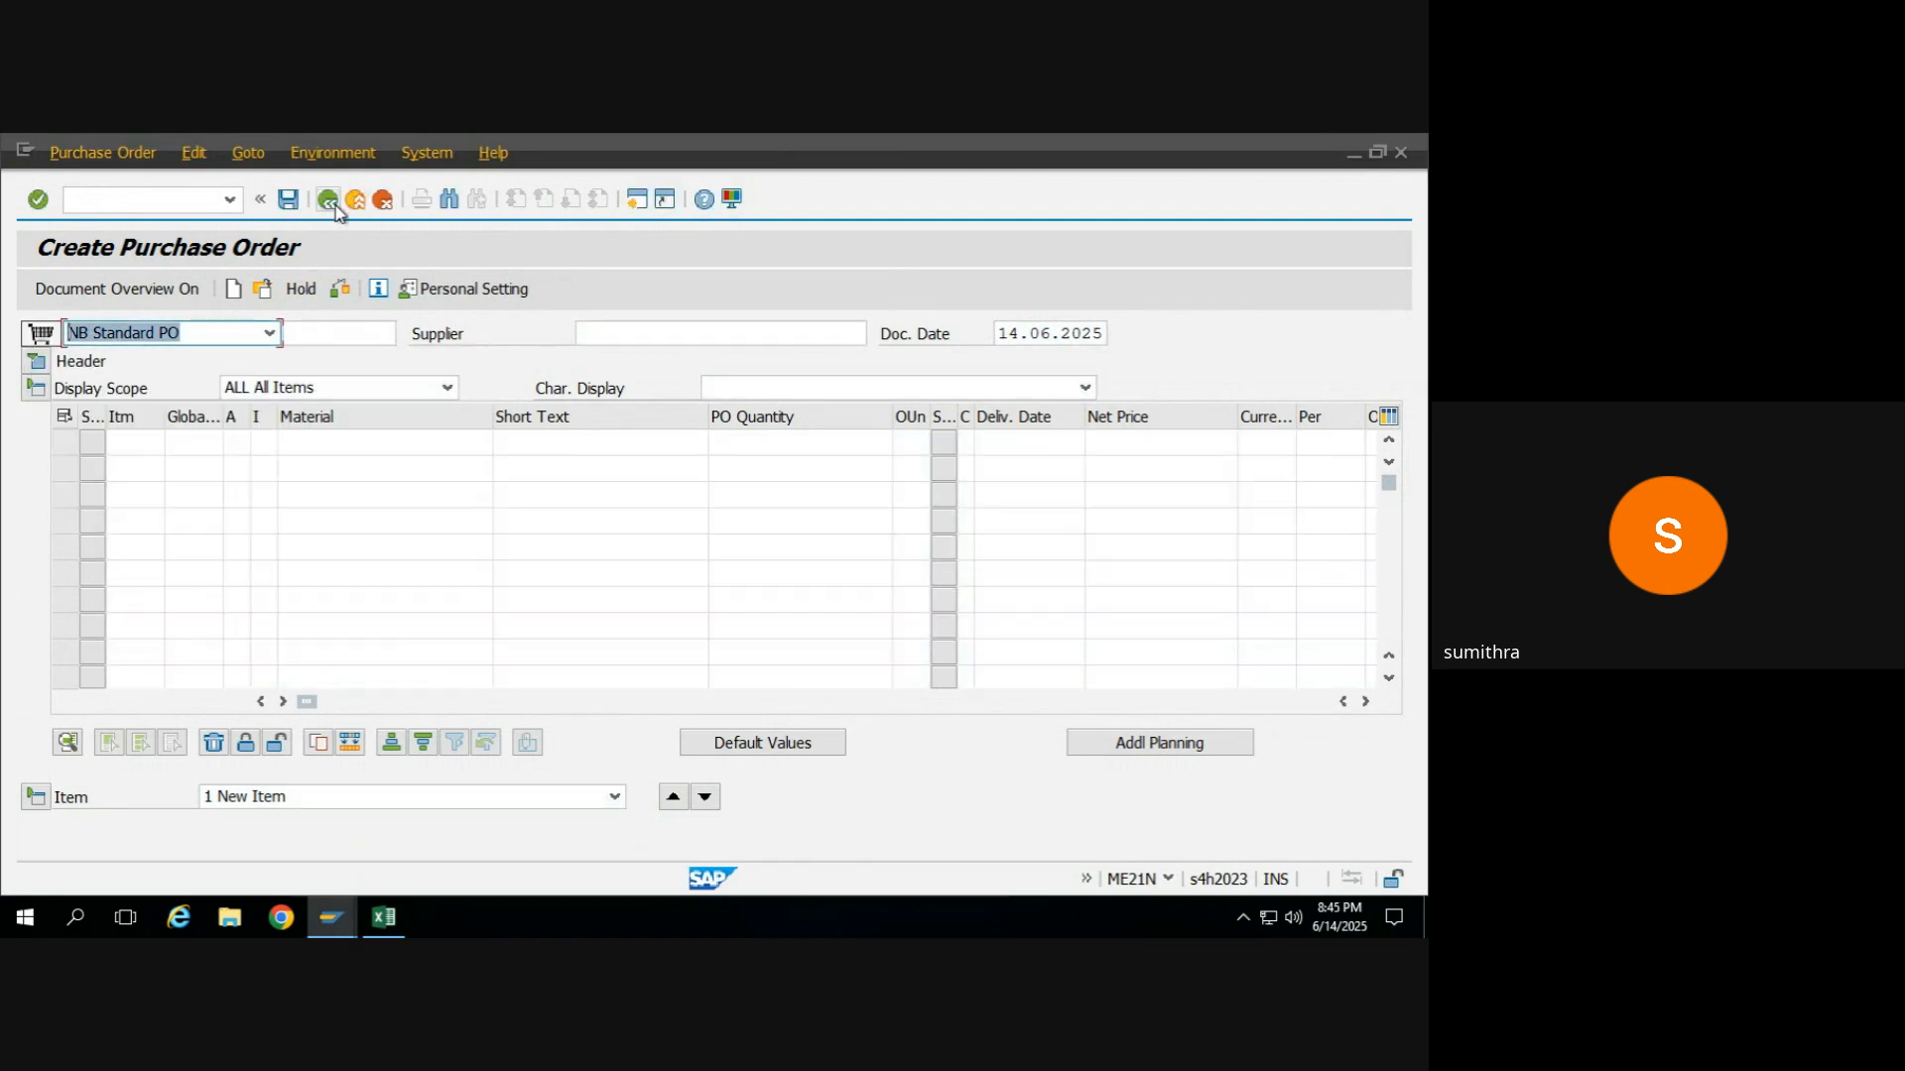
text(MIGO)
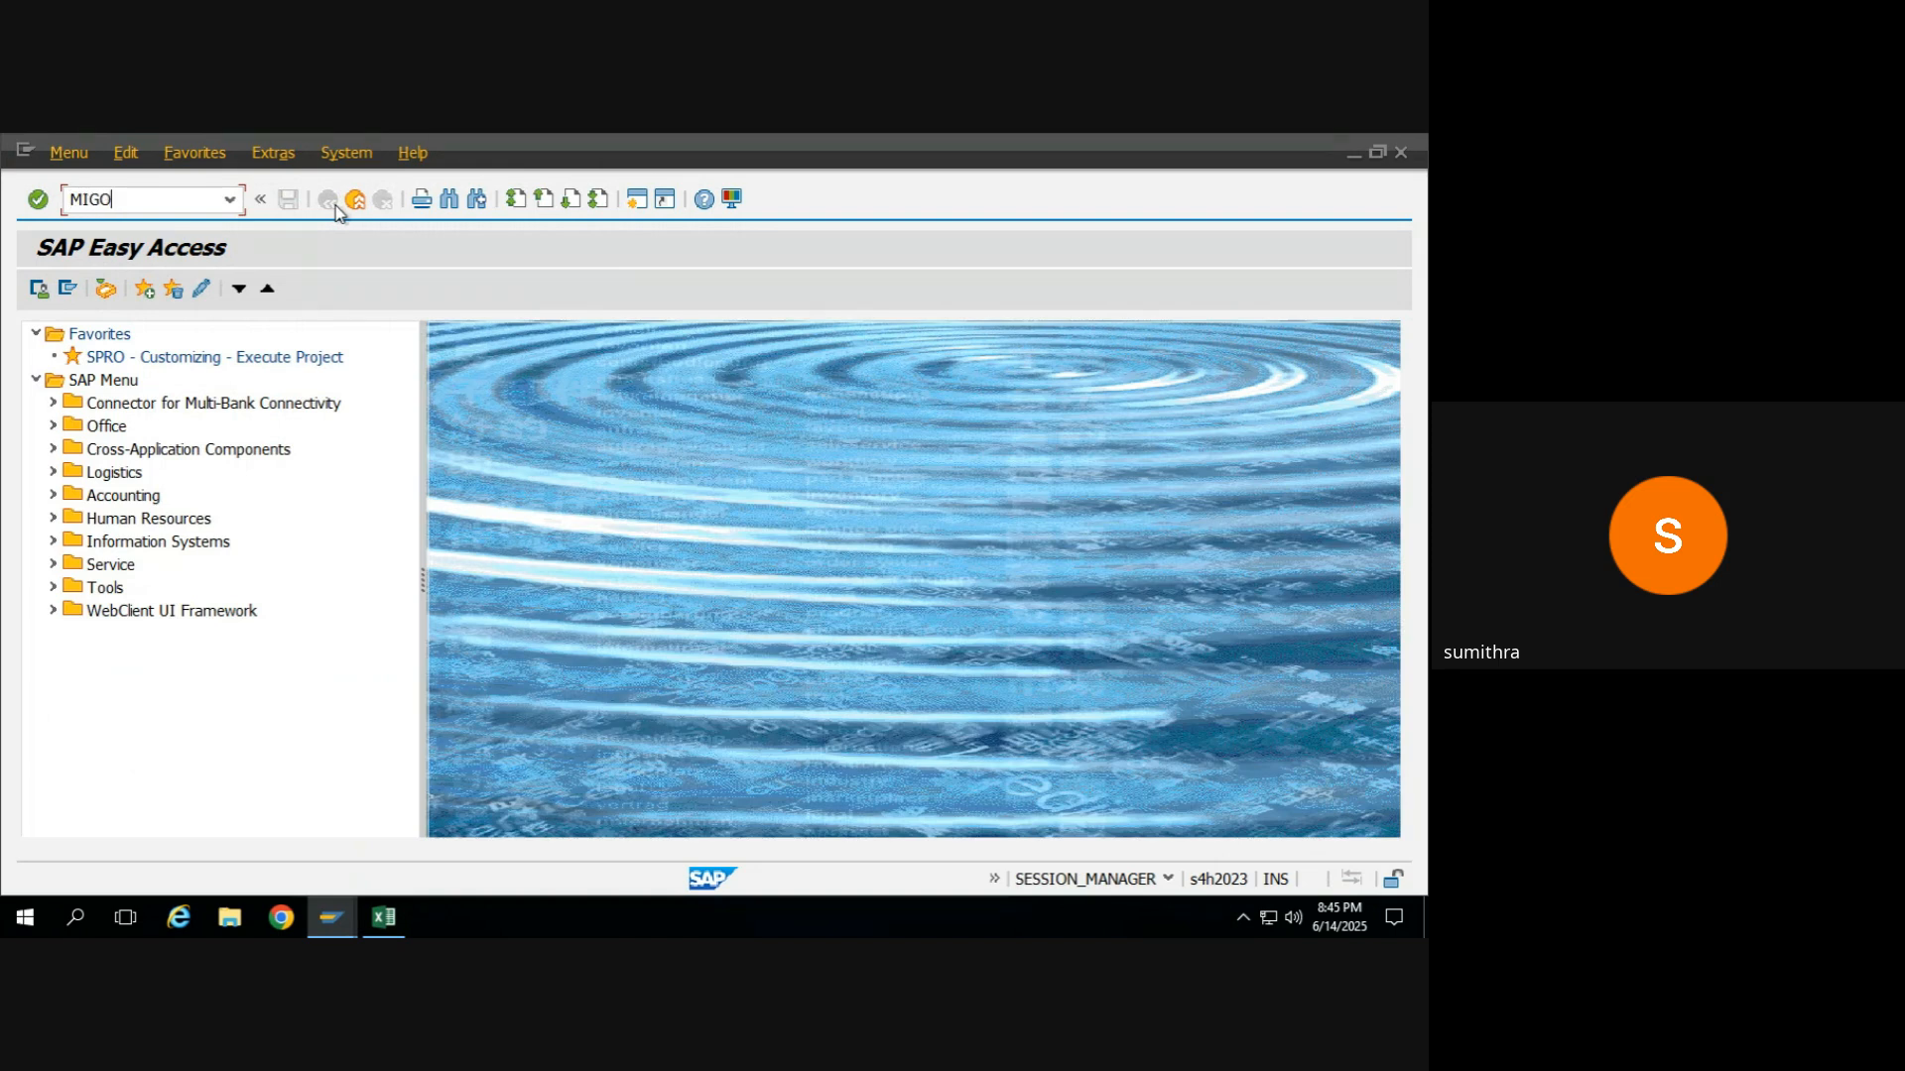
key(Return)
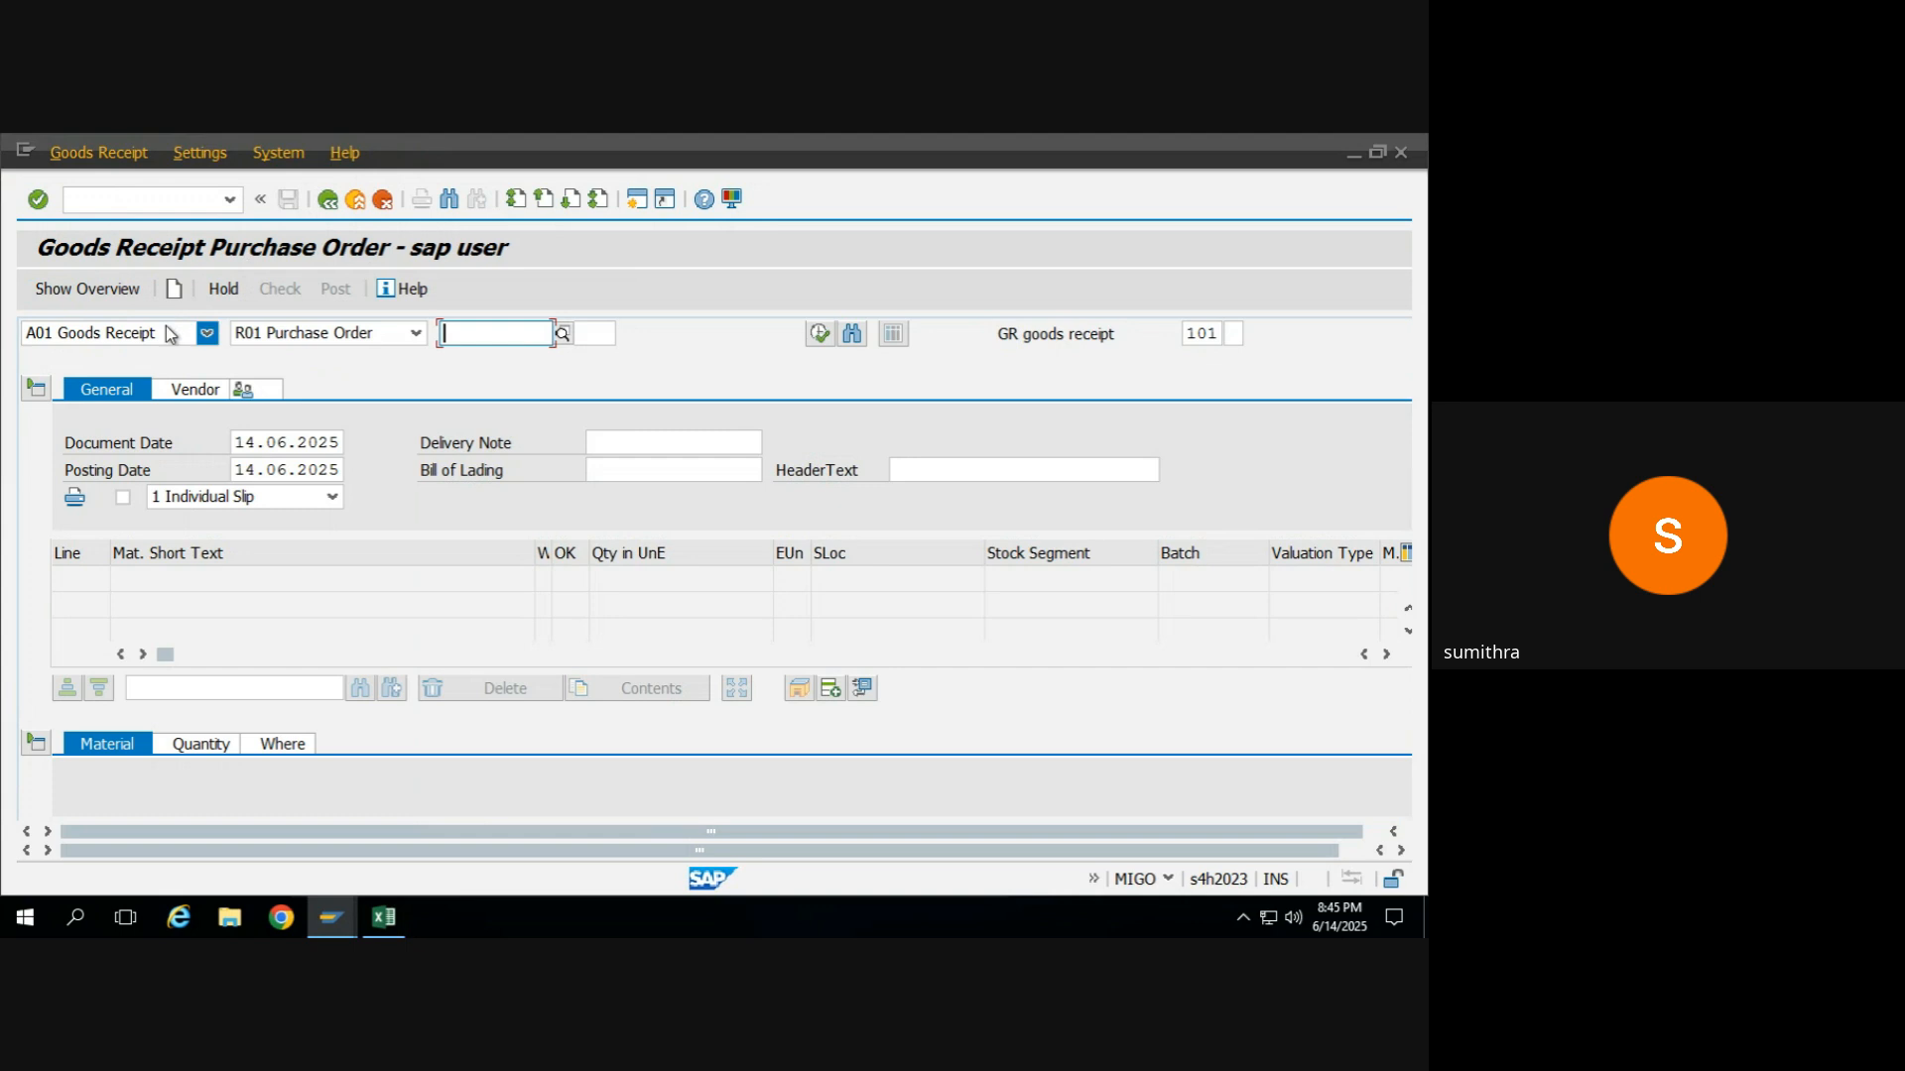
Set the goods movement to A08 Transfer Posting with reference R10 Other and movement type 541.
click(171, 334)
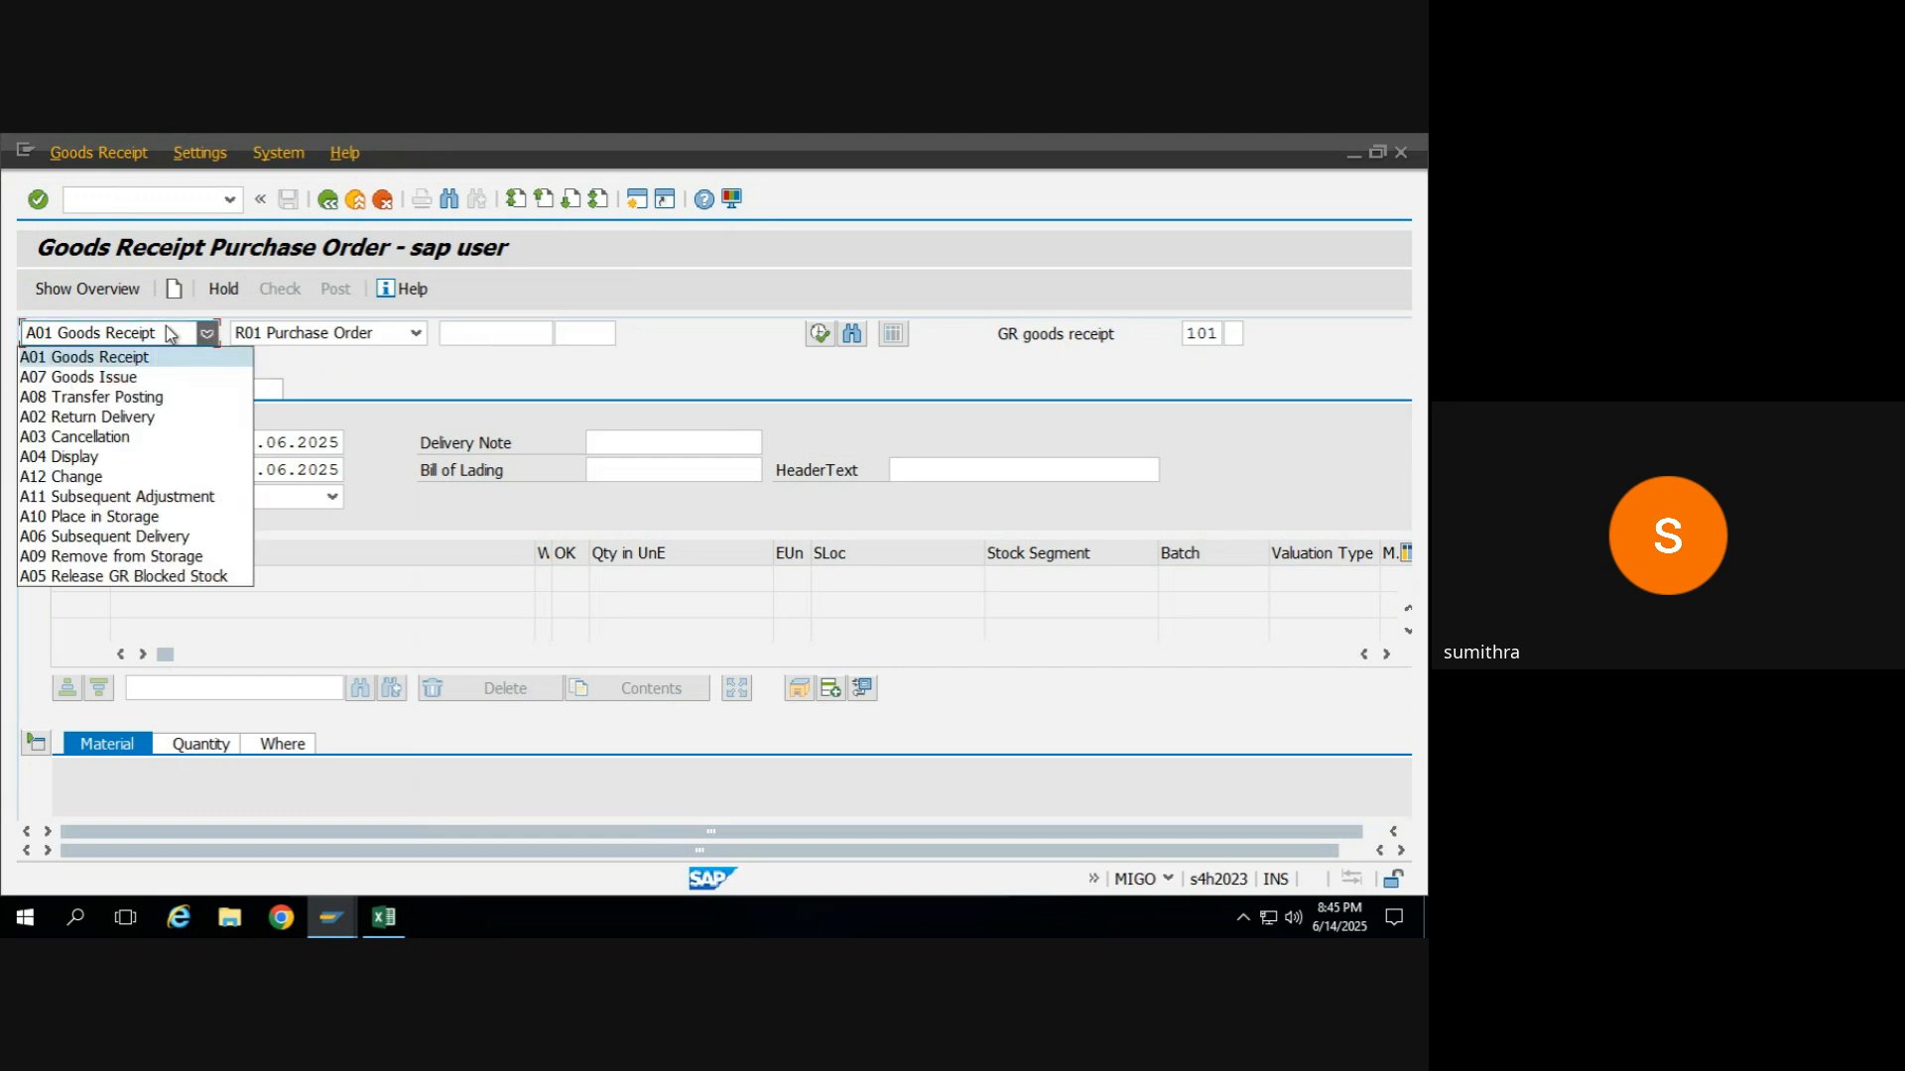
click(130, 397)
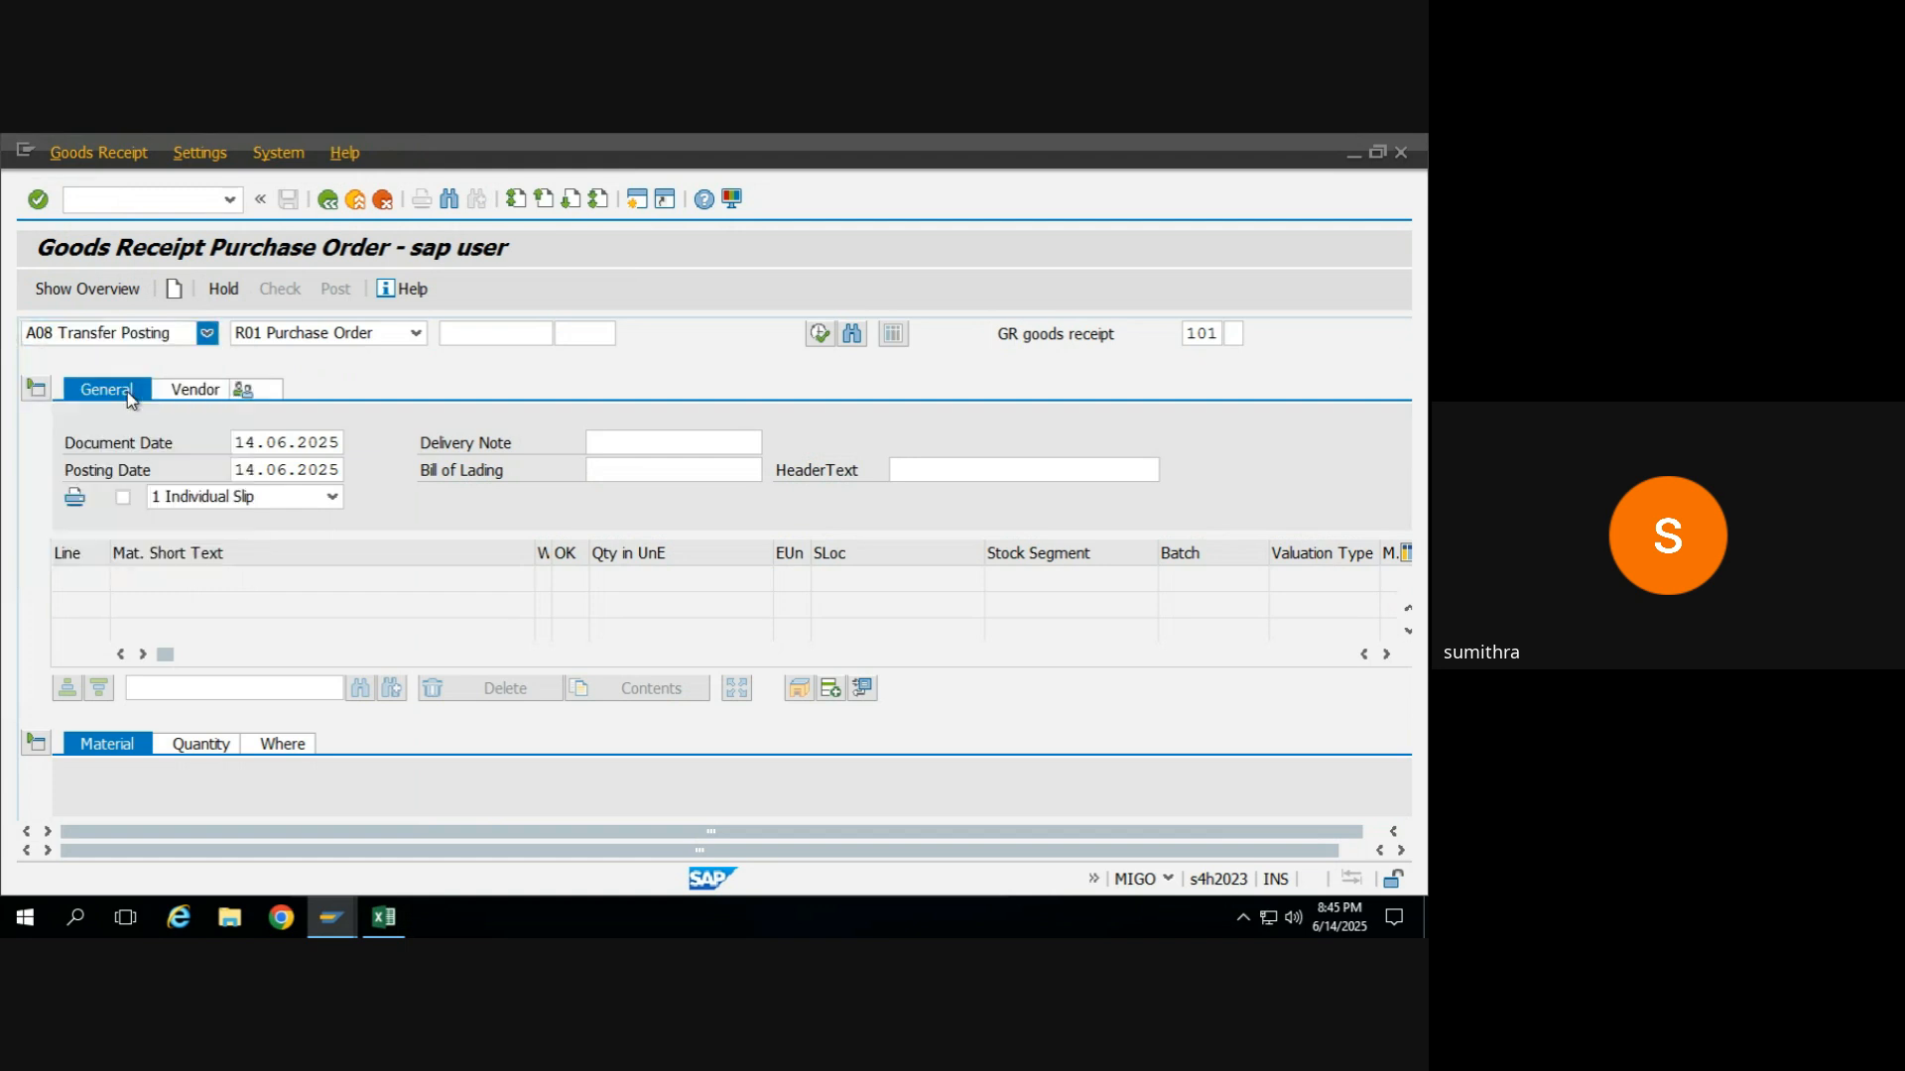
click(327, 337)
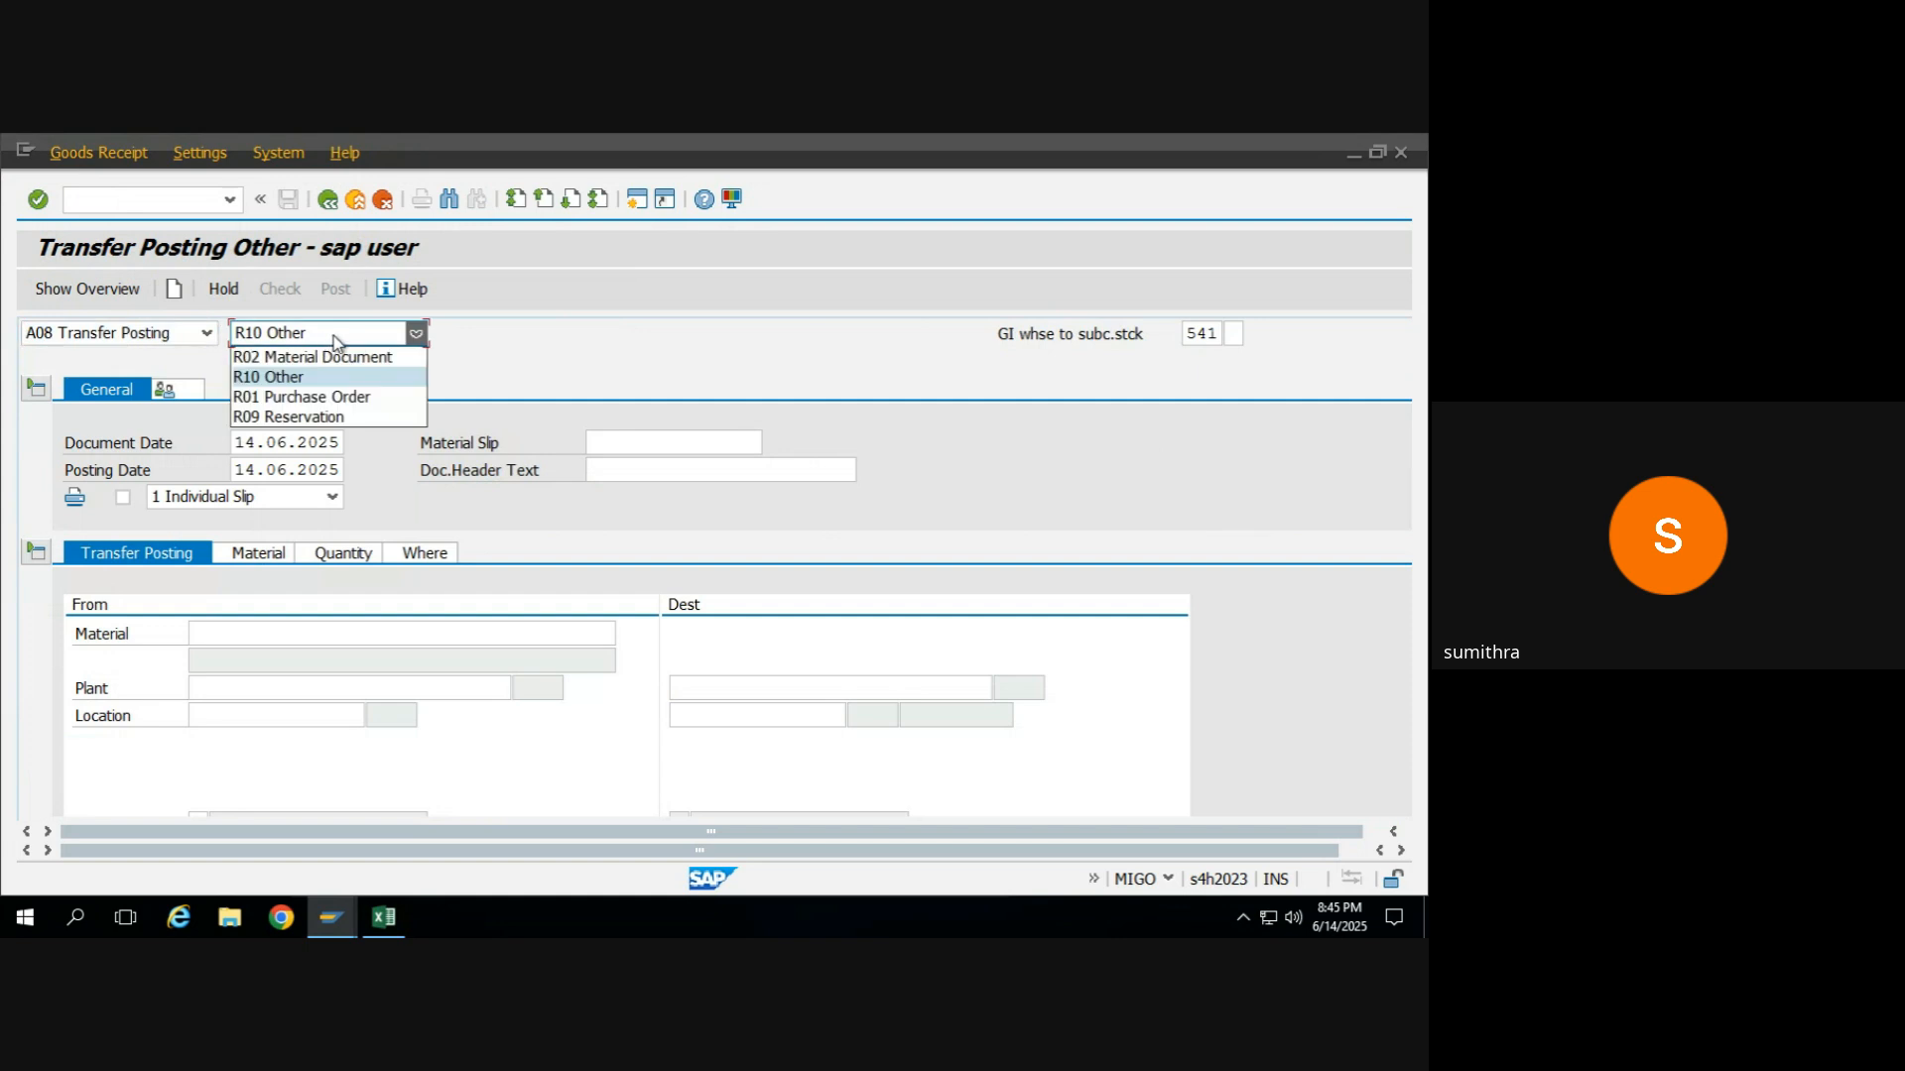
click(570, 355)
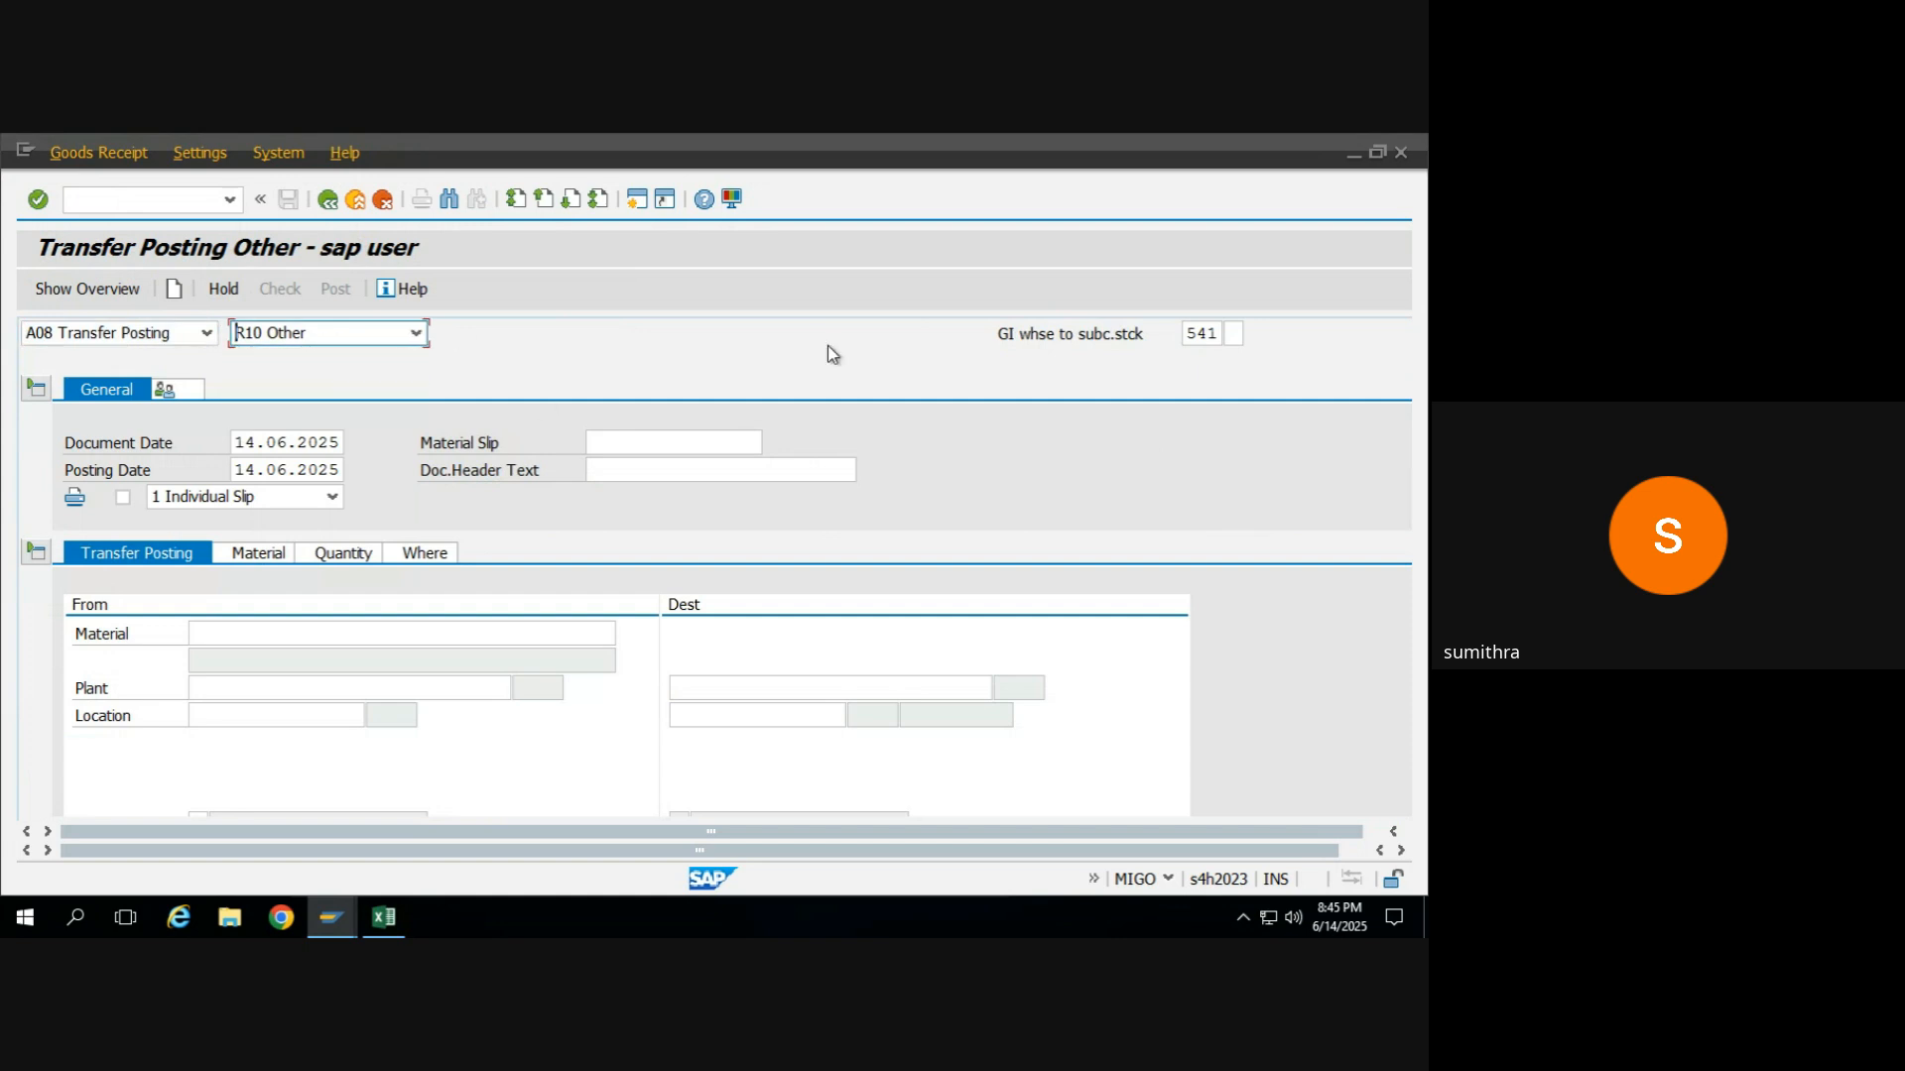
click(1209, 333)
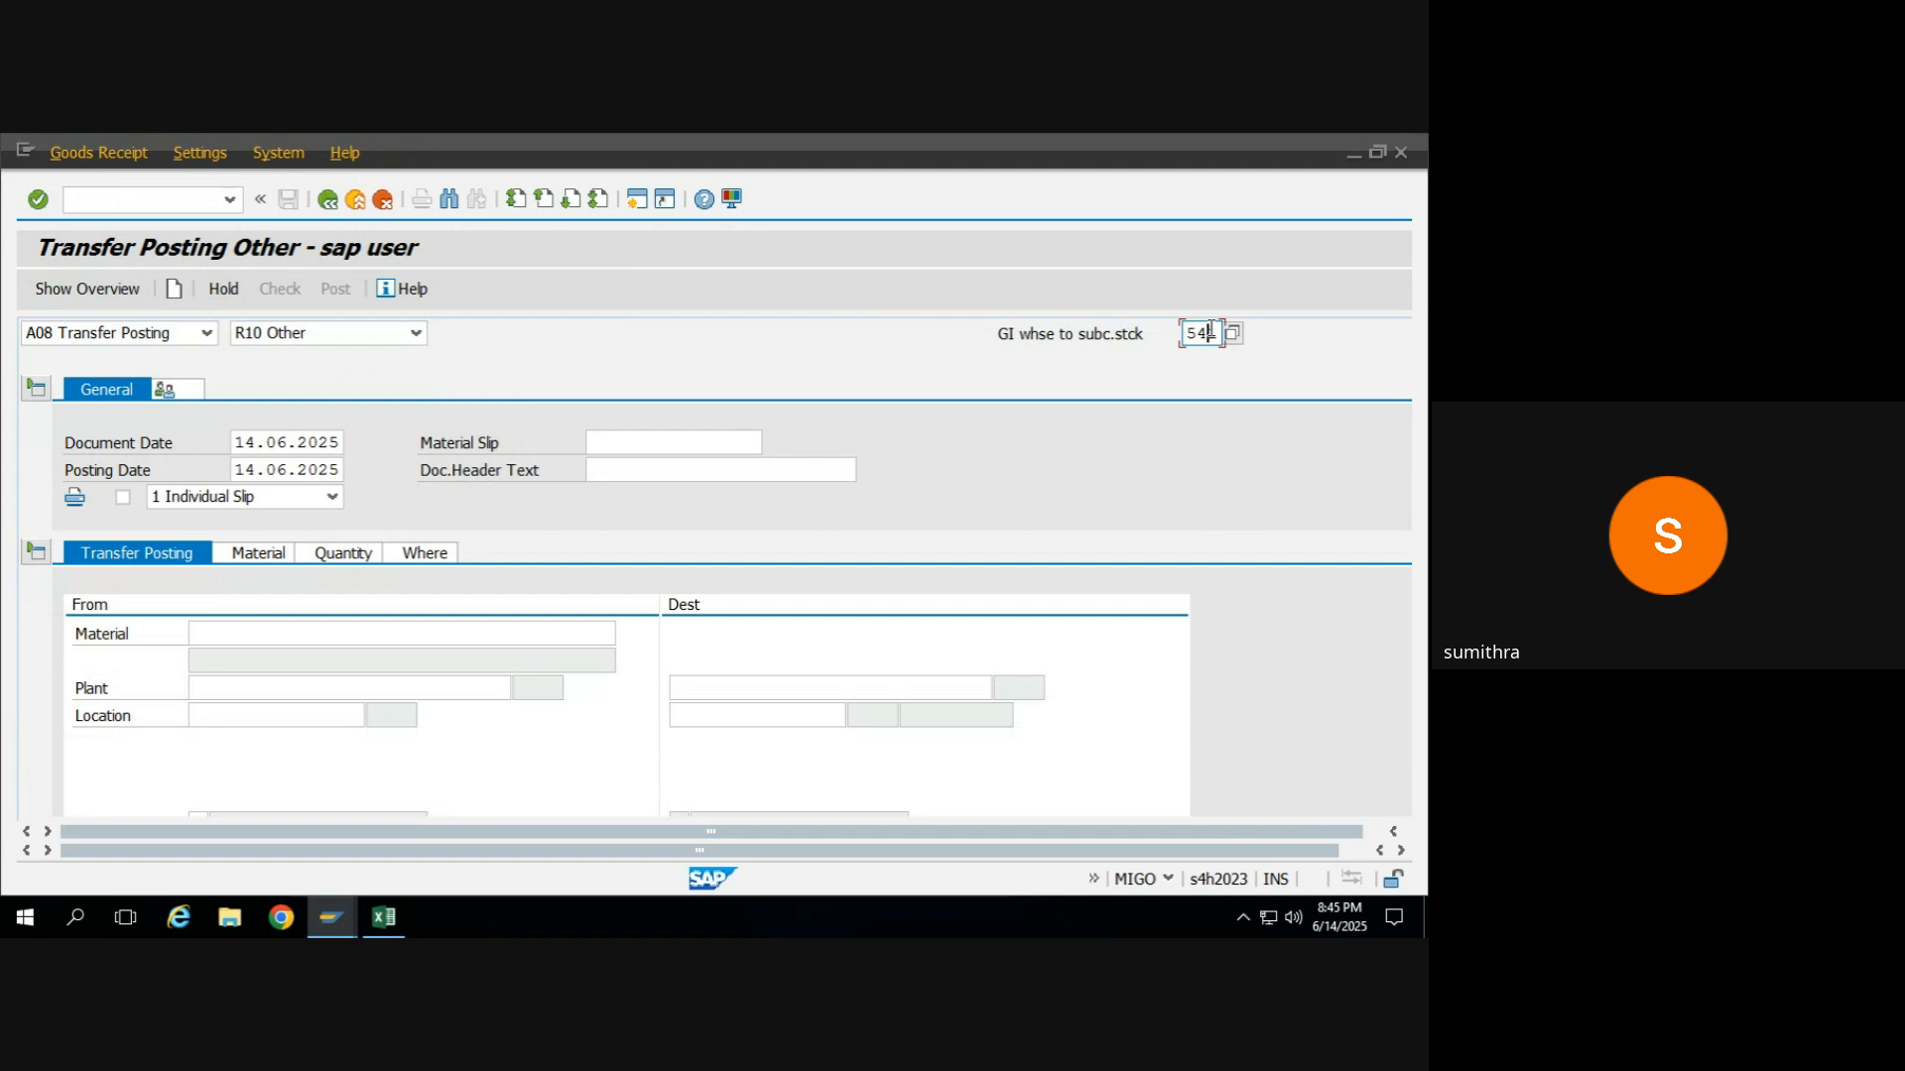
Enter RM_WHEAT as the transfer posting's source material, adapting the RM_MAIDA name copied from the Excel sheet.
click(241, 633)
key(alt+Tab)
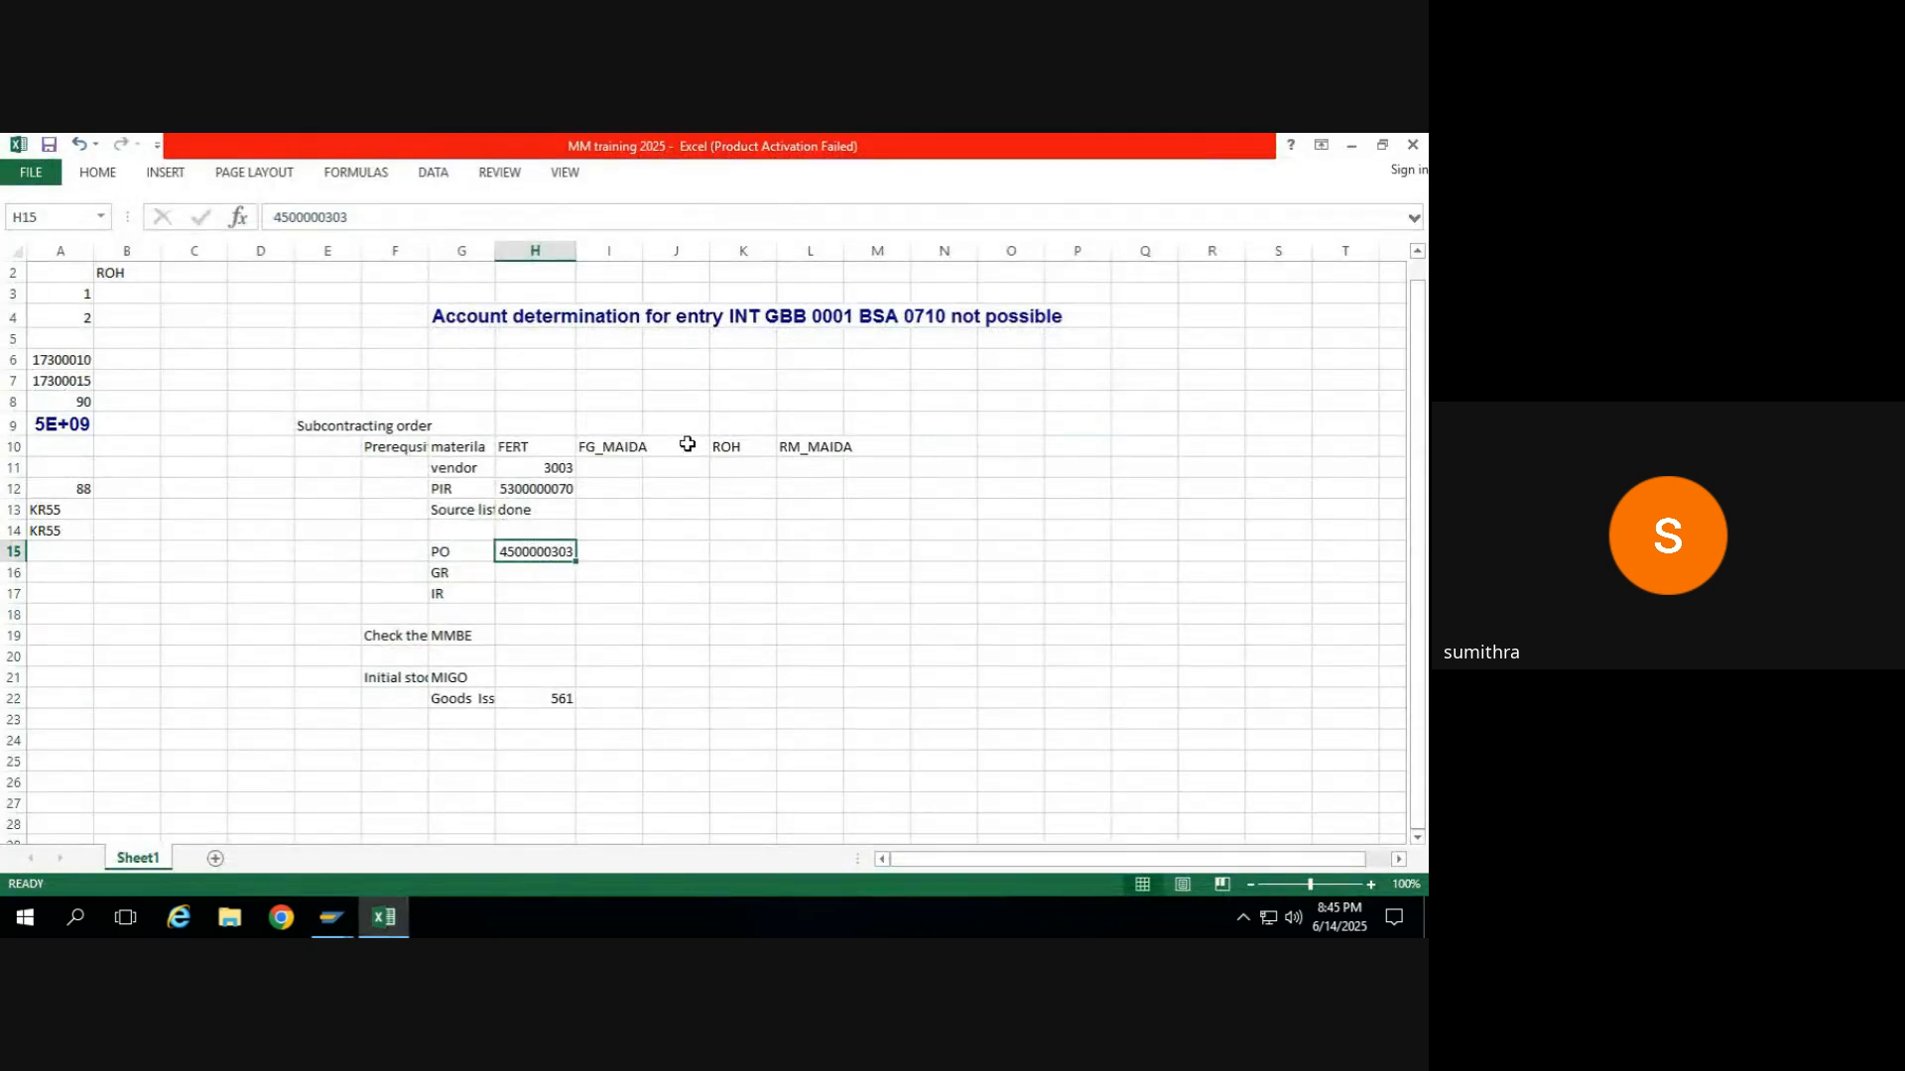
click(829, 448)
key(ctrl+c)
key(alt+Tab)
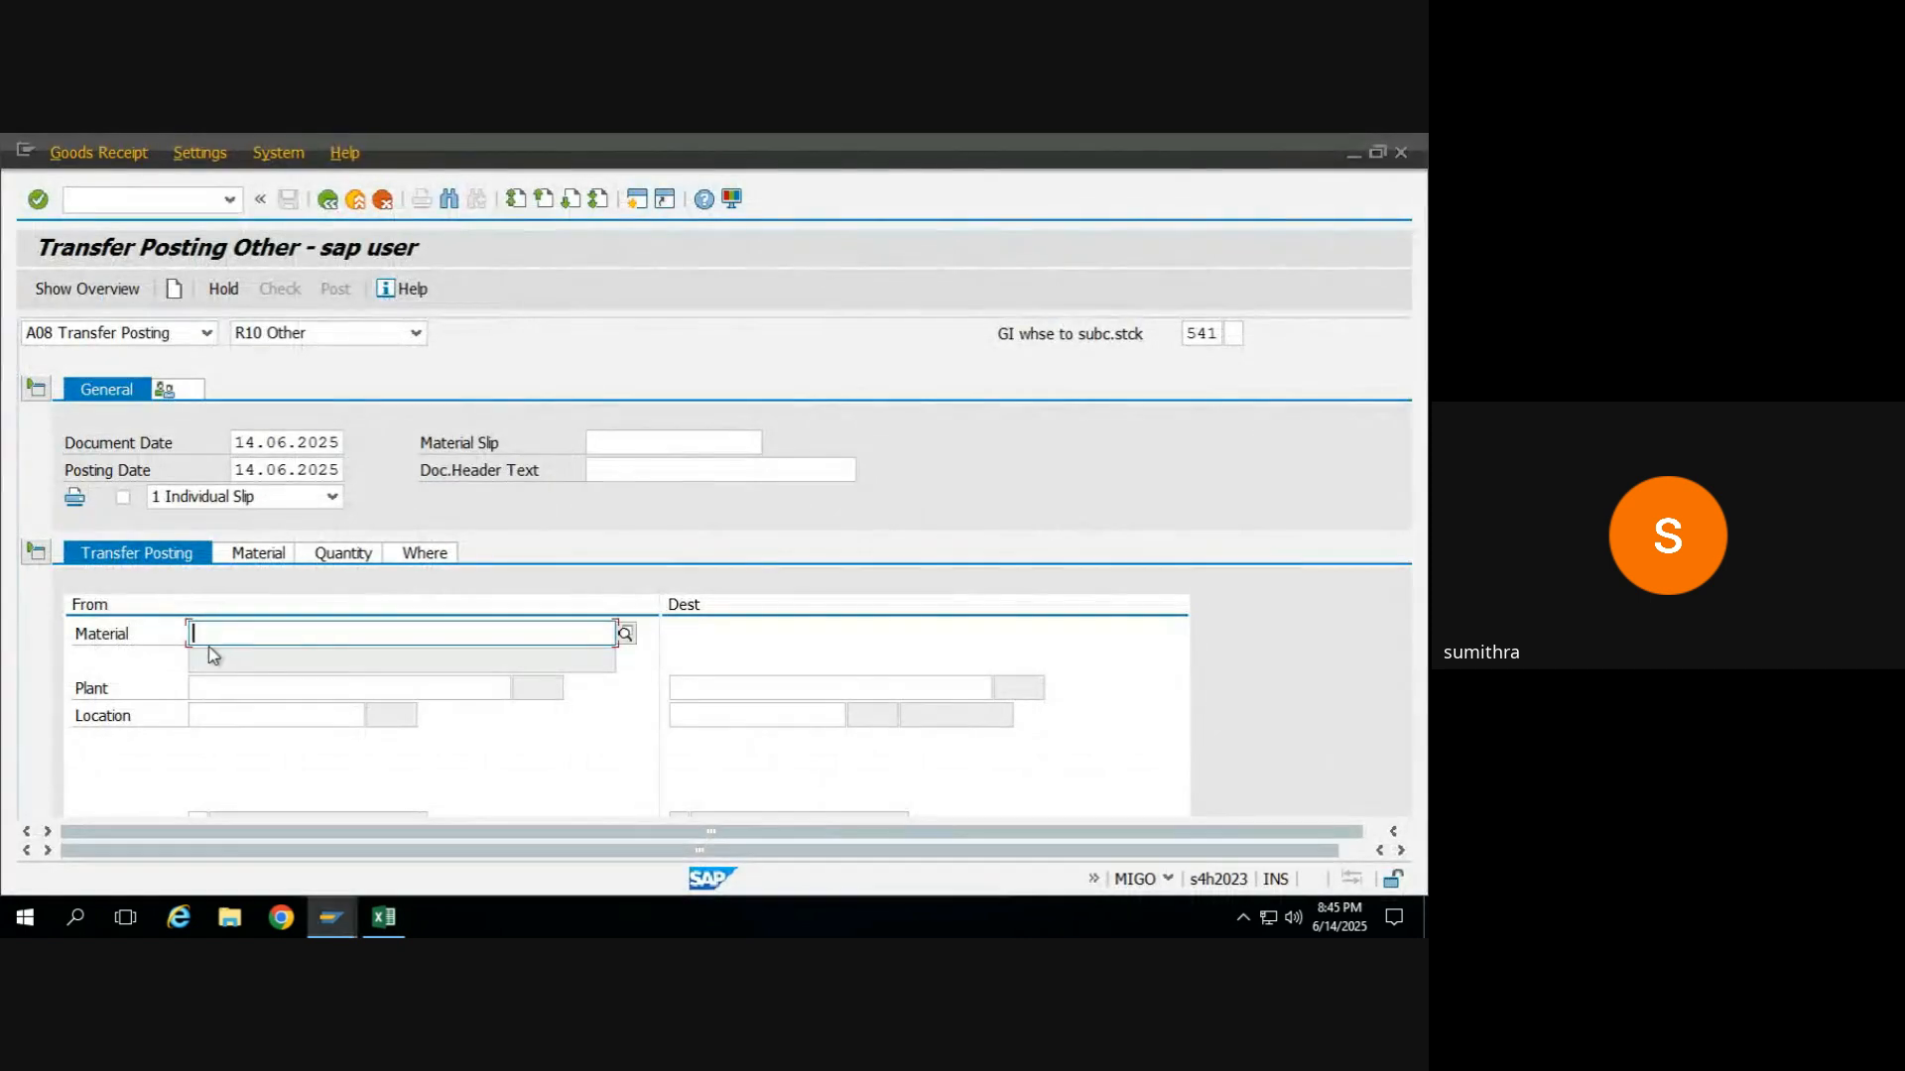
key(ctrl+v)
key(BackSpace)
key(BackSpace)
key(BackSpace)
key(BackSpace)
key(BackSpace)
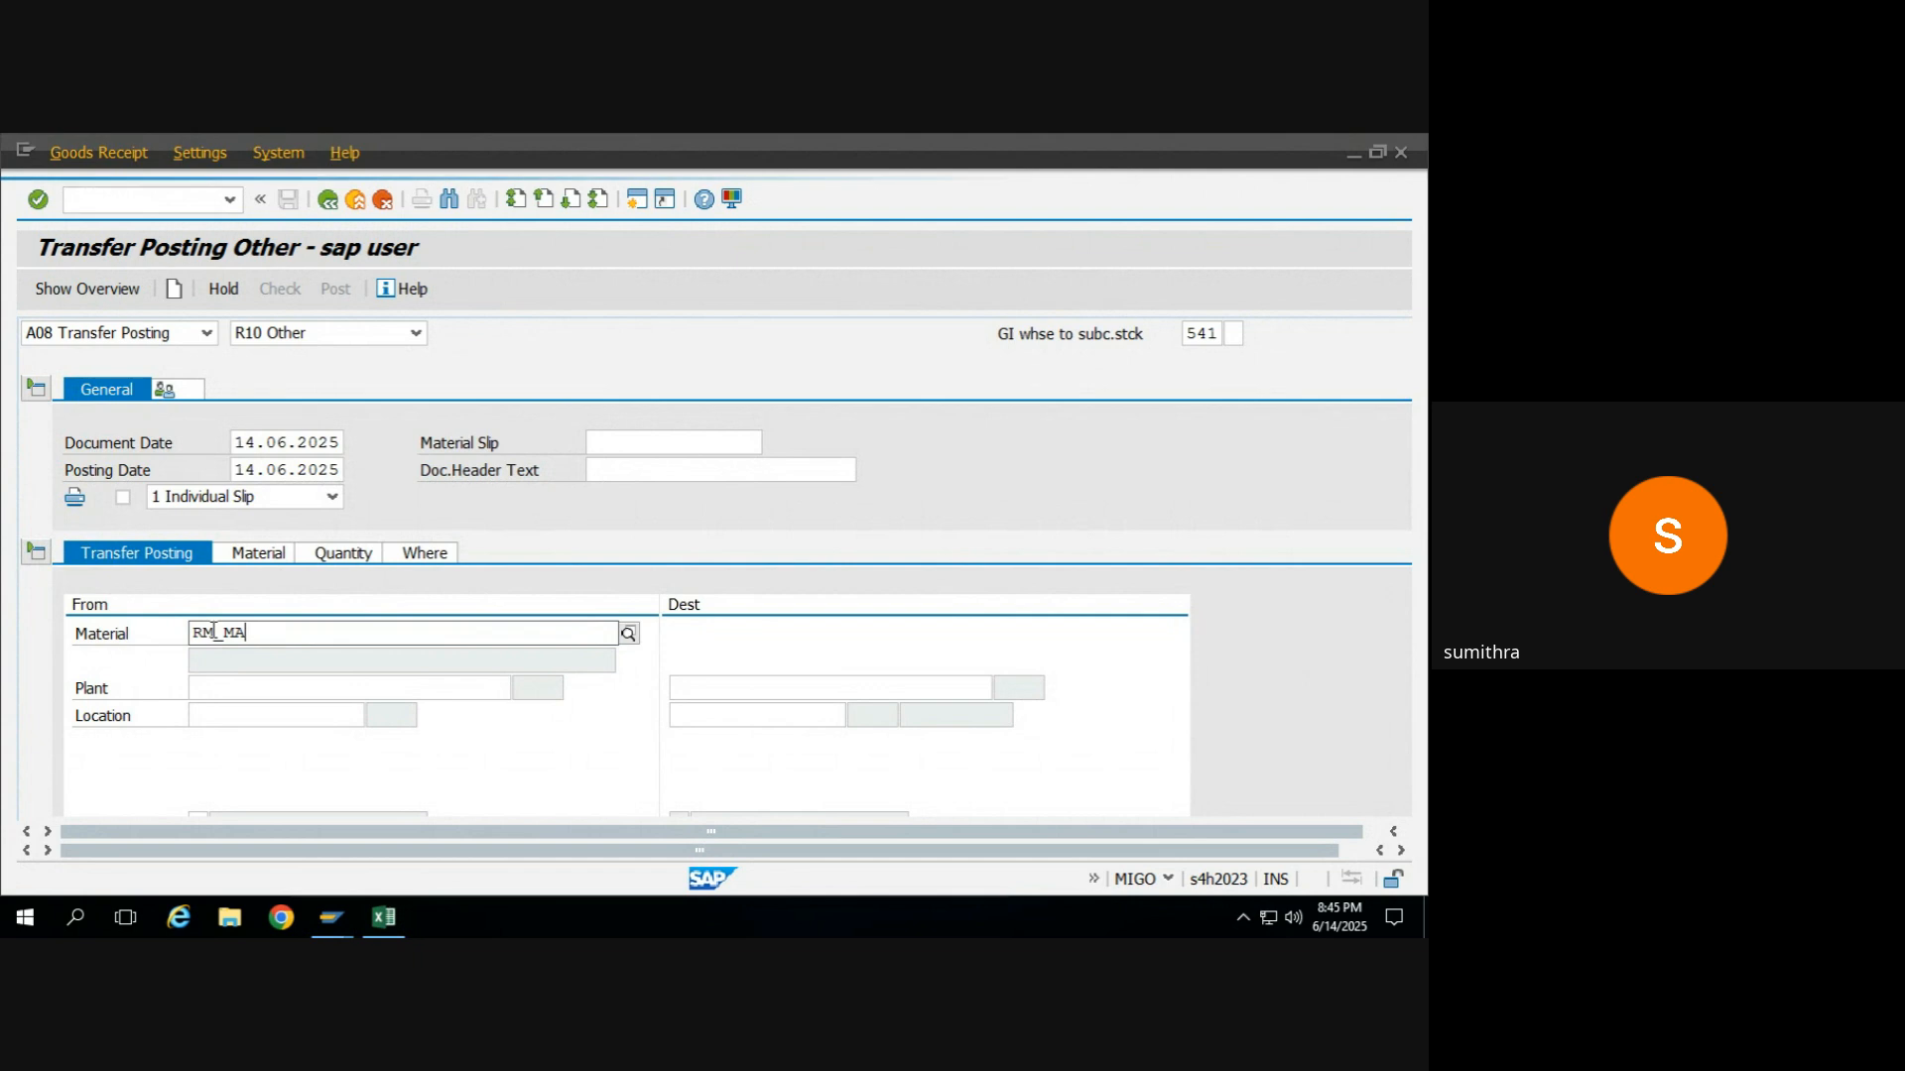
key(BackSpace)
text(w)
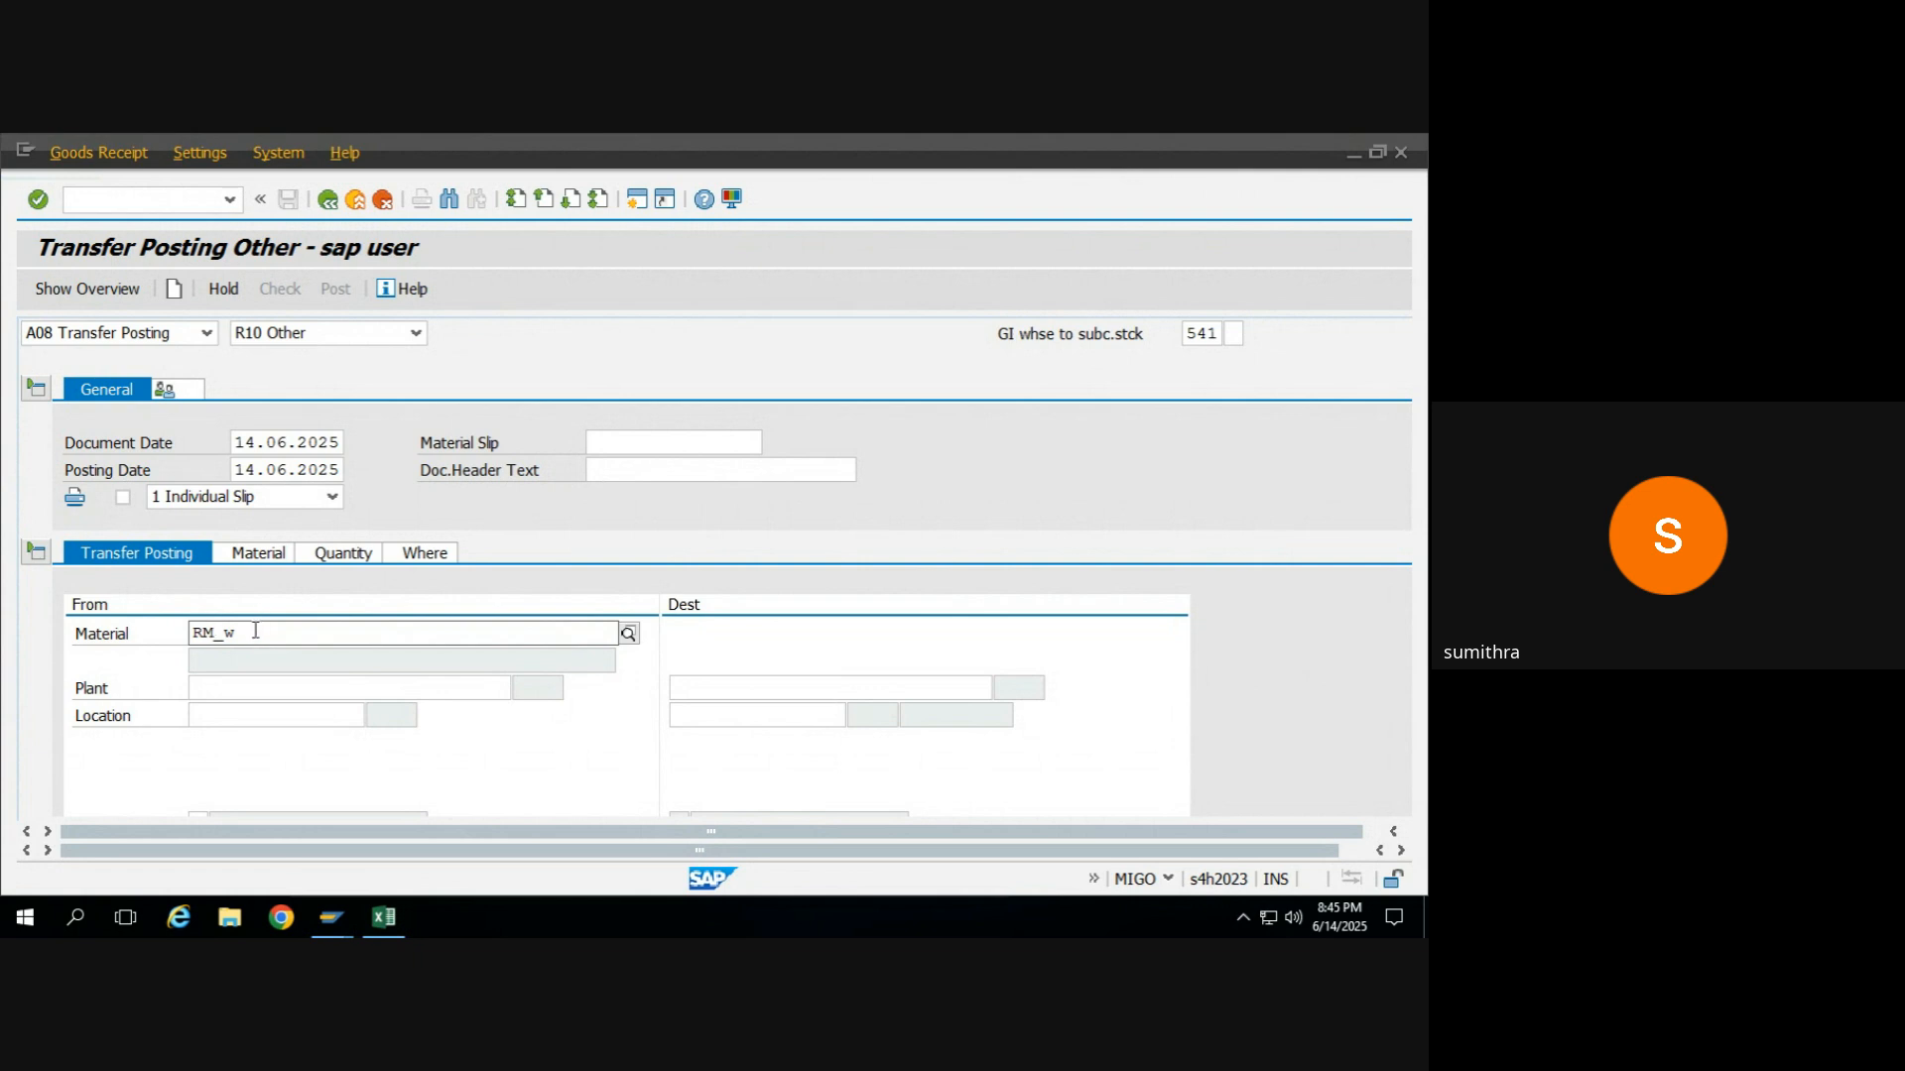
text(heat)
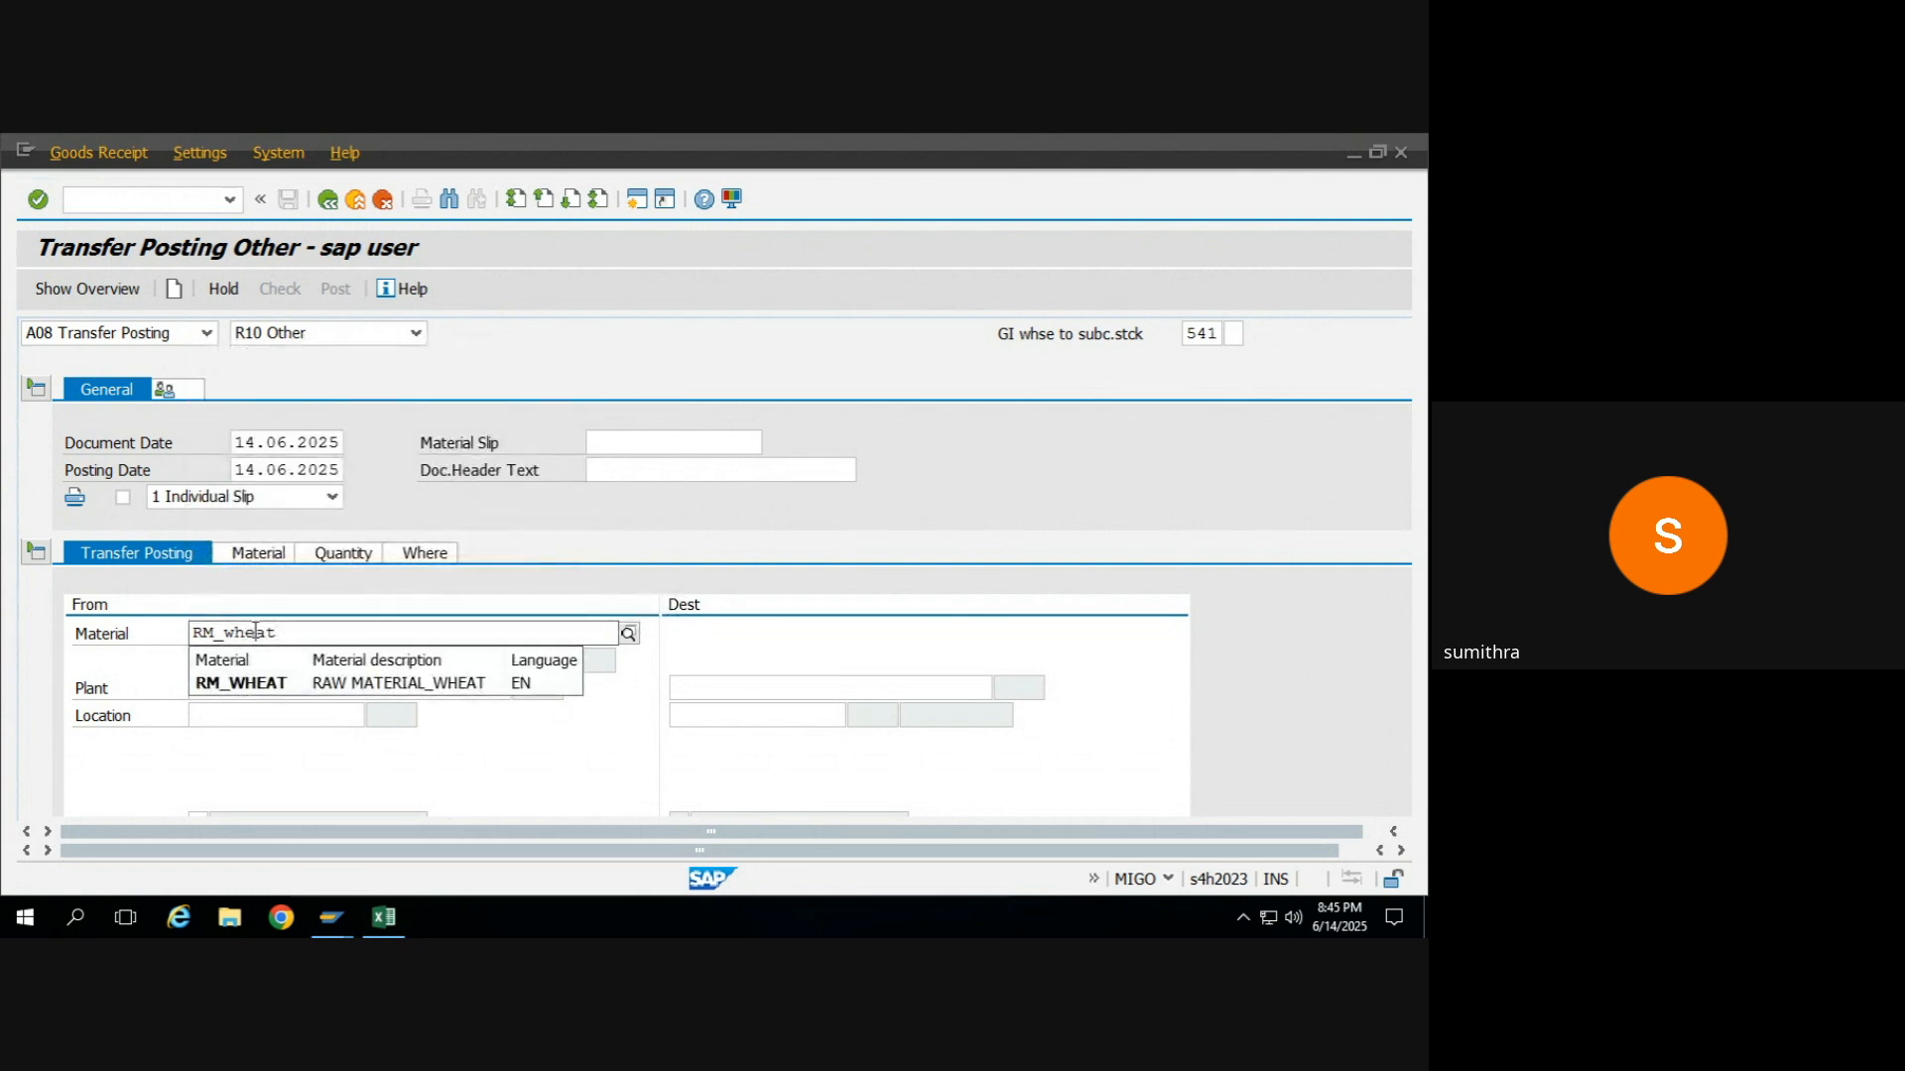
click(260, 684)
click(243, 683)
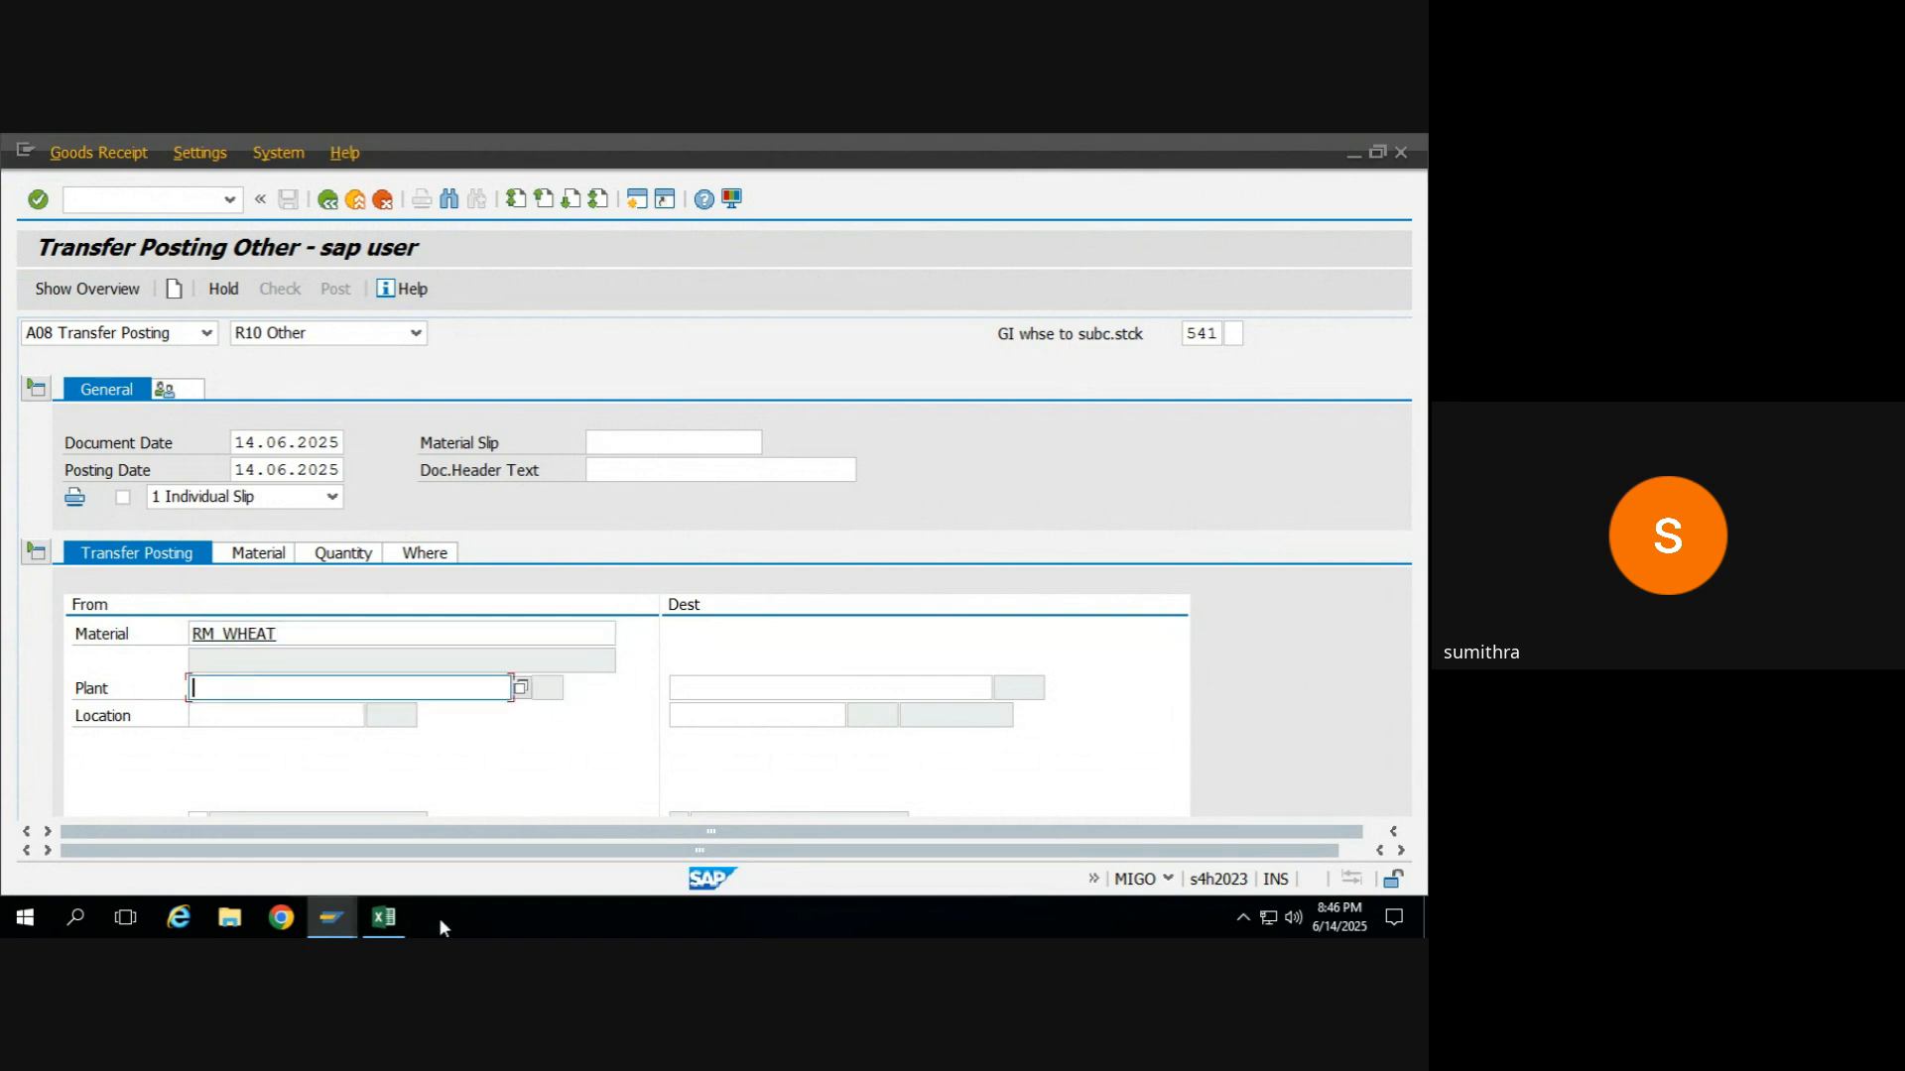
Run the MMBE stock overview for RM_WHEAT in plant KR55 in another SAP session and check its raw materials storage location stock.
mouse_move(344, 930)
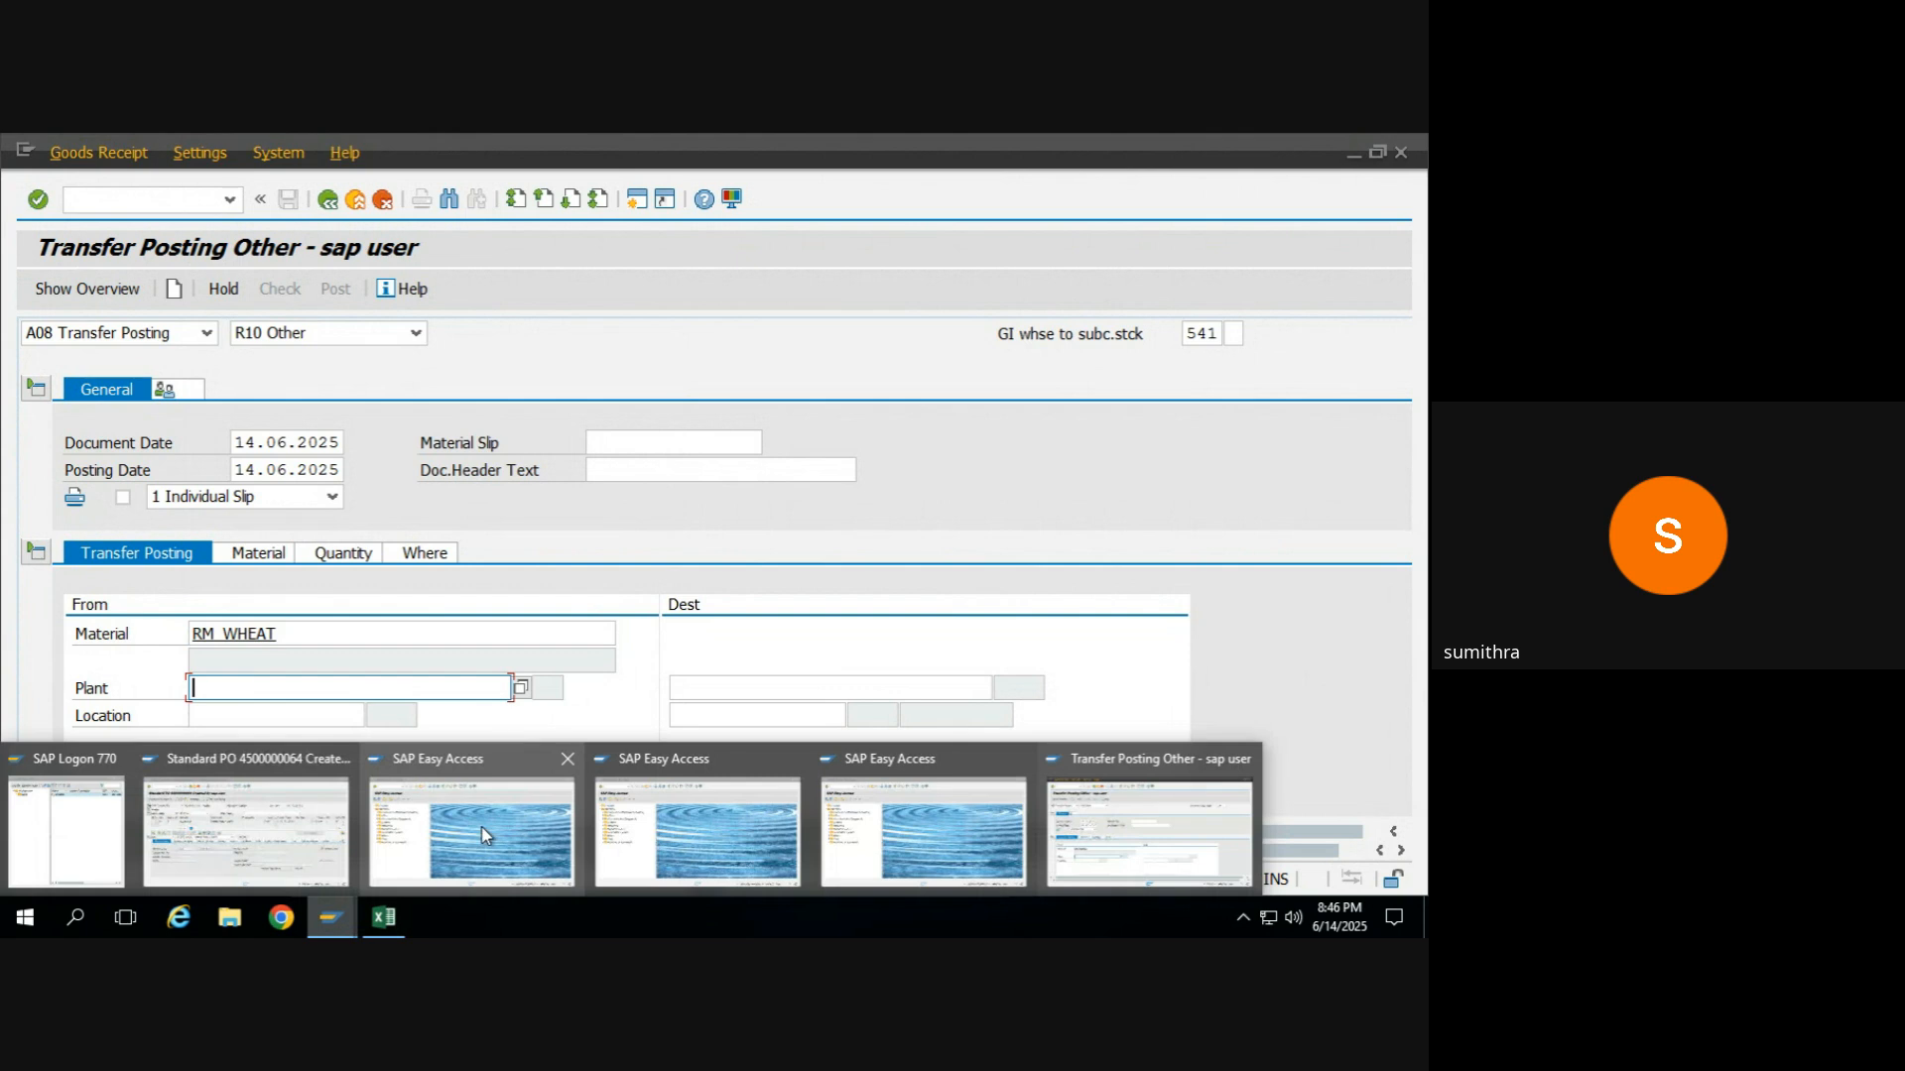
click(480, 826)
click(229, 203)
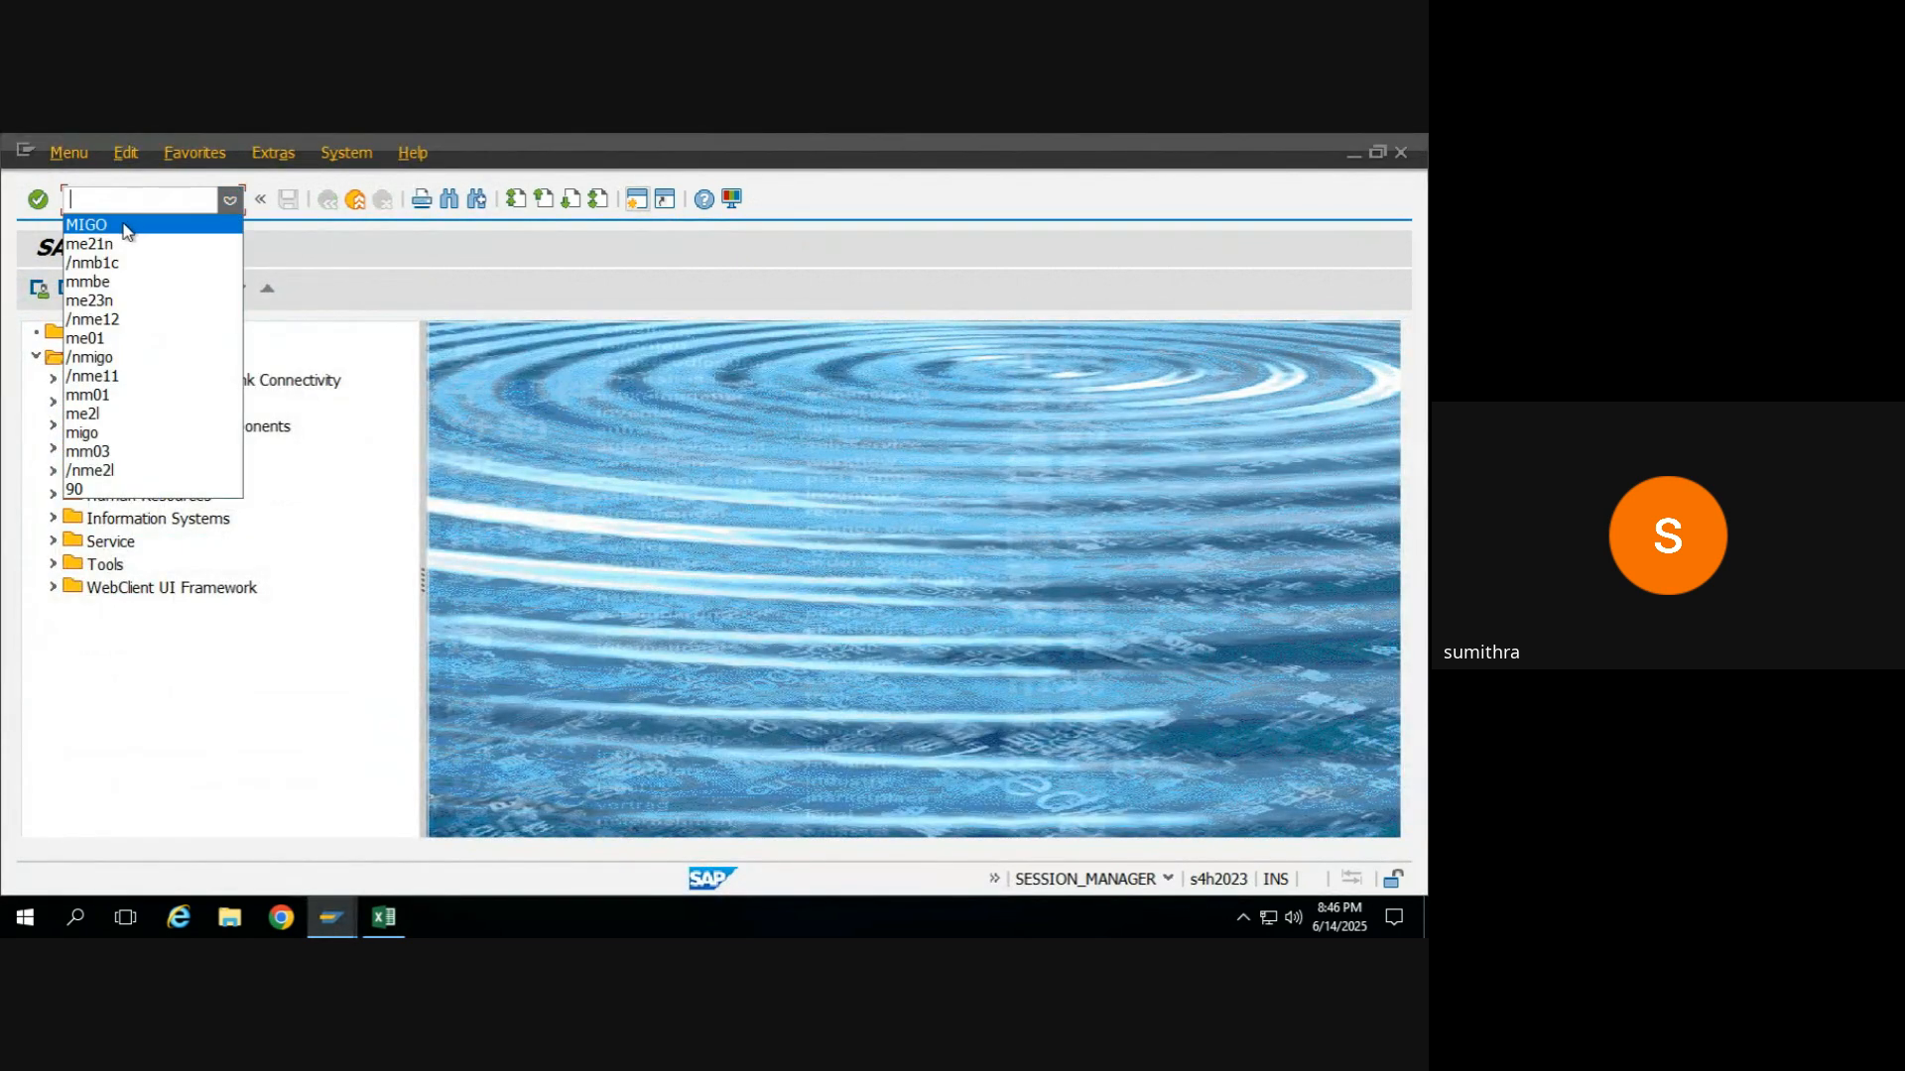
click(117, 283)
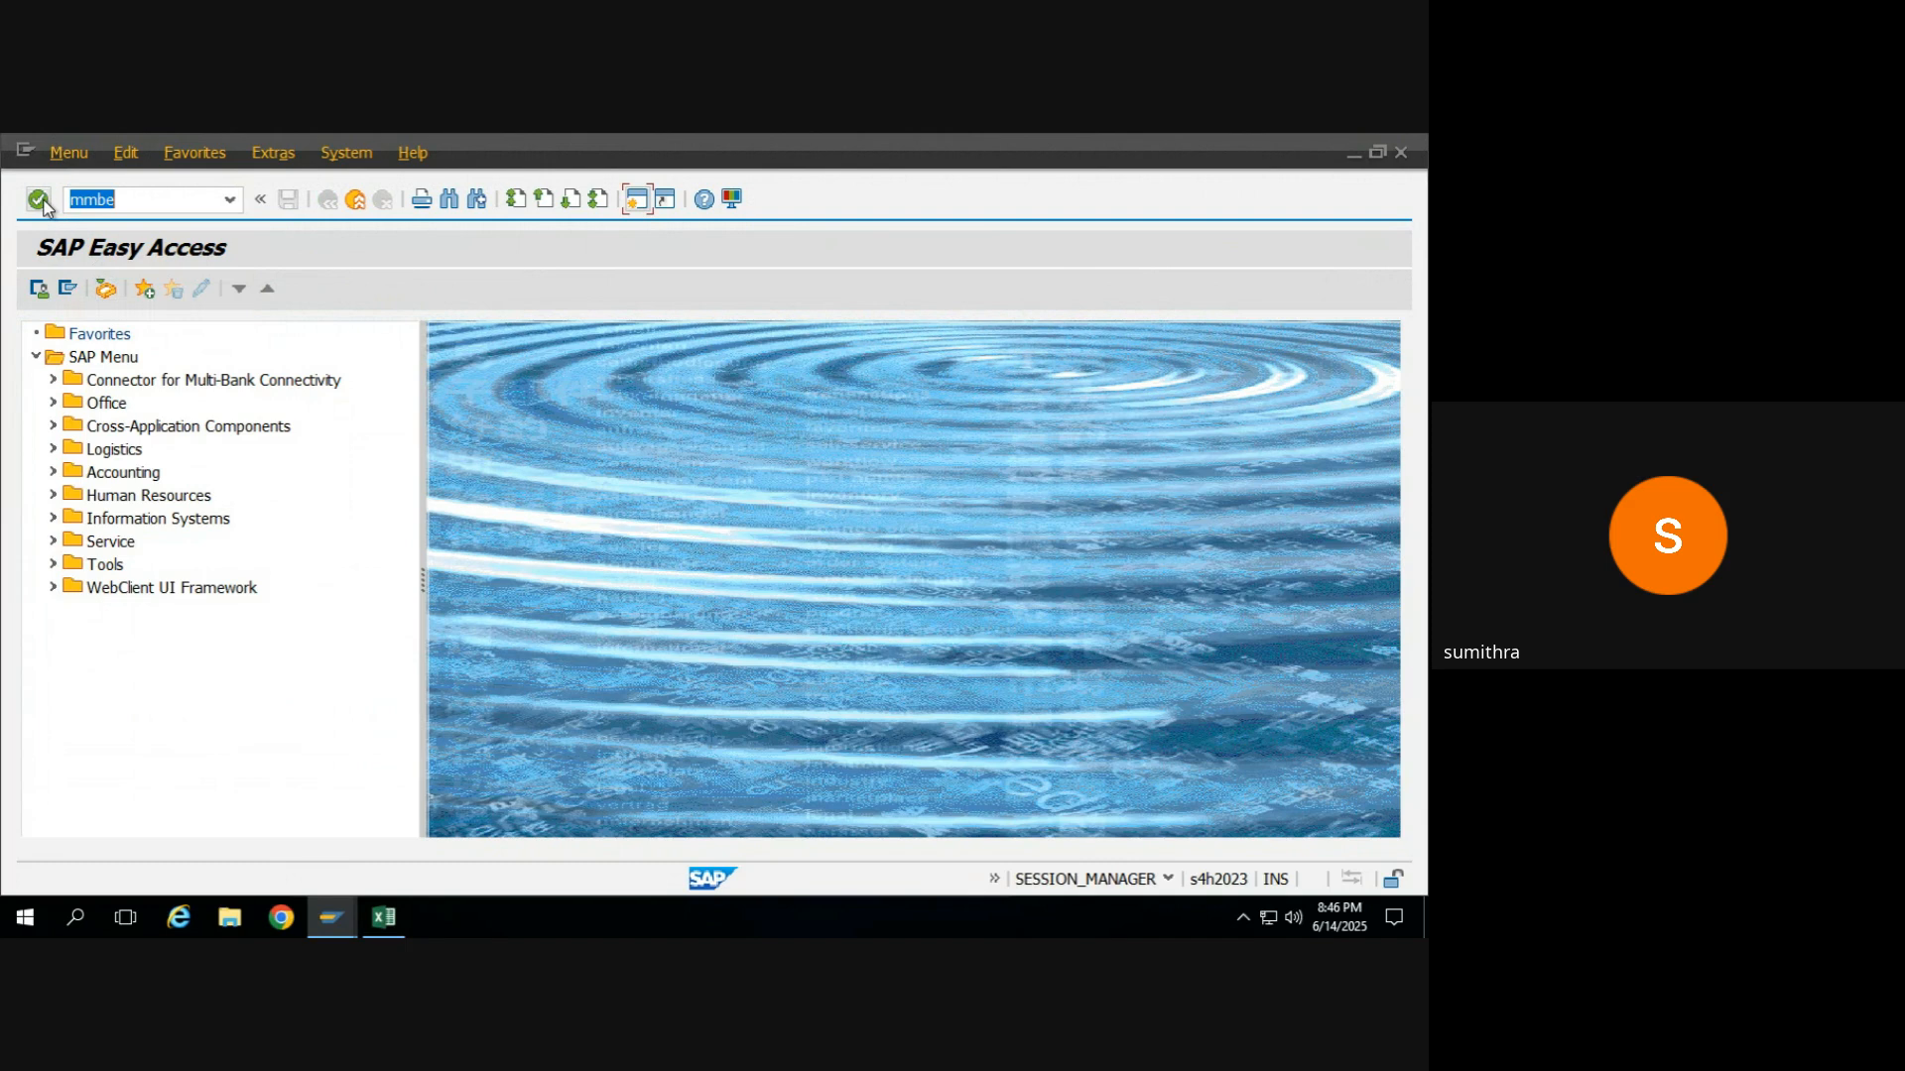
key(Return)
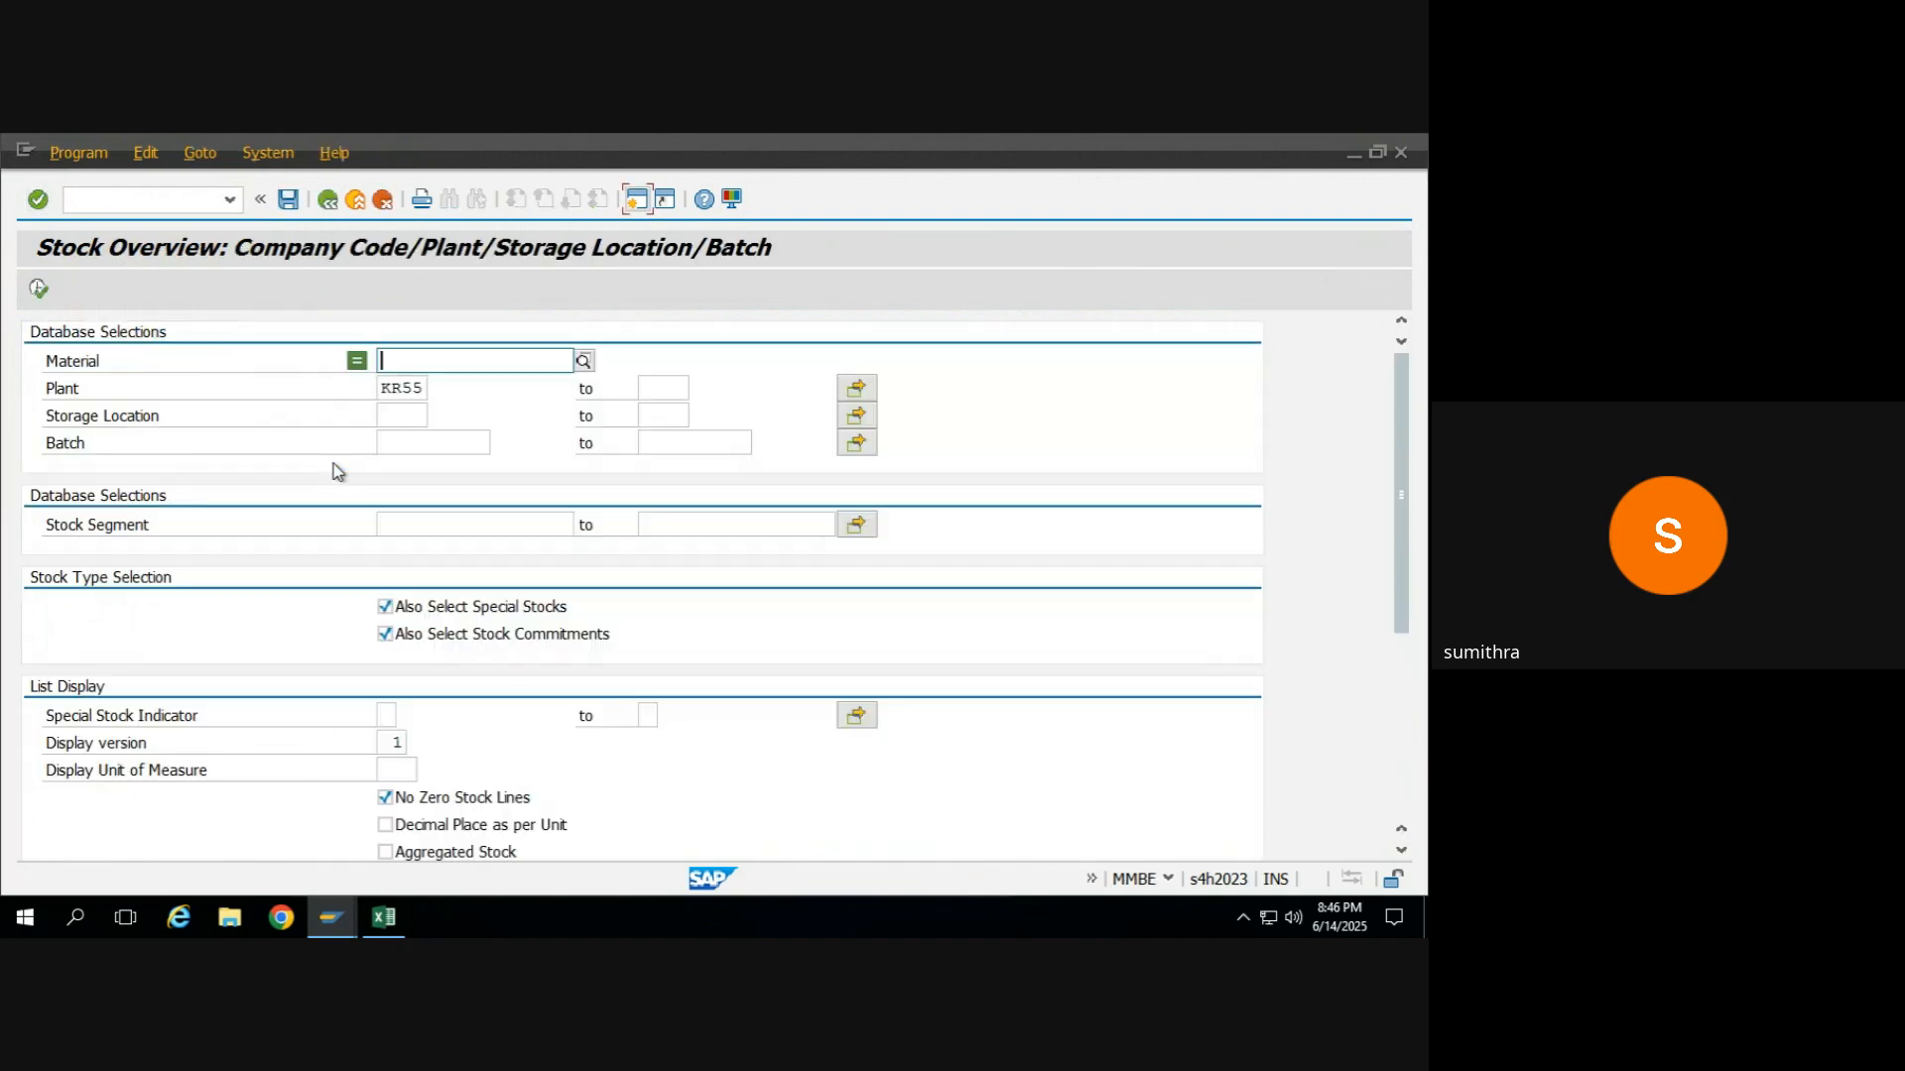
click(422, 350)
key(Down)
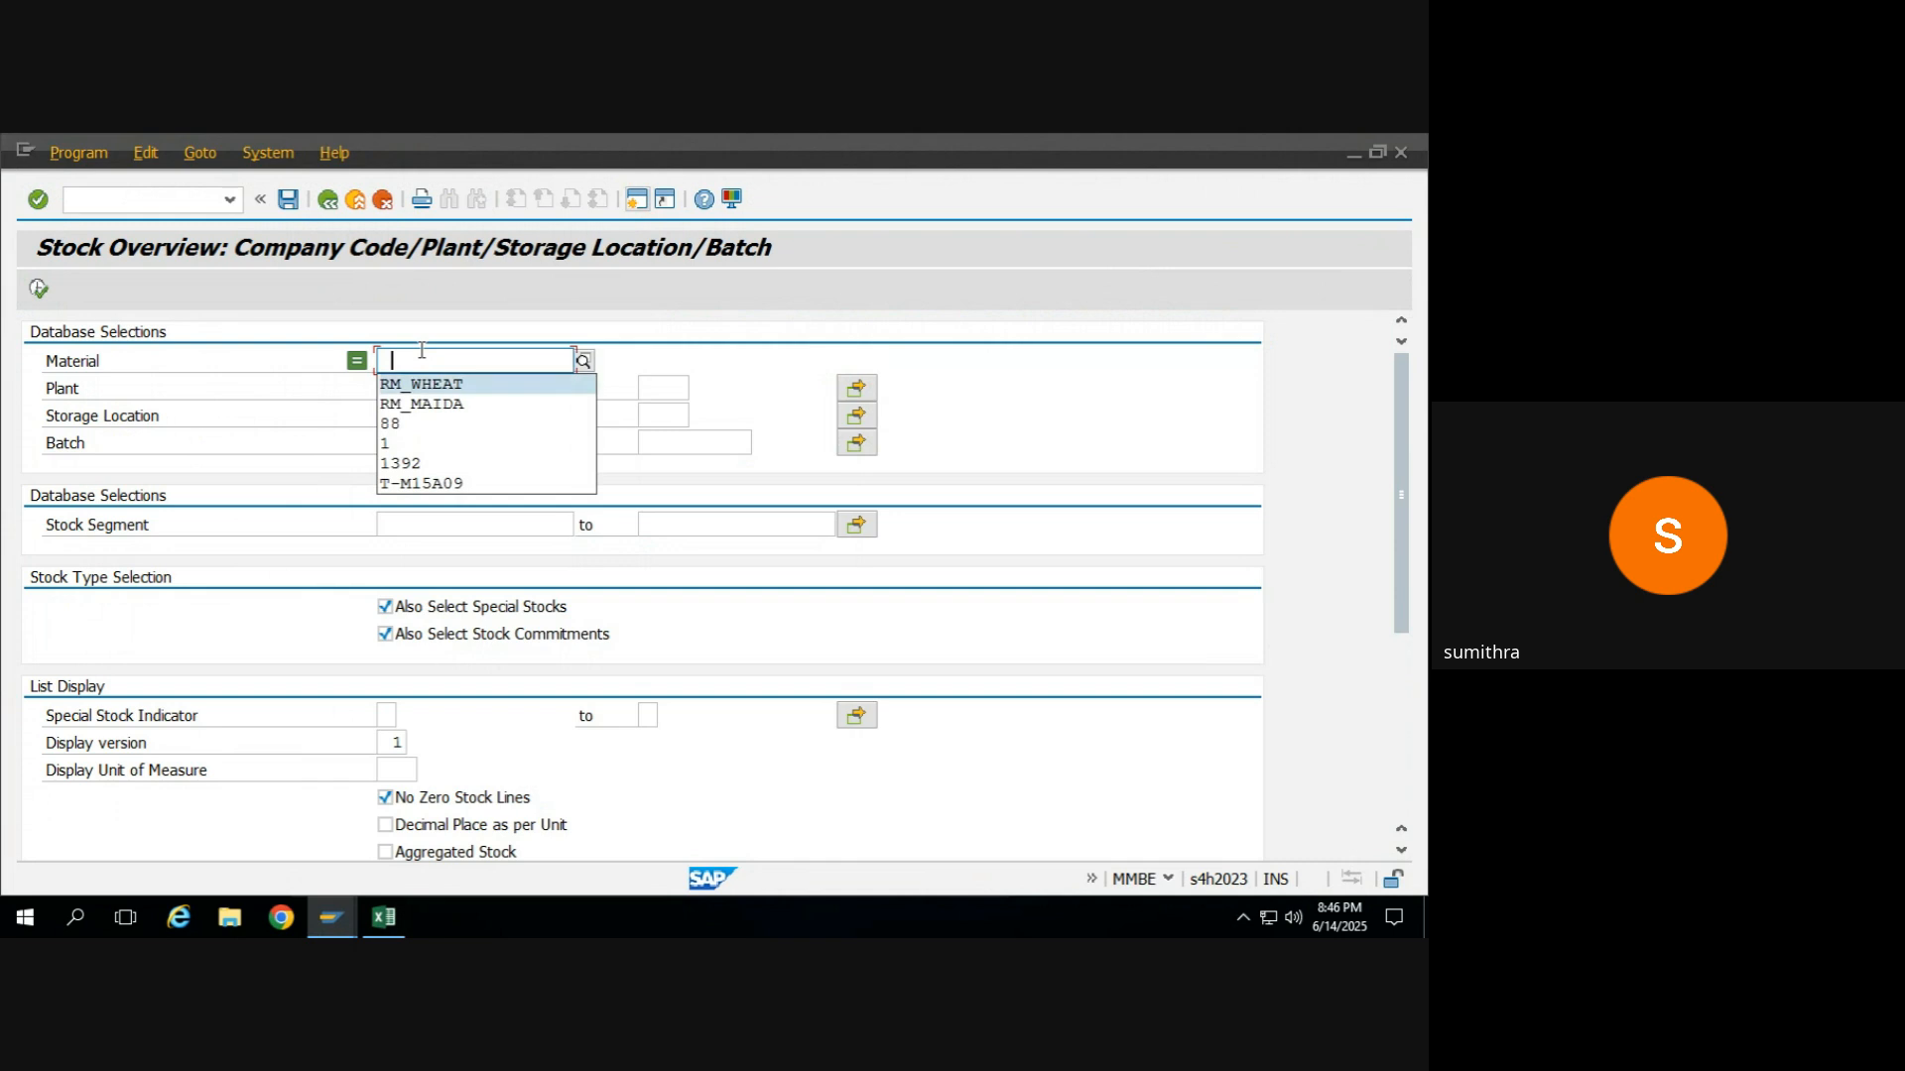
key(Return)
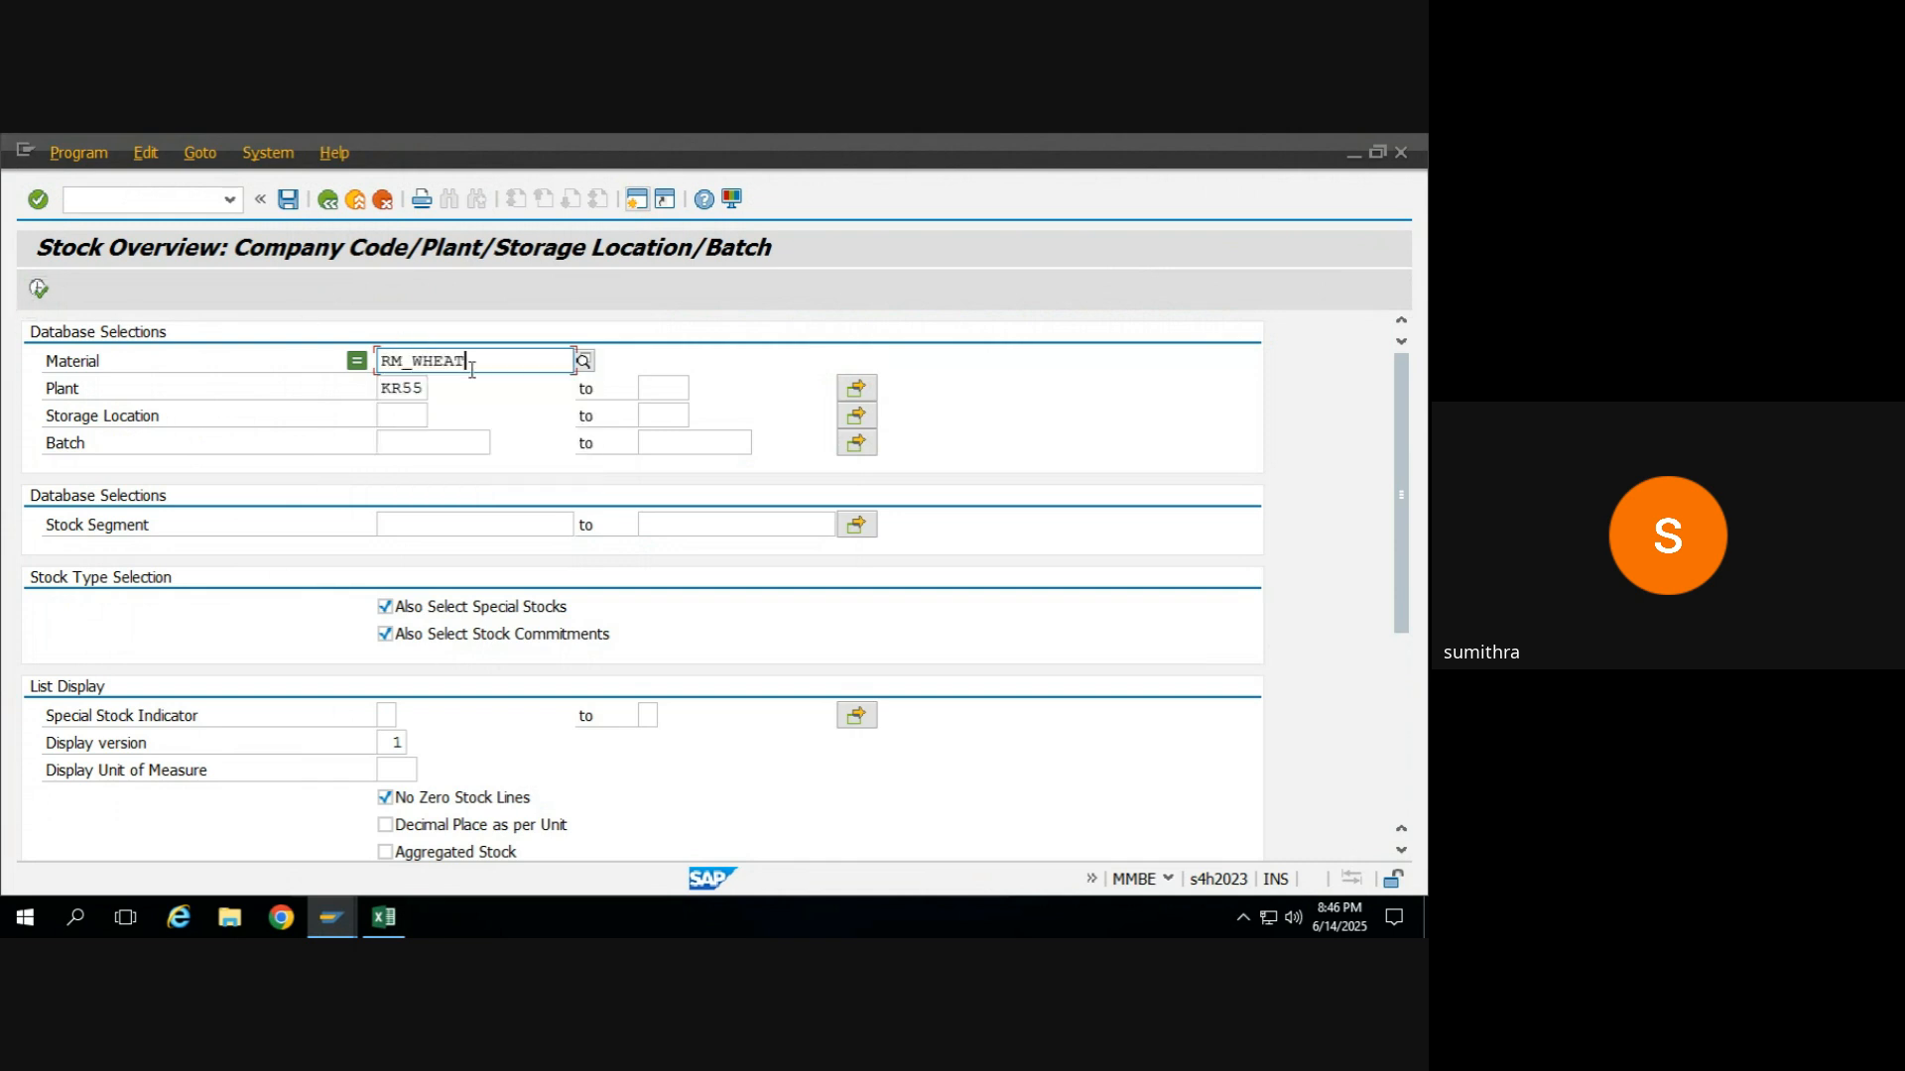
click(37, 288)
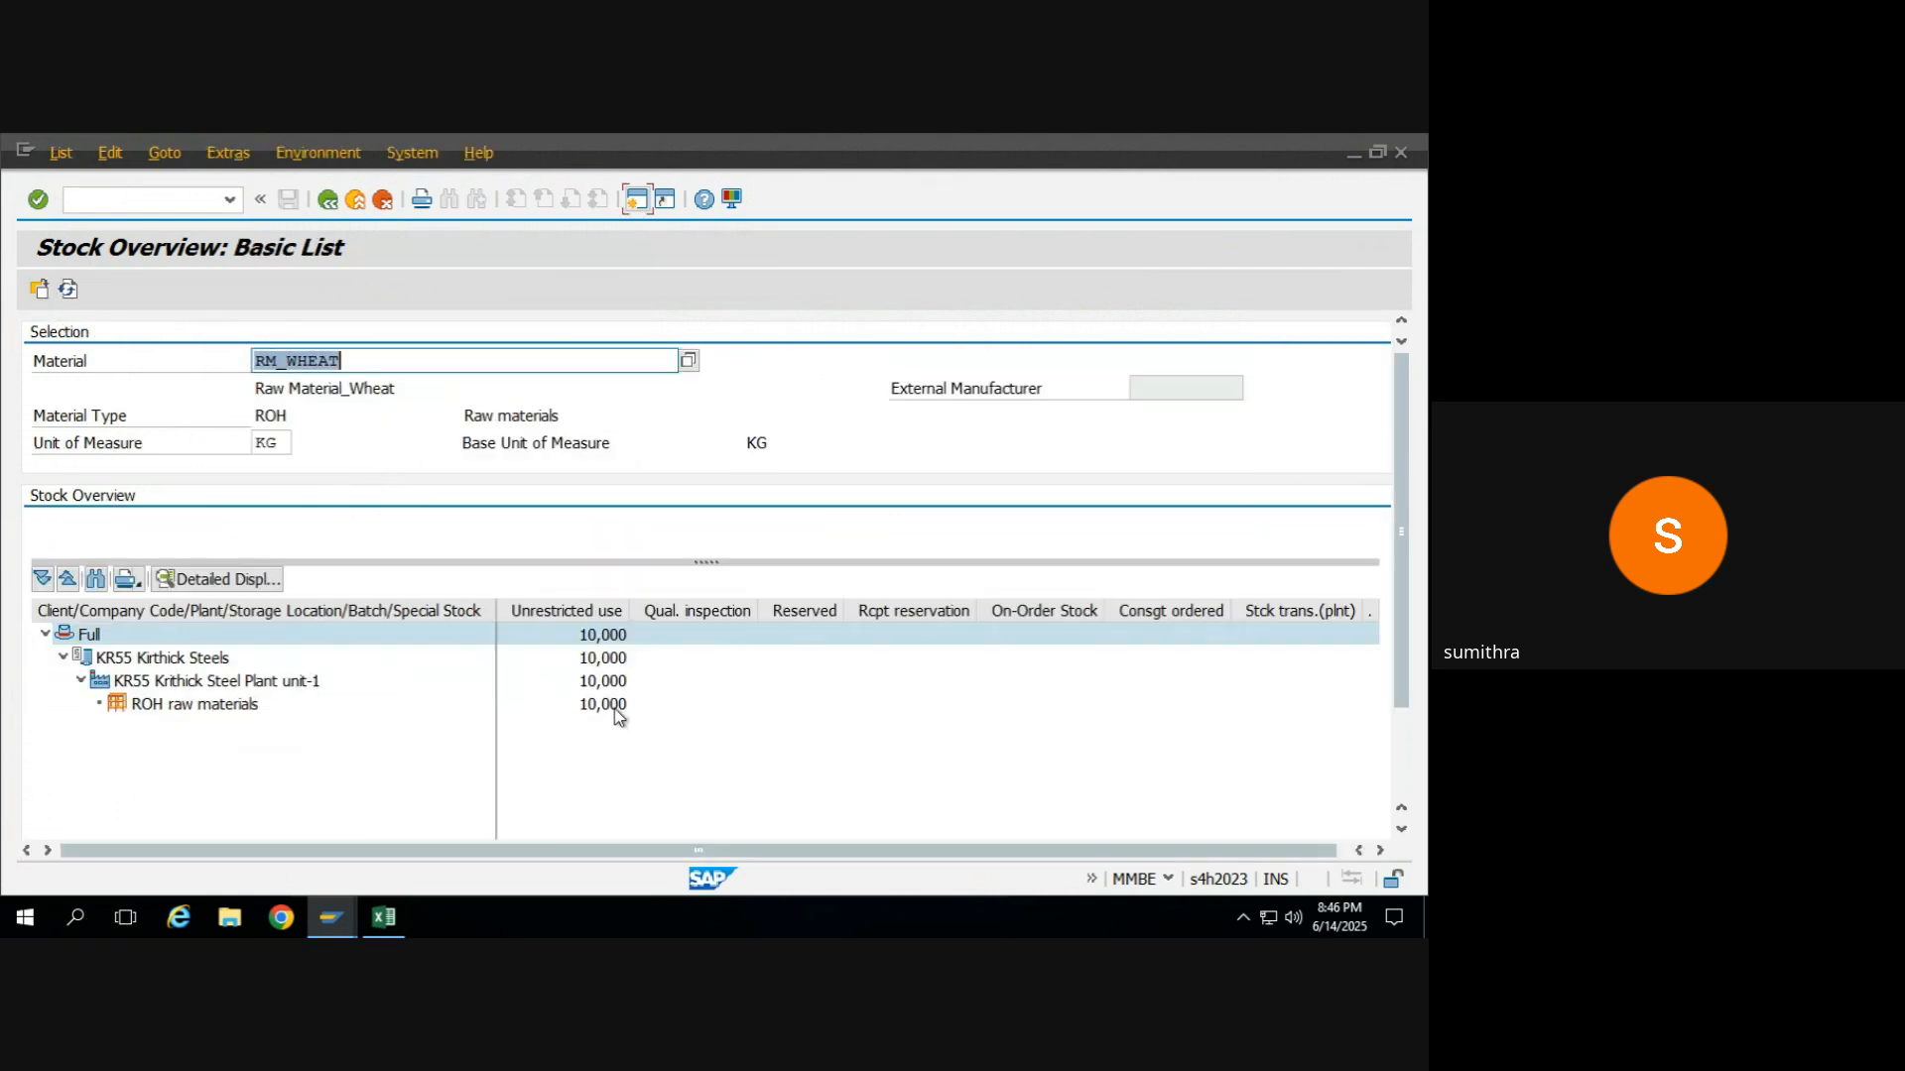
click(615, 706)
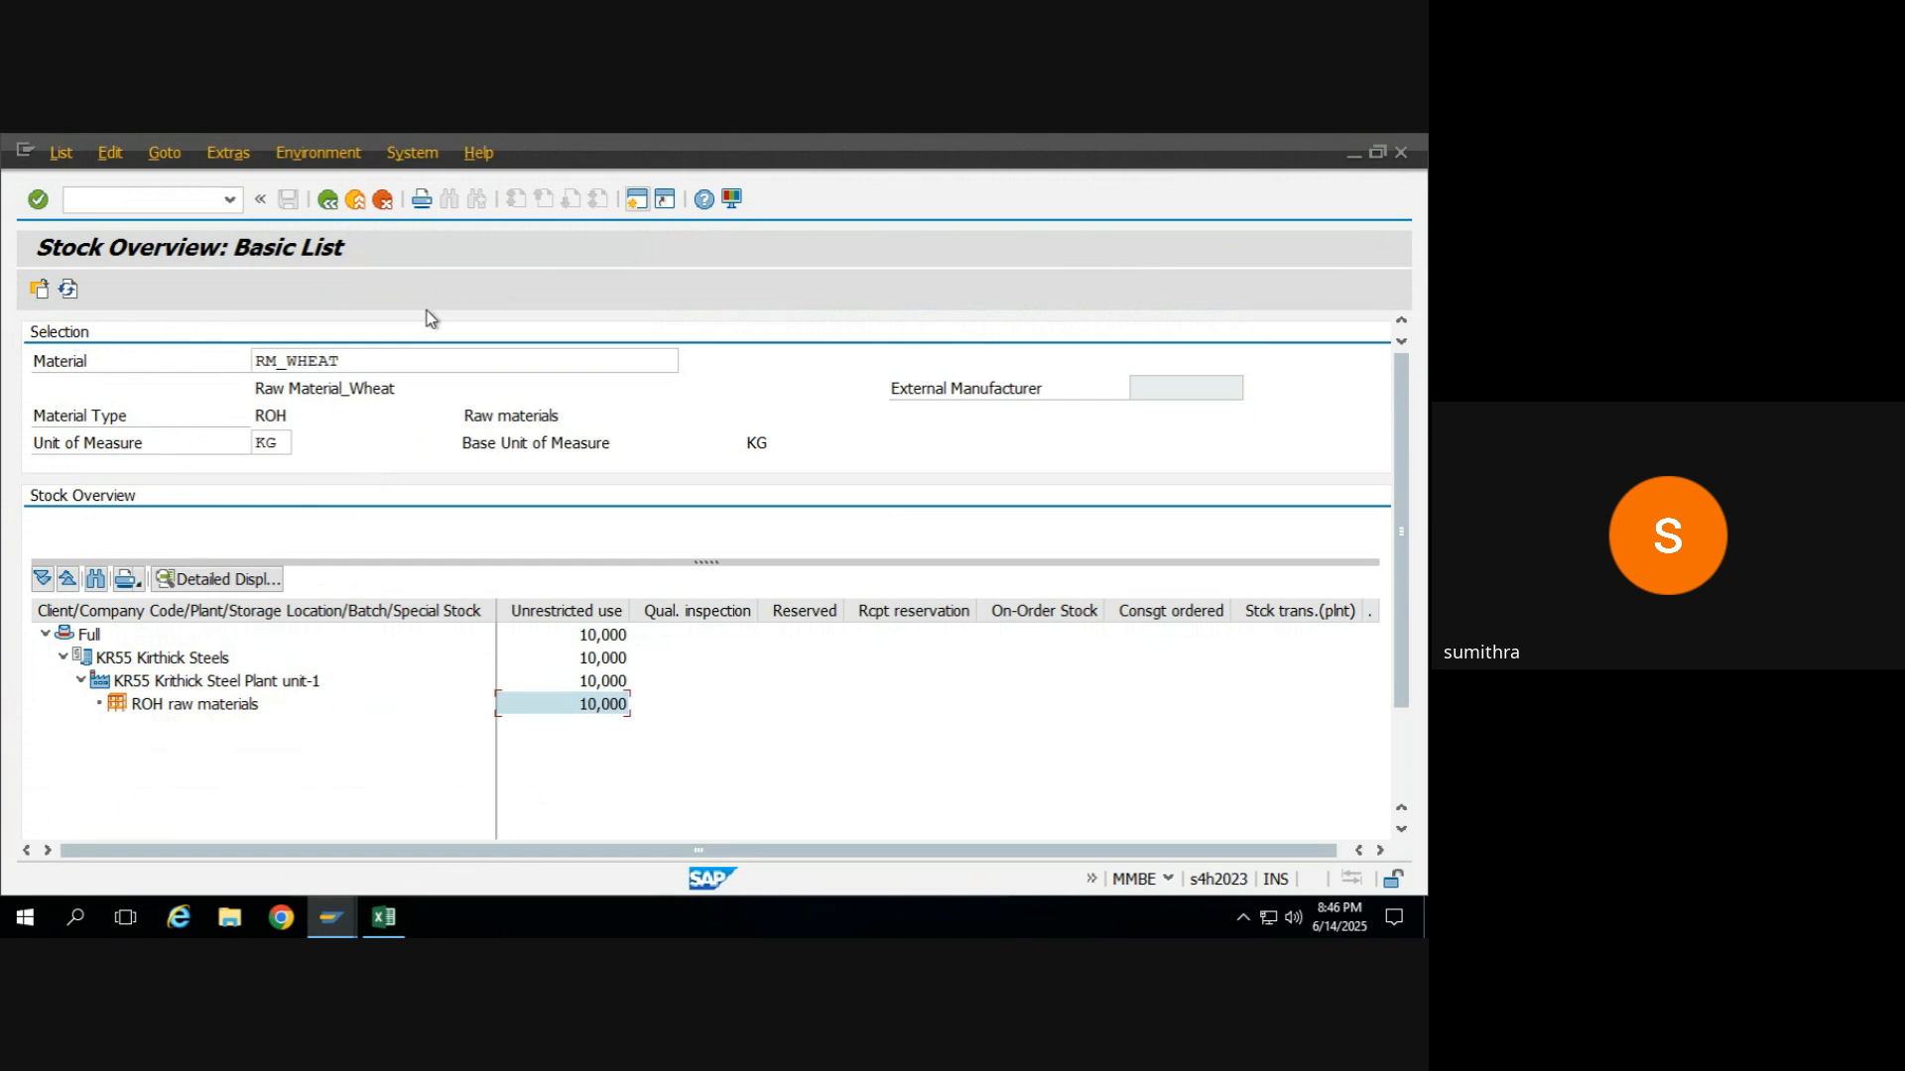
Return to the stock overview selection and set its material to RM_MAIDA.
click(328, 199)
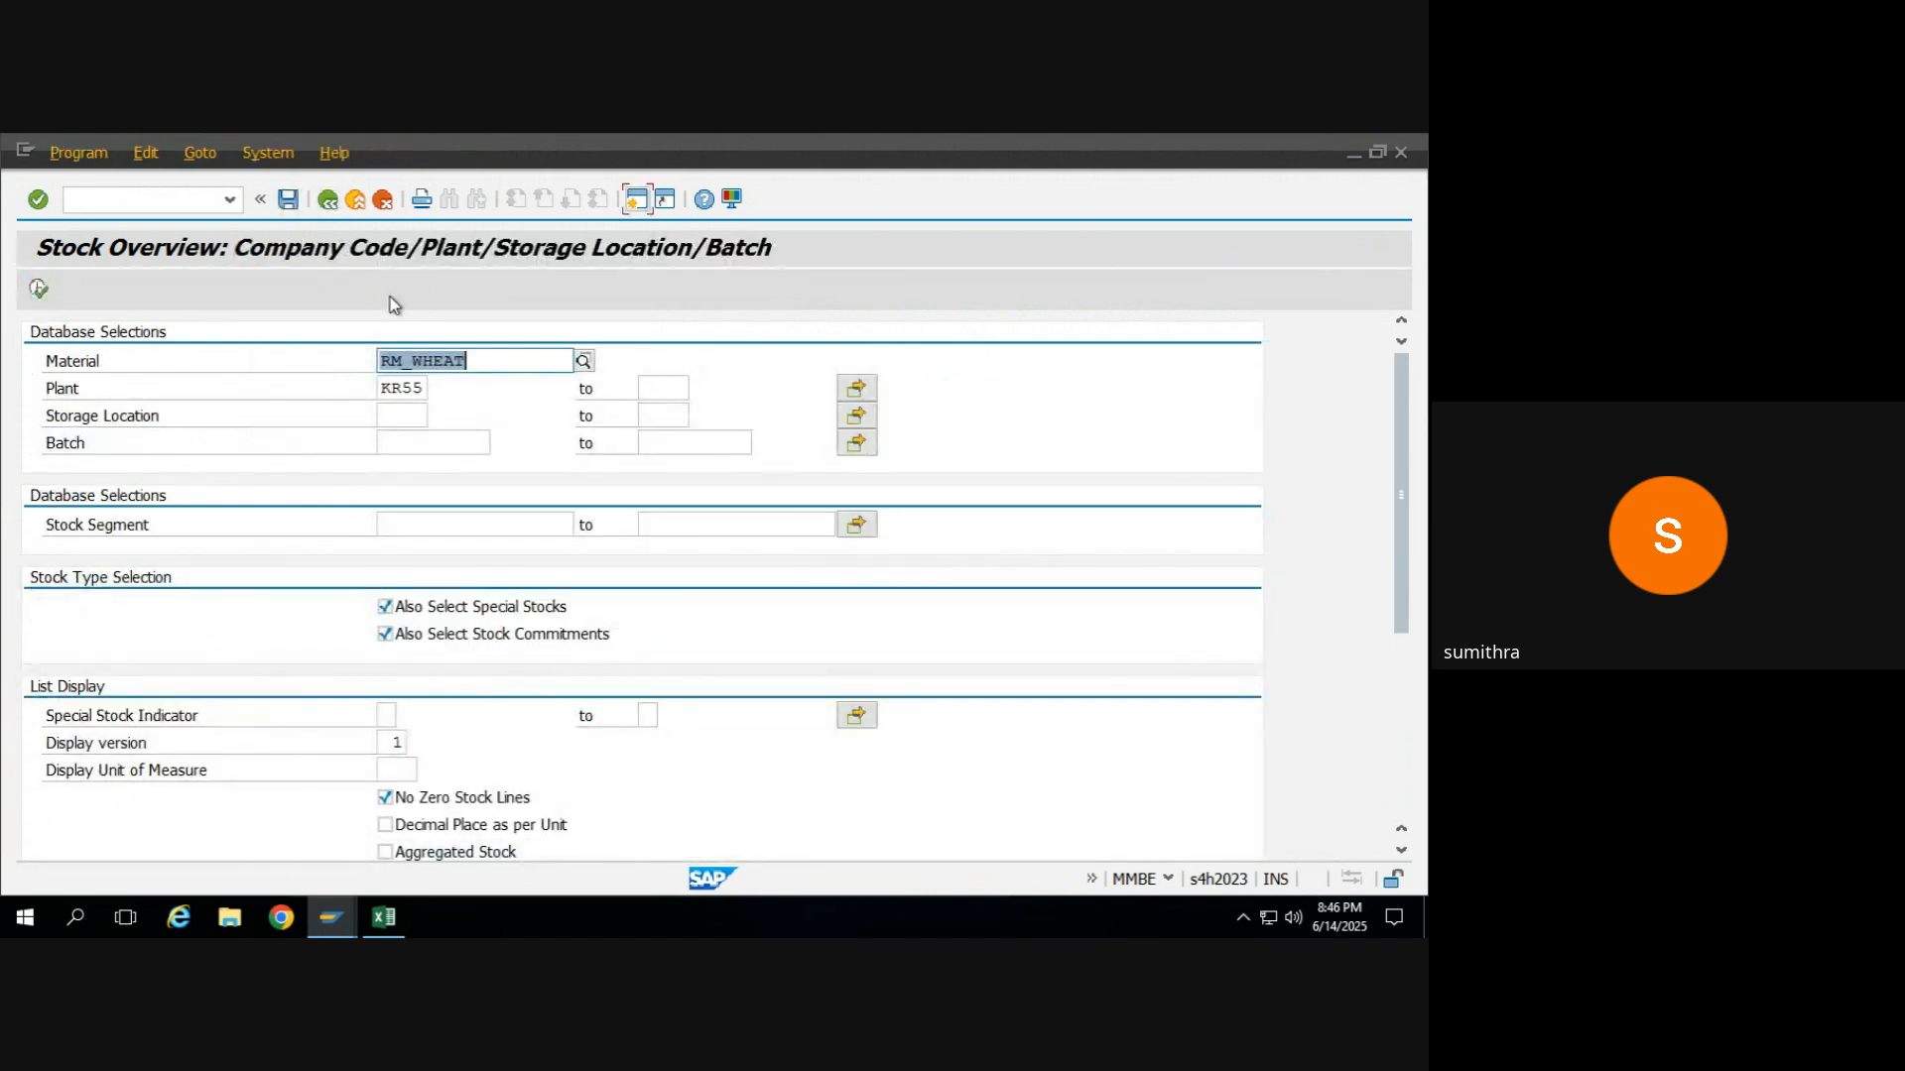
key(BackSpace)
key(Down)
key(Down)
key(Return)
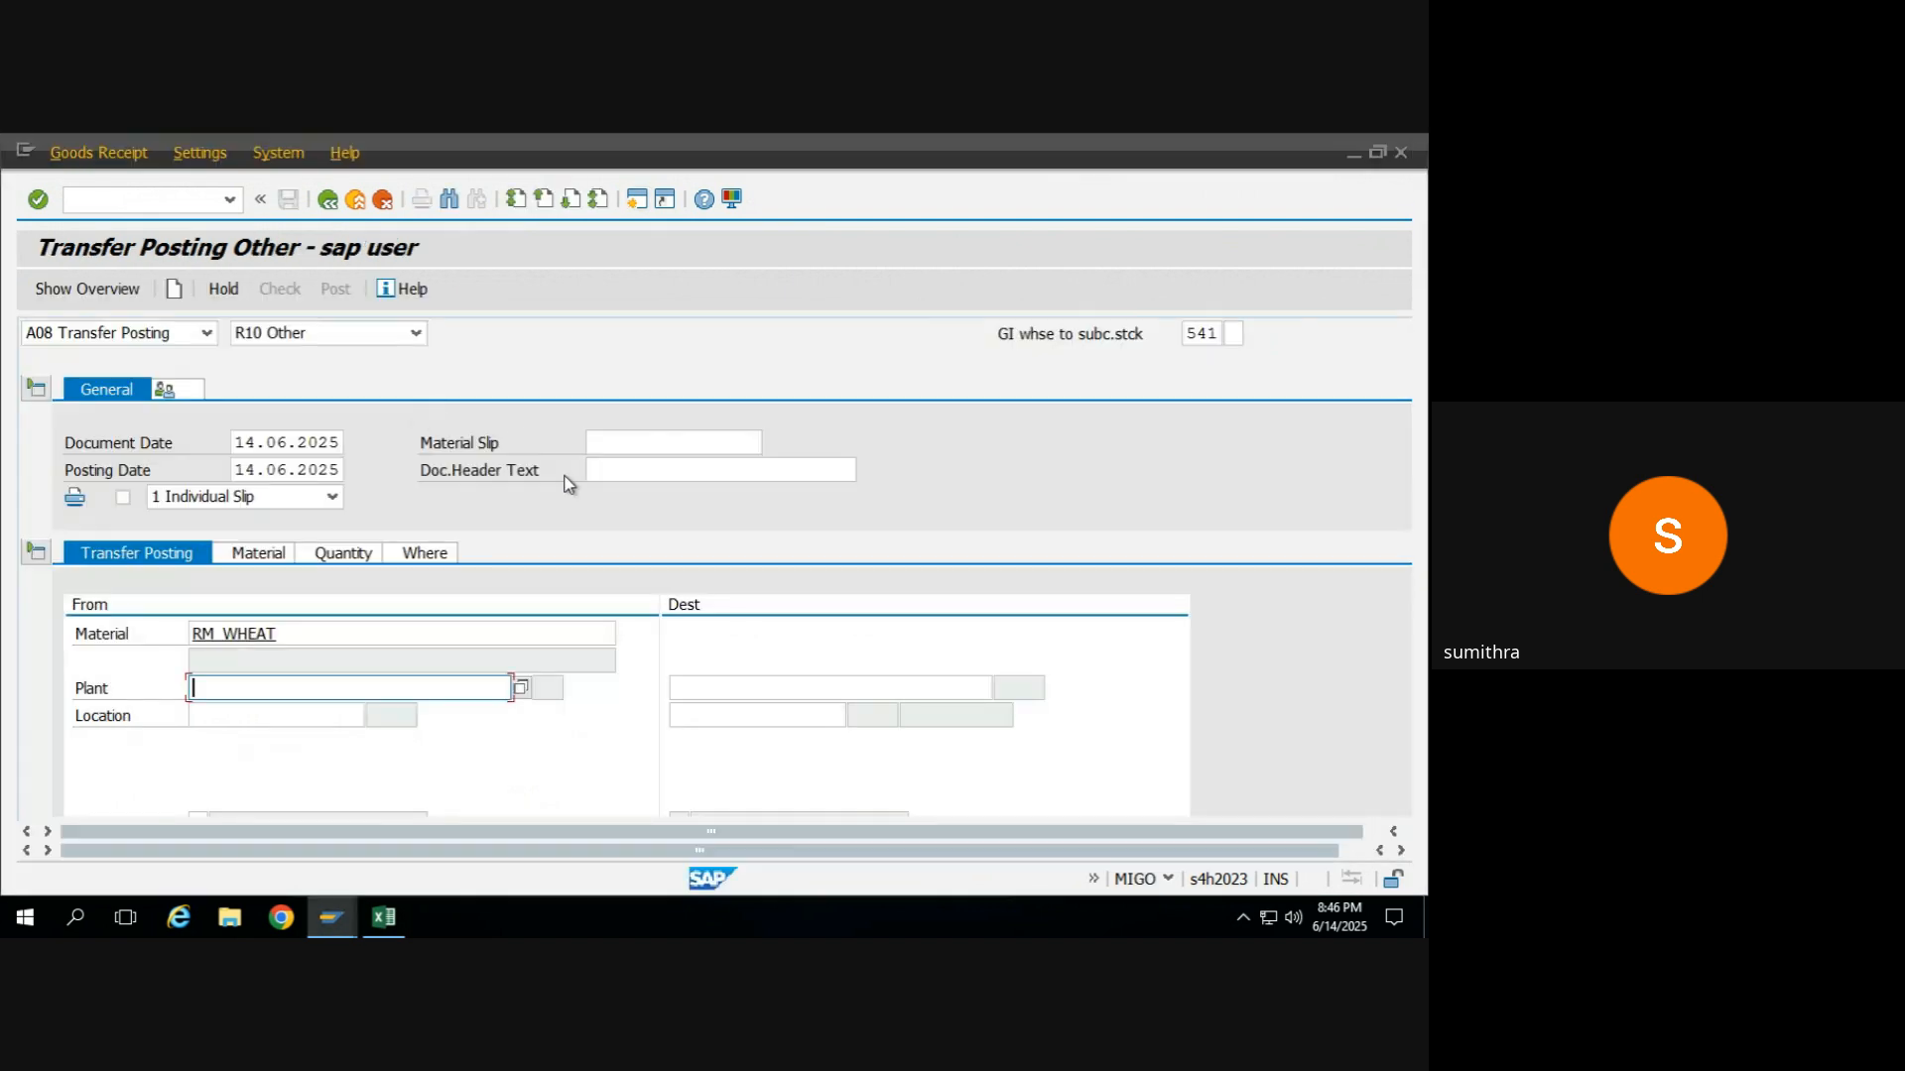
Run the stock overview for FG_MAIDA, copied from the Excel sheet, and check its finished goods unrestricted stock and plant on-order stock.
key(alt+Tab)
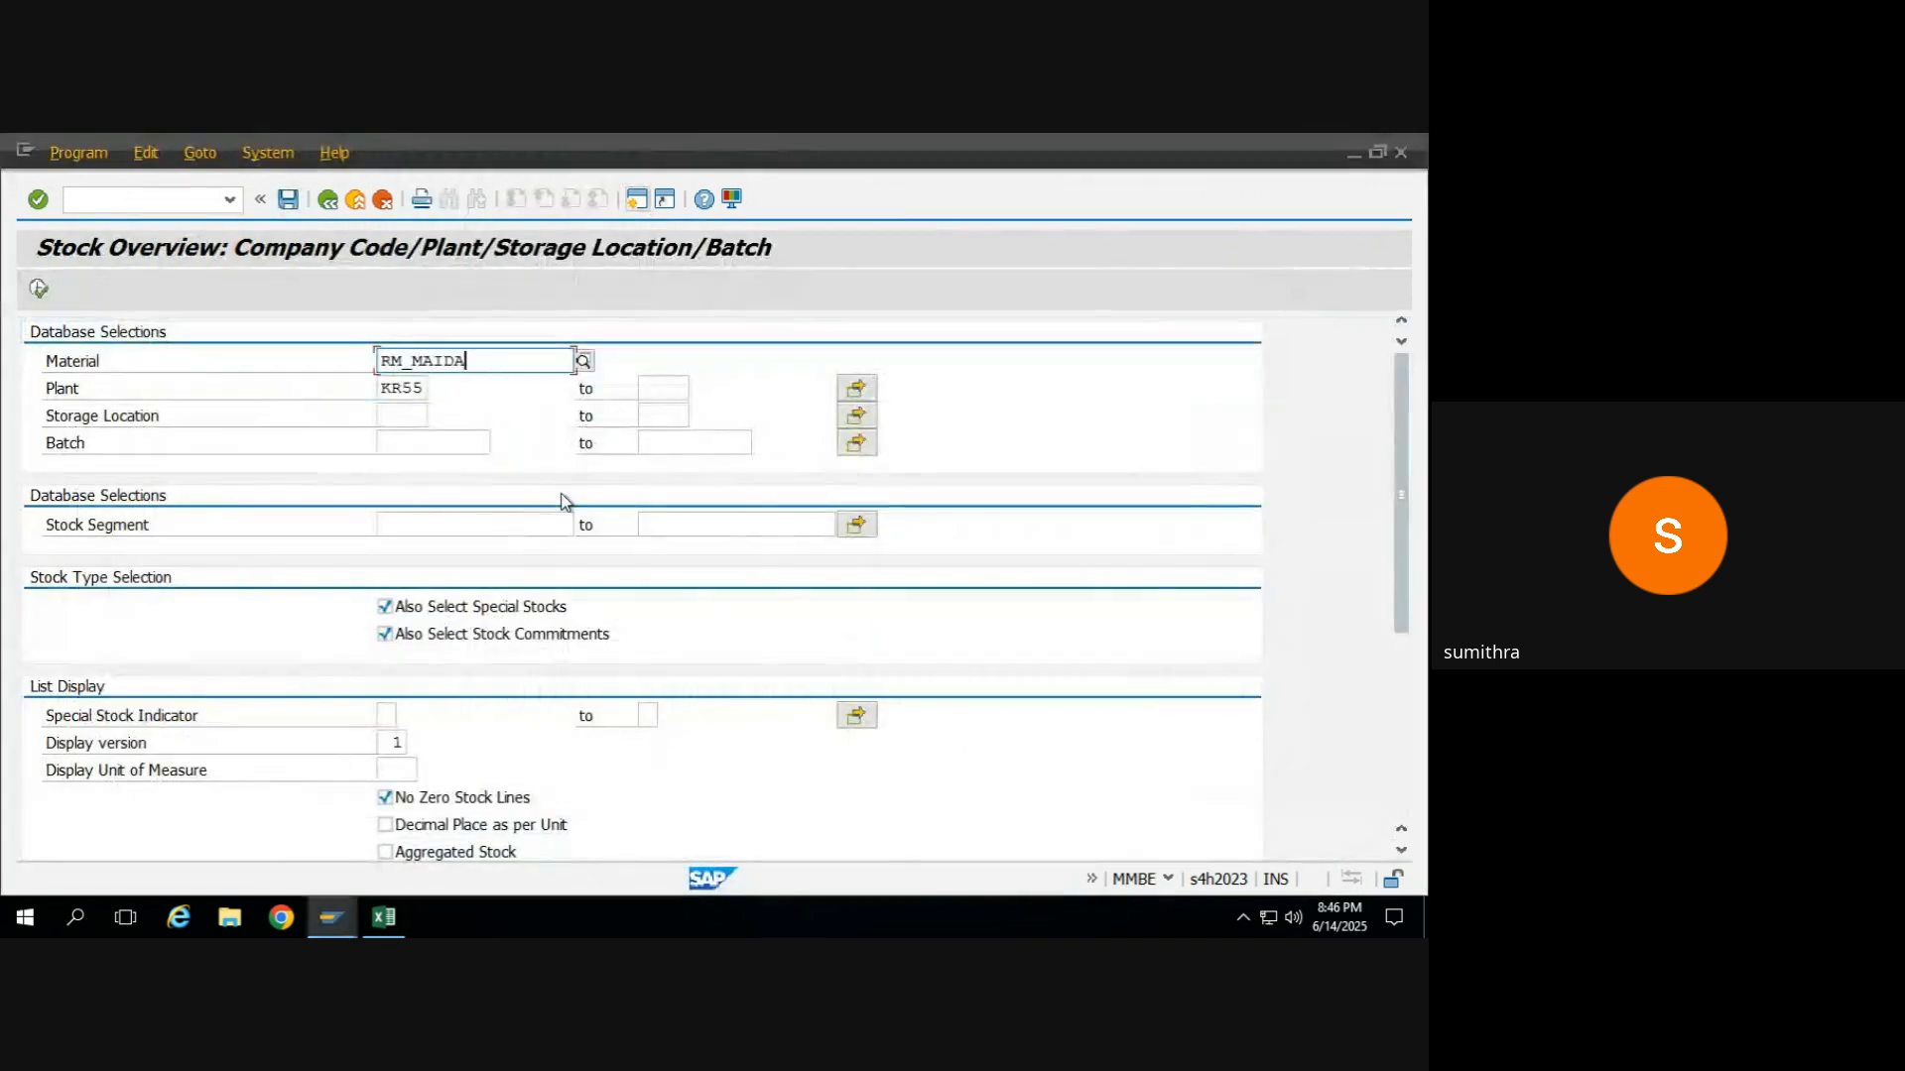
key(alt+Tab)
key(alt+Tab)
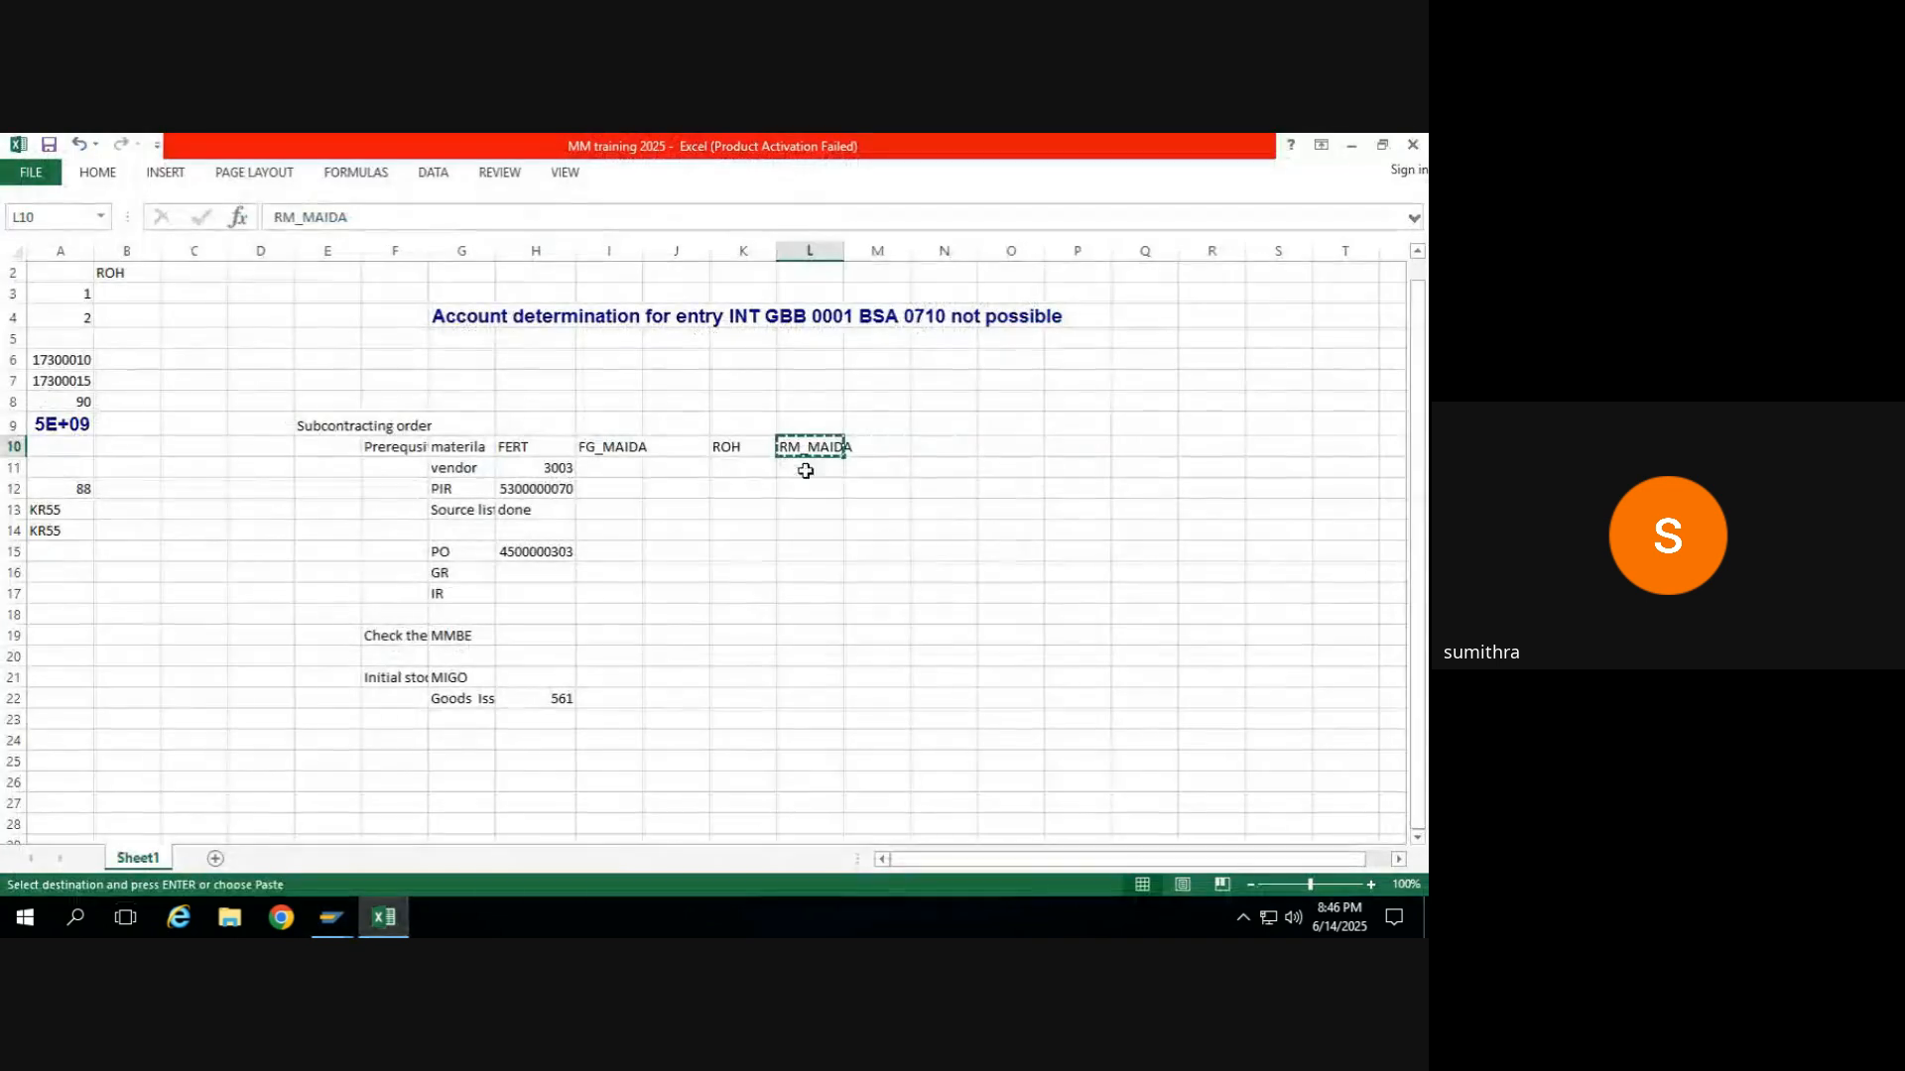
click(602, 450)
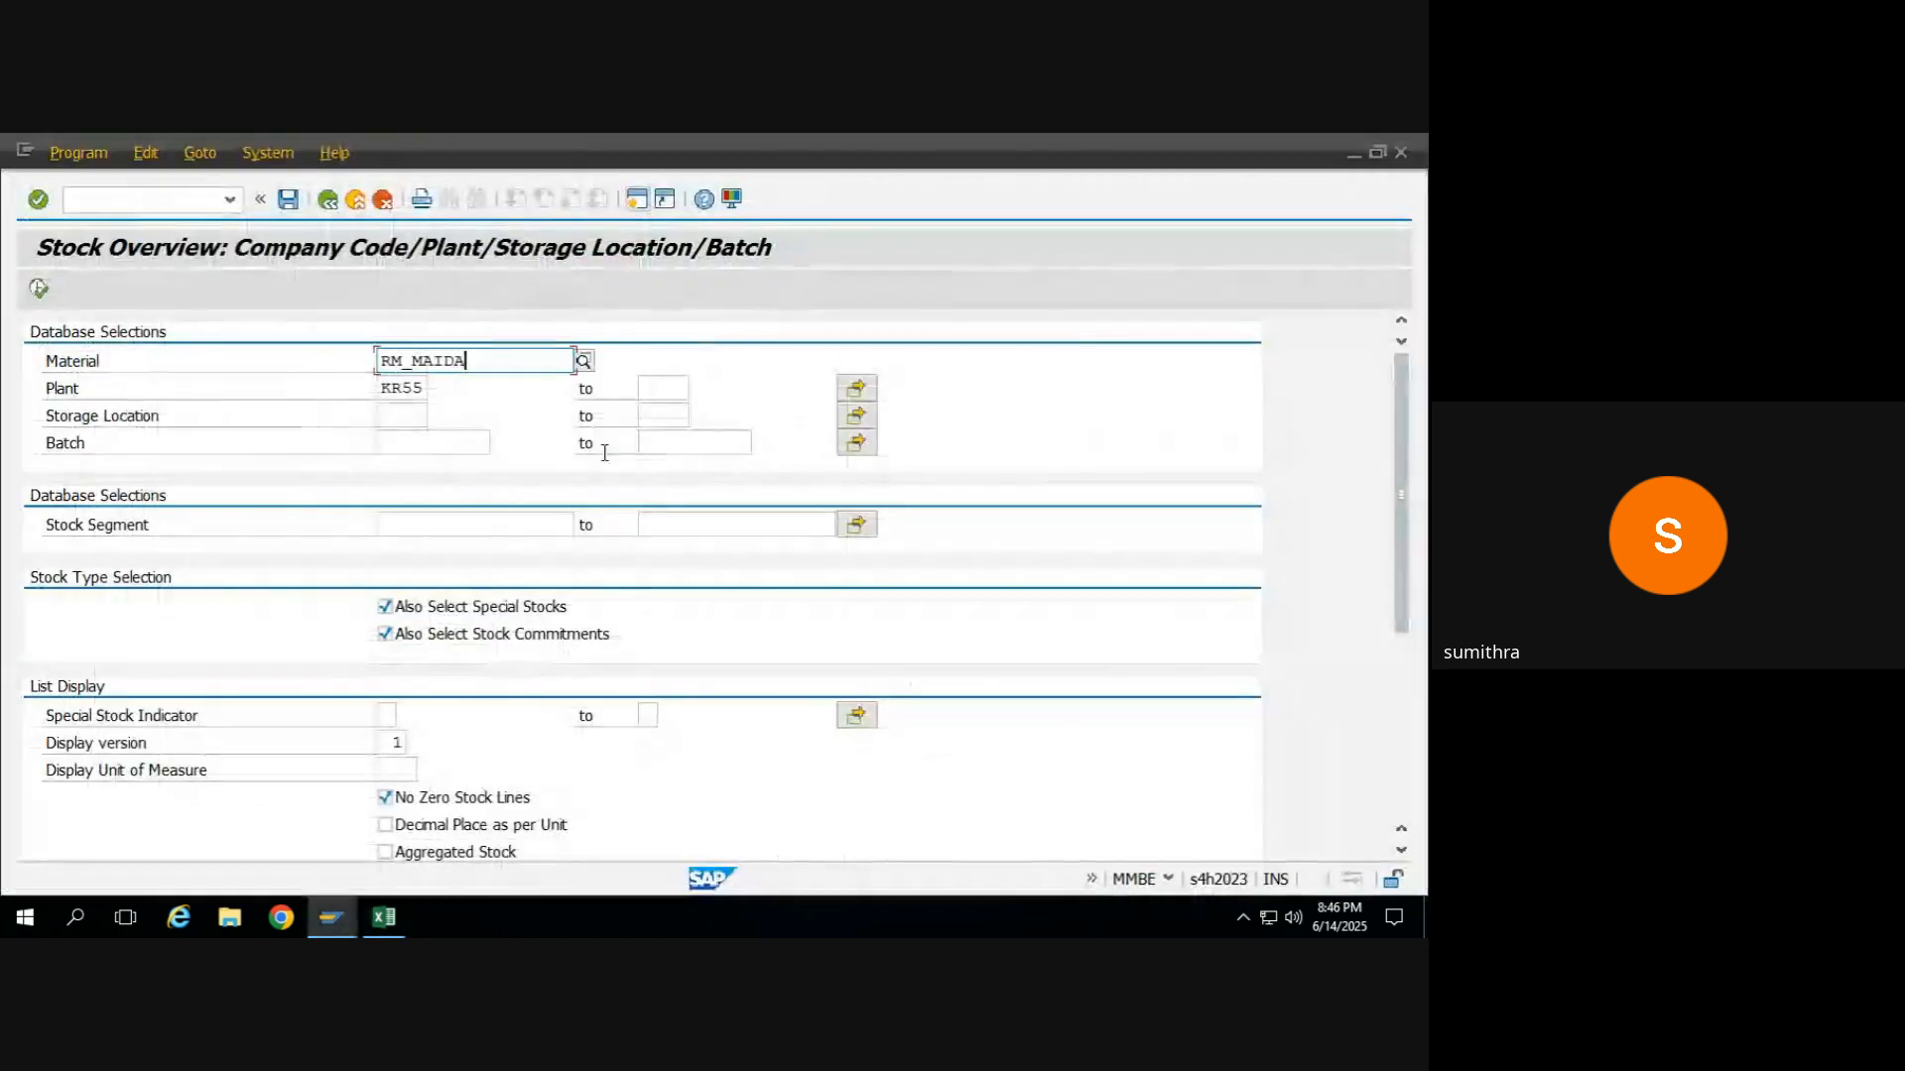
key(alt+Tab)
key(ctrl+a)
text(FG_MAIDA)
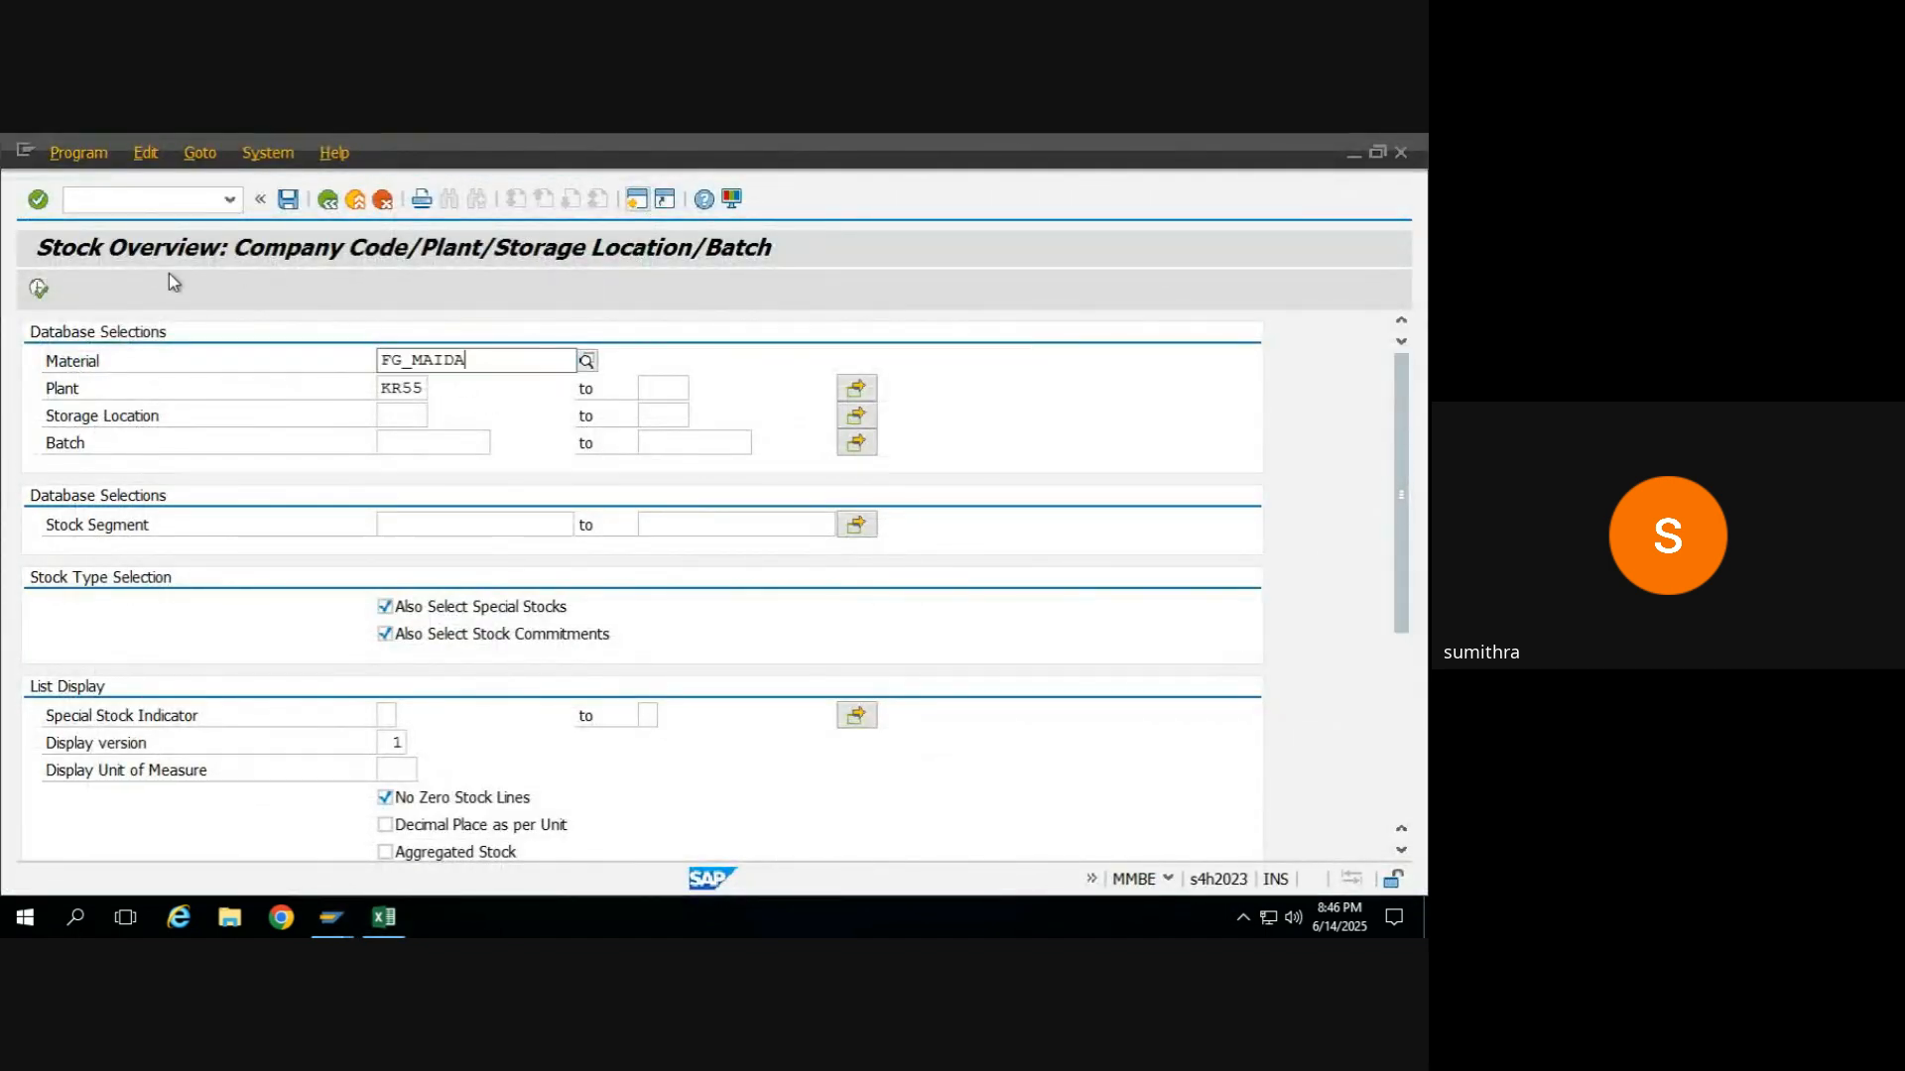
click(45, 290)
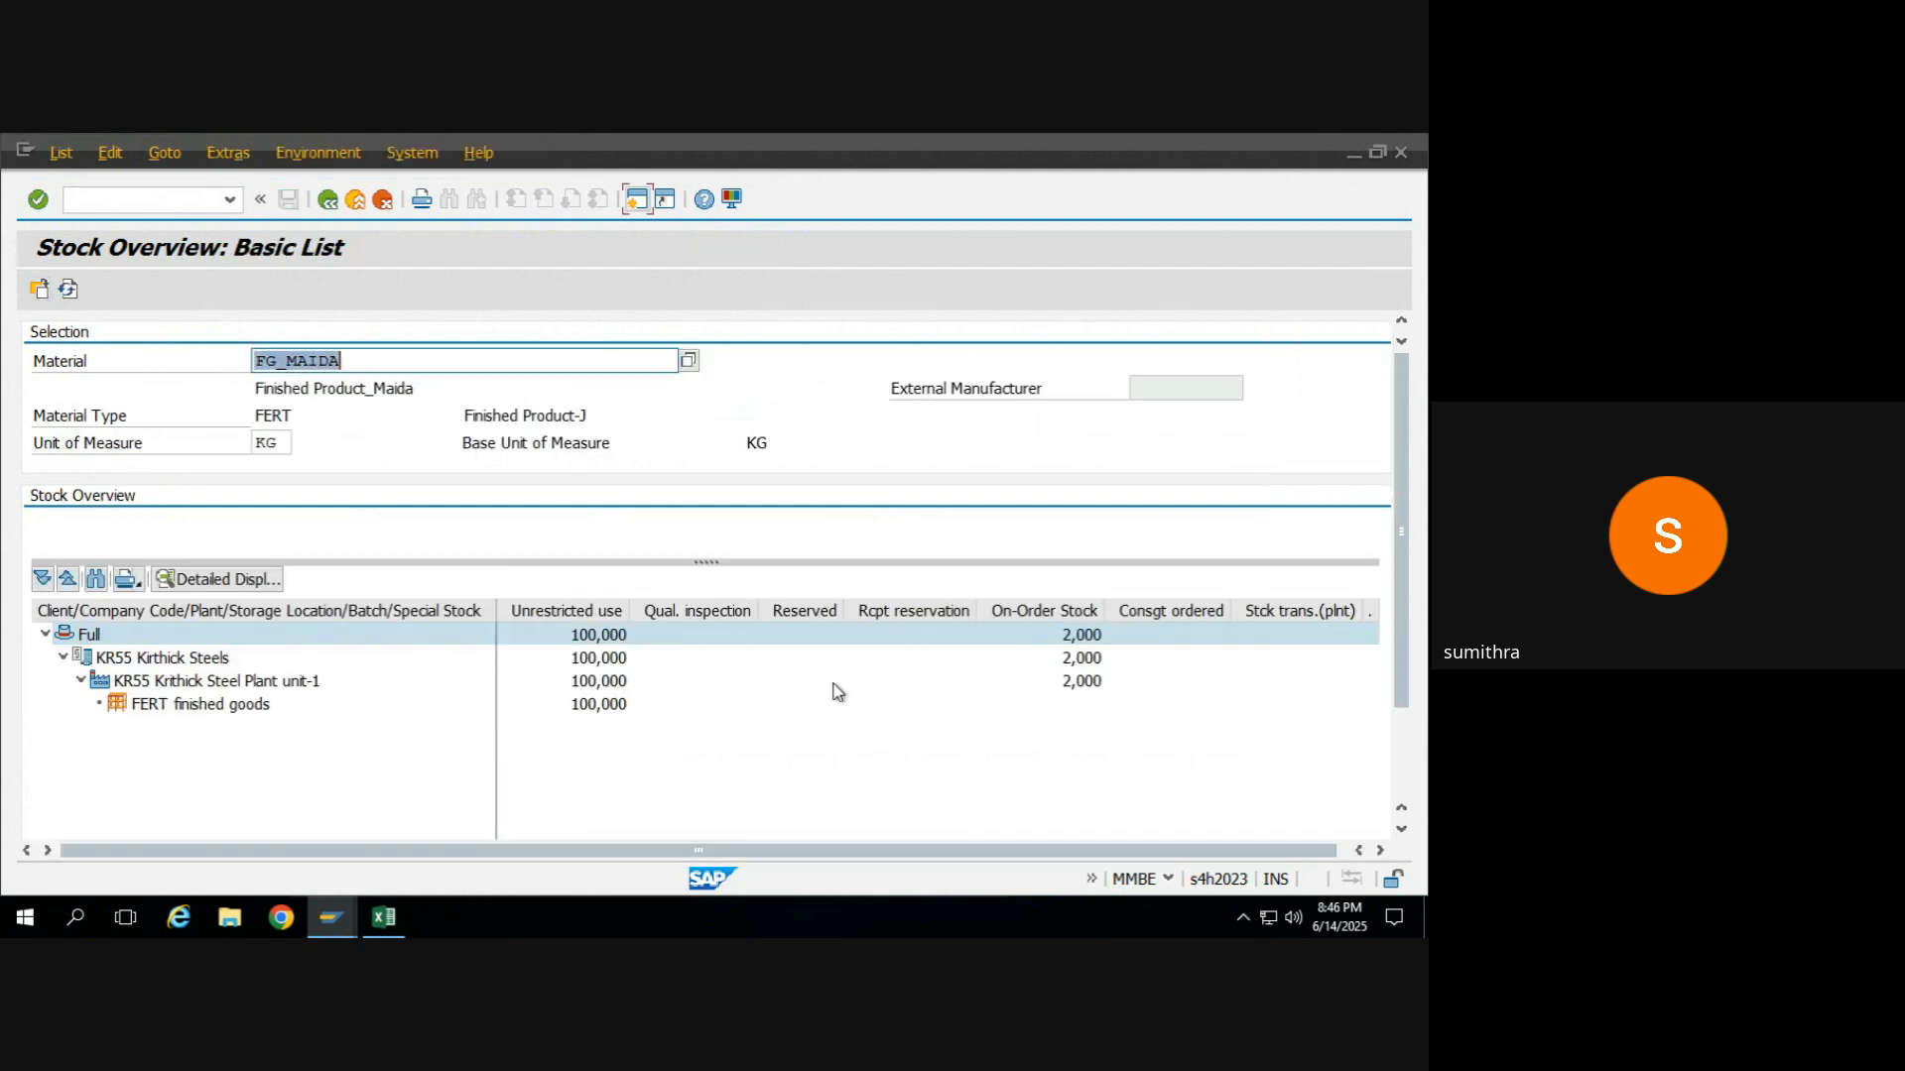
click(610, 706)
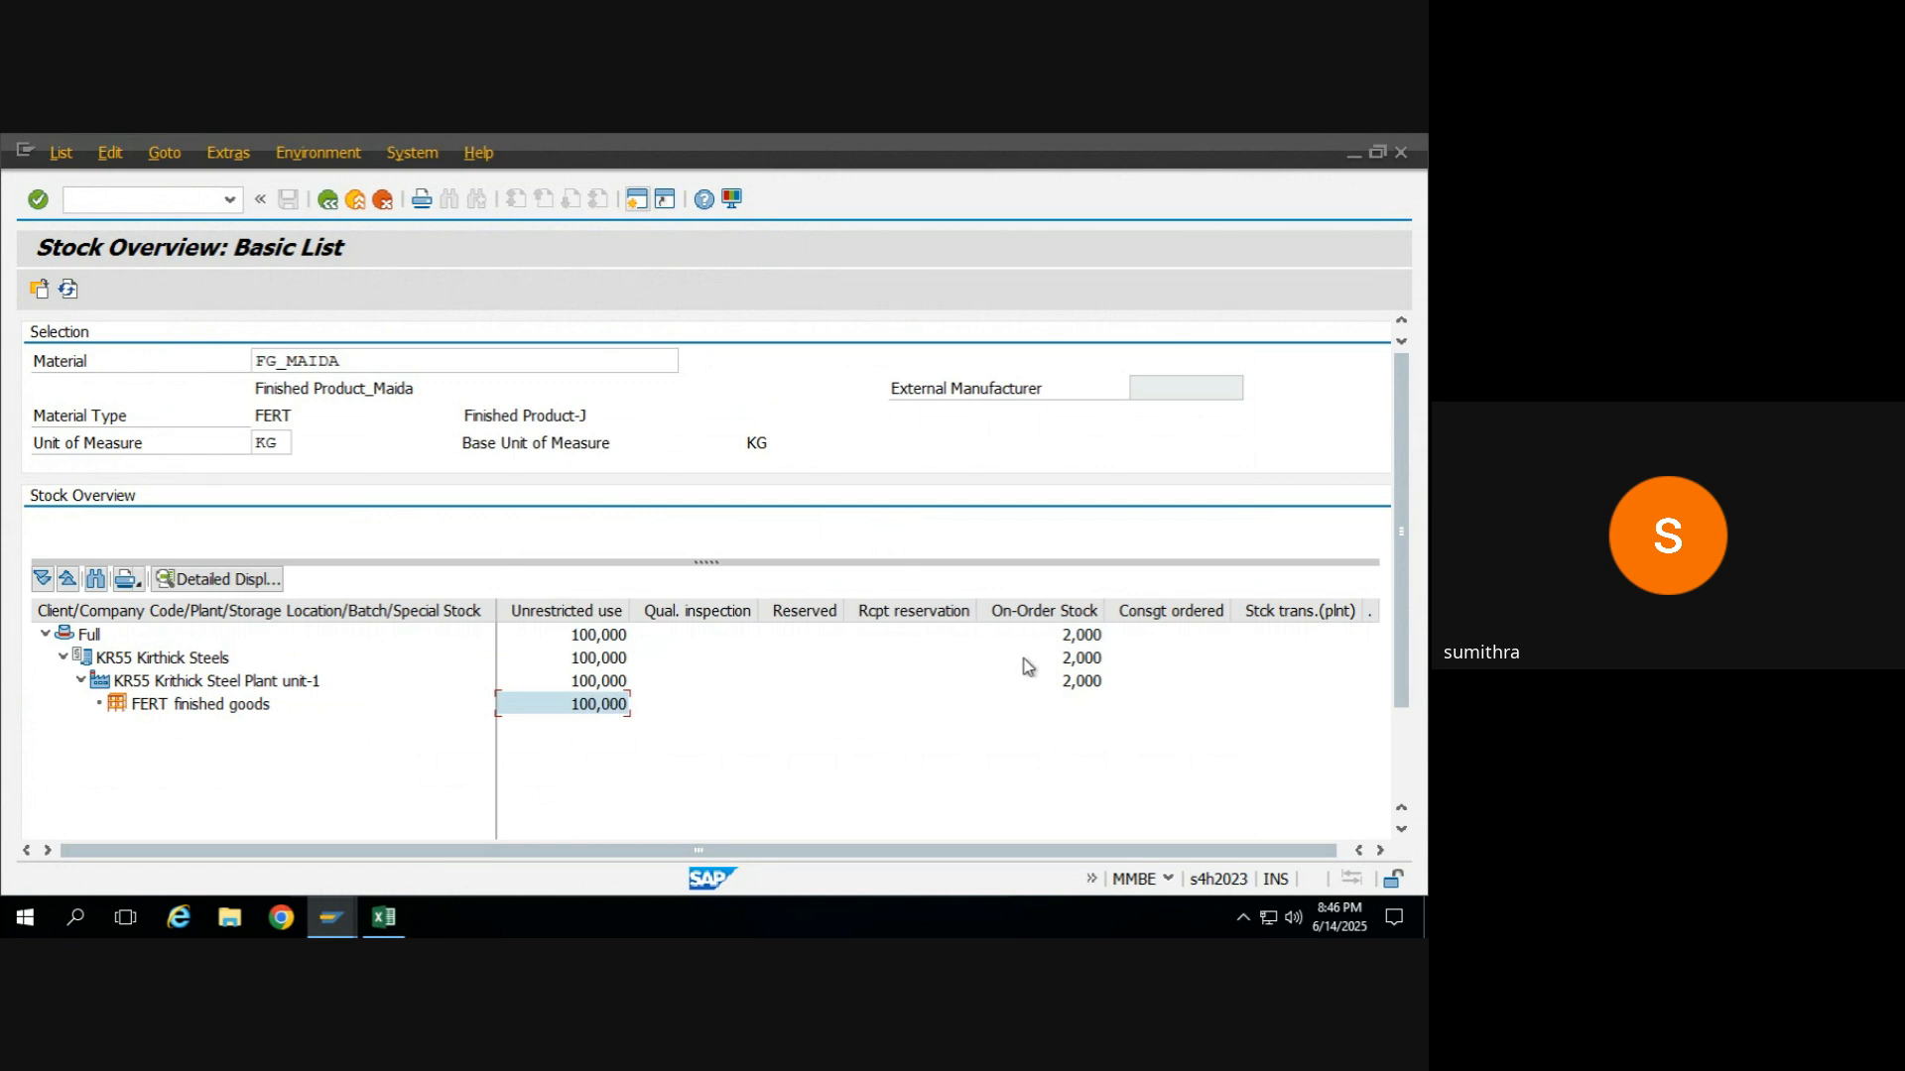
click(1075, 686)
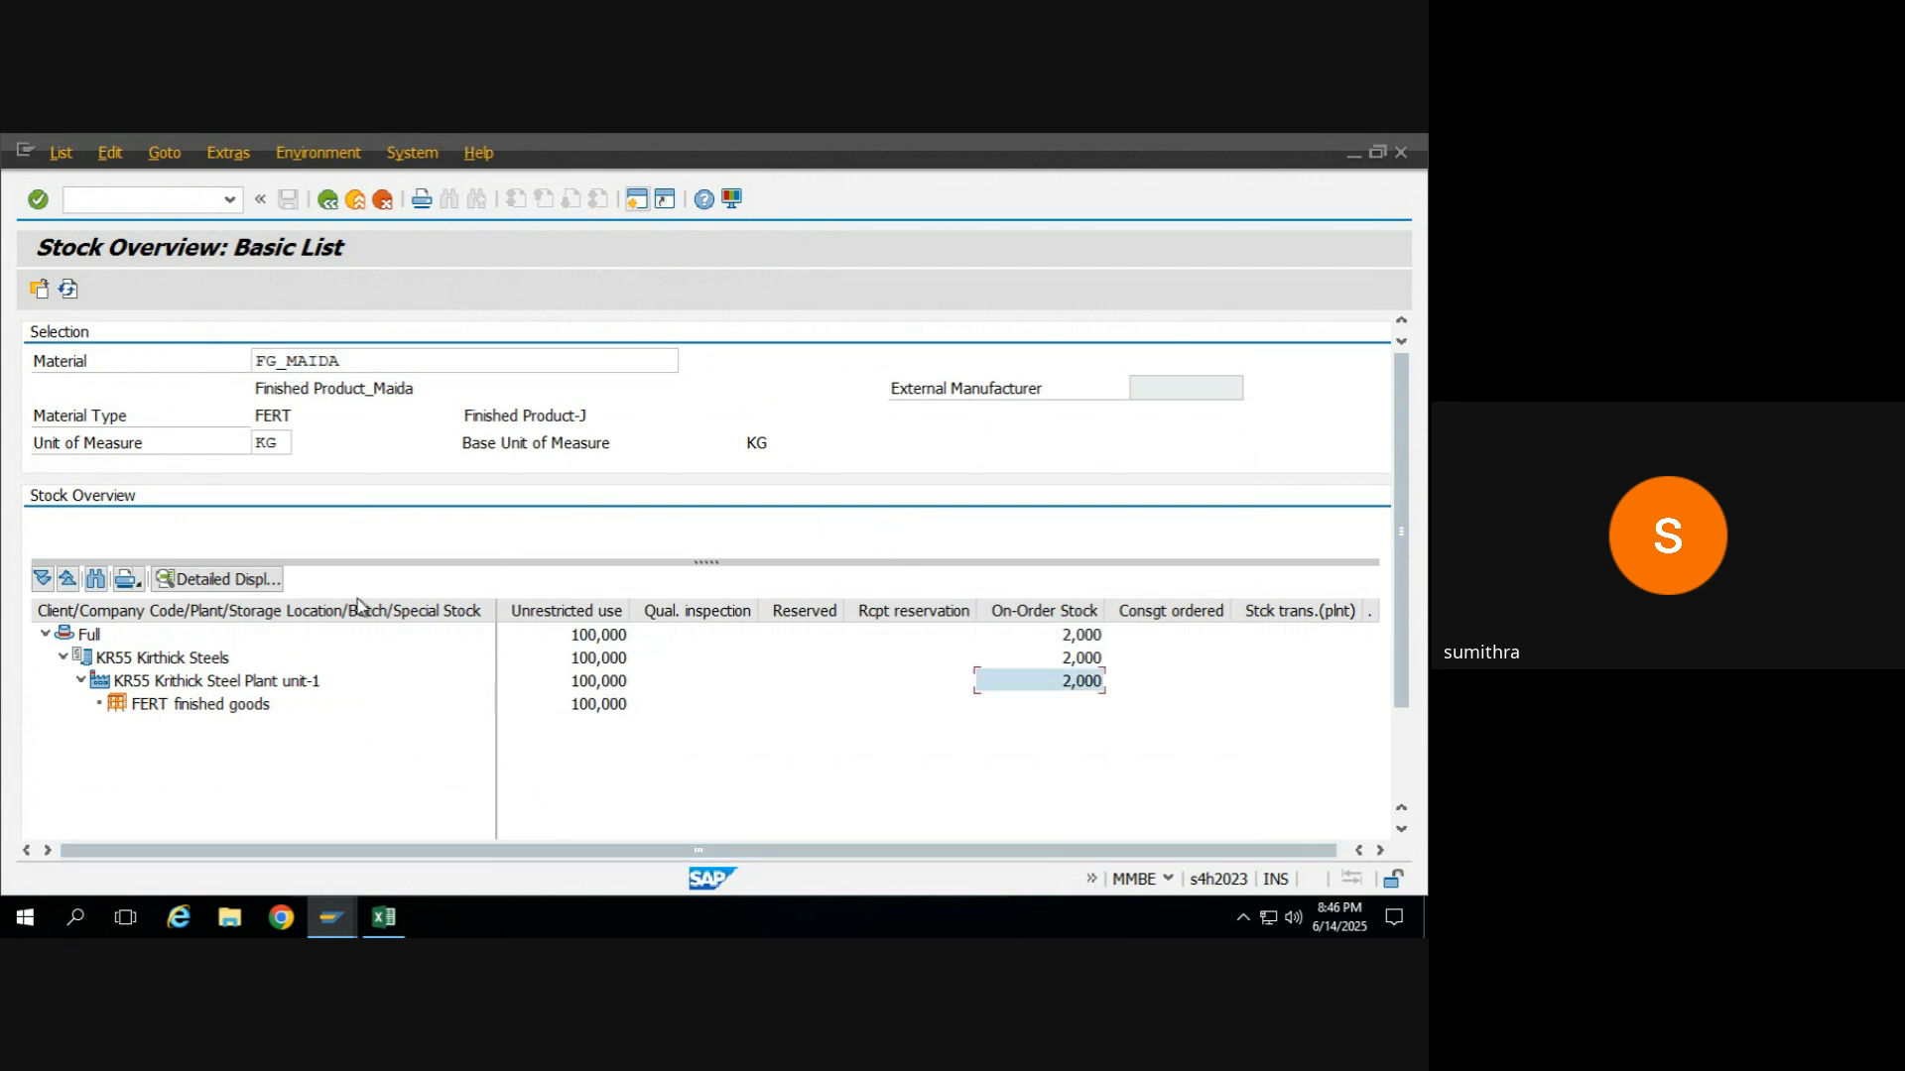
Return to the MIGO transfer posting and set the source plant for RM_WHEAT to KR55.
key(alt+Tab)
key(alt+Tab)
key(Tab)
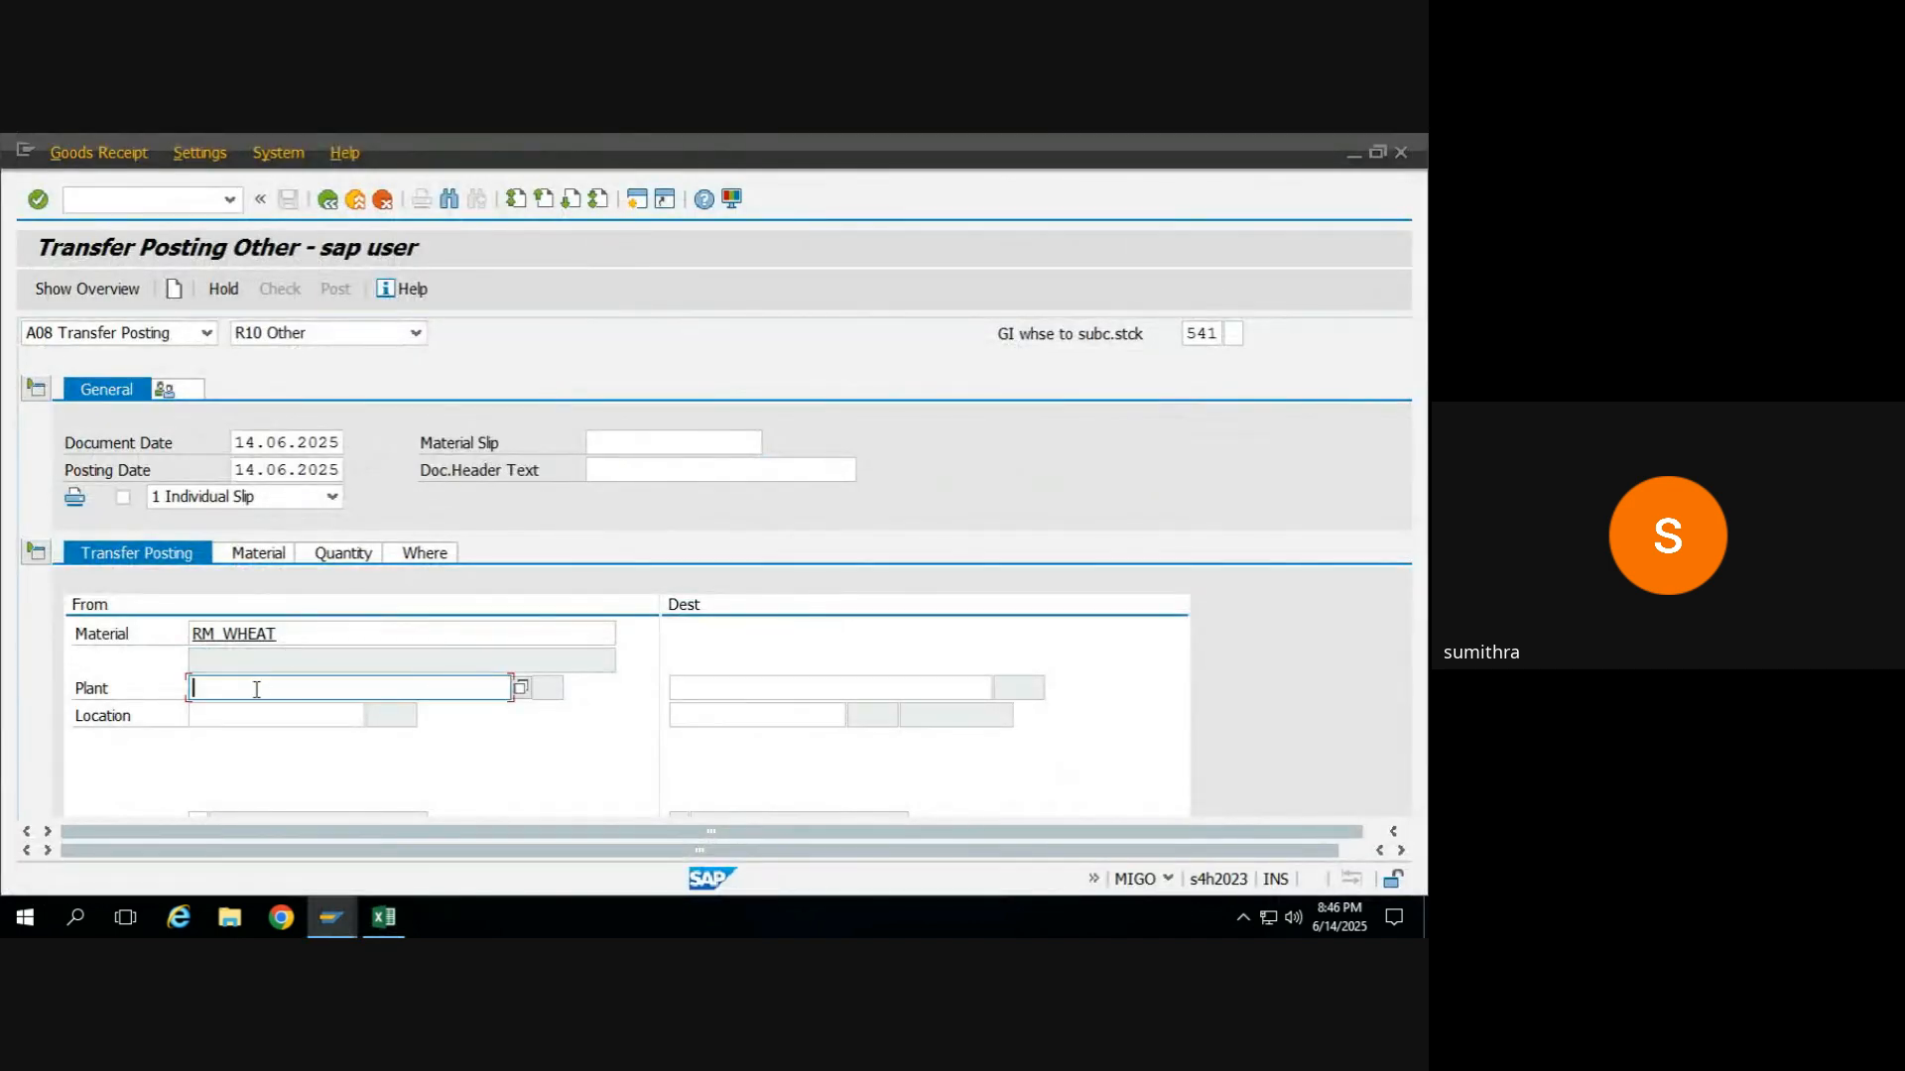
text(kr55)
key(Return)
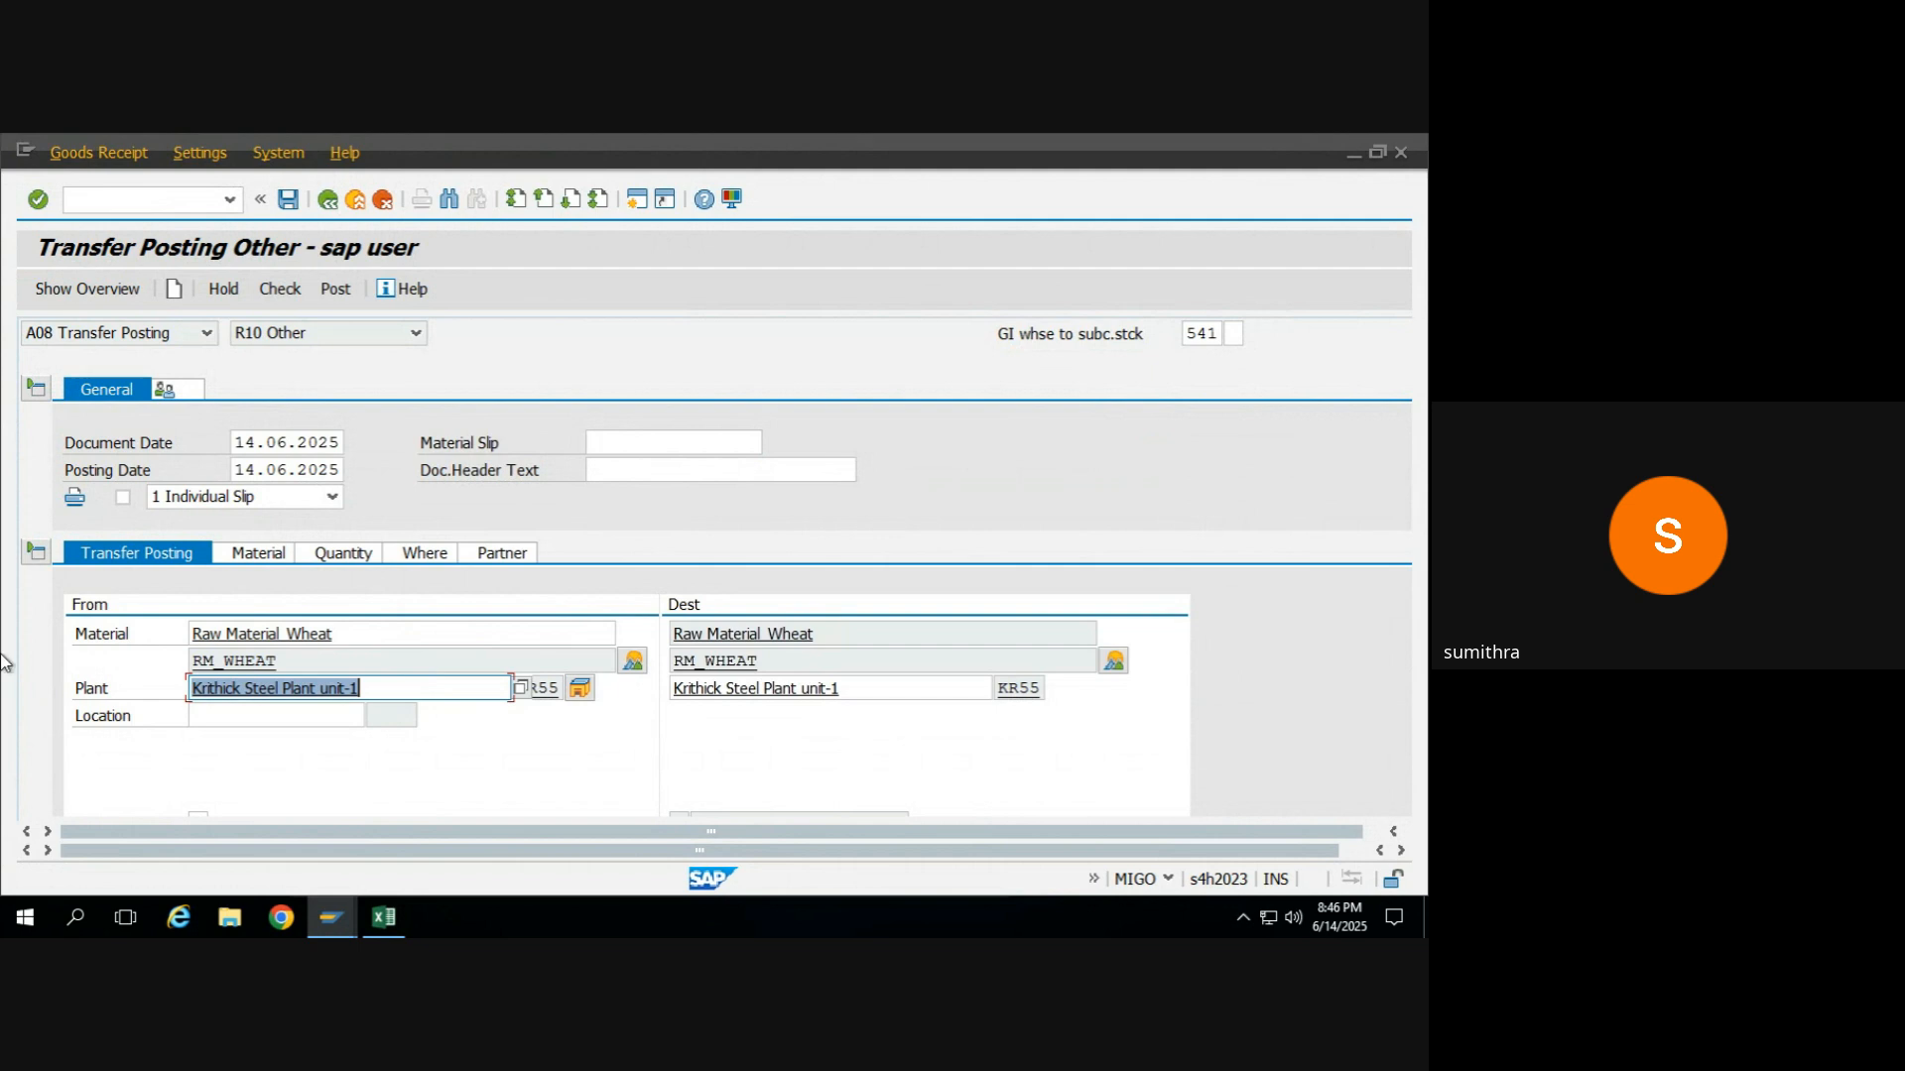
Review the transfer posting's material details and set the quantity in unit of entry to 1 KG.
click(277, 554)
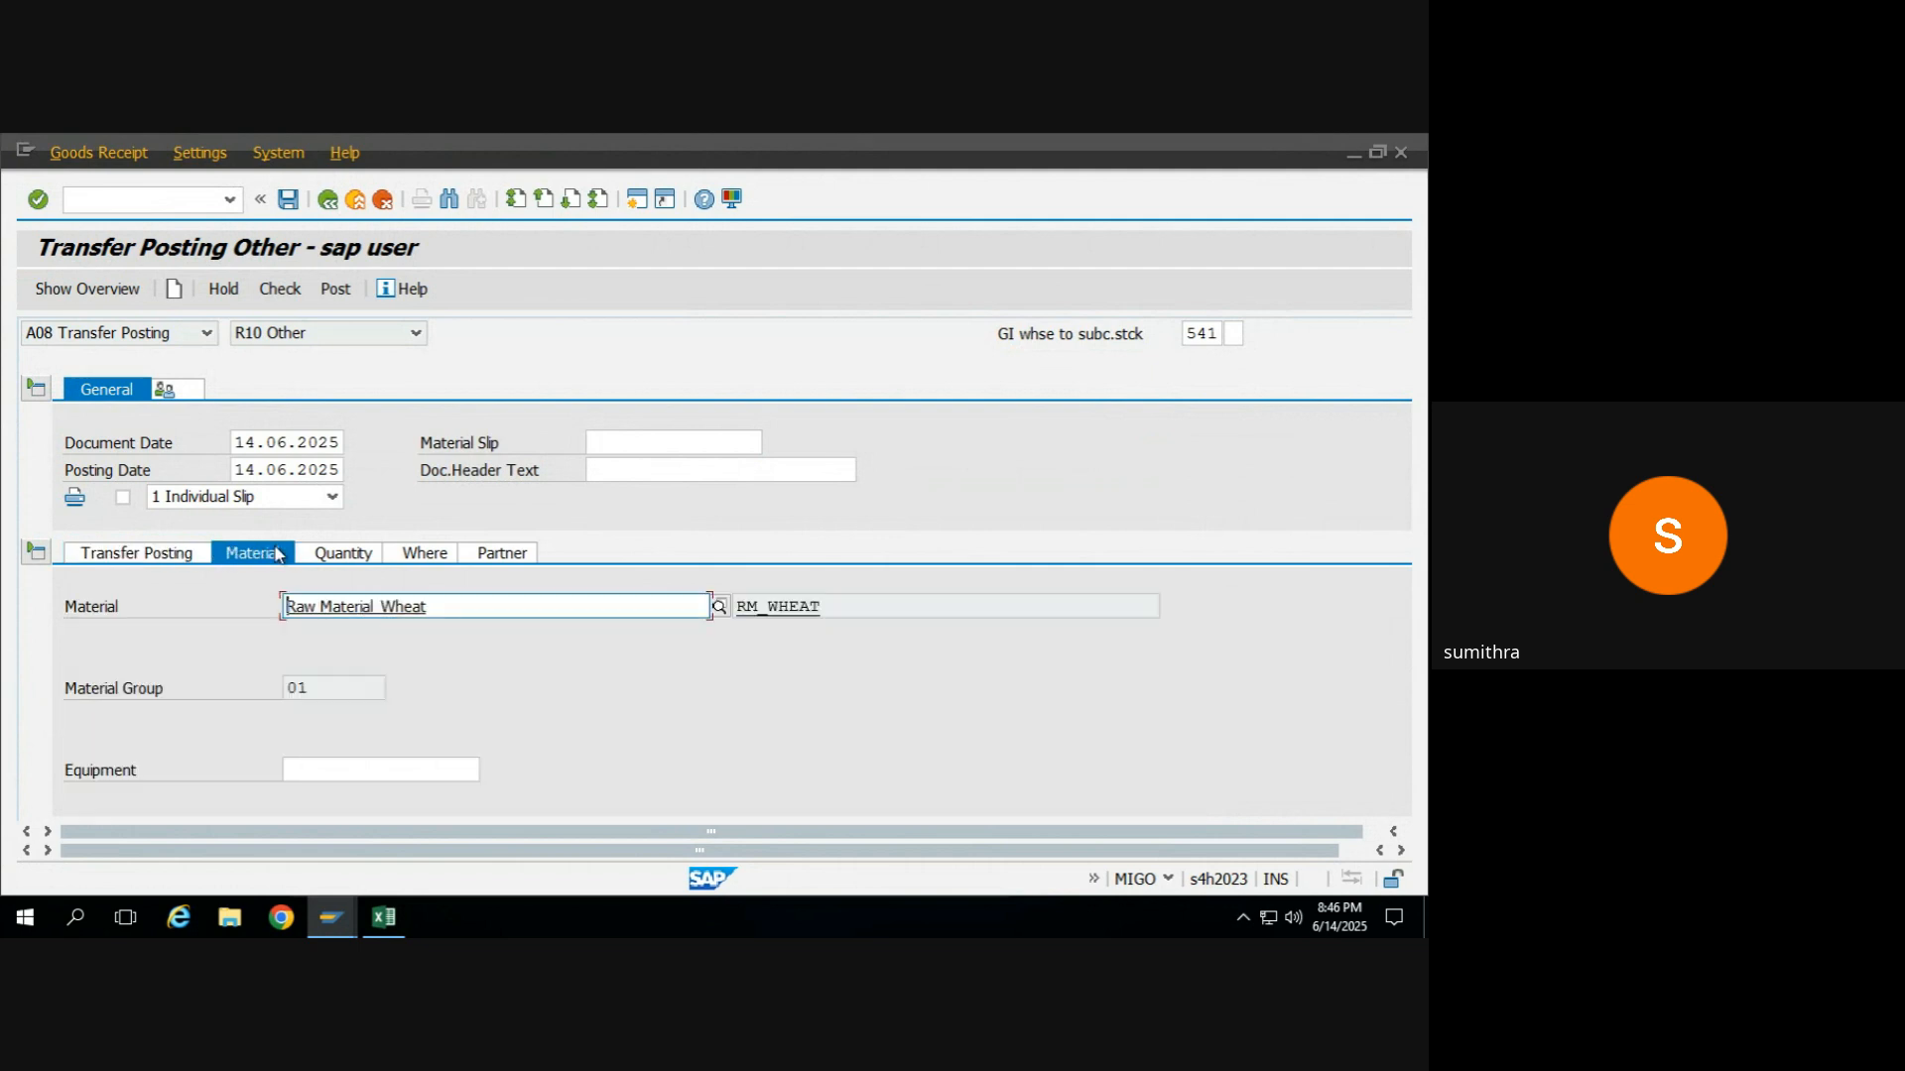
click(910, 605)
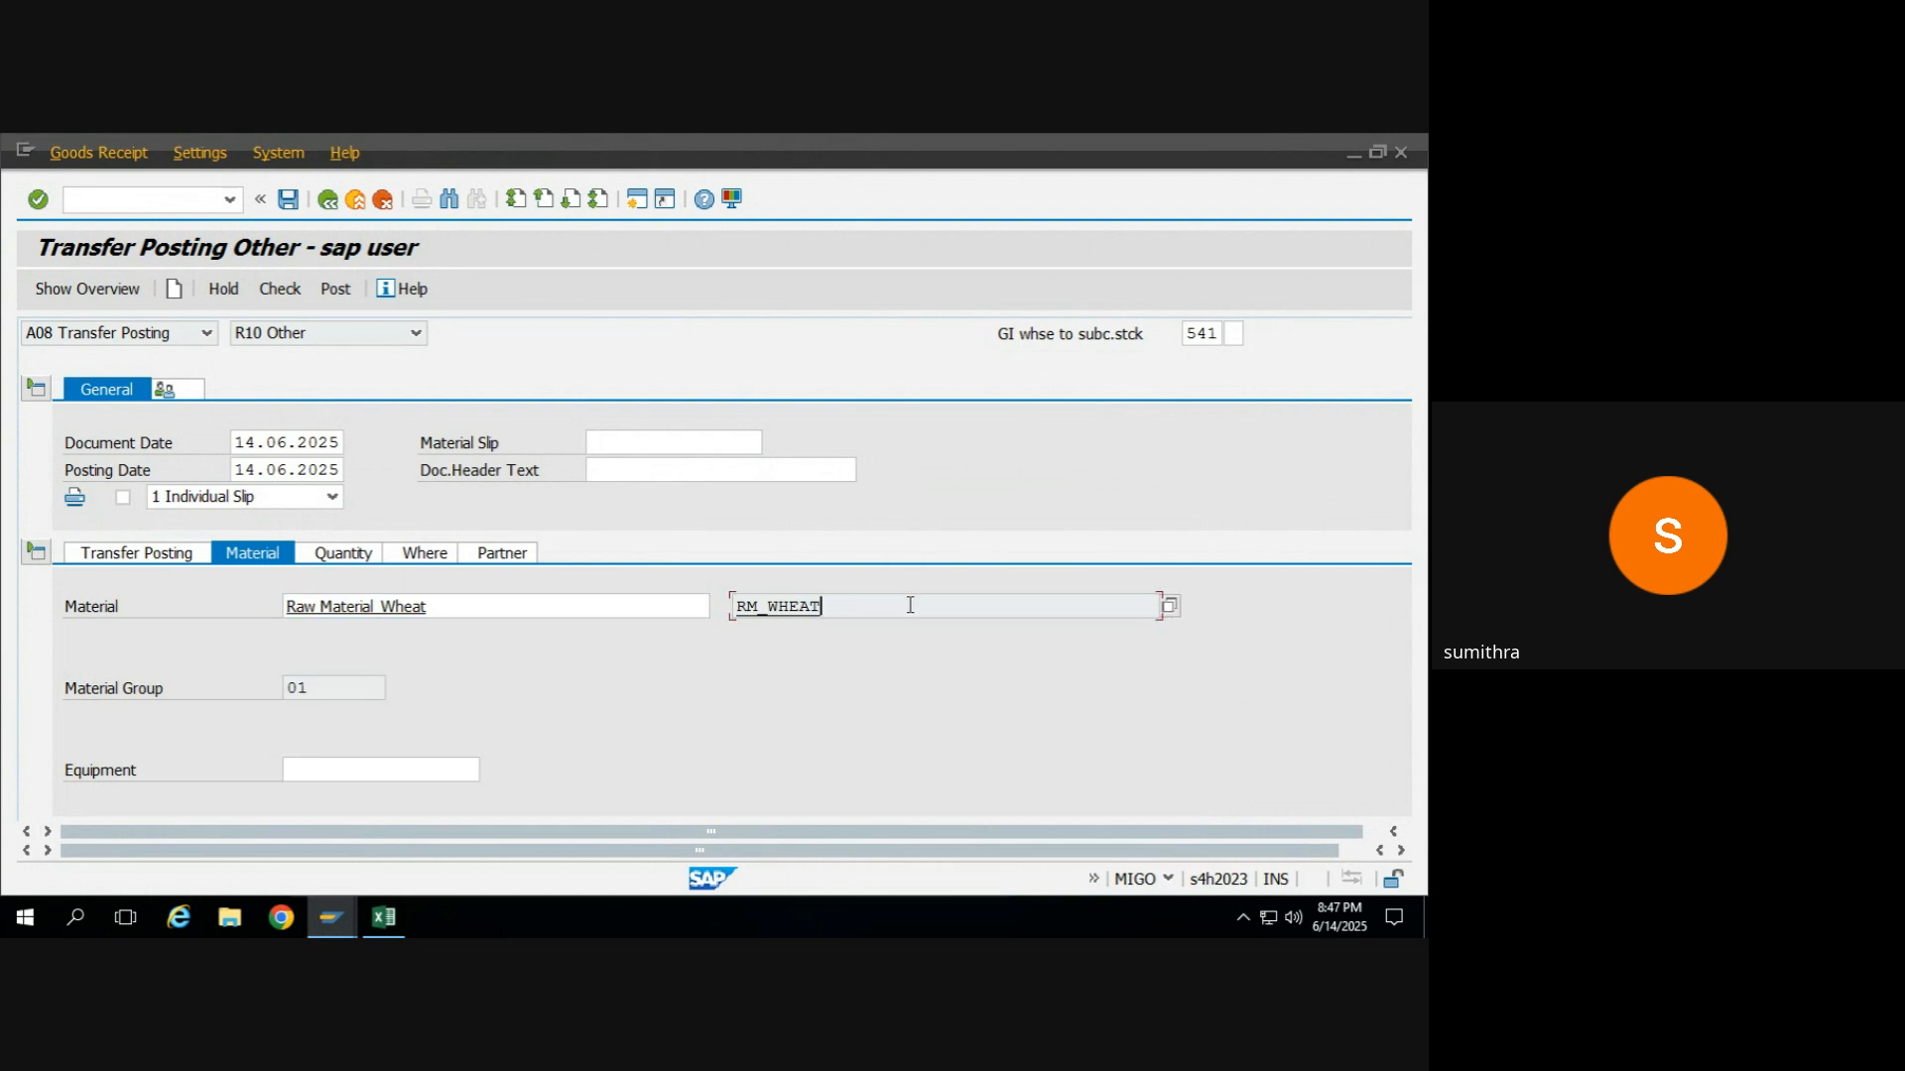
click(337, 555)
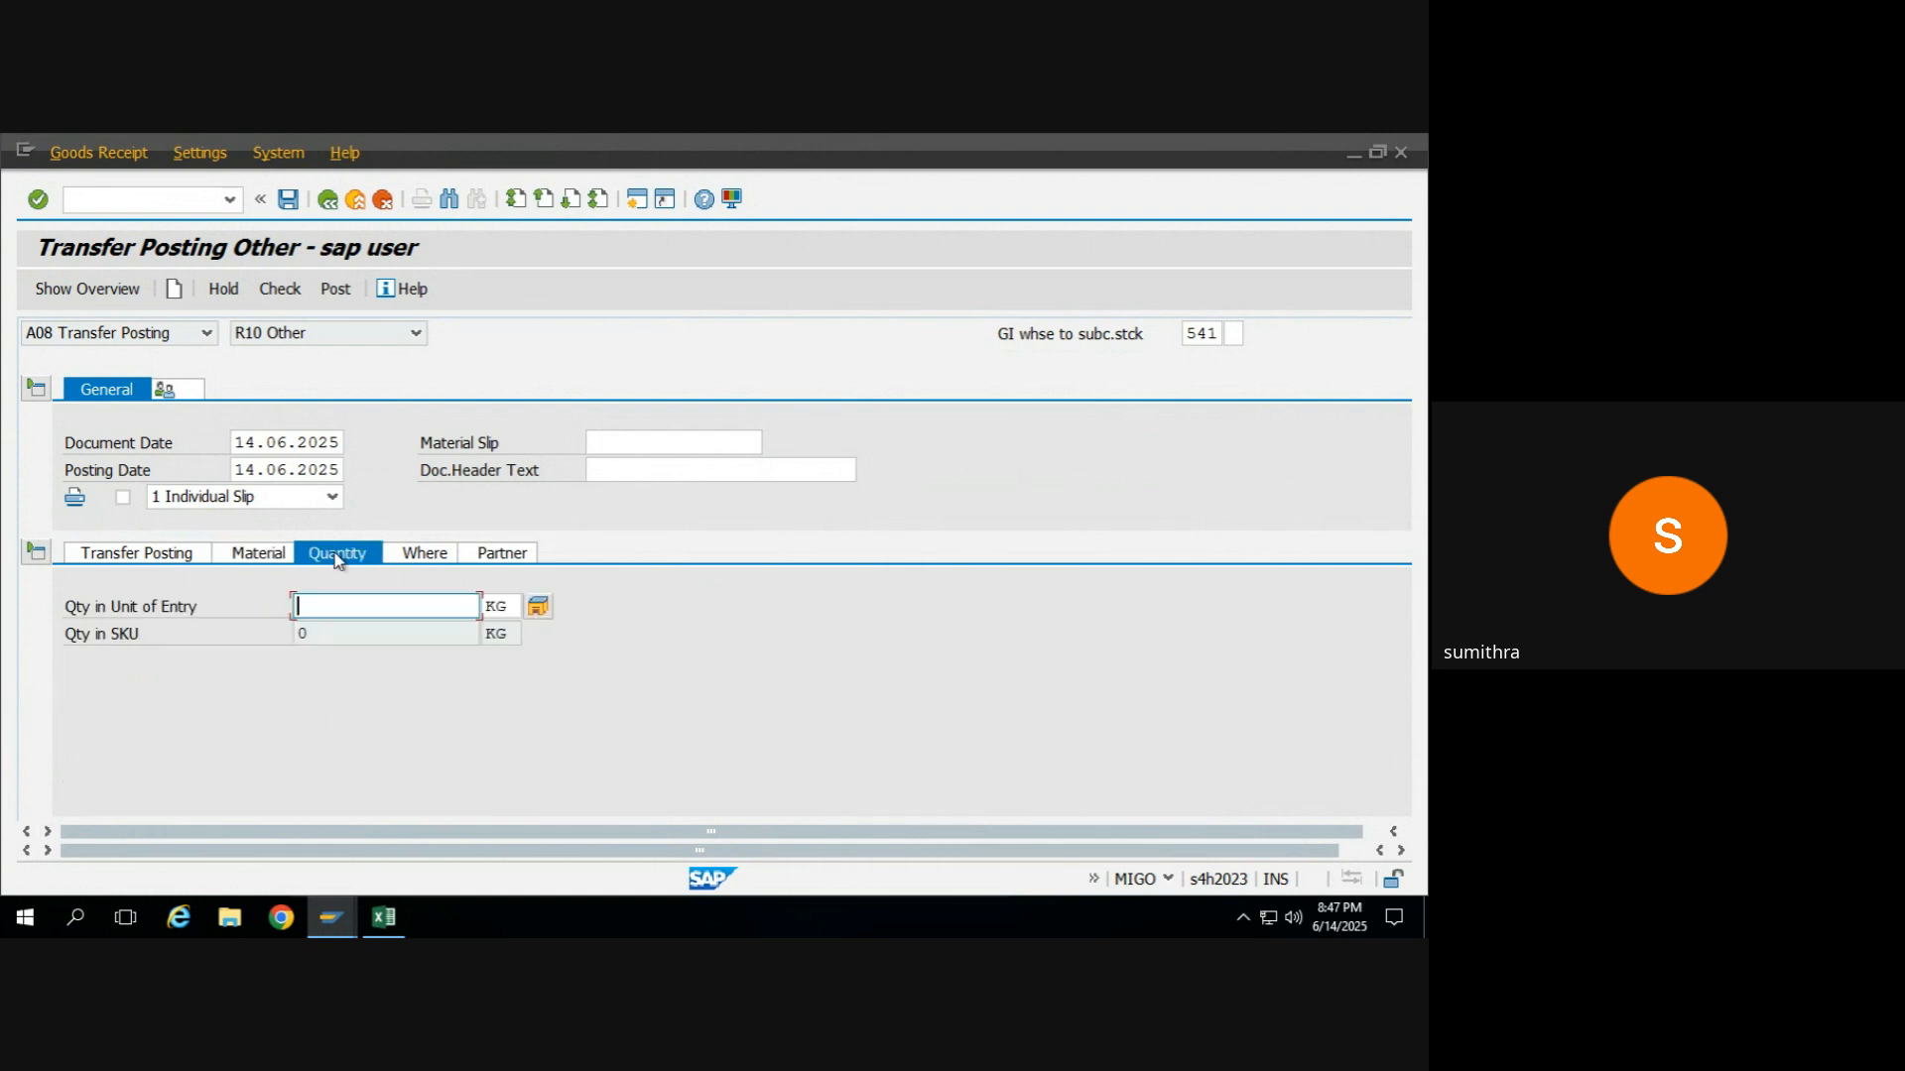
text(1)
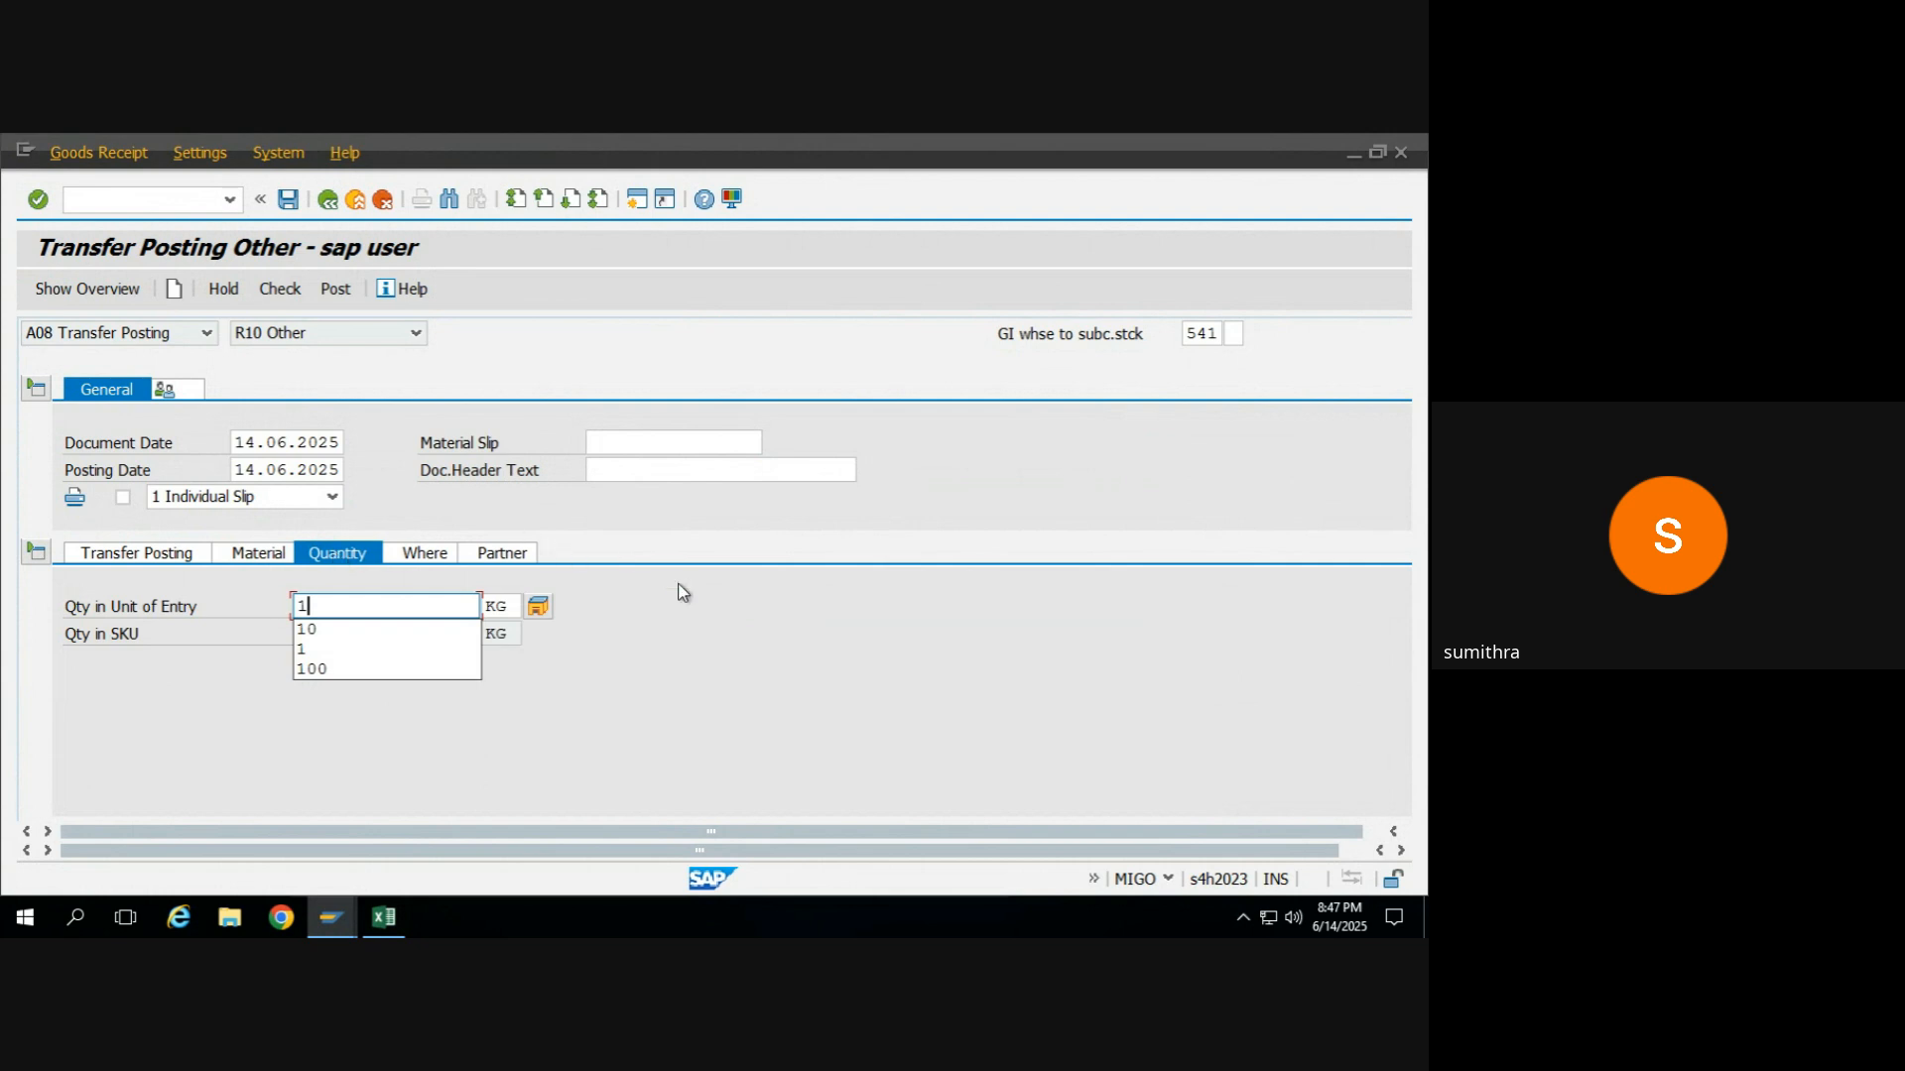
Check the transfer posting, dismiss the log, and set the storage location to ROH raw materials.
click(434, 560)
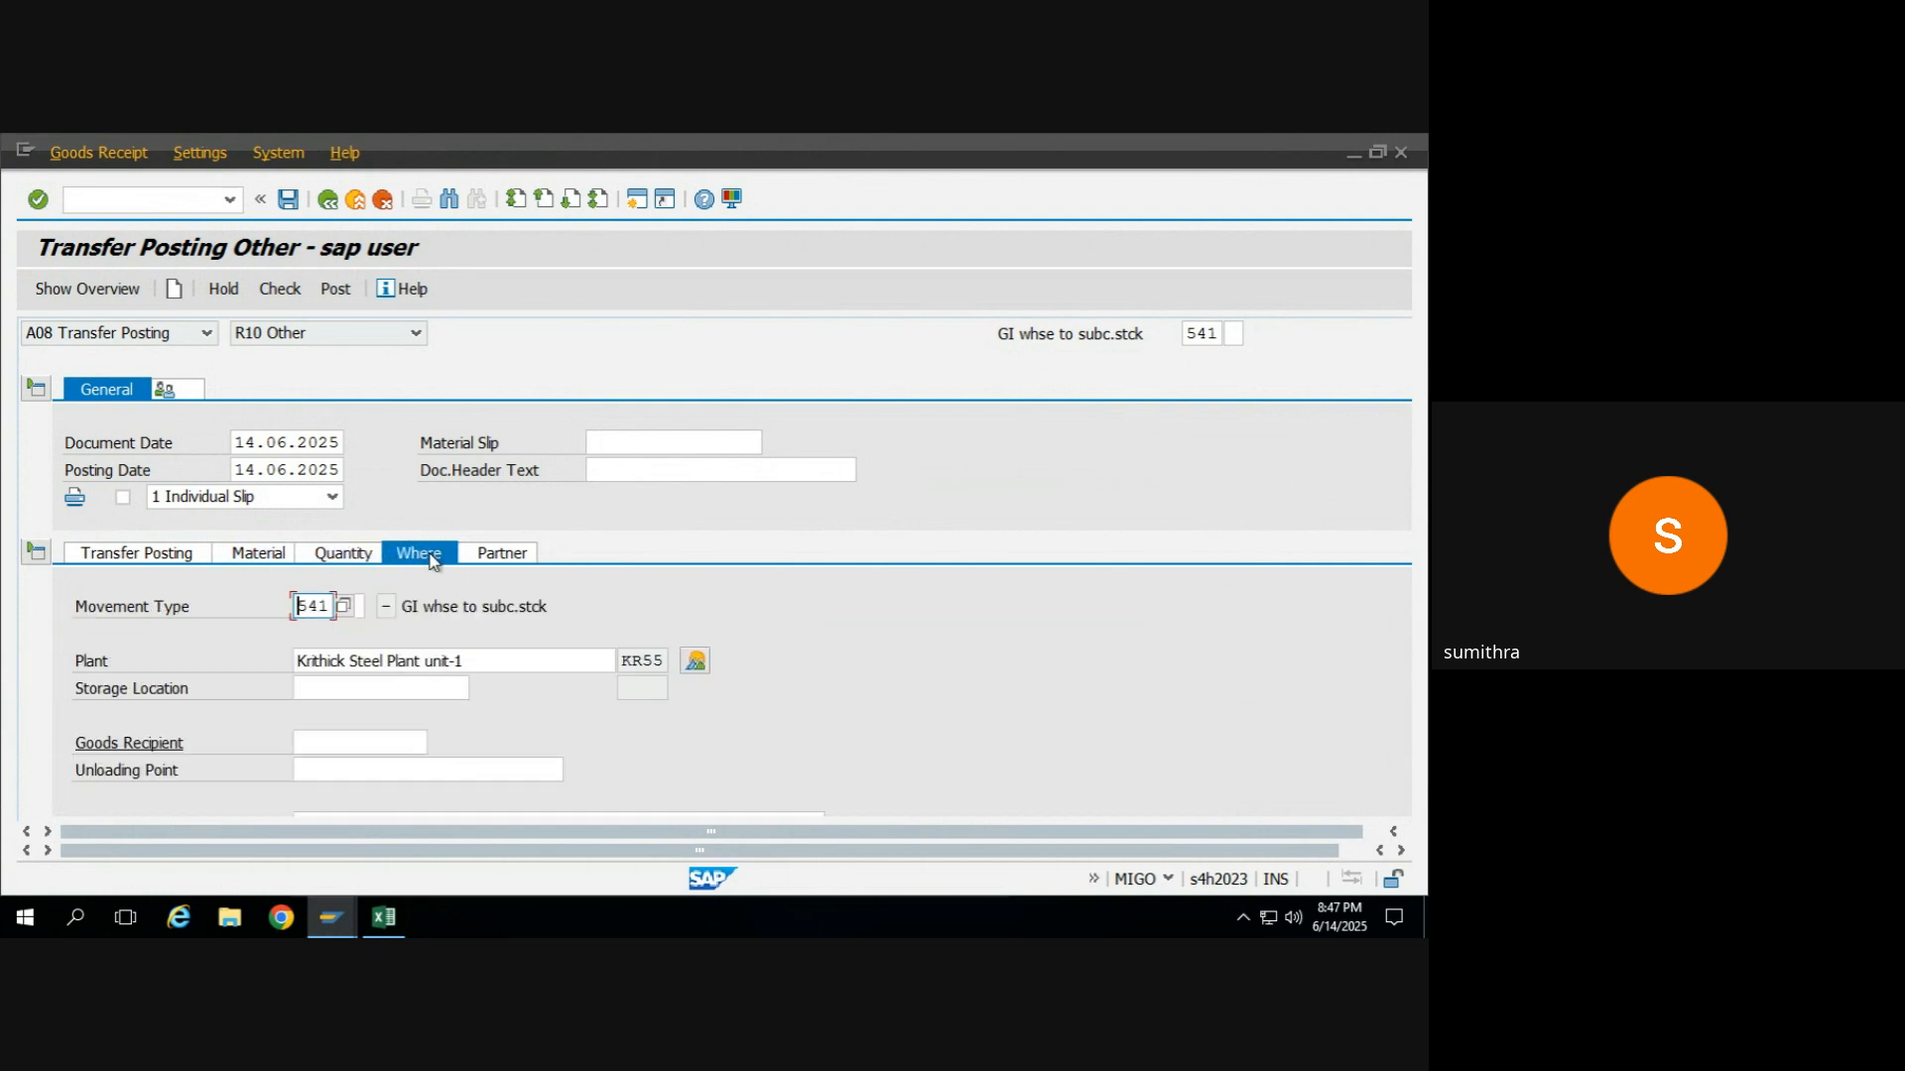
click(377, 687)
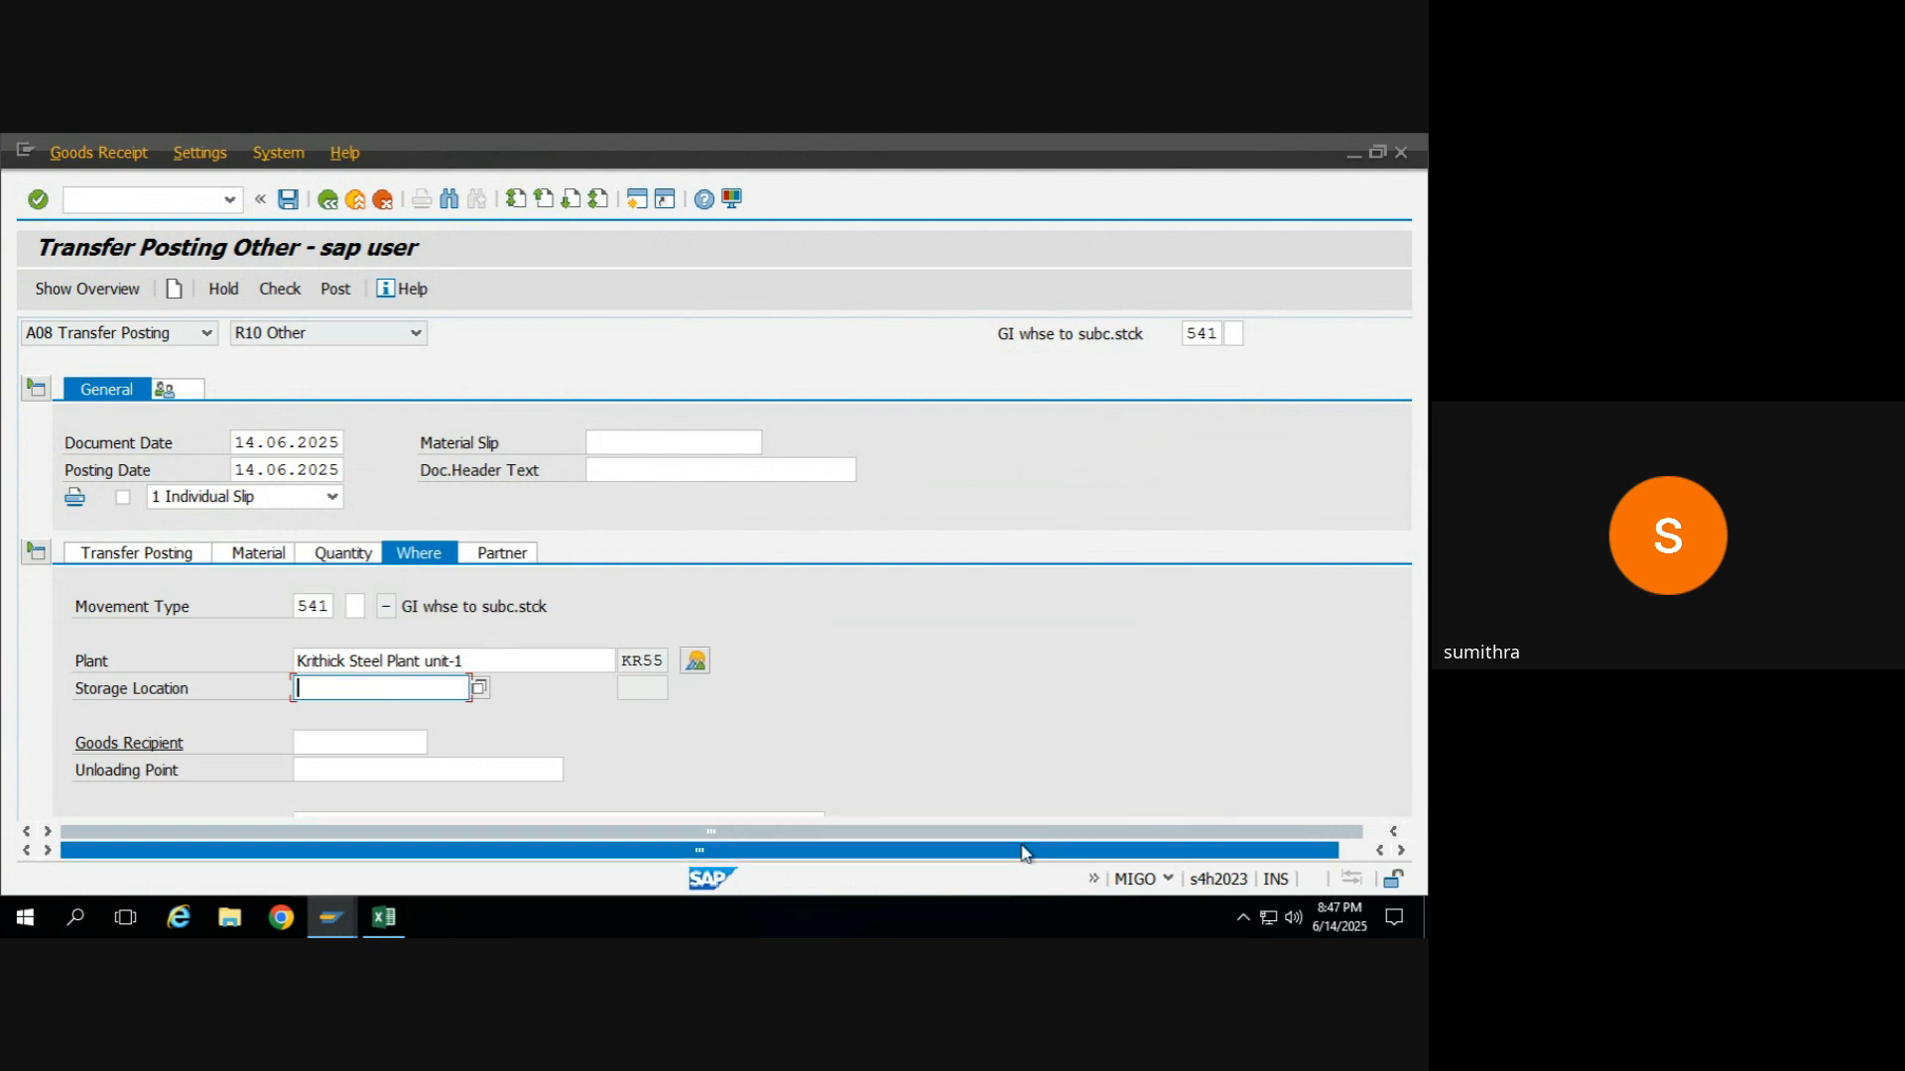
drag(1024, 849, 1083, 852)
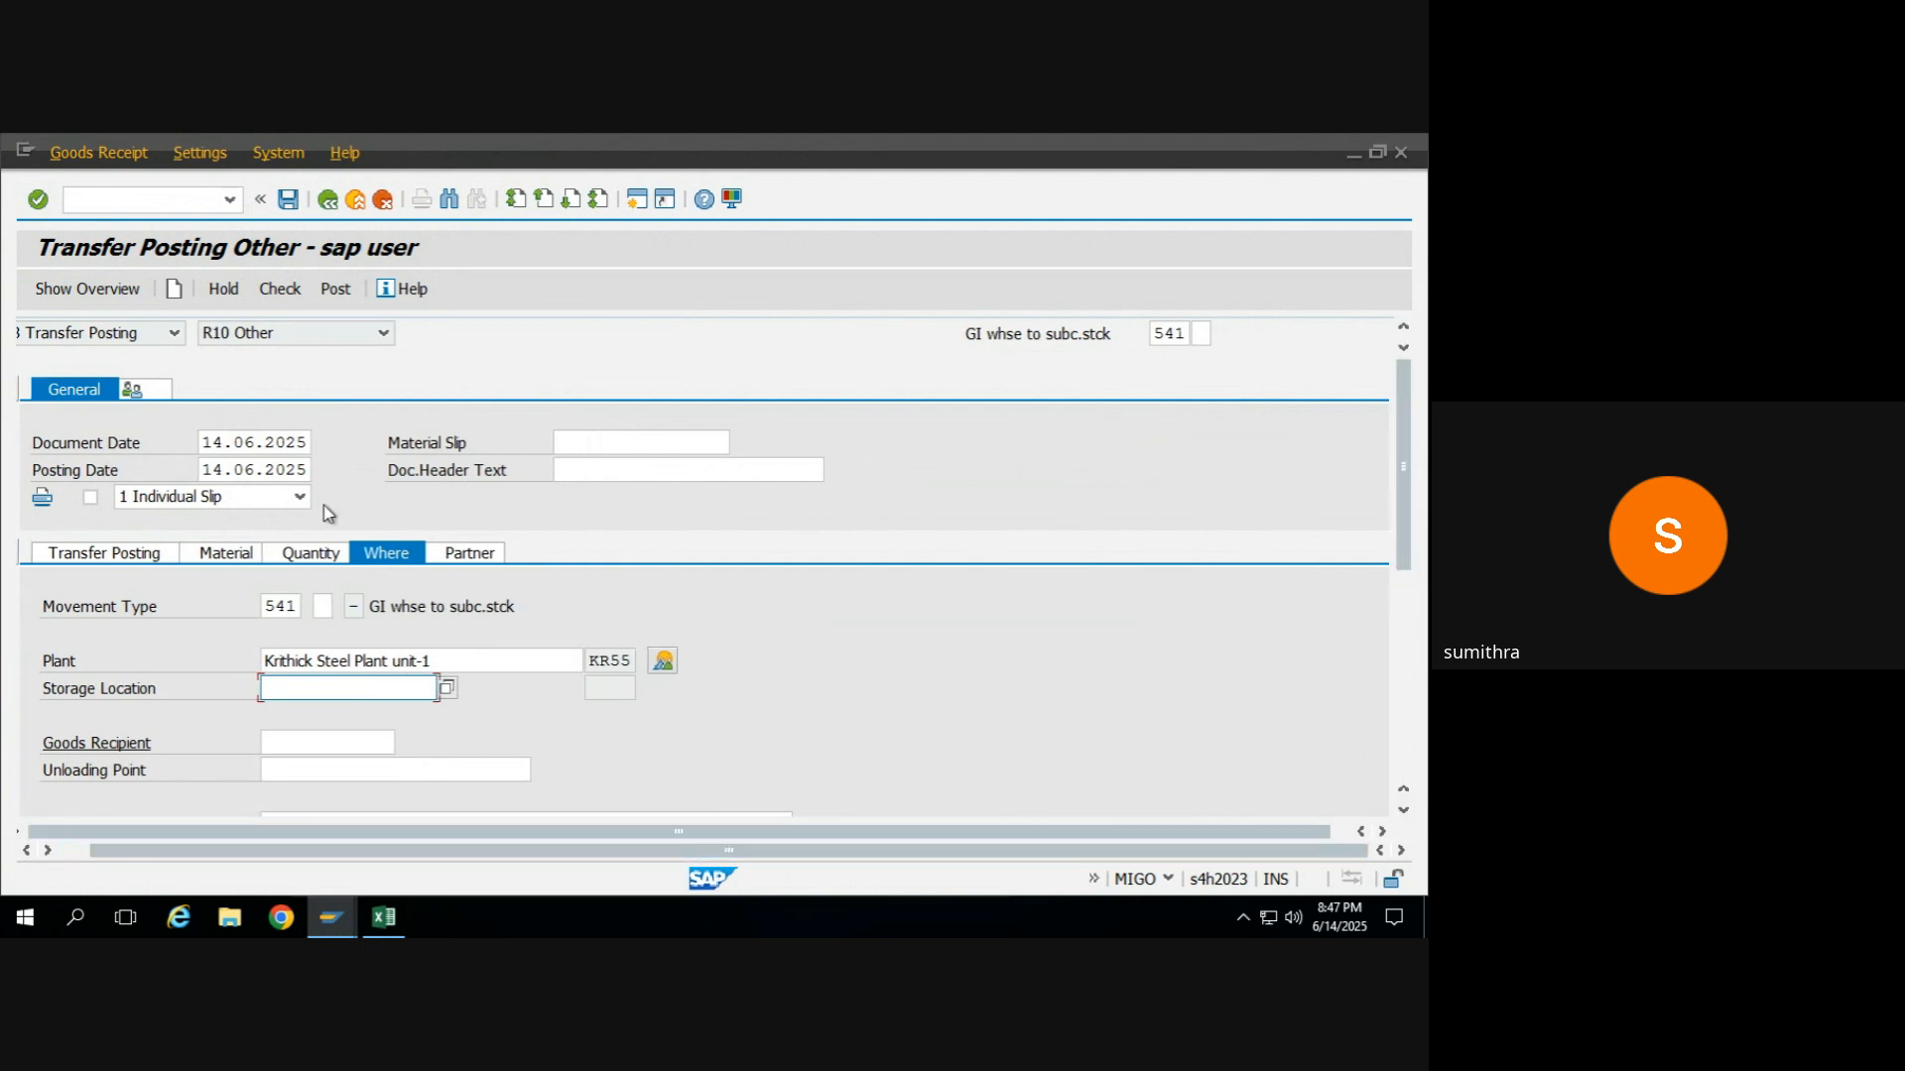
click(279, 293)
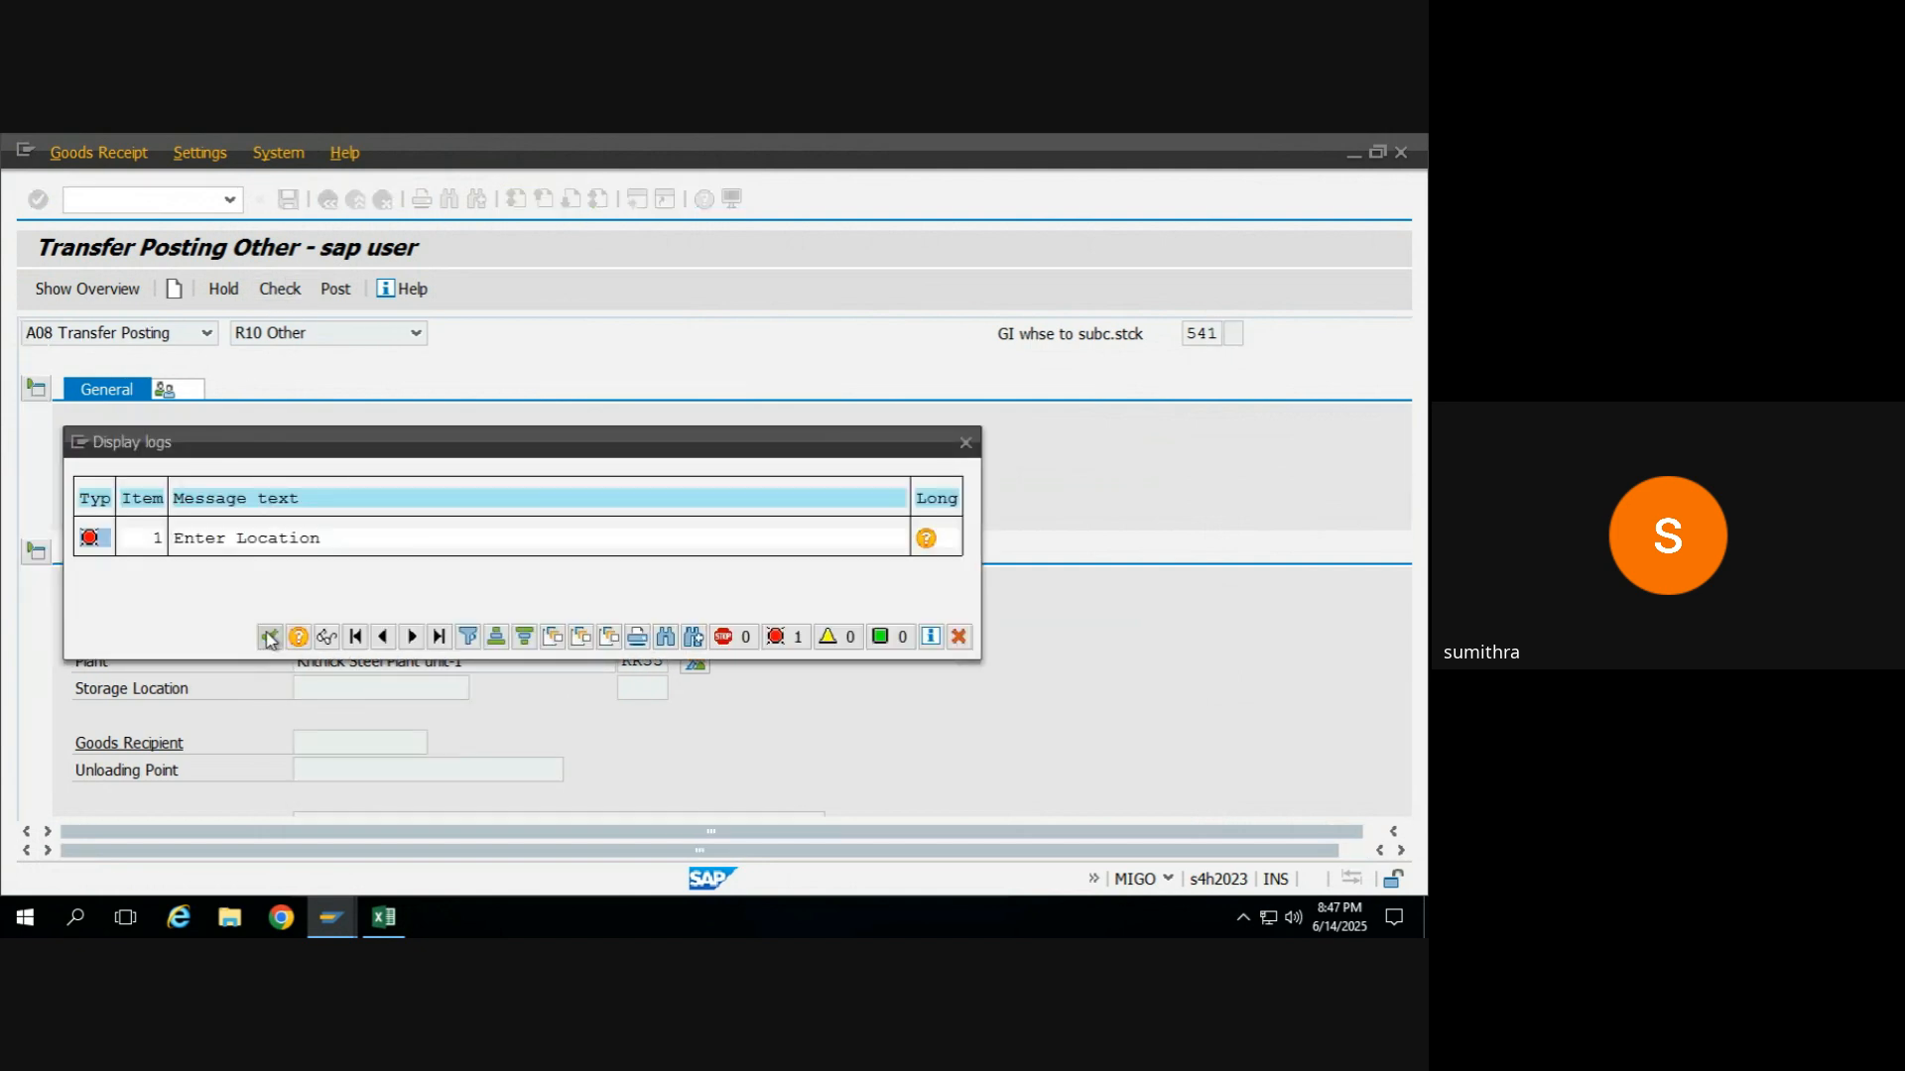
click(269, 637)
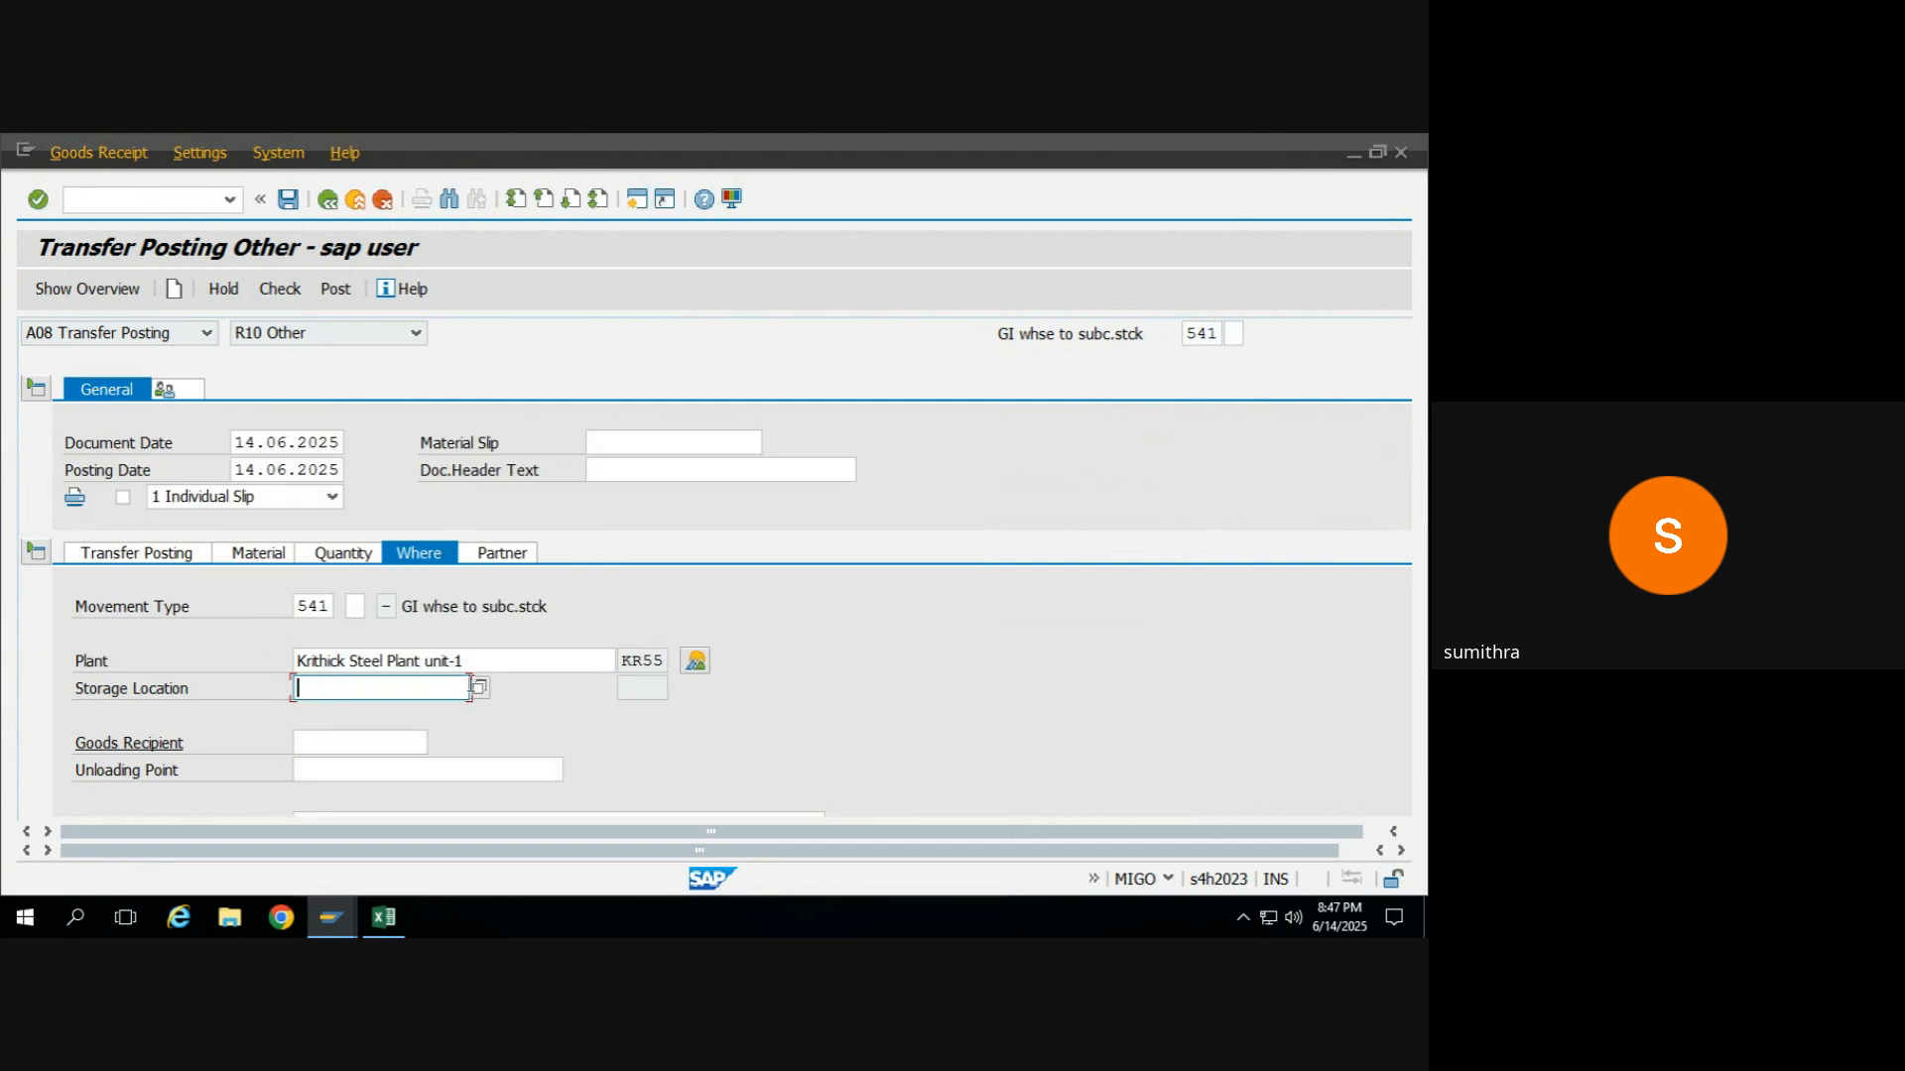
click(486, 693)
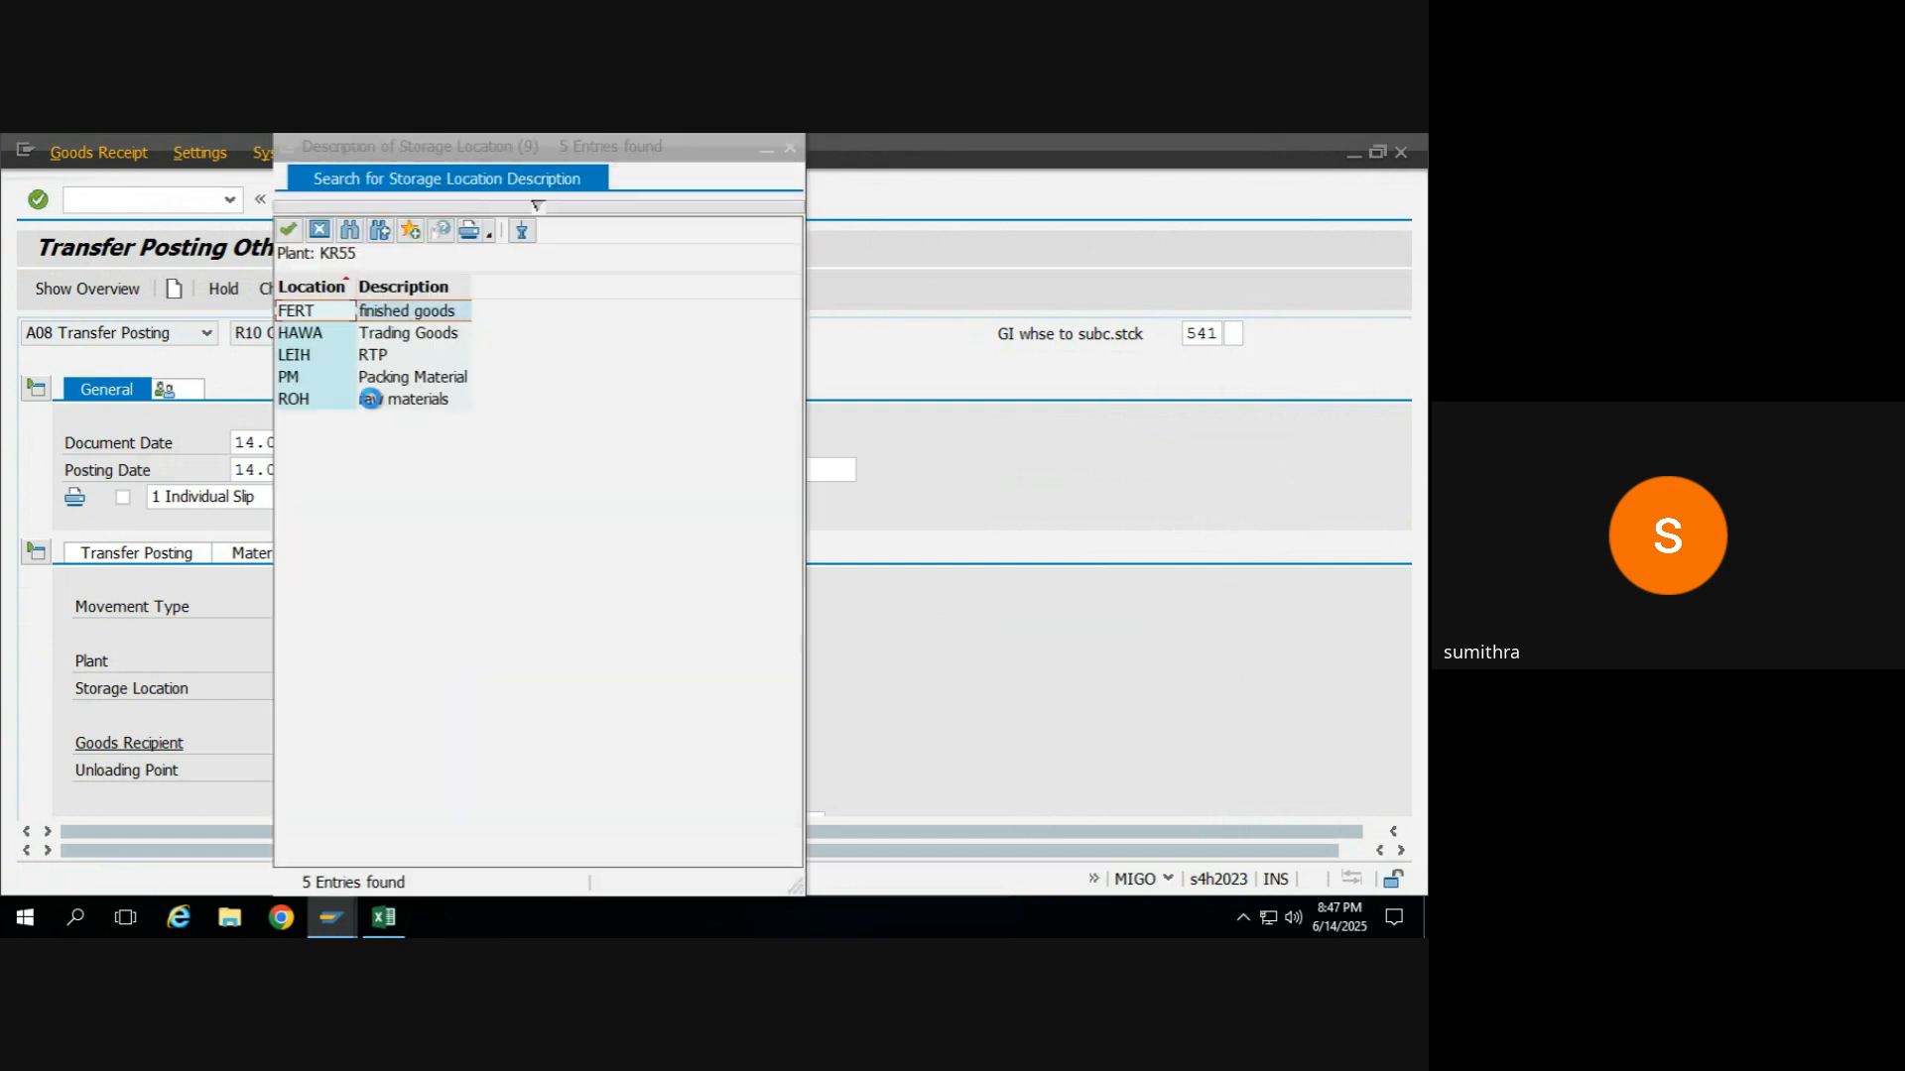
click(312, 312)
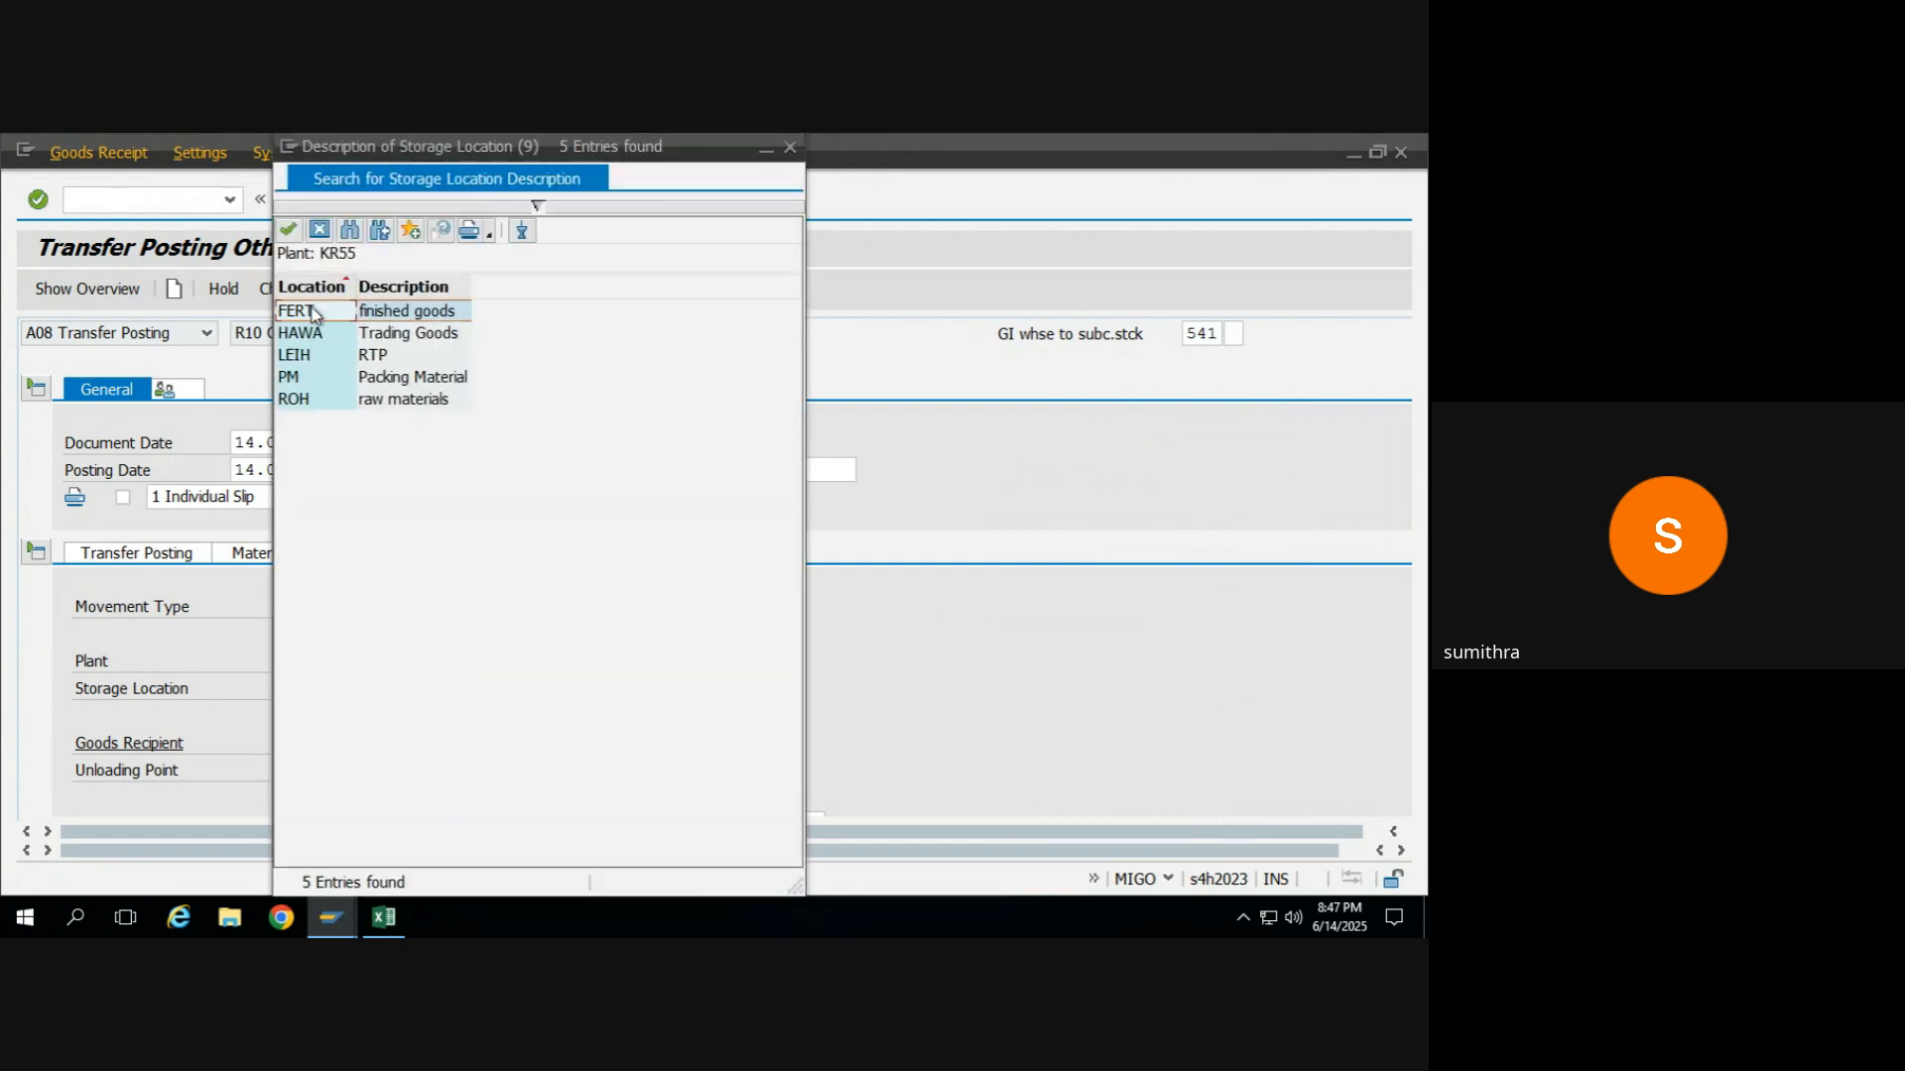
double_click(310, 399)
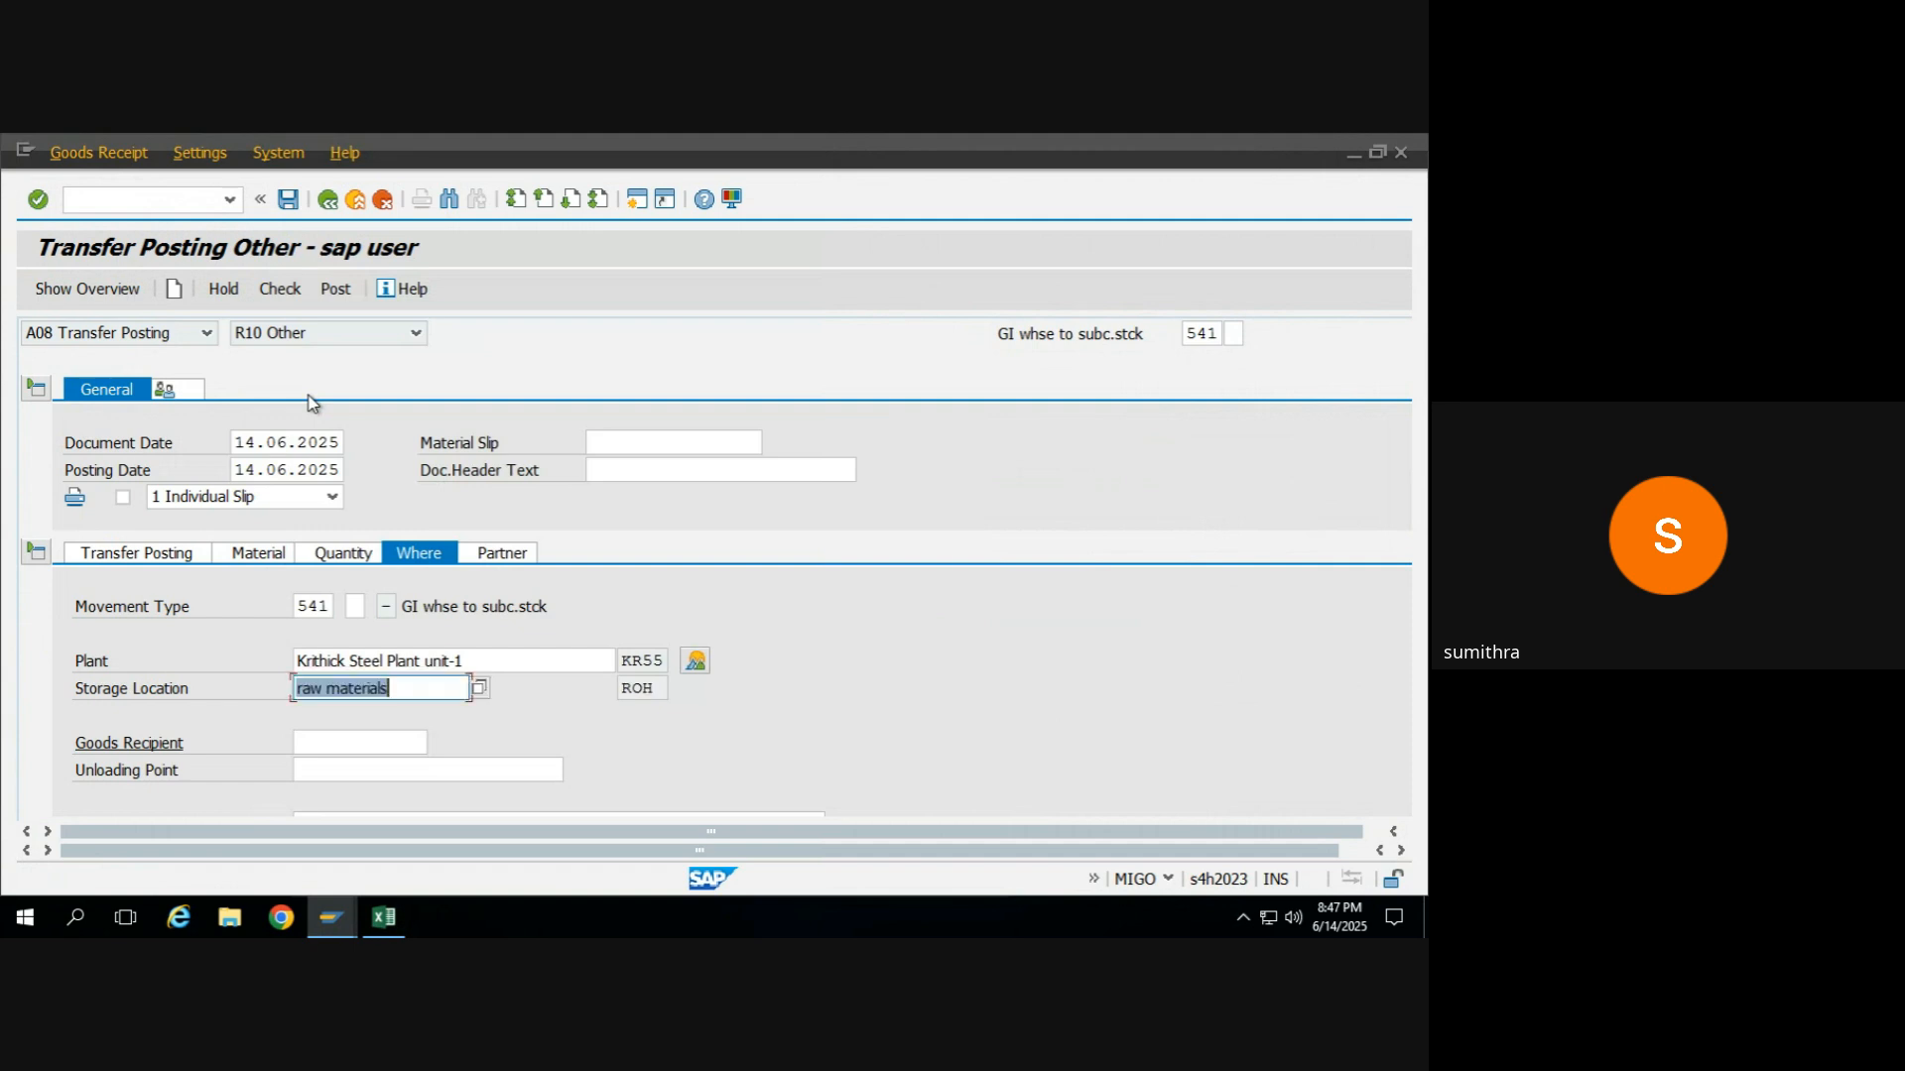
Run the MMBE stock overview for RM_WHEAT in plant KR55 again and check which storage location holds its stock.
key(alt+Tab)
key(alt+Tab)
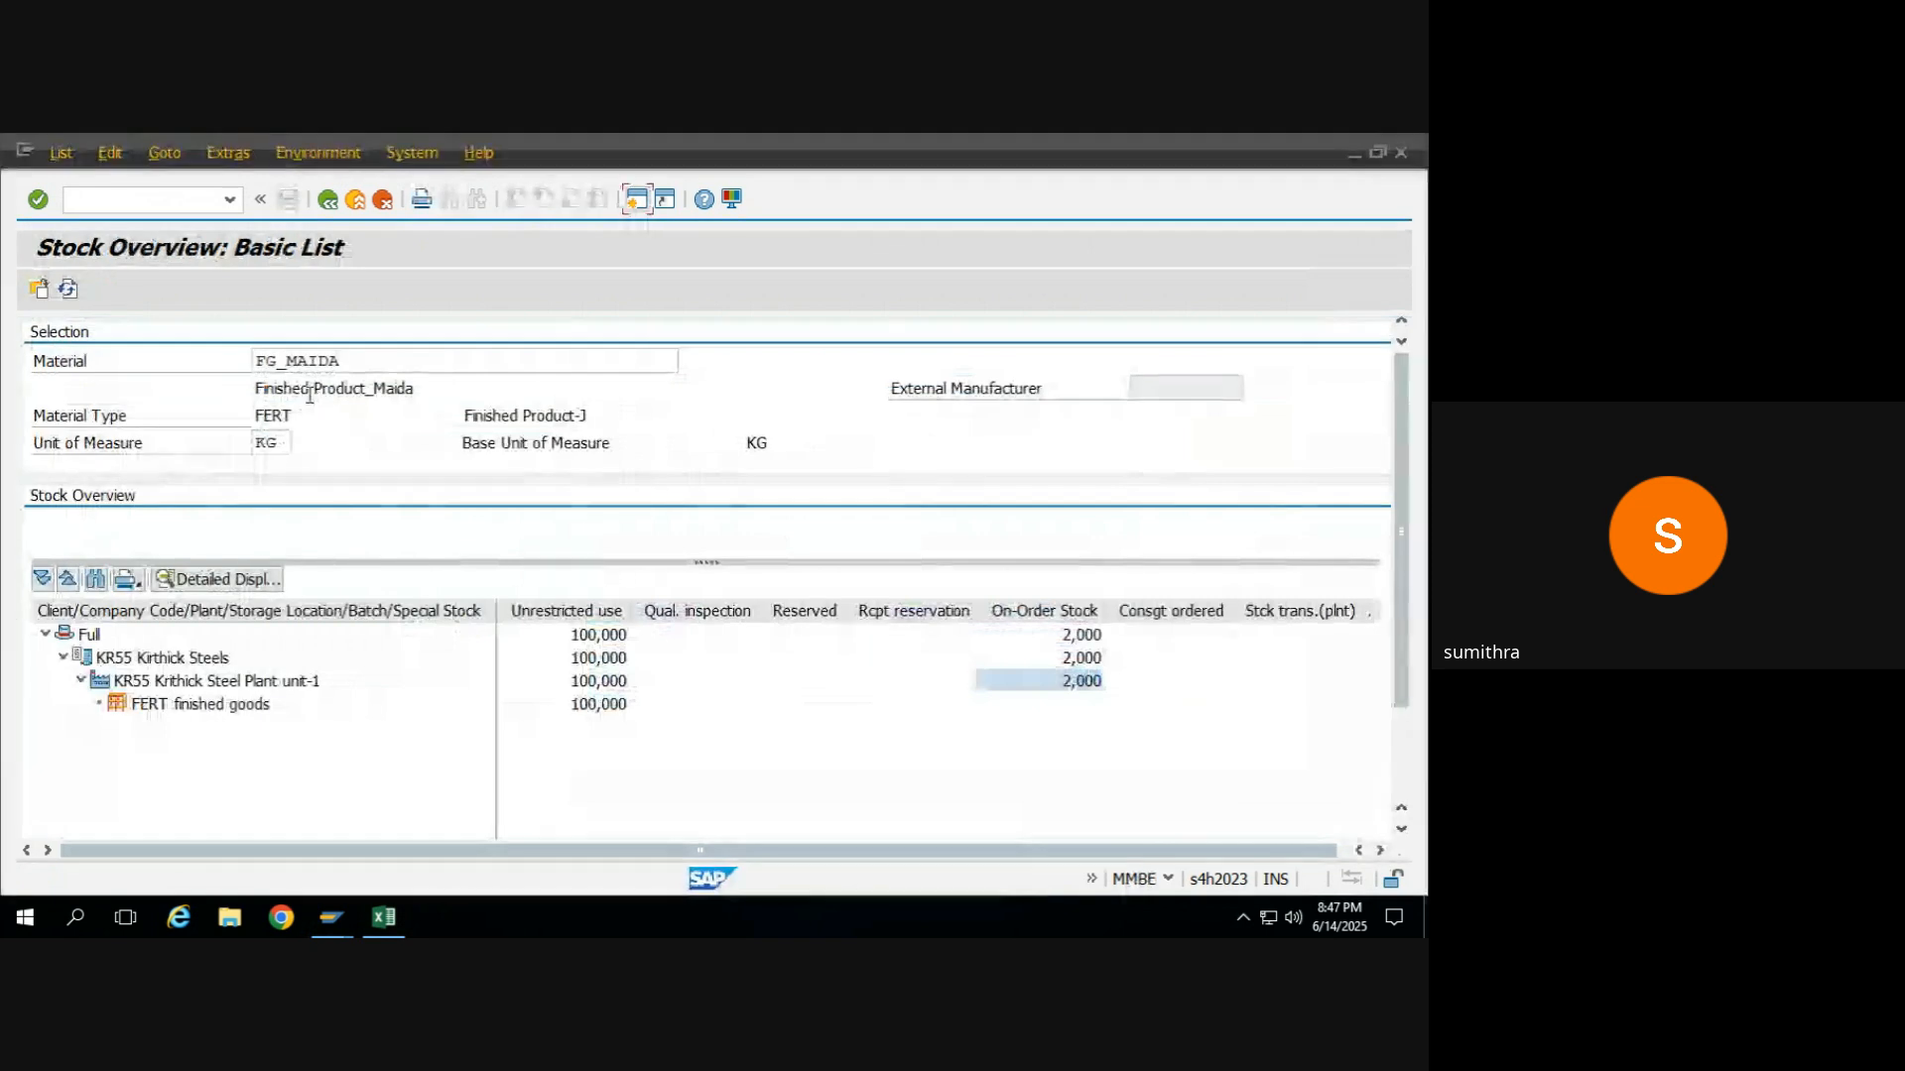
click(327, 199)
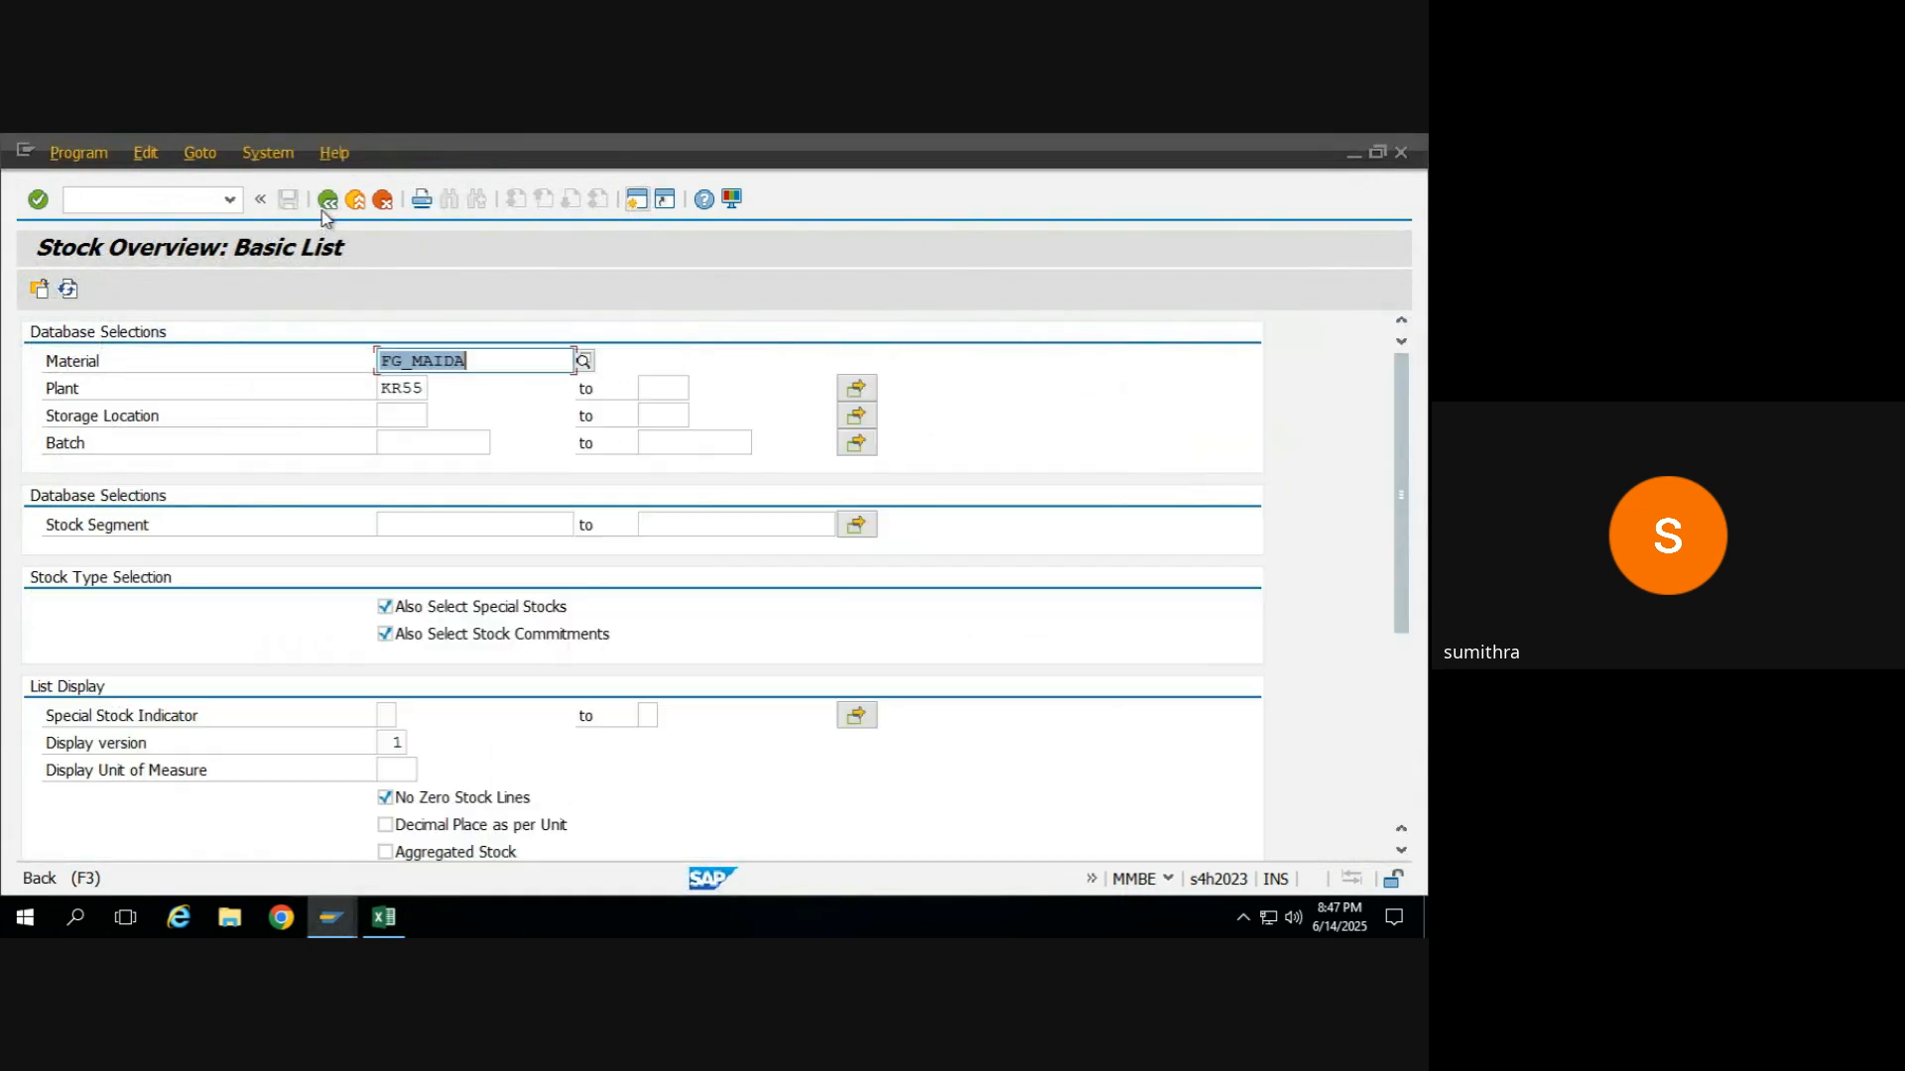
key(BackSpace)
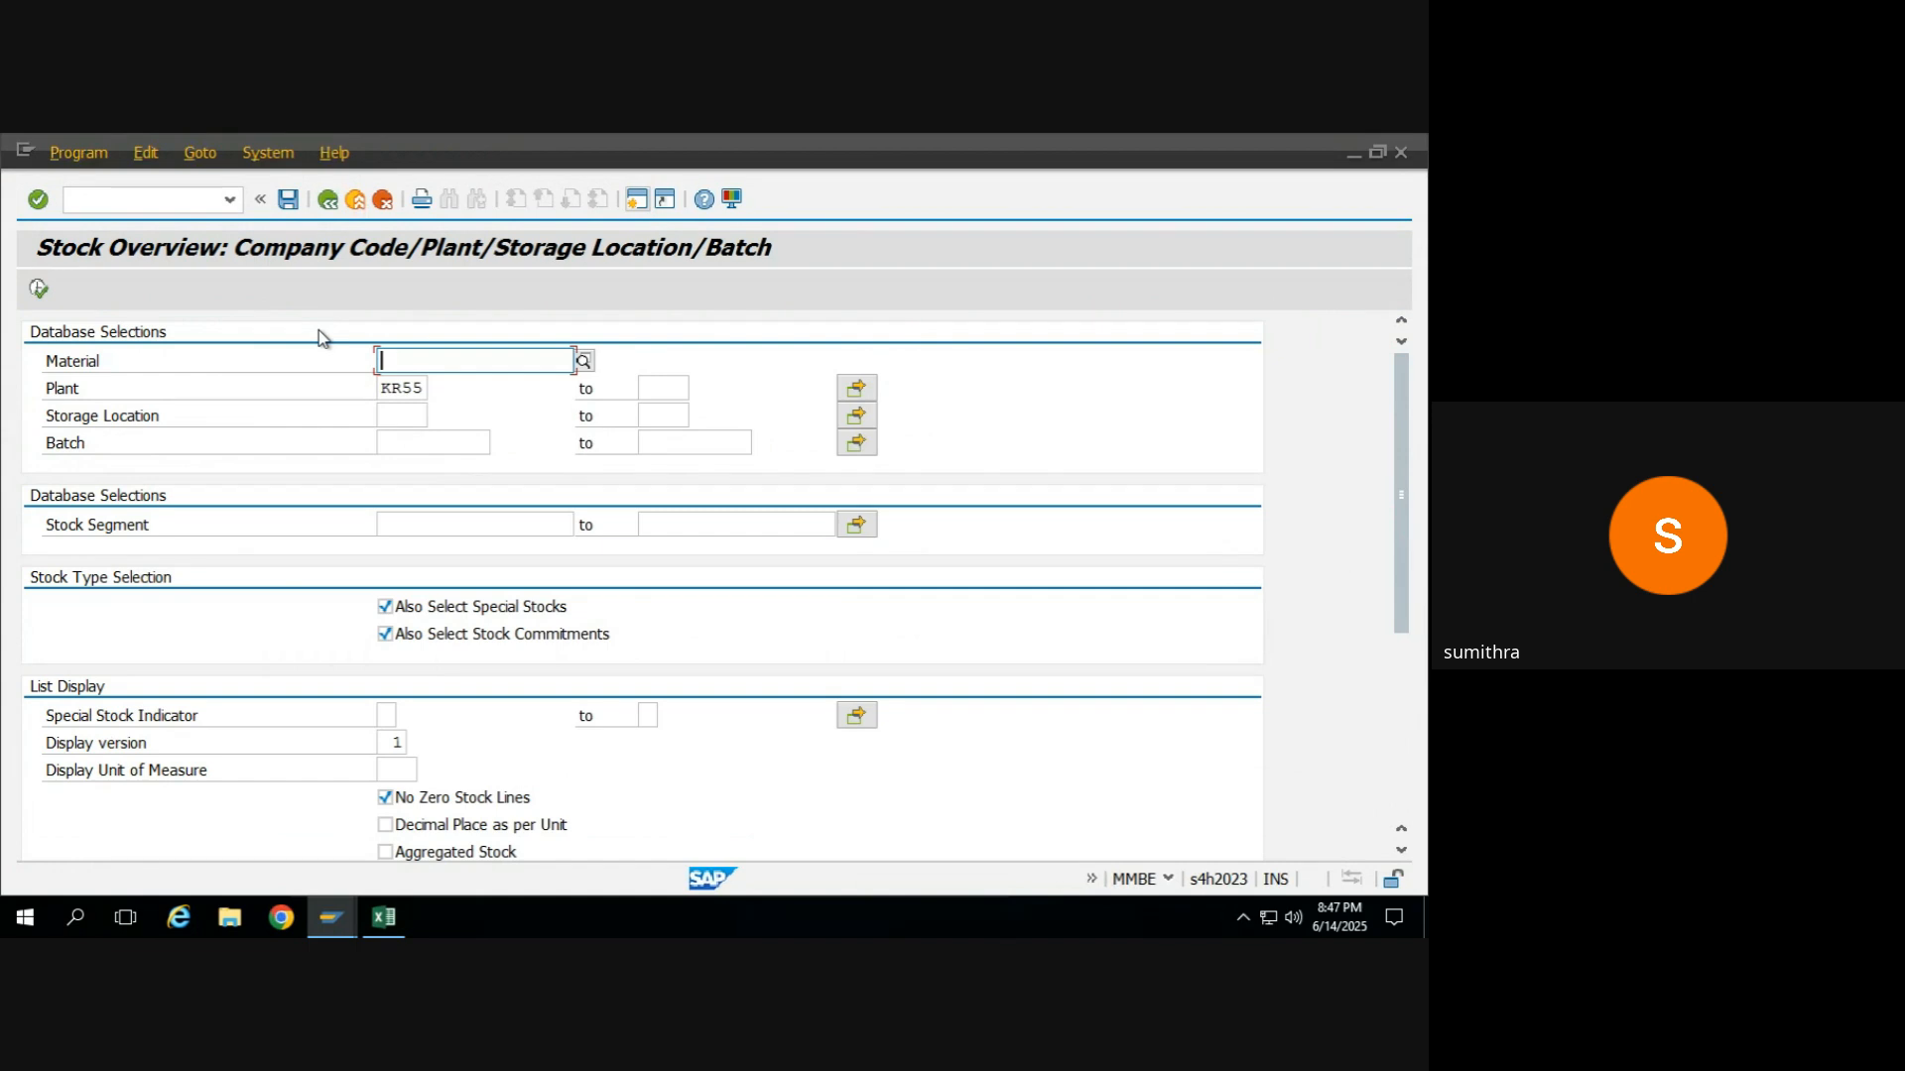
key(Down)
key(Return)
click(39, 289)
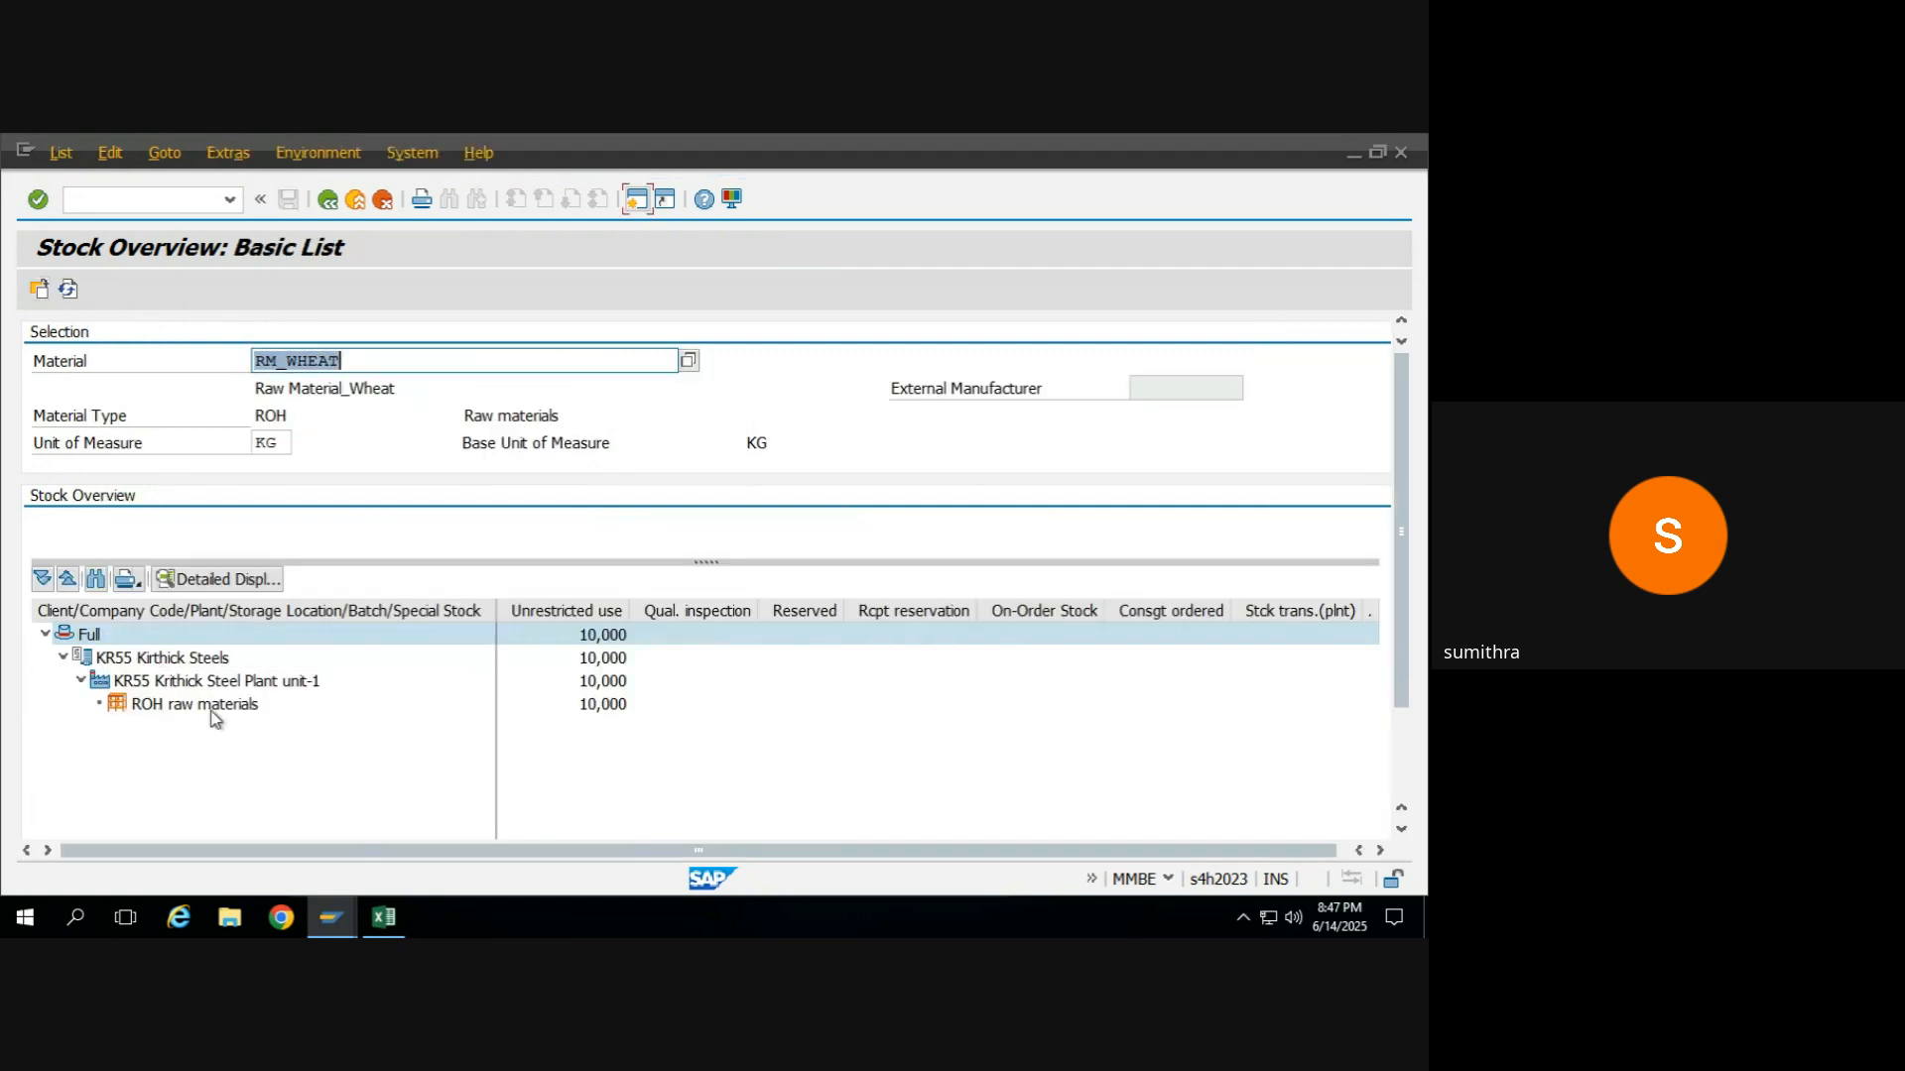
click(180, 707)
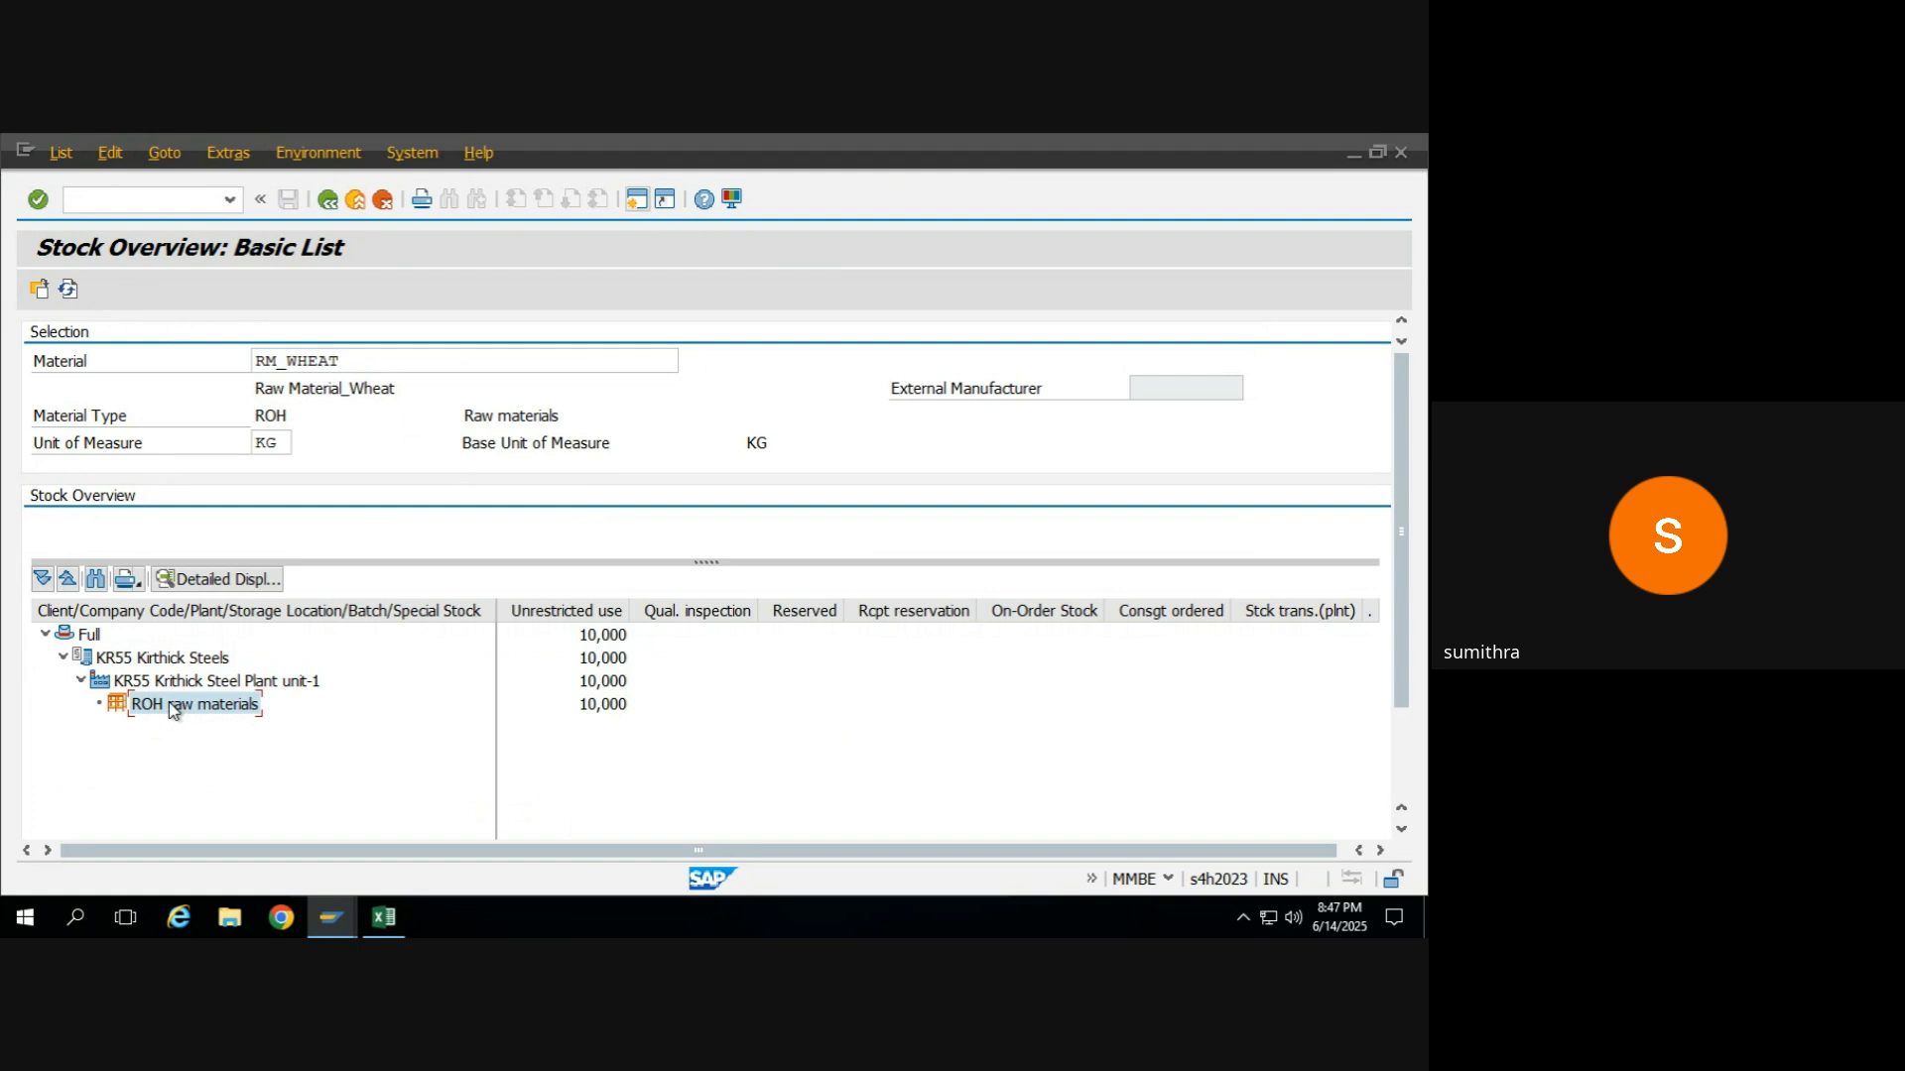
Return to the transfer posting, confirm the raw materials storage location, and check the document for missing entries.
key(alt+Tab)
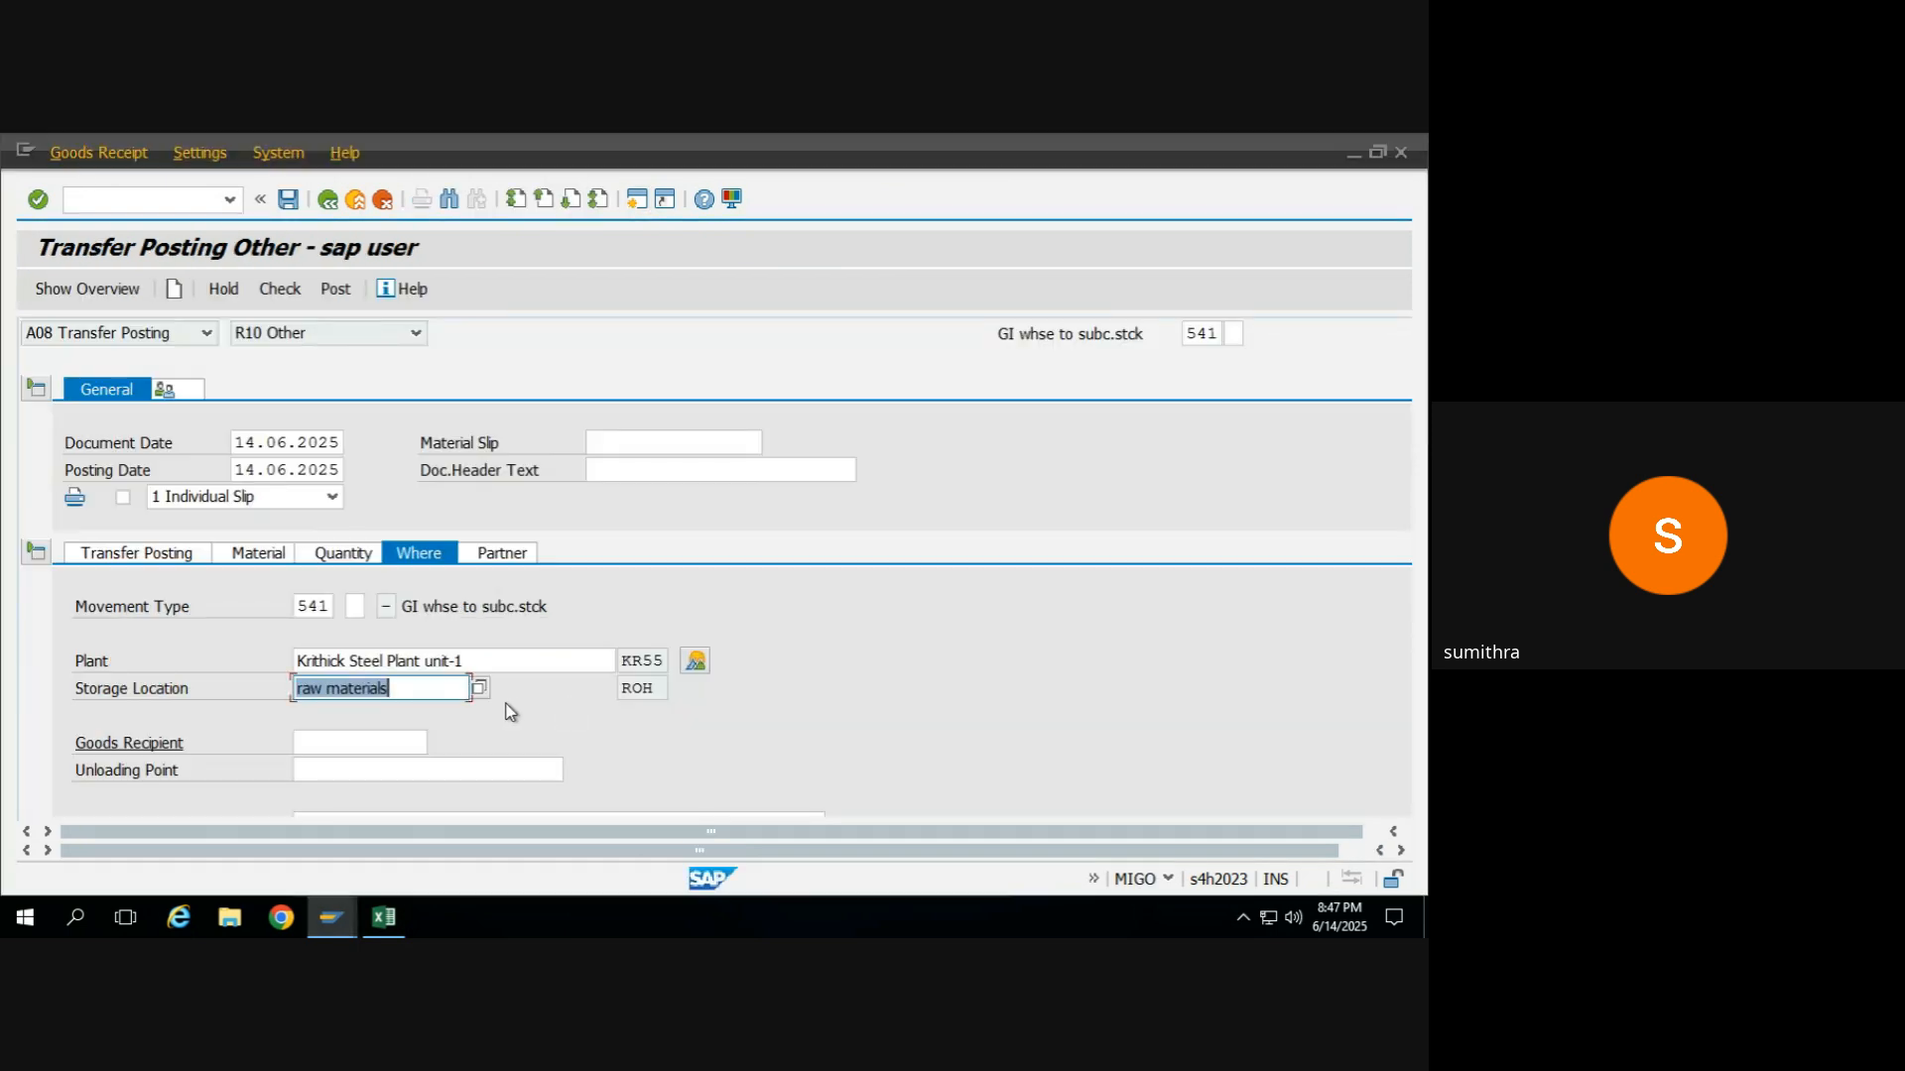
click(410, 695)
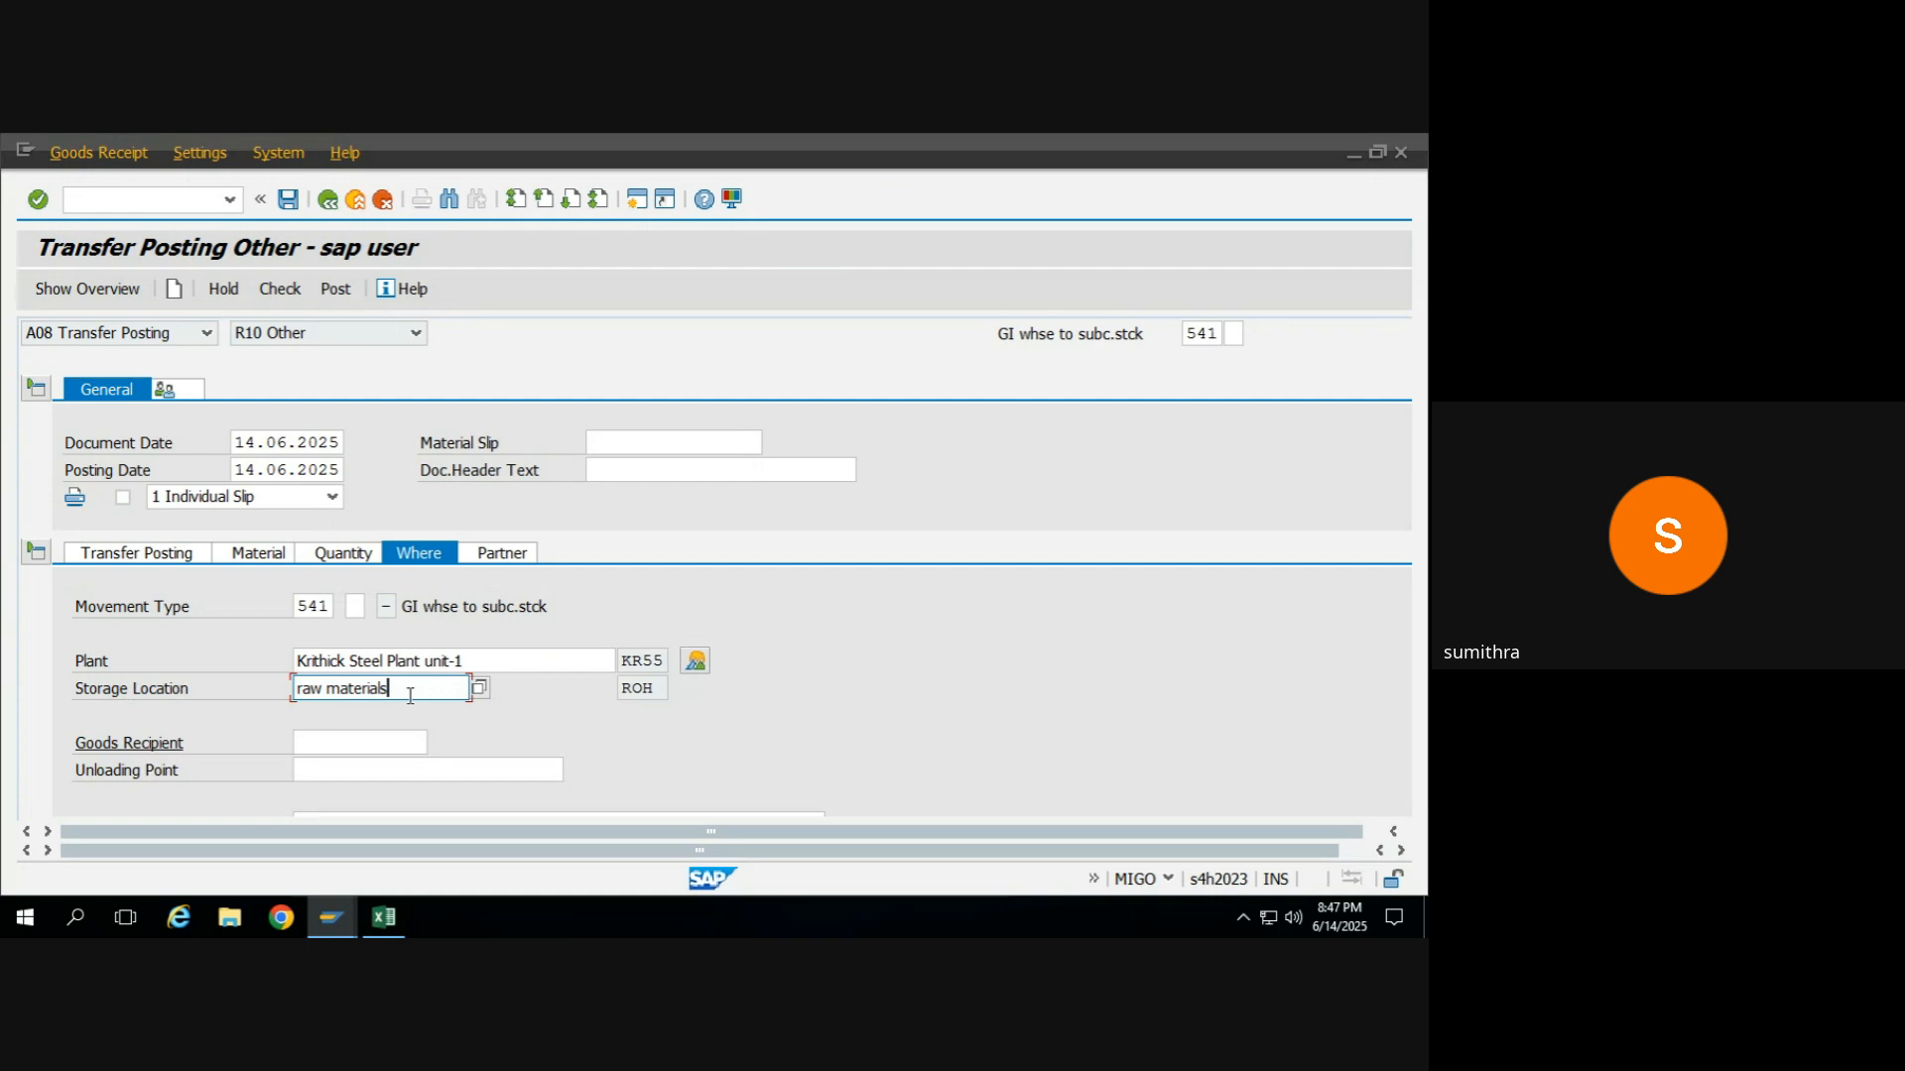
key(Return)
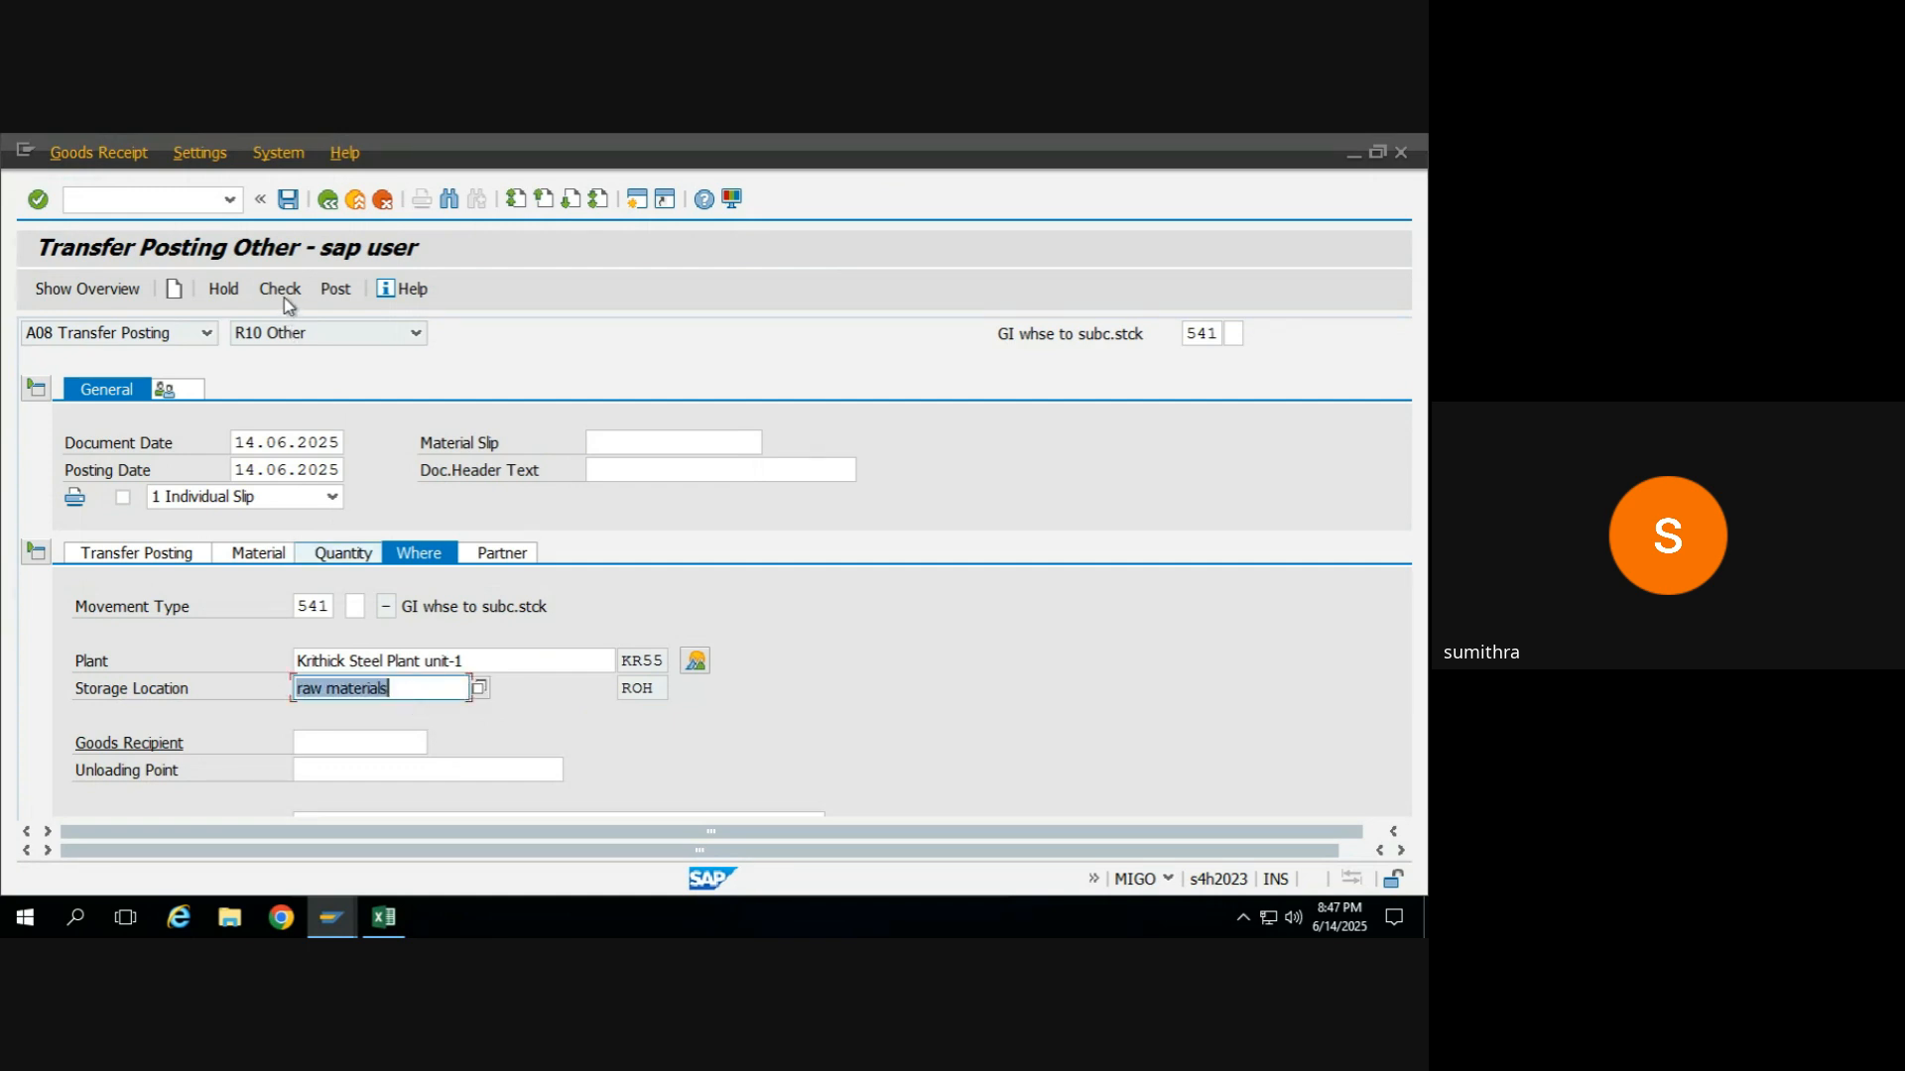
click(281, 296)
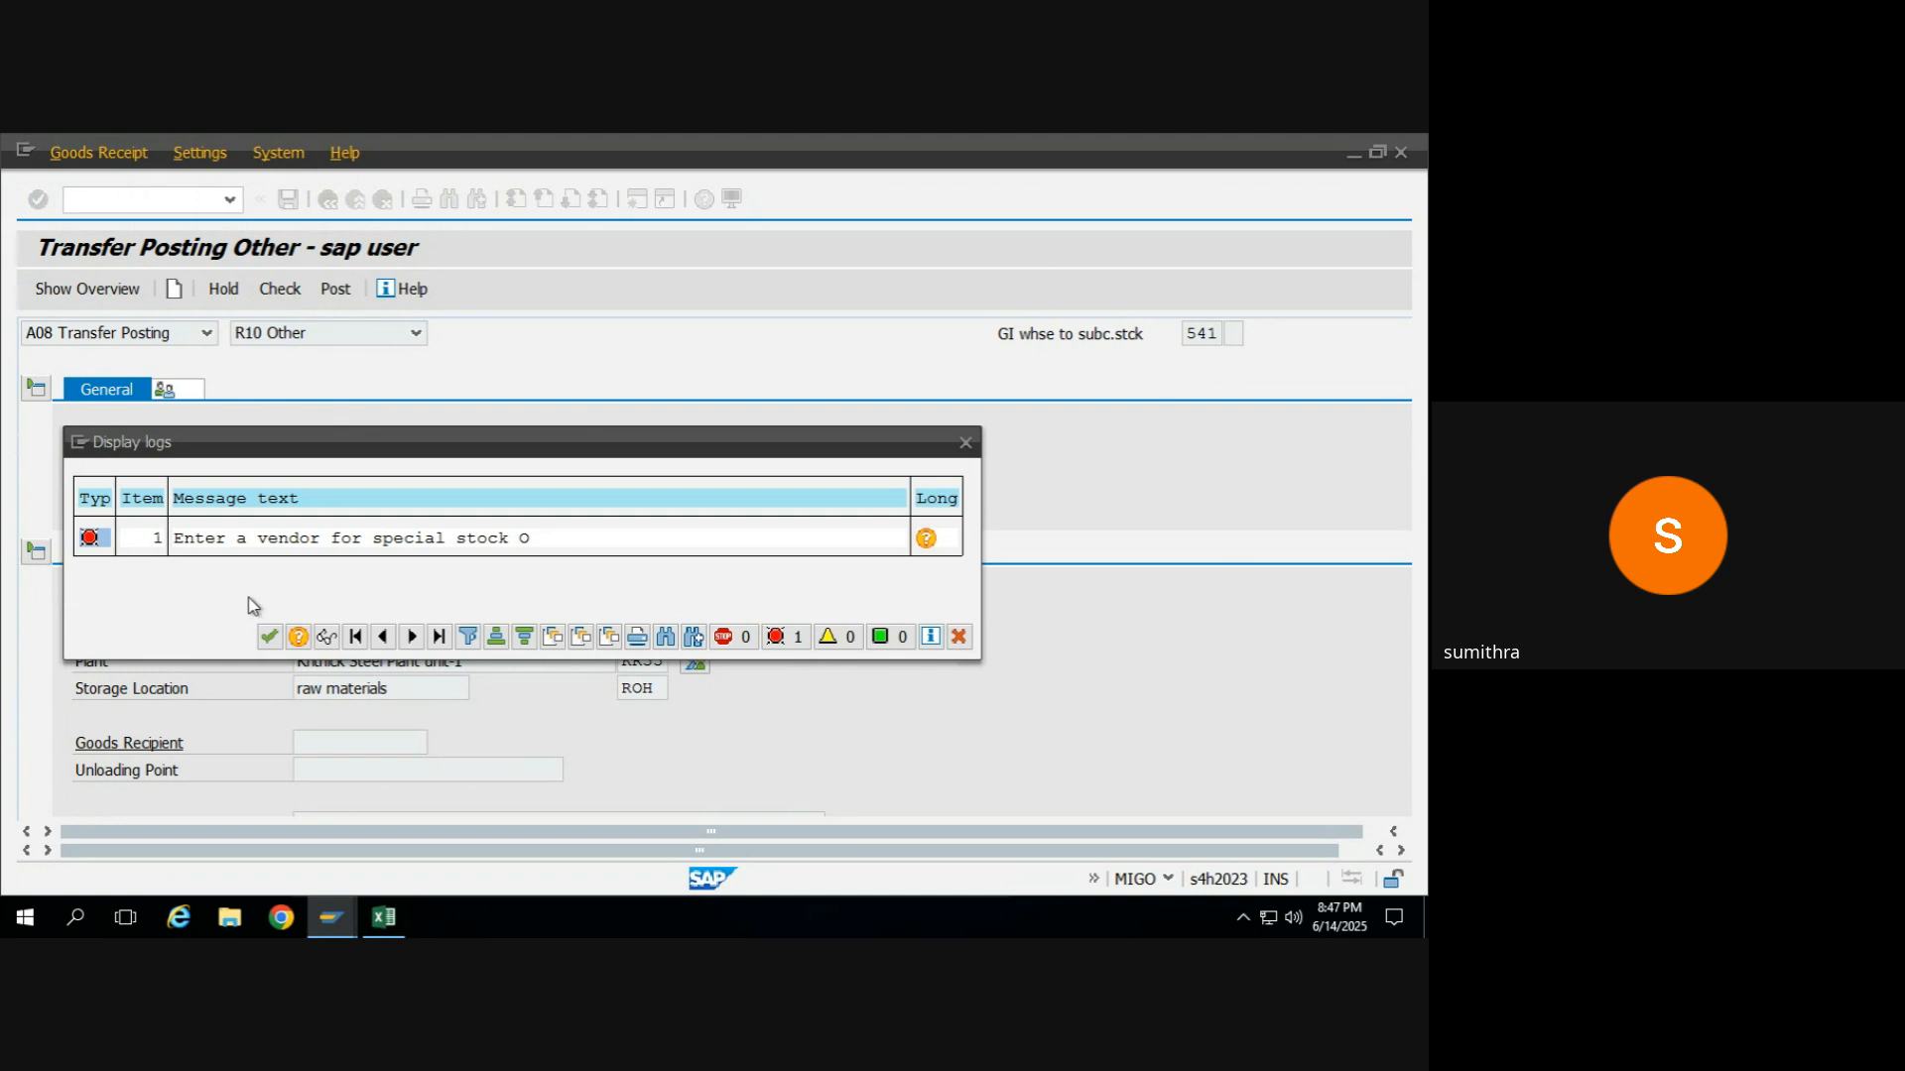
click(269, 637)
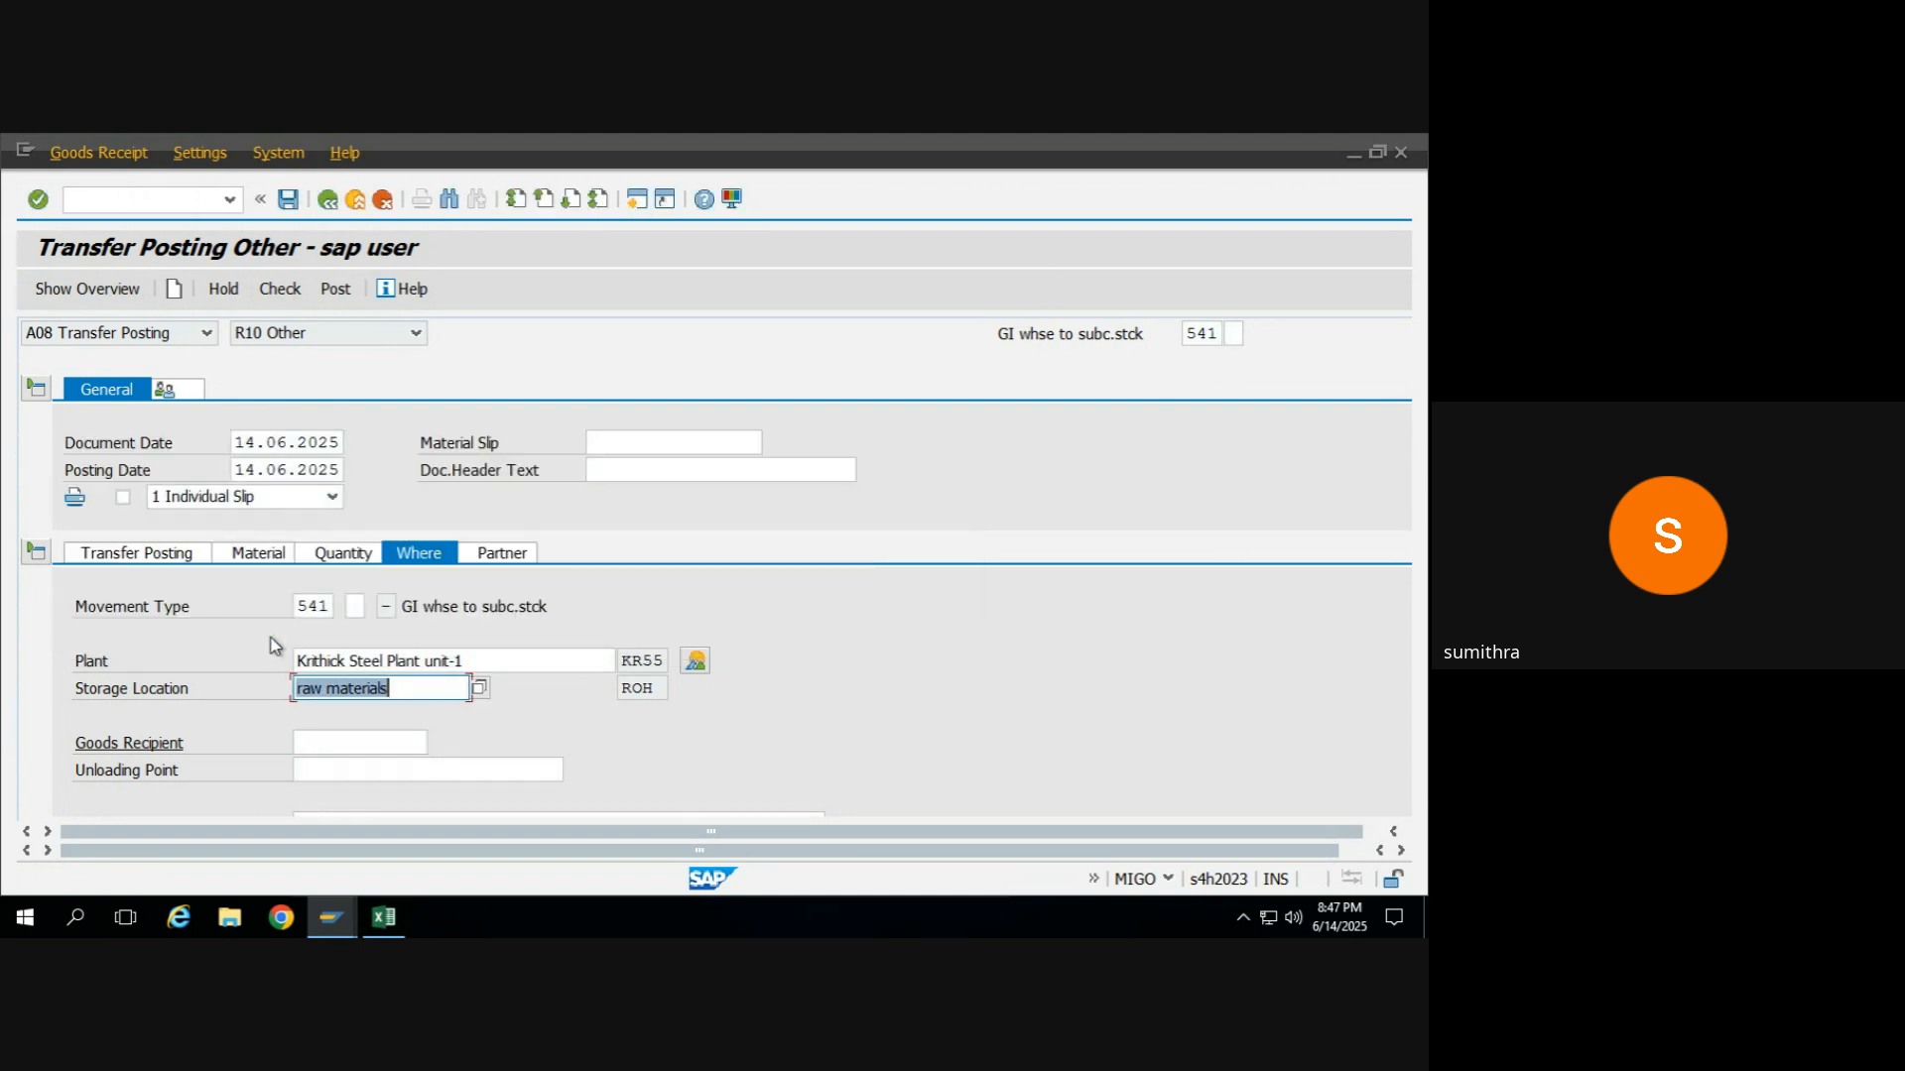
Set the transfer posting's partner vendor to HI2O Suppliers, using the vendor number noted in the Excel sheet.
click(493, 558)
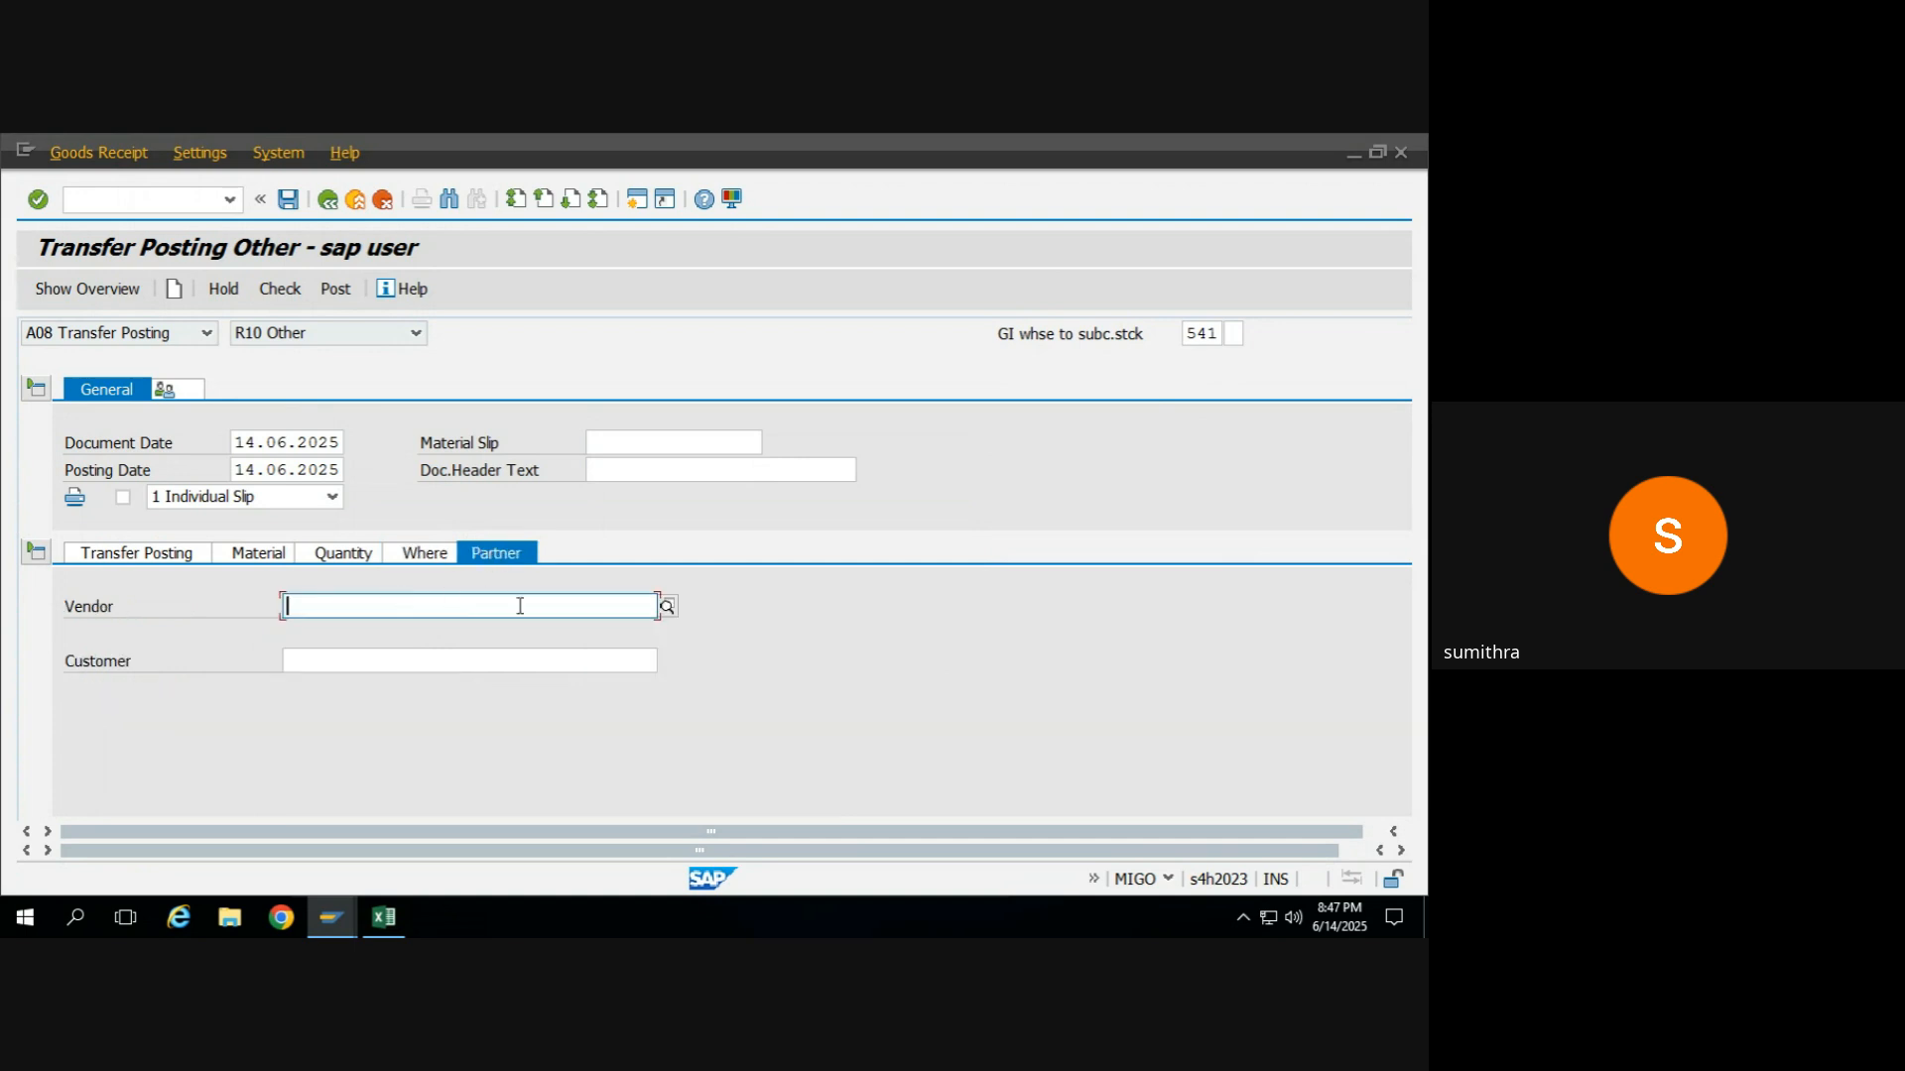
key(alt+Tab)
key(alt+Tab)
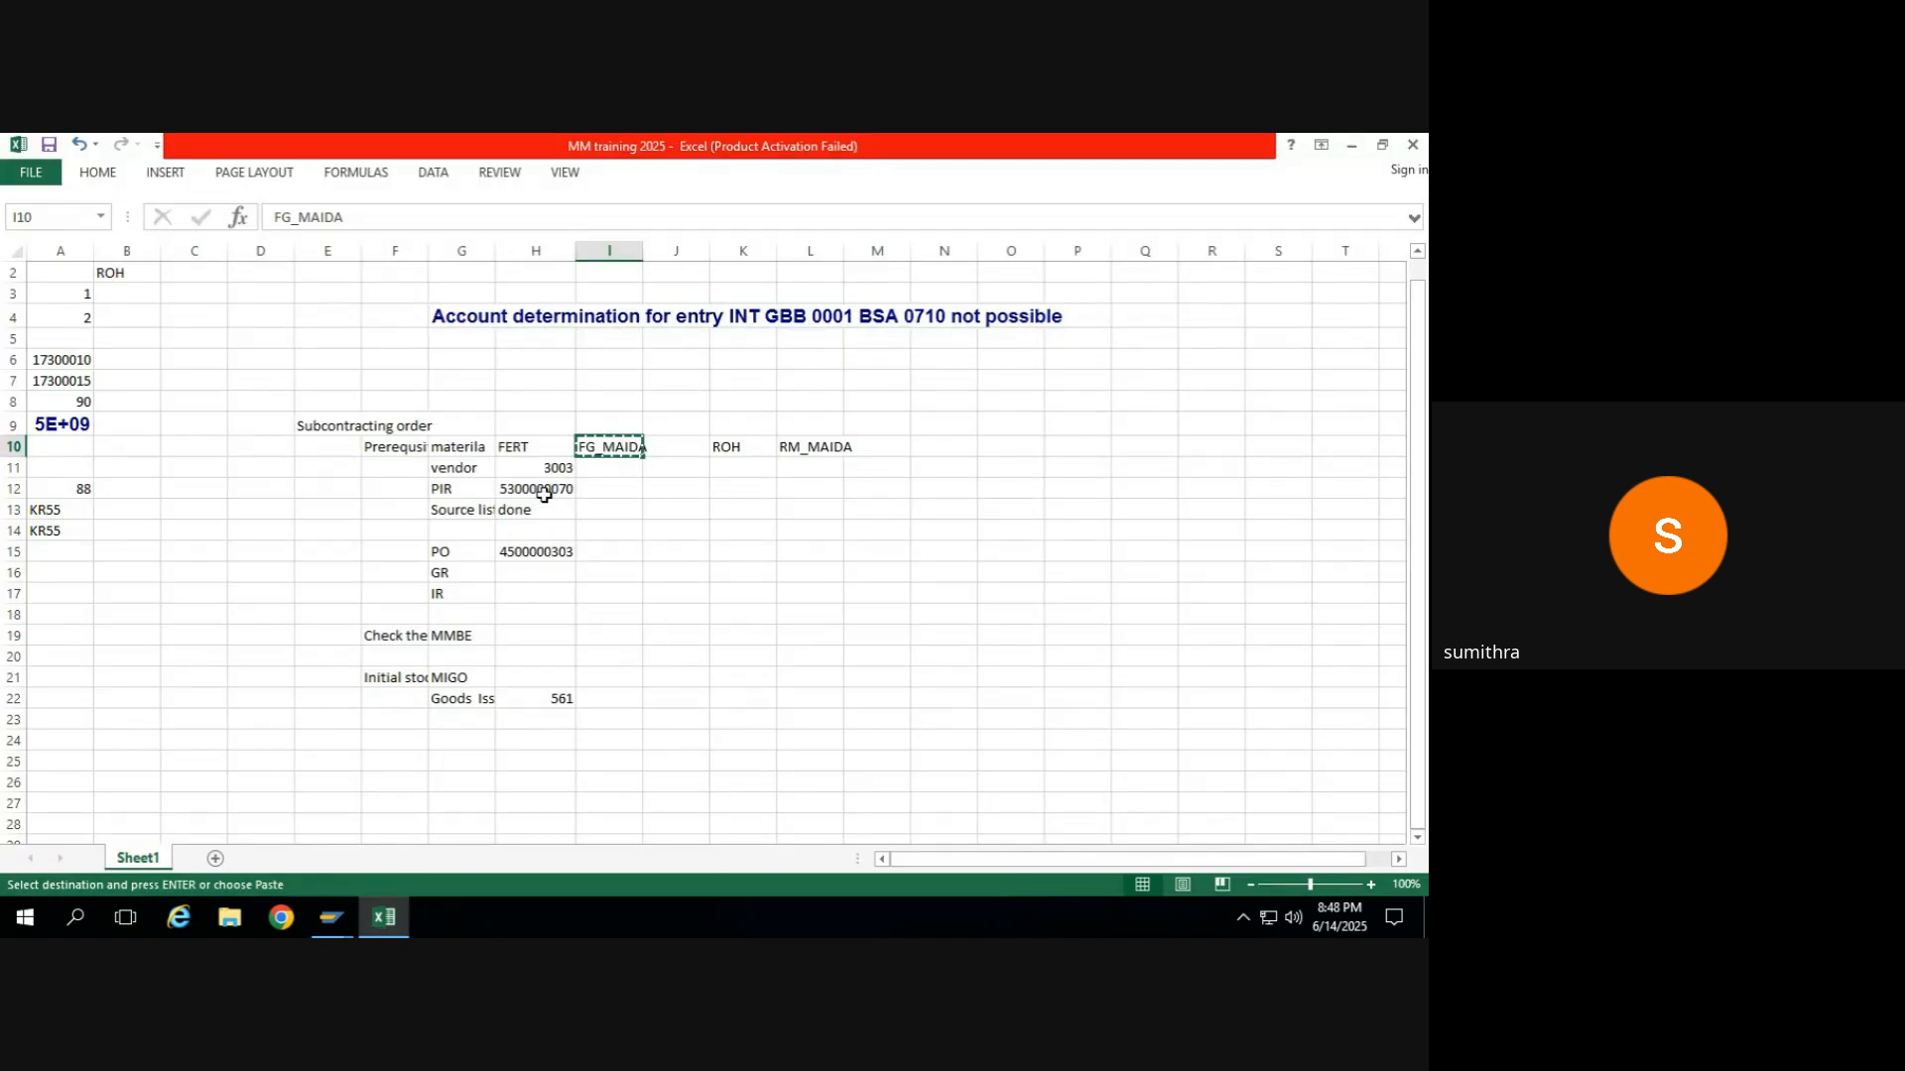
key(alt+Tab)
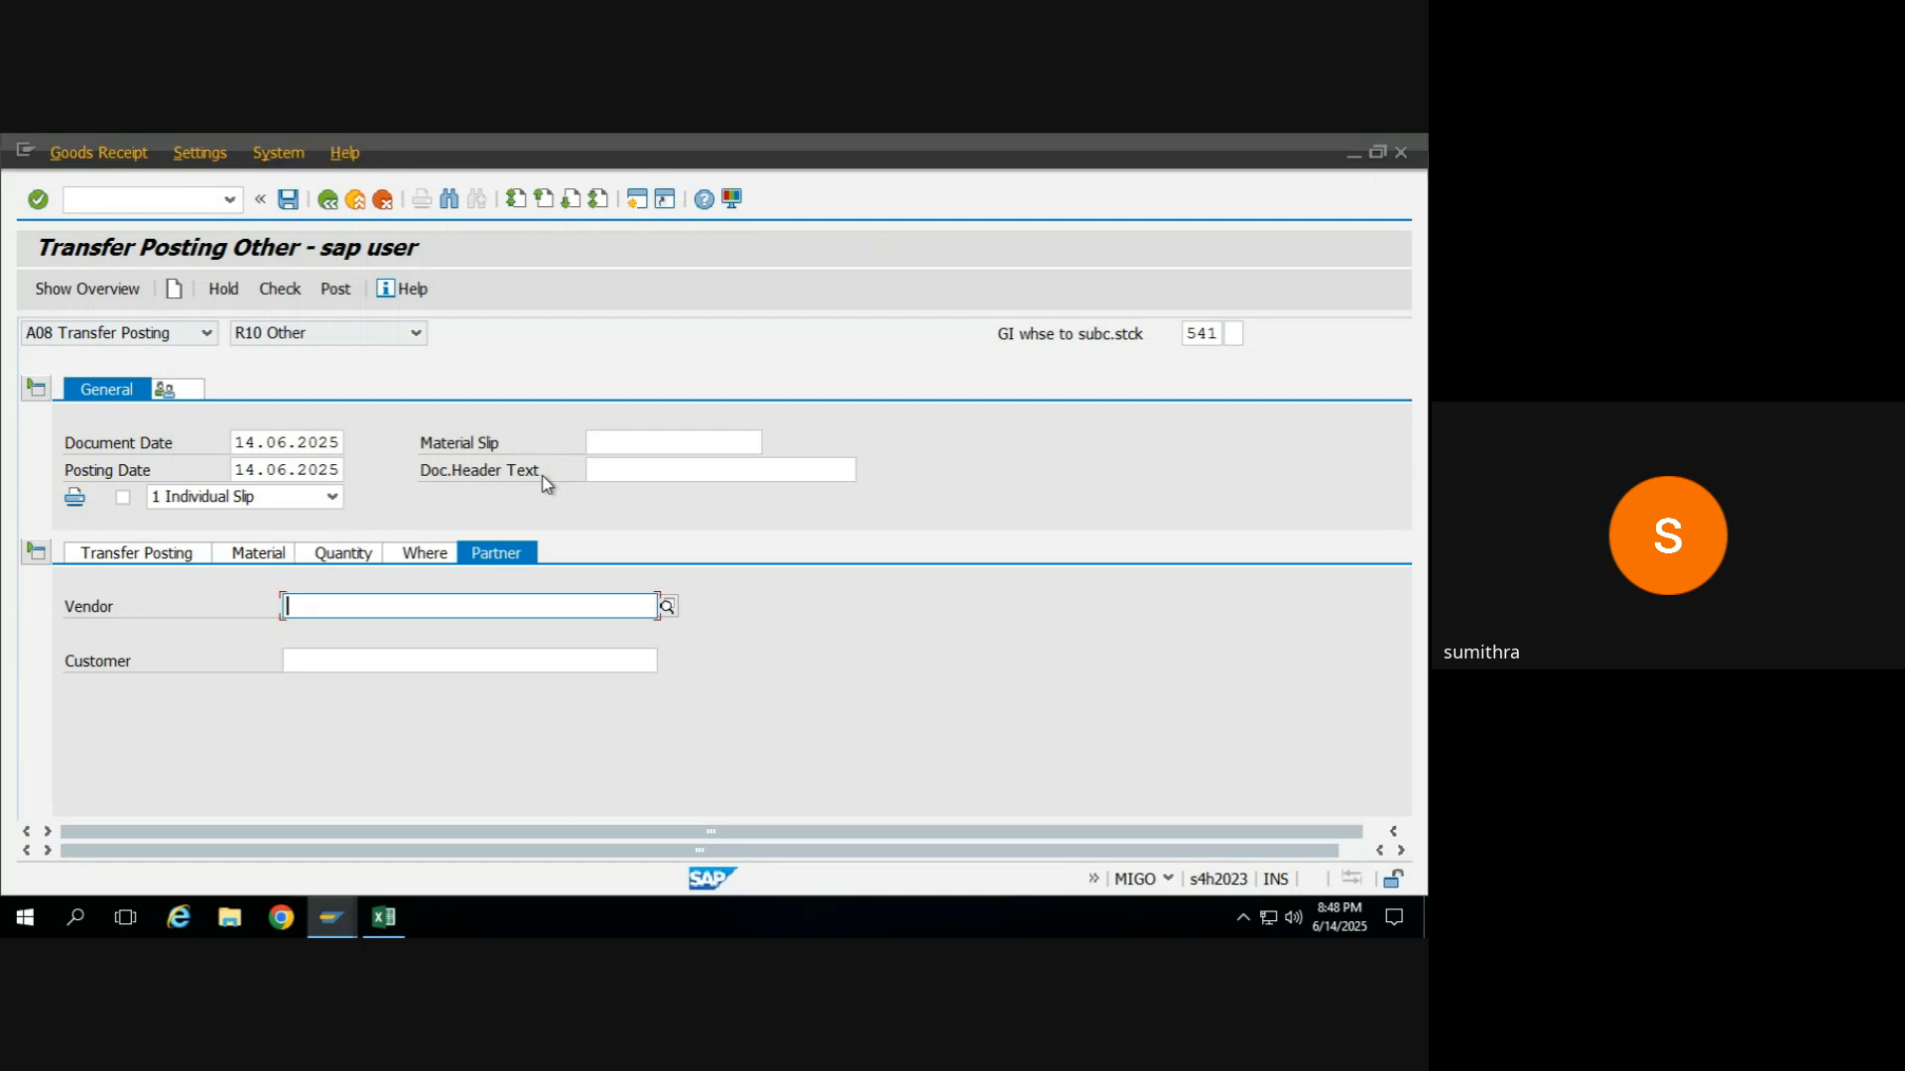
text(10100)
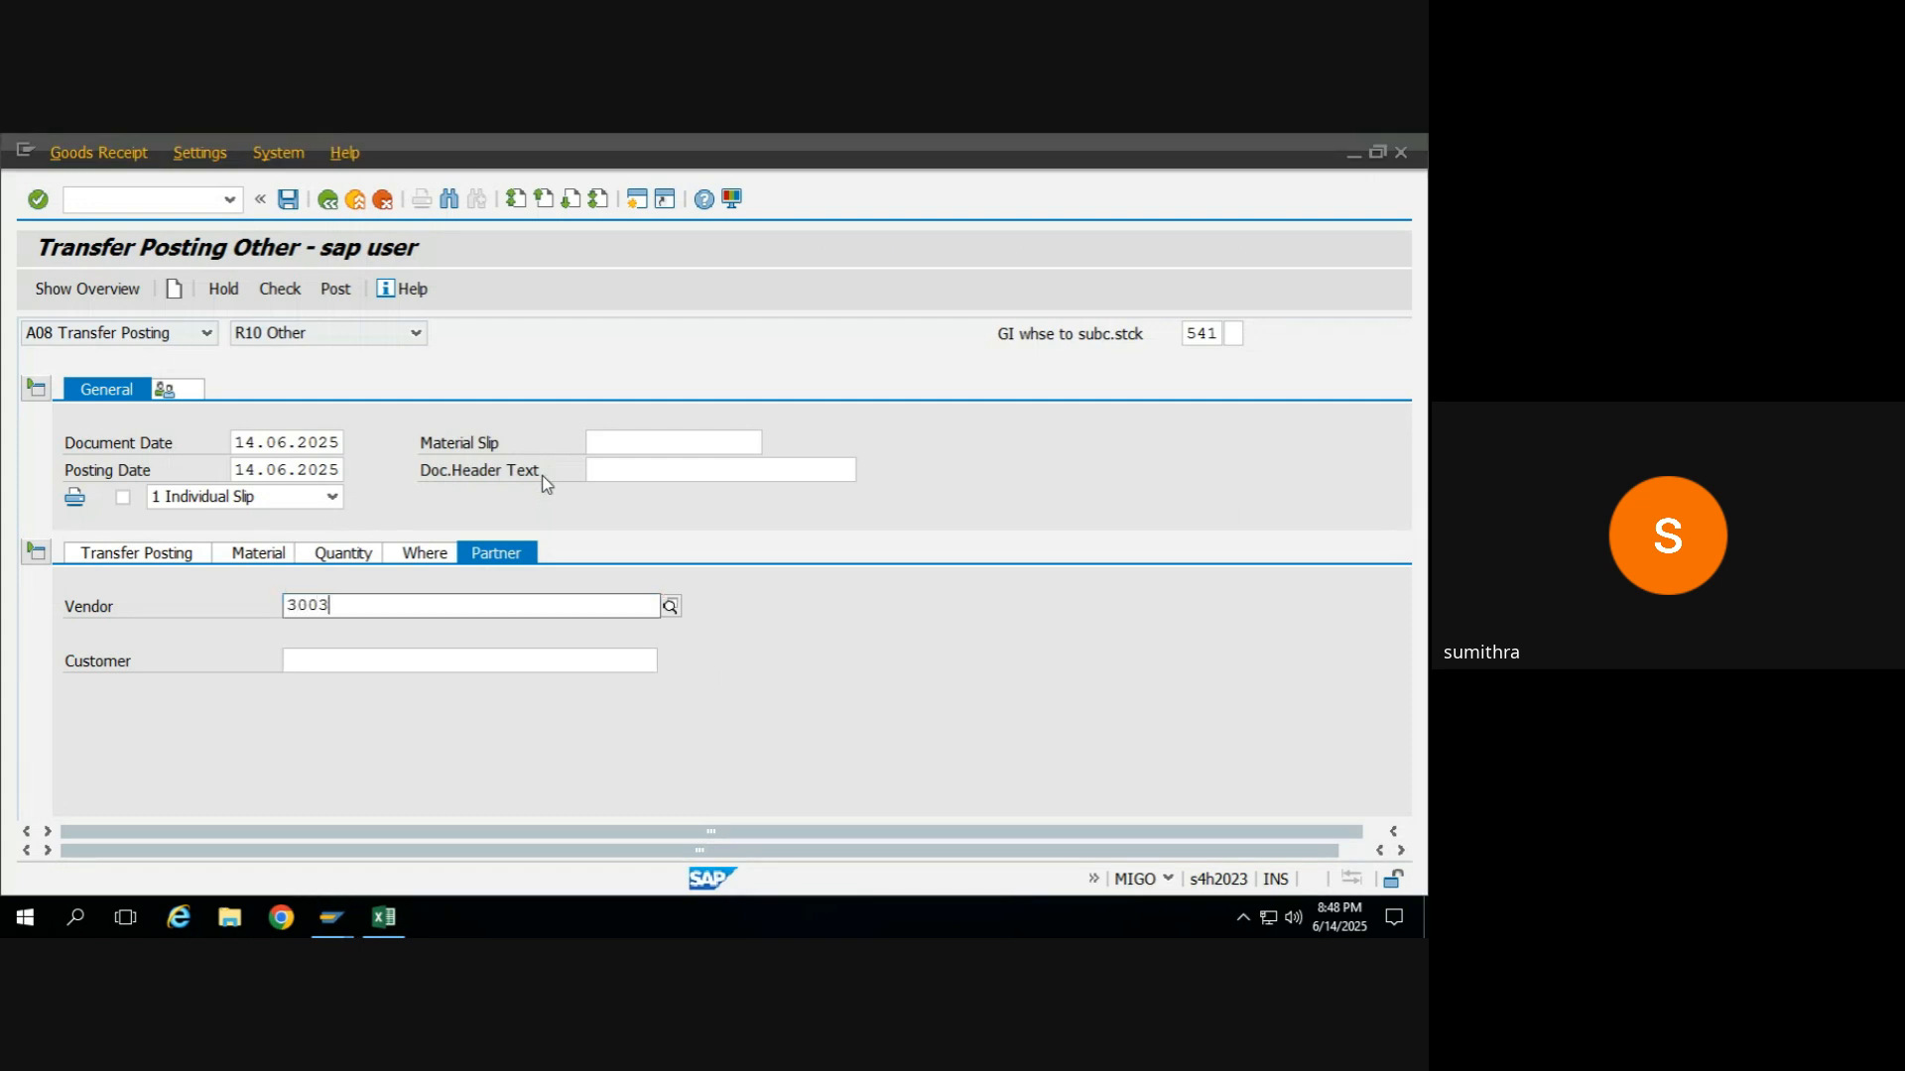
text(3003)
key(Return)
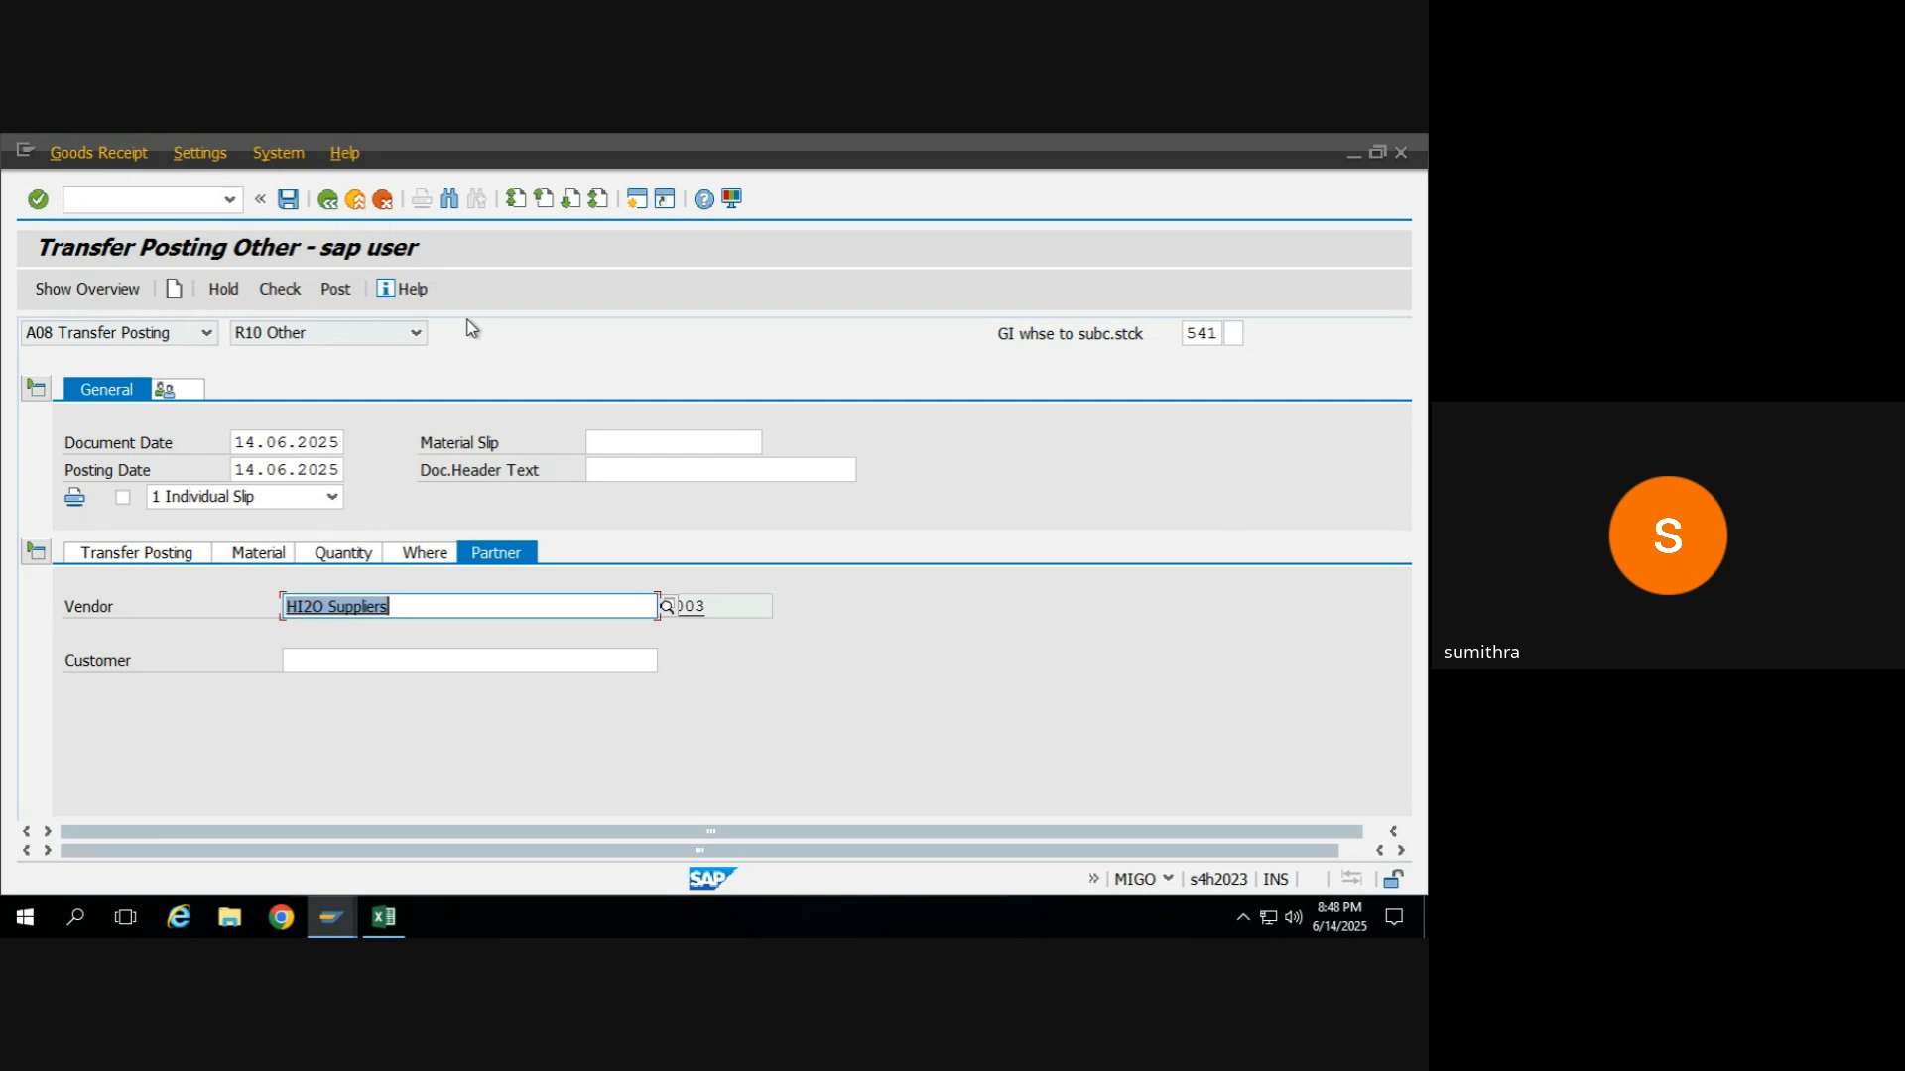
Check the transfer posting, dismiss the log, and examine the source and destination details of the RM_WHEAT transfer.
click(268, 289)
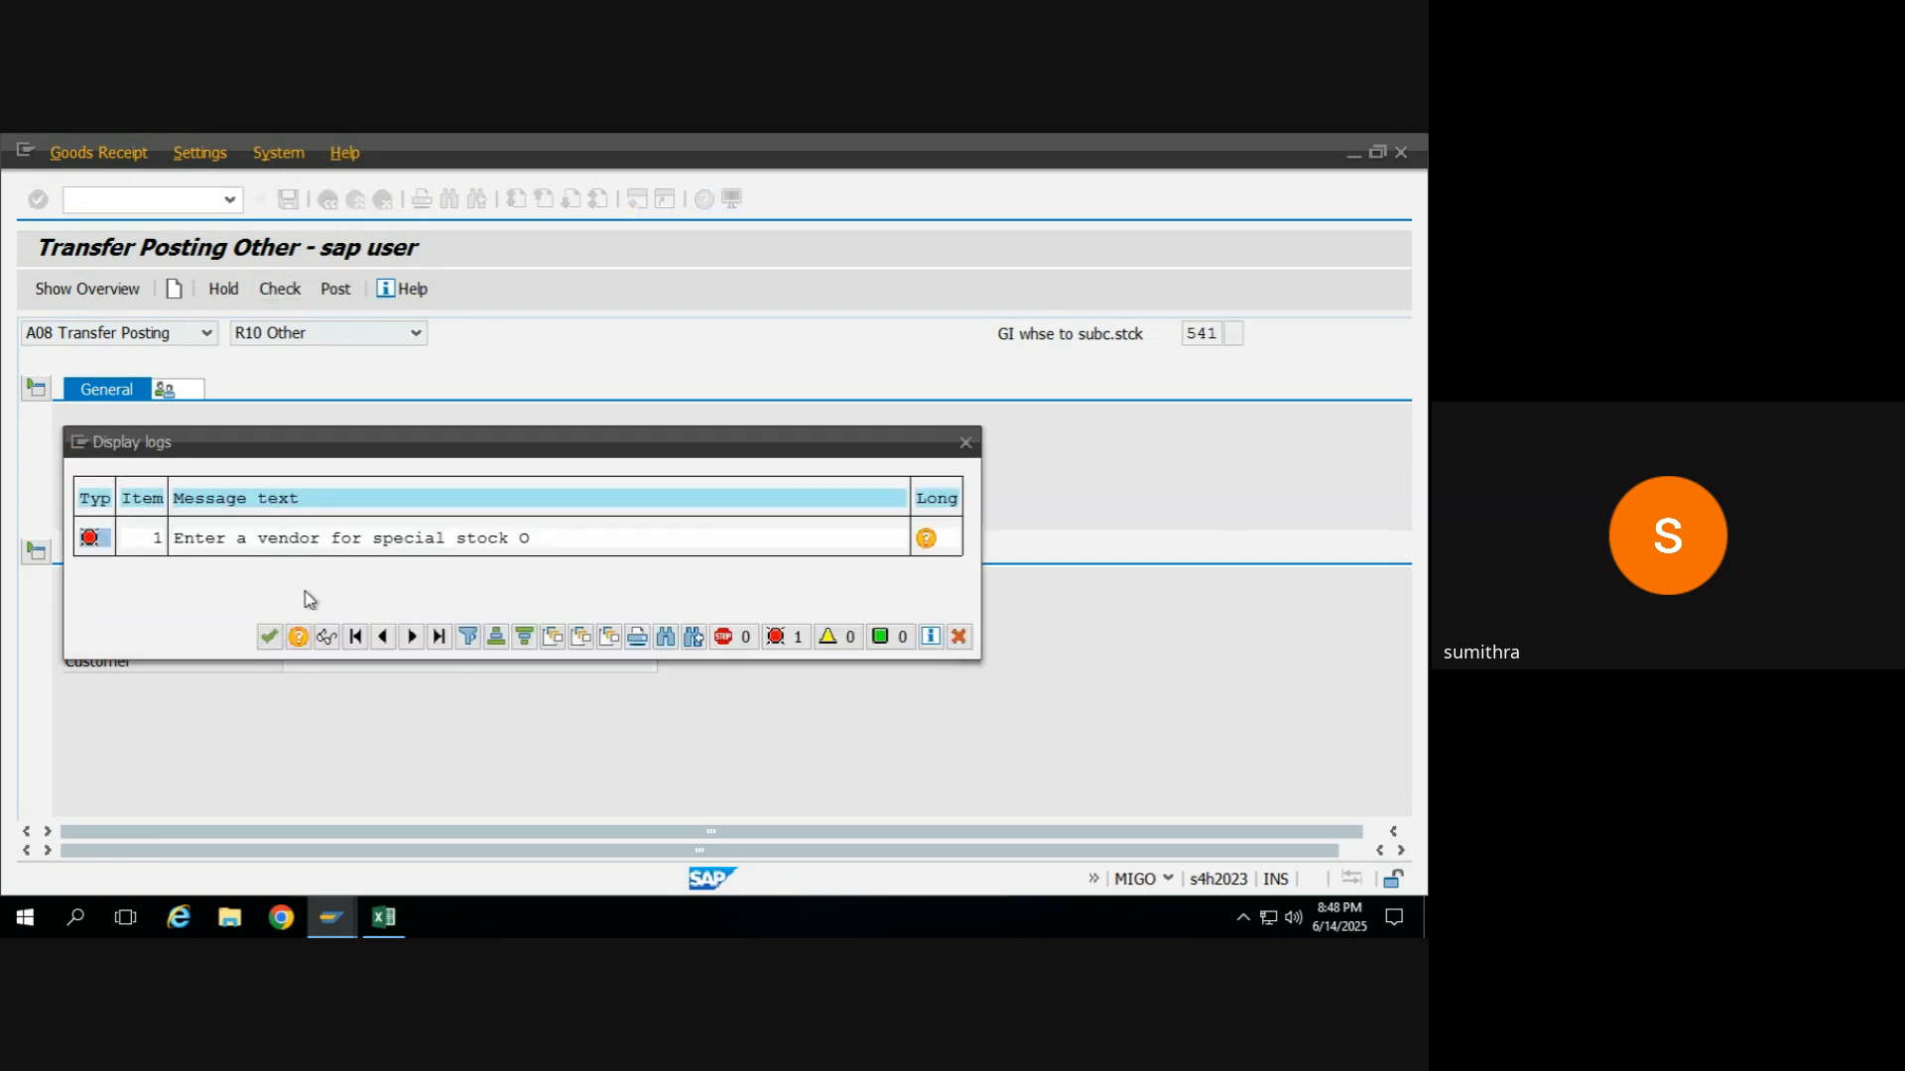
click(270, 638)
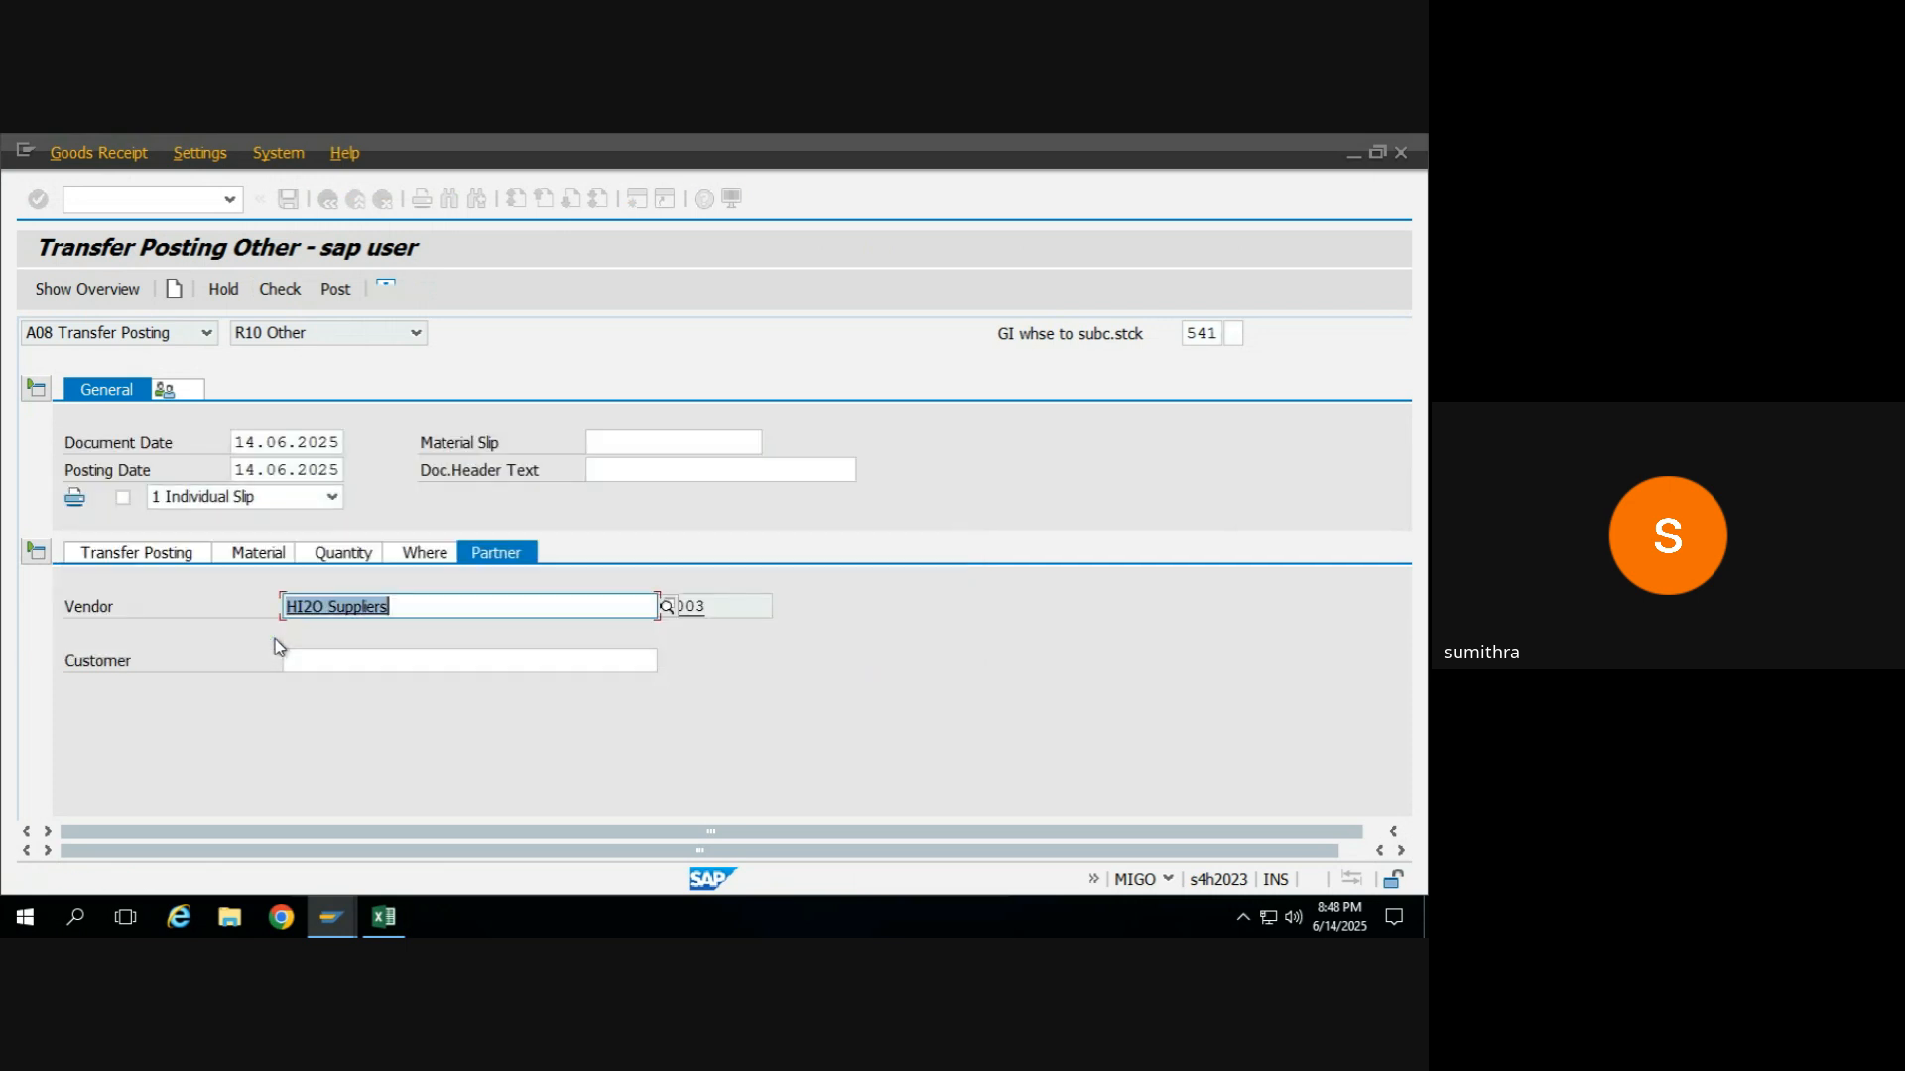
click(141, 557)
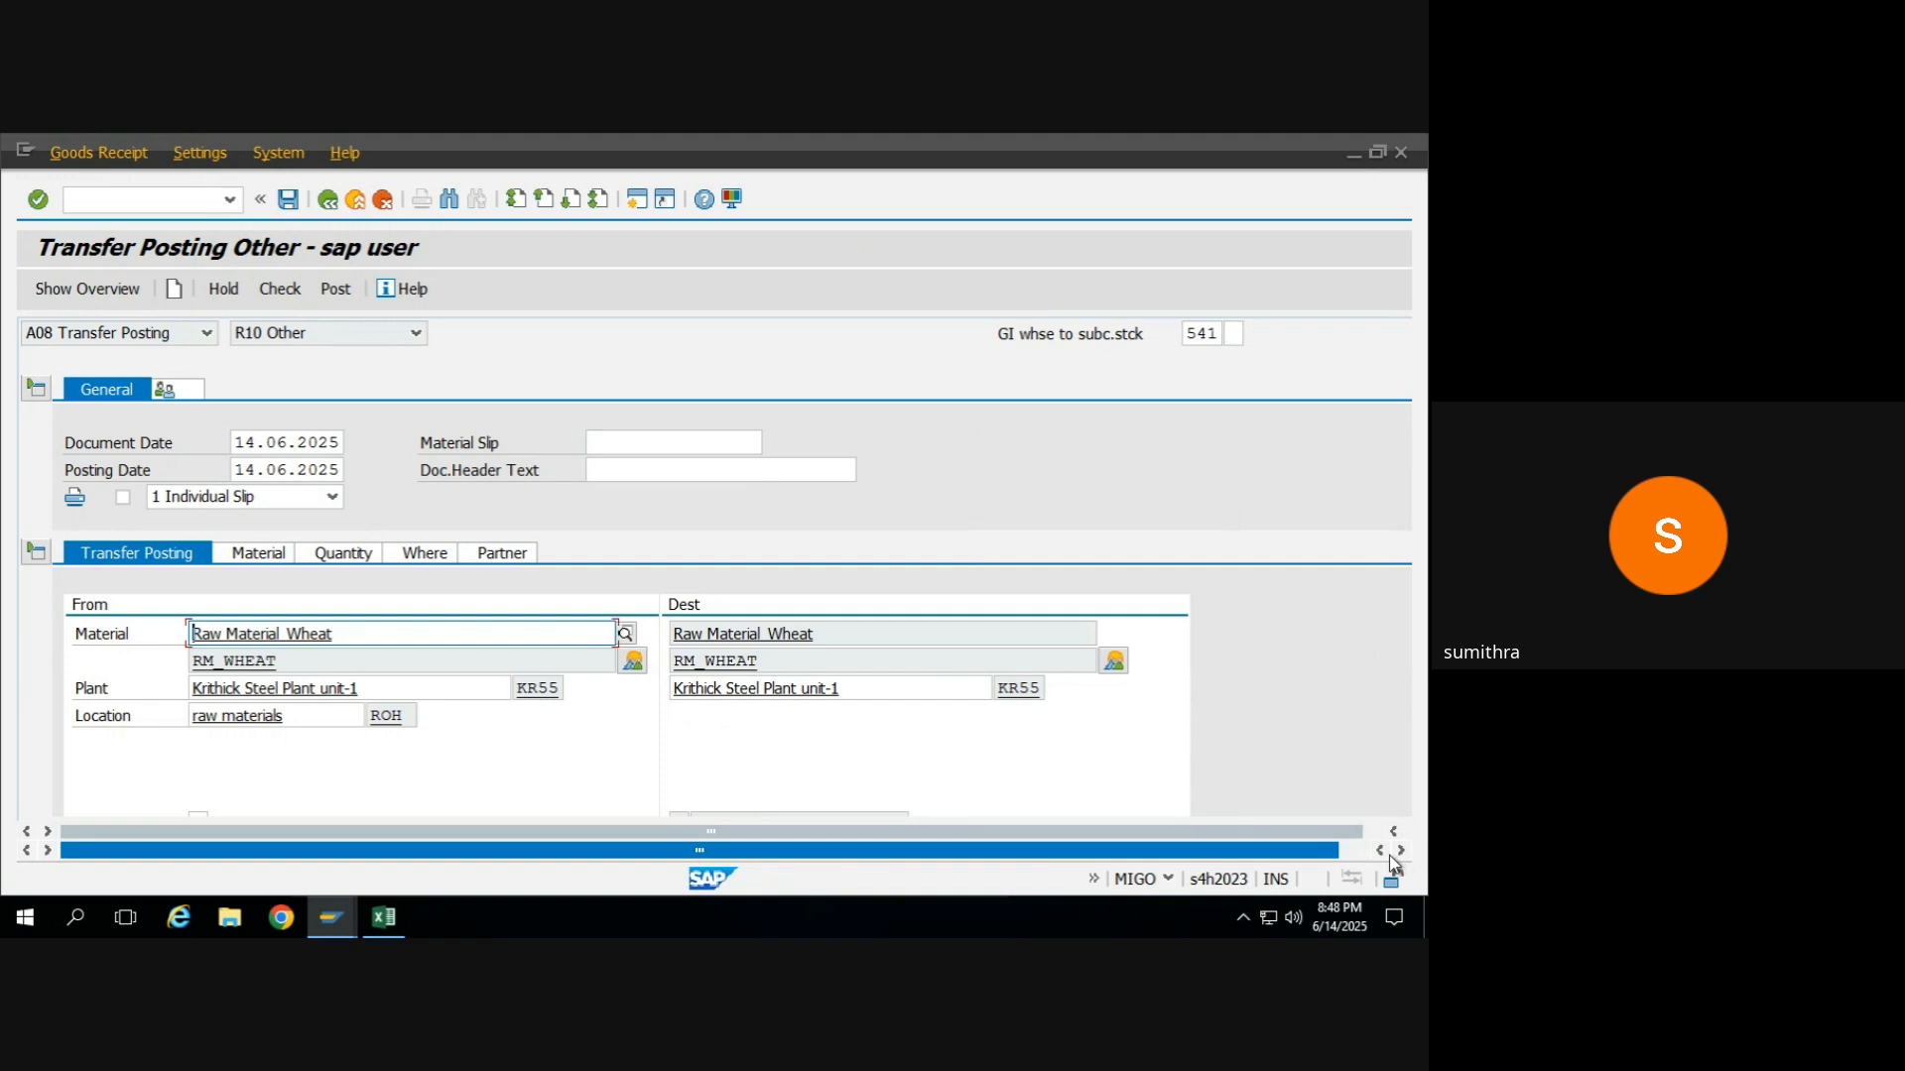
drag(1329, 862, 1365, 857)
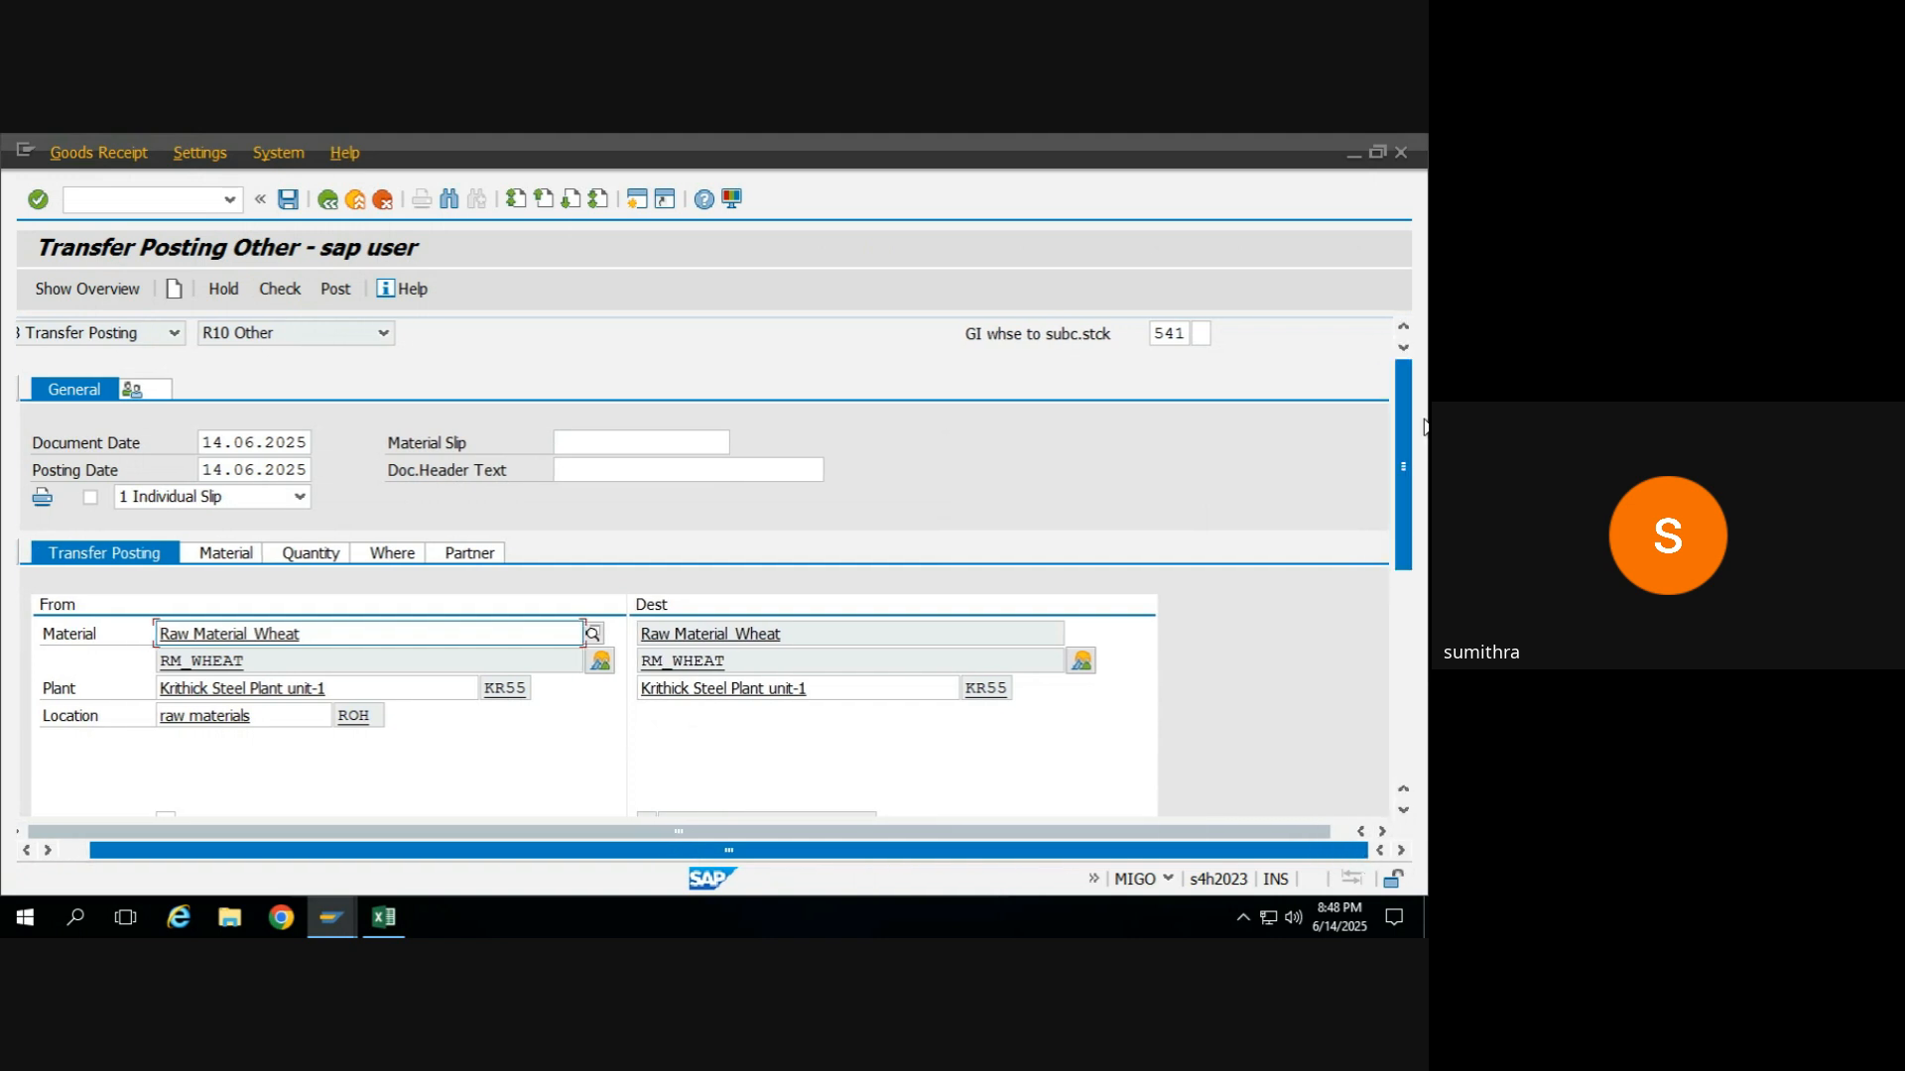
drag(1400, 443, 1397, 510)
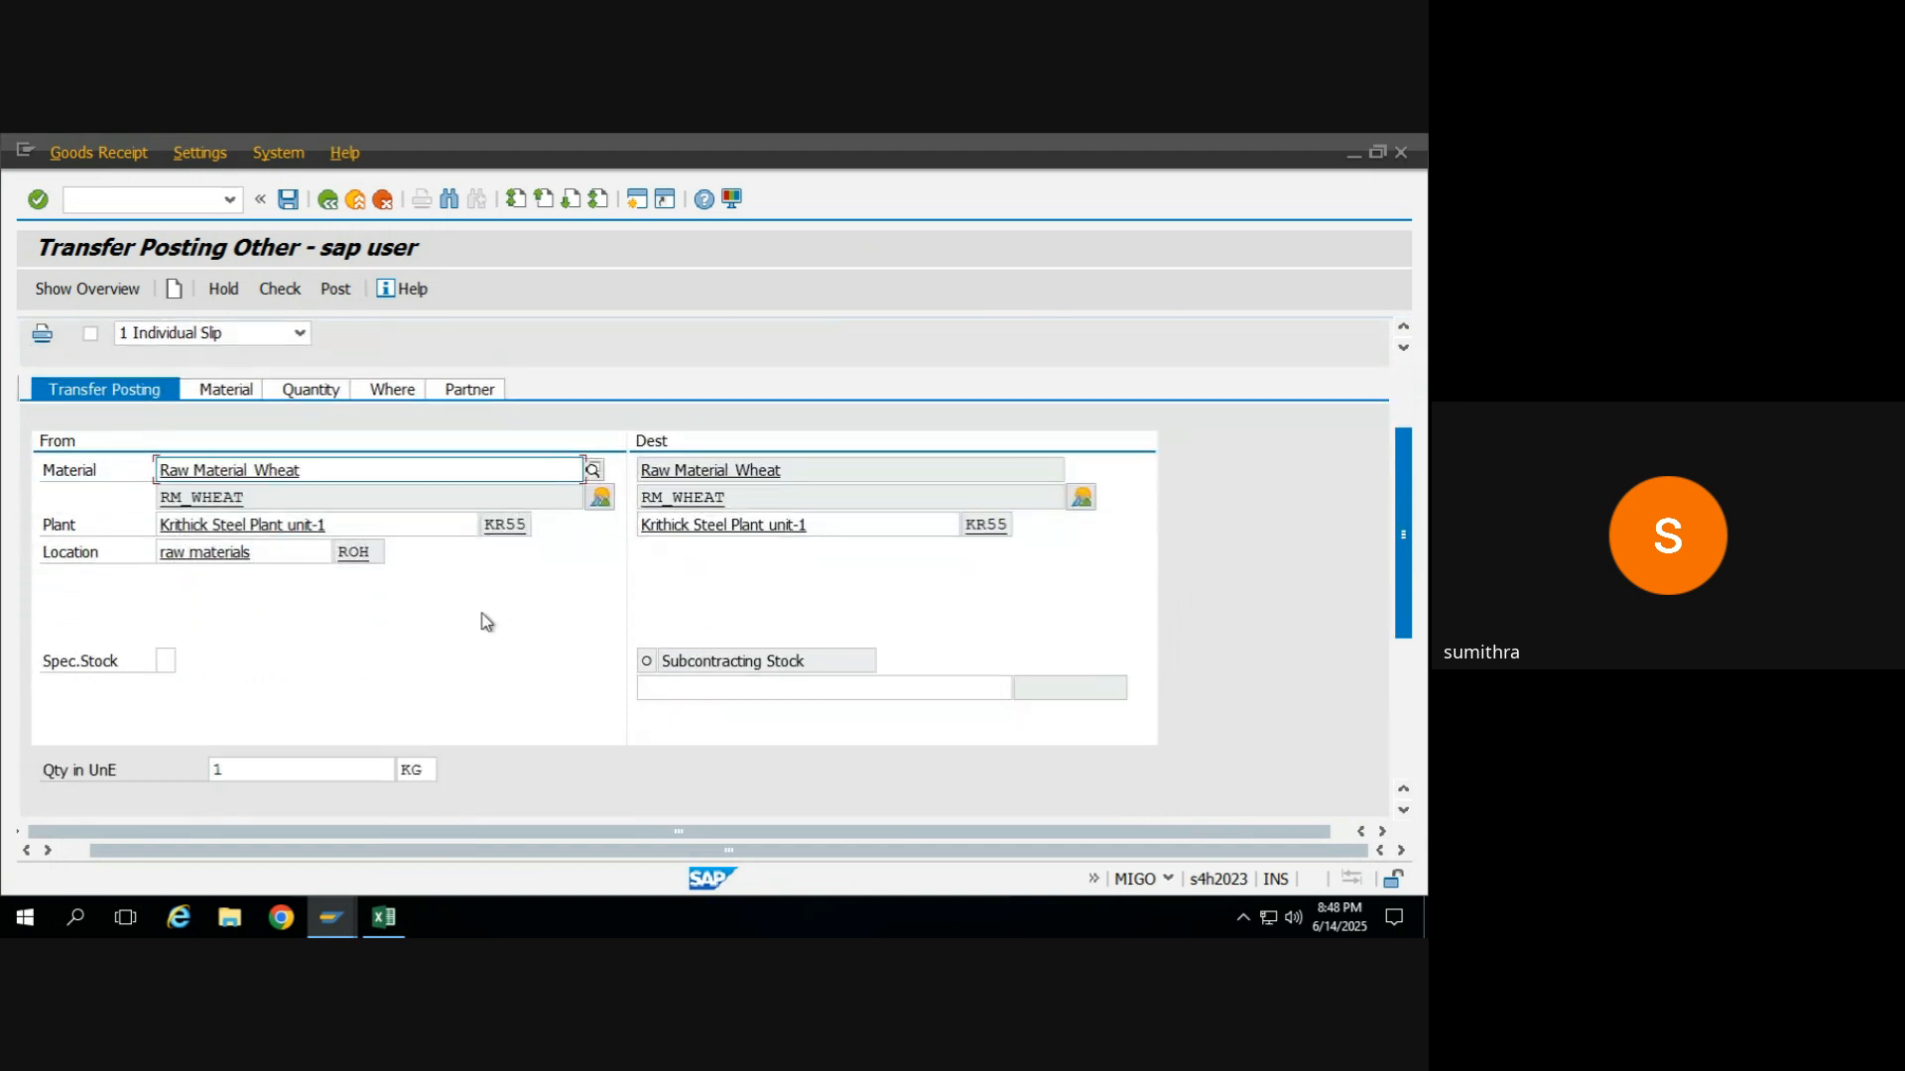
Try to set the source side's special stock indicator to O, Subcontracting Stock.
click(164, 660)
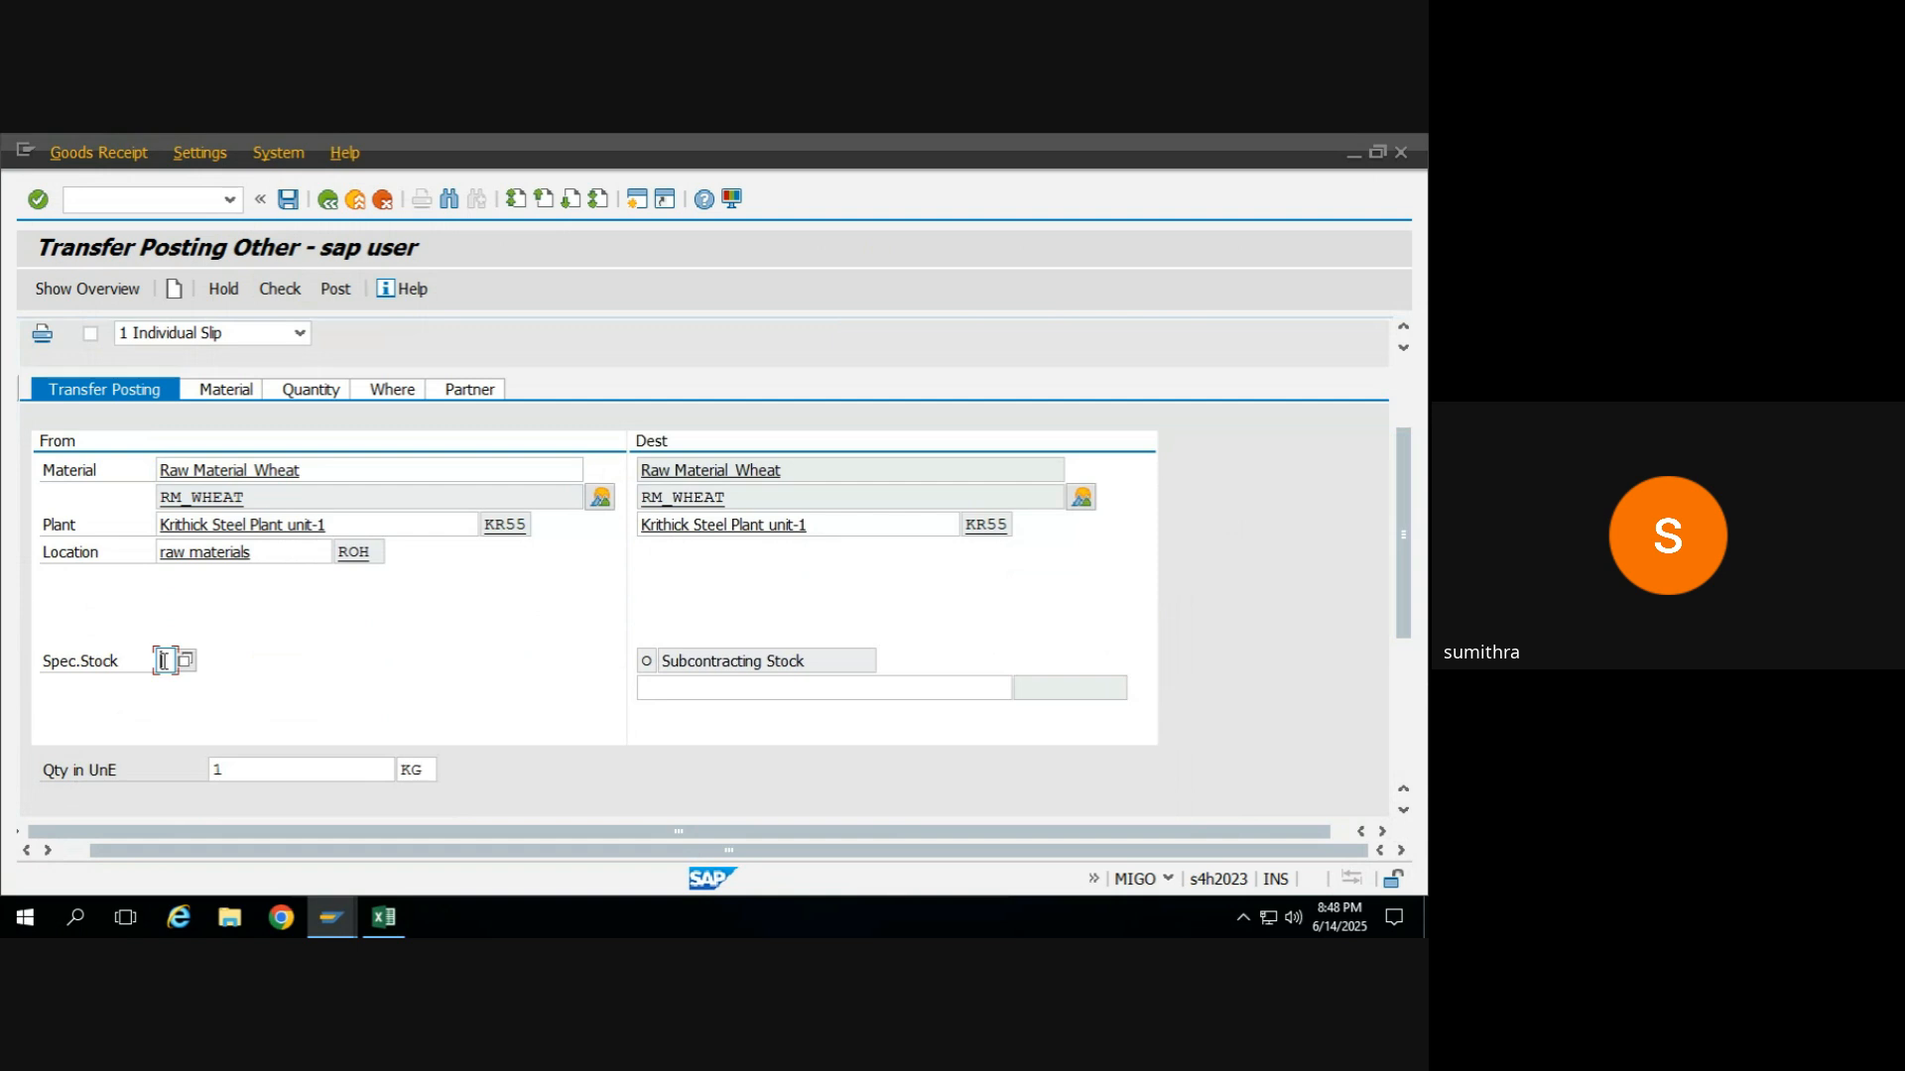
click(693, 684)
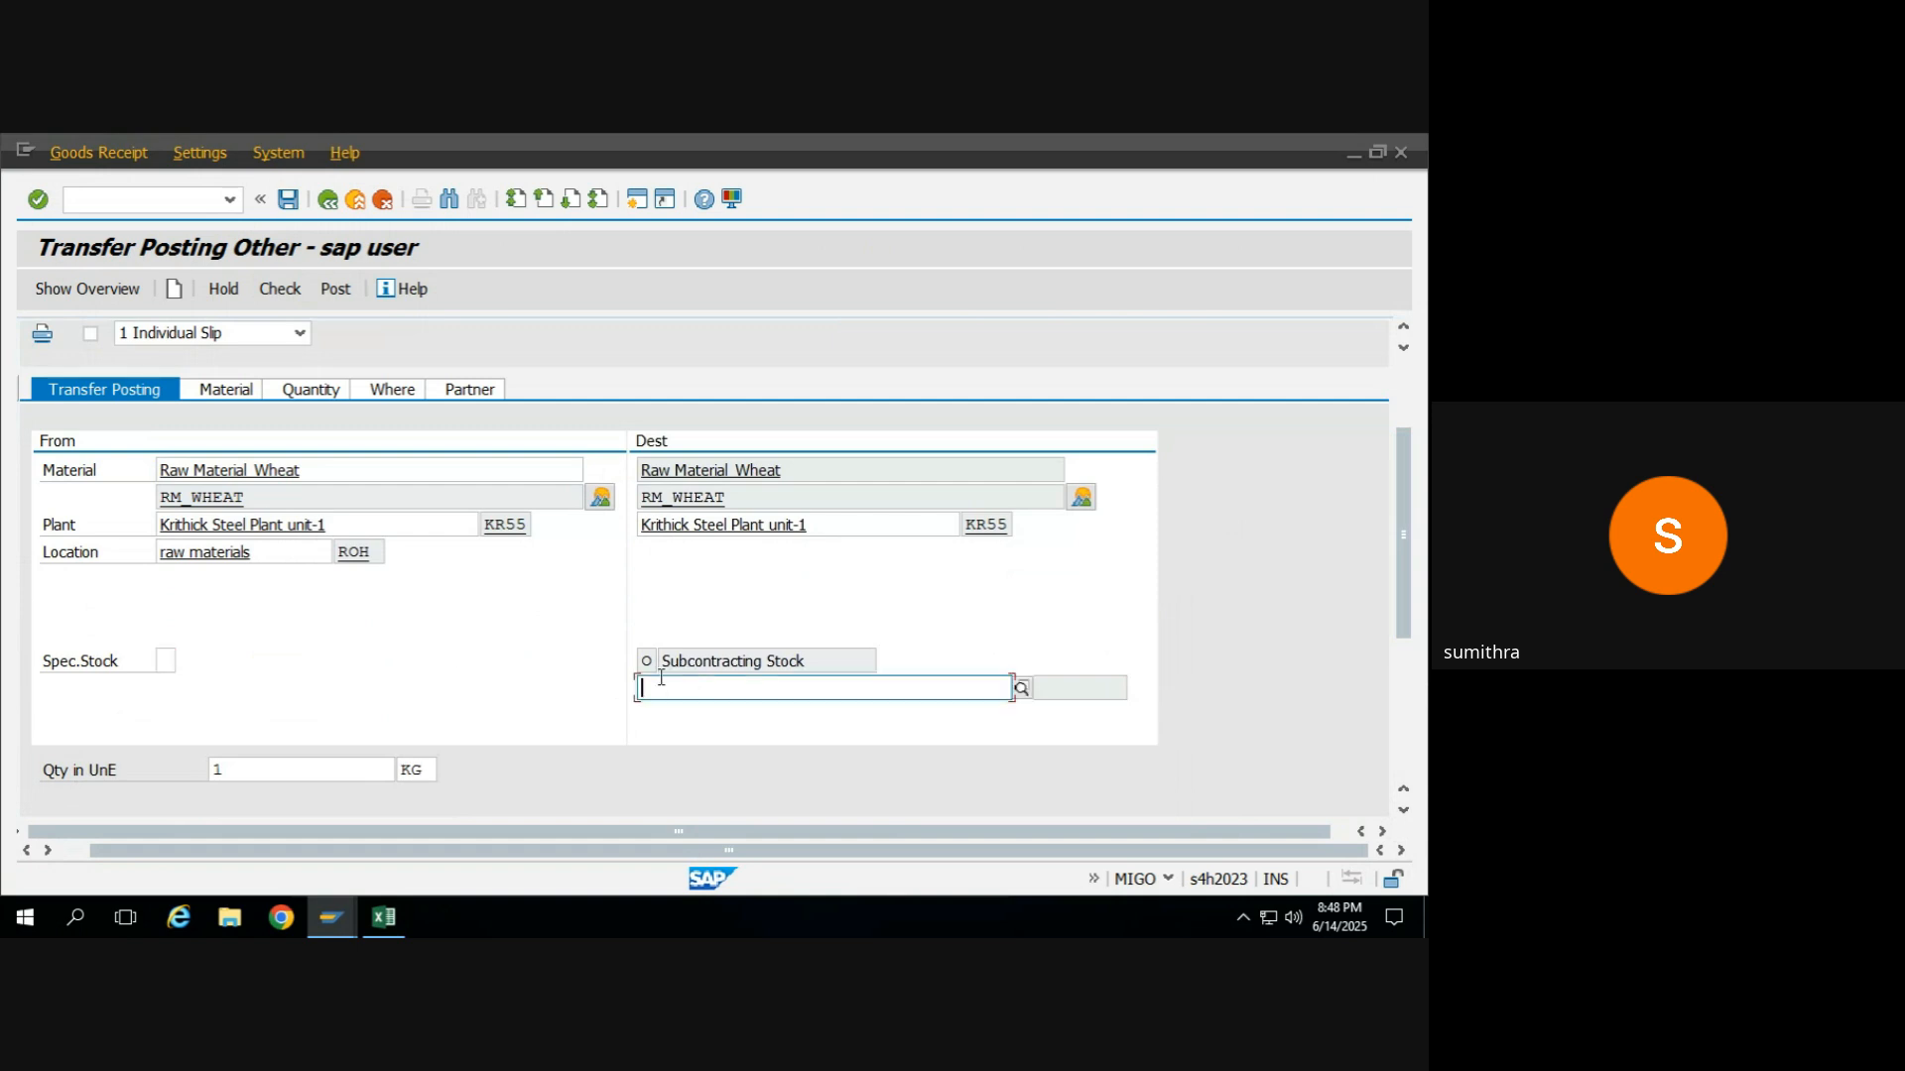
click(166, 654)
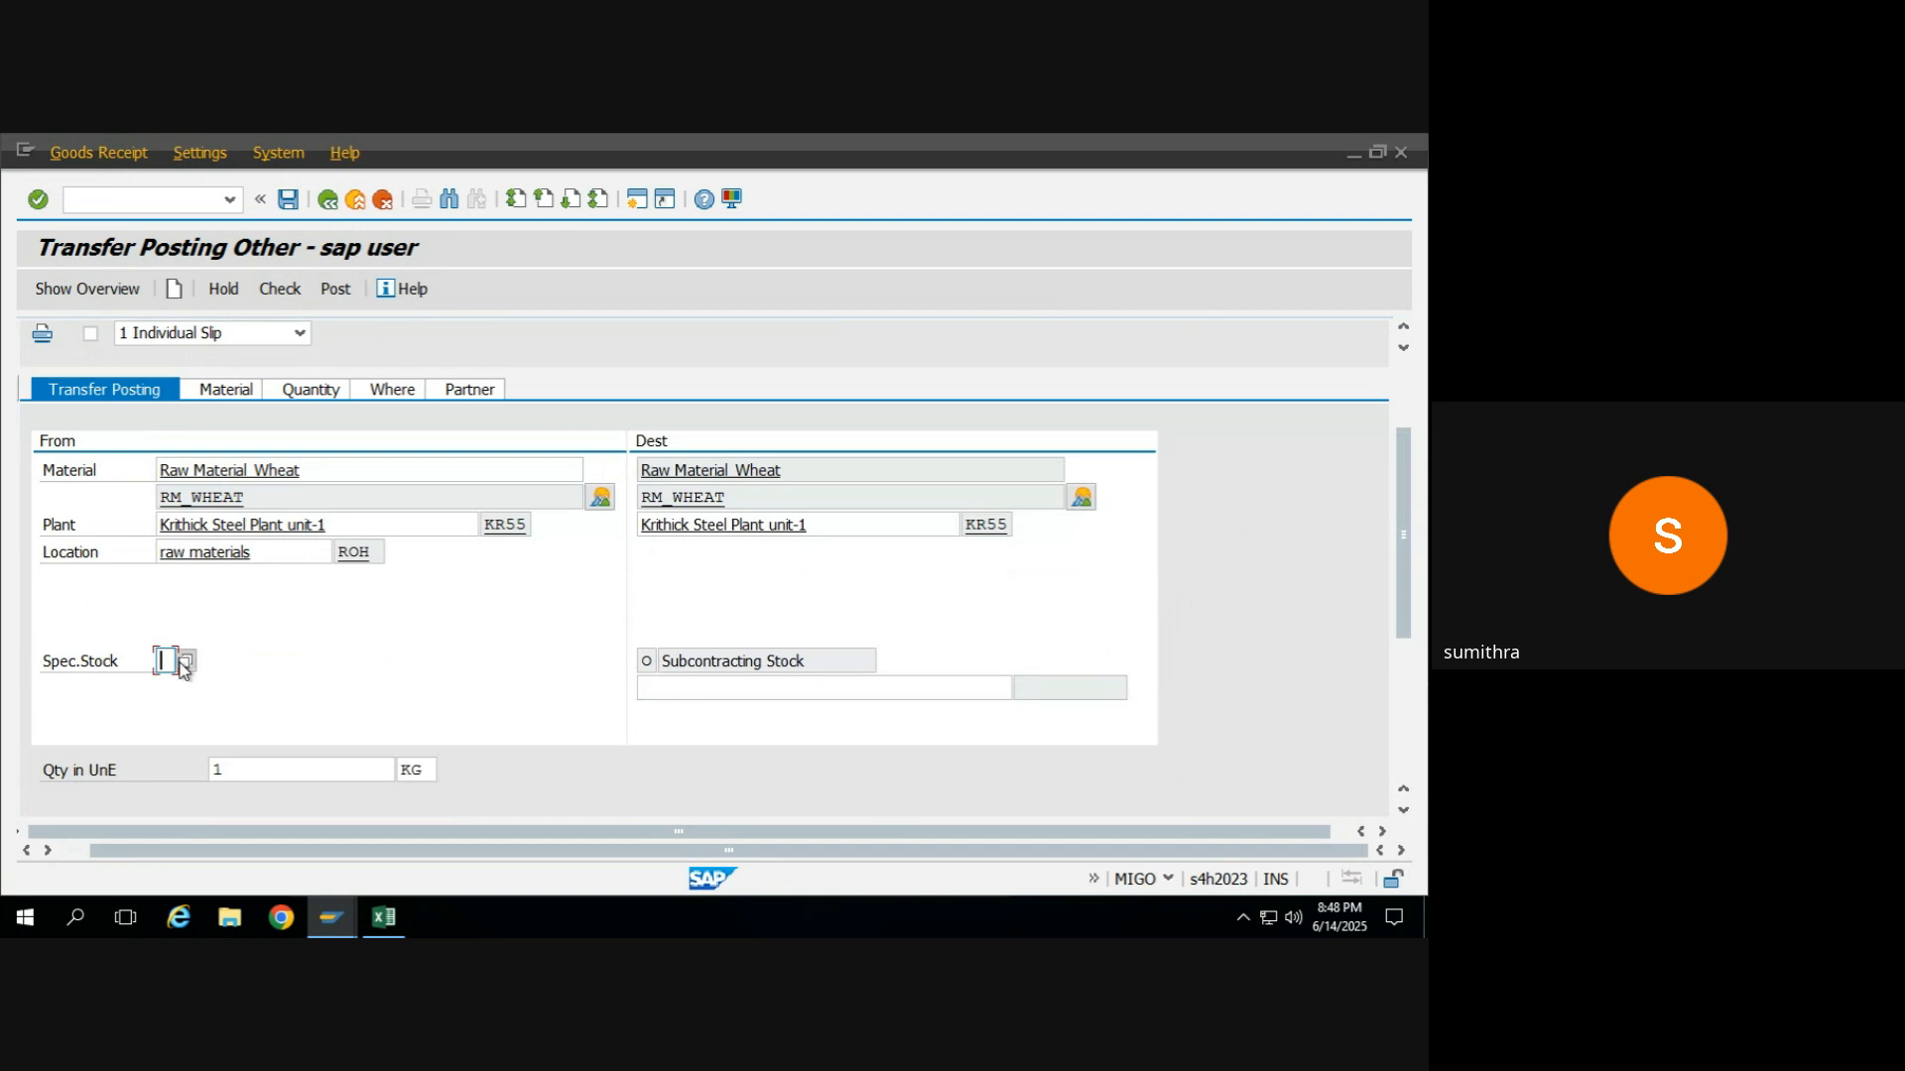
click(183, 661)
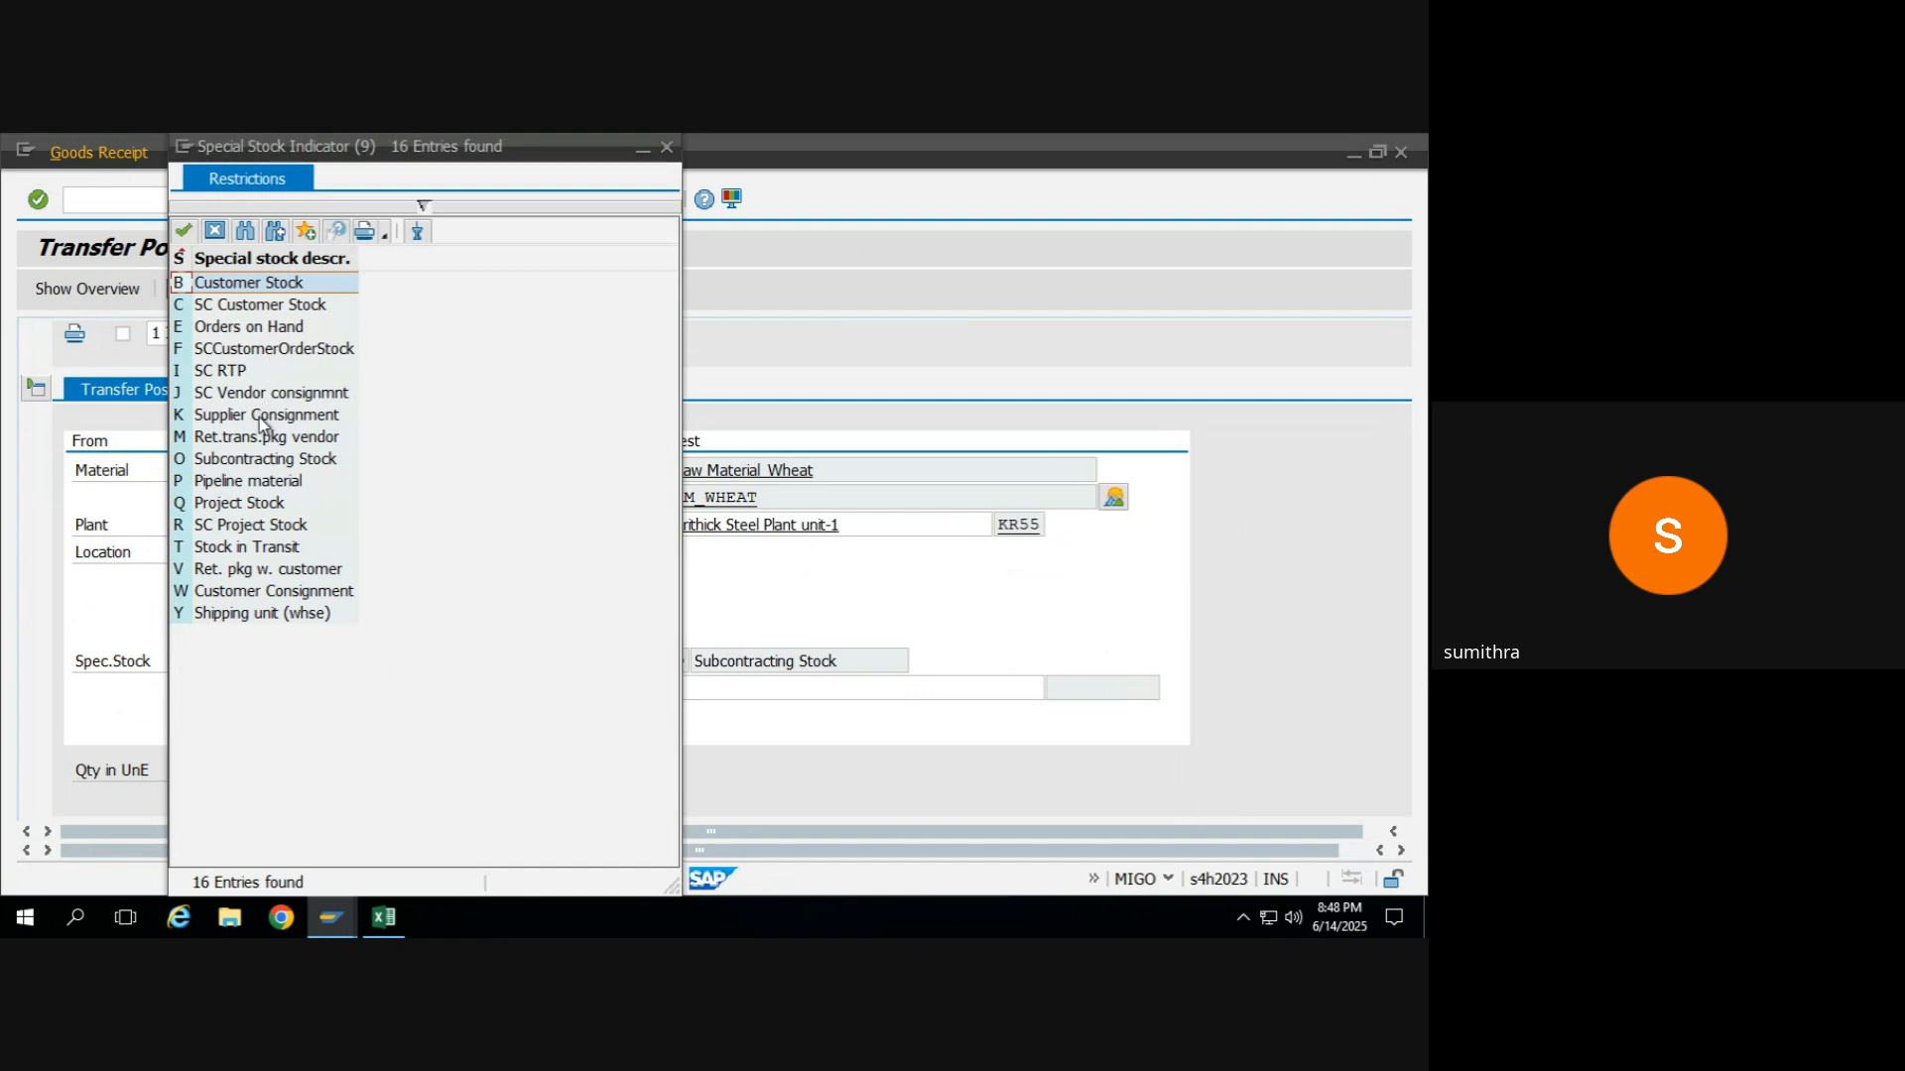
double_click(262, 458)
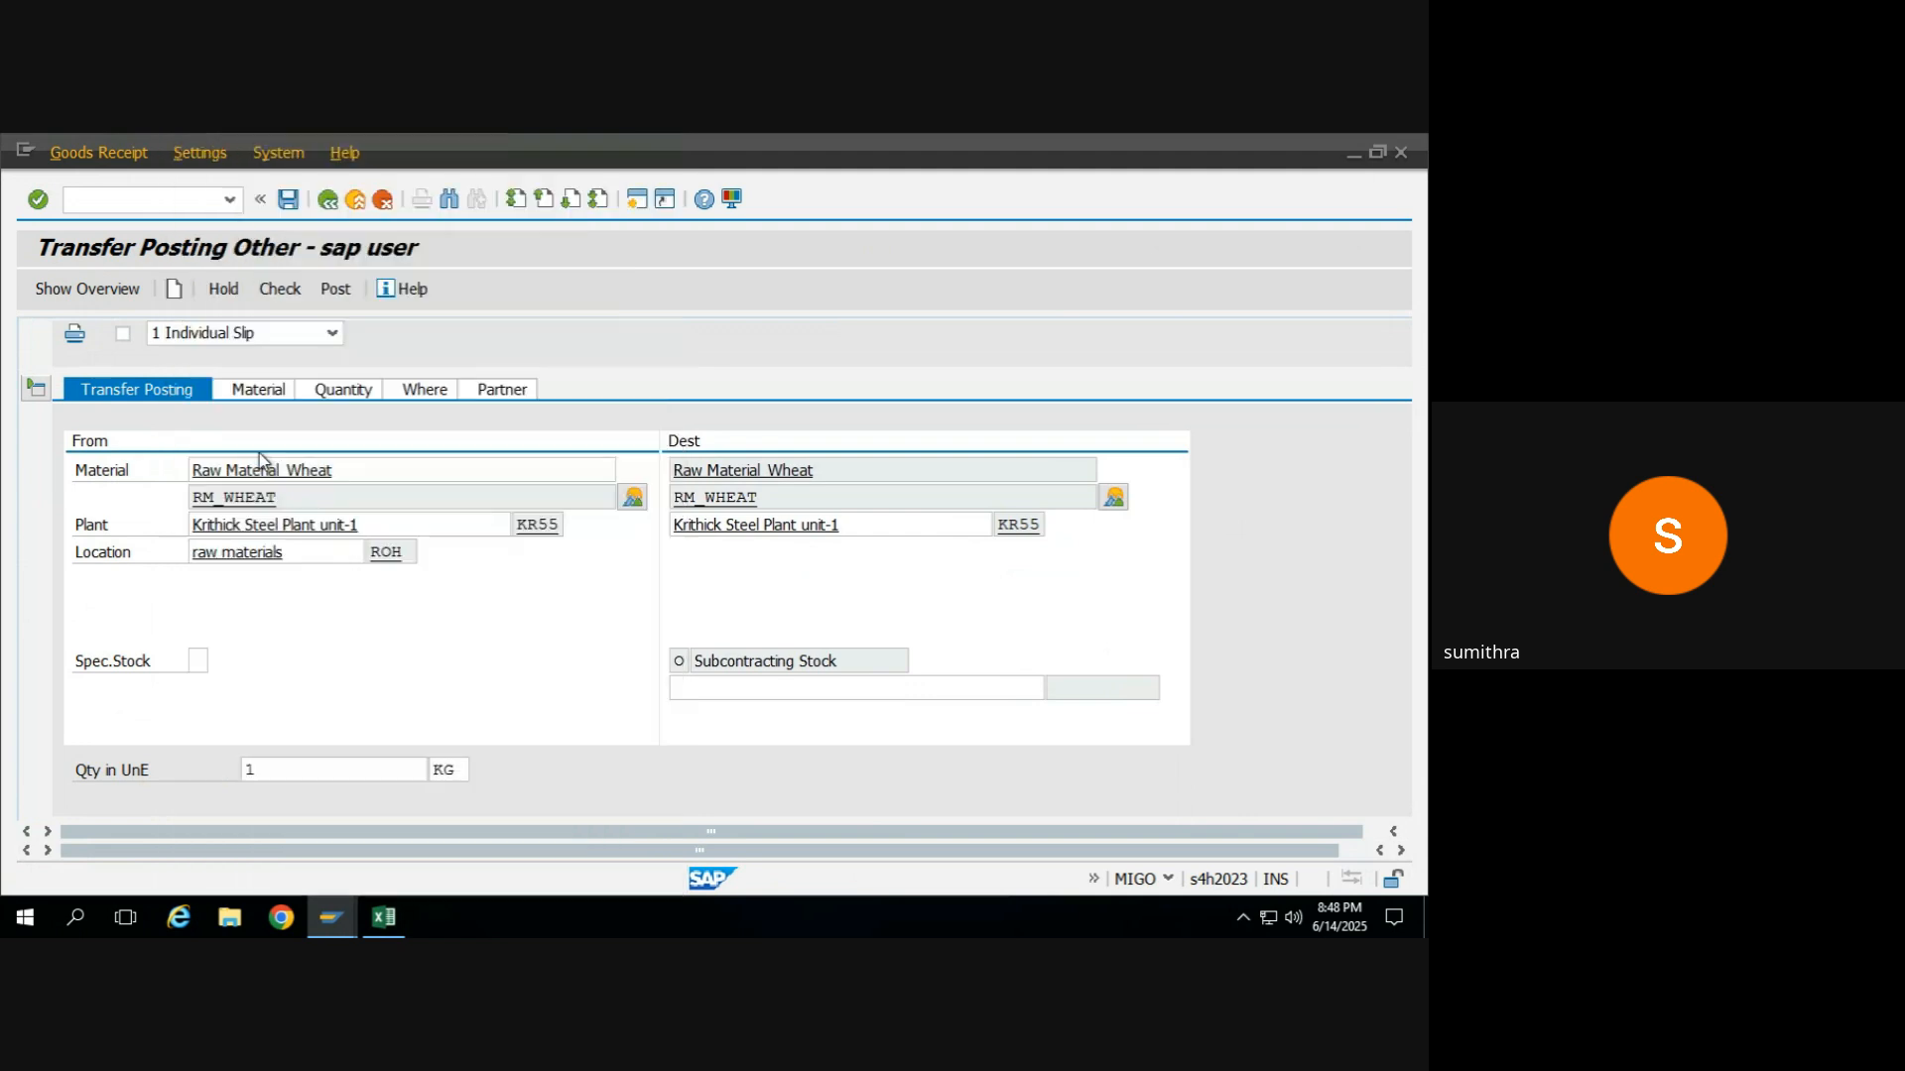
key(Return)
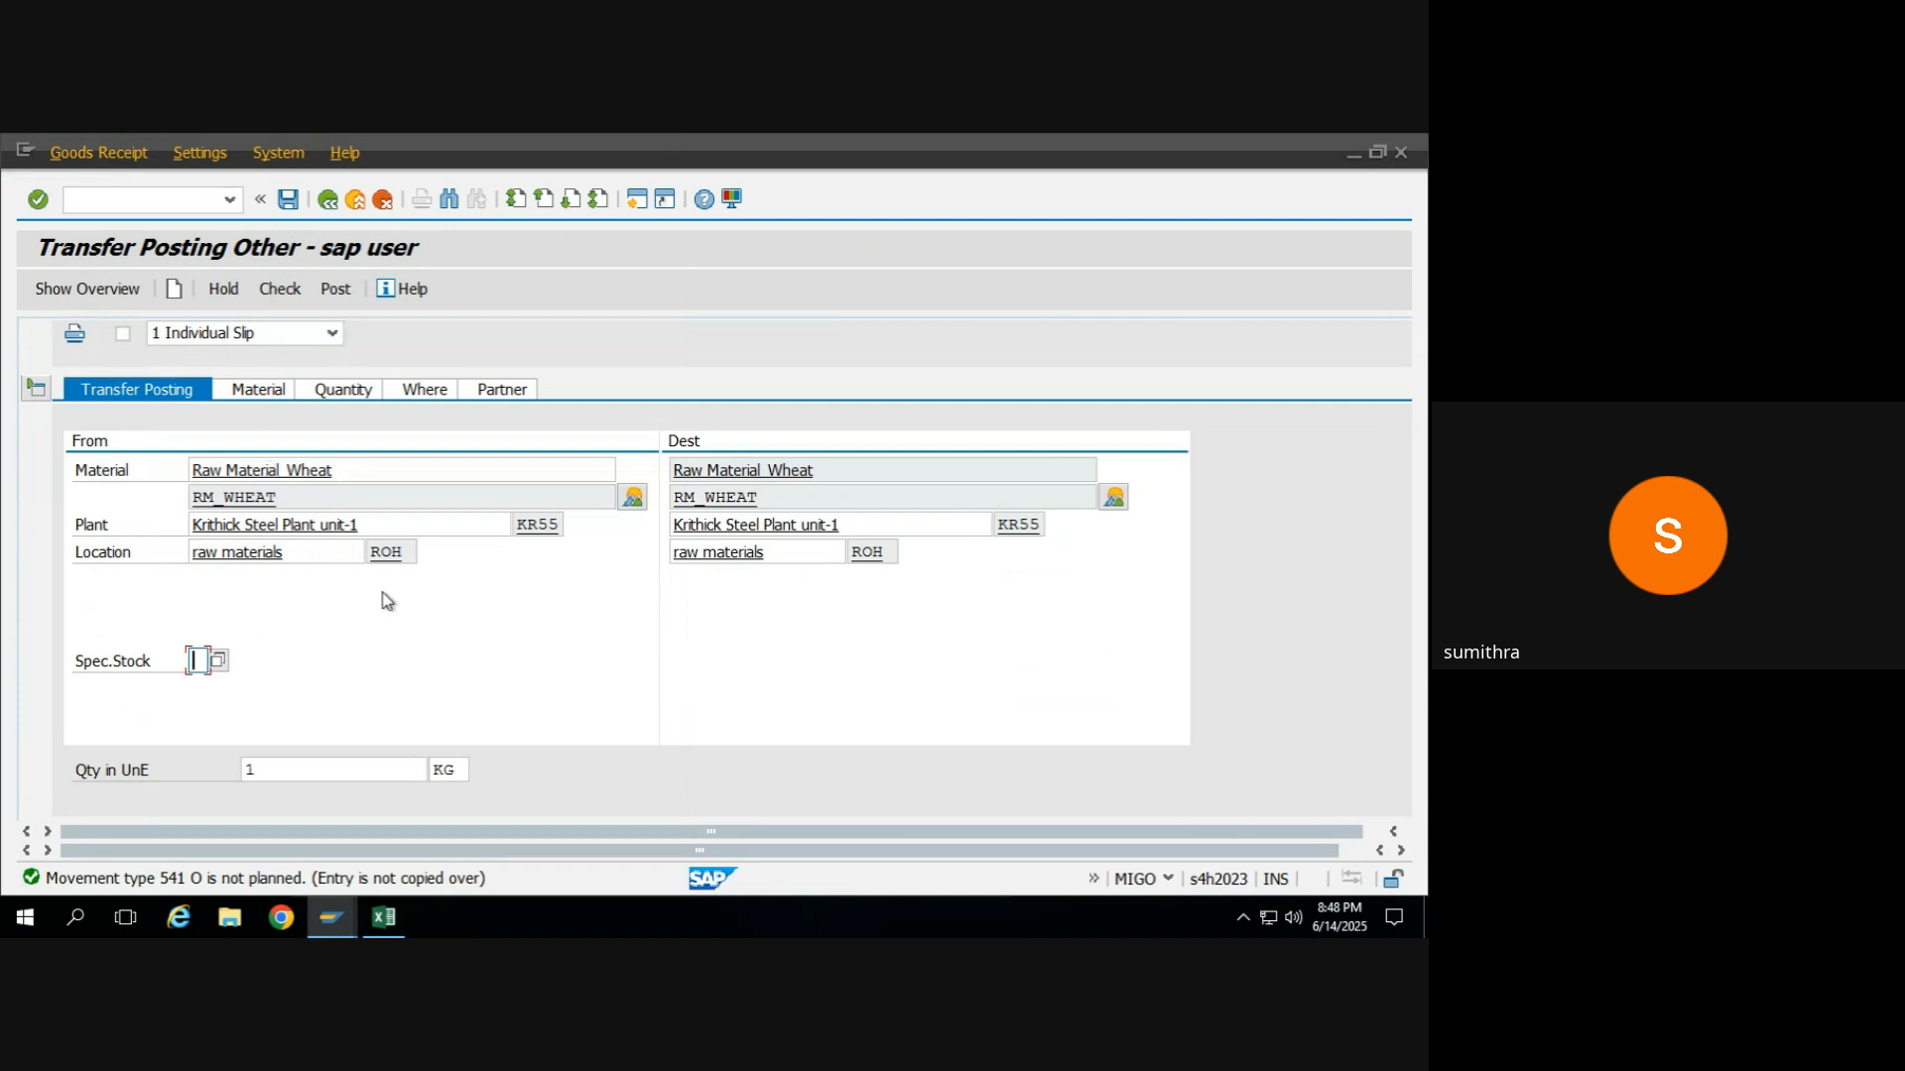
Check the document again, read the long text of the logged vendor error, and close the log.
click(279, 291)
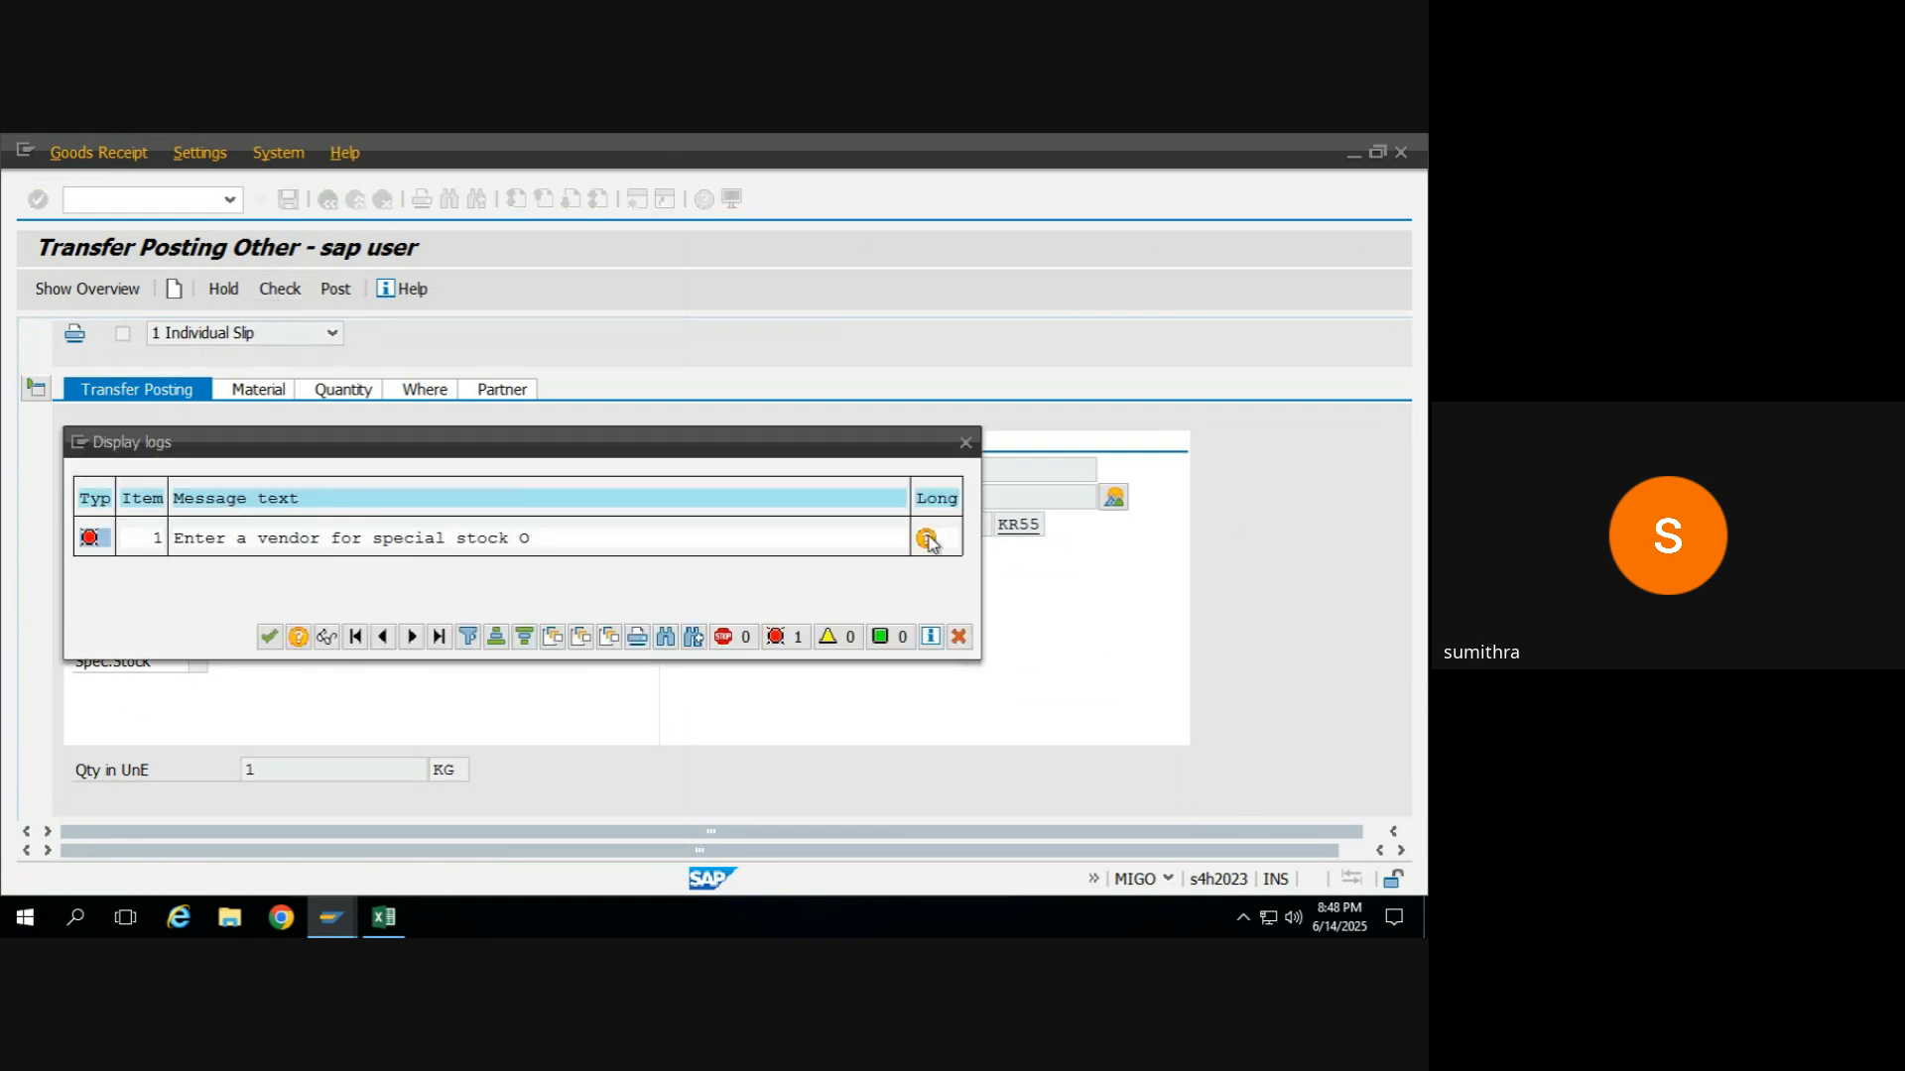
click(925, 538)
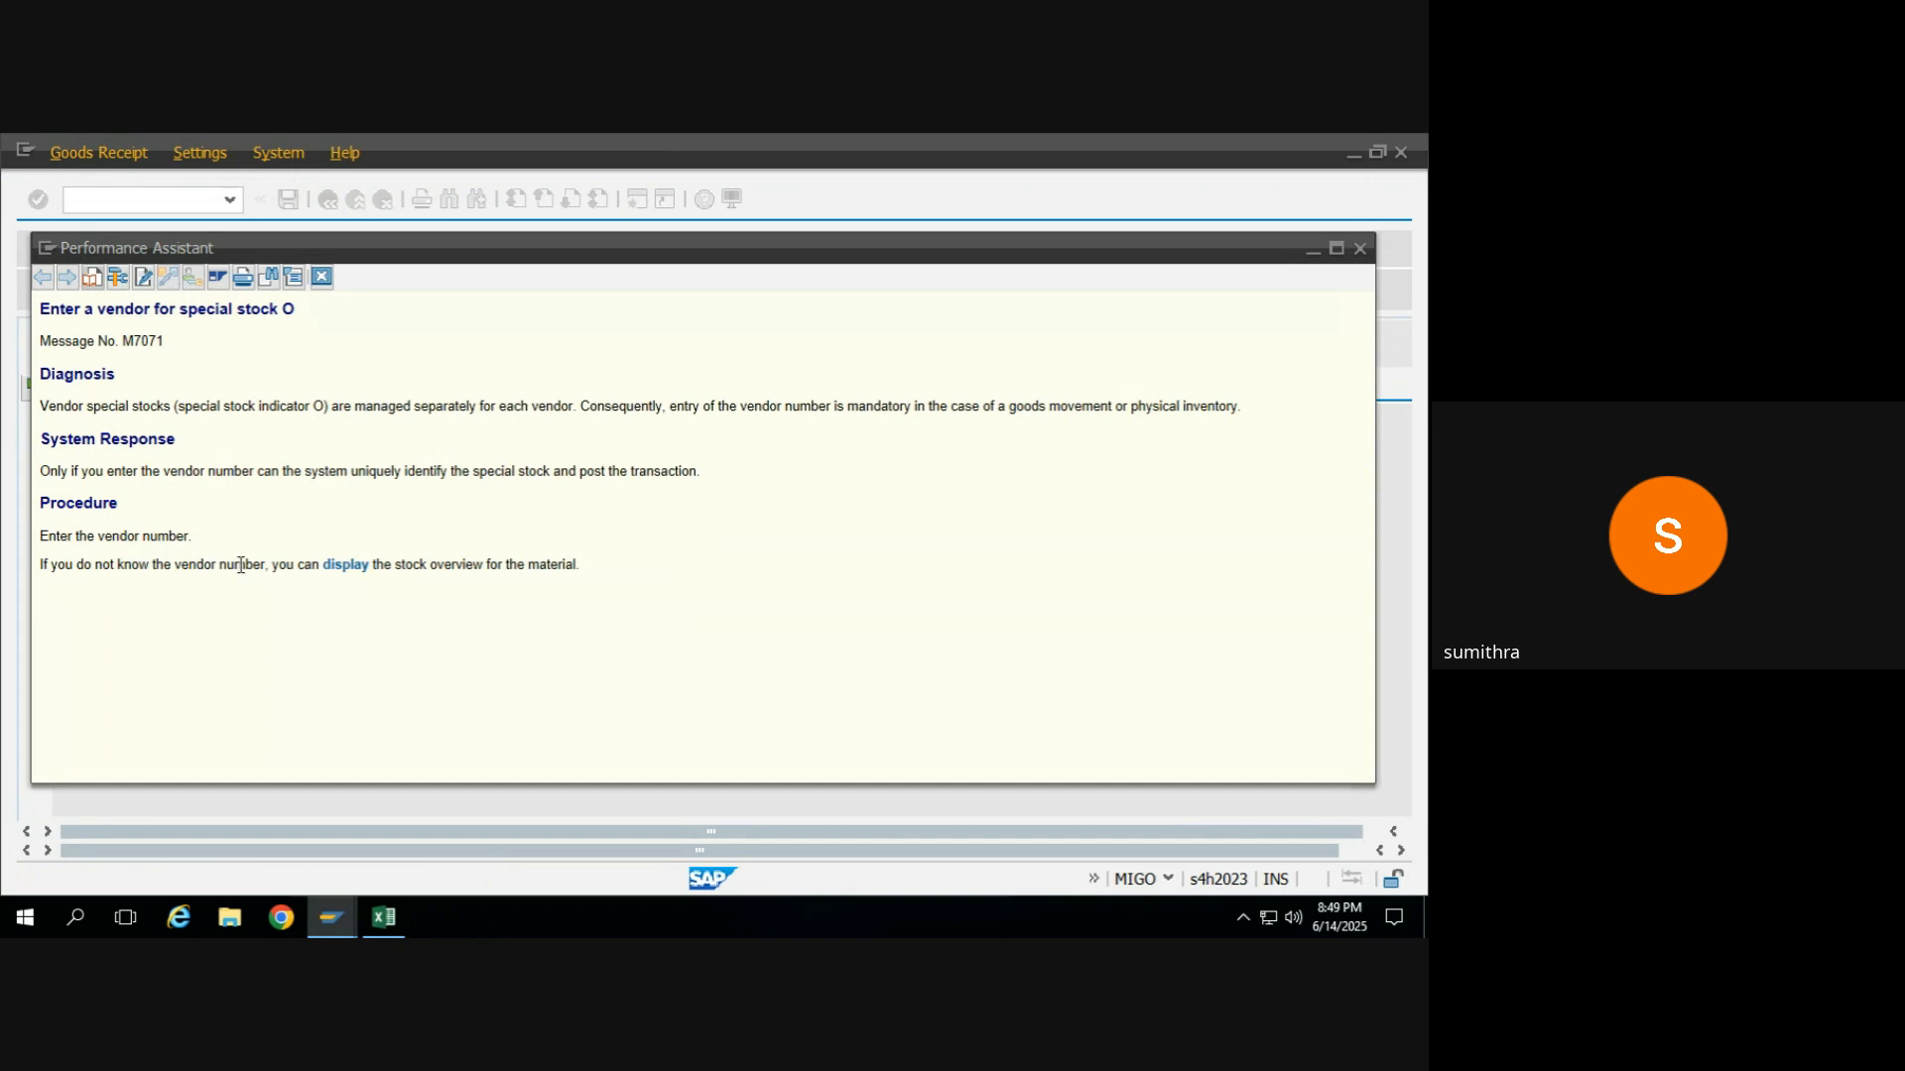
click(1359, 250)
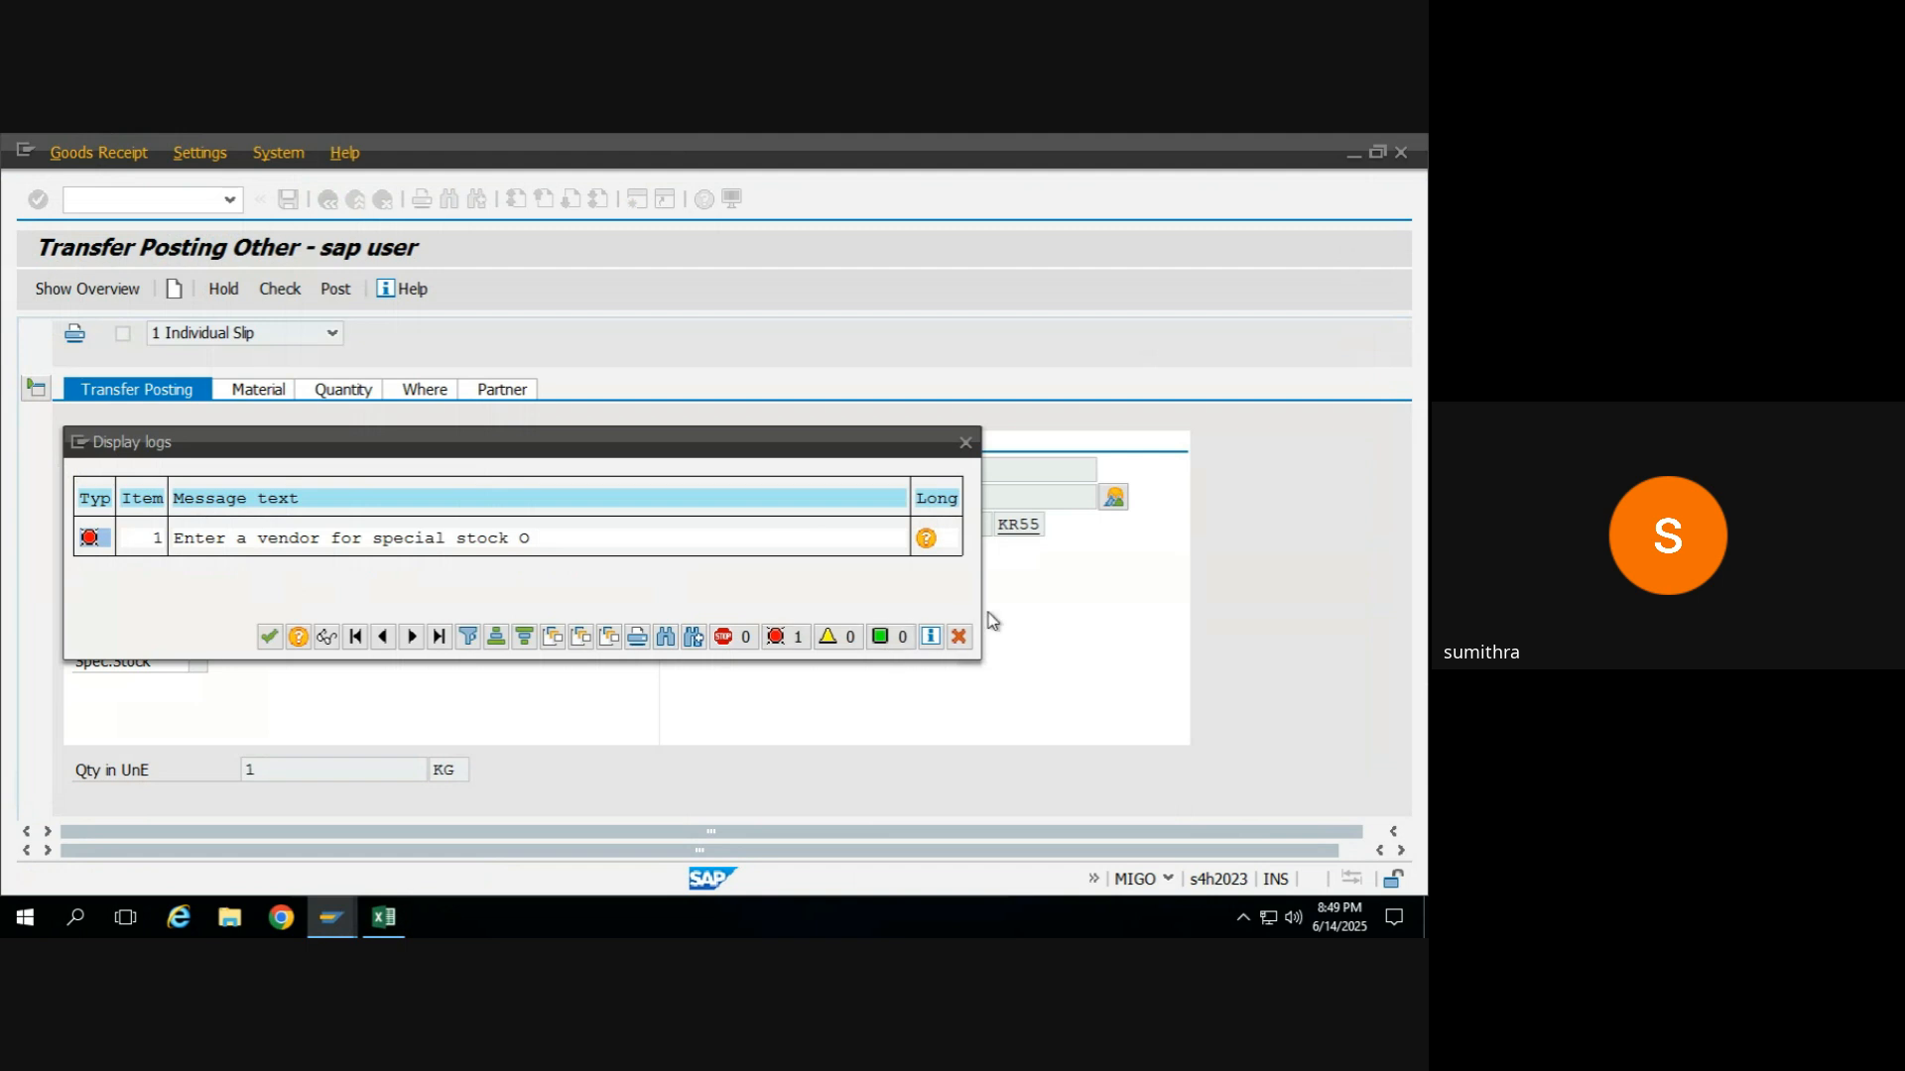
click(960, 638)
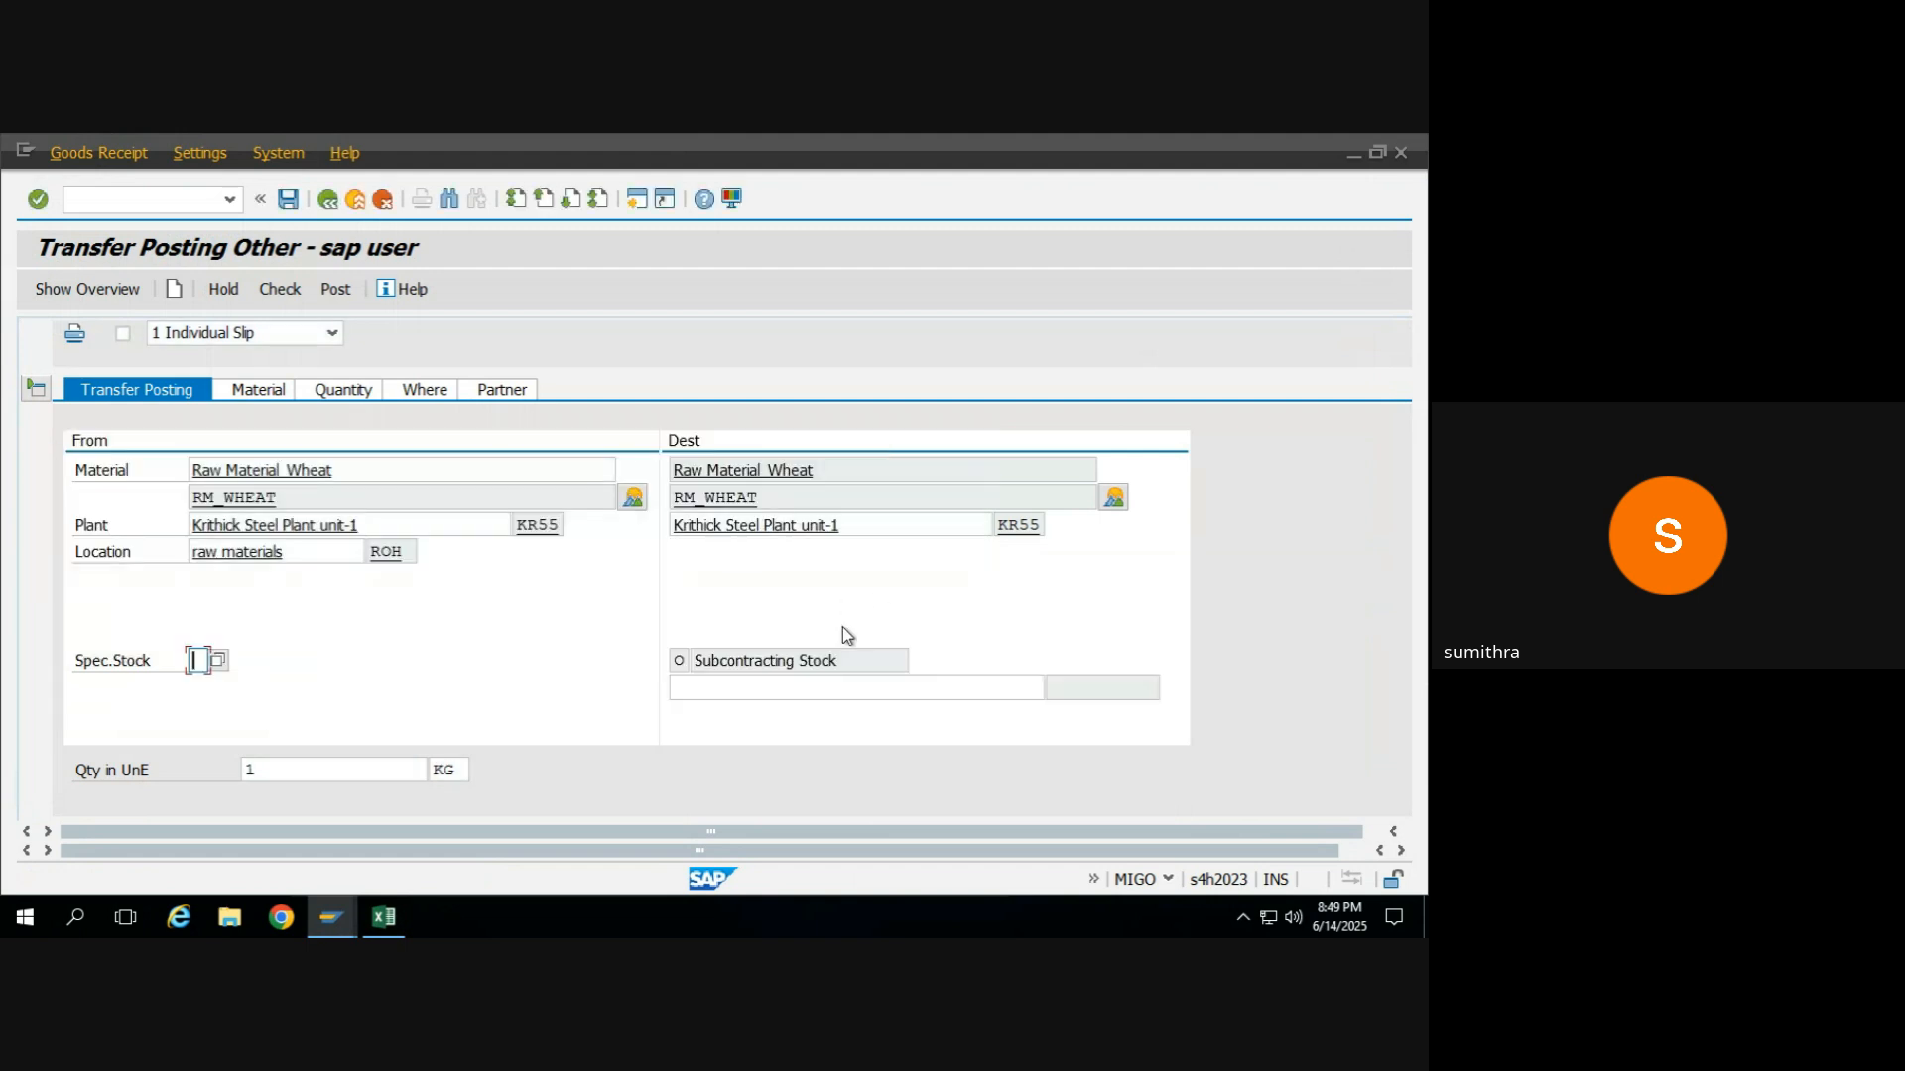
Try to set the special stock indicator beside movement type 541 to O, Subcontracting Stock, and recheck the document.
click(483, 393)
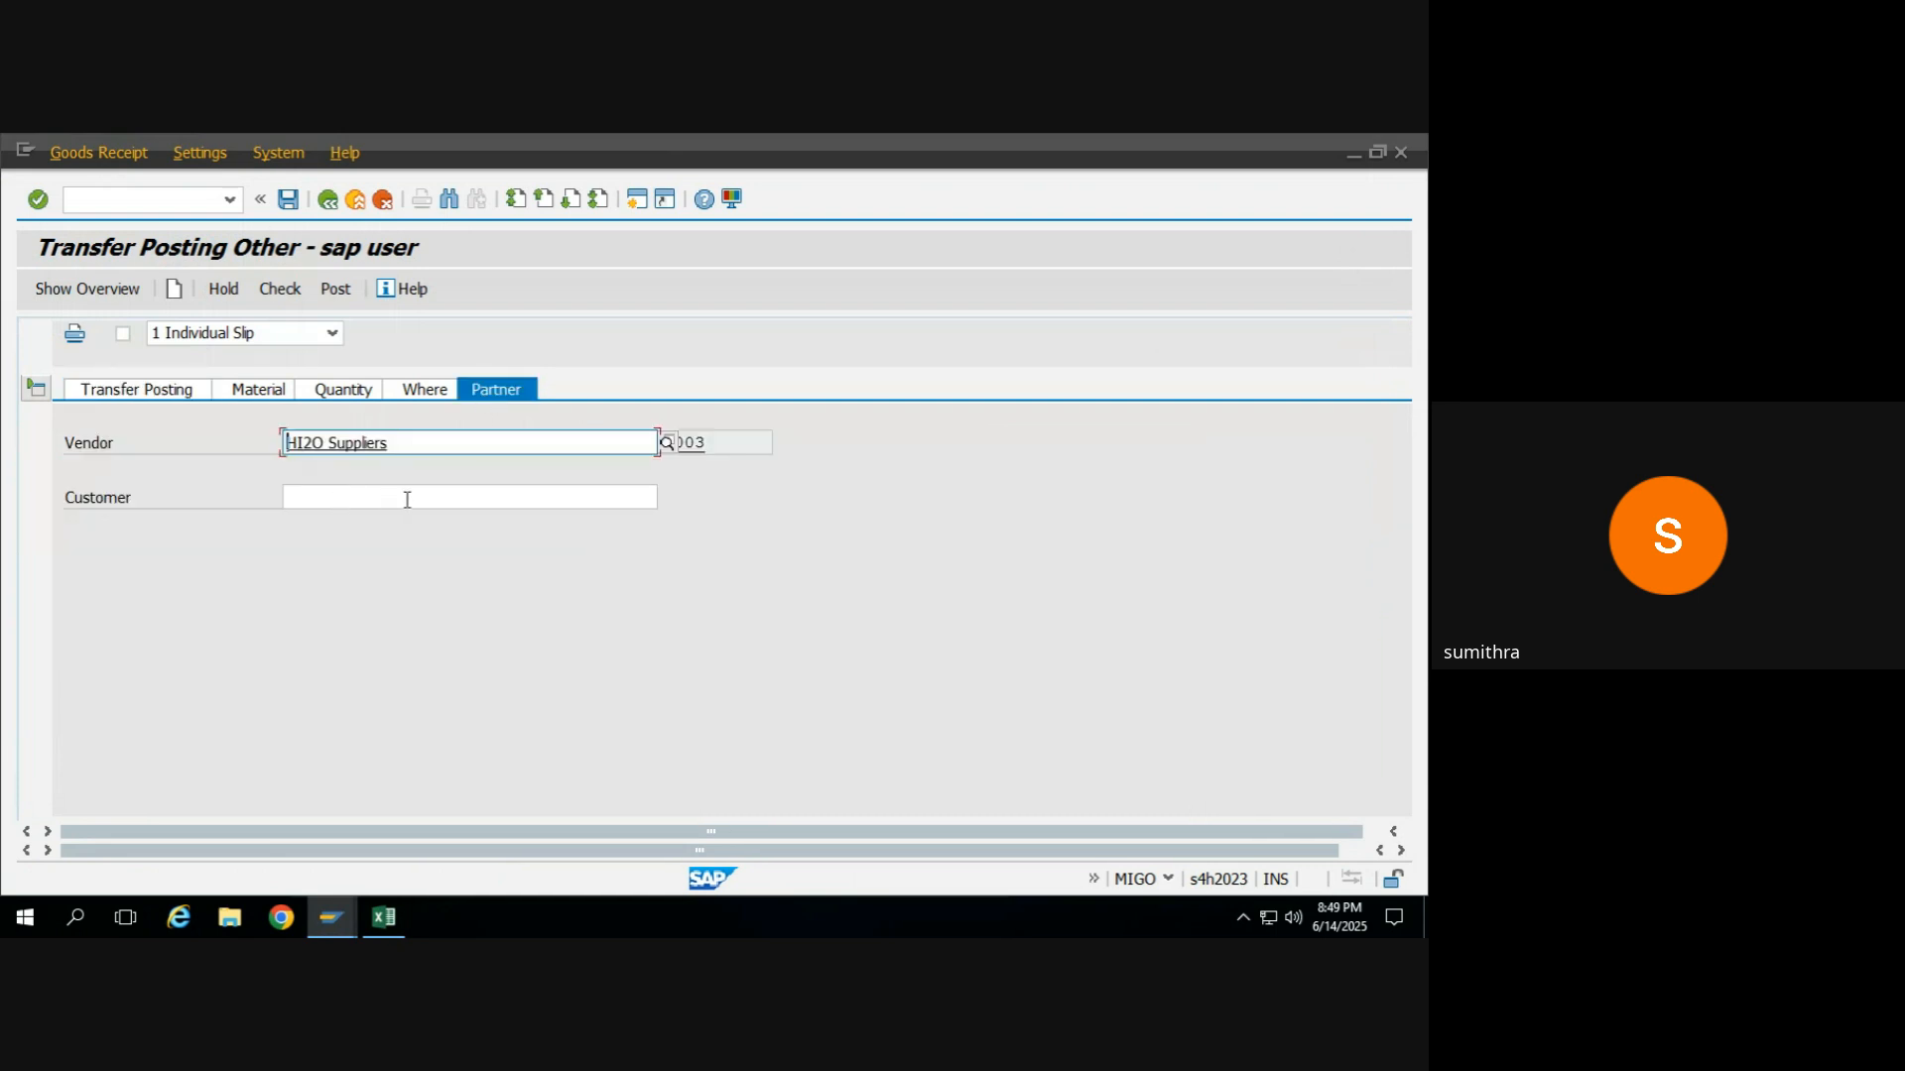
click(417, 391)
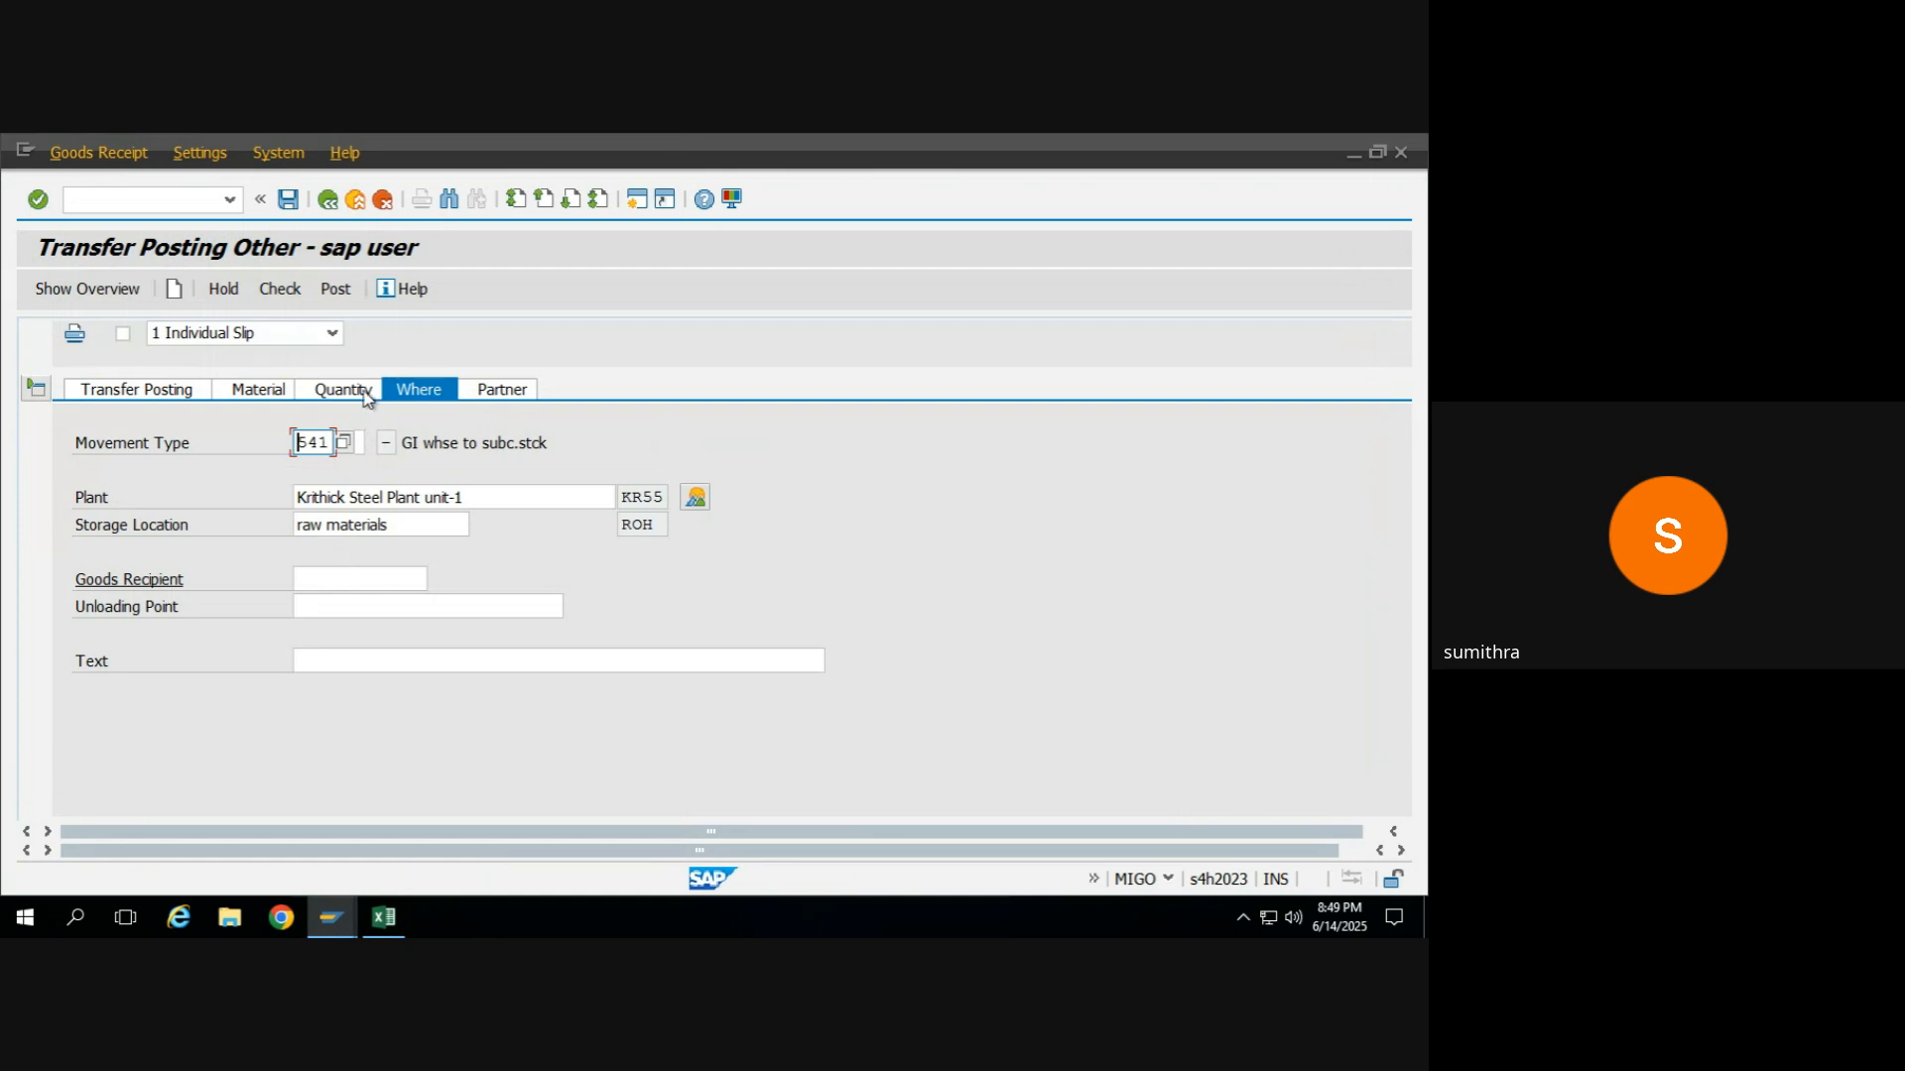
click(363, 394)
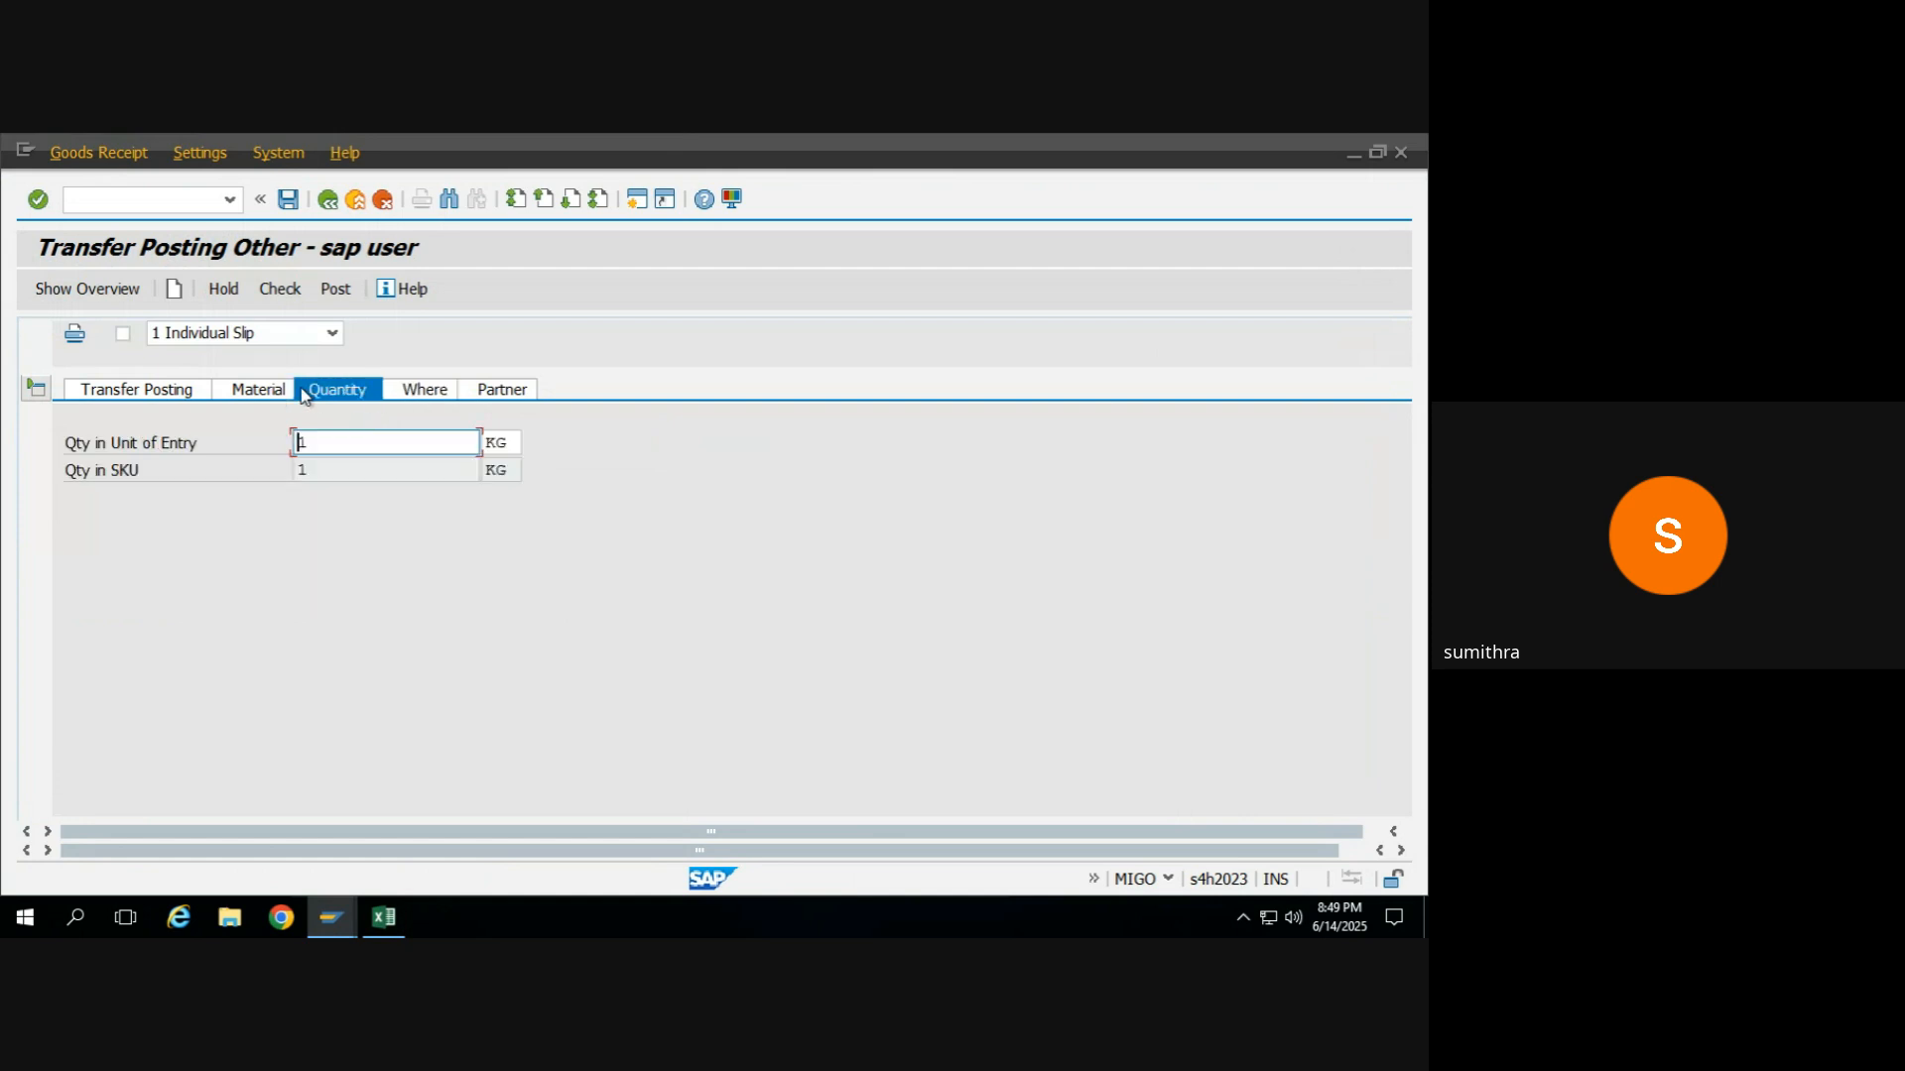
click(425, 397)
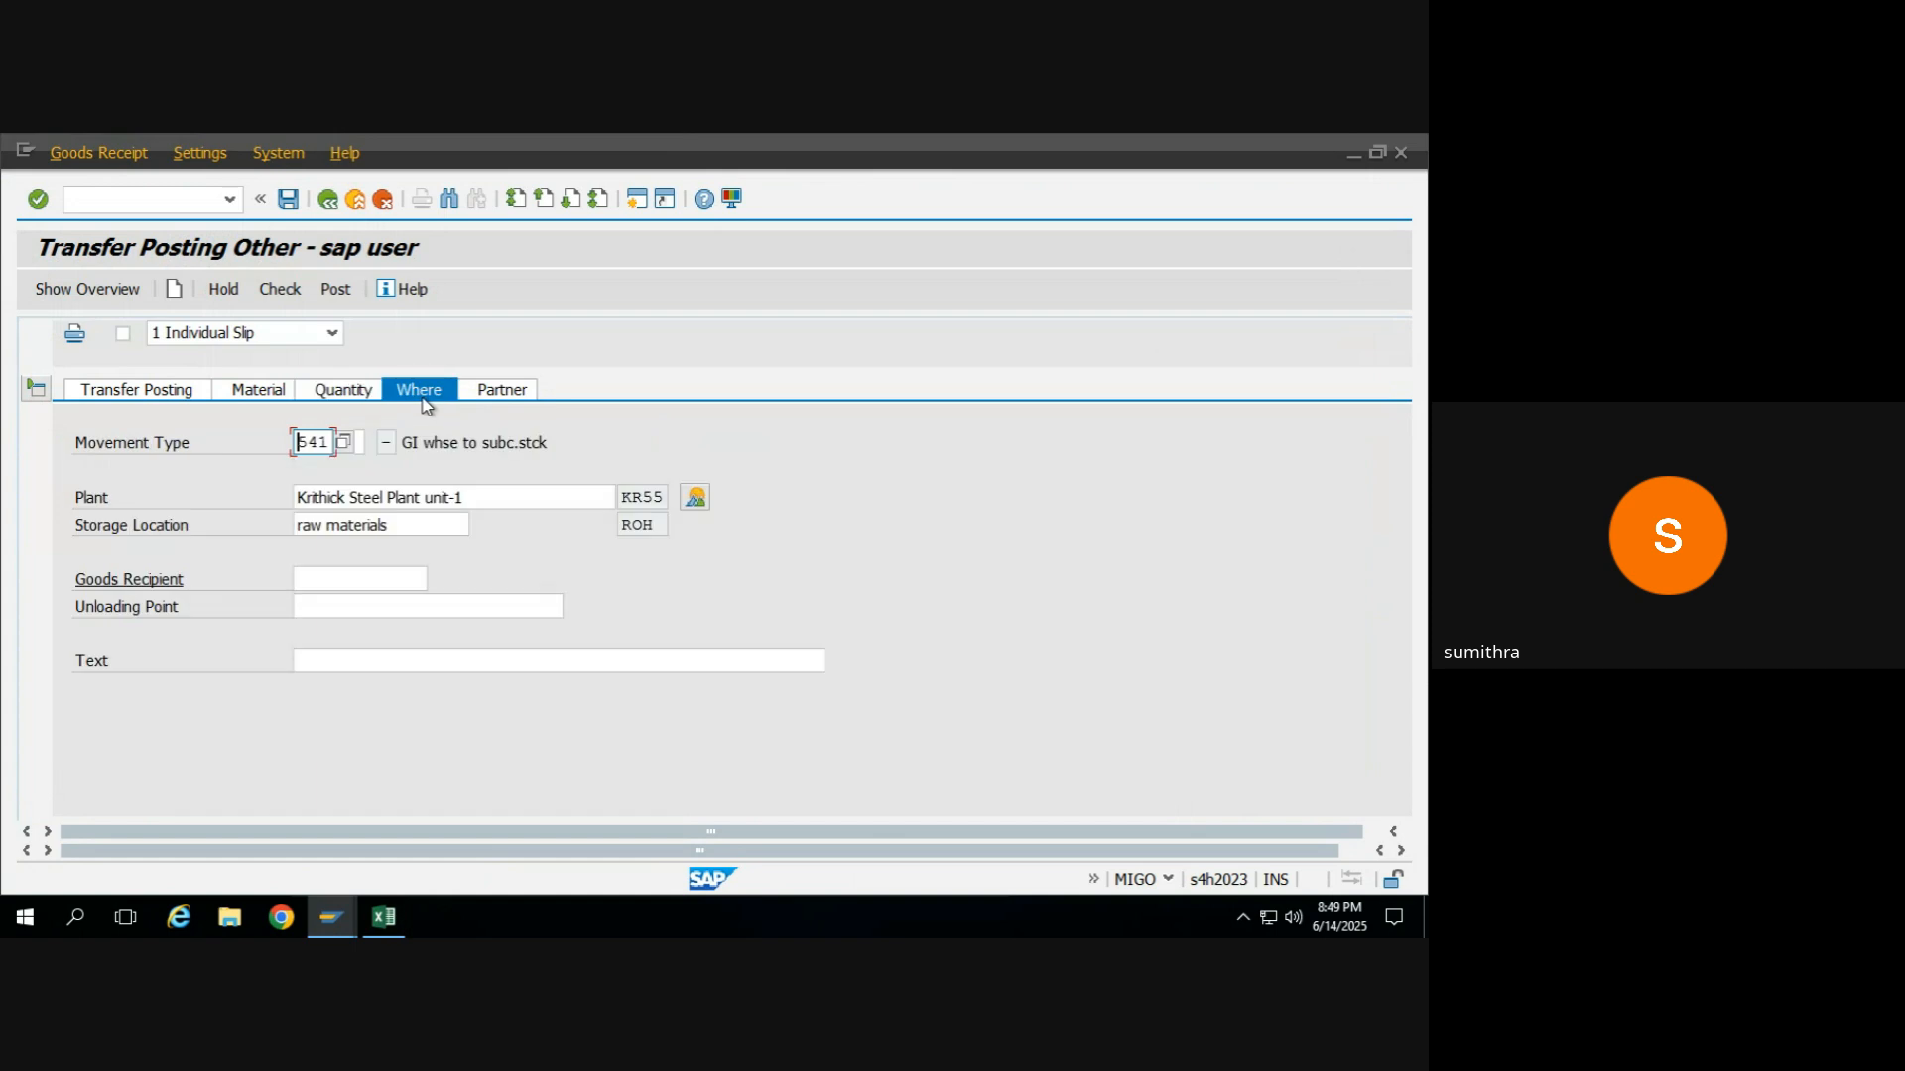
click(467, 499)
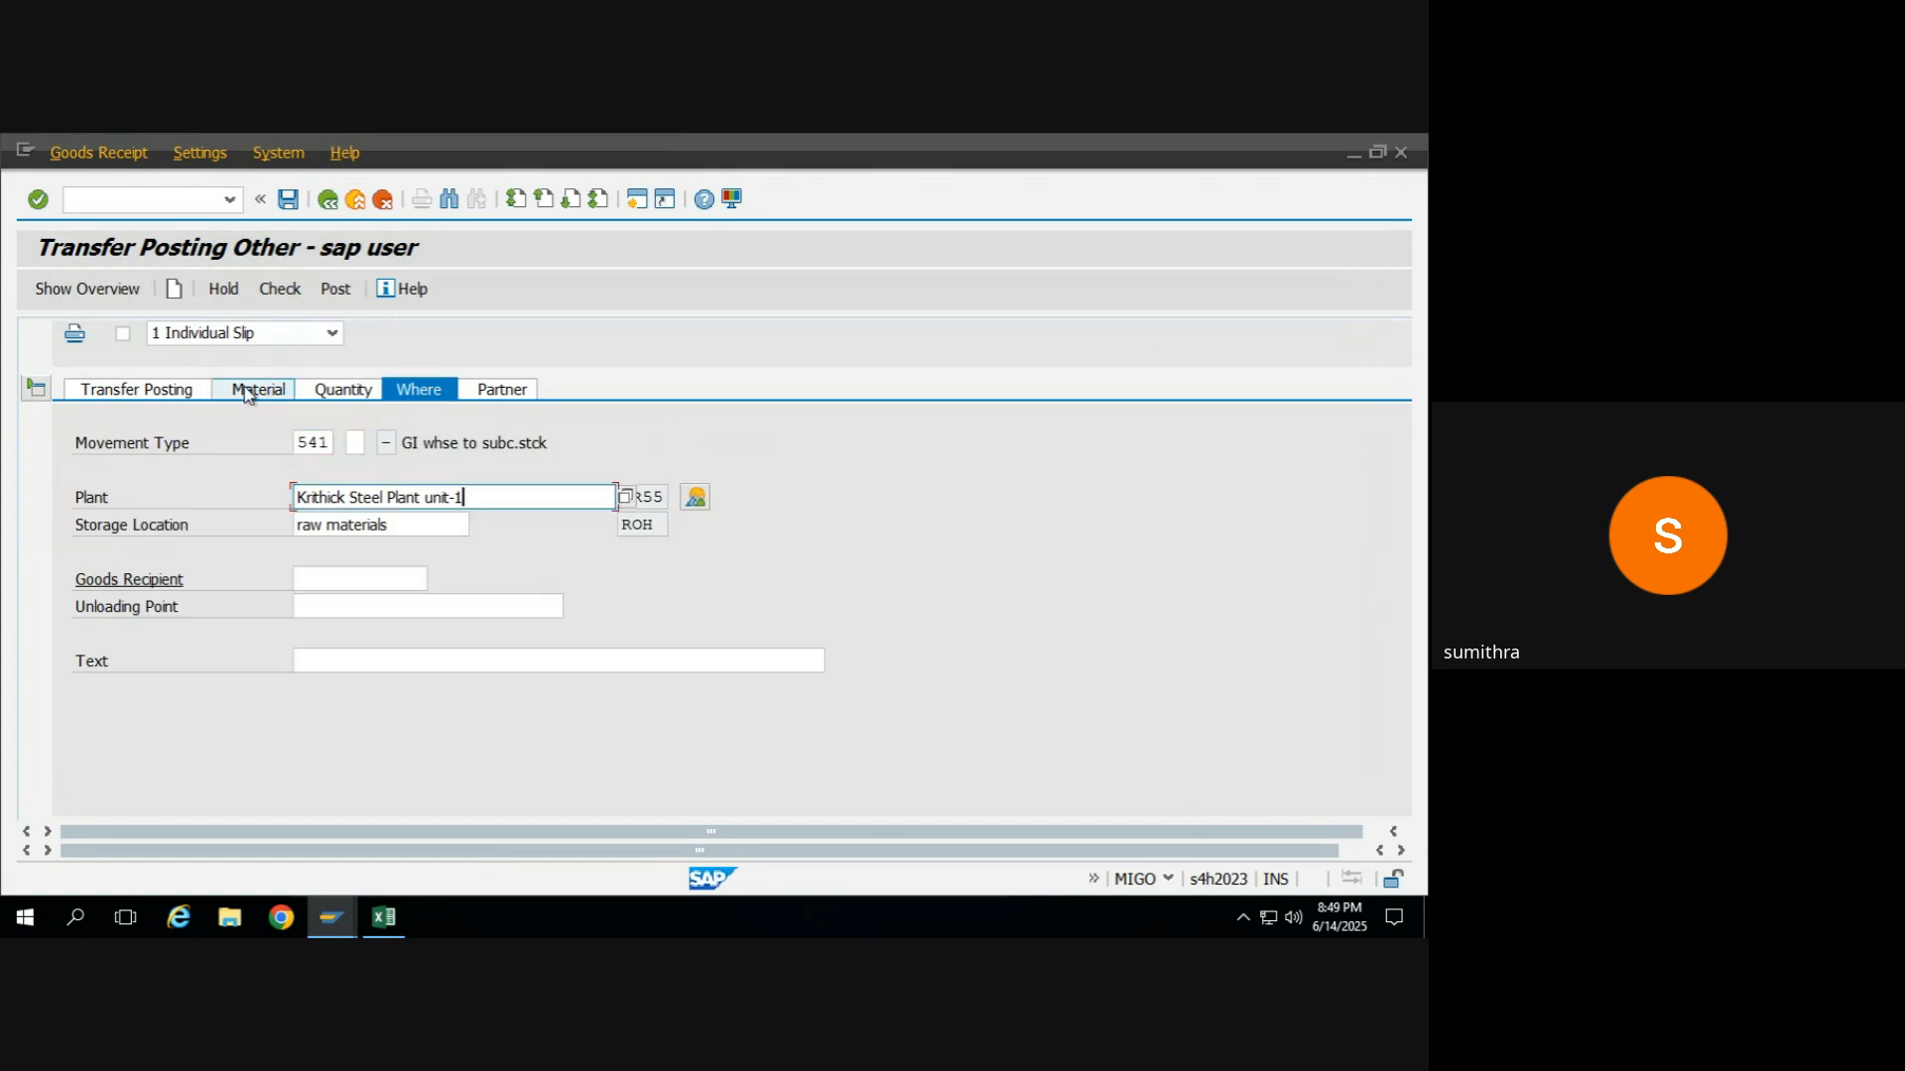
click(359, 442)
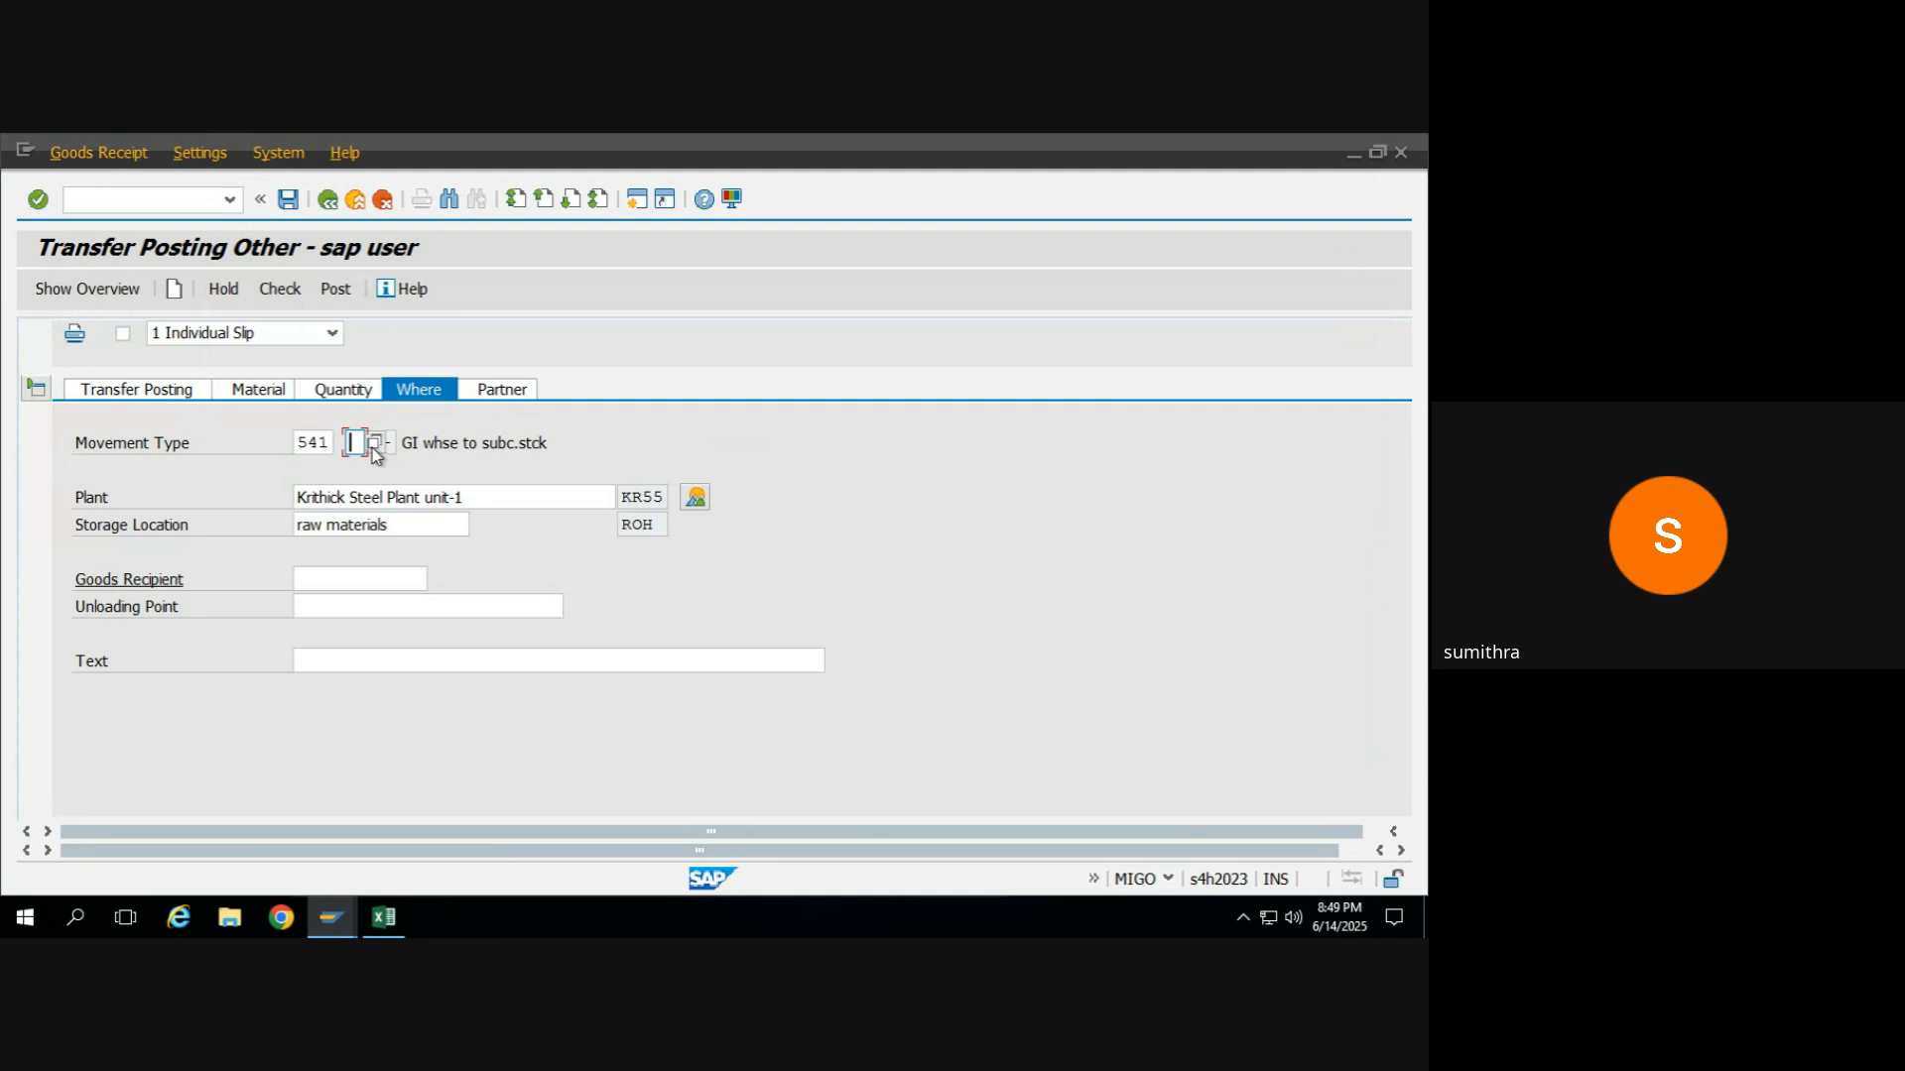
click(373, 448)
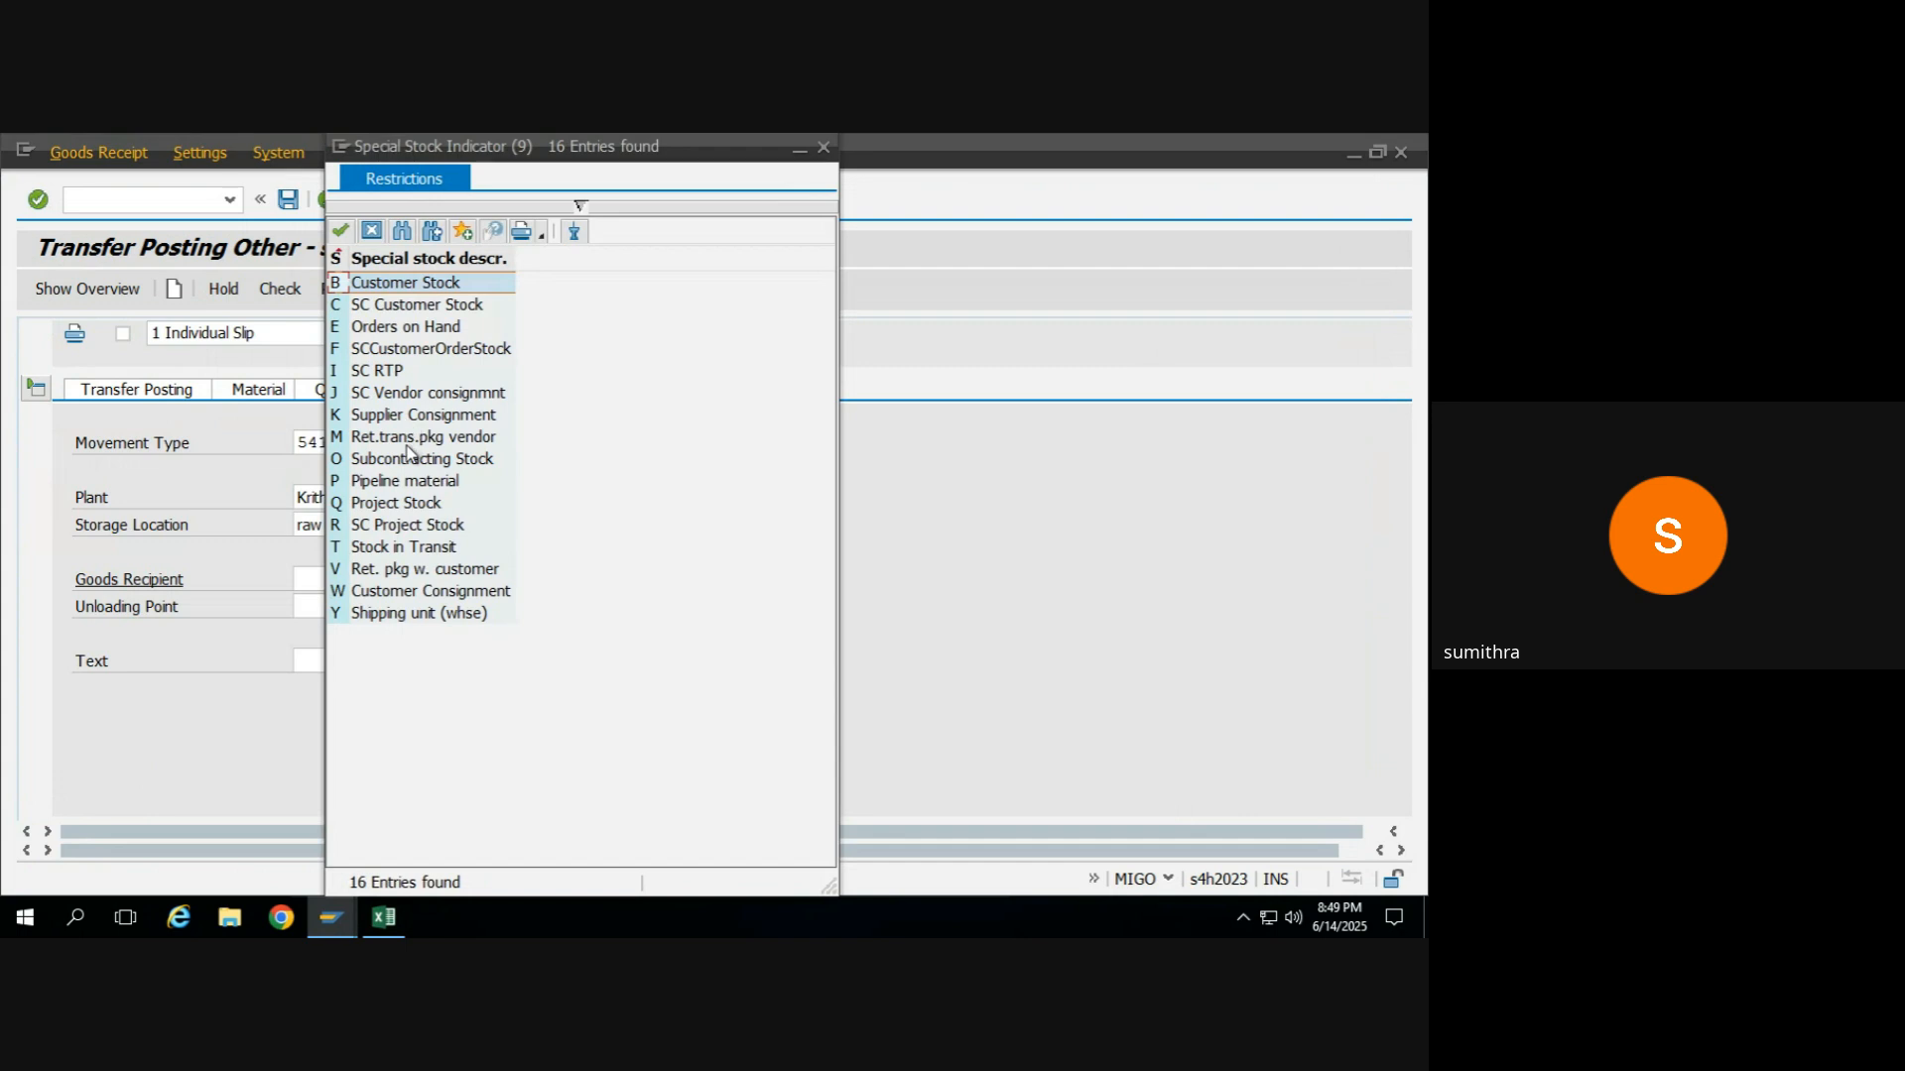
double_click(407, 459)
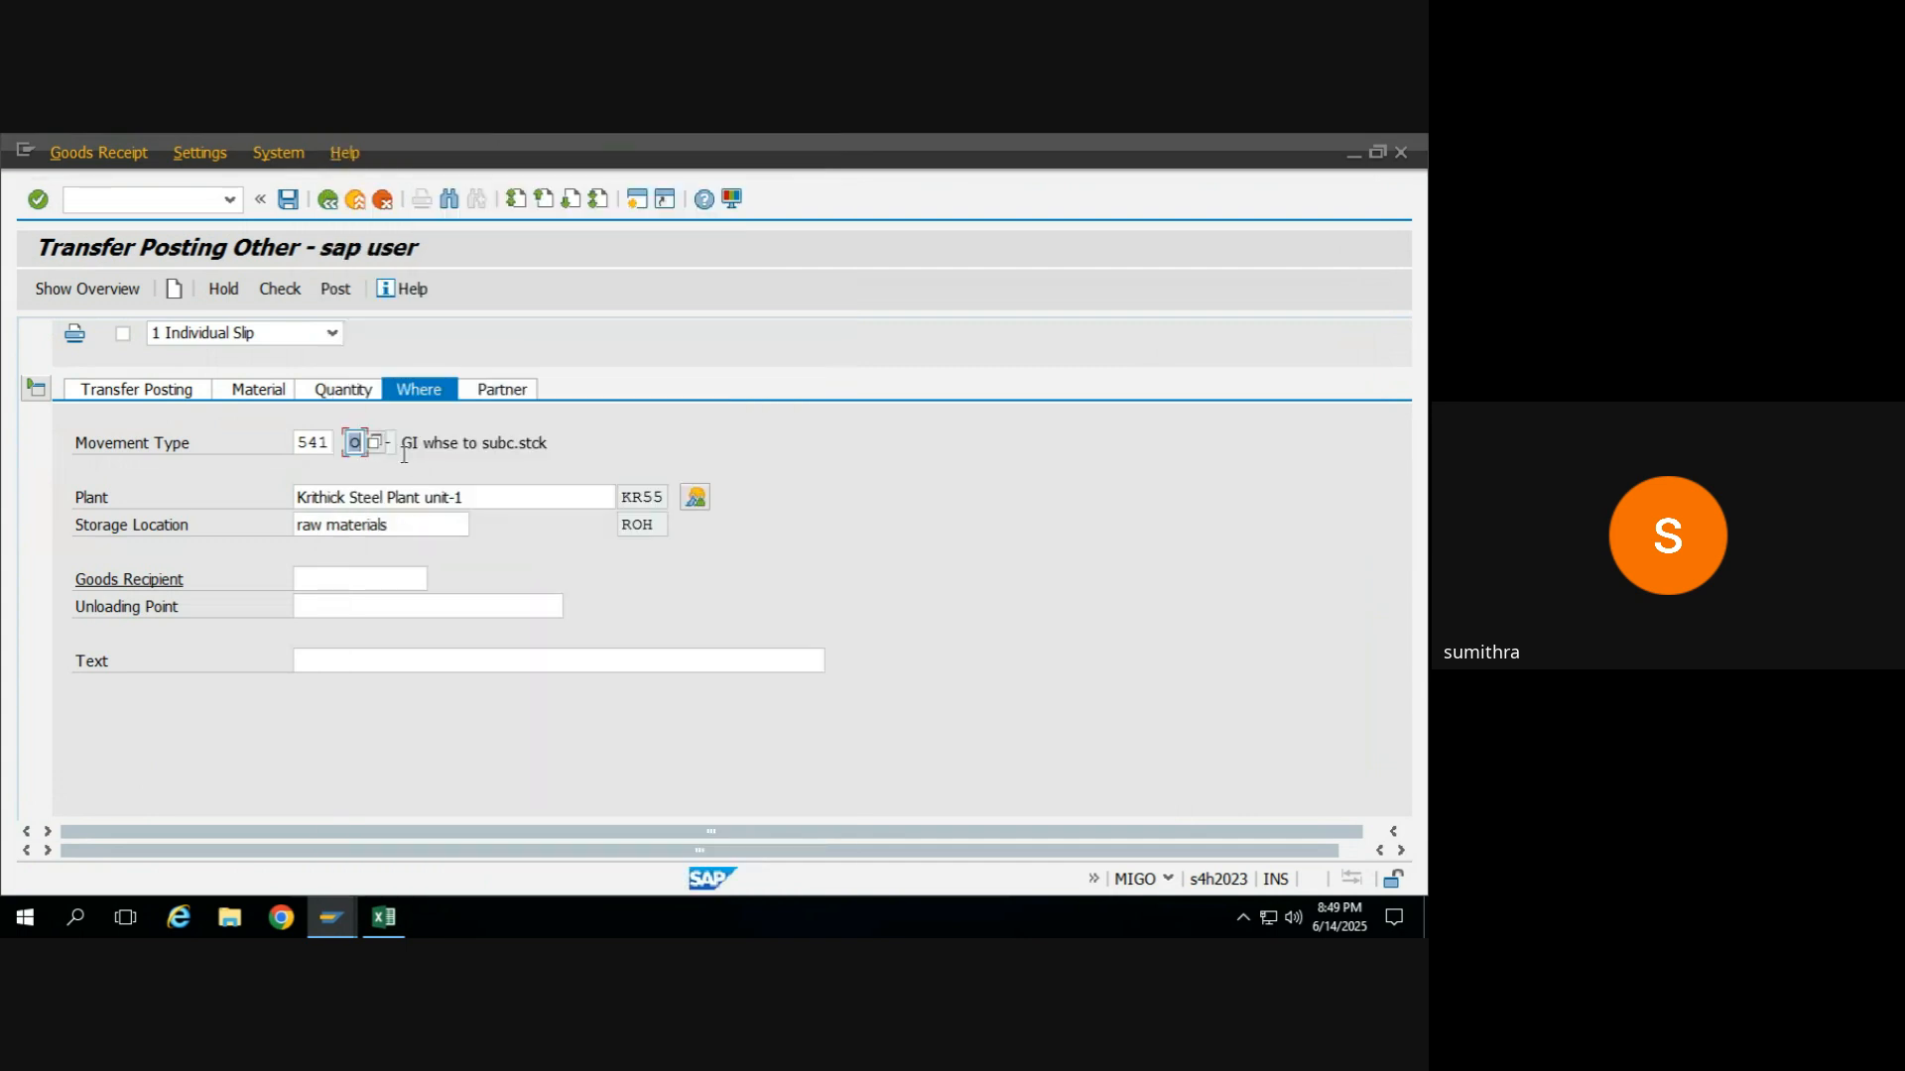
key(Return)
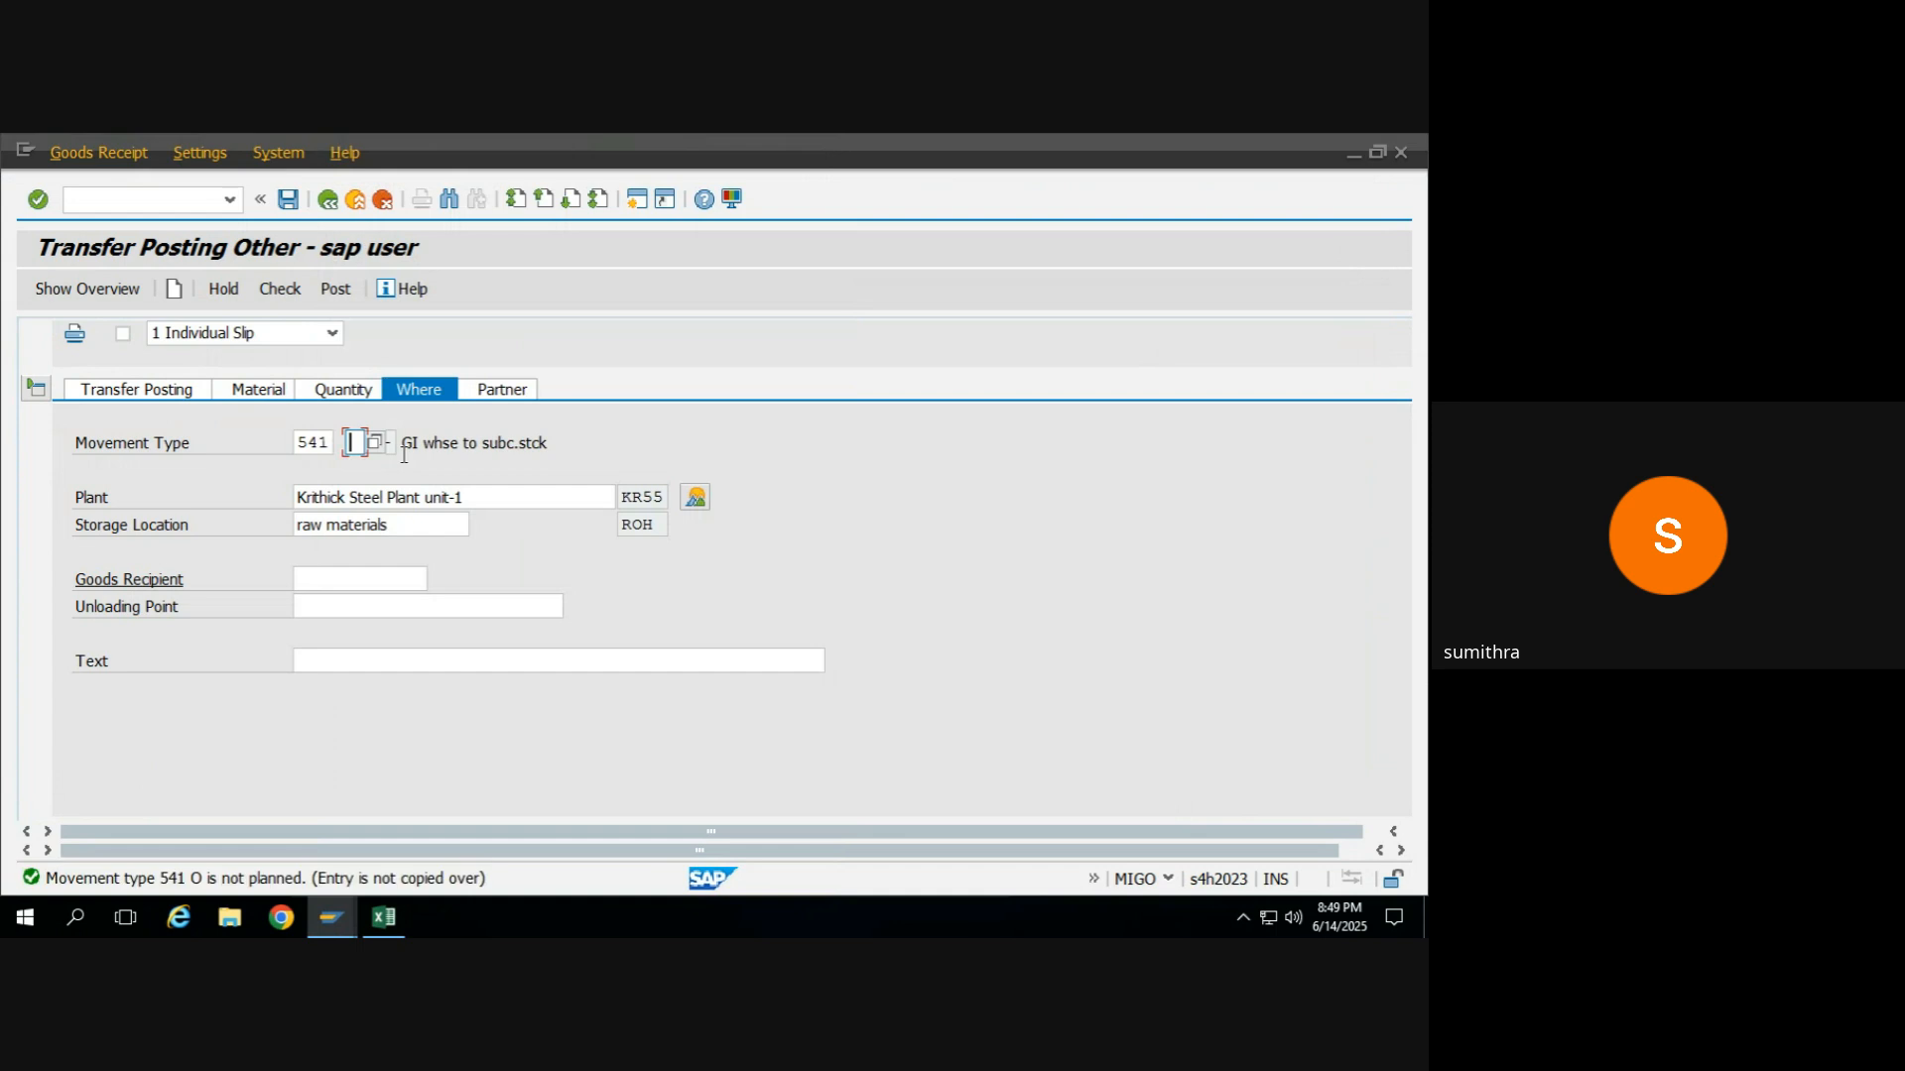
click(277, 291)
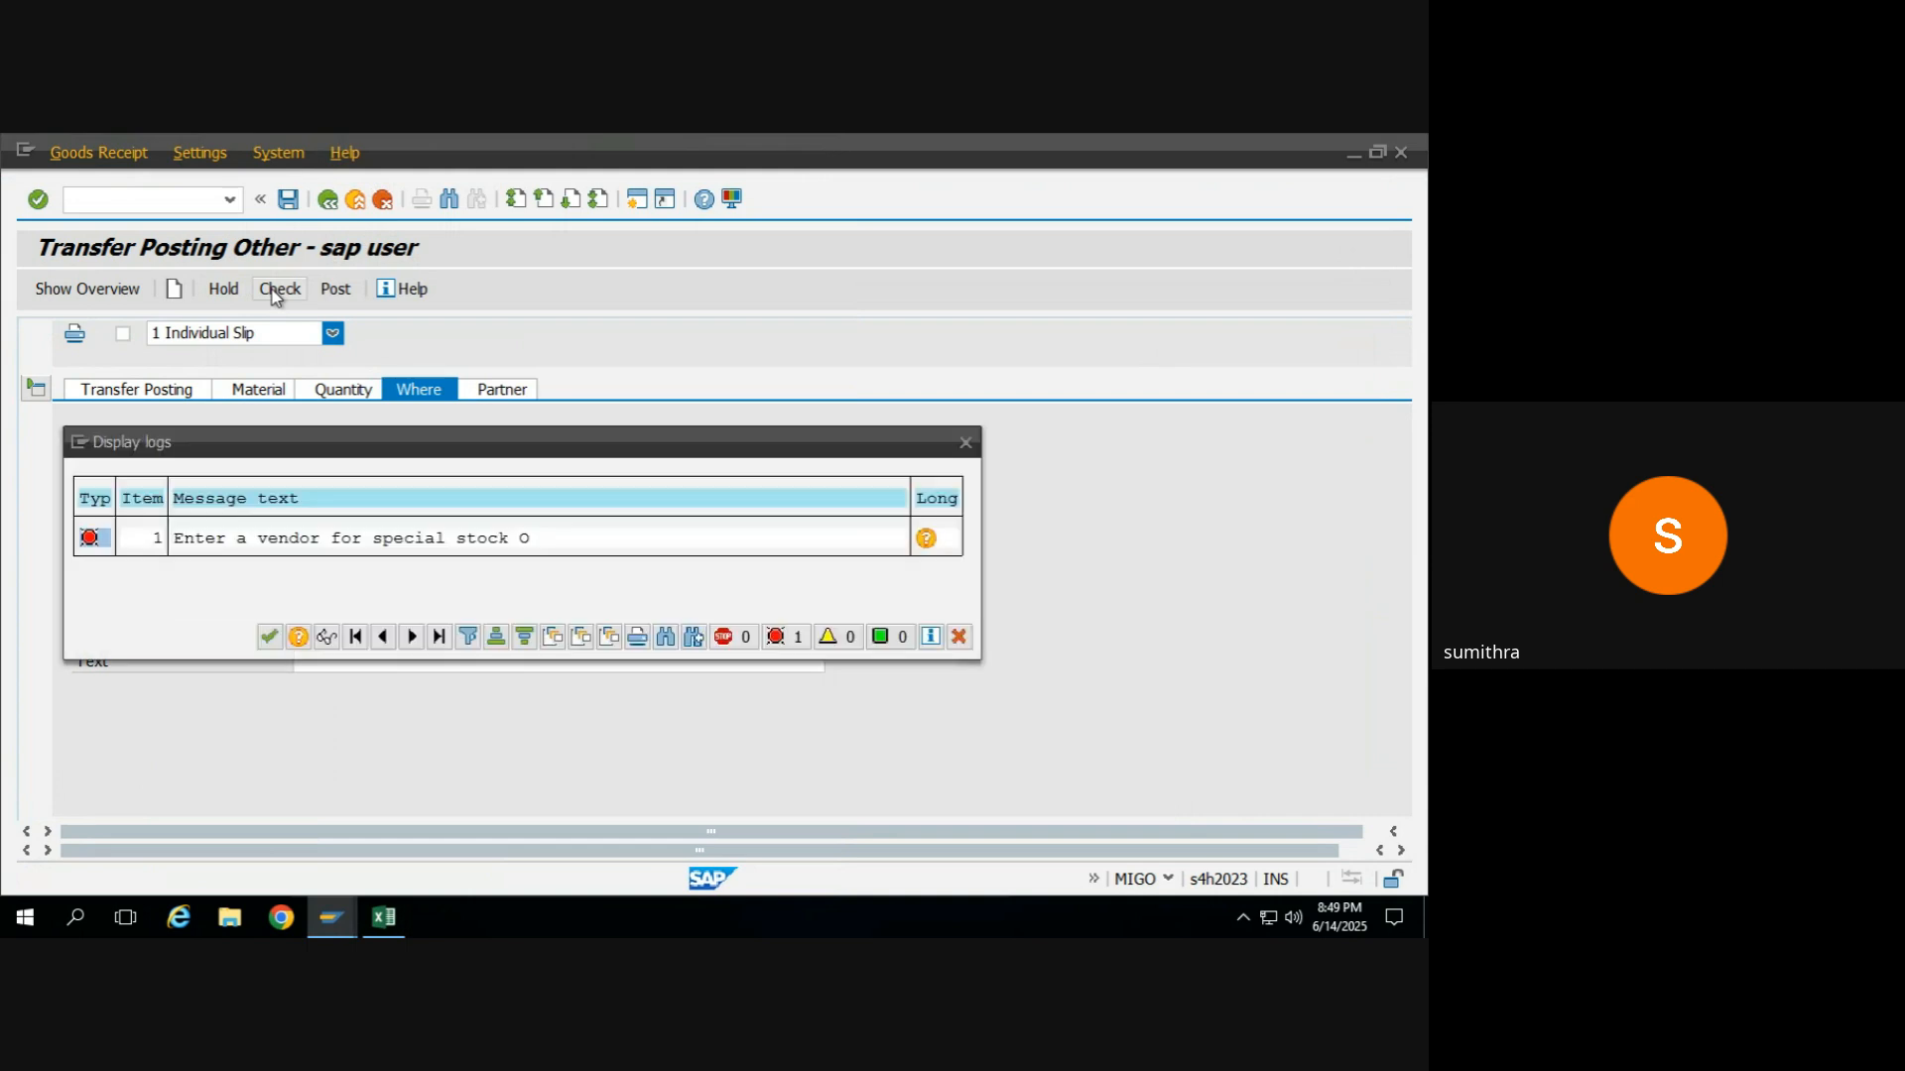
click(268, 636)
Set the vendor of the destination subcontracting stock to HI2O Suppliers by its vendor number, and check the document.
click(128, 388)
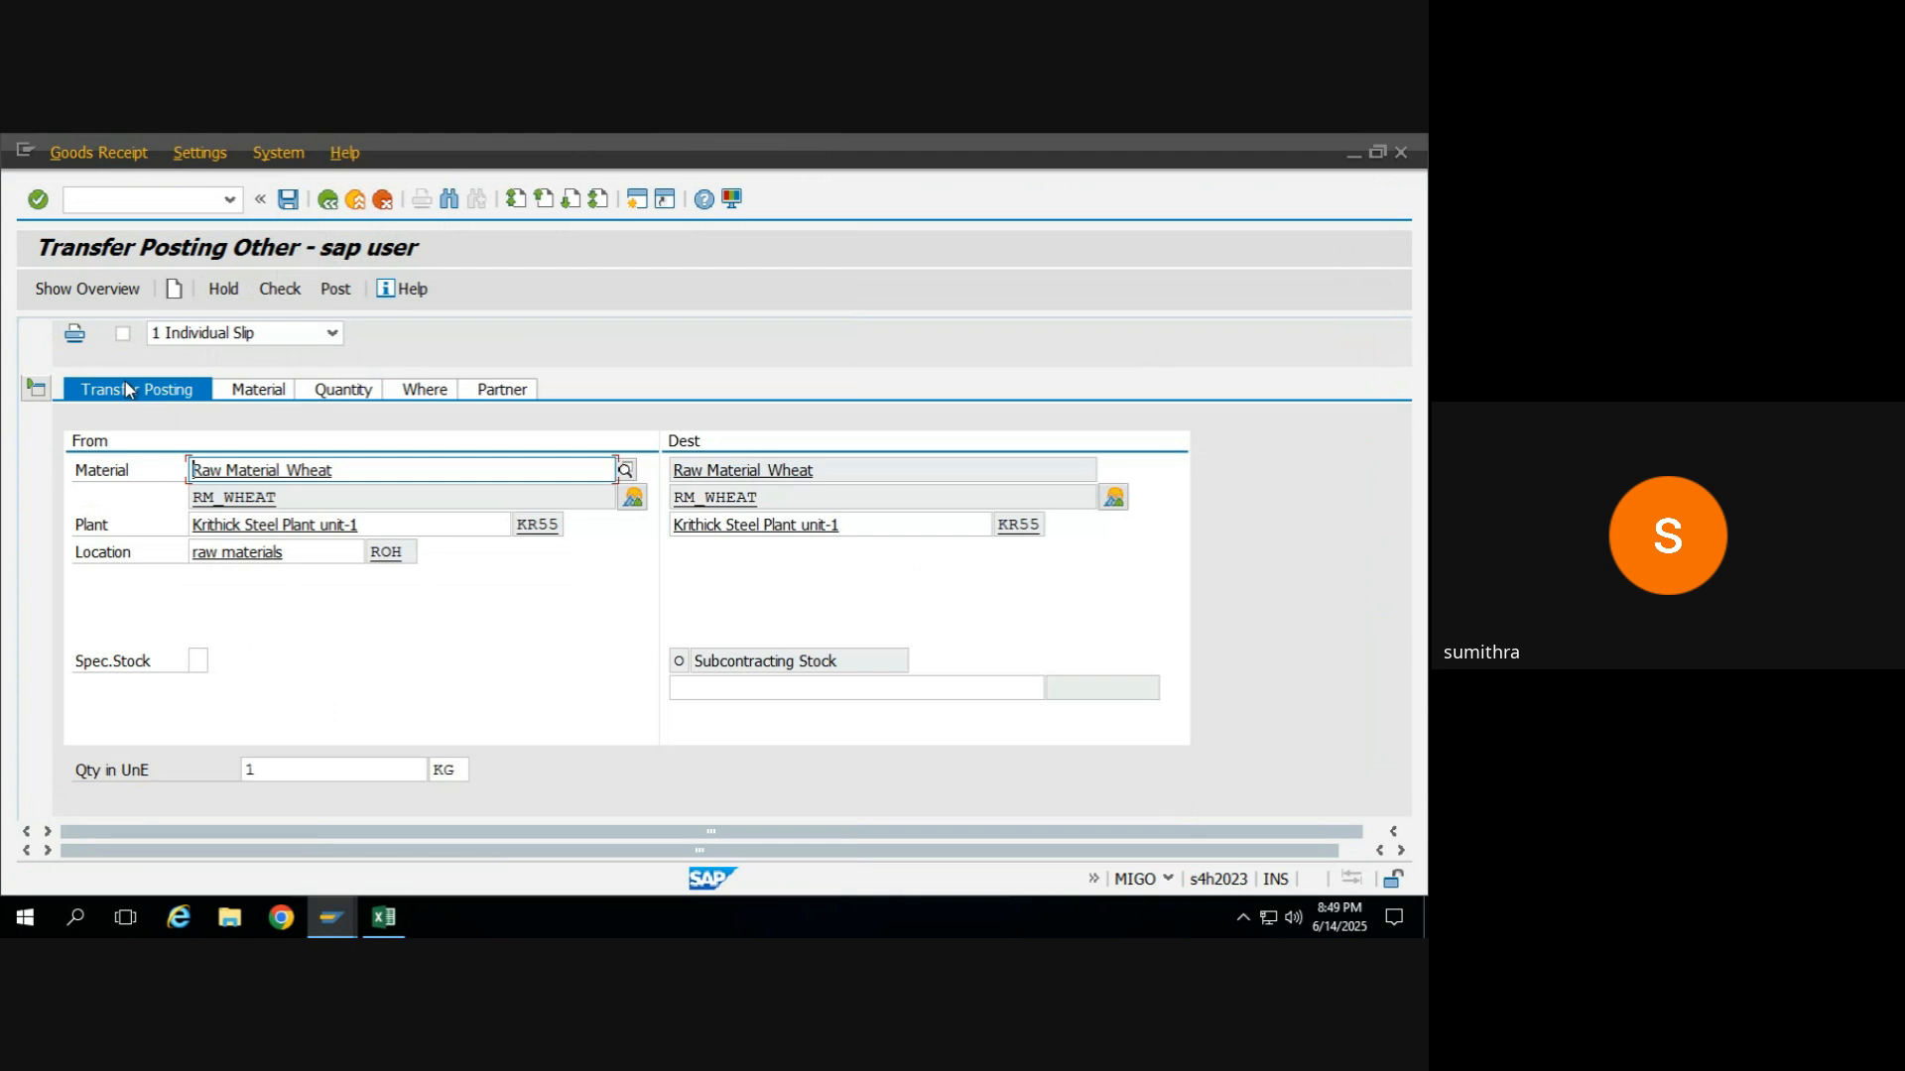
click(765, 685)
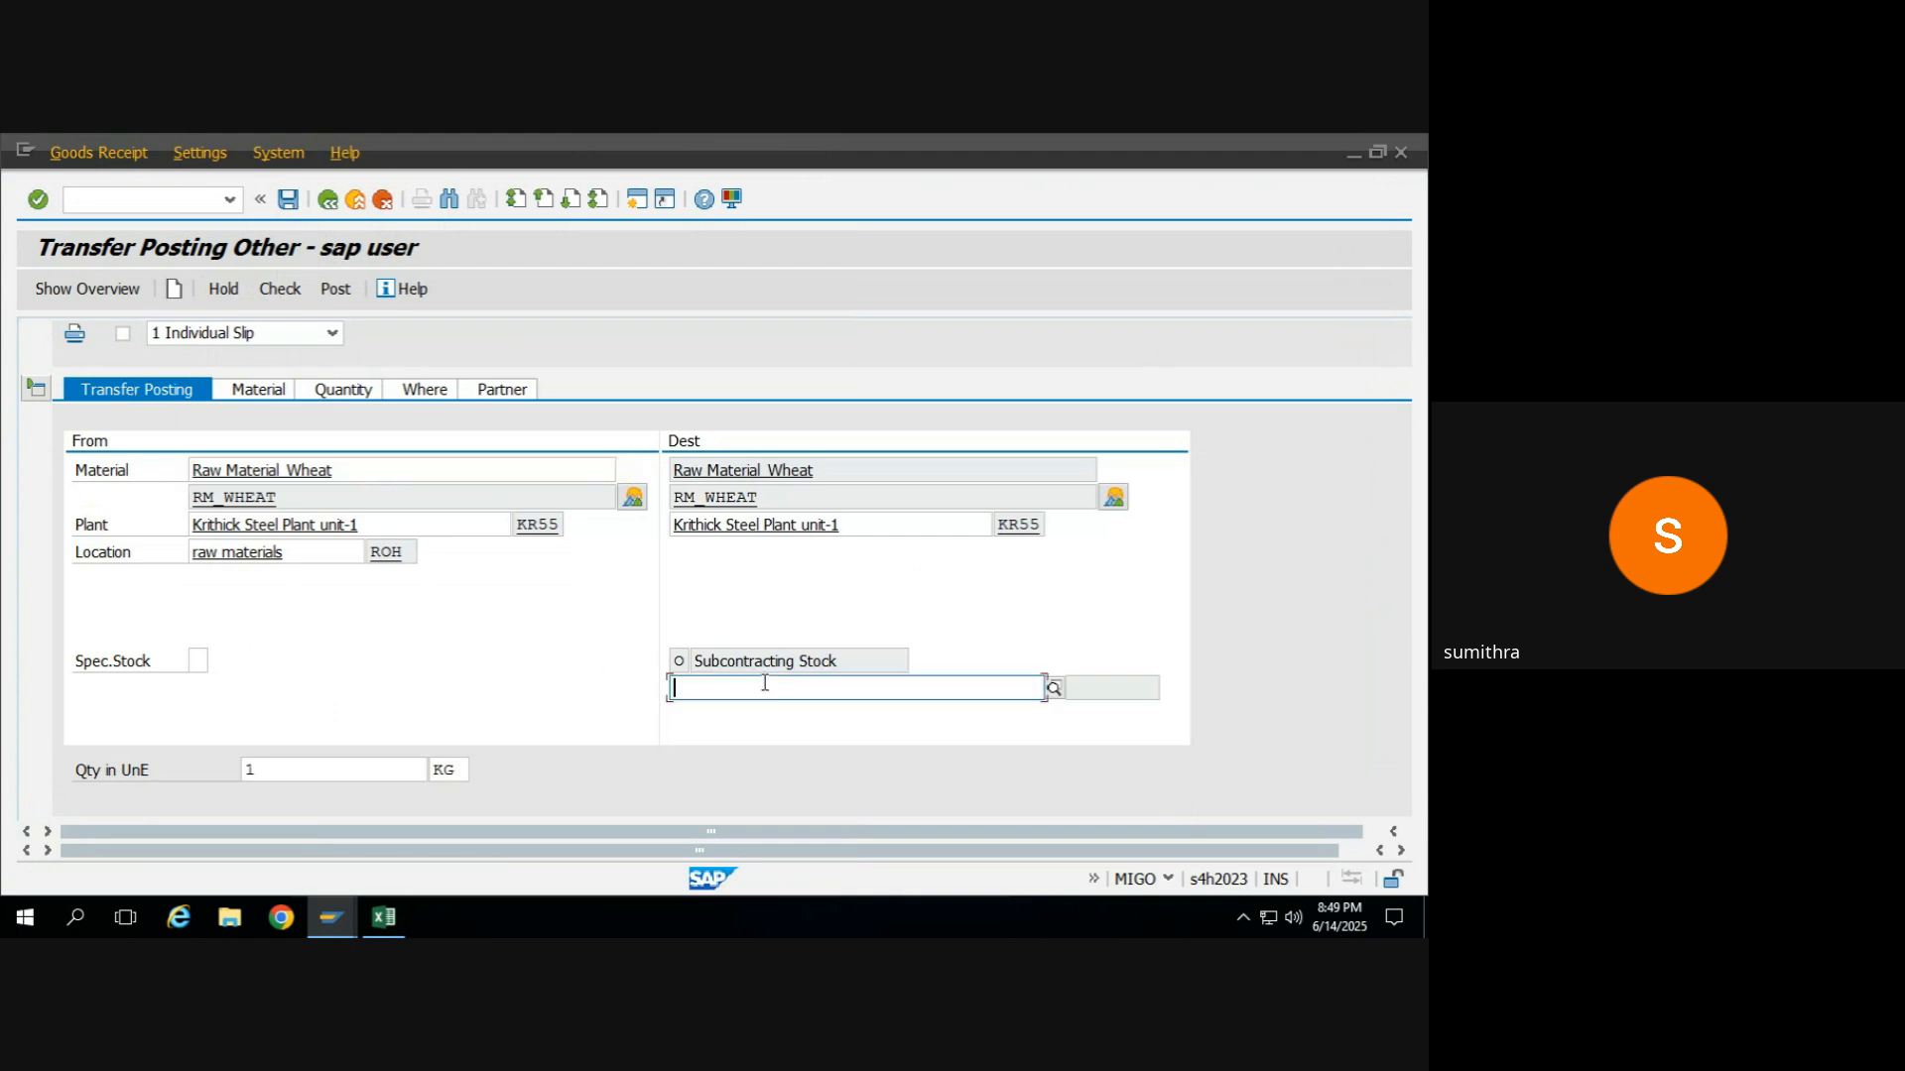
click(1054, 691)
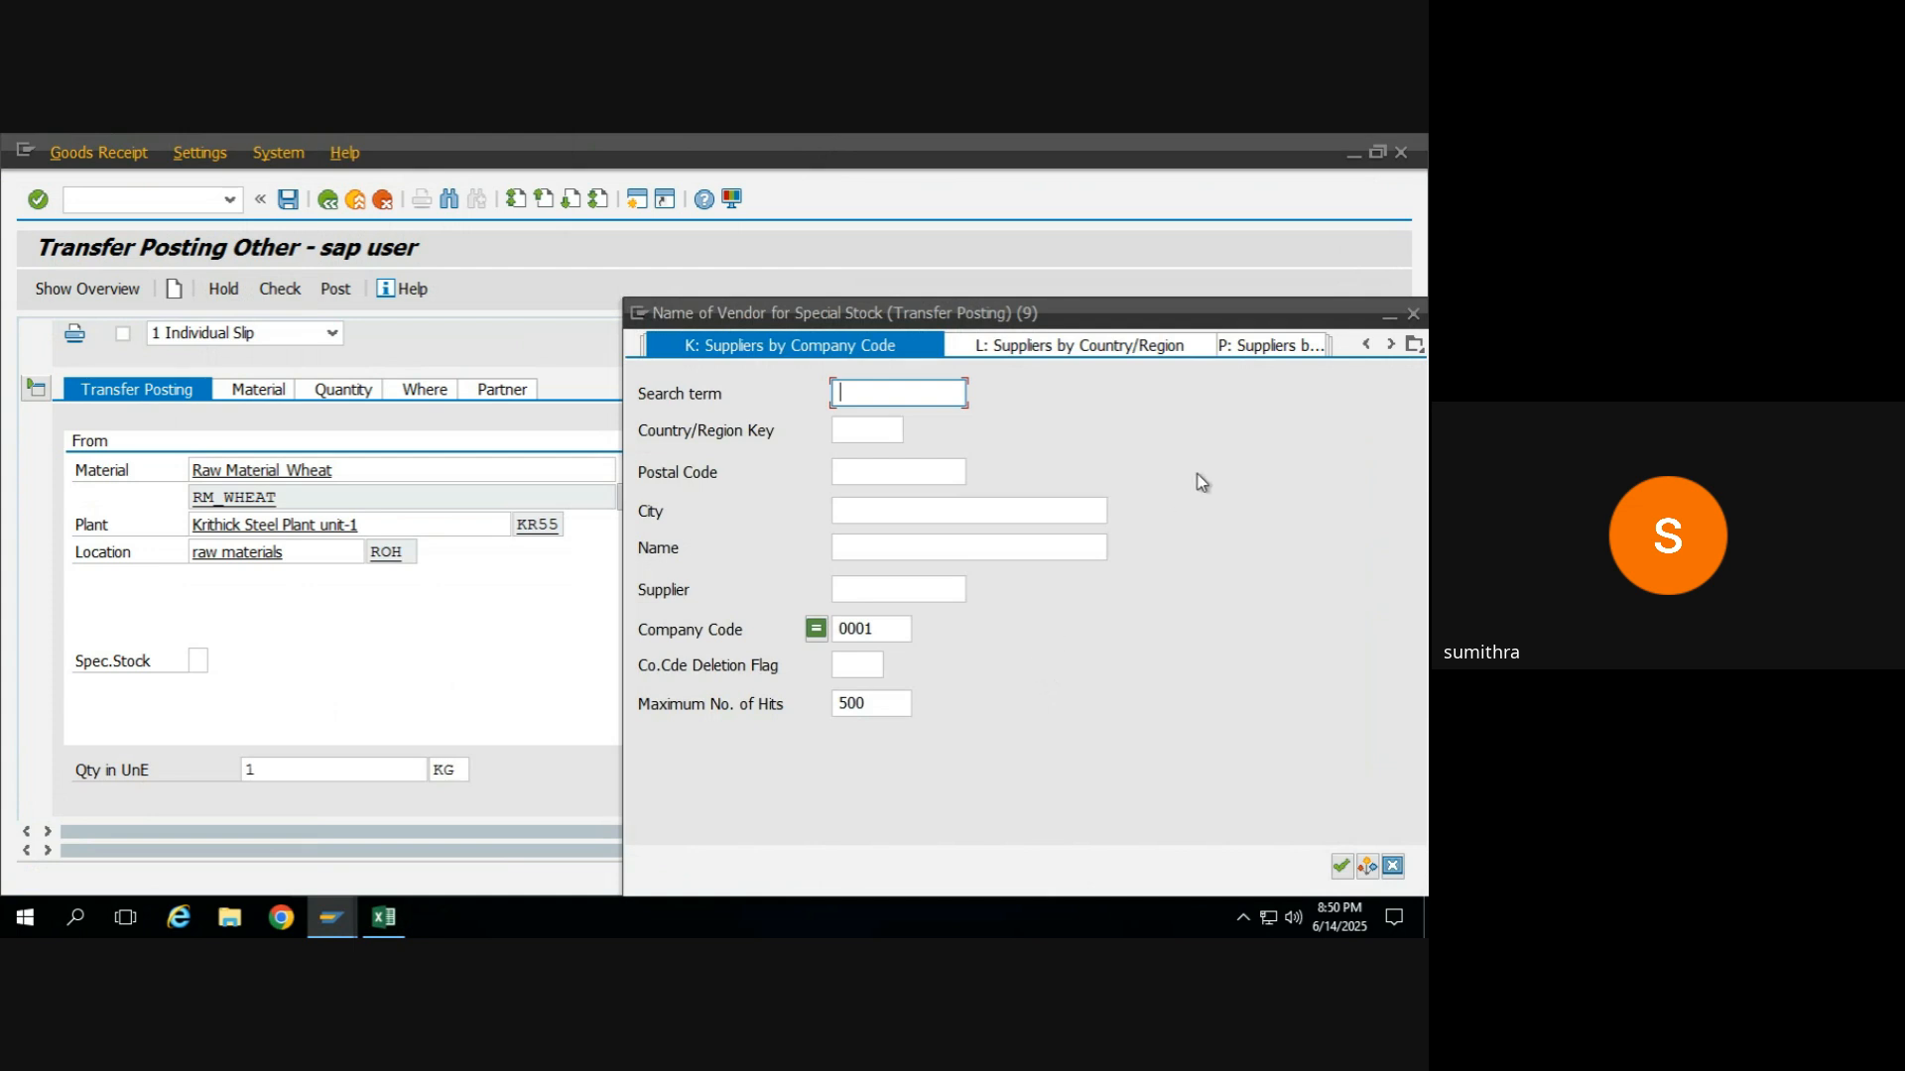
click(1413, 314)
click(824, 679)
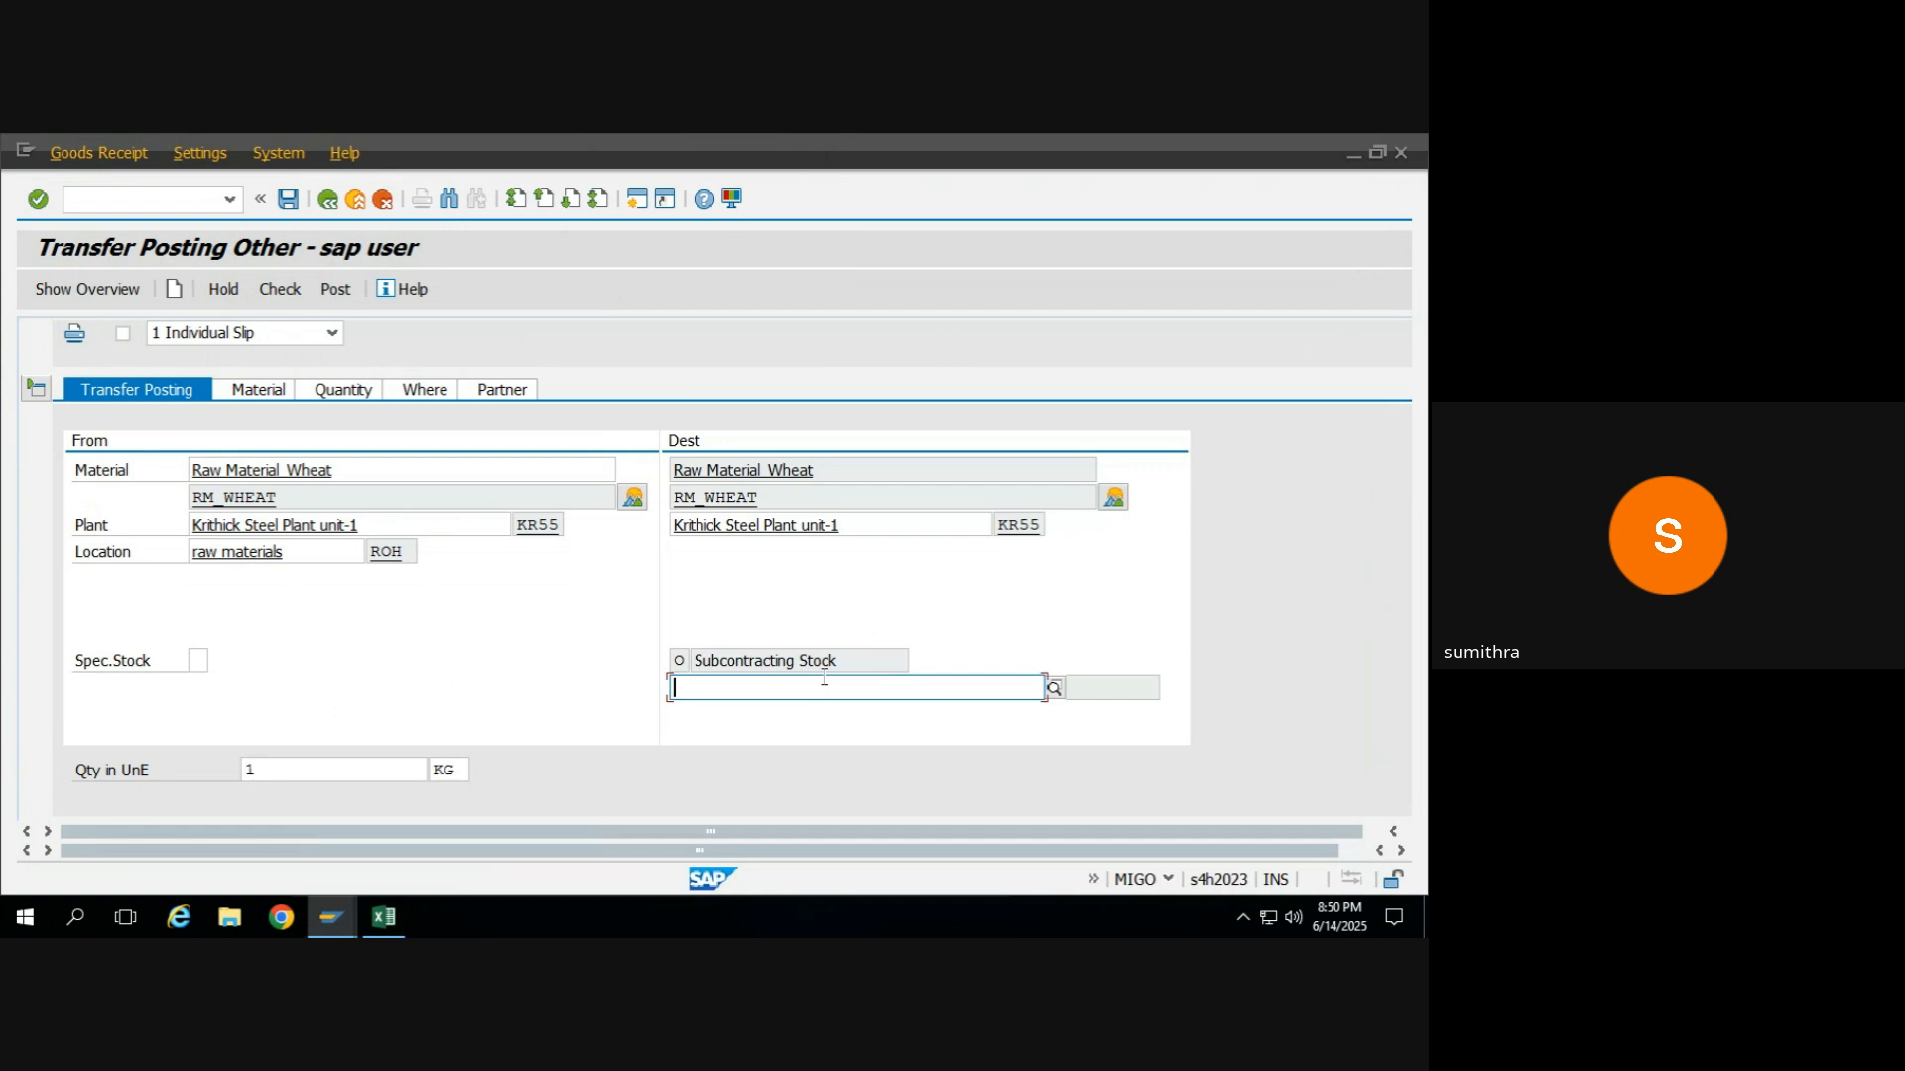
text(3003)
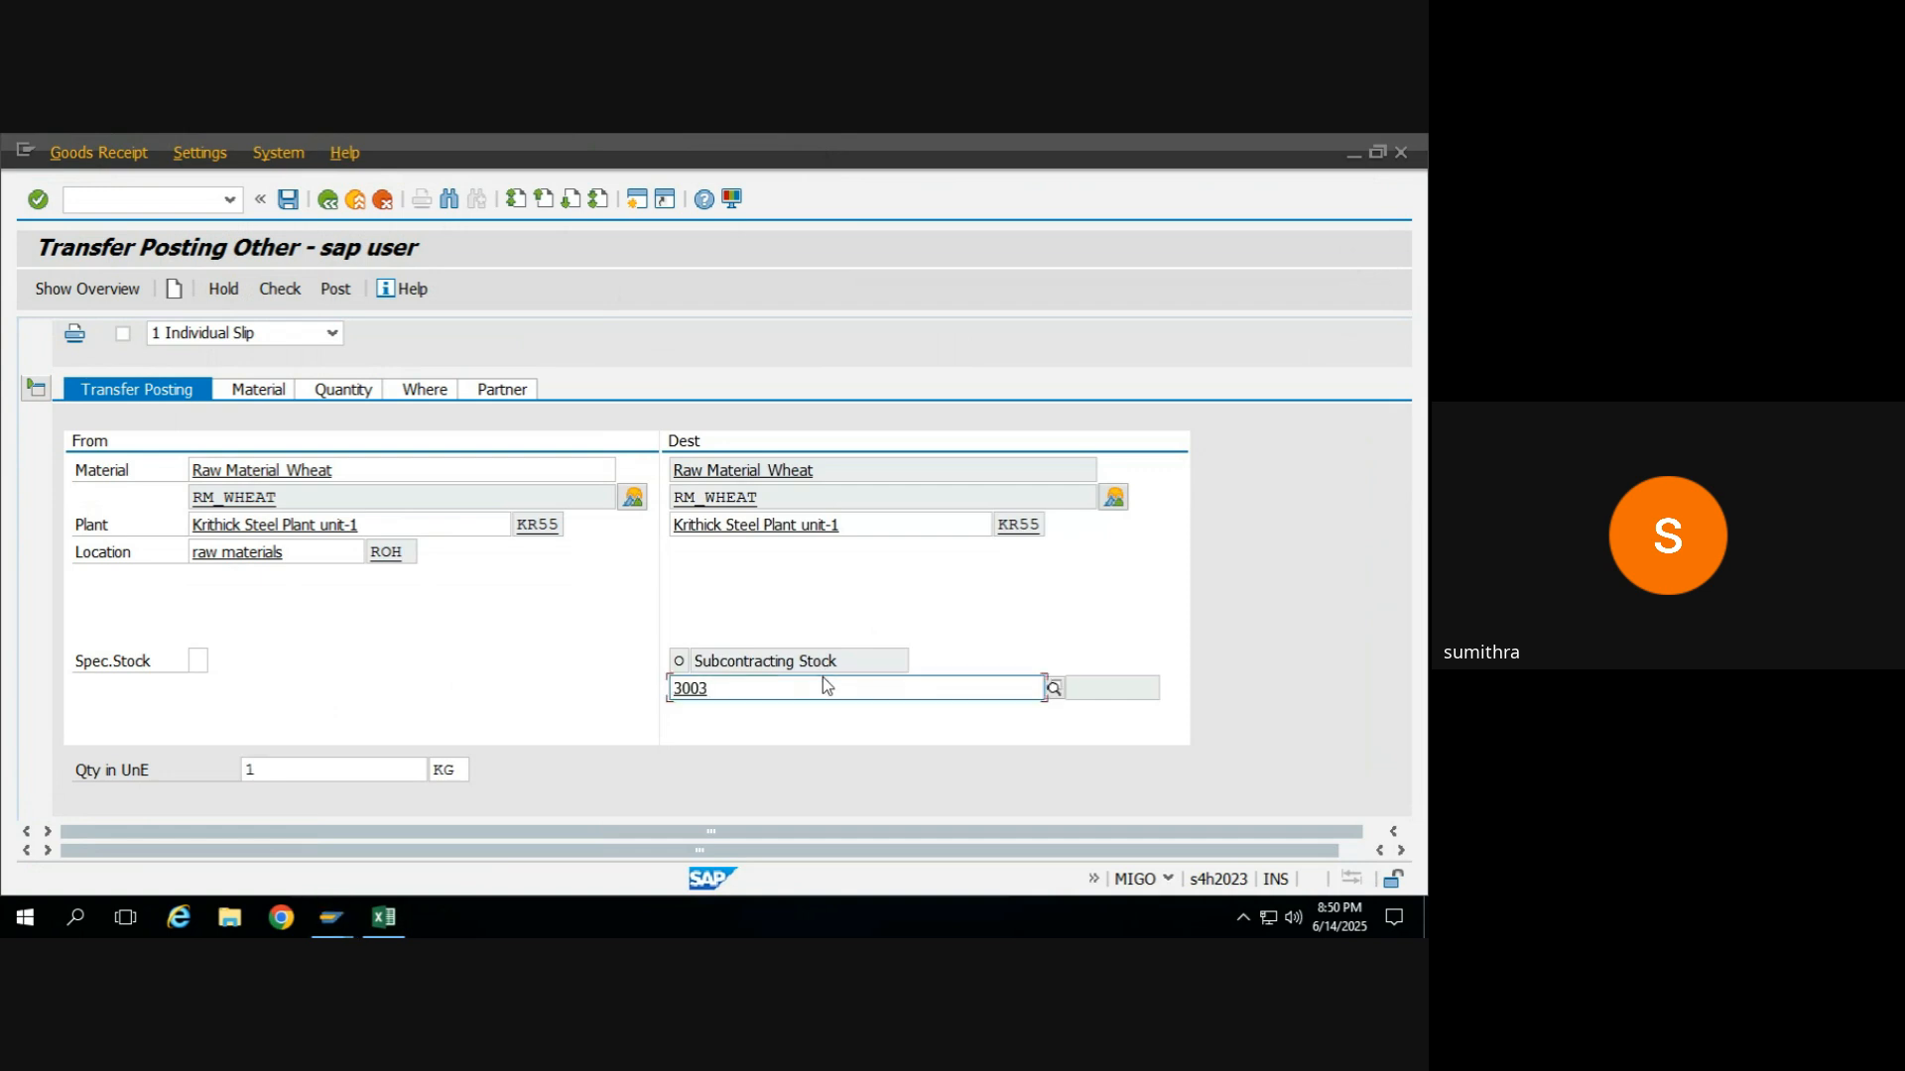
key(Return)
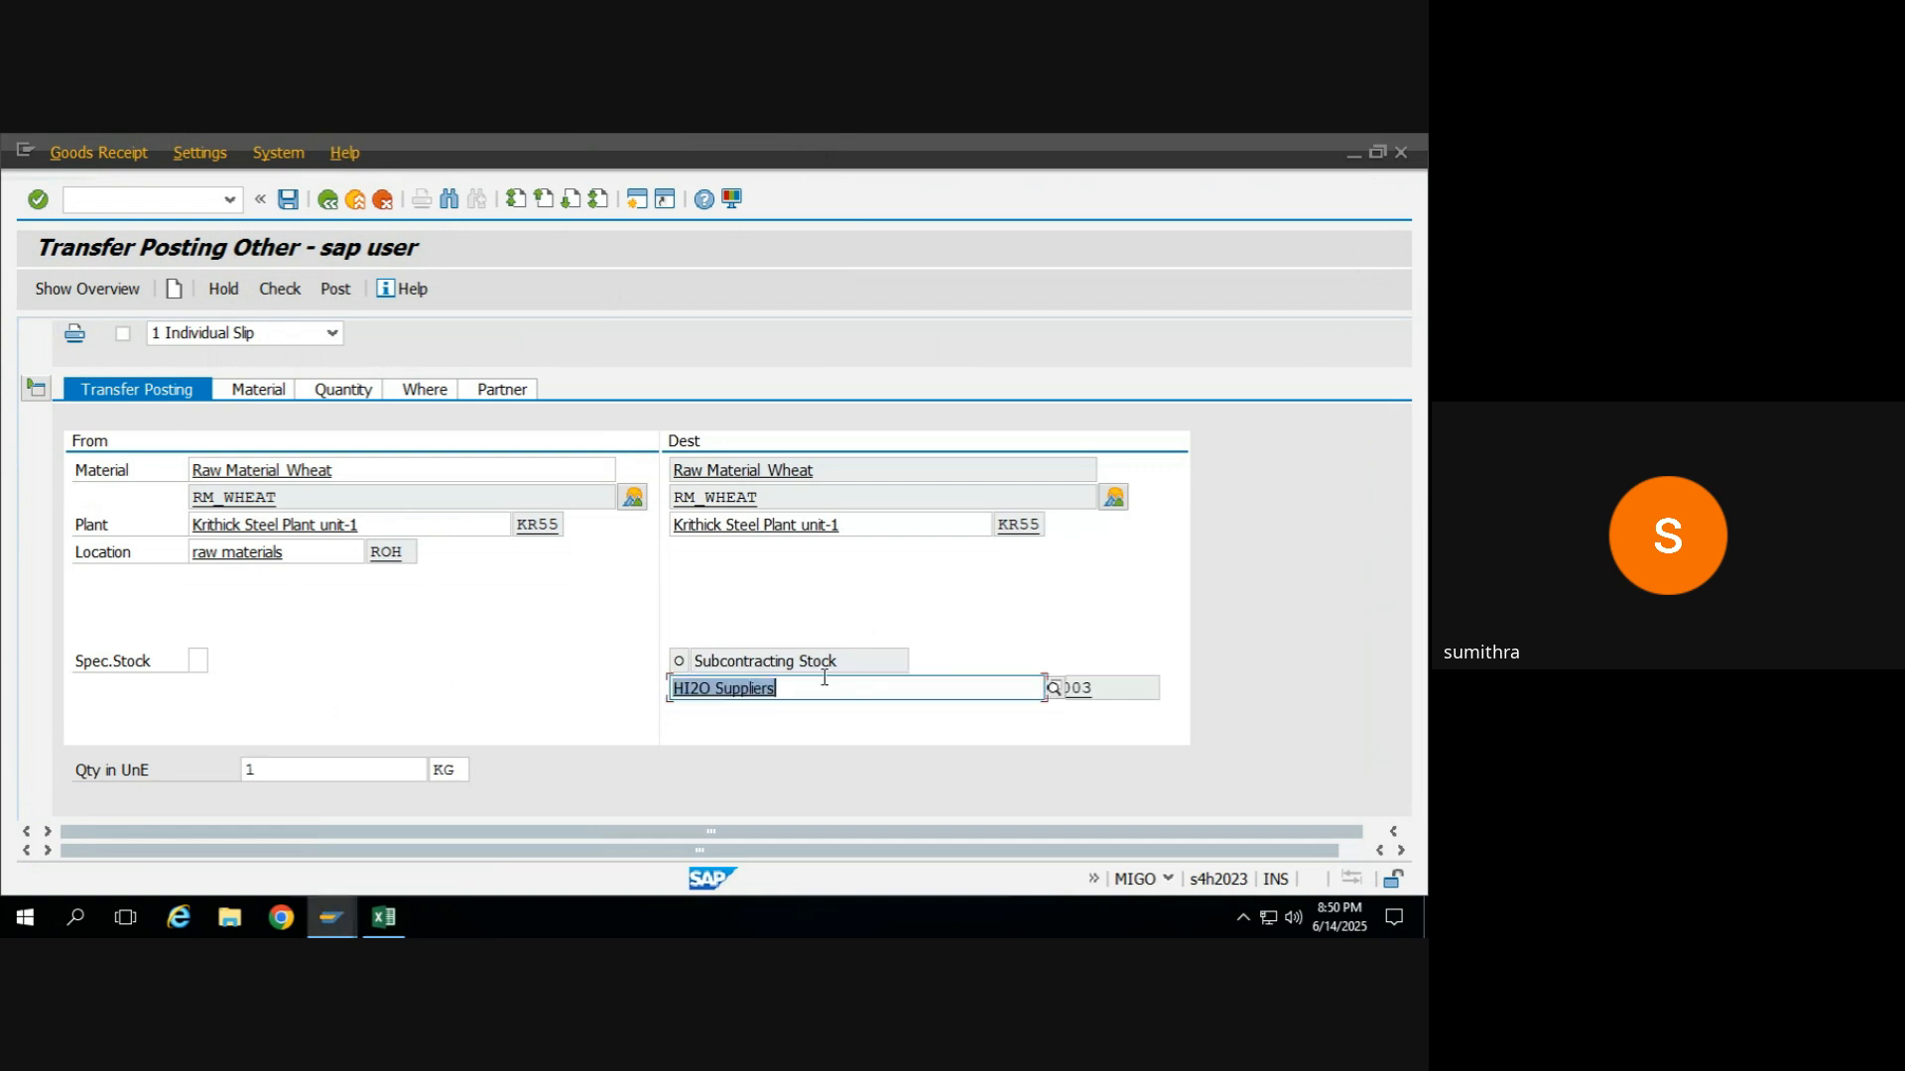
click(282, 294)
Compare the partner vendor with the subcontracting stock vendor and review the transfer posting details.
click(499, 389)
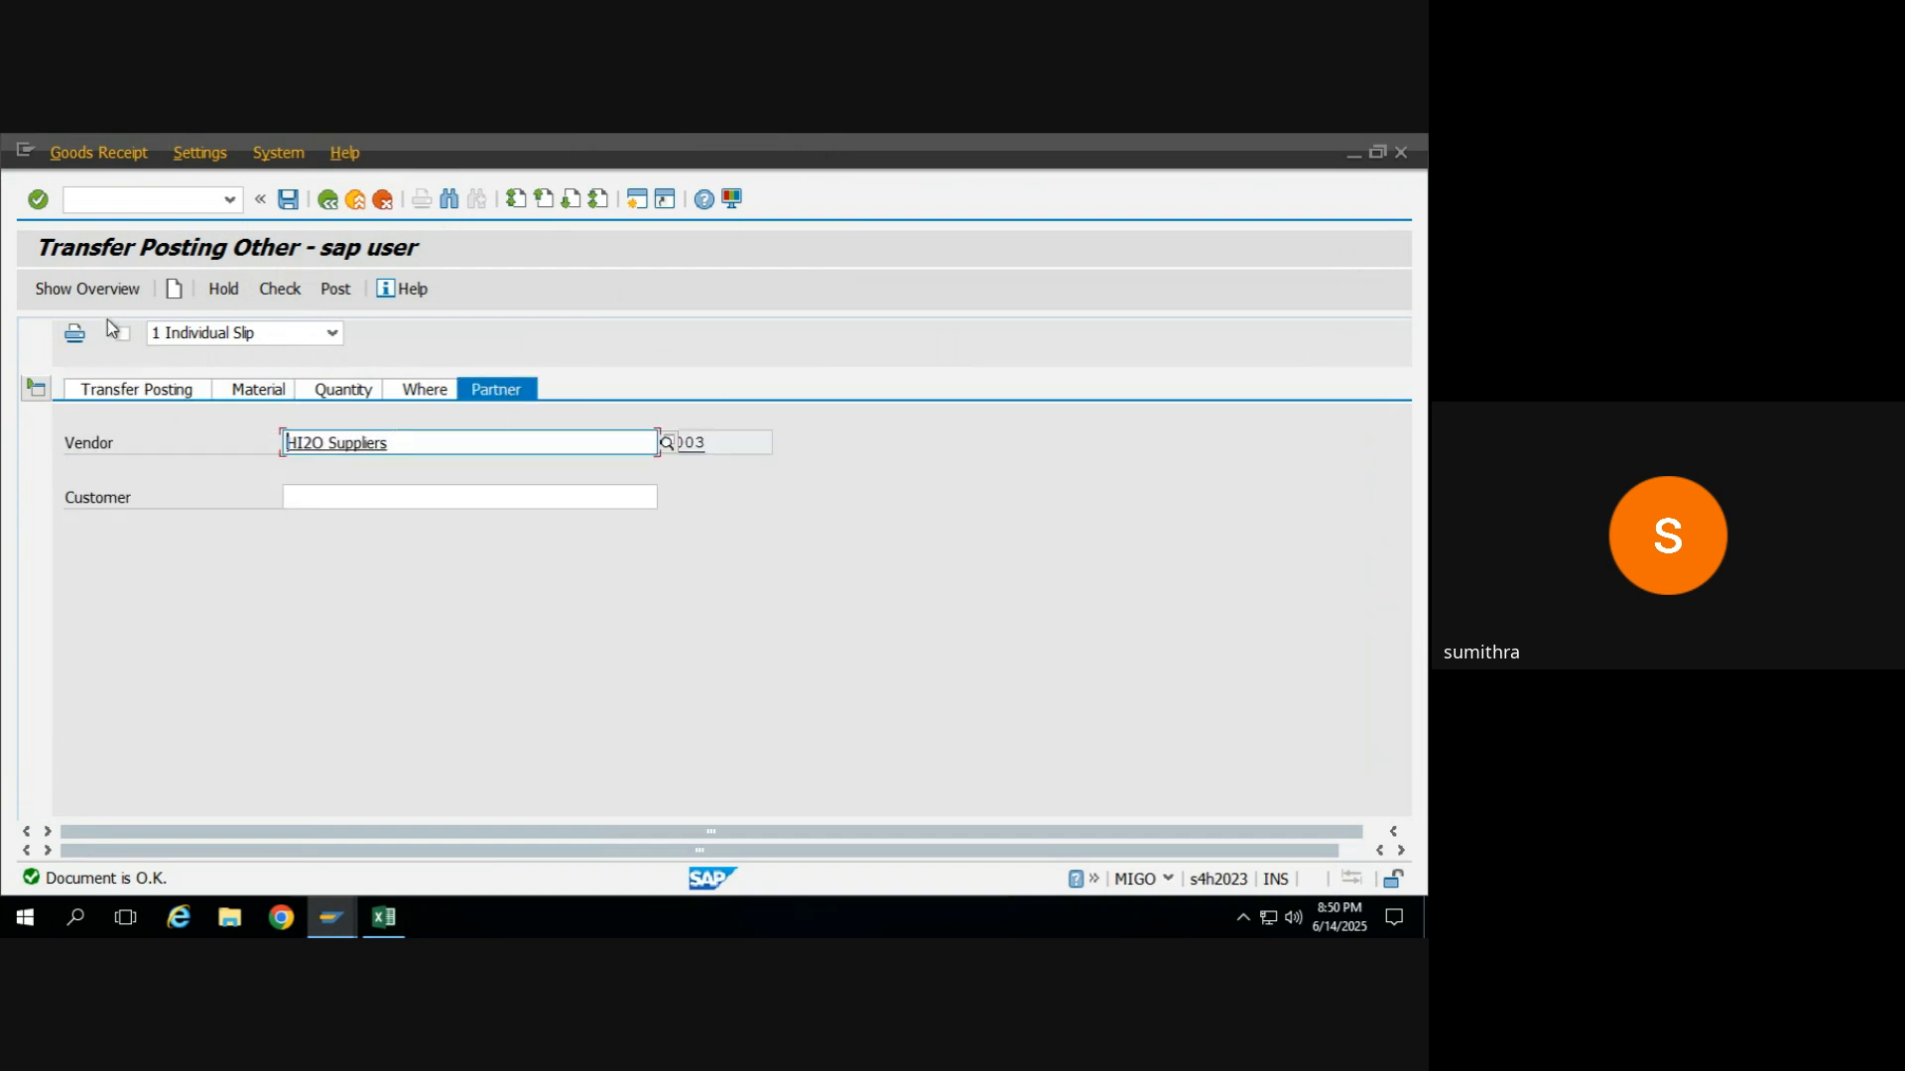
click(137, 393)
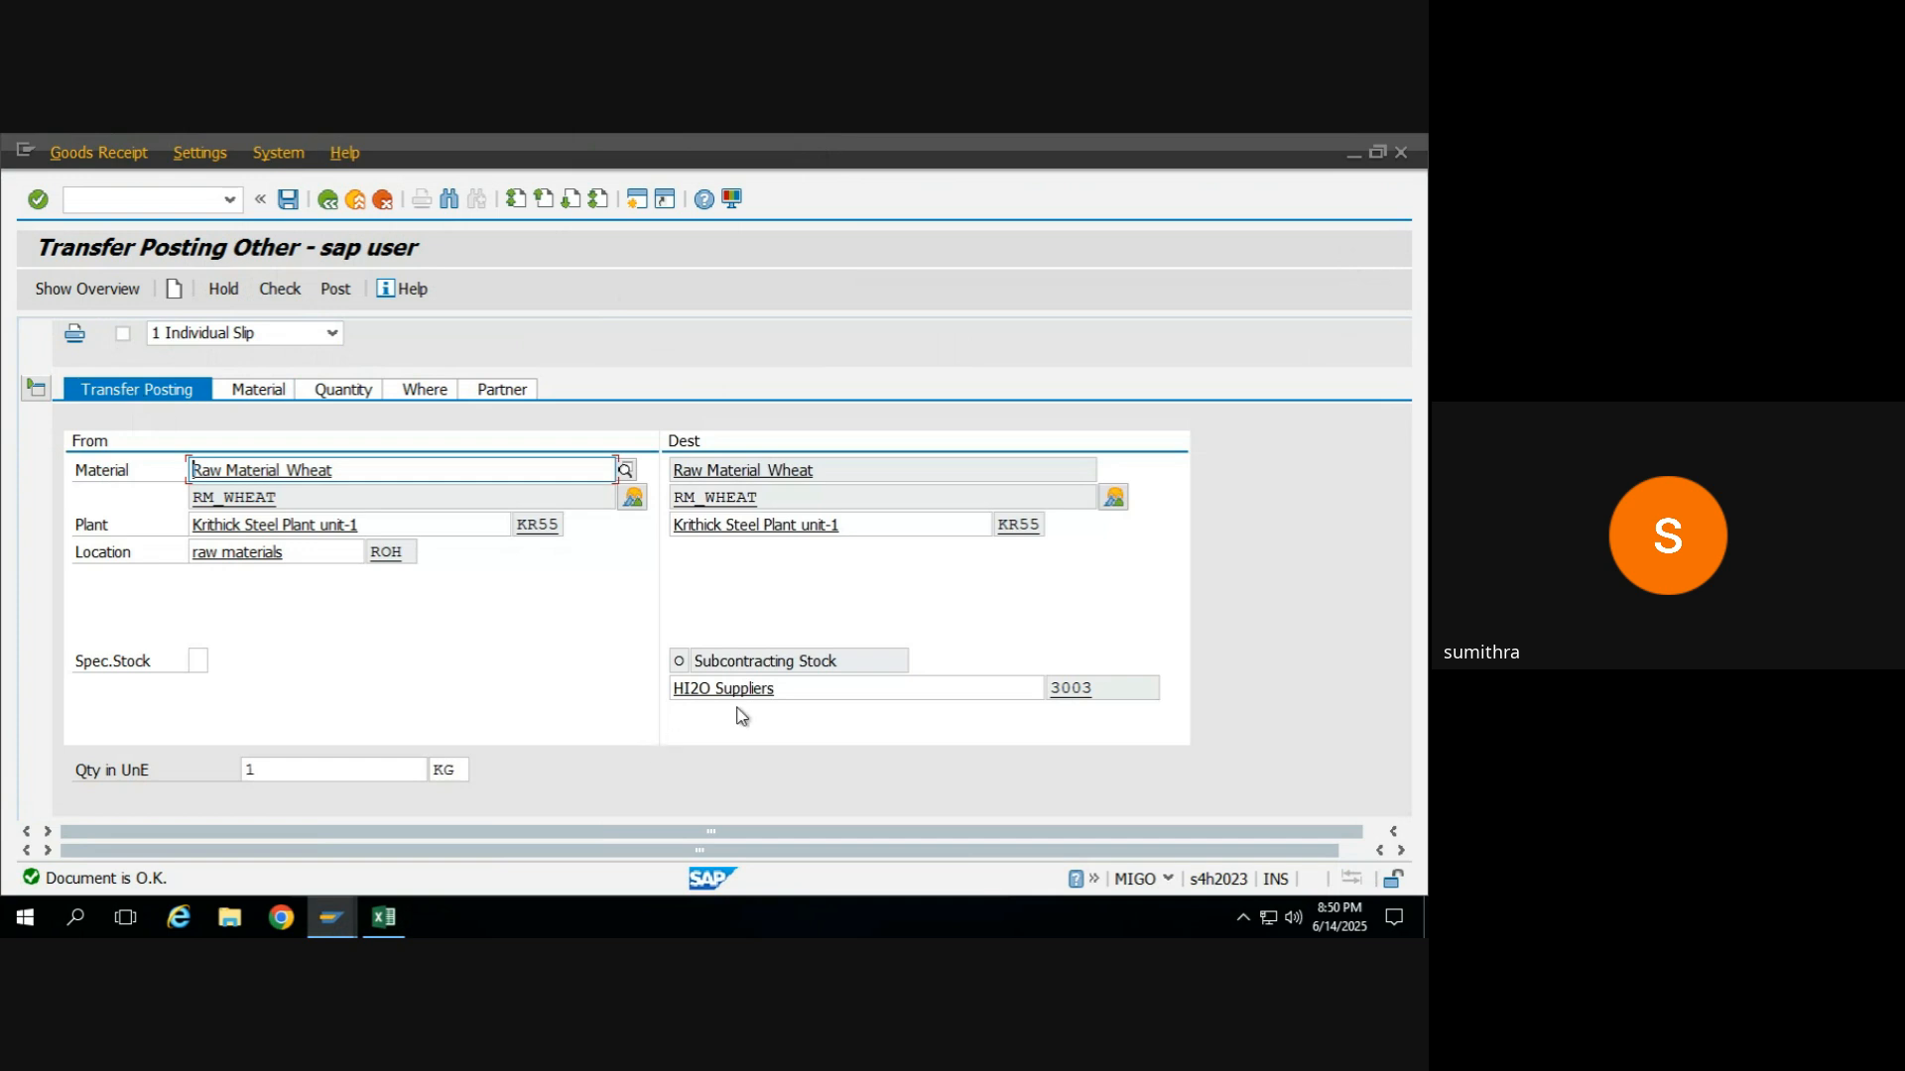
click(816, 685)
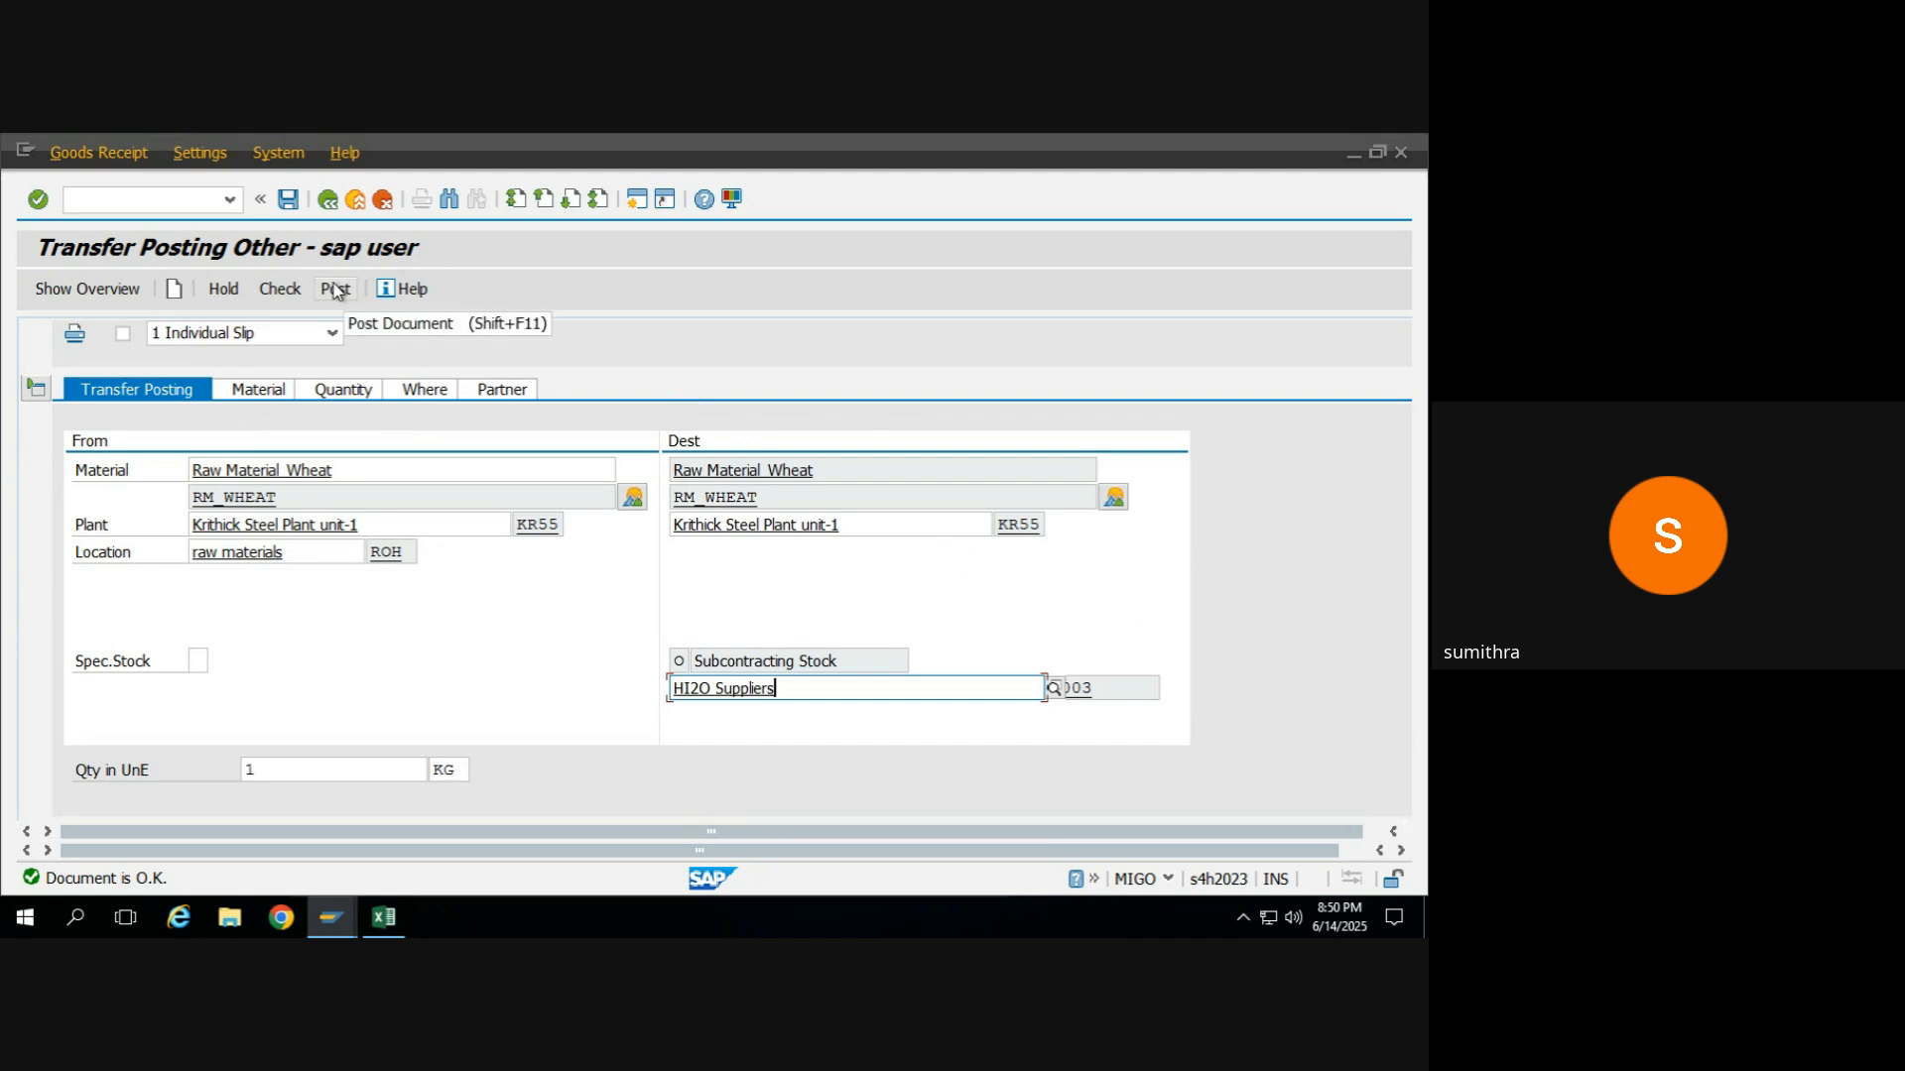
drag(802, 850, 900, 851)
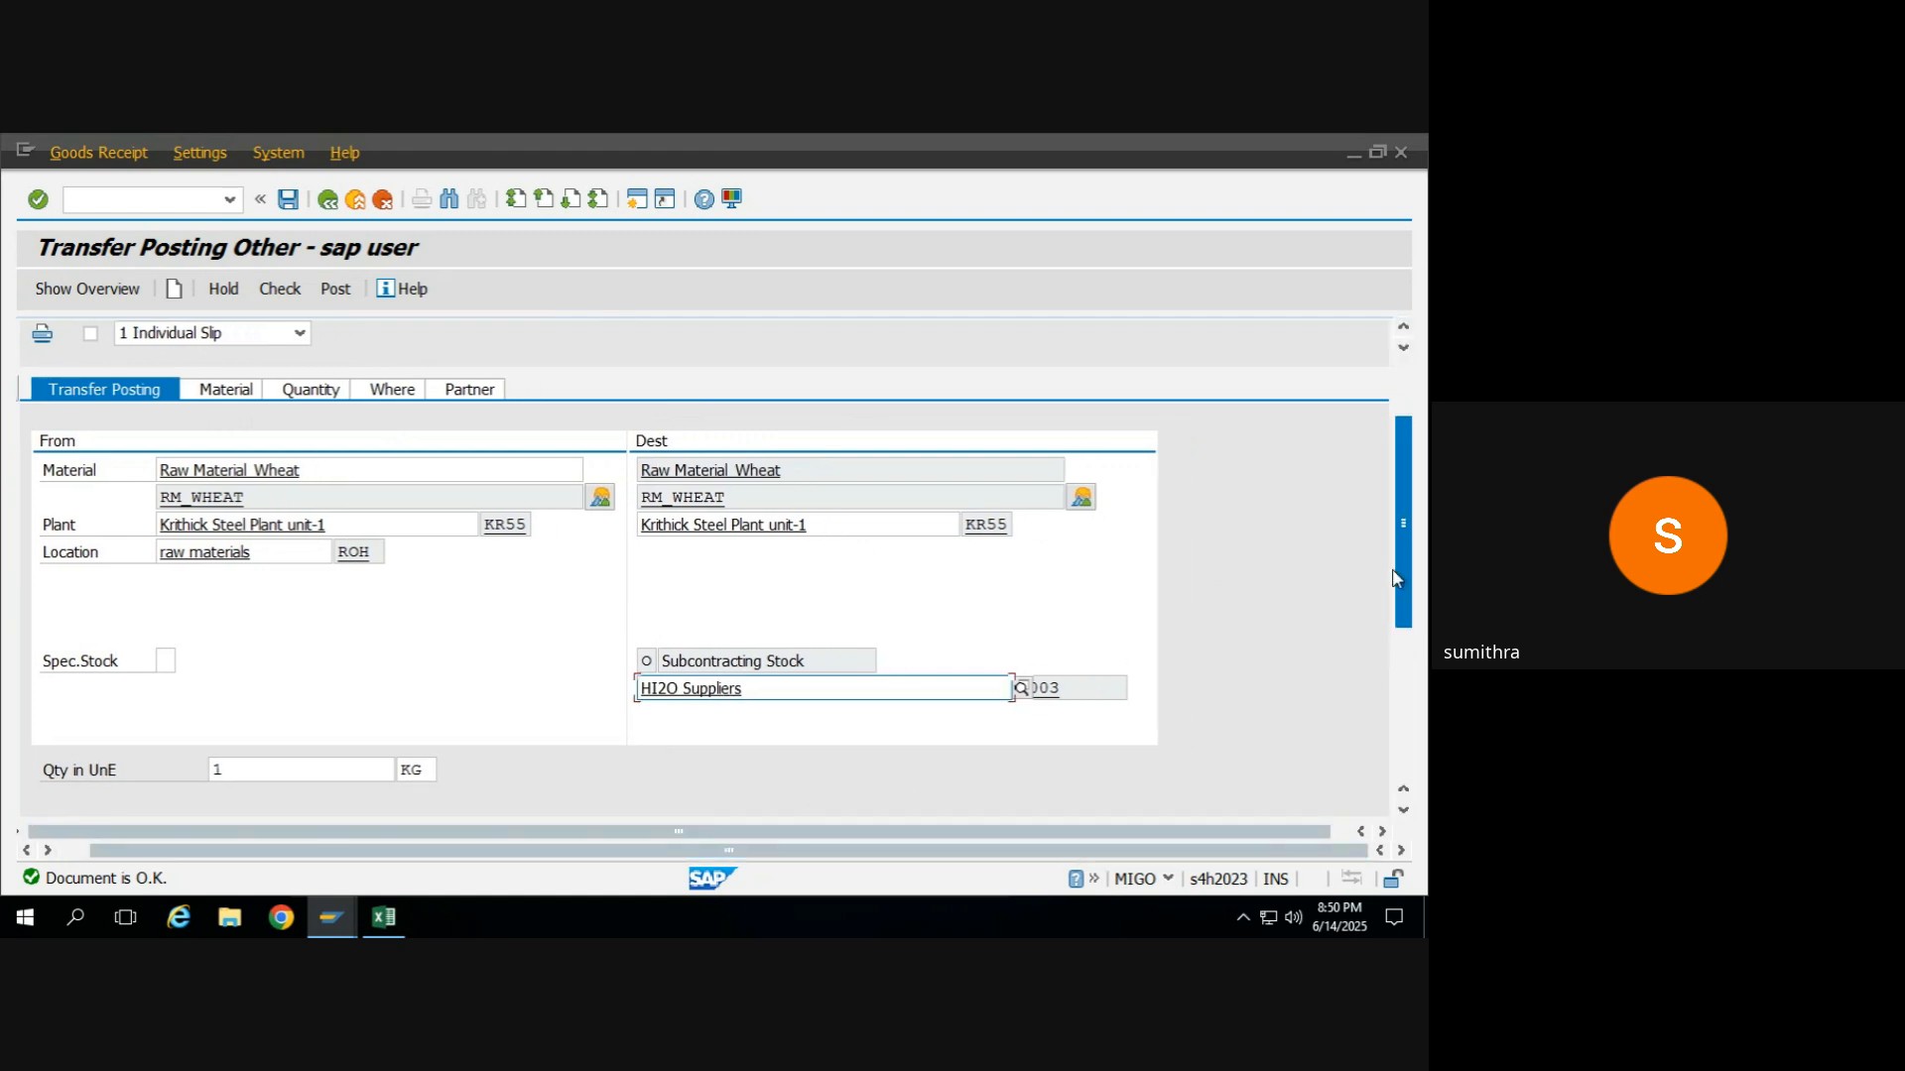
Switch to the MM training 2025 workbook in Excel and shift the GR and IR entries under PO down one row.
scroll(1404, 641, up, 3)
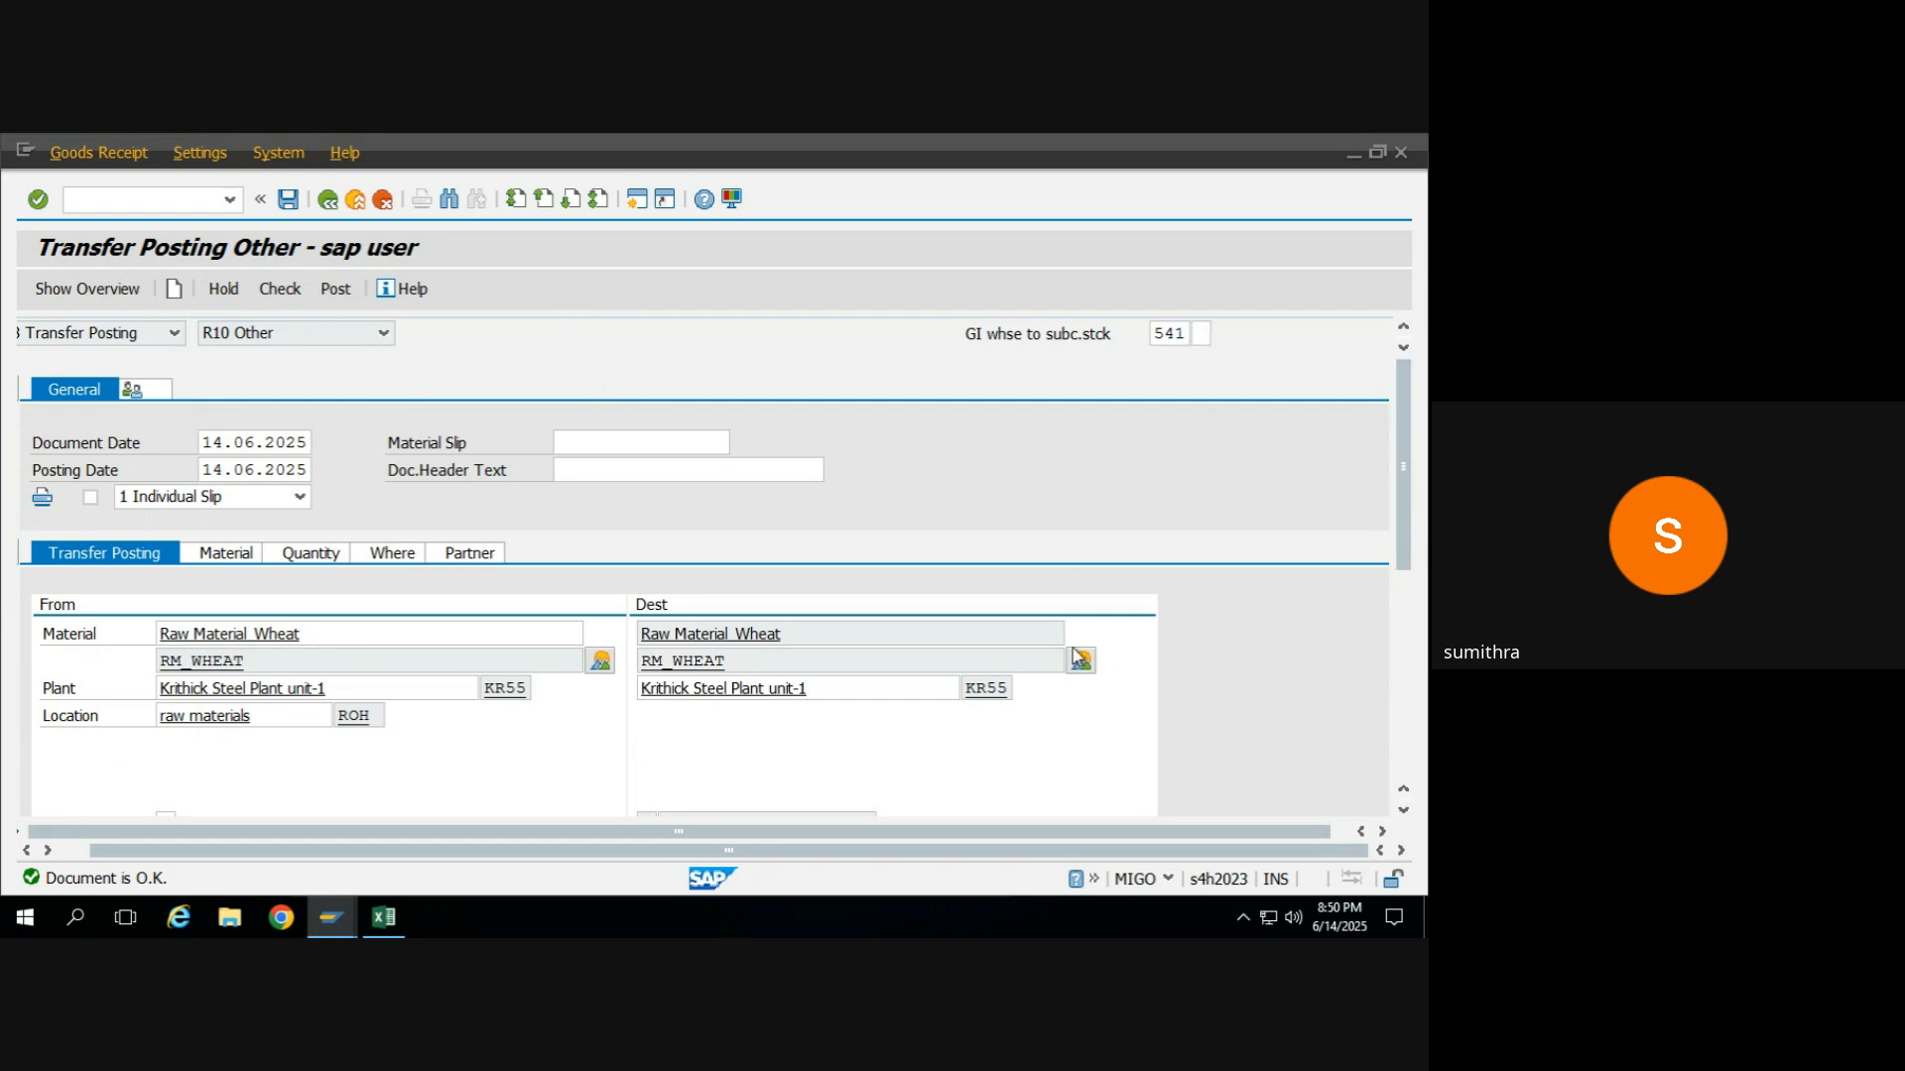
mouse_move(384, 918)
click(399, 826)
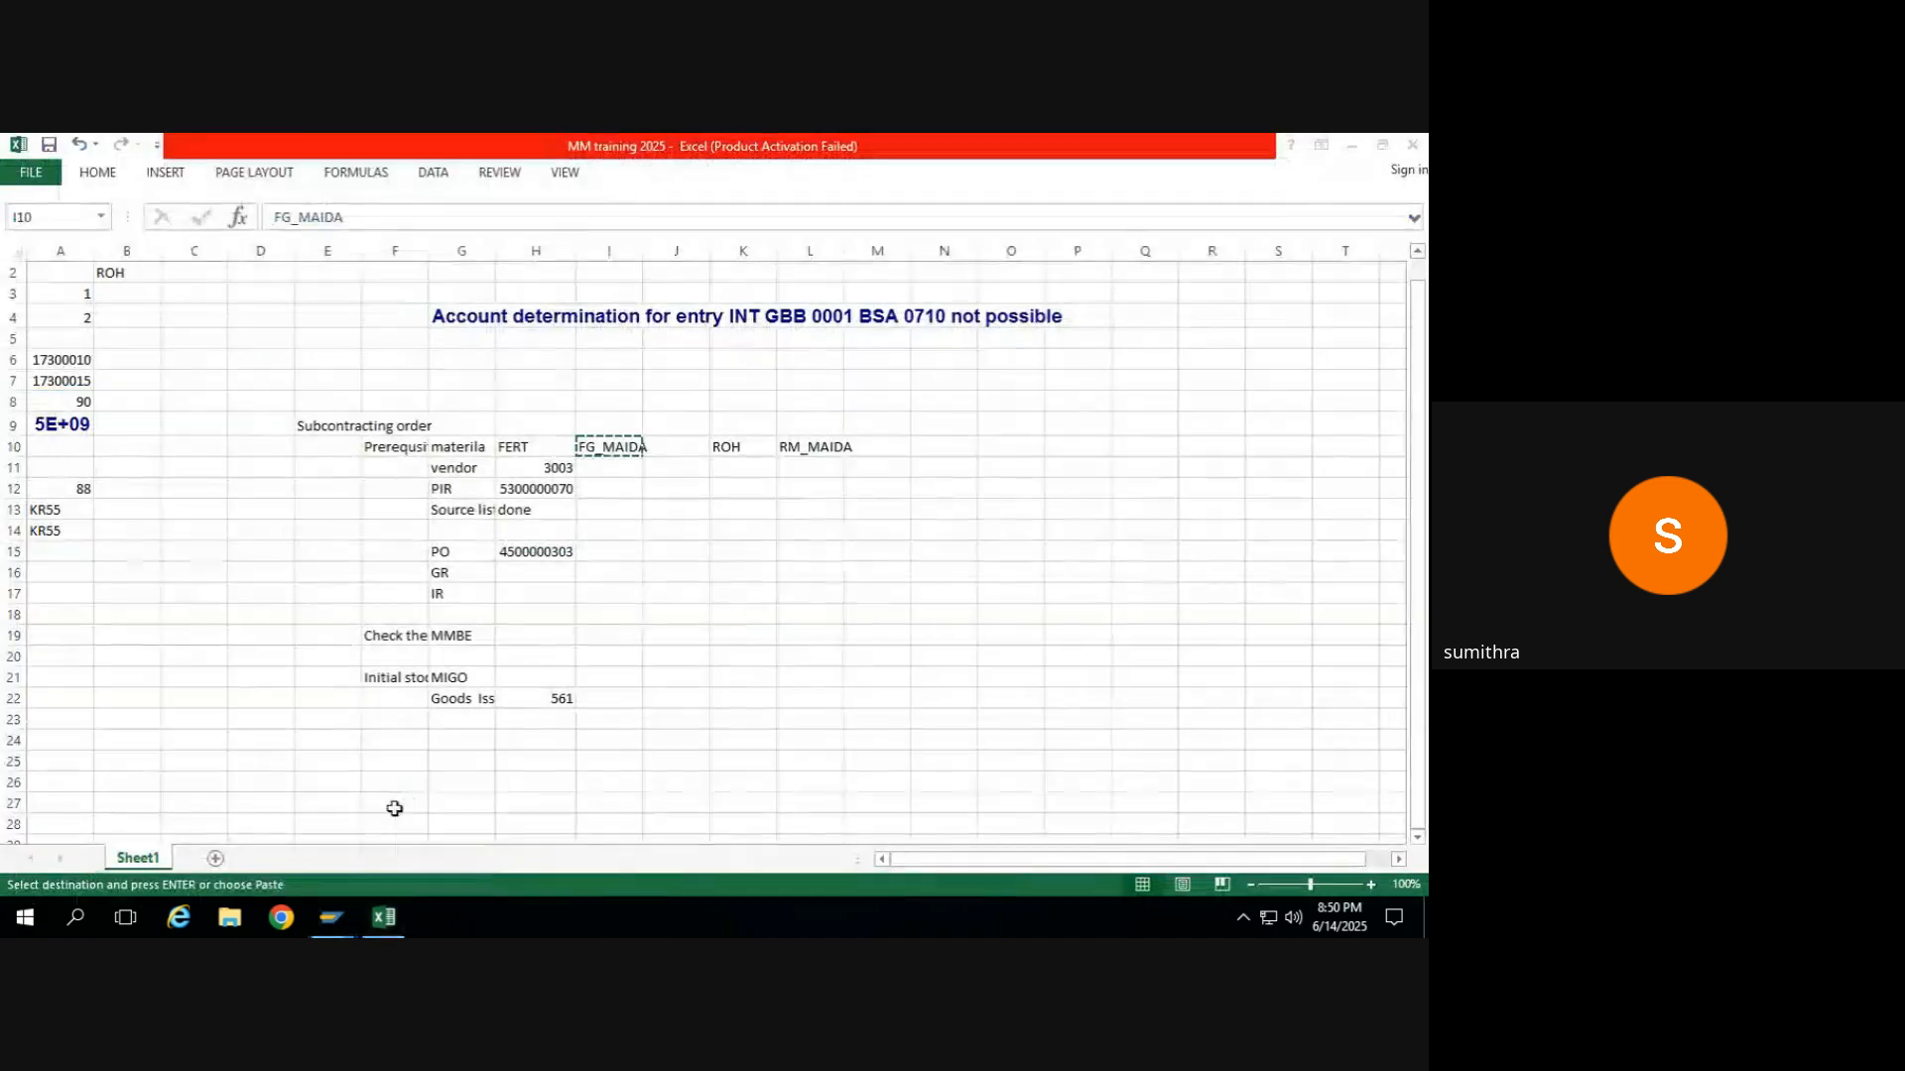
click(468, 702)
key(Down)
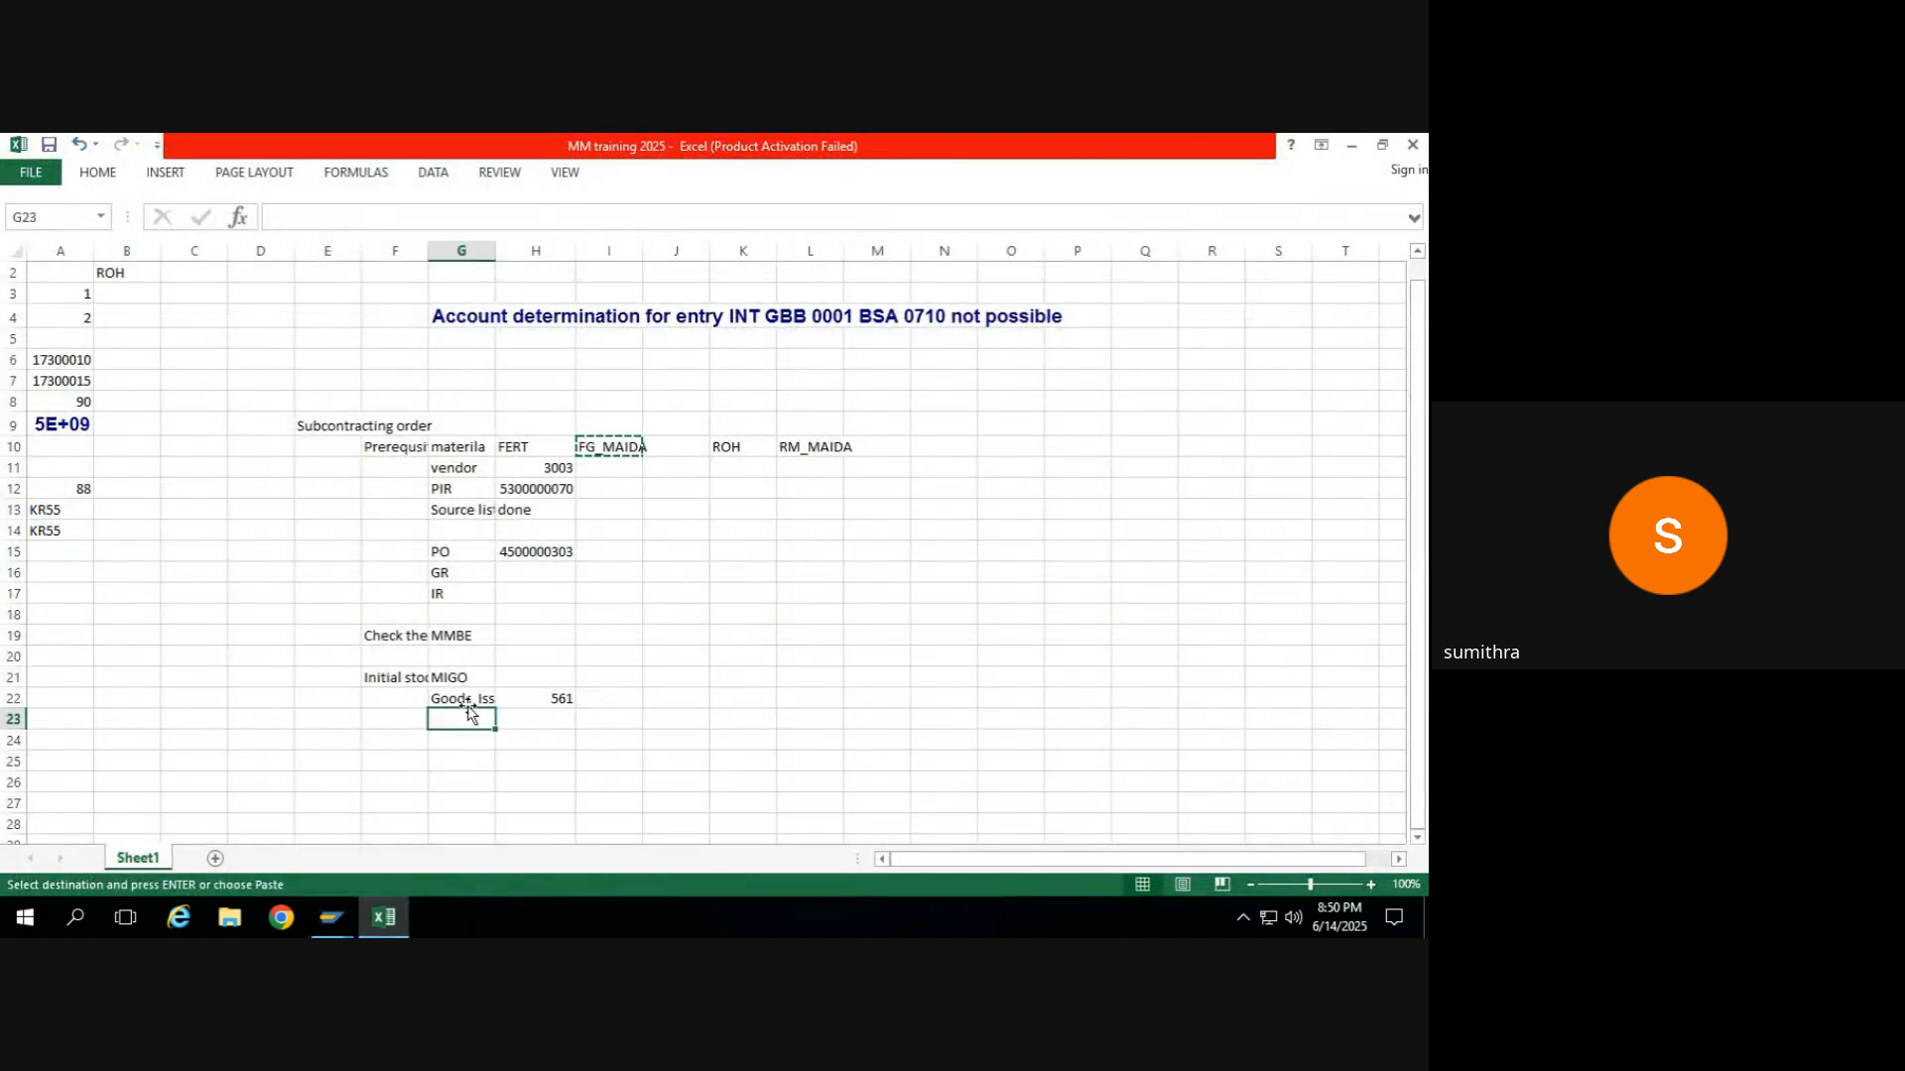
key(Left)
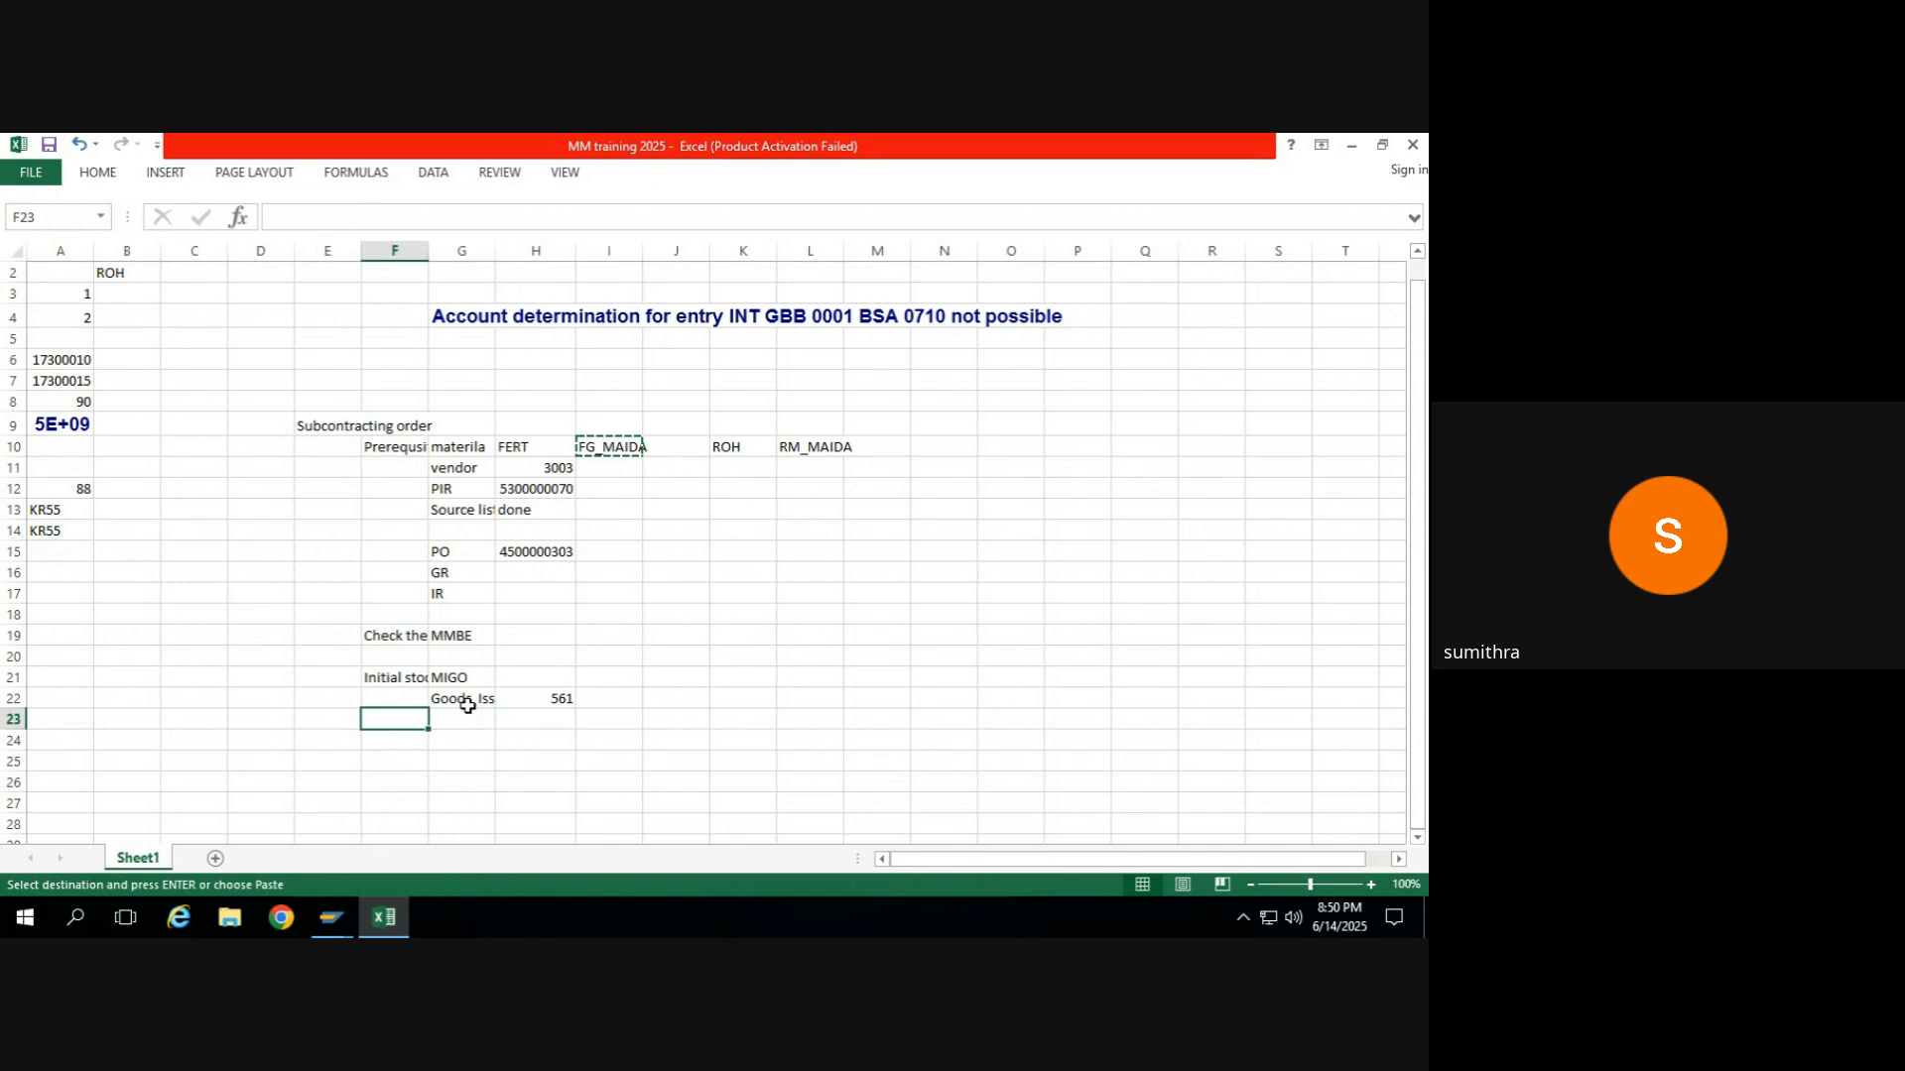
click(447, 570)
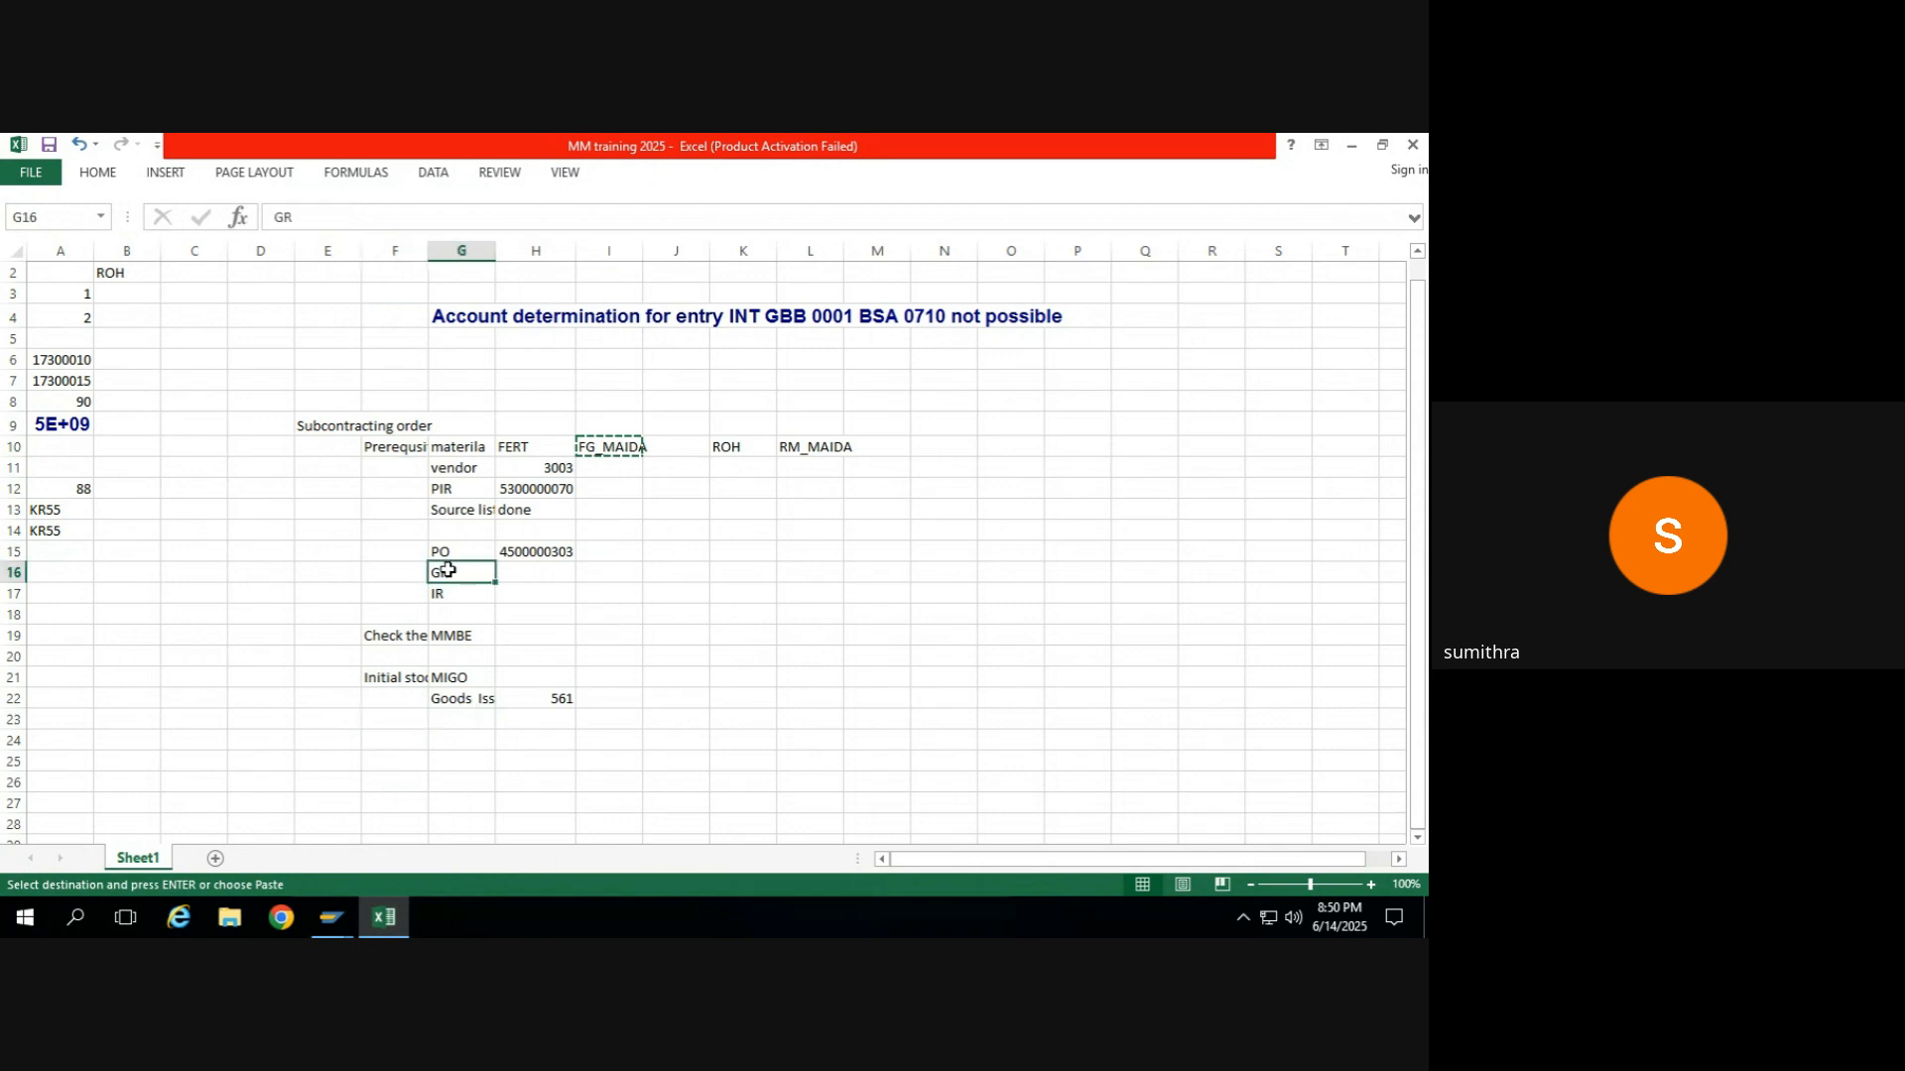
key(Down)
key(Up)
key(shift+Down)
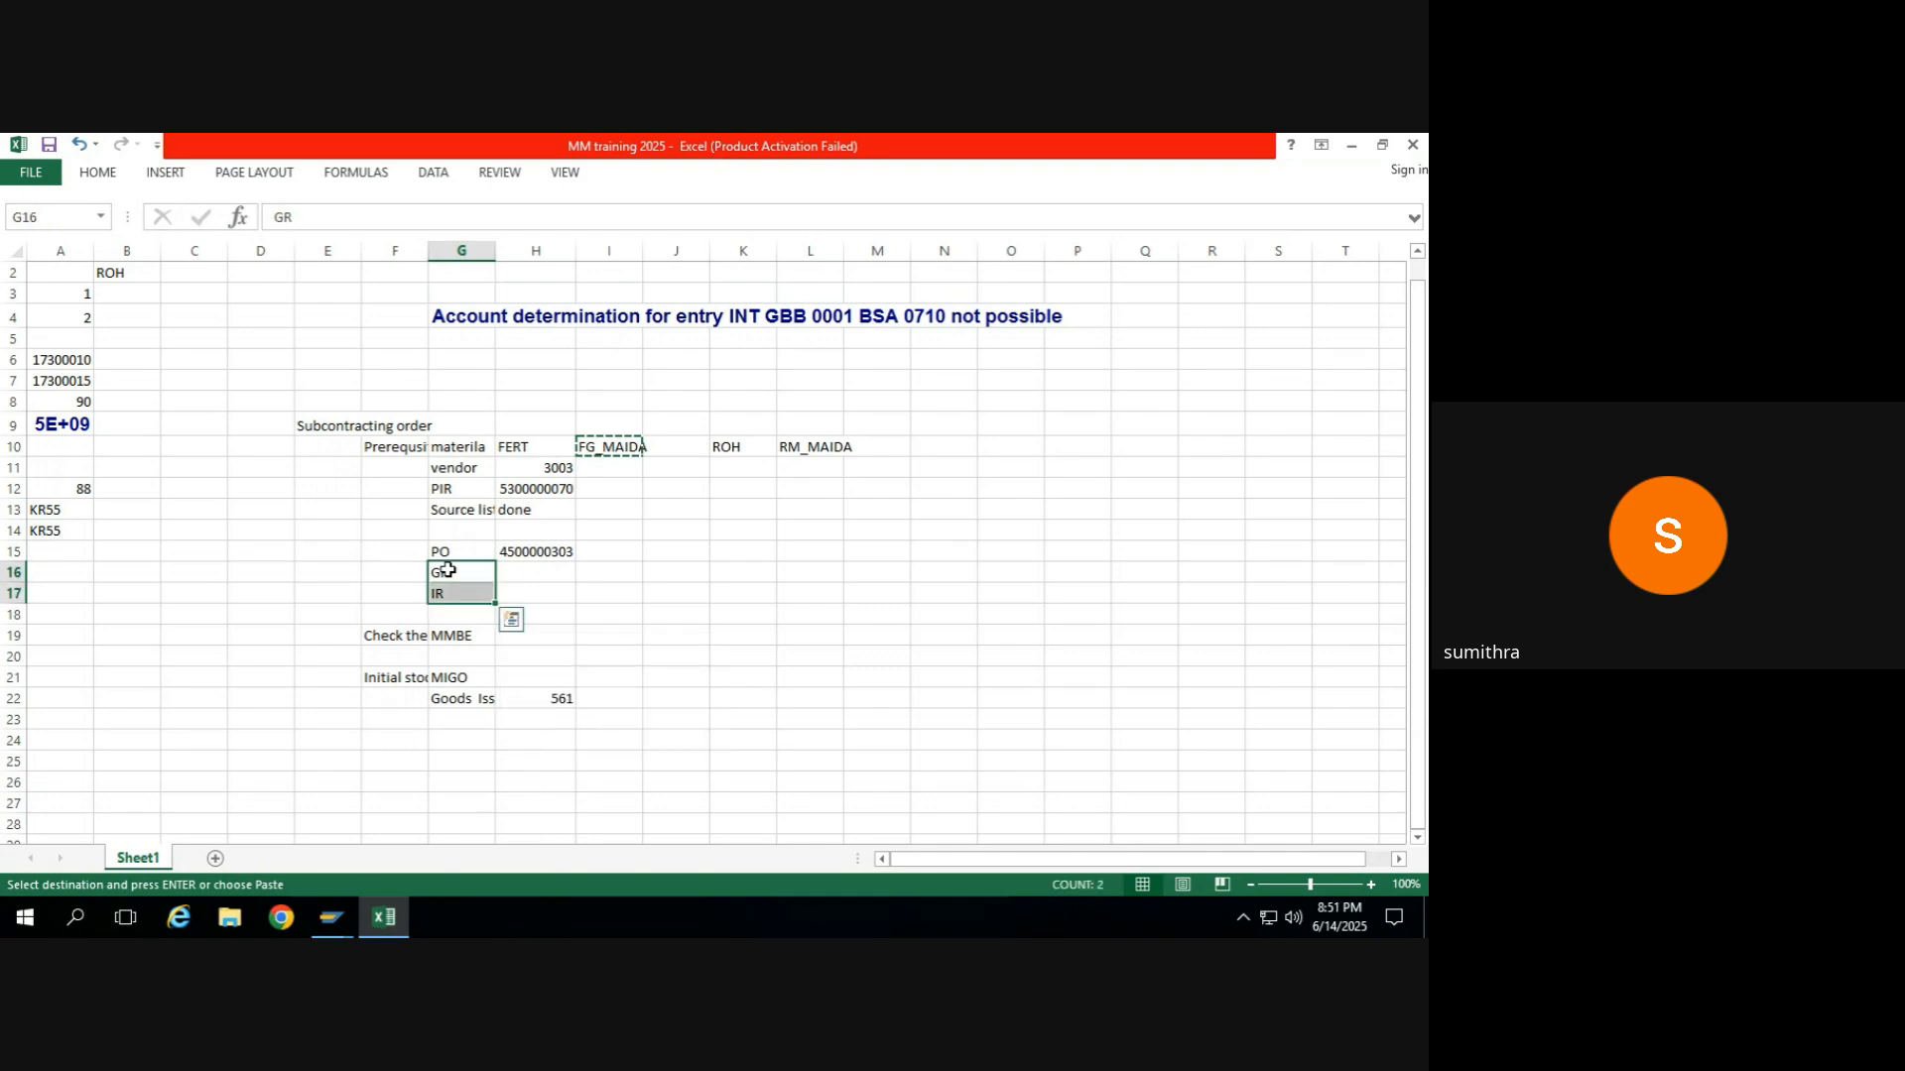
key(ctrl+c)
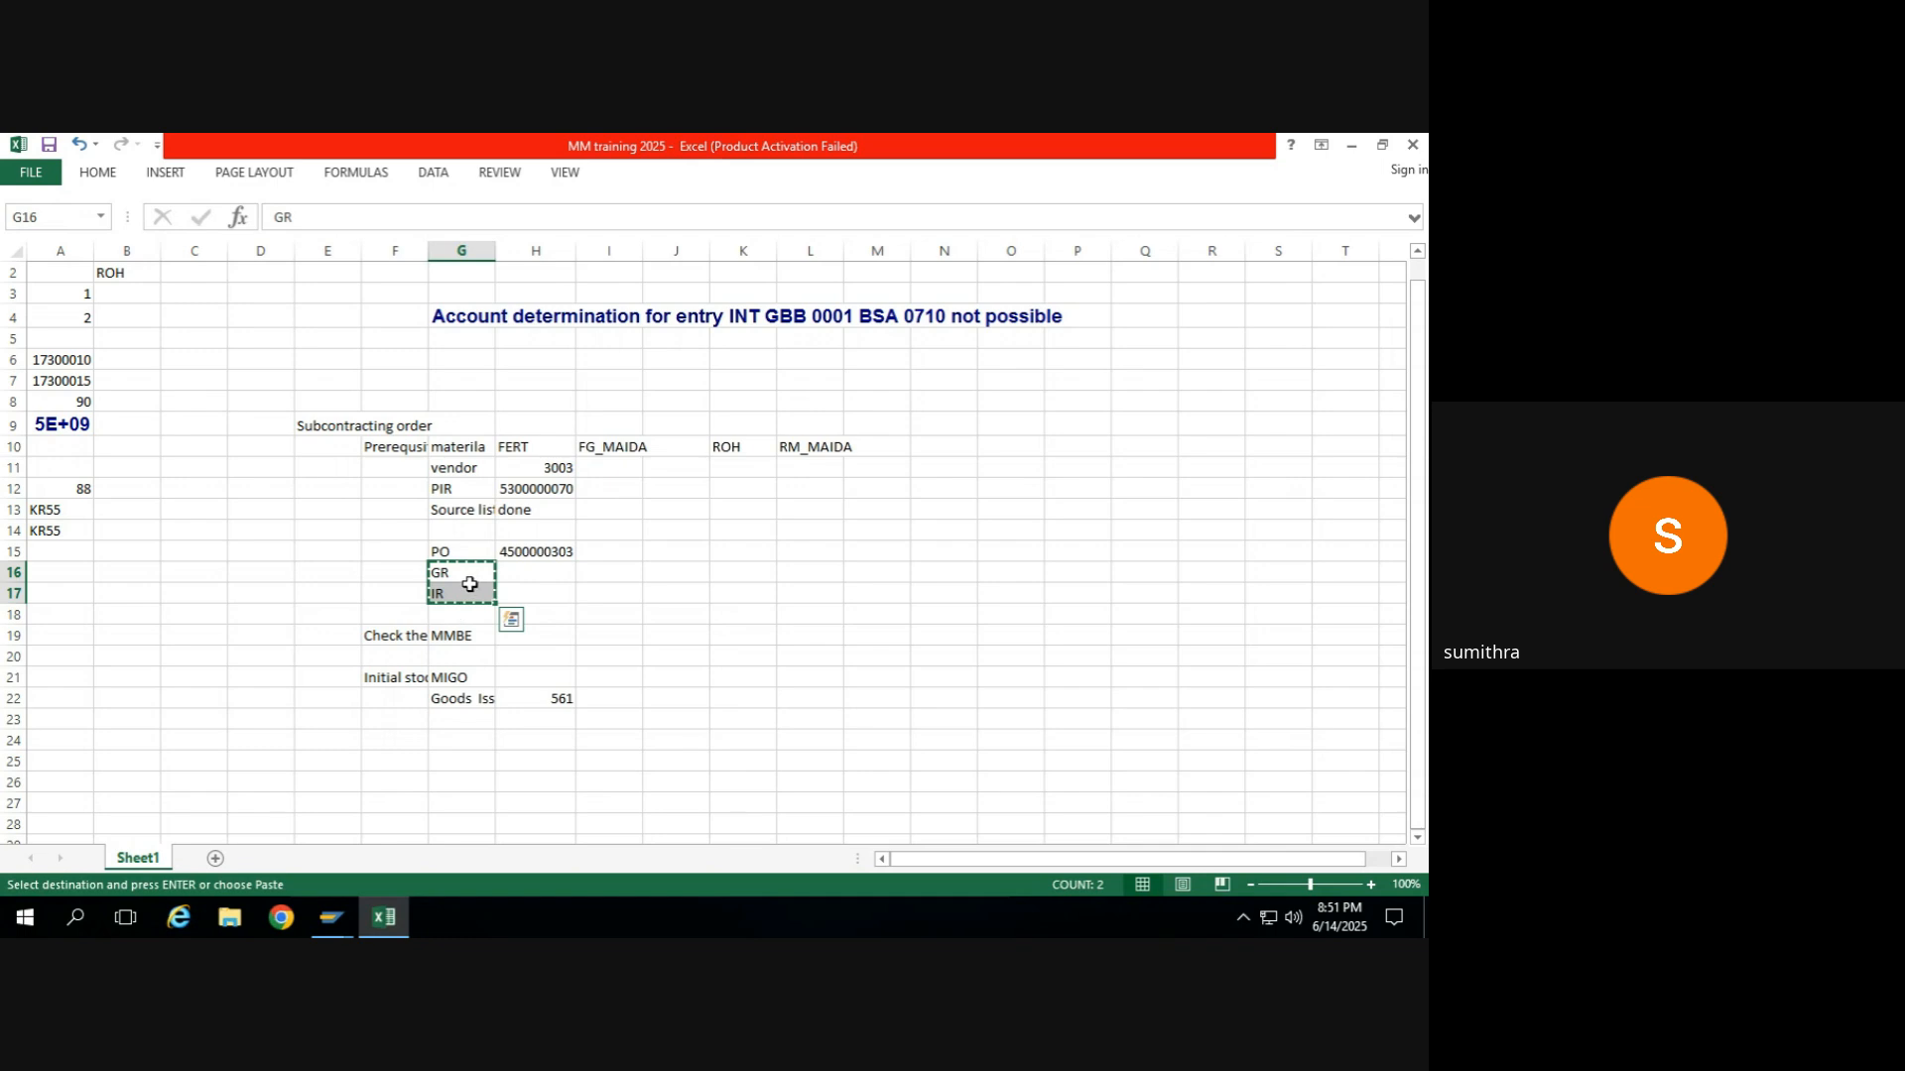
click(462, 594)
key(Return)
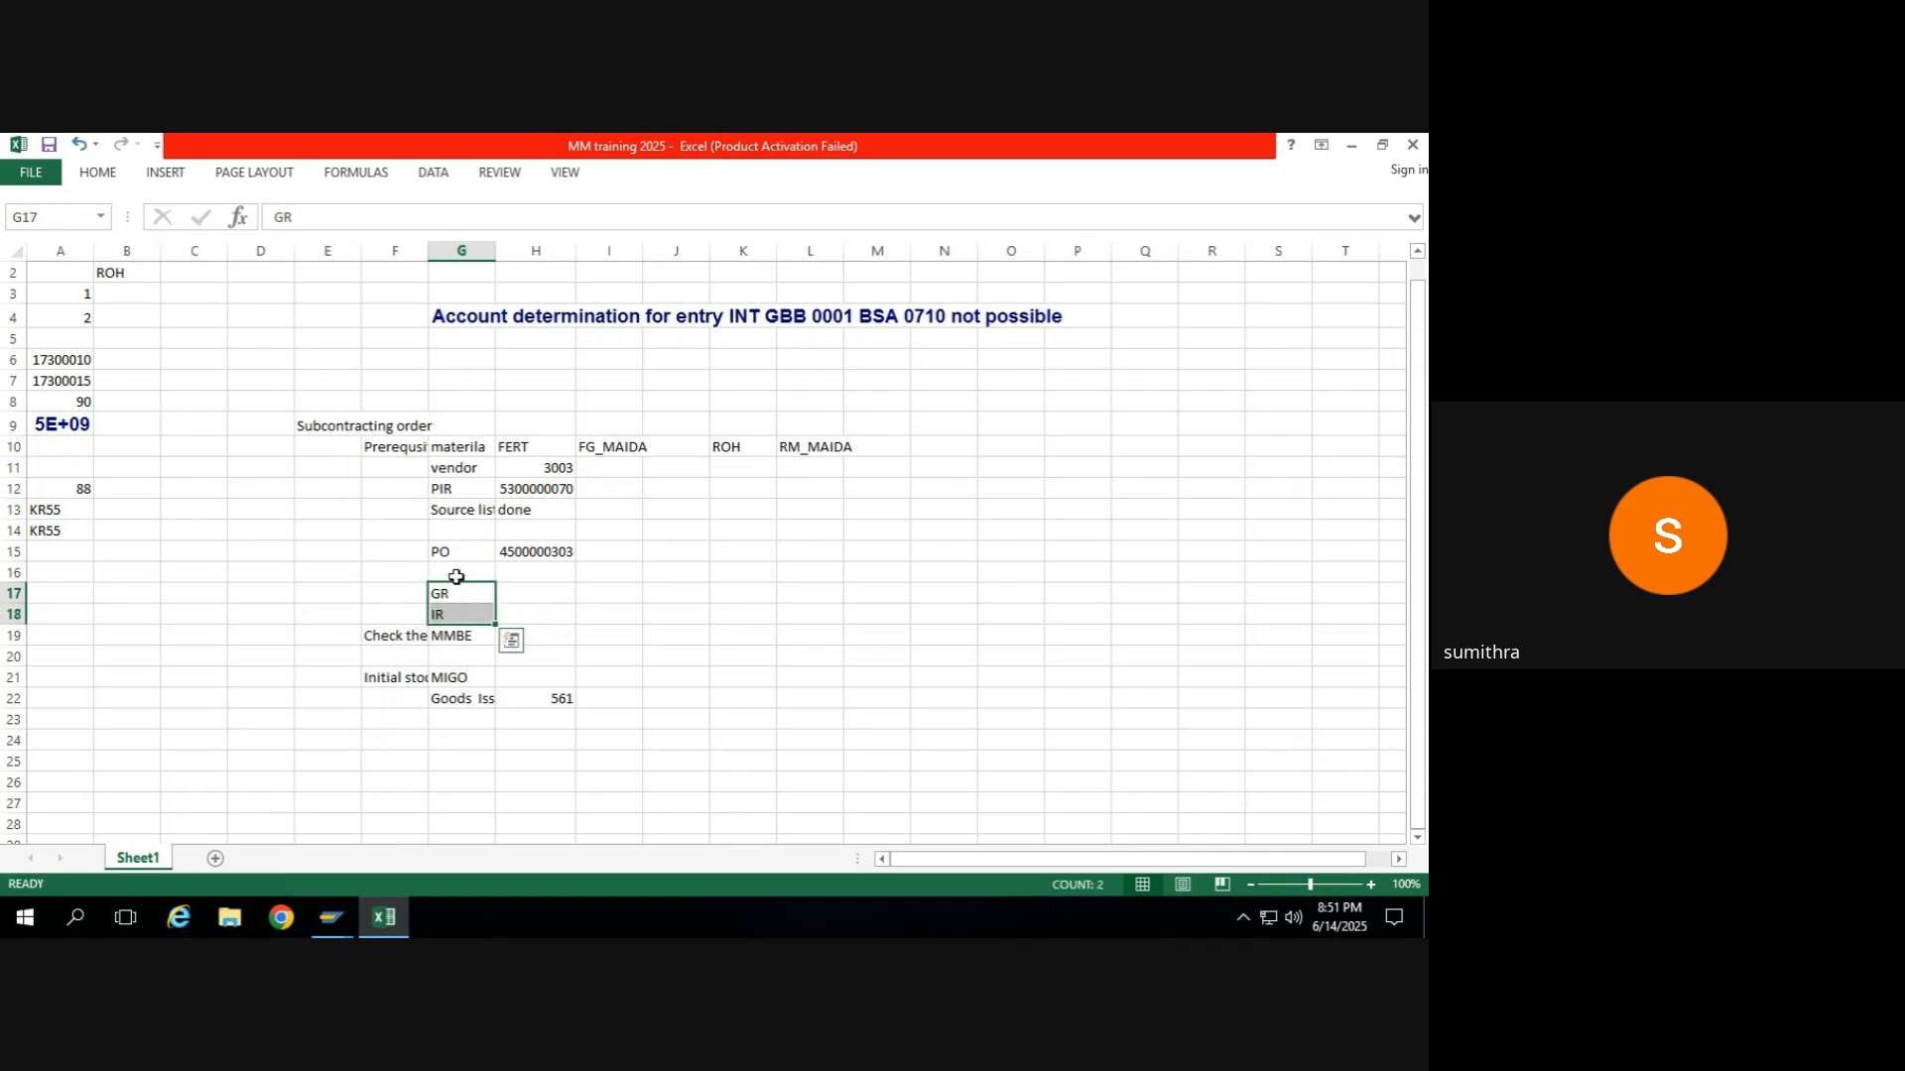
Enter "RM- issue to supplier" in cell G16, between the PO and GR entries.
click(456, 576)
key(Delete)
text(GR)
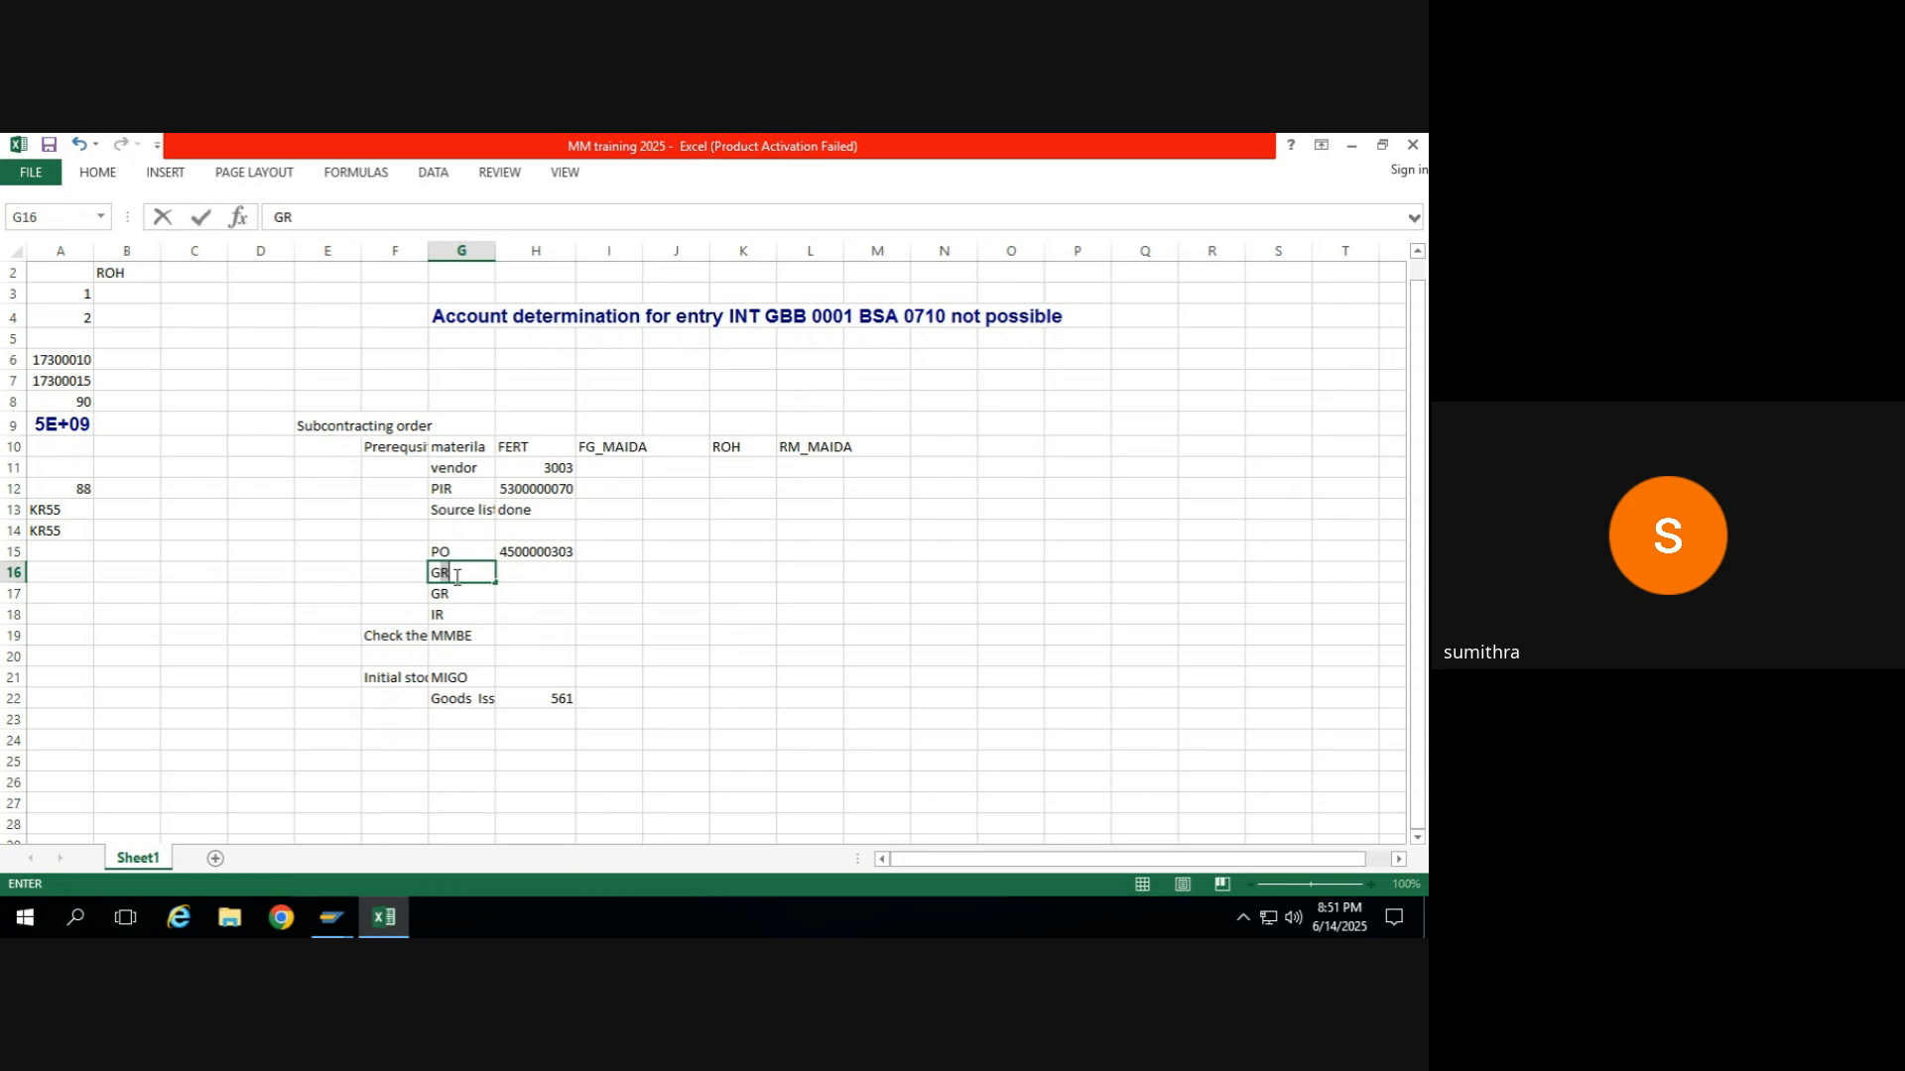
key(BackSpace)
key(BackSpace)
text(RM)
key(BackSpace)
text(M- issue to supp)
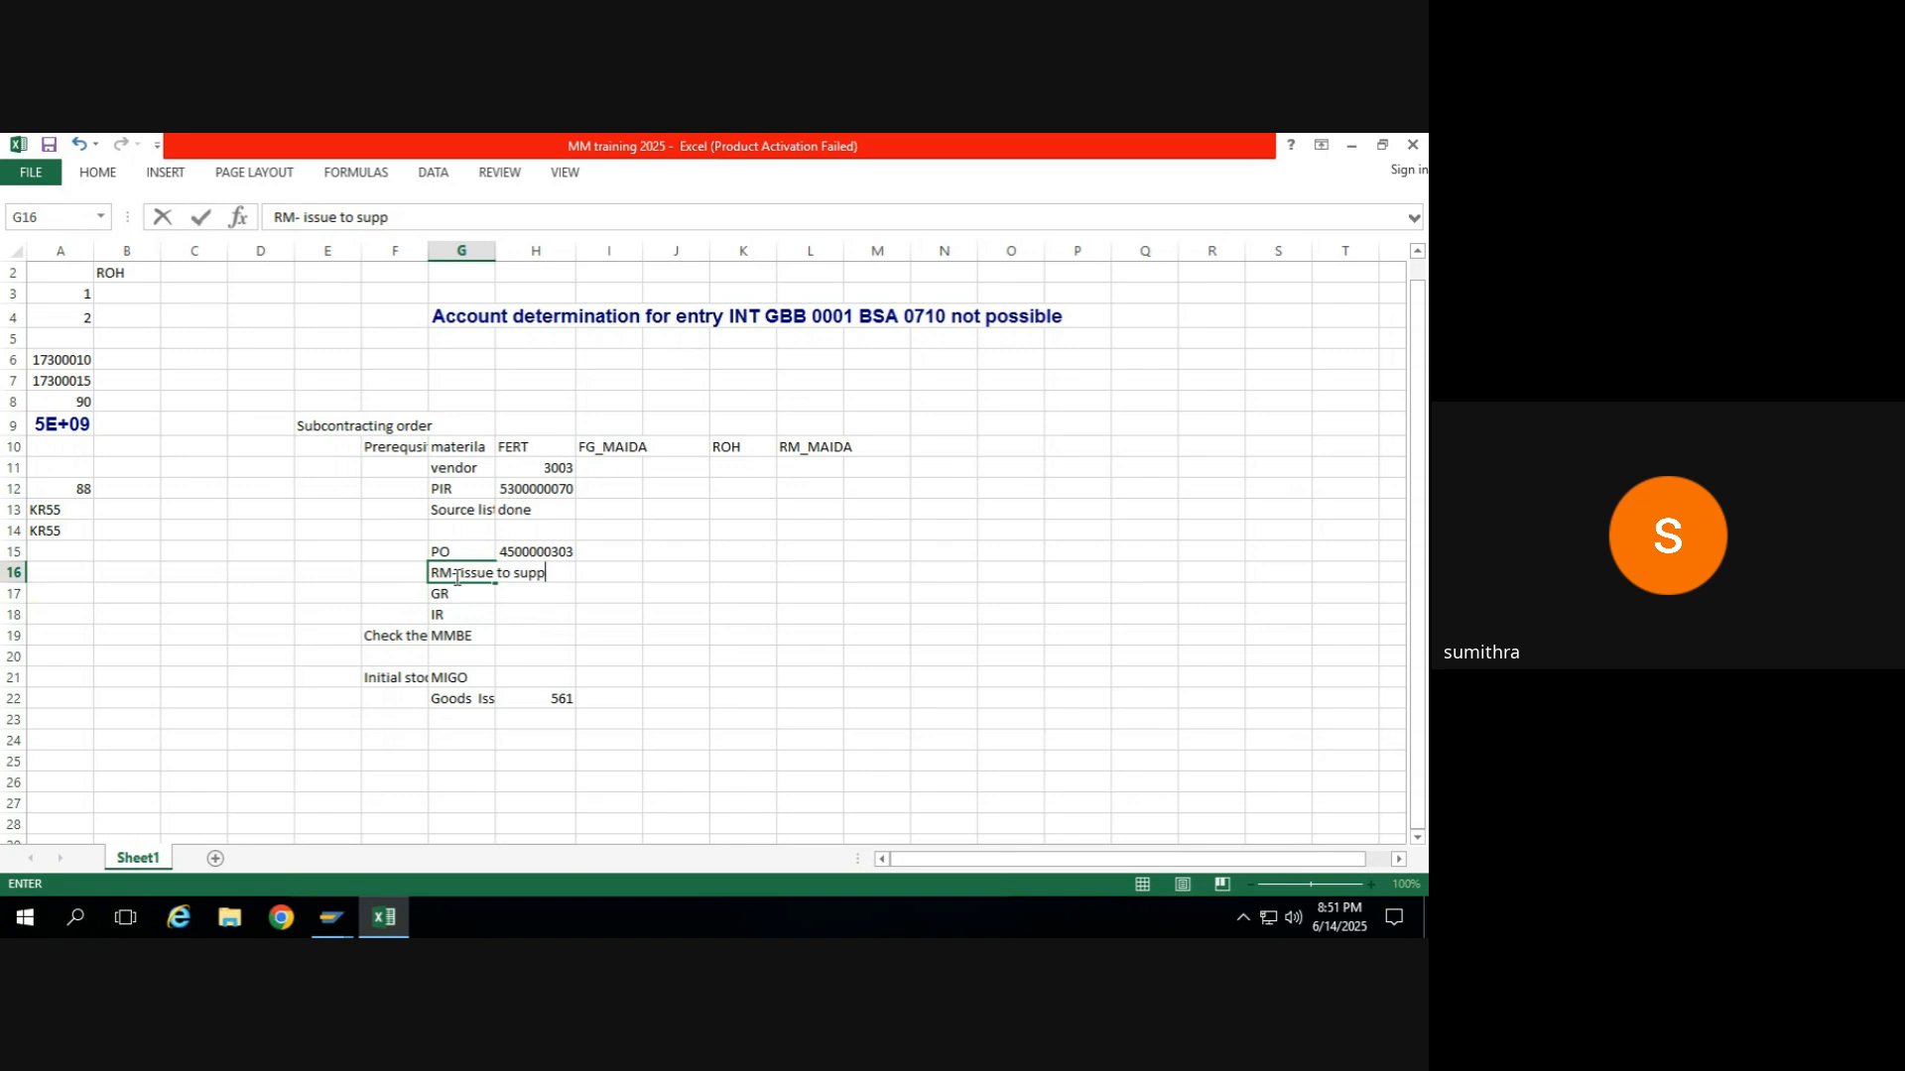
text(lier)
key(Return)
Move the purchase order number from H15 to I15 and enter ME21N in H15 as the PO transaction.
click(453, 576)
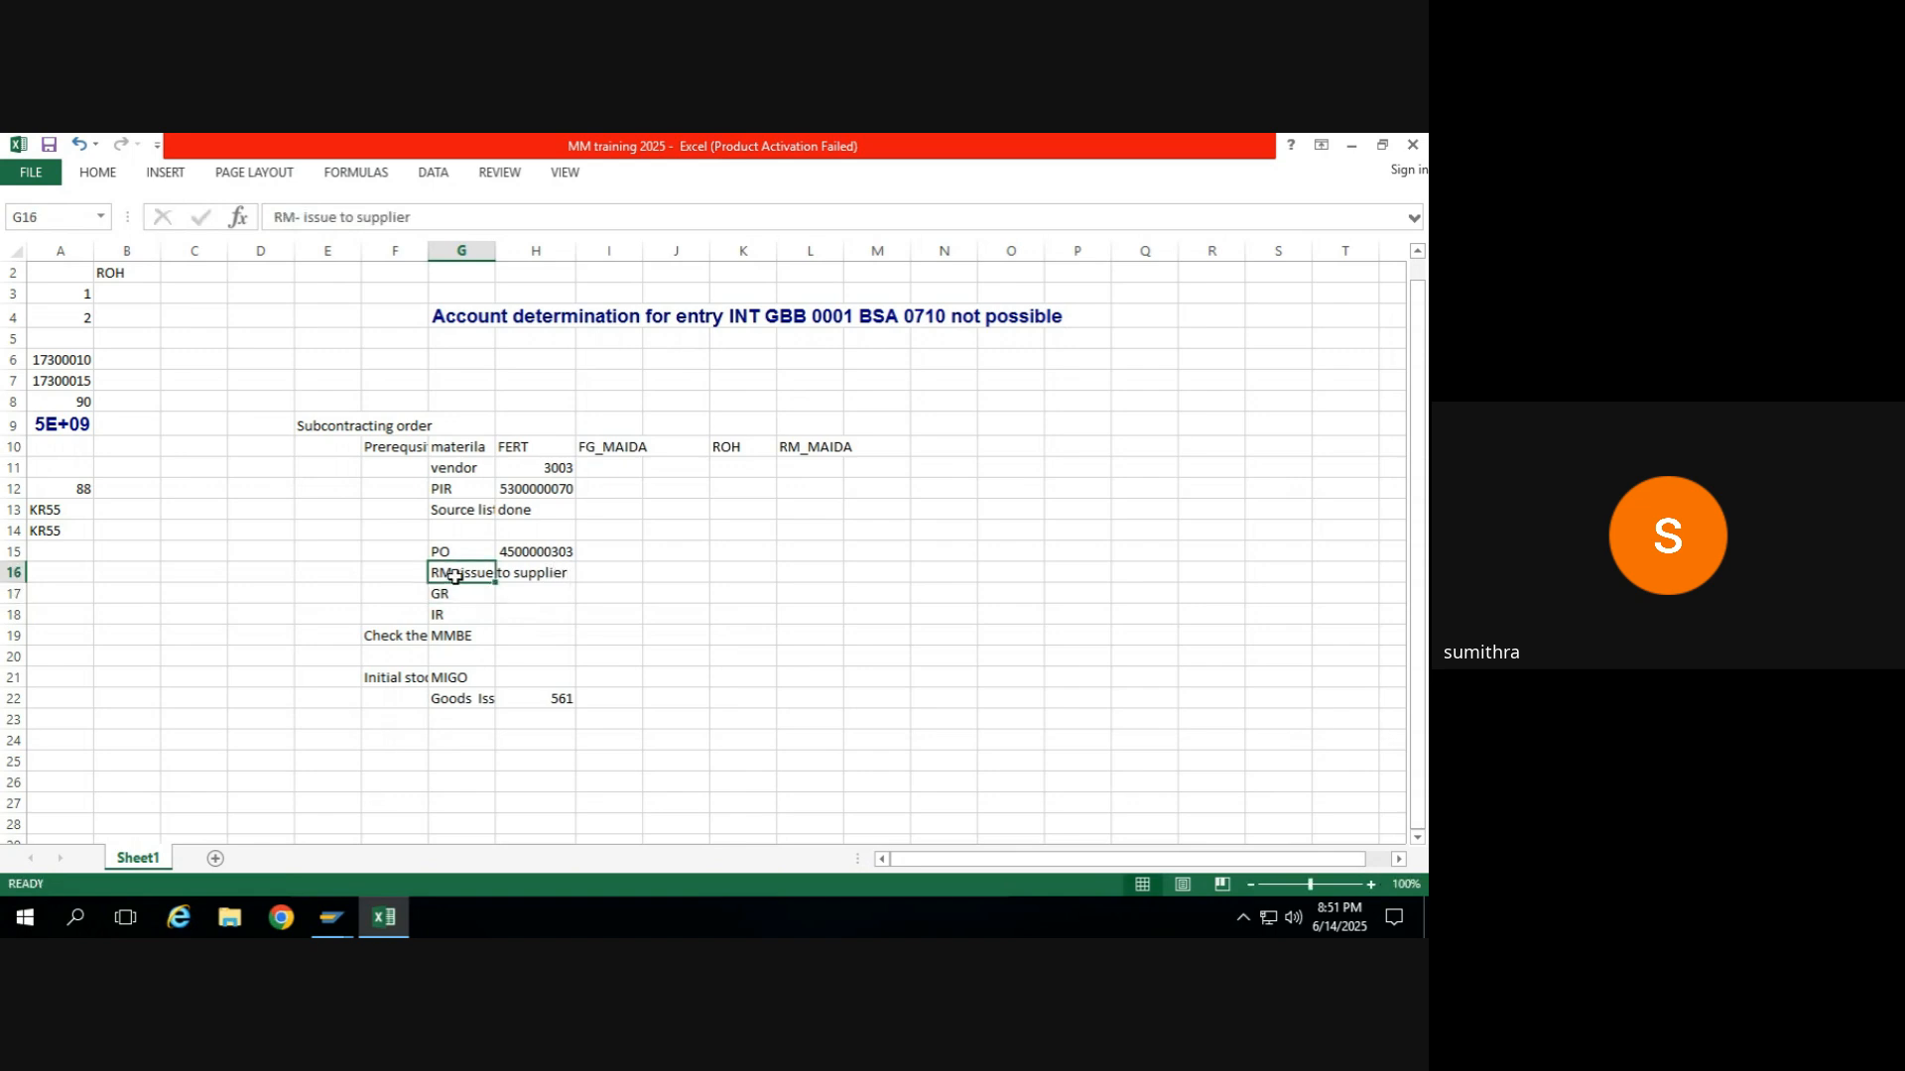
key(Right)
key(Up)
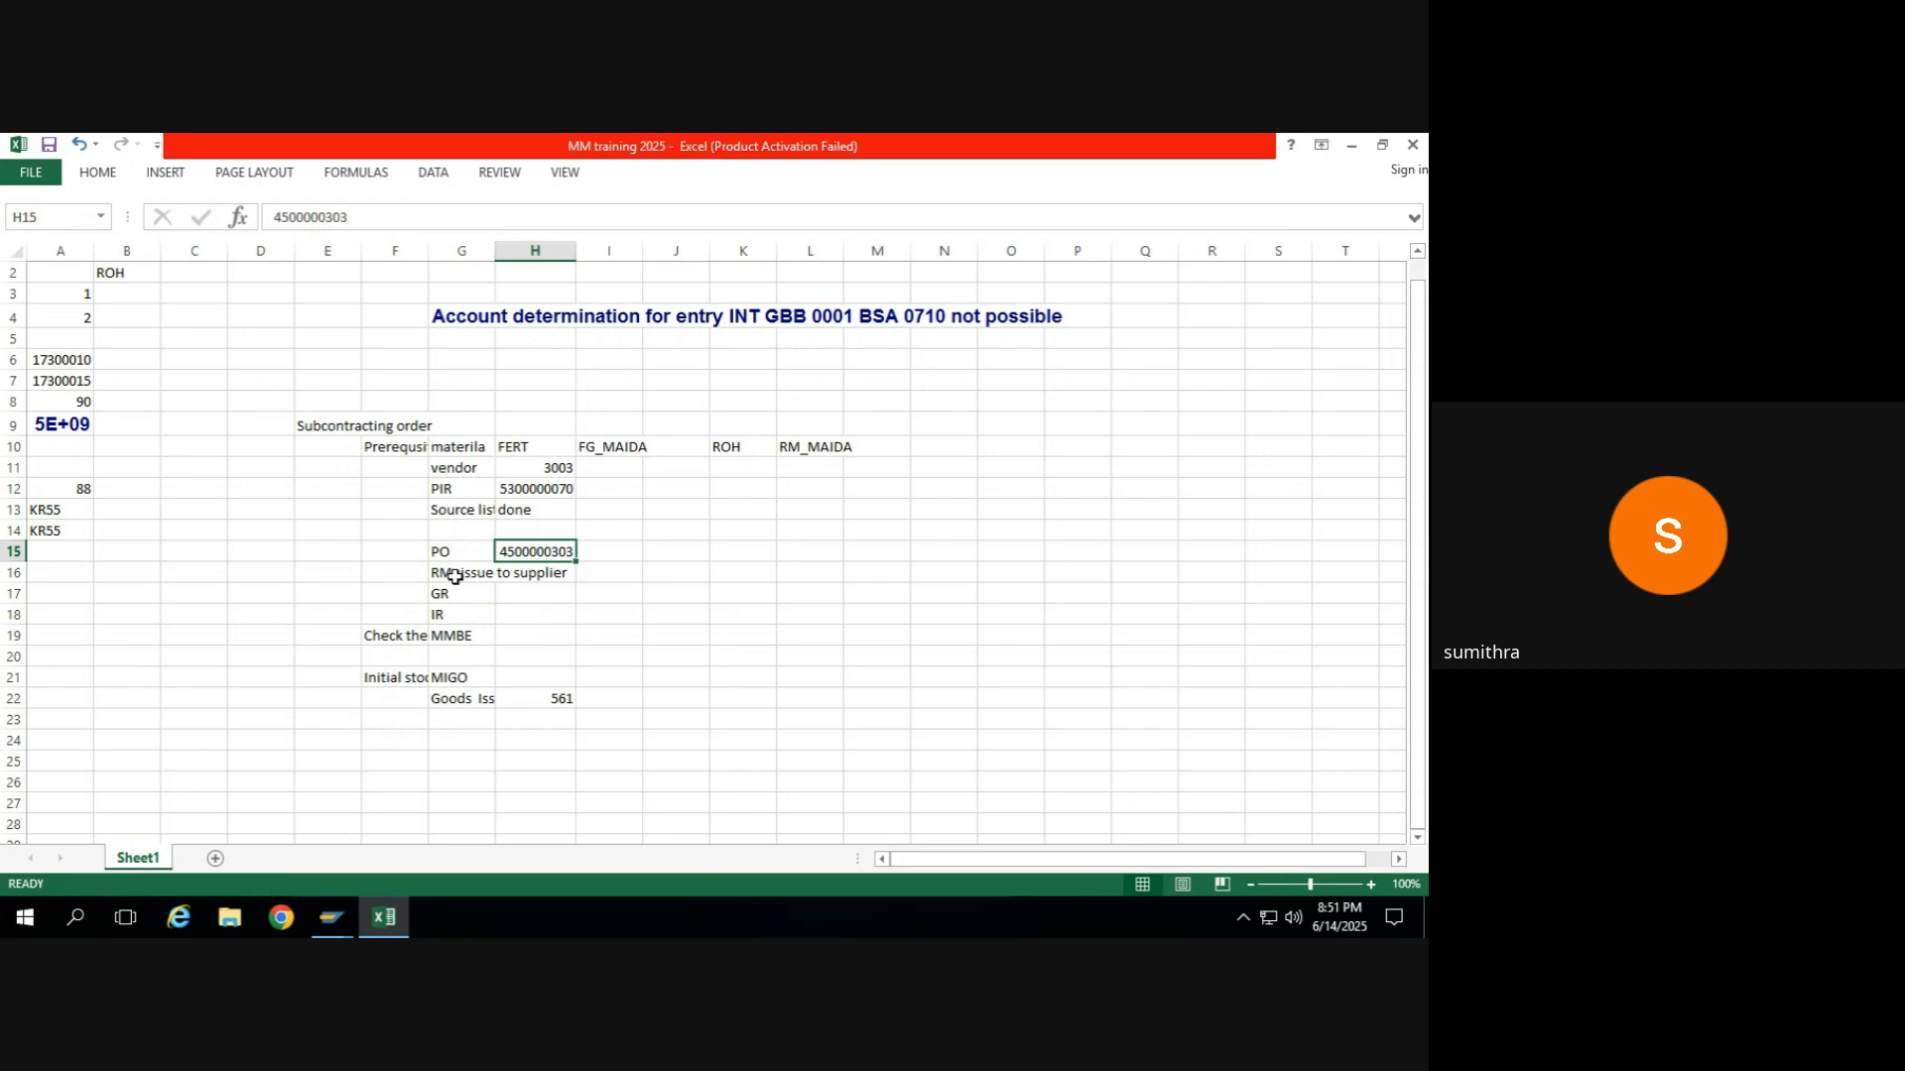
key(ctrl+x)
key(Right)
key(ctrl+v)
key(Left)
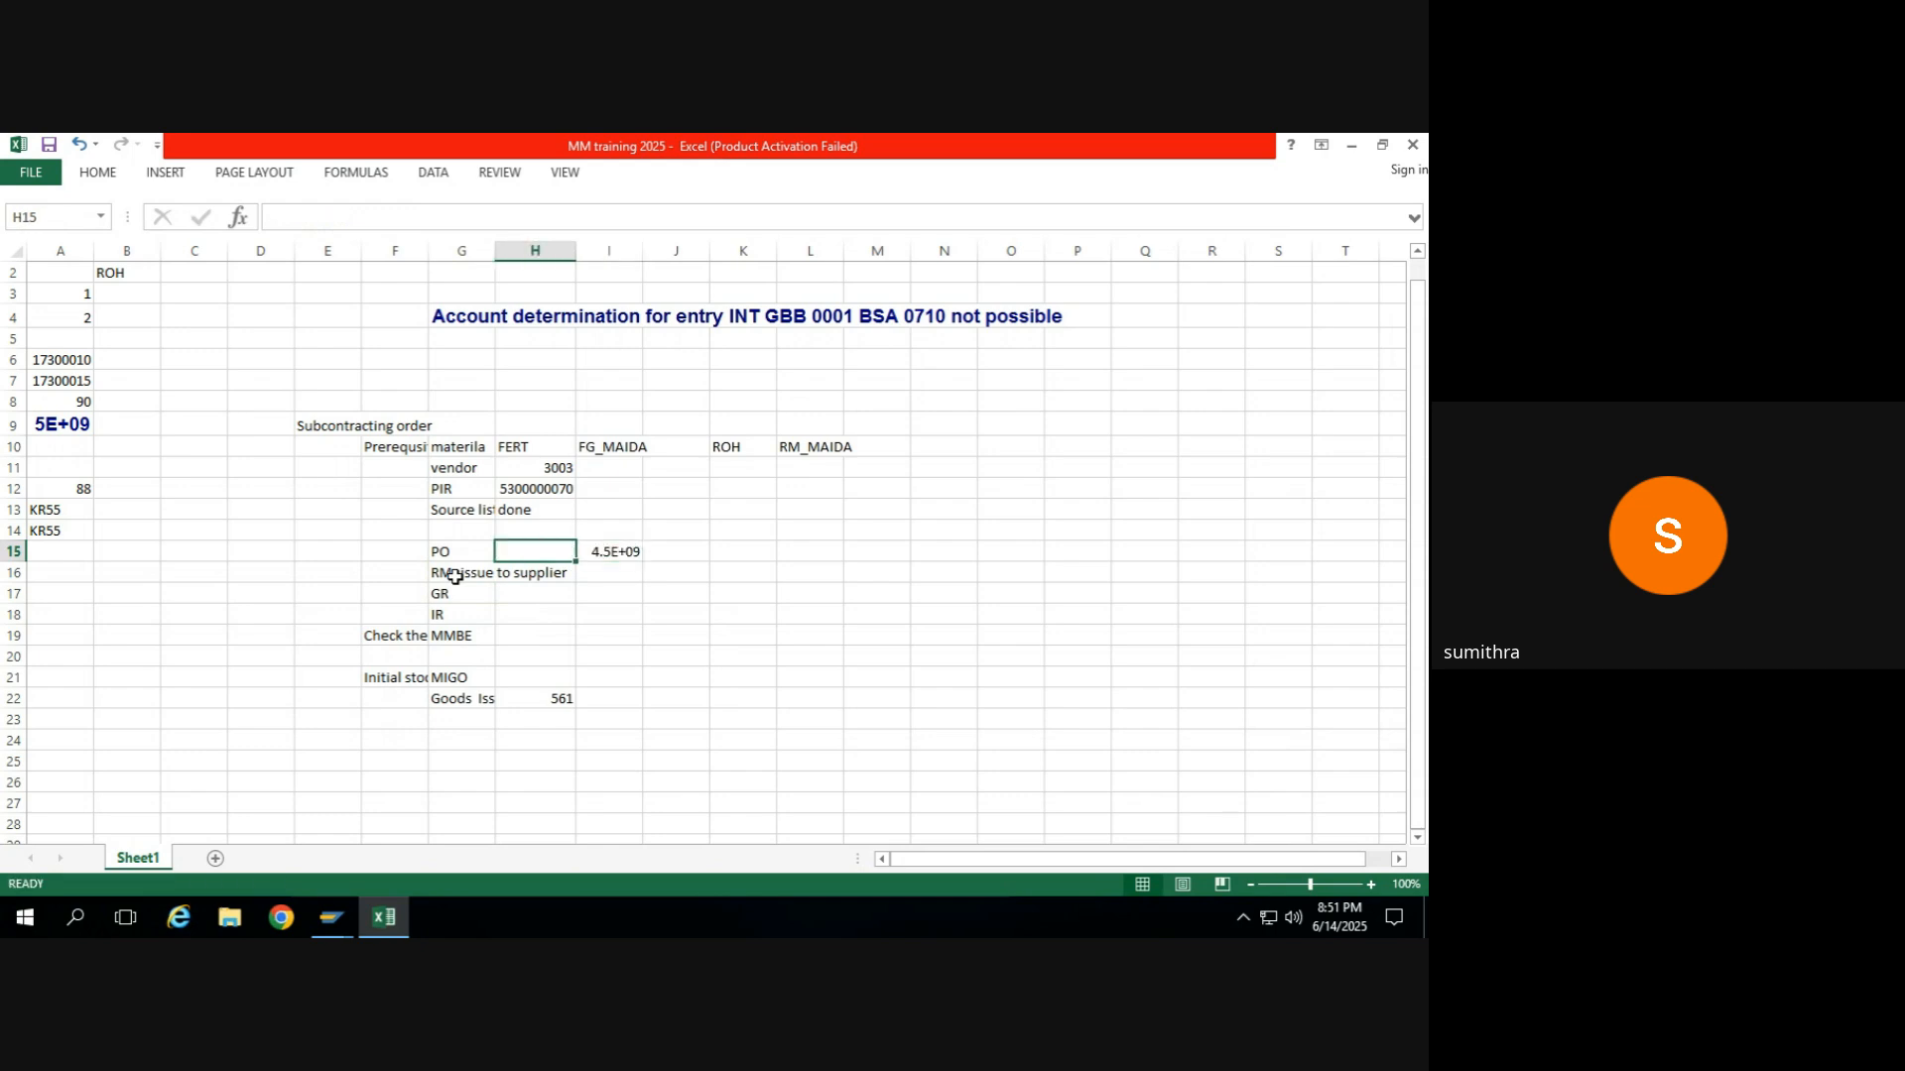
text(ME21N)
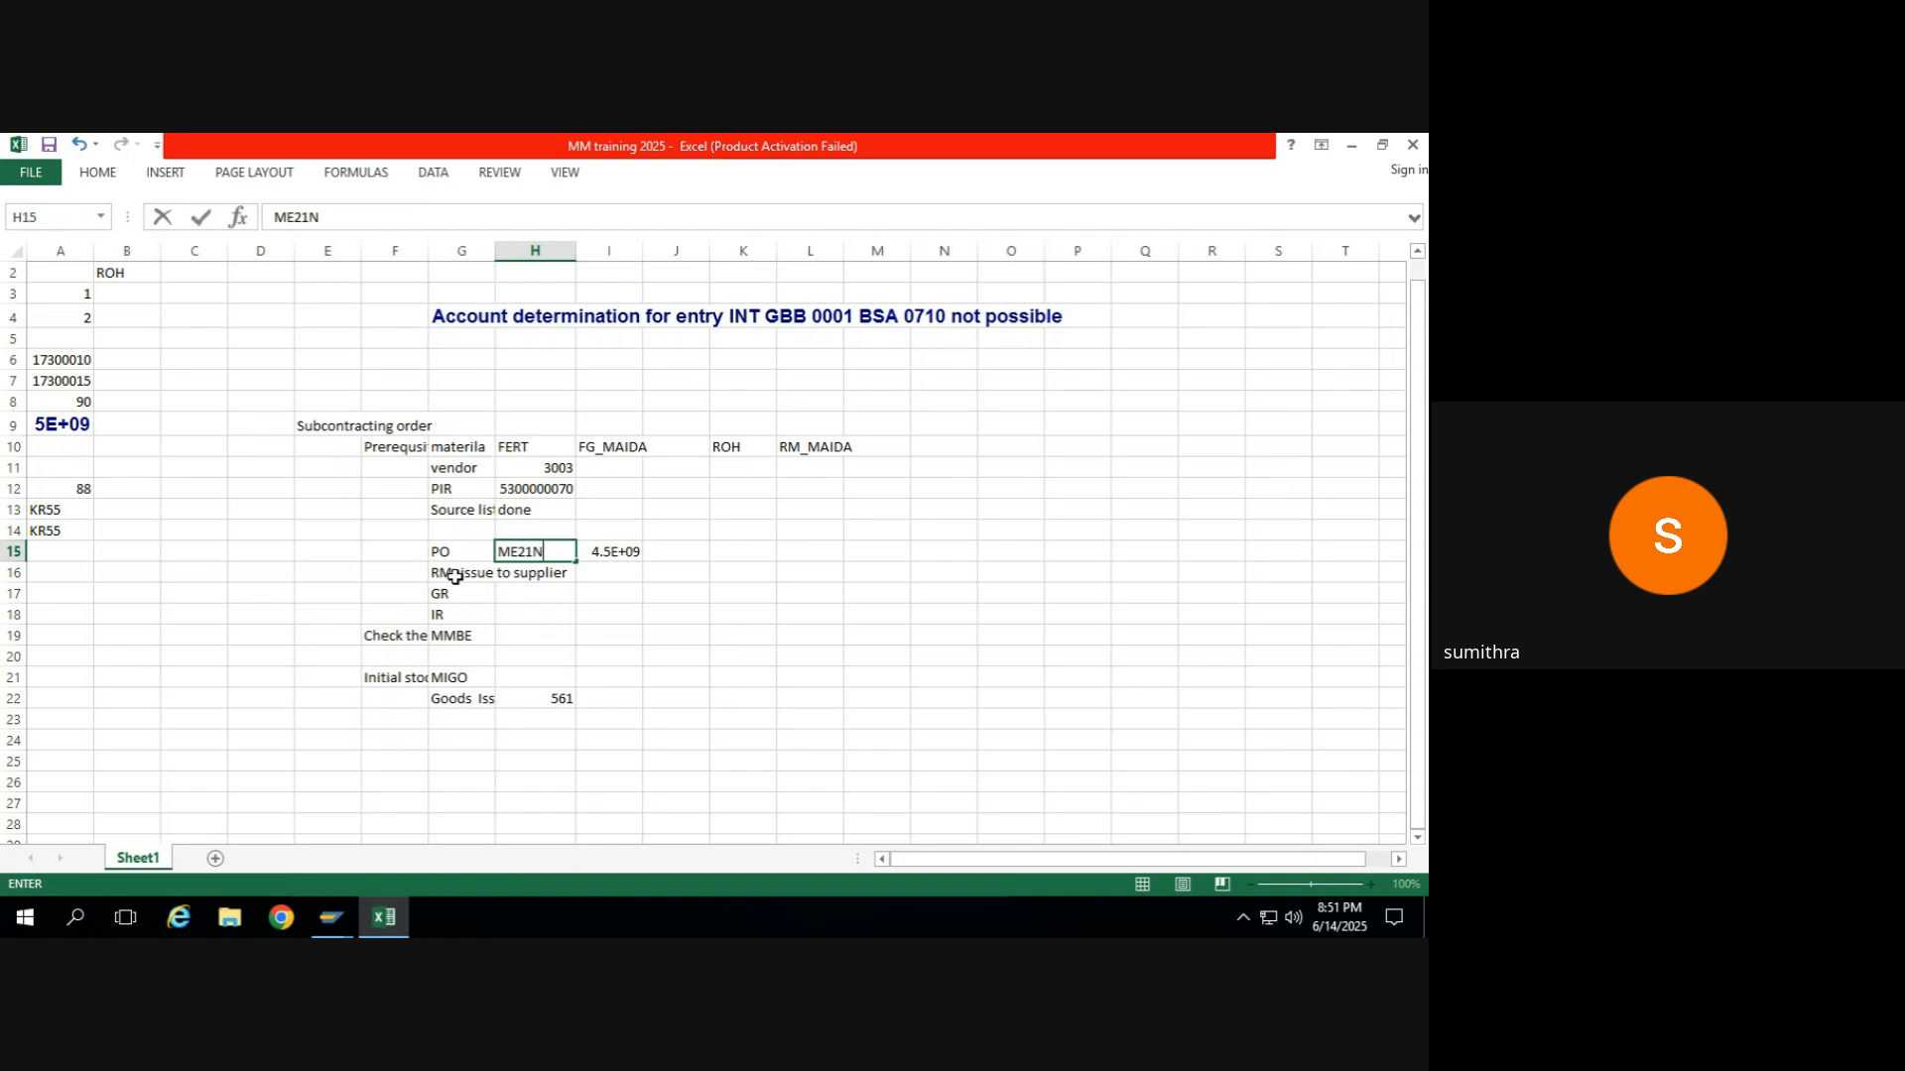
key(Return)
Enter "MIGO-541 Mvt type" in H16 beside the raw material issue entry.
text(MIGO)
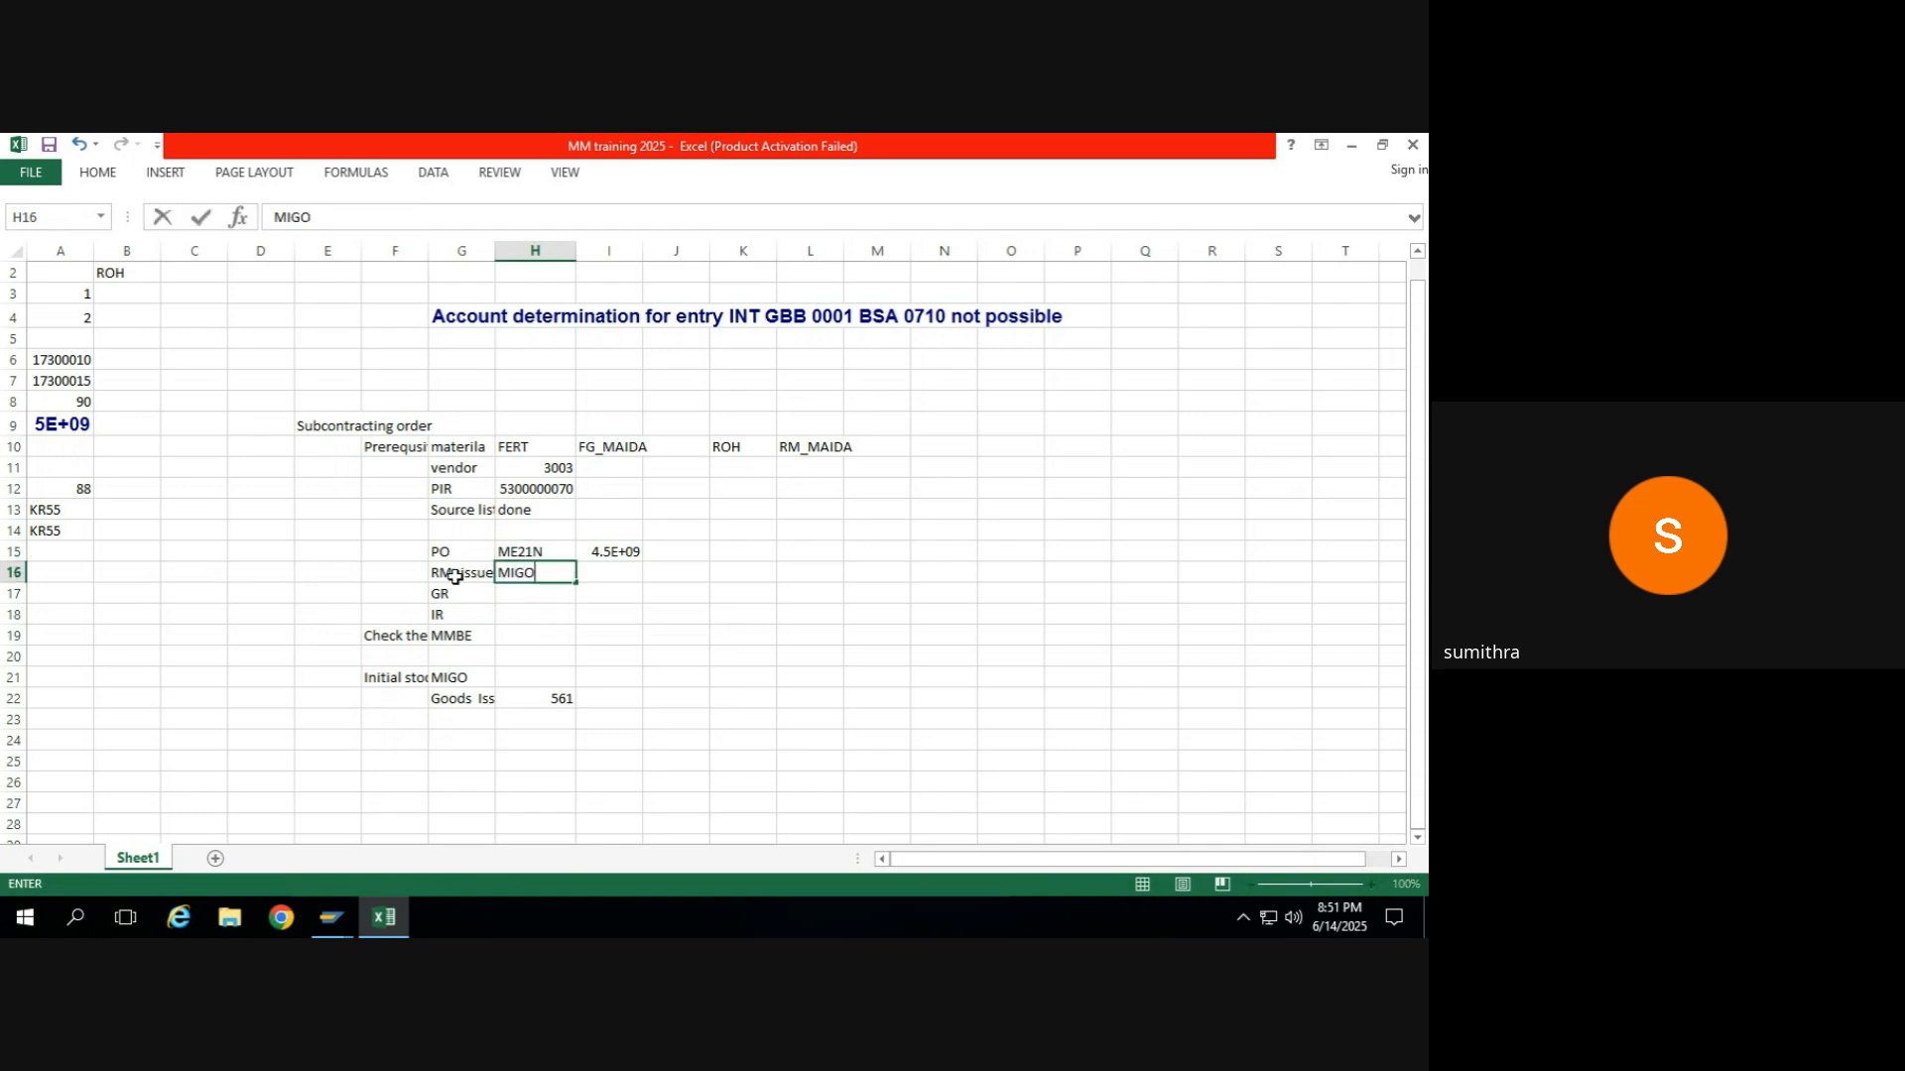
text(-541 Mvt type)
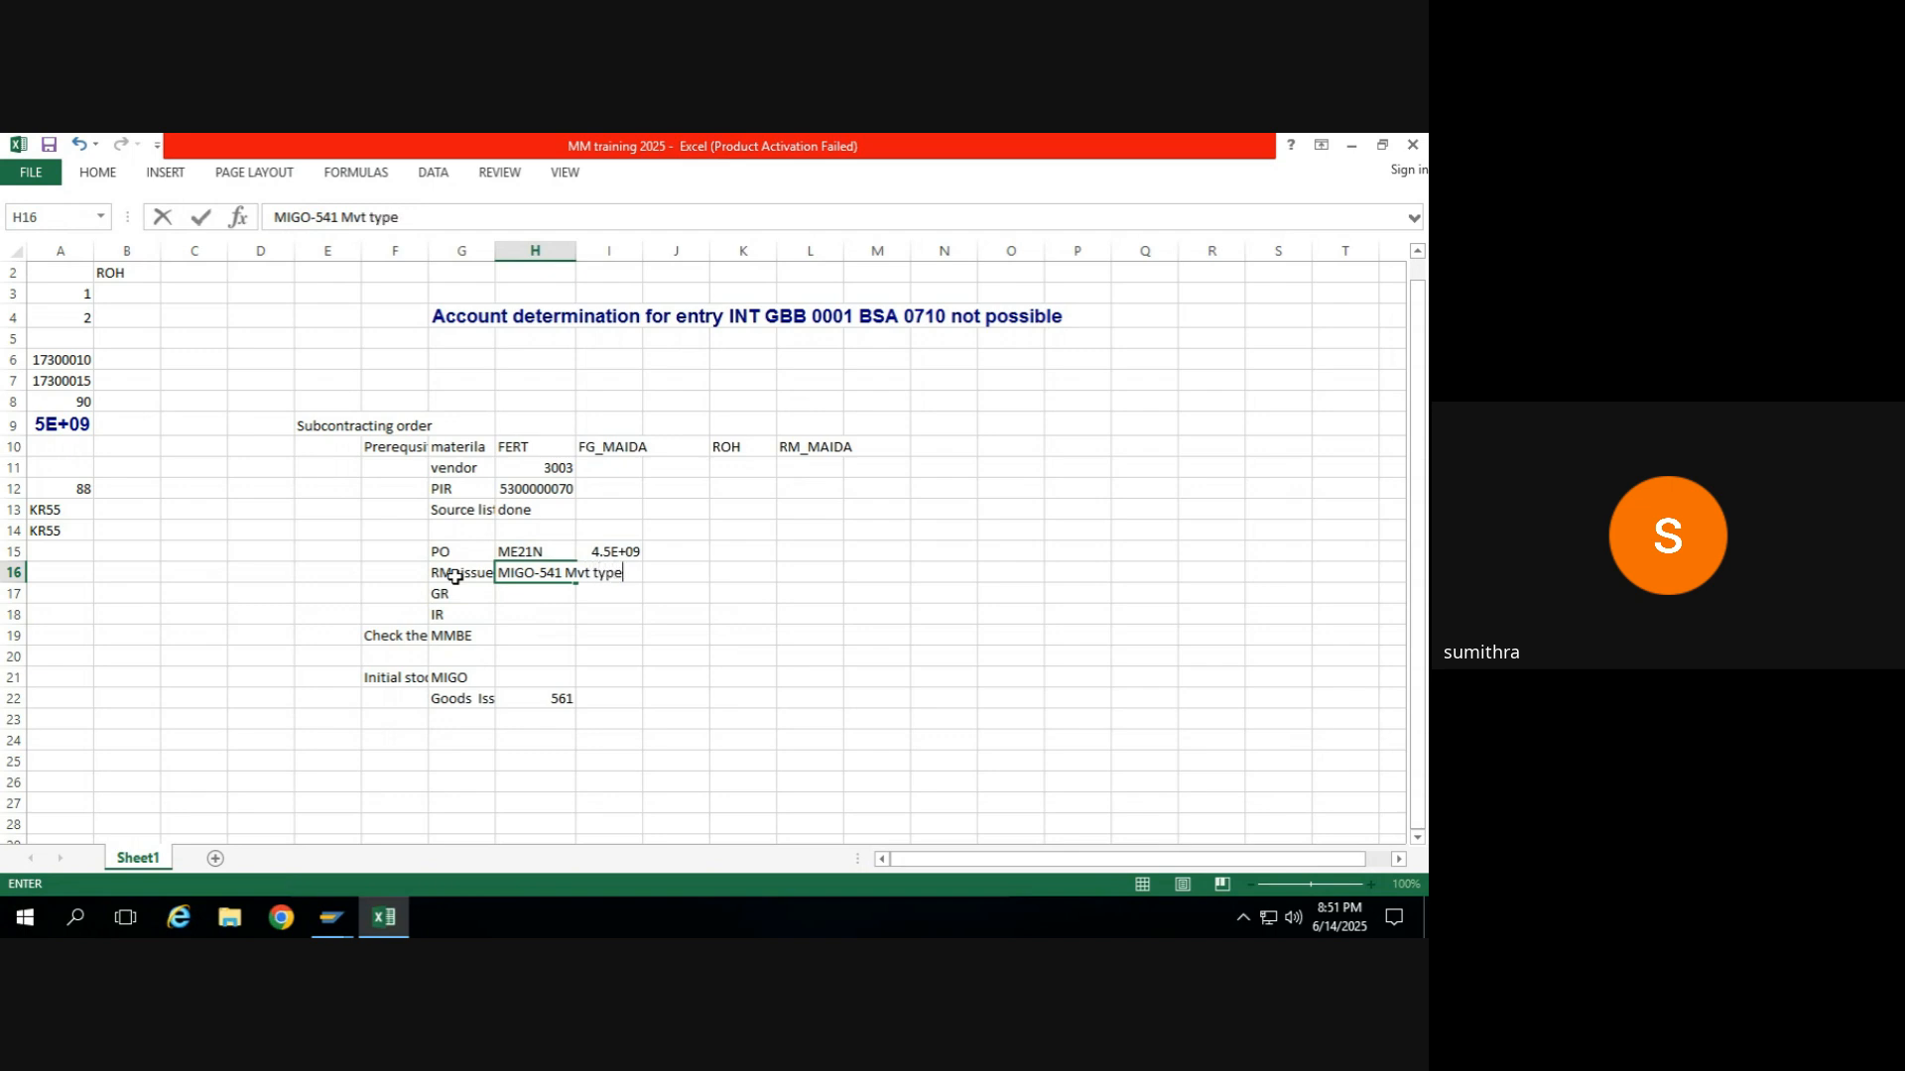
key(Return)
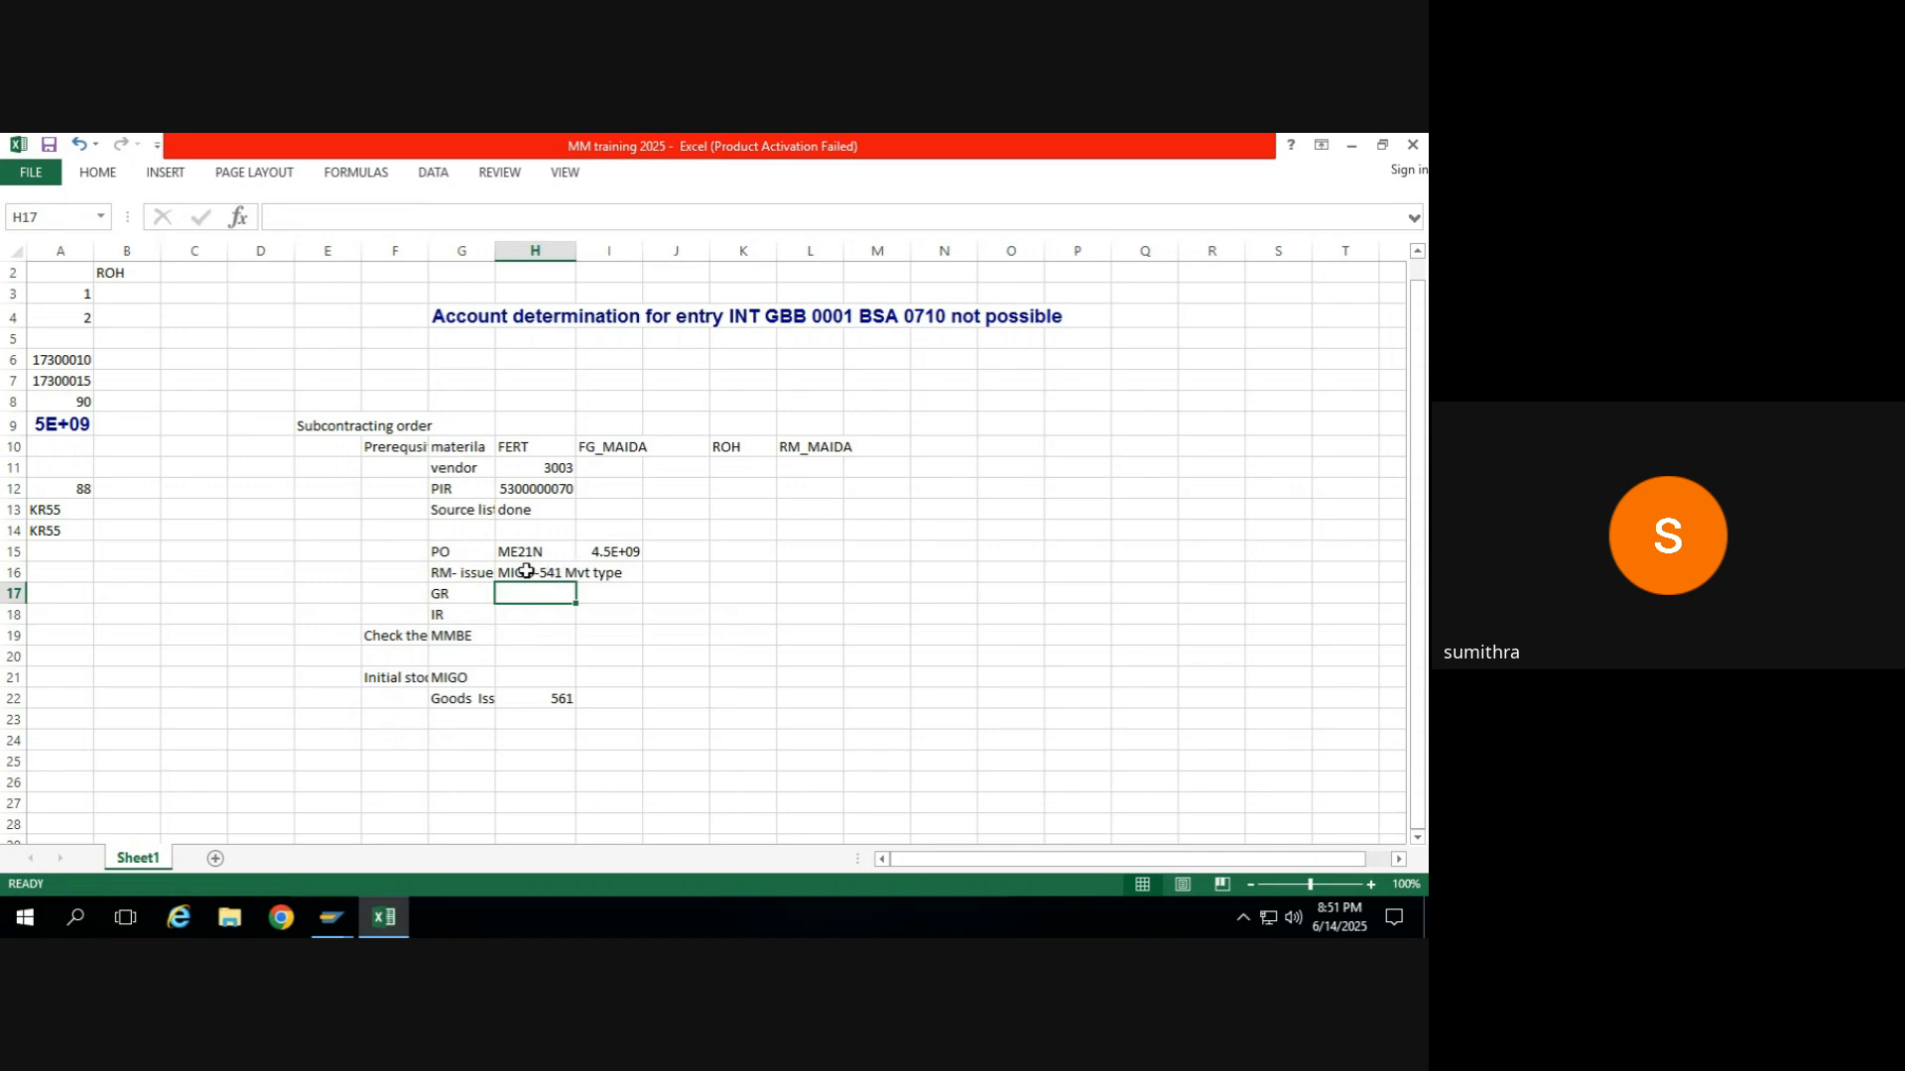
click(525, 572)
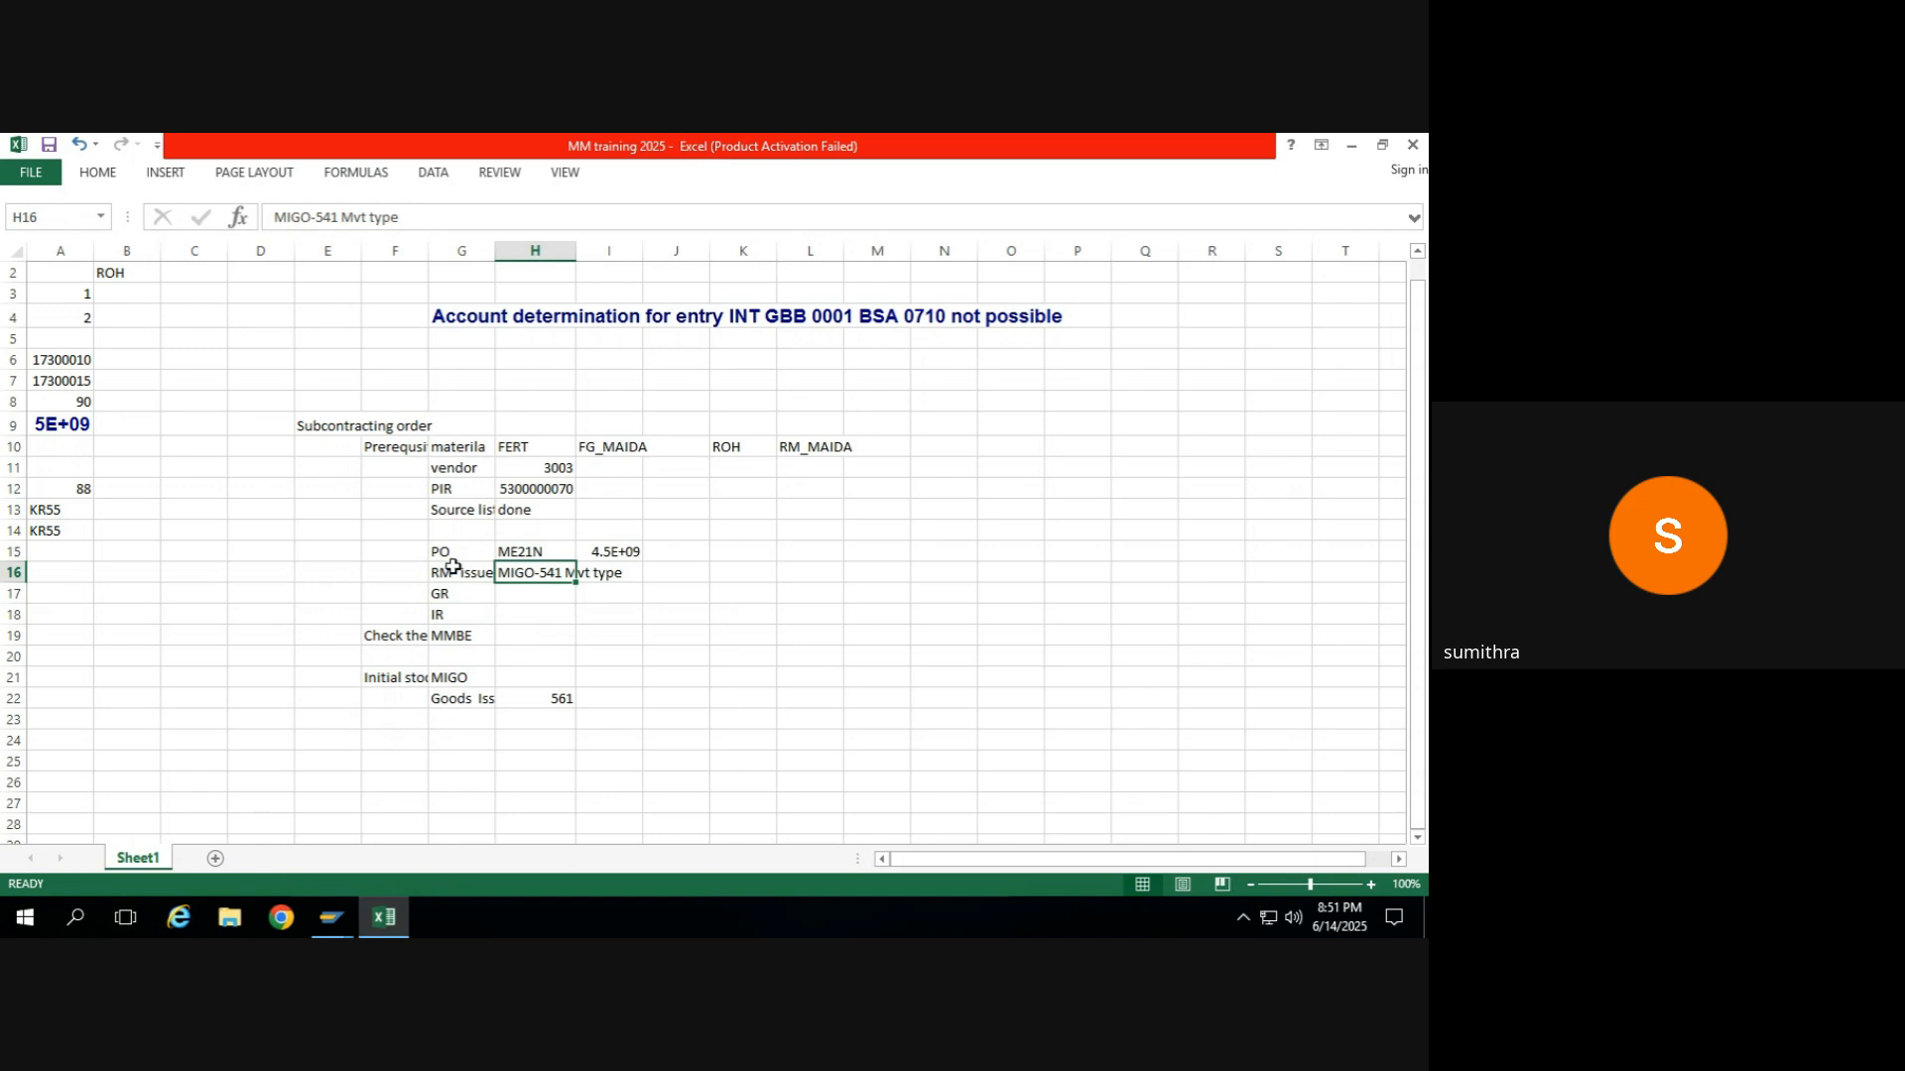
Switch back to the SAP MIGO session and post the RM_WHEAT transfer to the subcontractor.
click(446, 574)
key(alt+Tab)
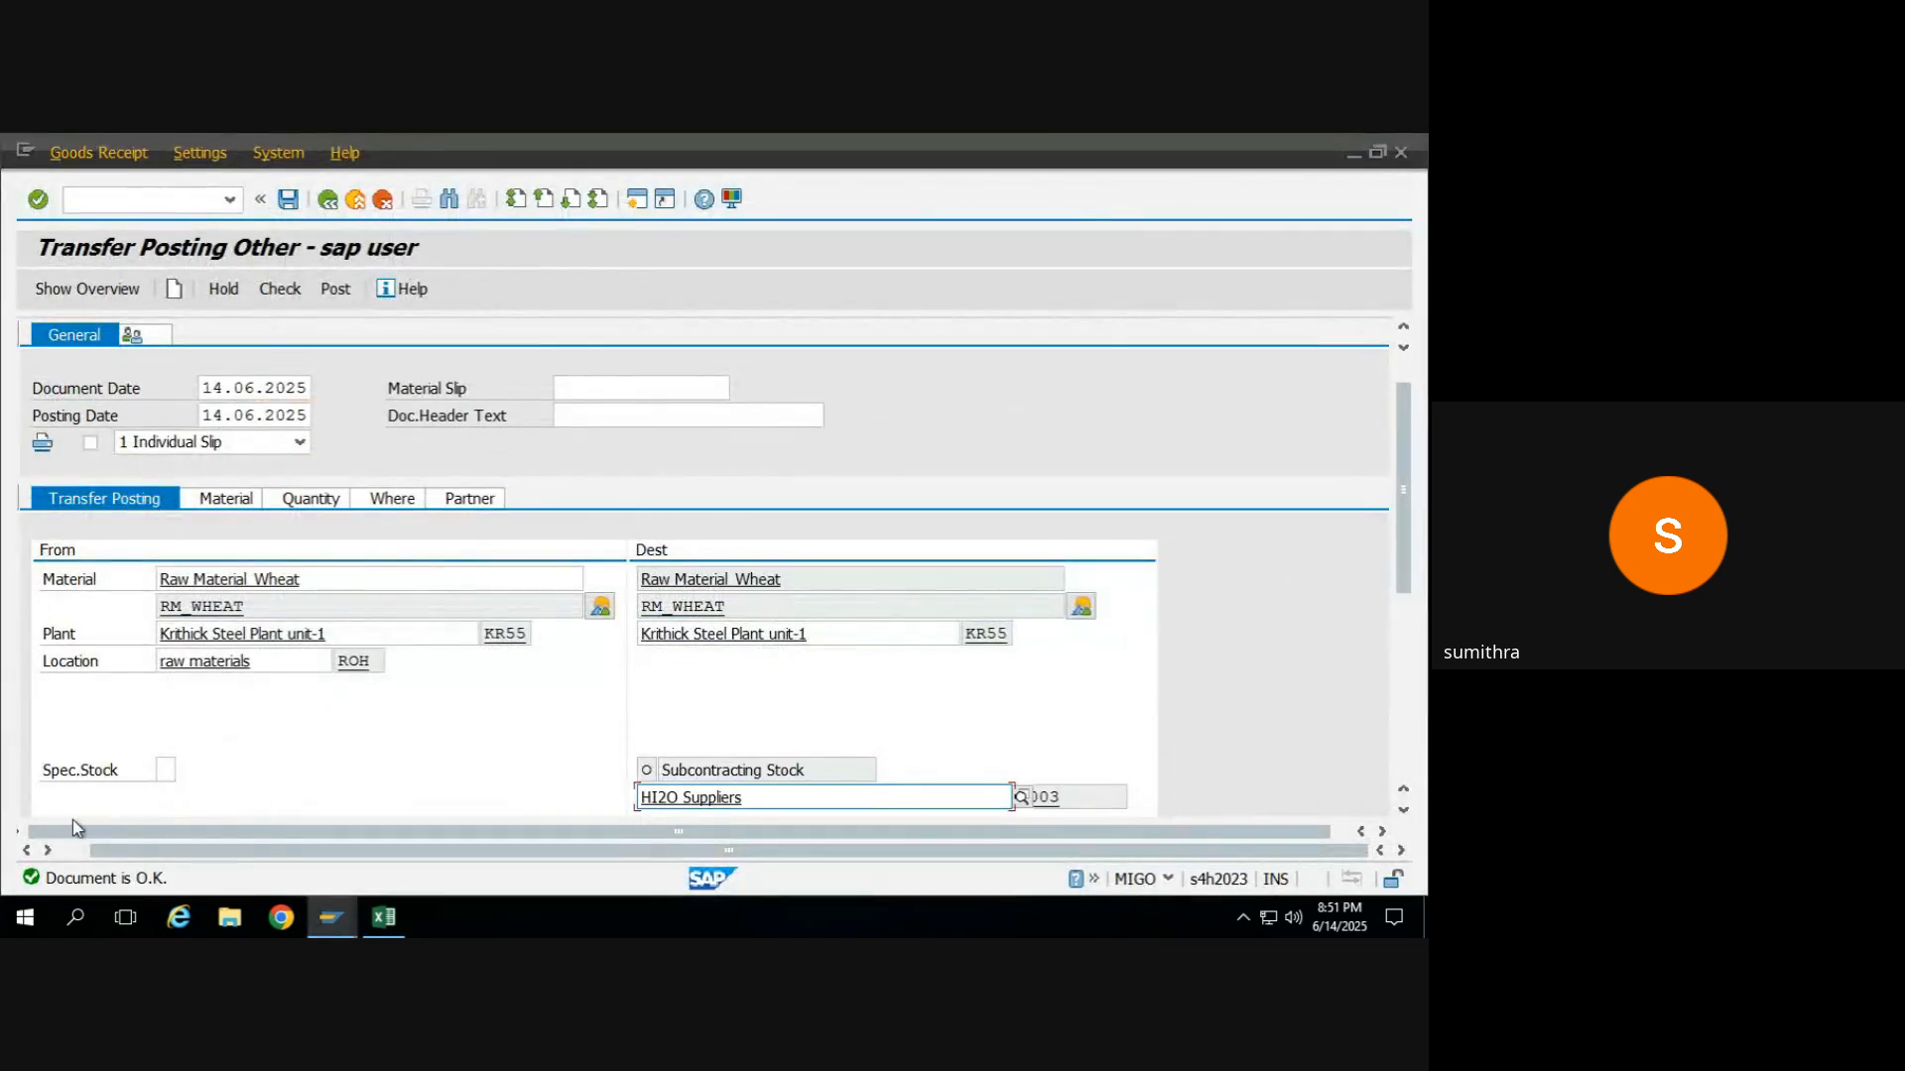
click(328, 296)
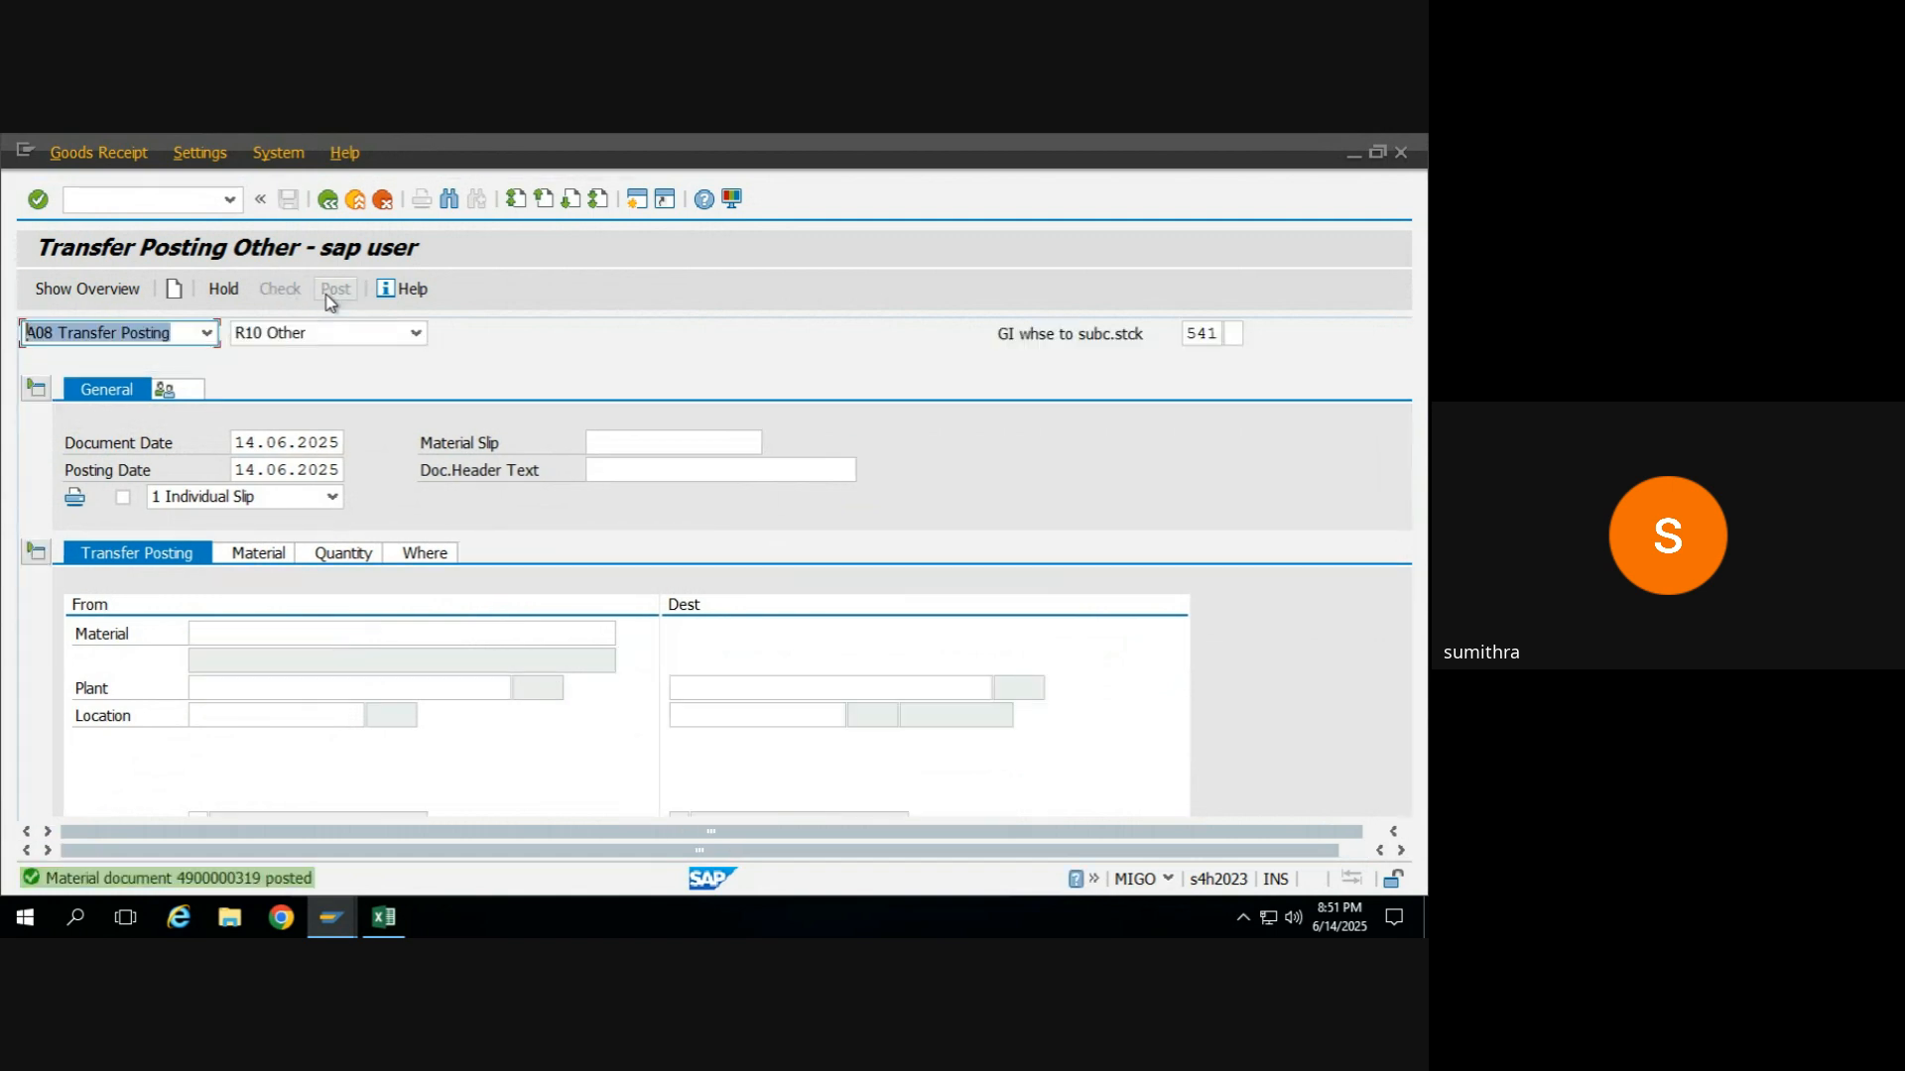
Refresh the RM_WHEAT stock overview in MMBE and compare the Stock Provided to Vendor with the ROH raw materials stock.
mouse_move(348, 916)
click(446, 838)
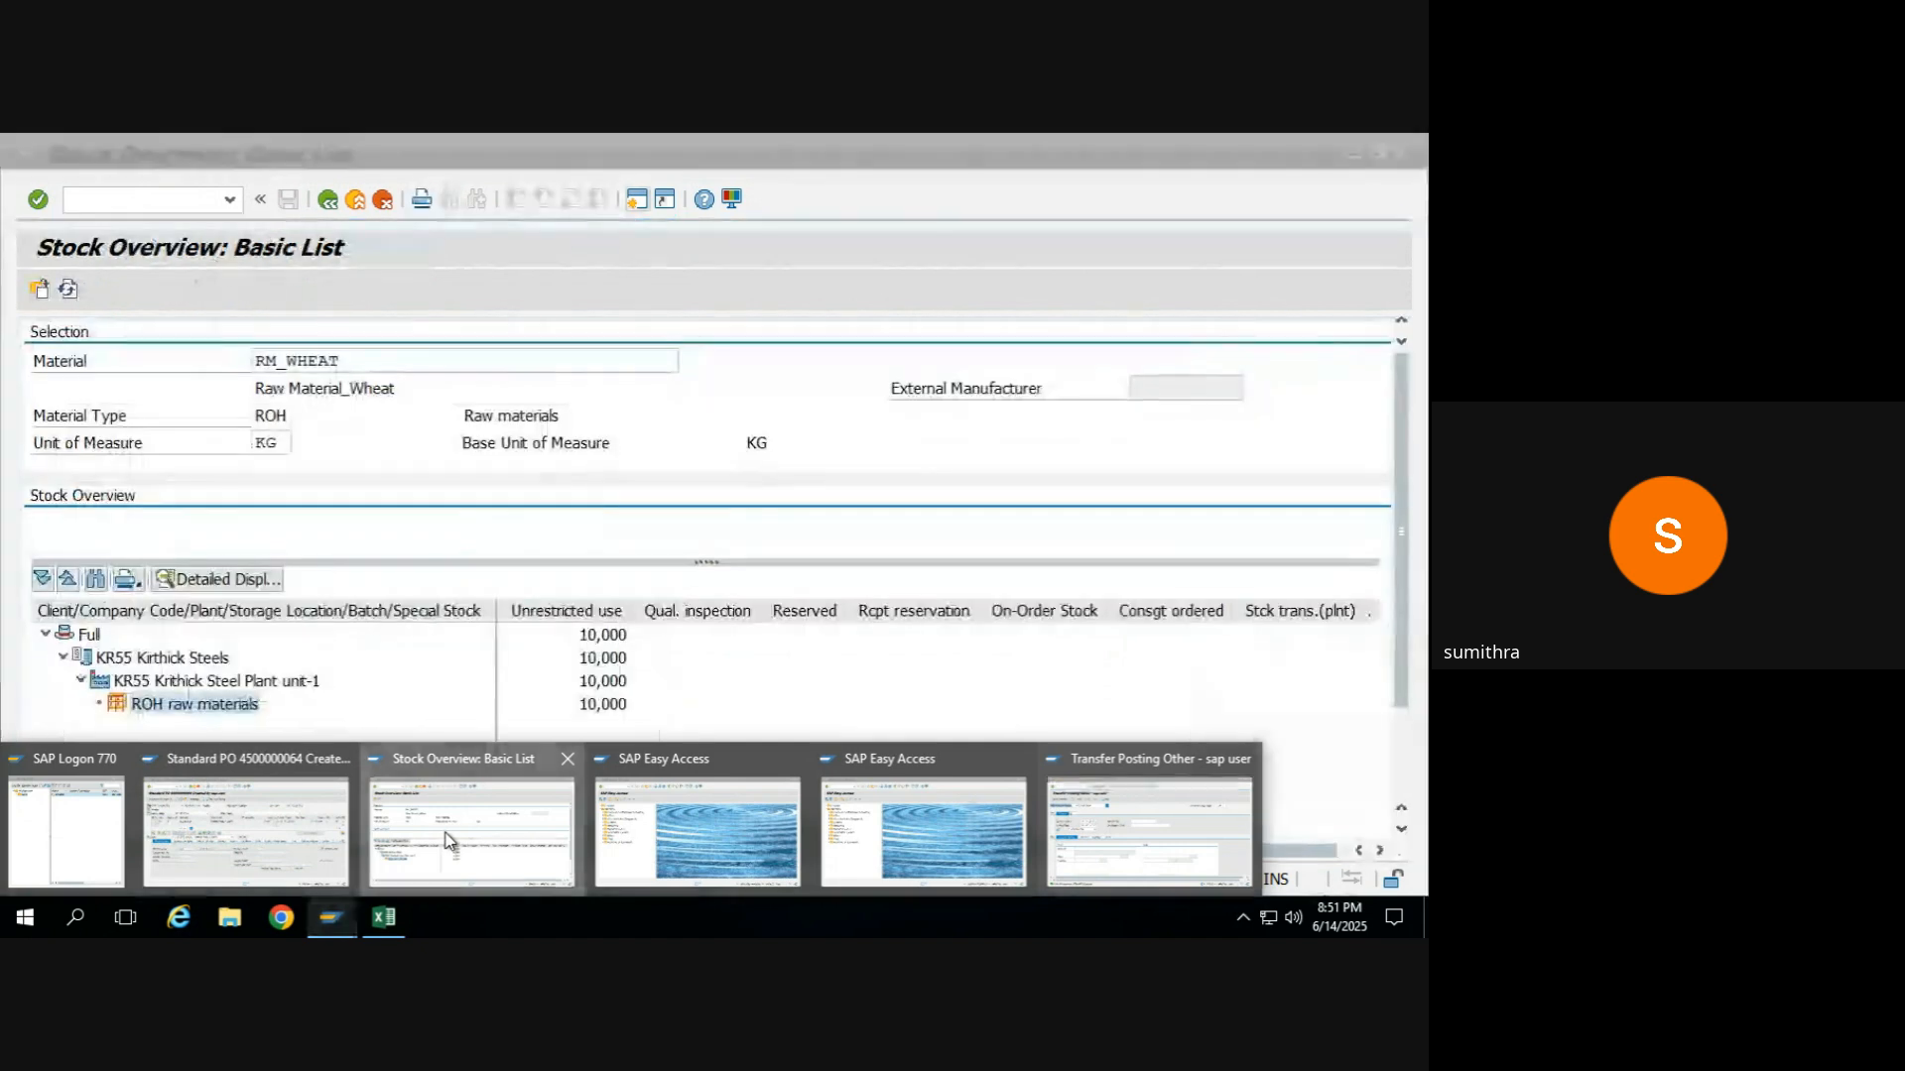
click(69, 290)
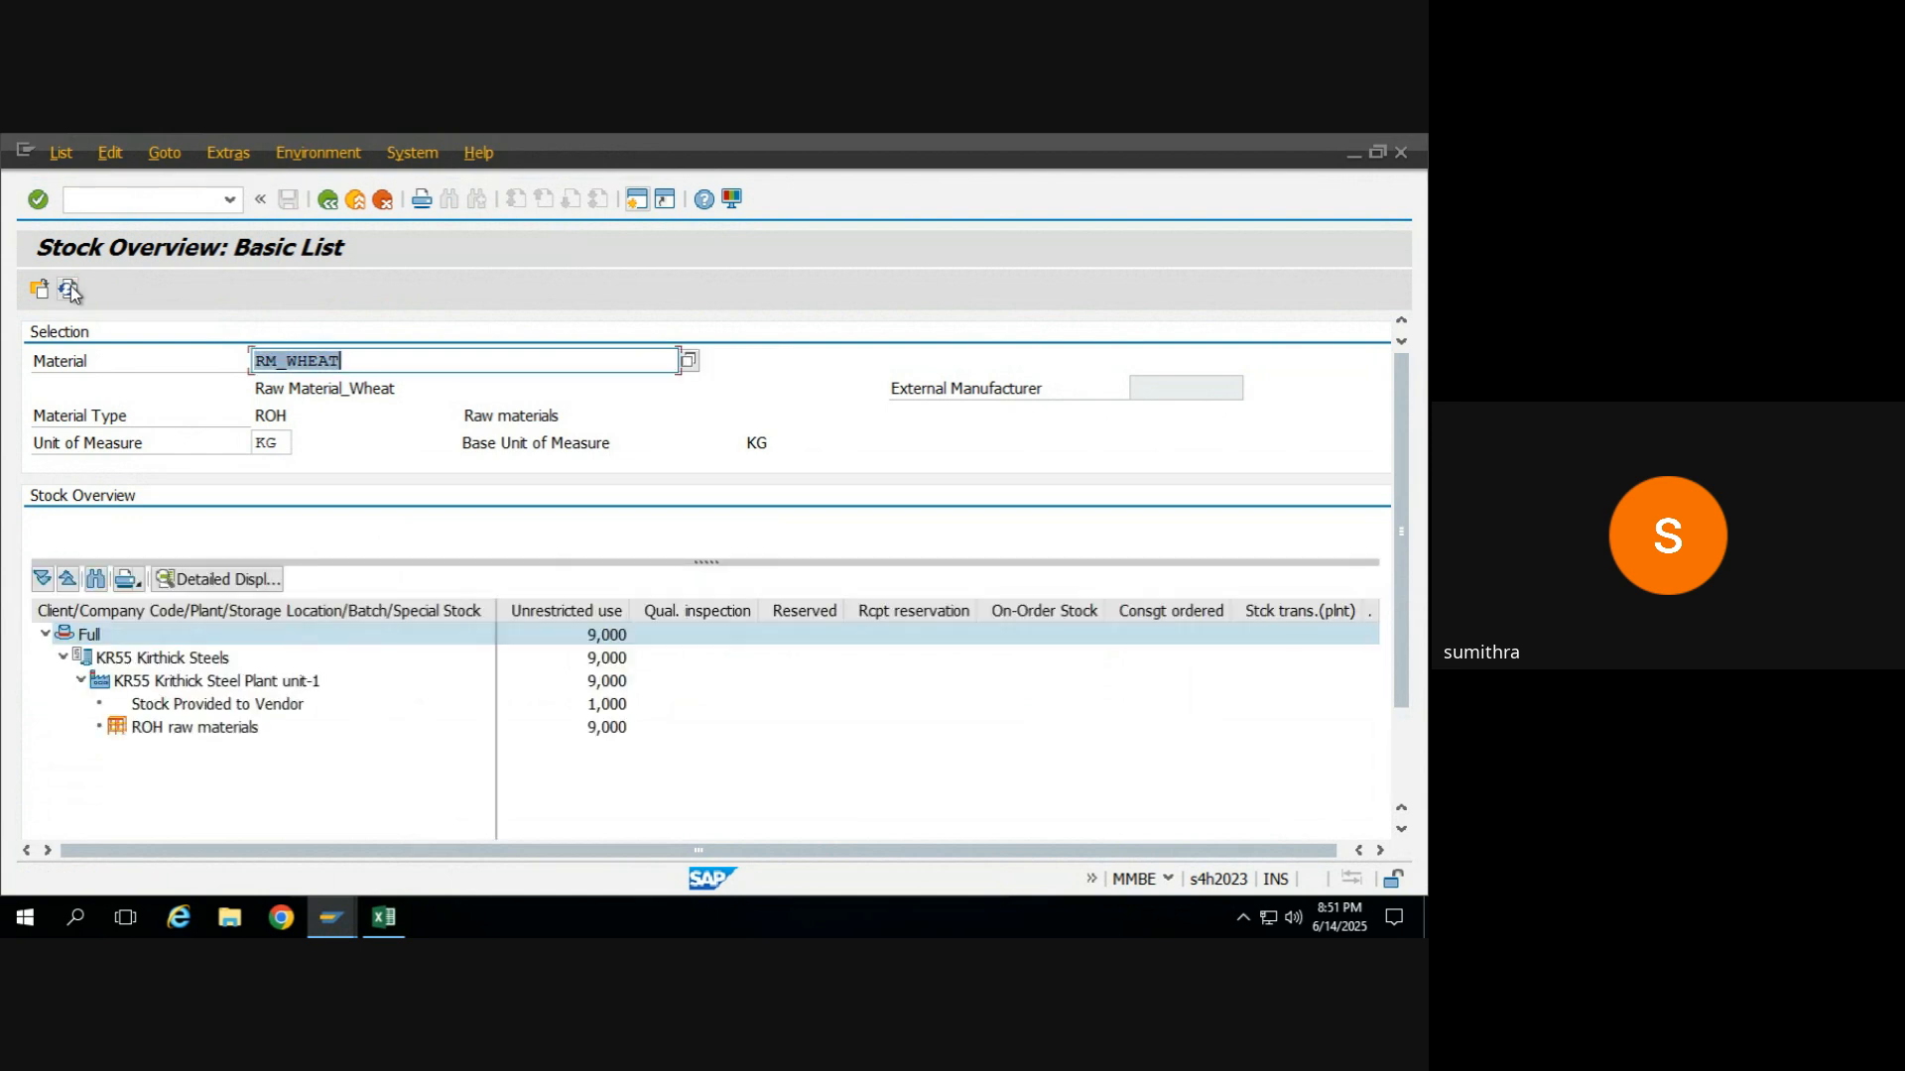
click(239, 708)
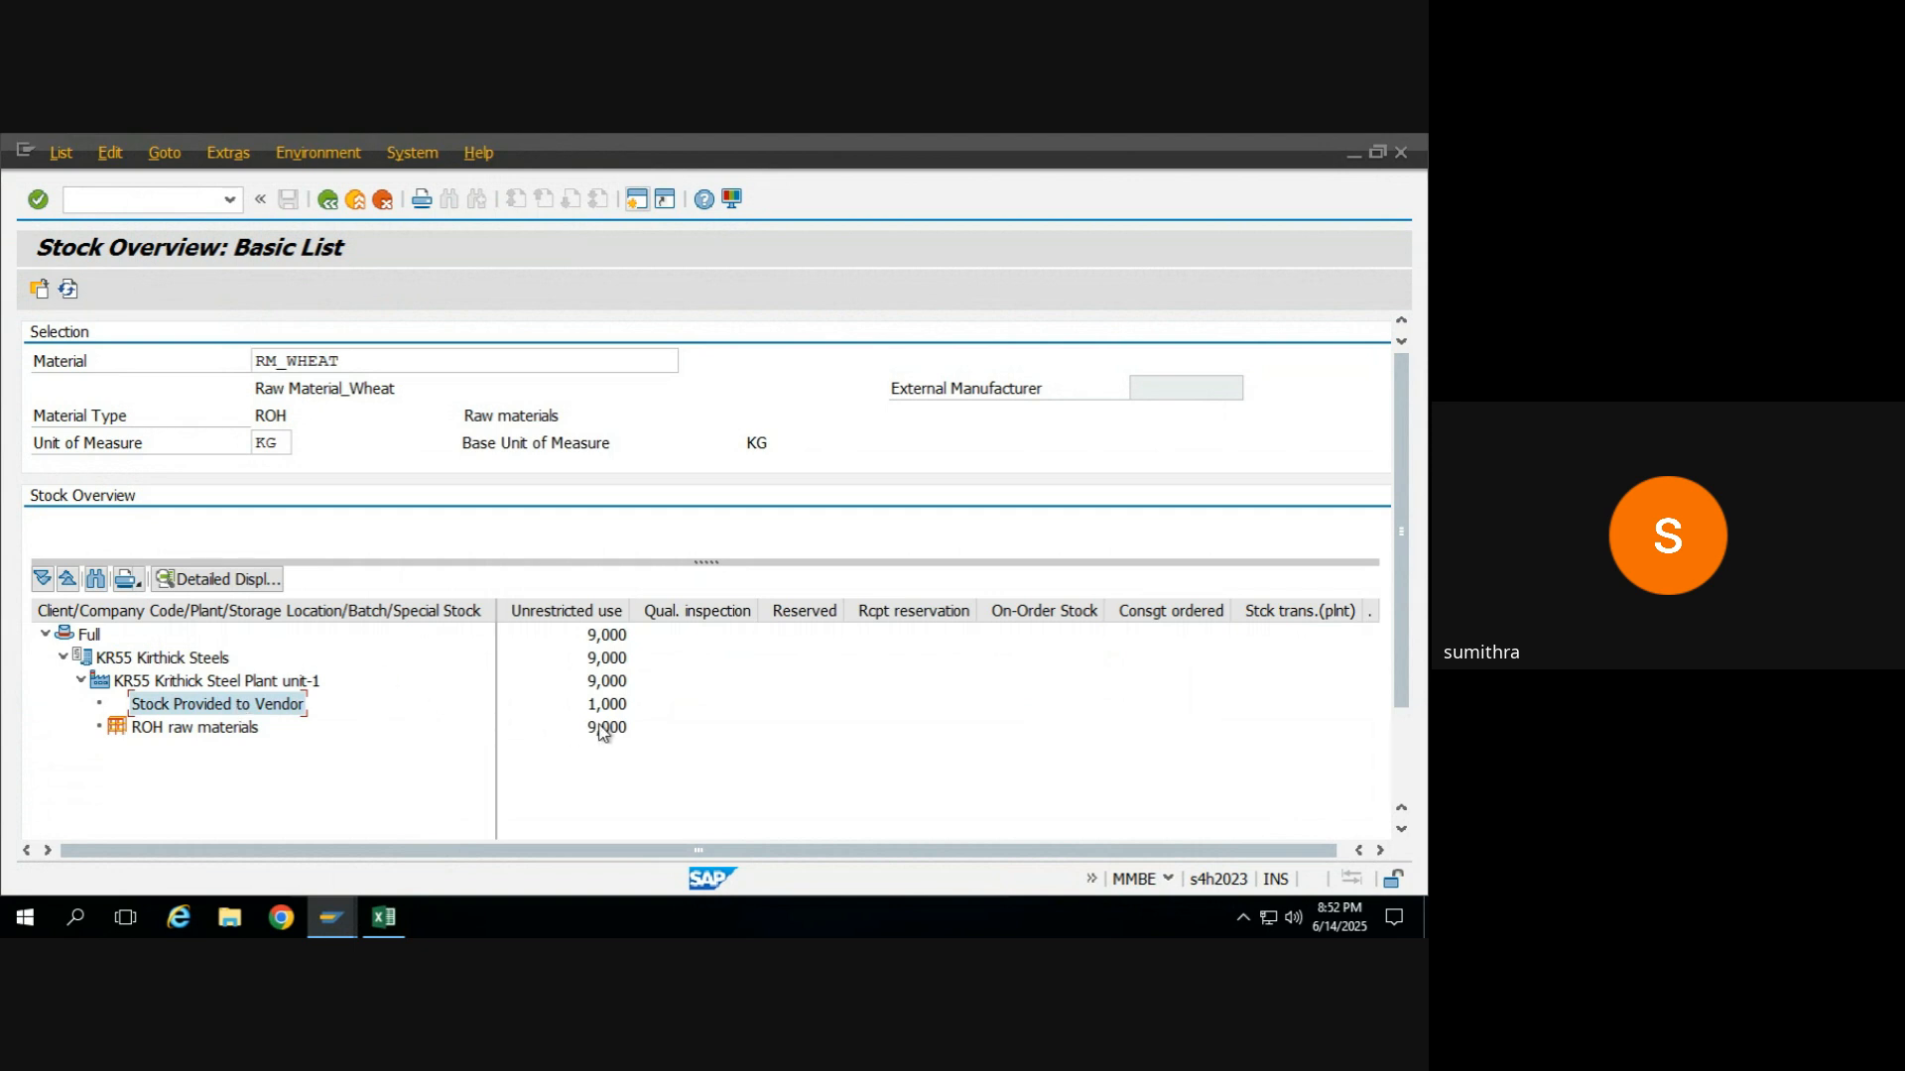
click(603, 731)
click(212, 730)
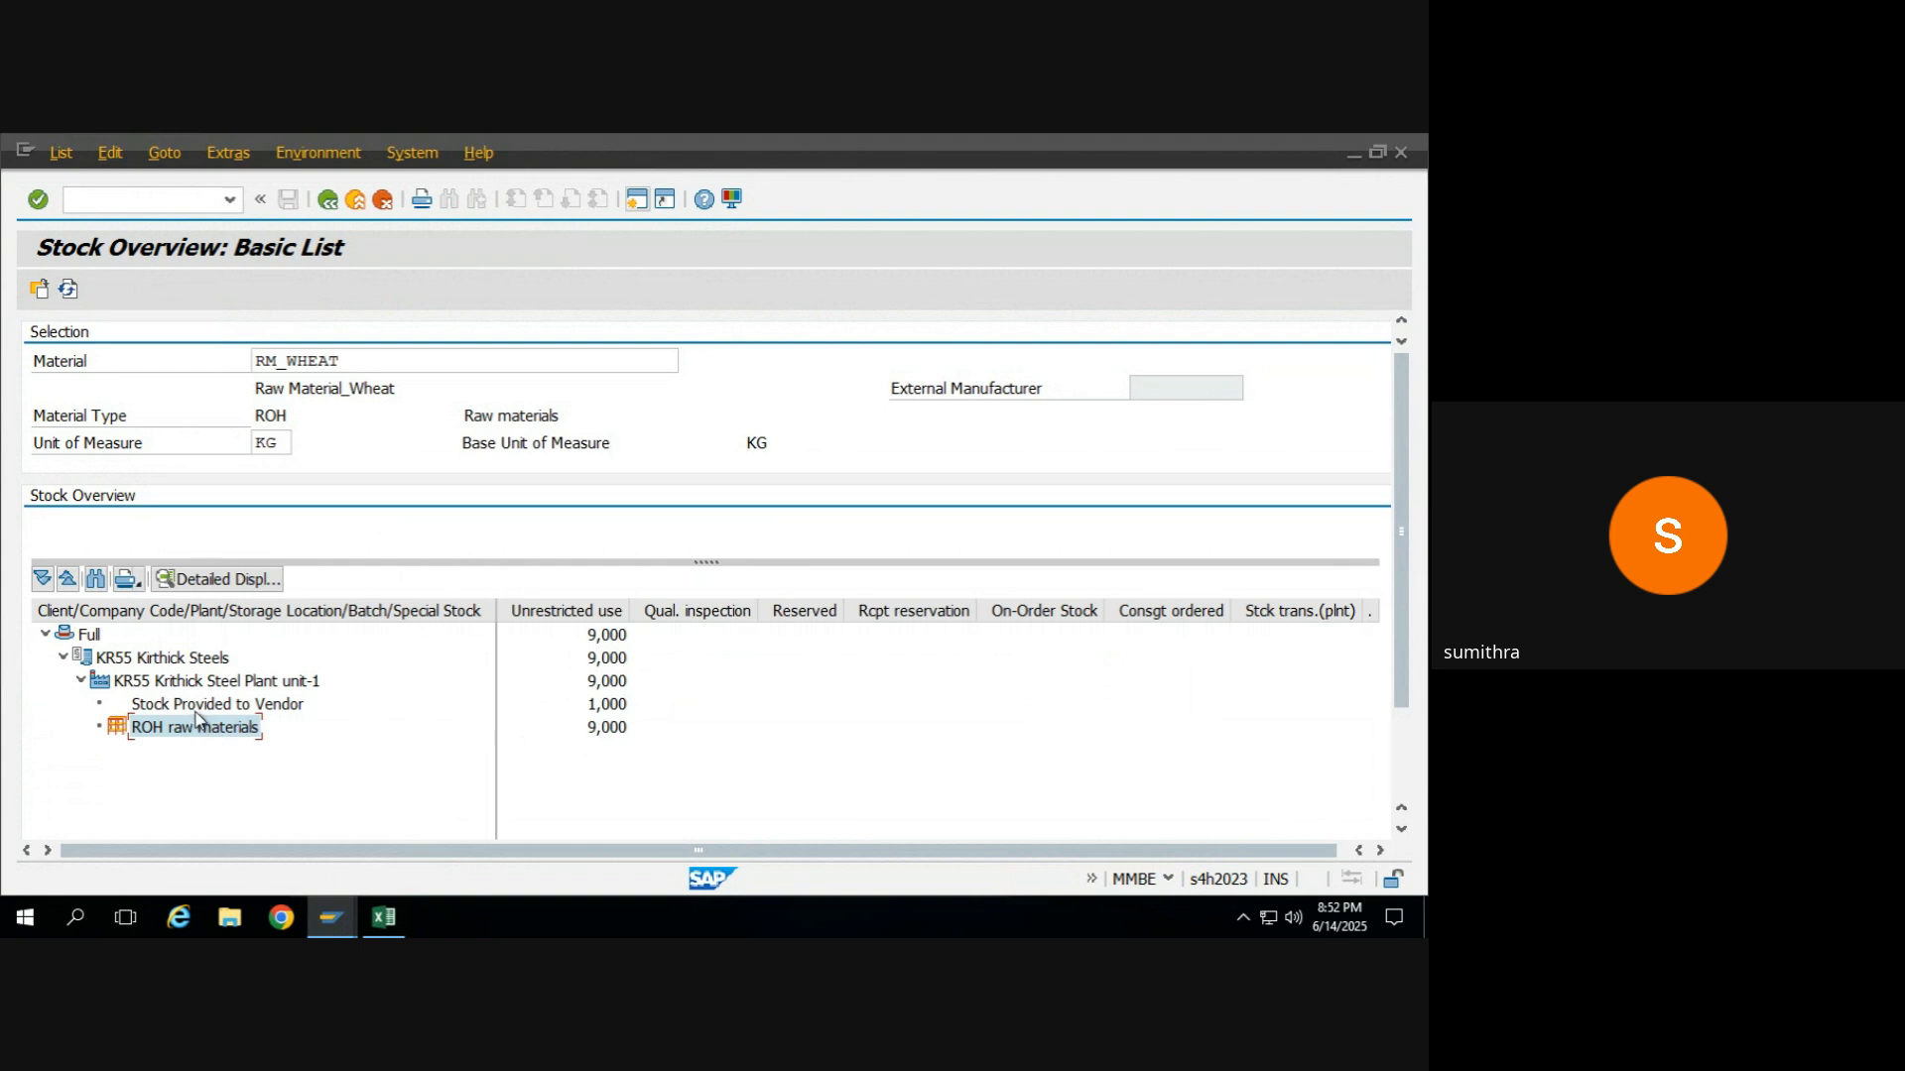
click(195, 706)
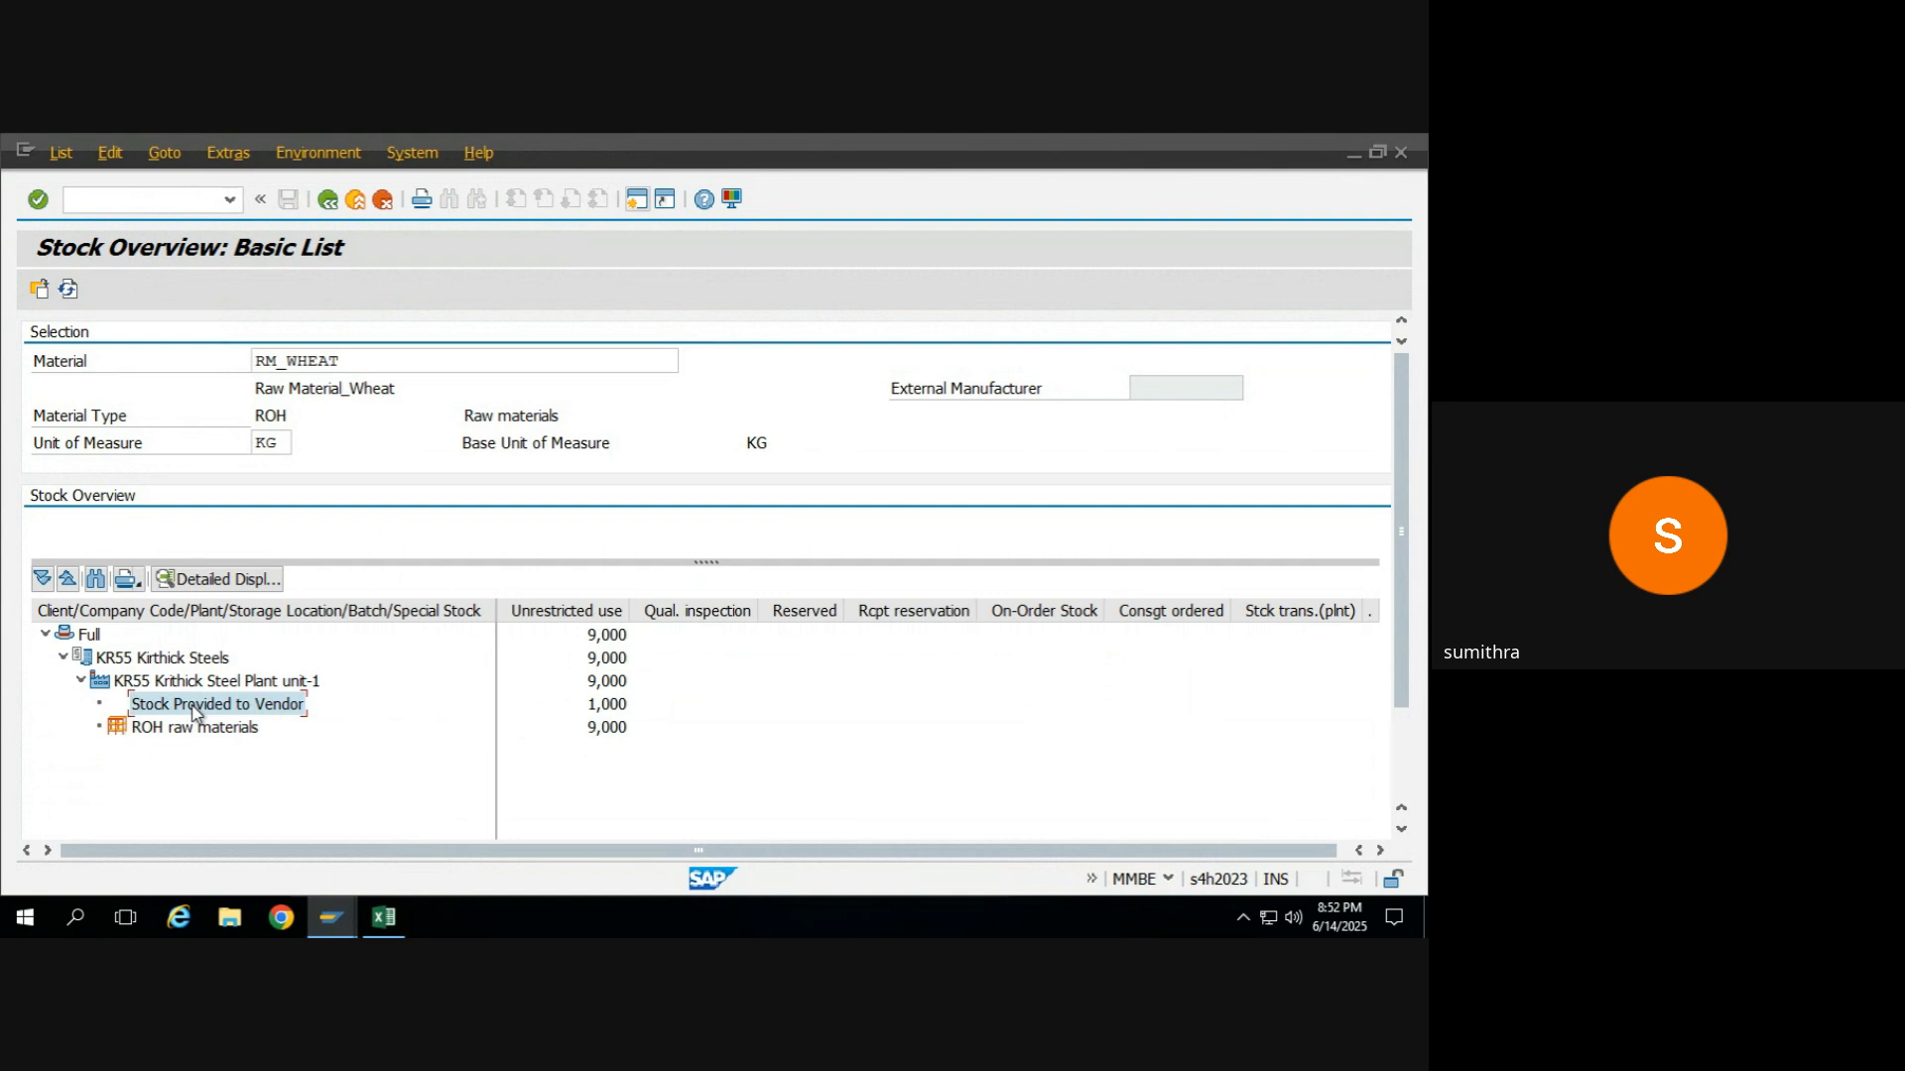
click(596, 706)
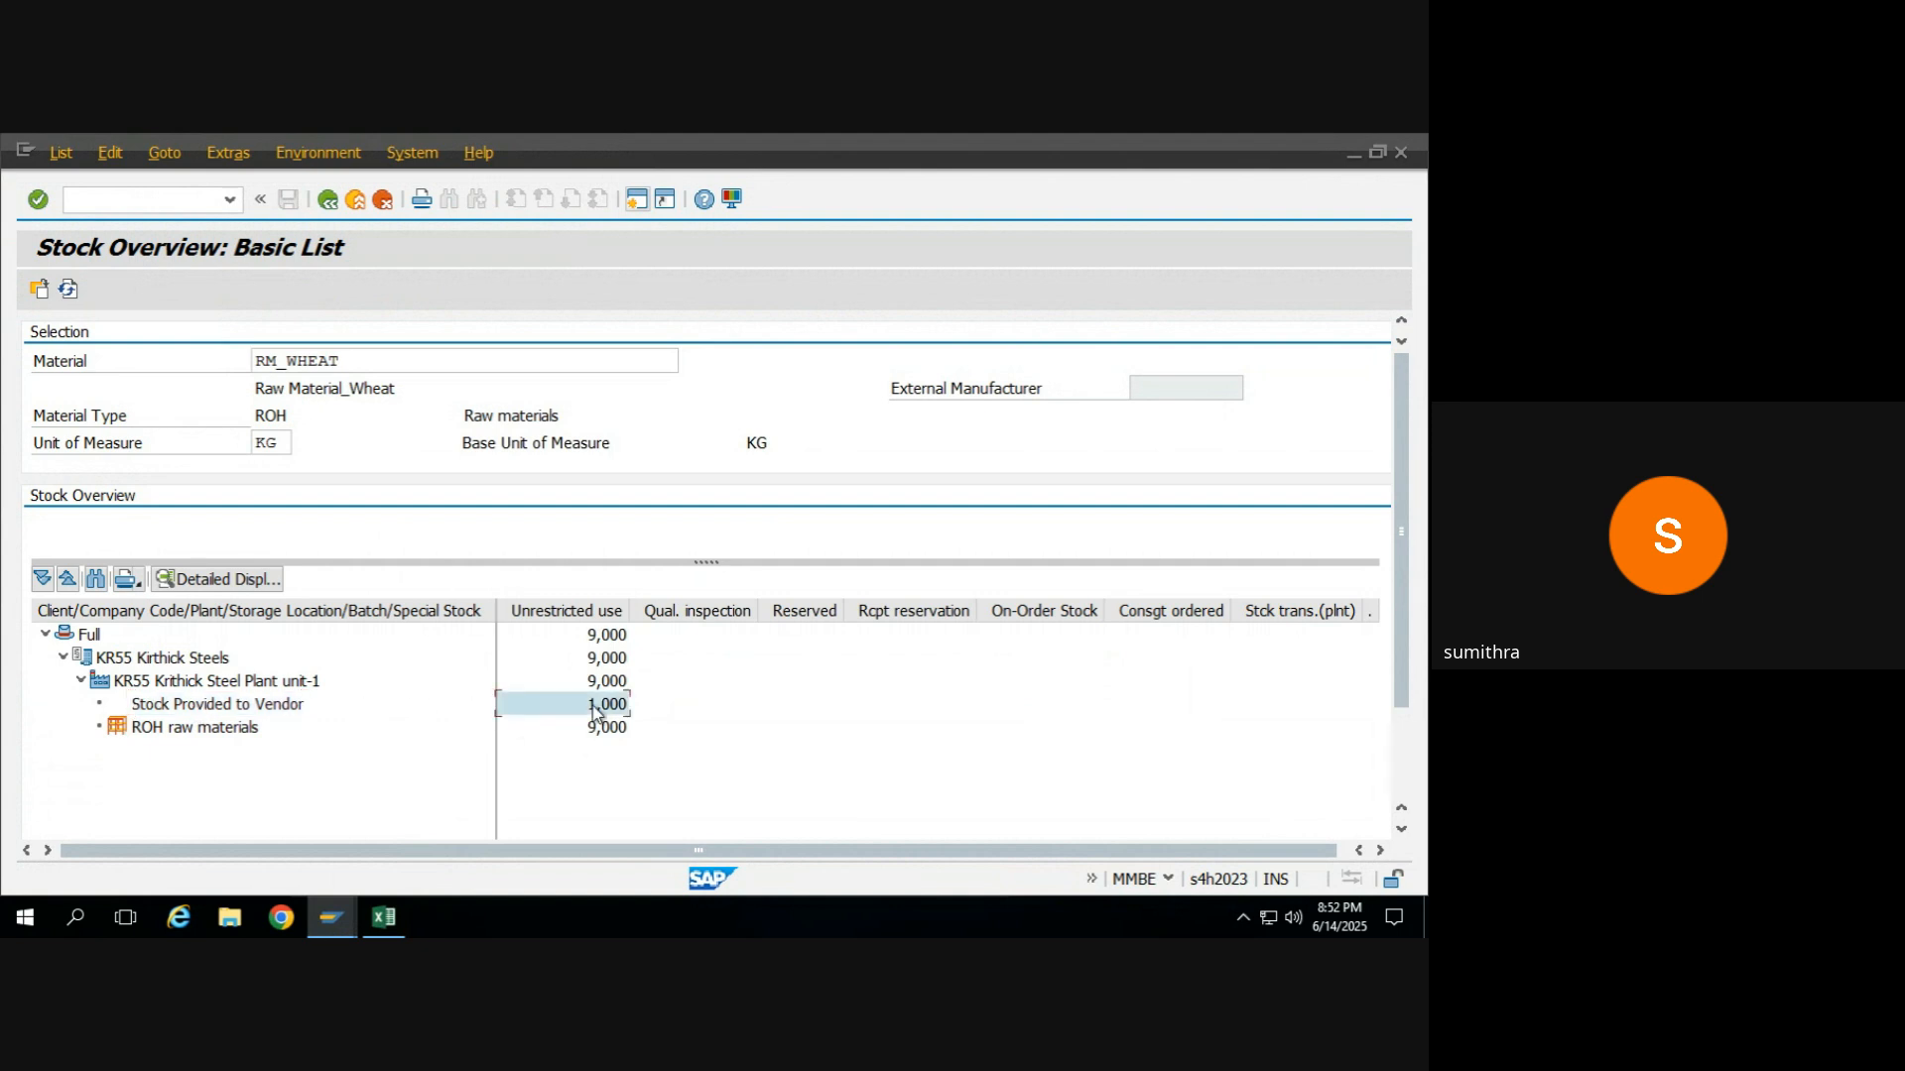
Leave the transfer posting, restart MIGO with the A01 Goods Receipt action for a purchase order, and review its movement type.
key(alt+Tab)
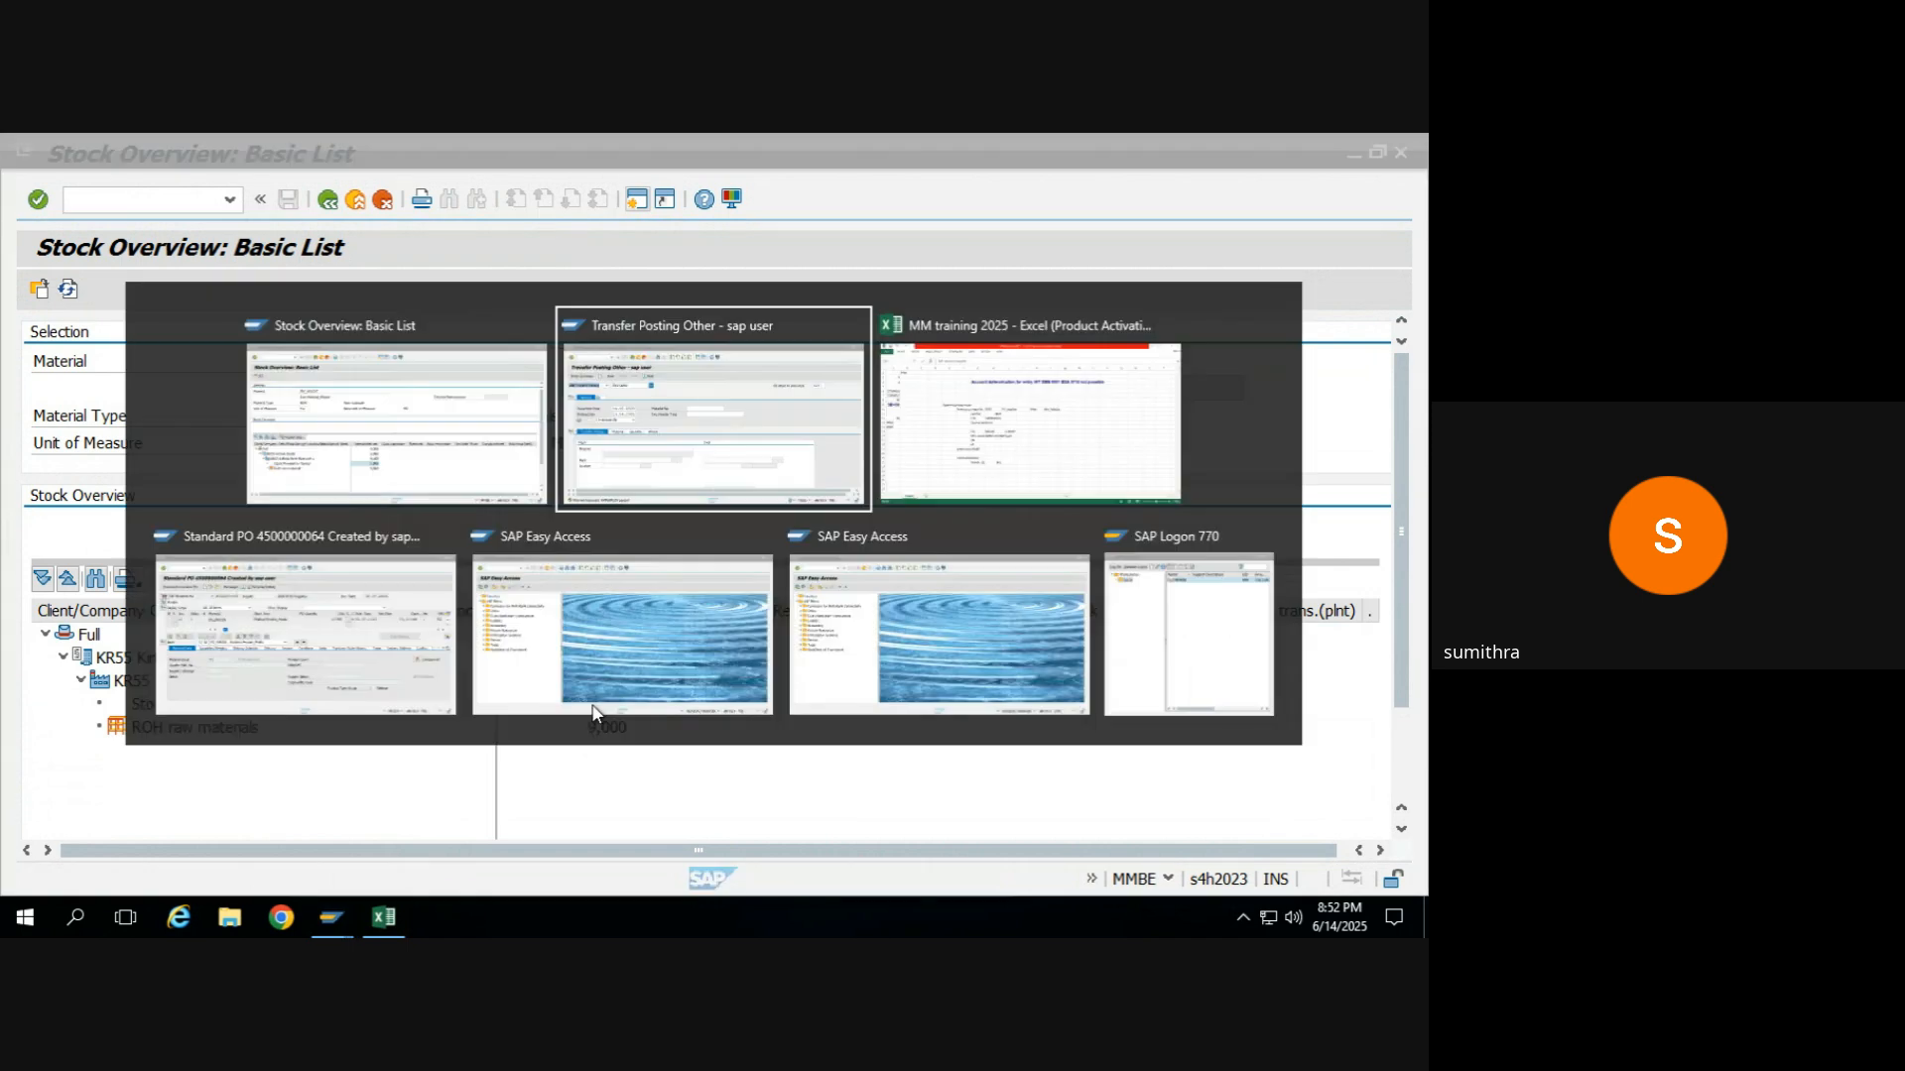
click(328, 200)
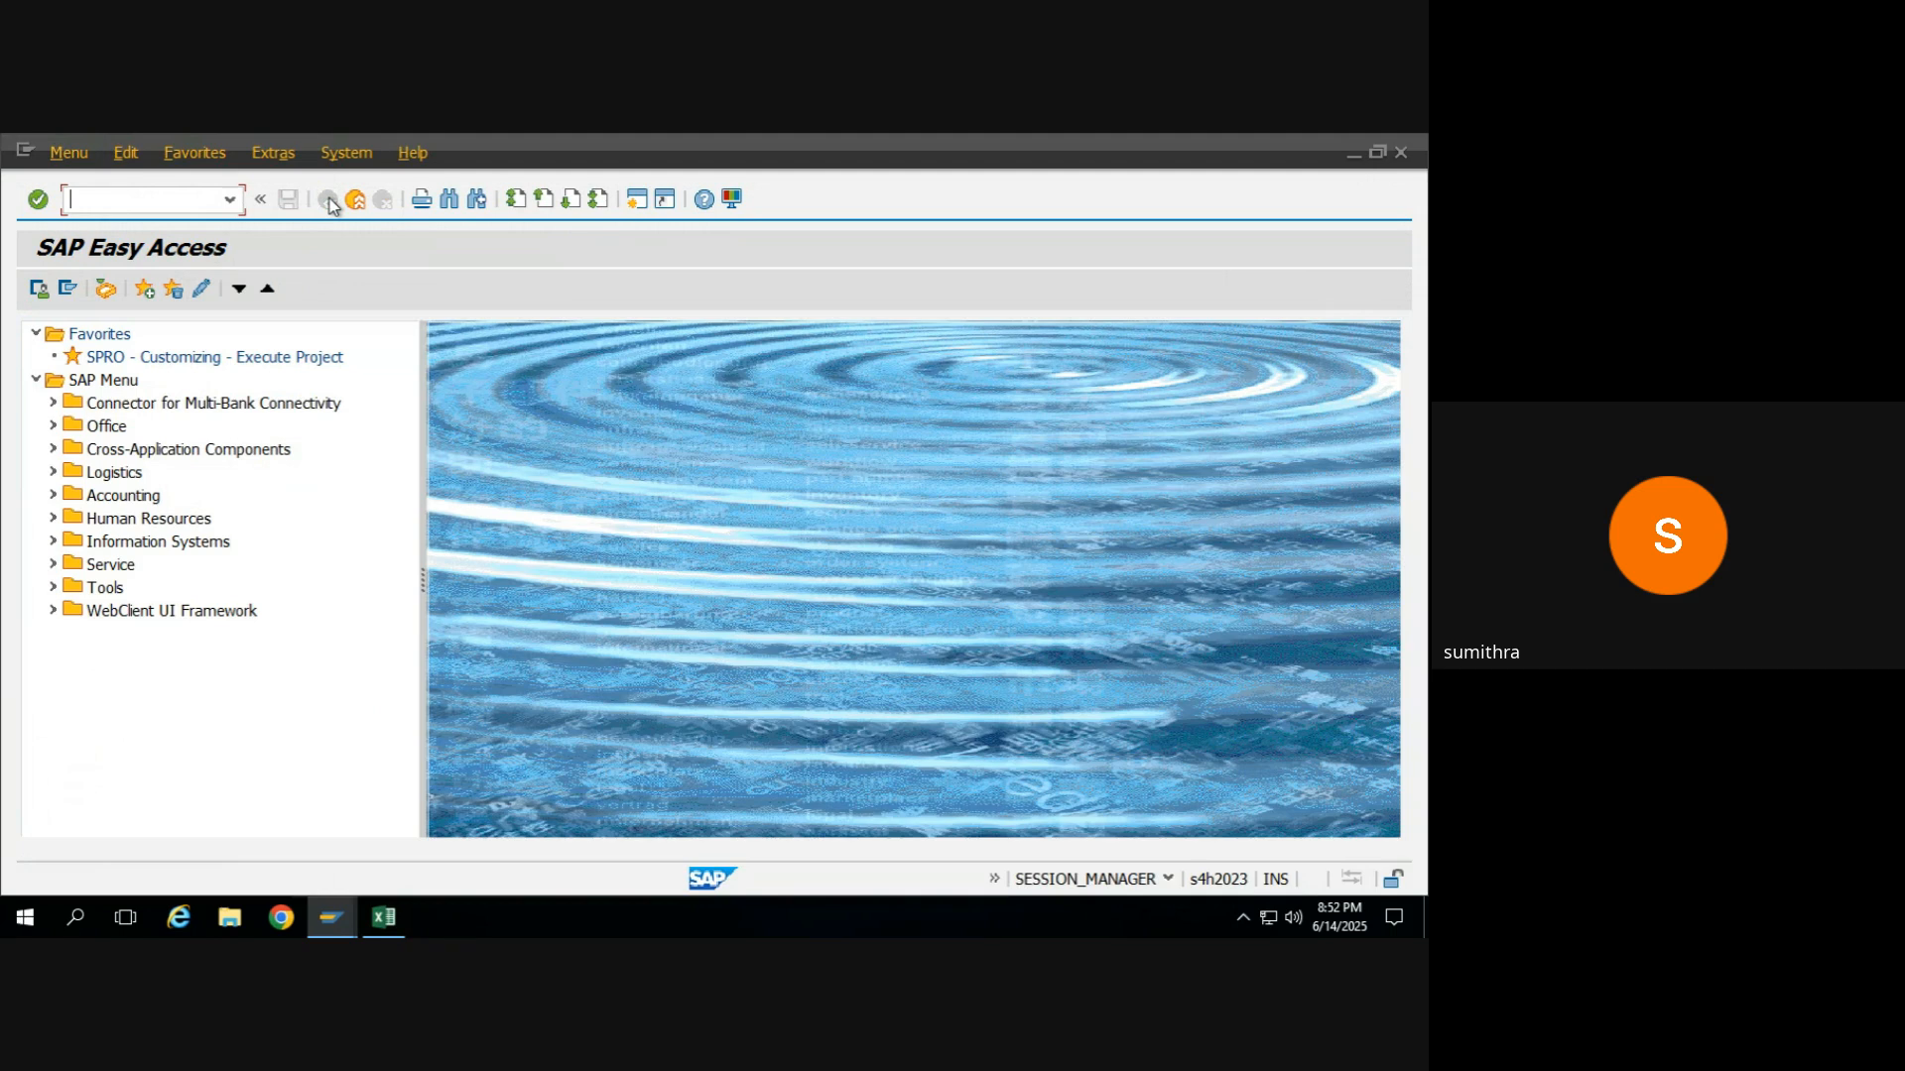
text(migo)
key(Return)
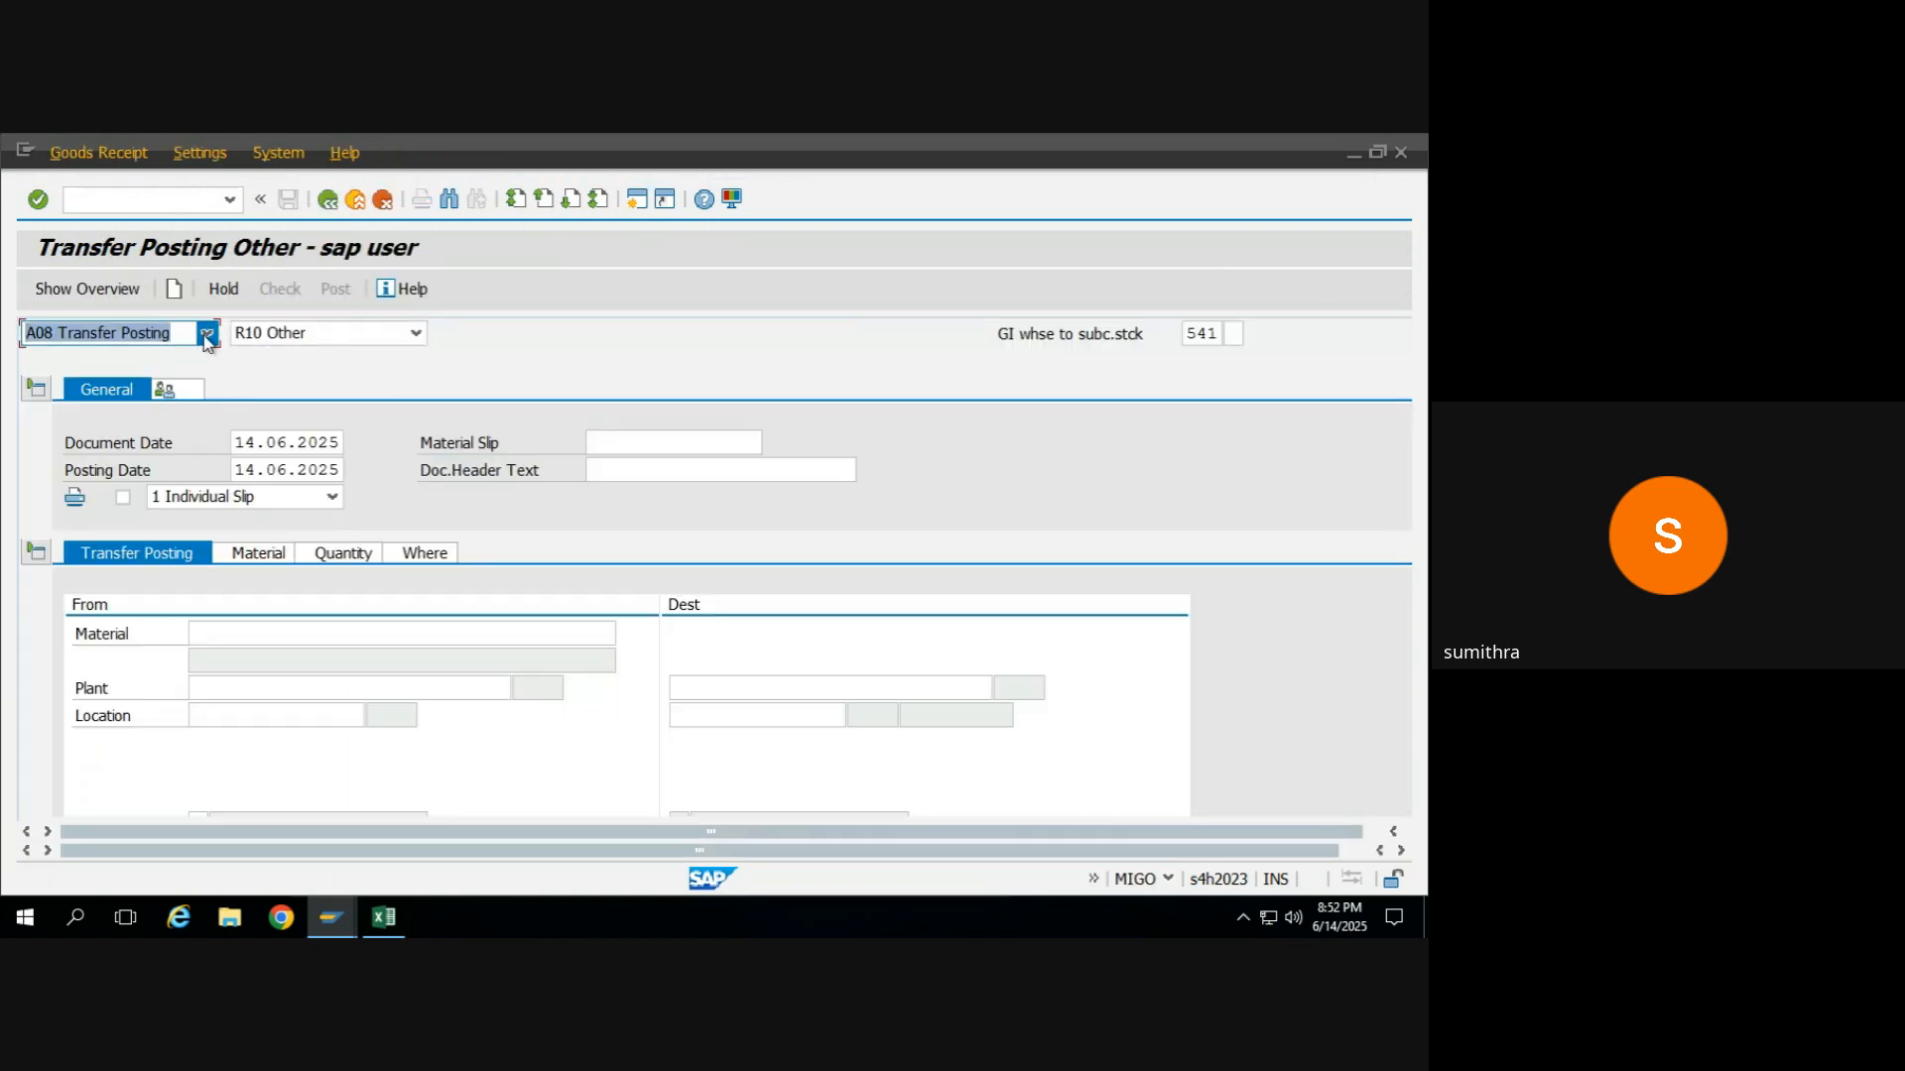
click(207, 335)
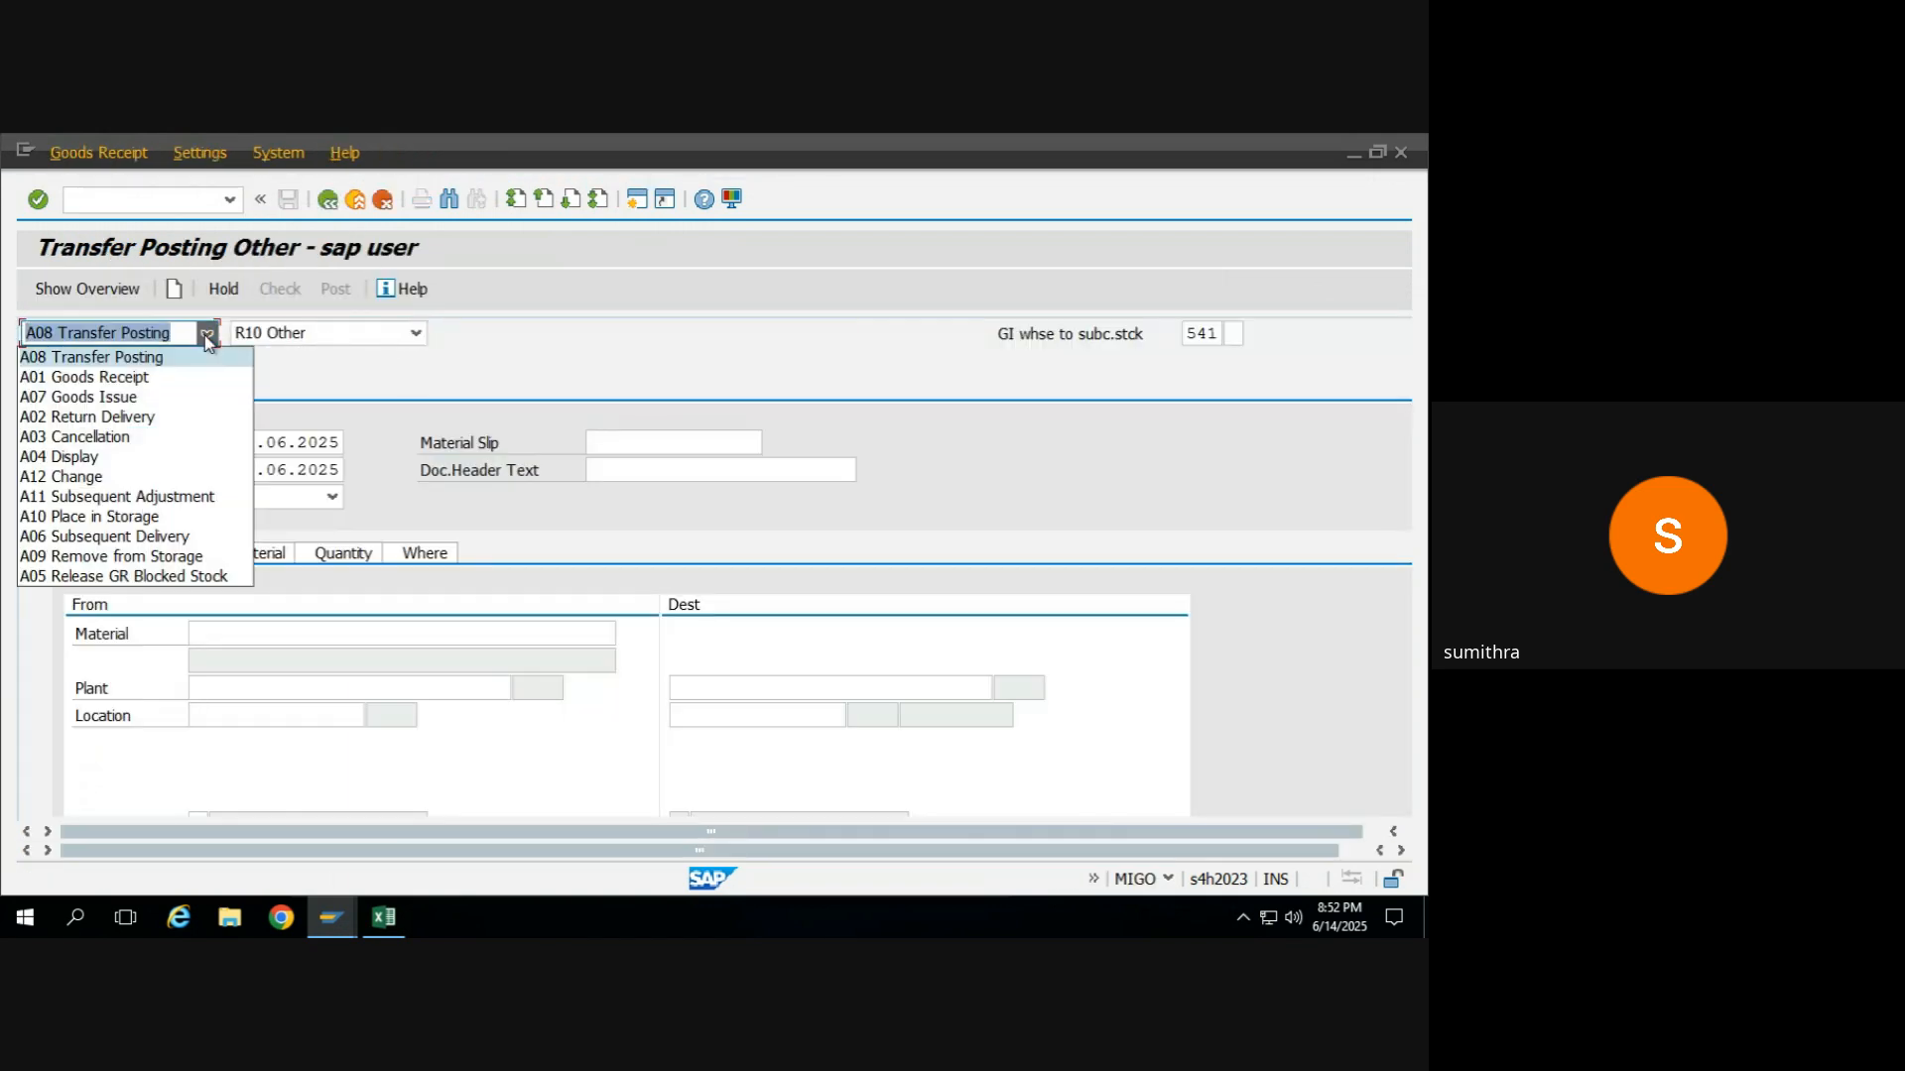
click(138, 379)
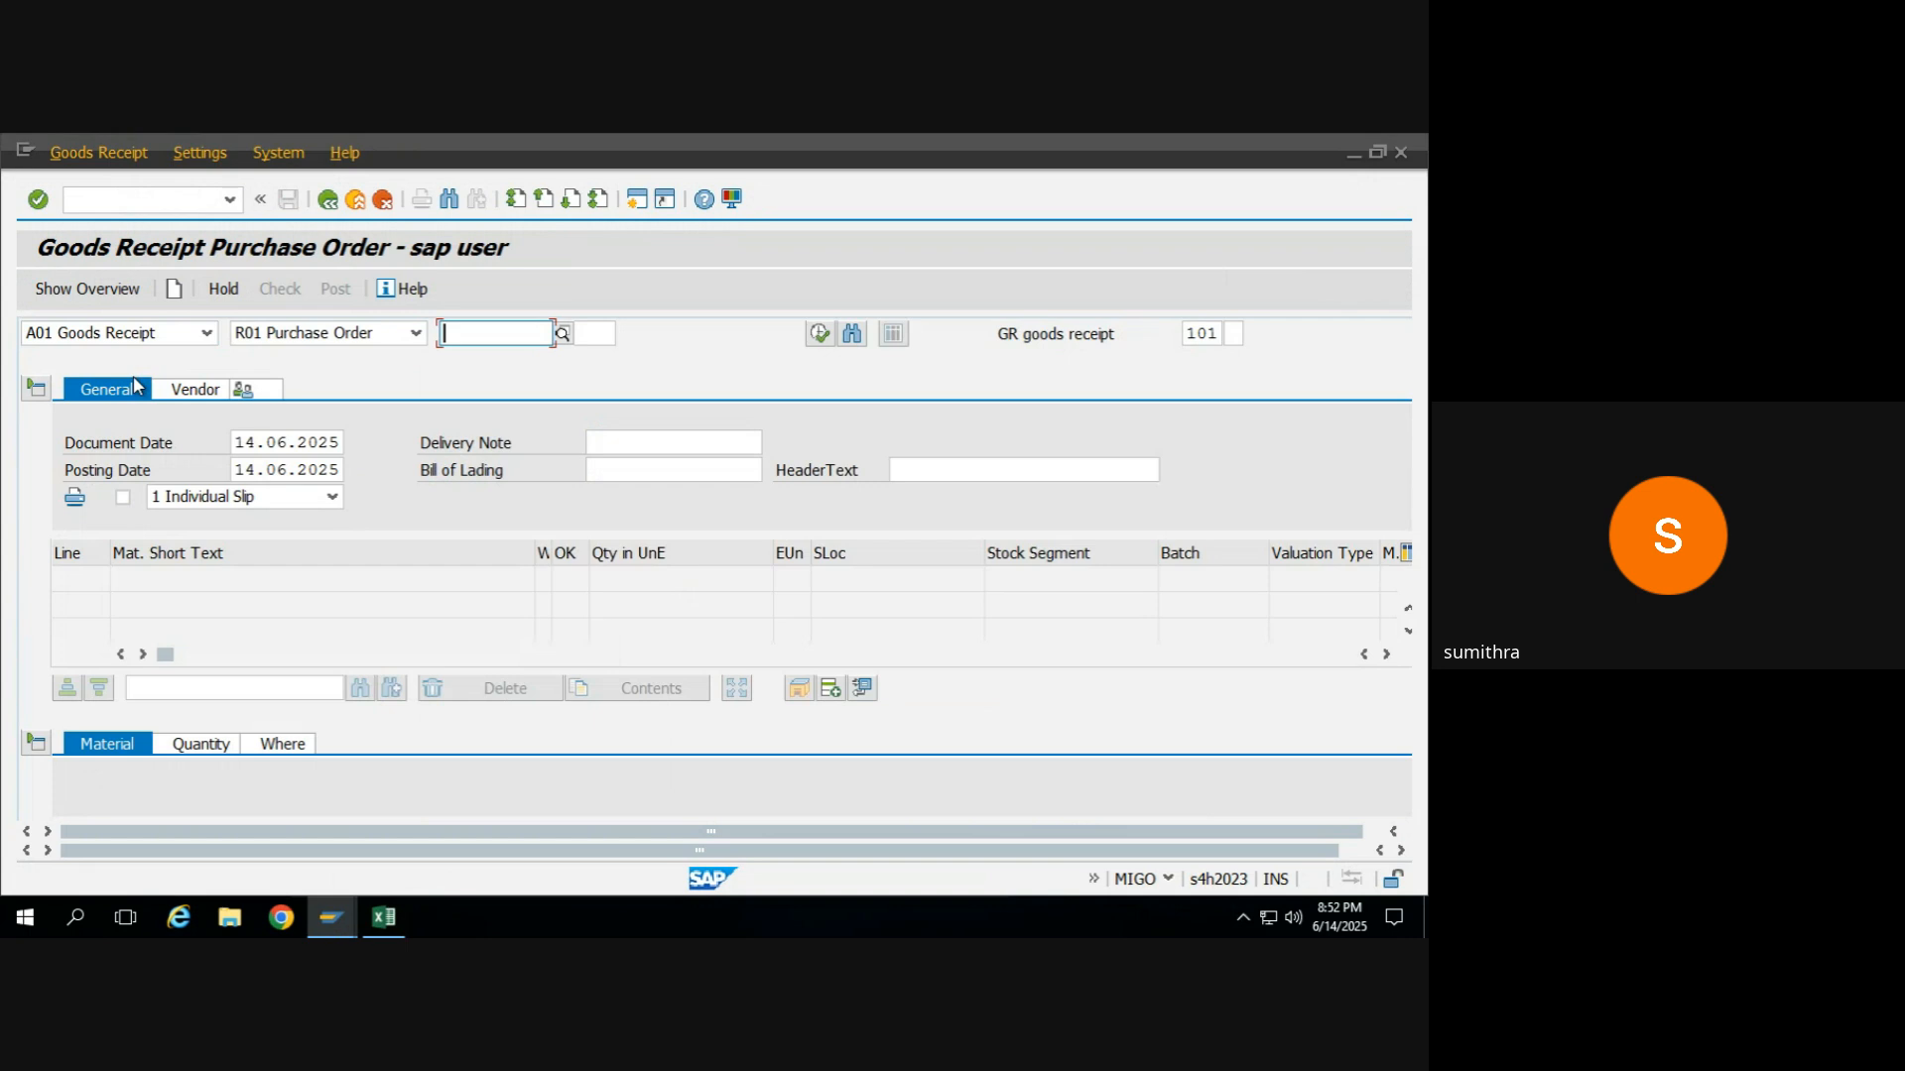
click(1211, 337)
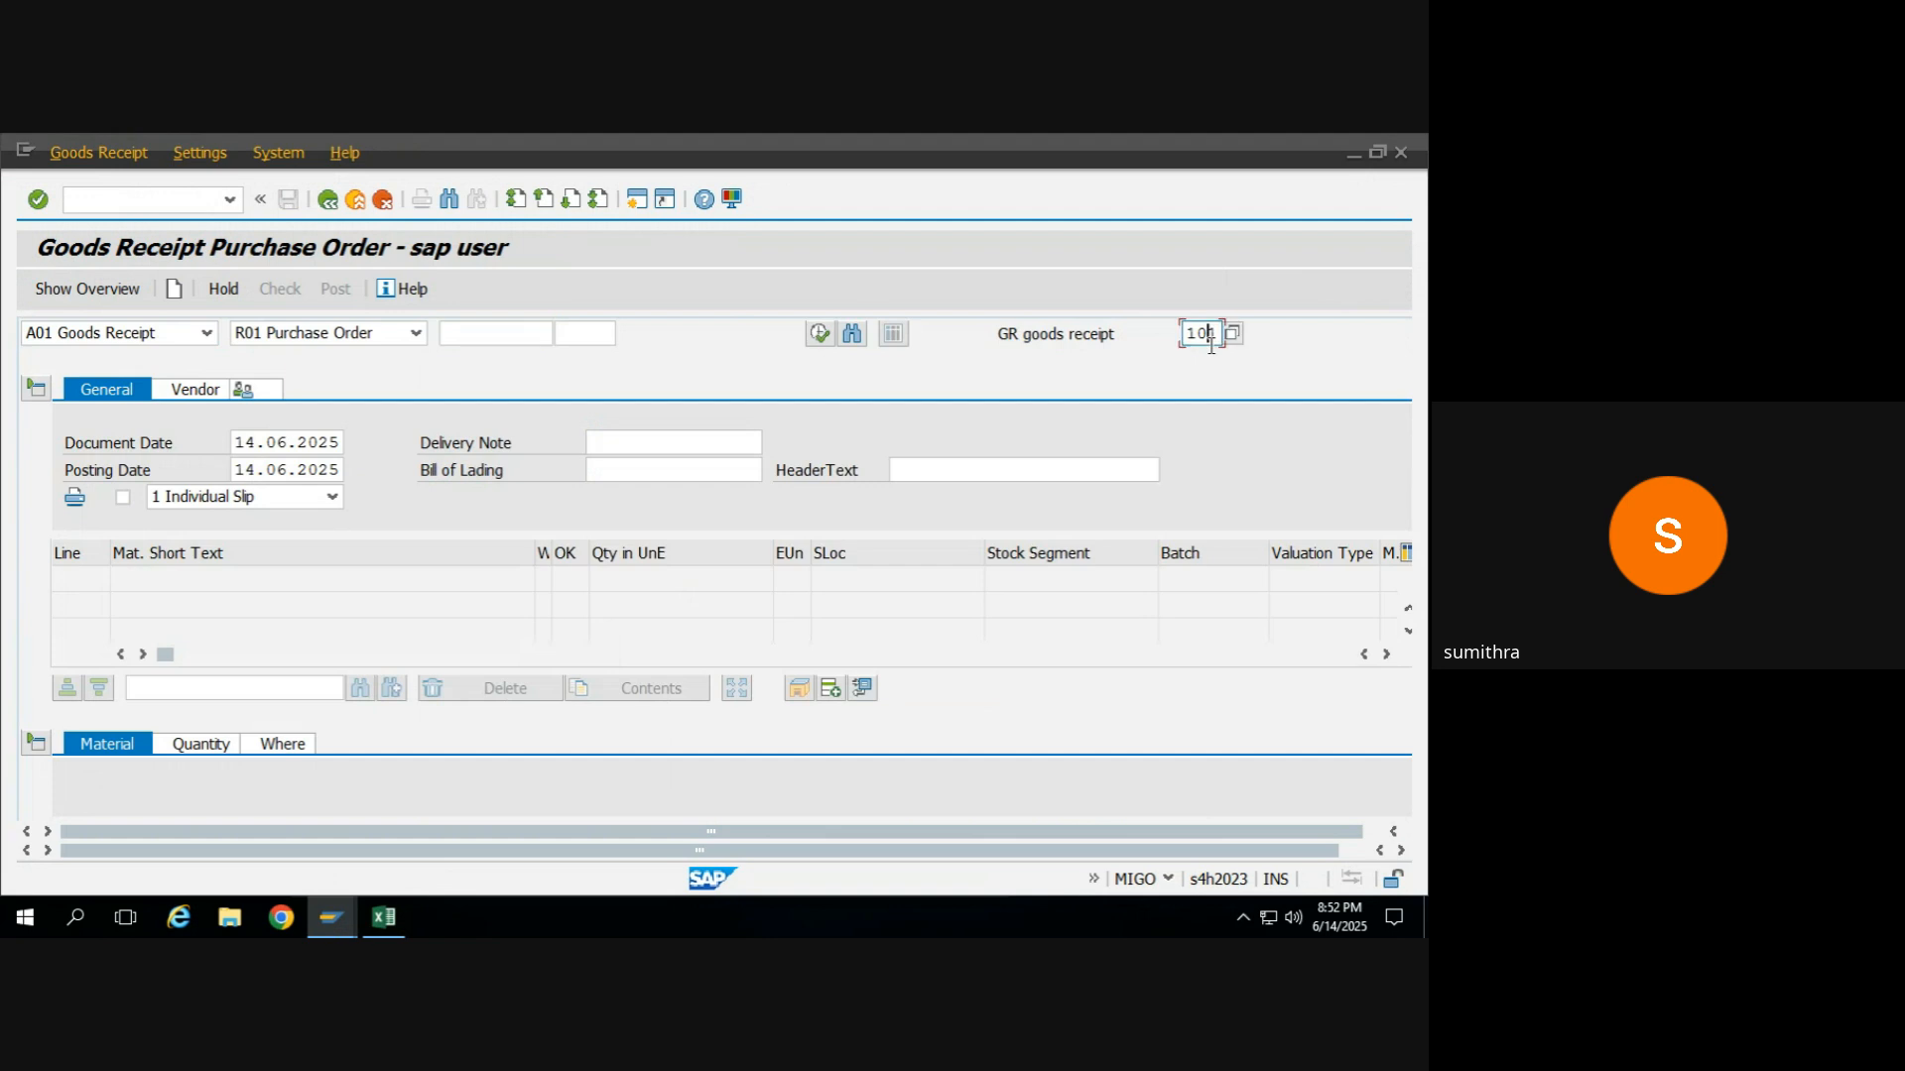
double_click(1211, 339)
Switch to the MM training 2025 workbook in Excel and copy the full purchase order number from cell I15.
click(491, 339)
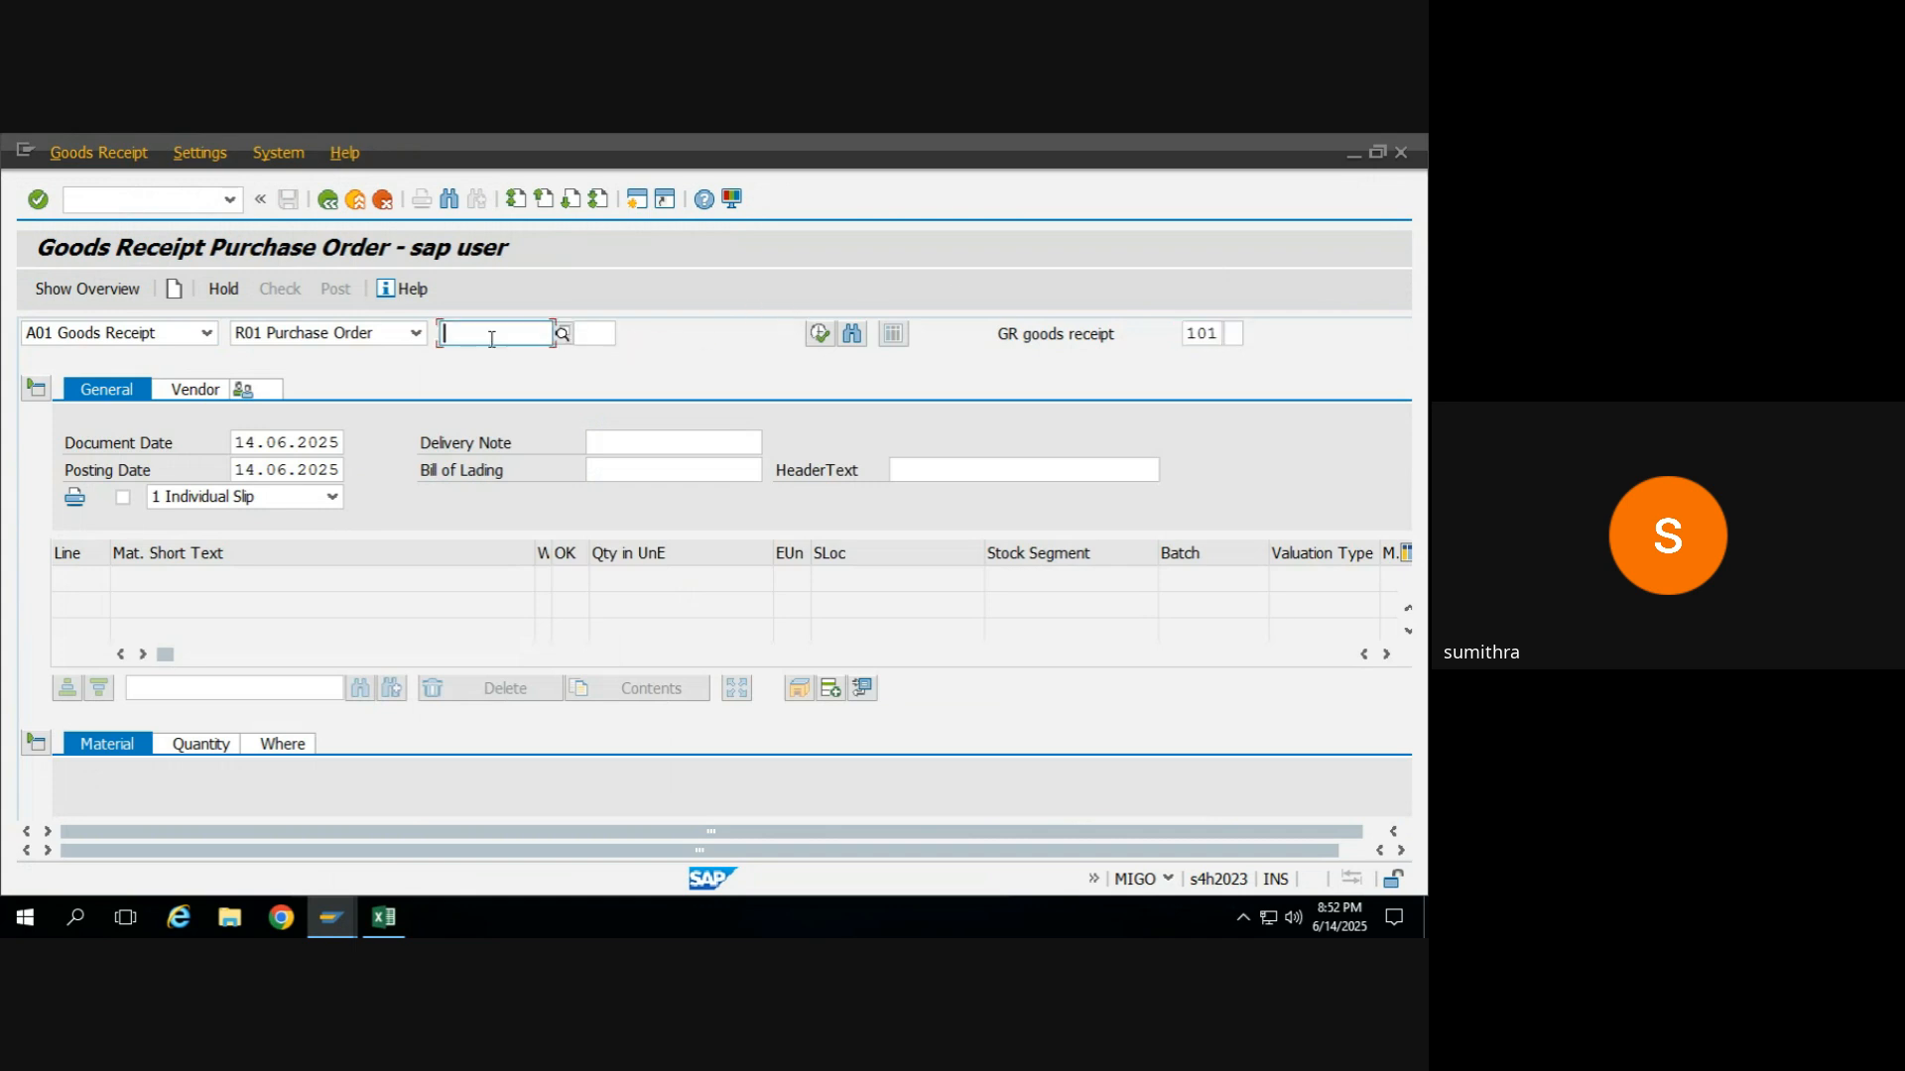
key(alt+Tab)
key(alt+Tab)
key(Tab)
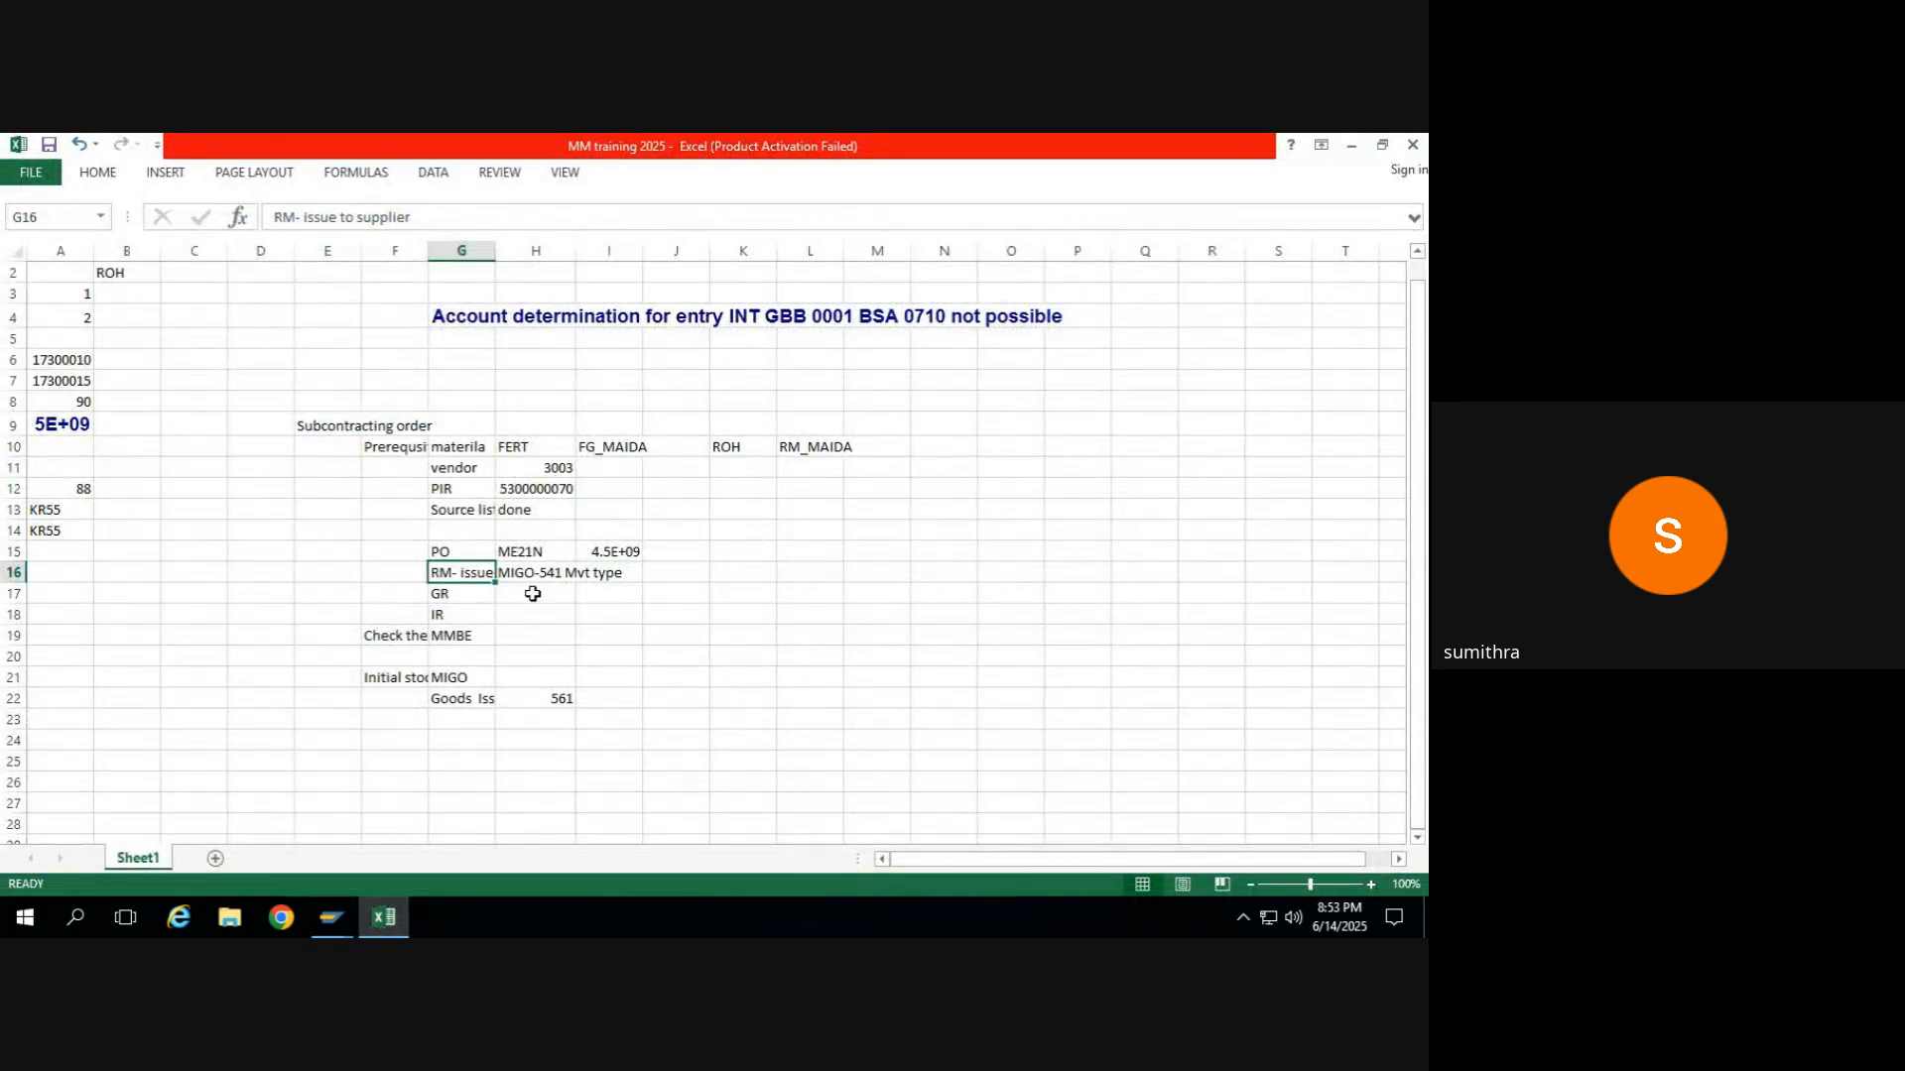
click(542, 577)
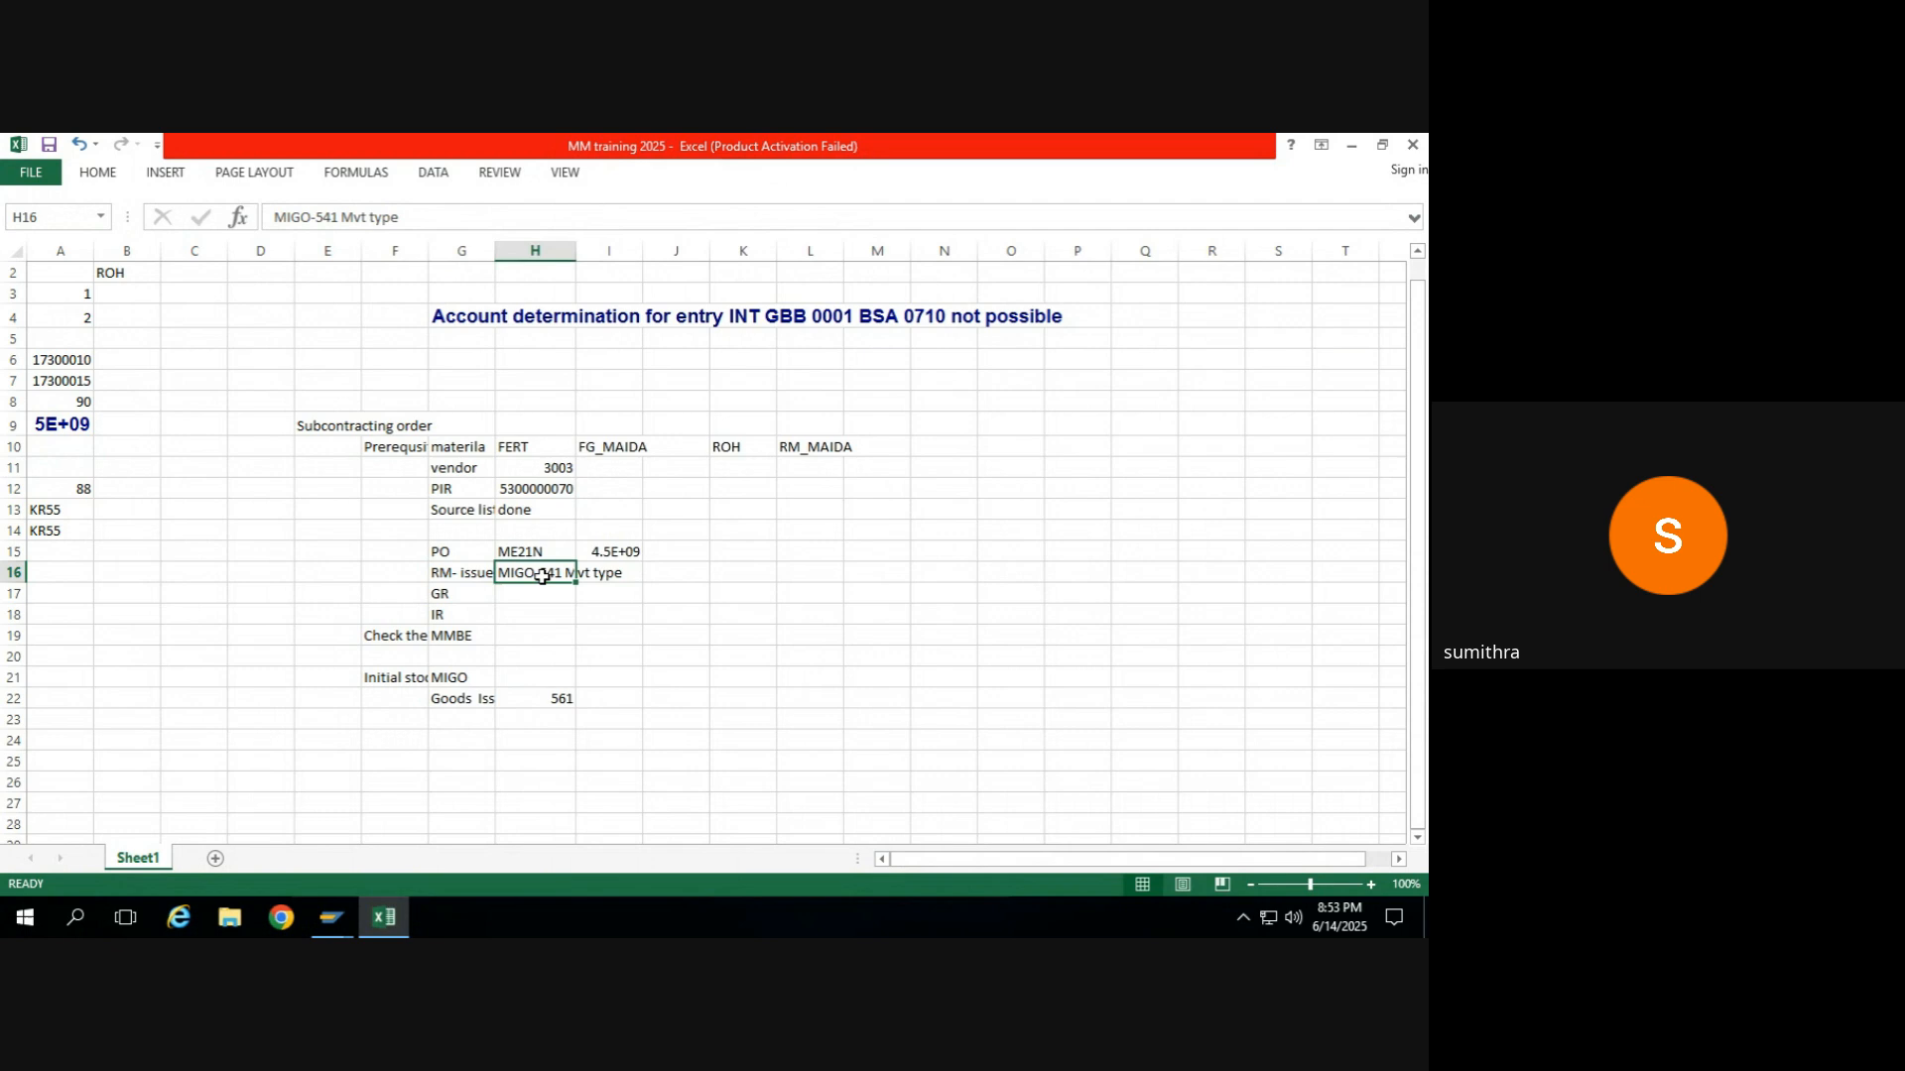
click(600, 553)
click(393, 219)
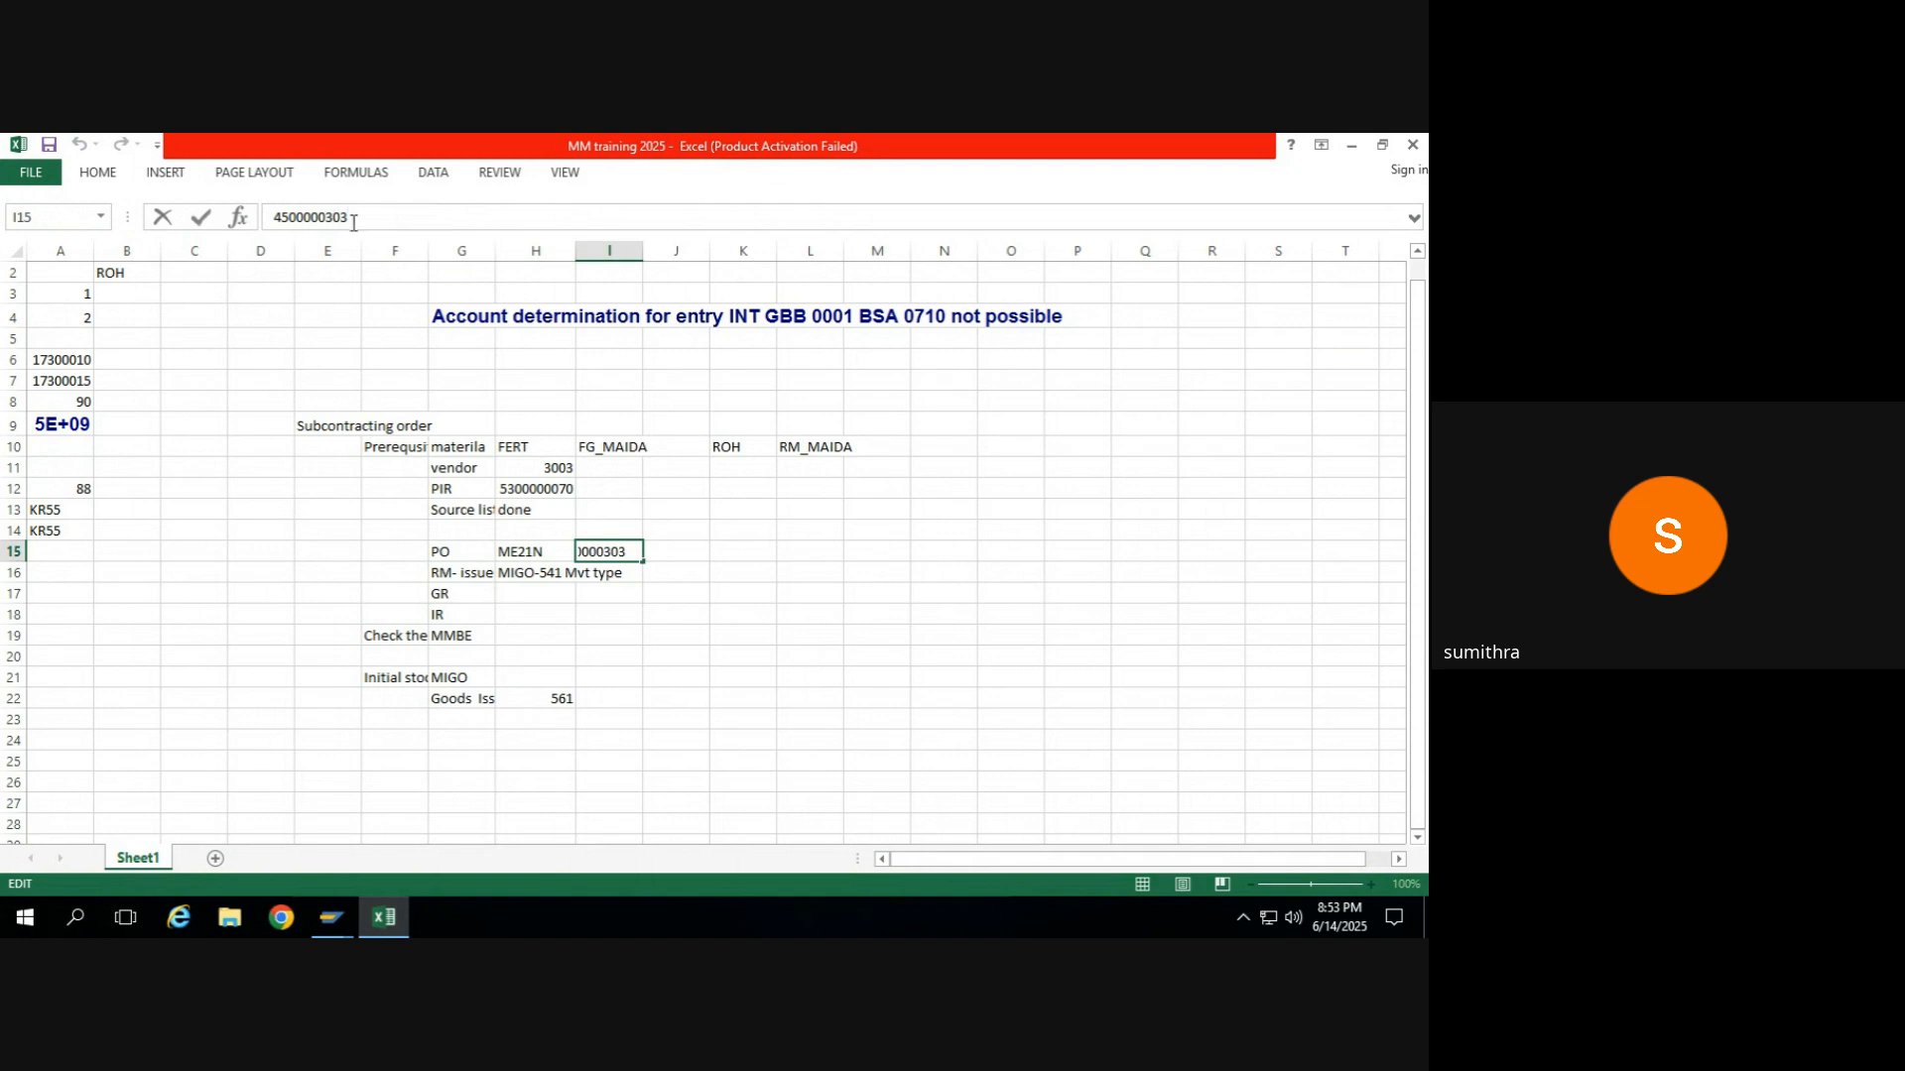
drag(350, 219, 262, 228)
key(ctrl+c)
Return to the SAP MIGO session and load the copied purchase order into the goods receipt.
key(alt+Tab)
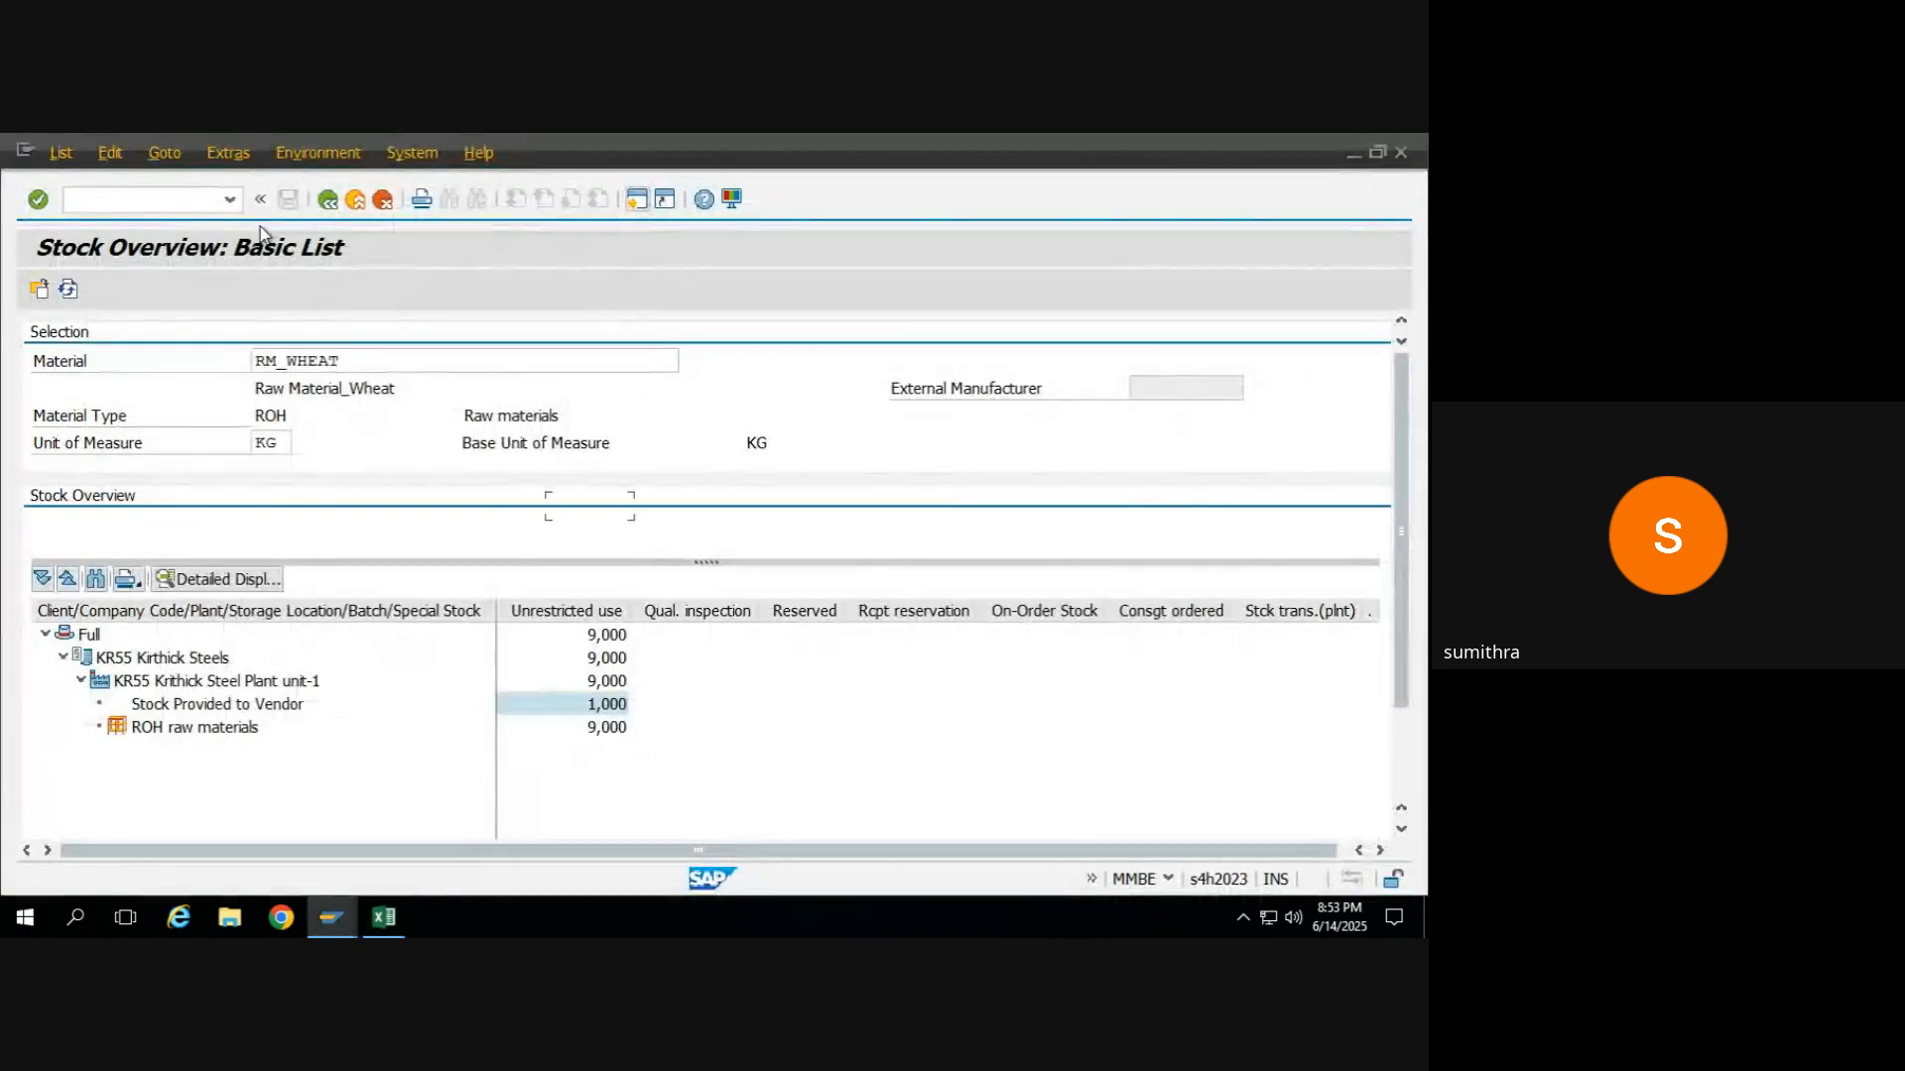
key(alt+Tab)
key(alt+Tab)
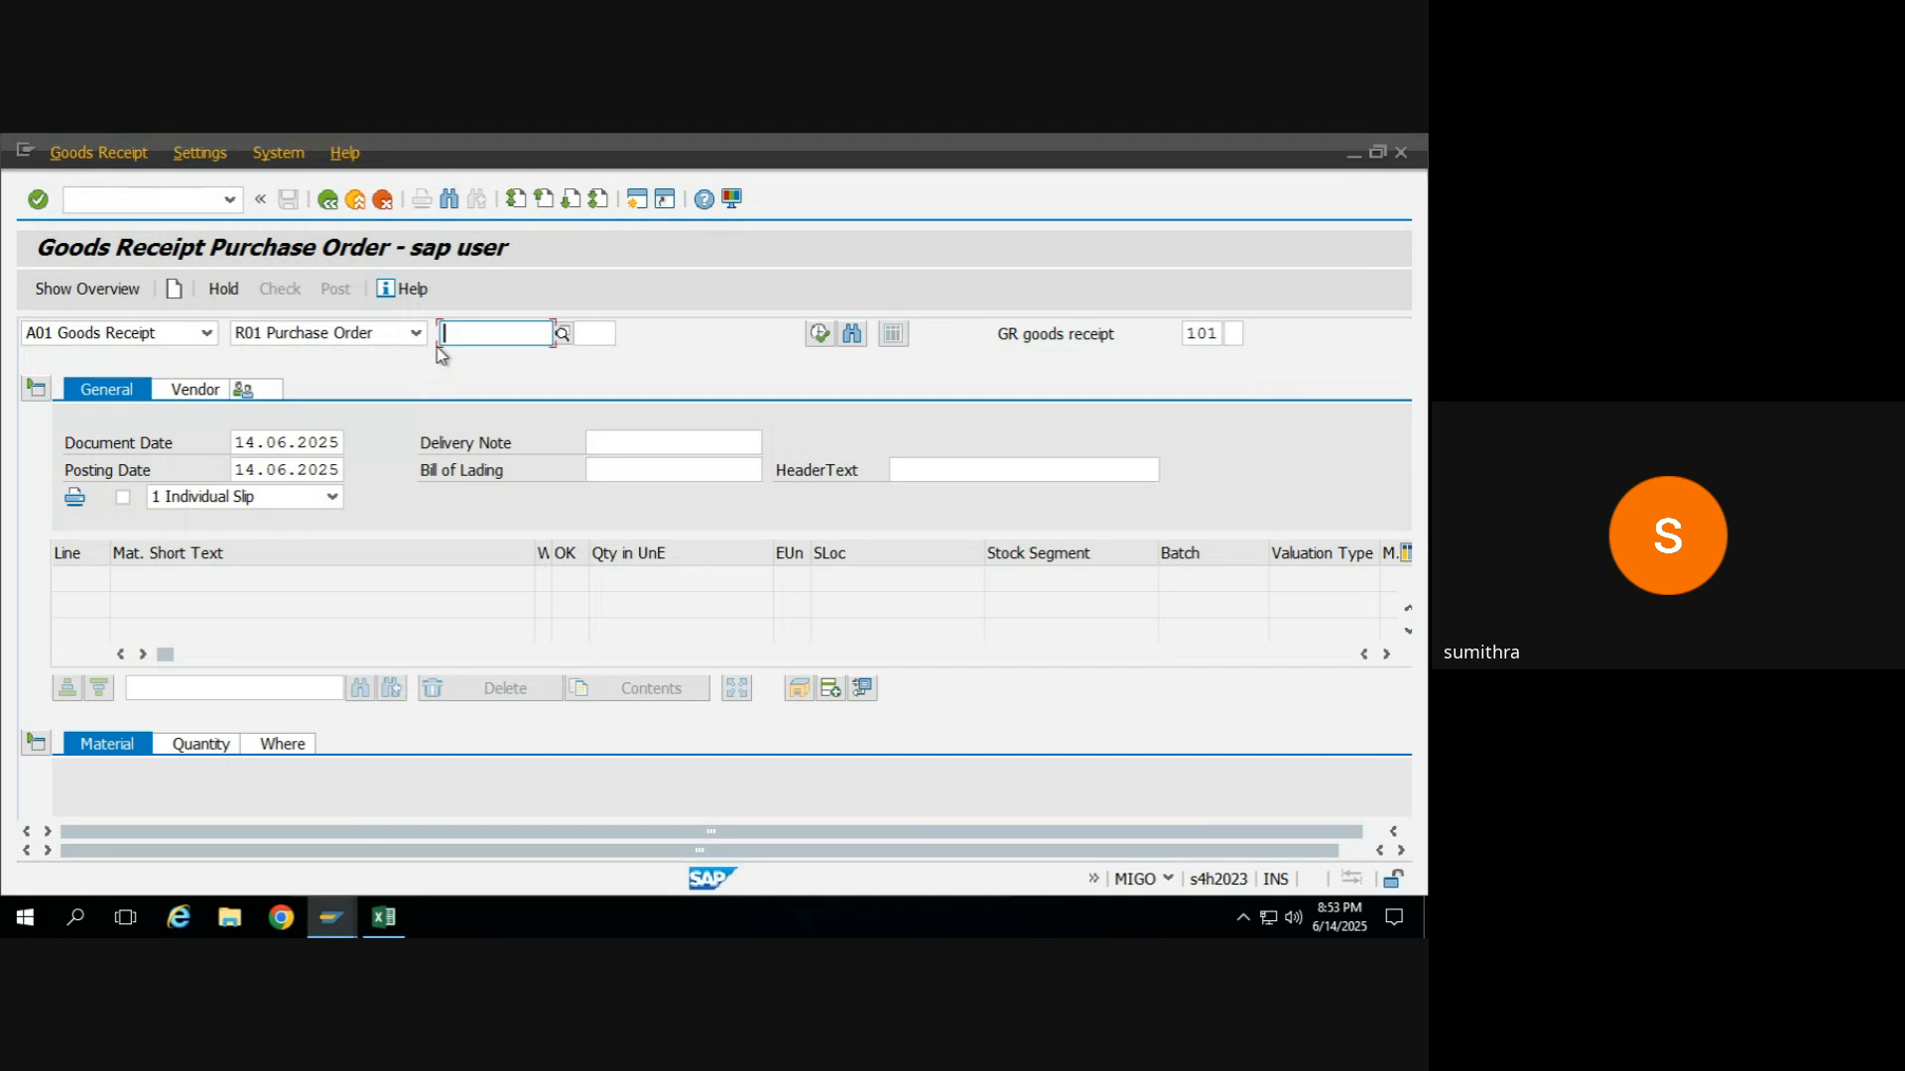
key(ctrl+v)
key(Return)
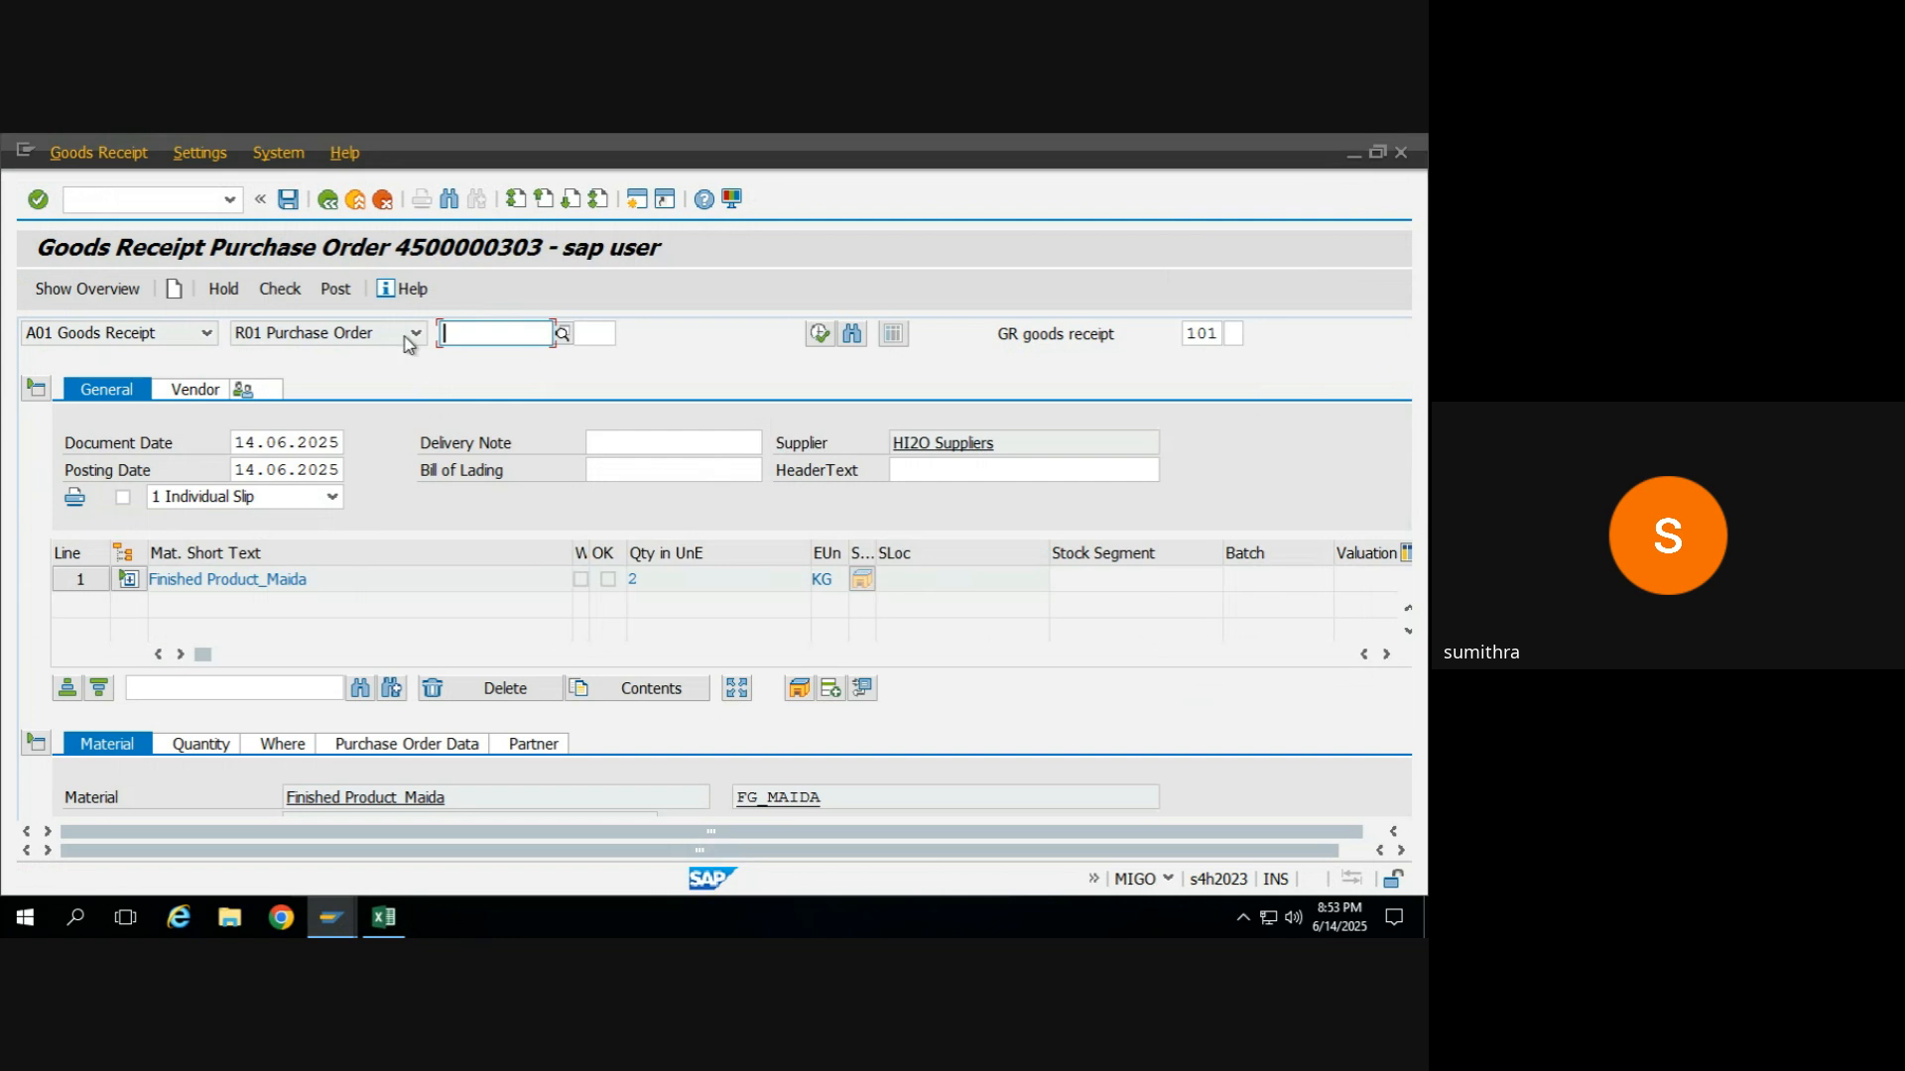
Check the goods receipt with the header data collapsed, and flag the Finished Product_Maida item as OK.
click(40, 388)
click(279, 289)
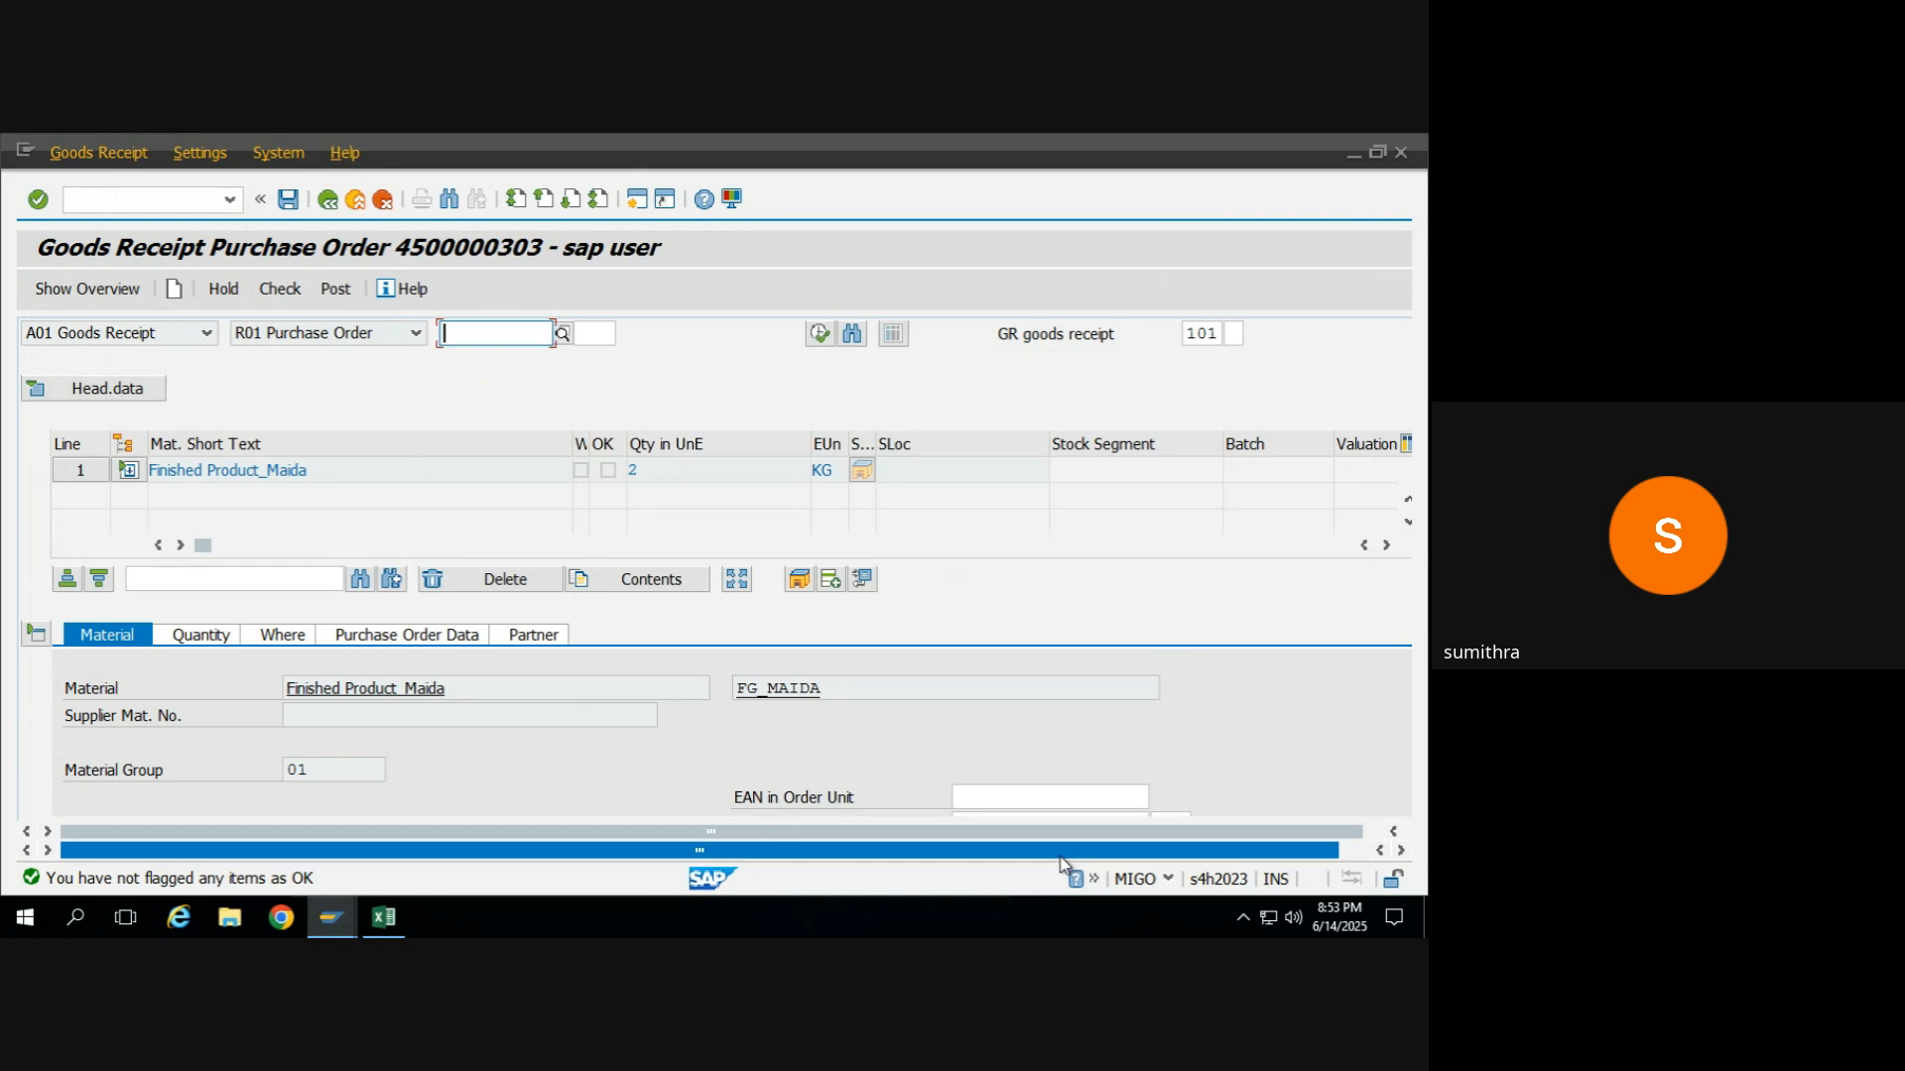
drag(1063, 855, 1121, 855)
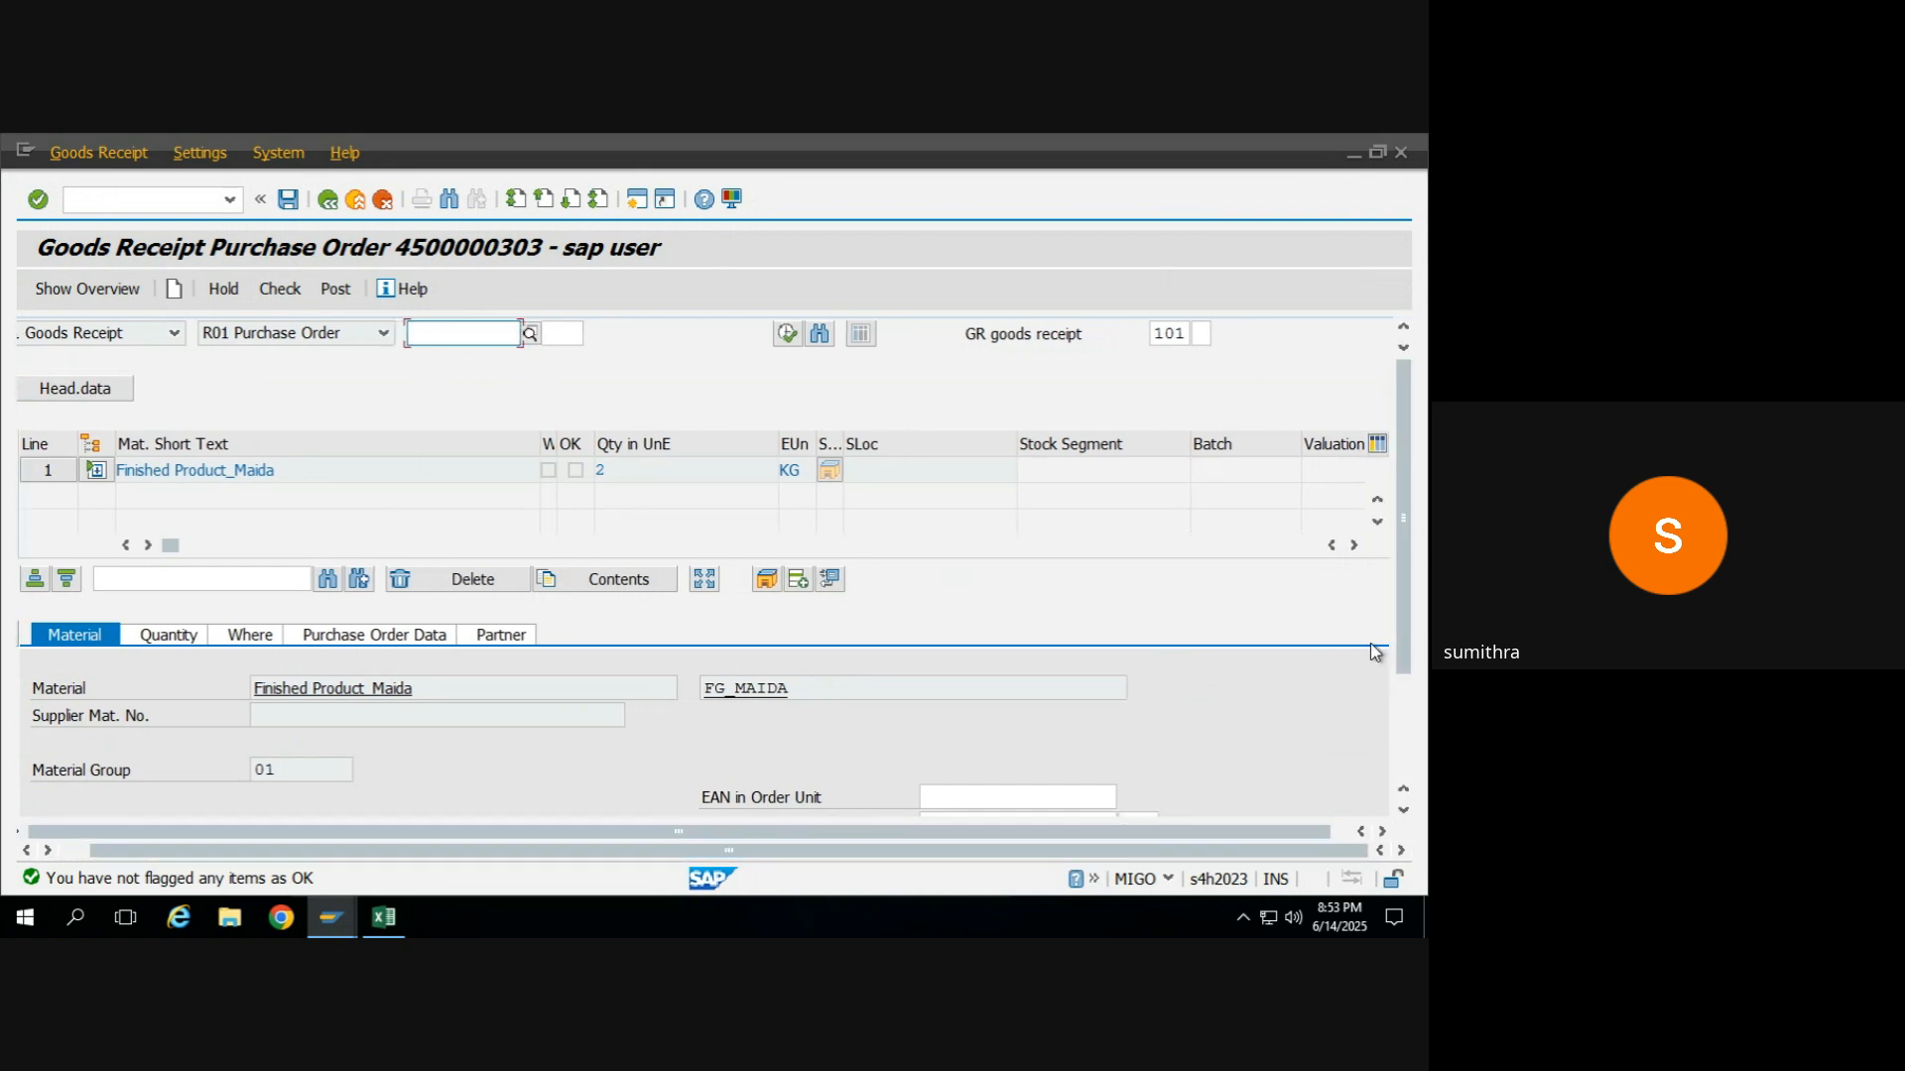
scroll(1404, 647, down, 3)
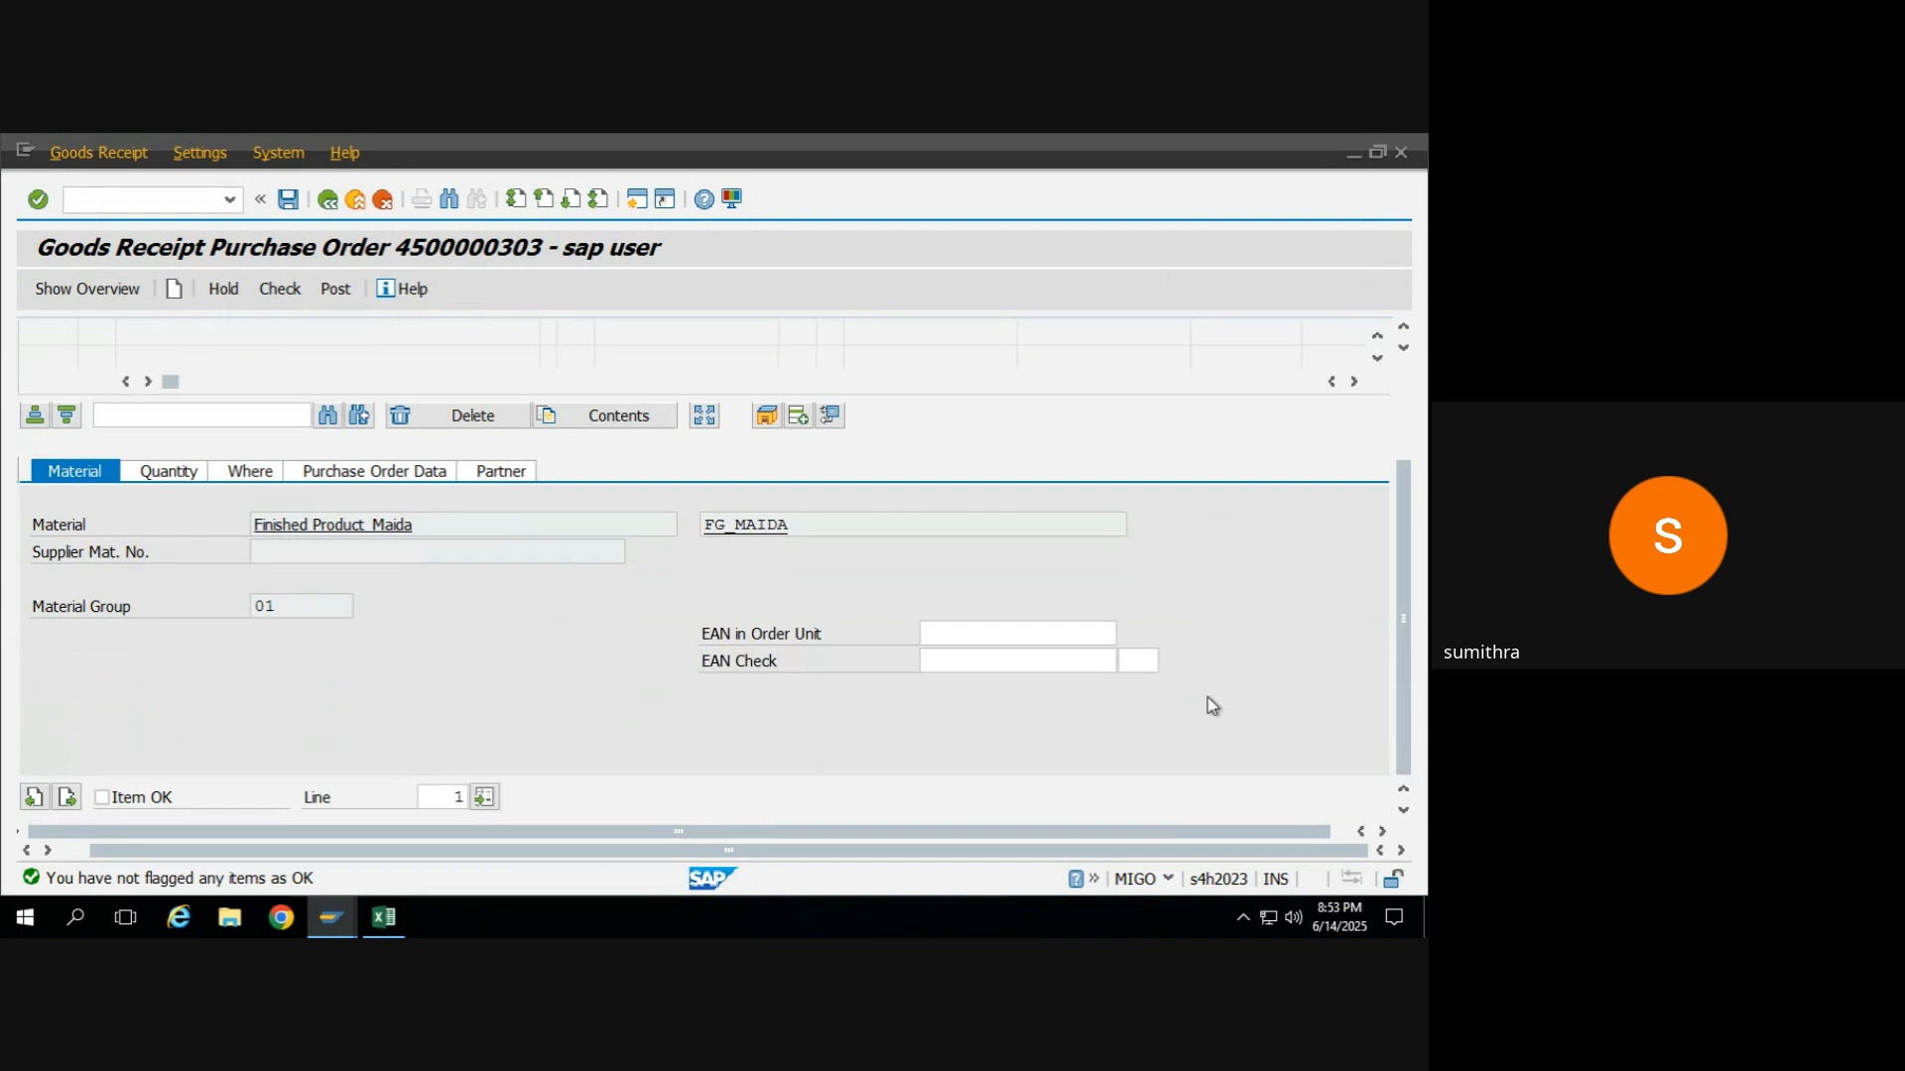
click(127, 797)
Review the Finished Product_Maida item's quantity, destination and purchase order details.
click(165, 476)
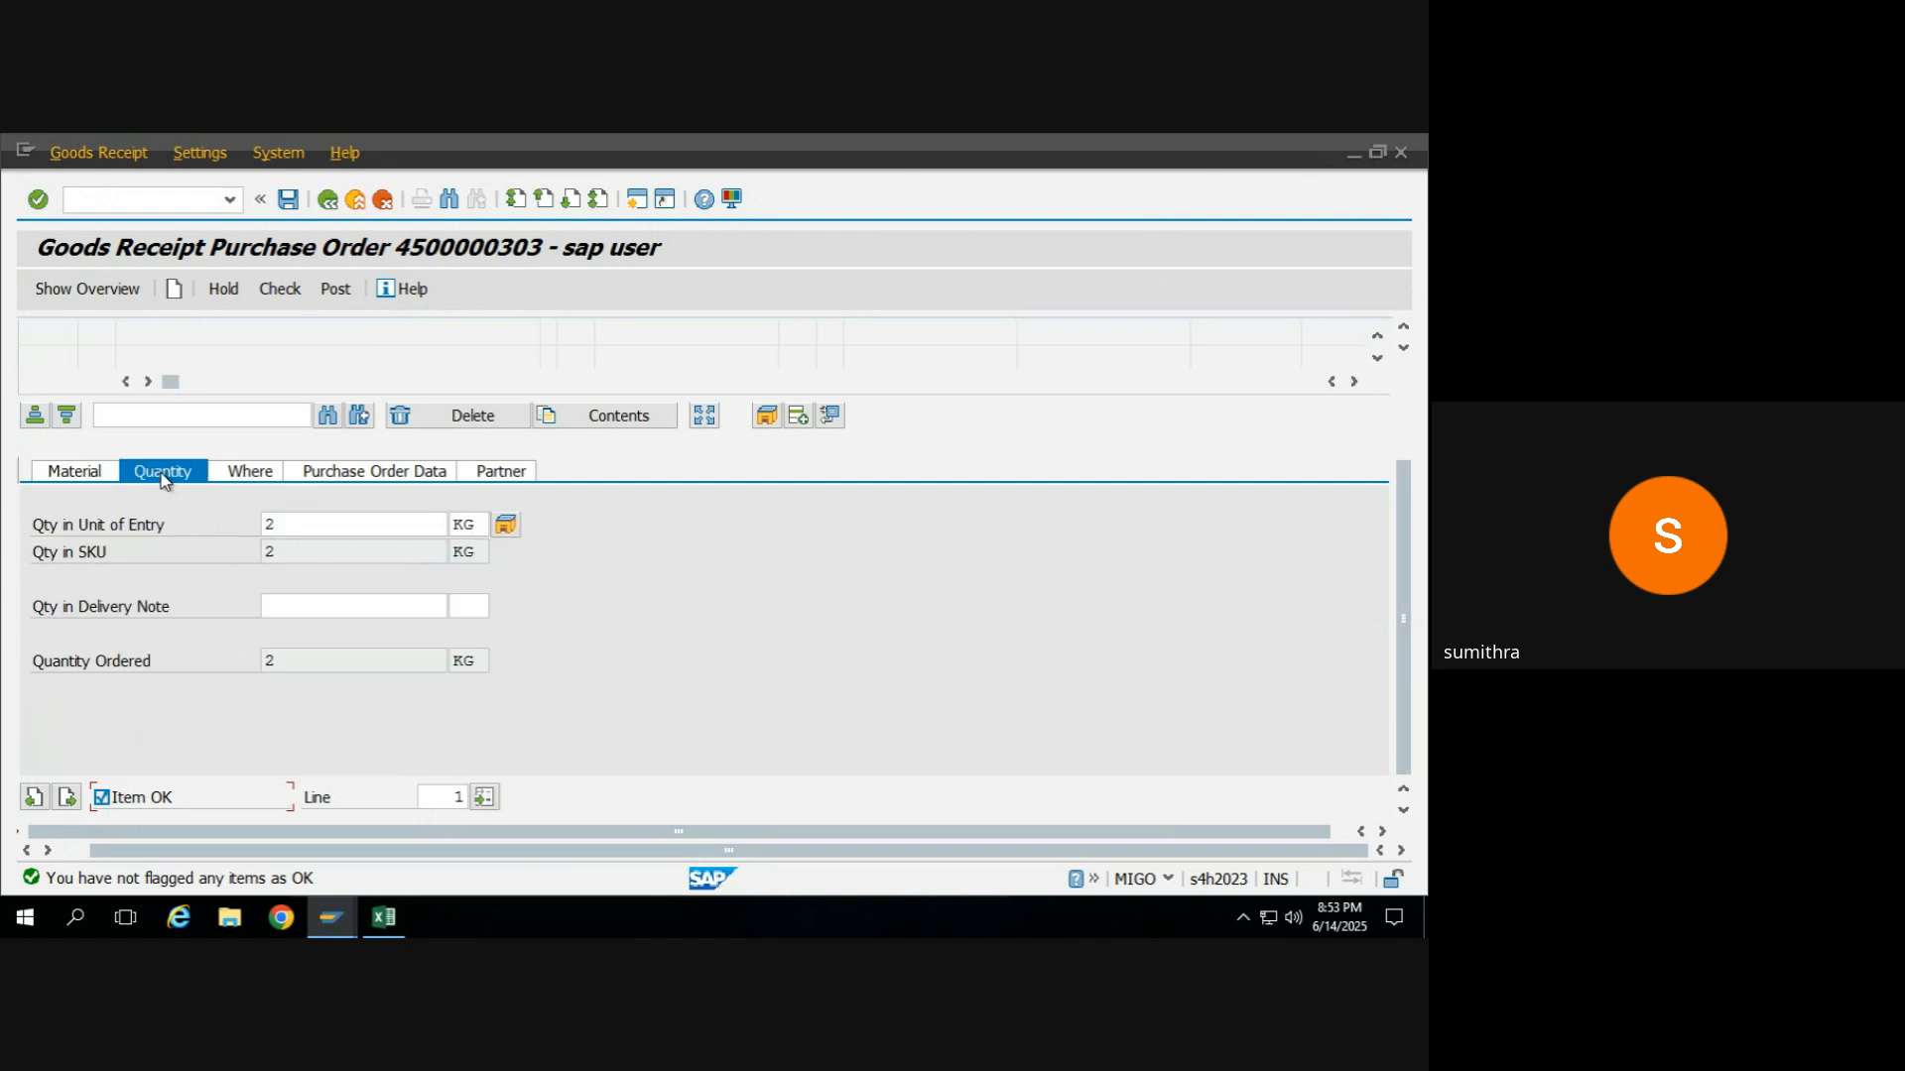
click(254, 472)
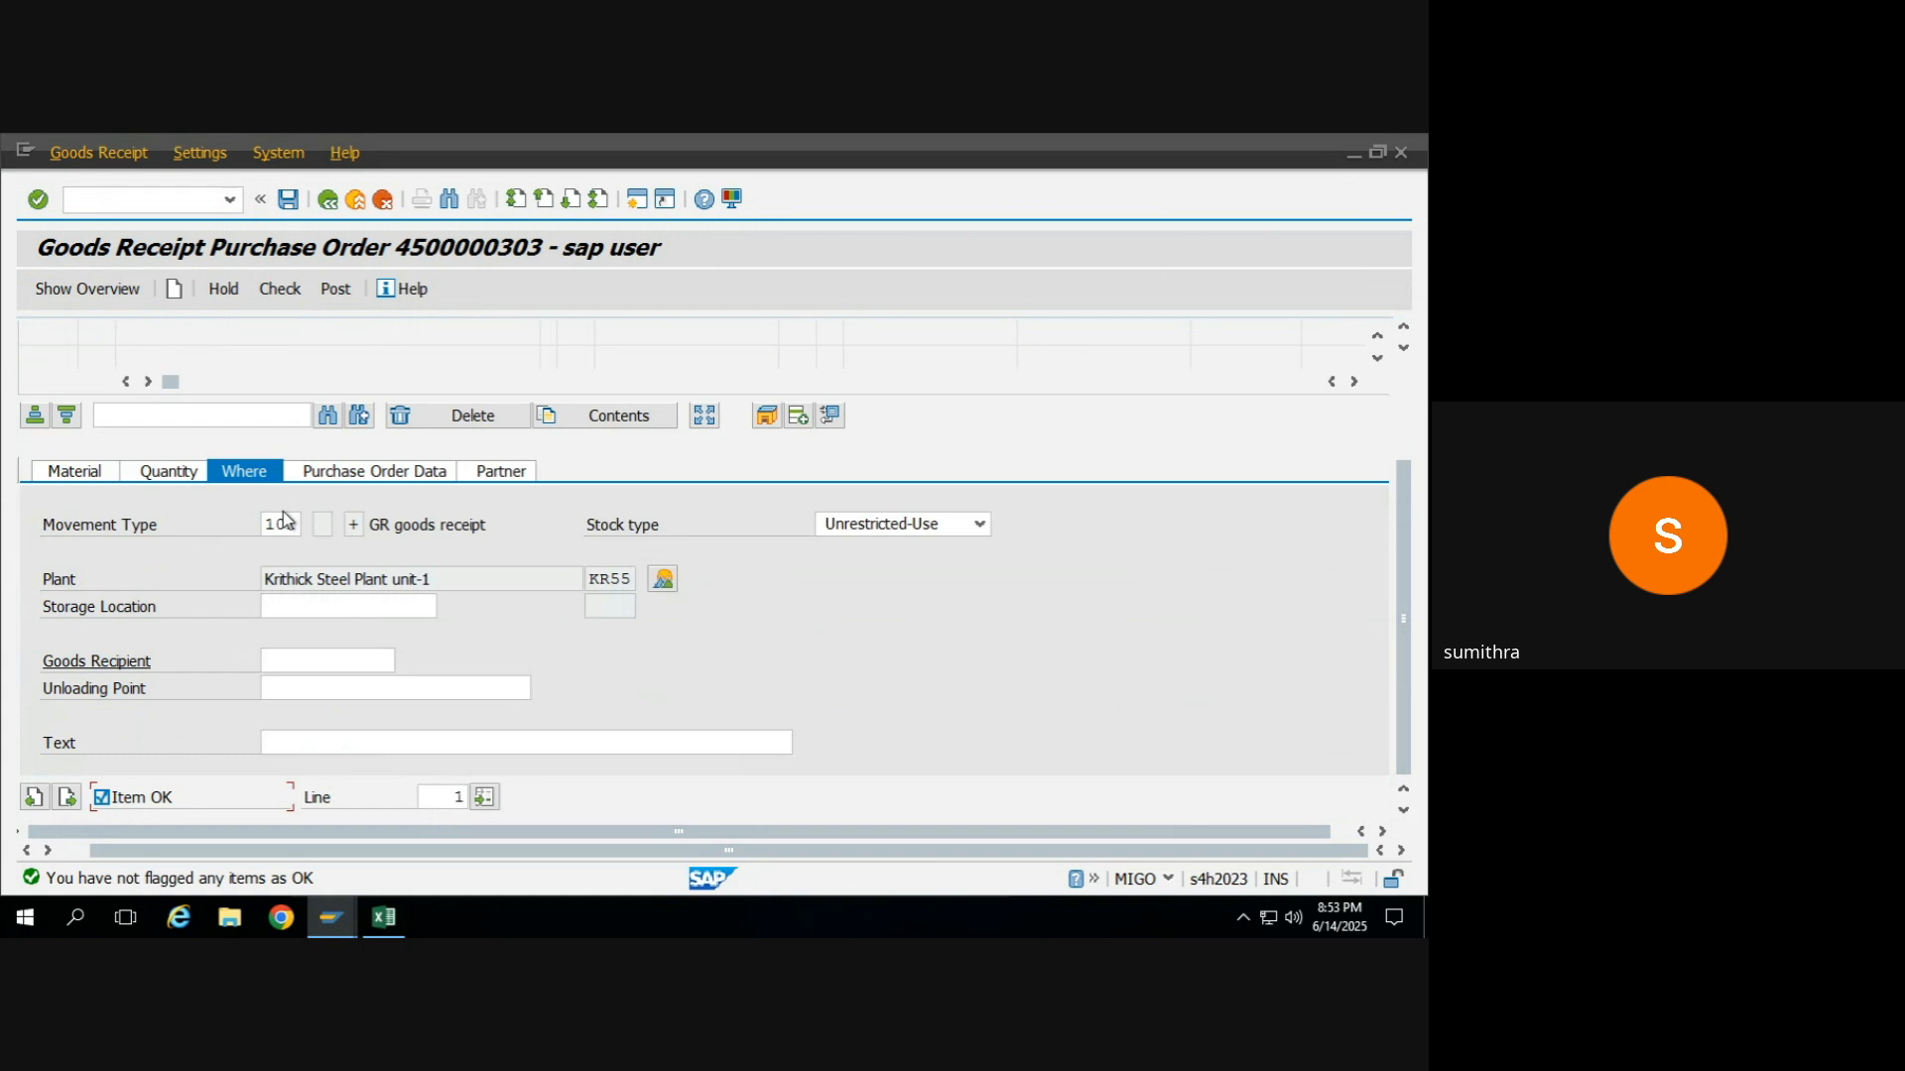
click(338, 475)
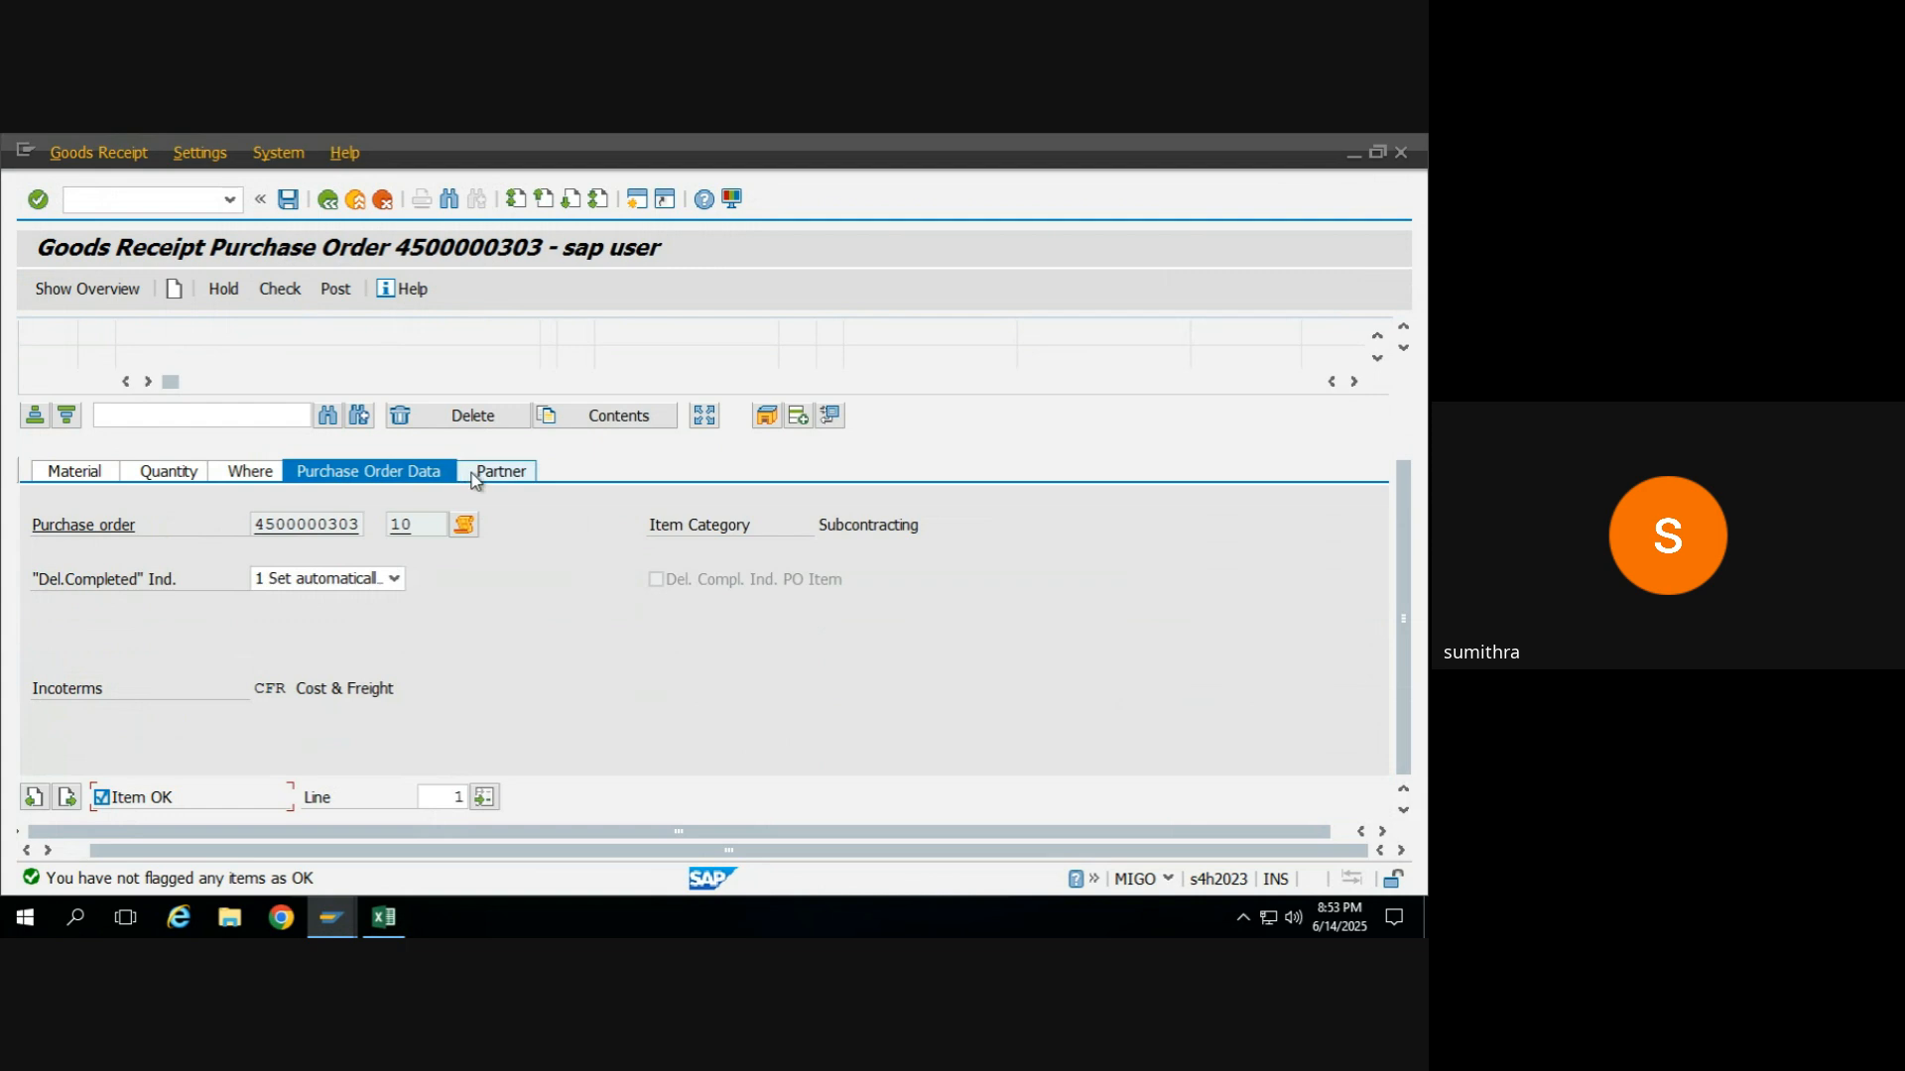
Expand the Finished Product_Maida line to its subcontracting component and go through both item lines.
scroll(1416, 545, up, 3)
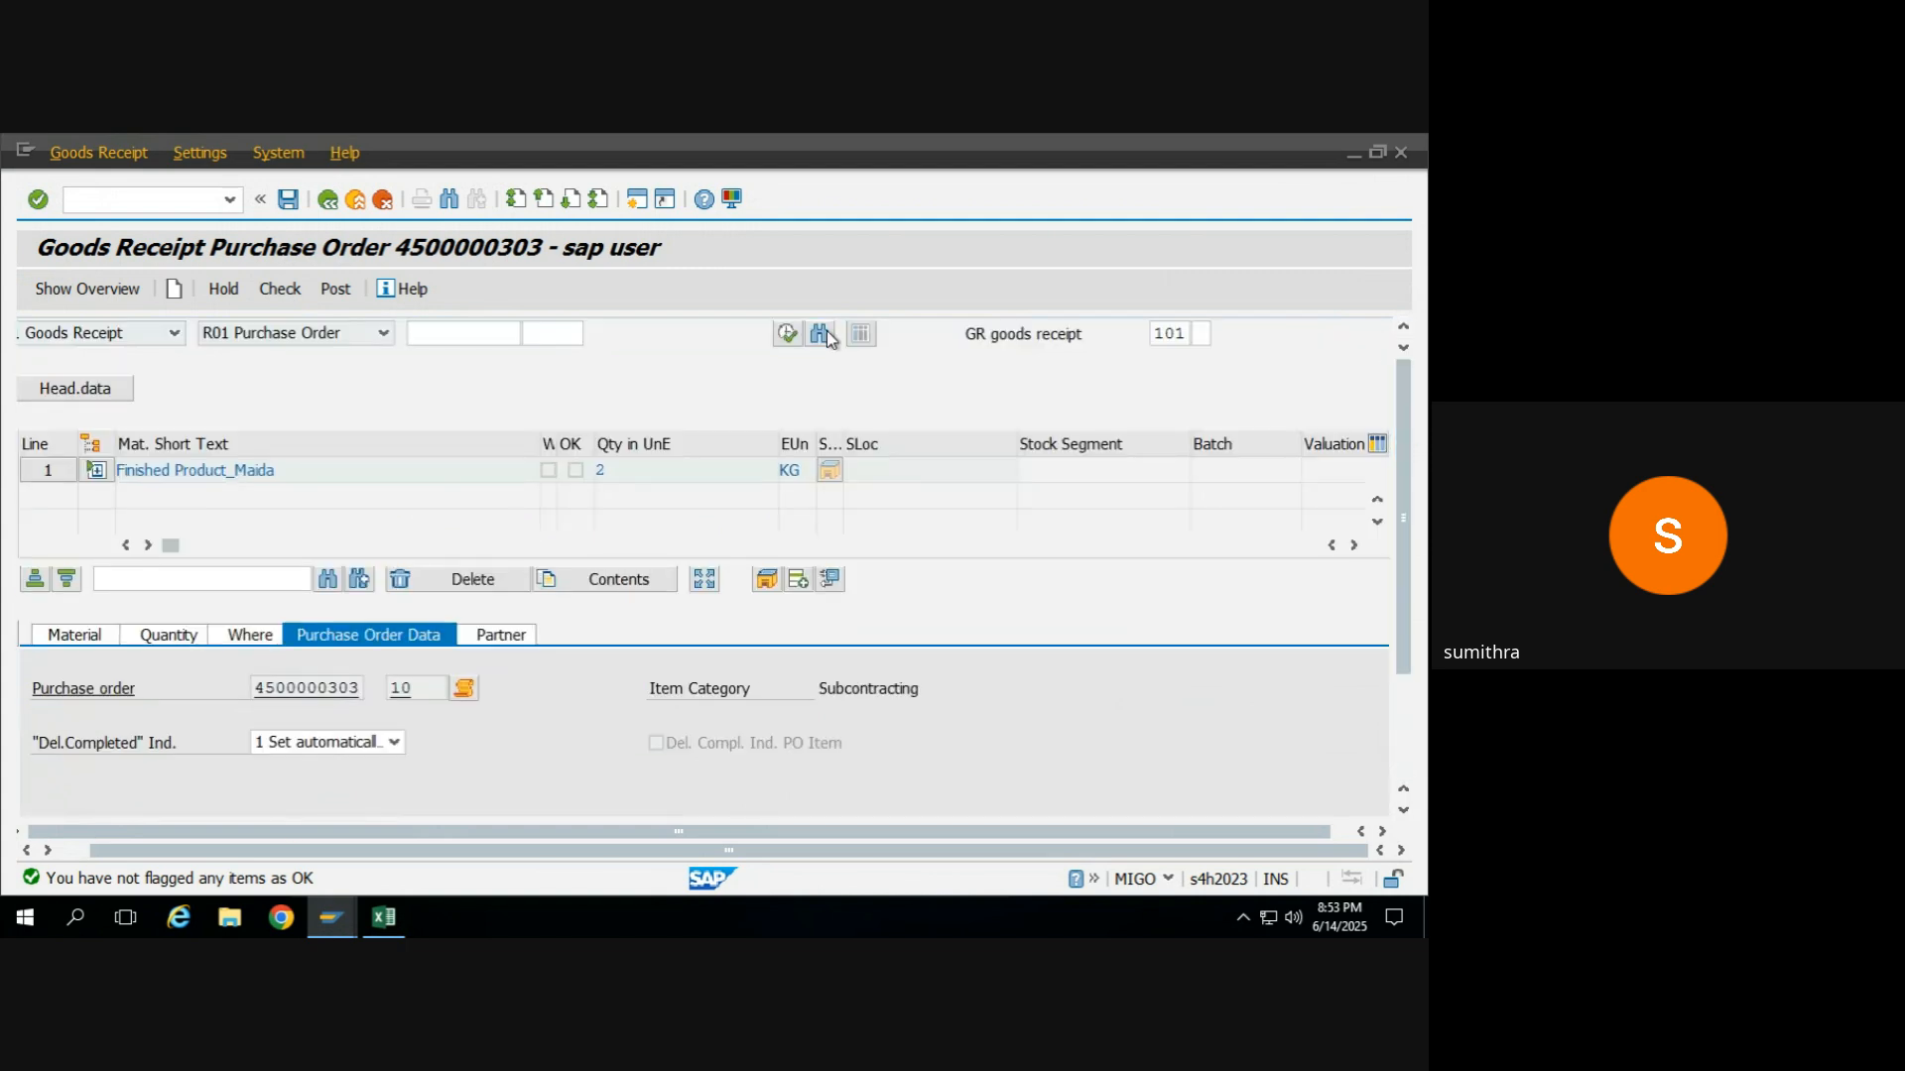
click(96, 471)
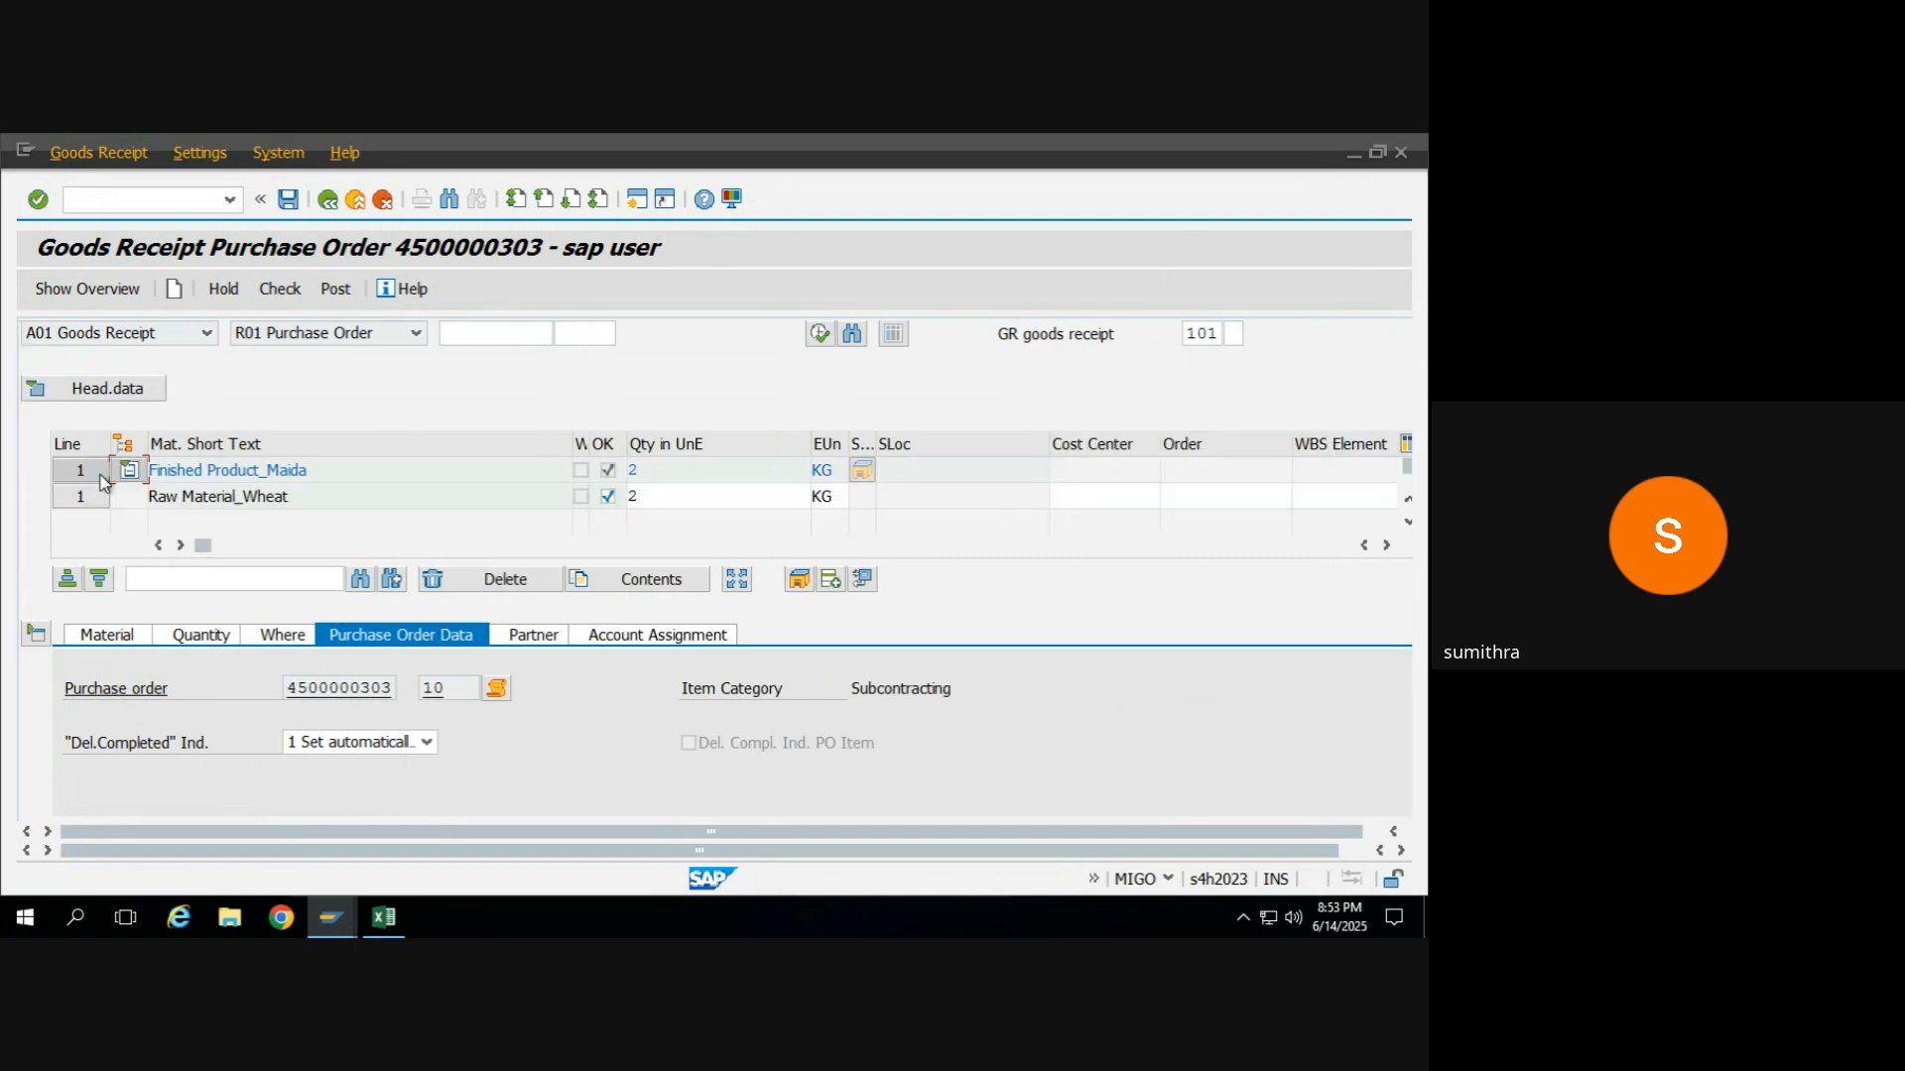
click(358, 472)
click(371, 497)
Compare the movement types of the Finished Product_Maida and Raw Material_Wheat lines in the item overview.
click(1386, 547)
click(1386, 547)
click(1386, 546)
click(1386, 546)
click(1386, 546)
click(1386, 547)
click(1386, 547)
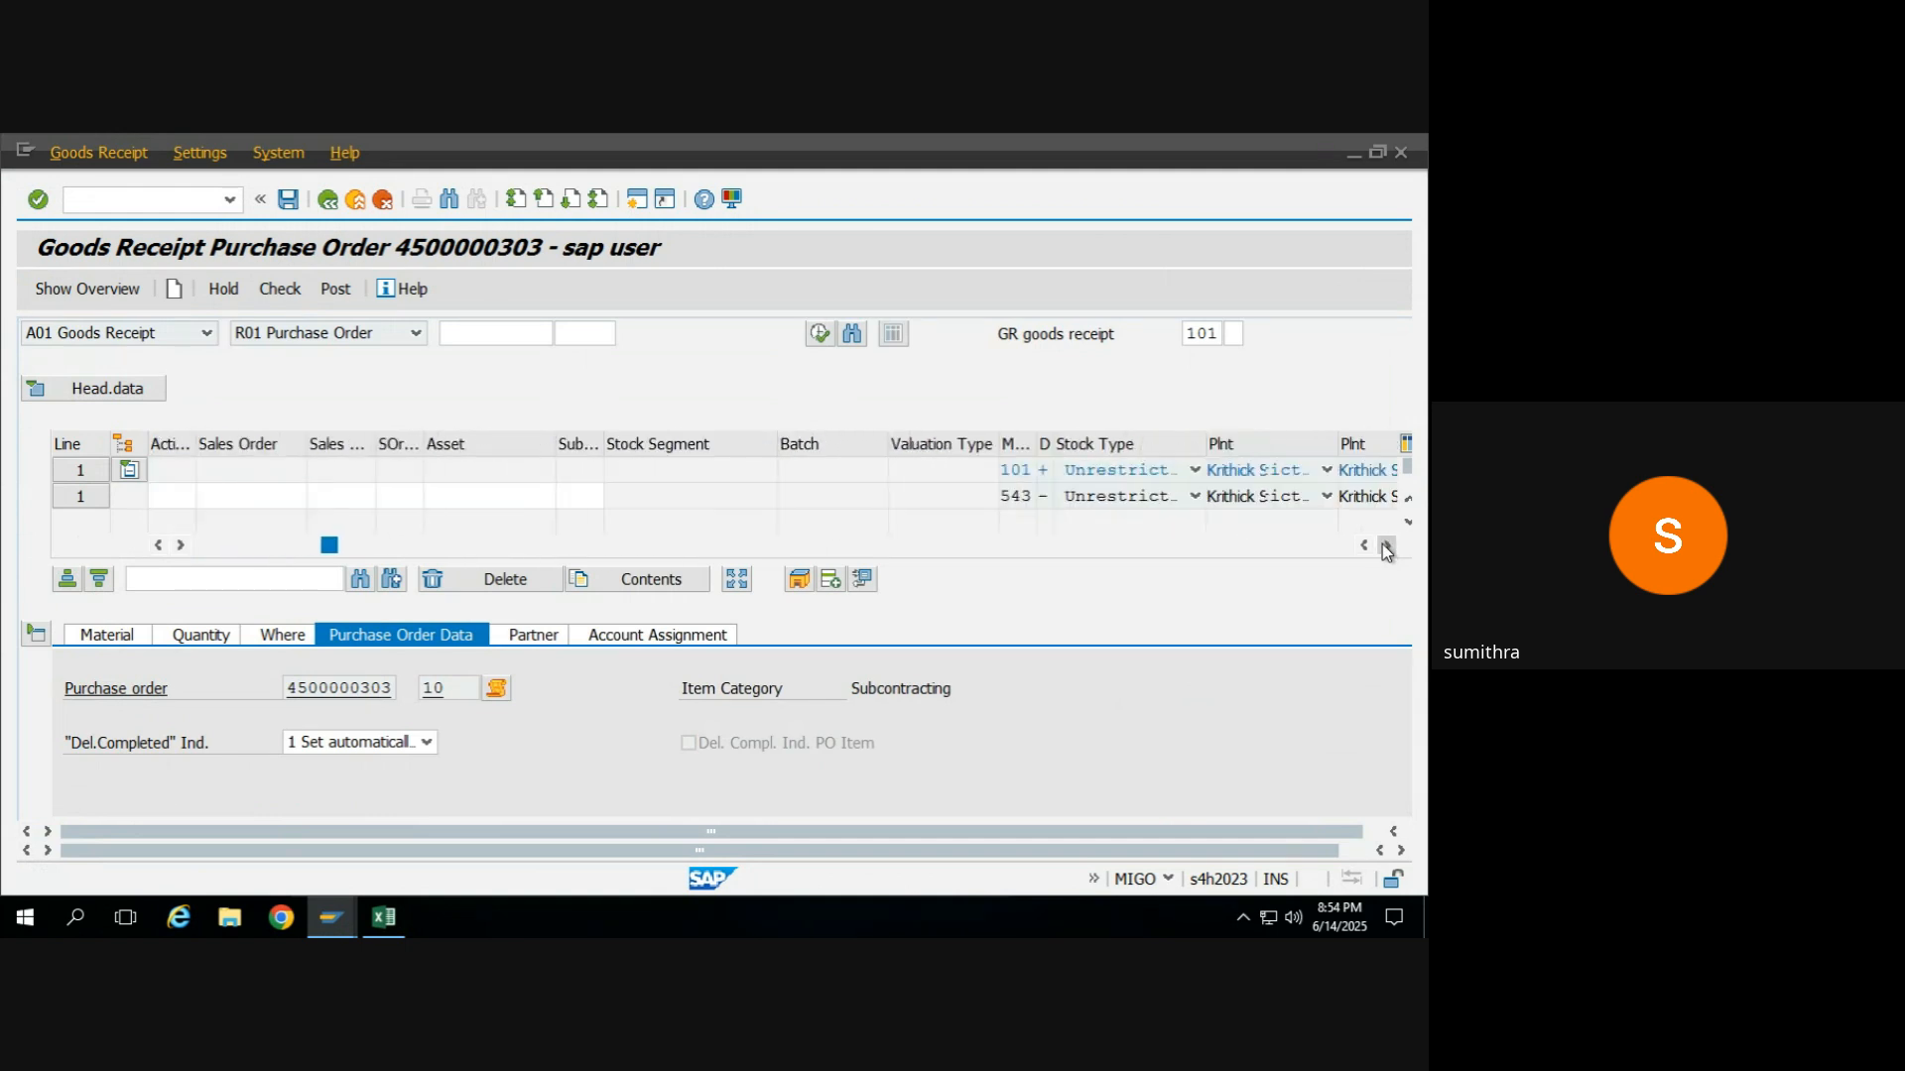
click(1386, 547)
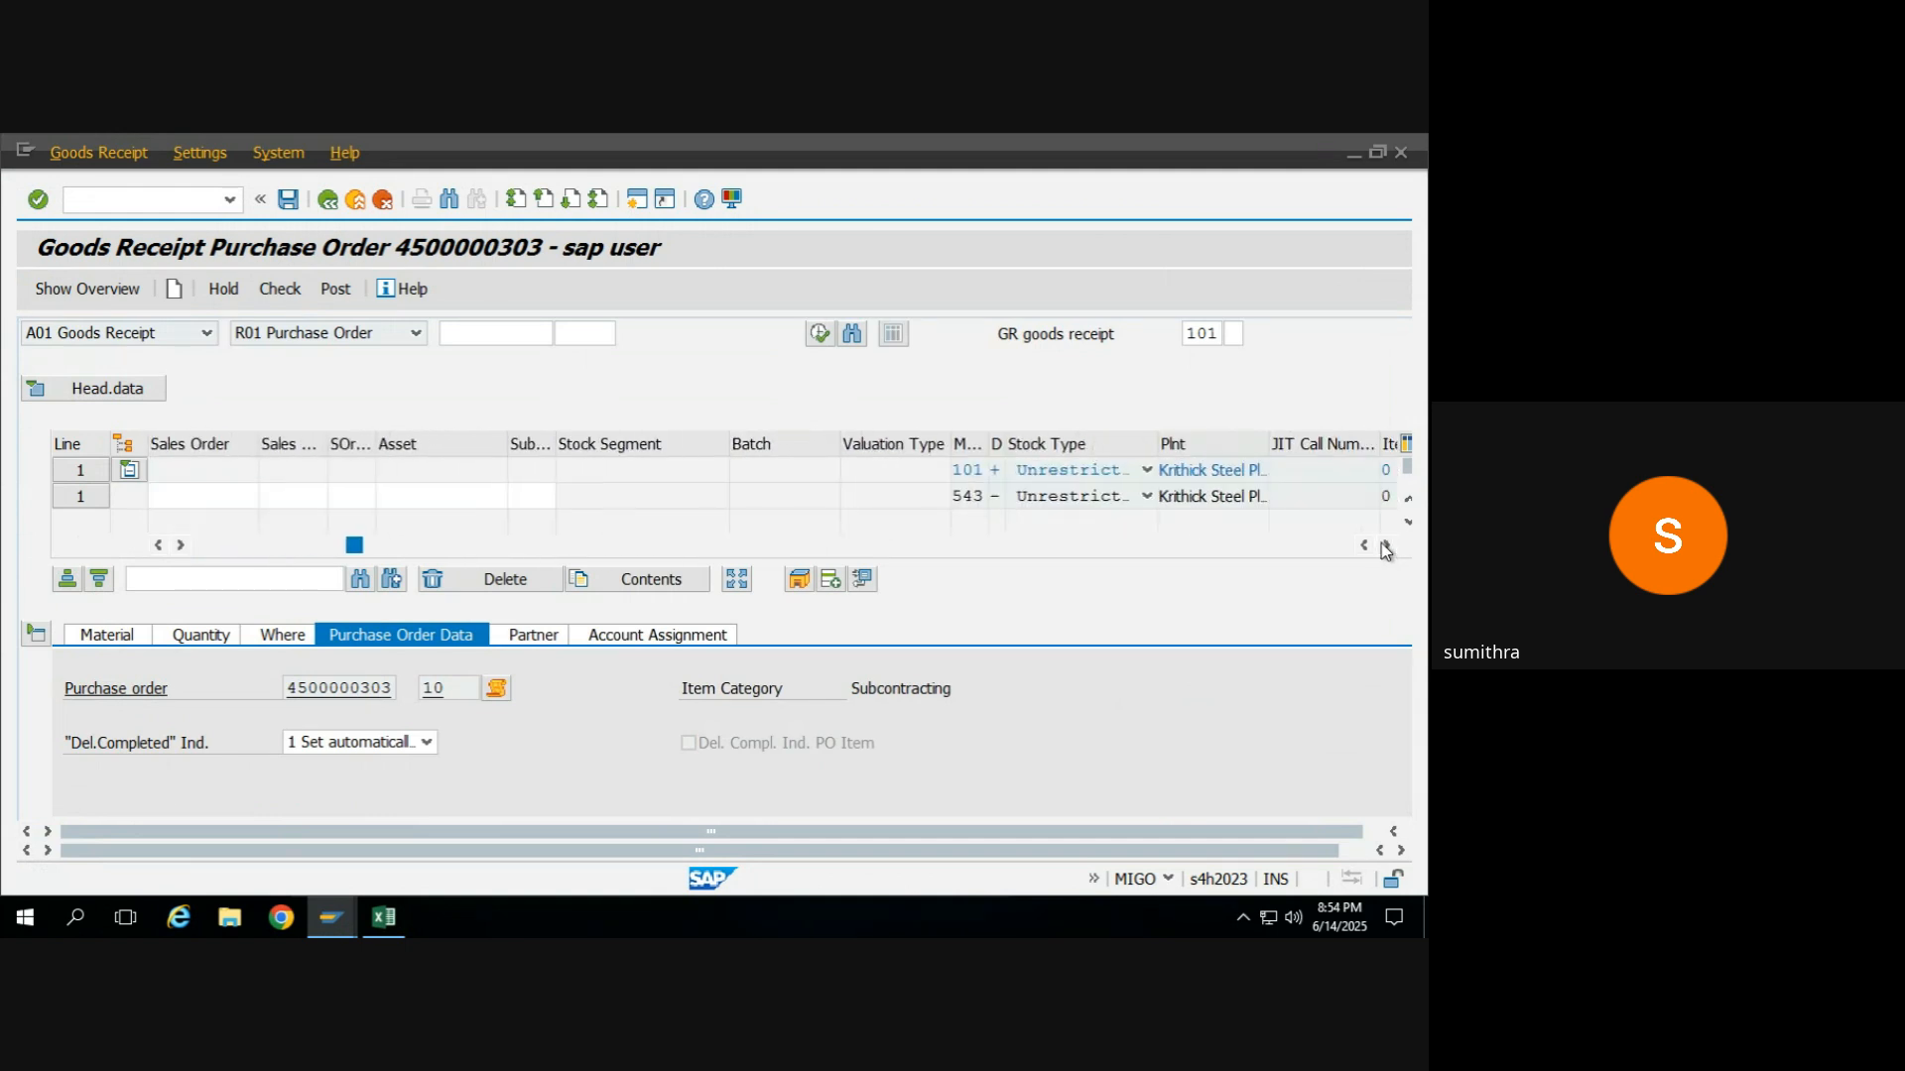
click(984, 471)
click(984, 495)
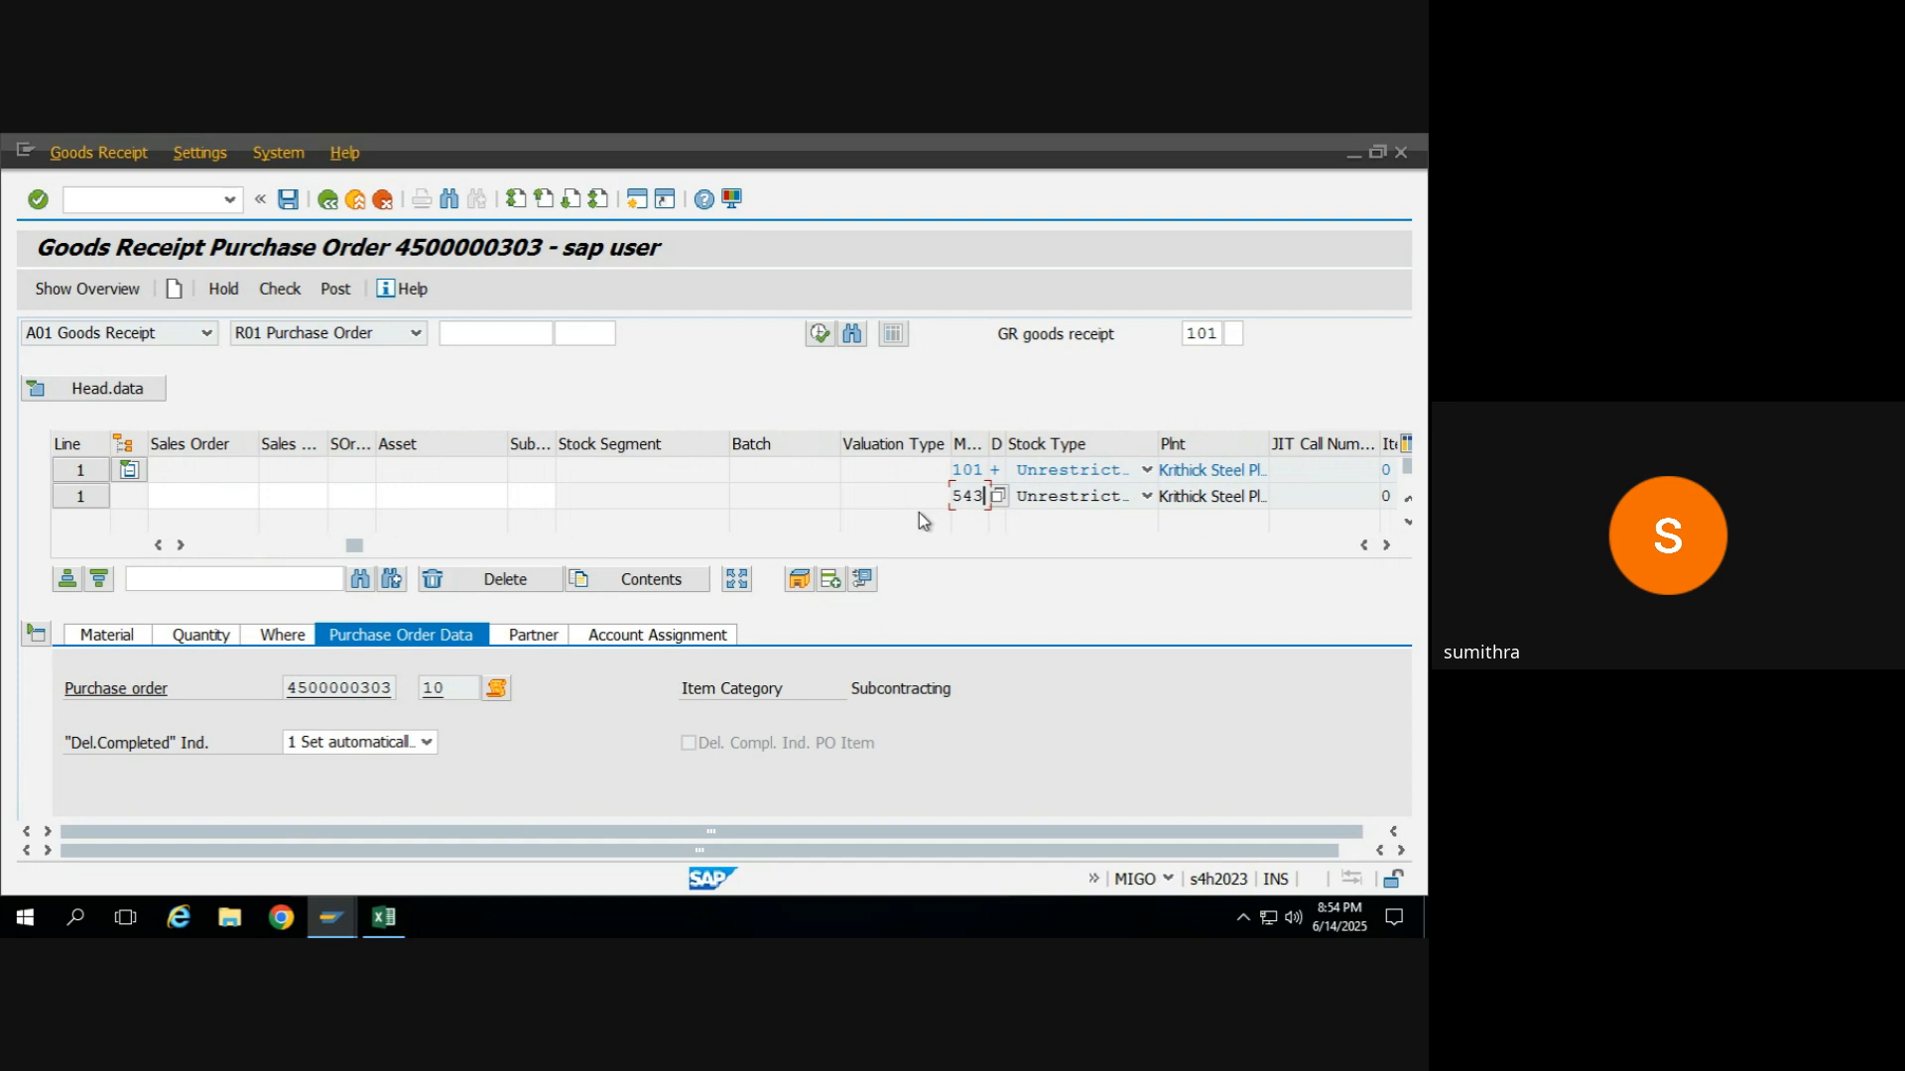
Switch to the MM training 2025 workbook in Excel and record "101/543 Mvt type" beside GR in cell H17.
mouse_move(405, 916)
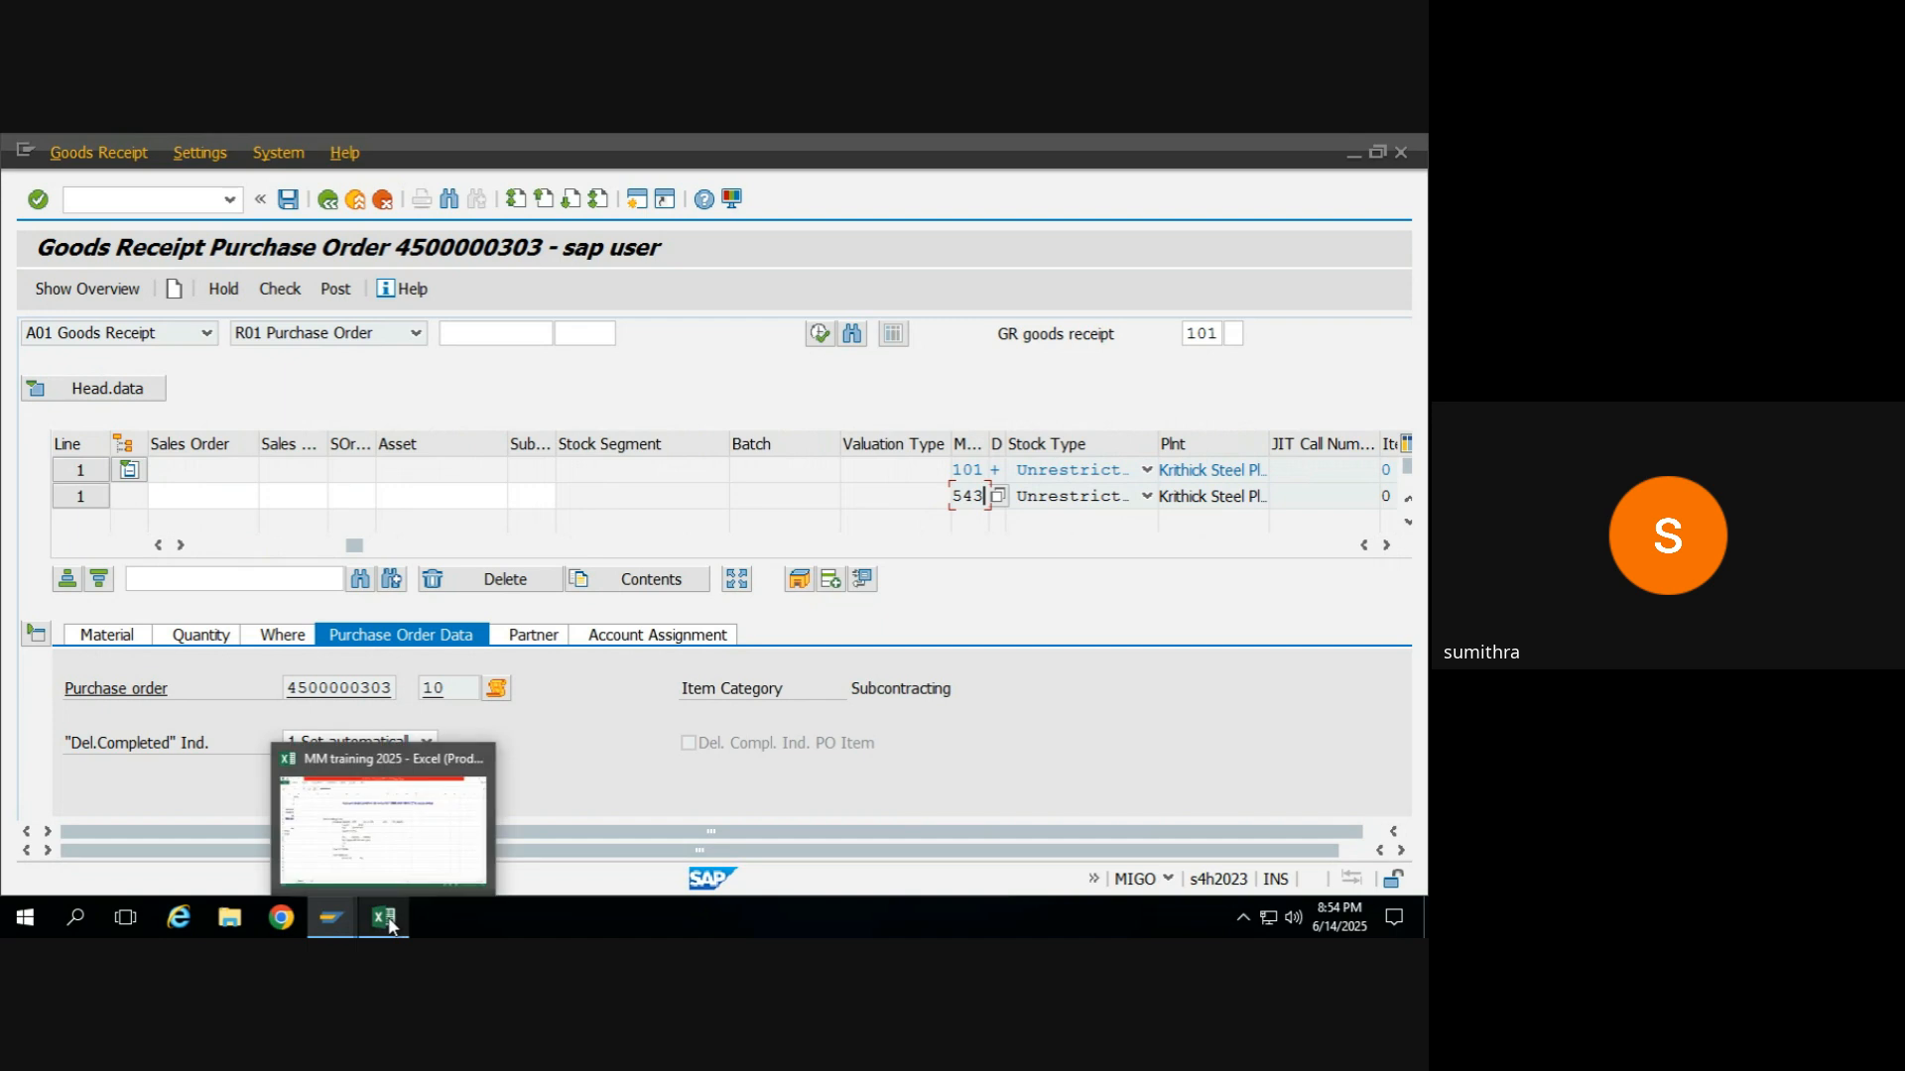
click(402, 833)
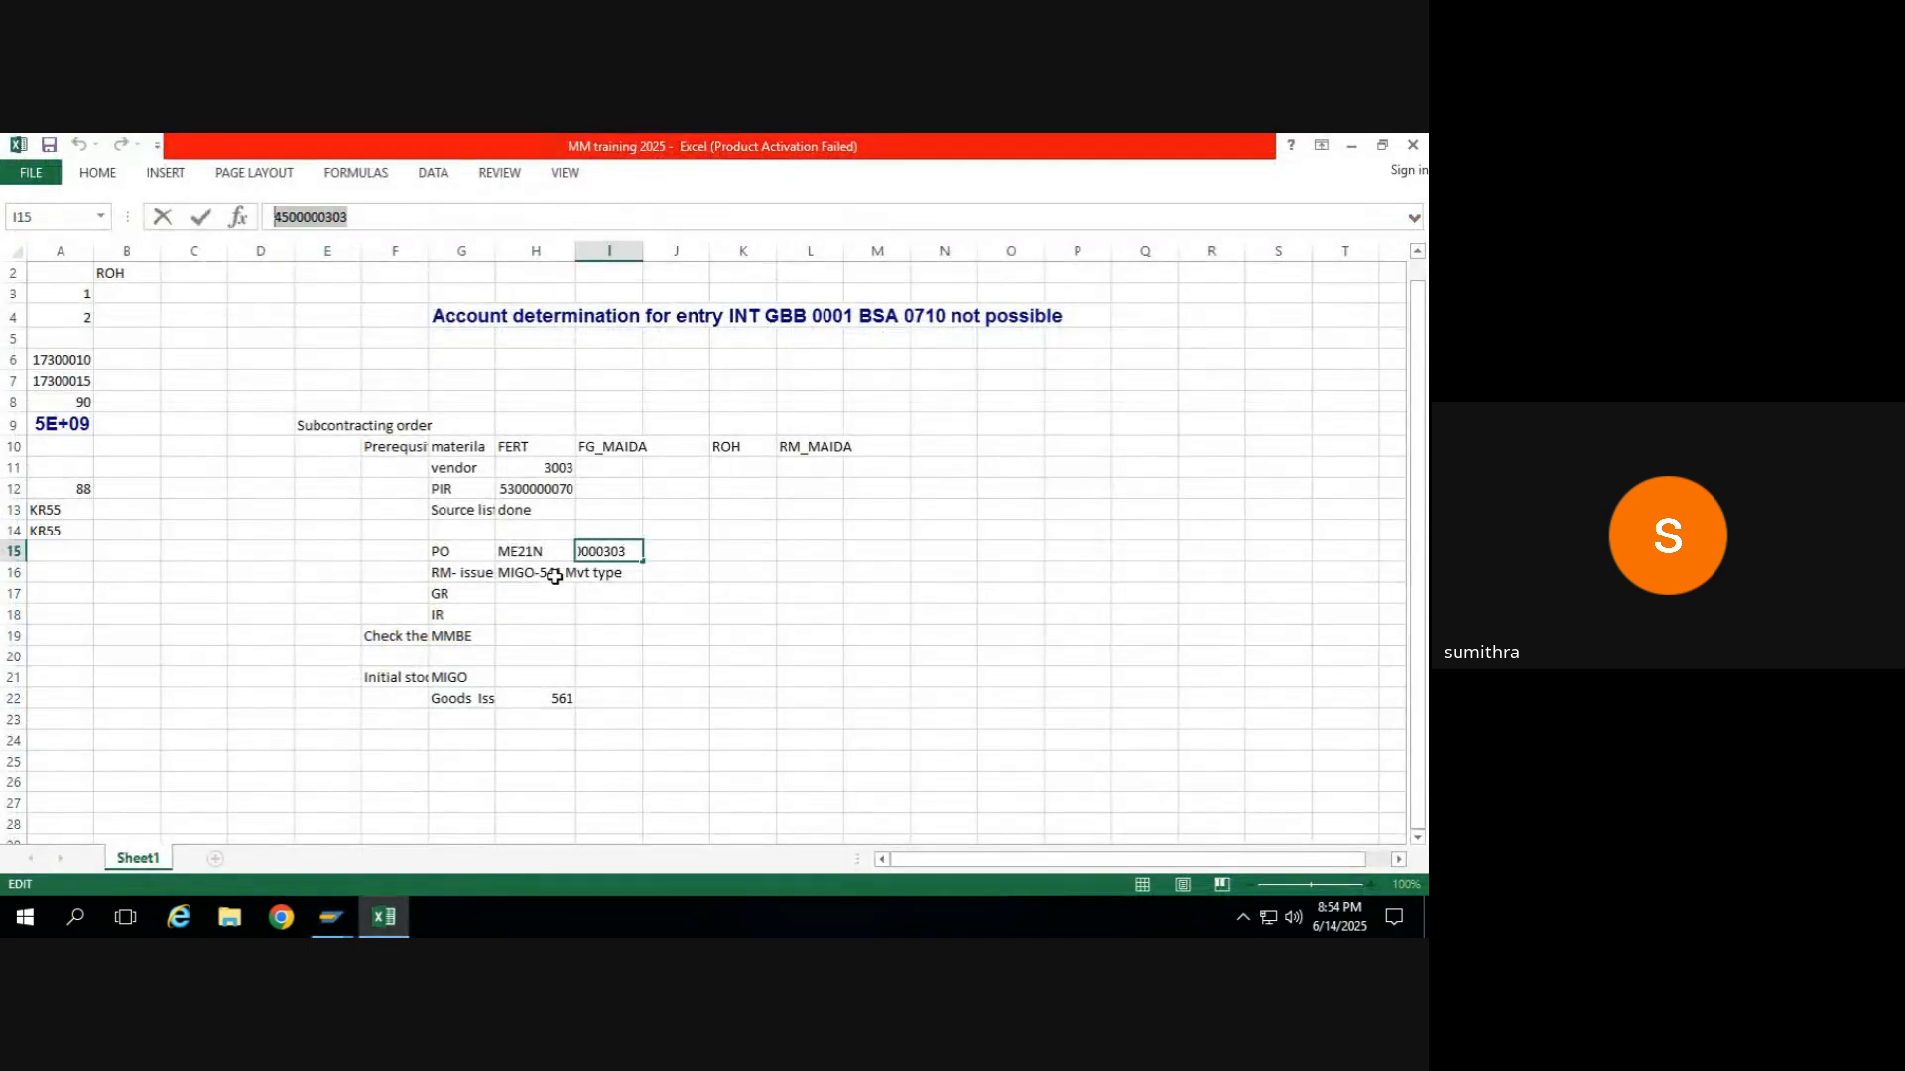
click(550, 573)
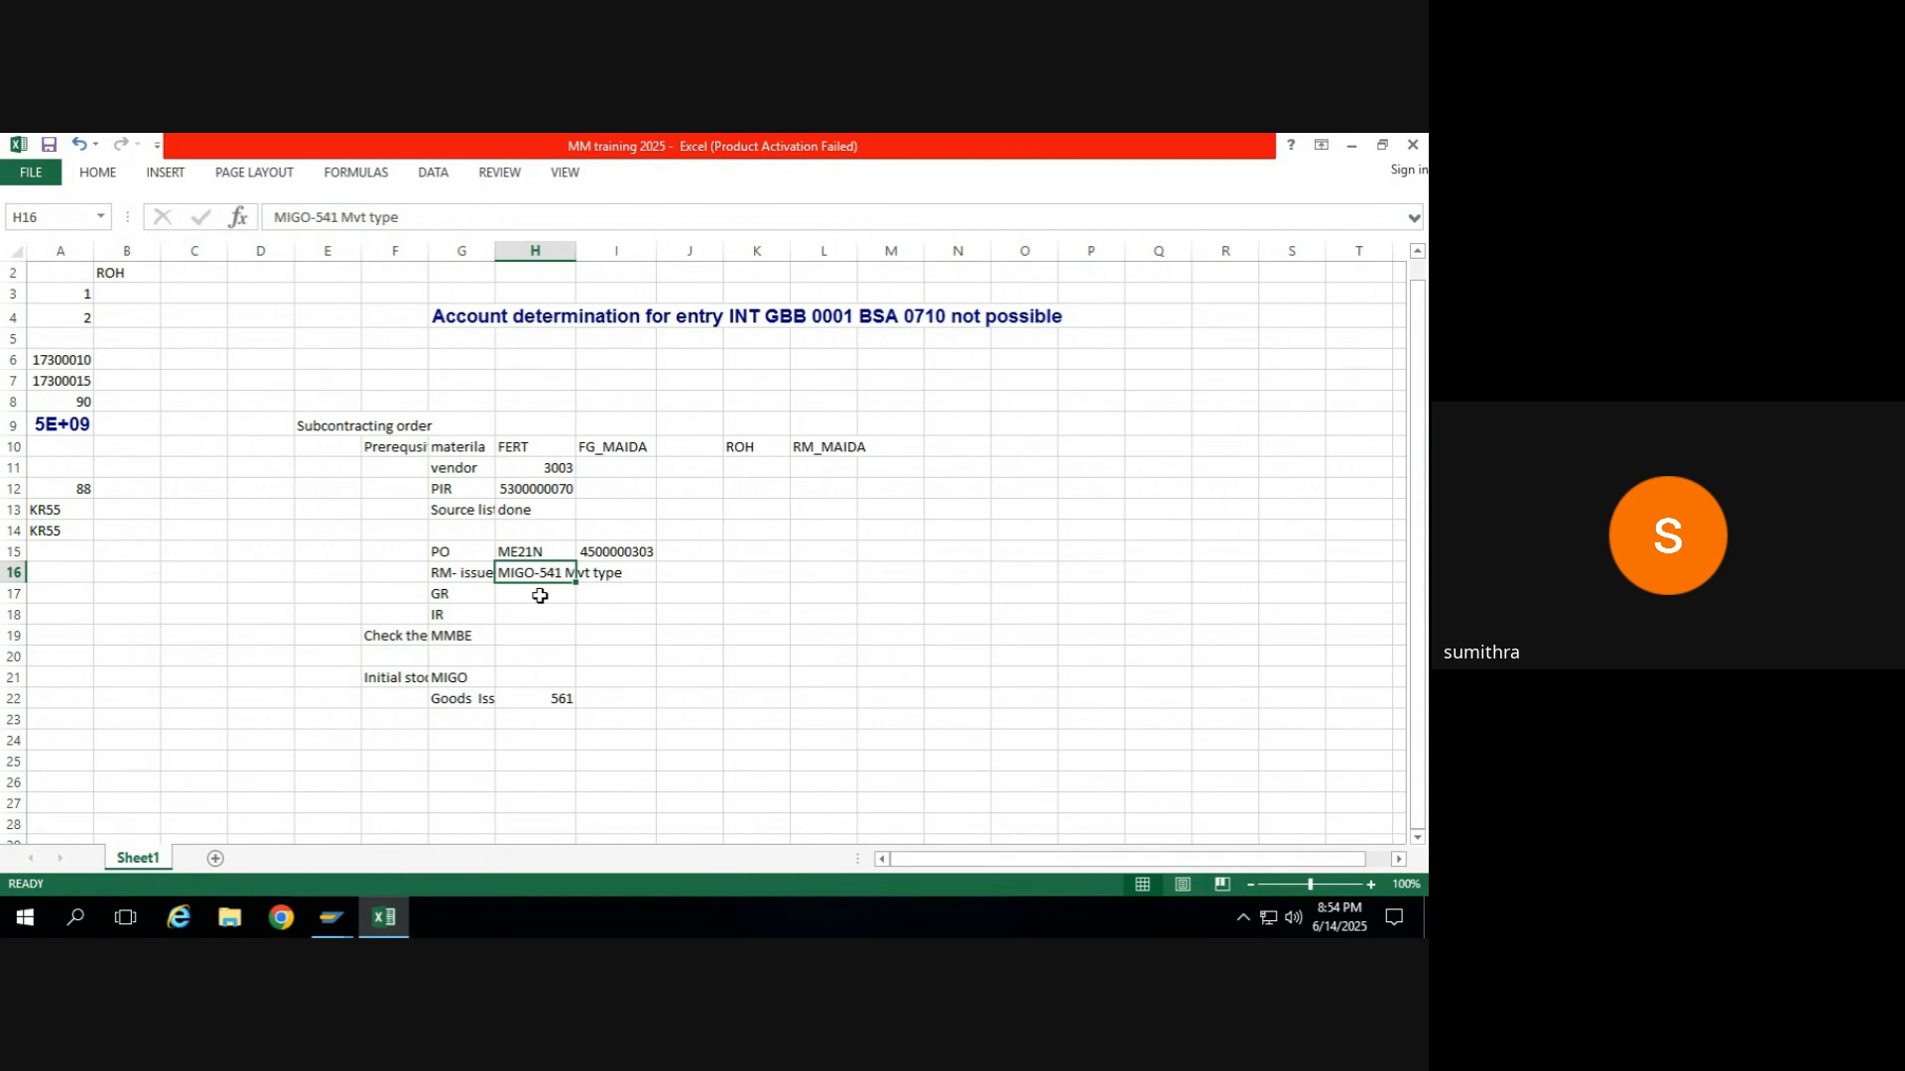
click(539, 594)
text(101/543)
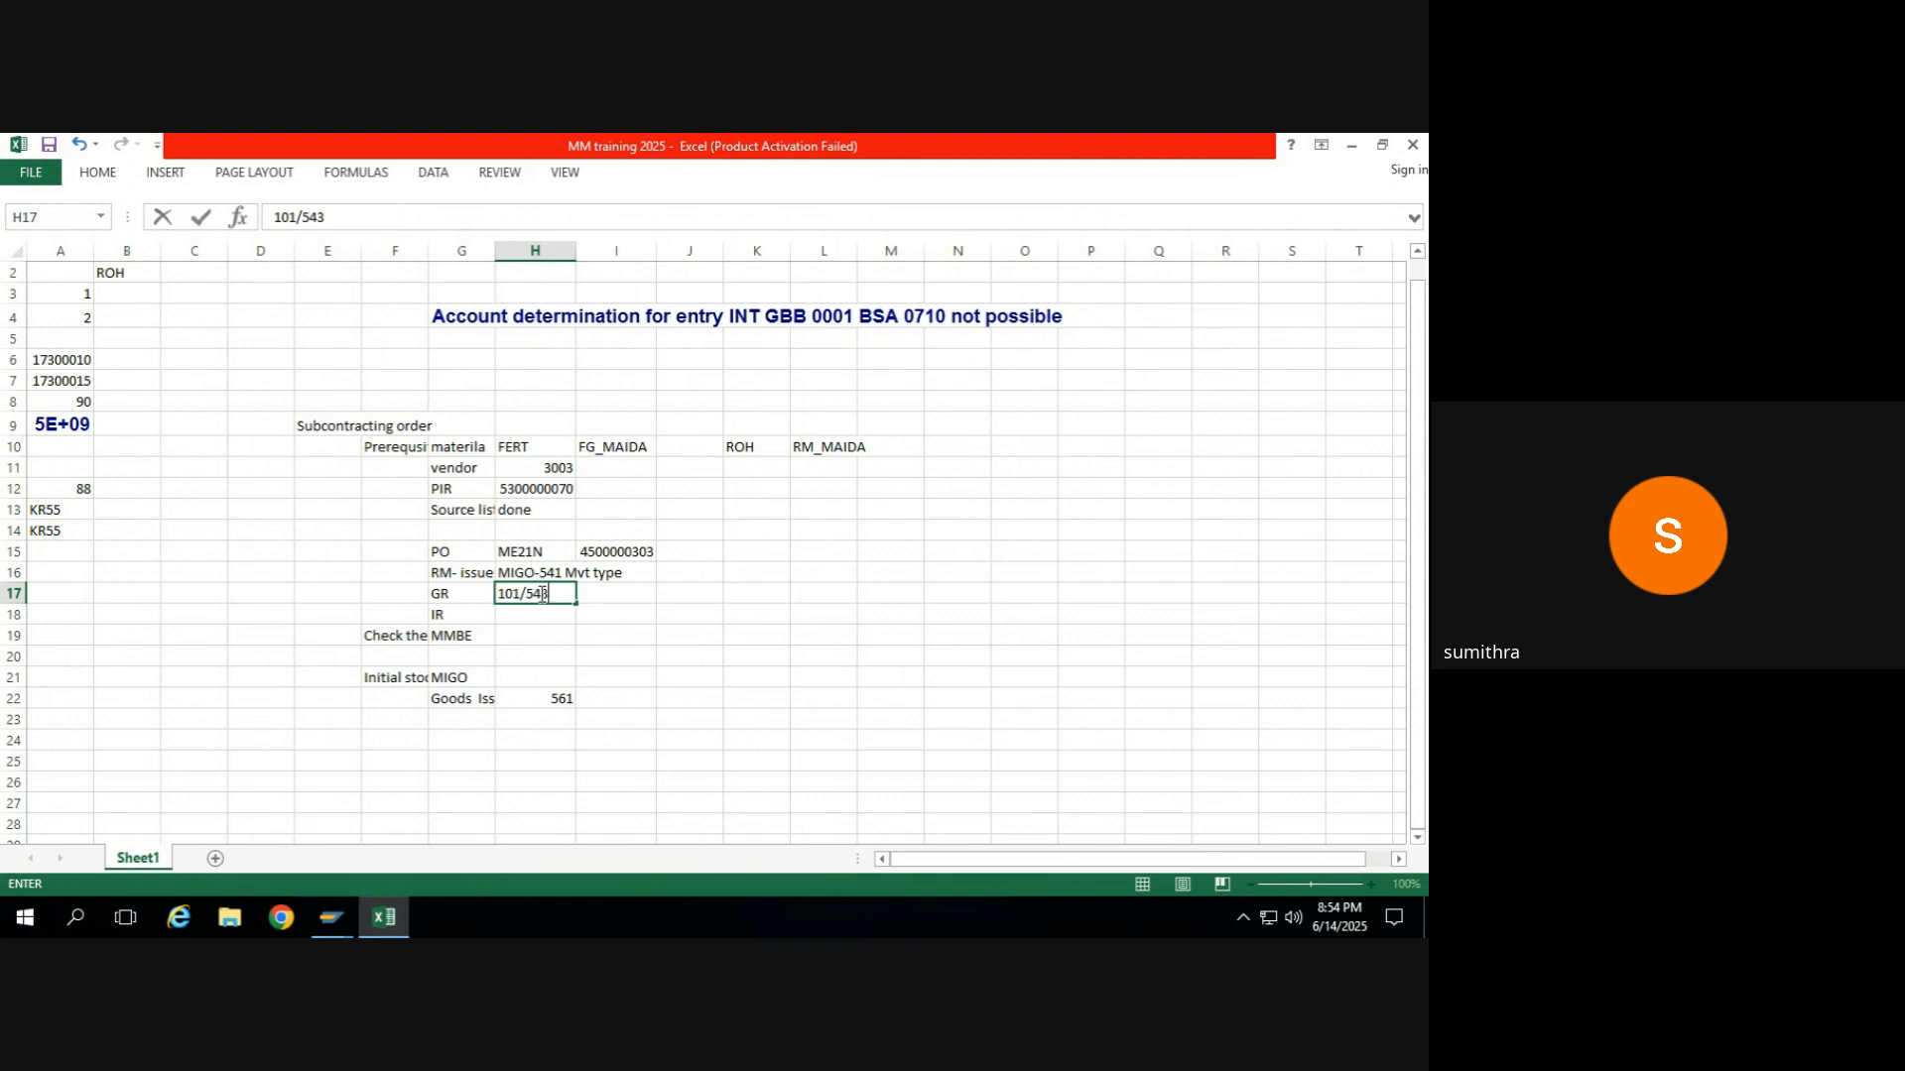
text( Mvt type)
key(Return)
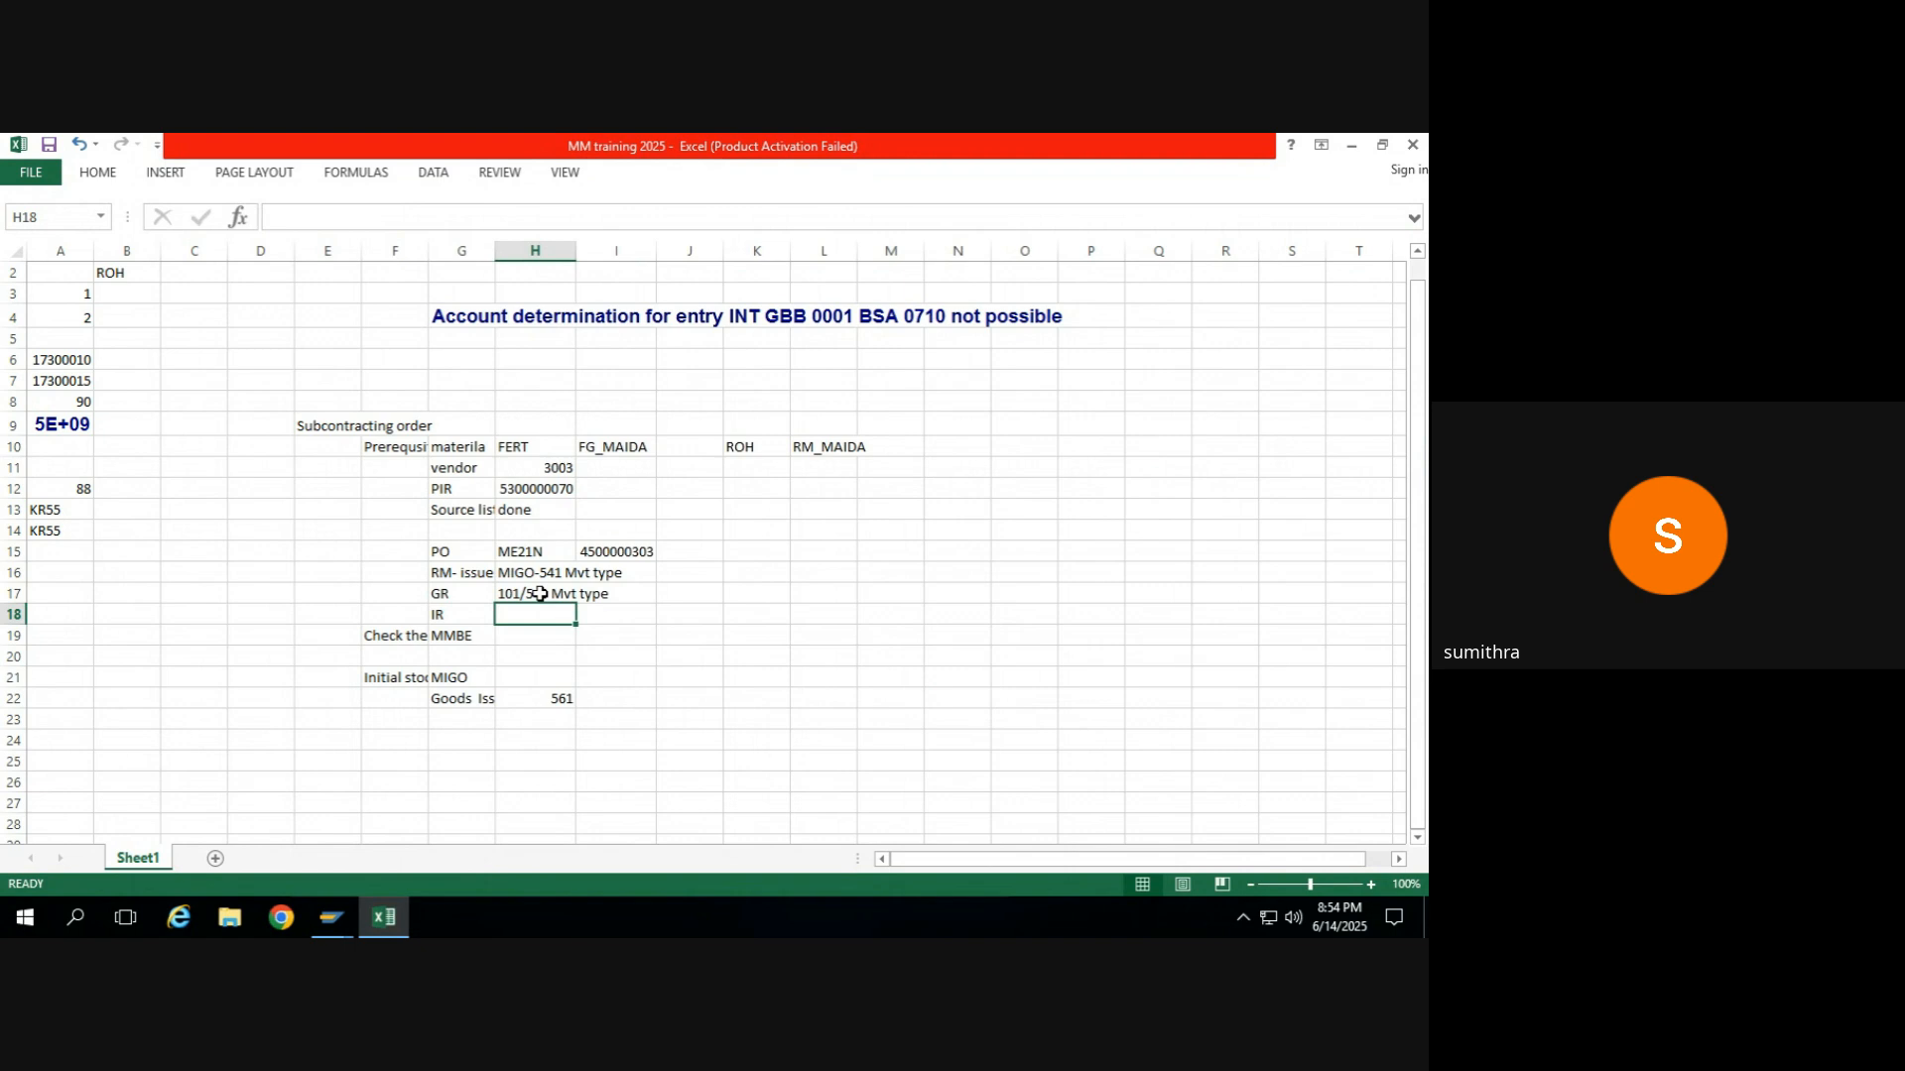
click(540, 593)
key(Return)
Review the RM issue and GR movement type notes in the workbook and return to the goods receipt in SAP.
key(alt+Tab)
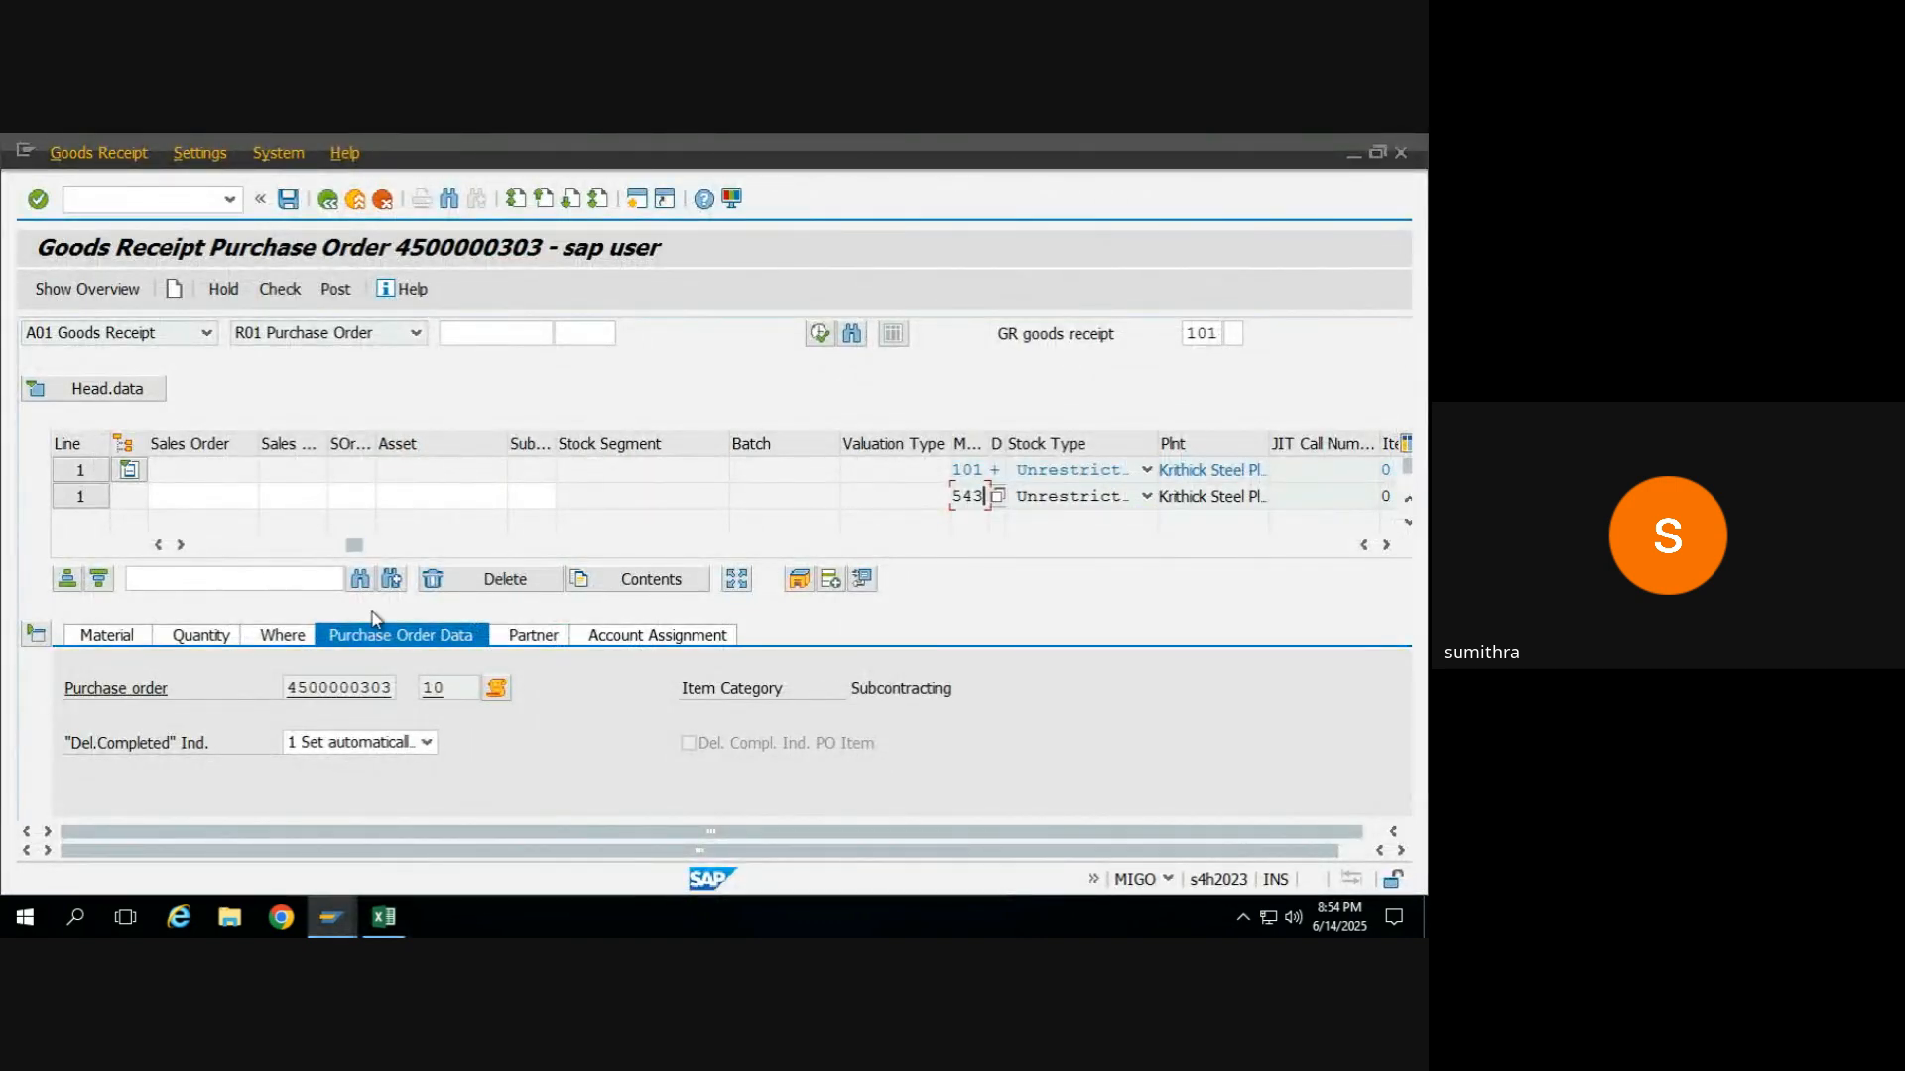
key(alt+Tab)
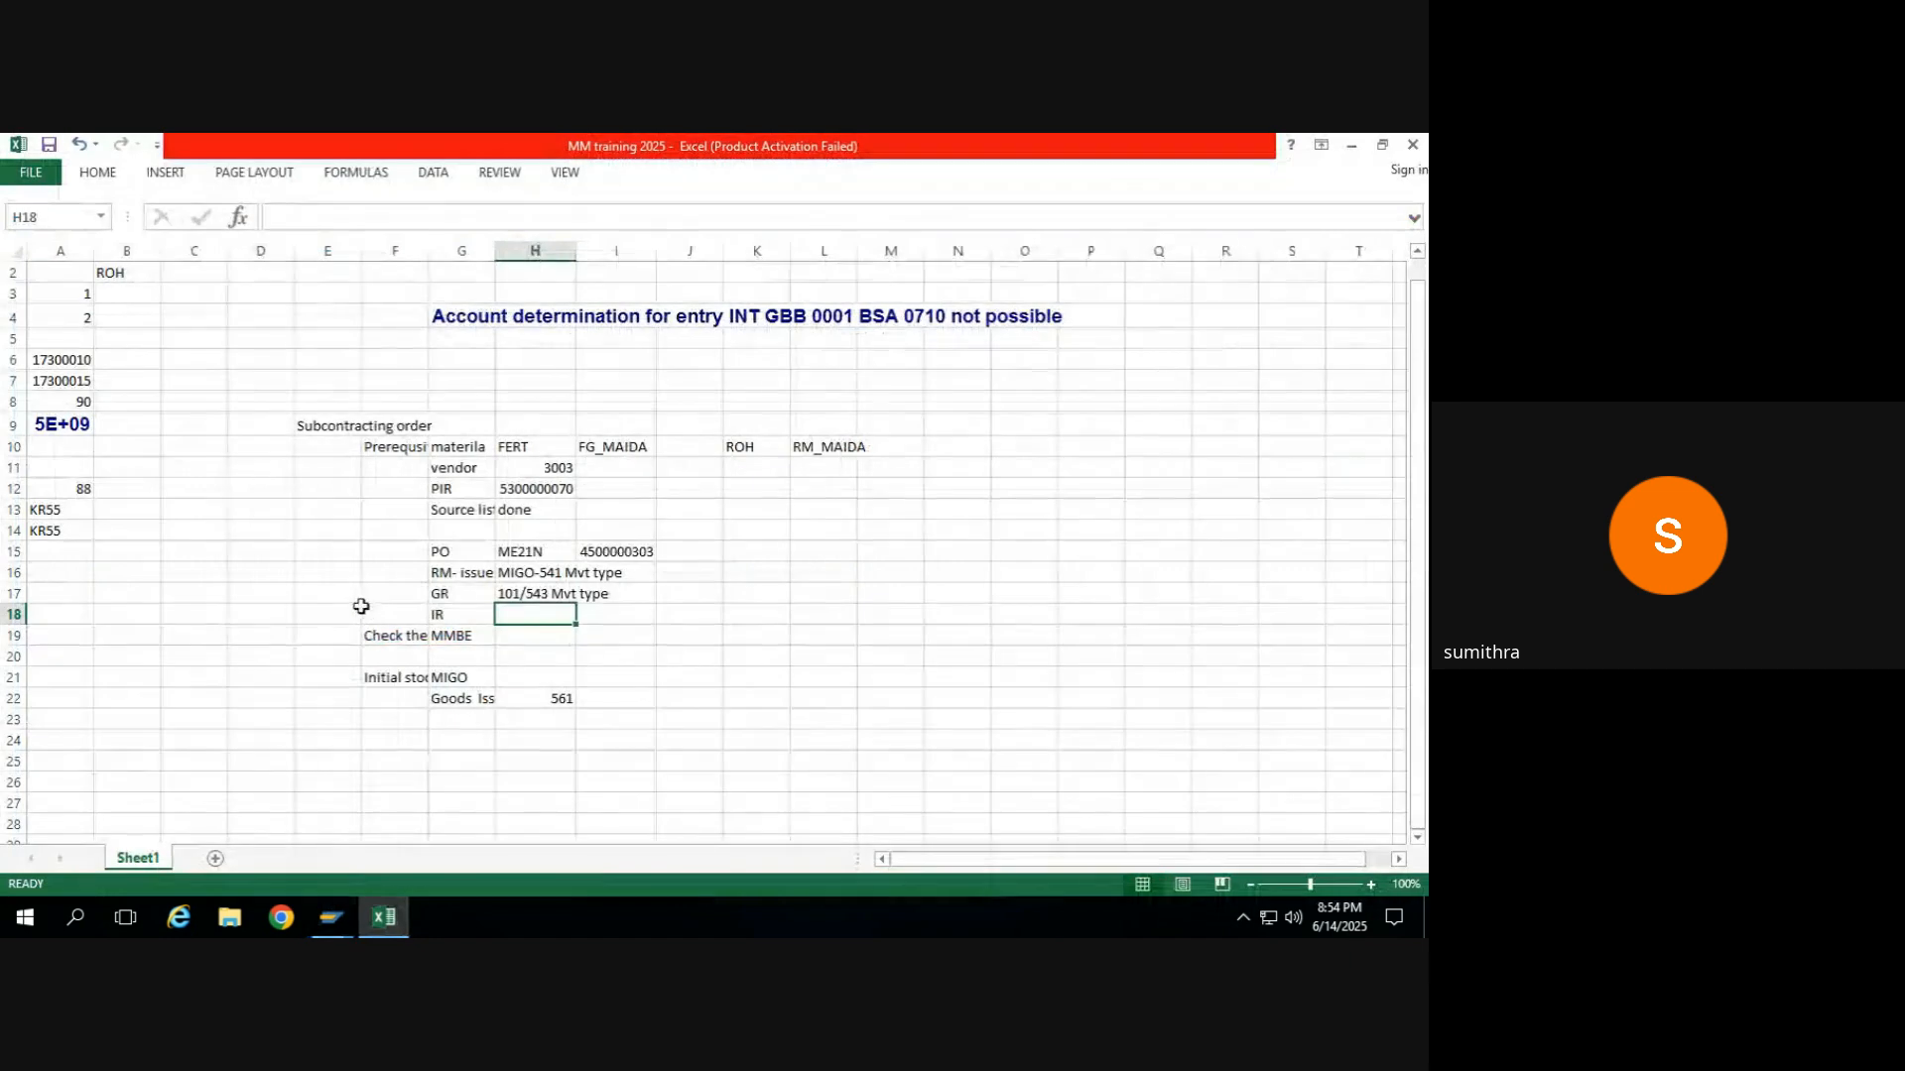
click(545, 573)
click(539, 595)
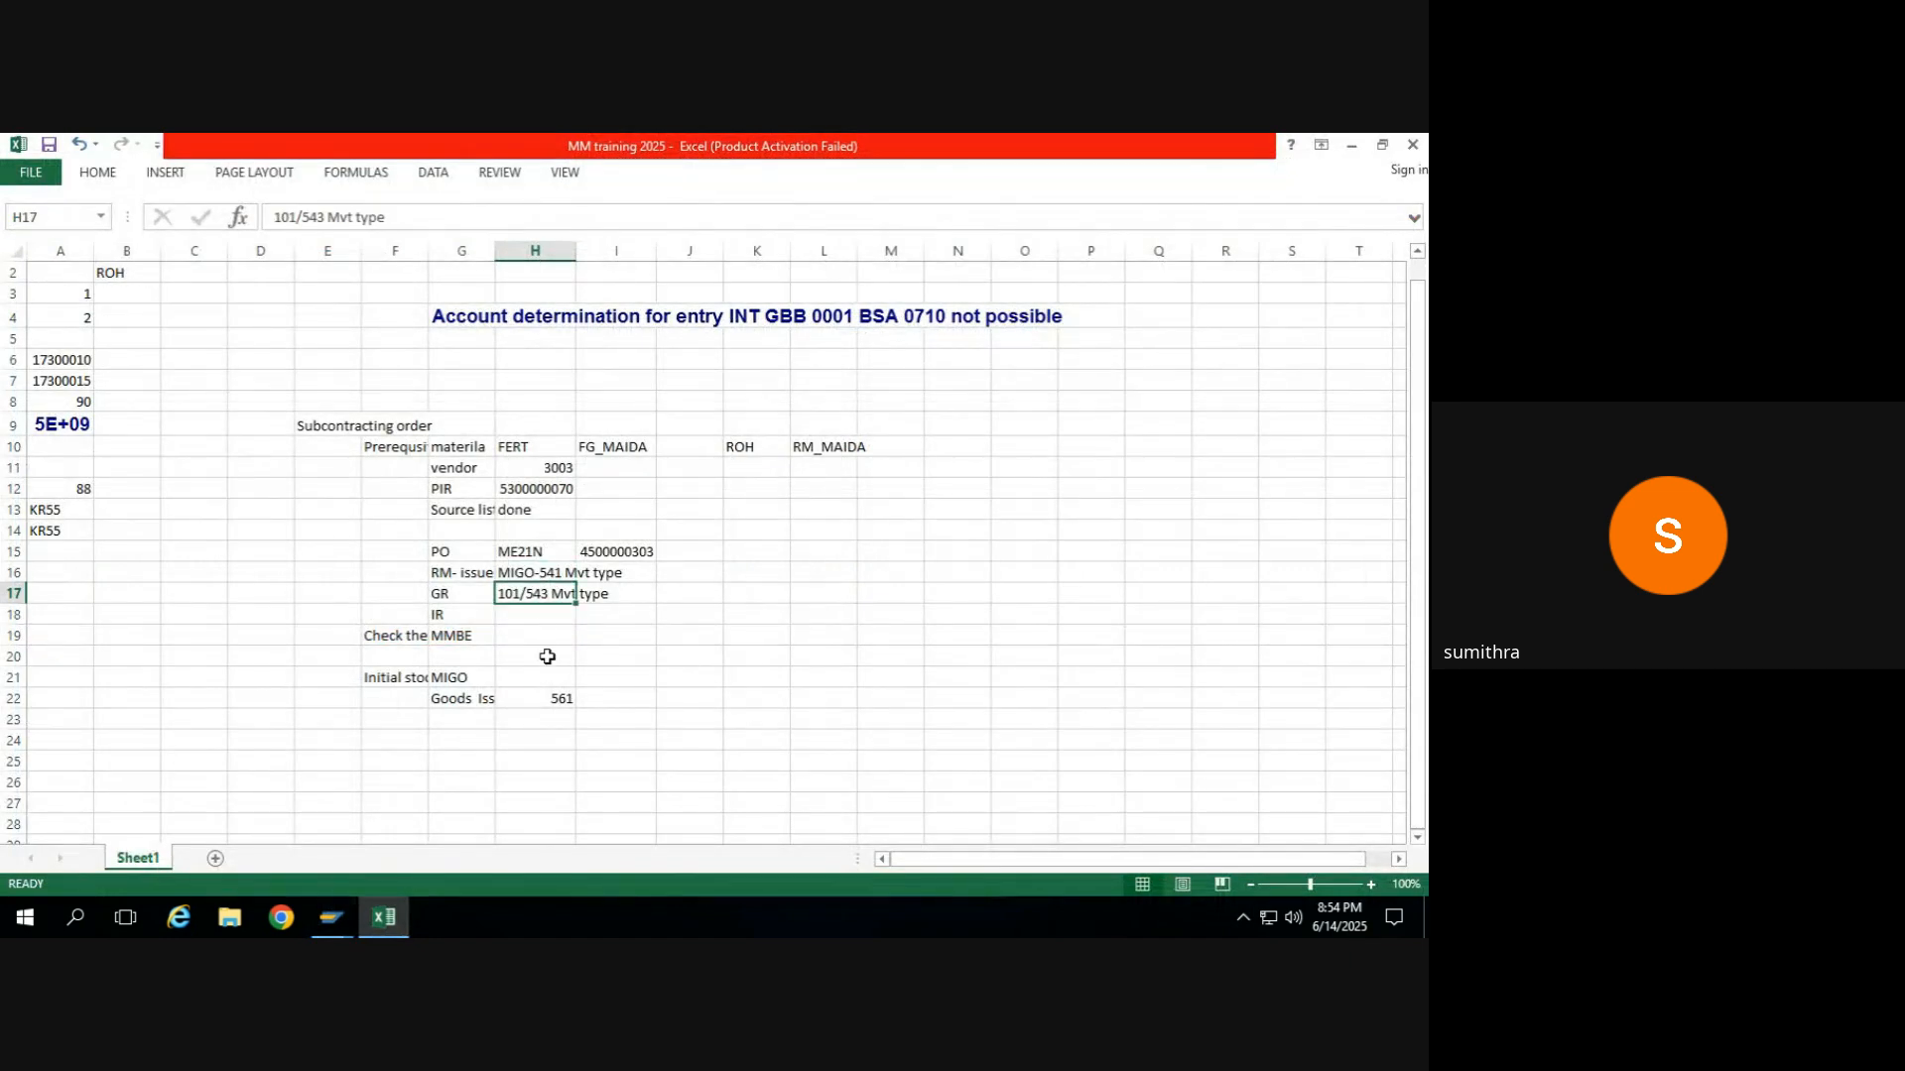
key(alt+Tab)
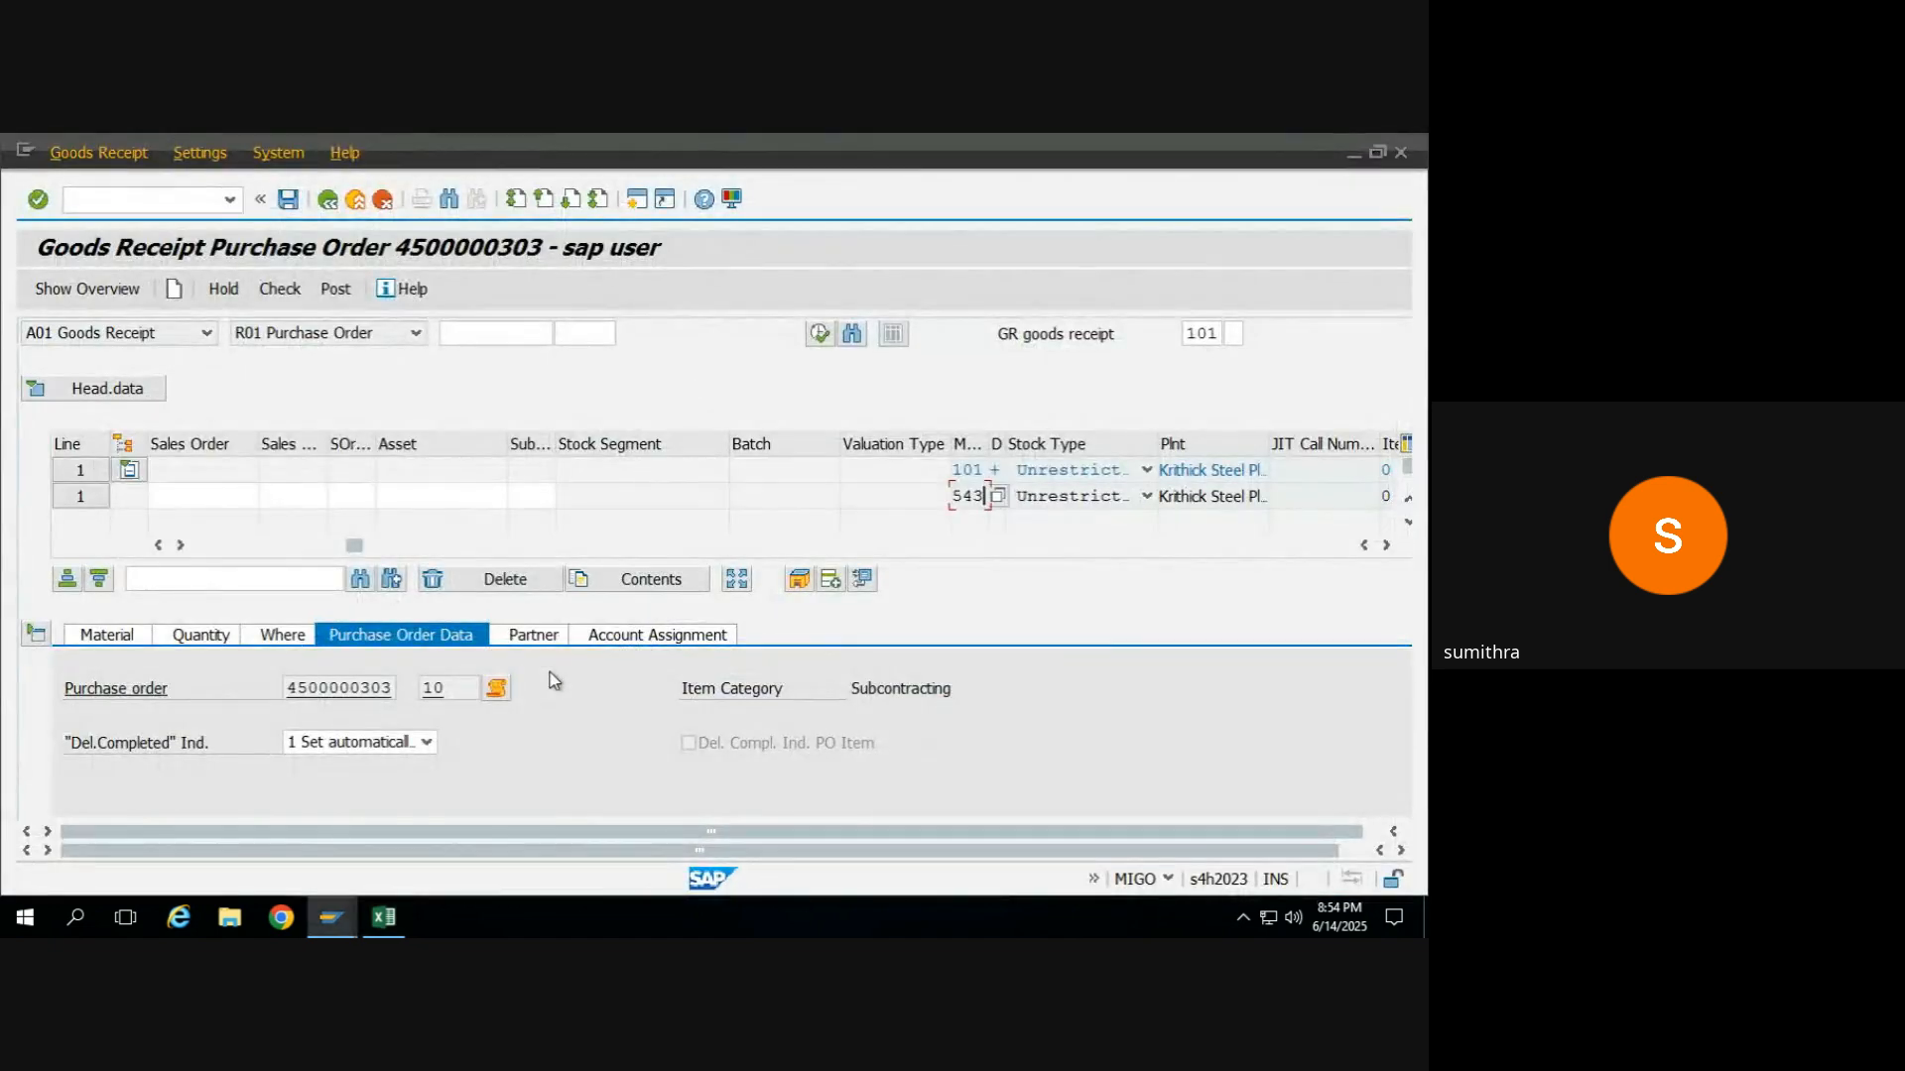
Set the Finished Product_Maida item's storage location to finished goods (FERT), checking the goods receipt before and after.
click(280, 289)
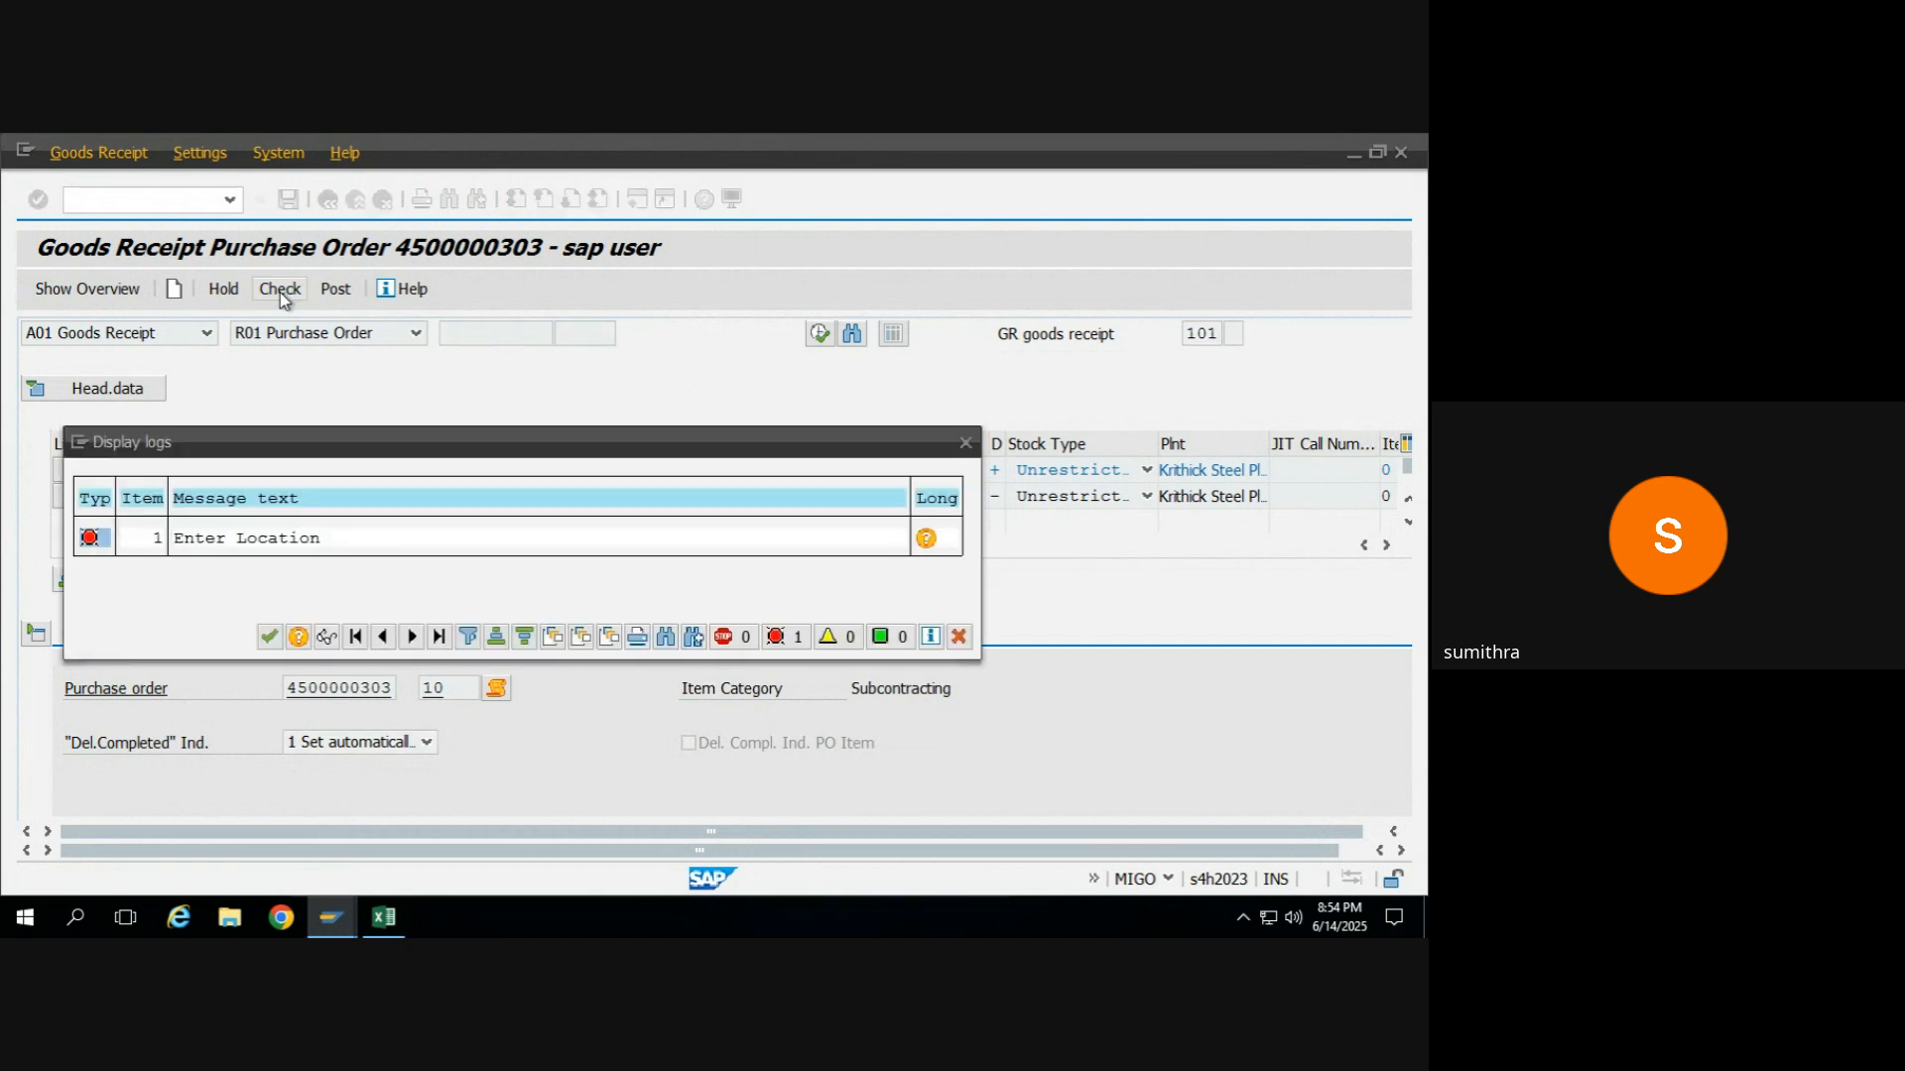
click(270, 636)
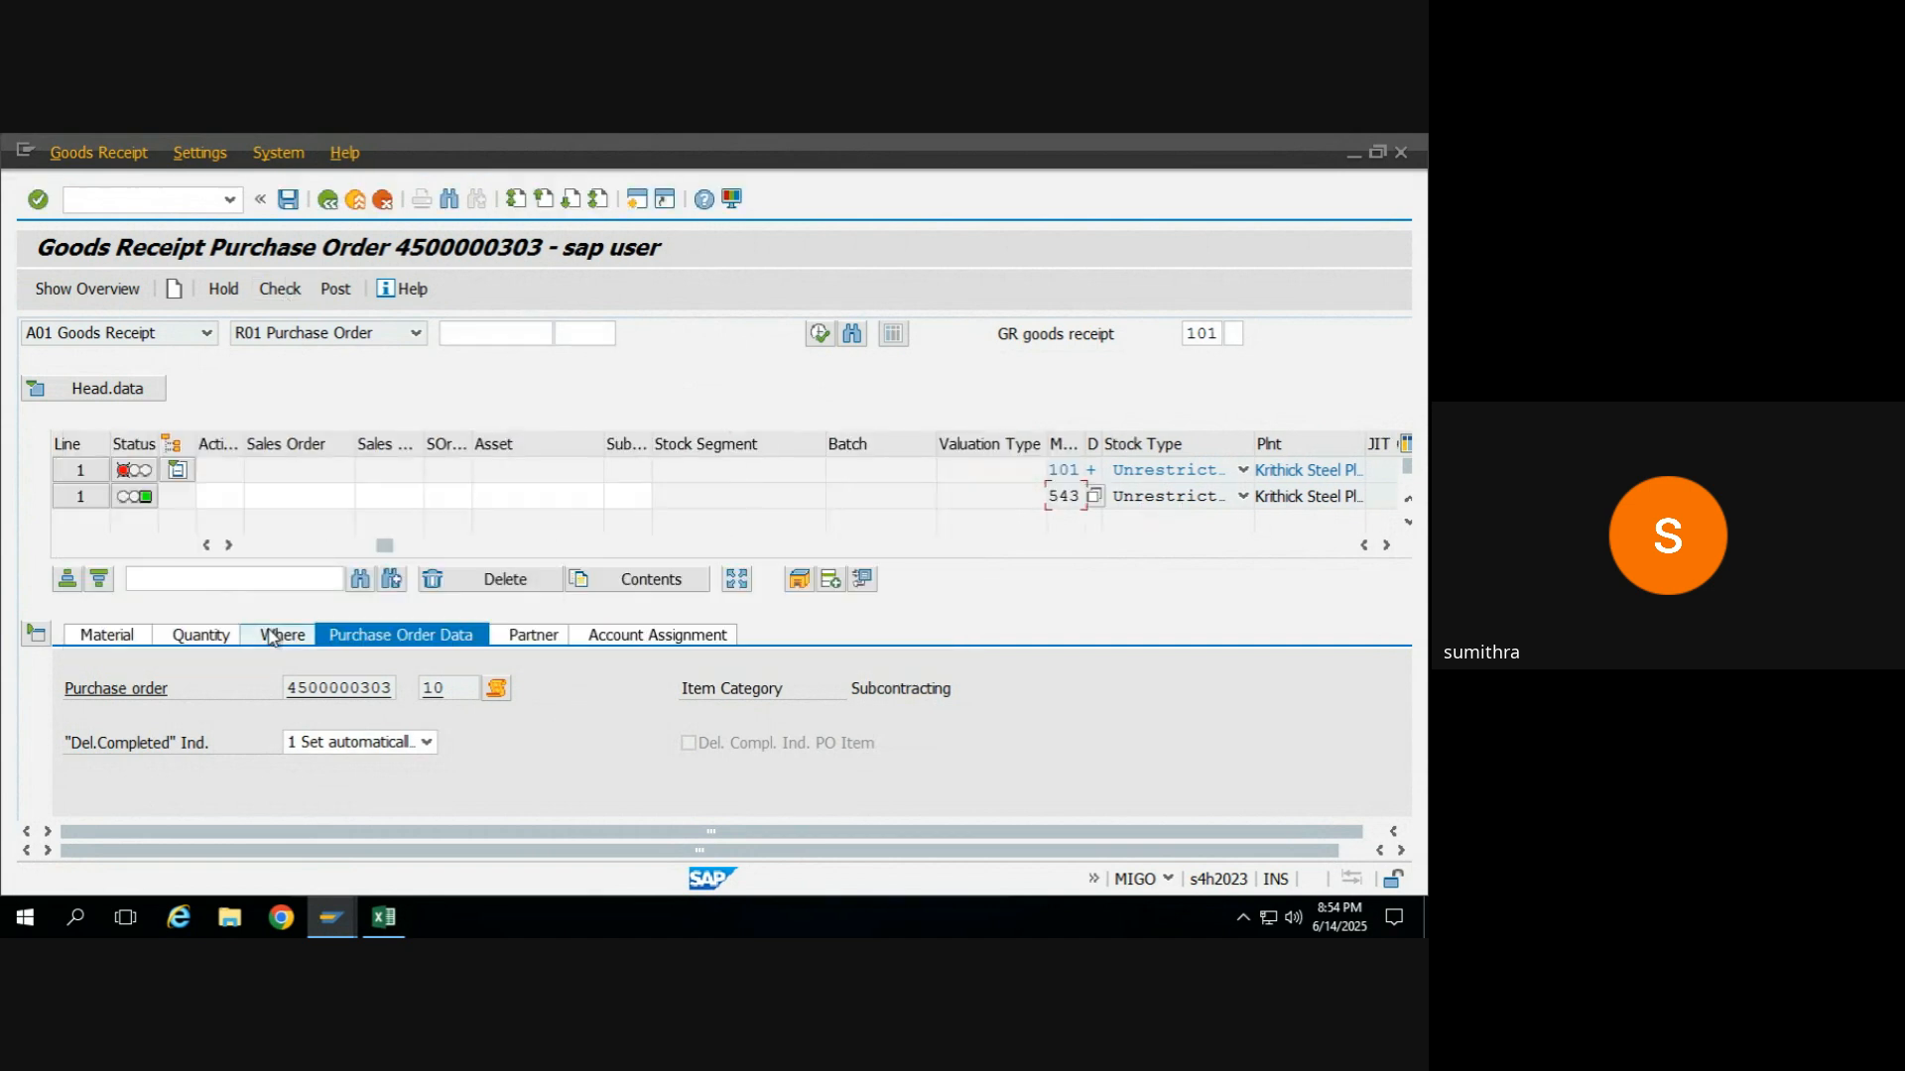
click(127, 637)
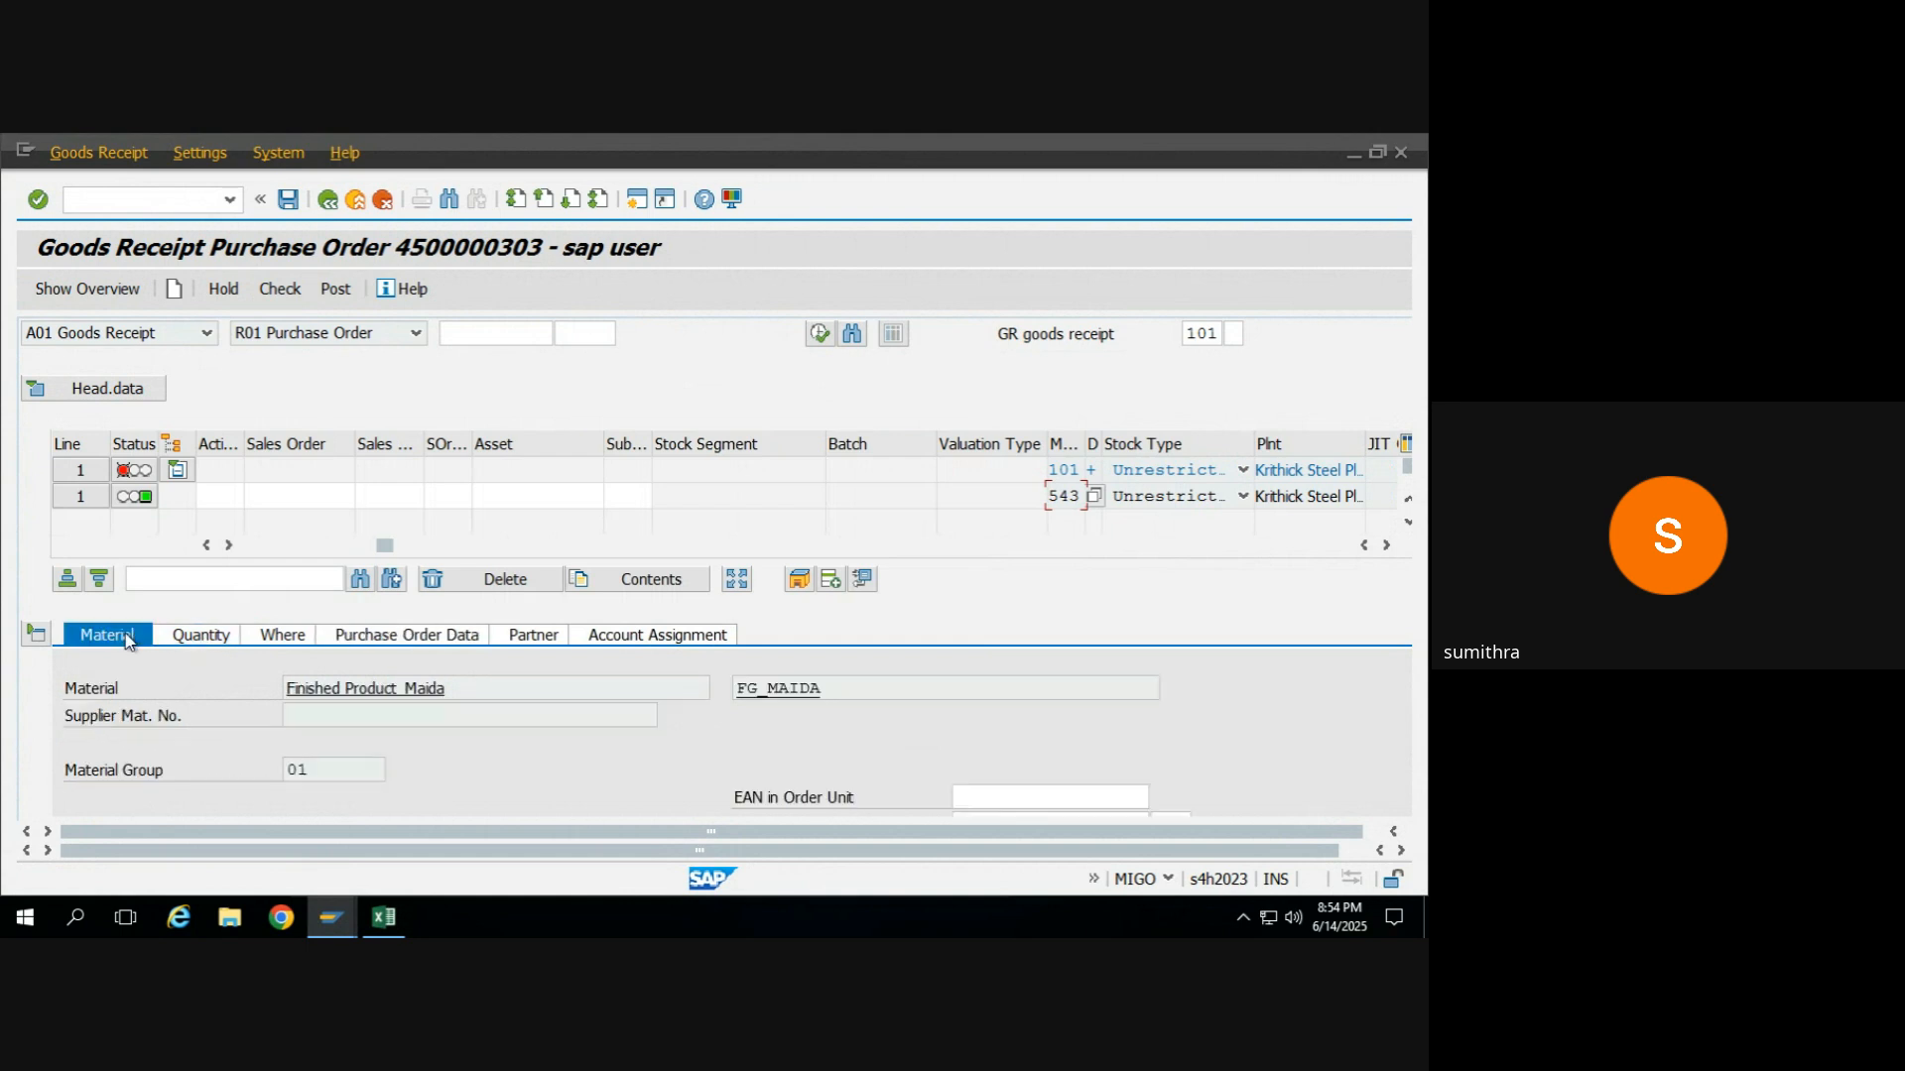
click(280, 636)
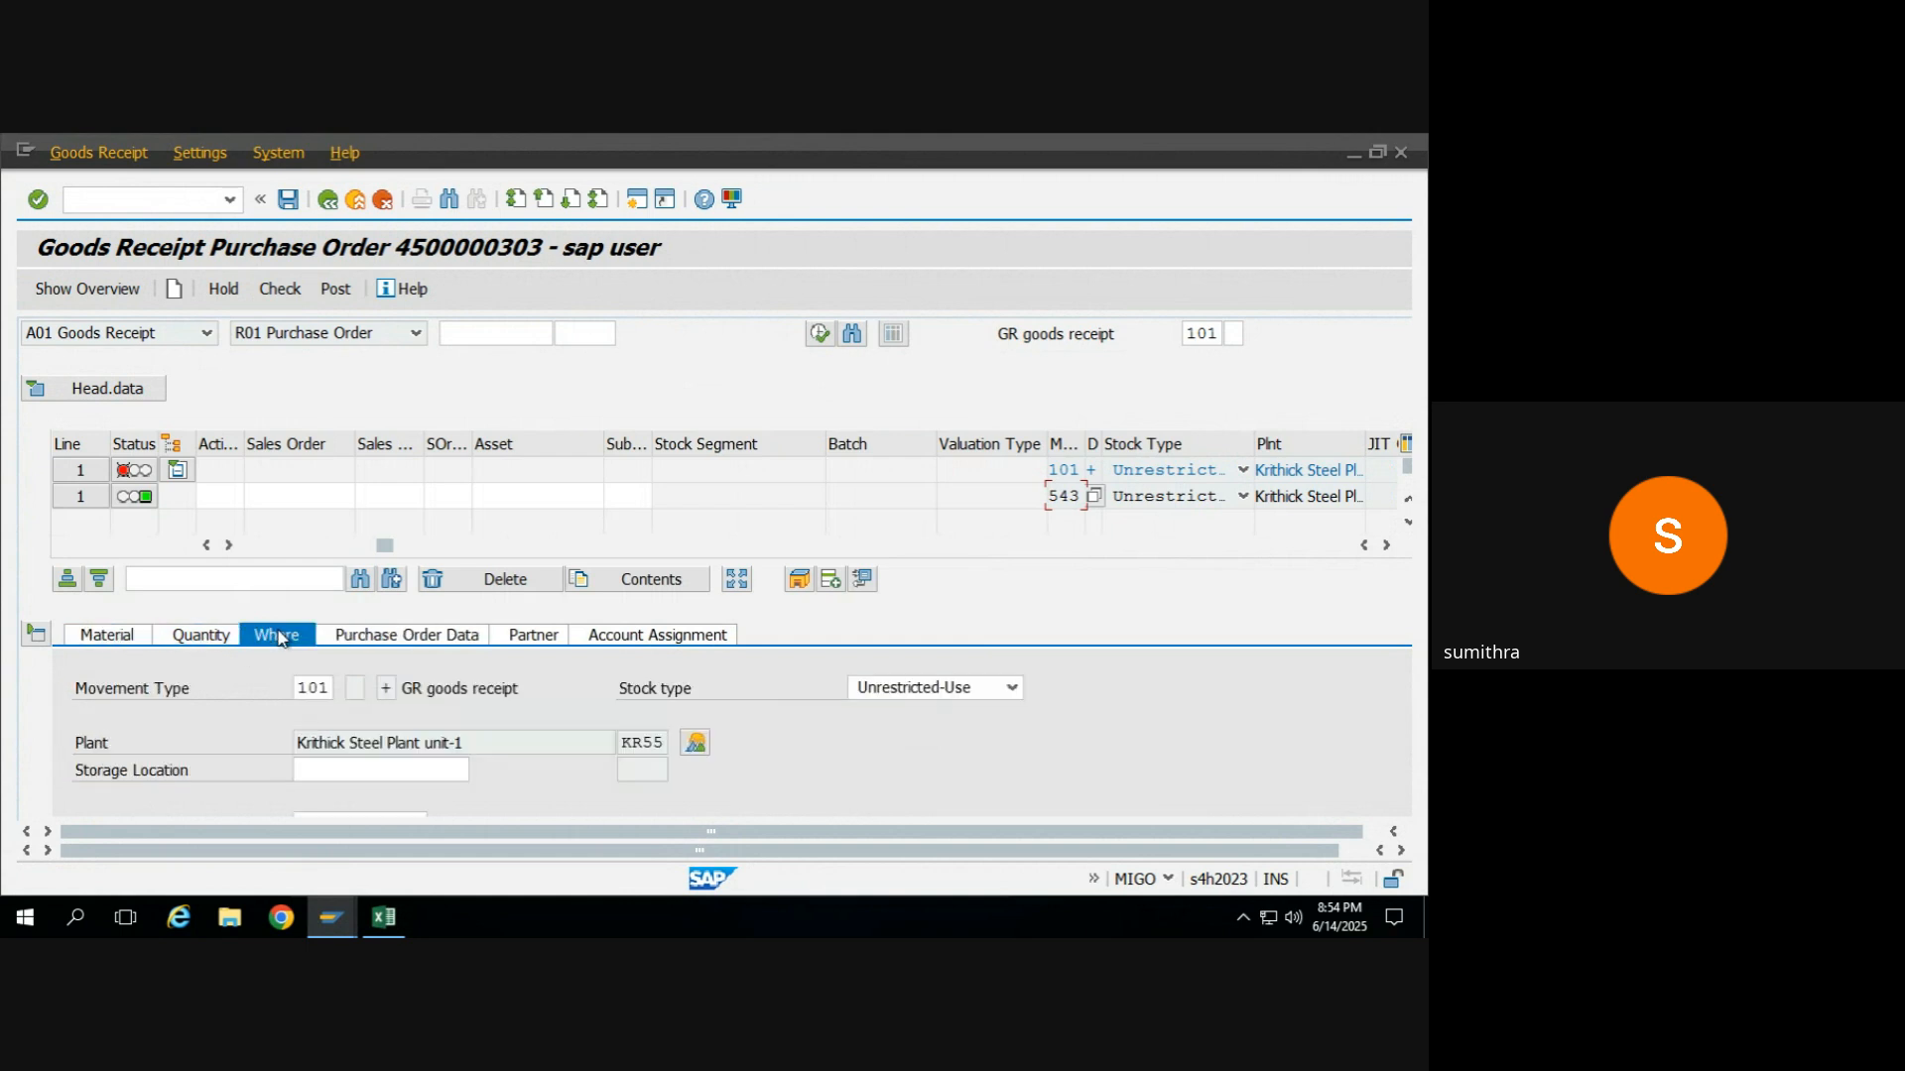
click(328, 767)
click(482, 771)
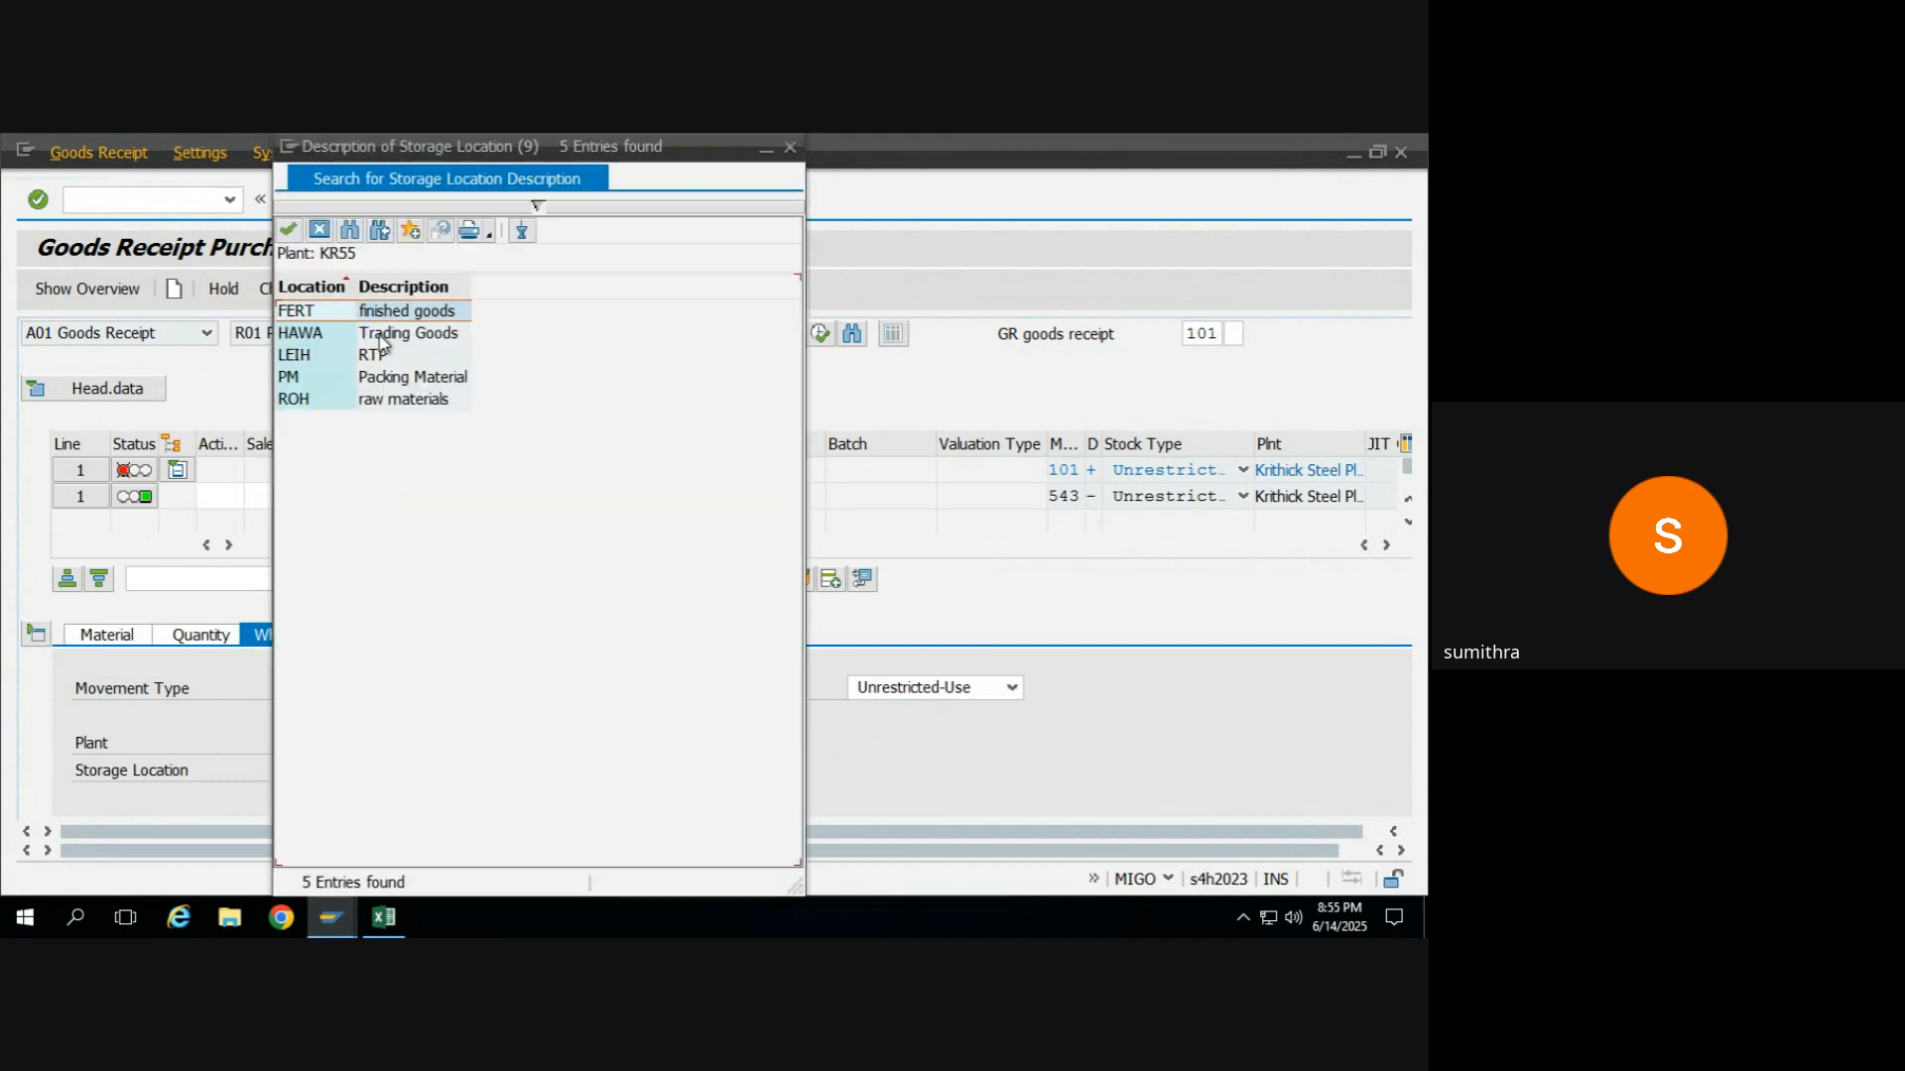
double_click(390, 312)
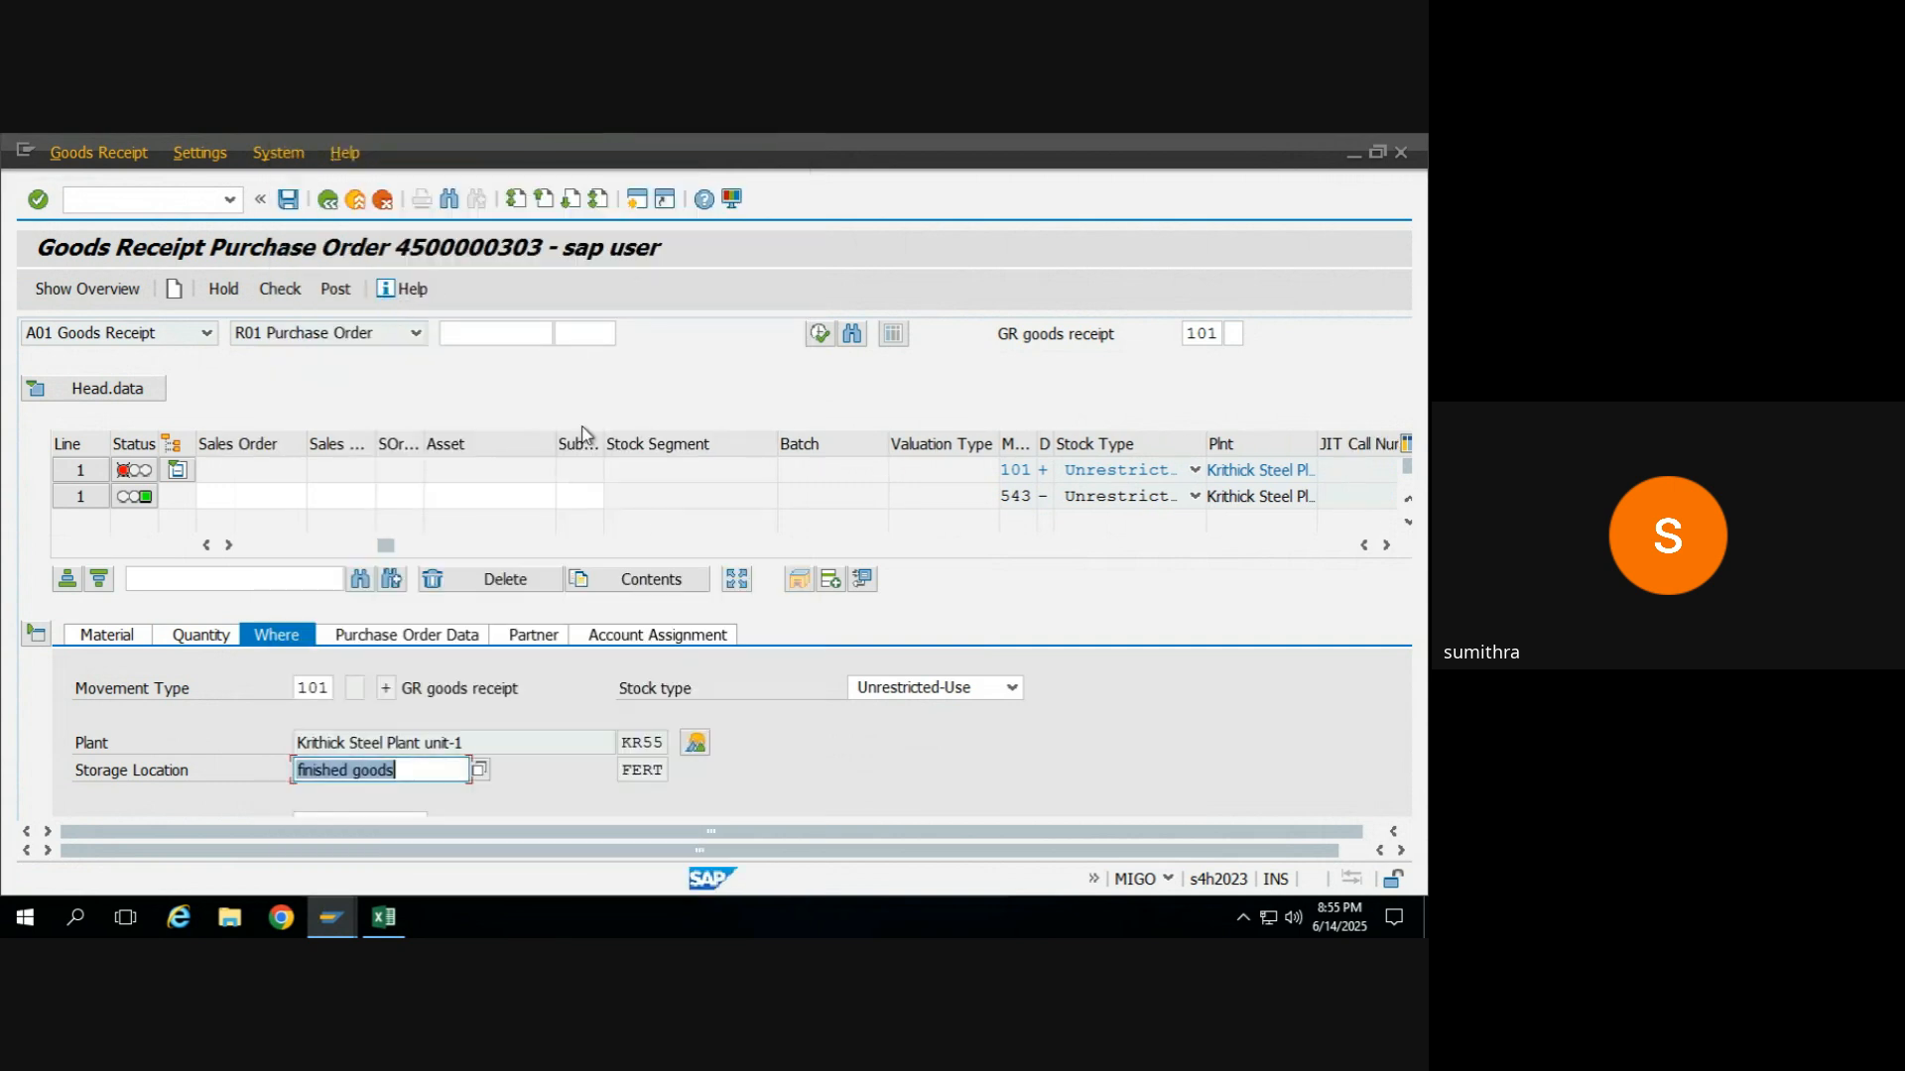
click(279, 288)
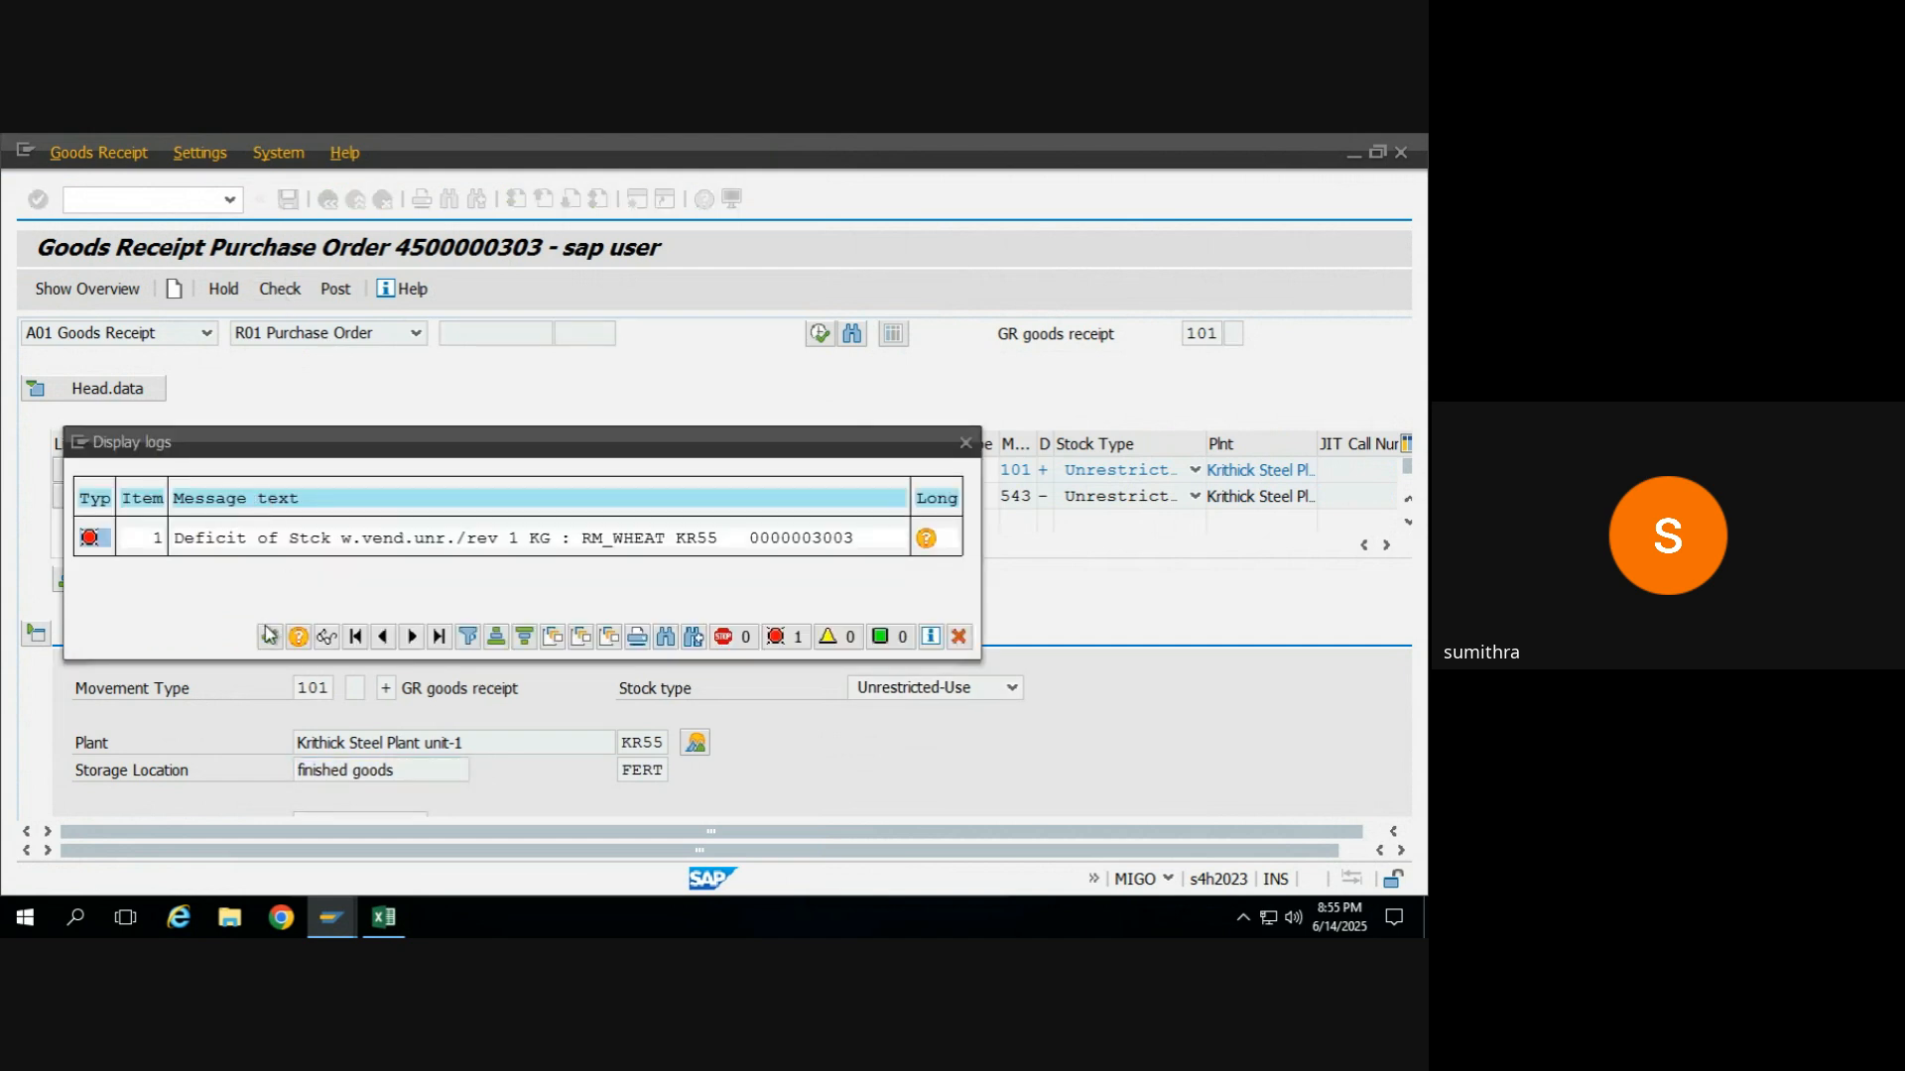
click(269, 636)
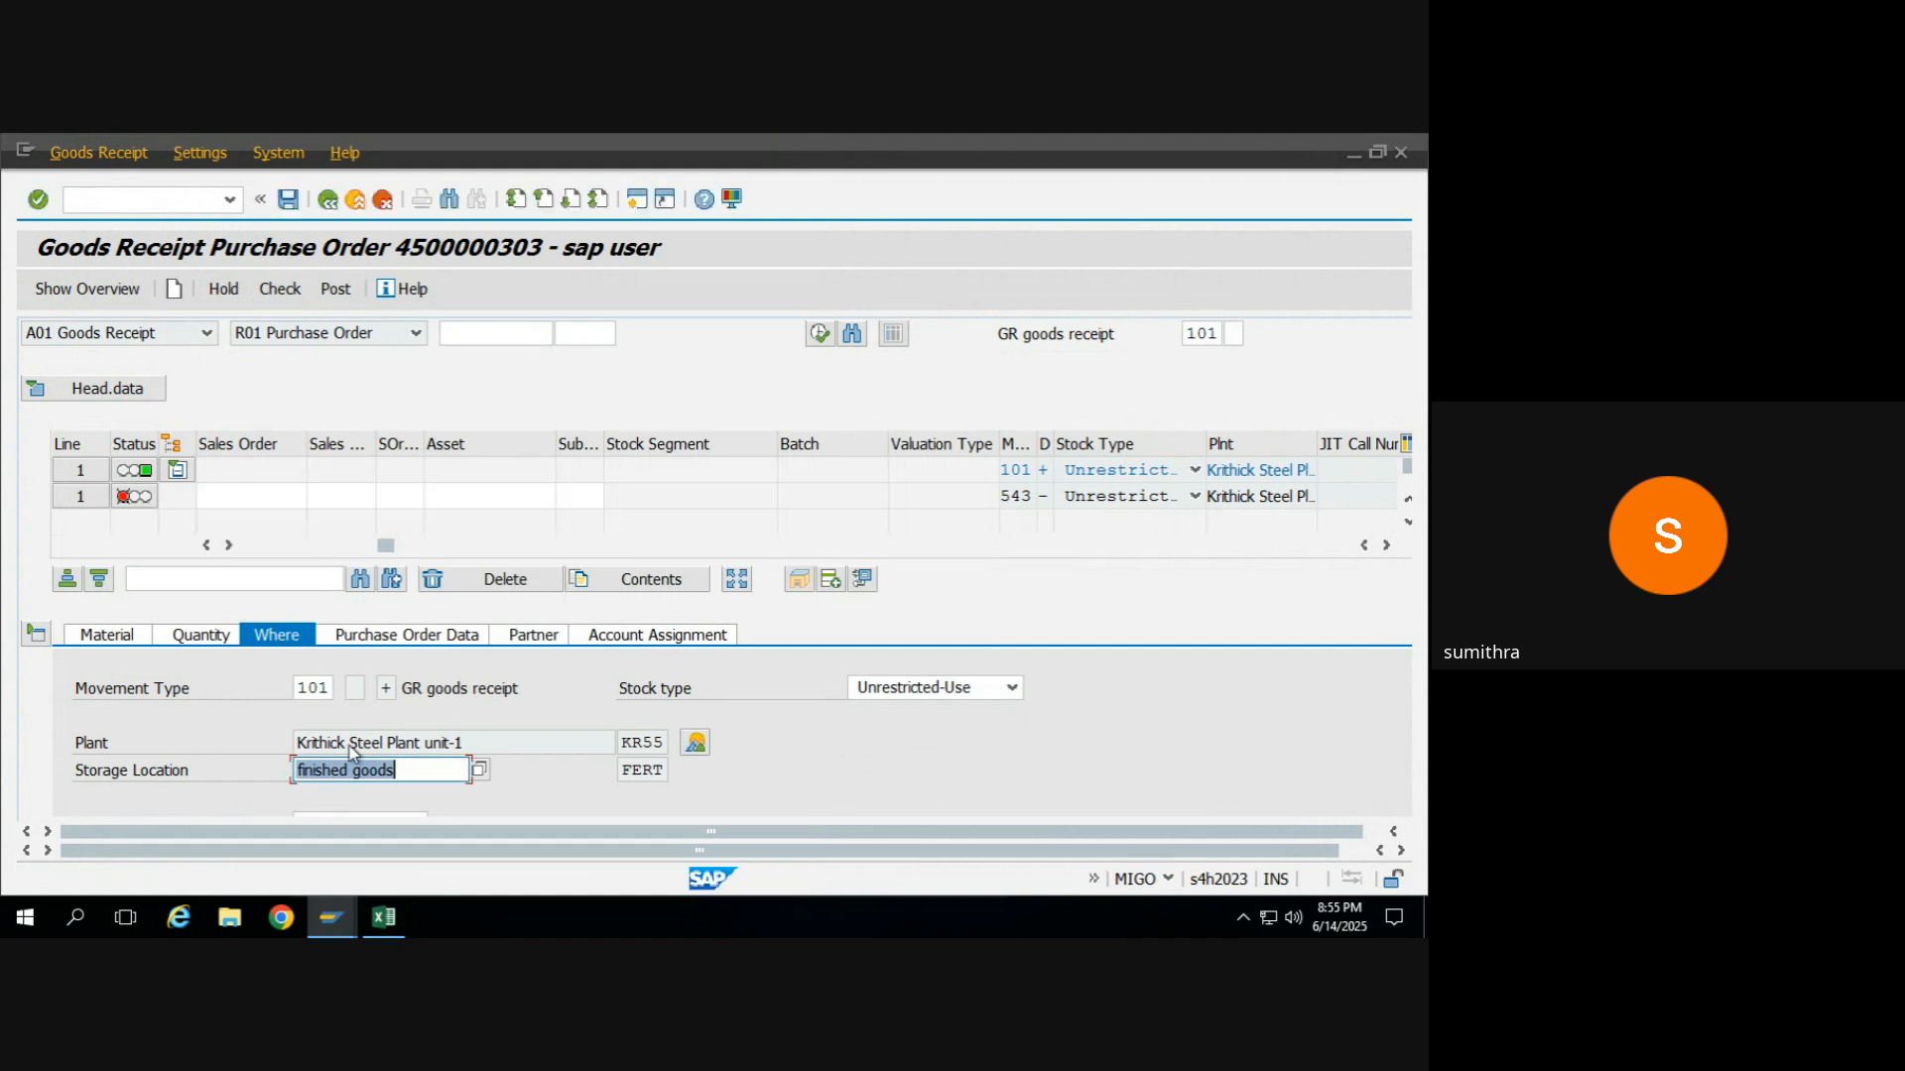
Change the Finished Product_Maida item's storage location to raw materials (ROH) and check the goods receipt.
click(479, 774)
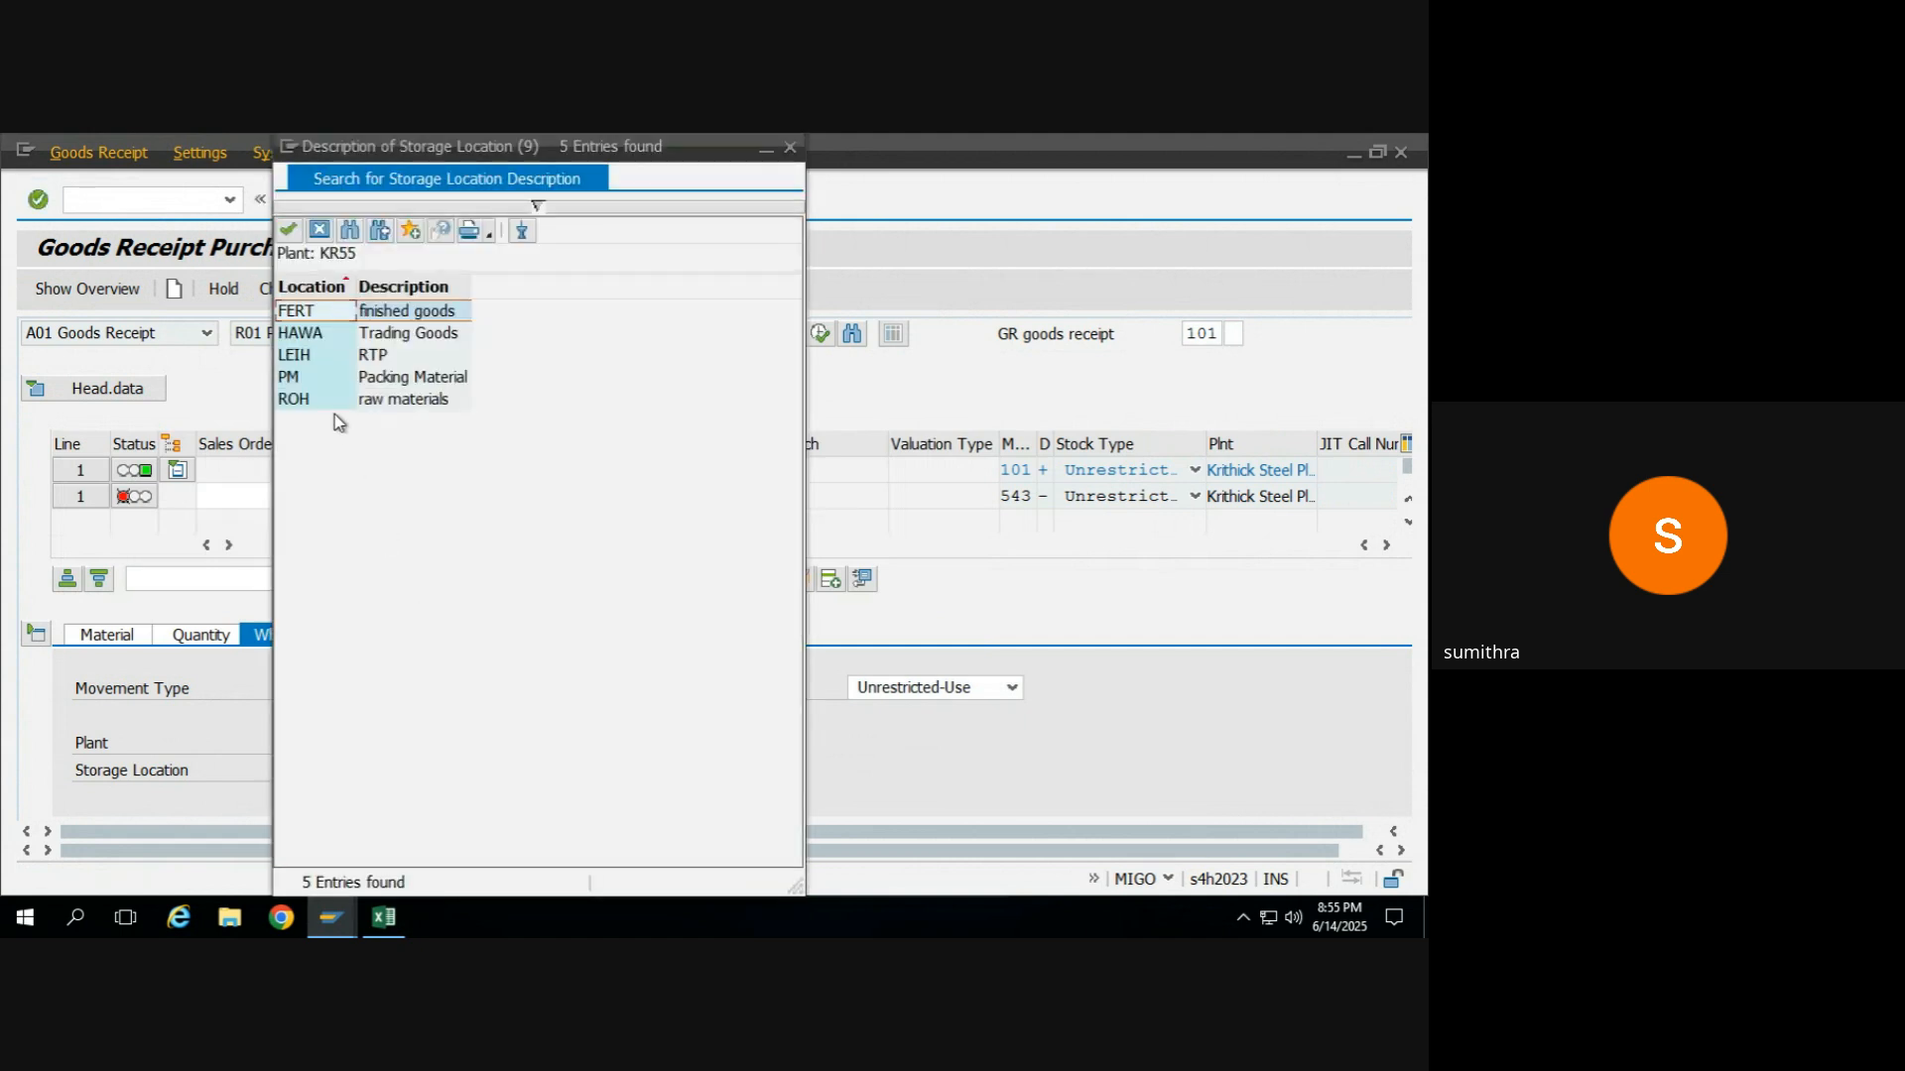
double_click(319, 397)
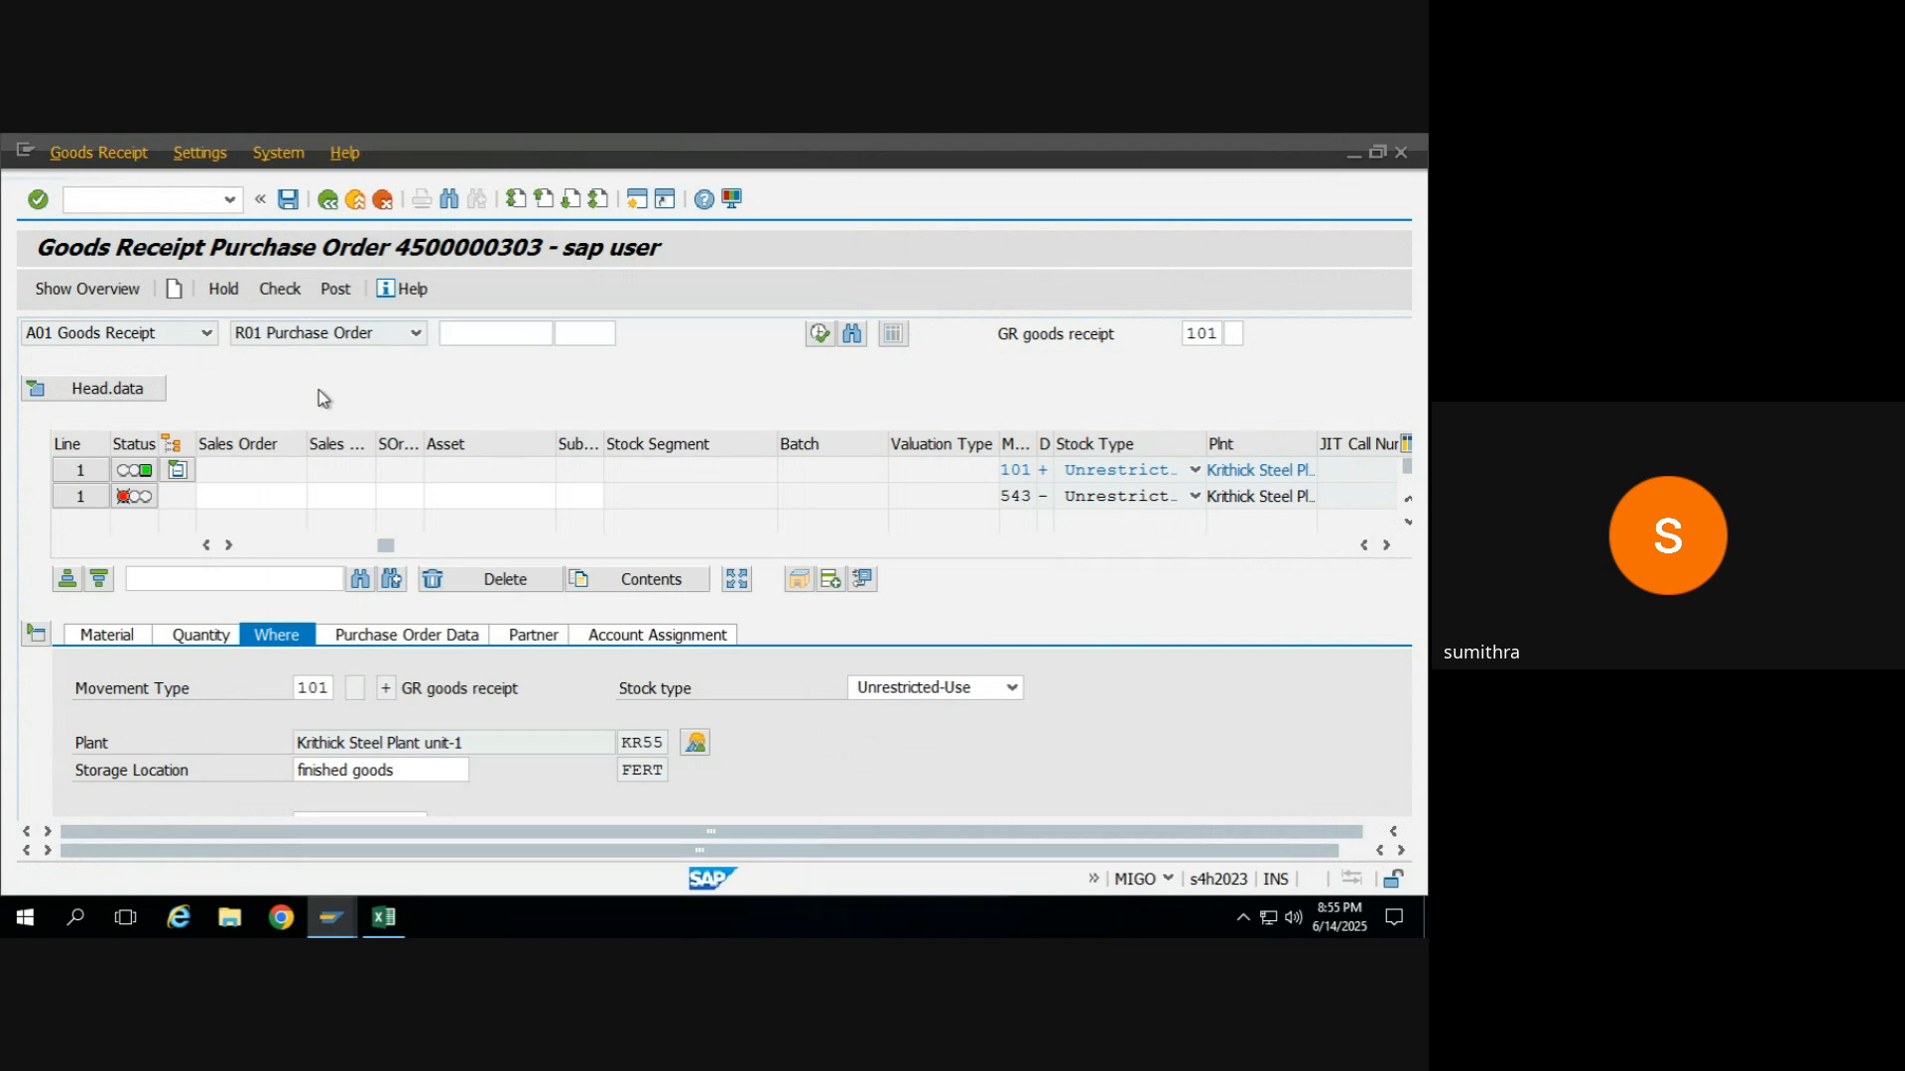
click(280, 290)
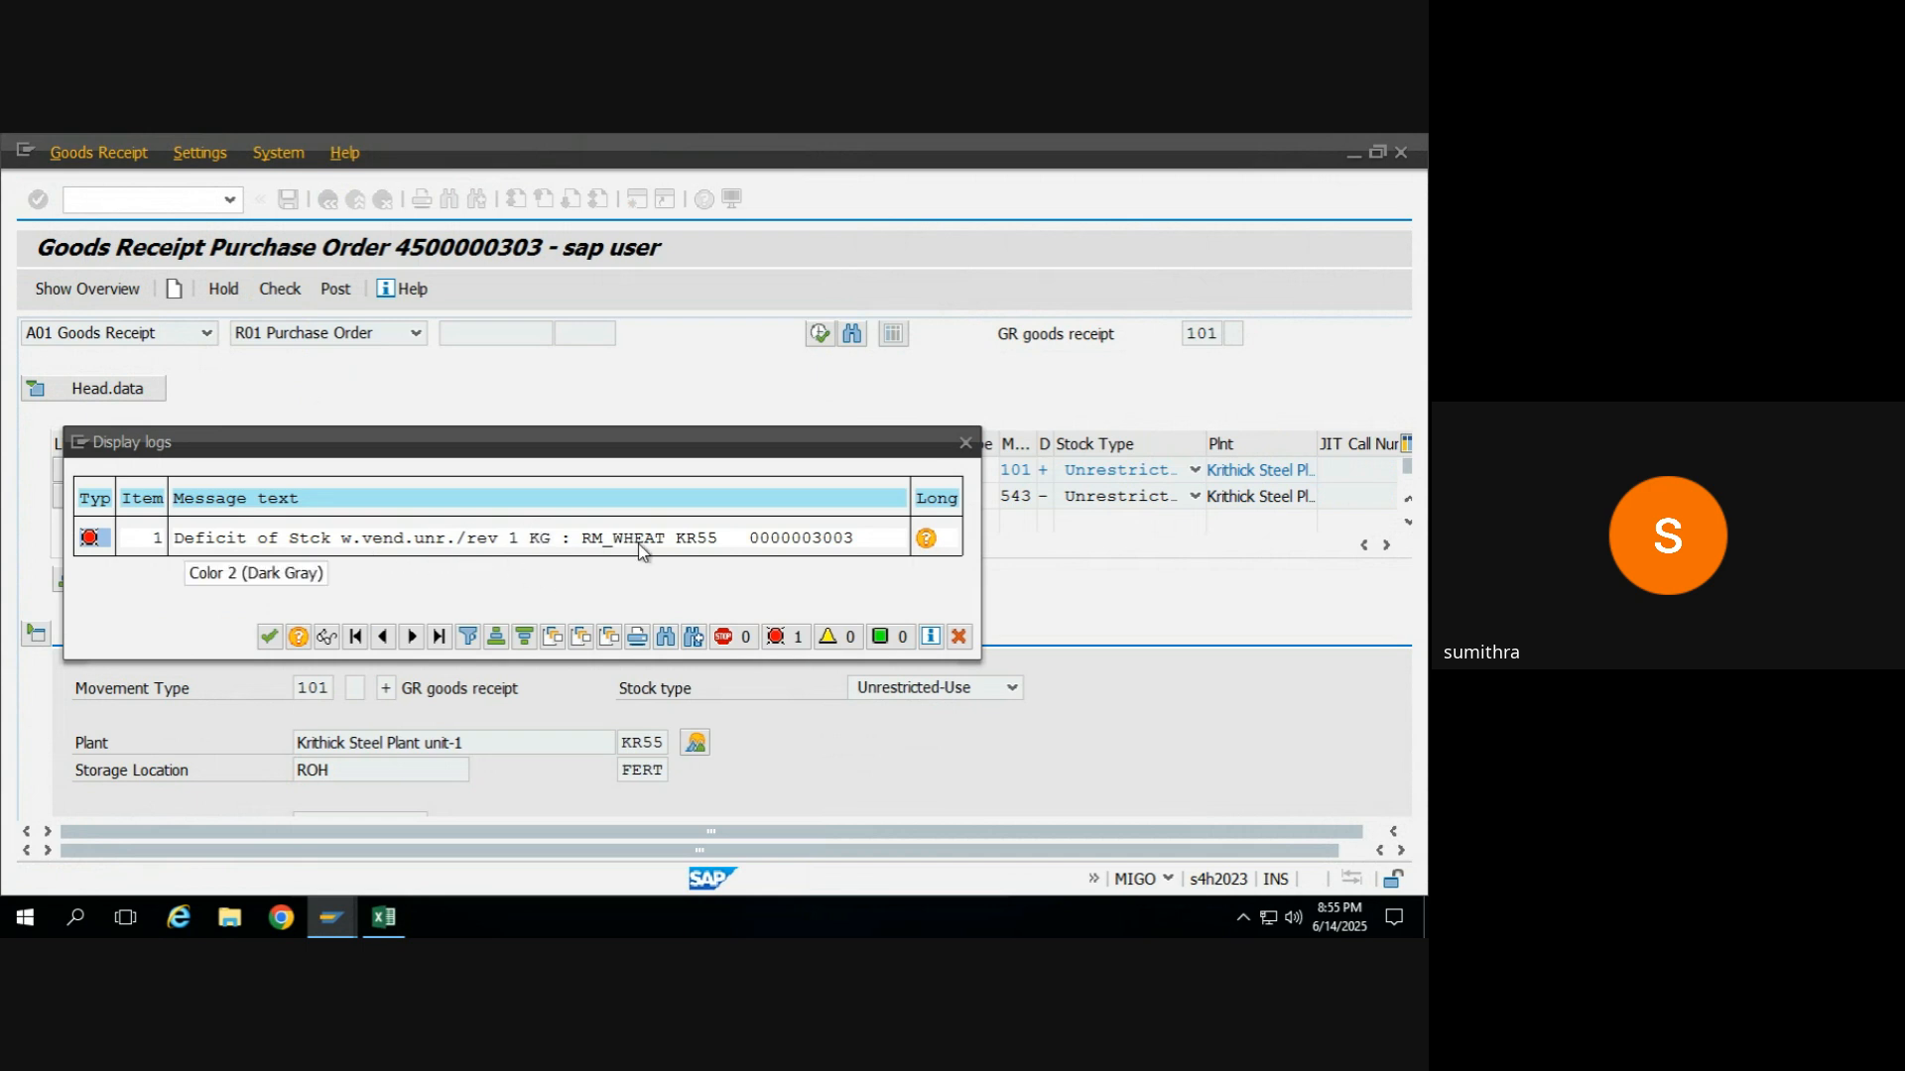
click(268, 638)
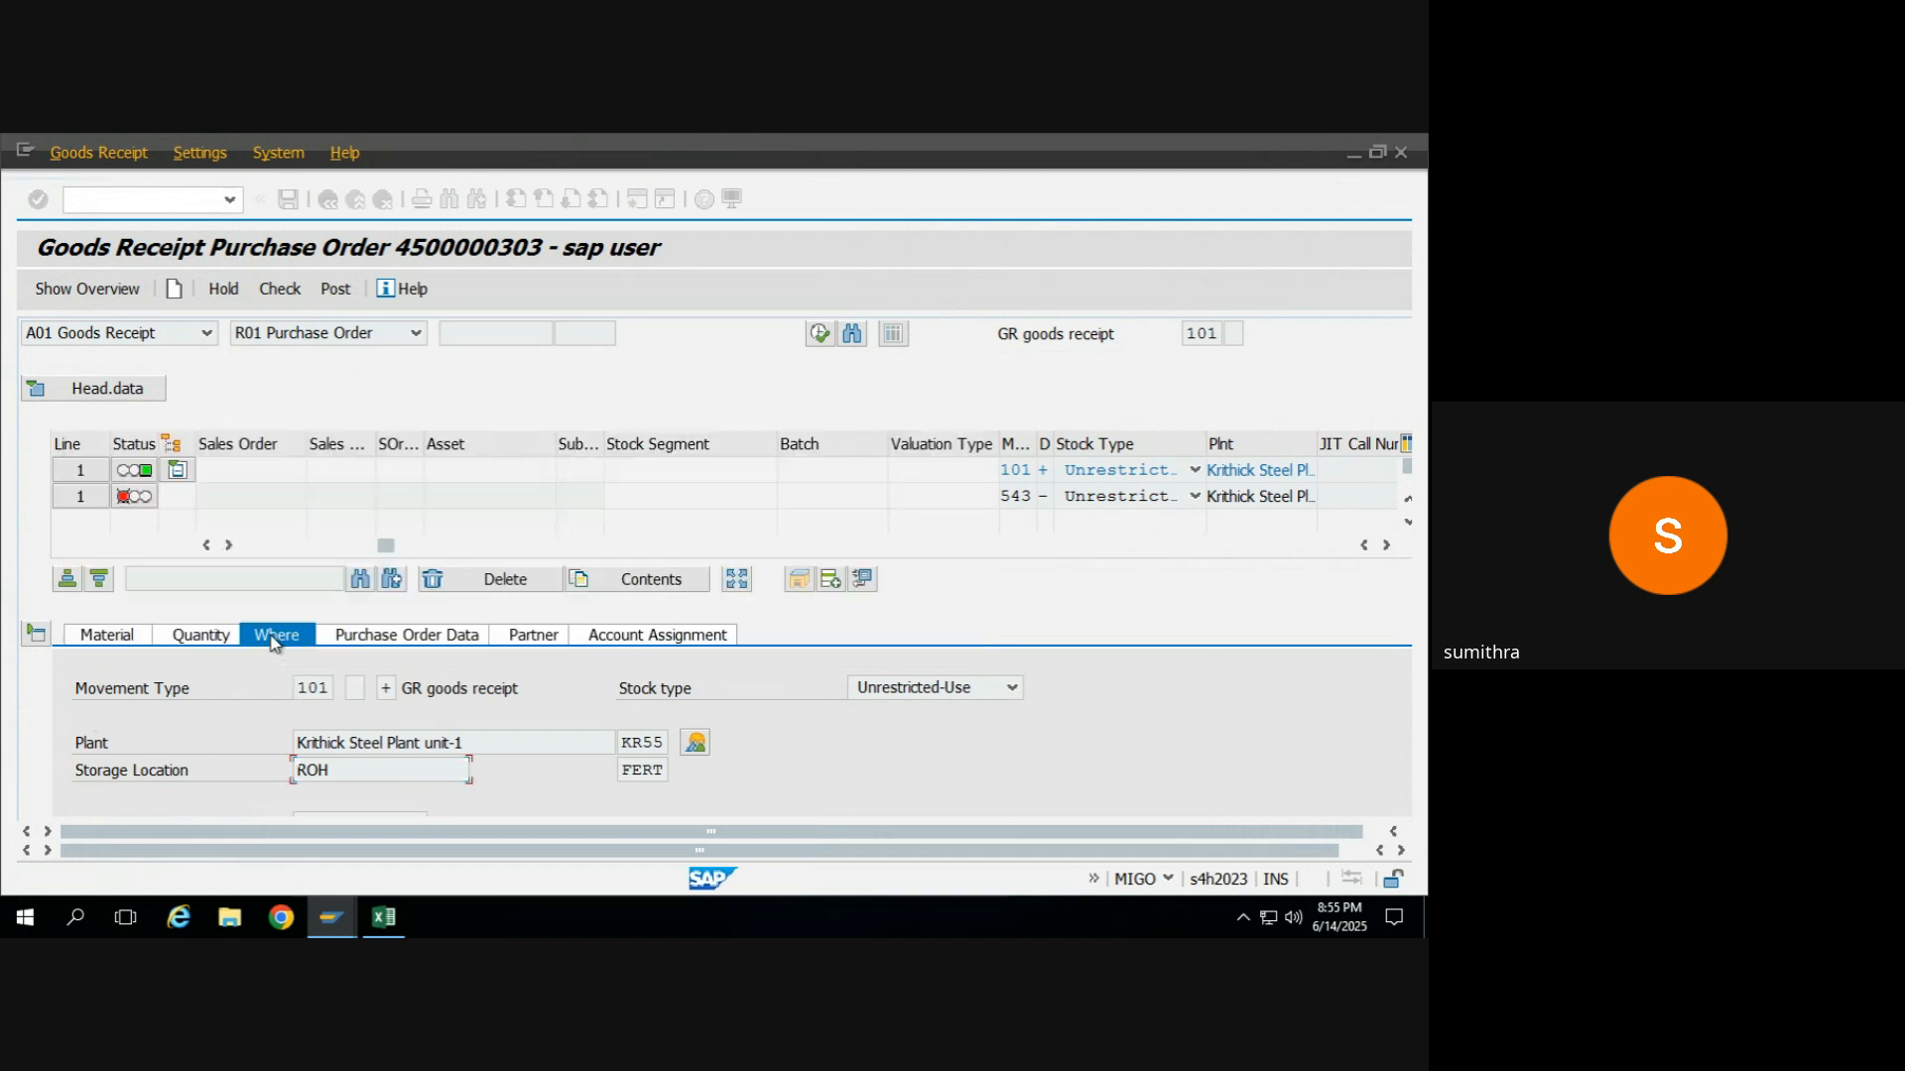
Set the Finished Product_Maida item's quantity in unit of entry to 1 KG and check the goods receipt.
click(185, 636)
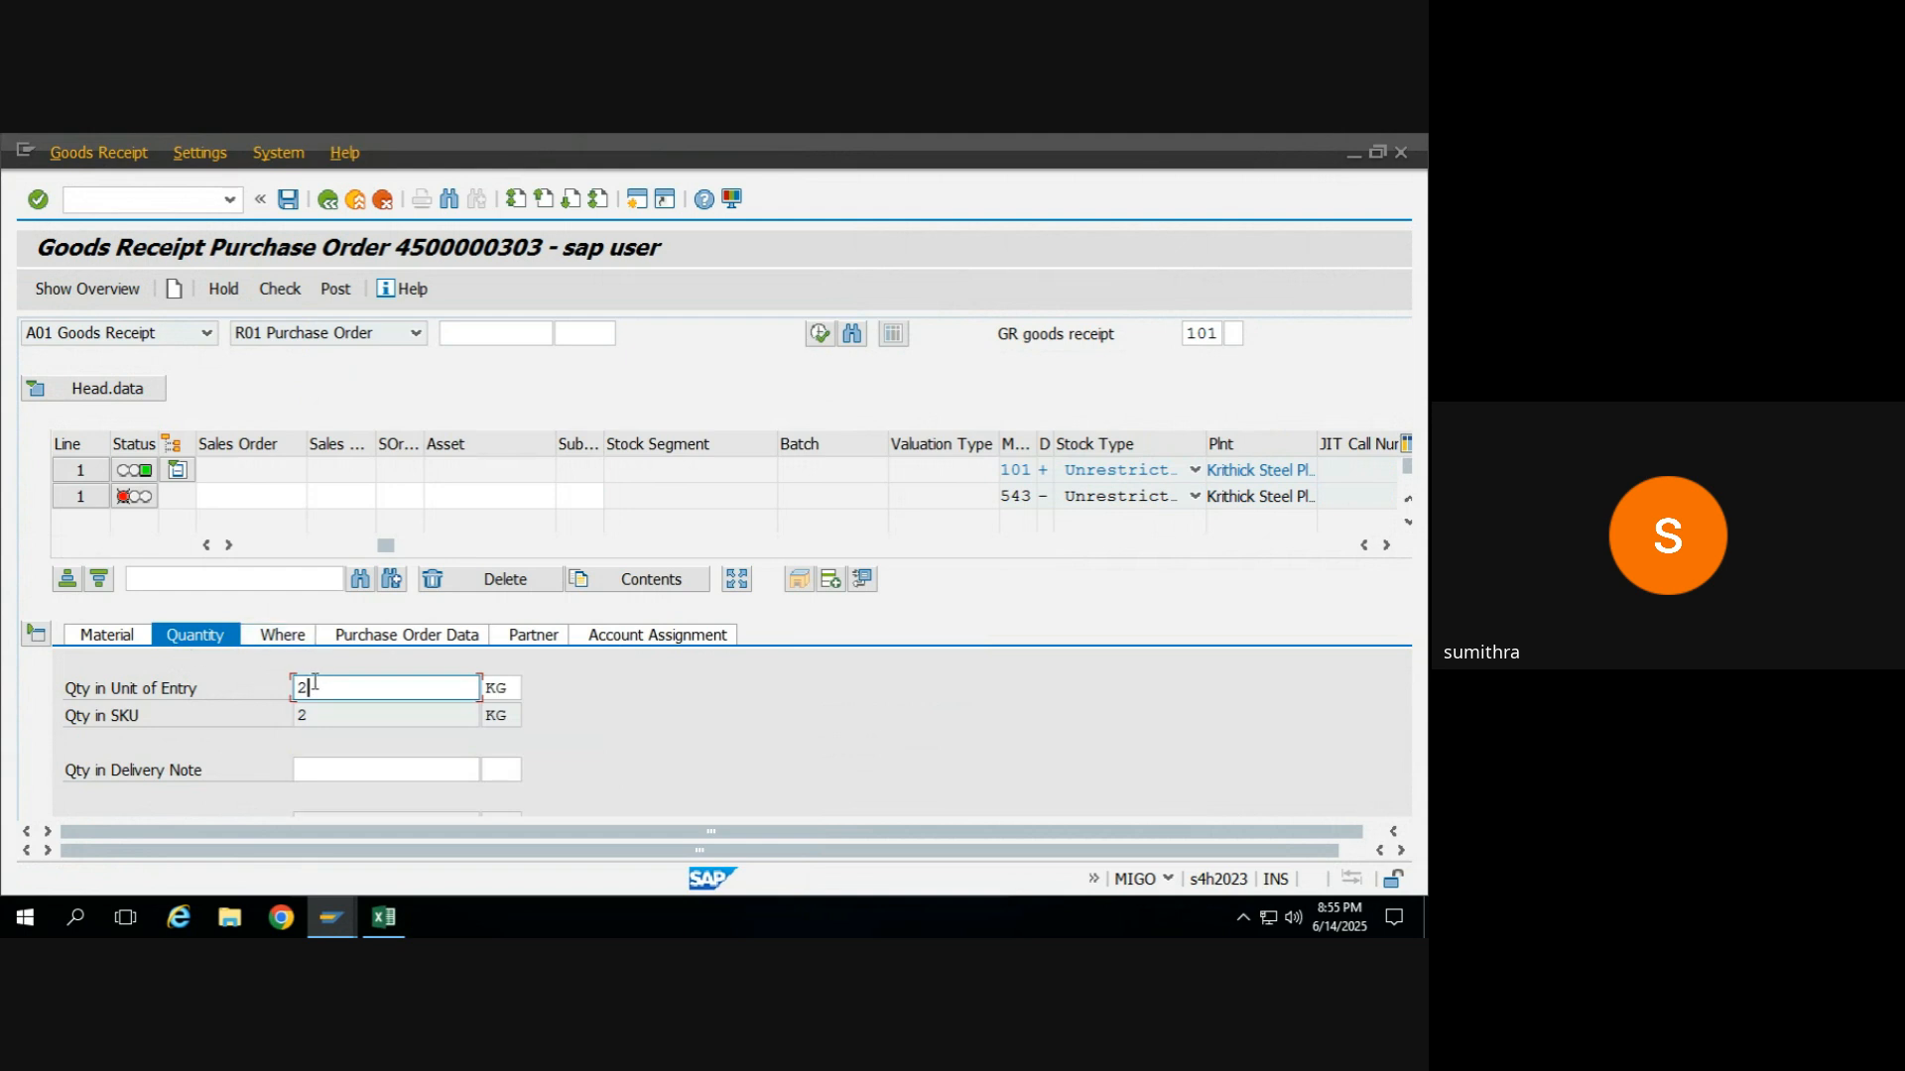
key(BackSpace)
text(1)
key(Return)
click(283, 294)
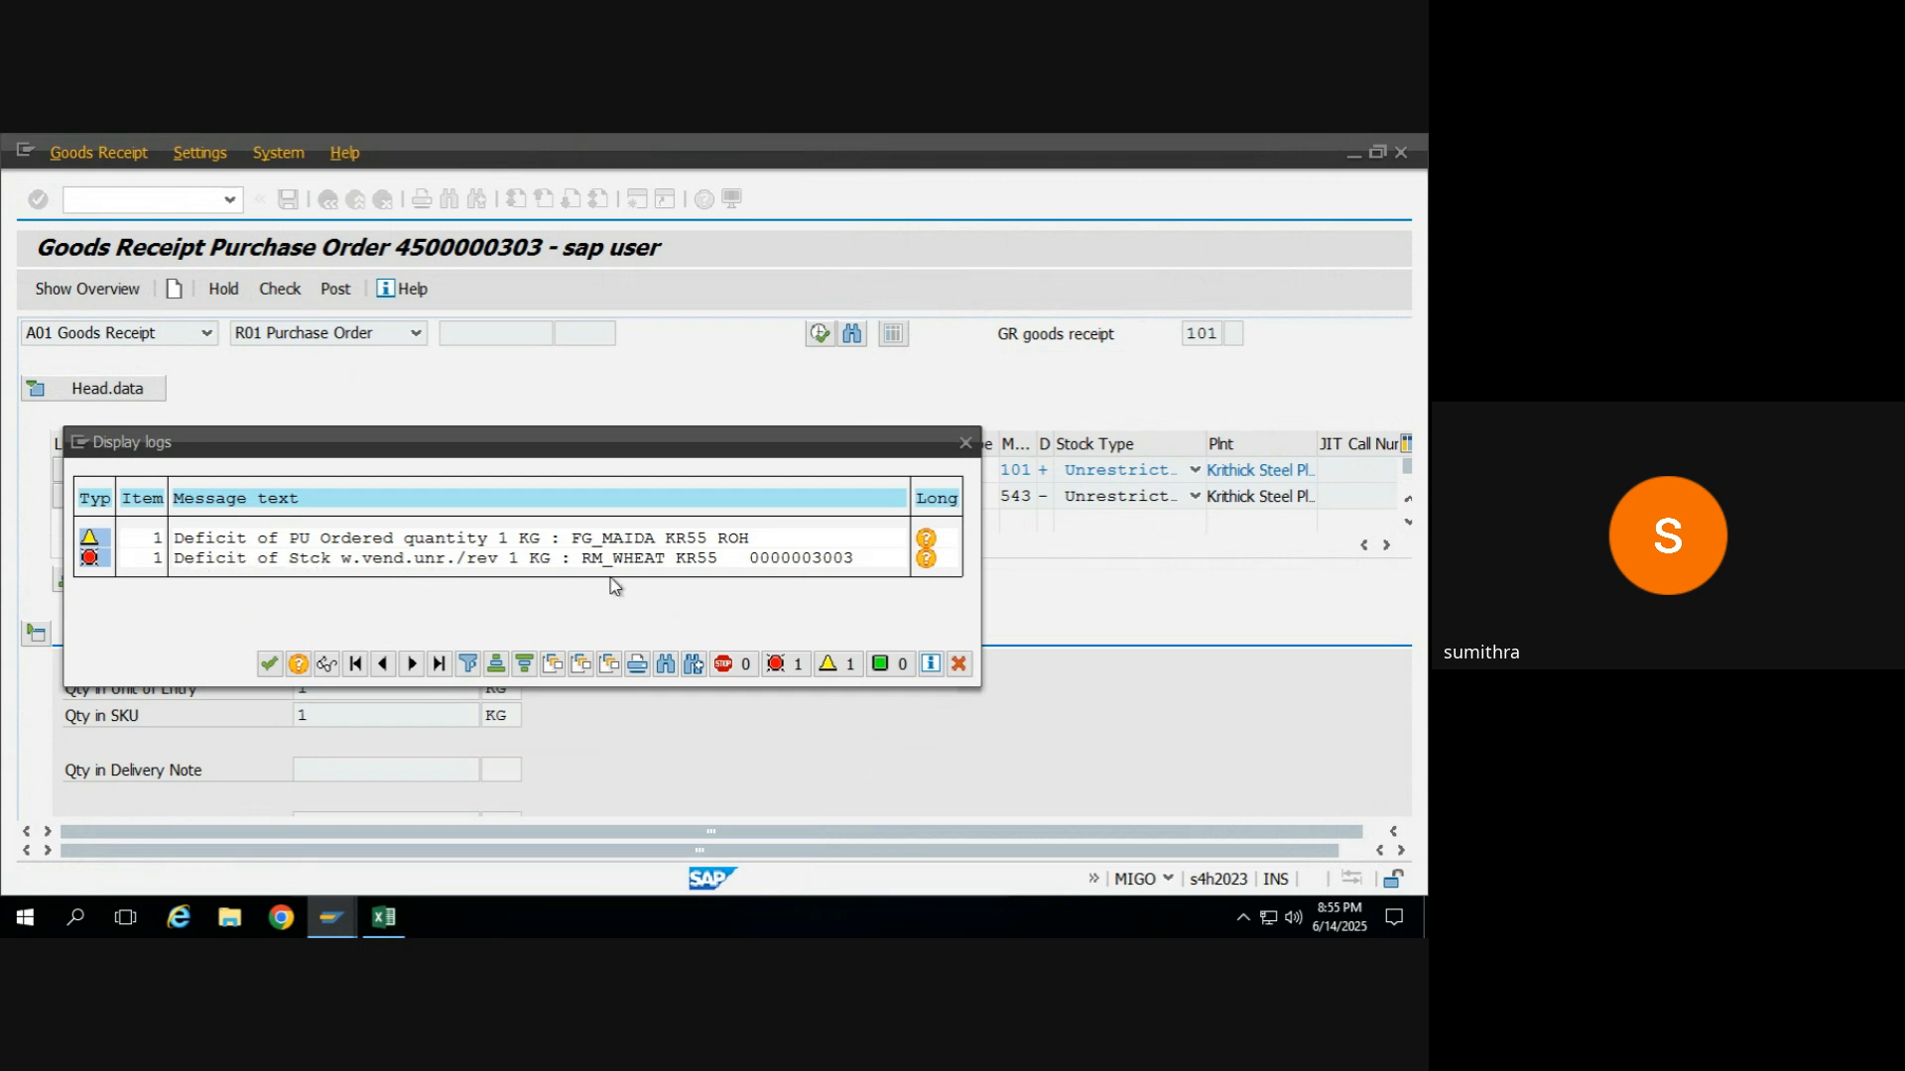
click(261, 665)
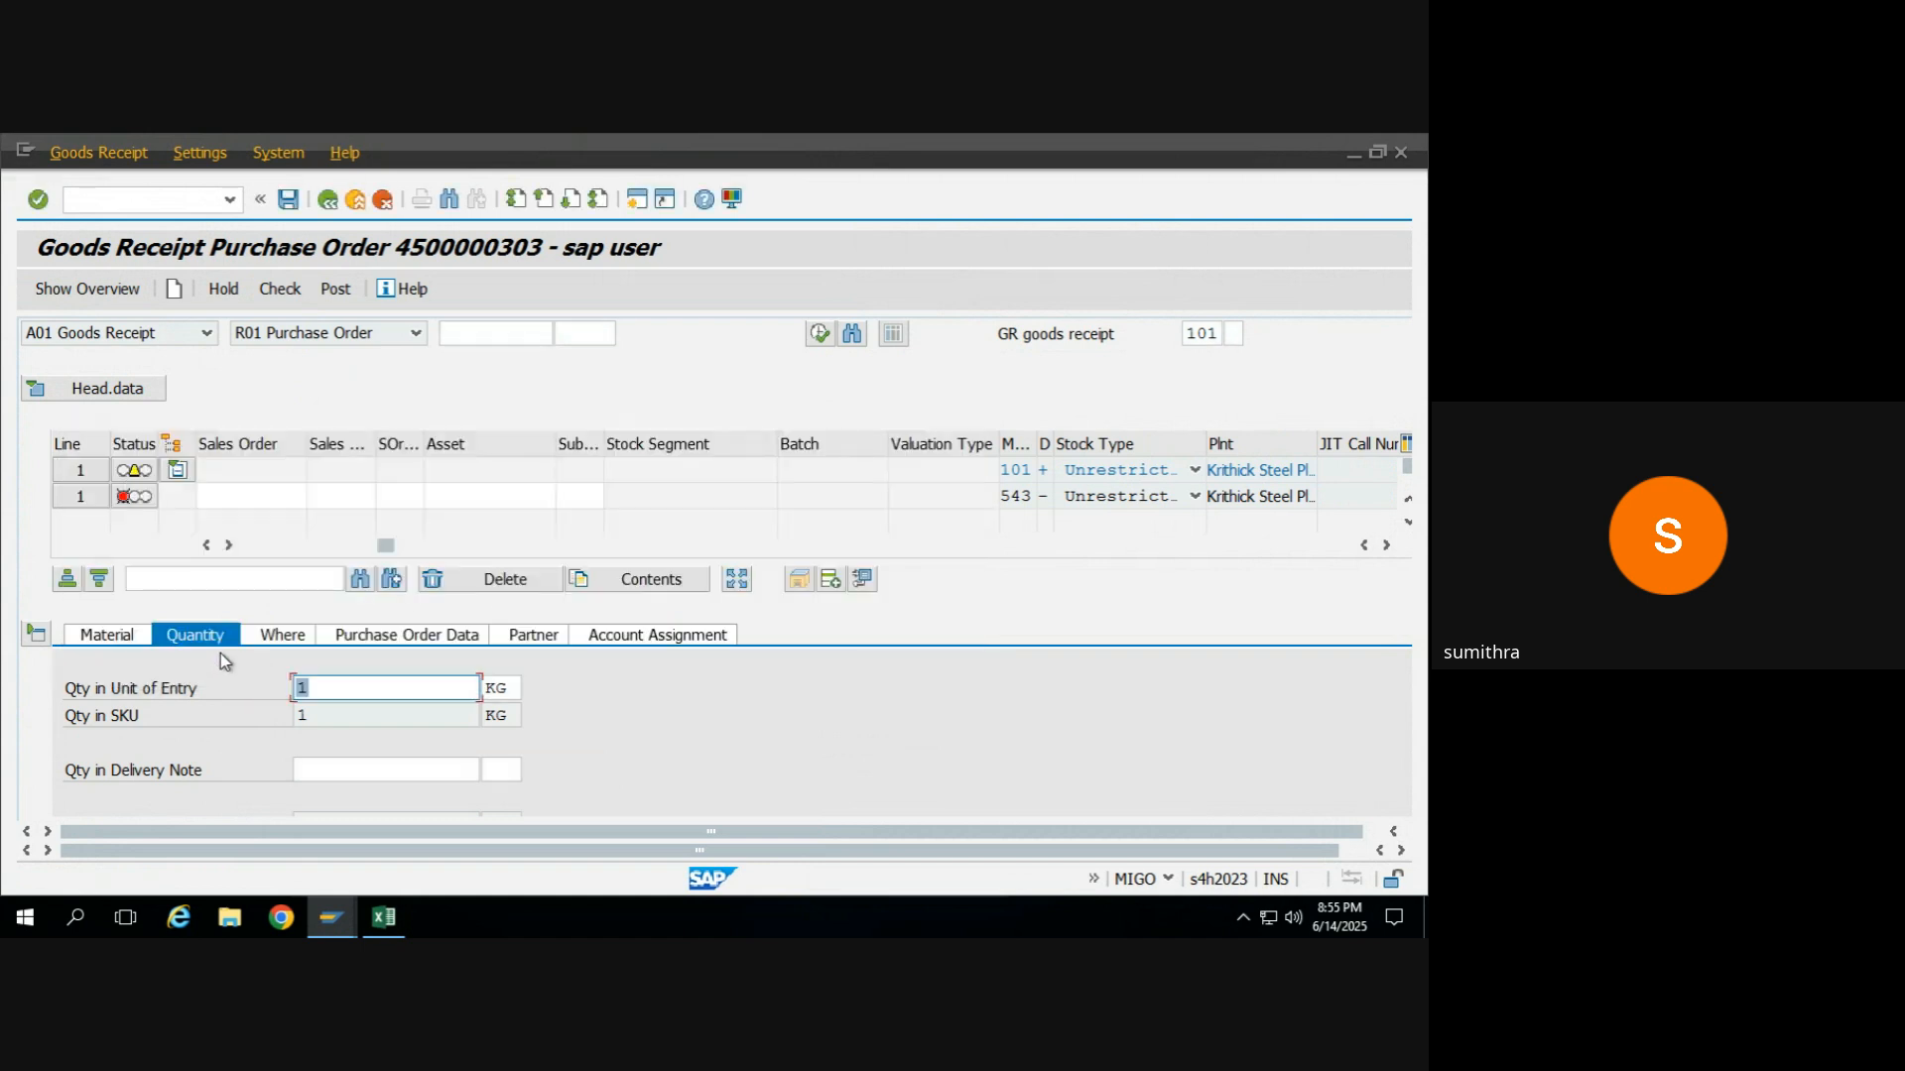
Move the item details from Finished Product_Maida to the Raw Material_Wheat component line.
click(121, 637)
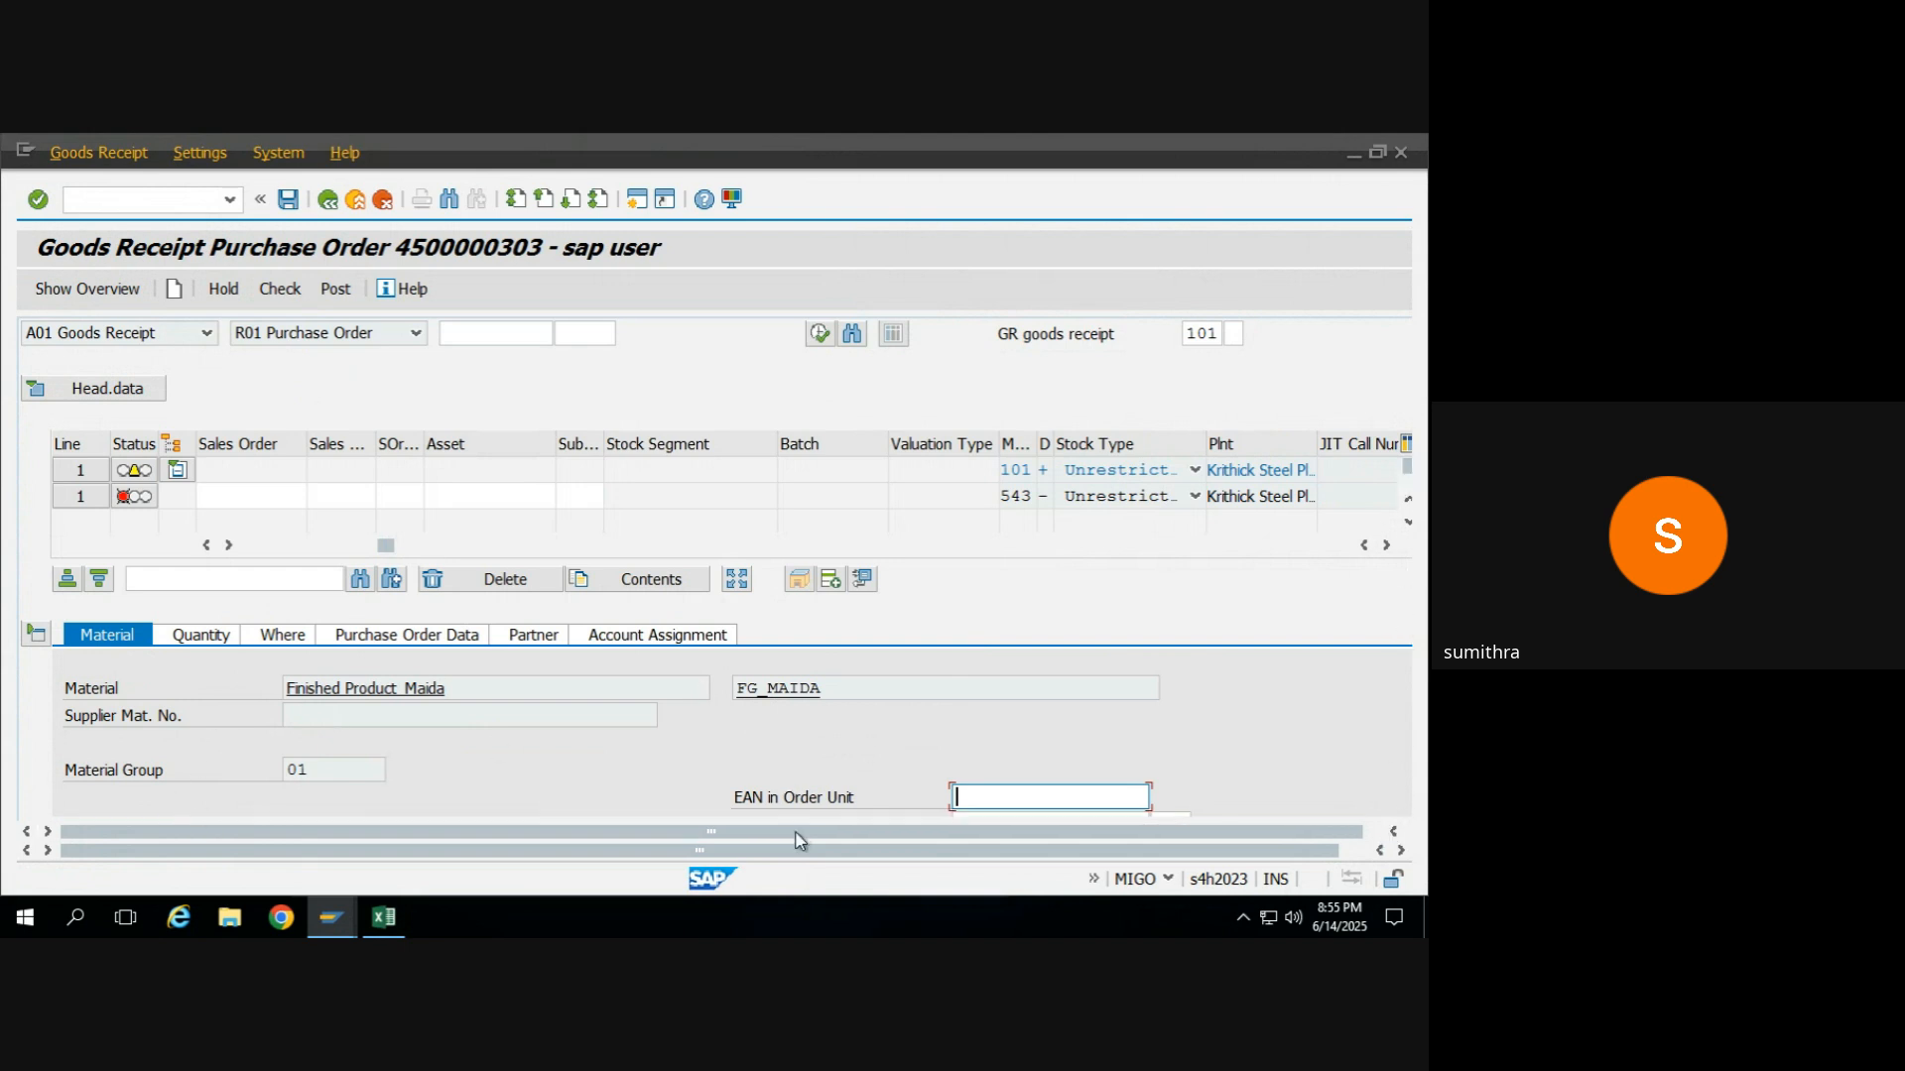
drag(785, 853, 884, 850)
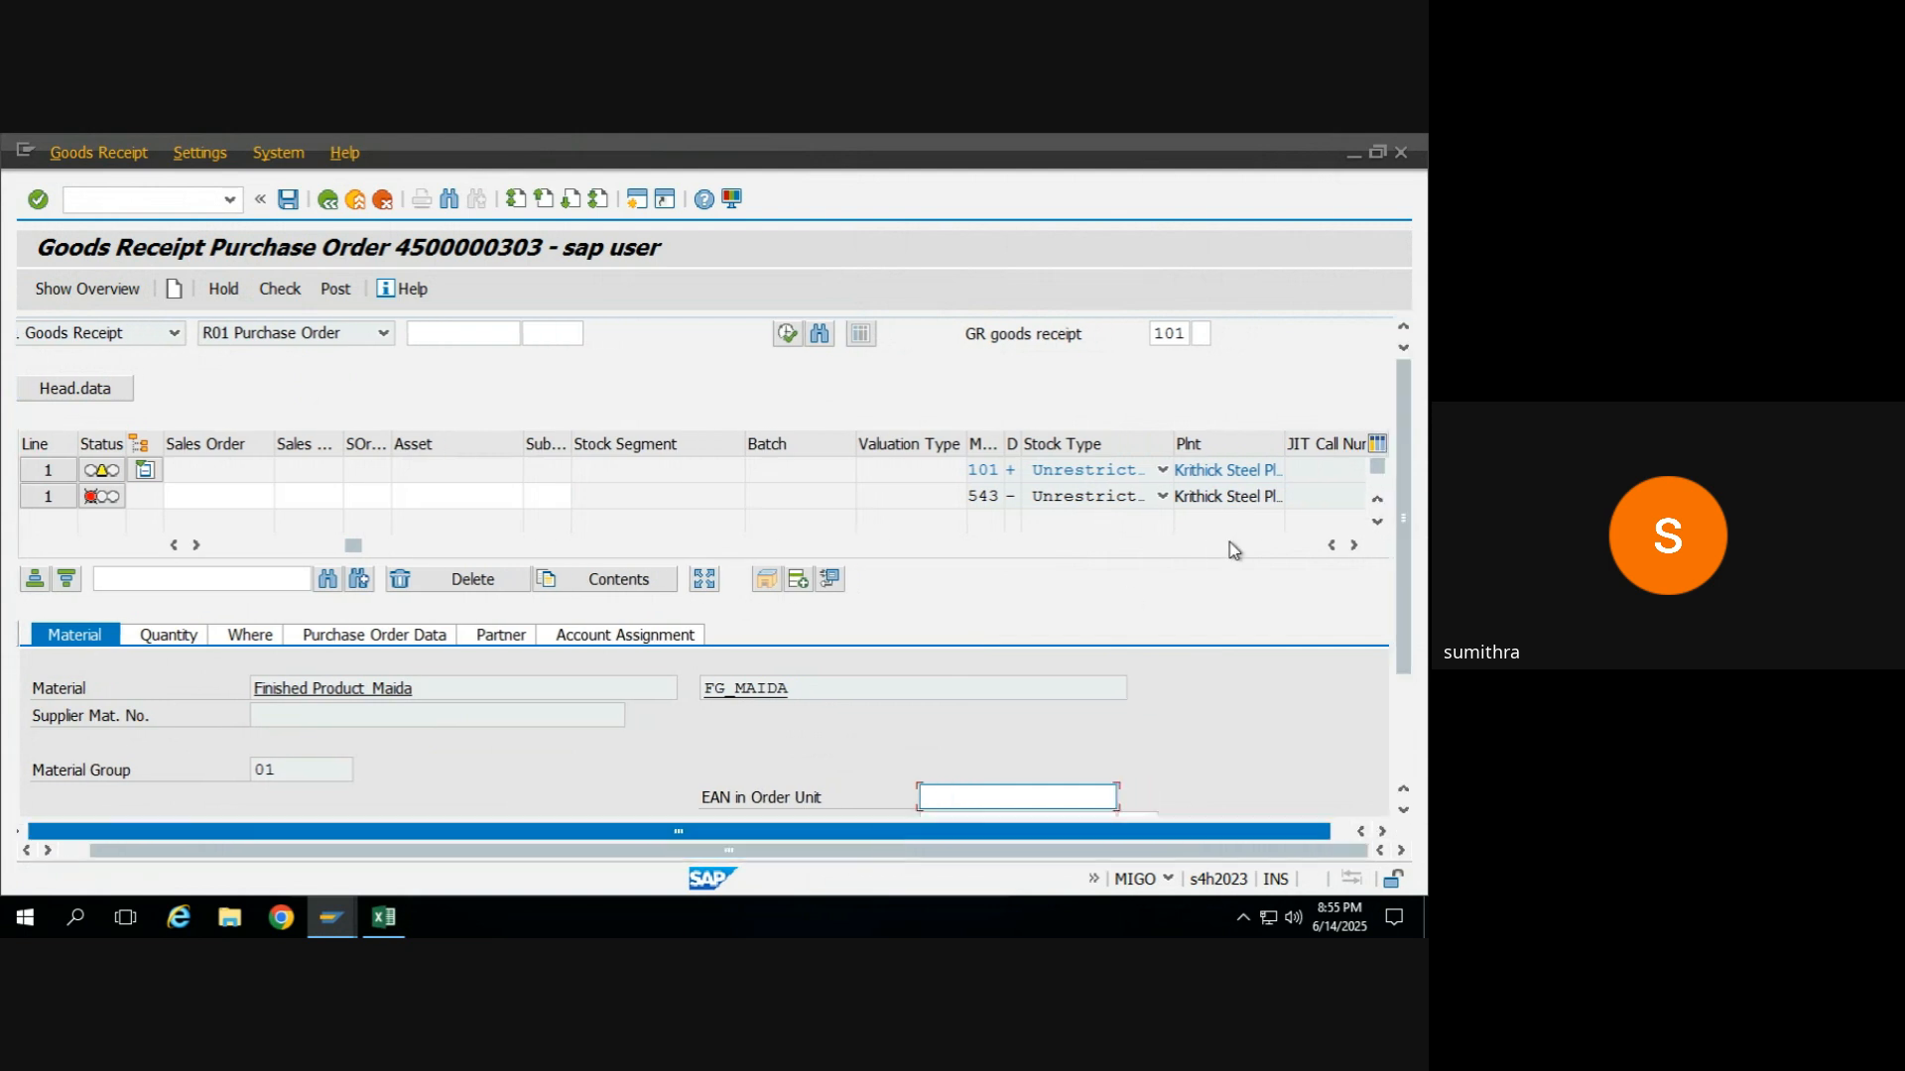
drag(1407, 575, 1401, 677)
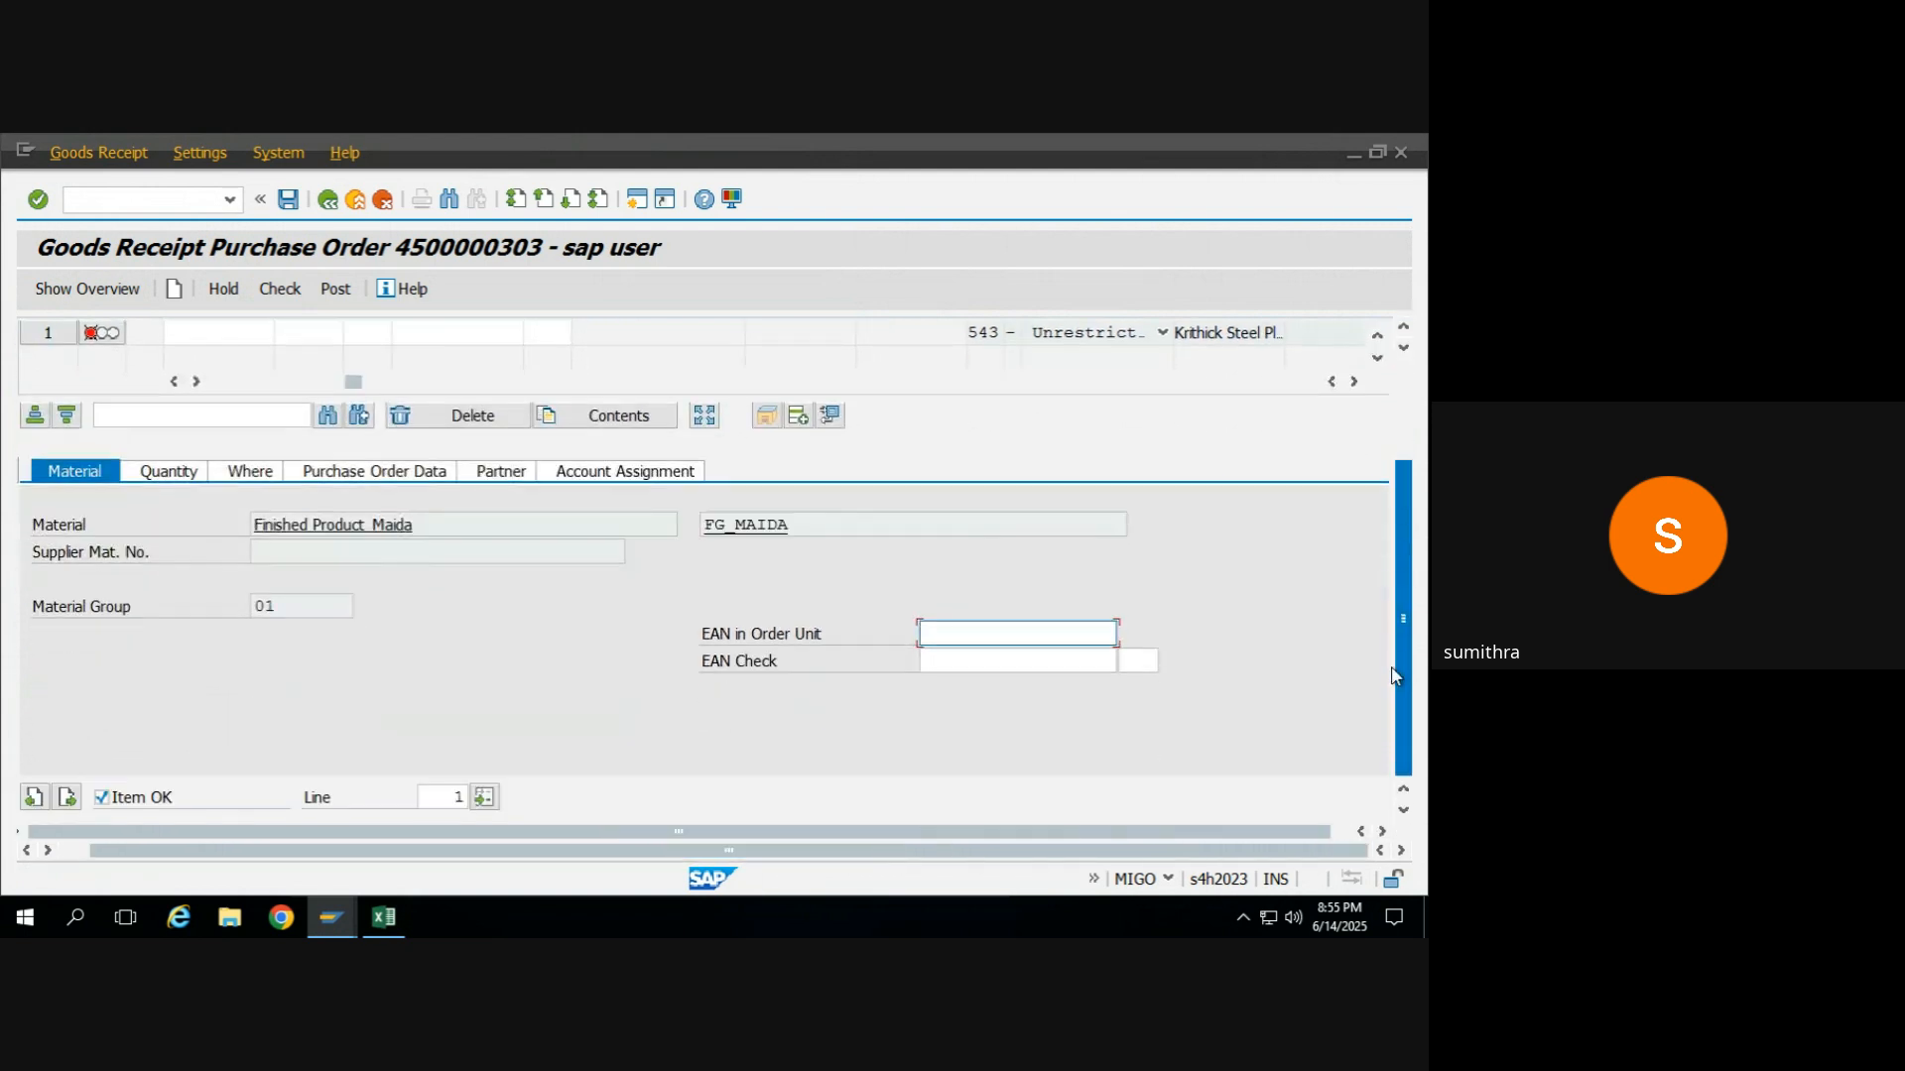
click(68, 797)
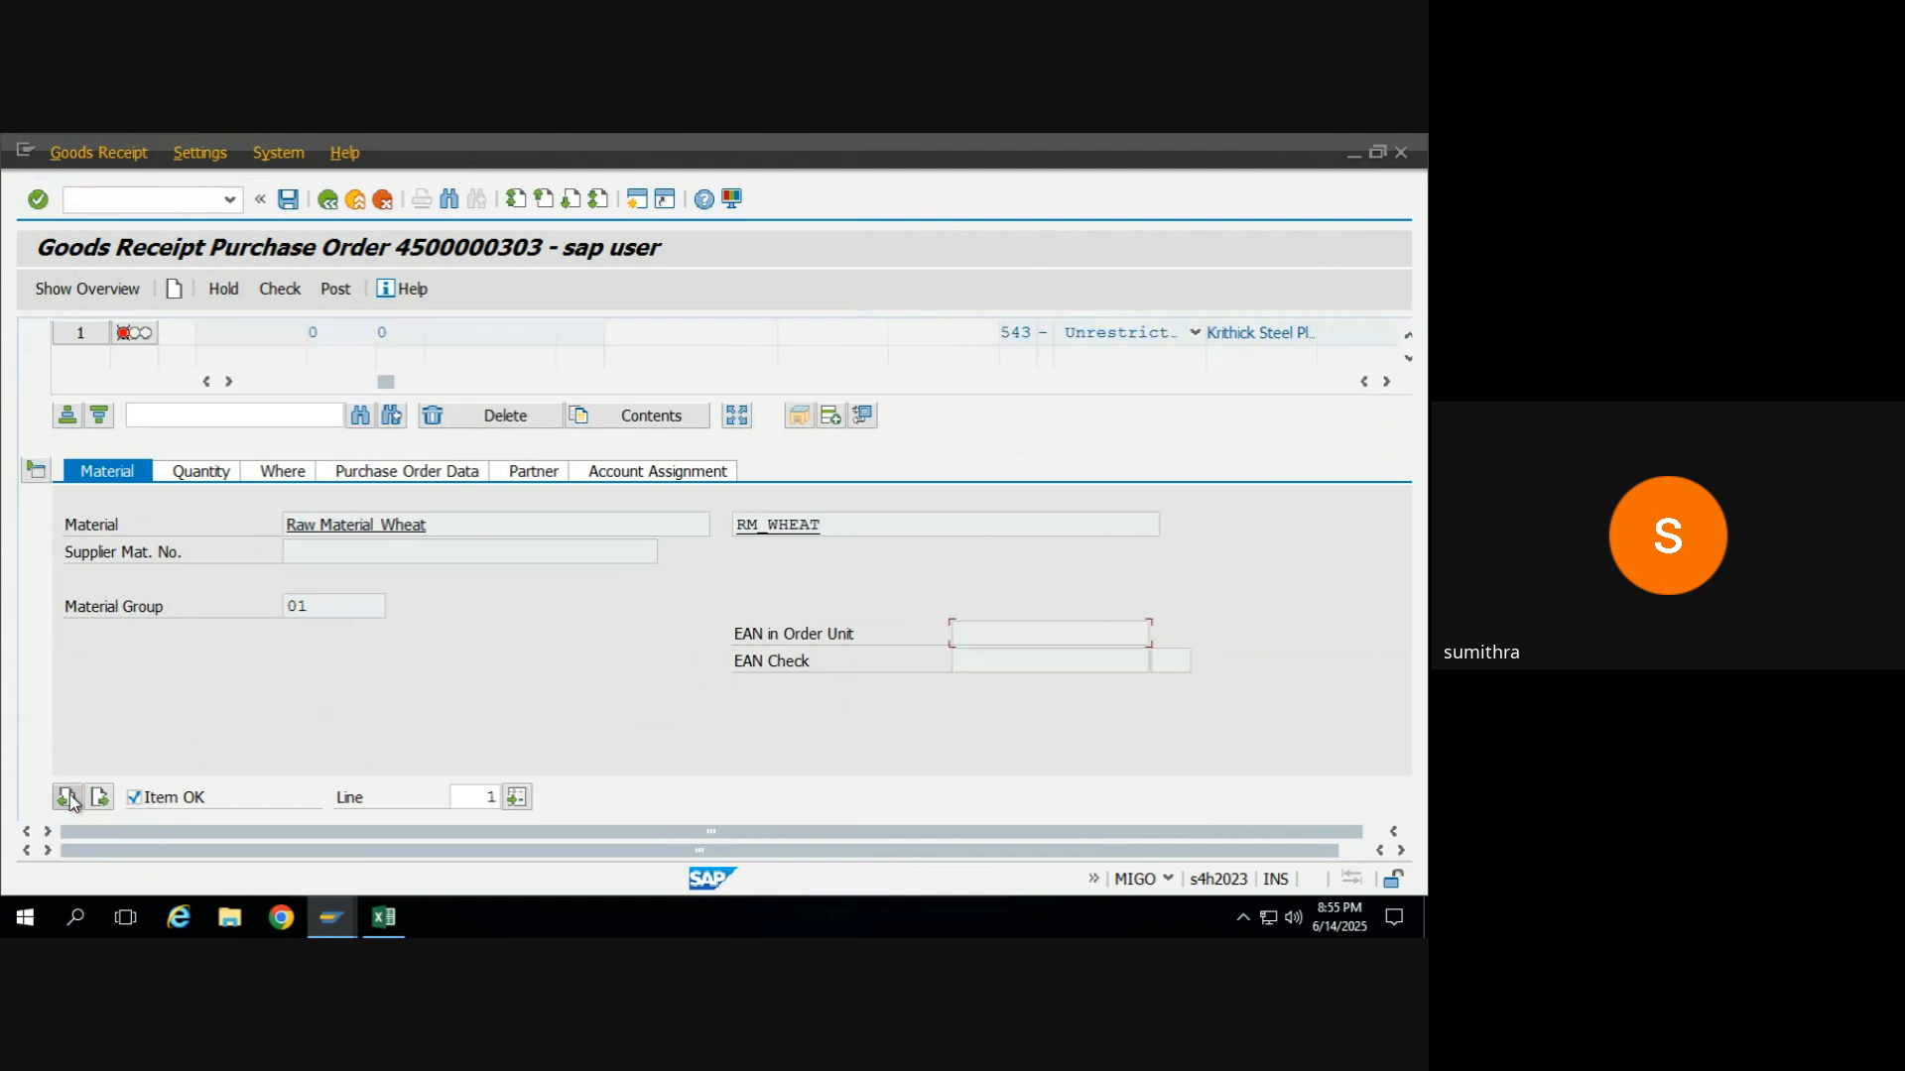
click(515, 797)
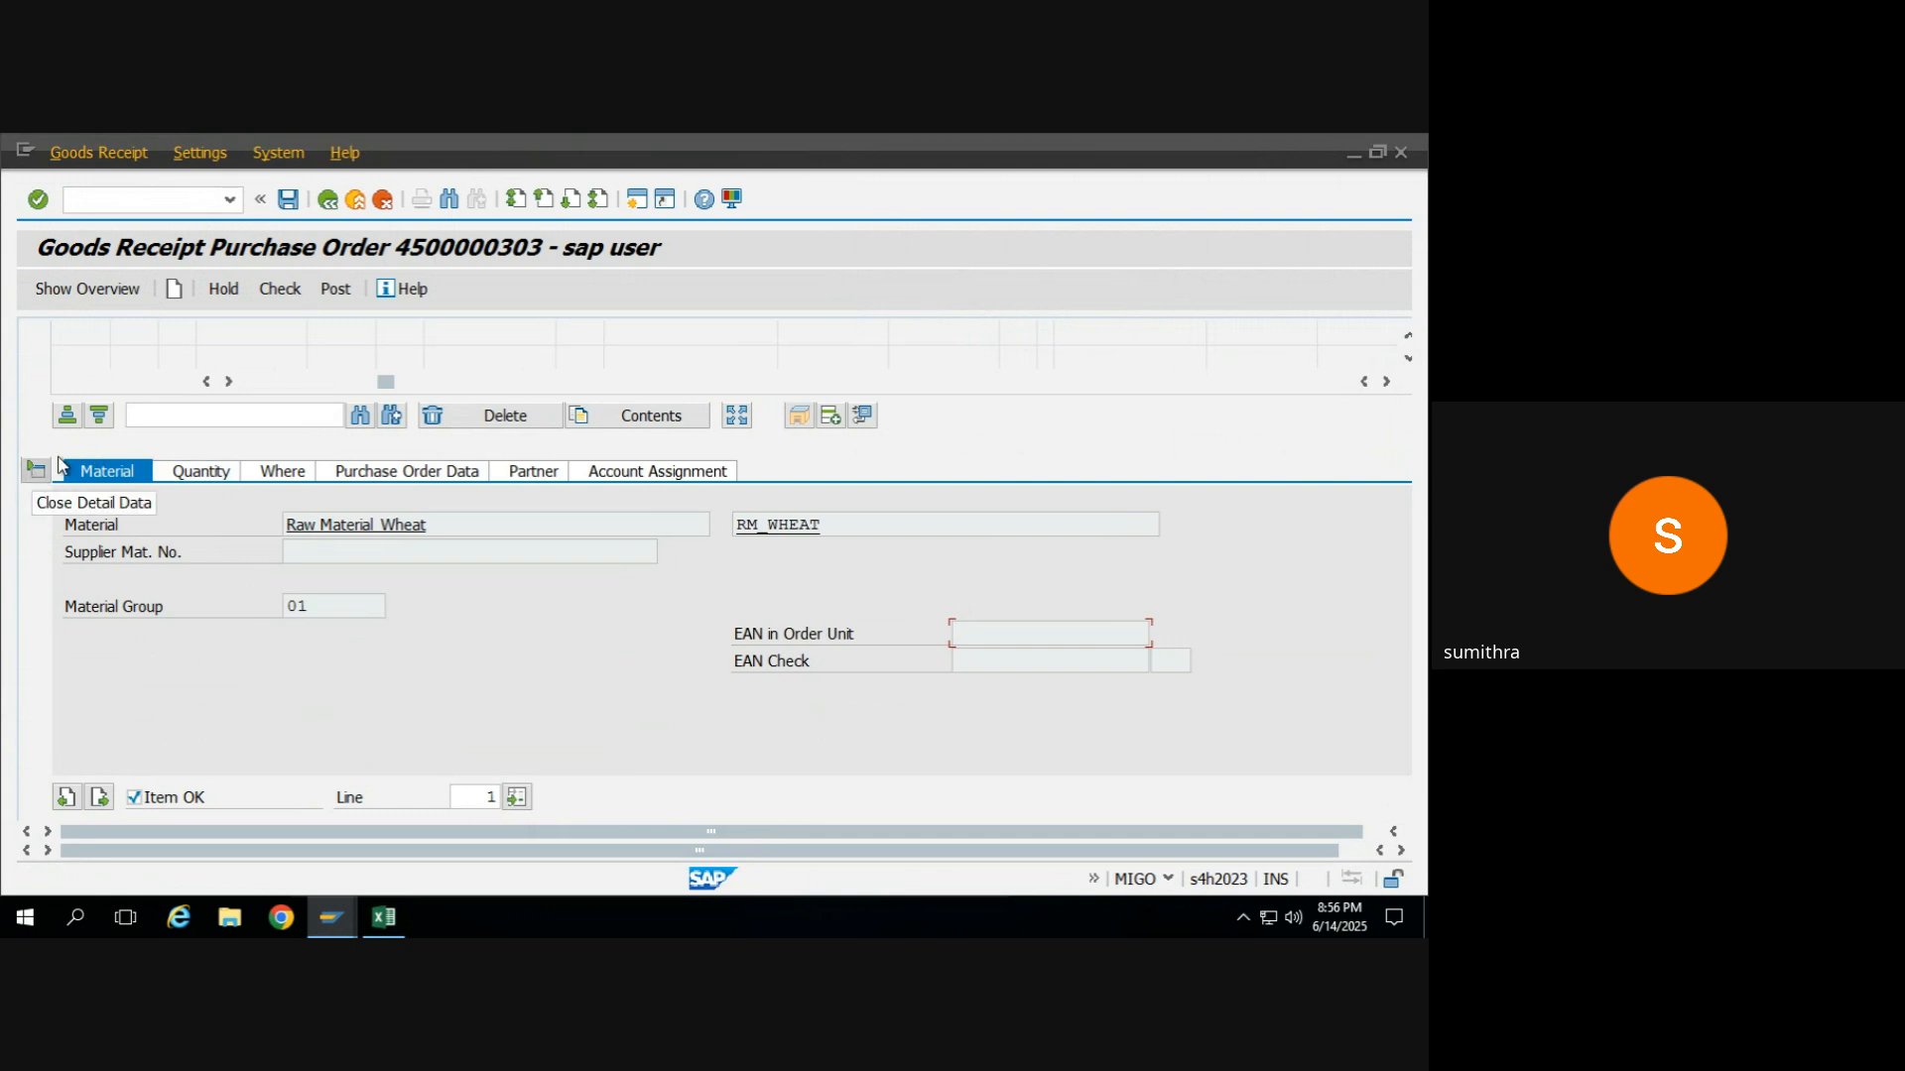
Set the Raw Material_Wheat component's quantity in unit of entry to 1 KG and check the goods receipt.
drag(1266, 856, 1363, 829)
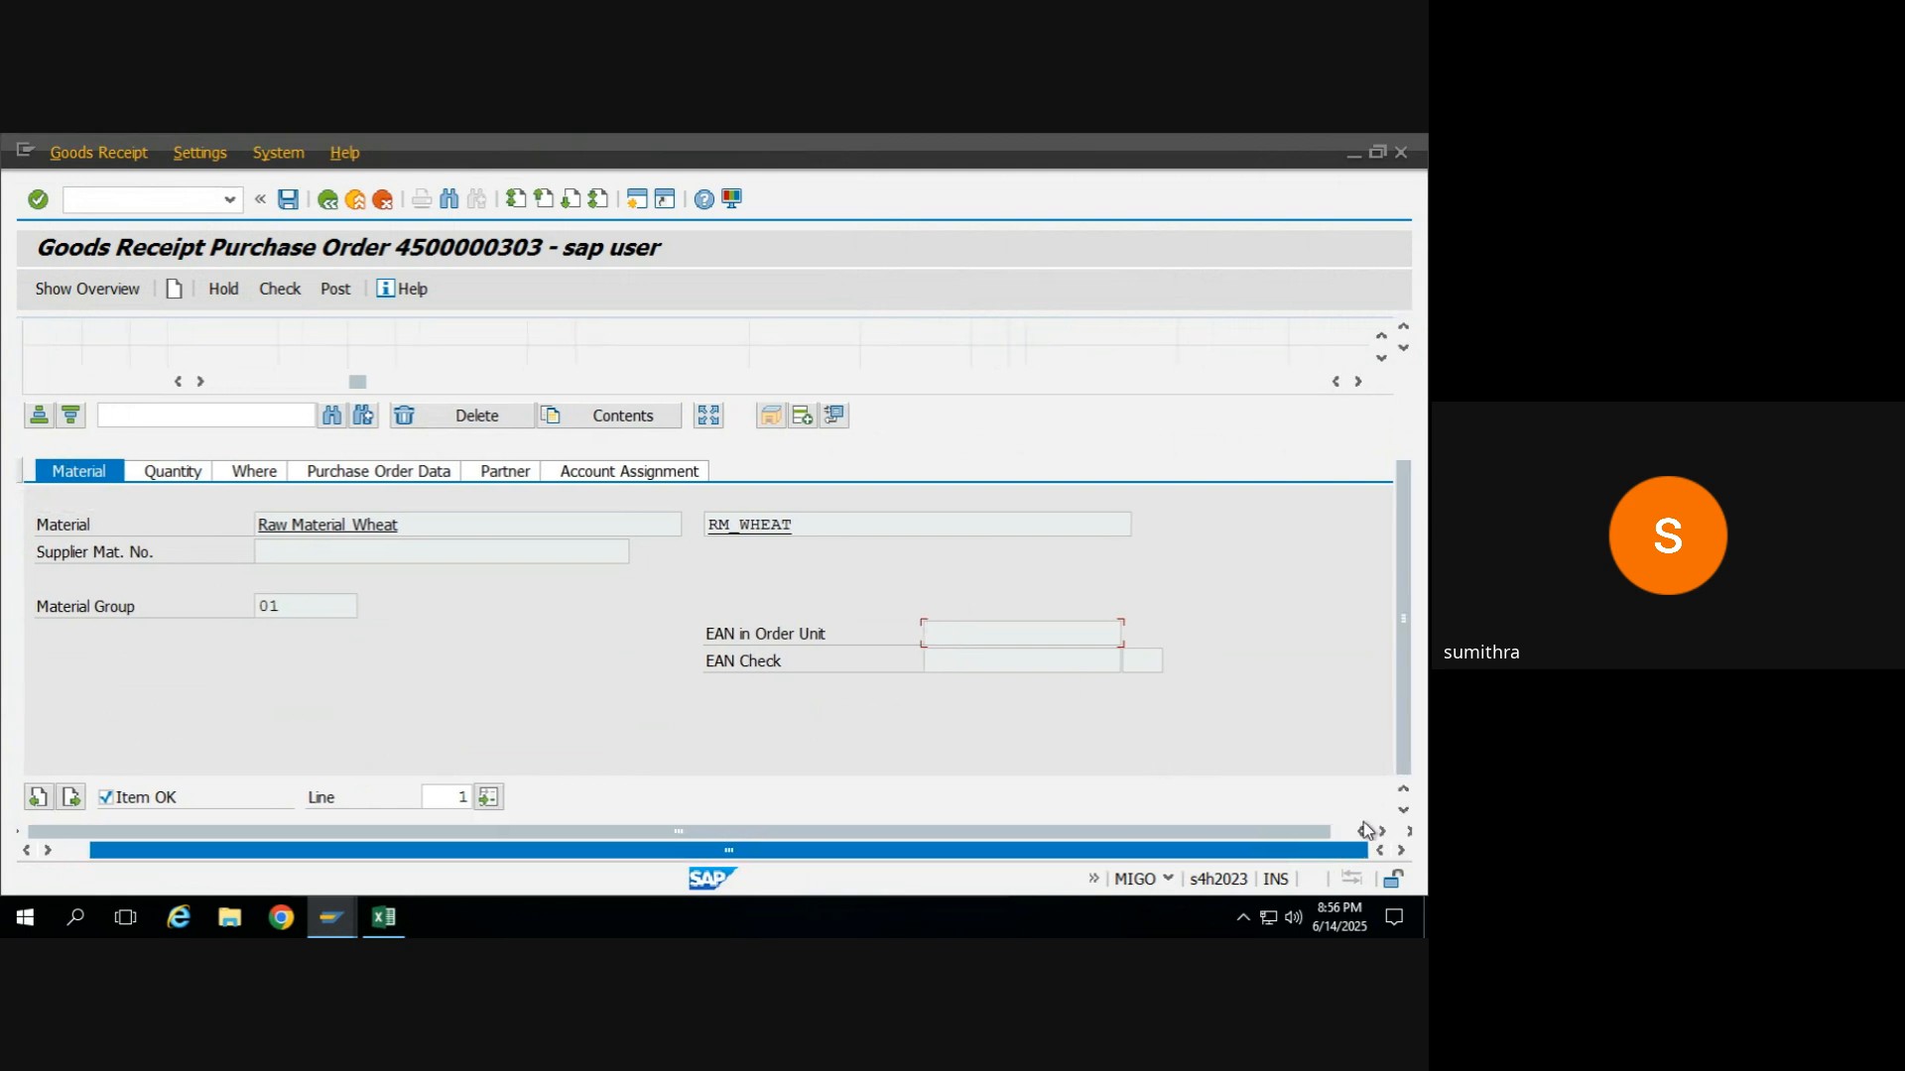
drag(1403, 693, 1418, 520)
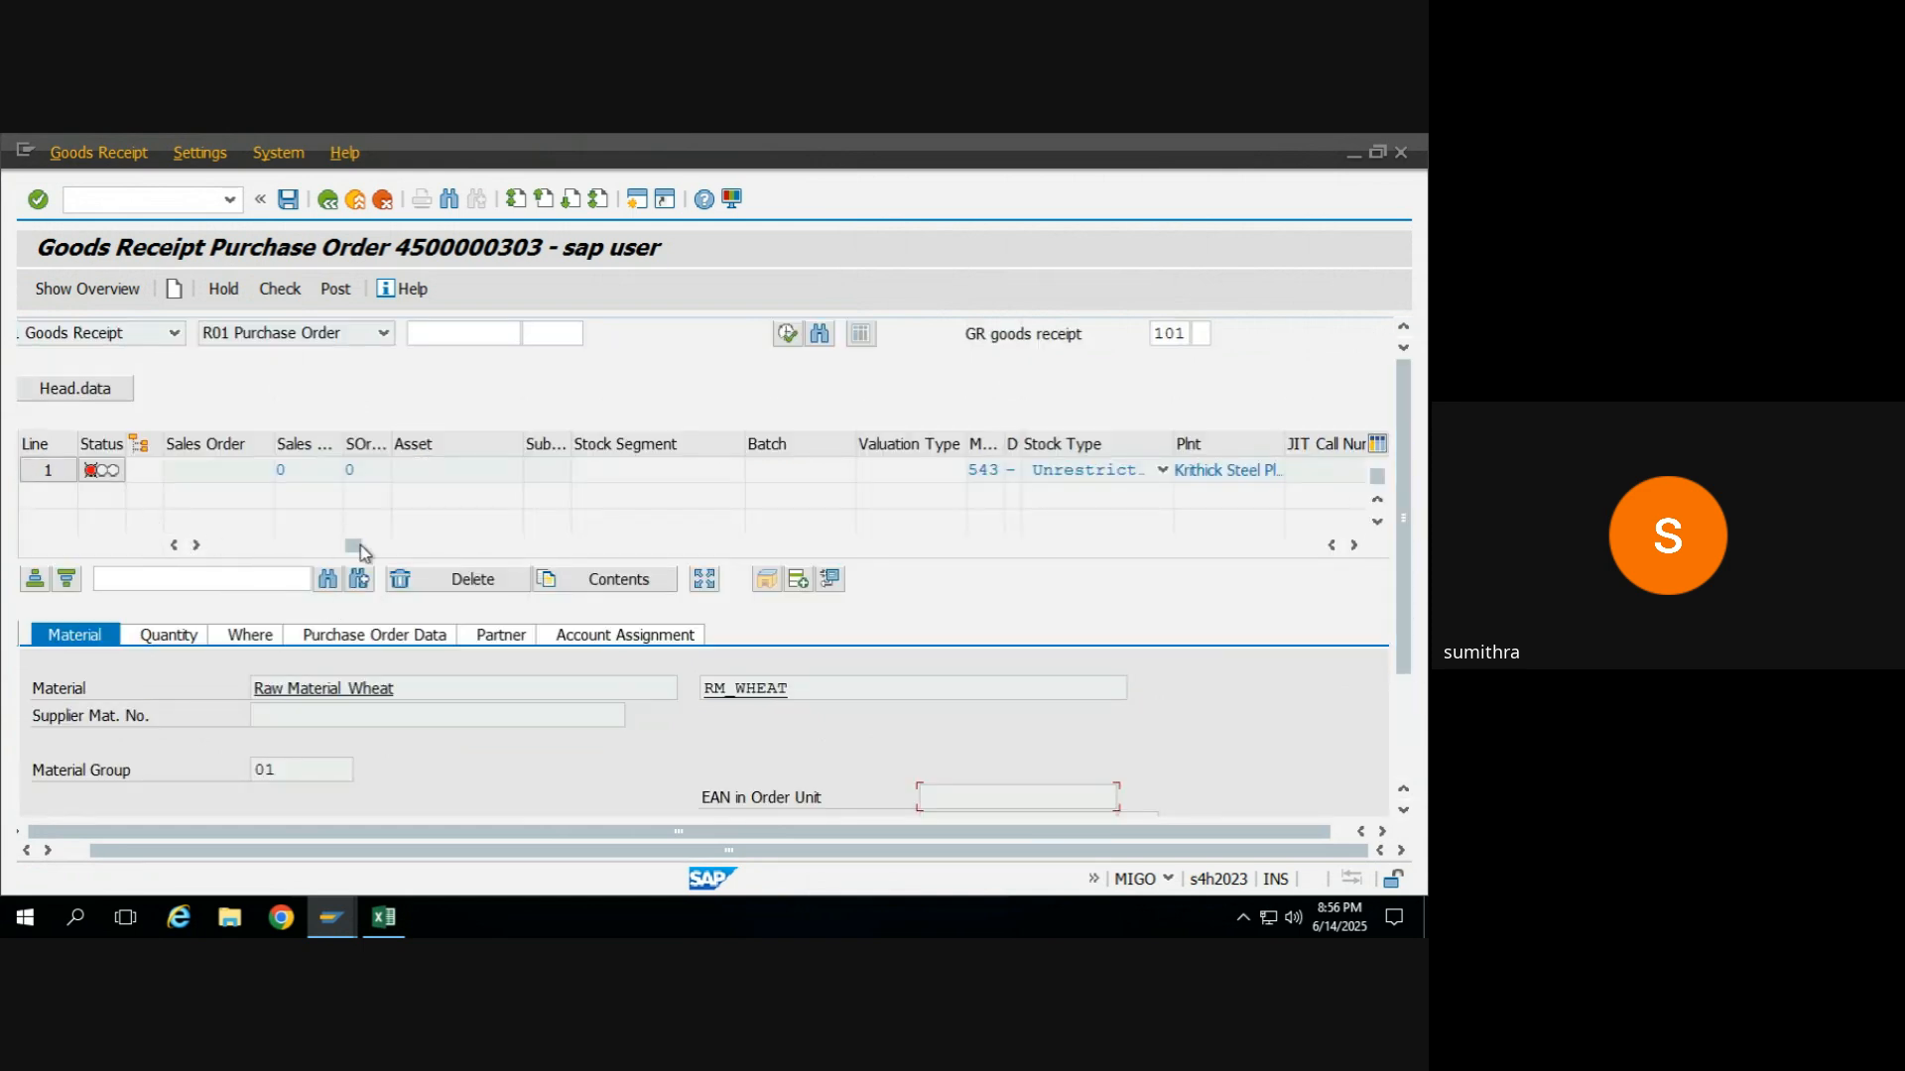
drag(355, 547, 214, 565)
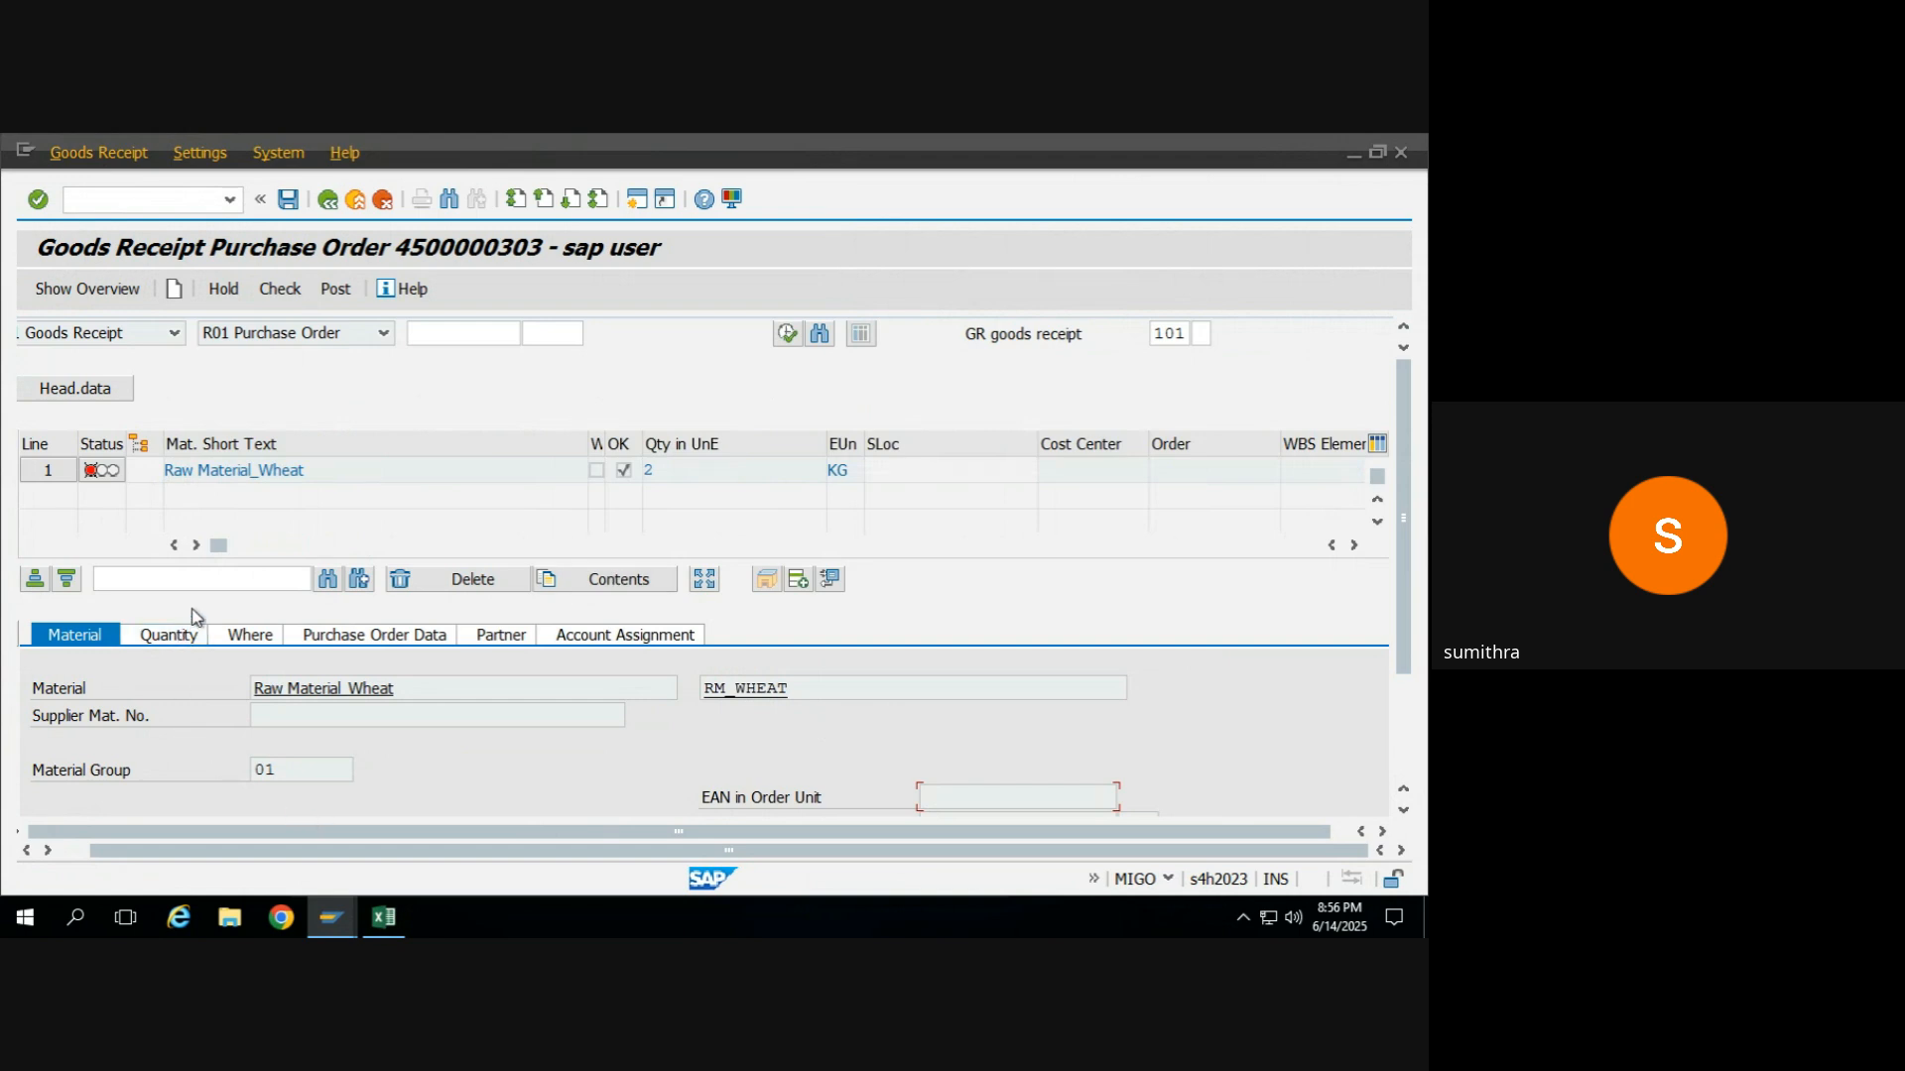
click(179, 639)
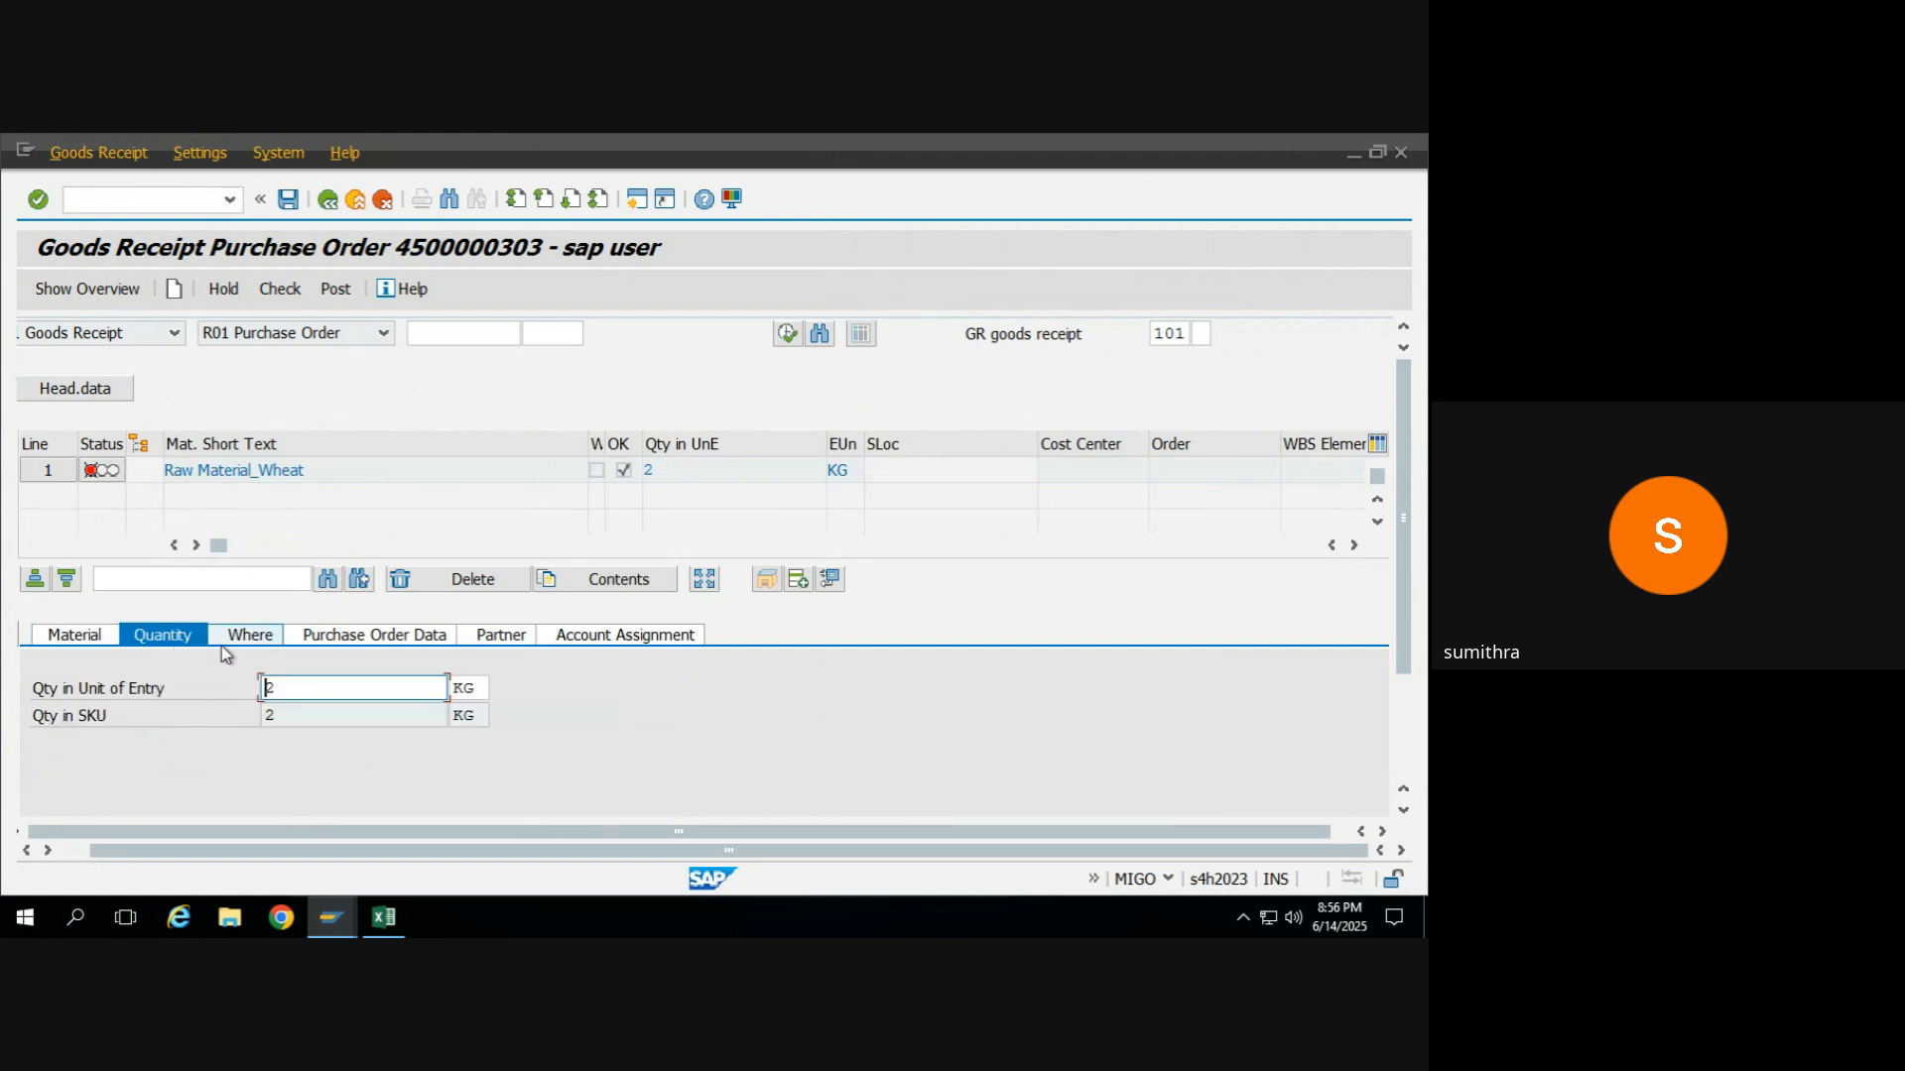
text(1)
key(Return)
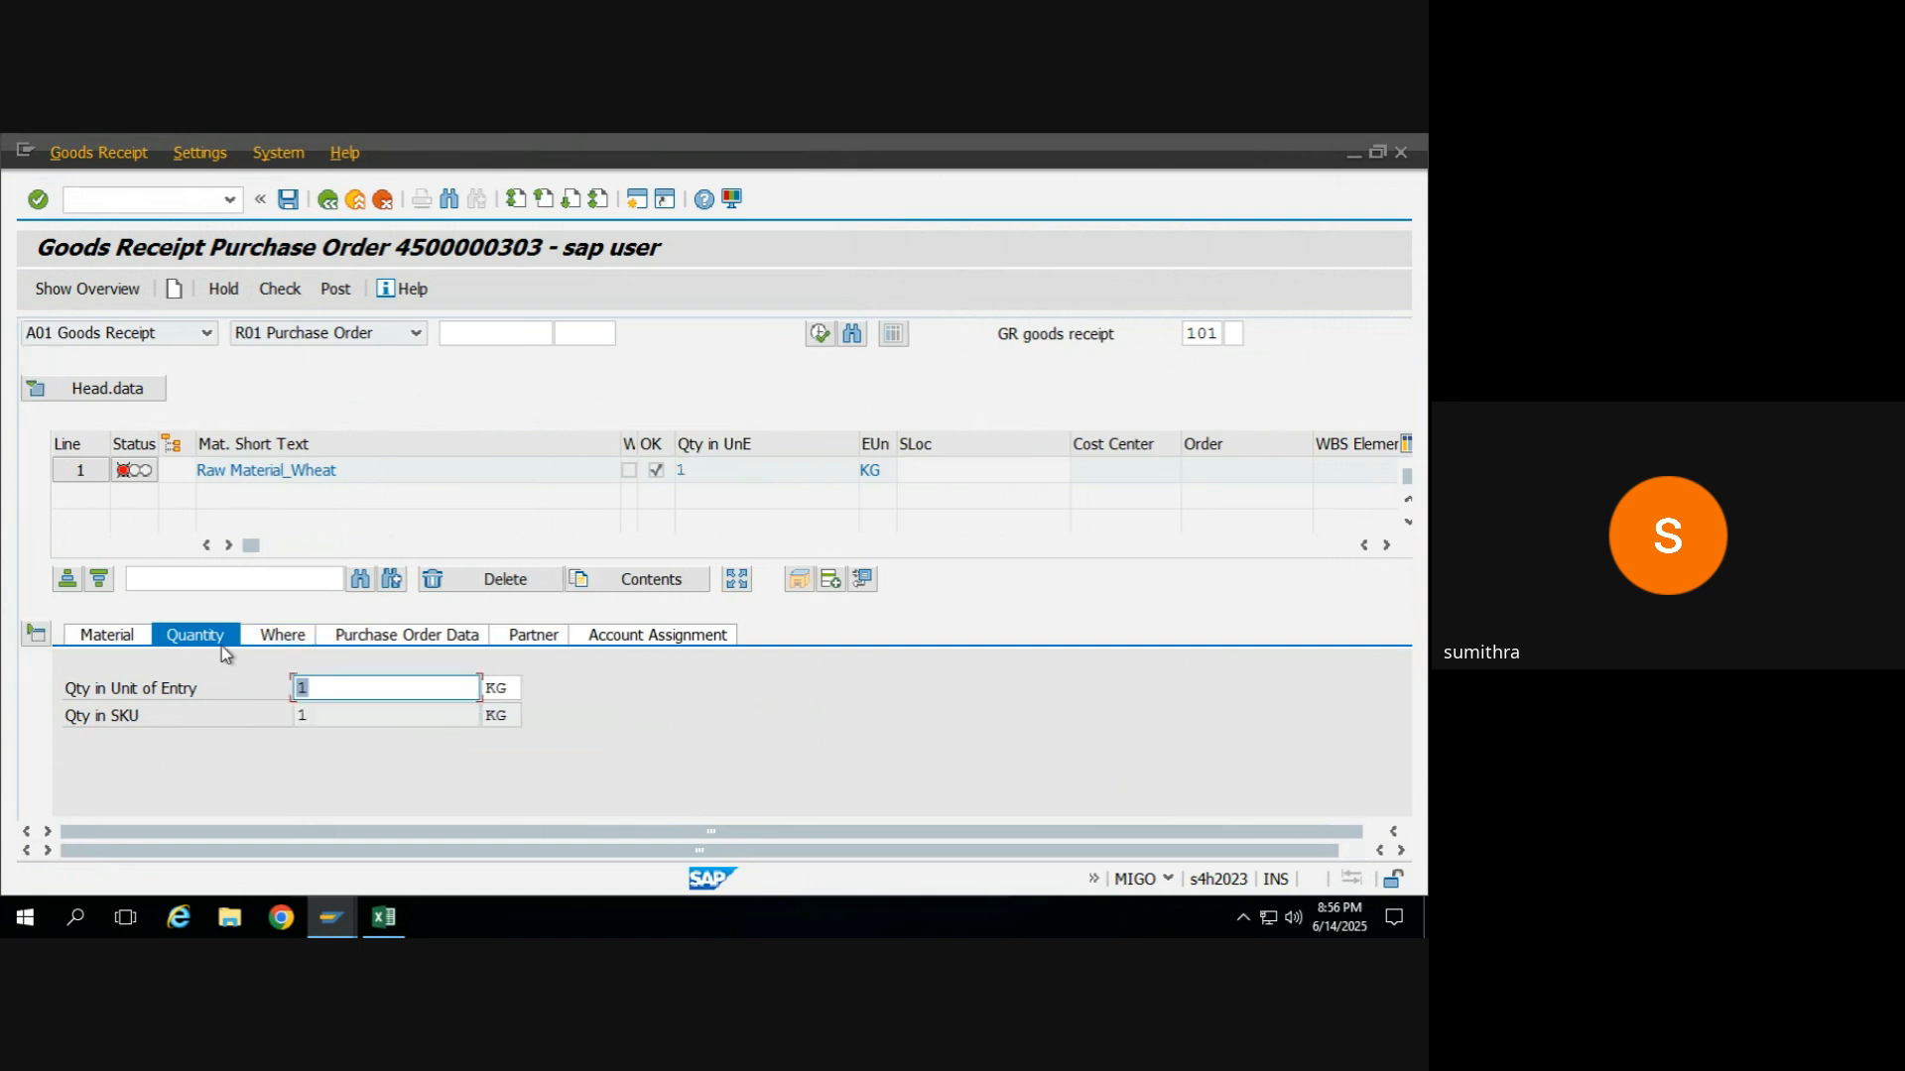
click(279, 288)
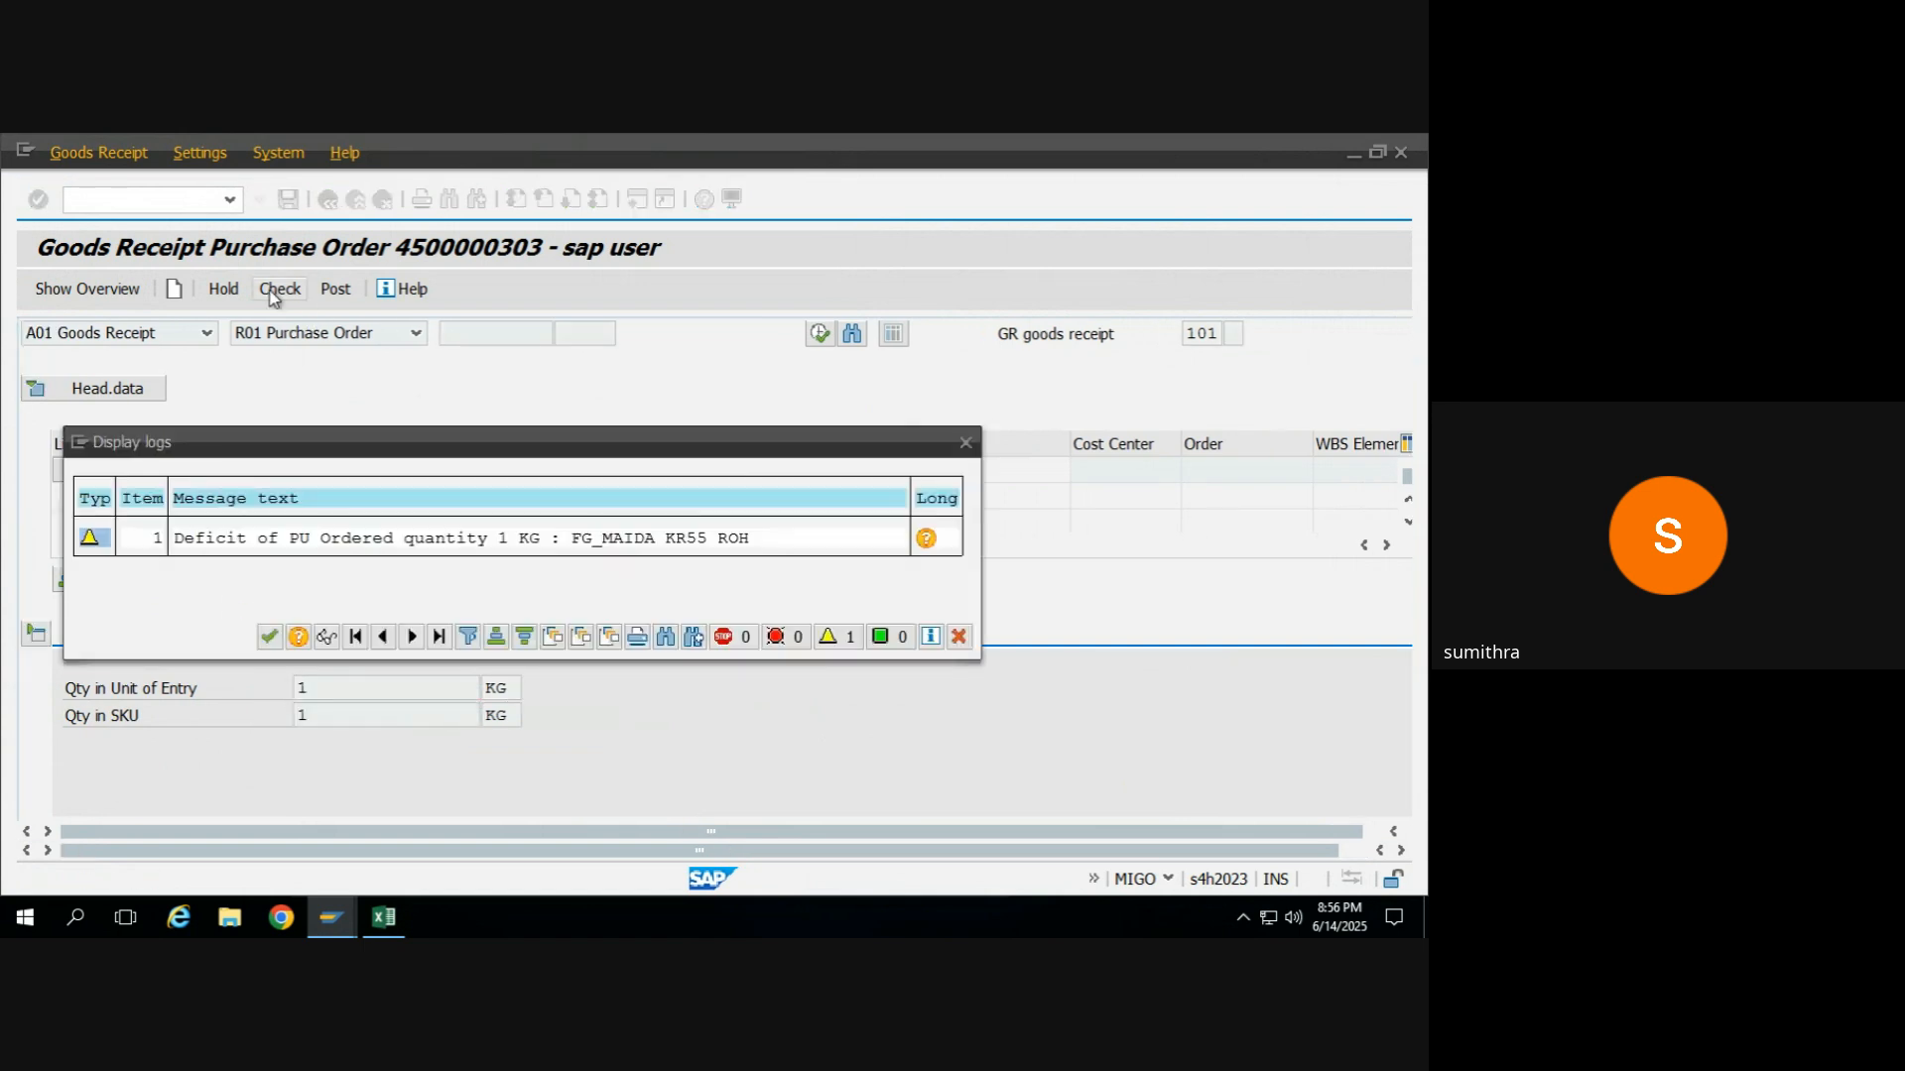
Close the message log, run the goods receipt check once more and acknowledge its log.
click(269, 638)
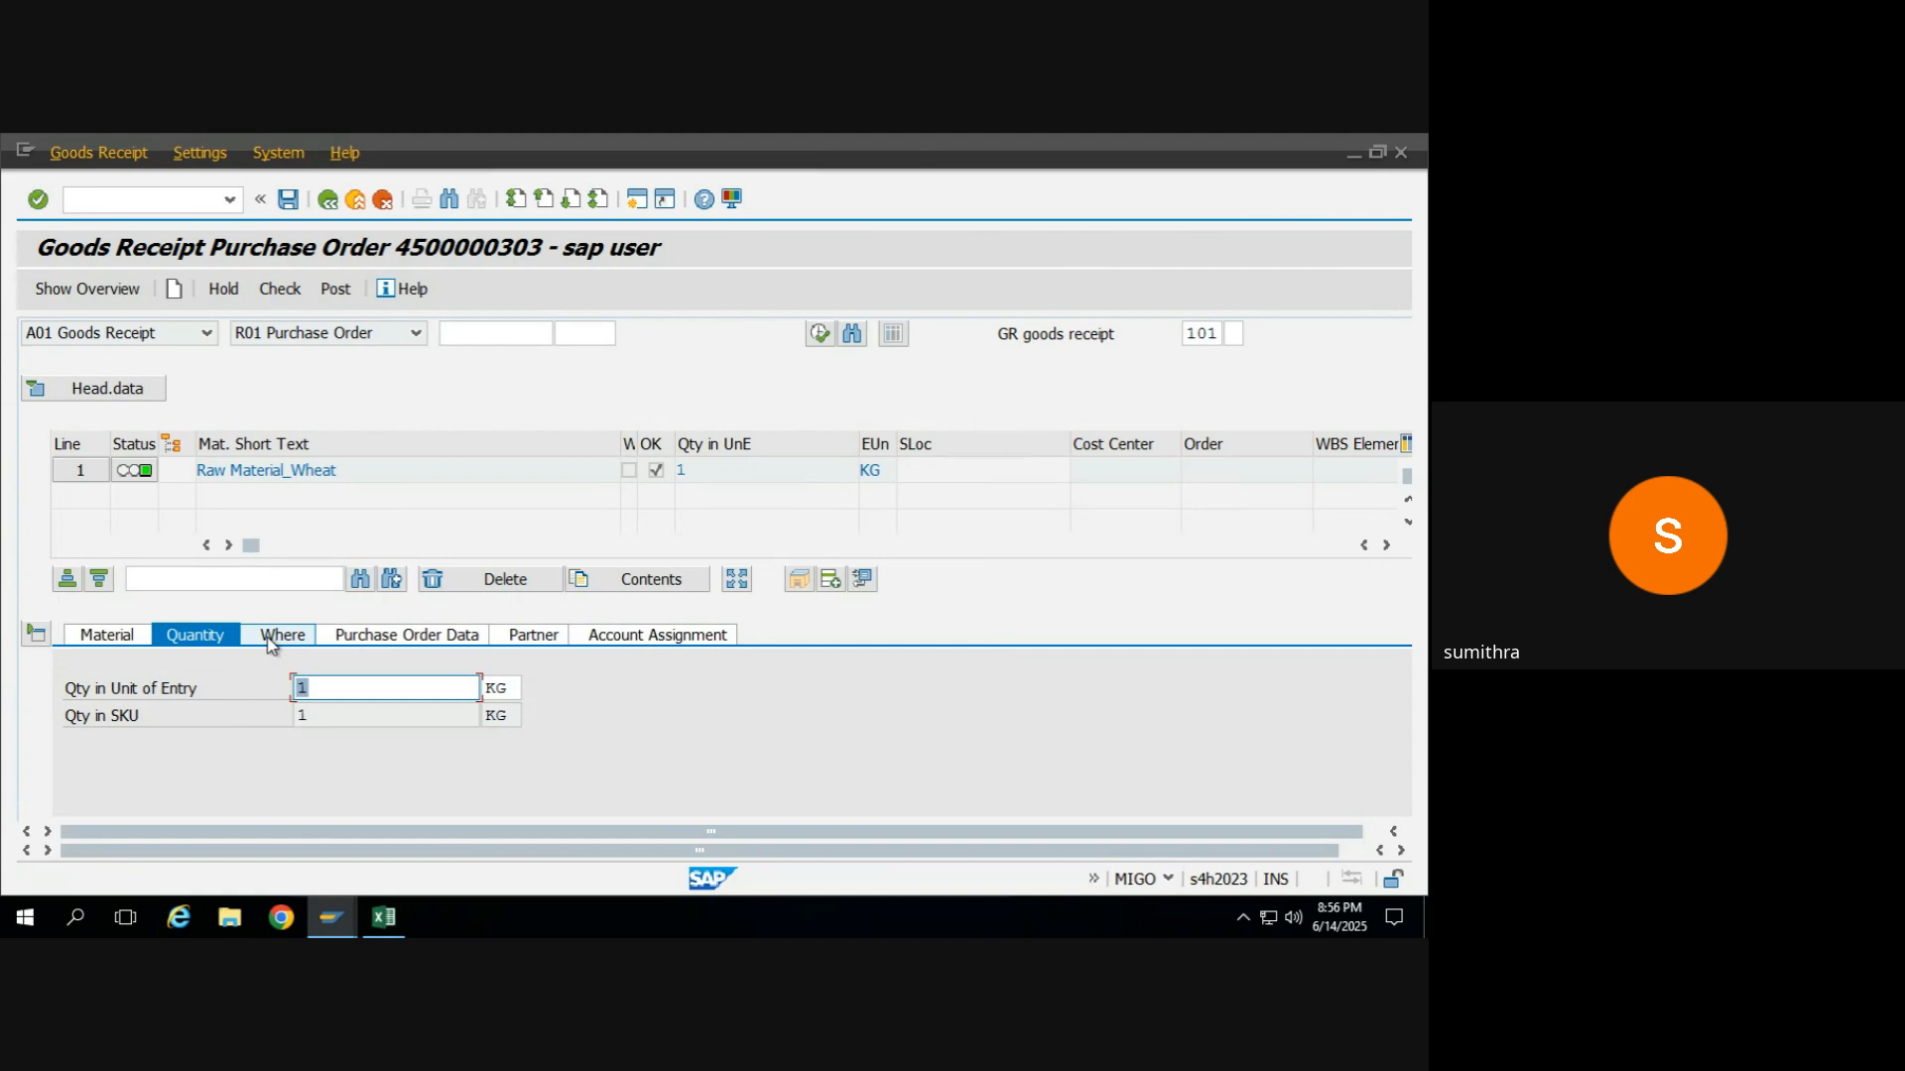
click(282, 297)
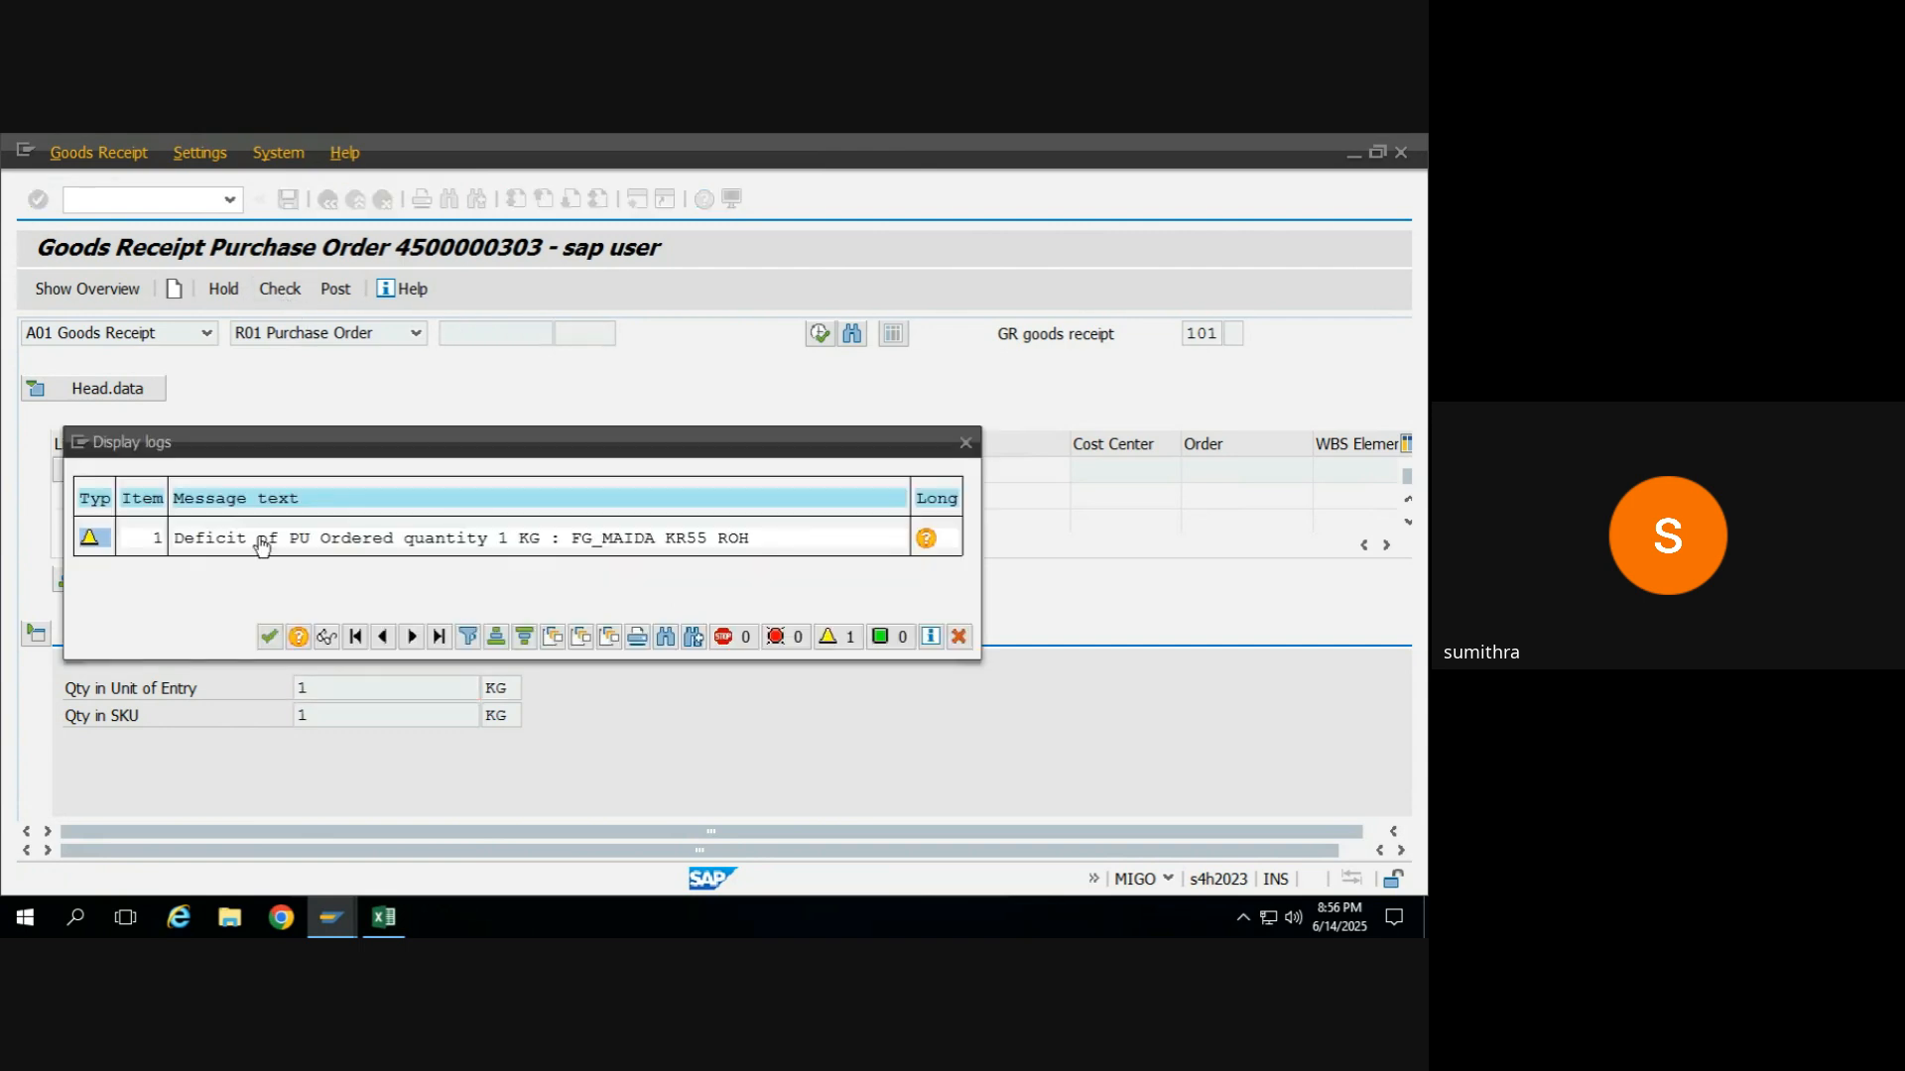
click(267, 636)
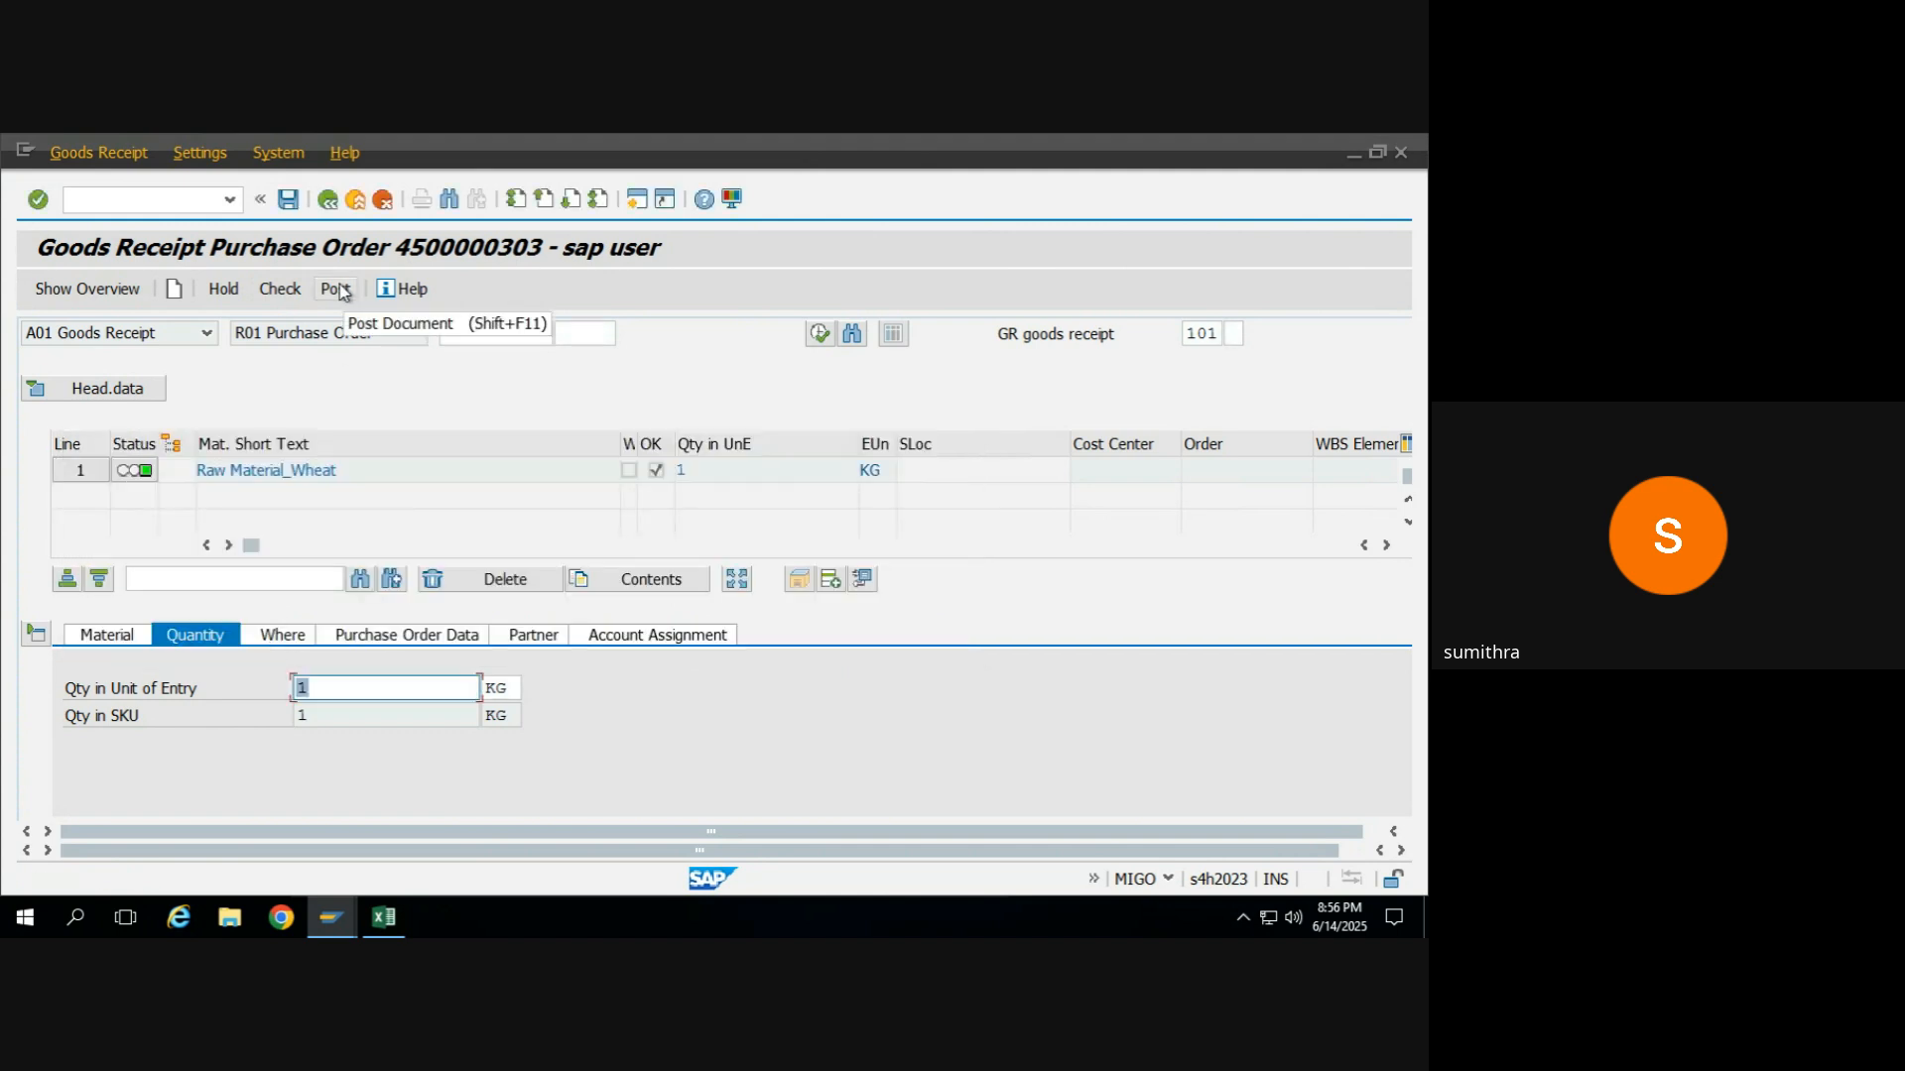
Look at the RM_WHEAT stock overview in its open session, and post the goods receipt for the purchase order.
mouse_move(330, 917)
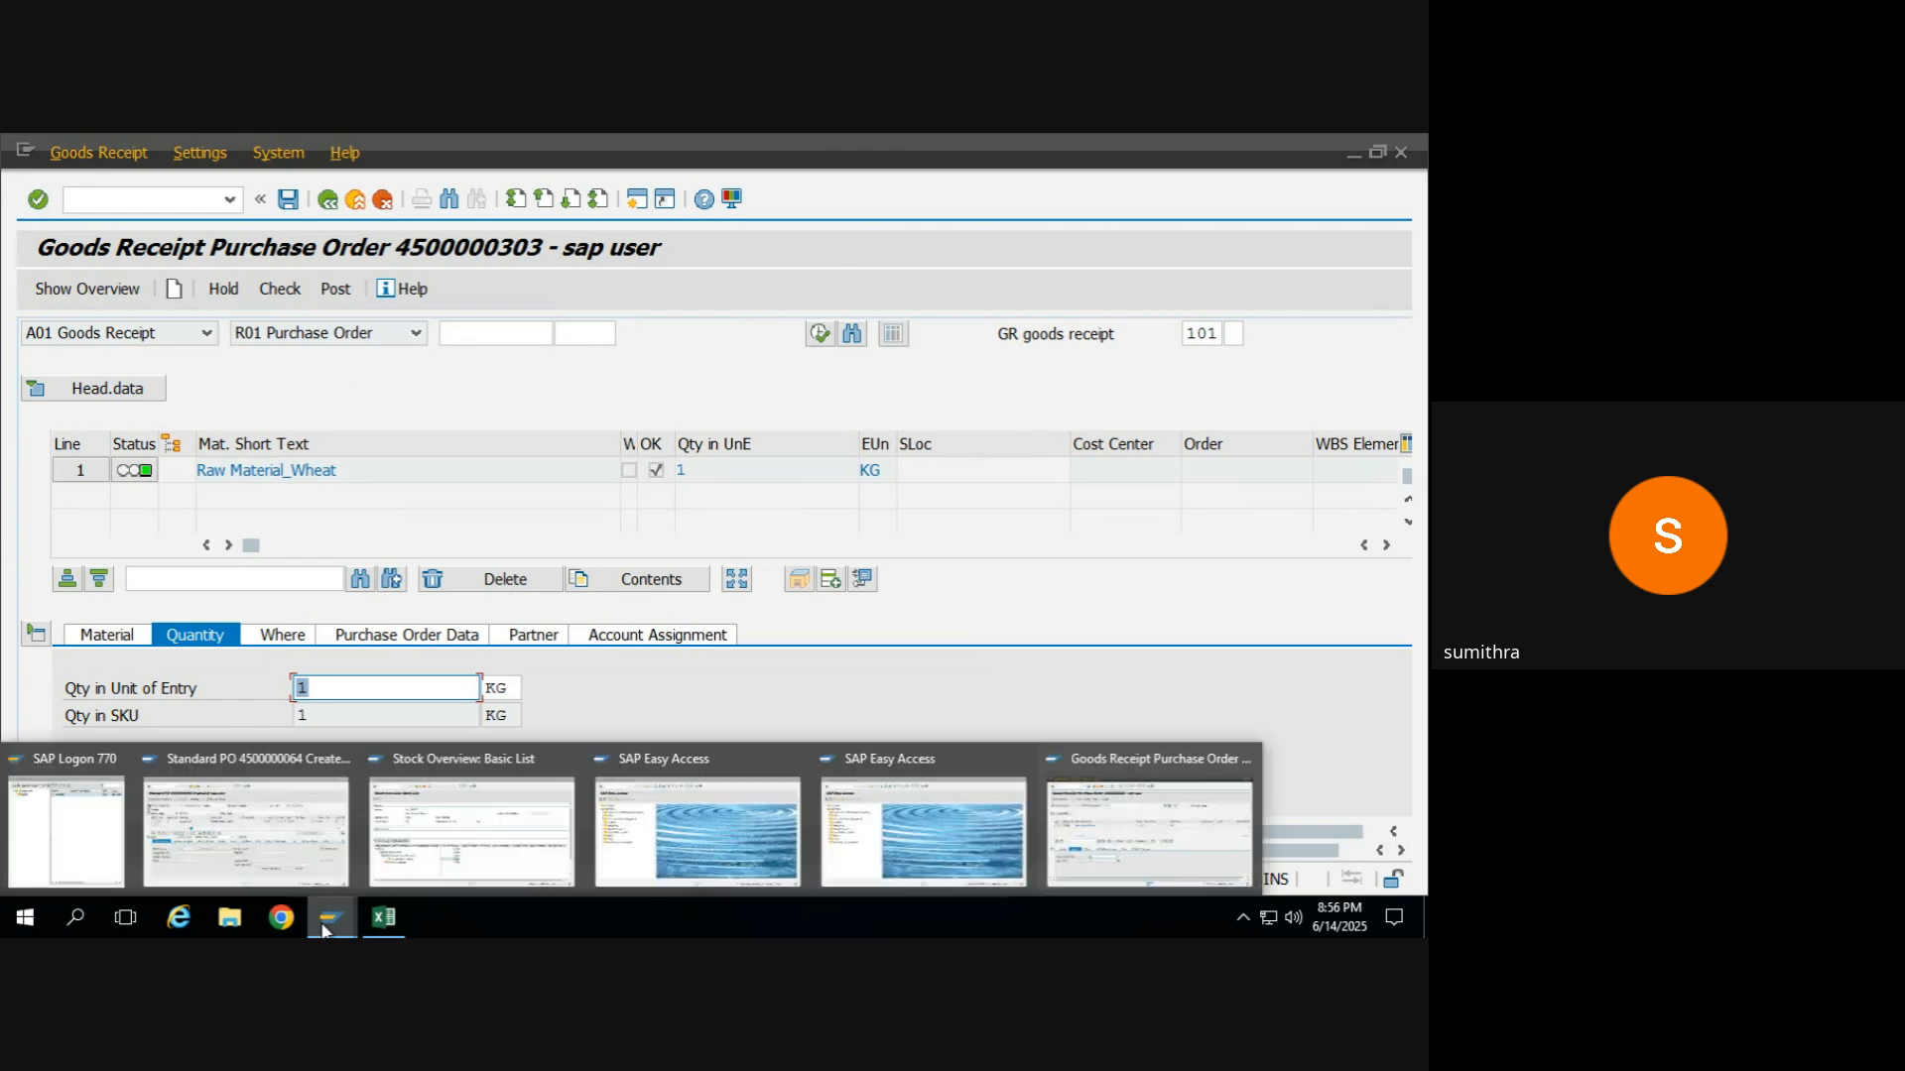
click(393, 869)
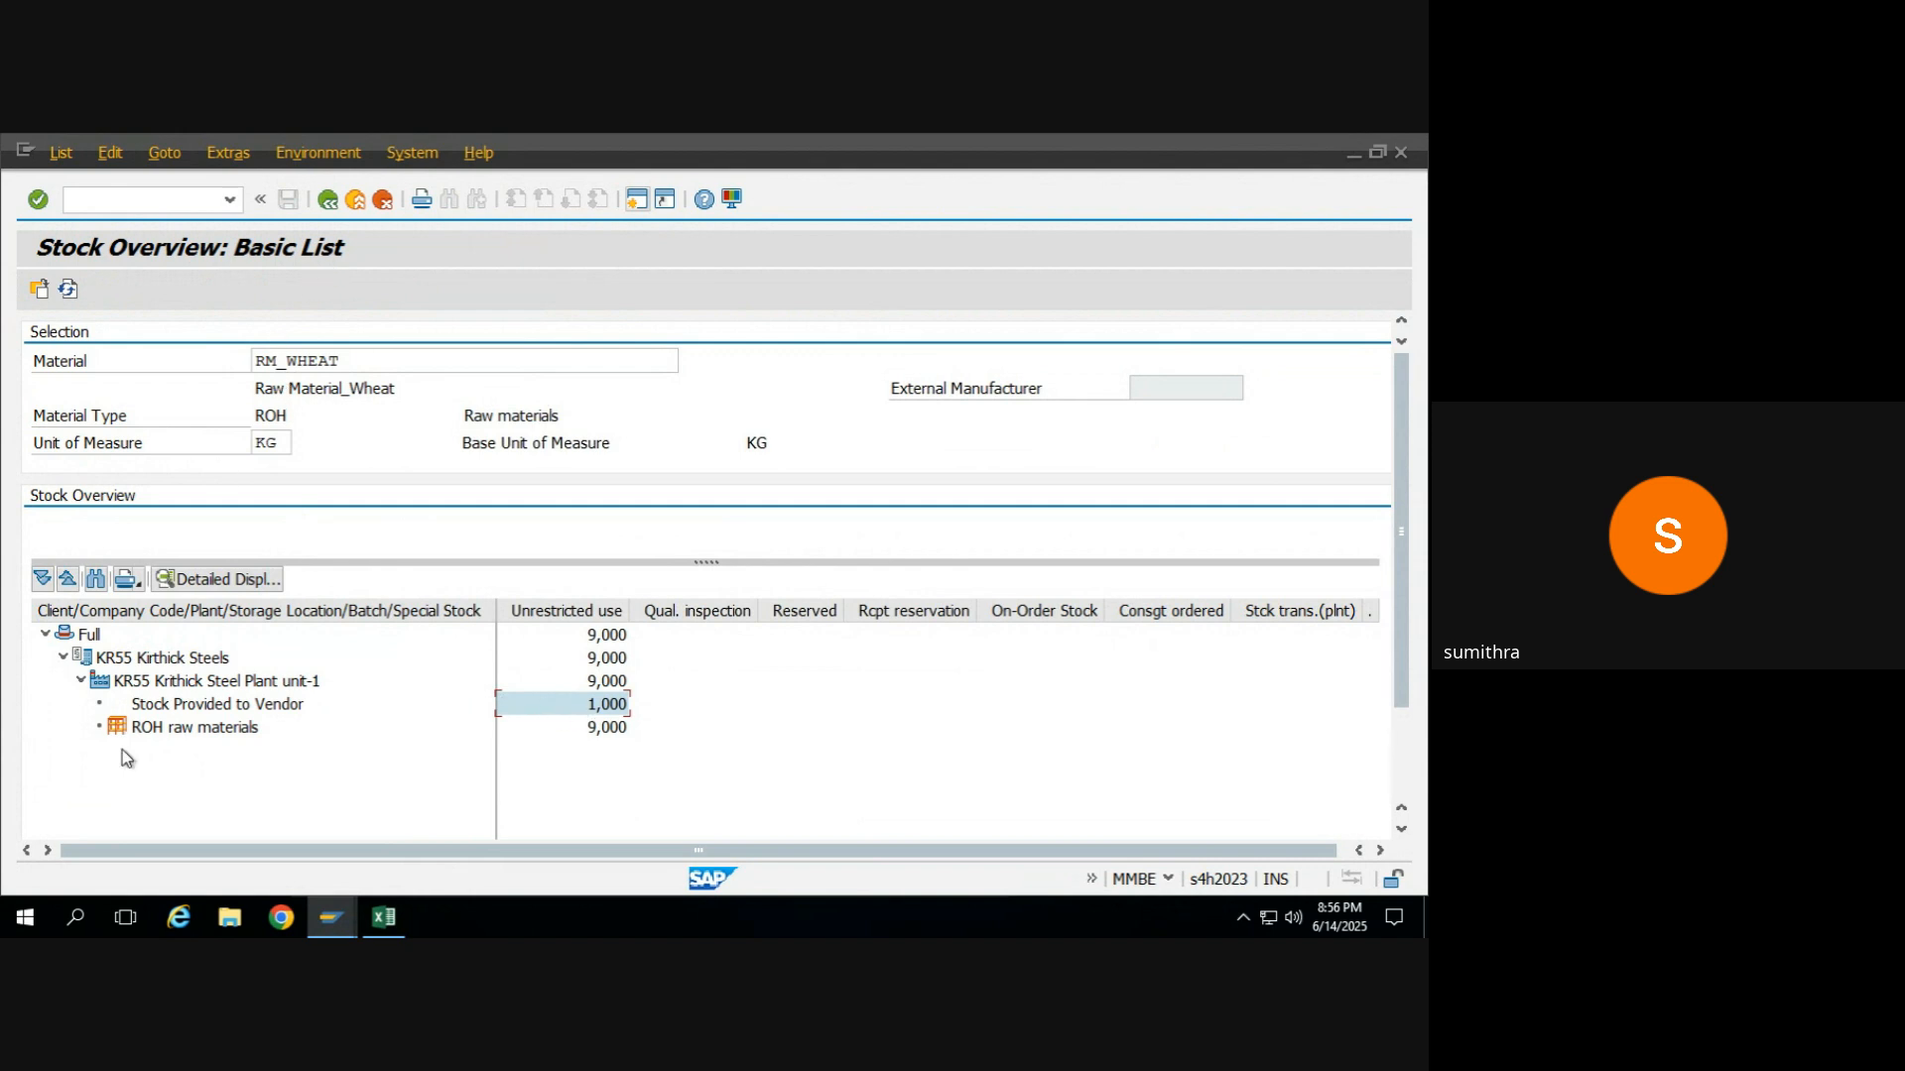
key(alt+Tab)
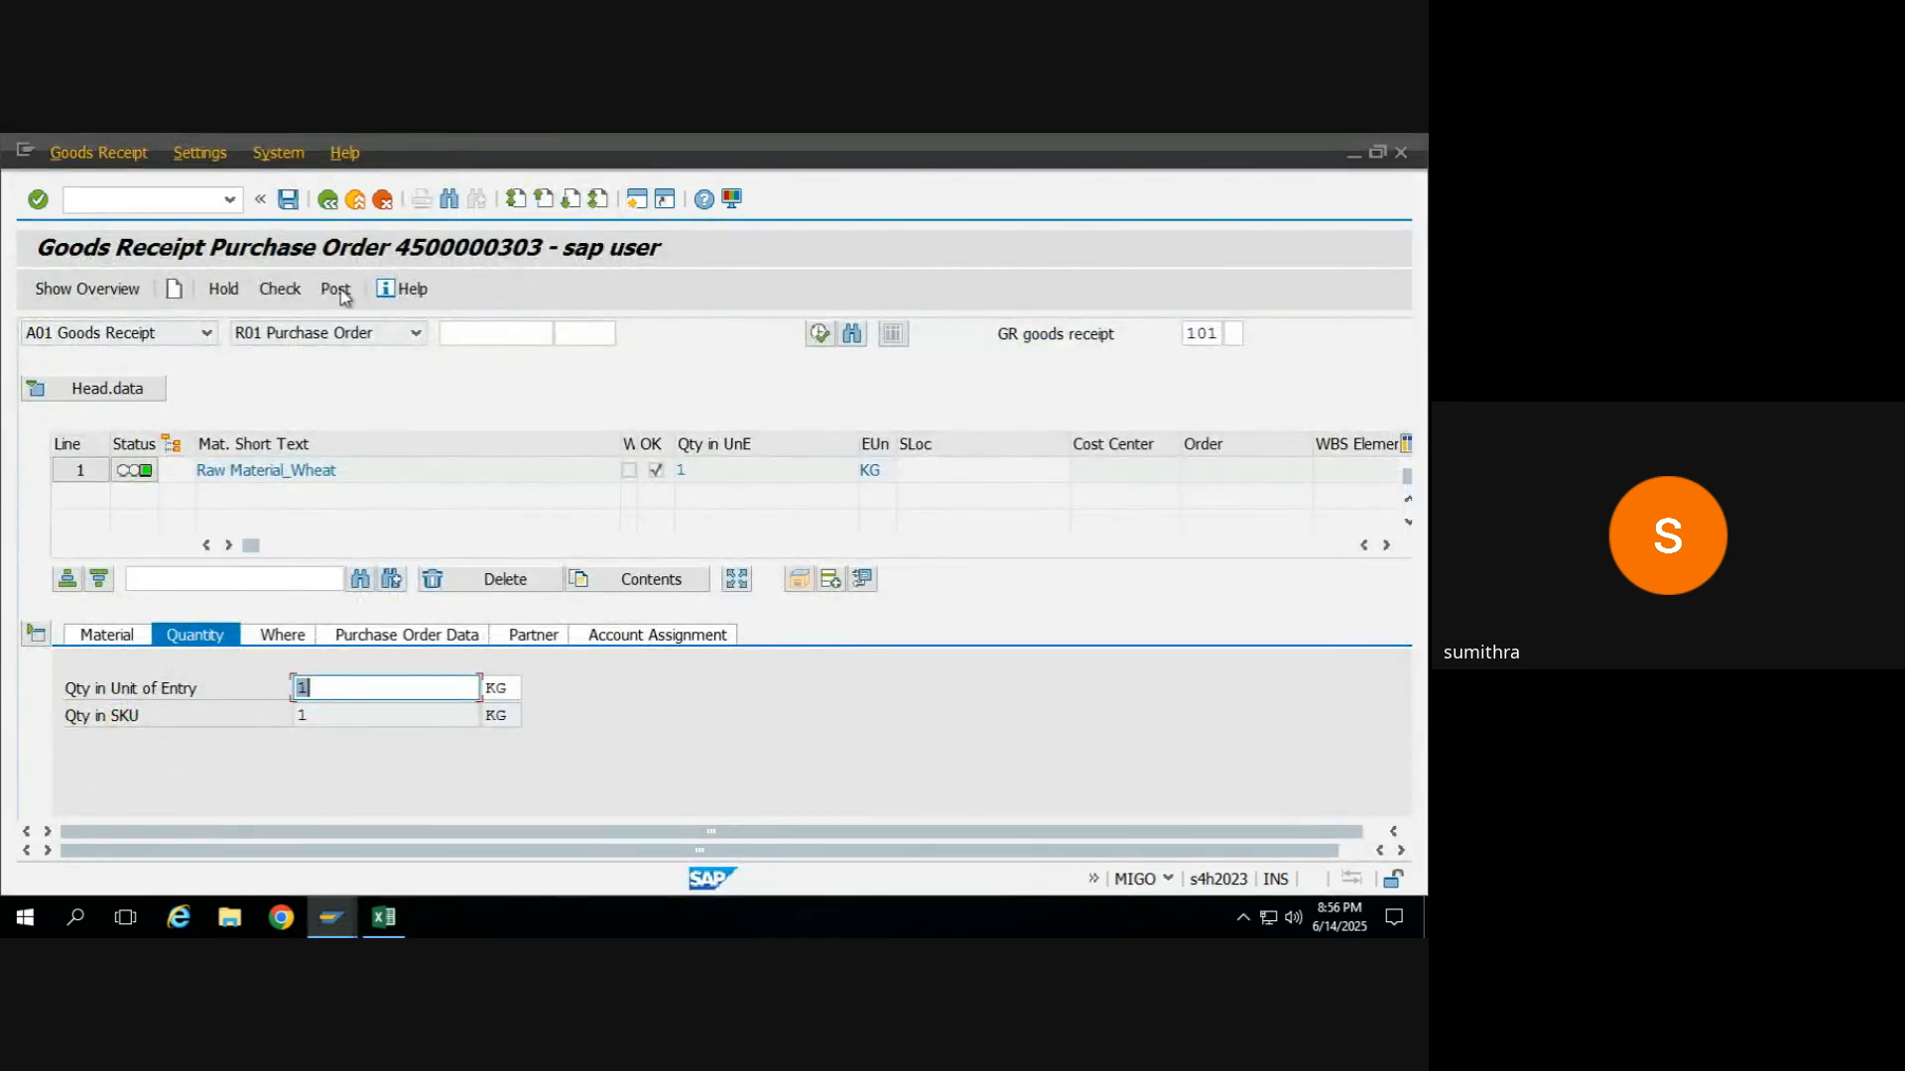
click(334, 291)
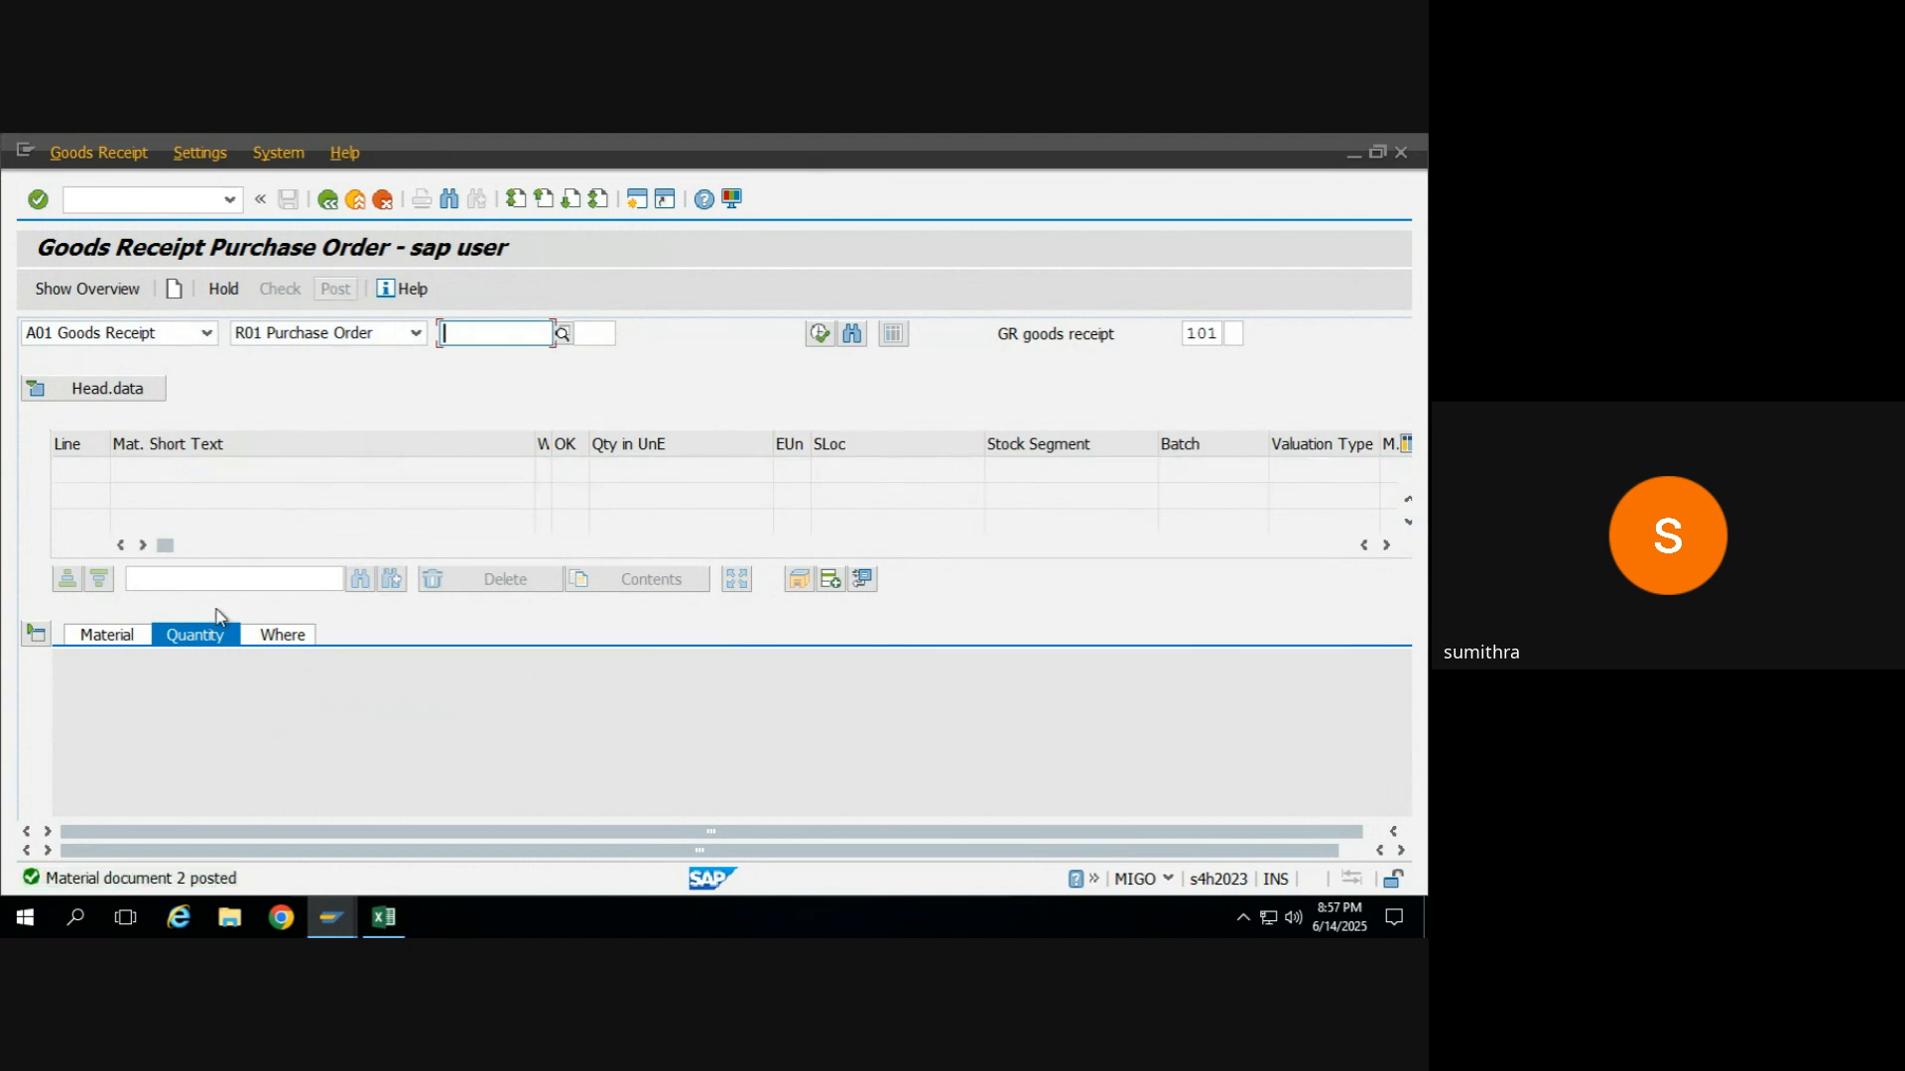
Refresh the RM_WHEAT stock overview and examine the unrestricted-use stock of the ROH raw materials location.
key(alt+Tab)
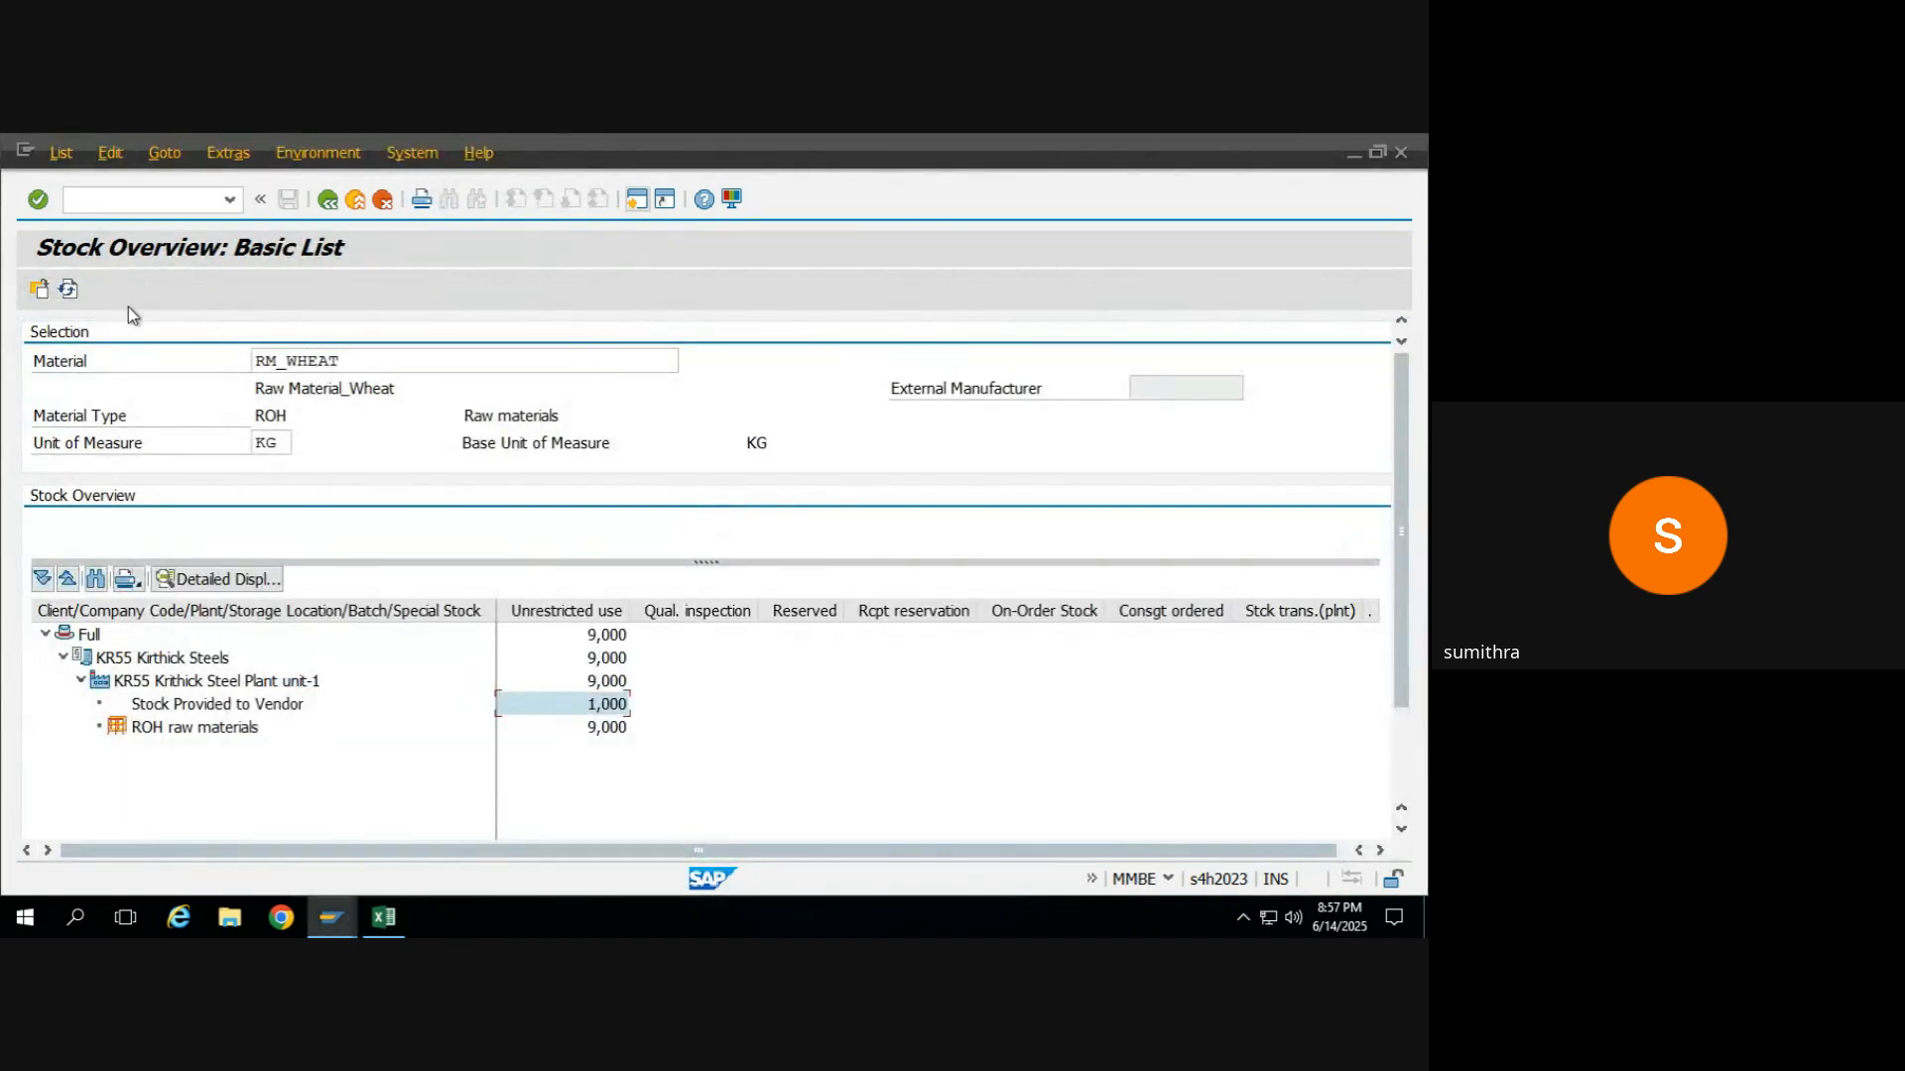
click(70, 289)
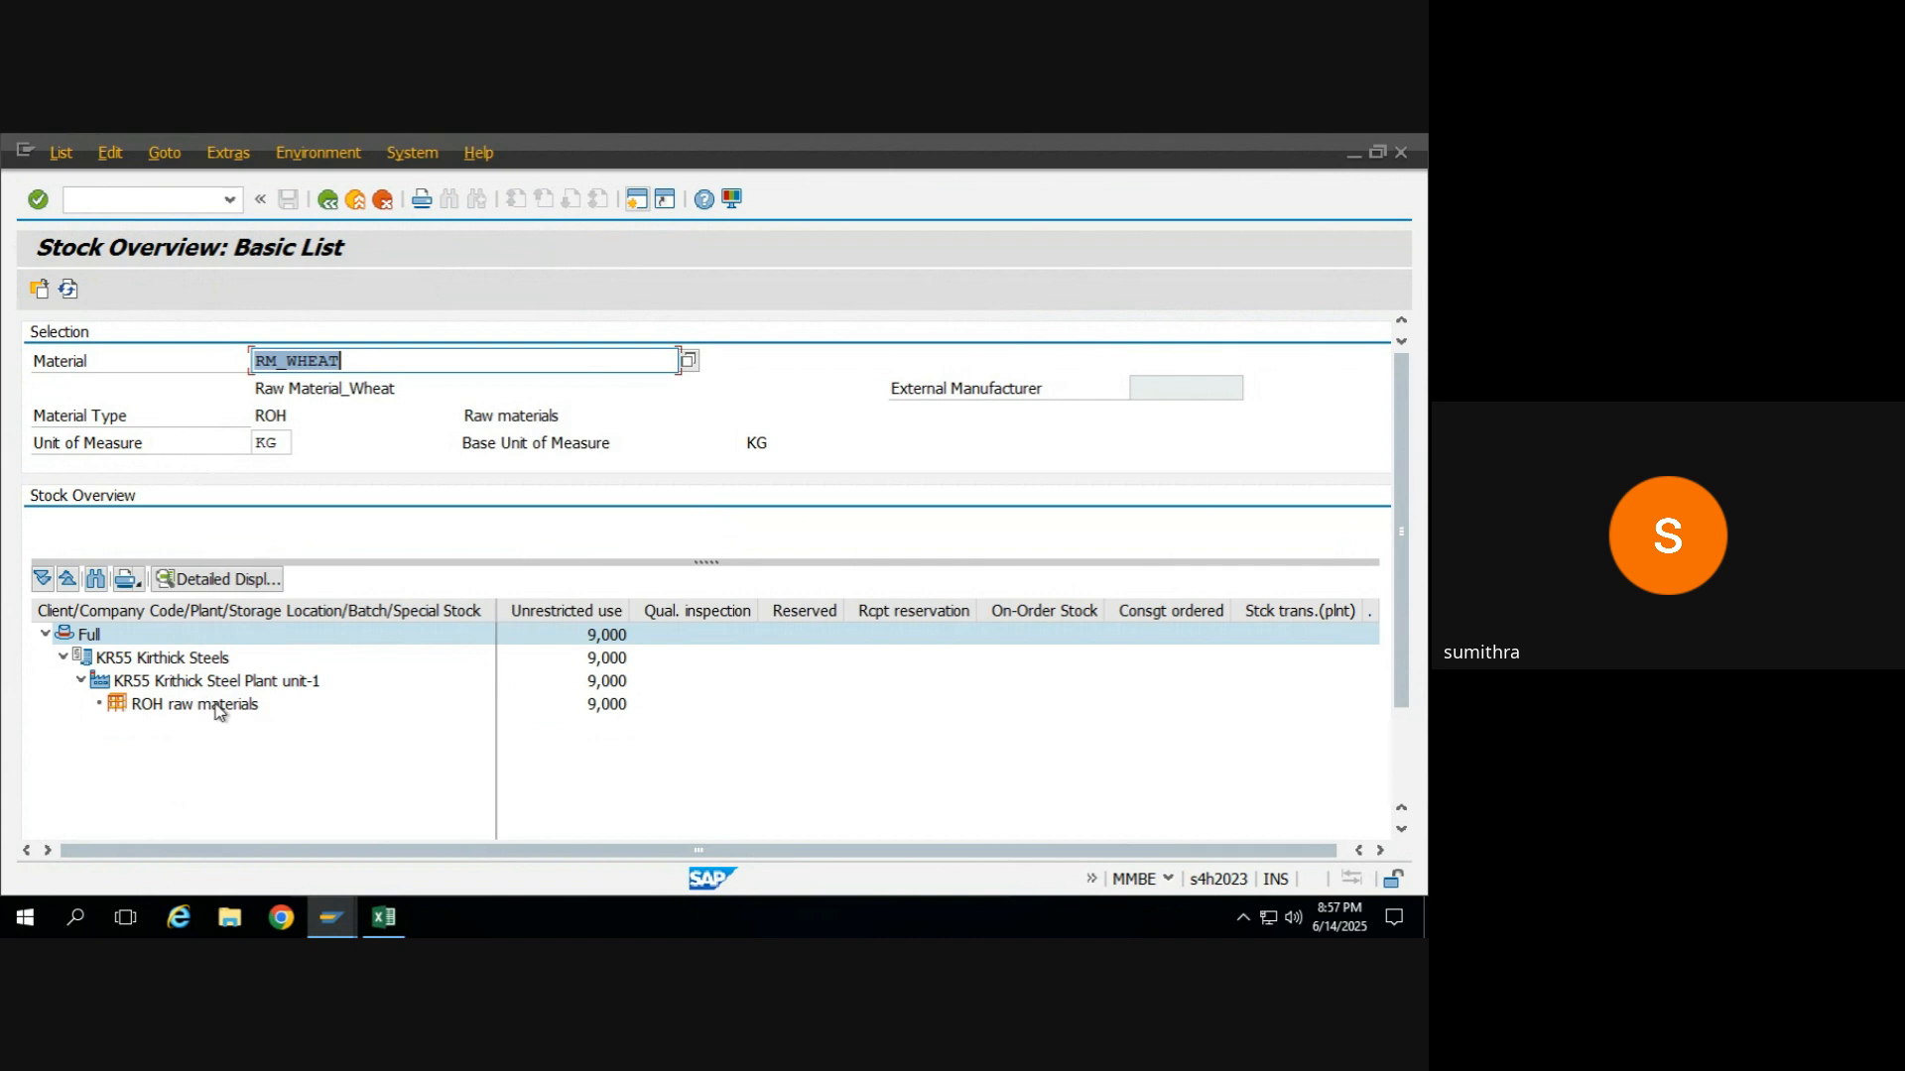
click(219, 707)
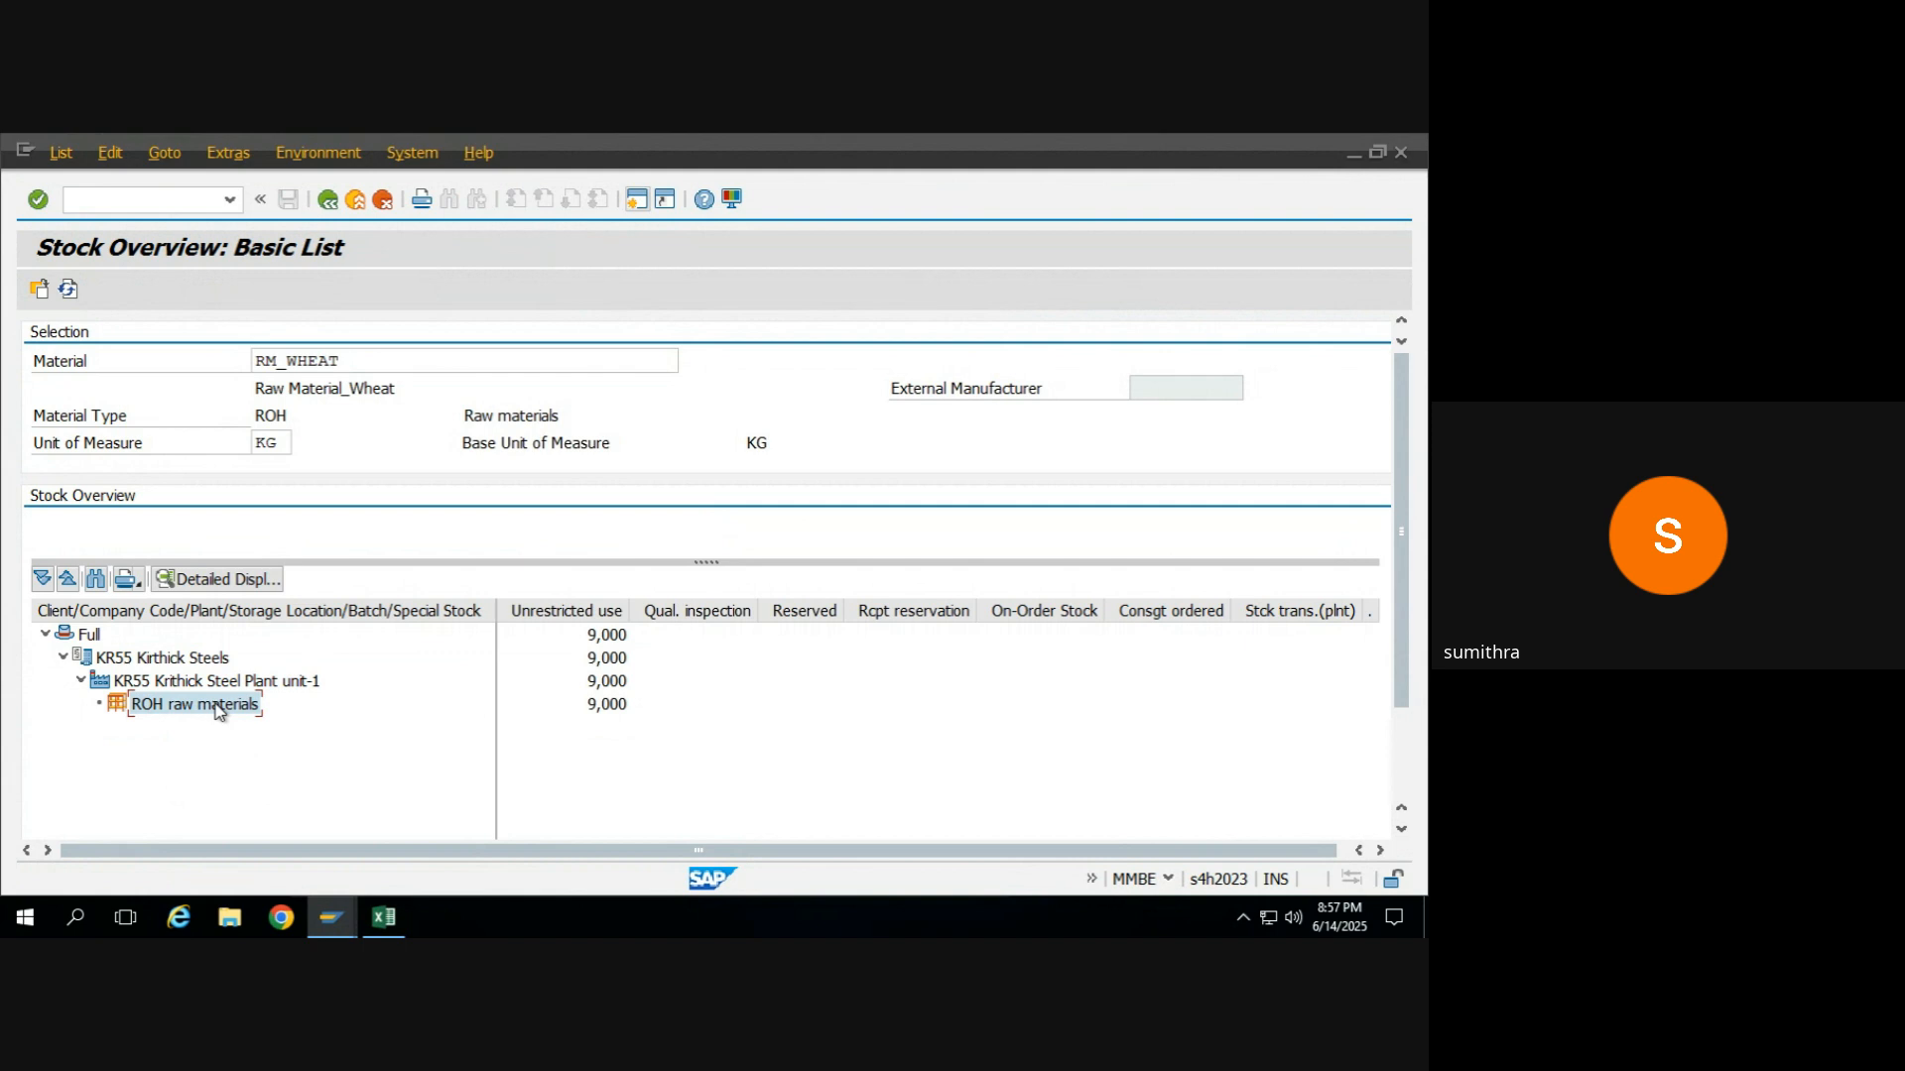
click(621, 705)
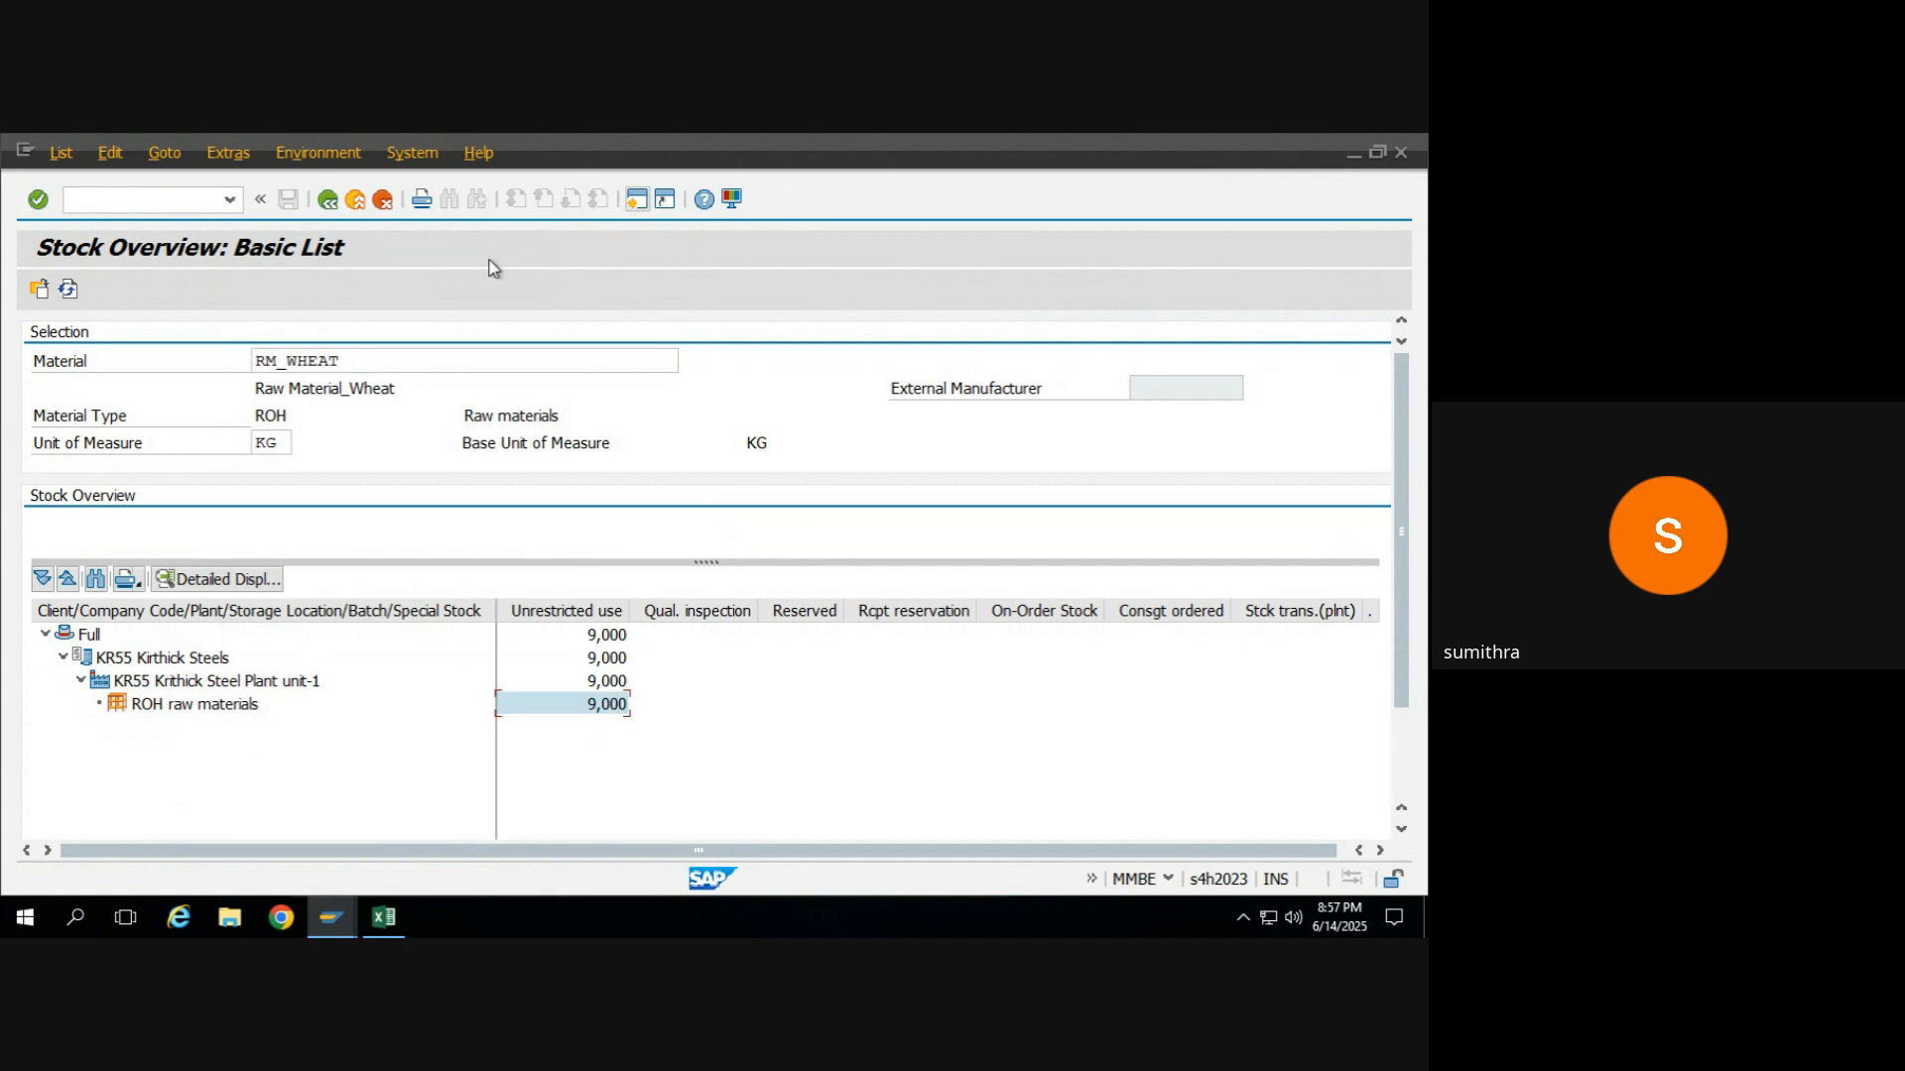
Display the stock overview for material FG_MAIDA in plant KR55.
click(335, 201)
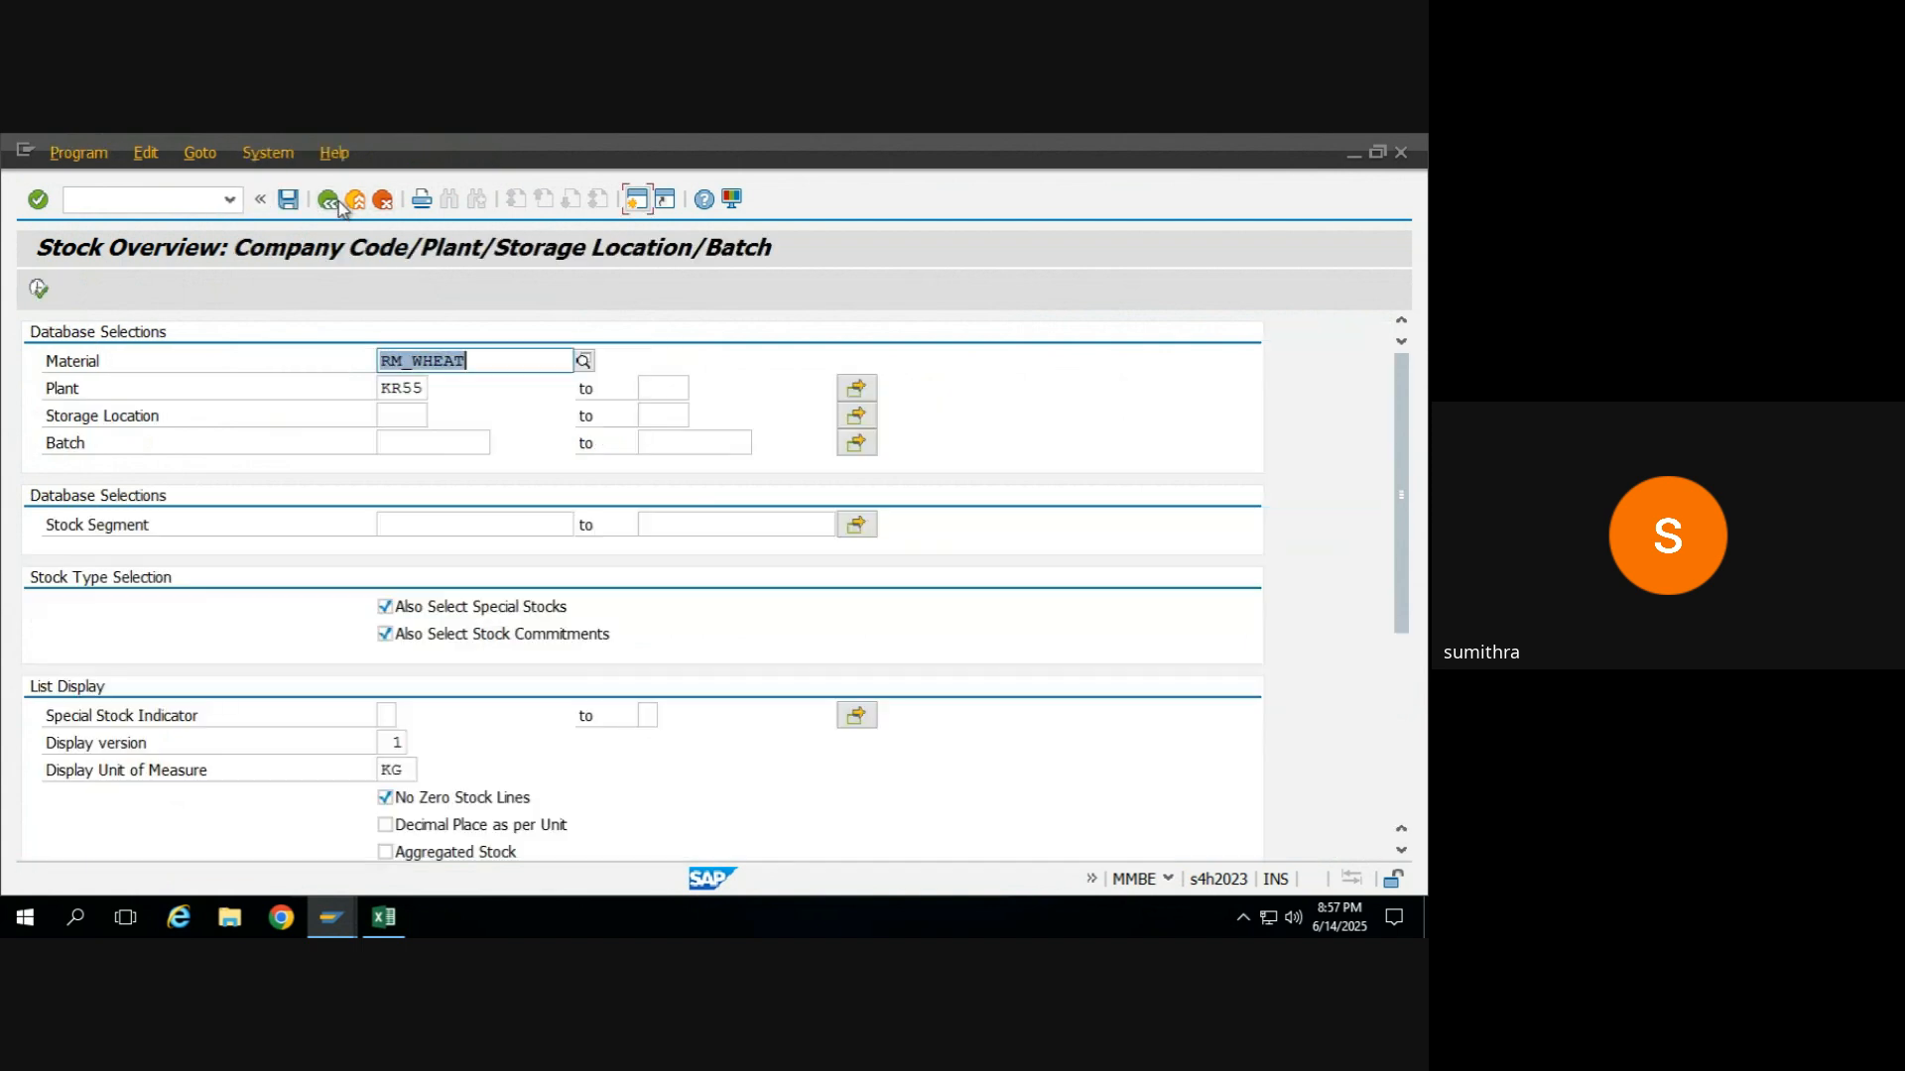
click(483, 360)
key(BackSpace)
key(BackSpace)
key(BackSpace)
key(BackSpace)
key(BackSpace)
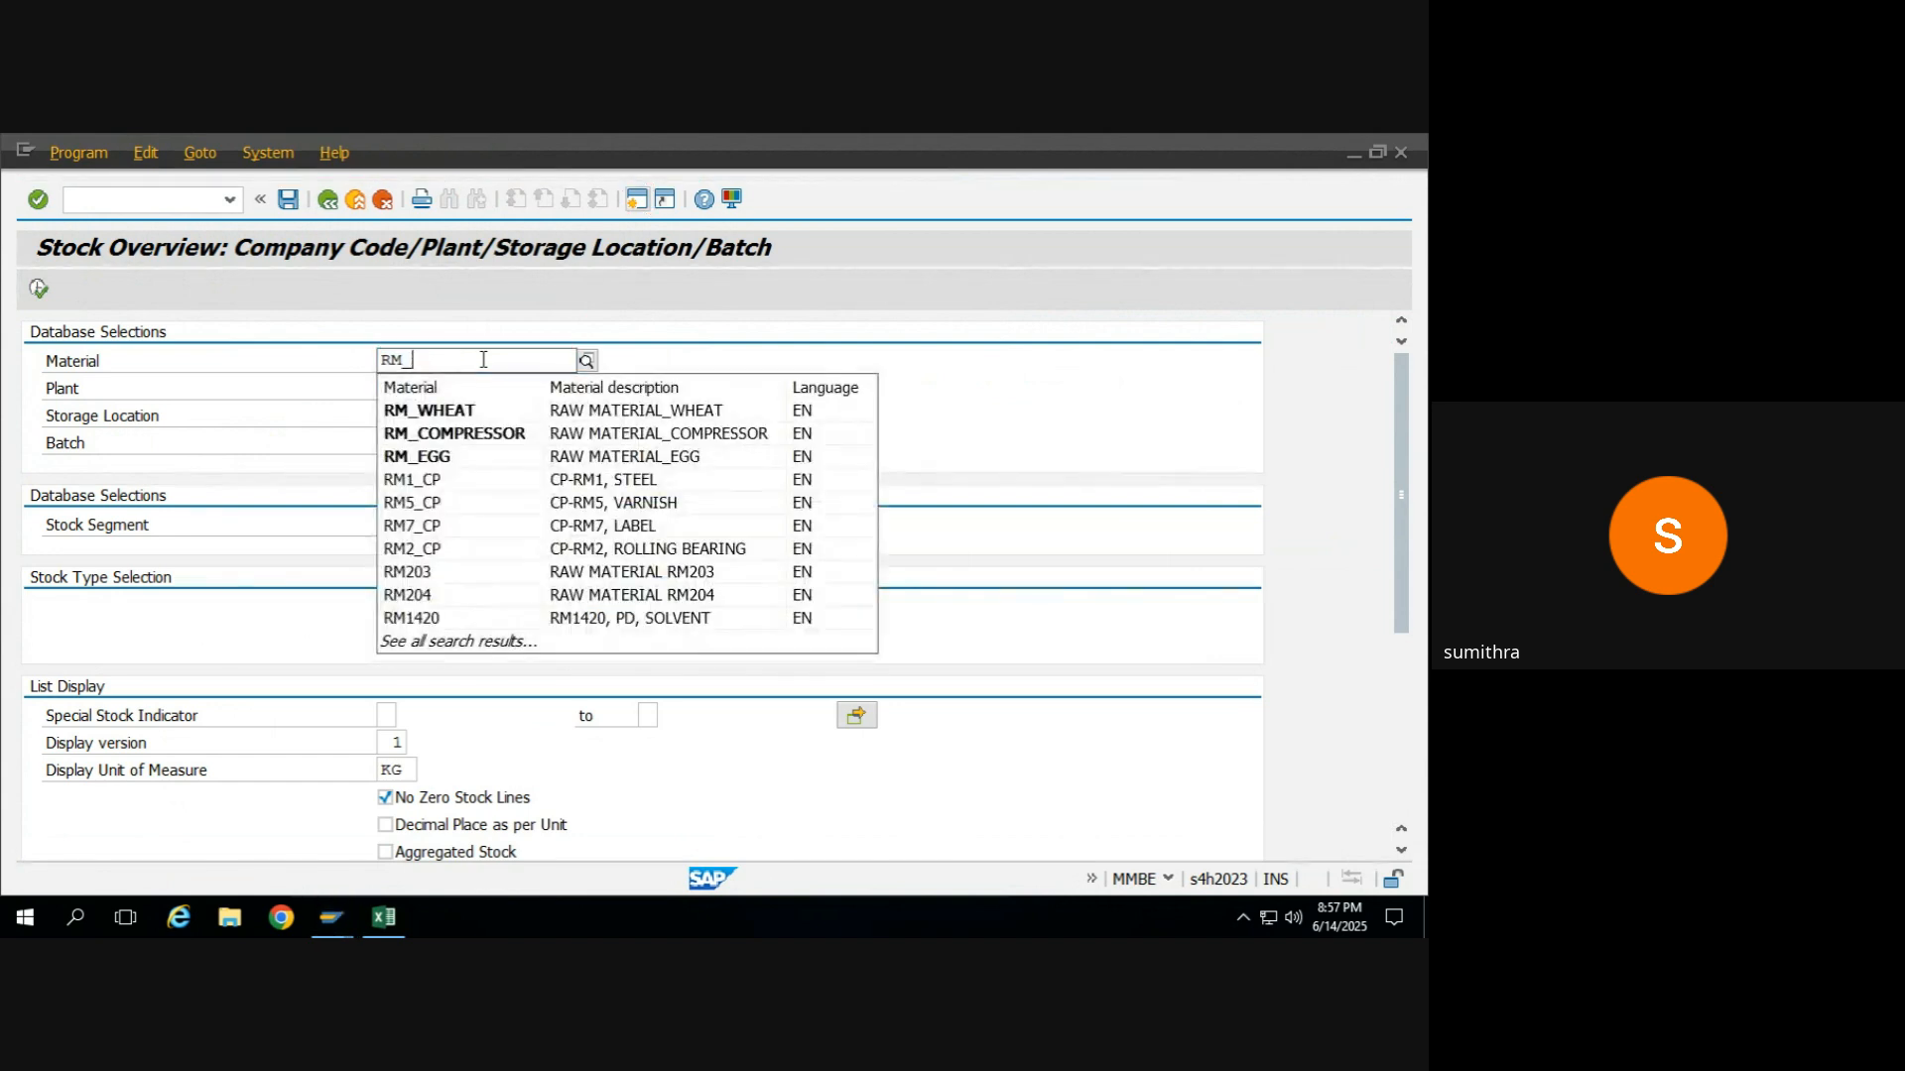
key(Down)
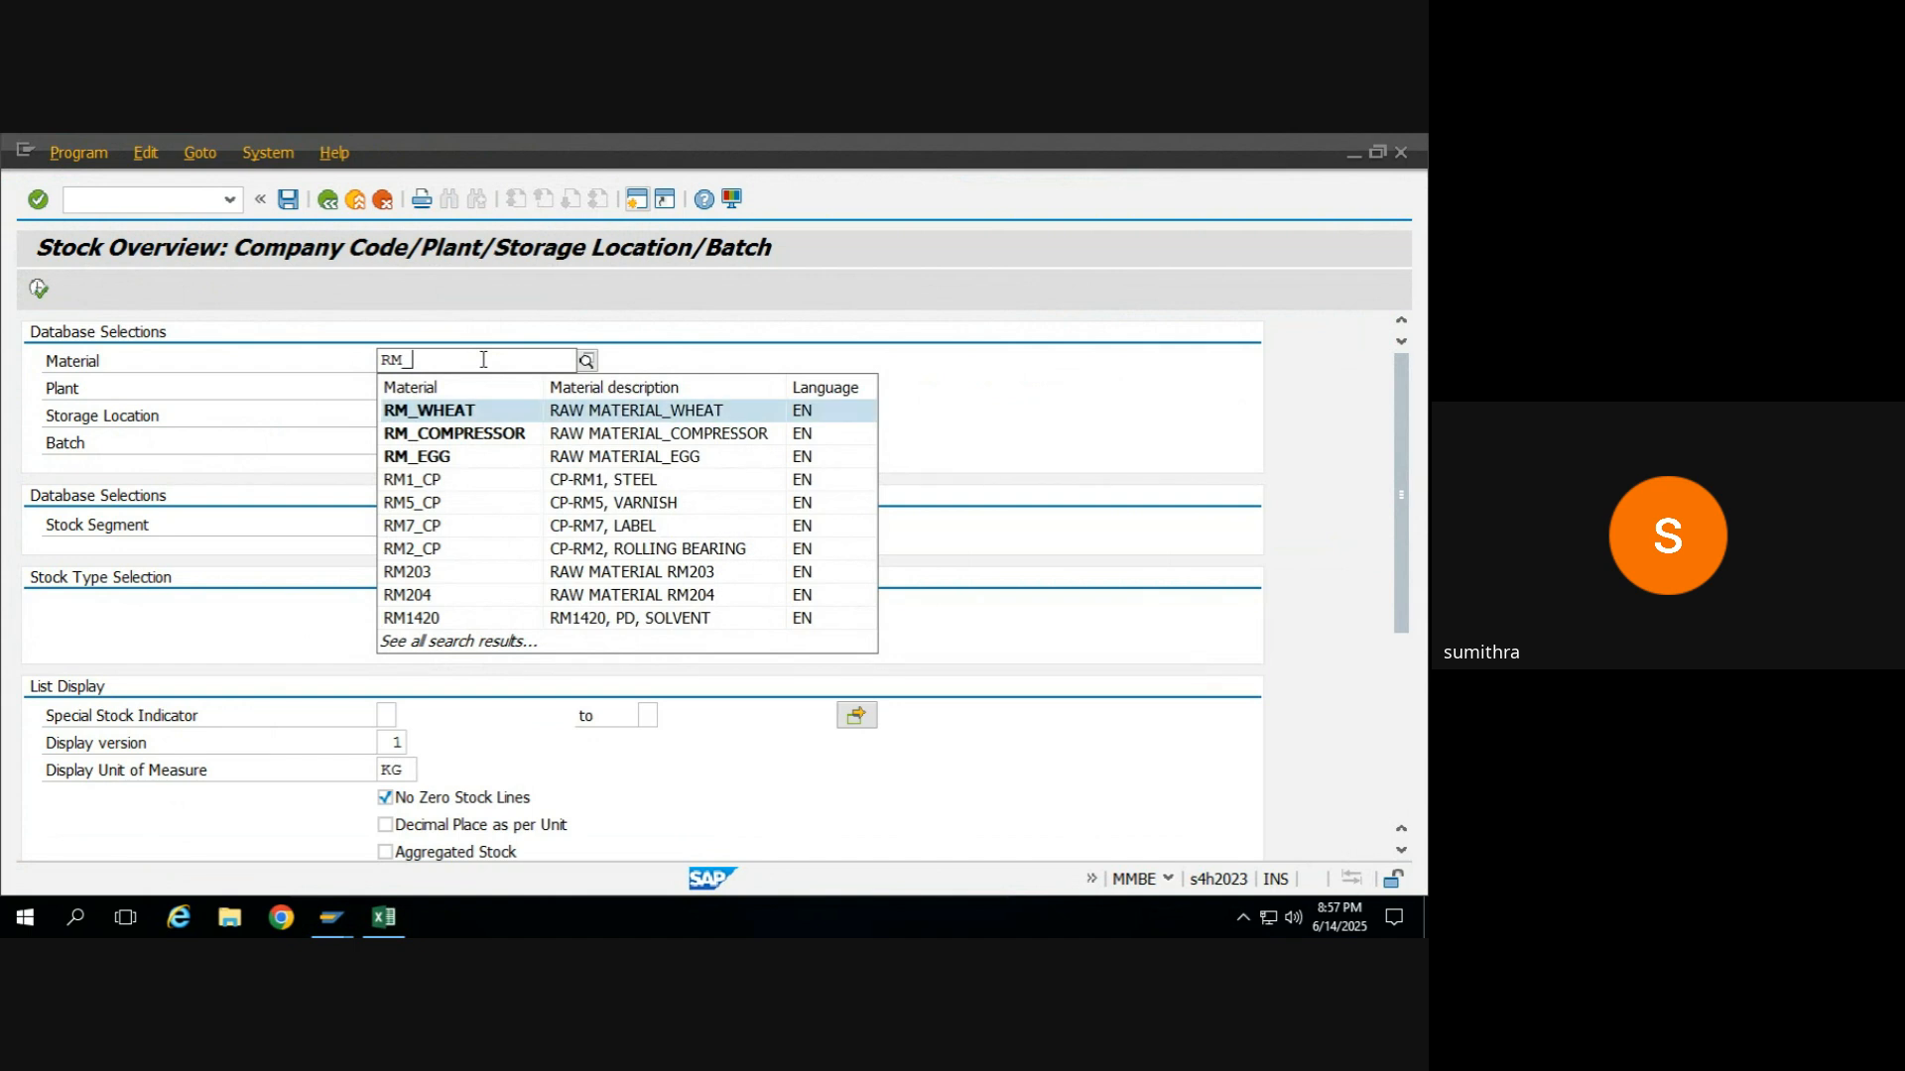
key(BackSpace)
key(BackSpace)
key(BackSpace)
text(f)
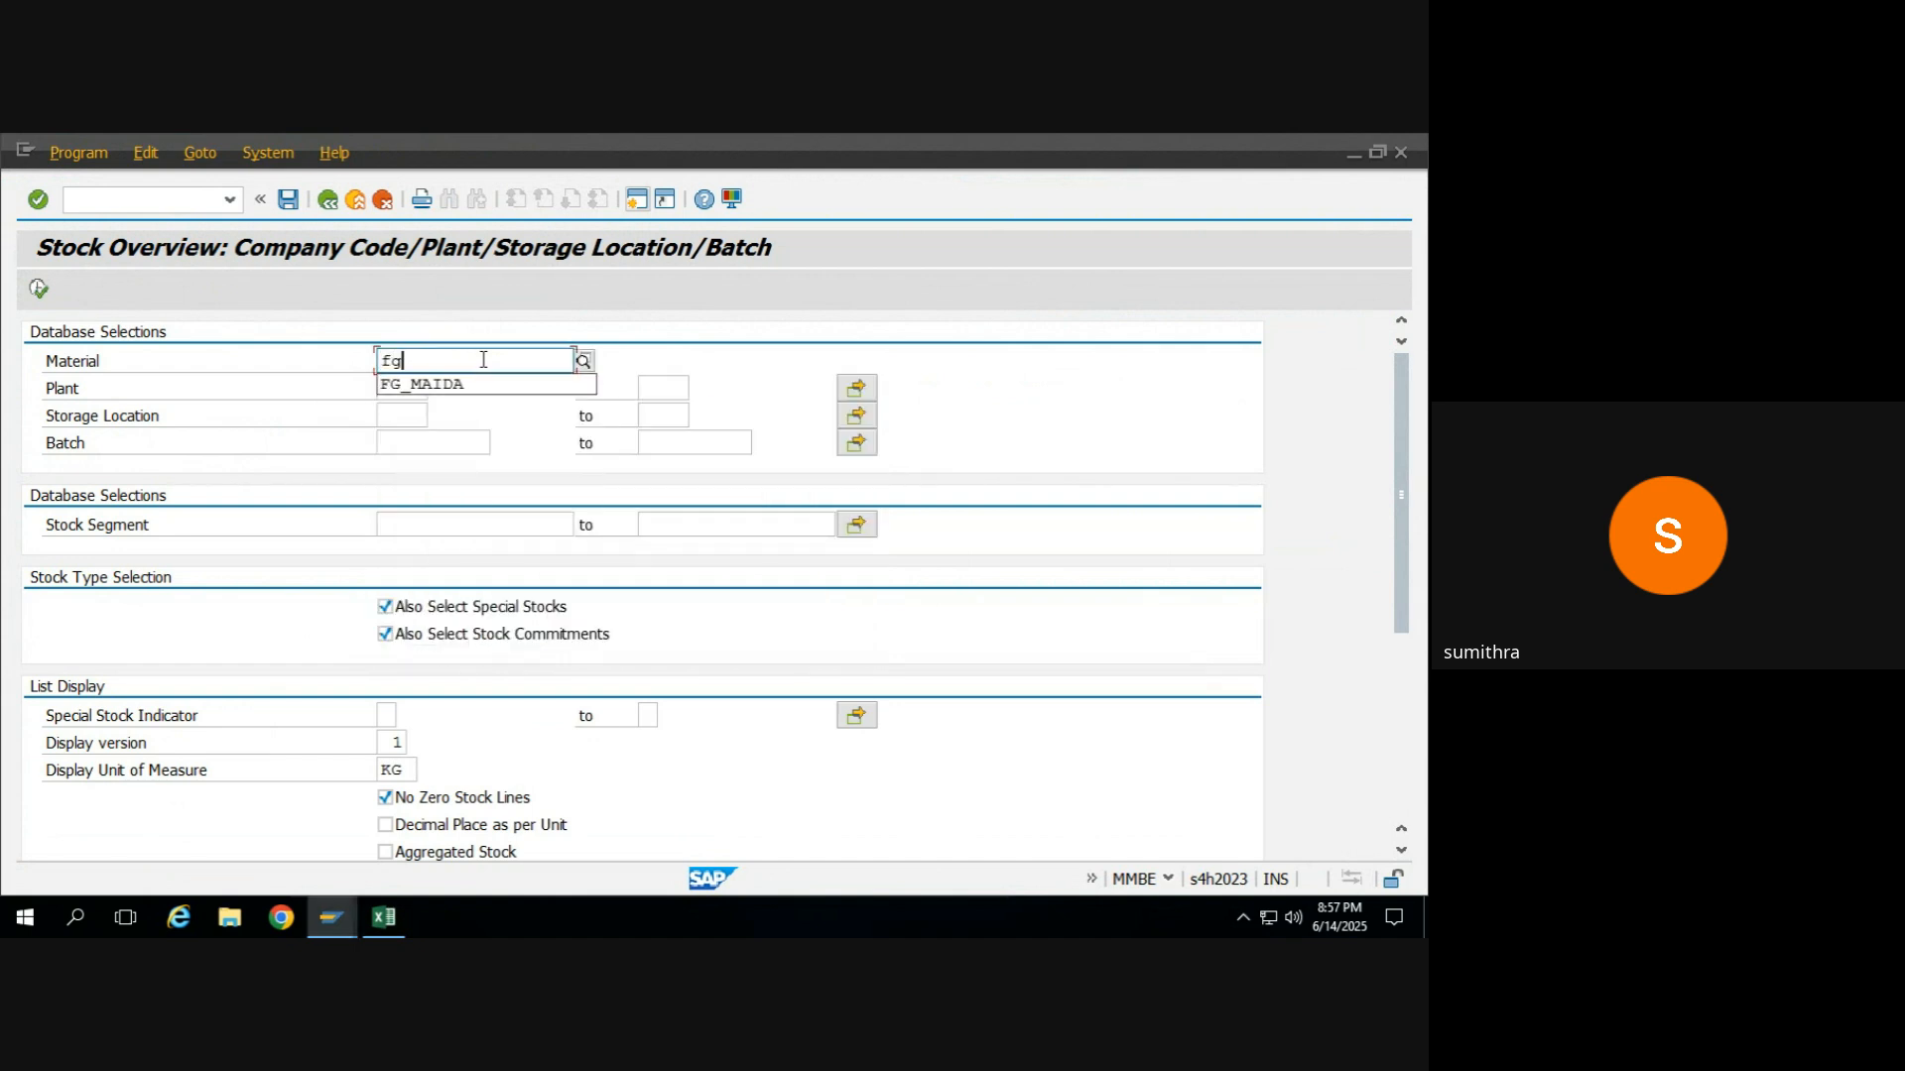
text(g)
key(Down)
key(Return)
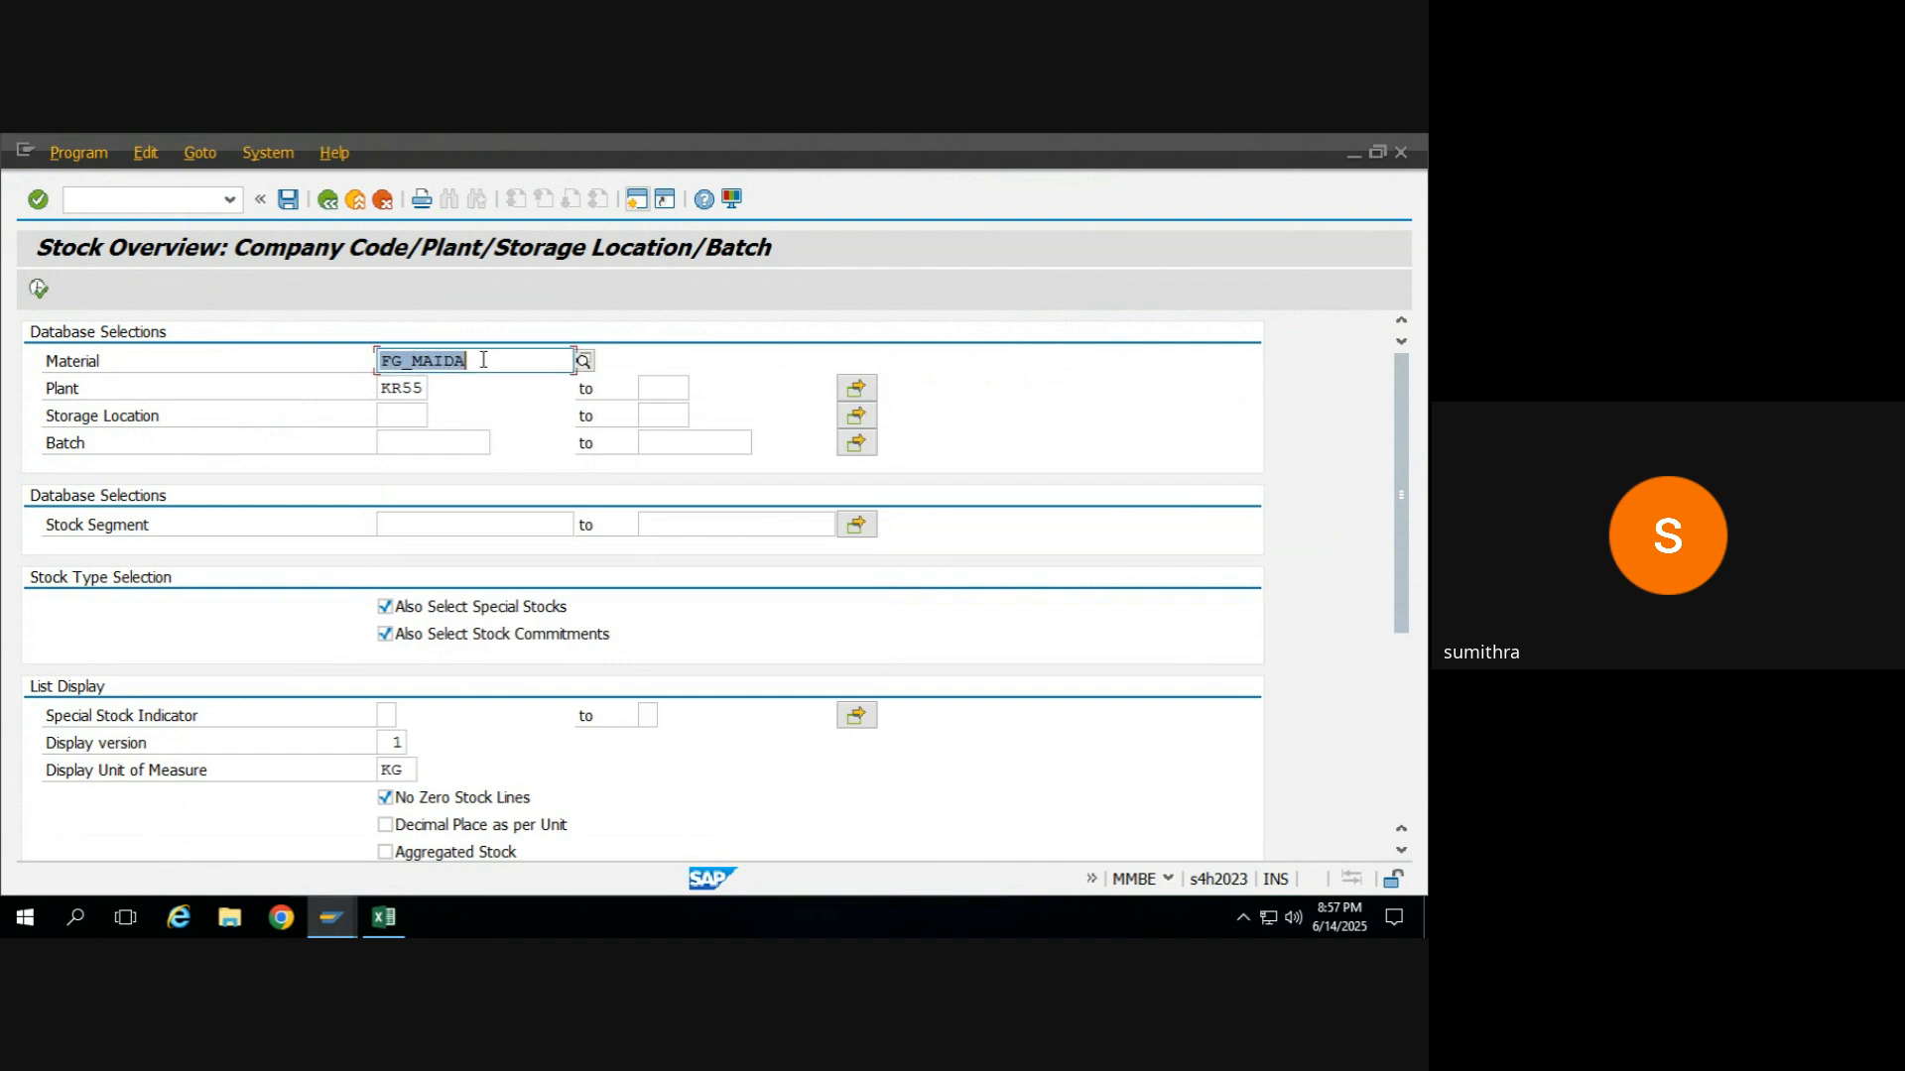
click(46, 293)
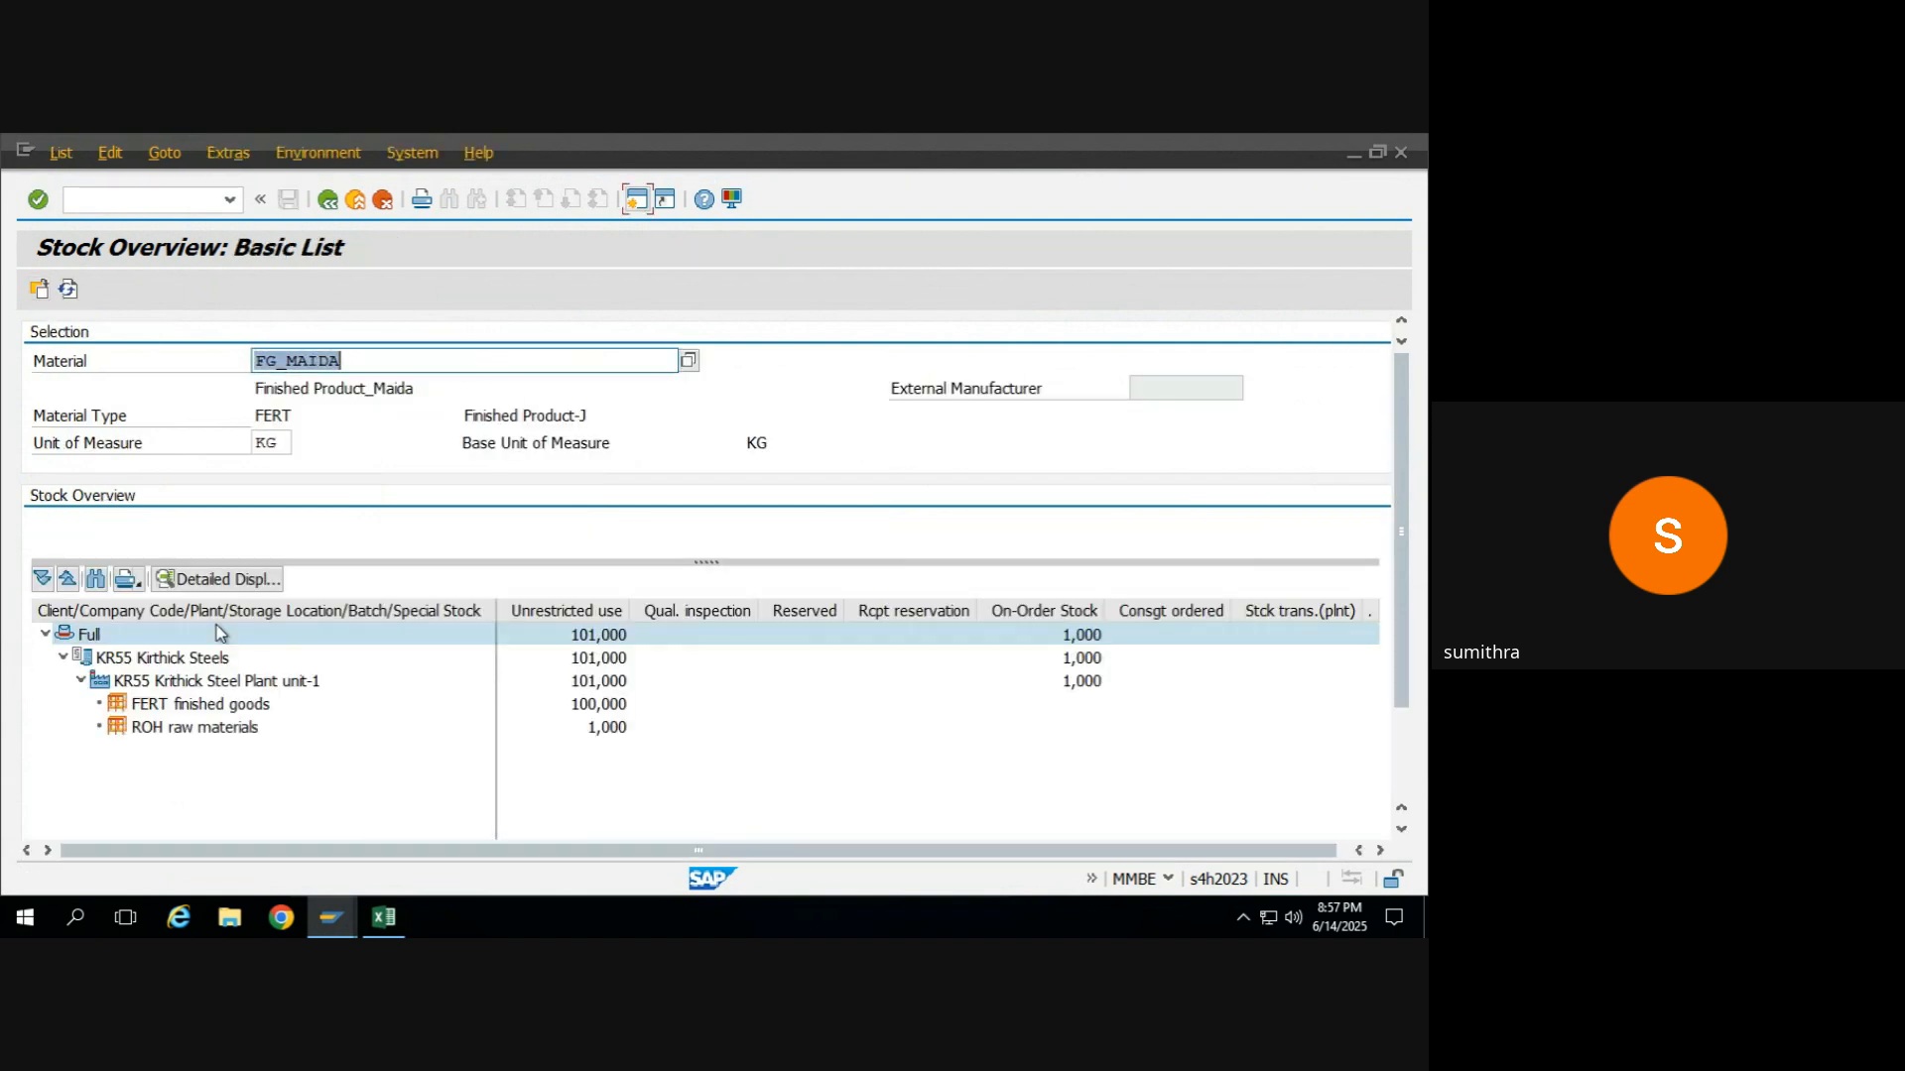
Examine FG_MAIDA's unrestricted-use stock in the ROH raw materials location and leave the stock overview.
click(161, 730)
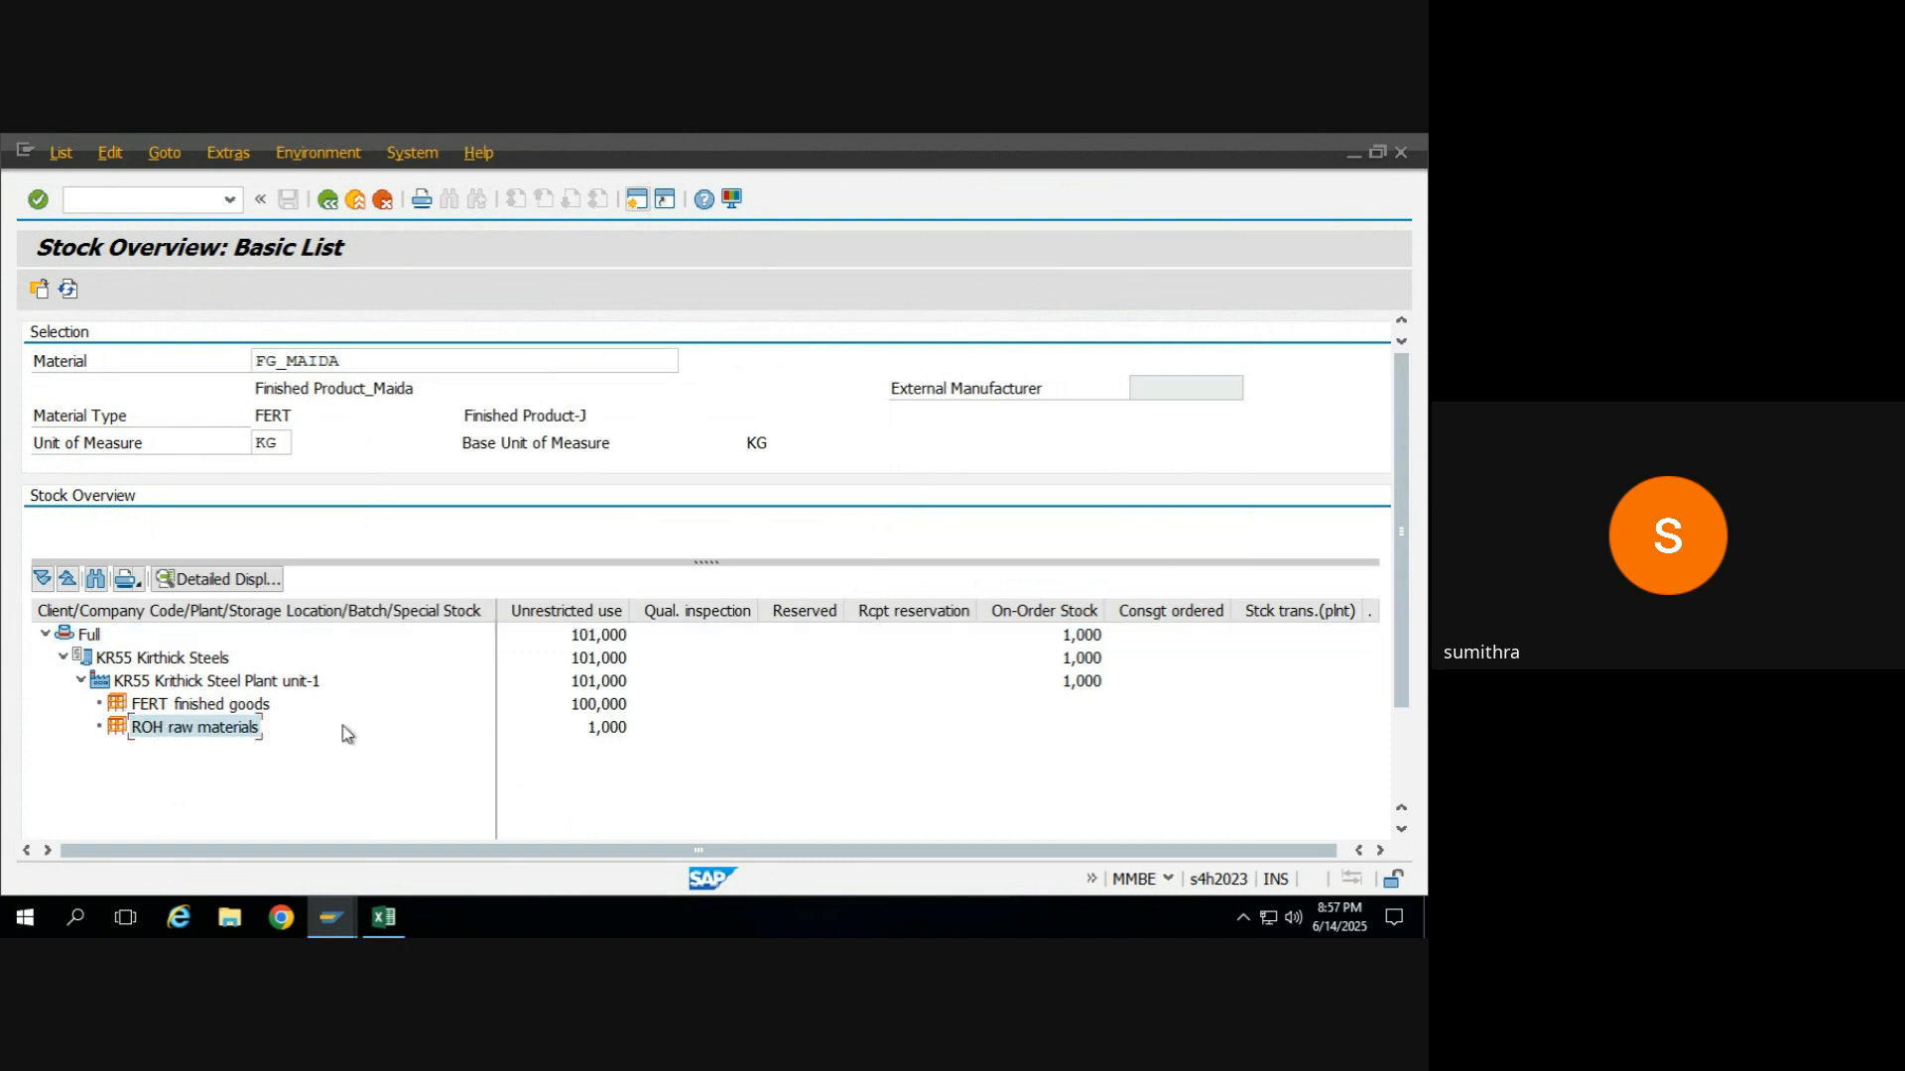
click(615, 730)
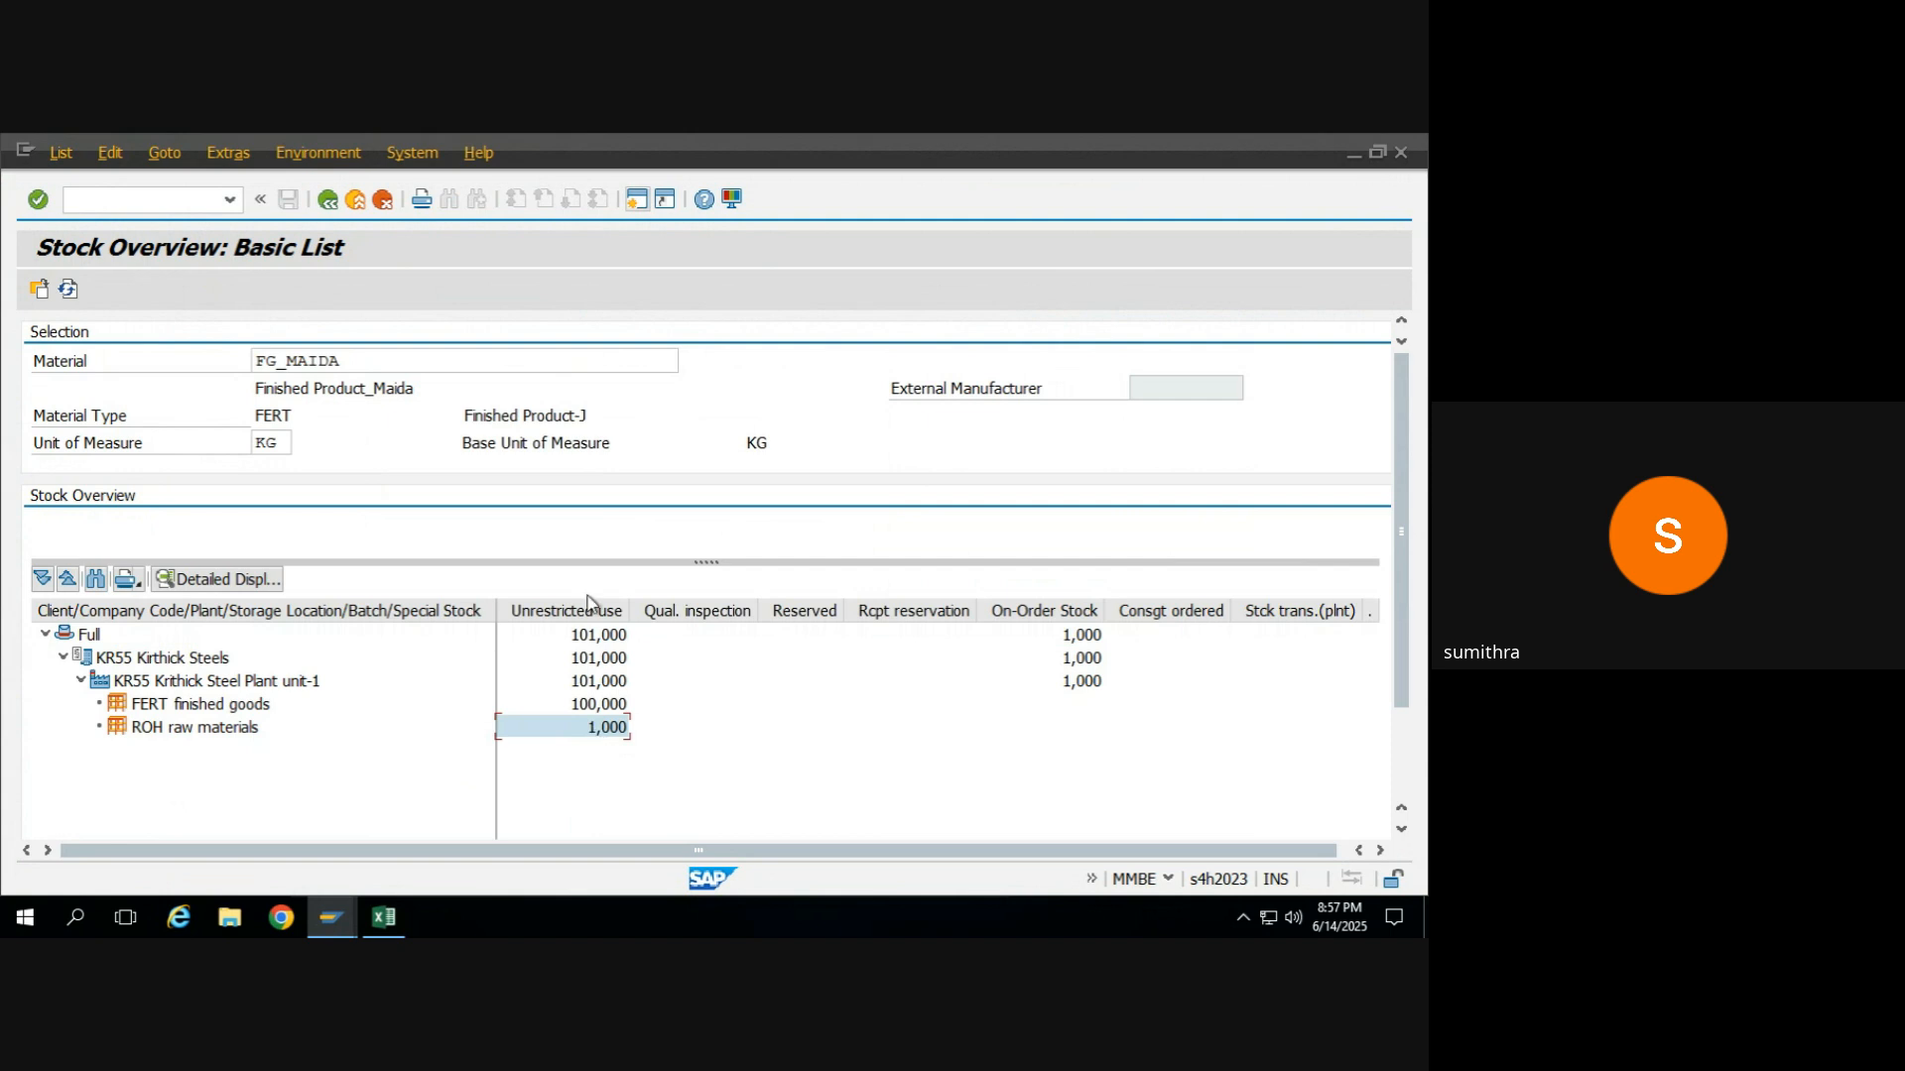
click(415, 371)
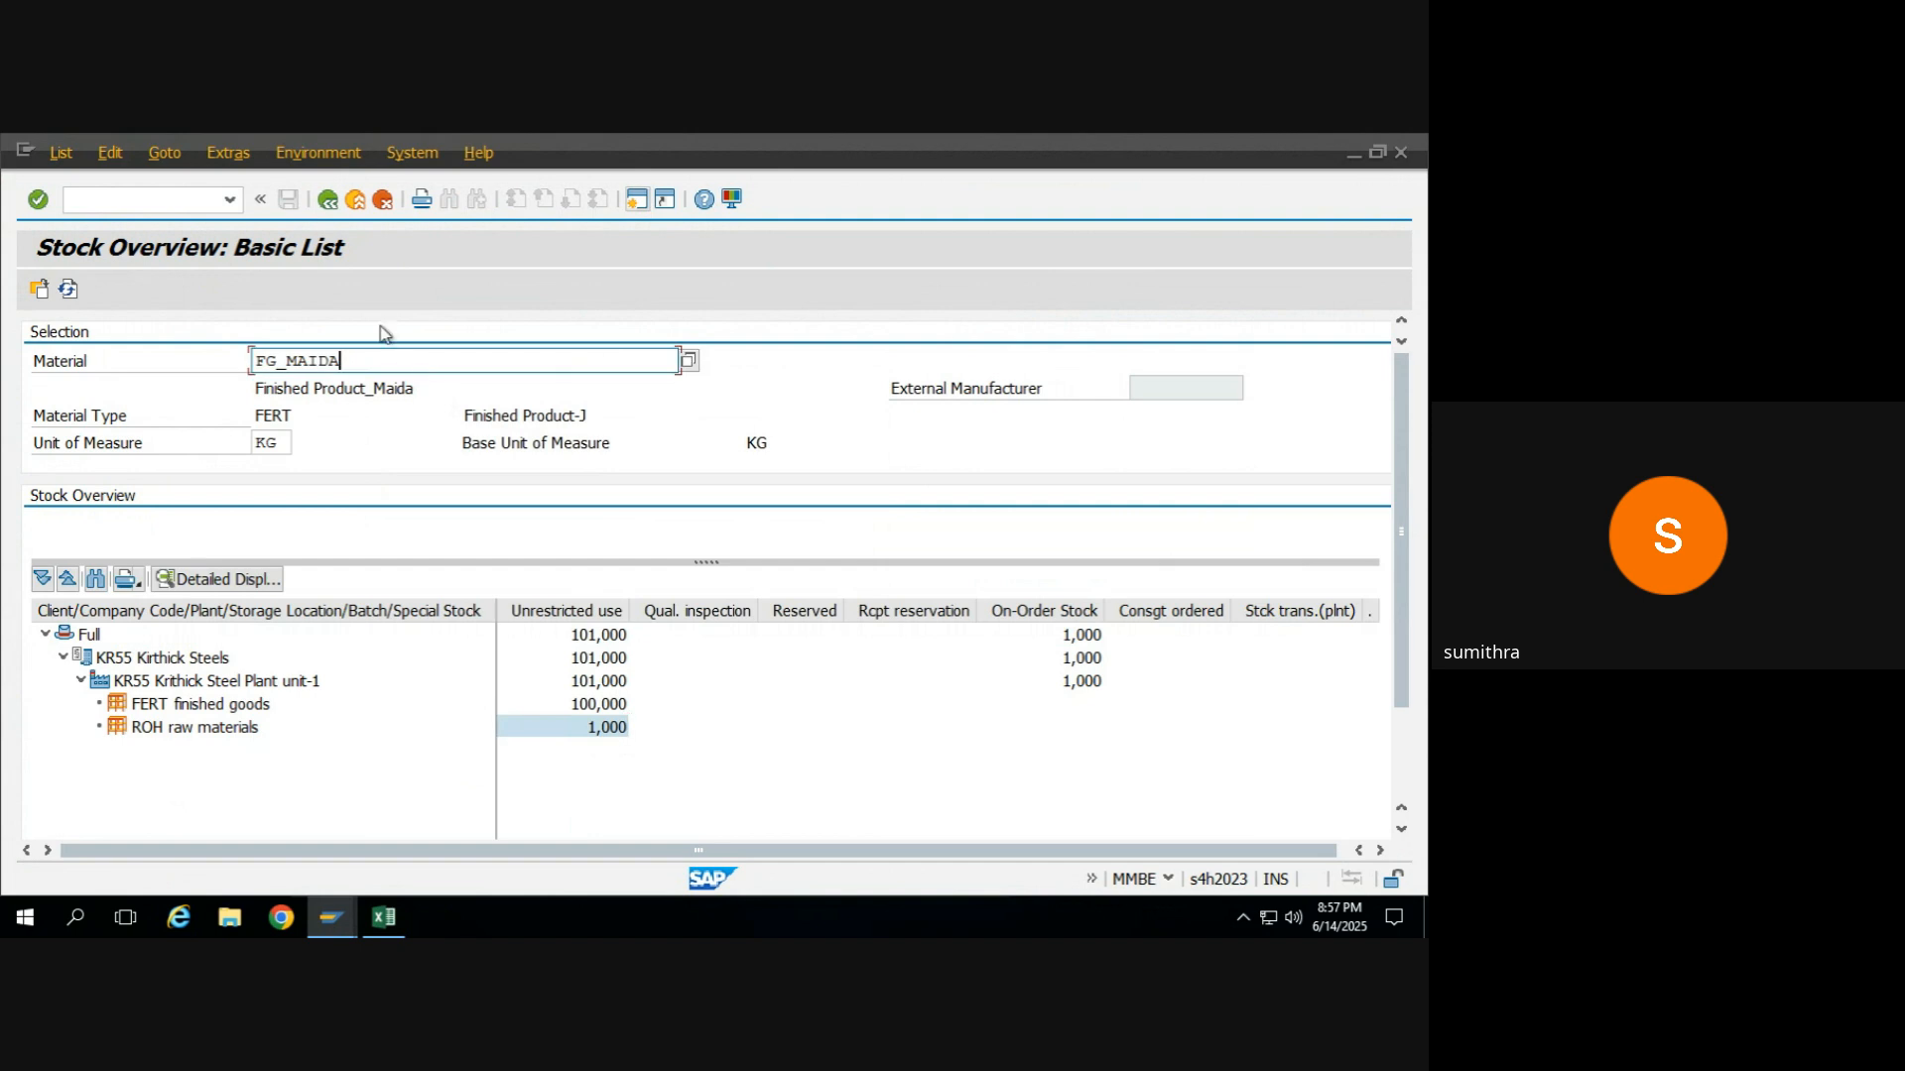
click(329, 203)
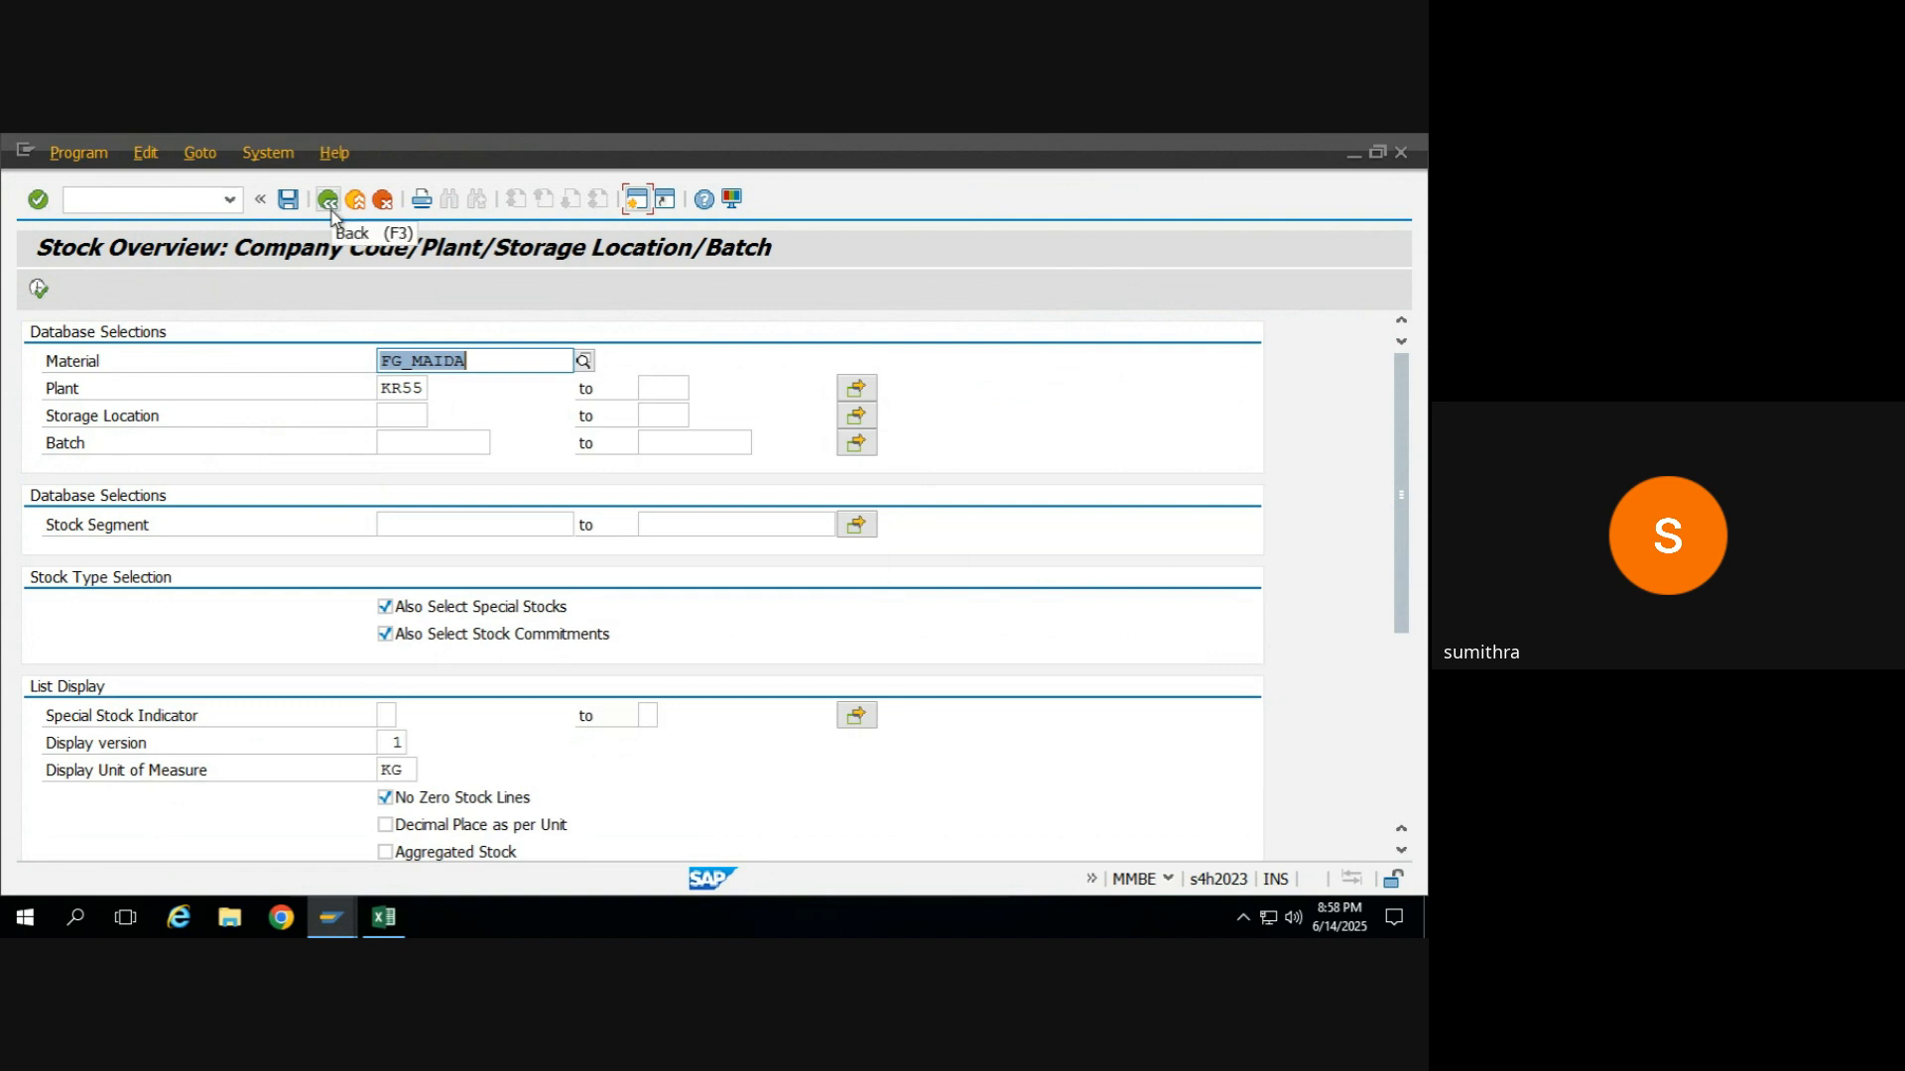
click(330, 211)
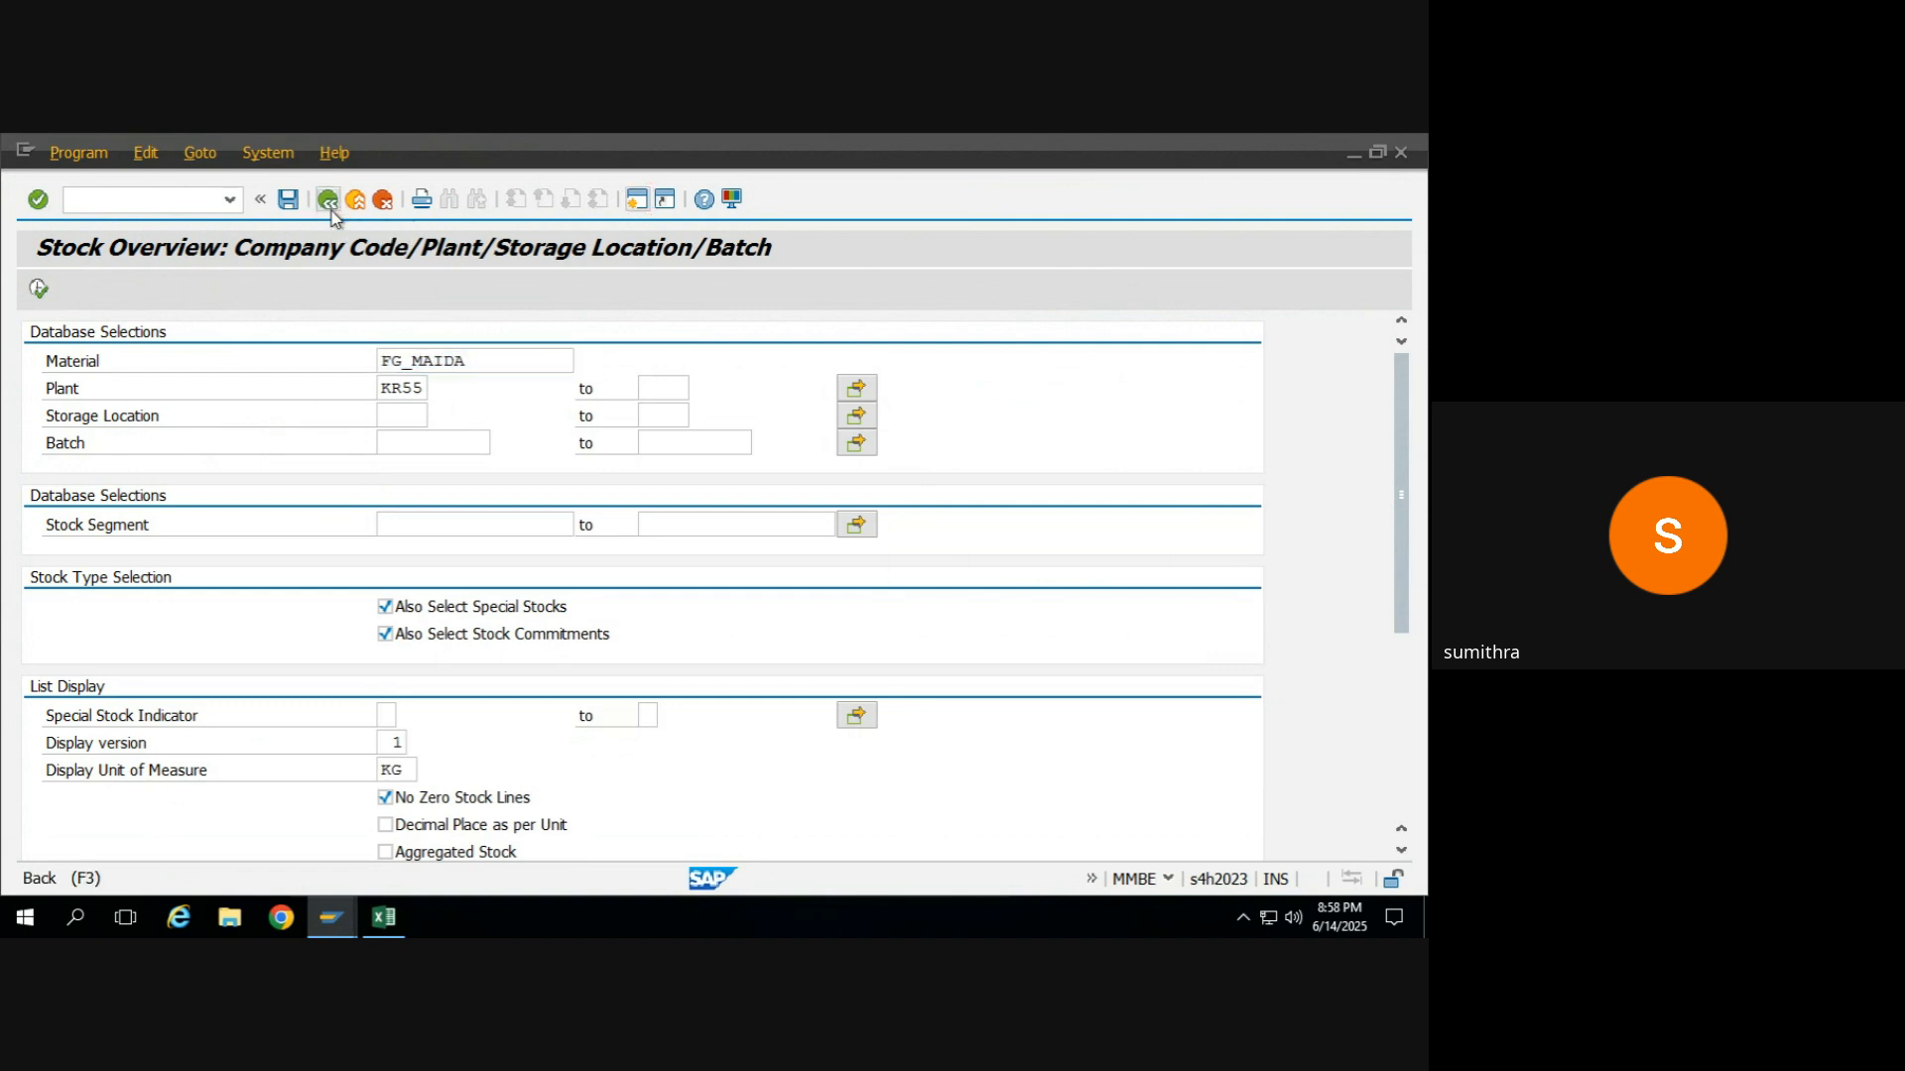
Switch to the MM training 2025 Excel workbook and copy the purchase order number from cell I15.
key(alt+Tab)
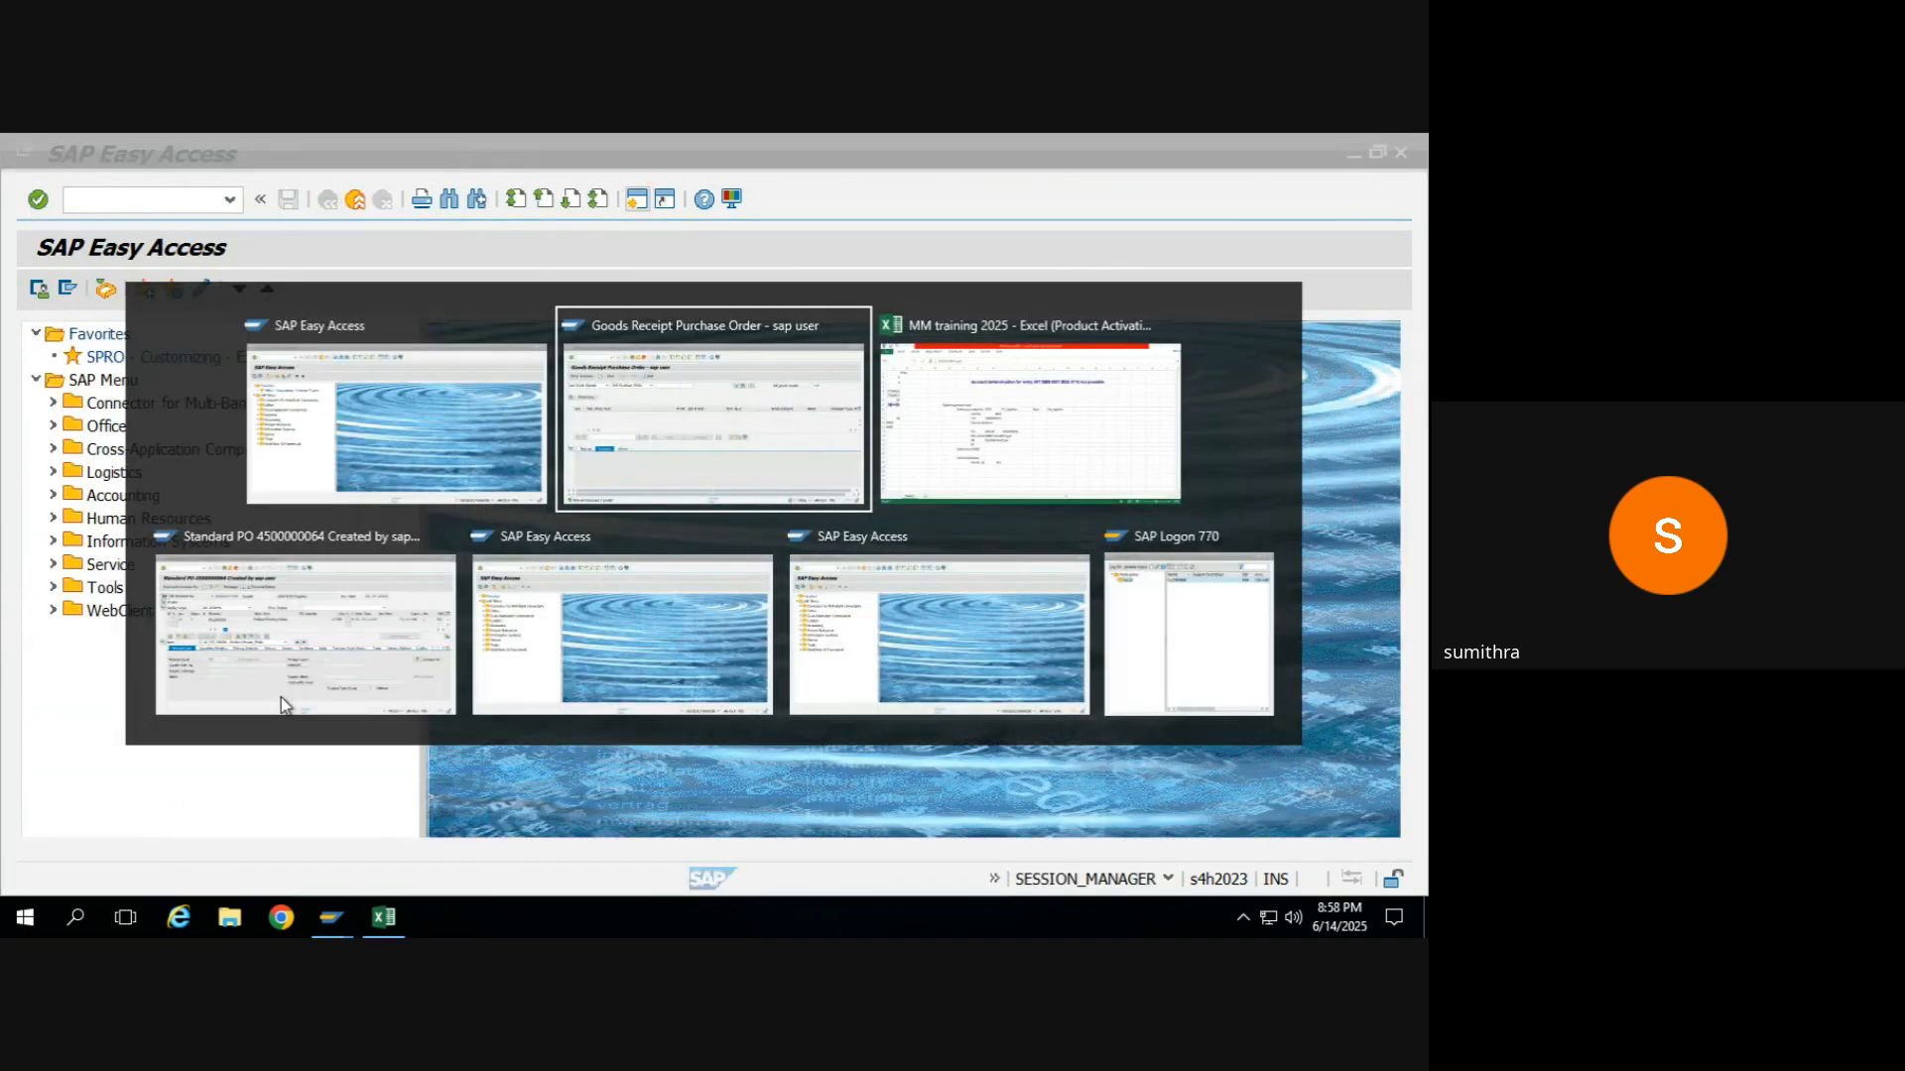
key(alt+Tab)
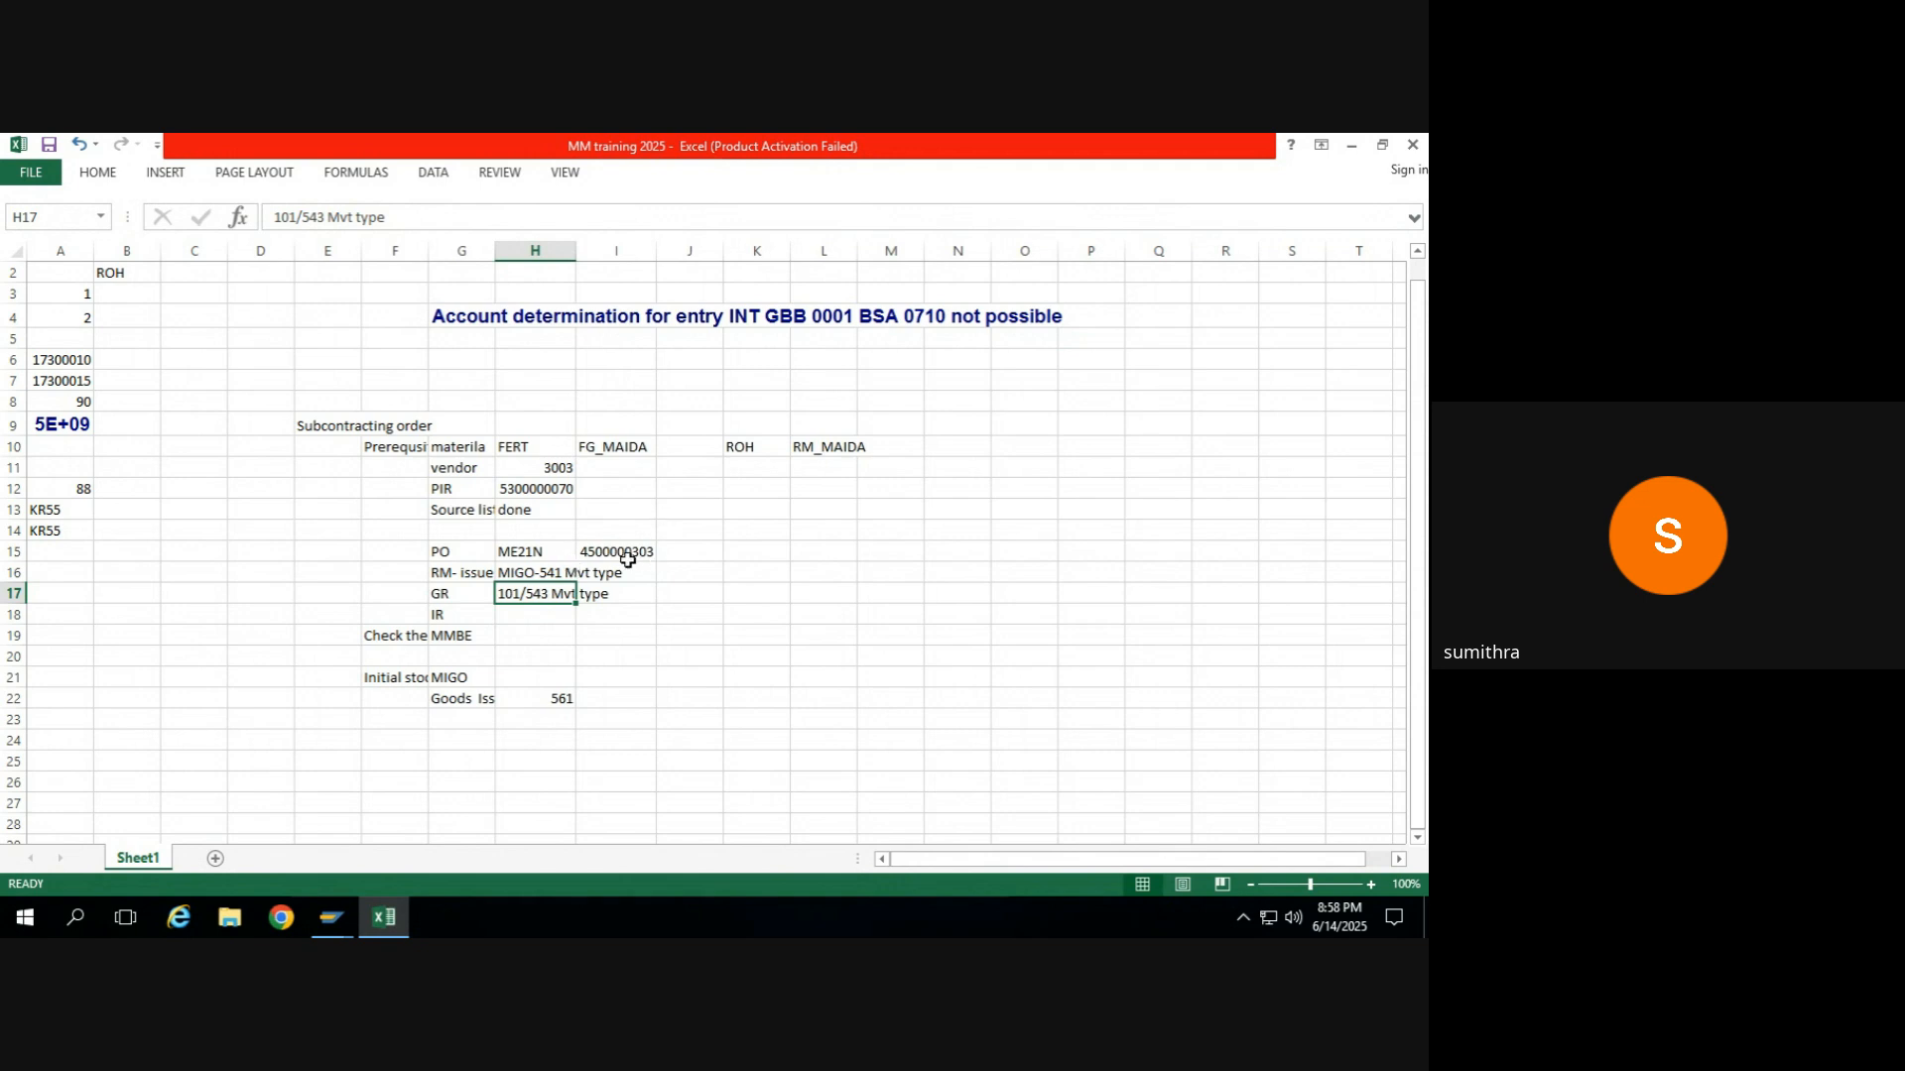
click(617, 555)
key(ctrl+c)
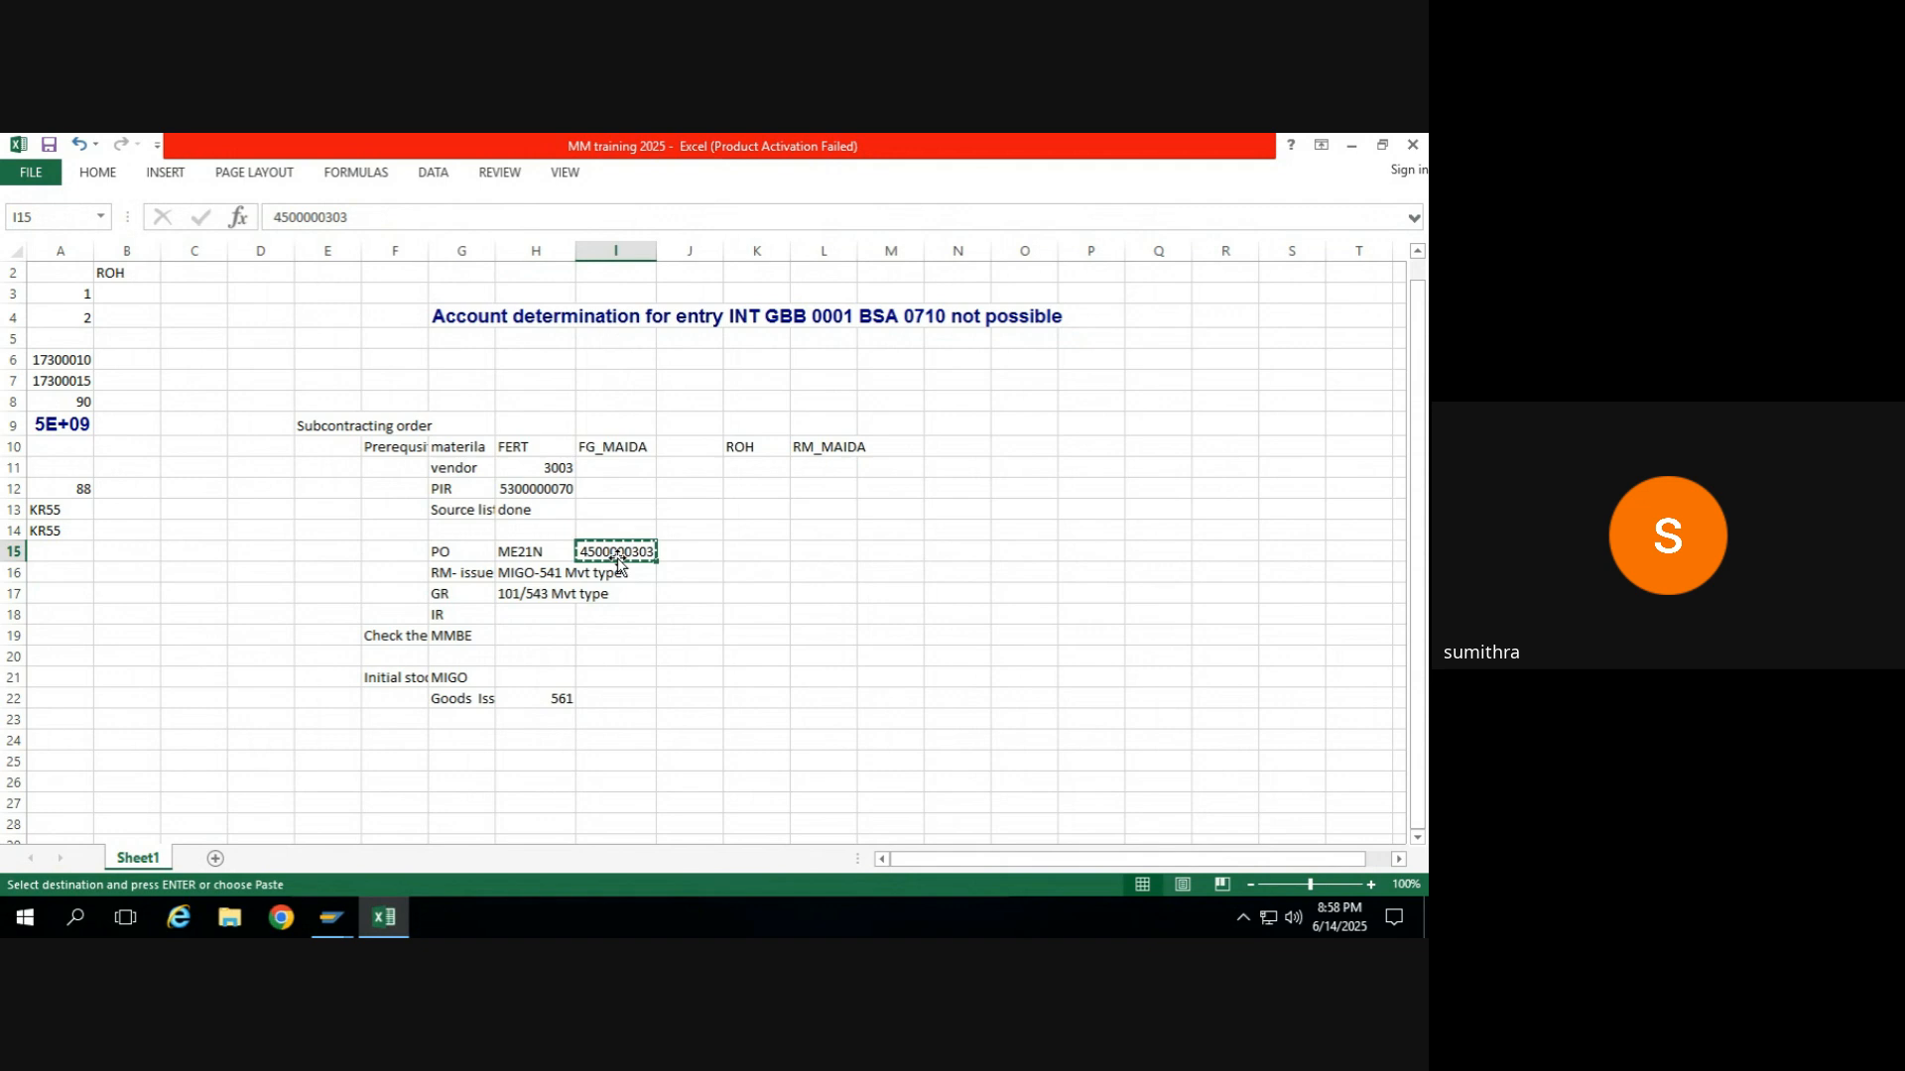
Return to SAP, start transaction MIRO and set the incoming invoice's transaction type to 1 Invoice.
key(alt+Tab)
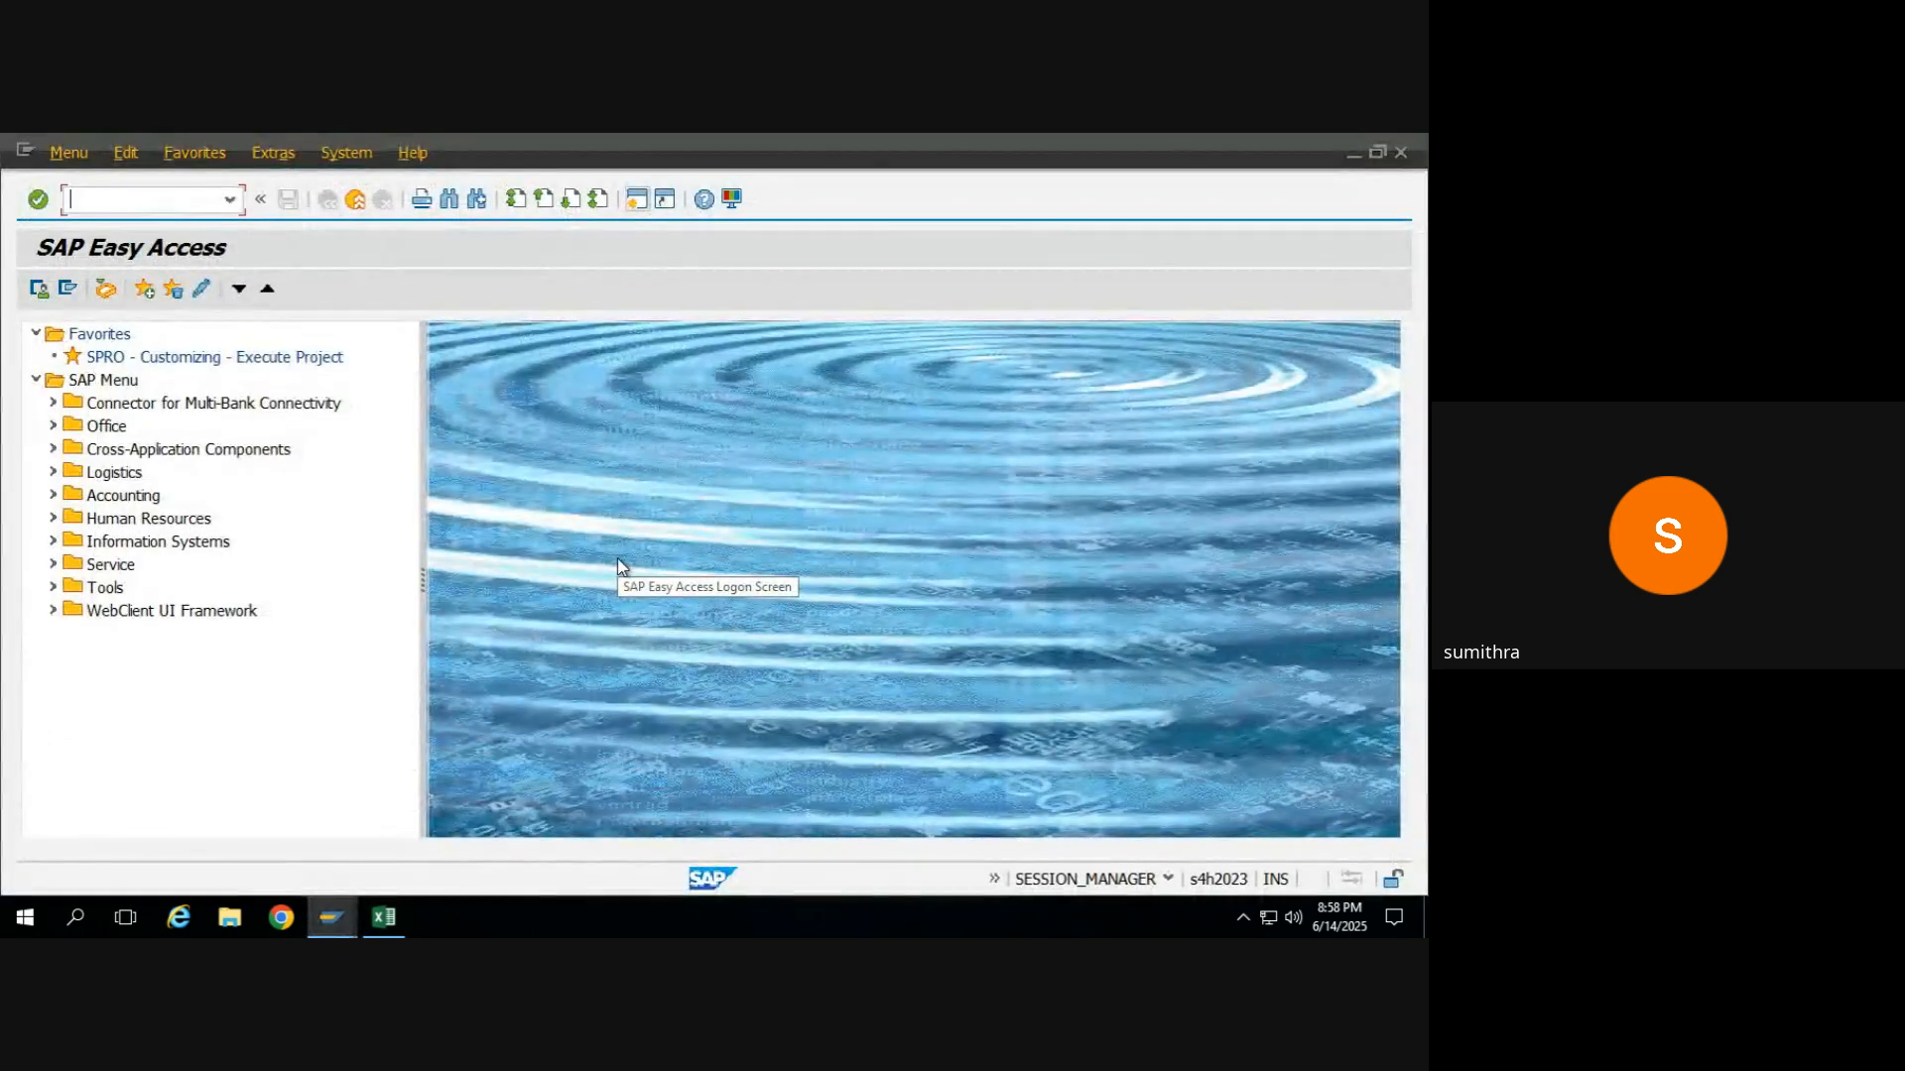
text(MIRO)
key(Return)
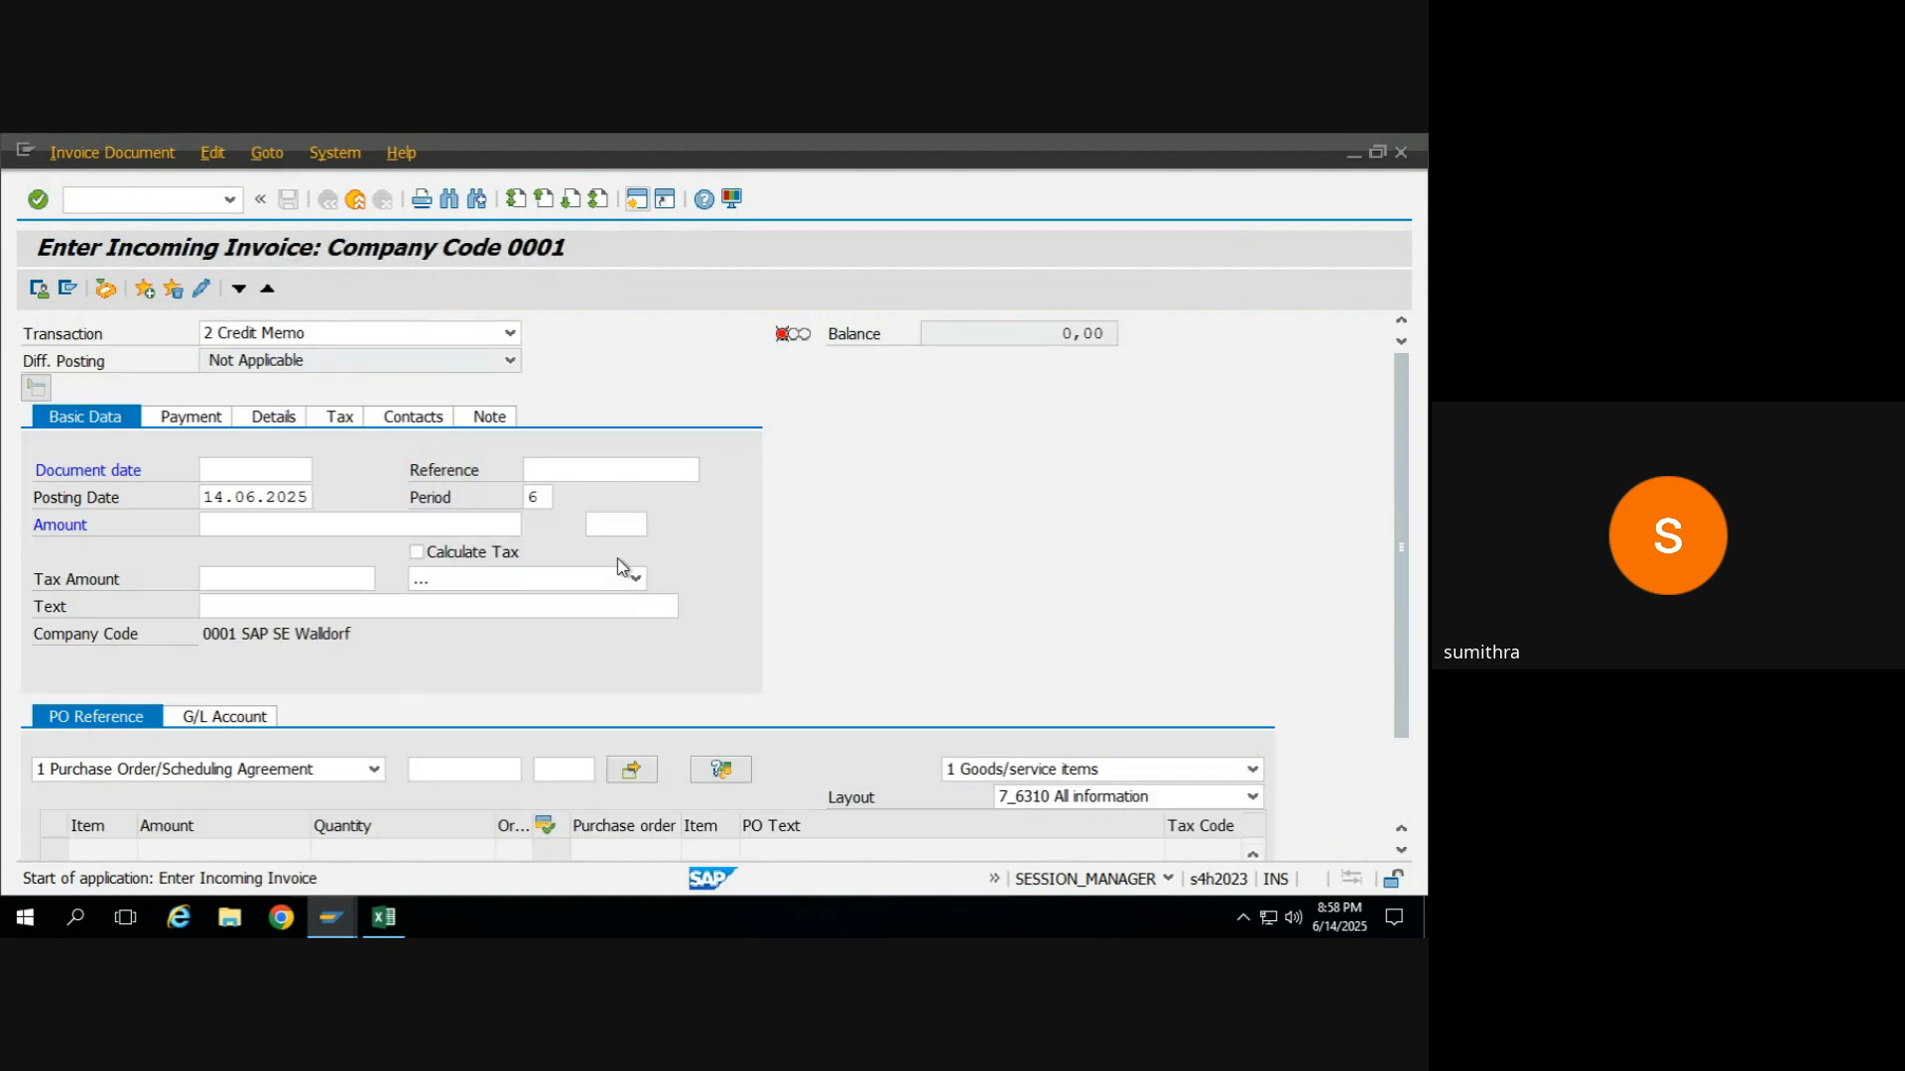
click(310, 335)
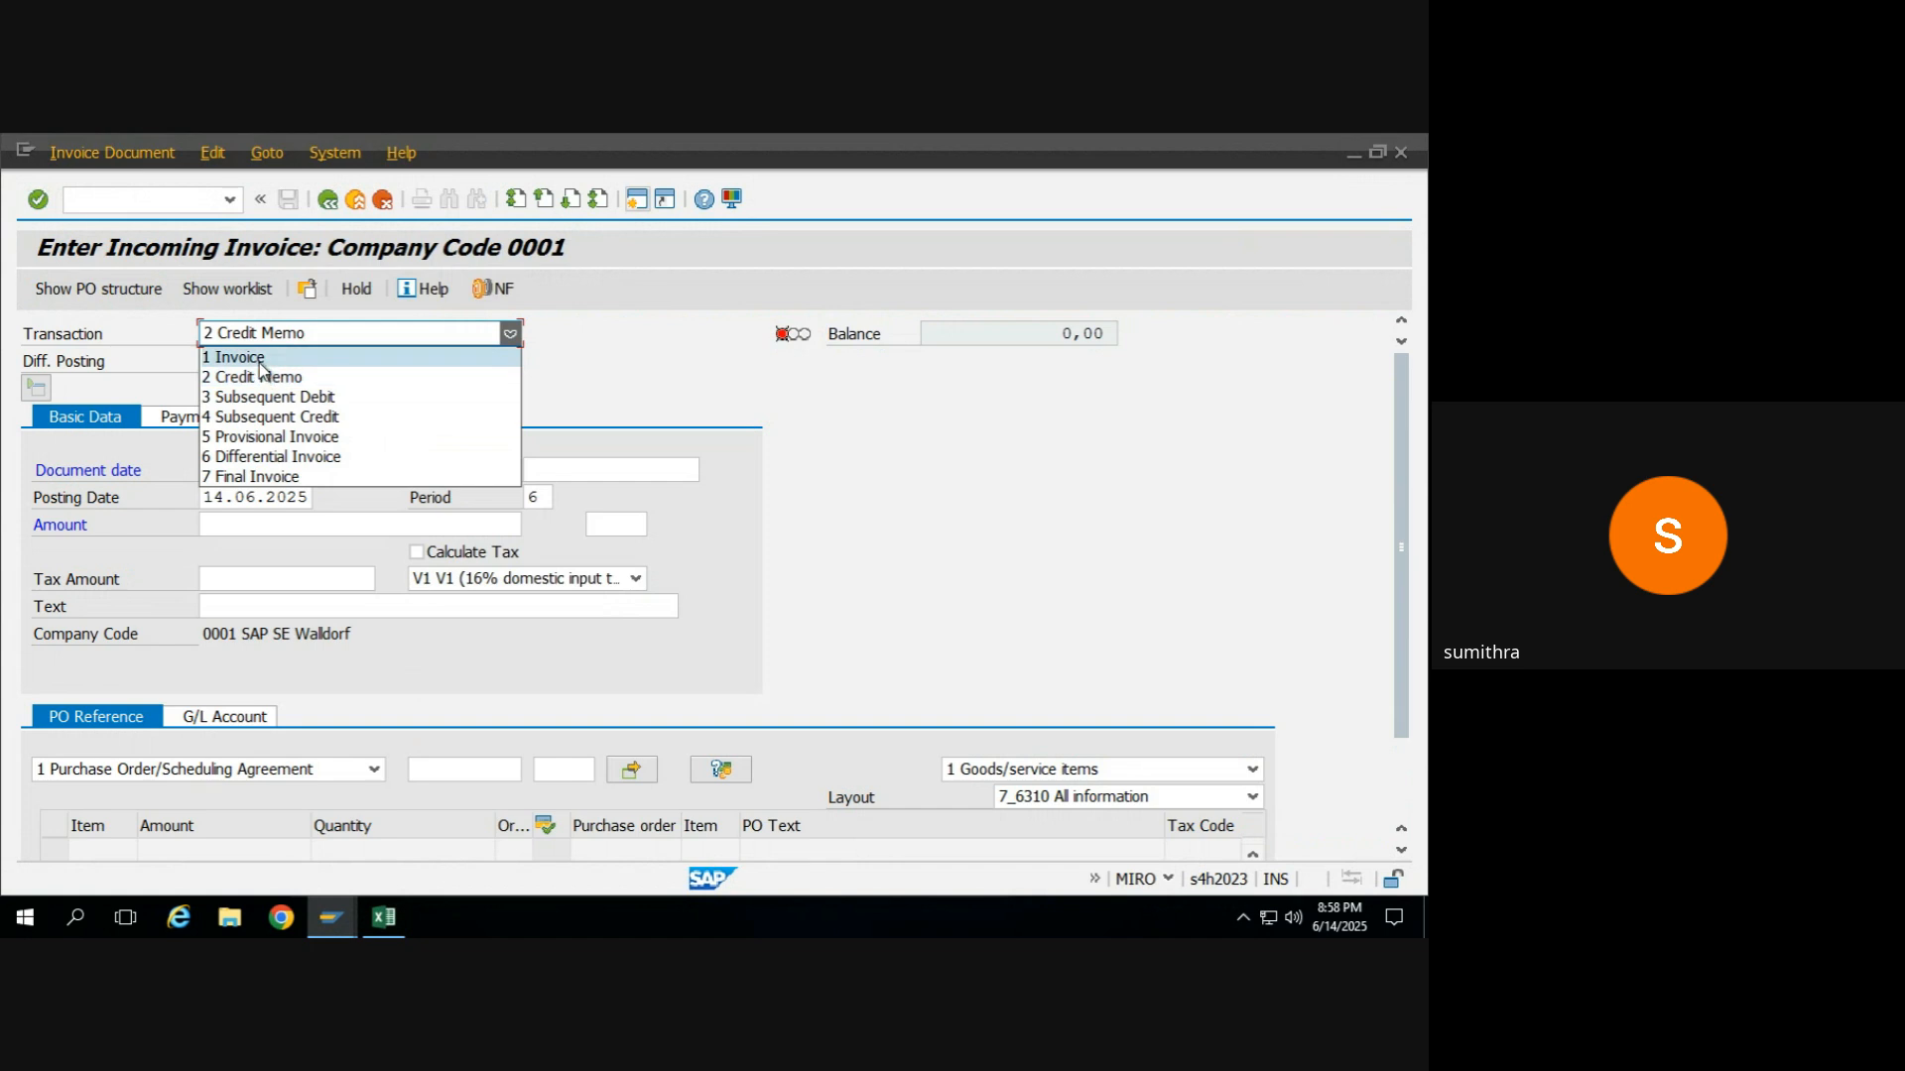
click(238, 358)
Set the incoming invoice's document date to 12.06.2025.
click(243, 476)
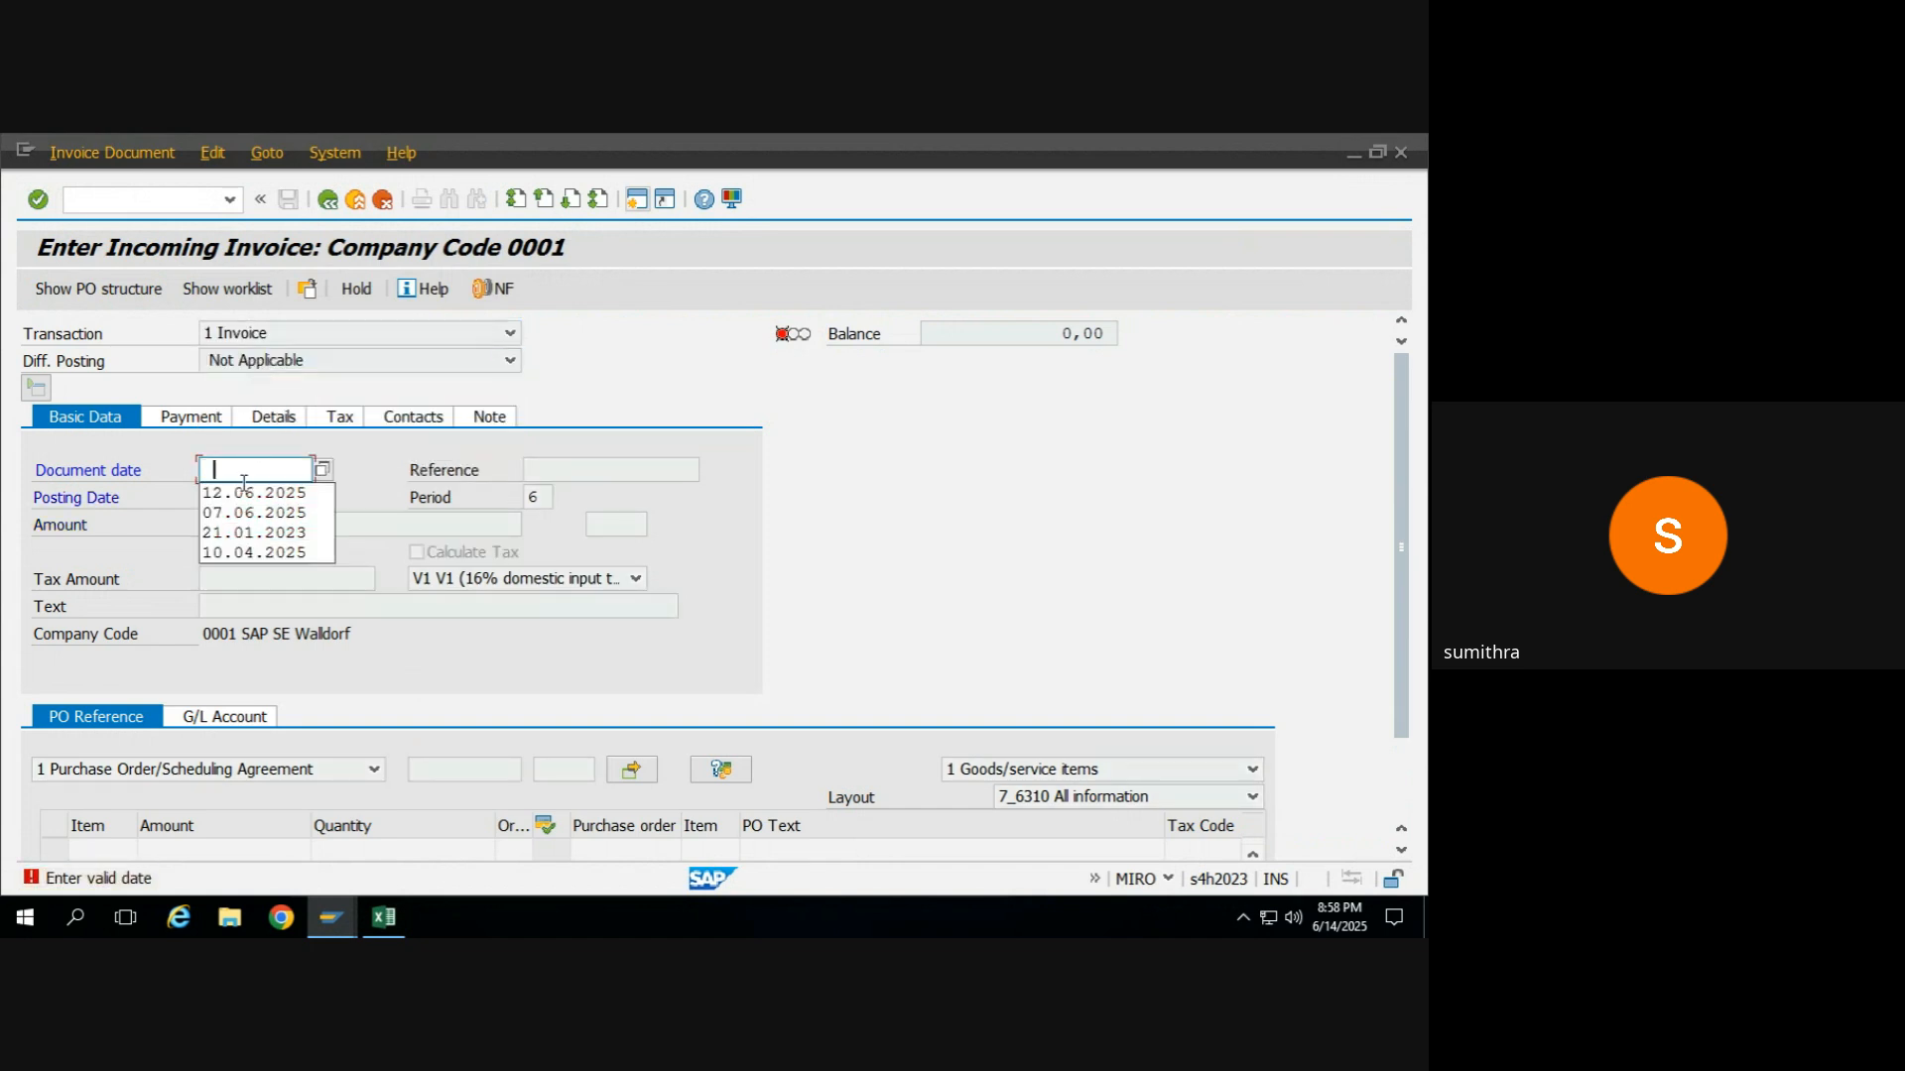
click(241, 496)
key(Return)
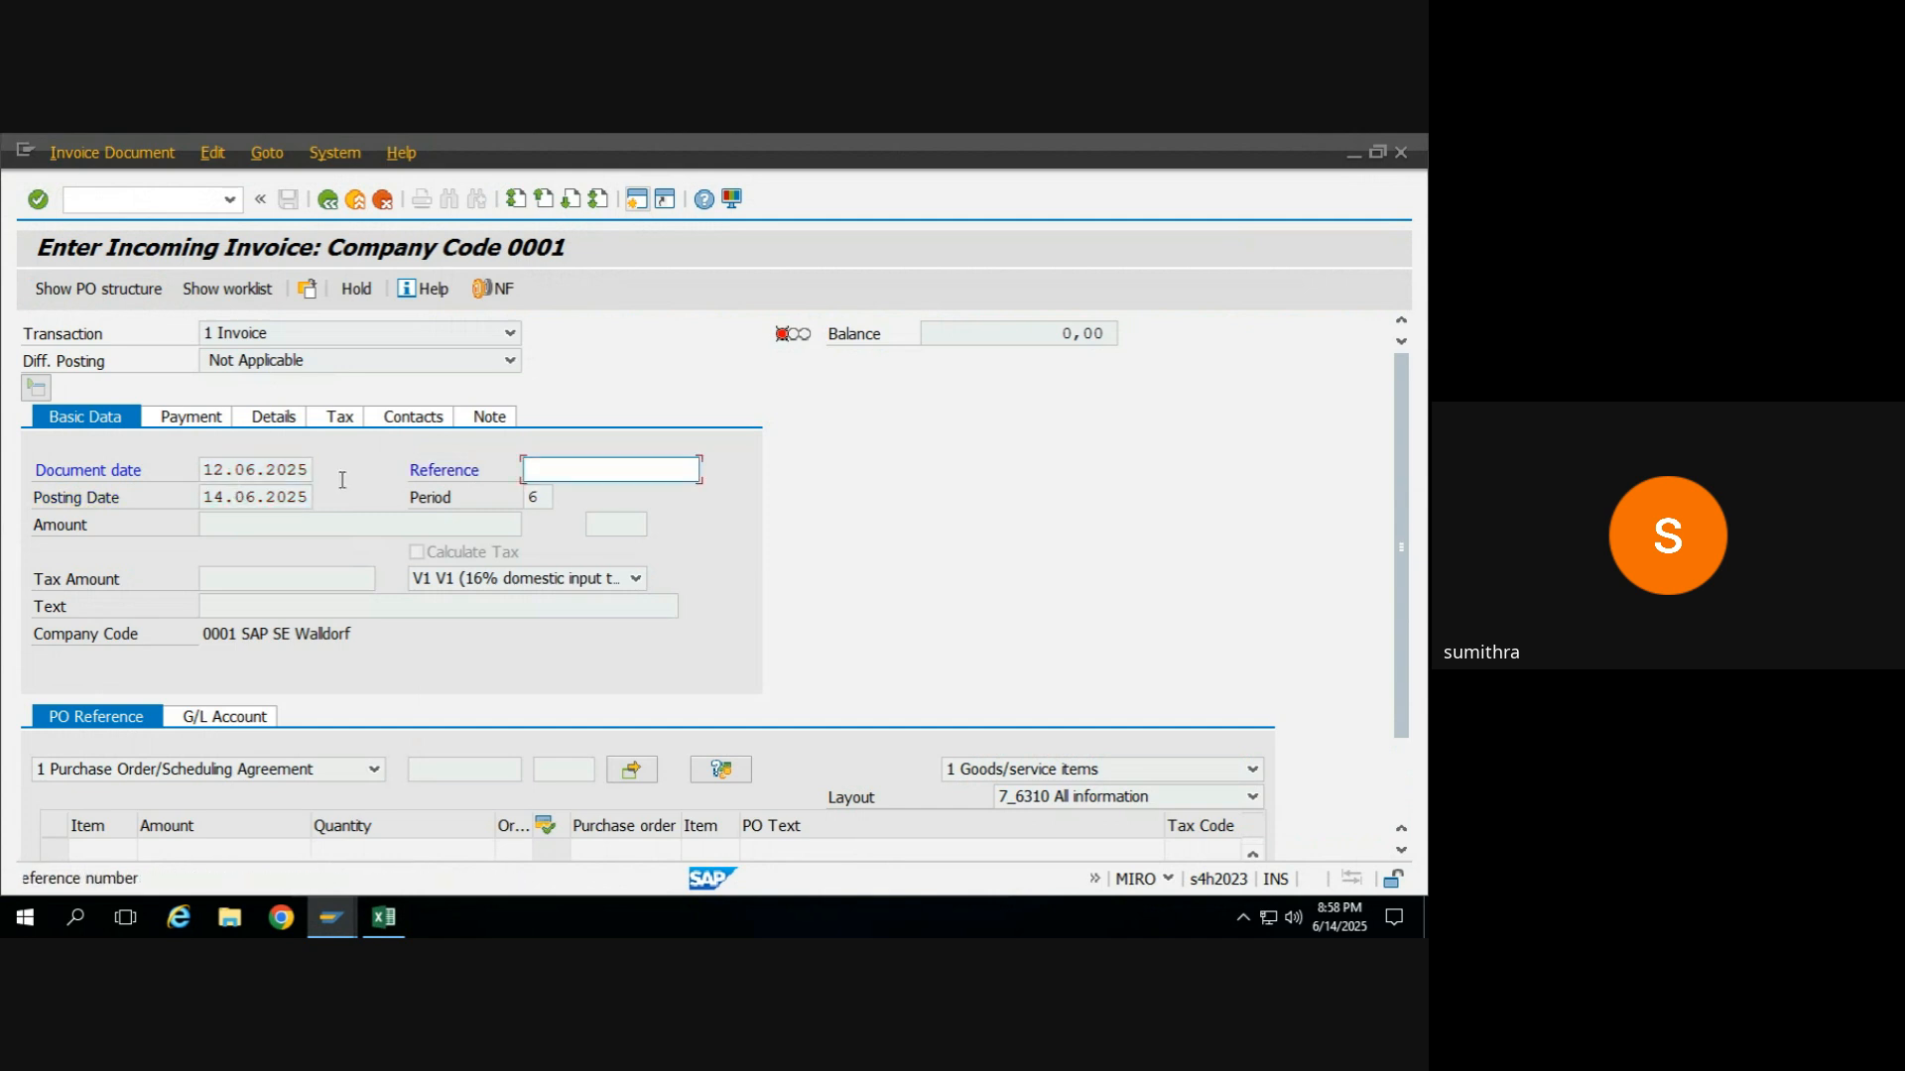
Set the invoice's reference to L-ITCAT and confirm the entry.
text(s)
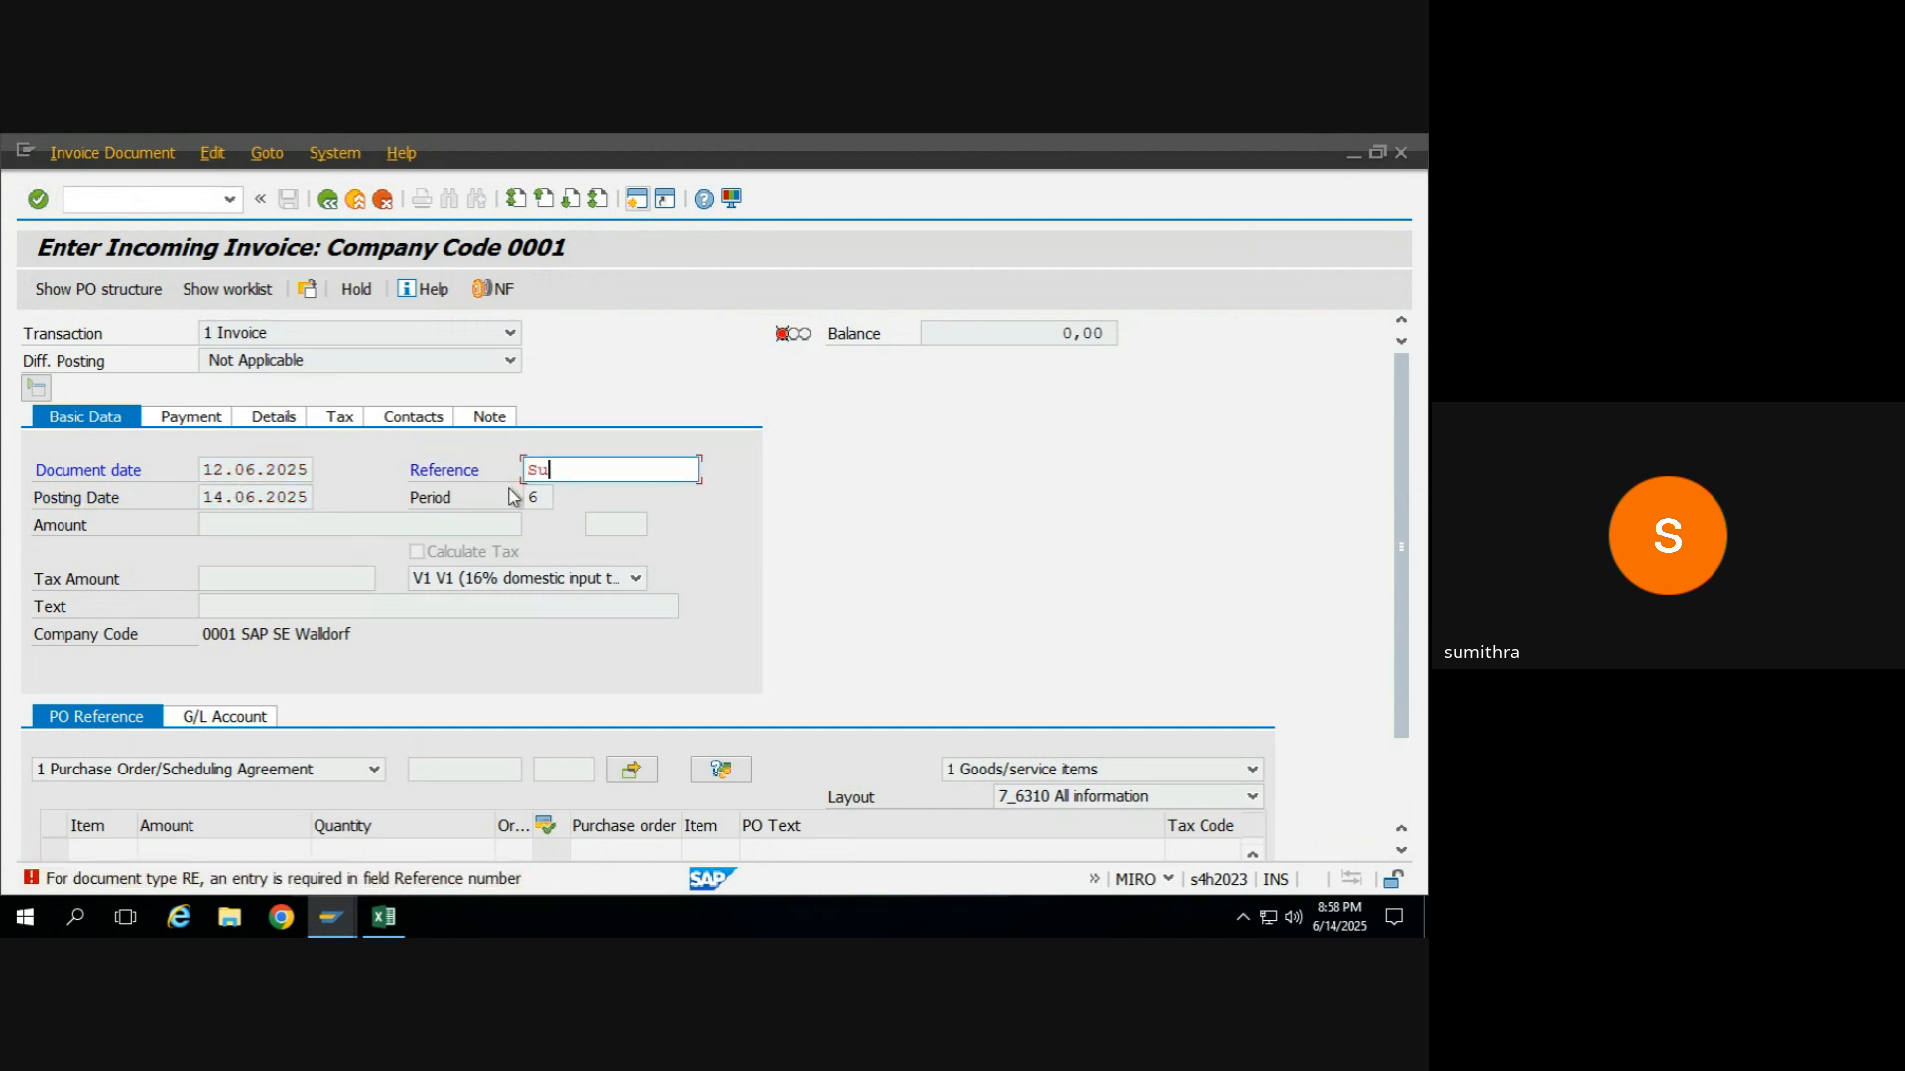
key(BackSpace)
text(L-ITCAA)
key(BackSpace)
text(T)
key(Return)
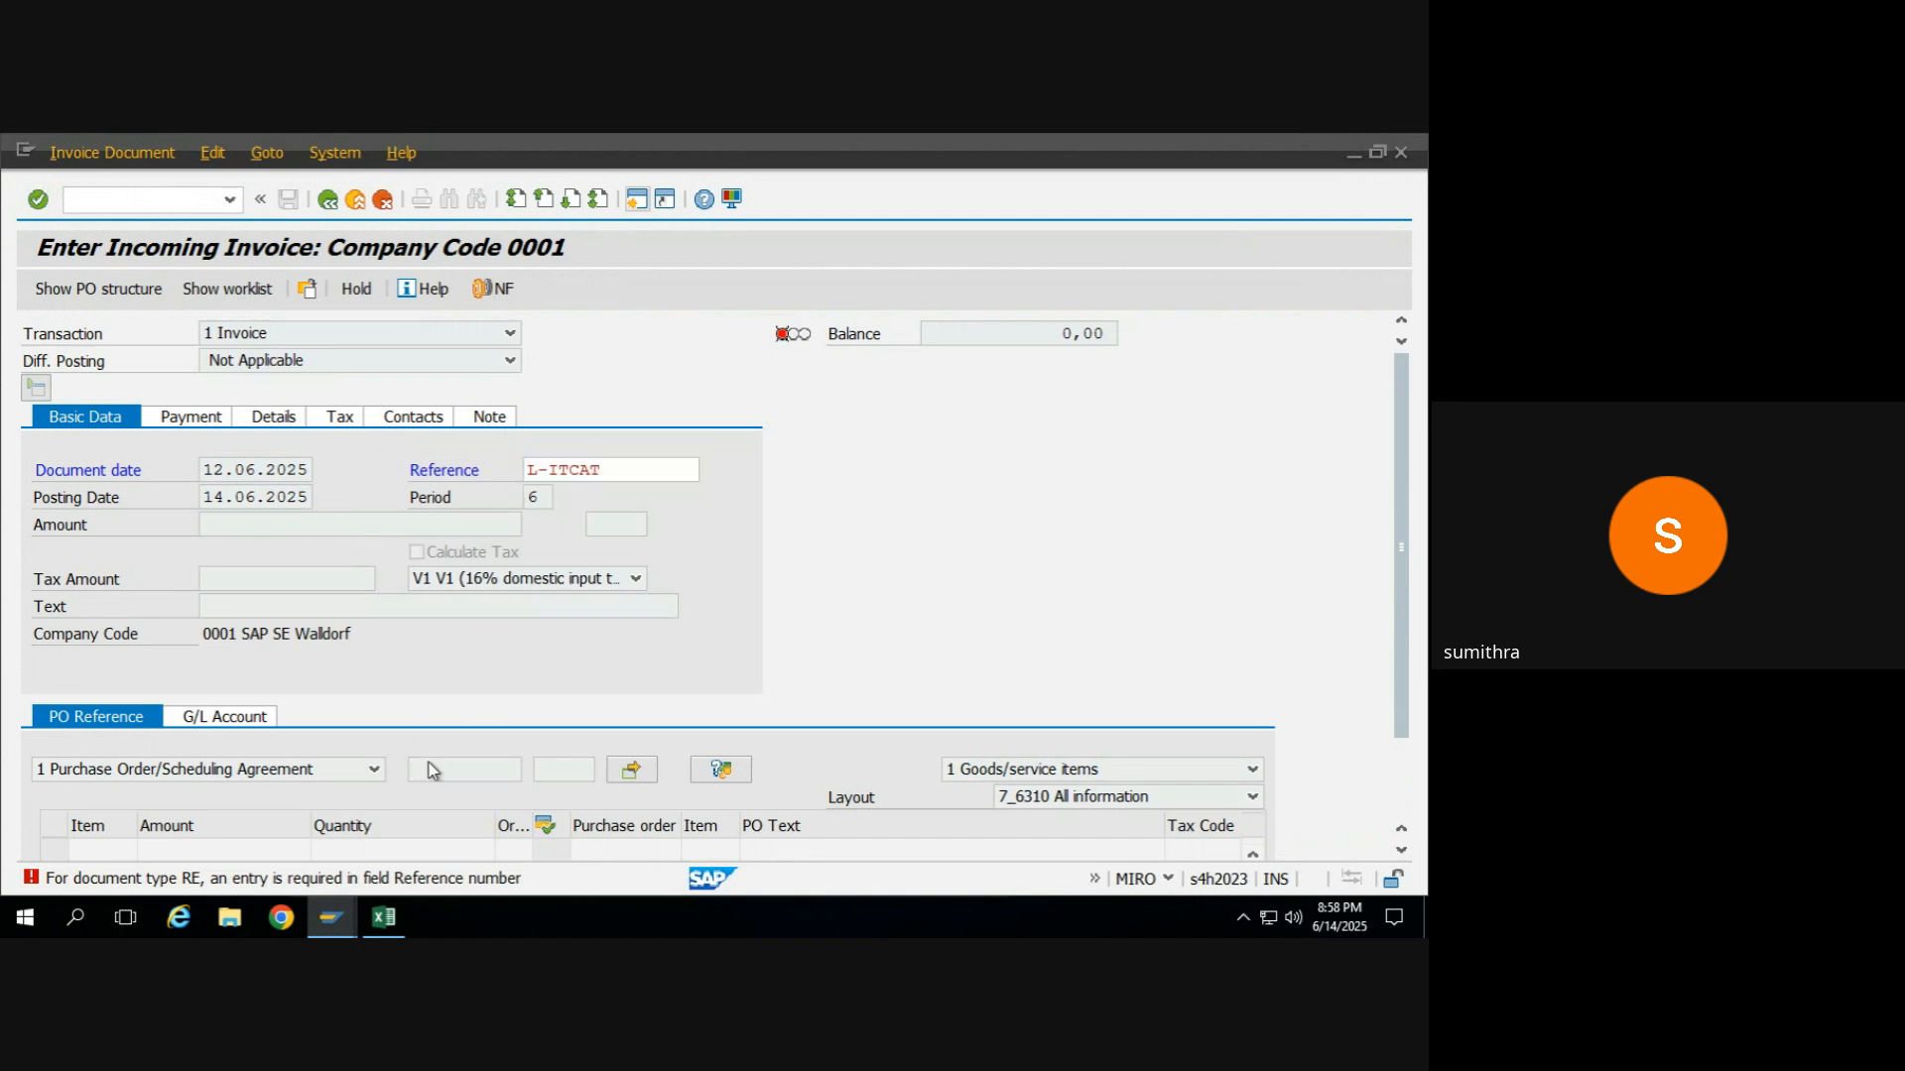
Enter the copied purchase order number as the PO reference and set the invoice date to 14.06.2025.
click(458, 772)
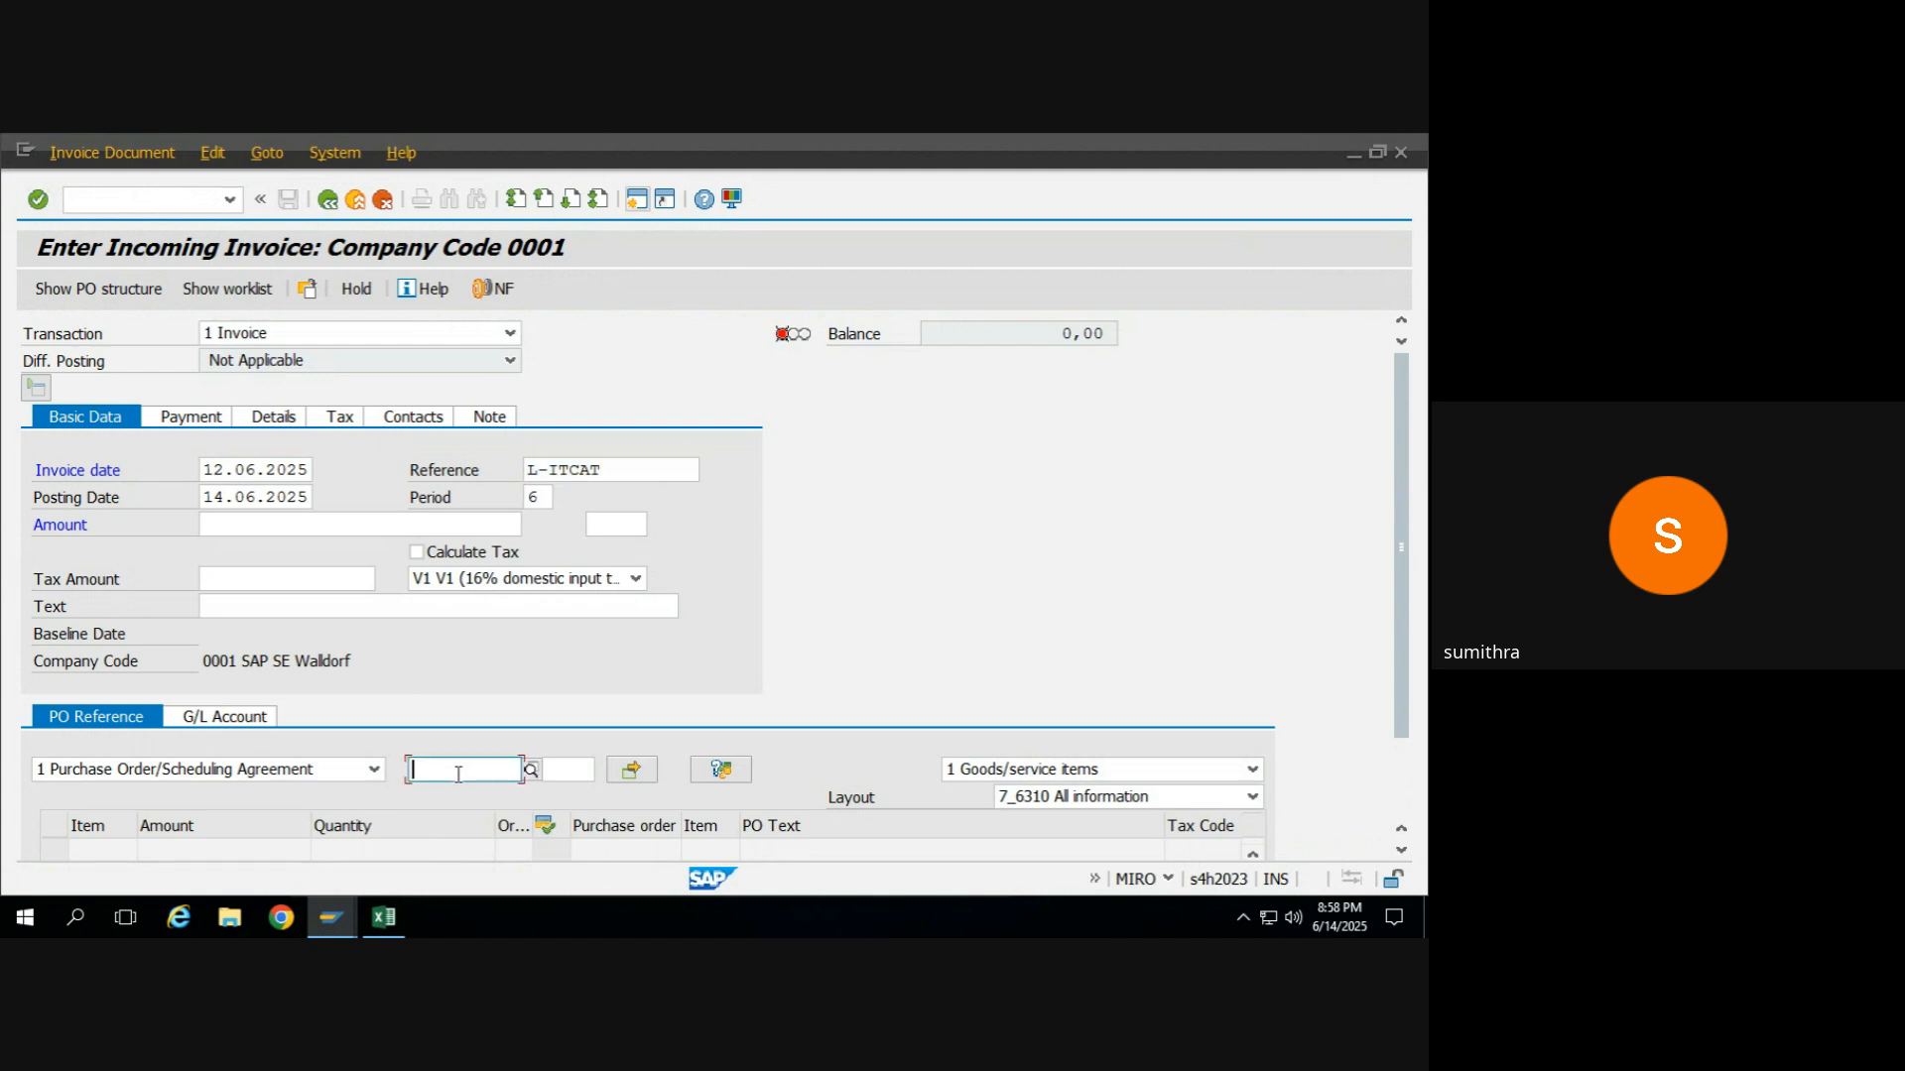
key(ctrl+v)
click(220, 494)
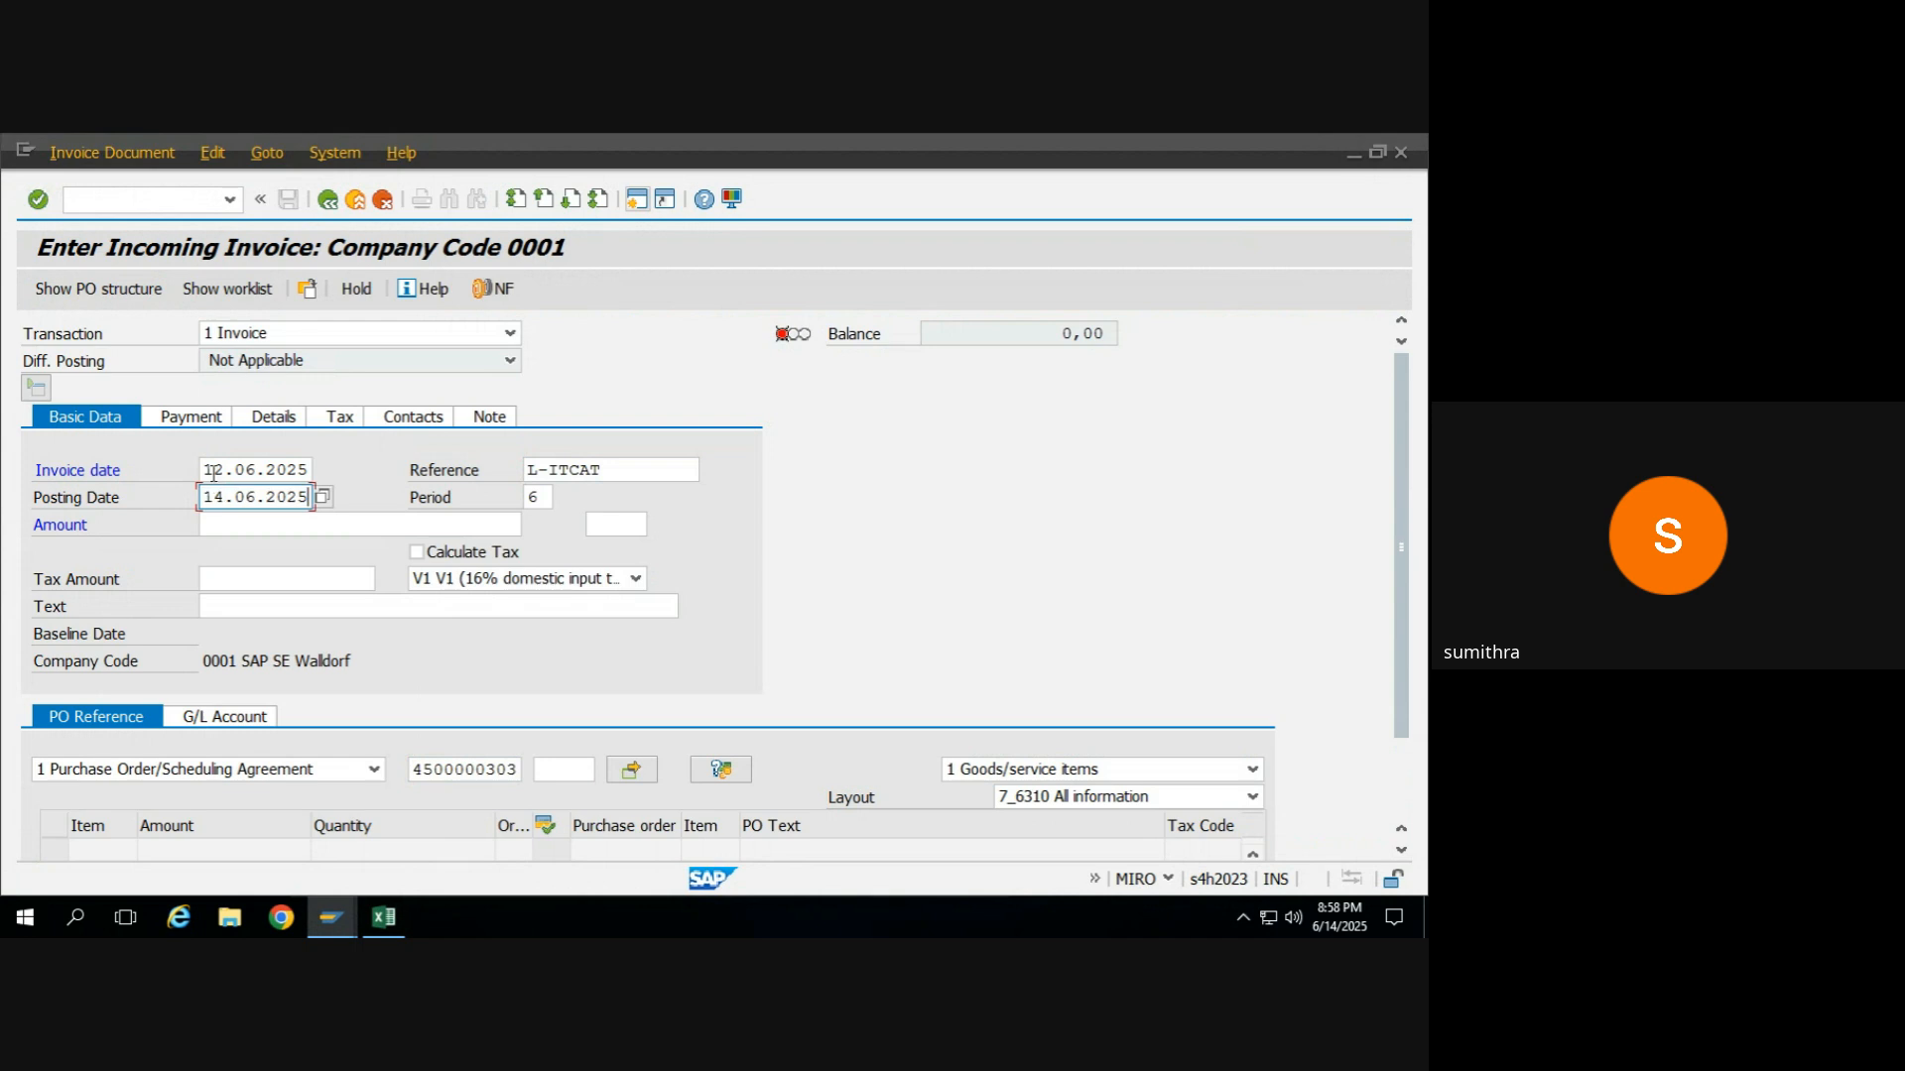
click(213, 473)
double_click(213, 473)
text(14.06.2025)
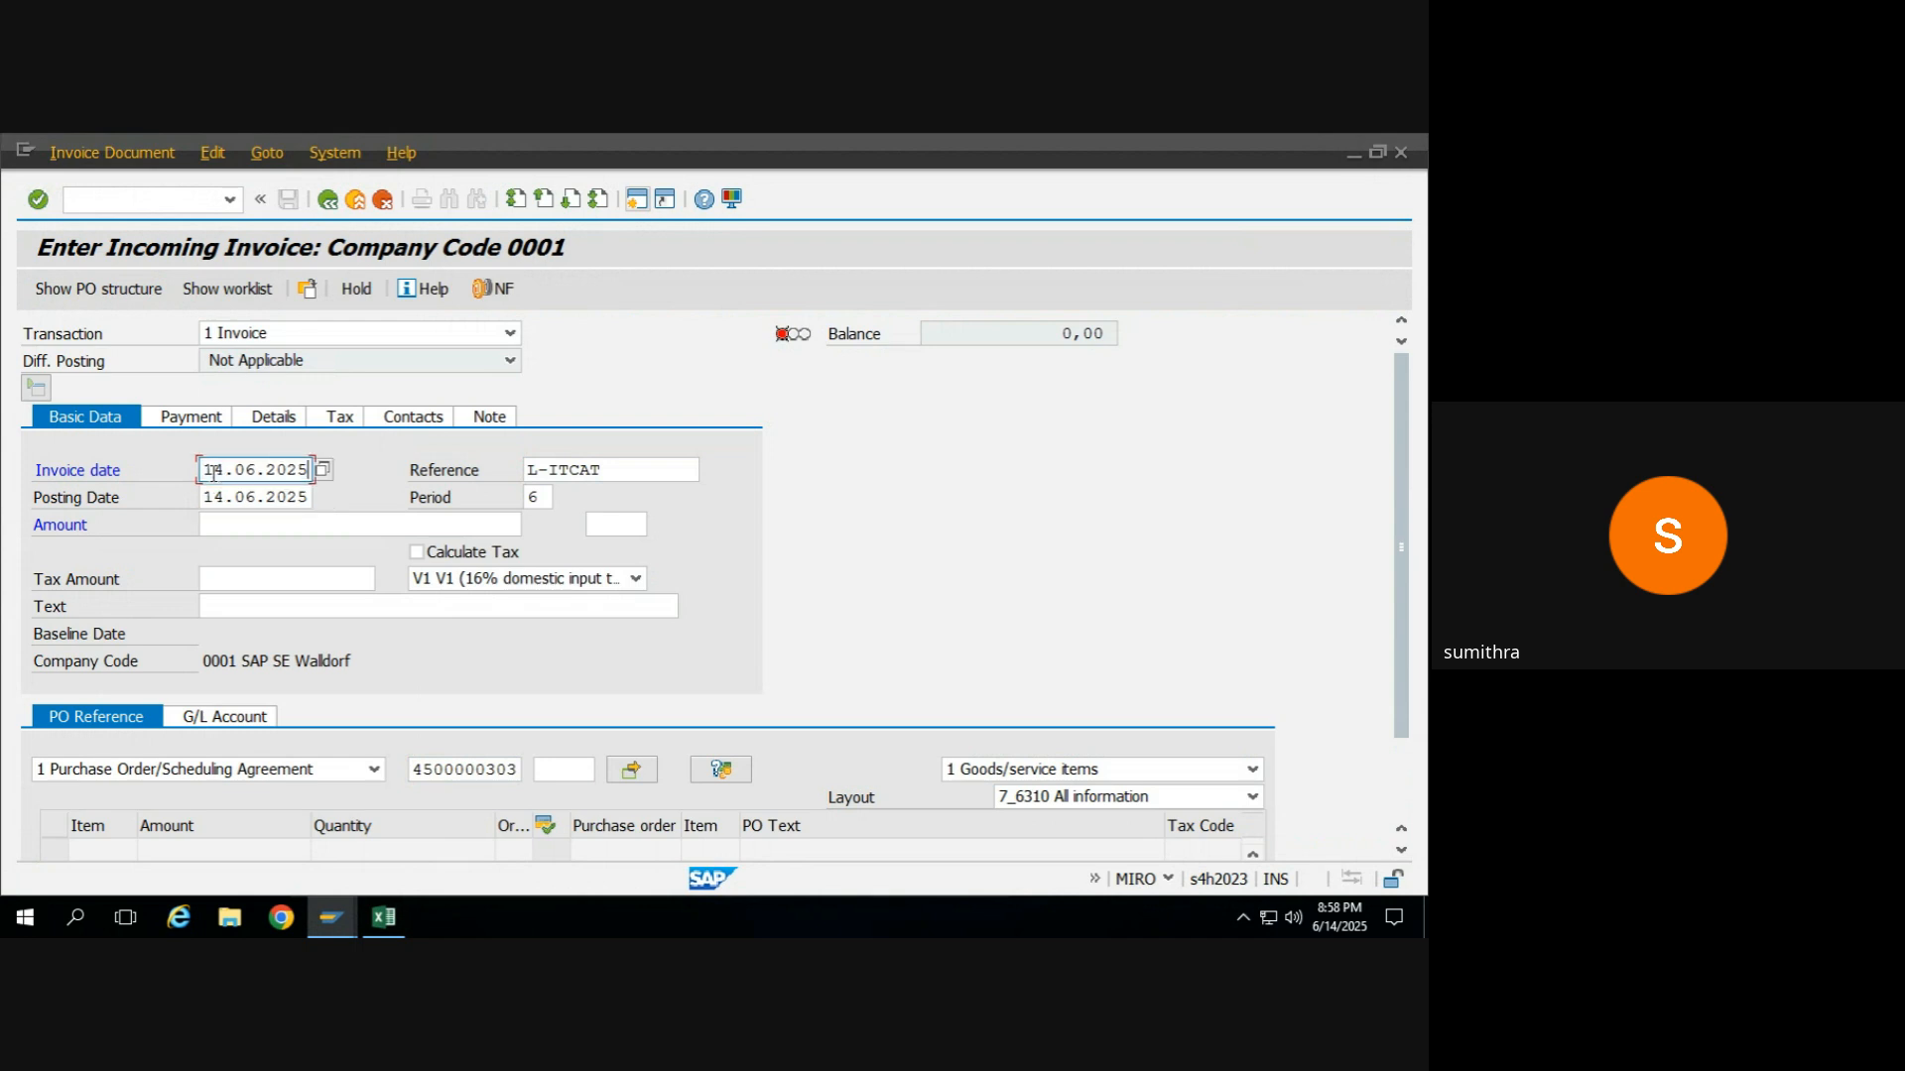
Confirm the invoice header data and try to use 3003 as the invoicing party.
key(Return)
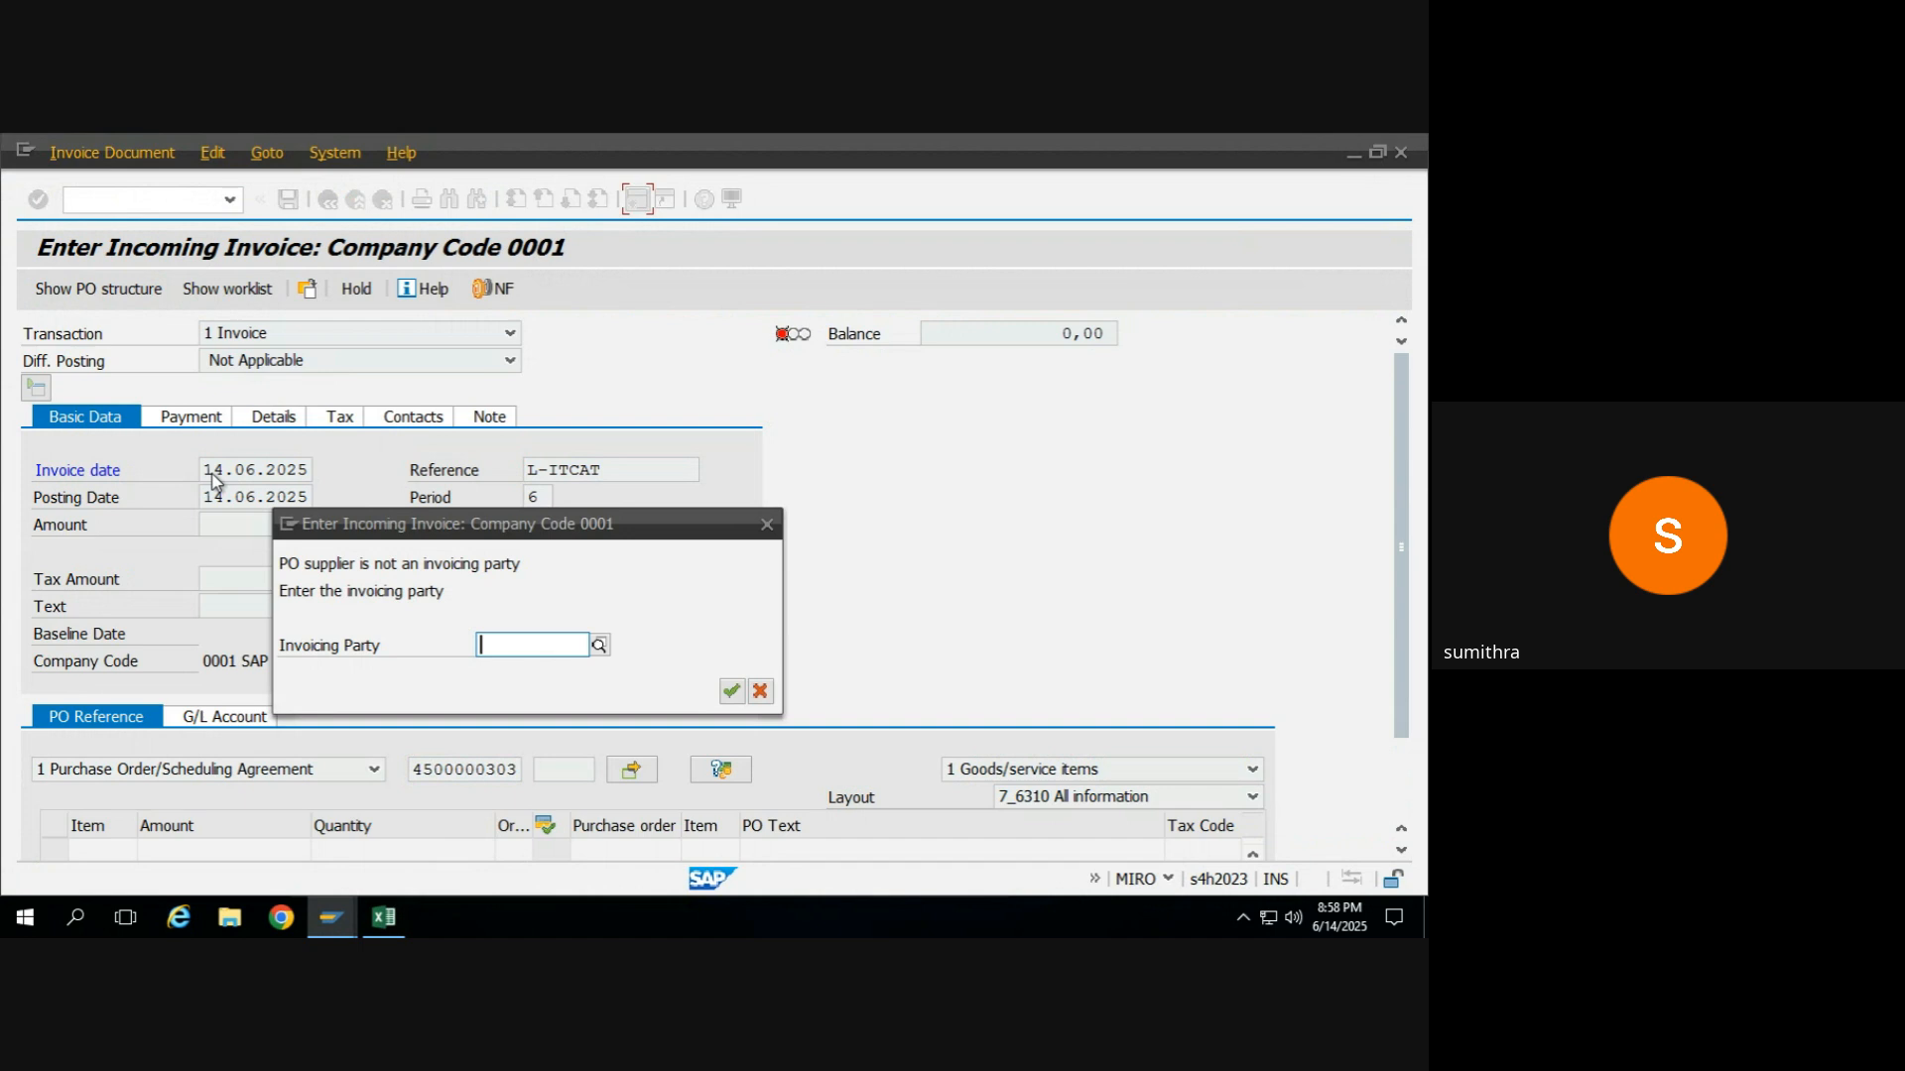
text(3003)
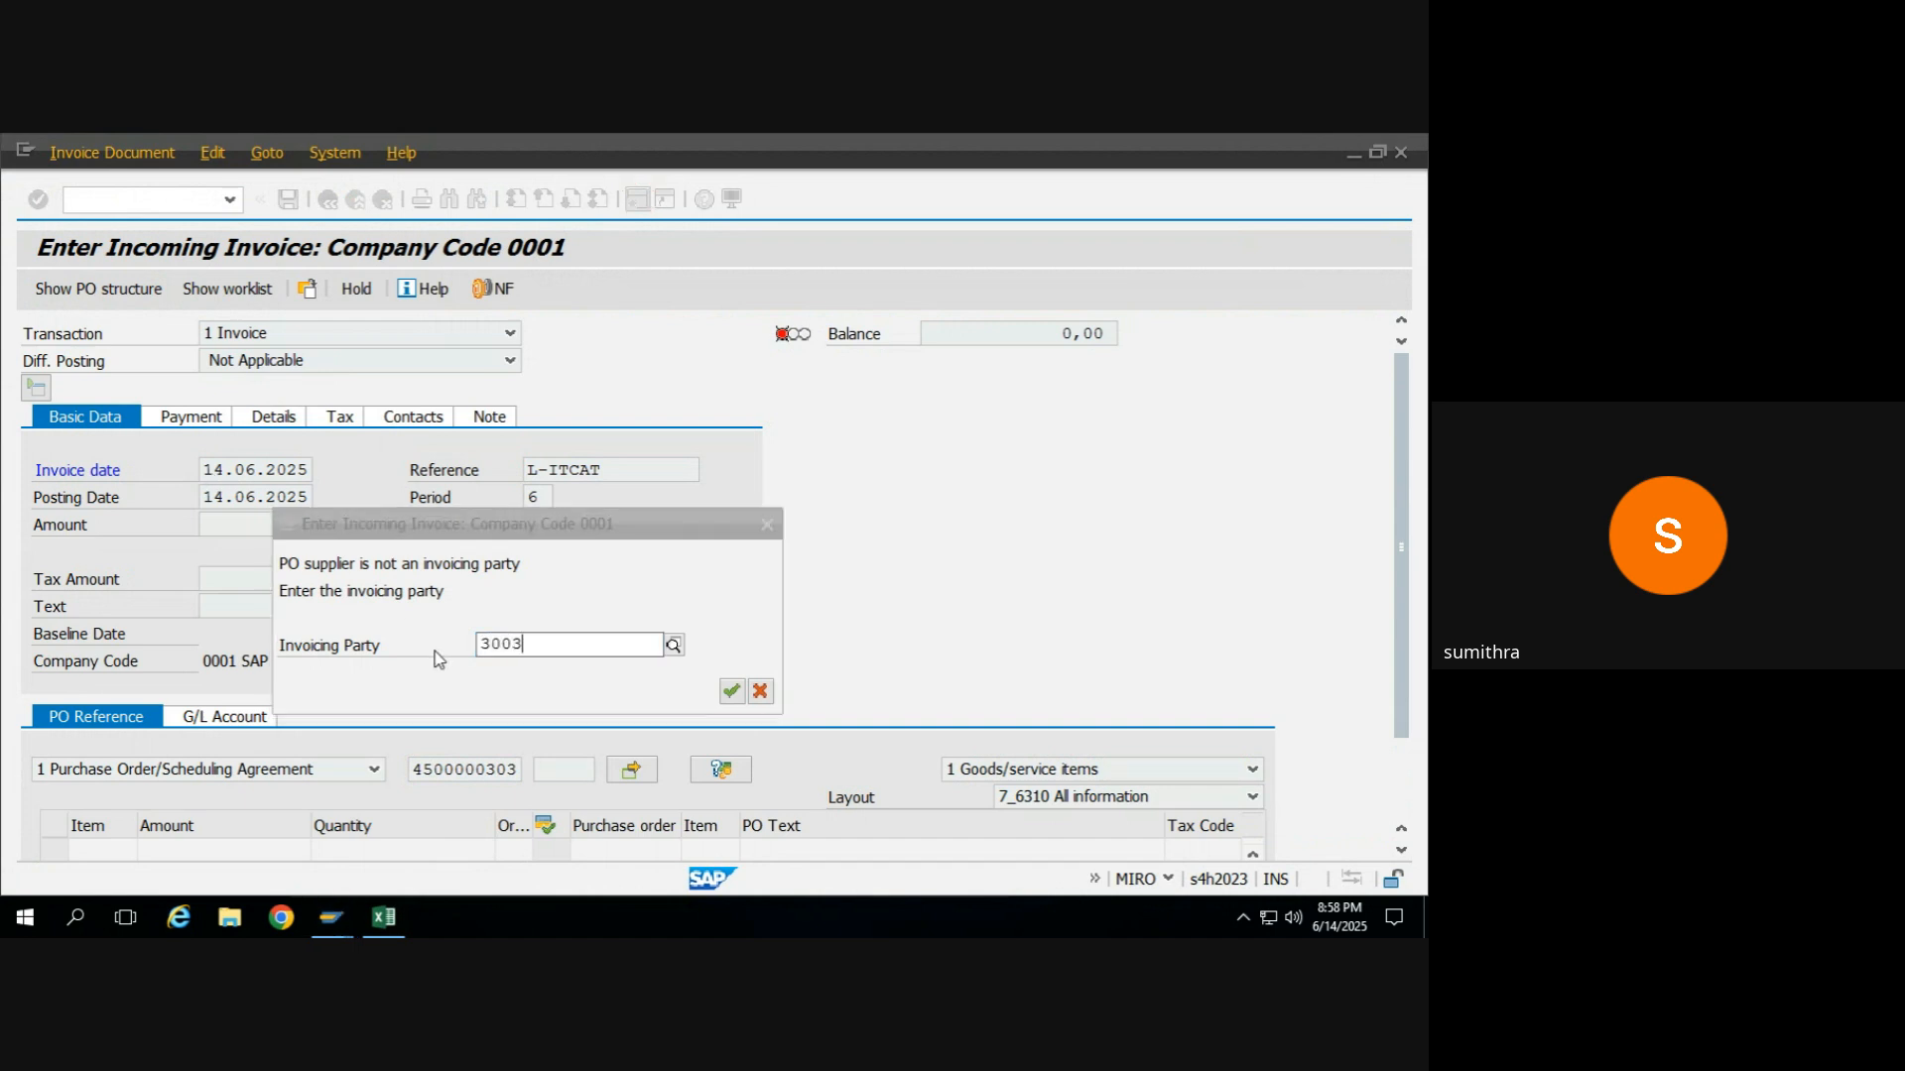
key(Return)
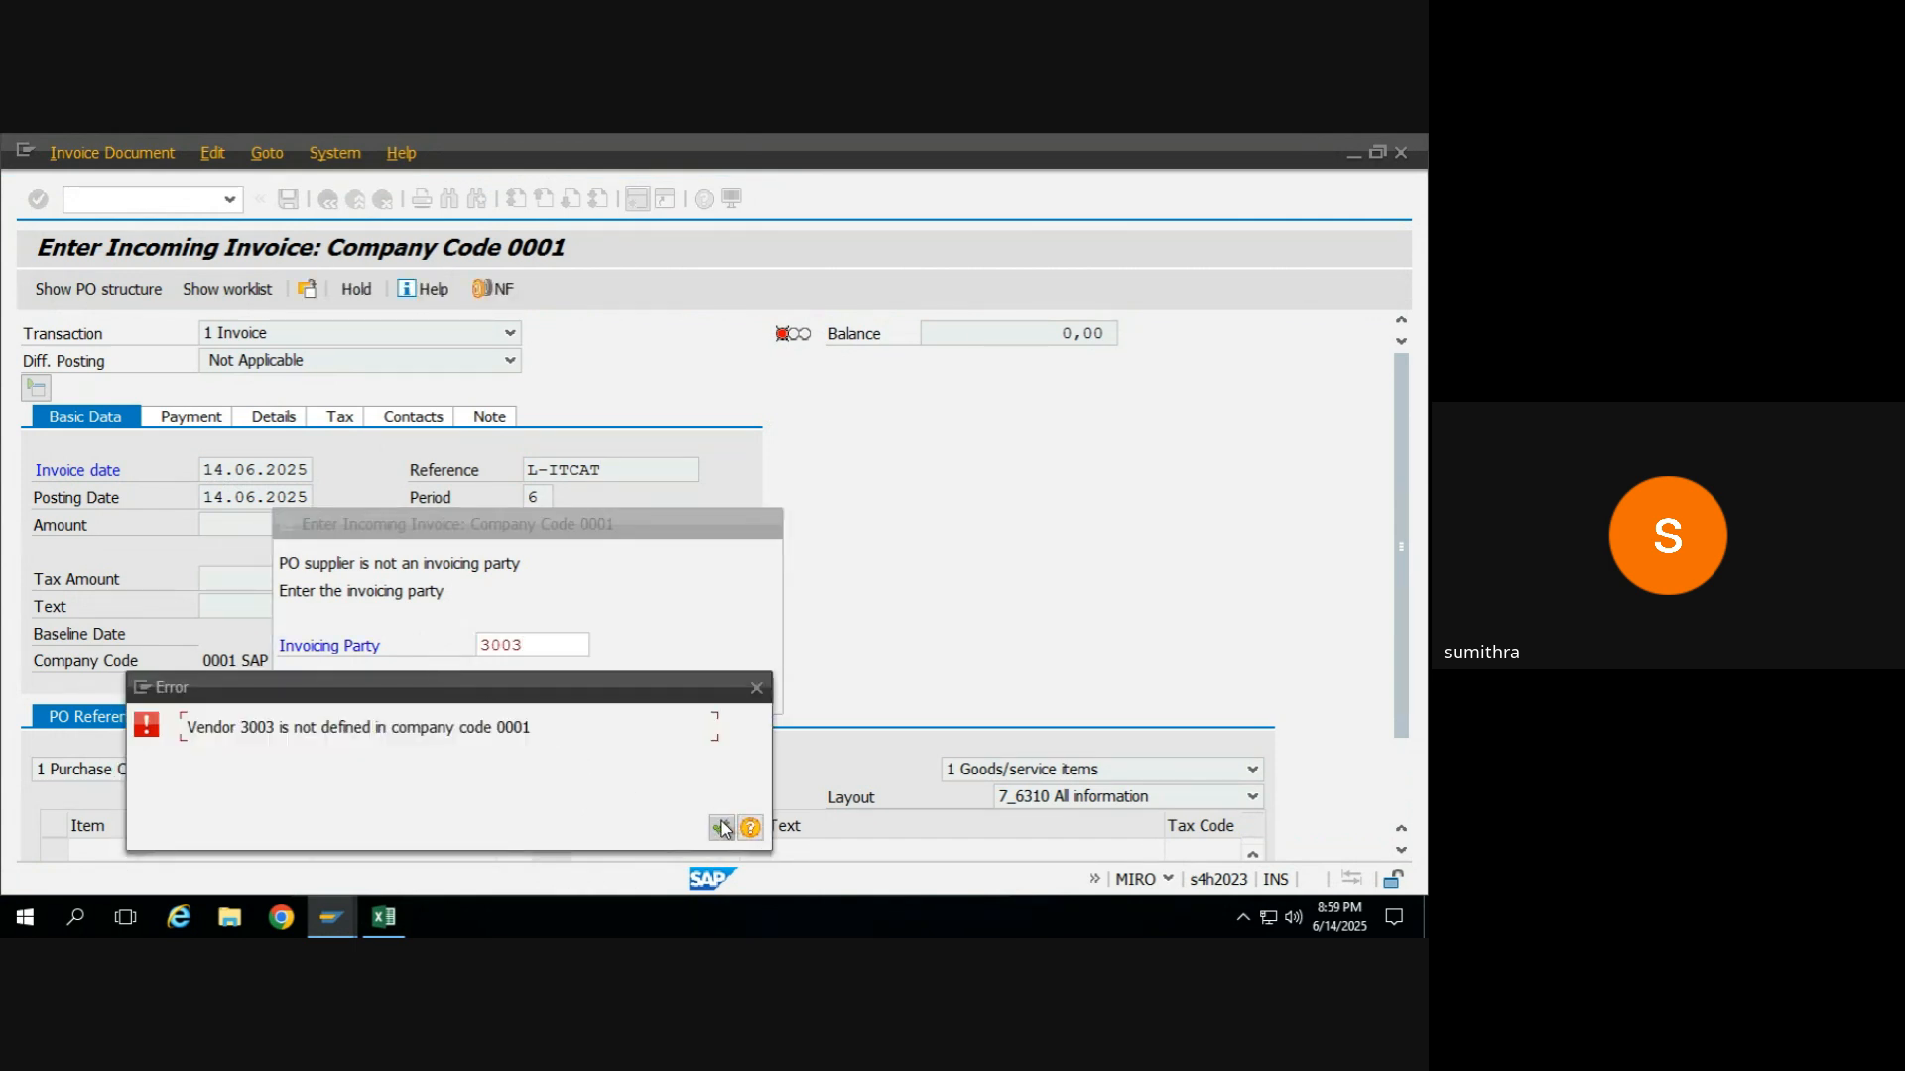
click(721, 827)
click(734, 693)
In the other session, leave the goods receipt, display the FG_MAIDA purchase order in ME23N and check its company code.
key(alt+Tab)
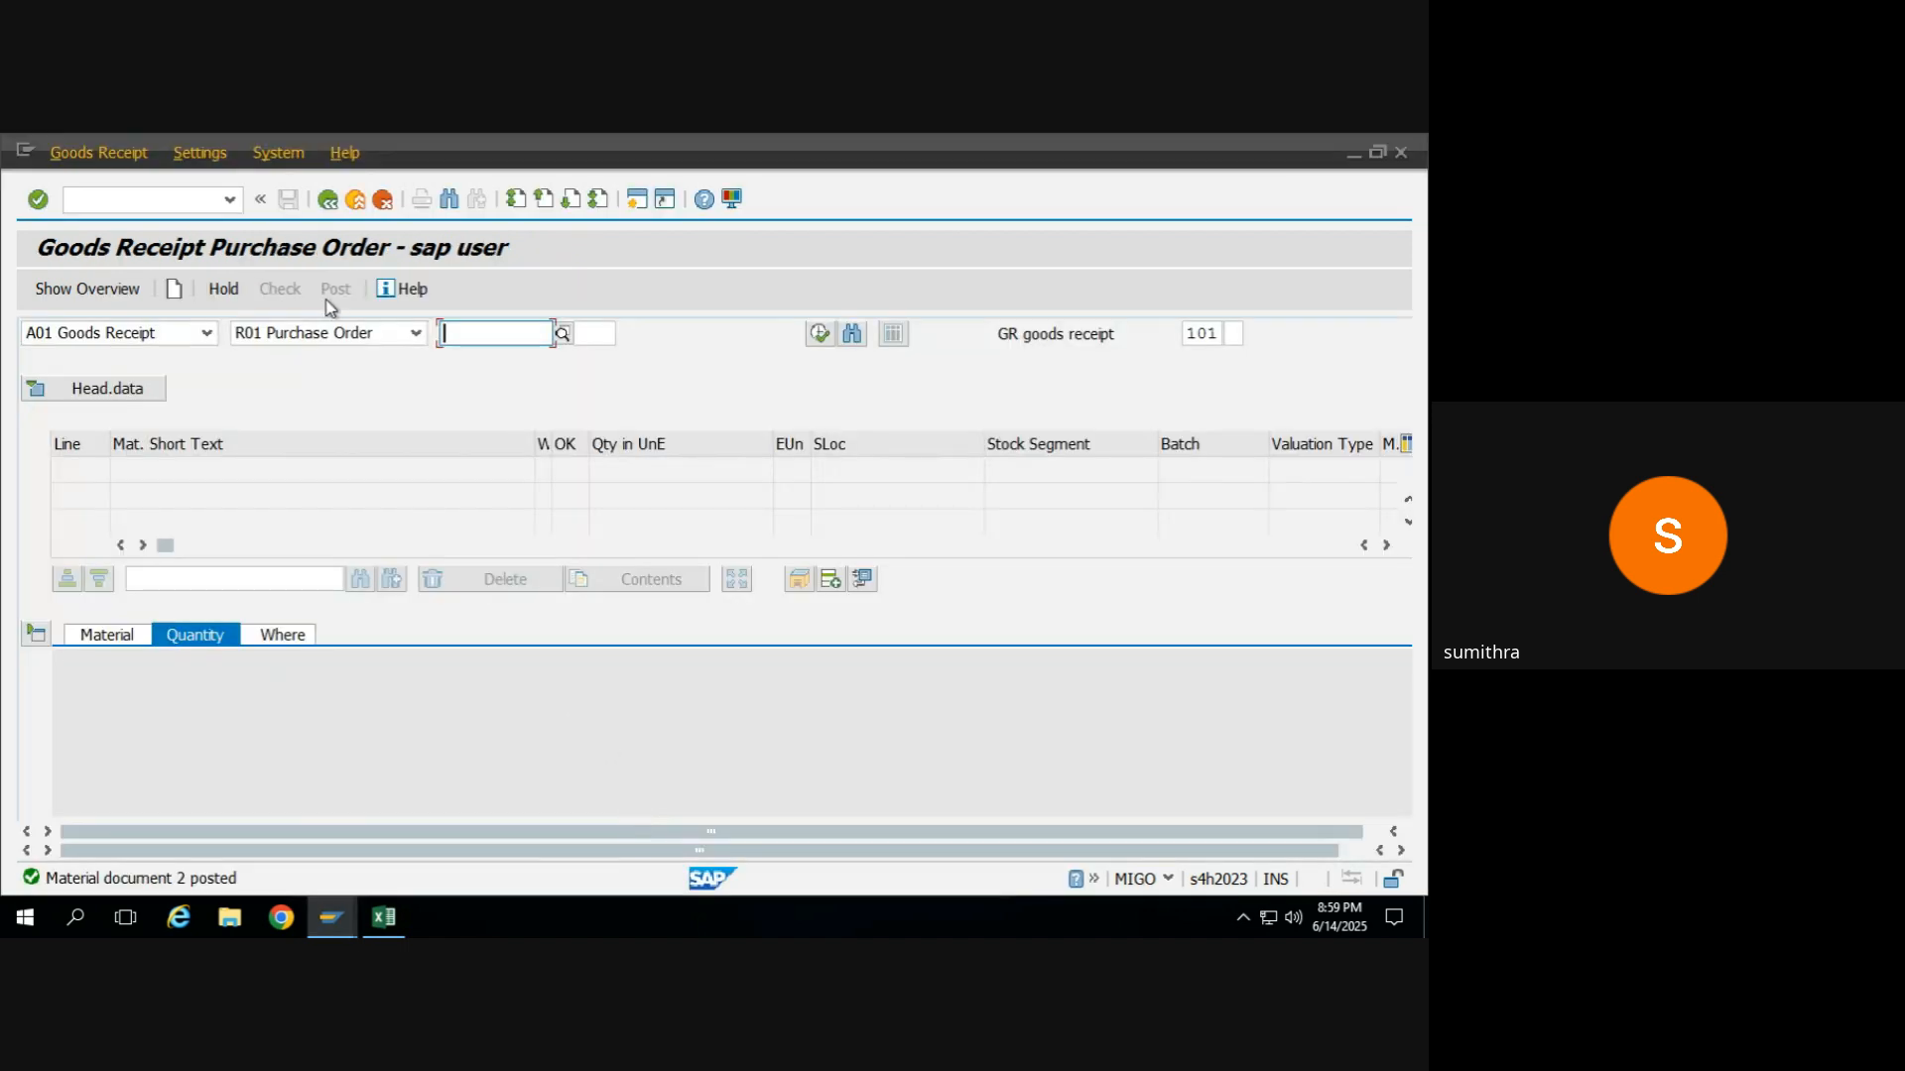
click(326, 201)
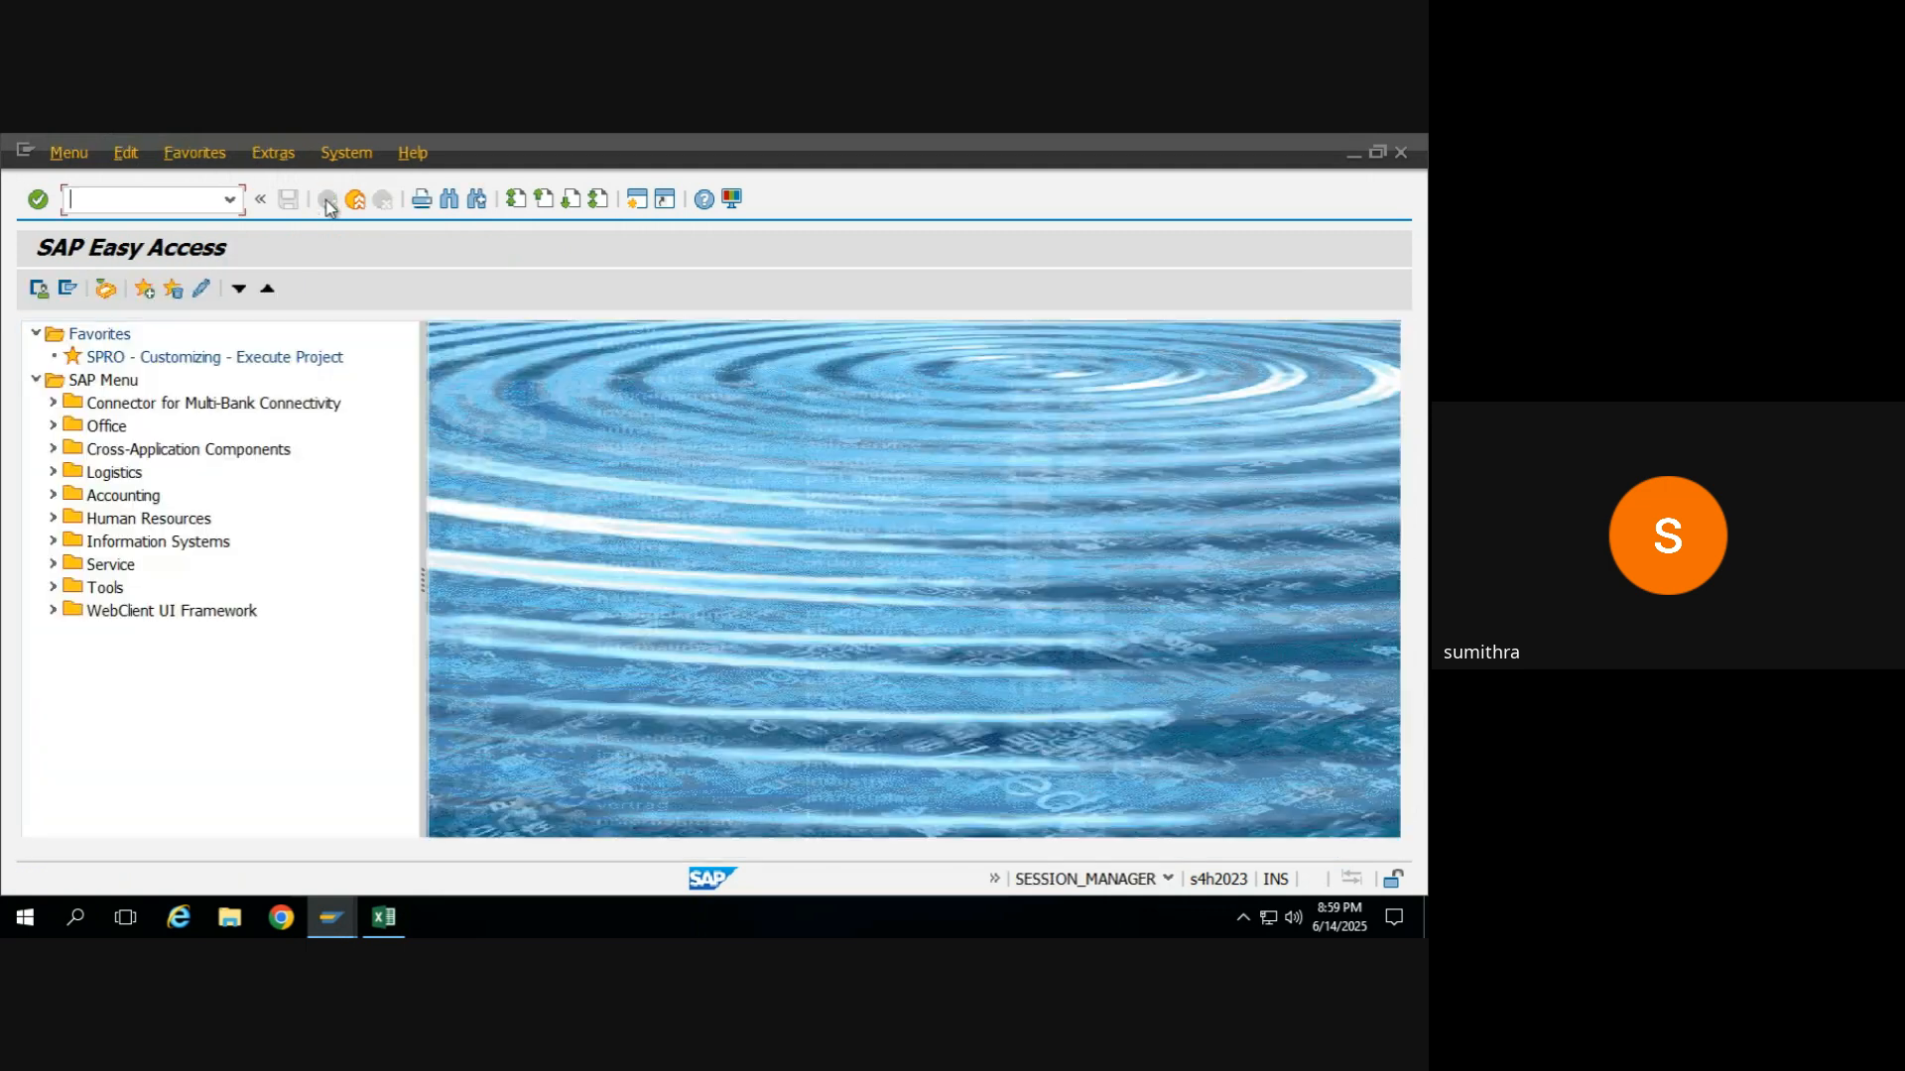
text(me23n)
key(Return)
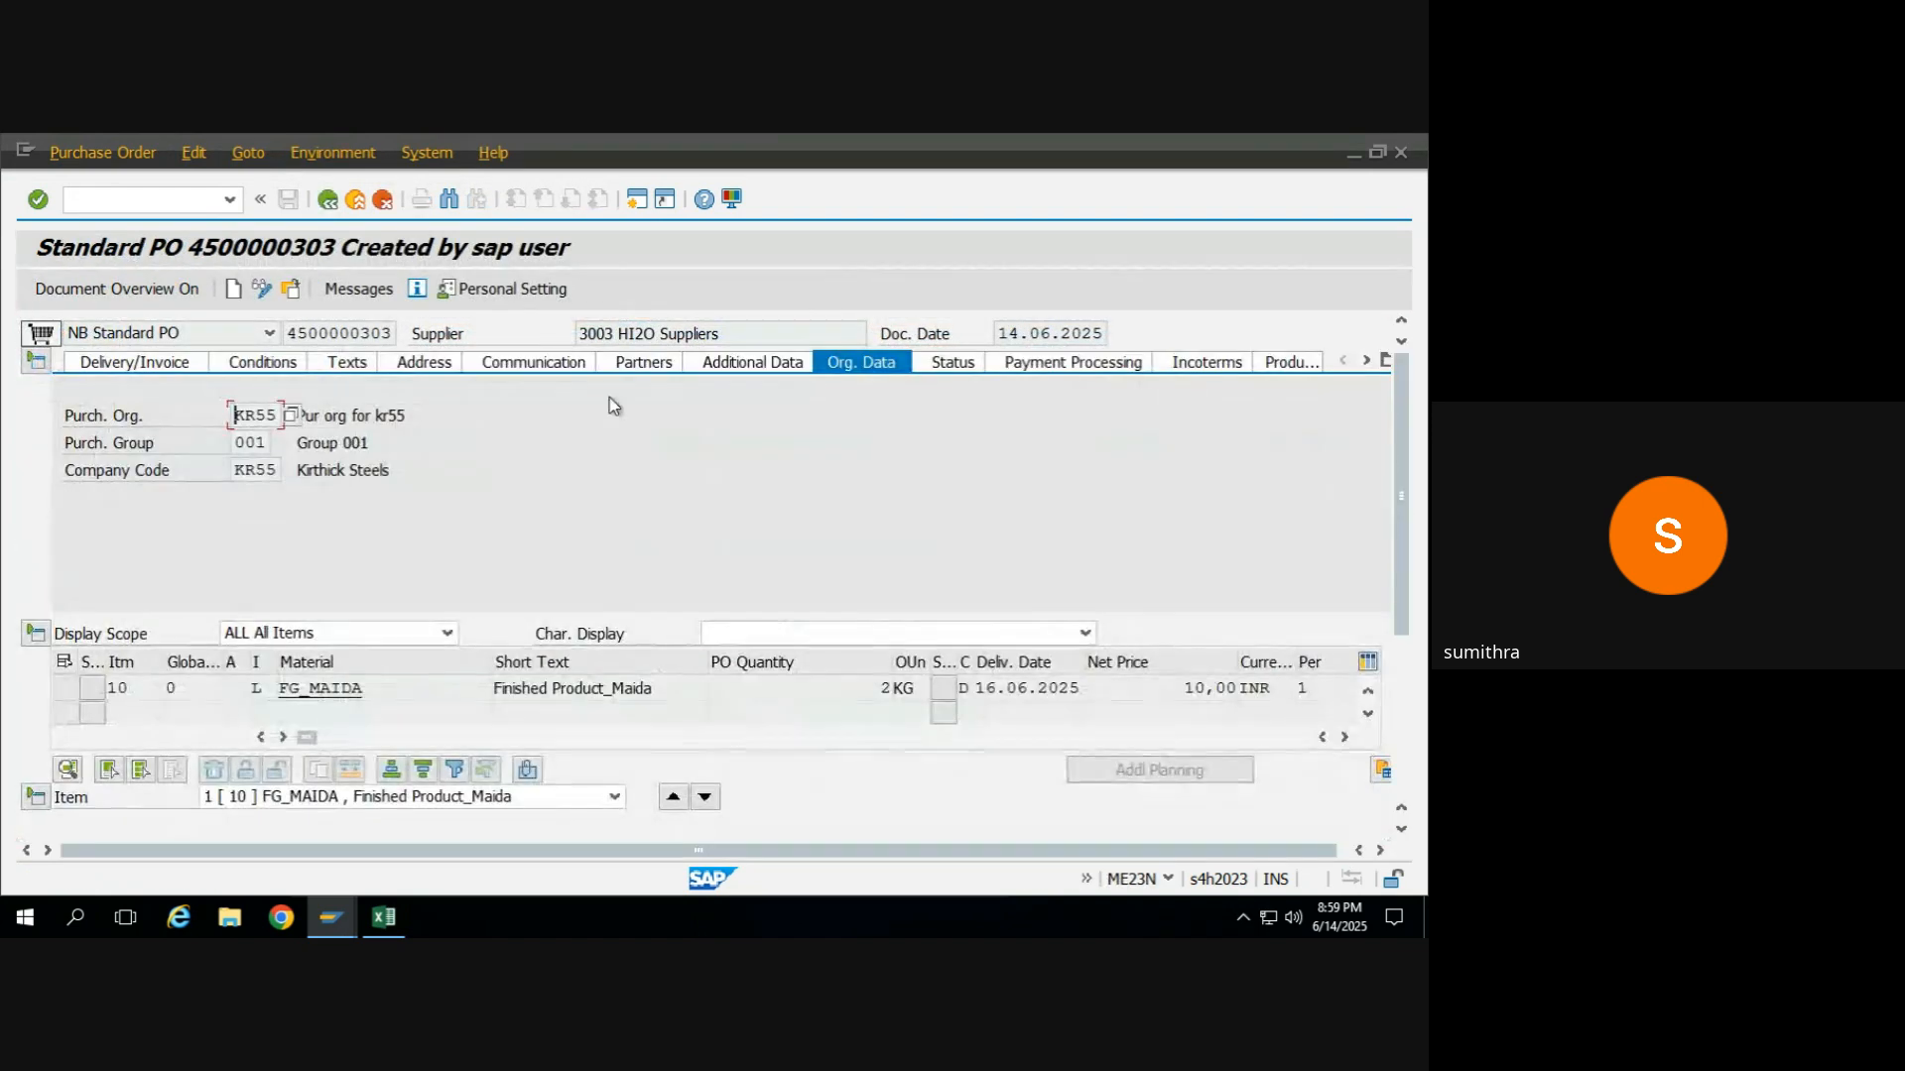
click(258, 473)
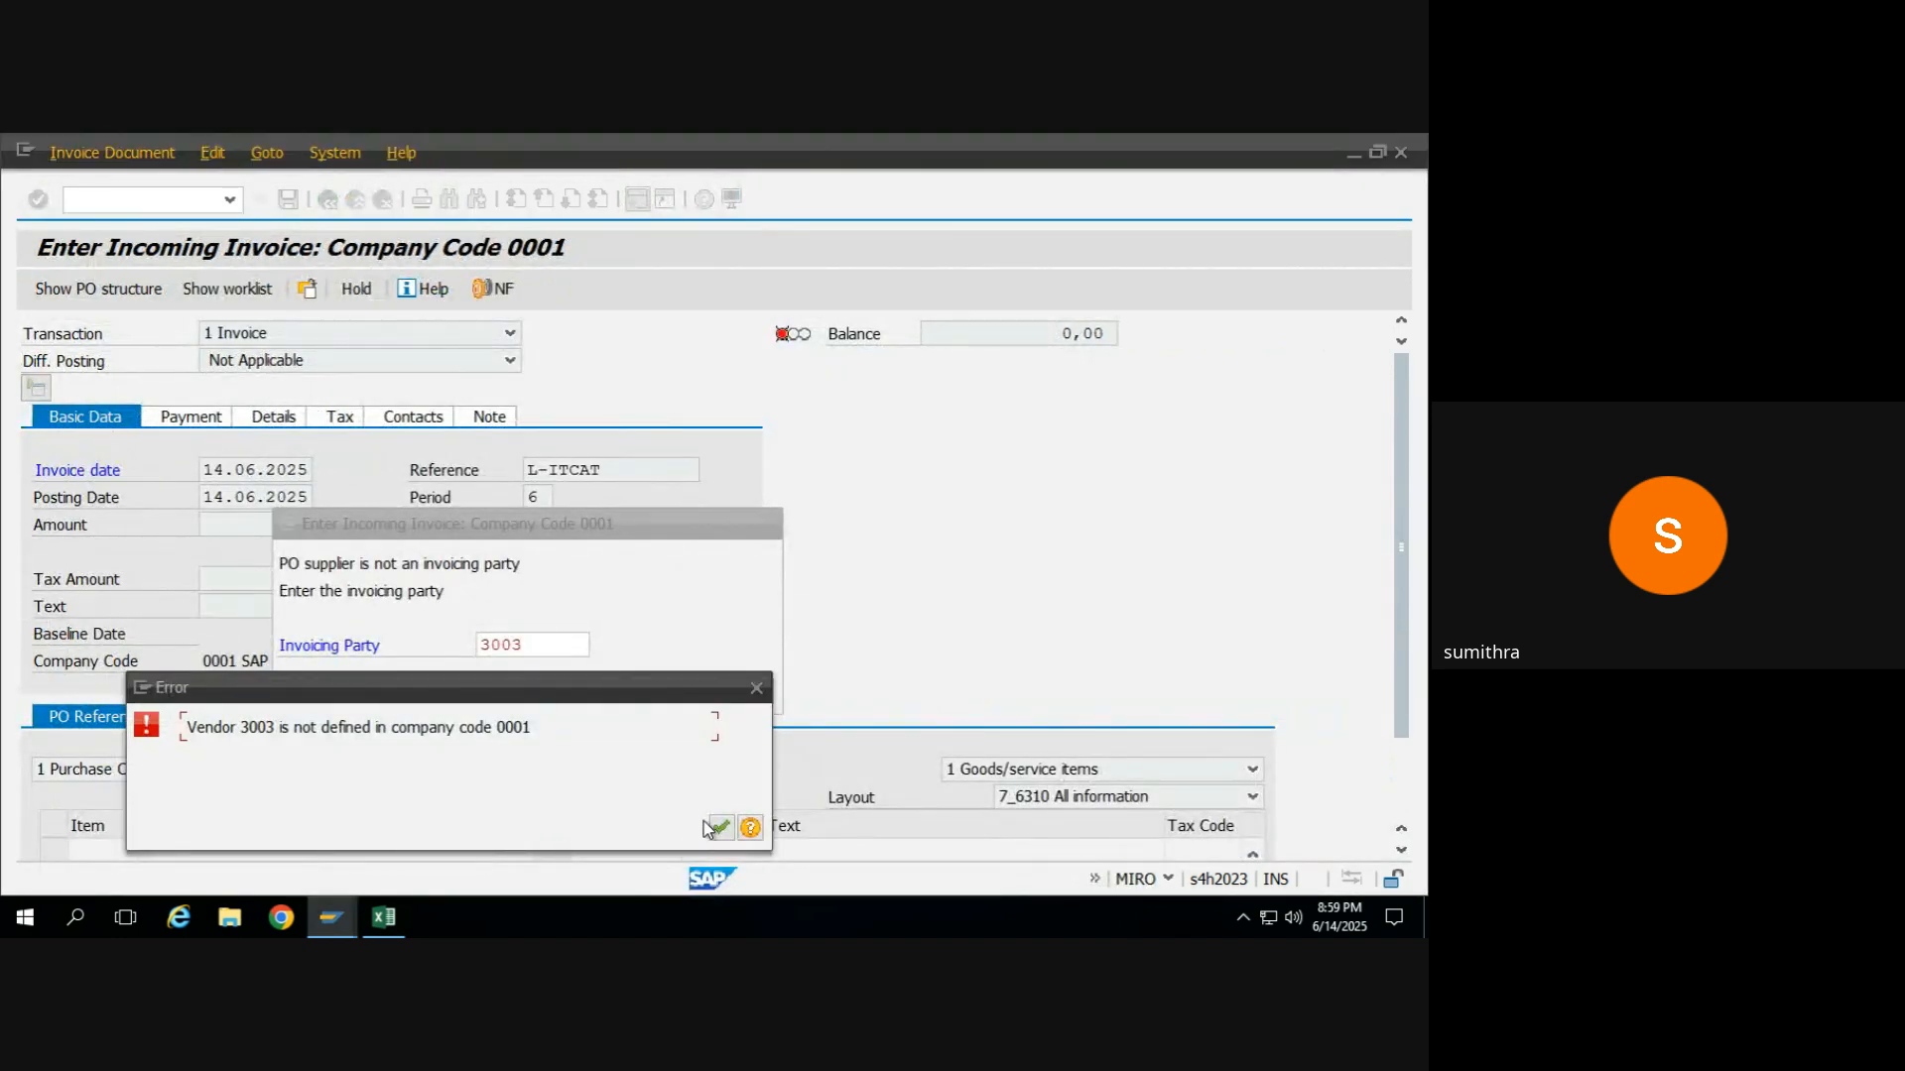
Cancel the invoicing party entry in MIRO and switch the invoice's company code to KR55.
click(712, 827)
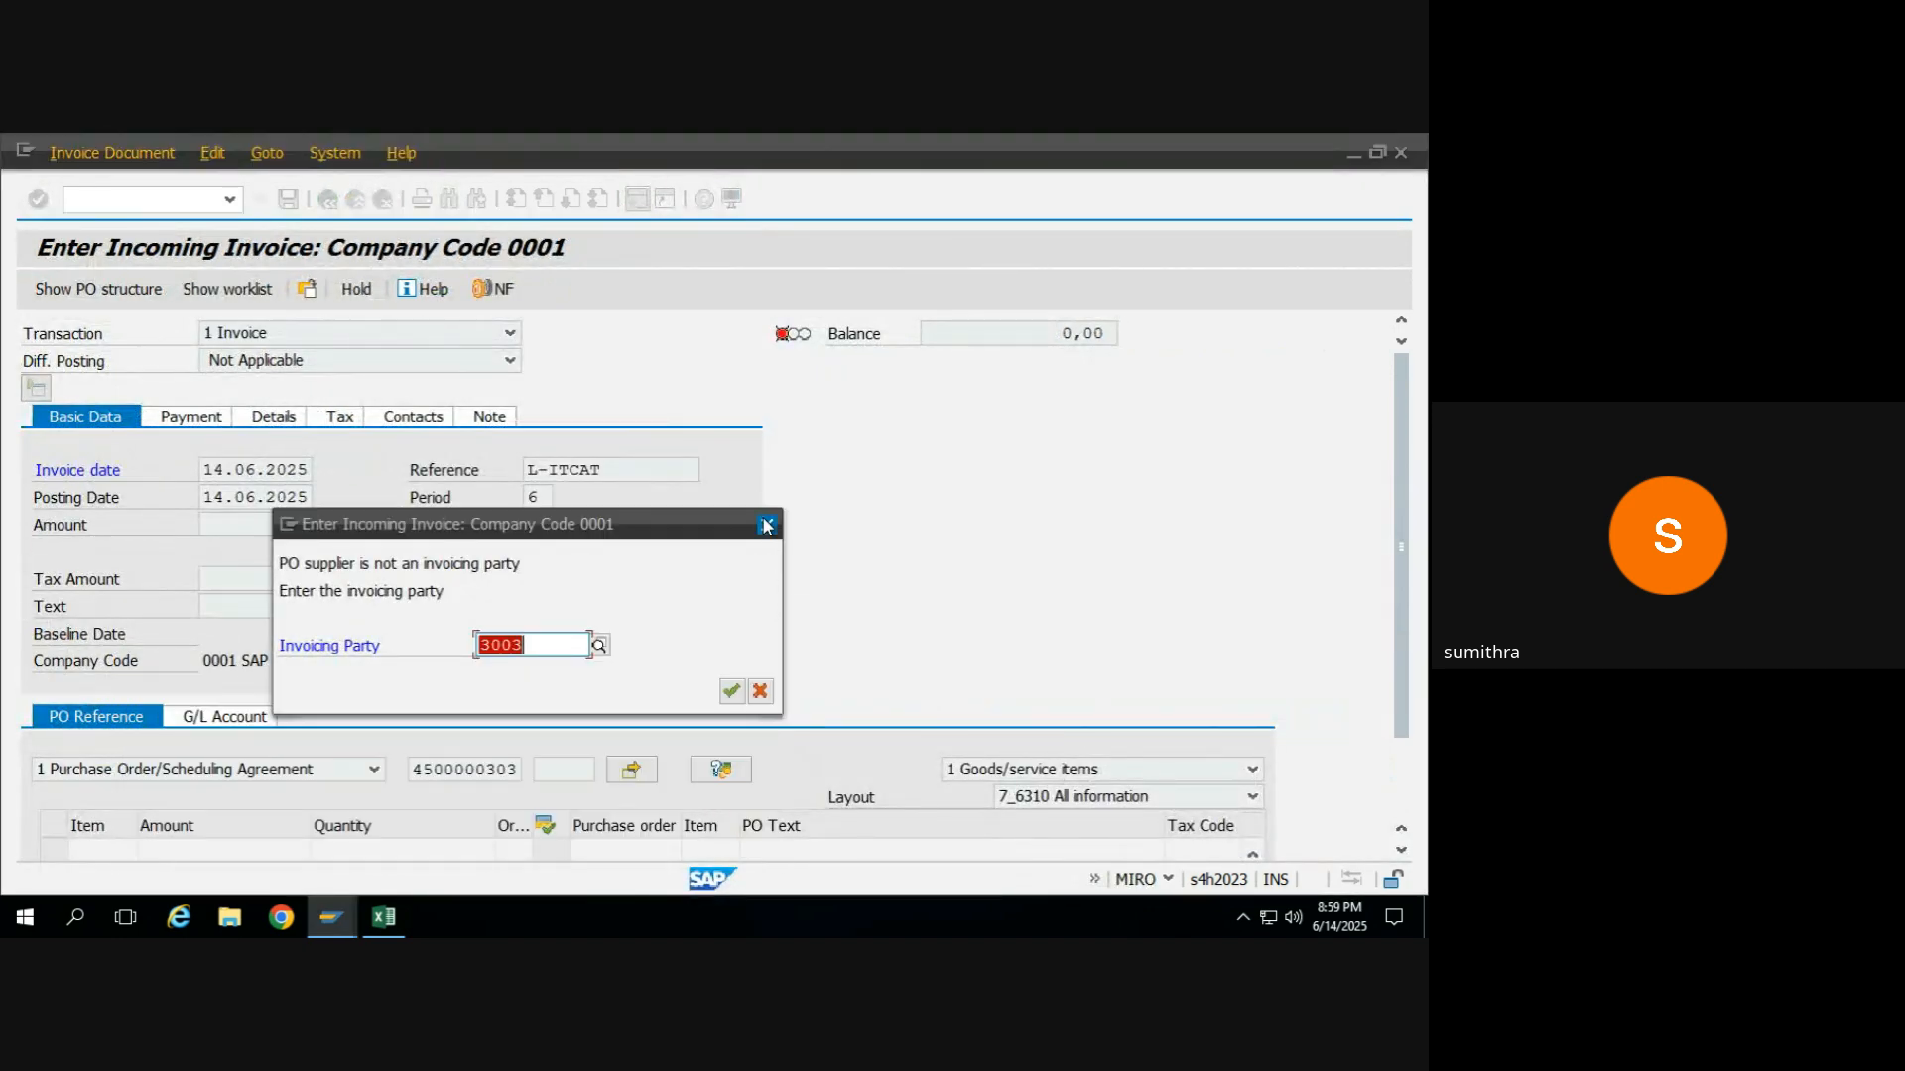
click(767, 526)
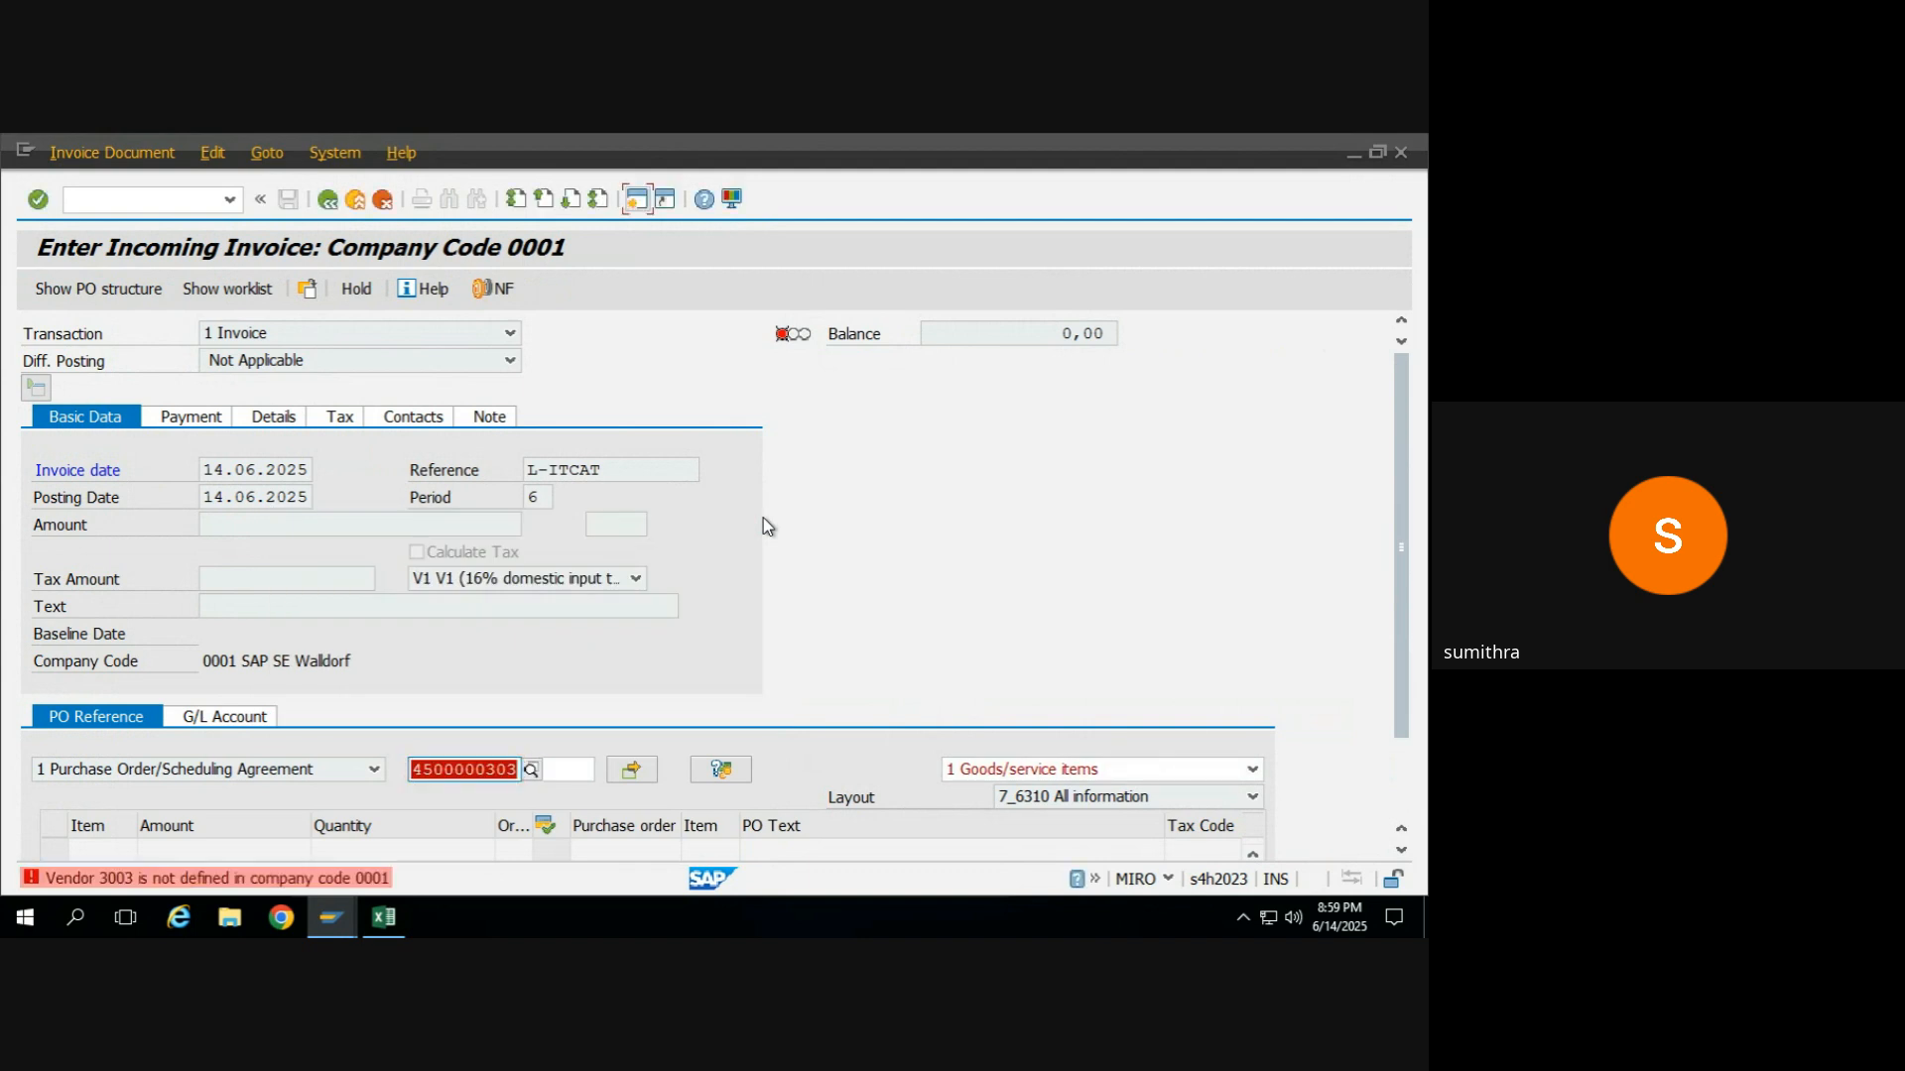
click(236, 159)
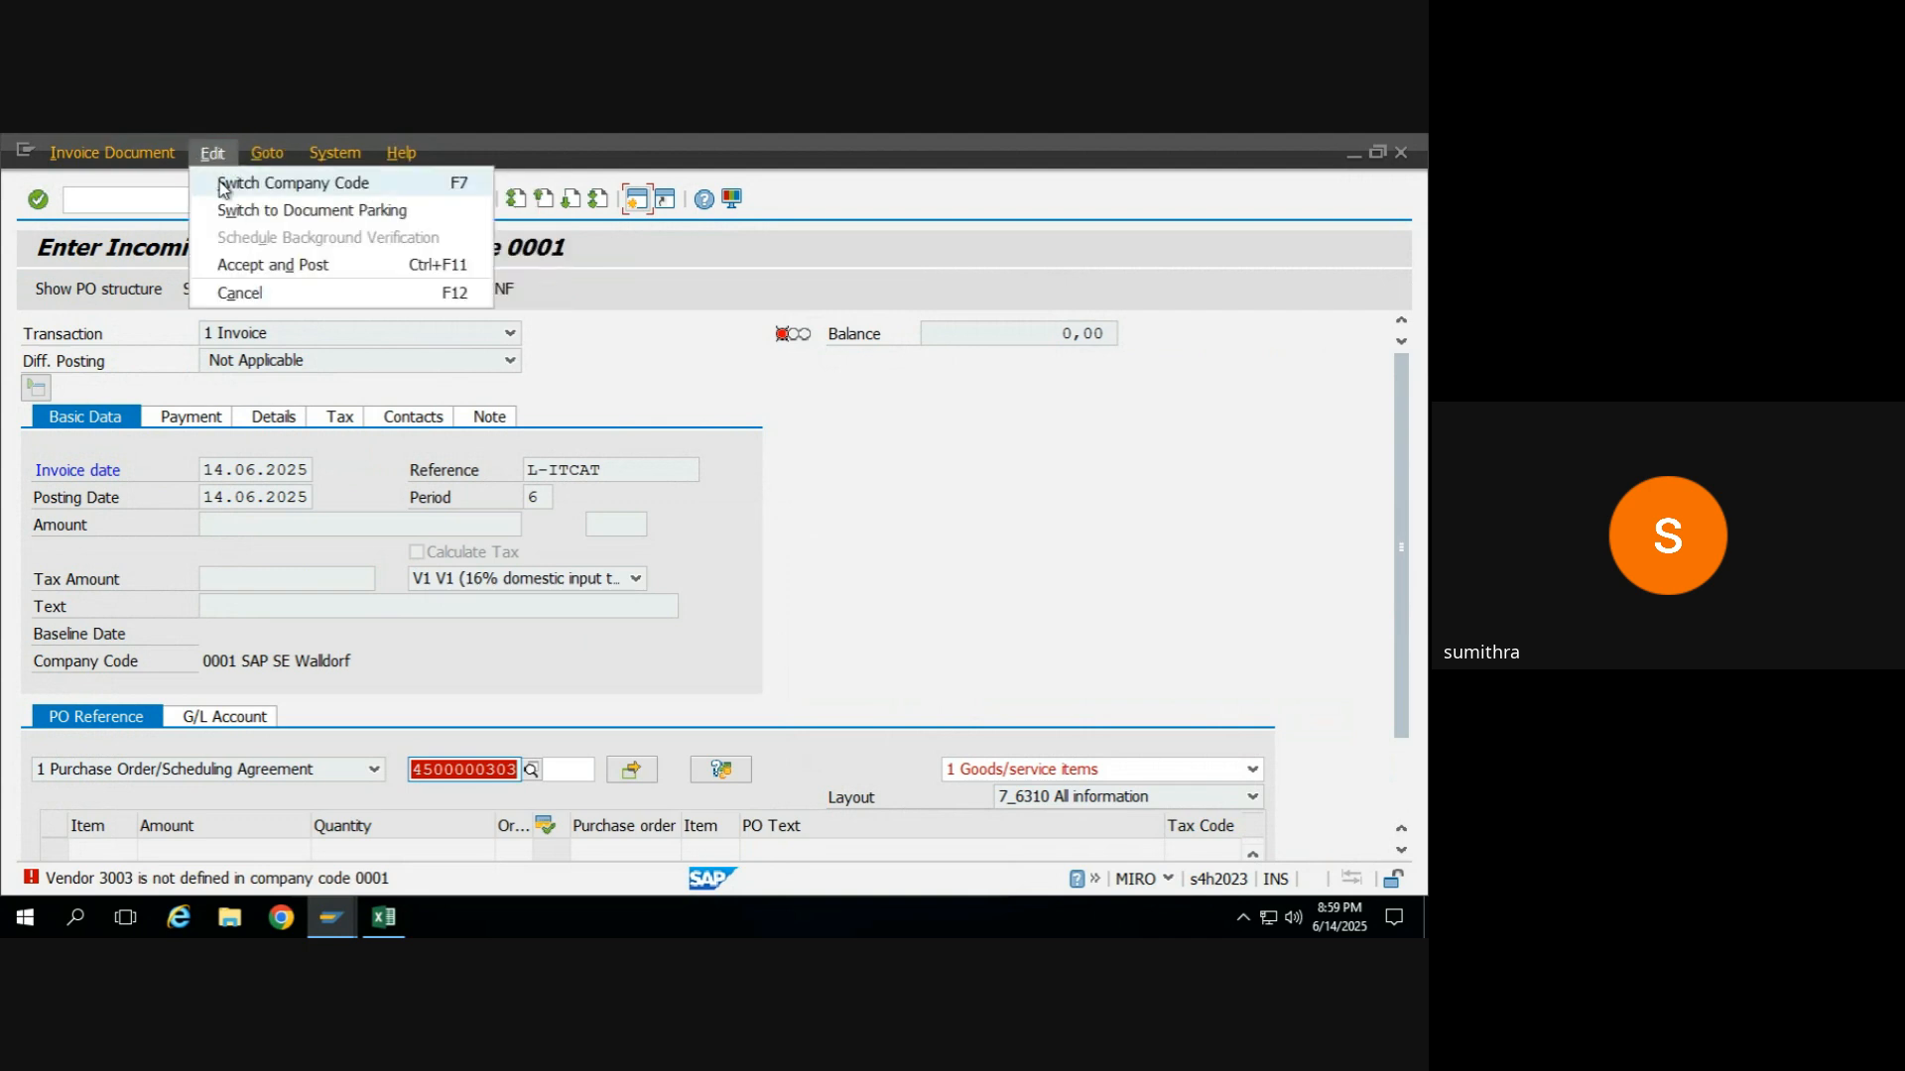
click(223, 186)
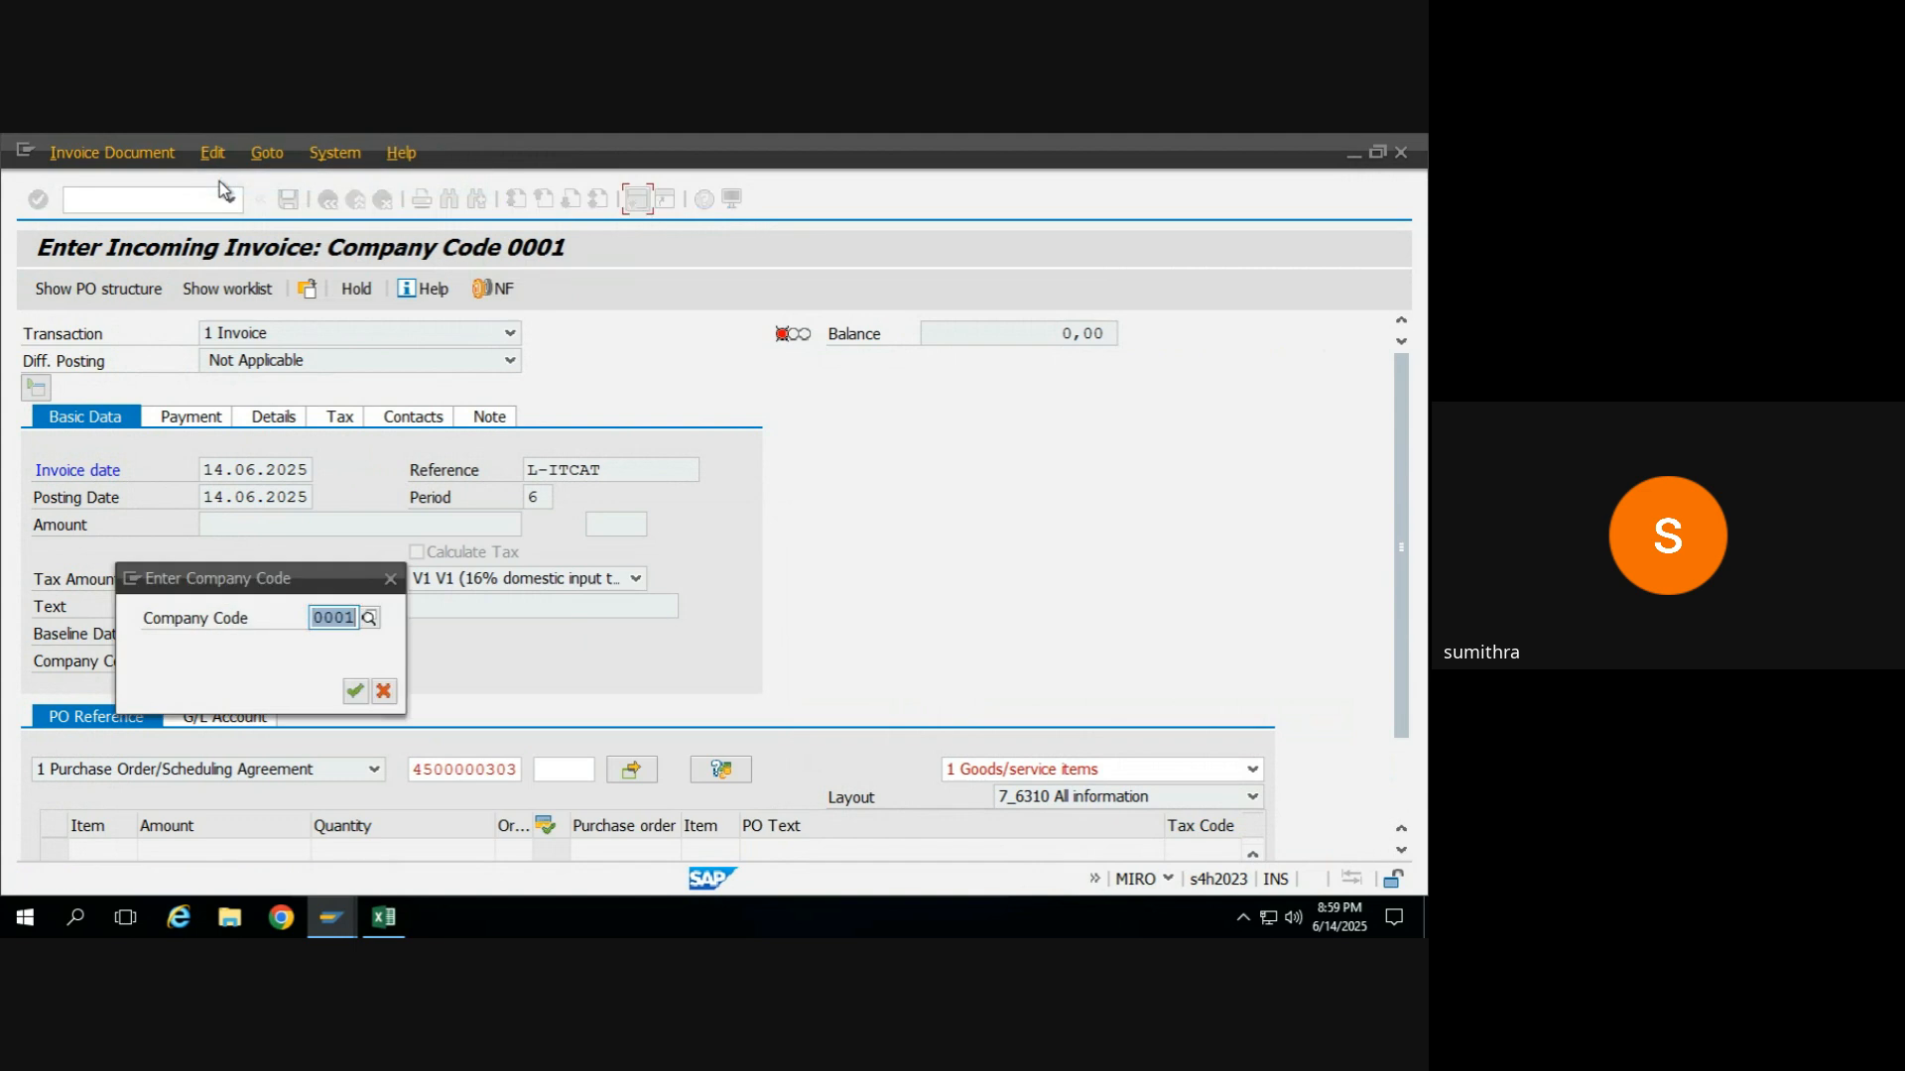
text(KR55)
key(Return)
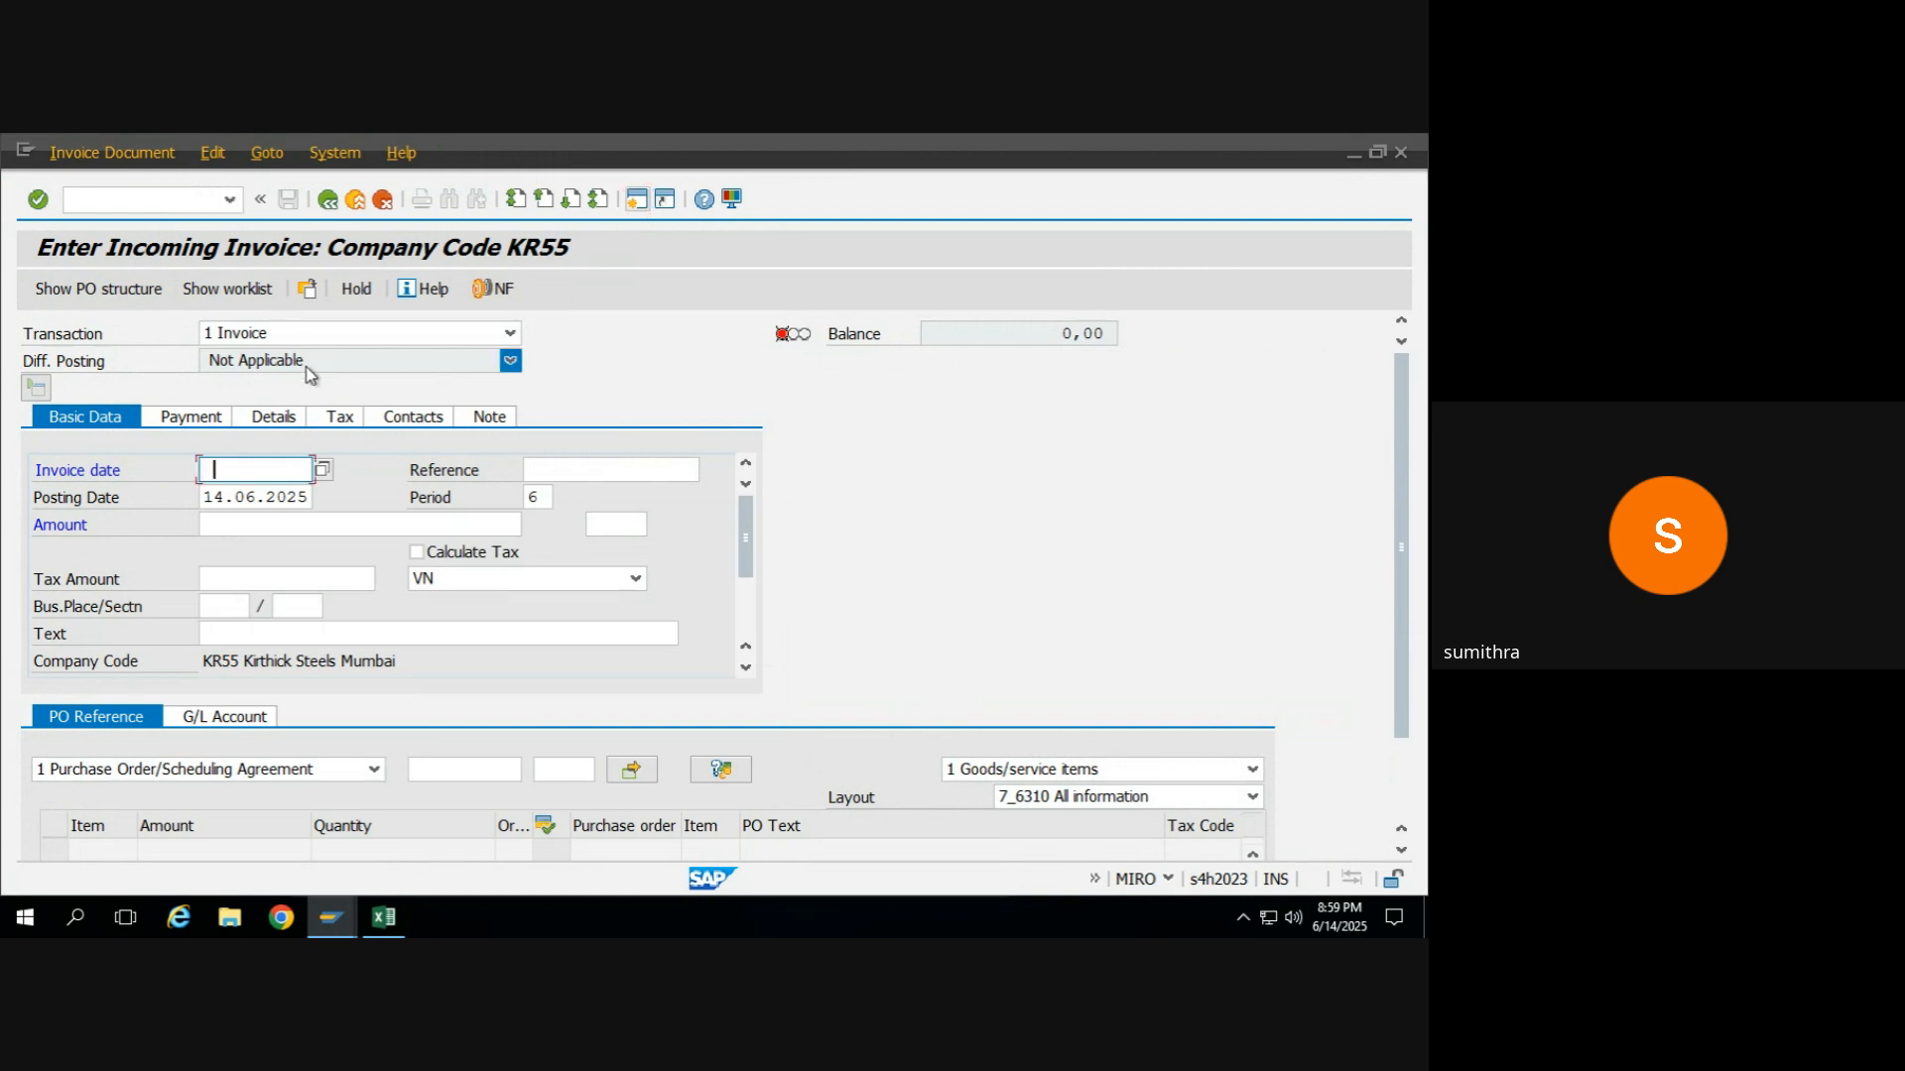
Set the invoice date to 14.06.2025 and the reference to L-ITCAT, and load the FG_MAIDA purchase order as PO reference.
text(14.06.2025)
key(Tab)
text(L-ITCAT)
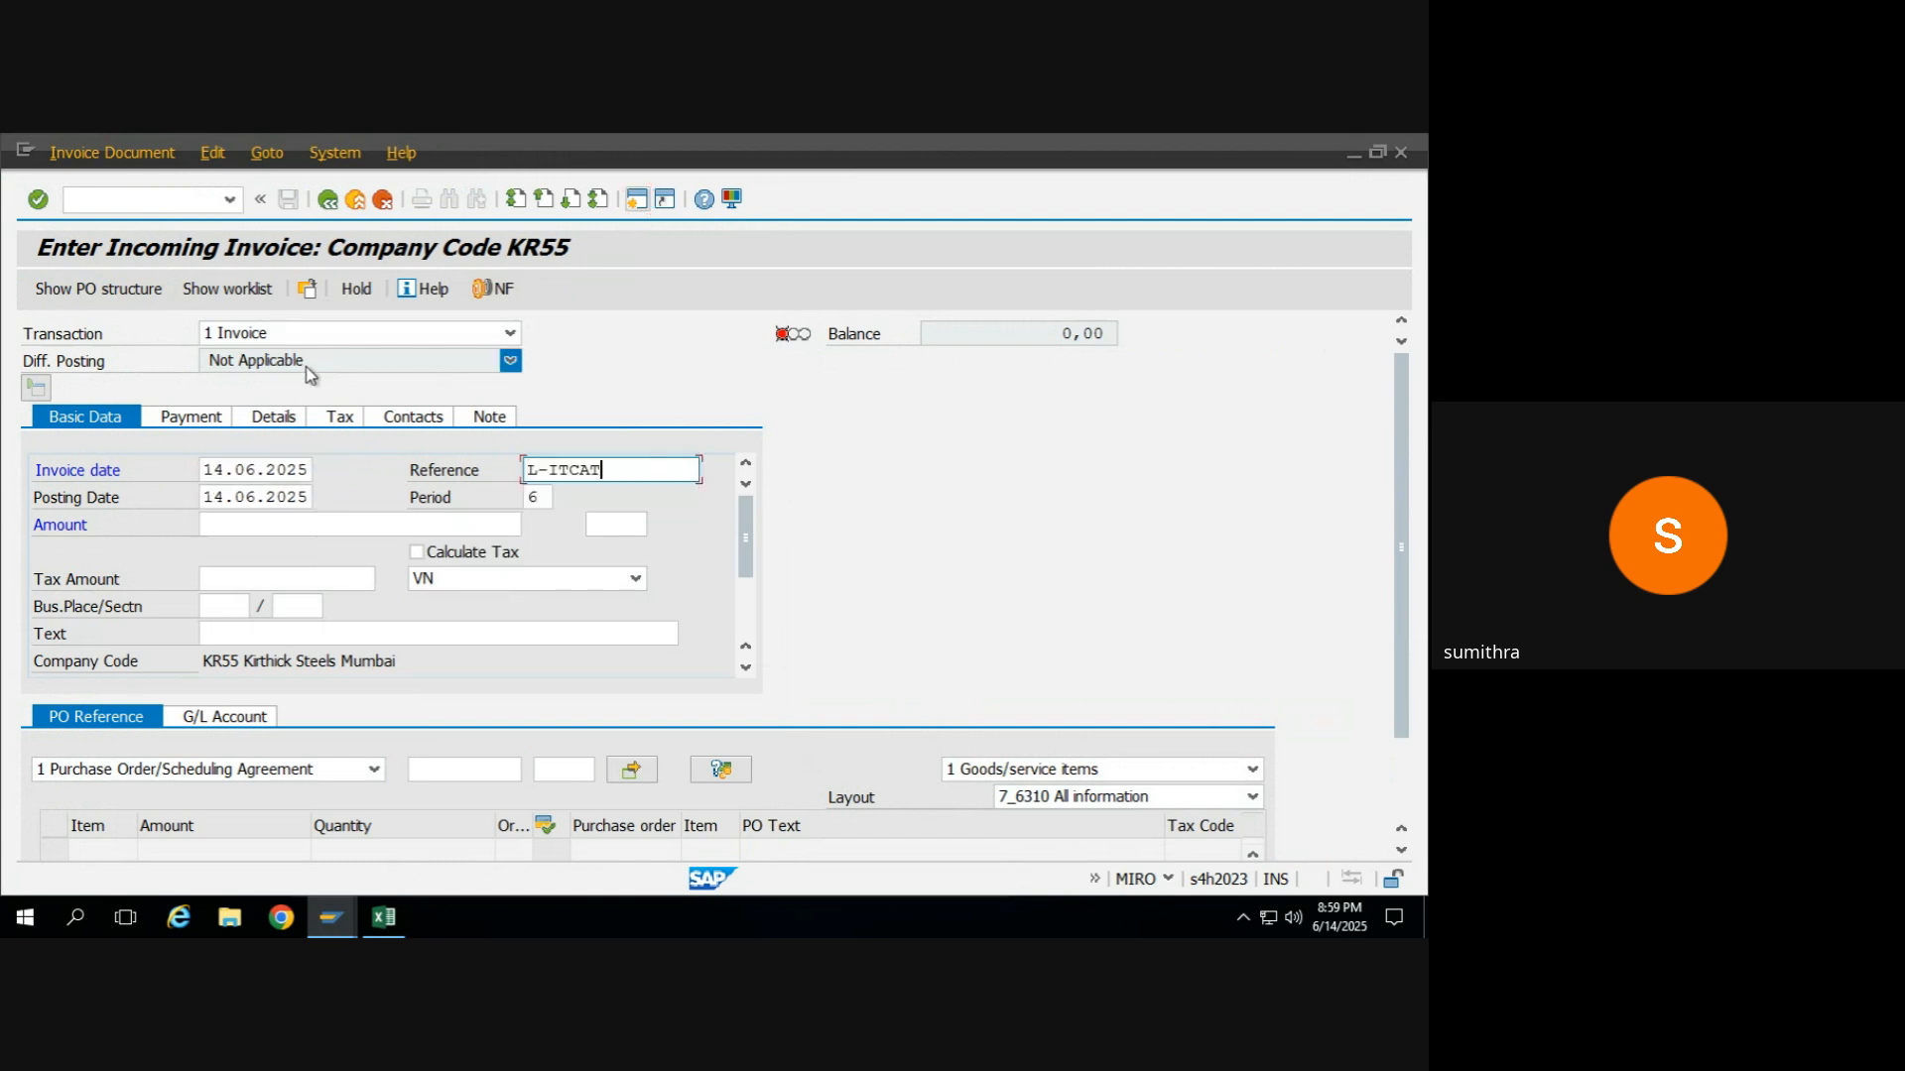
click(440, 769)
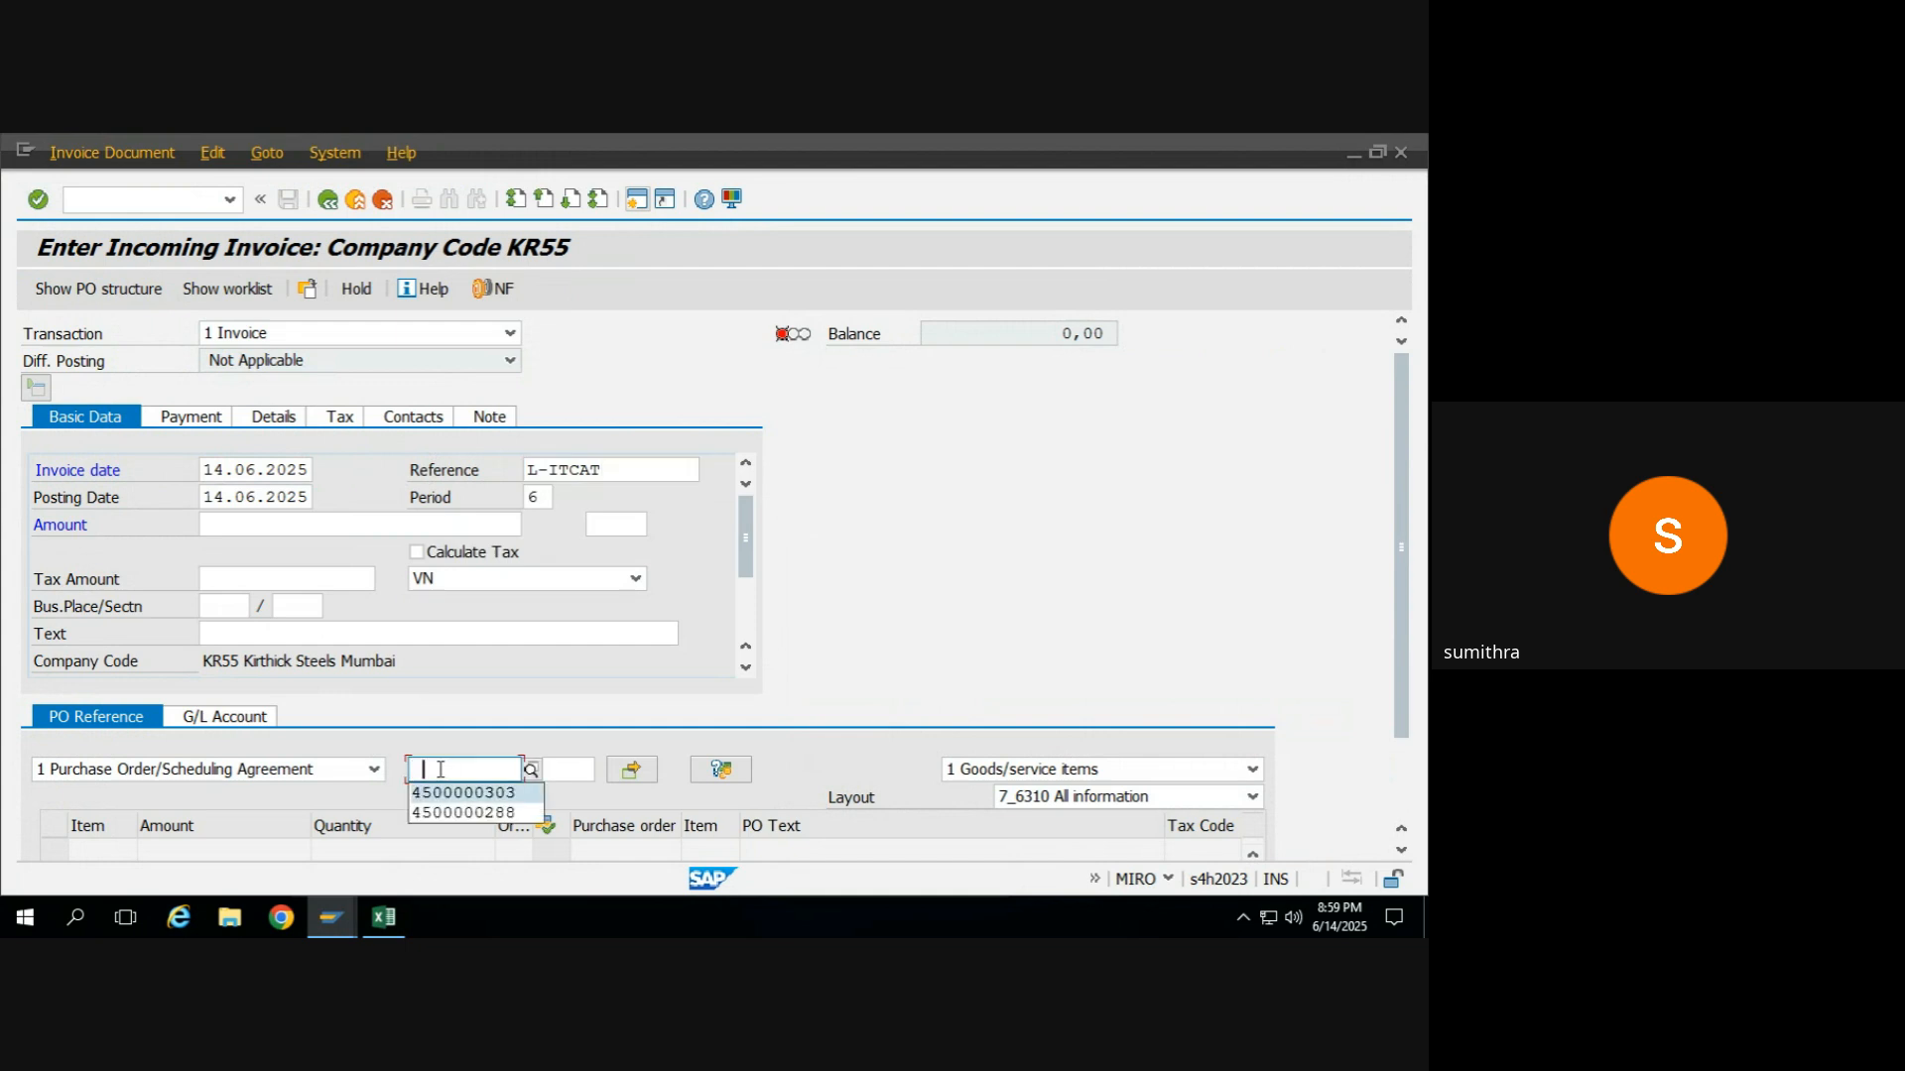
click(443, 792)
key(Return)
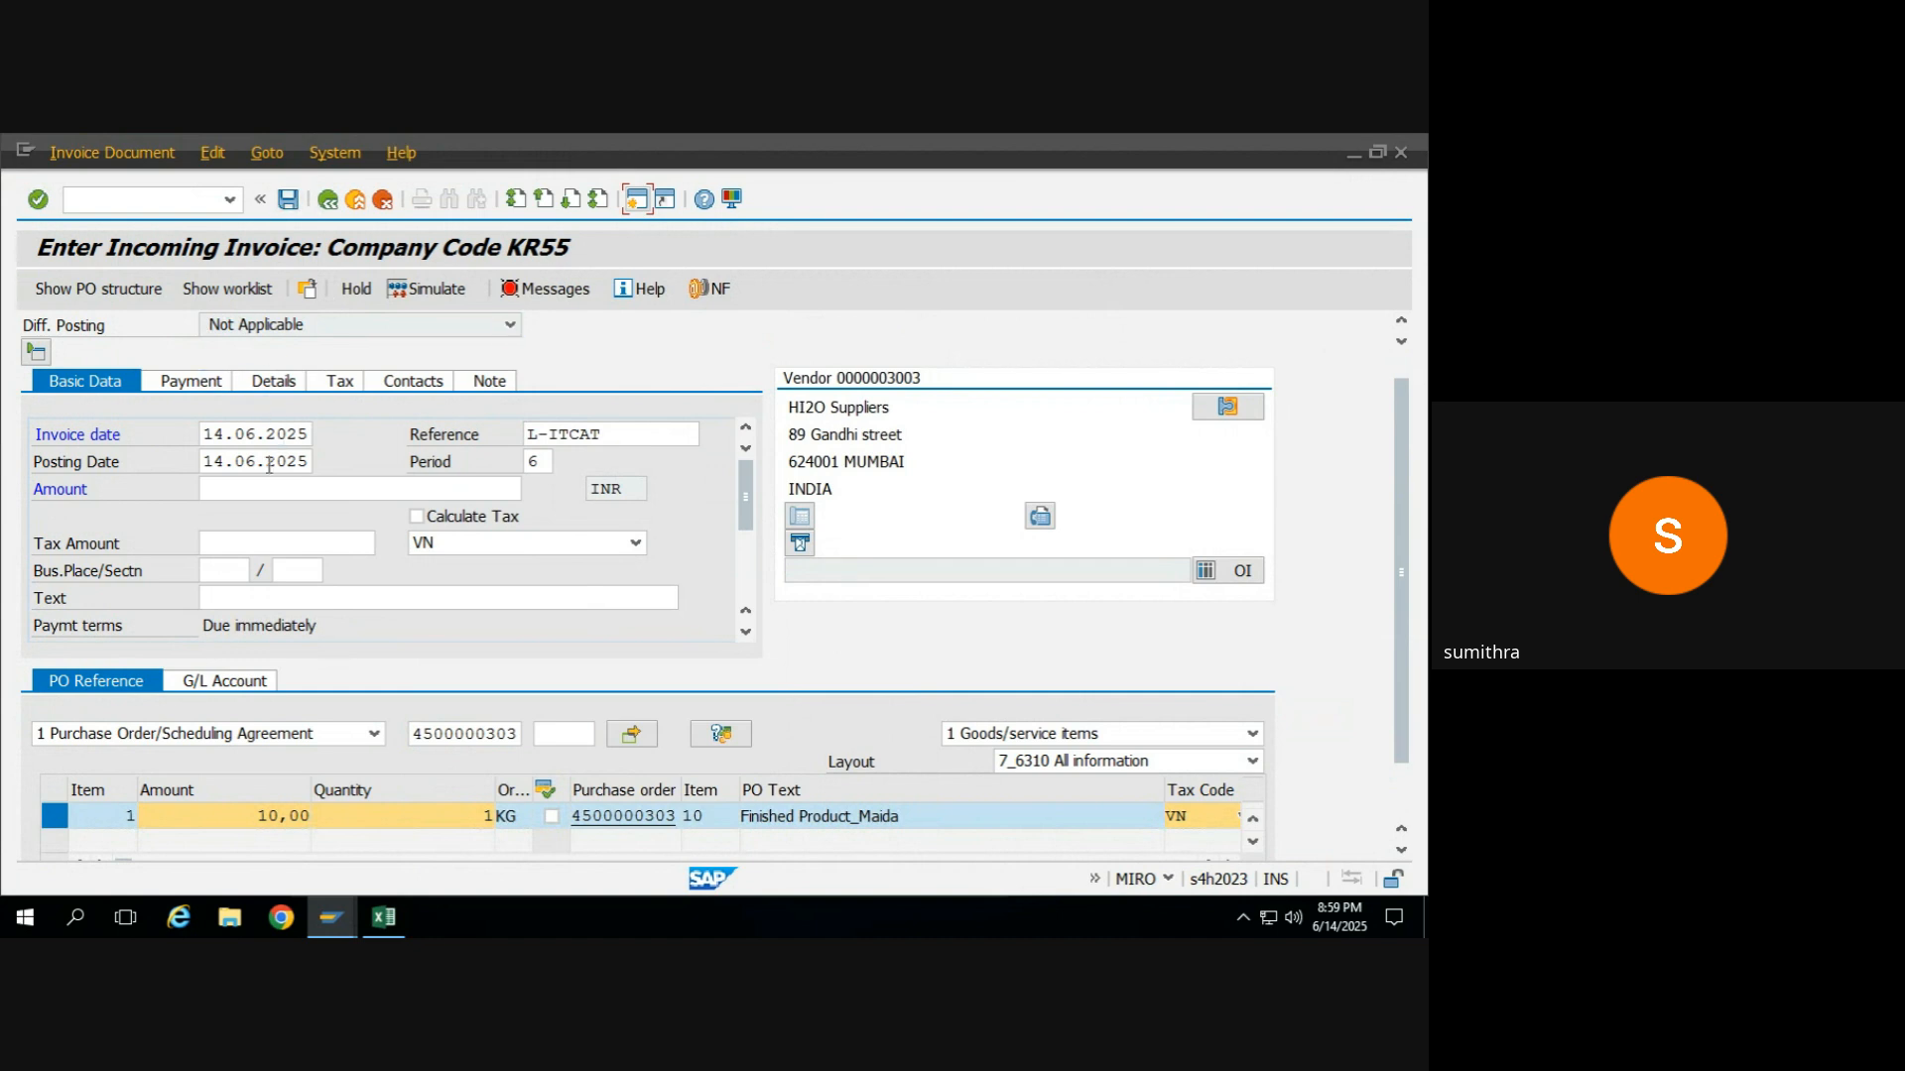
Check the invoice item and balance, and set the invoice amount to 10,00 INR.
click(422, 823)
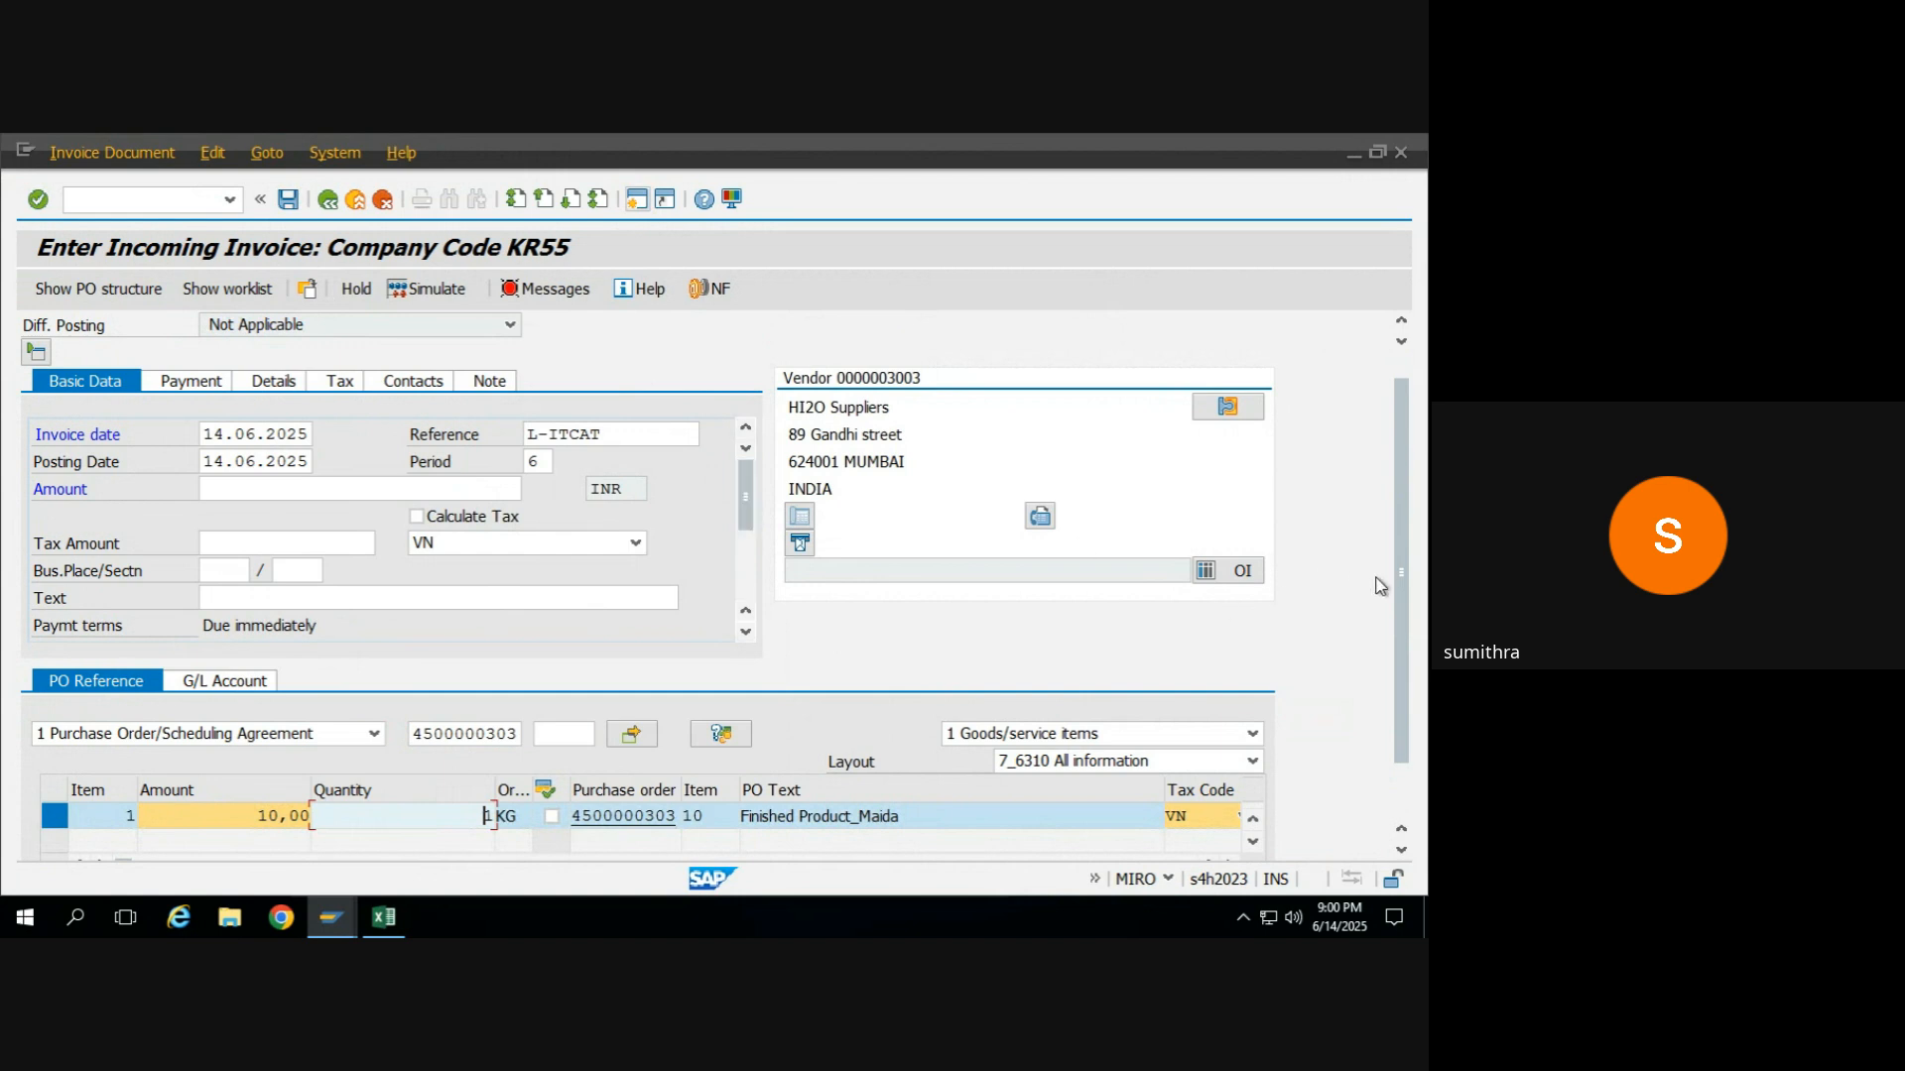
drag(1399, 580, 1386, 525)
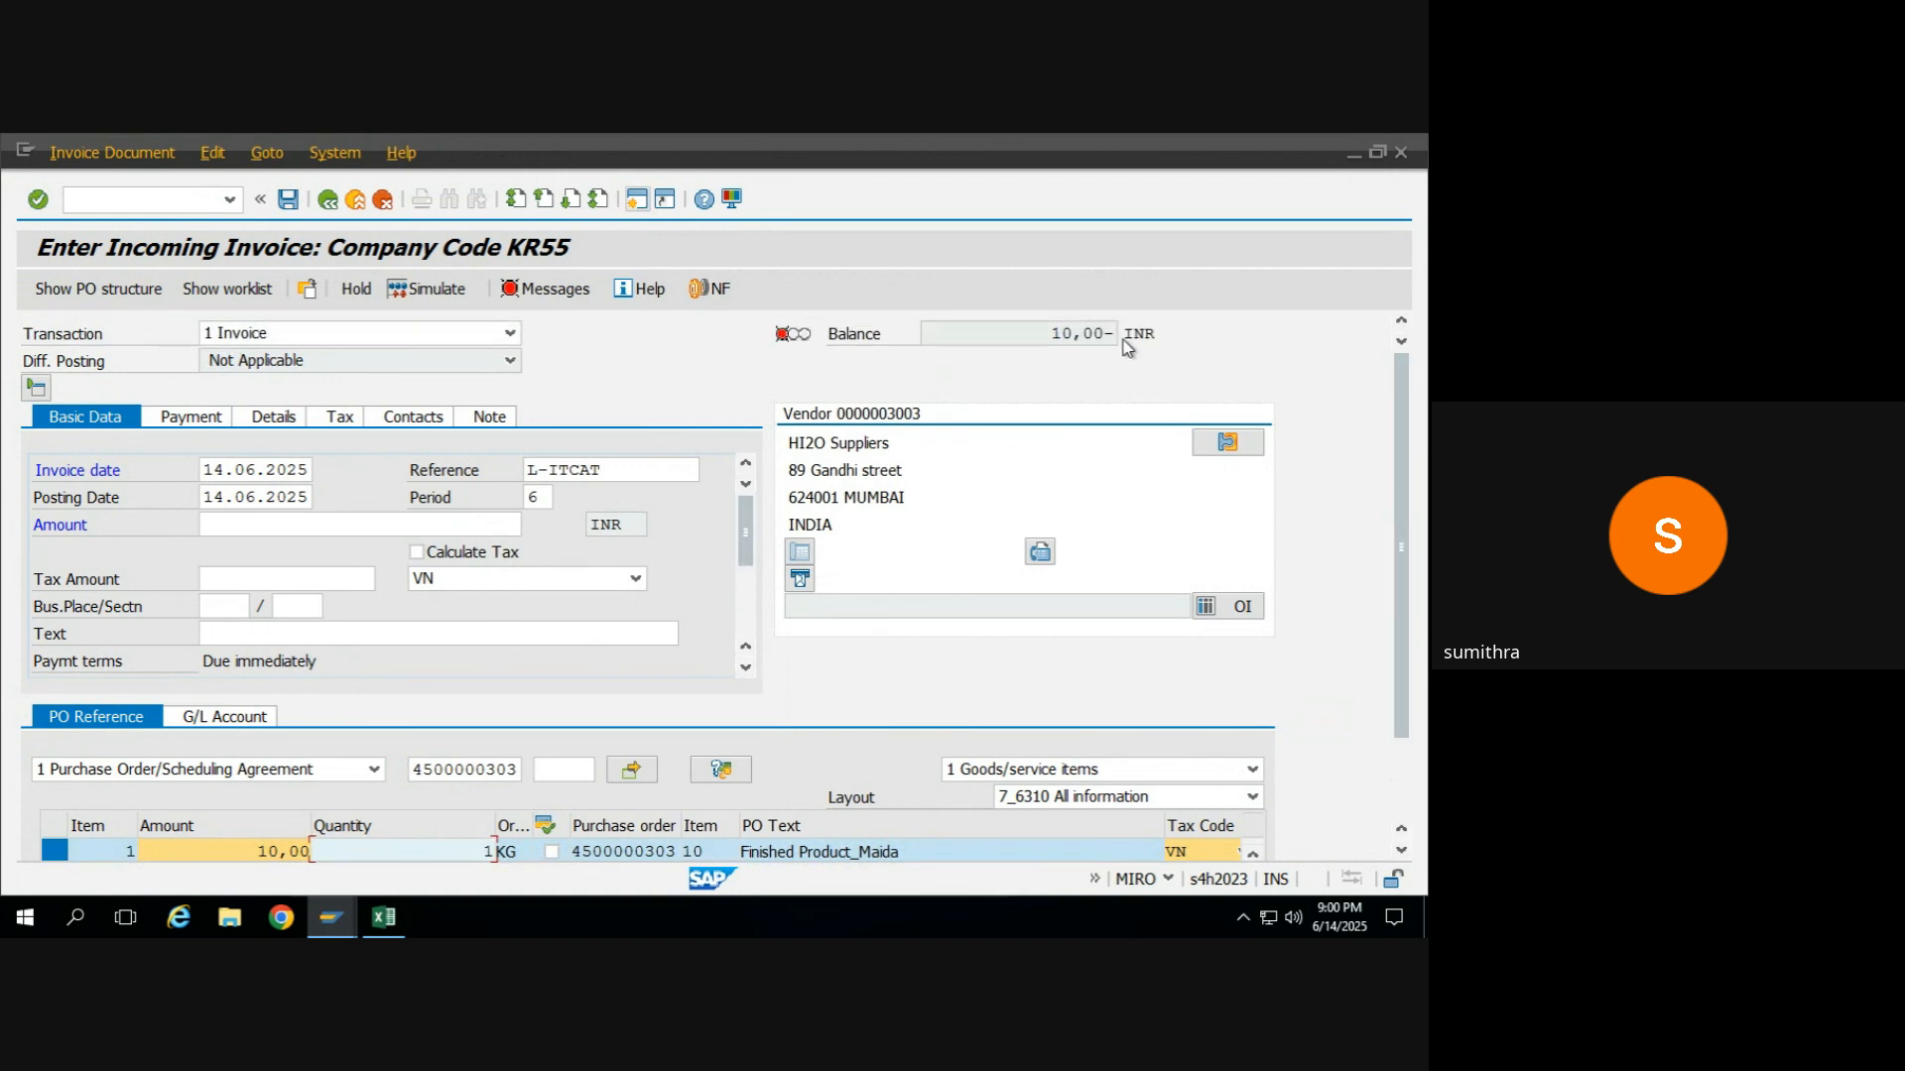
drag(1104, 333, 1056, 338)
key(ctrl+c)
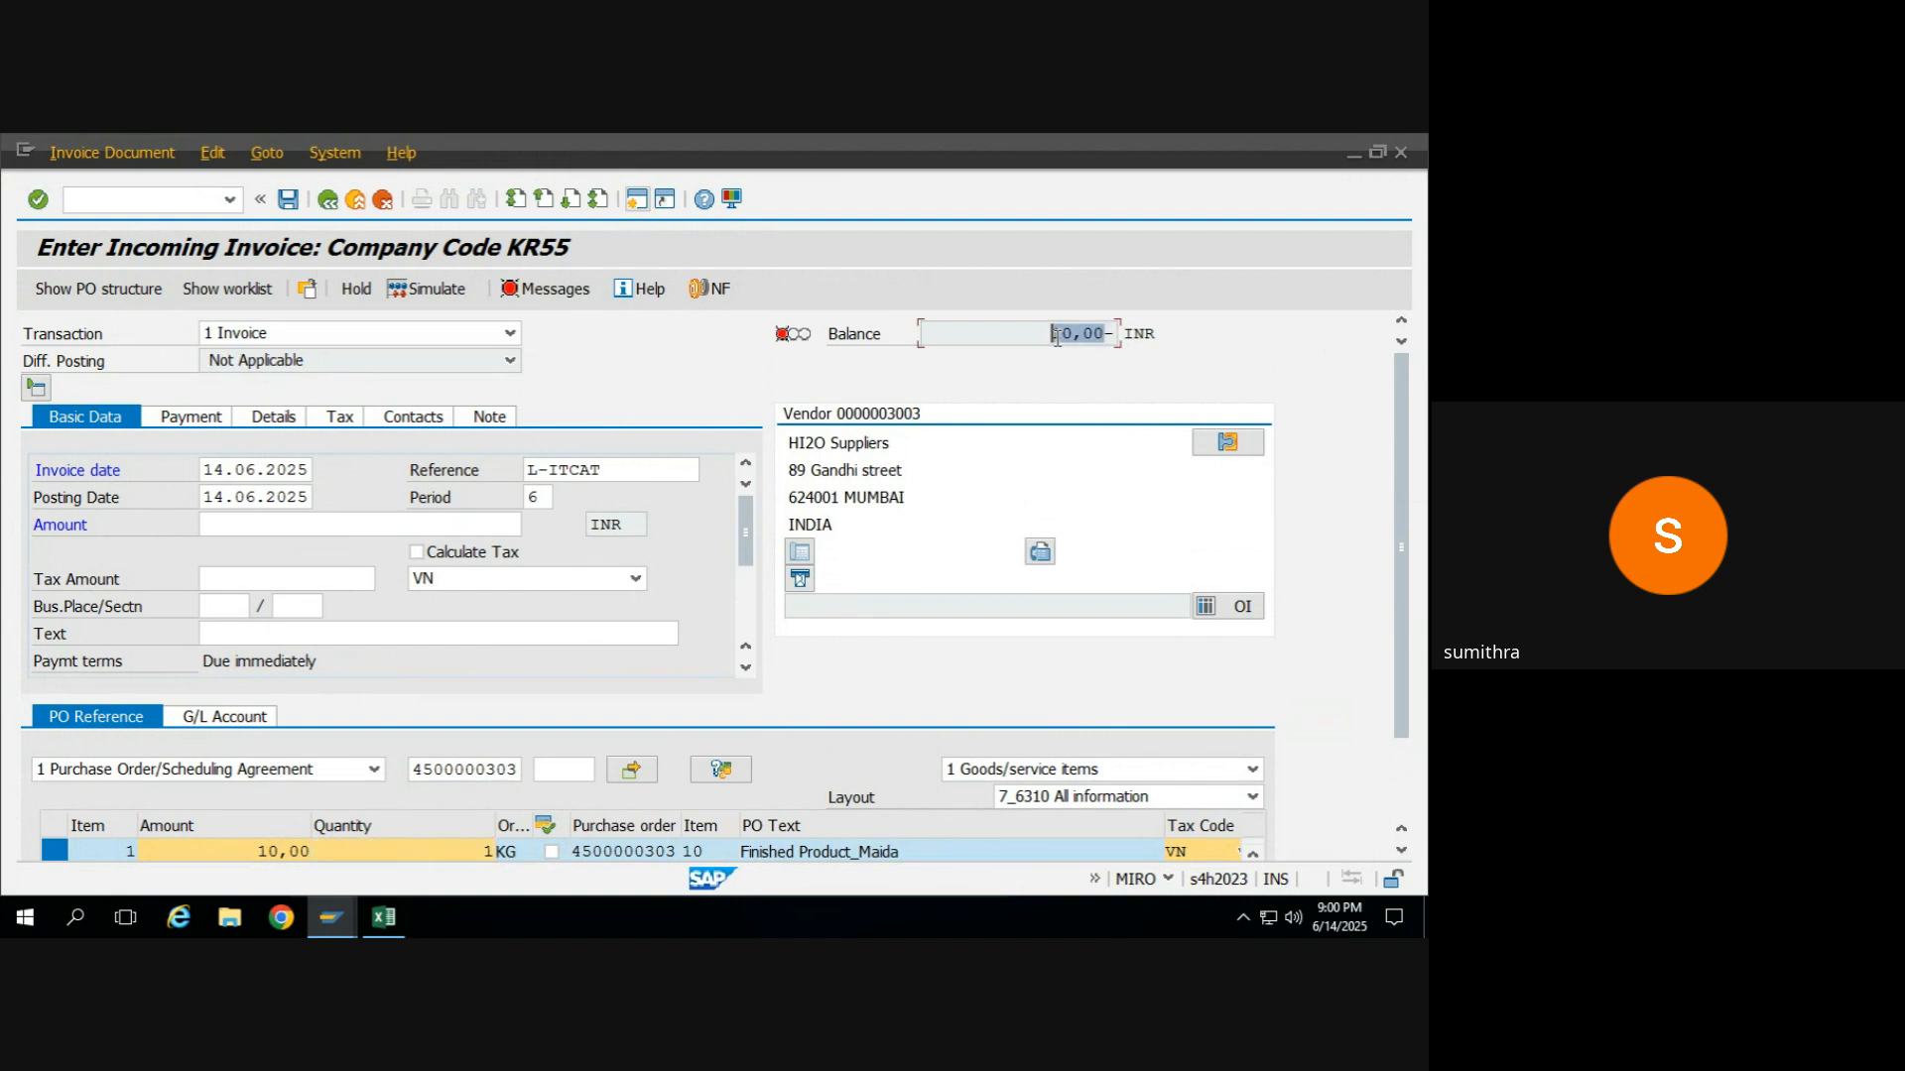
click(1057, 337)
click(275, 525)
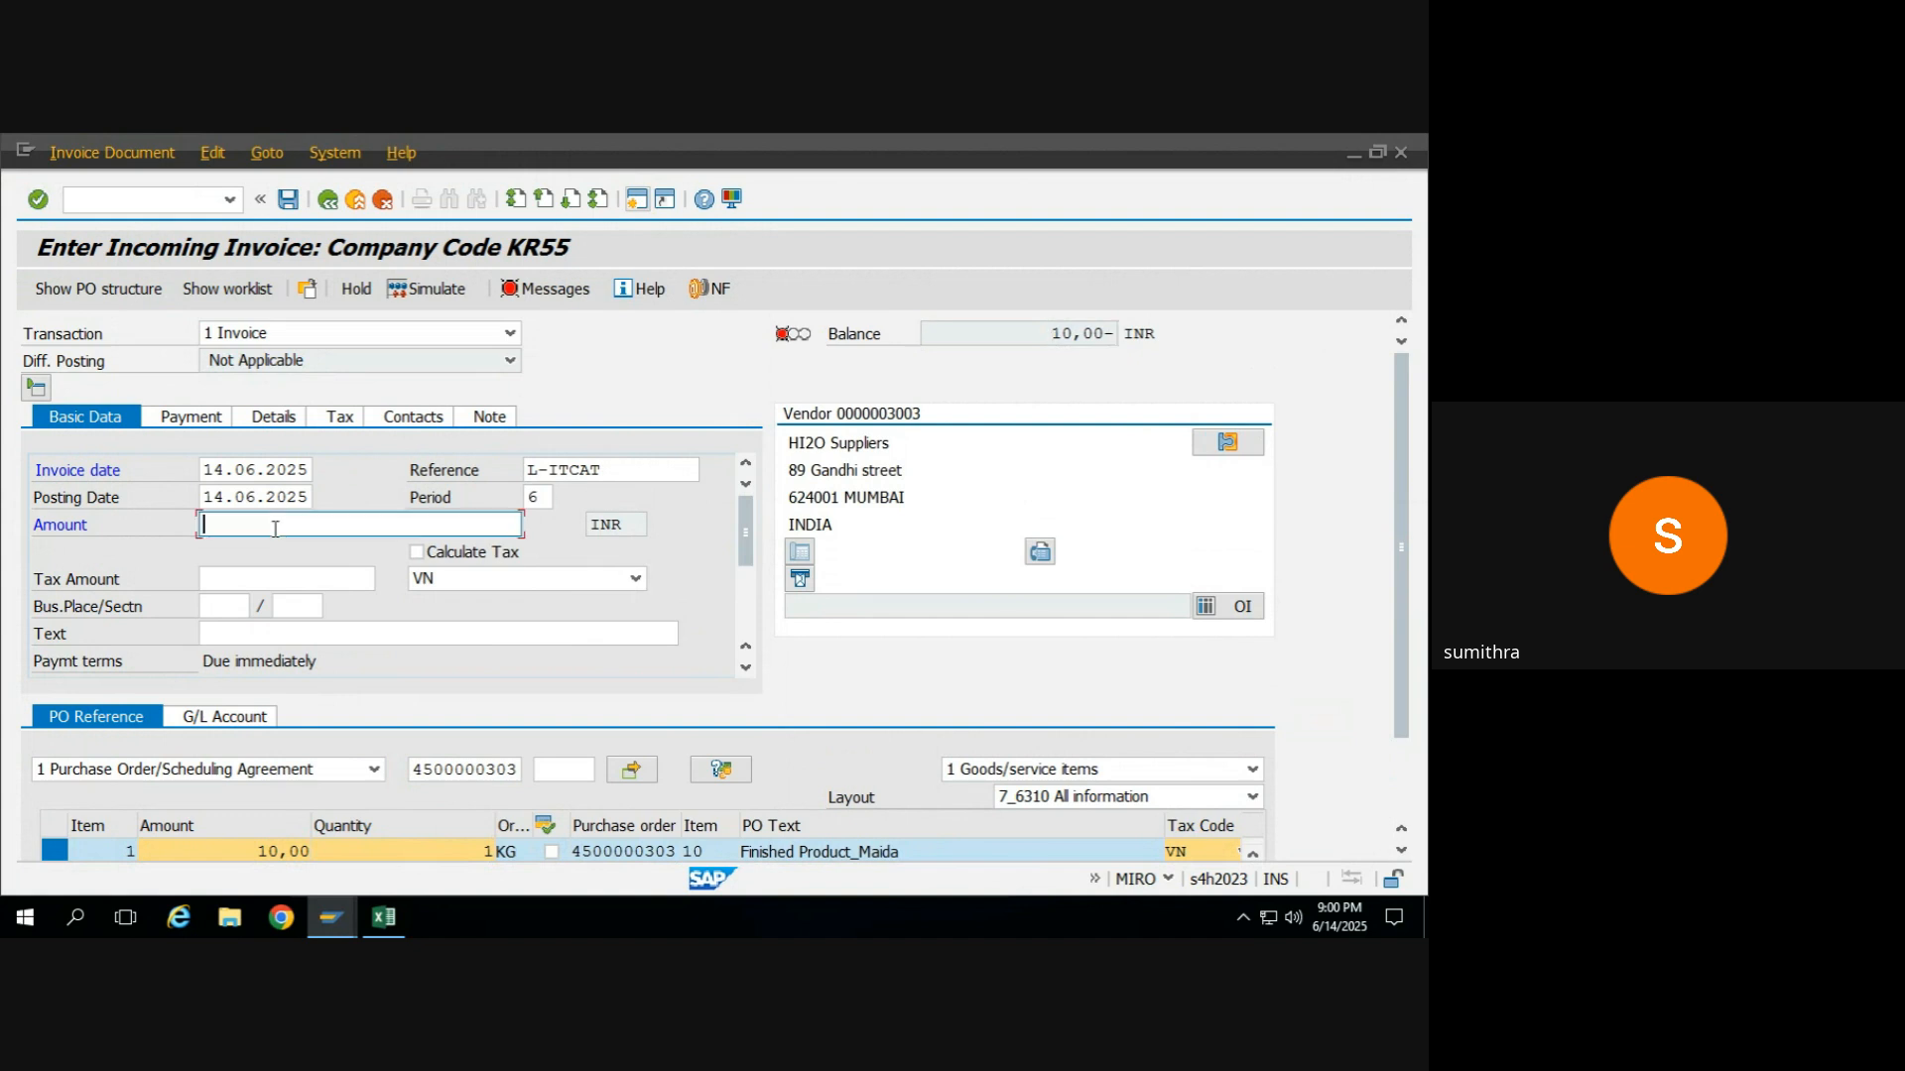
key(ctrl+v)
key(Return)
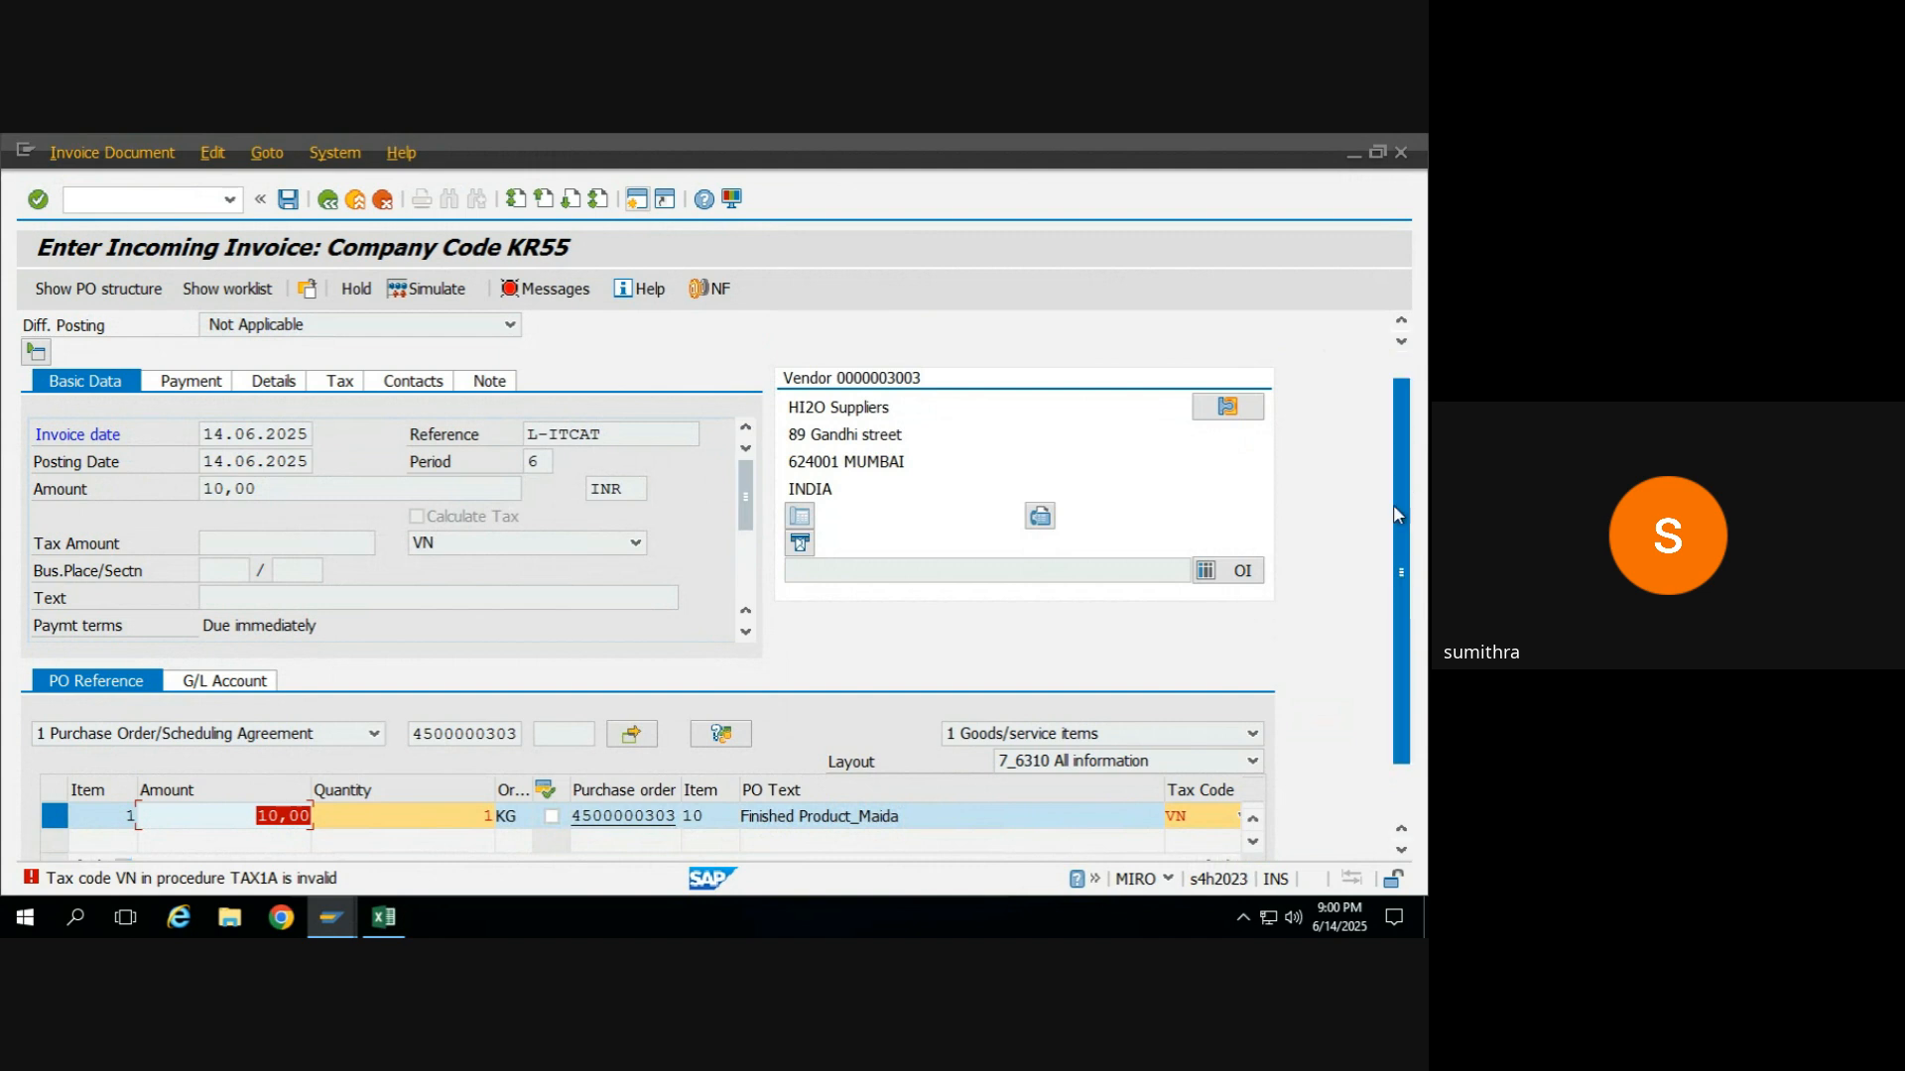
Set the Finished Product_Maida item's tax code to V0 (0% Tax) and check the invoice's verification log.
scroll(1397, 491, down, 1)
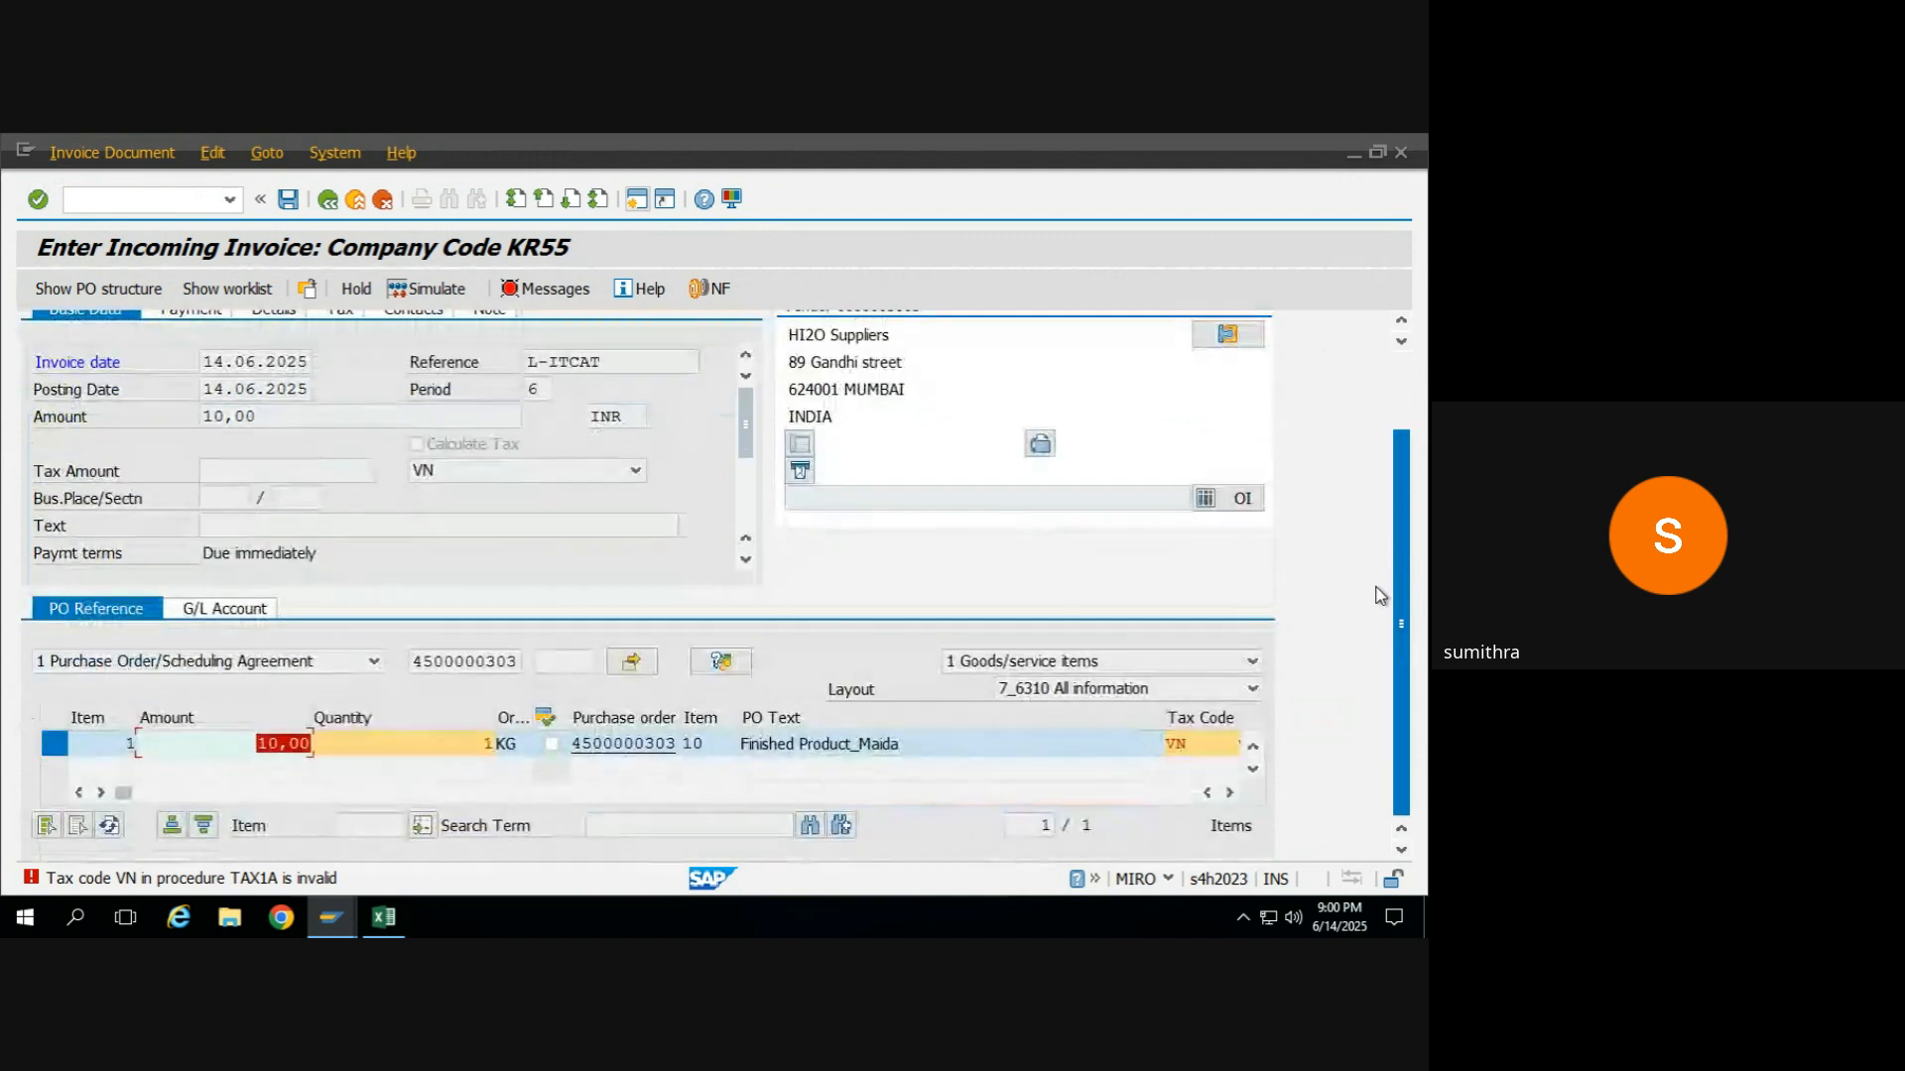
click(1229, 792)
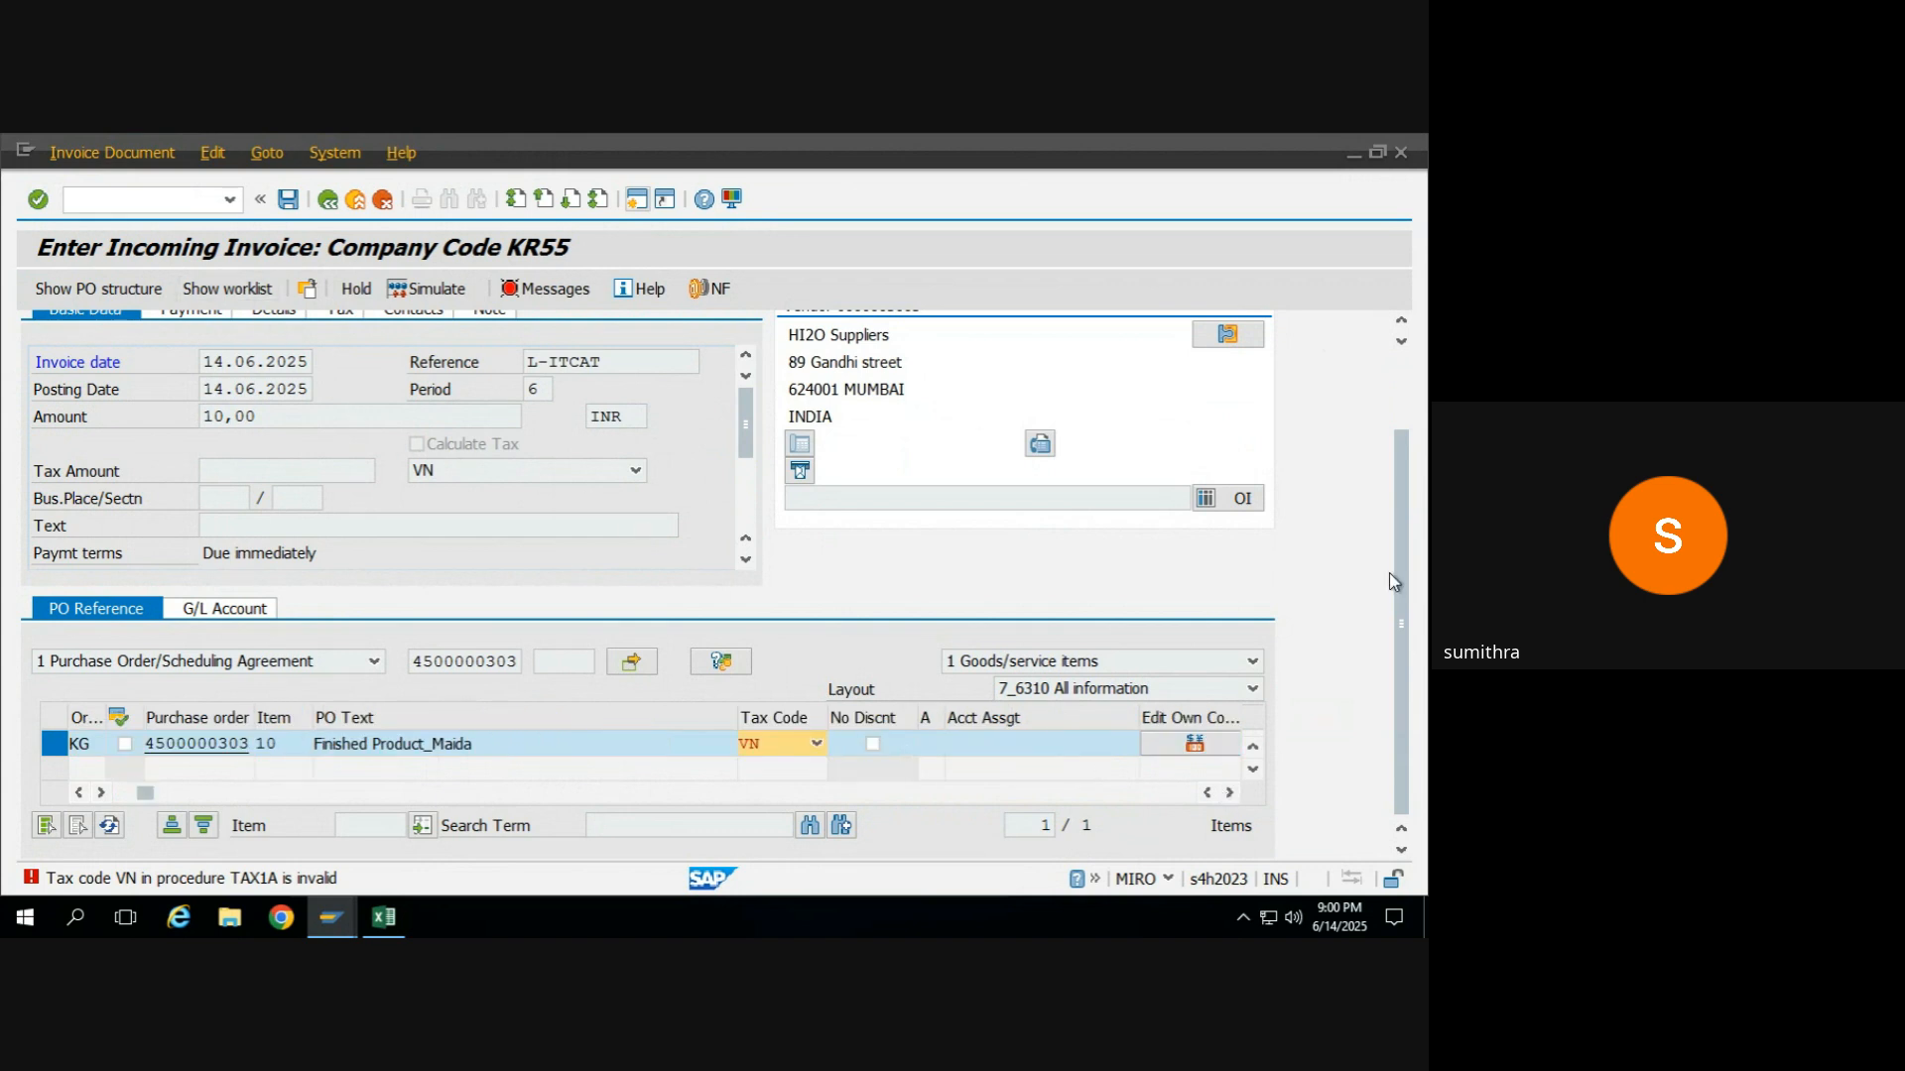
click(817, 746)
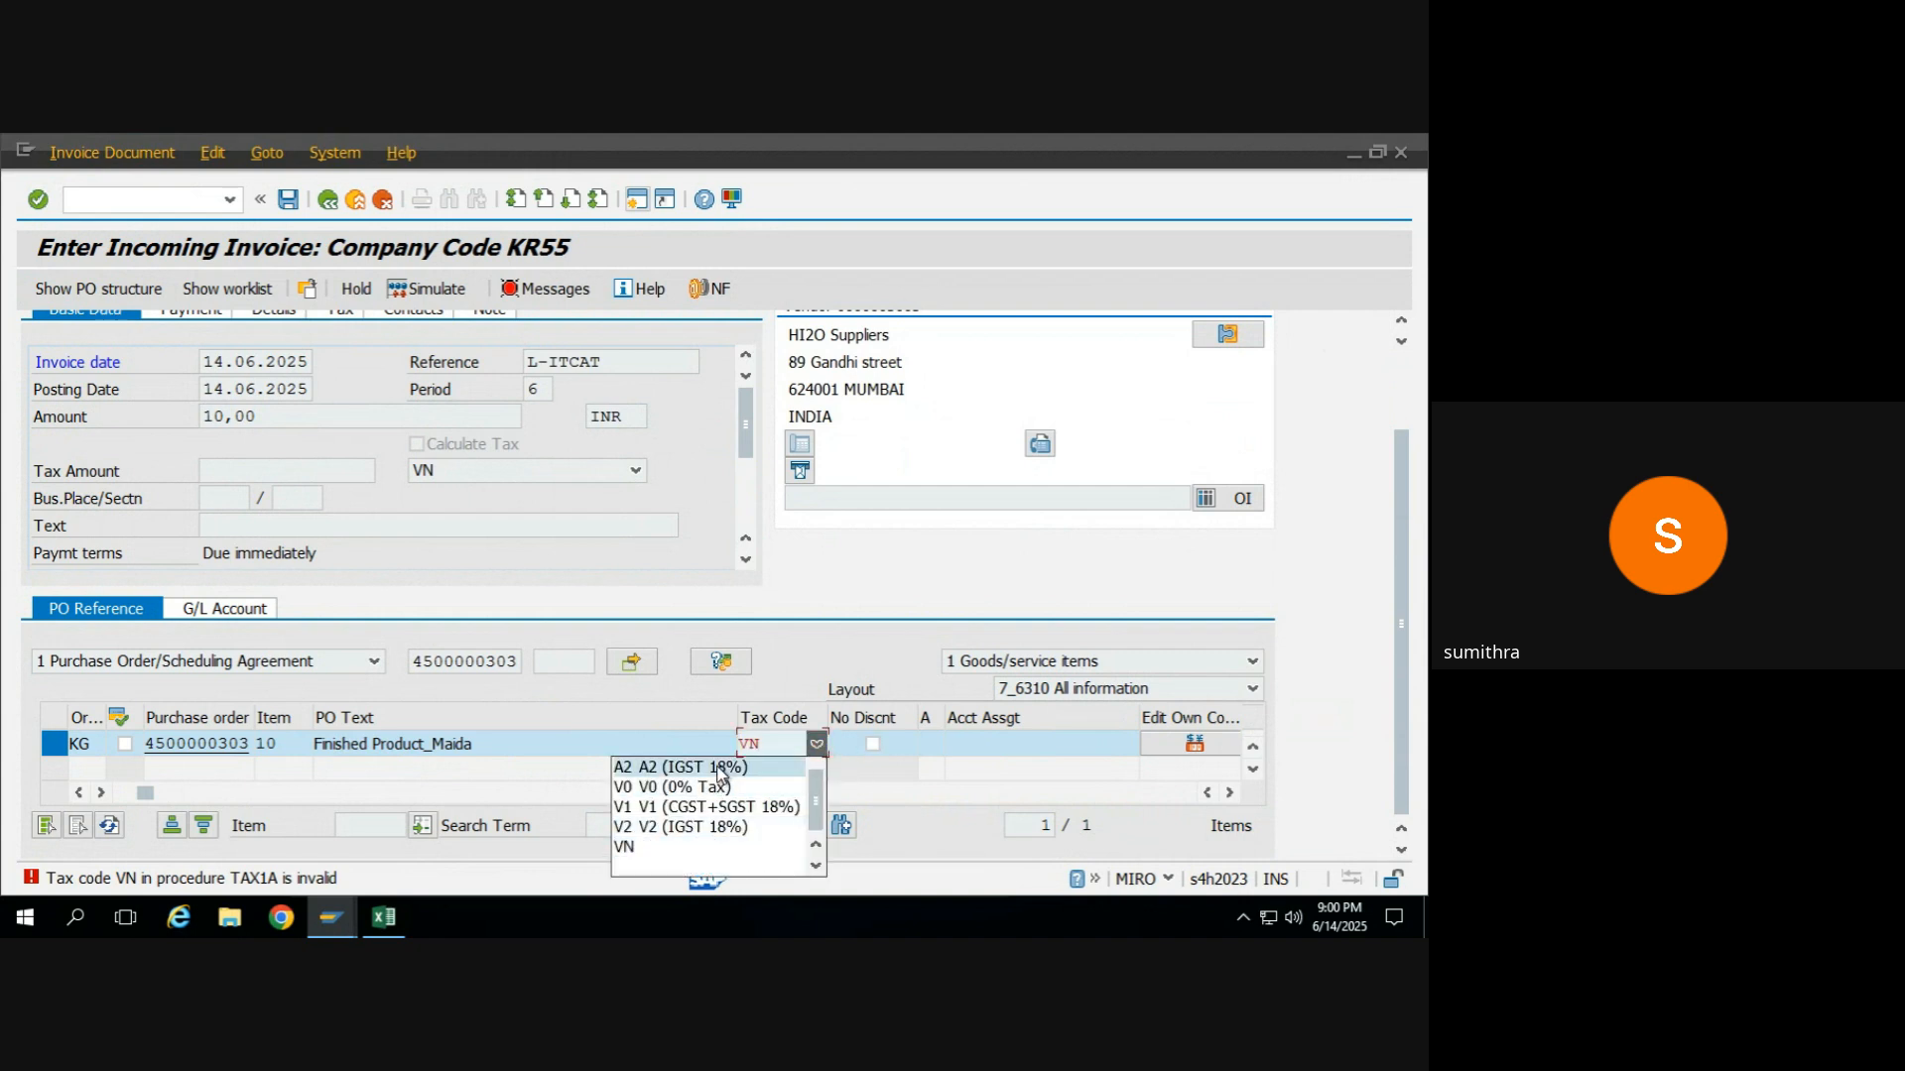
click(689, 787)
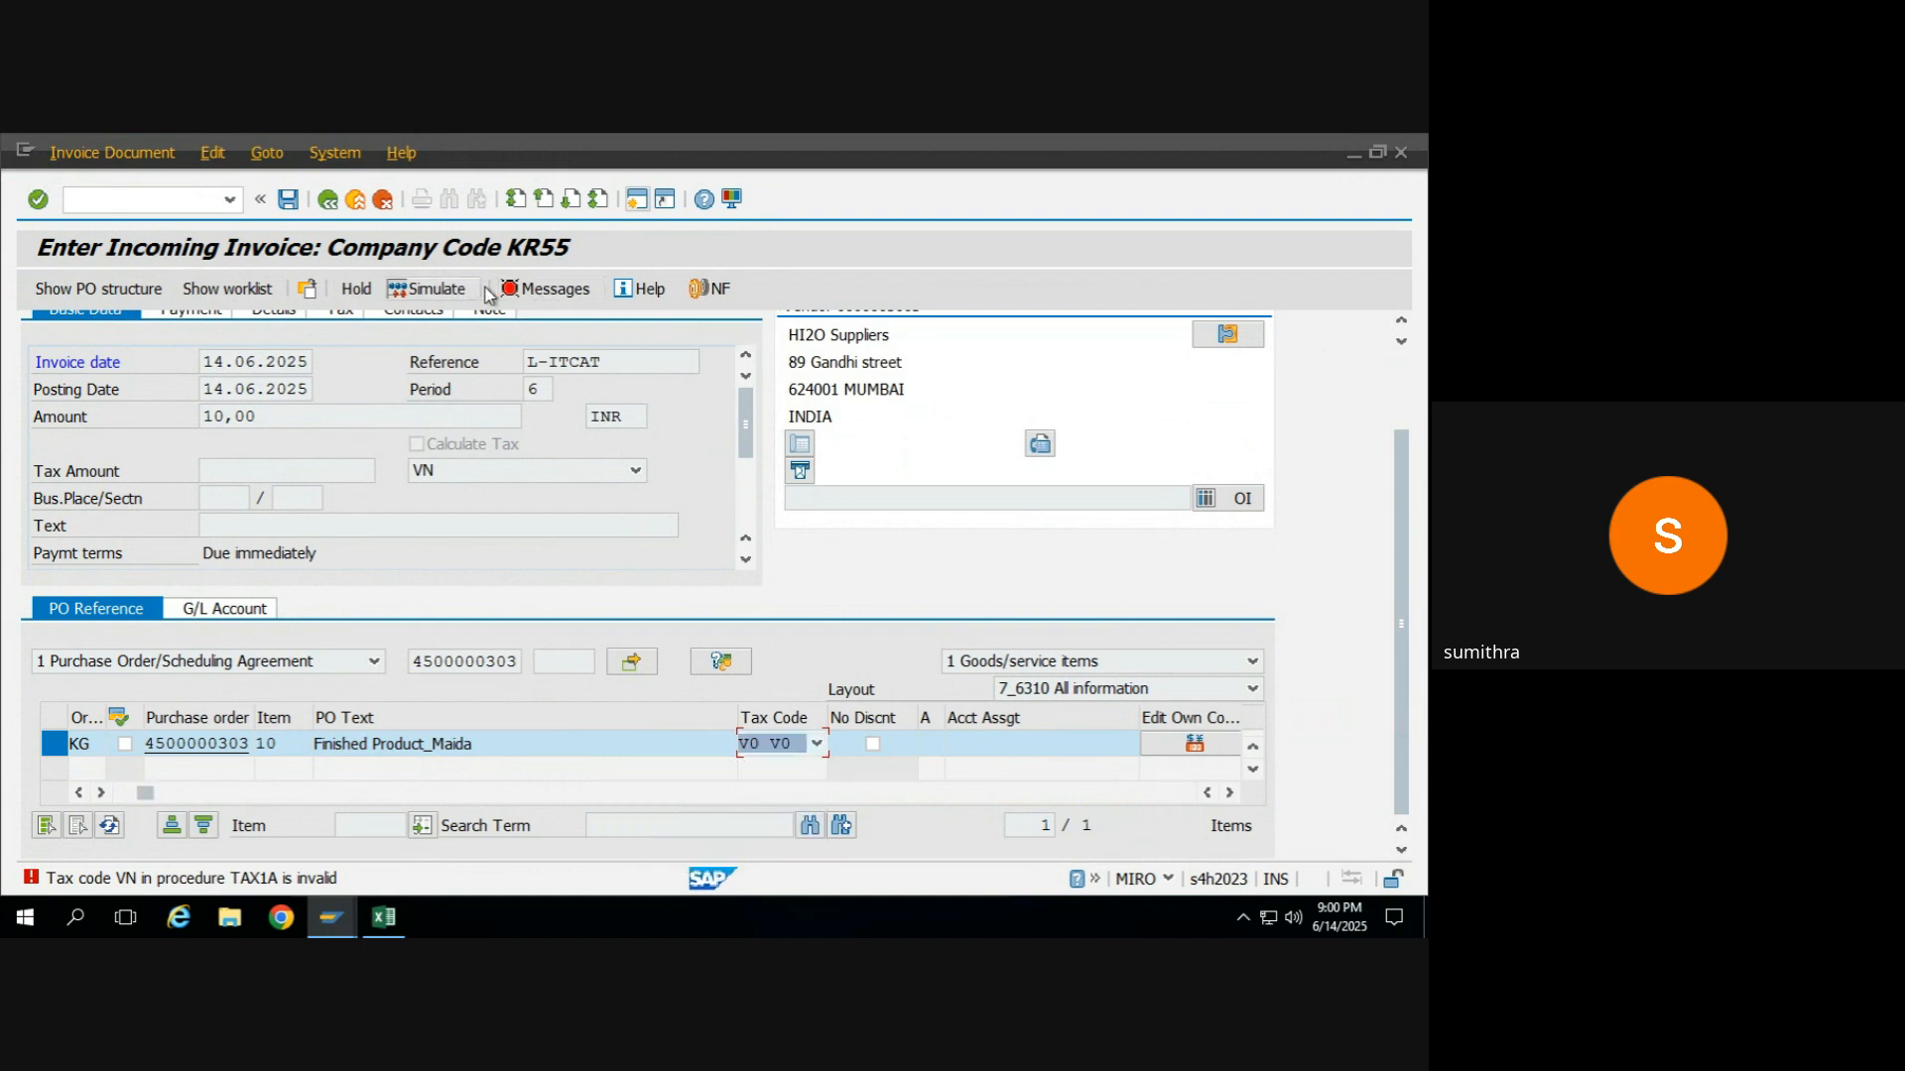
click(546, 289)
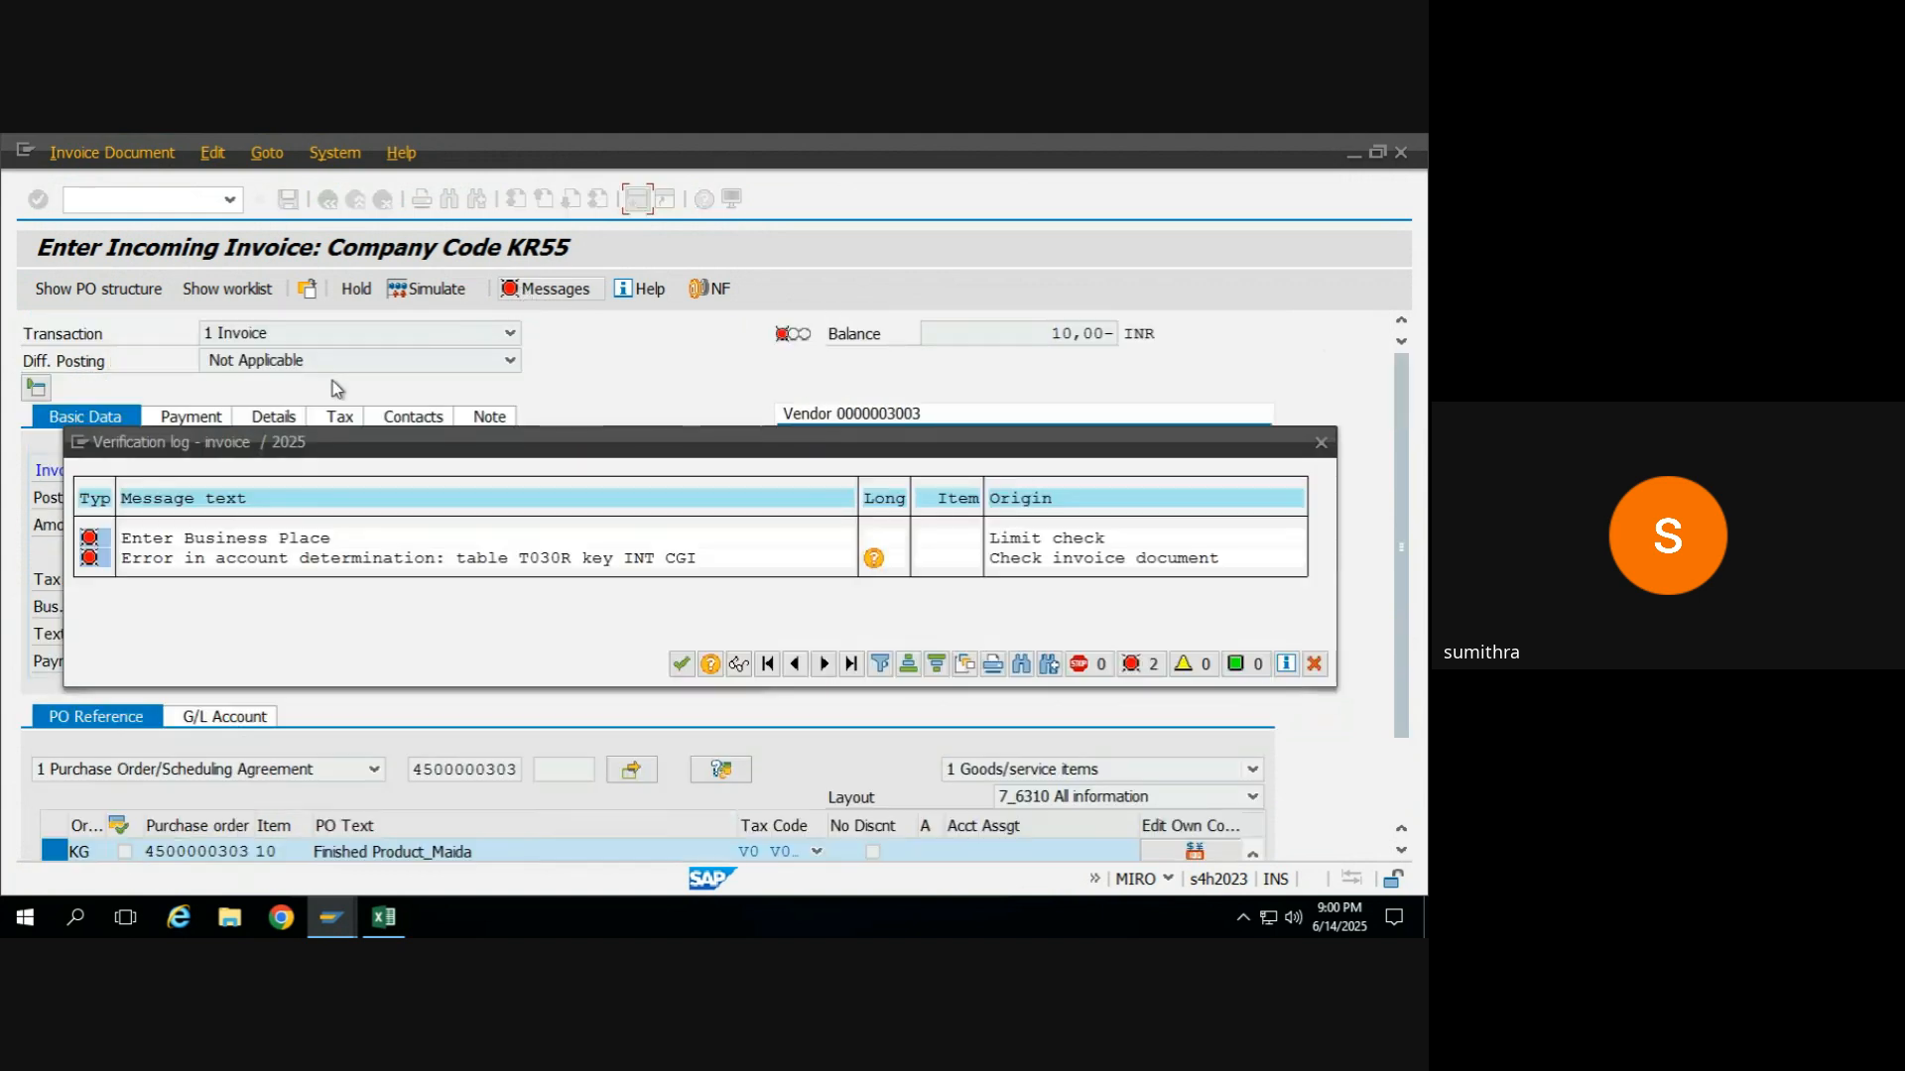
click(680, 664)
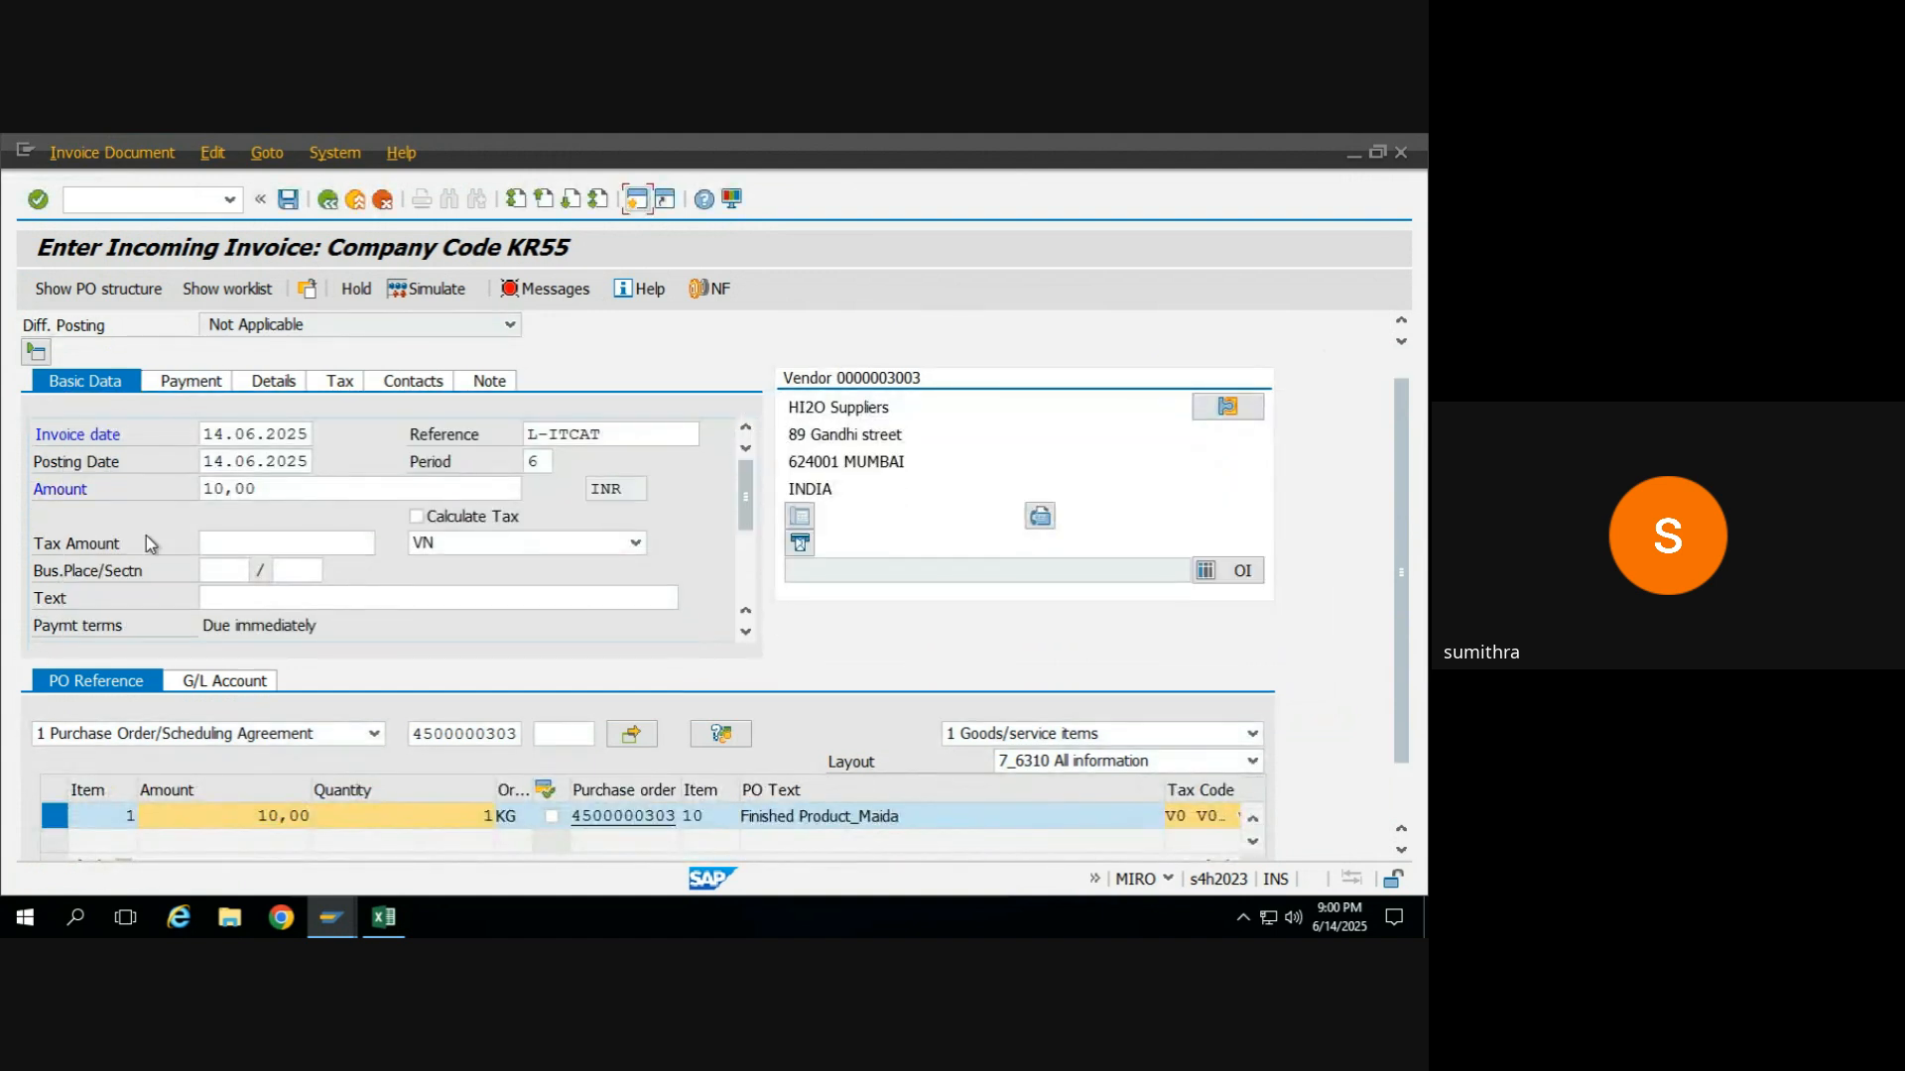
Try MWN as the invoice's business place and clear the entry.
click(217, 570)
text(MWN)
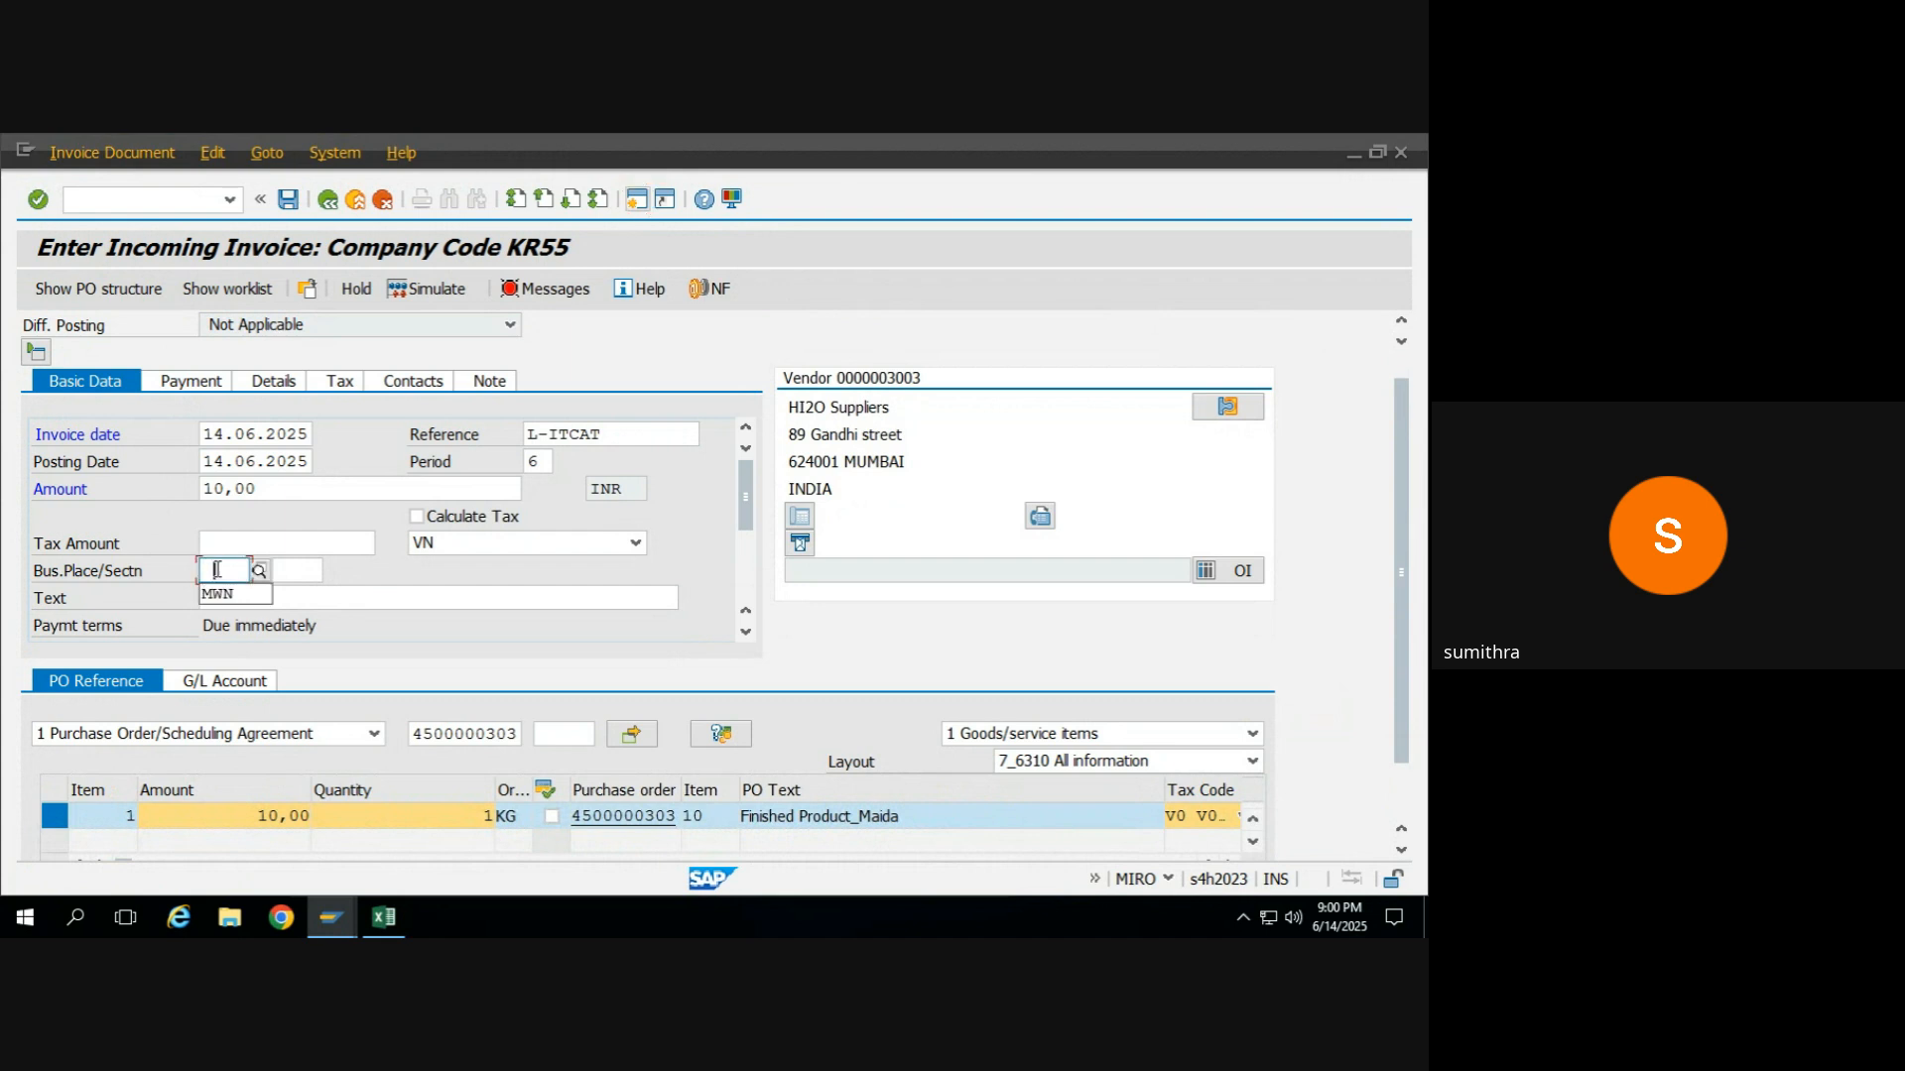
key(Return)
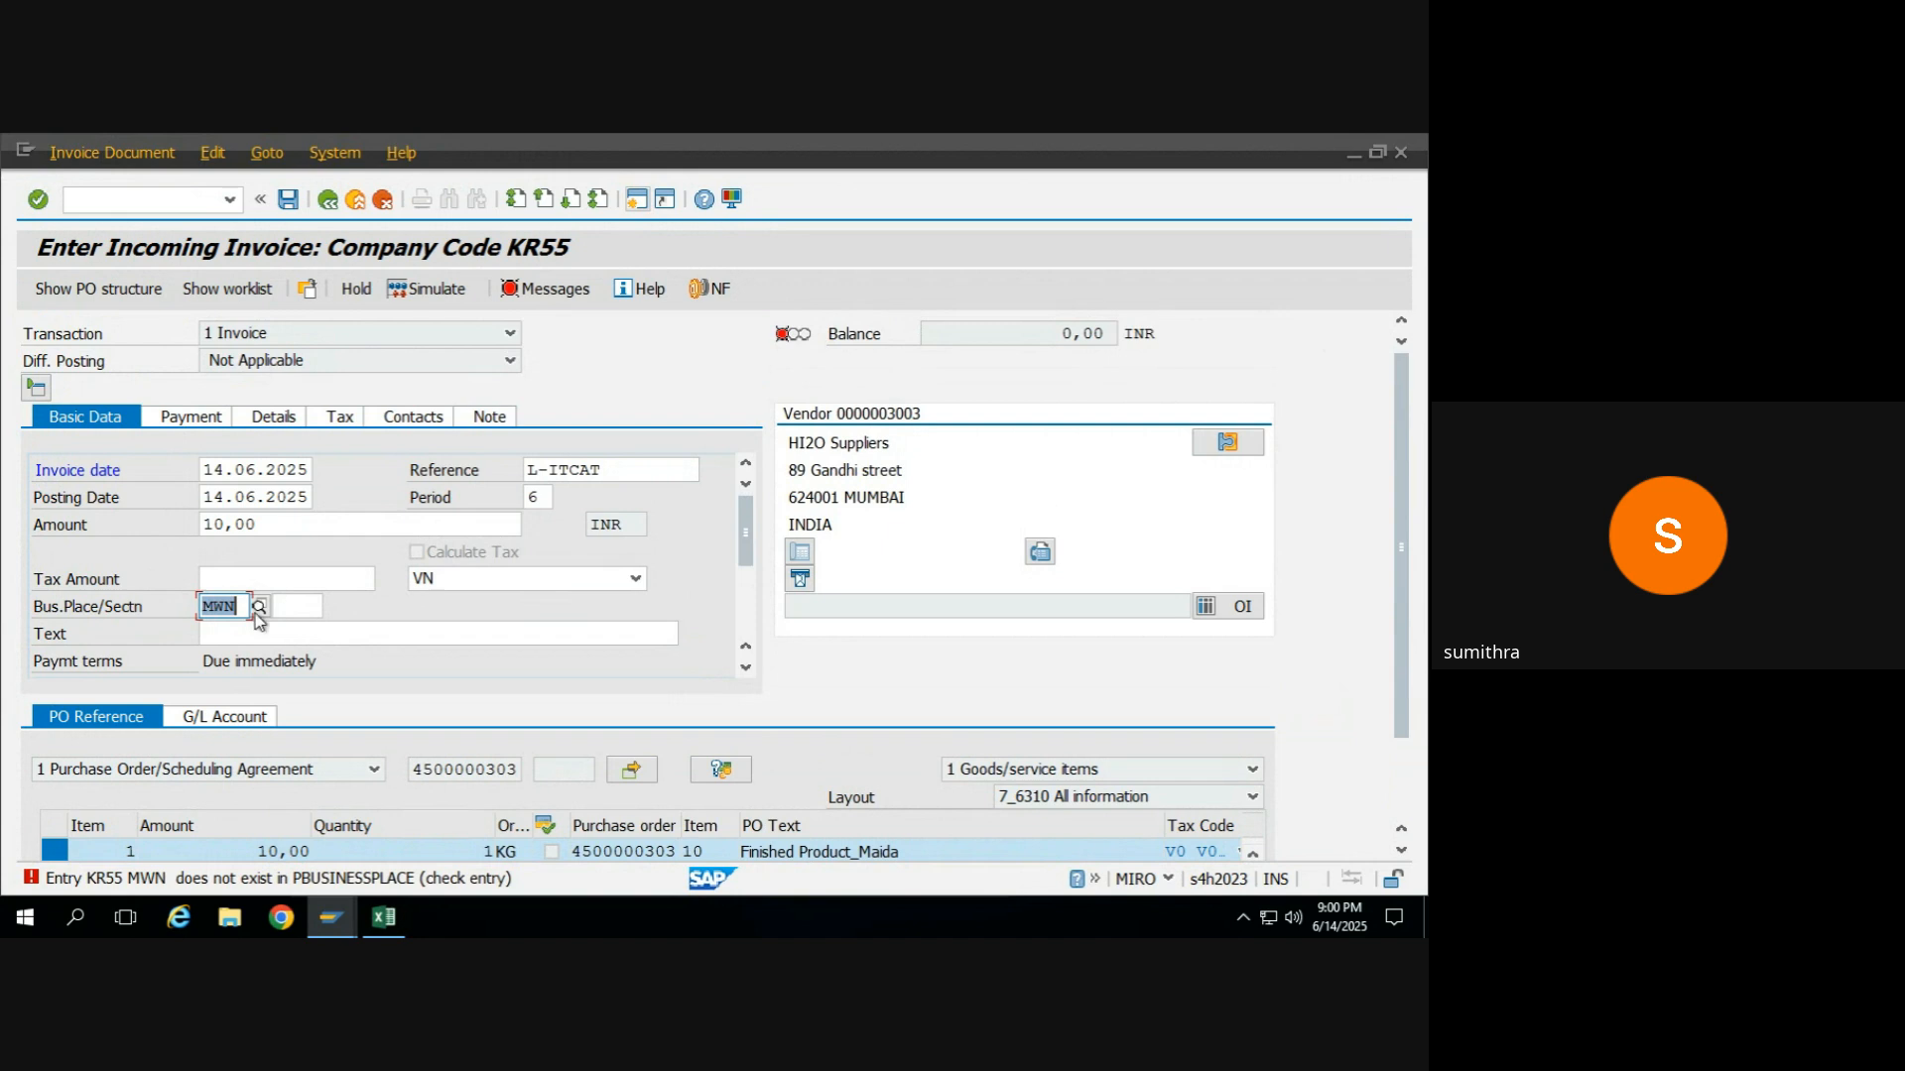
key(Delete)
key(Return)
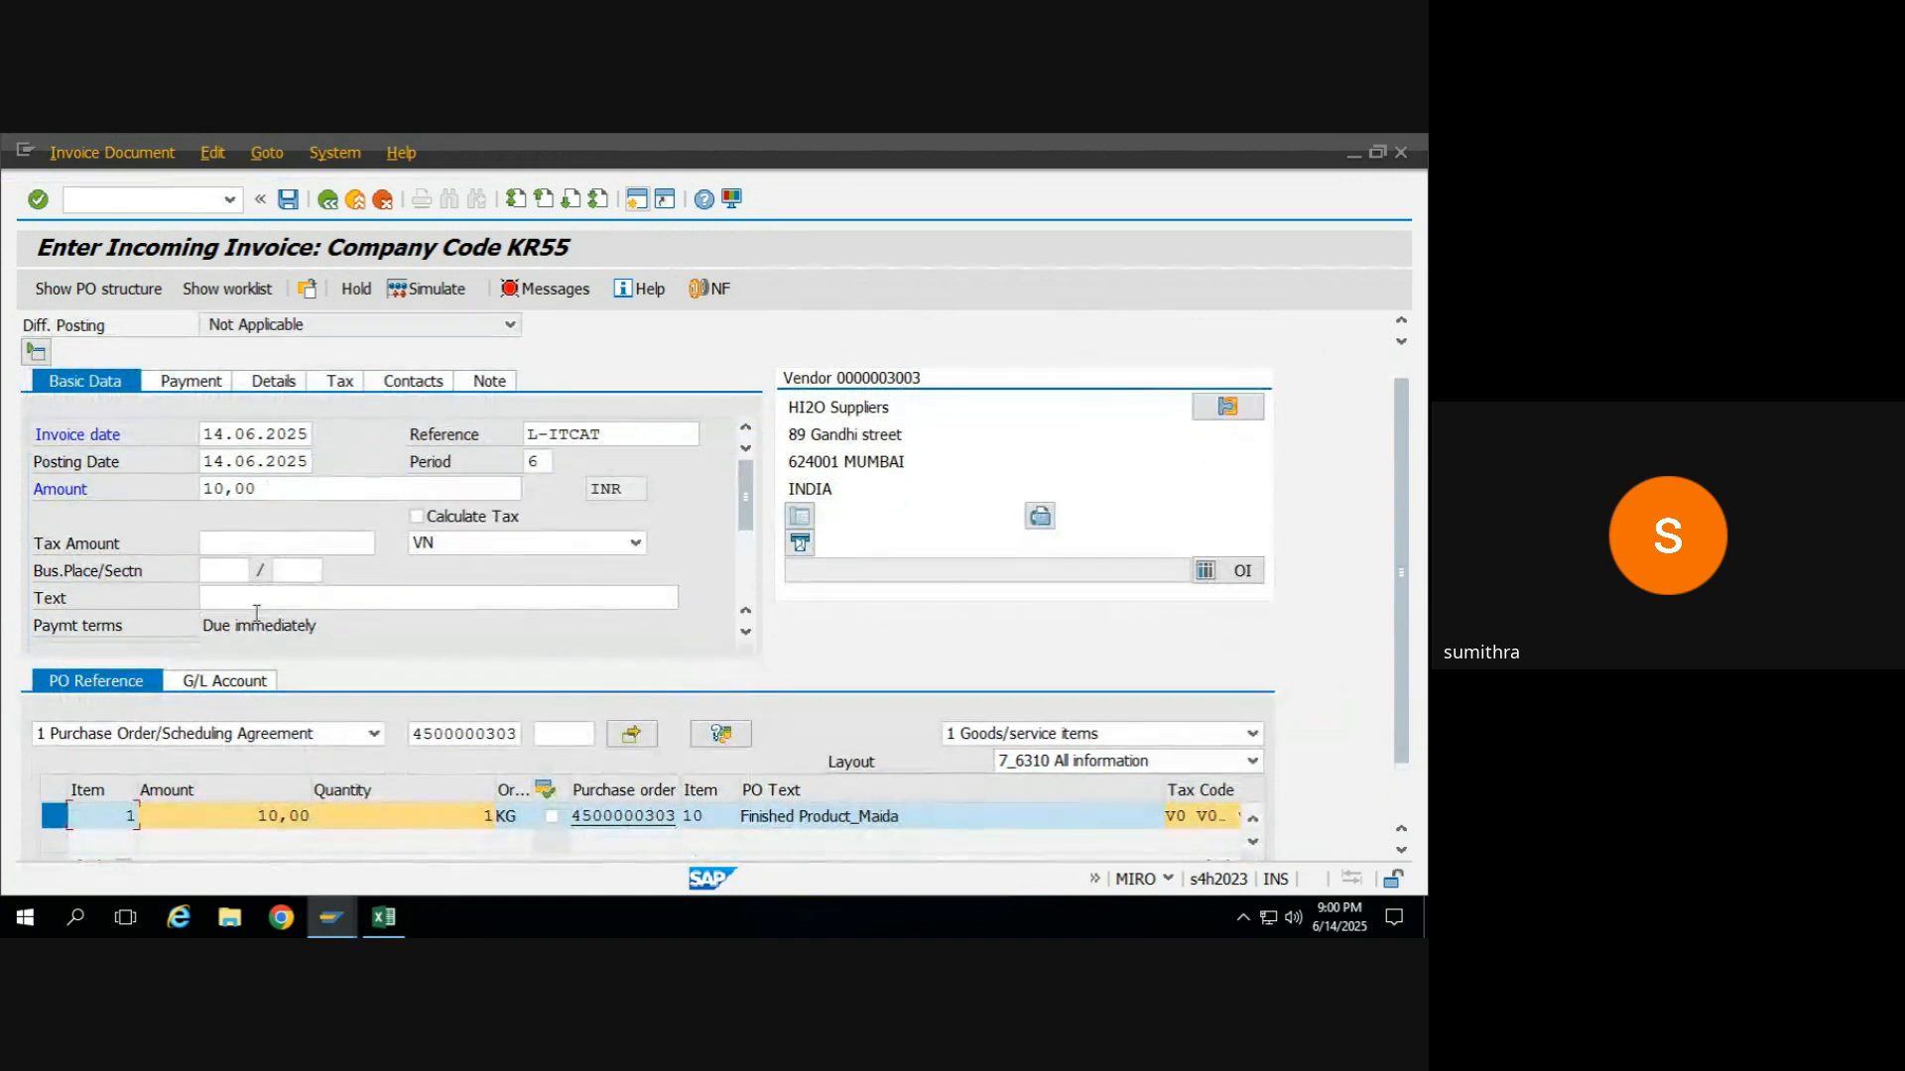
Look up the business places and set the invoice's business place to KR55.
click(226, 570)
click(258, 572)
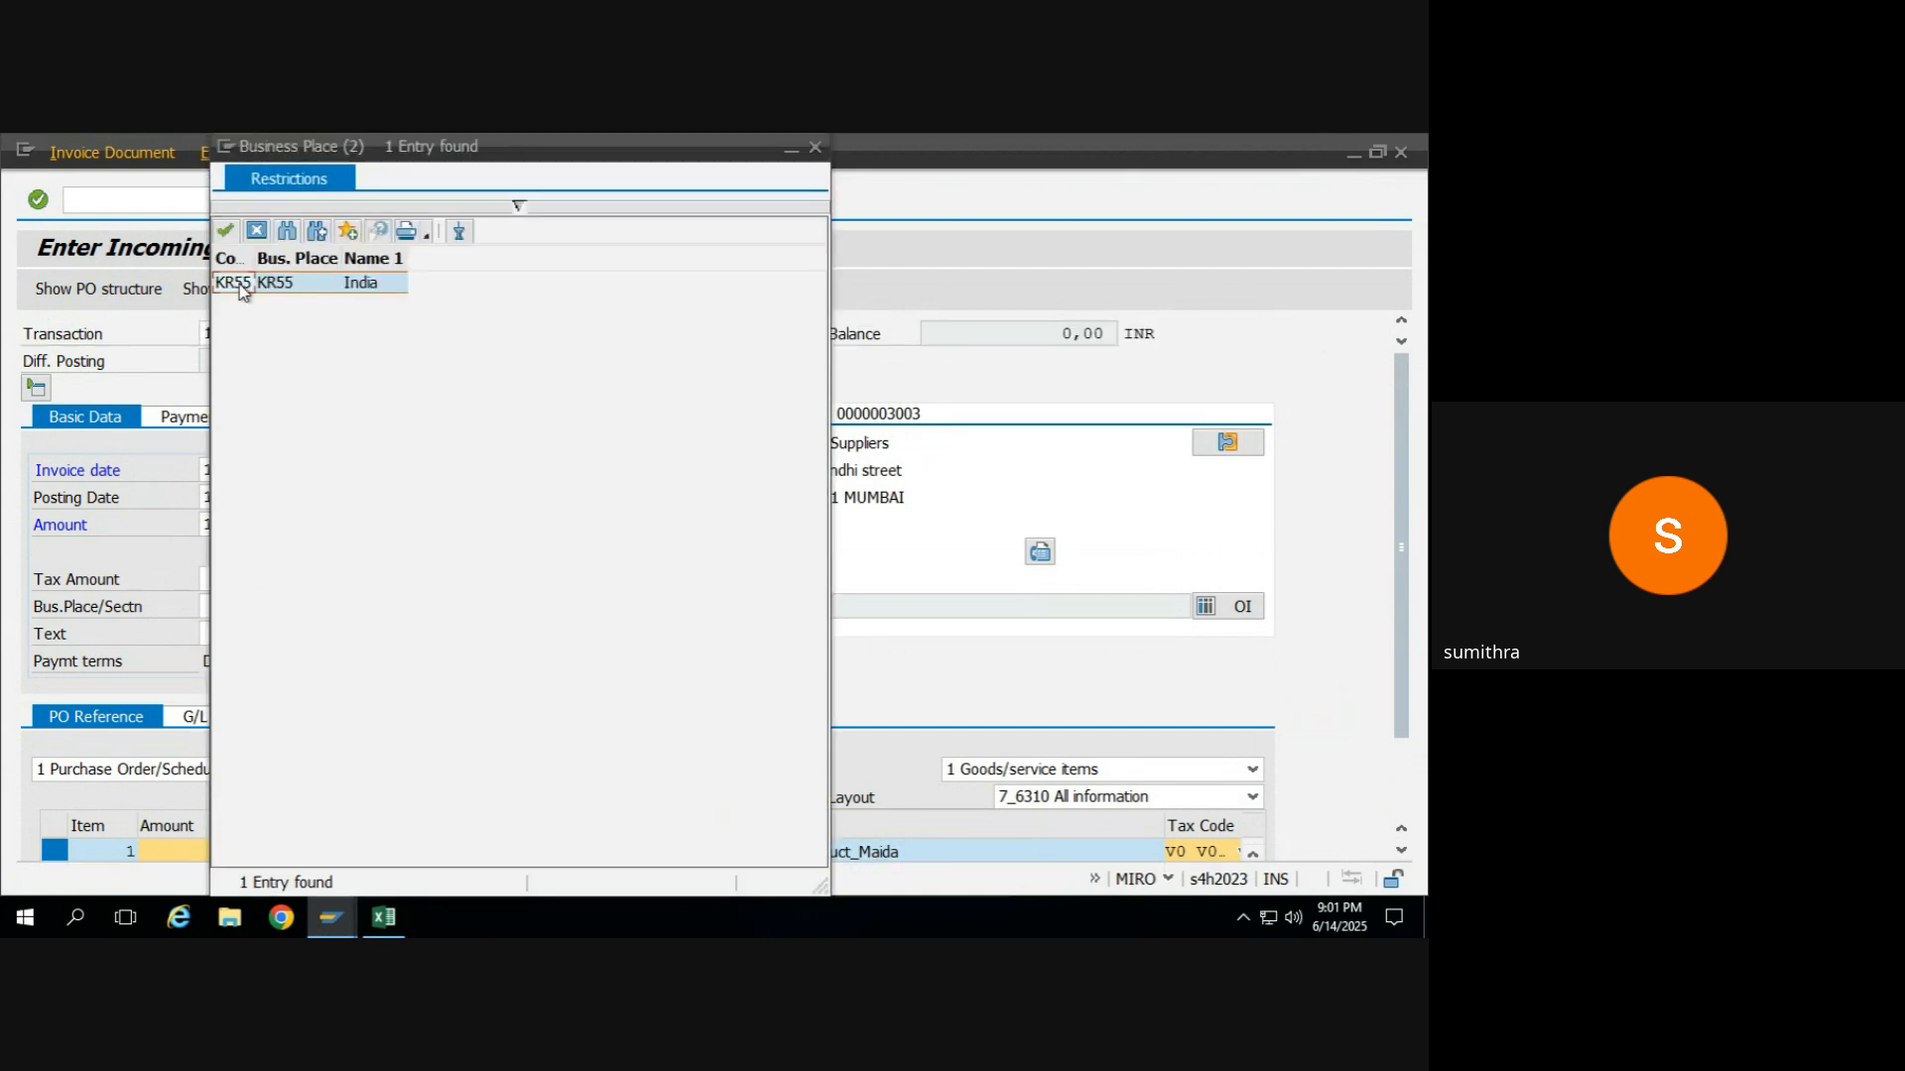
double_click(241, 284)
key(Return)
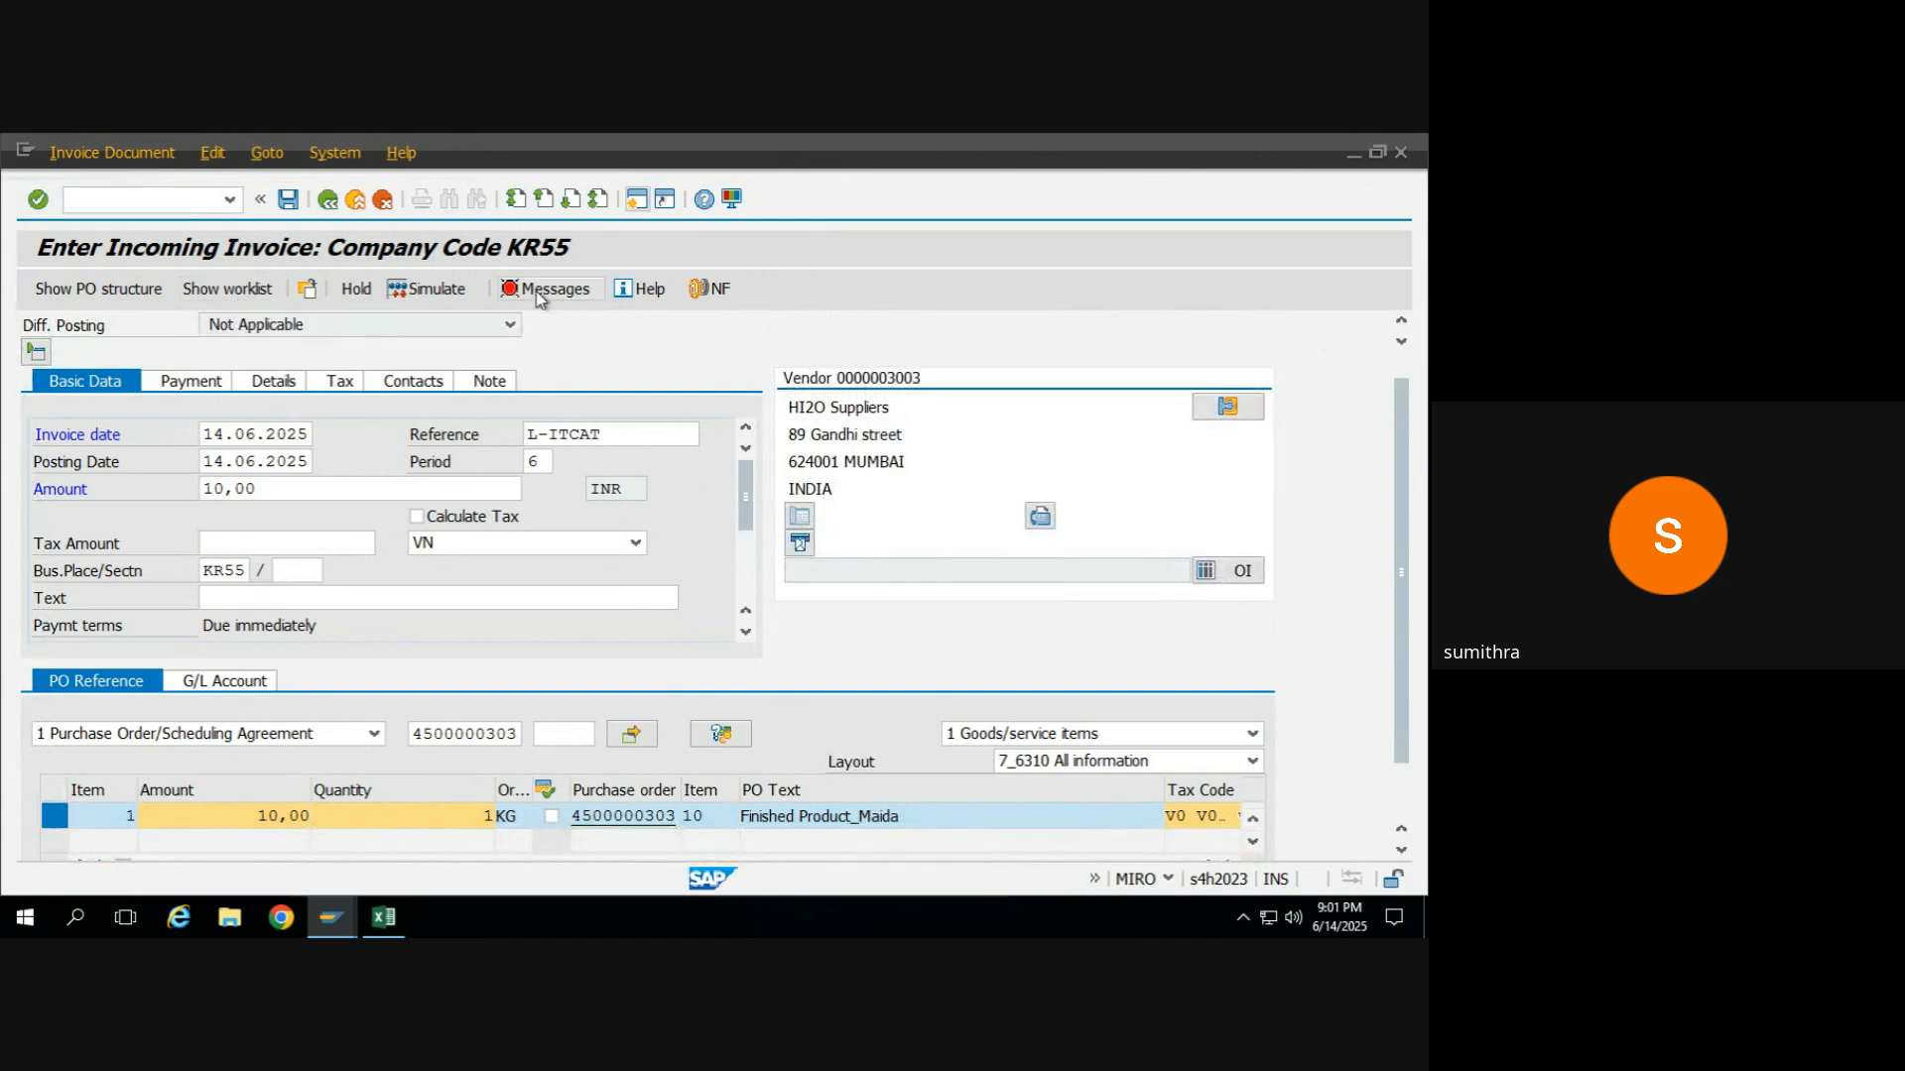
Recheck the invoice's verification log and examine its payment and tax data.
click(538, 291)
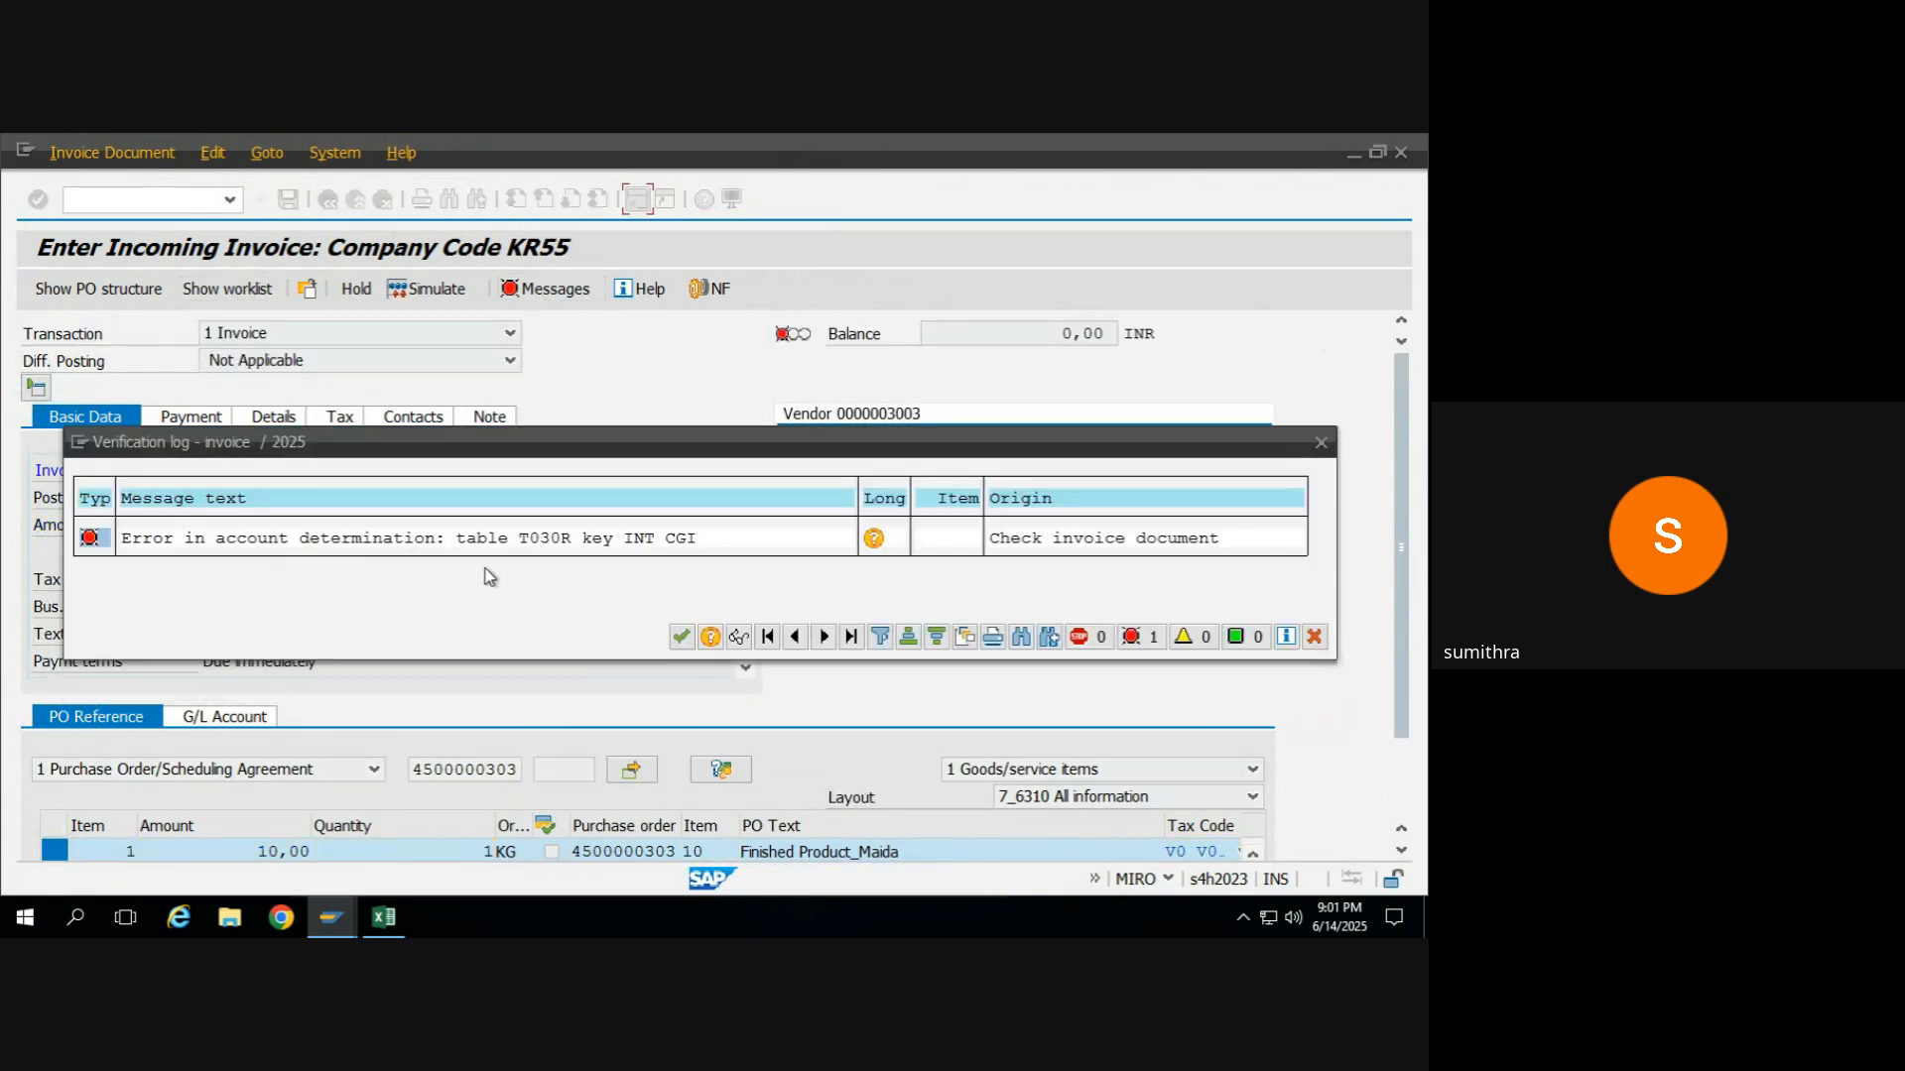
click(681, 635)
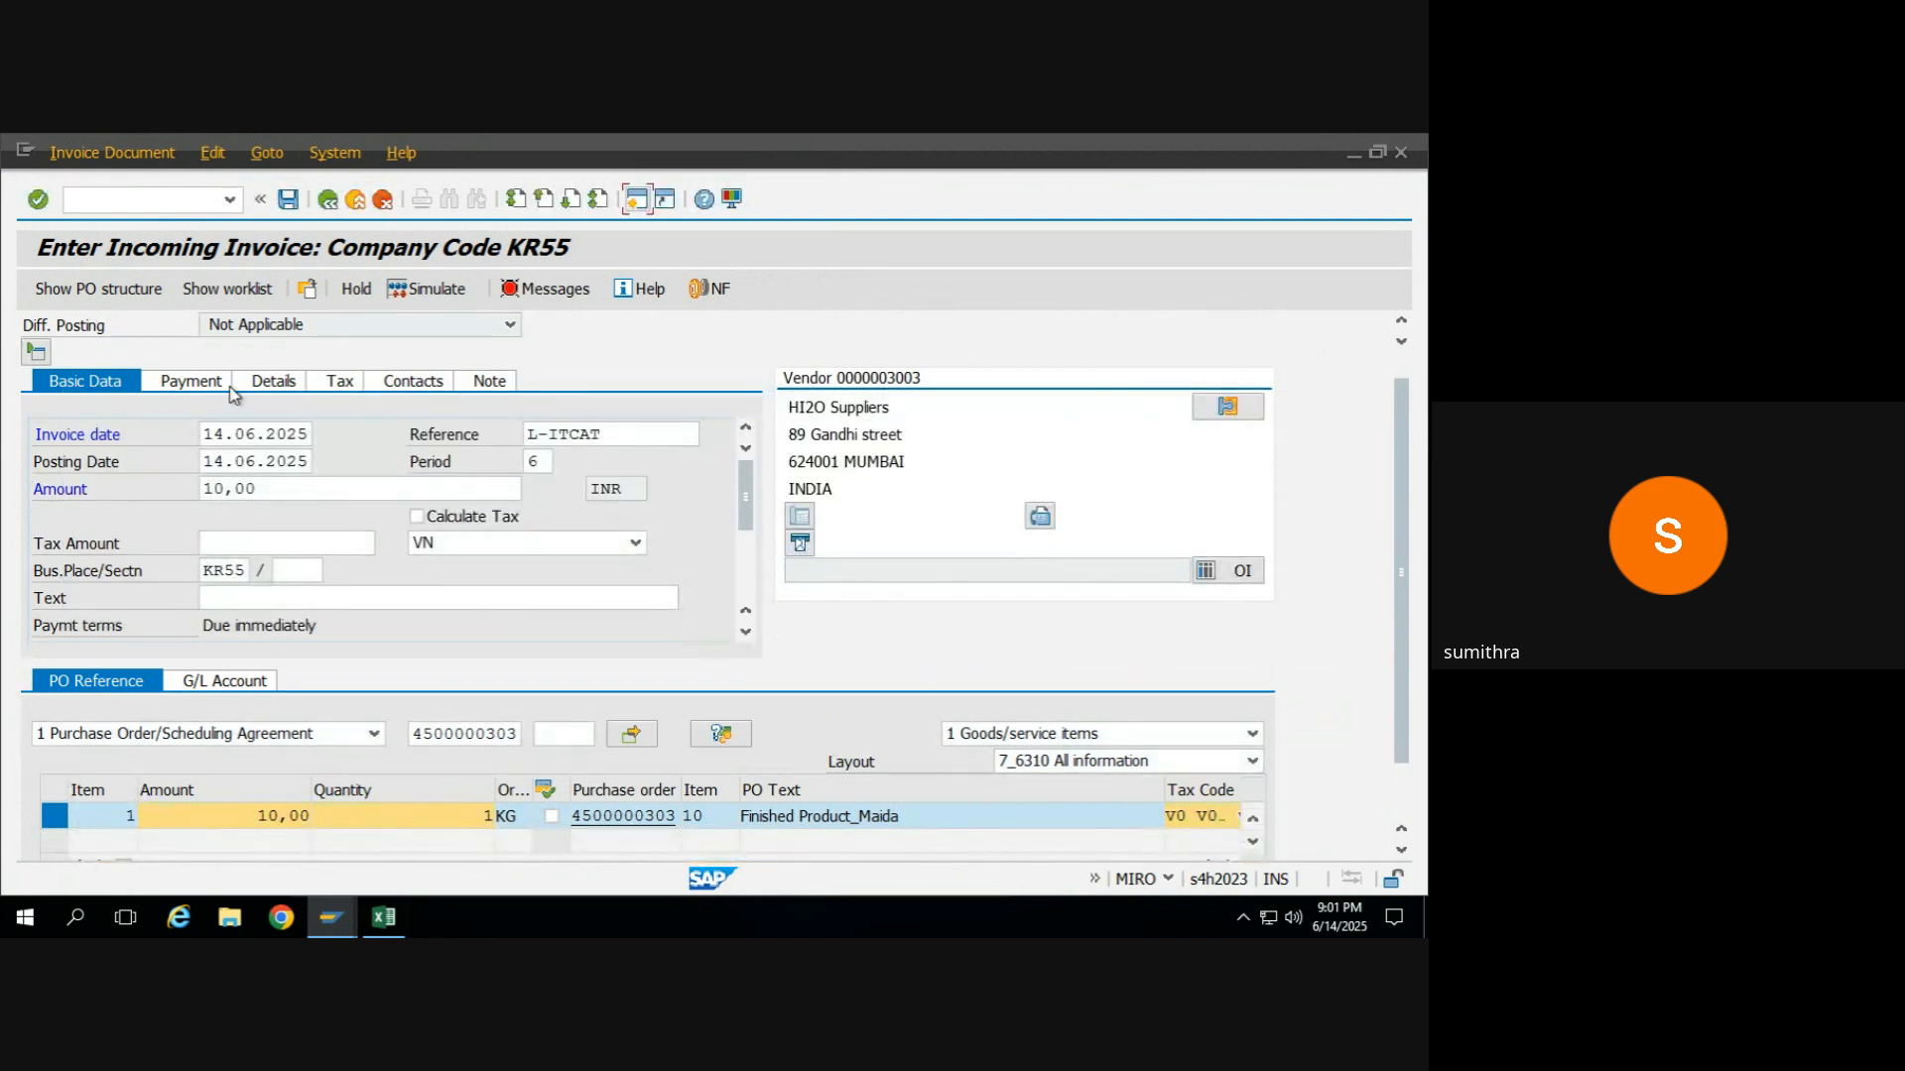
click(163, 383)
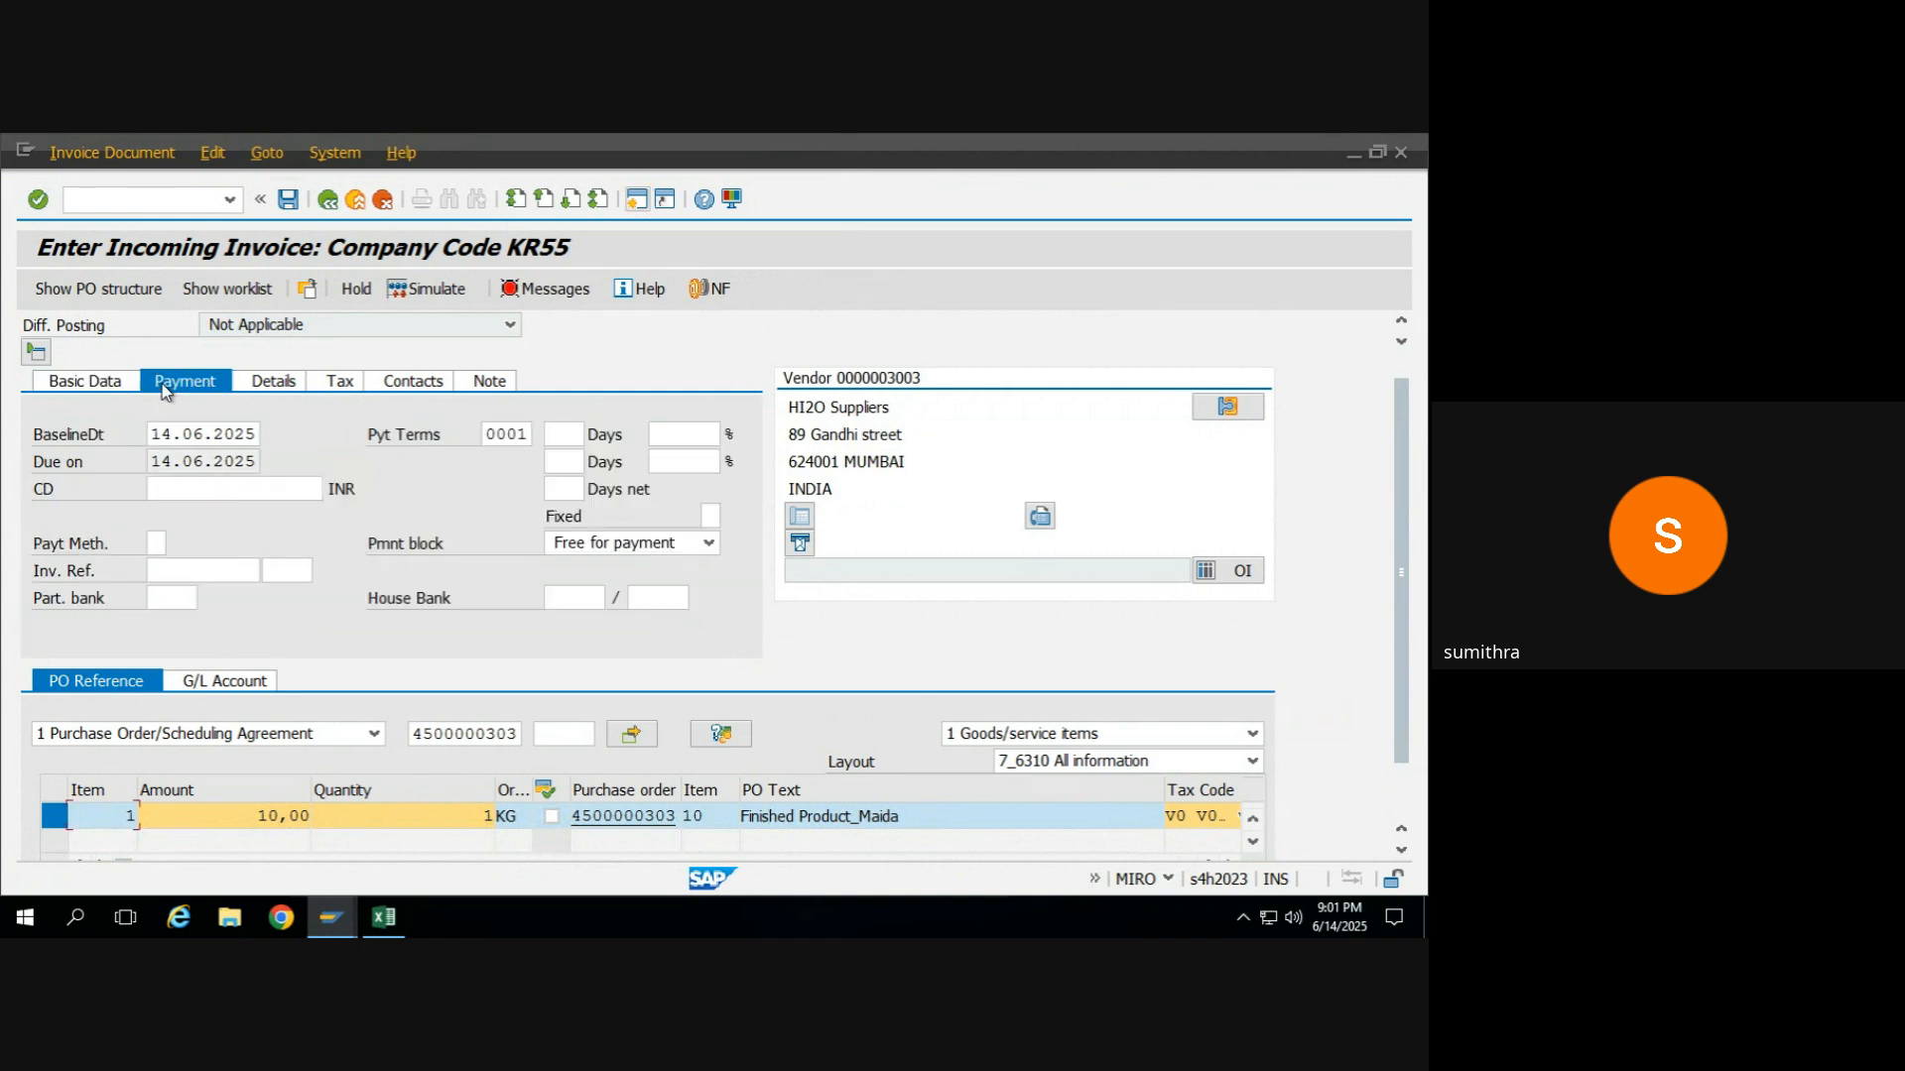
click(353, 388)
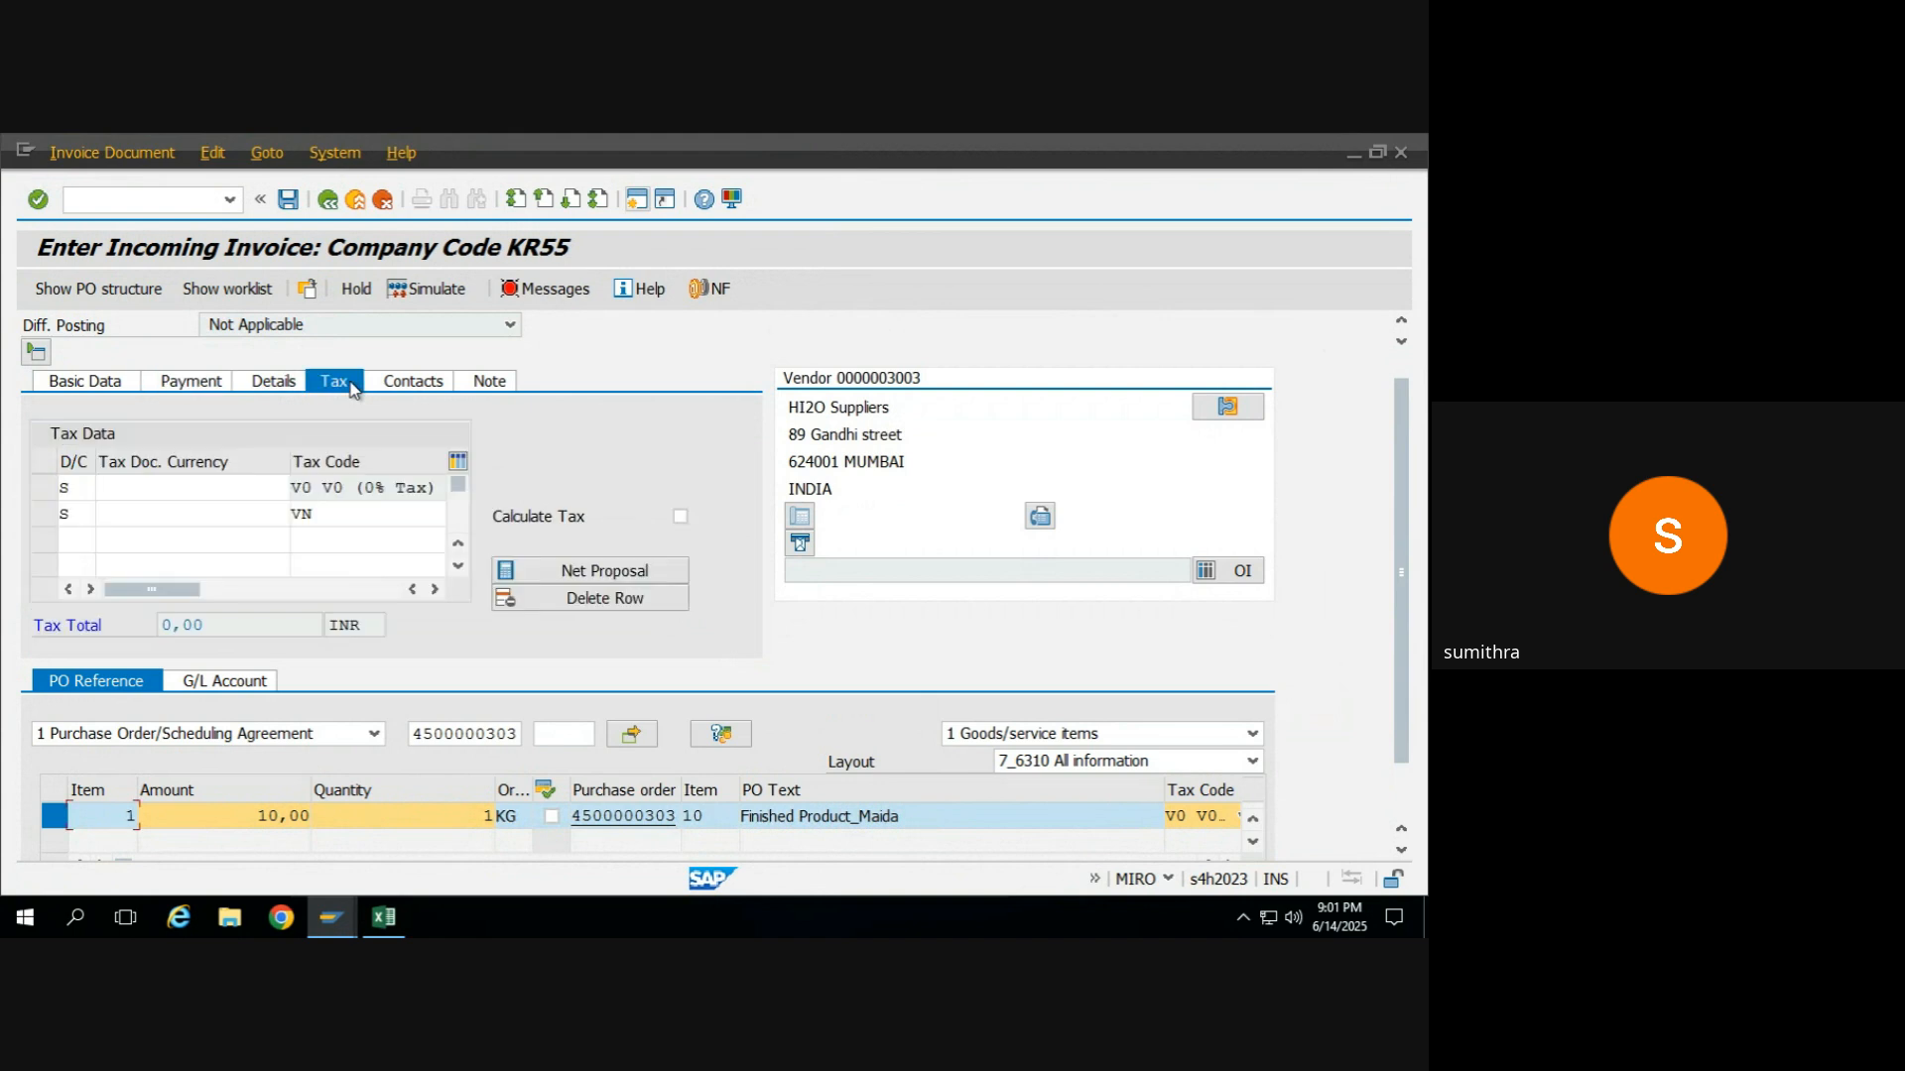
Clear the VN tax code from the second tax data row and delete that row, keeping V0 (0% Tax).
click(336, 515)
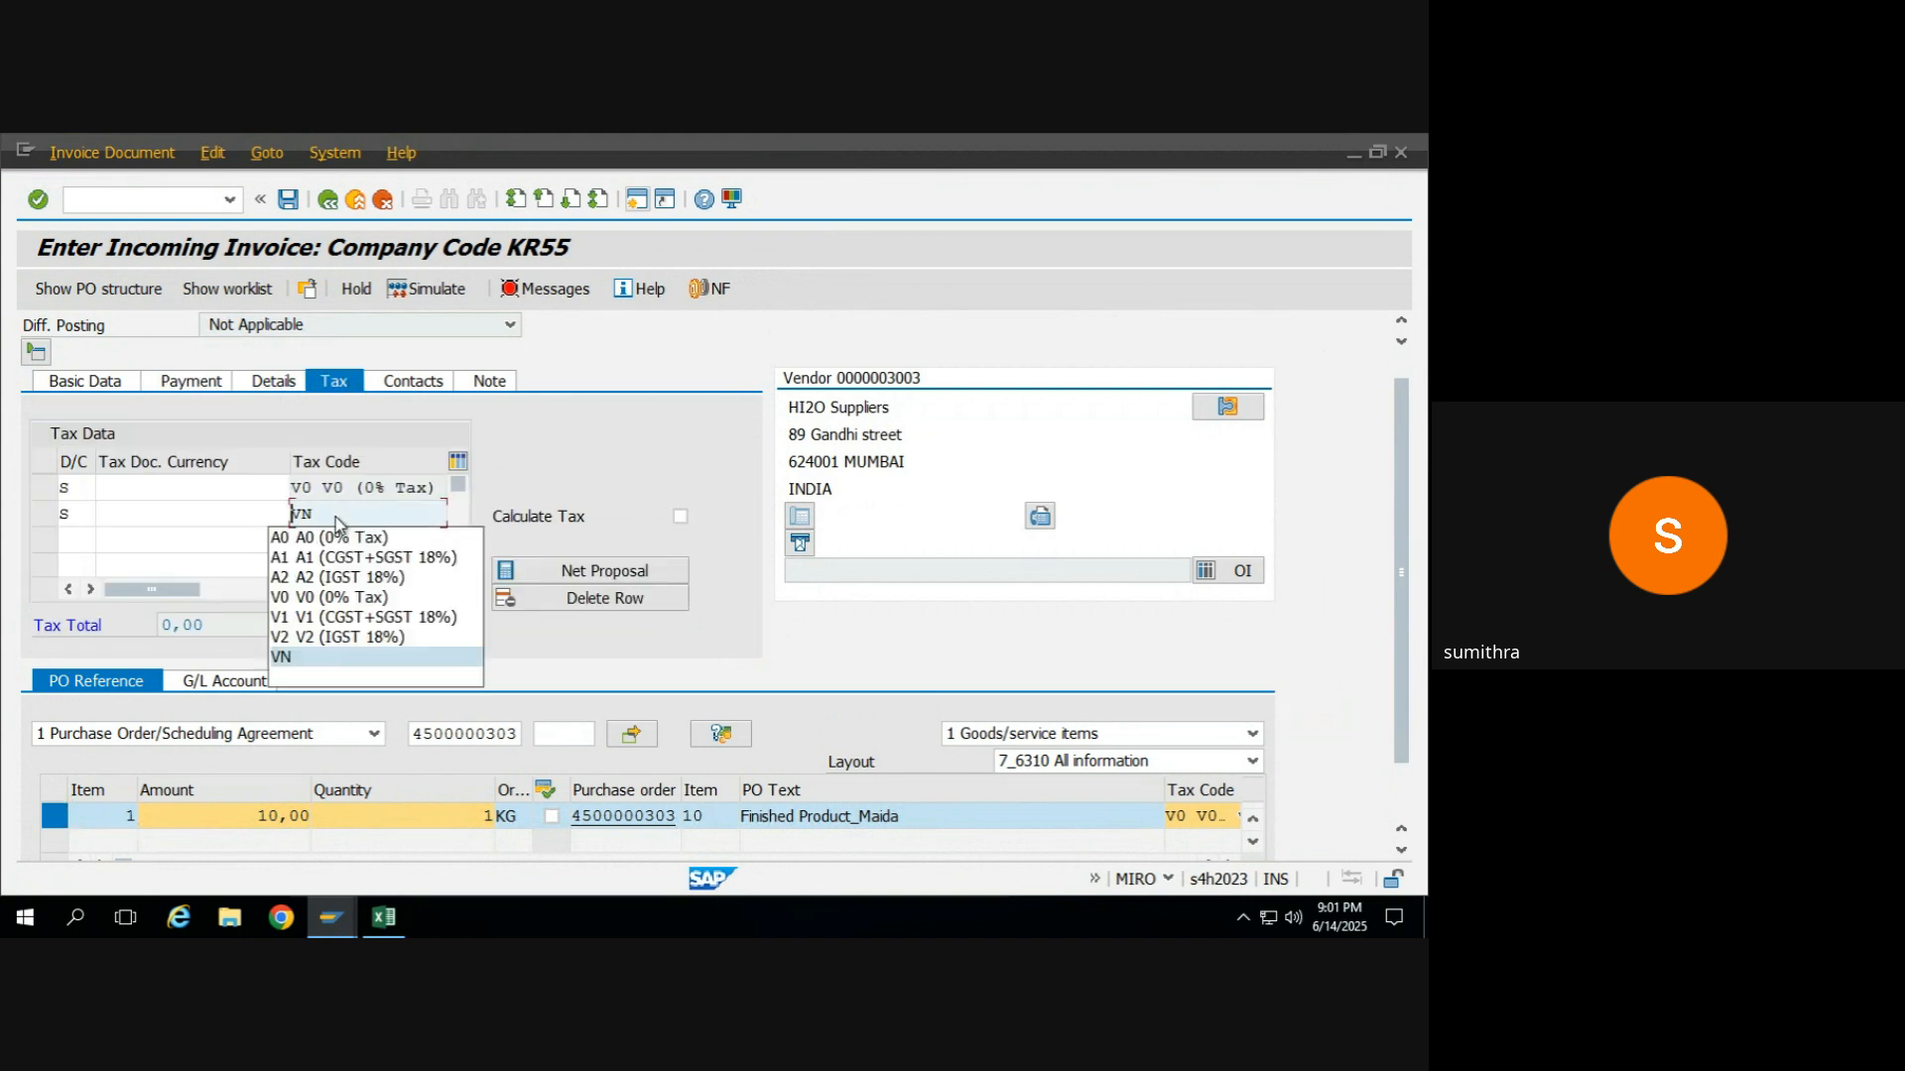
click(308, 679)
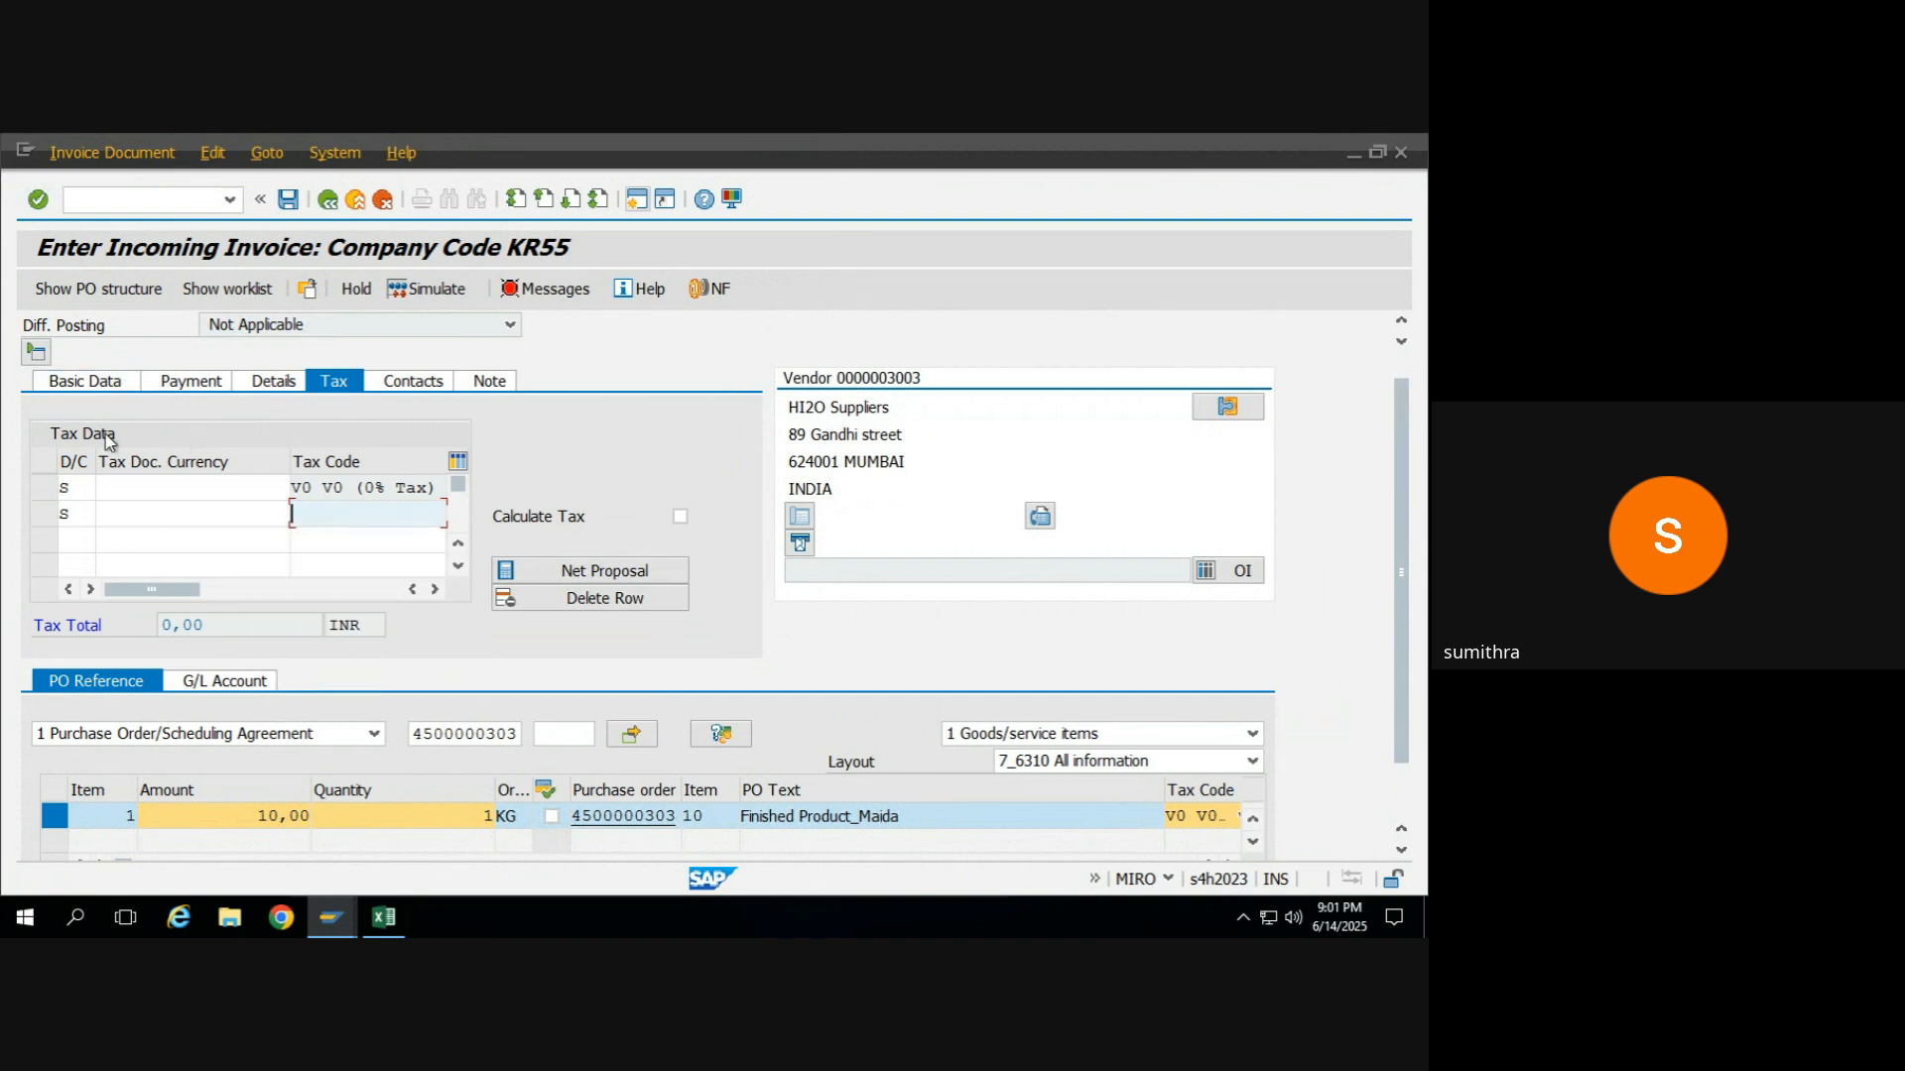
click(81, 484)
click(637, 601)
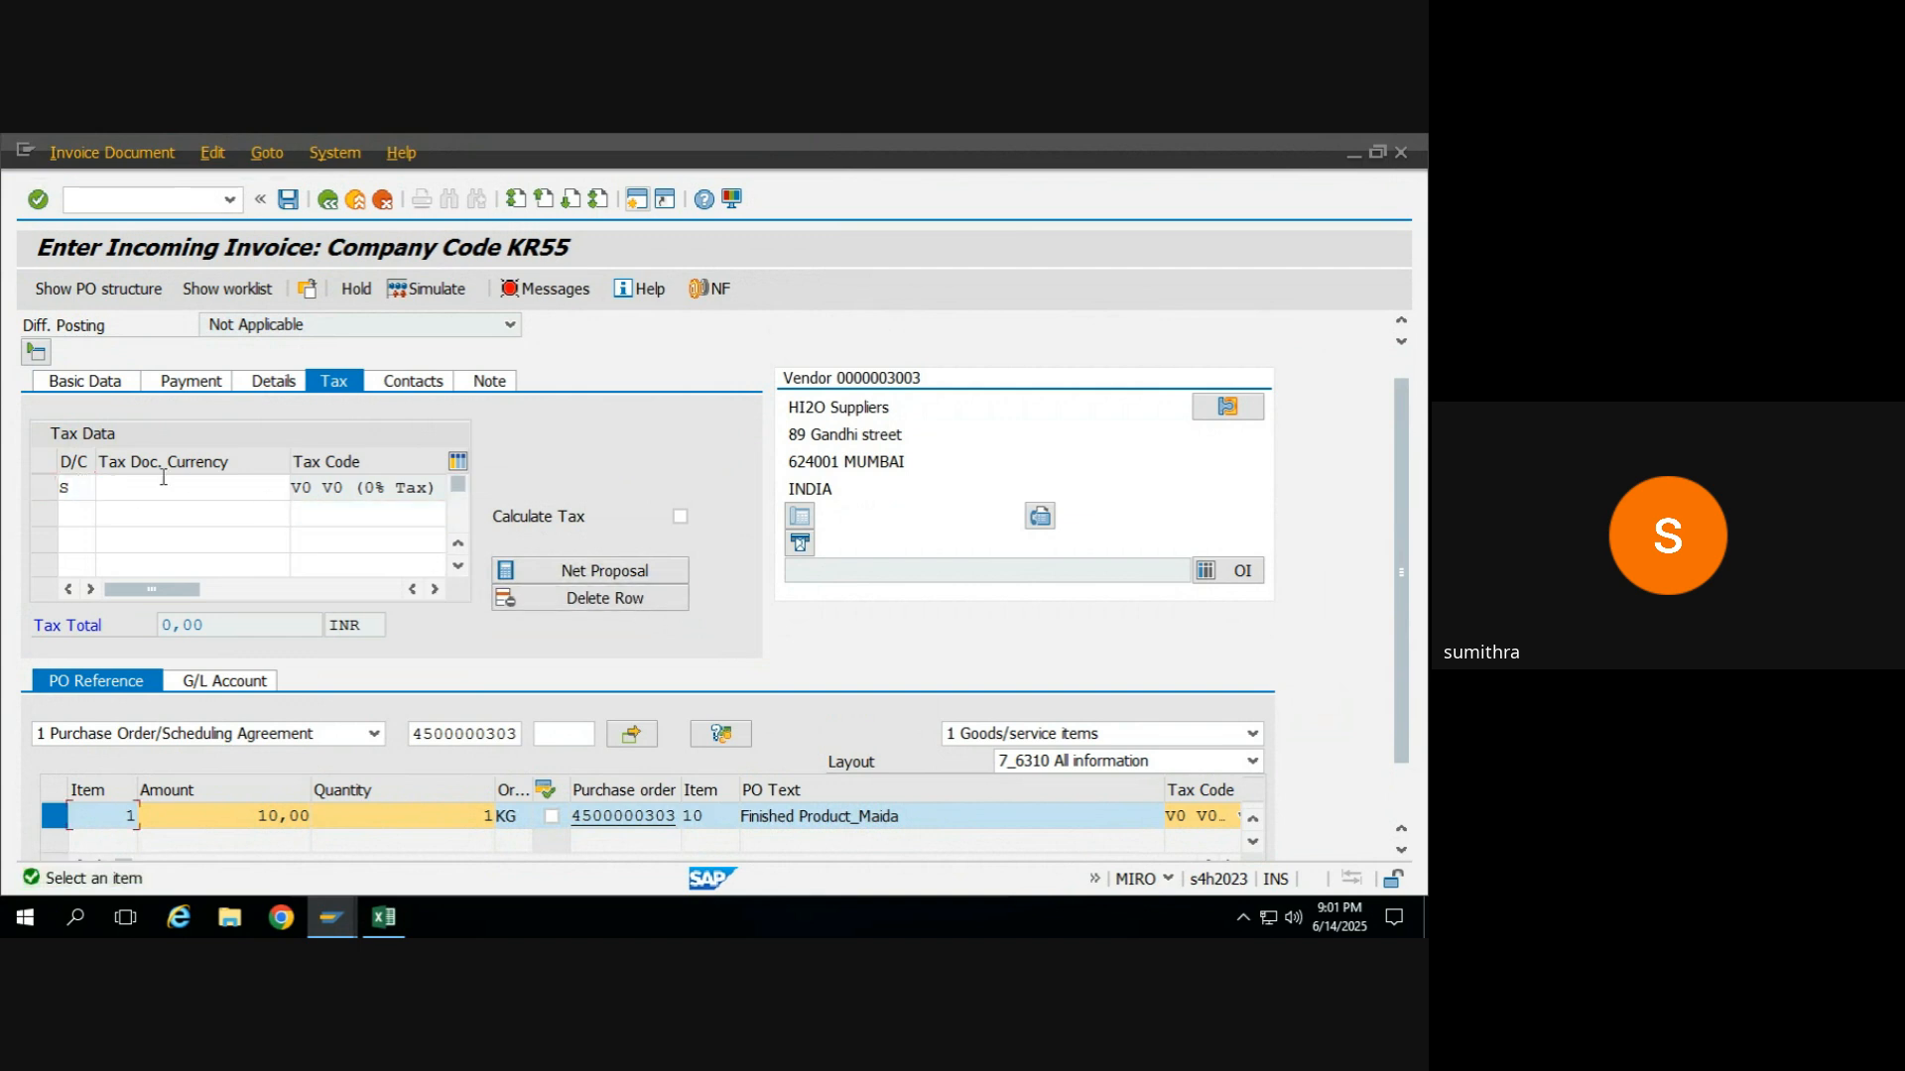
click(587, 599)
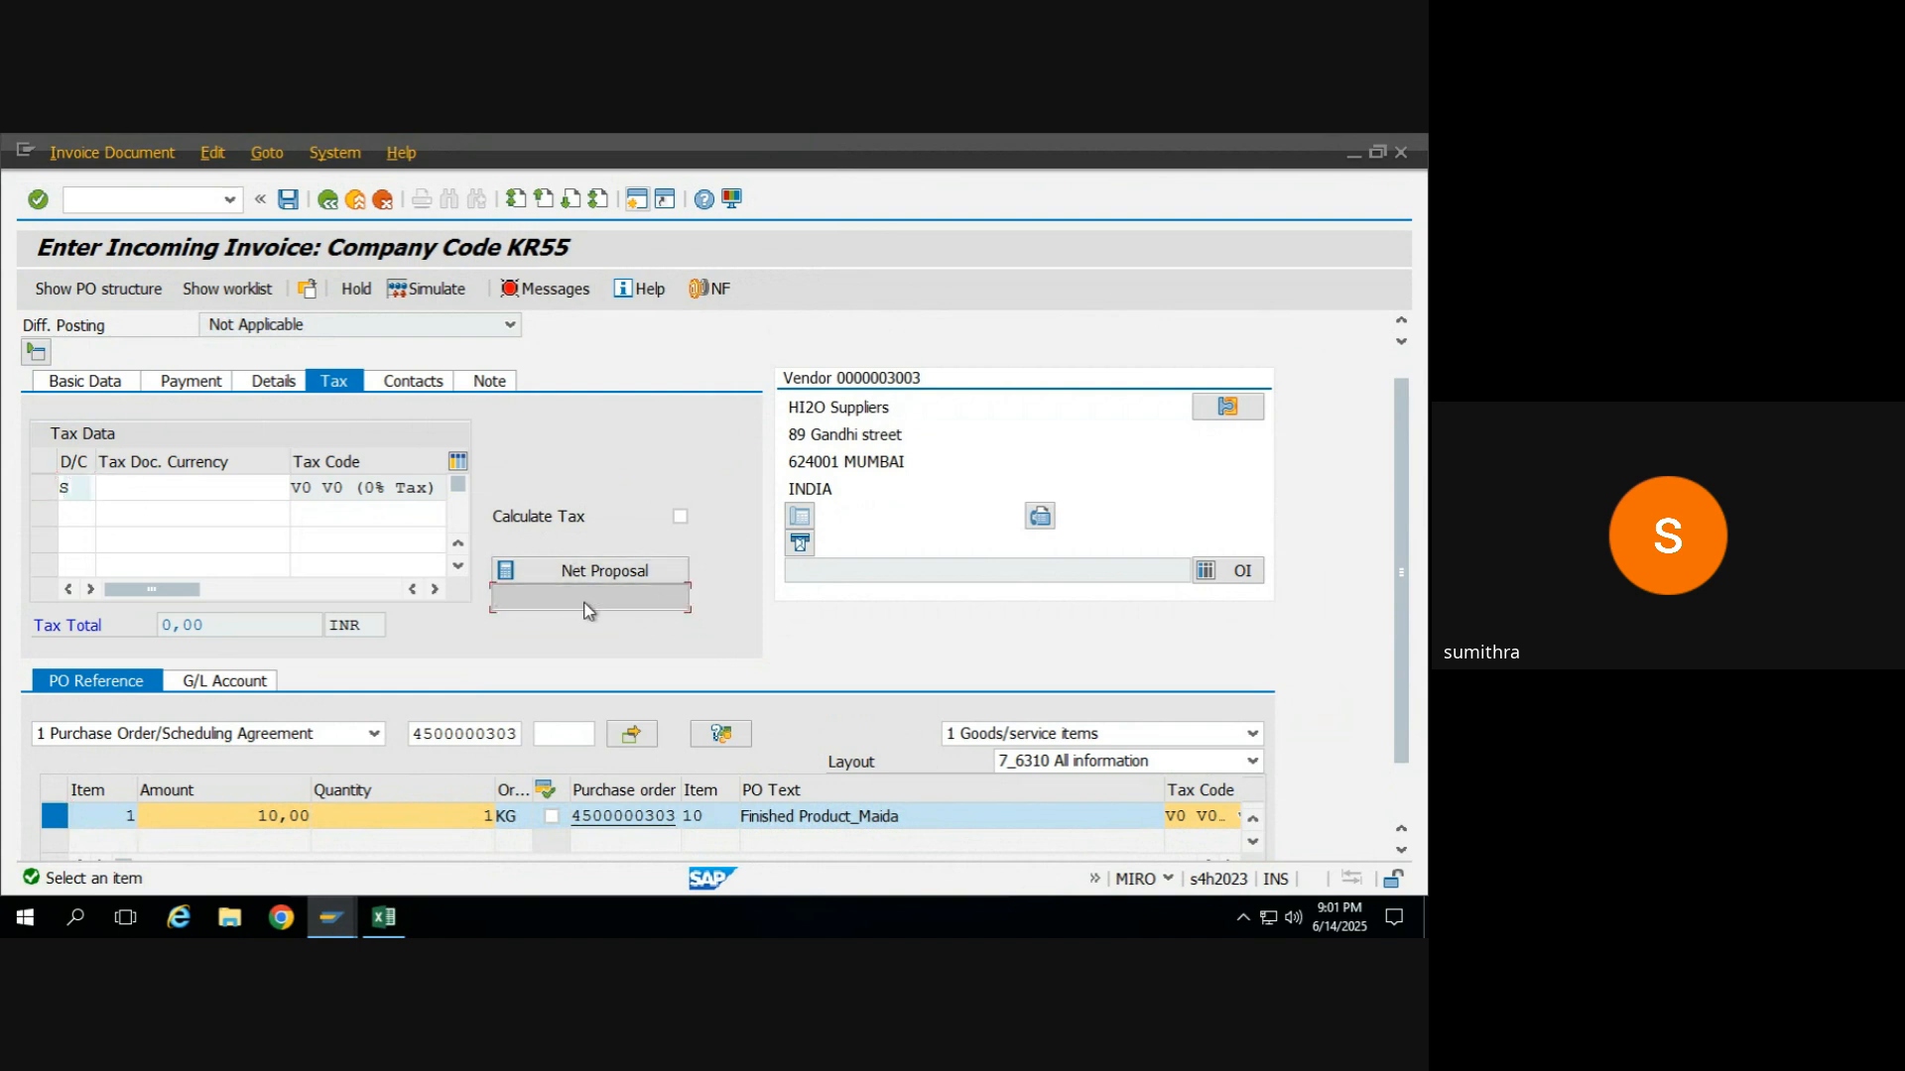
click(588, 601)
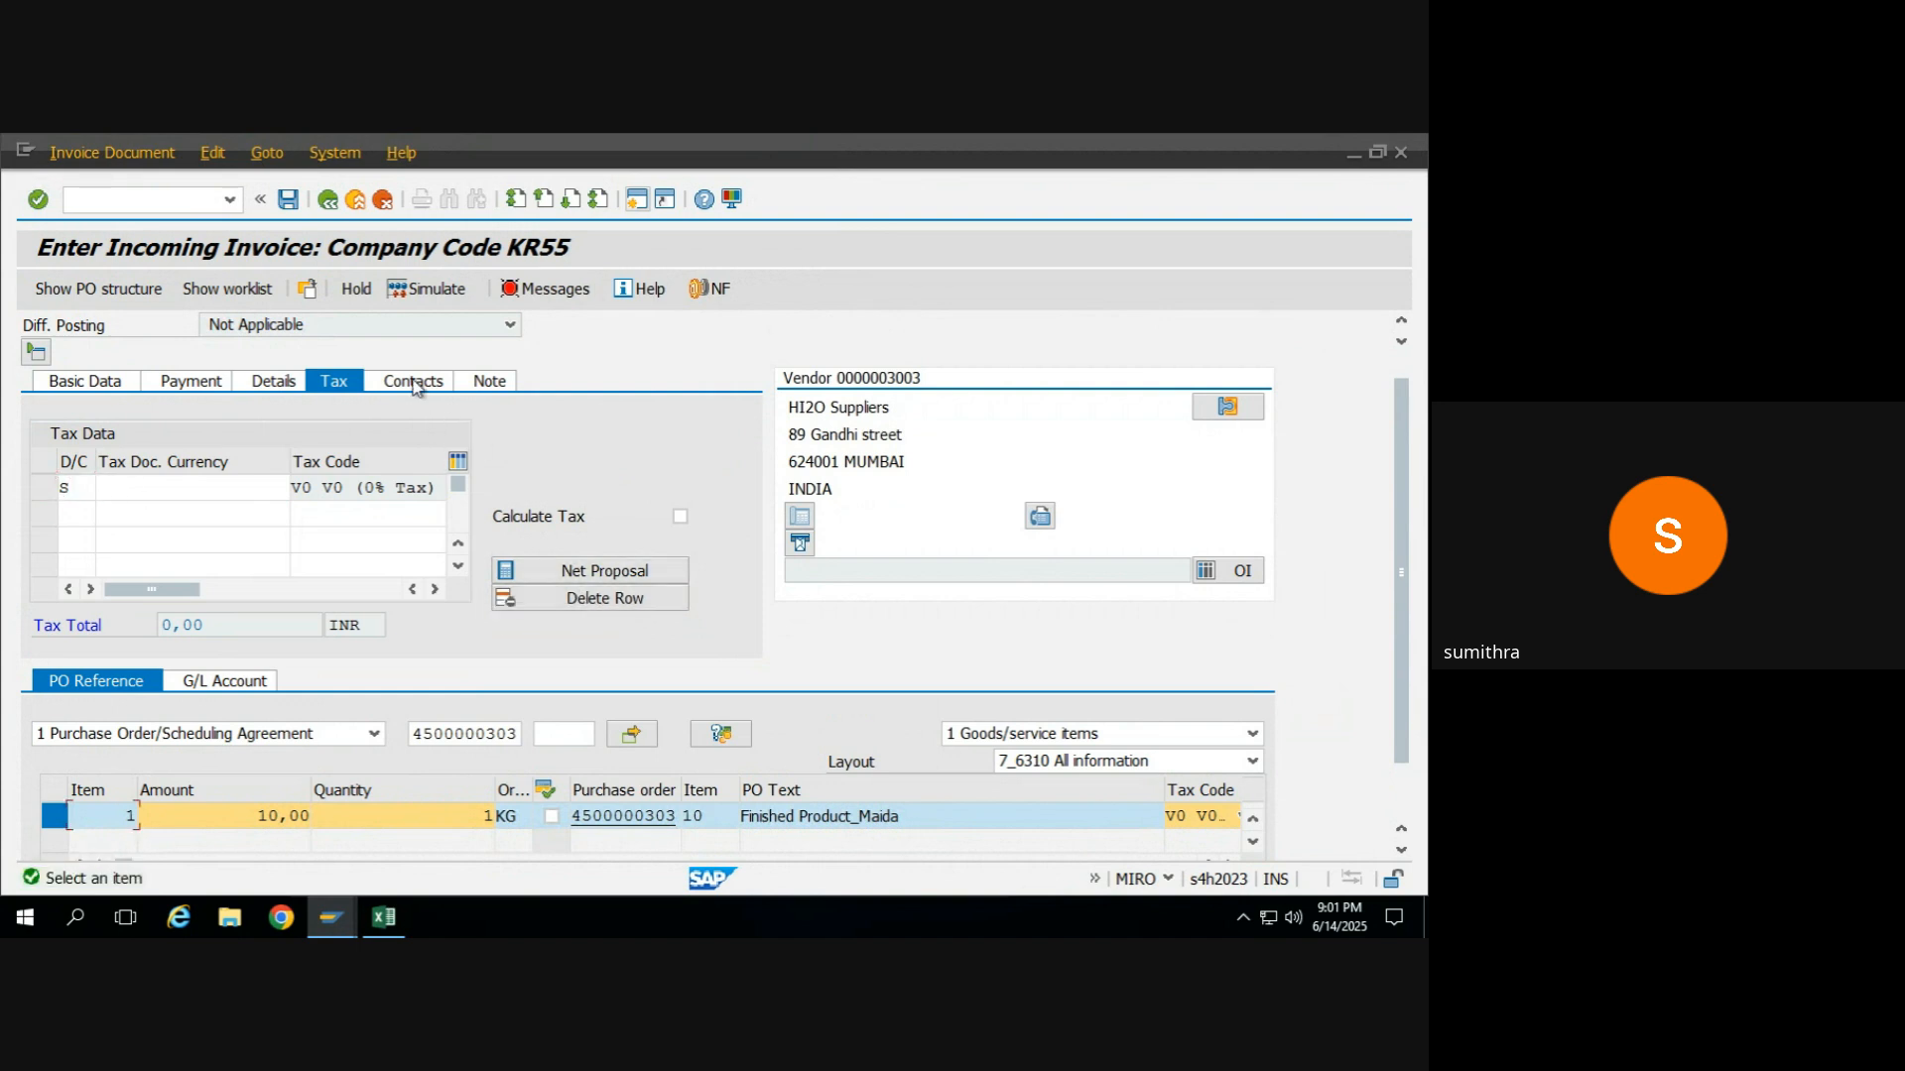
Simulate the invoice document and read the long text of the resulting account determination message.
click(424, 290)
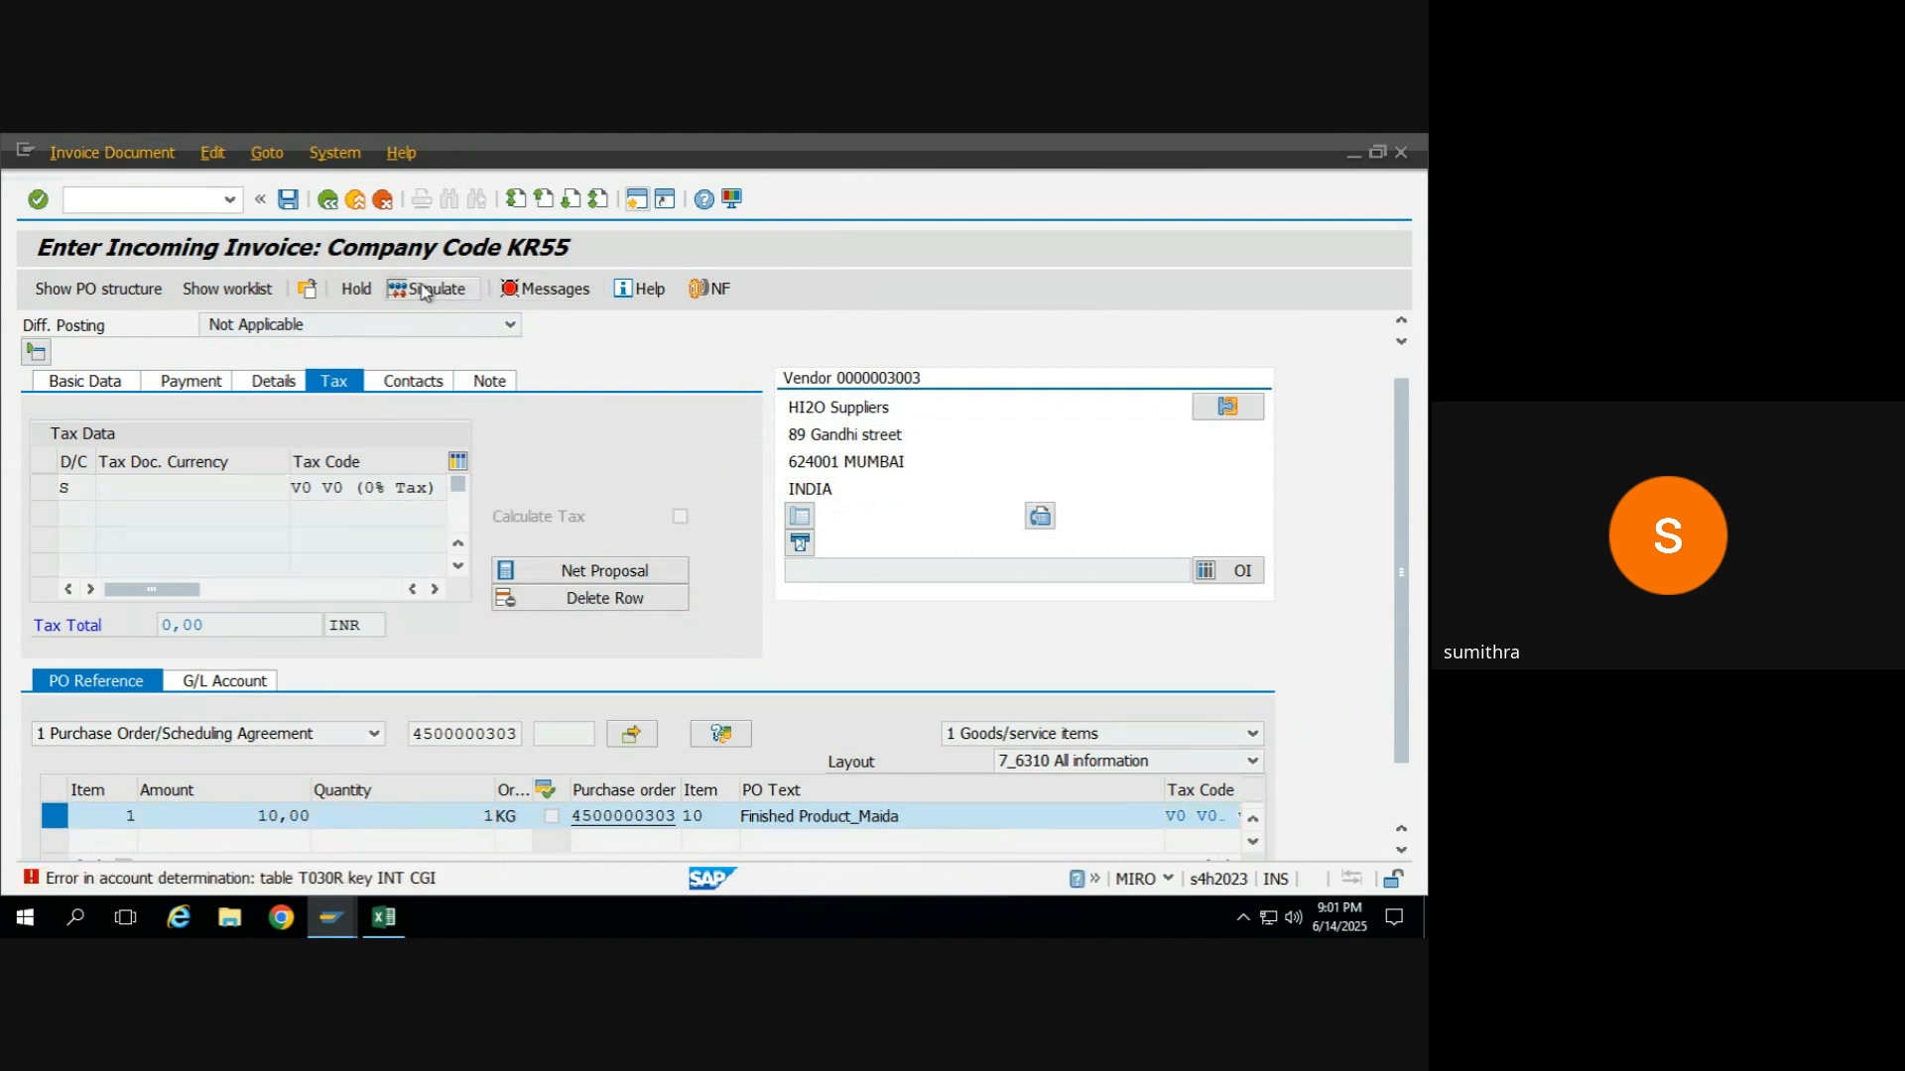
click(425, 290)
click(424, 292)
click(301, 879)
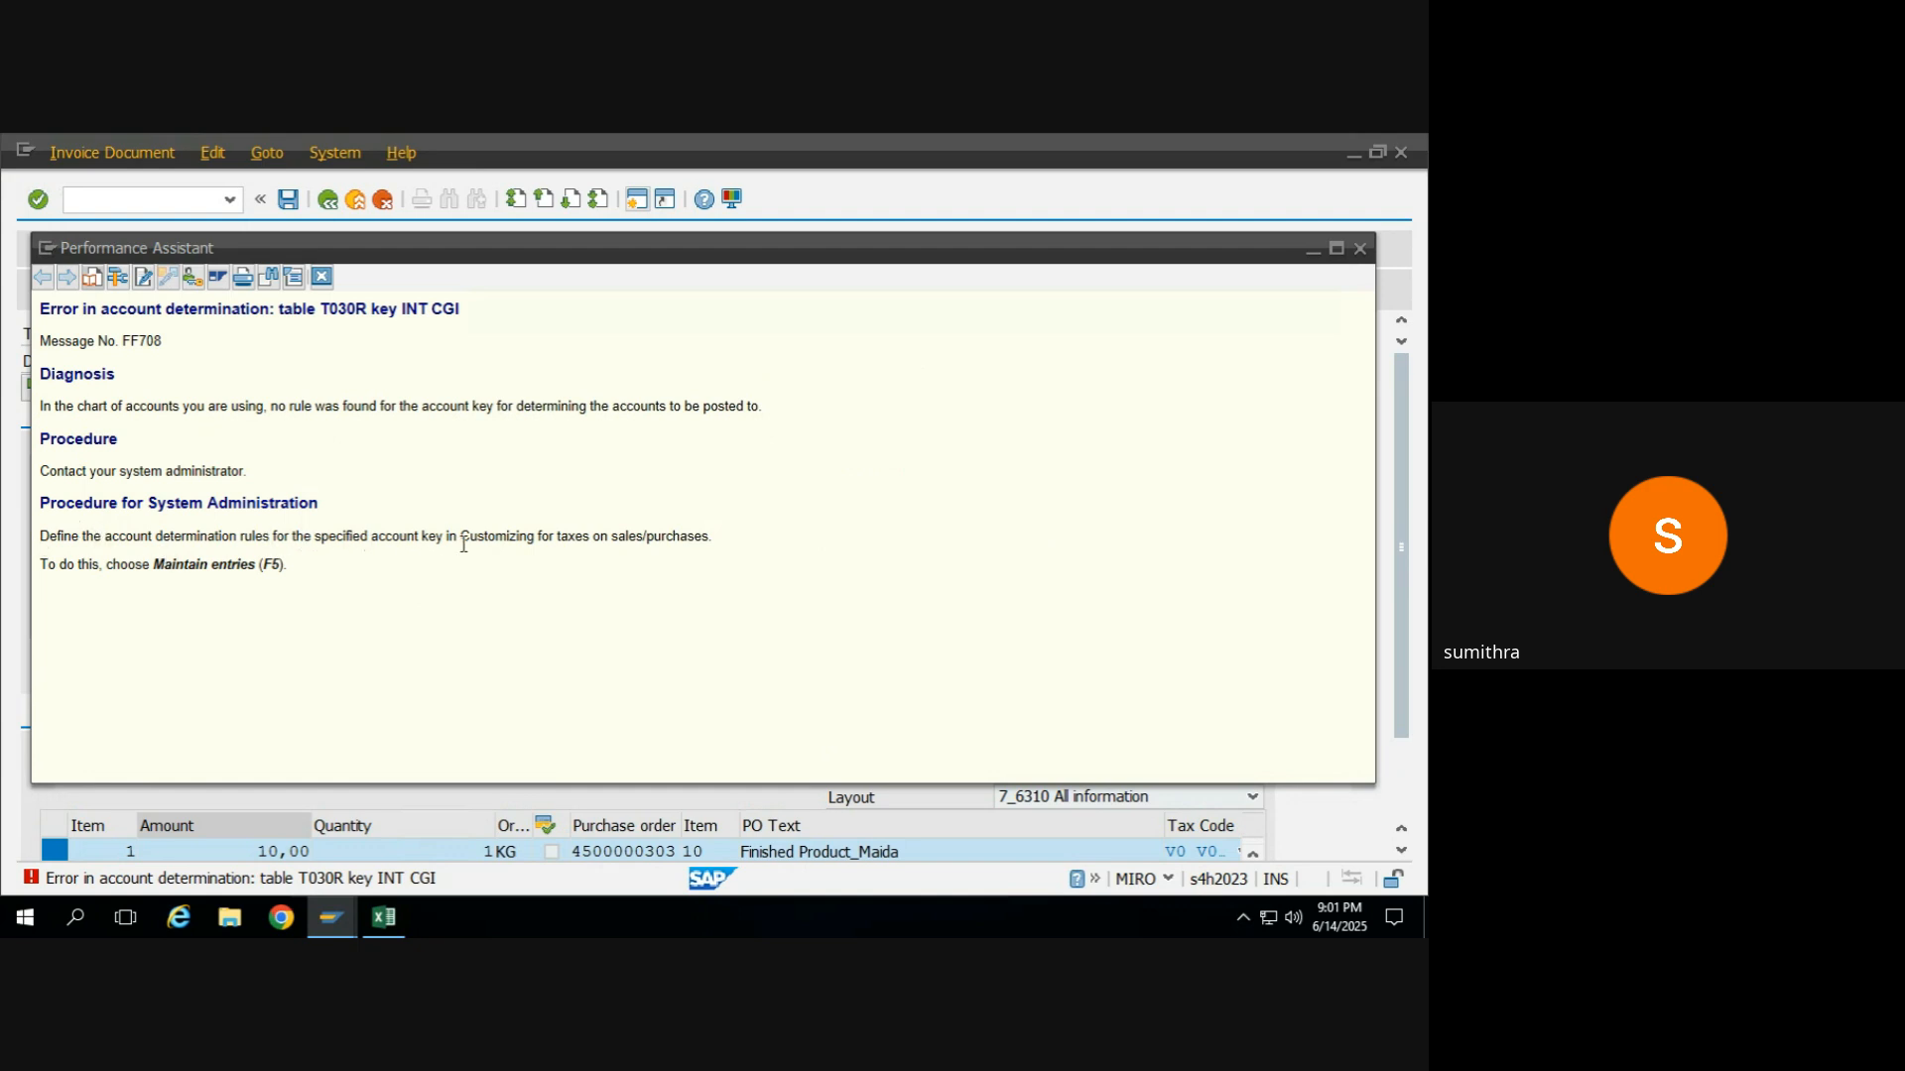
click(1361, 252)
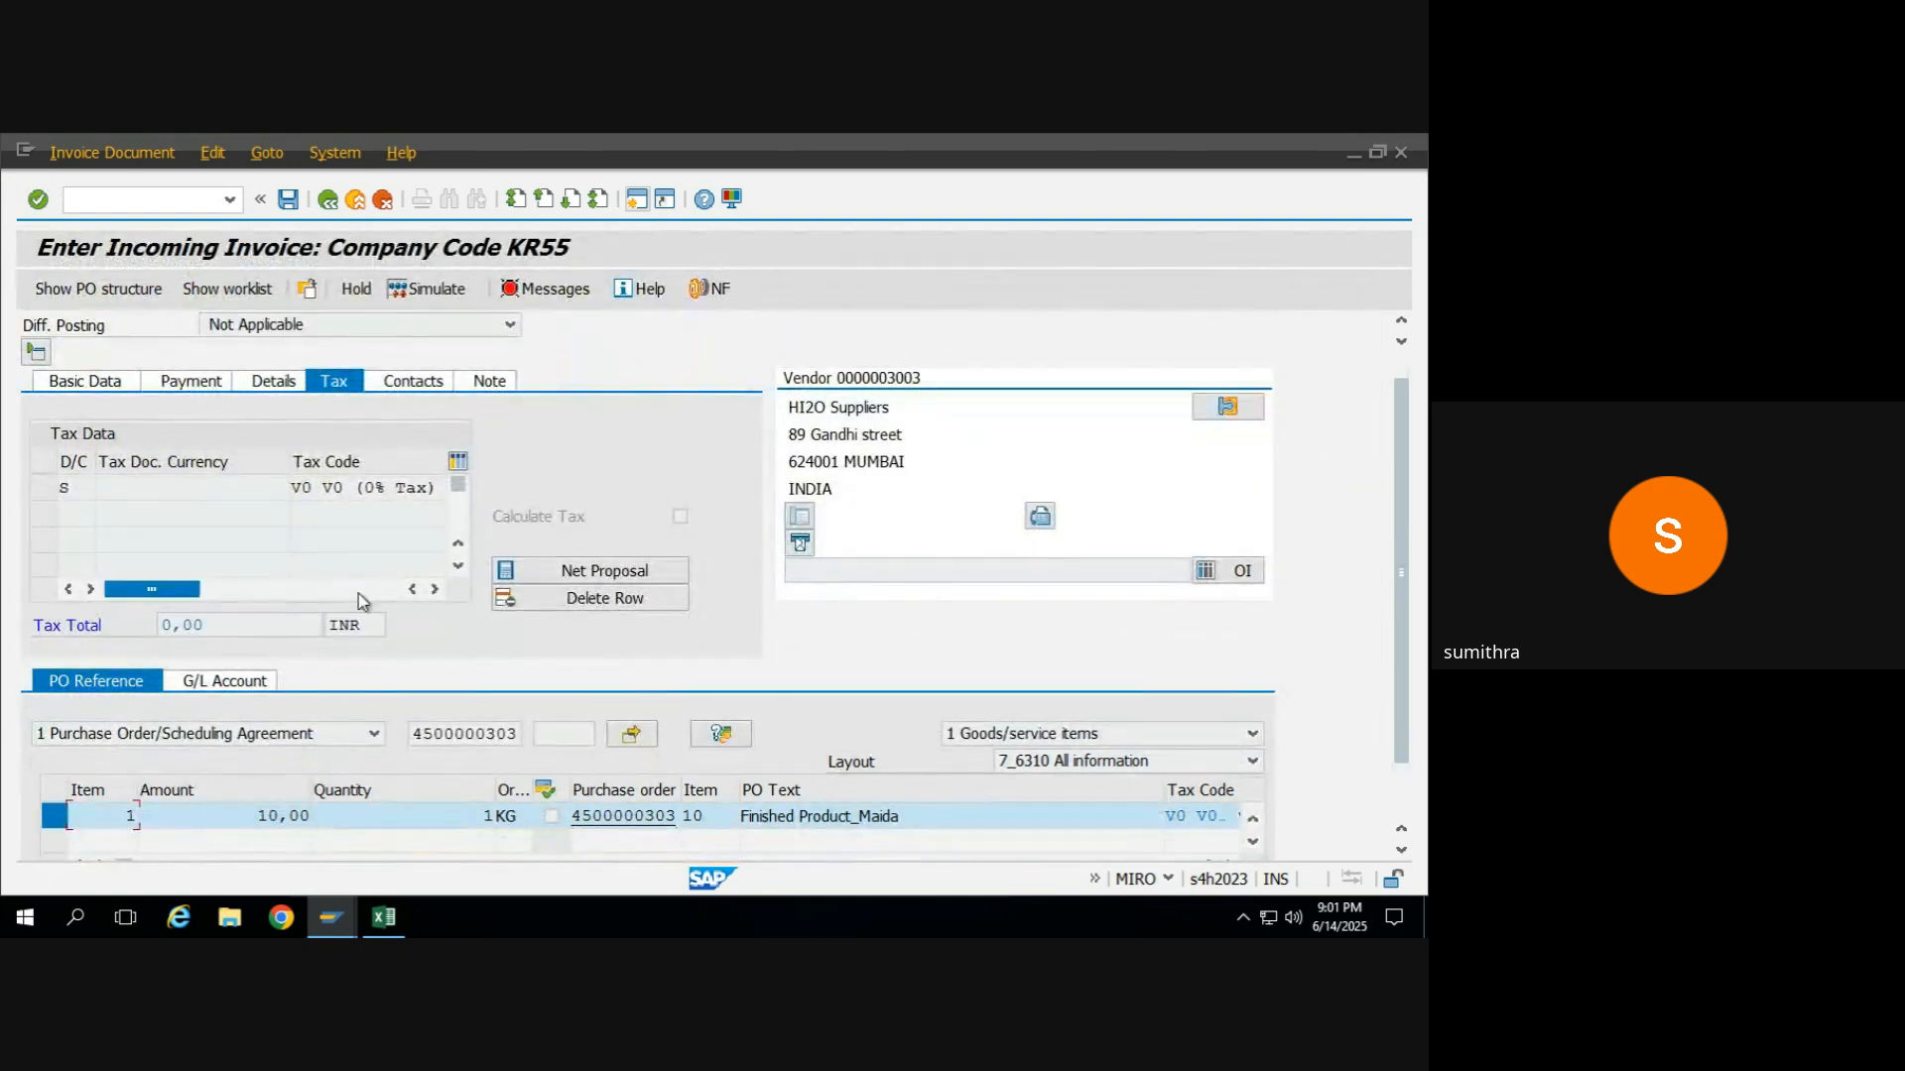
Reselect V0 (0% Tax) as the tax code in the invoice's basic data and simulate the document again.
click(106, 388)
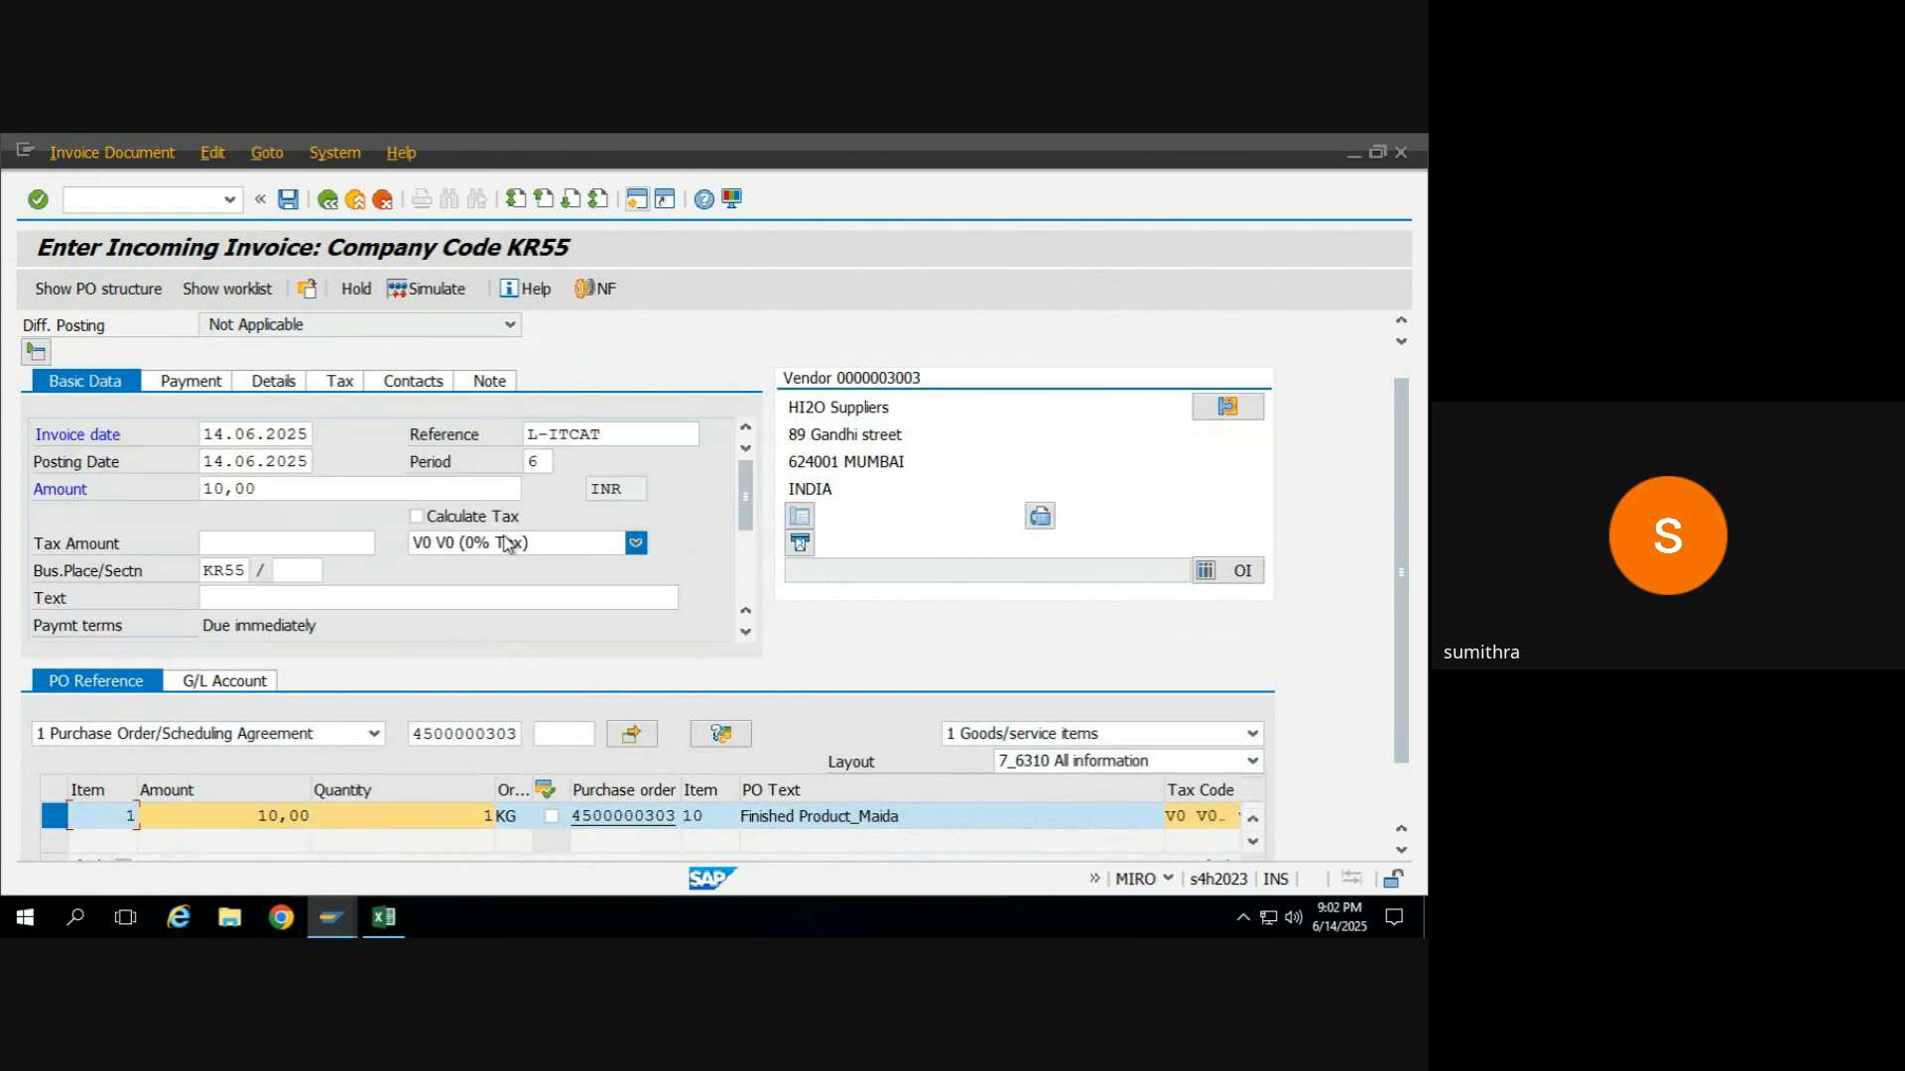
click(633, 542)
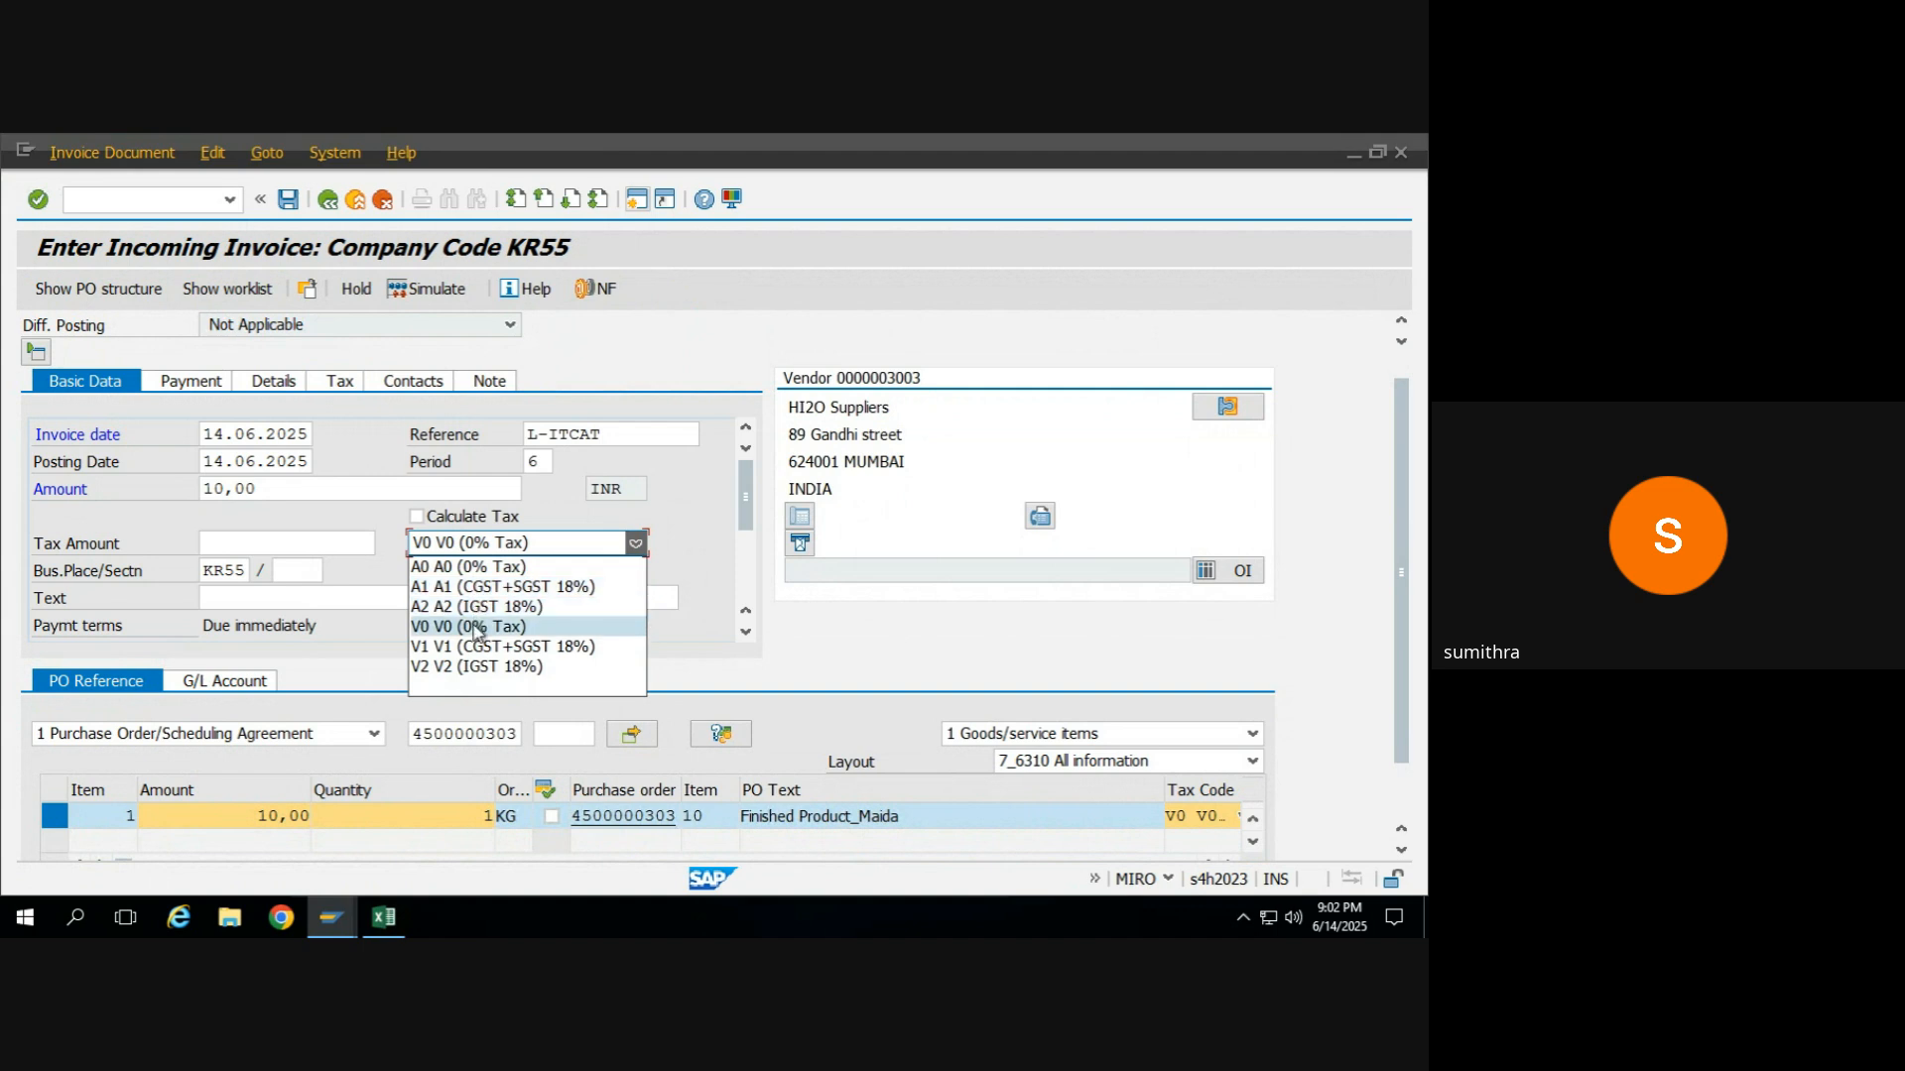
click(476, 626)
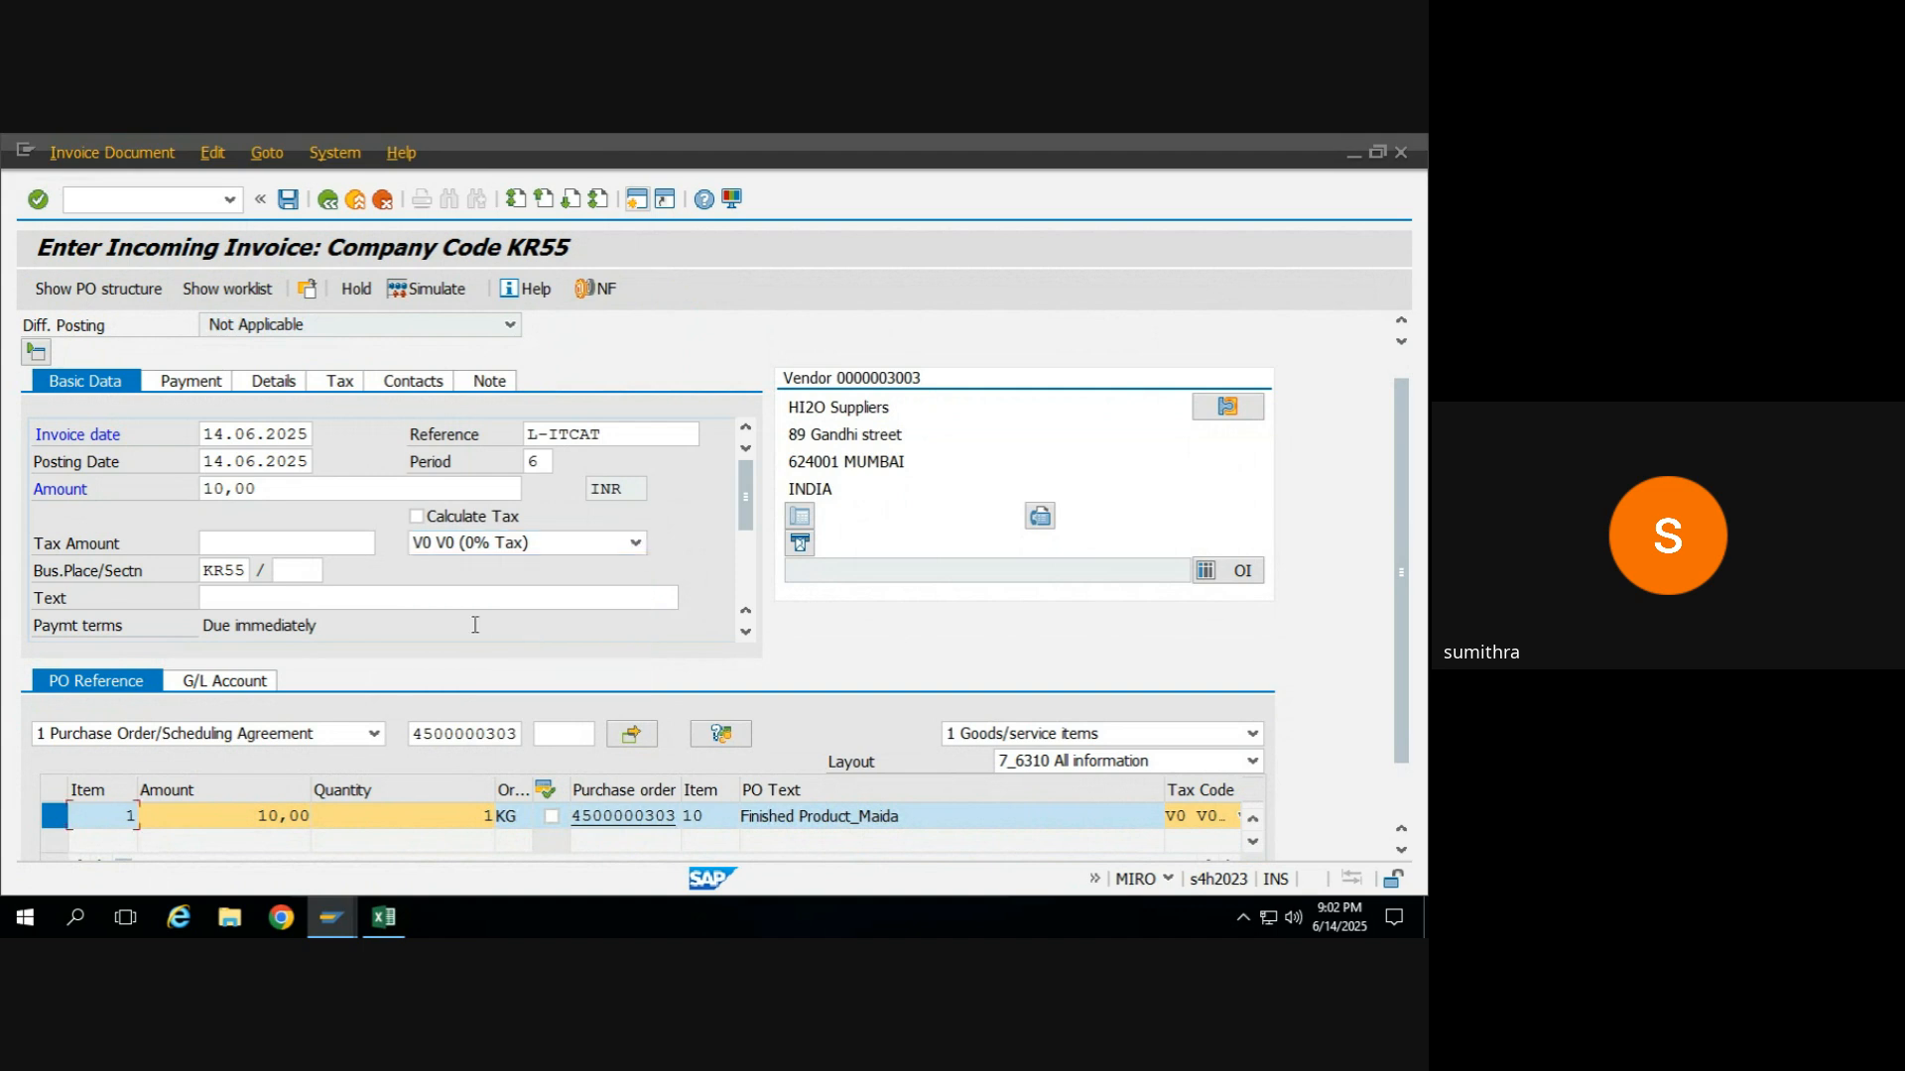
click(431, 295)
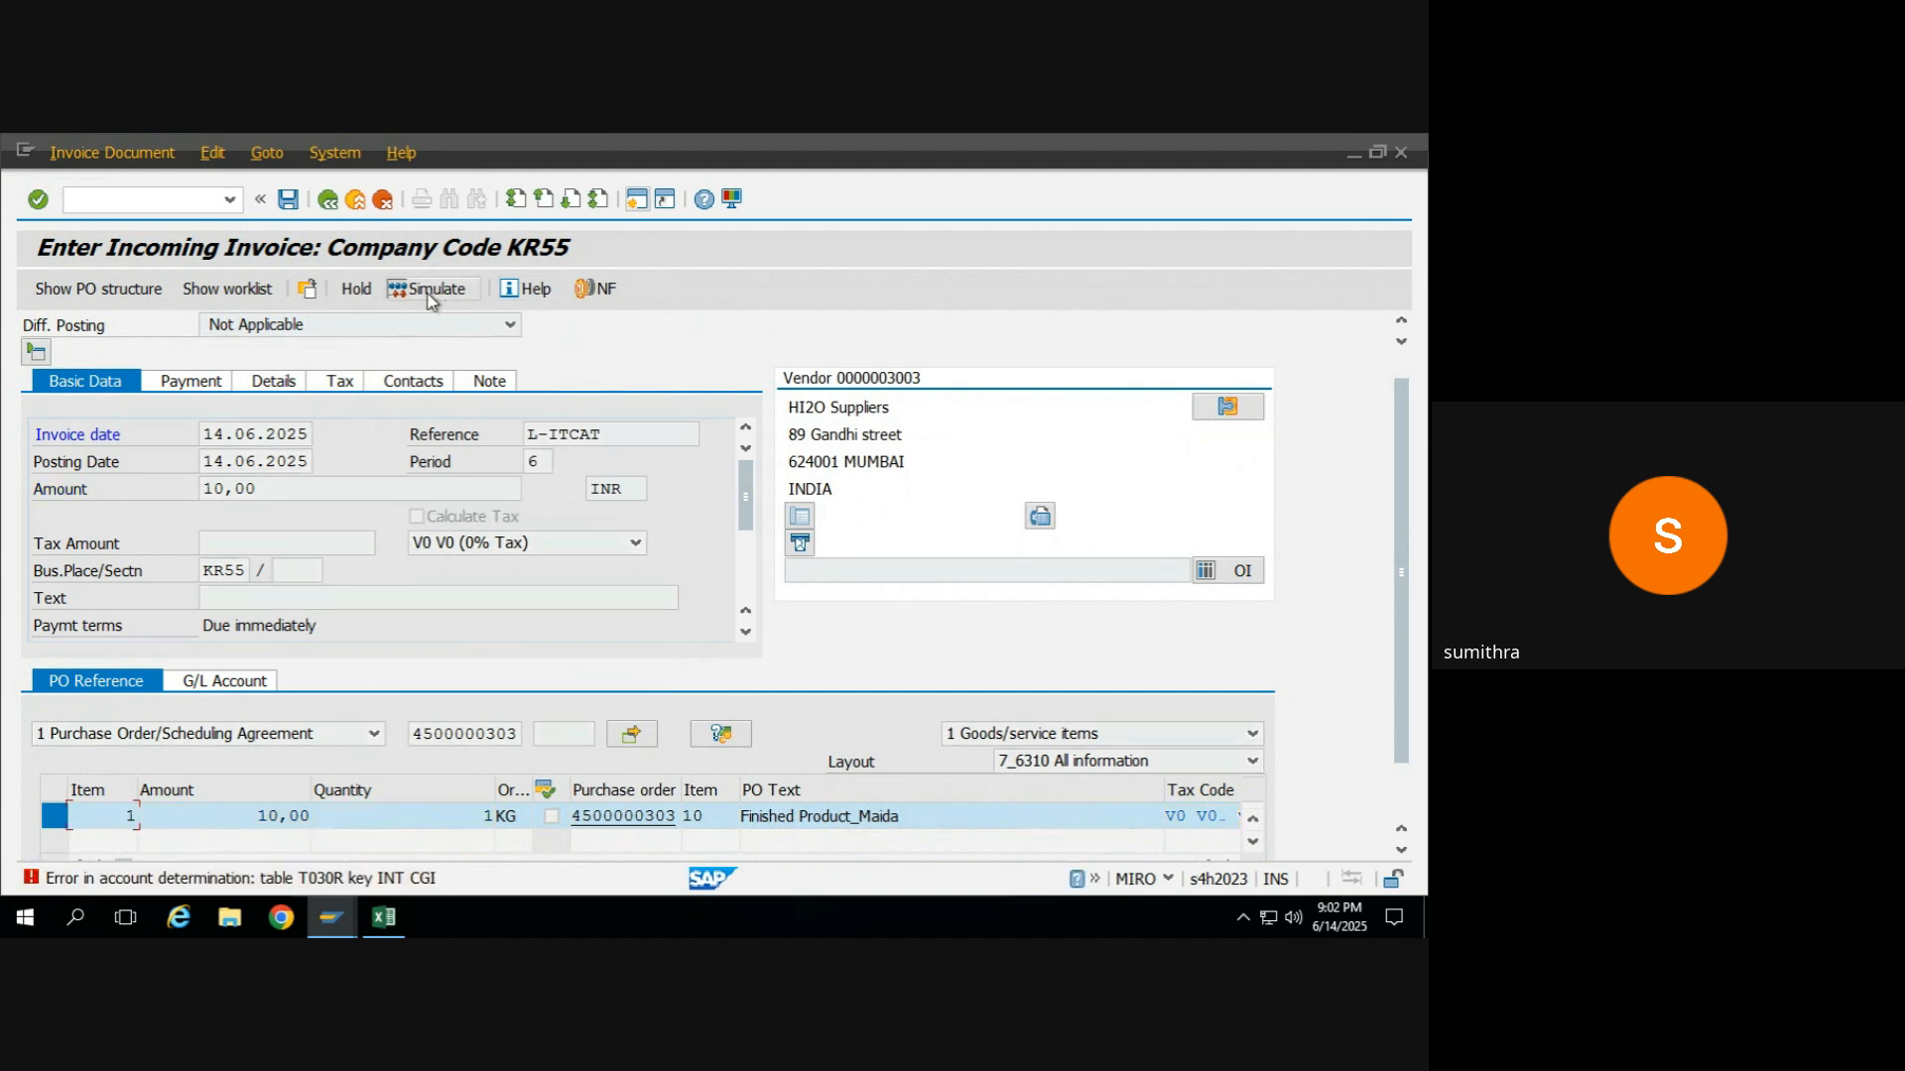
click(426, 294)
Try V1 (CGST+SGST 18%) as the Finished Product_Maida item's tax code and recheck the invoice's verification log.
click(199, 387)
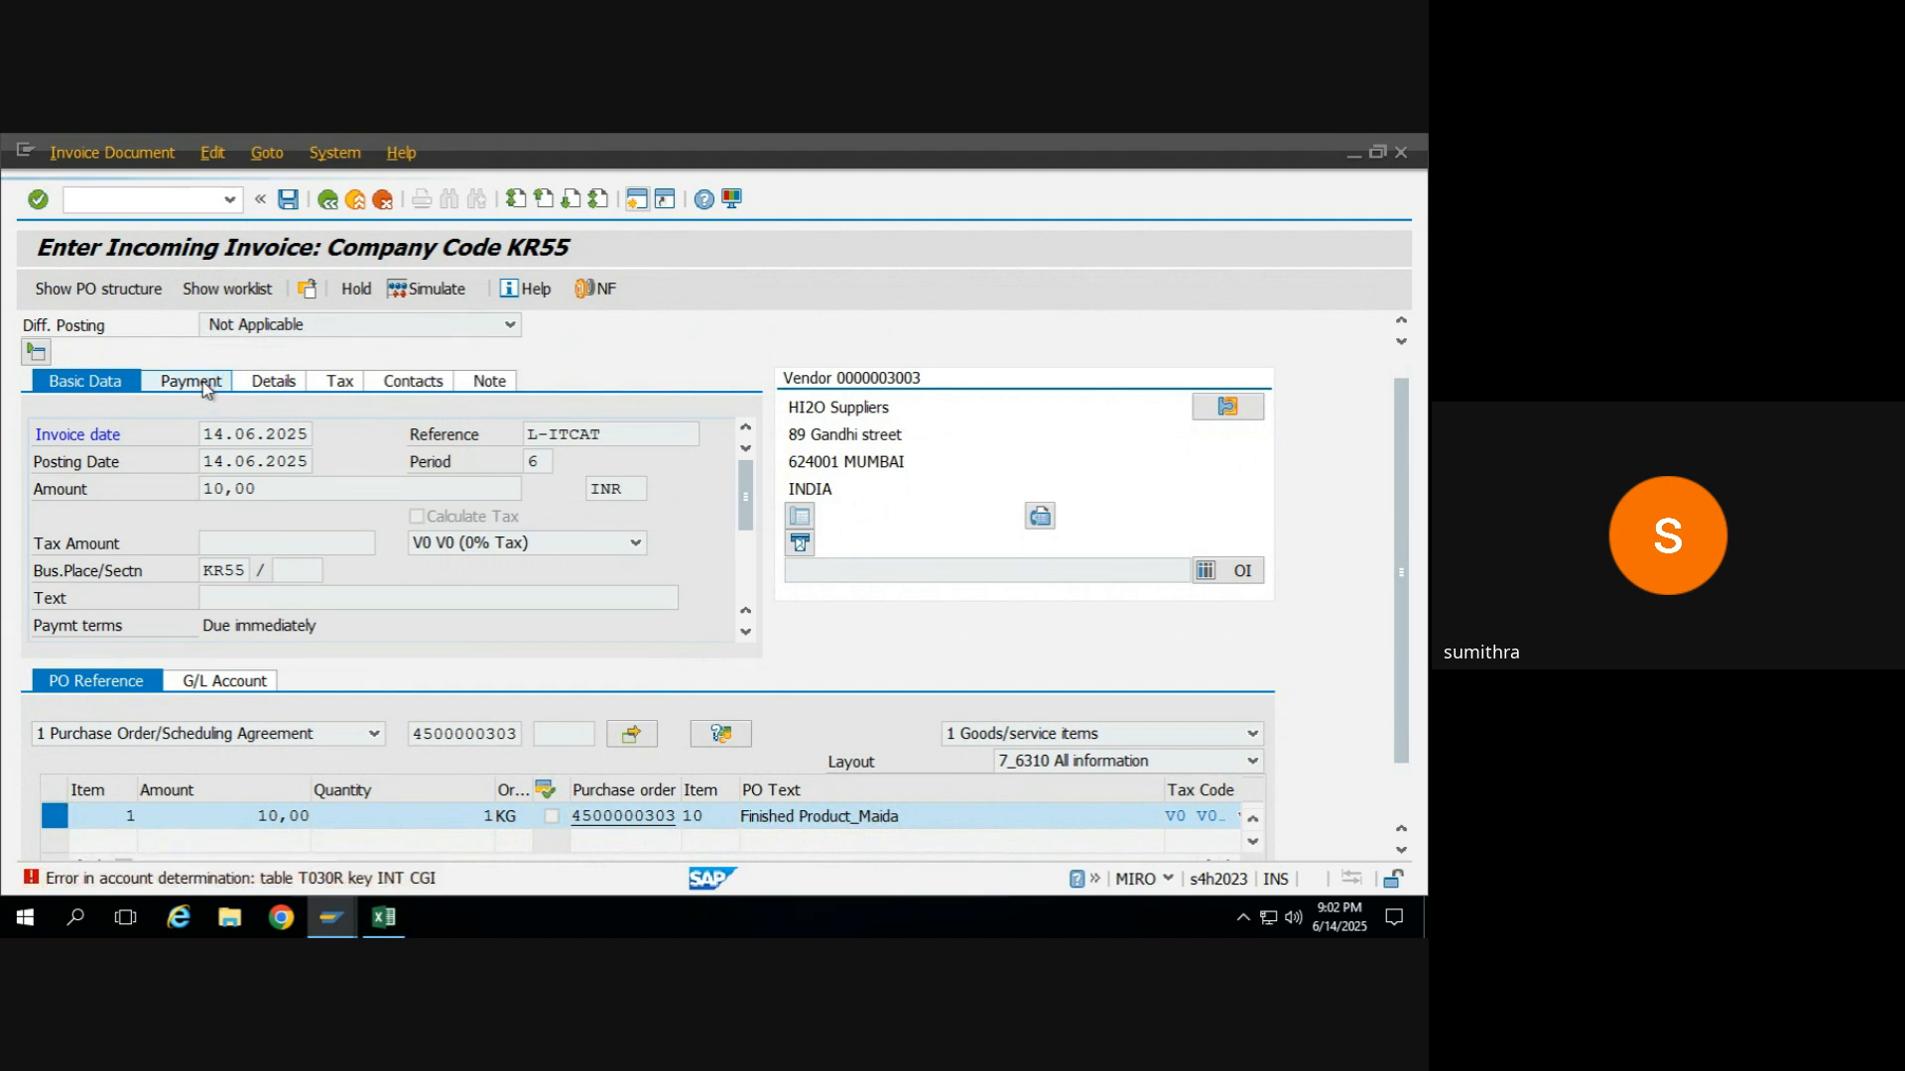
click(206, 387)
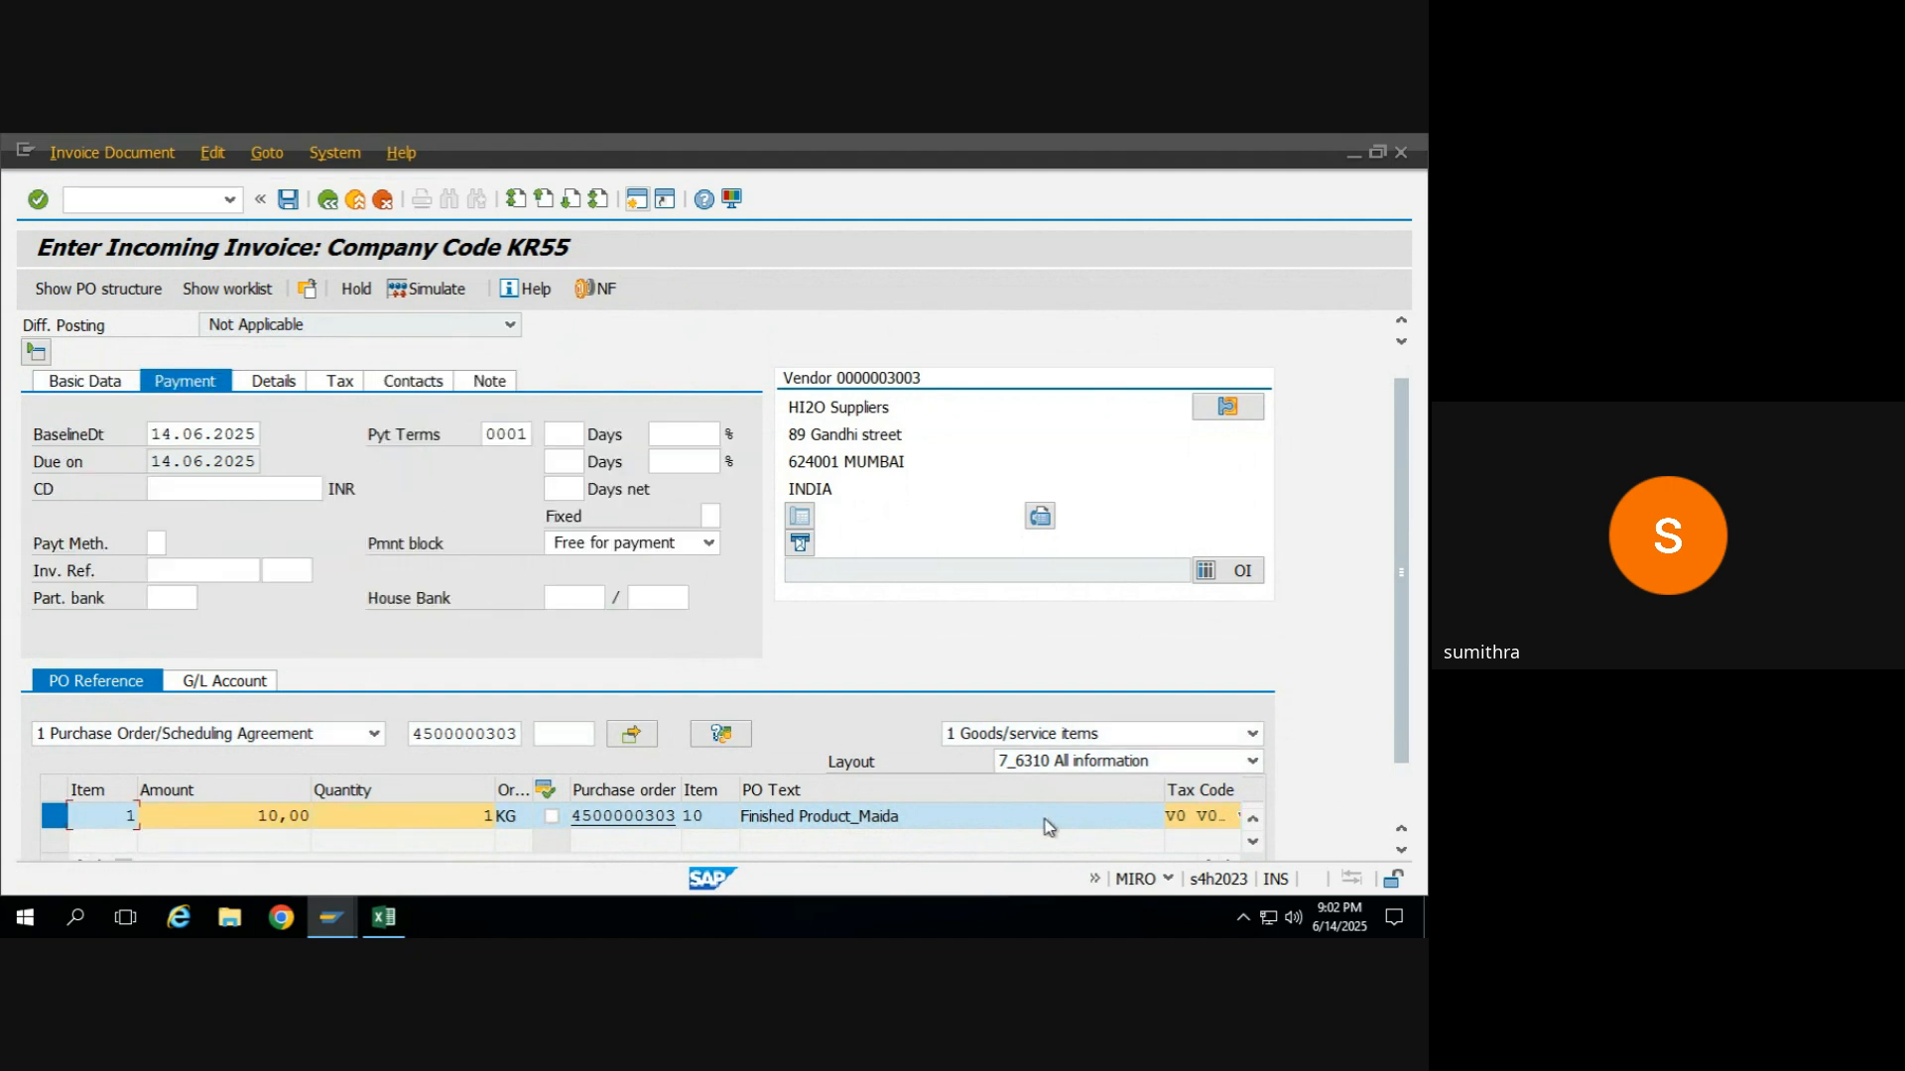
click(1237, 815)
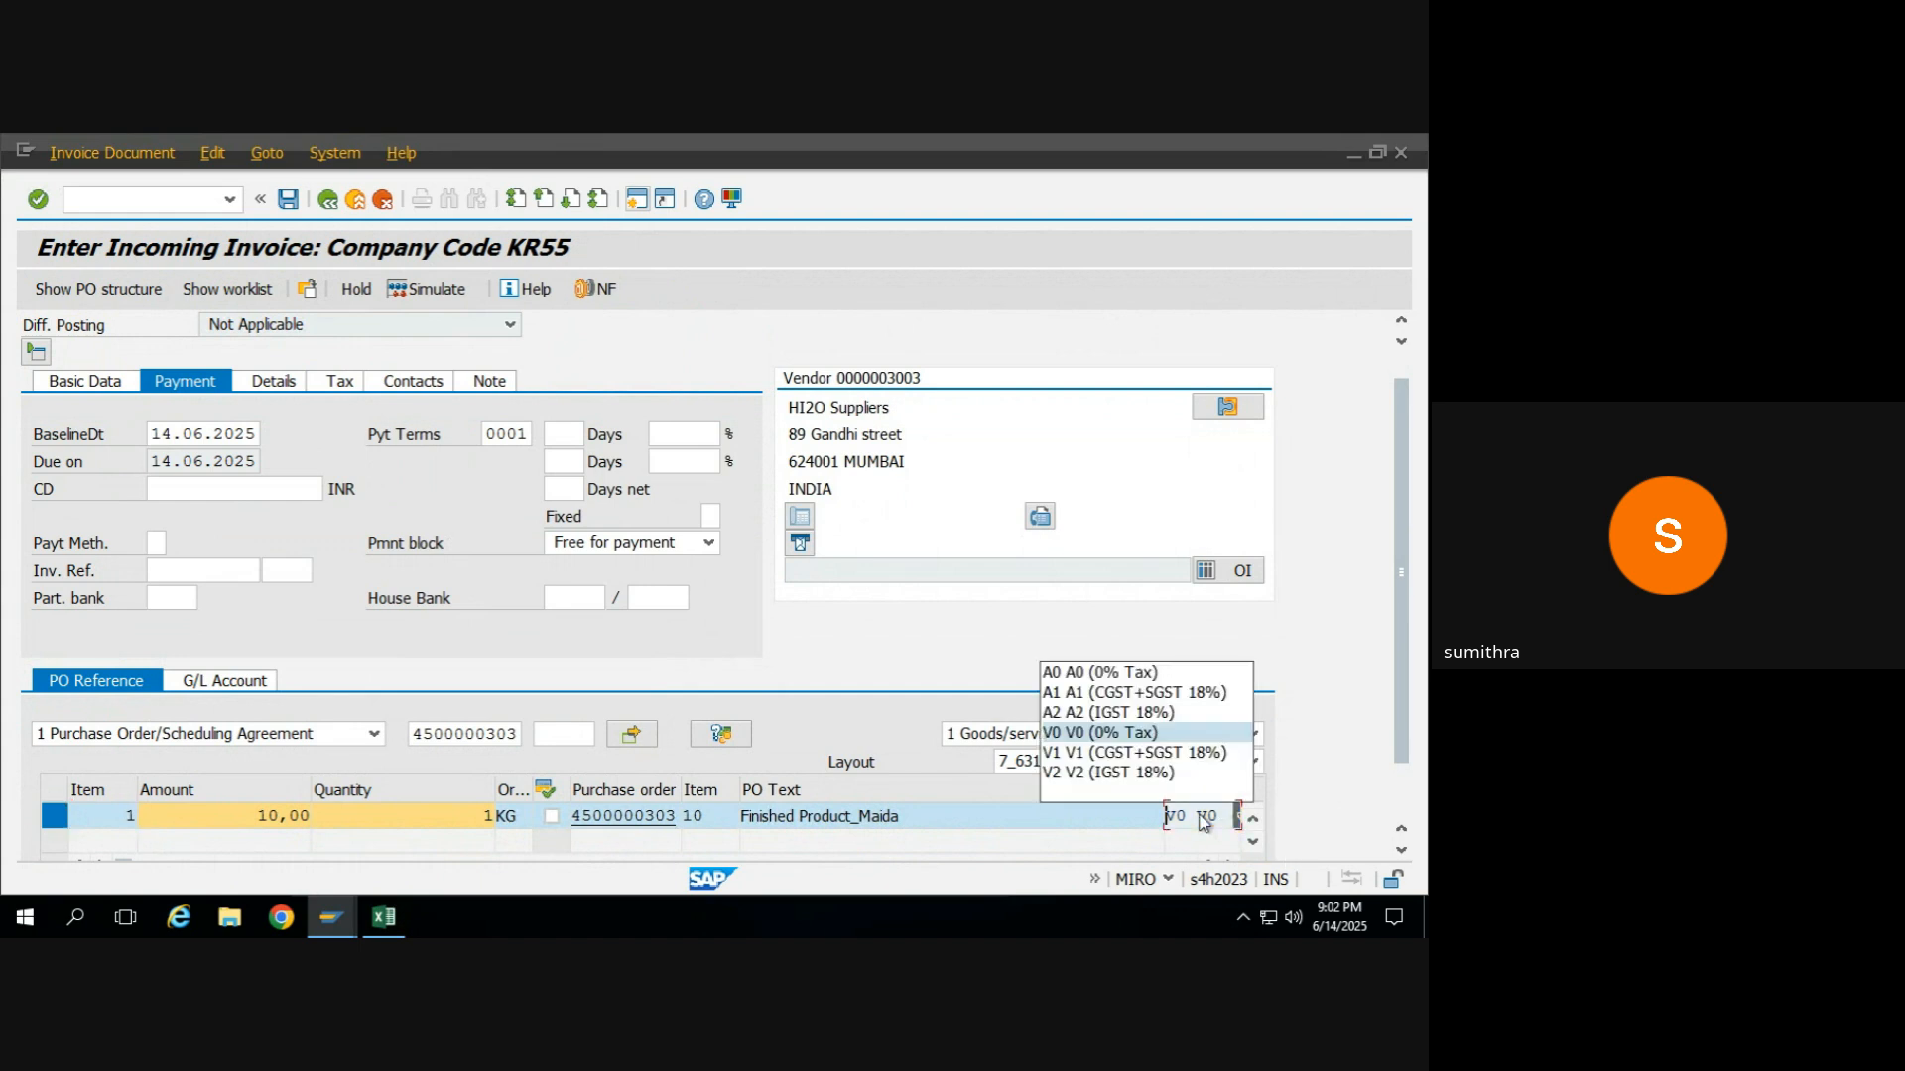
click(1112, 777)
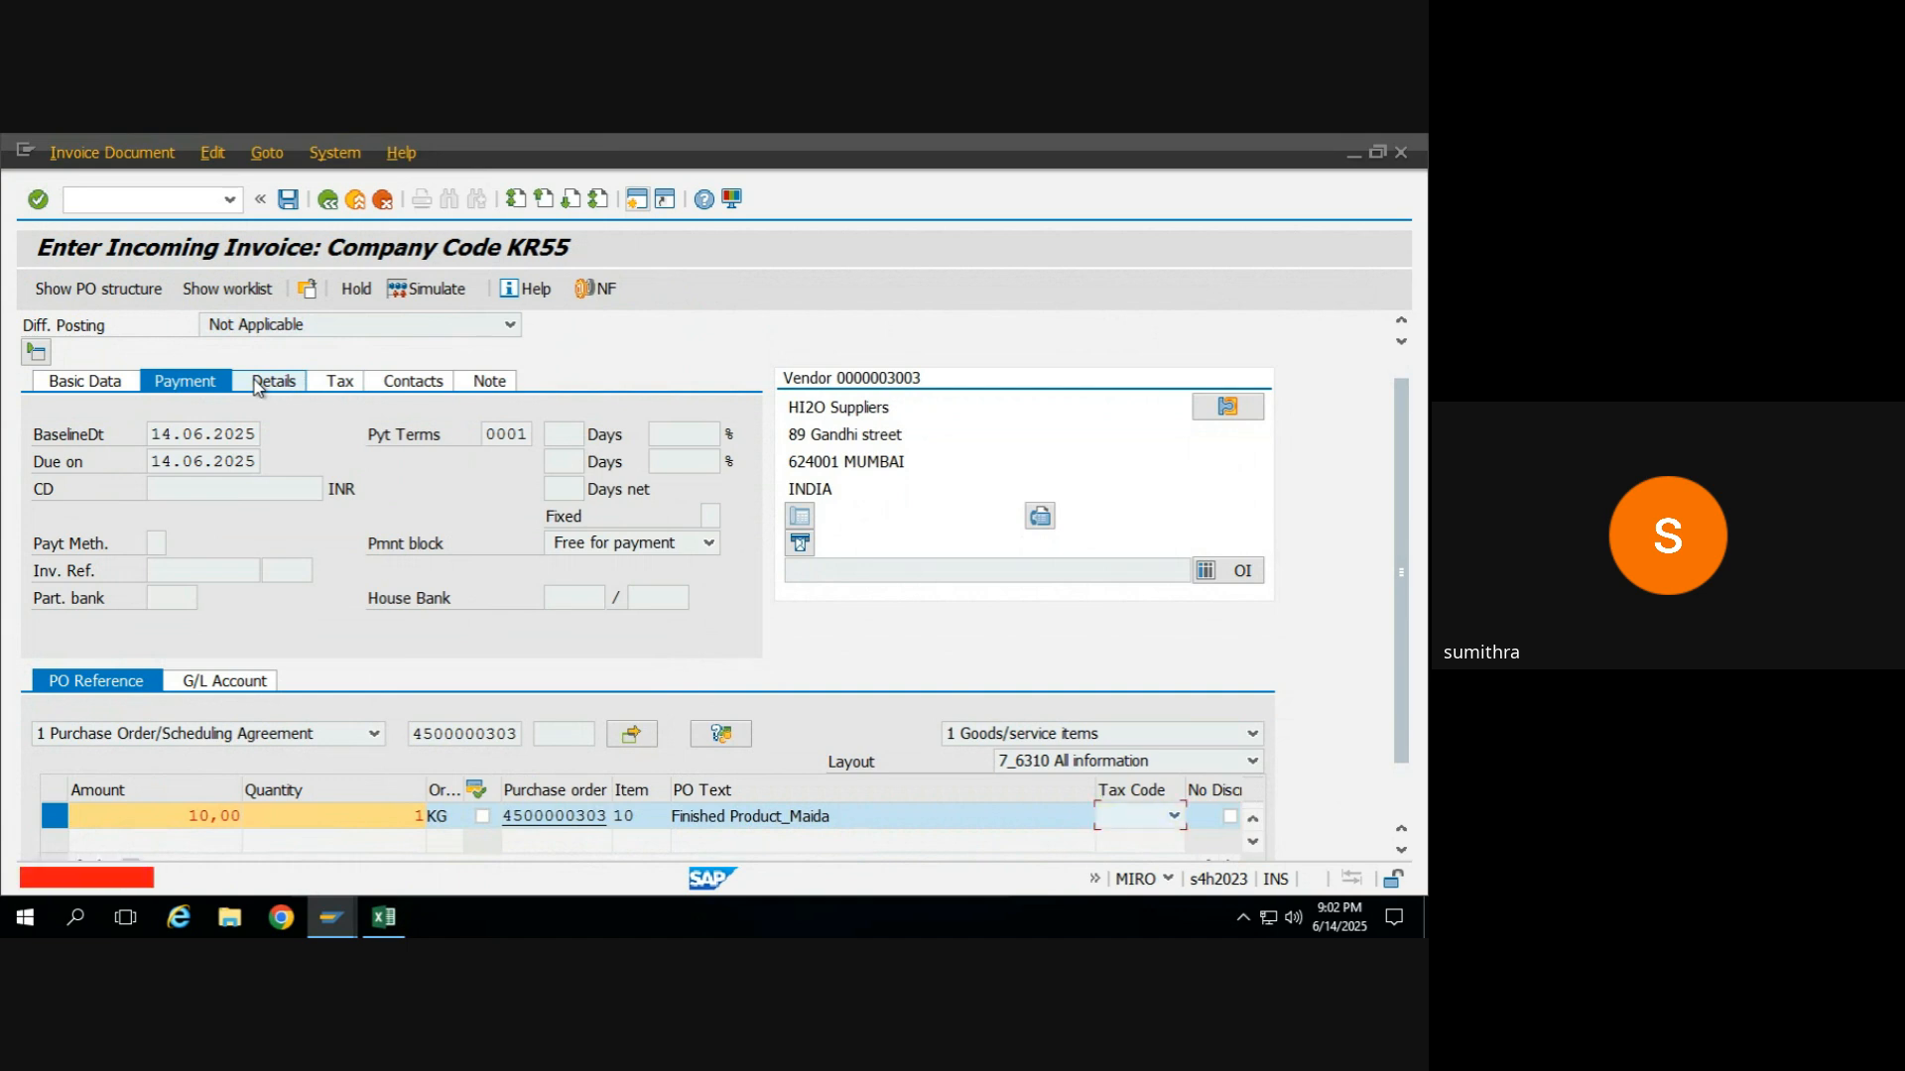
click(1173, 815)
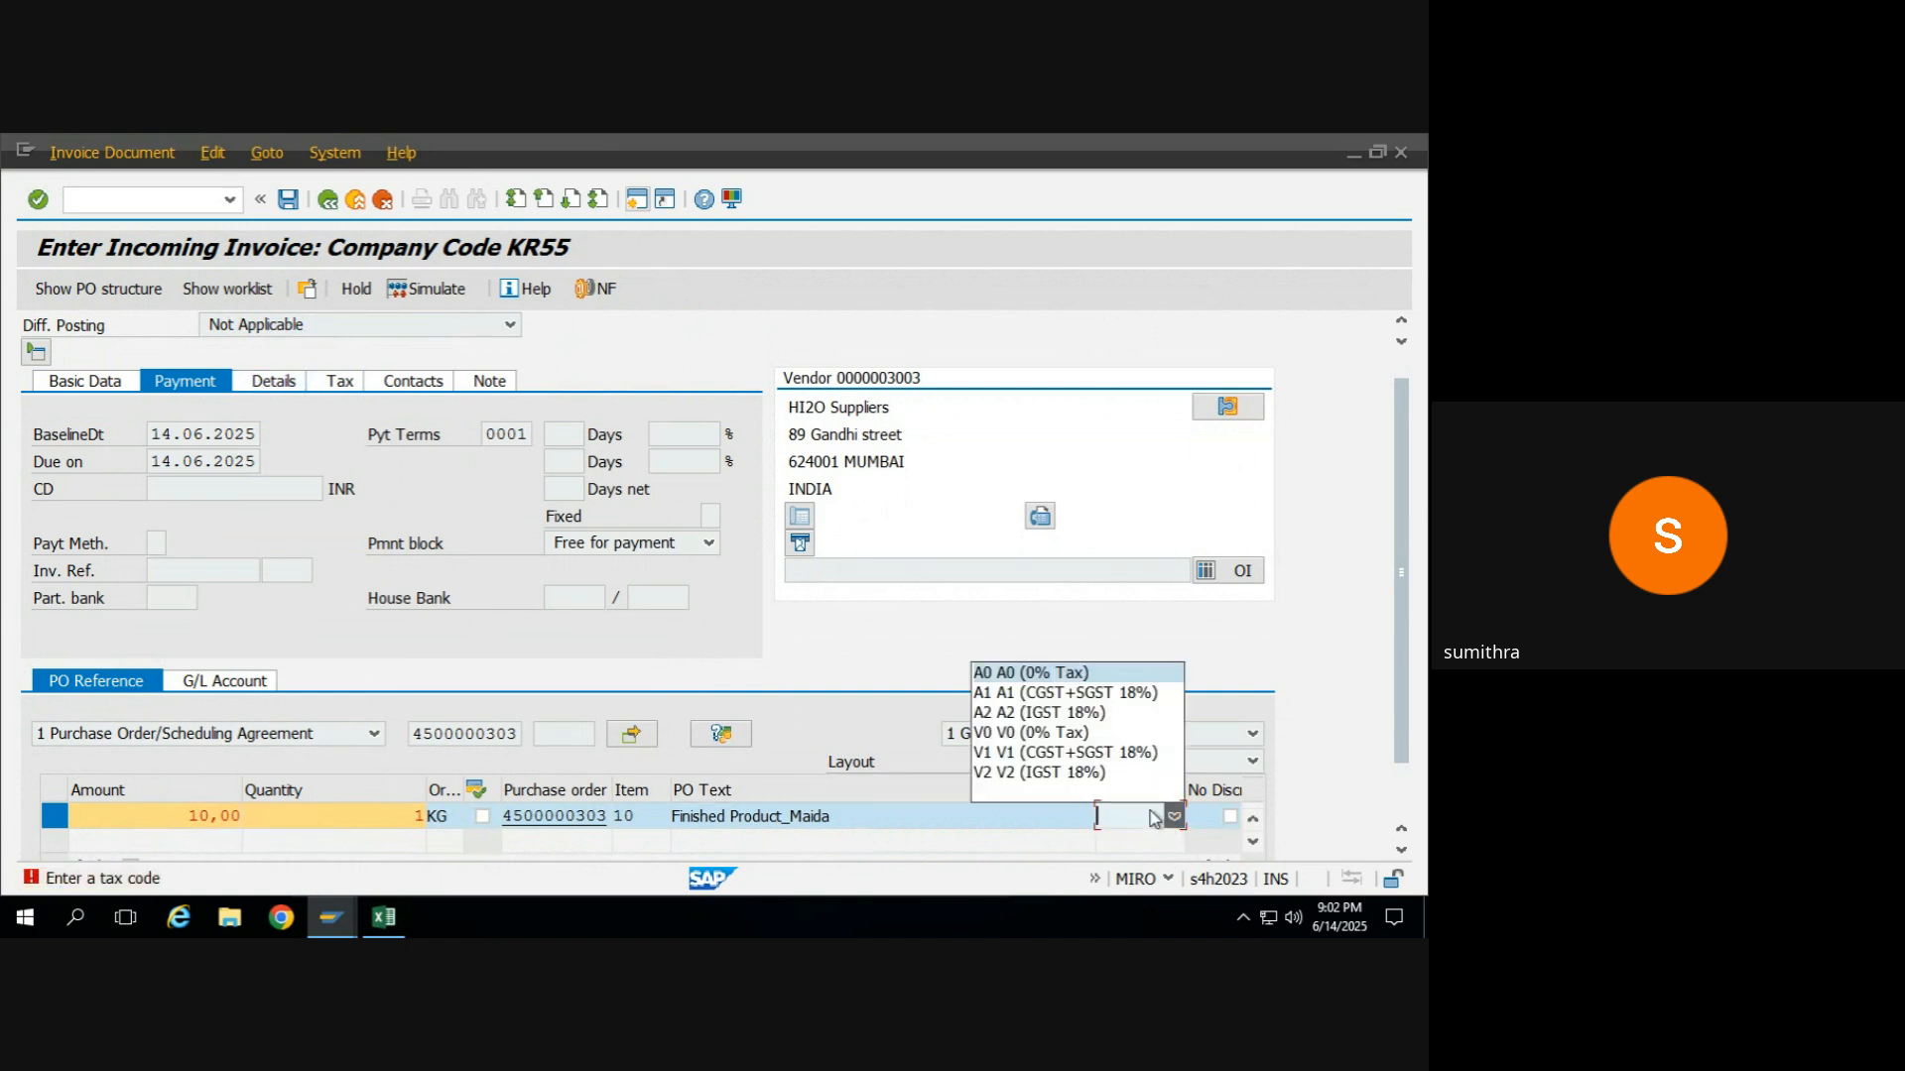
click(1031, 752)
key(Return)
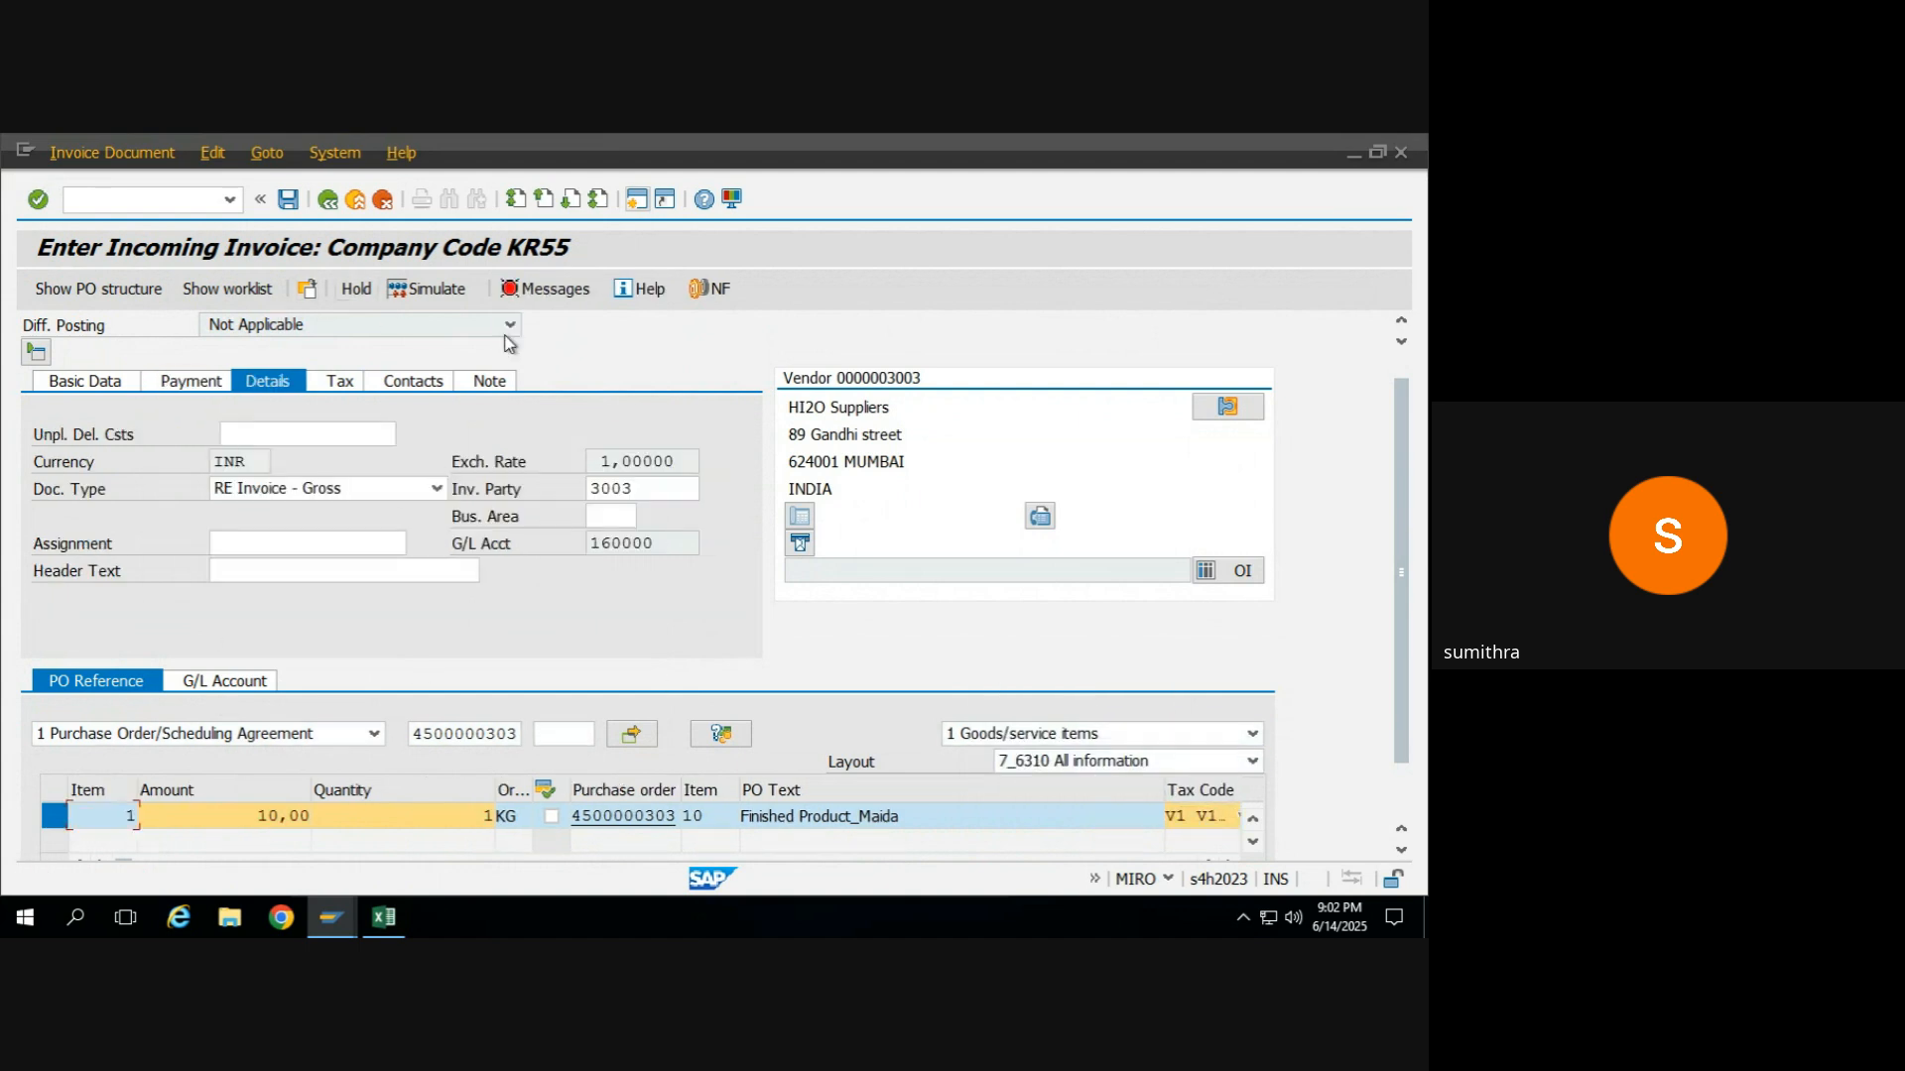
click(532, 291)
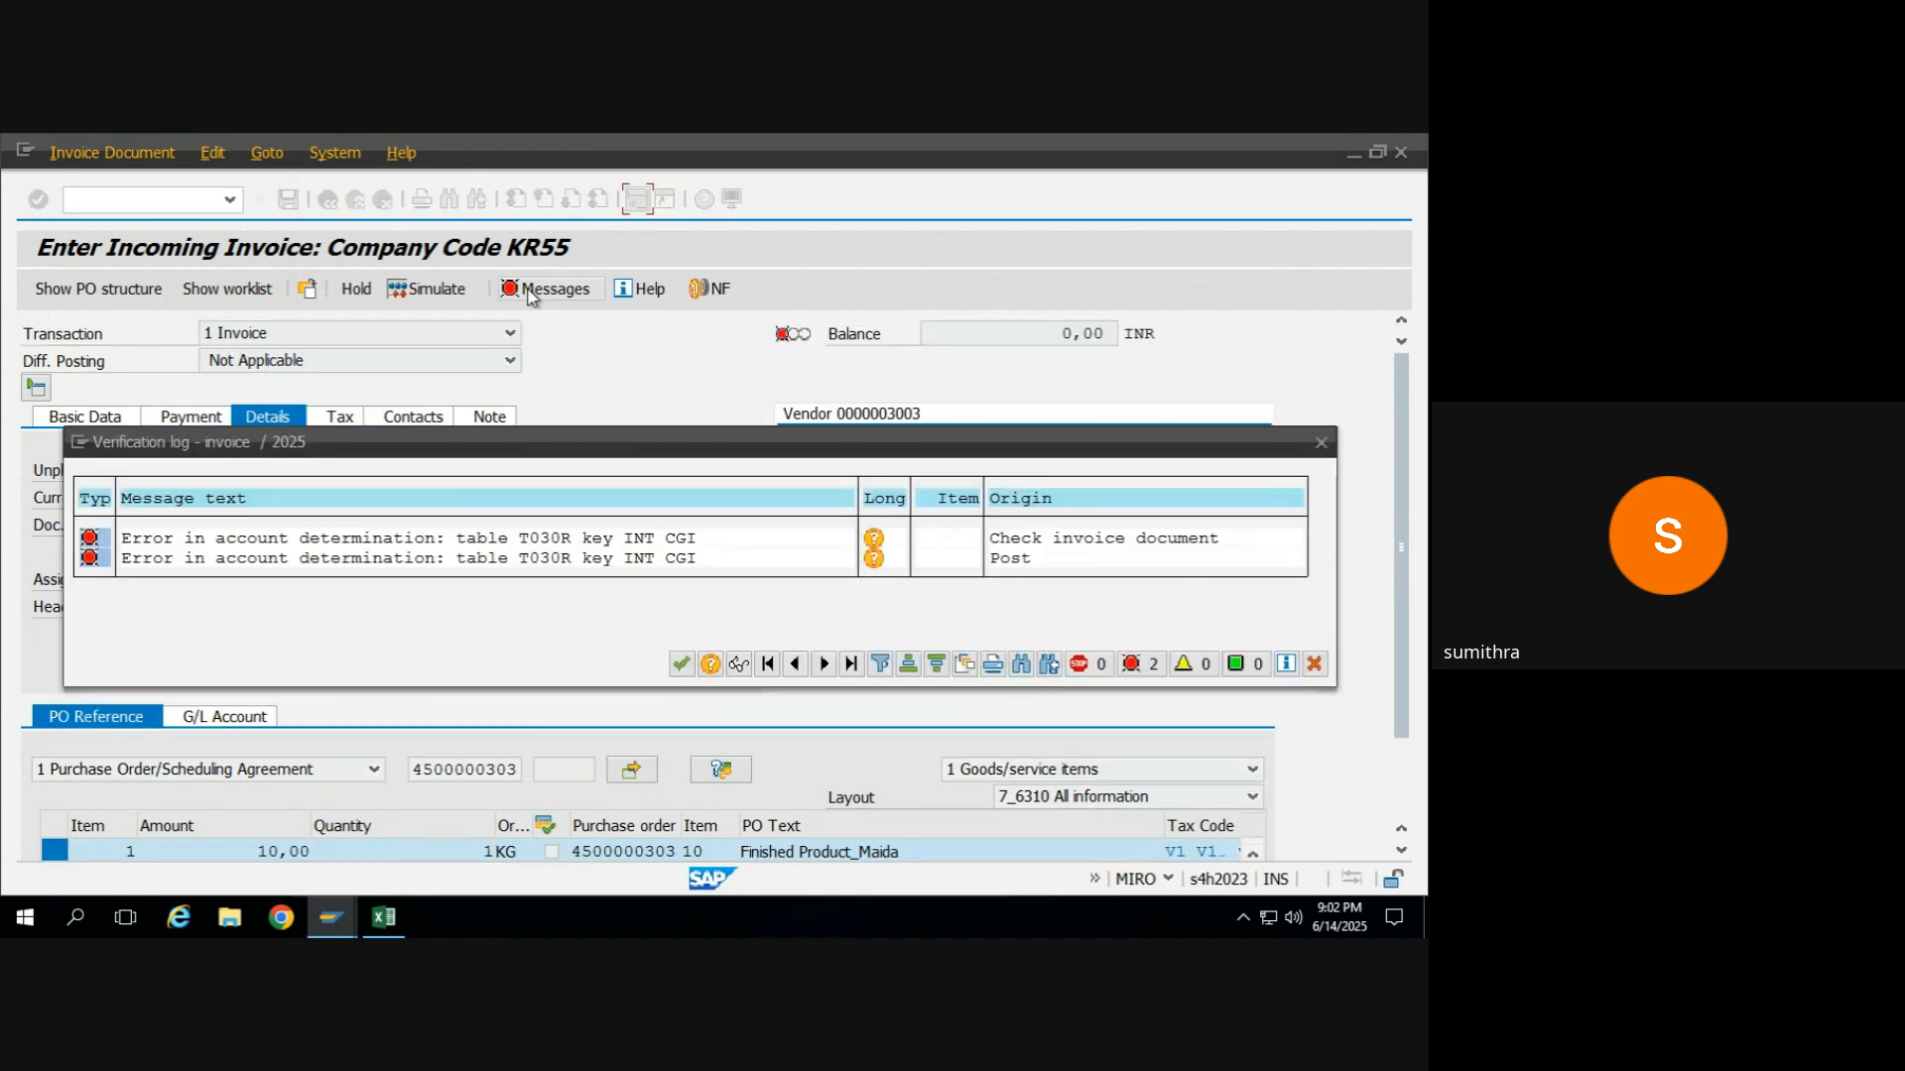
click(1313, 664)
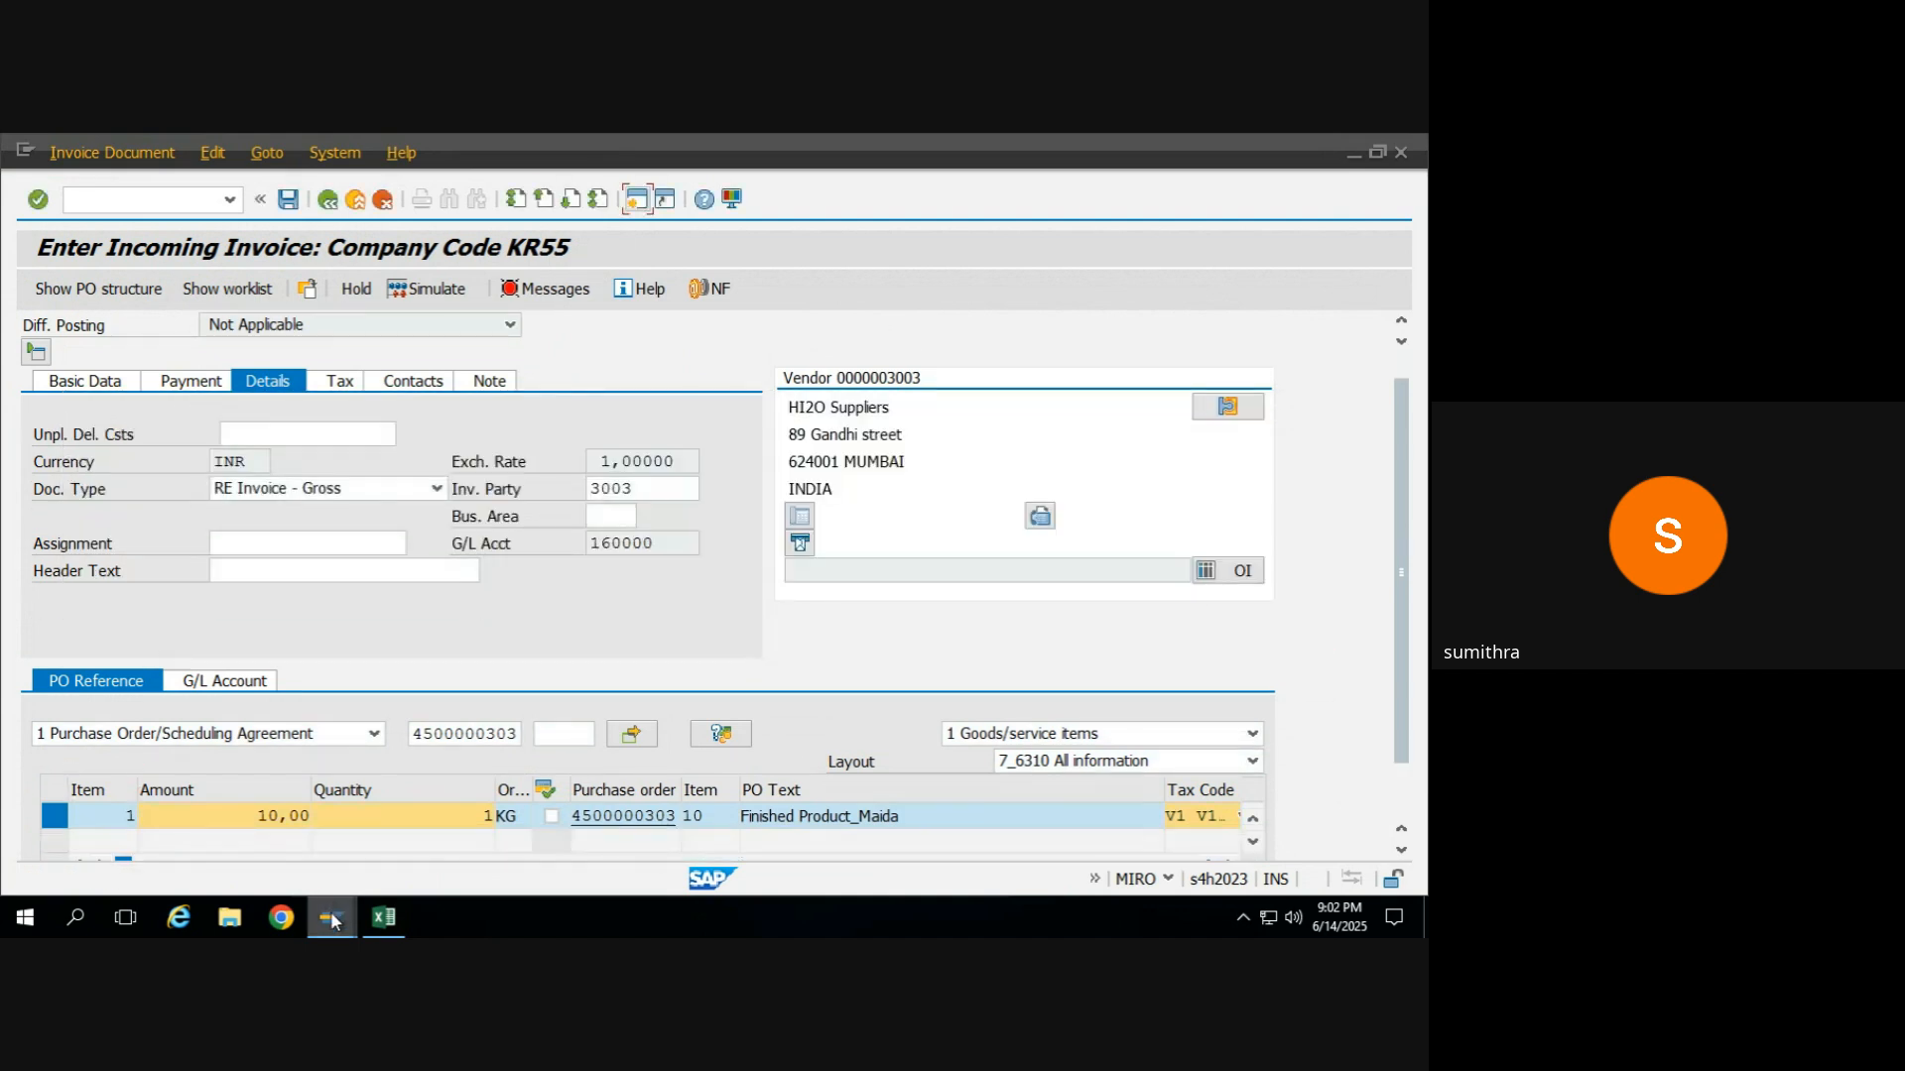
Open the posted invoice from the earlier standard FG_MAIDA purchase order's history and examine its tax data and tax code.
mouse_move(333, 920)
click(264, 819)
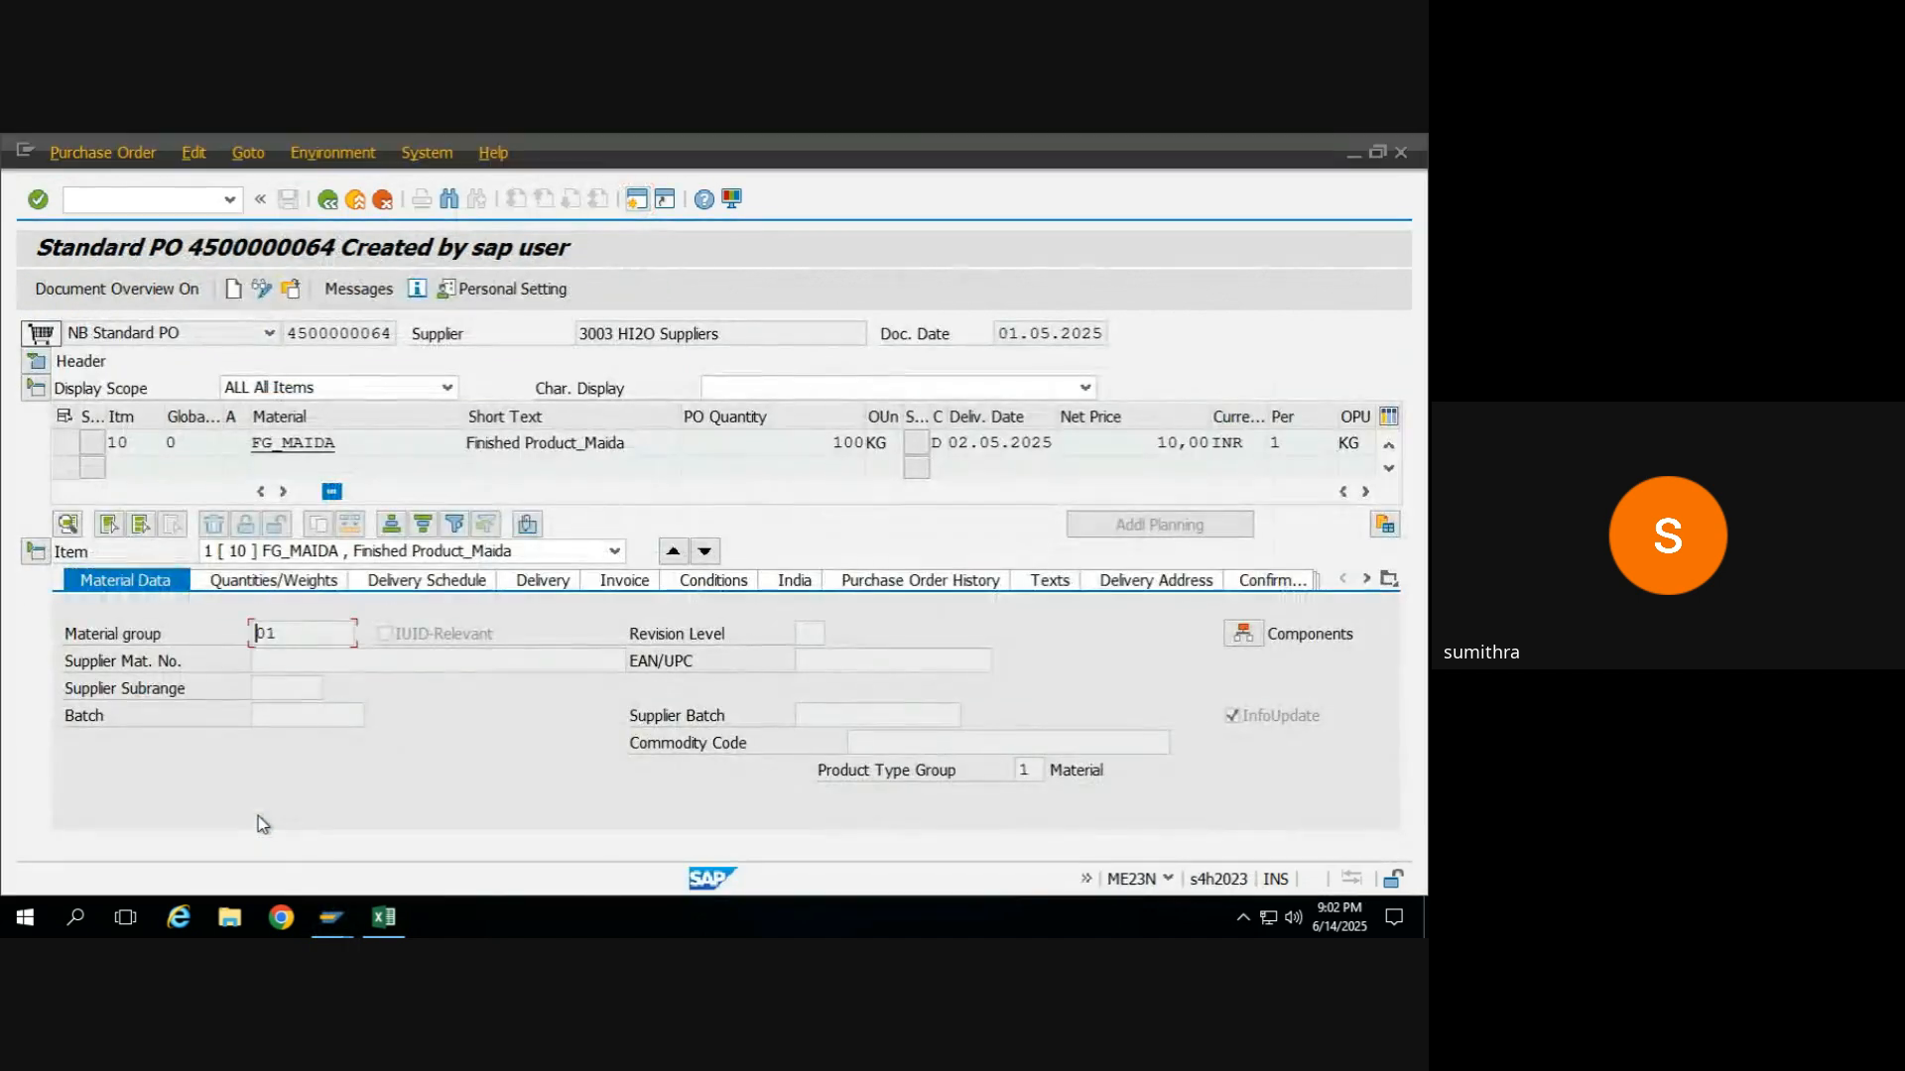
click(920, 581)
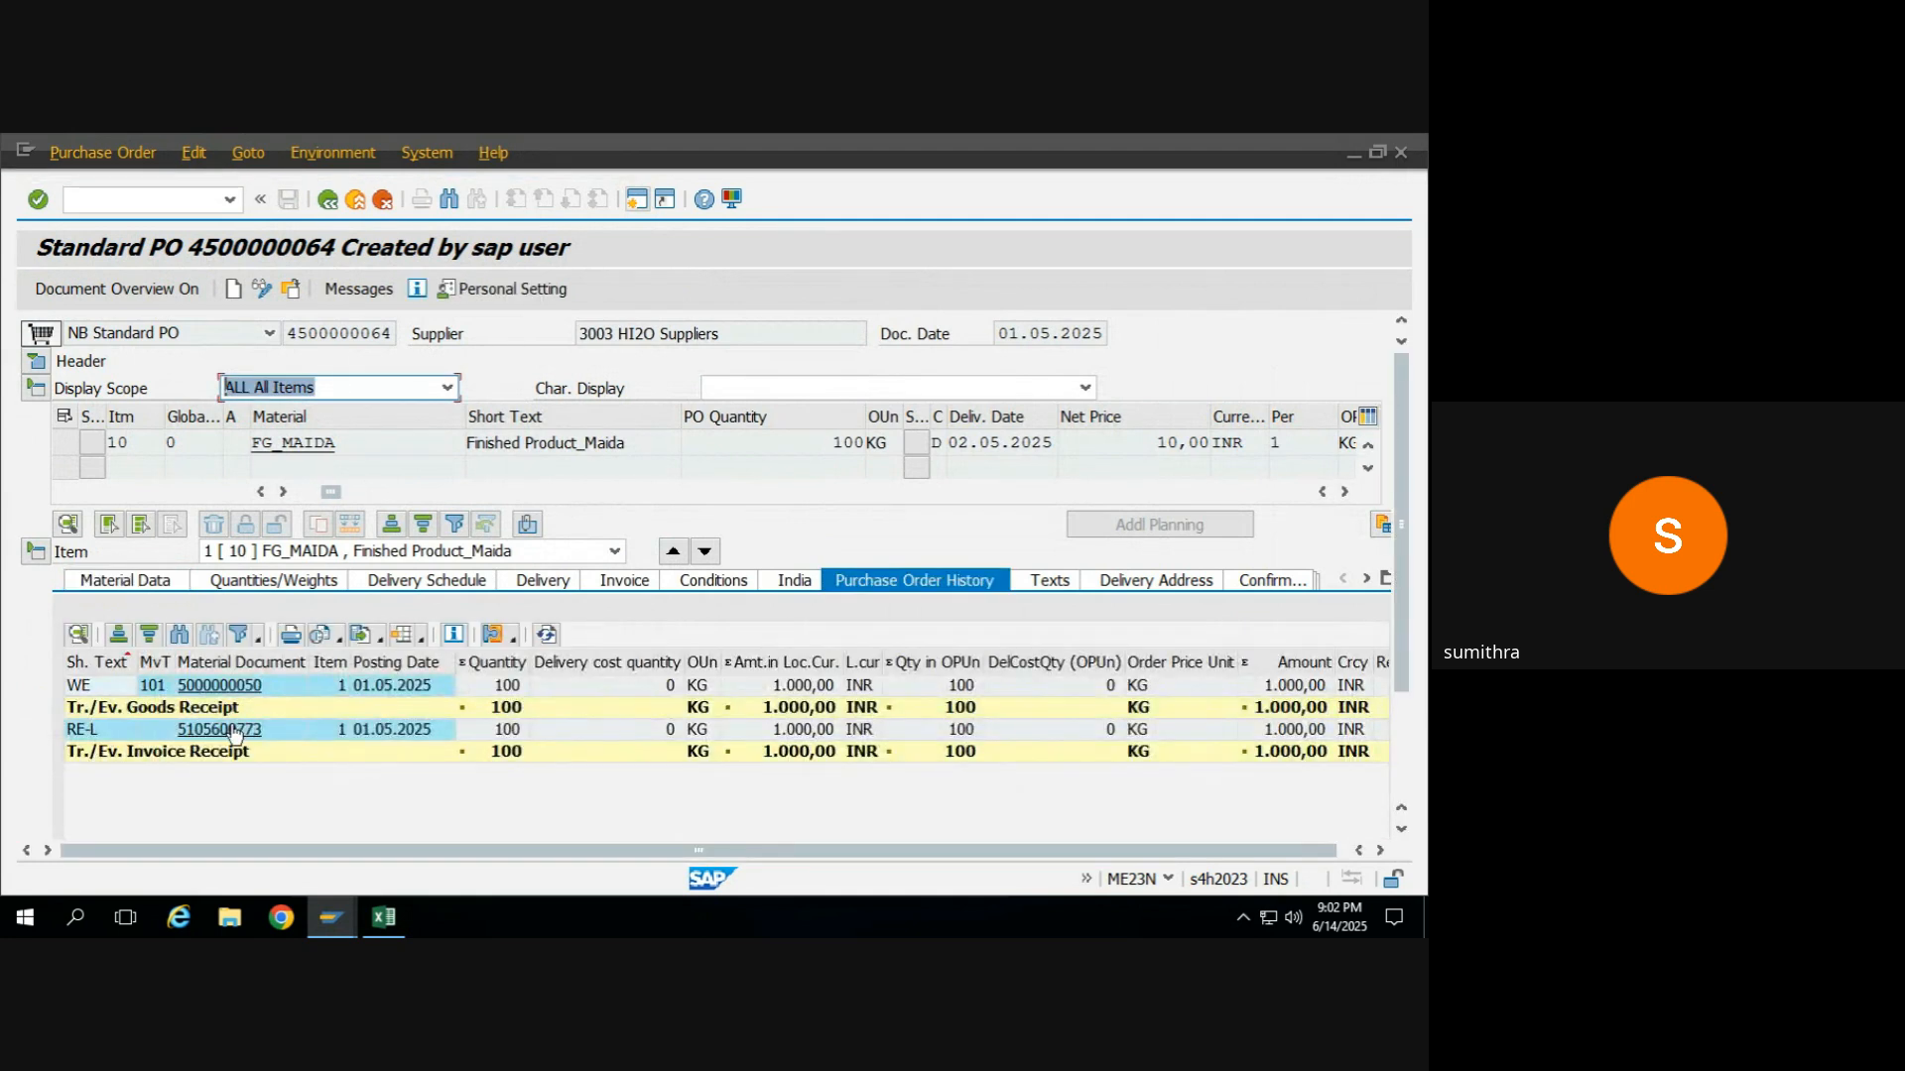
click(220, 730)
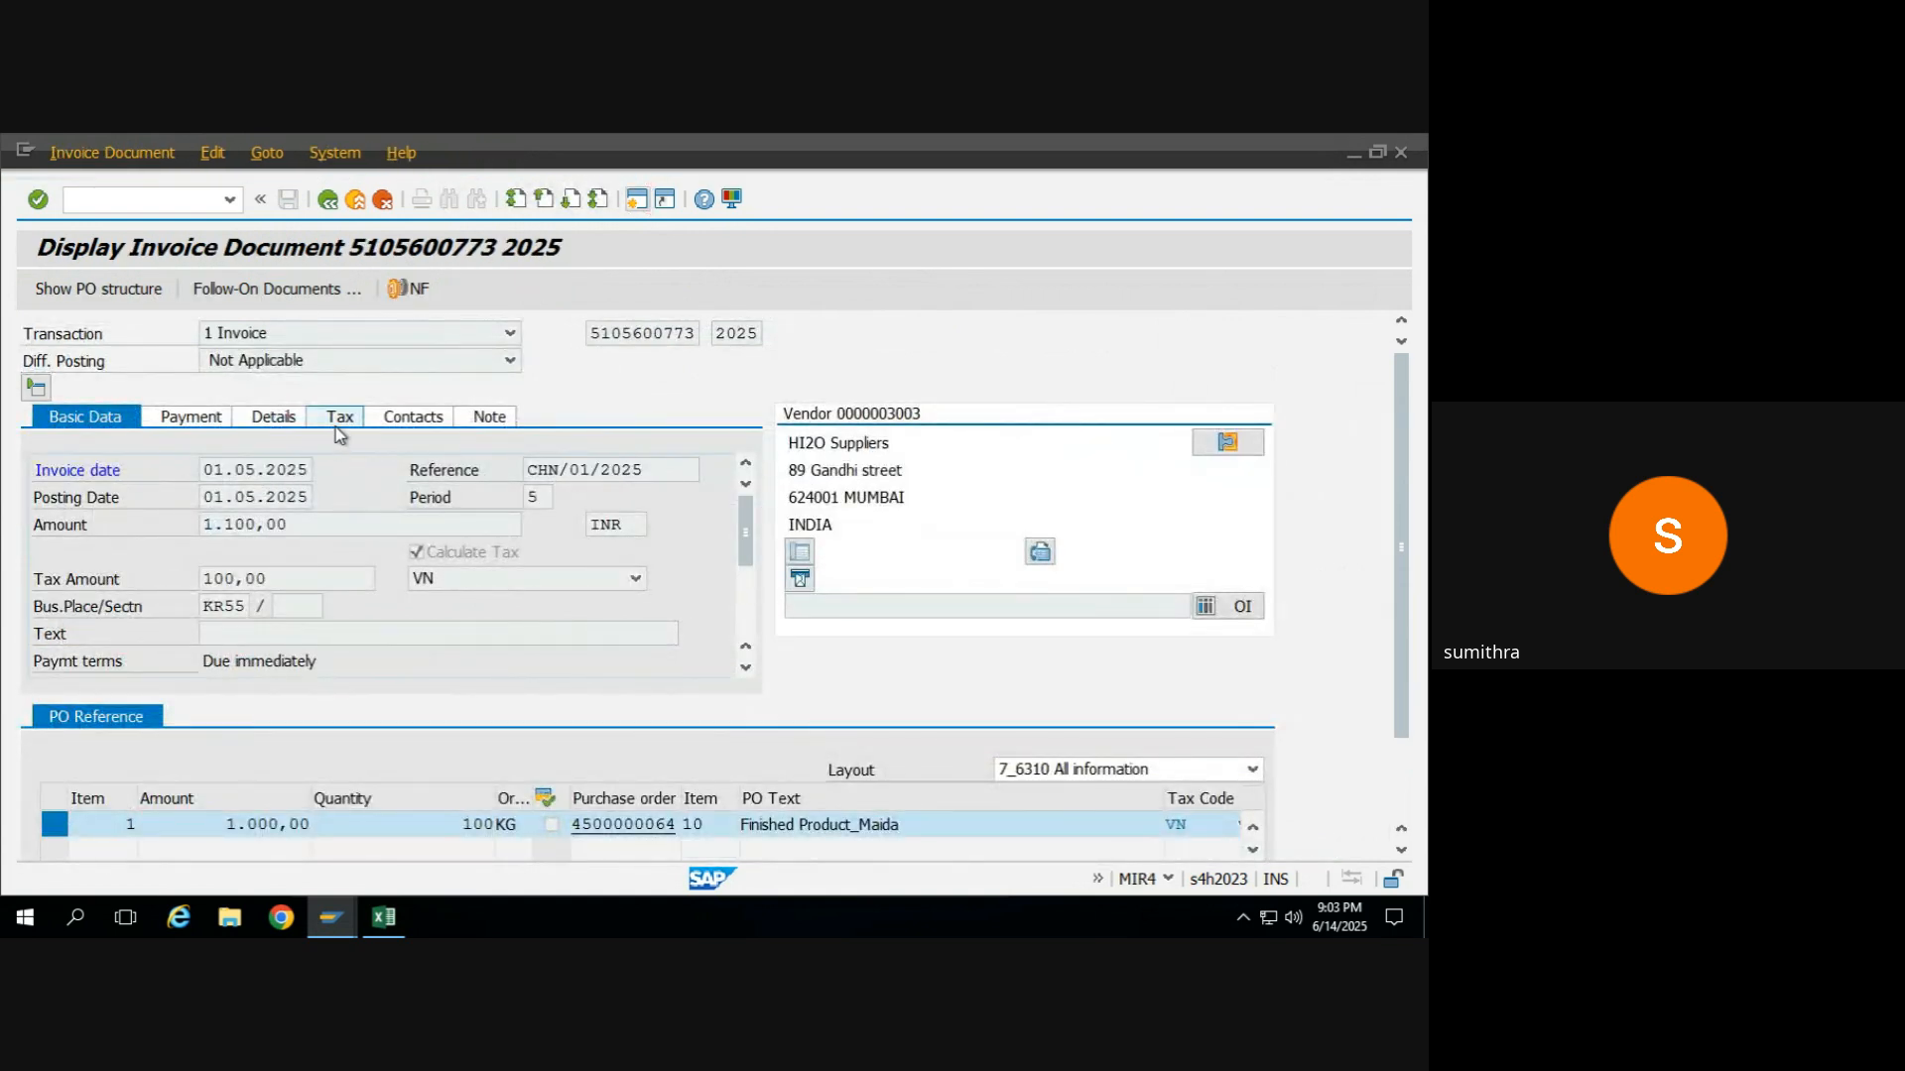
click(337, 418)
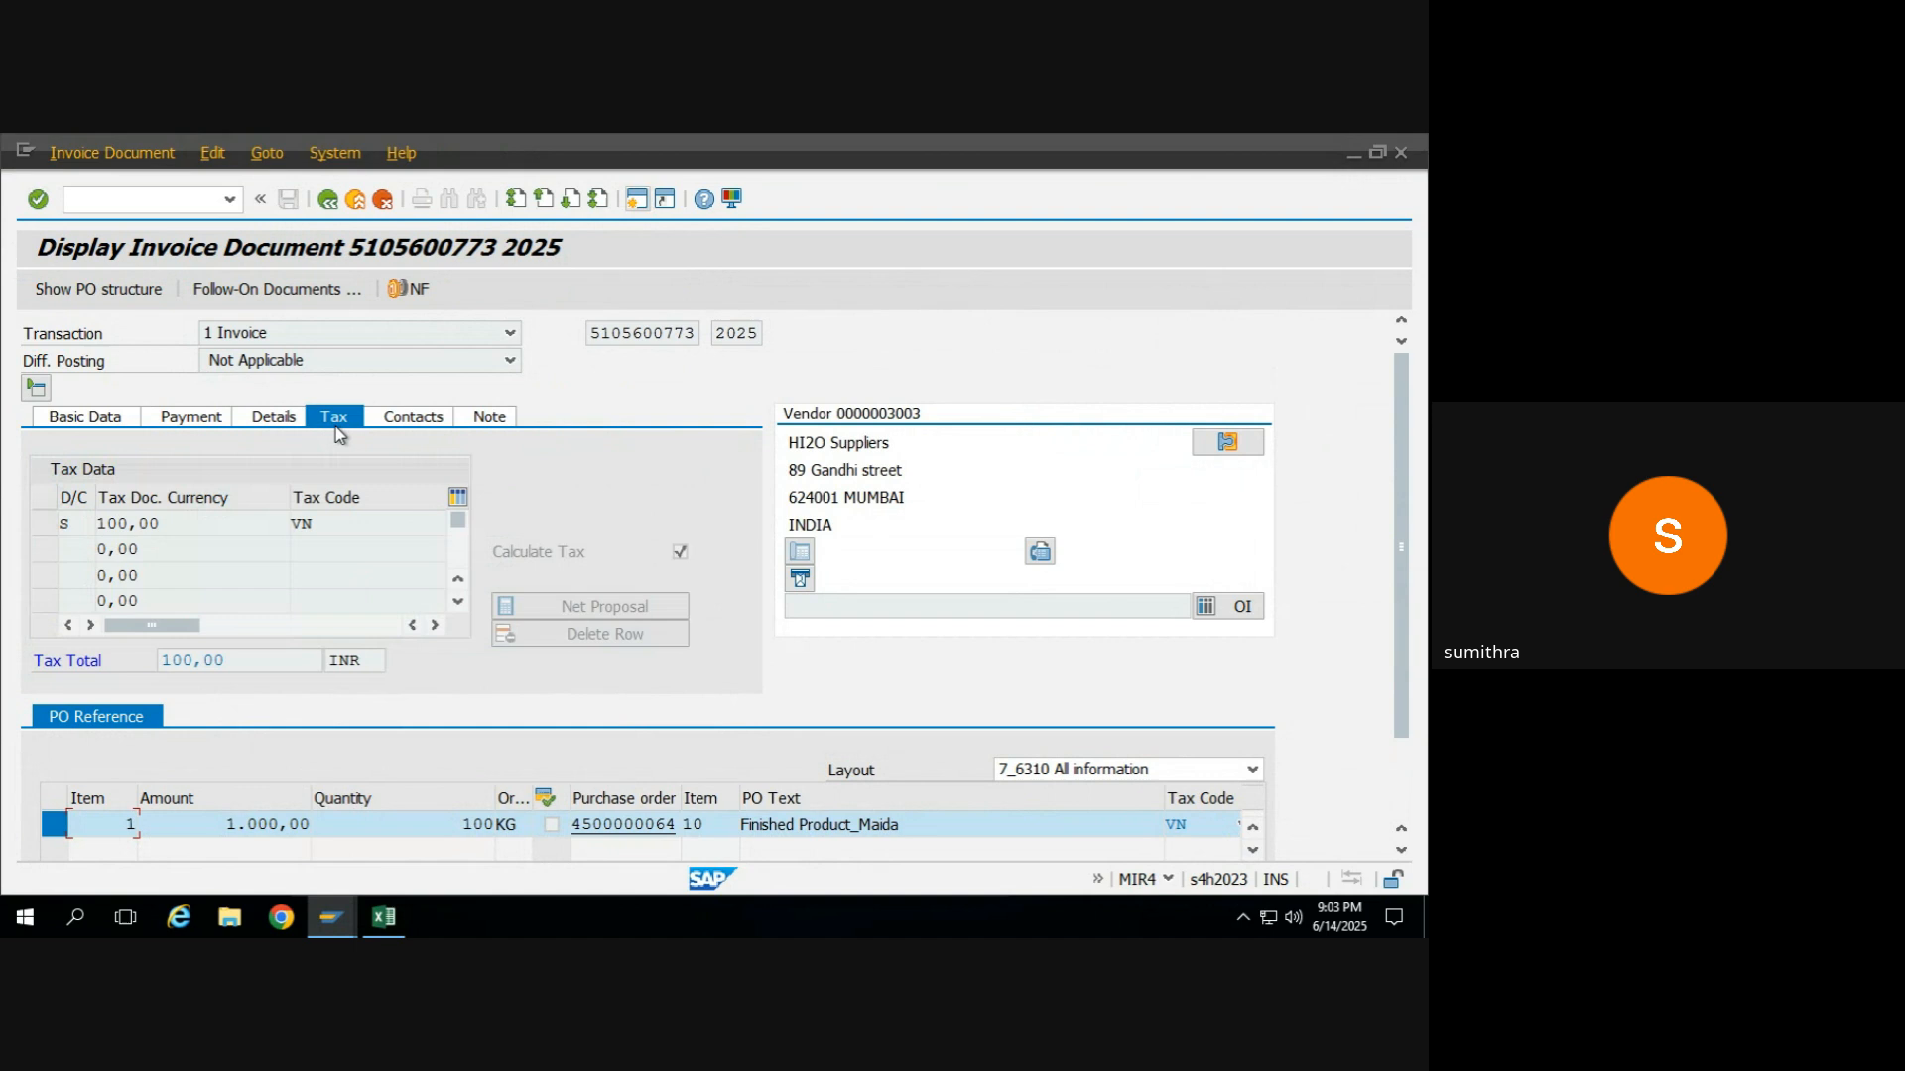
click(348, 523)
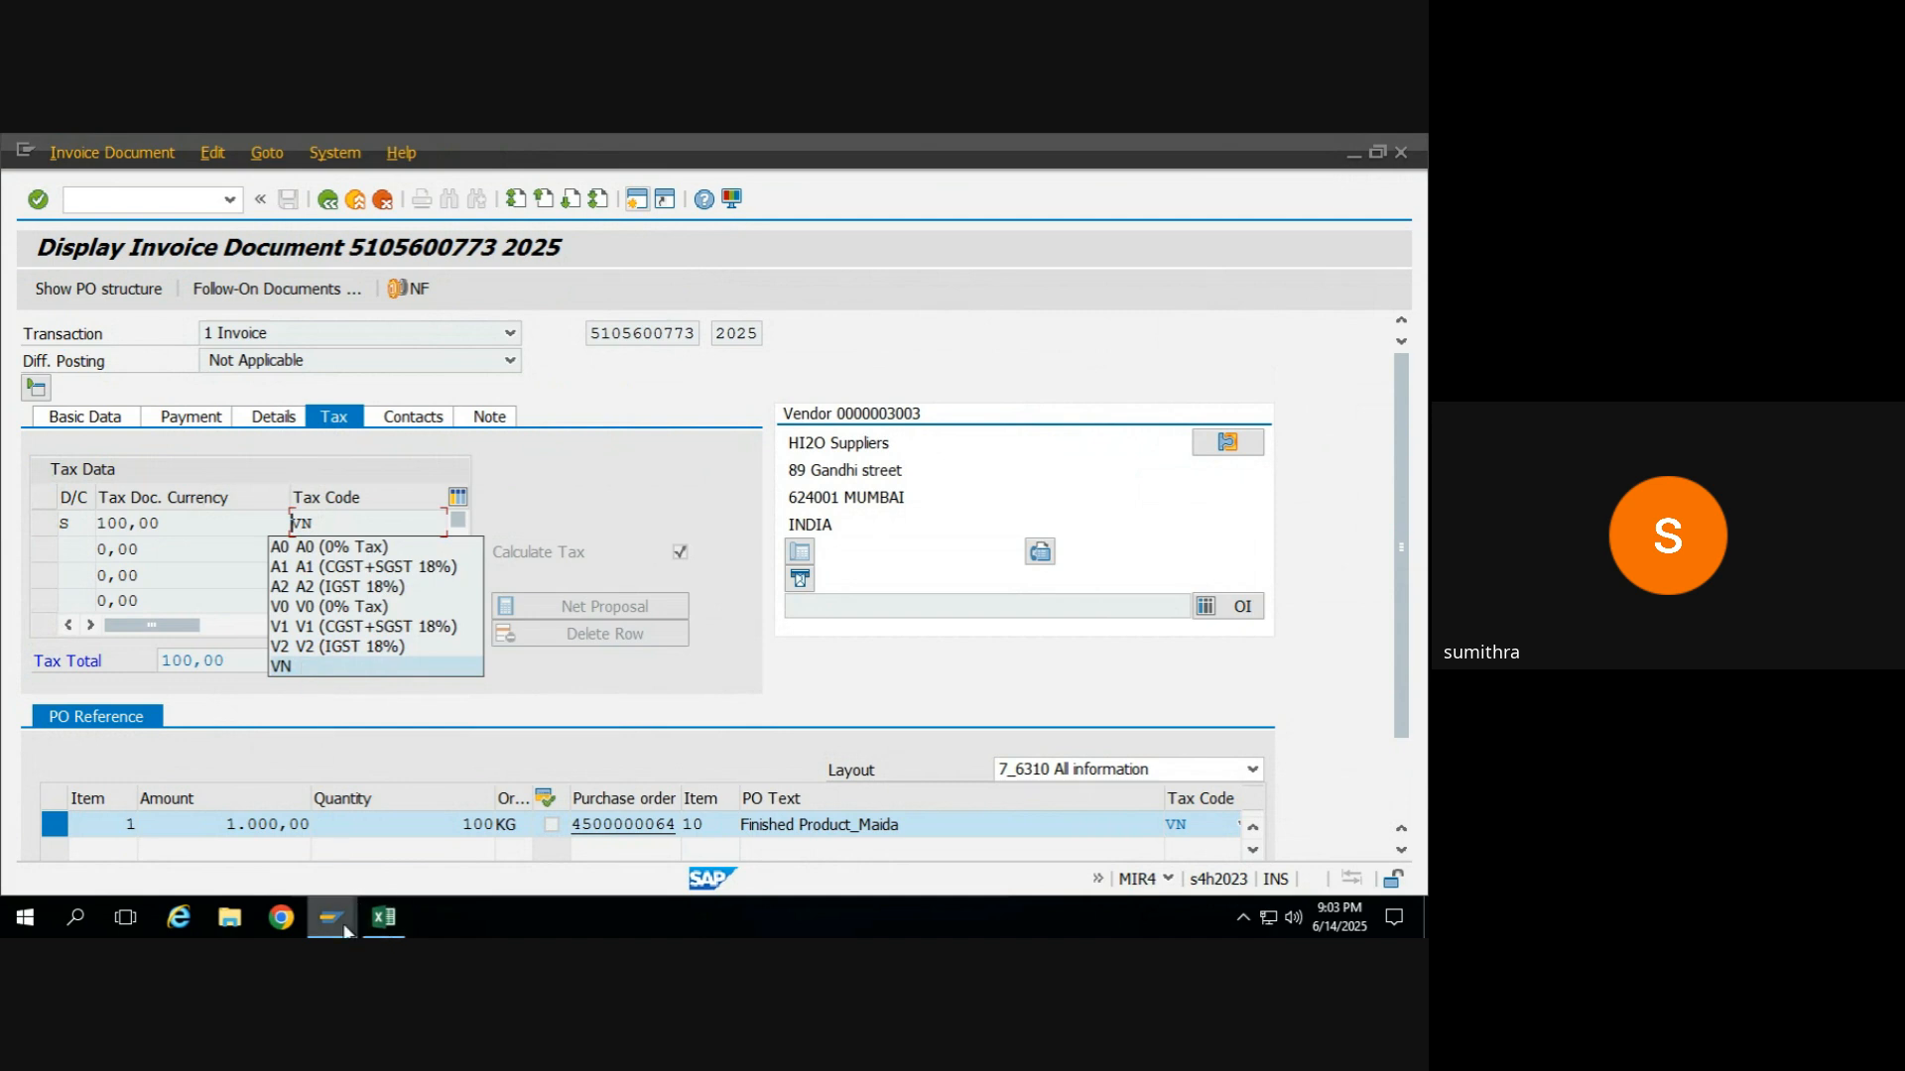
In the incoming invoice, clear the Finished Product_Maida item's tax code and try to delete a tax data row, staying in the document.
mouse_move(336, 915)
click(448, 859)
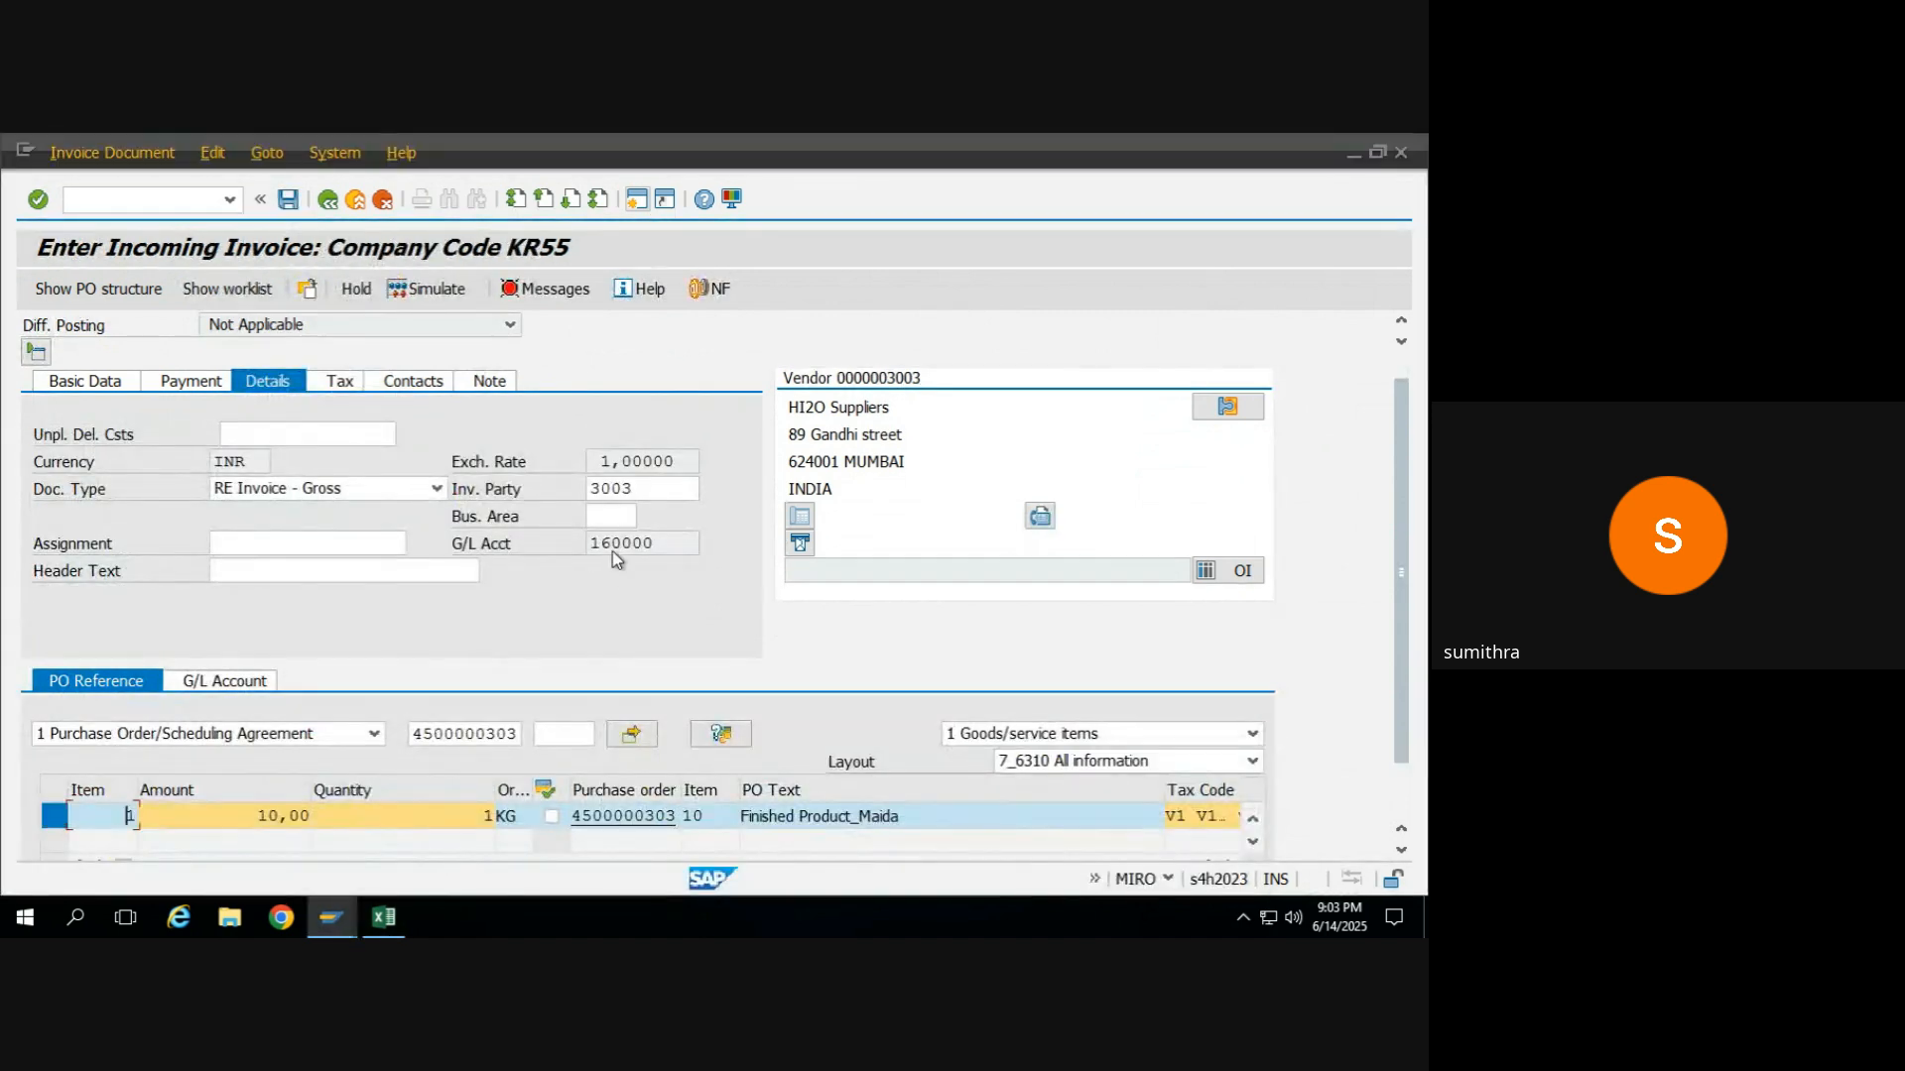
click(342, 383)
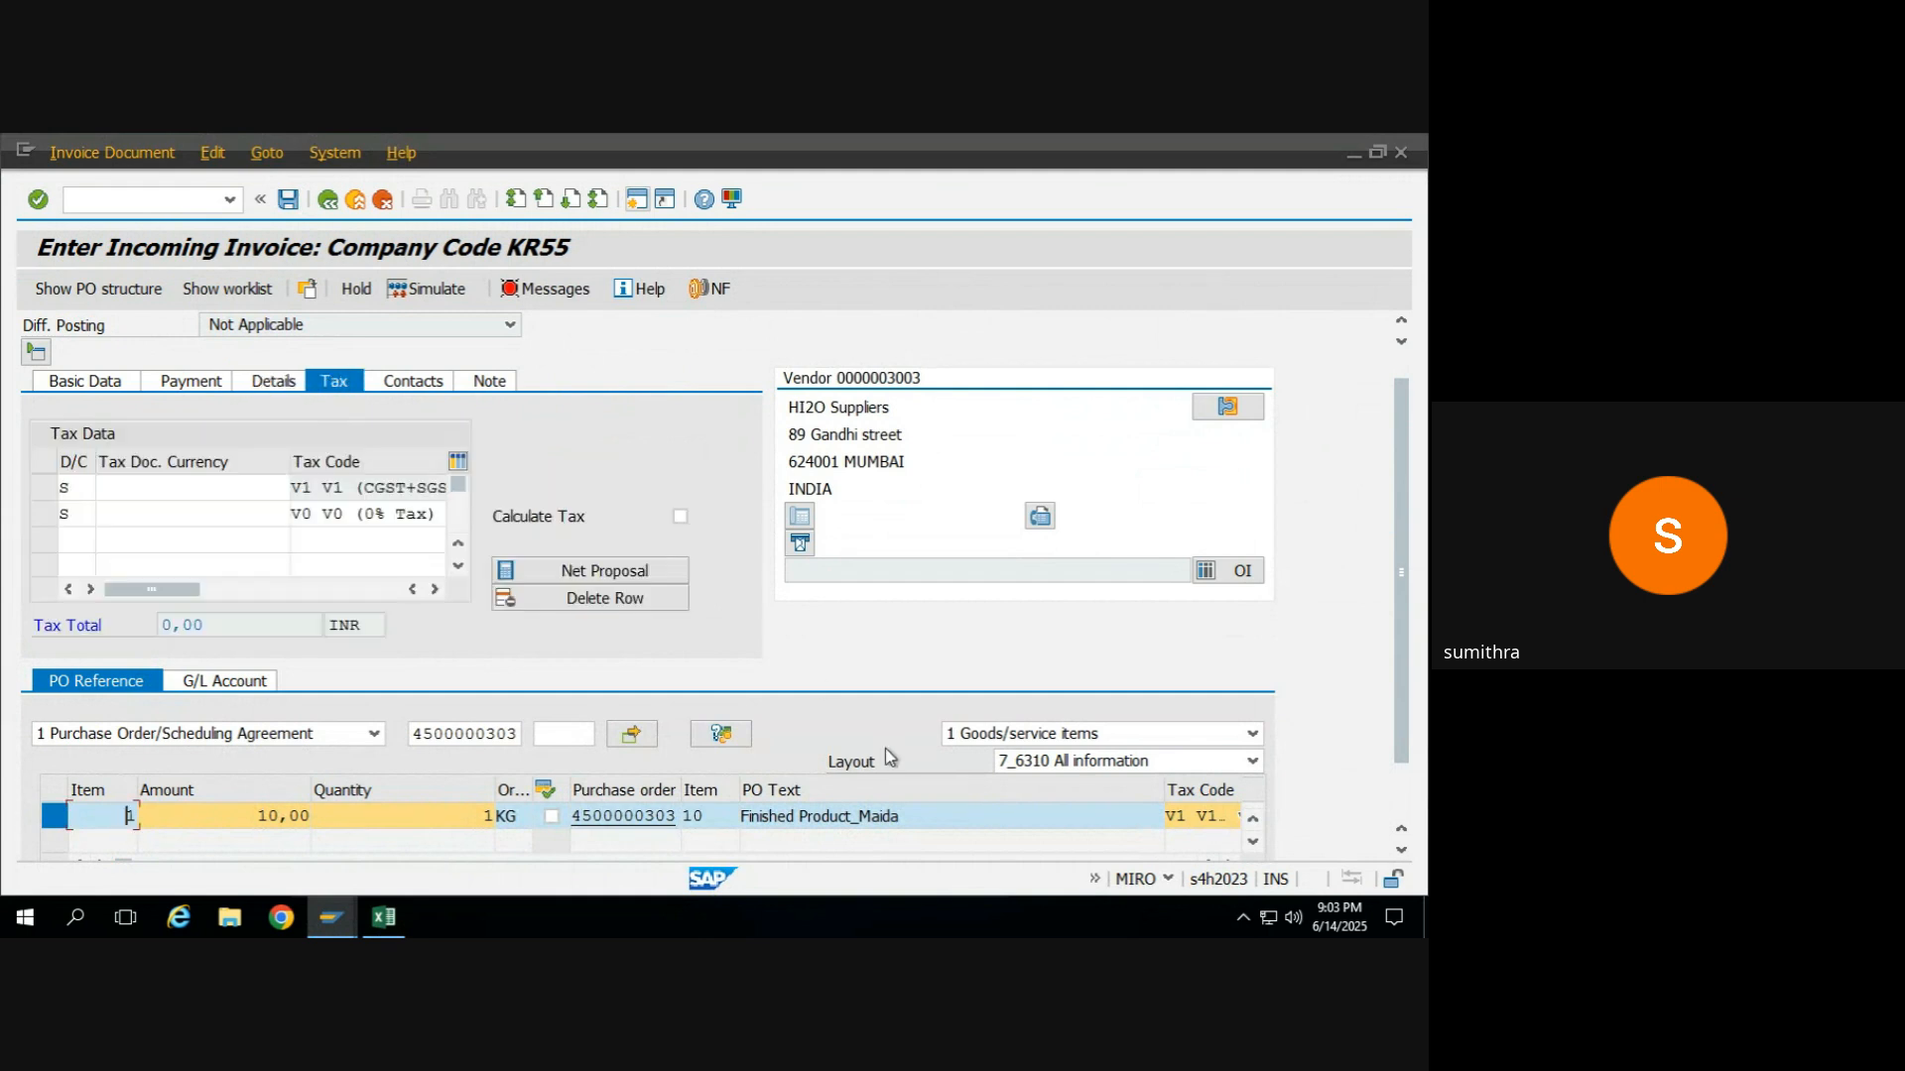
click(1202, 818)
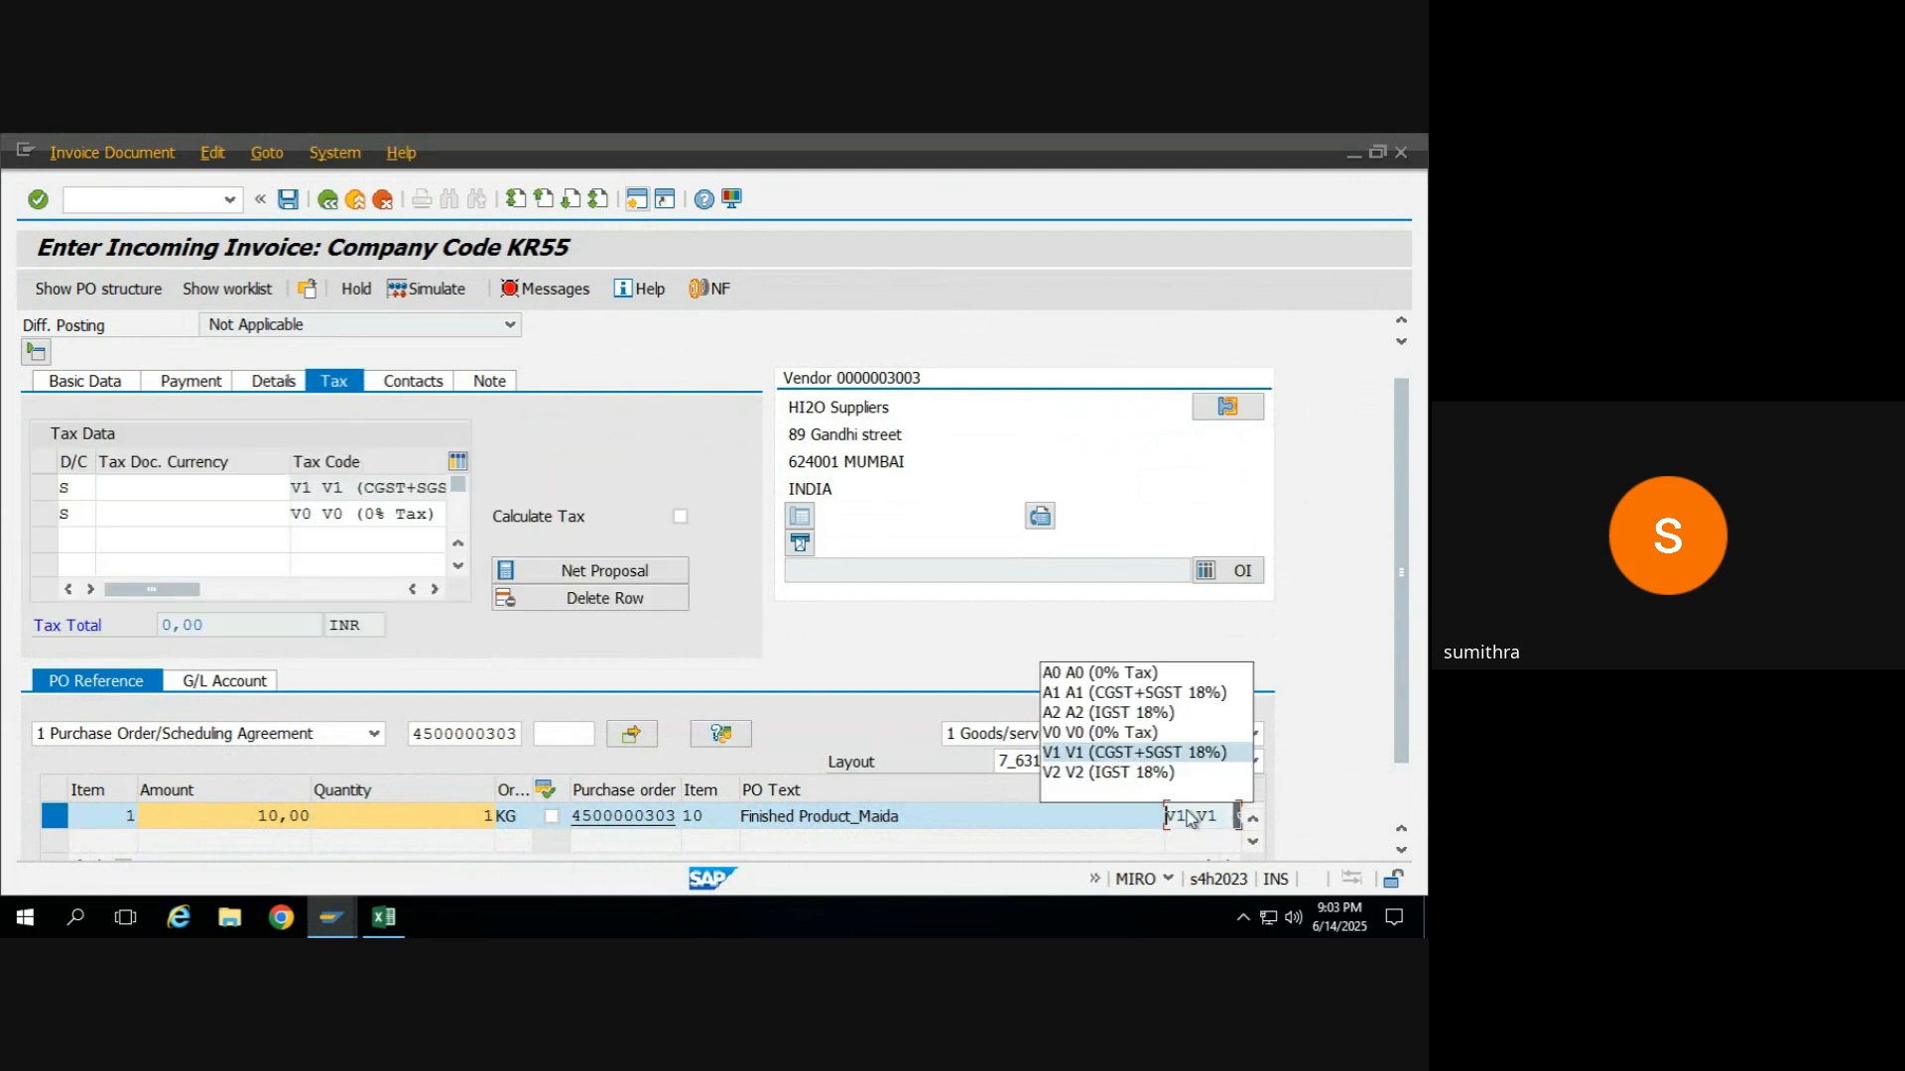
click(1105, 785)
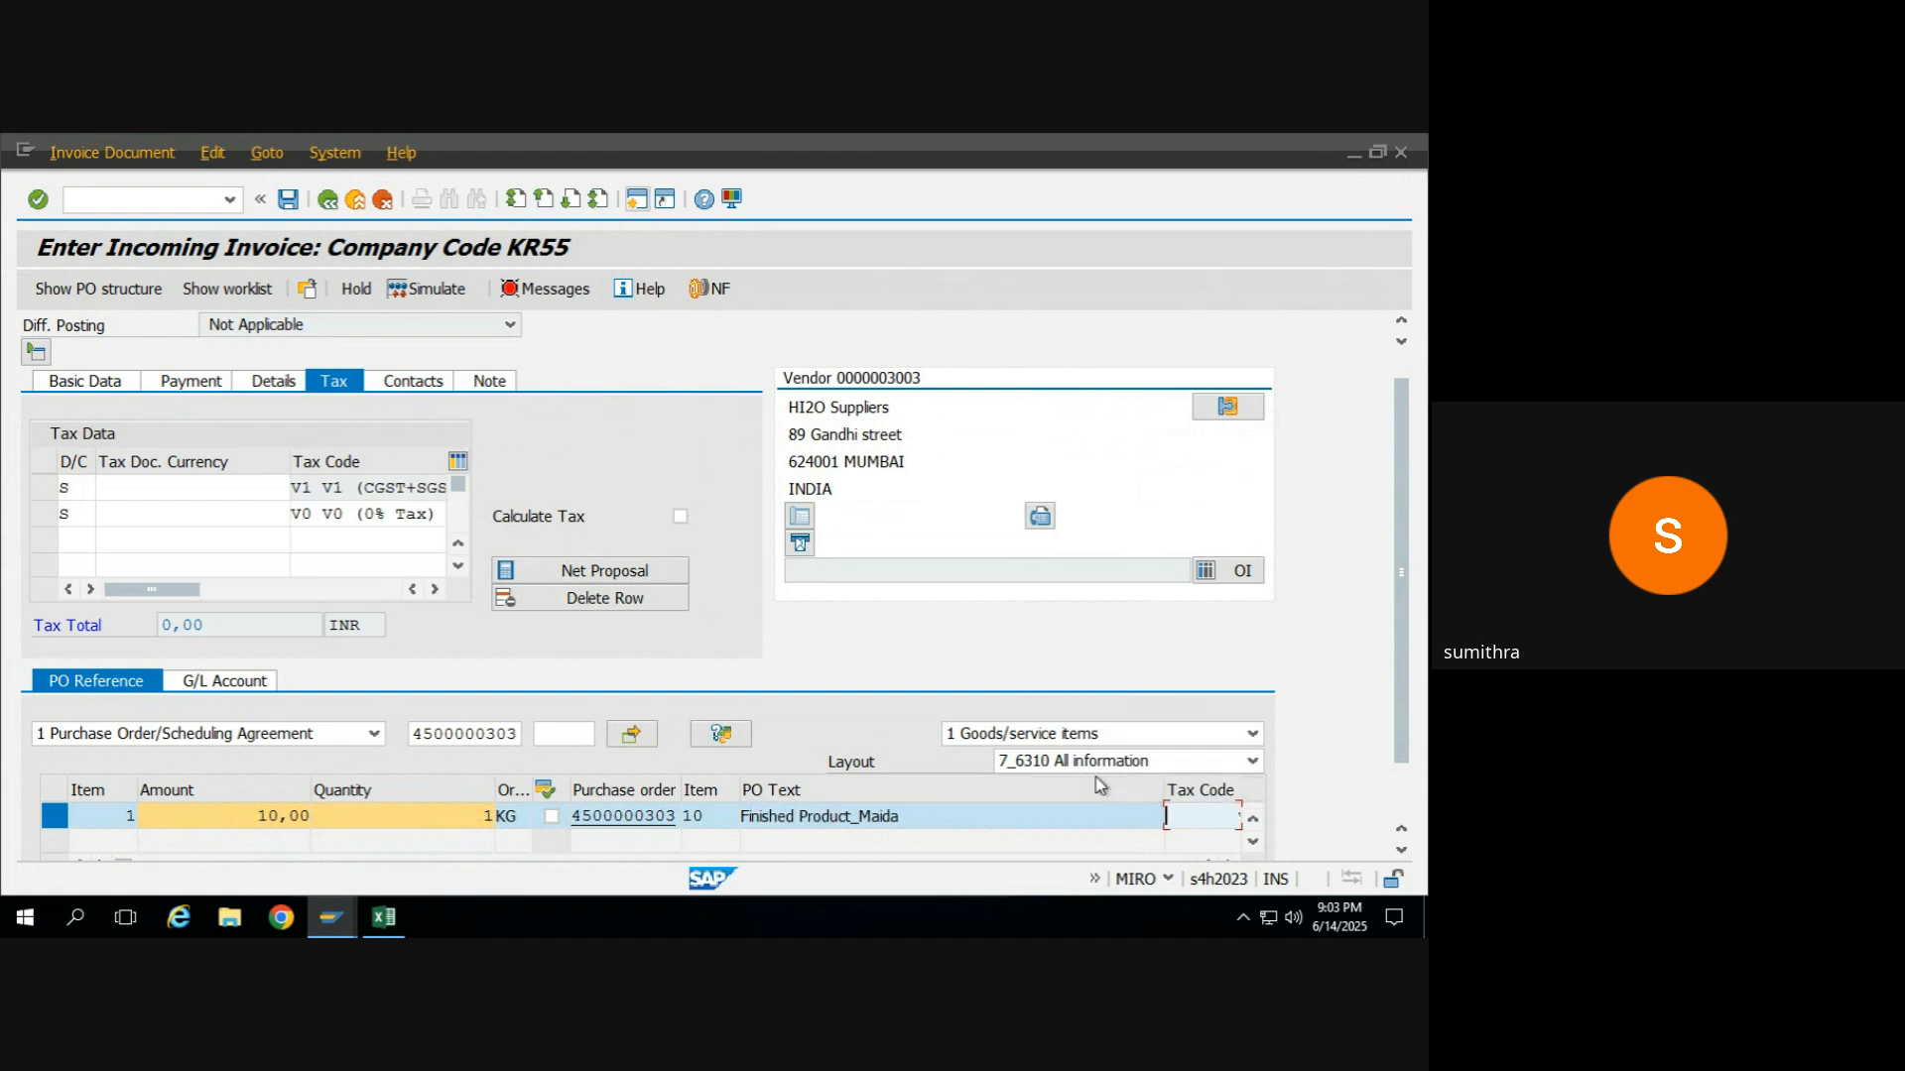
click(579, 601)
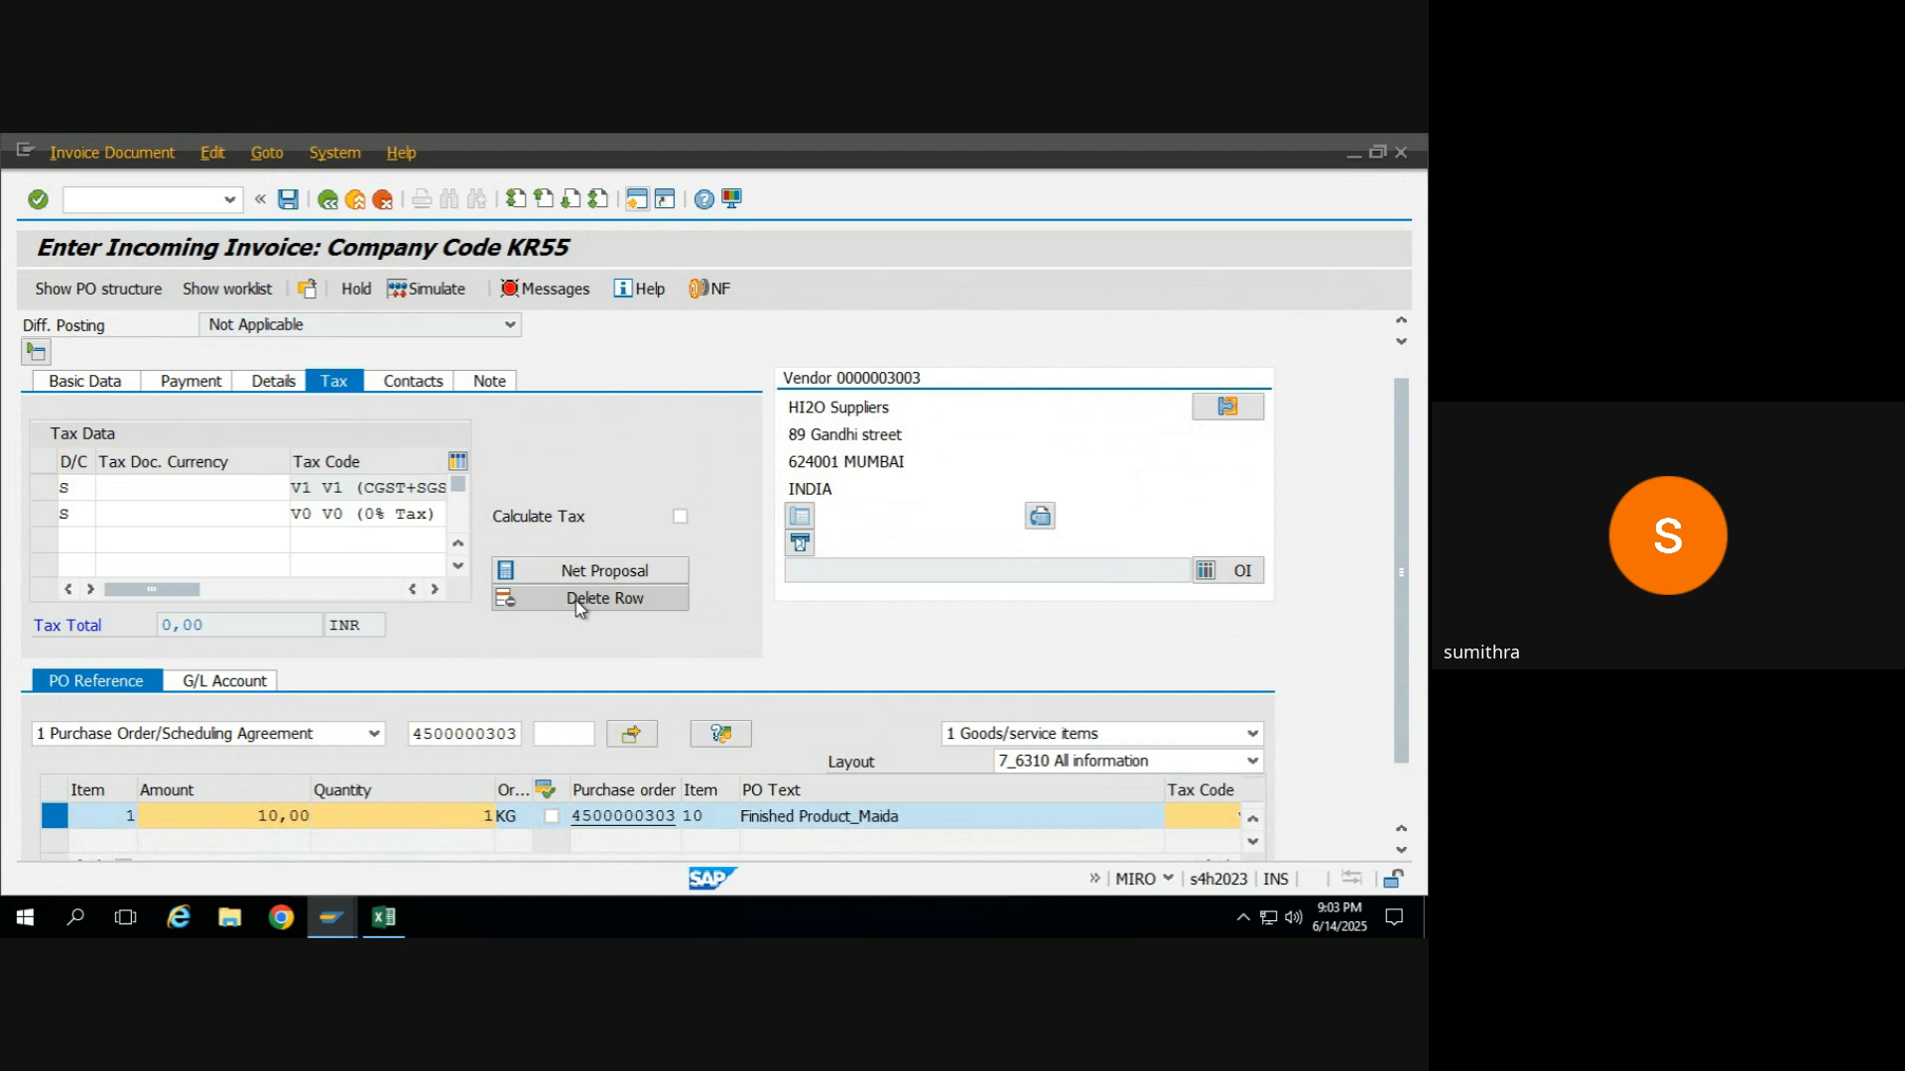
click(338, 514)
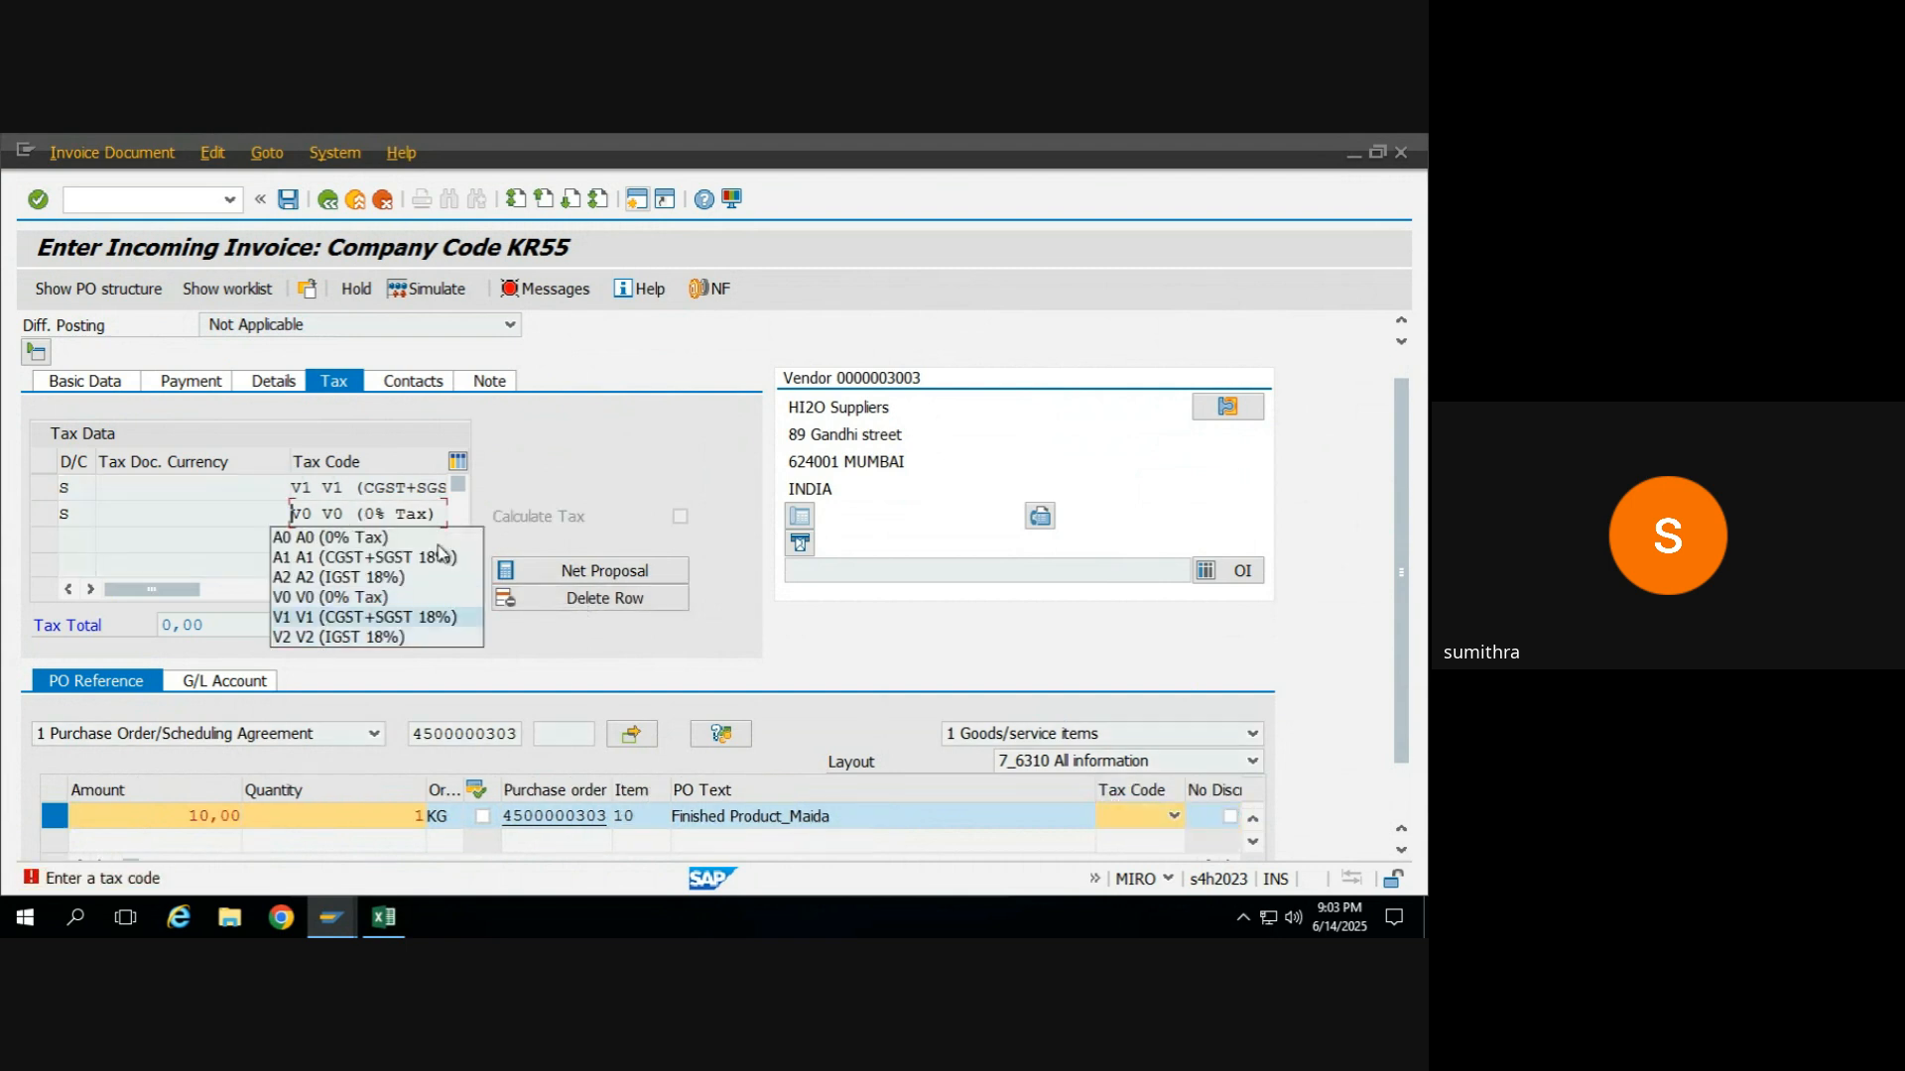
click(526, 500)
click(328, 200)
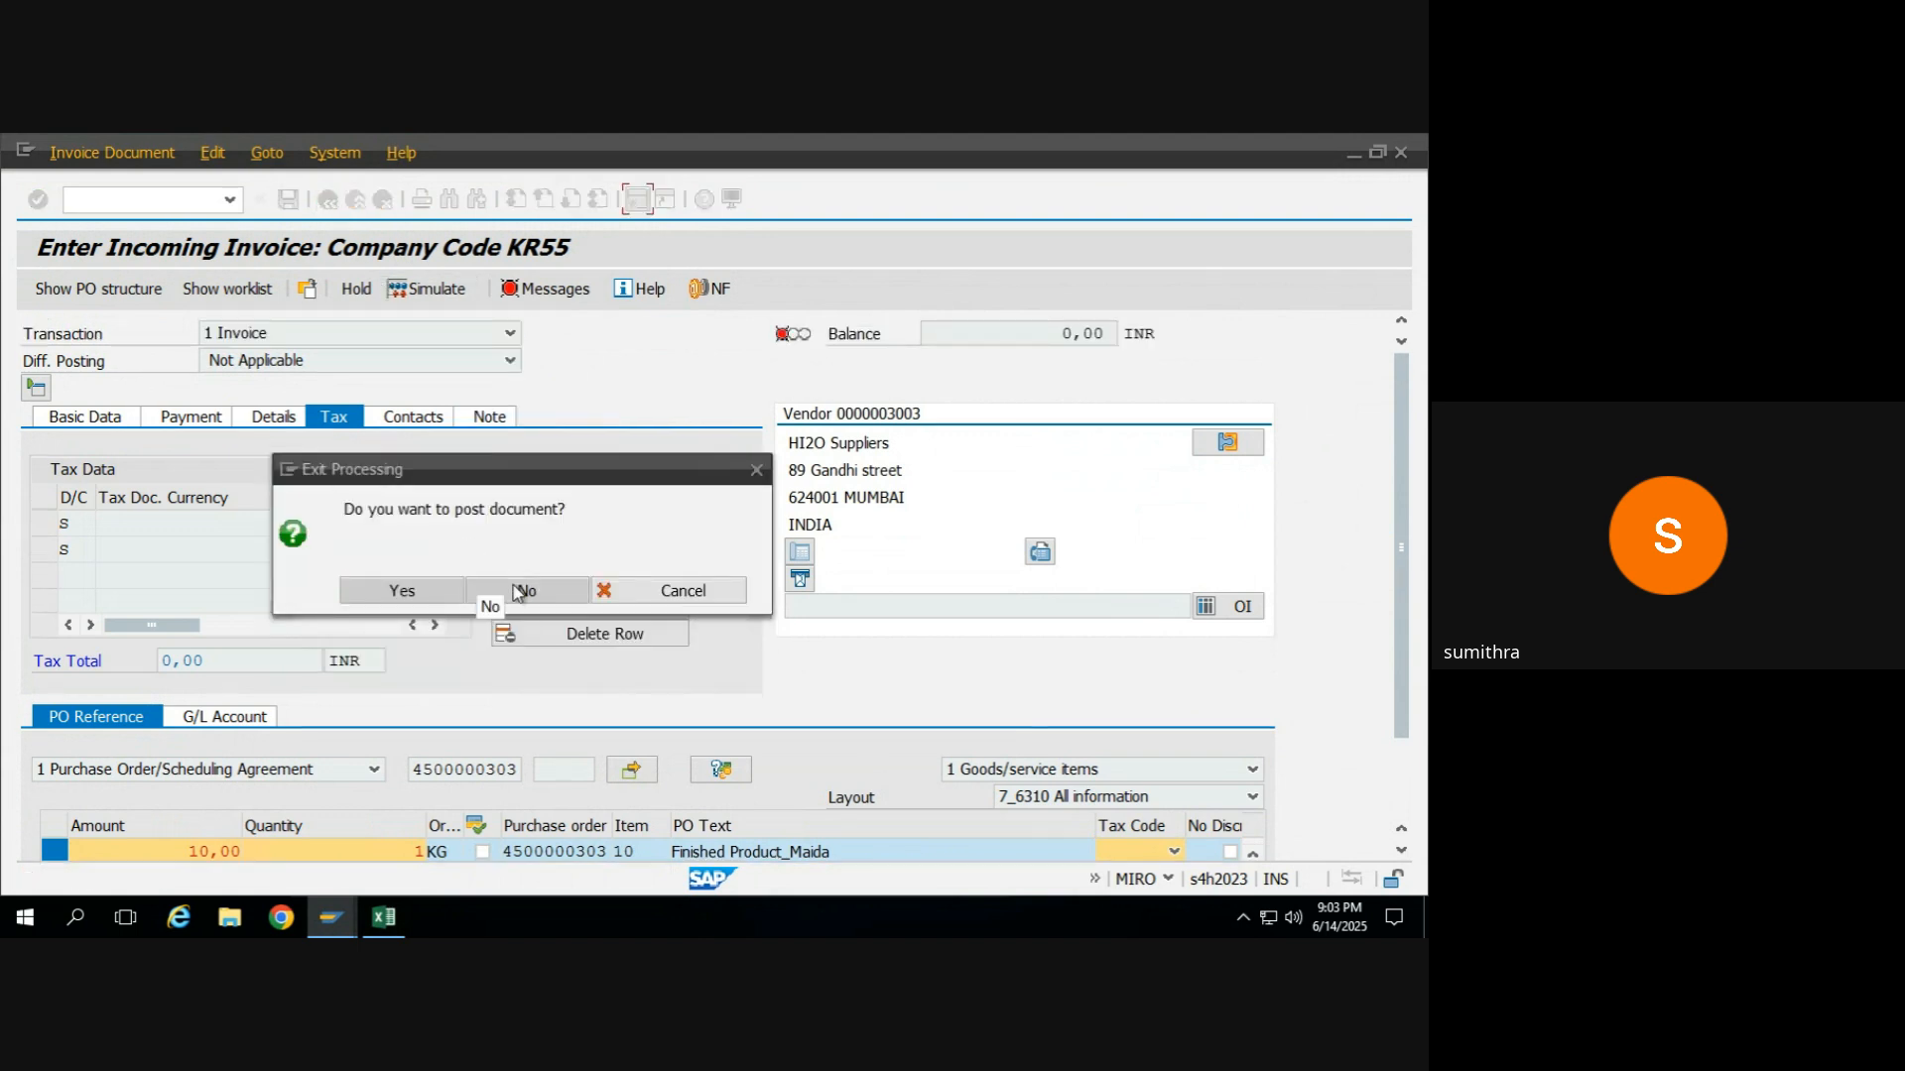
click(647, 590)
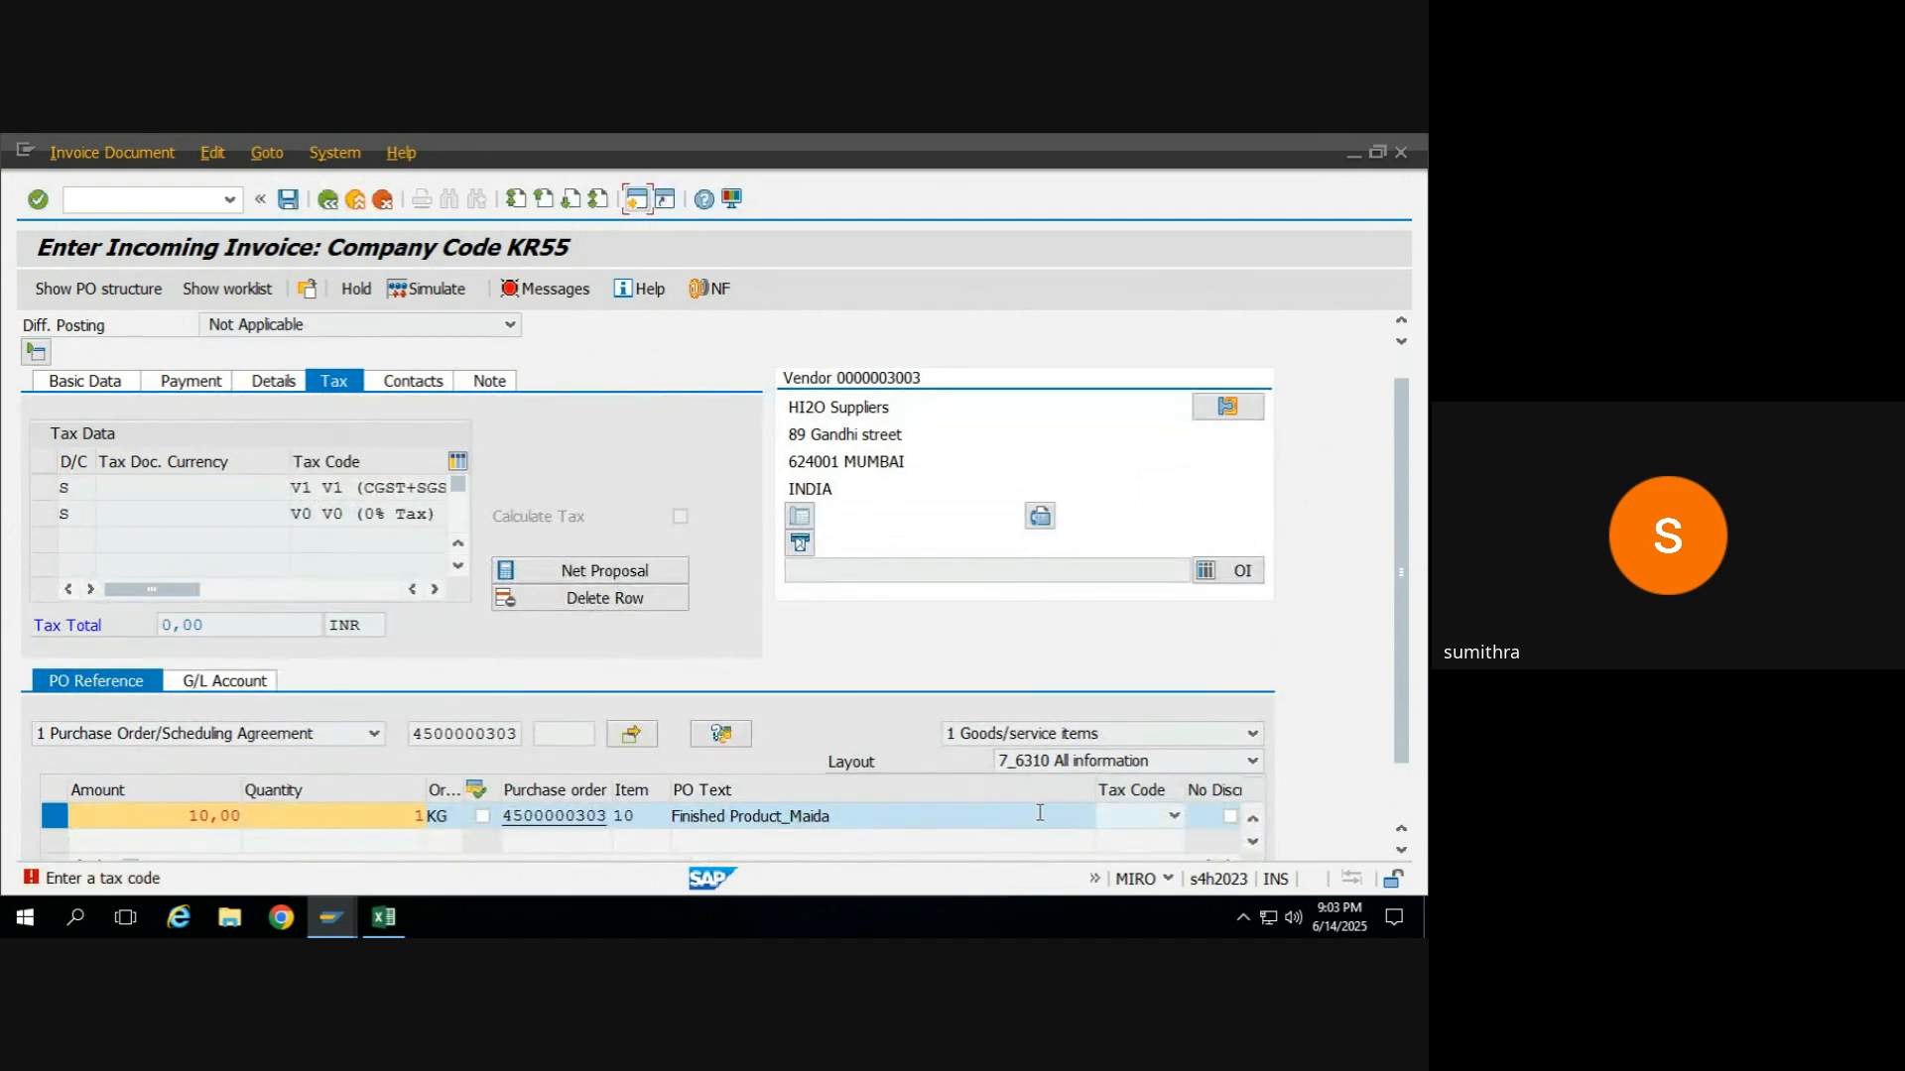
Switch to the FG_MAIDA subcontracting purchase order, collapse its header and examine the item's purchase order history.
click(1143, 818)
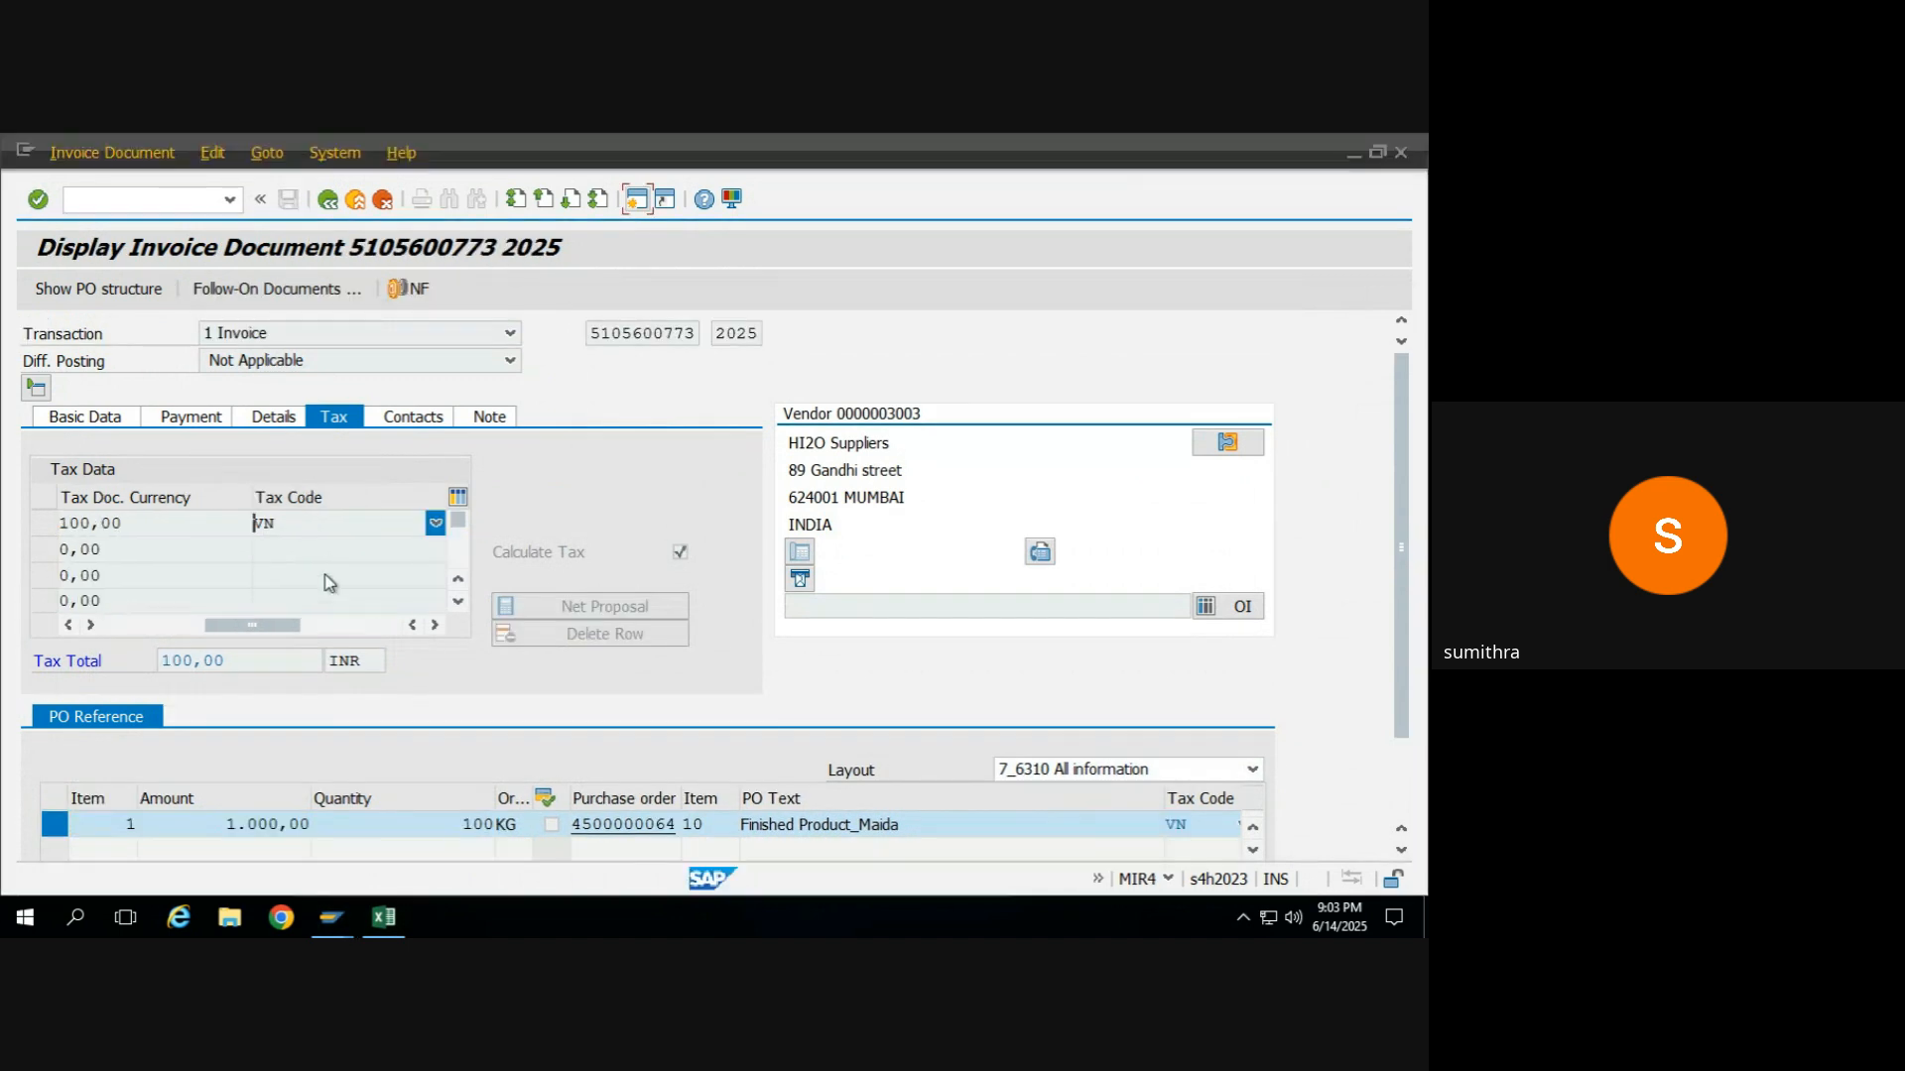
key(alt+Tab)
key(alt+Tab)
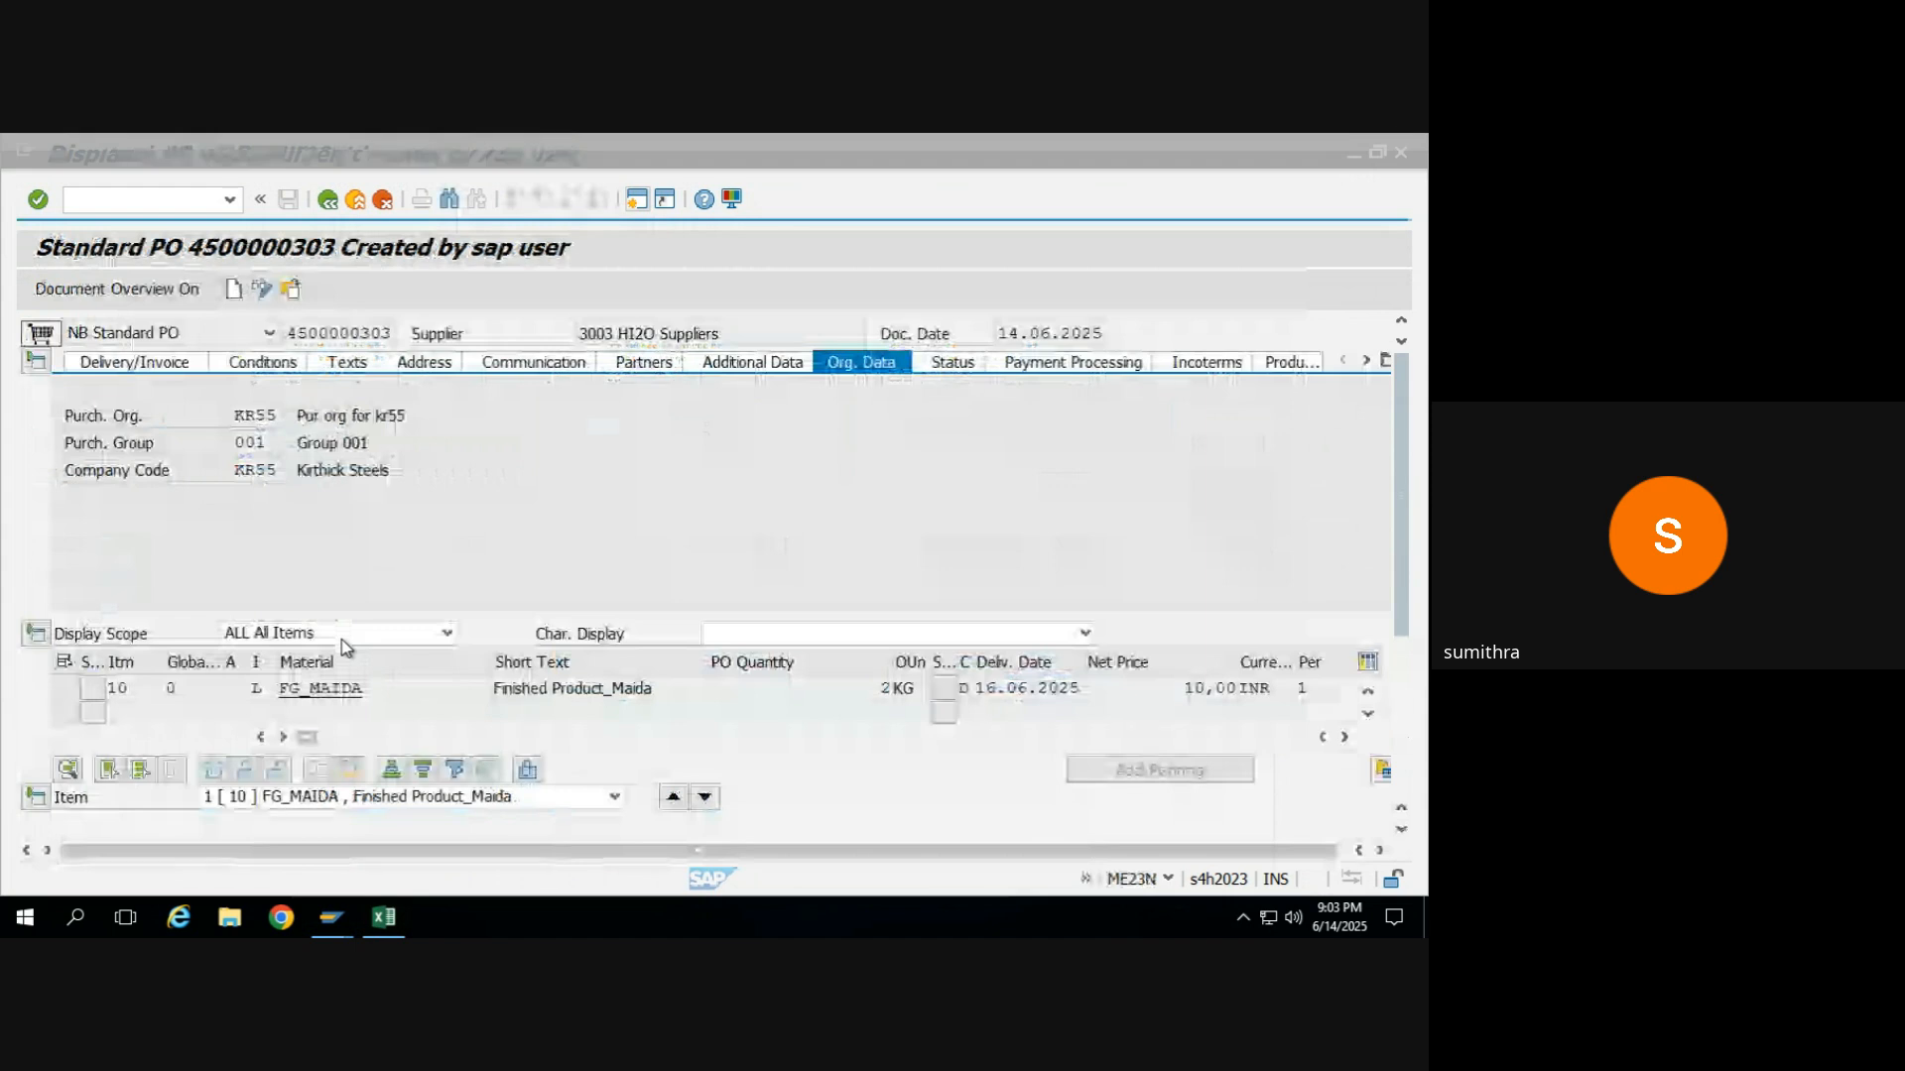
key(alt+Tab)
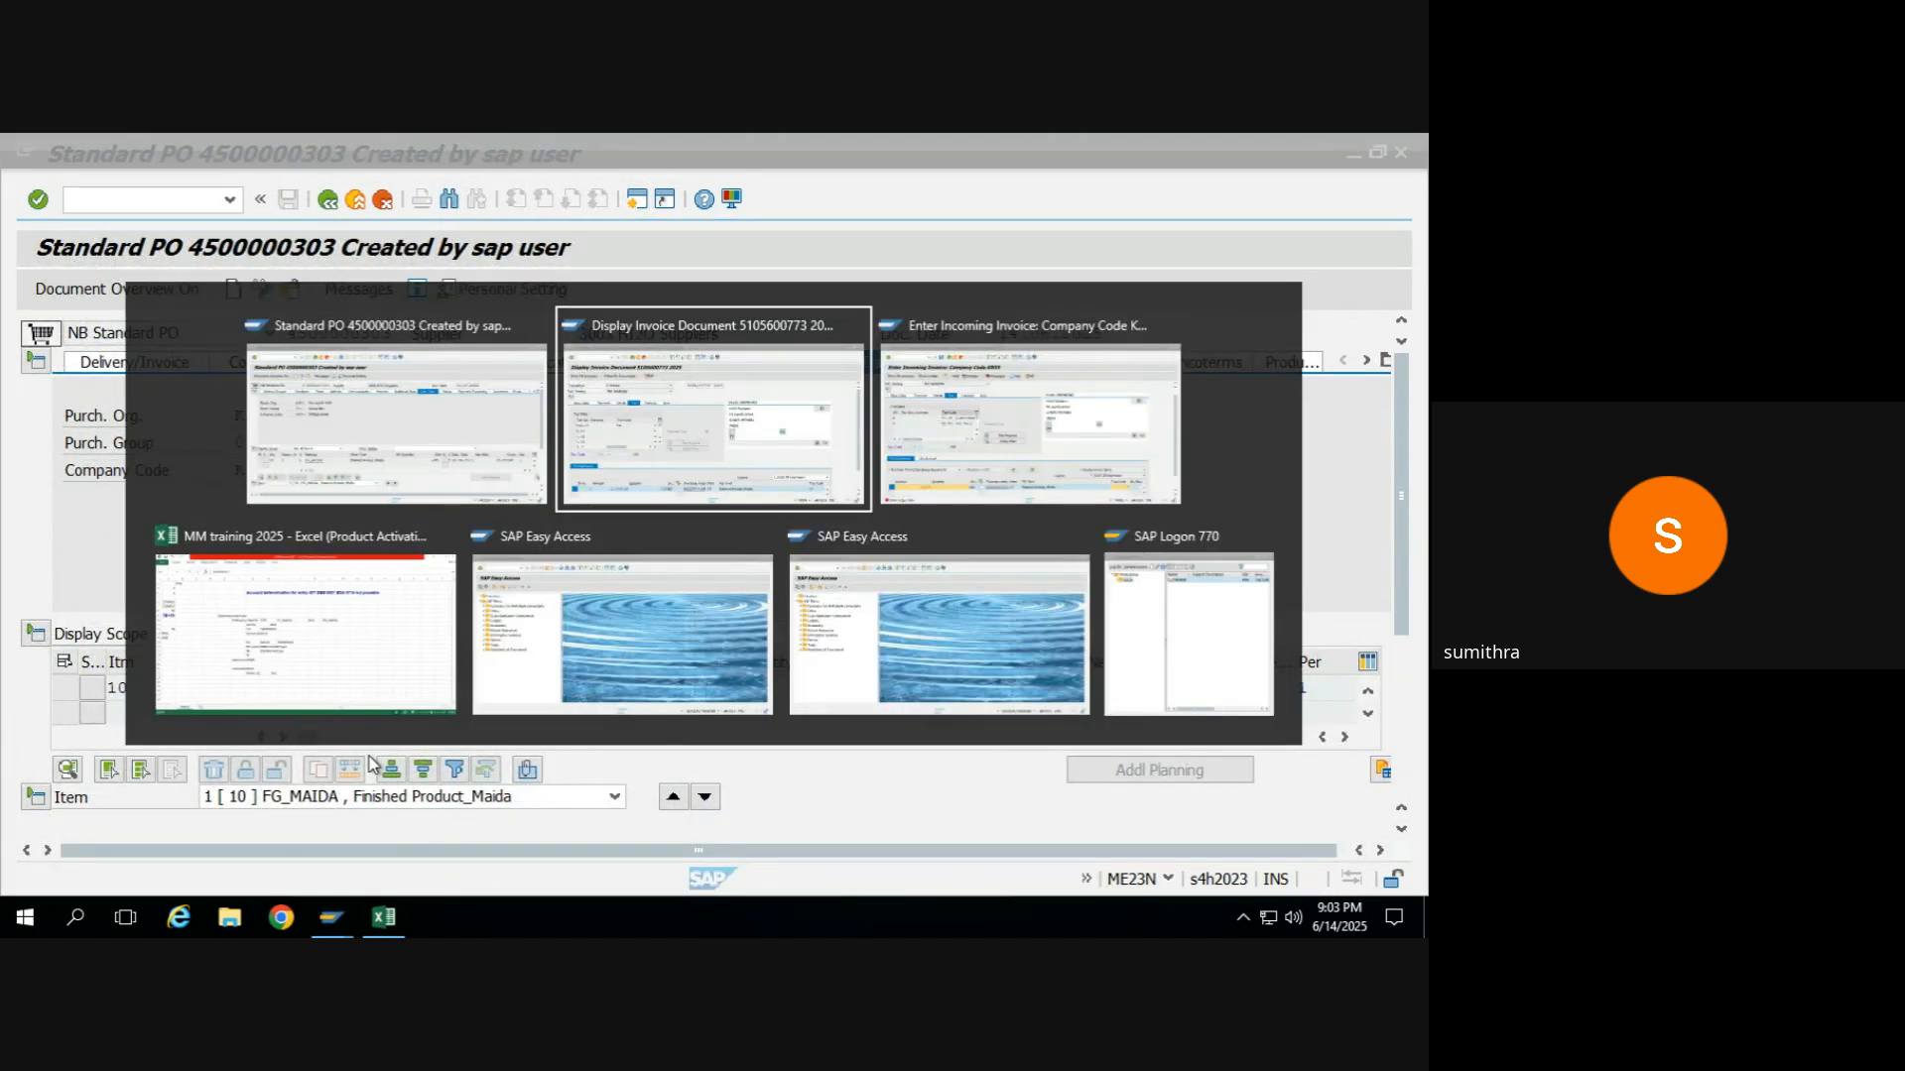
key(alt+Tab)
key(alt+Tab)
key(alt+Tab)
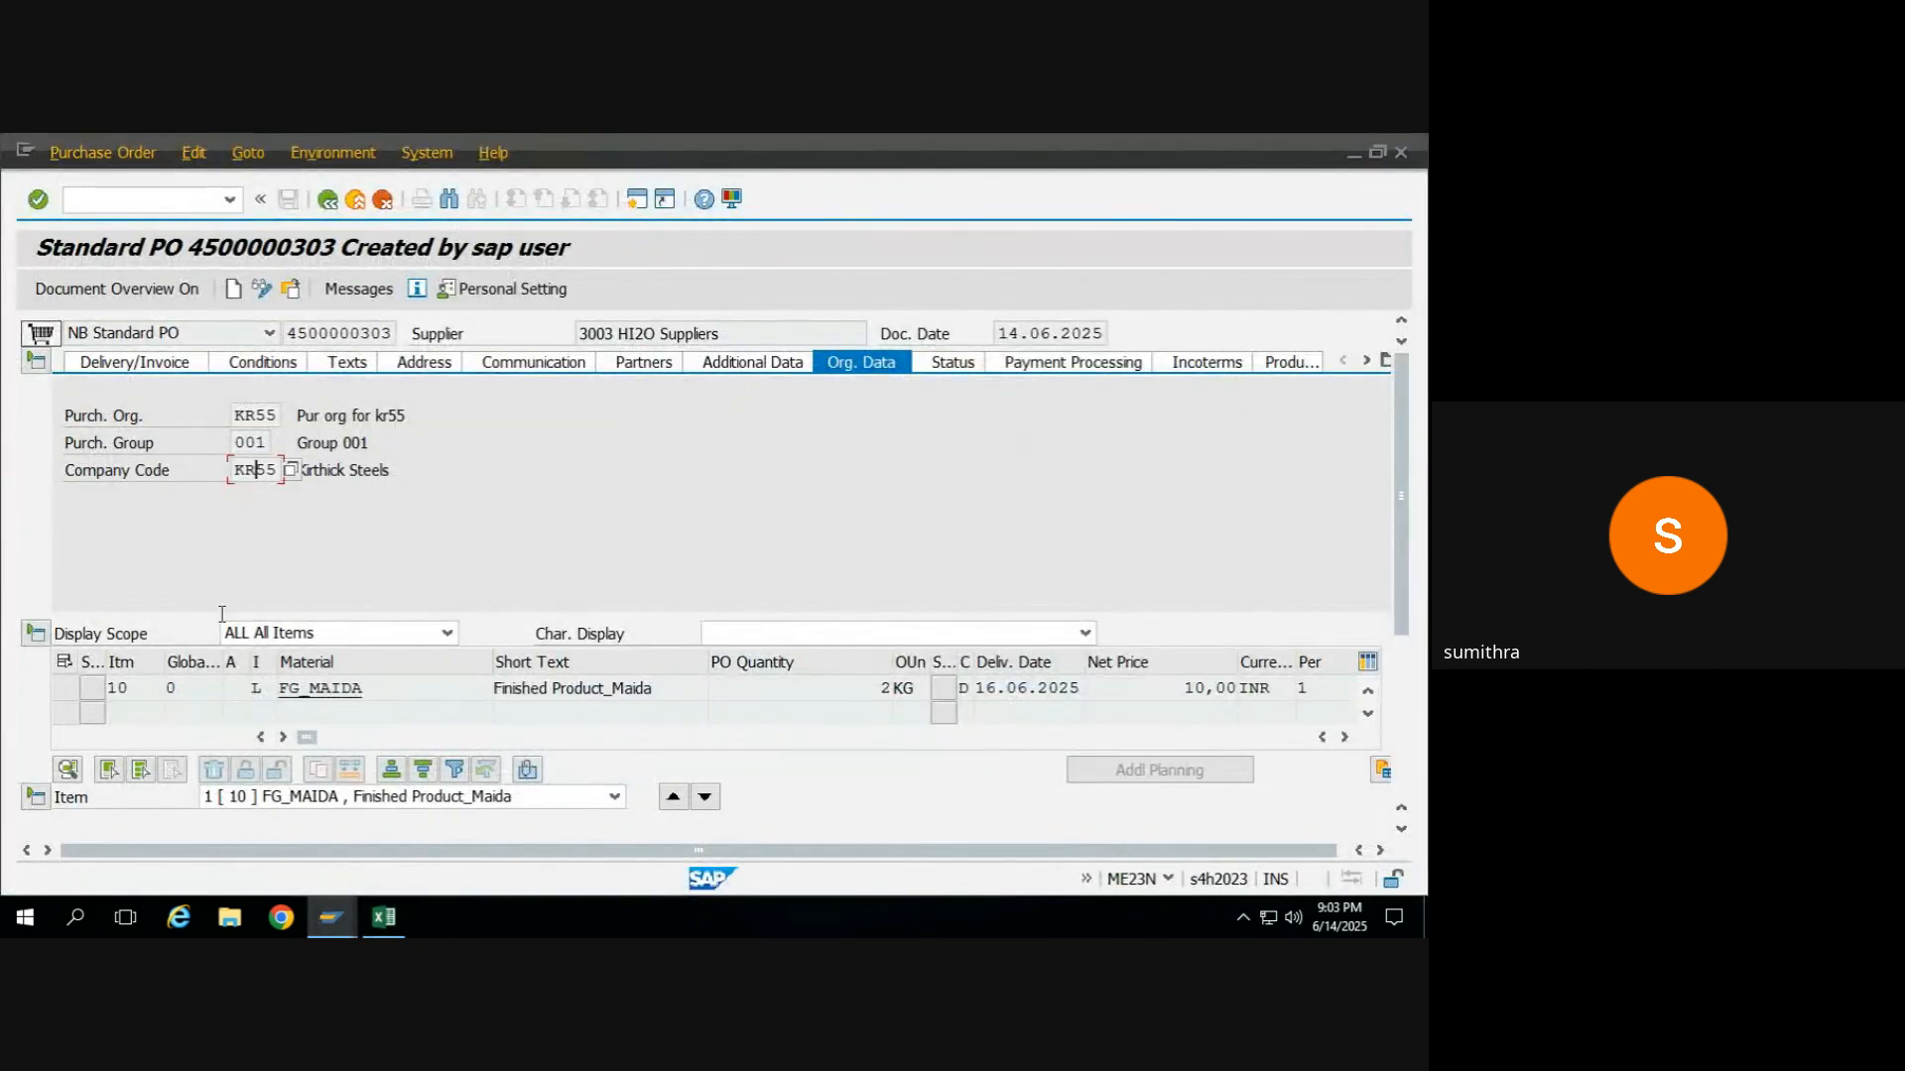
click(37, 364)
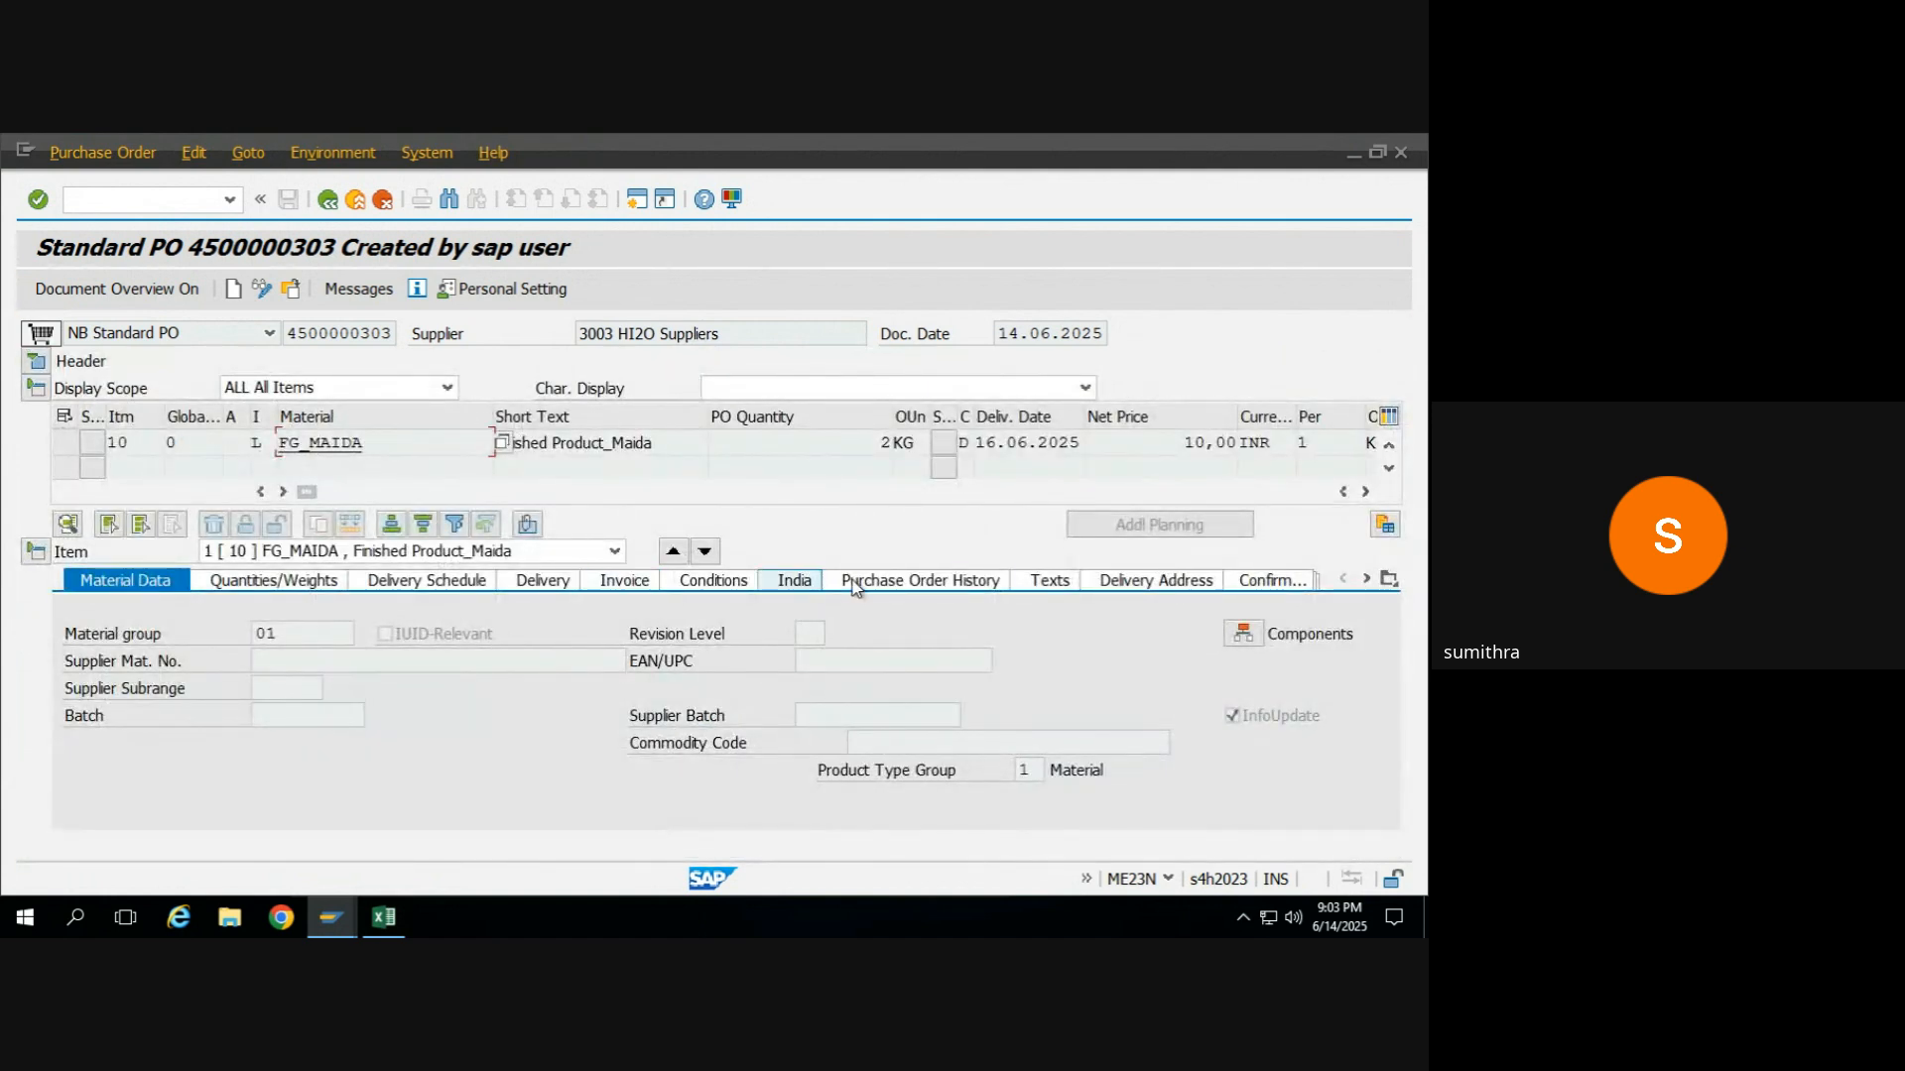
click(860, 587)
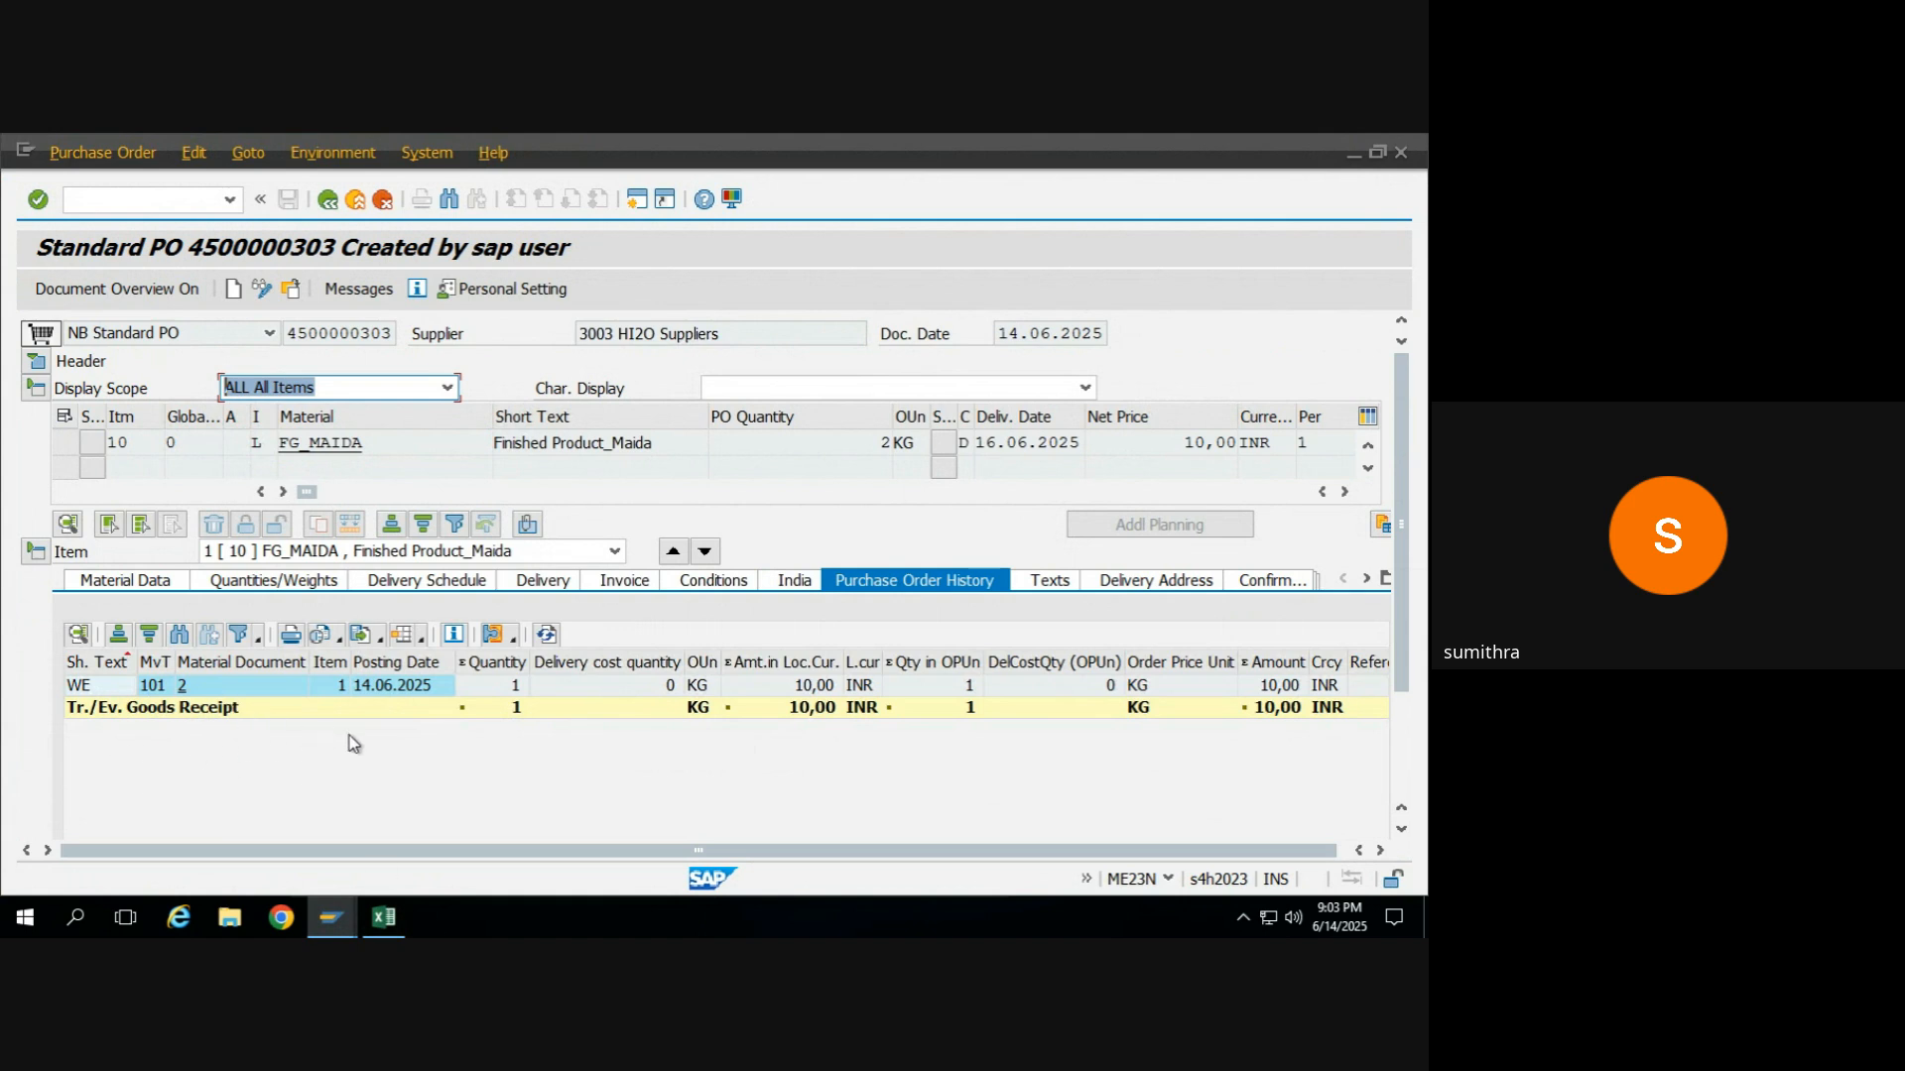
Leave the displayed posted invoice and return to the earlier standard FG_MAIDA purchase order.
key(alt+Tab)
key(alt+Tab)
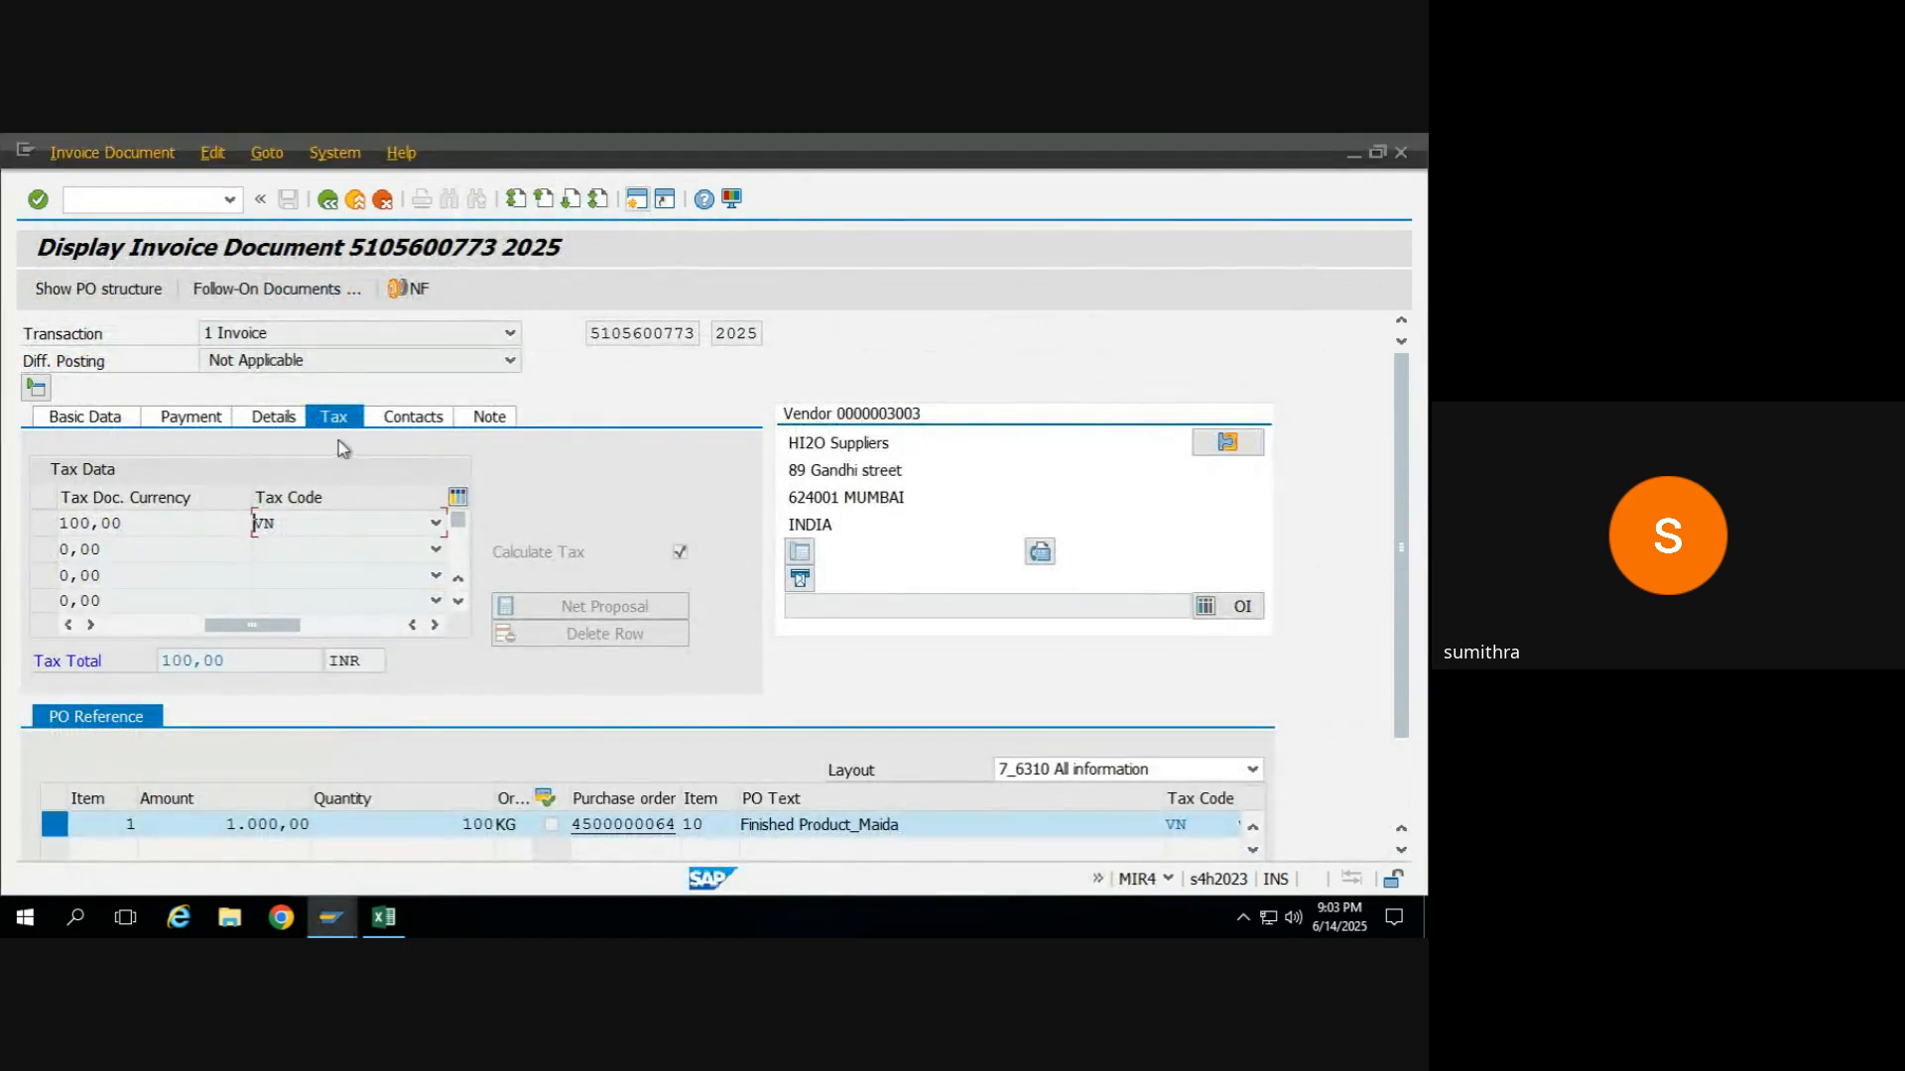
click(328, 199)
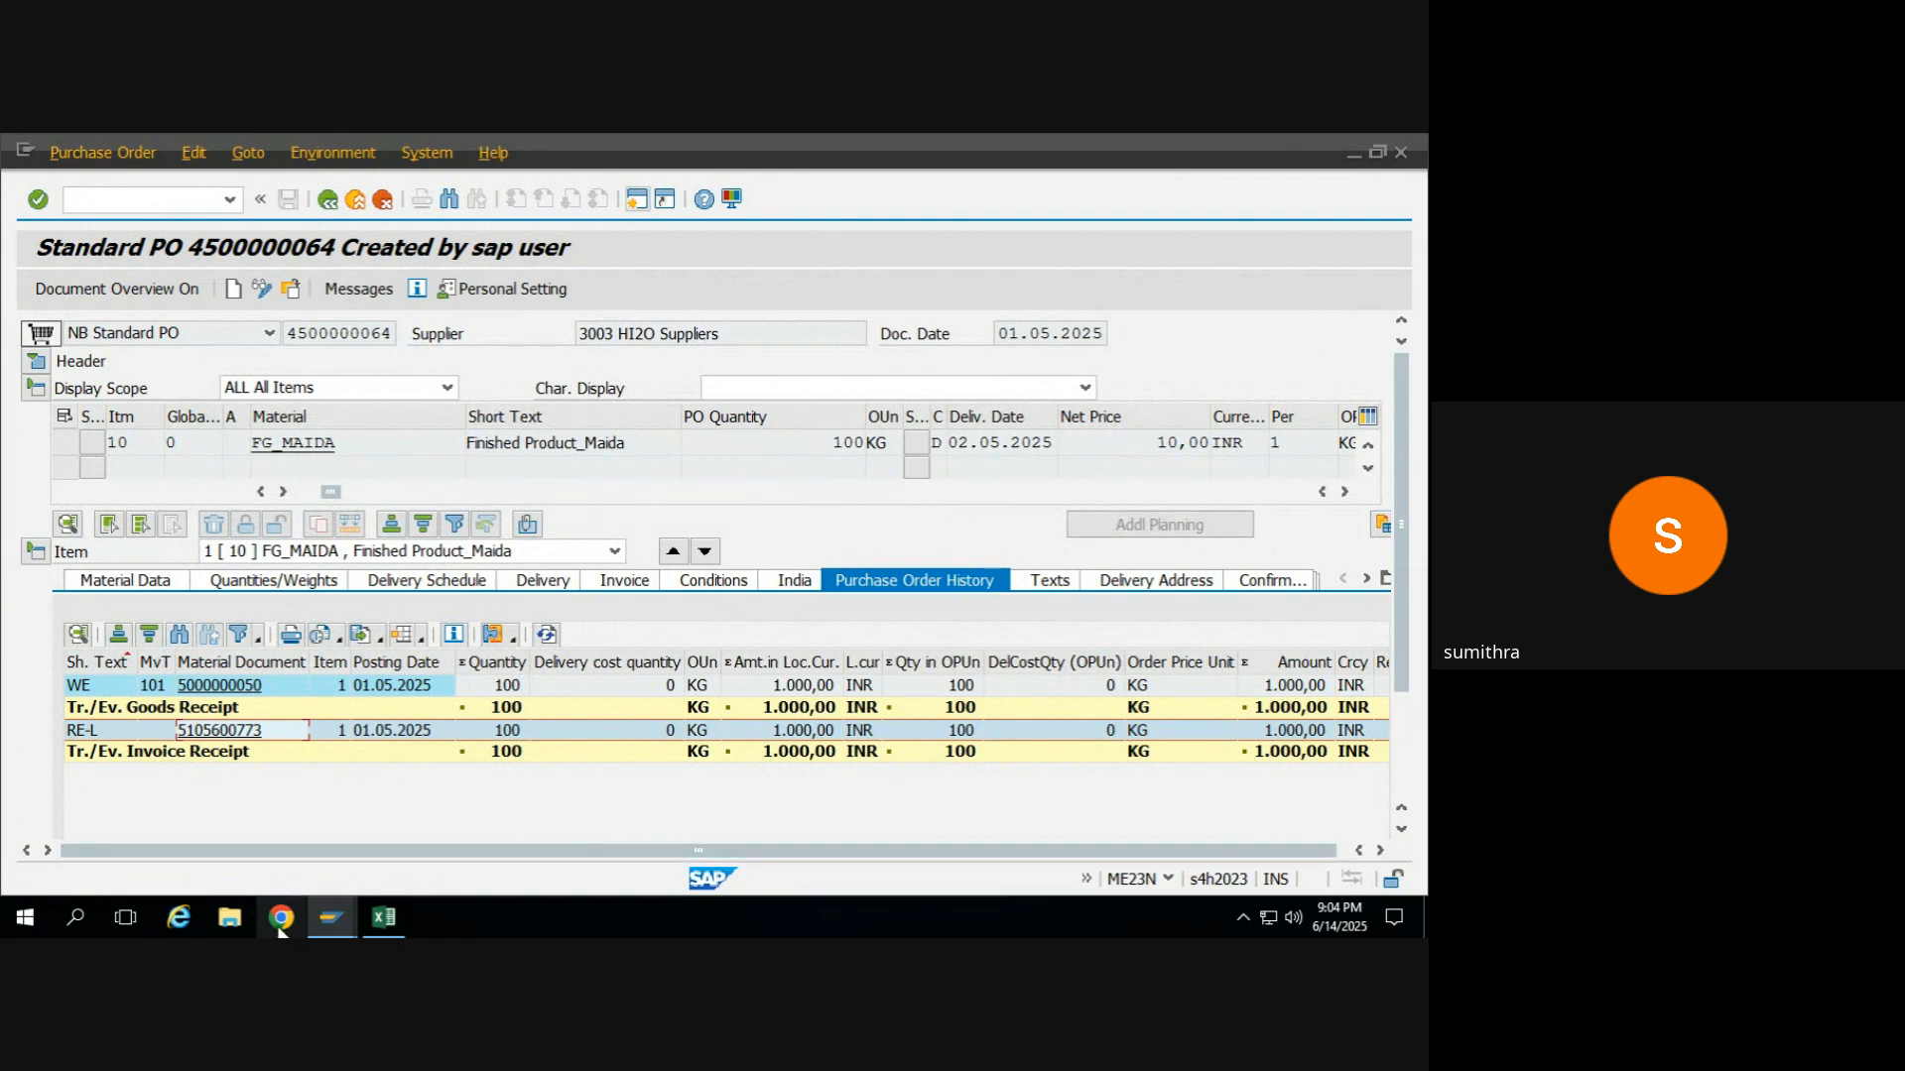
In the incoming invoice, set the Finished Product_Maida item's tax code to A0 (0% Tax) and simulate the document.
mouse_move(339, 918)
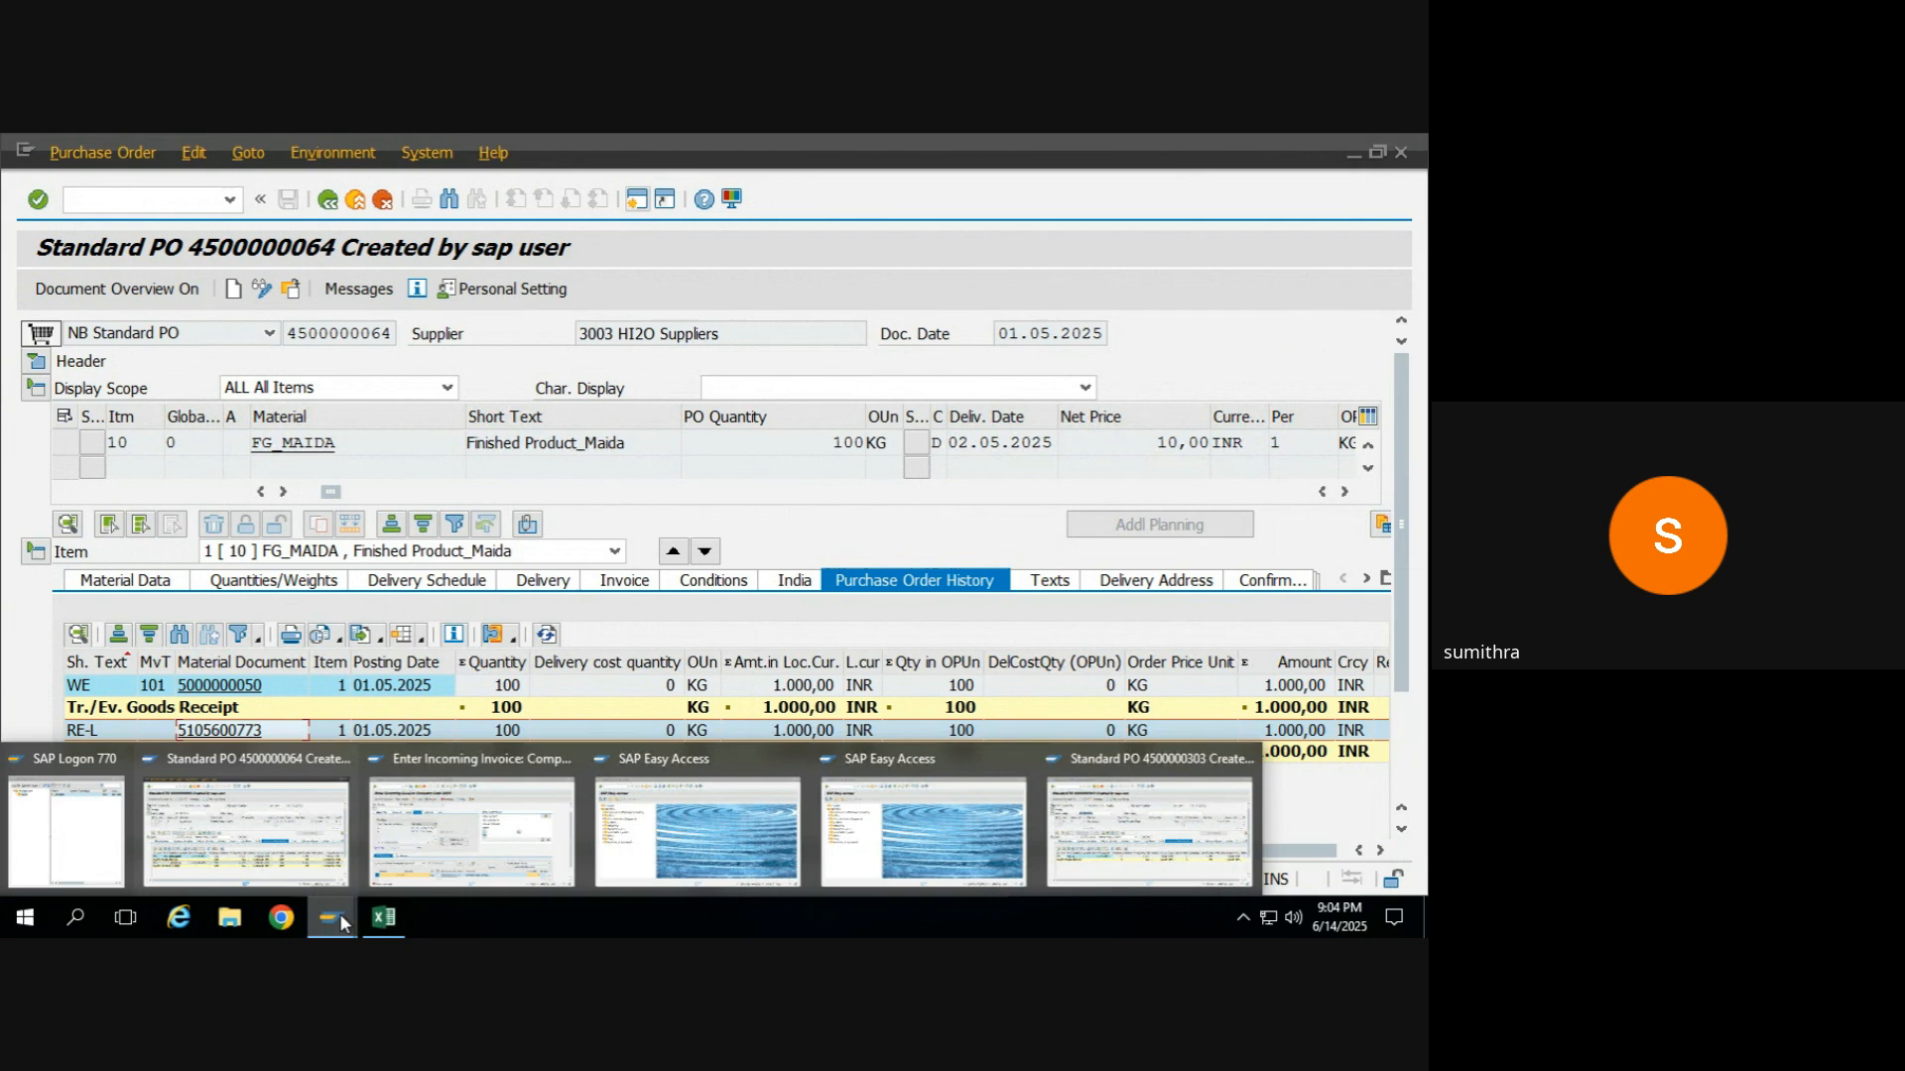
click(458, 841)
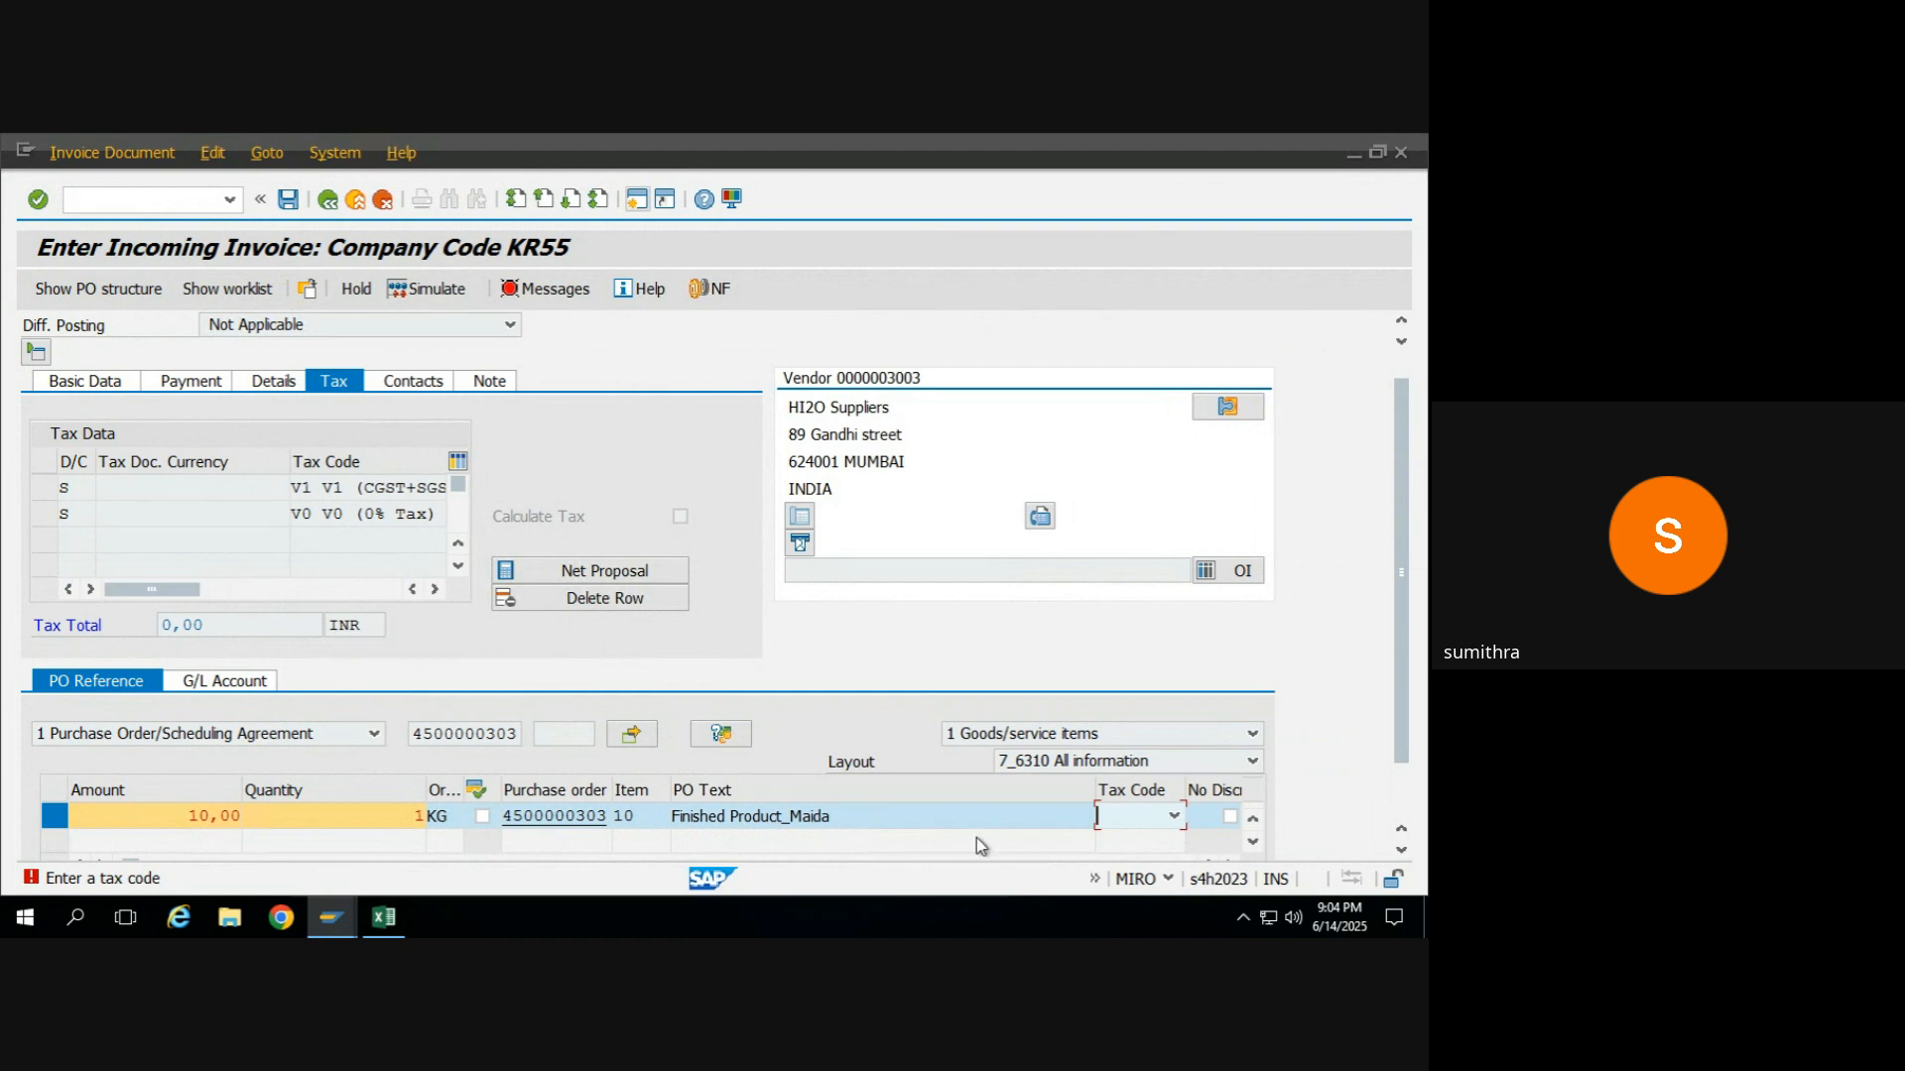
click(1174, 815)
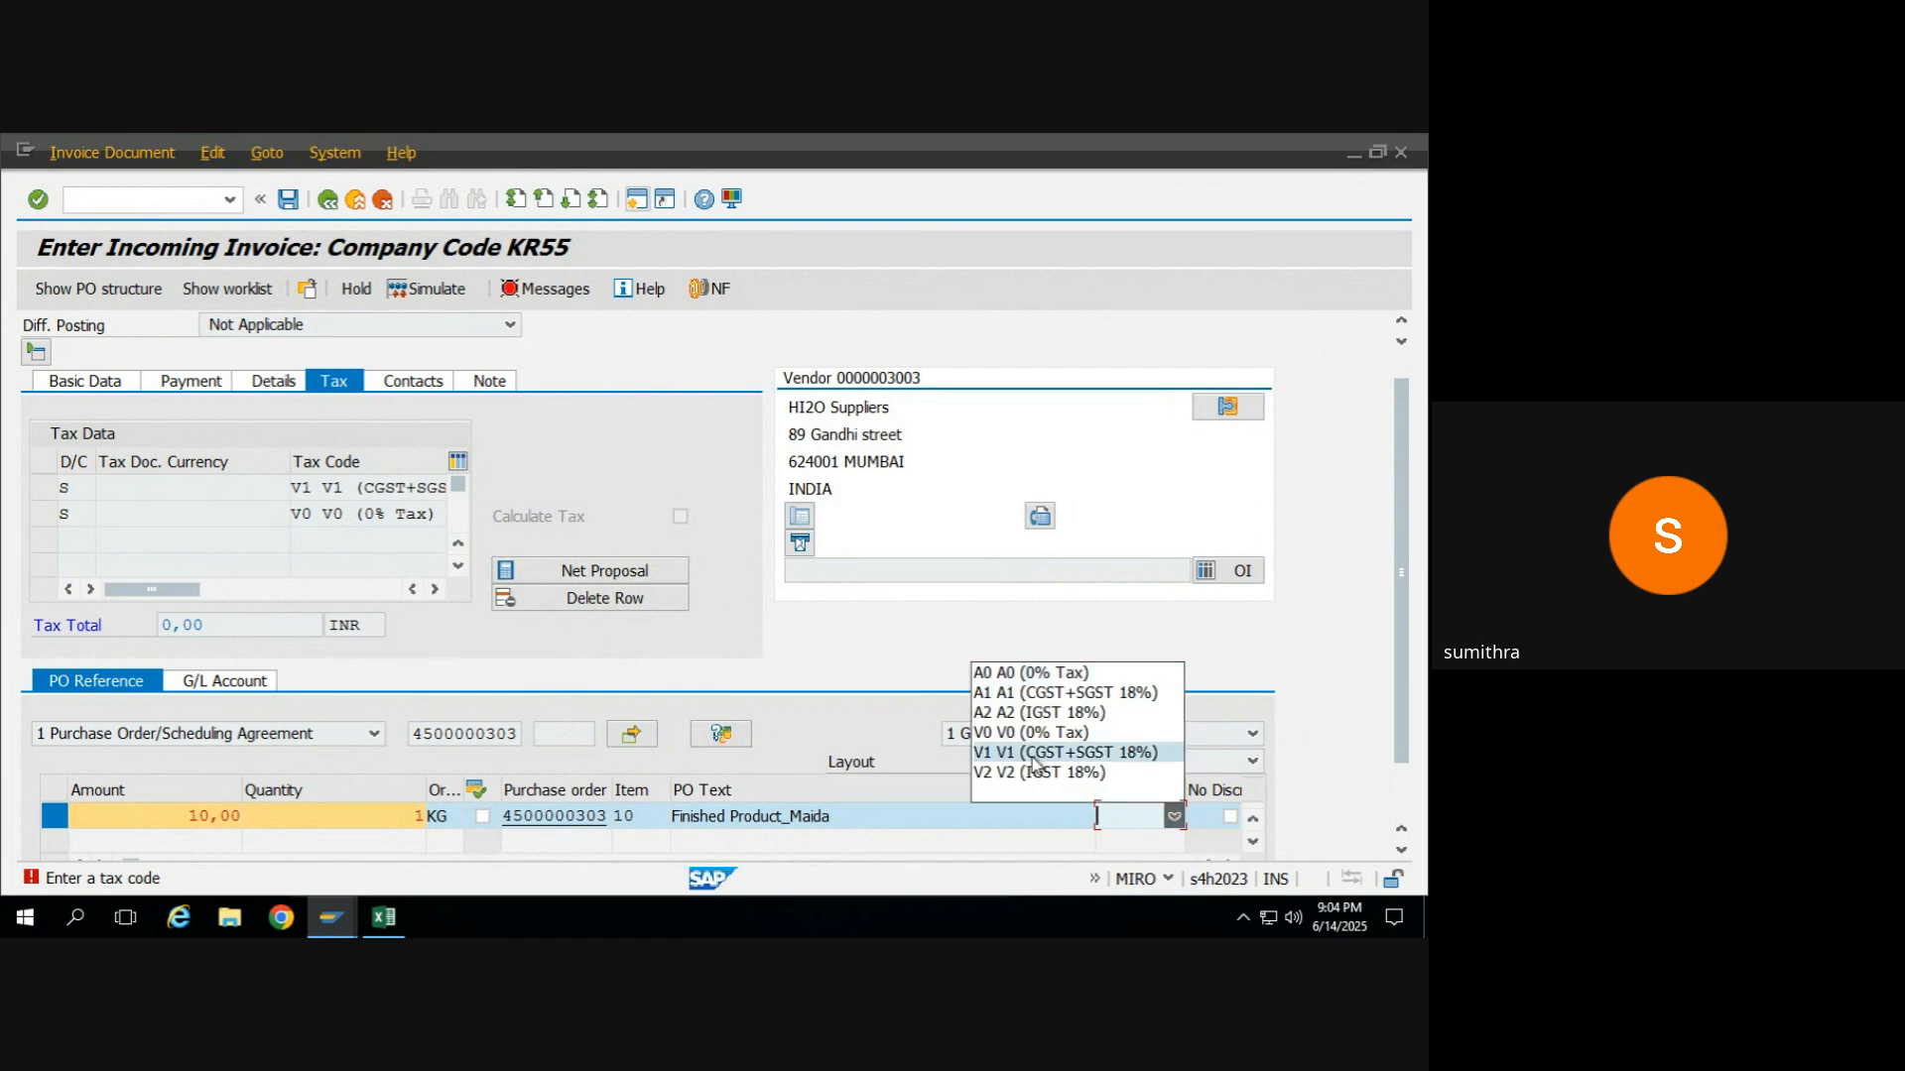
click(1009, 673)
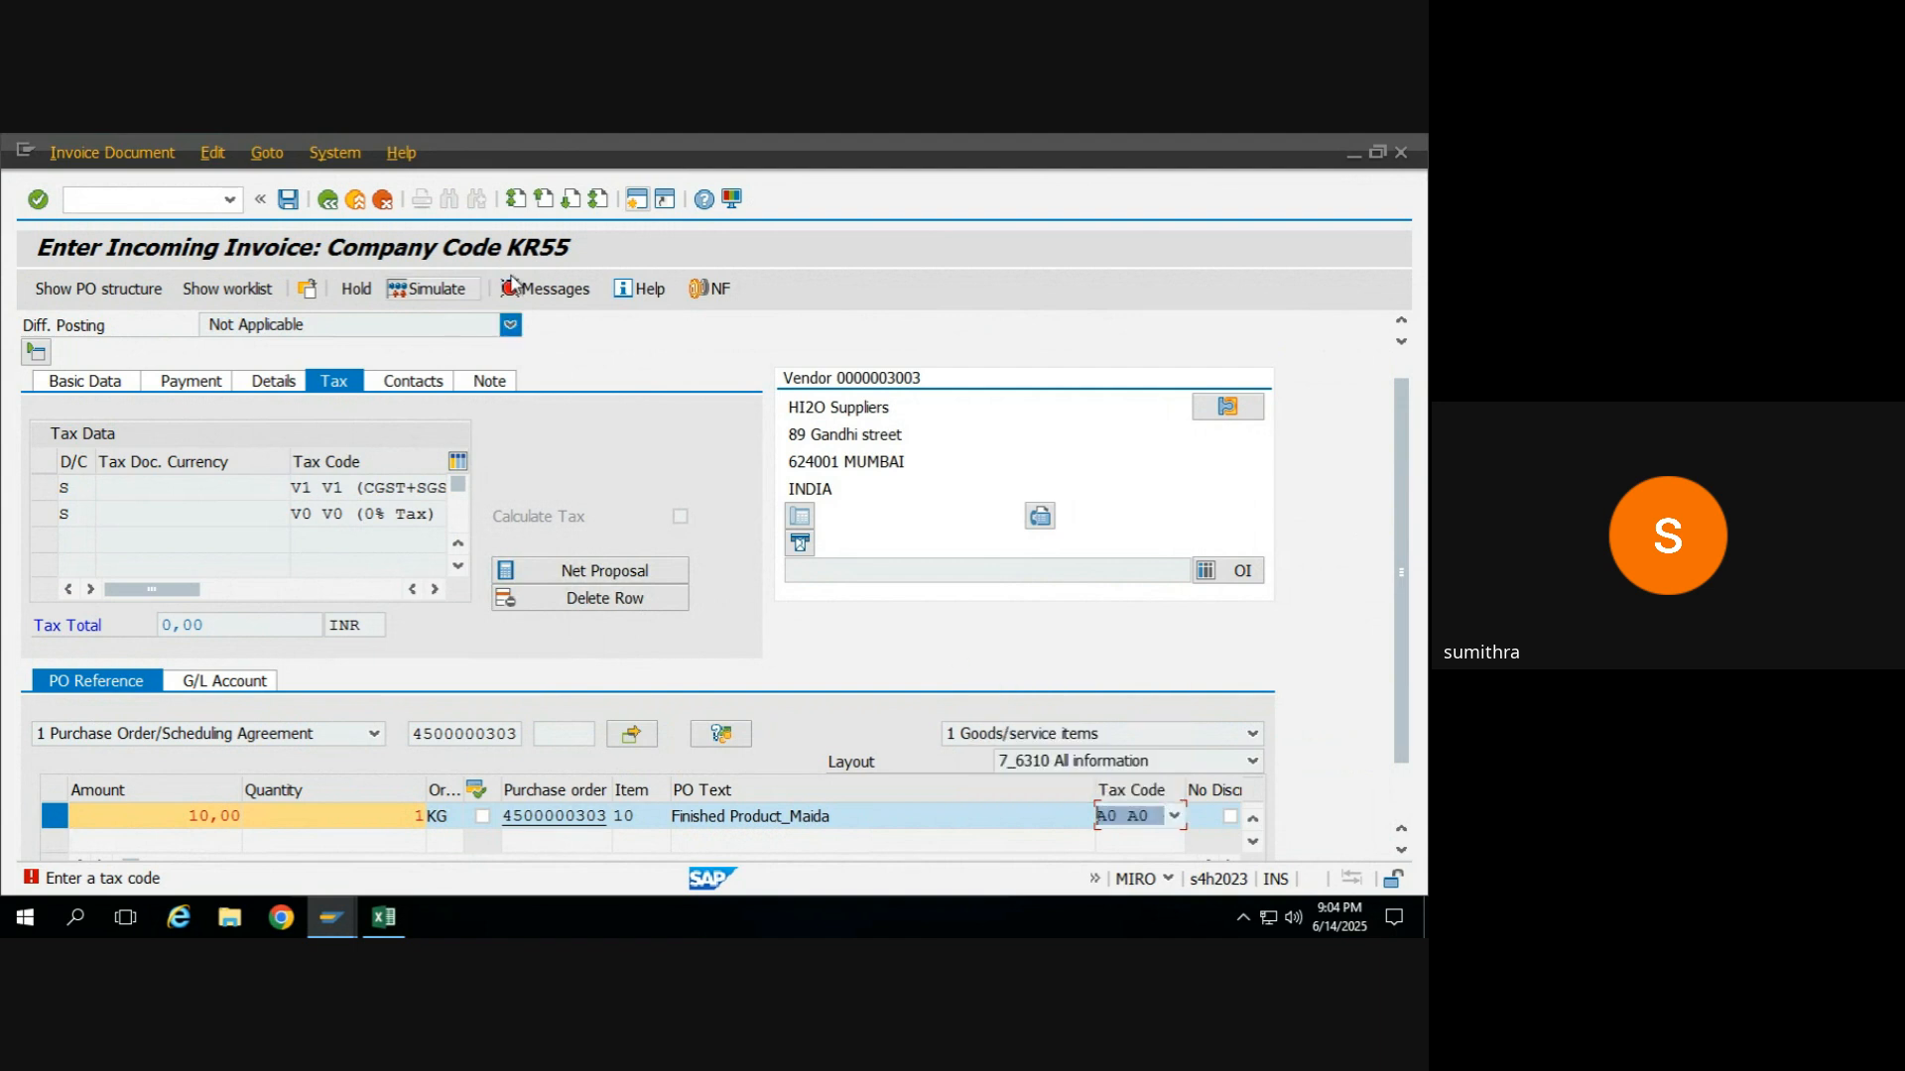
click(451, 287)
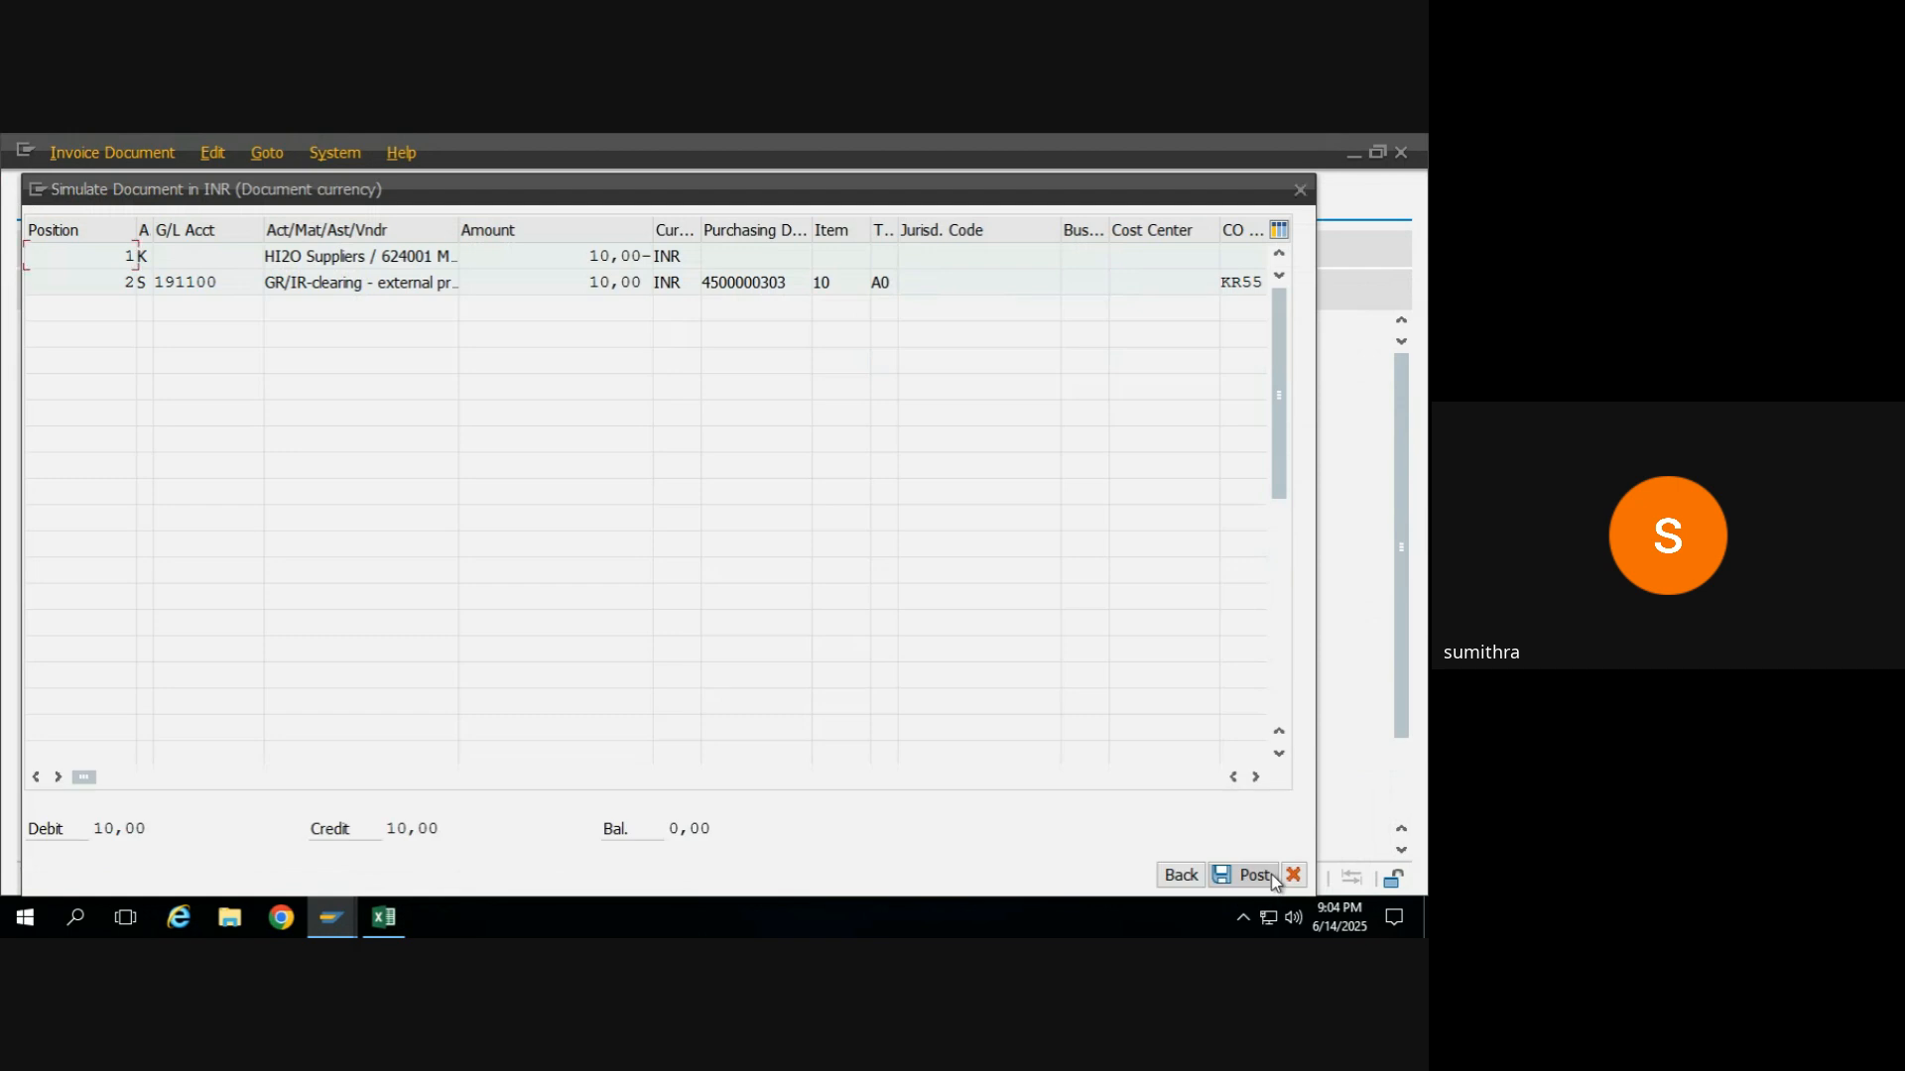
click(1195, 874)
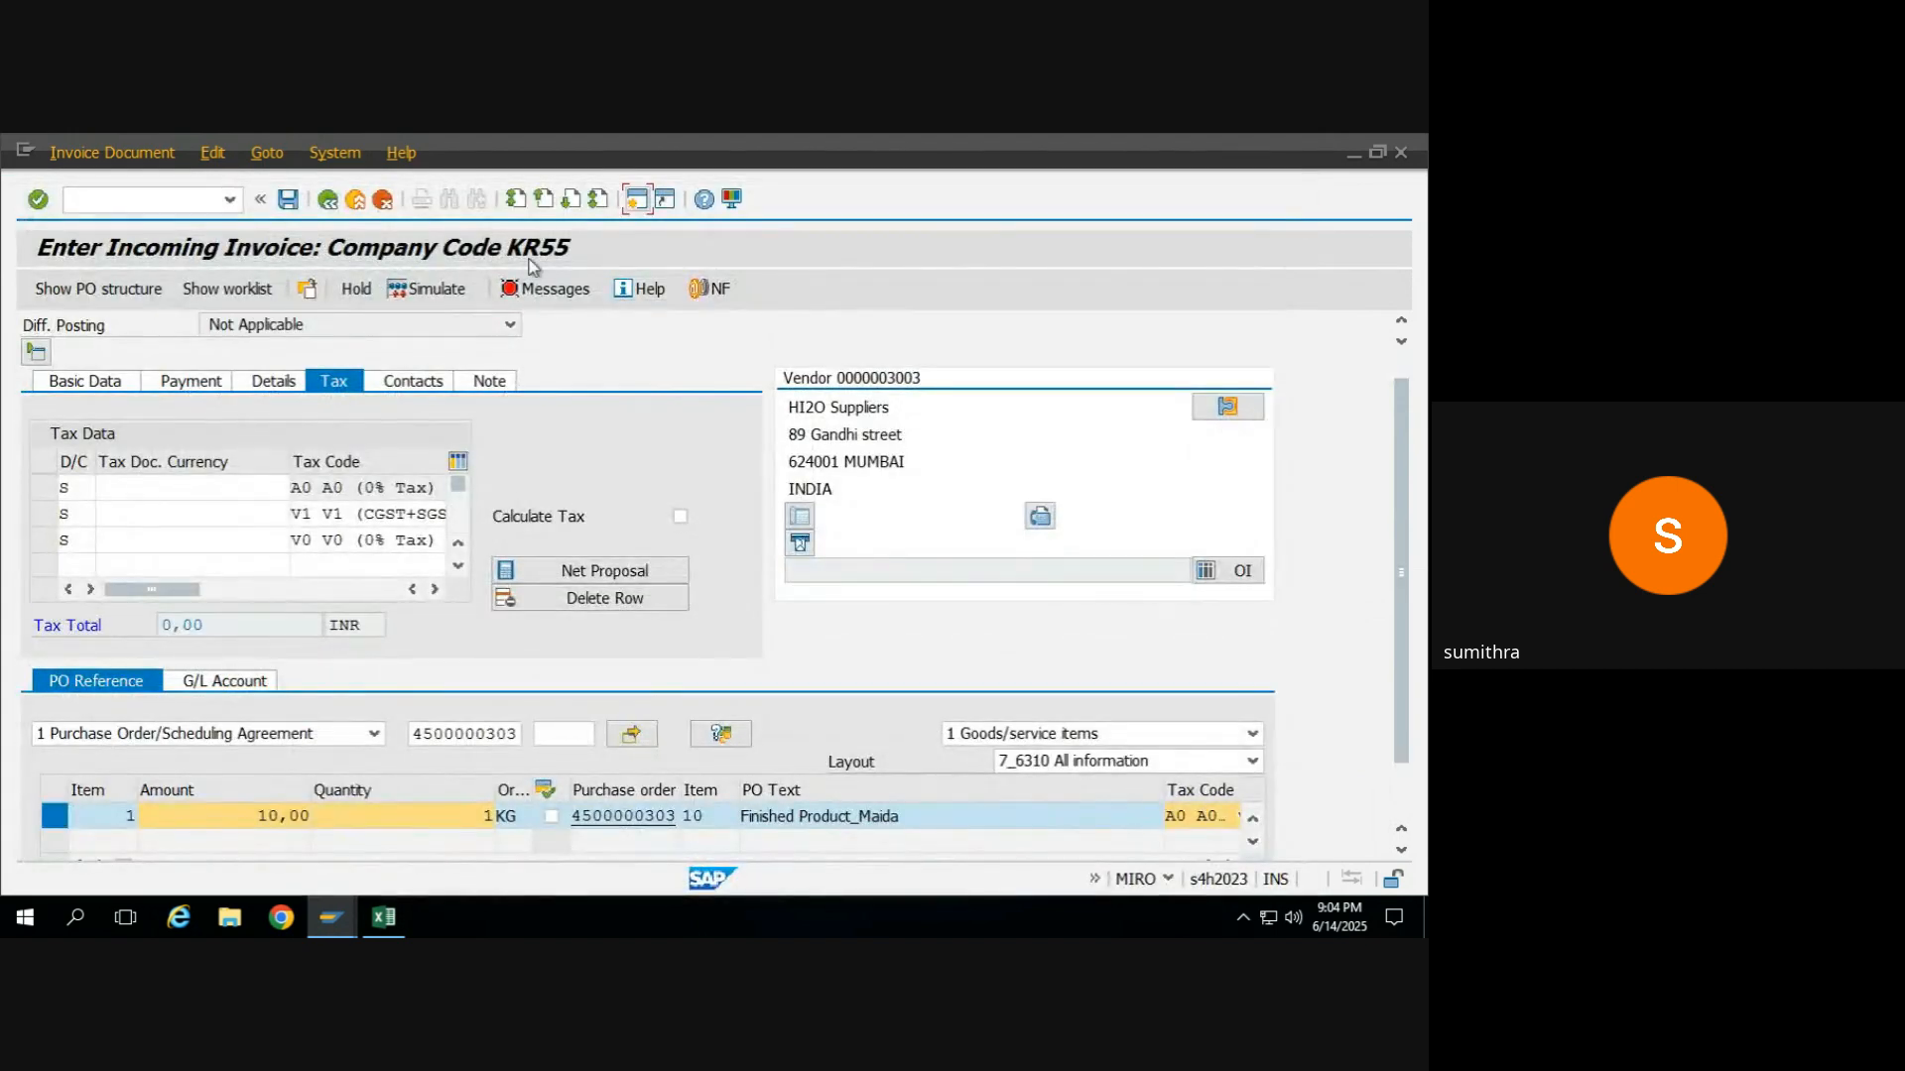
Check the invoice's verification log and clear the V0 and V1 tax codes from the tax data rows, keeping A0.
click(545, 290)
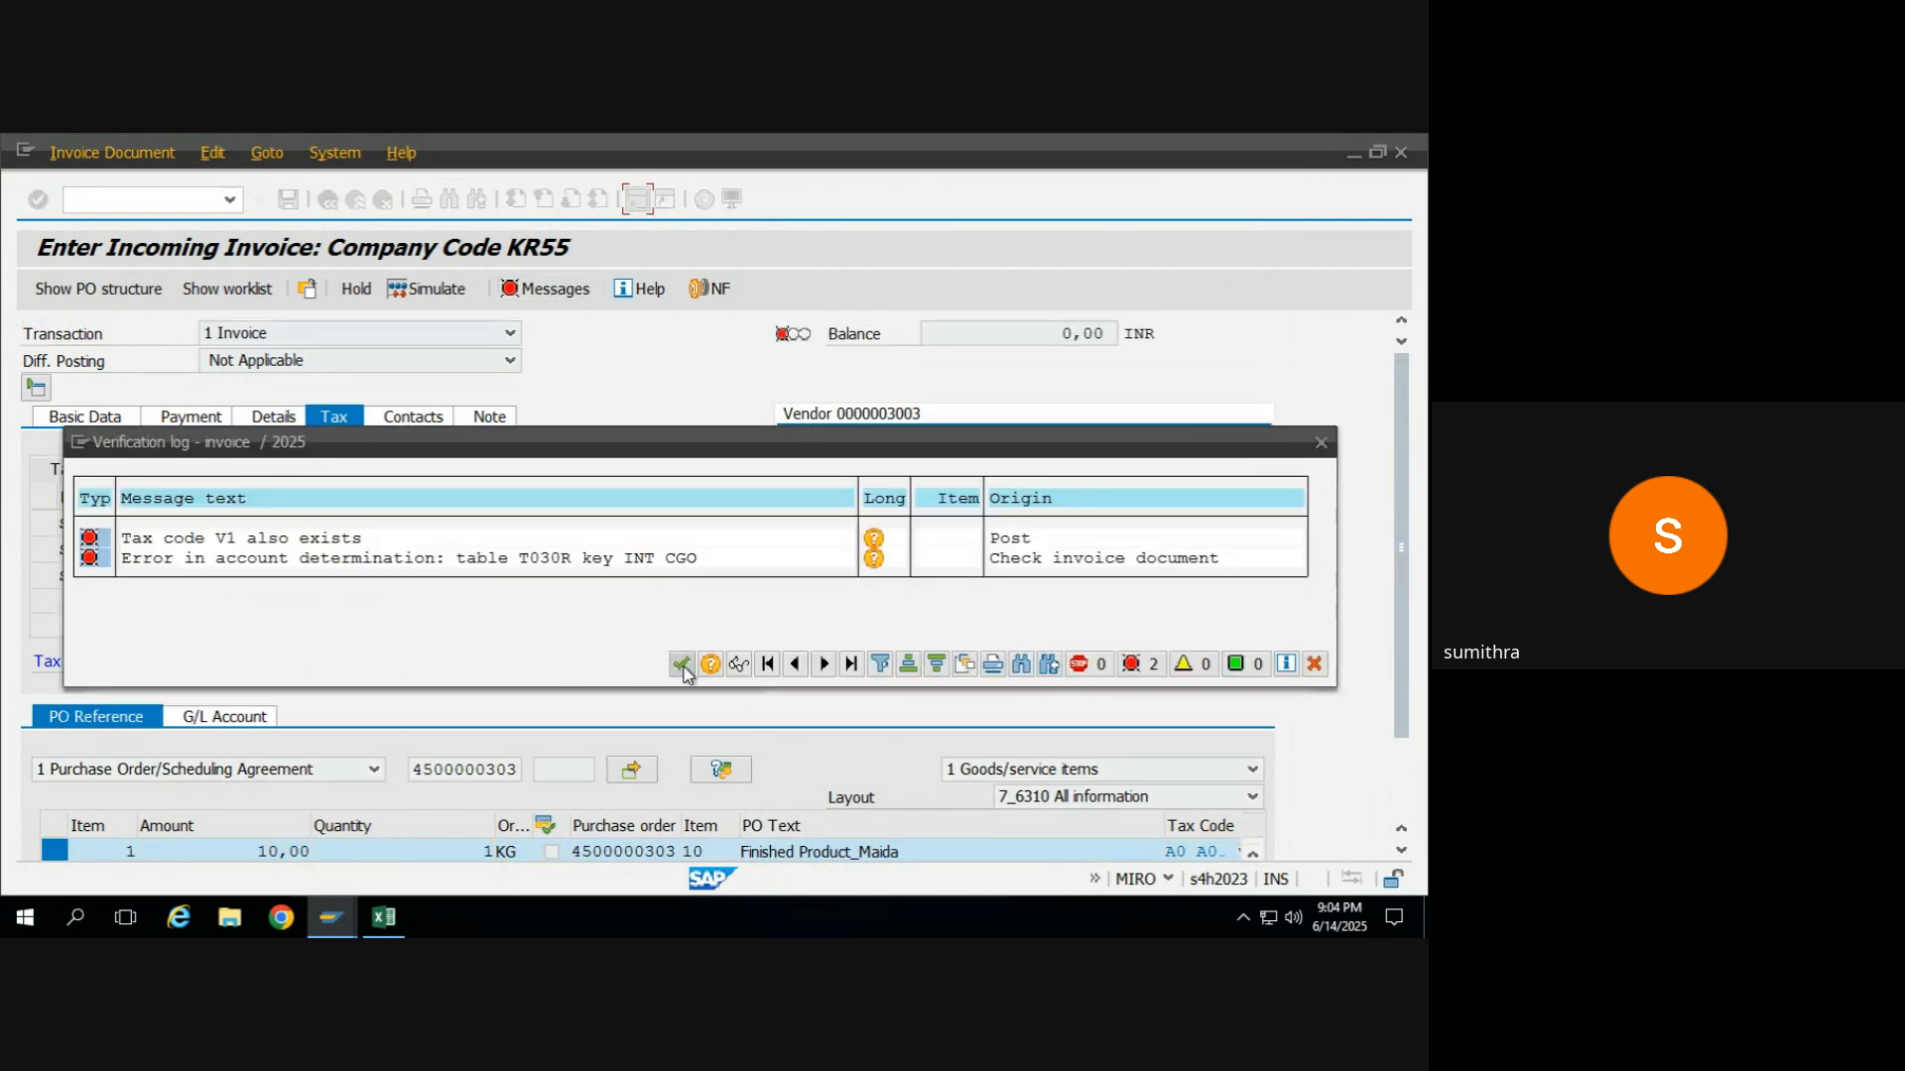
click(681, 664)
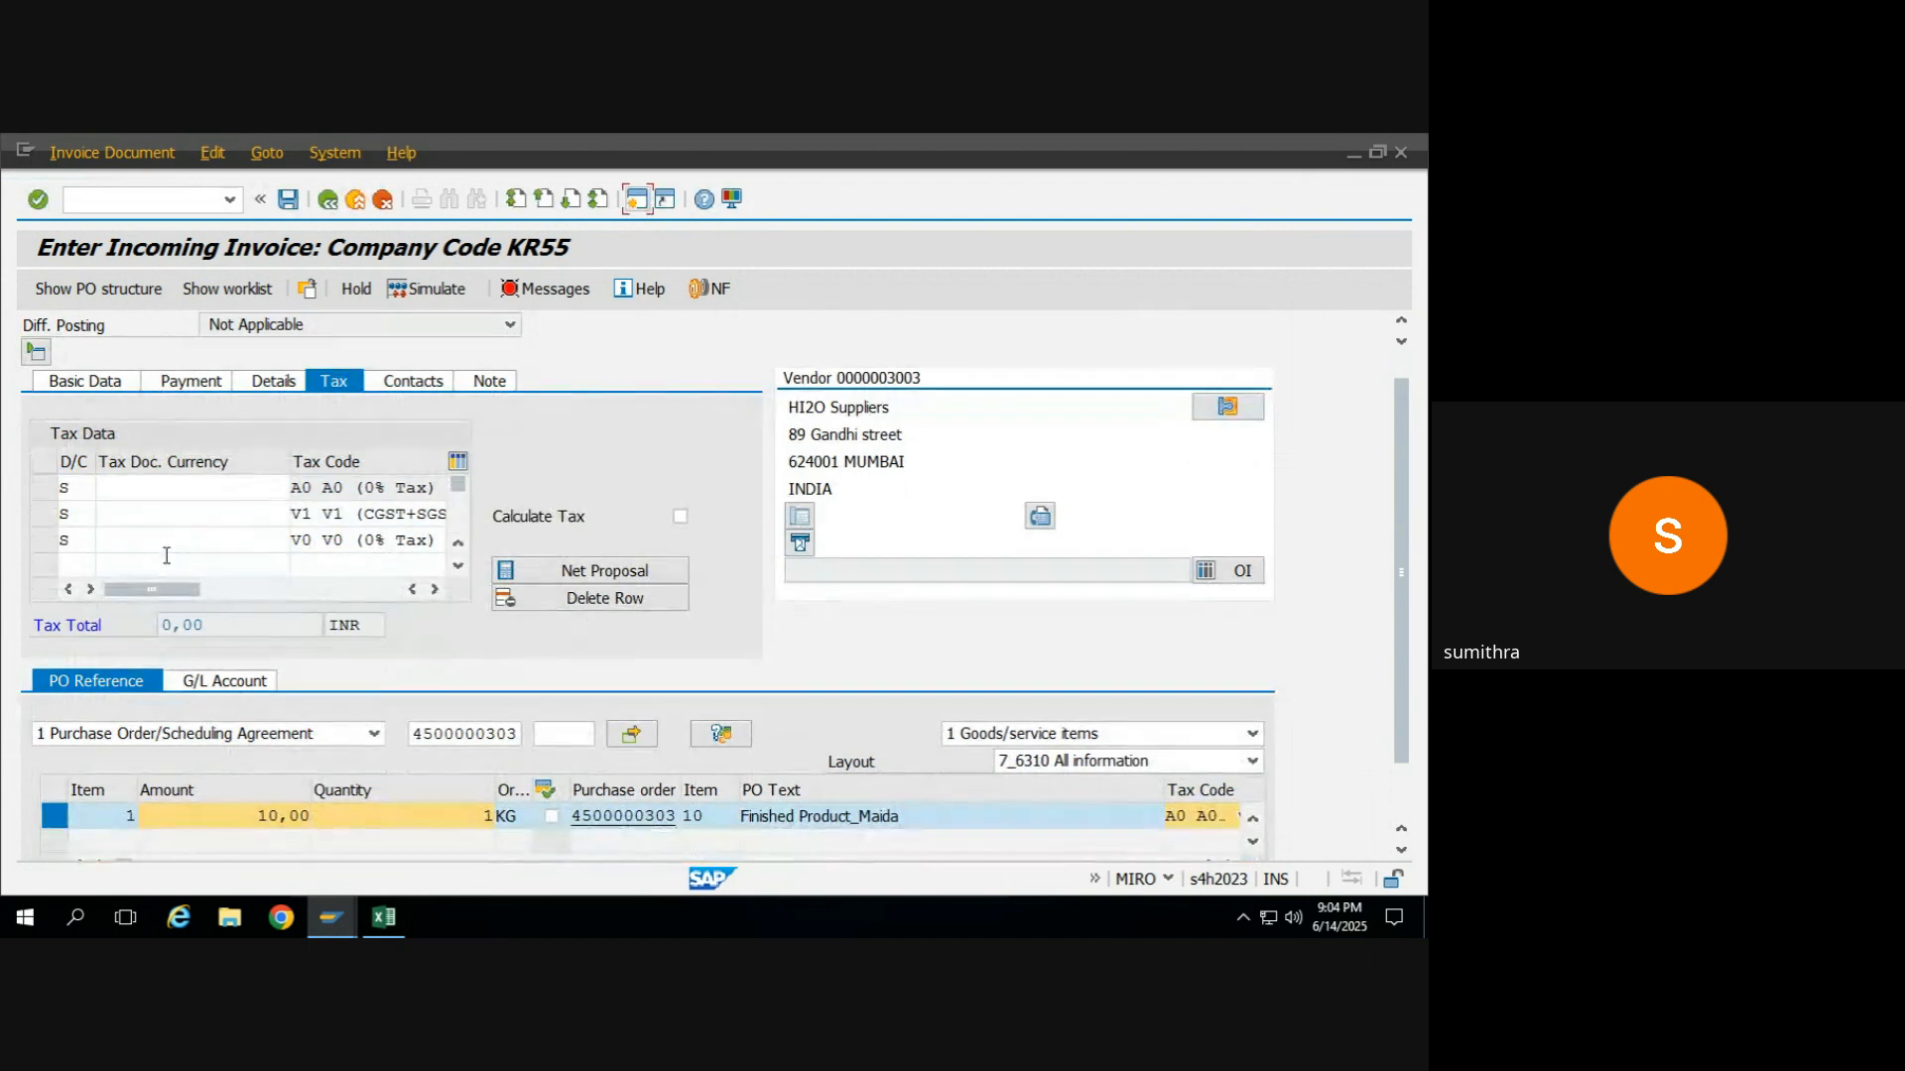
click(191, 540)
click(531, 580)
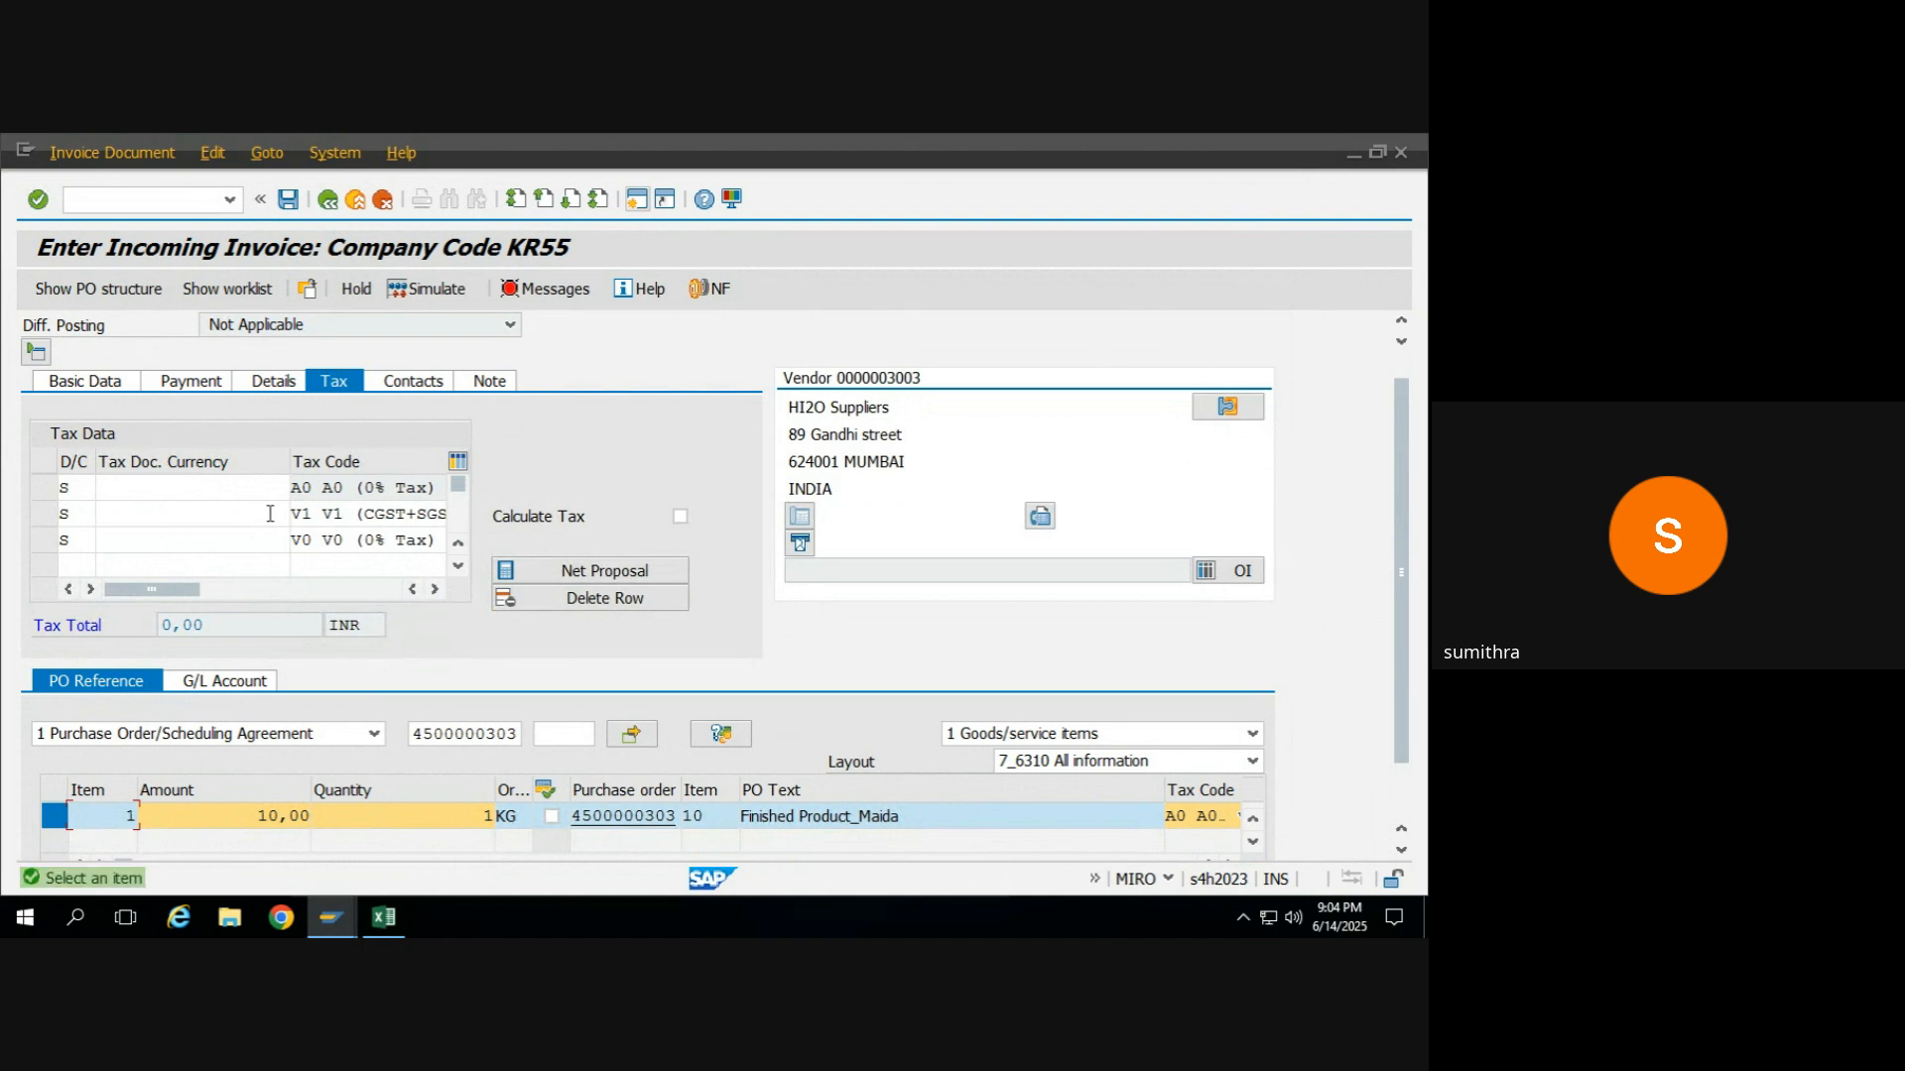
click(322, 544)
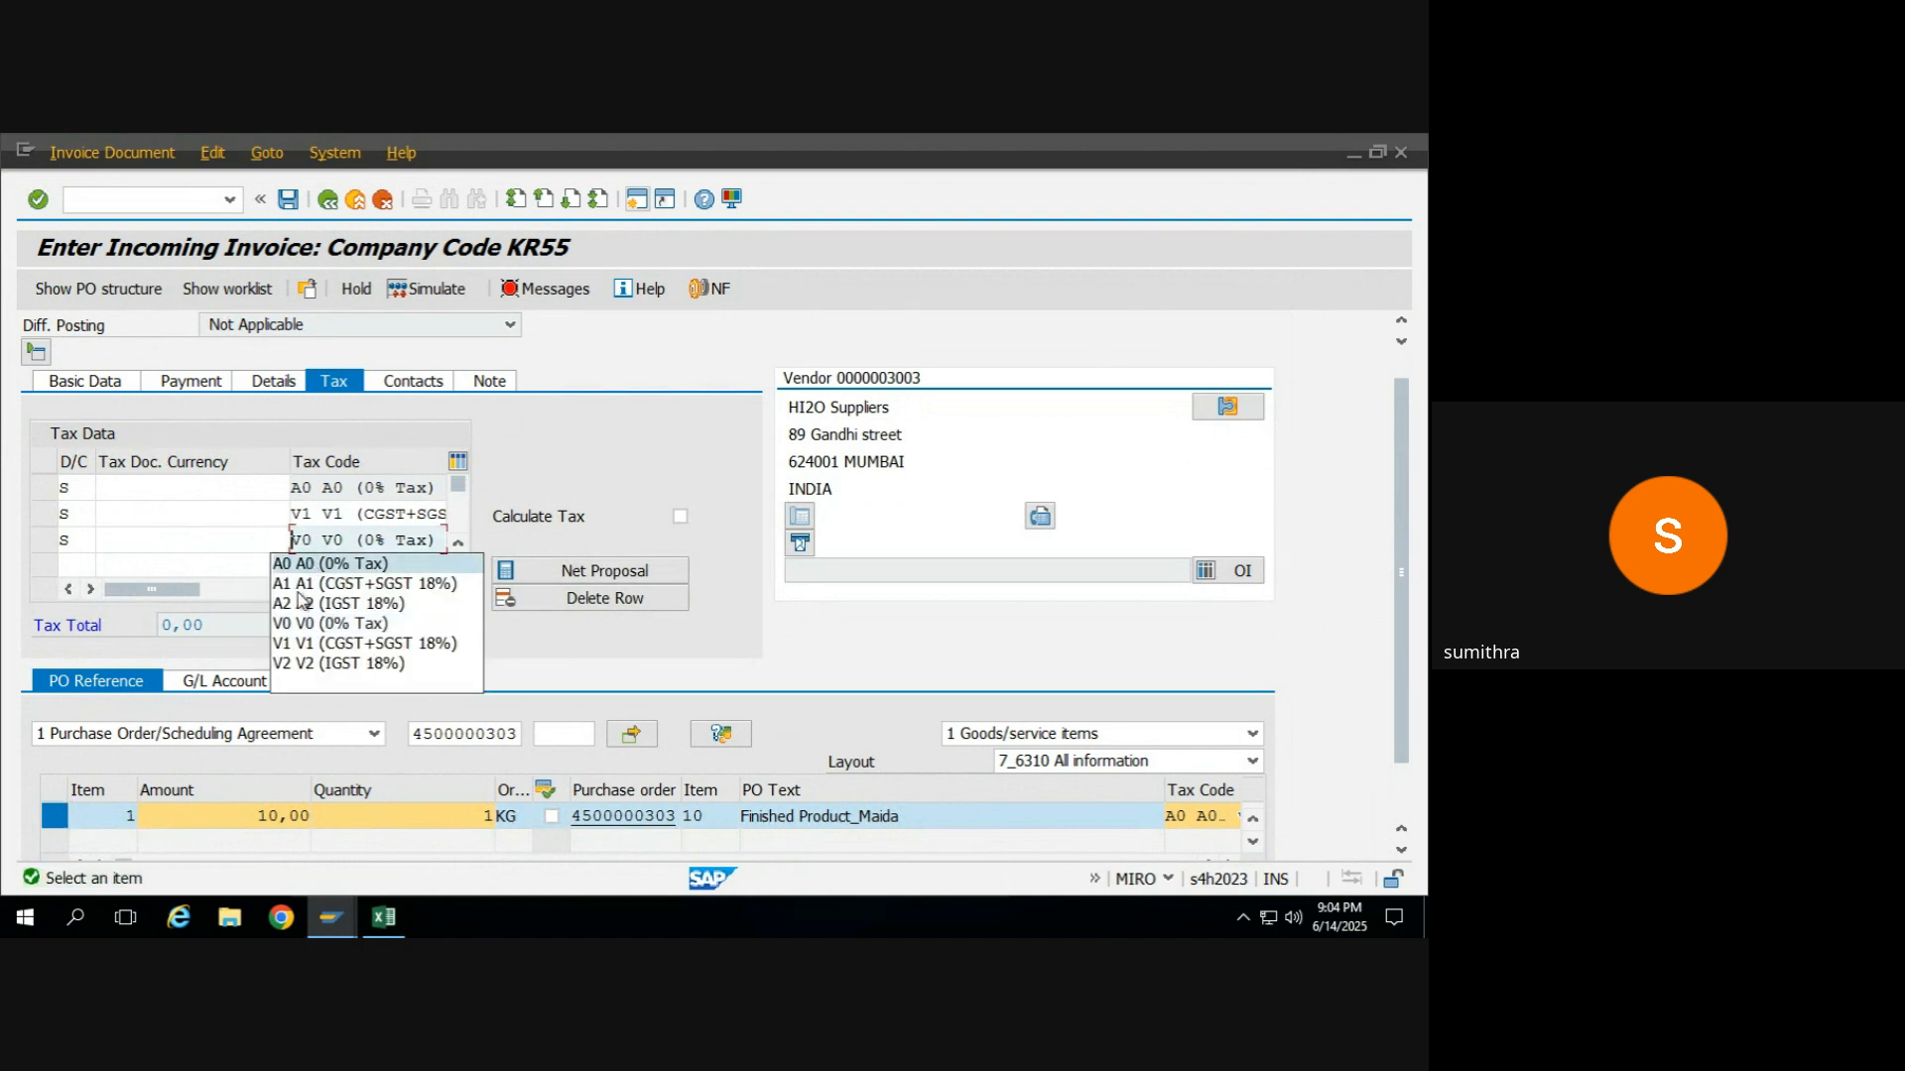
click(312, 684)
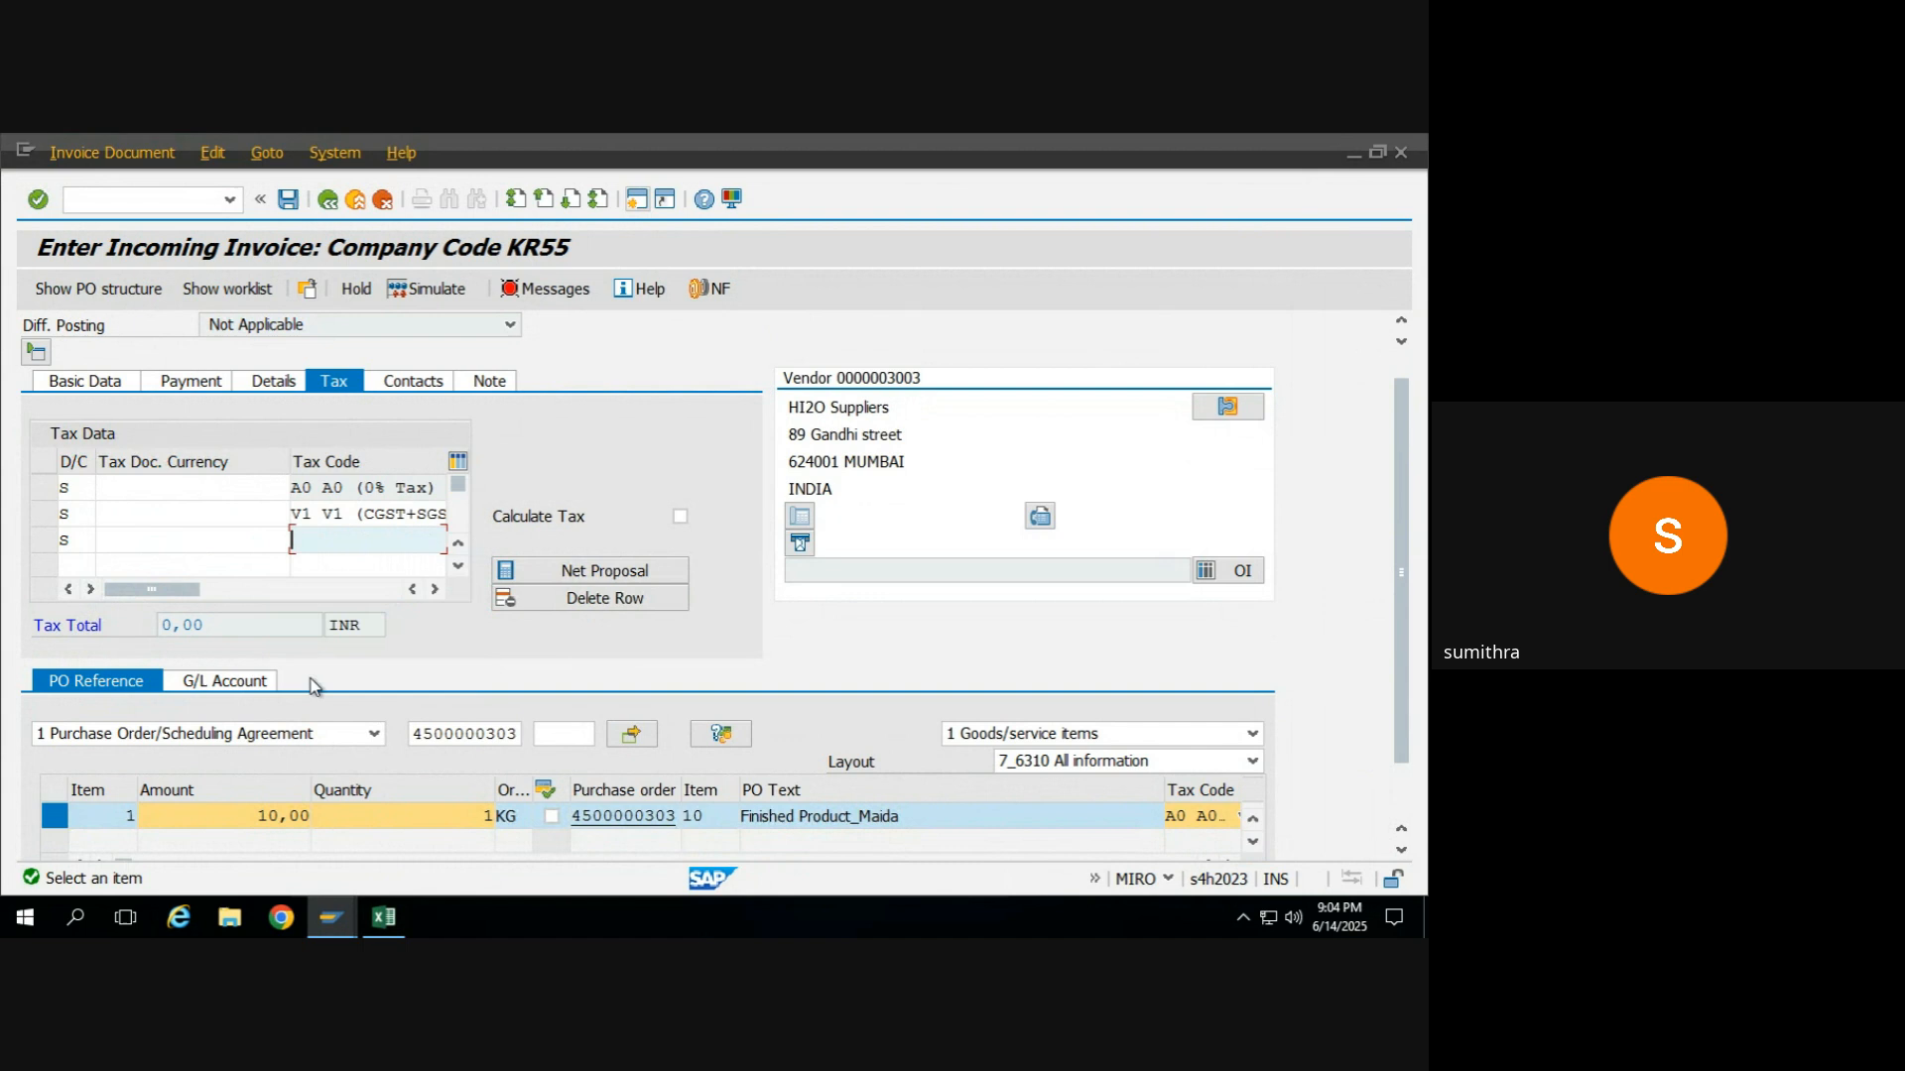
click(345, 523)
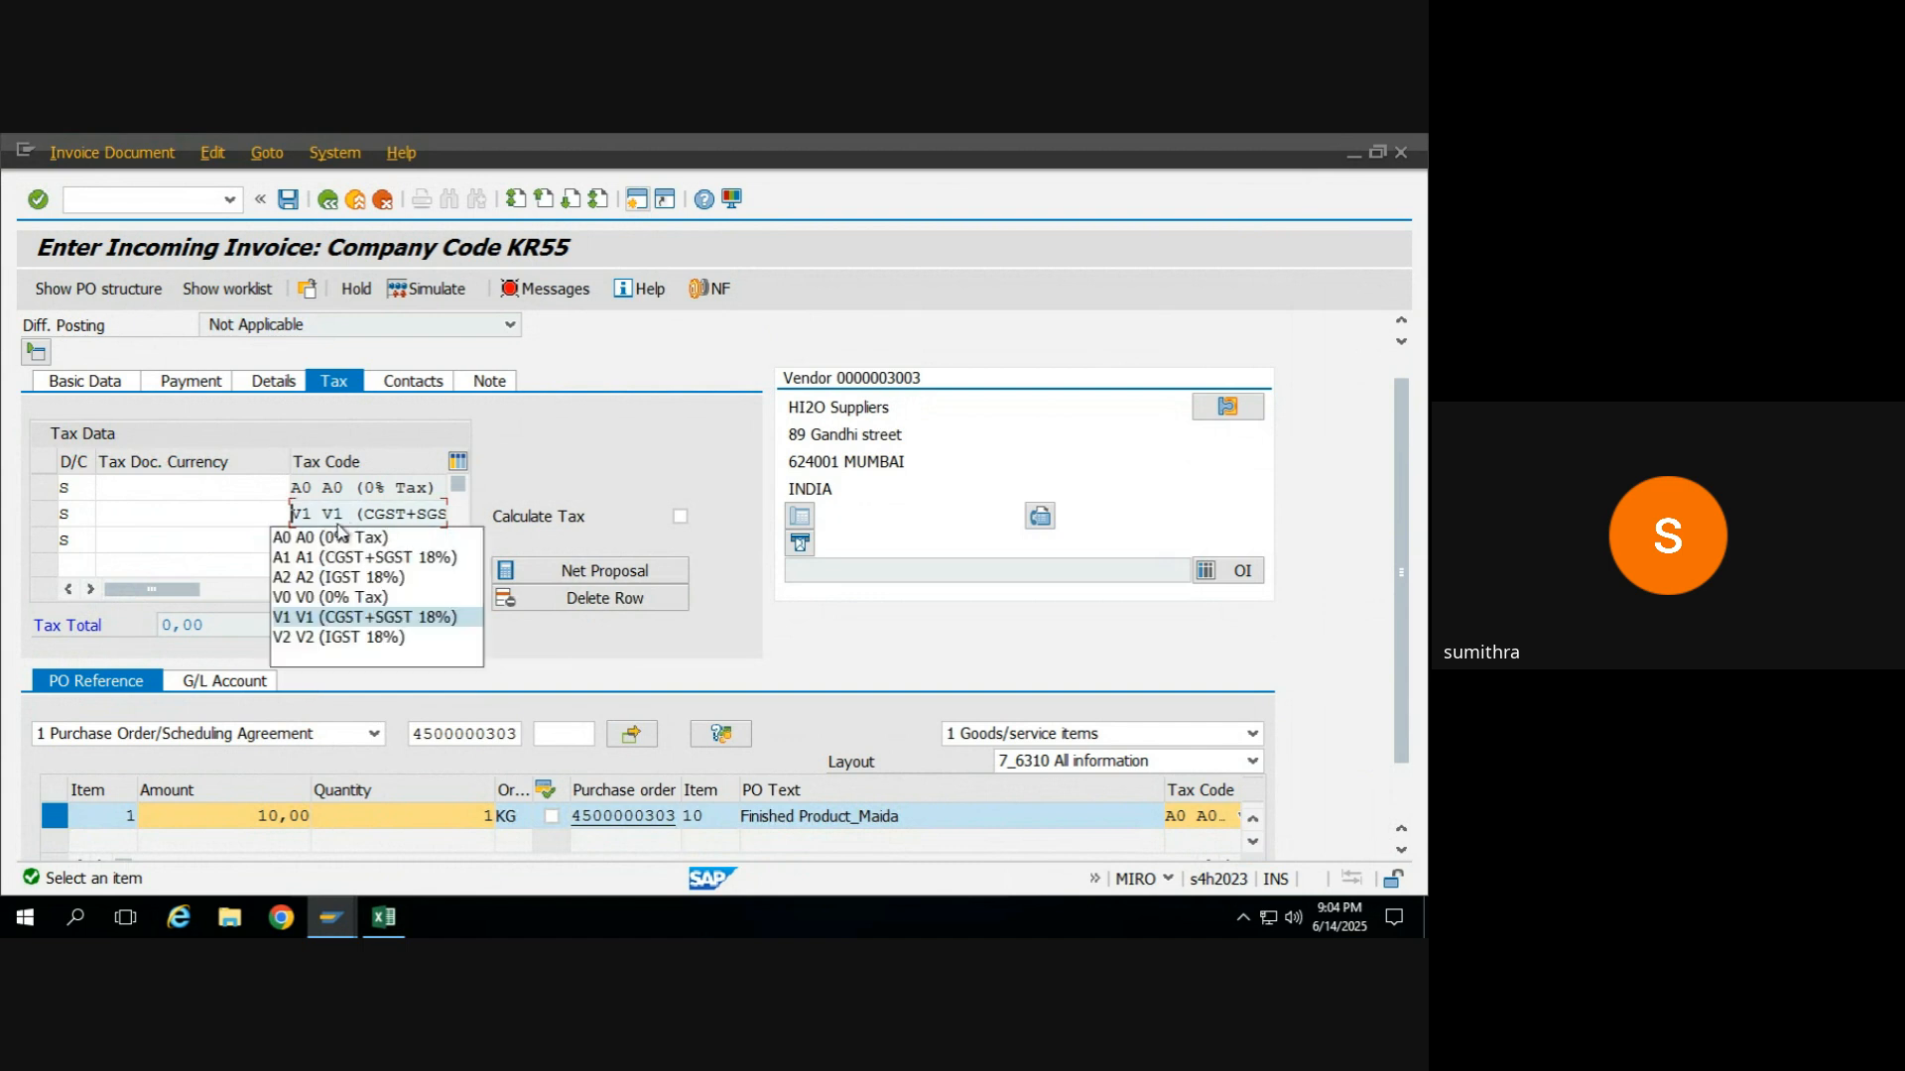
click(320, 659)
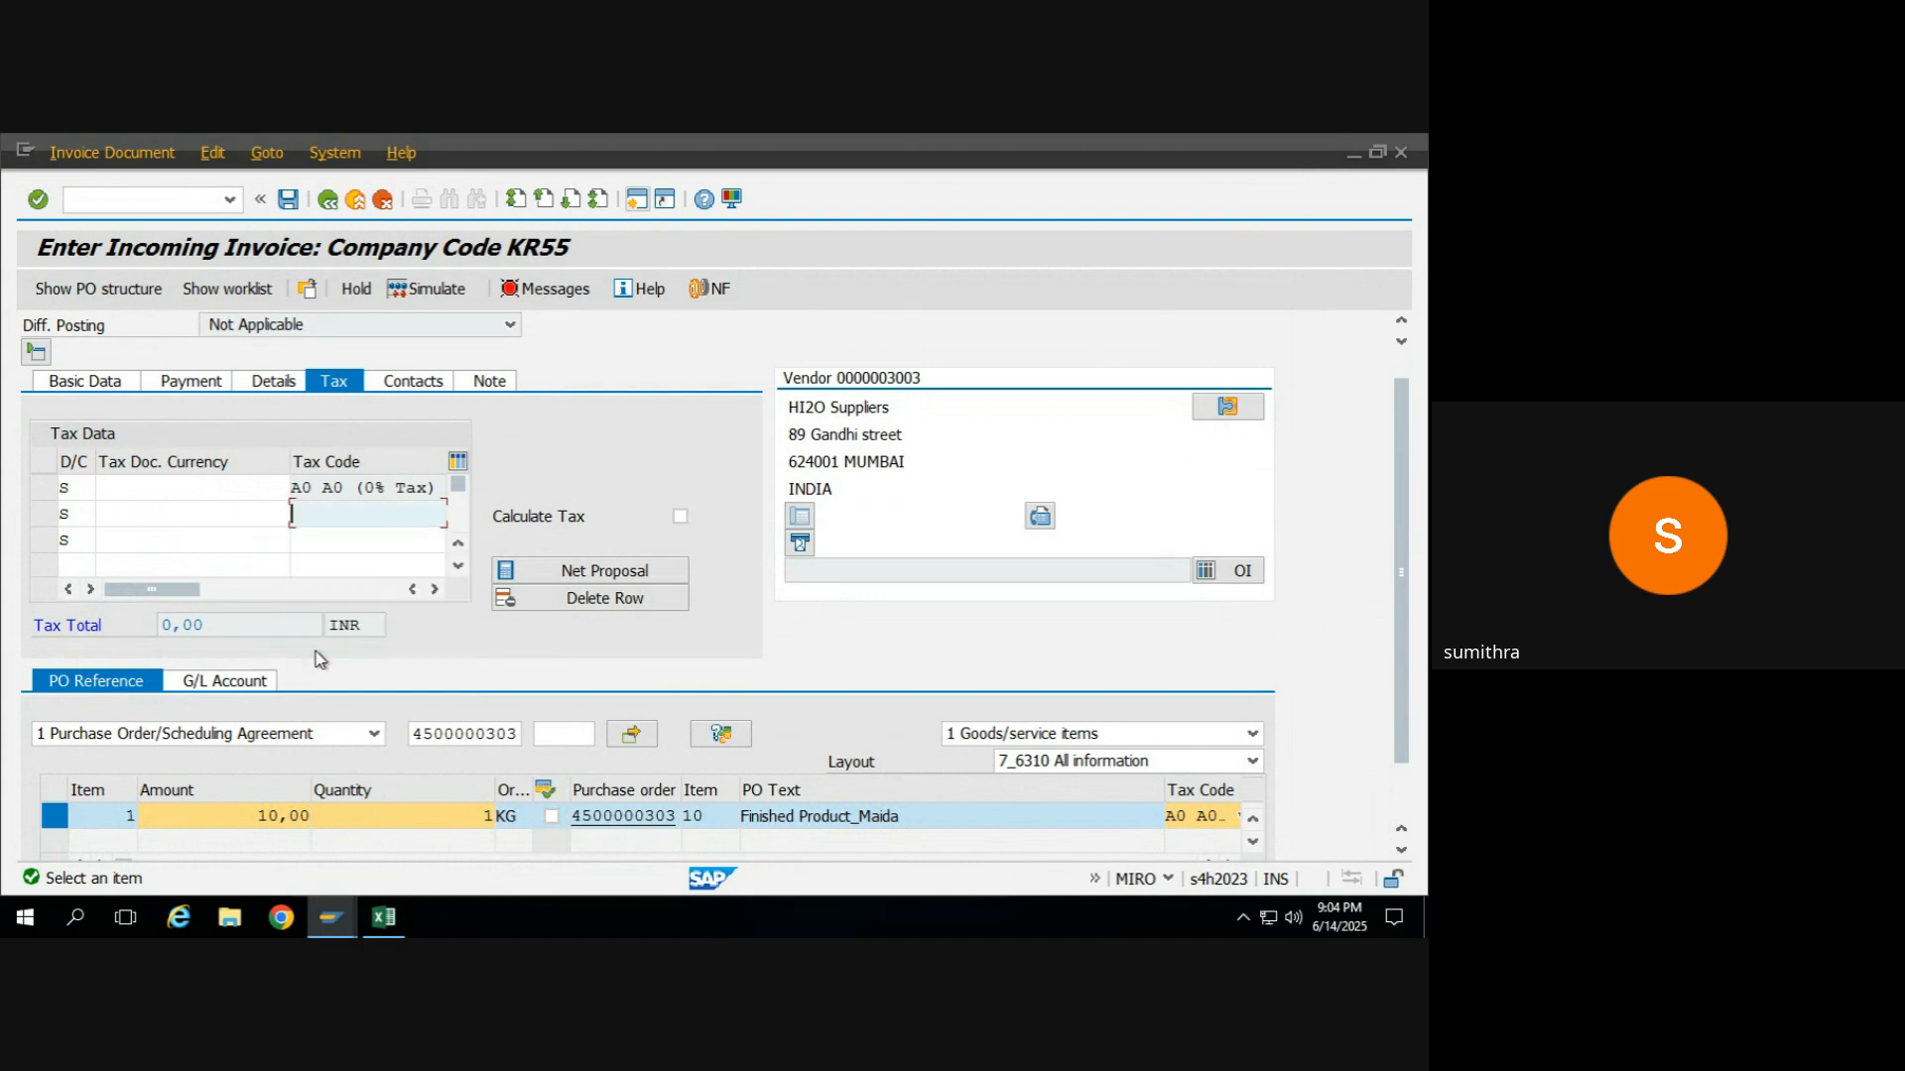
Recheck the invoice's verification log and review the tax code in its basic data.
click(532, 290)
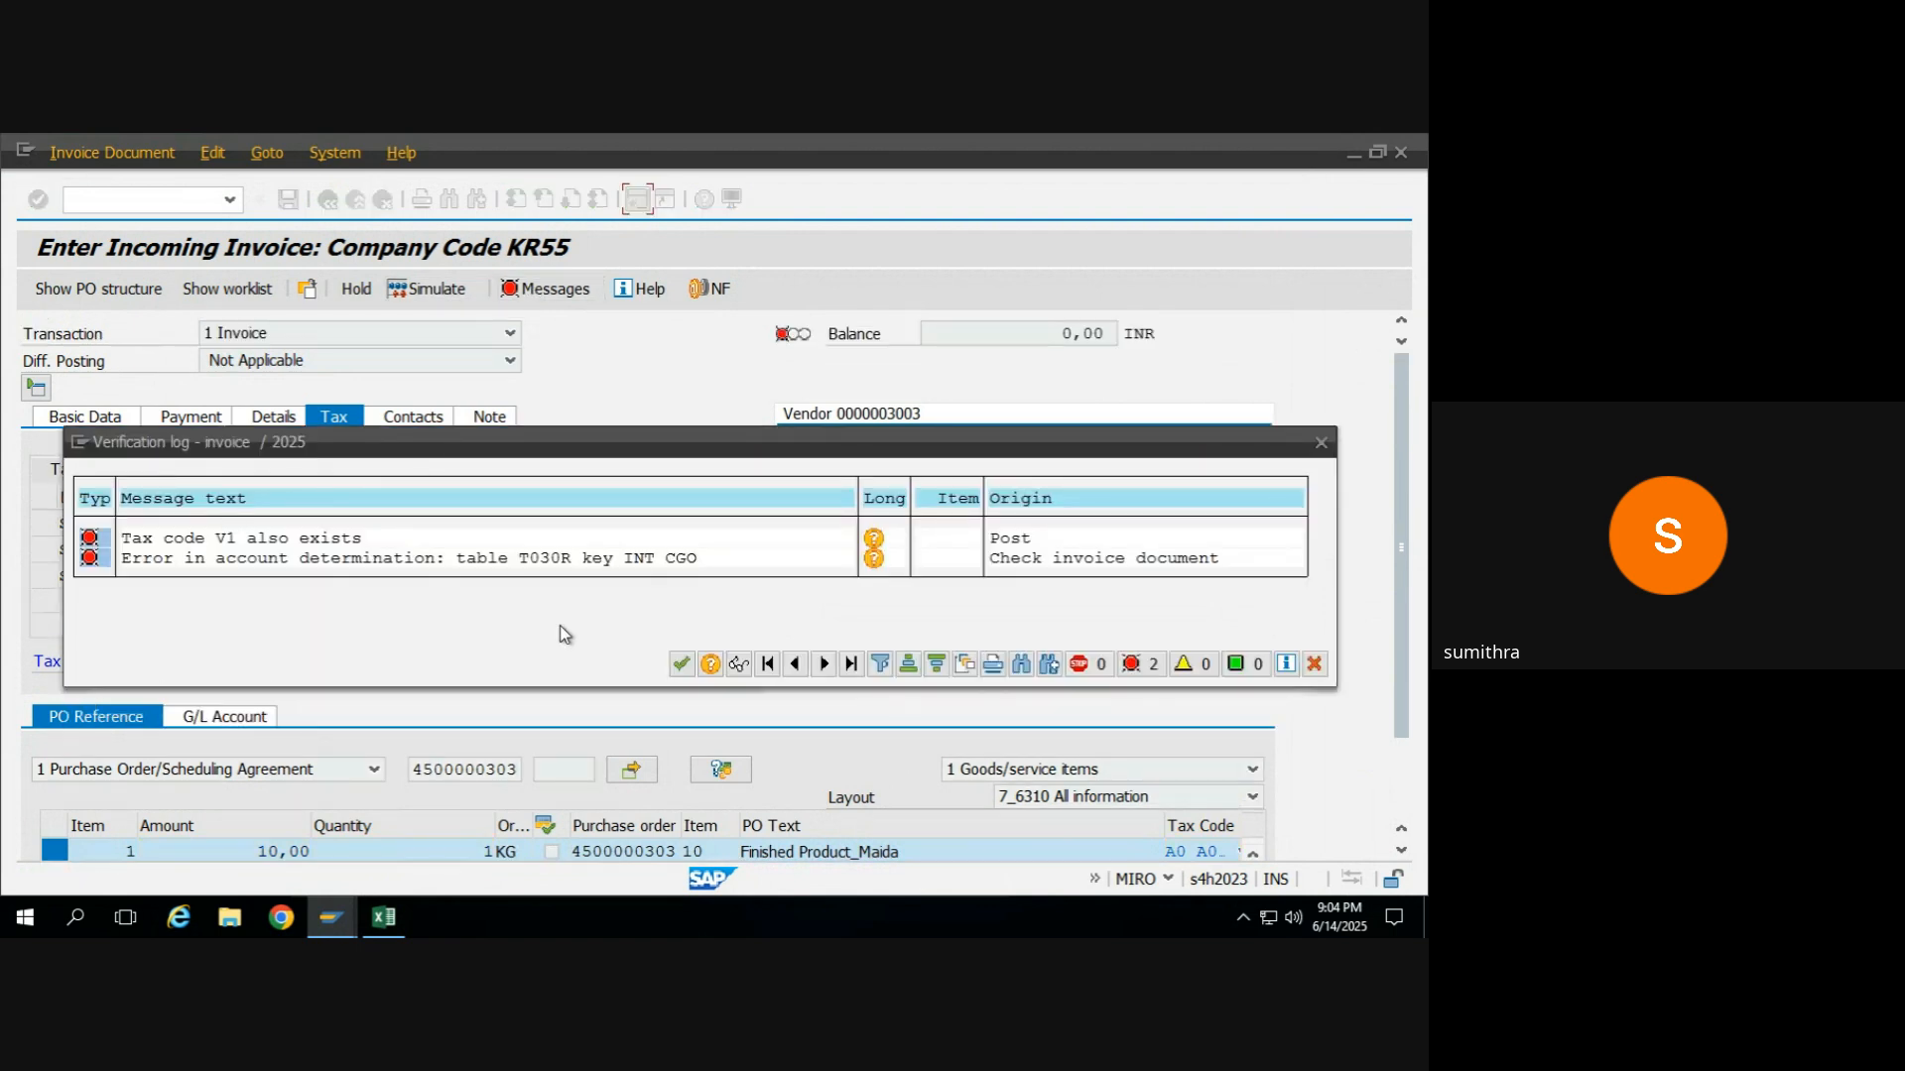
click(683, 665)
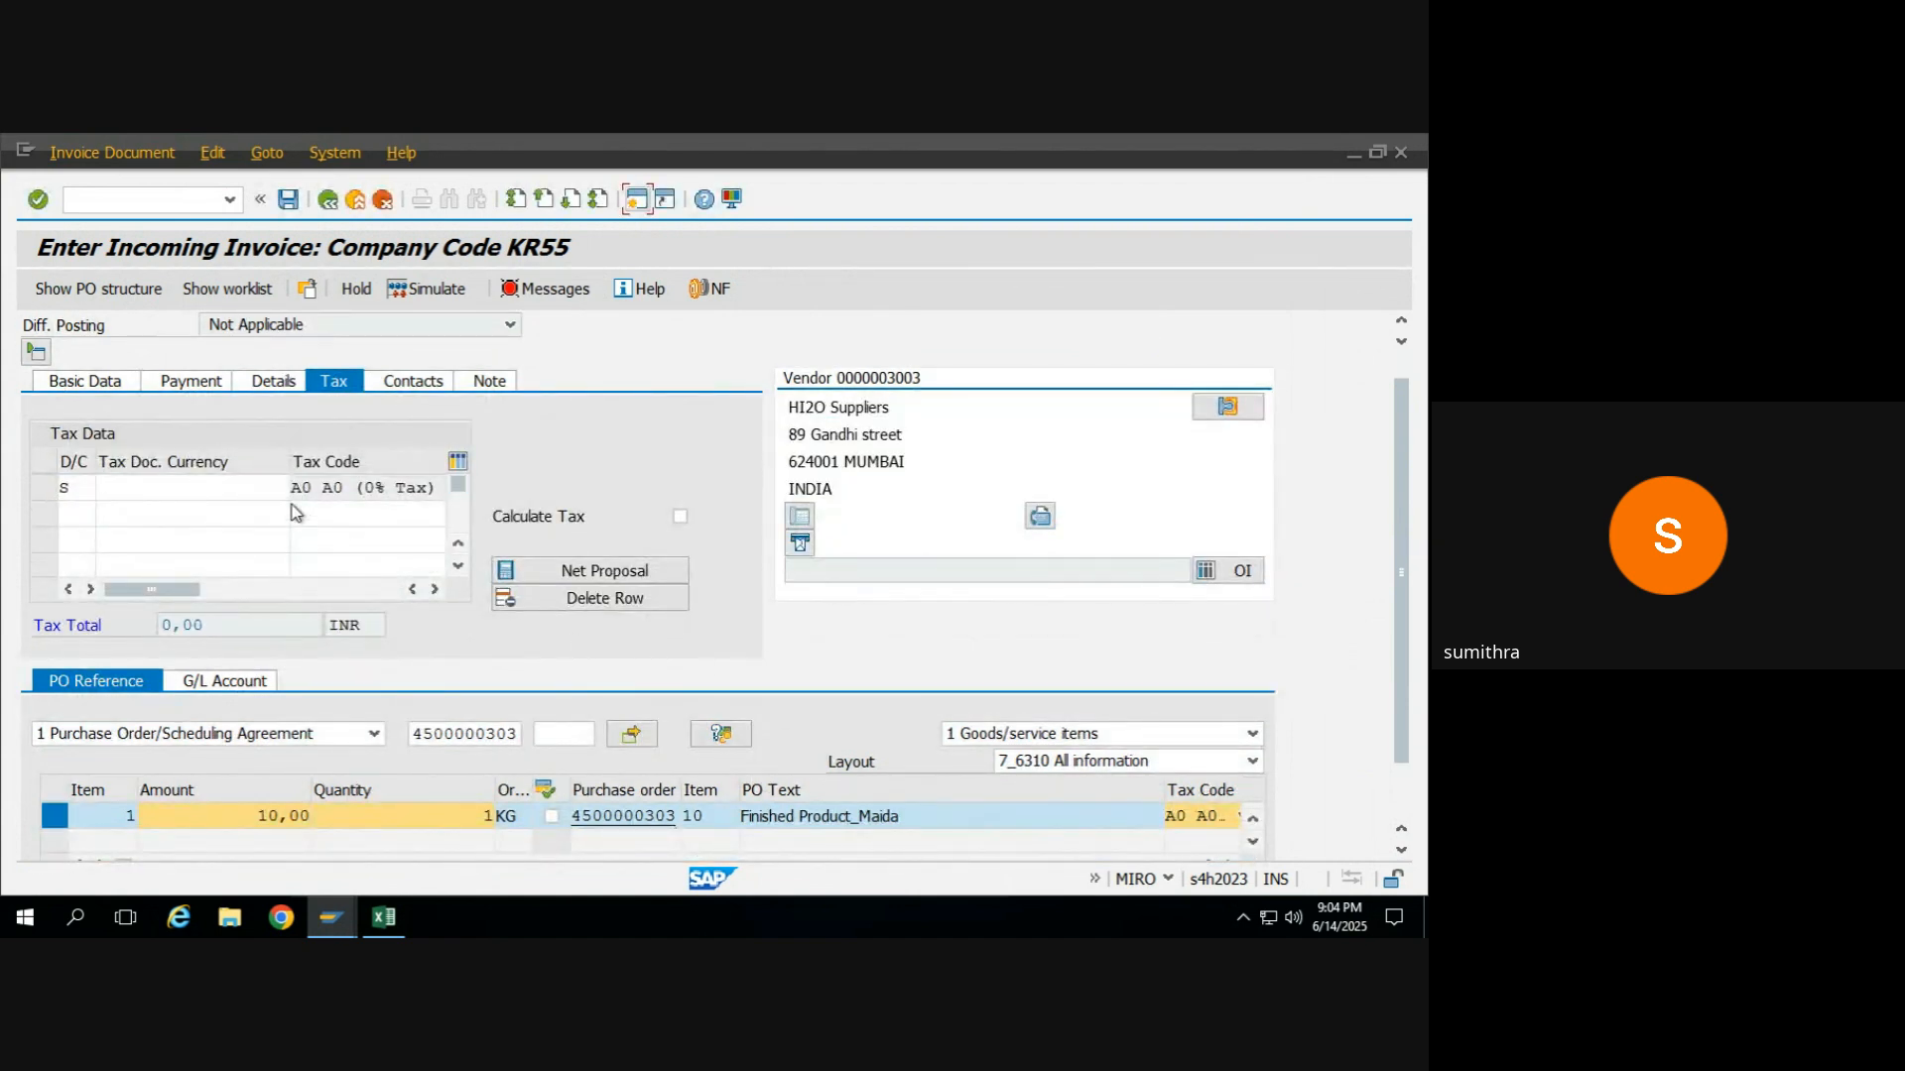
click(109, 385)
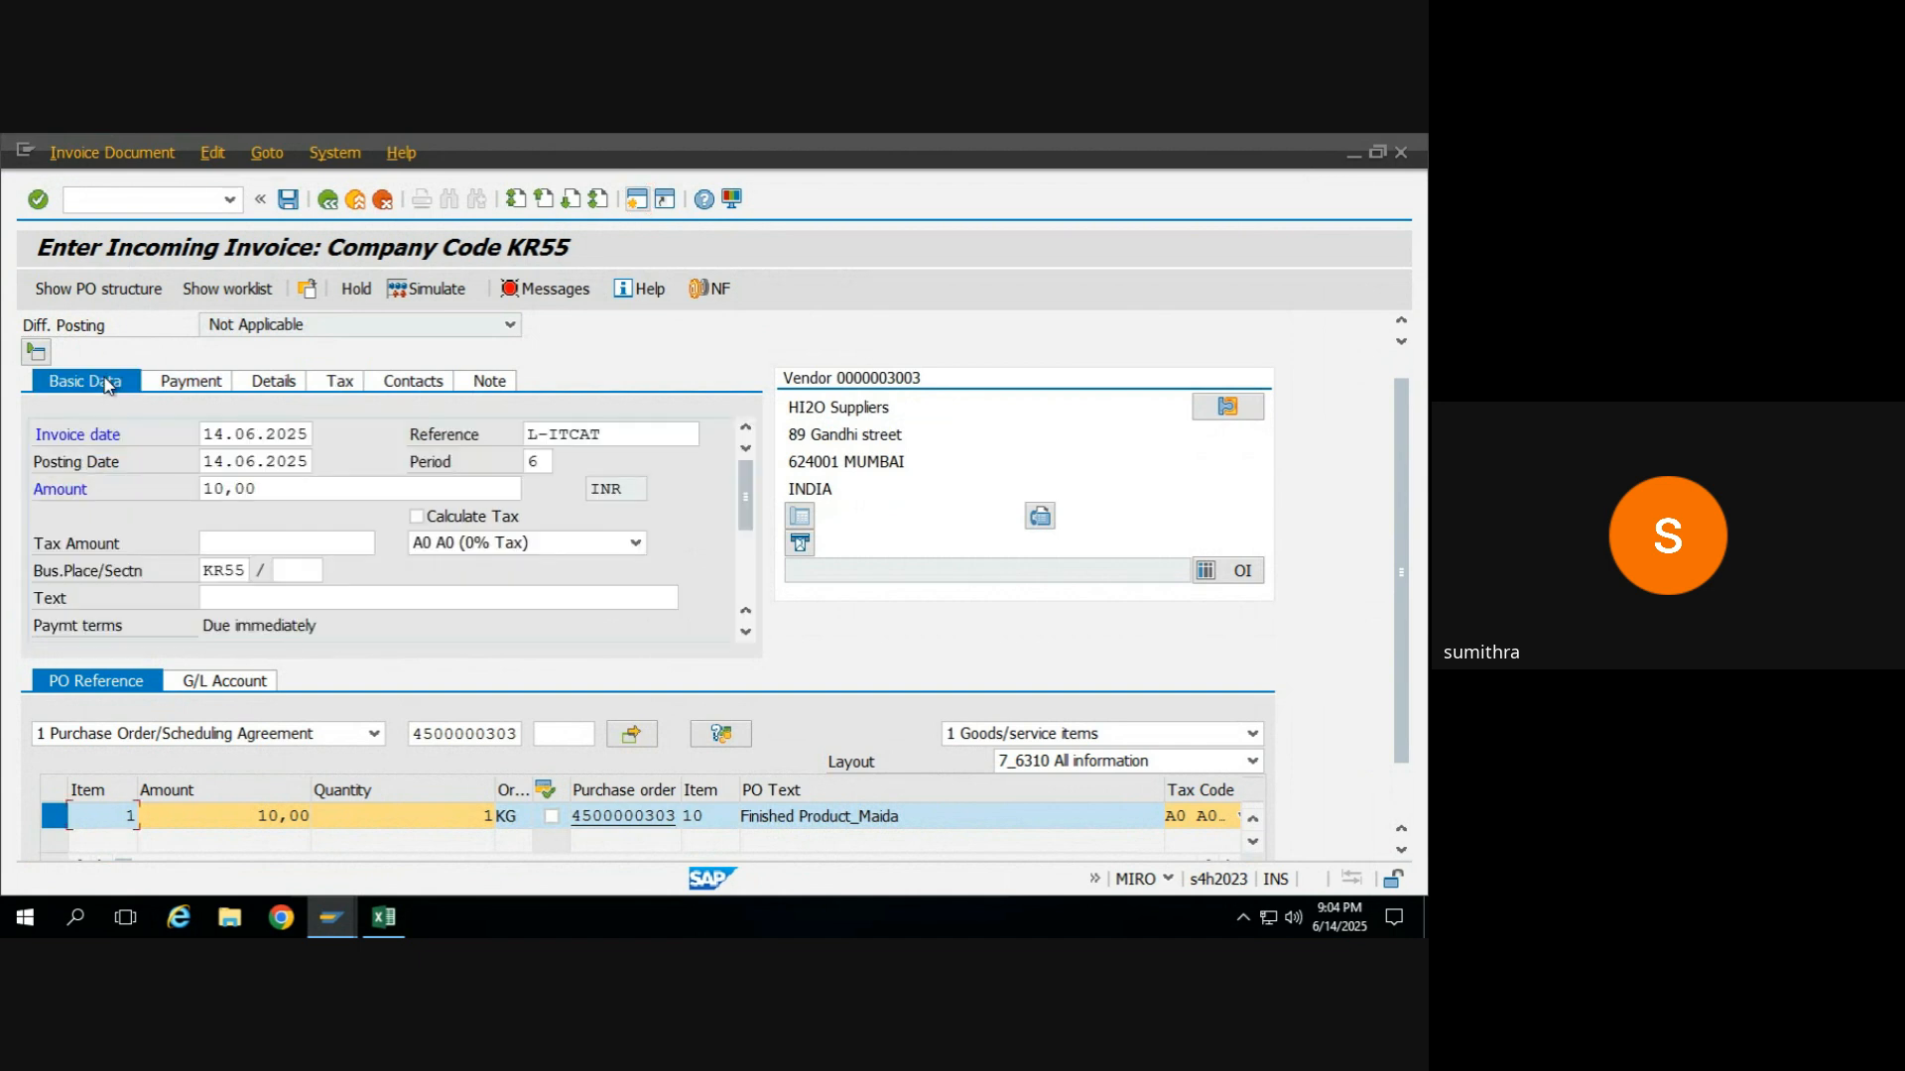
click(537, 300)
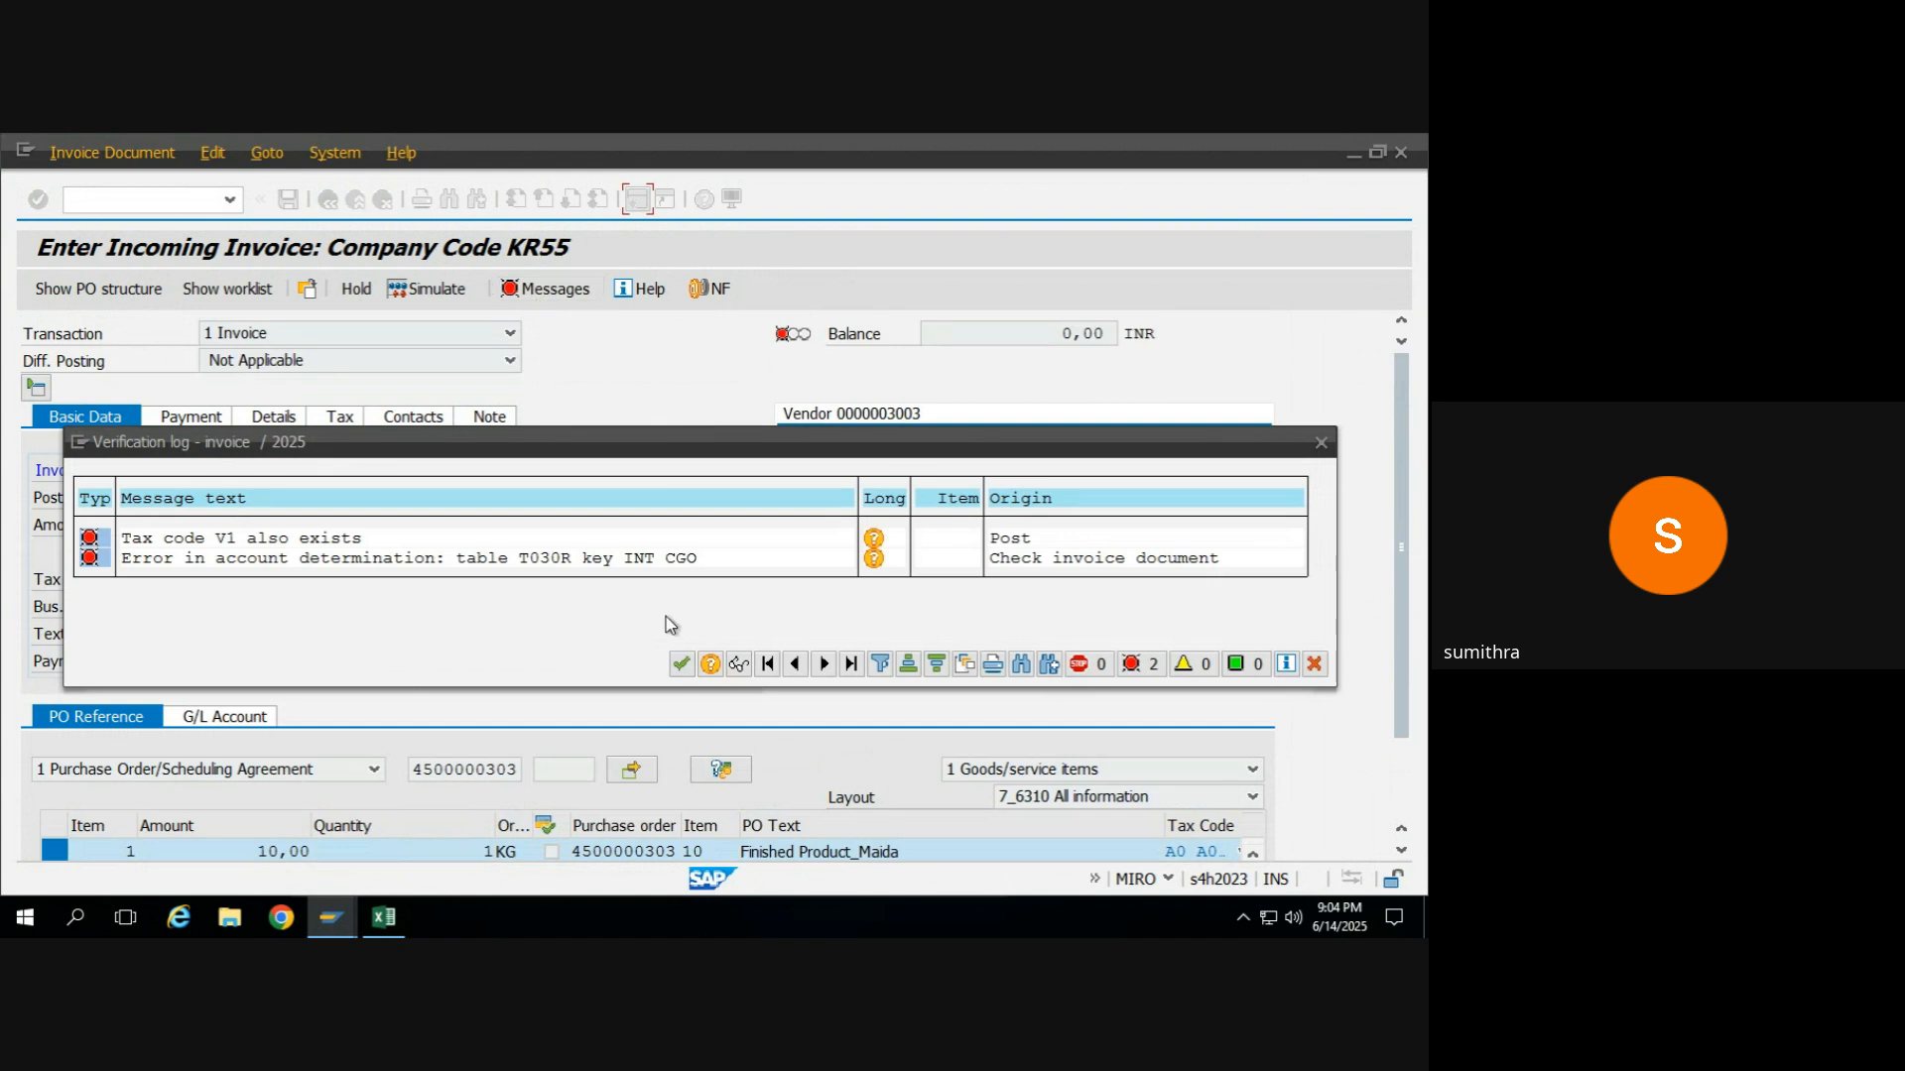
click(681, 663)
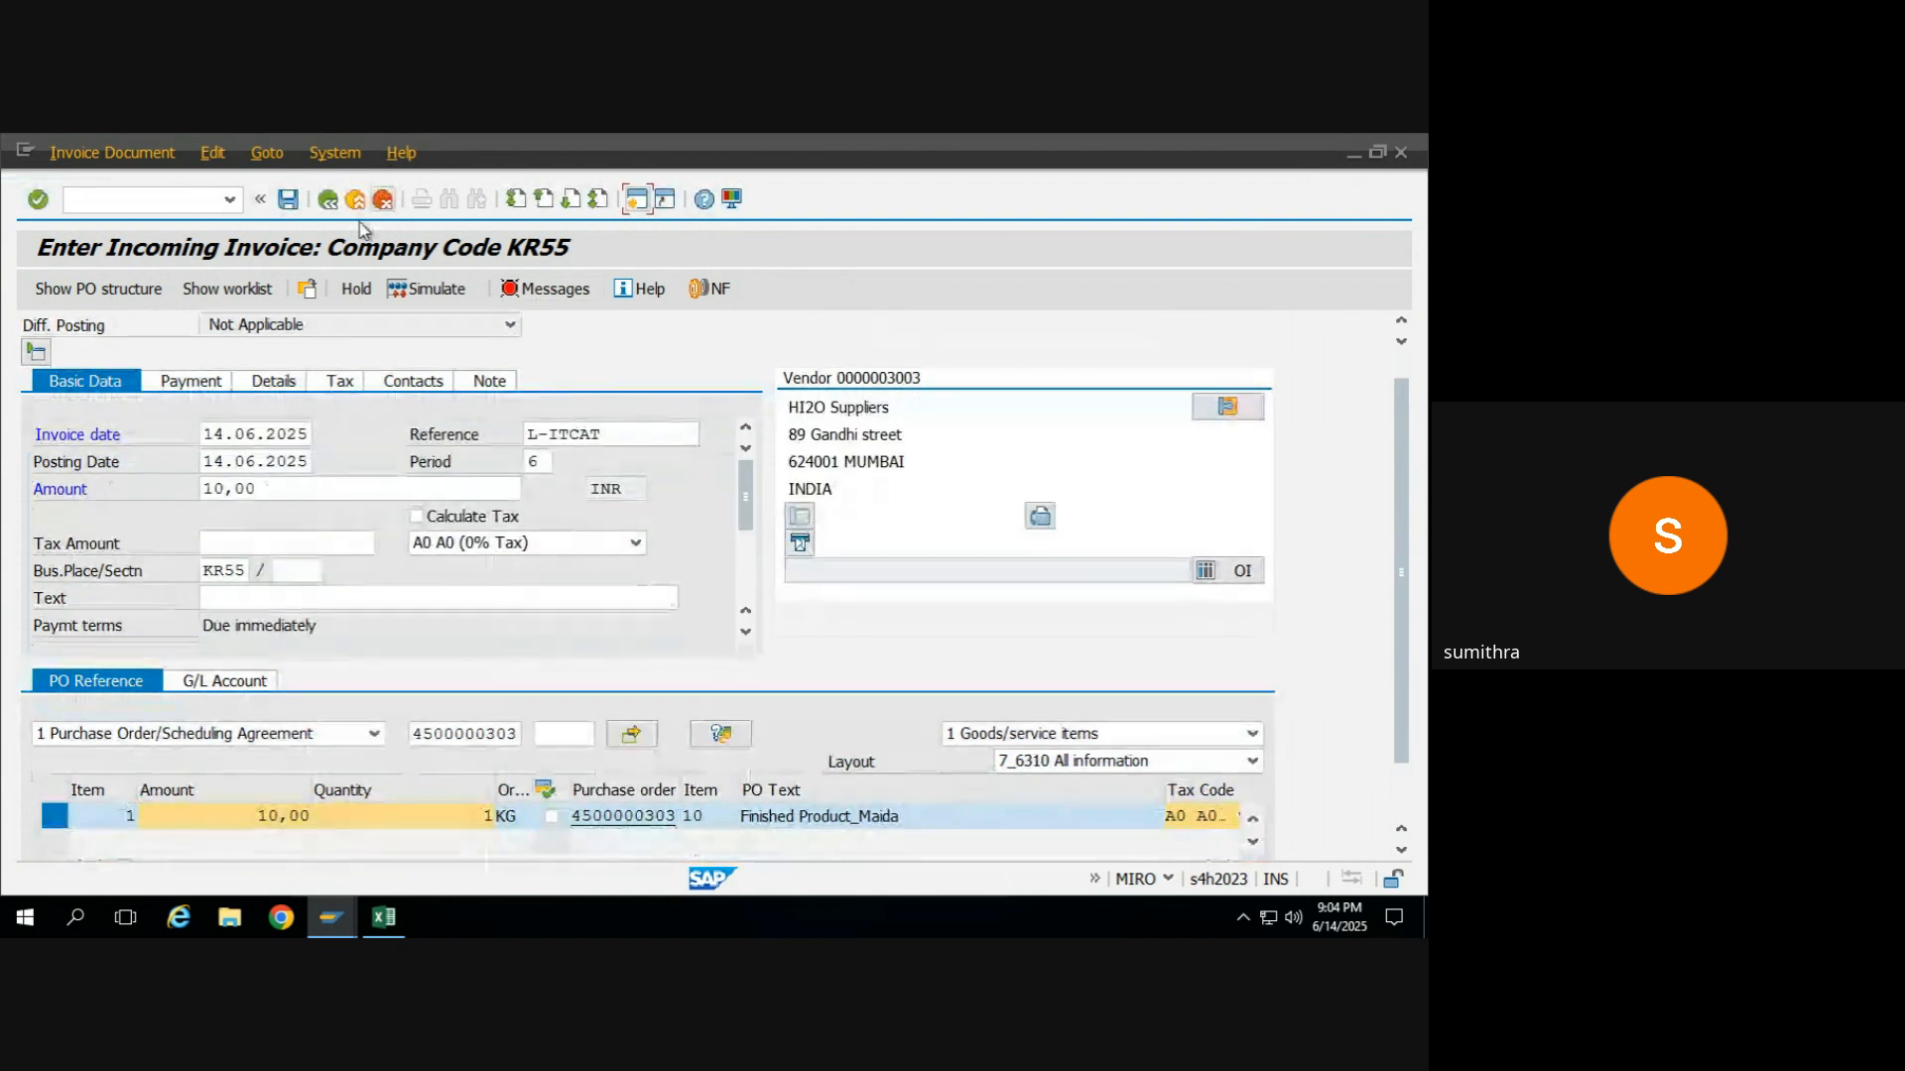
Exit the incoming invoice without posting it and start transaction MIRO again.
click(328, 199)
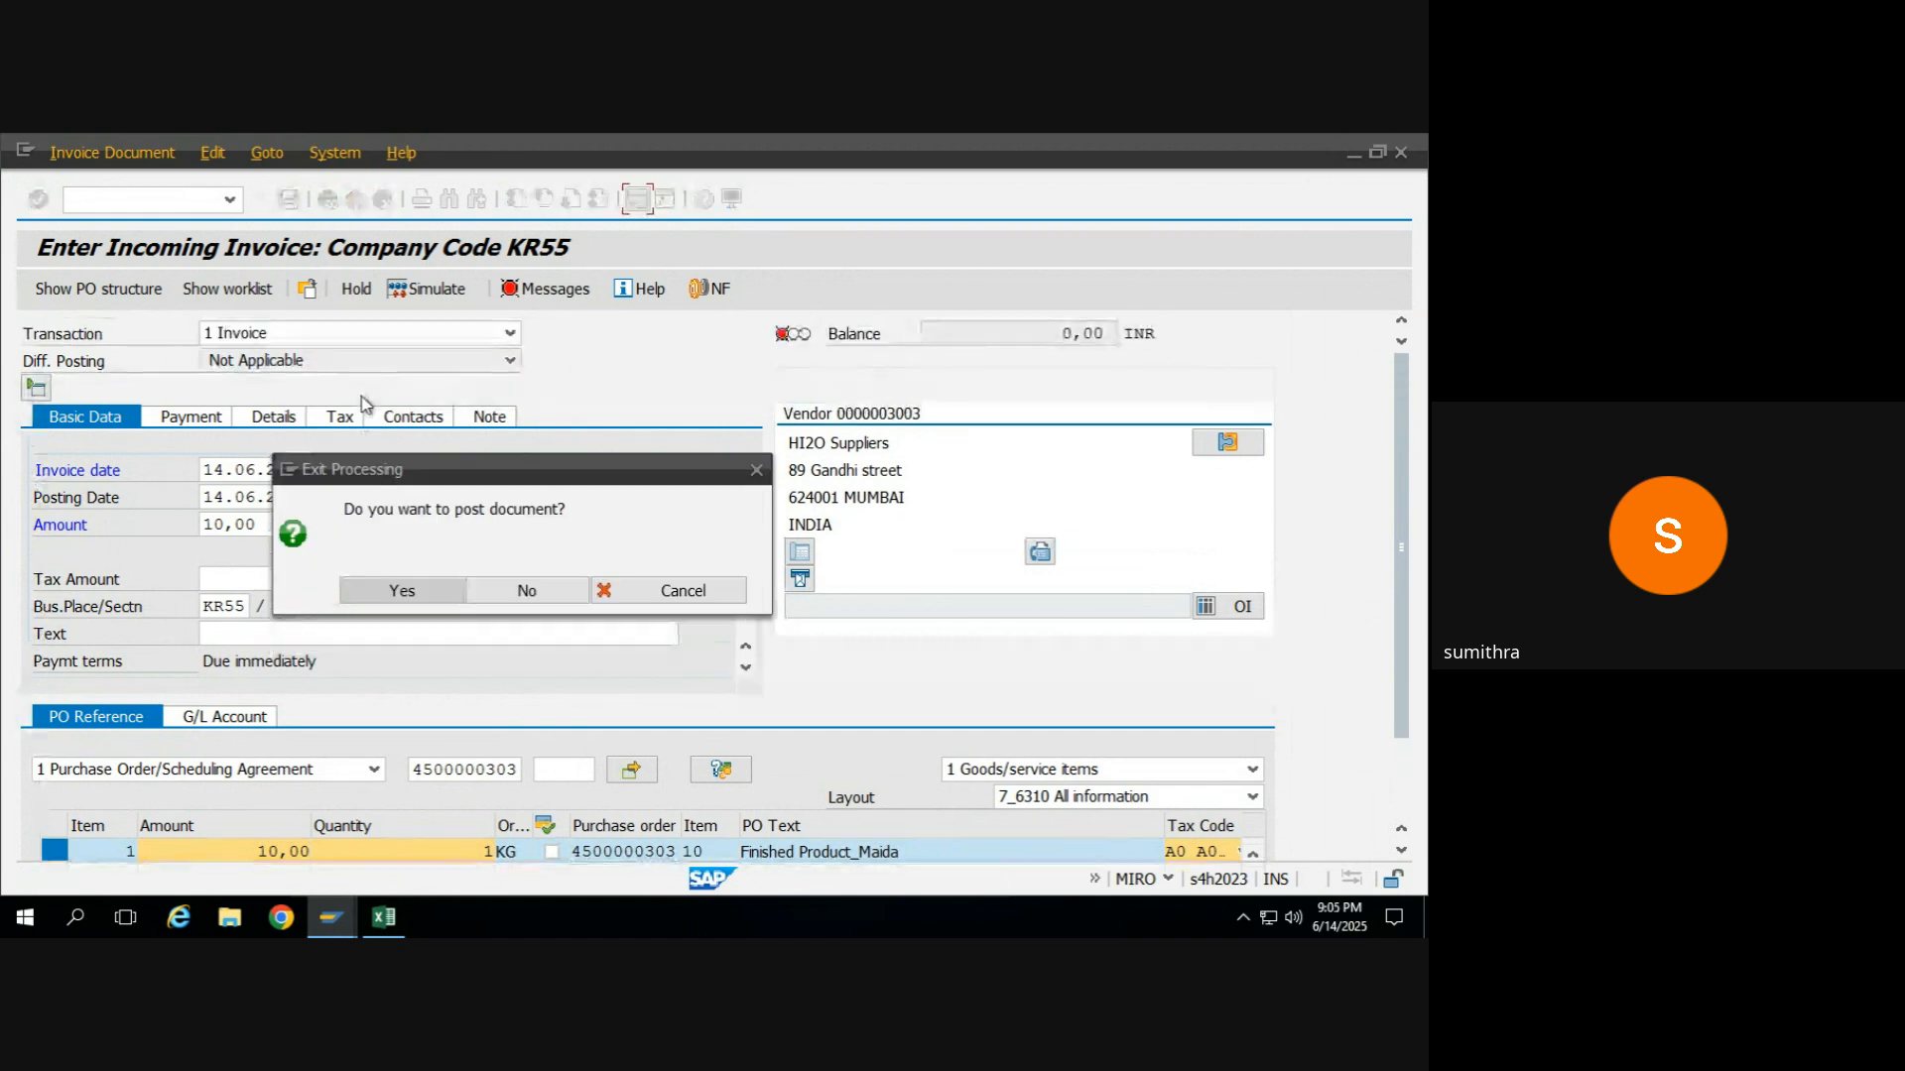
click(506, 590)
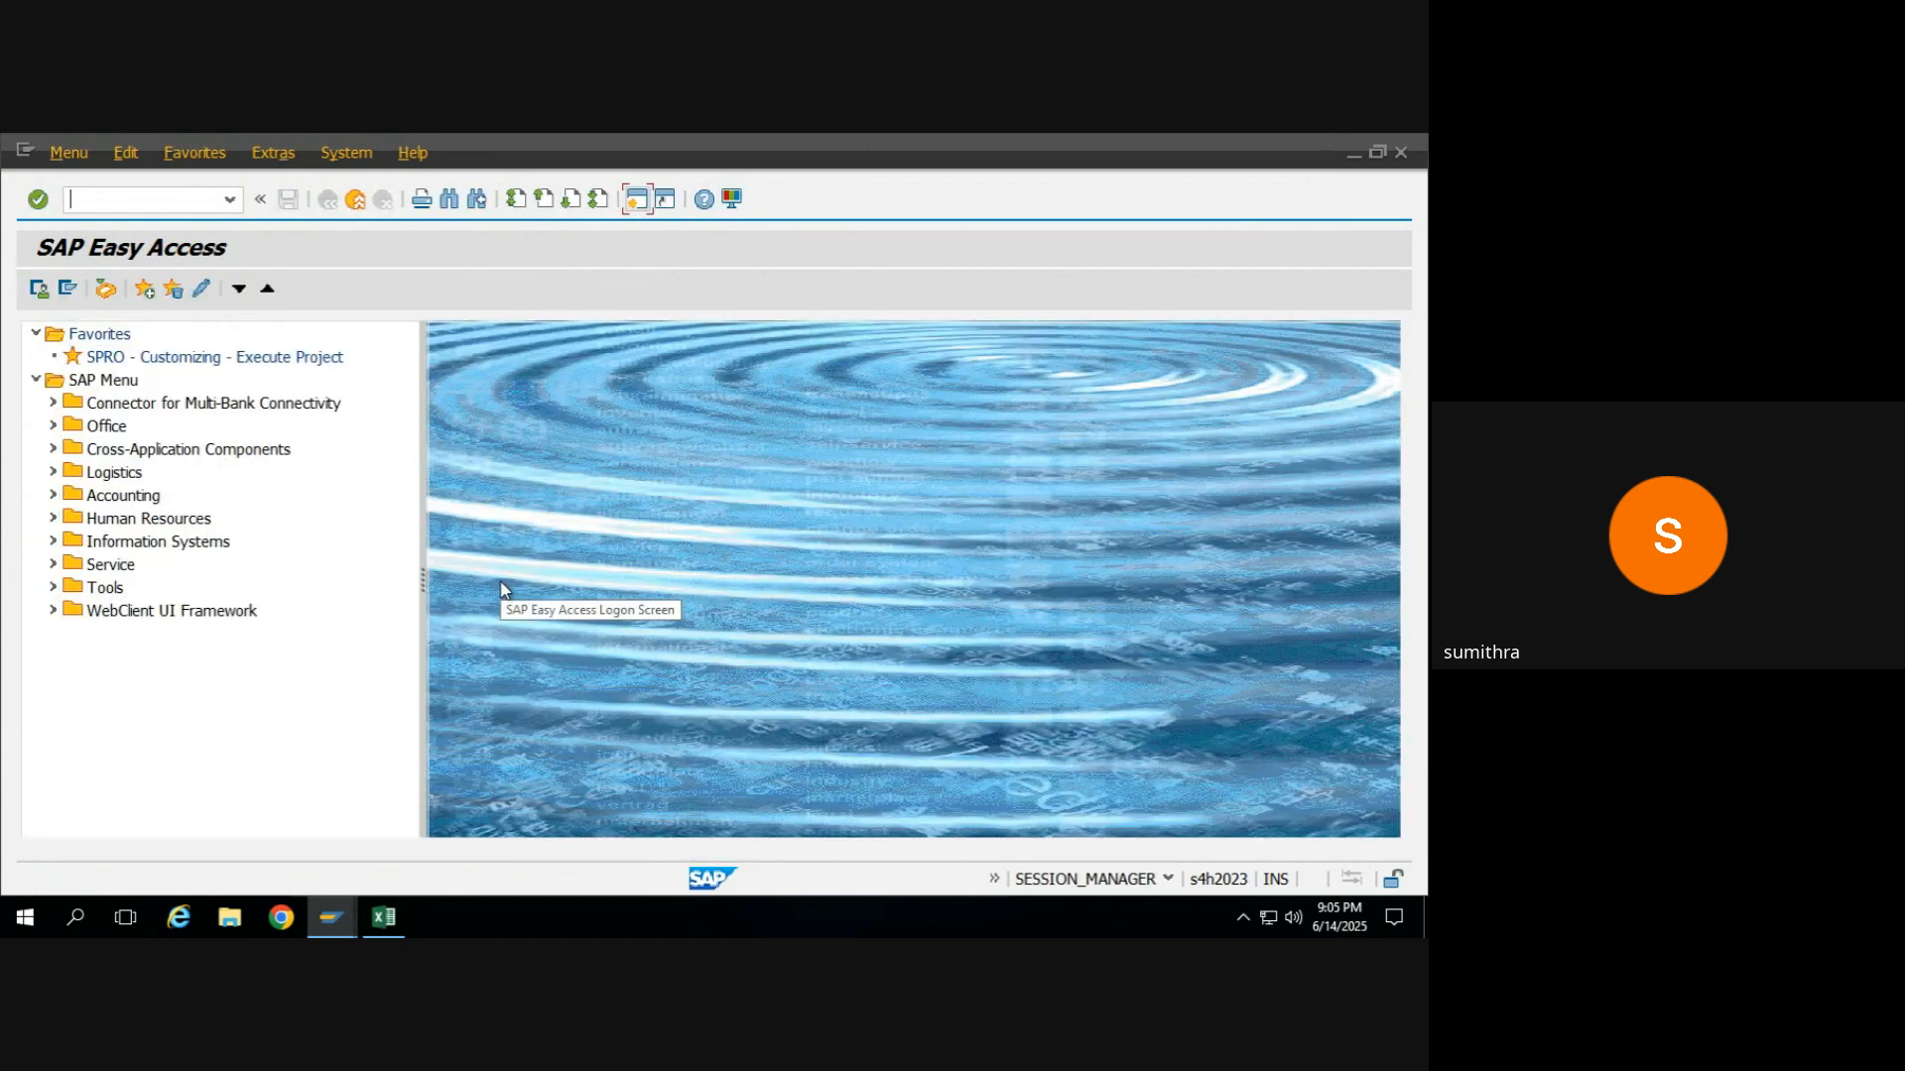
text(miro)
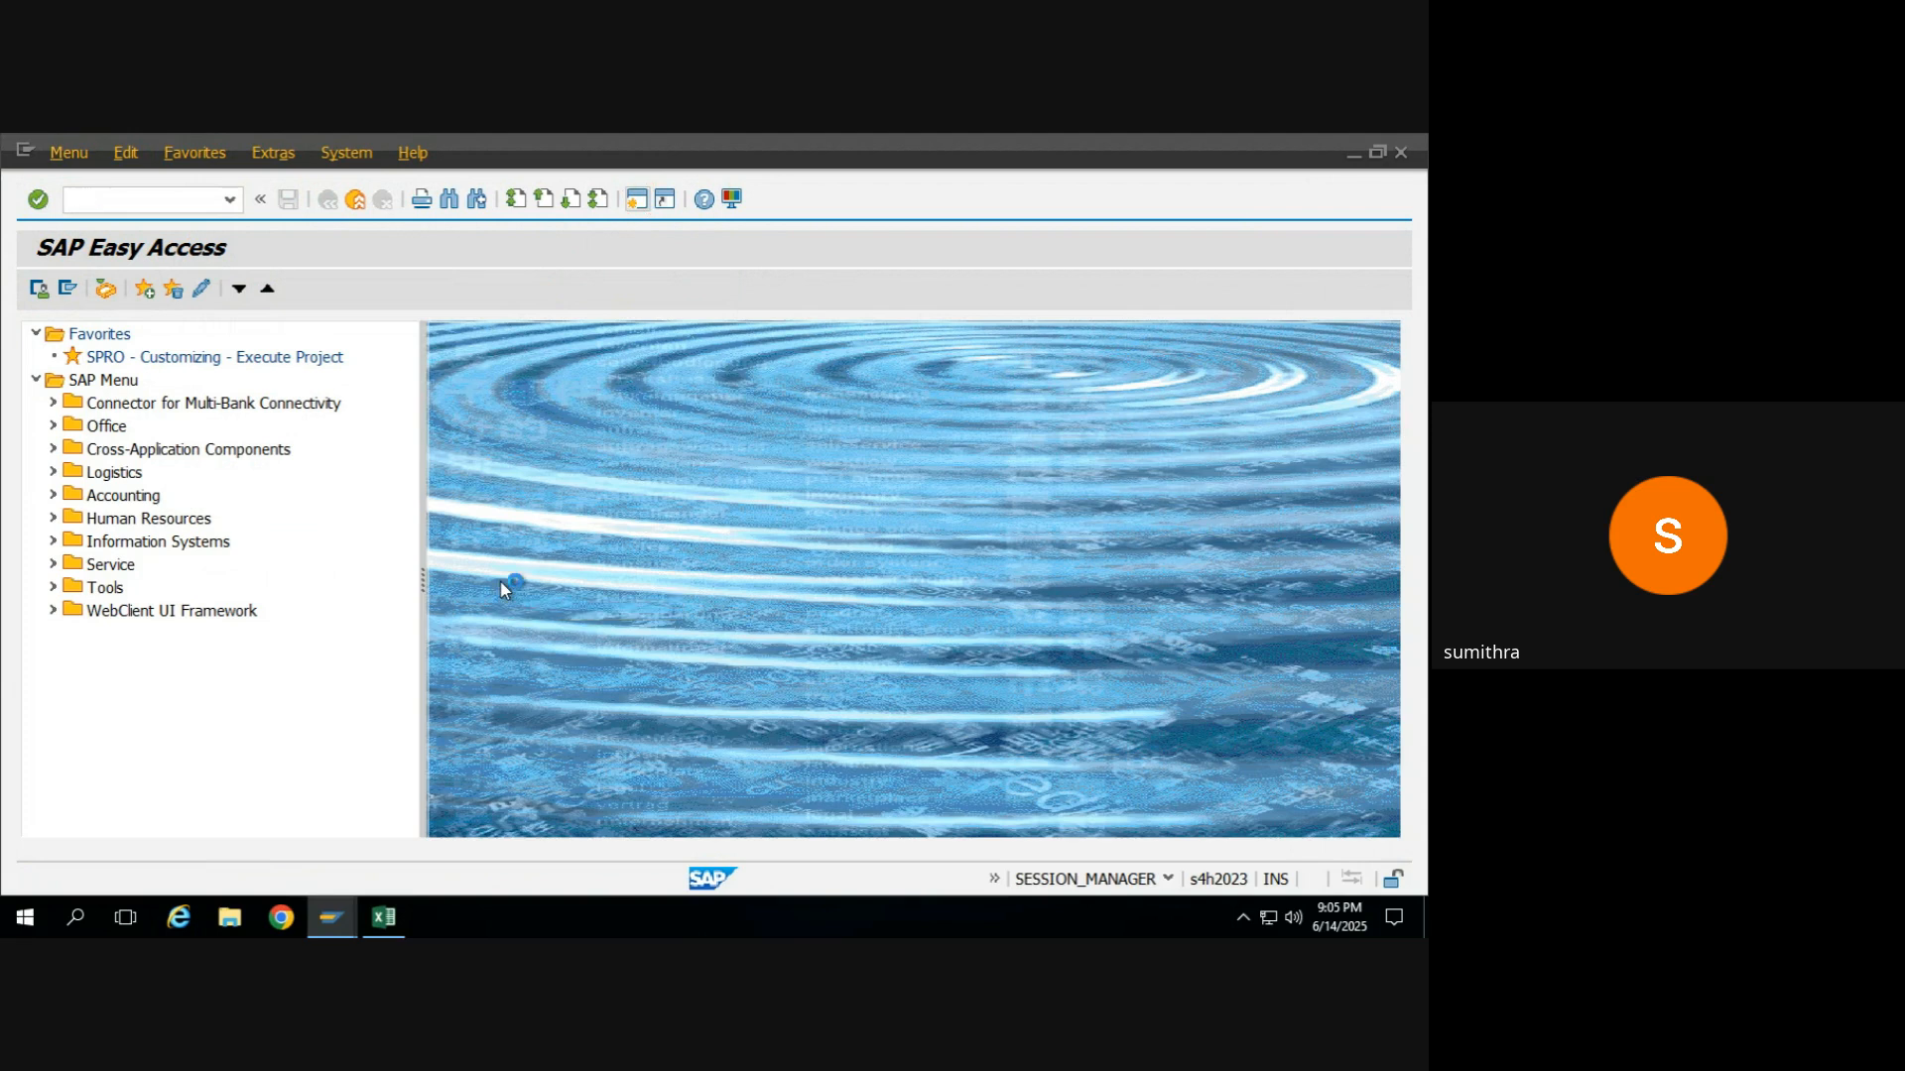
key(Return)
Enter invoice date 14.06.2025 and reference L-ITCAT, and load the FG_MAIDA subcontracting purchase order's items into the new invoice.
click(306, 466)
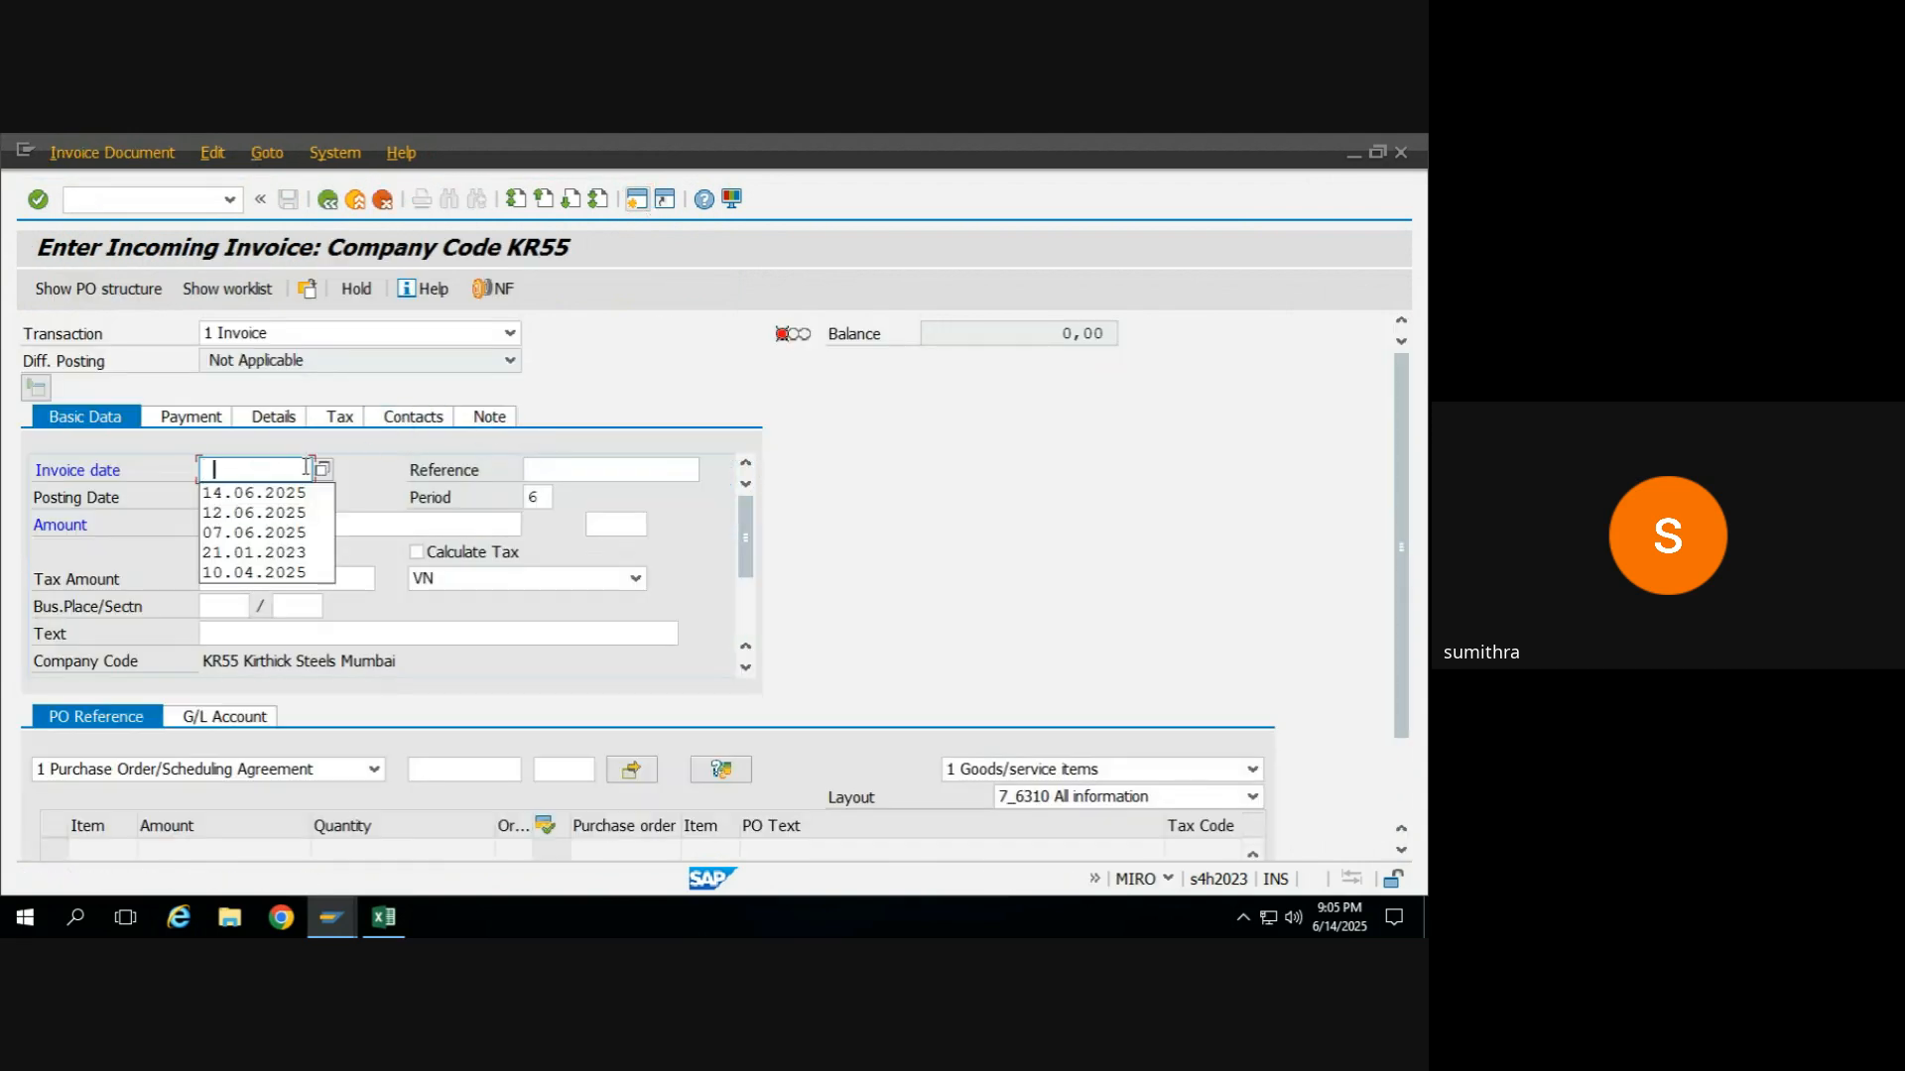
key(Down)
key(Return)
text(L-ITCAT)
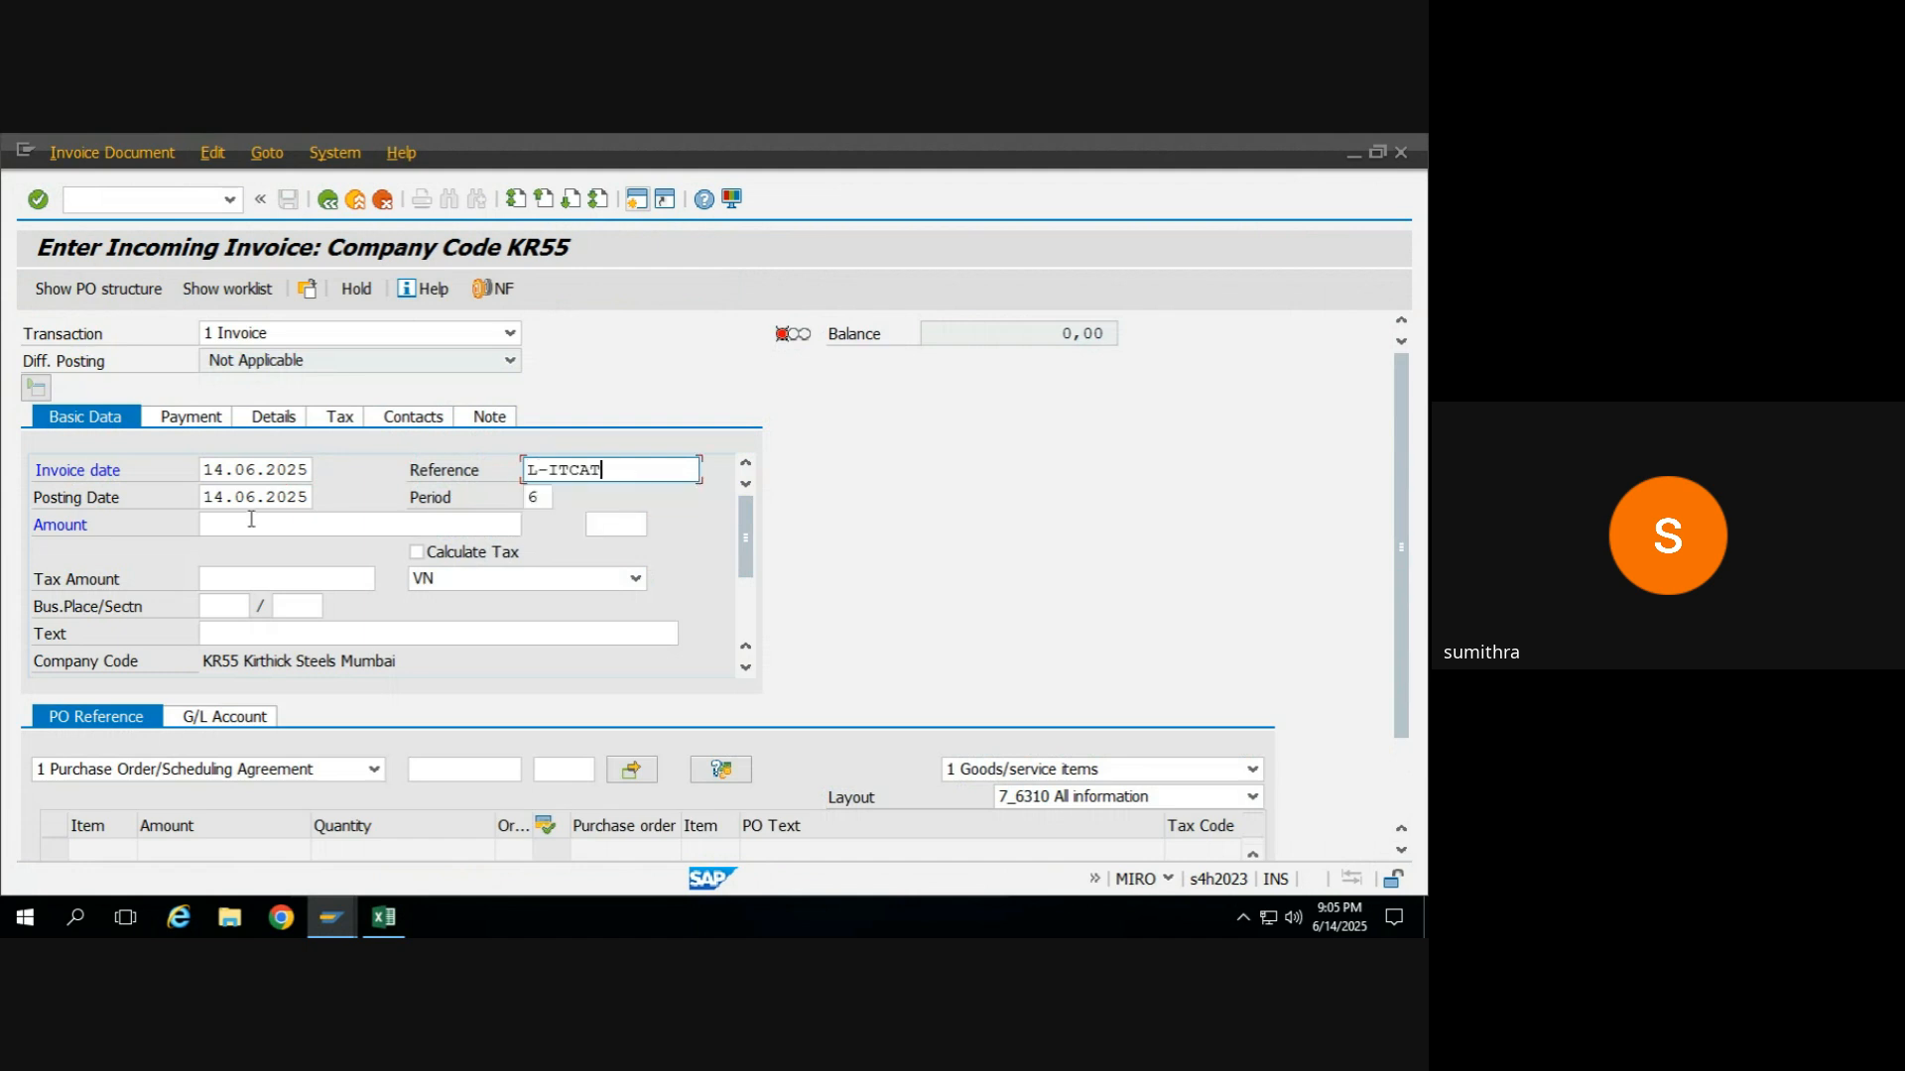
click(458, 771)
click(462, 792)
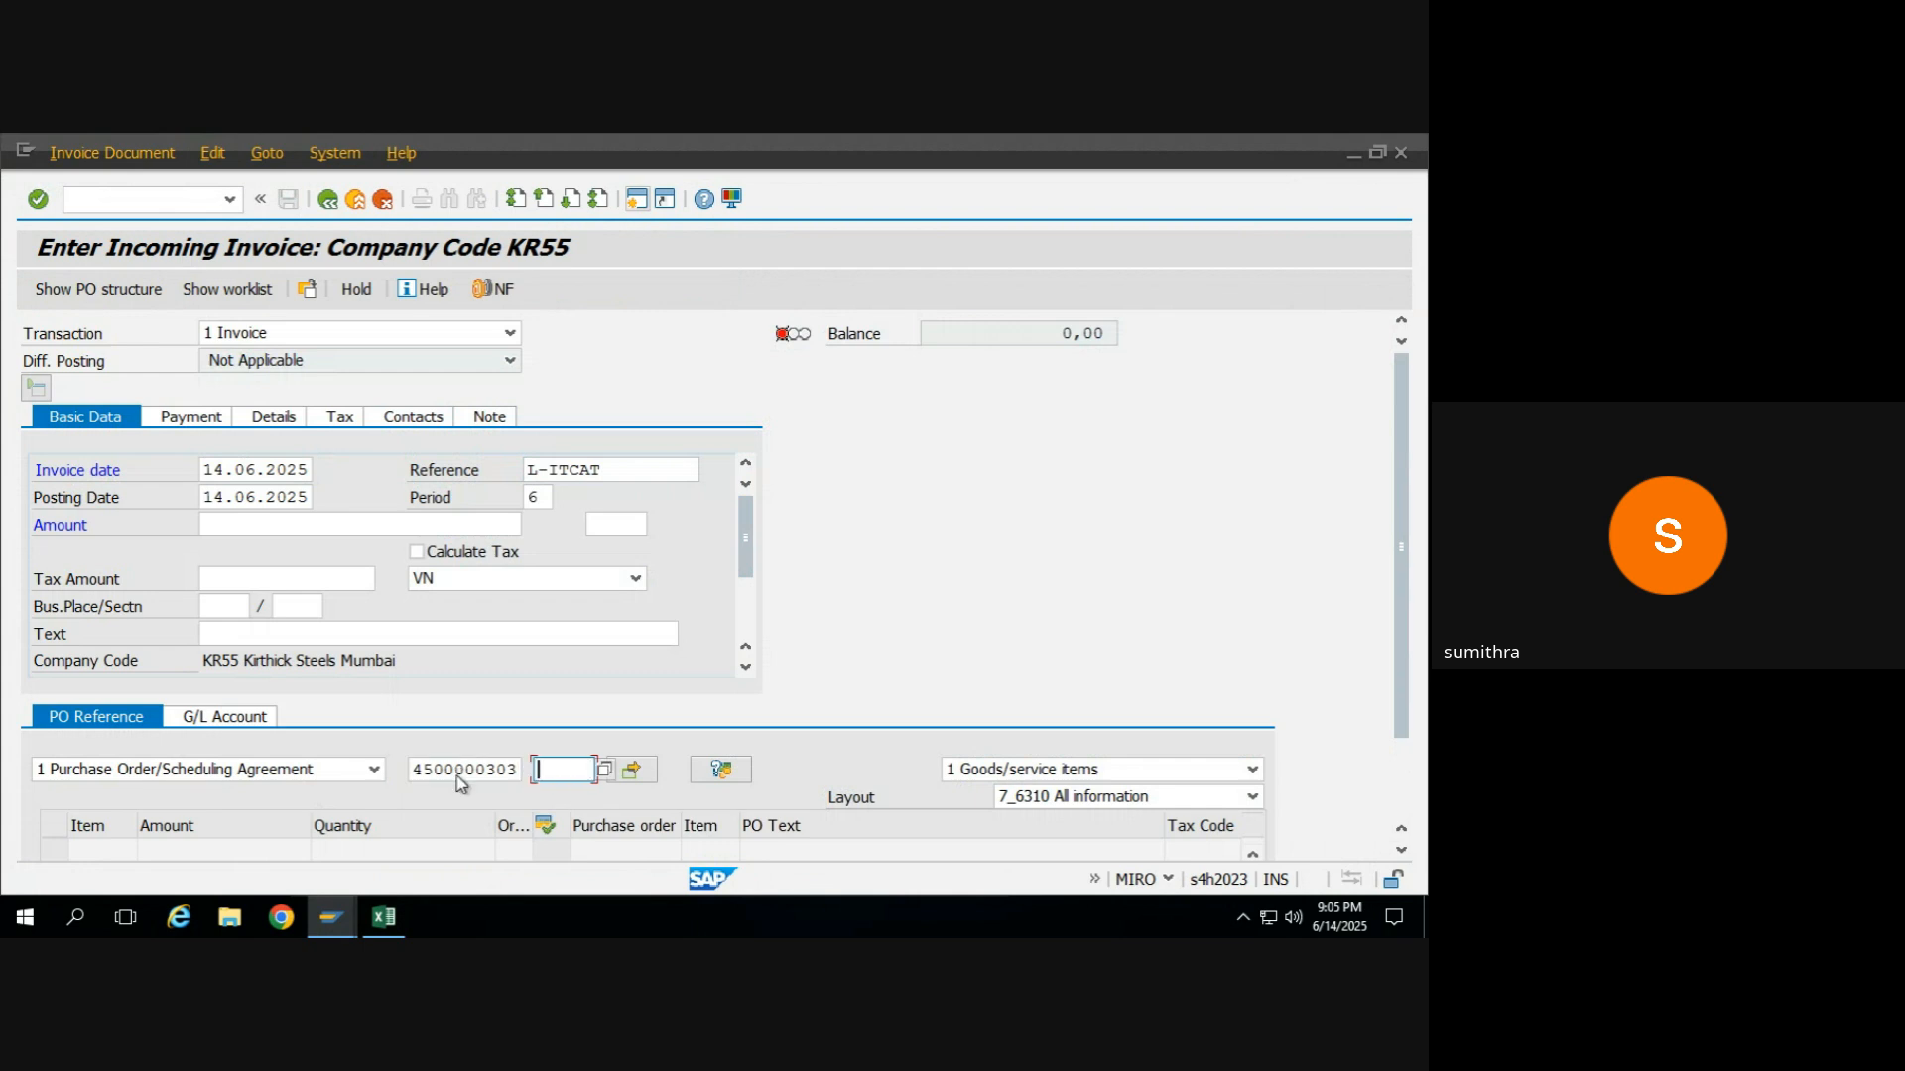
key(Return)
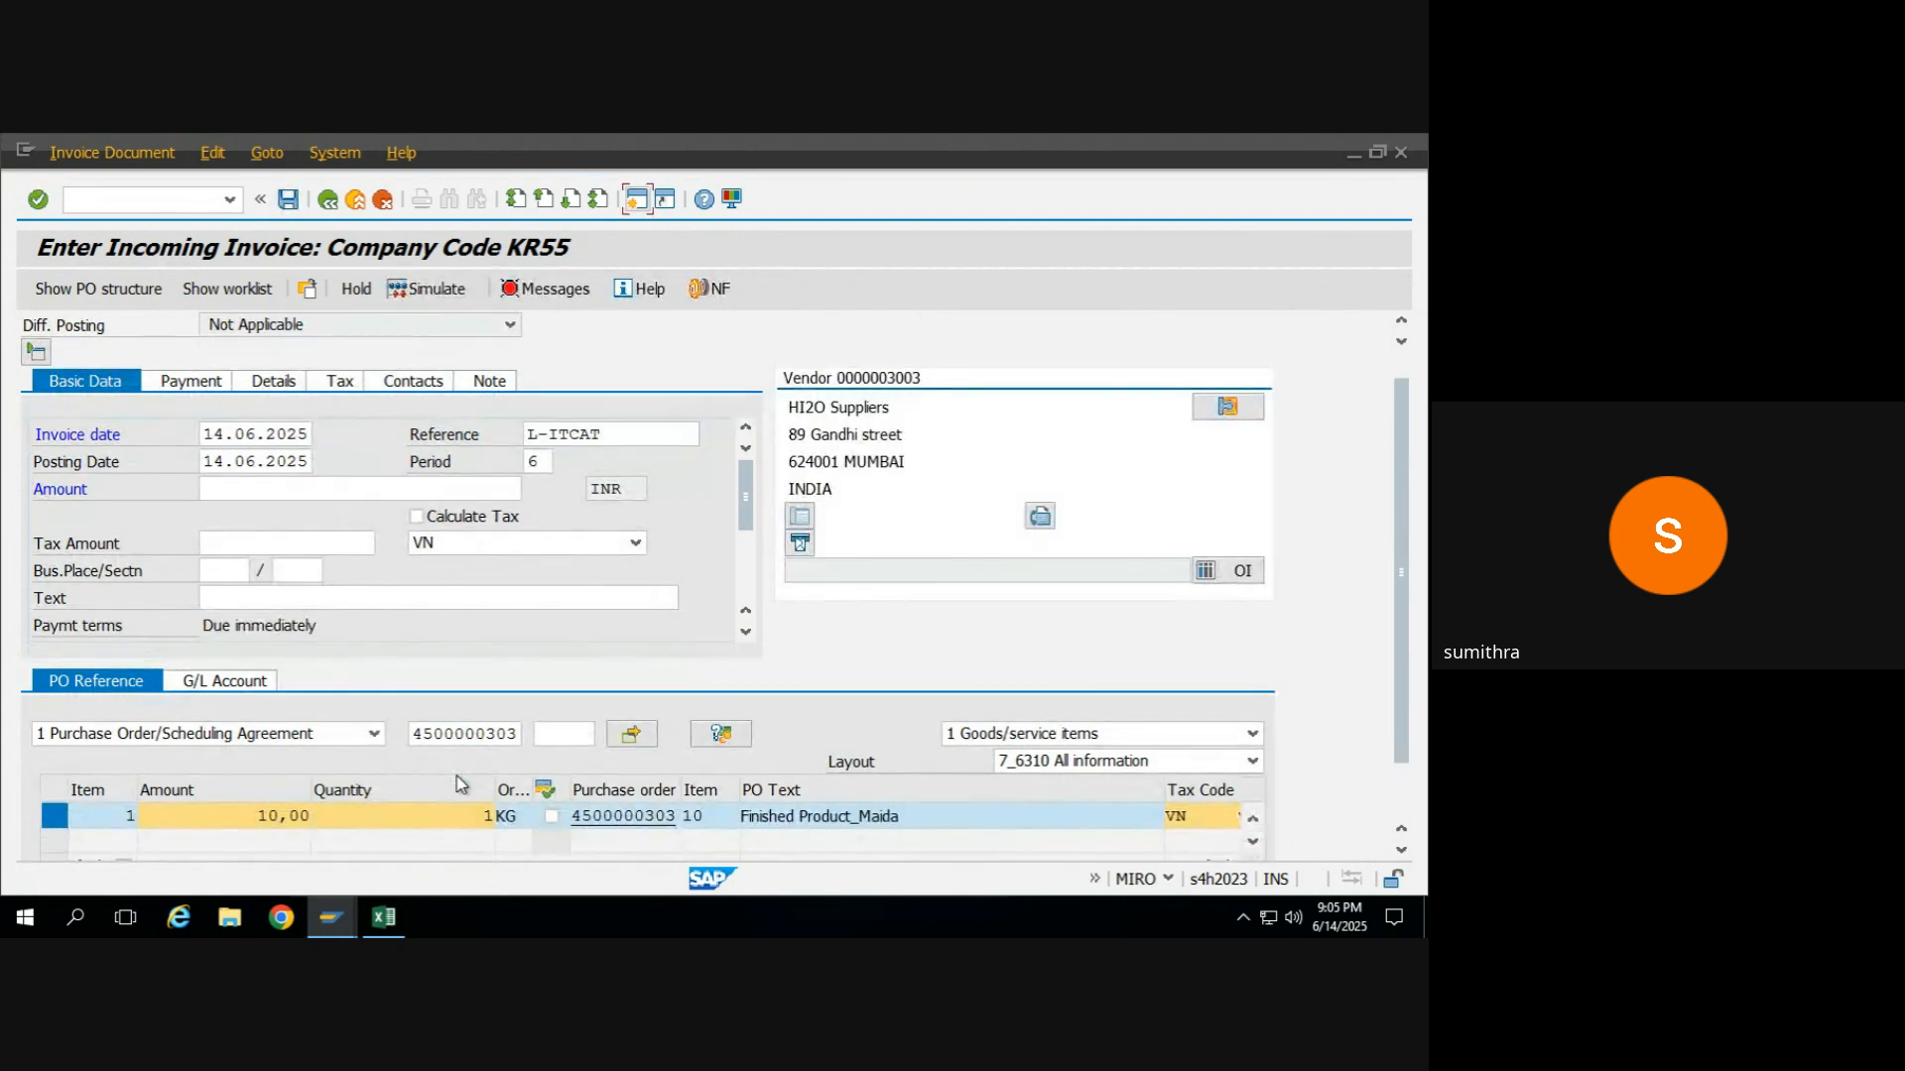
Set the Finished Product_Maida item's tax code to A0 (0% Tax) and delete the VN row from the tax data.
click(344, 383)
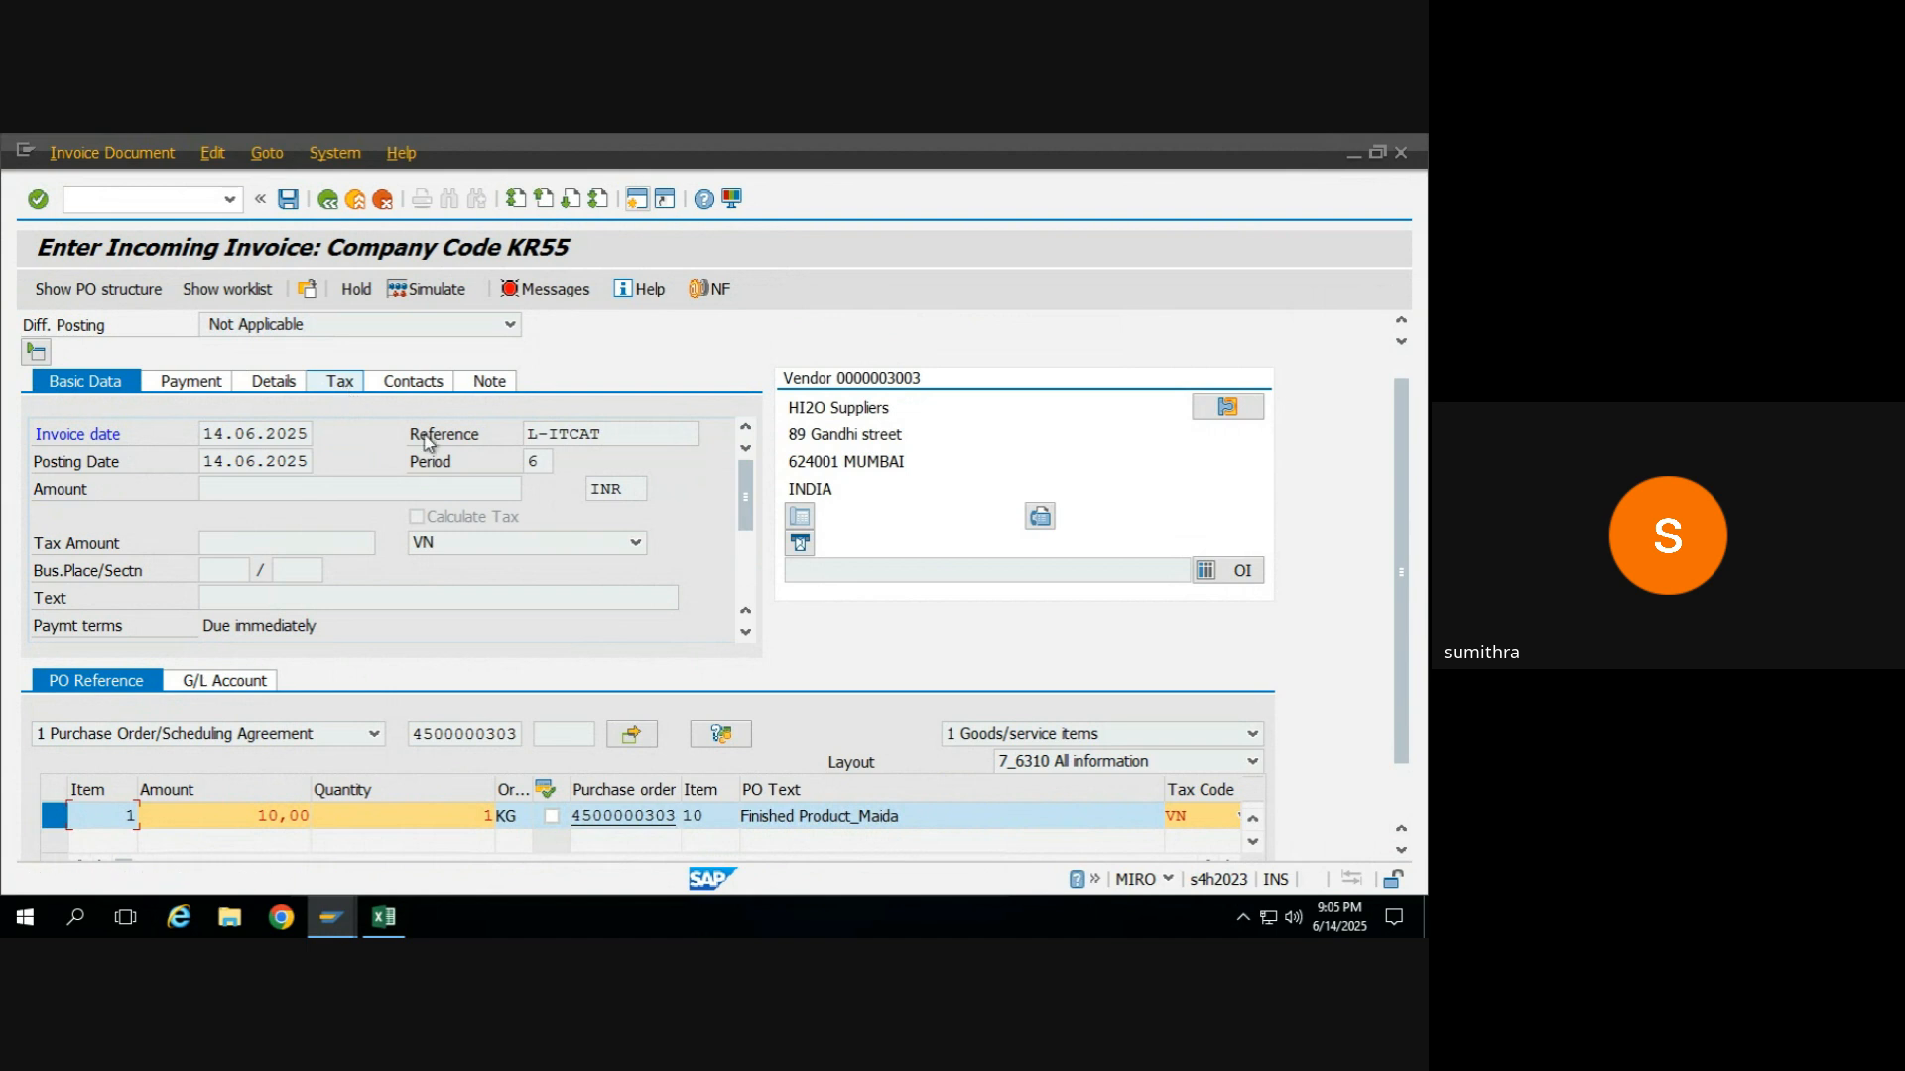
click(1211, 818)
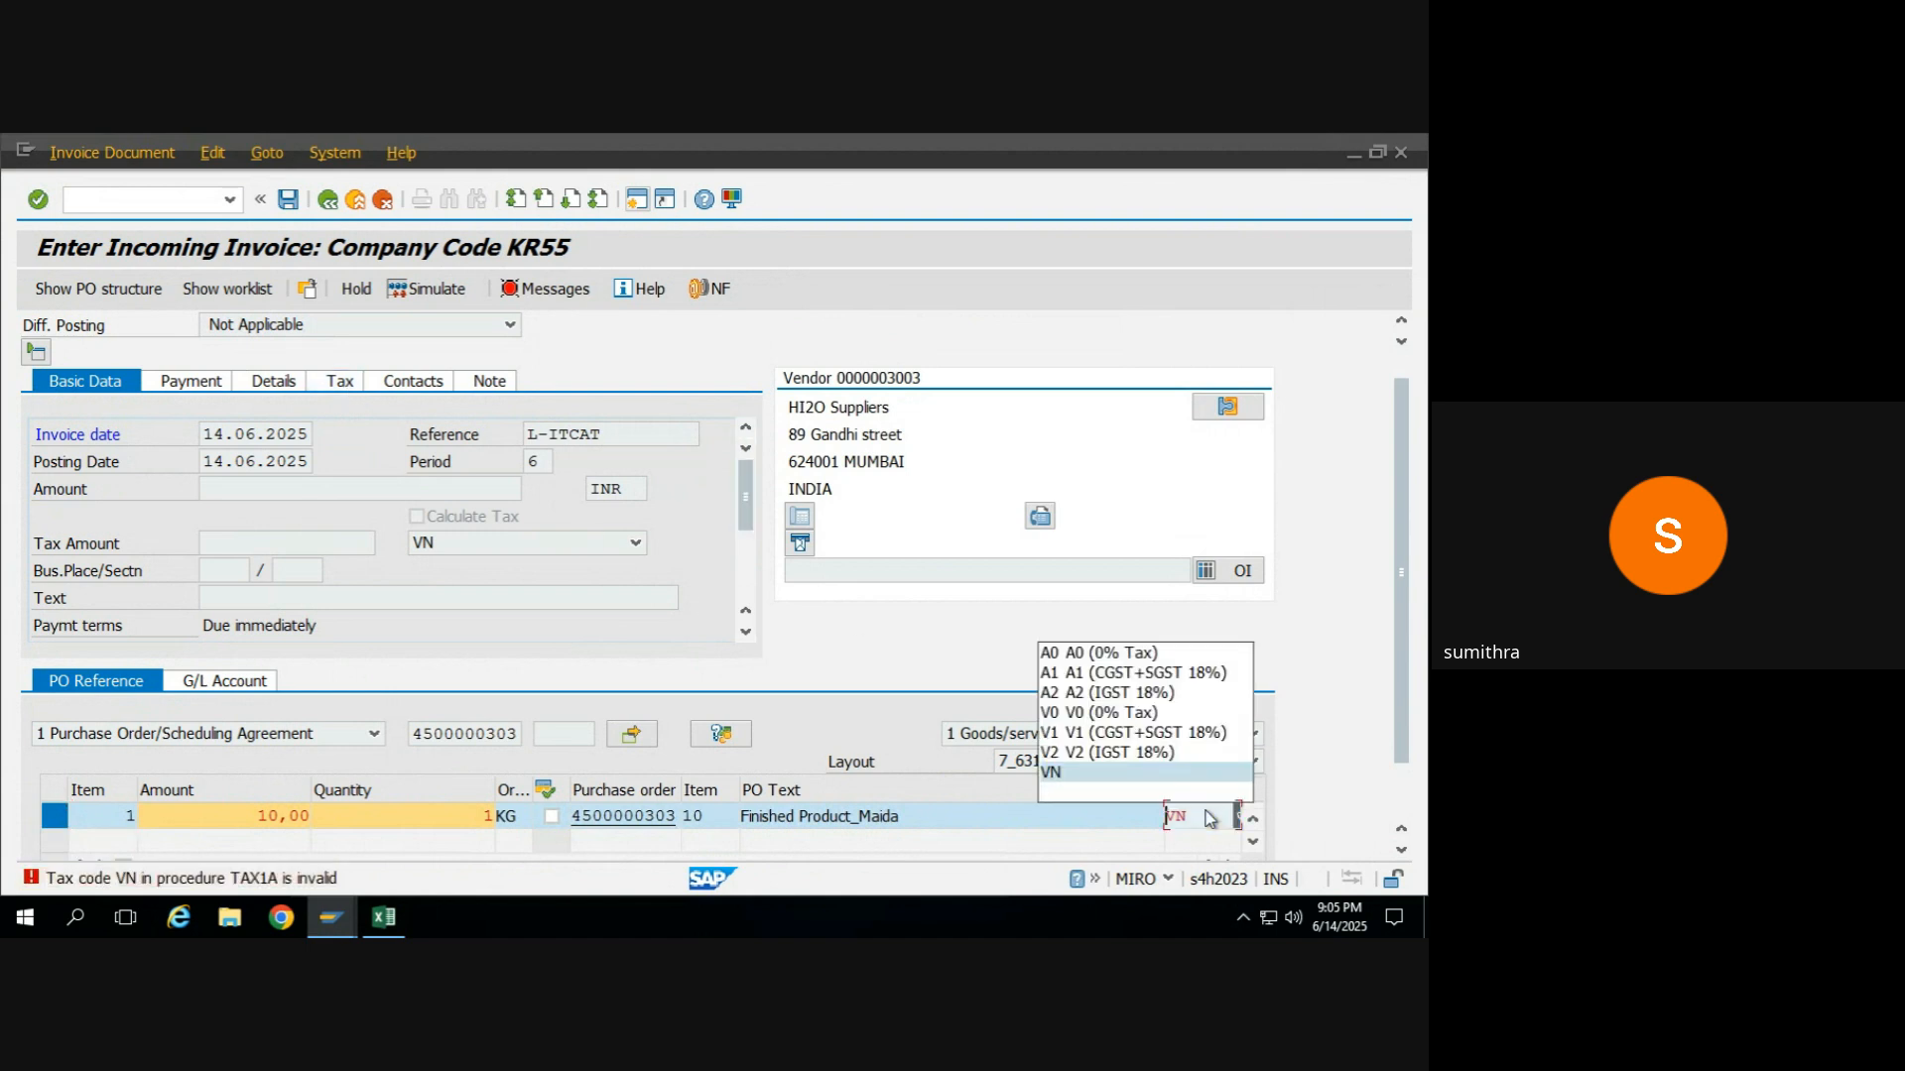
click(1098, 654)
key(Return)
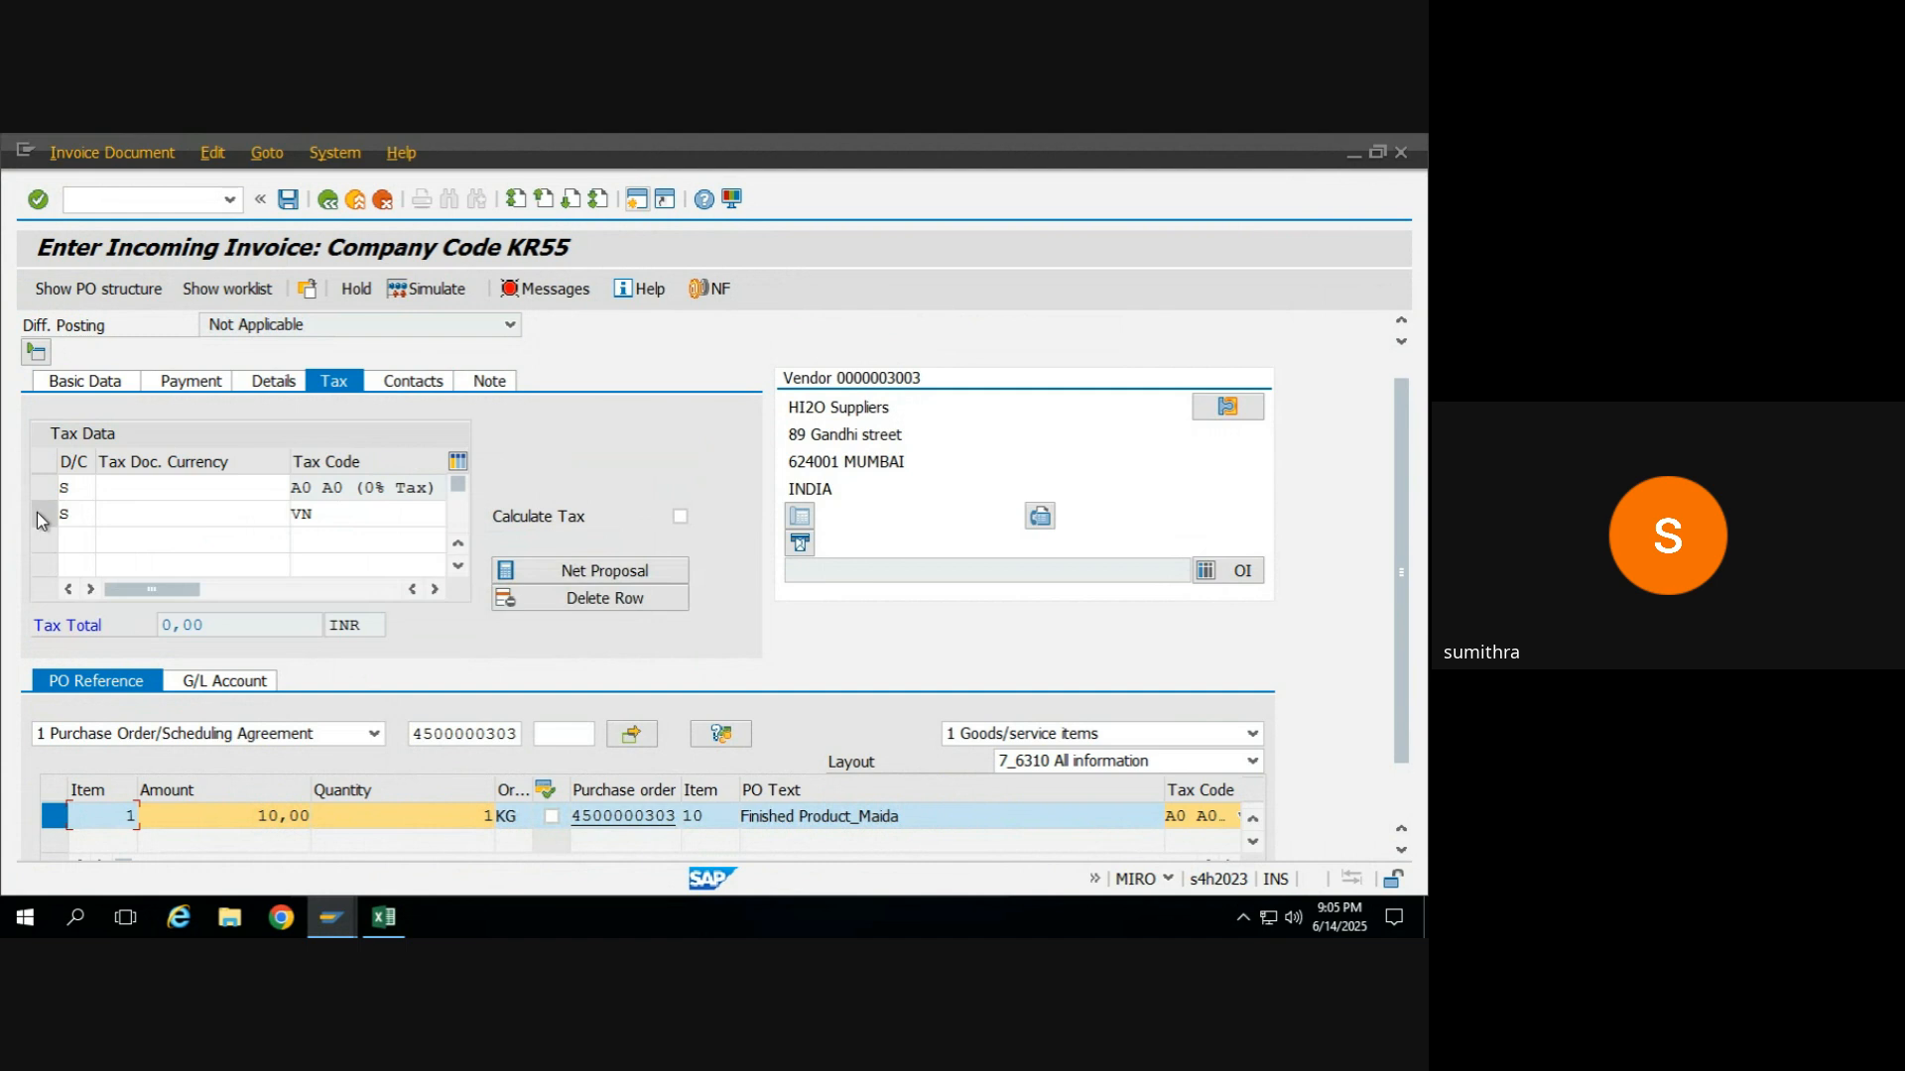
click(37, 512)
click(637, 601)
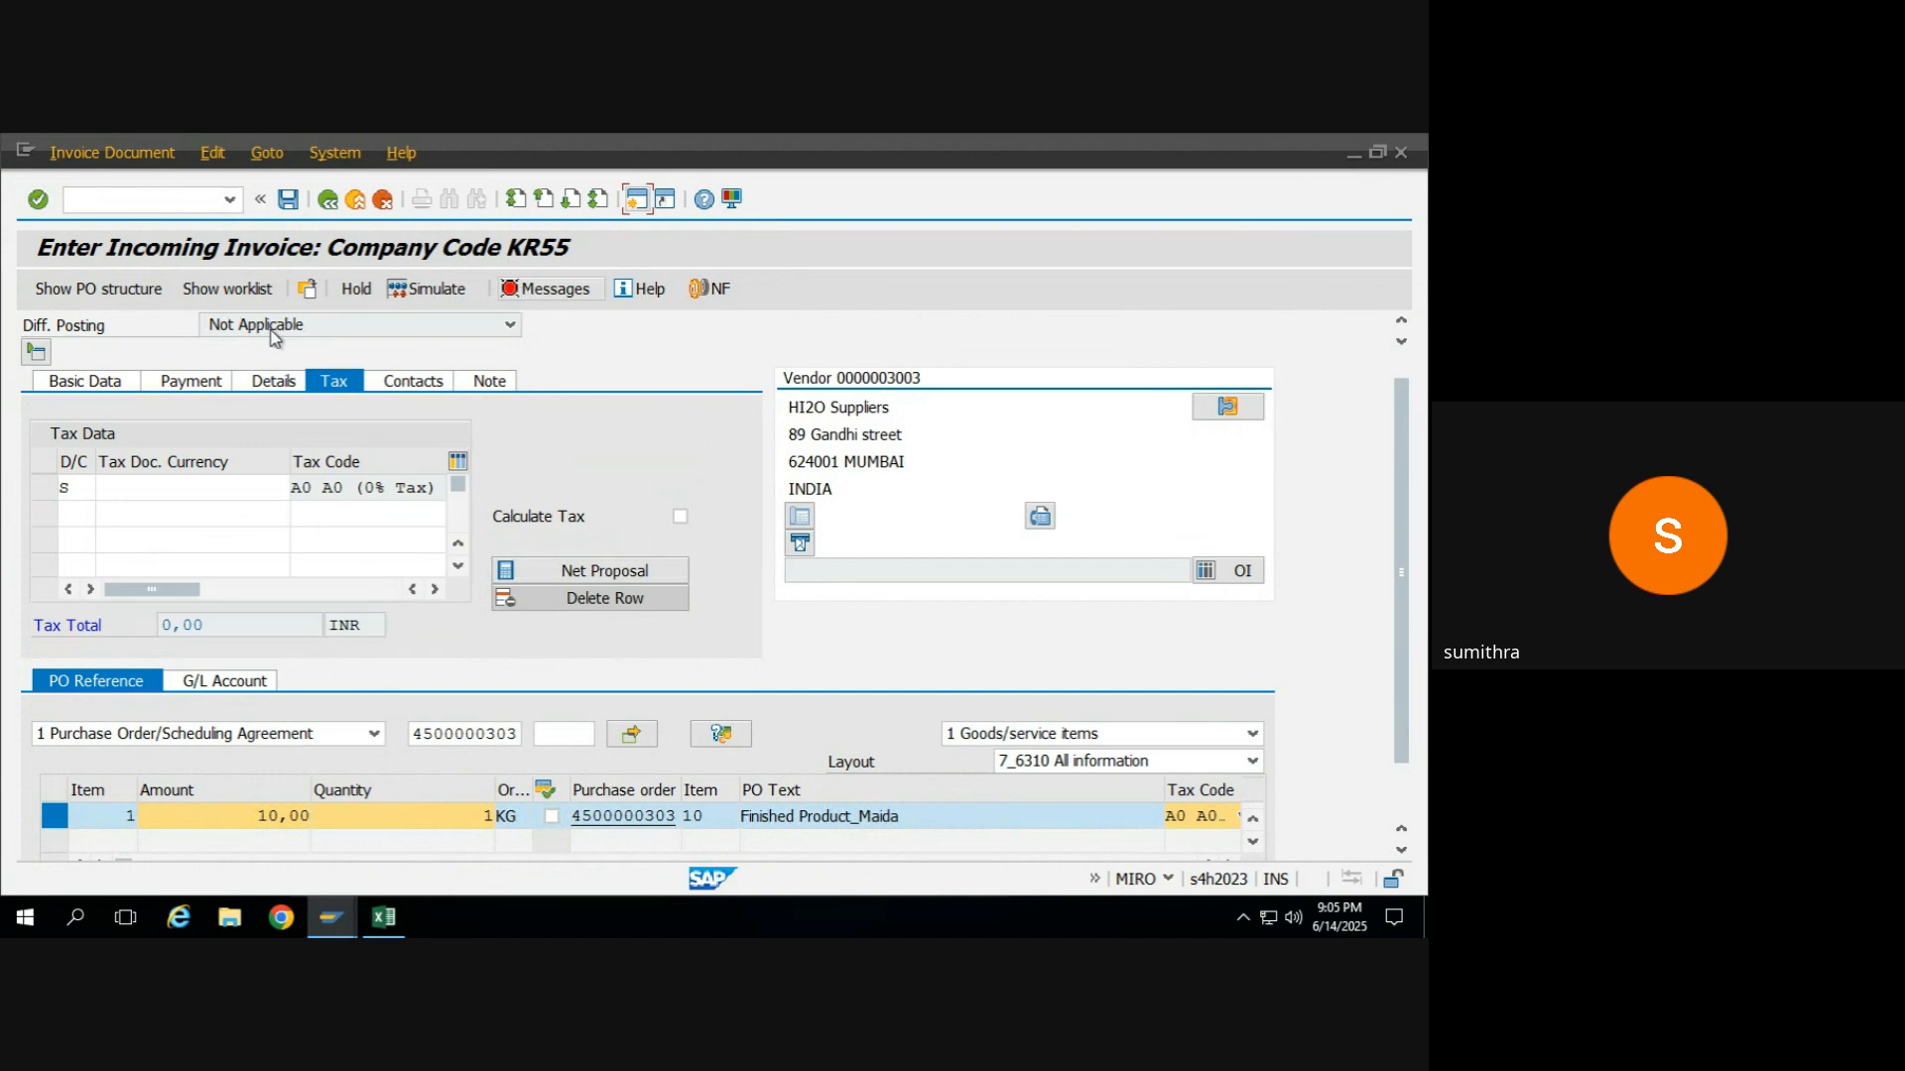
Copy the outstanding balance into the invoice's basic data as the amount, 10,00 INR.
click(83, 384)
scroll(1398, 474, up, 1)
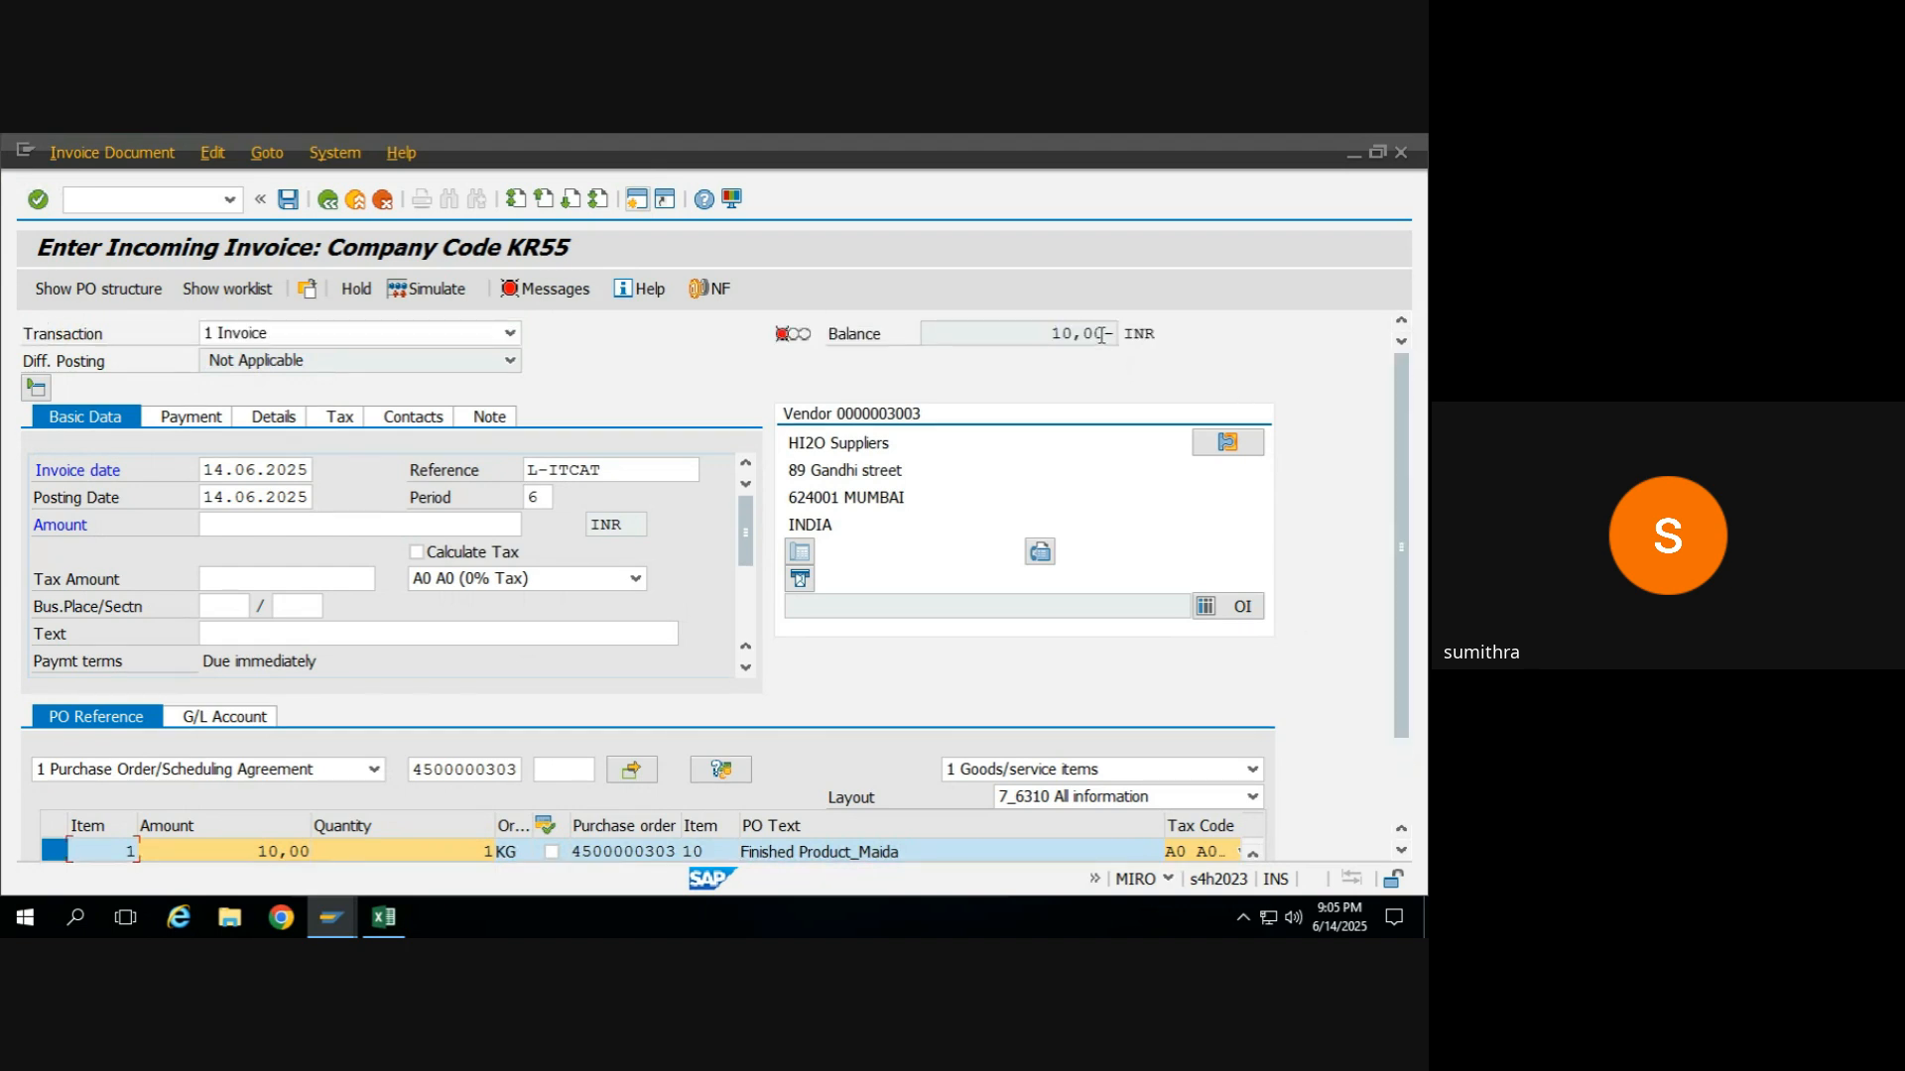
drag(1104, 334, 1051, 343)
click(1039, 341)
click(285, 524)
text(10,00)
key(Return)
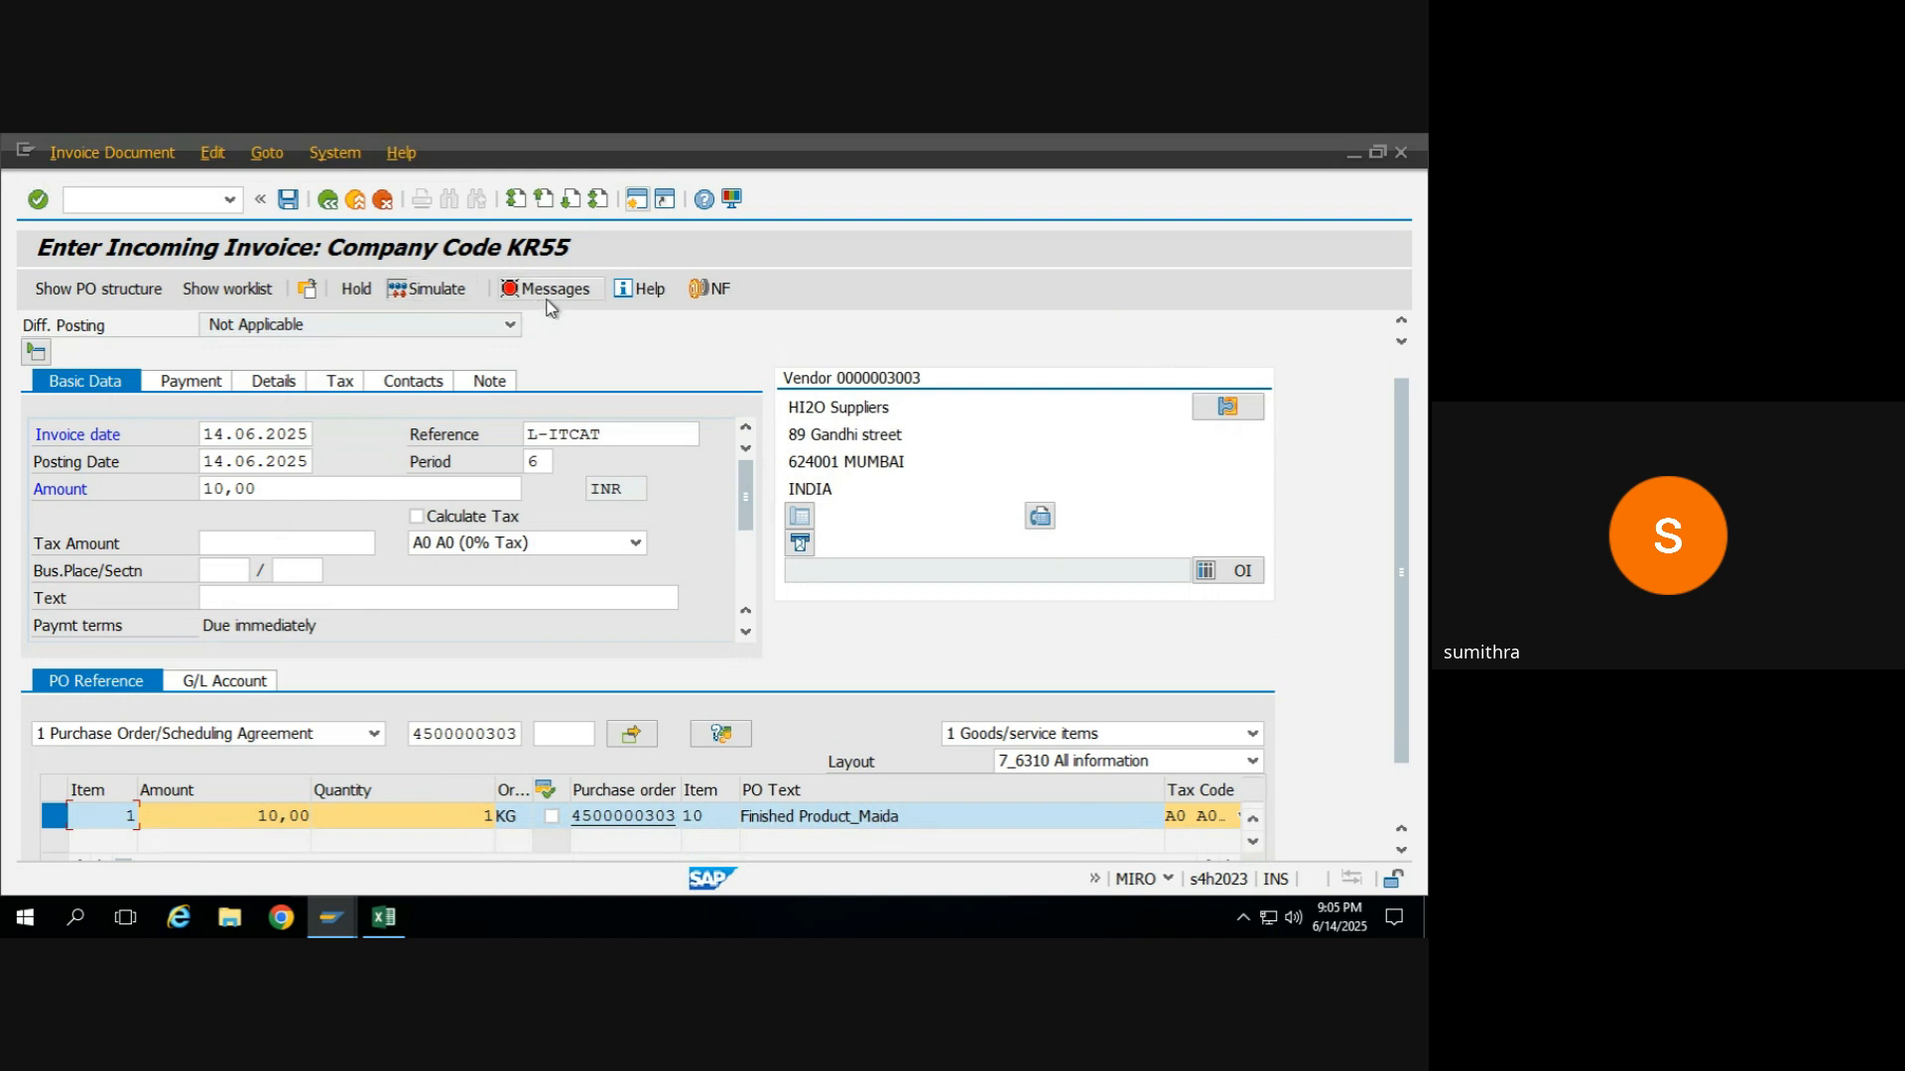
Check the verification log, set the invoice's business place to KR55, and recheck the log.
click(549, 297)
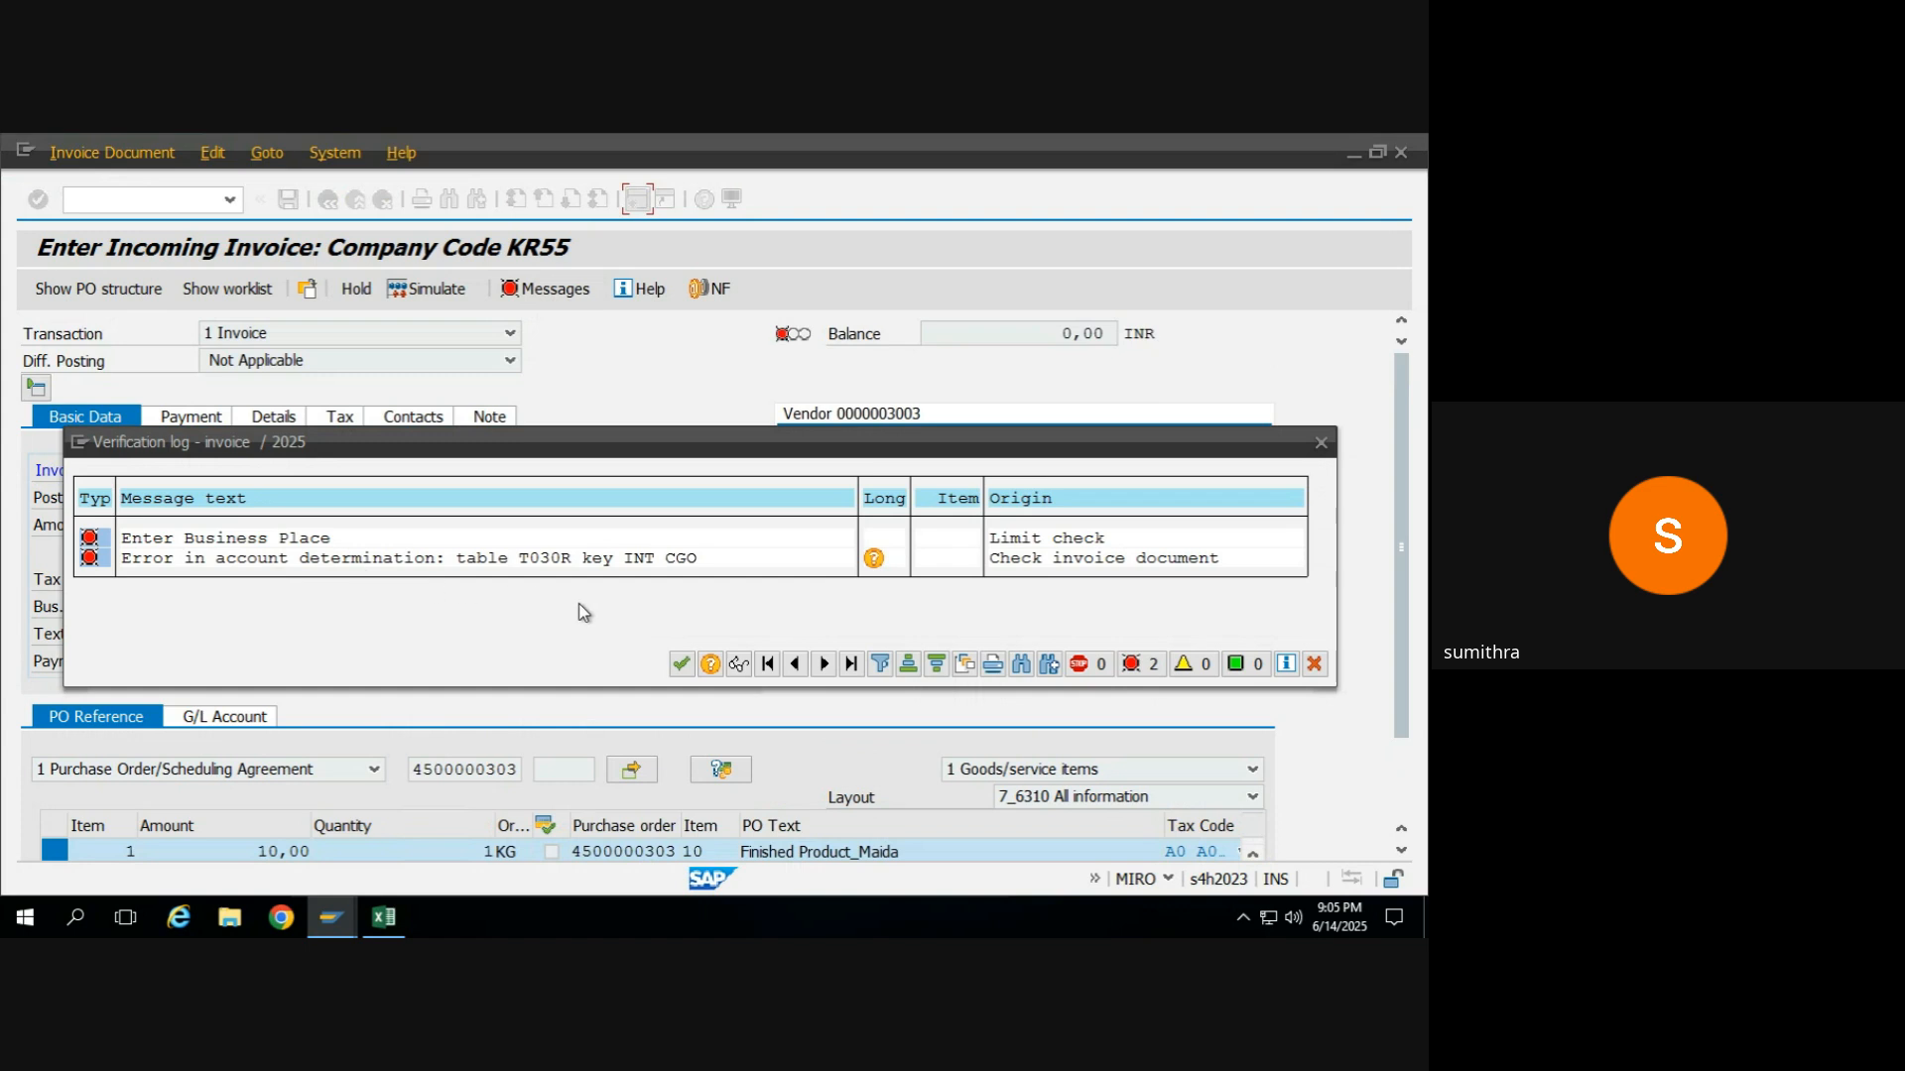
click(683, 665)
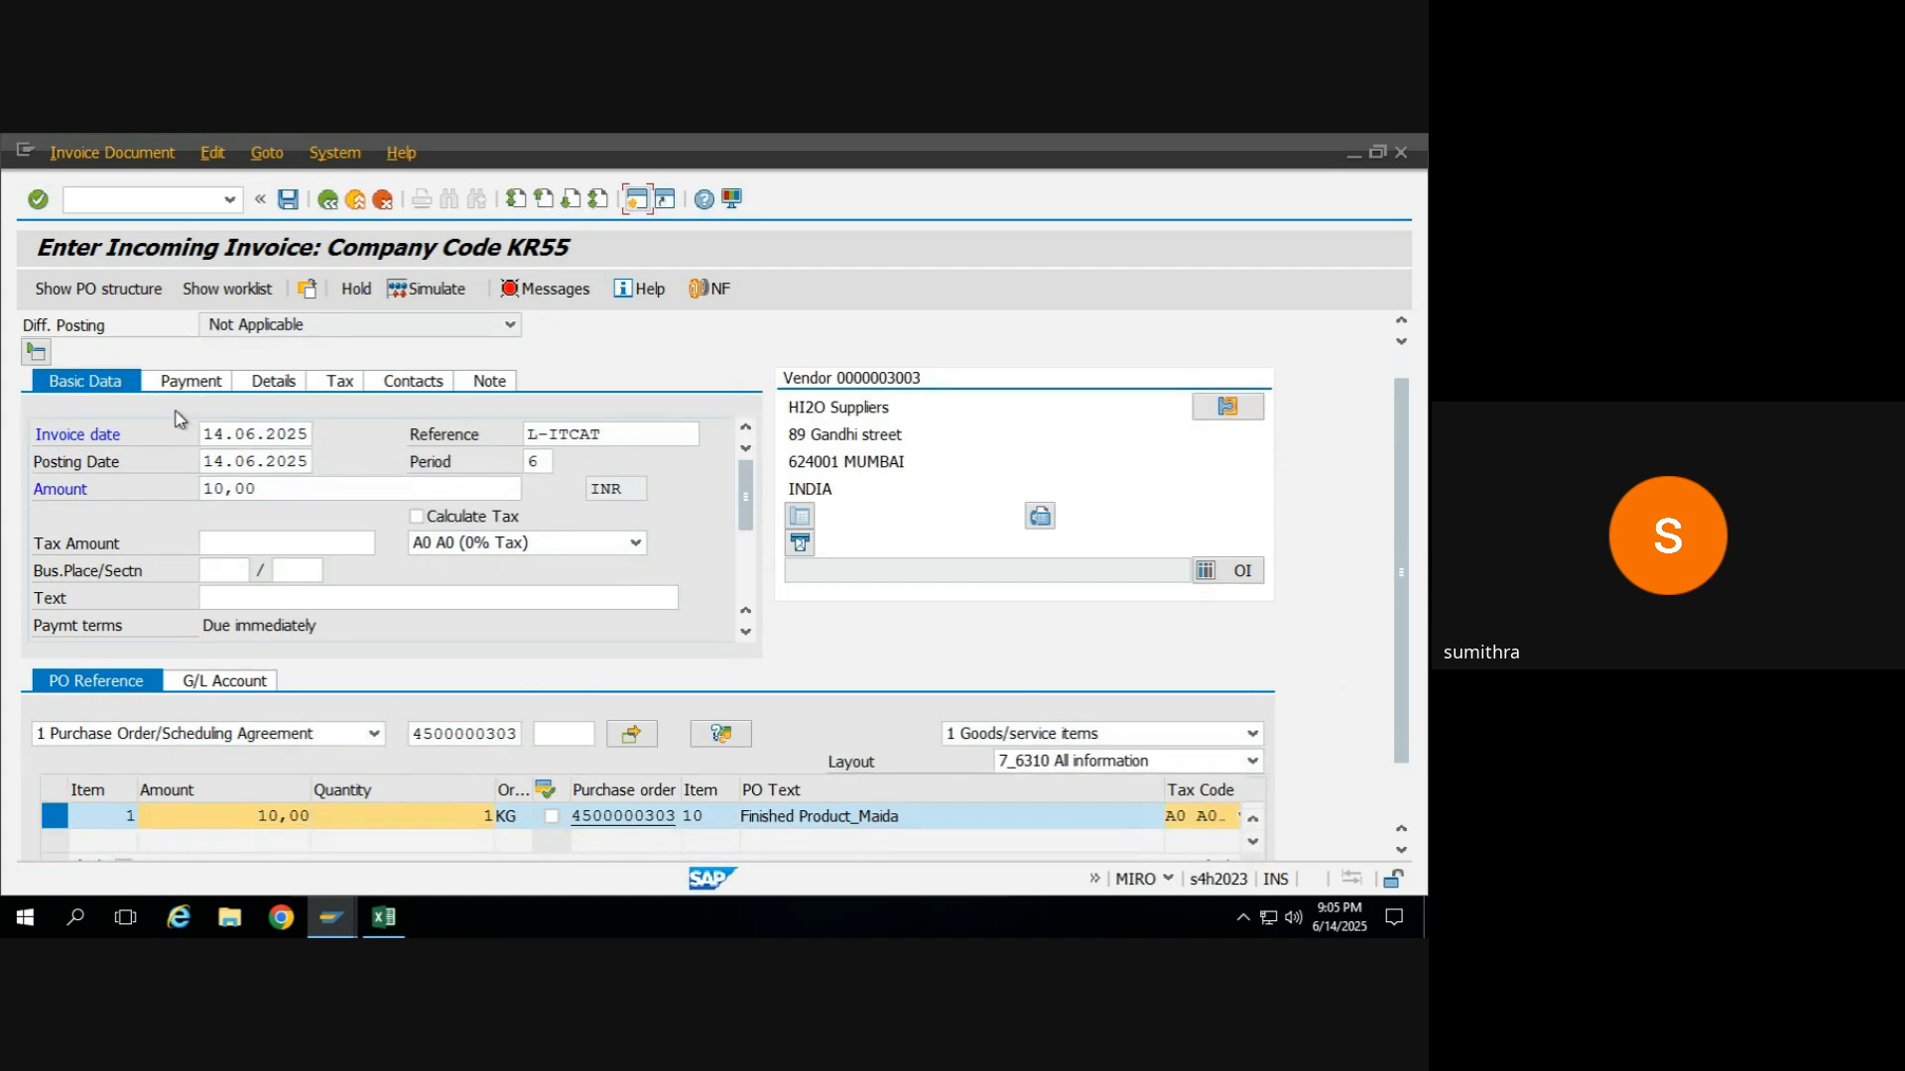
click(224, 571)
click(225, 568)
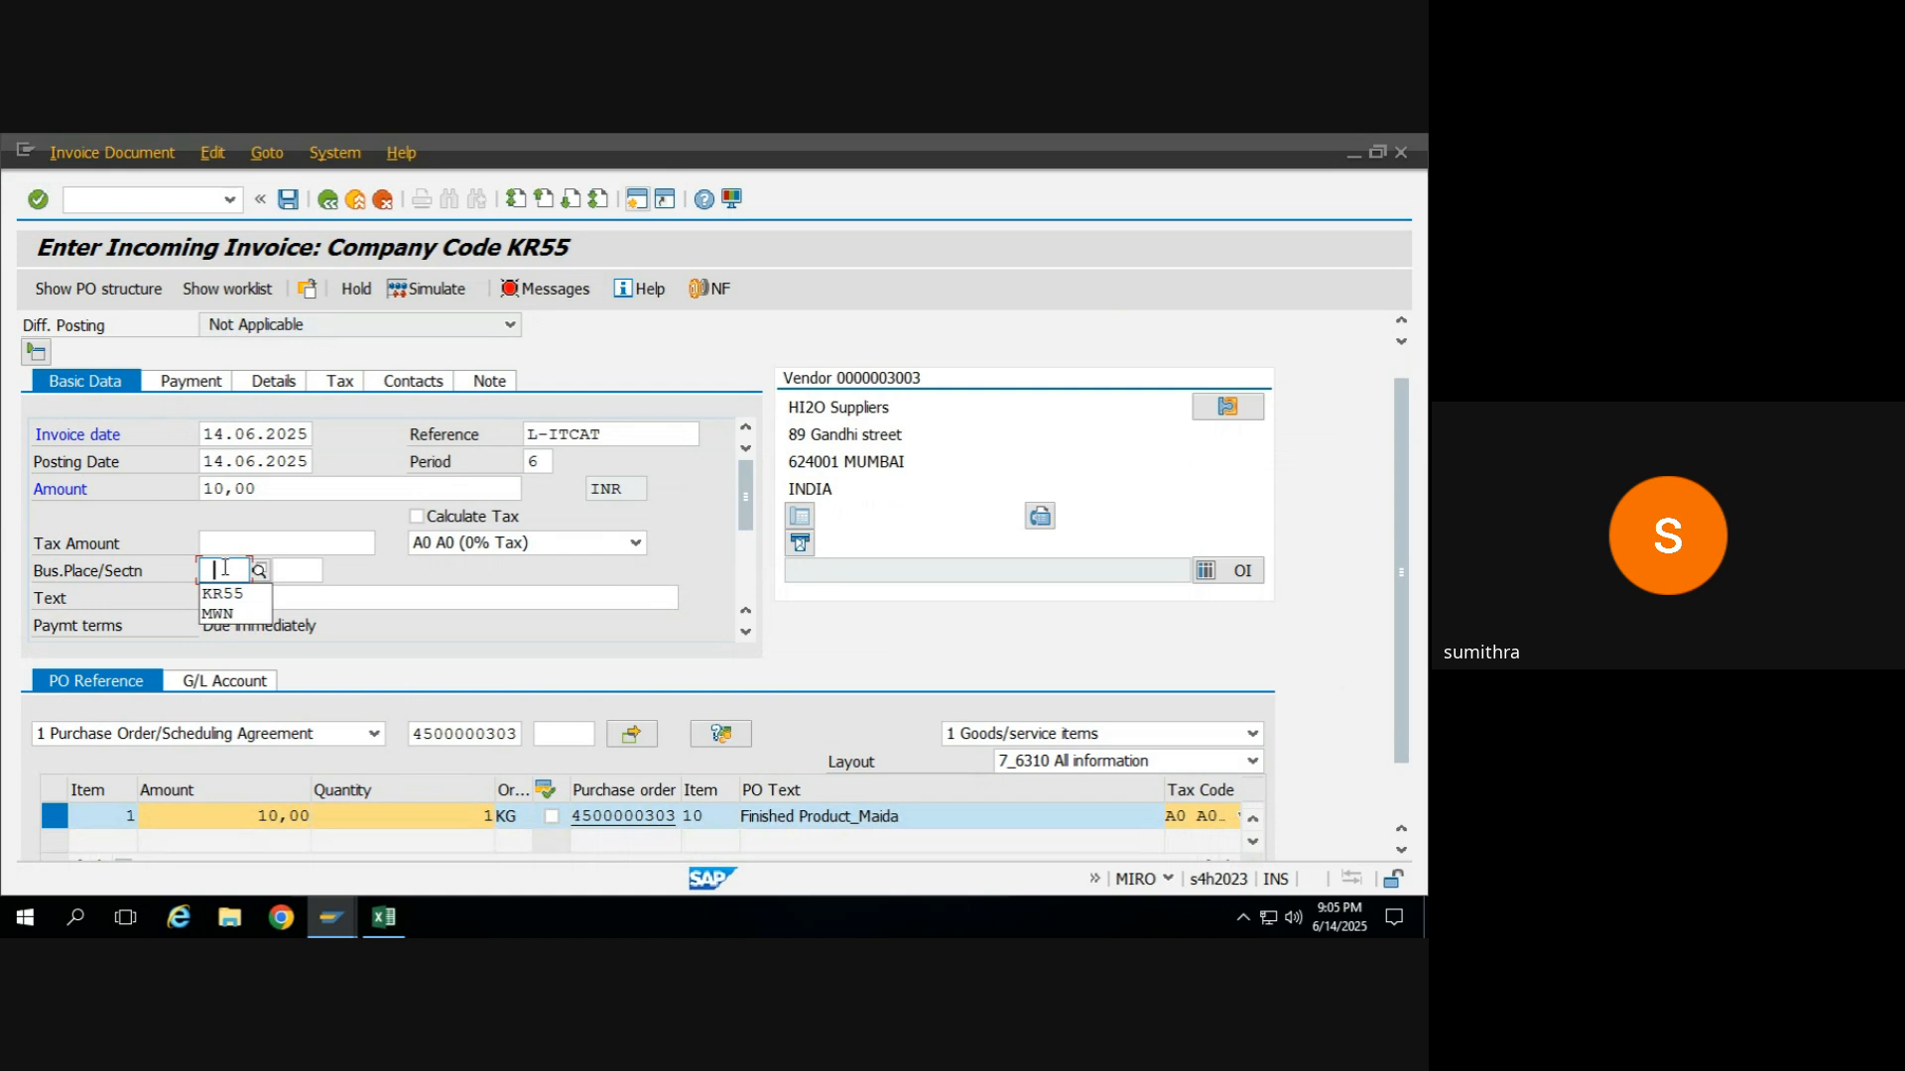
click(222, 593)
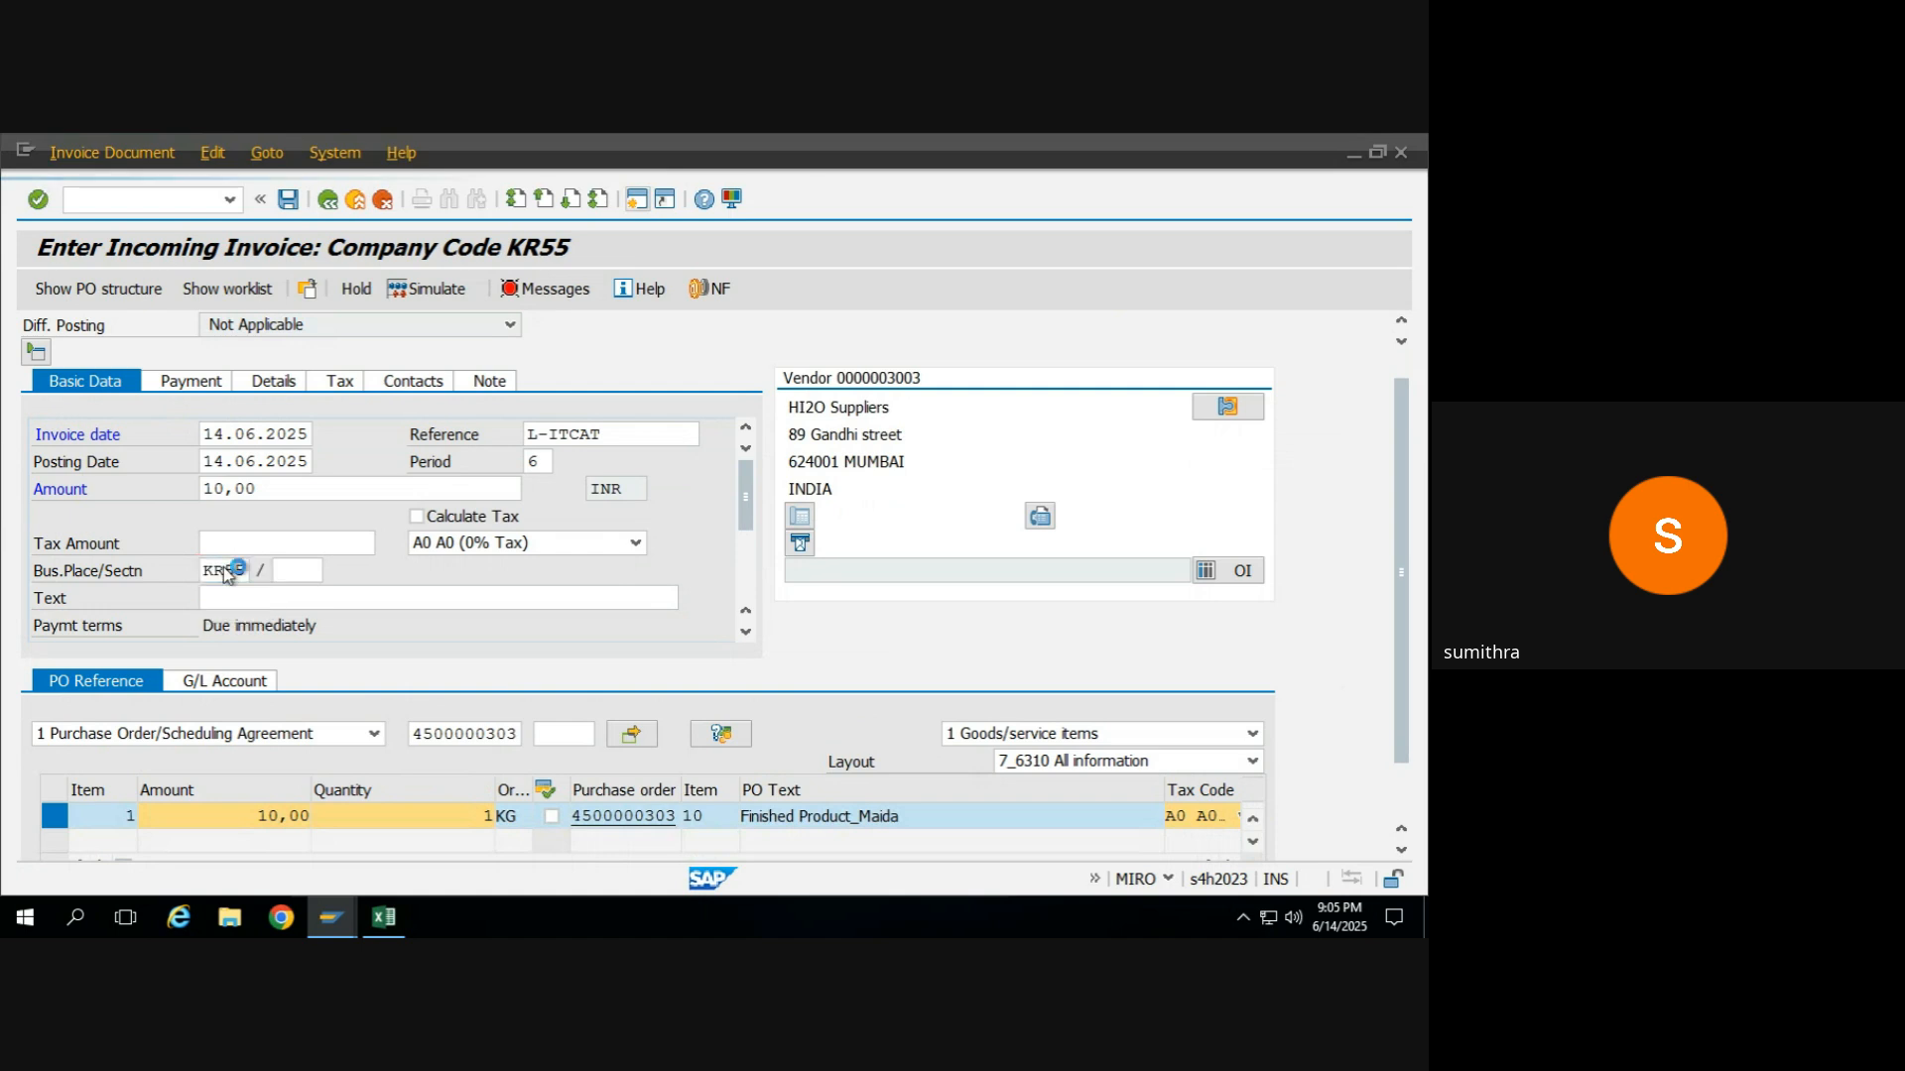
click(551, 289)
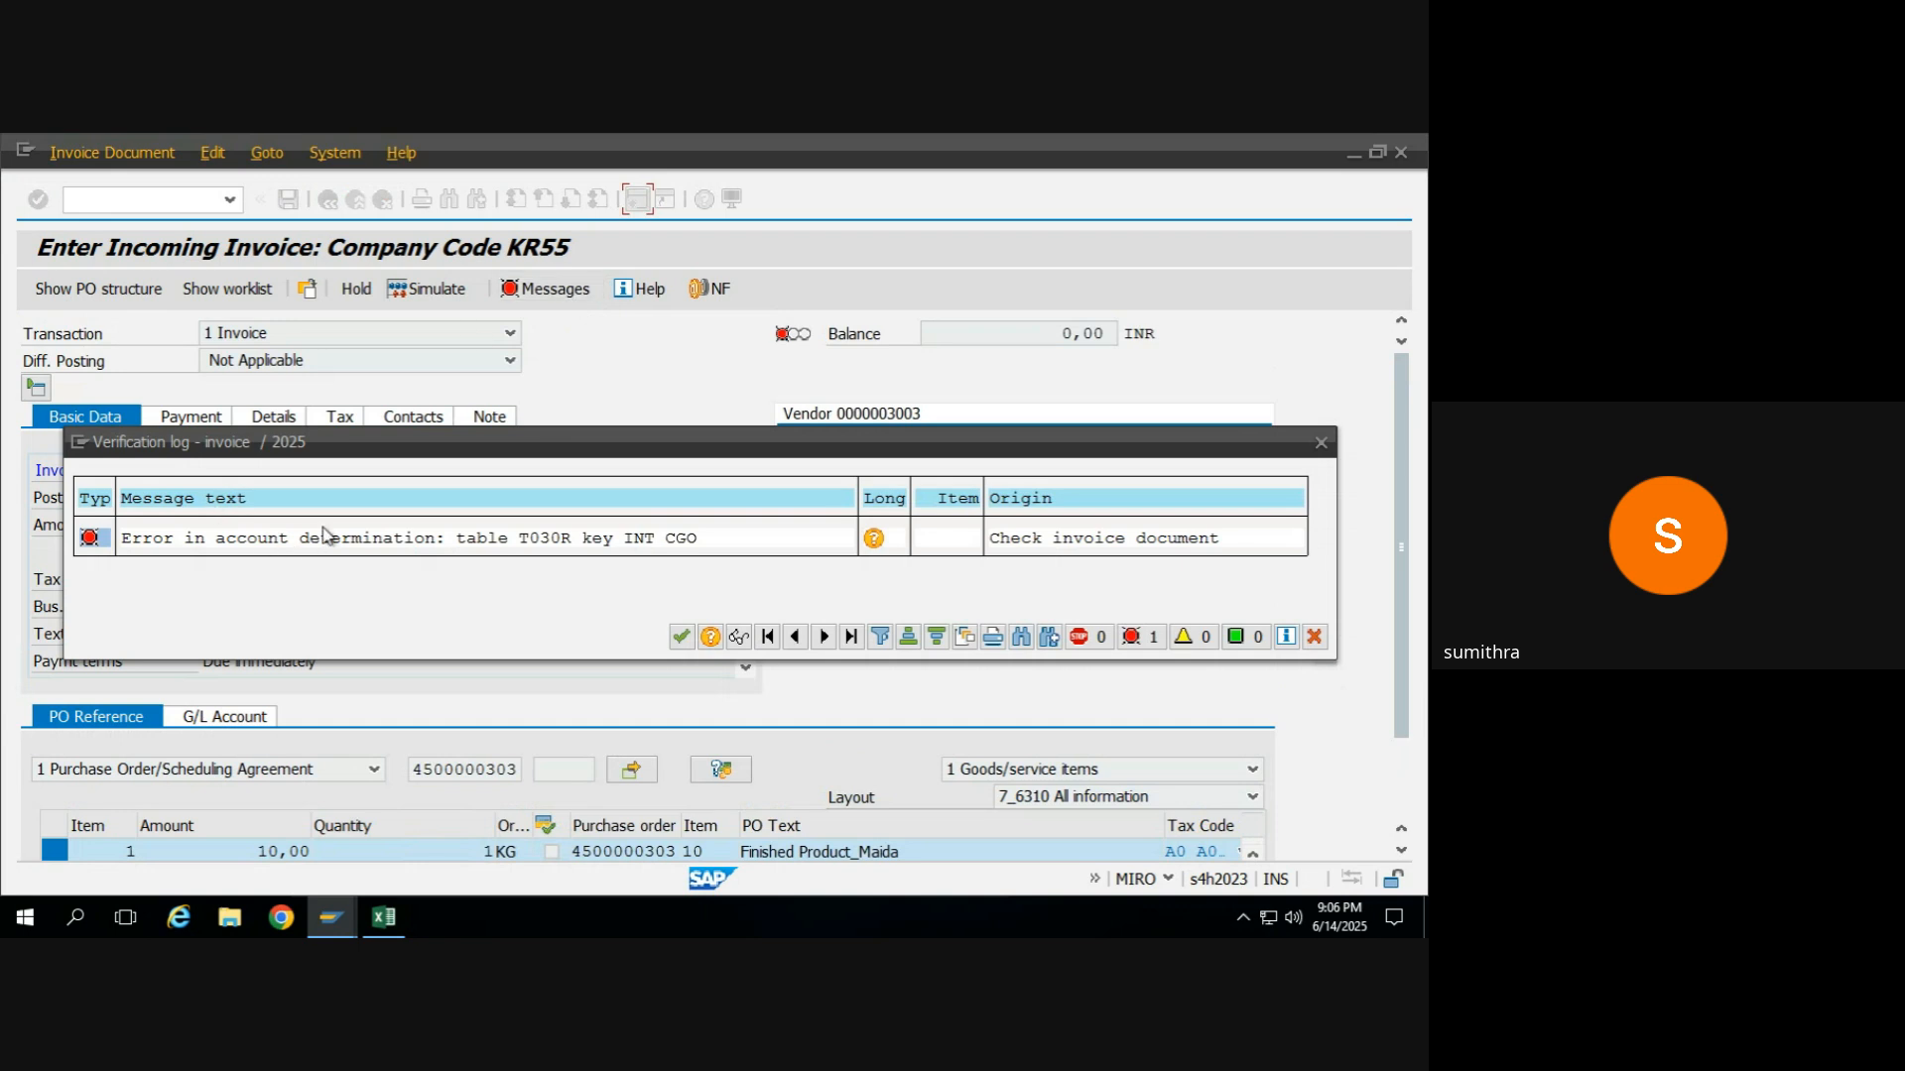
click(682, 638)
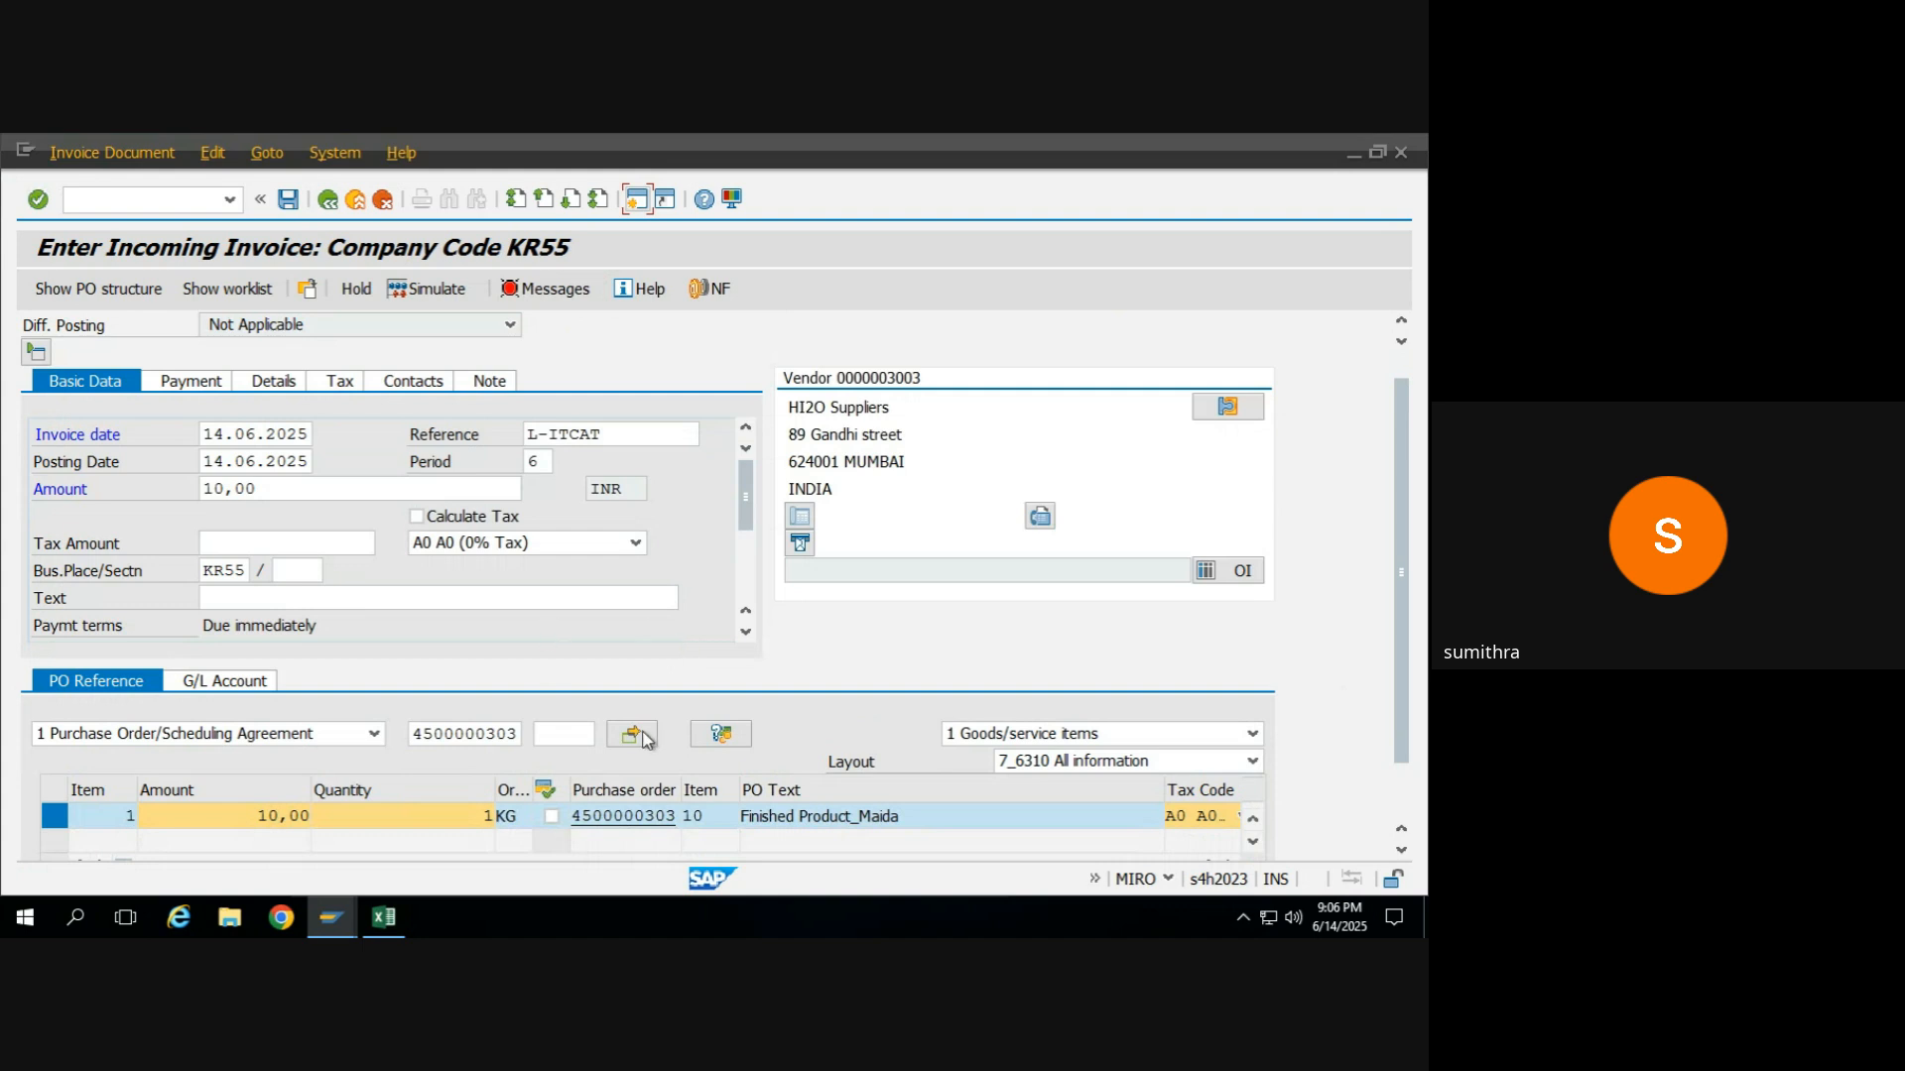
Try tax code A1 (CGST+SGST 18%) on the Finished Product_Maida item and check the verification log.
click(1181, 816)
click(1237, 815)
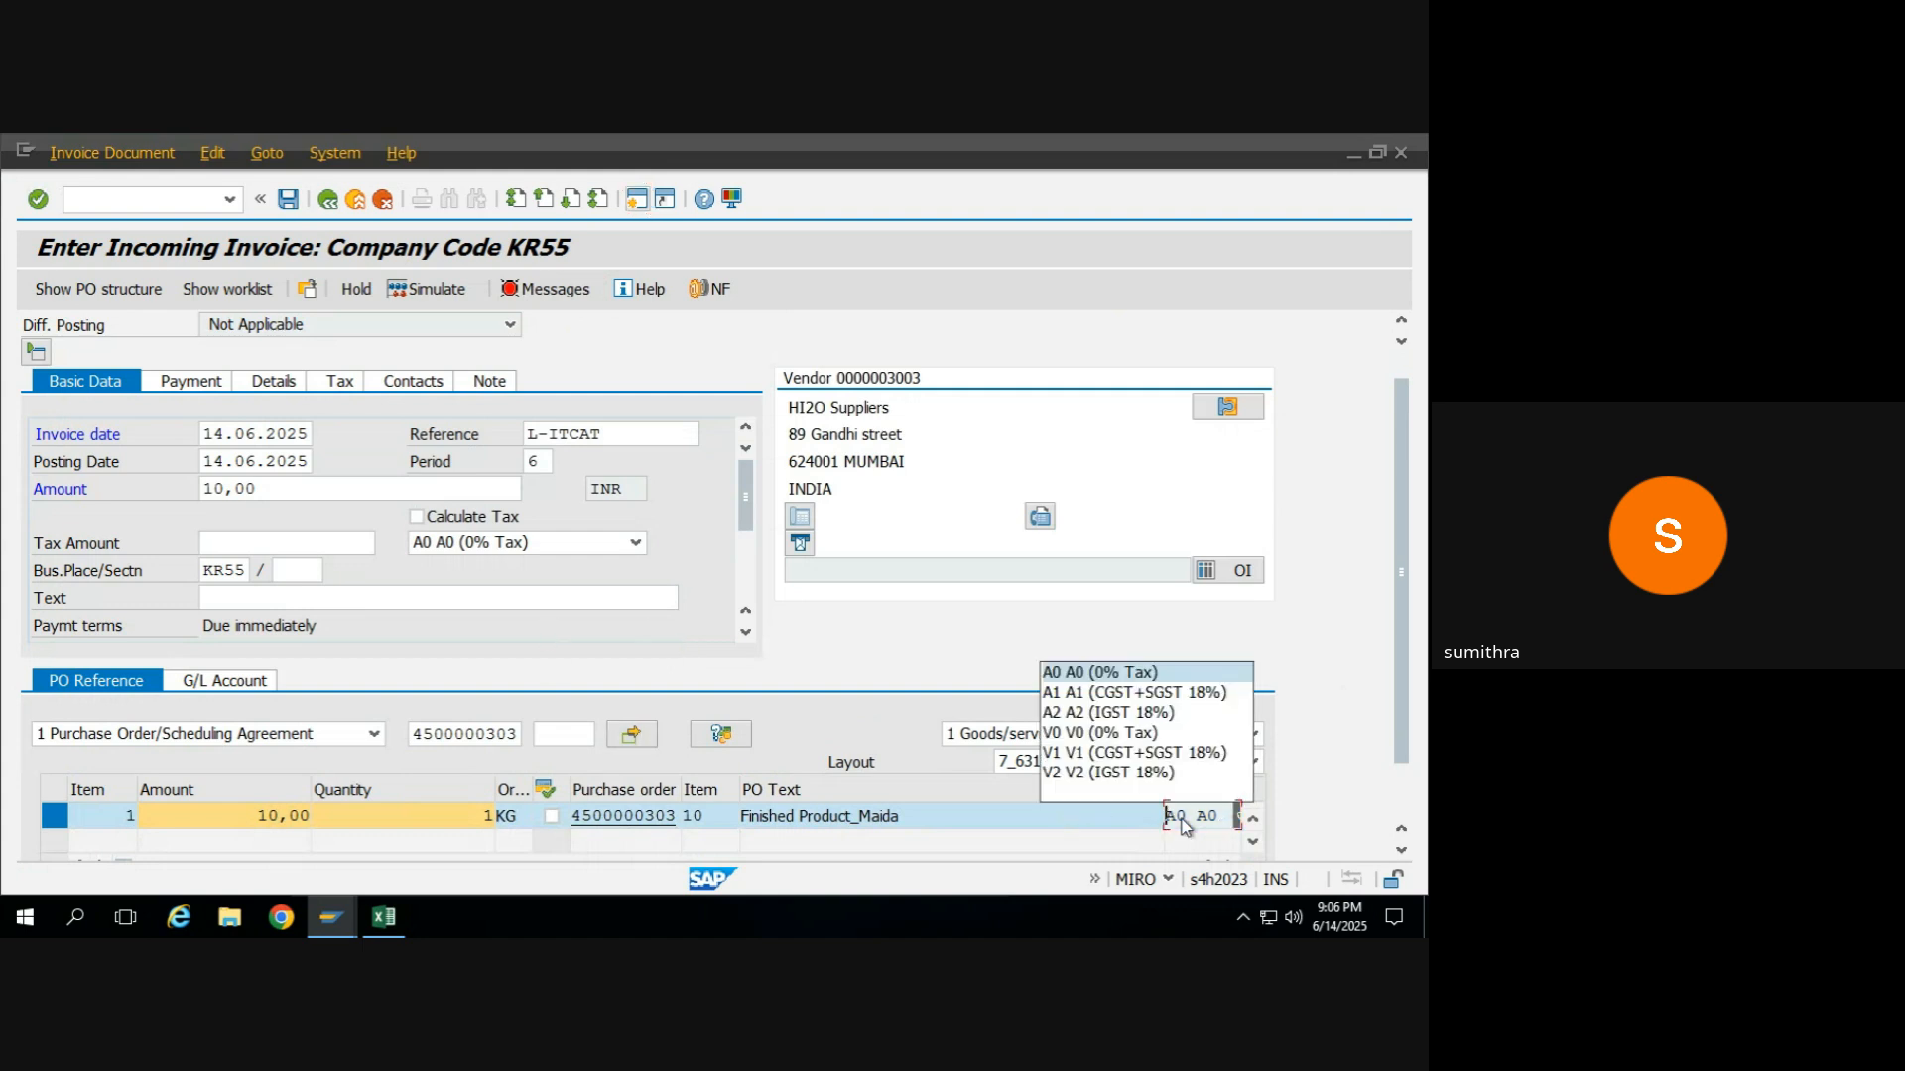
click(1140, 692)
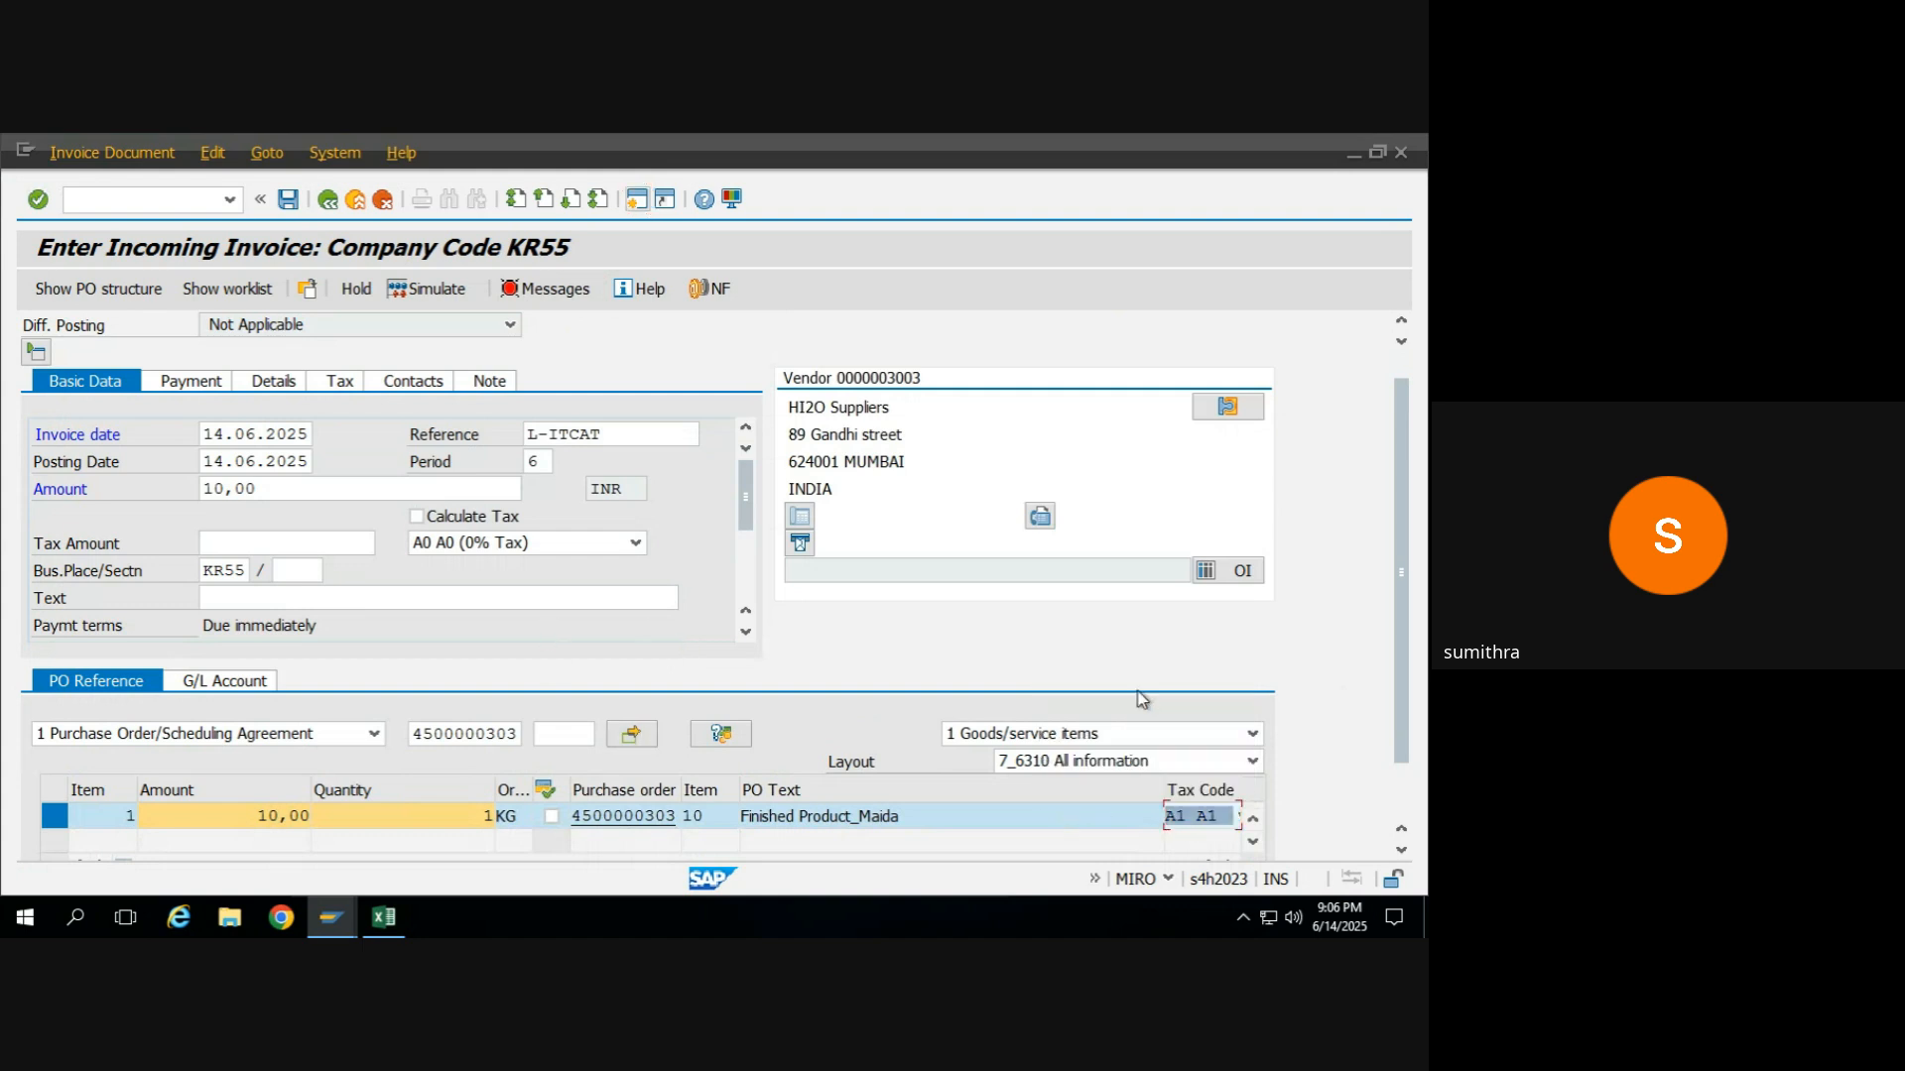
click(561, 290)
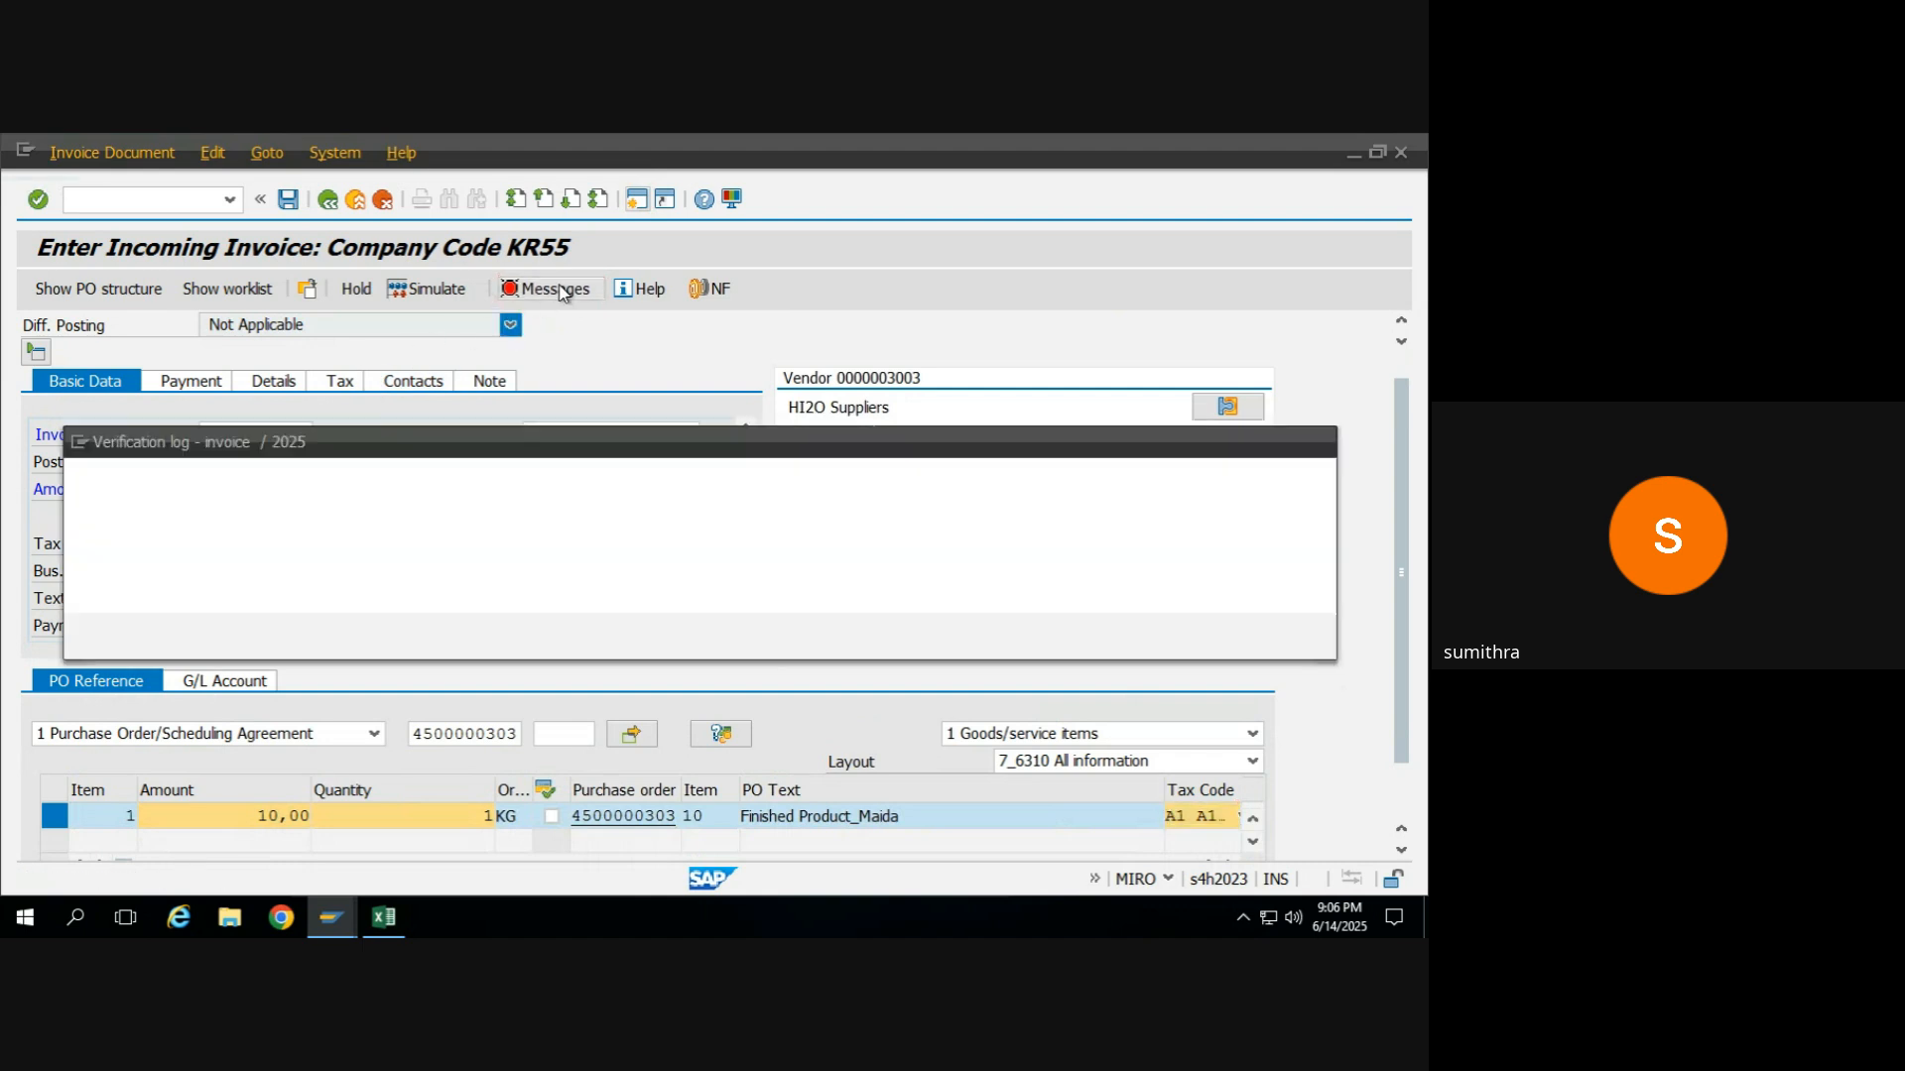
click(681, 638)
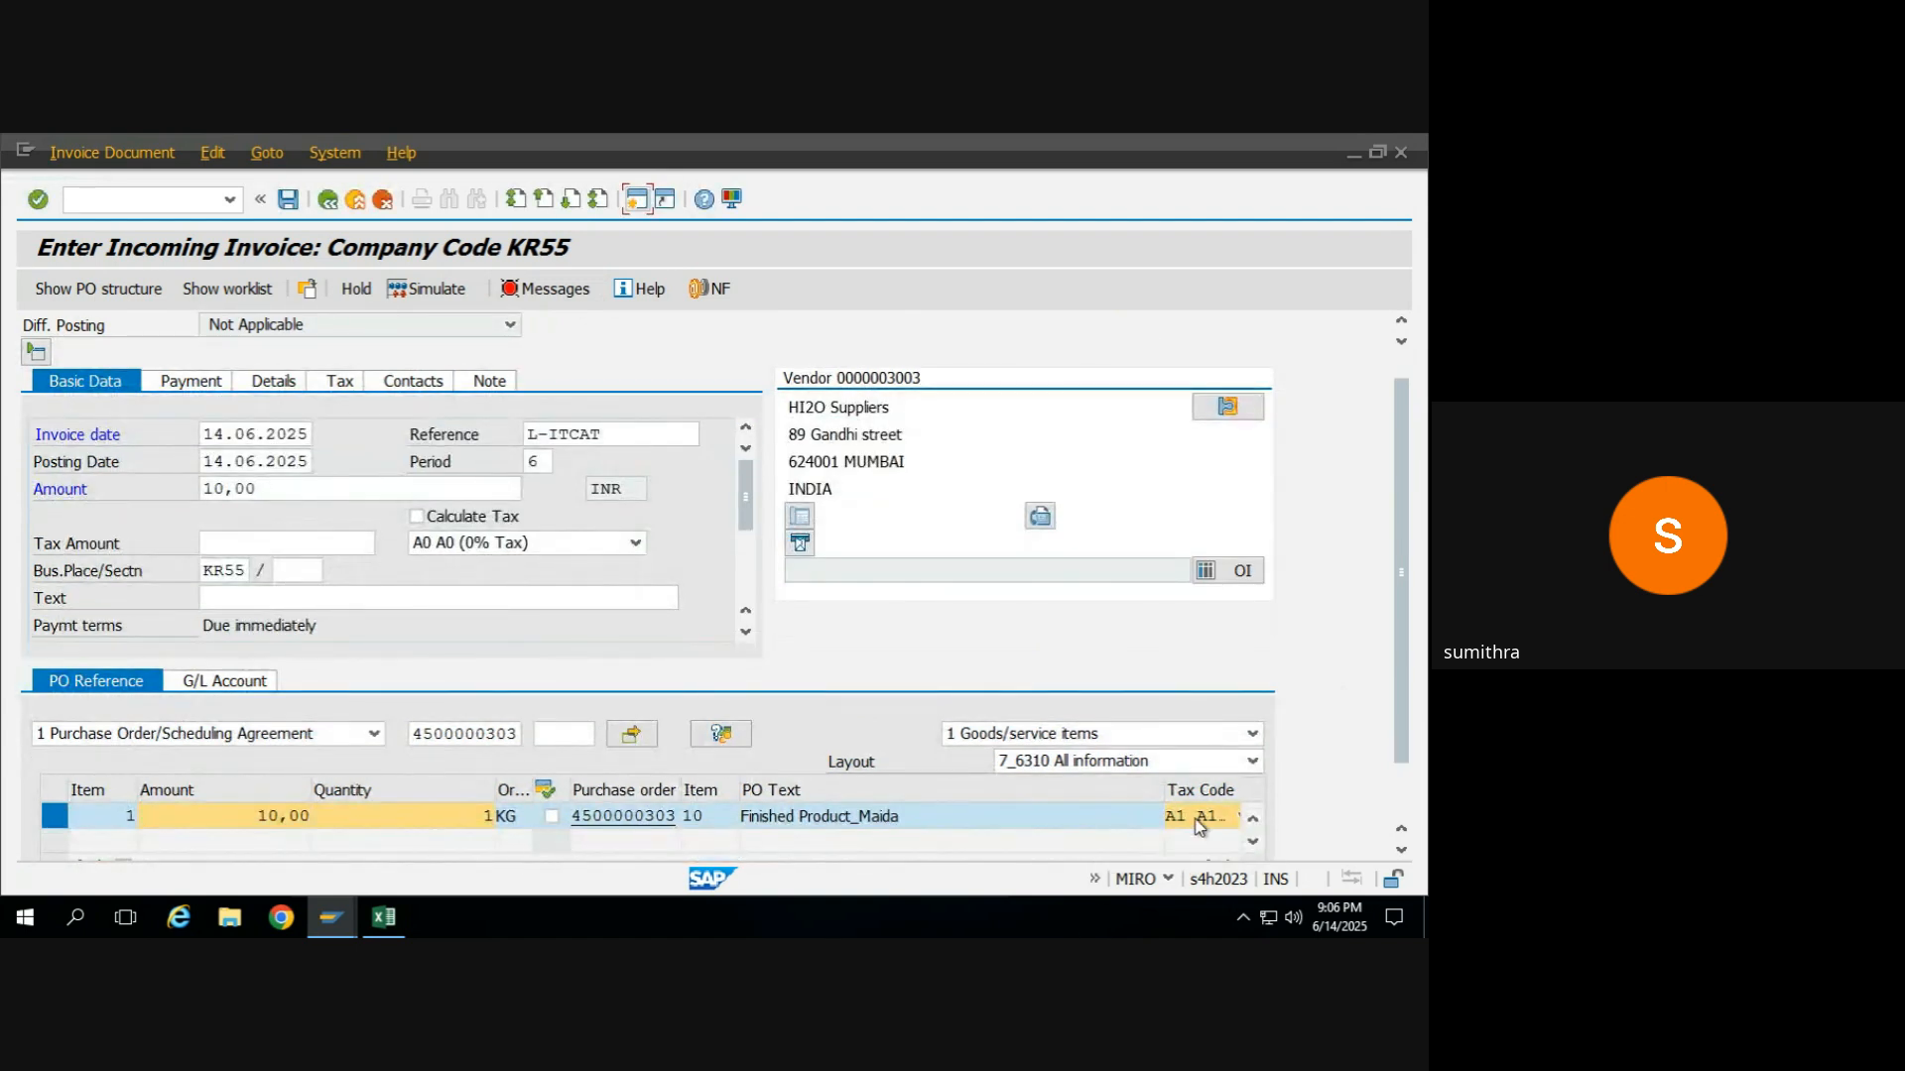
Try tax code A1 (CGST+SGST 18%) in the invoice's basic data and check the verification log.
click(620, 546)
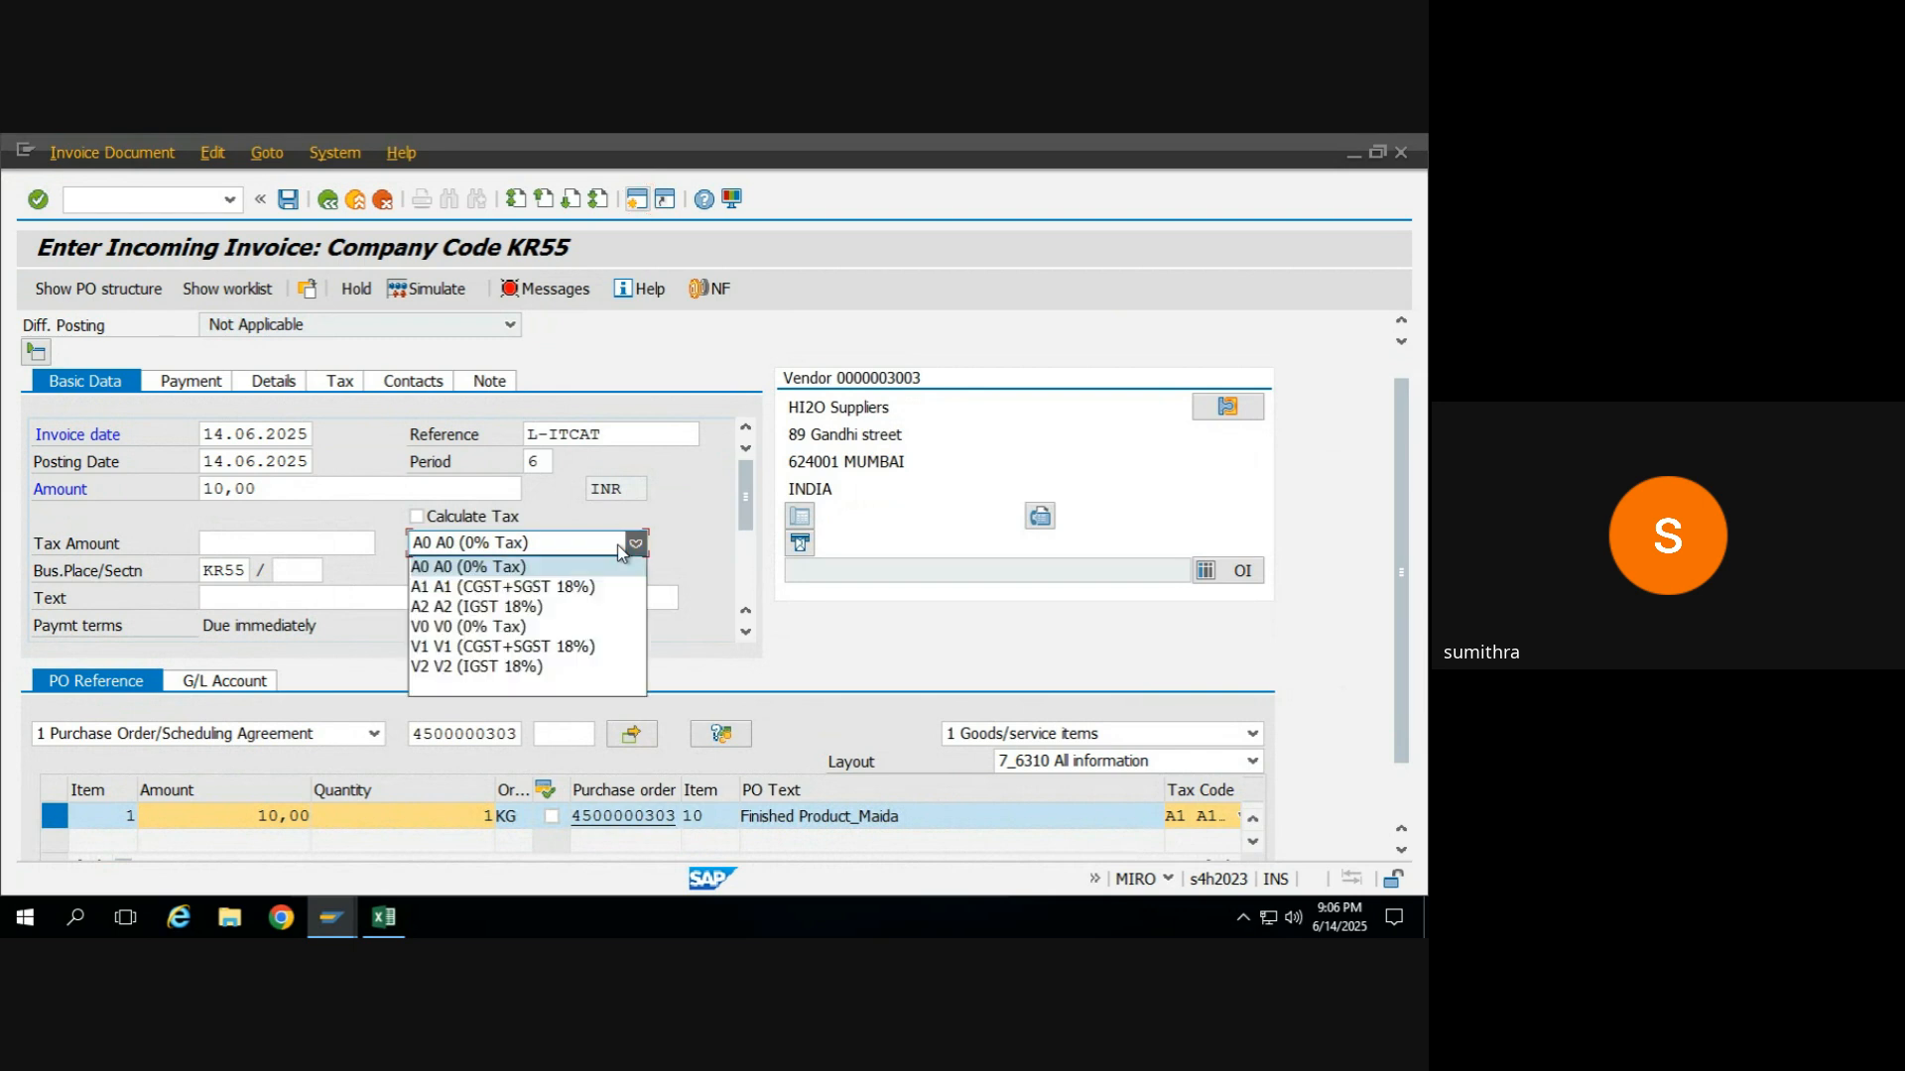
click(496, 586)
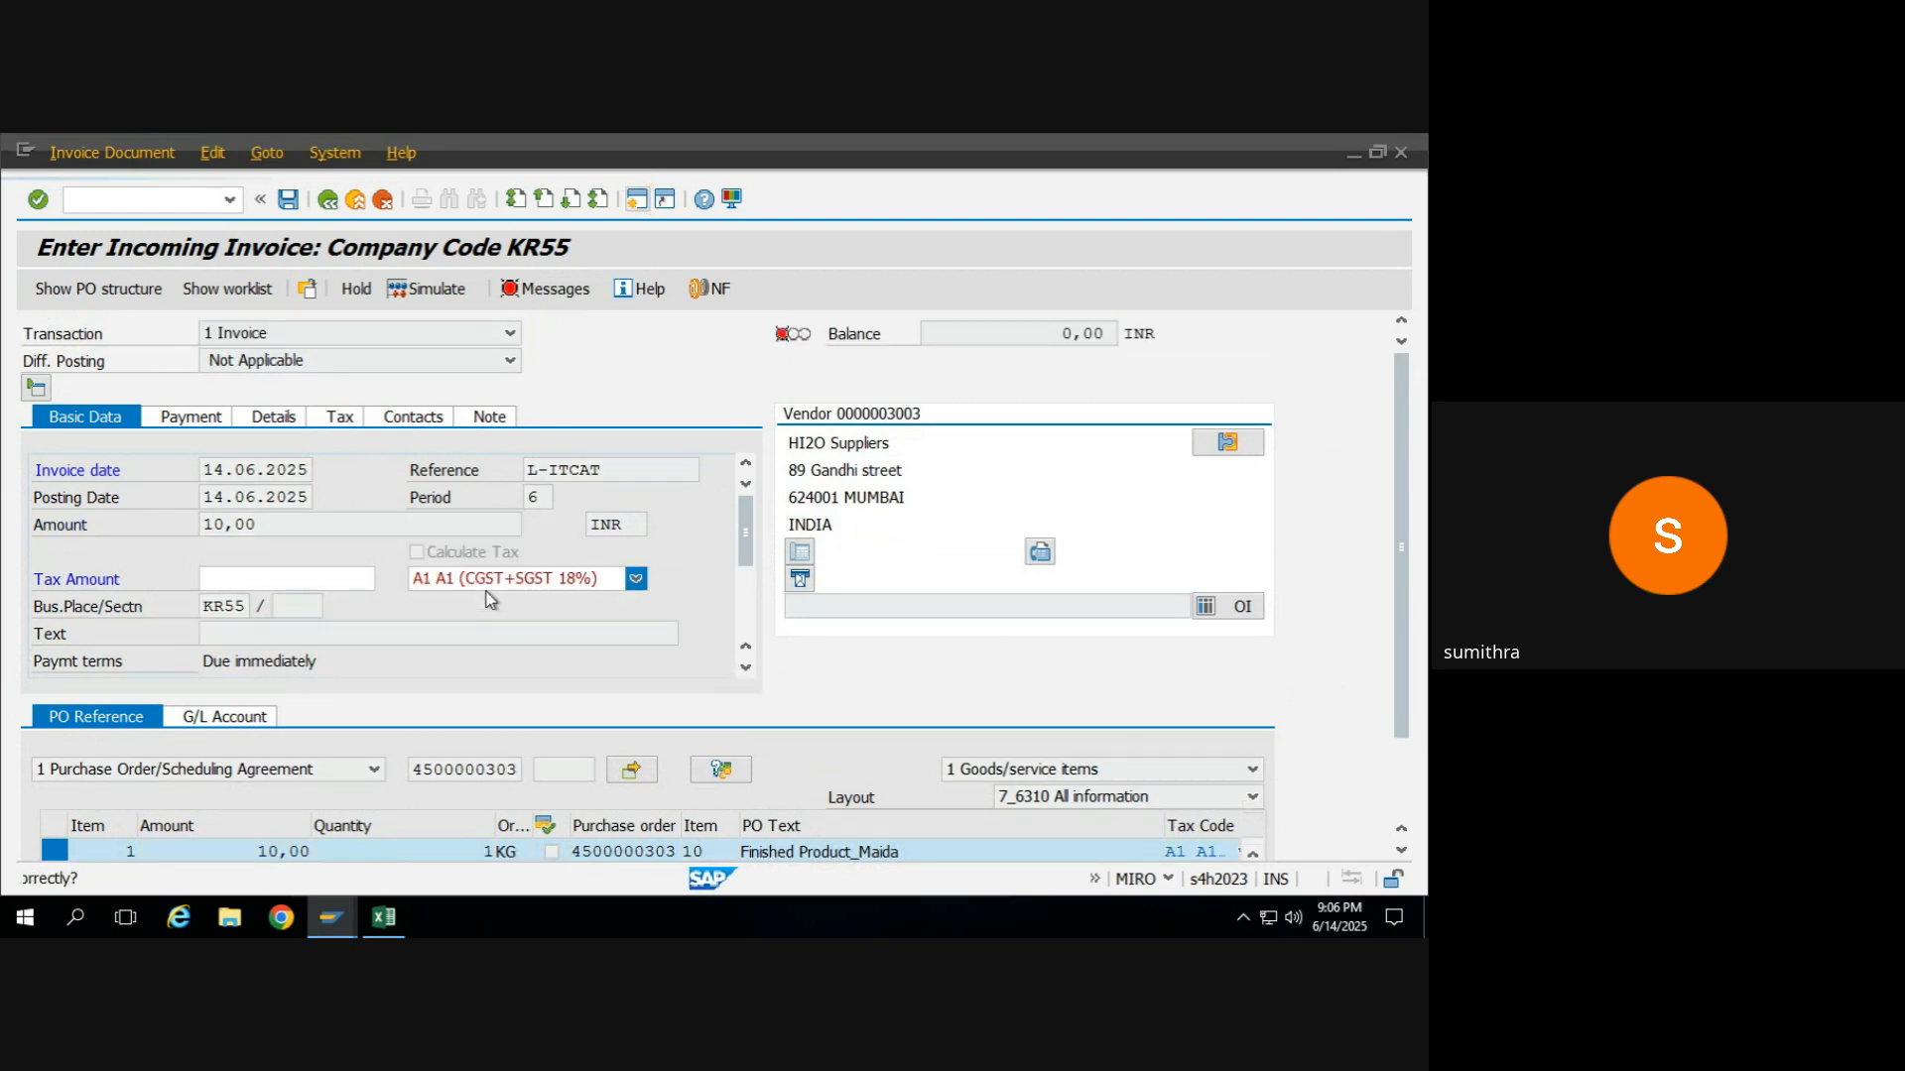
drag(1406, 598, 1401, 493)
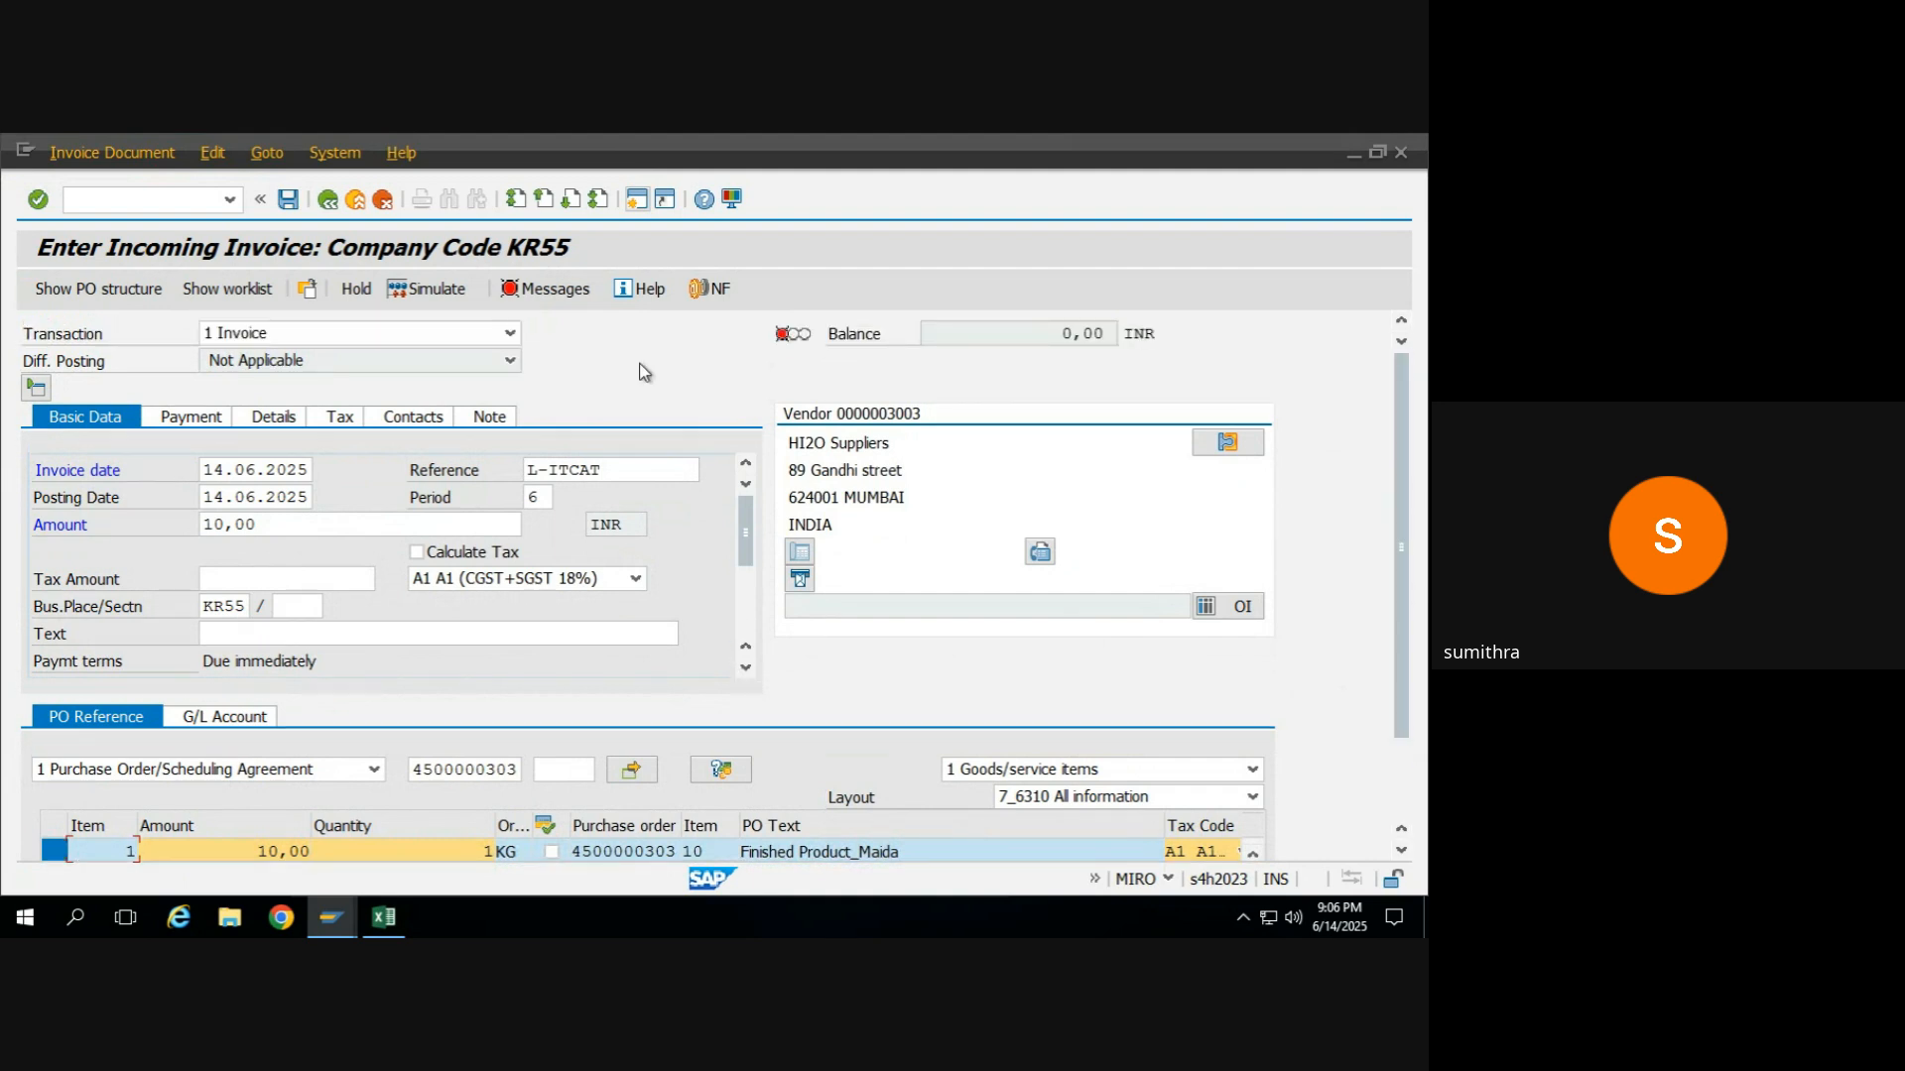
click(561, 286)
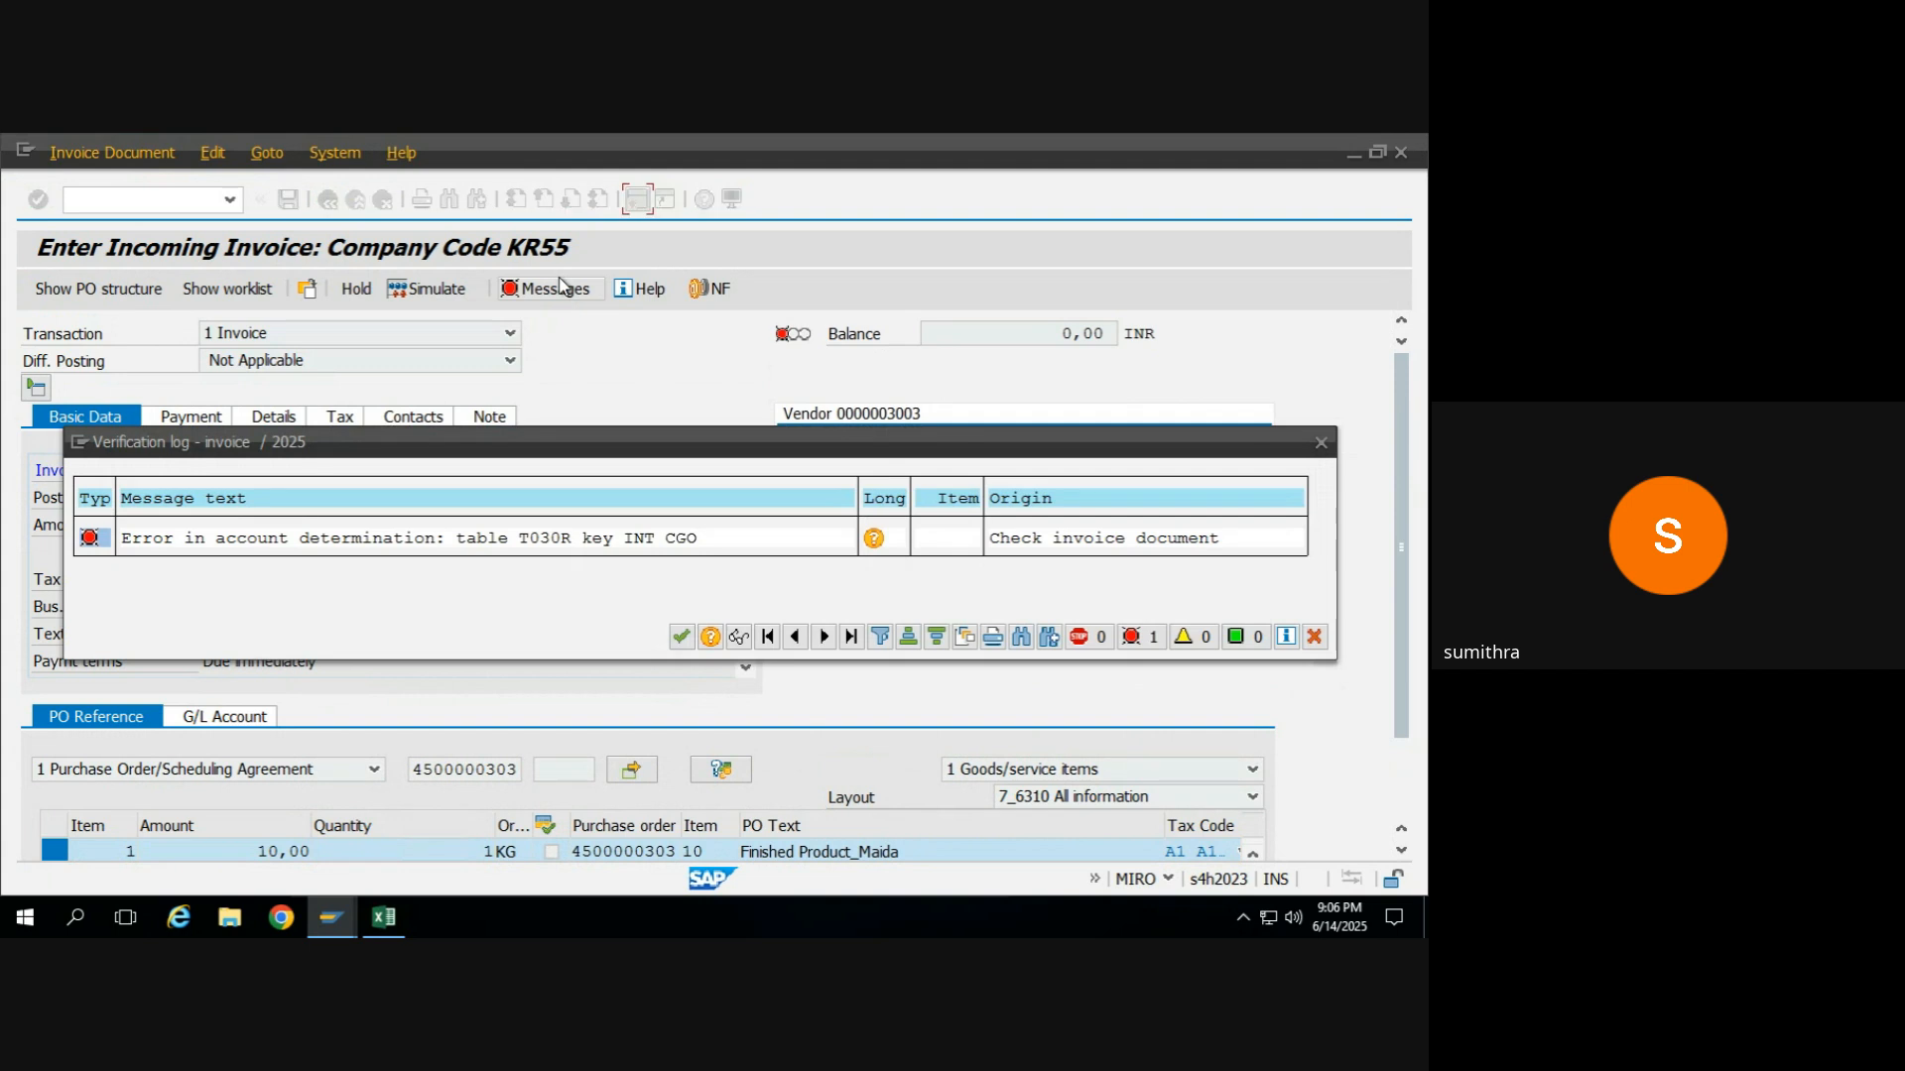
click(680, 636)
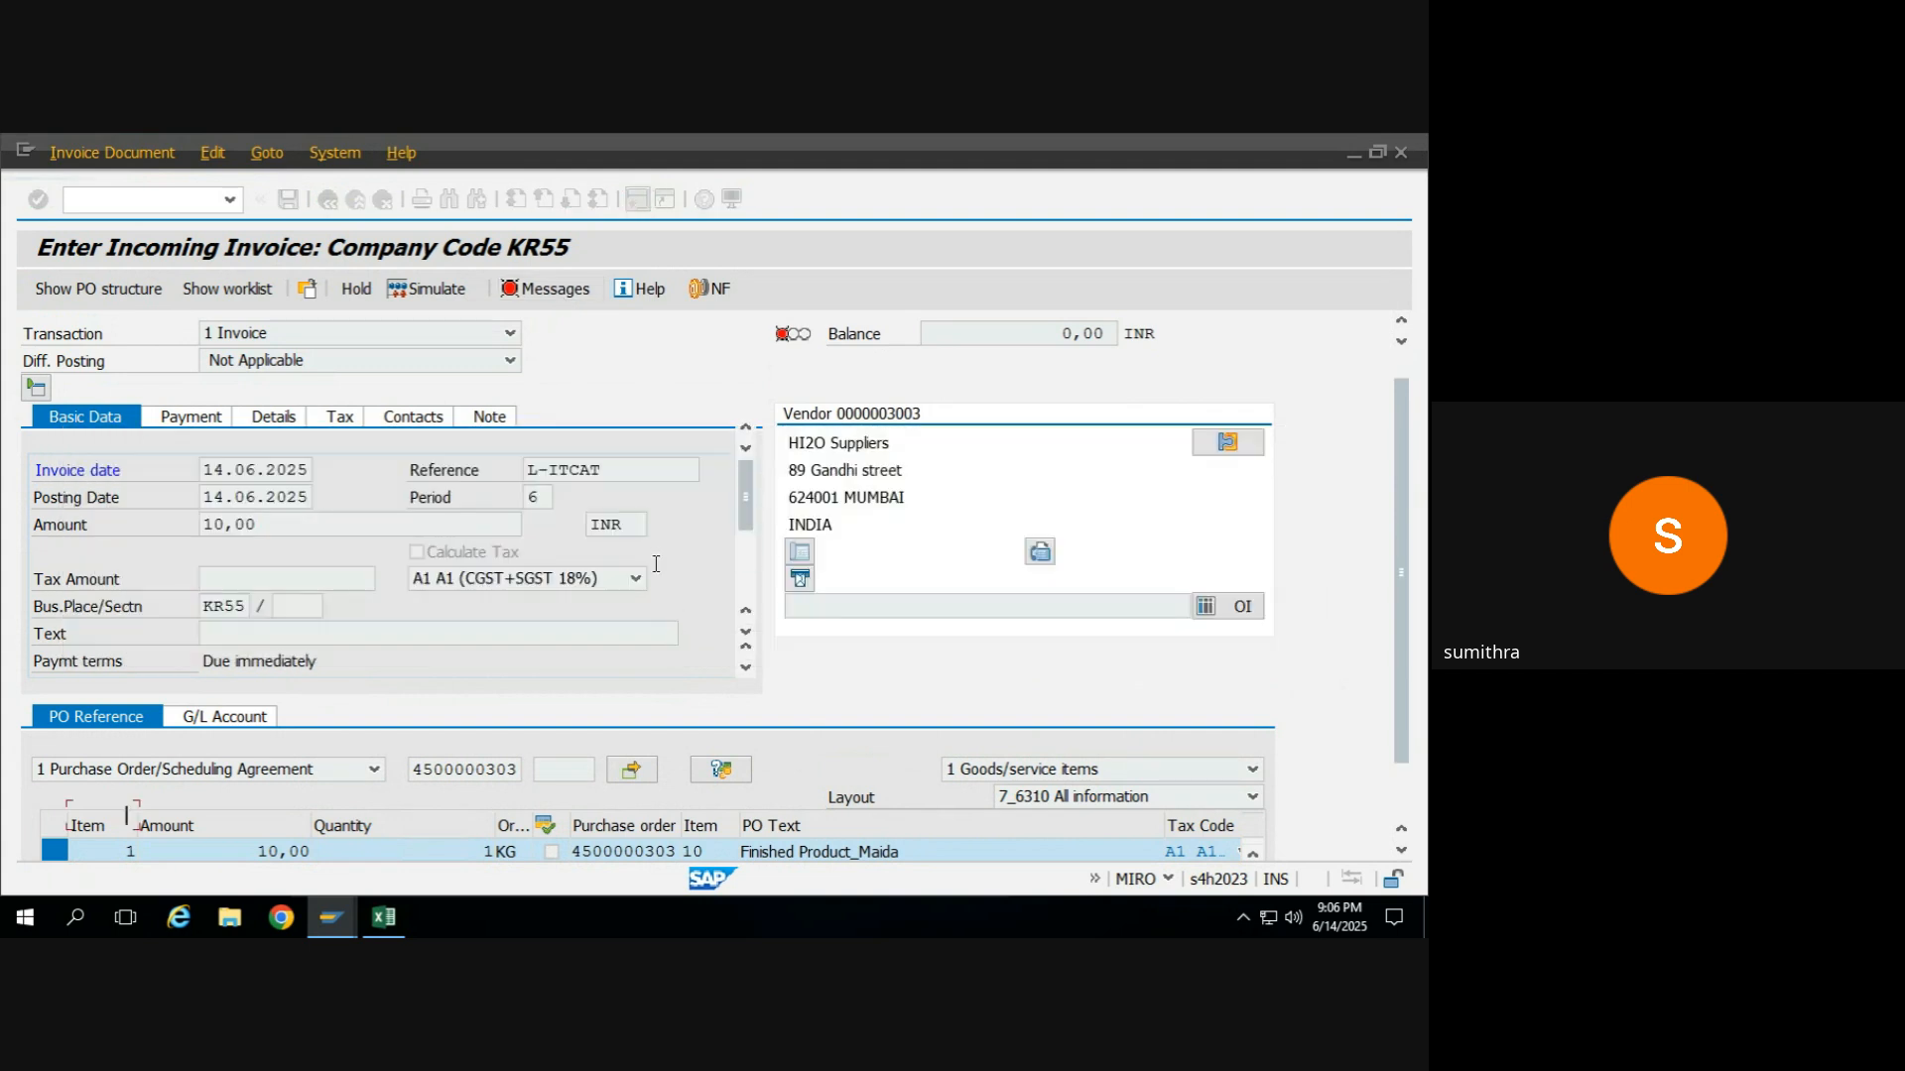
Try tax code A2 (IGST 18%) in the invoice's basic data and check the verification log.
click(491, 554)
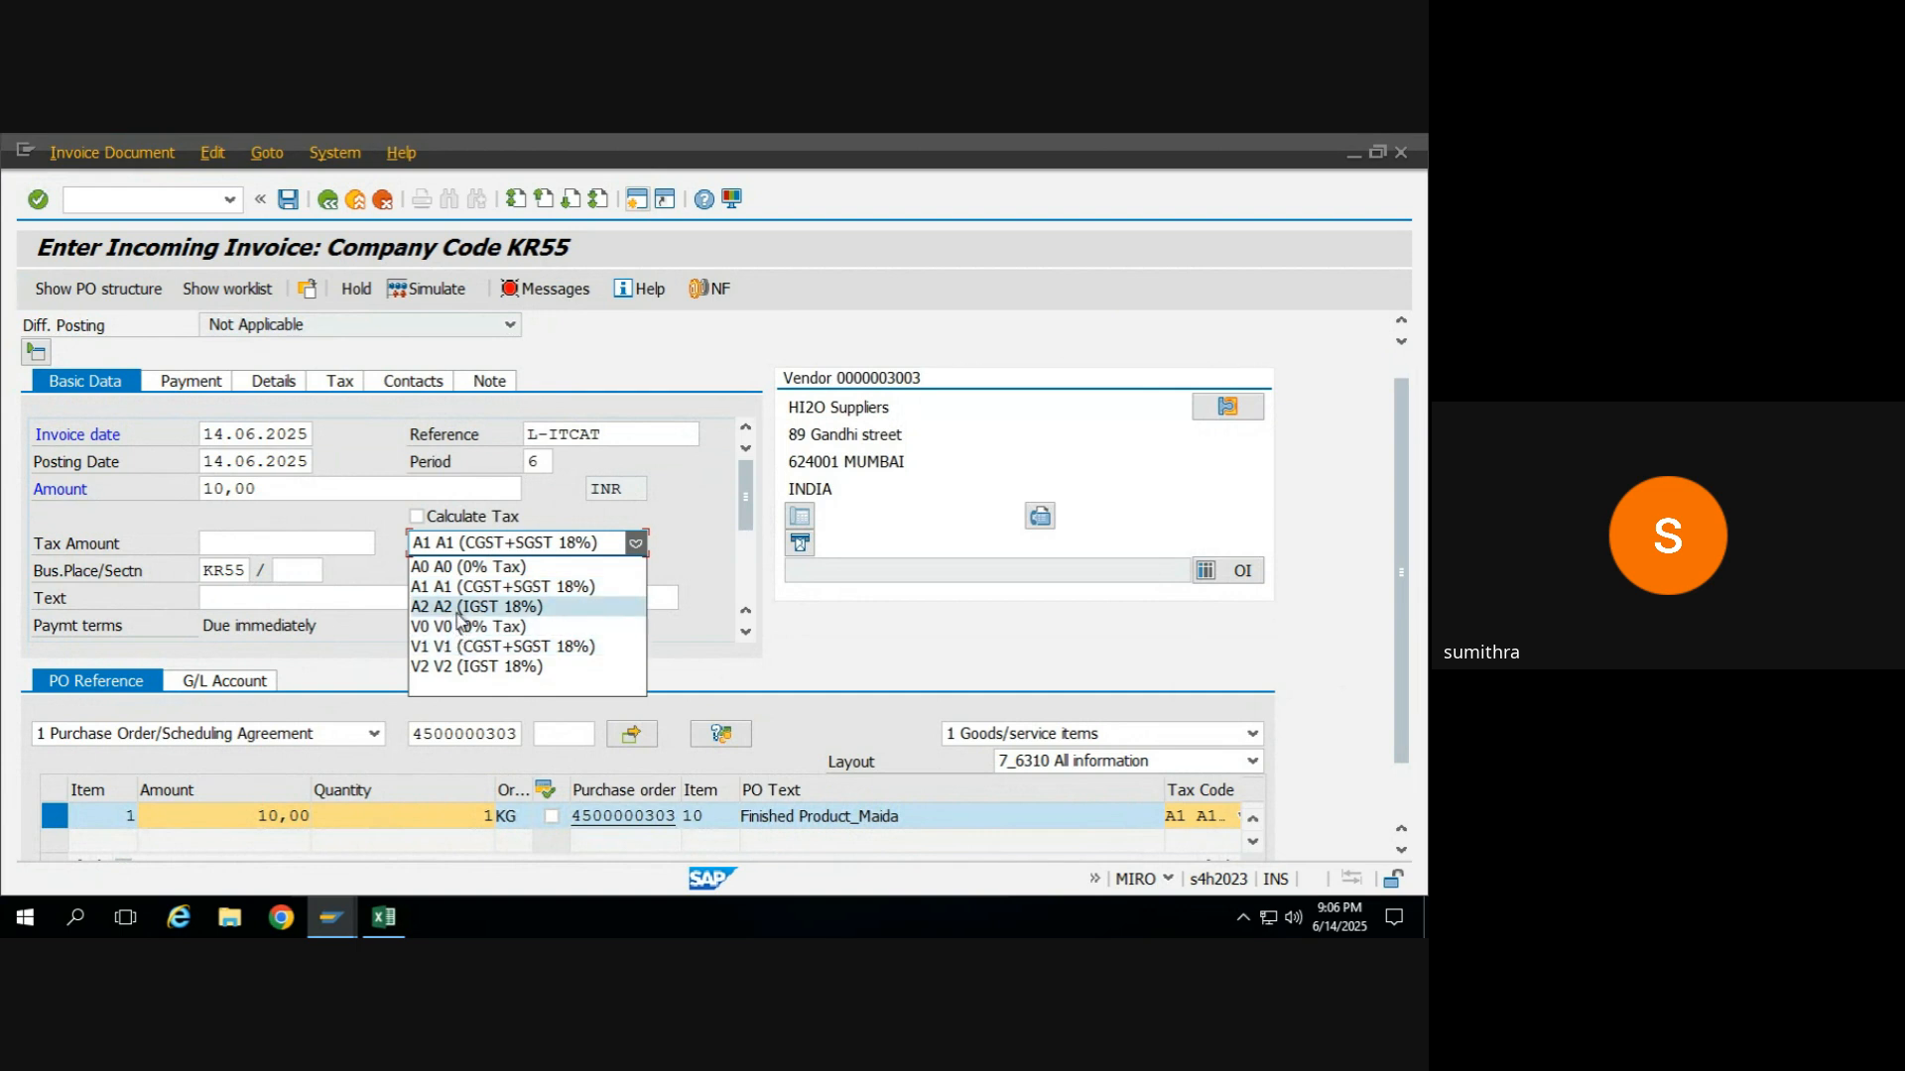
click(458, 607)
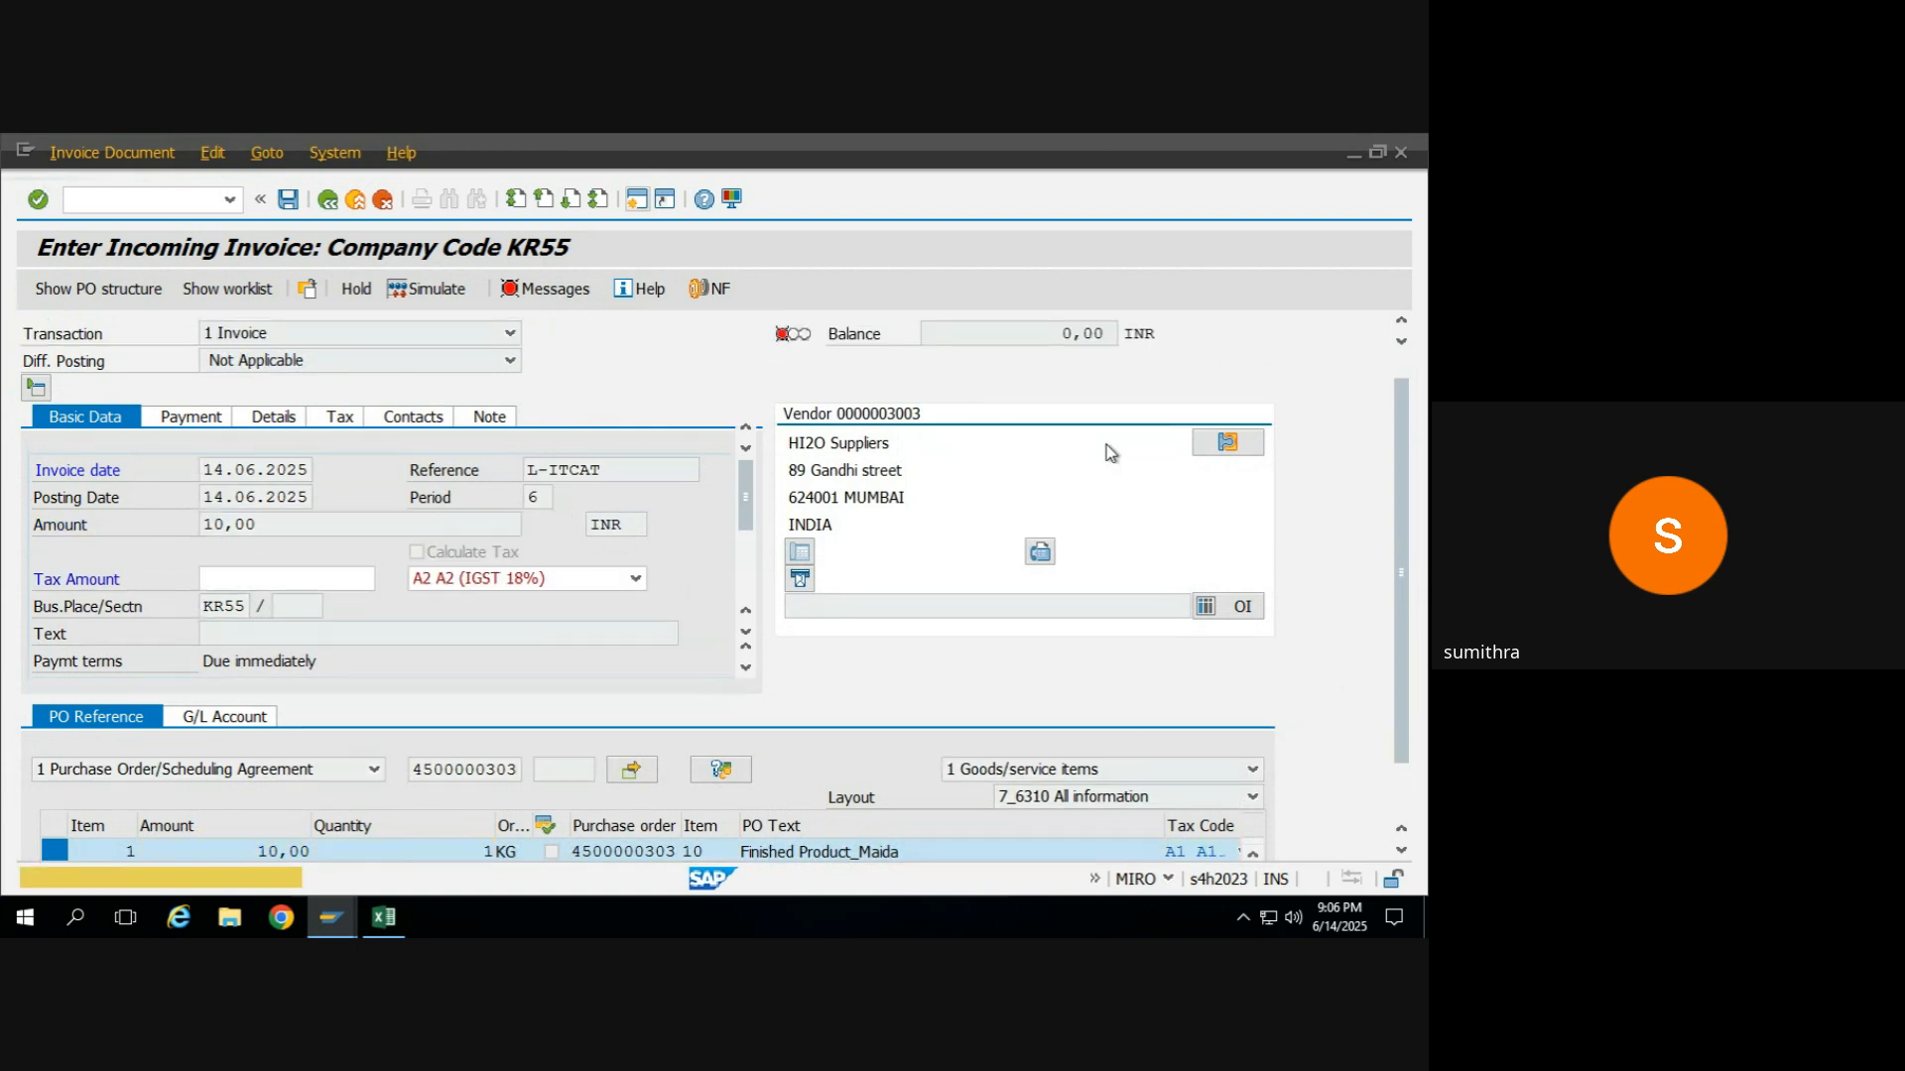
scroll(1376, 395, down, 1)
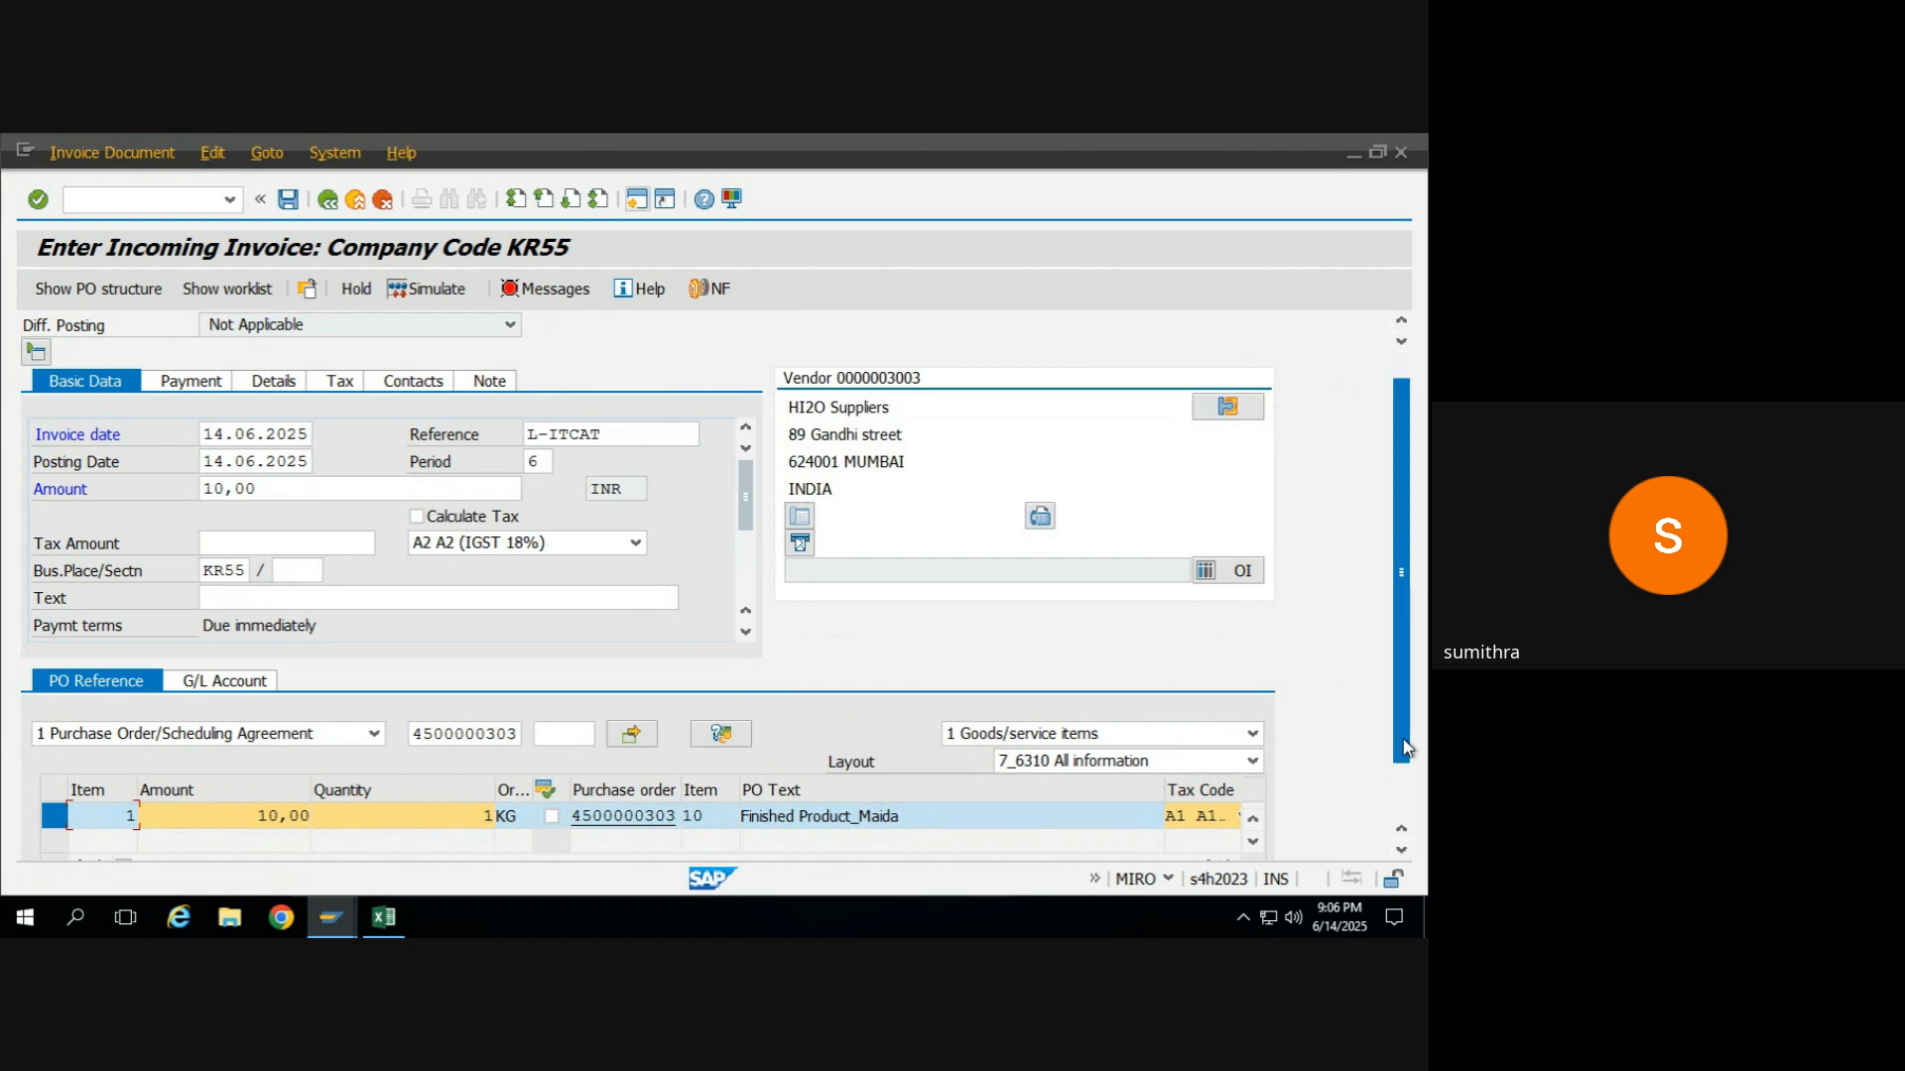
drag(1403, 746, 1384, 601)
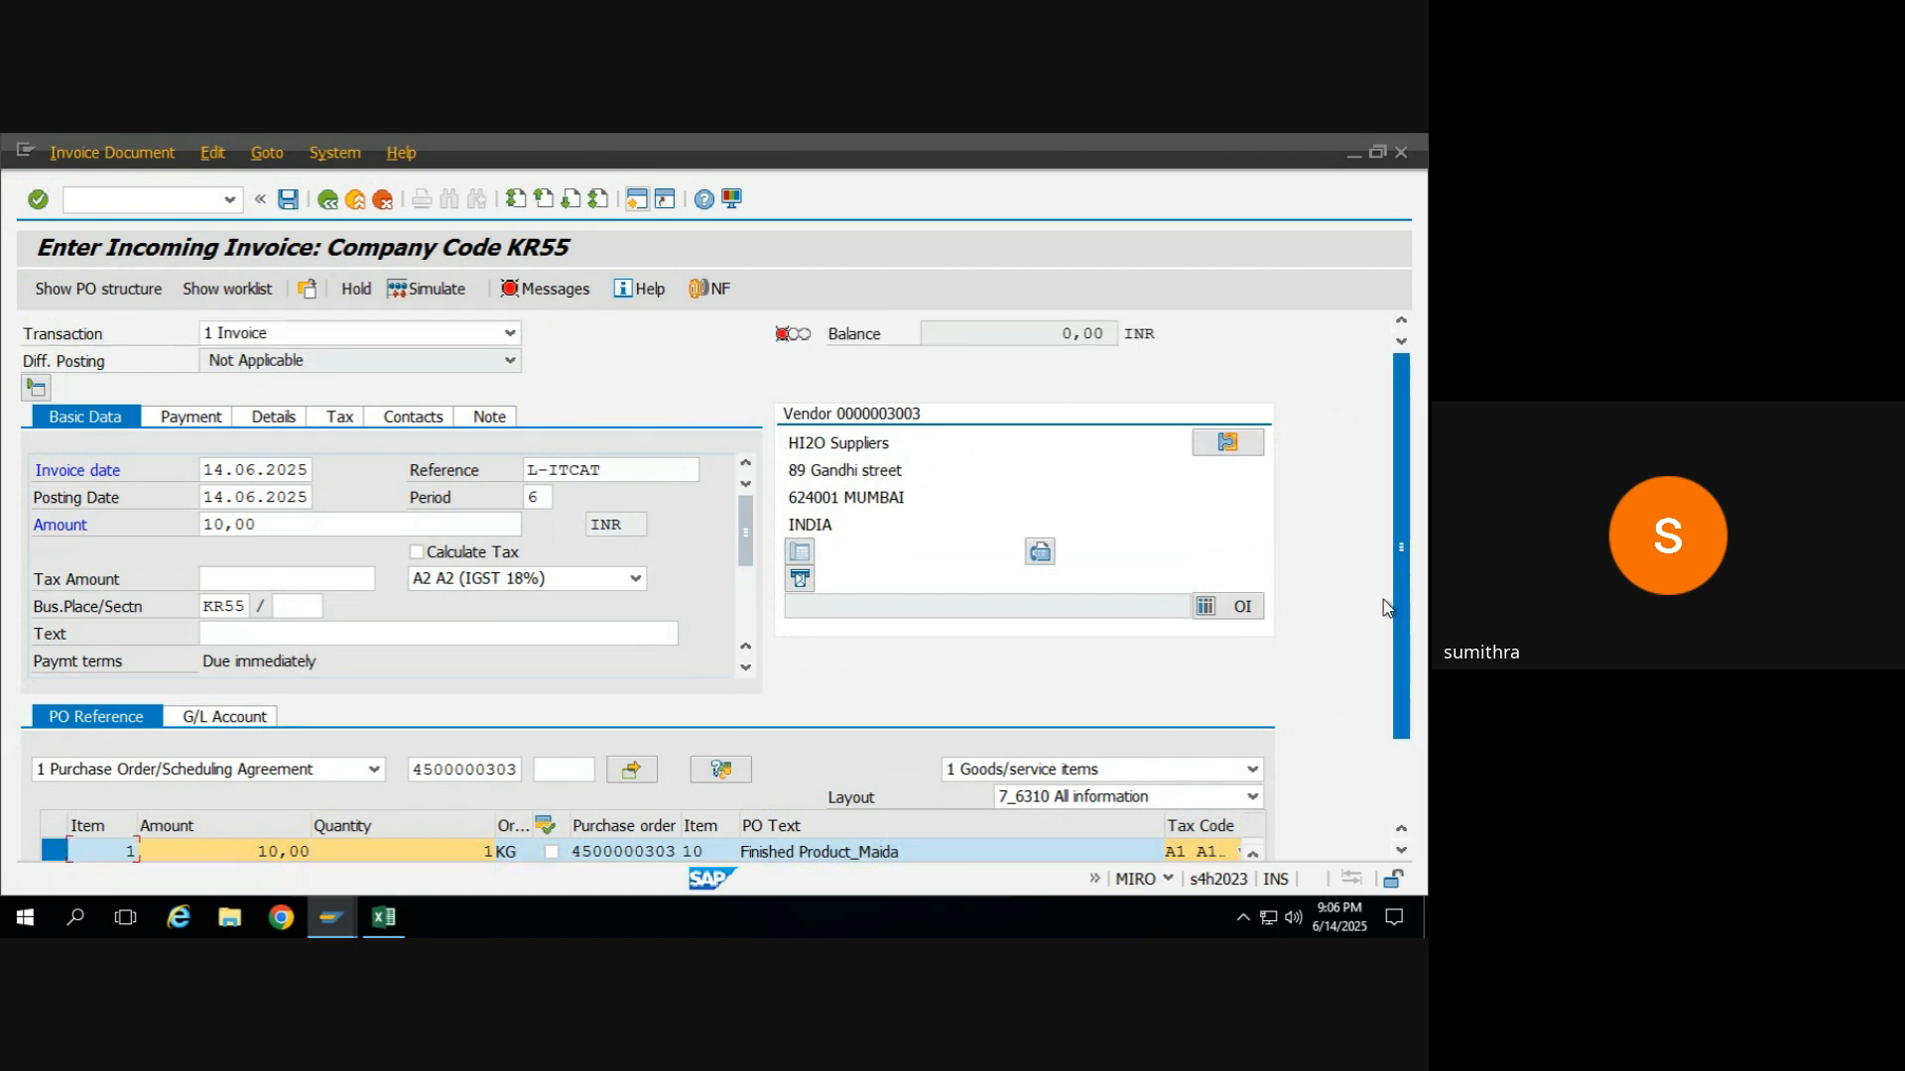
click(515, 288)
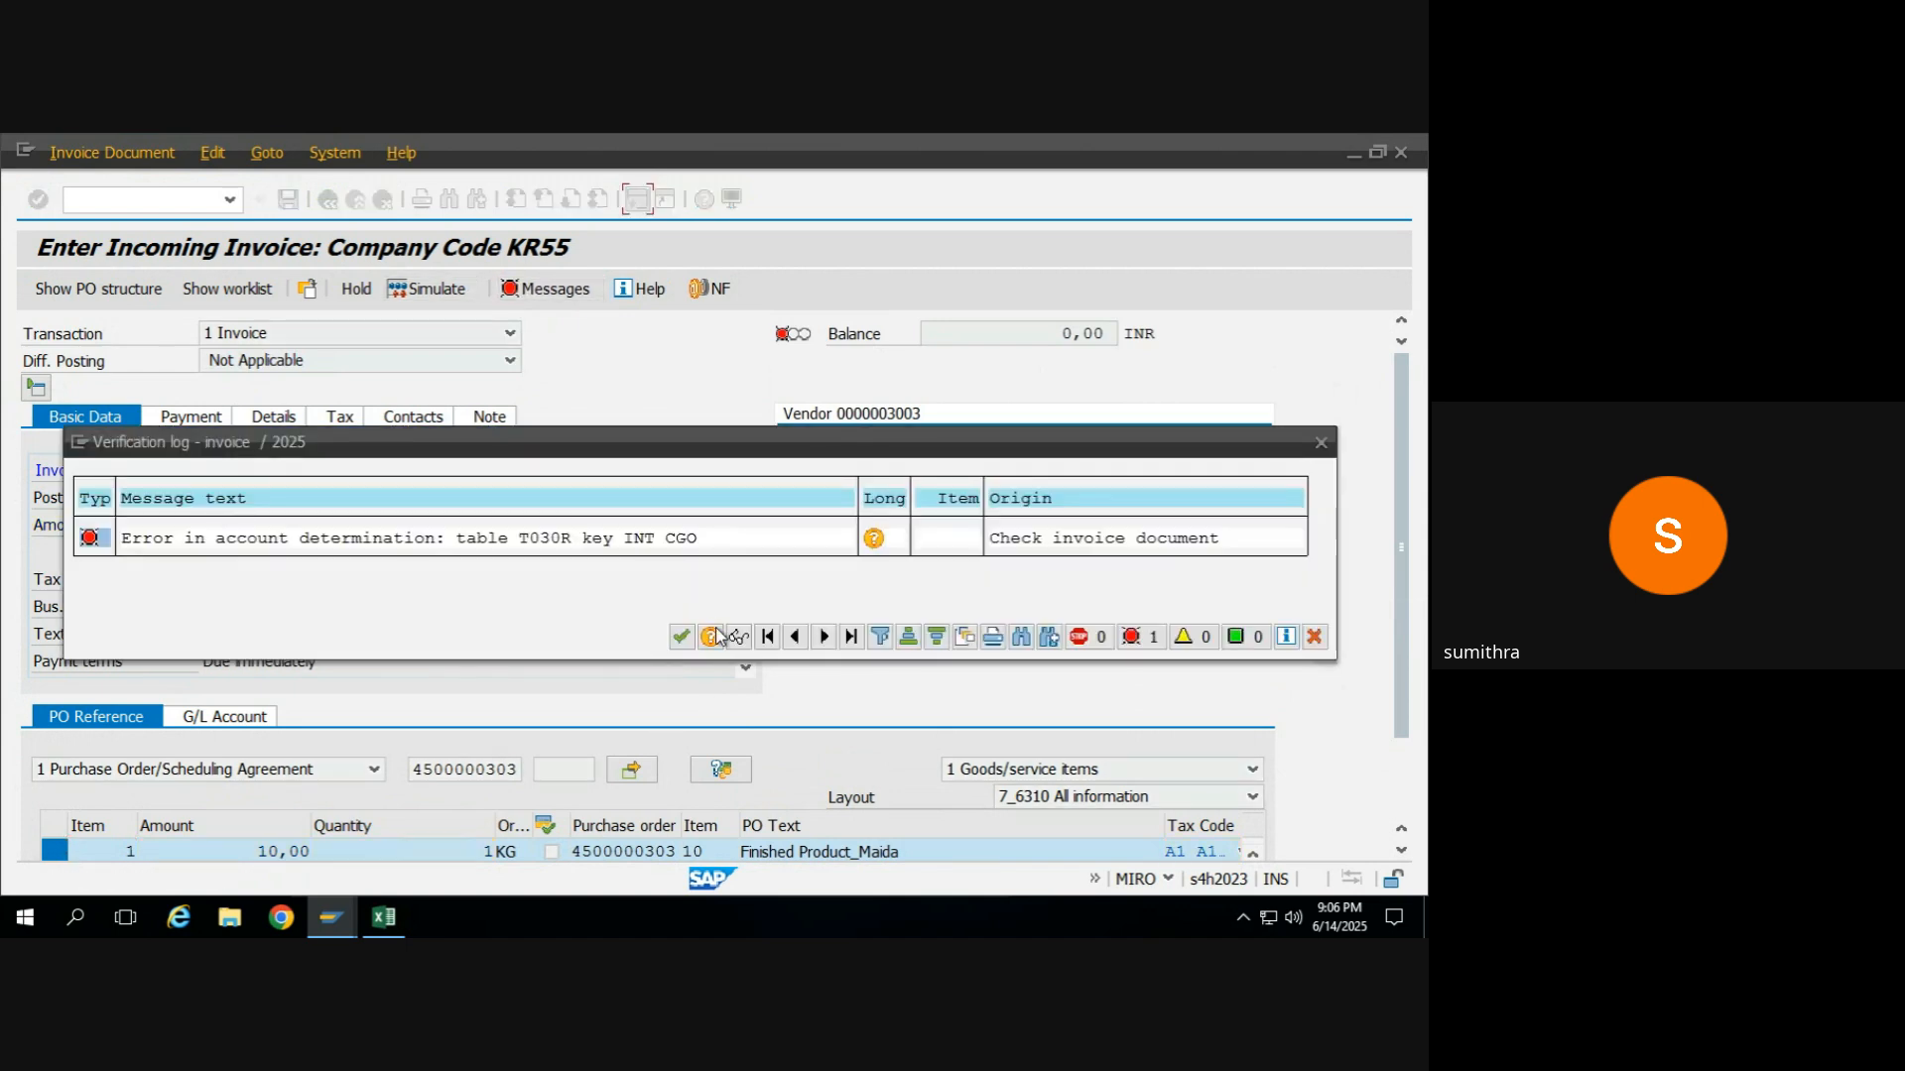
click(682, 637)
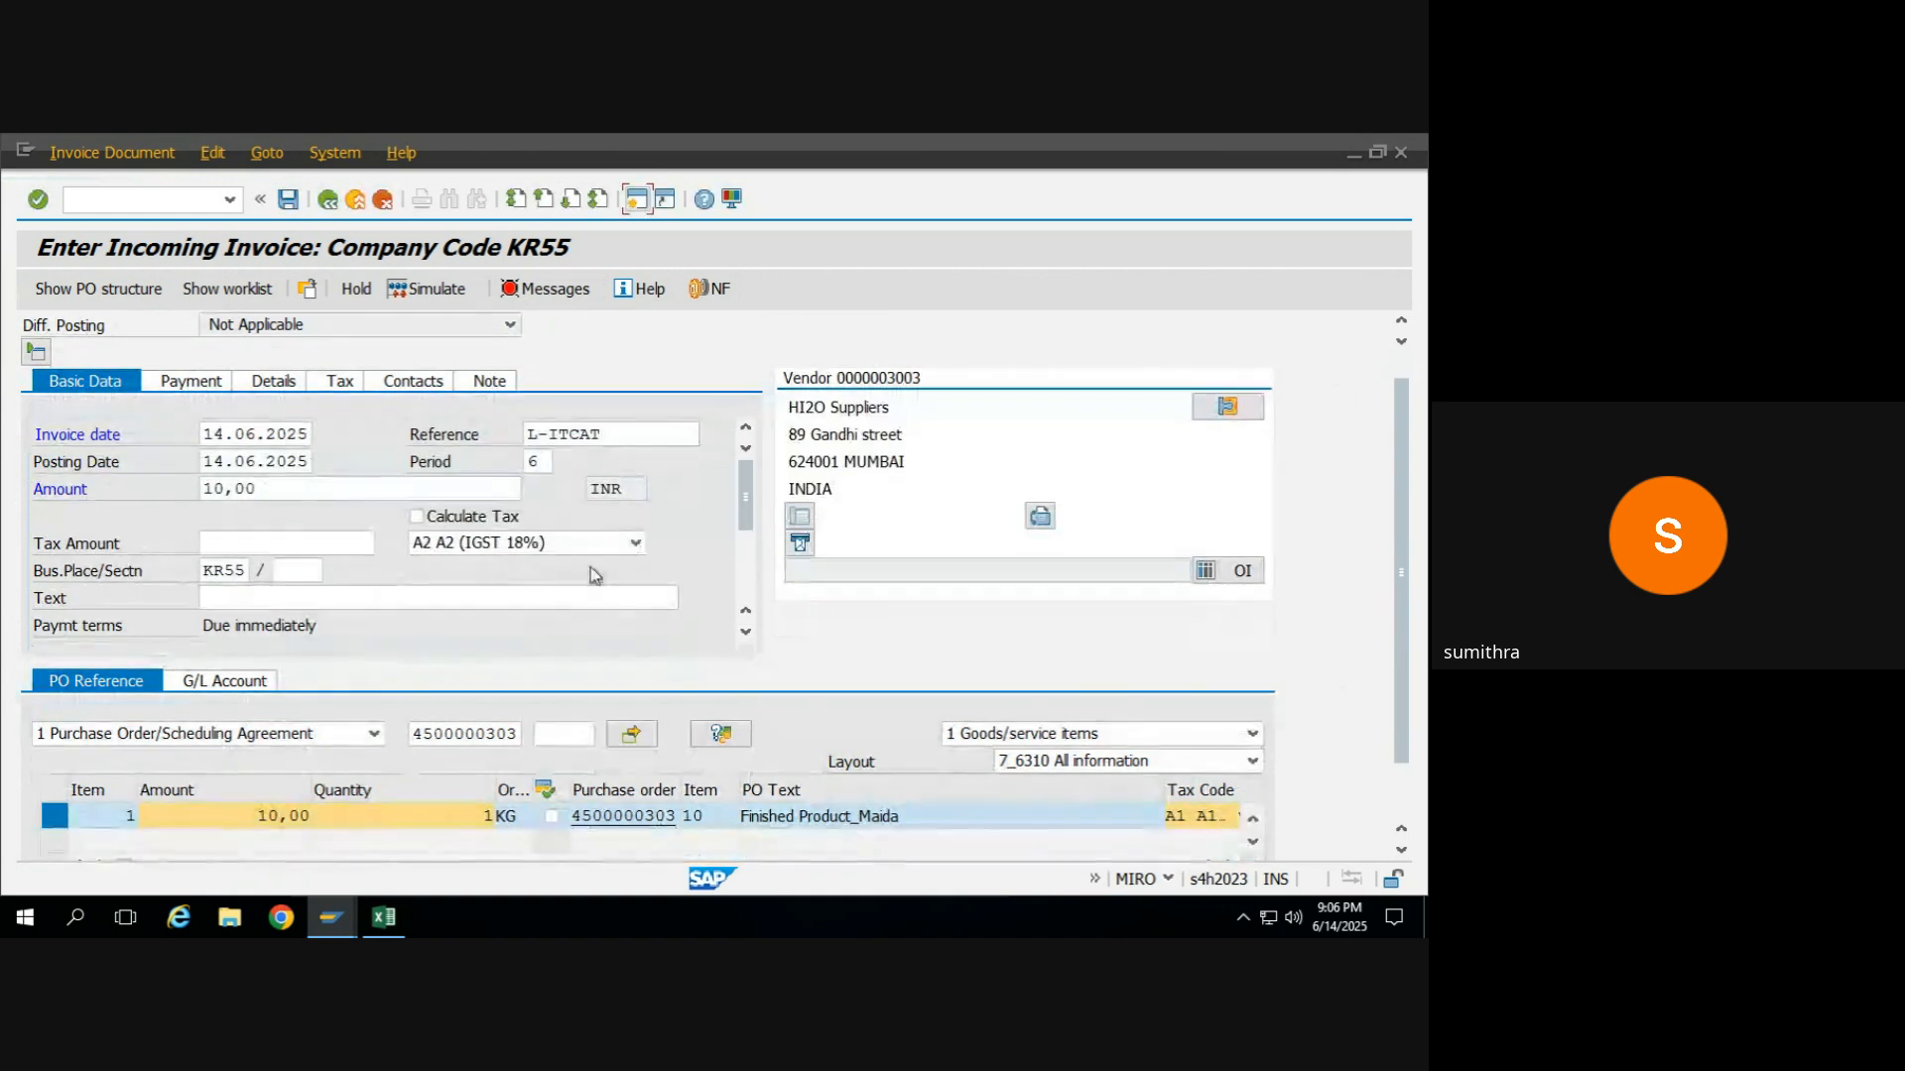
Try tax code V0 (0% Tax) in the basic data, simulate the invoice document, and return without posting.
click(636, 542)
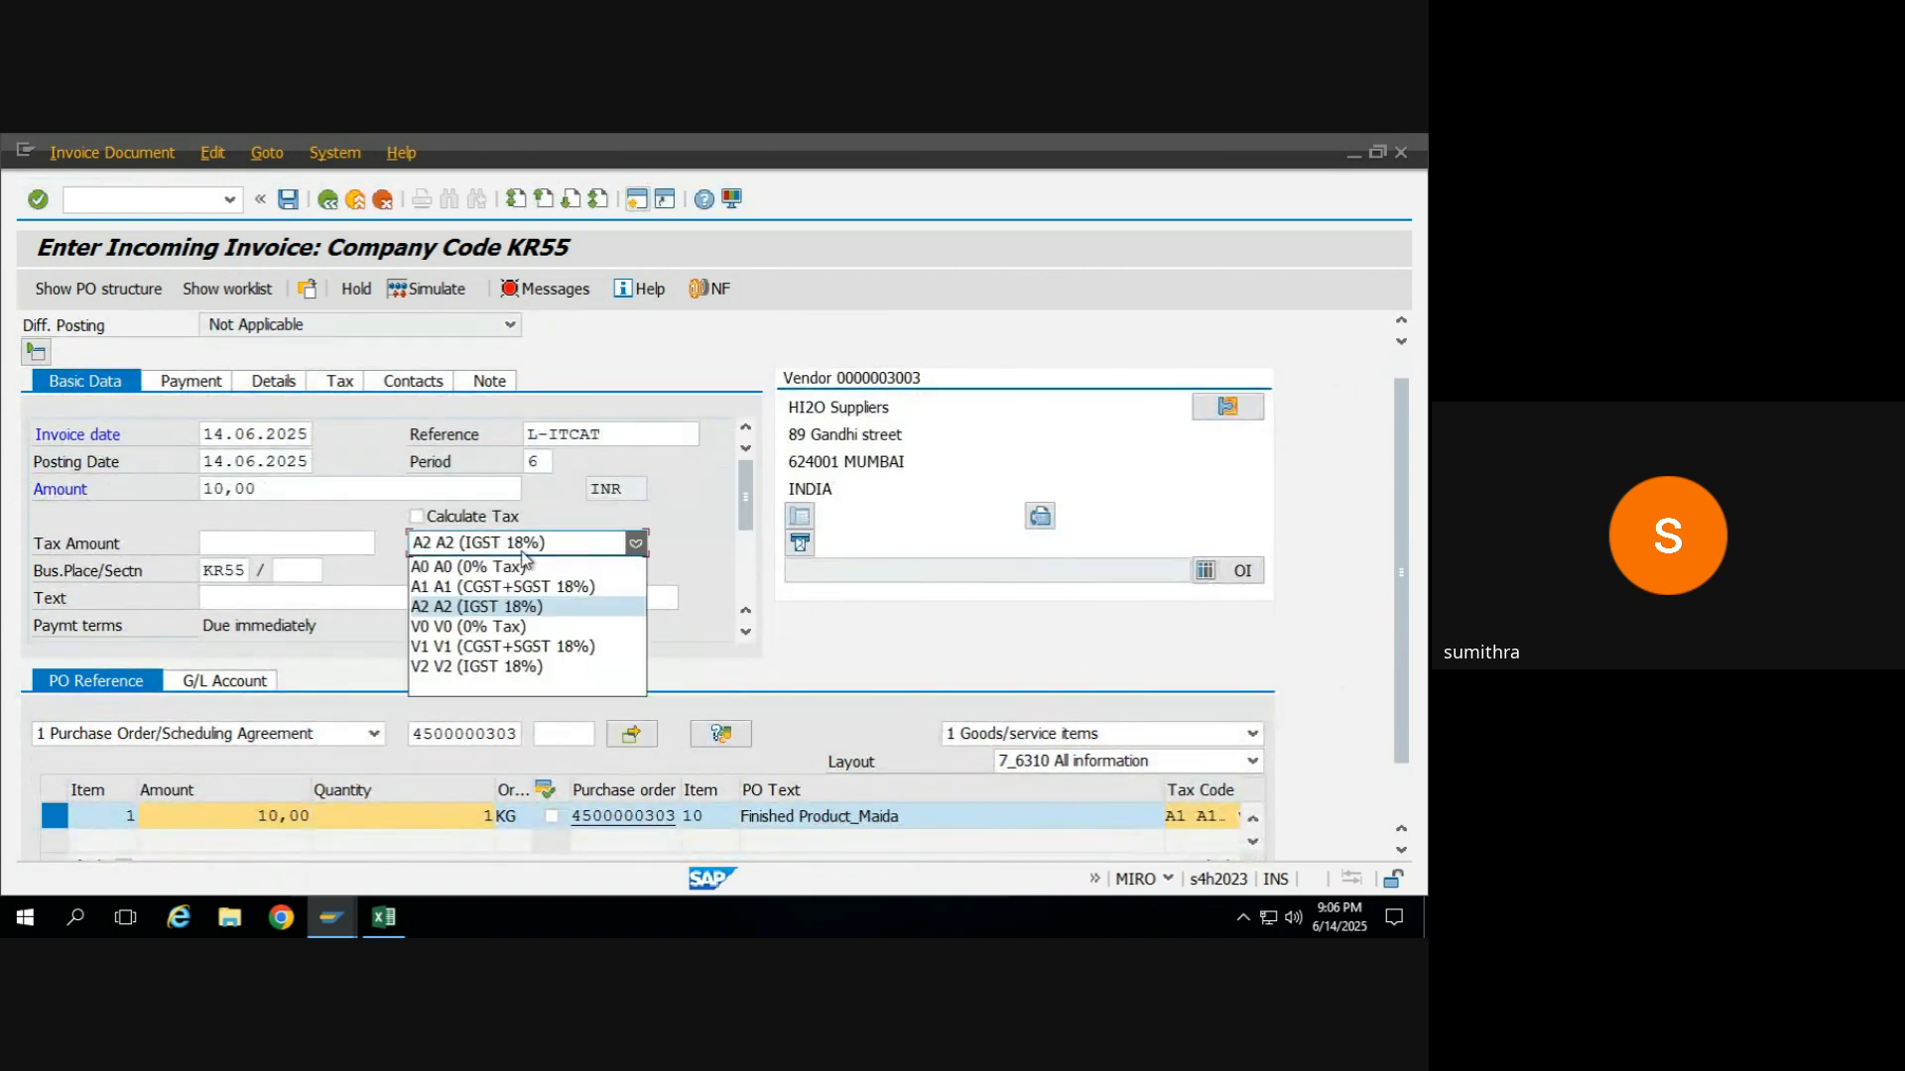
click(487, 625)
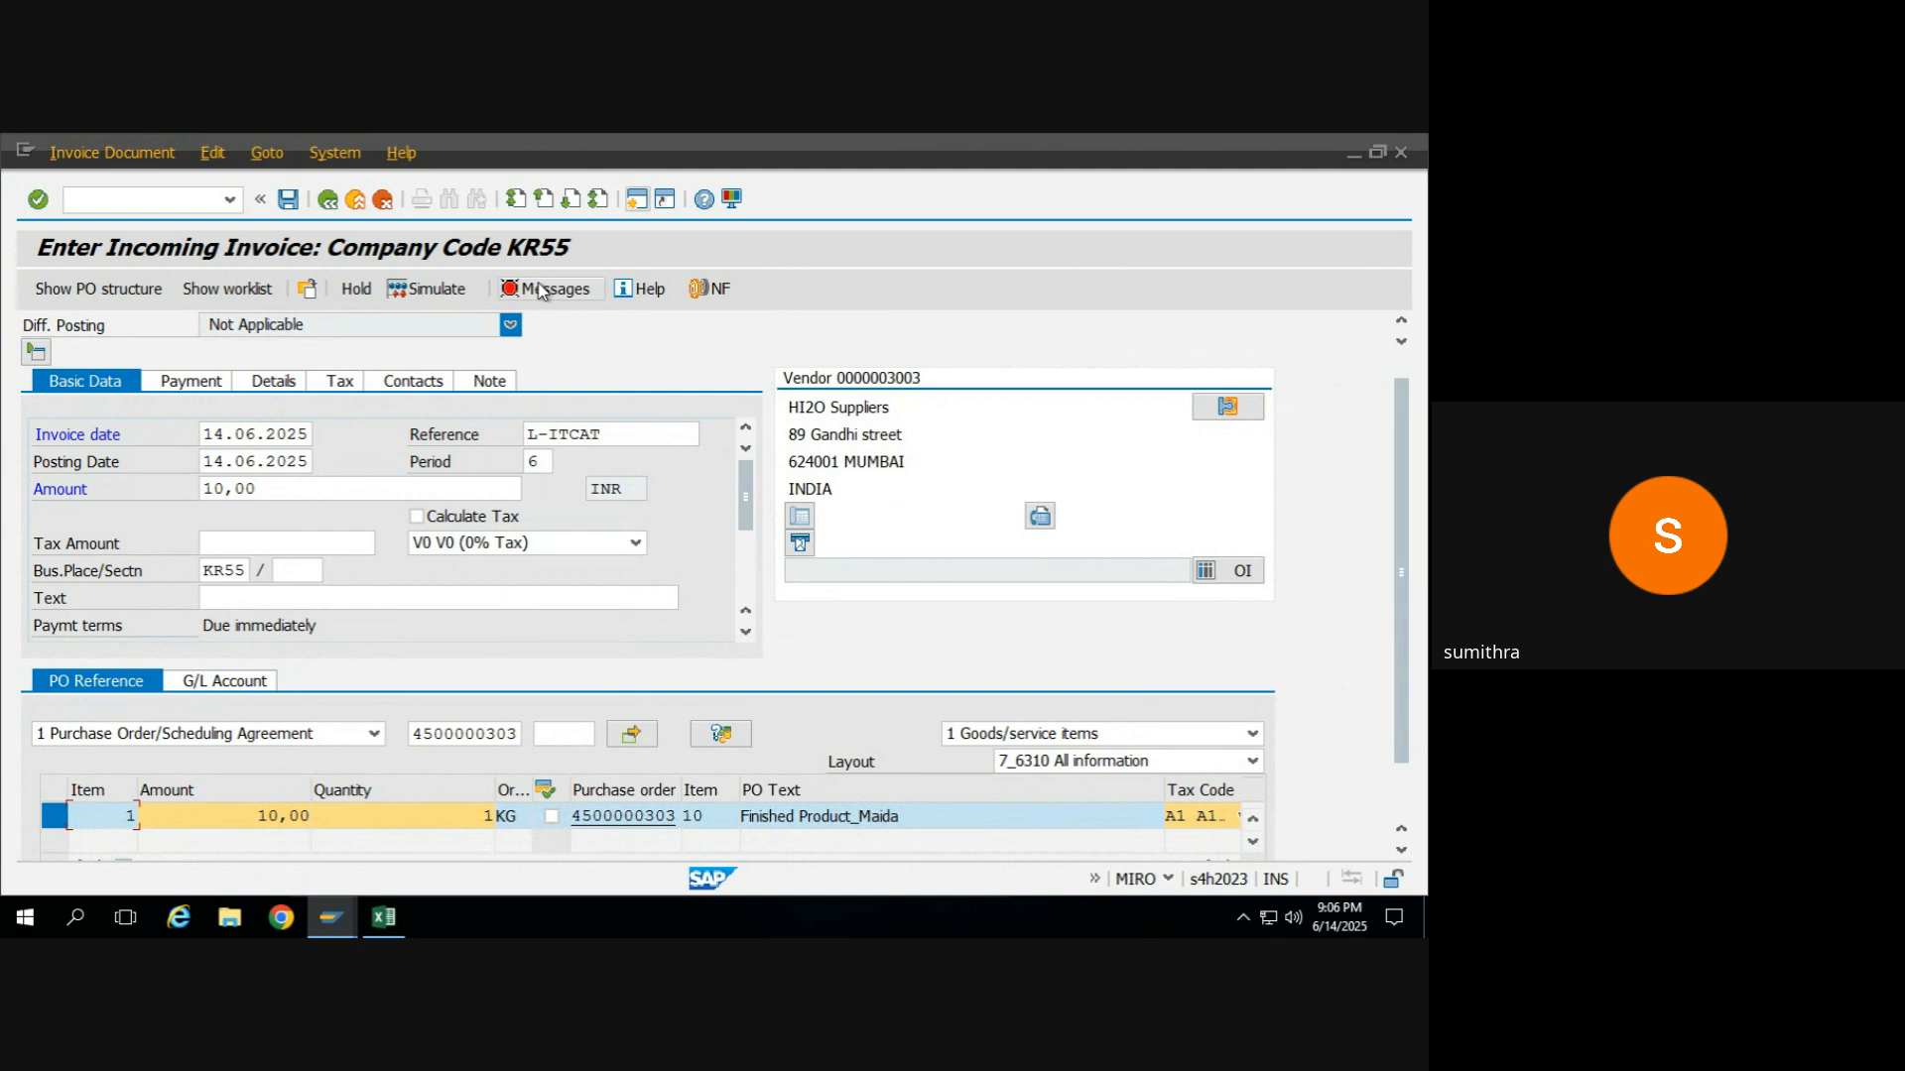
click(437, 289)
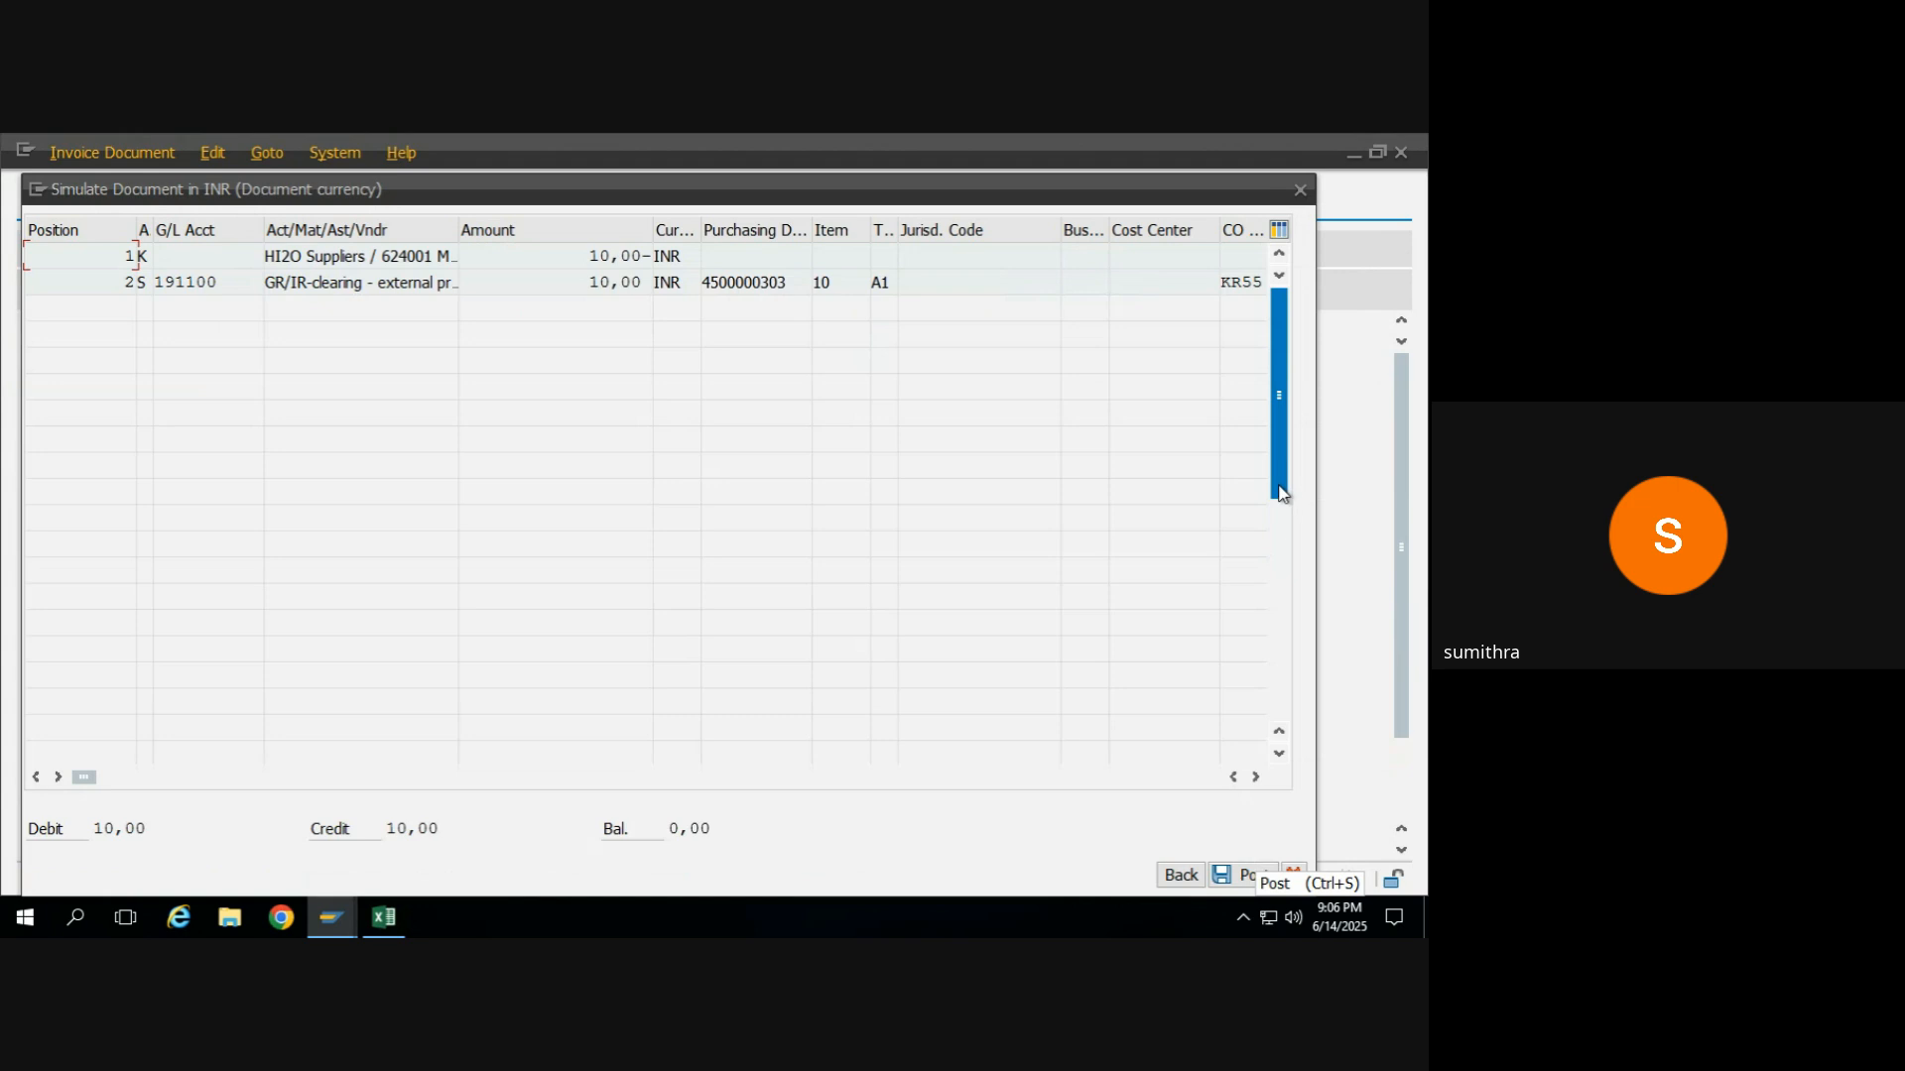
drag(1280, 493, 1276, 581)
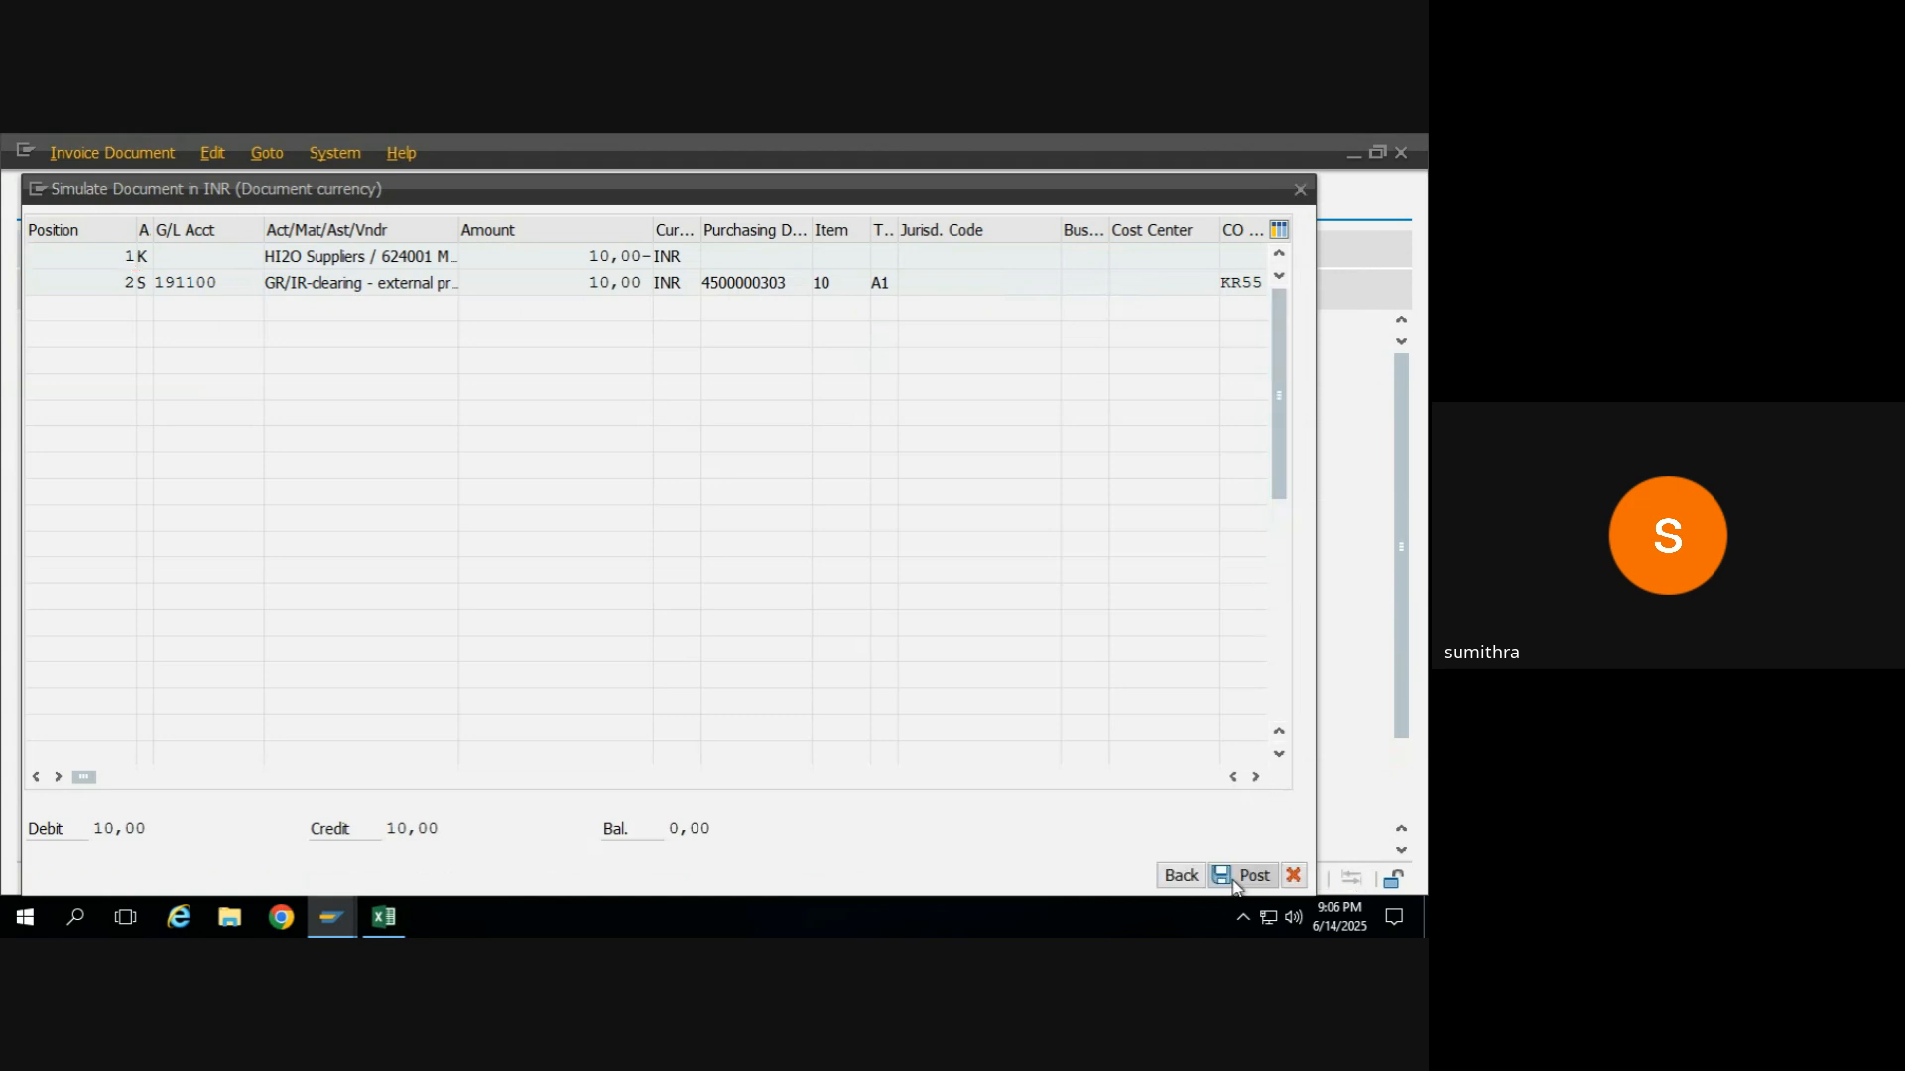
click(1180, 875)
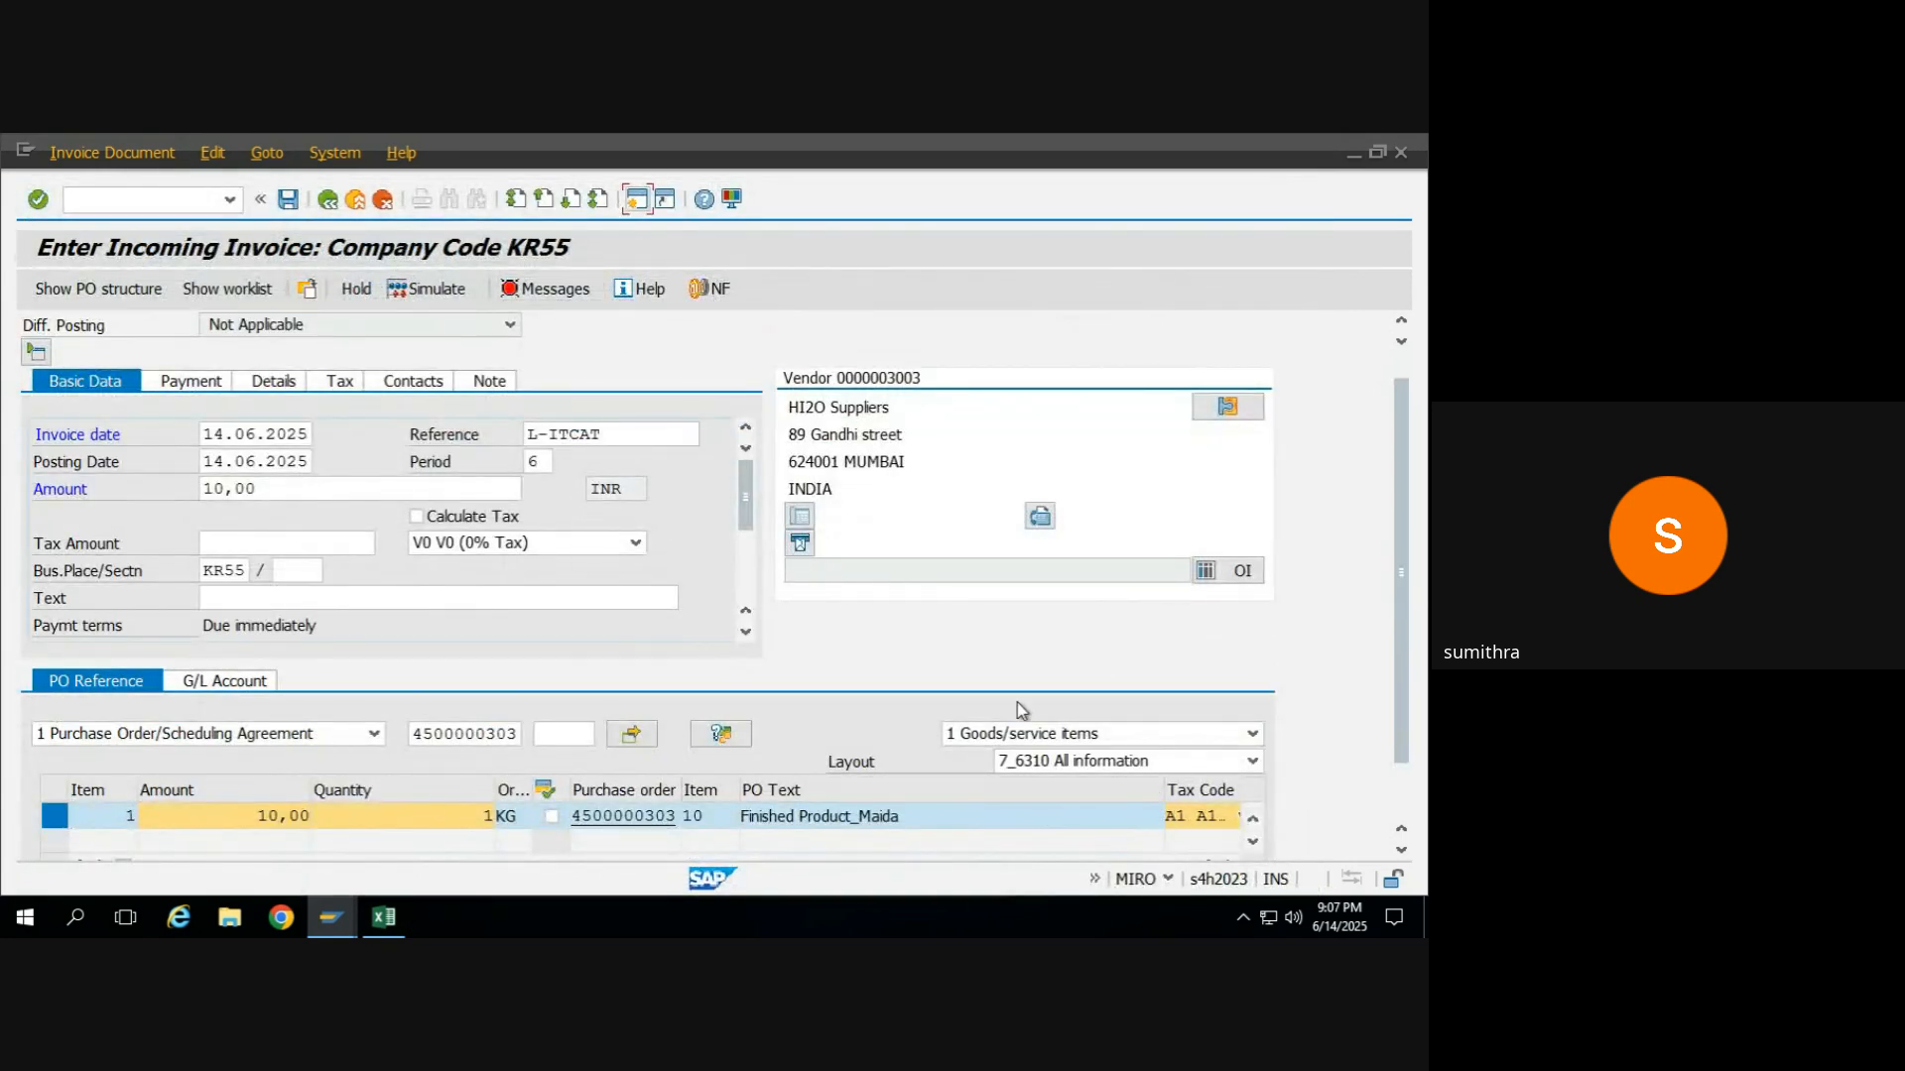
Set the tax code to V1 (CGST+SGST 18%) on the invoice item and in the basic data.
click(1238, 815)
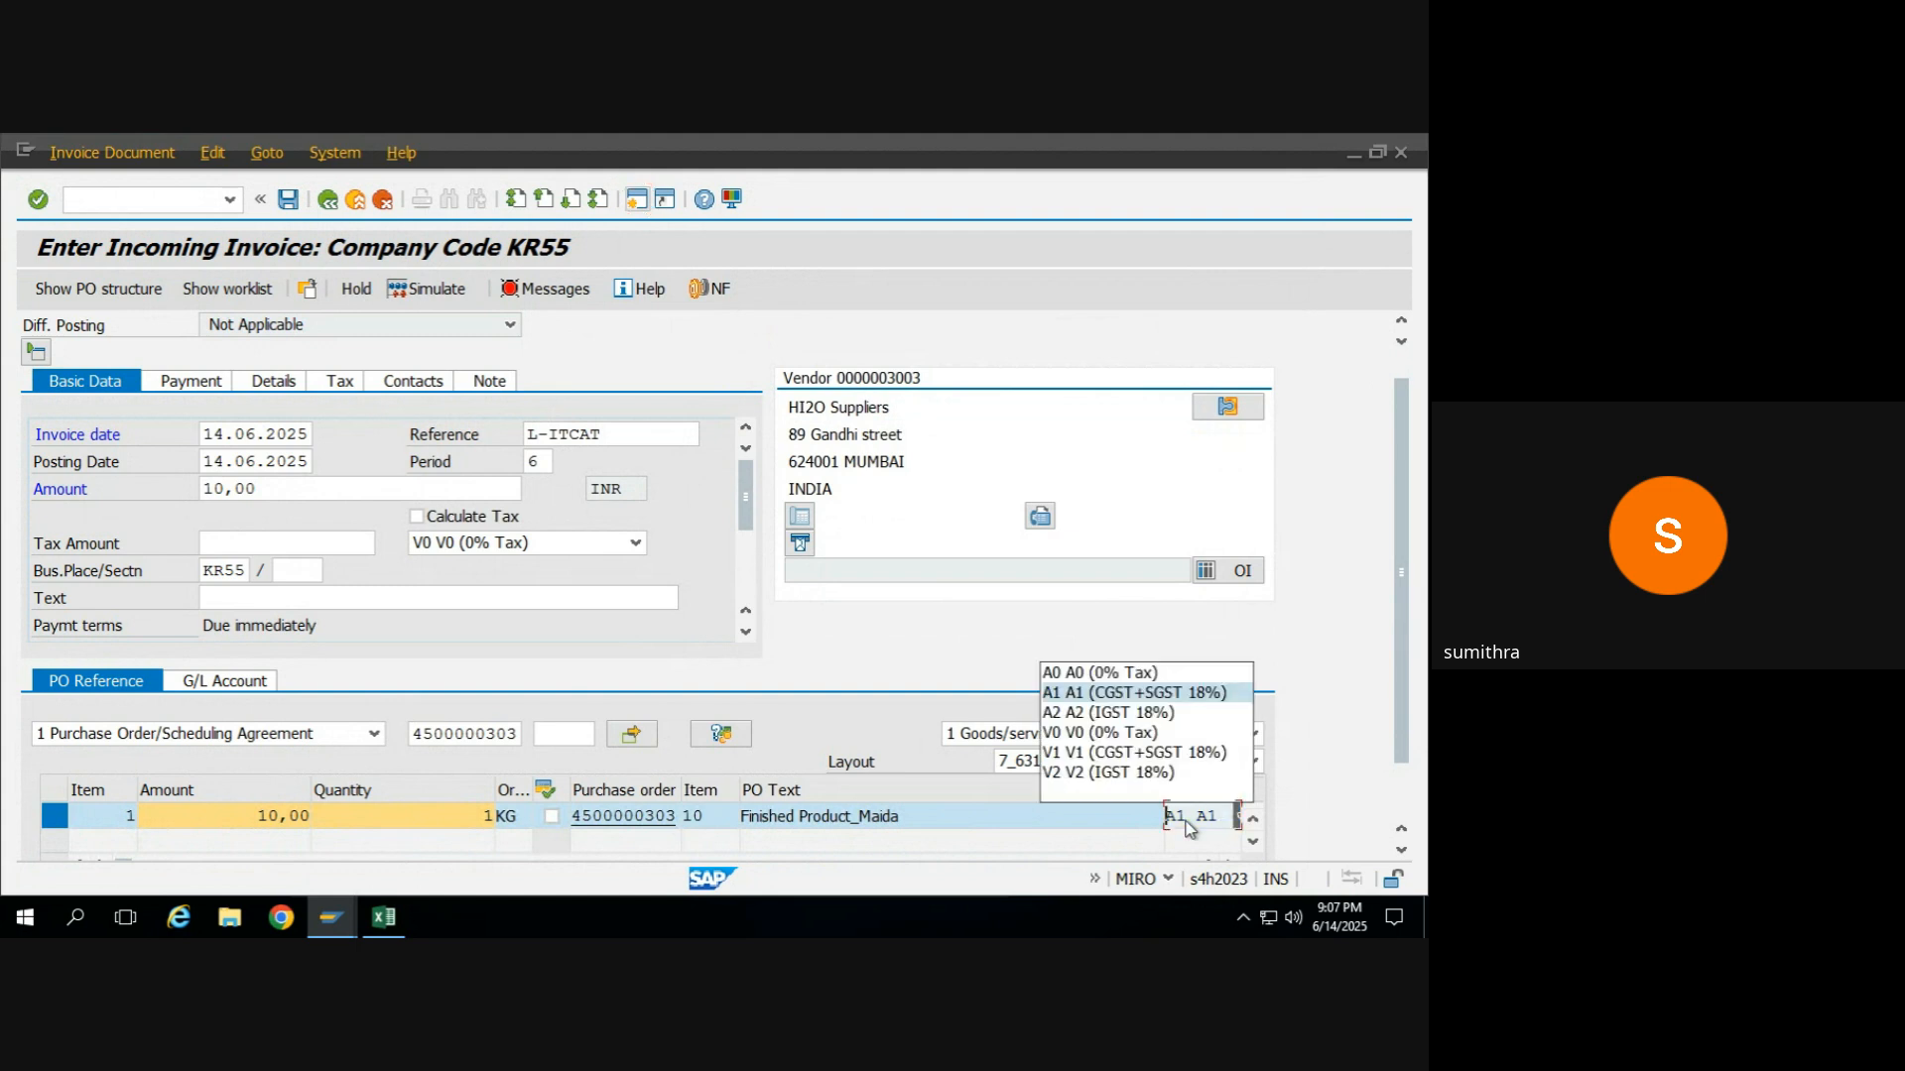
click(1084, 752)
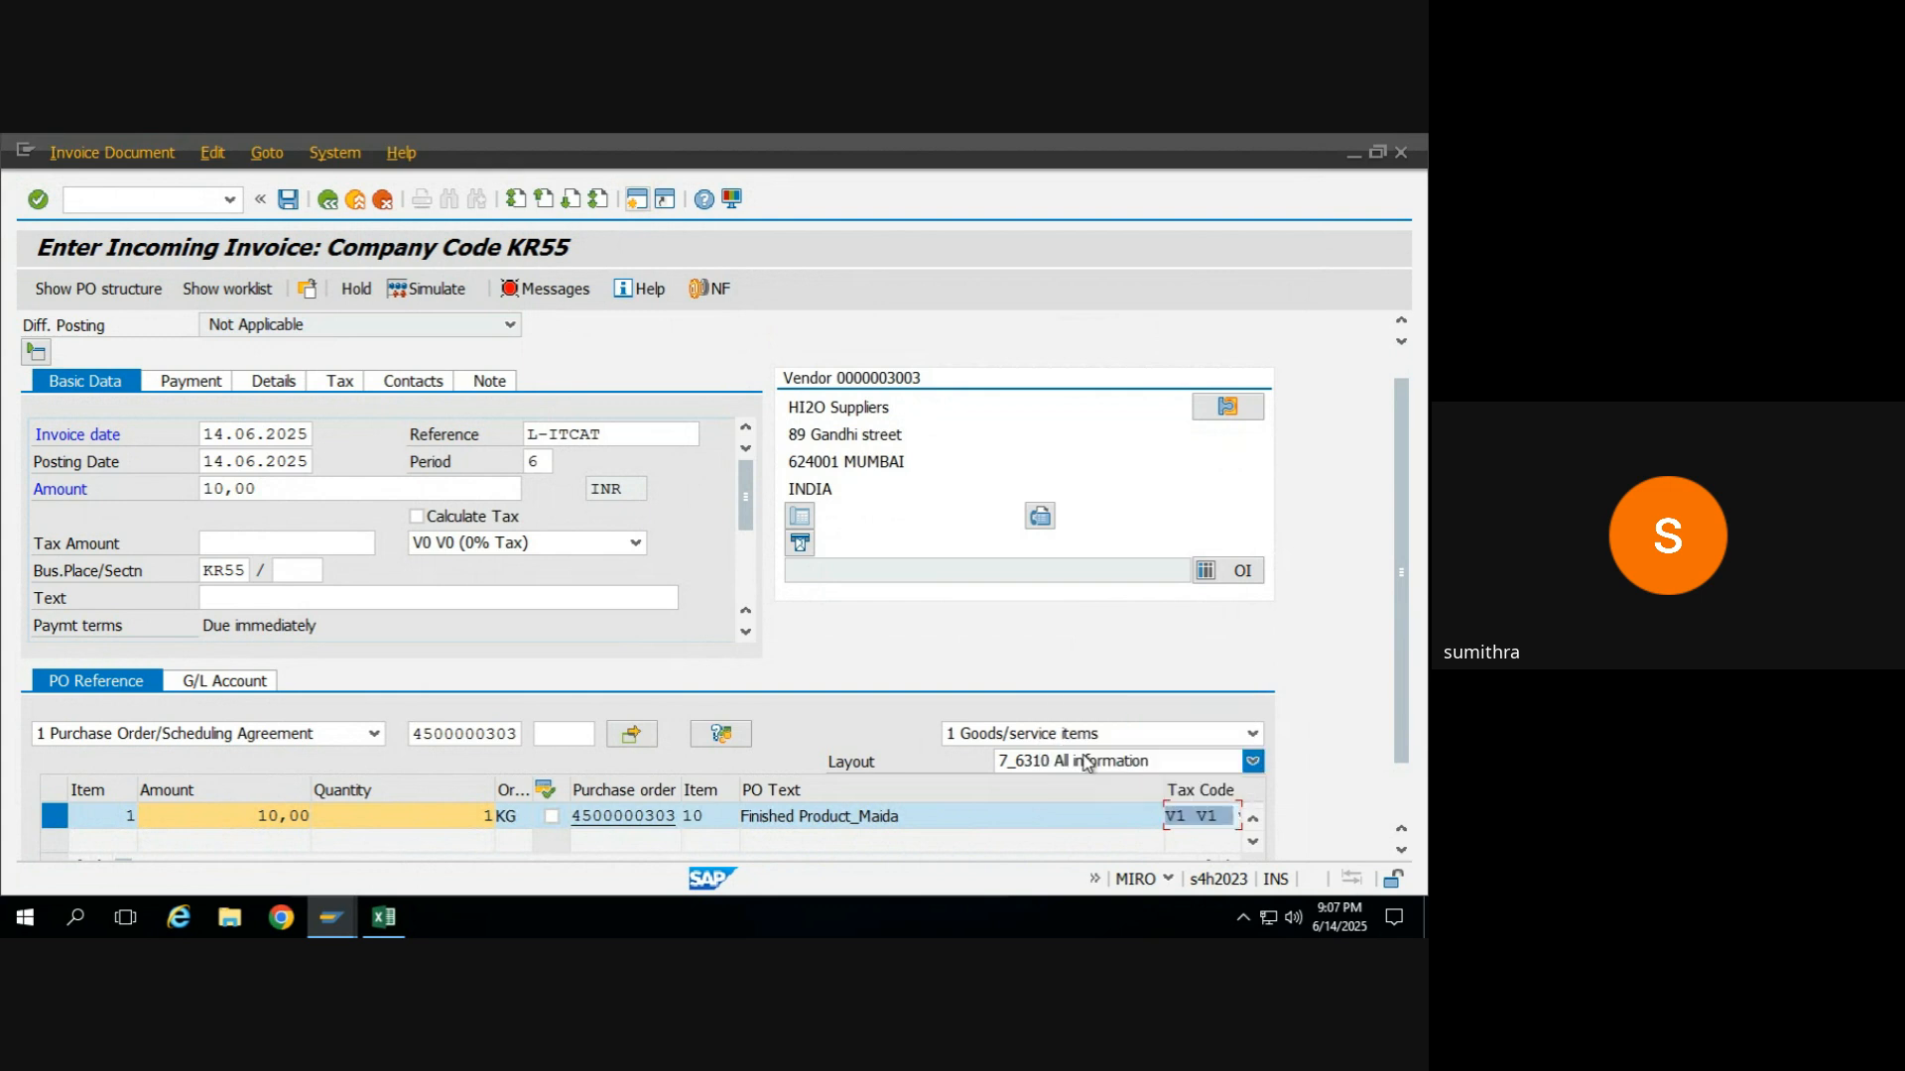
click(590, 547)
click(485, 655)
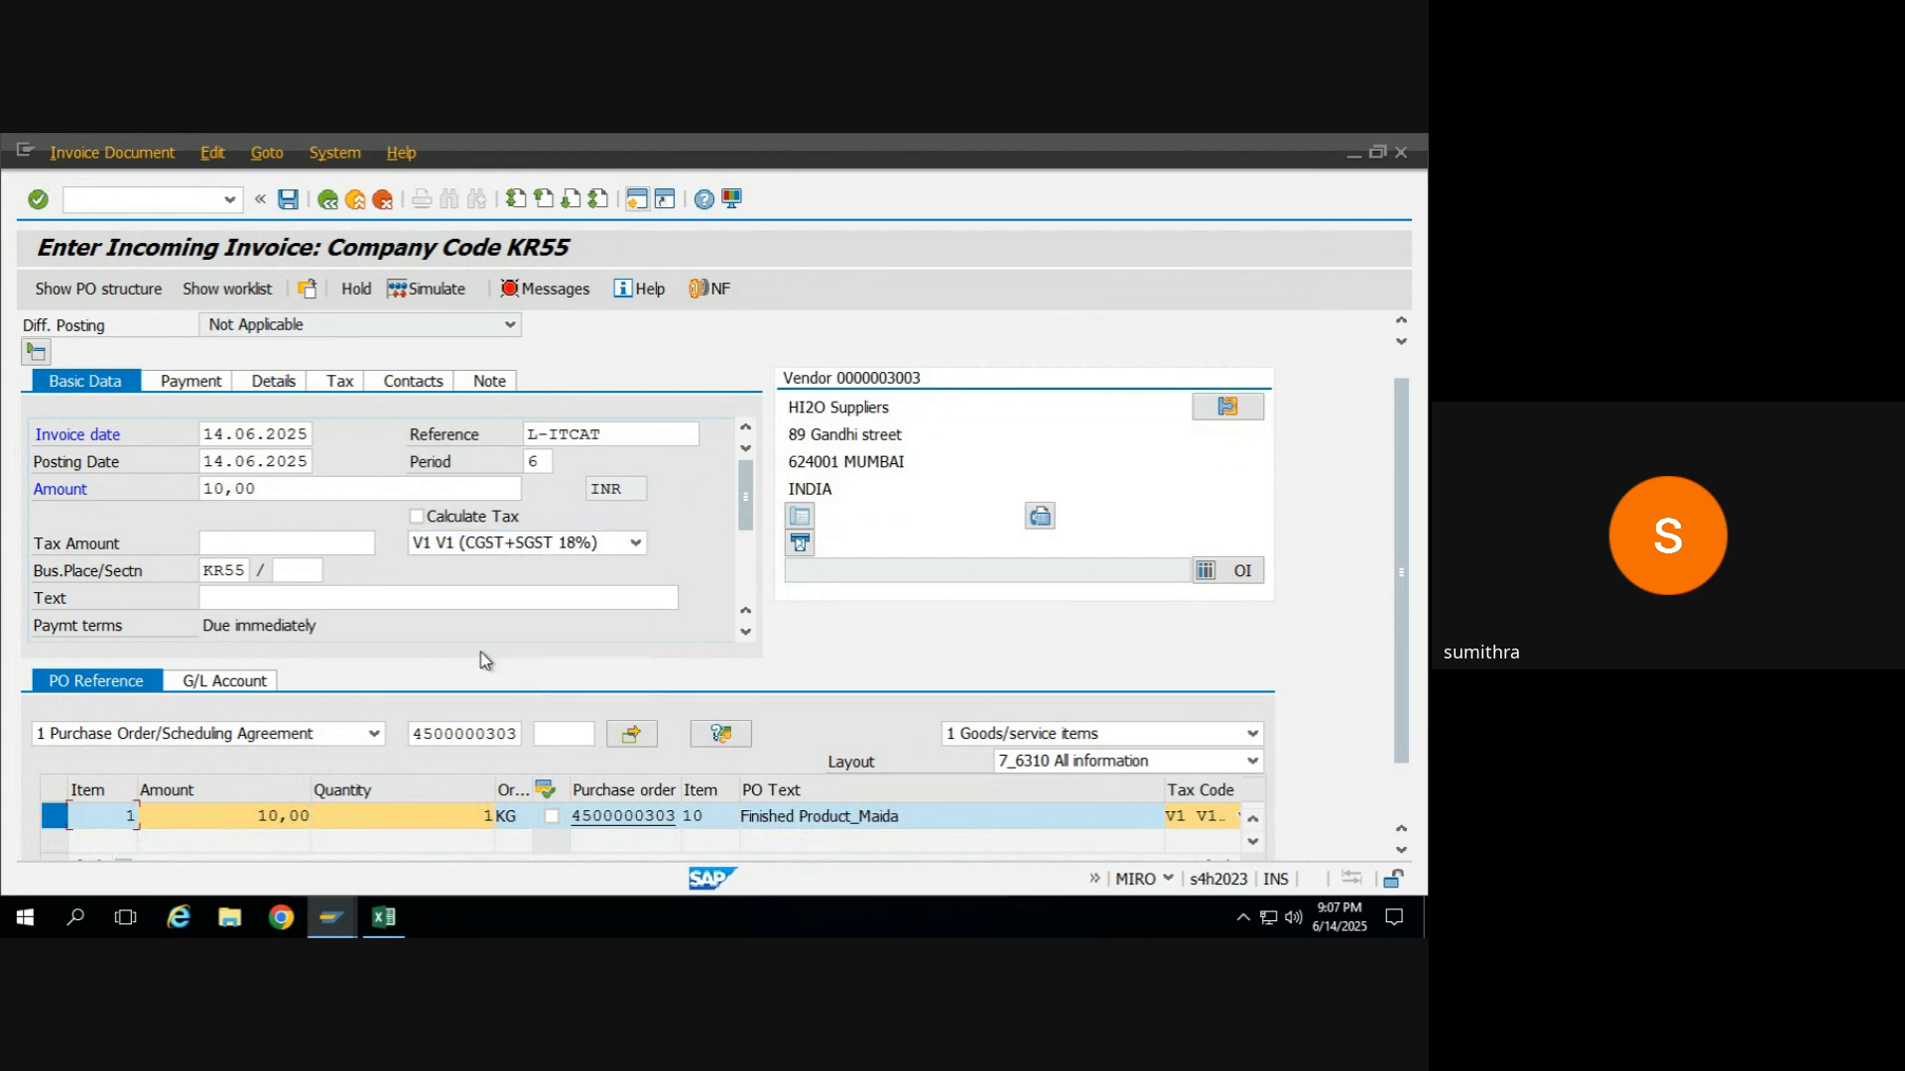
Simulate the incoming invoice with tax code V1 and return to the invoice's amount in the basic data.
click(452, 290)
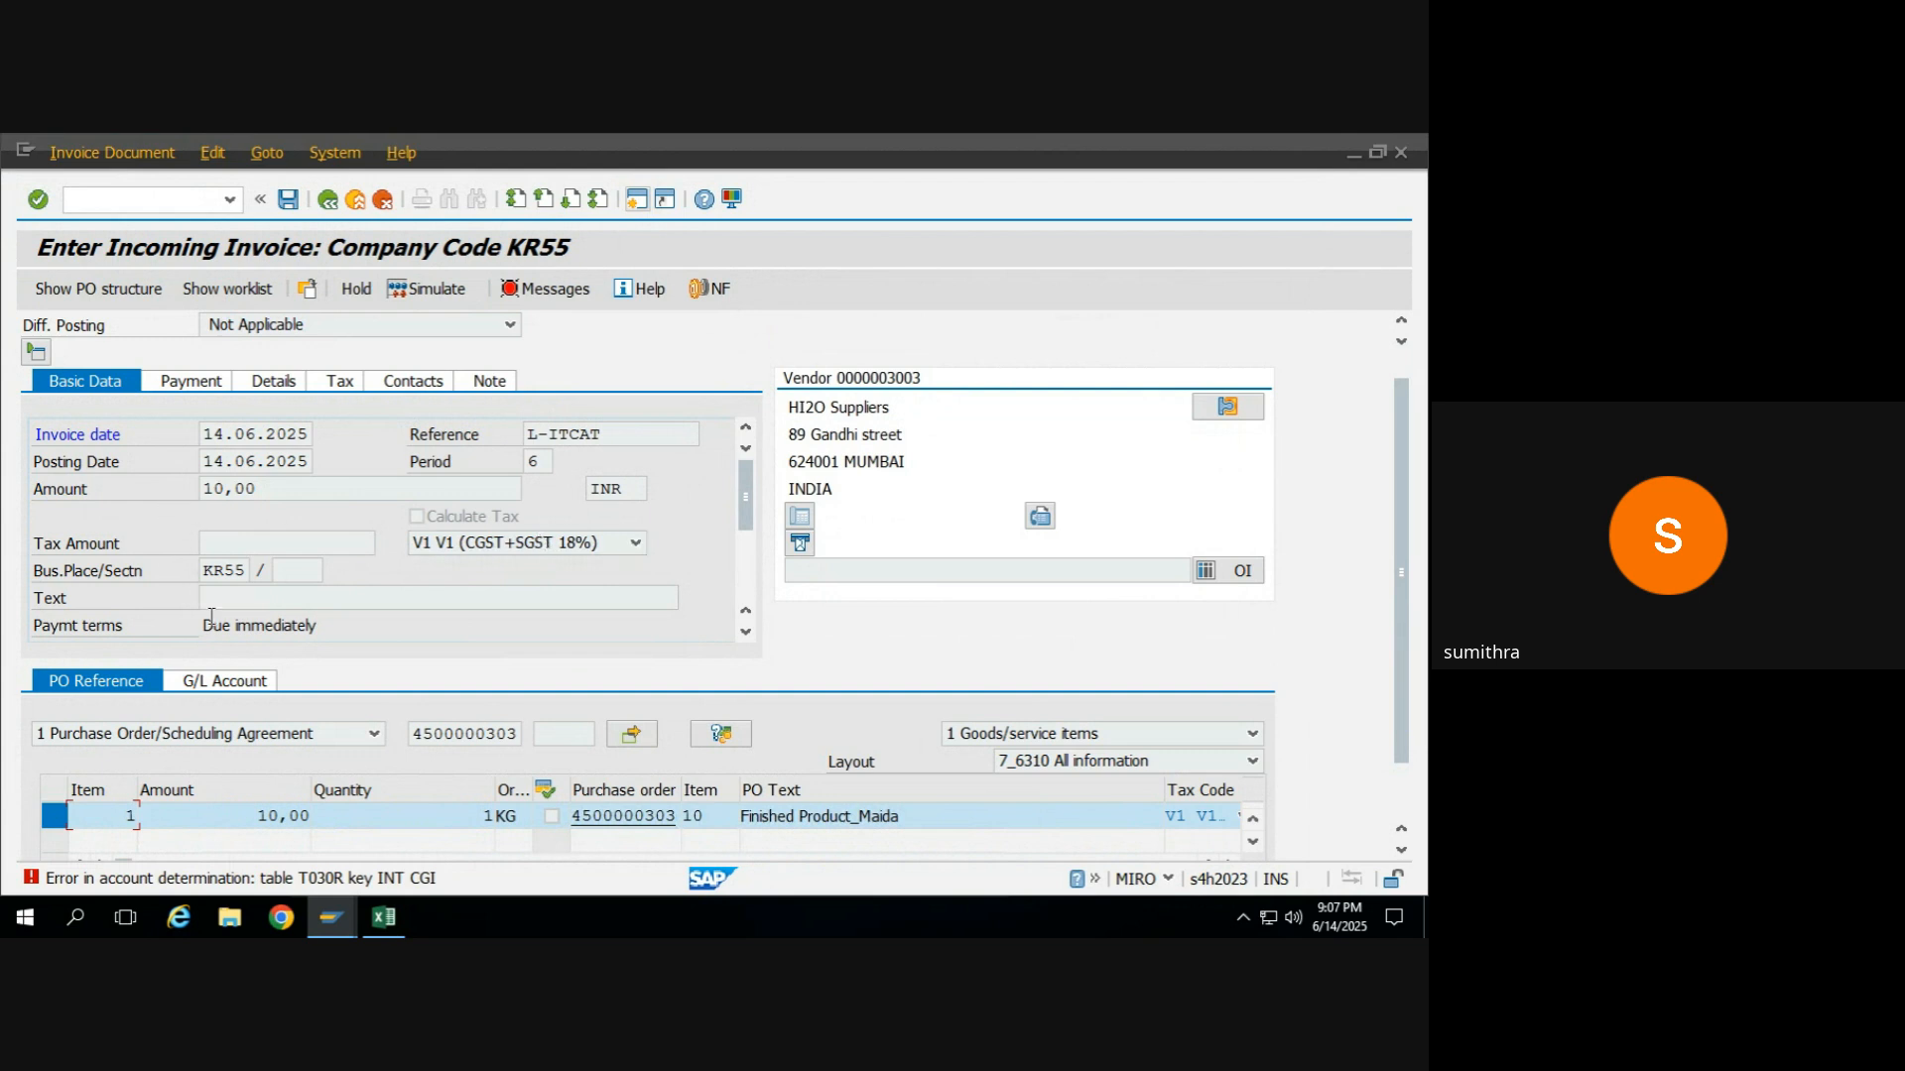
key(Return)
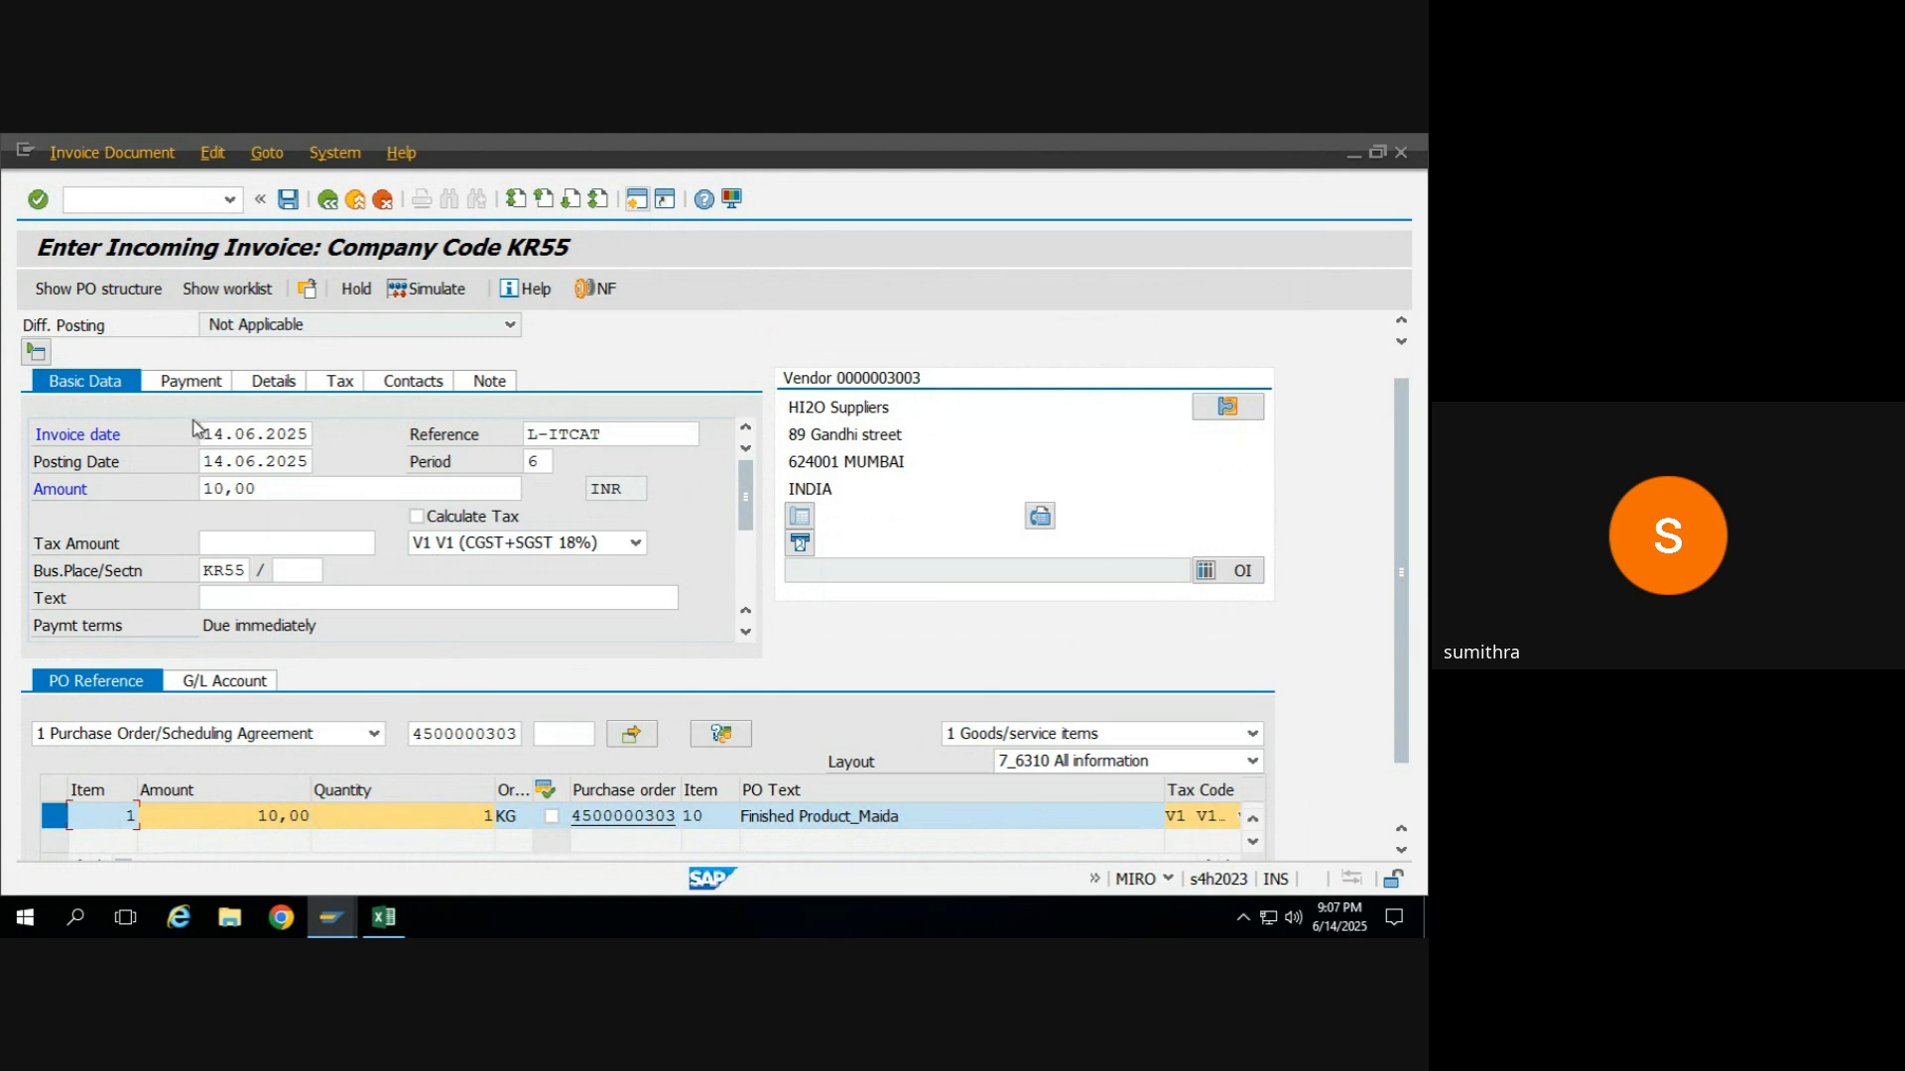
click(267, 489)
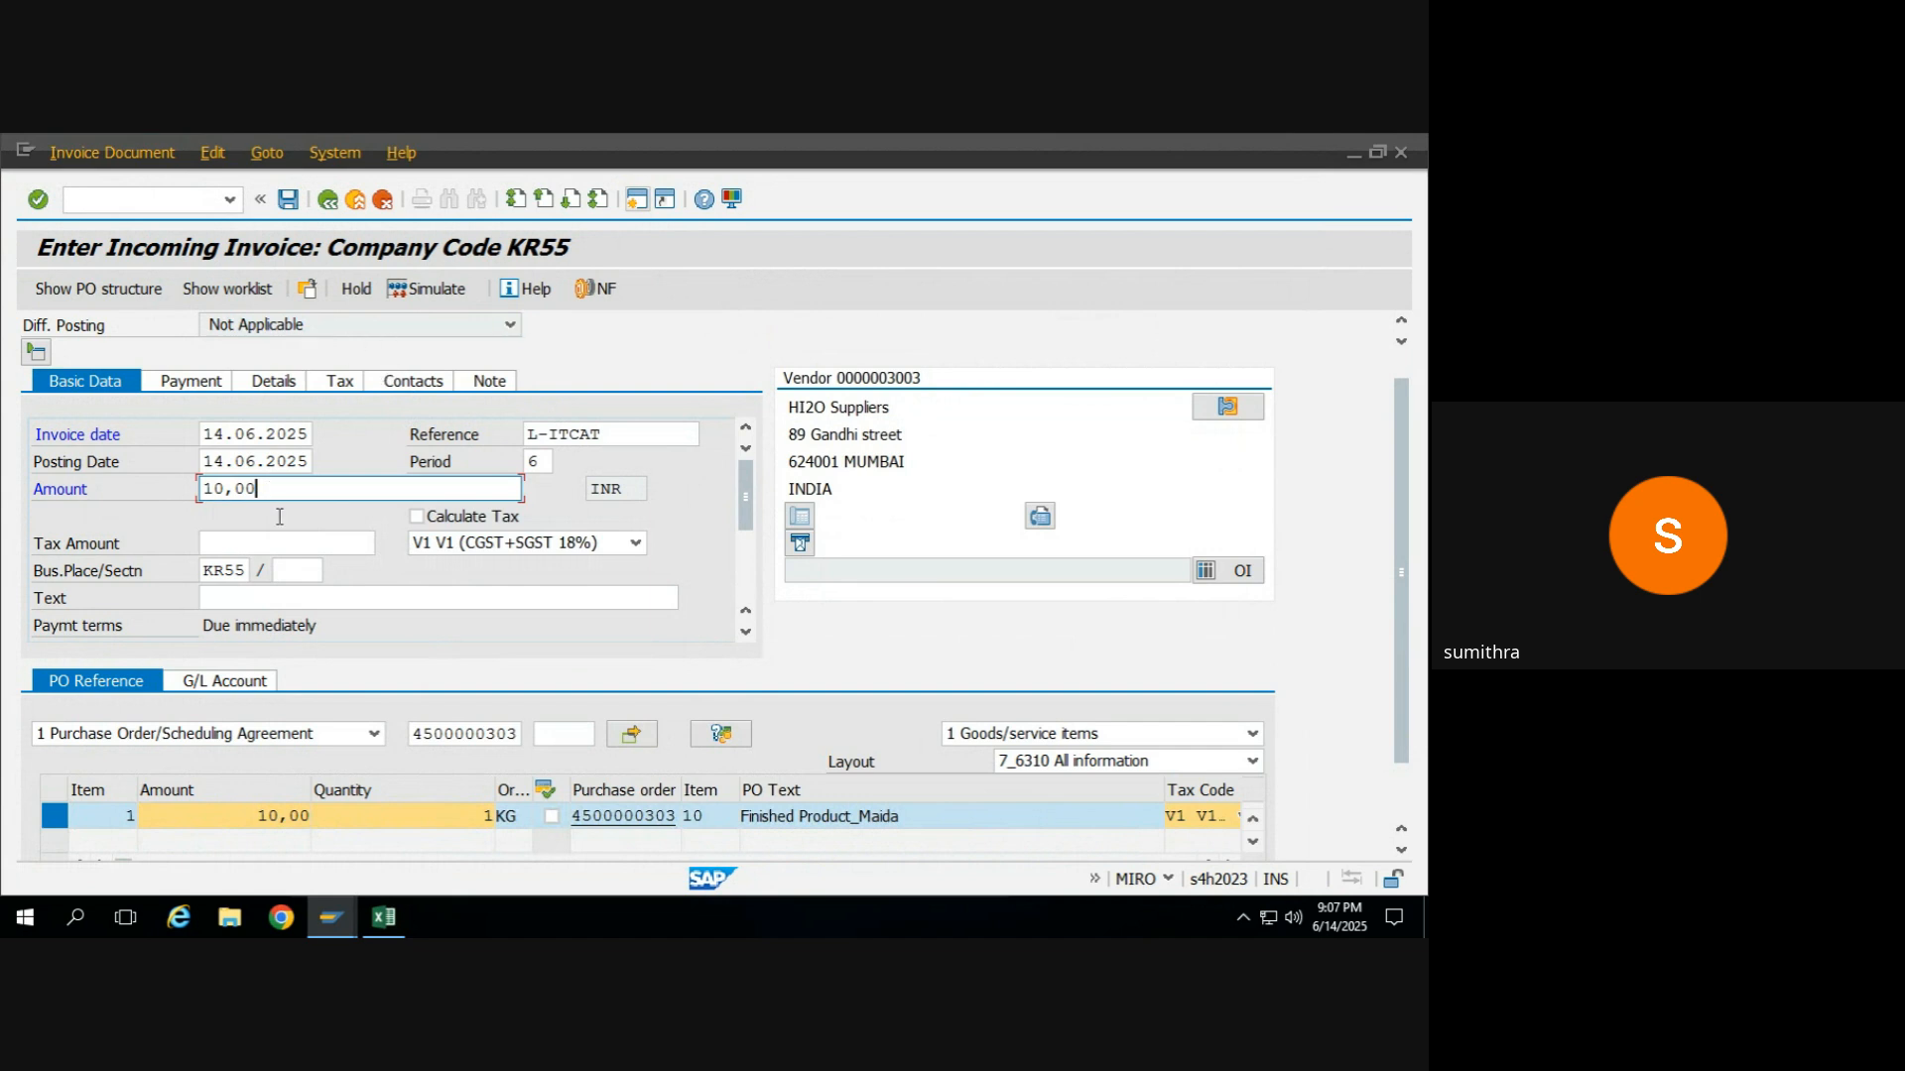
Open the posted invoice from the May purchase order's history, inspect its tax code options, and return to the purchase order.
mouse_move(332, 916)
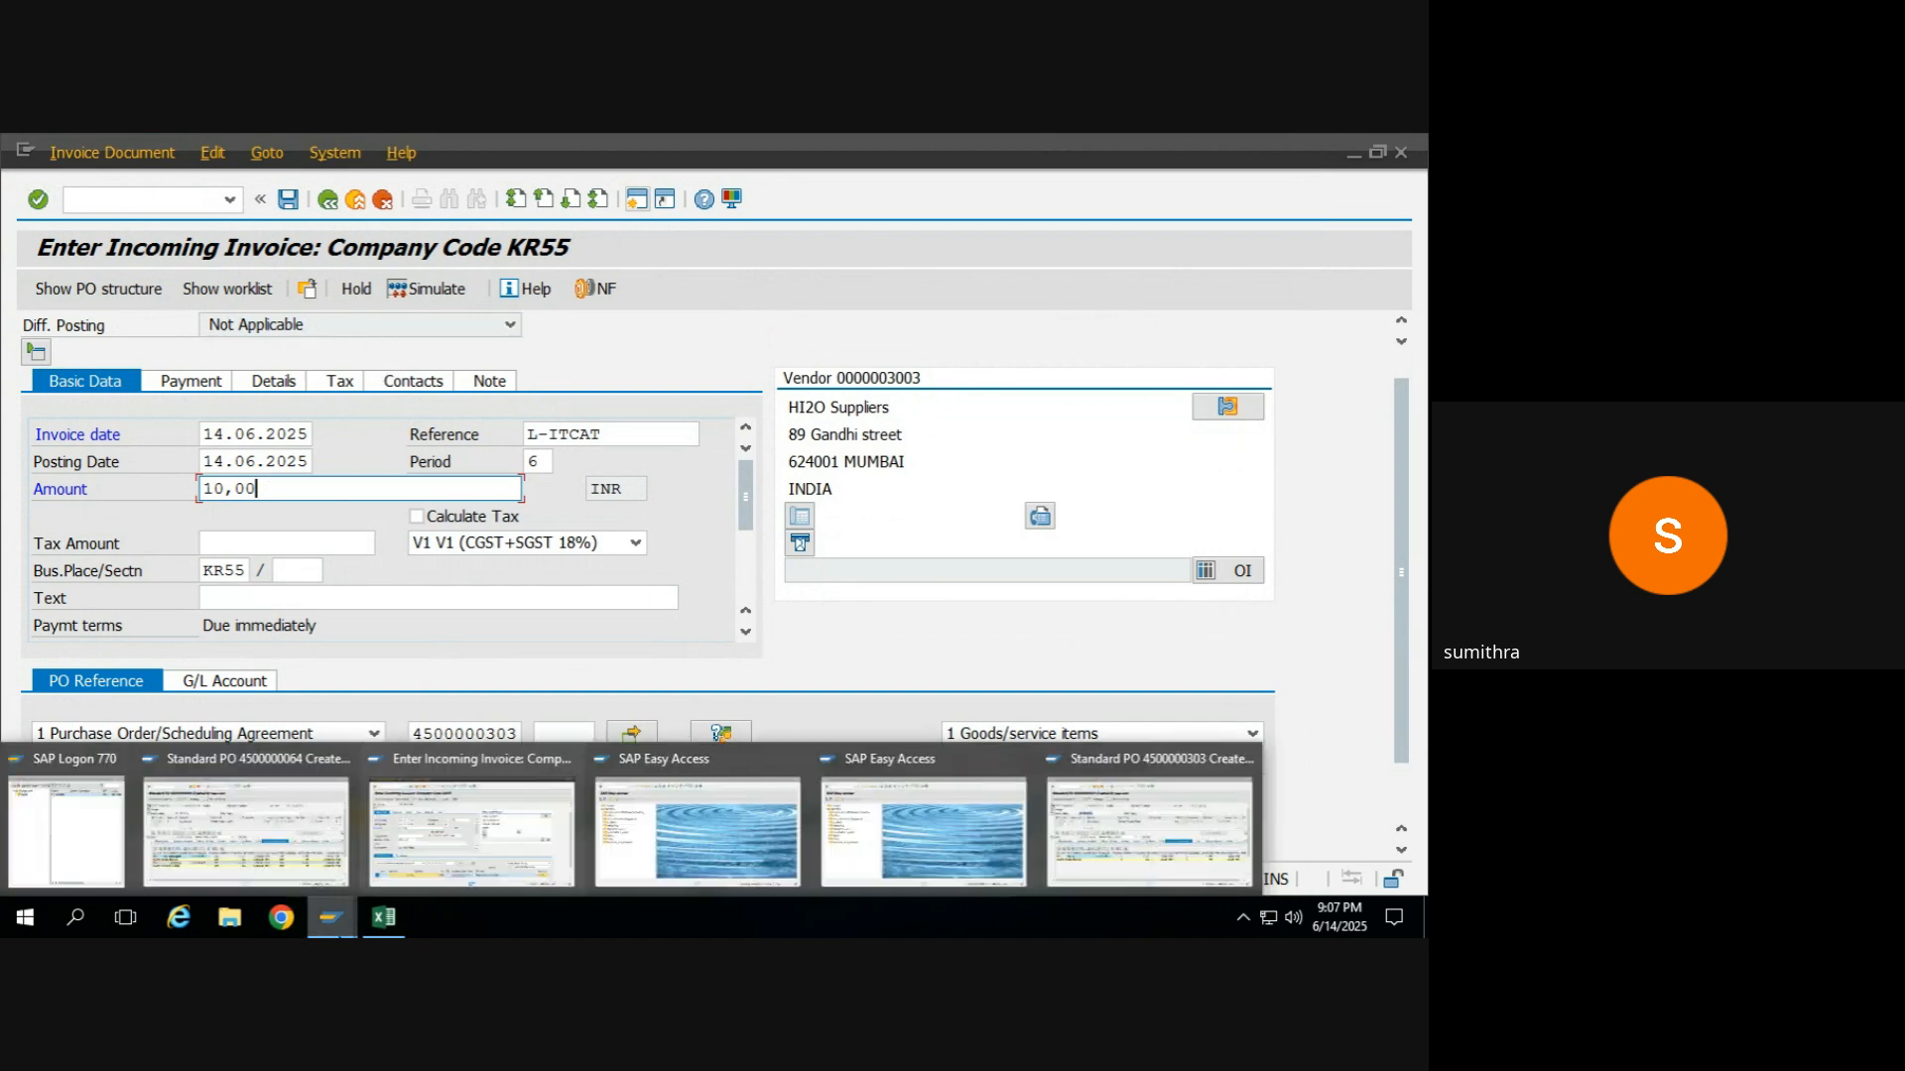
click(266, 861)
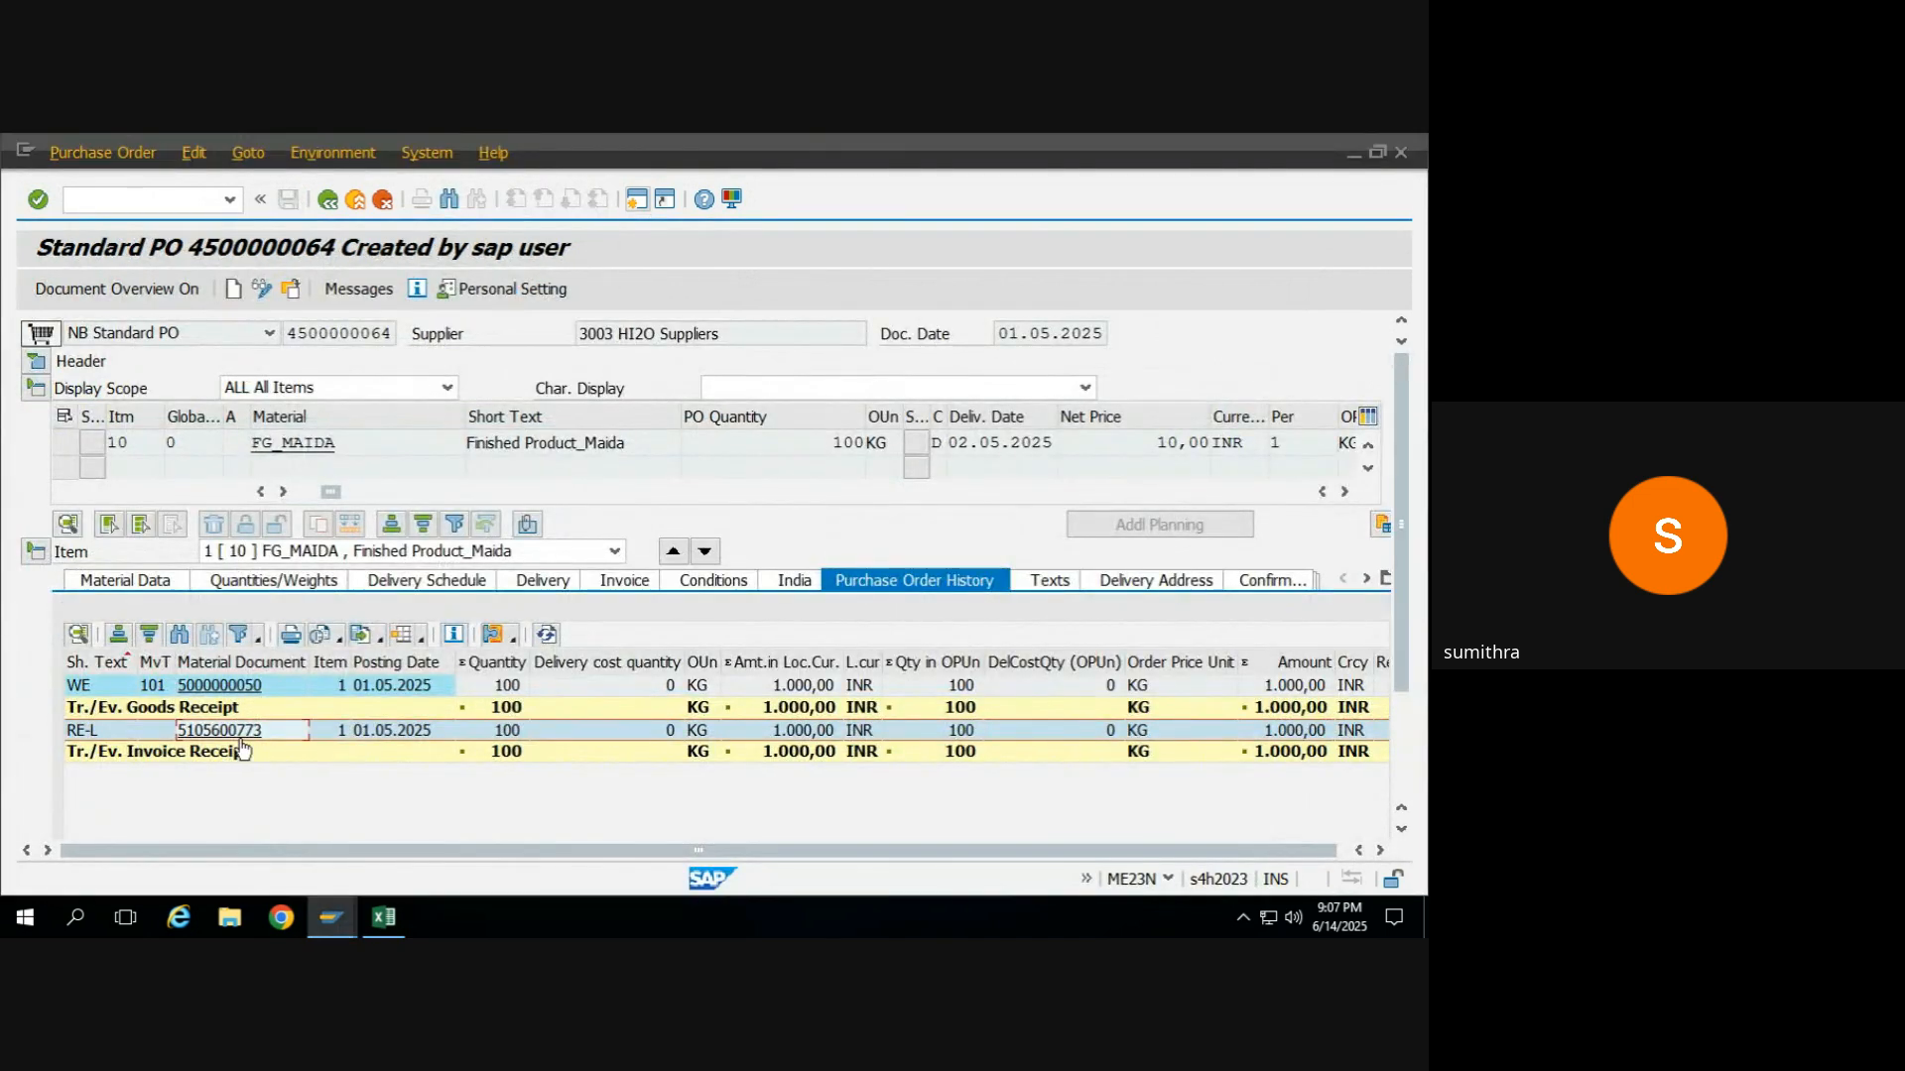
click(243, 736)
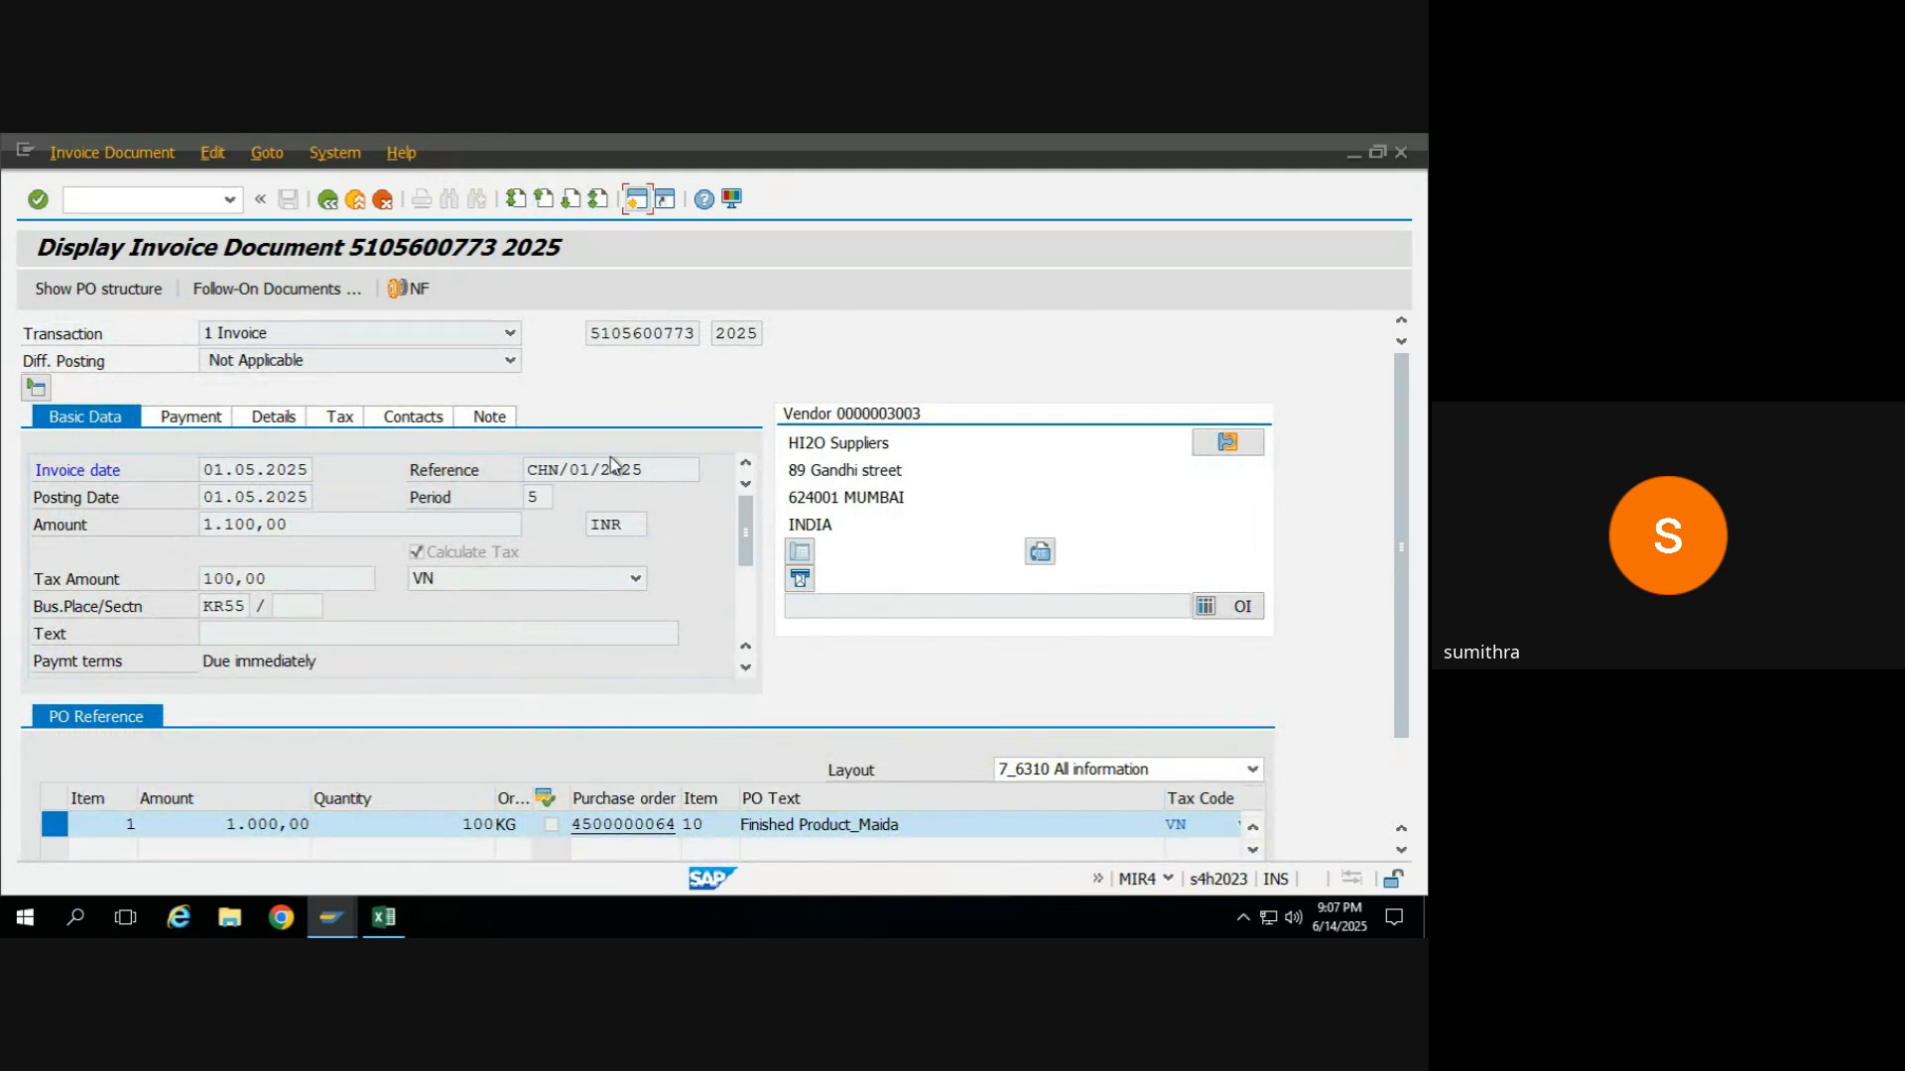
click(456, 586)
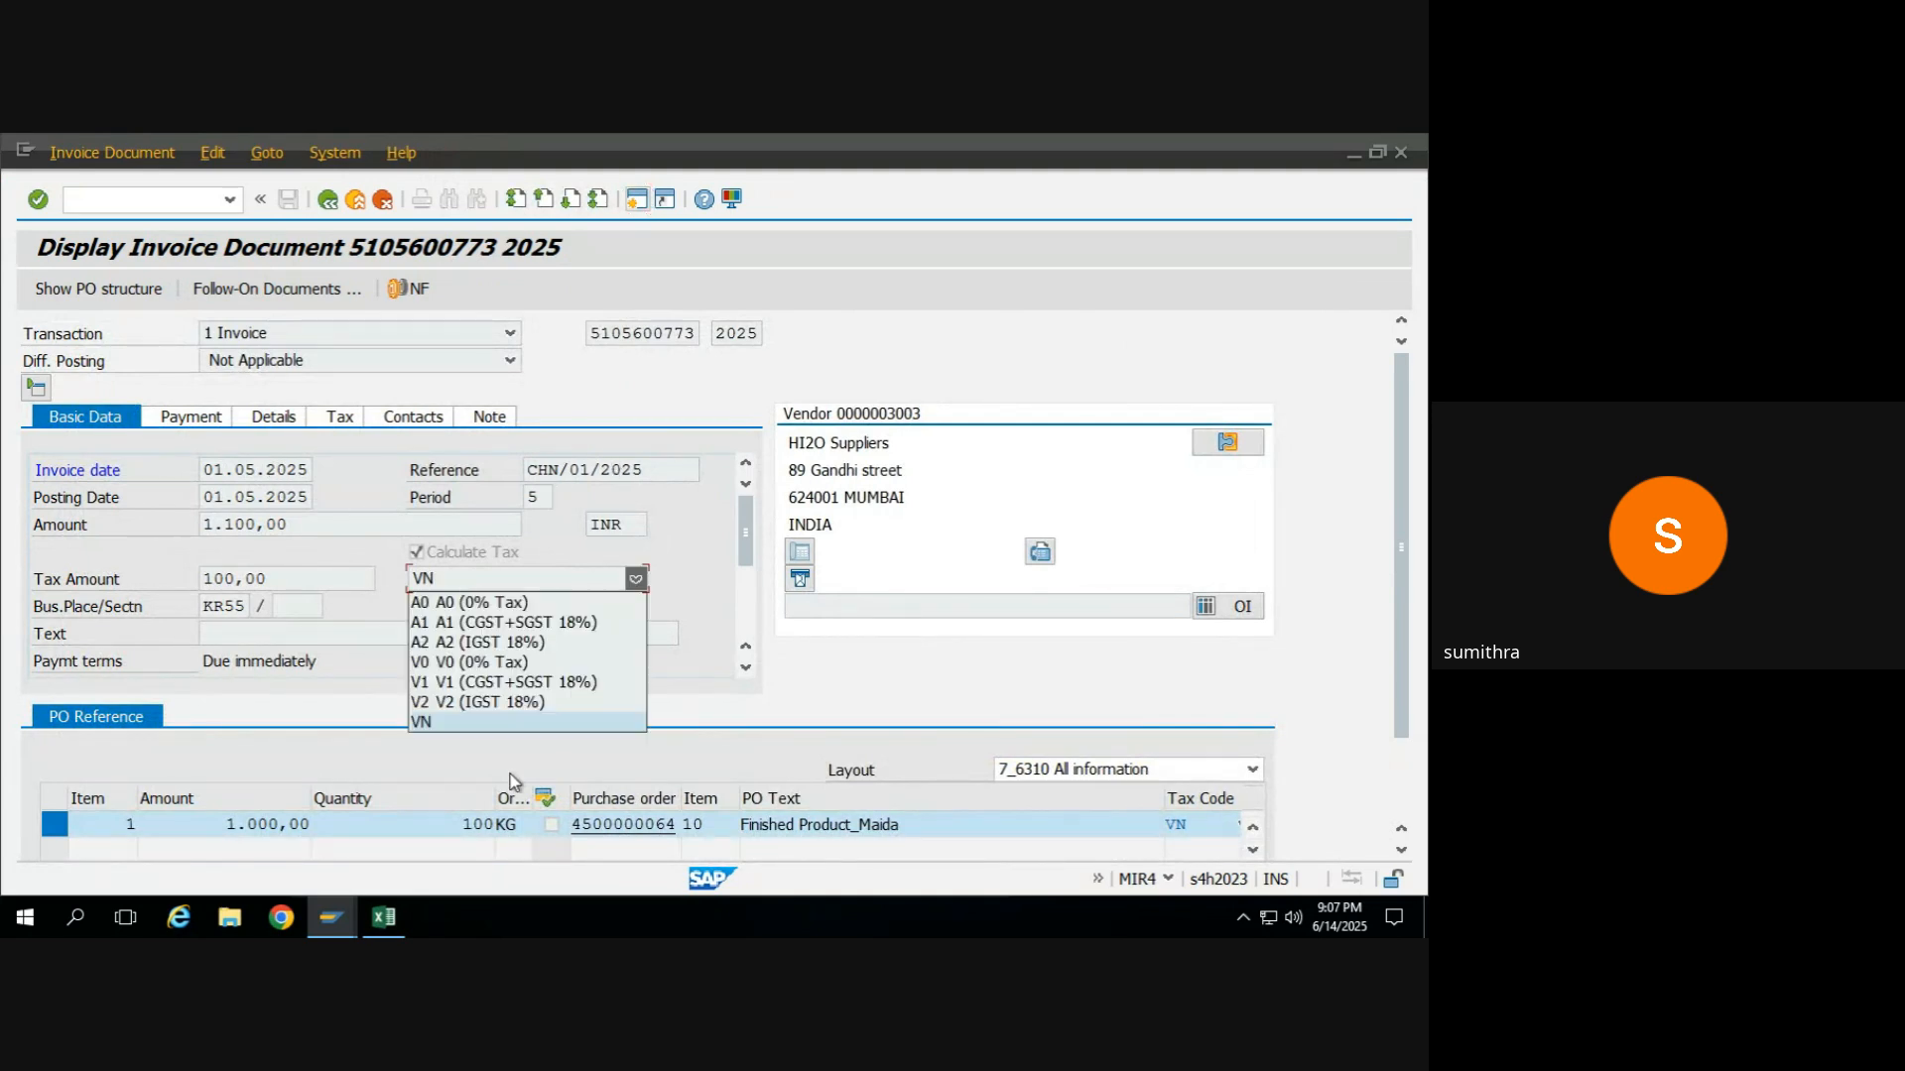
click(333, 201)
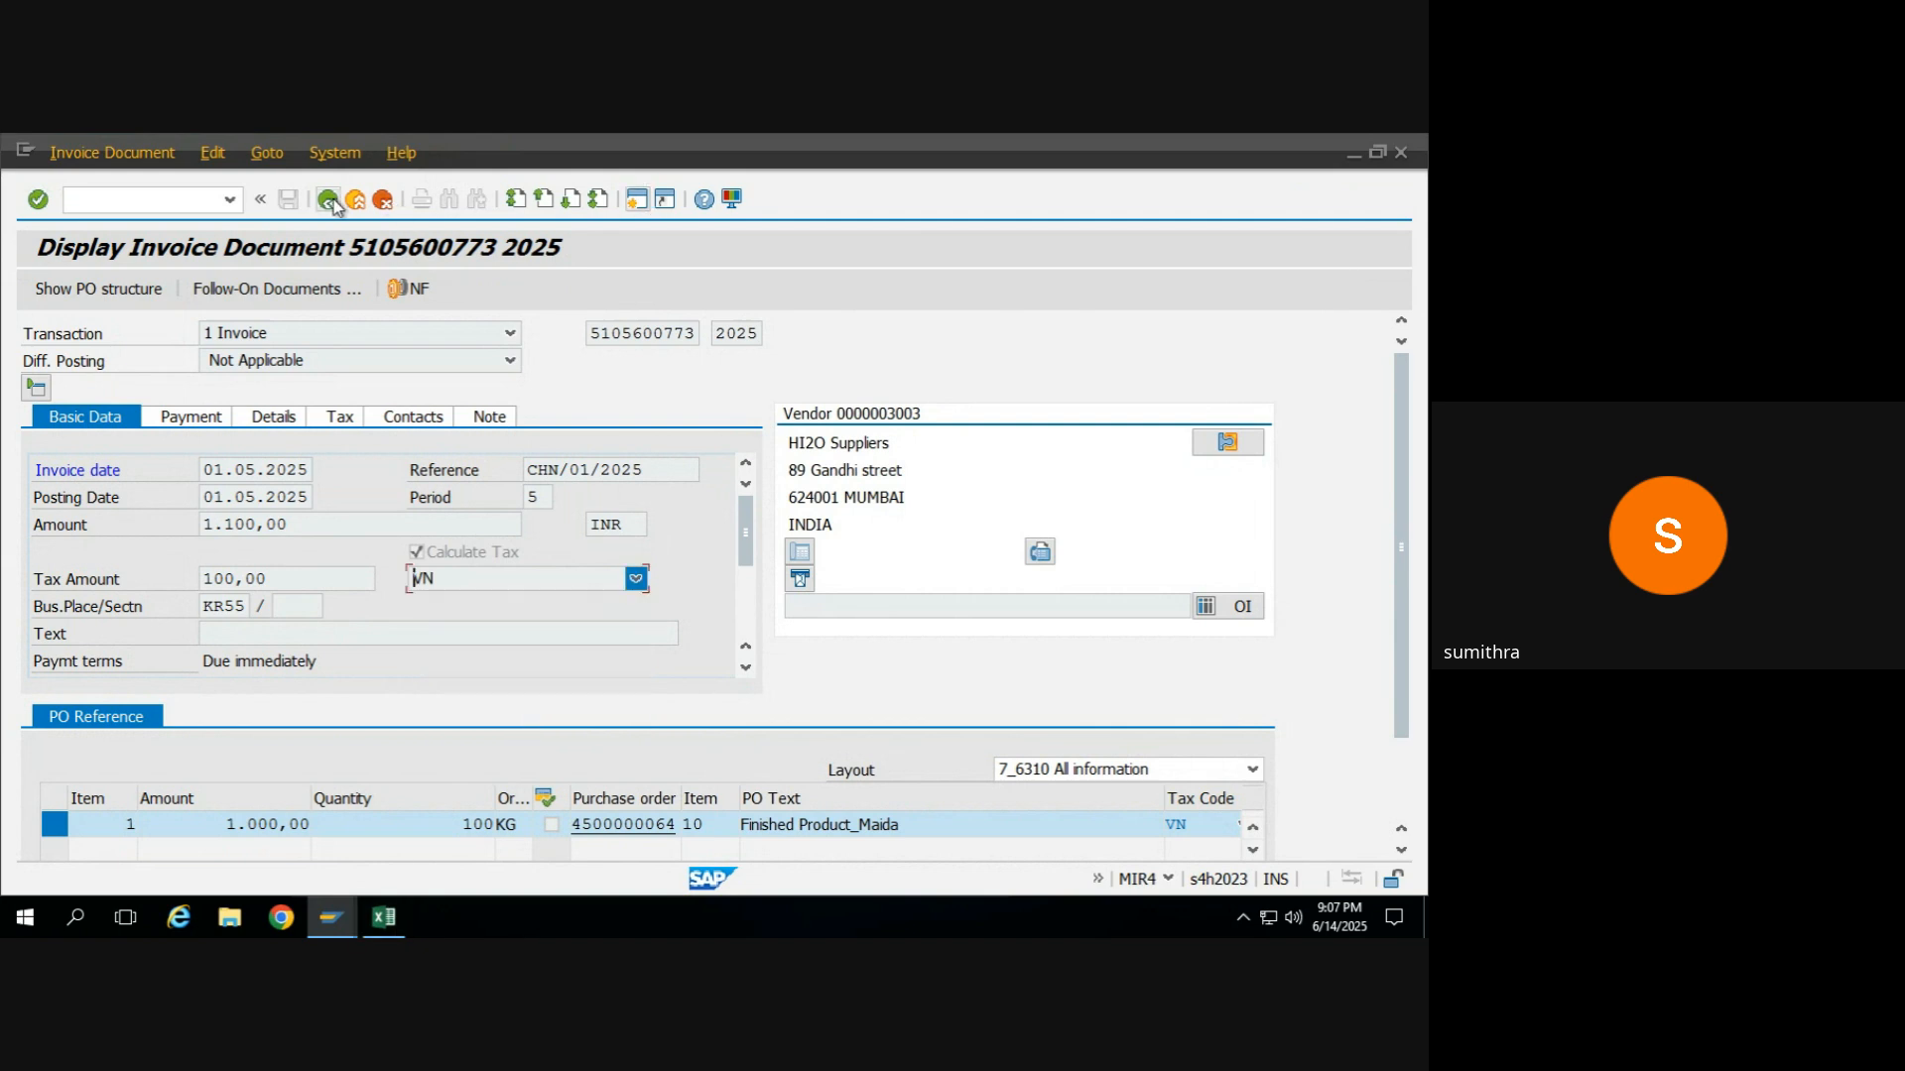
click(331, 201)
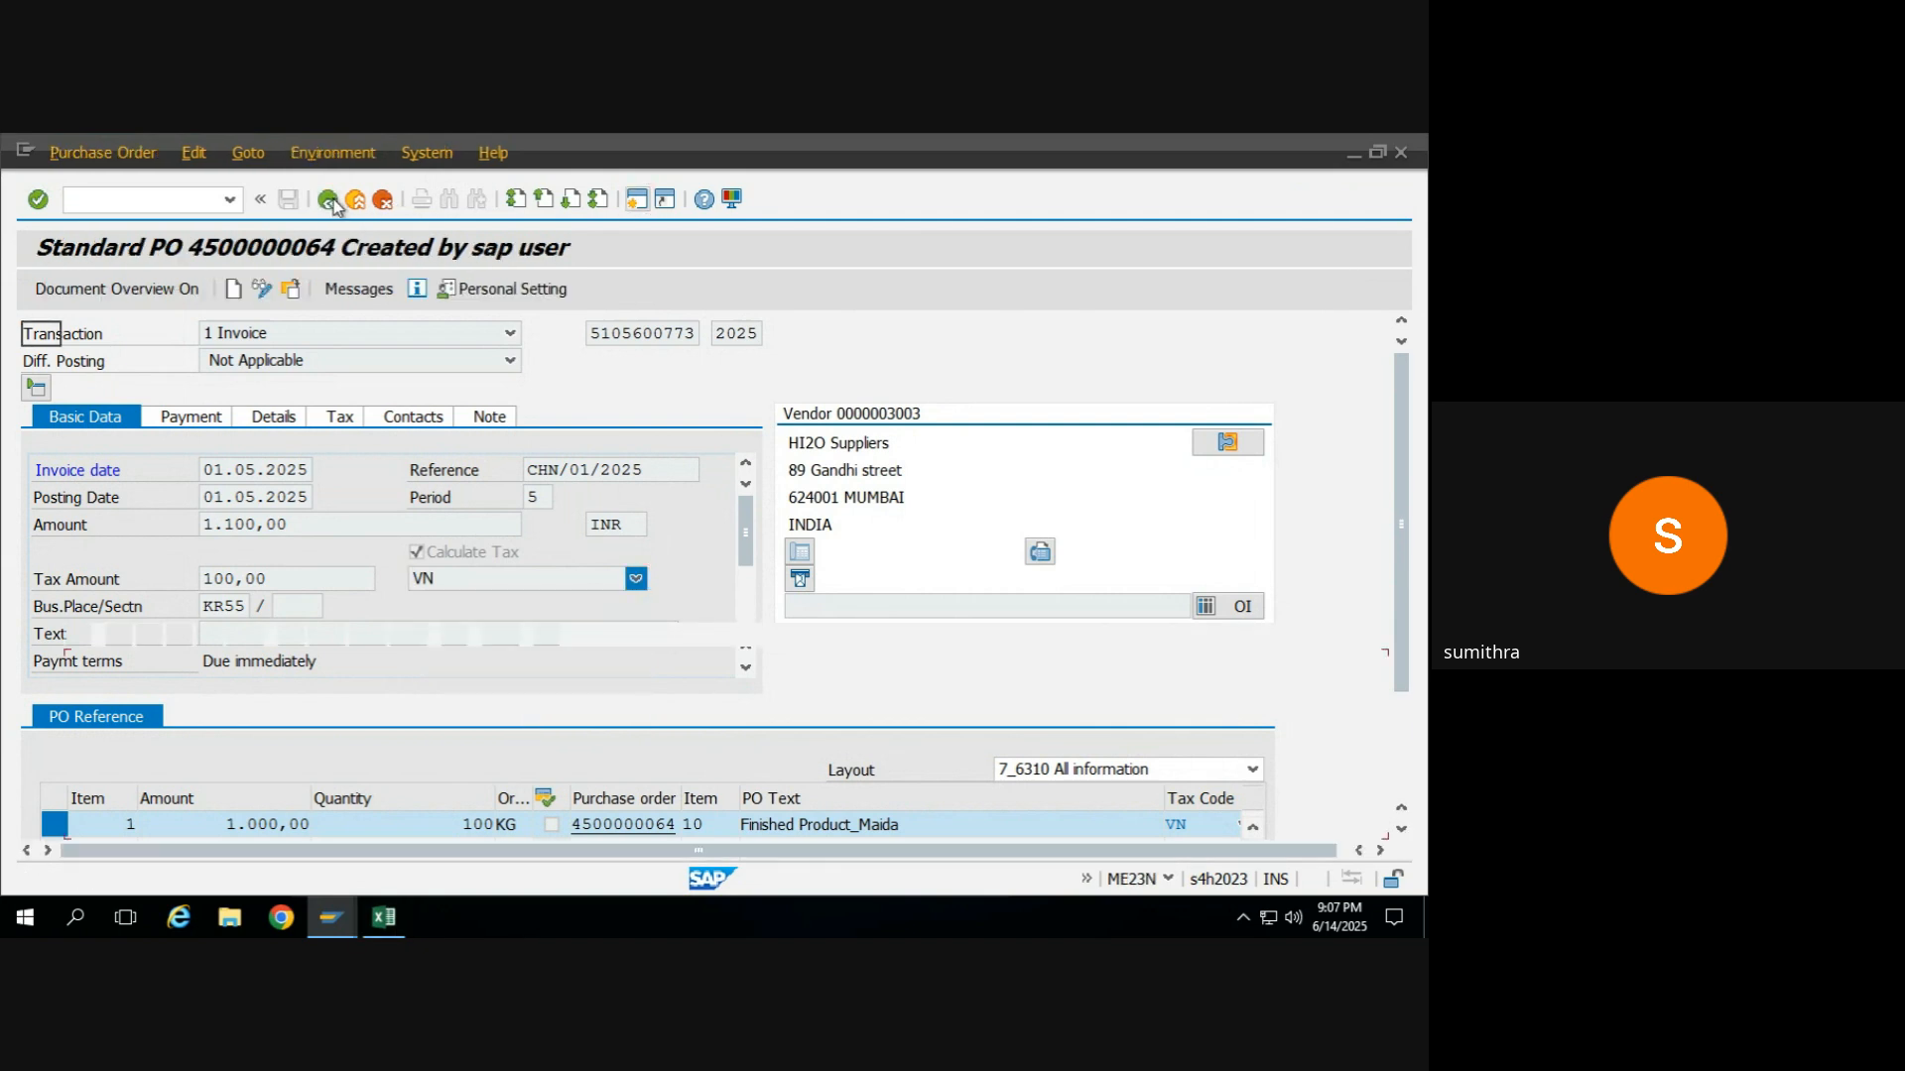
Try Calculate Tax on the incoming invoice, check the verification log, and exit without posting the document.
mouse_move(345, 915)
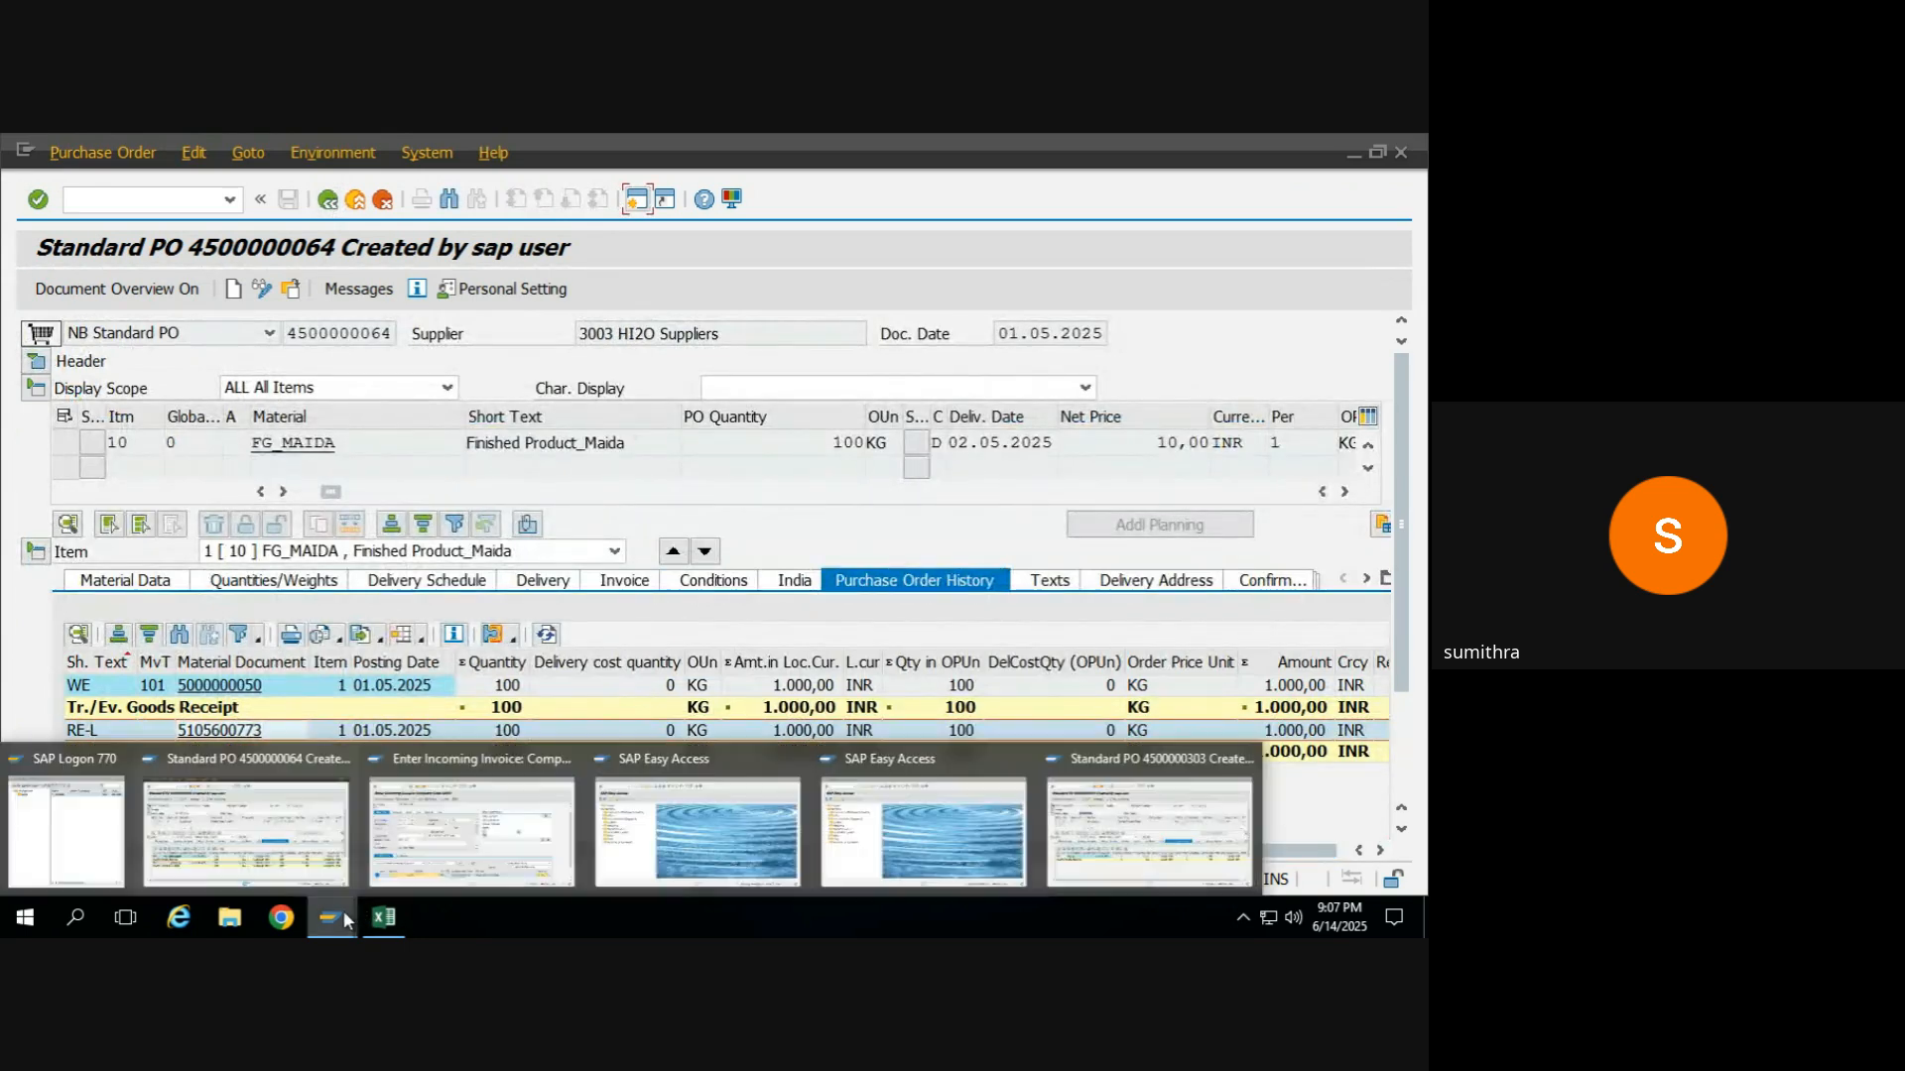
click(439, 851)
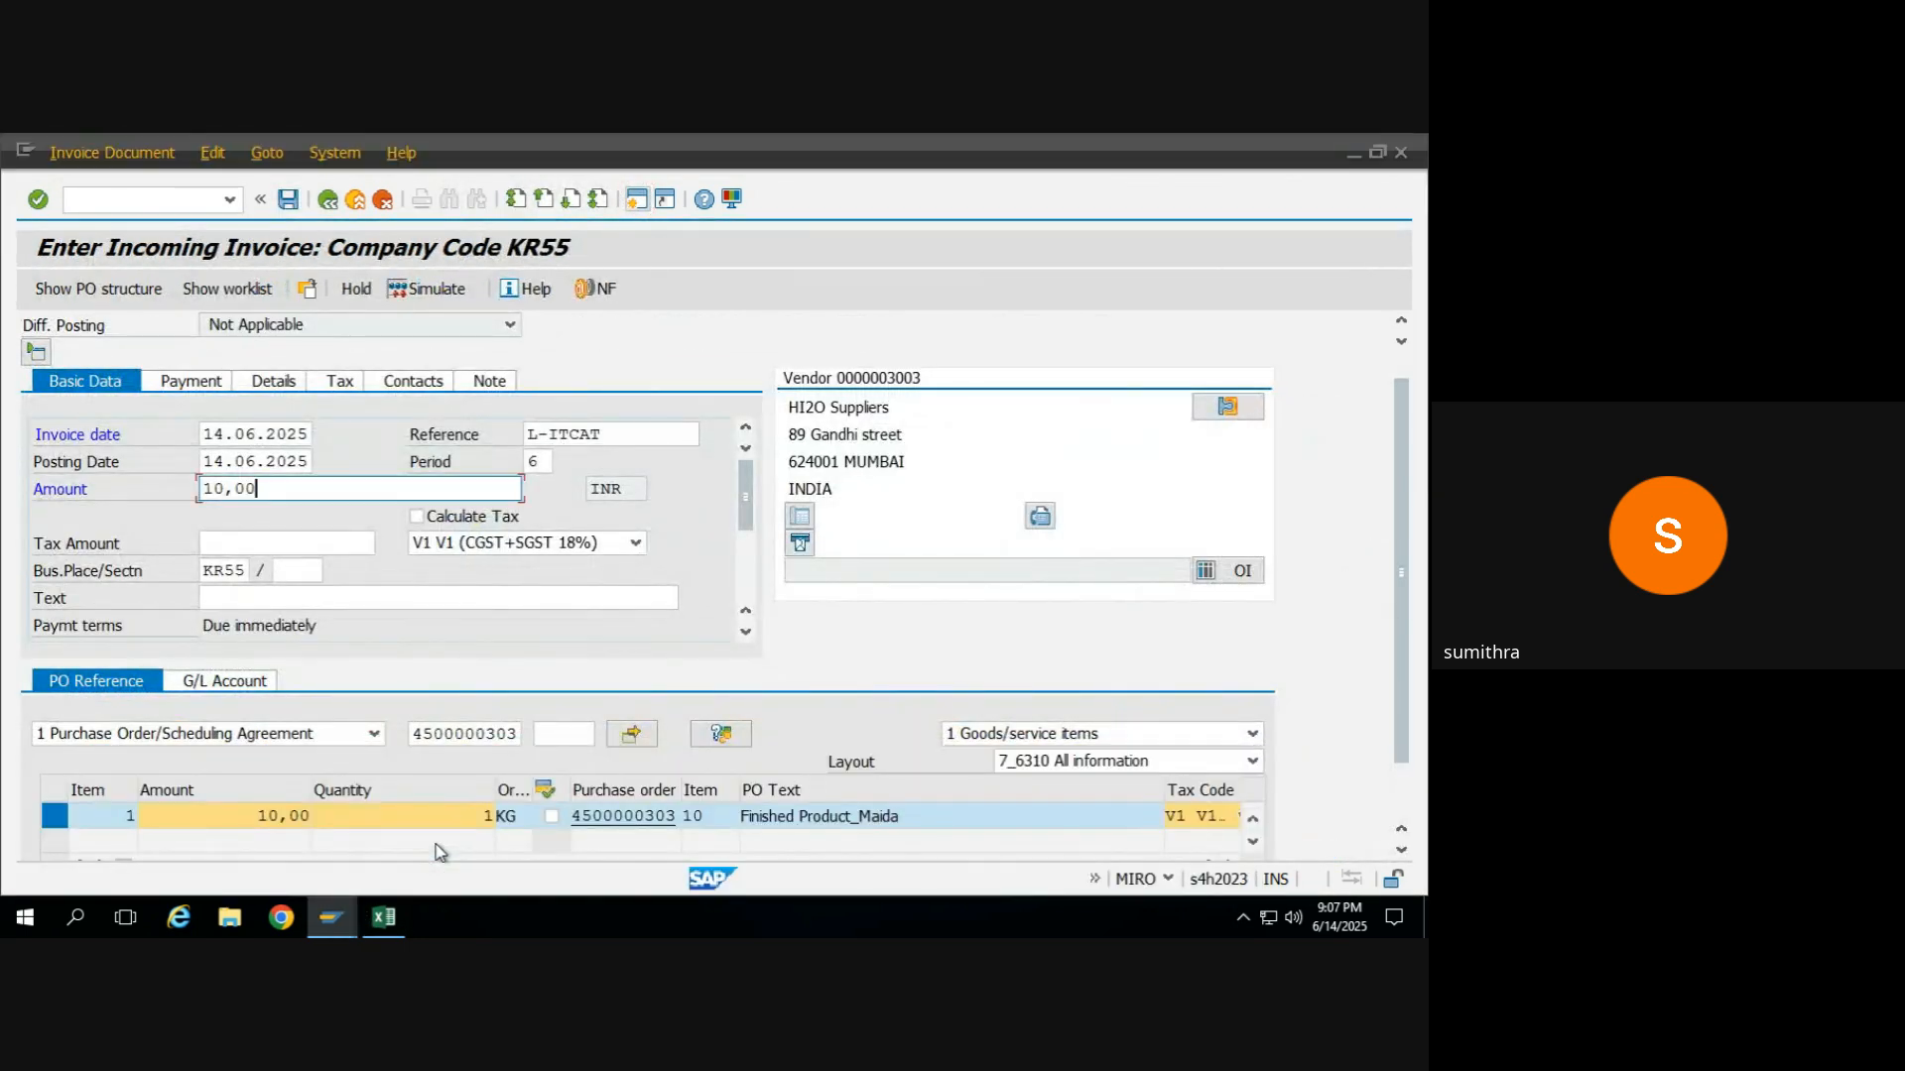
click(502, 520)
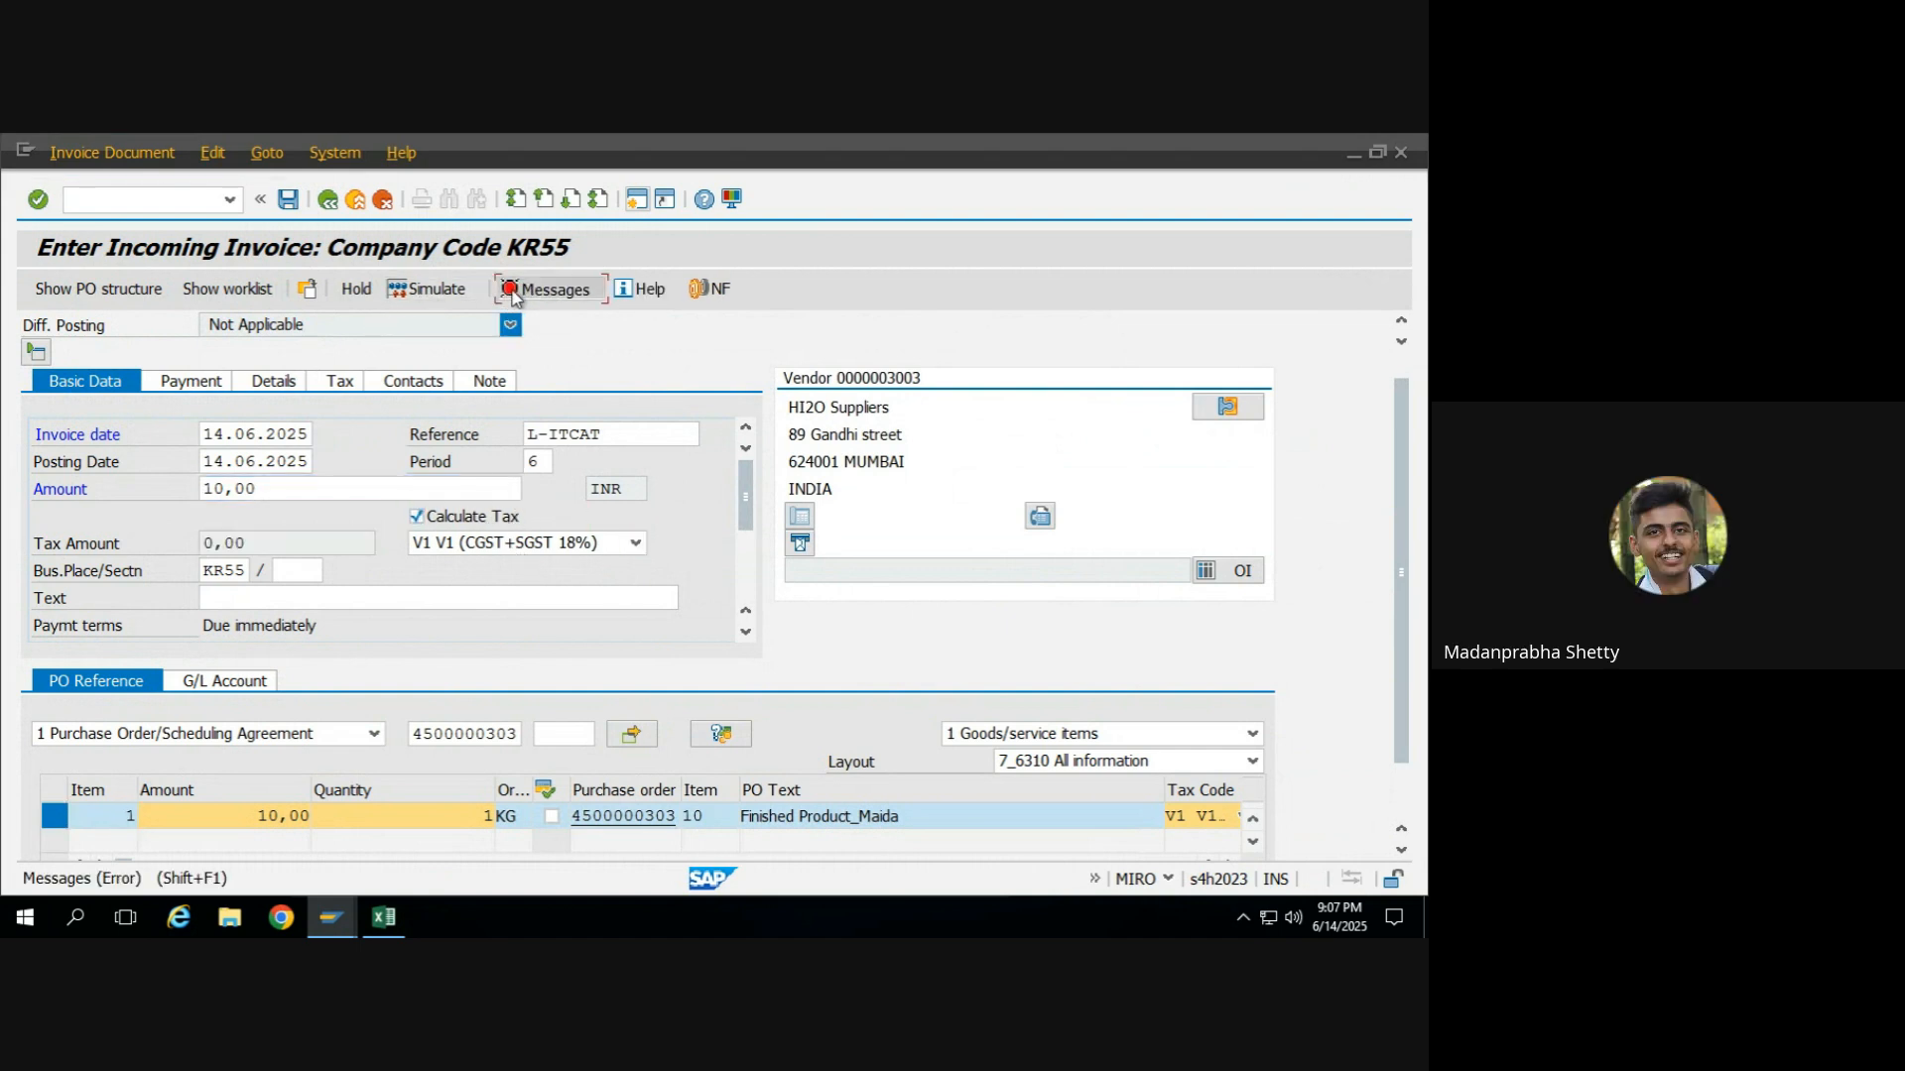
click(513, 290)
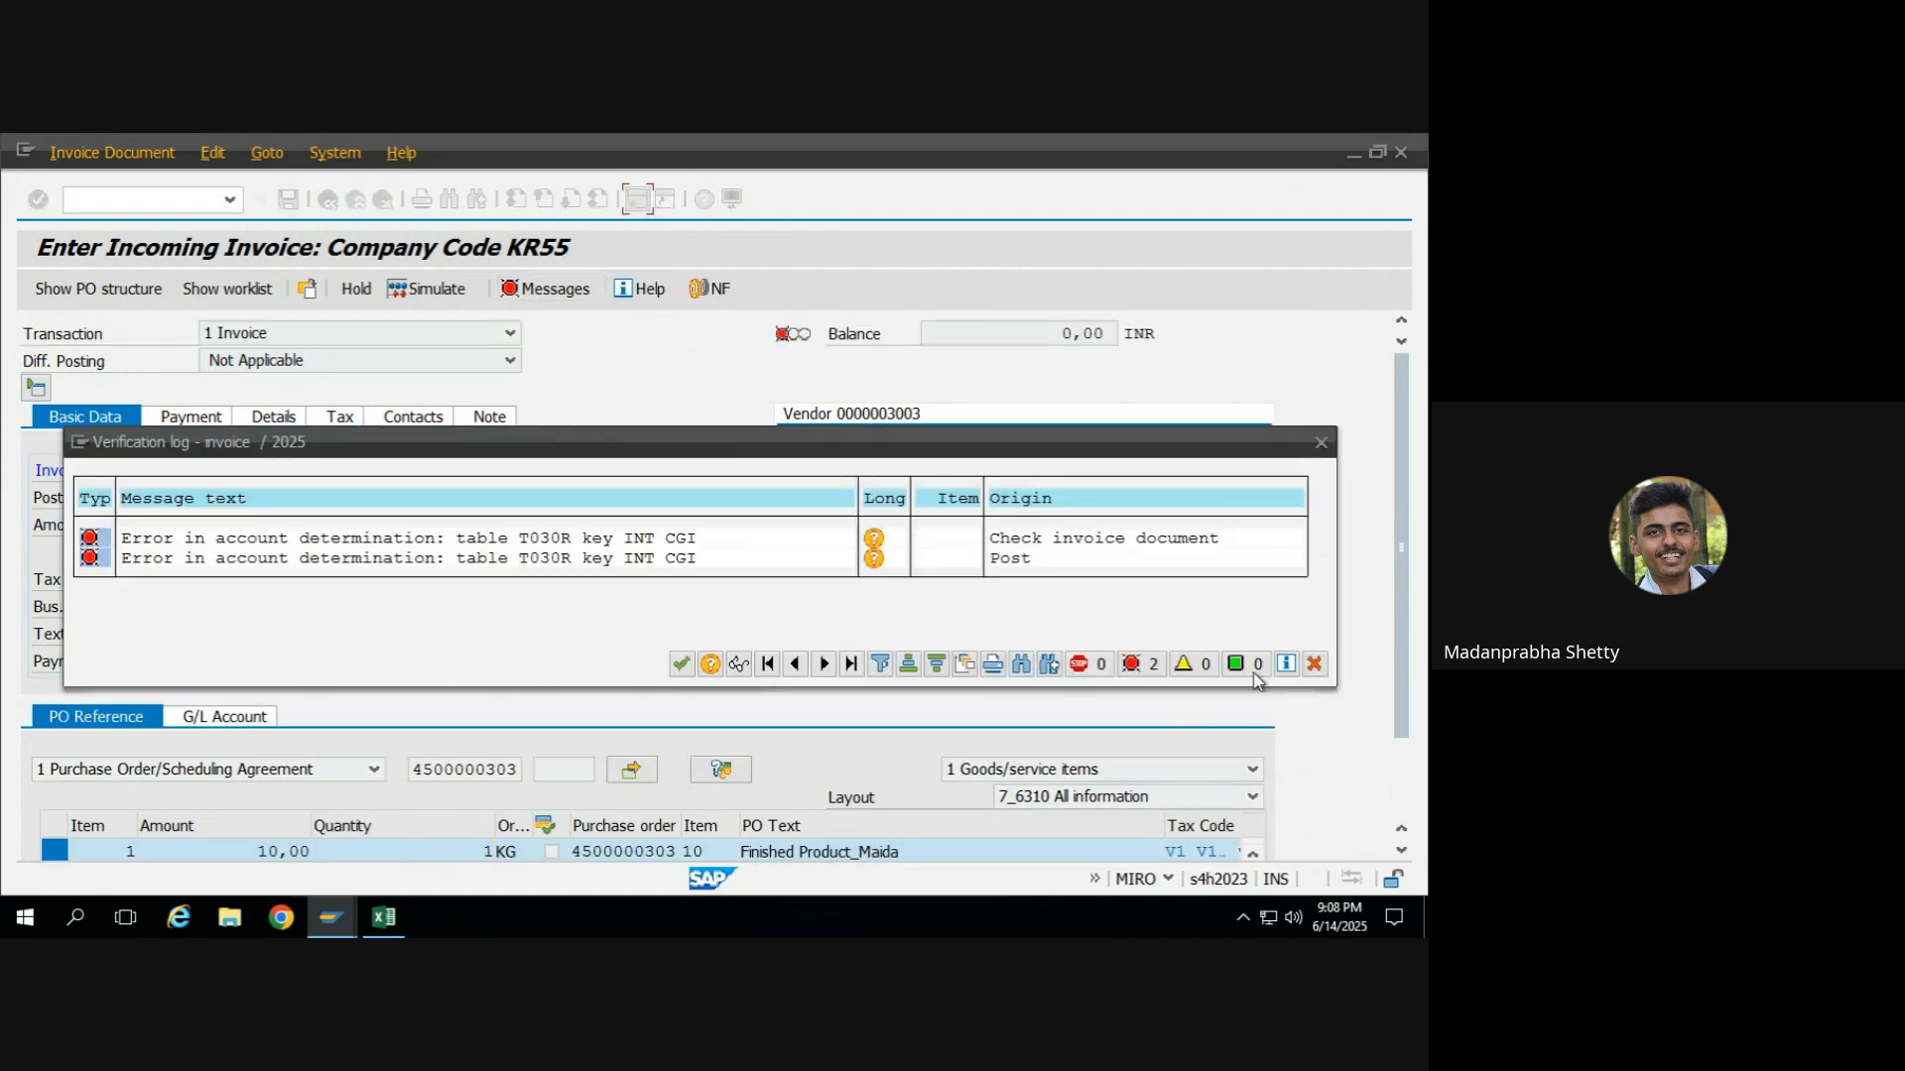
click(1314, 664)
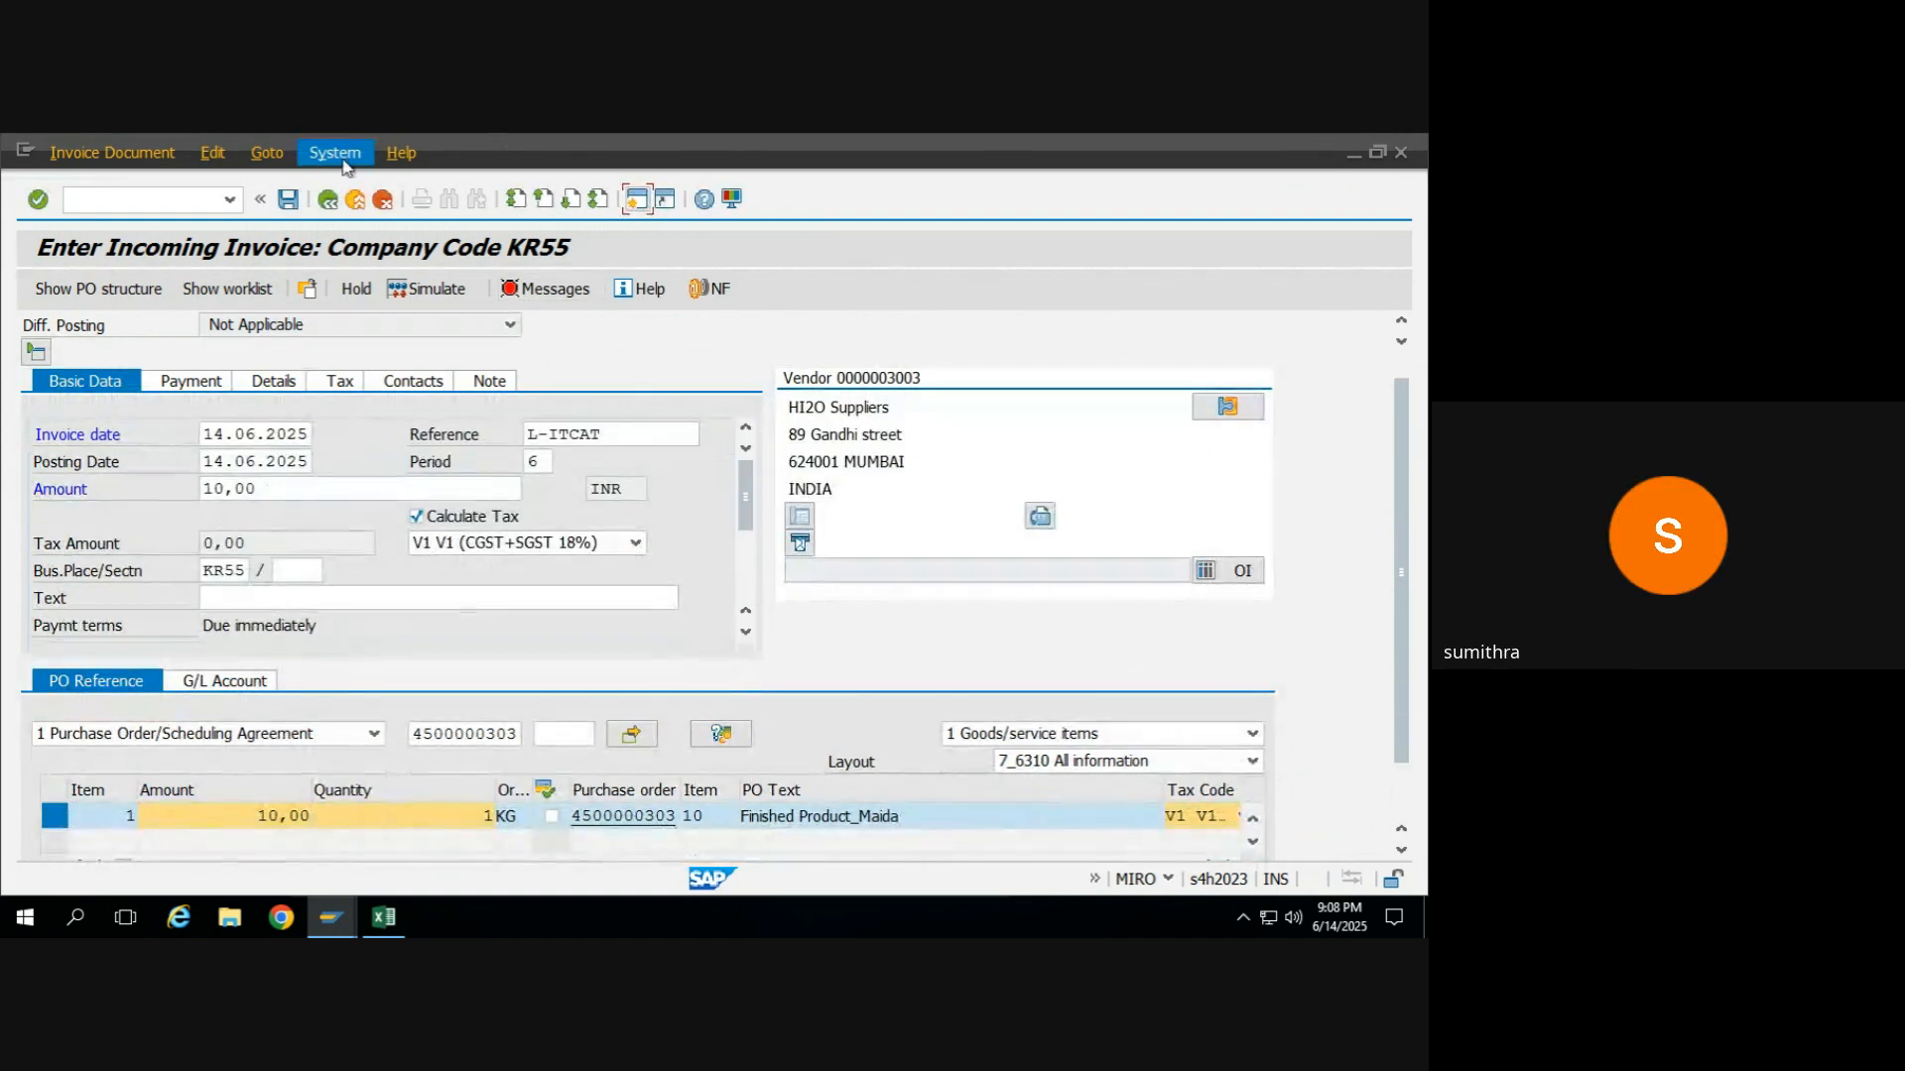
click(328, 202)
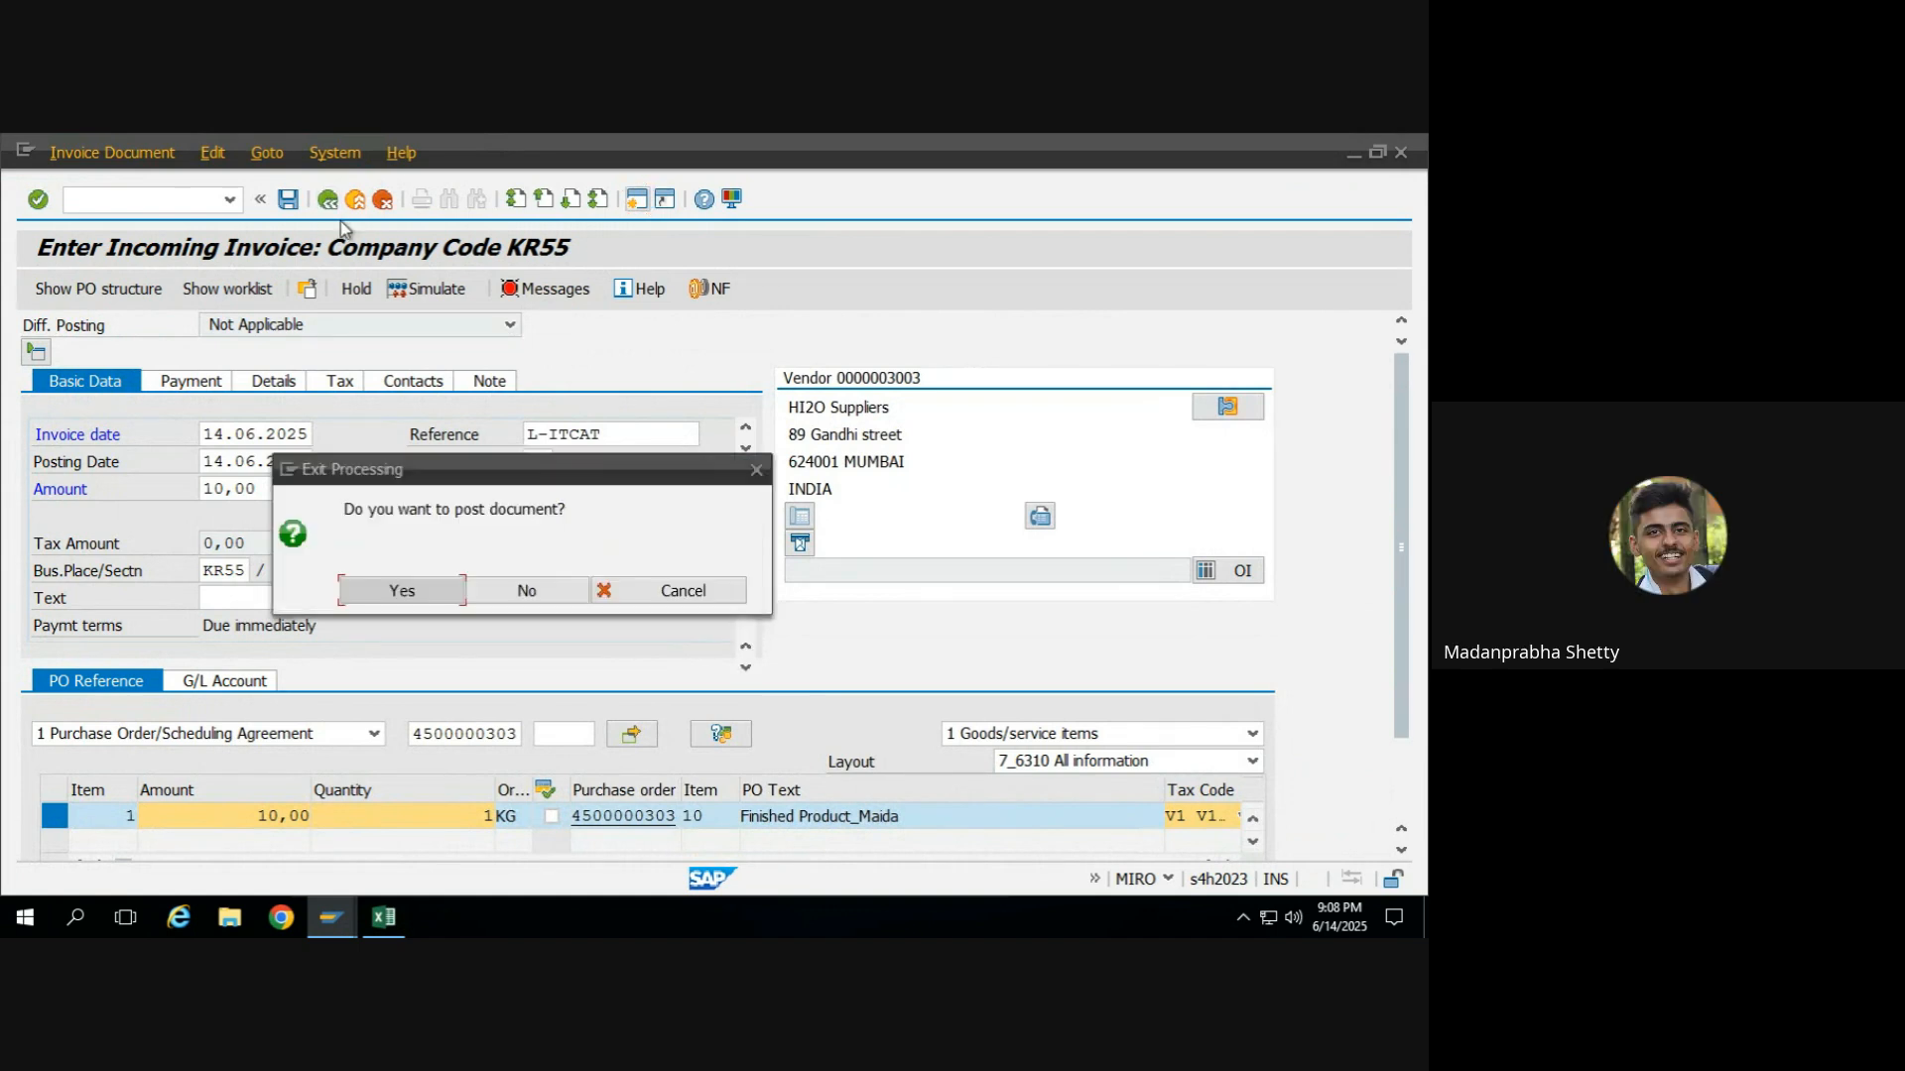
click(519, 591)
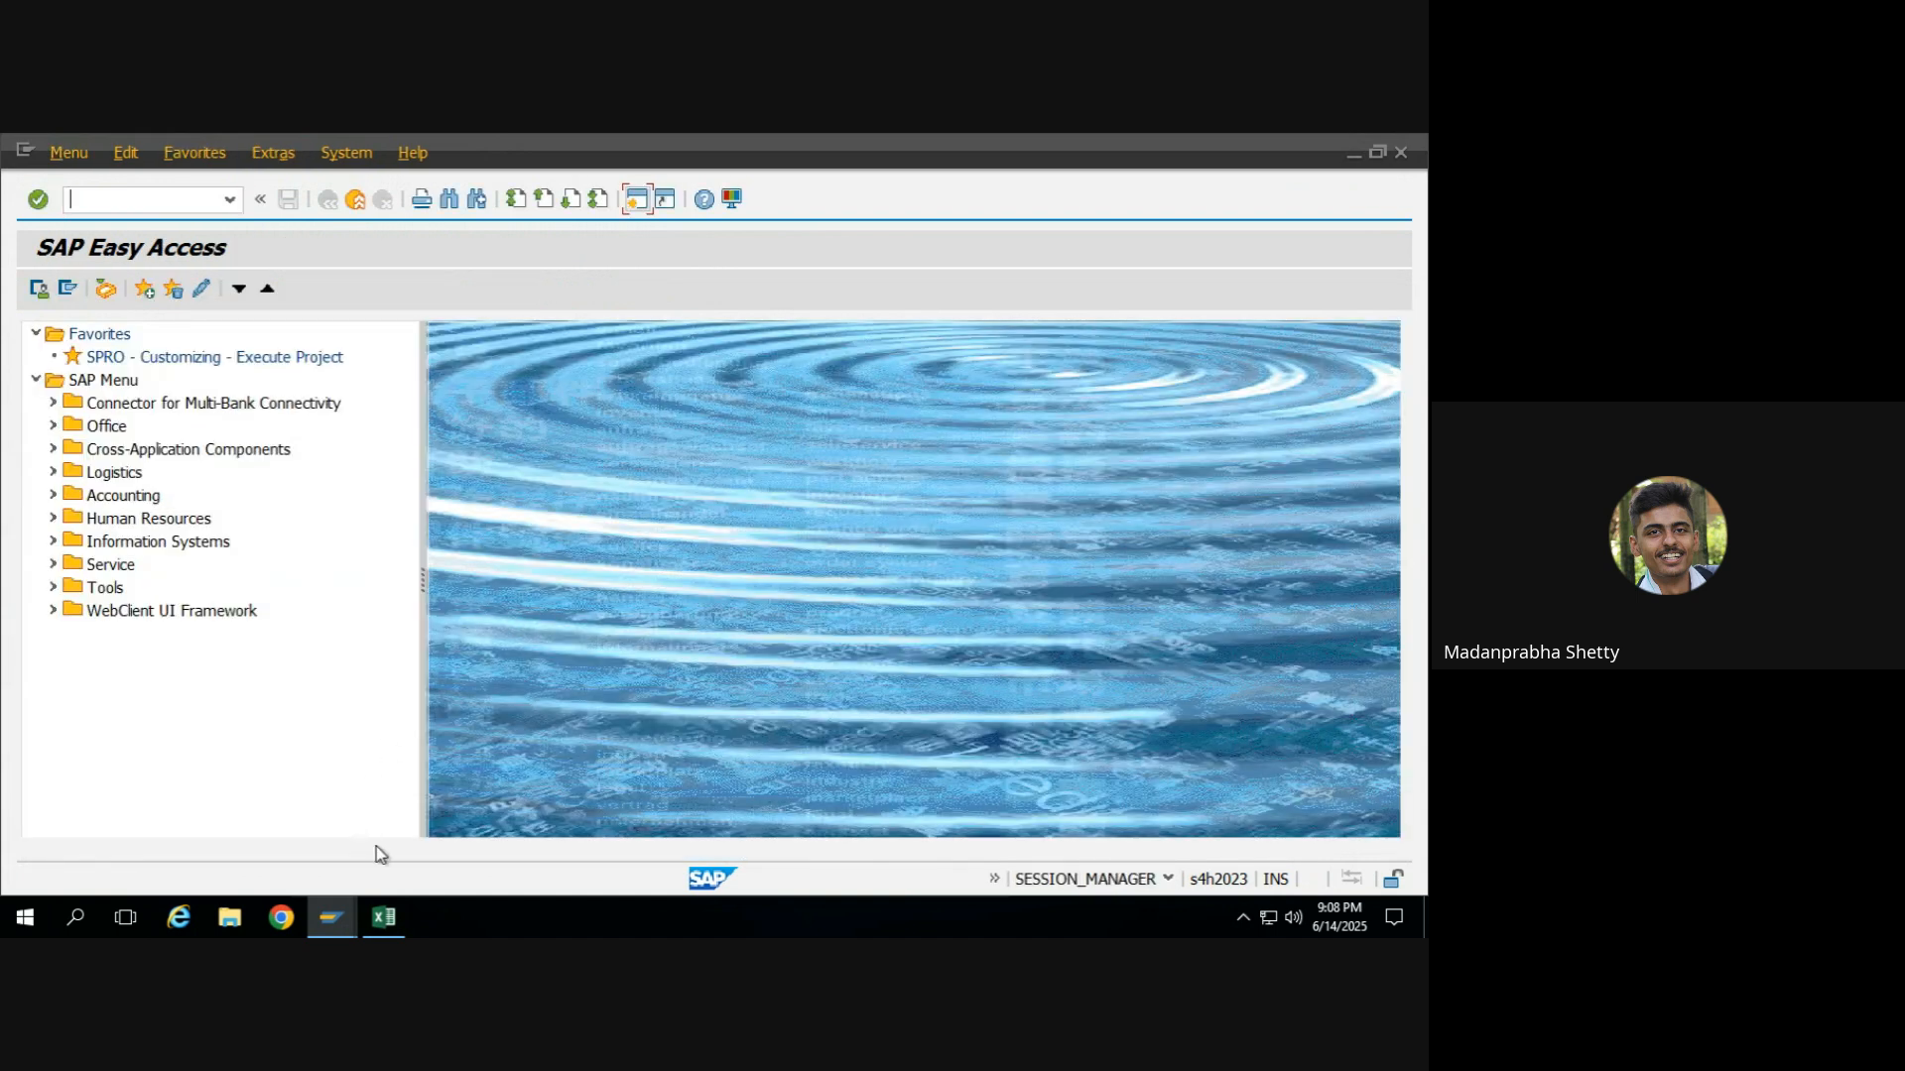
Switch to the MM training 2025 workbook in Excel and widen column G to fit the subcontracting labels.
mouse_move(384, 919)
click(382, 841)
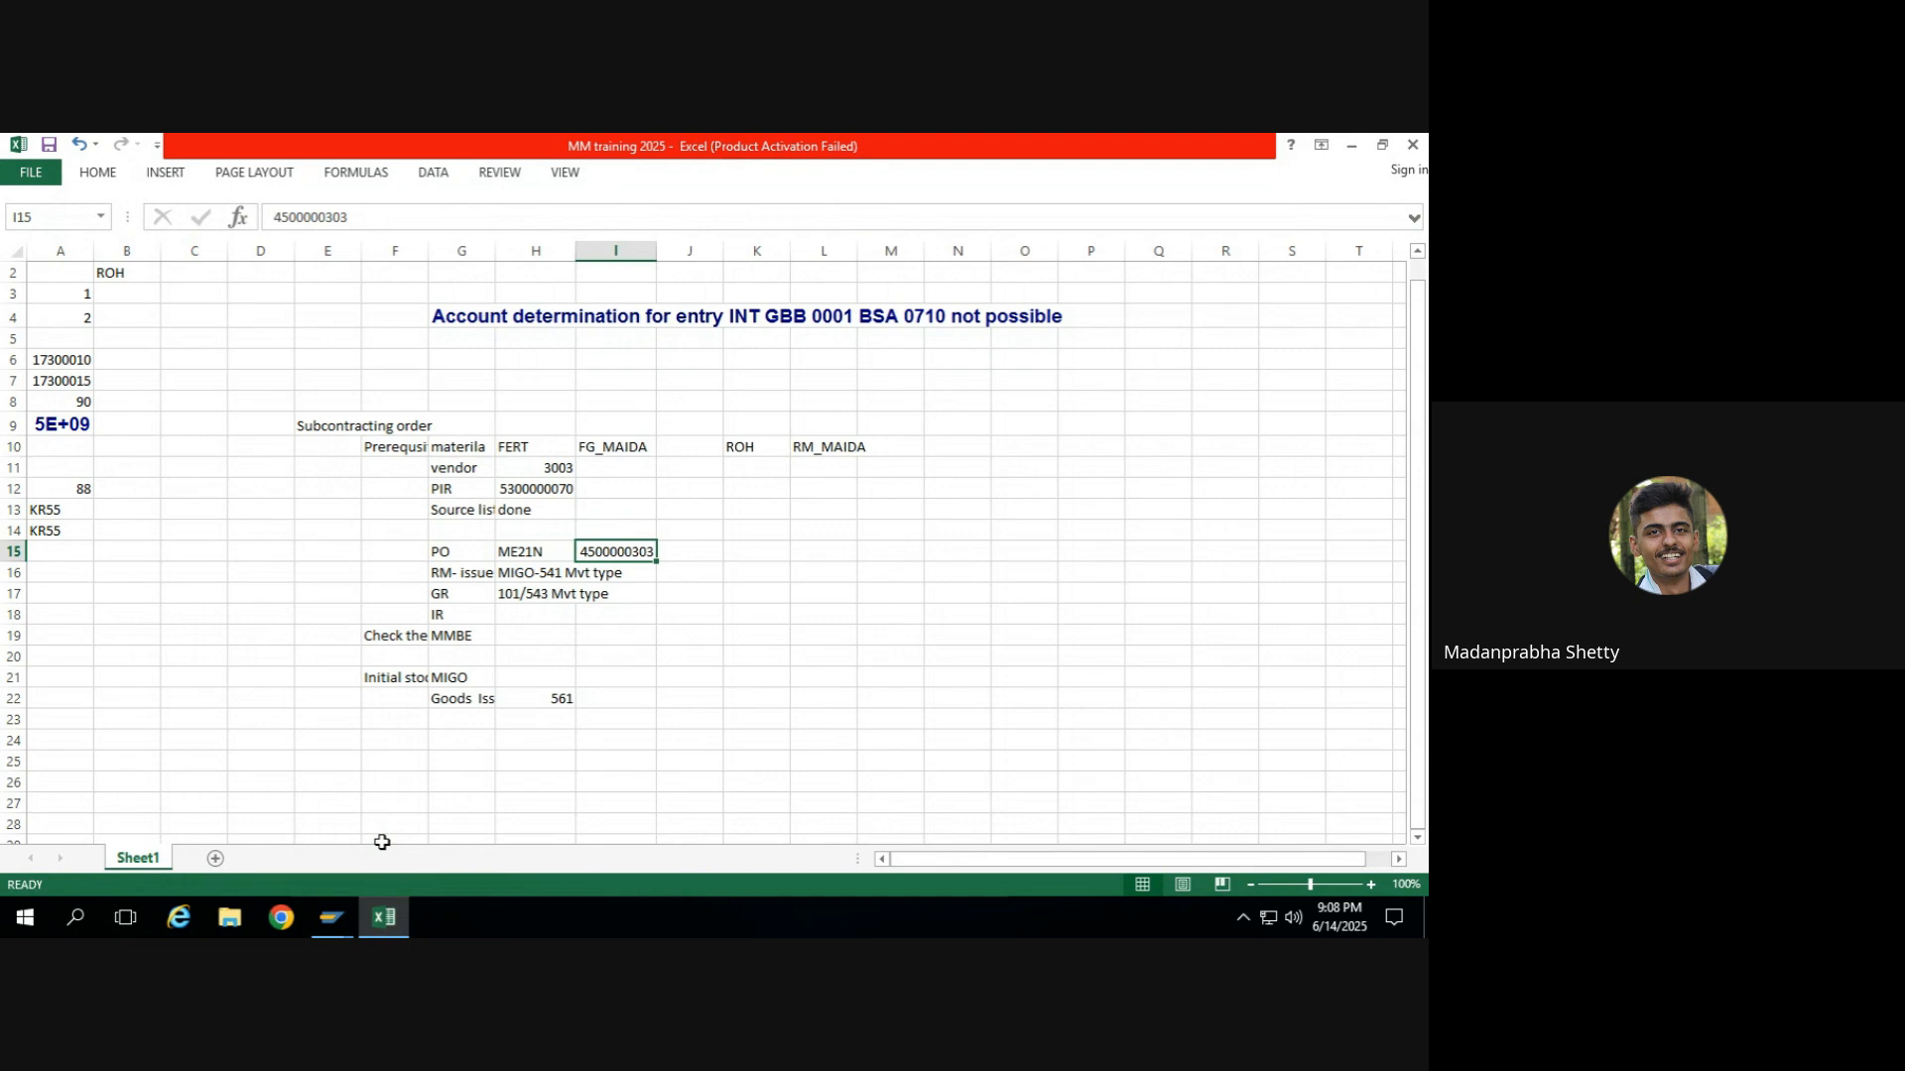
click(631, 713)
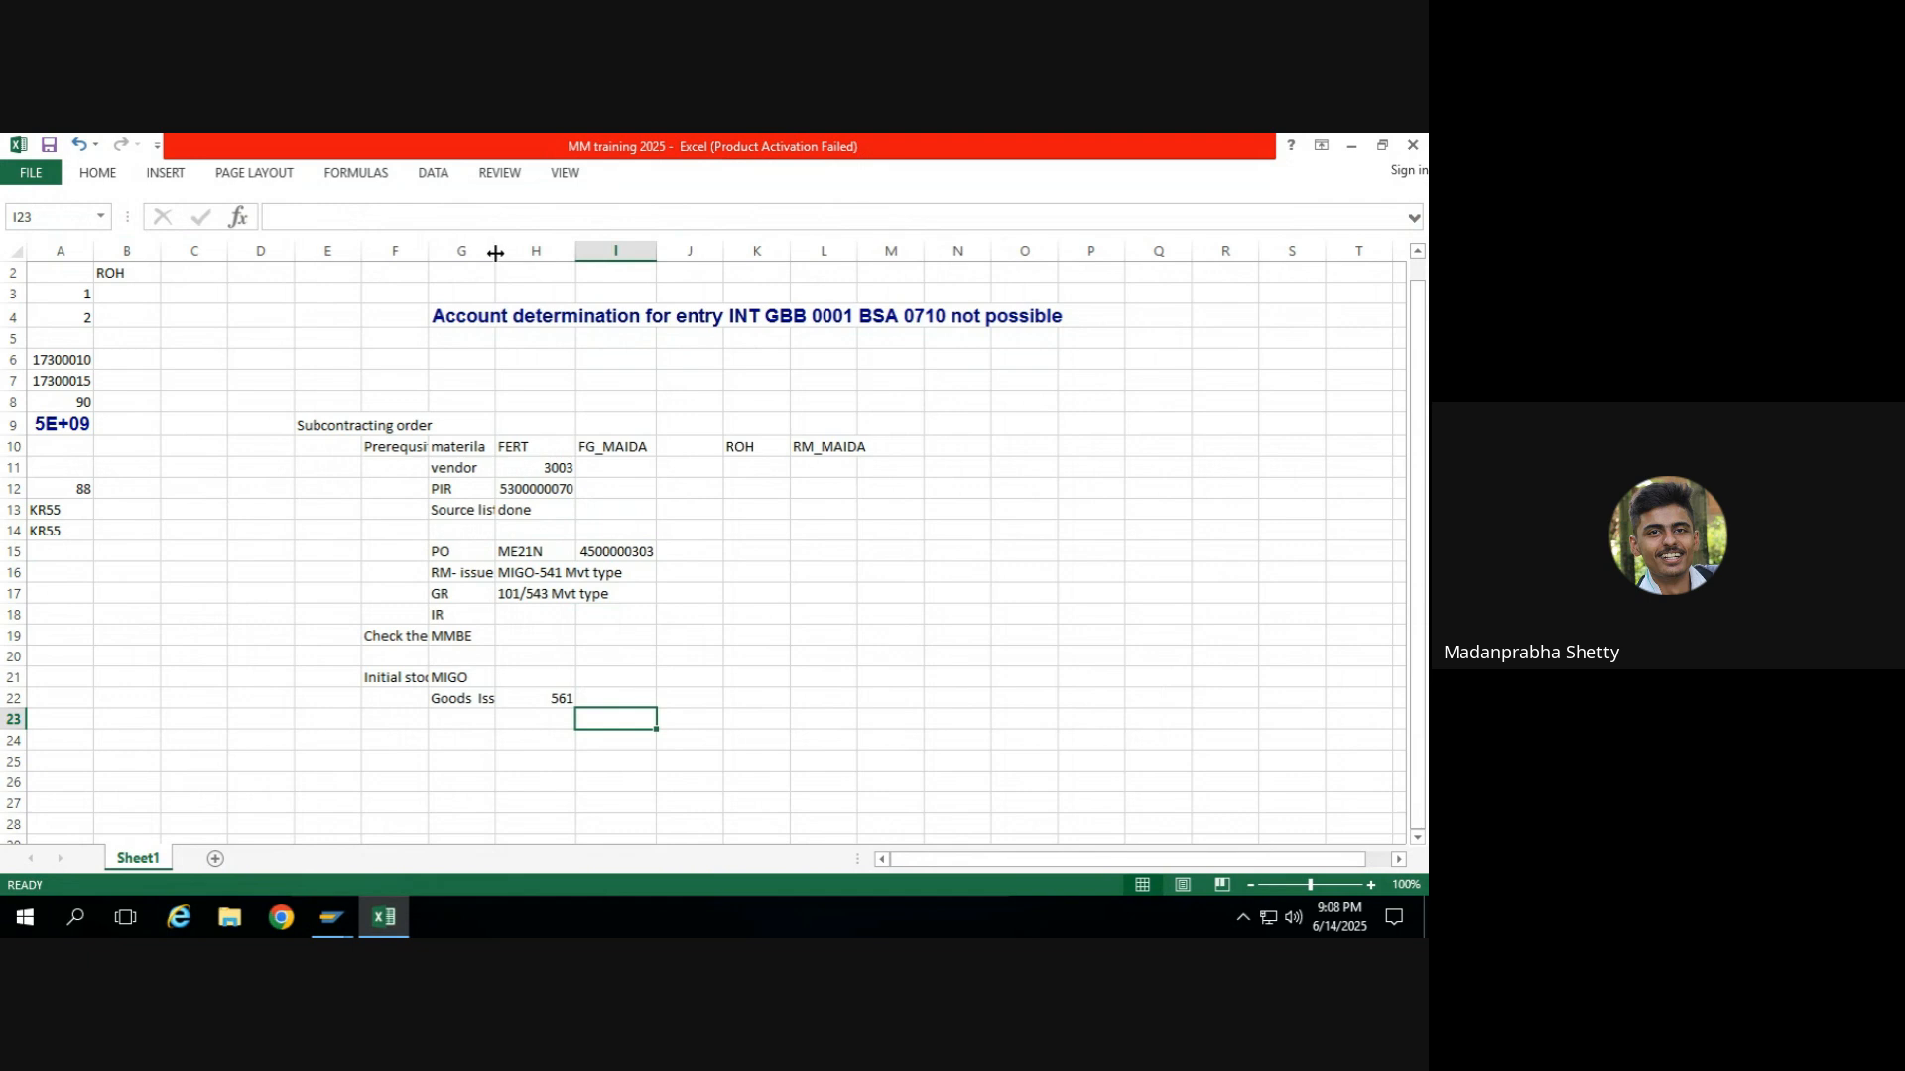
drag(495, 253, 556, 256)
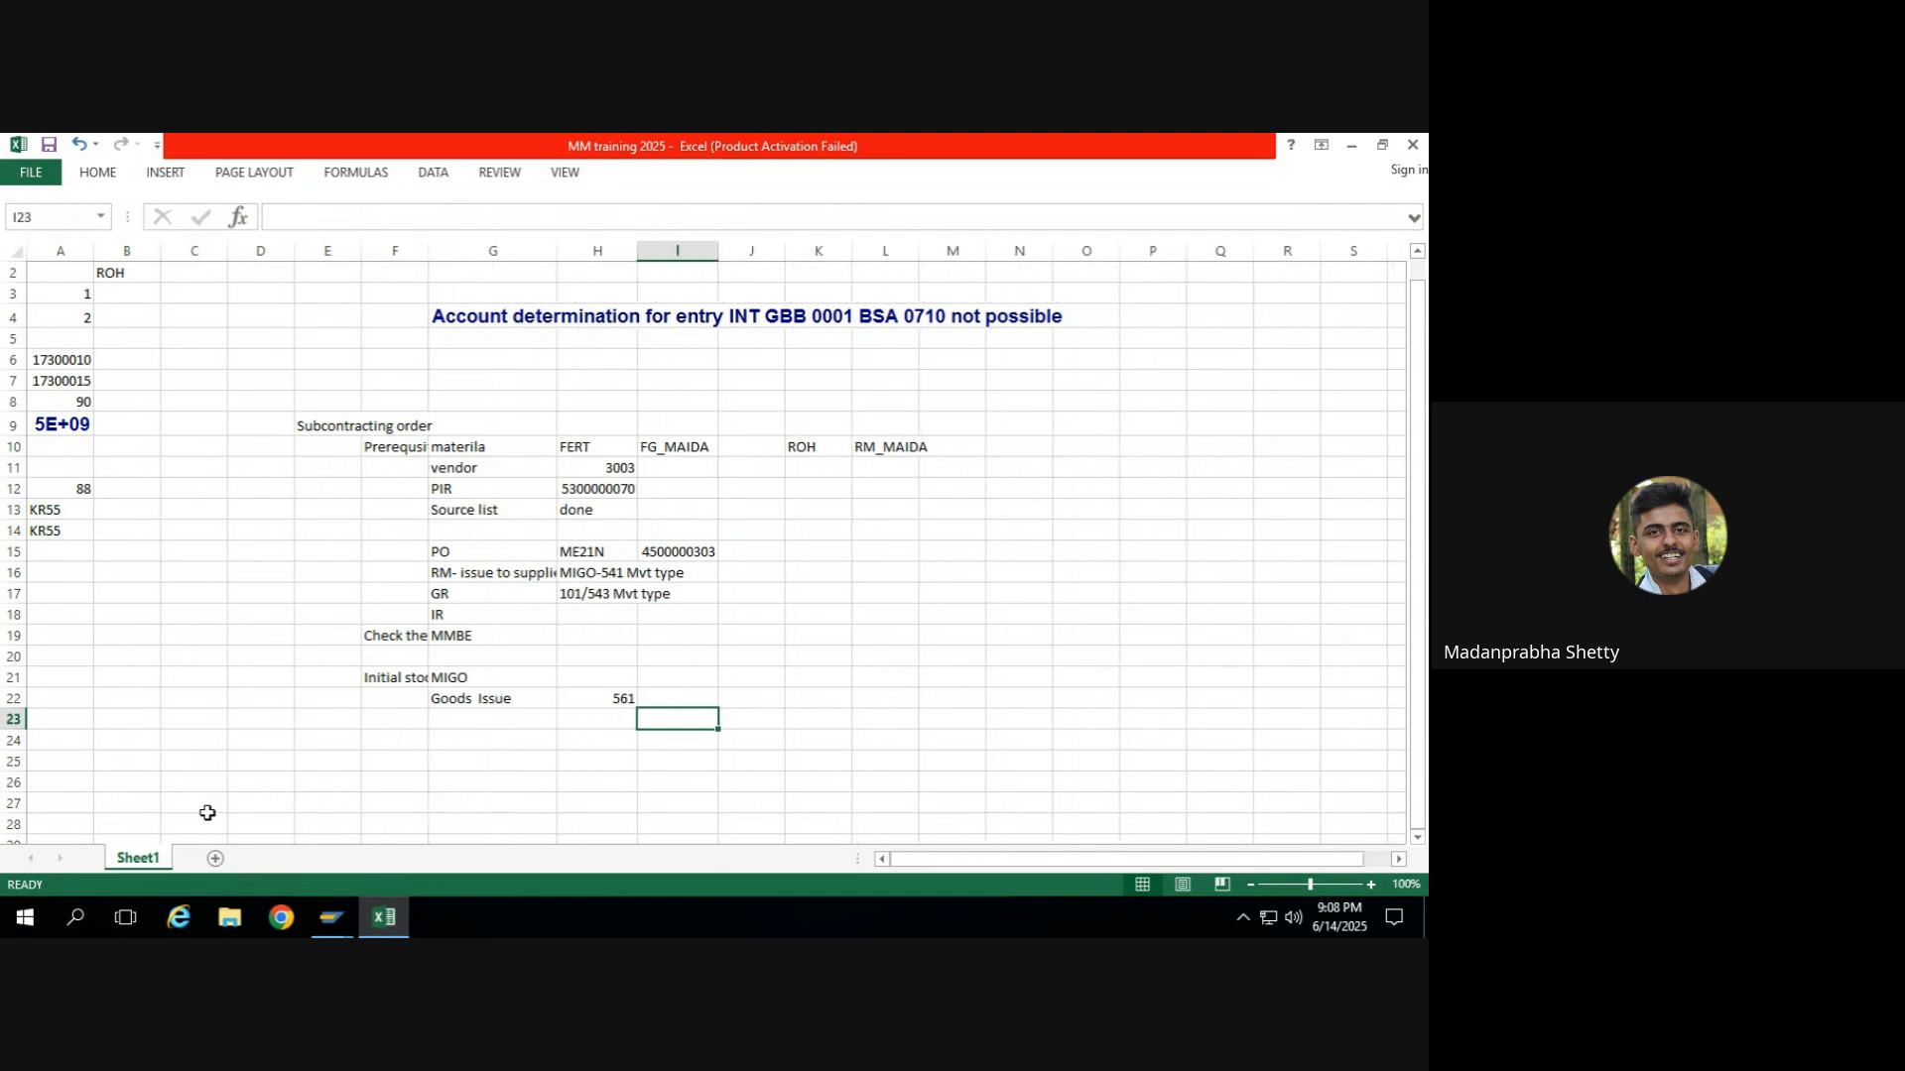
mouse_move(335, 914)
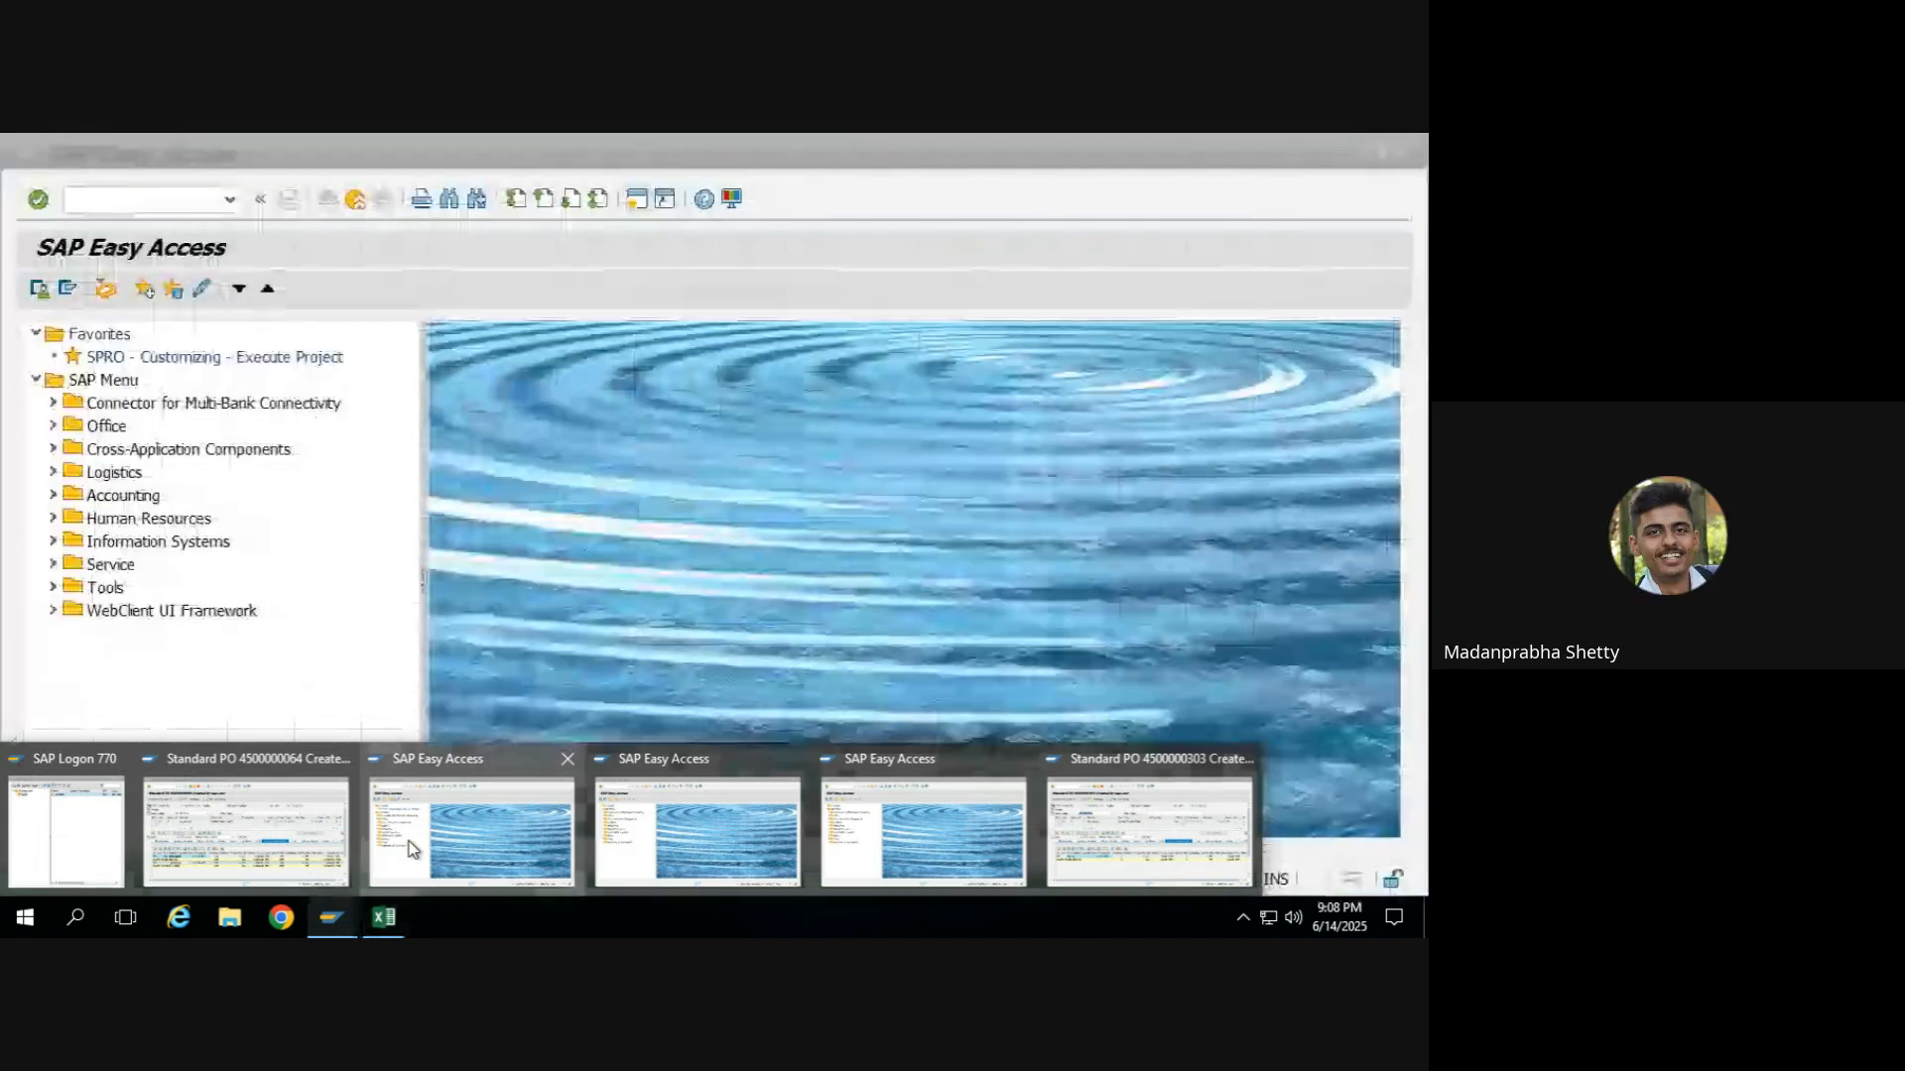
click(406, 849)
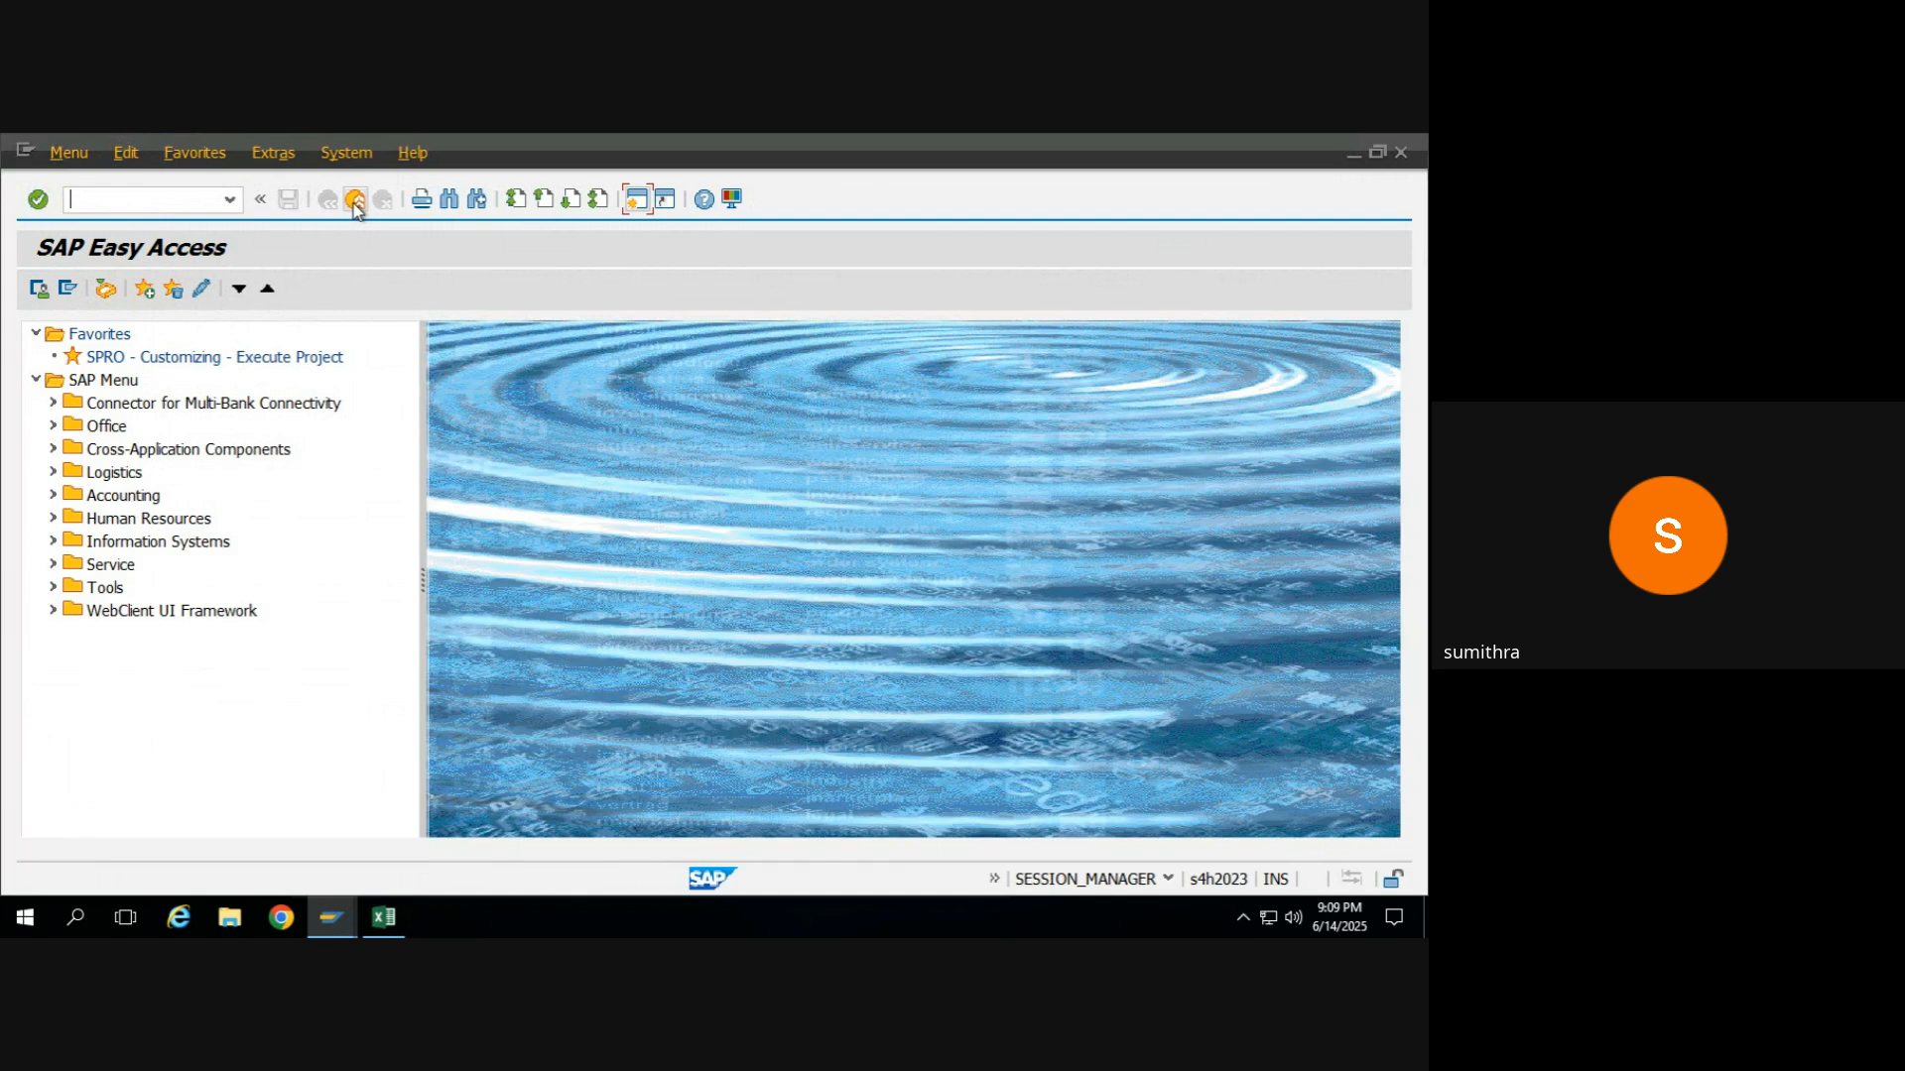
key(alt+Tab)
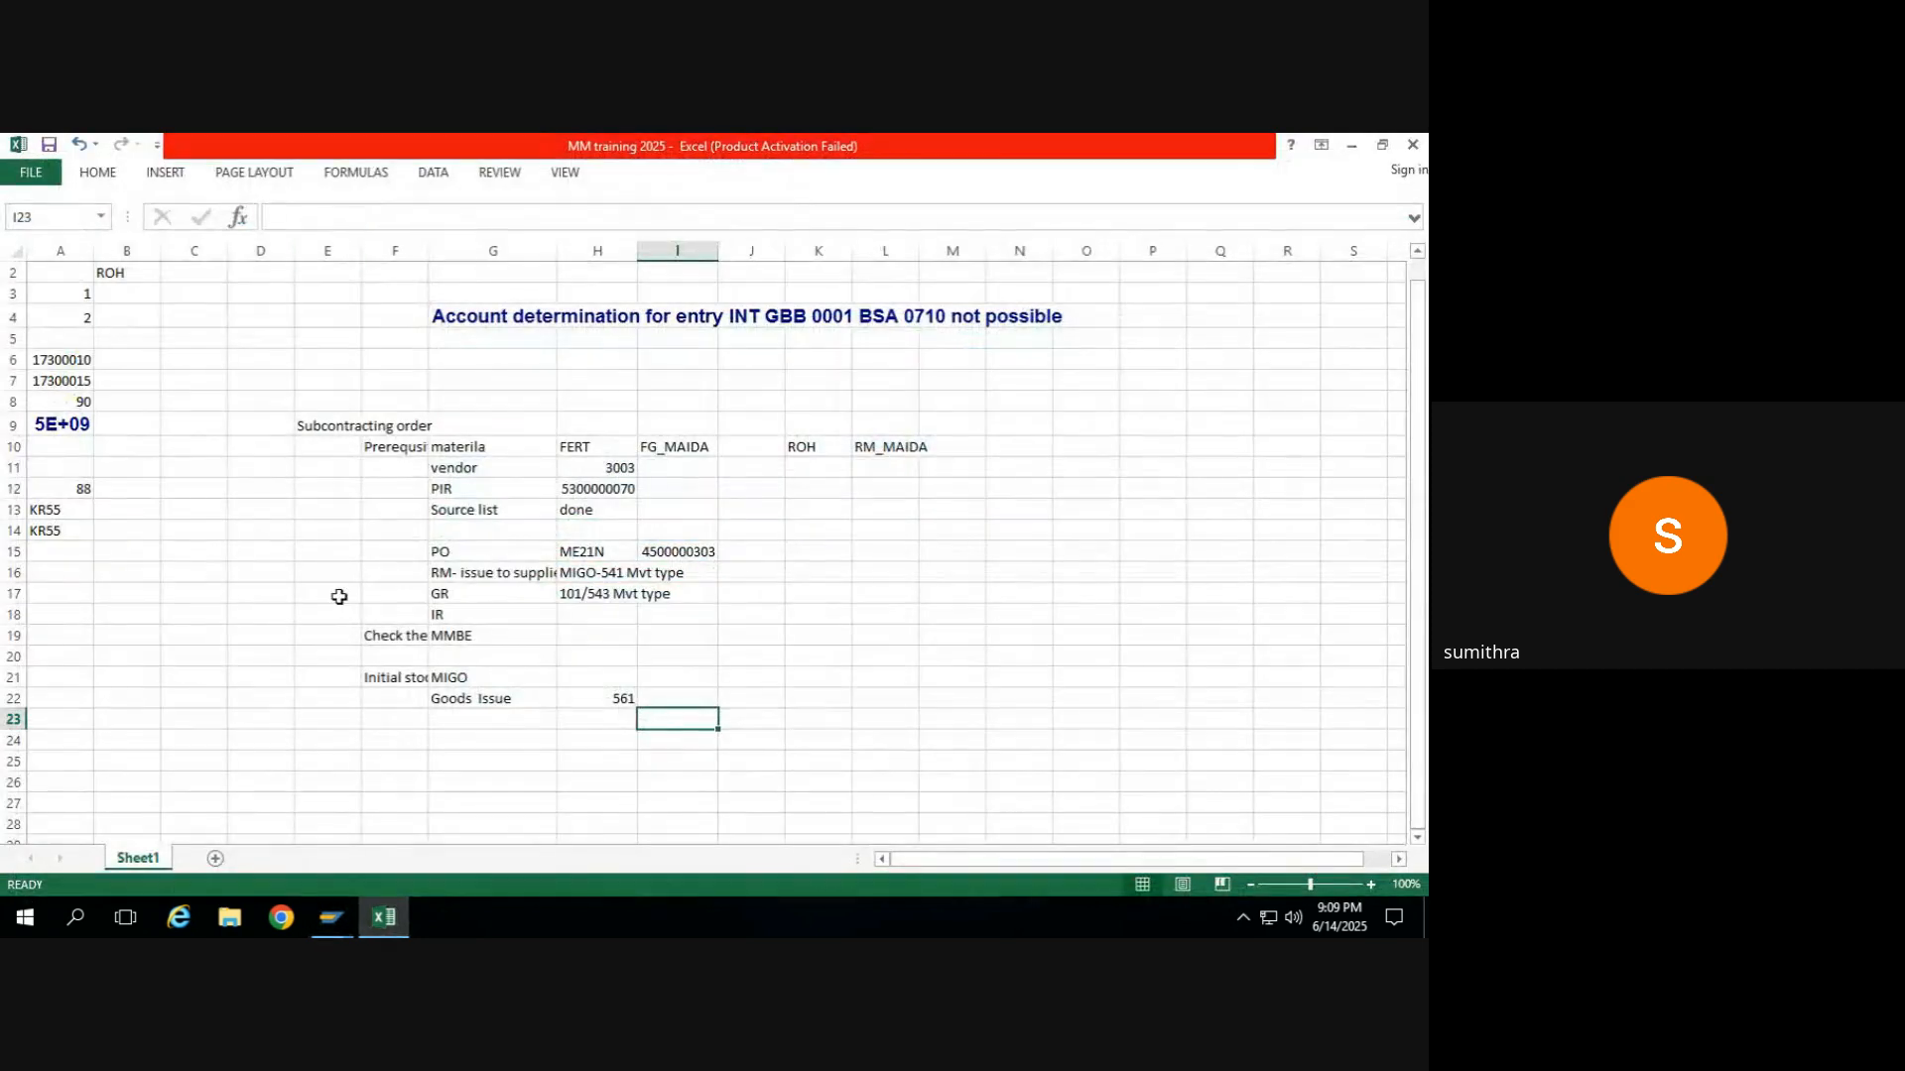
Enter the heading "consignment order" in cell E24, below the subcontracting notes.
click(398, 746)
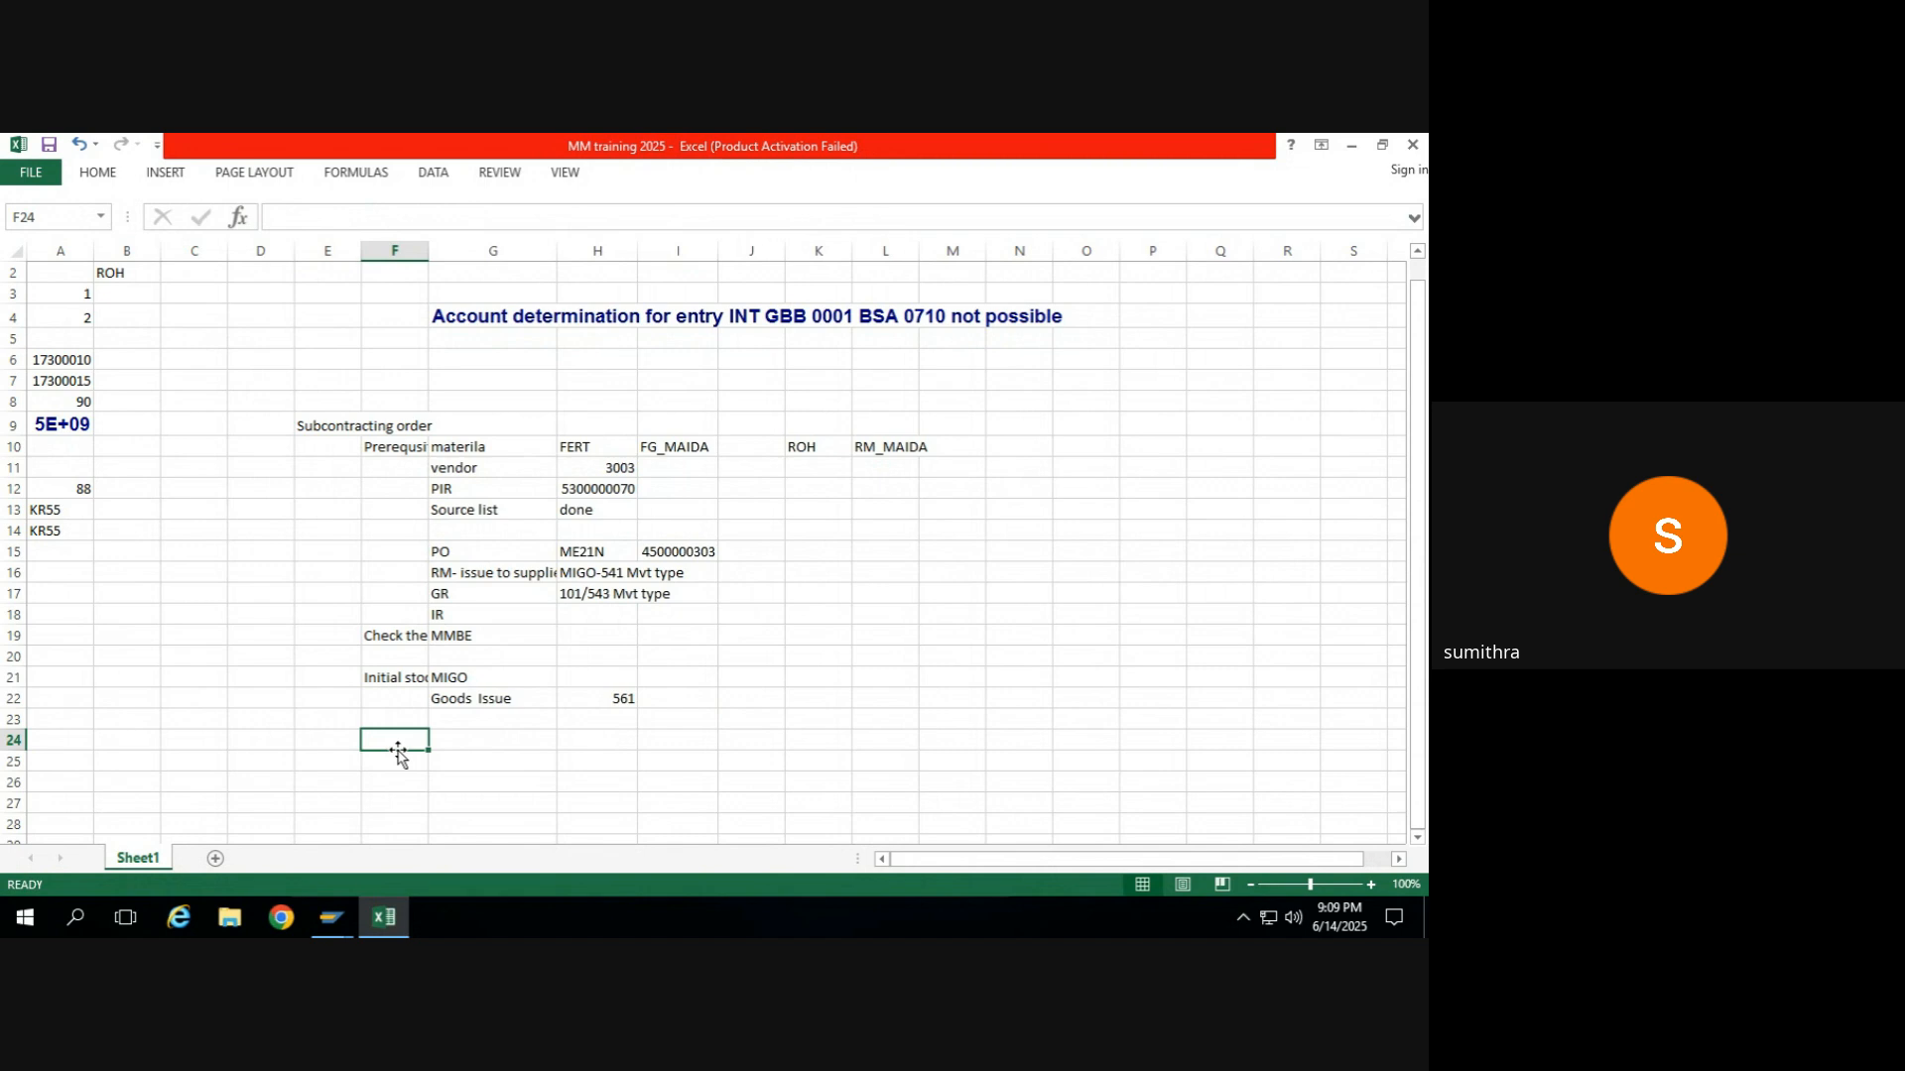
key(Left)
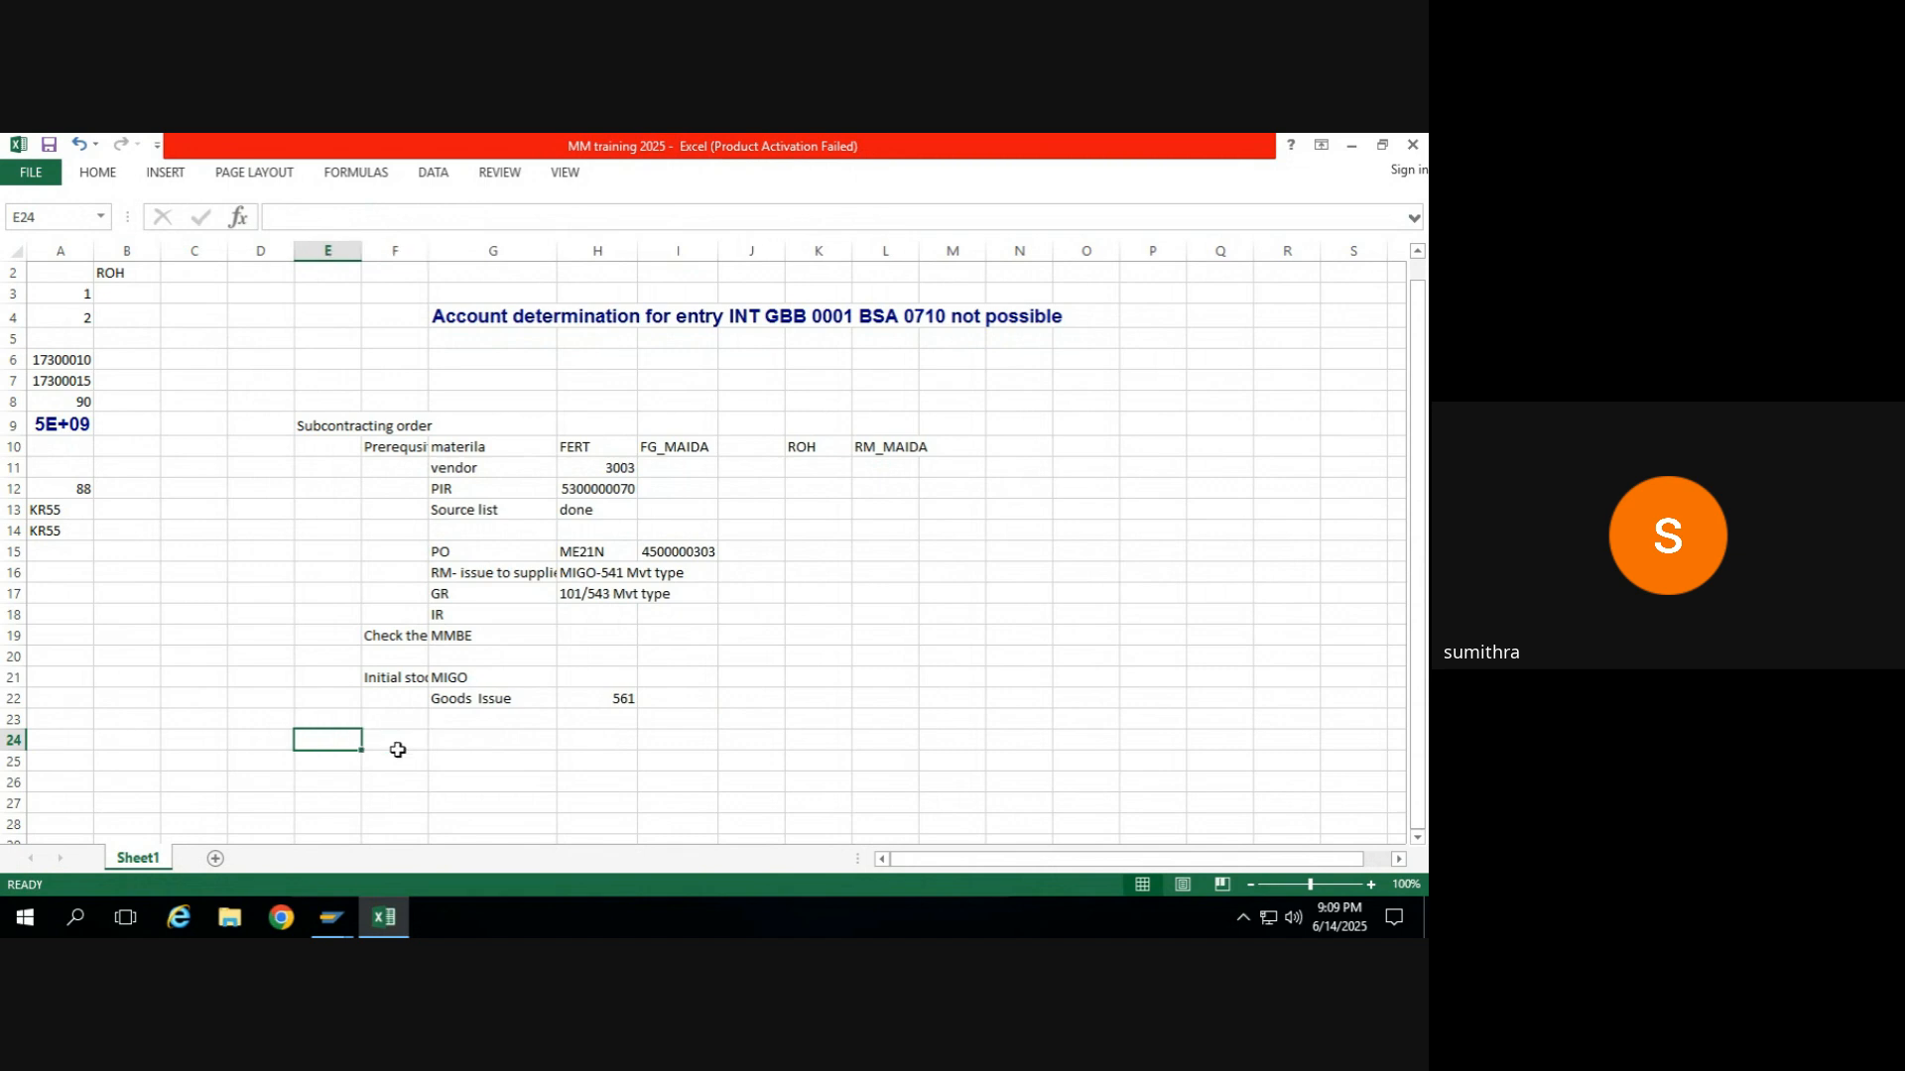
text(consig)
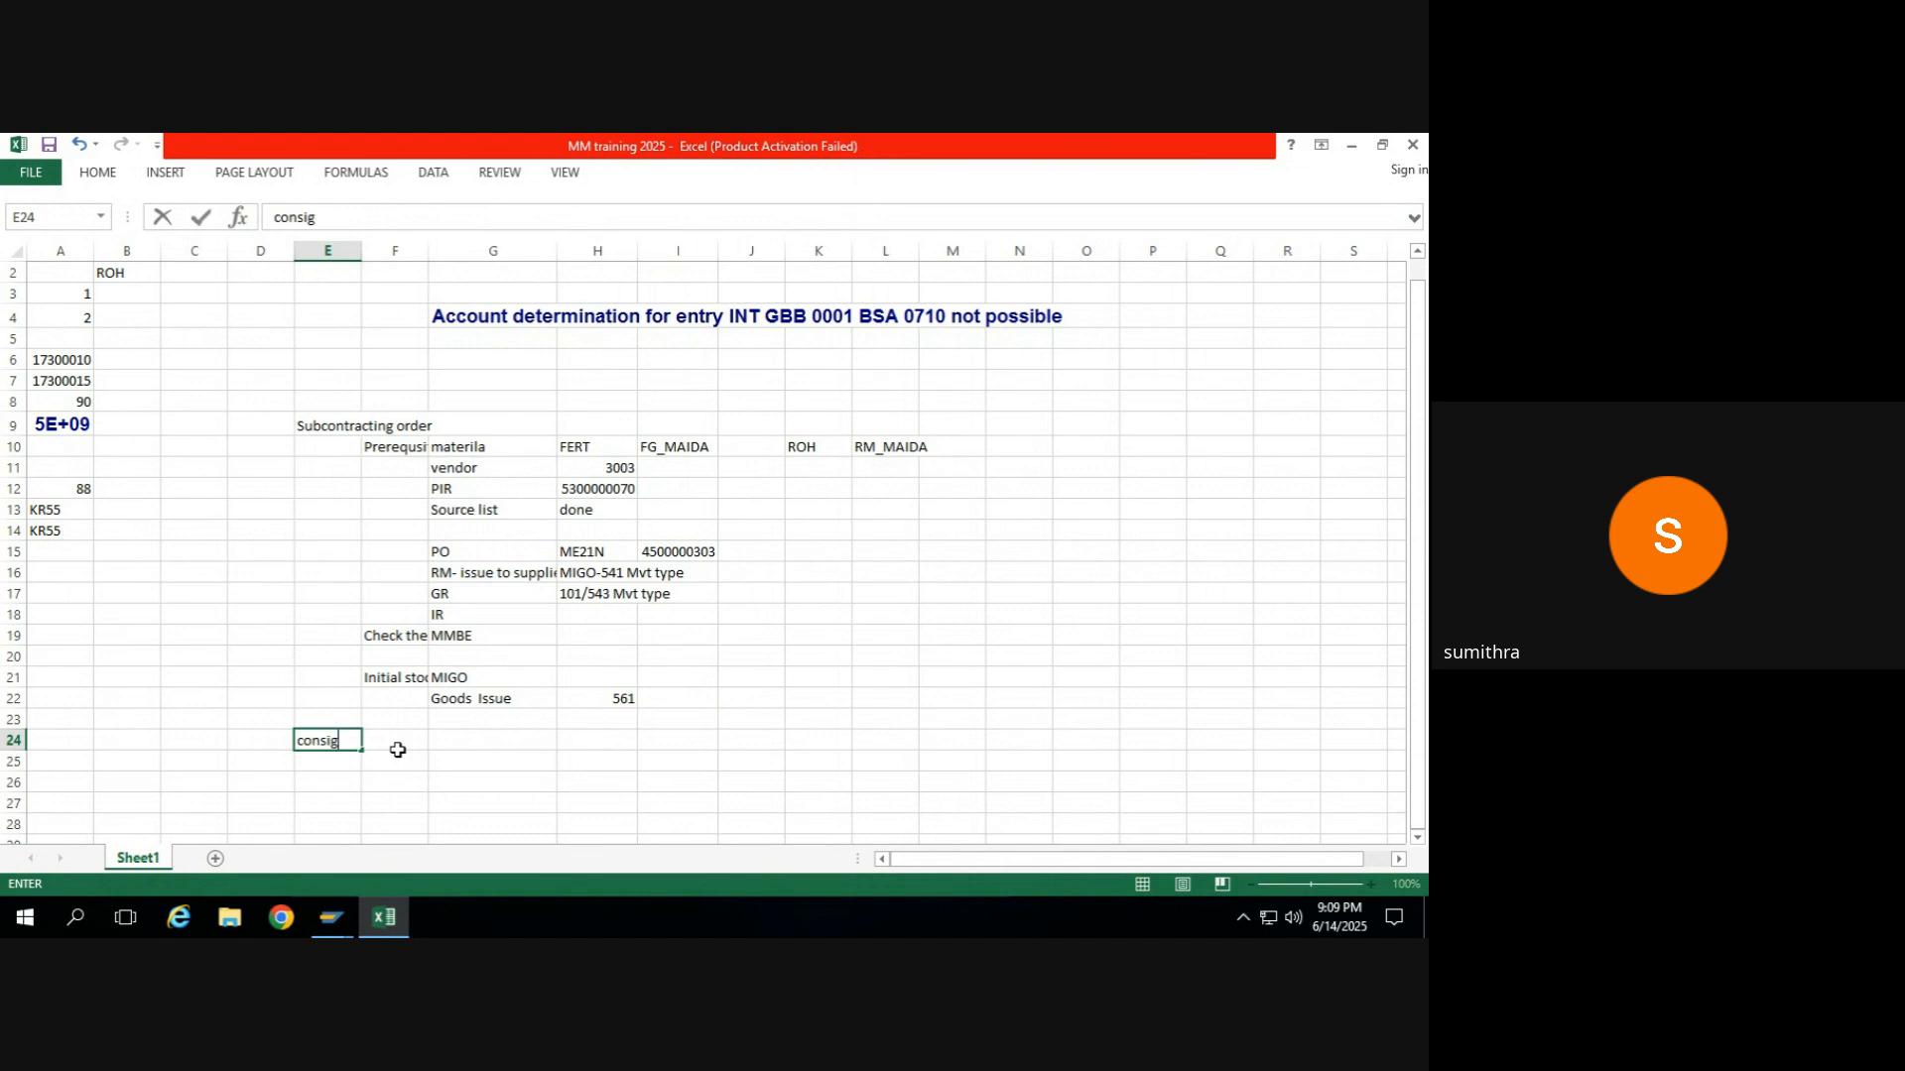
text(nment )
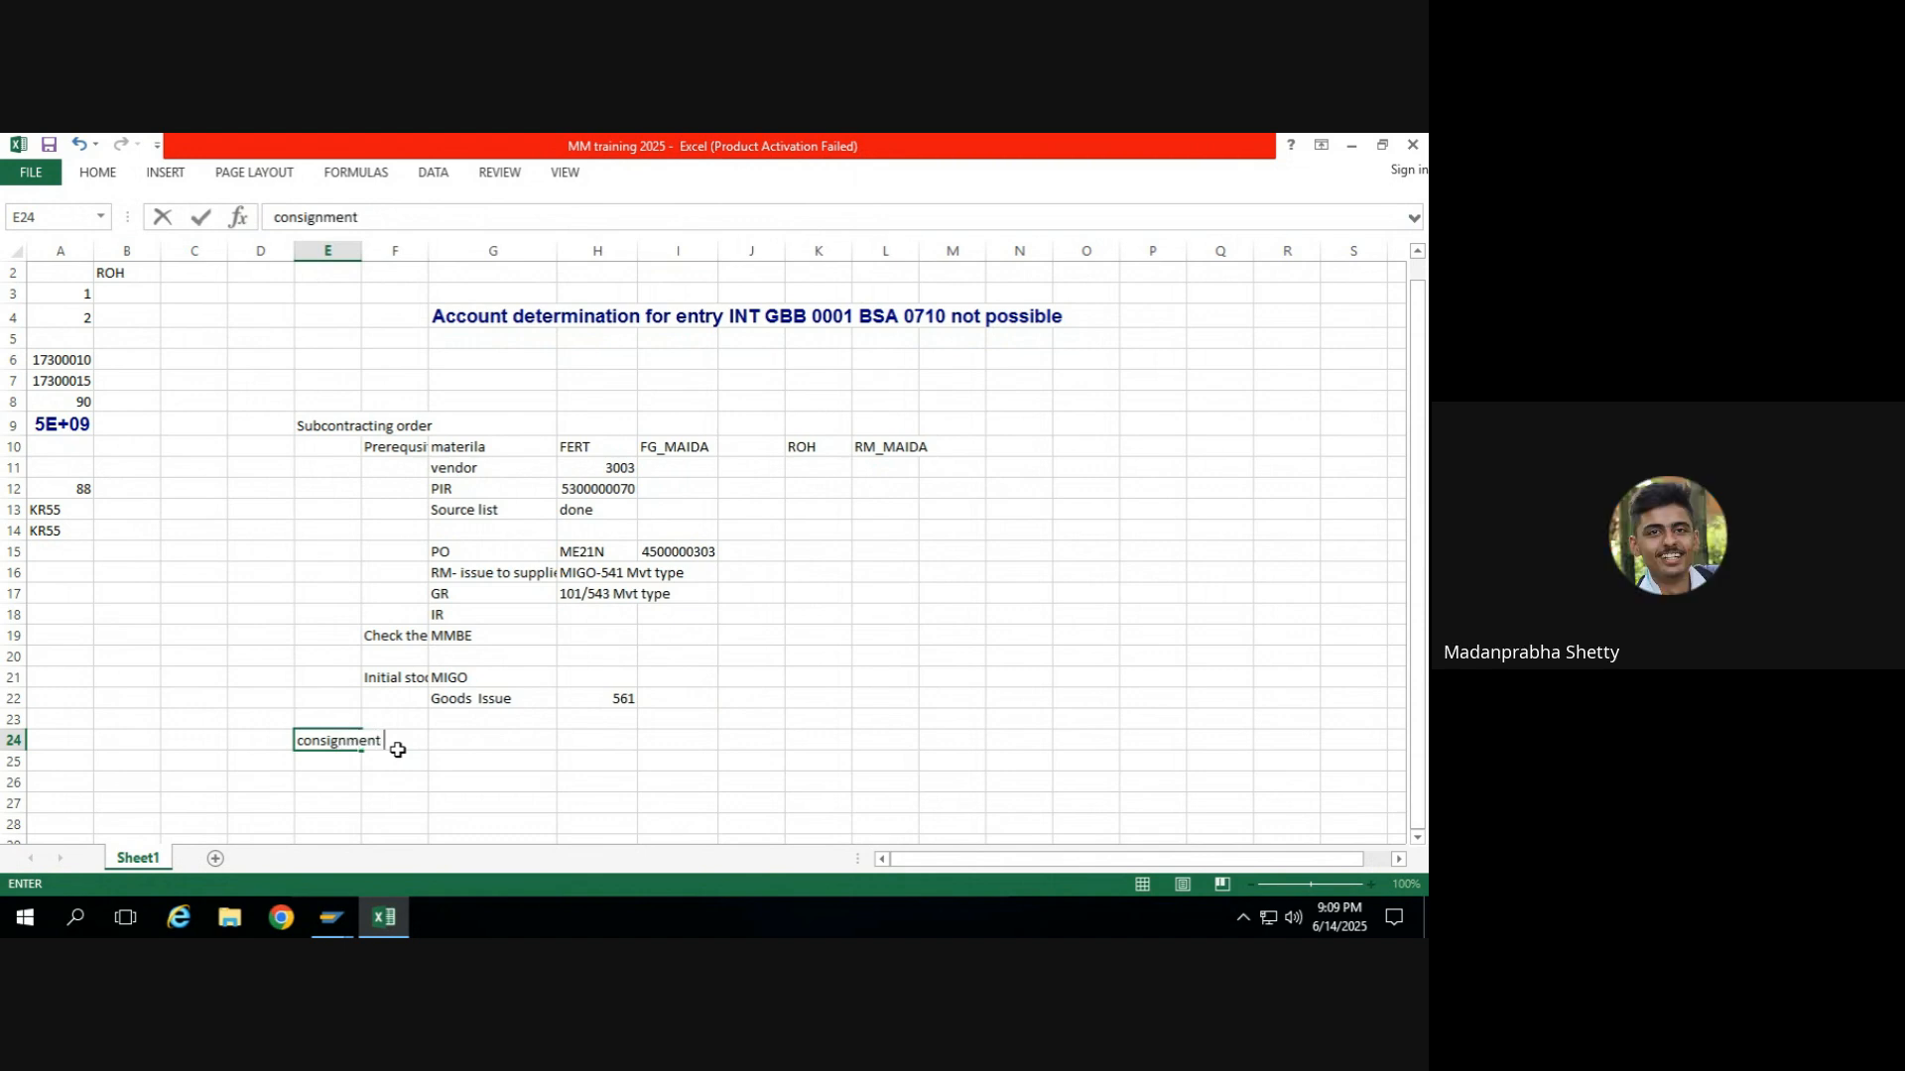
text(order)
key(Return)
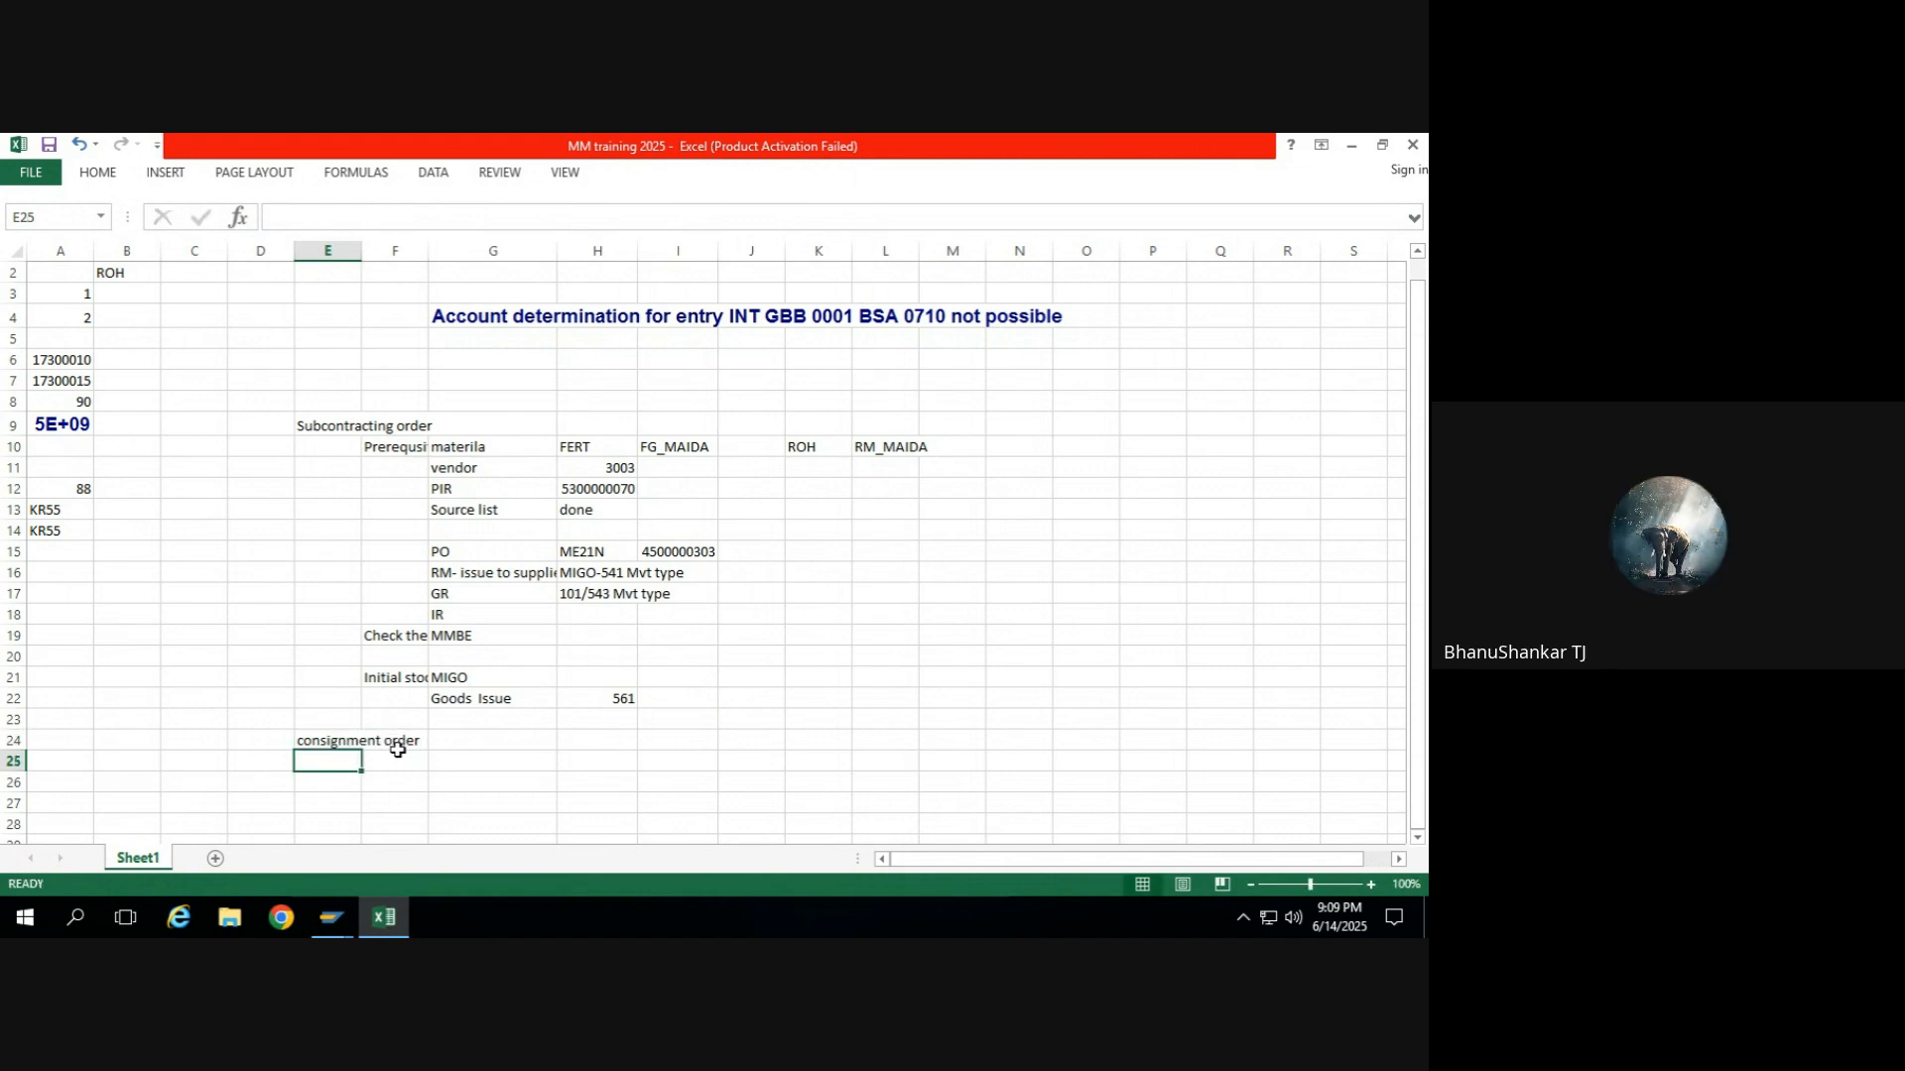
Switch to SAP, exit the May purchase order display, and minimize the window of the June subcontracting purchase order.
key(alt+Tab)
key(alt+Tab)
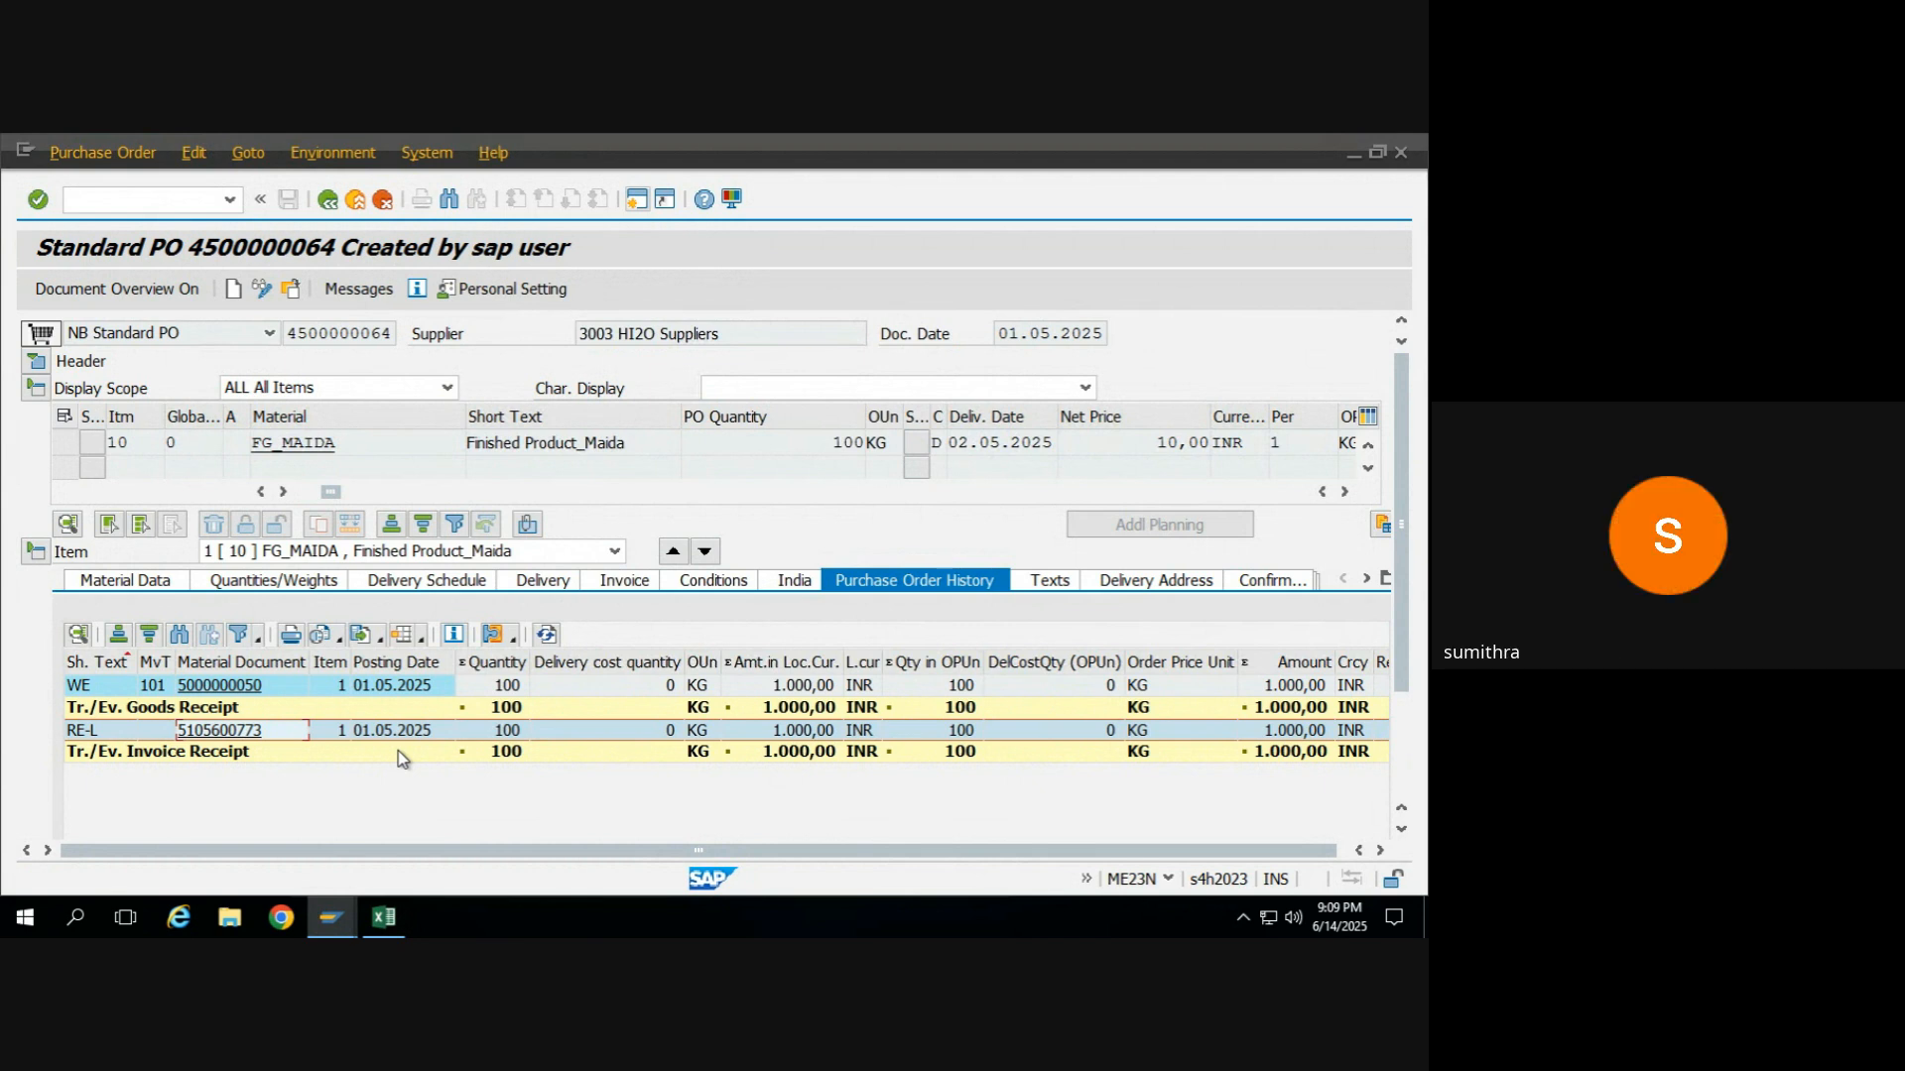
click(330, 203)
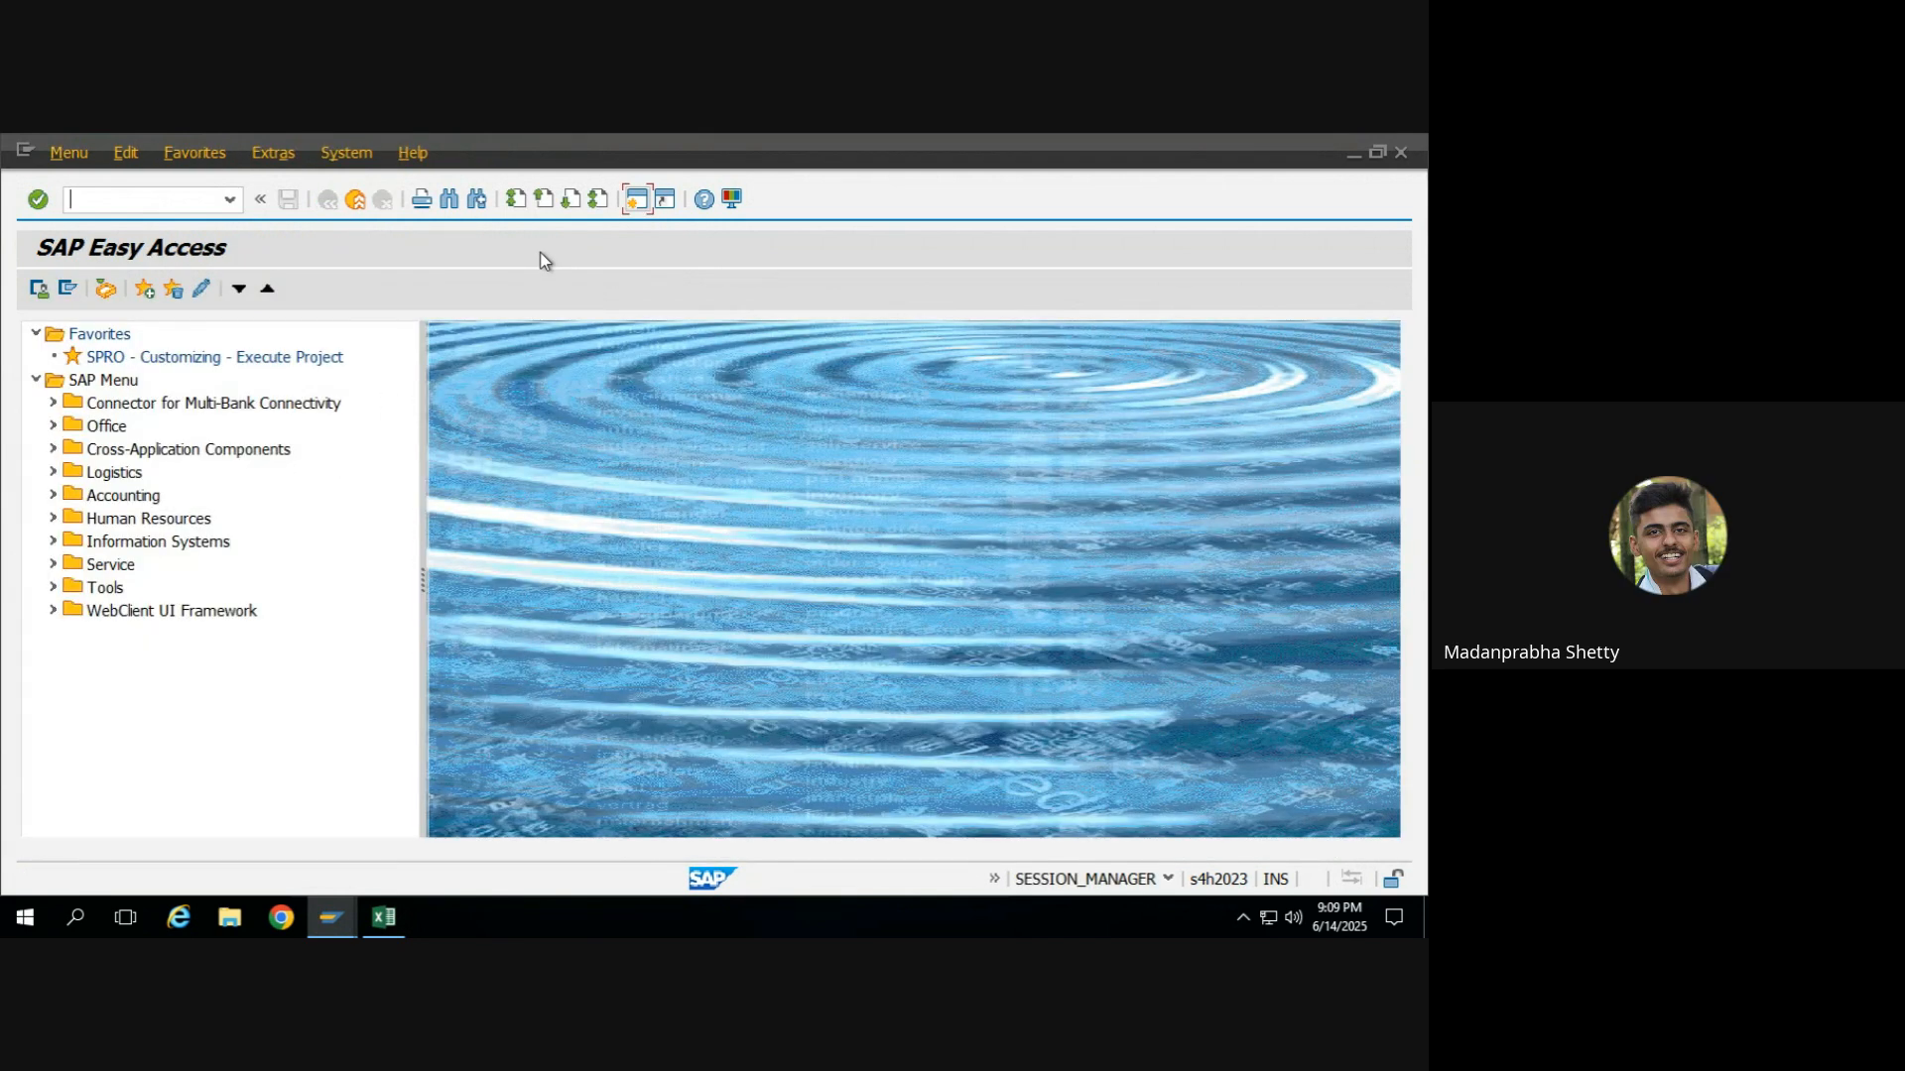
key(alt+Tab)
key(alt+Tab)
key(alt+Tab)
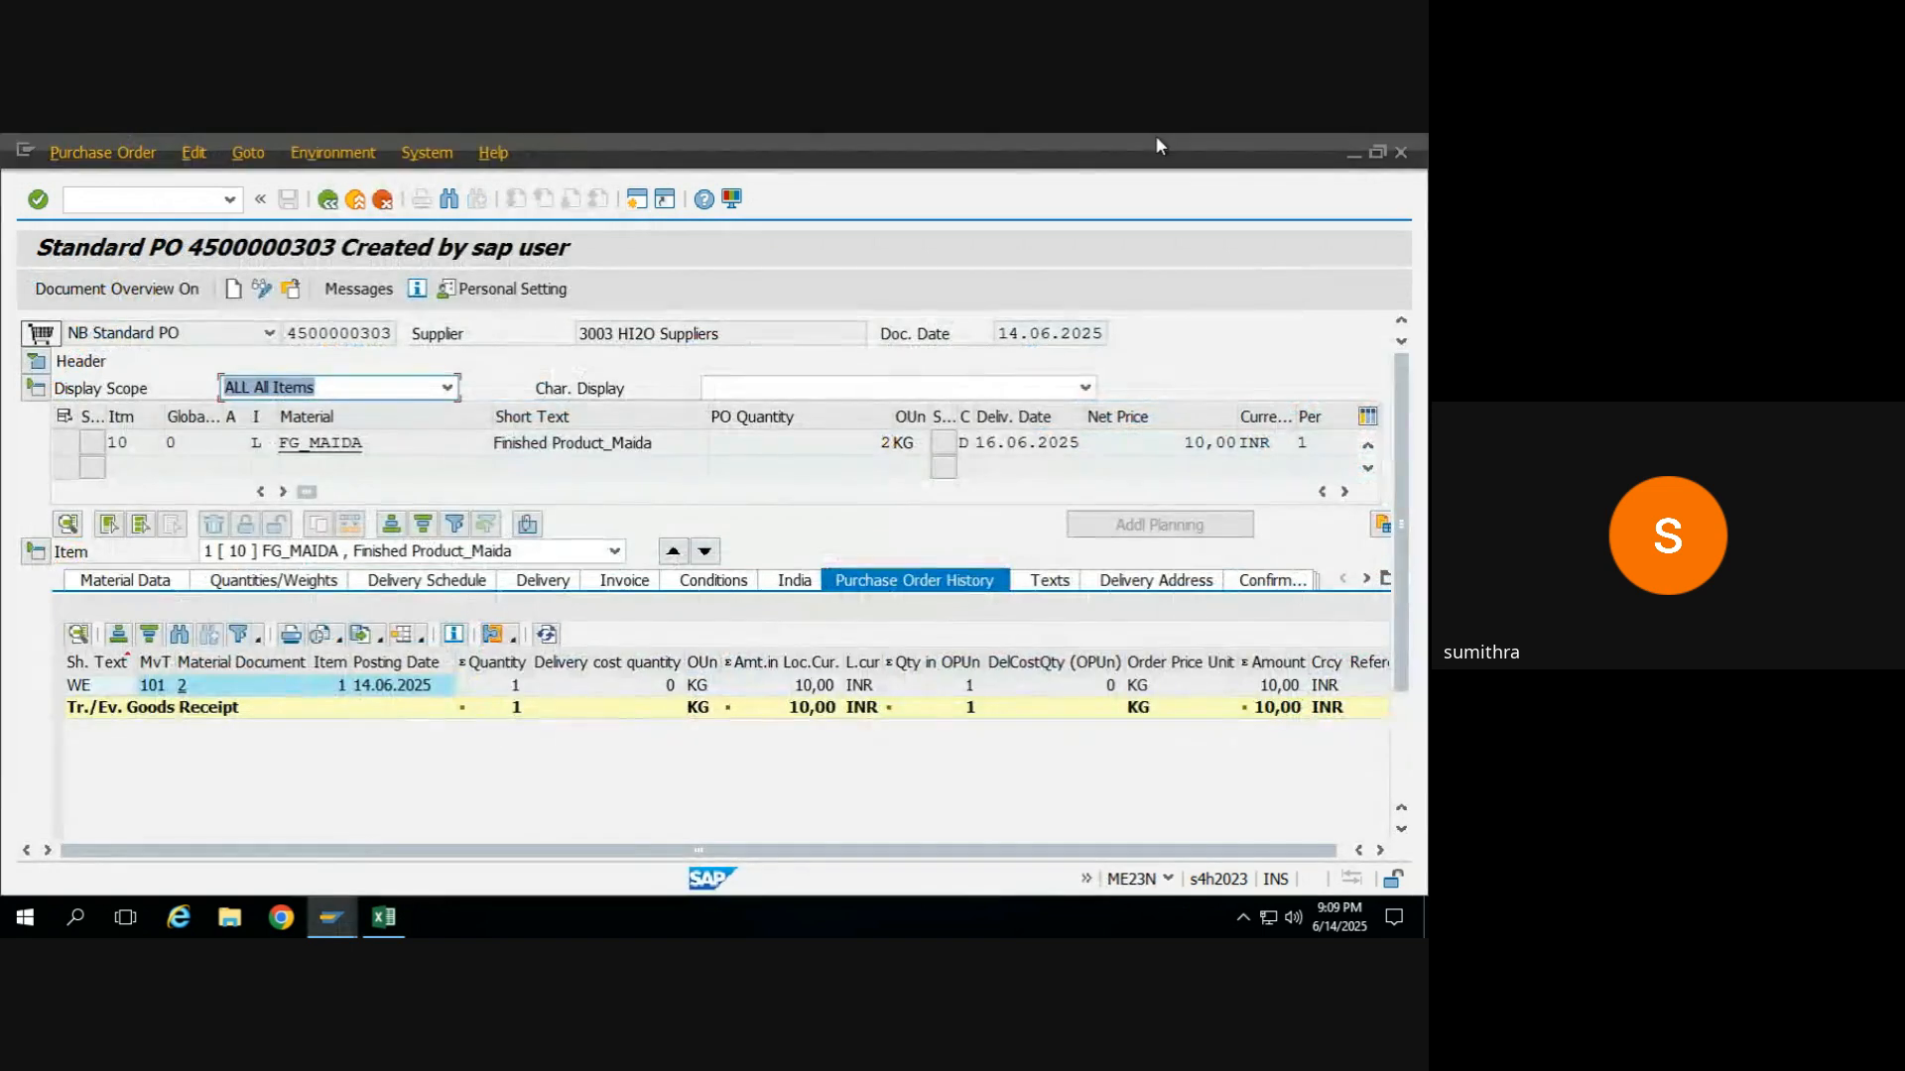
click(1353, 153)
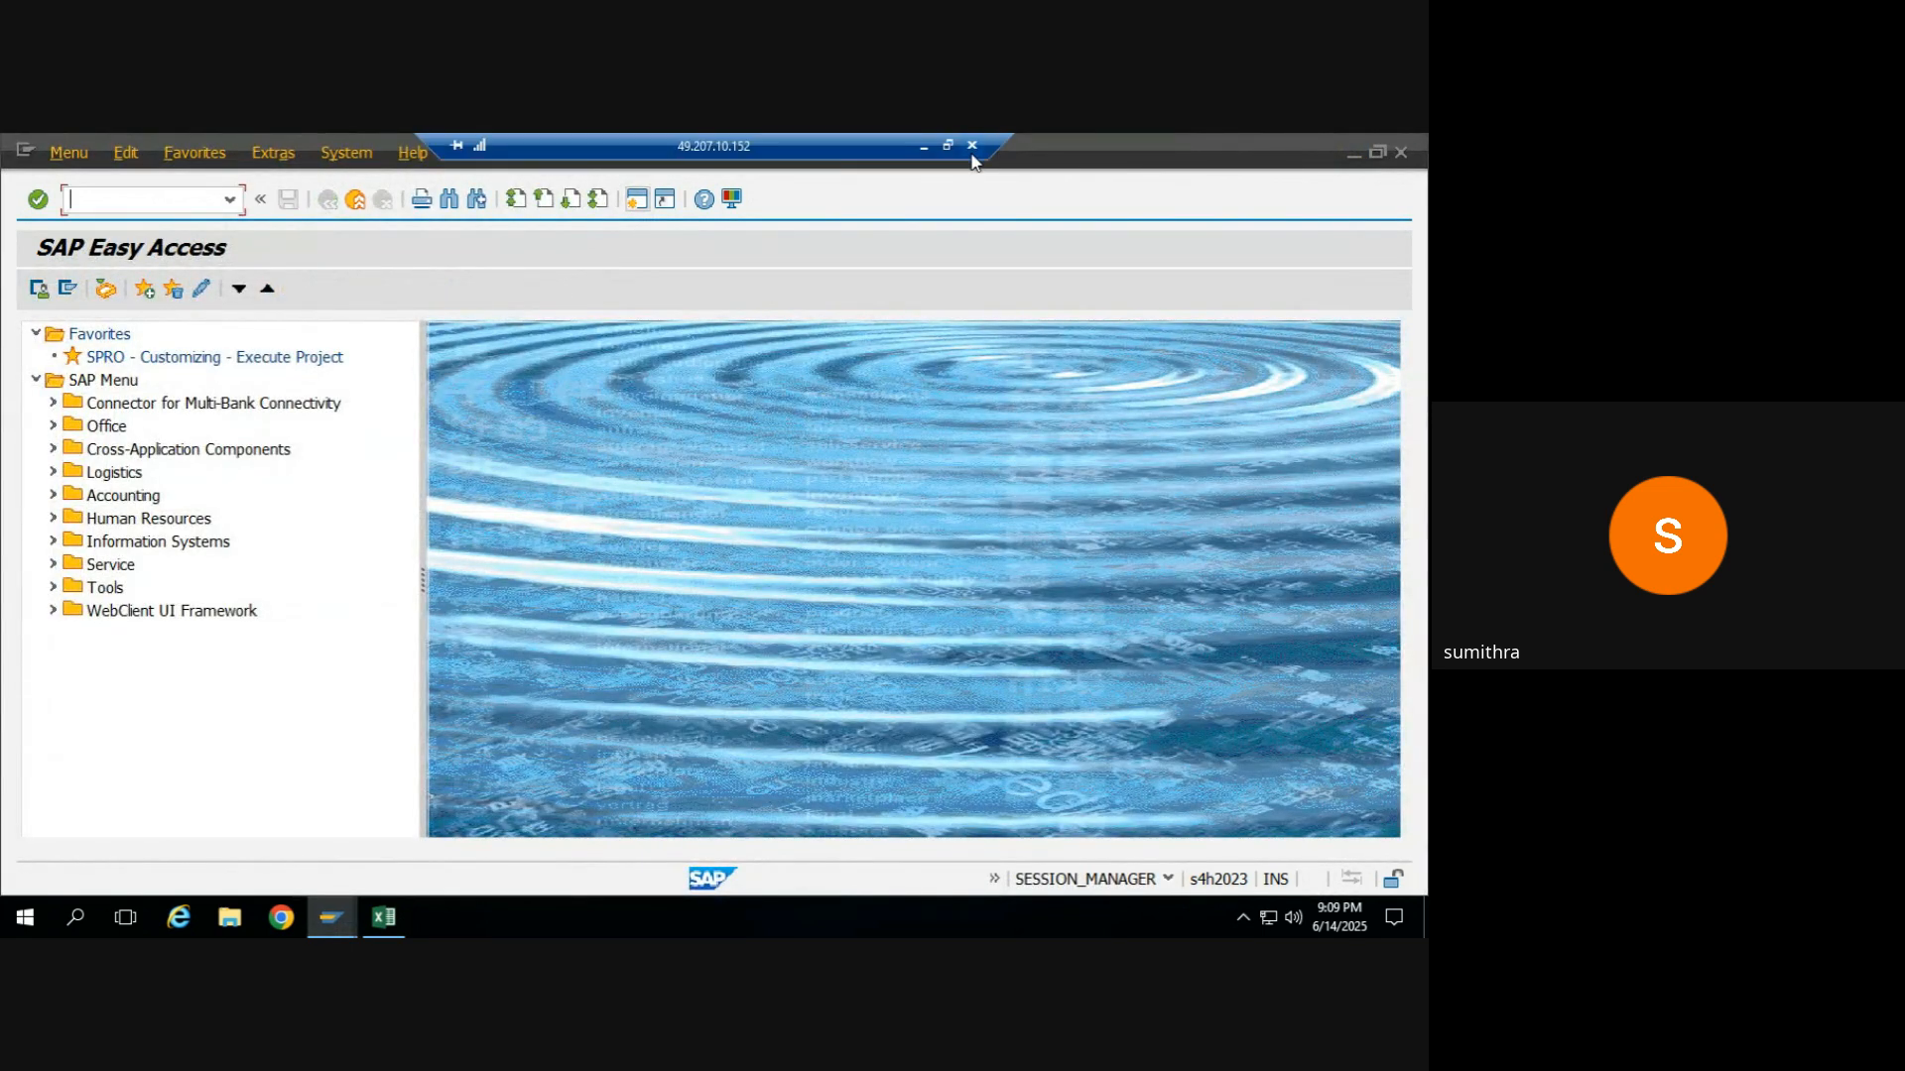
Disconnect the remote desktop session and leave the Google Meet call.
click(972, 147)
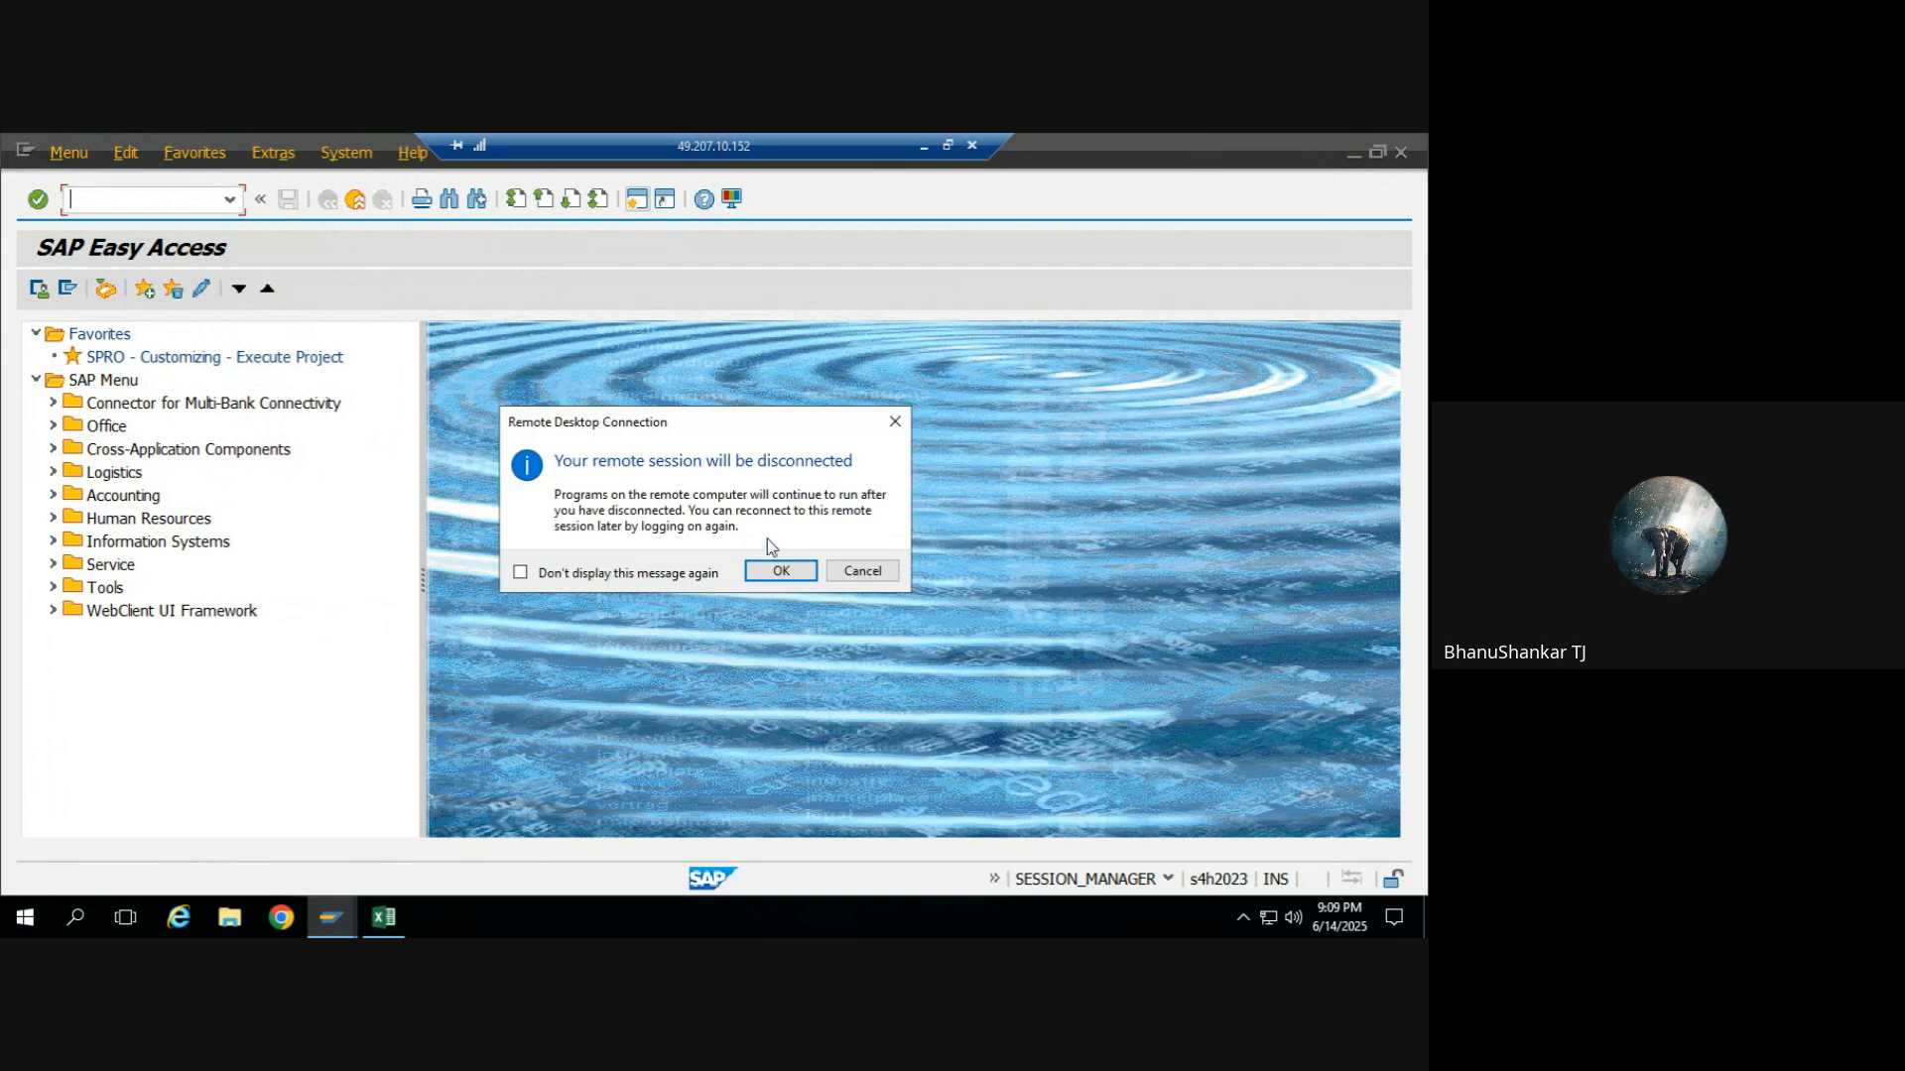
click(779, 571)
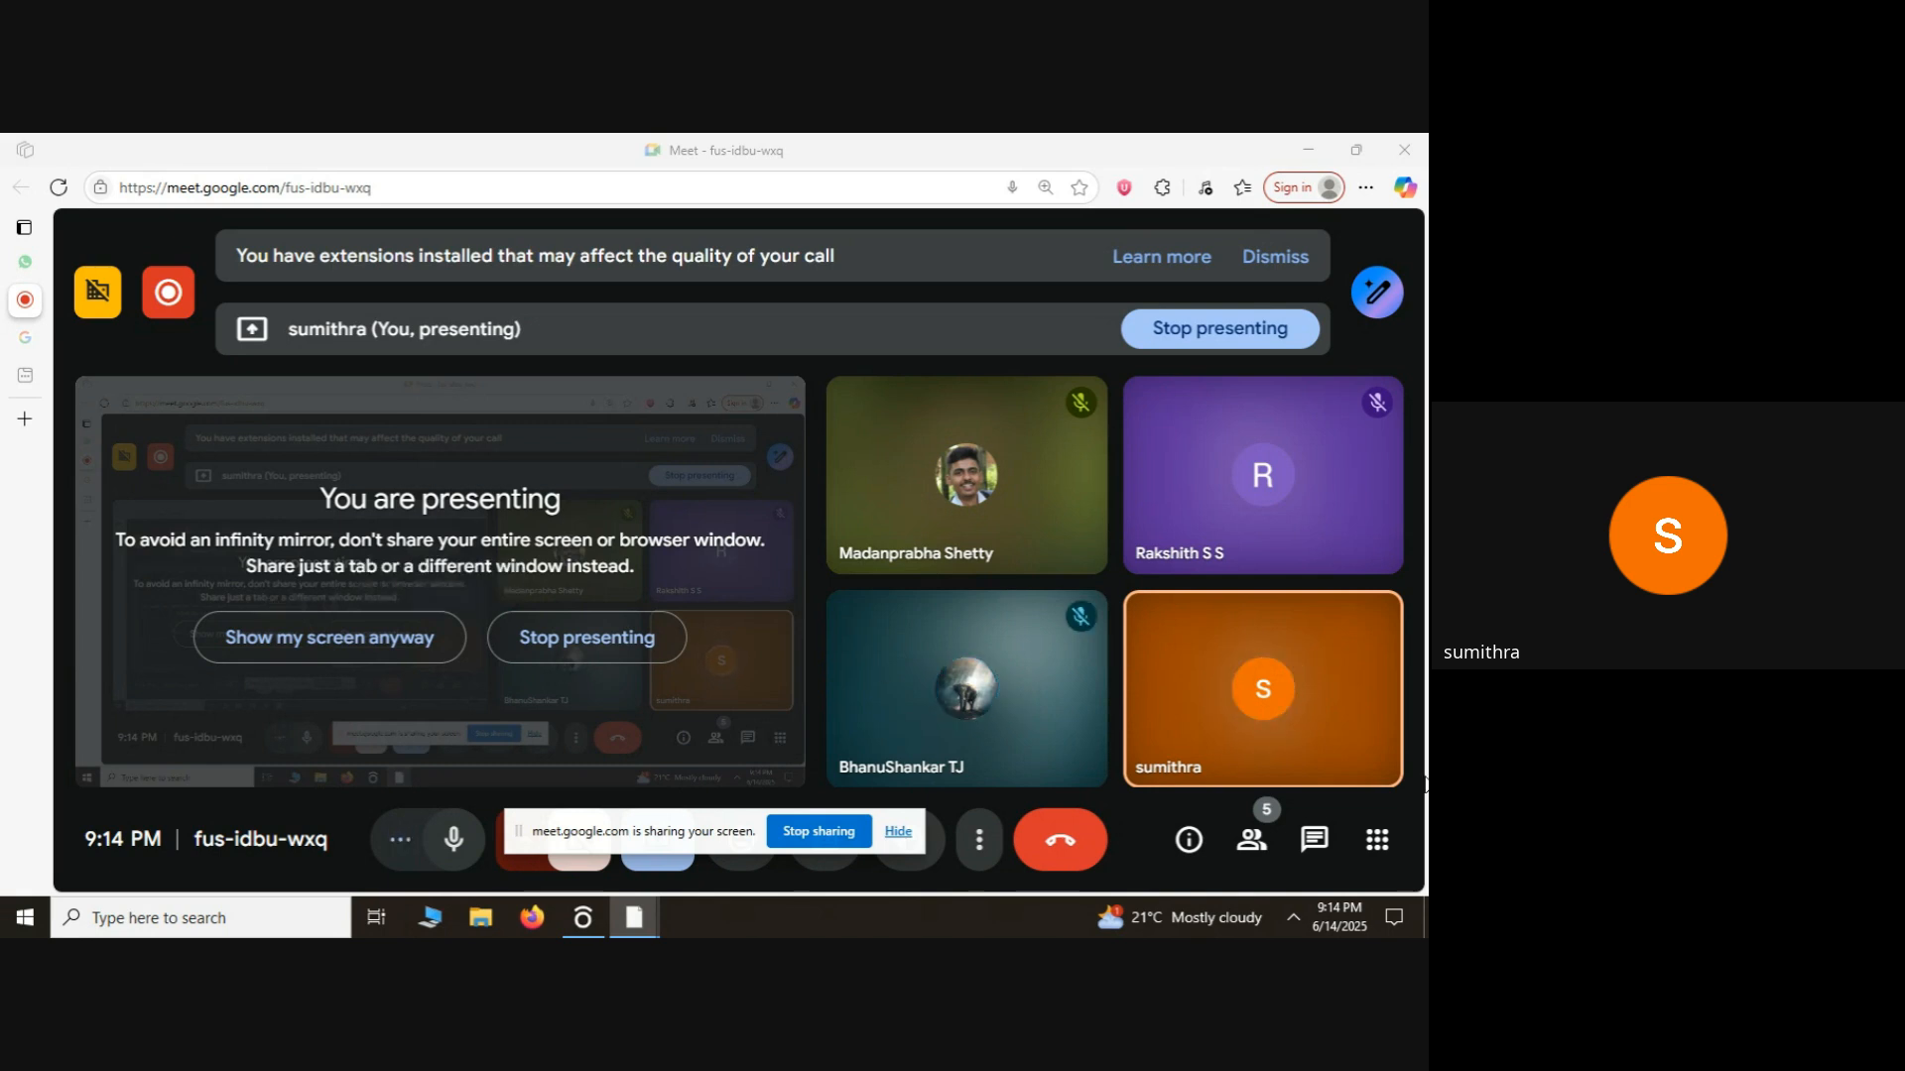
click(1091, 842)
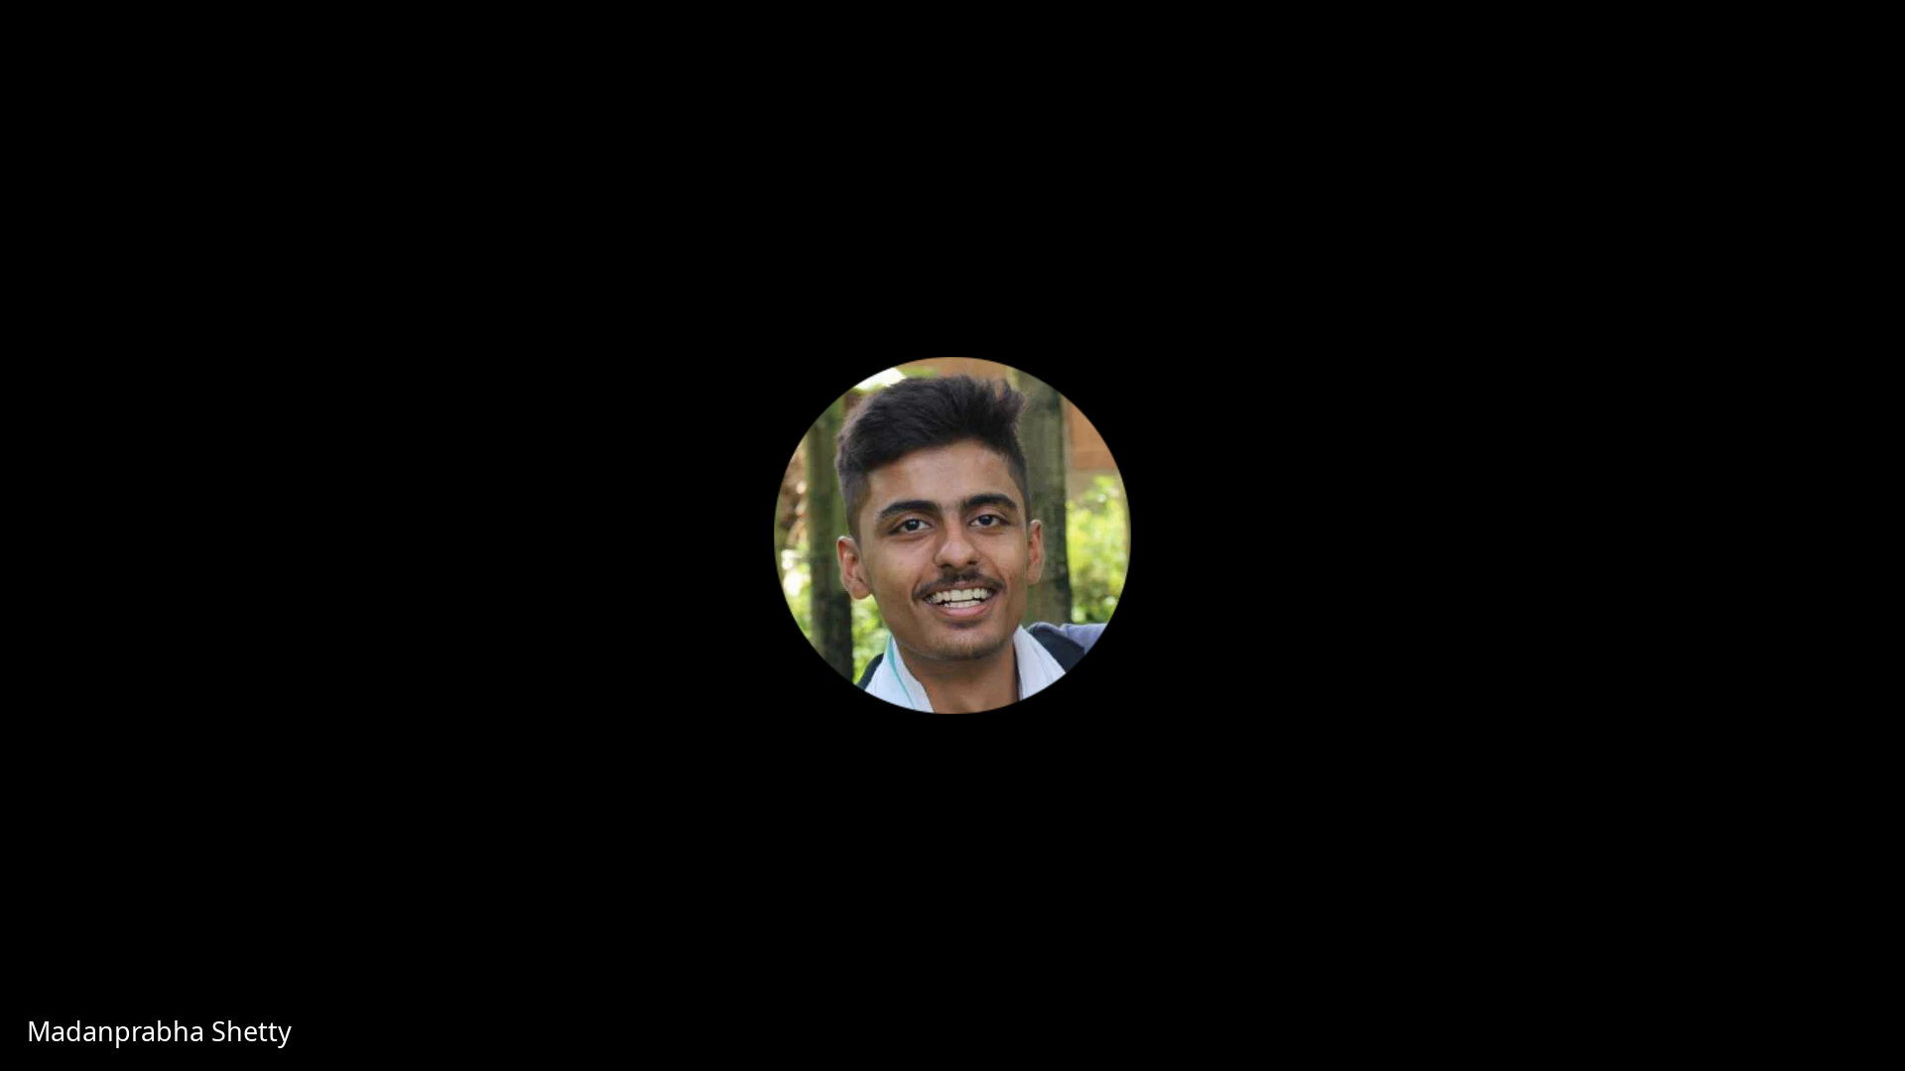